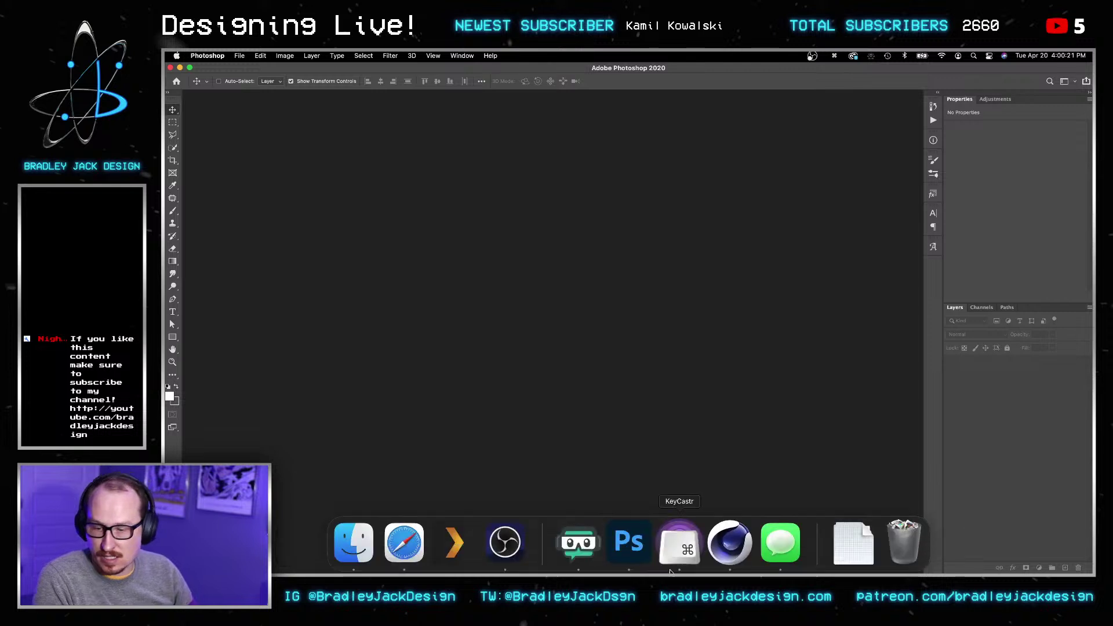
# Step: Switch from Photoshop to the empty, untitled Cinema 4D project
pyautogui.click(729, 544)
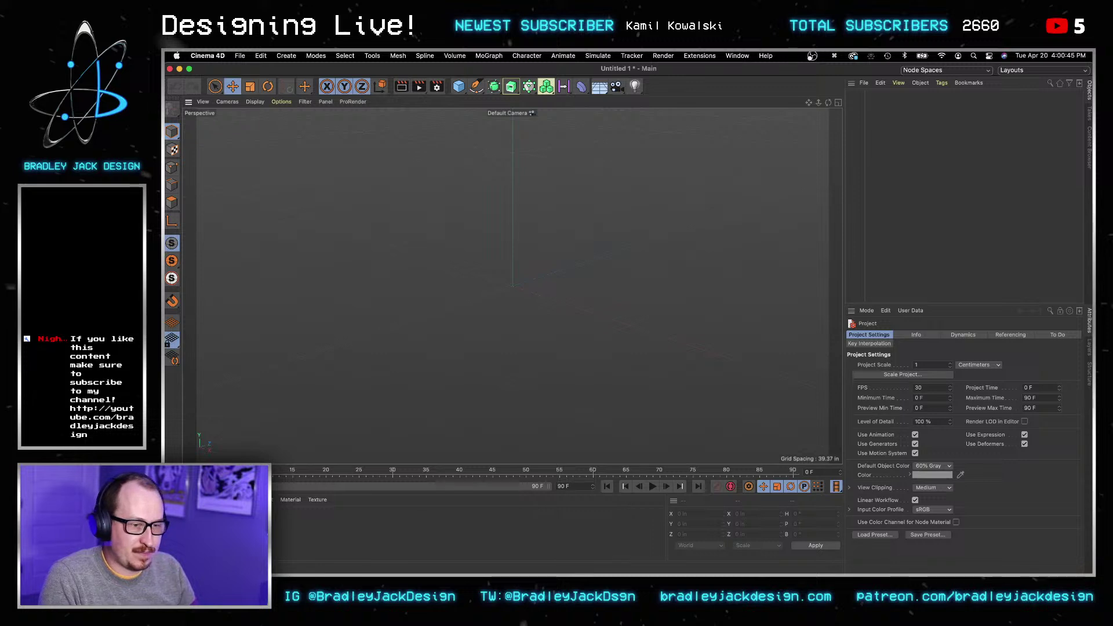
pyautogui.press('super+Tab')
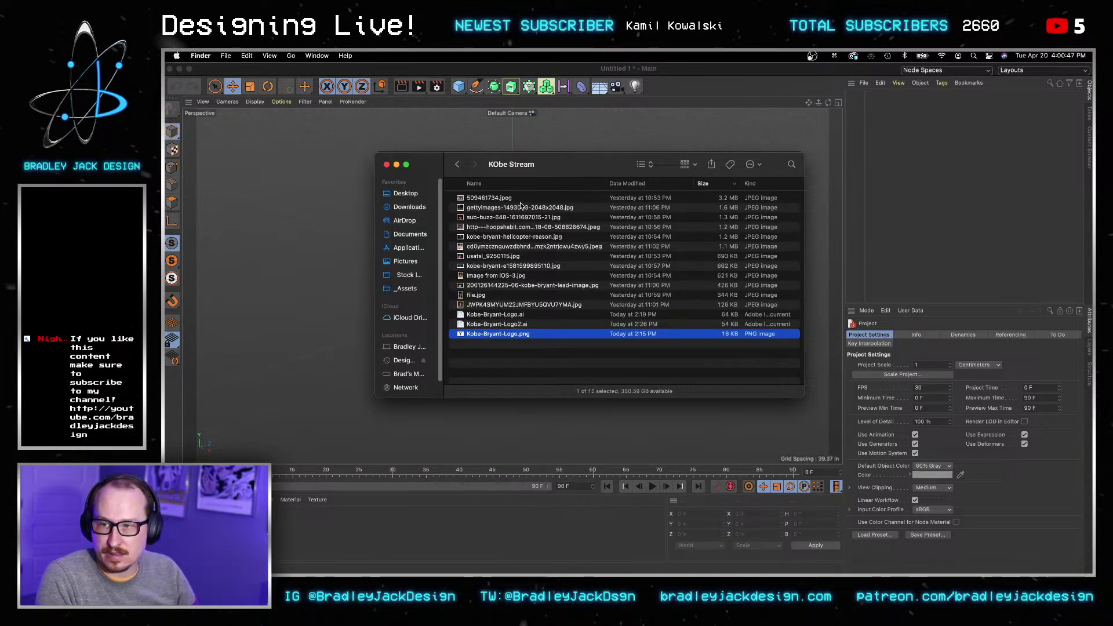
pyautogui.click(516, 198)
pyautogui.press('space')
pyautogui.press('Down')
pyautogui.press('Down')
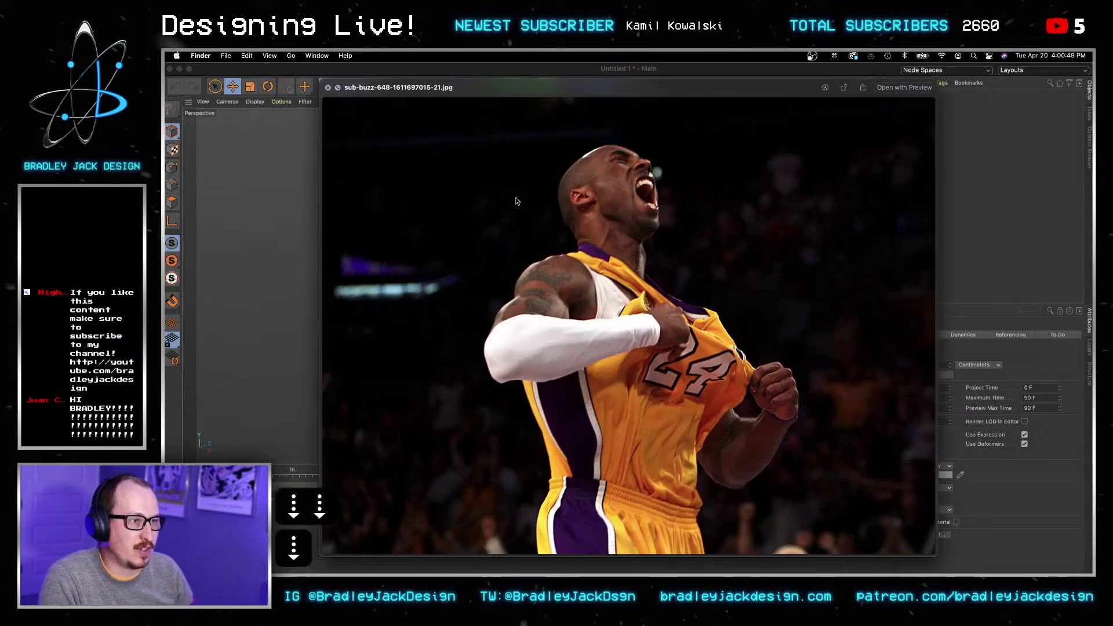
pyautogui.press('Down')
pyautogui.press('Down')
pyautogui.press('Down')
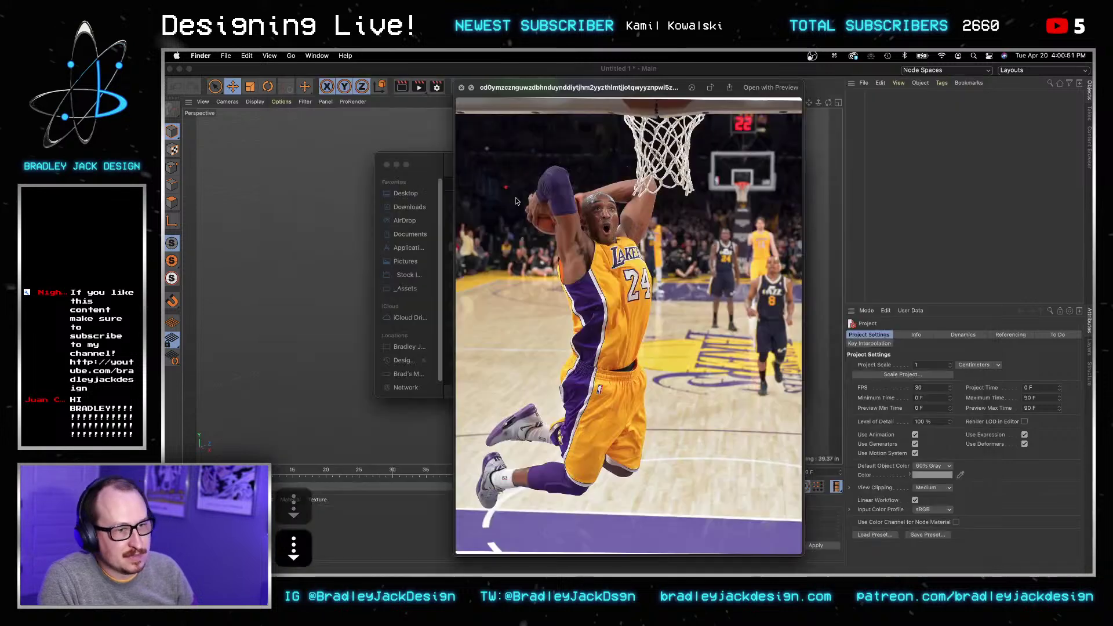
pyautogui.press('Down')
pyautogui.press('Down')
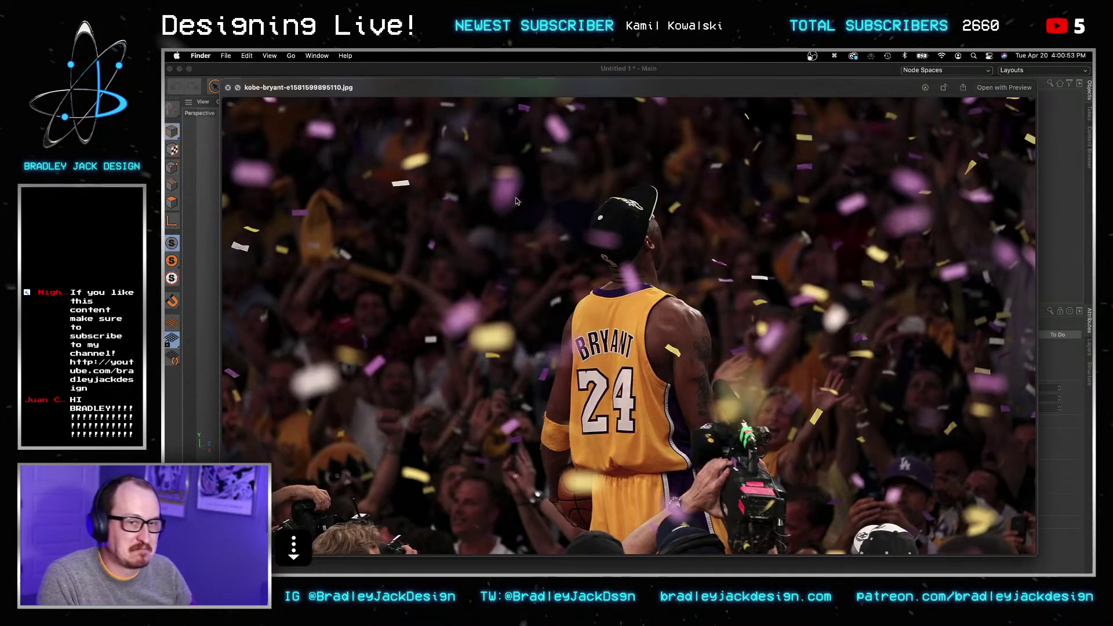
pyautogui.press('Down')
pyautogui.press('Down')
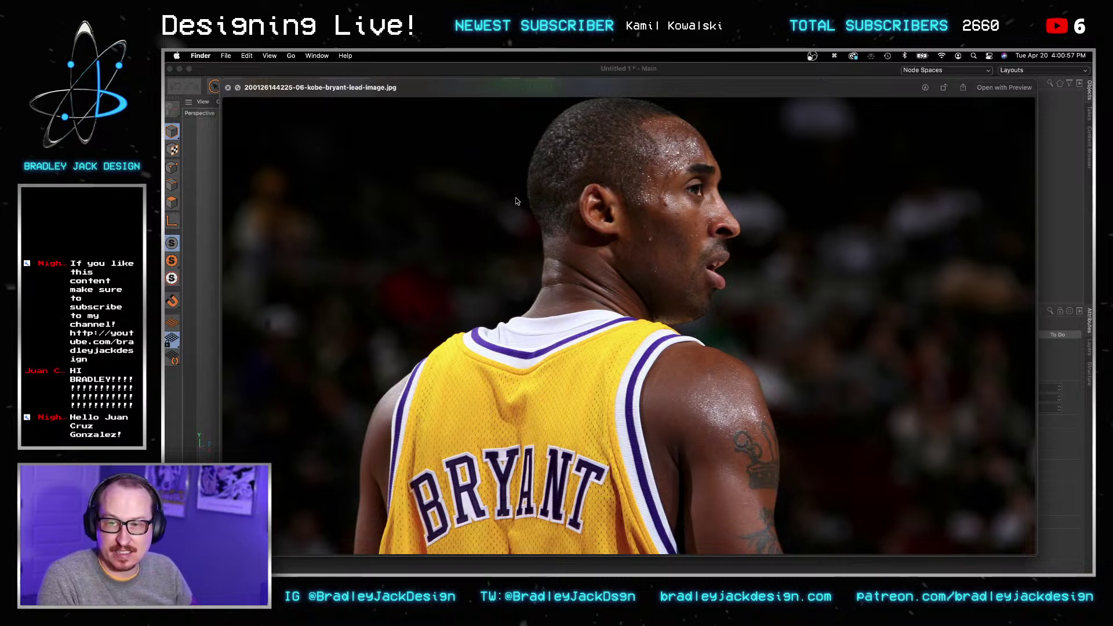
pyautogui.press('Down')
pyautogui.press('Down')
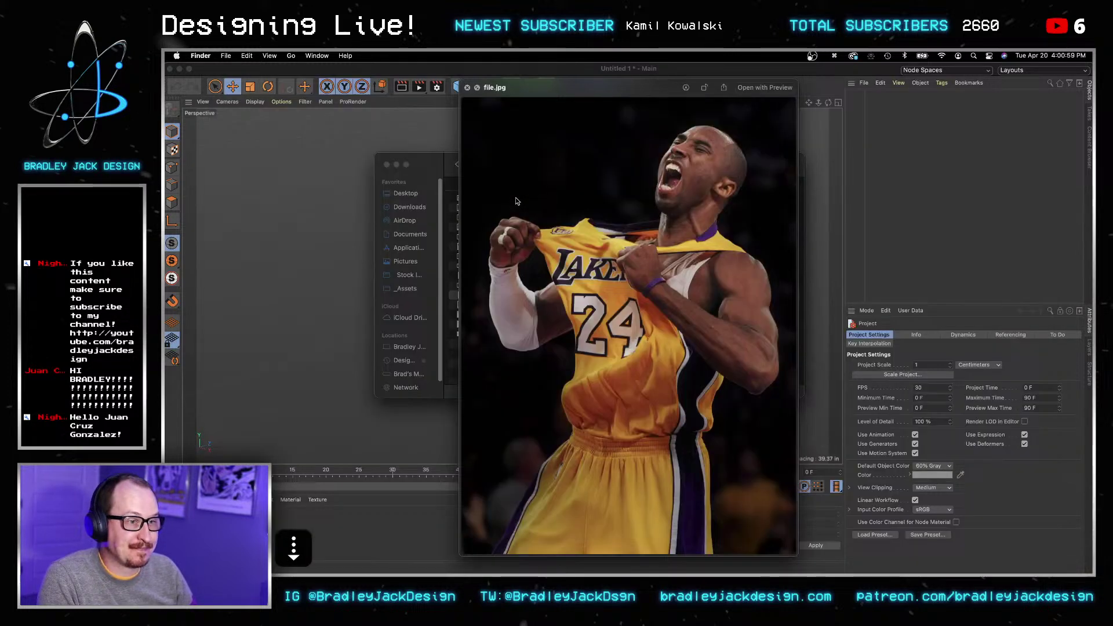
pyautogui.press('Down')
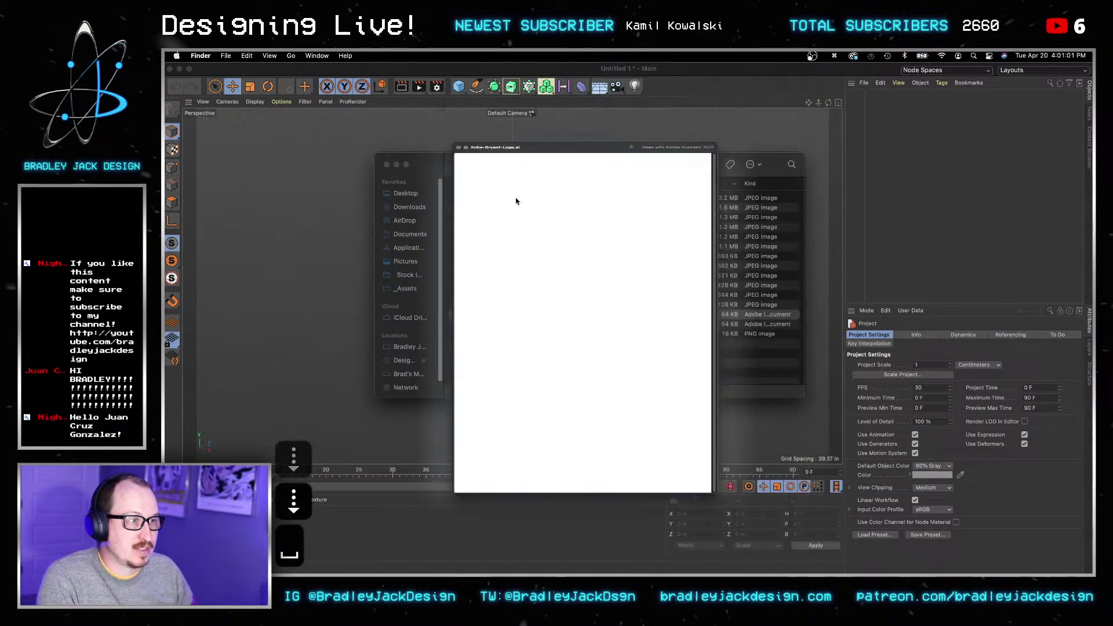
pyautogui.press('space')
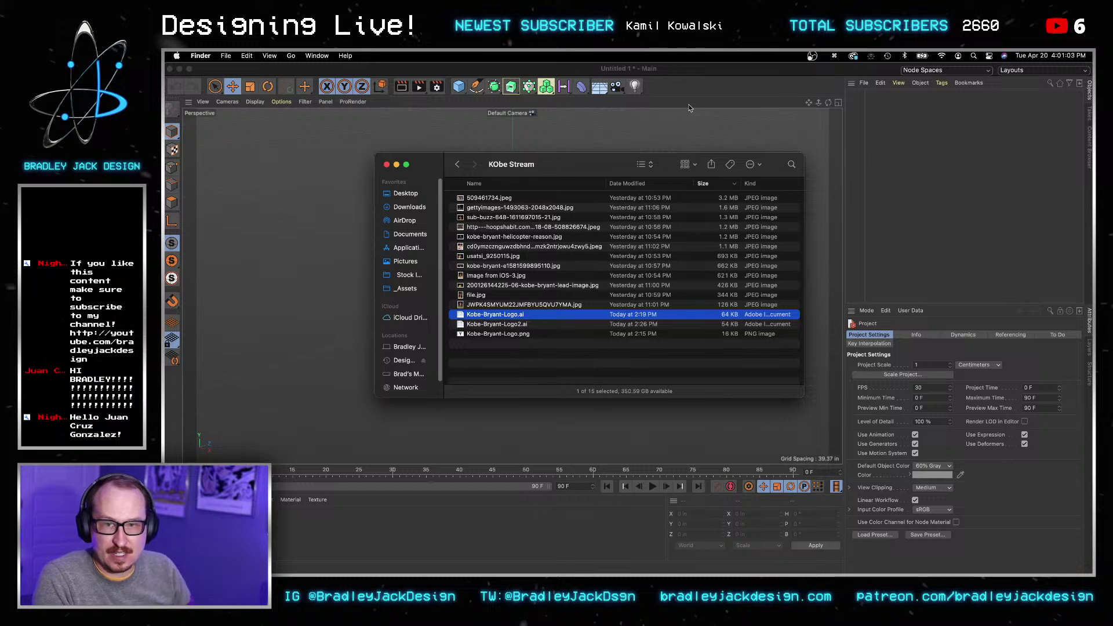
pyautogui.click(688, 106)
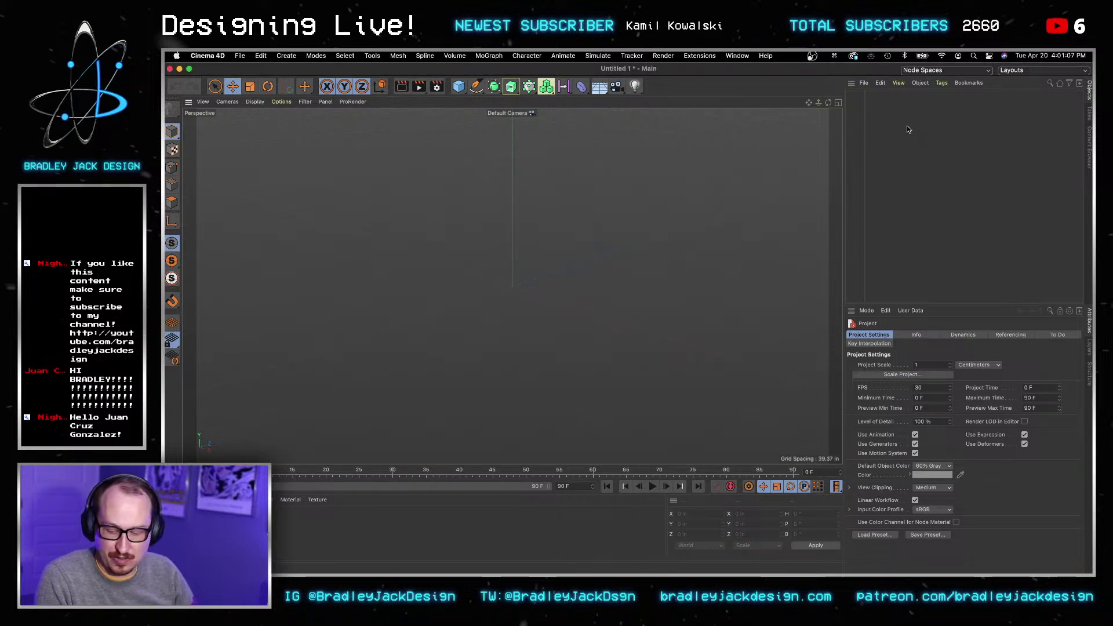
# Step: Merge the first Kobe logo Illustrator file from the KObe Stream folder into the scene
pyautogui.click(920, 83)
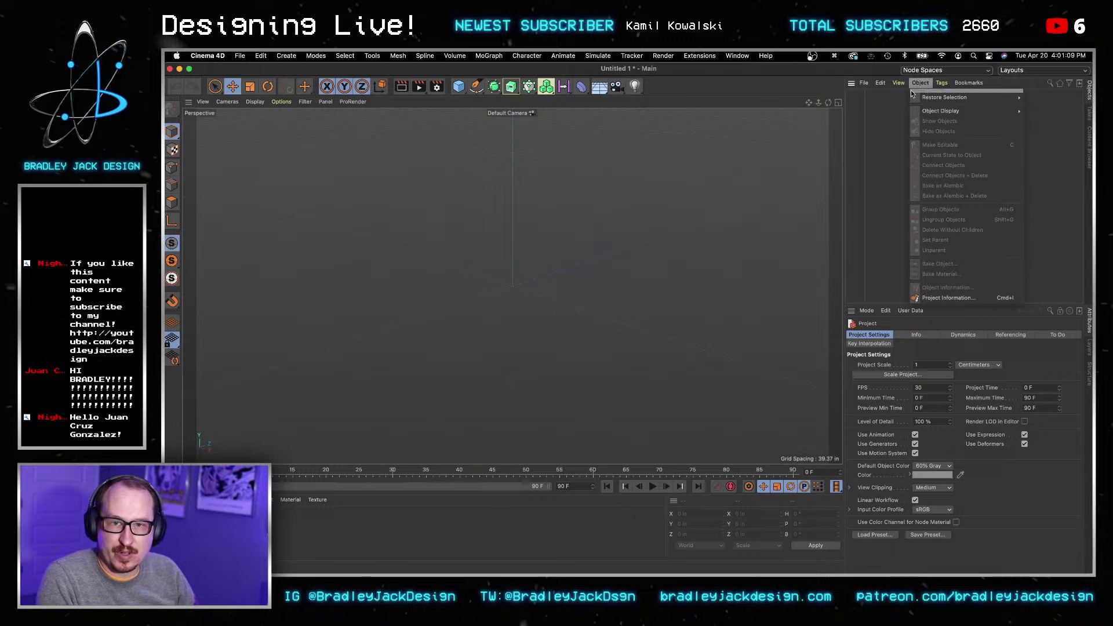
pyautogui.click(870, 98)
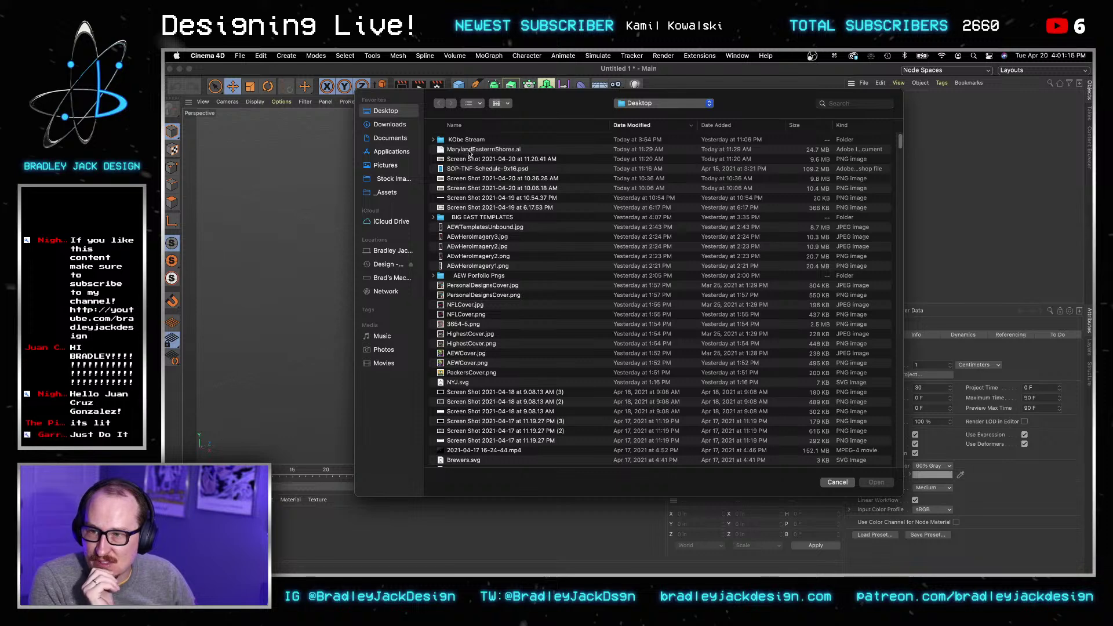
pyautogui.doubleClick(463, 141)
pyautogui.click(477, 150)
pyautogui.press('Return')
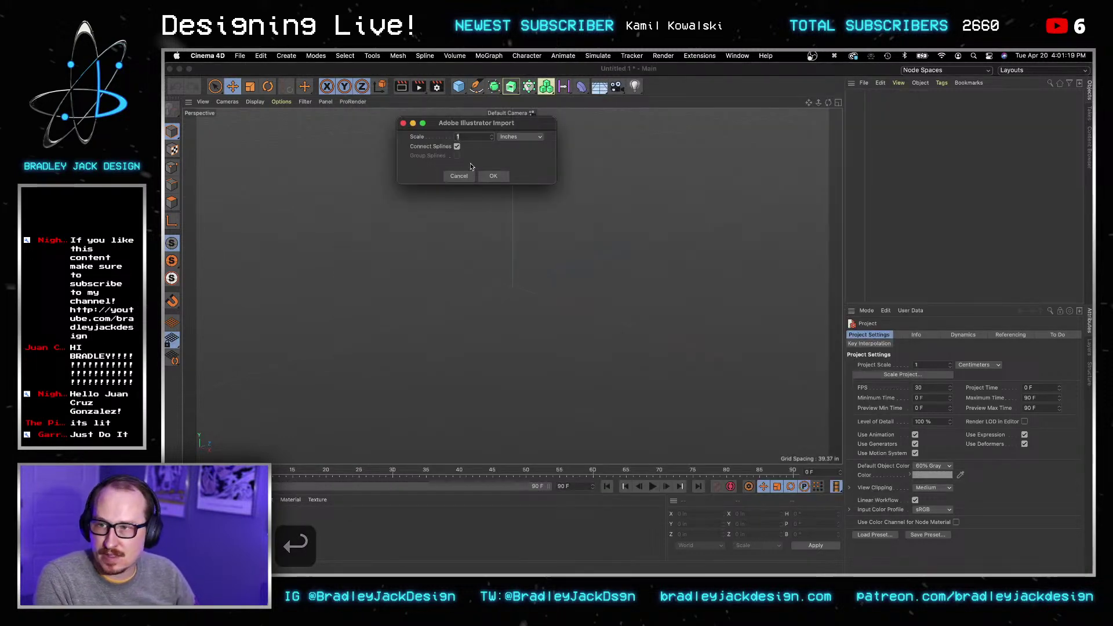
pyautogui.click(494, 176)
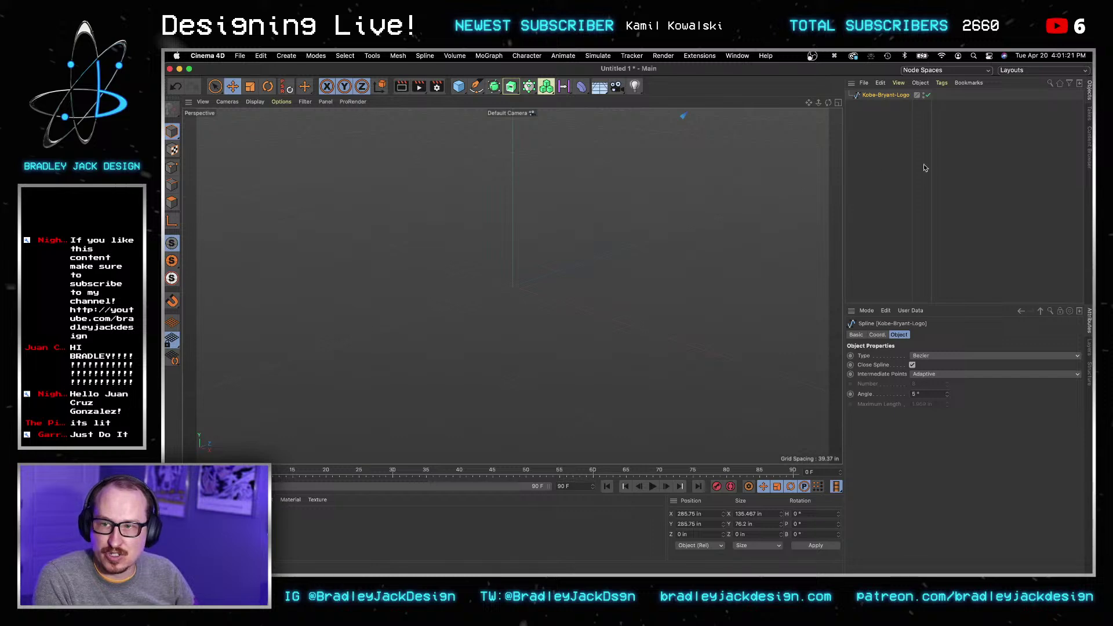
# Step: Merge the Kobe-Bryant-Logo2 Illustrator file too, then select the original logo spline
pyautogui.click(864, 83)
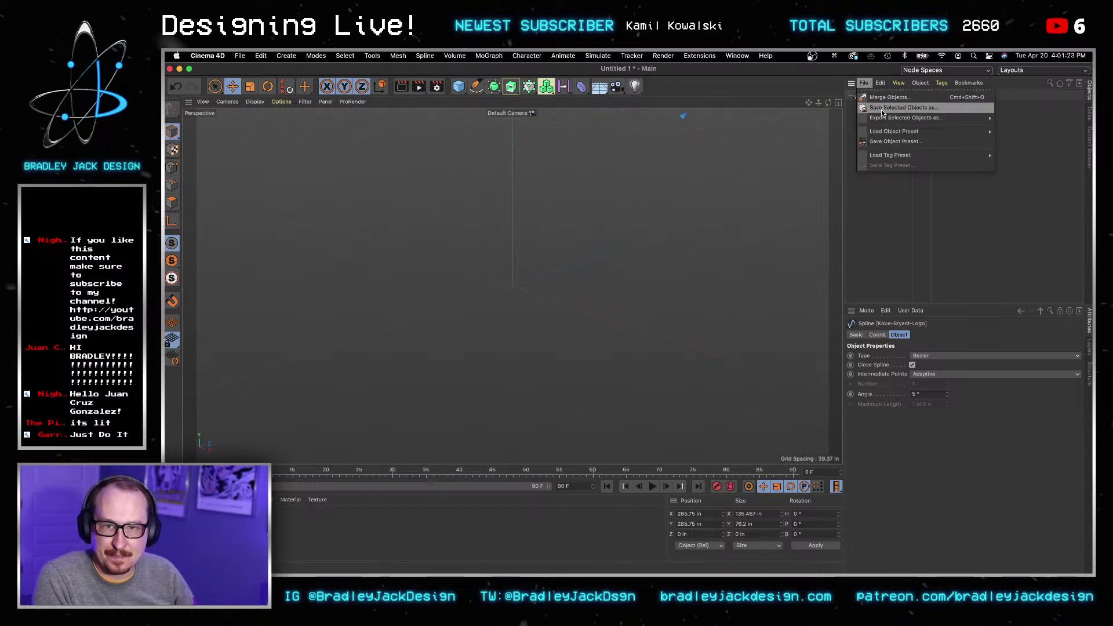
pyautogui.click(882, 99)
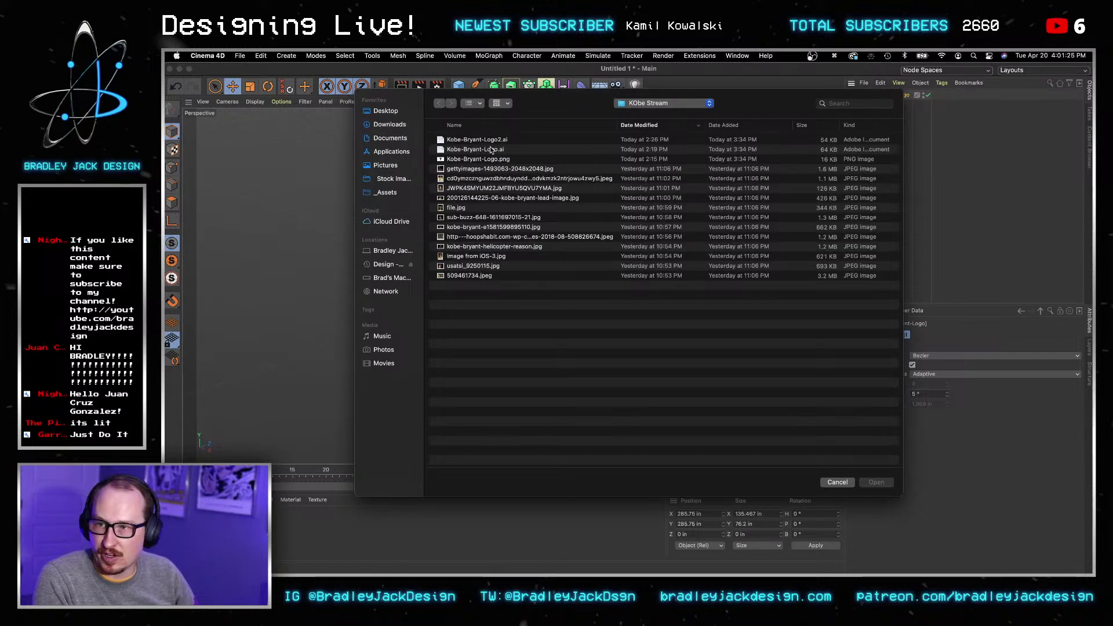
pyautogui.click(489, 140)
pyautogui.press('Return')
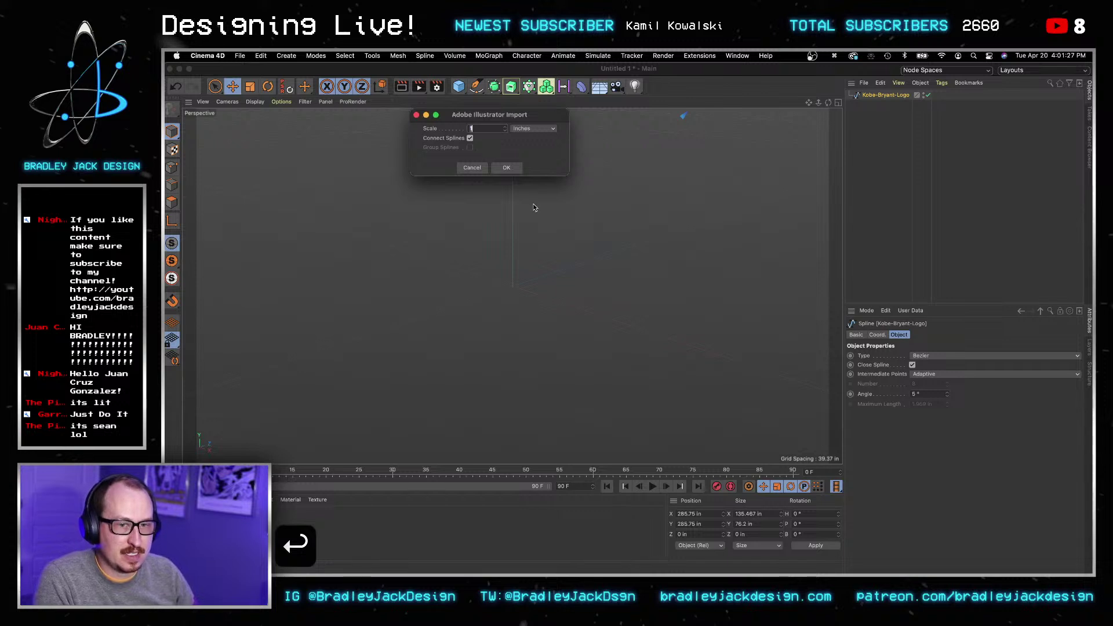
pyautogui.click(513, 168)
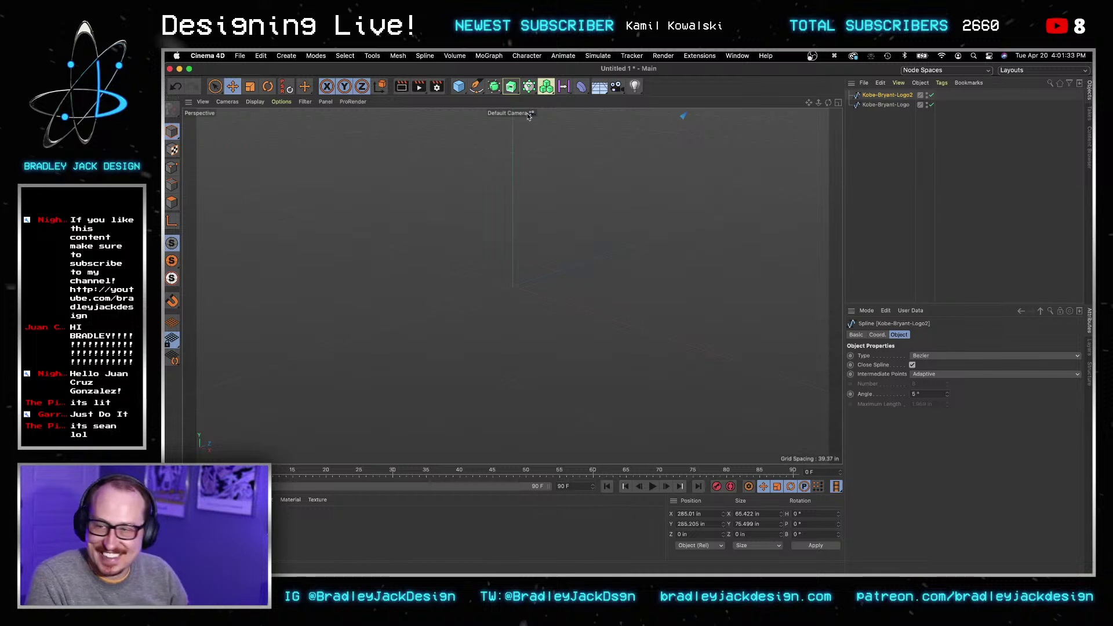
pyautogui.keyDown('shift'); pyautogui.click(872, 105); pyautogui.keyUp('shift')
pyautogui.click(867, 310)
pyautogui.click(926, 260)
pyautogui.click(896, 106)
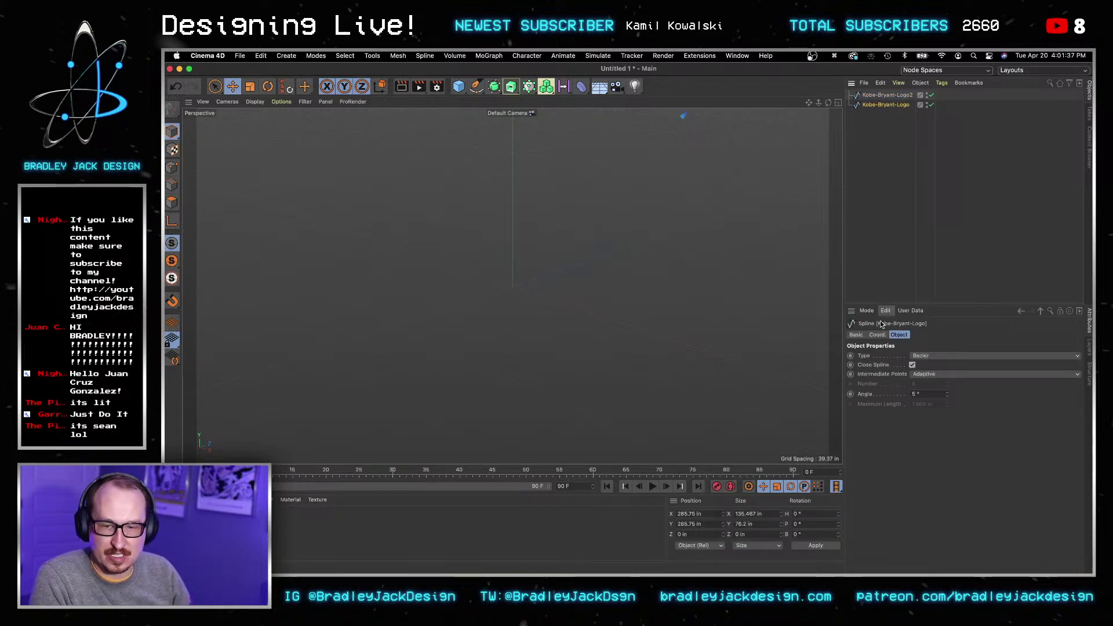
# Step: Set the original logo spline's X and Y position to 0
pyautogui.click(878, 335)
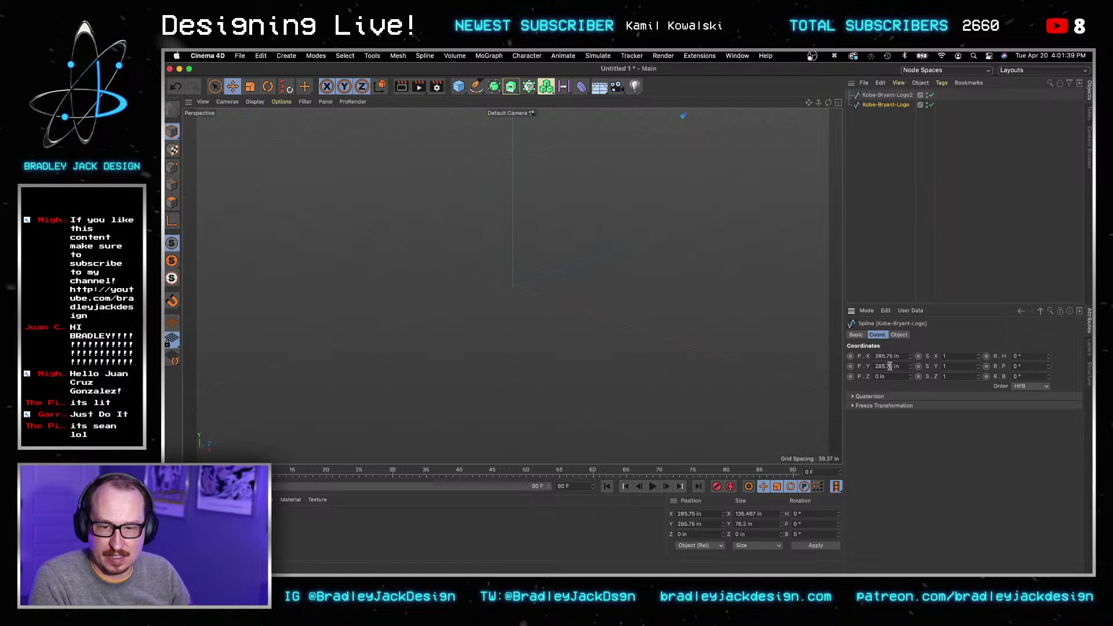
pyautogui.click(890, 355)
pyautogui.press('super+a')
pyautogui.write('0')
pyautogui.press('Tab')
pyautogui.write('0')
pyautogui.press('Tab')
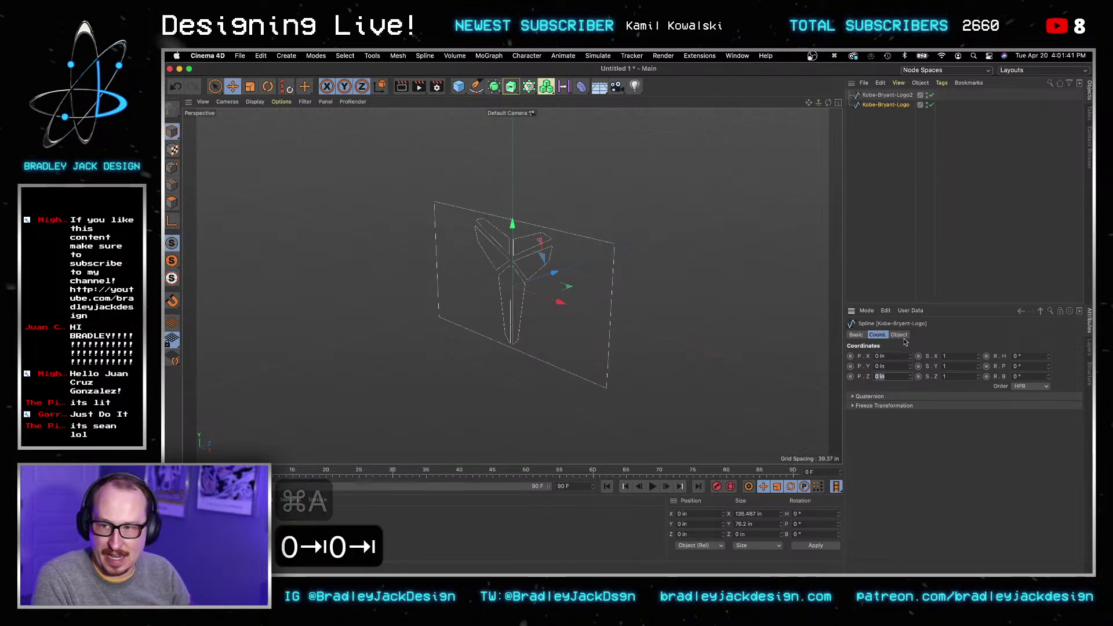
pyautogui.click(890, 277)
pyautogui.press('a')
pyautogui.click(609, 255)
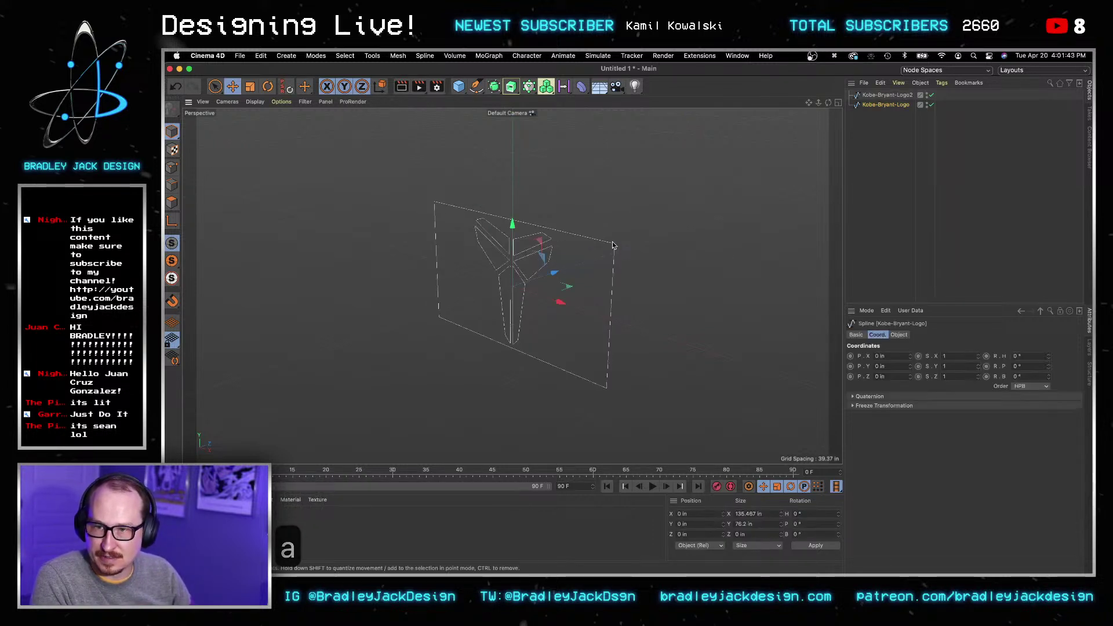
pyautogui.click(896, 162)
# Step: Set Kobe-Bryant-Logo2's X and Y position to 0
pyautogui.click(892, 95)
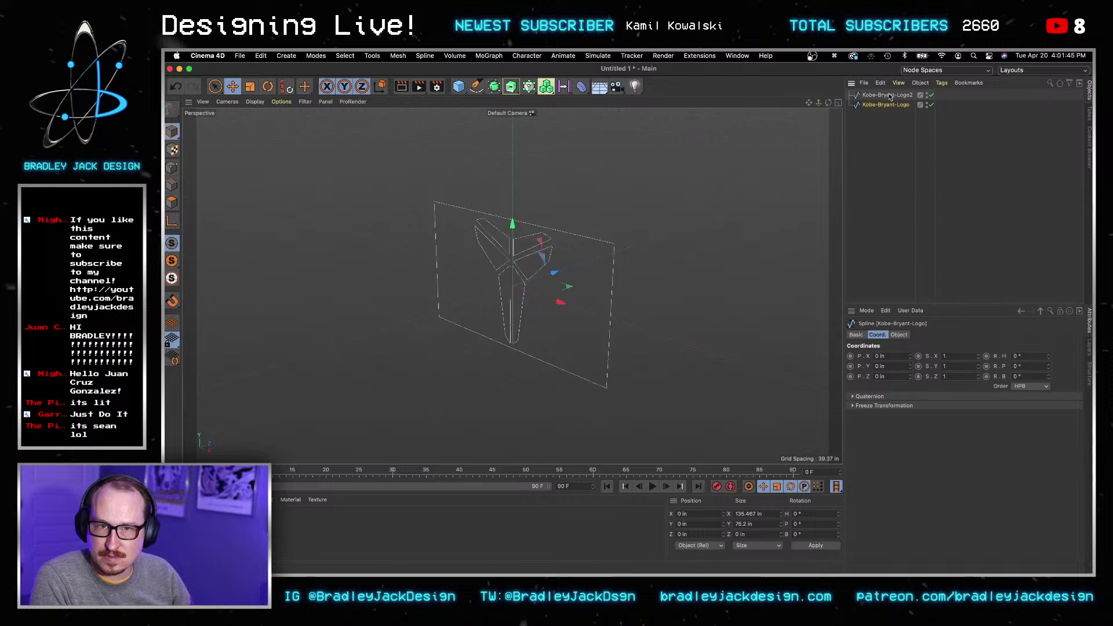
pyautogui.click(898, 356)
pyautogui.press('super+a')
pyautogui.write('0')
pyautogui.press('Tab')
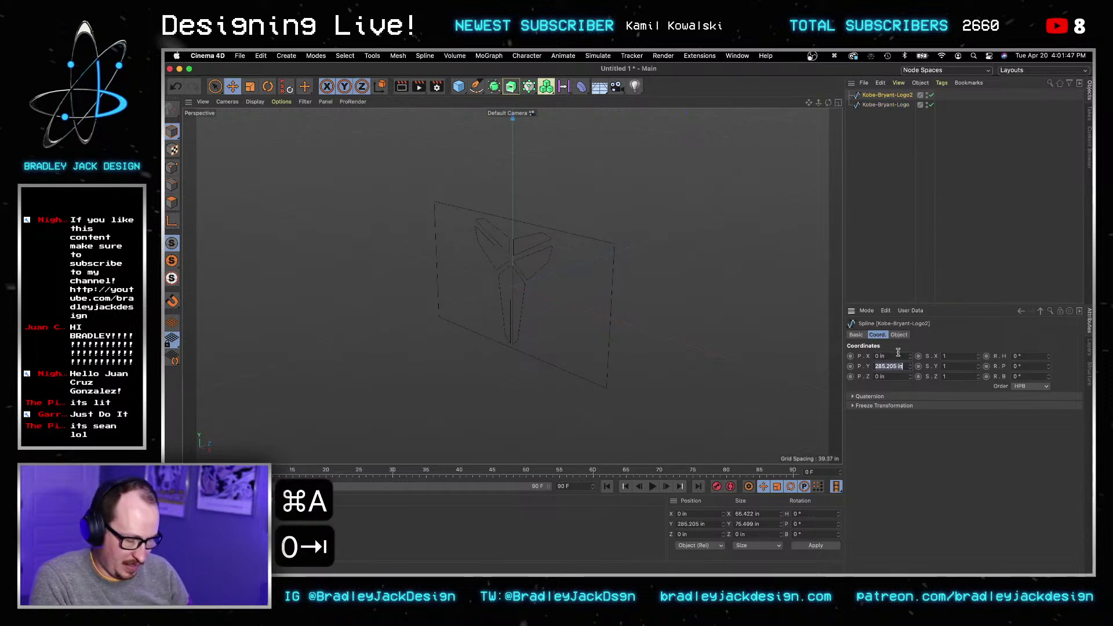
pyautogui.write('0')
pyautogui.press('Tab')
pyautogui.press('Return')
pyautogui.click(855, 242)
# Step: Zoom in and orbit to a straight-on front view of the logo
pyautogui.press('z')
pyautogui.click(888, 106)
pyautogui.click(761, 166)
pyautogui.press('2')
pyautogui.moveTo(510, 267); pyautogui.dragTo(549, 274)
pyautogui.press('3')
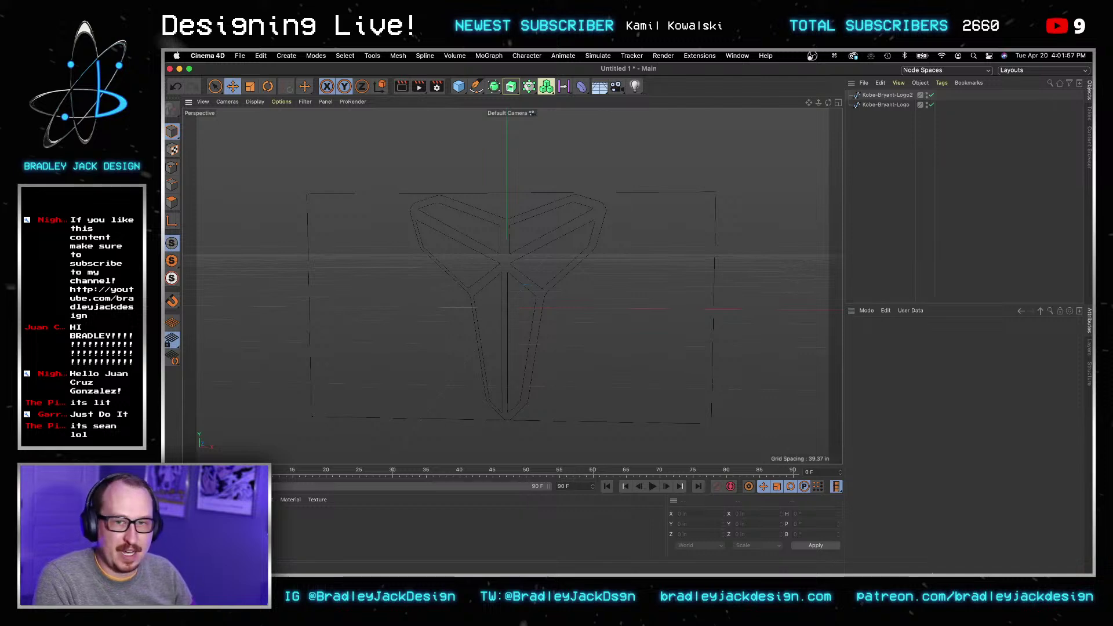
# Step: In Points mode on Kobe-Bryant-Logo, delete the top-right corner points of the frame
pyautogui.click(351, 542)
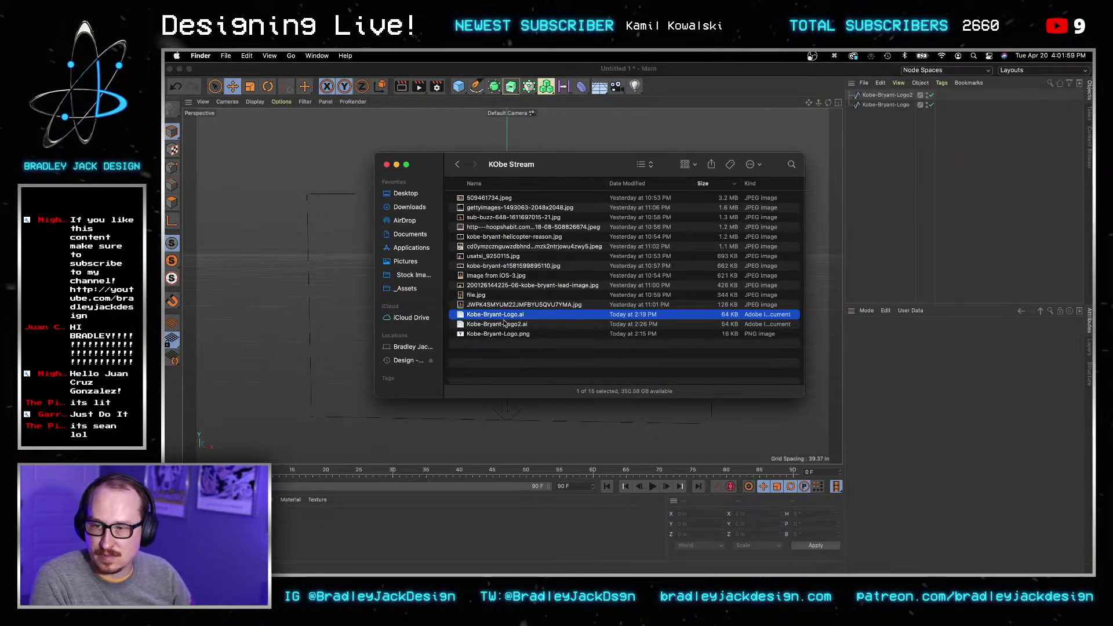
pyautogui.click(897, 189)
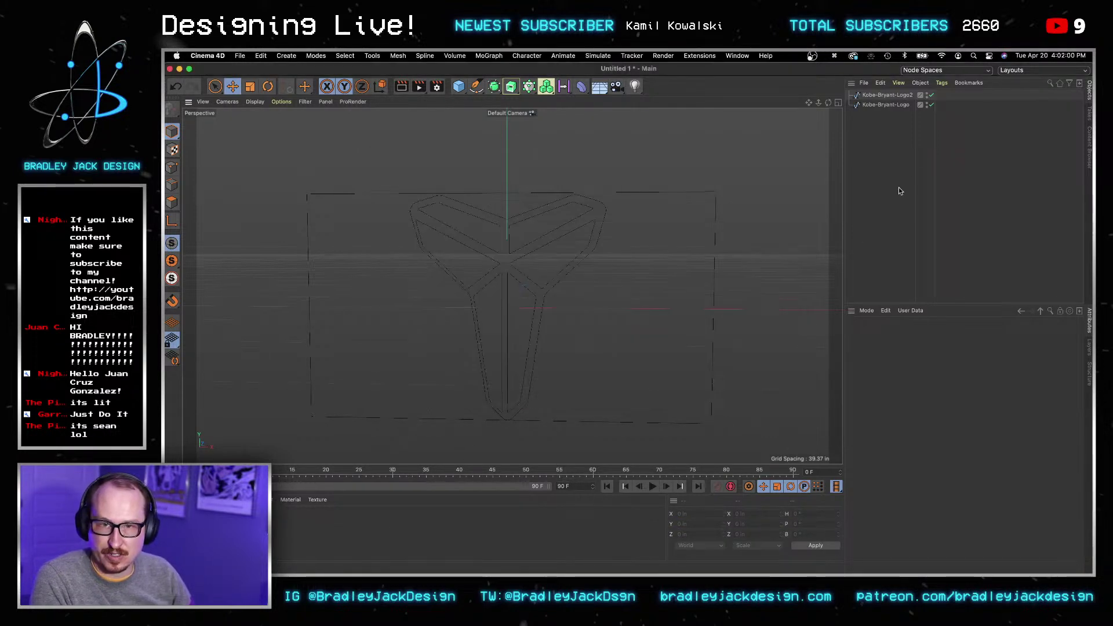
pyautogui.click(899, 106)
pyautogui.click(172, 167)
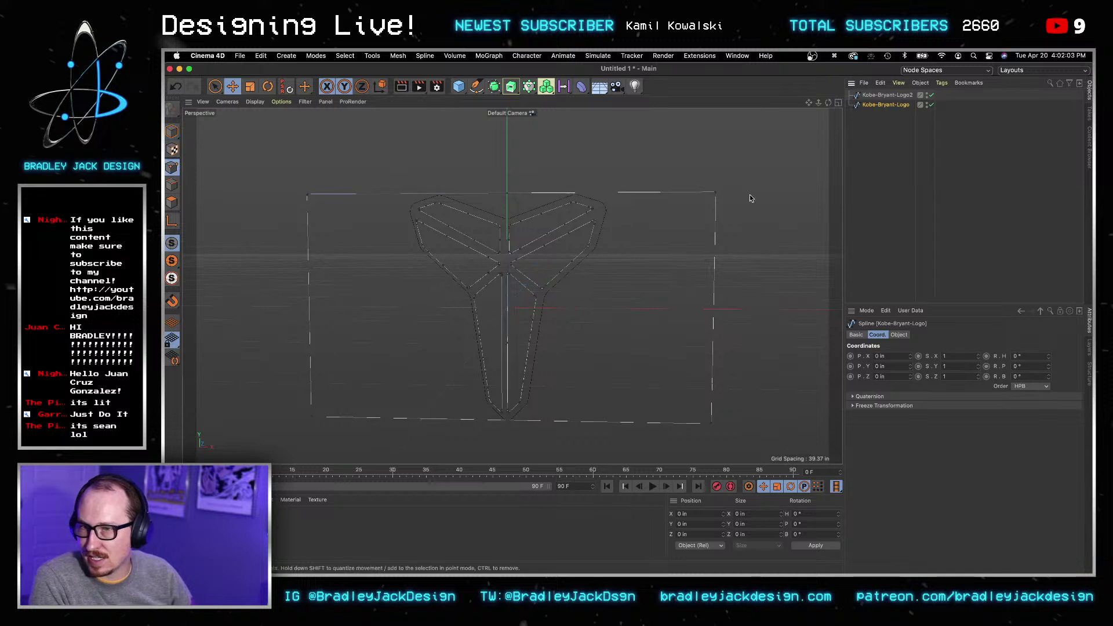
pyautogui.press('a')
pyautogui.click(716, 193)
pyautogui.press('BackSpace')
pyautogui.press('BackSpace')
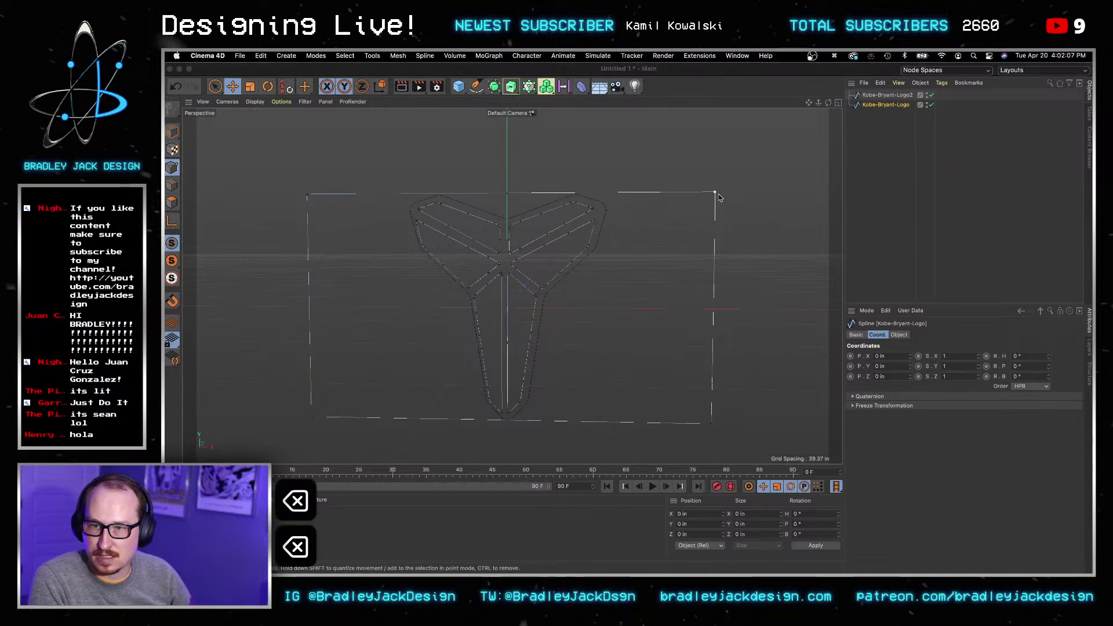
pyautogui.click(718, 193)
pyautogui.click(401, 156)
pyautogui.moveTo(714, 193); pyautogui.dragTo(735, 201)
pyautogui.click(696, 221)
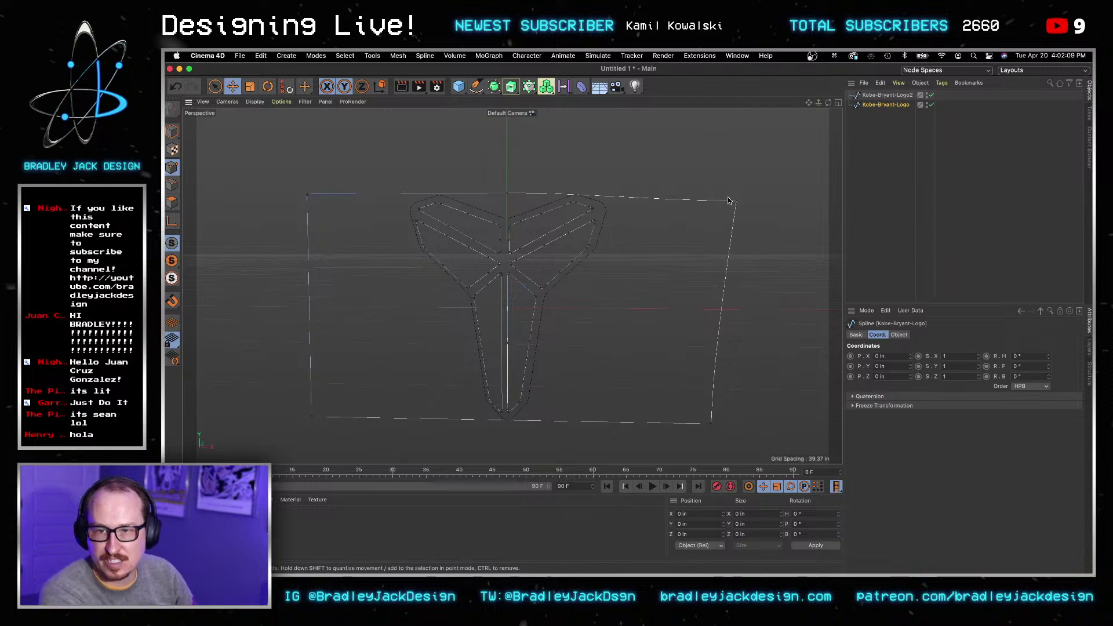
pyautogui.press('BackSpace')
pyautogui.press('BackSpace')
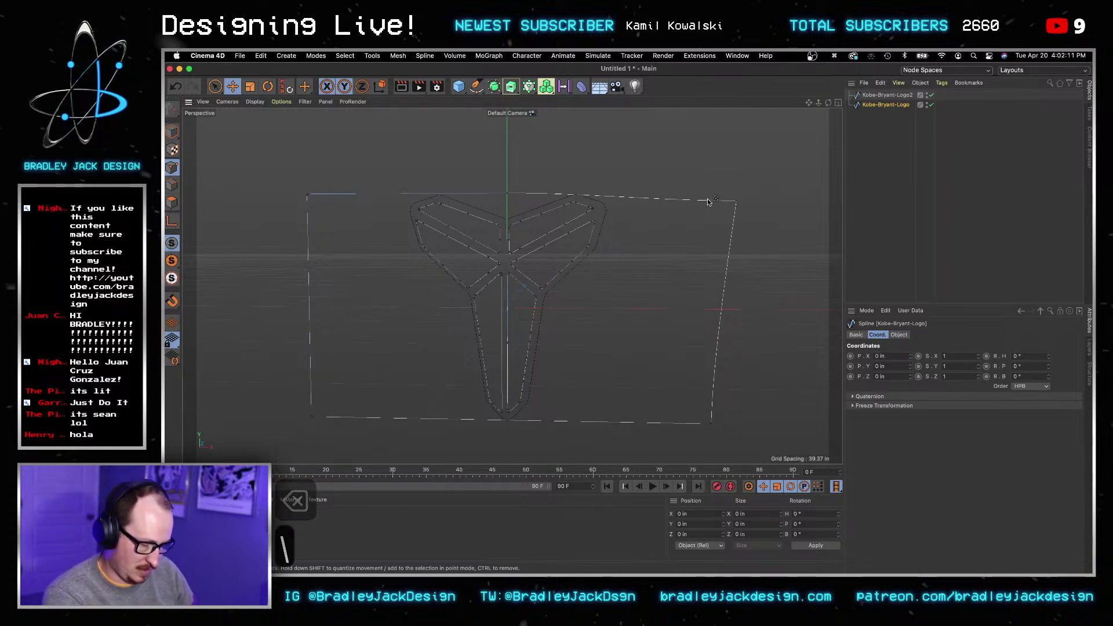
# Step: Remove the top-left frame point, then delete the Kobe-Bryant-Logo spline entirely
pyautogui.press('super+BackSpace')
pyautogui.click(737, 202)
pyautogui.rightClick(736, 203)
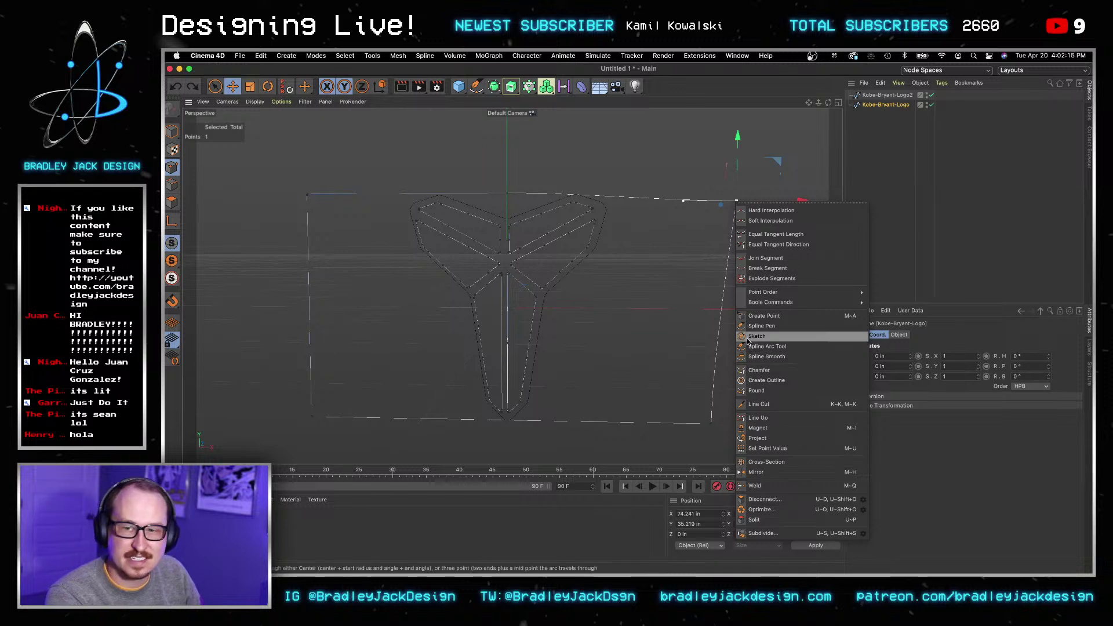
pyautogui.click(319, 156)
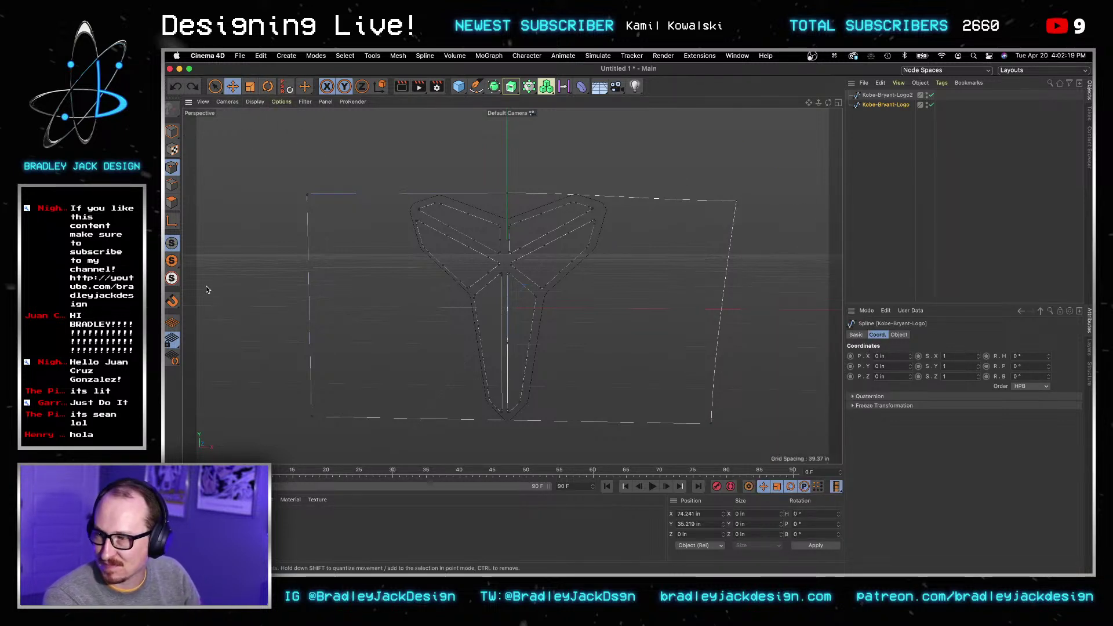
pyautogui.click(174, 186)
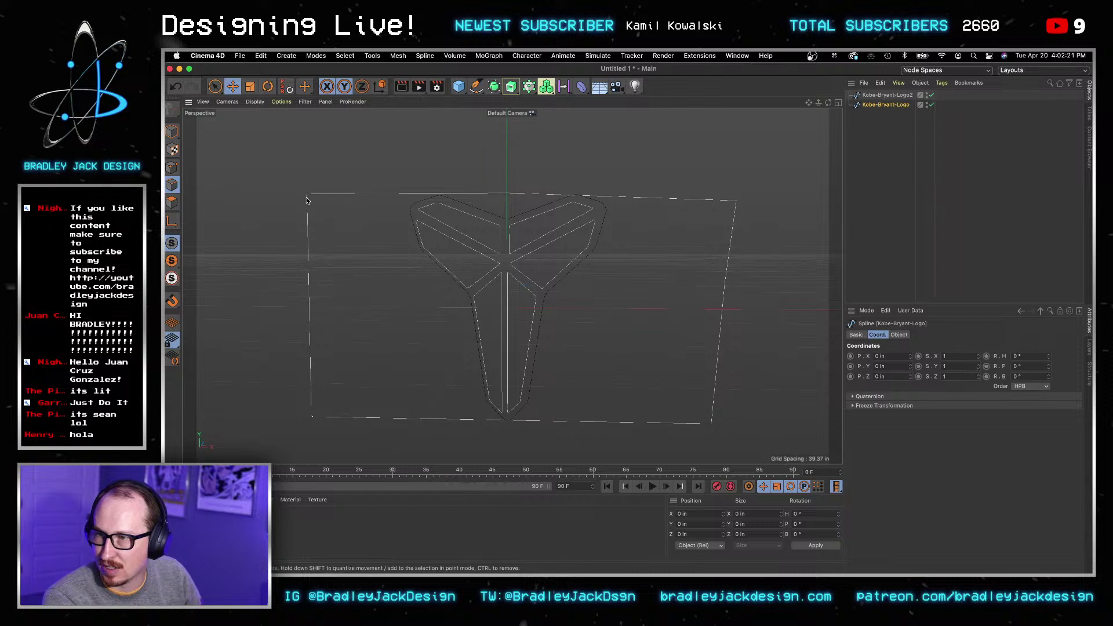
pyautogui.click(172, 167)
pyautogui.click(306, 196)
pyautogui.press('BackSpace')
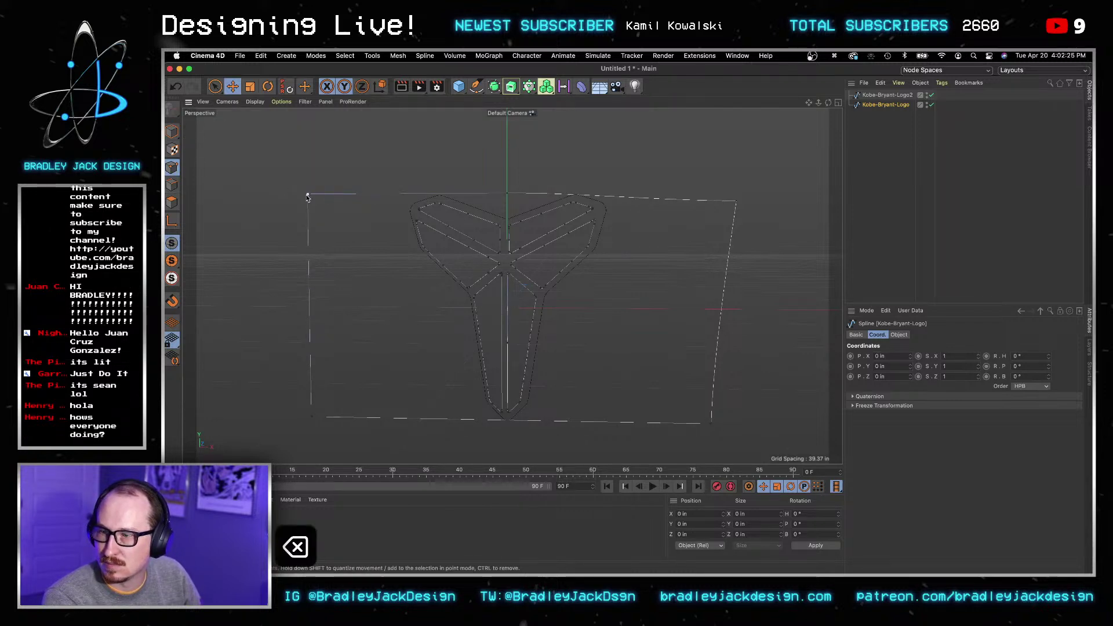
pyautogui.click(308, 197)
pyautogui.rightClick(308, 197)
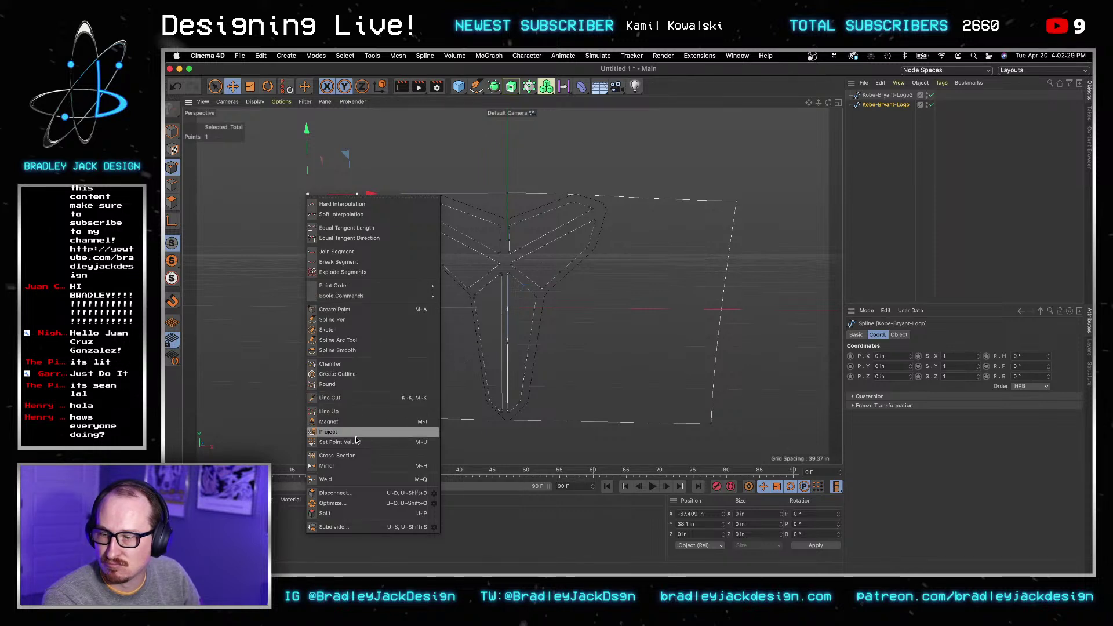
pyautogui.click(486, 258)
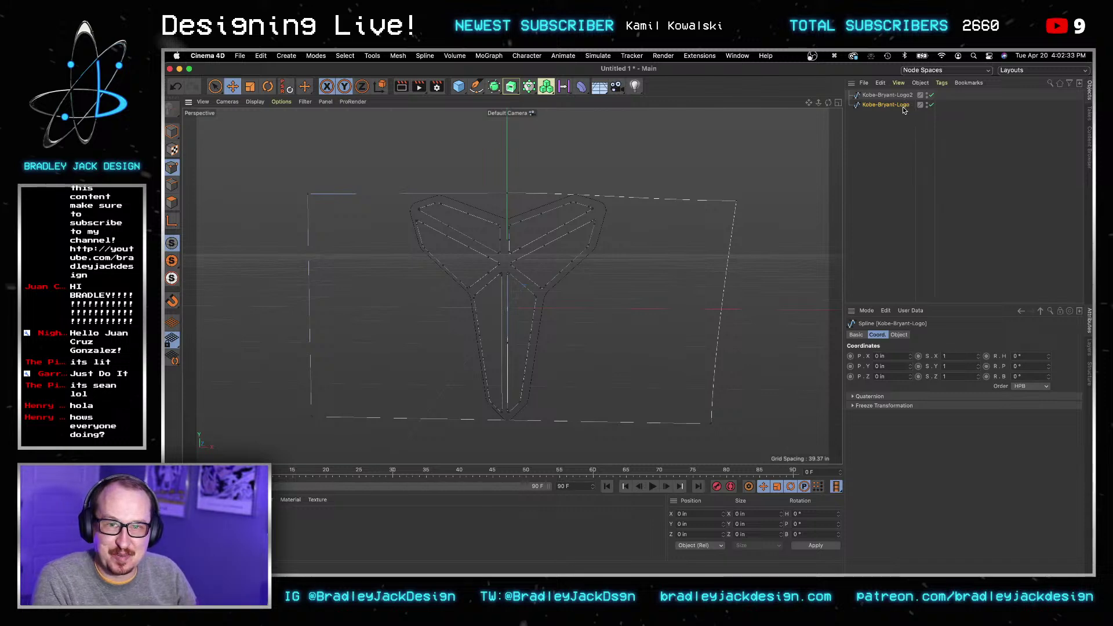
pyautogui.press('BackSpace')
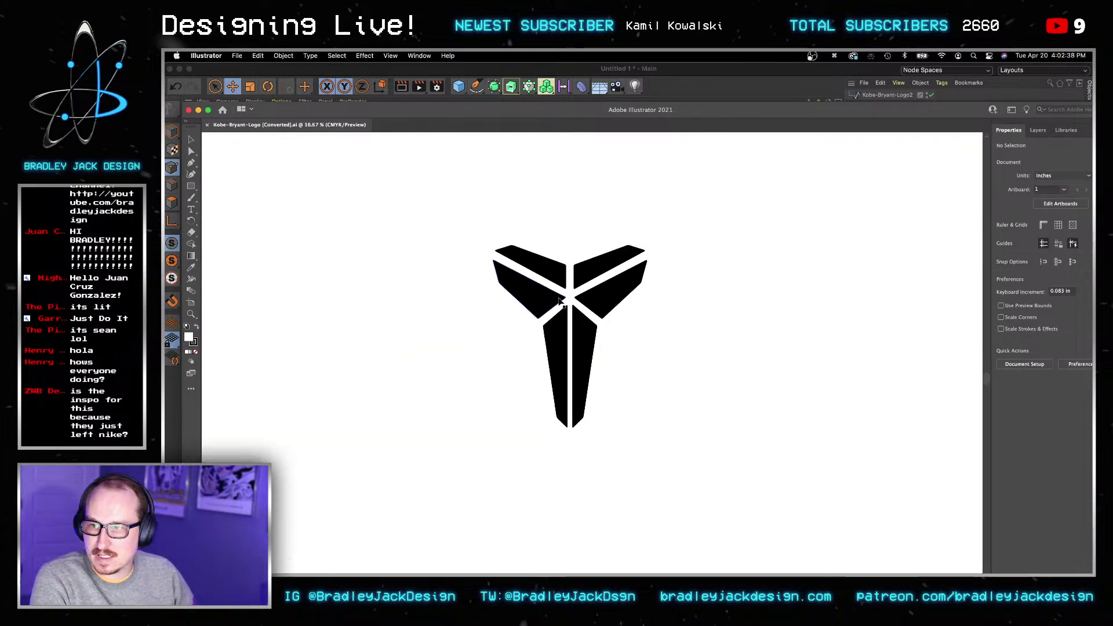
# Step: Delete the rectangular frame around the logo in Illustrator
pyautogui.click(667, 278)
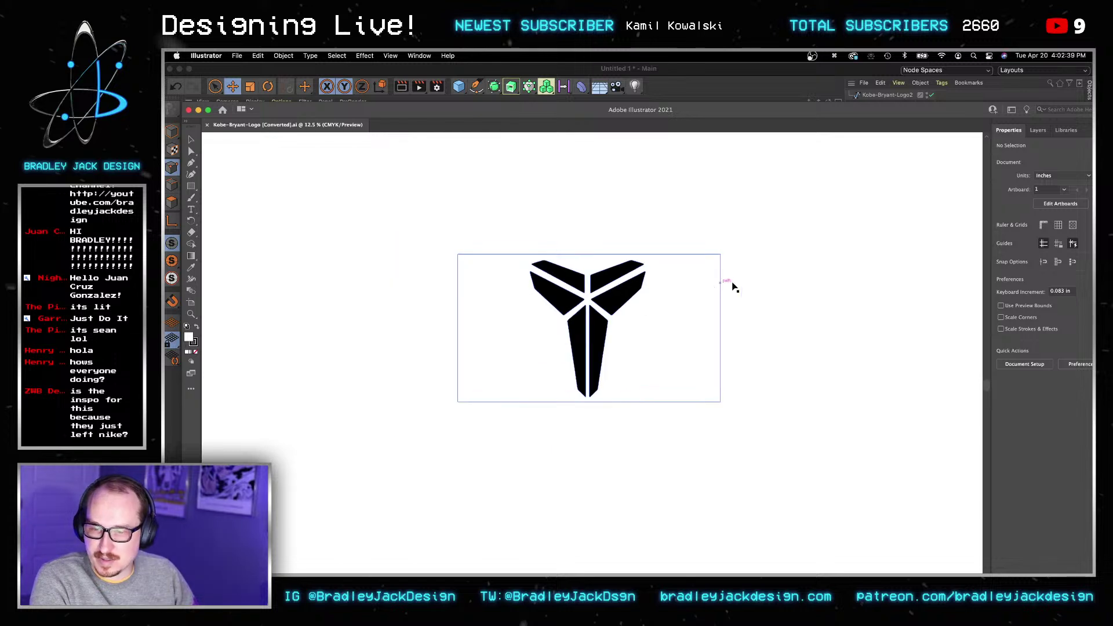
pyautogui.press('a')
pyautogui.press('BackSpace')
pyautogui.press('BackSpace')
pyautogui.press('BackSpace')
# Step: Save the logo file in Illustrator 8 format, close it, and quit Illustrator
pyautogui.press('super+s')
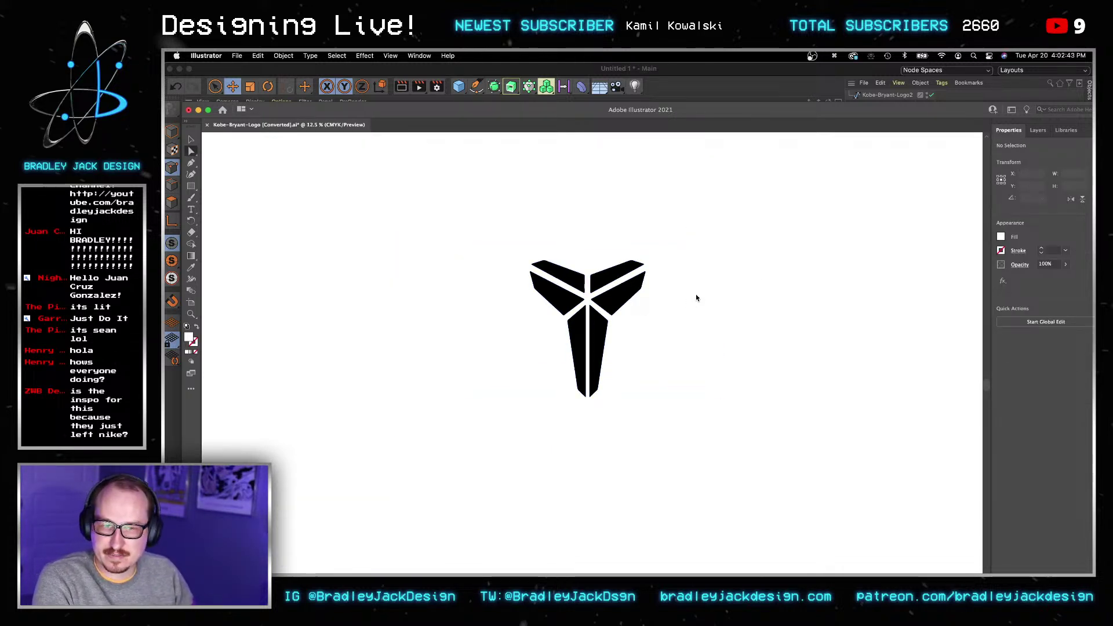
pyautogui.click(783, 340)
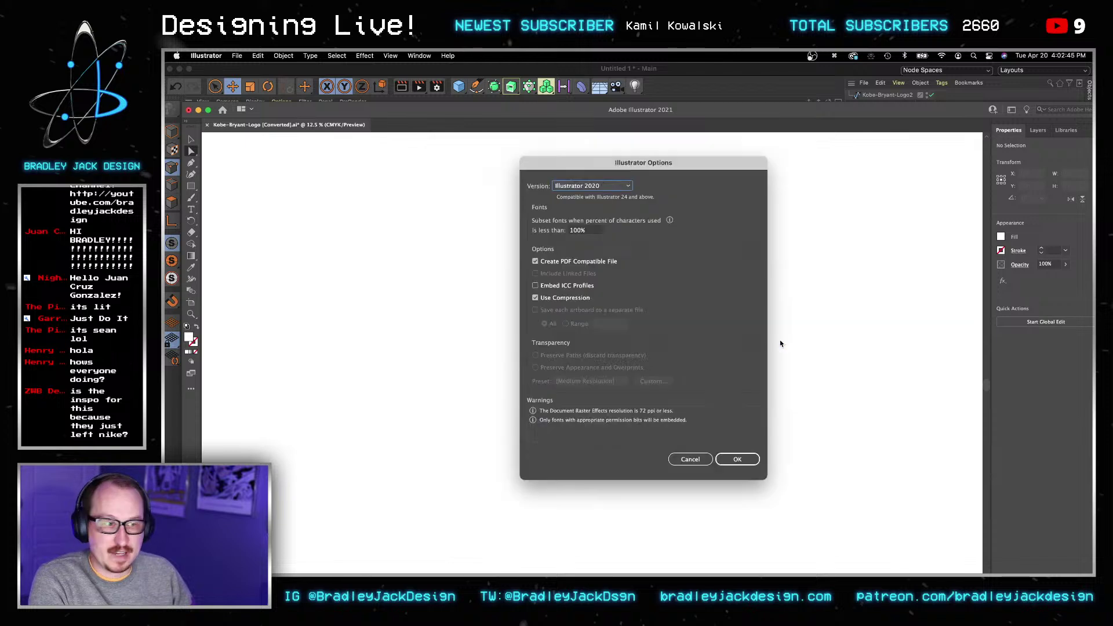
pyautogui.click(592, 185)
pyautogui.click(593, 316)
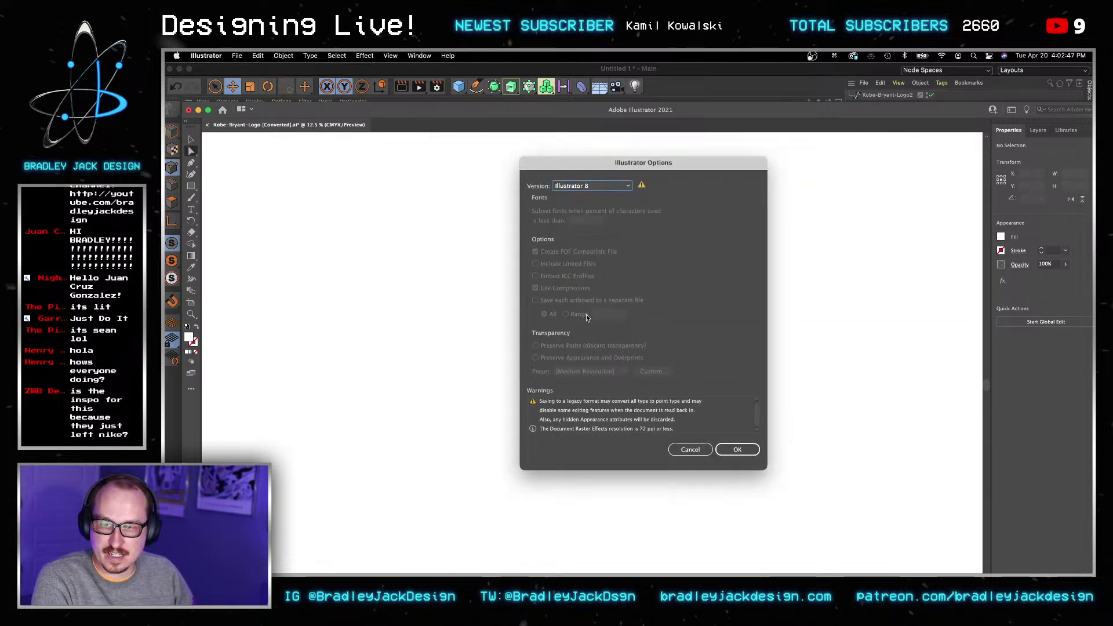
pyautogui.click(736, 450)
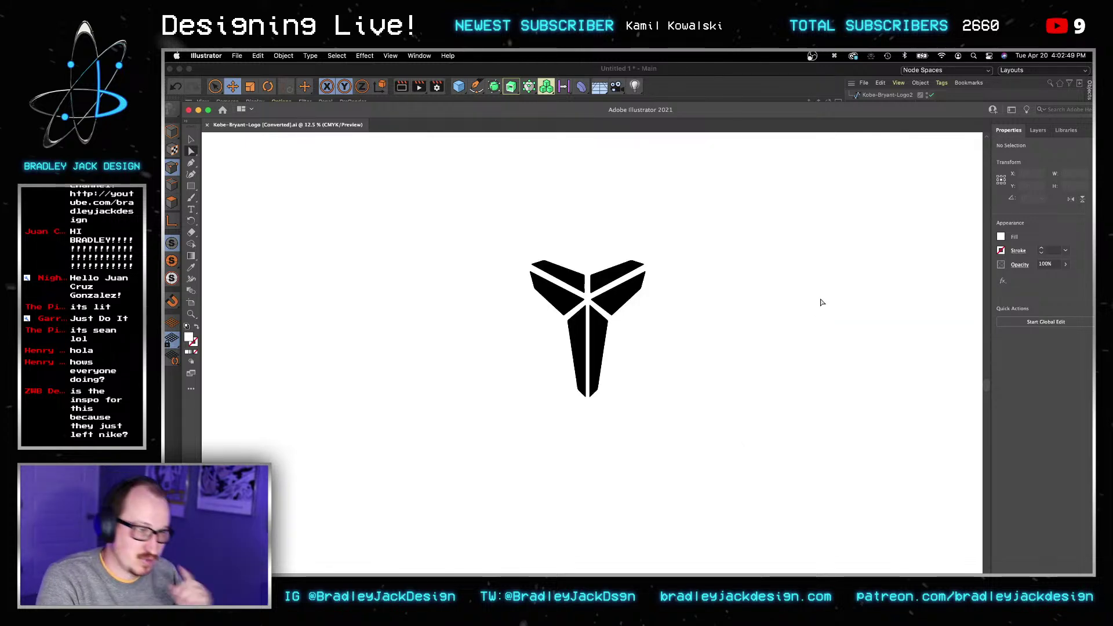
pyautogui.press('super+s')
pyautogui.press('super+w')
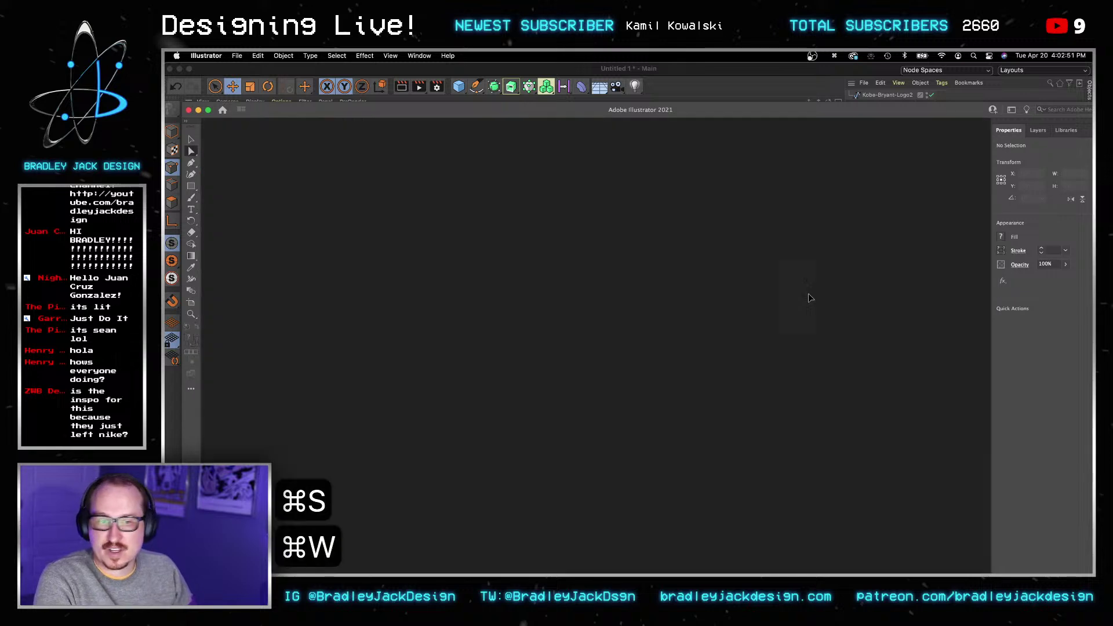
pyautogui.press('super+q')
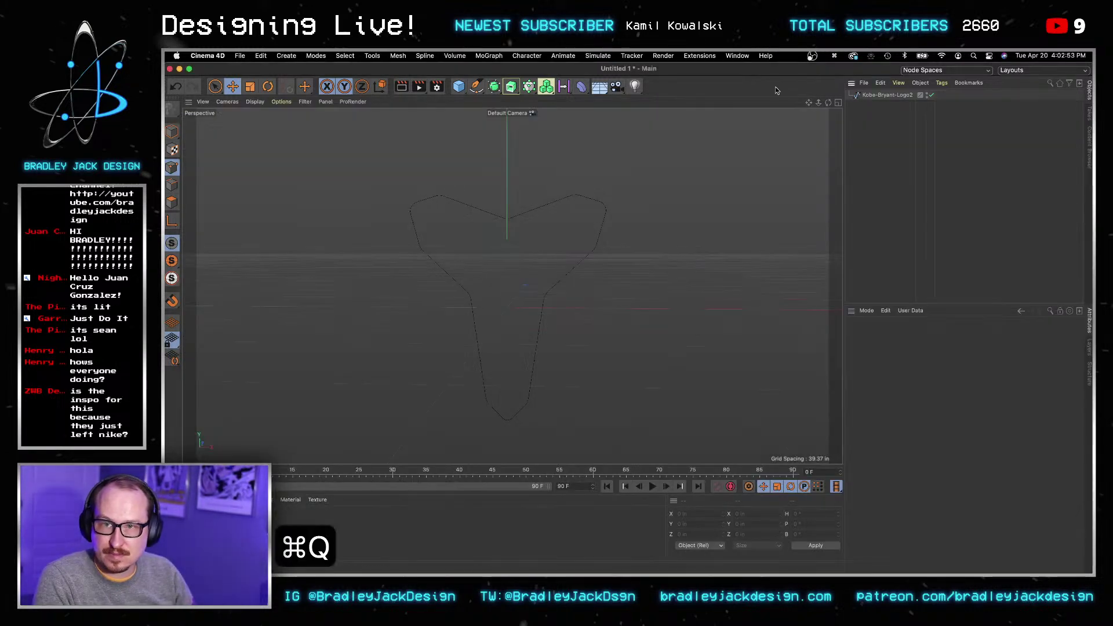
# Step: Merge Kobe-Bryant-Logo [Converted].ai into the scene with the default import settings
pyautogui.click(866, 85)
pyautogui.click(881, 95)
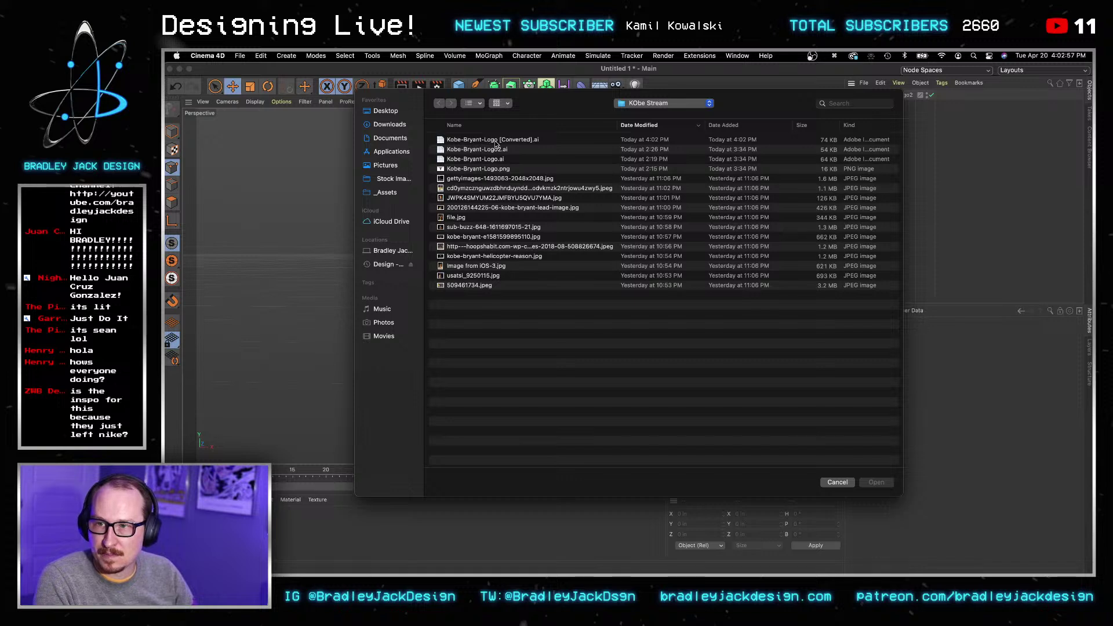
pyautogui.click(496, 142)
pyautogui.press('Return')
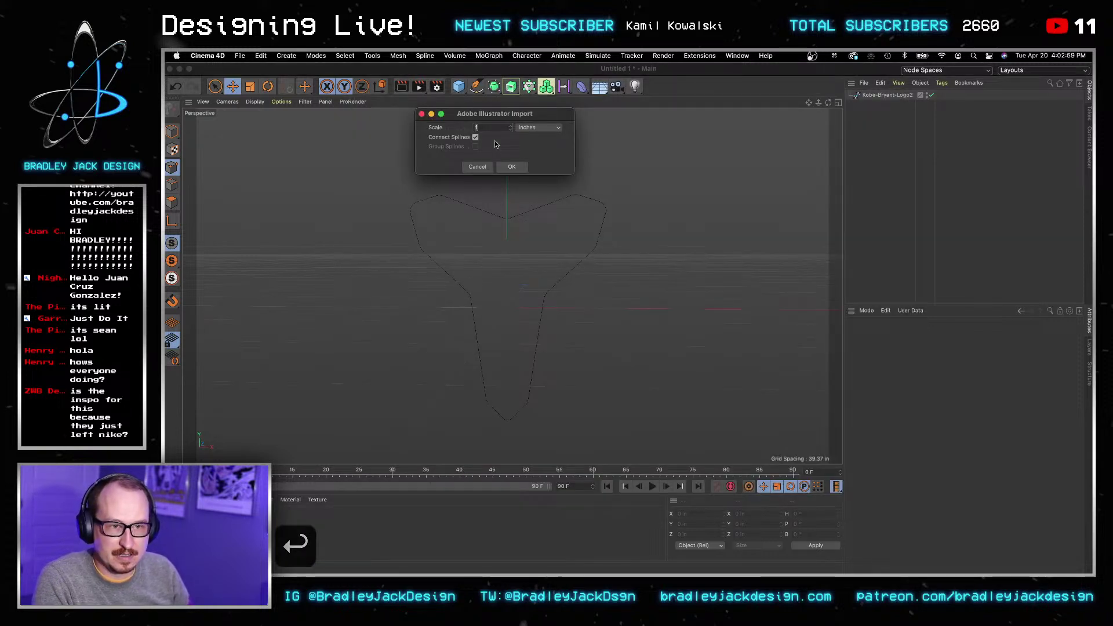
pyautogui.click(513, 167)
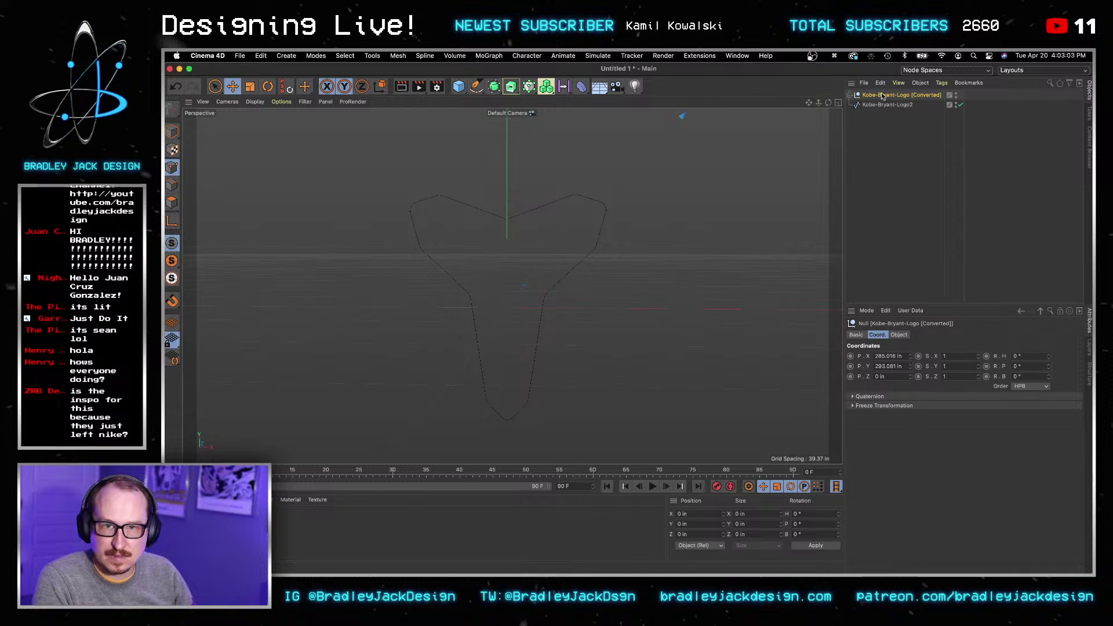
# Step: Zero the position of Kobe-Bryant-Logo [Converted] on X, Y and Z
pyautogui.click(890, 356)
pyautogui.press('super+a')
pyautogui.write('0')
pyautogui.press('Tab')
pyautogui.write('0')
pyautogui.press('Tab')
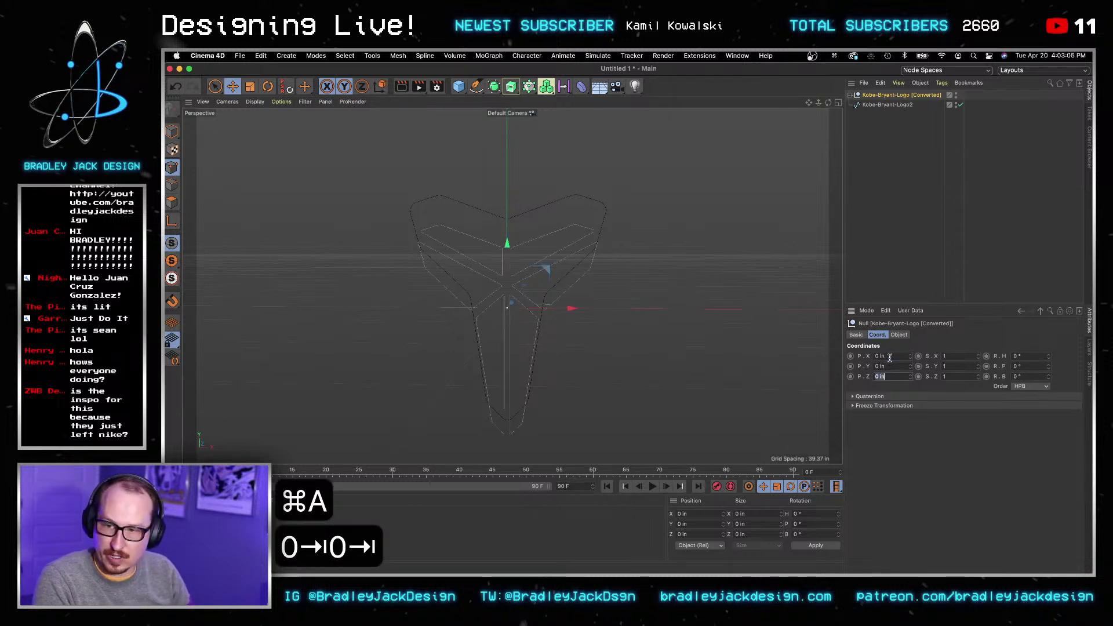
pyautogui.press('Return')
# Step: Raise the converted logo to about Y 8.017 in to align it with Kobe-Bryant-Logo2
pyautogui.click(904, 104)
pyautogui.click(908, 96)
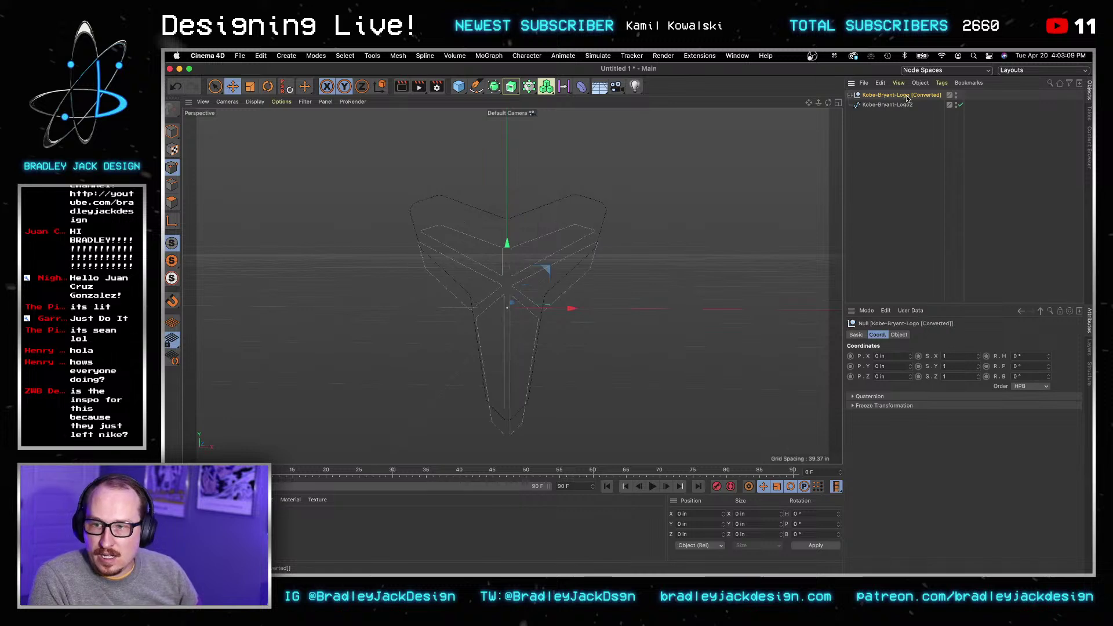
pyautogui.rightClick(907, 96)
pyautogui.click(870, 150)
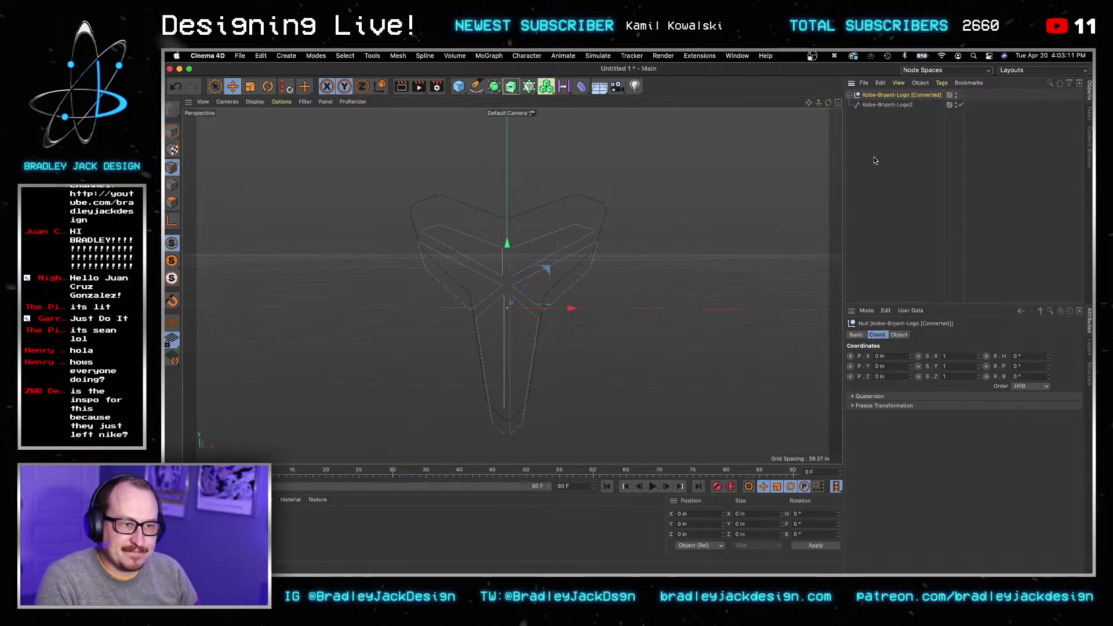
pyautogui.click(881, 106)
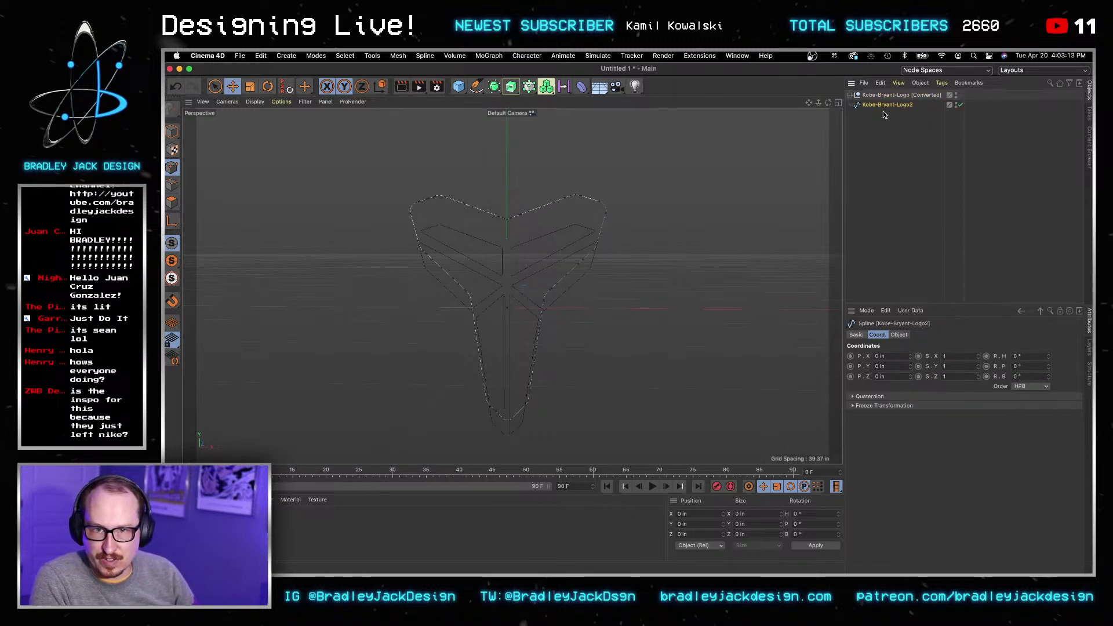
pyautogui.click(881, 96)
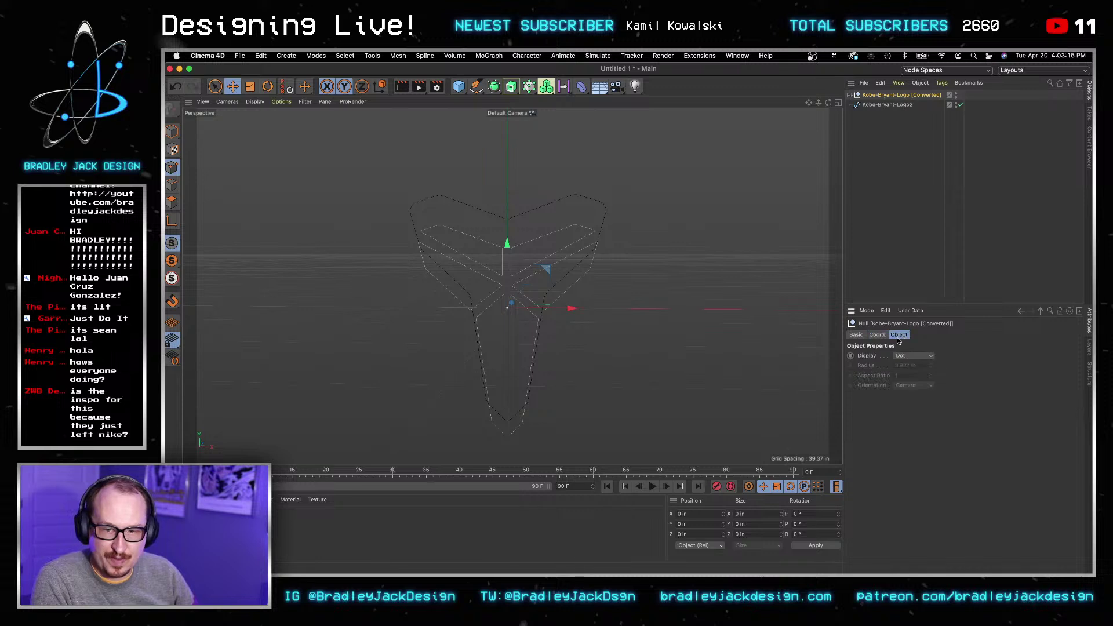
pyautogui.click(887, 104)
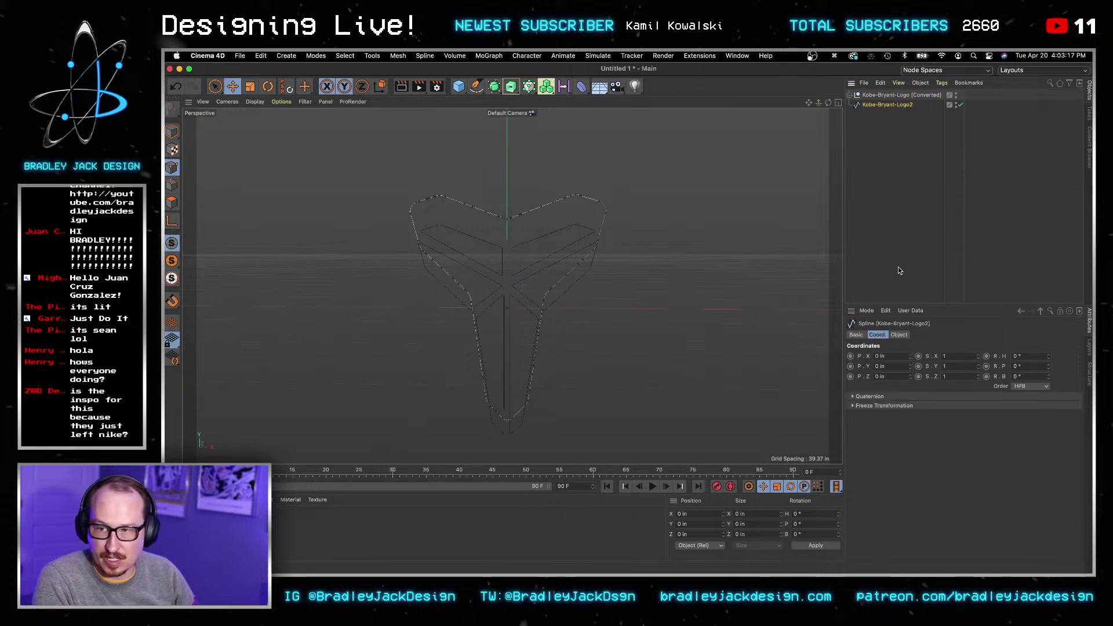
pyautogui.click(888, 96)
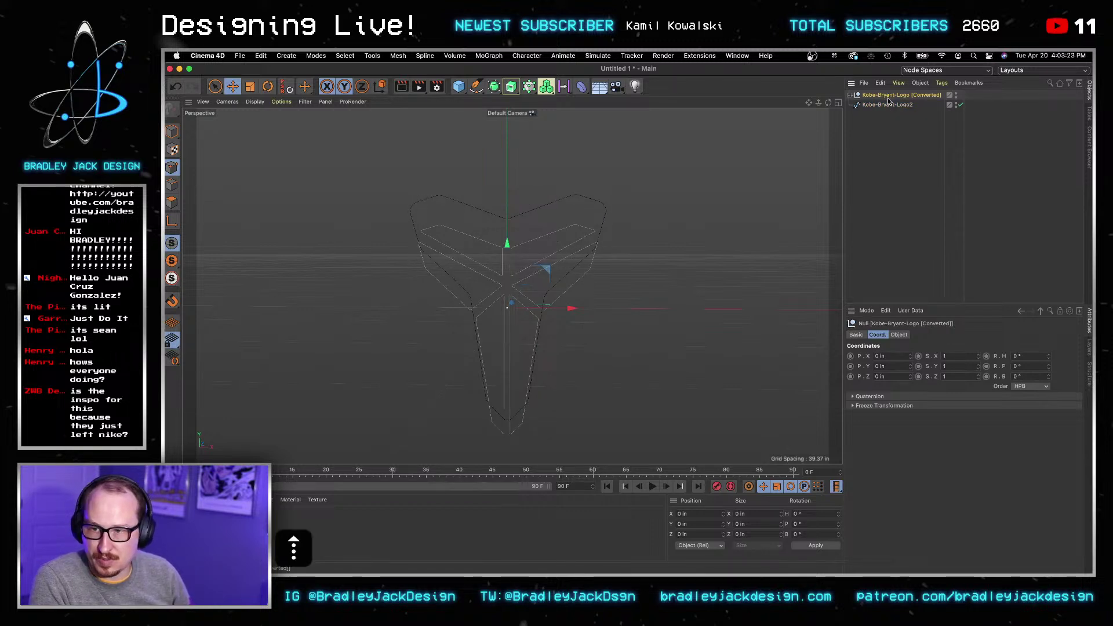
pyautogui.moveTo(509, 244); pyautogui.dragTo(508, 220)
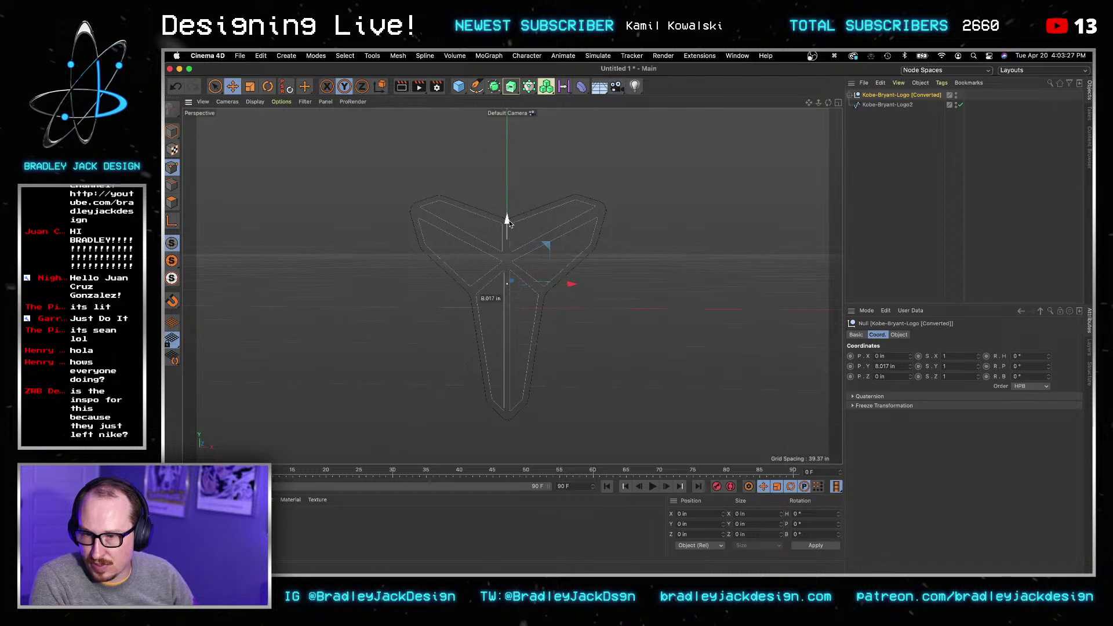
pyautogui.click(867, 144)
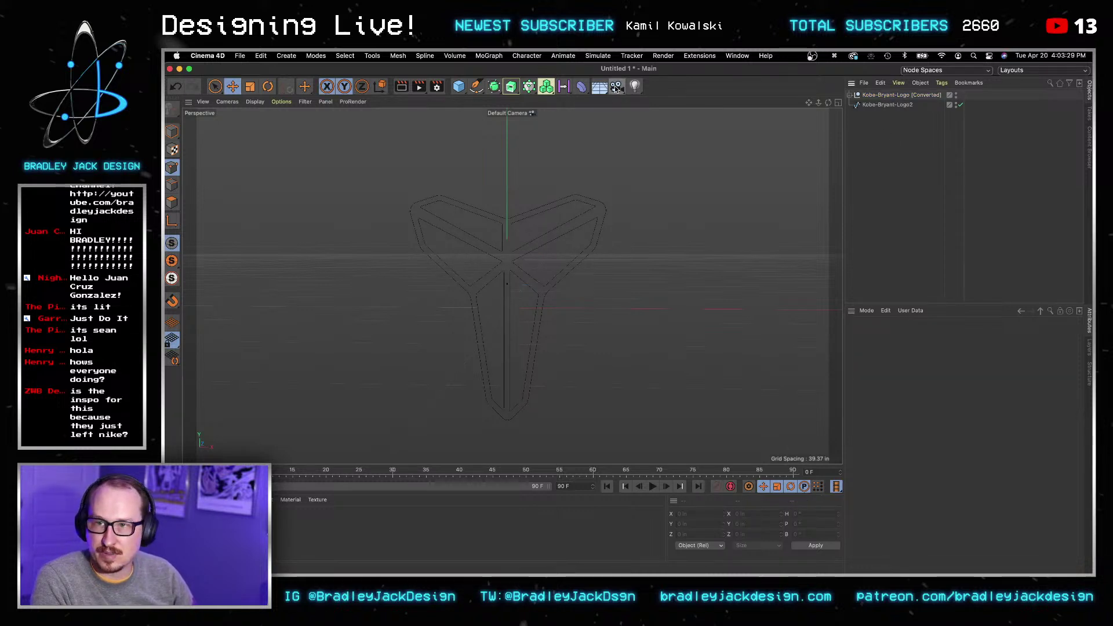
# Step: Add a camera, zero its position, and look through it
pyautogui.click(562, 85)
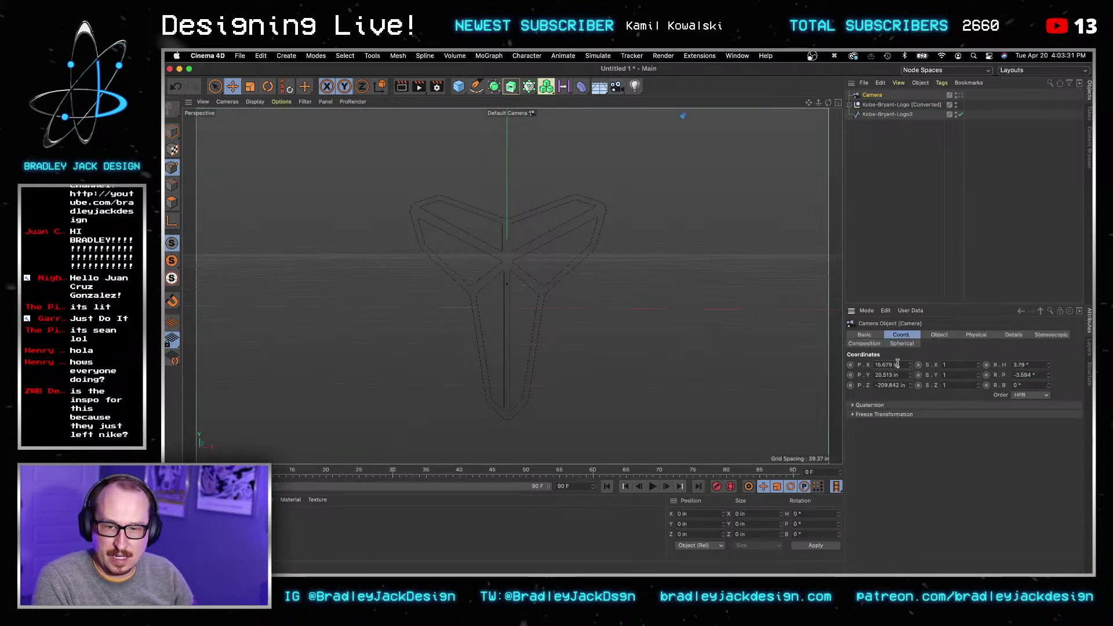
pyautogui.press('super+a')
pyautogui.write('0')
pyautogui.press('Tab')
pyautogui.write('0')
pyautogui.press('Tab')
pyautogui.write('0')
pyautogui.press('Tab')
pyautogui.click(886, 135)
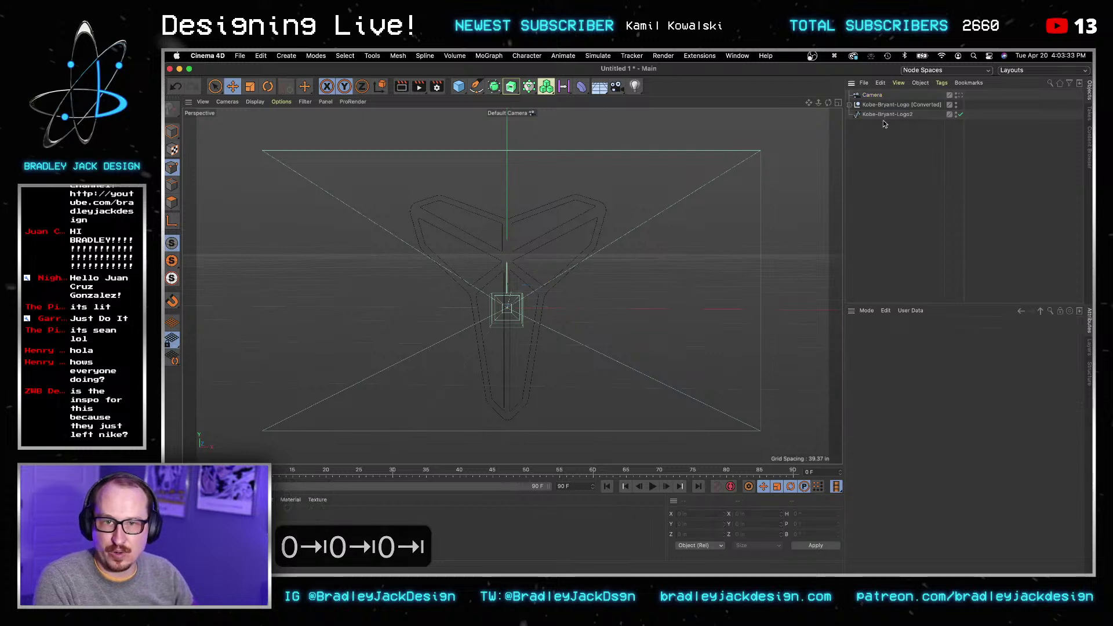
pyautogui.click(872, 95)
pyautogui.click(960, 96)
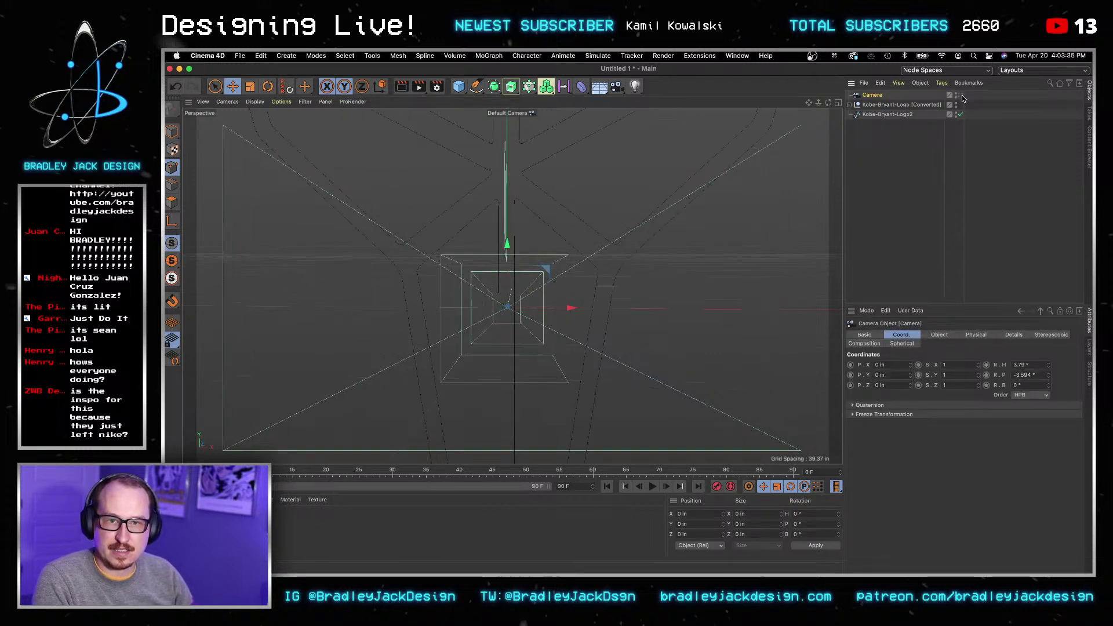
# Step: Pull the camera back by entering -300 for its Z position
pyautogui.click(887, 385)
pyautogui.press('super+a')
pyautogui.write('-300')
pyautogui.press('Tab')
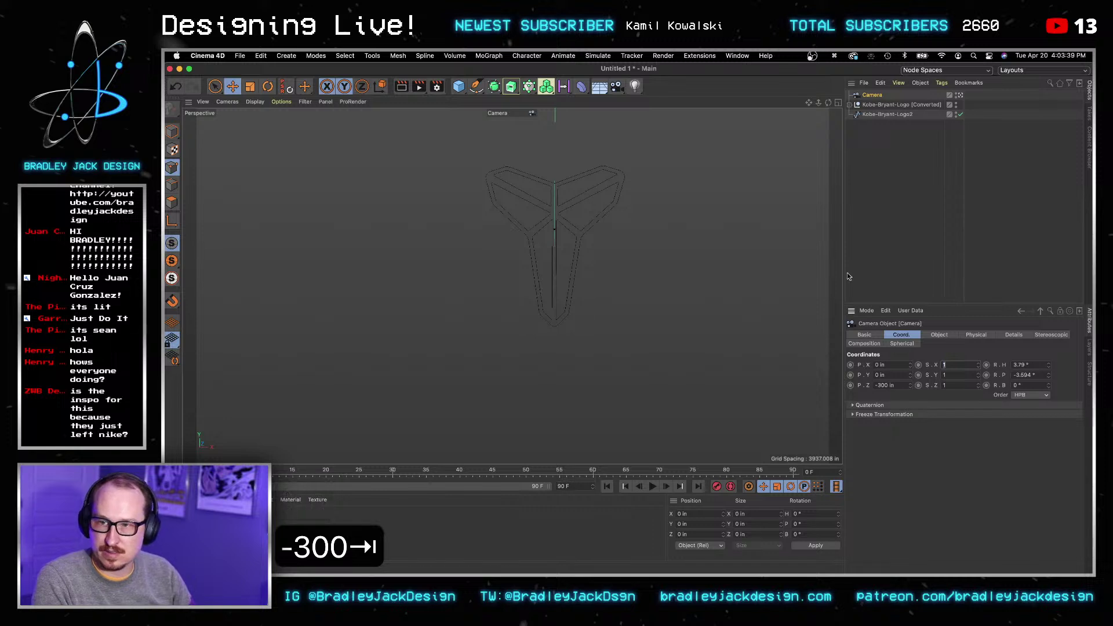
pyautogui.scroll(5, 565, 244)
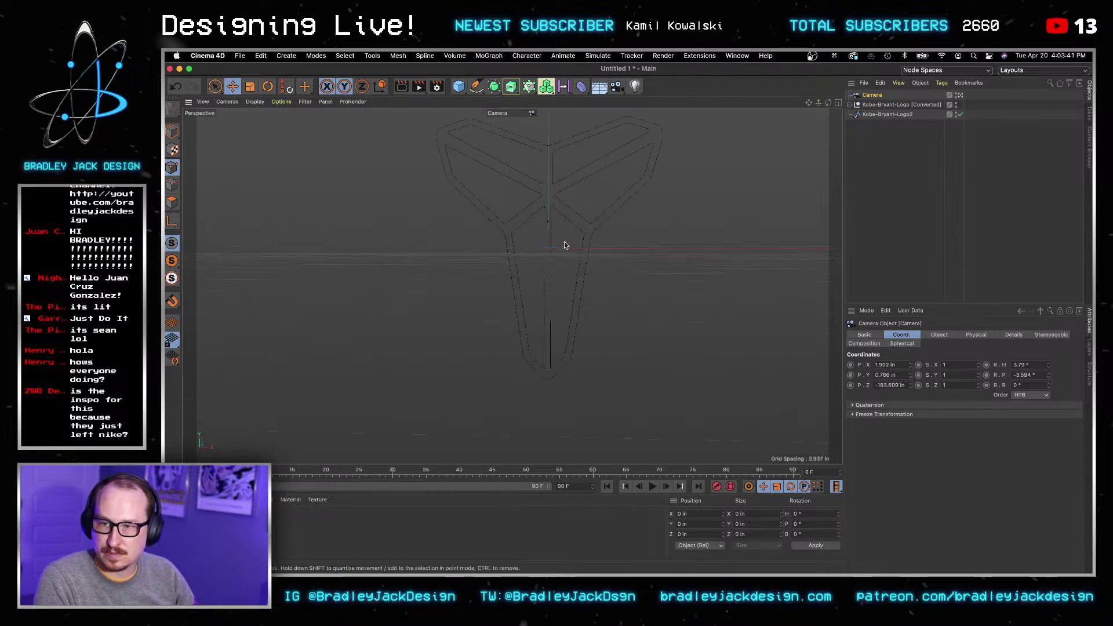
# Step: Set the camera's X position and all rotations, including bank, to 0
pyautogui.click(887, 364)
pyautogui.press('super+a')
pyautogui.write('0')
pyautogui.press('Tab')
pyautogui.write('0')
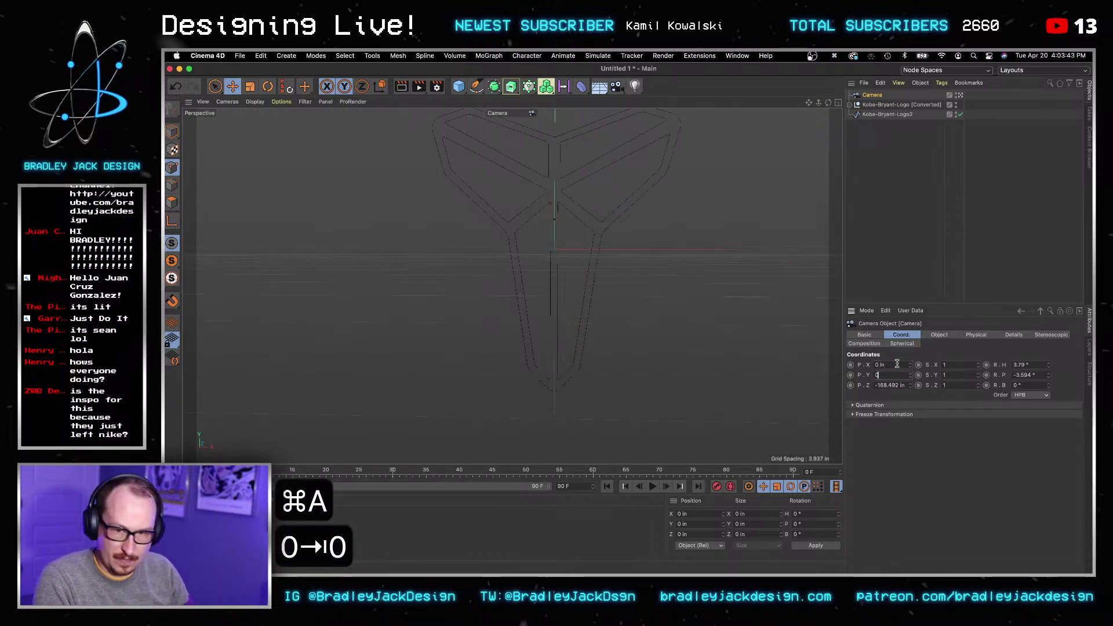
pyautogui.press('Tab')
pyautogui.press('Tab')
pyautogui.press('Tab')
pyautogui.press('Tab')
pyautogui.press('Tab')
pyautogui.write('0')
pyautogui.press('Tab')
pyautogui.write('0')
pyautogui.press('Tab')
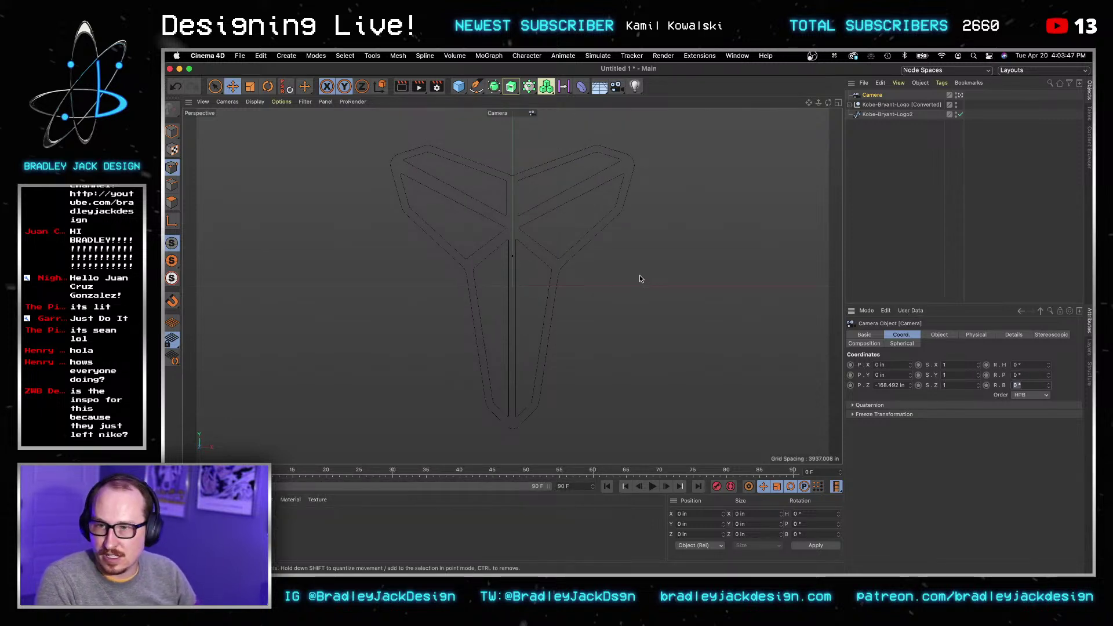
pyautogui.write('0')
pyautogui.click(920, 127)
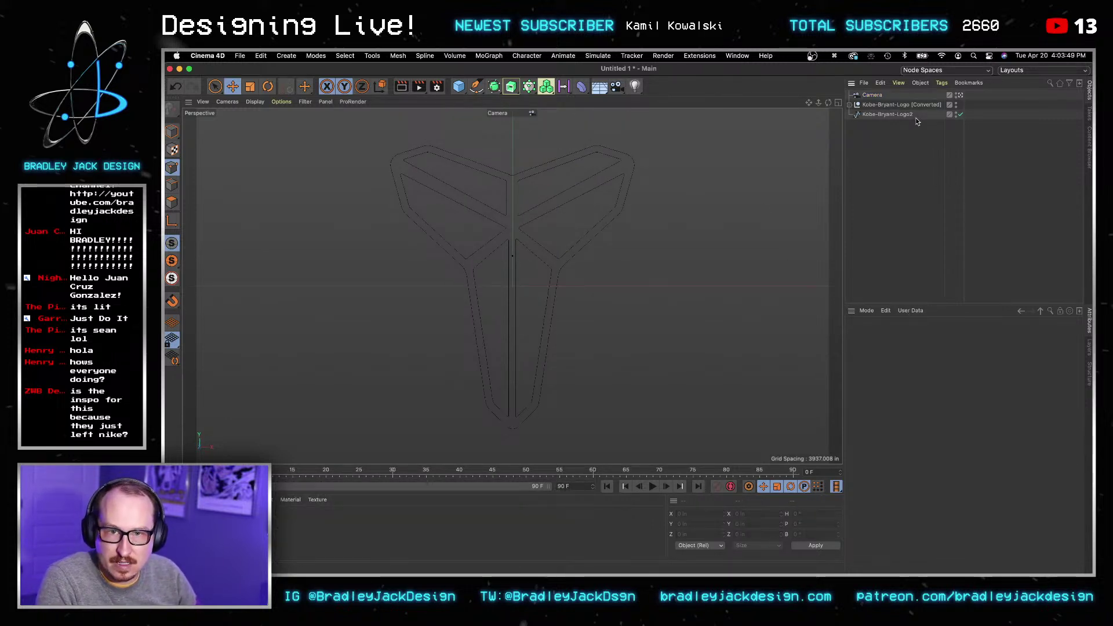
# Step: Set Kobe-Bryant-Logo [Converted]'s Y position to 7.6 in
pyautogui.click(908, 115)
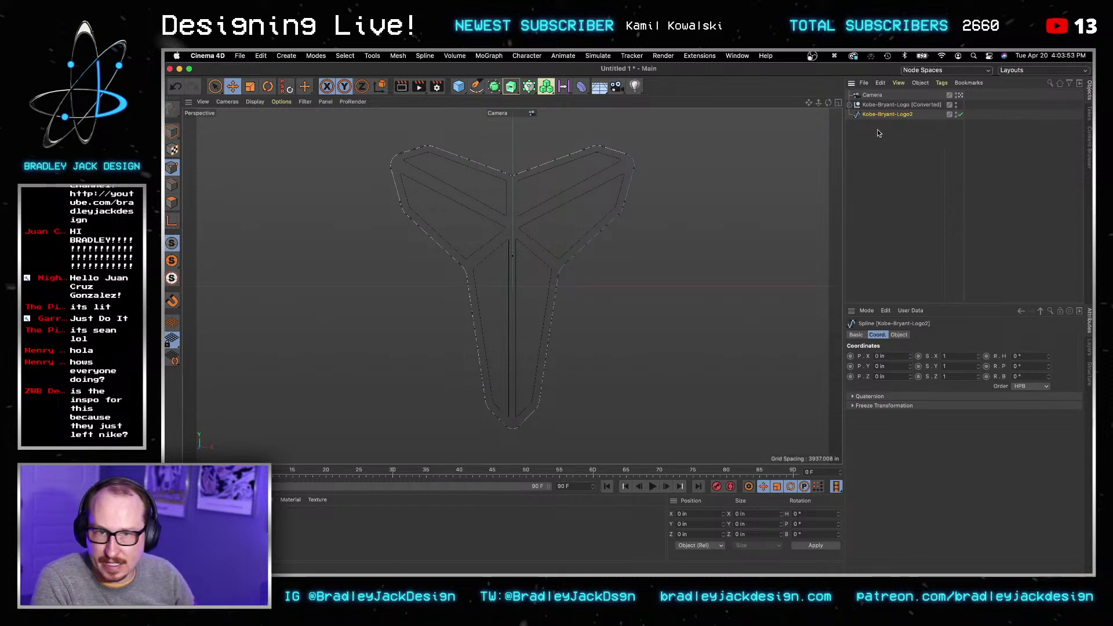
pyautogui.click(910, 106)
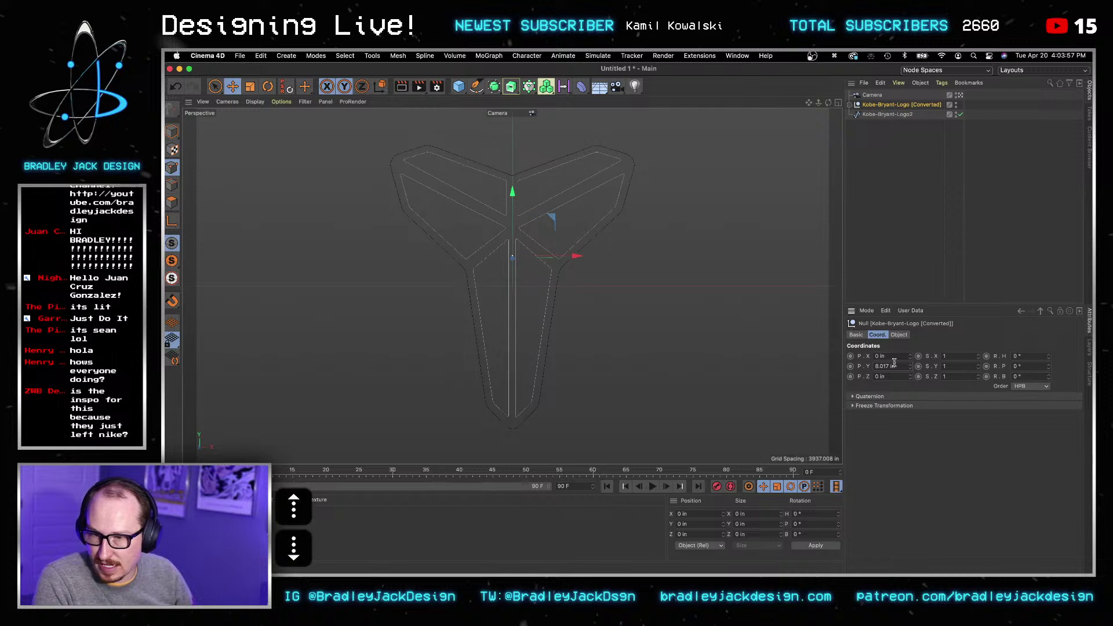
pyautogui.press('super+a')
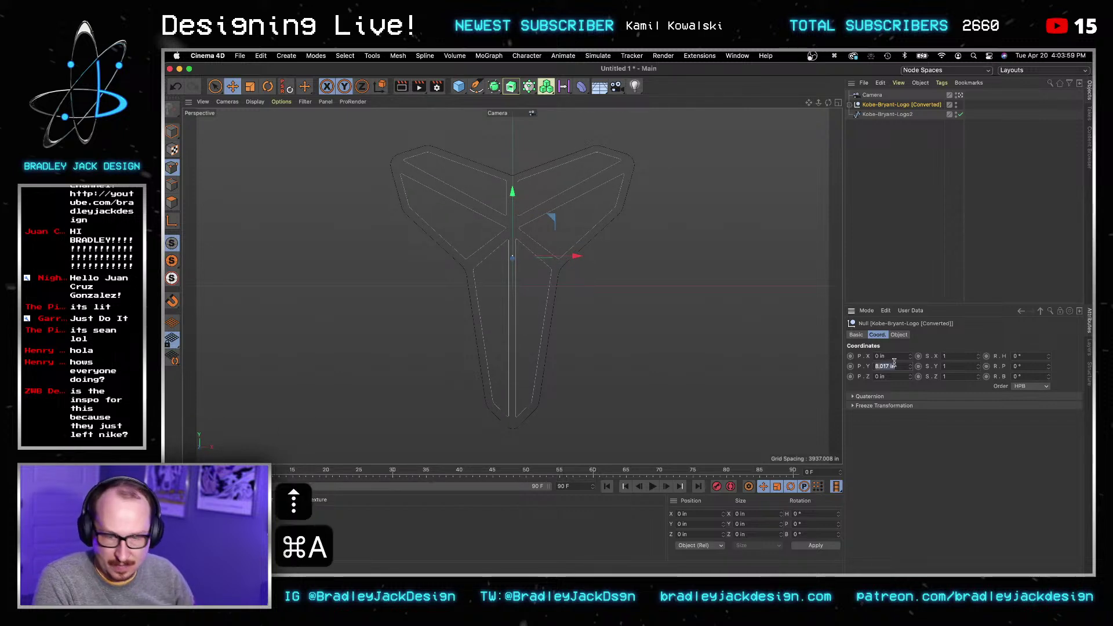
pyautogui.write('7.6')
pyautogui.press('Tab')
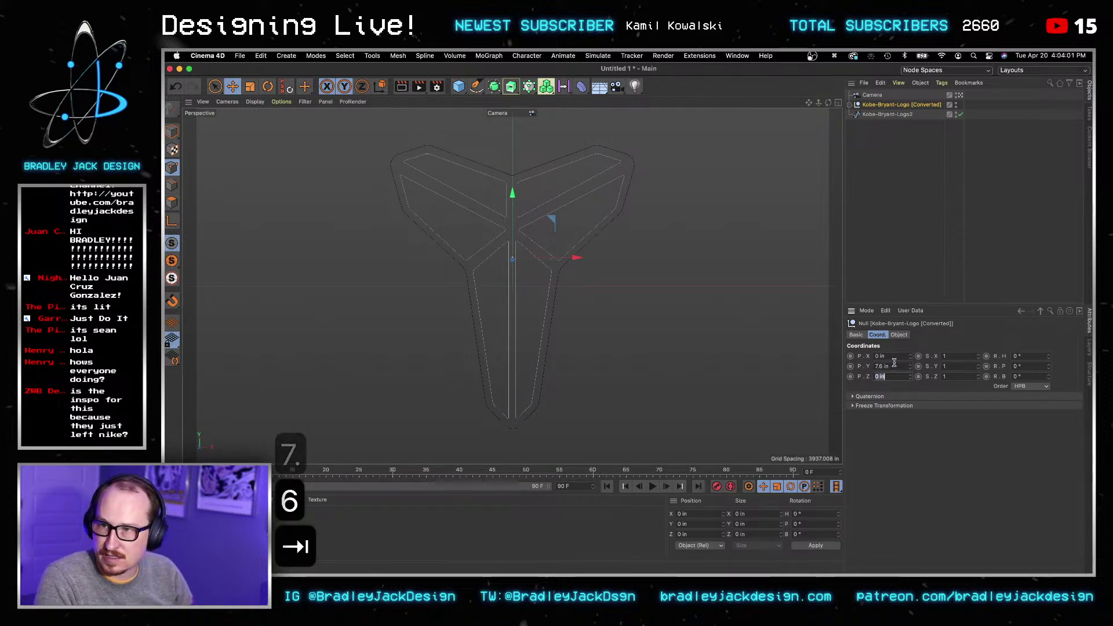
pyautogui.click(961, 171)
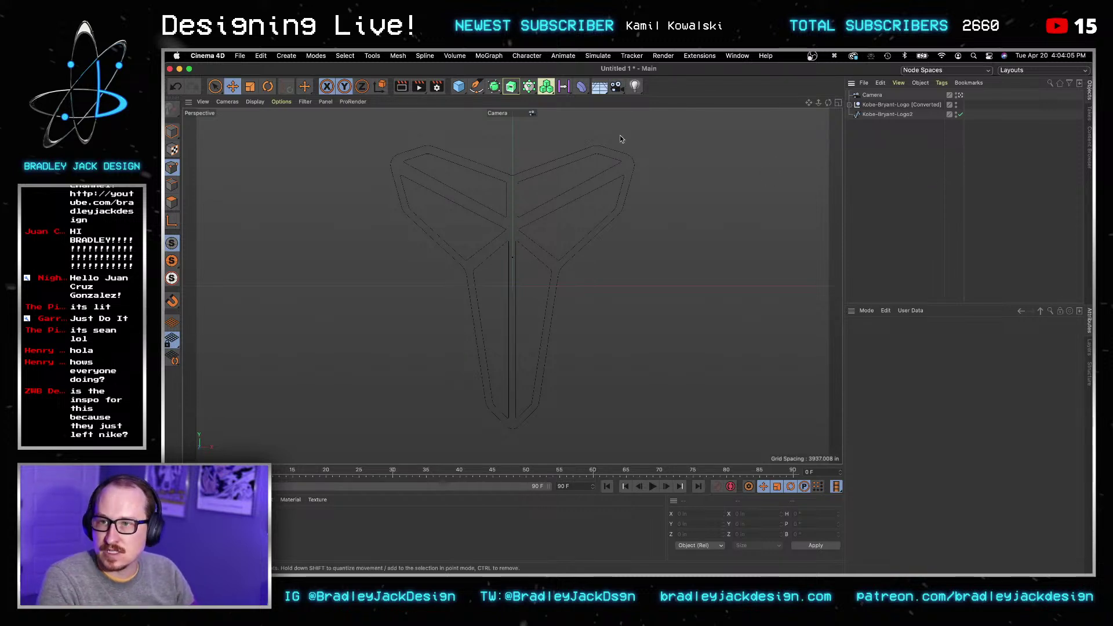
# Step: Add an Extrude generator and rename the logo group Inner and the outline spline Outer
pyautogui.moveTo(511, 87); pyautogui.dragTo(544, 100)
pyautogui.doubleClick(877, 114)
pyautogui.write('Inner')
pyautogui.press('Return')
pyautogui.doubleClick(874, 125)
pyautogui.write('Outt')
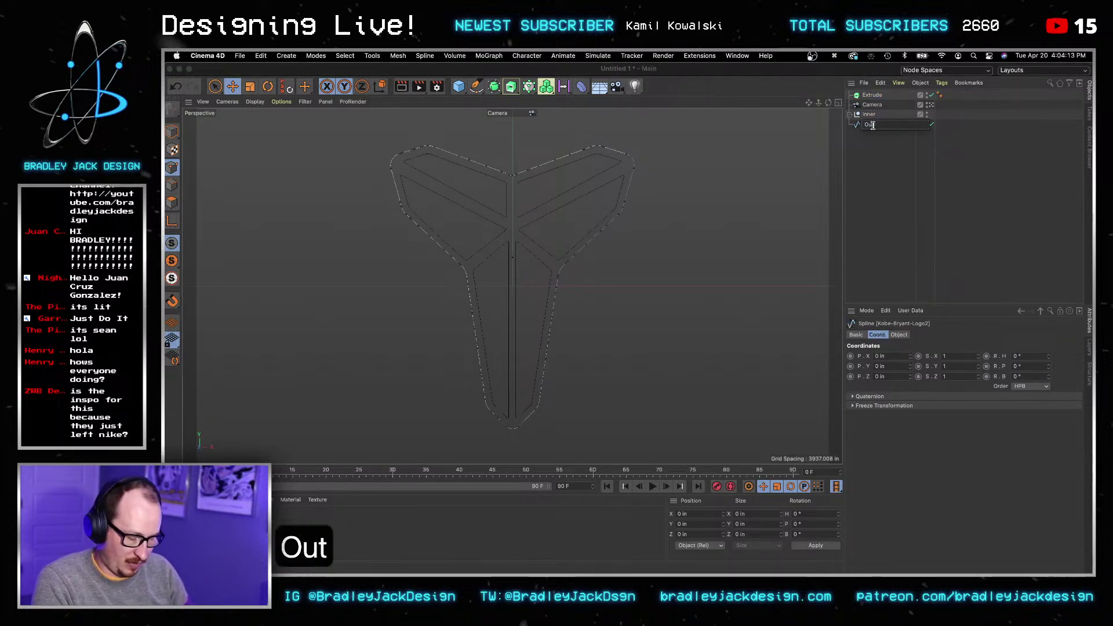
pyautogui.press('BackSpace')
pyautogui.write('er')
pyautogui.press('Return')
# Step: Parent Inner under the Extrude and turn on Hierarchical in its Object settings
pyautogui.moveTo(869, 115); pyautogui.dragTo(871, 96)
pyautogui.click(872, 96)
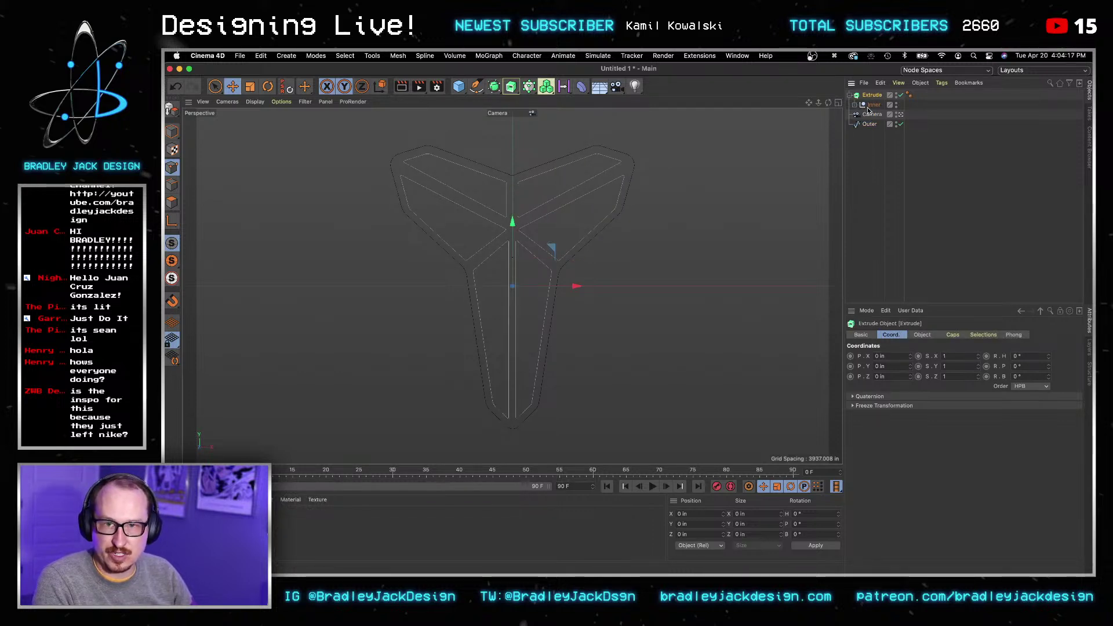
pyautogui.click(863, 335)
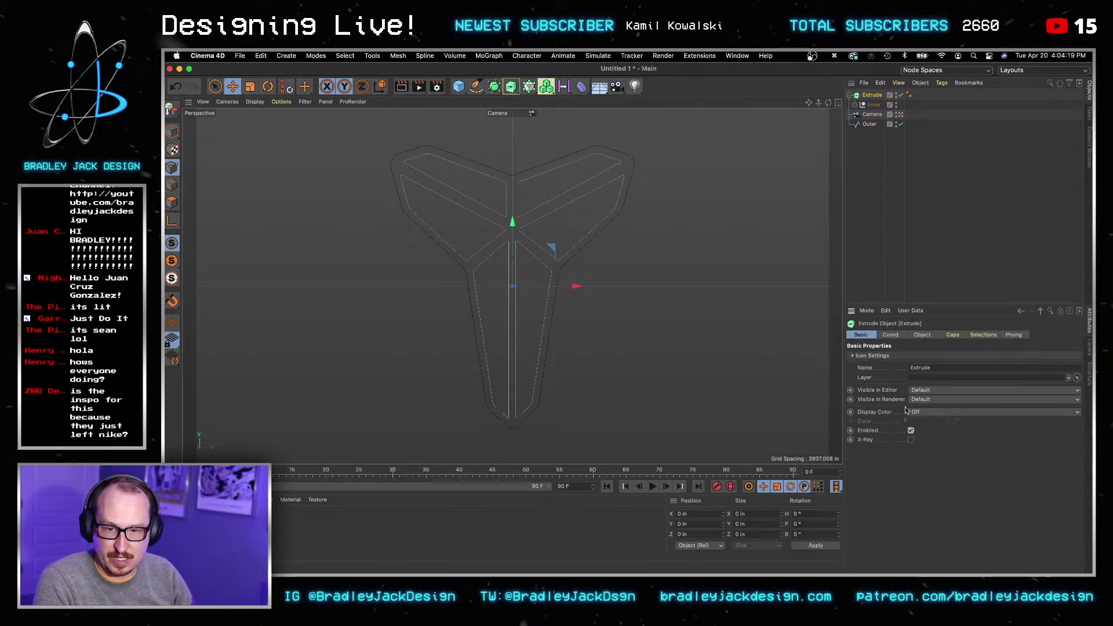
pyautogui.click(922, 335)
pyautogui.click(914, 396)
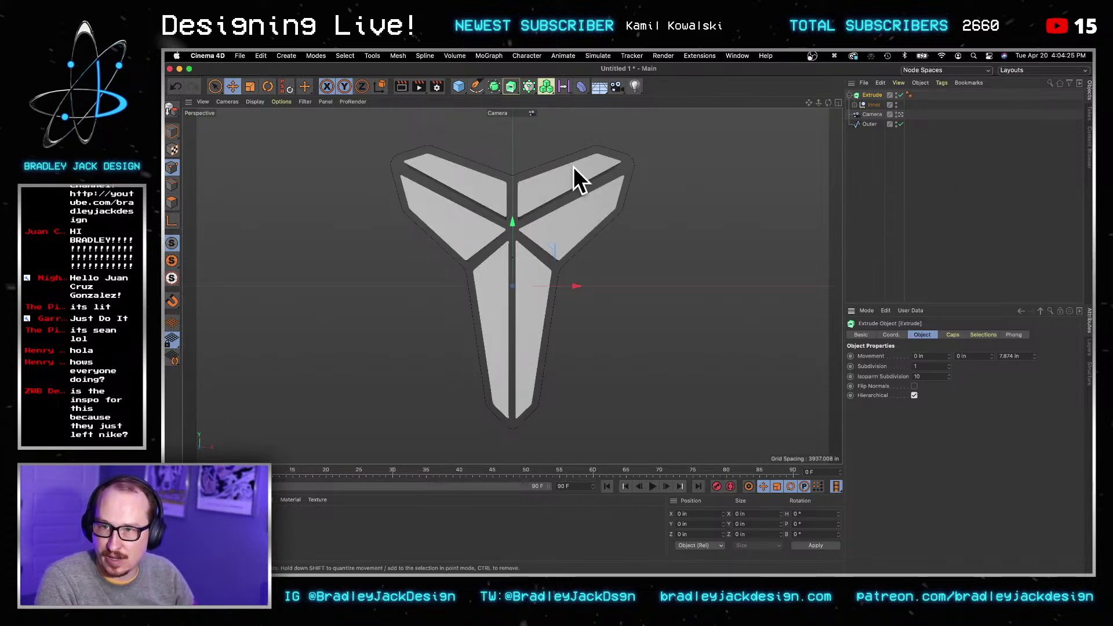
# Step: Change the extrude's bevel shape to Curve
pyautogui.click(955, 335)
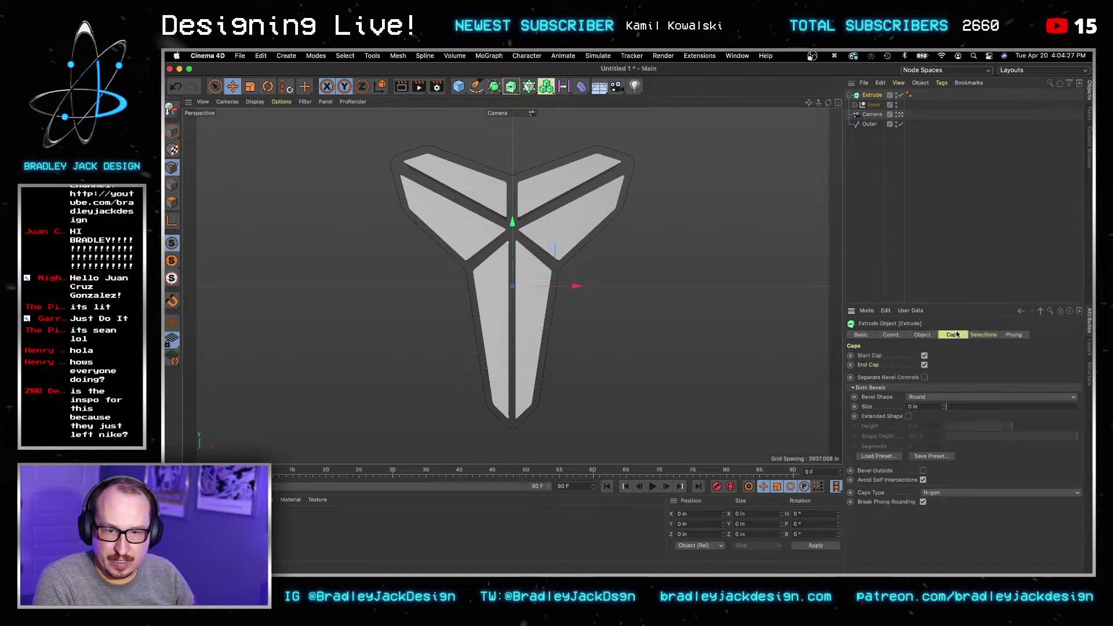
pyautogui.click(927, 398)
pyautogui.click(926, 408)
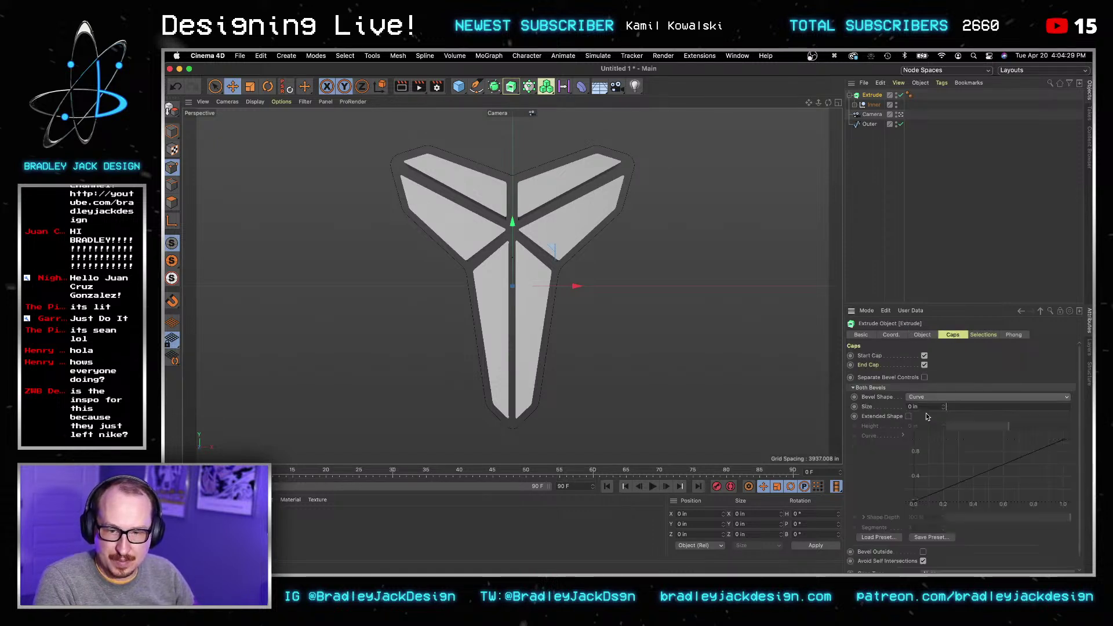
pyautogui.scroll(10, 924, 408)
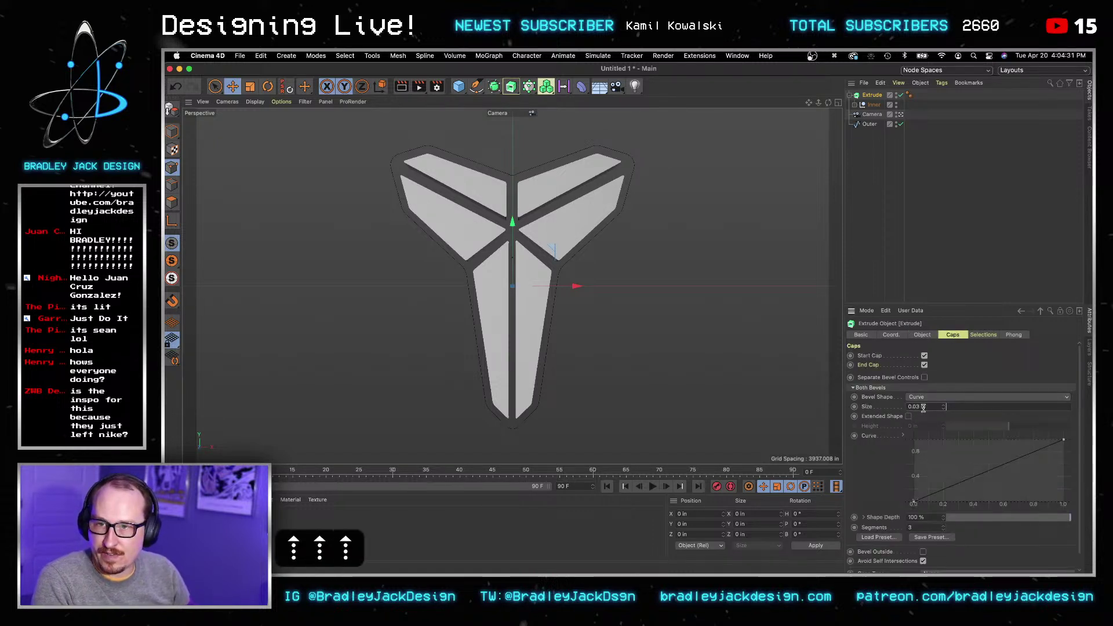
pyautogui.scroll(2, 924, 408)
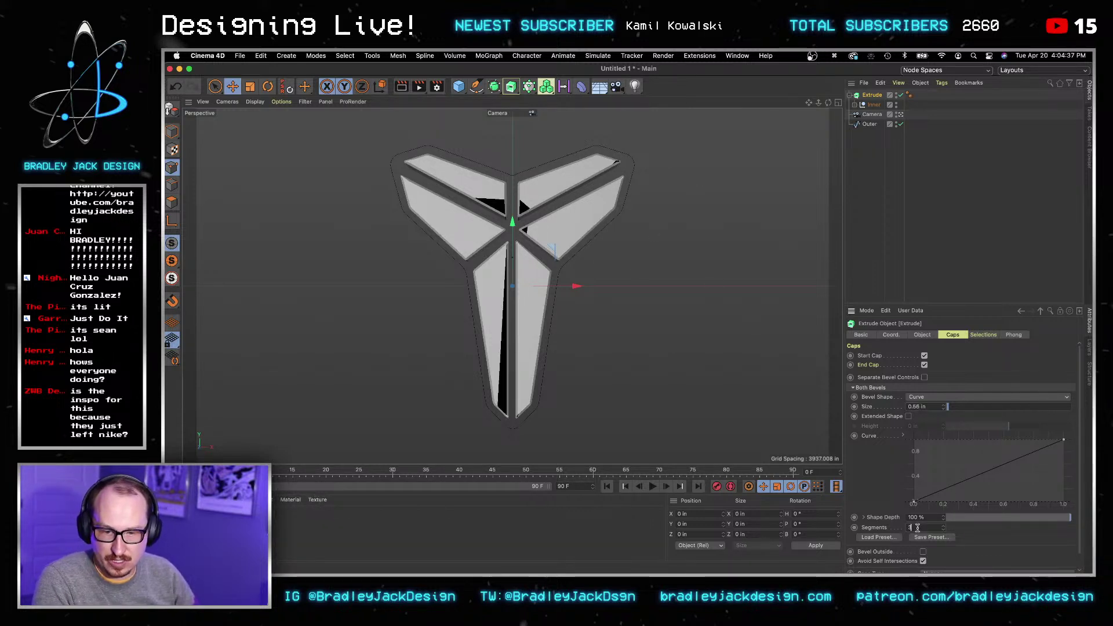
pyautogui.scroll(-2, 867, 484)
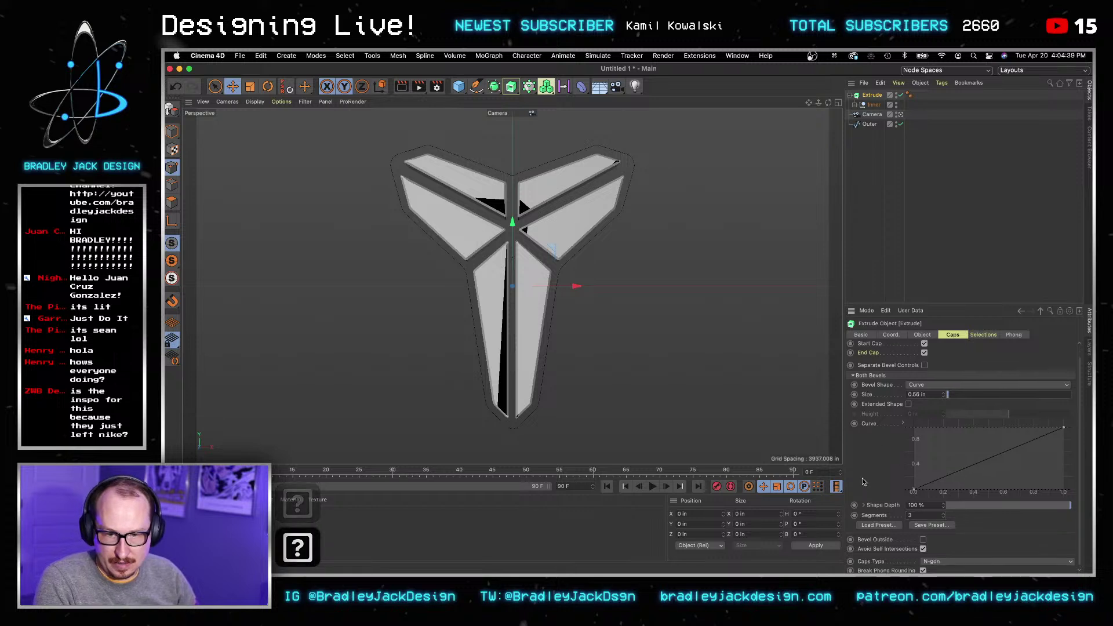
# Step: Try Quadrangles caps and outward and extended bevel options, then keep N-gon with both off
pyautogui.click(942, 559)
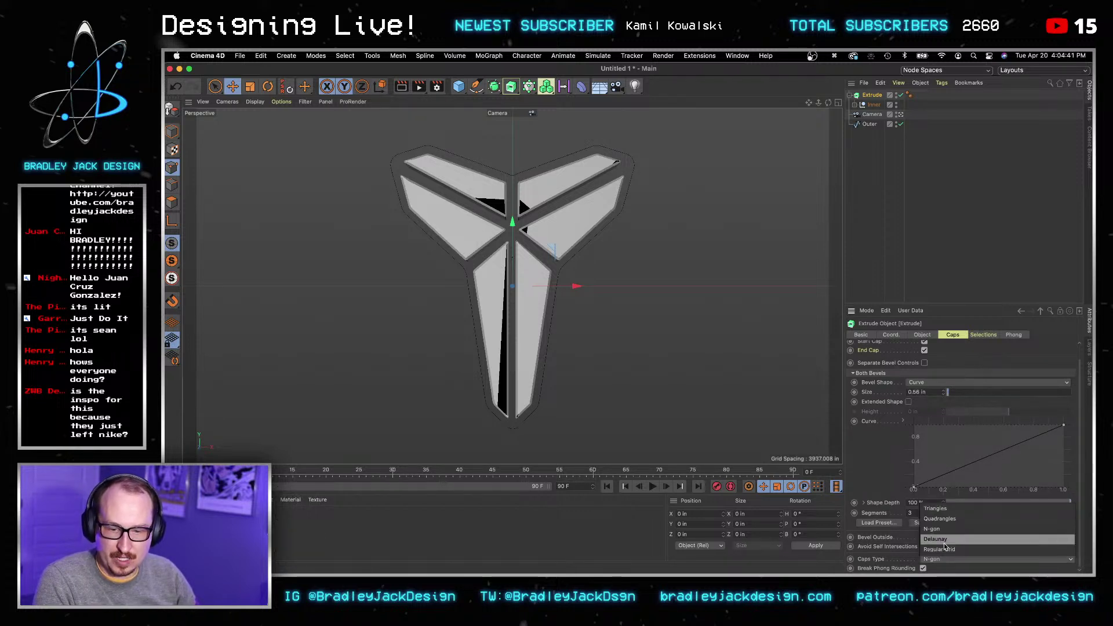
pyautogui.click(946, 520)
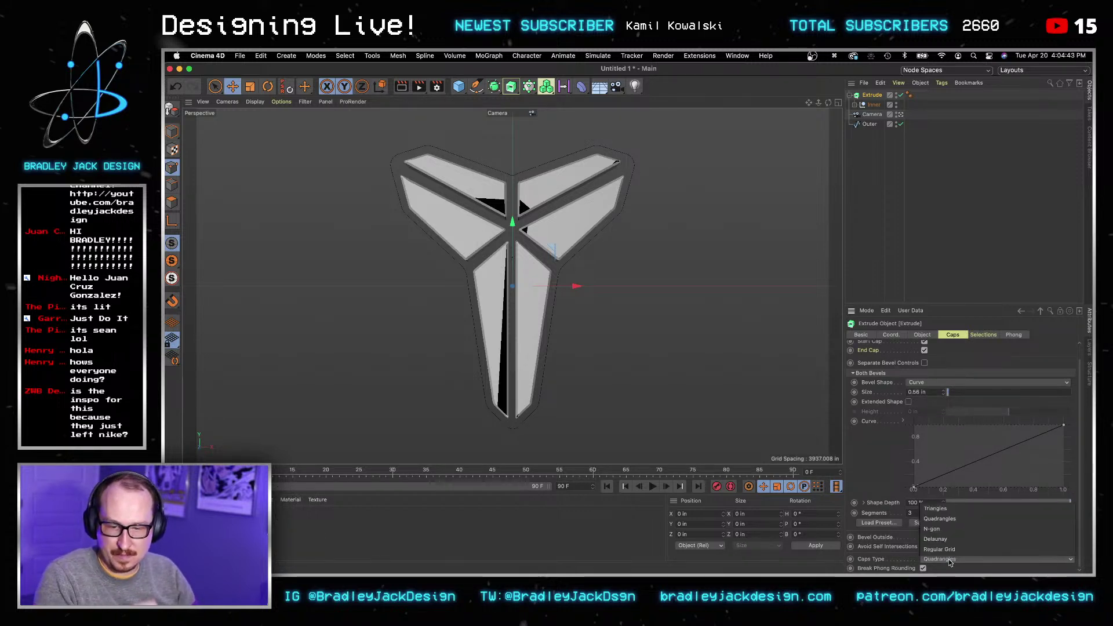
pyautogui.click(942, 559)
pyautogui.click(951, 530)
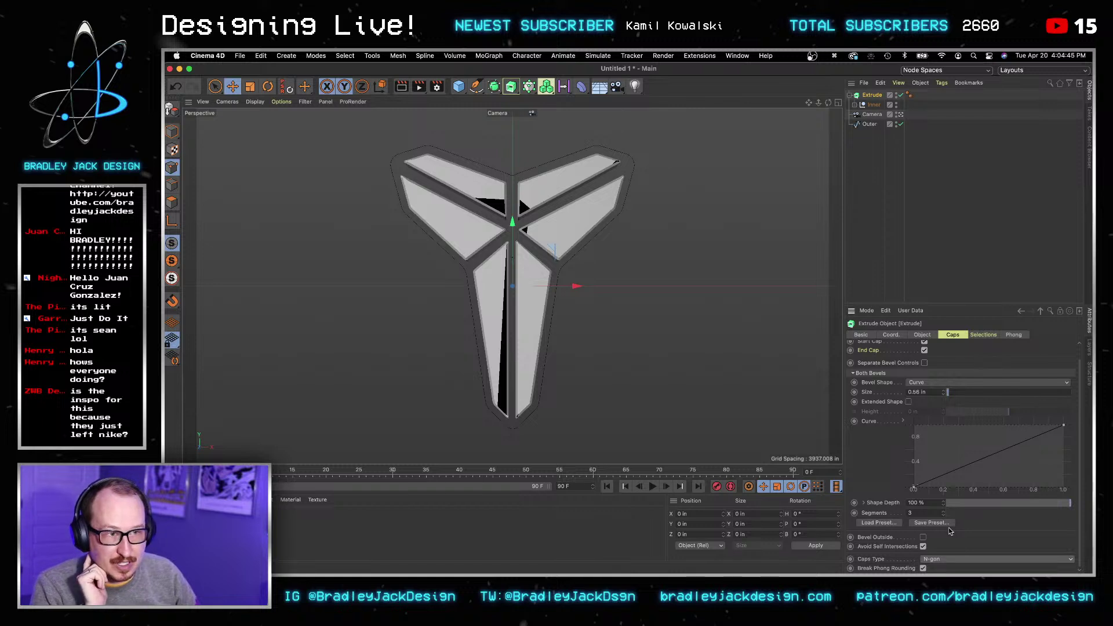
pyautogui.click(930, 560)
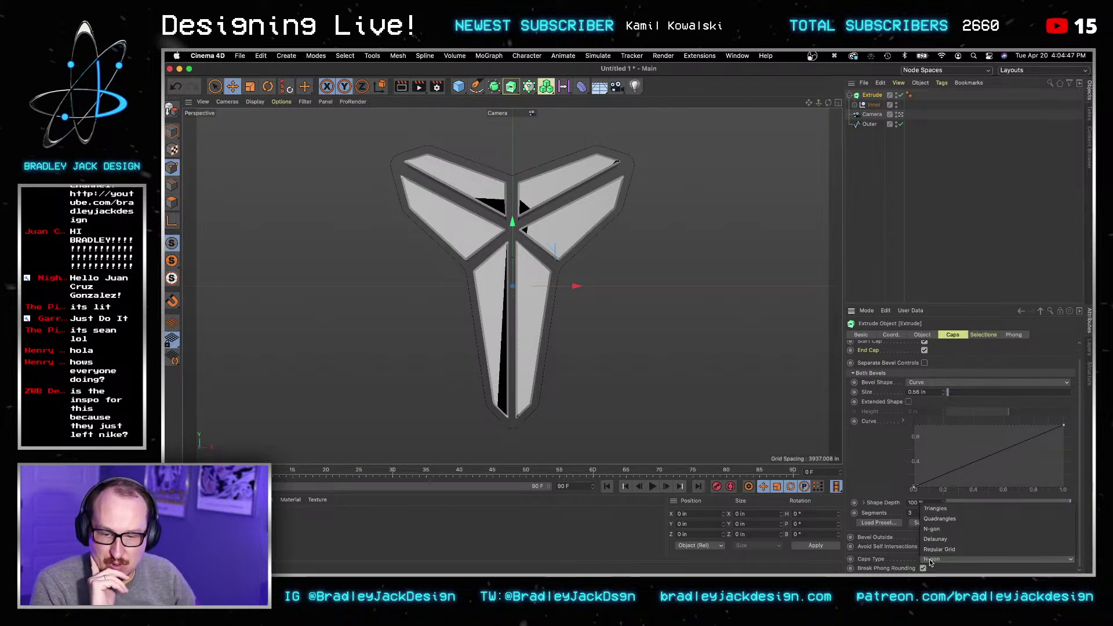
pyautogui.click(935, 529)
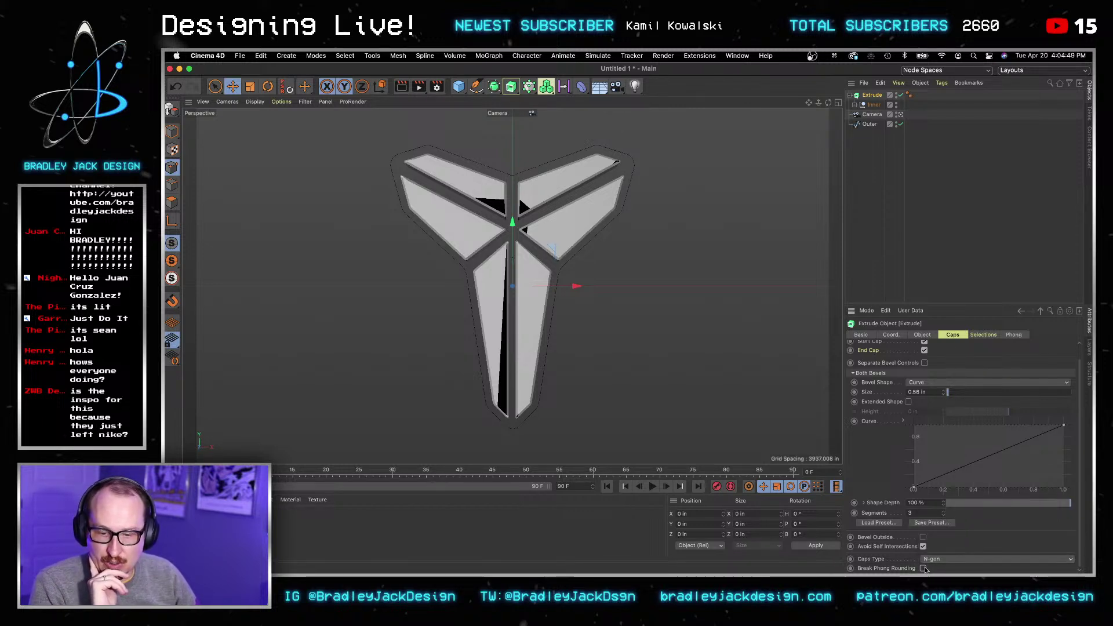
pyautogui.click(924, 537)
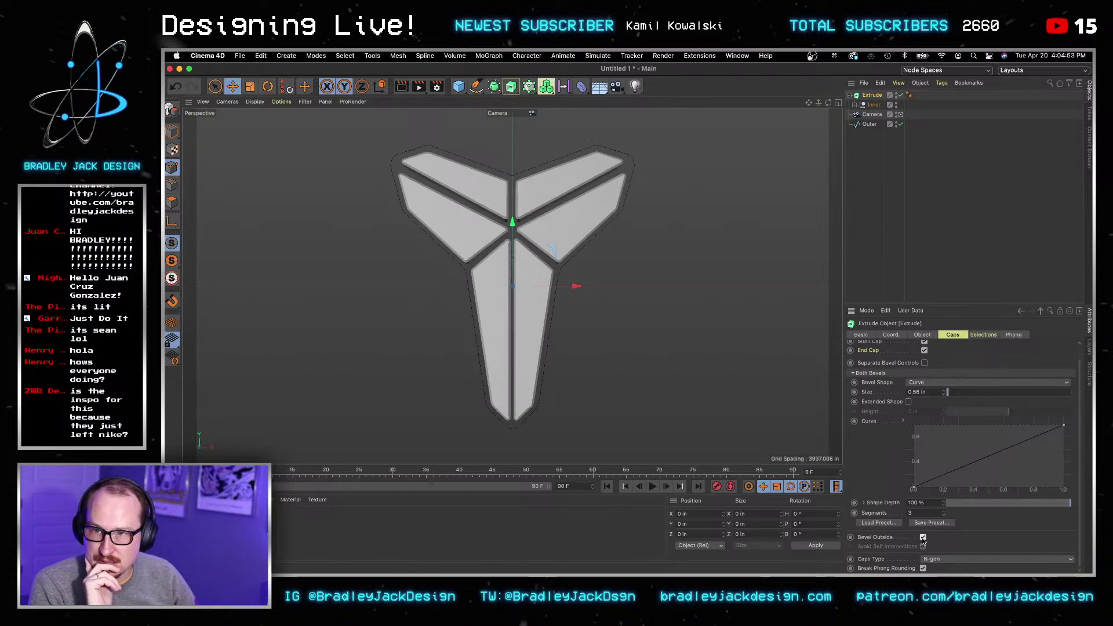
pyautogui.click(923, 538)
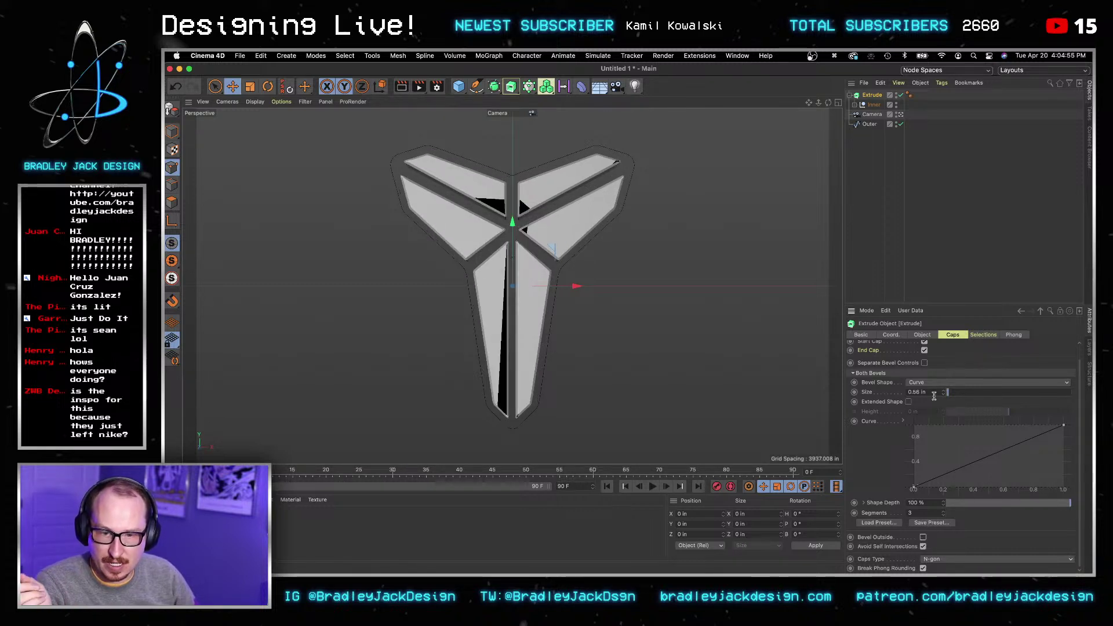
pyautogui.click(909, 402)
pyautogui.click(909, 402)
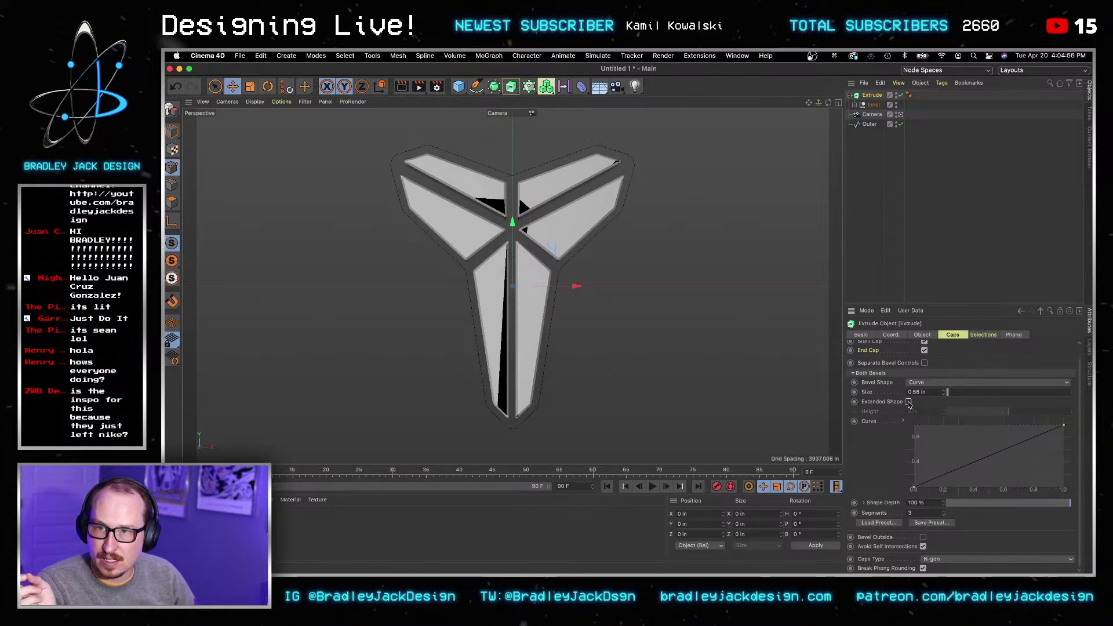
# Step: Set the bevel Shape Depth to 50 %
pyautogui.click(934, 505)
pyautogui.press('super+a')
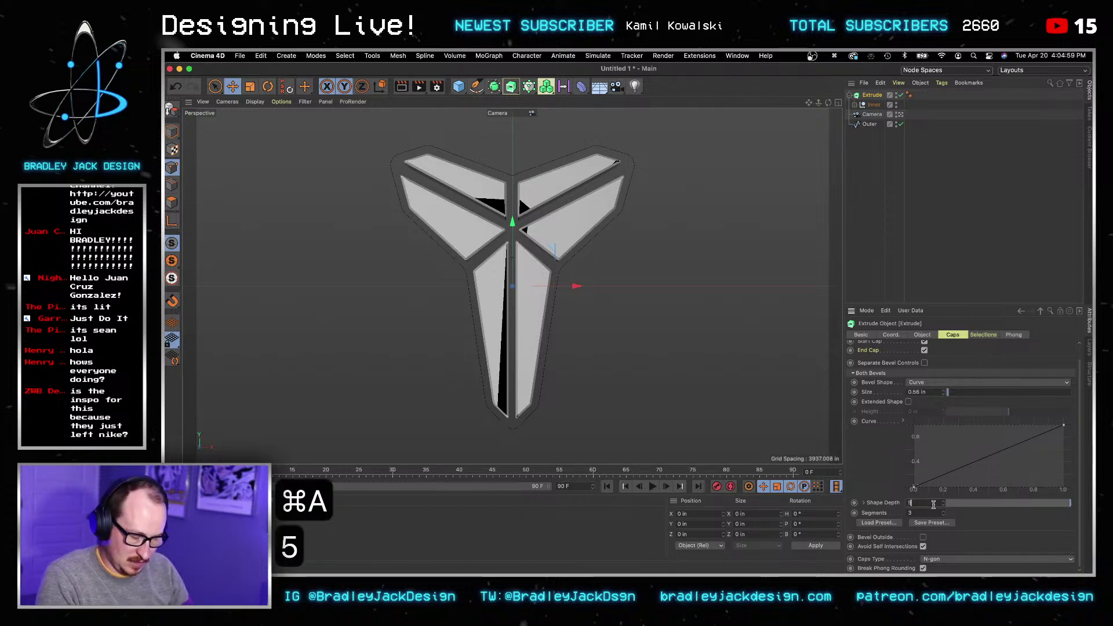
pyautogui.write('50')
pyautogui.press('Tab')
pyautogui.click(922, 335)
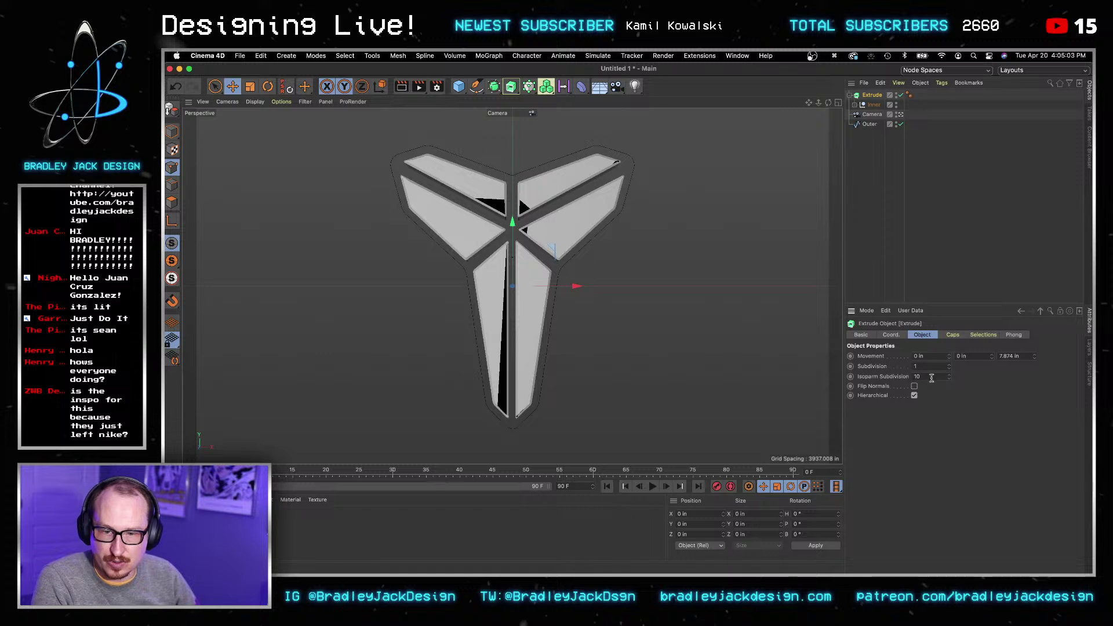
# Step: Try bevel Subdivision values of 35, then 16
pyautogui.press('super+a')
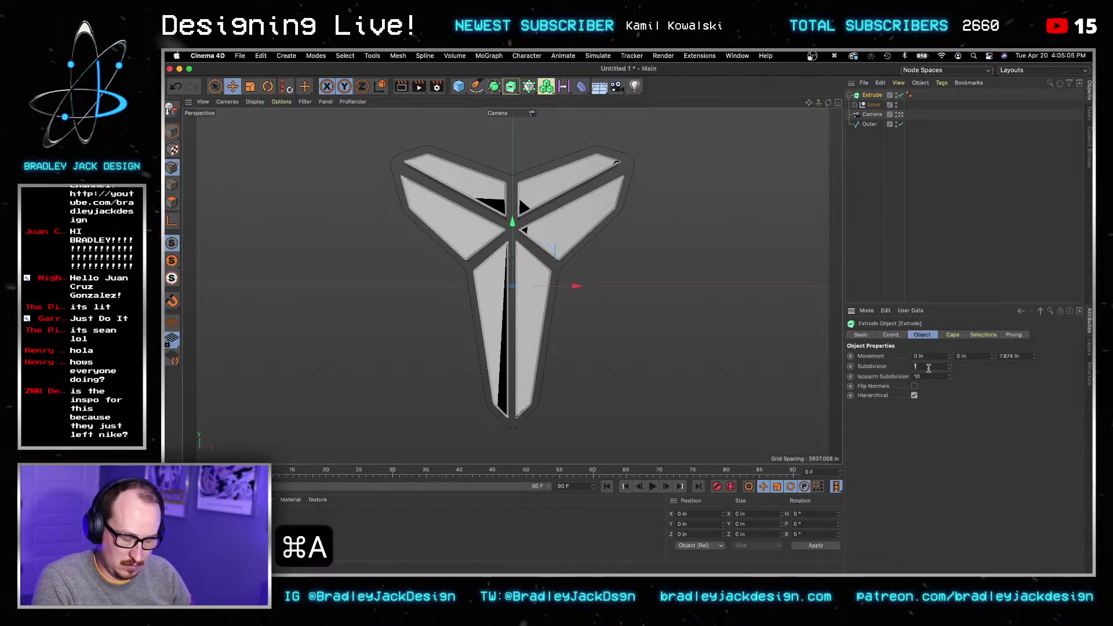
pyautogui.write('35')
pyautogui.press('Tab')
pyautogui.press('super+a')
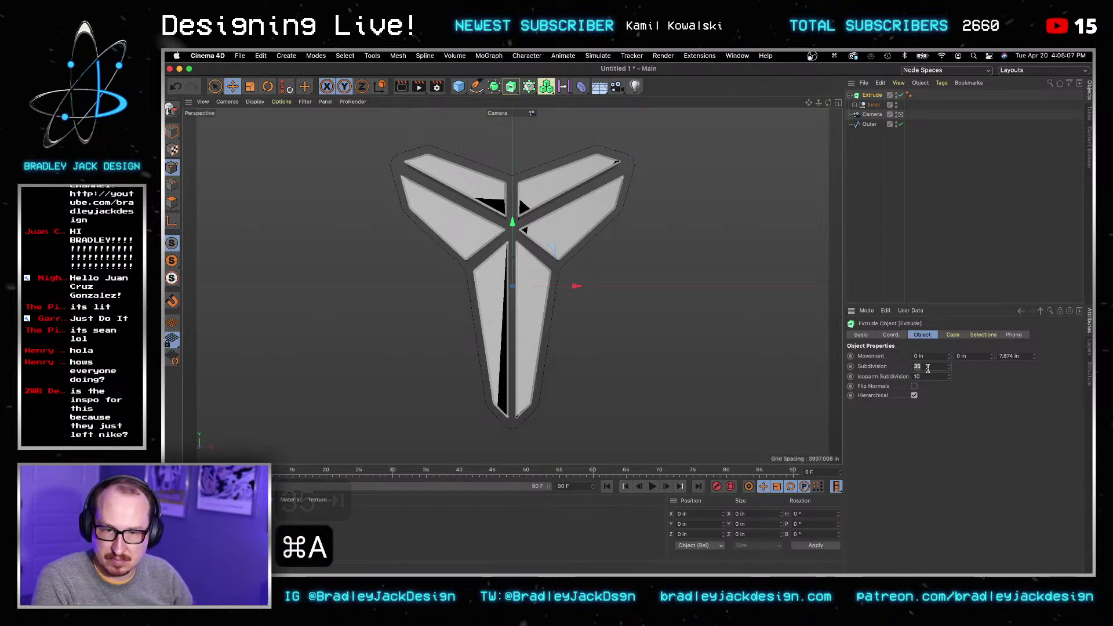
pyautogui.write('16')
pyautogui.press('Tab')
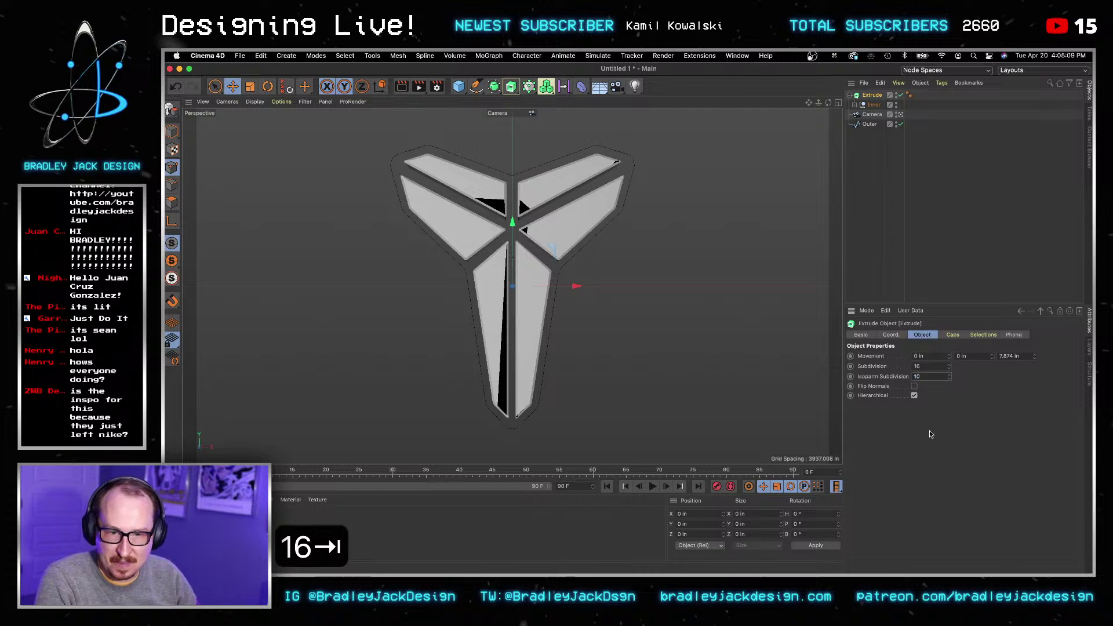
# Step: Inspect the bevelled edges up close, then lower the Subdivision to 4
pyautogui.click(621, 202)
pyautogui.press('2')
pyautogui.moveTo(620, 202); pyautogui.dragTo(551, 267)
pyautogui.press('3')
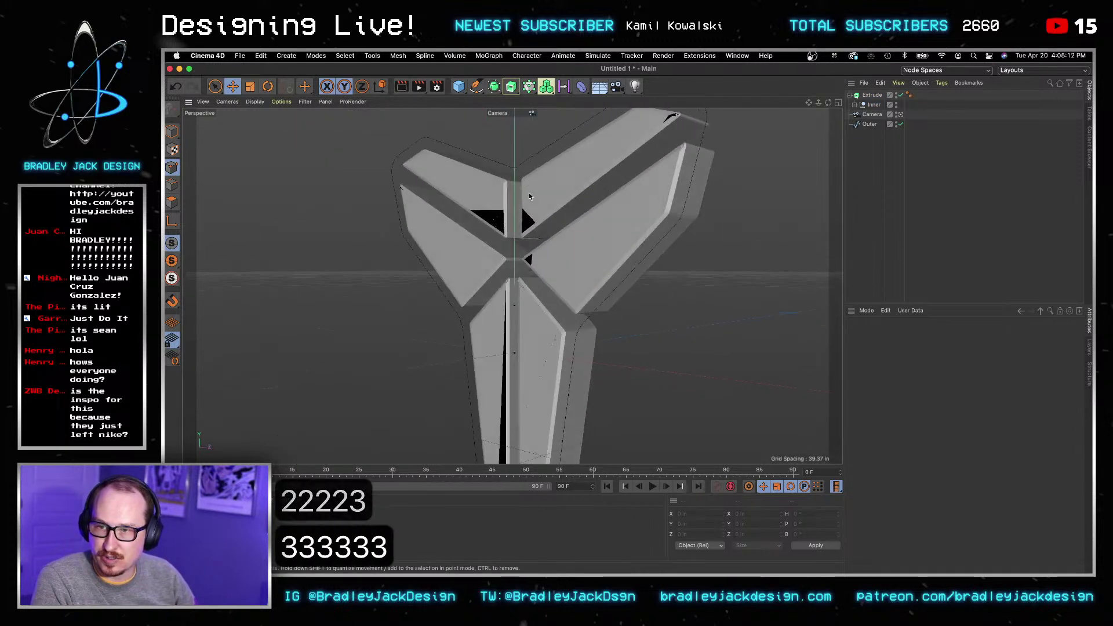
pyautogui.press('2')
pyautogui.press('3')
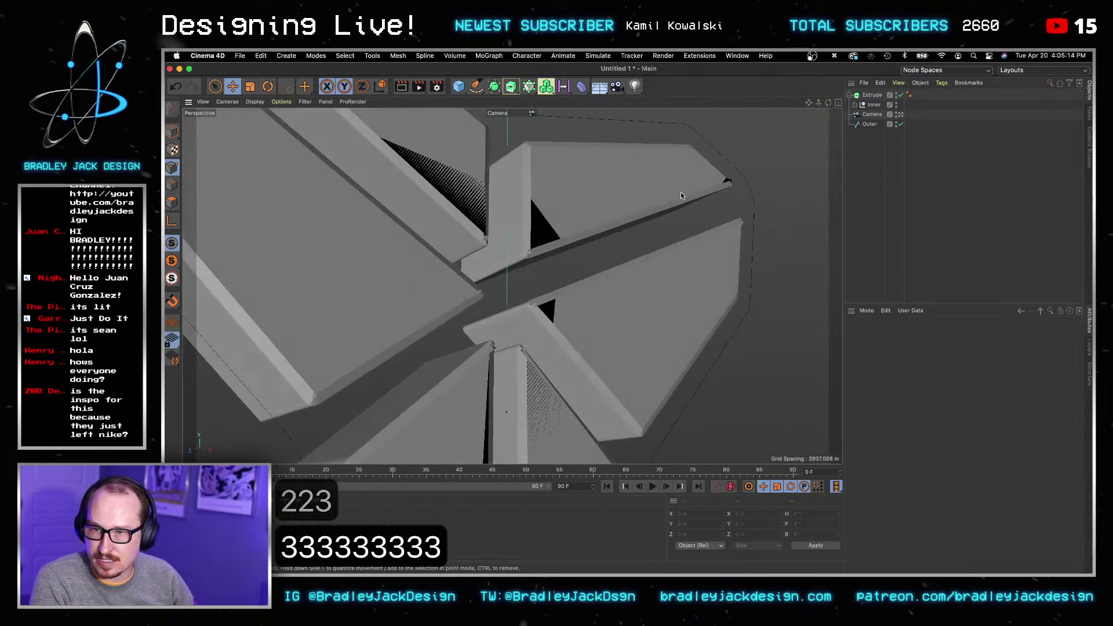
pyautogui.press('2')
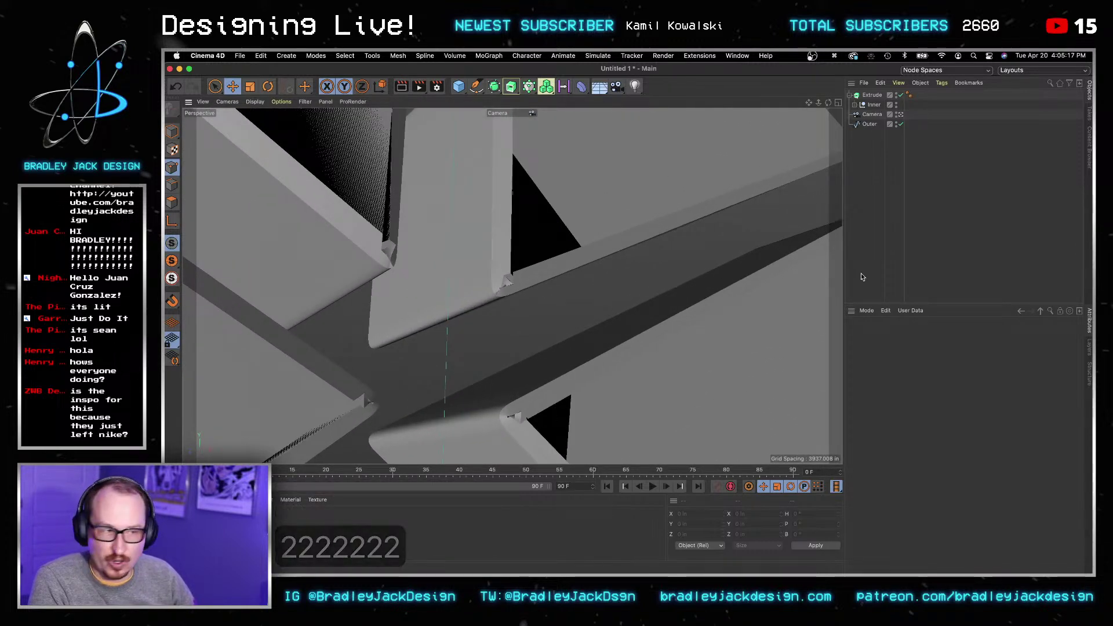
pyautogui.click(872, 96)
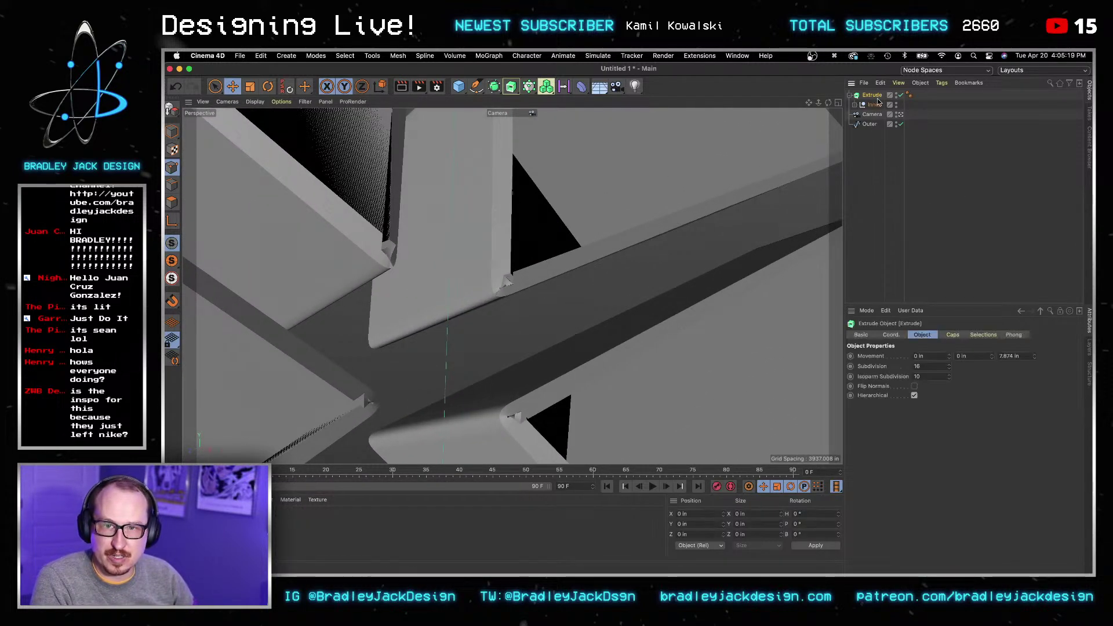
pyautogui.press('super+a')
pyautogui.write('4')
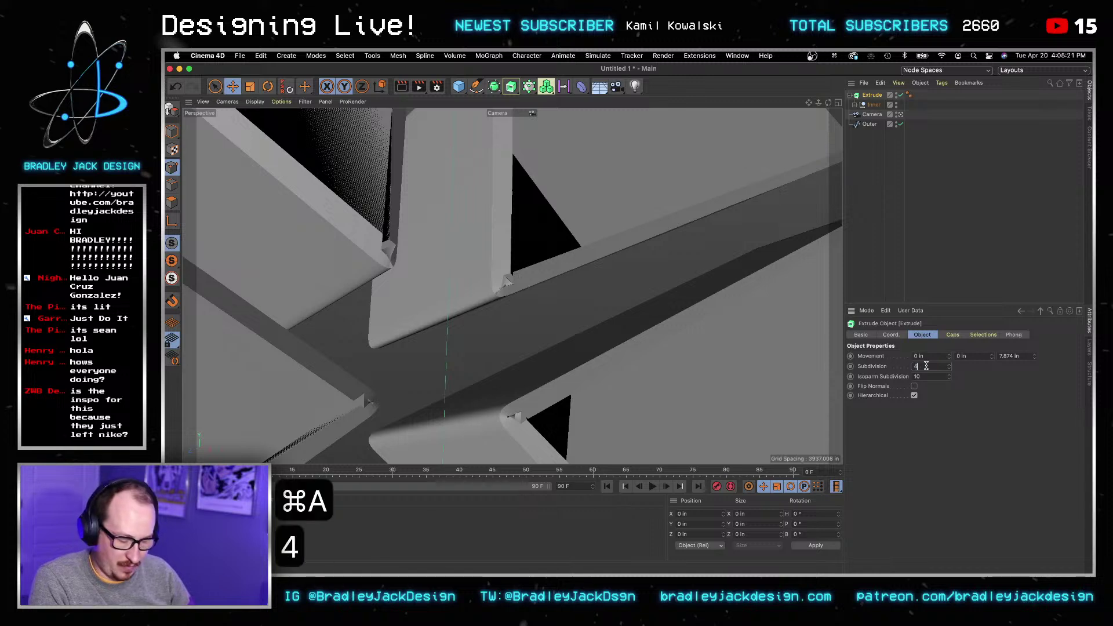
pyautogui.press('Tab')
# Step: Shrink the Curve bevel Size down to about 0.15 in
pyautogui.click(953, 335)
pyautogui.press('super+a')
pyautogui.scroll(-6, 926, 407)
pyautogui.scroll(-20, 927, 408)
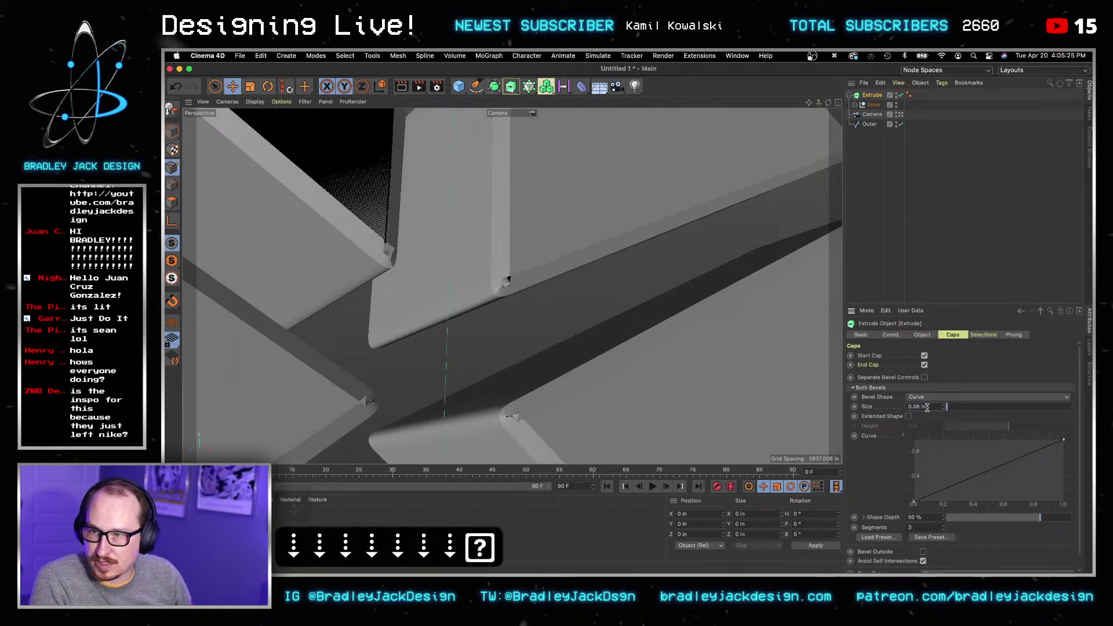
pyautogui.scroll(-3, 926, 408)
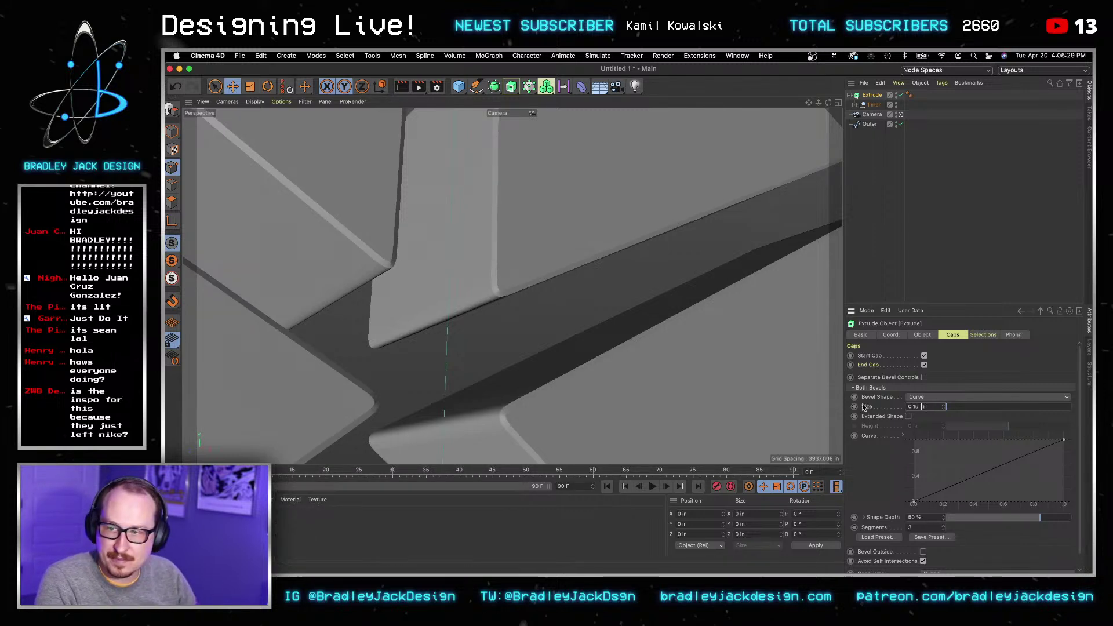
# Step: Select the scene camera and look through it
pyautogui.click(891, 335)
pyautogui.click(928, 335)
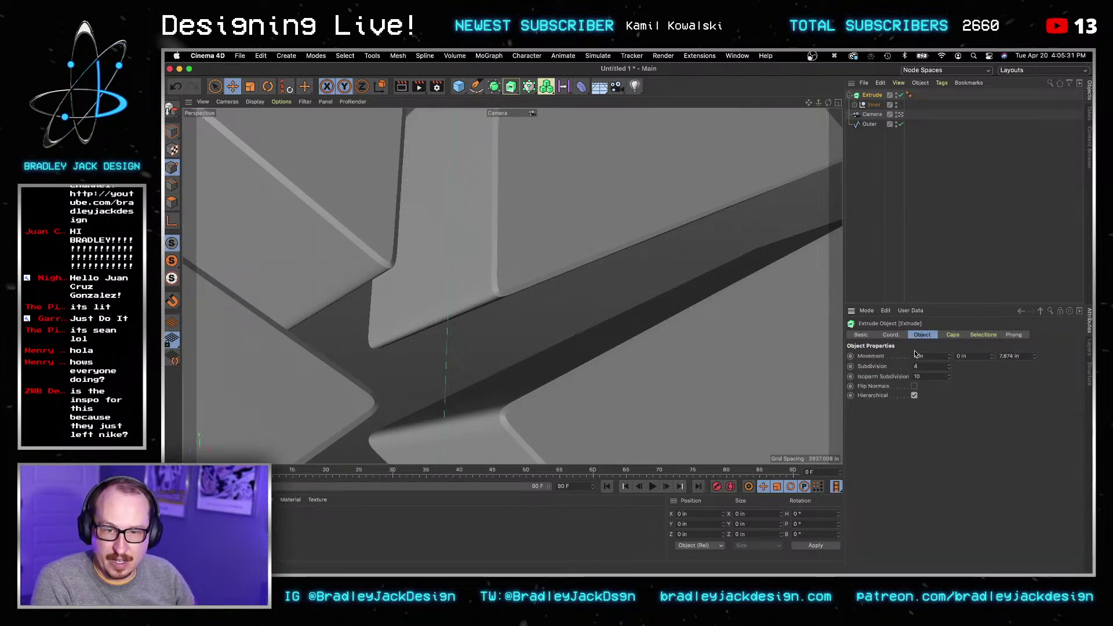
pyautogui.click(874, 105)
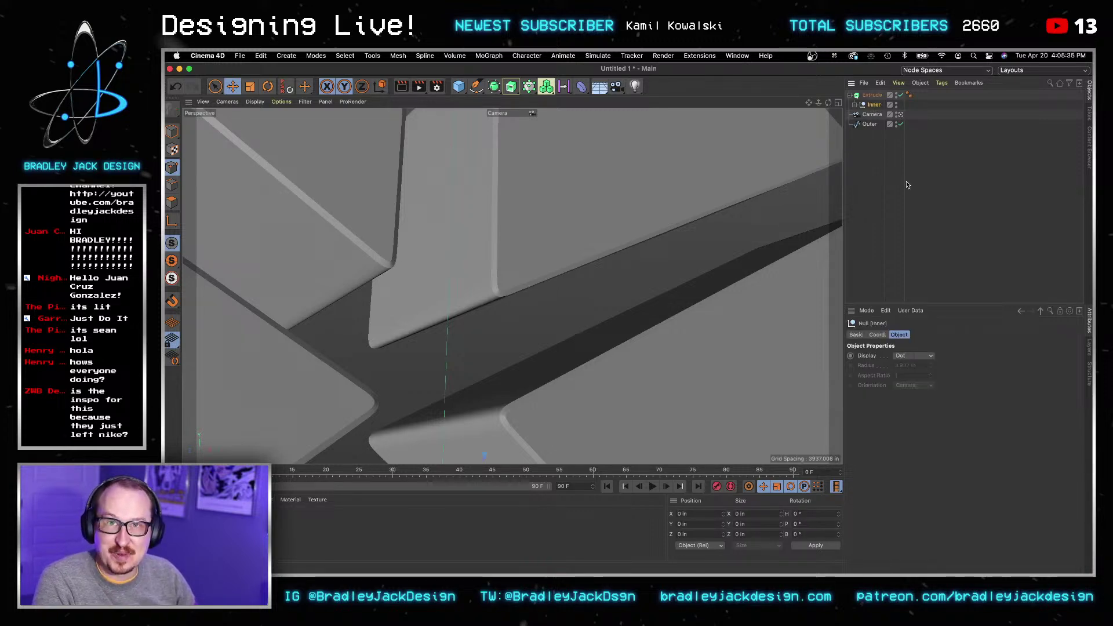
pyautogui.click(900, 115)
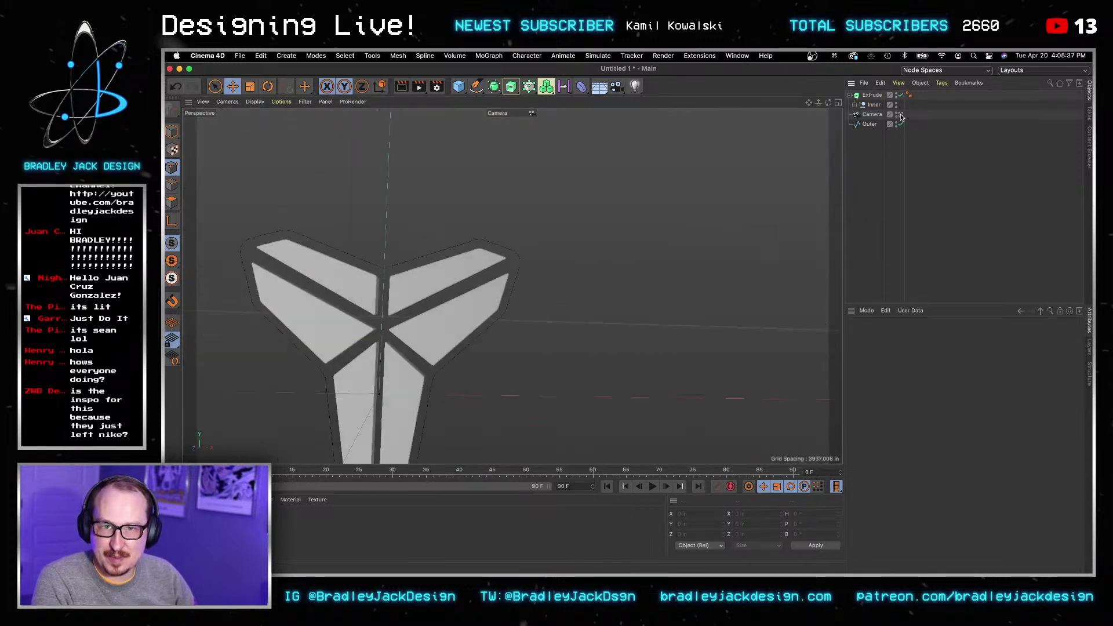
pyautogui.click(901, 115)
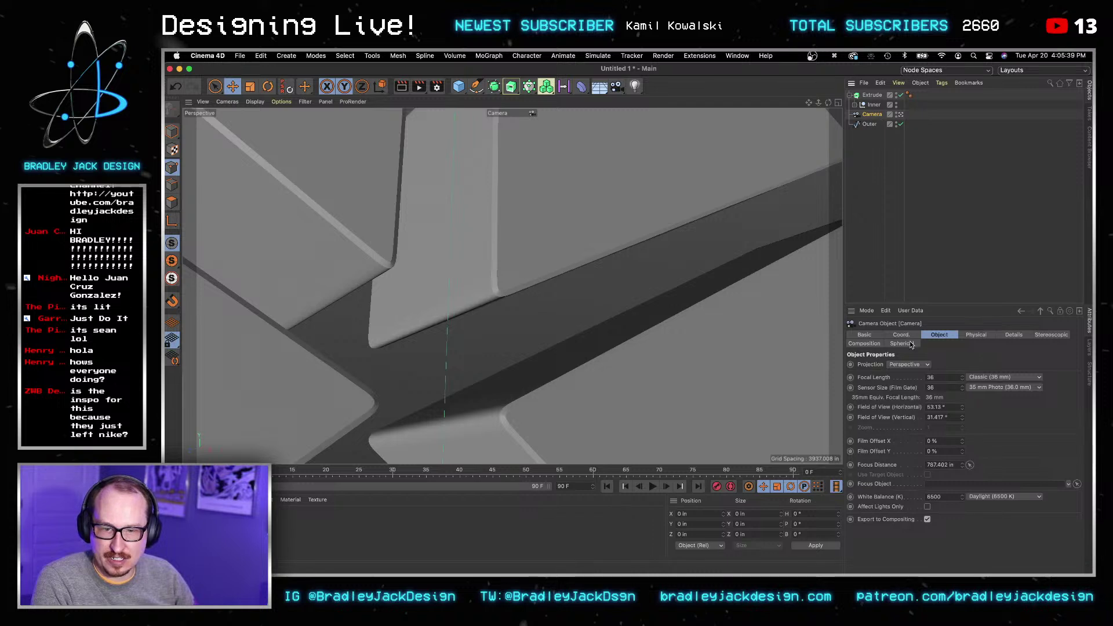
# Step: Zero the camera's X and Y position and its rotation values
pyautogui.press('super+a')
pyautogui.write('0')
pyautogui.press('Tab')
pyautogui.write('0')
pyautogui.press('Tab')
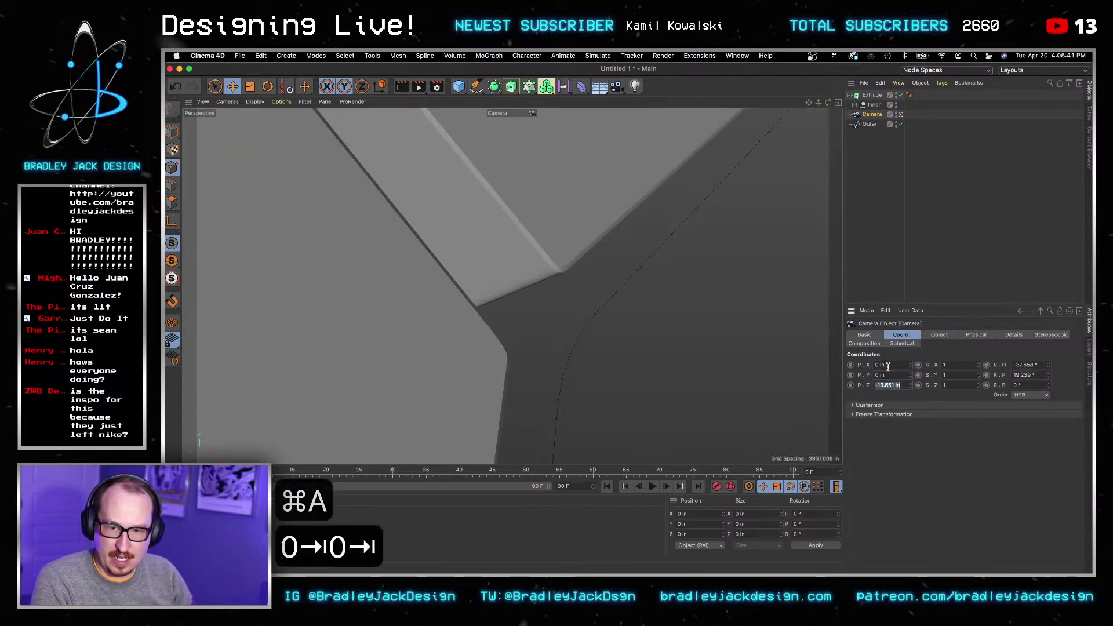
pyautogui.press('Tab')
pyautogui.press('Tab')
pyautogui.press('Tab')
pyautogui.press('Tab')
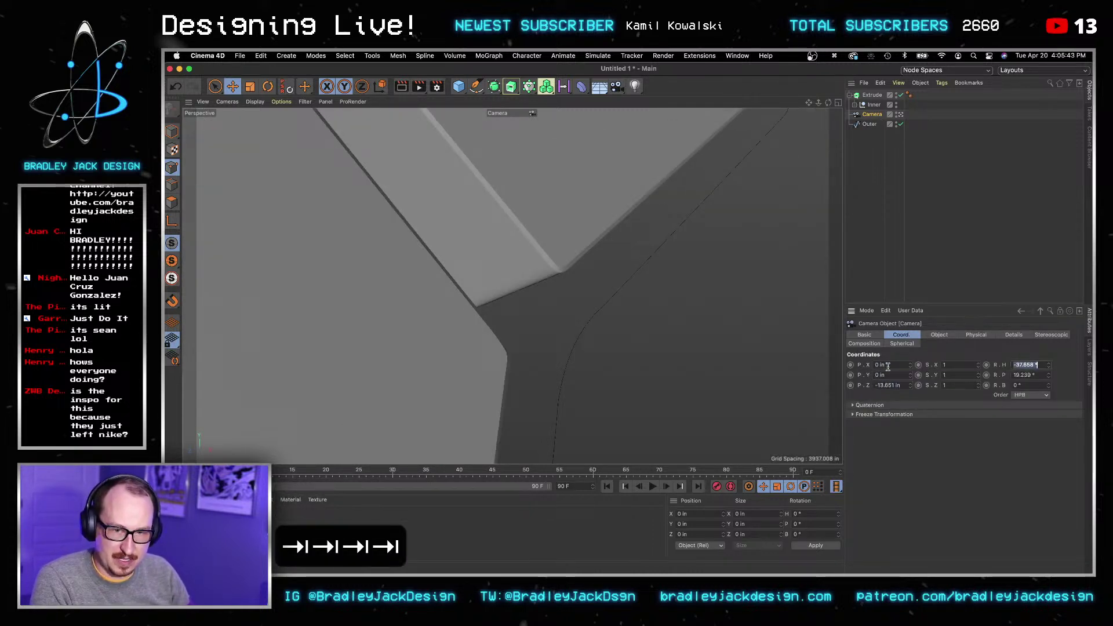
pyautogui.write('0')
pyautogui.press('Tab')
pyautogui.write('0')
pyautogui.press('Tab')
# Step: Pull the camera back along Z, trying -43.651 and -75 before settling on -150 in
pyautogui.click(898, 385)
pyautogui.press('super+a')
pyautogui.write('-43.651')
pyautogui.press('Return')
pyautogui.scroll(-11, 898, 386)
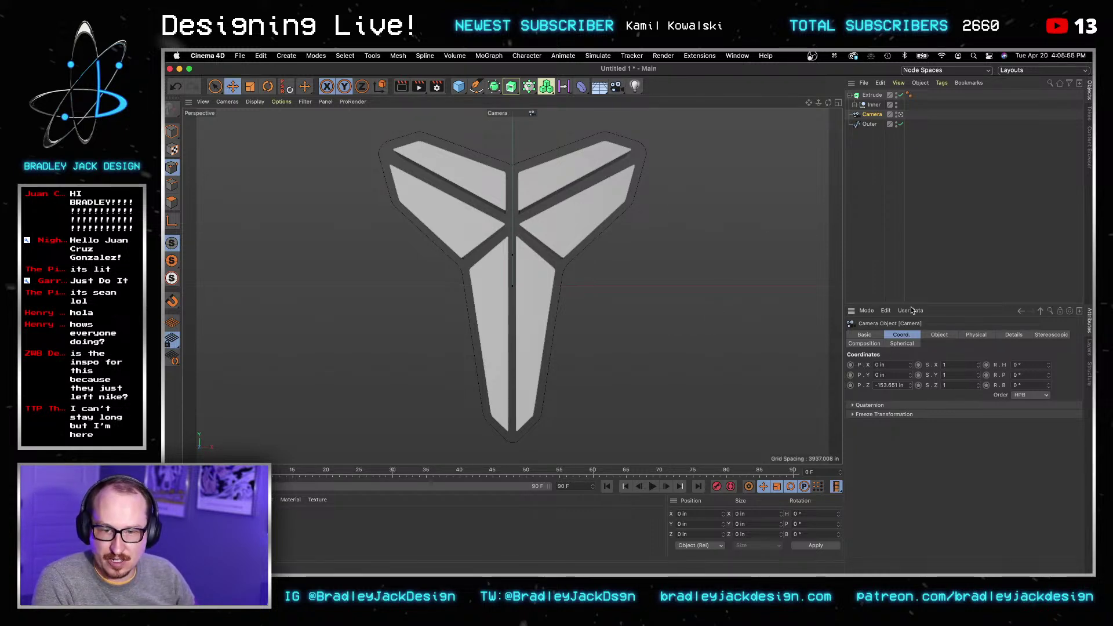
pyautogui.press('super+a')
pyautogui.write('-75')
pyautogui.press('Tab')
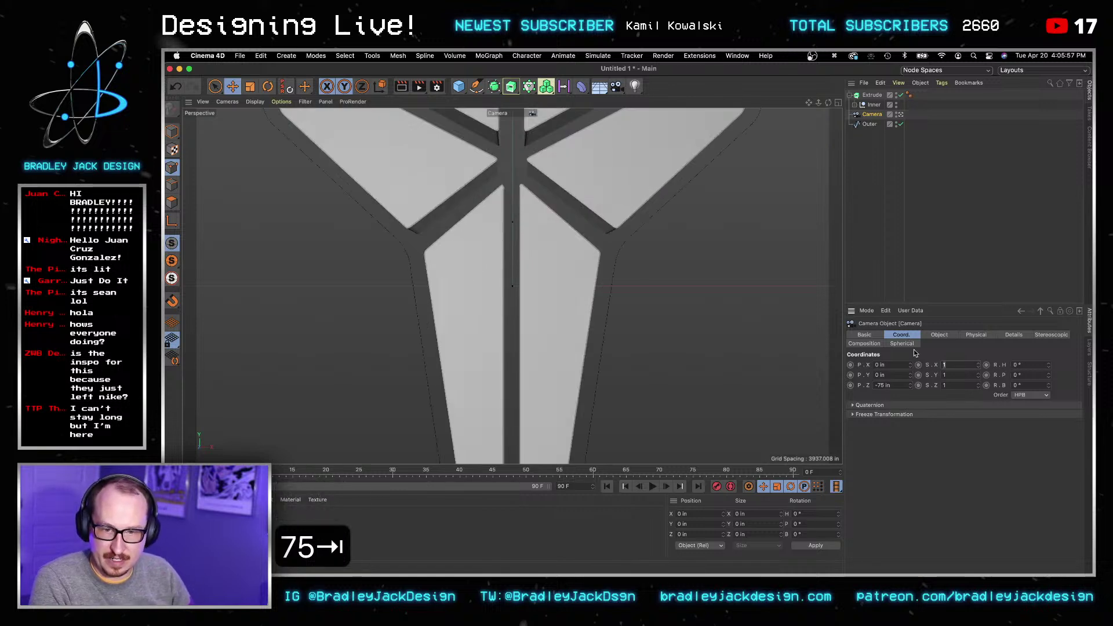
pyautogui.click(893, 385)
pyautogui.press('super+a')
pyautogui.write('-150')
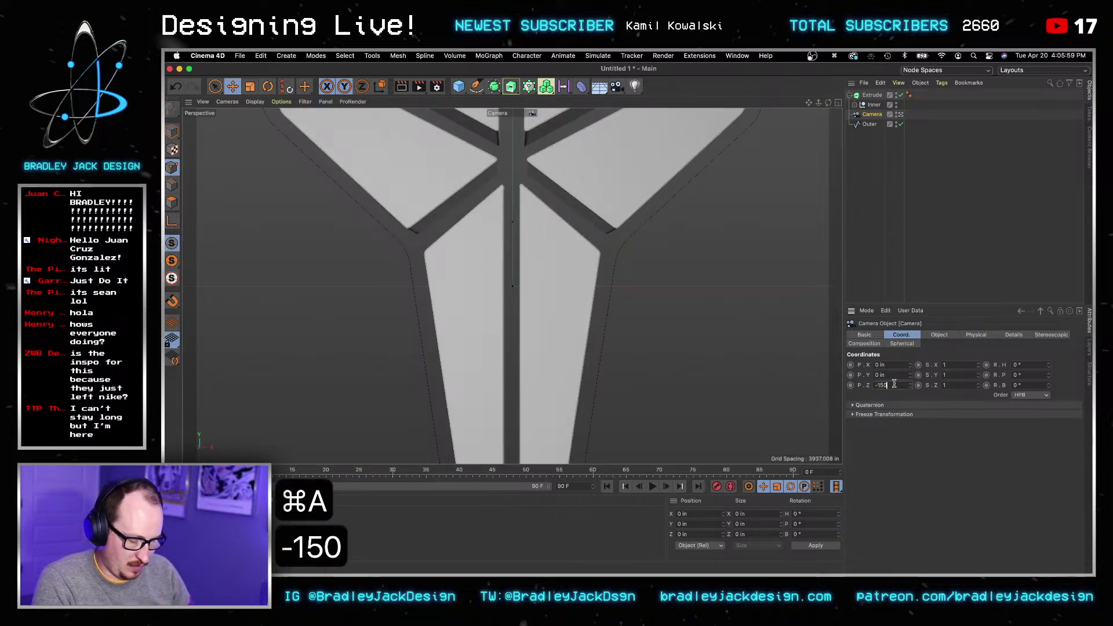
pyautogui.press('Tab')
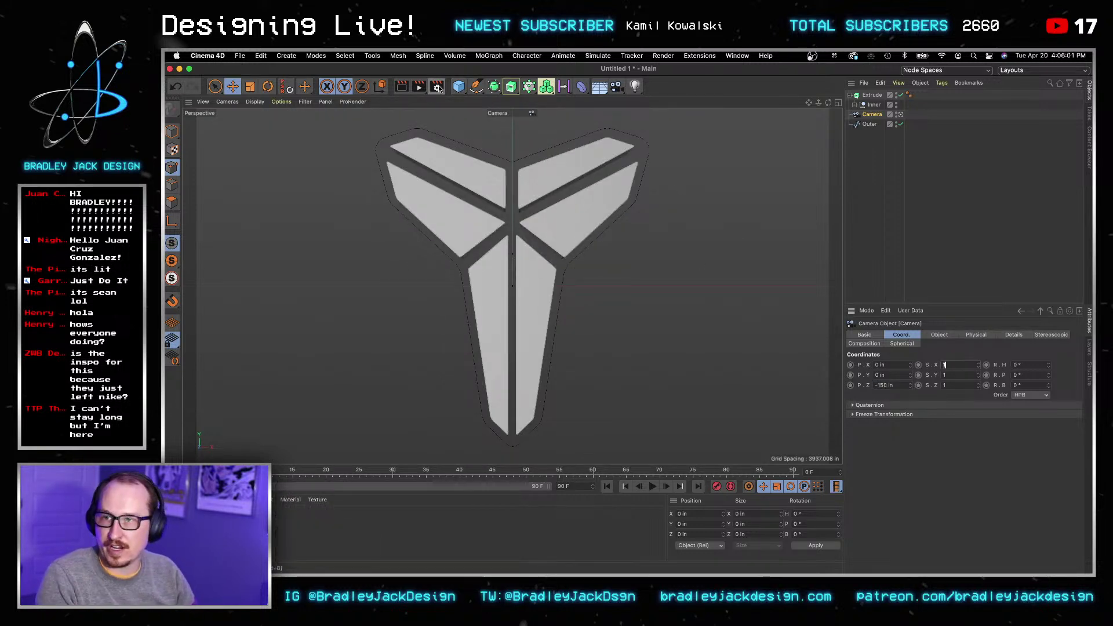
pyautogui.click(437, 87)
# Step: Set render output to 2000 × 2500 px at 300 DPI, then move the camera in to Z -80 in
pyautogui.click(620, 123)
pyautogui.press('super+a')
pyautogui.write('2000')
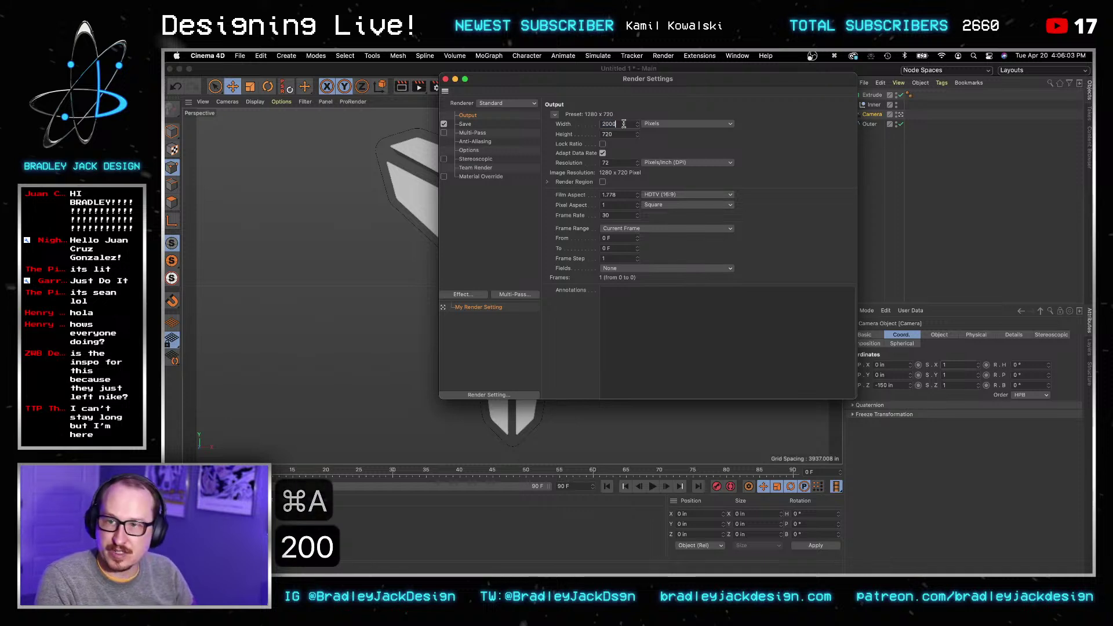
pyautogui.press('Tab')
pyautogui.write('2000')
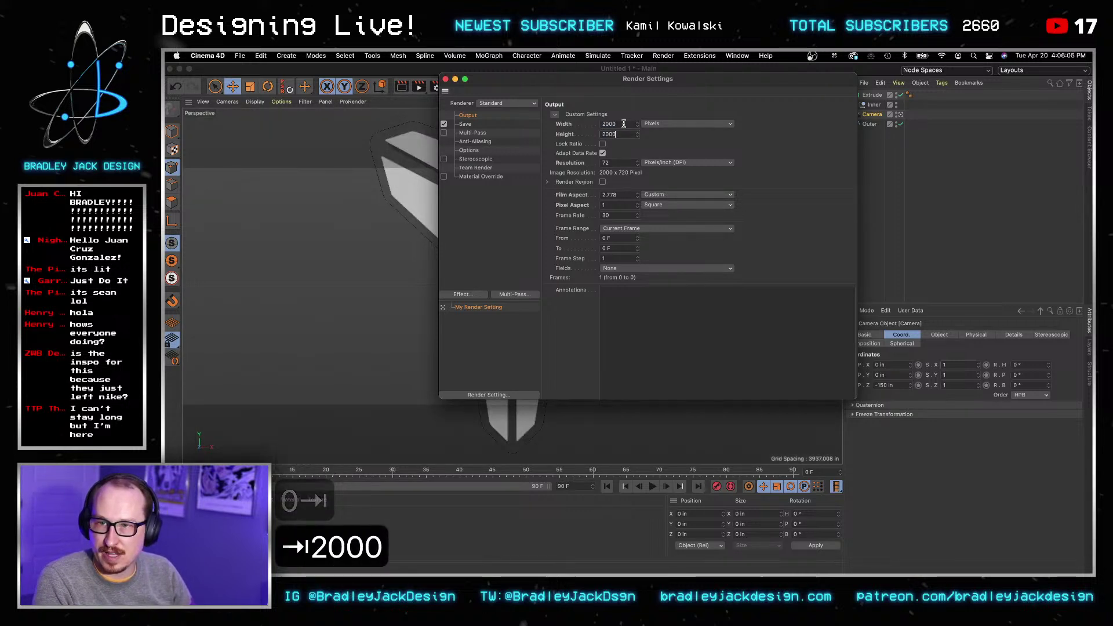
pyautogui.press('super+a')
pyautogui.write('2500')
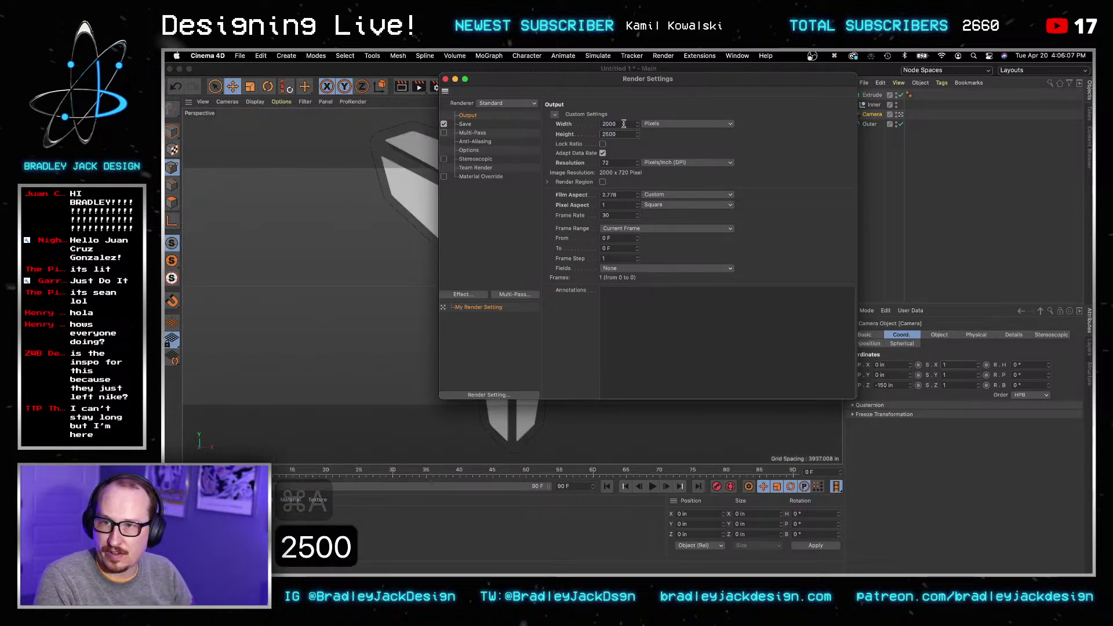
pyautogui.press('Tab')
pyautogui.press('Tab')
pyautogui.press('Tab')
pyautogui.write('300')
pyautogui.press('Return')
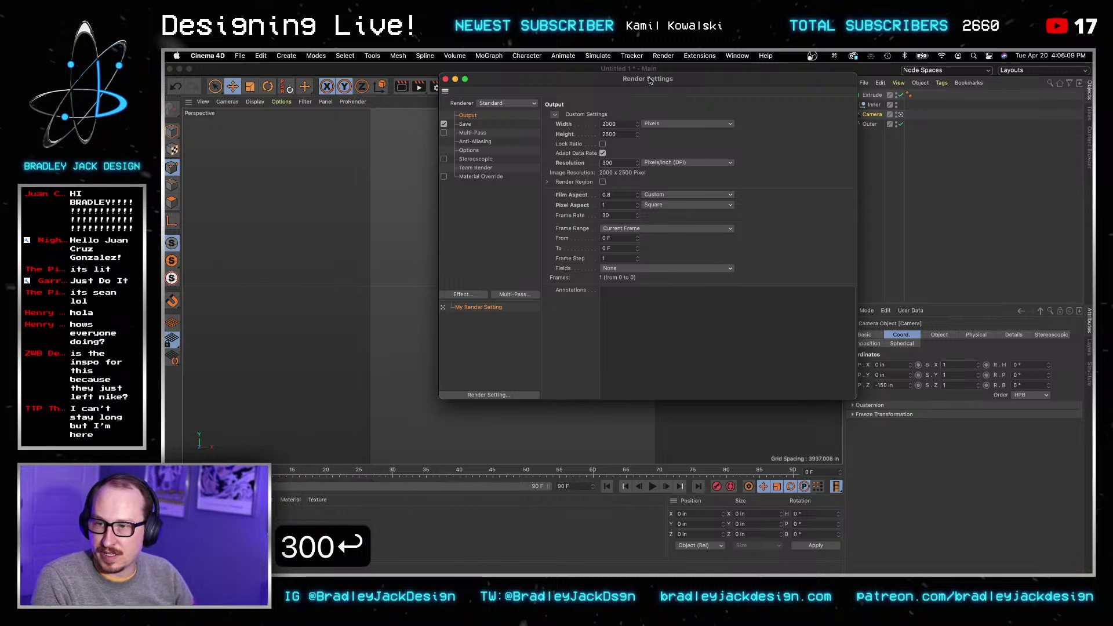
pyautogui.click(446, 79)
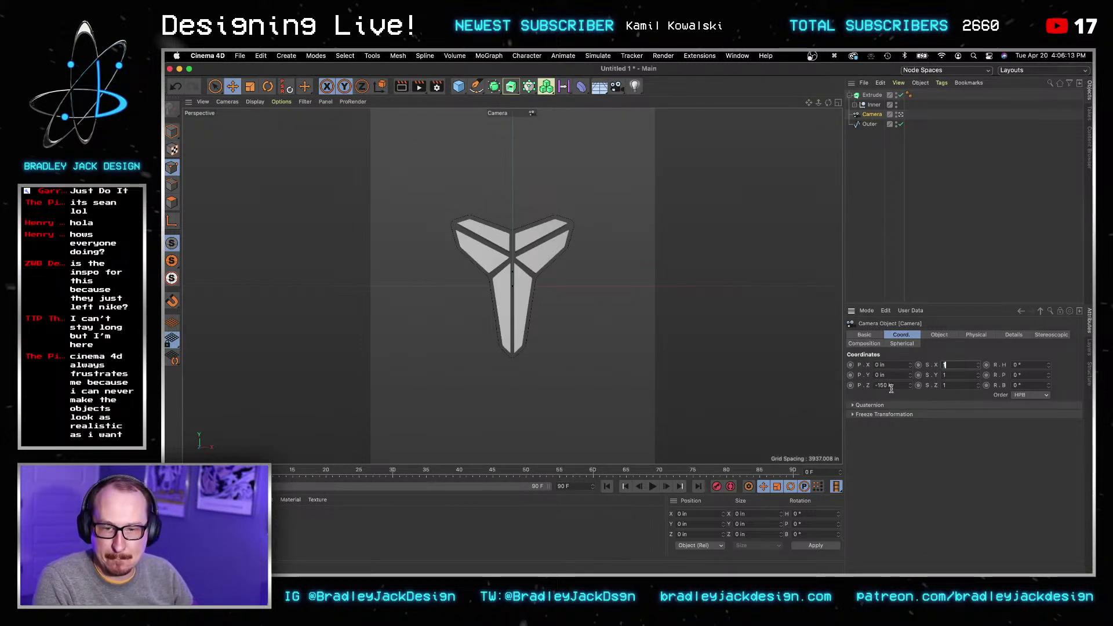
pyautogui.scroll(7, 890, 385)
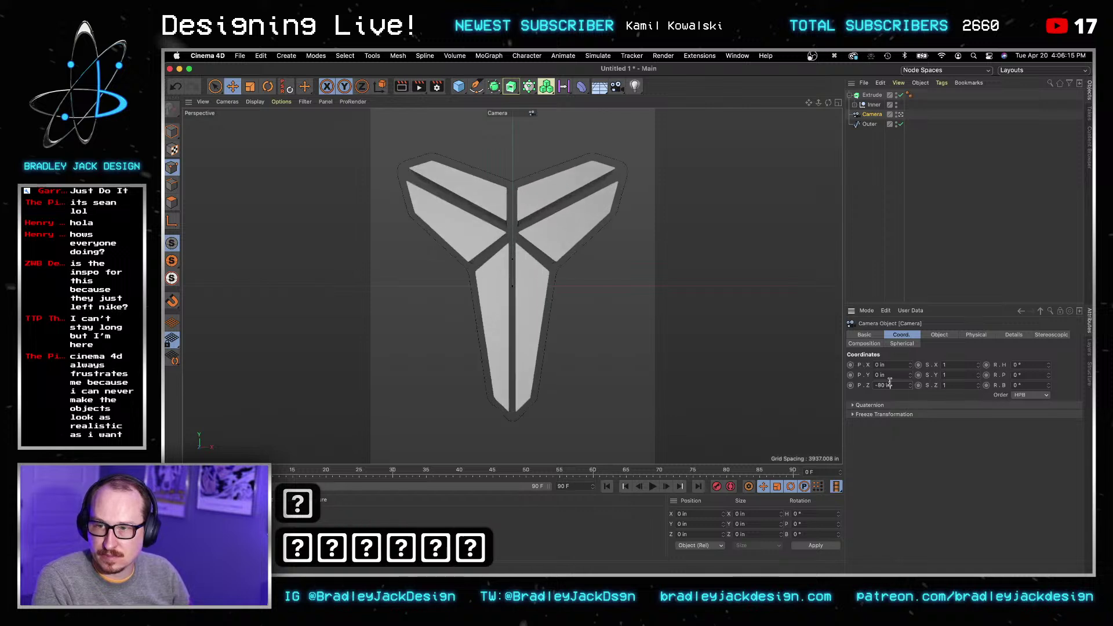
# Step: Test nudging the Y position of Extrude and Outer, then undo the change
pyautogui.click(896, 168)
pyautogui.click(872, 95)
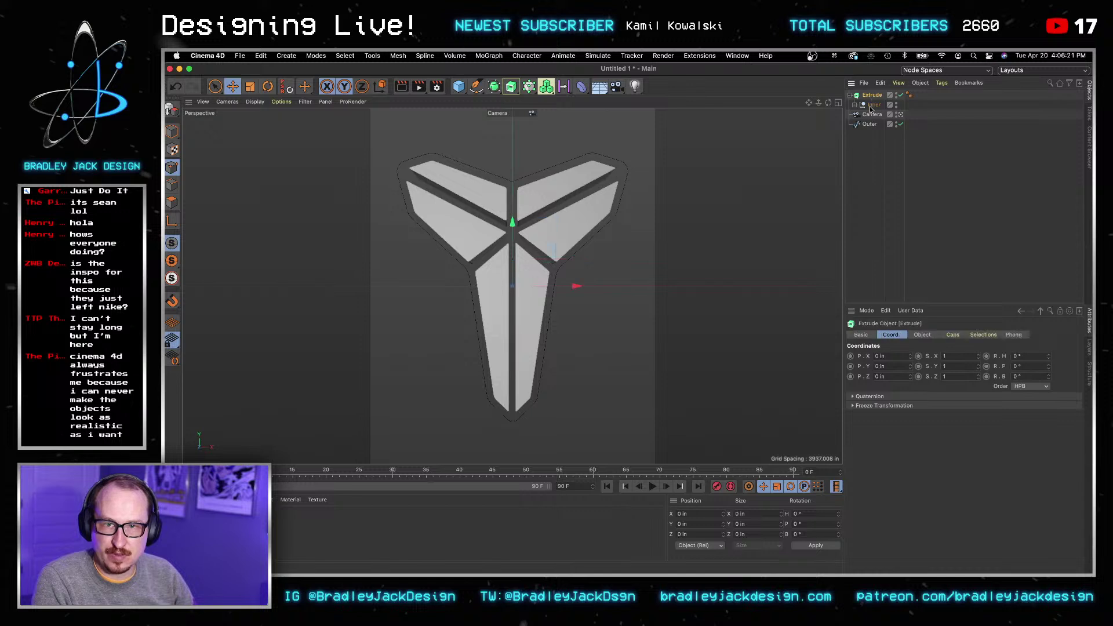
pyautogui.keyDown('shift'); pyautogui.click(869, 124); pyautogui.keyUp('shift')
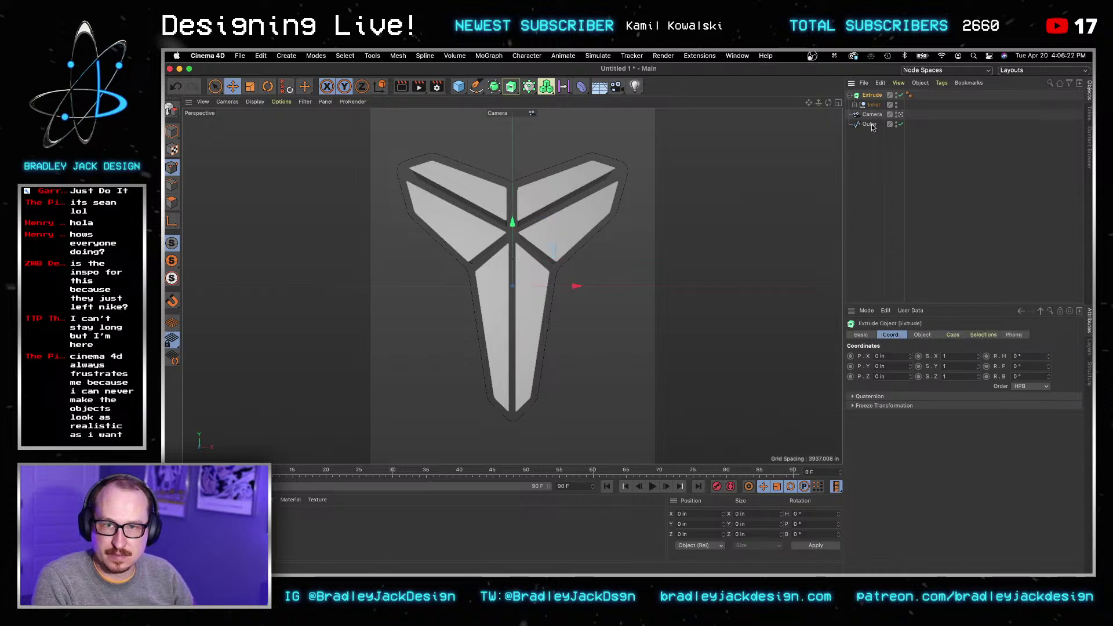
pyautogui.click(888, 367)
pyautogui.hotkey('shift', 'Down')
pyautogui.press('Up')
pyautogui.press('Up')
pyautogui.press('Up')
pyautogui.press('Up')
pyautogui.press('super+z')
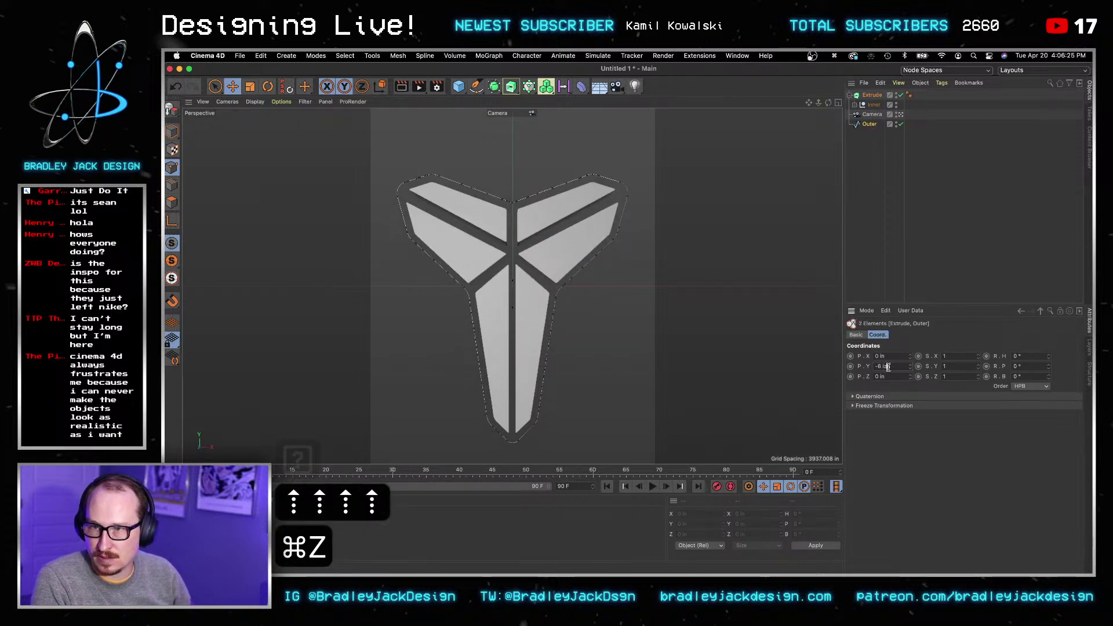
pyautogui.press('super+z')
pyautogui.click(872, 114)
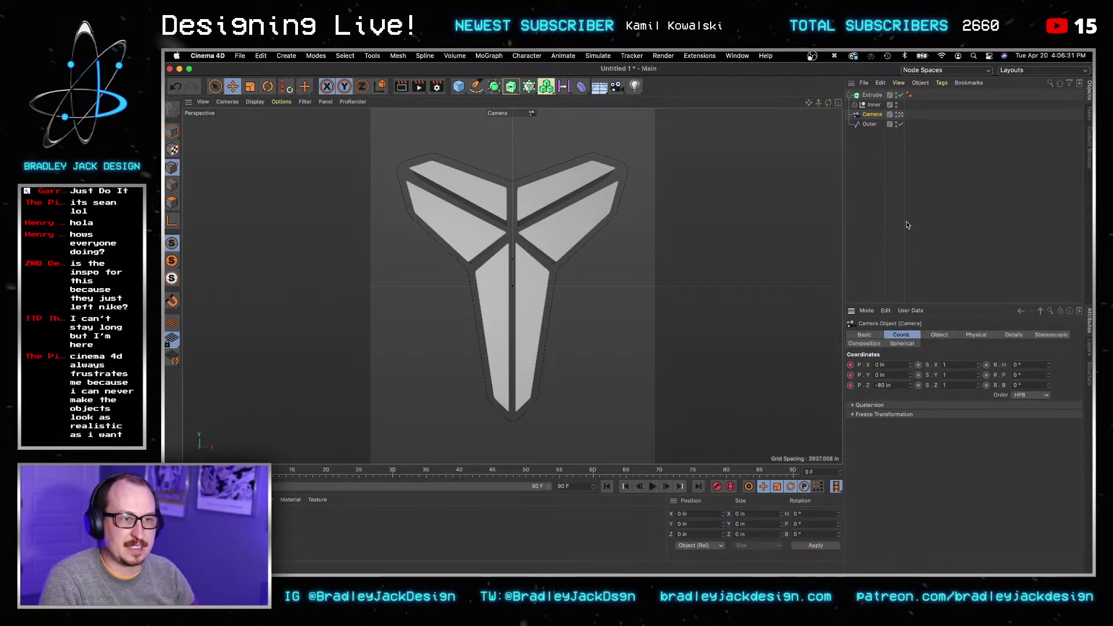
pyautogui.click(894, 191)
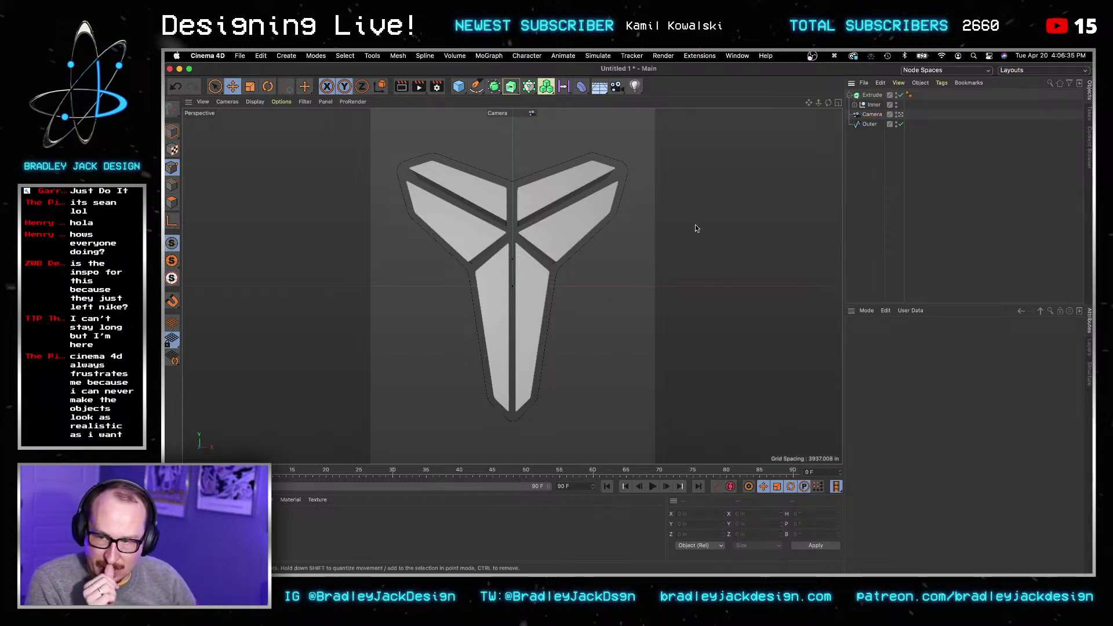
pyautogui.click(873, 114)
# Step: Select Extrude, Inner and Outer, undo a Y 0 test, and group them under a Null
pyautogui.click(873, 95)
pyautogui.keyDown('ctrl'); pyautogui.click(874, 104); pyautogui.keyUp('ctrl')
pyautogui.keyDown('ctrl'); pyautogui.click(870, 124); pyautogui.keyUp('ctrl')
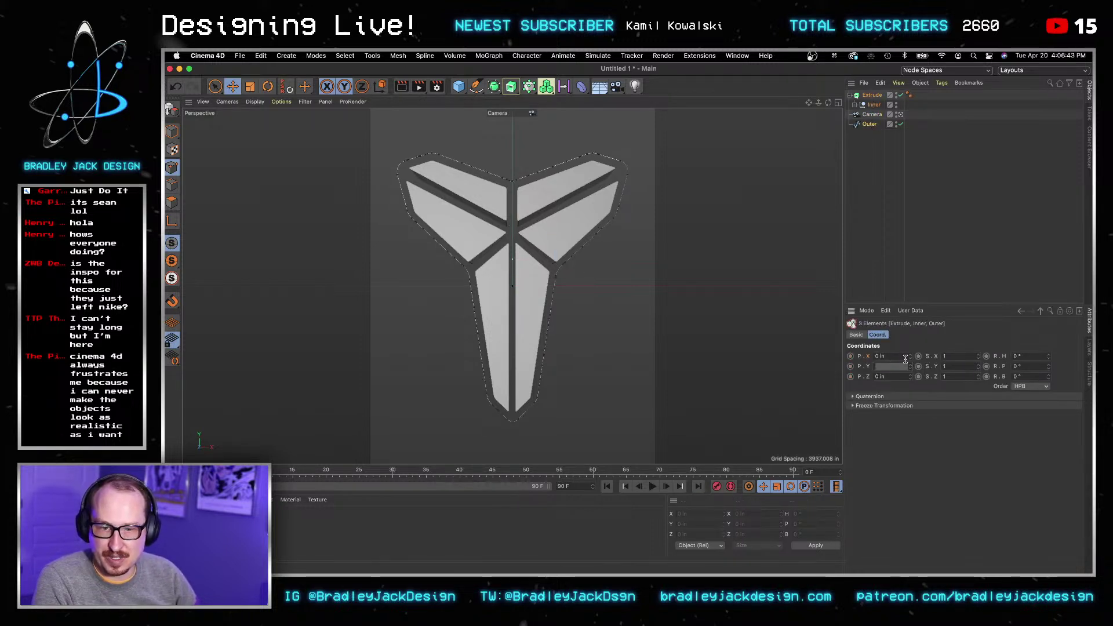
pyautogui.write('0')
pyautogui.press('Return')
pyautogui.press('Return')
pyautogui.press('super+z')
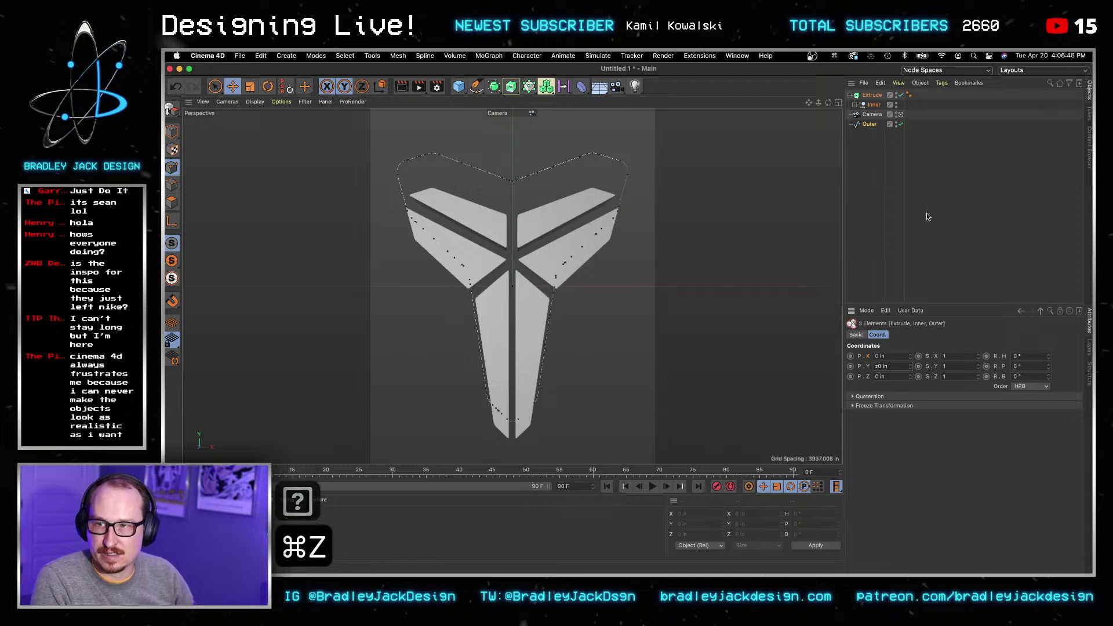
pyautogui.press('super+z')
pyautogui.press('super+z')
pyautogui.press('super+g')
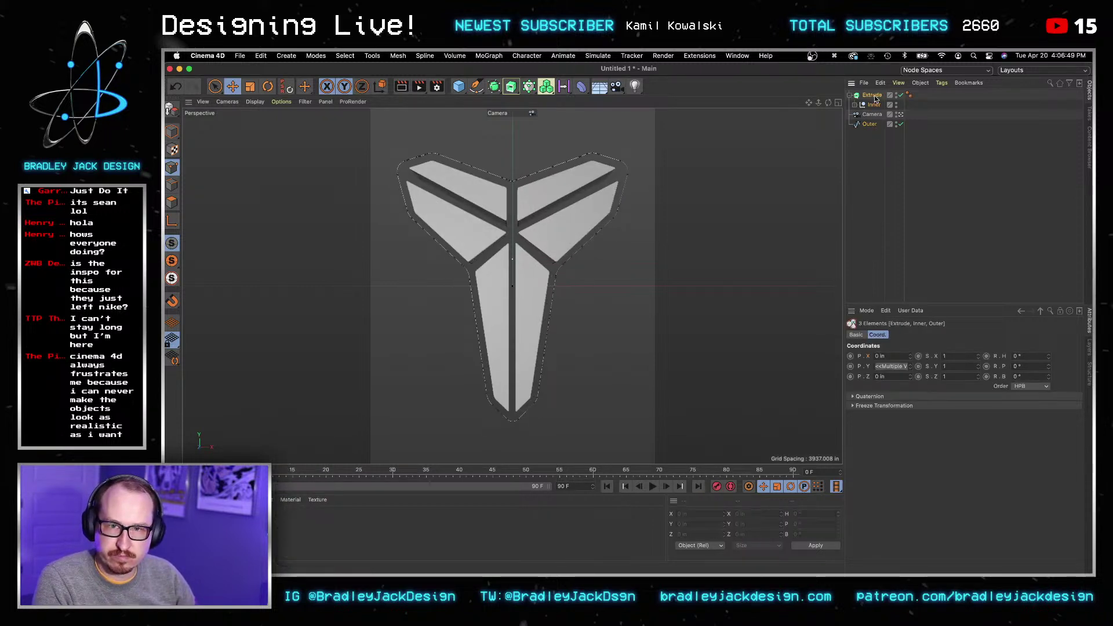
pyautogui.hotkey('alt', 'g')
# Step: Nudge the logo group to Y -0.543 in, add a Sky object, and open the new Mat material
pyautogui.press('v')
pyautogui.press('v')
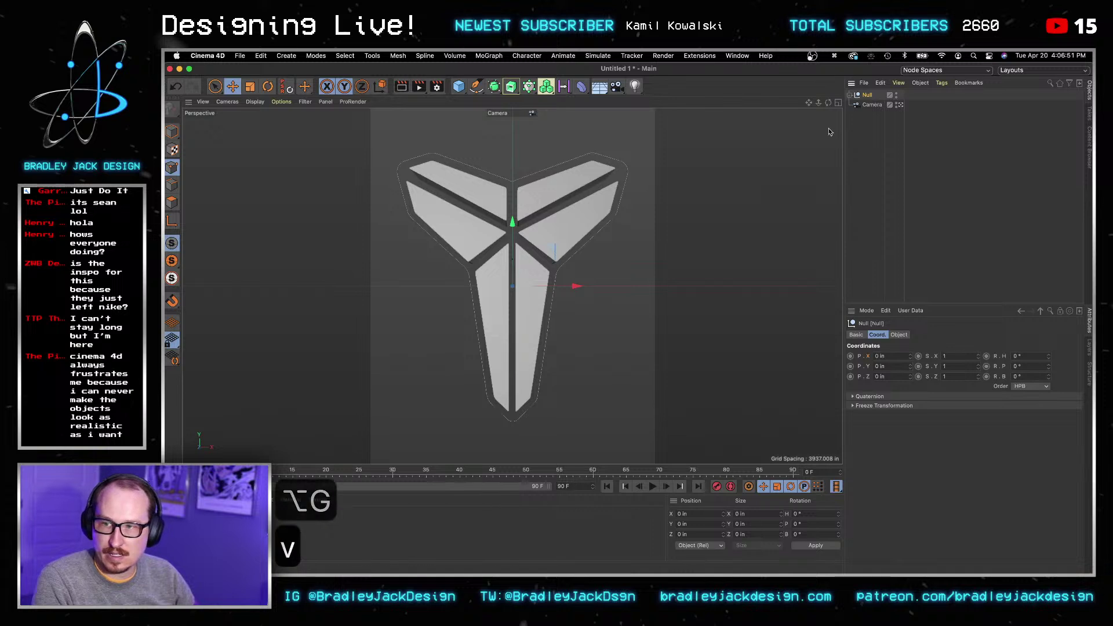
pyautogui.moveTo(513, 225); pyautogui.dragTo(517, 224)
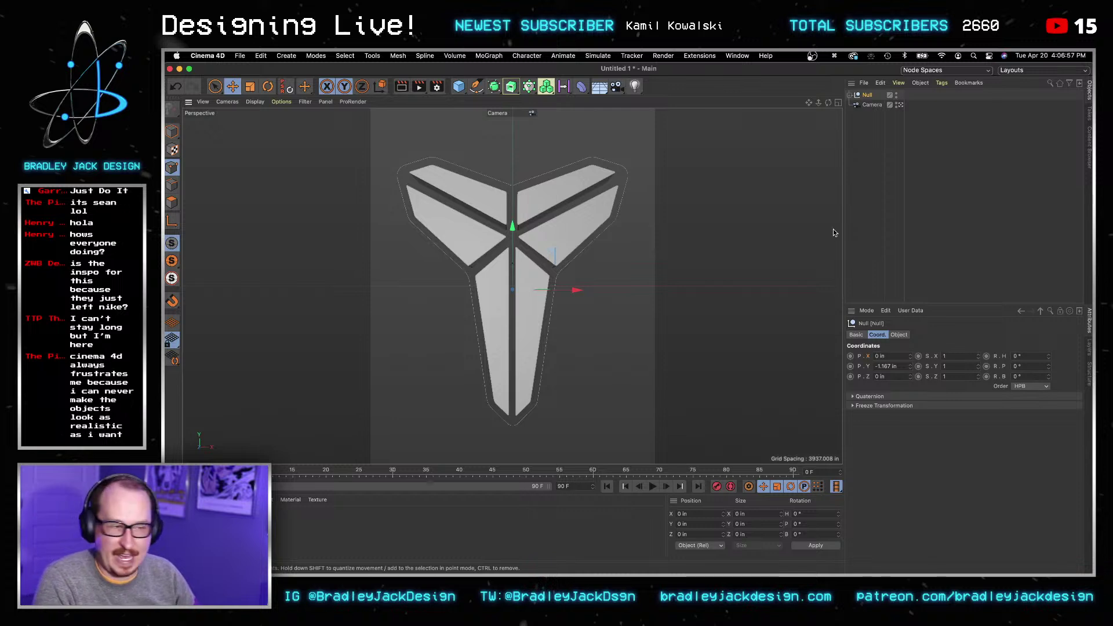
pyautogui.moveTo(513, 227); pyautogui.dragTo(513, 225)
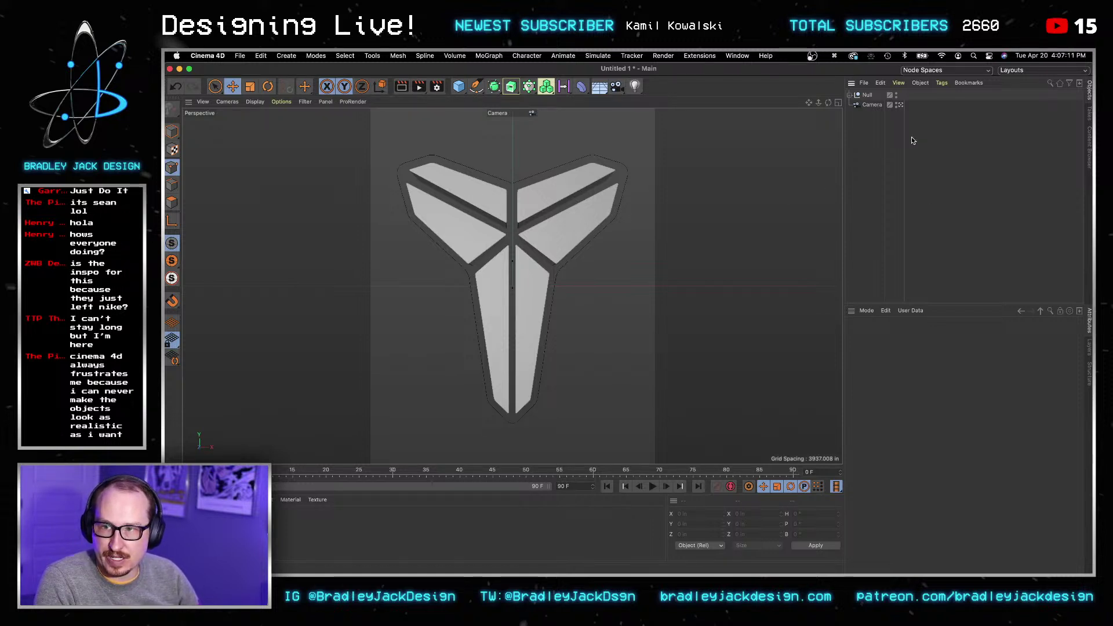
pyautogui.moveTo(603, 91); pyautogui.dragTo(641, 116)
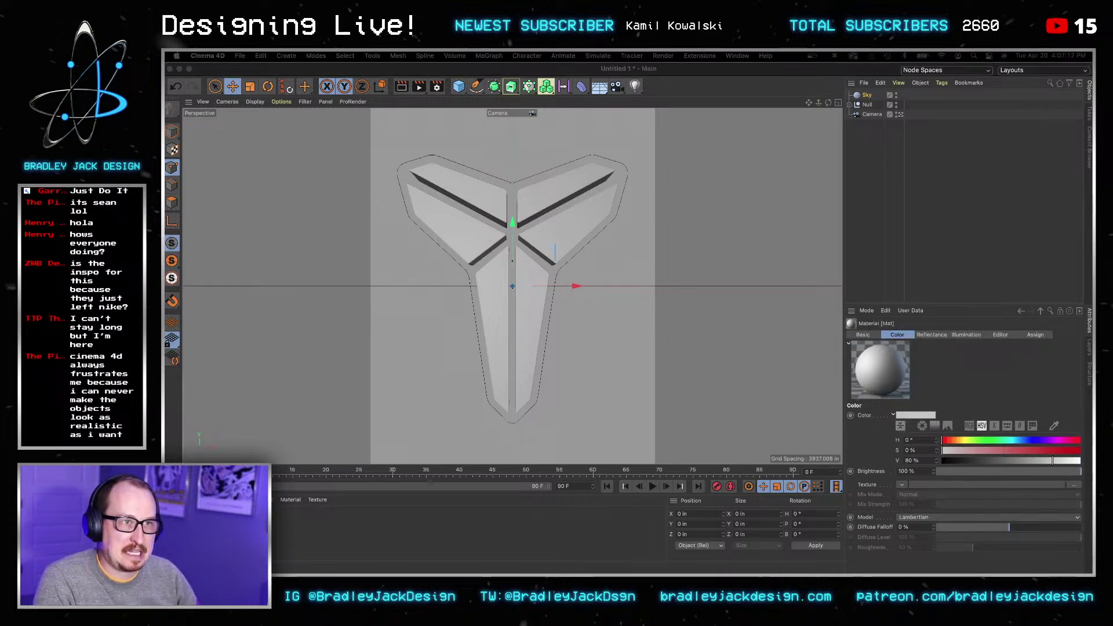
pyautogui.moveTo(959, 194); pyautogui.dragTo(755, 120)
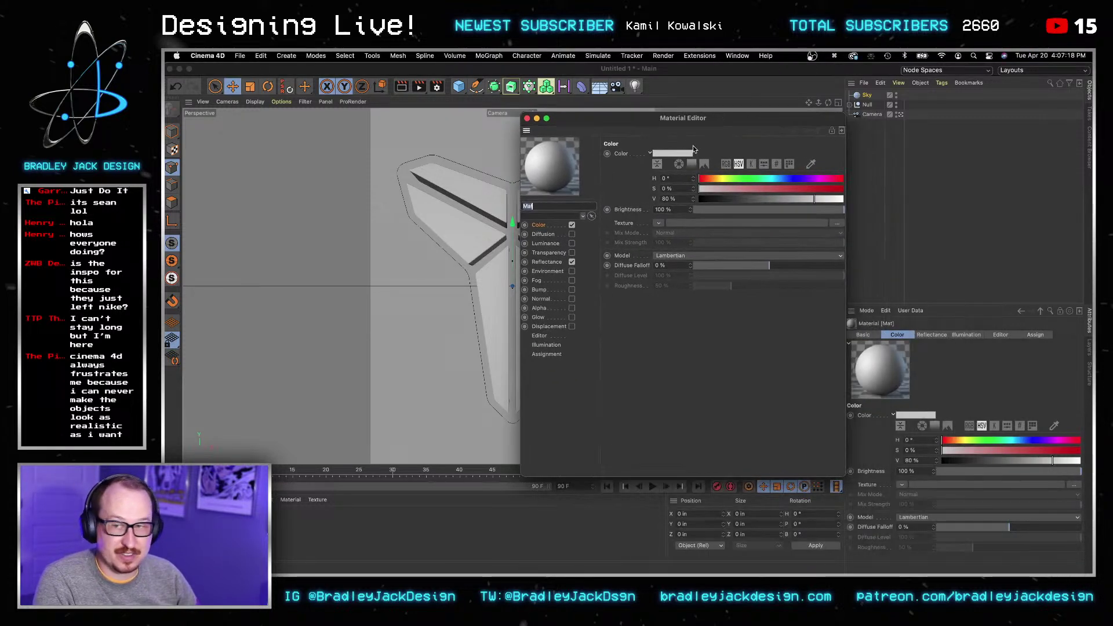
# Step: Turn off Color and Reflectance in Mat and enable its Luminance channel
pyautogui.click(572, 225)
pyautogui.click(572, 262)
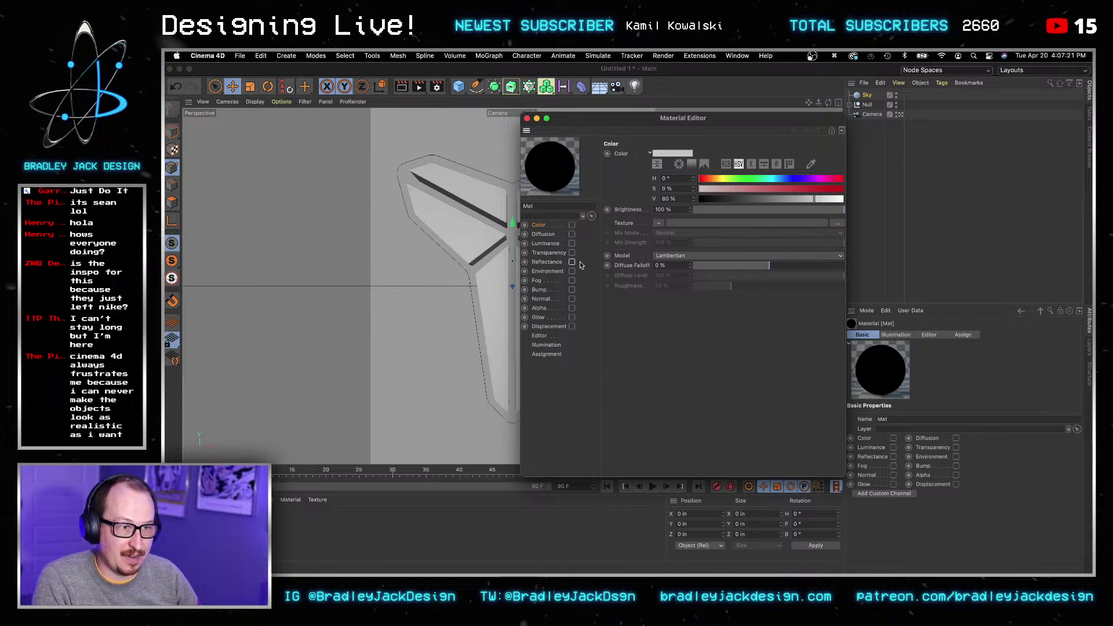
pyautogui.click(546, 244)
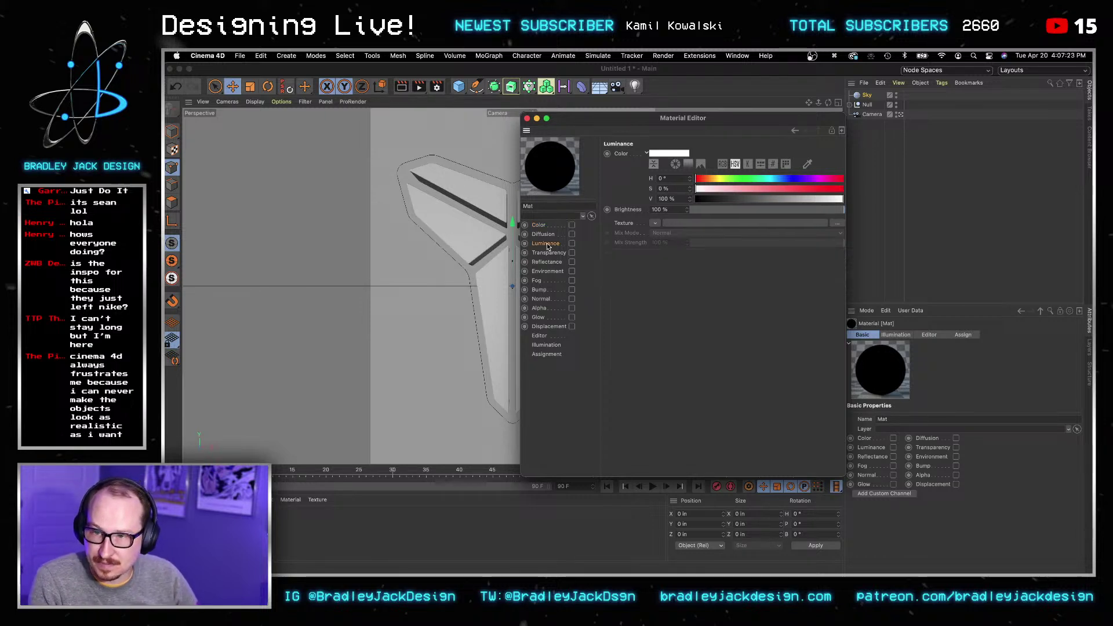
pyautogui.click(571, 245)
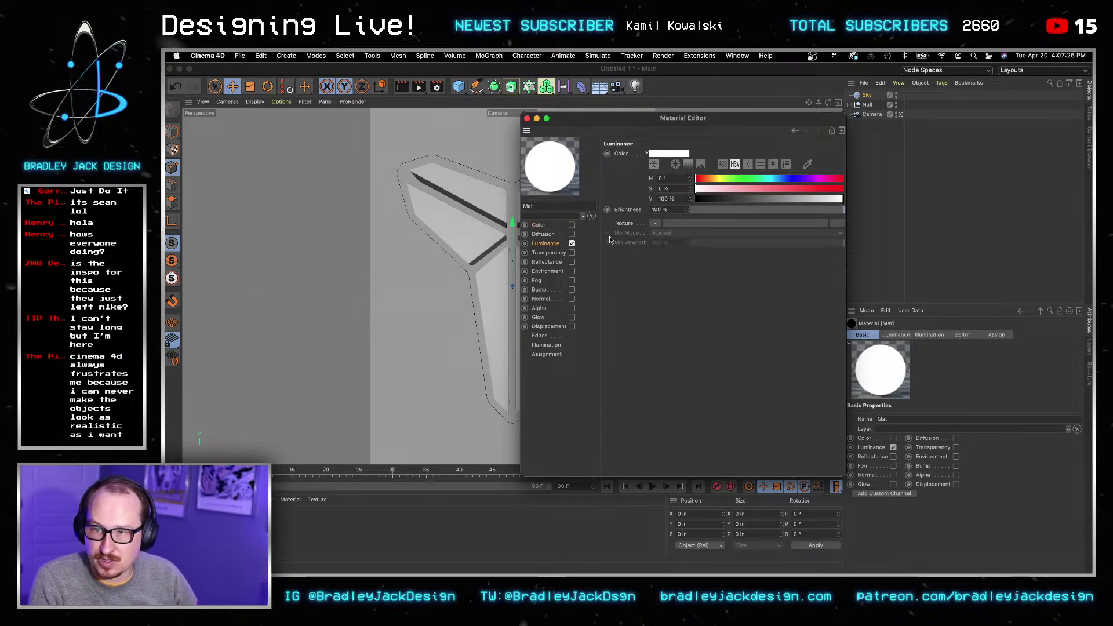
pyautogui.click(652, 225)
pyautogui.click(667, 243)
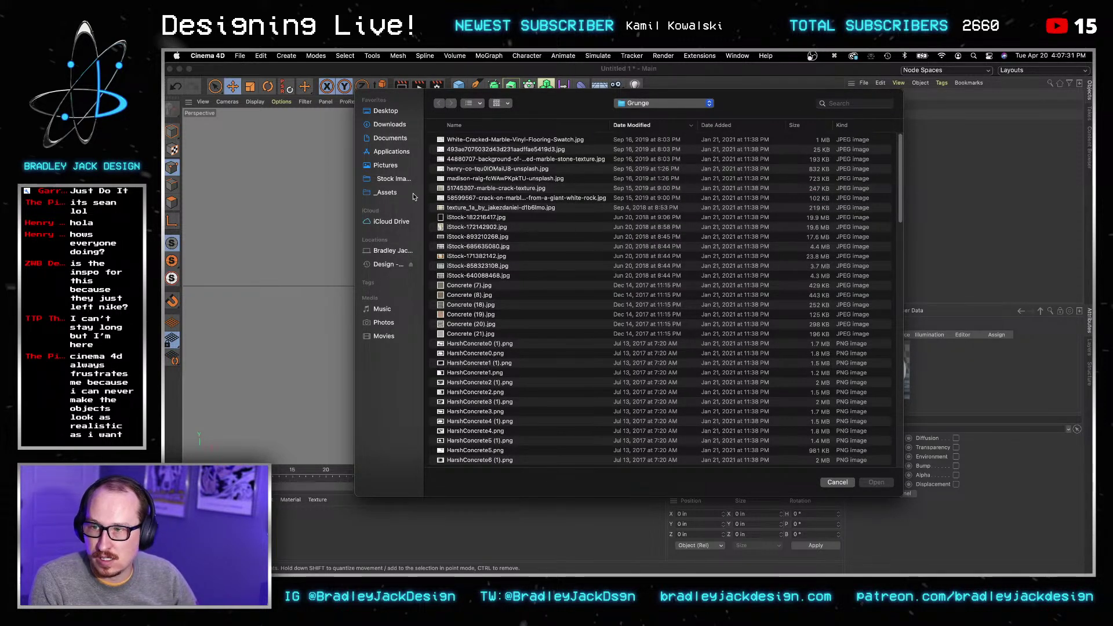
# Step: Load 23.hdr from the StudioHDR folder as the Luminance texture
pyautogui.click(386, 191)
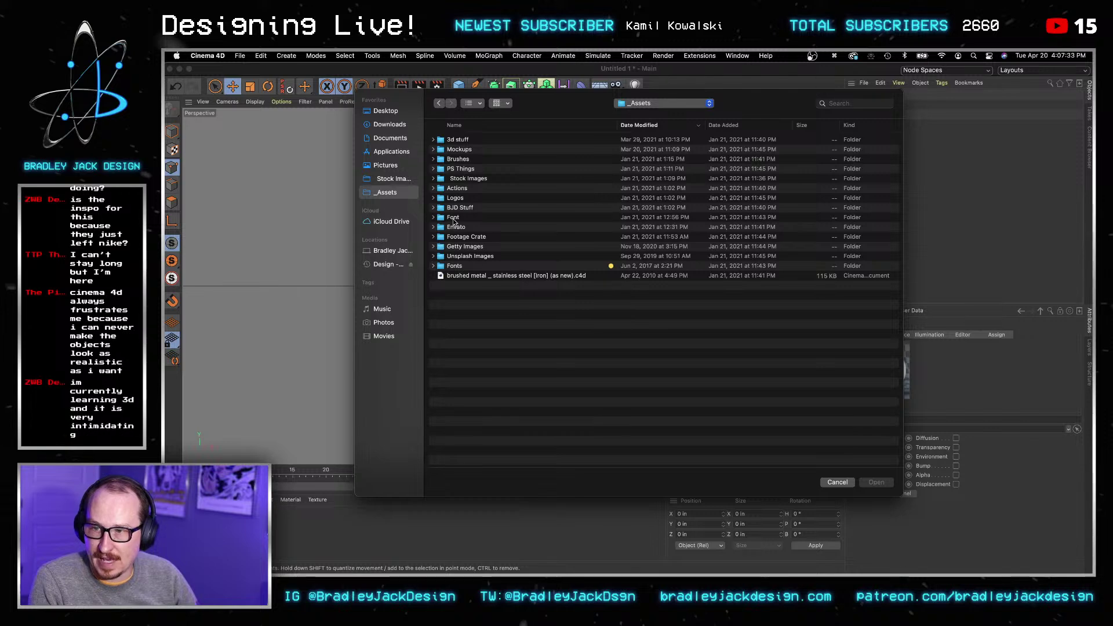
pyautogui.click(392, 264)
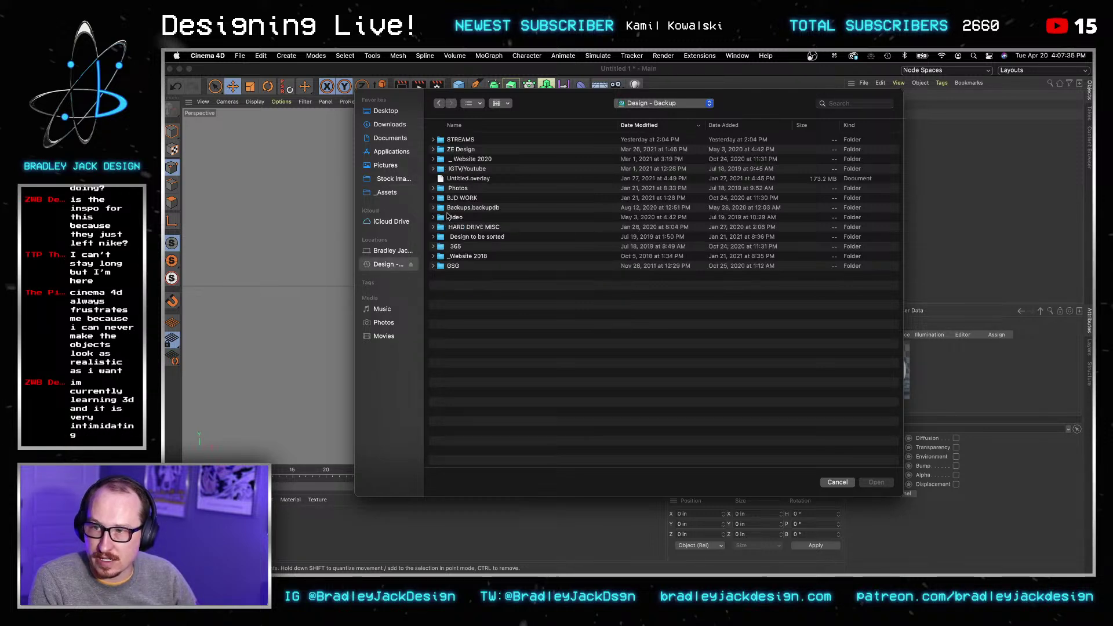
pyautogui.doubleClick(453, 266)
pyautogui.click(433, 179)
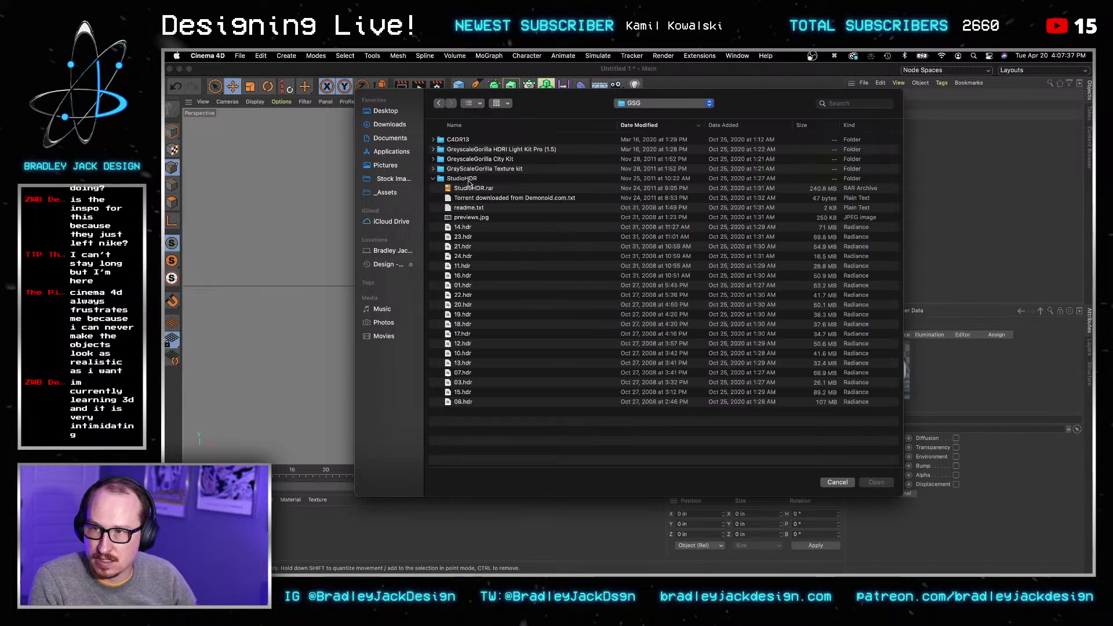
pyautogui.click(465, 227)
pyautogui.press('space')
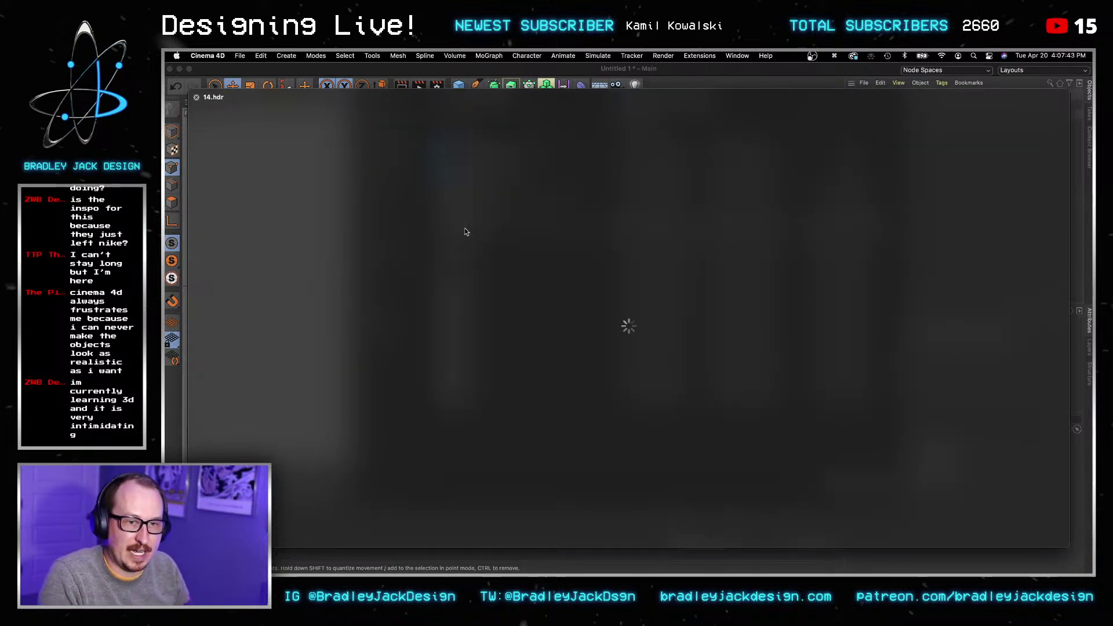
pyautogui.press('Down')
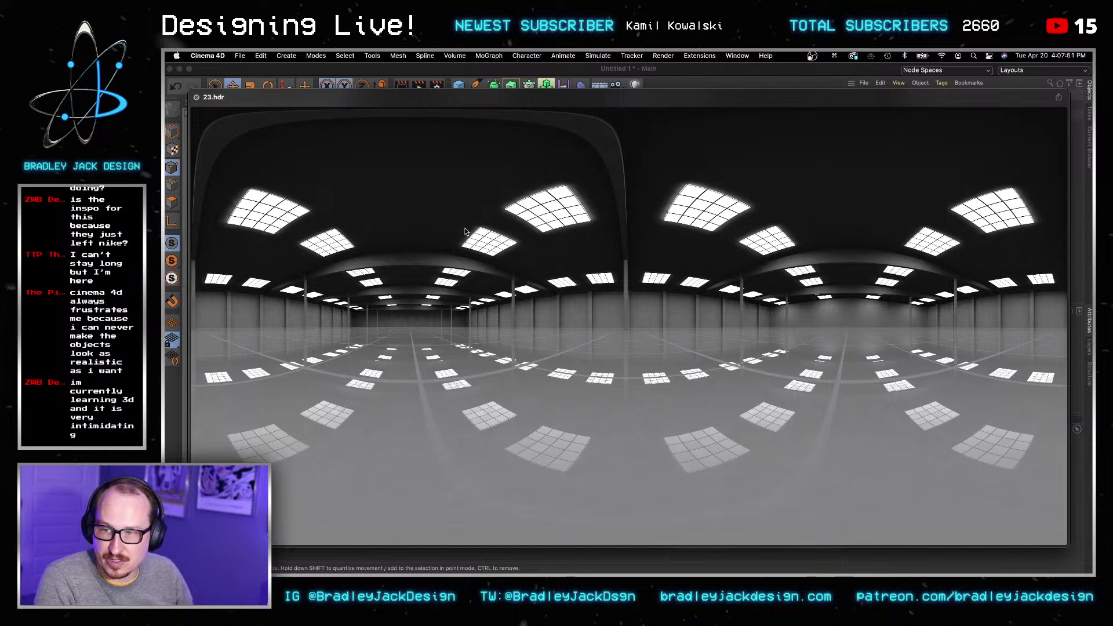
pyautogui.press('space')
pyautogui.press('Return')
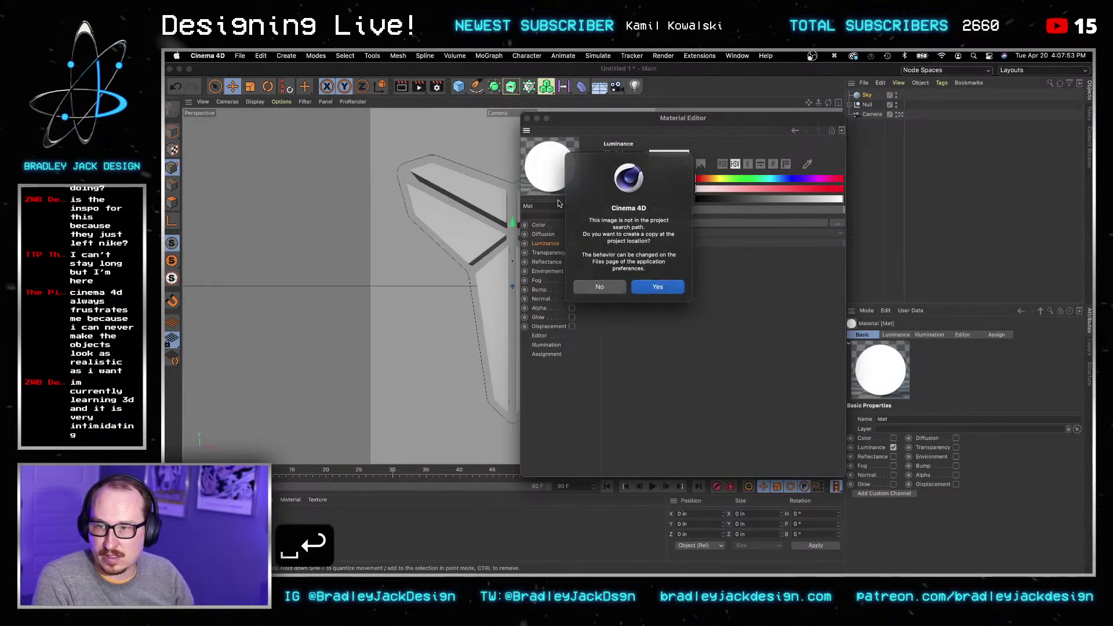
pyautogui.click(646, 290)
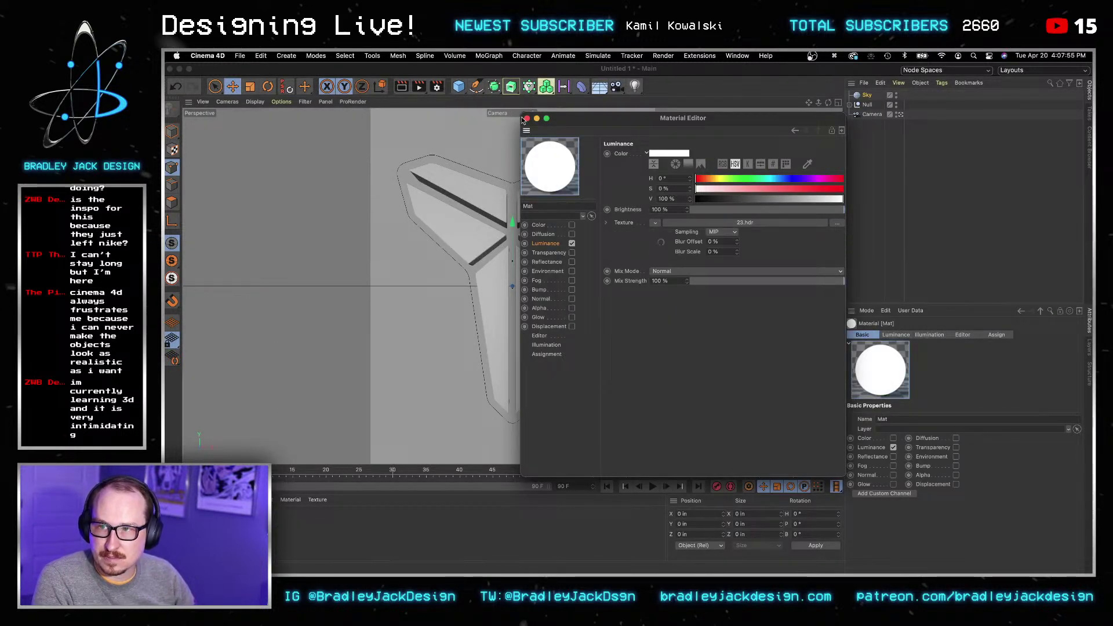
# Step: Apply the Mat material to the Sky object
pyautogui.click(526, 119)
pyautogui.moveTo(256, 519); pyautogui.dragTo(865, 138)
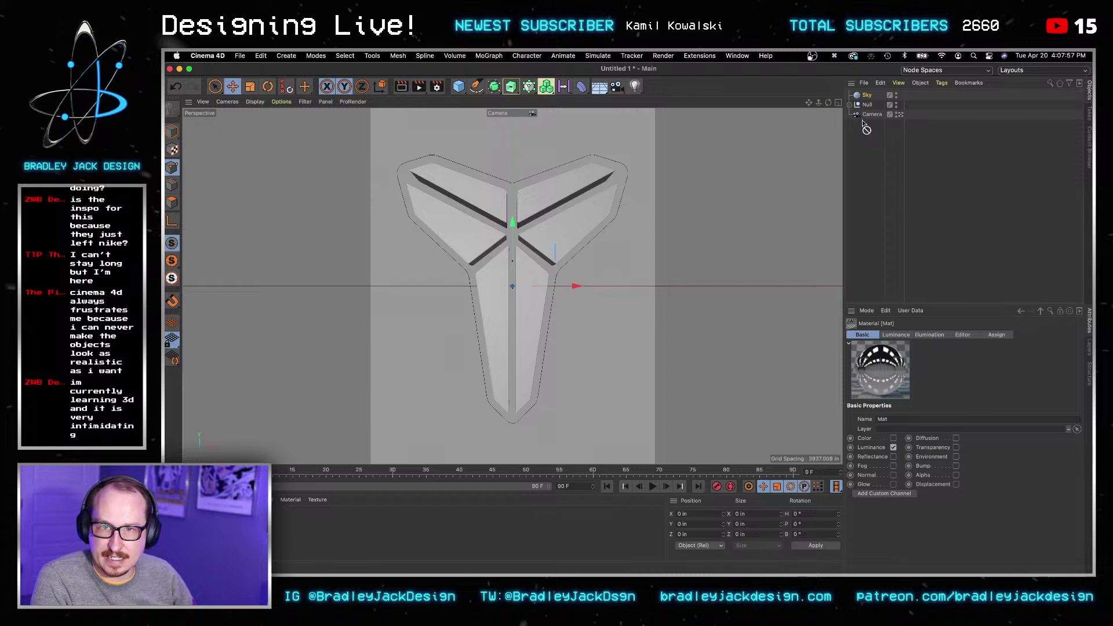
pyautogui.moveTo(866, 95); pyautogui.dragTo(867, 95)
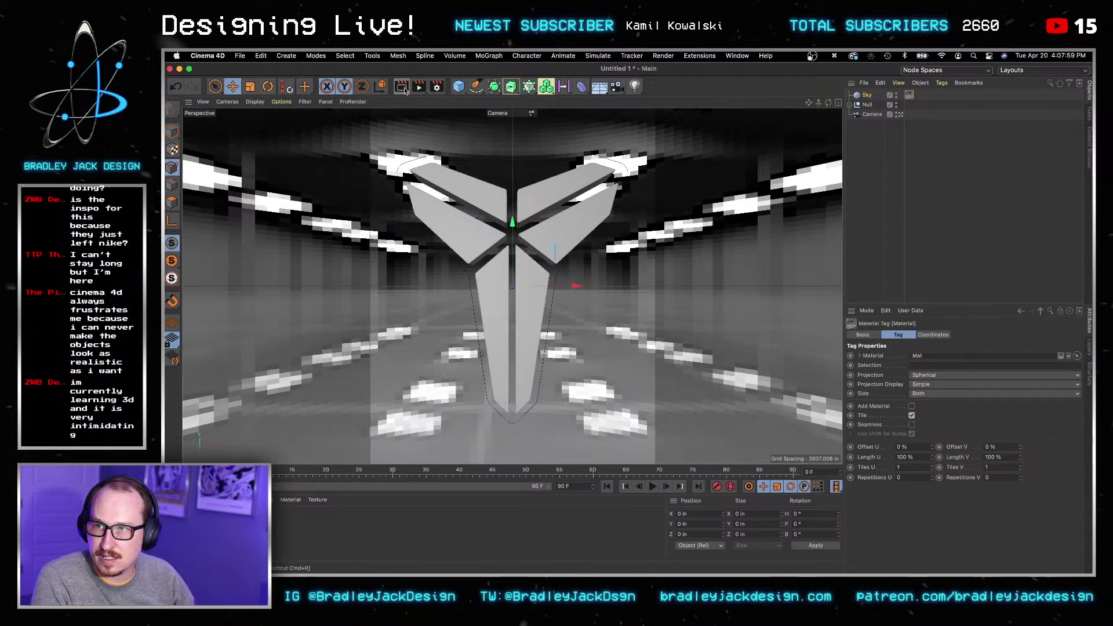
# Step: Switch the renderer to Physical and add Global Illumination and Ambient Occlusion effects
pyautogui.click(401, 86)
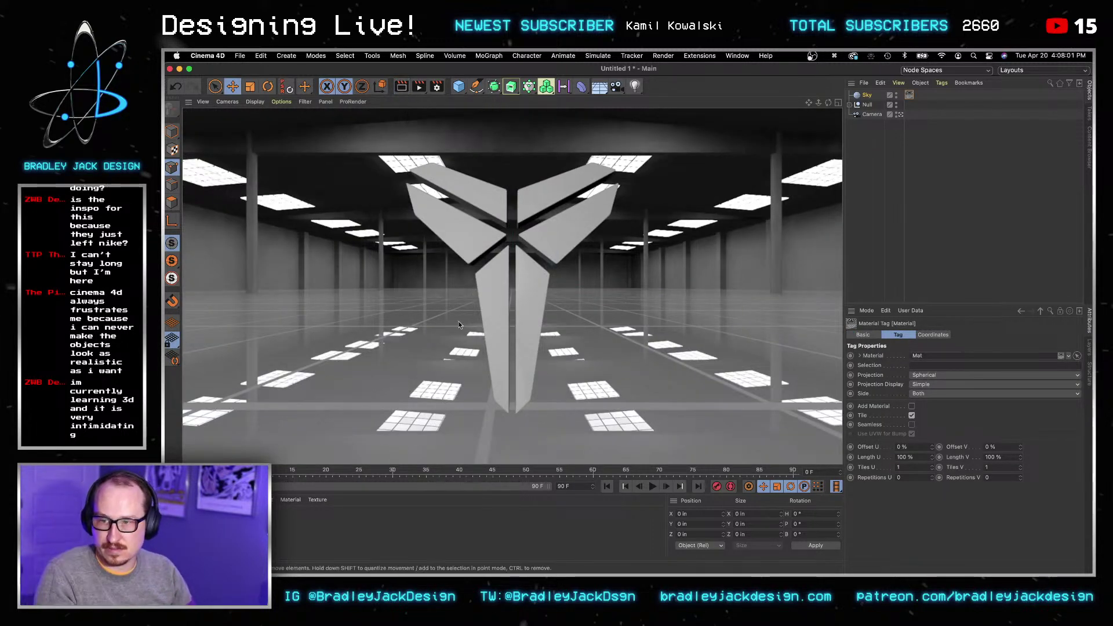
pyautogui.click(437, 86)
pyautogui.click(509, 105)
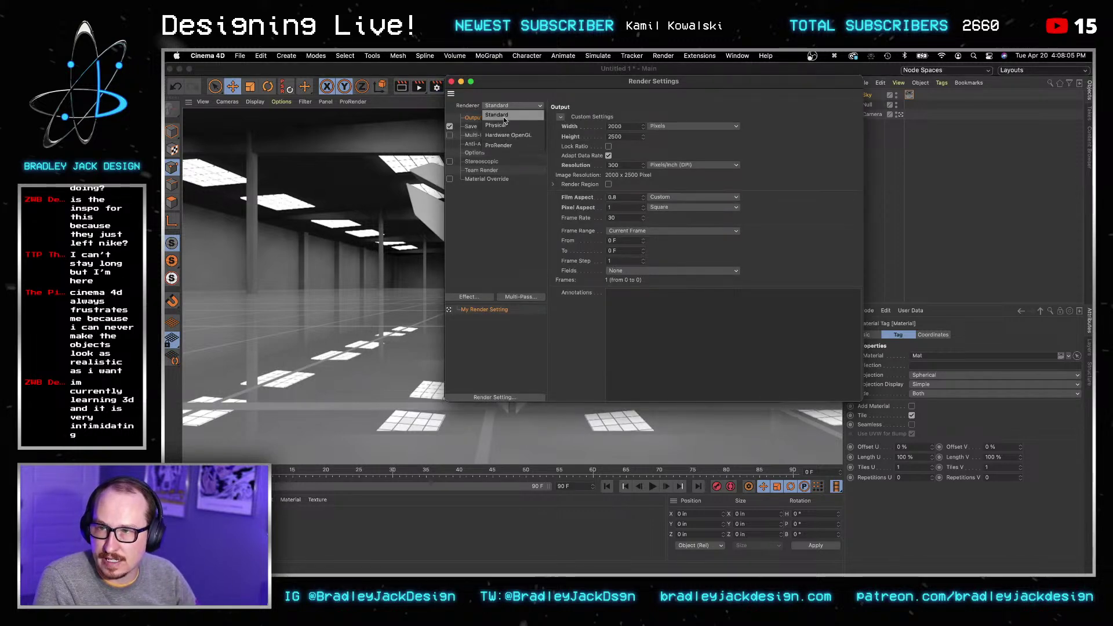
pyautogui.click(496, 126)
pyautogui.click(482, 297)
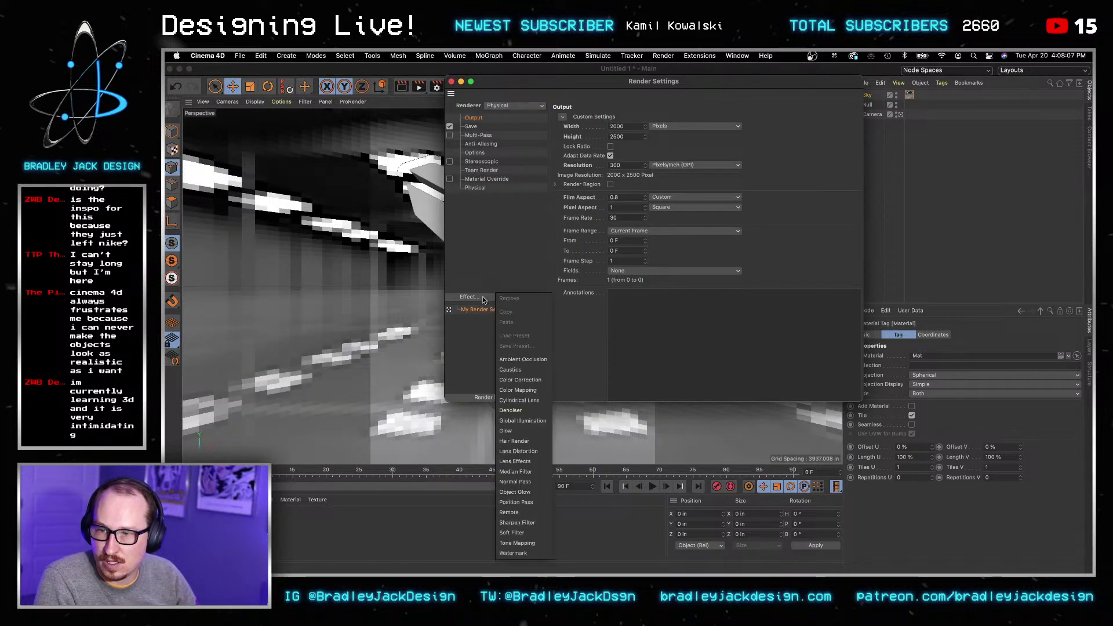
pyautogui.click(531, 420)
pyautogui.click(470, 296)
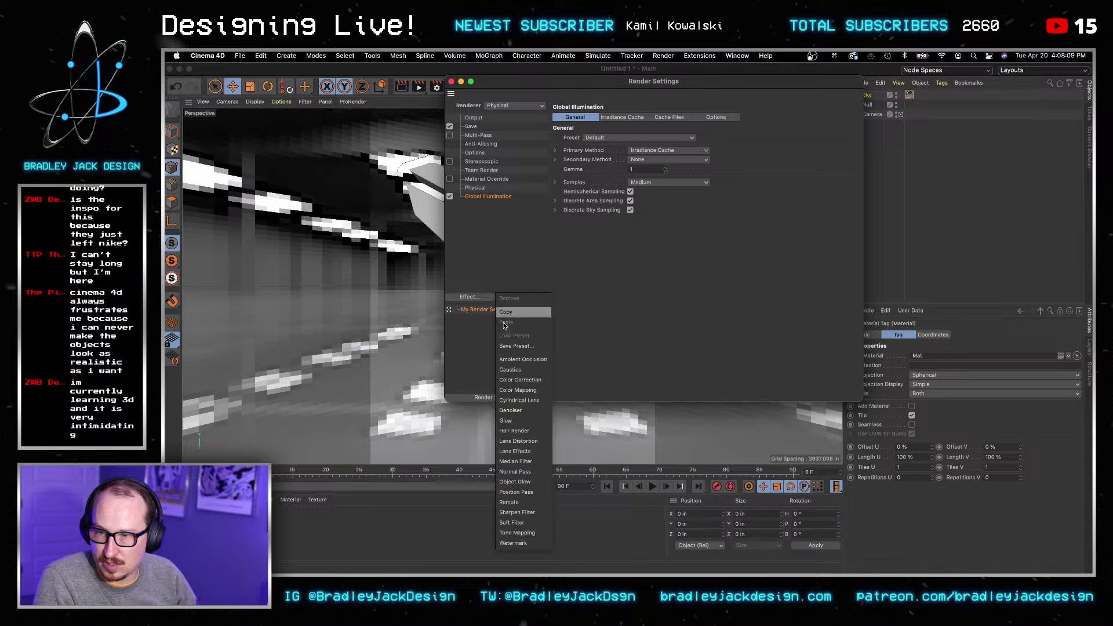
pyautogui.click(520, 360)
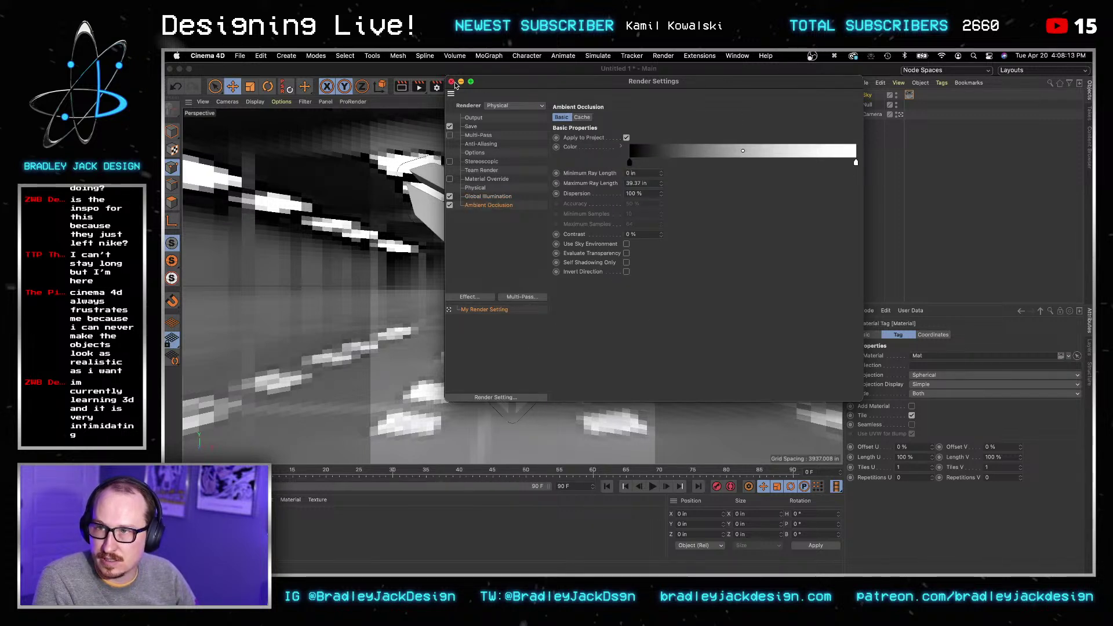
# Step: Check the image saving settings and render a test of the view
pyautogui.click(471, 126)
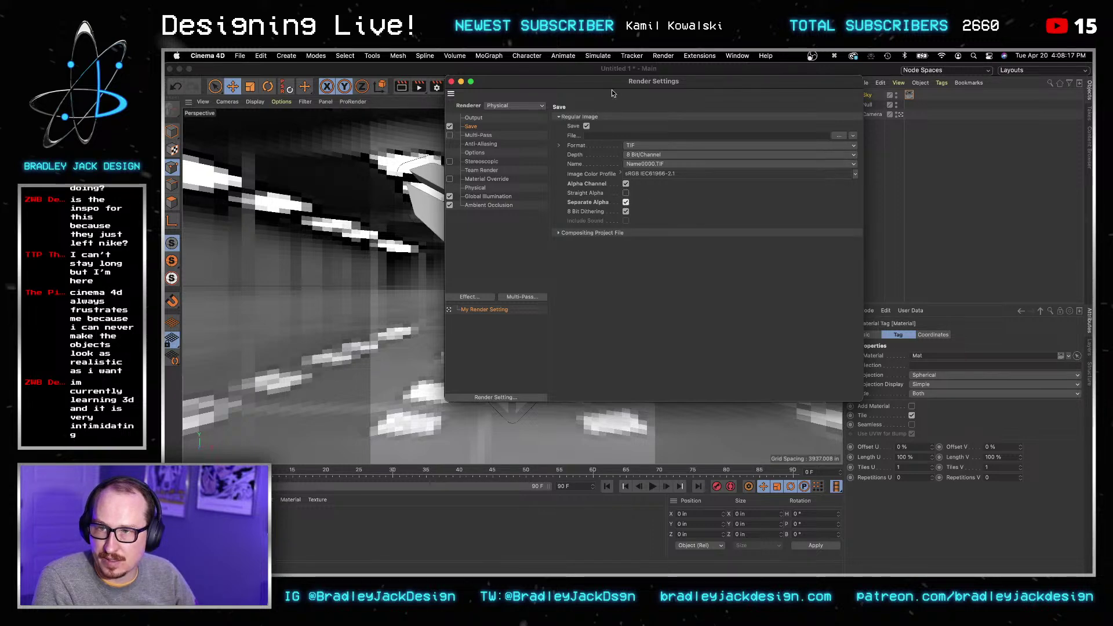
pyautogui.click(452, 81)
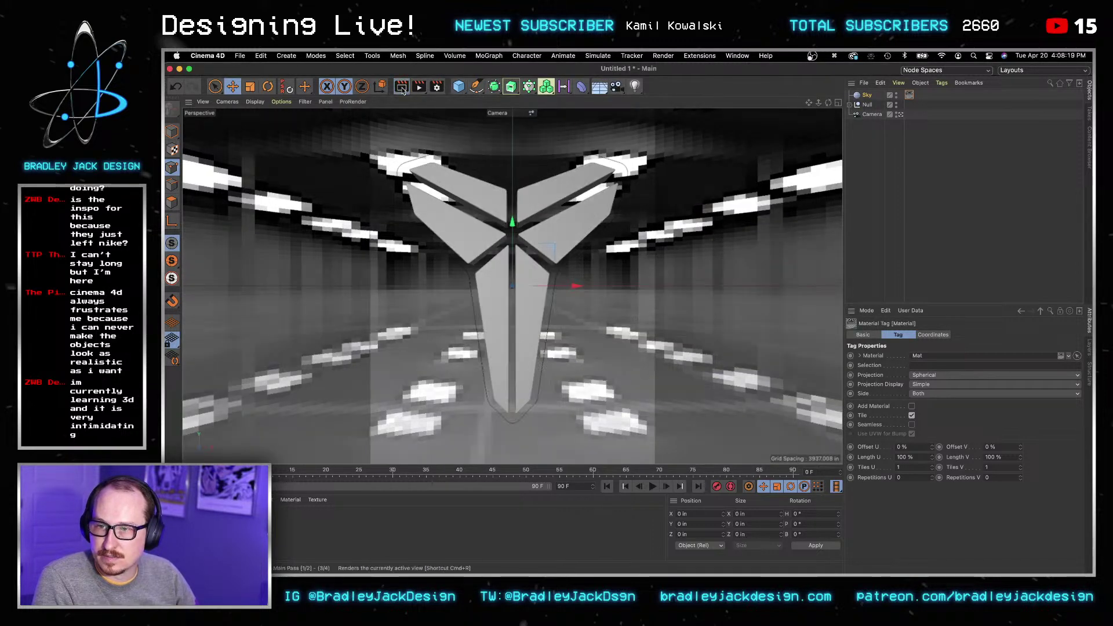
pyautogui.click(402, 87)
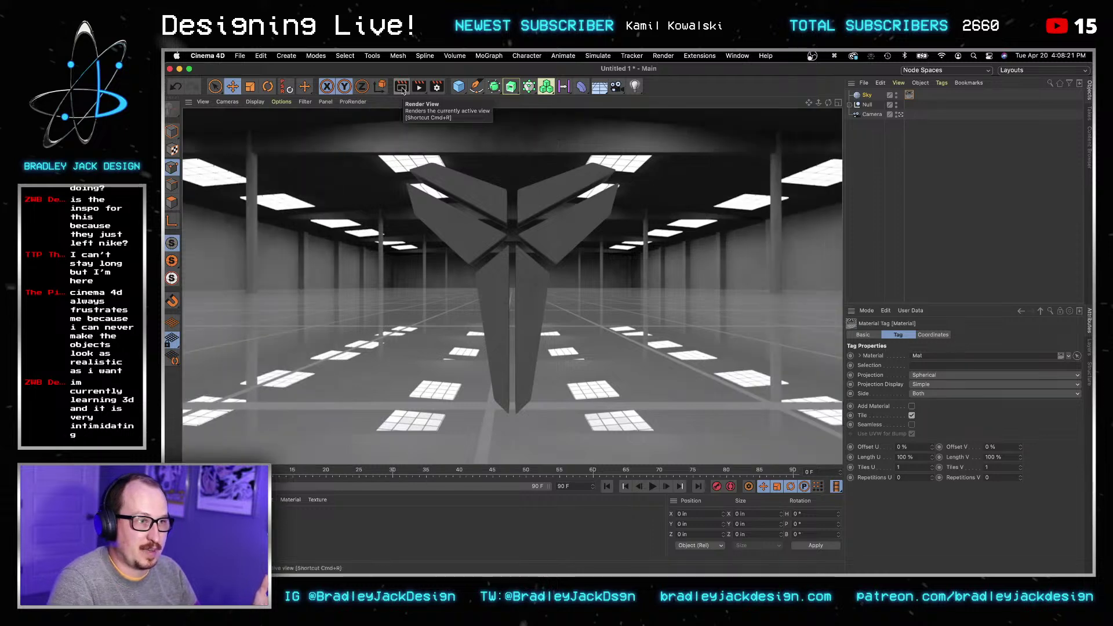
pyautogui.click(371, 516)
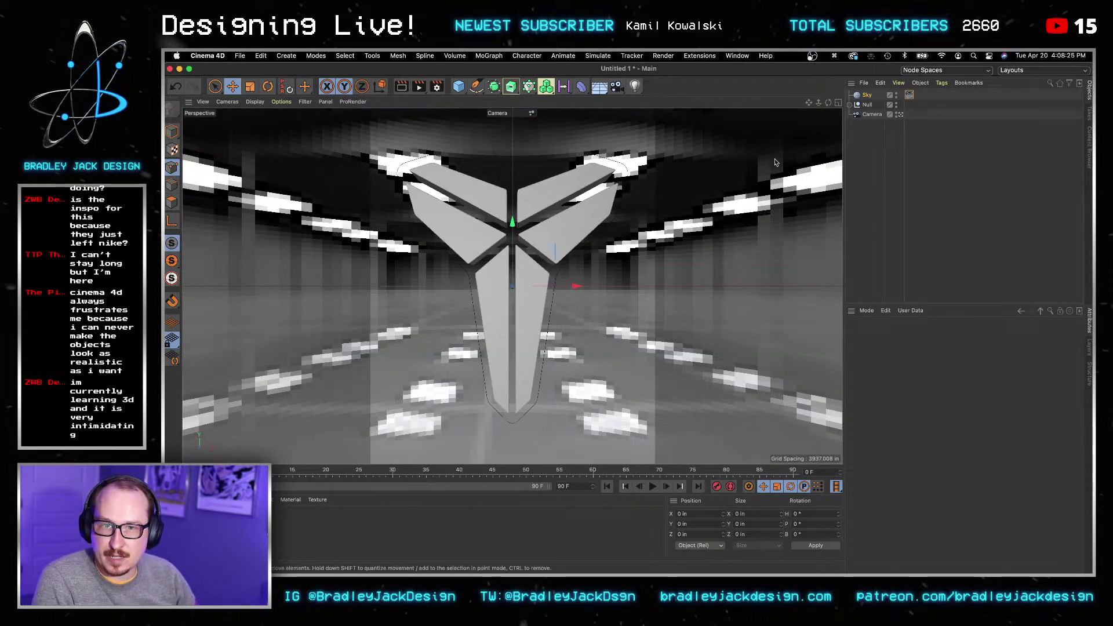
# Step: Add an Area Light to the scene and orbit the view to see it beside the logo
pyautogui.moveTo(641, 91); pyautogui.dragTo(715, 122)
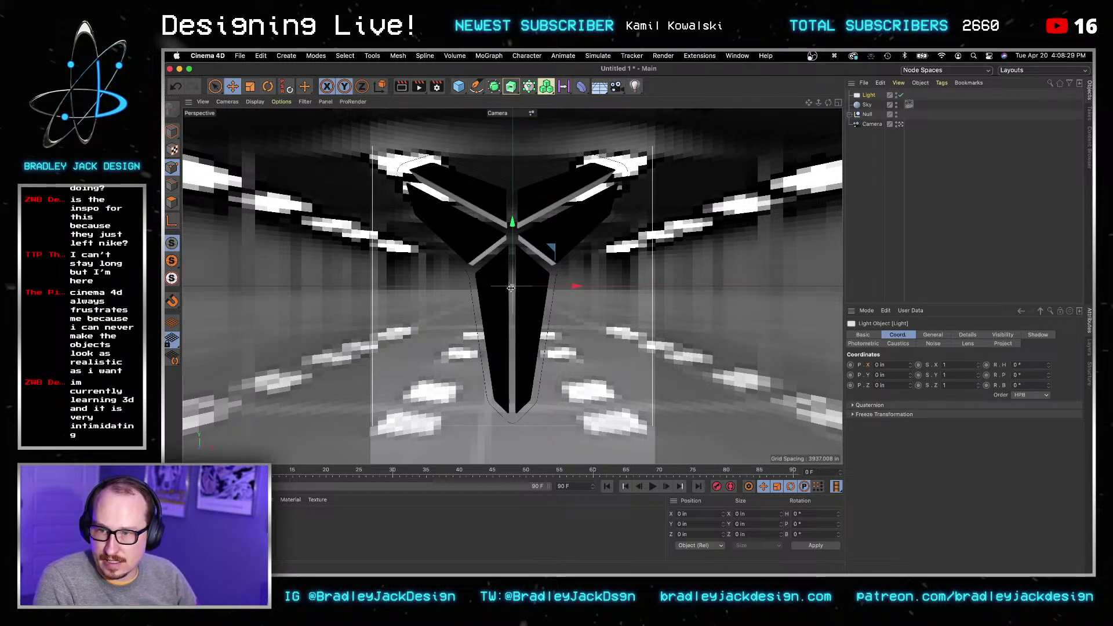
pyautogui.press('w')
pyautogui.press('w')
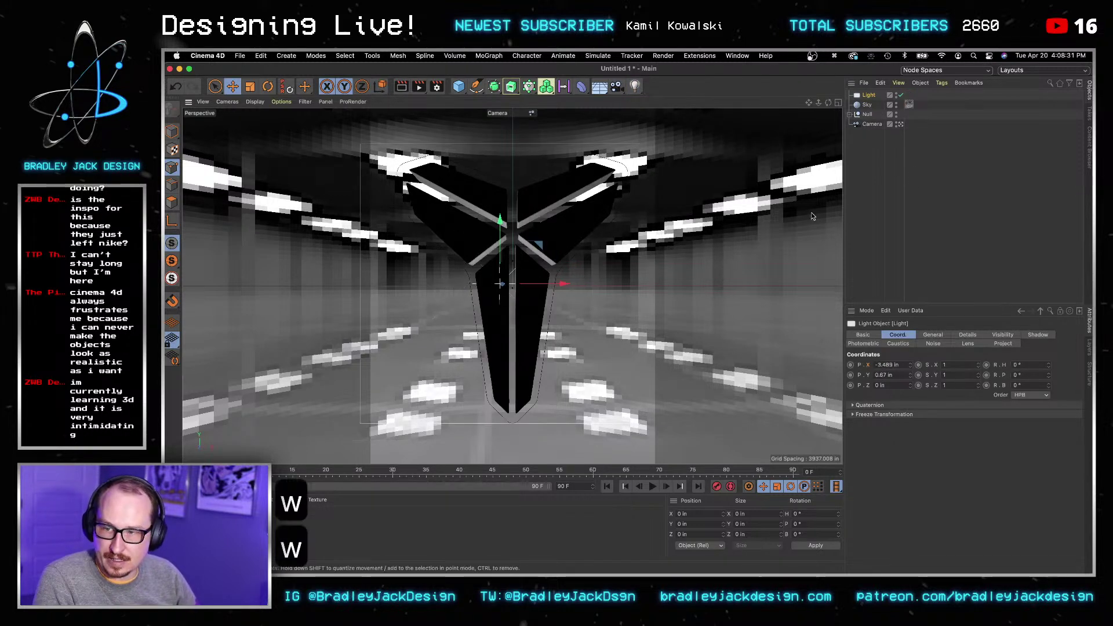
pyautogui.click(908, 153)
pyautogui.click(901, 124)
pyautogui.press('3')
pyautogui.moveTo(665, 258); pyautogui.dragTo(528, 301)
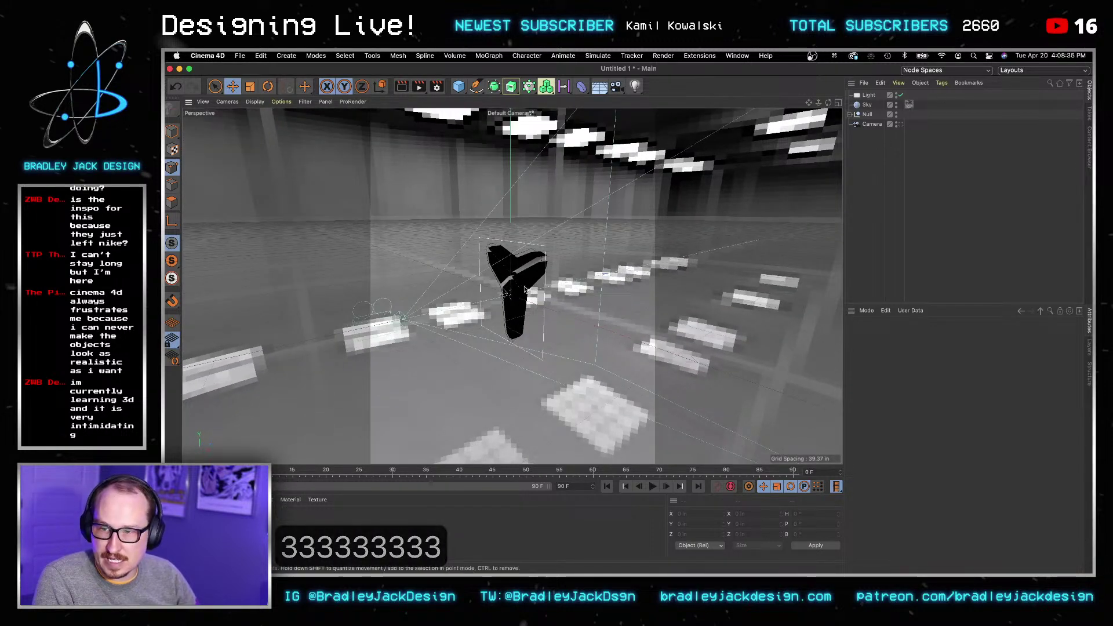
# Step: Move the light into place, setting its position to X 50 in and Y 40 in
pyautogui.click(868, 95)
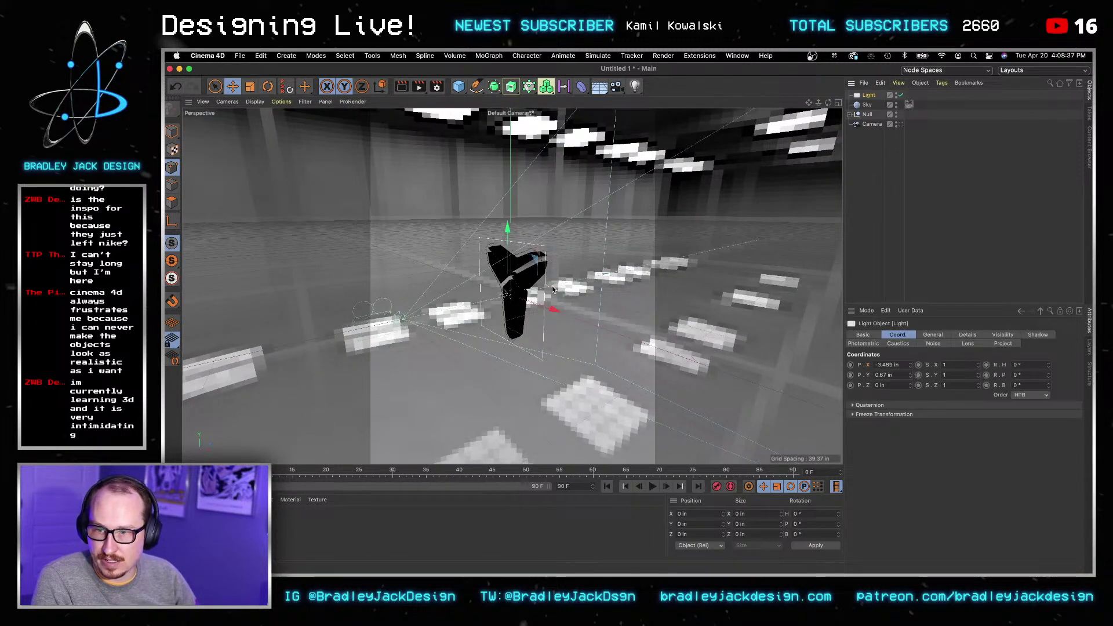
pyautogui.moveTo(552, 286); pyautogui.dragTo(549, 349)
pyautogui.moveTo(504, 264); pyautogui.dragTo(503, 208)
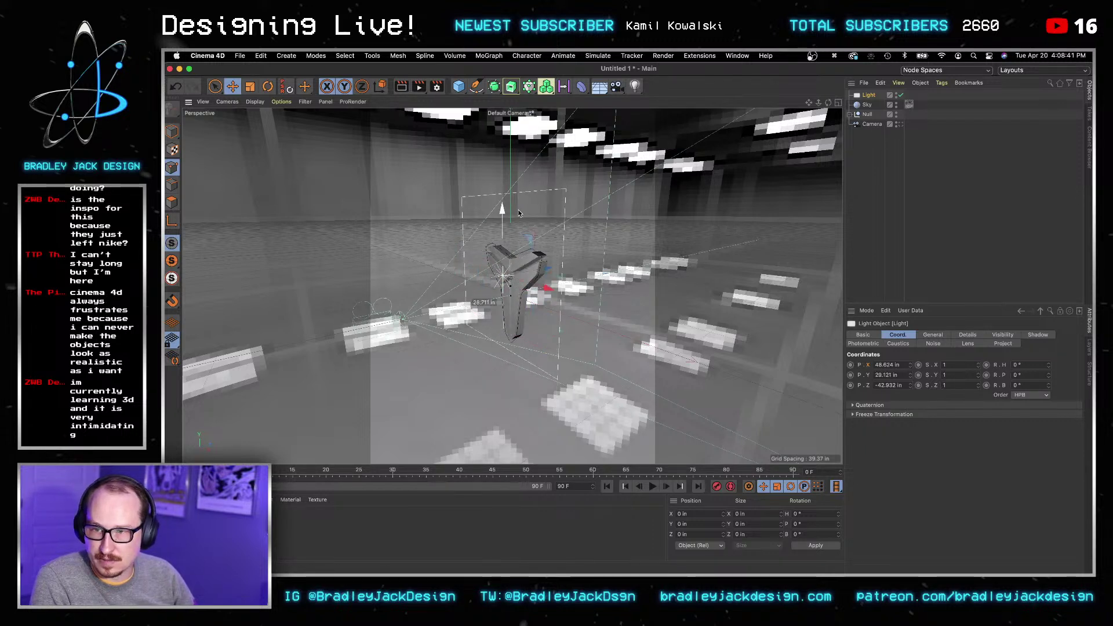
pyautogui.click(901, 366)
pyautogui.press('super+a')
pyautogui.write('50')
pyautogui.press('Tab')
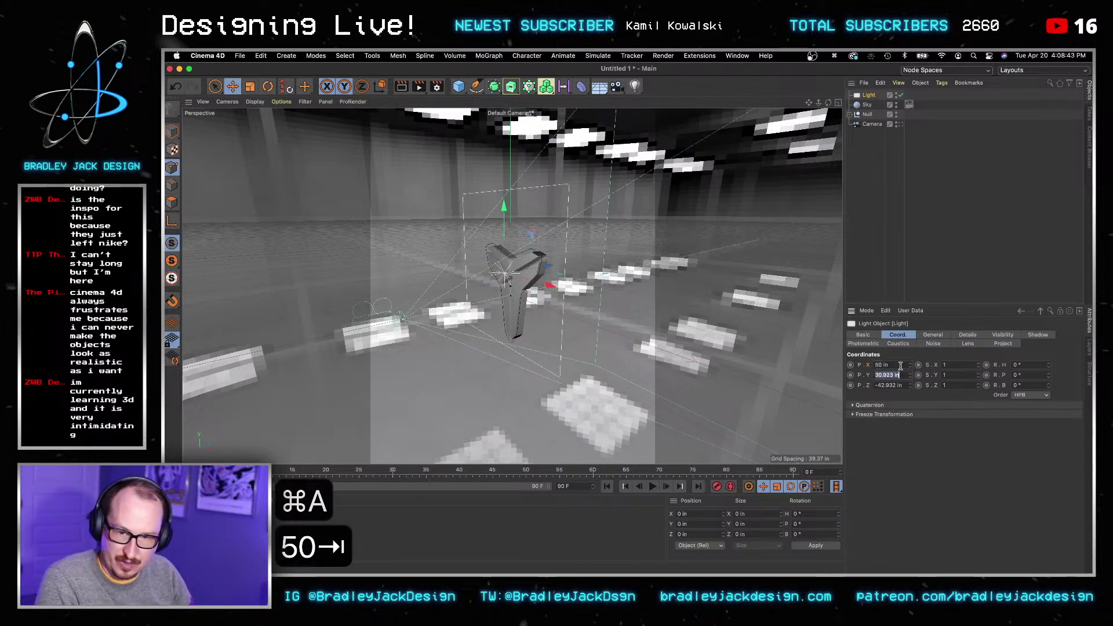
pyautogui.write('40')
pyautogui.press('Tab')
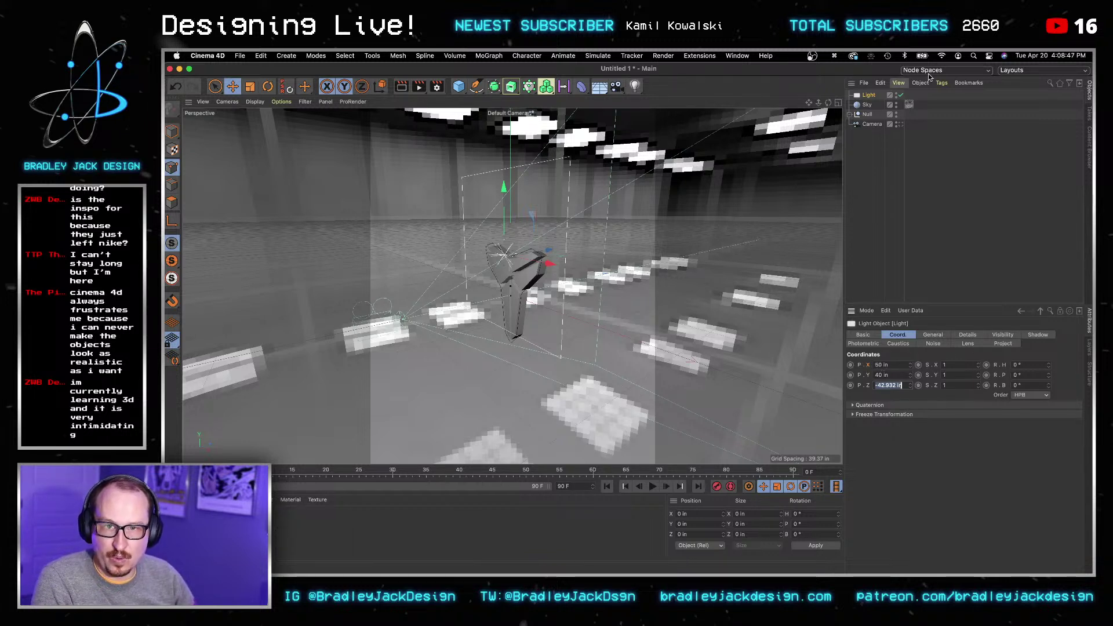
pyautogui.click(941, 83)
pyautogui.click(867, 114)
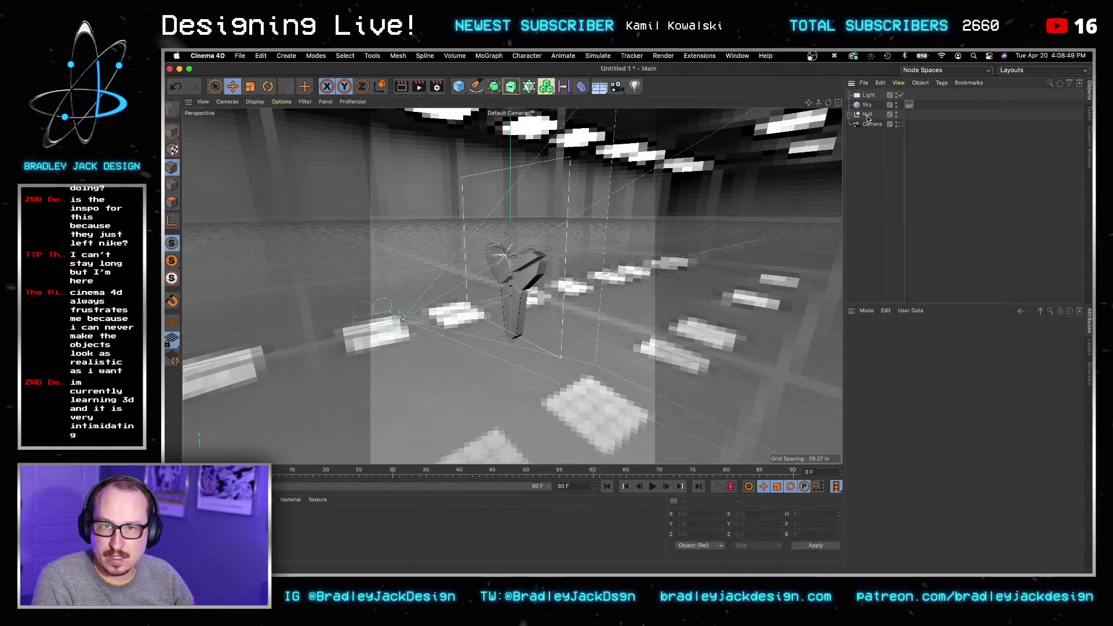
# Step: Add a Null raised above the logo and name it Light Target
pyautogui.click(636, 87)
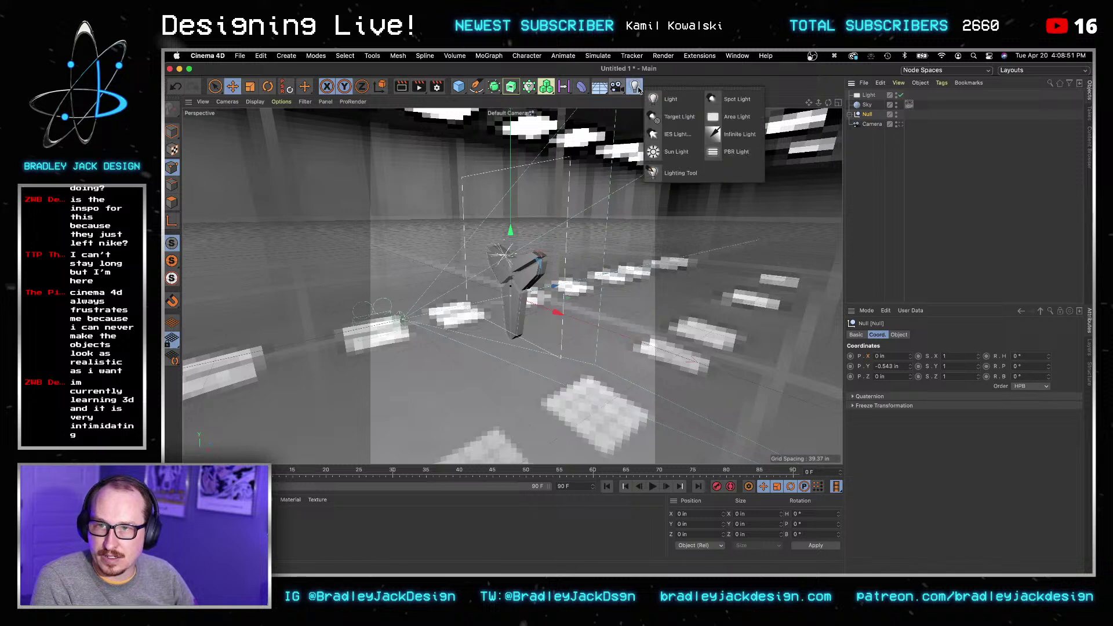
pyautogui.click(596, 90)
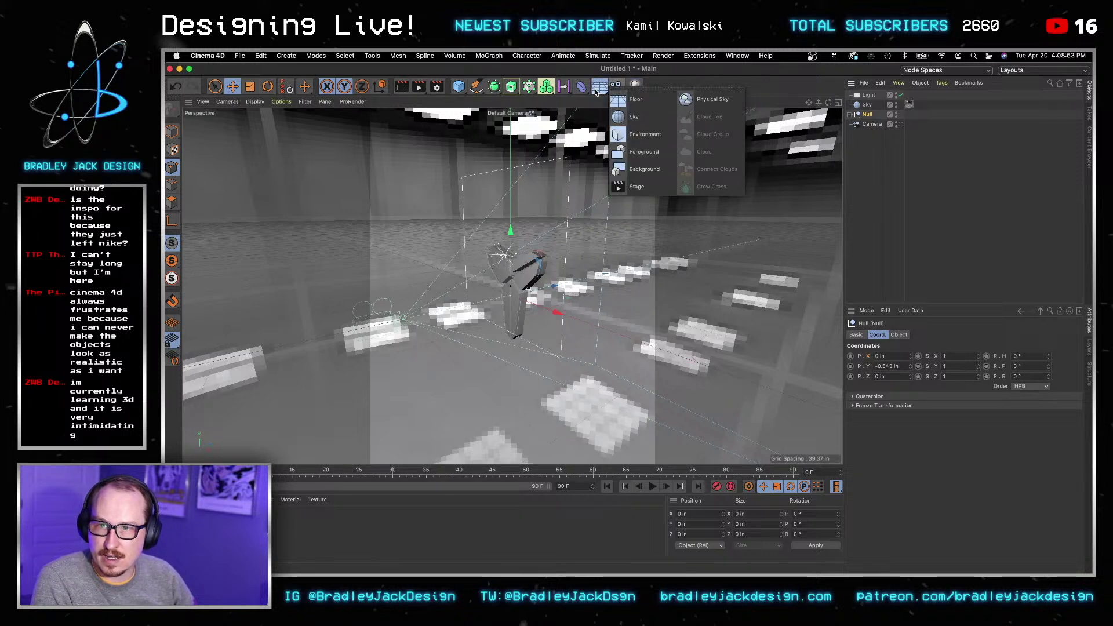
pyautogui.click(580, 88)
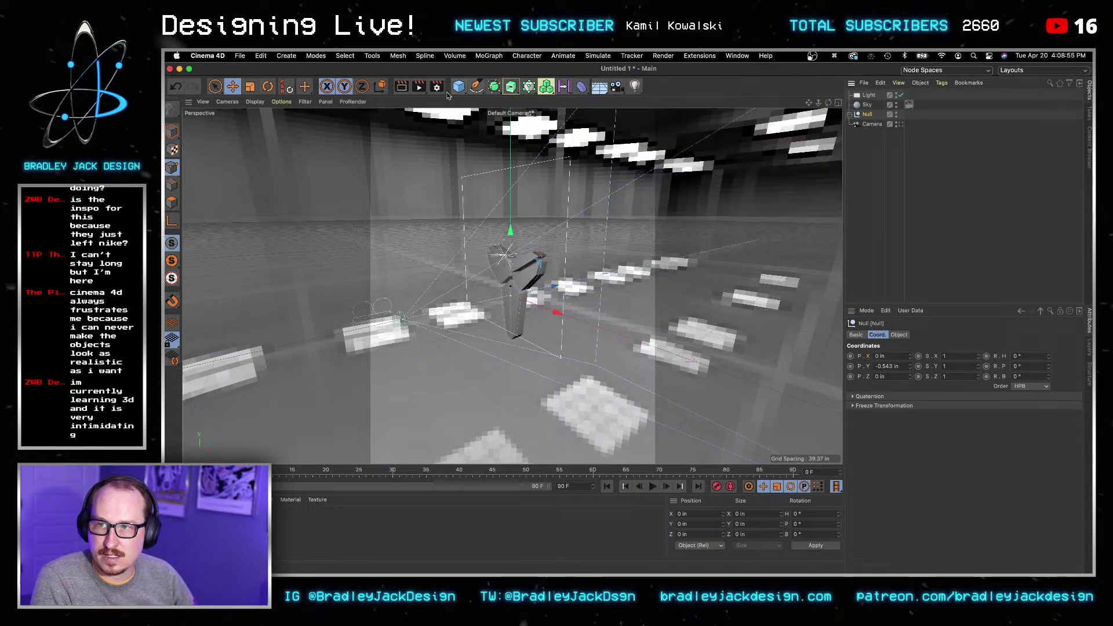
pyautogui.click(465, 89)
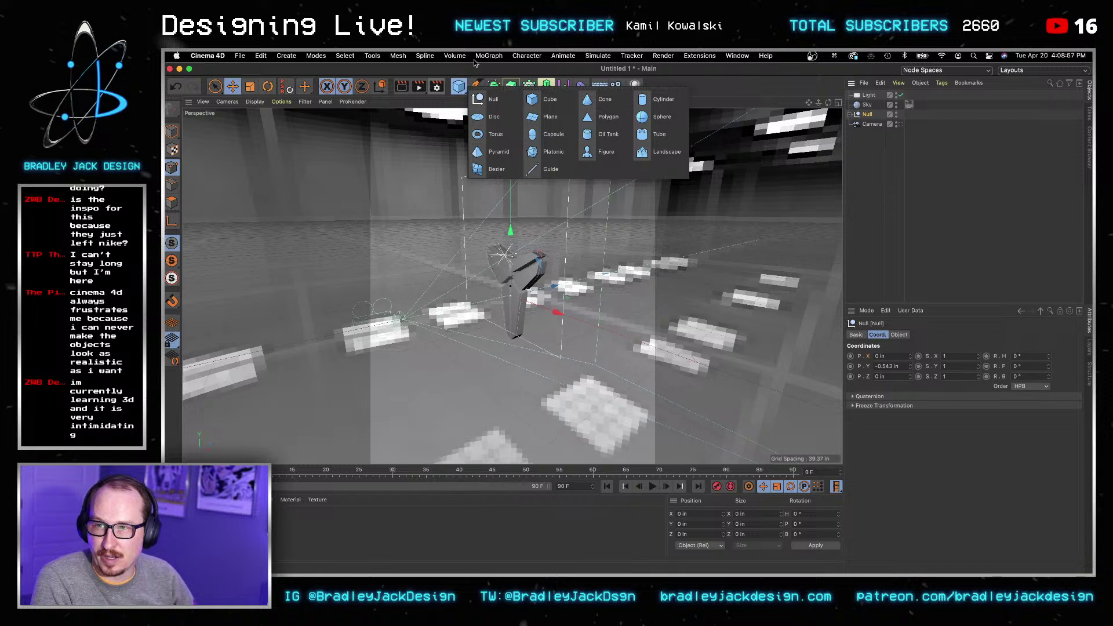
pyautogui.click(487, 99)
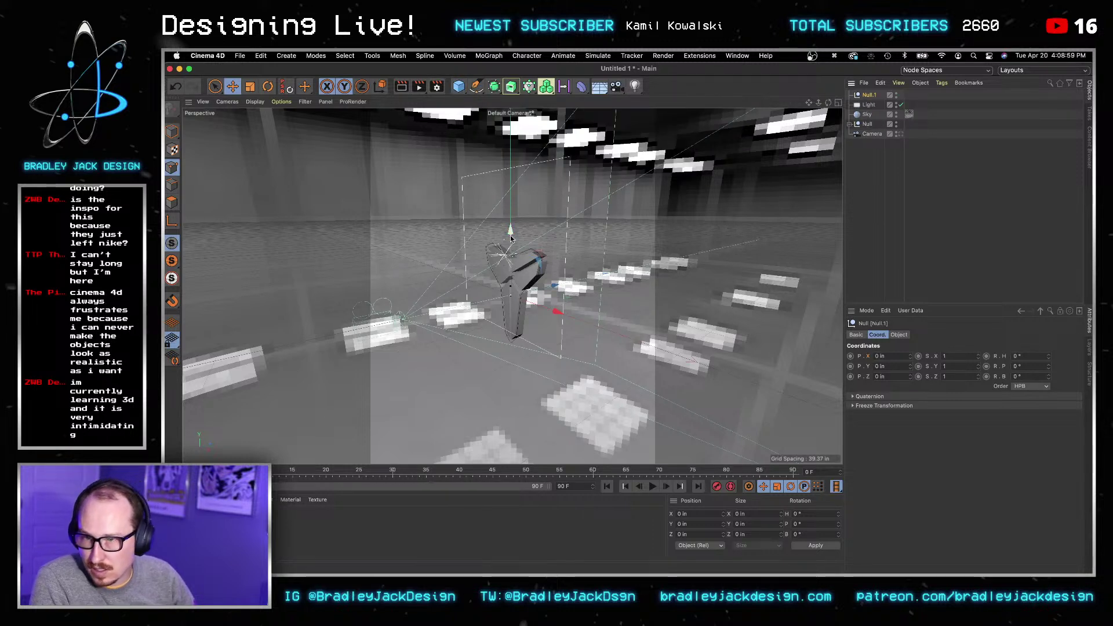
pyautogui.moveTo(511, 231); pyautogui.dragTo(511, 218)
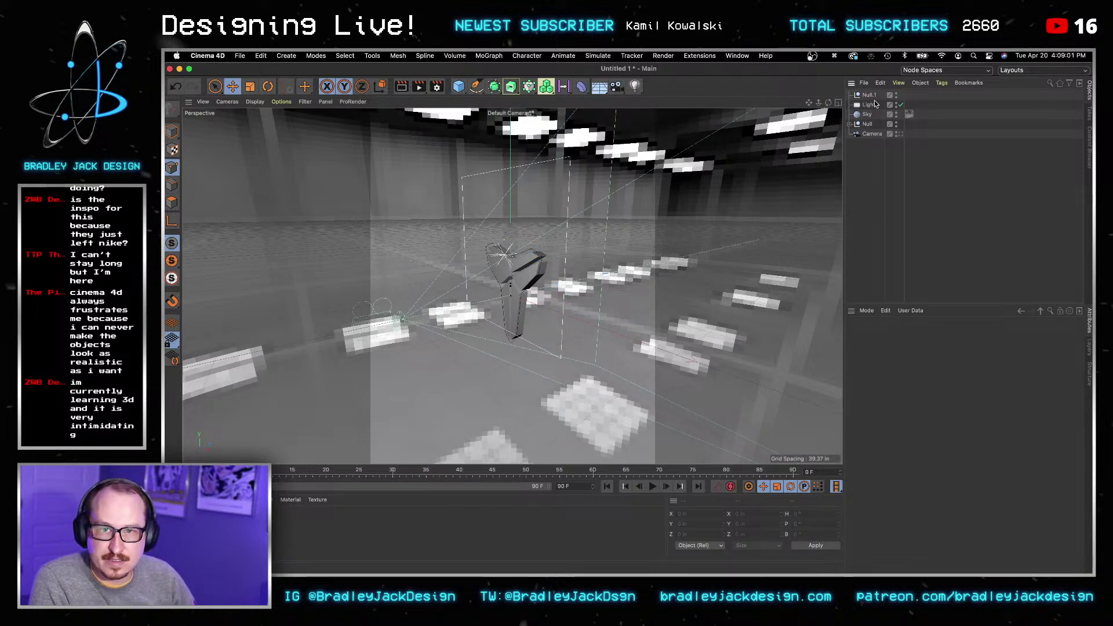
pyautogui.doubleClick(869, 95)
pyautogui.write('Light Target')
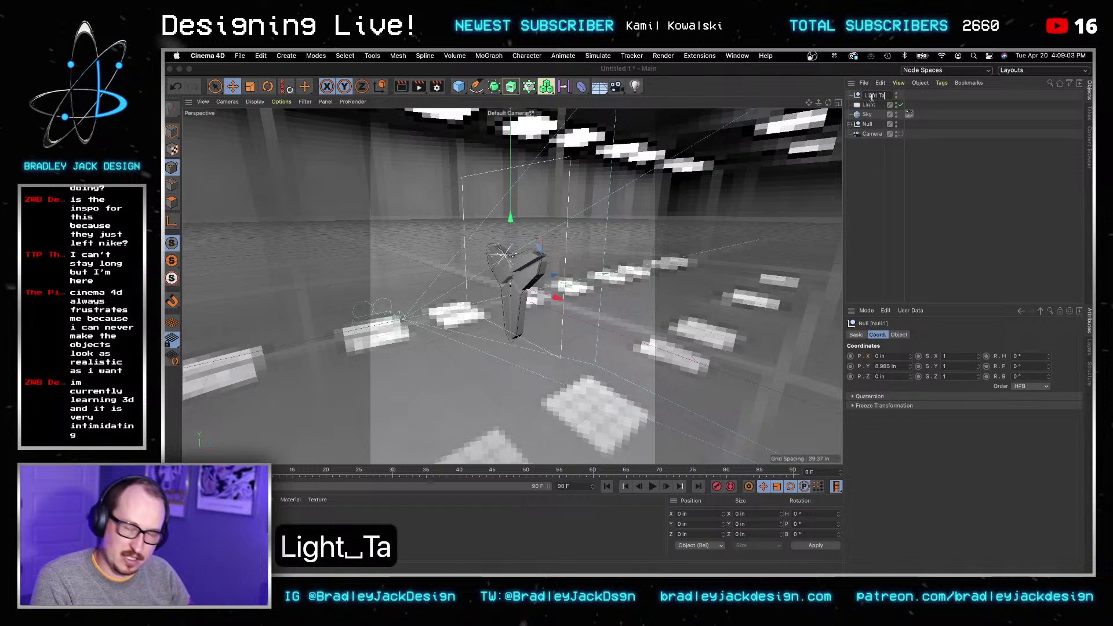
pyautogui.press('Return')
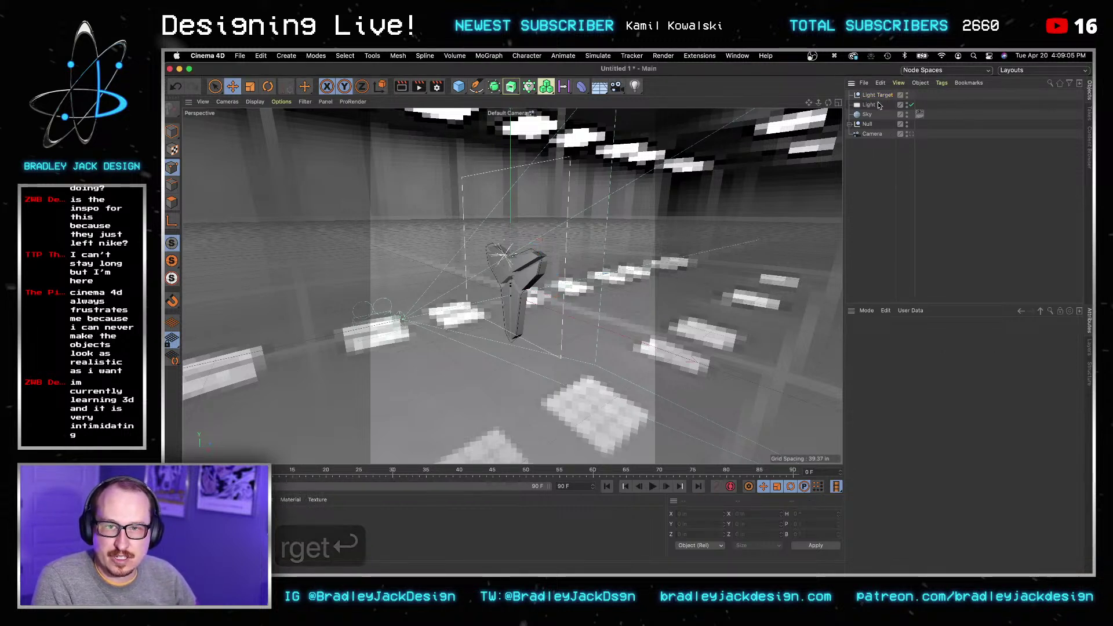
# Step: Give the Light a Target tag aimed at Light Target
pyautogui.click(886, 103)
pyautogui.click(940, 83)
pyautogui.moveTo(967, 109)
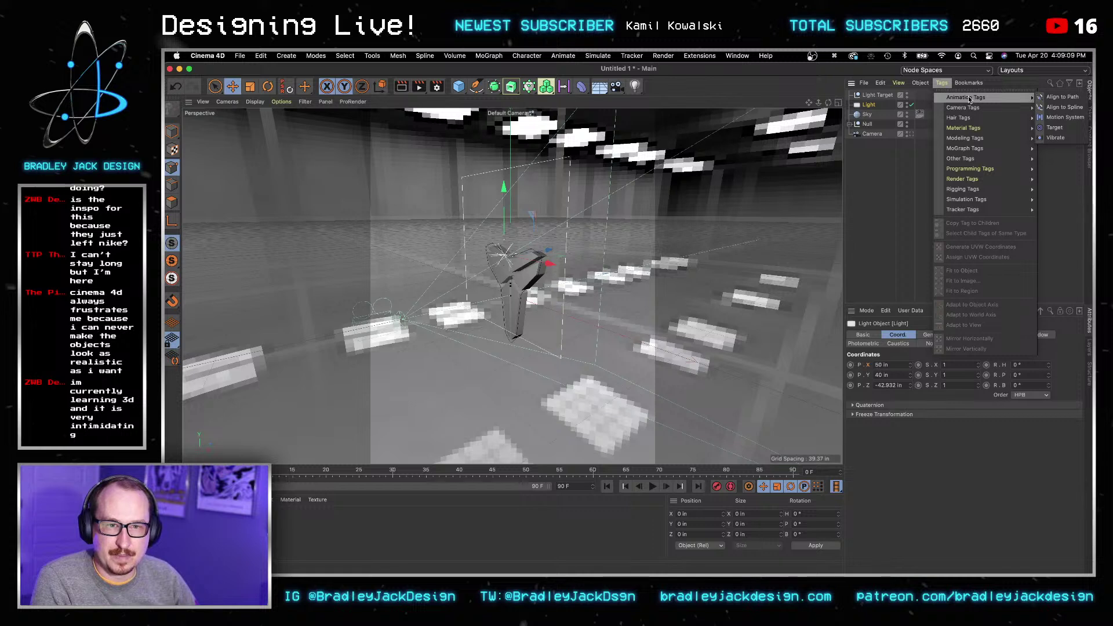
pyautogui.click(1055, 128)
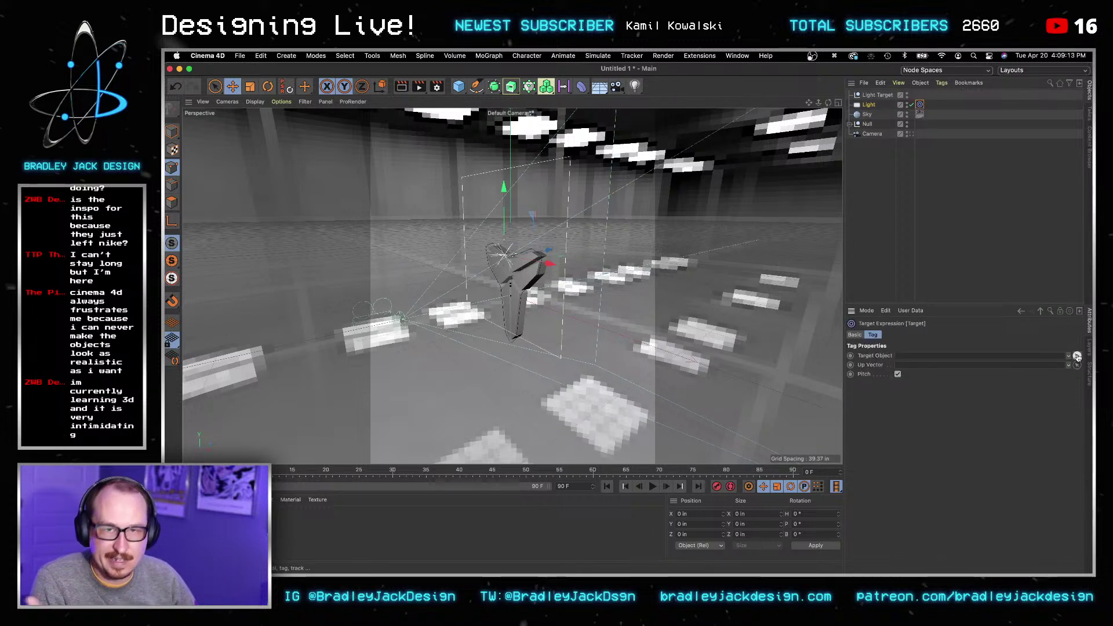
pyautogui.click(1069, 357)
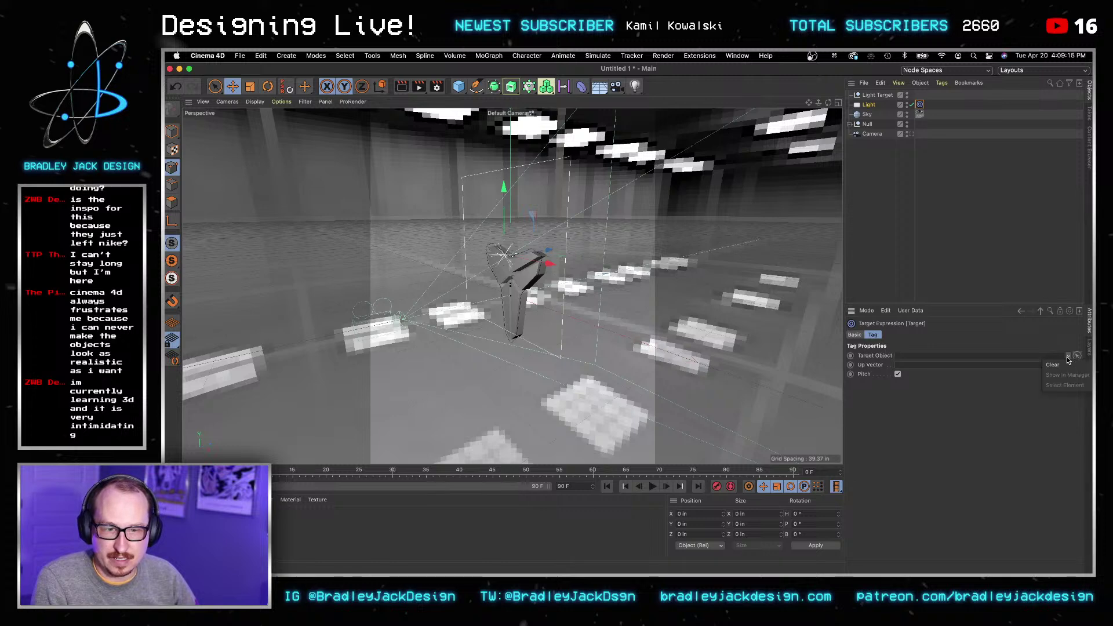
pyautogui.click(1077, 358)
pyautogui.click(868, 96)
# Step: Duplicate the Light with Cmd+C/Cmd+V and place the copy at X -50 in
pyautogui.press('3')
pyautogui.moveTo(597, 284); pyautogui.dragTo(665, 287)
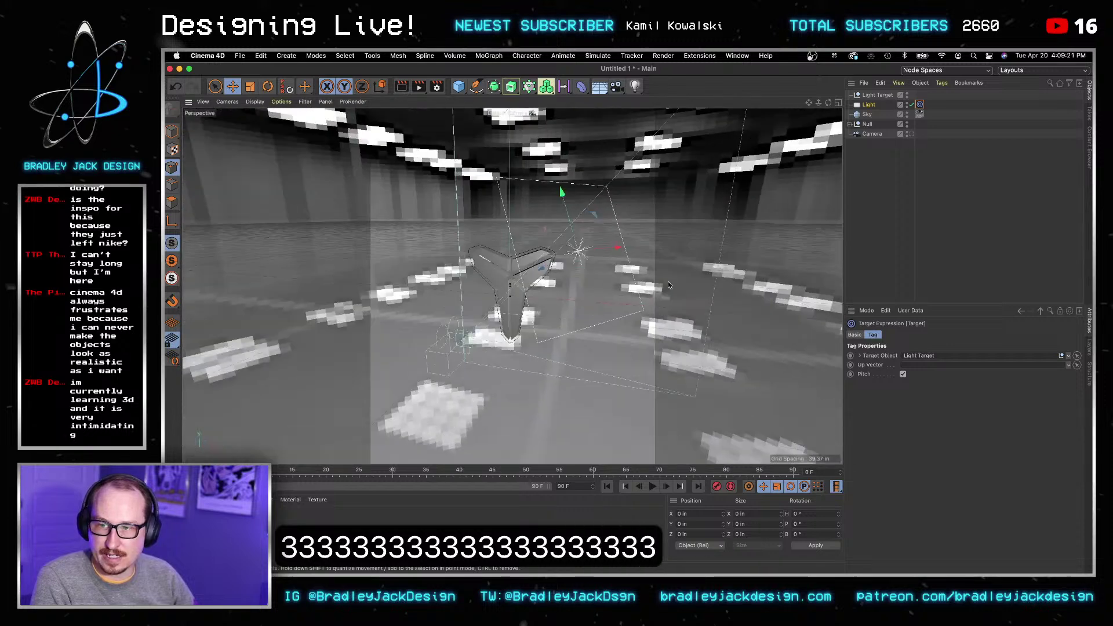
pyautogui.click(869, 104)
pyautogui.press('super+c')
pyautogui.press('super+v')
pyautogui.doubleClick(893, 375)
pyautogui.write('20')
pyautogui.press('Return')
pyautogui.press('super+z')
pyautogui.hotkey('shift', 'Tab')
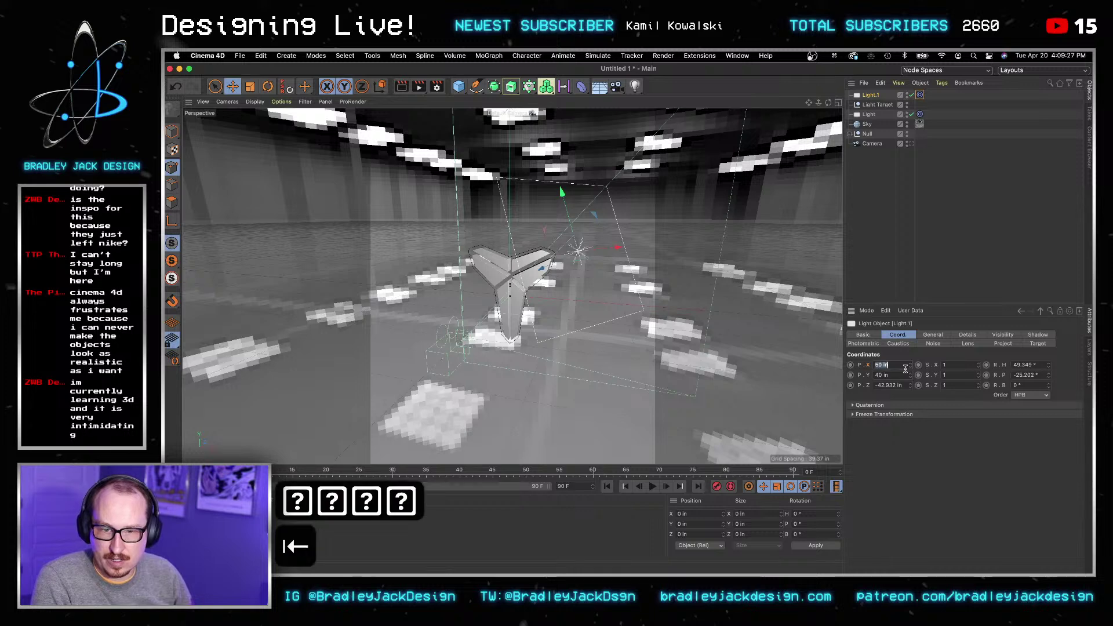
pyautogui.write('-50')
pyautogui.press('Tab')
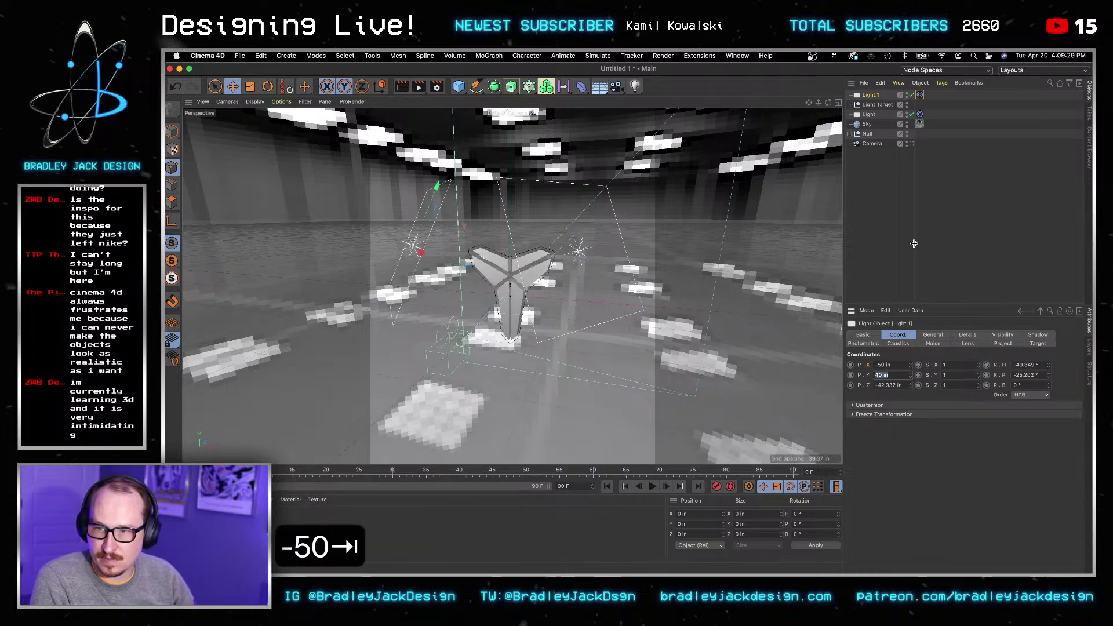
# Step: Orbit the view around the logo to check both lights
pyautogui.click(914, 243)
pyautogui.press('3')
pyautogui.moveTo(713, 279); pyautogui.dragTo(545, 311)
pyautogui.click(635, 85)
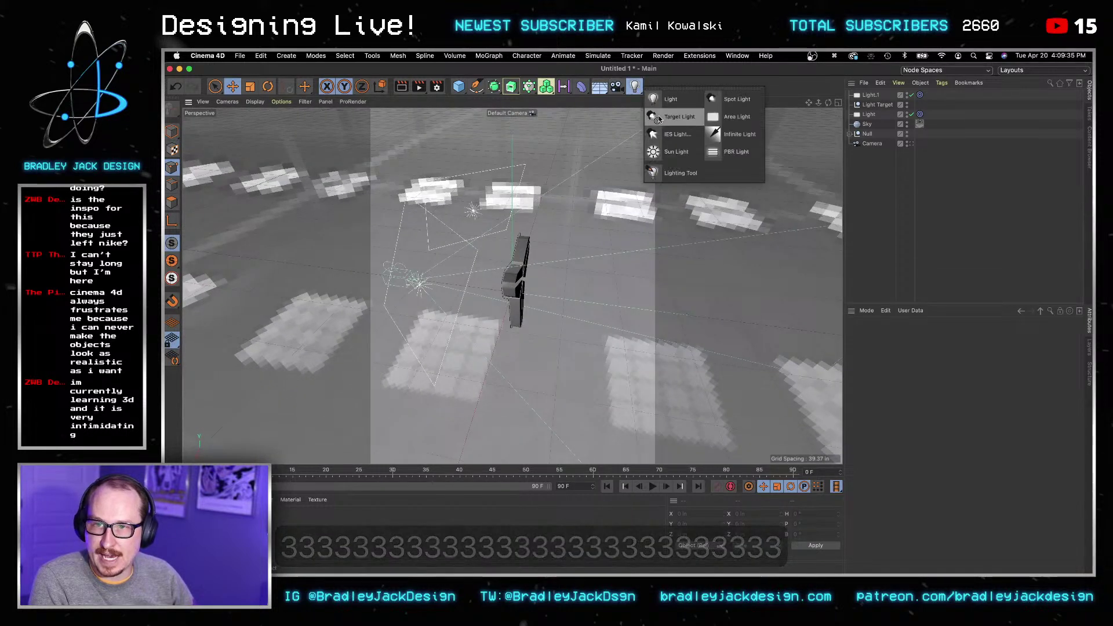
# Step: Add another area light, Light.2, and drag it up and behind the logo
pyautogui.click(666, 99)
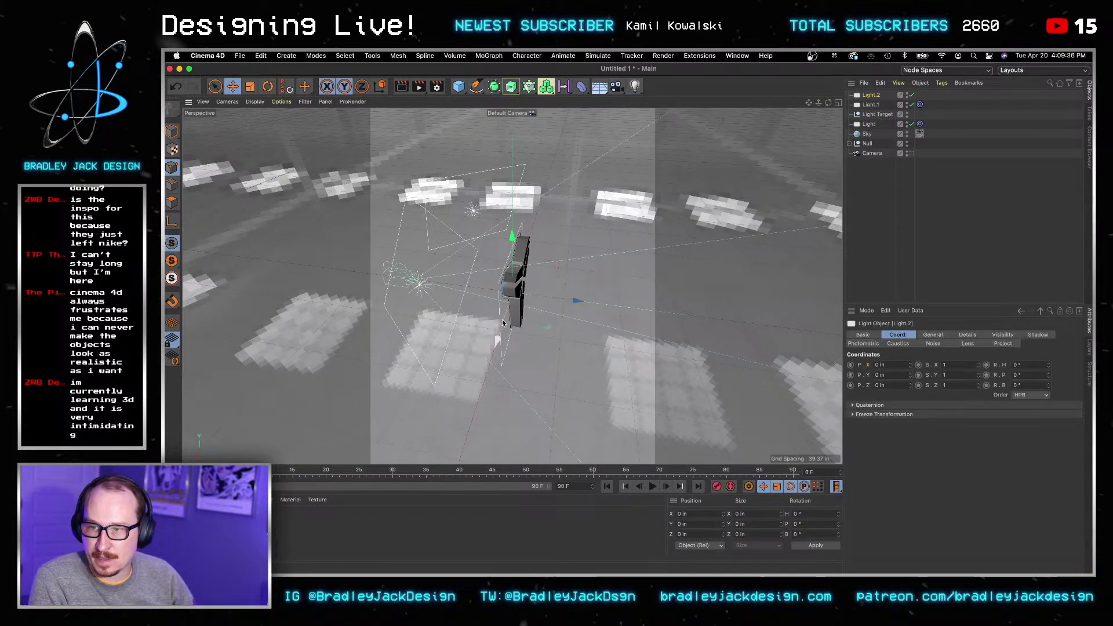
pyautogui.click(271, 90)
pyautogui.moveTo(523, 262); pyautogui.dragTo(592, 320)
pyautogui.hotkey('ctrl', 'z')
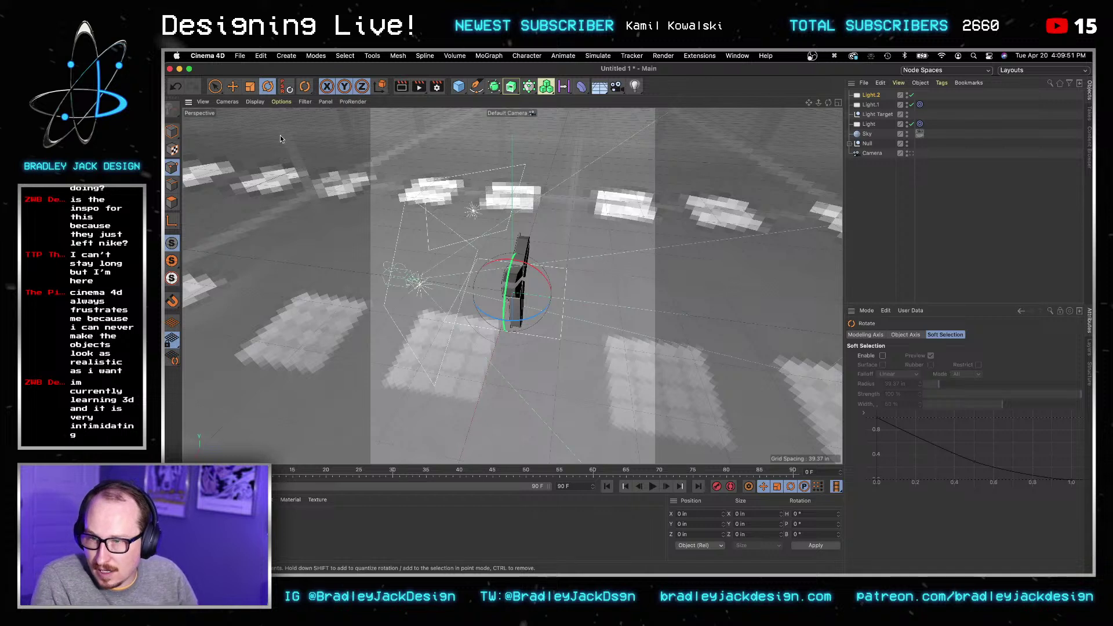
pyautogui.click(233, 87)
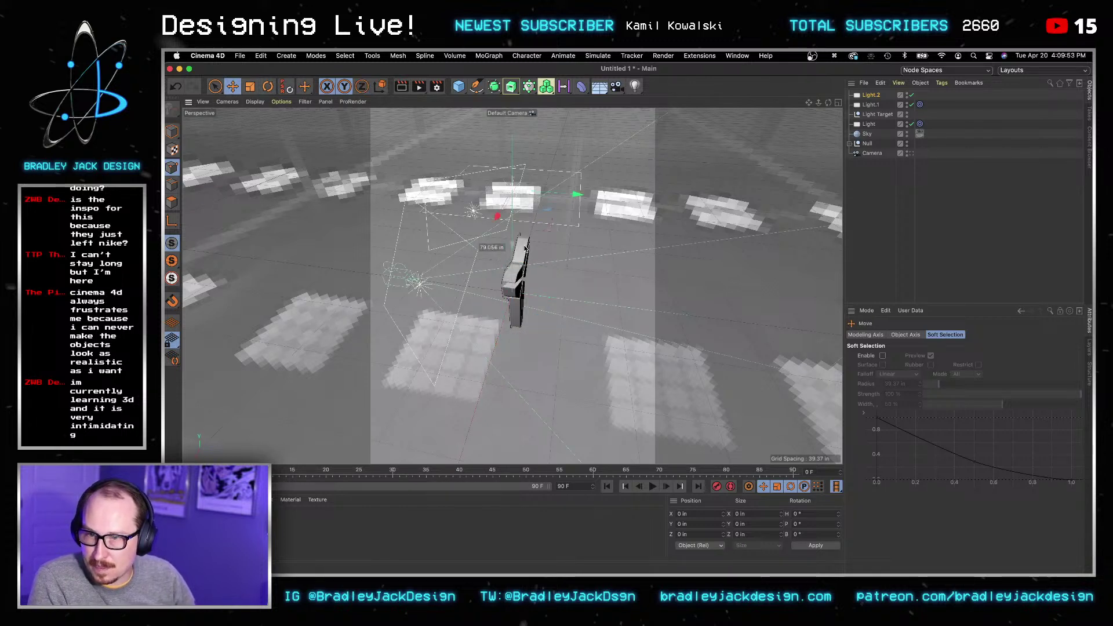
pyautogui.moveTo(537, 231); pyautogui.dragTo(623, 198)
pyautogui.click(900, 251)
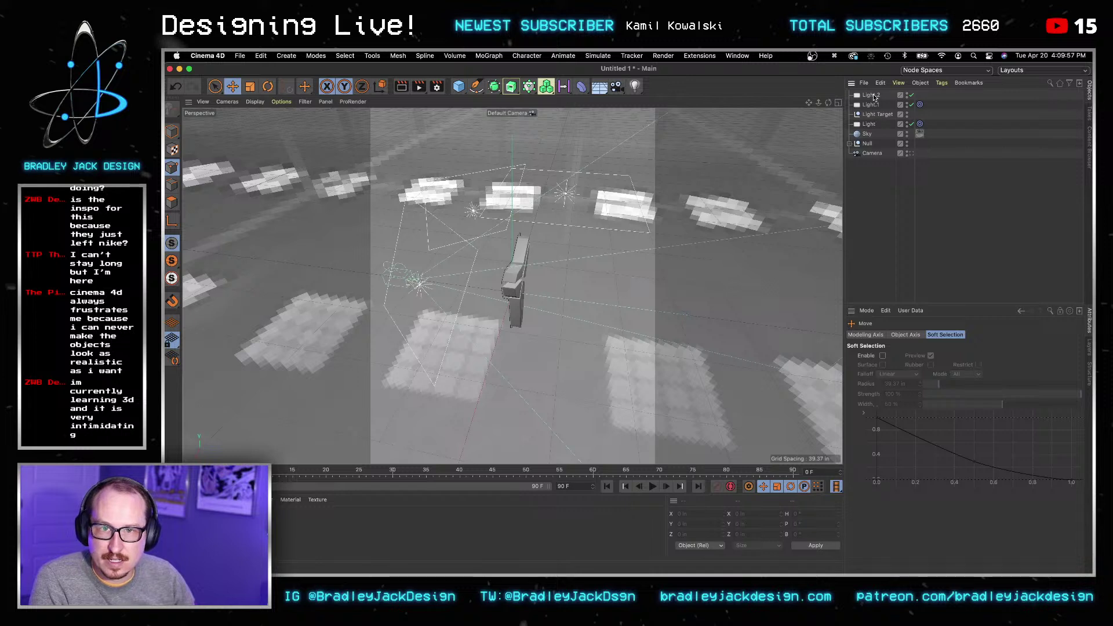
# Step: Rename Light.1 to left and the original Light to right
pyautogui.click(872, 103)
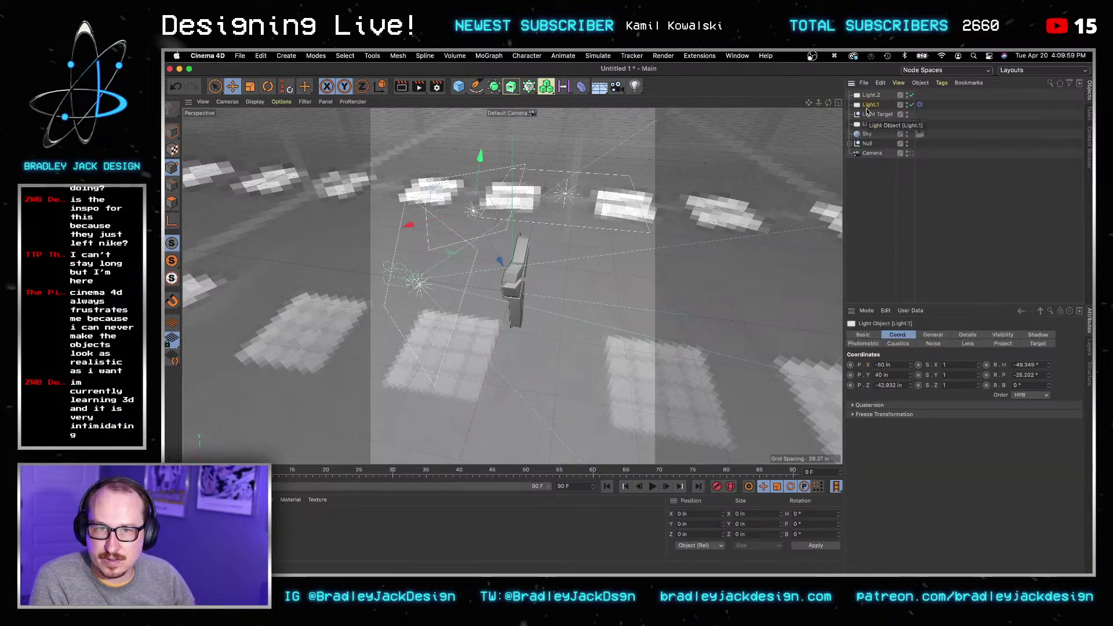
pyautogui.doubleClick(869, 105)
pyautogui.write('left')
pyautogui.press('Return')
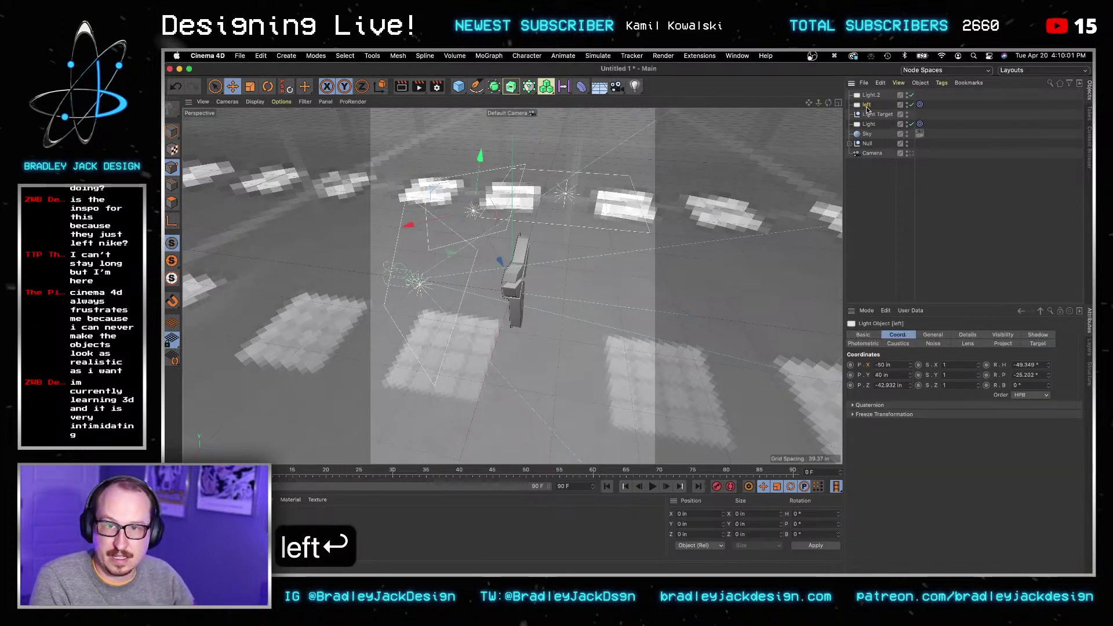
pyautogui.doubleClick(869, 124)
pyautogui.write('right')
pyautogui.press('Return')
# Step: Tint the left light pale orange (H 35°, S 17%) and the right light pale blue (H 187°, S 16%)
pyautogui.click(866, 104)
pyautogui.click(933, 335)
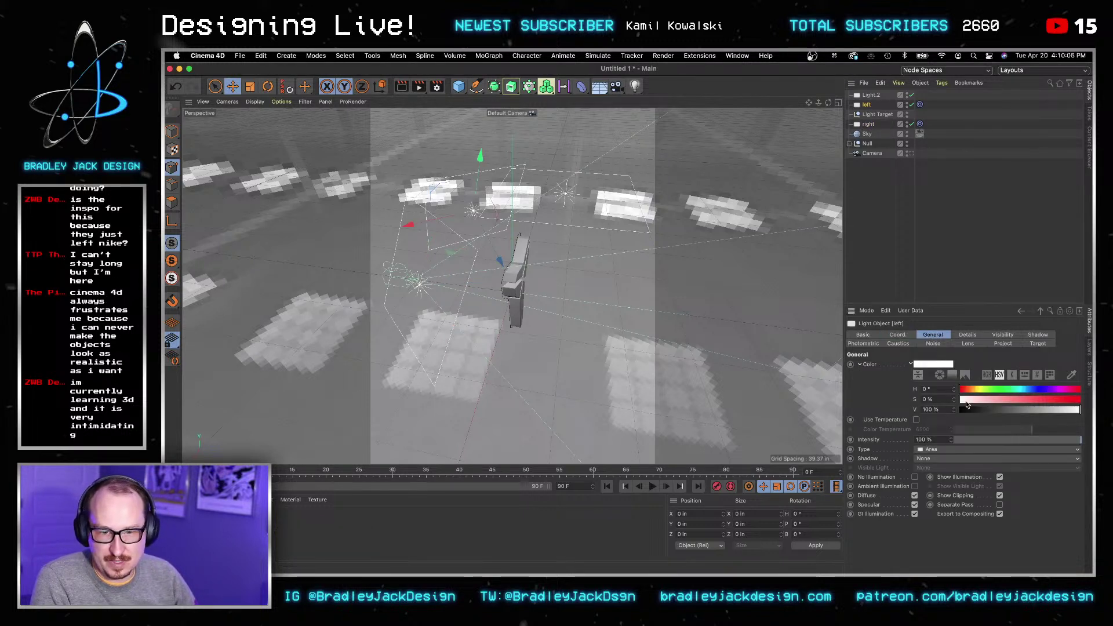
pyautogui.click(971, 390)
pyautogui.moveTo(1056, 401); pyautogui.dragTo(982, 401)
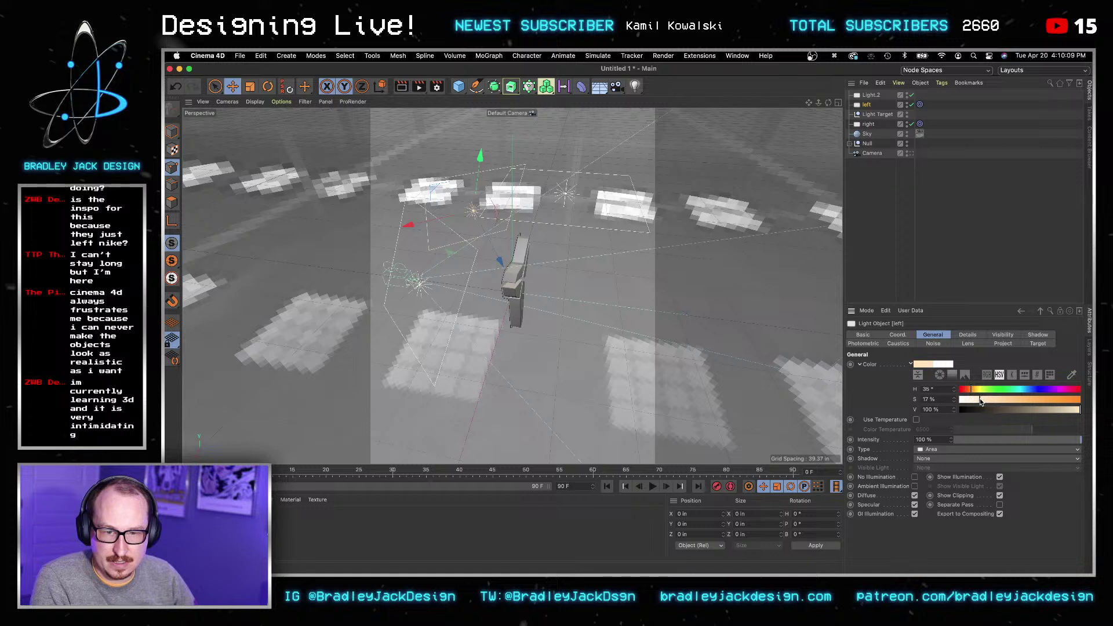
pyautogui.click(870, 126)
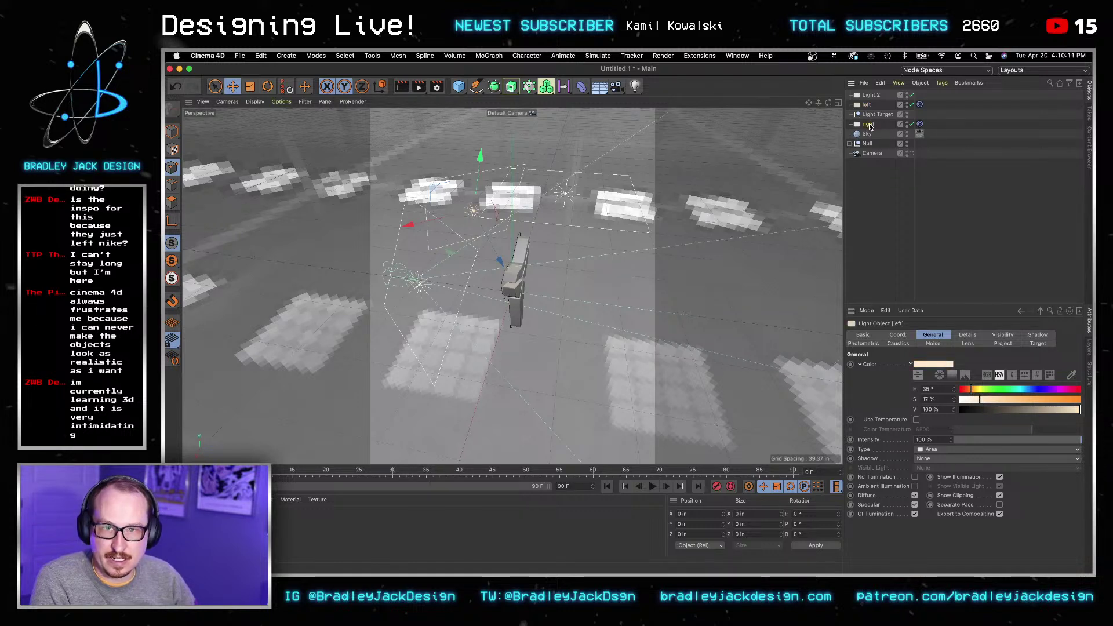
pyautogui.click(979, 402)
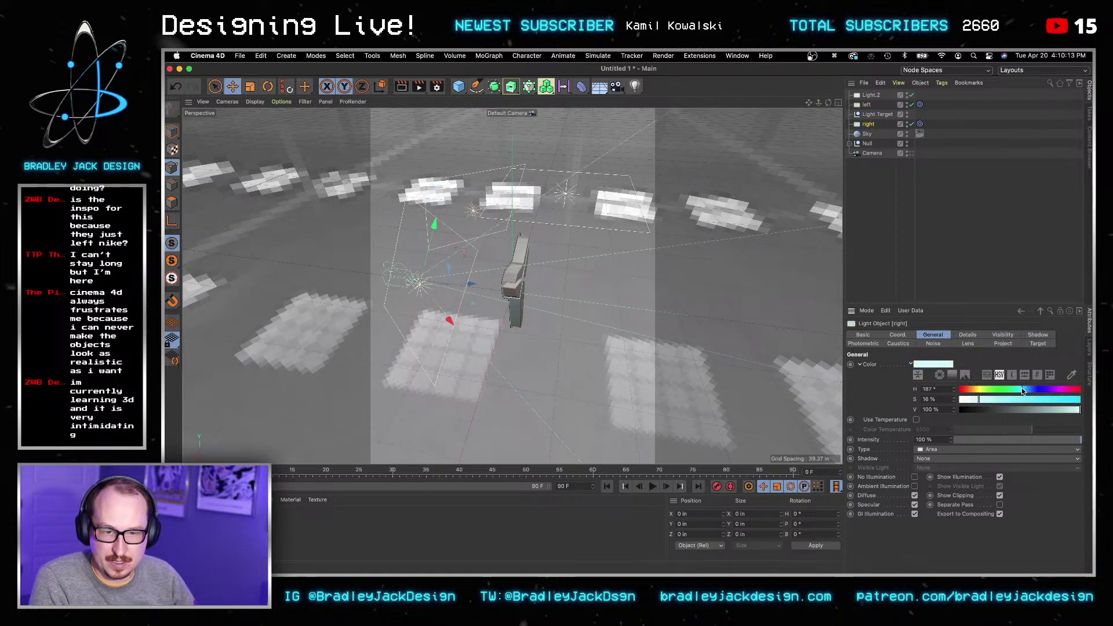
pyautogui.click(969, 218)
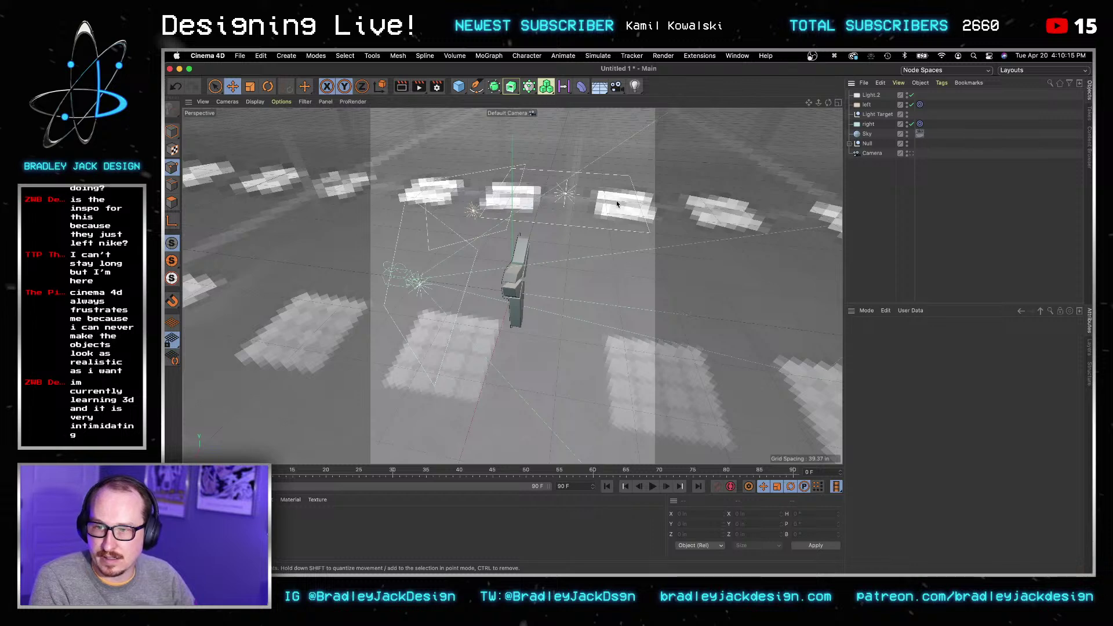
# Step: Render a preview through the scene Camera and apply the logo material to the Null group
pyautogui.click(912, 154)
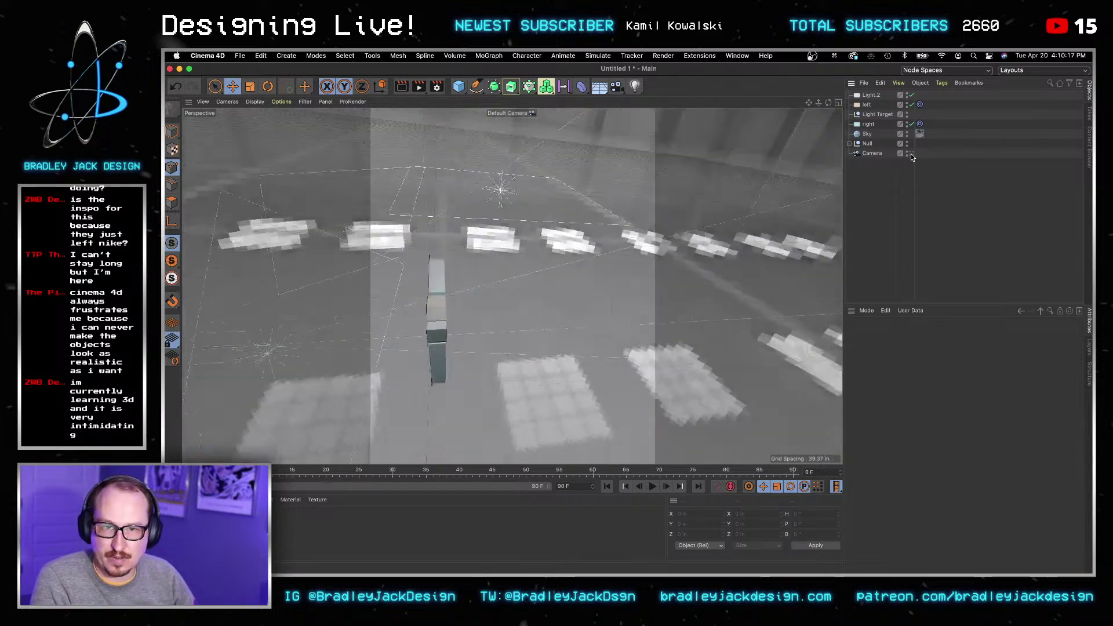
pyautogui.click(406, 87)
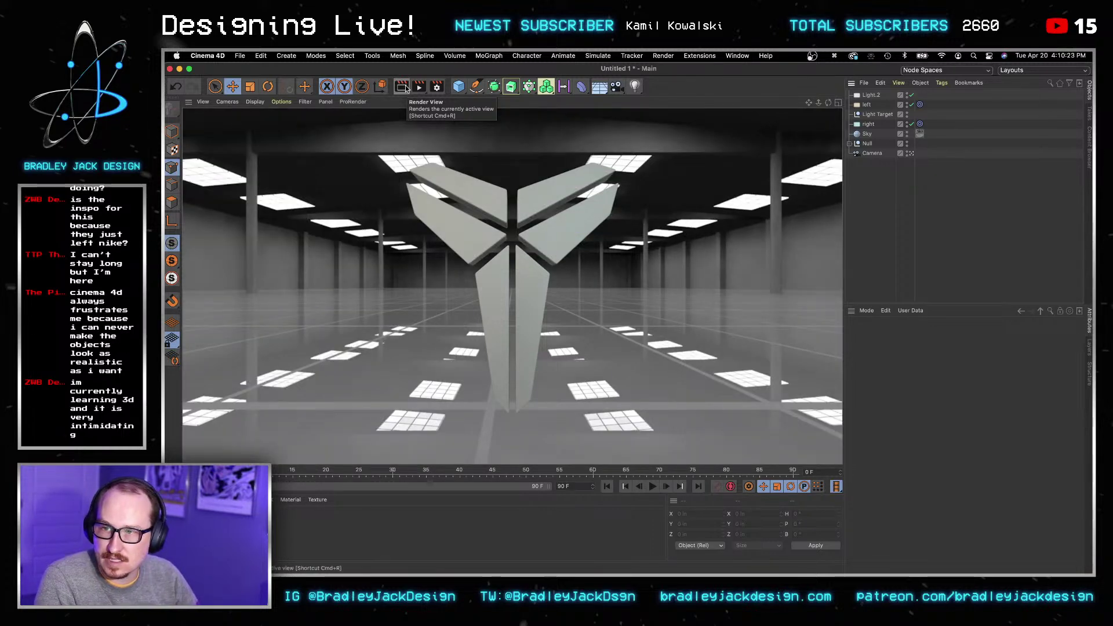
pyautogui.click(232, 529)
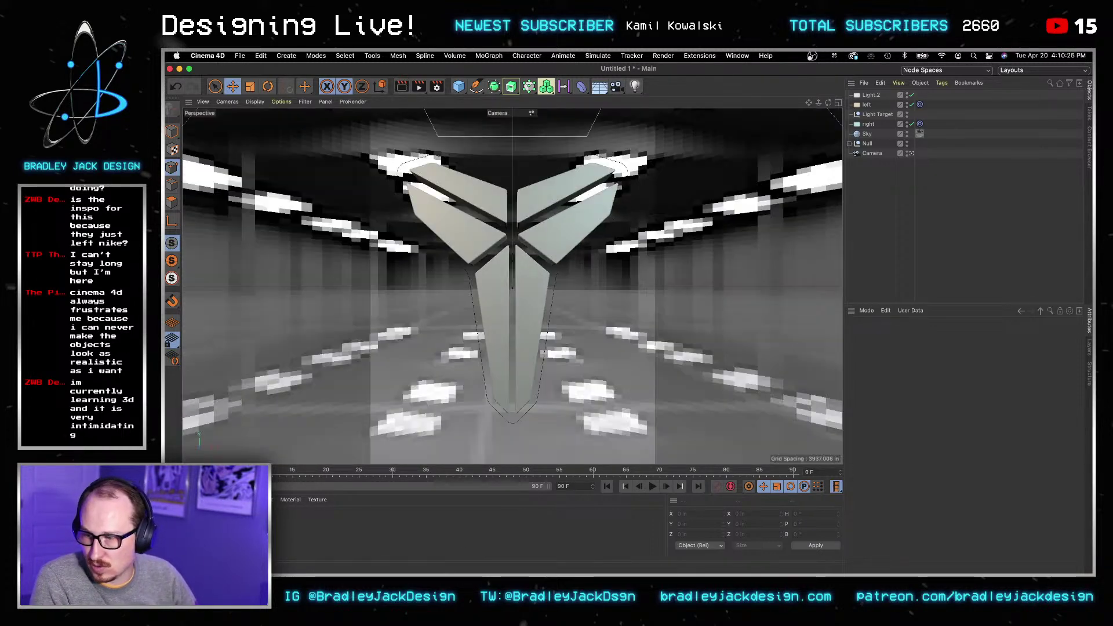
pyautogui.doubleClick(232, 529)
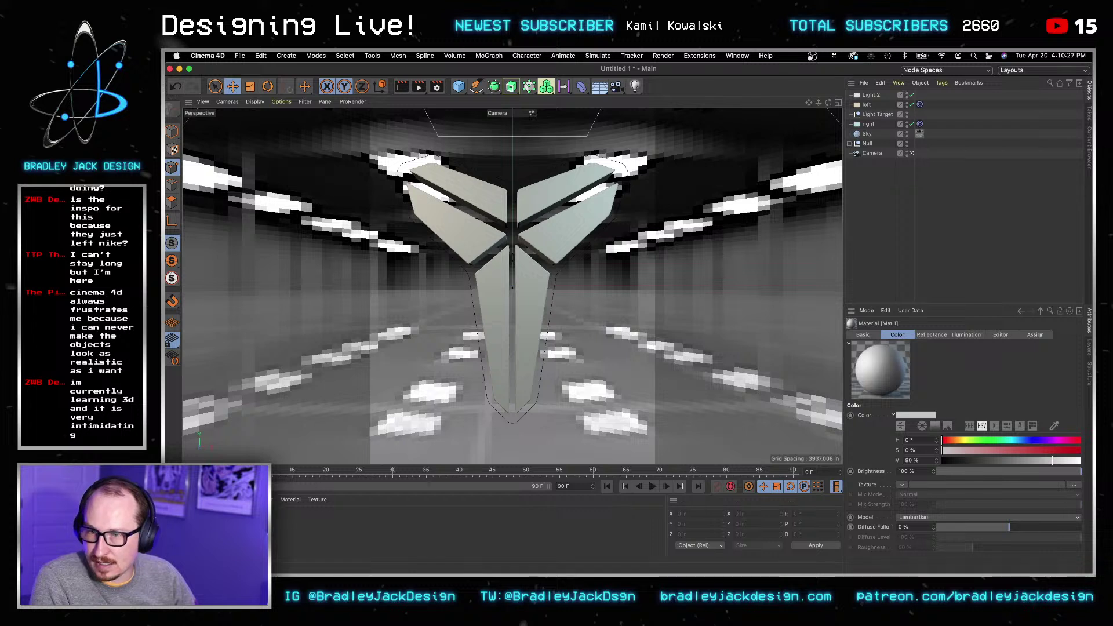
pyautogui.moveTo(712, 217); pyautogui.dragTo(546, 238)
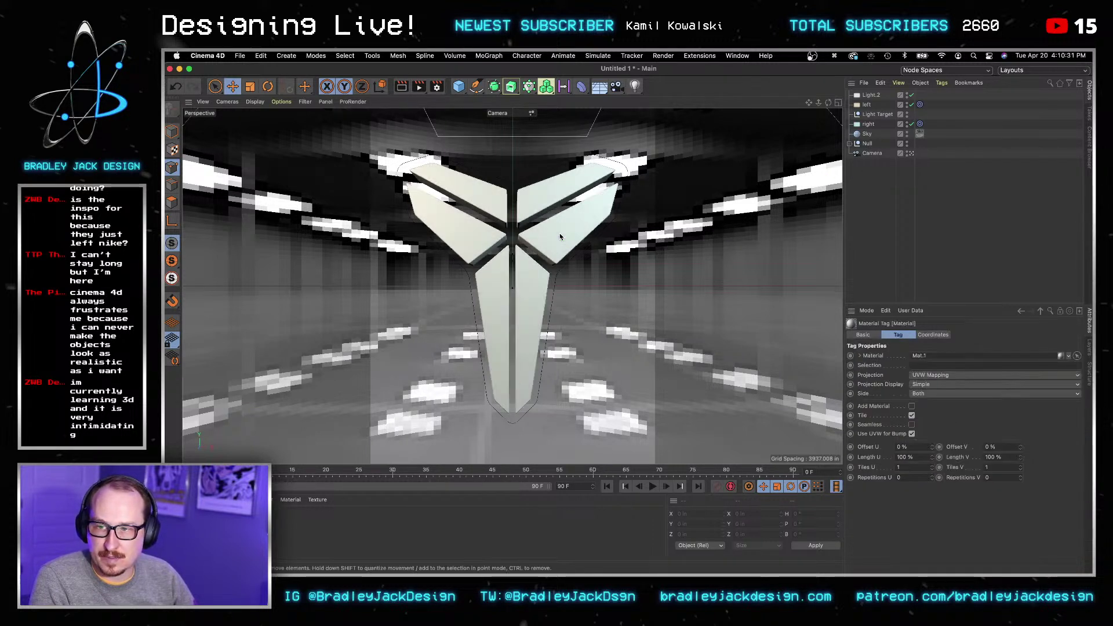
# Step: Rename the Null to Logo, disable its Outer spline, and open Mat.1 for editing
pyautogui.doubleClick(863, 144)
pyautogui.write('Logo')
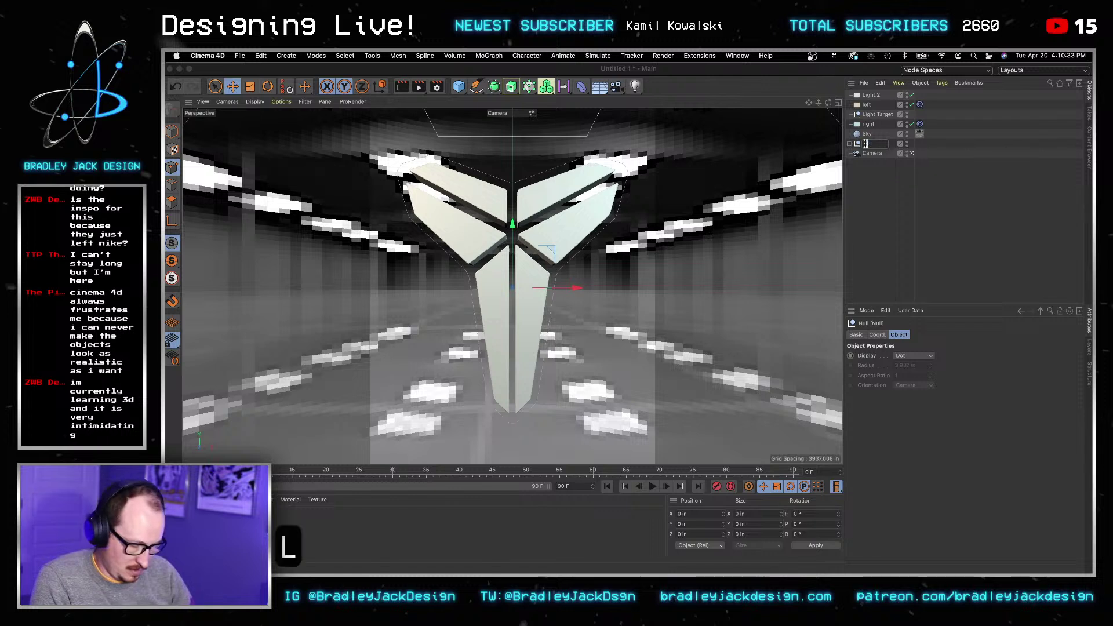
pyautogui.press('Return')
pyautogui.click(850, 144)
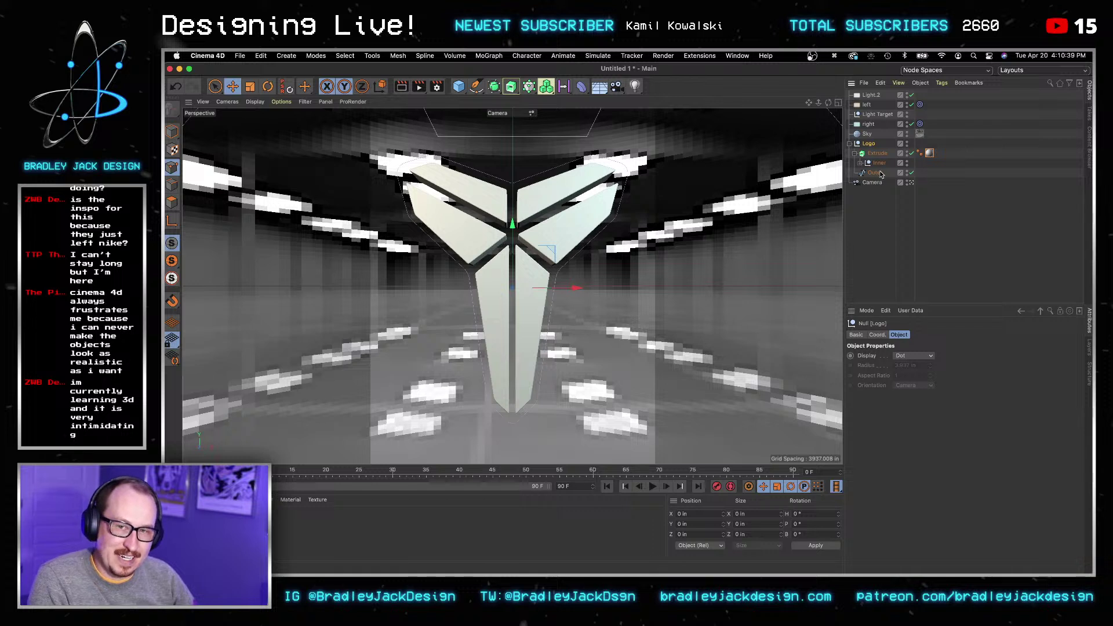
pyautogui.click(911, 173)
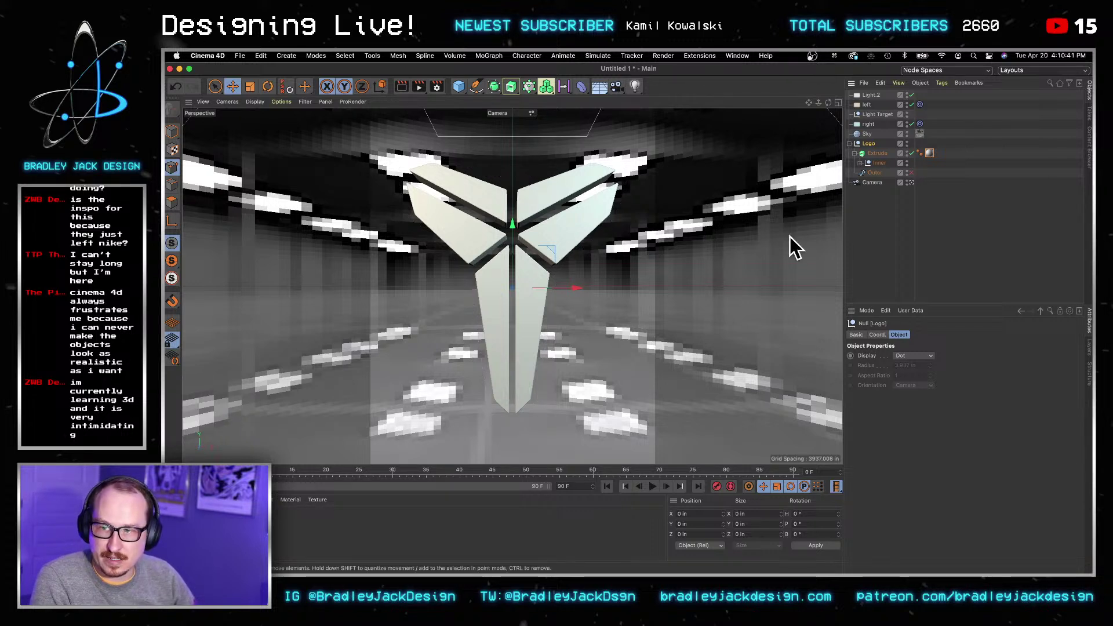
pyautogui.click(877, 205)
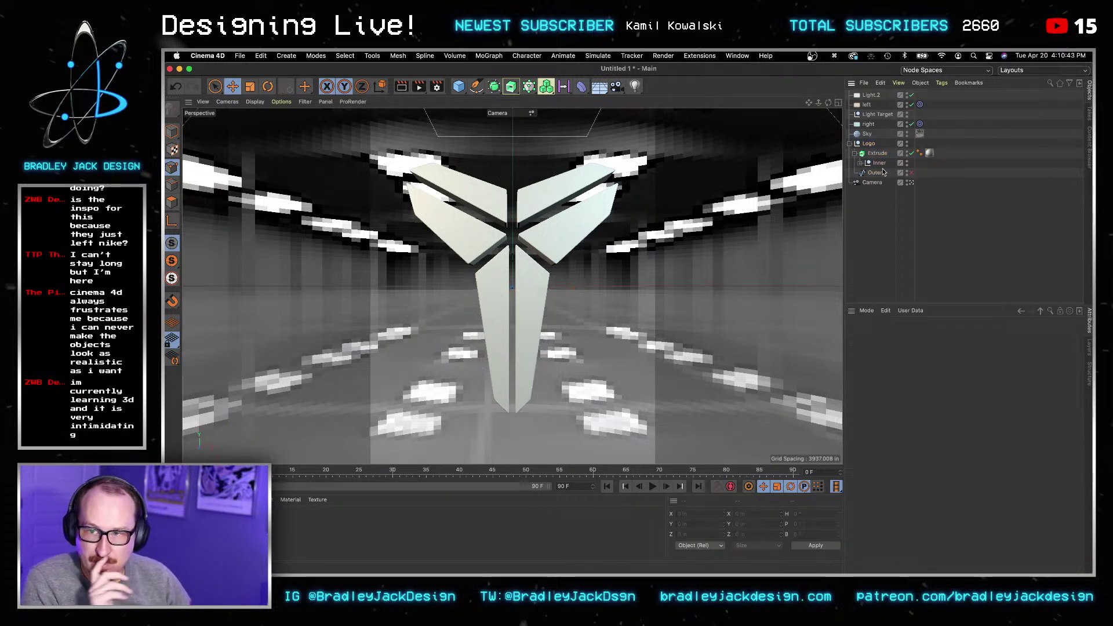
pyautogui.click(929, 153)
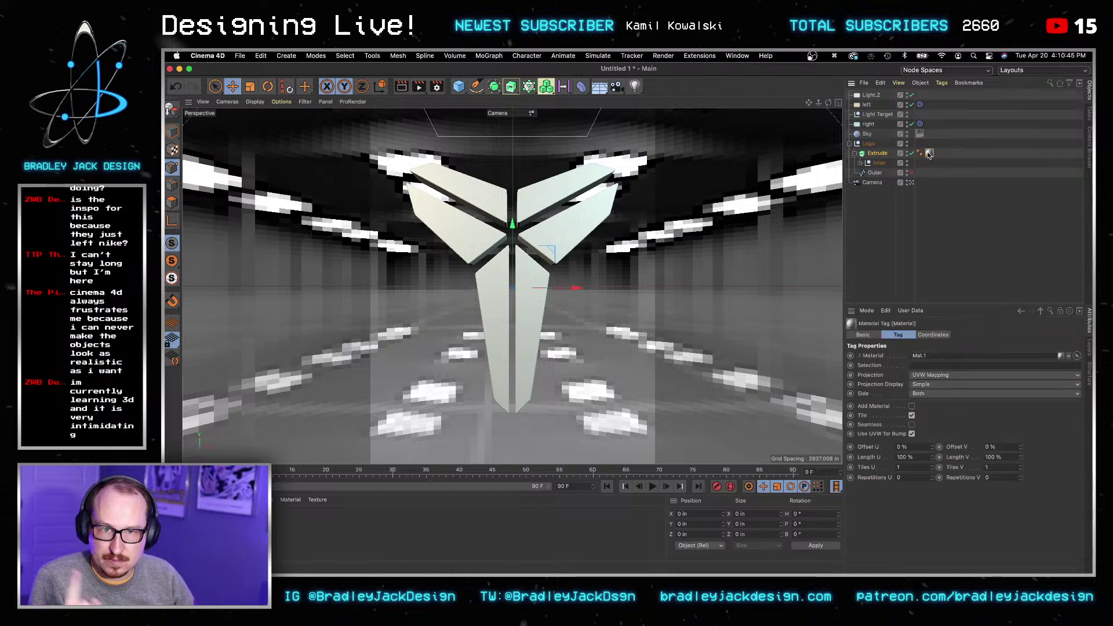
pyautogui.doubleClick(929, 153)
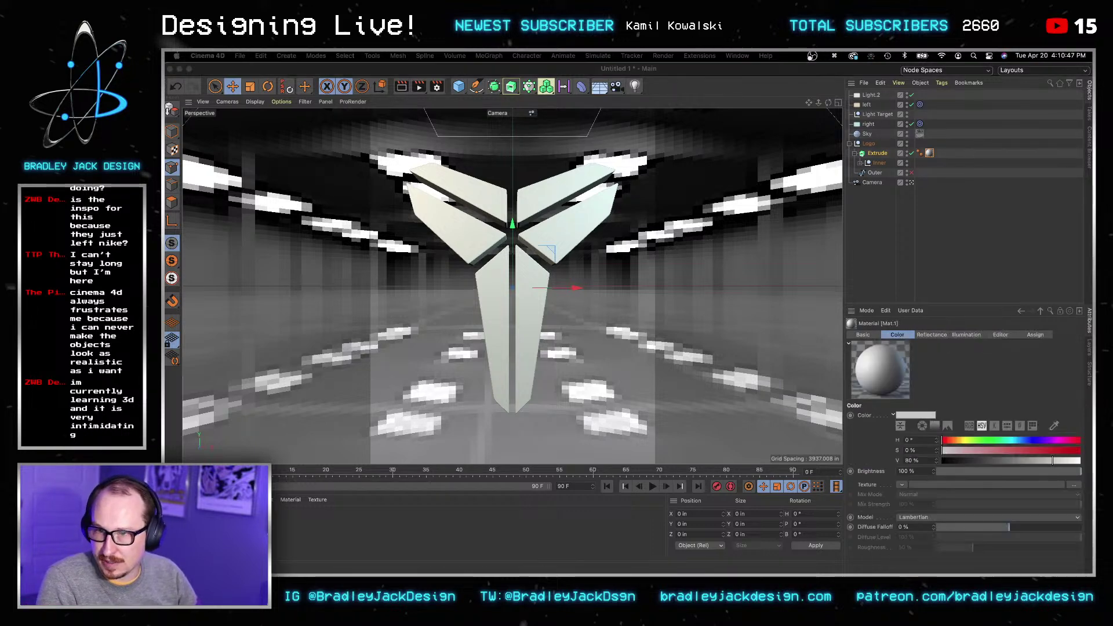
# Step: Replace Mat.1's default specular with a Beckmann reflection layer at 0 % roughness and render
pyautogui.moveTo(873, 204); pyautogui.dragTo(499, 121)
pyautogui.click(348, 258)
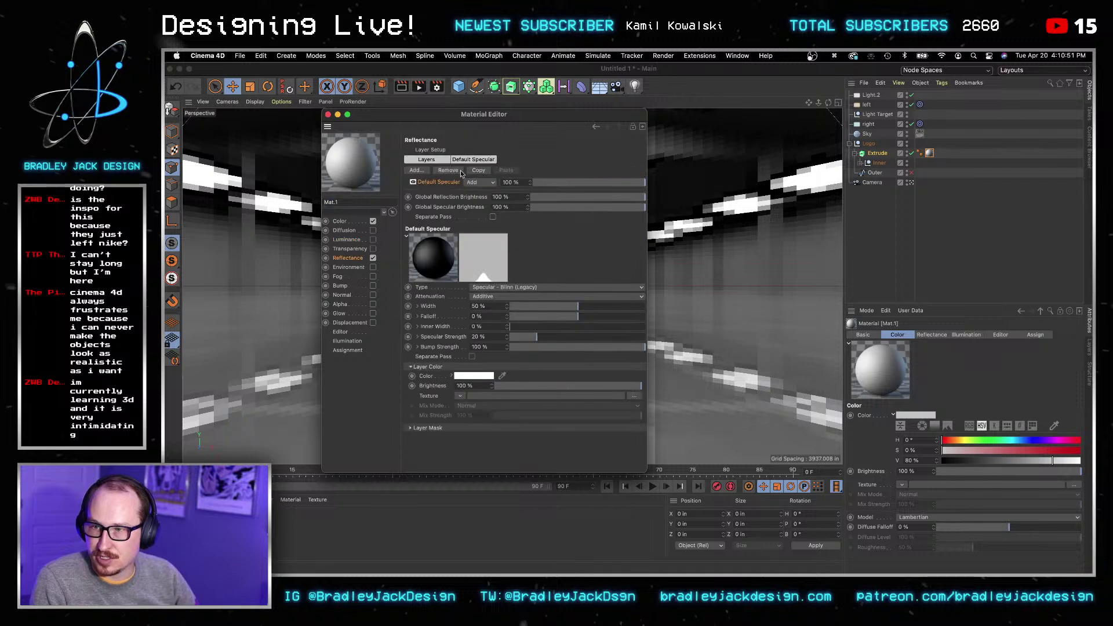
pyautogui.click(451, 170)
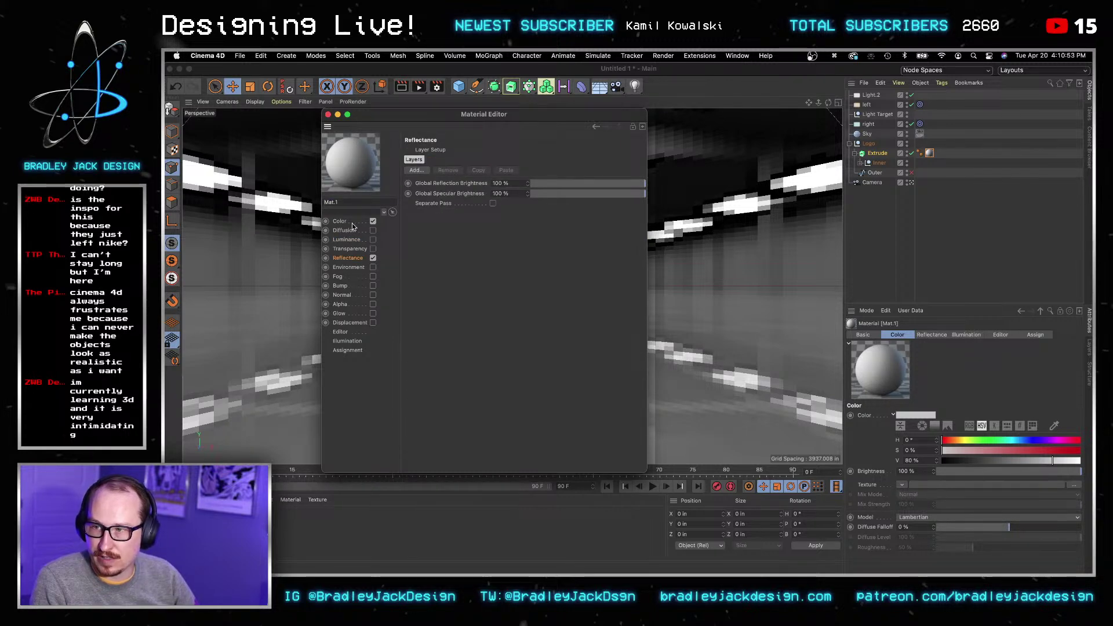
pyautogui.moveTo(446, 117); pyautogui.dragTo(777, 109)
pyautogui.click(747, 162)
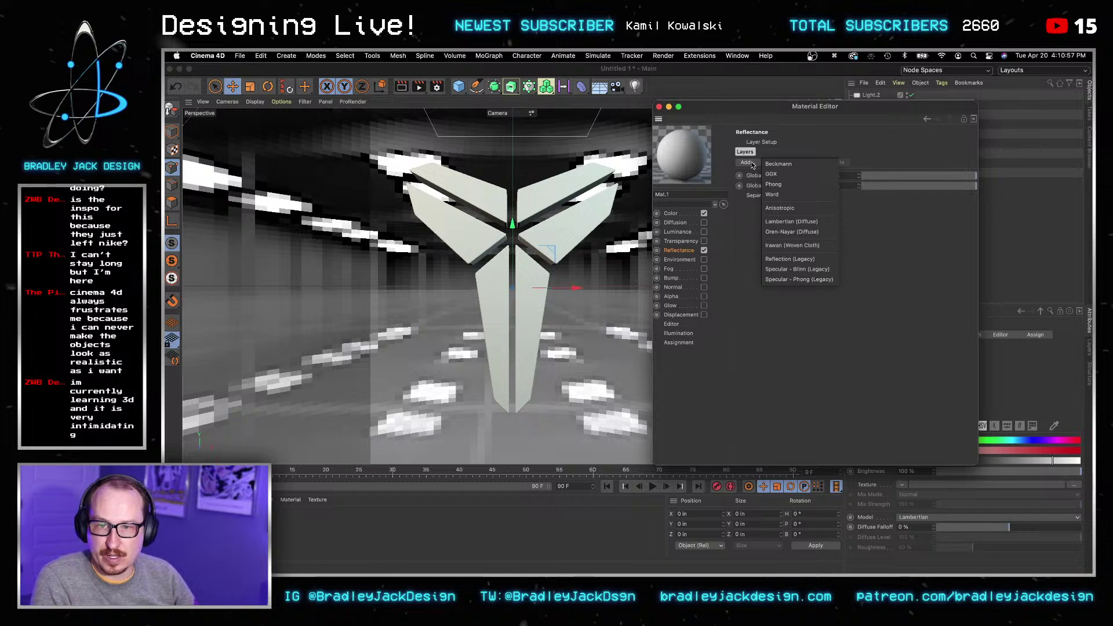
pyautogui.click(769, 168)
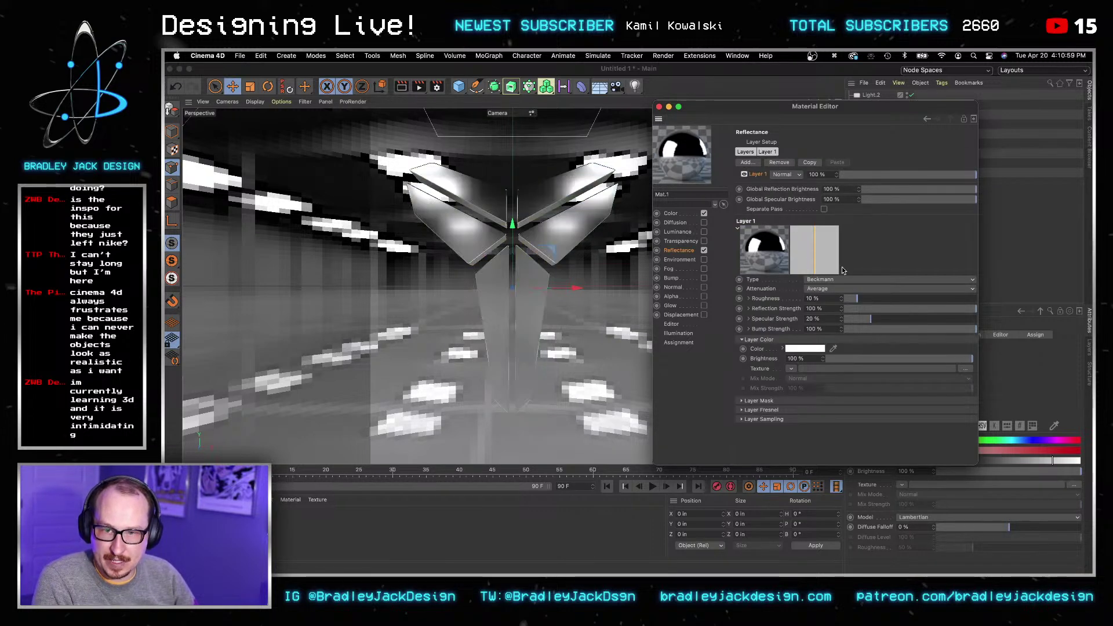
pyautogui.click(402, 87)
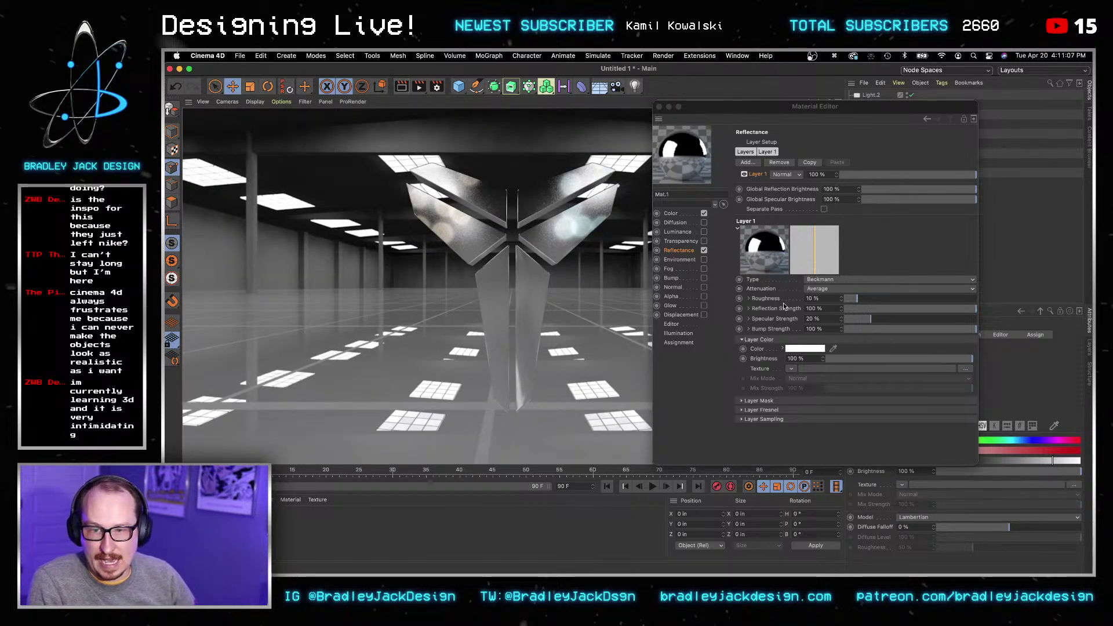
pyautogui.click(808, 298)
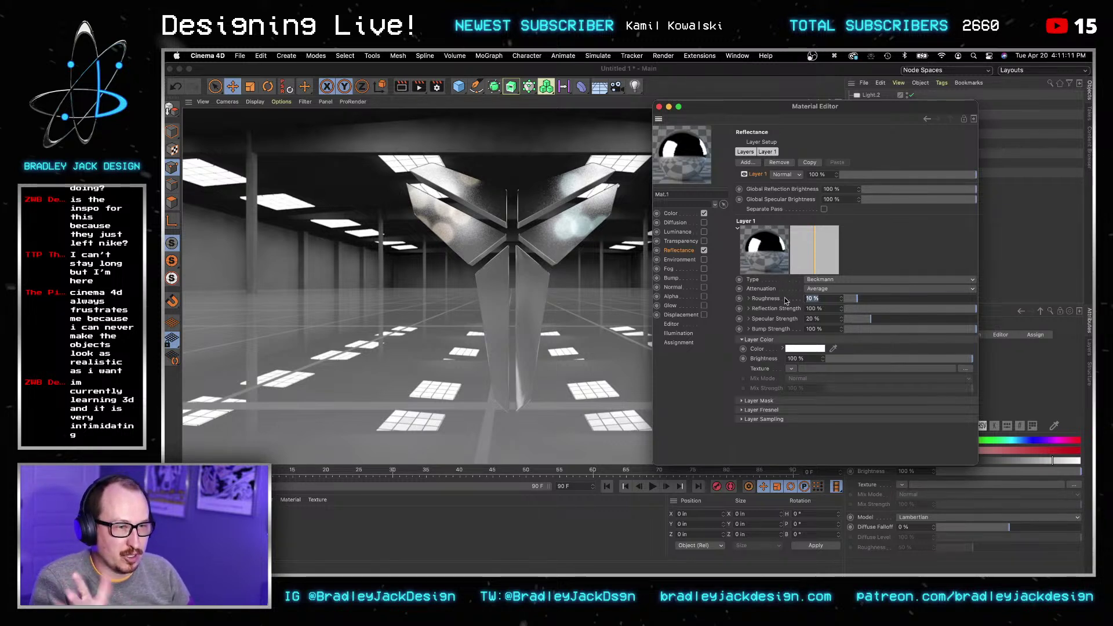
pyautogui.write('0')
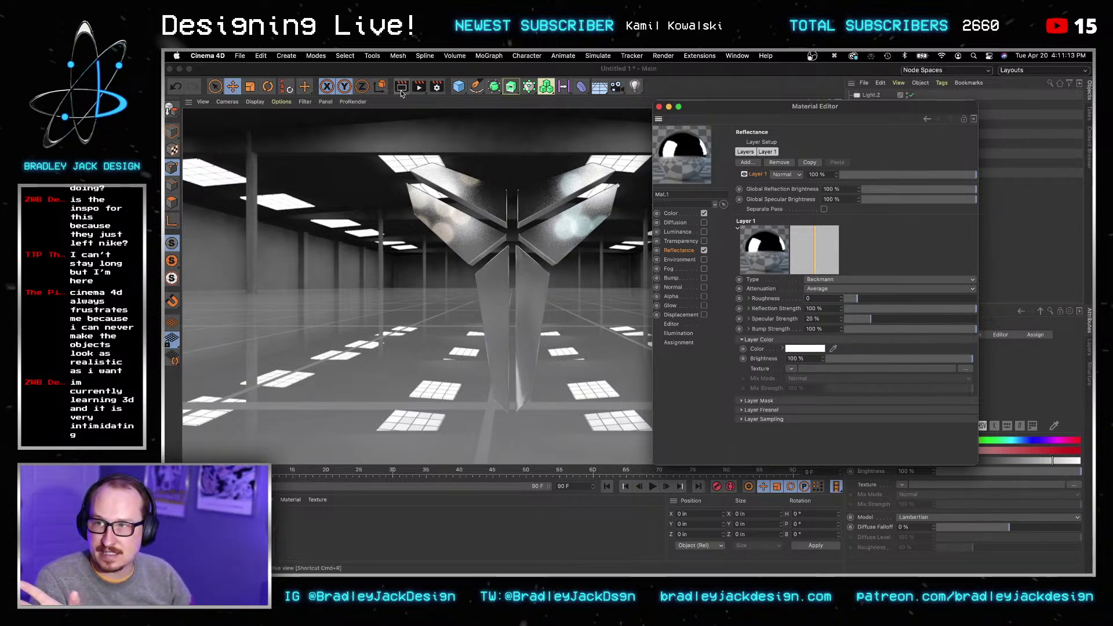
pyautogui.click(401, 87)
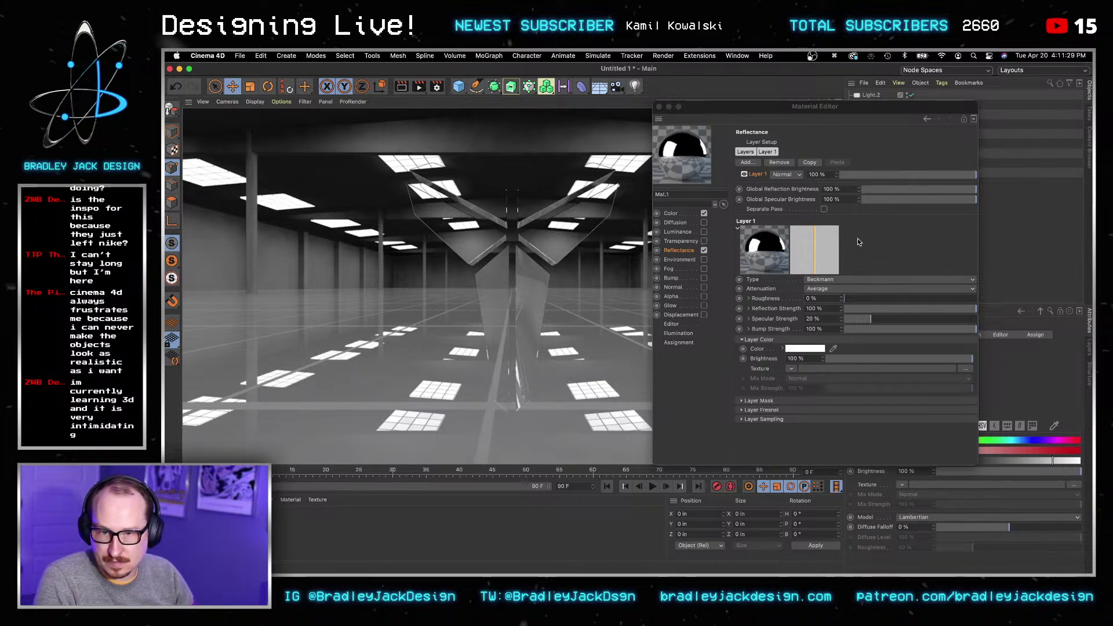
# Step: Set the reflection layer's Fresnel to Conductor with the Gold preset, render, and shift the colour toward yellow
pyautogui.click(742, 410)
pyautogui.scroll(-1, 787, 413)
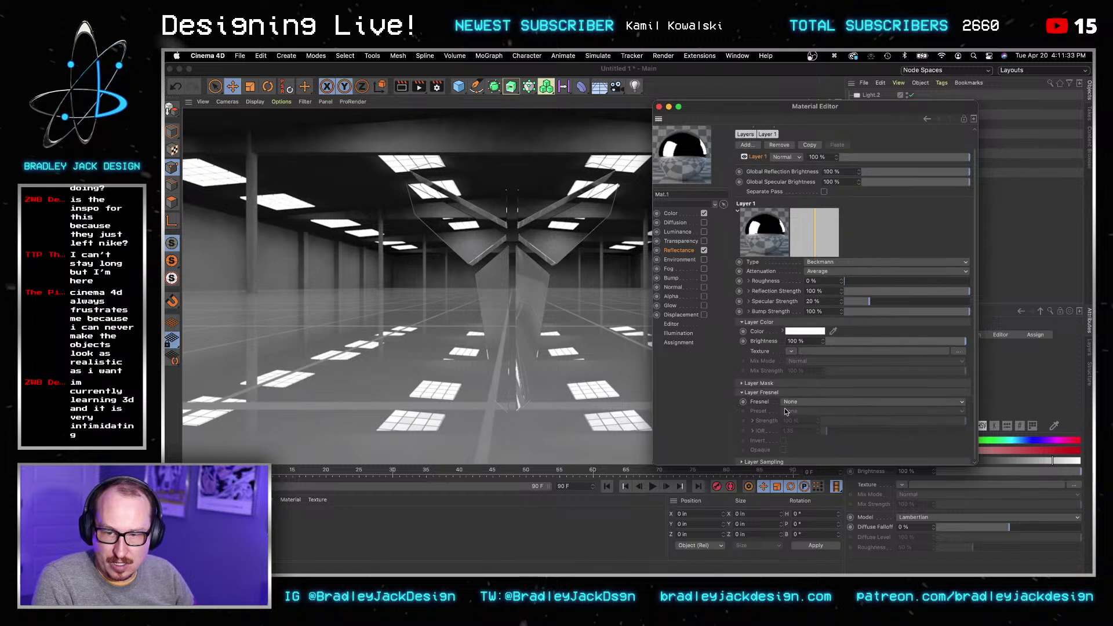
pyautogui.click(794, 404)
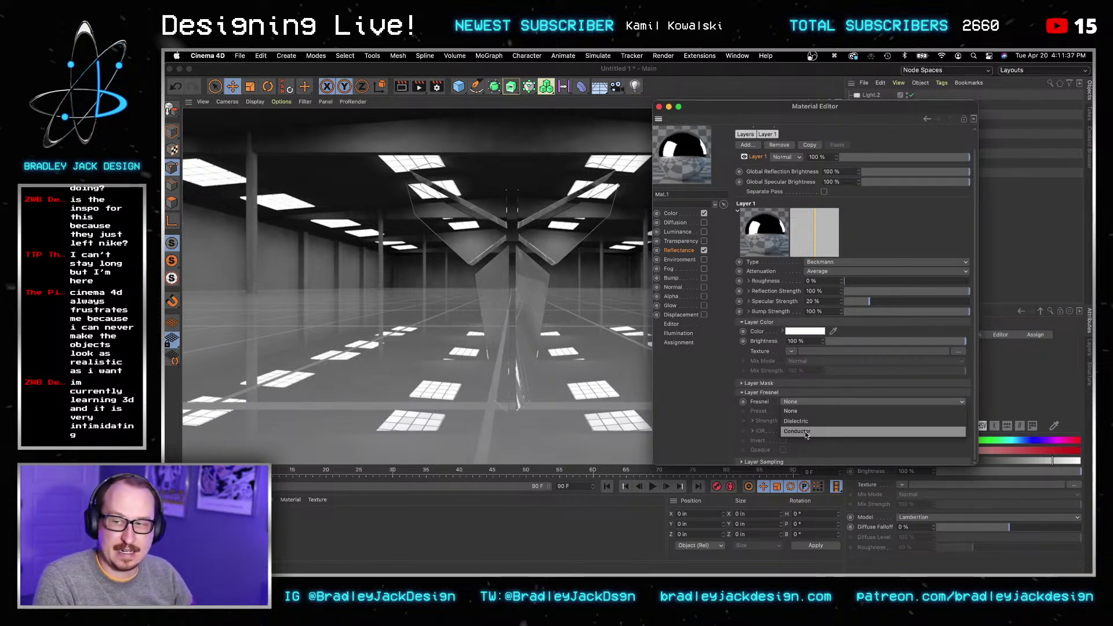
pyautogui.click(807, 432)
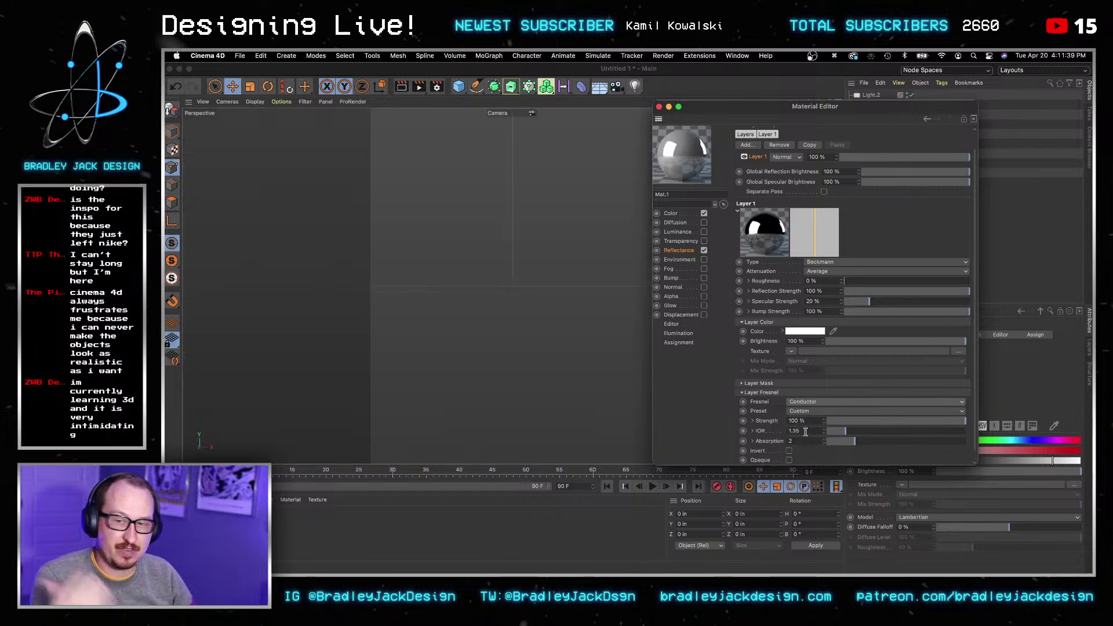
pyautogui.scroll(-1, 825, 360)
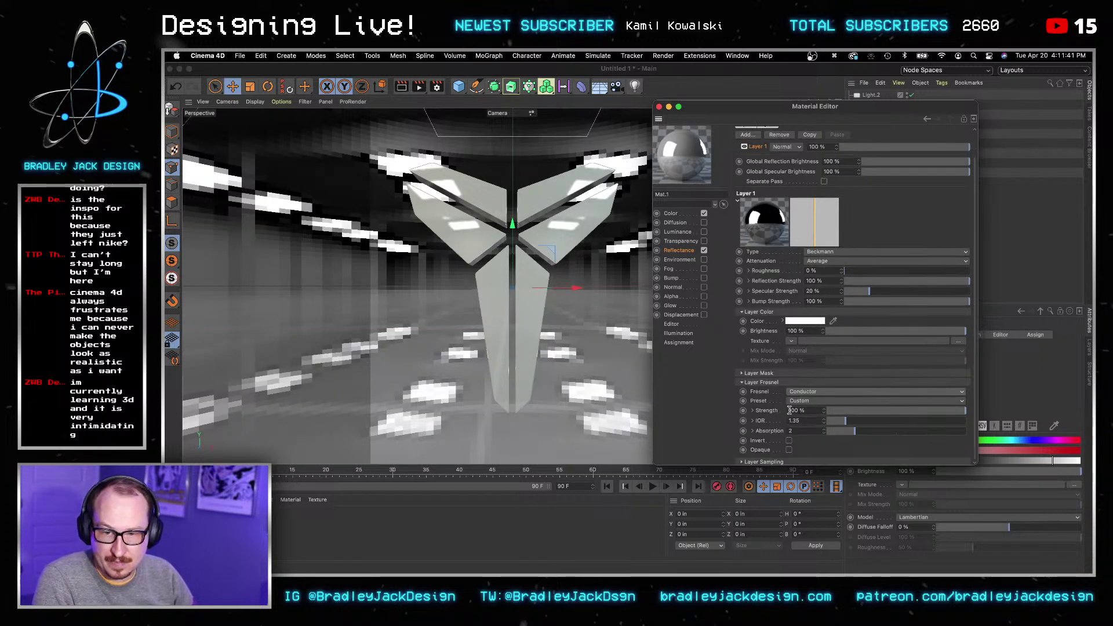
pyautogui.click(808, 402)
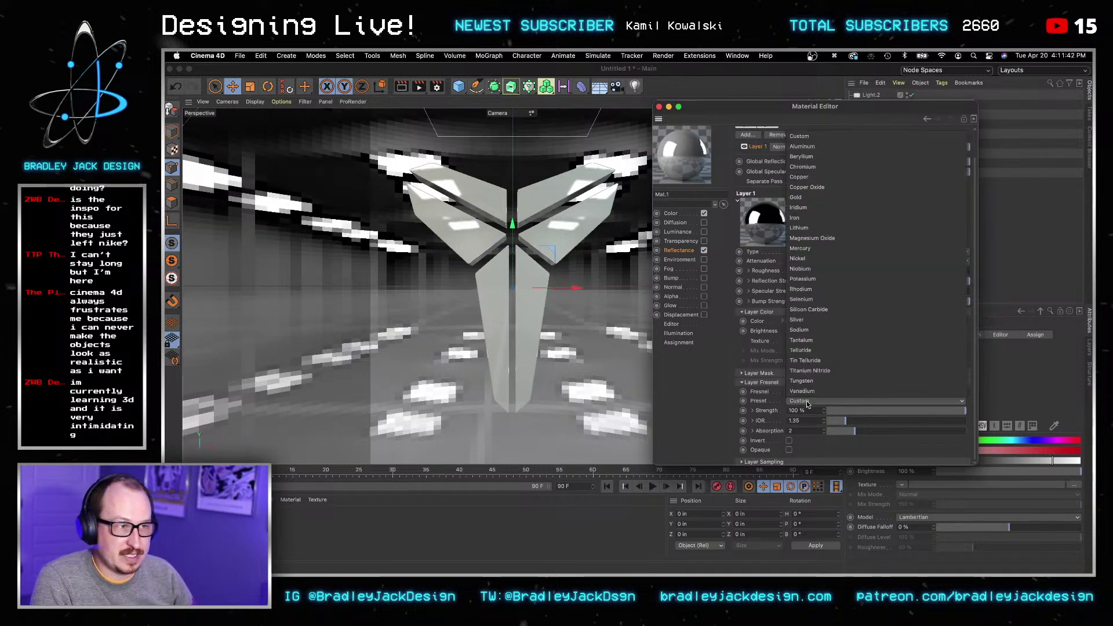
pyautogui.click(819, 200)
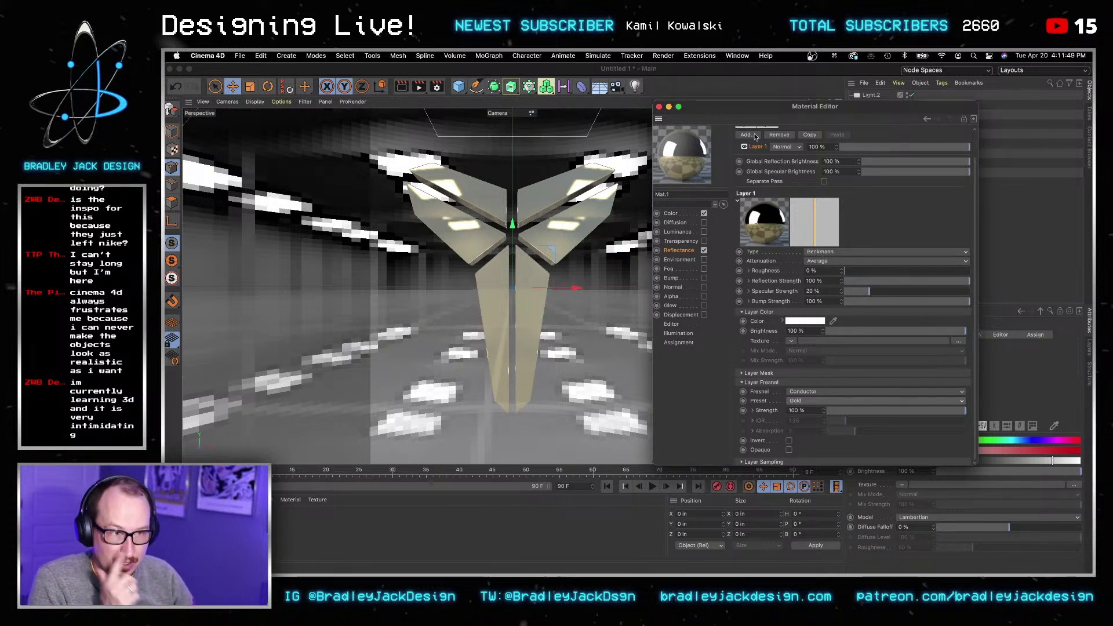
pyautogui.click(402, 87)
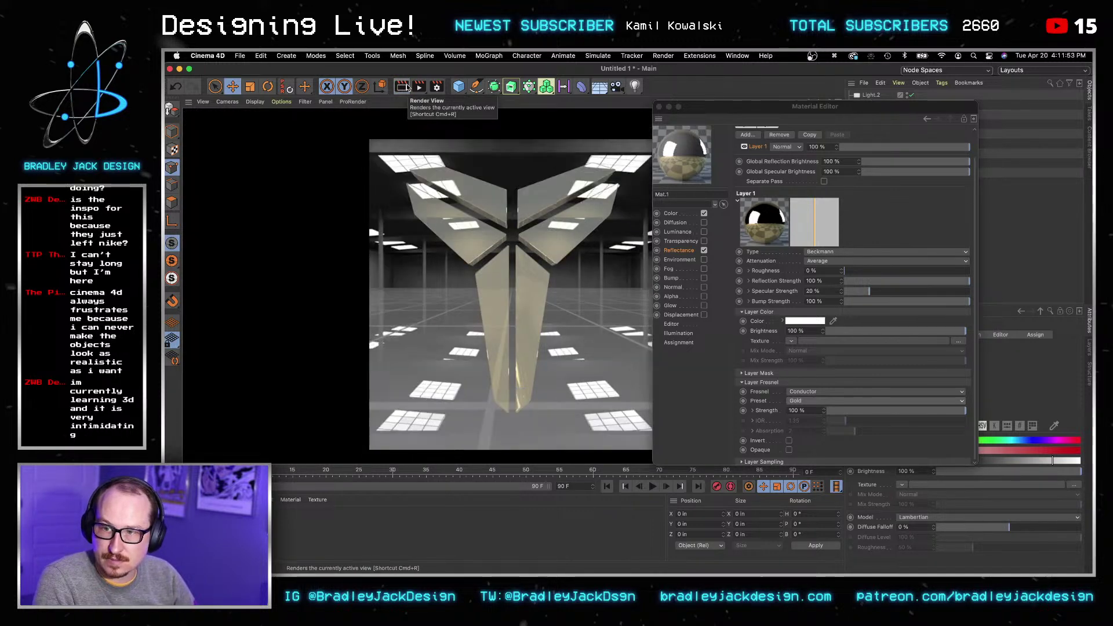
pyautogui.click(673, 215)
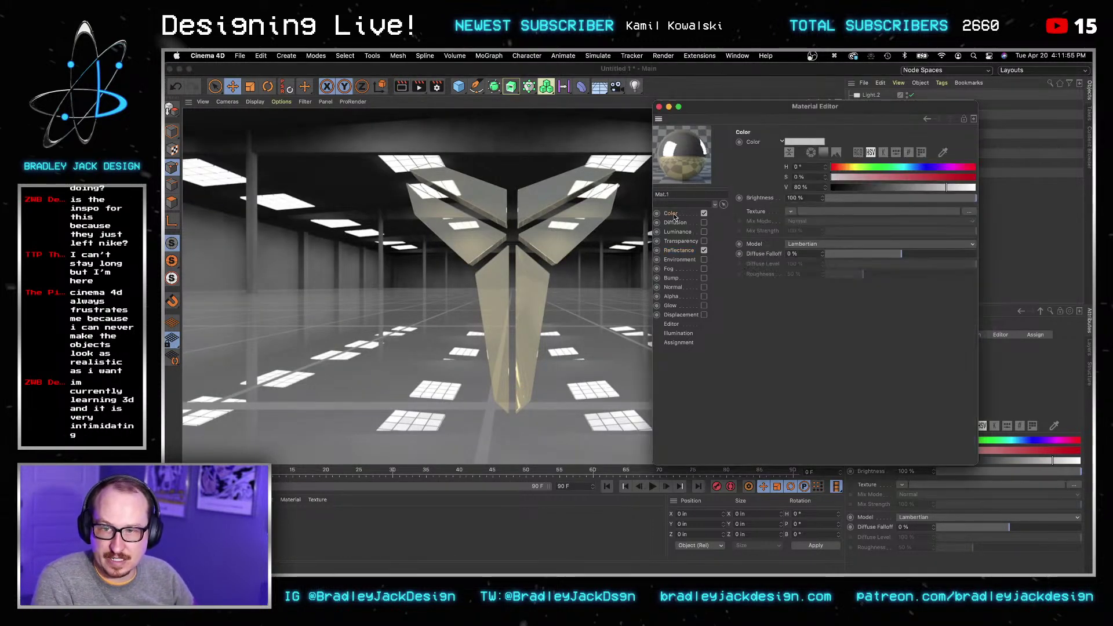
pyautogui.click(851, 167)
# Step: Make the colour orange gold (H 39°, S 86 %) textured with iStock-187102598.jpg from Stock Images/Gold
pyautogui.moveTo(960, 176); pyautogui.dragTo(955, 176)
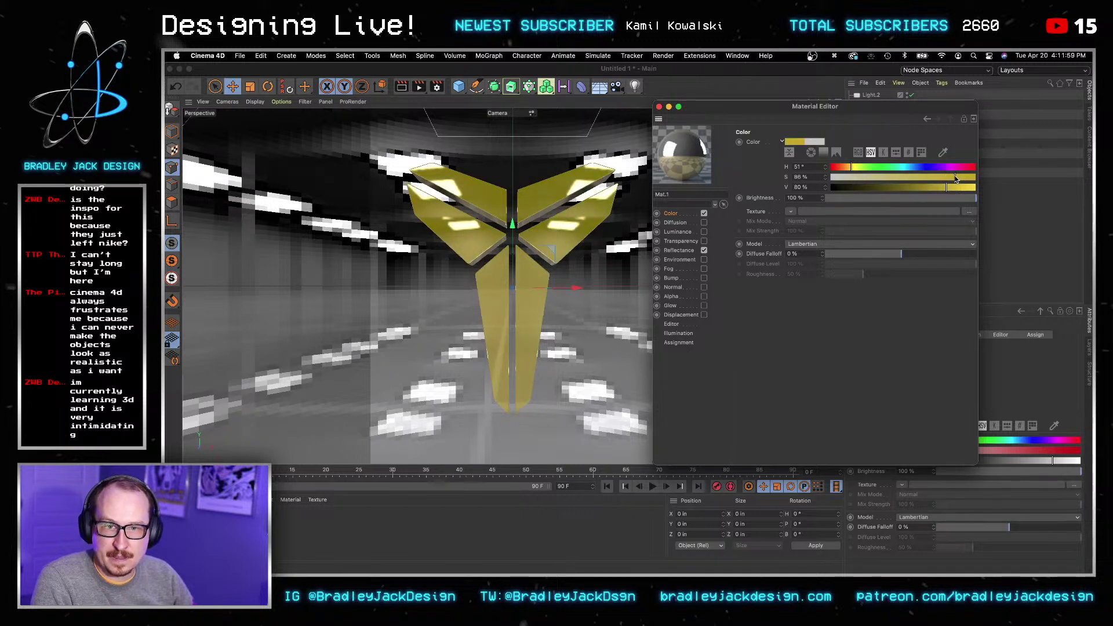
pyautogui.click(847, 168)
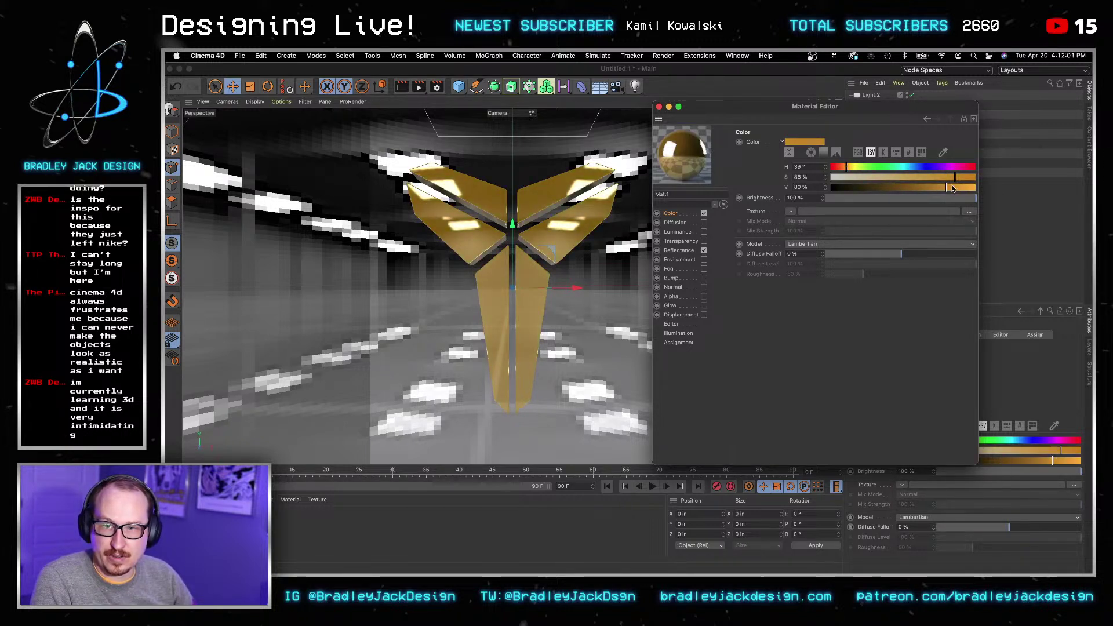
pyautogui.click(792, 212)
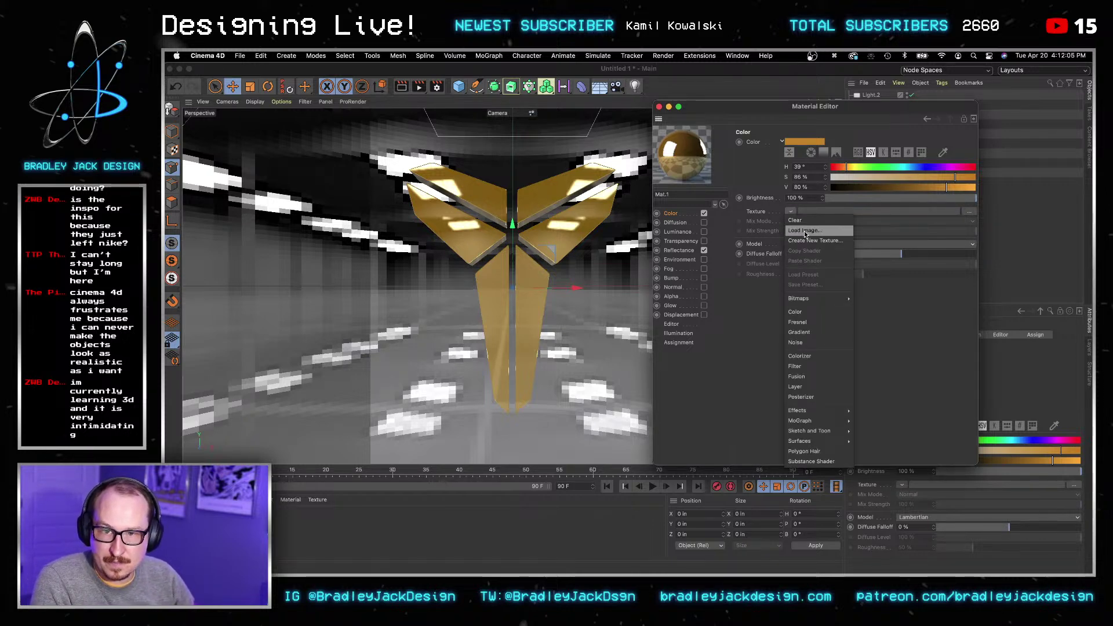
pyautogui.click(804, 232)
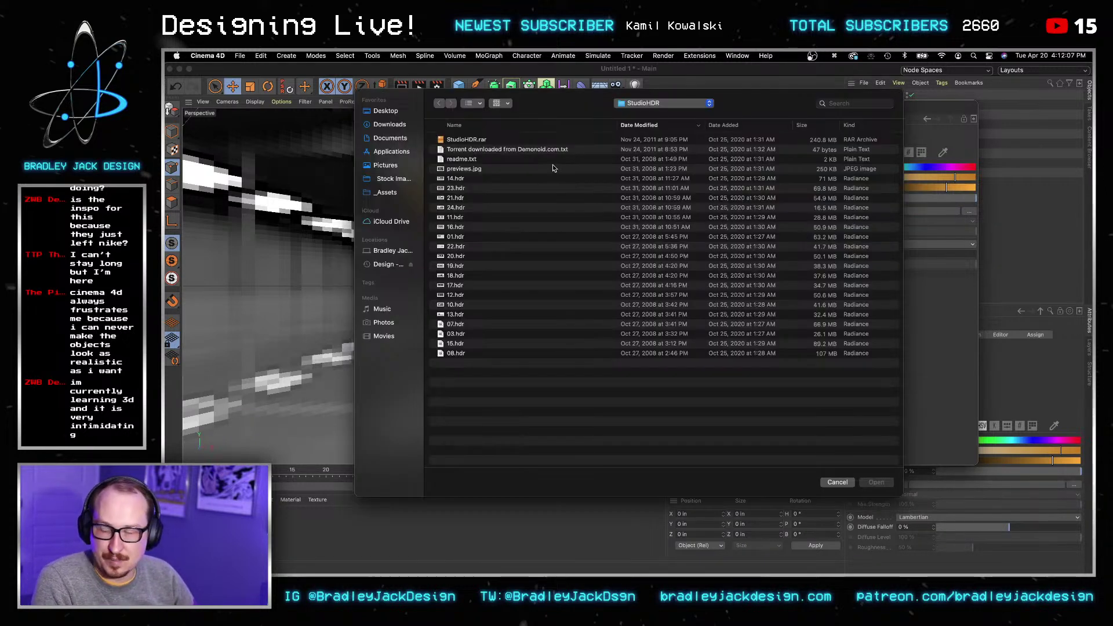
pyautogui.click(386, 192)
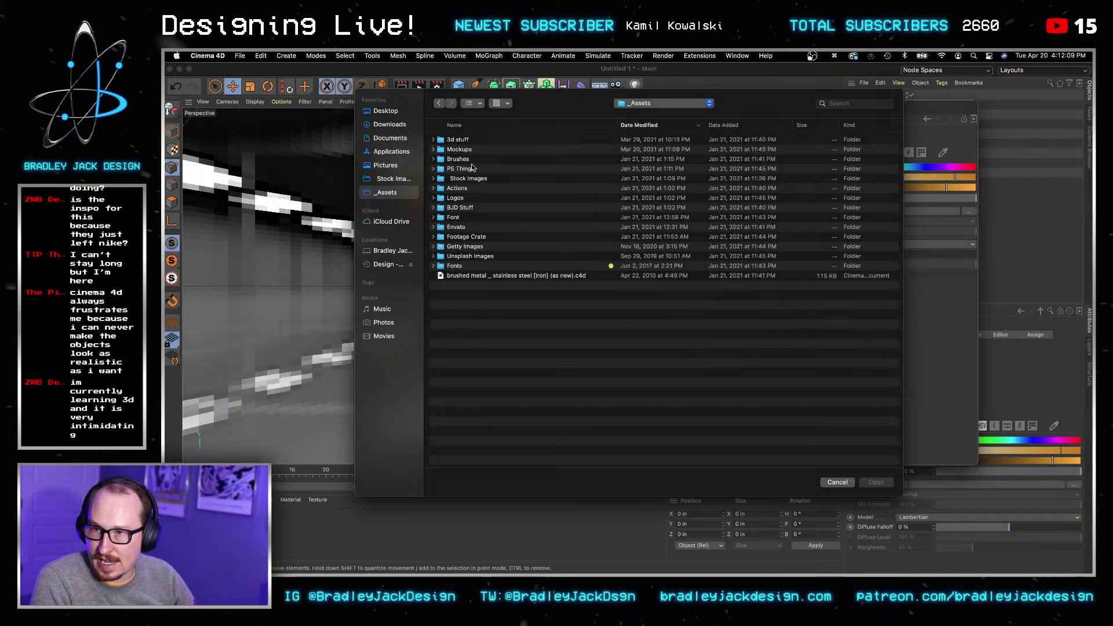
pyautogui.click(393, 179)
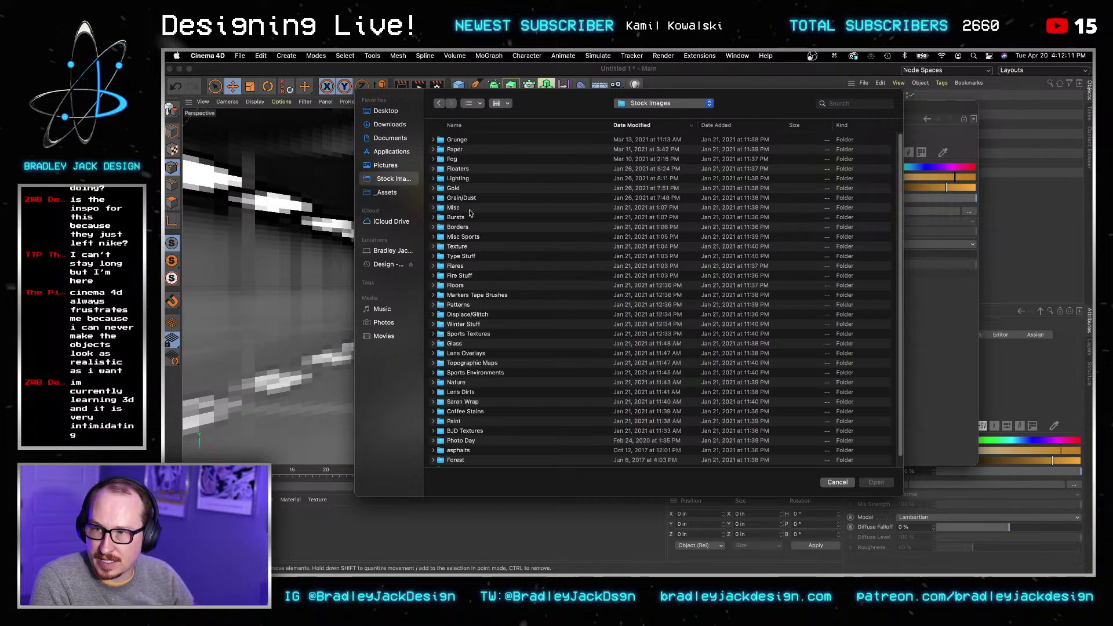
pyautogui.doubleClick(454, 189)
pyautogui.click(462, 140)
pyautogui.press('space')
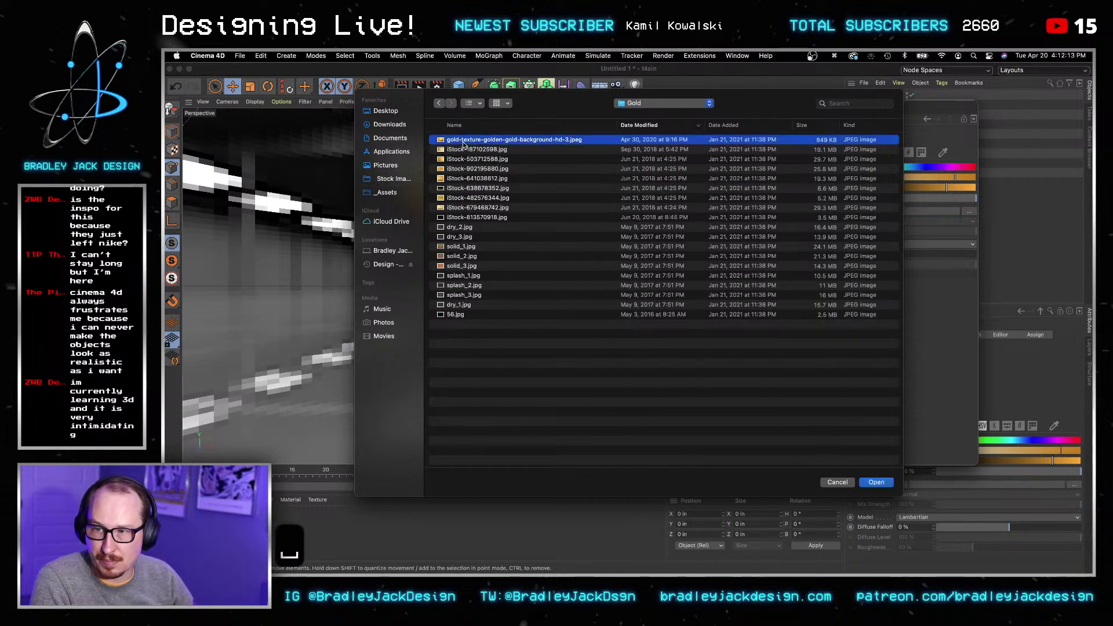
pyautogui.press('Down')
pyautogui.press('Down')
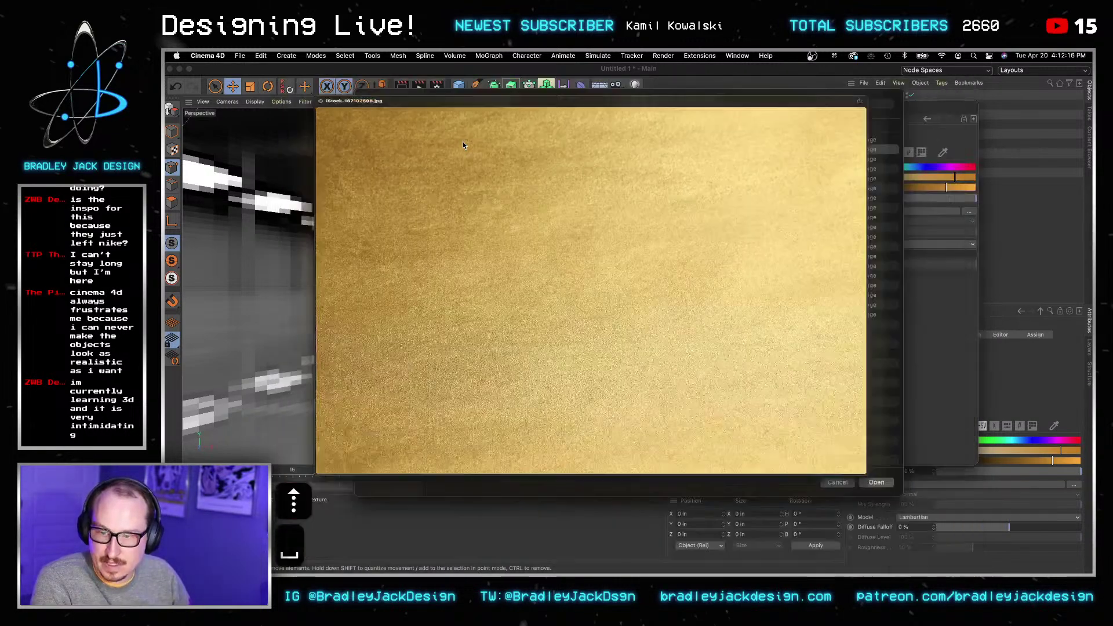
pyautogui.moveTo(463, 141); pyautogui.dragTo(637, 159)
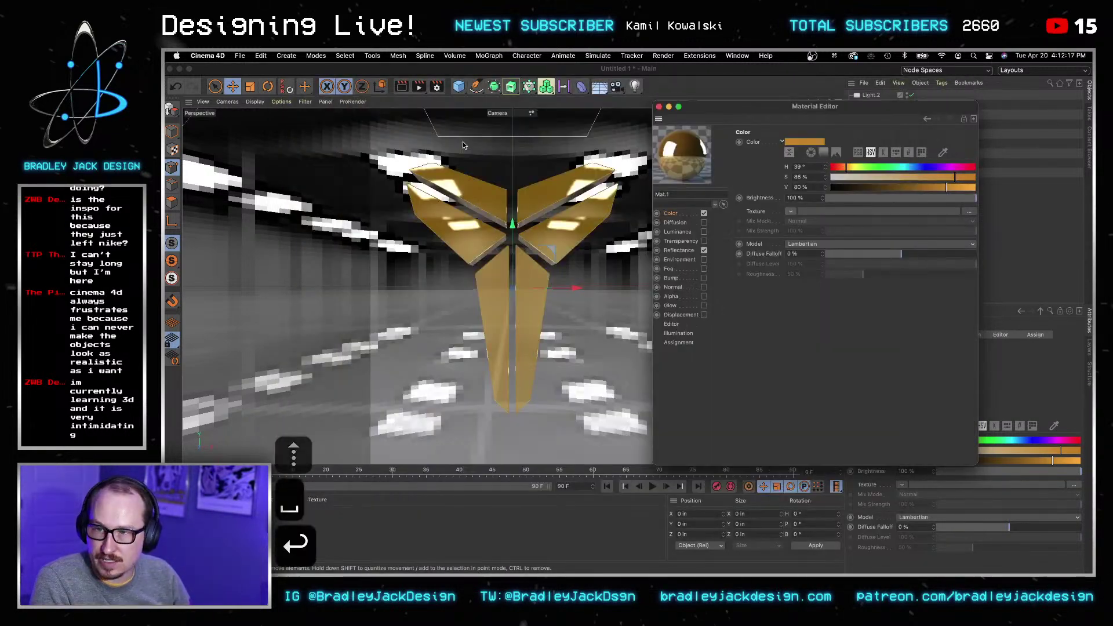
pyautogui.click(657, 286)
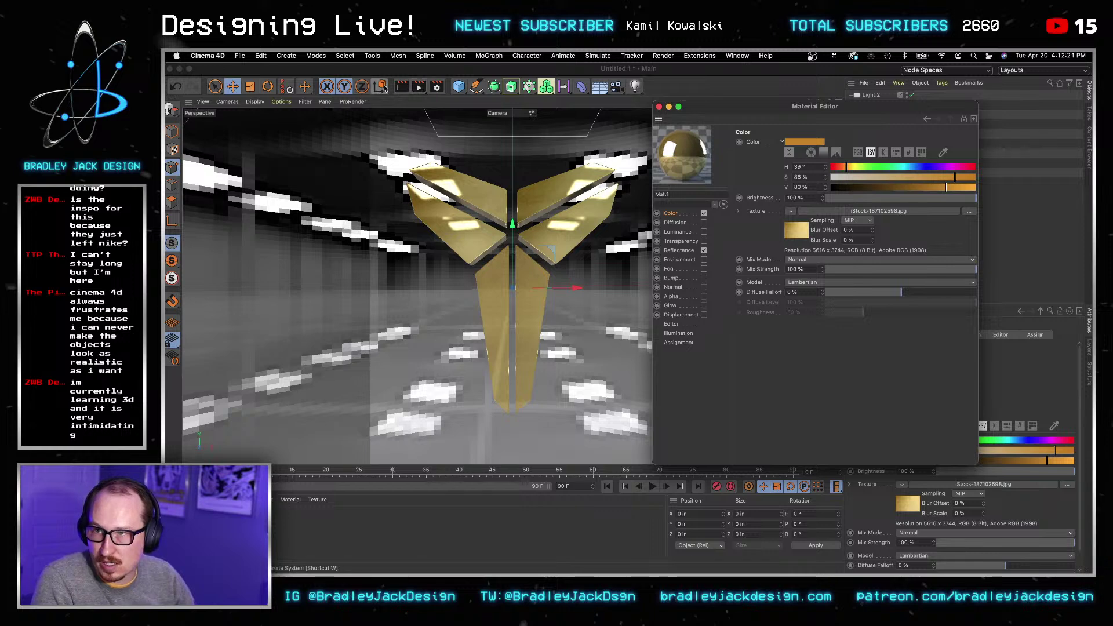
# Step: Render the view to check the textured gold and return to the reflectance settings
pyautogui.click(401, 87)
pyautogui.click(402, 87)
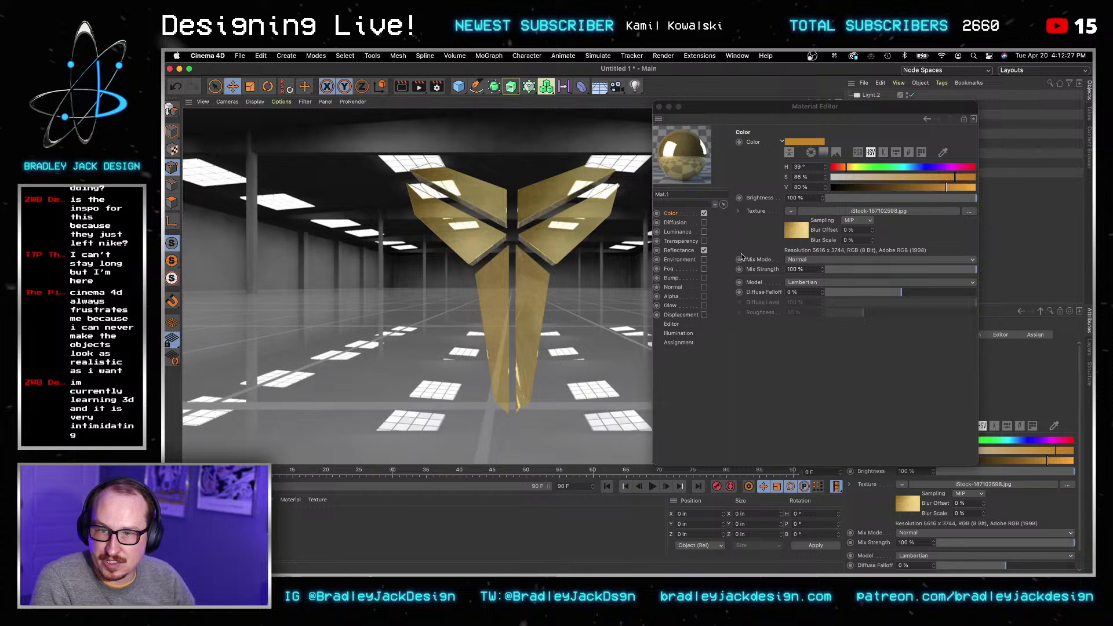
pyautogui.click(686, 251)
pyautogui.click(681, 250)
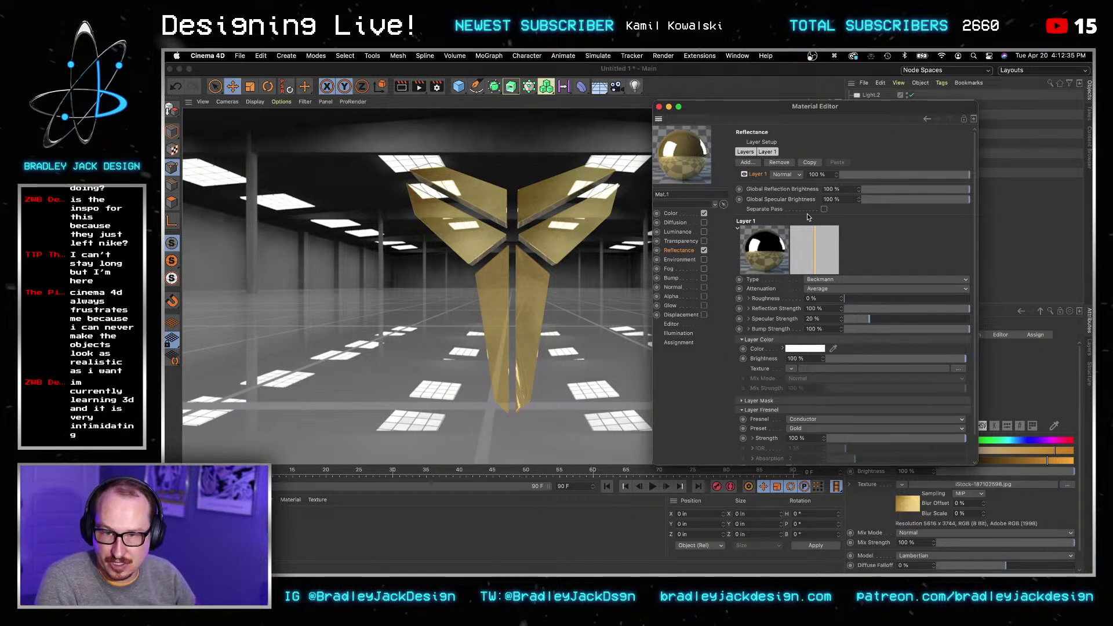
# Step: Set the reflection layer's opacity to 25 % and re-render the view
pyautogui.press('super+a')
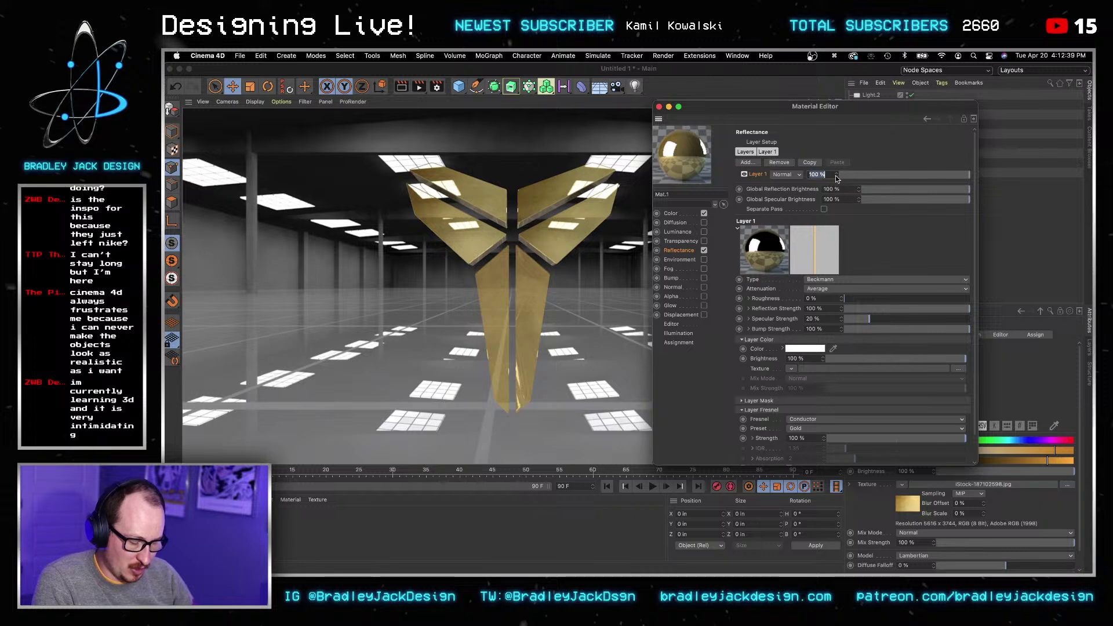
pyautogui.write('25')
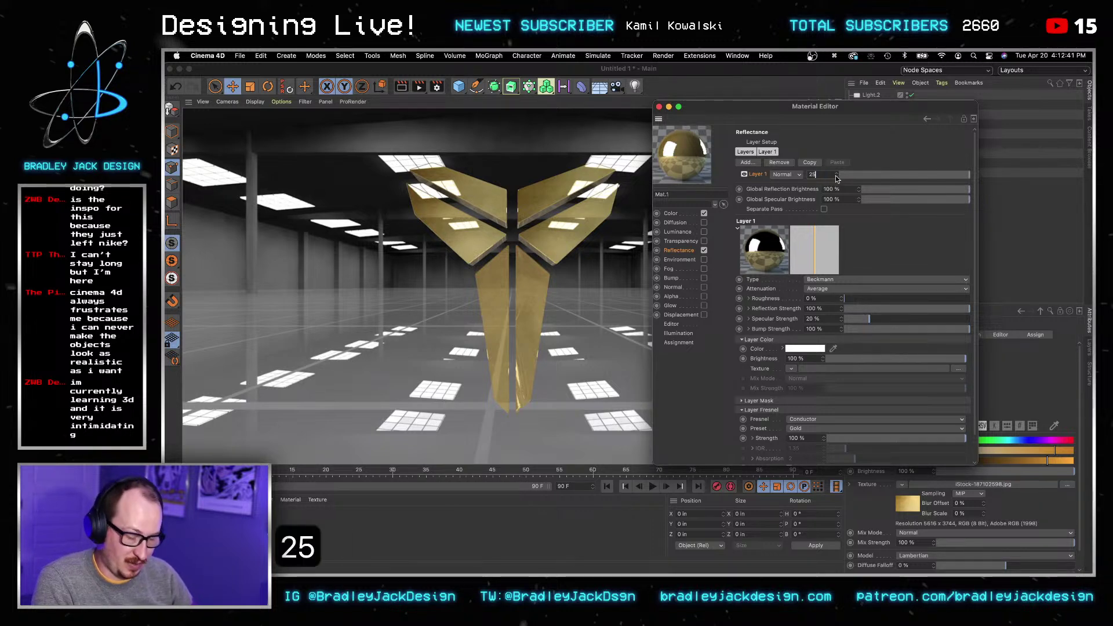
pyautogui.press('Tab')
pyautogui.click(402, 87)
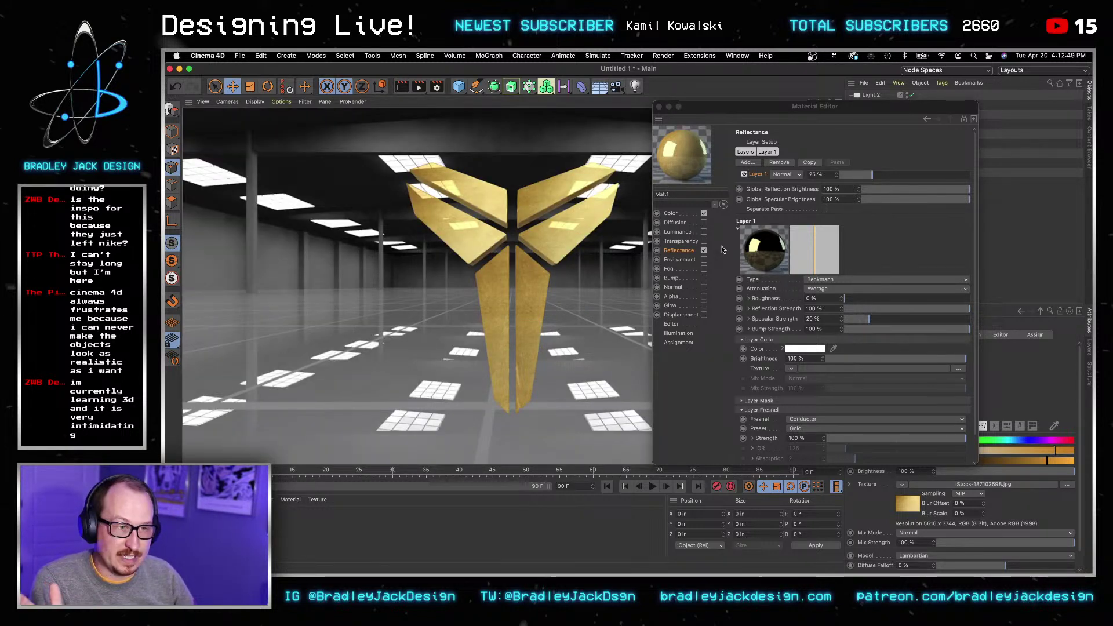
# Step: Set the reflection roughness to 15 %, render the view, and show the Color channel
pyautogui.click(782, 300)
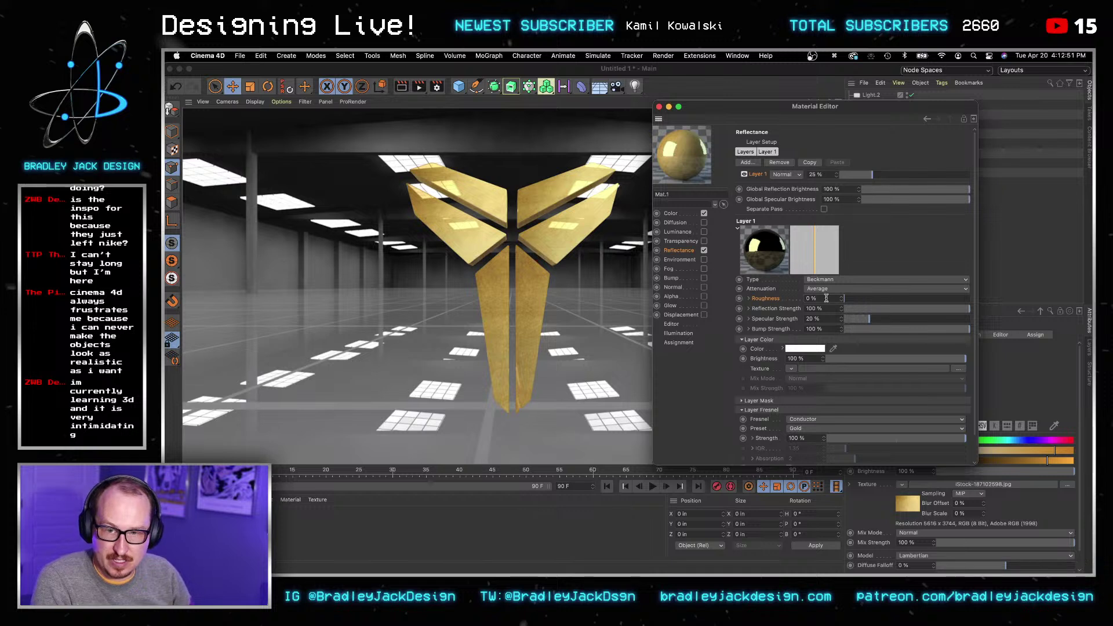
pyautogui.scroll(-2, 748, 368)
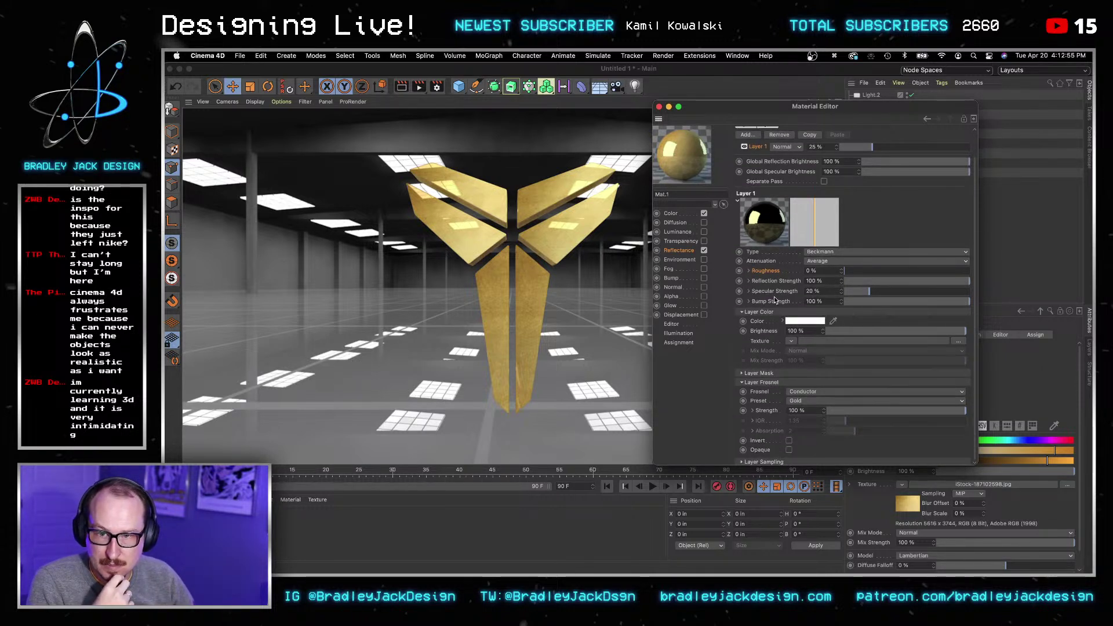
pyautogui.scroll(1, 774, 297)
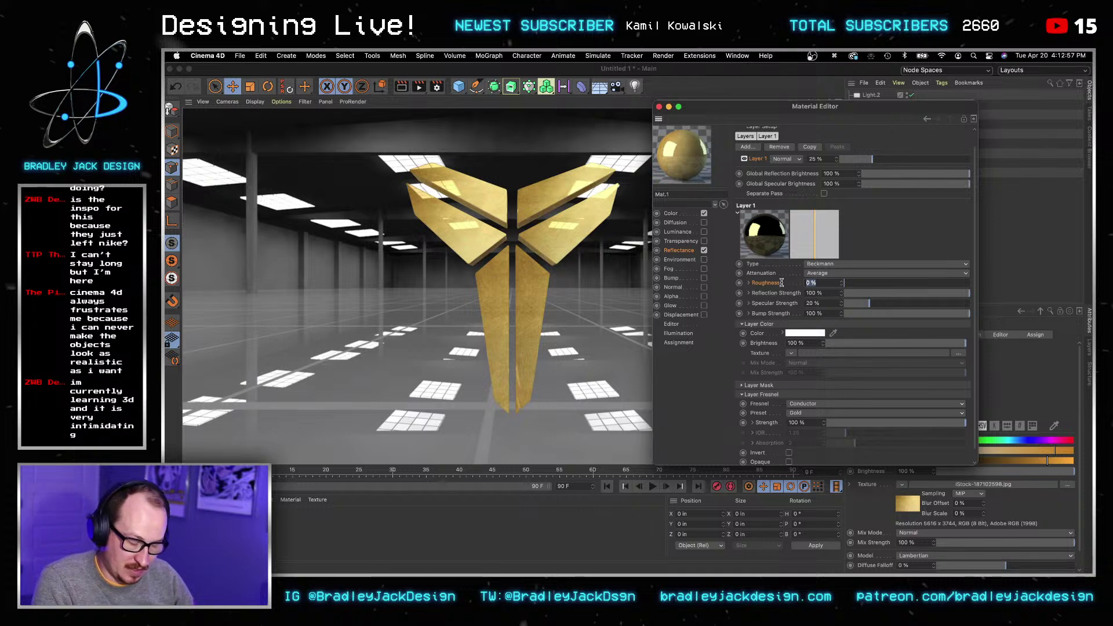
pyautogui.write('15')
pyautogui.press('Tab')
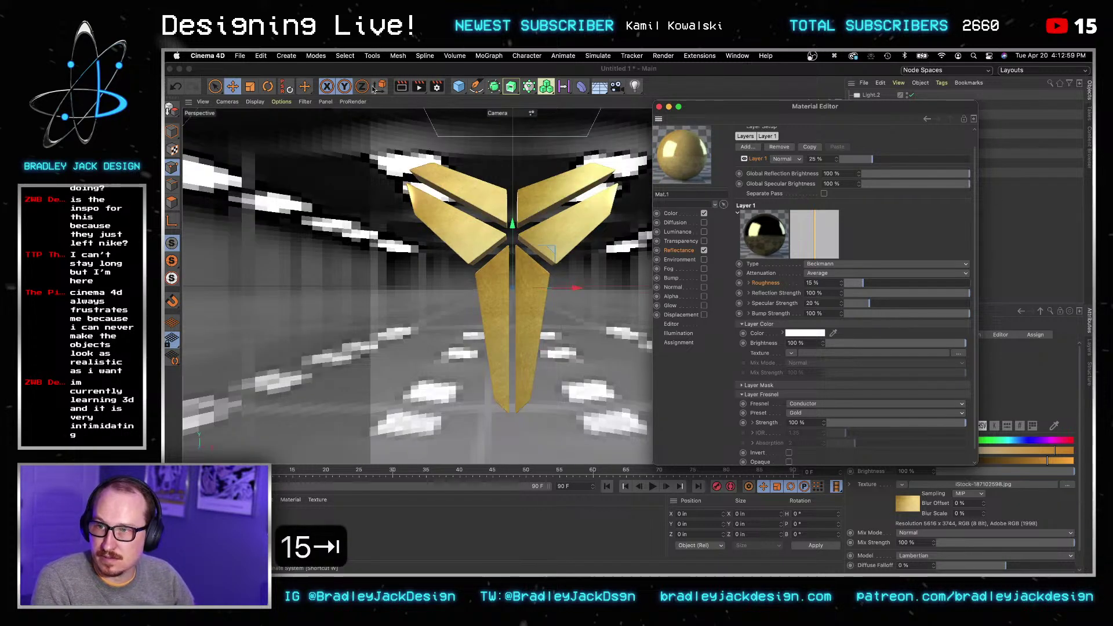
pyautogui.click(407, 89)
pyautogui.click(402, 87)
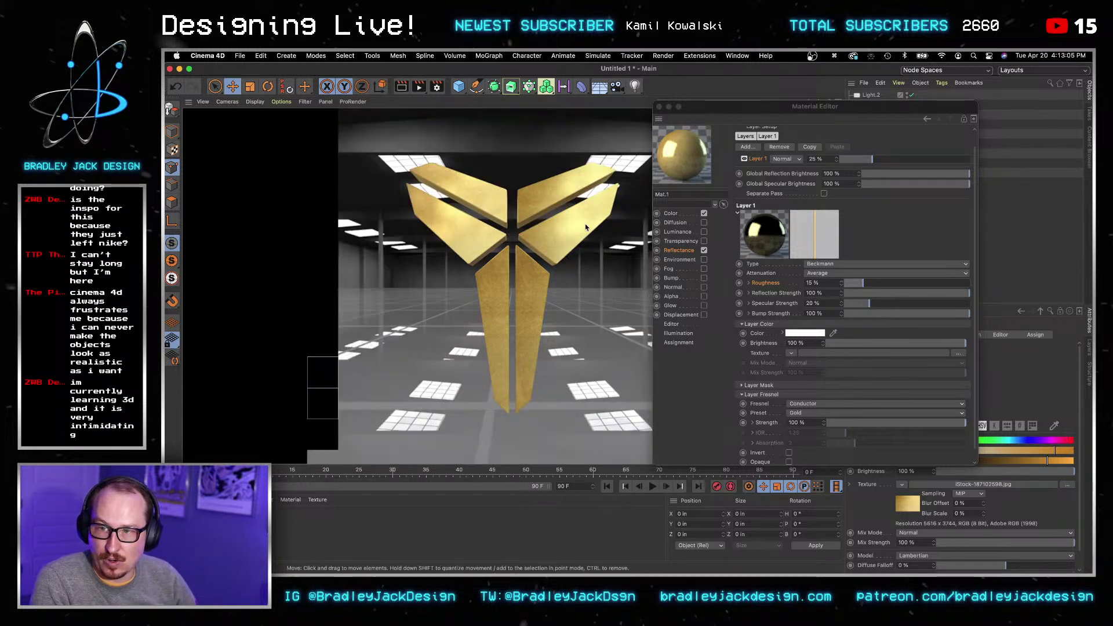
pyautogui.click(672, 214)
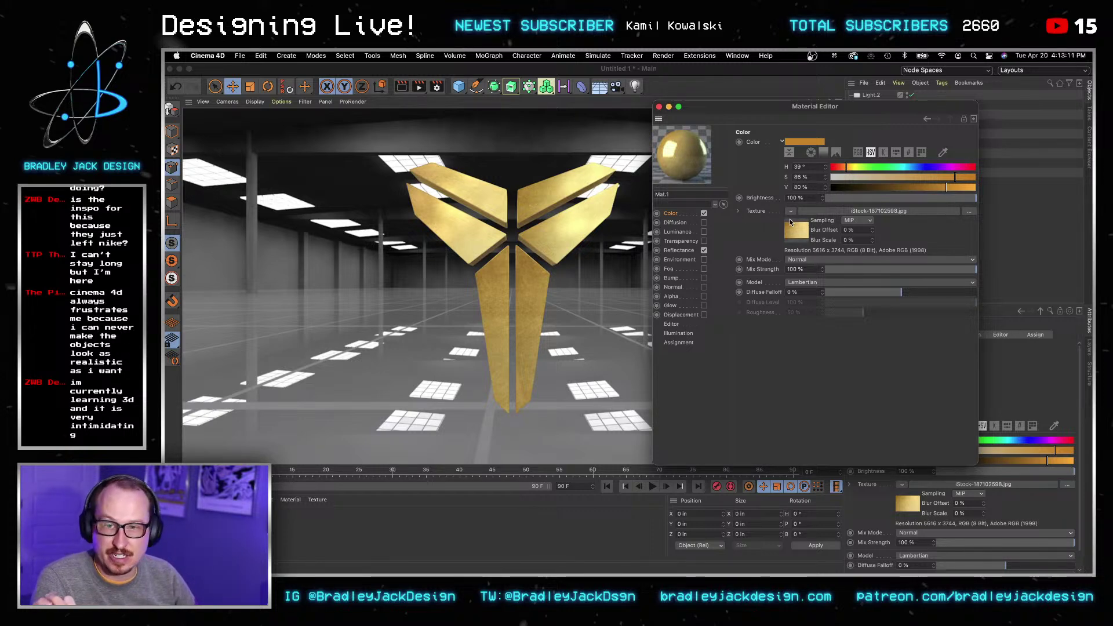
# Step: Remove the gold material's colour texture, set the hue to about 40°, and render to check
pyautogui.click(790, 212)
pyautogui.click(812, 221)
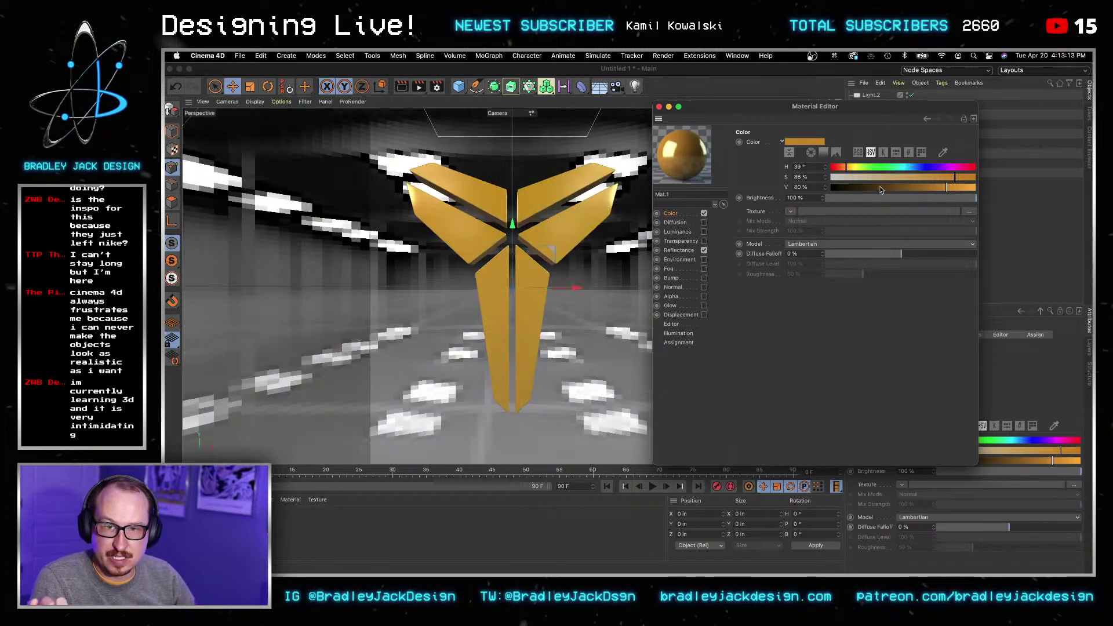
pyautogui.click(850, 168)
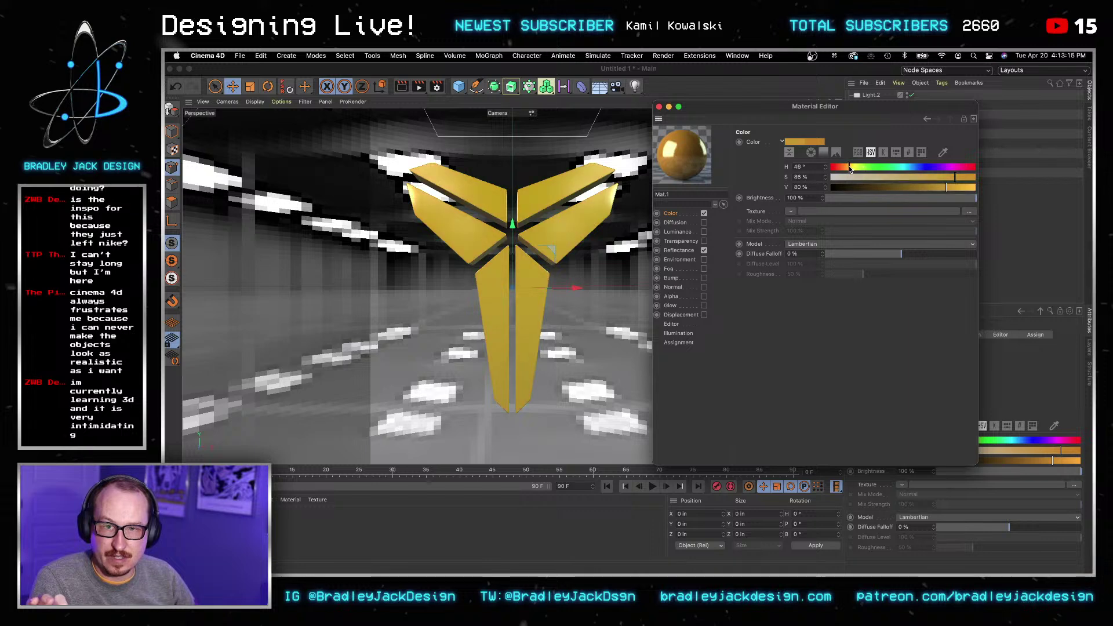
pyautogui.moveTo(851, 168); pyautogui.dragTo(847, 168)
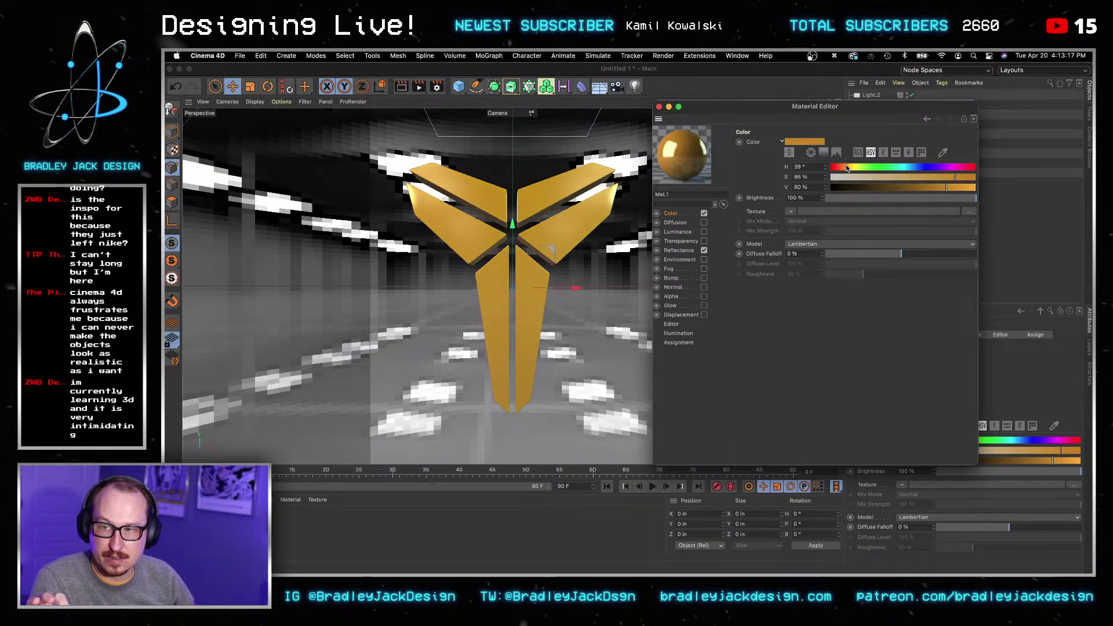
pyautogui.click(418, 87)
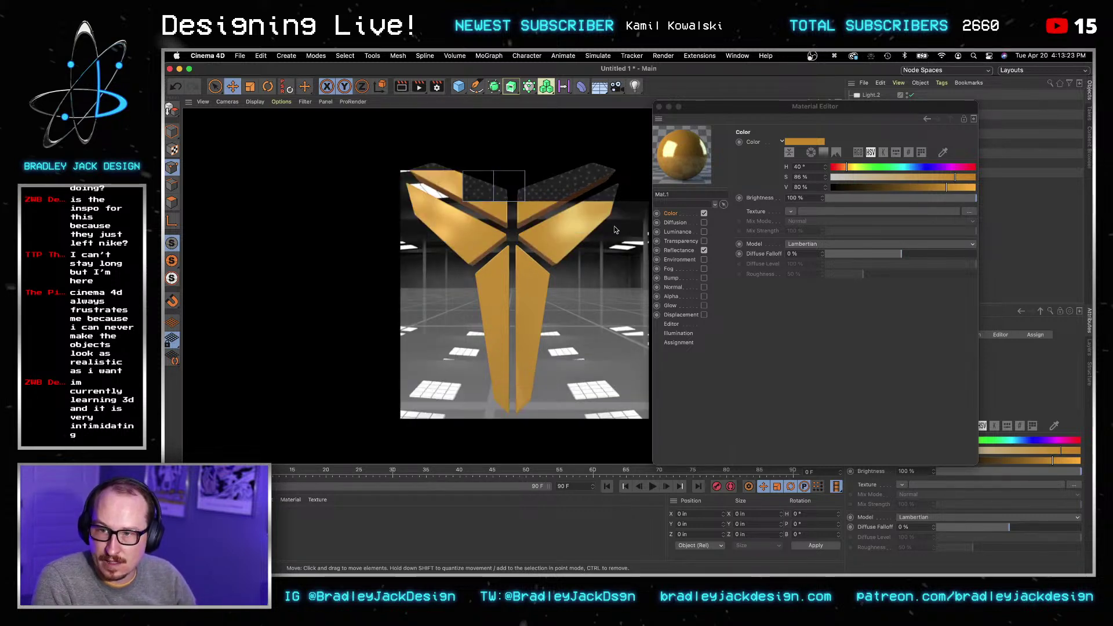
# Step: Keep the reflectance layer's roughness at 15 %
pyautogui.click(681, 250)
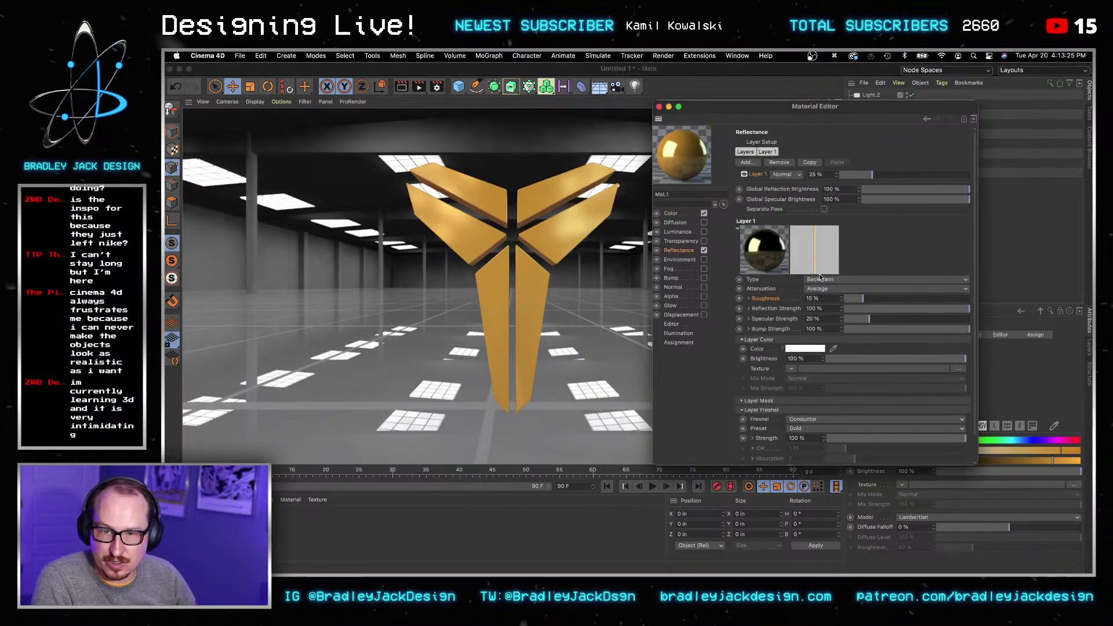
pyautogui.press('super+a')
pyautogui.write('85')
pyautogui.press('Tab')
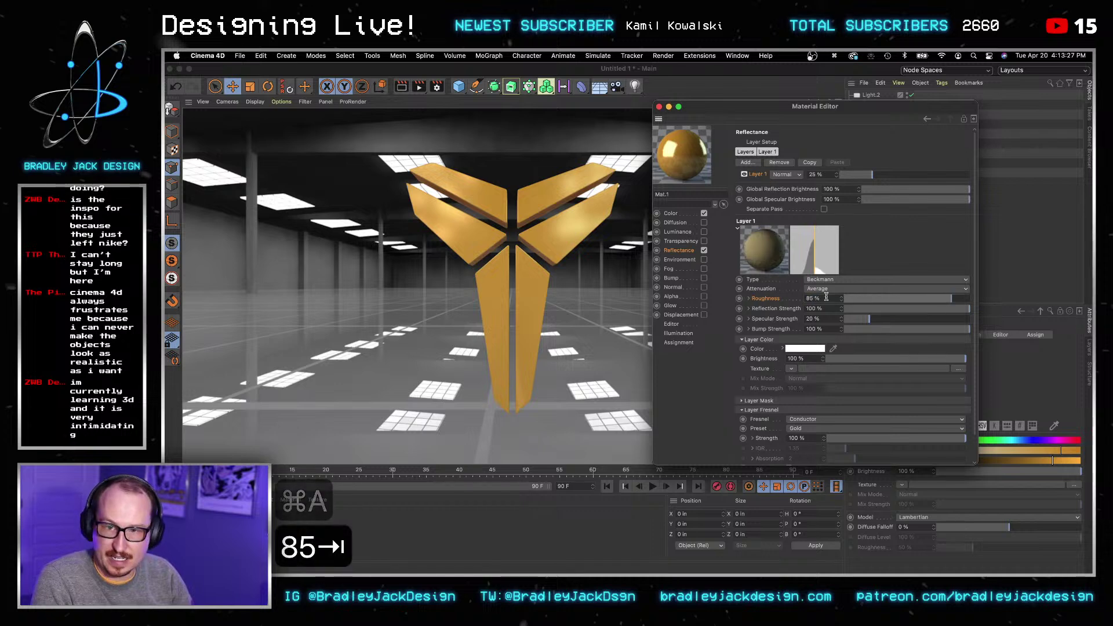
pyautogui.click(826, 298)
pyautogui.press('super+a')
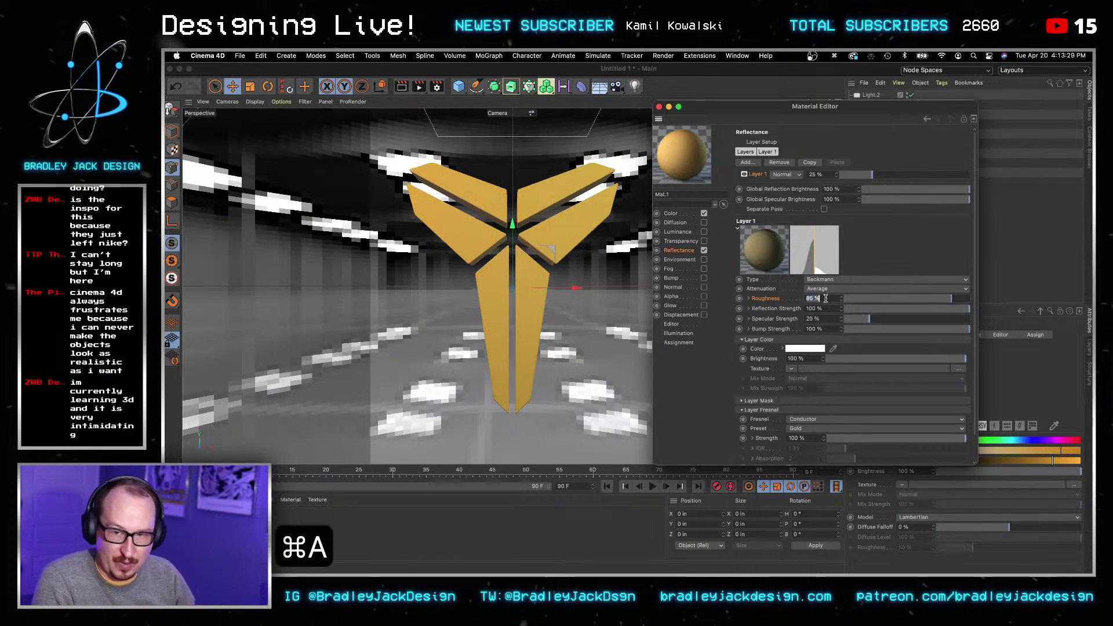
pyautogui.write('15')
# Step: Raise the reflectance Layer 1 amount from 25 % to 85 % and render the view
pyautogui.click(816, 175)
pyautogui.press('super+a')
pyautogui.write('85')
pyautogui.press('Tab')
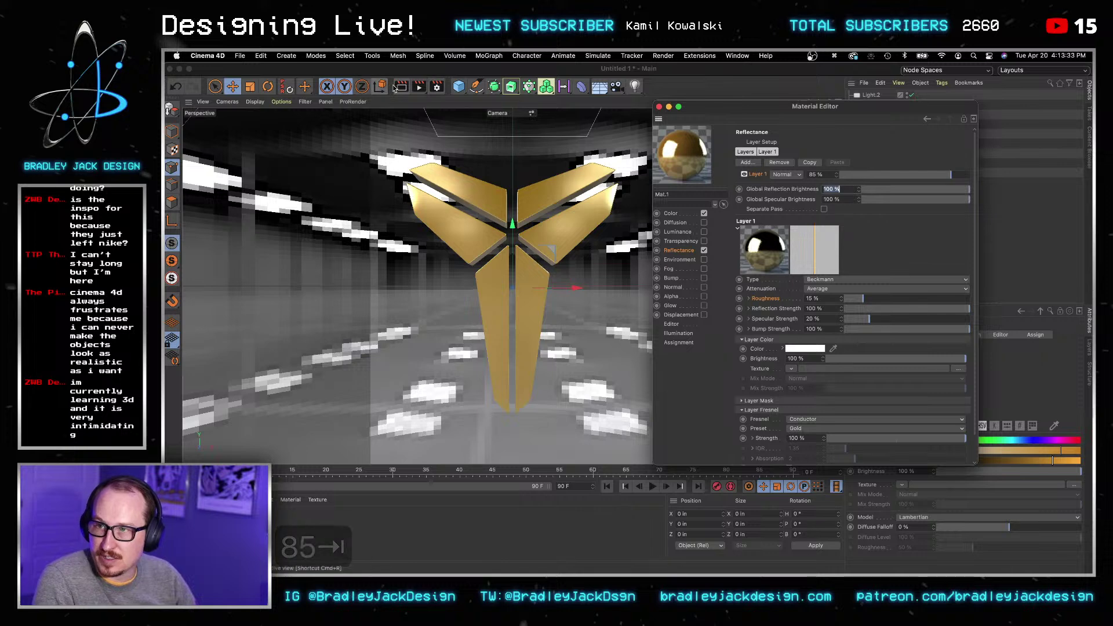
pyautogui.click(401, 87)
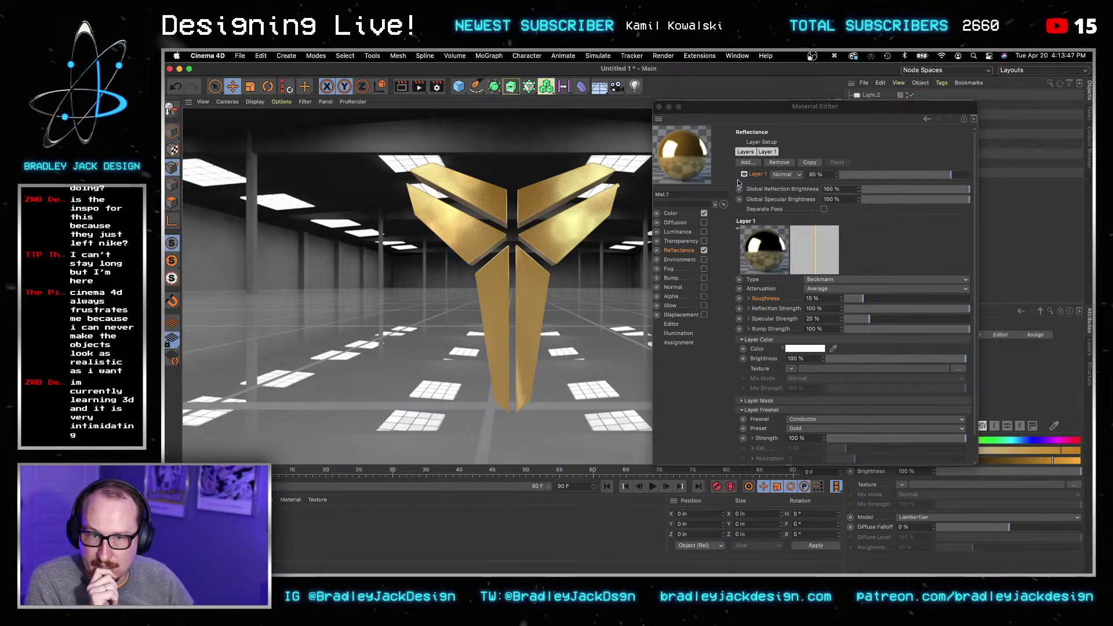
# Step: Open the Sky material's Luminance settings and nudge its colour toward yellow
pyautogui.moveTo(832, 106); pyautogui.dragTo(683, 107)
pyautogui.click(920, 134)
pyautogui.doubleClick(920, 134)
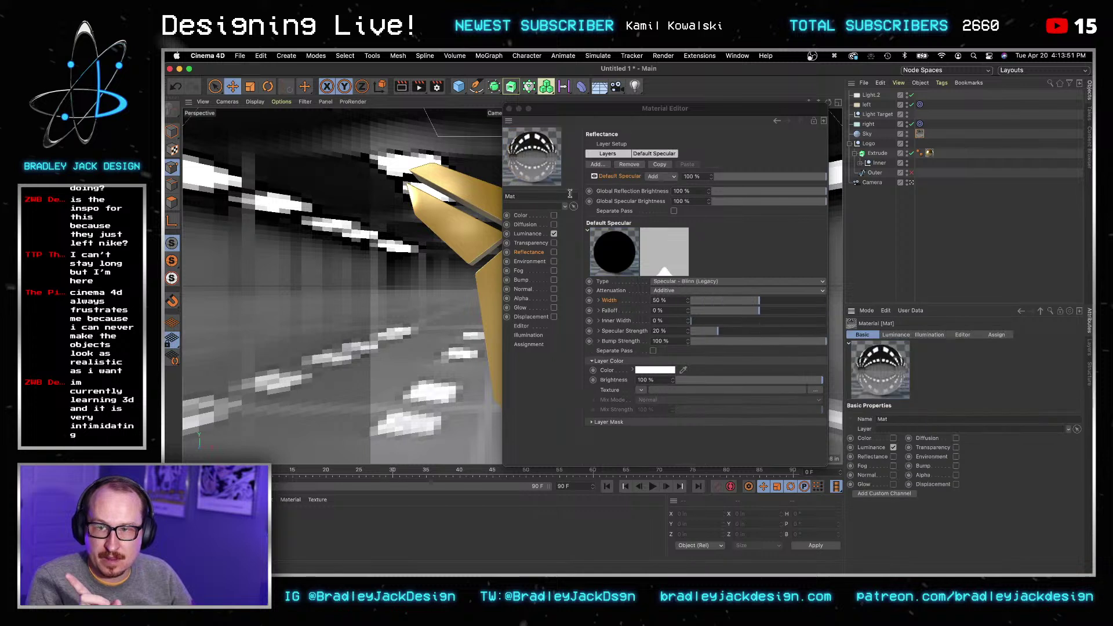
pyautogui.click(521, 215)
pyautogui.click(542, 232)
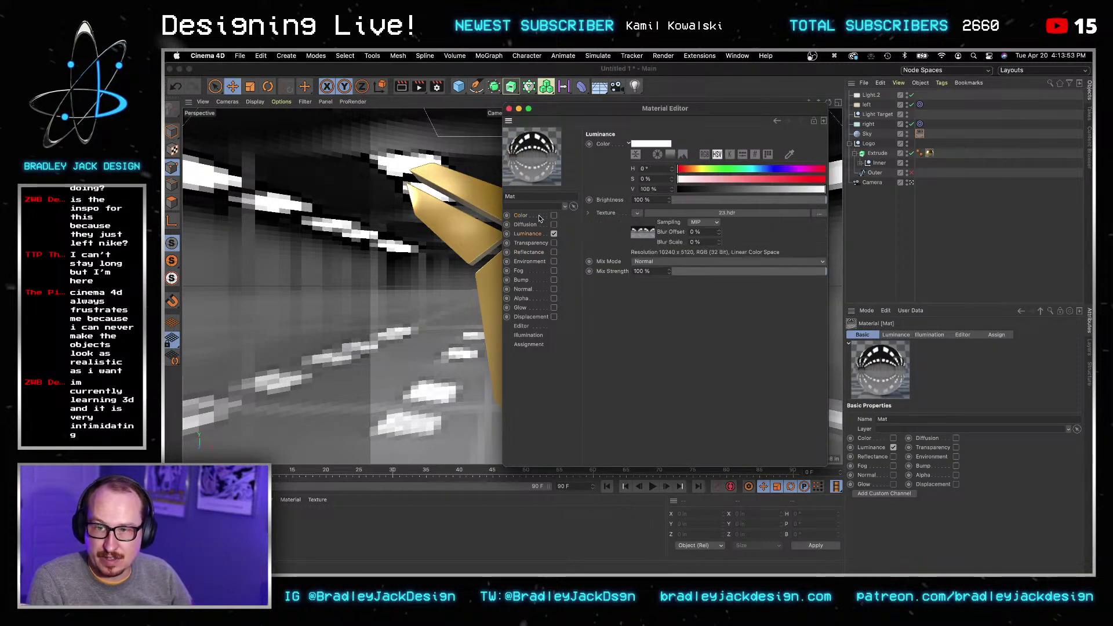
pyautogui.moveTo(696, 168); pyautogui.dragTo(700, 169)
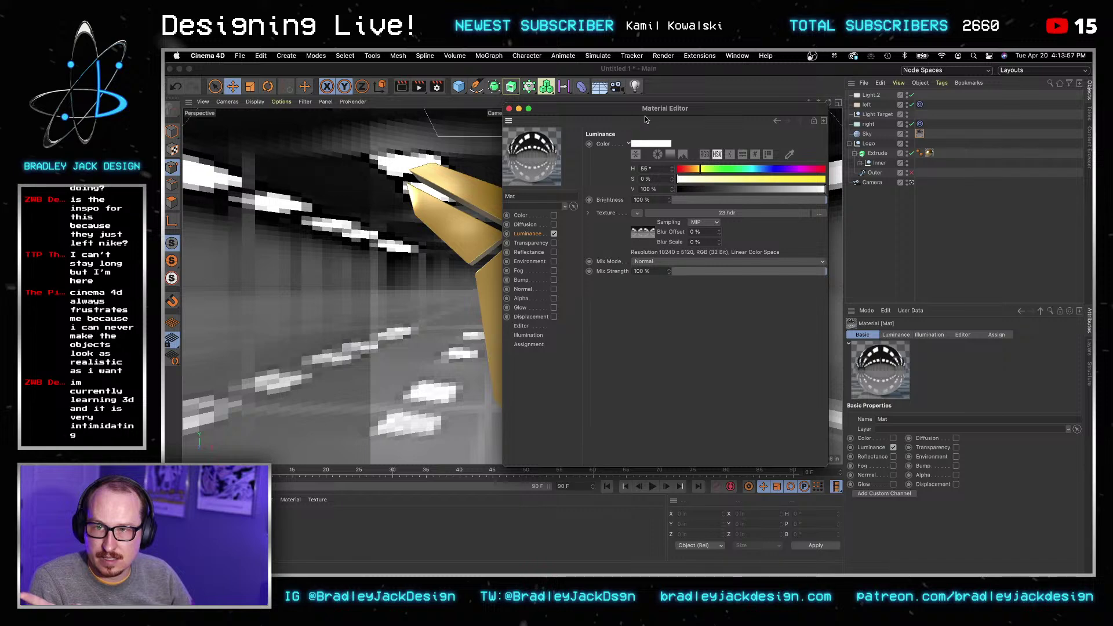
# Step: Check the logo's gold material colour as RGB values for reference
pyautogui.moveTo(648, 110); pyautogui.dragTo(716, 162)
pyautogui.click(189, 522)
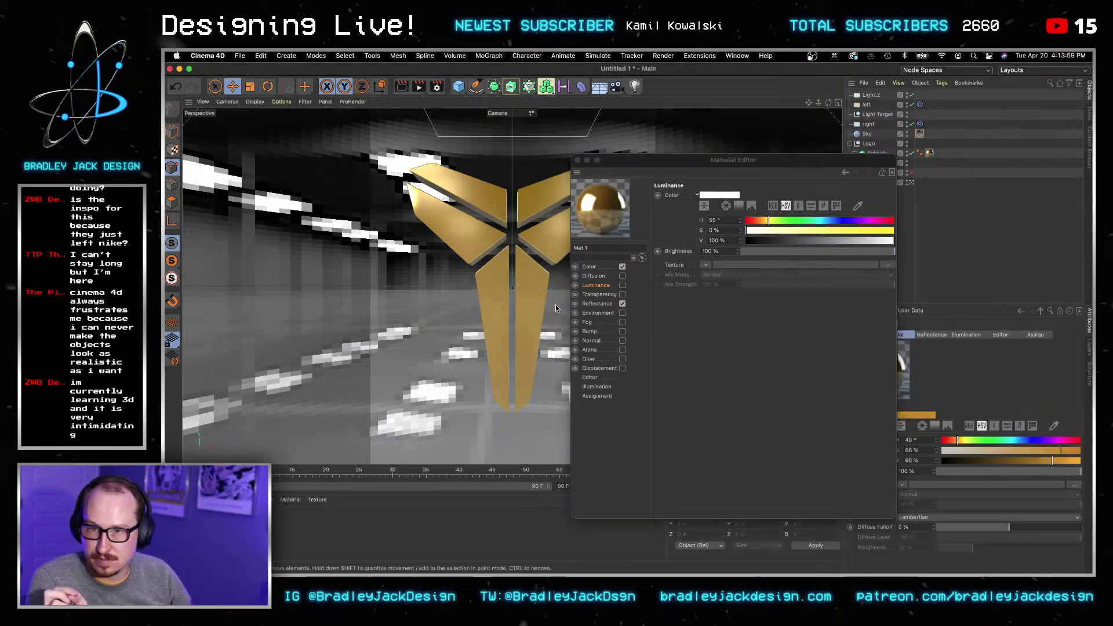
pyautogui.click(600, 267)
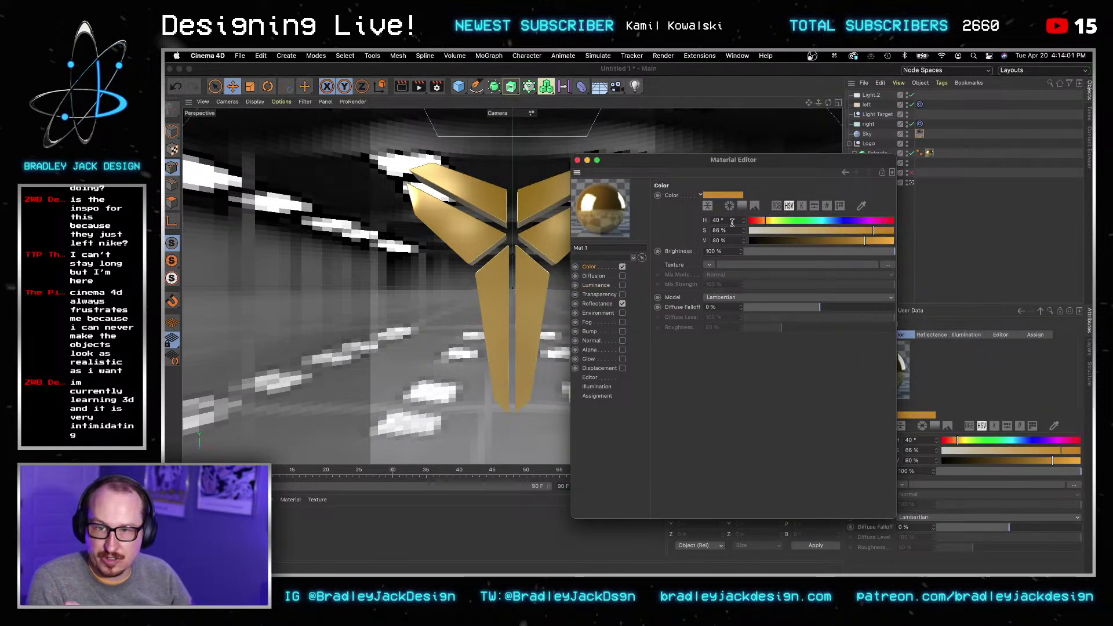
pyautogui.click(776, 205)
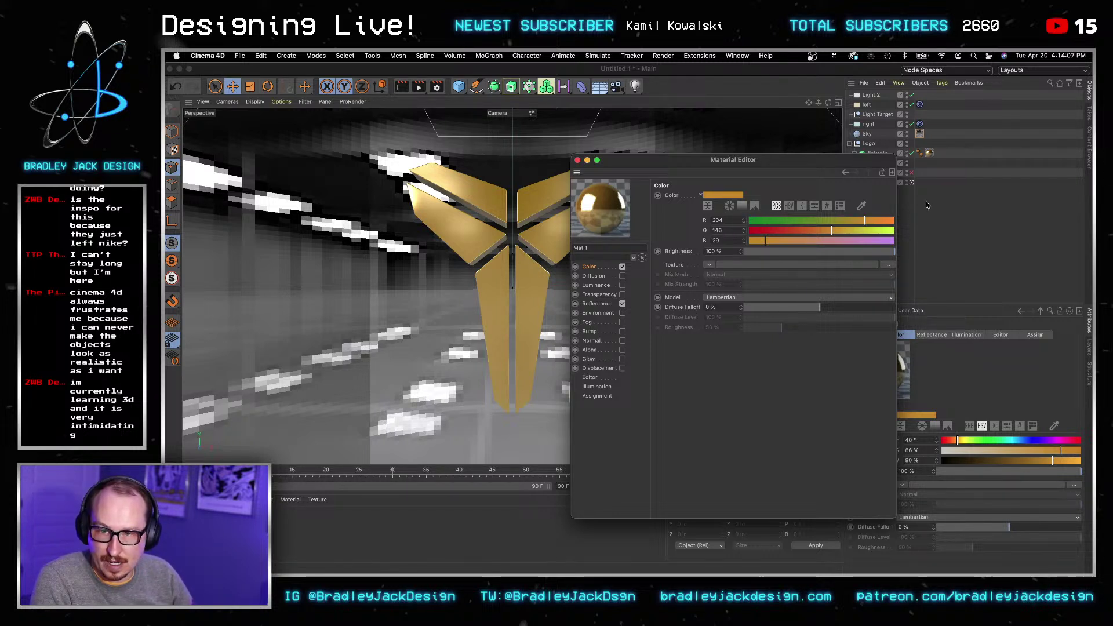
# Step: Set the Sky material's luminance colour to RGB 204, 146, 29 to match the gold
pyautogui.doubleClick(920, 134)
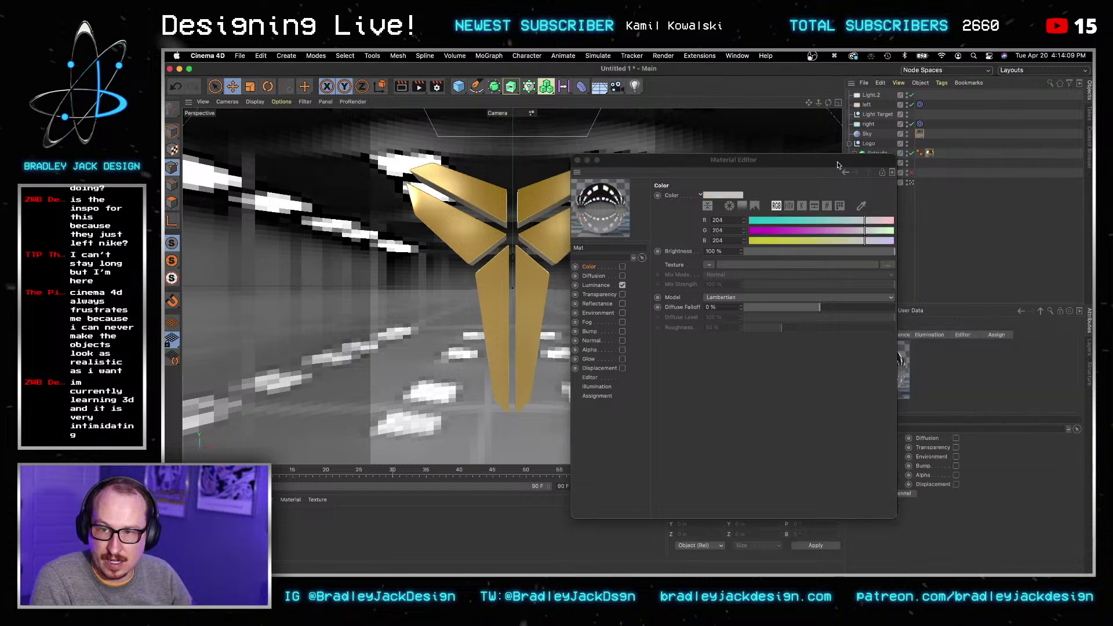
pyautogui.click(772, 206)
pyautogui.click(719, 221)
pyautogui.press('super+a')
pyautogui.write('204')
pyautogui.press('Tab')
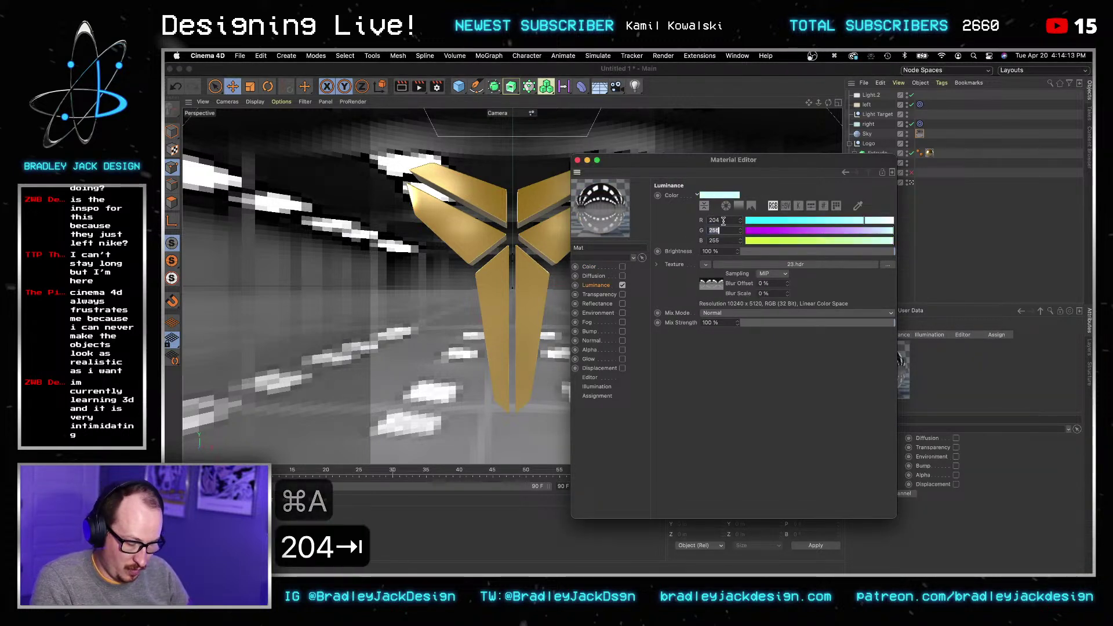
pyautogui.write('146')
pyautogui.press('Tab')
pyautogui.write('29')
pyautogui.press('Tab')
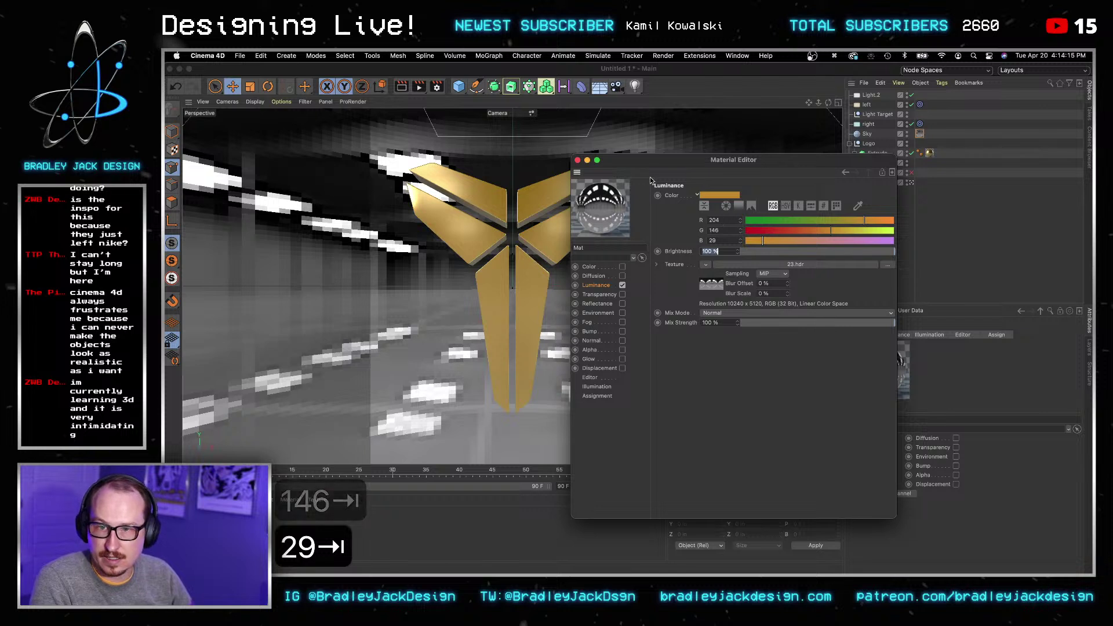
pyautogui.click(929, 152)
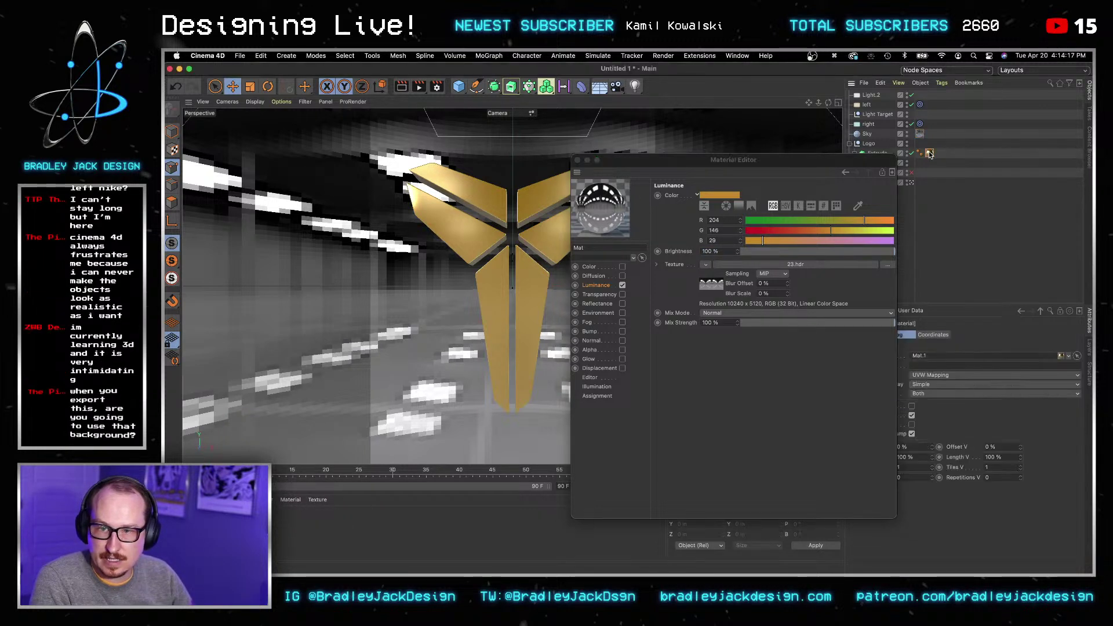
pyautogui.click(920, 134)
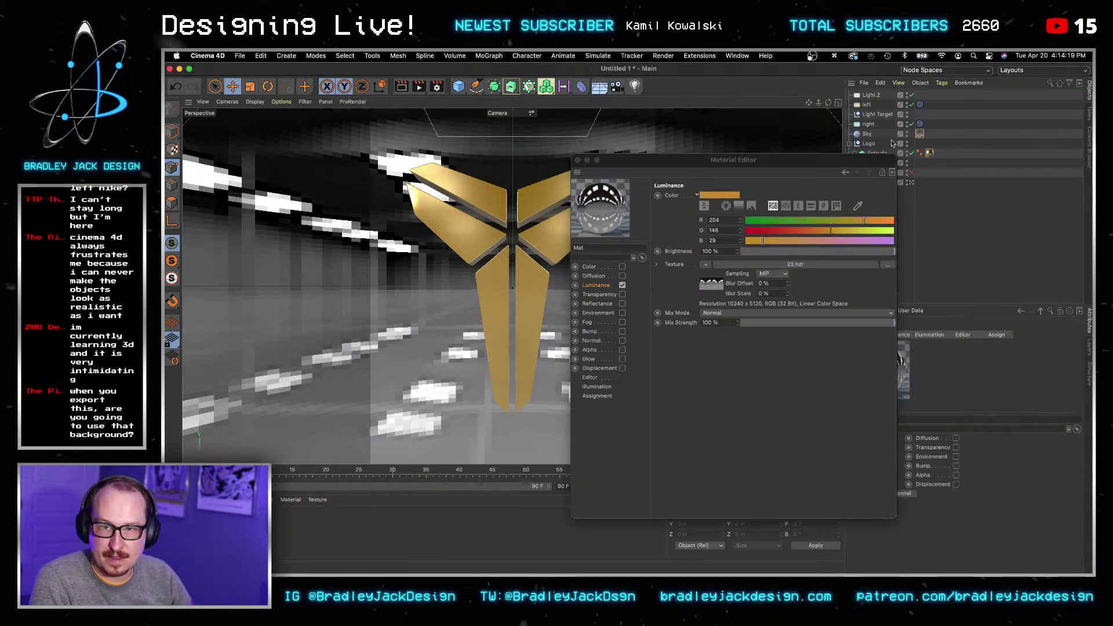
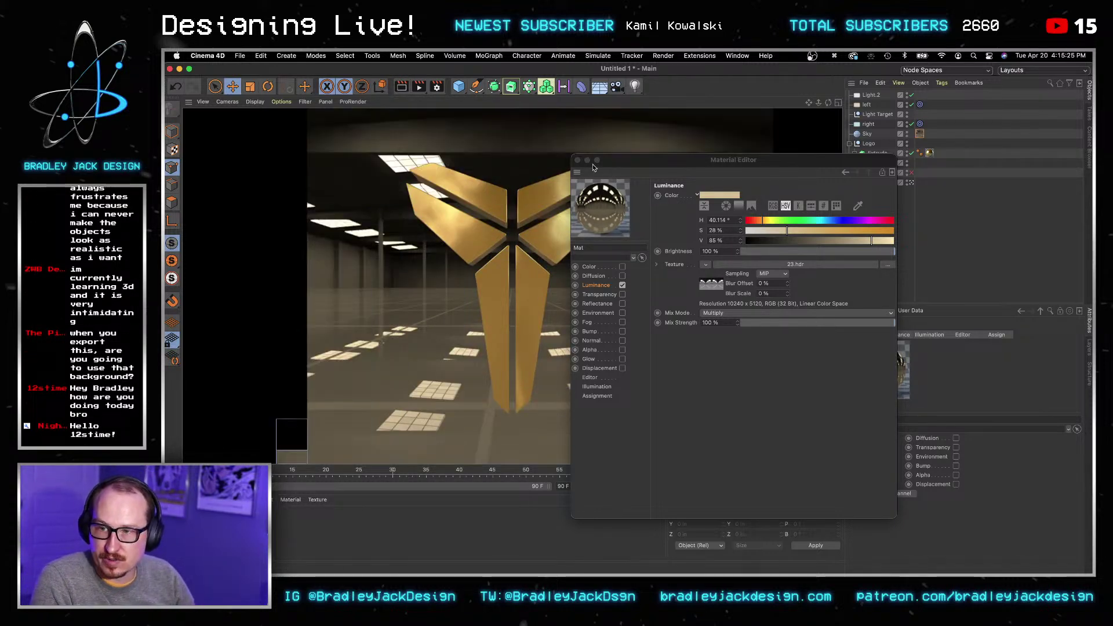
# Step: Close the Sky material's settings once its 23.hdr luminance texture is applied
pyautogui.click(577, 160)
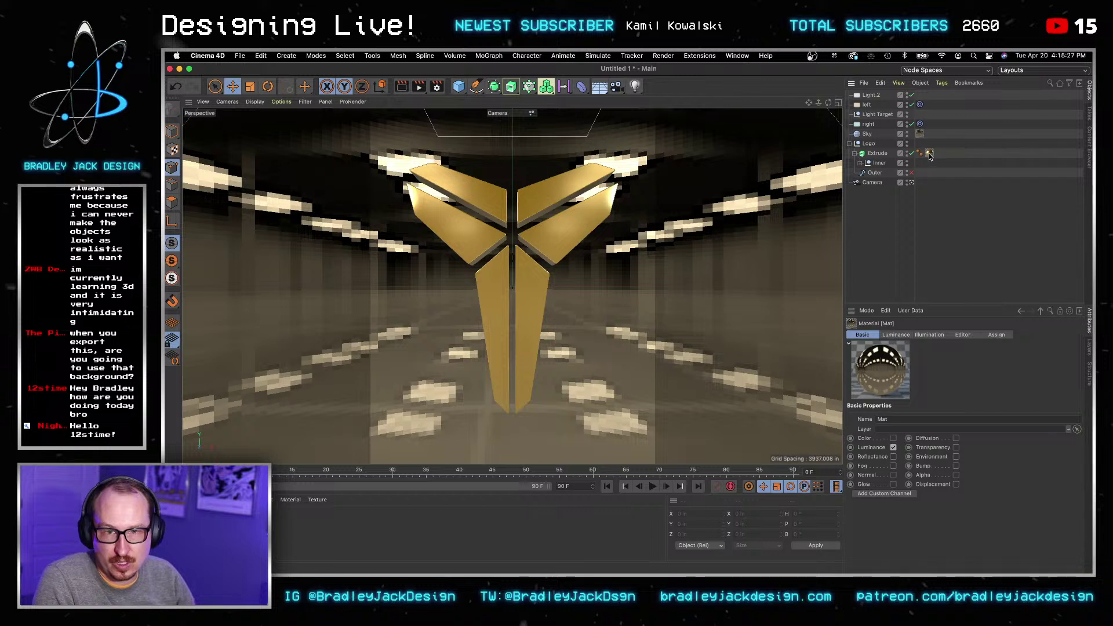
# Step: Lower the Mat.1 gold material's reflectance roughness from 15% to 5%, then show its Bump channel
pyautogui.click(929, 153)
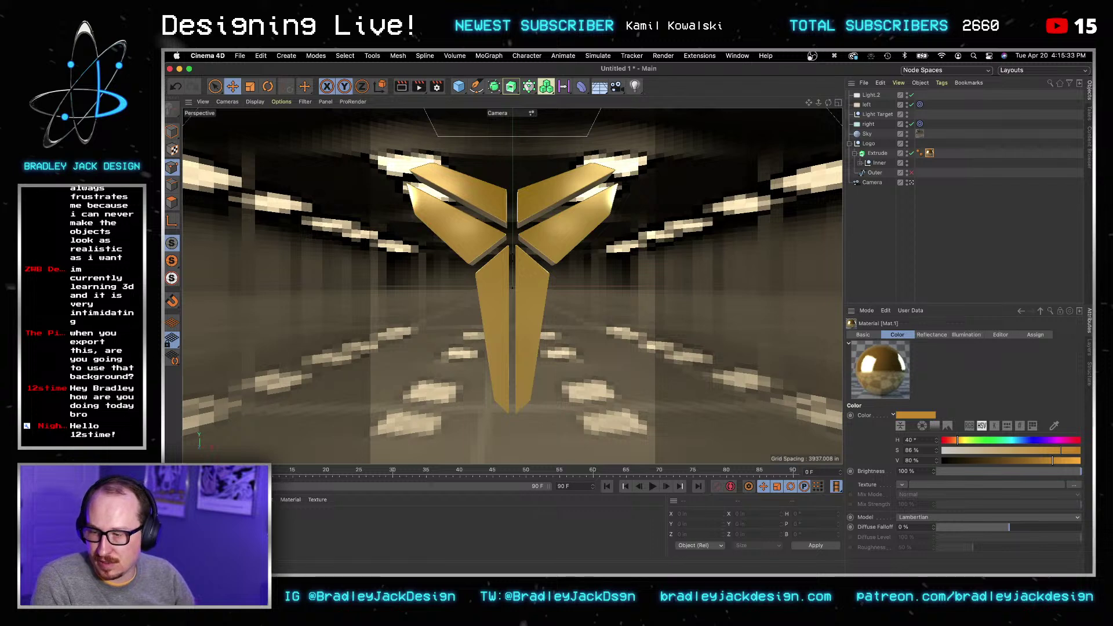
pyautogui.moveTo(543, 188); pyautogui.dragTo(751, 94)
pyautogui.click(613, 237)
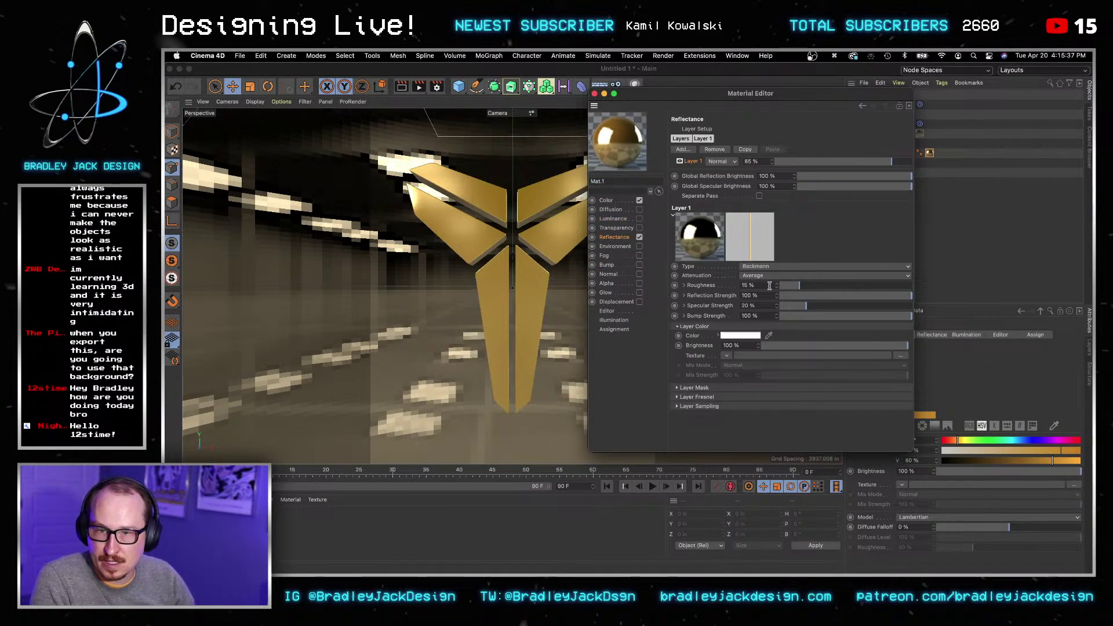
pyautogui.press('super+a')
pyautogui.write('5')
pyautogui.press('Tab')
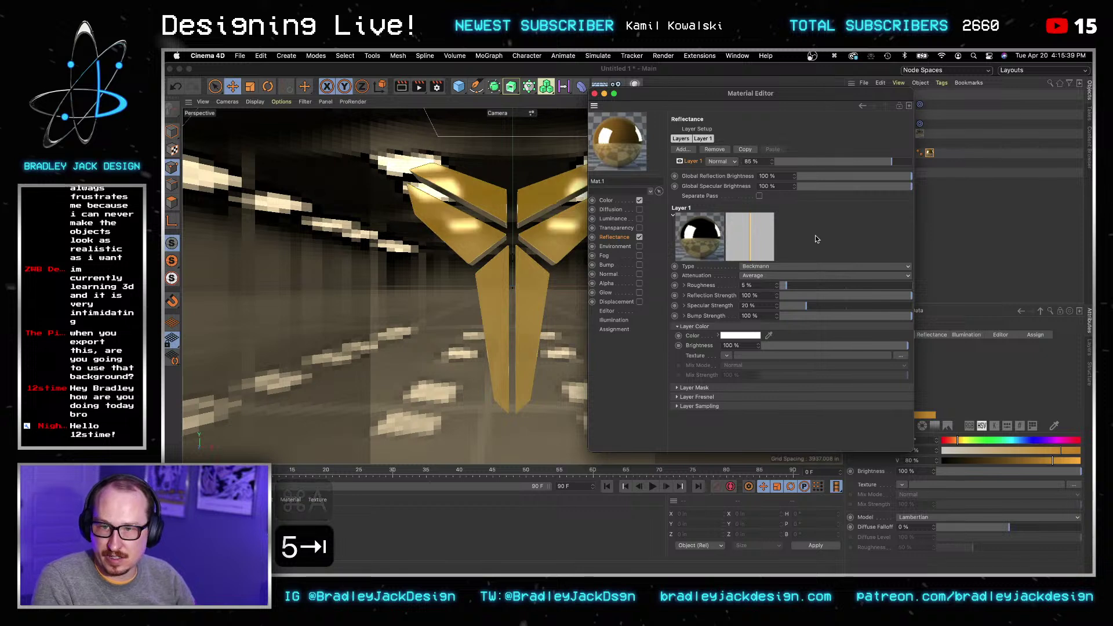
pyautogui.click(607, 265)
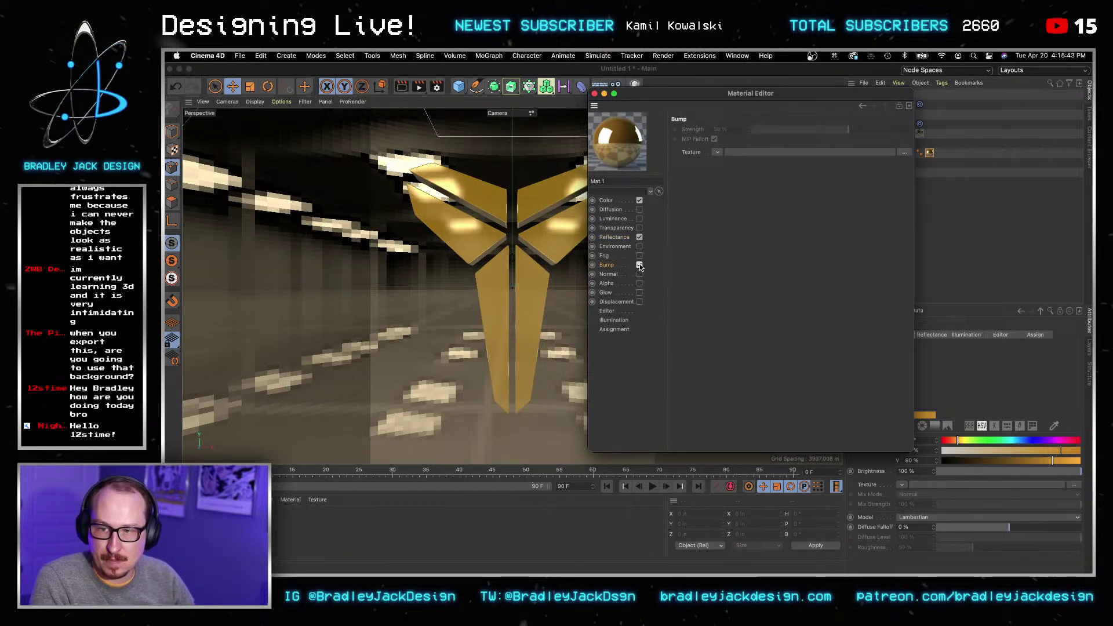
# Step: Load iStock-679468742.jpg as the bump texture and copy it to the project location
pyautogui.click(718, 152)
pyautogui.click(725, 172)
pyautogui.click(486, 209)
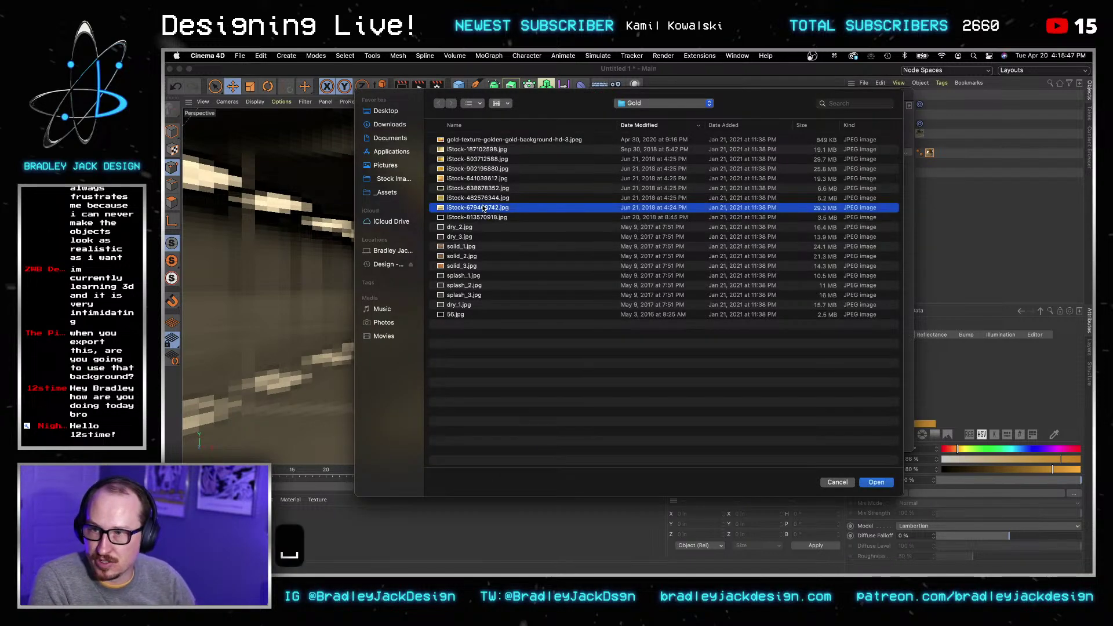
pyautogui.press('space')
pyautogui.press('Down')
pyautogui.press('Up')
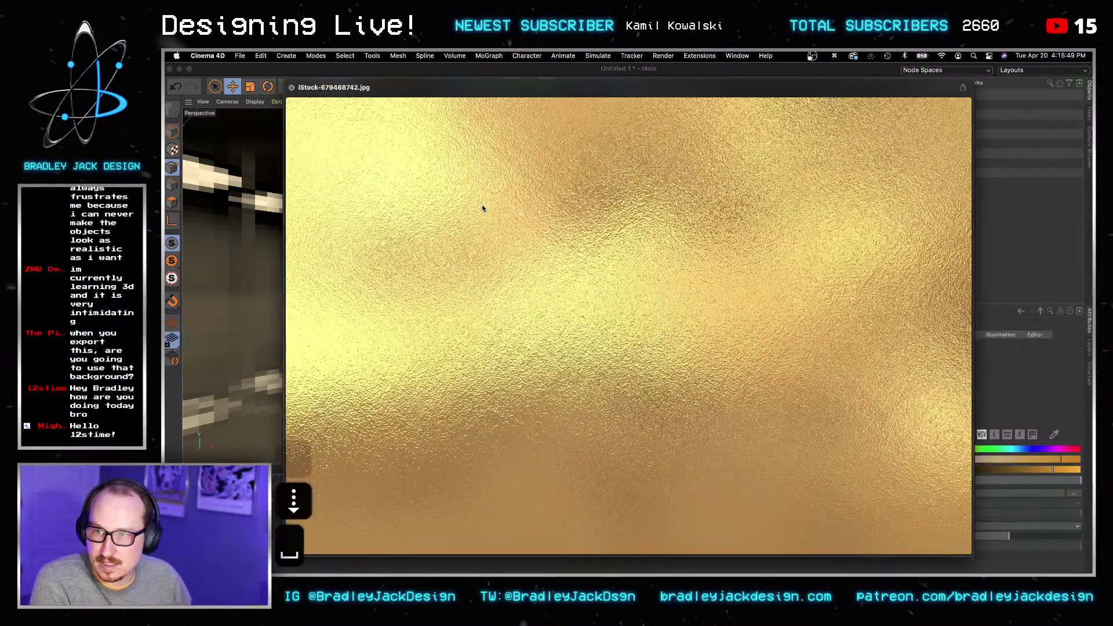
pyautogui.press('space')
pyautogui.click(875, 482)
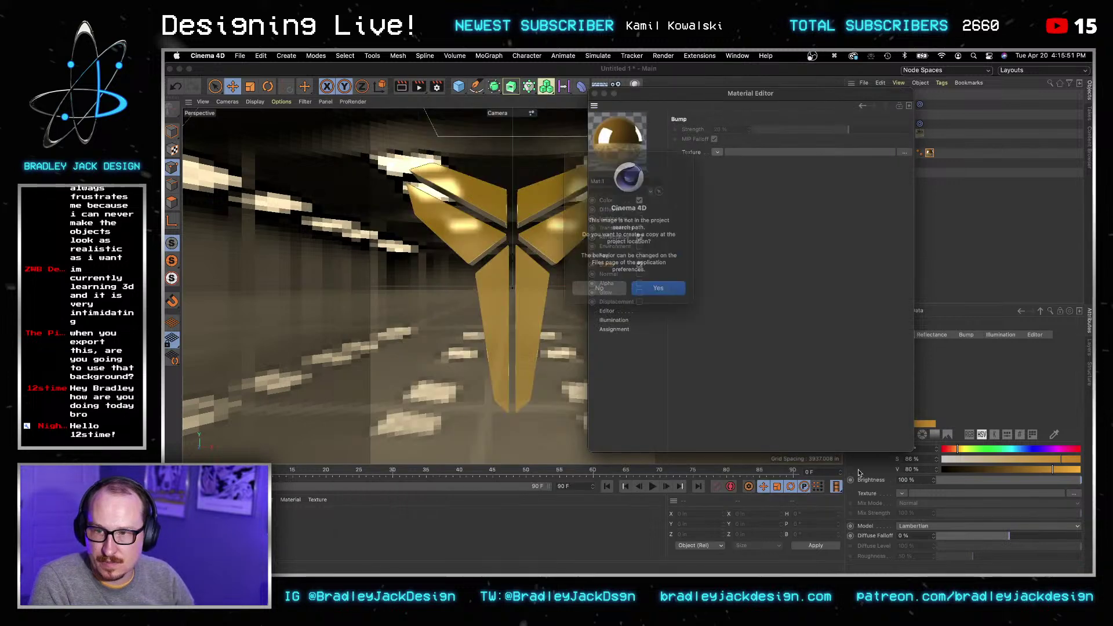
pyautogui.click(657, 286)
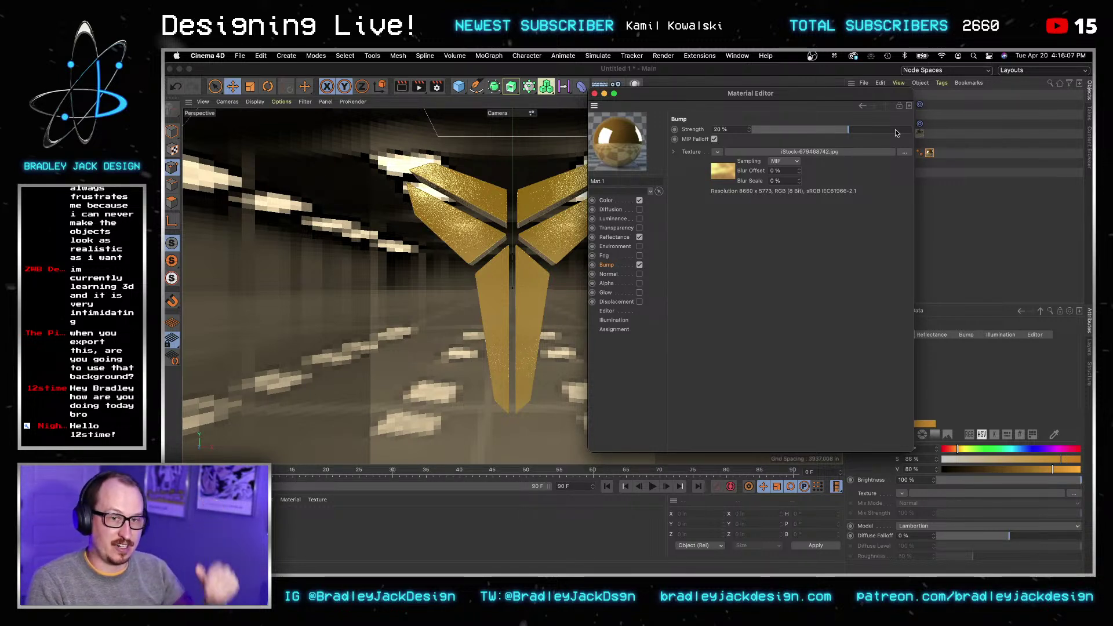
# Step: Render a close-up preview of the logo to check the gold foil bump
pyautogui.click(403, 88)
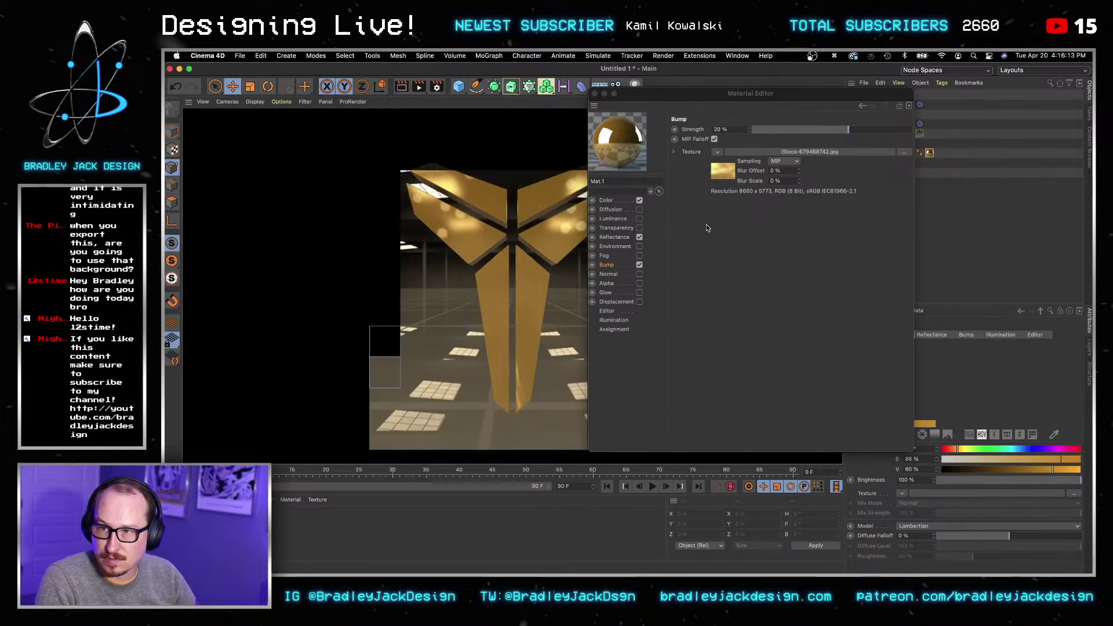
pyautogui.press('2')
pyautogui.moveTo(475, 224)
pyautogui.mouseDown()
pyautogui.moveTo(530, 213)
pyautogui.moveTo(457, 228)
pyautogui.moveTo(474, 222)
pyautogui.mouseUp()
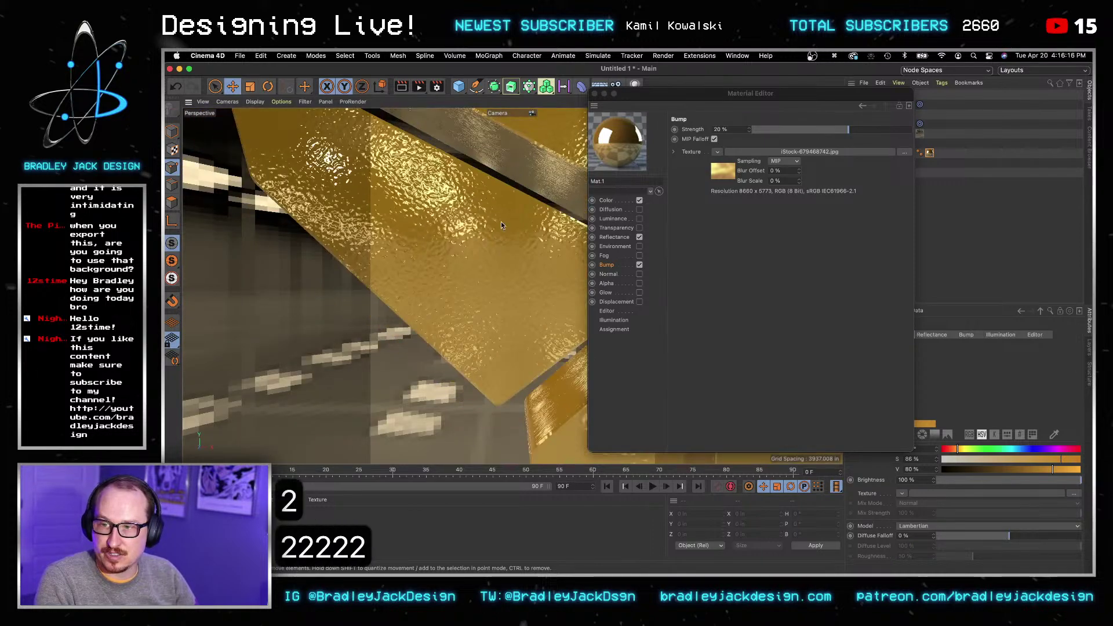
pyautogui.press('3')
pyautogui.press('2')
pyautogui.moveTo(604, 90); pyautogui.dragTo(750, 100)
pyautogui.click(402, 87)
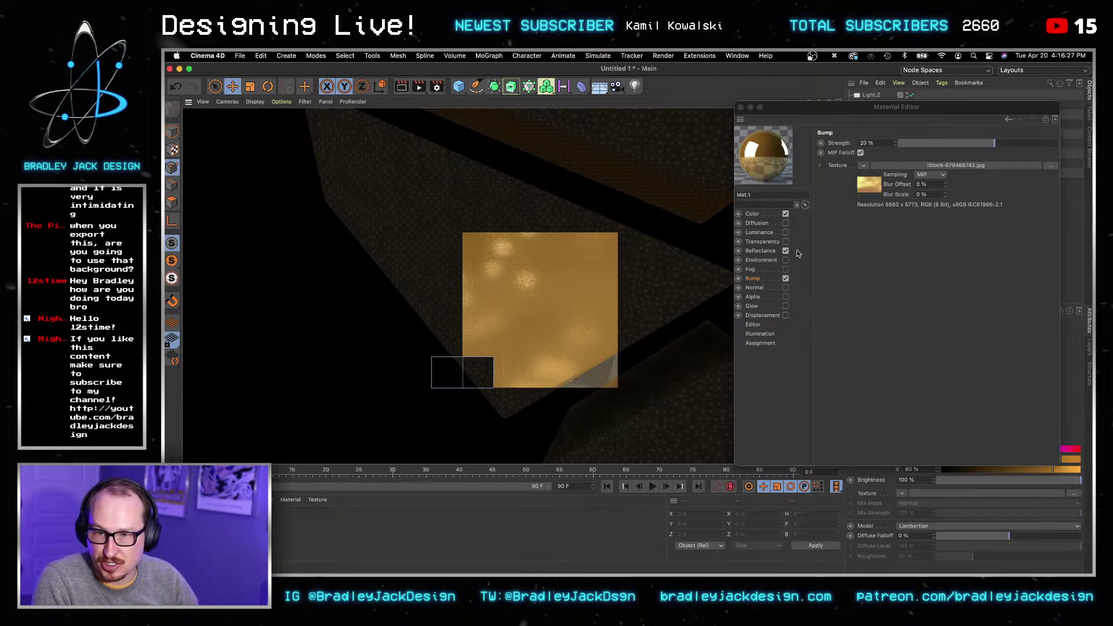
# Step: Set the reflection layer to 100% and the roughness to 0%
pyautogui.click(771, 249)
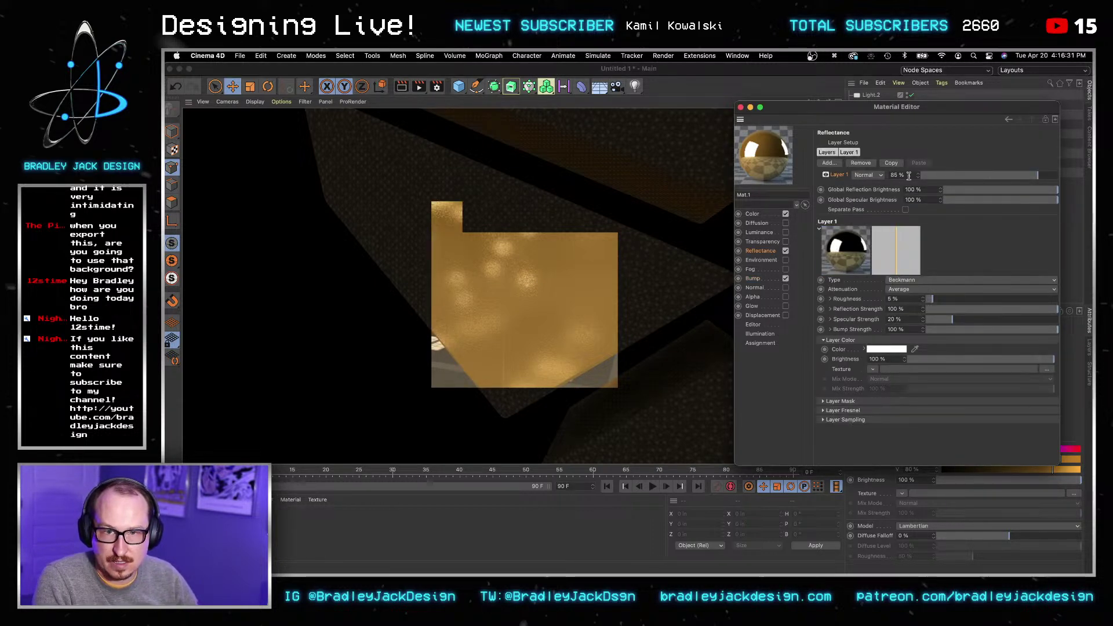
pyautogui.write('100')
pyautogui.press('Tab')
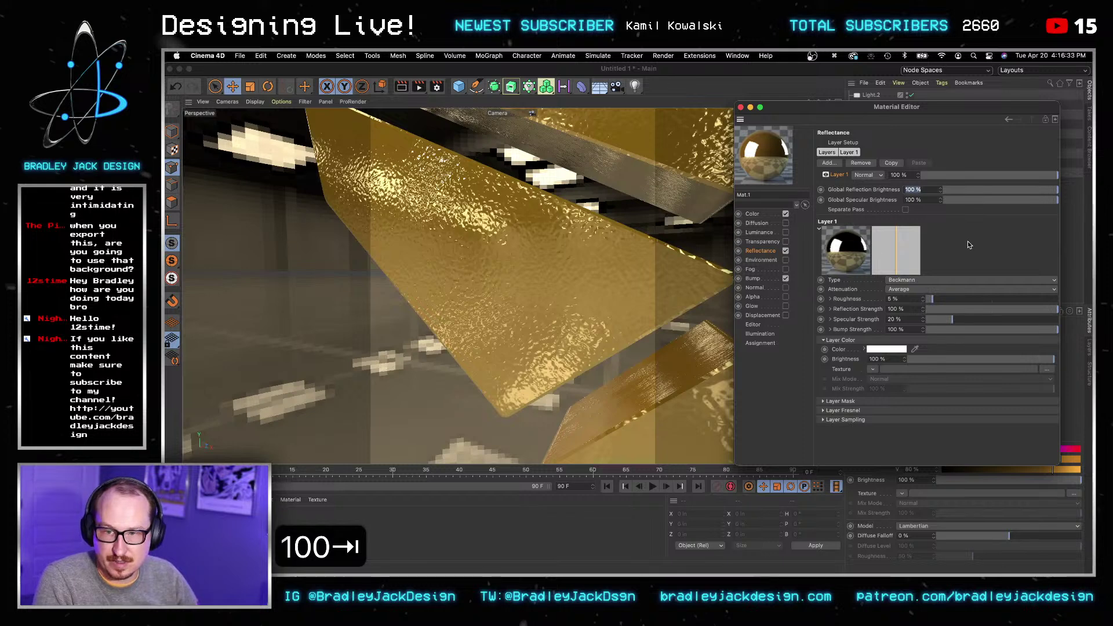
pyautogui.click(768, 214)
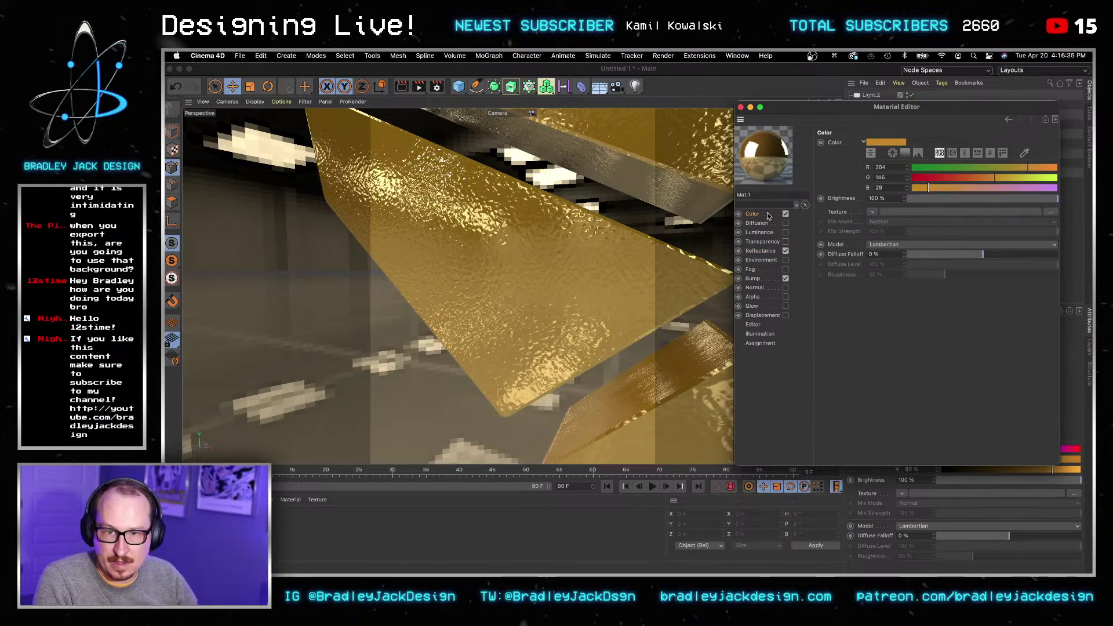
pyautogui.click(764, 251)
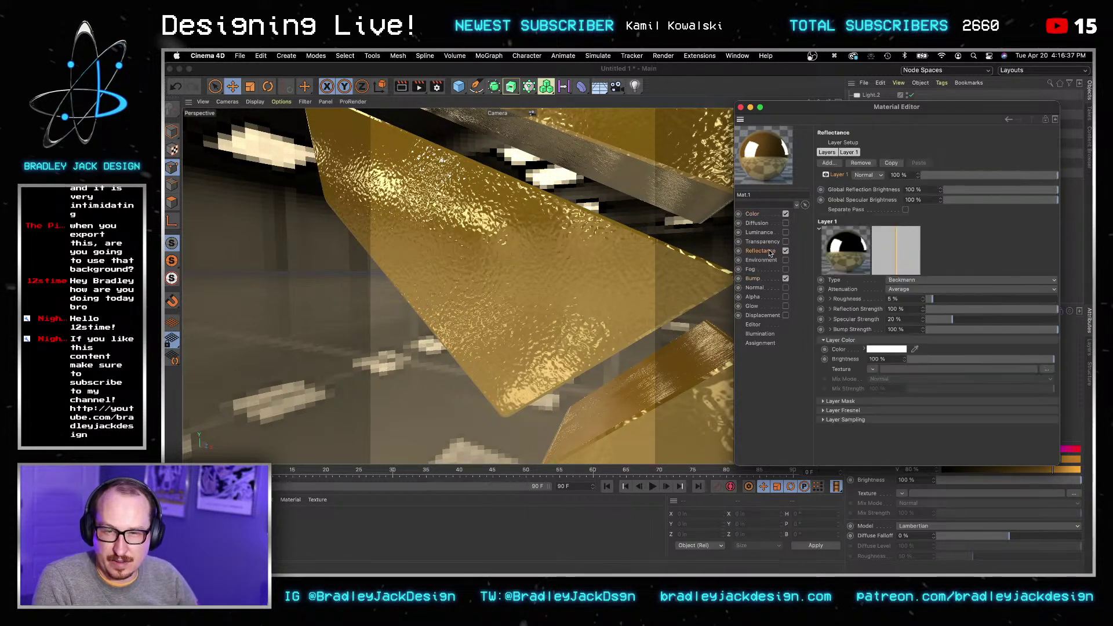
pyautogui.write('0')
pyautogui.press('Tab')
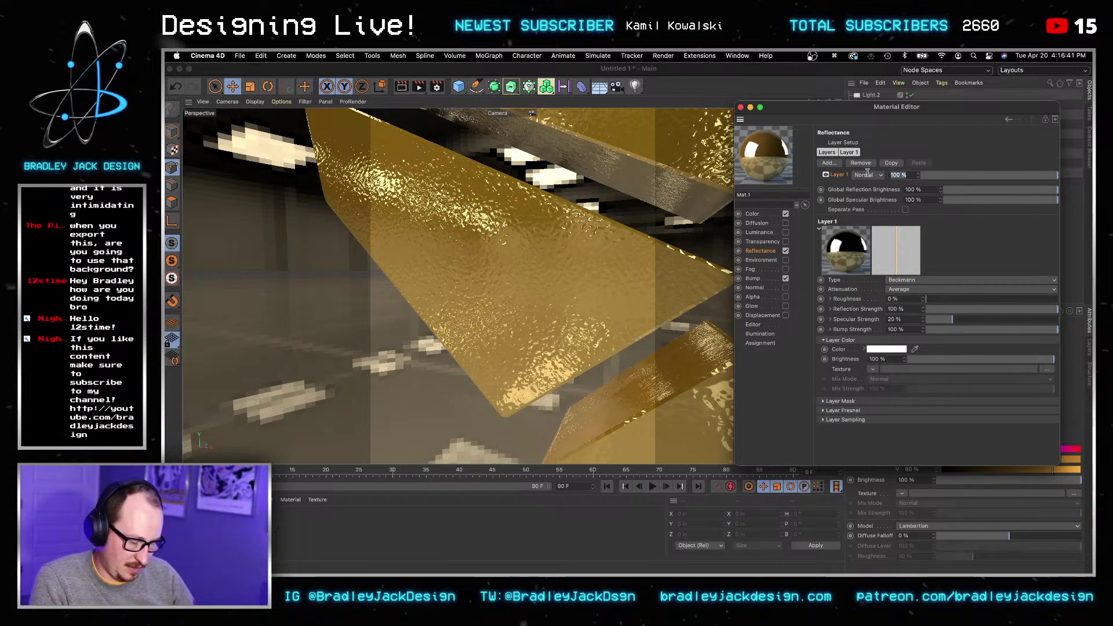
# Step: Return the reflection layer strength to 85% and re-render the mirror-sharp gold
pyautogui.write('890')
pyautogui.press('Tab')
pyautogui.click(903, 175)
pyautogui.press('super+a')
pyautogui.press('super+a')
pyautogui.write('8')
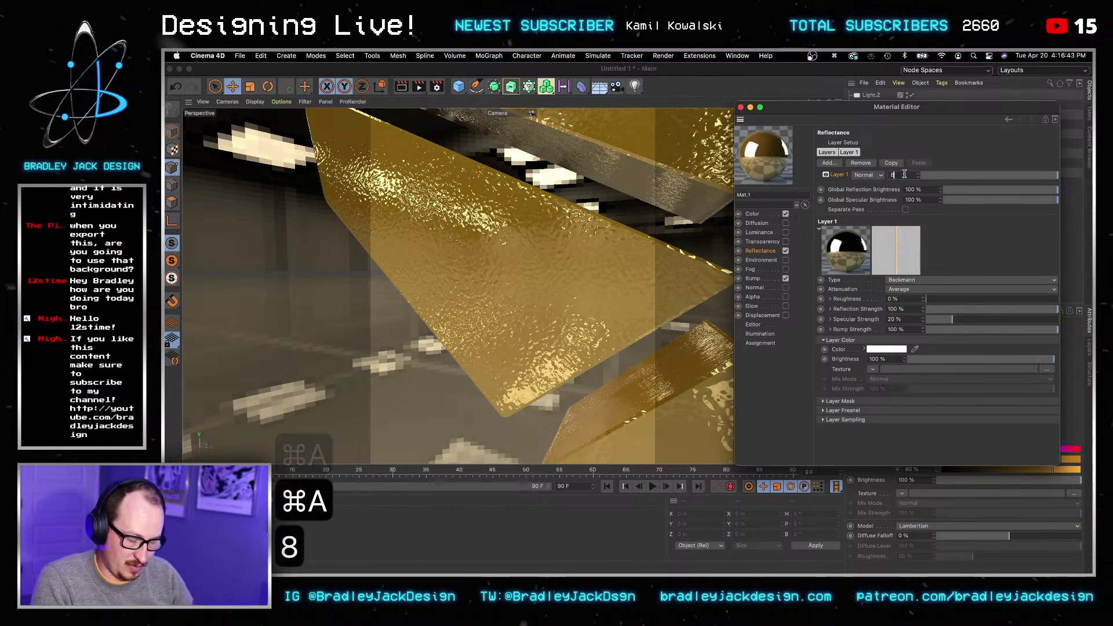
pyautogui.write('5')
pyautogui.press('Tab')
pyautogui.click(402, 87)
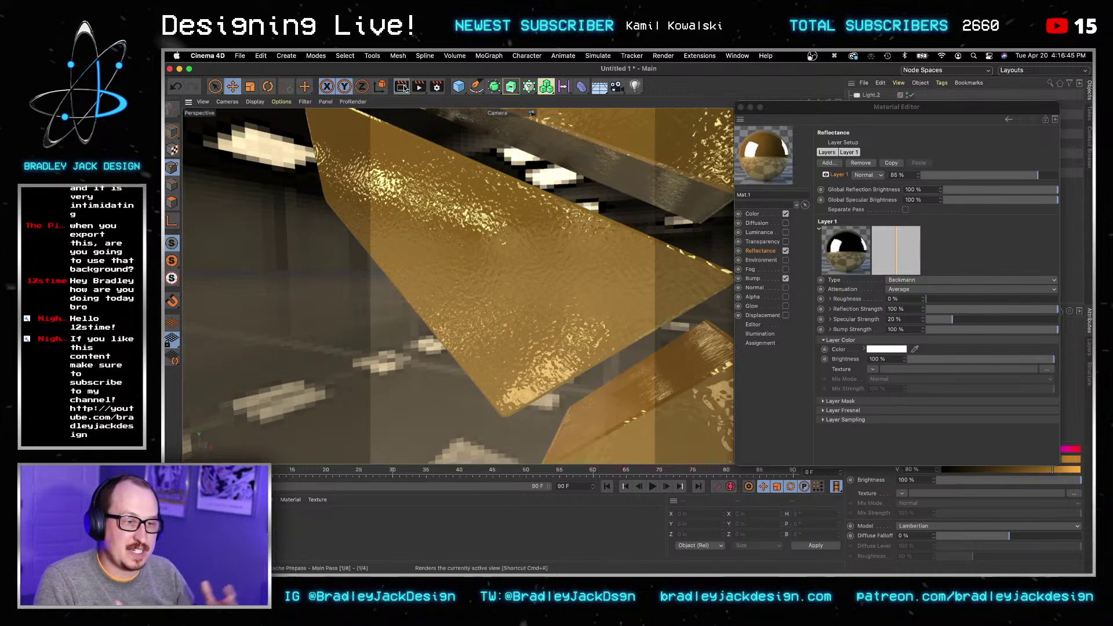
pyautogui.click(405, 88)
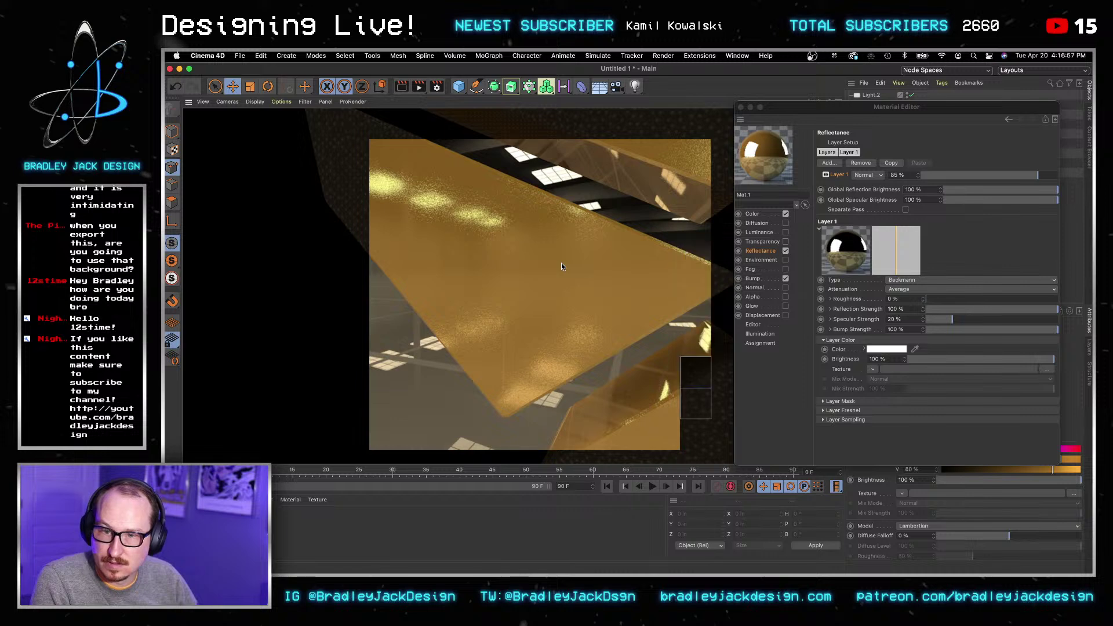
pyautogui.click(753, 279)
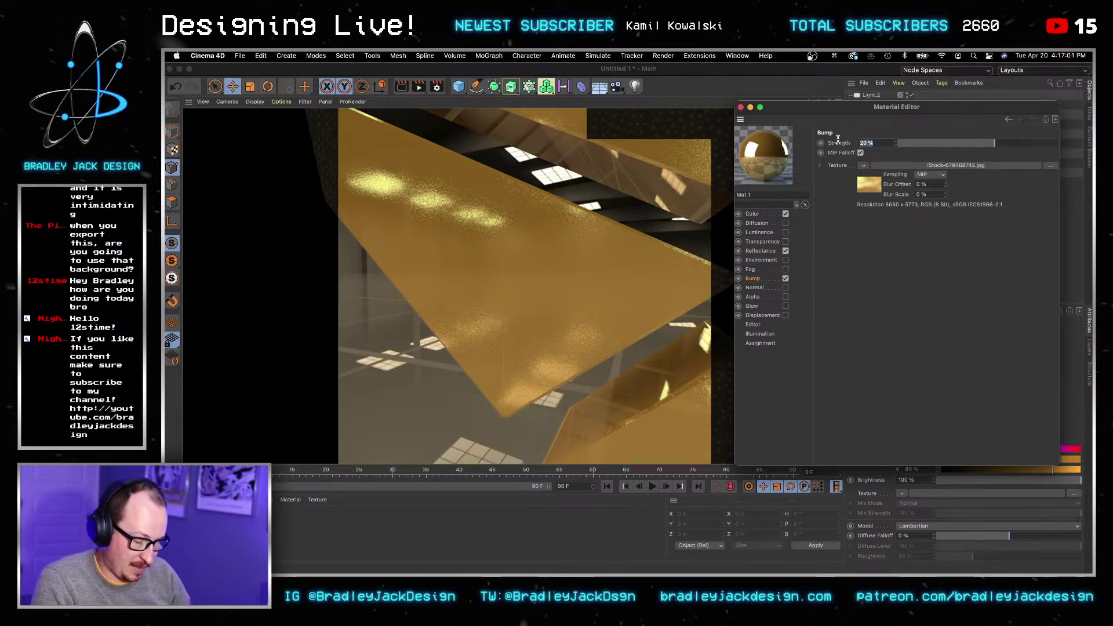
# Step: Raise bump strength to 80%, re-render, close the Material Editor, and select both area lights
pyautogui.write('80')
pyautogui.press('Tab')
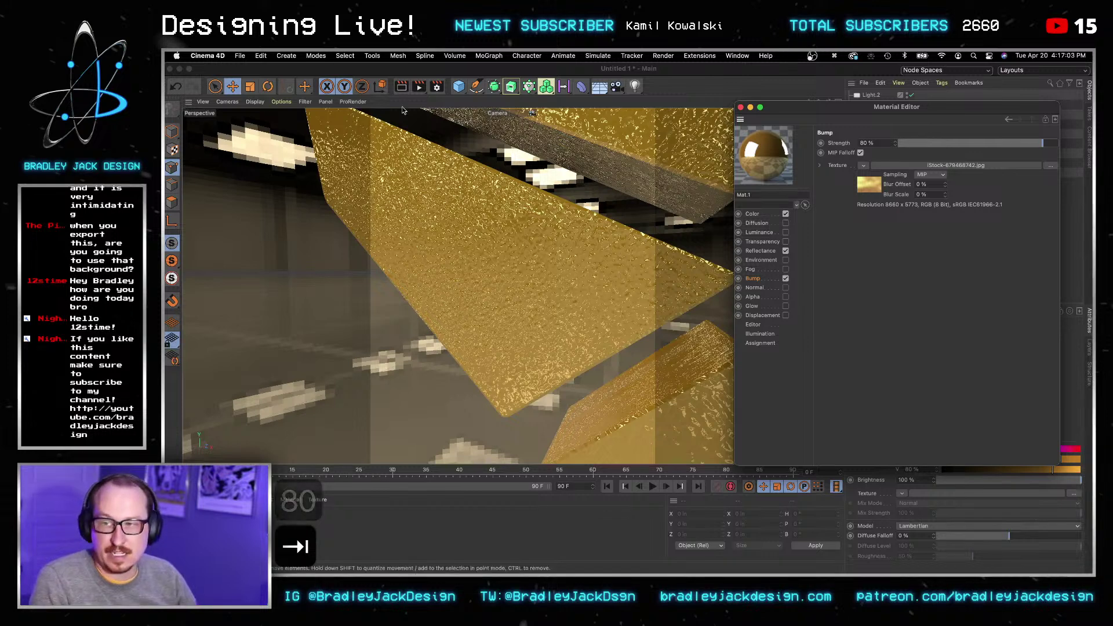
pyautogui.click(403, 86)
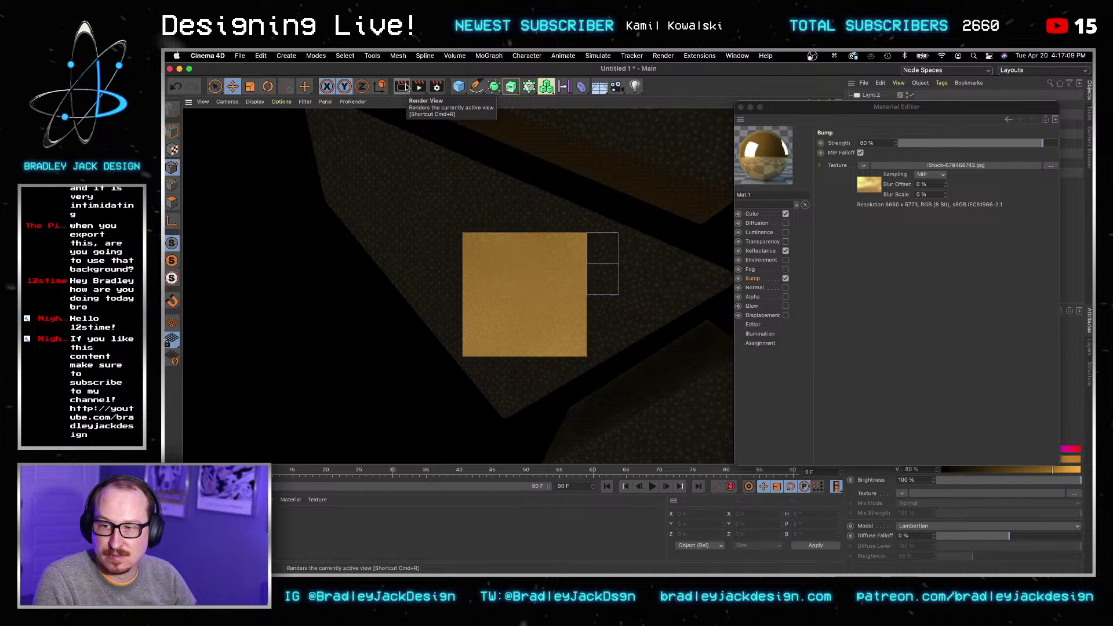
pyautogui.click(886, 299)
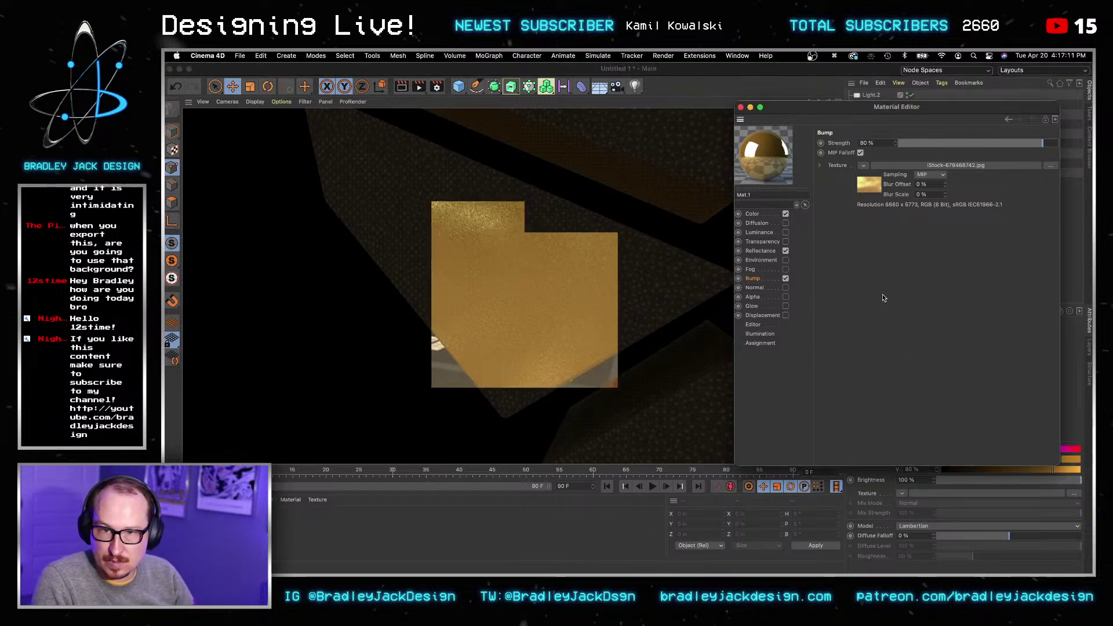
pyautogui.click(741, 107)
pyautogui.click(867, 104)
pyautogui.keyDown('ctrl'); pyautogui.click(868, 124); pyautogui.keyUp('ctrl')
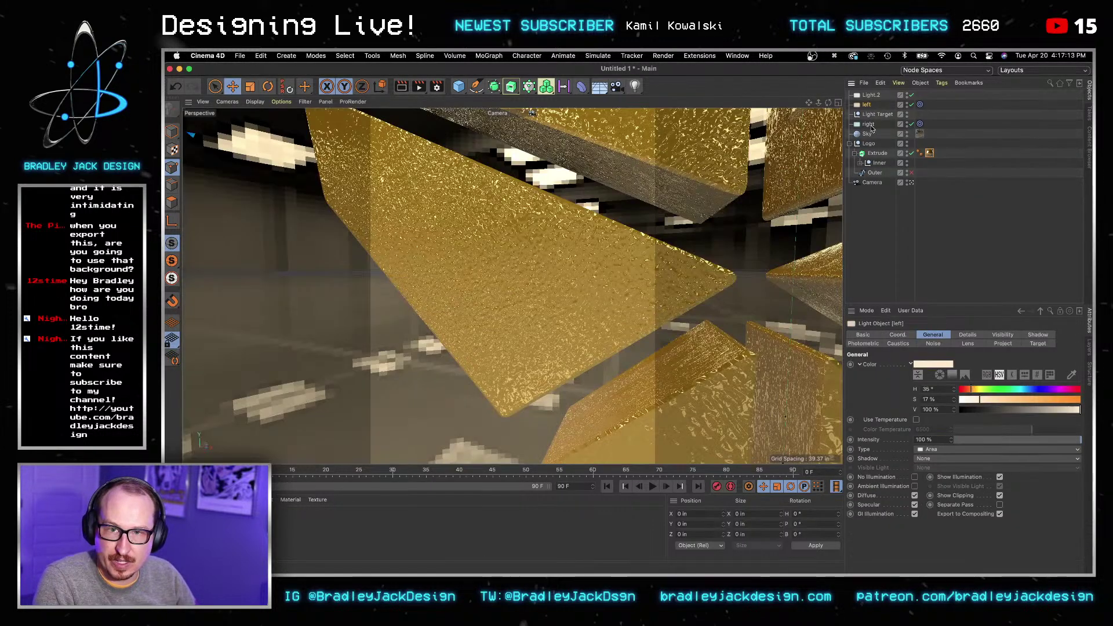
# Step: Zero the camera's heading and pitch, then render a head-on preview of the logo
pyautogui.click(967, 335)
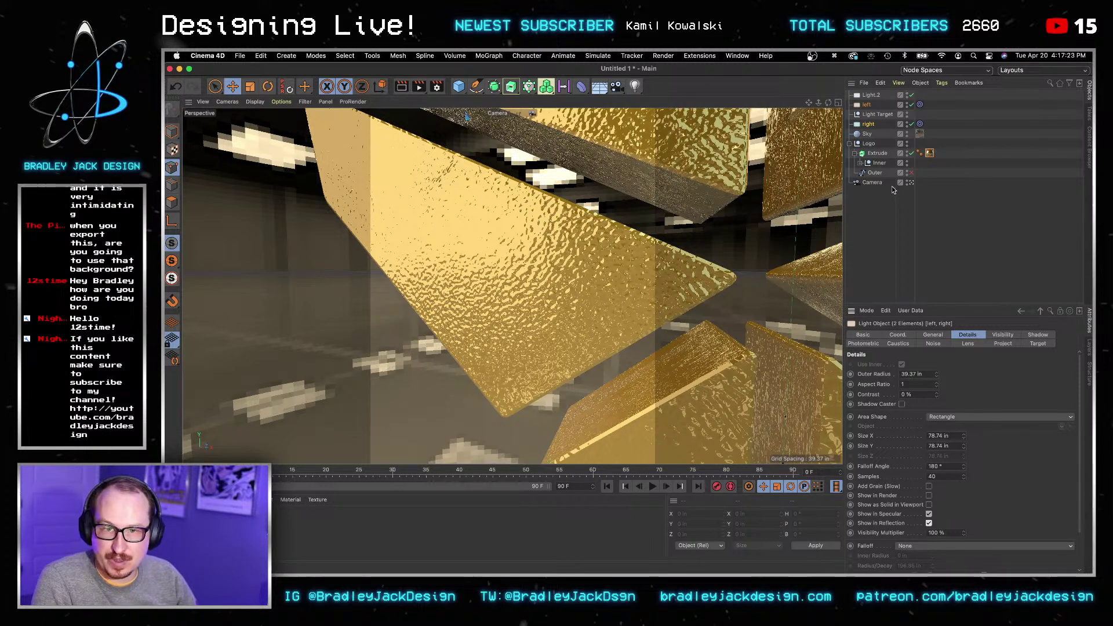
pyautogui.click(874, 183)
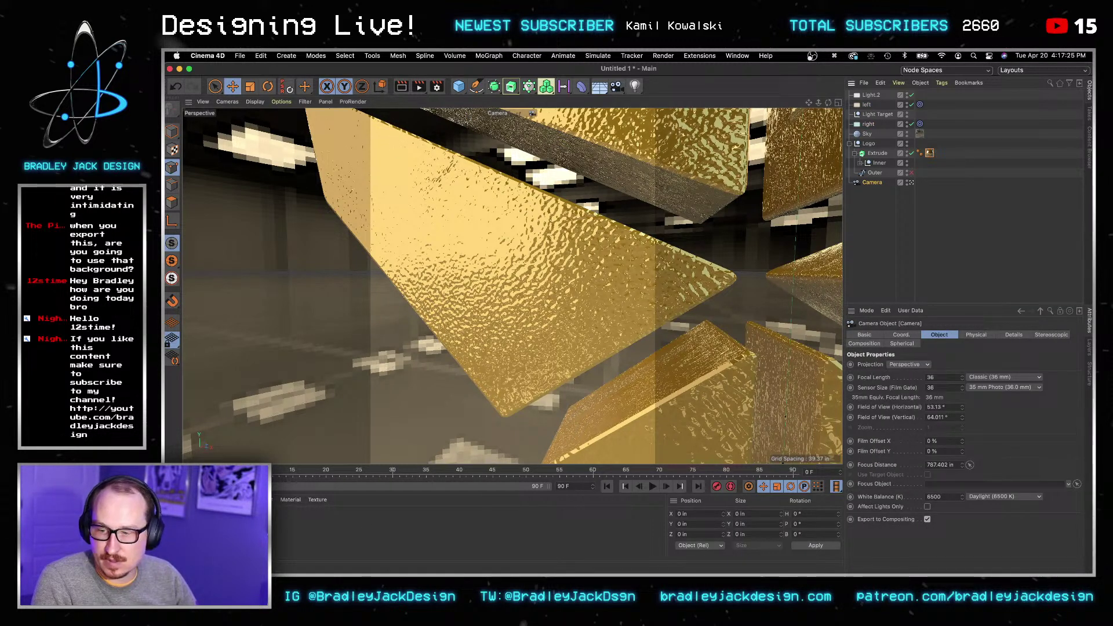
pyautogui.press('h')
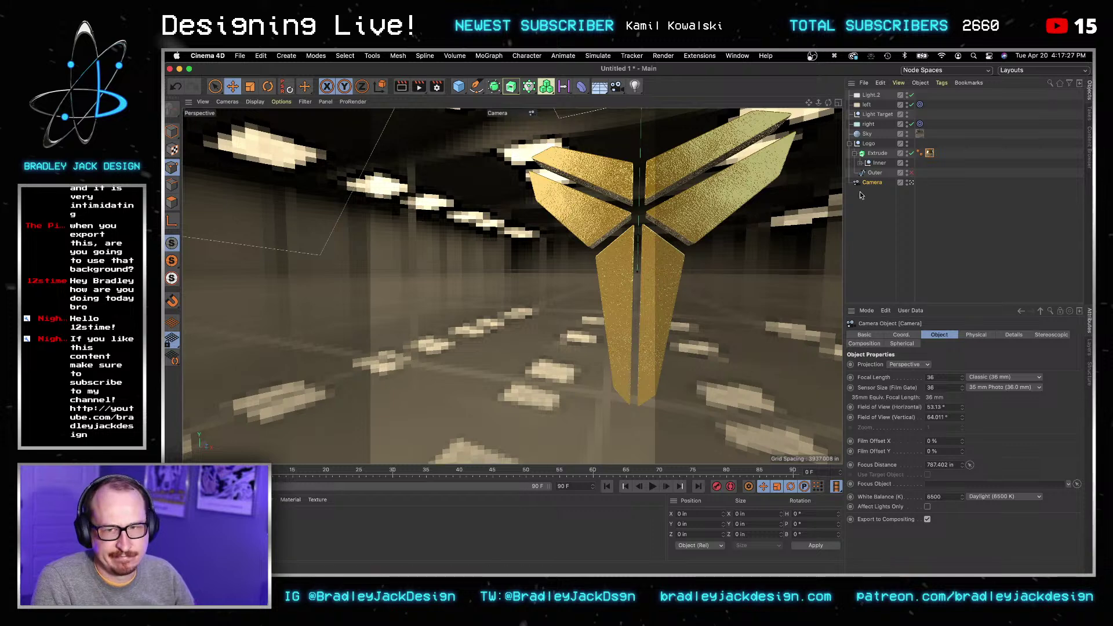
pyautogui.click(901, 335)
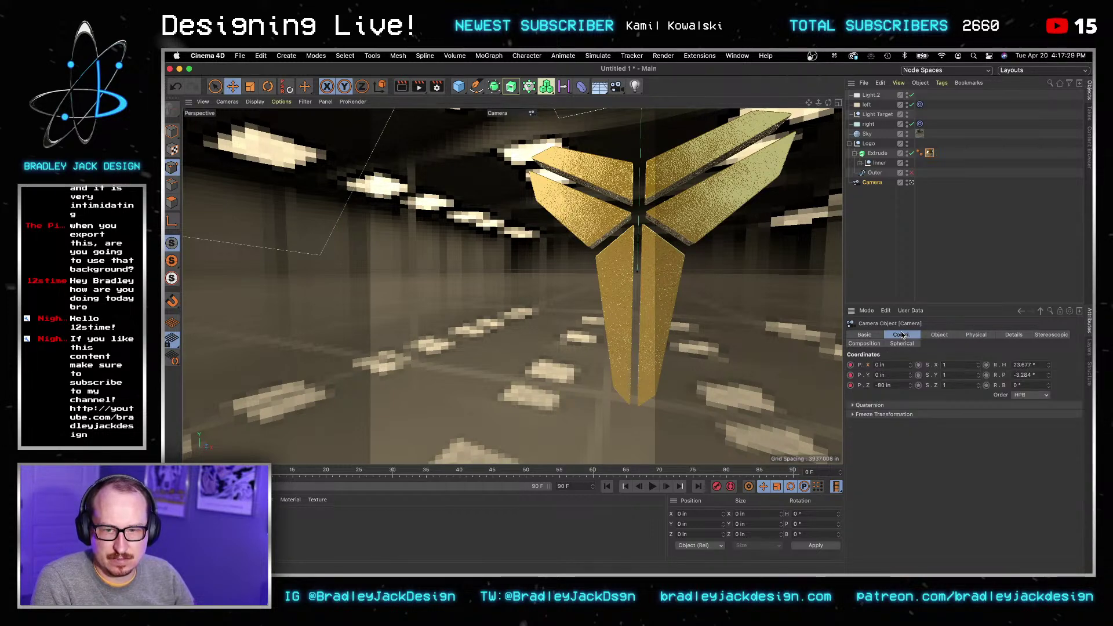
pyautogui.click(1019, 364)
pyautogui.press('super+a')
pyautogui.write('0')
pyautogui.press('Tab')
pyautogui.write('0')
pyautogui.press('Tab')
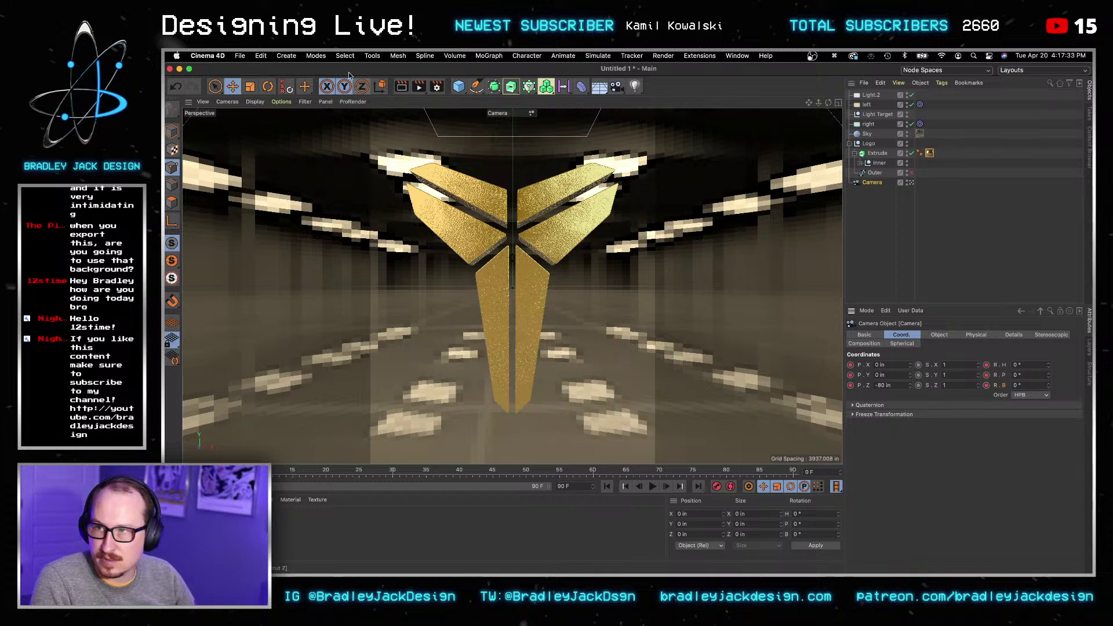
pyautogui.click(402, 88)
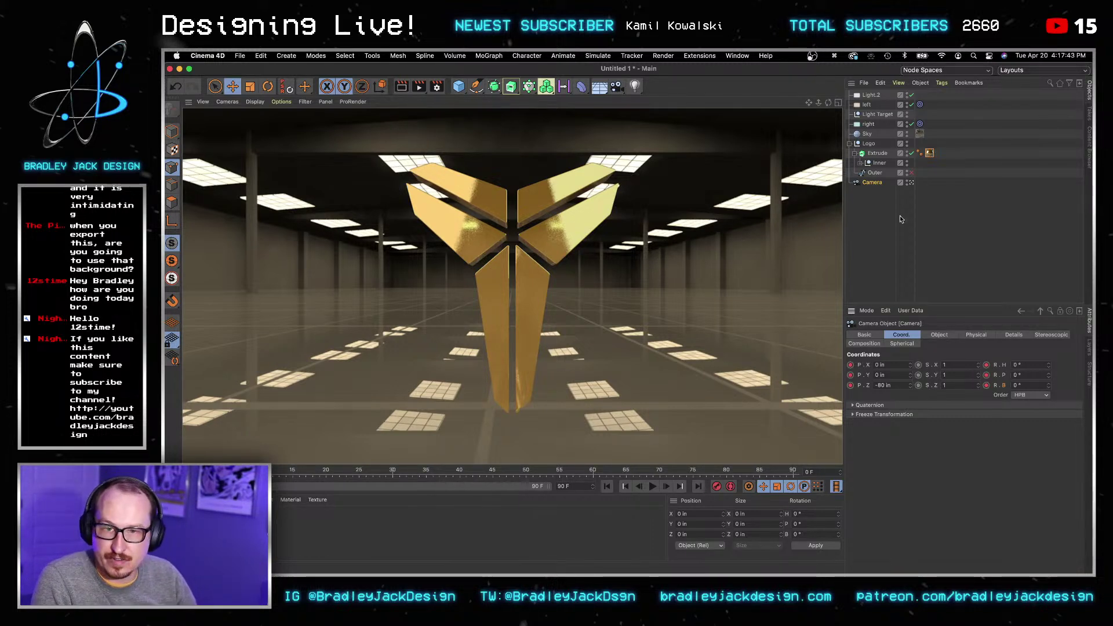
# Step: Add a new light, then move the left light to X -80 in, Y 50 in
pyautogui.click(696, 174)
pyautogui.moveTo(635, 86); pyautogui.dragTo(655, 116)
pyautogui.moveTo(512, 289); pyautogui.dragTo(512, 286)
pyautogui.click(868, 115)
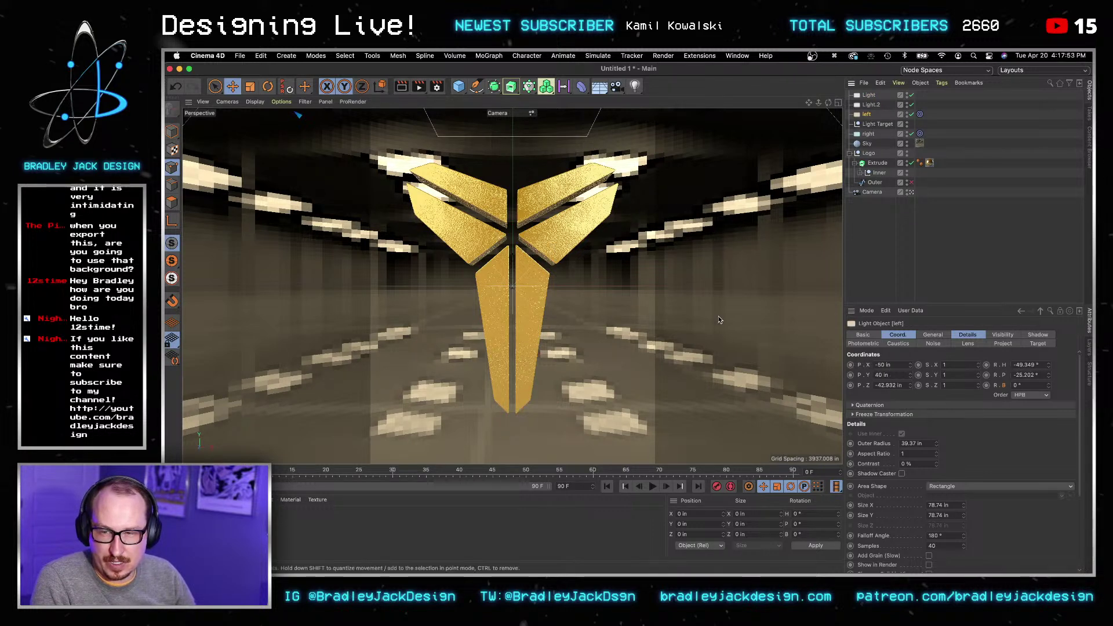
pyautogui.scroll(-6, 720, 318)
pyautogui.click(896, 366)
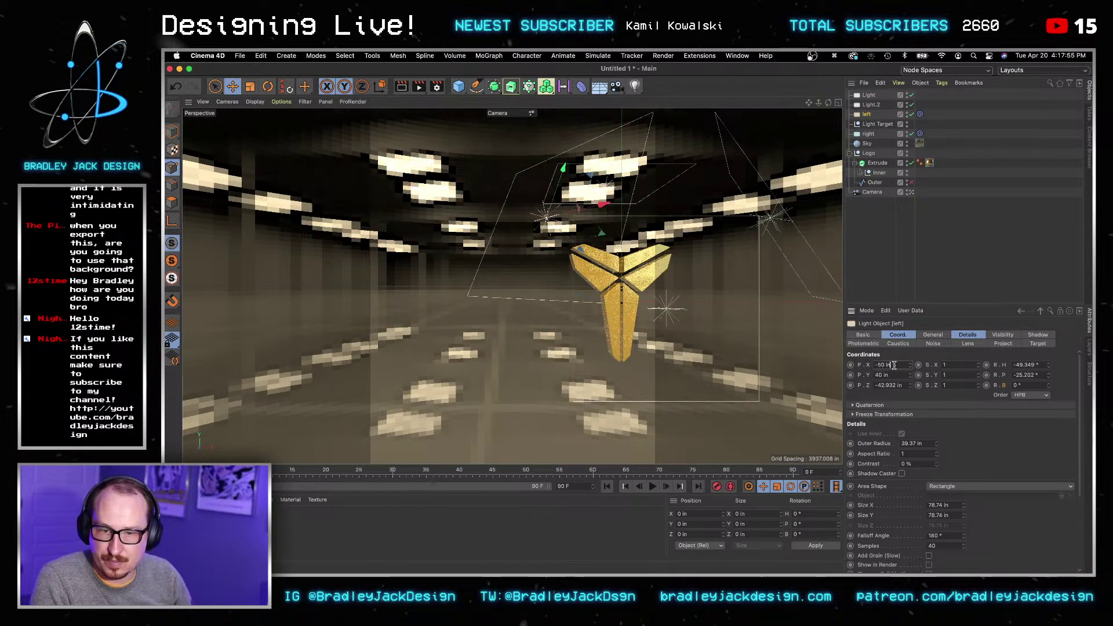
pyautogui.press('Down')
pyautogui.press('Down')
pyautogui.press('Down')
pyautogui.press('Down')
pyautogui.press('Down')
pyautogui.press('Tab')
pyautogui.hotkey('shift', 'Down')
pyautogui.hotkey('shift', 'Down')
pyautogui.hotkey('shift', 'Up')
pyautogui.hotkey('shift', 'Up')
pyautogui.hotkey('shift', 'Up')
pyautogui.hotkey('shift', 'Tab')
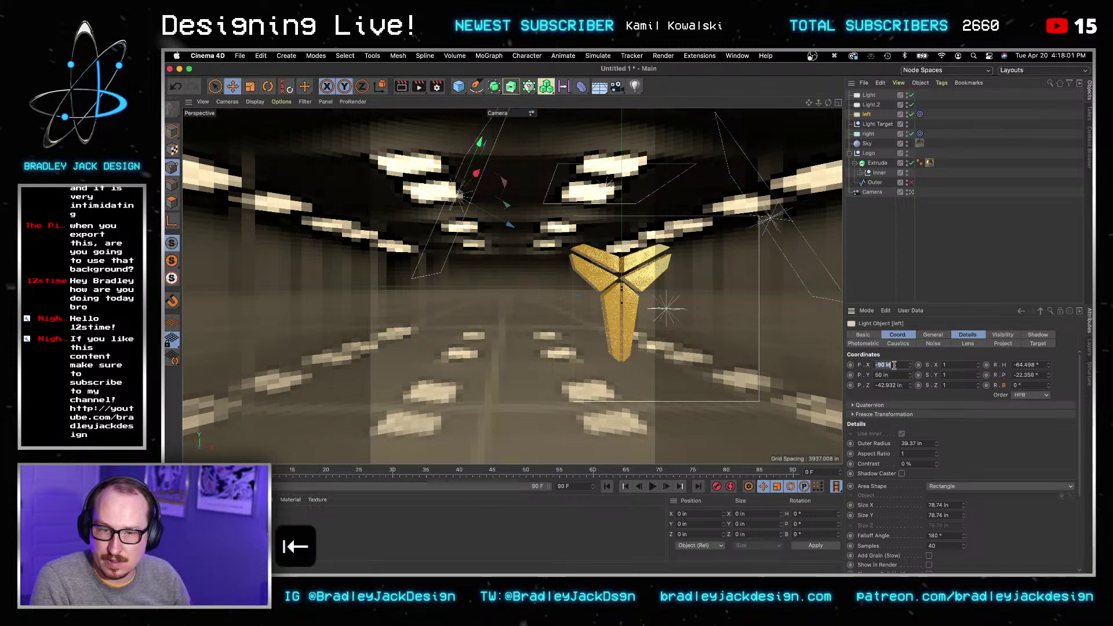
pyautogui.hotkey('shift', 'Up')
# Step: Place the right light at X 80, Y 50, Z 0 in and bring up the save dialog
pyautogui.click(868, 134)
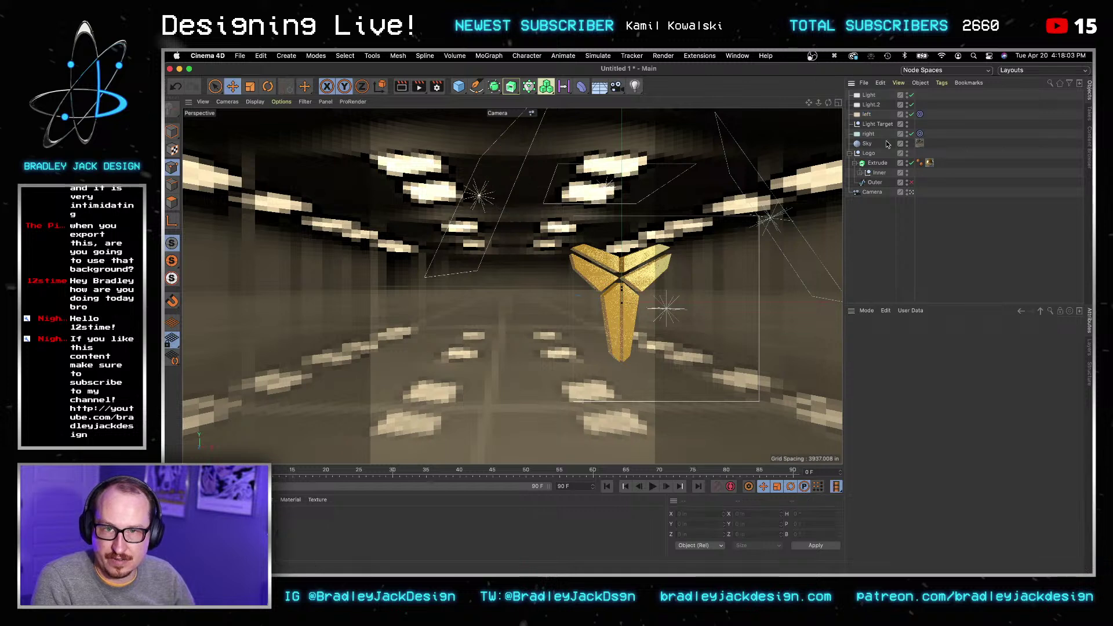
pyautogui.click(888, 364)
pyautogui.press('super+a')
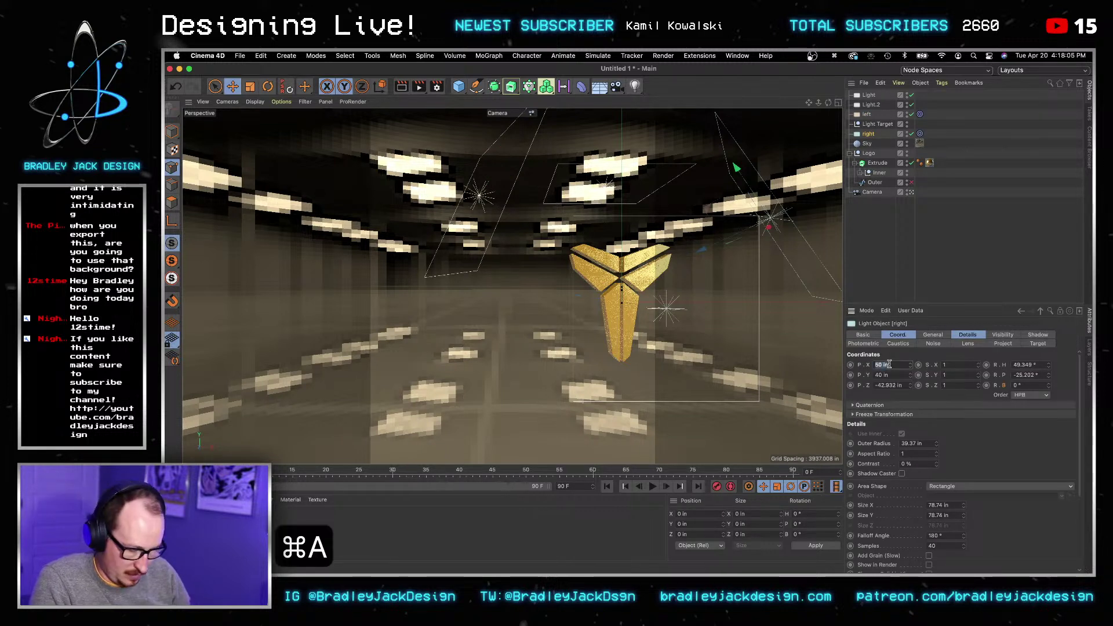
pyautogui.write('80')
pyautogui.press('Tab')
pyautogui.write('50')
pyautogui.press('Tab')
pyautogui.press('super+s')
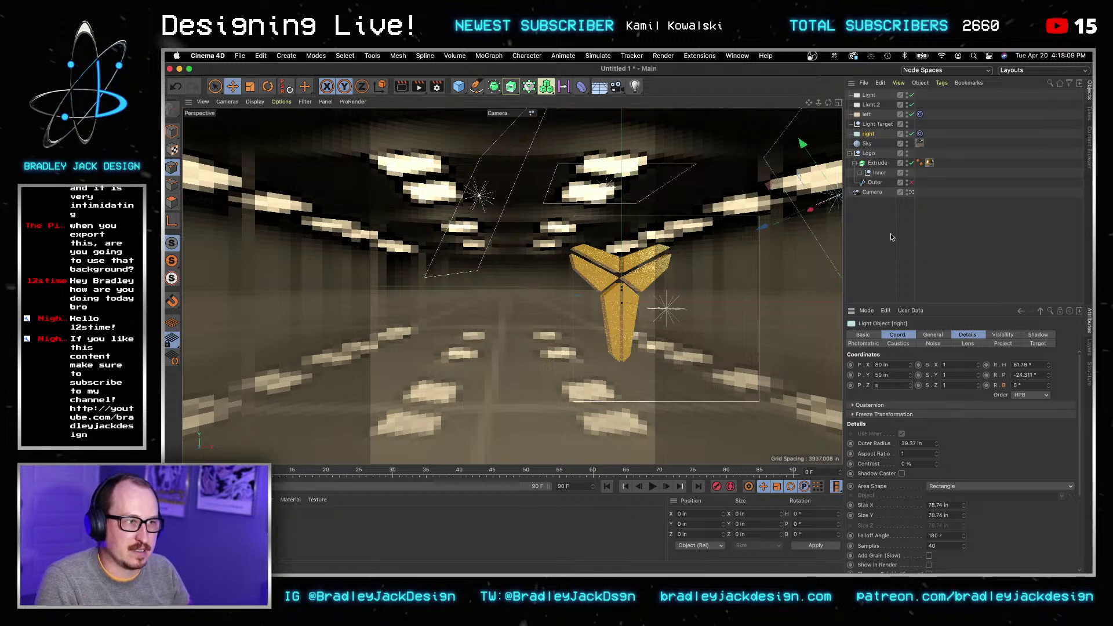
pyautogui.press('Return')
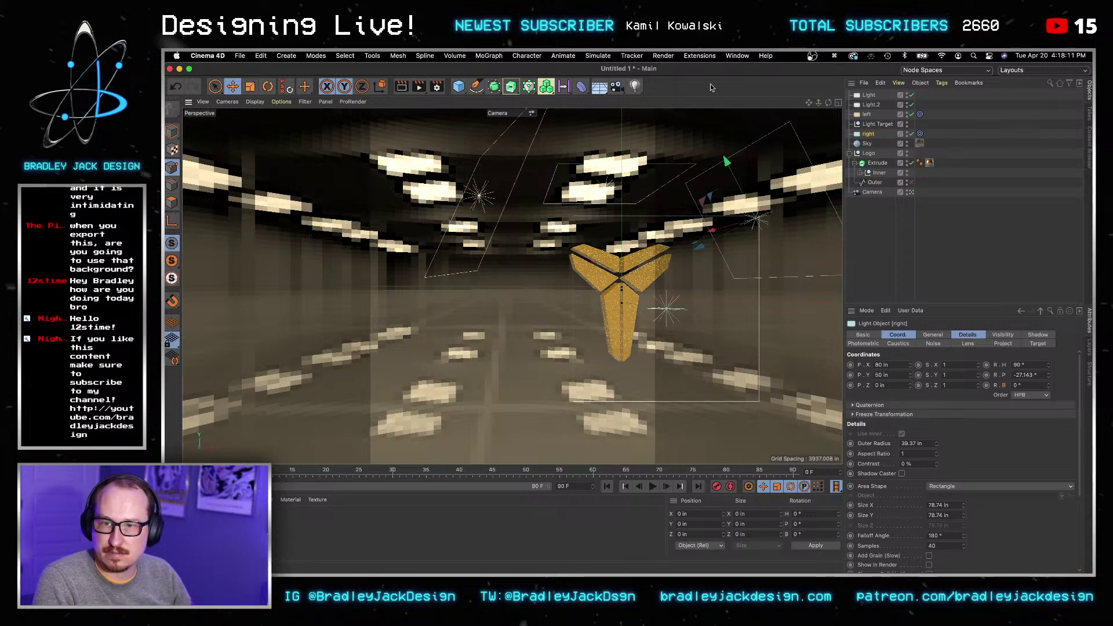
pyautogui.press('super+s')
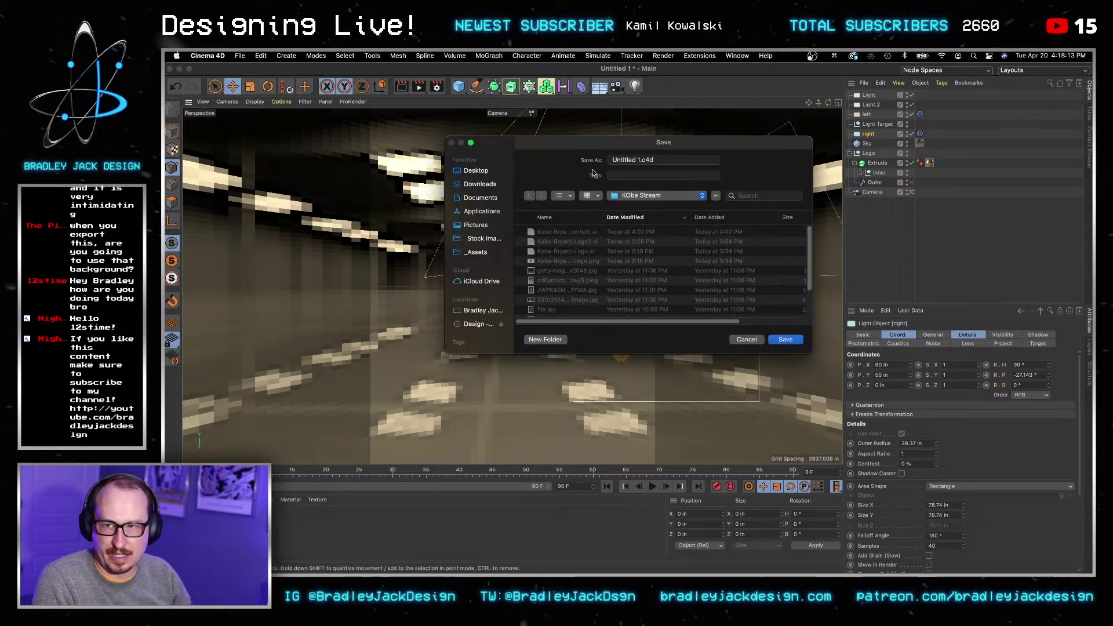
# Step: Save the scene as KobeLogo.c4d
pyautogui.click(637, 159)
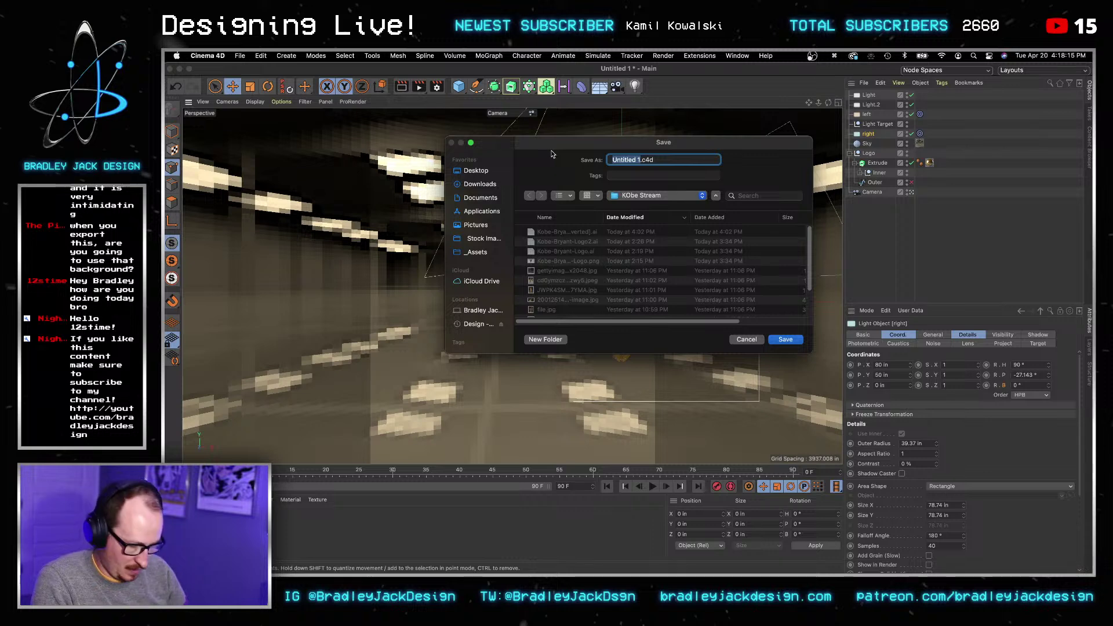
pyautogui.write('KobeLogo')
pyautogui.press('Return')
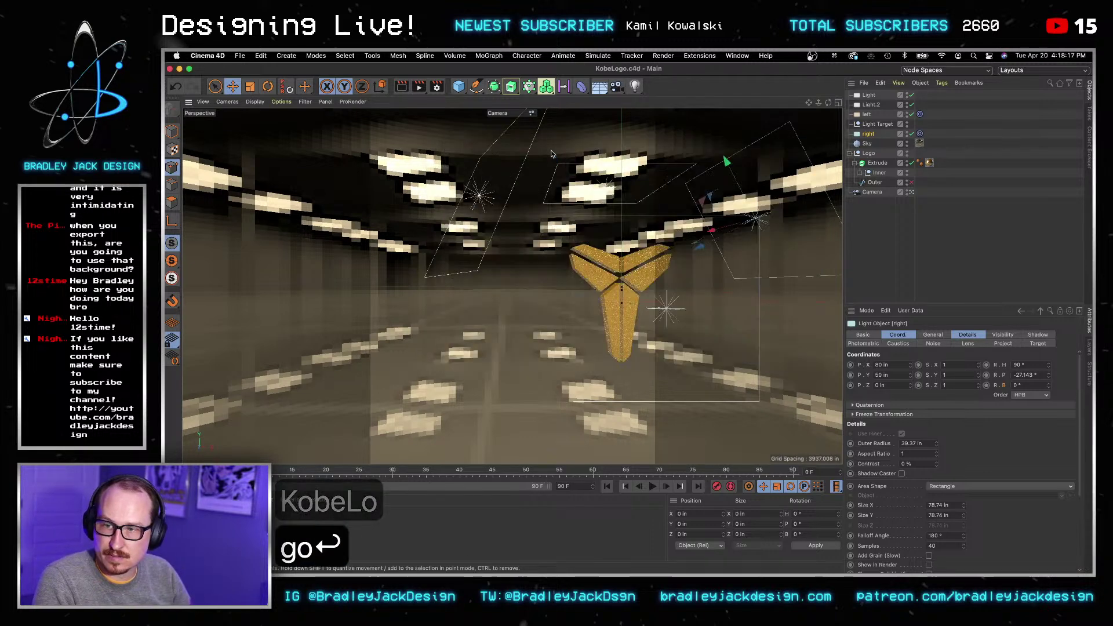
# Step: Orbit the viewport to view the two area lights from above
pyautogui.click(951, 269)
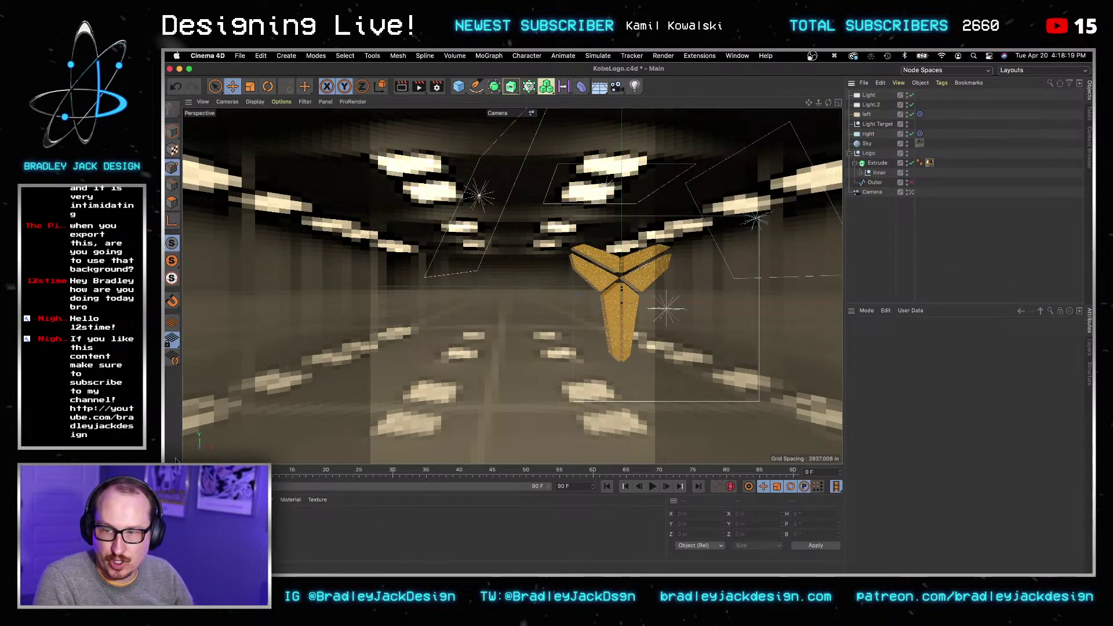
pyautogui.click(867, 115)
pyautogui.click(868, 135)
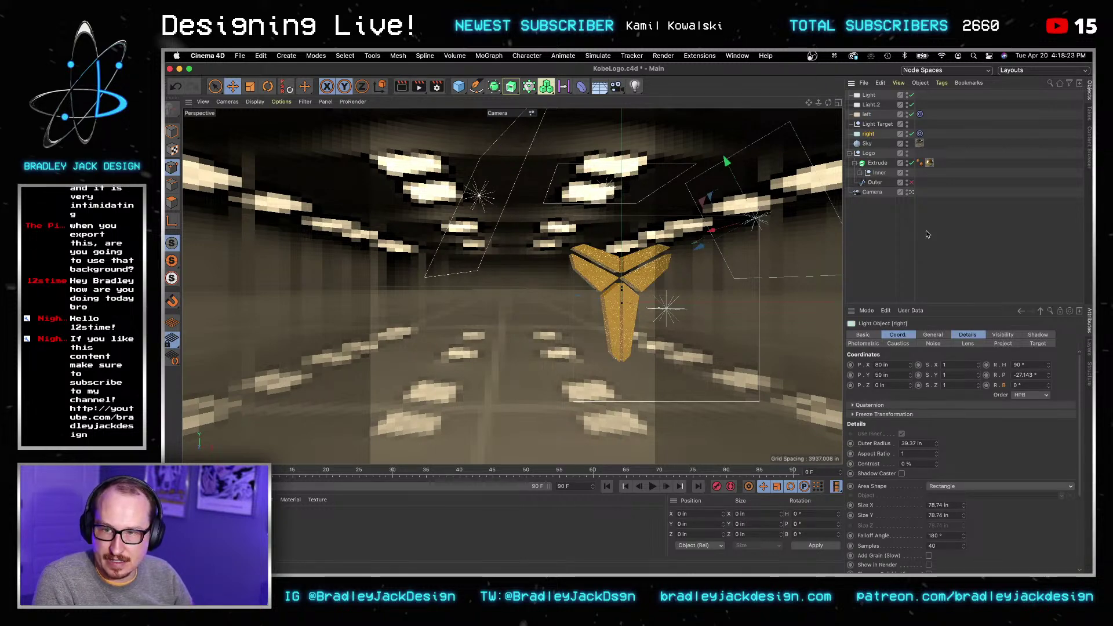
pyautogui.click(926, 234)
pyautogui.press('3')
pyautogui.moveTo(811, 243); pyautogui.dragTo(895, 170)
# Step: Move the left light forward to Z -40 in
pyautogui.click(869, 134)
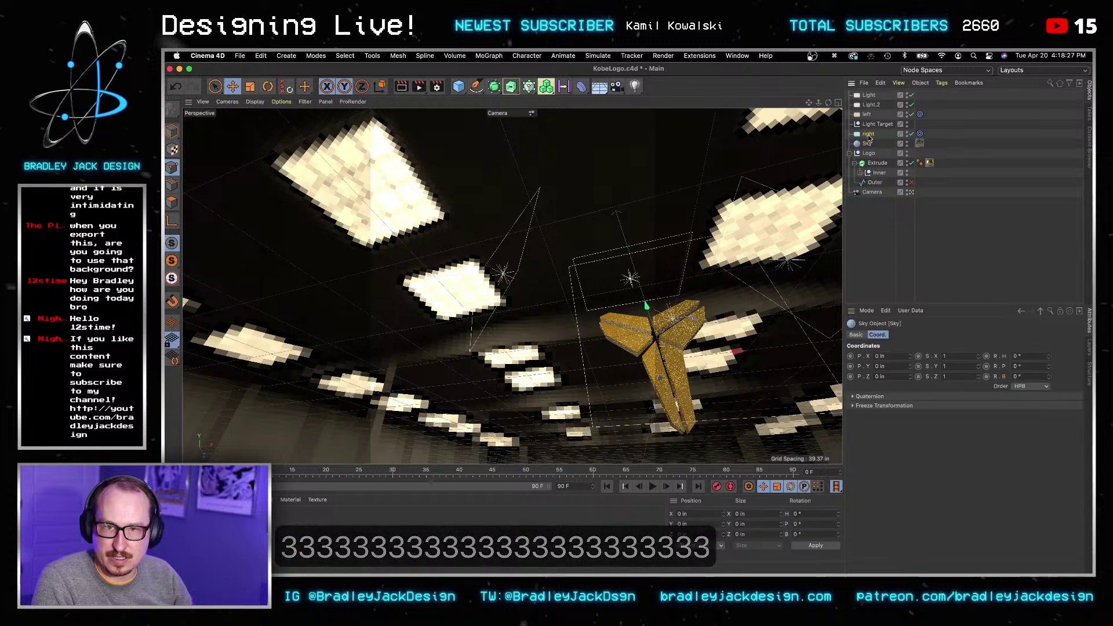
pyautogui.click(867, 115)
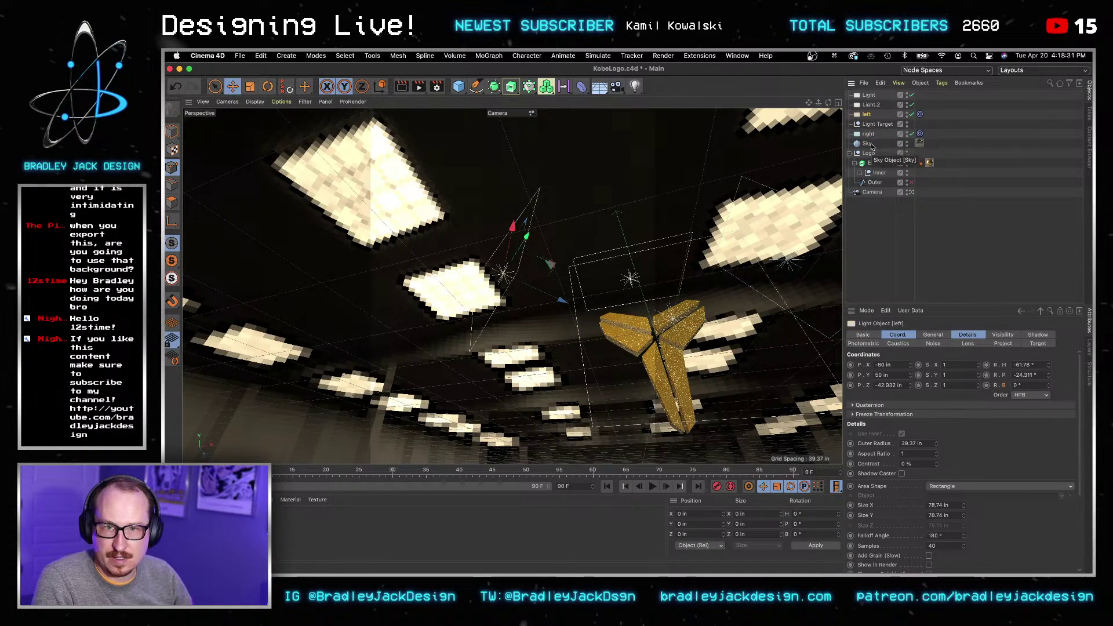
pyautogui.click(868, 143)
pyautogui.click(868, 114)
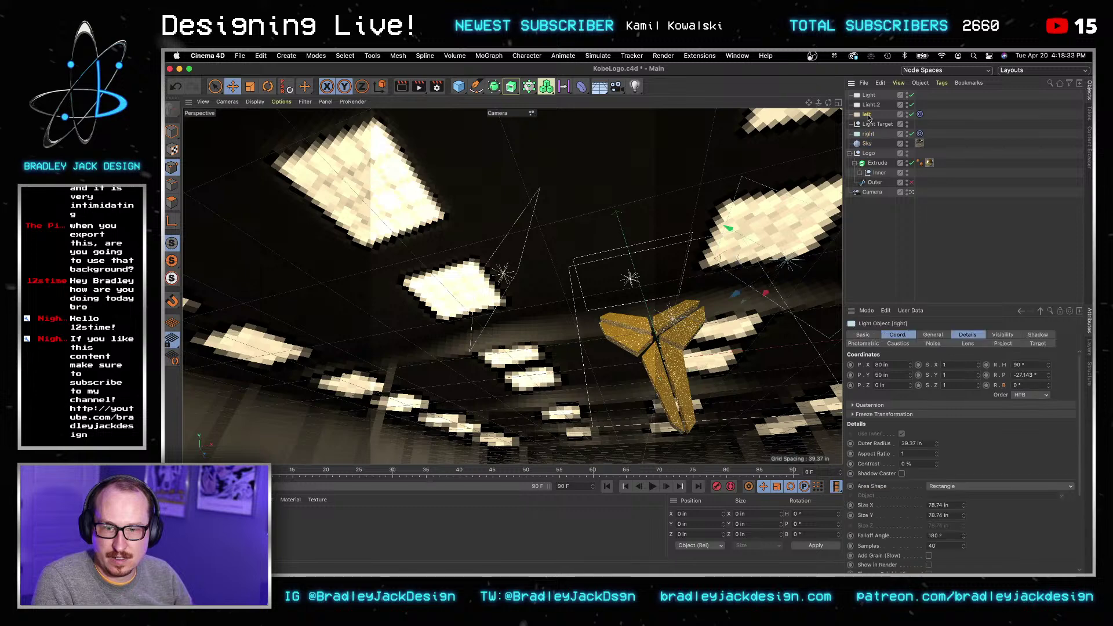
pyautogui.click(891, 384)
pyautogui.press('super+a')
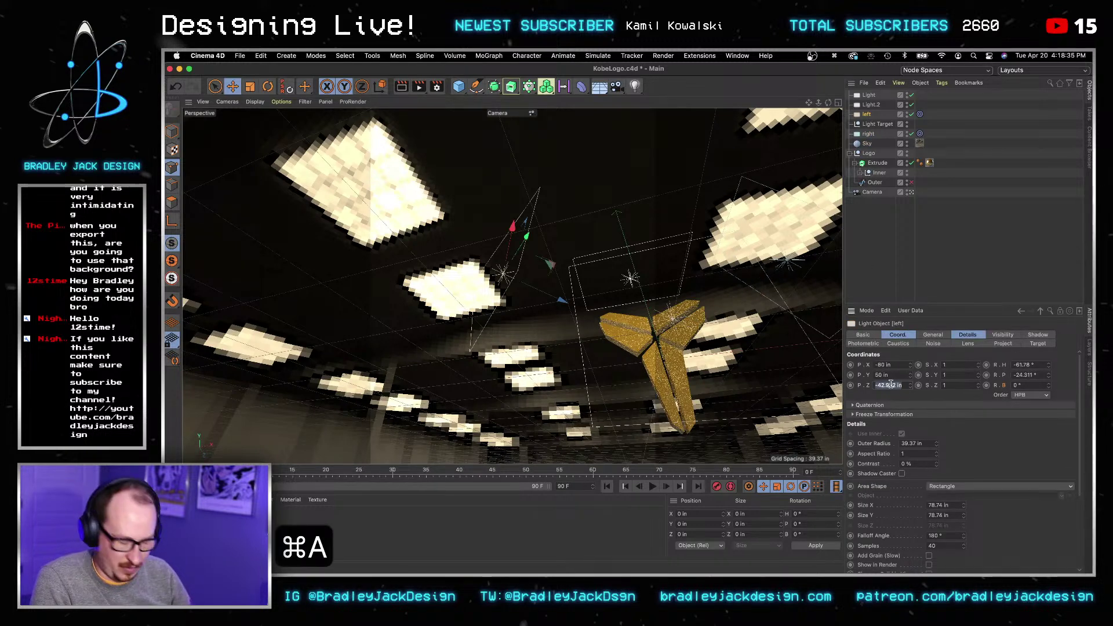
pyautogui.write('0')
pyautogui.press('Tab')
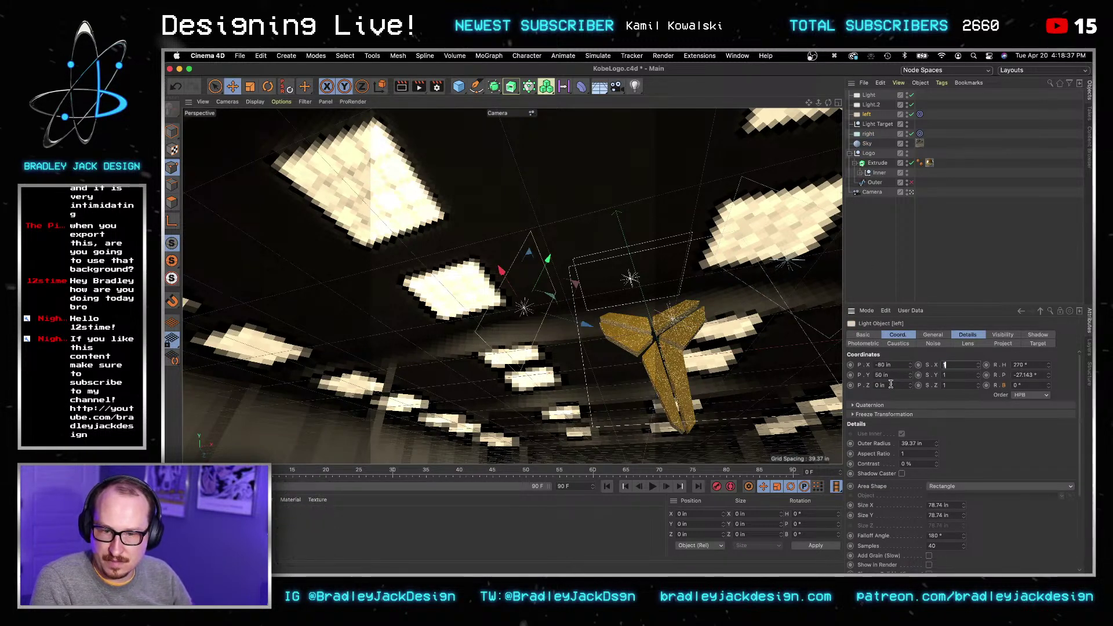
pyautogui.click(891, 384)
pyautogui.press('super+a')
pyautogui.write('-40')
pyautogui.press('Tab')
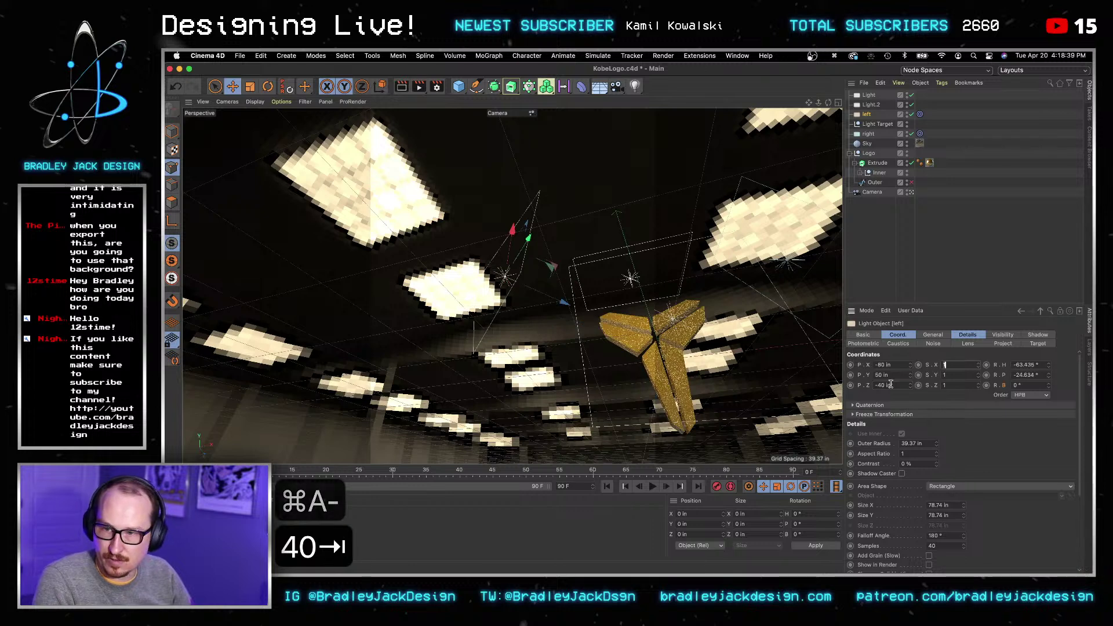
# Step: Move the right light to Z -40 in as well and return to the straight-on camera view
pyautogui.click(927, 223)
pyautogui.click(869, 134)
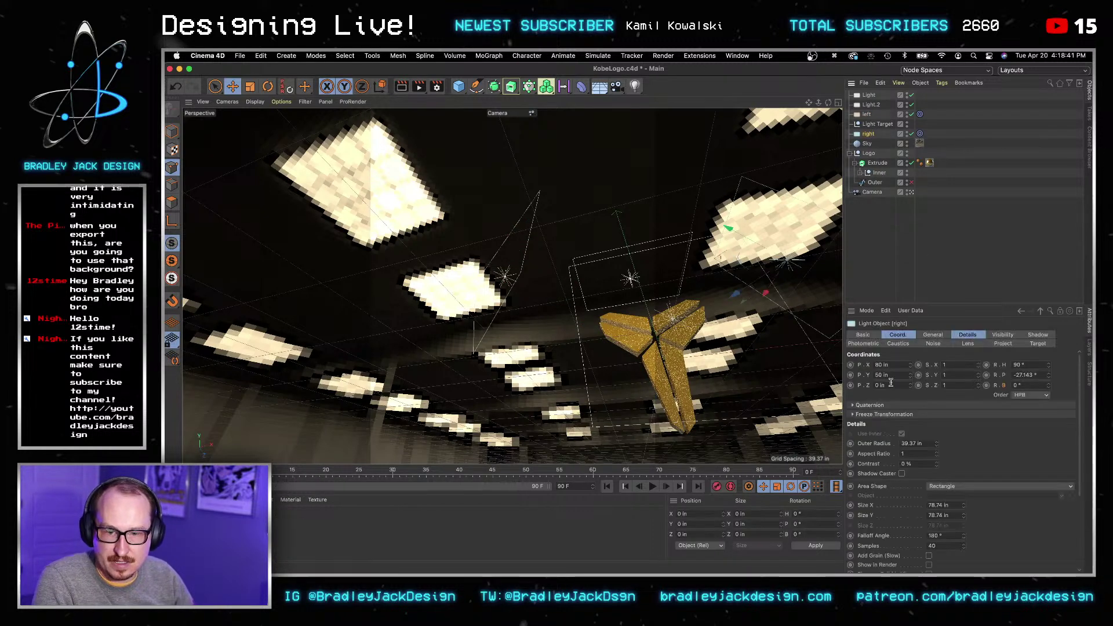
pyautogui.press('super+a')
pyautogui.write('-40')
pyautogui.press('Return')
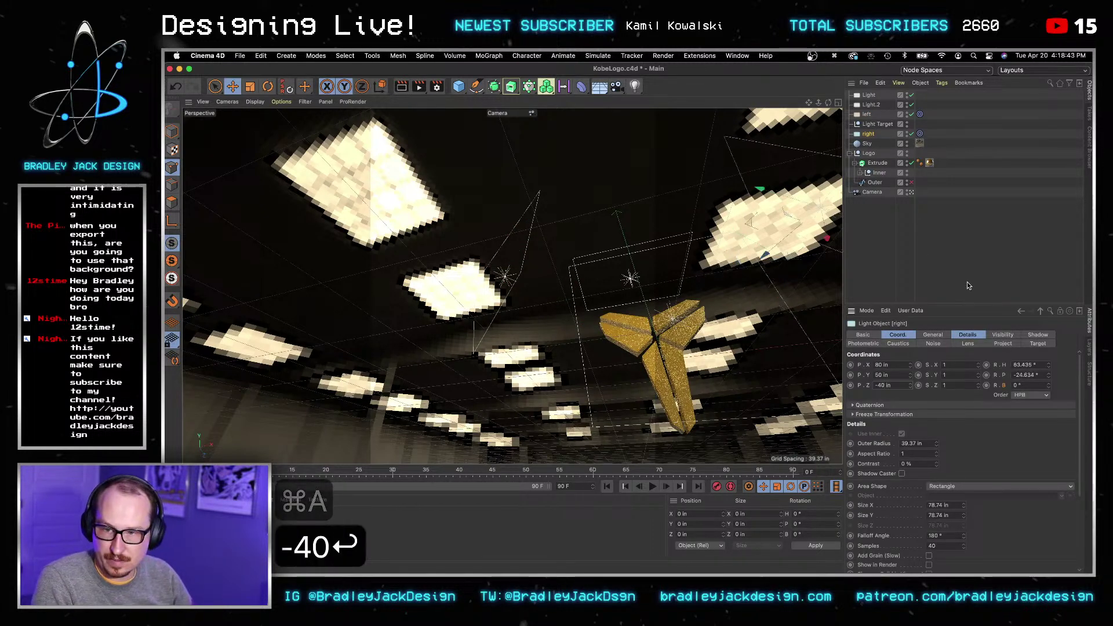
pyautogui.click(968, 283)
pyautogui.press('super+shift+z')
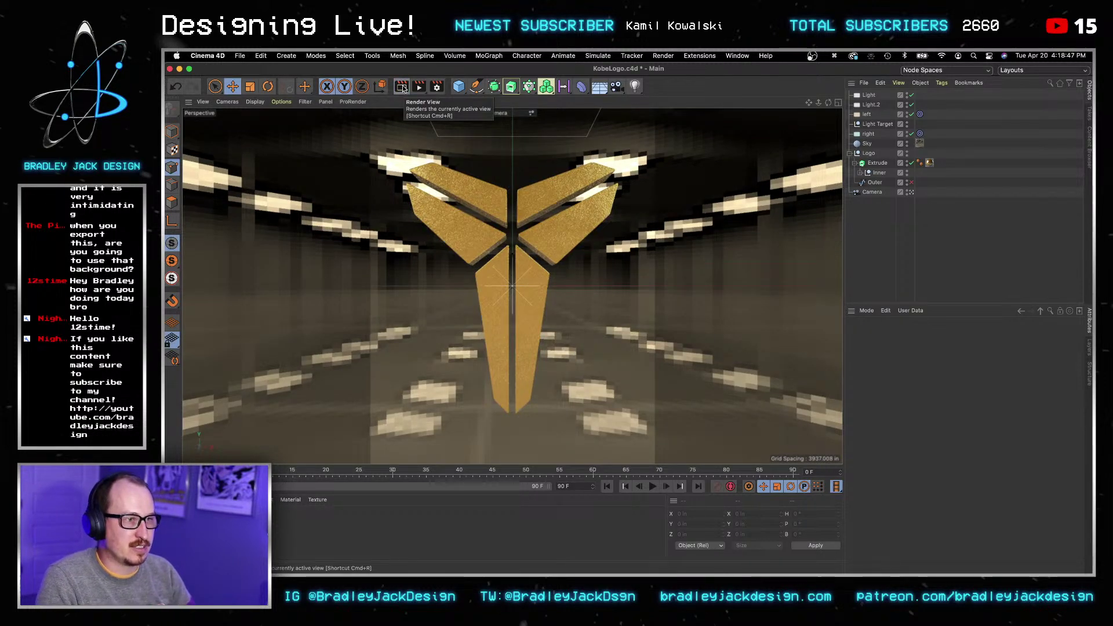
# Step: Render the relit logo, then open the Sky object's material, Mat
pyautogui.click(403, 87)
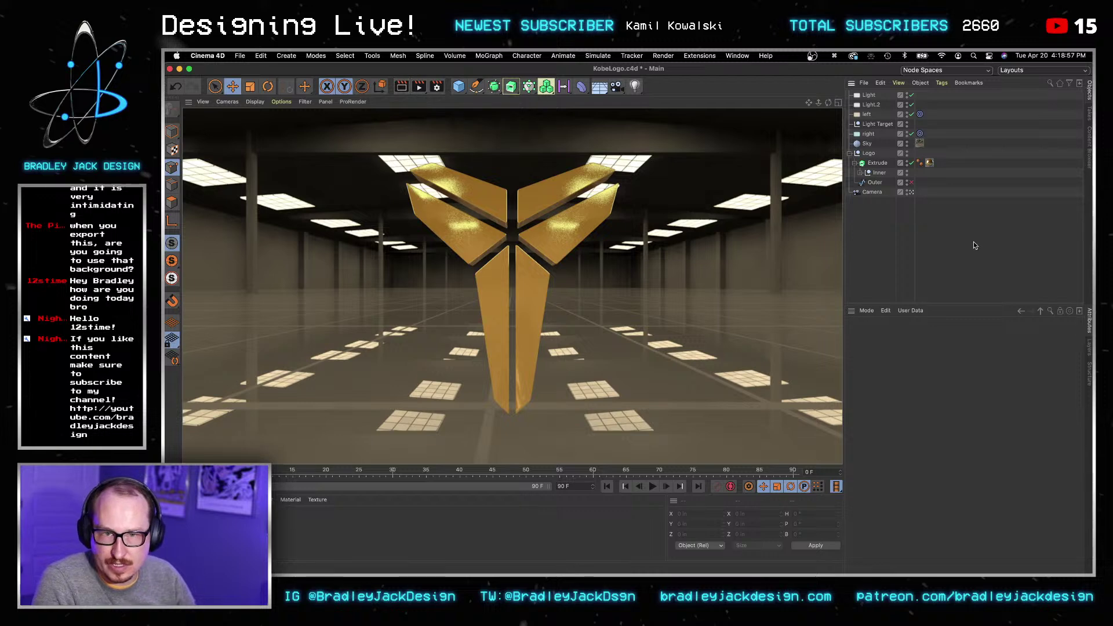
pyautogui.click(920, 143)
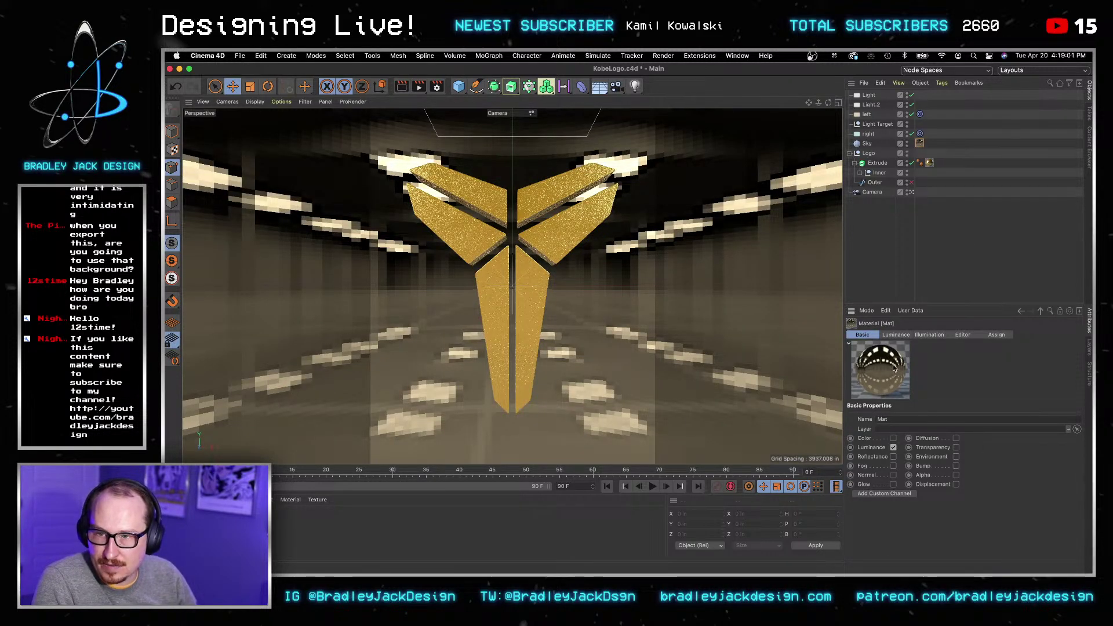
pyautogui.doubleClick(929, 163)
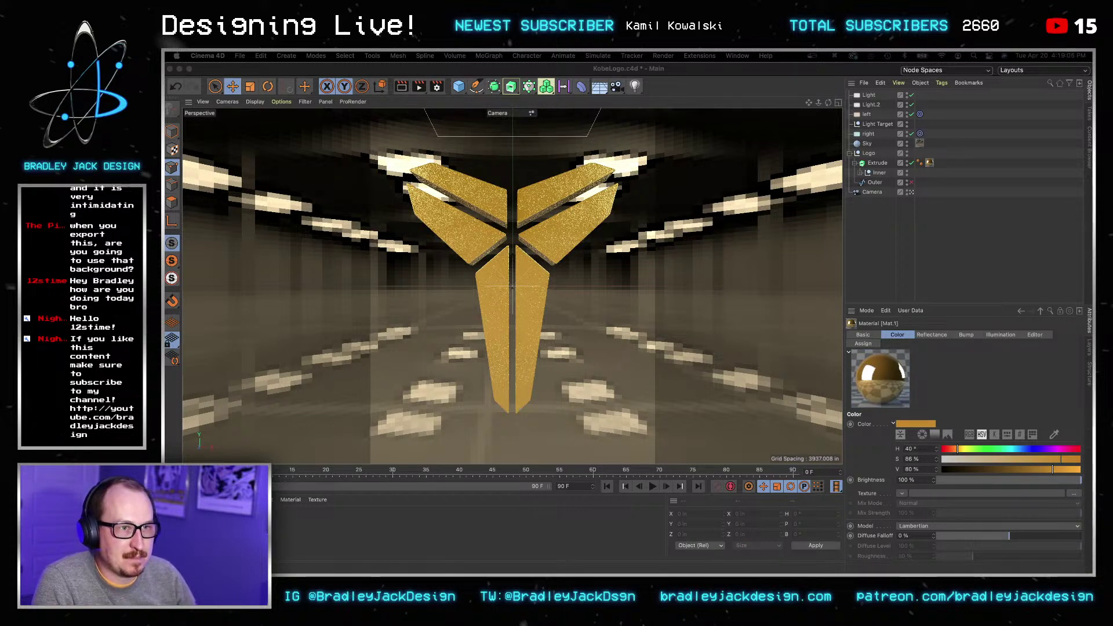
pyautogui.press('super+a')
pyautogui.write('600')
pyautogui.press('Tab')
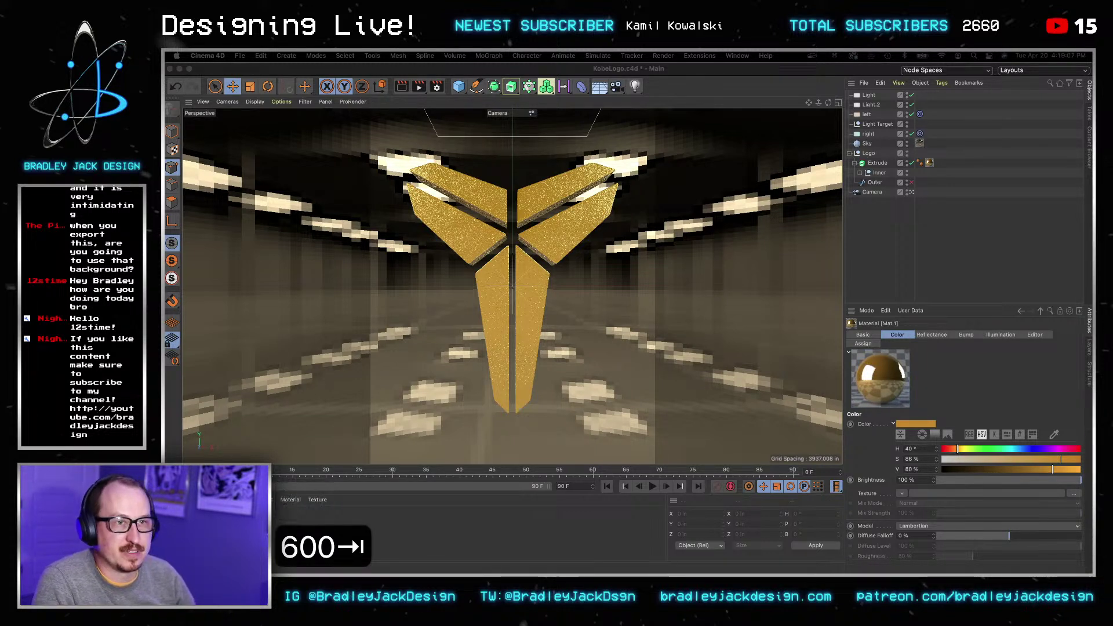
pyautogui.press('super+a')
pyautogui.write('20')
pyautogui.press('Tab')
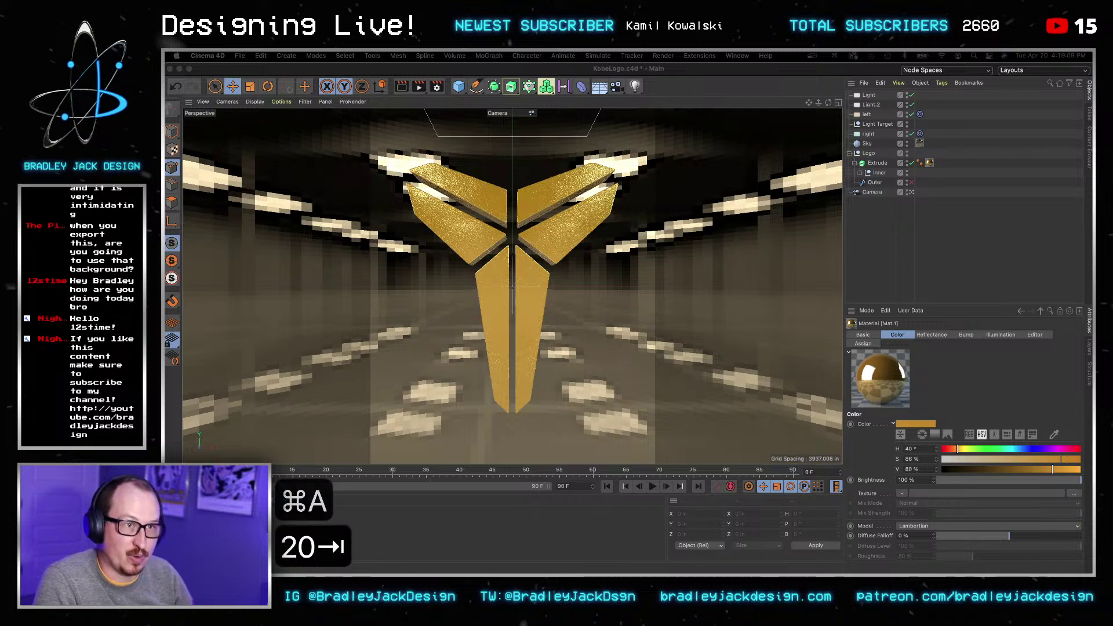
pyautogui.click(401, 86)
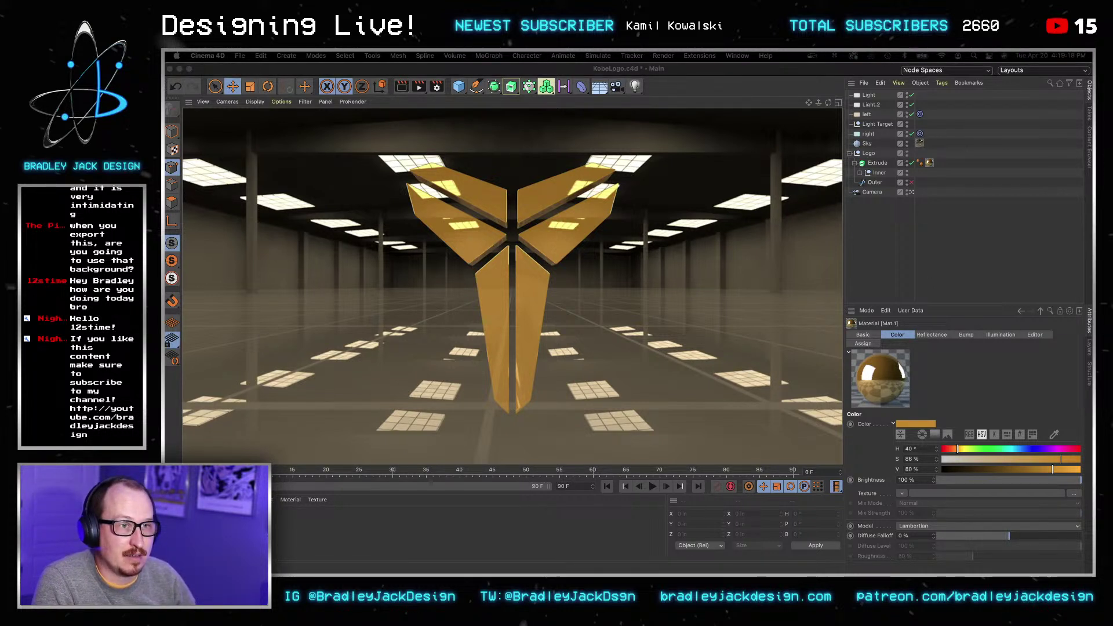
pyautogui.press('super+a')
pyautogui.write('50')
pyautogui.press('Tab')
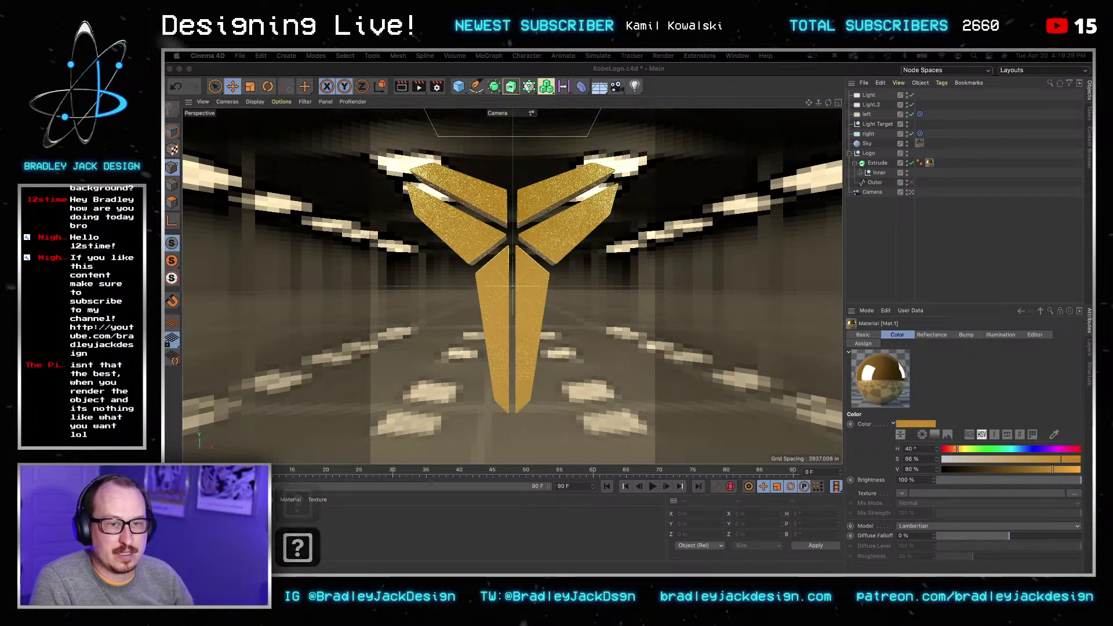
pyautogui.click(401, 86)
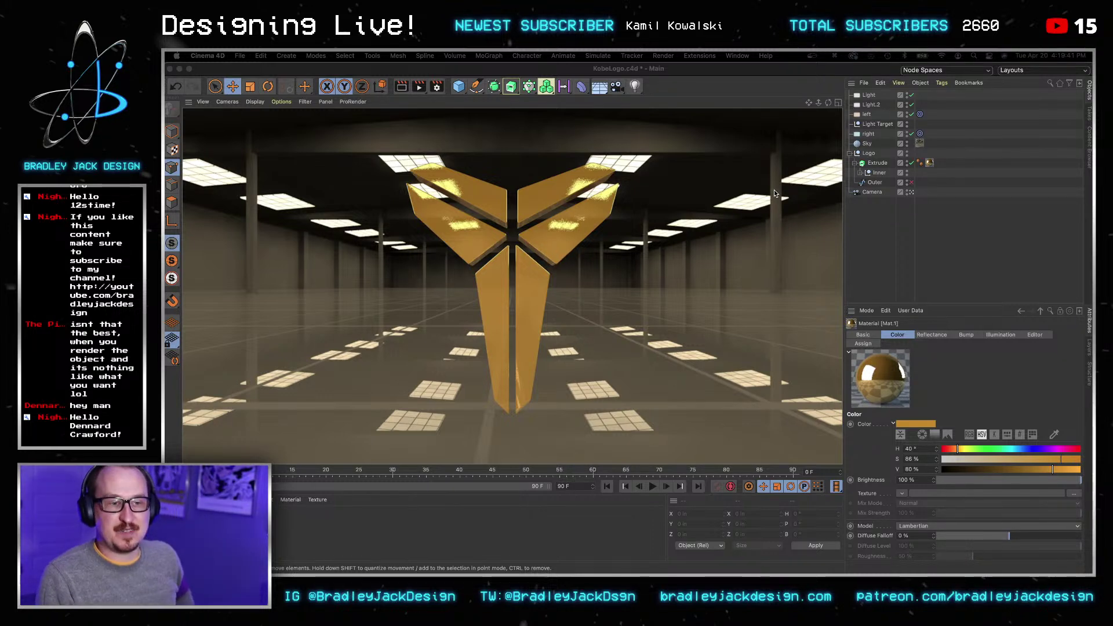
pyautogui.click(884, 213)
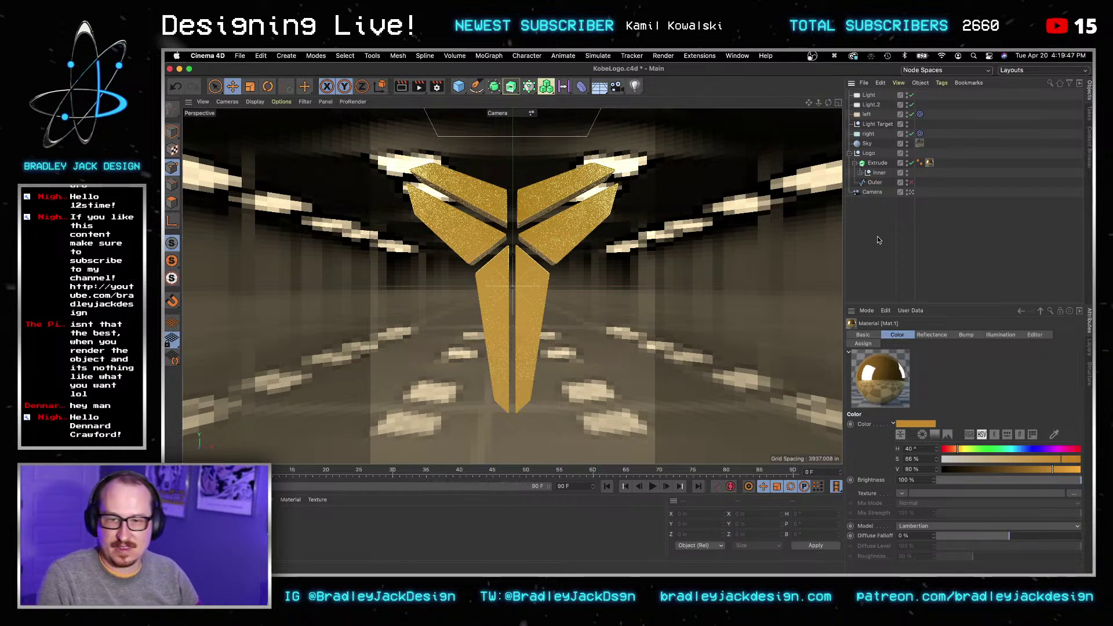
# Step: Set the sky material's luminance colour to pure white (S 0%, V 100%) with Normal mix mode
pyautogui.click(922, 143)
pyautogui.doubleClick(921, 144)
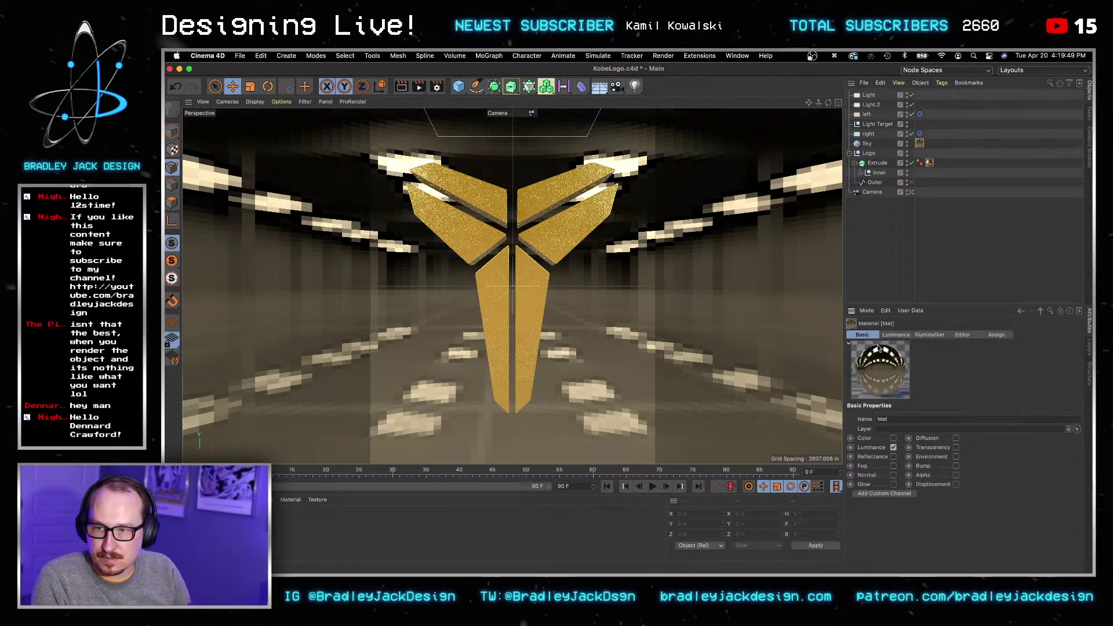
pyautogui.doubleClick(881, 369)
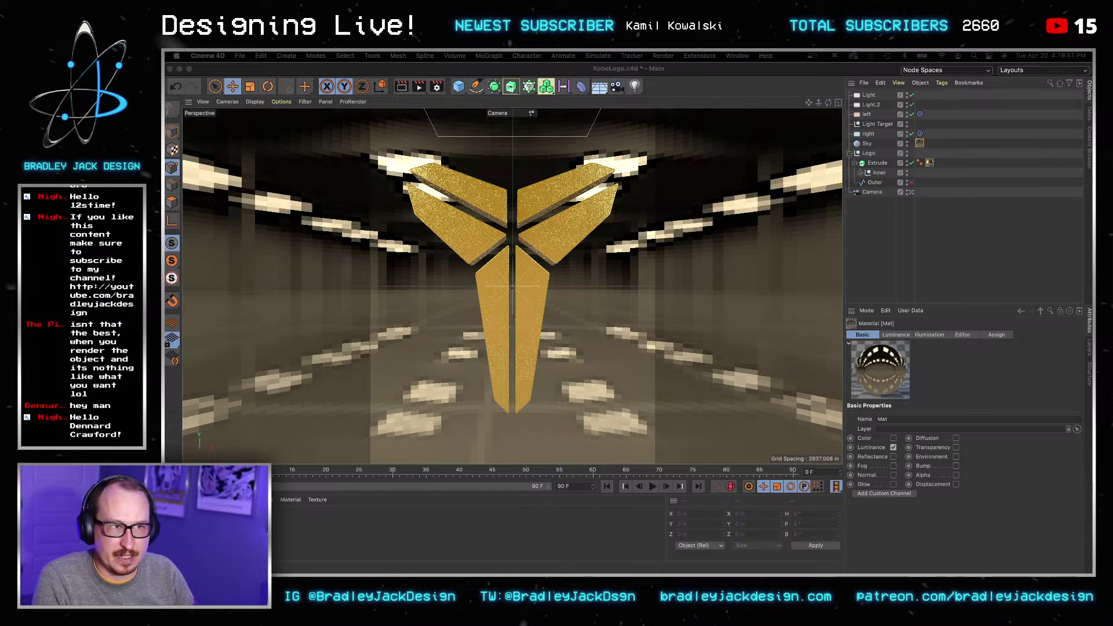
pyautogui.moveTo(787, 110); pyautogui.dragTo(788, 106)
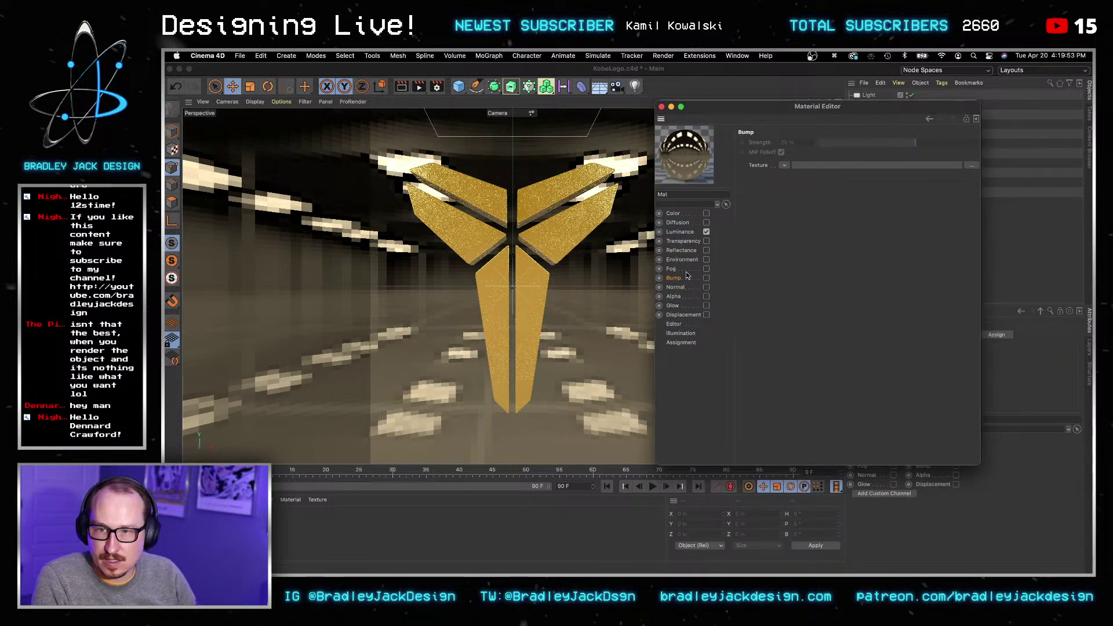
pyautogui.click(694, 231)
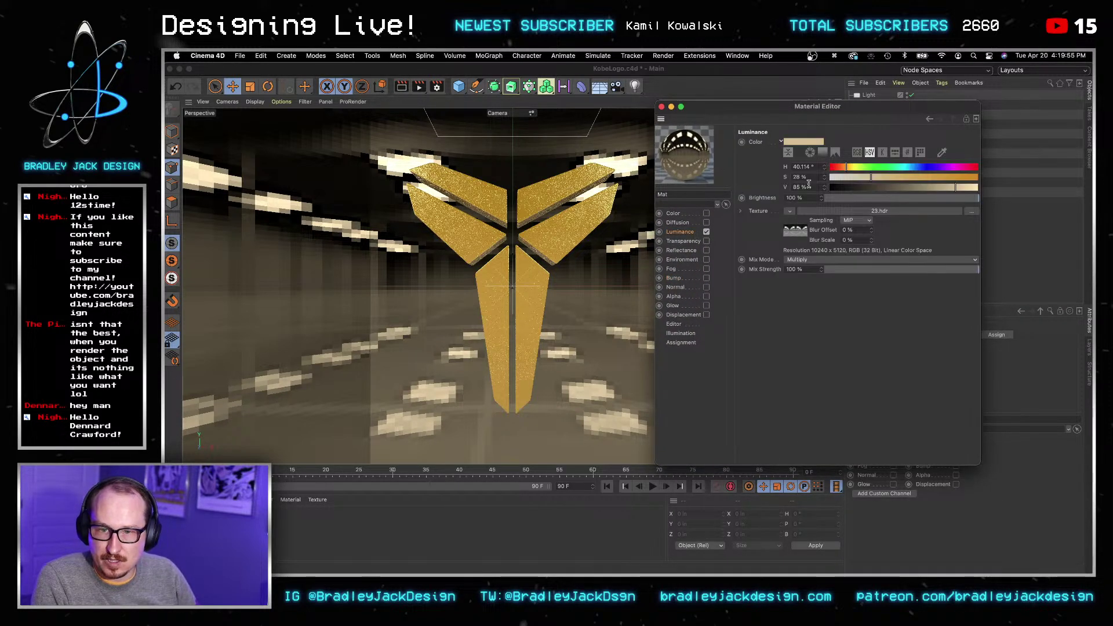
pyautogui.click(829, 177)
pyautogui.moveTo(978, 188); pyautogui.dragTo(1048, 184)
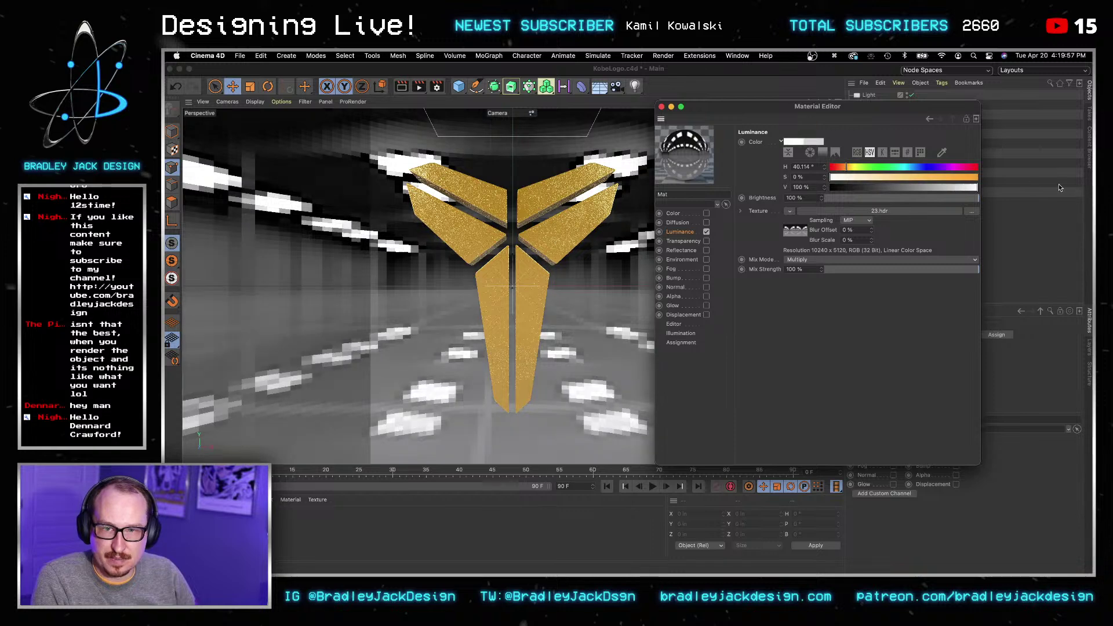
pyautogui.click(661, 107)
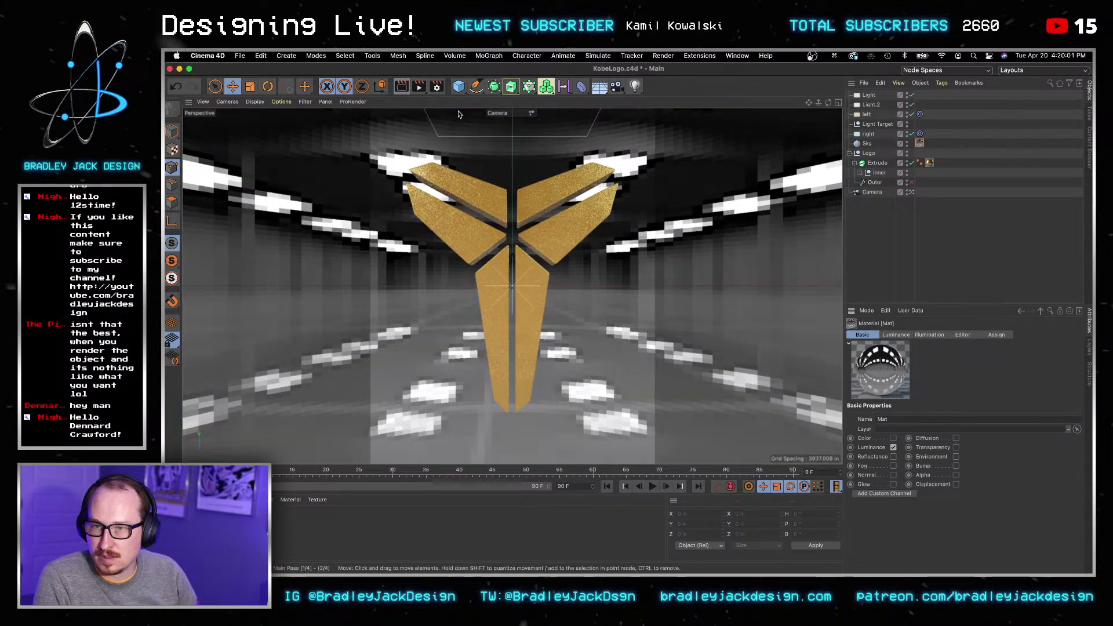
# Step: Draw an Interactive Render Region covering the logo and most of the view
pyautogui.hotkey('alt', 'r')
pyautogui.moveTo(507, 149); pyautogui.dragTo(697, 233)
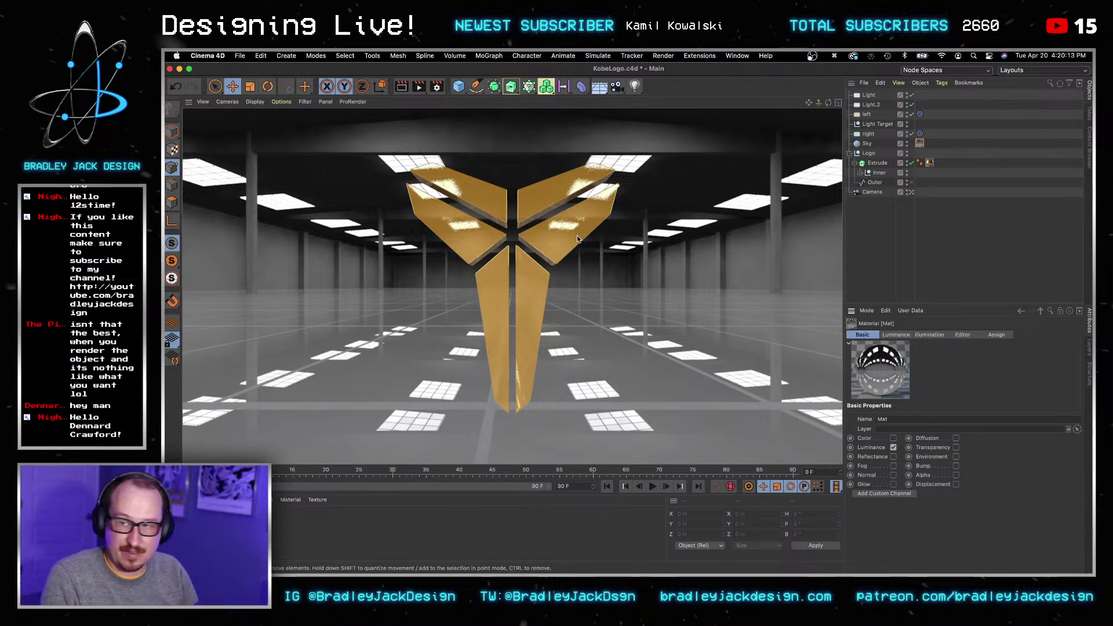
pyautogui.doubleClick(559, 315)
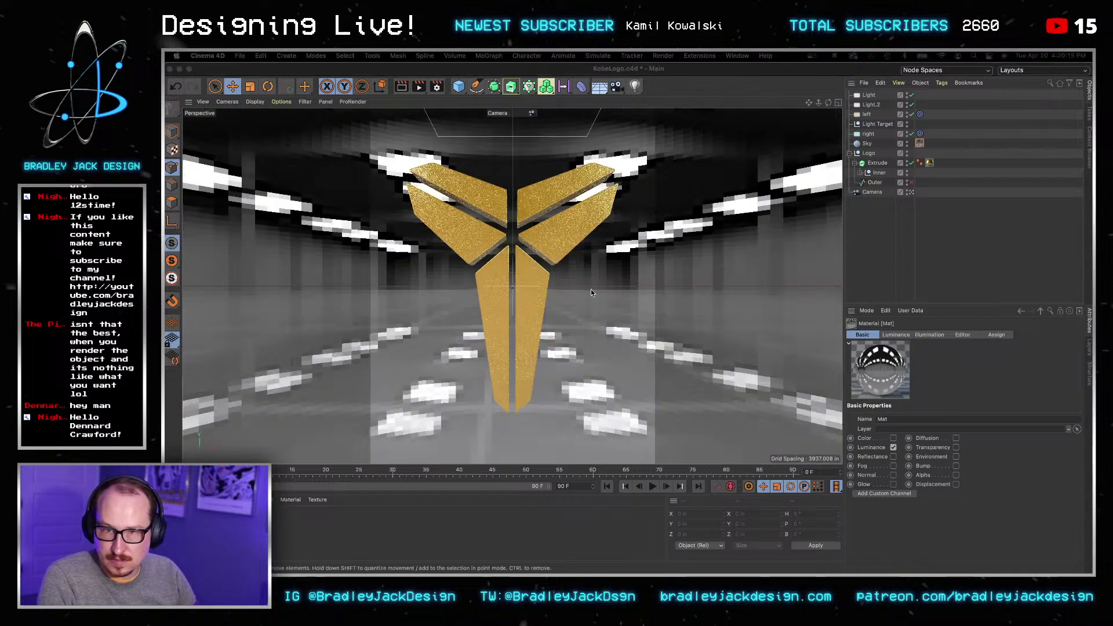
# Step: Replace the sky's luminance image with 17.hdr, copying it into the project, and preview-render the result
pyautogui.click(725, 304)
pyautogui.click(863, 319)
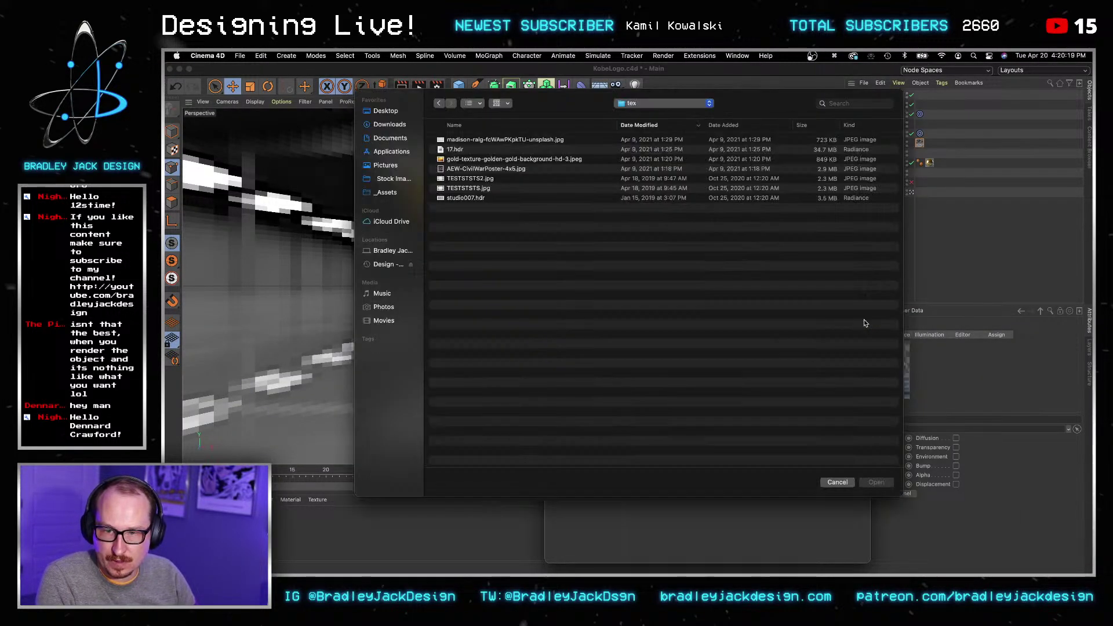
pyautogui.click(456, 150)
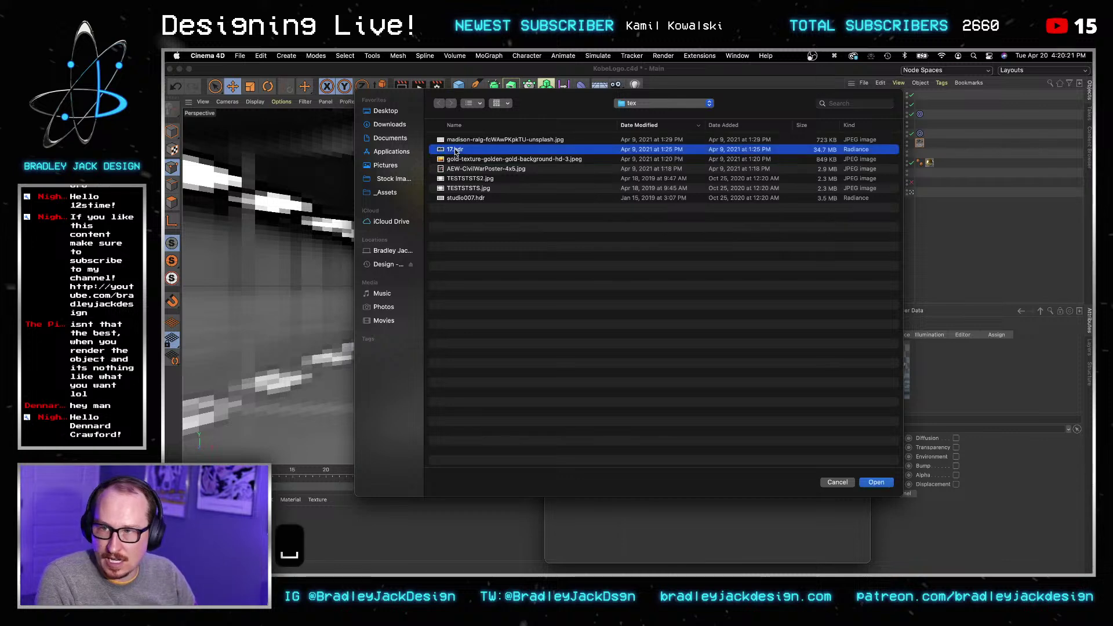
pyautogui.press('Return')
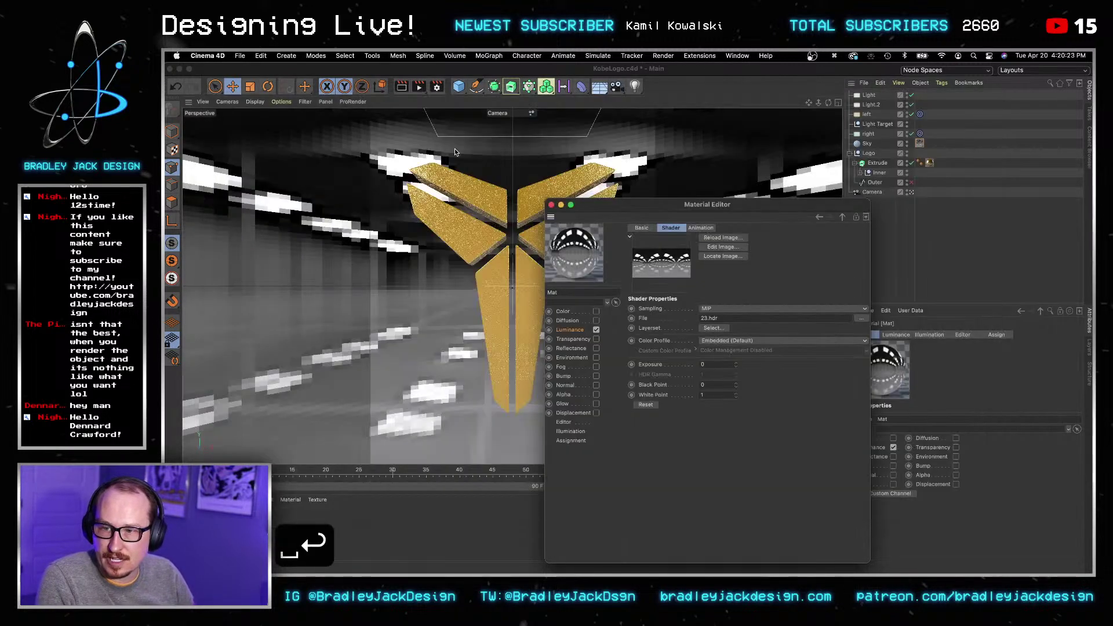
pyautogui.click(648, 286)
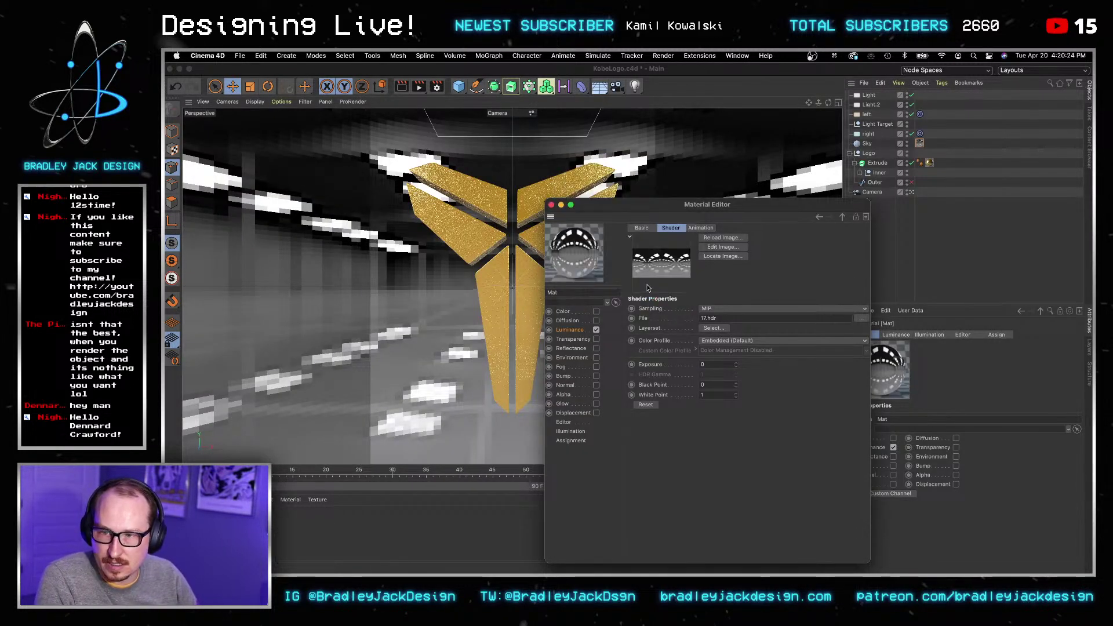
pyautogui.click(552, 206)
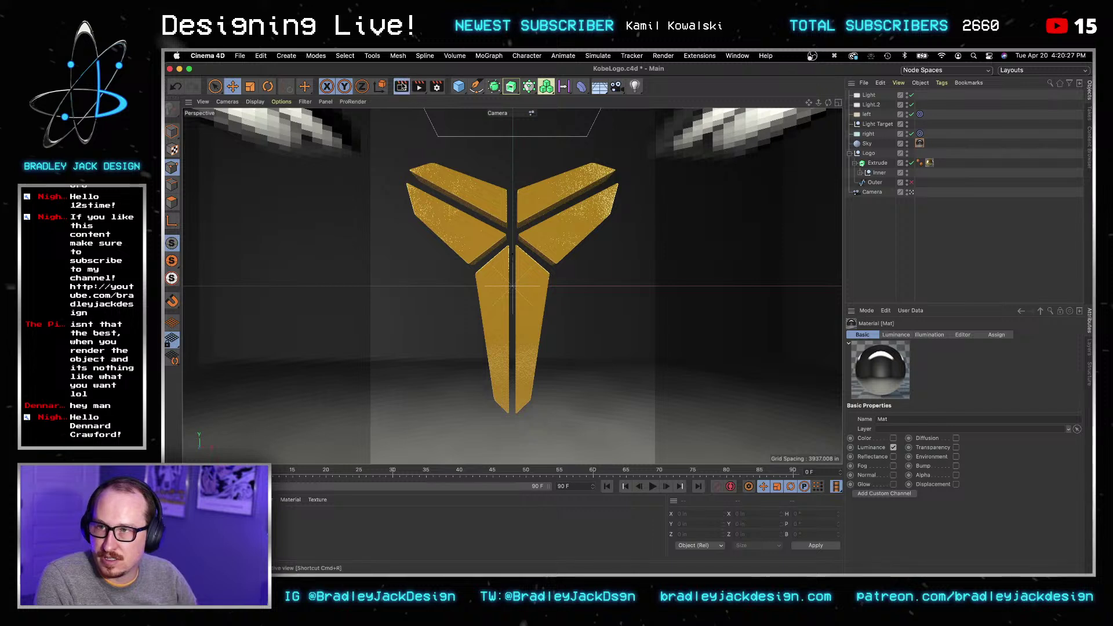
pyautogui.click(401, 86)
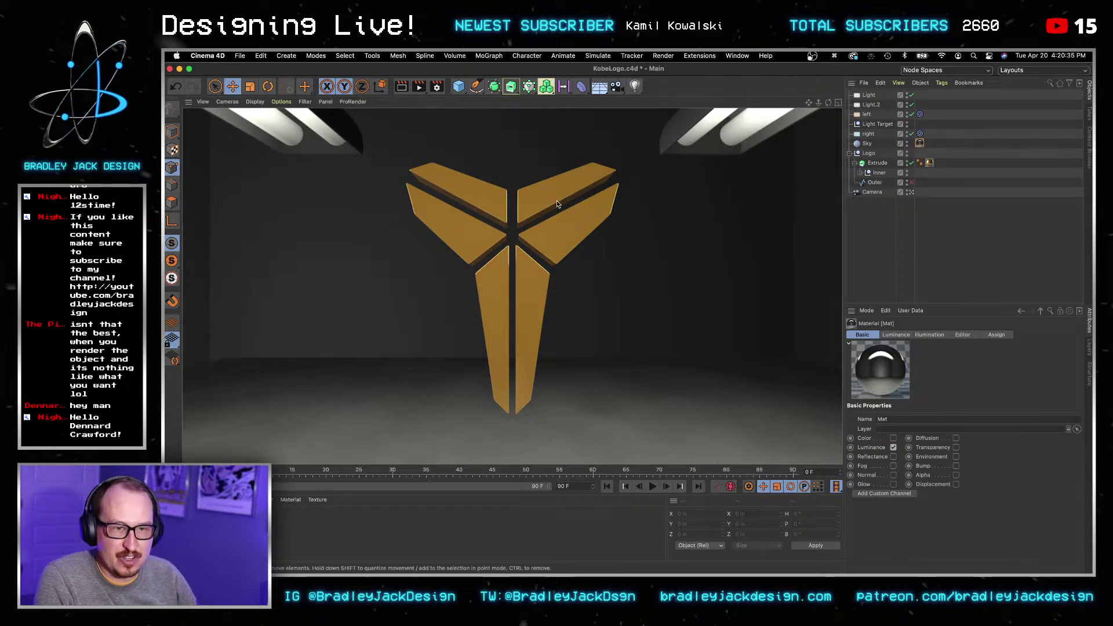
pyautogui.click(833, 225)
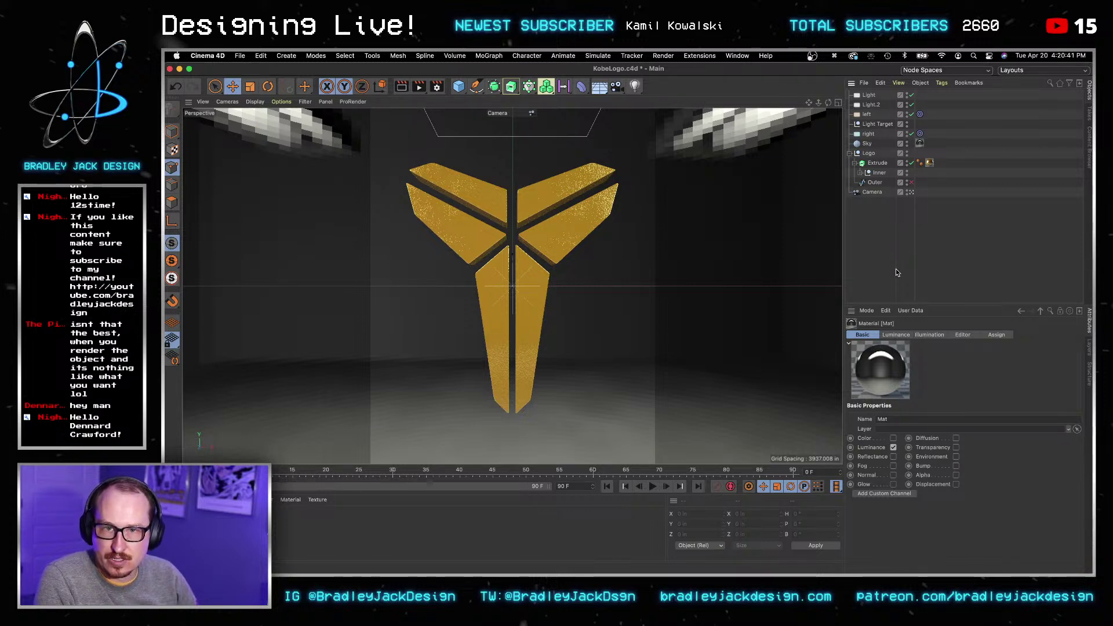
# Step: From the Default Camera, shift the area light Light about 76 inches left, then return to the scene Camera
pyautogui.click(910, 191)
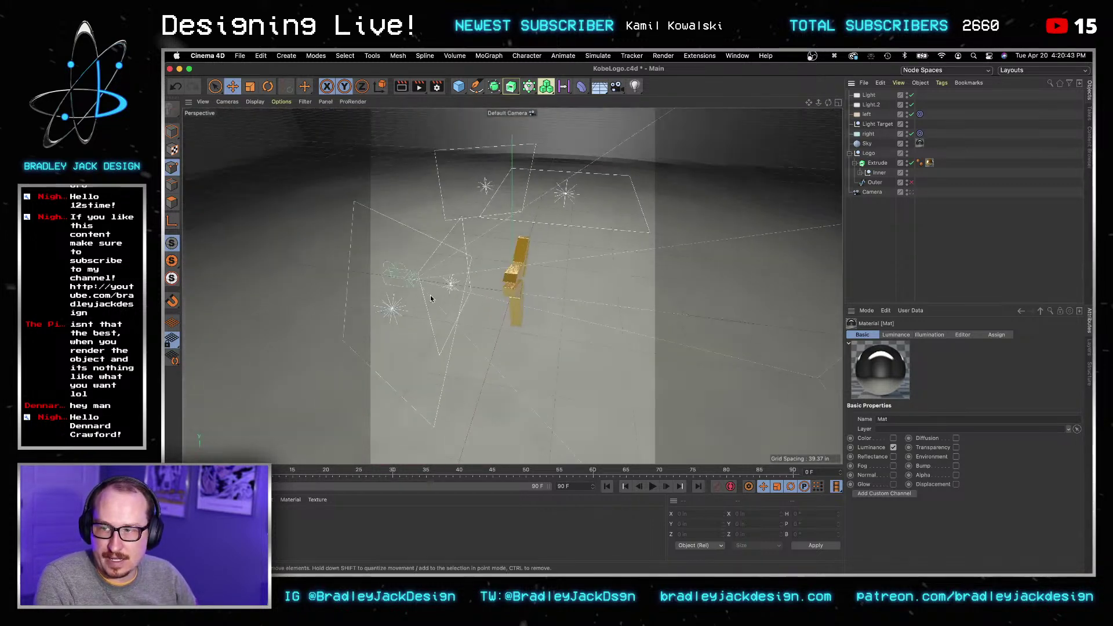
pyautogui.click(868, 95)
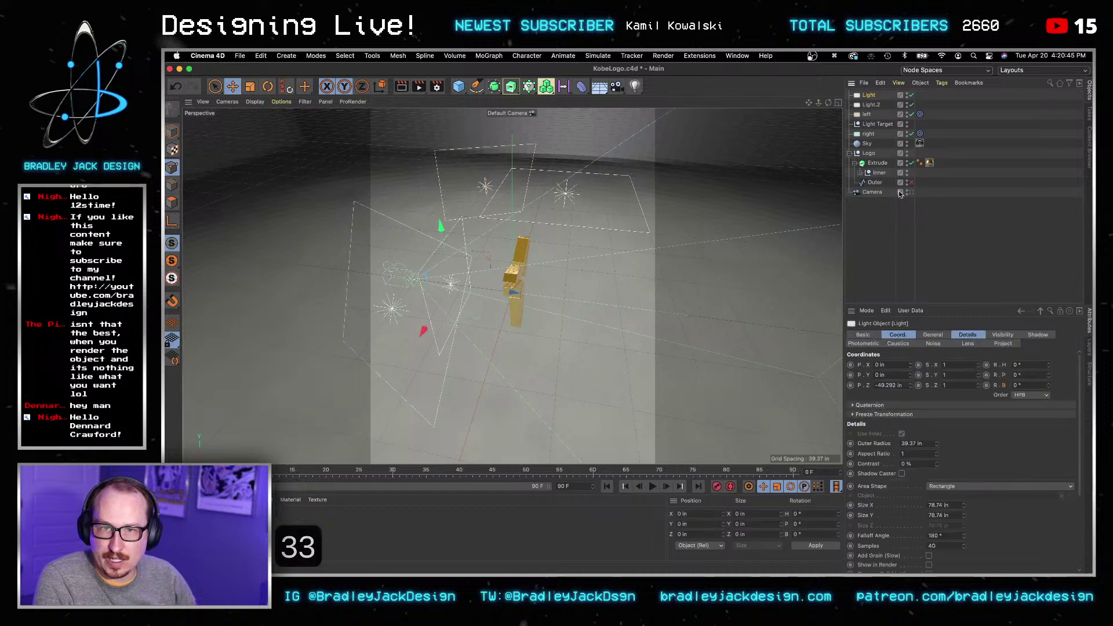
pyautogui.scroll(-2, 943, 544)
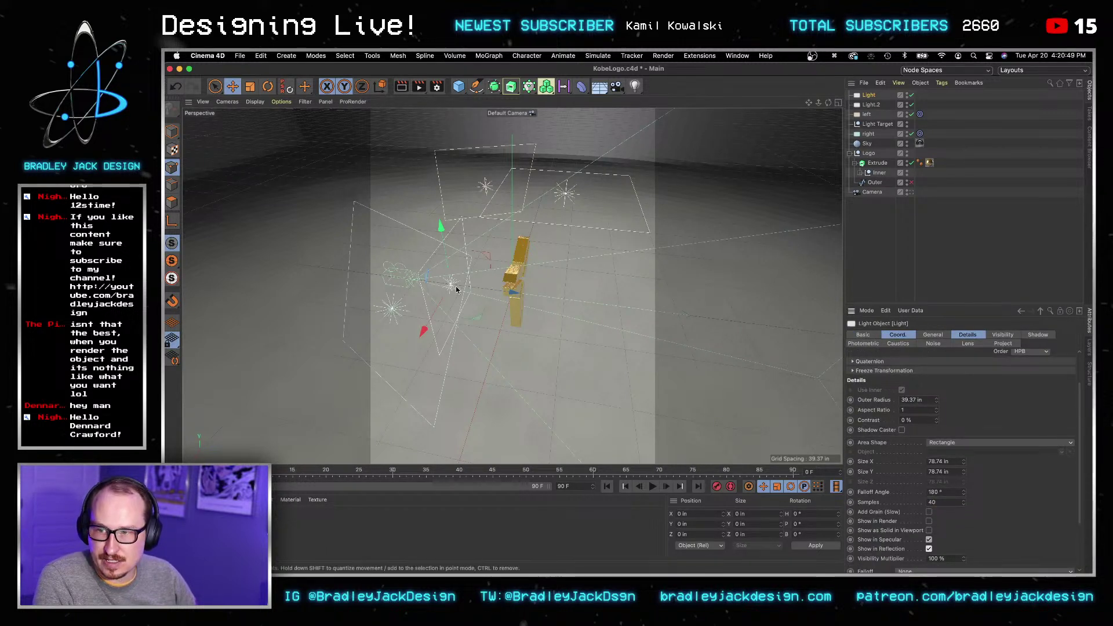
pyautogui.moveTo(458, 287); pyautogui.dragTo(427, 281)
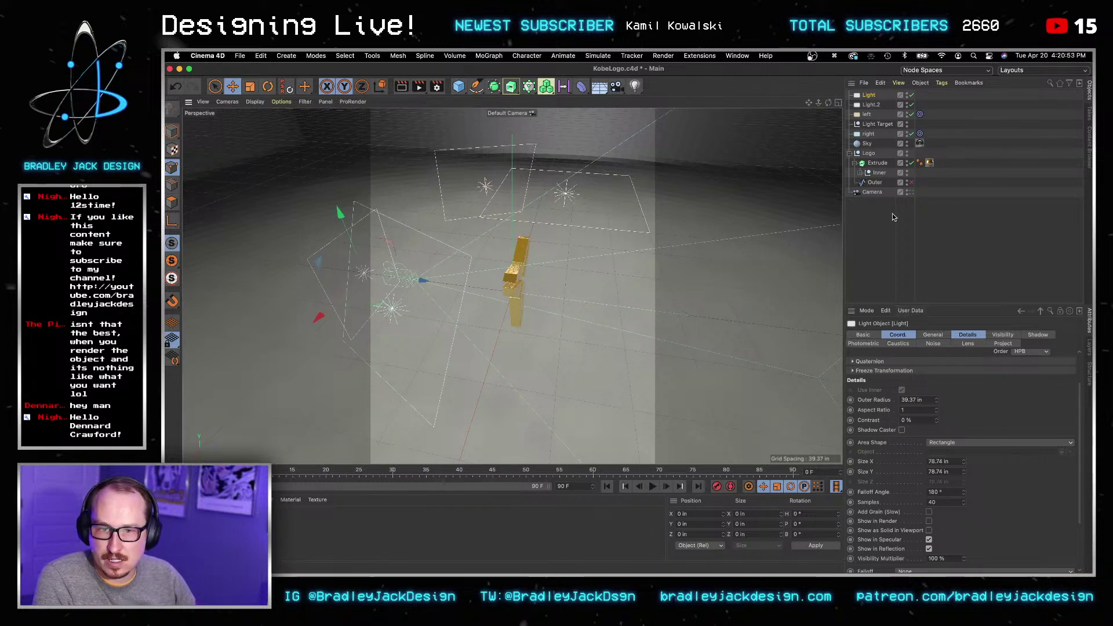
pyautogui.click(910, 192)
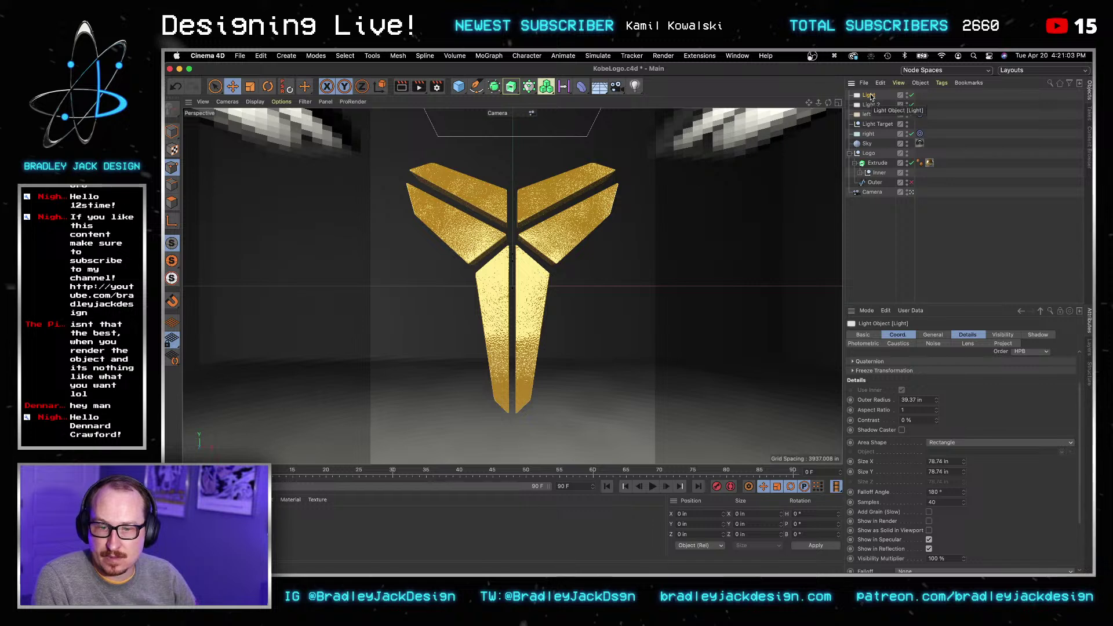
# Step: Give the area light Light a Size X of 1000 in and Size Y of 100 in, then preview-render
pyautogui.press('t')
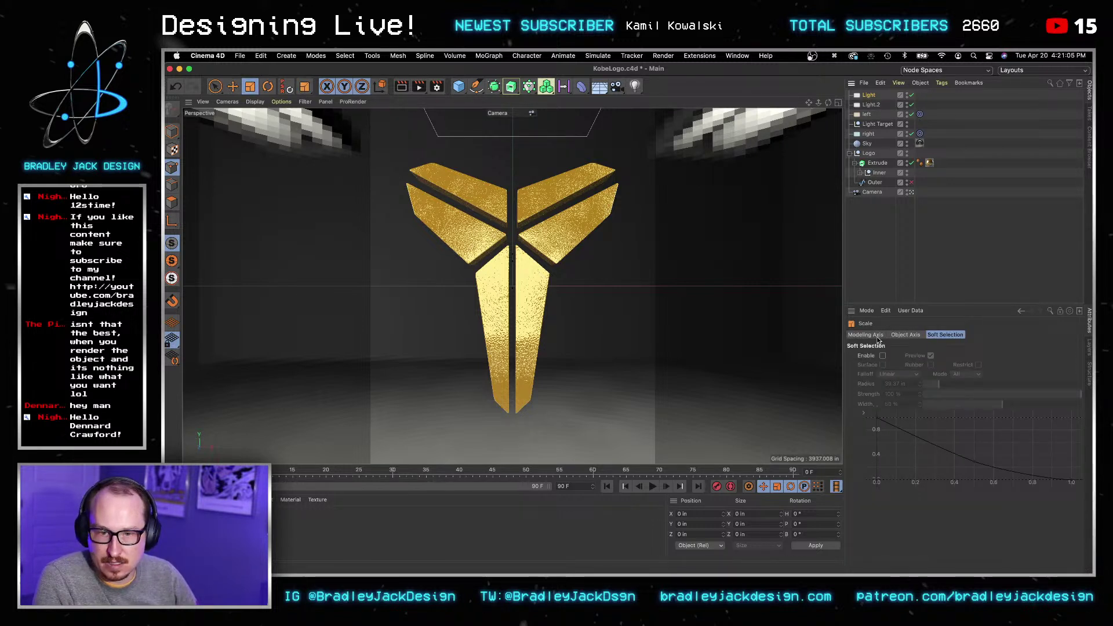
pyautogui.click(869, 95)
pyautogui.click(870, 335)
pyautogui.click(932, 335)
pyautogui.click(898, 335)
pyautogui.click(967, 334)
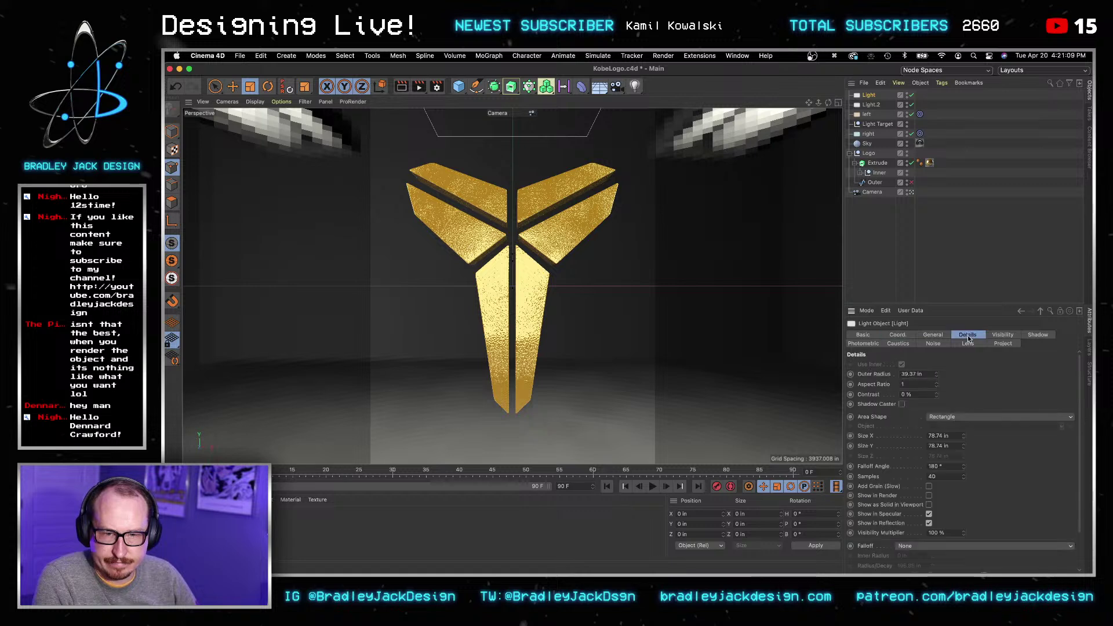
pyautogui.click(957, 436)
pyautogui.press('super+a')
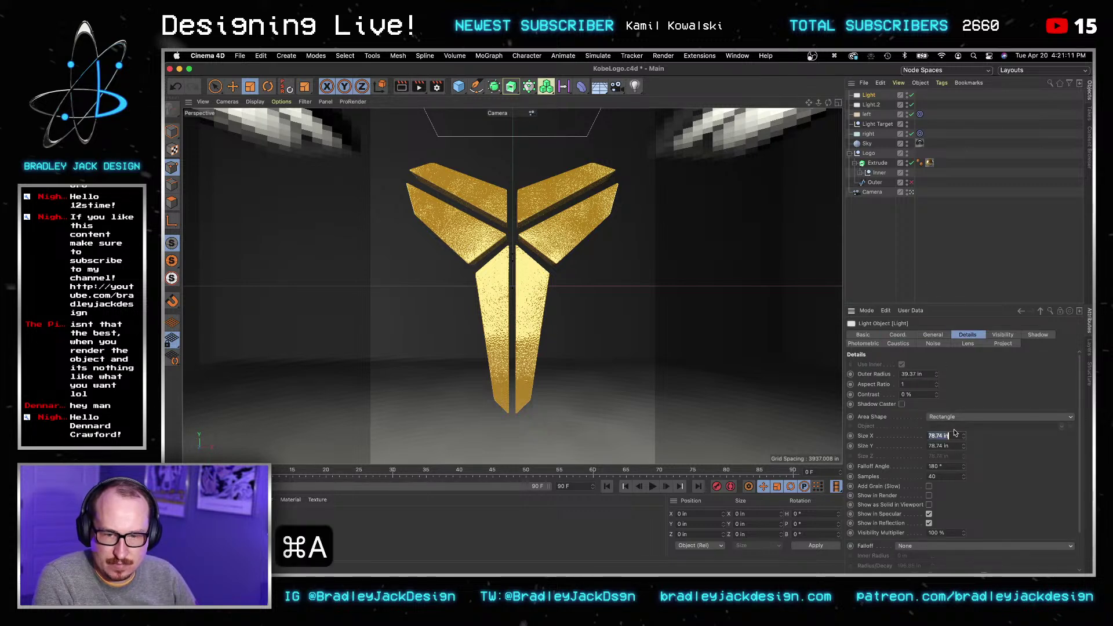
pyautogui.write('1000')
pyautogui.press('Tab')
pyautogui.write('100')
pyautogui.press('Tab')
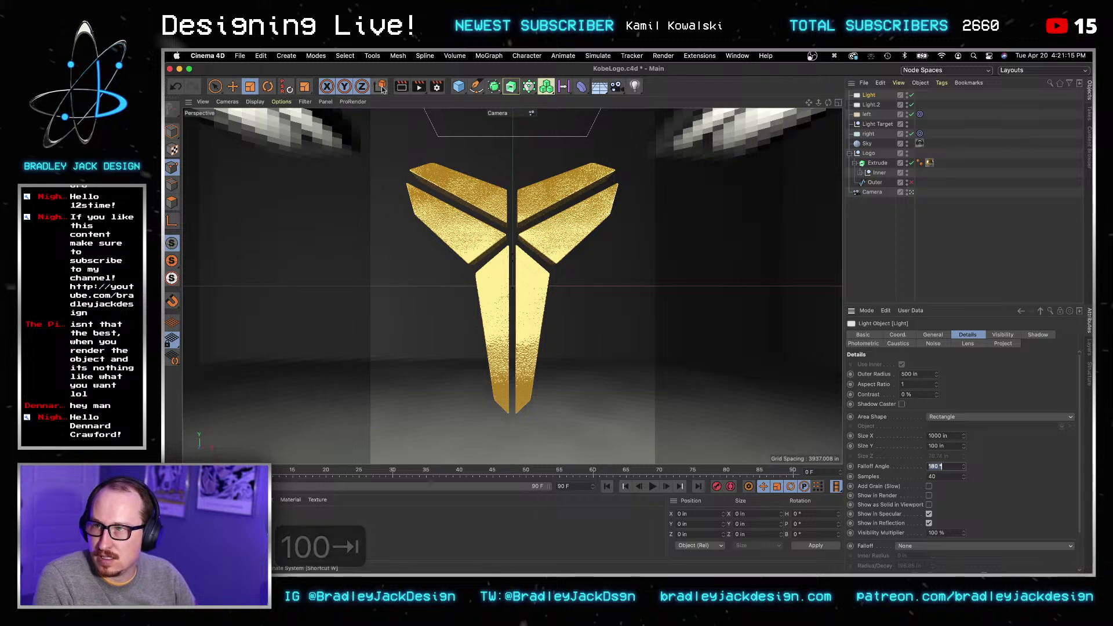
pyautogui.click(404, 88)
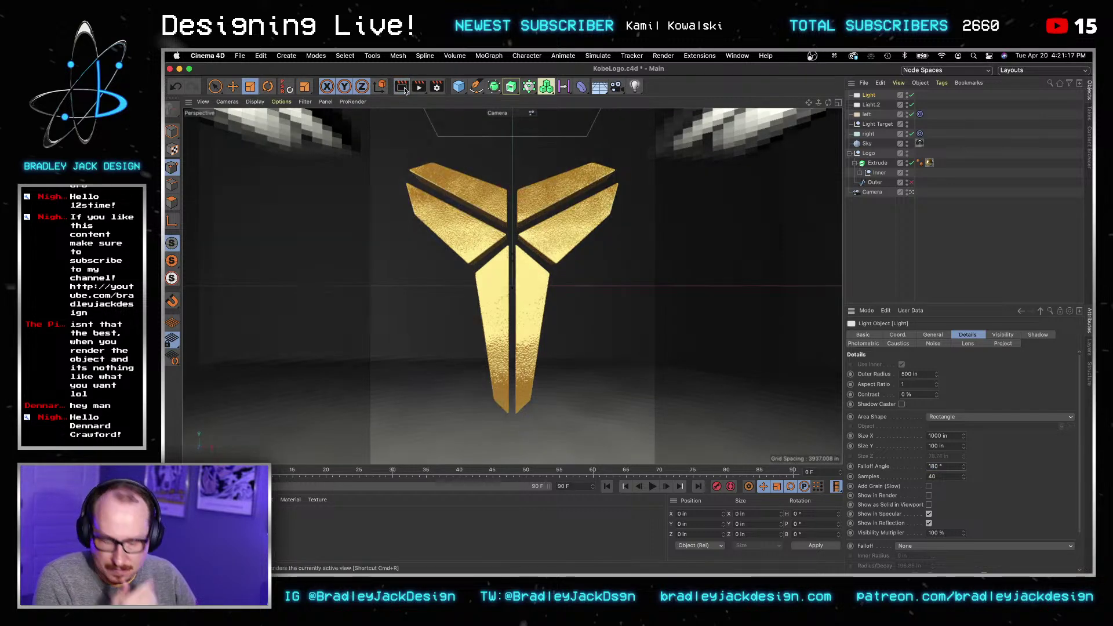
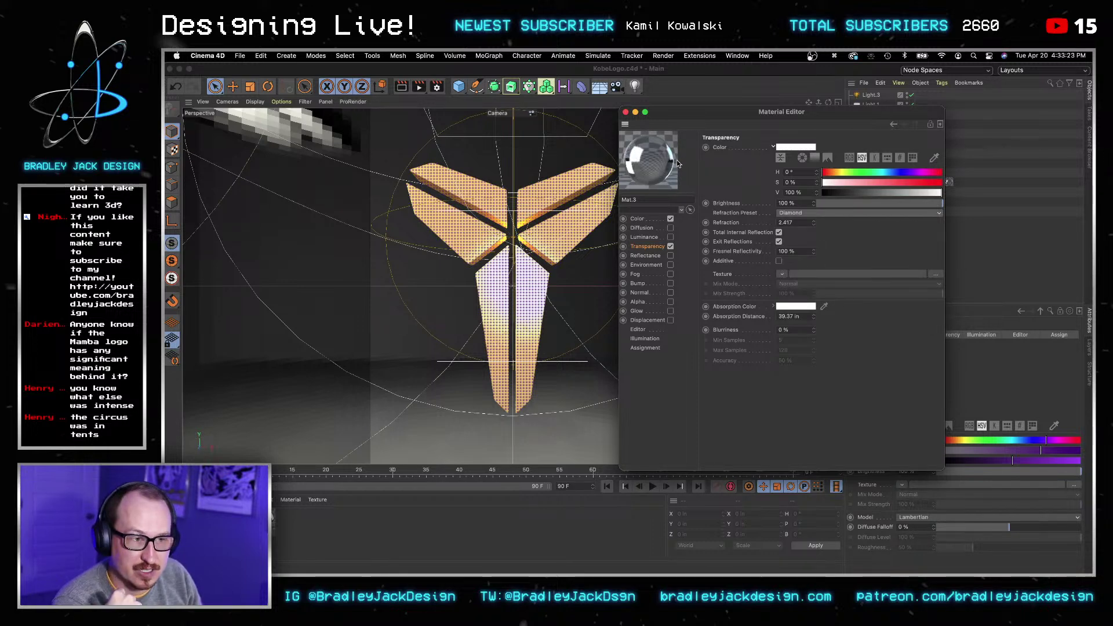
# Step: Delete both old material tags from the extruded logo
pyautogui.click(625, 112)
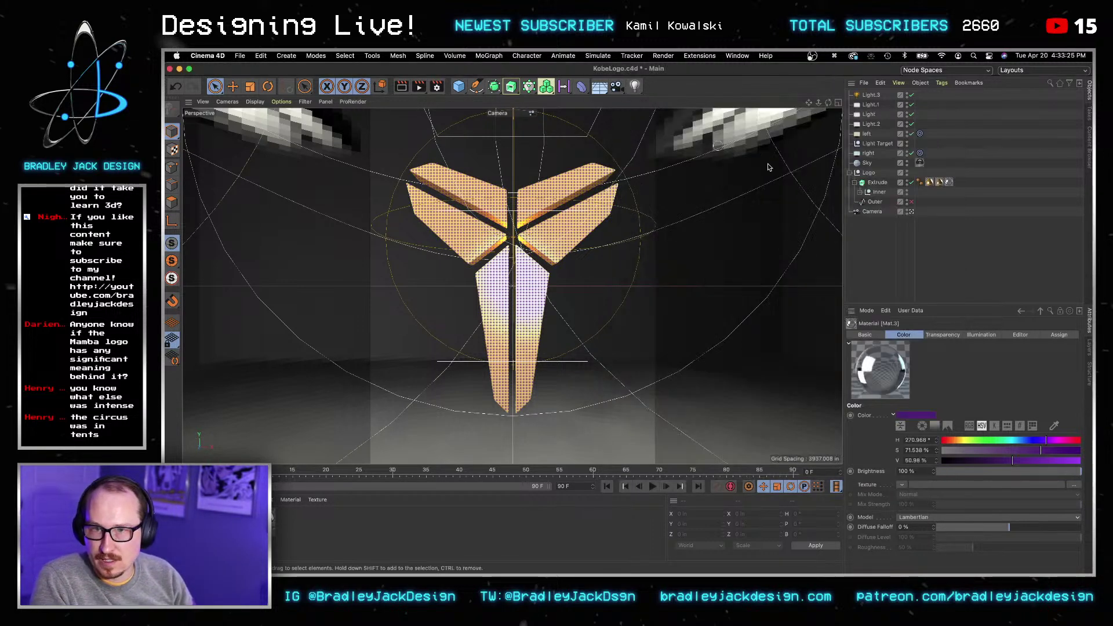
pyautogui.click(935, 183)
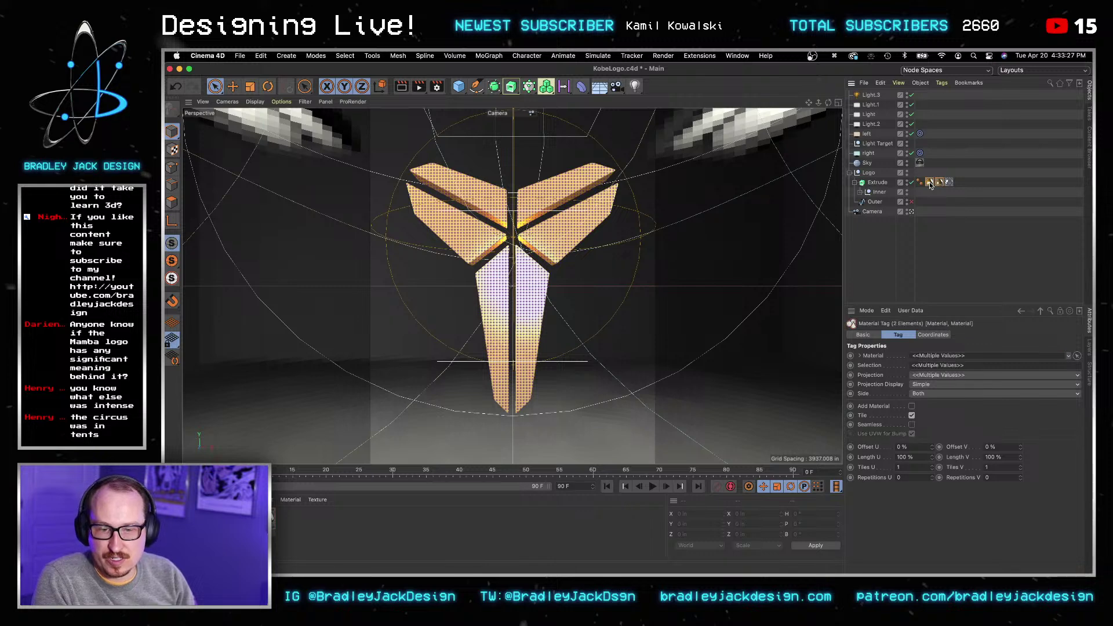
pyautogui.press('BackSpace')
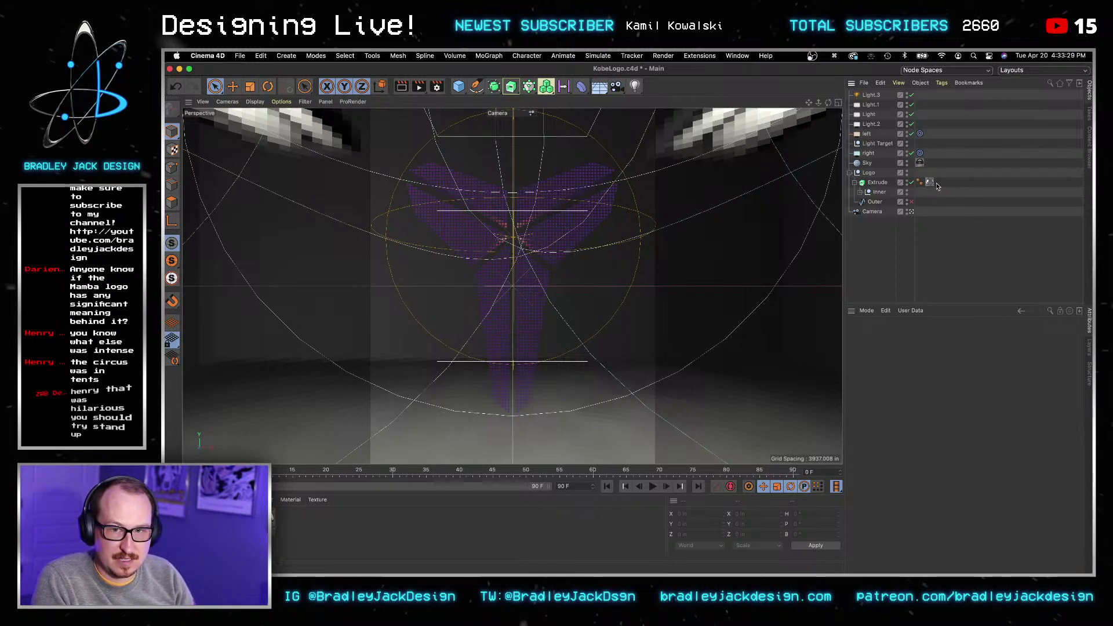
# Step: Rename the two gold materials to 'Edge' and 'Gold'
pyautogui.doubleClick(272, 533)
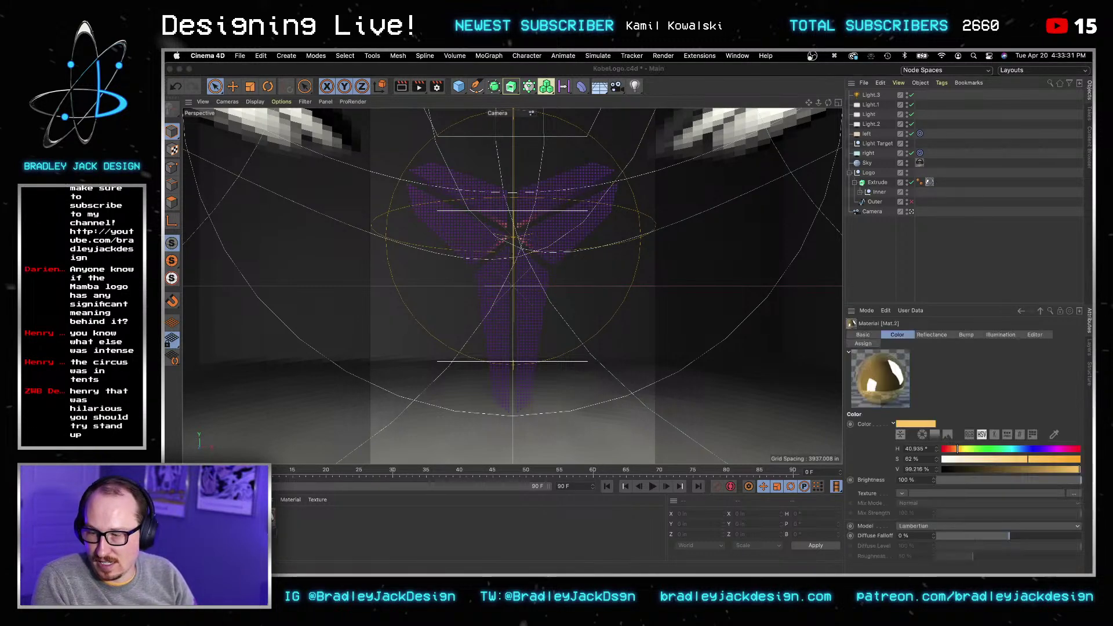
pyautogui.write('Edge')
pyautogui.press('Return')
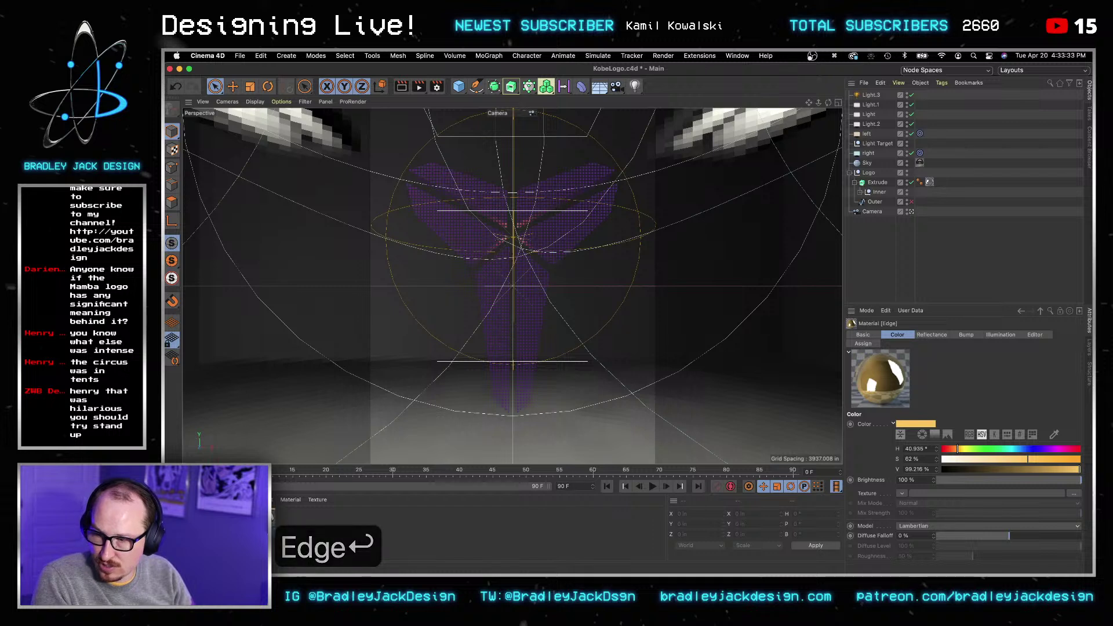
pyautogui.doubleClick(240, 534)
pyautogui.write('Gold')
pyautogui.press('Return')
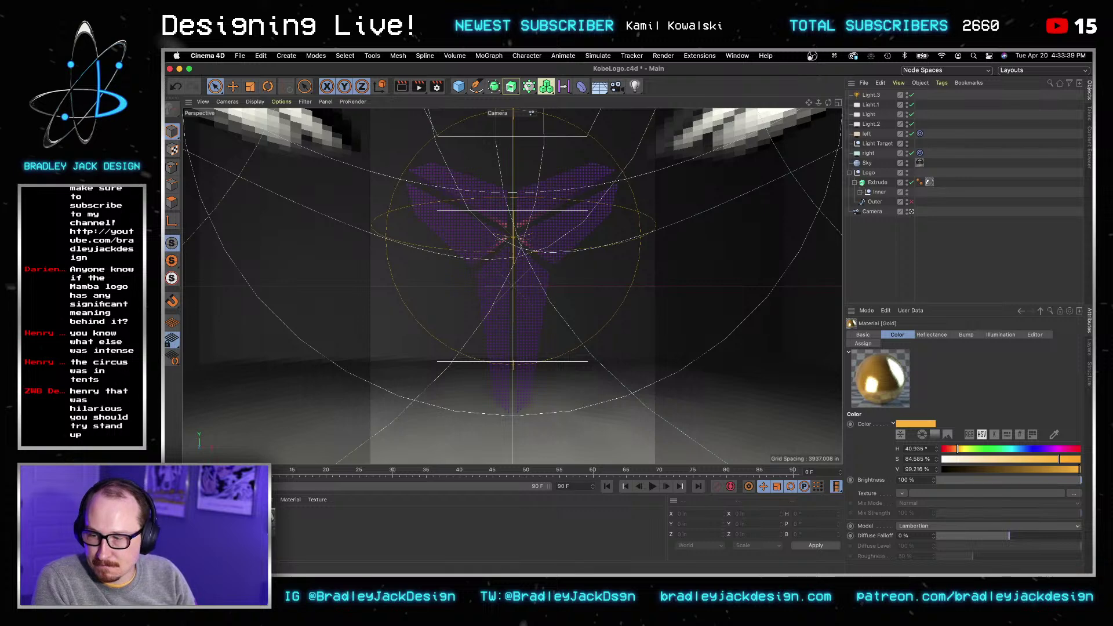
# Step: Test-render the viewport, then open Mat.3's Transparency settings in the Material Editor
pyautogui.click(204, 519)
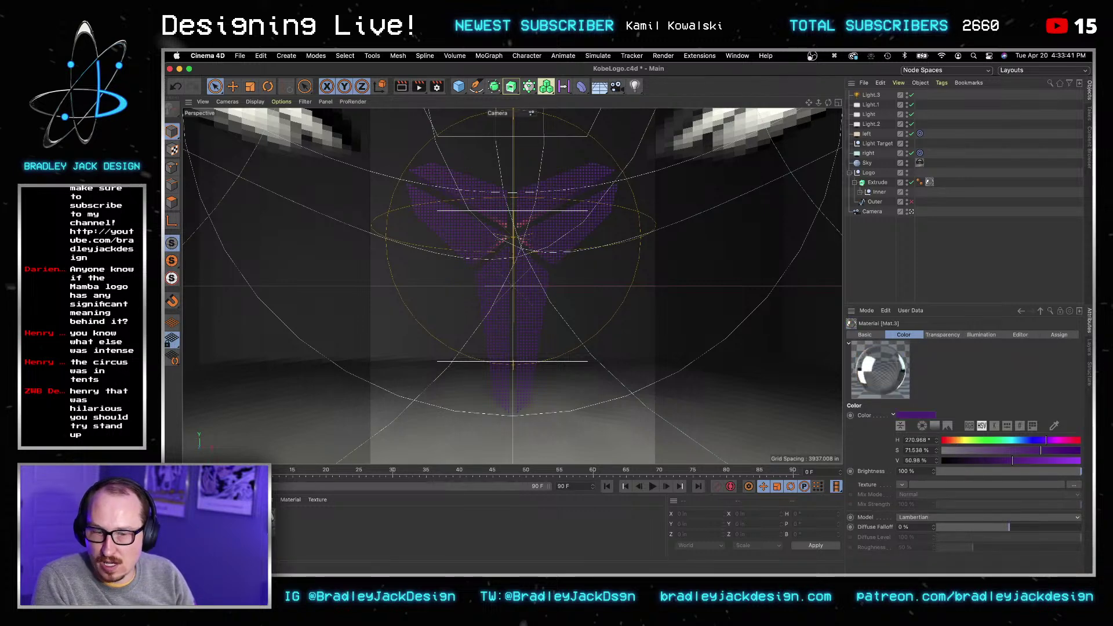
pyautogui.click(402, 87)
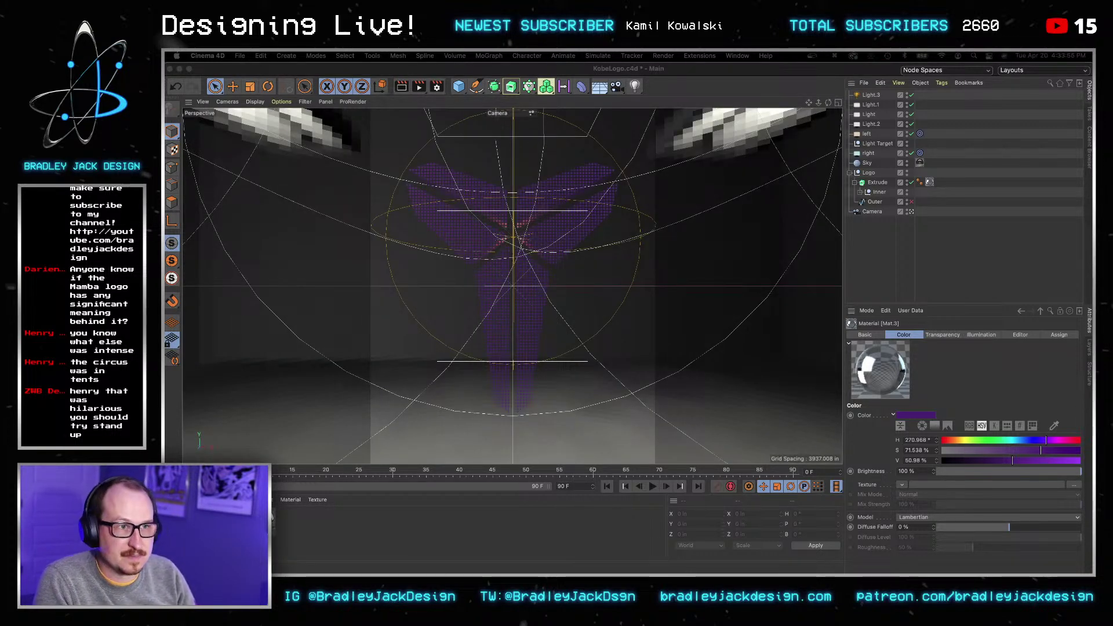
pyautogui.doubleClick(880, 370)
pyautogui.click(587, 257)
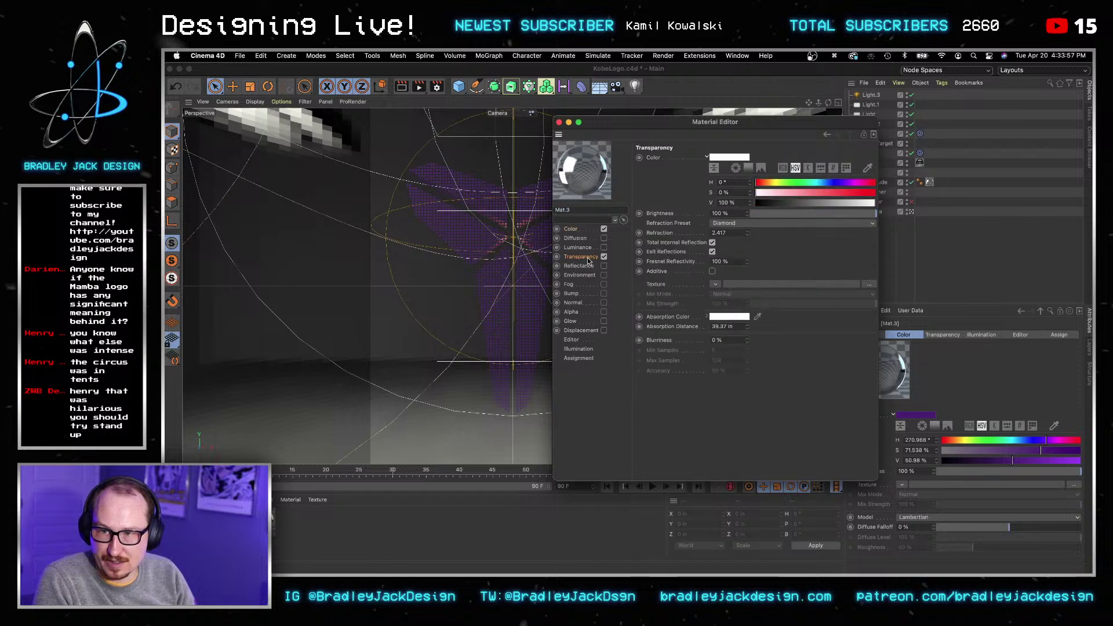
# Step: Set the glass material's Absorption Color to RGB 85, 37, 130
pyautogui.click(729, 317)
pyautogui.click(698, 303)
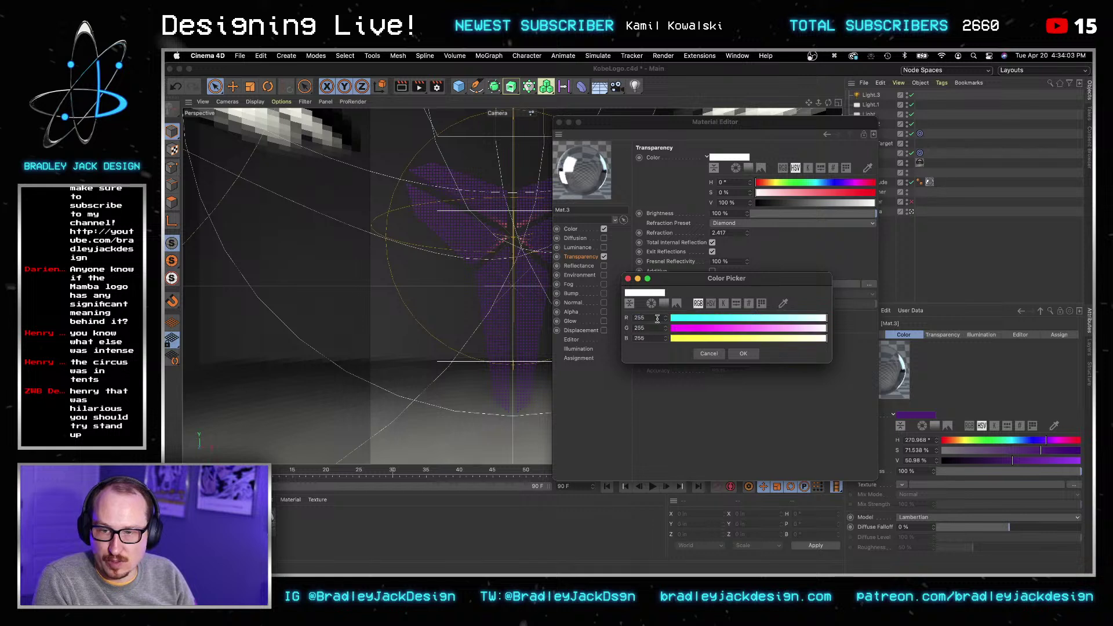
pyautogui.click(652, 317)
pyautogui.press('super+a')
pyautogui.write('85')
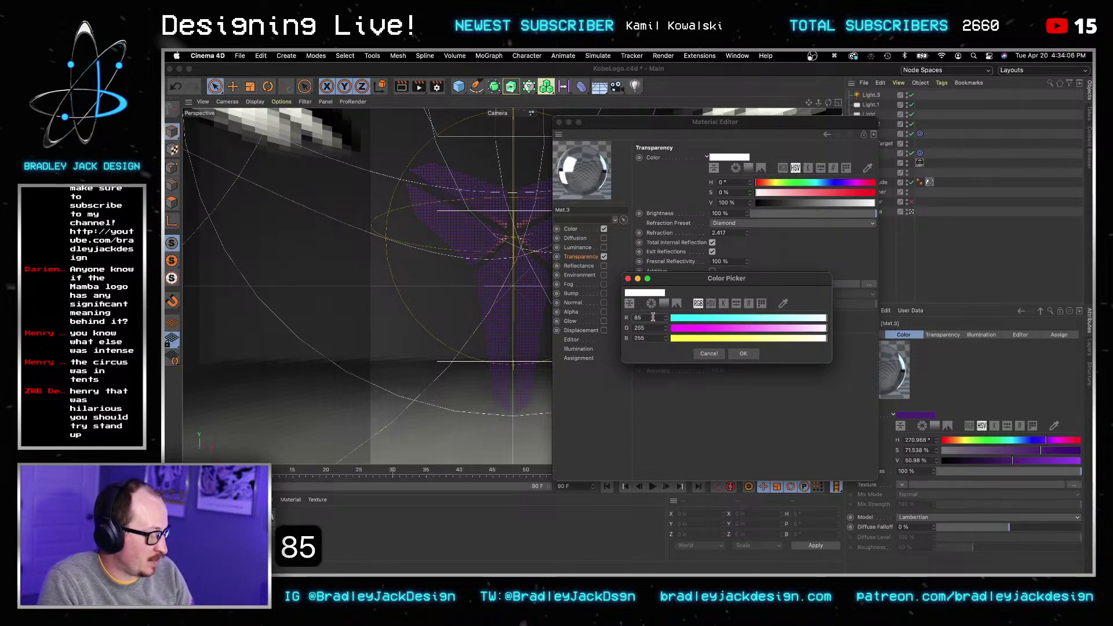
pyautogui.press('Tab')
pyautogui.write('37')
pyautogui.press('Tab')
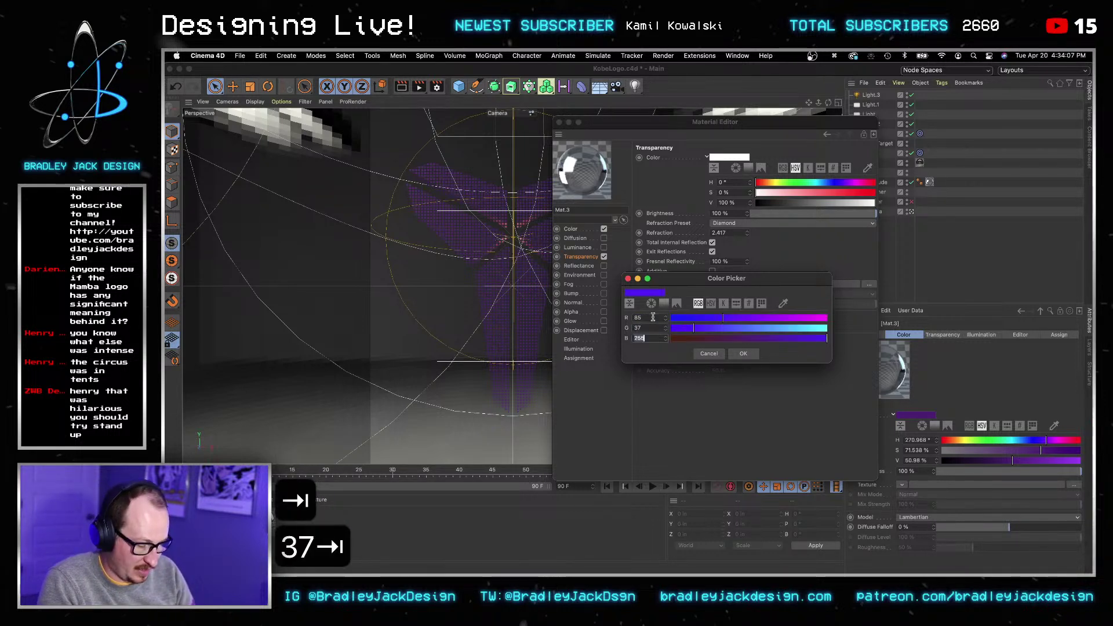
pyautogui.write('130')
pyautogui.press('Tab')
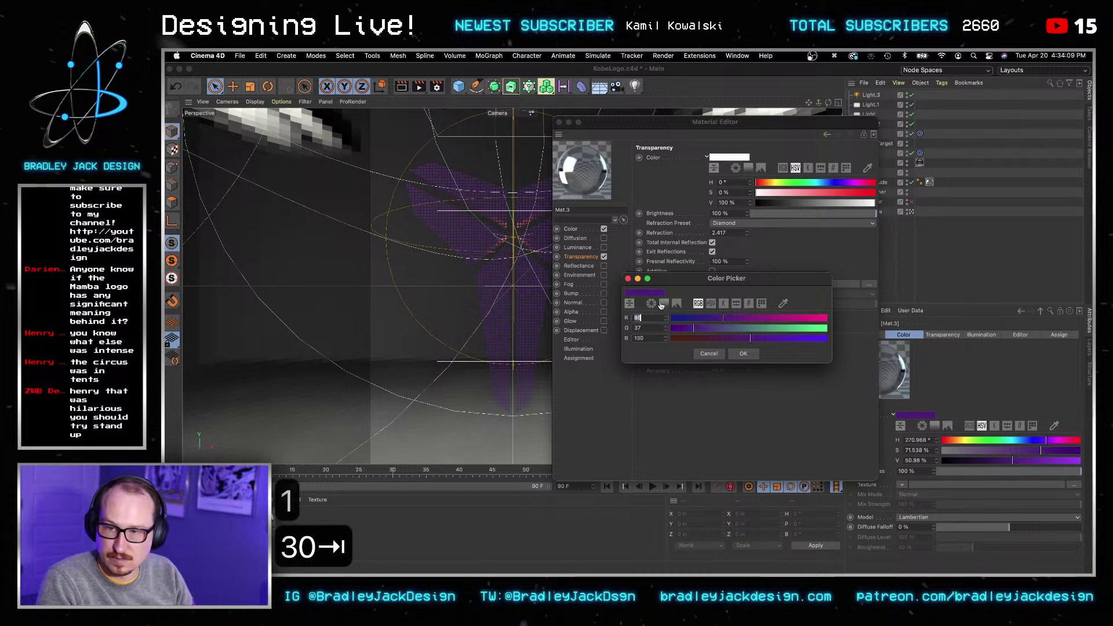
pyautogui.click(744, 353)
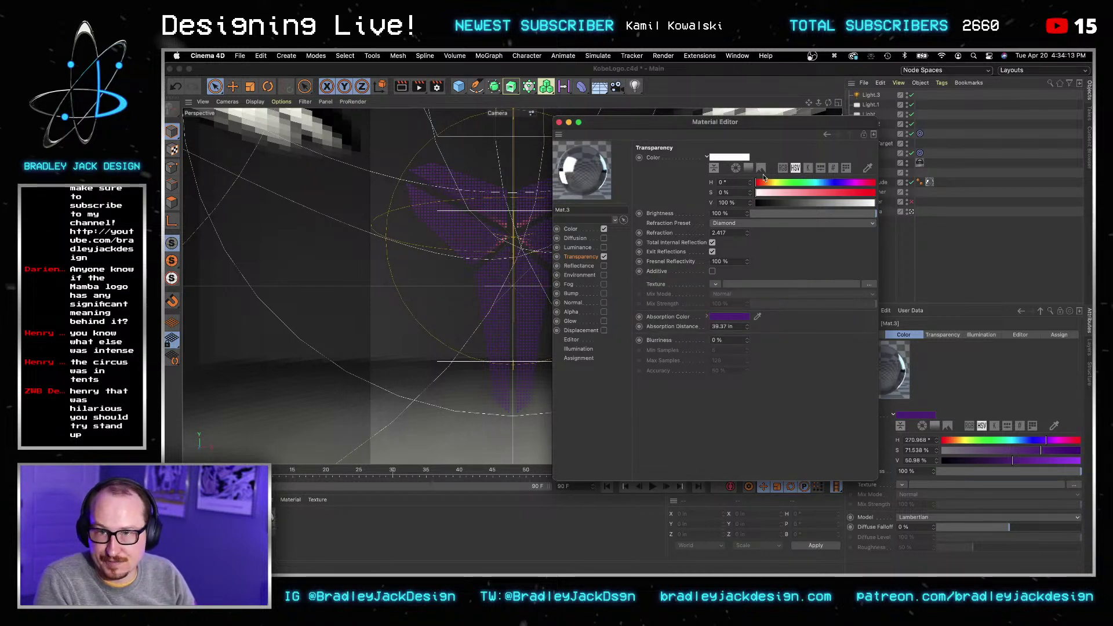
# Step: Set the Transparency Color to RGB 84, 37, 130 and start a viewport test render
pyautogui.click(782, 168)
pyautogui.click(732, 183)
pyautogui.press('super+a')
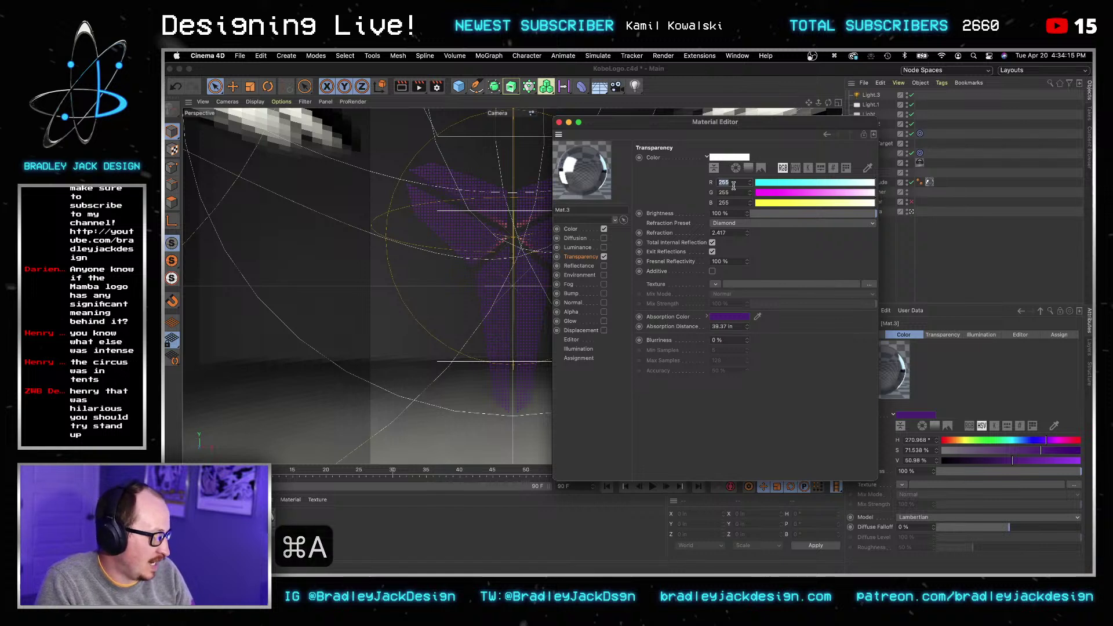
pyautogui.write('84')
pyautogui.press('Tab')
pyautogui.write('37')
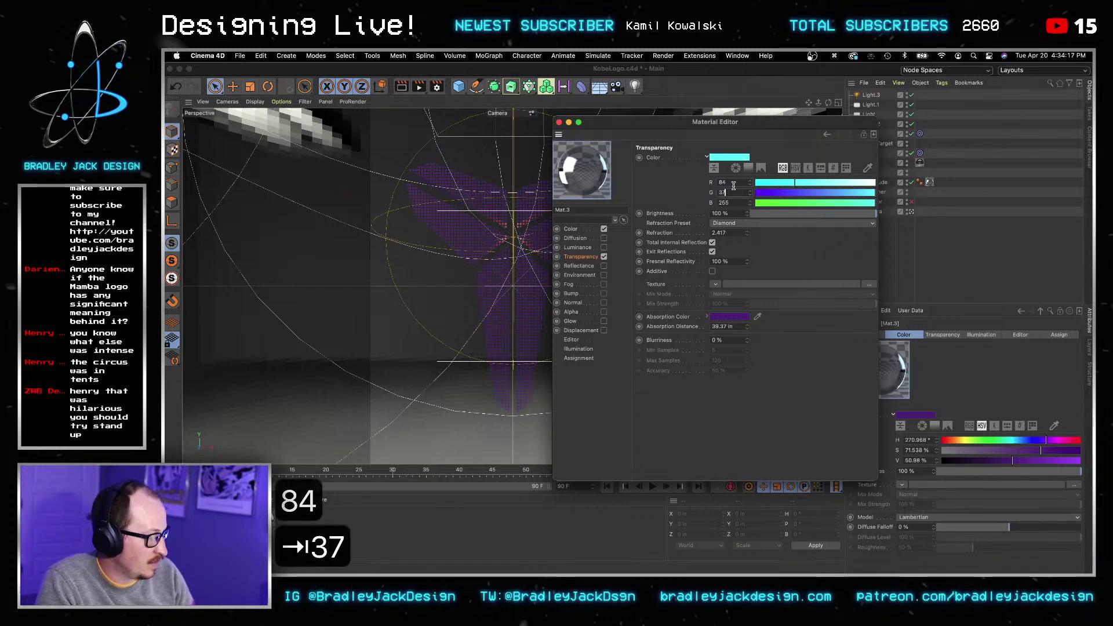
pyautogui.press('Tab')
pyautogui.write('130')
pyautogui.press('Tab')
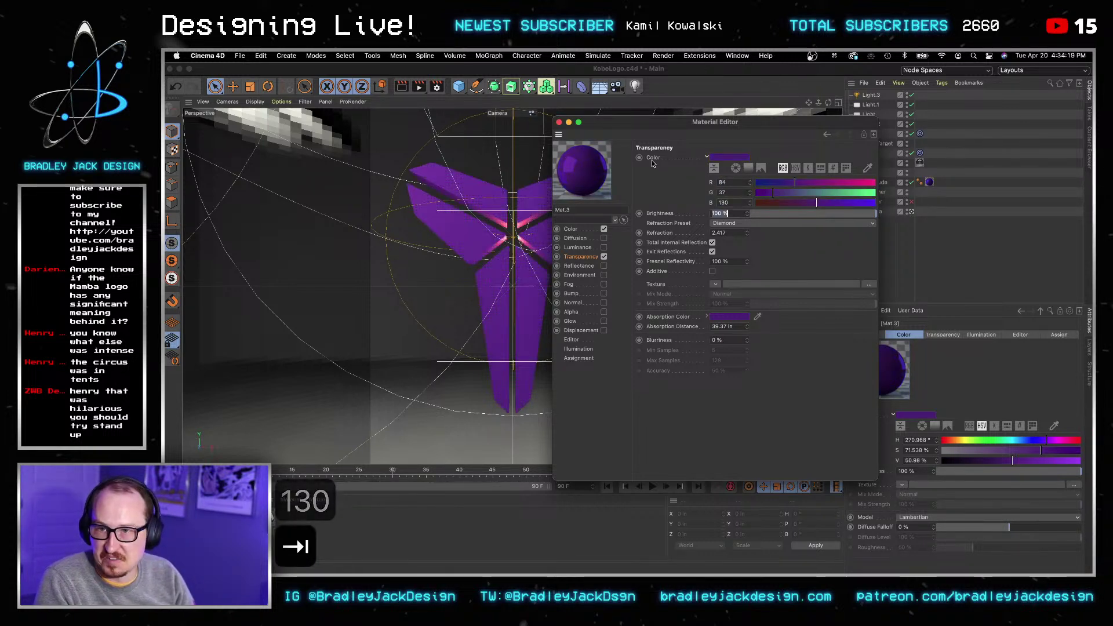
pyautogui.click(642, 173)
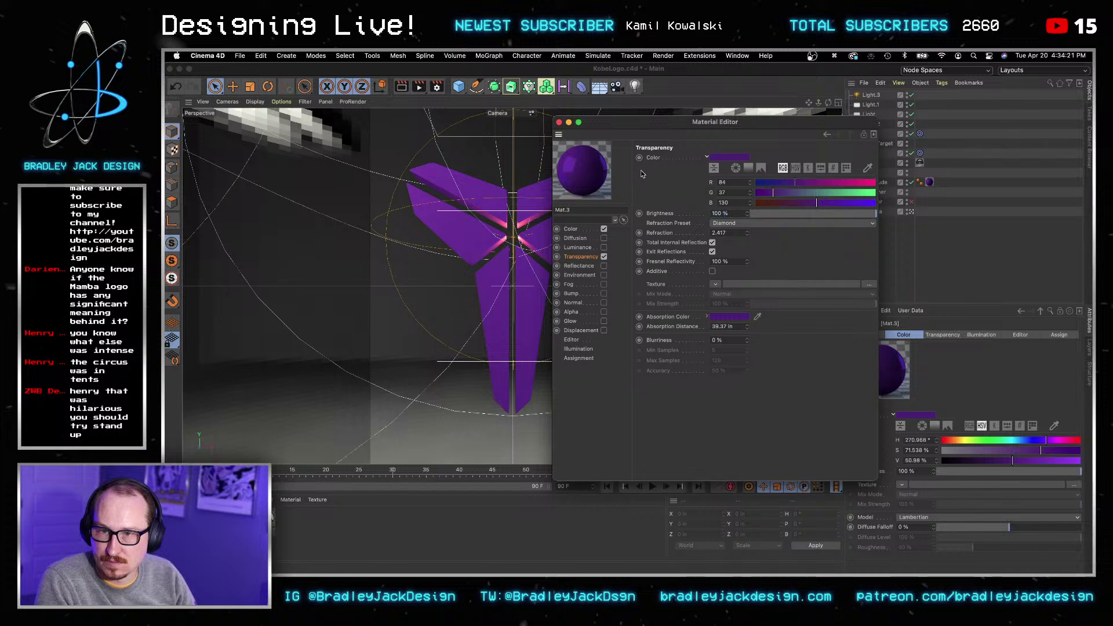
pyautogui.click(402, 87)
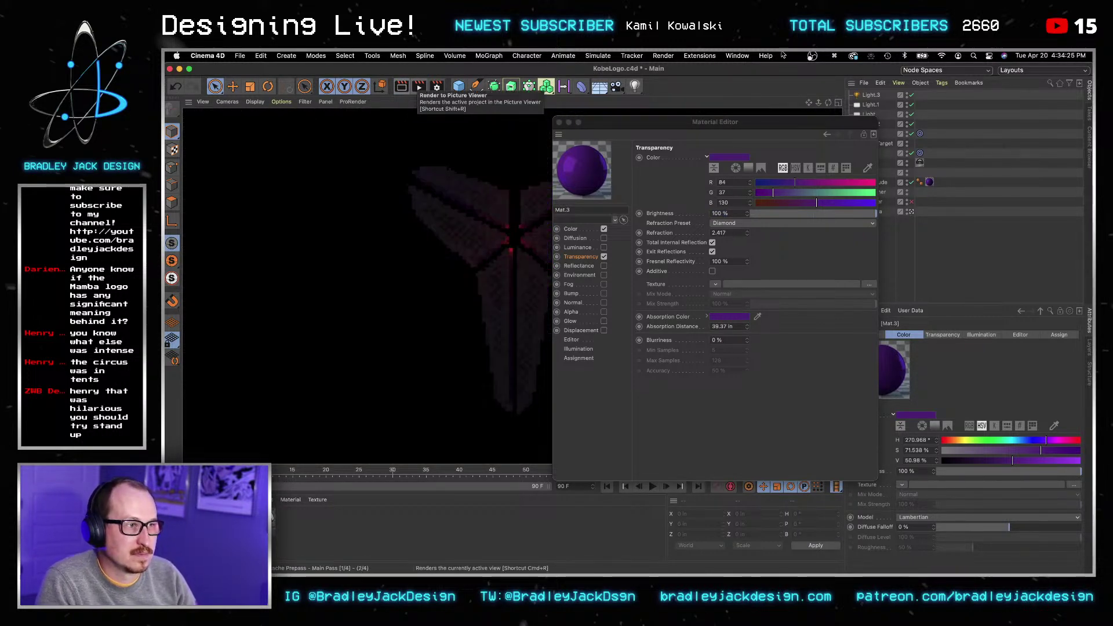
# Step: Drag the Material Editor to the right so the rendered logo is unobstructed
pyautogui.moveTo(687, 119); pyautogui.dragTo(868, 104)
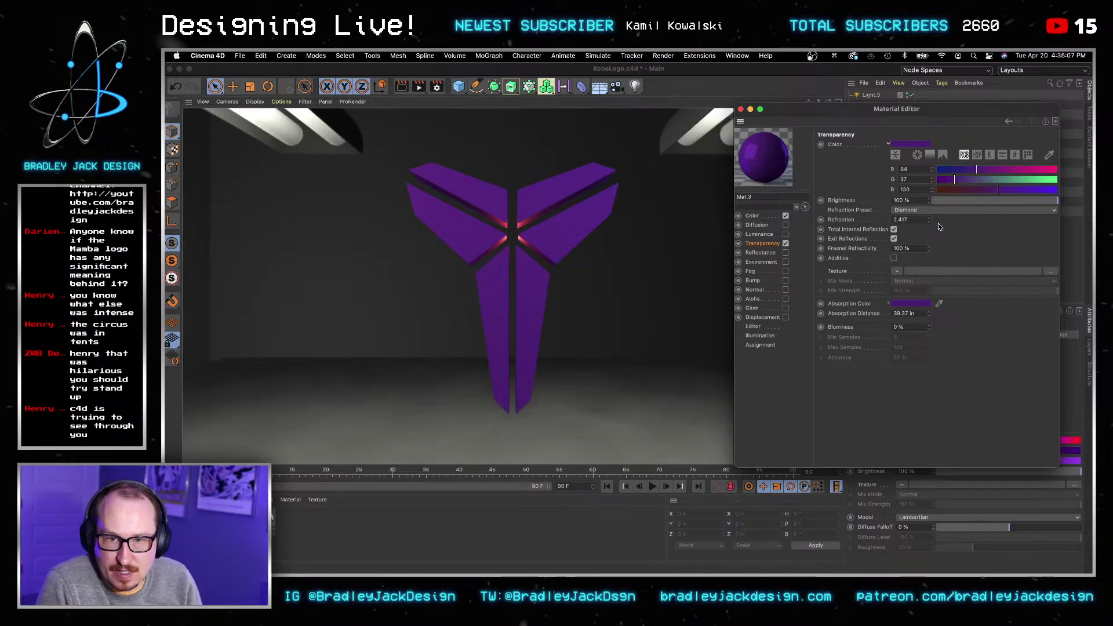
# Step: Reset the Absorption Color to white, RGB 255, 255, 255
pyautogui.click(911, 303)
pyautogui.write('255')
pyautogui.press('Tab')
pyautogui.write('255')
pyautogui.press('Tab')
pyautogui.write('255')
pyautogui.press('Return')
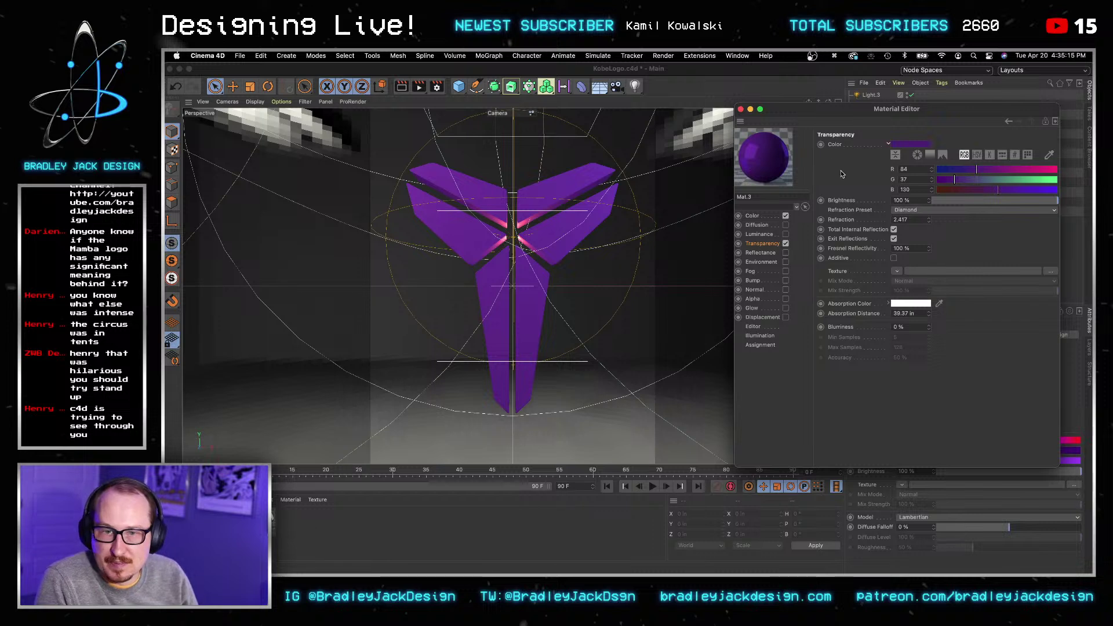
pyautogui.click(771, 217)
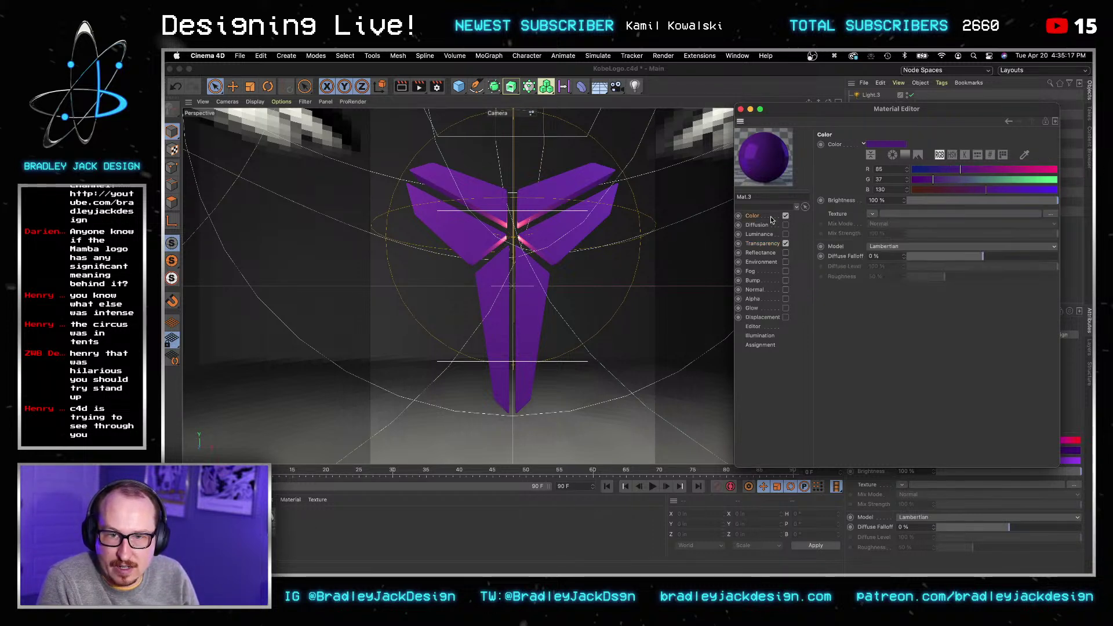
pyautogui.click(772, 243)
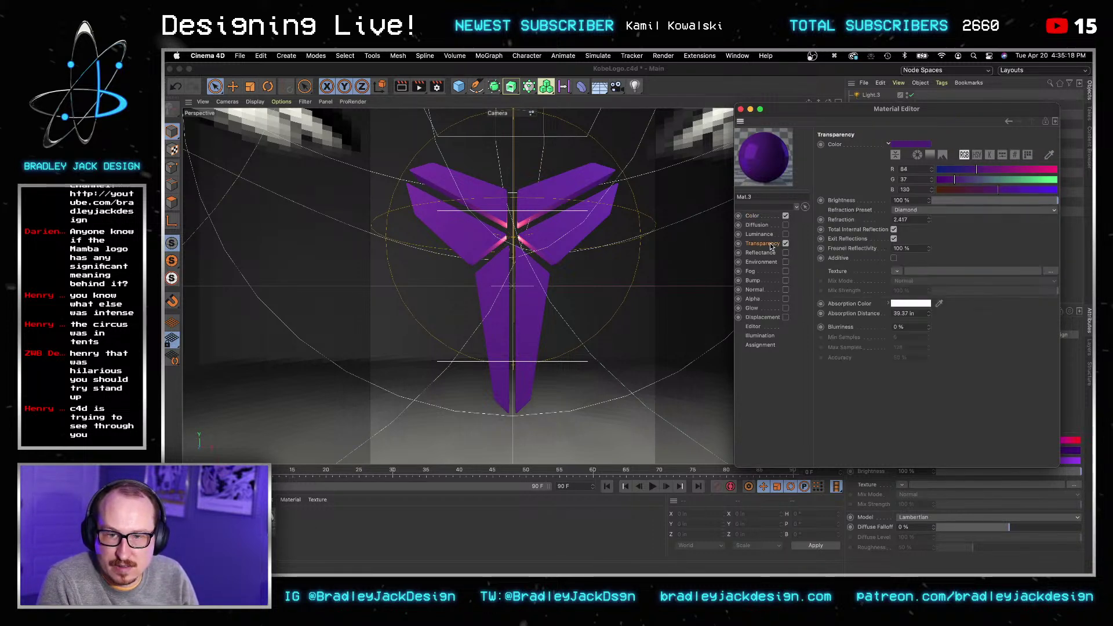
# Step: Reset the Transparency Color to white, RGB 255, 255, 255
pyautogui.click(908, 169)
pyautogui.press('super+a')
pyautogui.write('255')
pyautogui.press('Tab')
pyautogui.write('255')
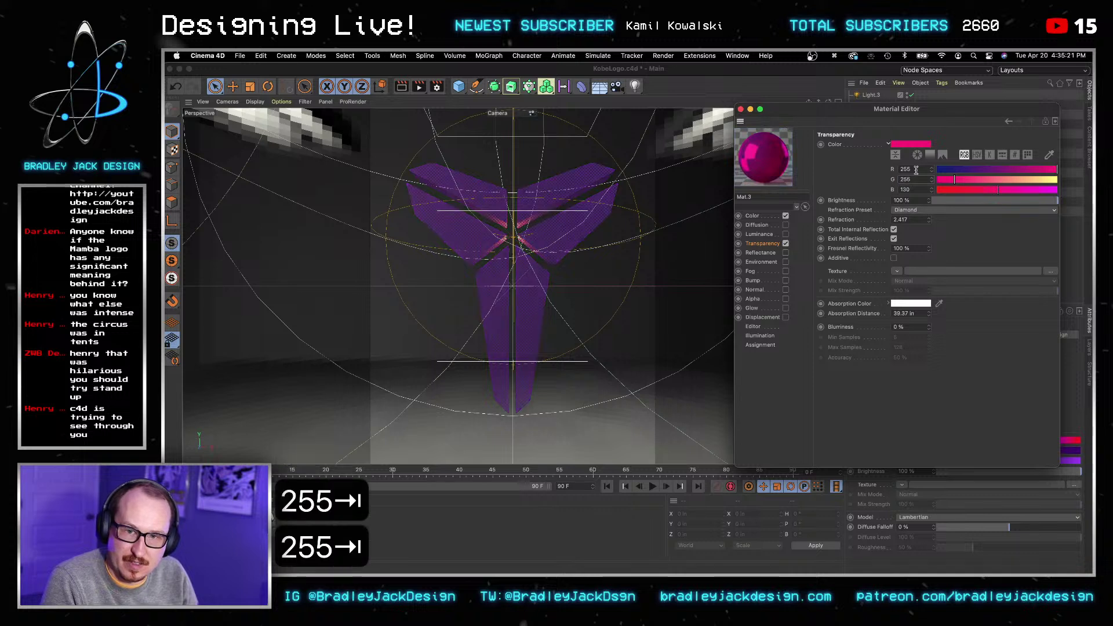
pyautogui.press('Tab')
pyautogui.write('255')
pyautogui.press('Tab')
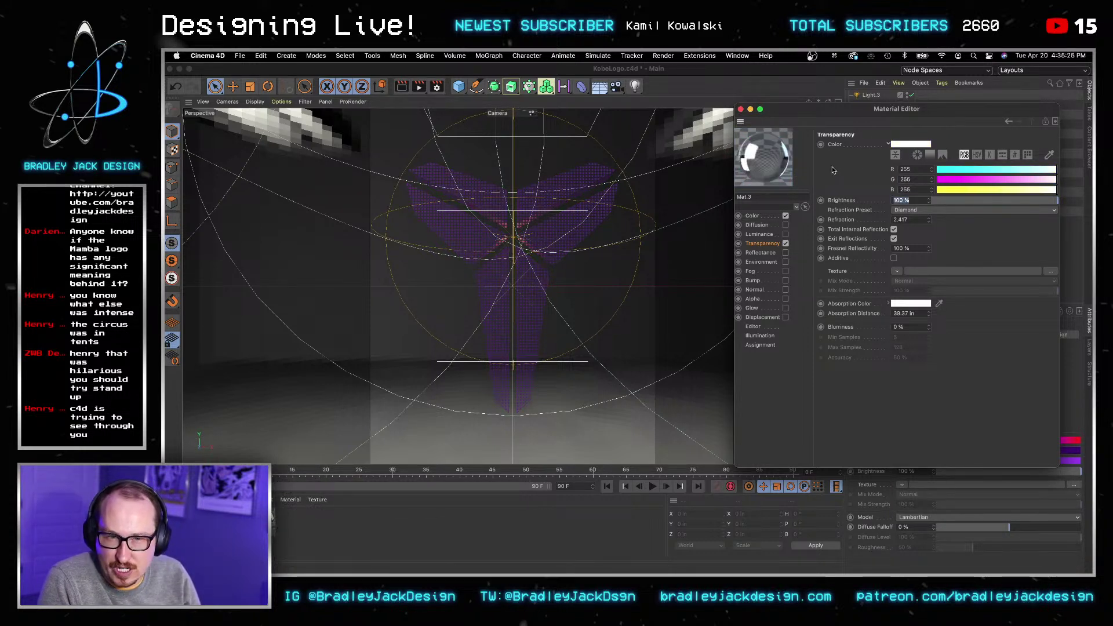
# Step: Lower the transparency Brightness to 85%
pyautogui.press('Return')
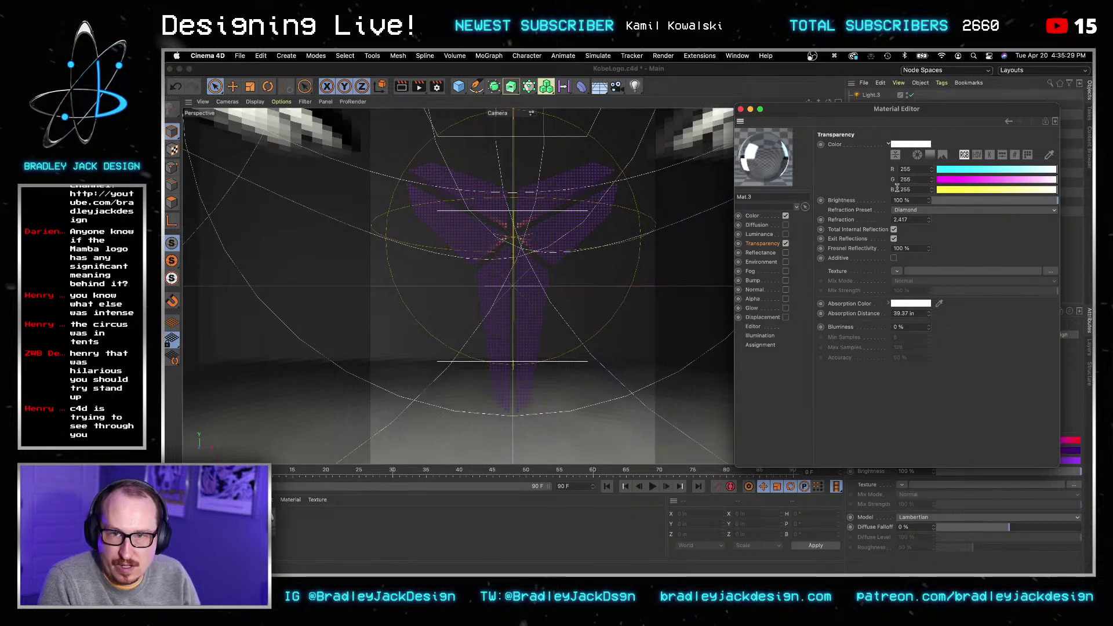
pyautogui.press('super+a')
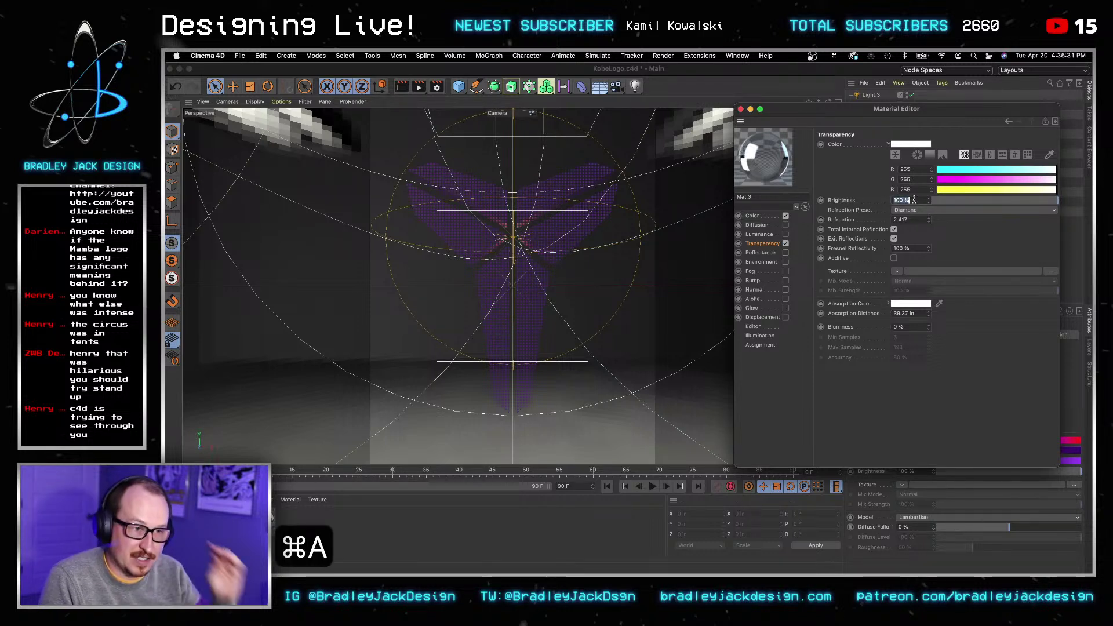
pyautogui.write('85')
pyautogui.press('Tab')
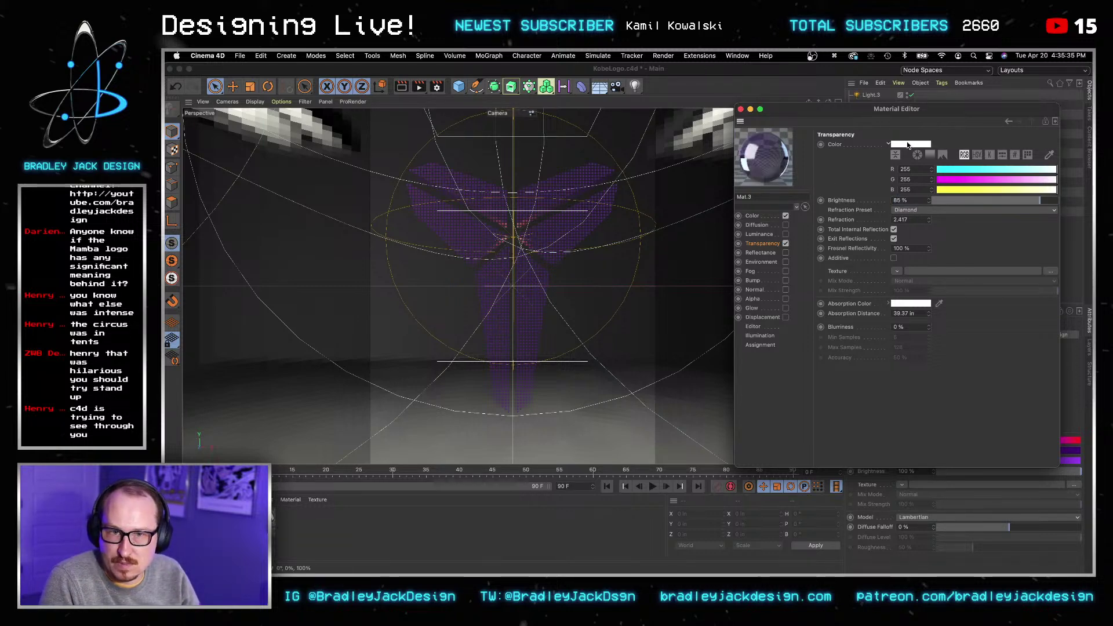
# Step: Test-render, then switch the renderer from Physical to Standard in the render settings
pyautogui.click(397, 87)
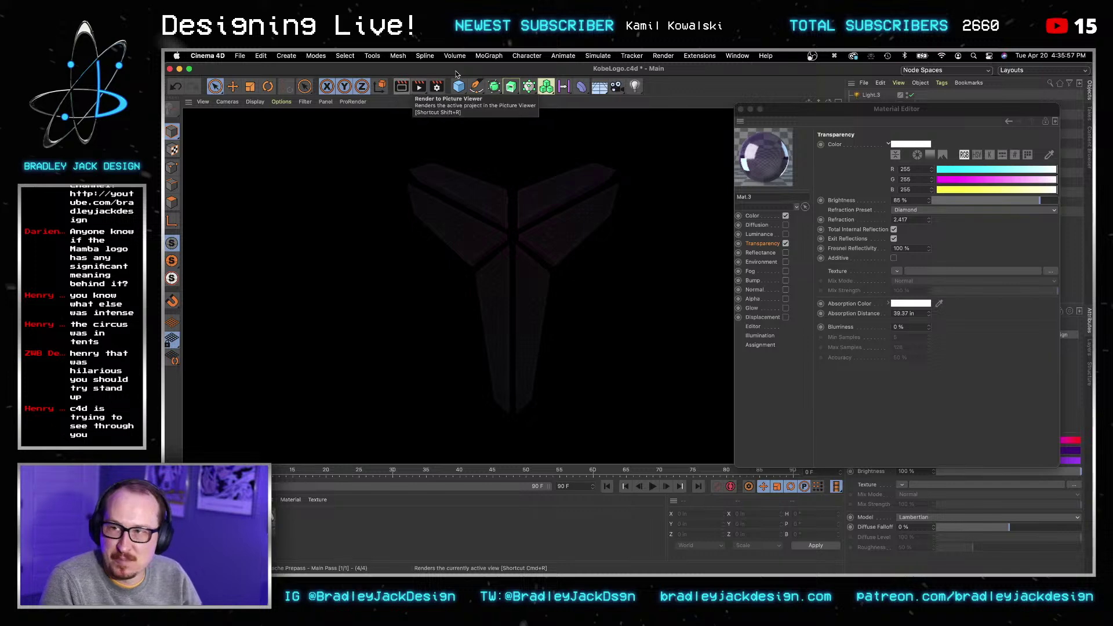
pyautogui.click(438, 87)
pyautogui.click(511, 102)
pyautogui.click(498, 112)
pyautogui.click(447, 78)
# Step: Re-render the viewport preview and select the transparency colour's red field
pyautogui.click(401, 87)
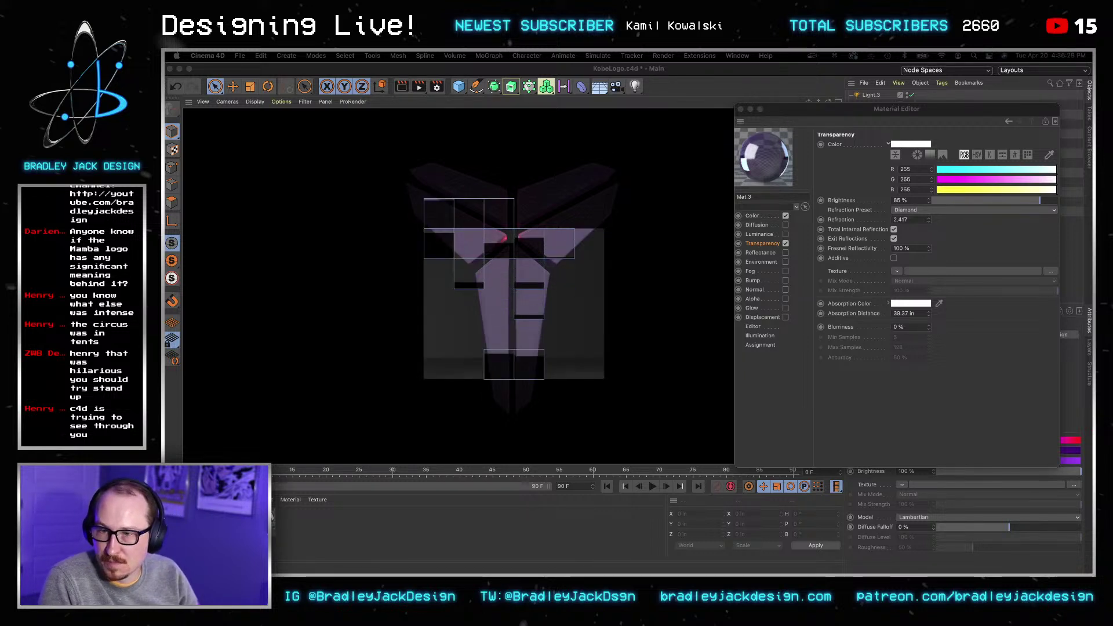
pyautogui.click(863, 114)
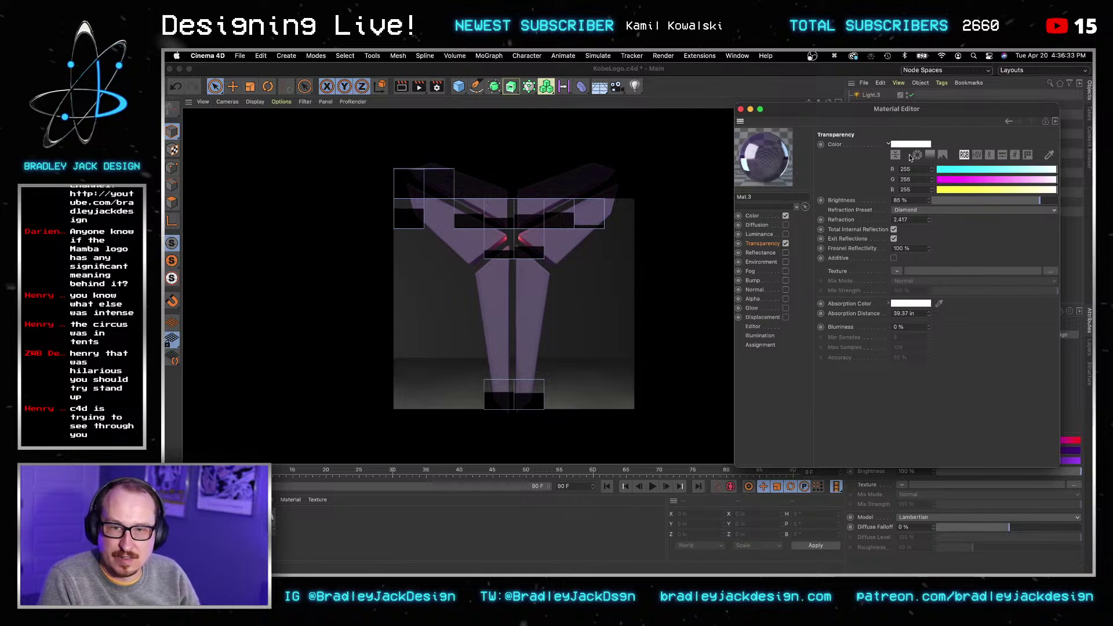
pyautogui.click(920, 169)
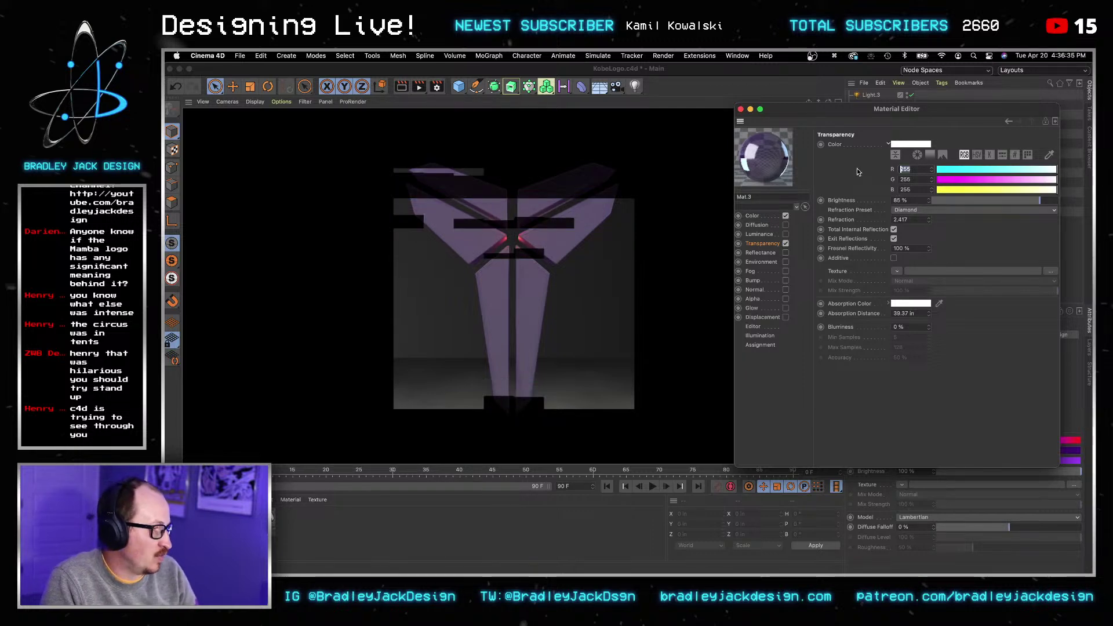
# Step: Tint the transparency RGB 85, 37, 130, lower its saturation, lighten it to 66% value, and render
pyautogui.write('85')
pyautogui.press('Tab')
pyautogui.write('37')
pyautogui.press('Tab')
pyautogui.write('130')
pyautogui.press('Tab')
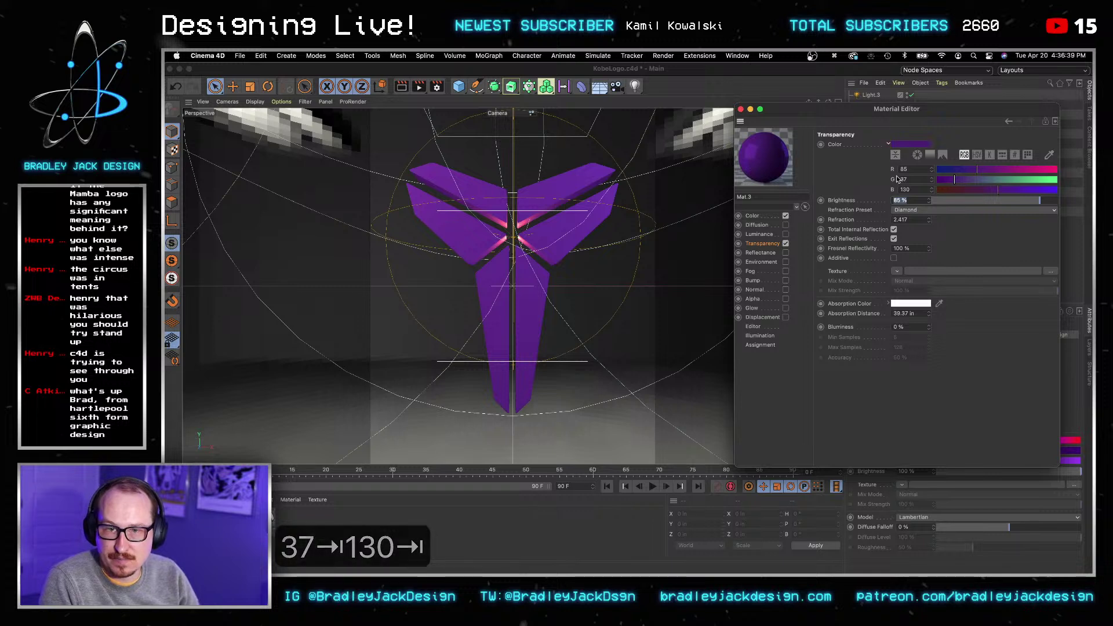
pyautogui.click(978, 155)
pyautogui.moveTo(1006, 182); pyautogui.dragTo(973, 182)
pyautogui.click(1015, 190)
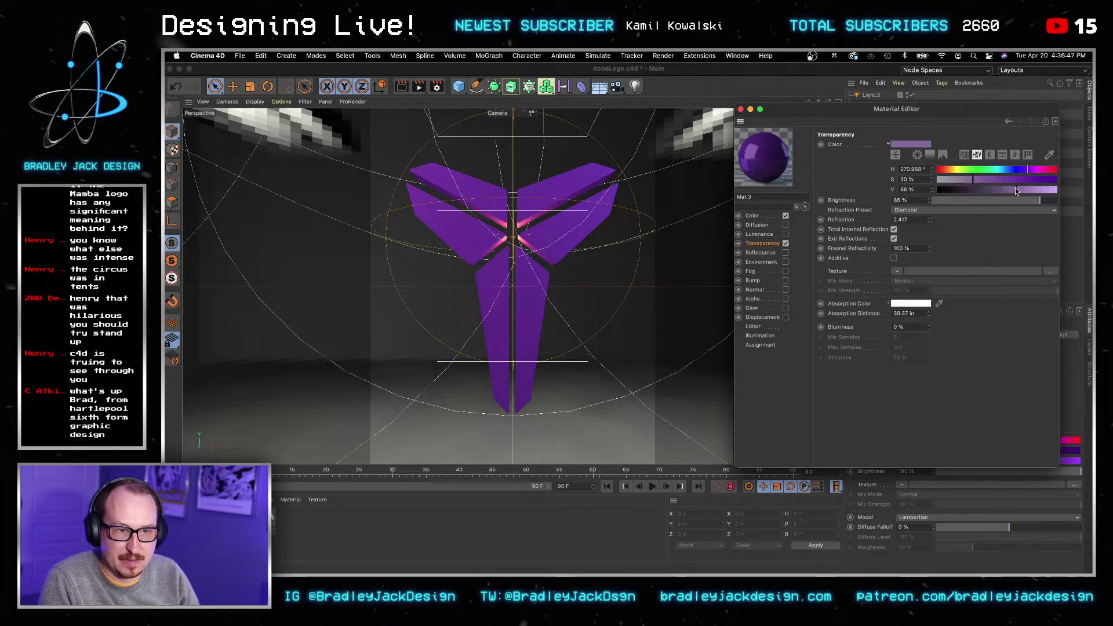
pyautogui.click(405, 88)
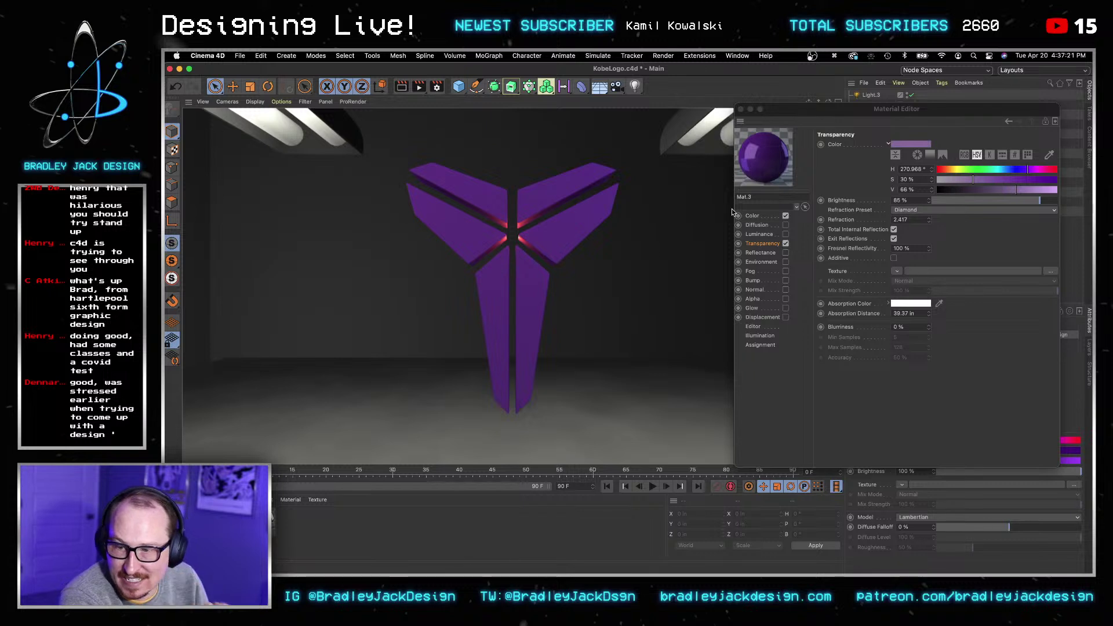
# Step: Choose the Glass refraction preset and set transparency Brightness to 100%
pyautogui.click(907, 221)
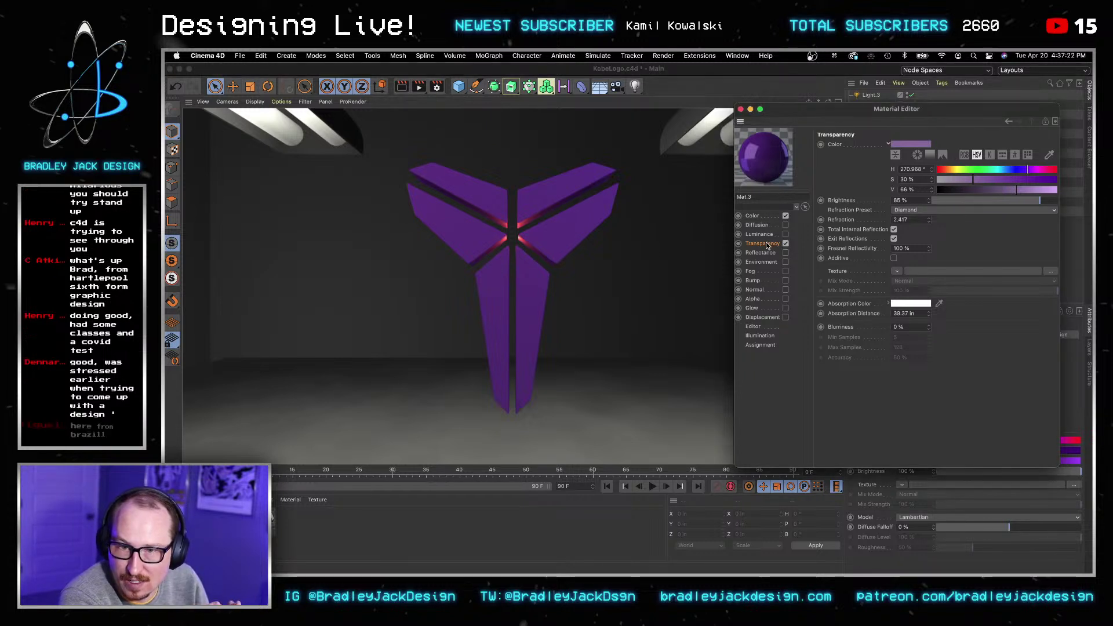
pyautogui.click(910, 210)
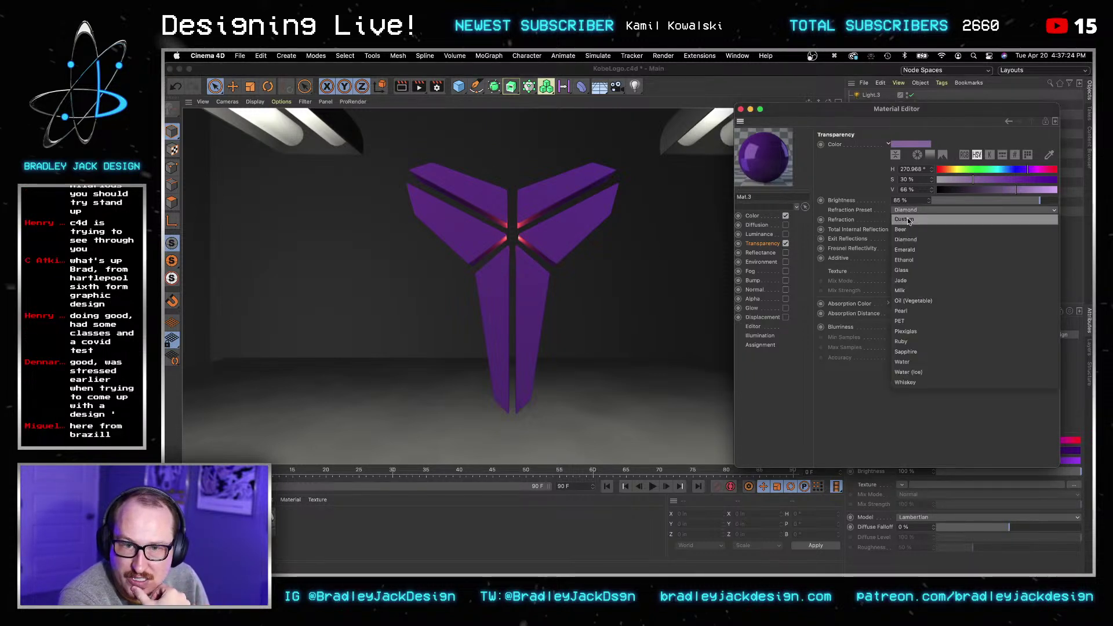
pyautogui.click(917, 273)
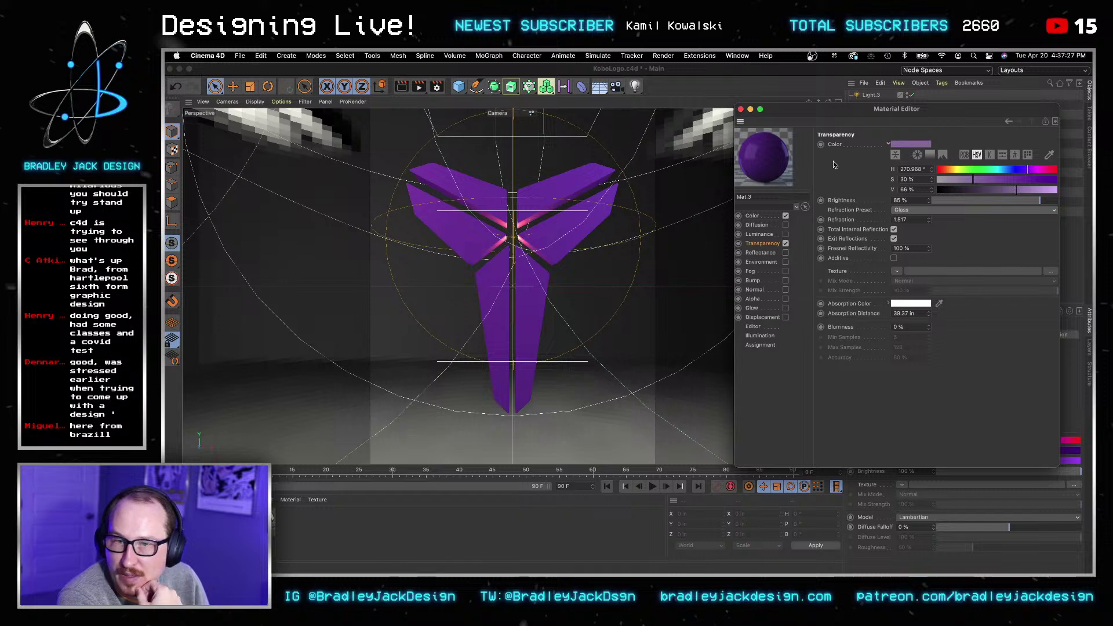
pyautogui.click(905, 200)
pyautogui.write('190')
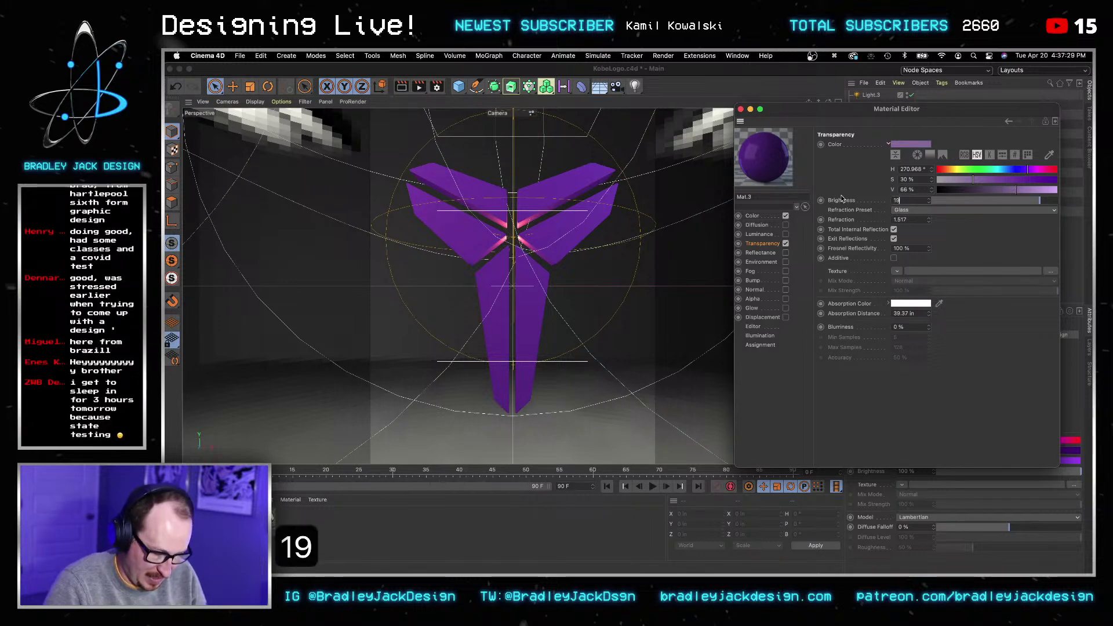
pyautogui.press('BackSpace')
pyautogui.press('BackSpace')
pyautogui.write('00')
pyautogui.press('Tab')
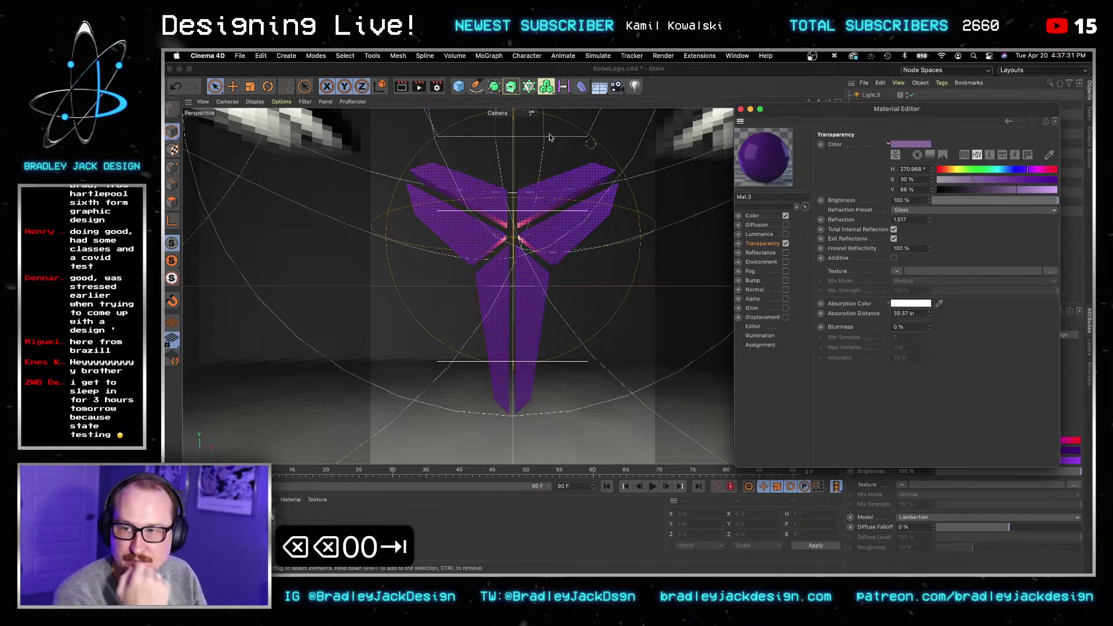
# Step: Cancel a Picture Viewer render and render the purple glass logo in the viewport instead
pyautogui.click(414, 87)
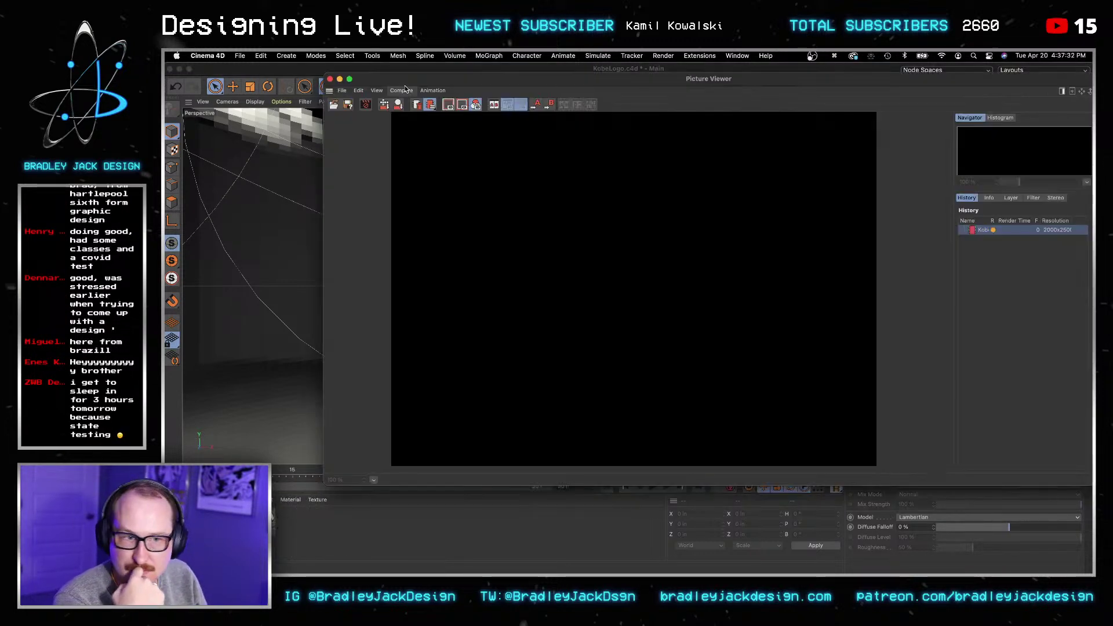
pyautogui.click(330, 80)
pyautogui.click(600, 260)
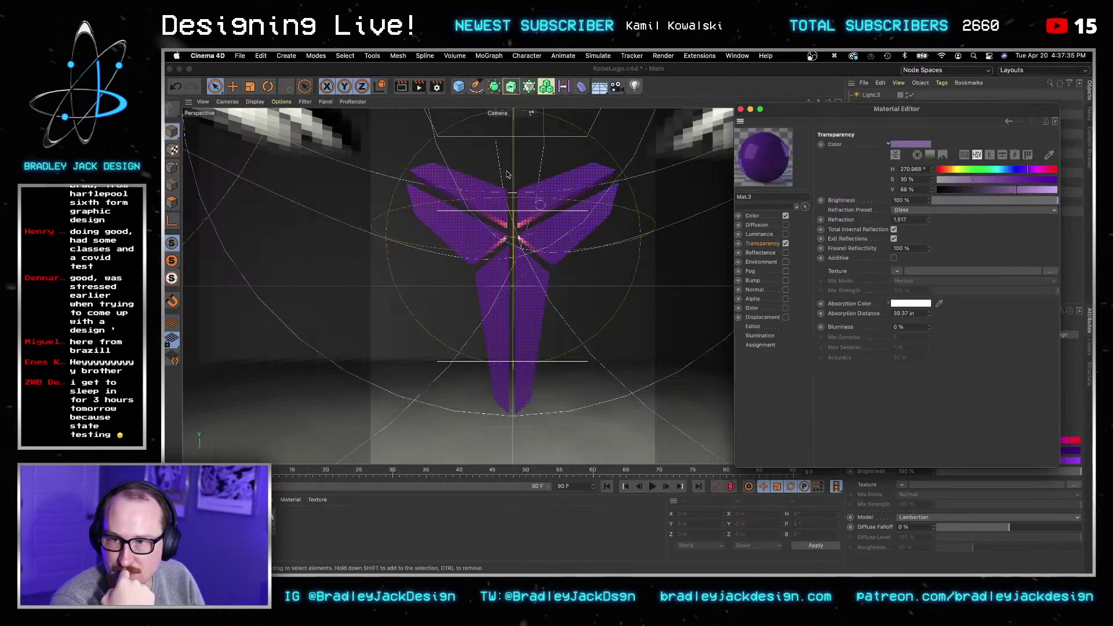
pyautogui.click(405, 88)
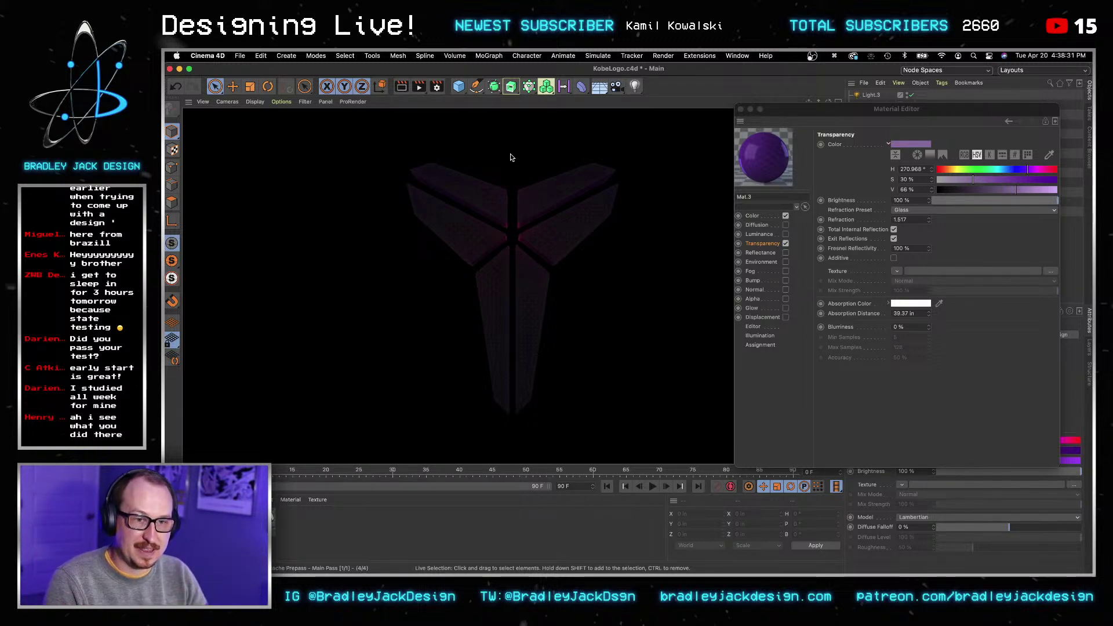
pyautogui.press('super+r')
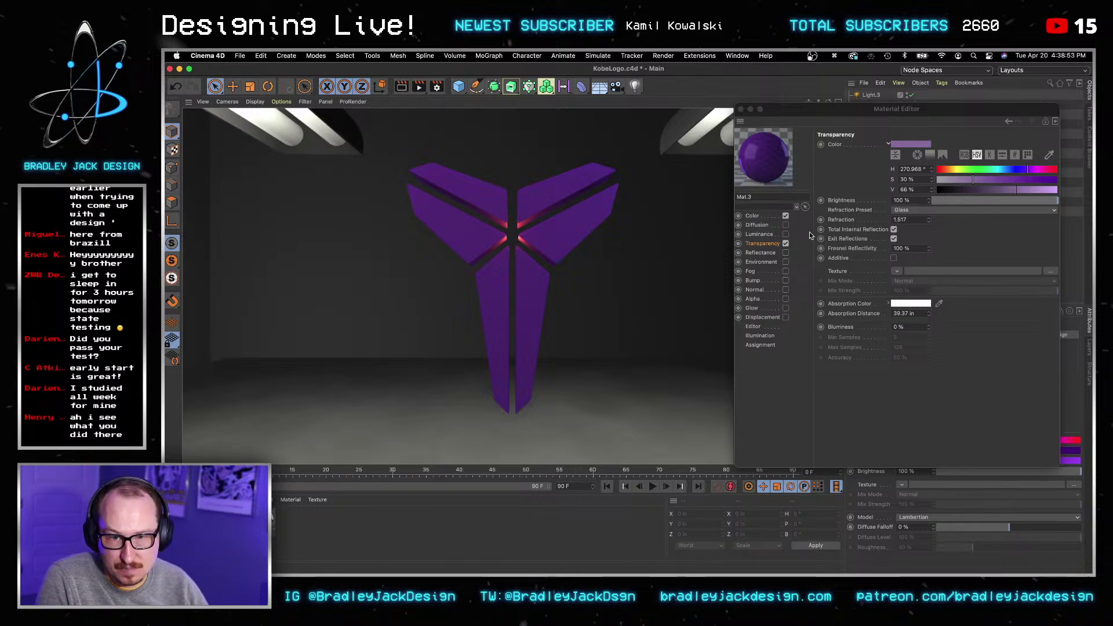
# Step: In Reflectance, replace Default Specular with a Beckmann layer using Add blend mode
pyautogui.click(774, 254)
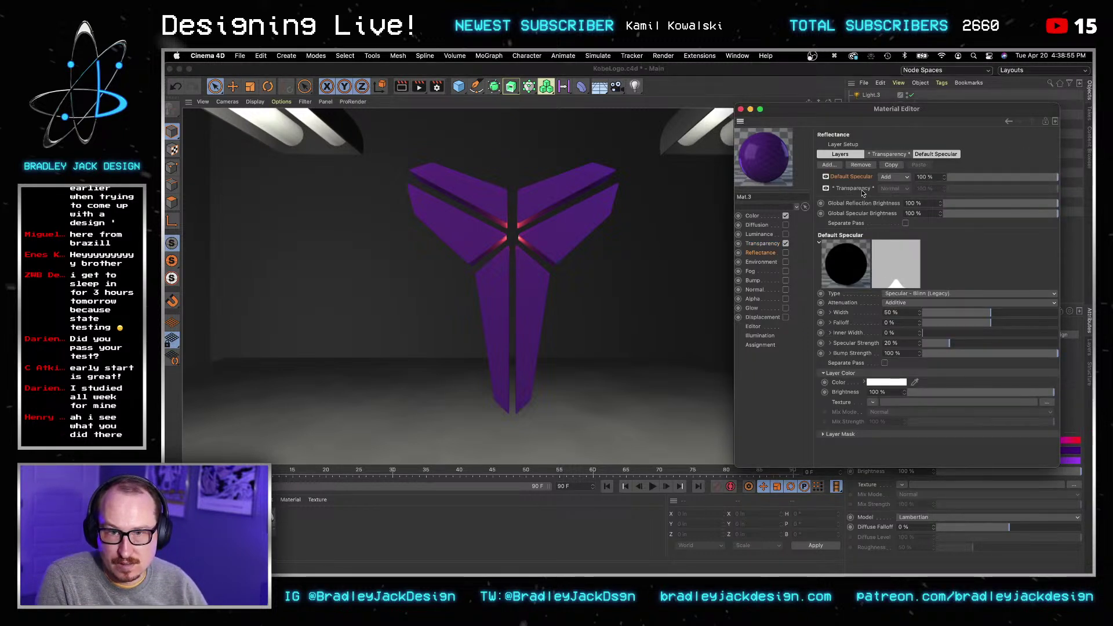
pyautogui.click(860, 164)
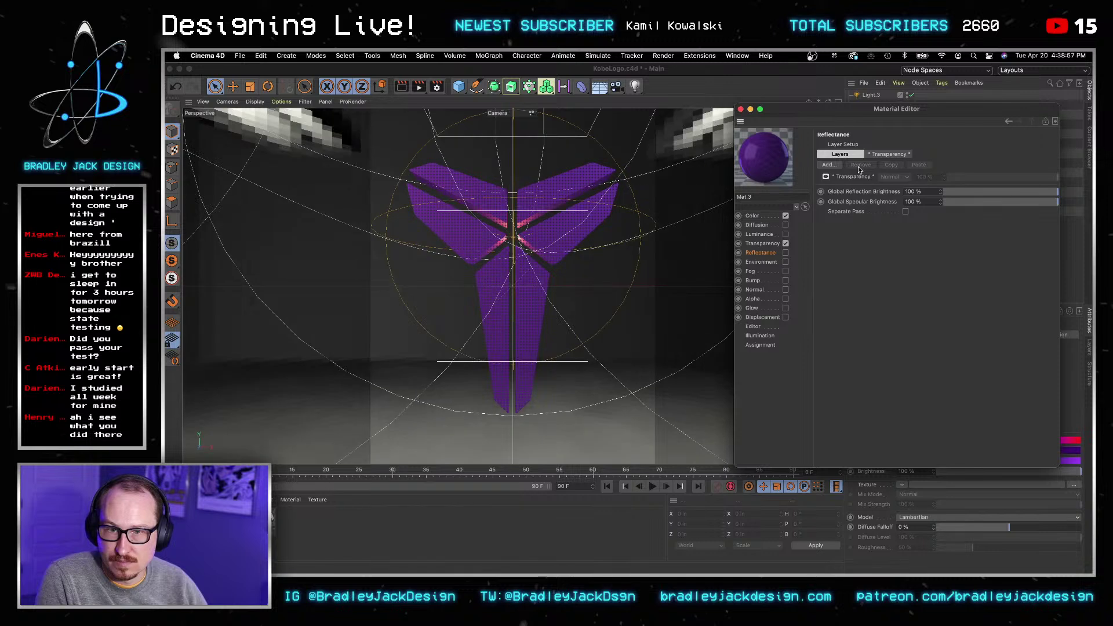
pyautogui.click(829, 165)
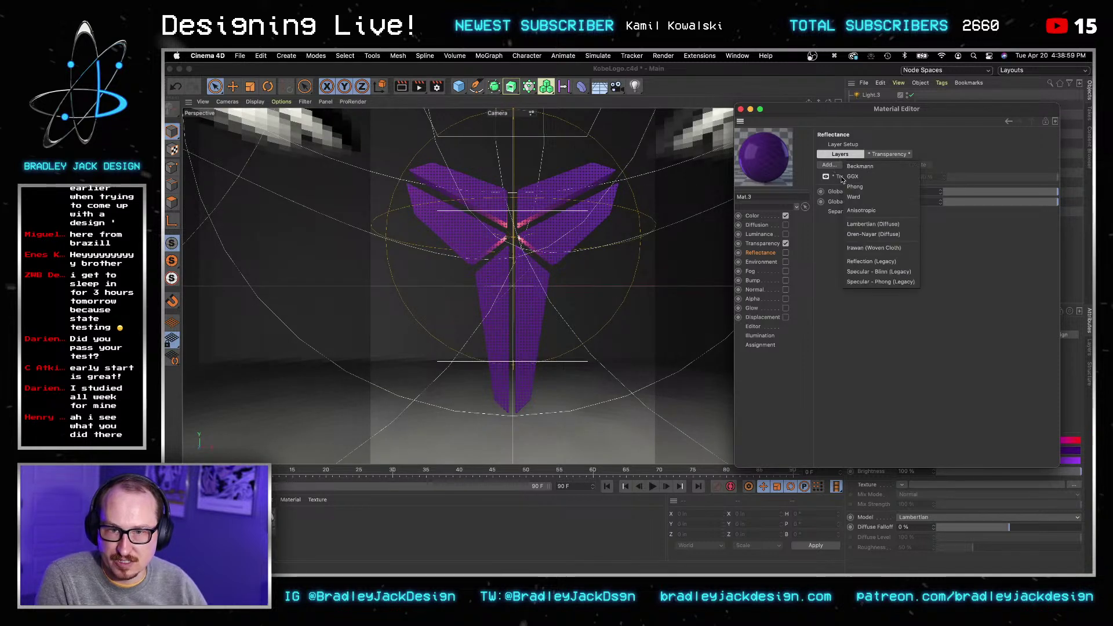
pyautogui.click(876, 178)
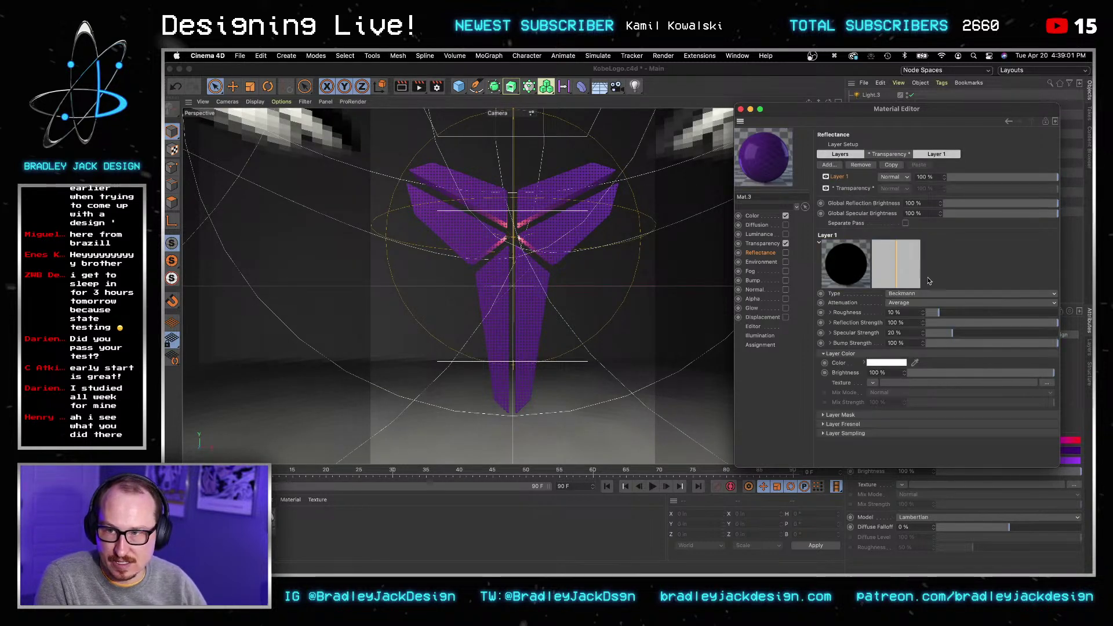
pyautogui.click(893, 177)
pyautogui.click(896, 197)
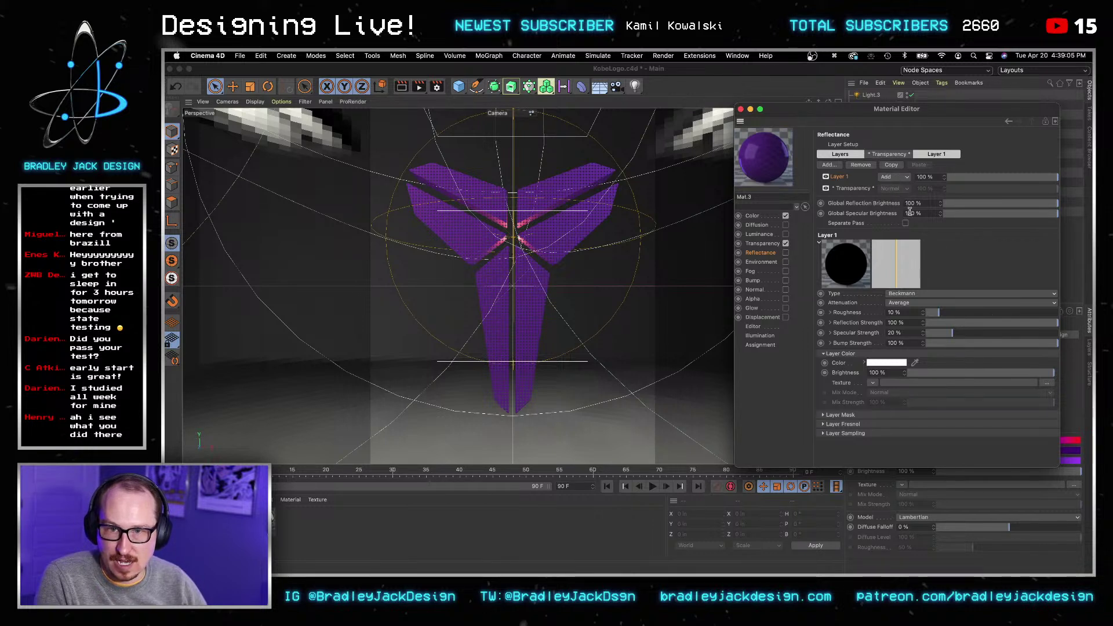
# Step: Set the Beckmann layer's roughness to 0%, render a preview, and close the Material Editor
pyautogui.doubleClick(909, 313)
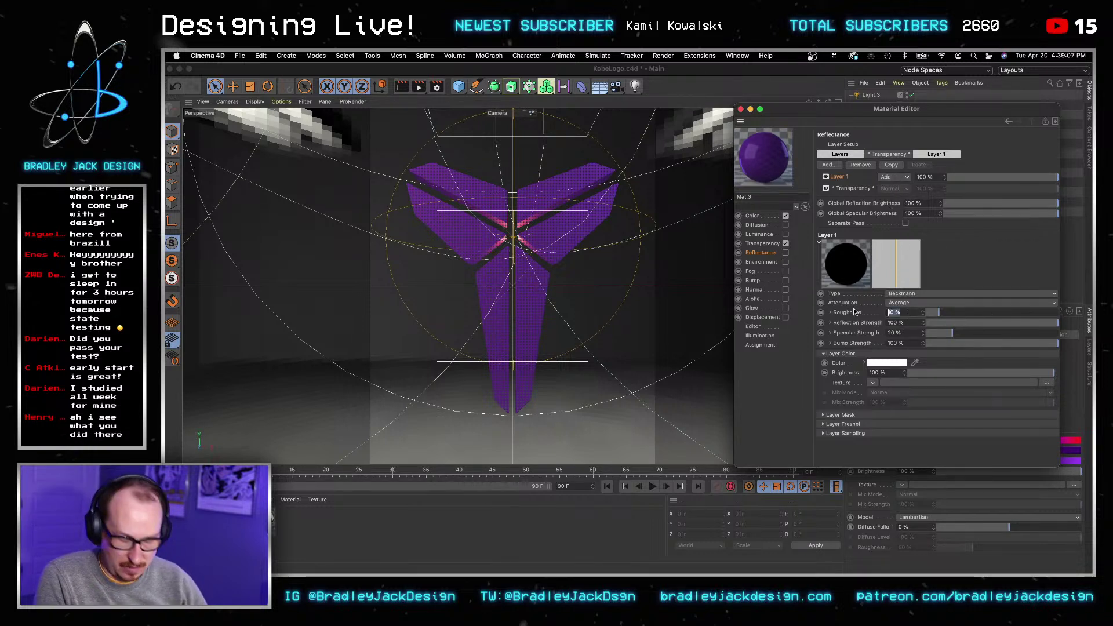
pyautogui.write('0')
pyautogui.press('Tab')
pyautogui.click(401, 88)
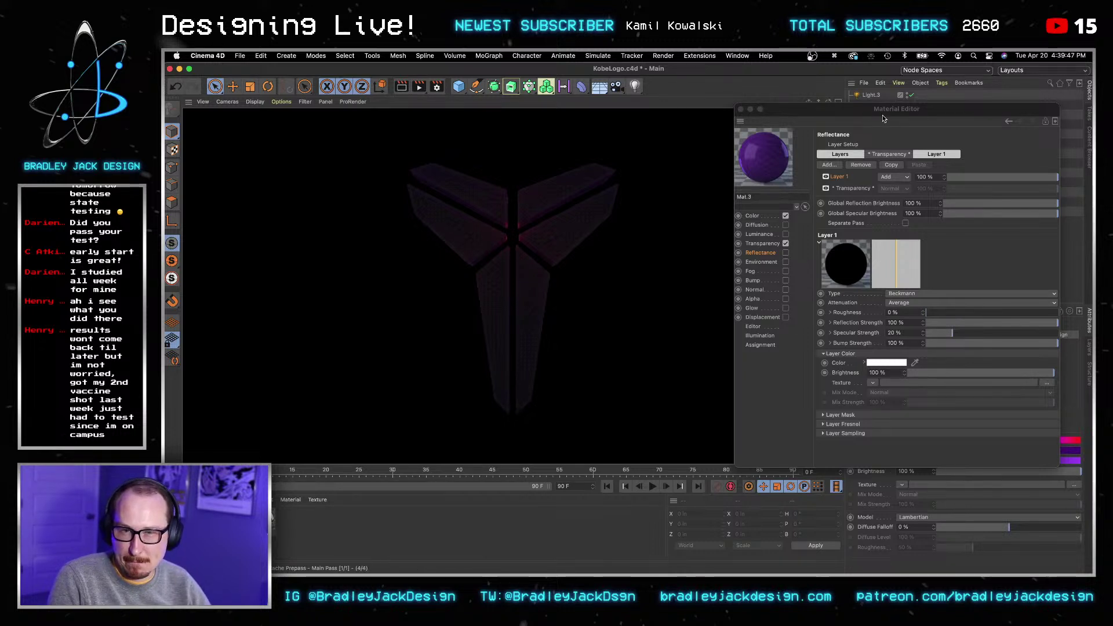
pyautogui.click(804, 206)
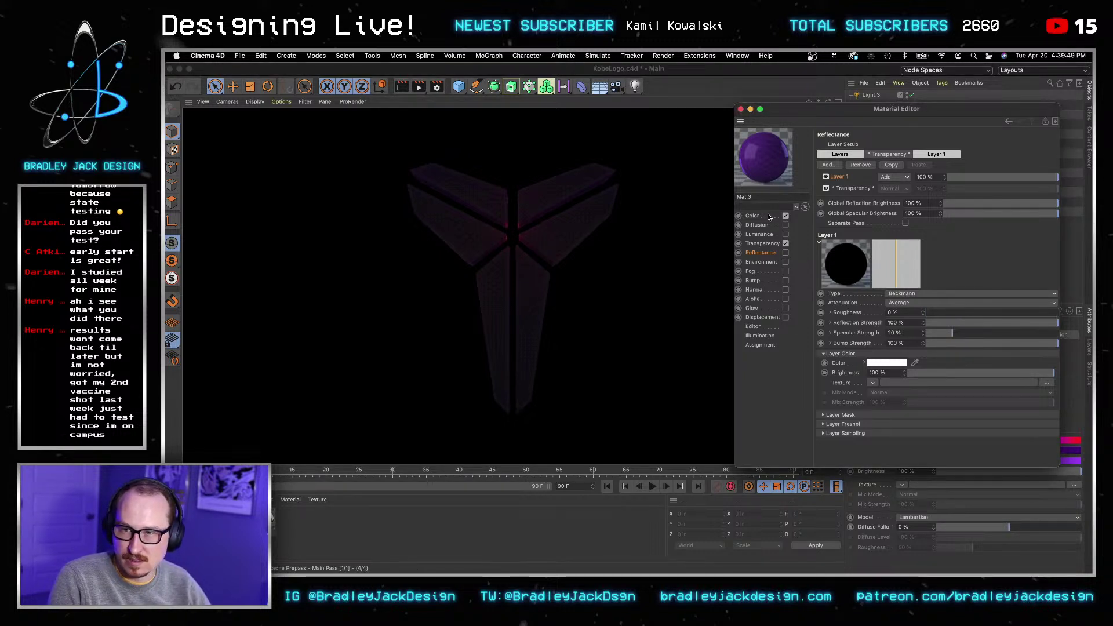
pyautogui.click(740, 109)
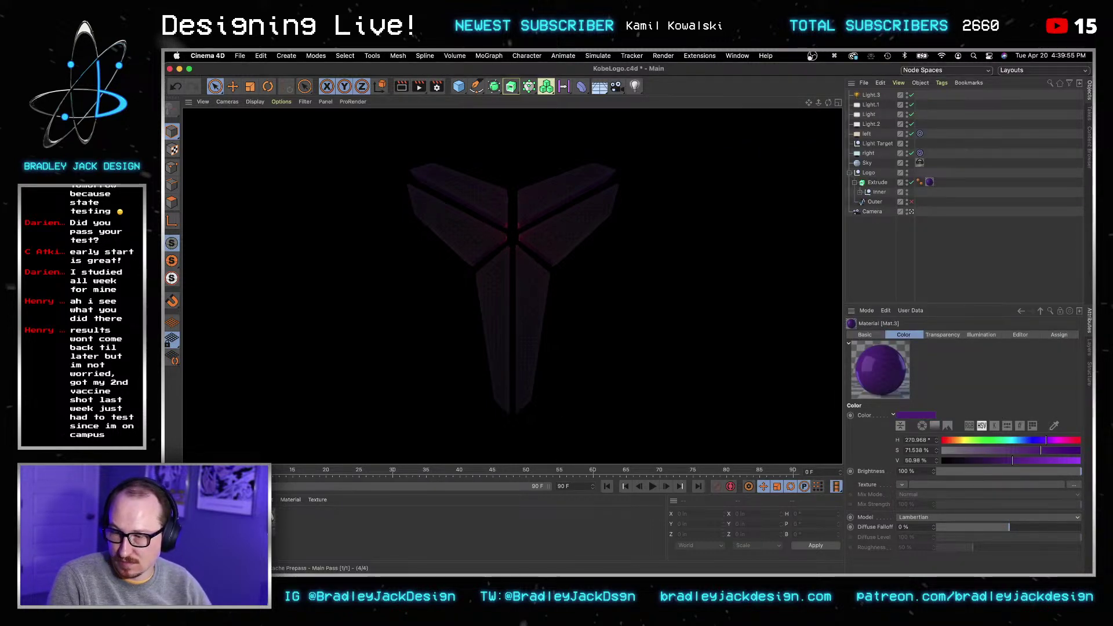
# Step: Apply the Gold material to the Extrude logo as two material tags
pyautogui.click(838, 287)
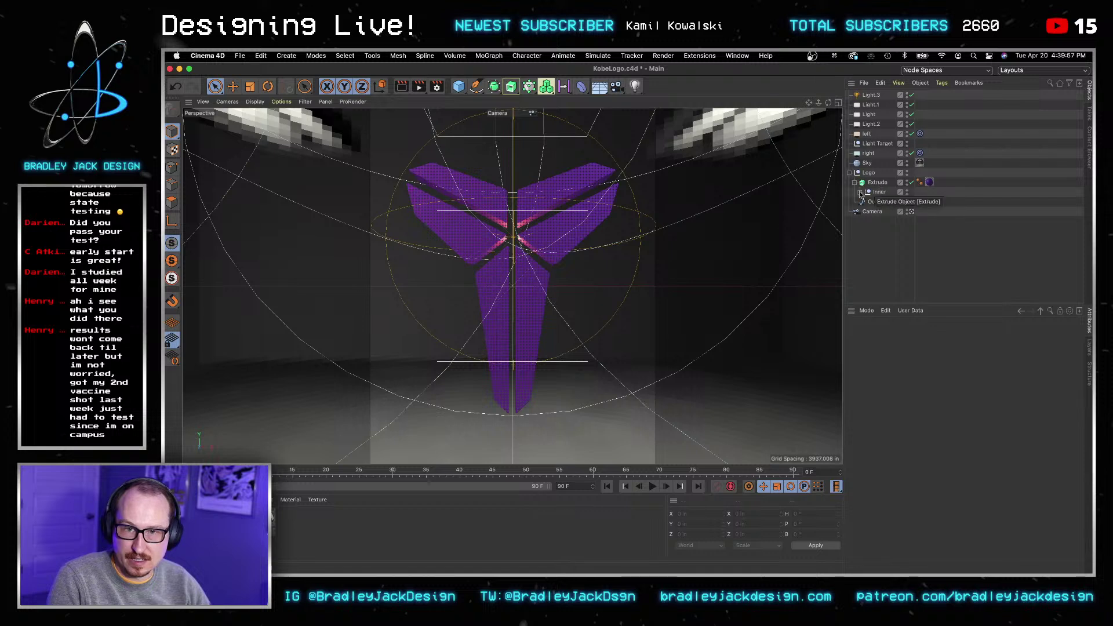
pyautogui.moveTo(276, 495); pyautogui.dragTo(904, 183)
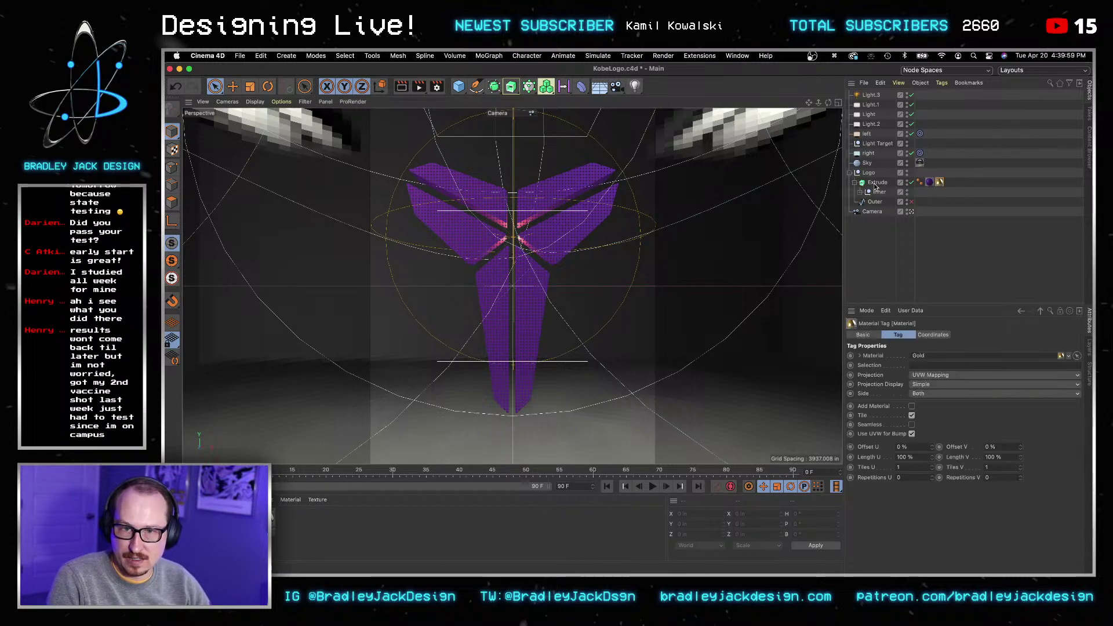
pyautogui.keyDown('ctrl'); pyautogui.moveTo(904, 196); pyautogui.dragTo(875, 183); pyautogui.keyUp('ctrl')
pyautogui.click(323, 527)
# Step: Edit the Gold material and enable its Alpha channel, showing the texture options
pyautogui.doubleClick(949, 182)
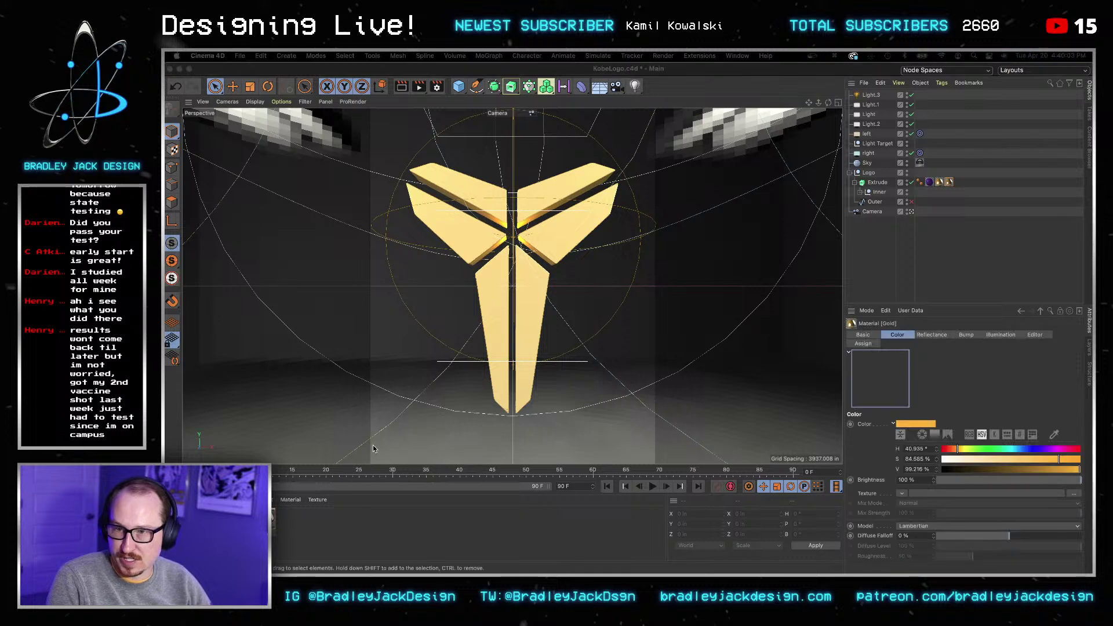
pyautogui.moveTo(914, 192); pyautogui.dragTo(785, 112)
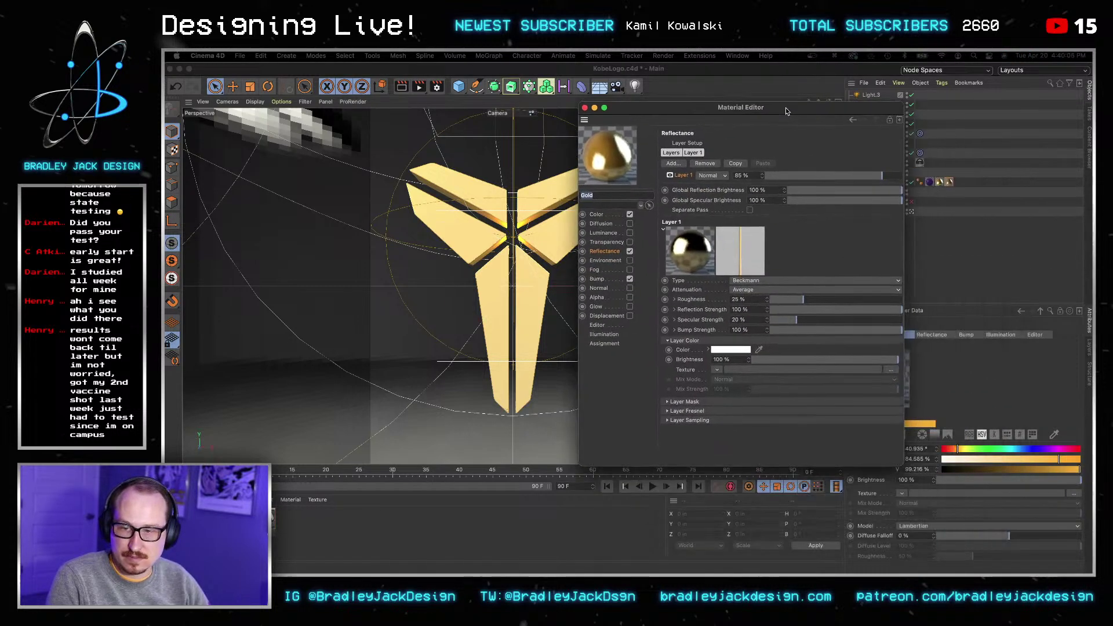
pyautogui.click(630, 300)
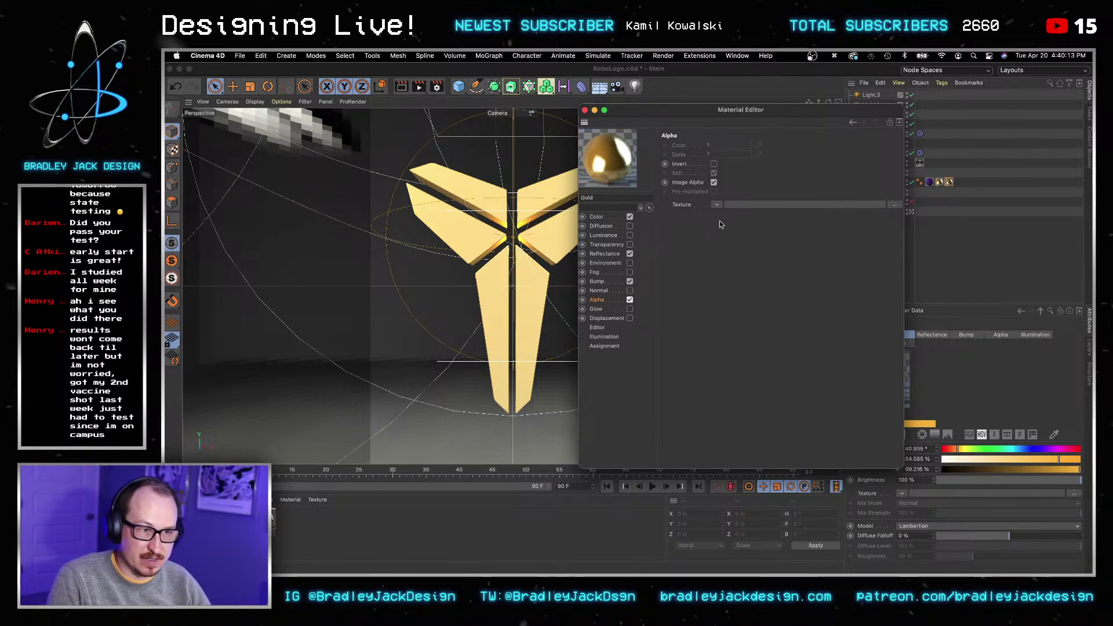
pyautogui.click(717, 205)
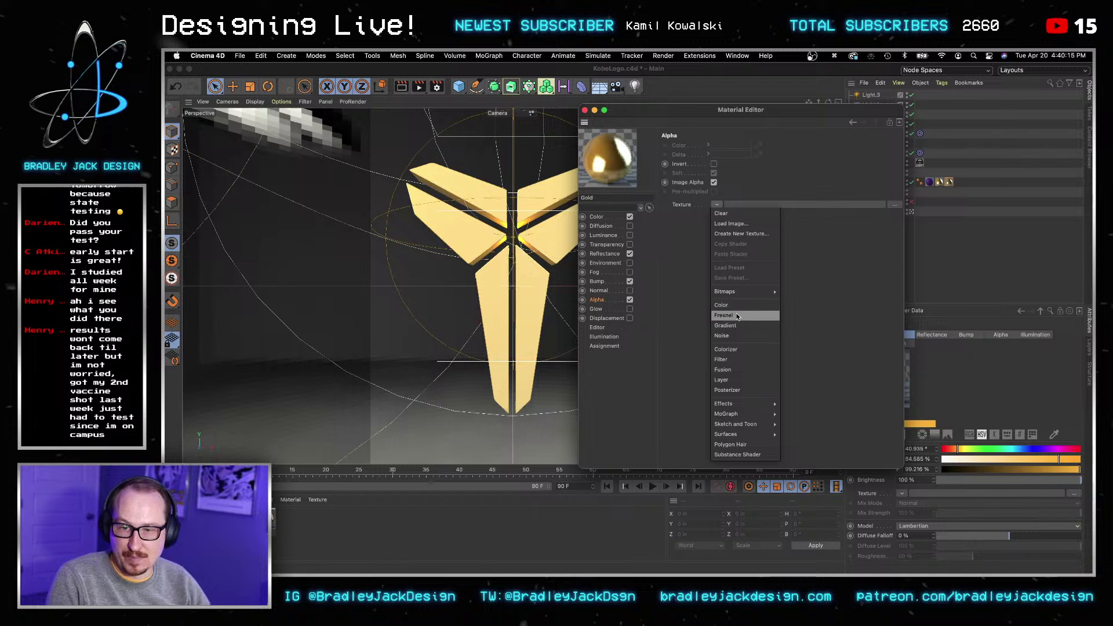
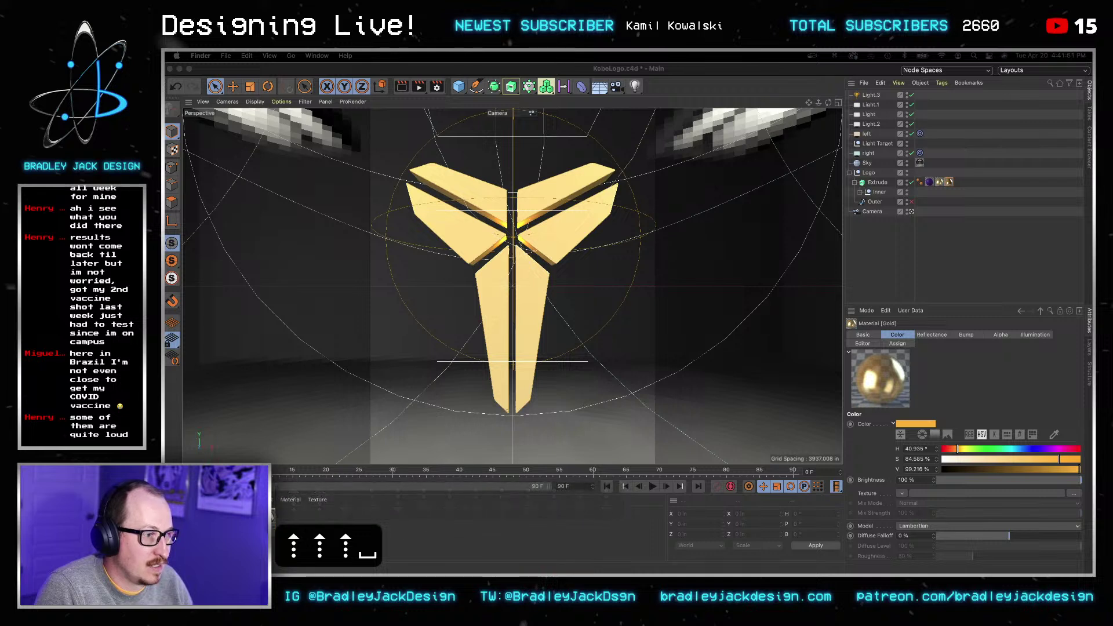
# Step: Step through previews with the space bar and arrow keys, then return to Cinema 4D
pyautogui.press('space')
pyautogui.press('Down')
pyautogui.press('Down')
pyautogui.press('Down')
pyautogui.press('Down')
pyautogui.press('Down')
pyautogui.press('Down')
pyautogui.press('Down')
pyautogui.press('Down')
pyautogui.press('Down')
pyautogui.press('Down')
pyautogui.press('Down')
pyautogui.press('Down')
pyautogui.press('Down')
pyautogui.press('Down')
pyautogui.press('Down')
pyautogui.press('Down')
pyautogui.press('Down')
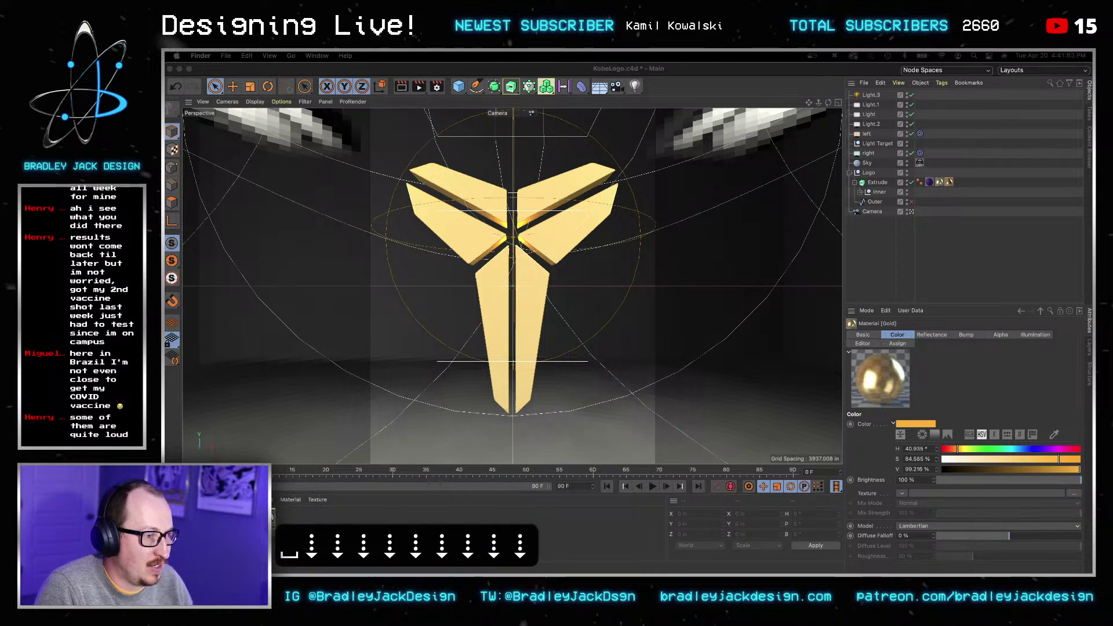
pyautogui.press('Down')
pyautogui.press('Down')
pyautogui.press('Down')
pyautogui.press('Down')
pyautogui.press('Down')
pyautogui.press('Down')
pyautogui.press('Down')
pyautogui.press('Down')
pyautogui.press('Down')
pyautogui.press('Down')
pyautogui.press('Down')
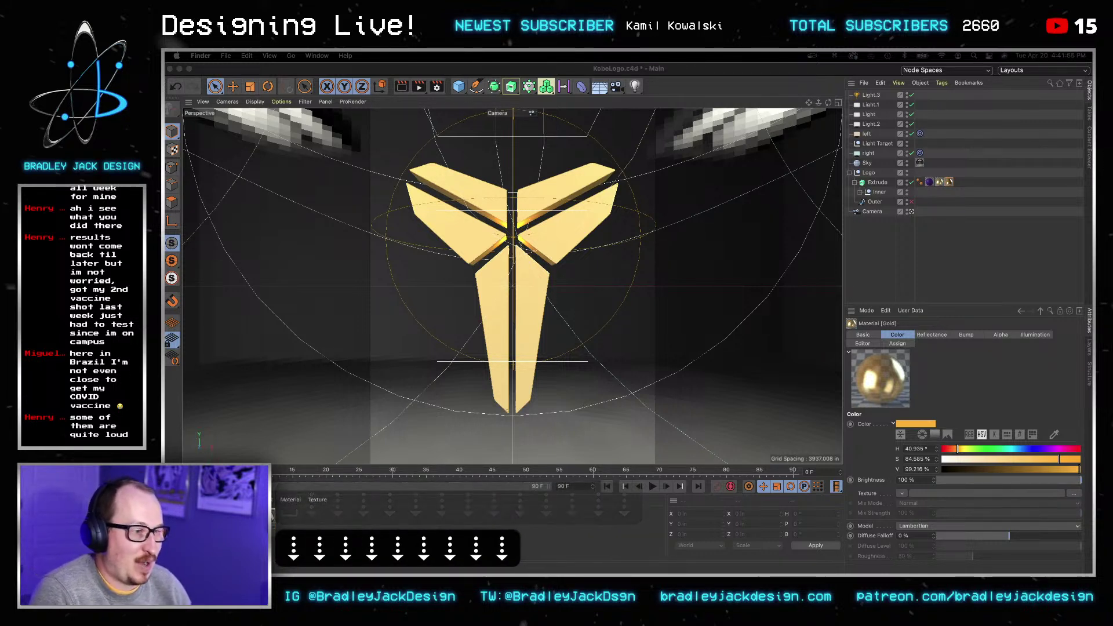
pyautogui.press('Up')
pyautogui.press('Up')
pyautogui.press('space')
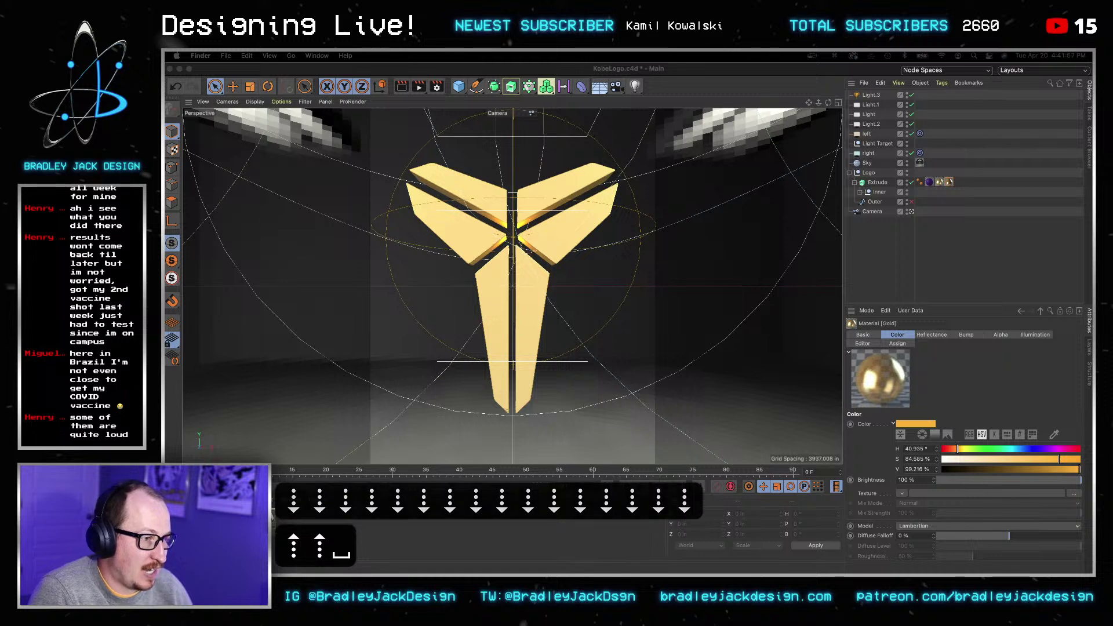
pyautogui.press('Down')
pyautogui.press('Down')
pyautogui.press('Down')
pyautogui.press('Down')
pyautogui.press('Down')
pyautogui.press('Down')
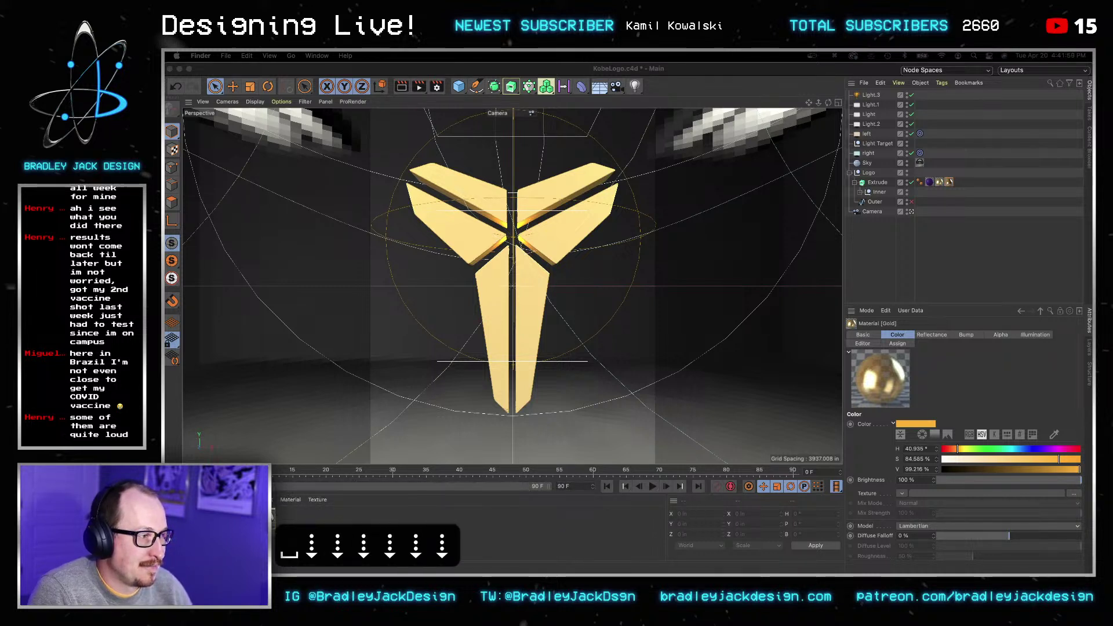
pyautogui.press('Down')
pyautogui.press('Down')
pyautogui.press('Down')
pyautogui.press('Down')
pyautogui.press('Down')
pyautogui.press('Down')
pyautogui.press('Down')
pyautogui.press('Down')
pyautogui.press('Down')
pyautogui.press('Down')
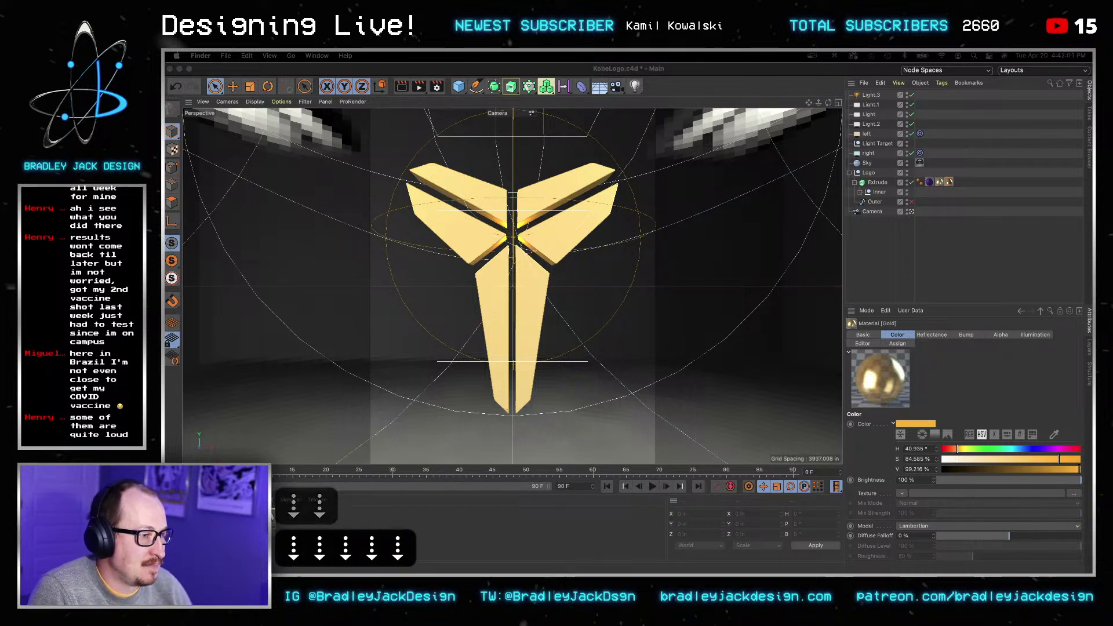
pyautogui.press('Up')
pyautogui.press('Up')
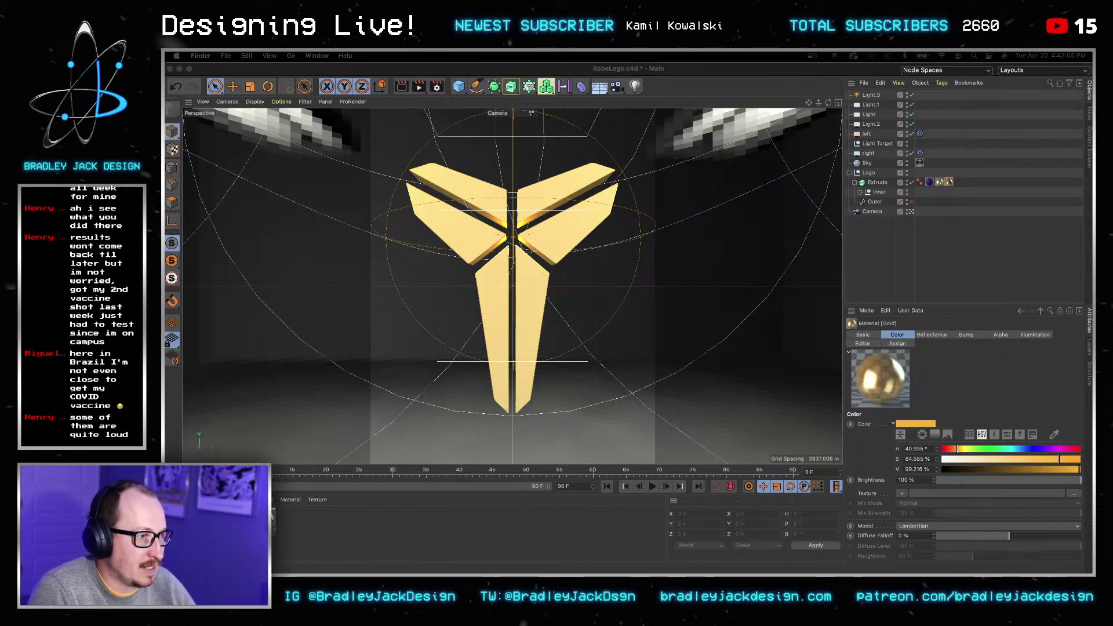
pyautogui.press('space')
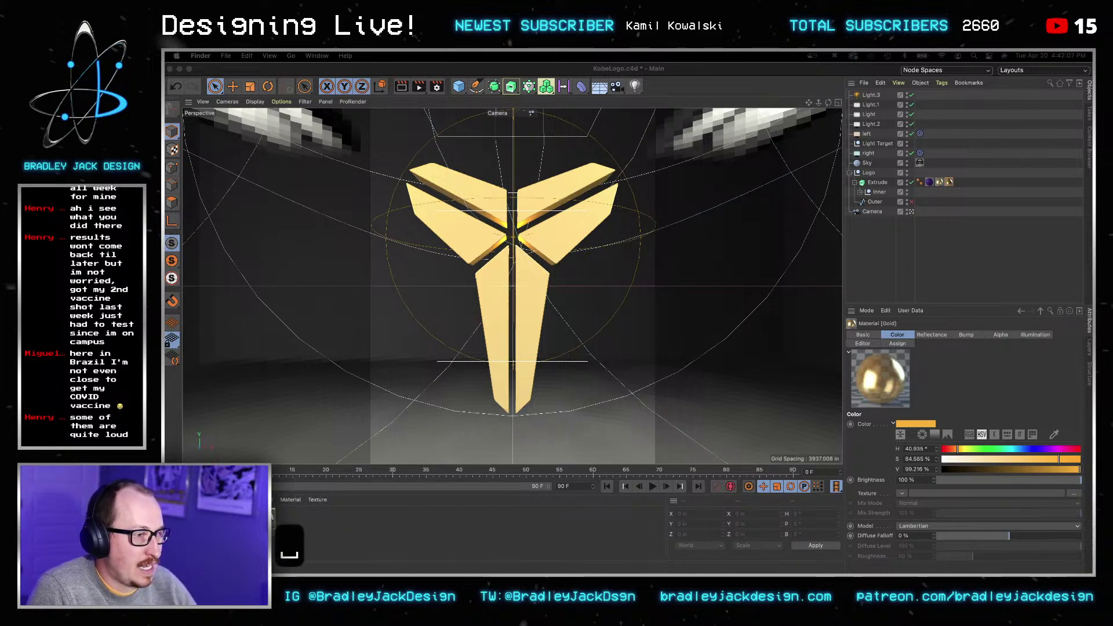
pyautogui.press('Down')
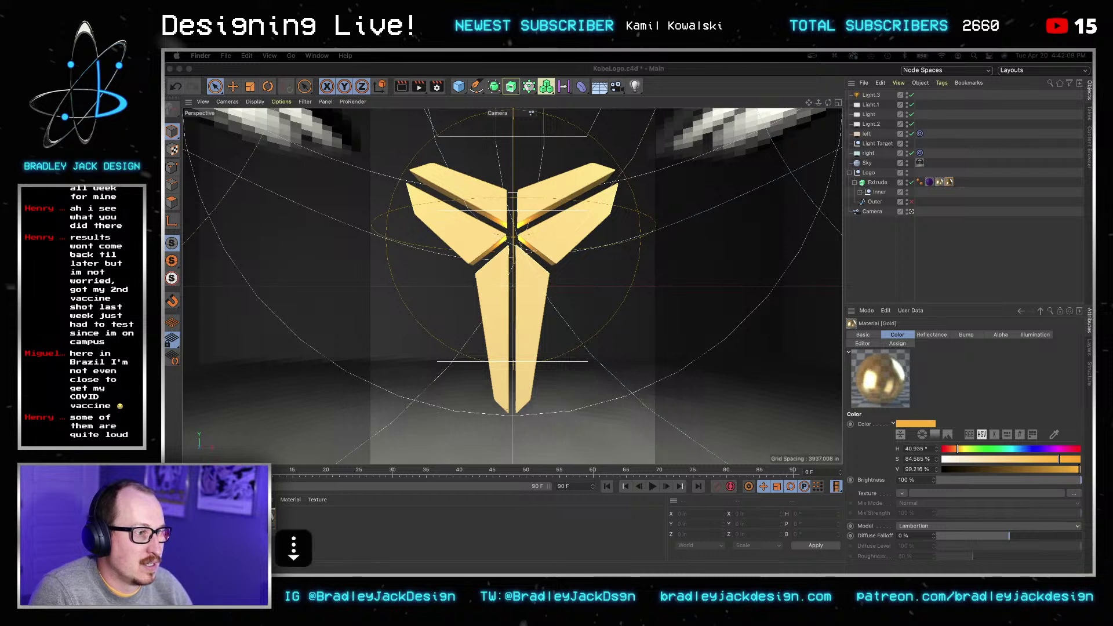
pyautogui.press('Down')
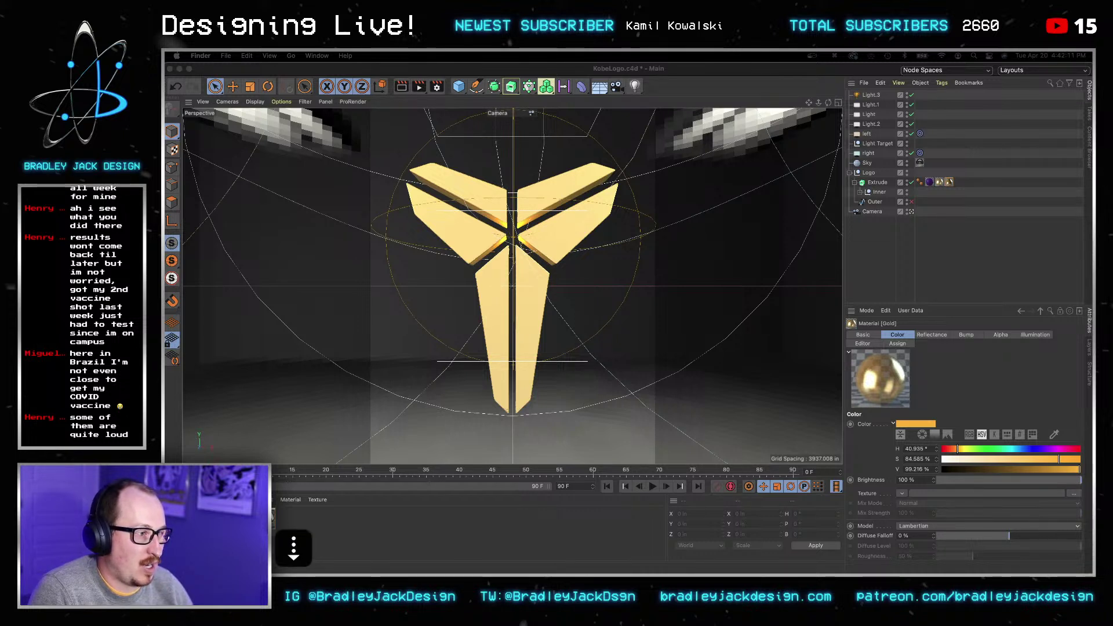
pyautogui.press('space')
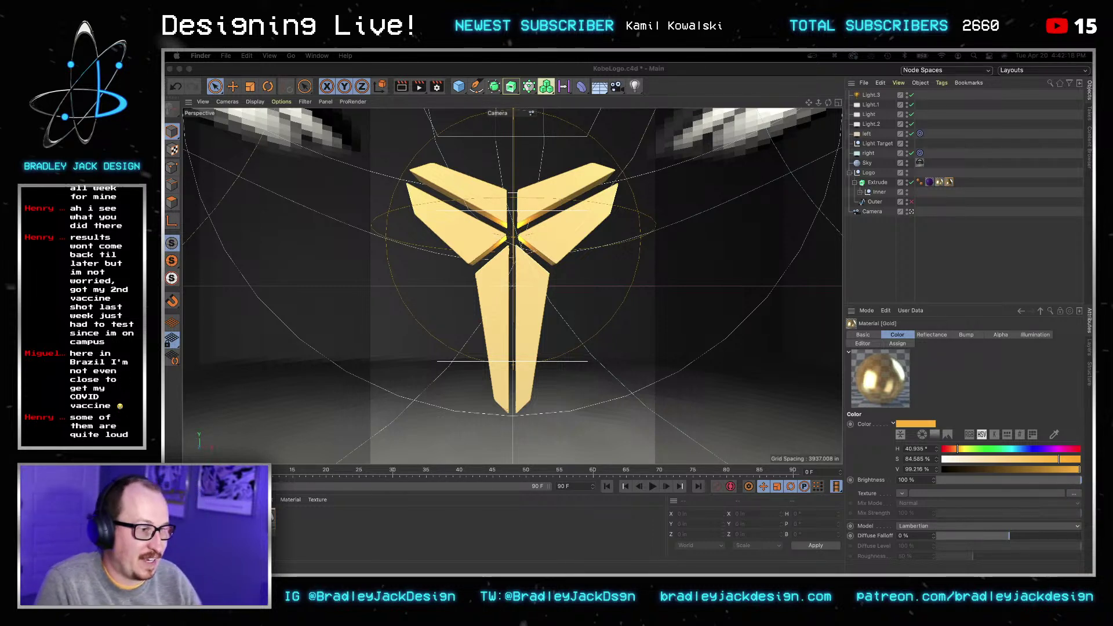
pyautogui.press('space')
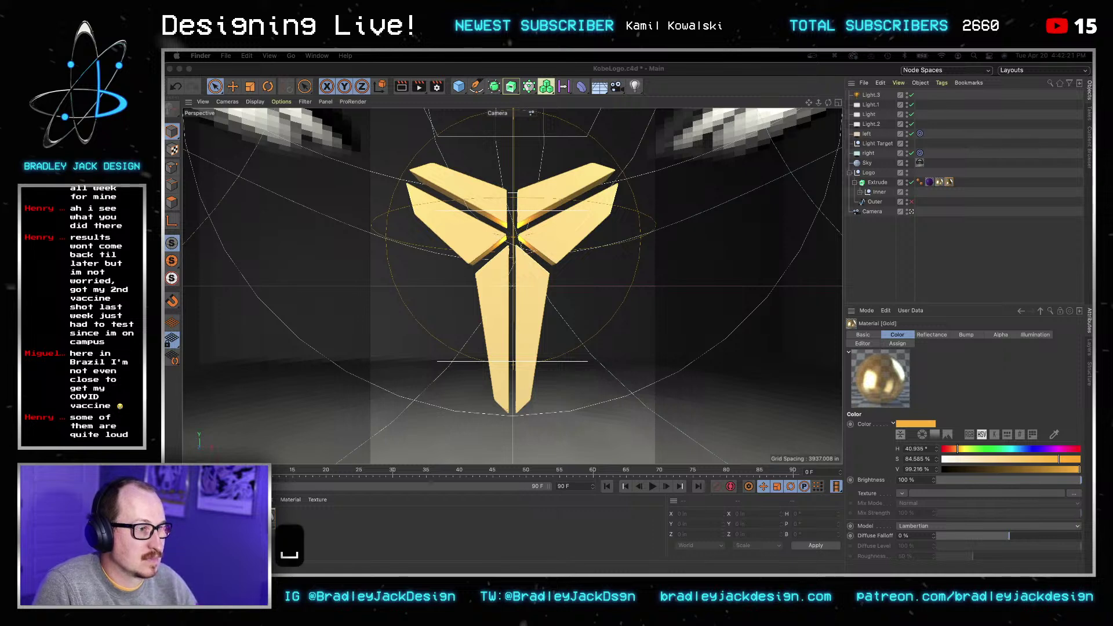
pyautogui.press('Up')
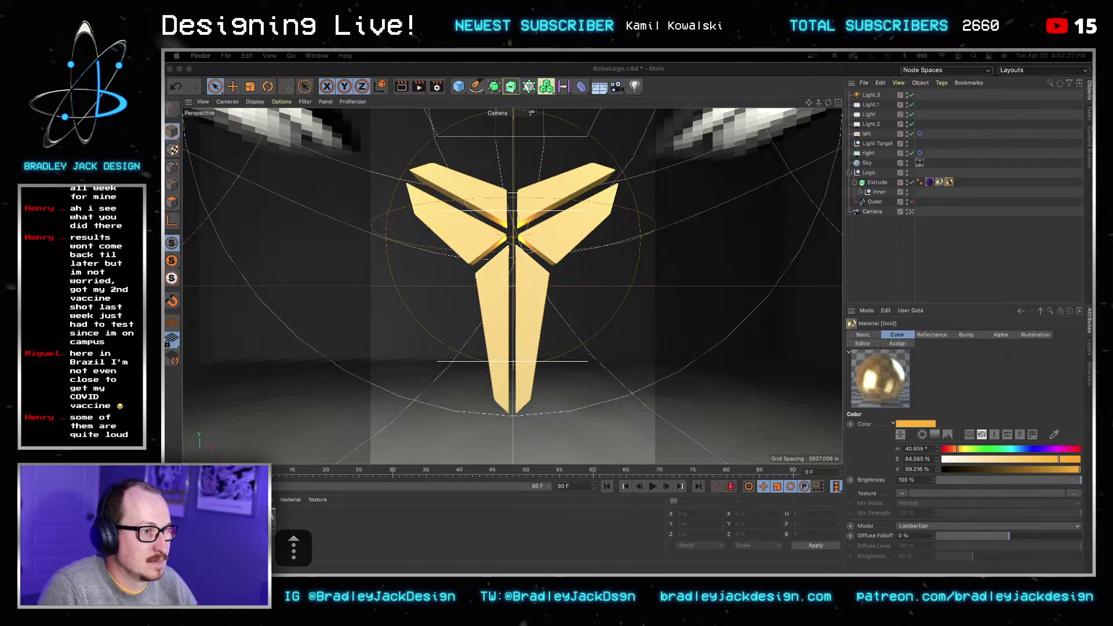
pyautogui.press('Up')
pyautogui.press('Up')
pyautogui.press('space')
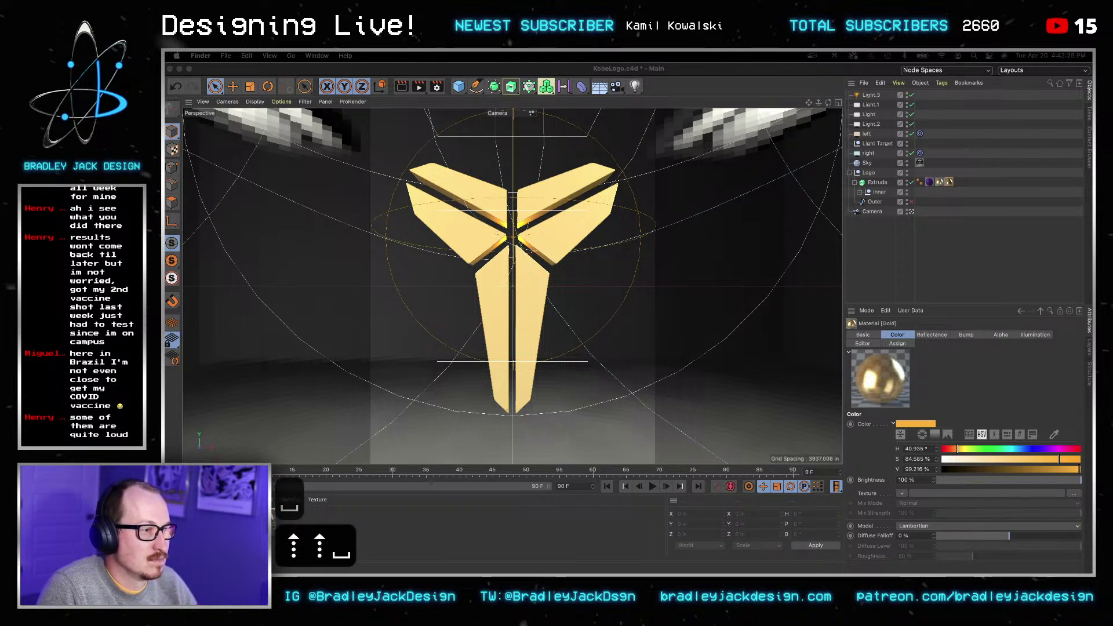
pyautogui.click(475, 486)
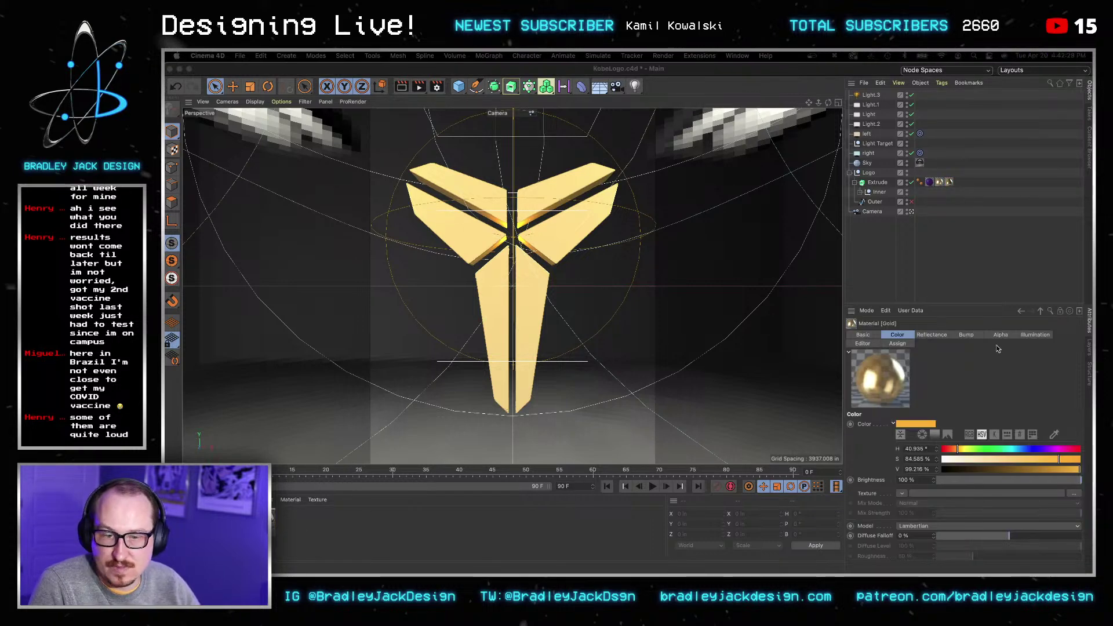
# Step: In the Gold material's alpha noise, try Poxo, Pezo and Luka, then settle on Hama
pyautogui.doubleClick(880, 378)
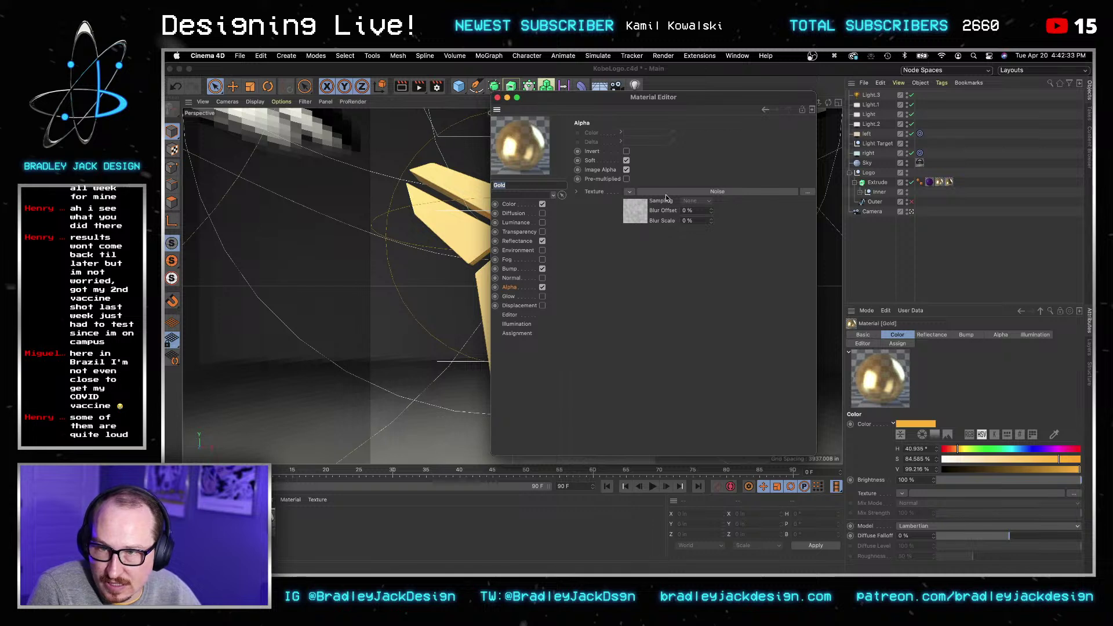
pyautogui.click(673, 193)
pyautogui.click(674, 232)
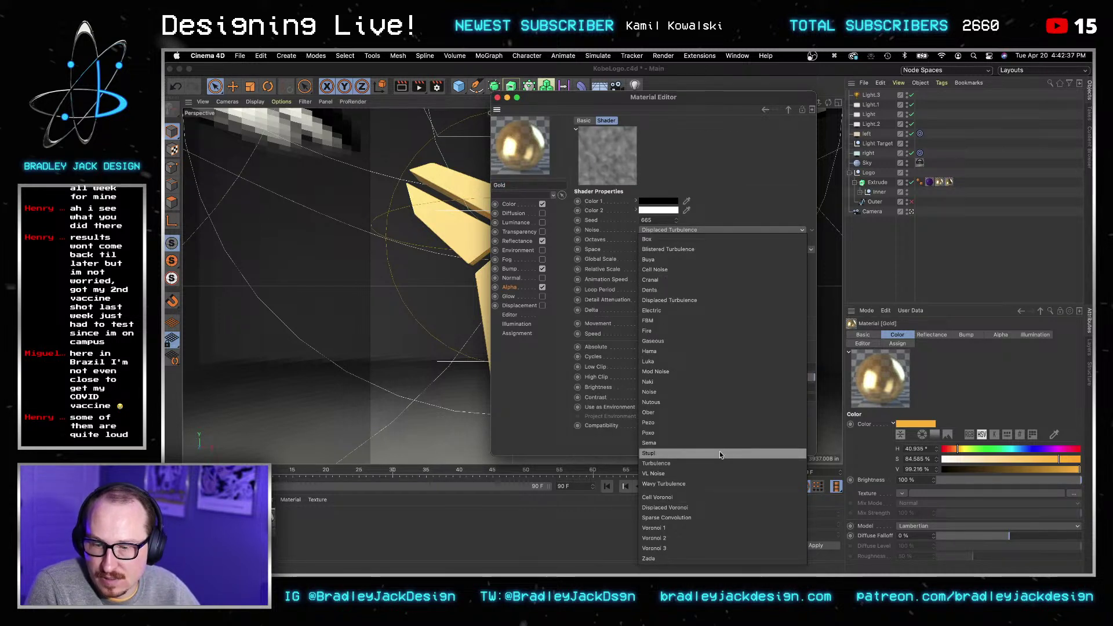
pyautogui.click(706, 432)
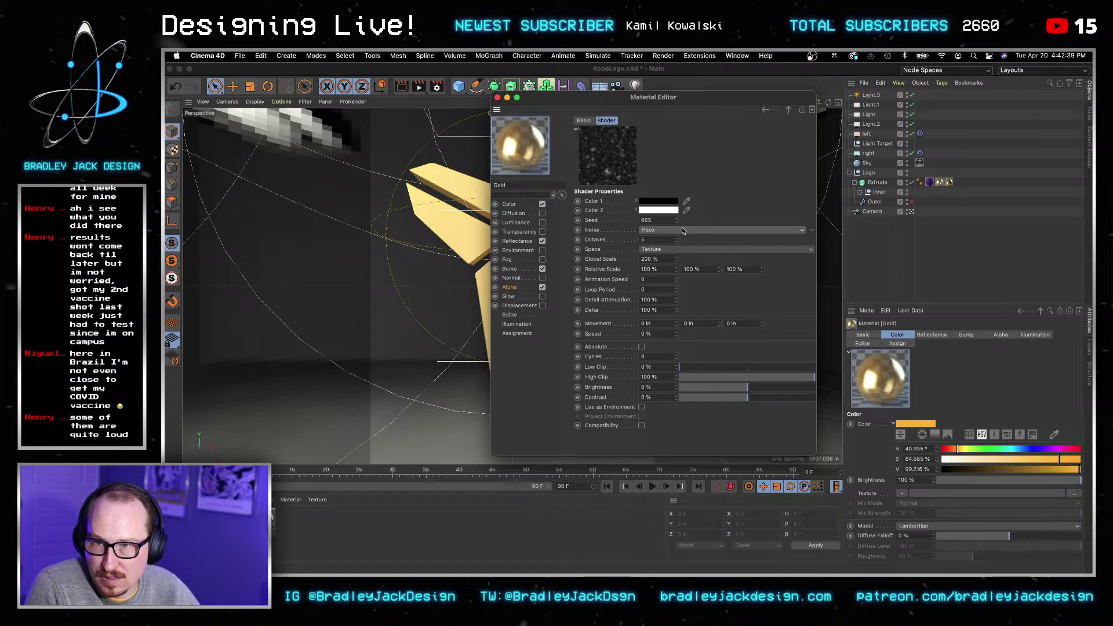
pyautogui.click(663, 232)
pyautogui.click(665, 421)
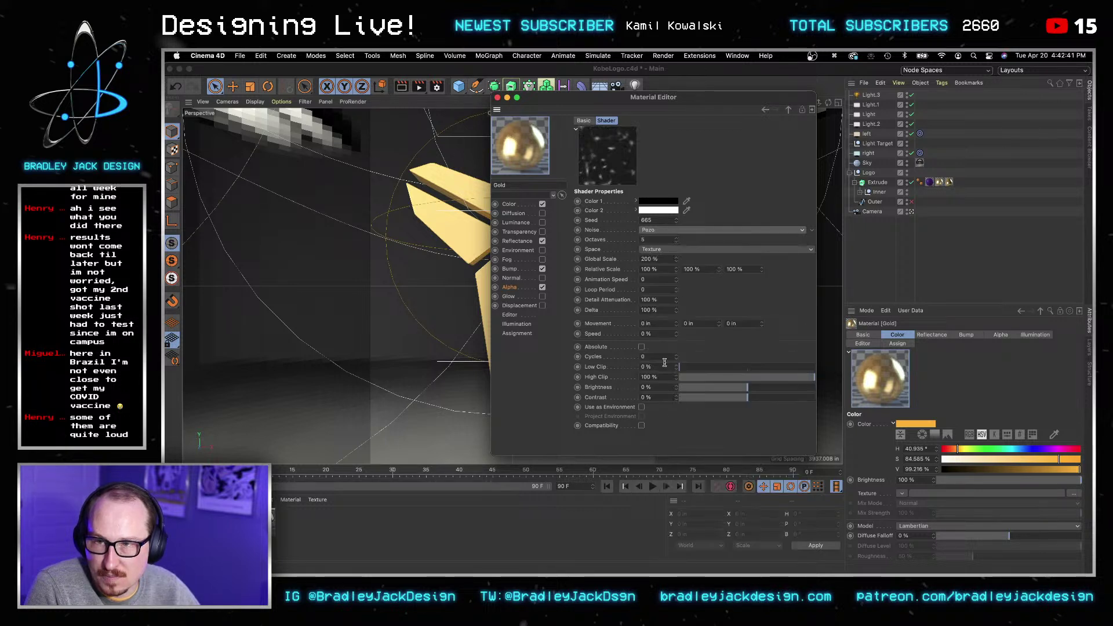
pyautogui.click(667, 230)
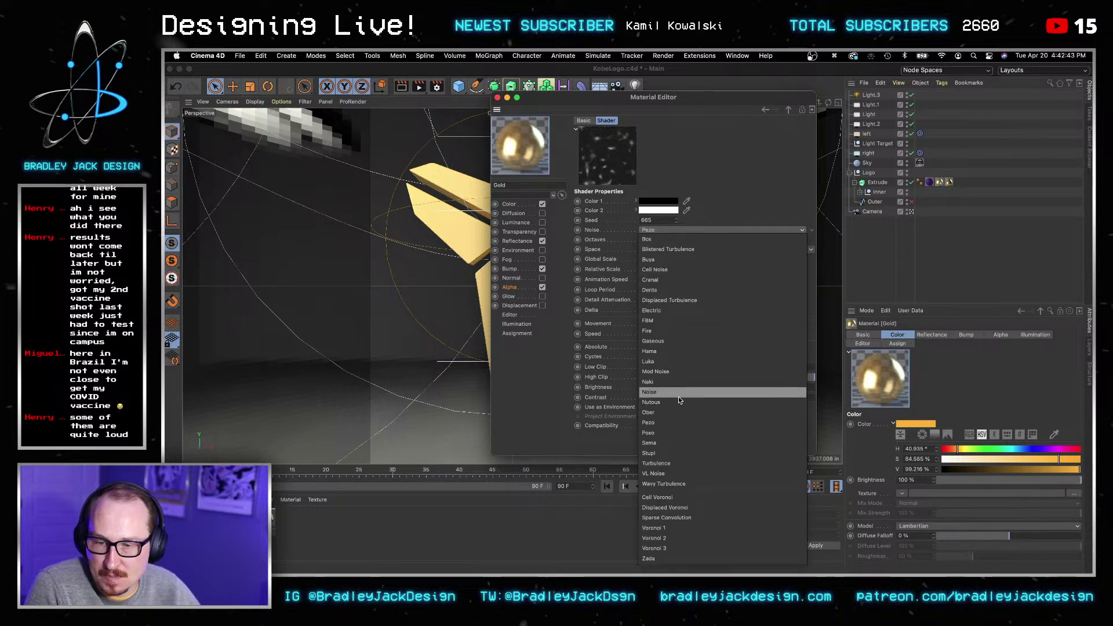
pyautogui.click(674, 362)
pyautogui.click(687, 232)
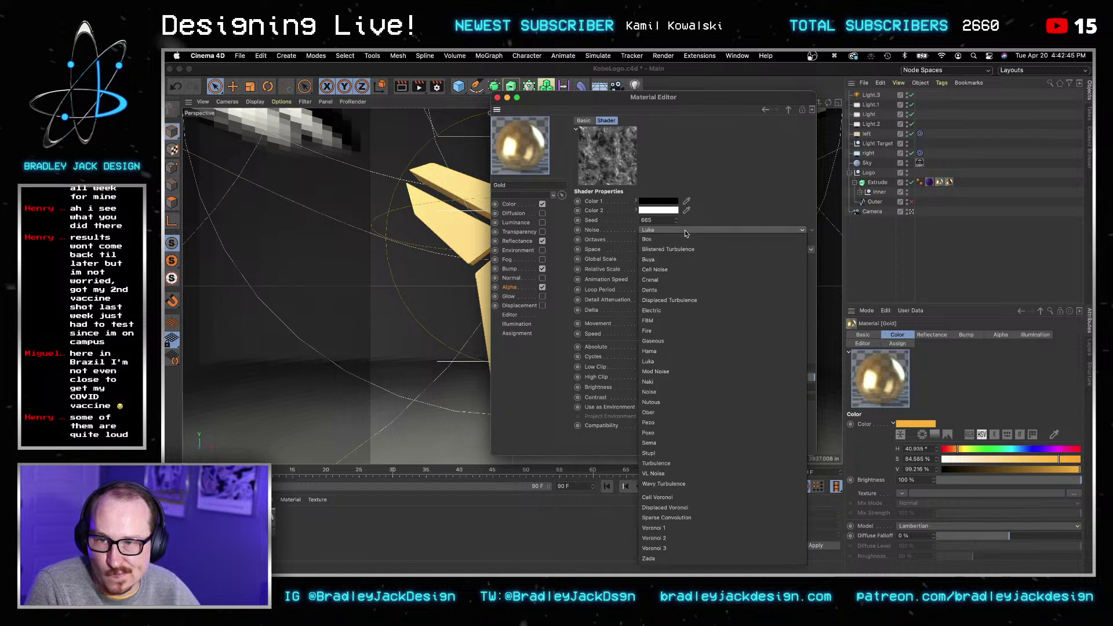
pyautogui.click(664, 350)
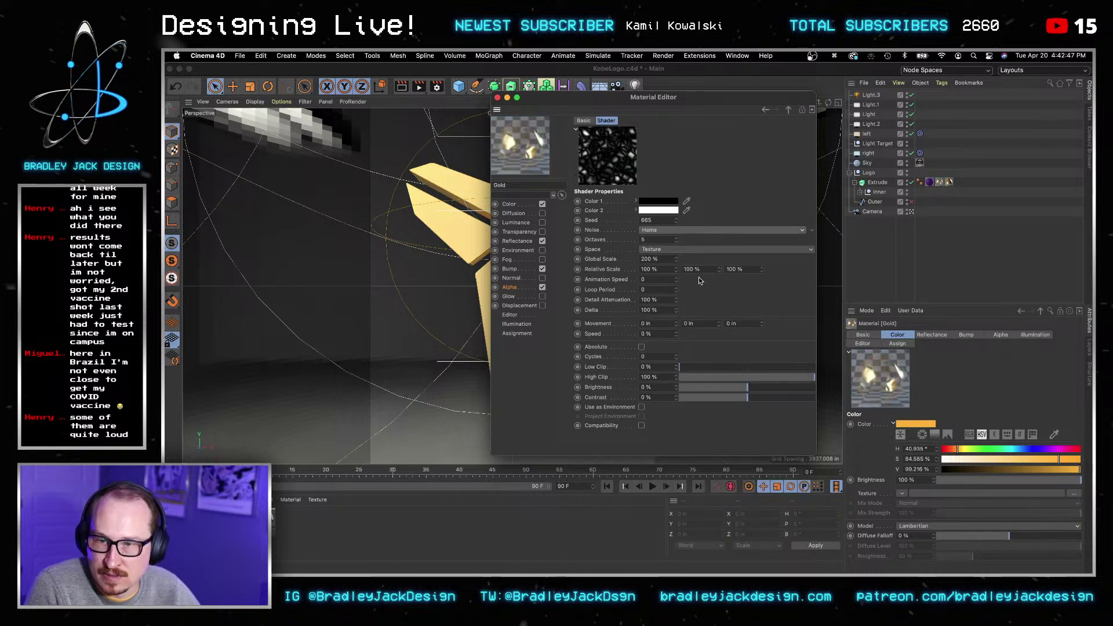
# Step: Set the noise Octaves to 1, Detail Attenuation to 130% and Global Scale to 330%
pyautogui.doubleClick(663, 239)
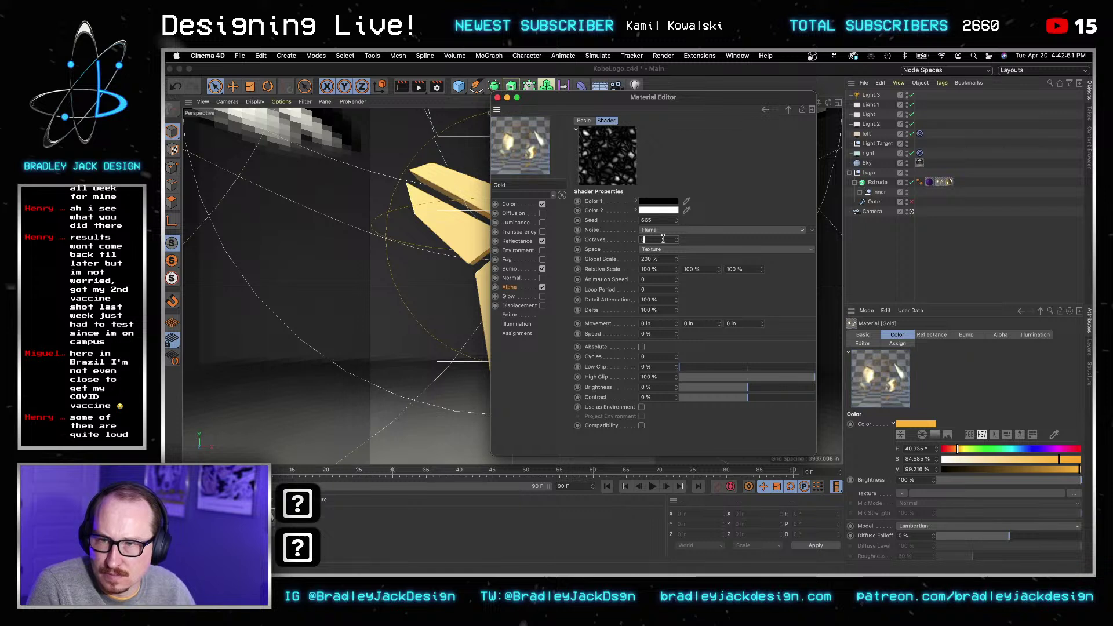
pyautogui.write('01')
pyautogui.press('Tab')
pyautogui.press('Tab')
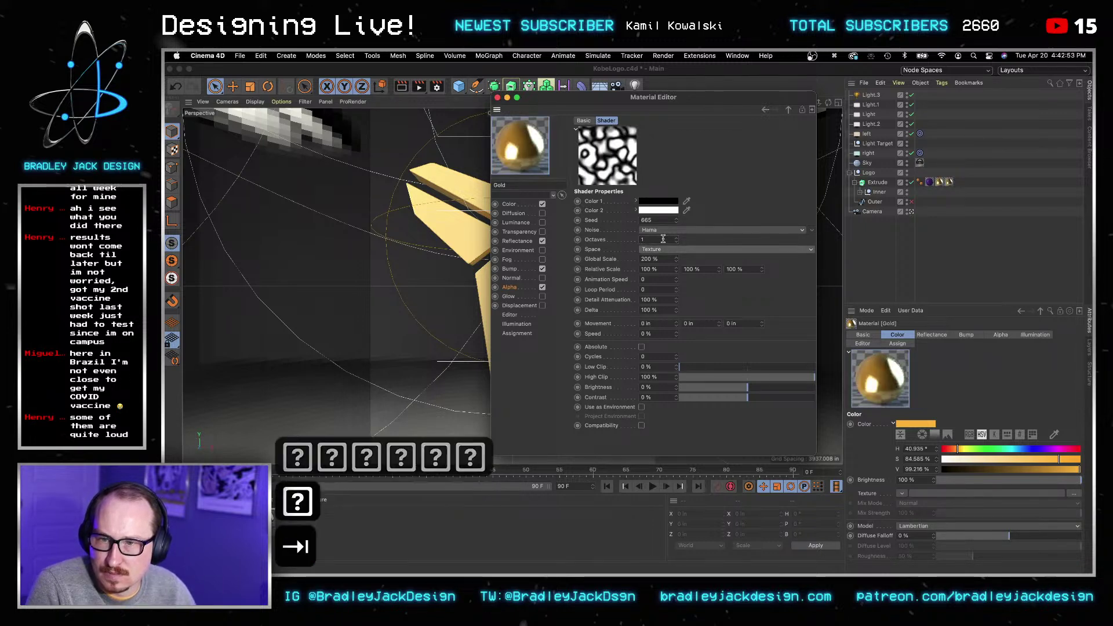
pyautogui.press('Tab')
pyautogui.press('Tab')
pyautogui.press('Tab')
pyautogui.press('Tab')
pyautogui.press('Tab')
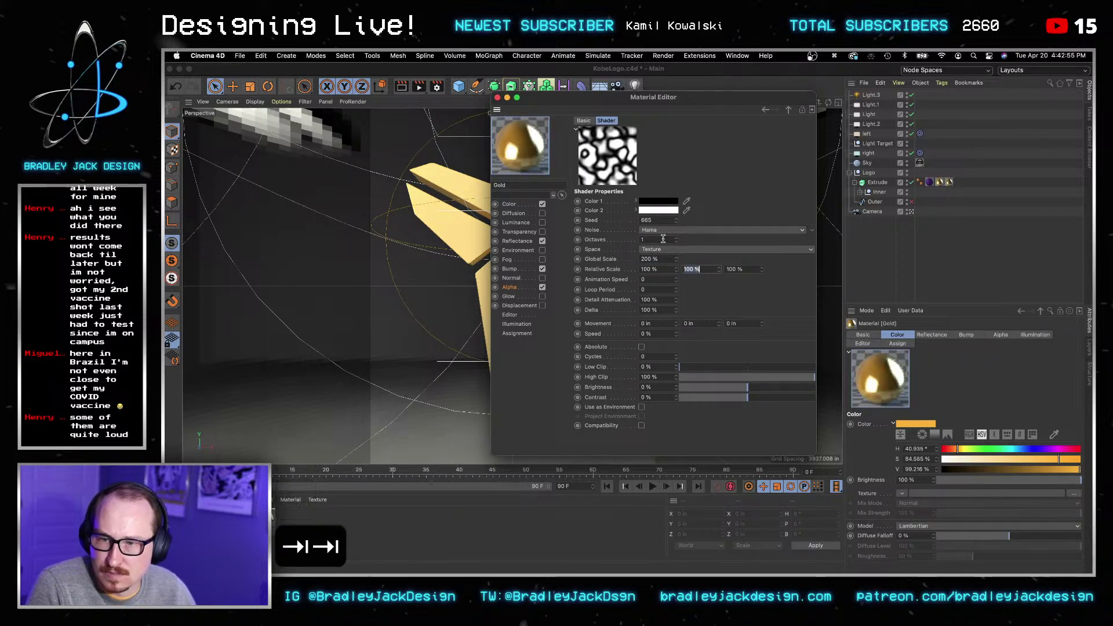
pyautogui.press('Tab')
pyautogui.write('130')
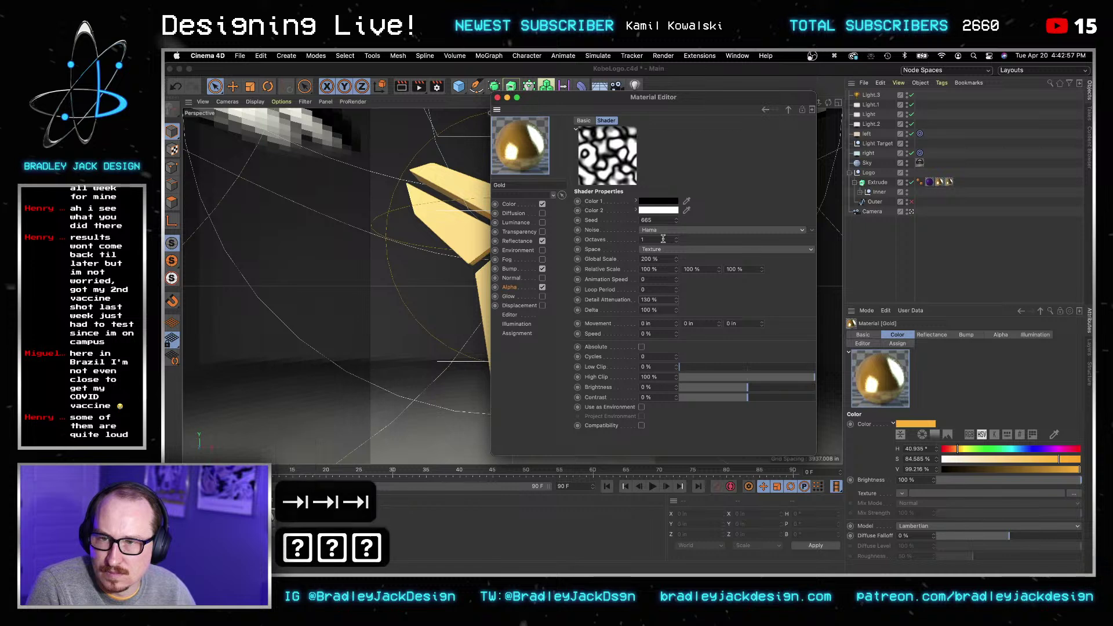
pyautogui.hotkey('shift', 'Tab')
pyautogui.hotkey('shift', 'Tab')
pyautogui.hotkey('shift', 'Tab')
pyautogui.hotkey('shift', 'Tab')
pyautogui.hotkey('shift', 'Tab')
pyautogui.hotkey('shift', 'Tab')
pyautogui.hotkey('shift', 'Up')
pyautogui.hotkey('shift', 'Up')
pyautogui.hotkey('shift', 'Up')
pyautogui.hotkey('shift', 'Up')
pyautogui.hotkey('shift', 'Up')
pyautogui.hotkey('shift', 'Up')
pyautogui.hotkey('shift', 'Up')
pyautogui.hotkey('shift', 'Up')
pyautogui.hotkey('shift', 'Up')
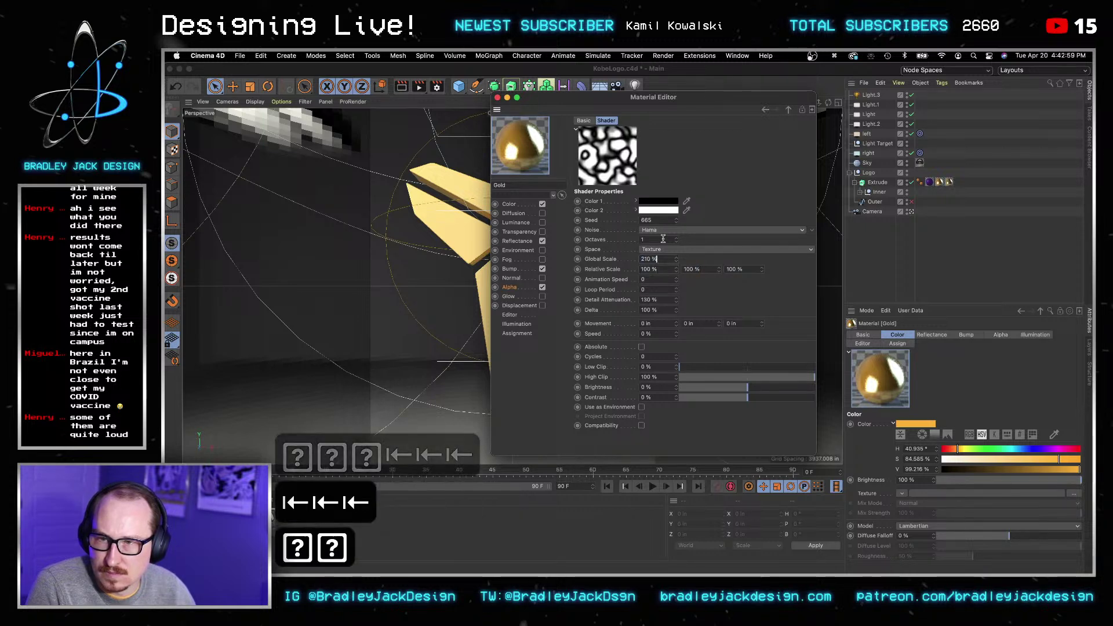
pyautogui.hotkey('shift', 'Up')
pyautogui.hotkey('shift', 'Up')
pyautogui.hotkey('shift', 'Up')
pyautogui.hotkey('shift', 'Up')
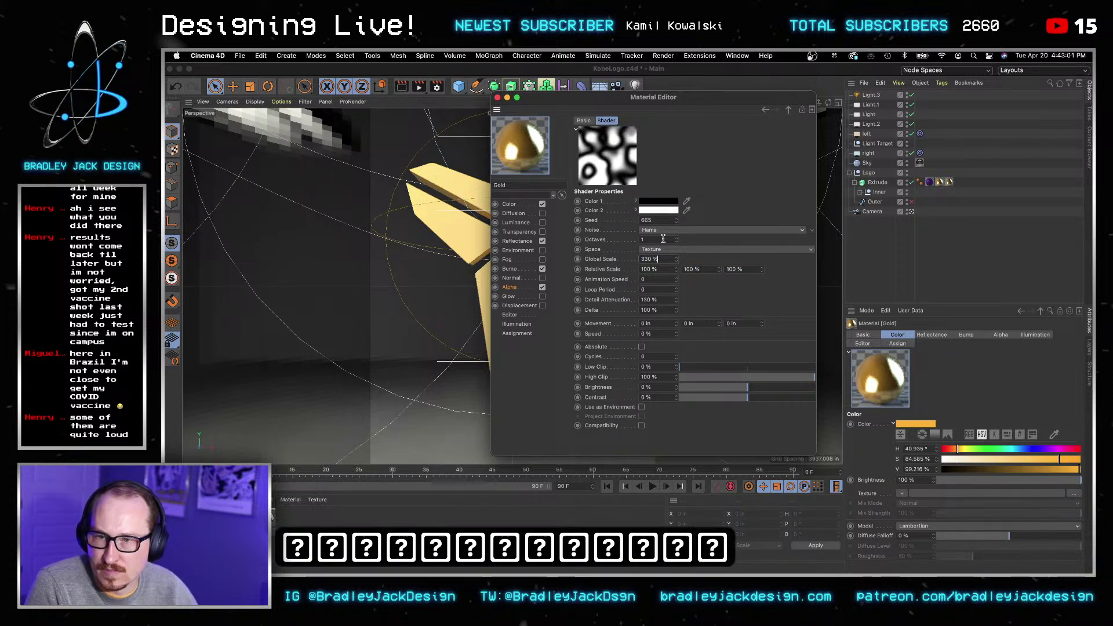
# Step: Set the noise seed to 825, Low Clip to 80% and High Clip to 63%
pyautogui.hotkey('shift', 'Up')
pyautogui.hotkey('shift', 'Up')
pyautogui.hotkey('shift', 'Up')
pyautogui.hotkey('shift', 'Up')
pyautogui.hotkey('shift', 'Up')
pyautogui.hotkey('shift', 'Up')
pyautogui.hotkey('shift', 'Up')
pyautogui.hotkey('shift', 'Up')
pyautogui.hotkey('shift', 'Up')
pyautogui.hotkey('shift', 'Up')
pyautogui.hotkey('shift', 'Up')
pyautogui.hotkey('shift', 'Up')
pyautogui.hotkey('shift', 'Up')
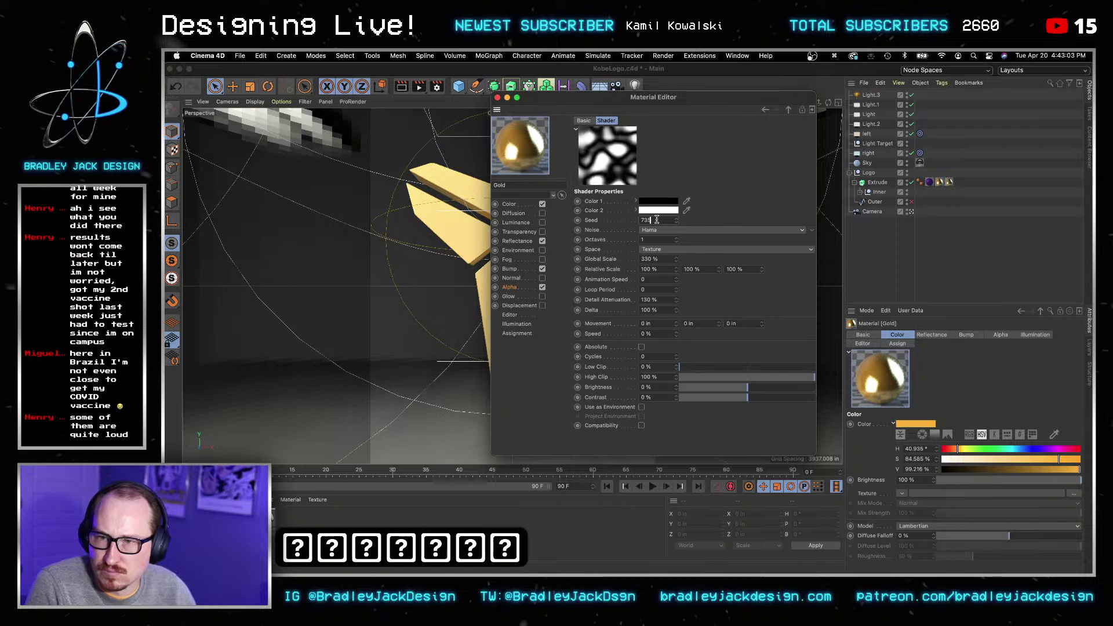
pyautogui.hotkey('shift', 'Up')
pyautogui.hotkey('shift', 'Up')
pyautogui.hotkey('shift', 'Up')
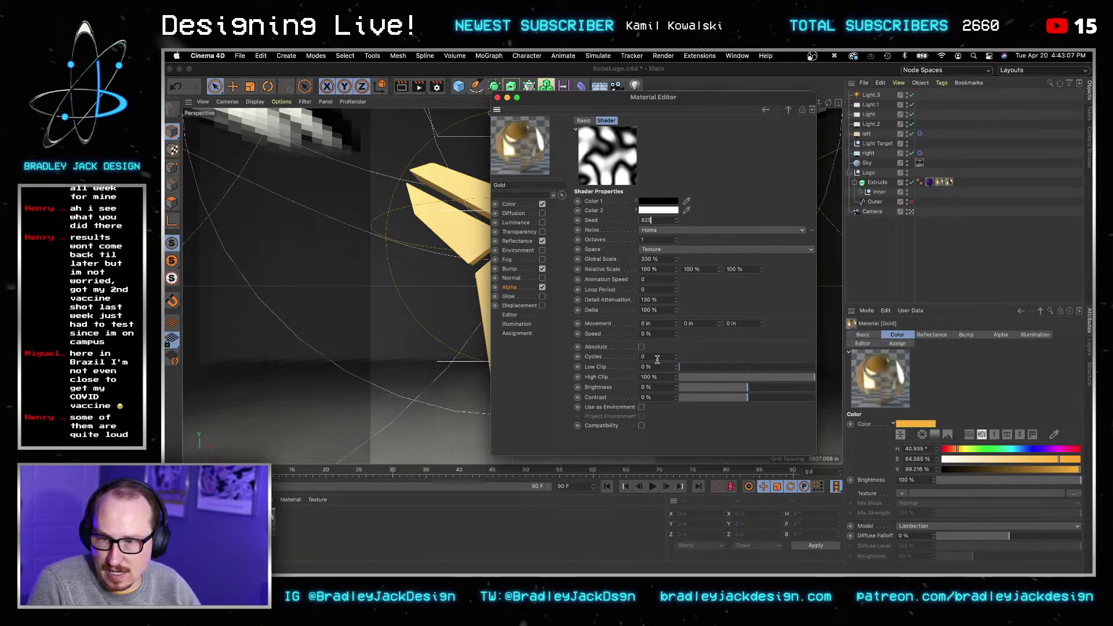
pyautogui.hotkey('shift', 'Up')
pyautogui.hotkey('shift', 'Up')
pyautogui.hotkey('shift', 'Up')
pyautogui.hotkey('shift', 'Up')
pyautogui.hotkey('shift', 'Up')
pyautogui.hotkey('shift', 'Up')
pyautogui.hotkey('shift', 'Up')
pyautogui.hotkey('shift', 'Up')
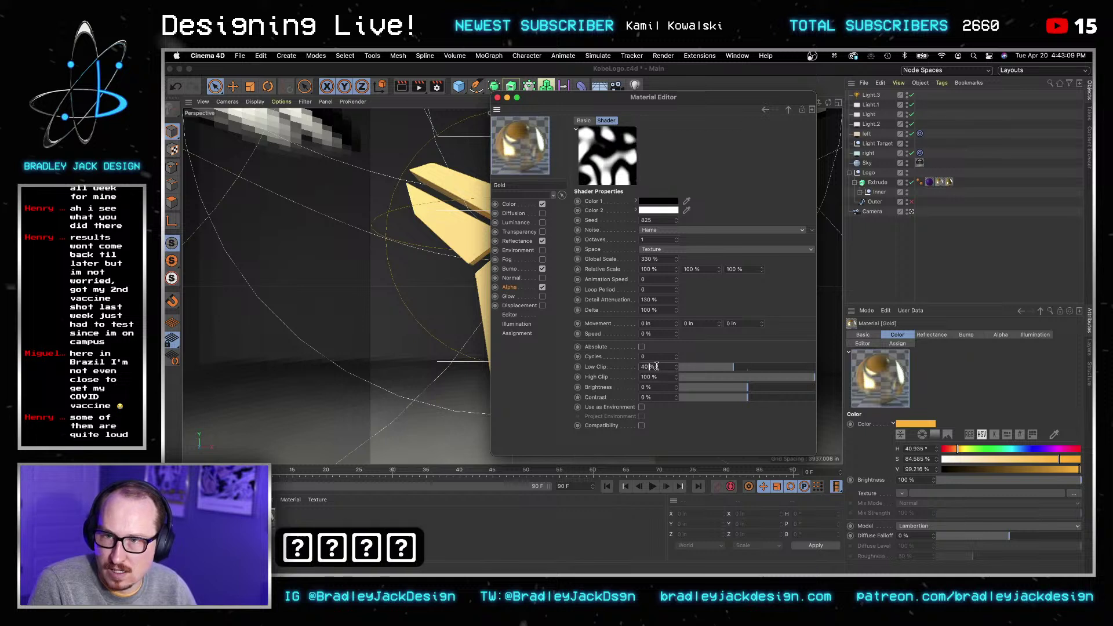
pyautogui.press('Tab')
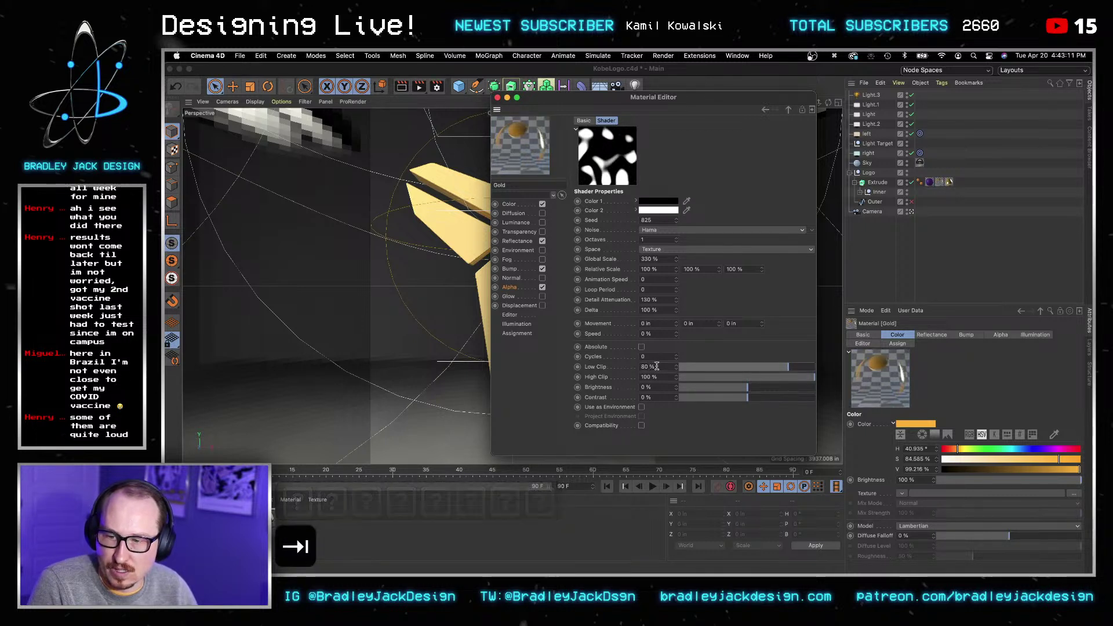
pyautogui.hotkey('shift', 'Down')
pyautogui.hotkey('shift', 'Down')
pyautogui.hotkey('shift', 'Down')
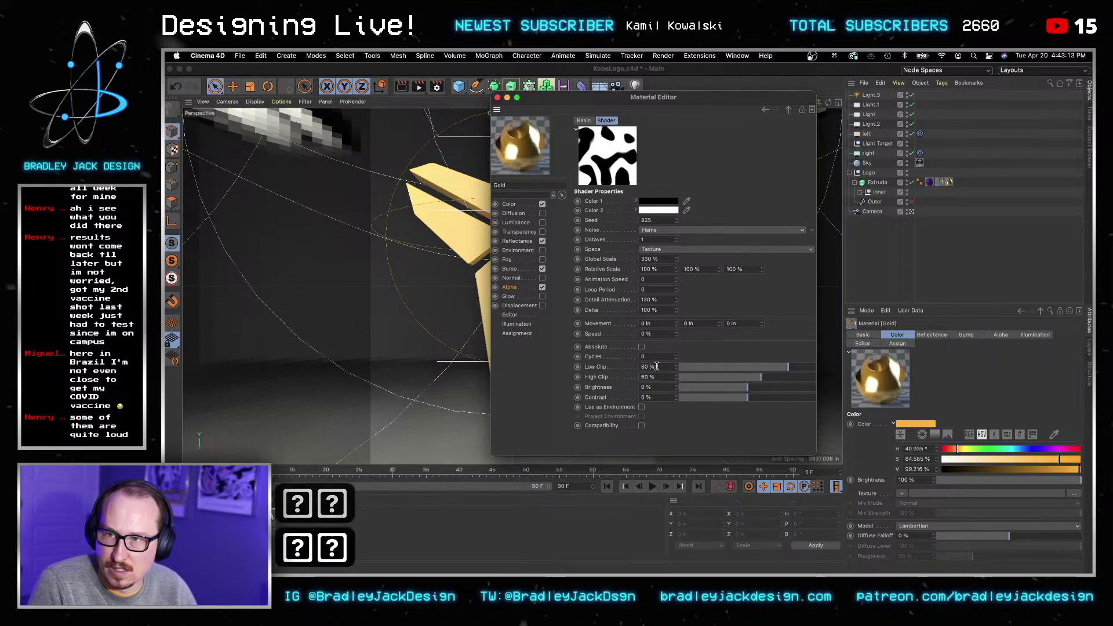
pyautogui.hotkey('shift', 'Down')
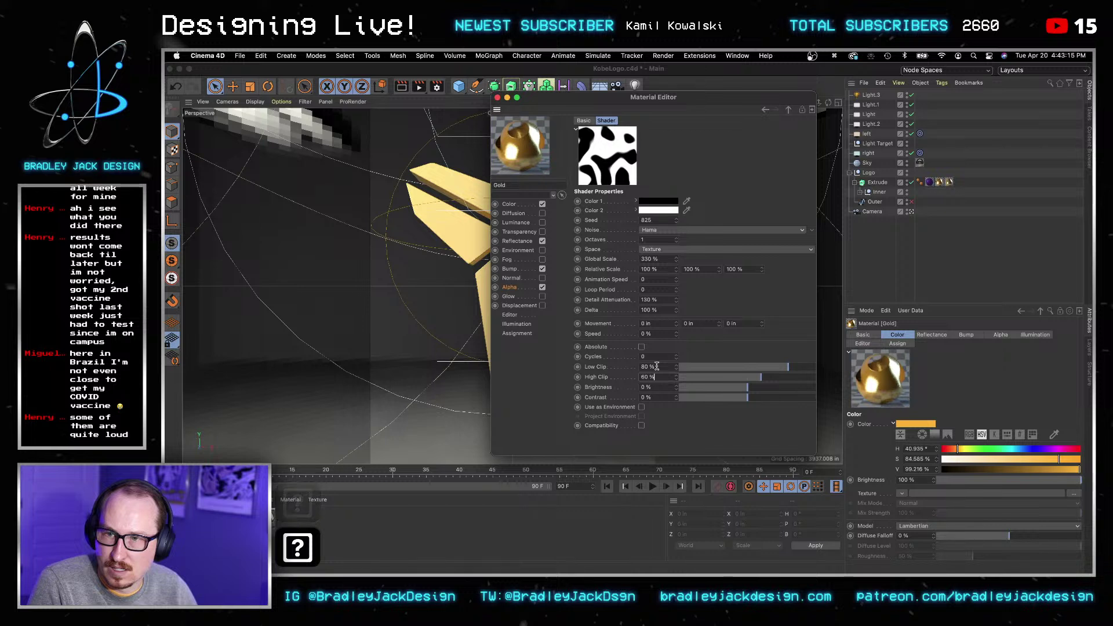
pyautogui.press('Up')
pyautogui.press('Up')
pyautogui.press('Up')
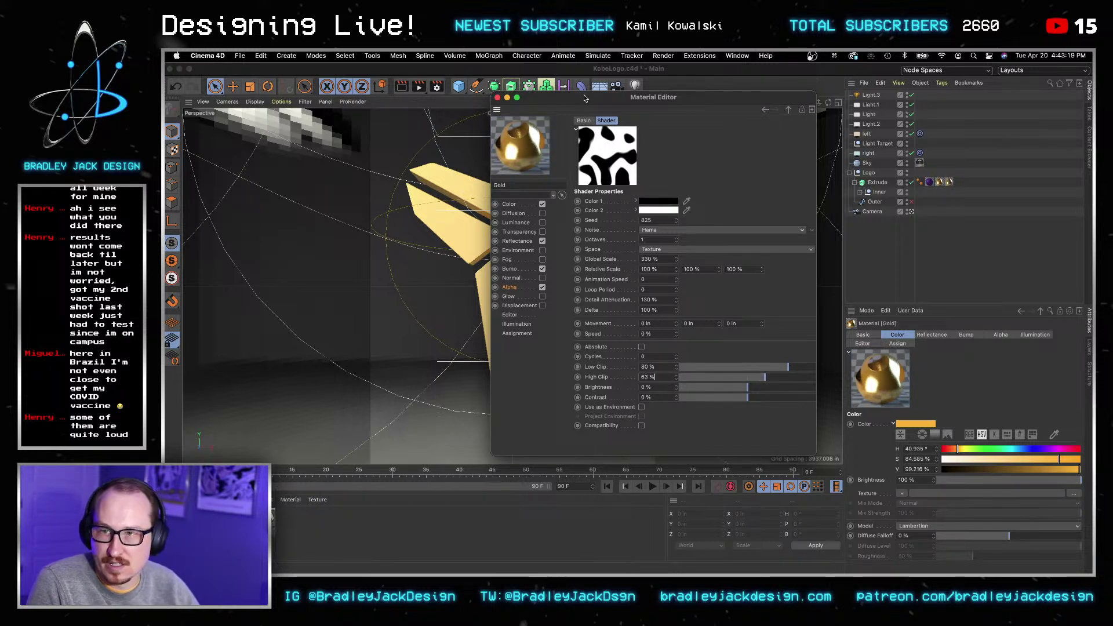
# Step: Copy the alpha noise shader and select the logo's Edge material tag
pyautogui.moveTo(583, 95); pyautogui.dragTo(582, 109)
pyautogui.click(509, 302)
pyautogui.press('super+c')
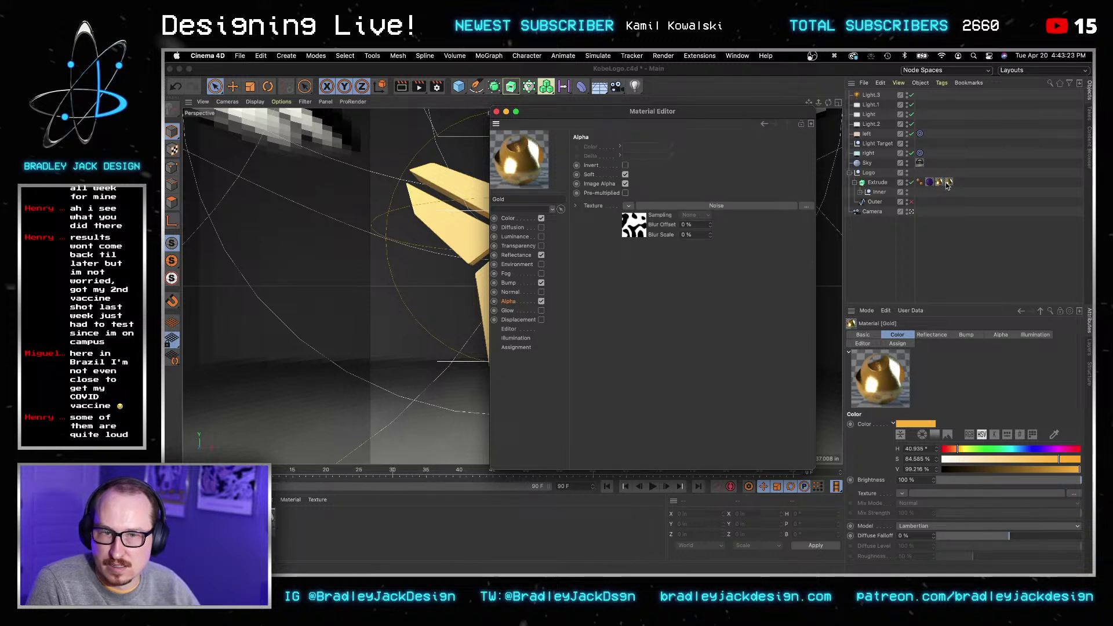
pyautogui.click(948, 182)
# Step: Enable the Edge material's alpha channel and undo an accidentally pasted light
pyautogui.doubleClick(948, 183)
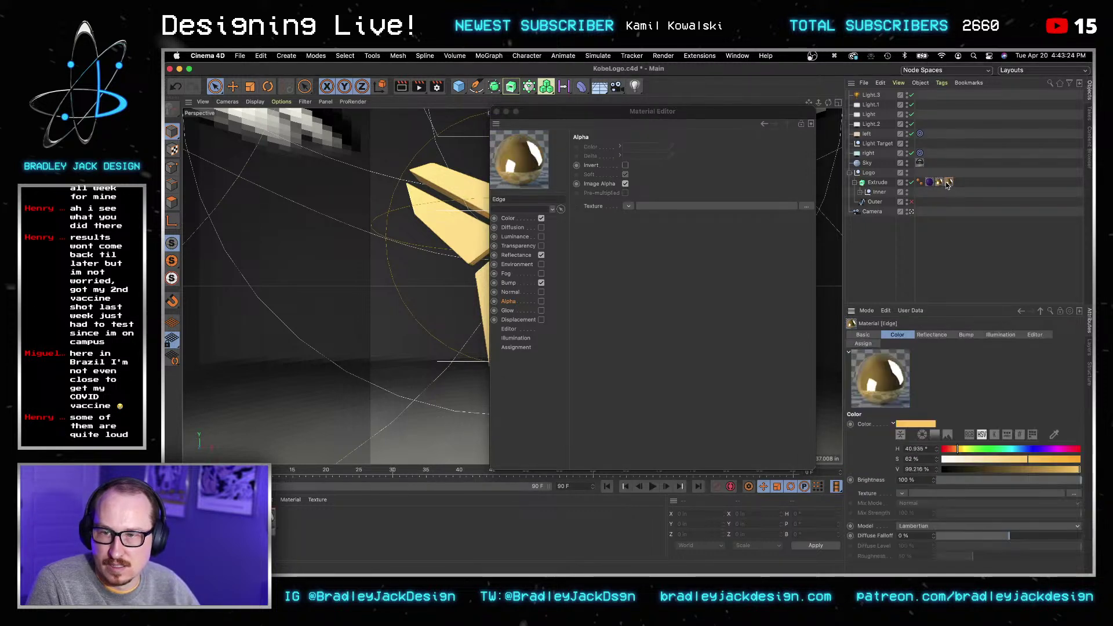
pyautogui.click(541, 302)
pyautogui.press('super+v')
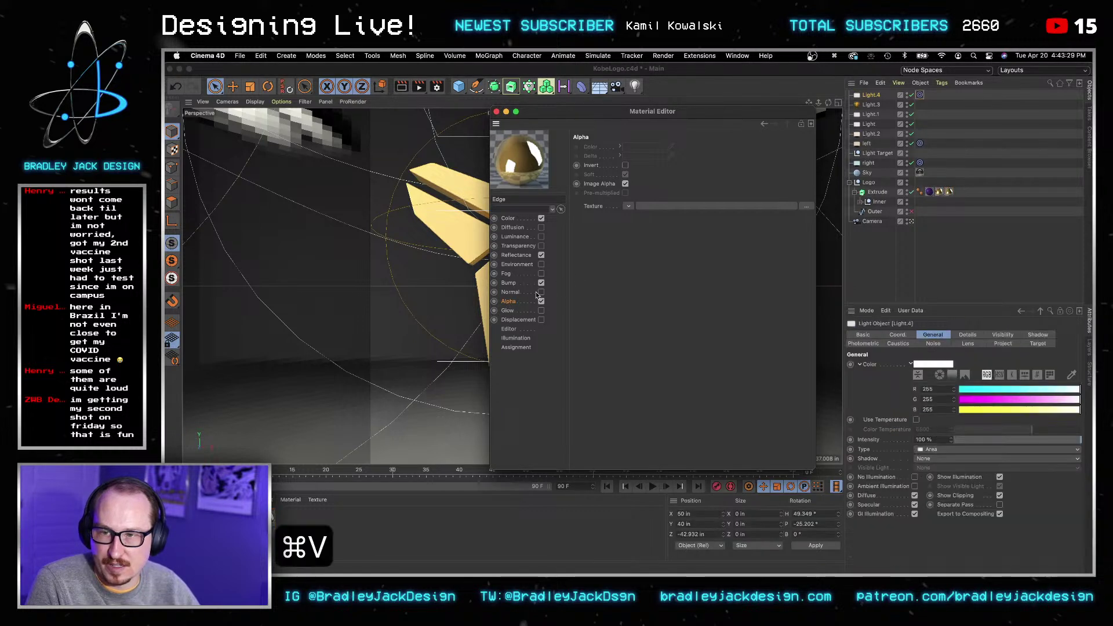
pyautogui.press('super+z')
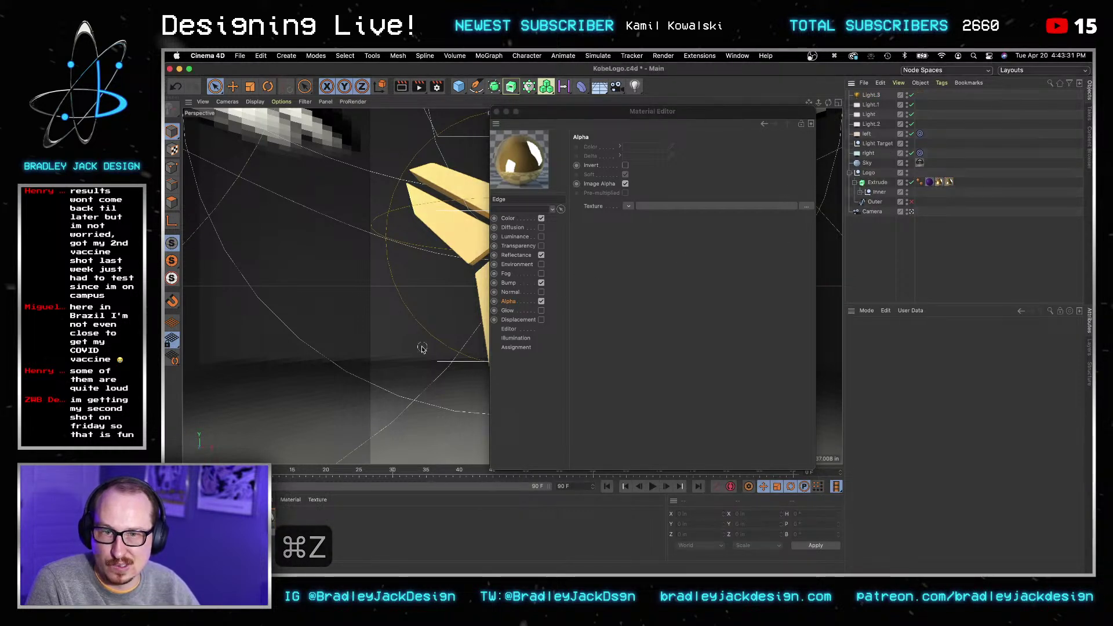
# Step: Delete the old Edge material from the material manager
pyautogui.click(291, 500)
pyautogui.click(265, 517)
pyautogui.click(264, 518)
pyautogui.press('BackSpace')
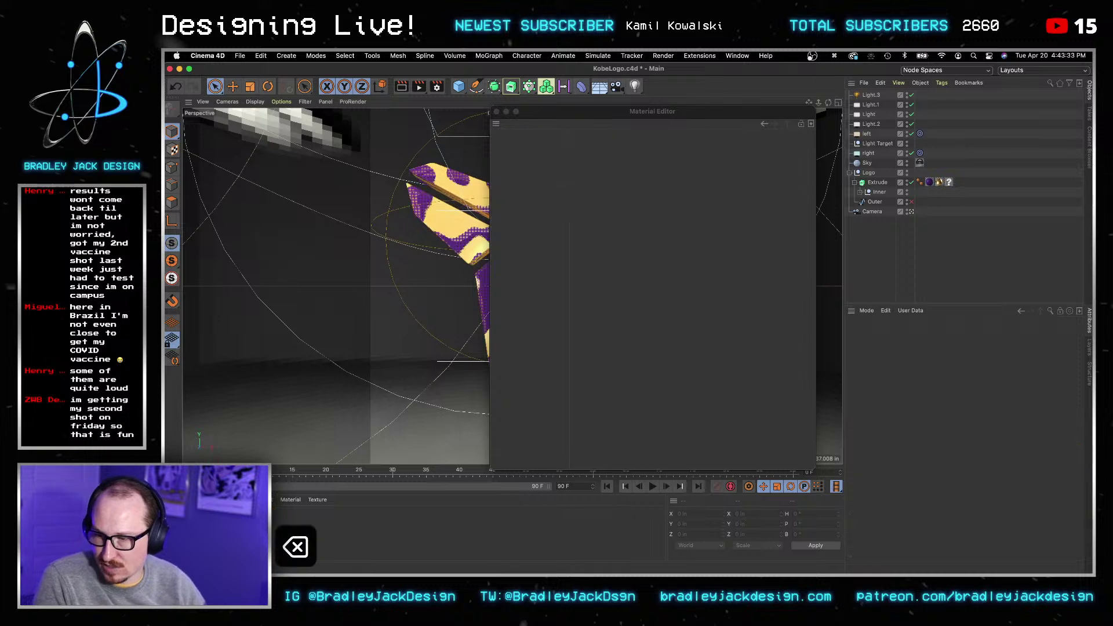
# Step: Duplicate the Gold material and rename the copy 'Edge'
pyautogui.click(232, 522)
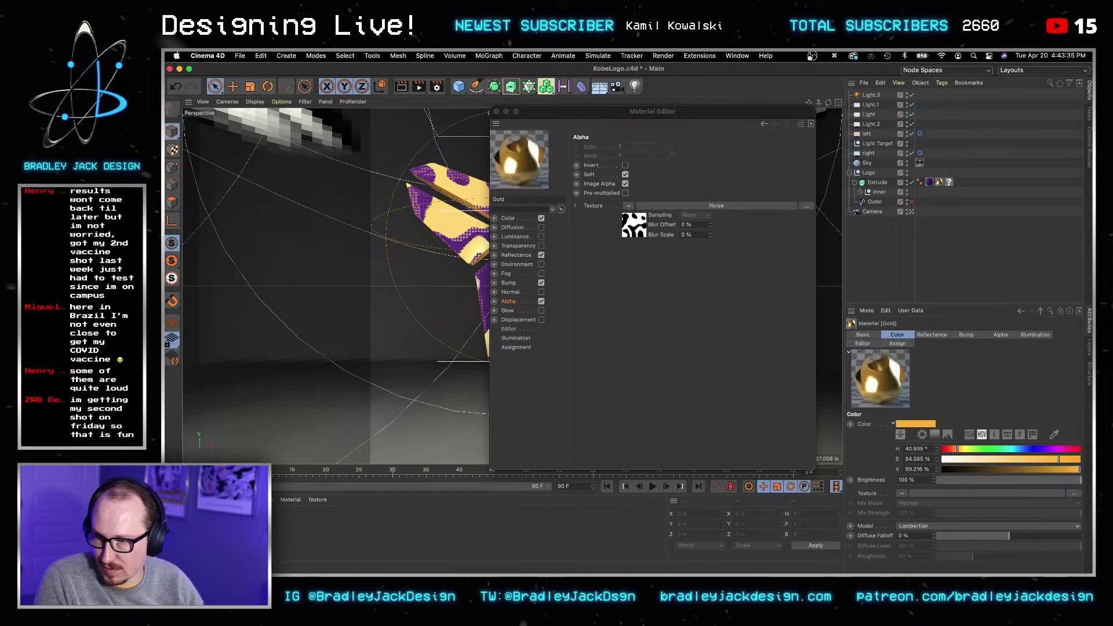
pyautogui.keyDown('ctrl'); pyautogui.moveTo(232, 522); pyautogui.dragTo(278, 525); pyautogui.keyUp('ctrl')
pyautogui.doubleClick(277, 539)
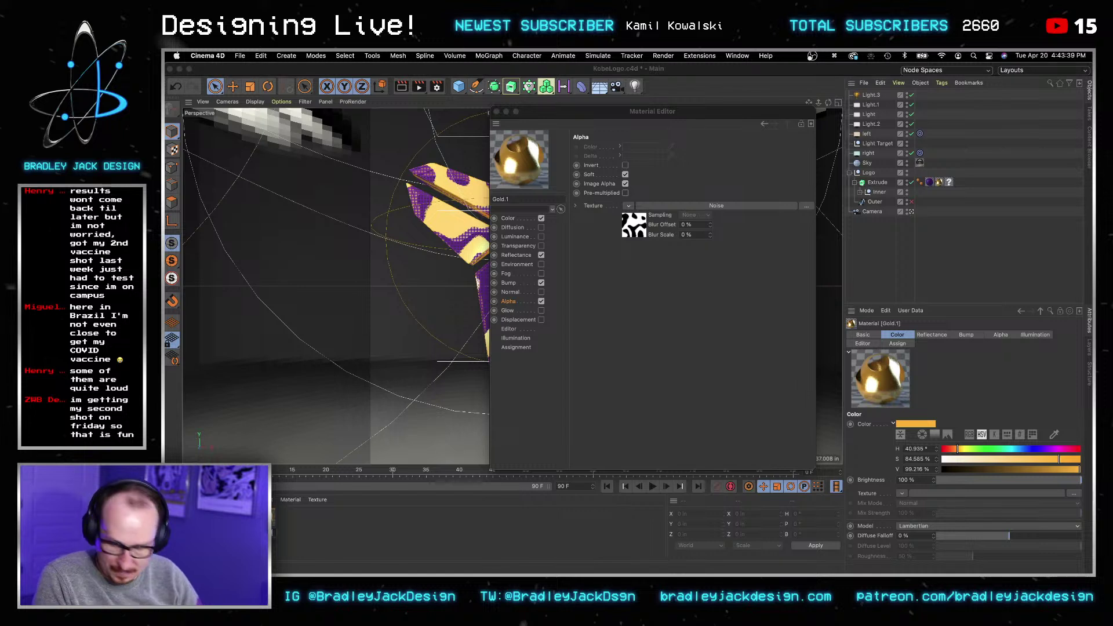
pyautogui.write('Edge')
pyautogui.press('Return')
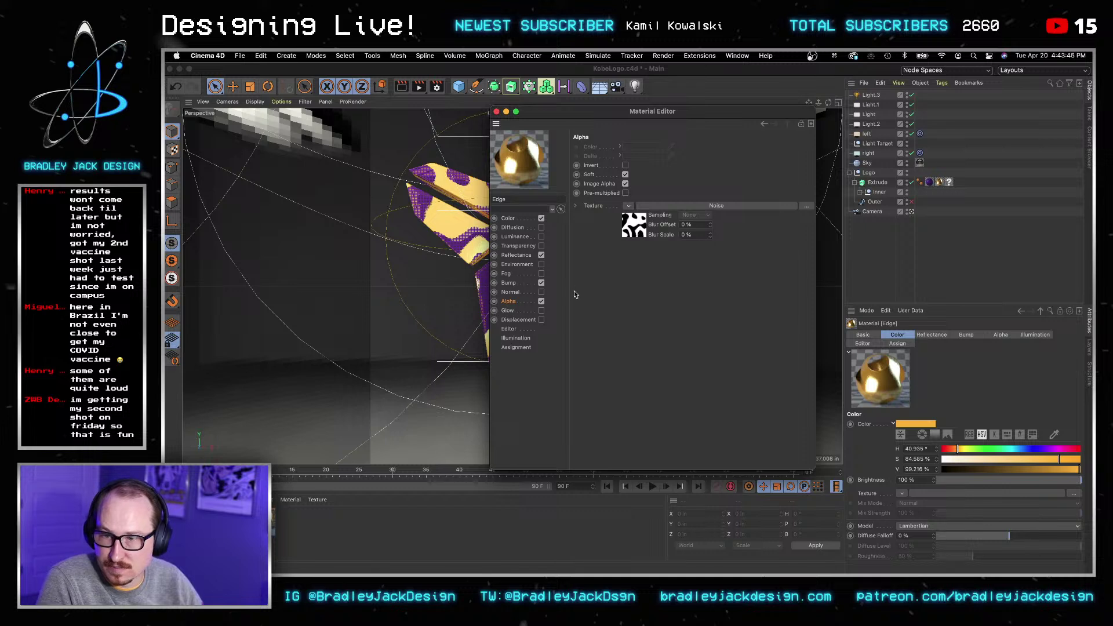
pyautogui.click(525, 221)
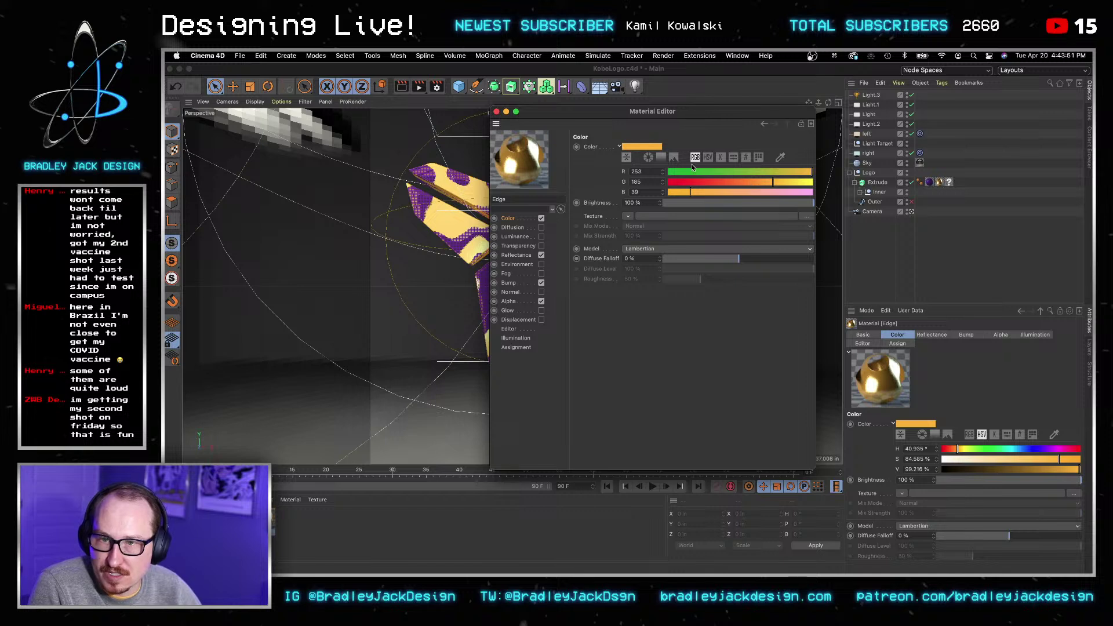
# Step: Show Edge's colour in HSV, and set reflectance roughness 0% and layer opacity 100%
pyautogui.click(708, 157)
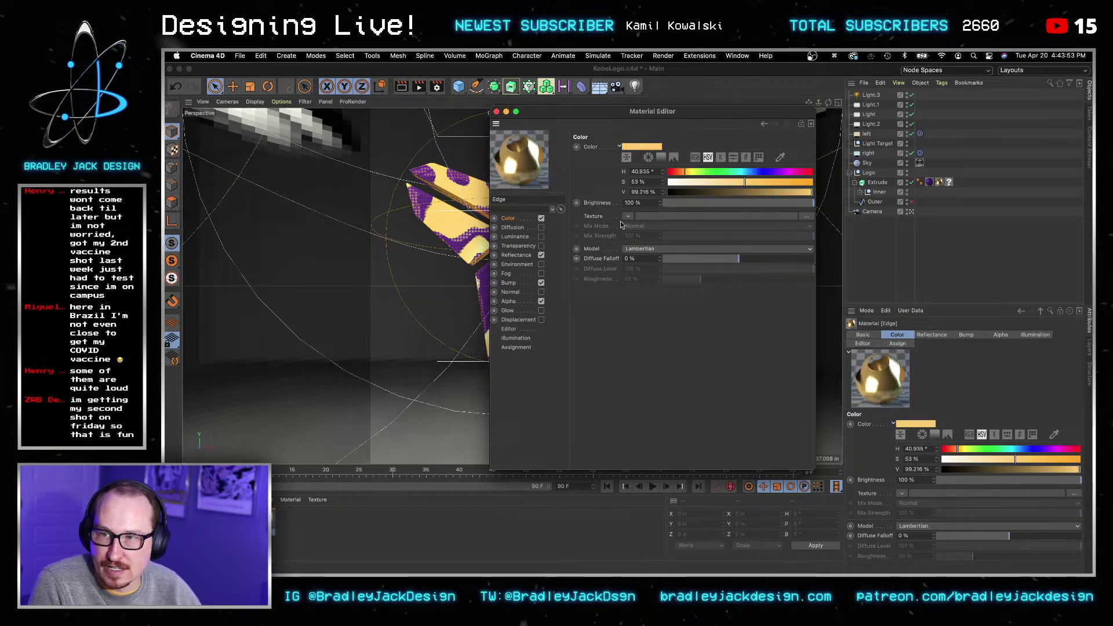
pyautogui.click(537, 256)
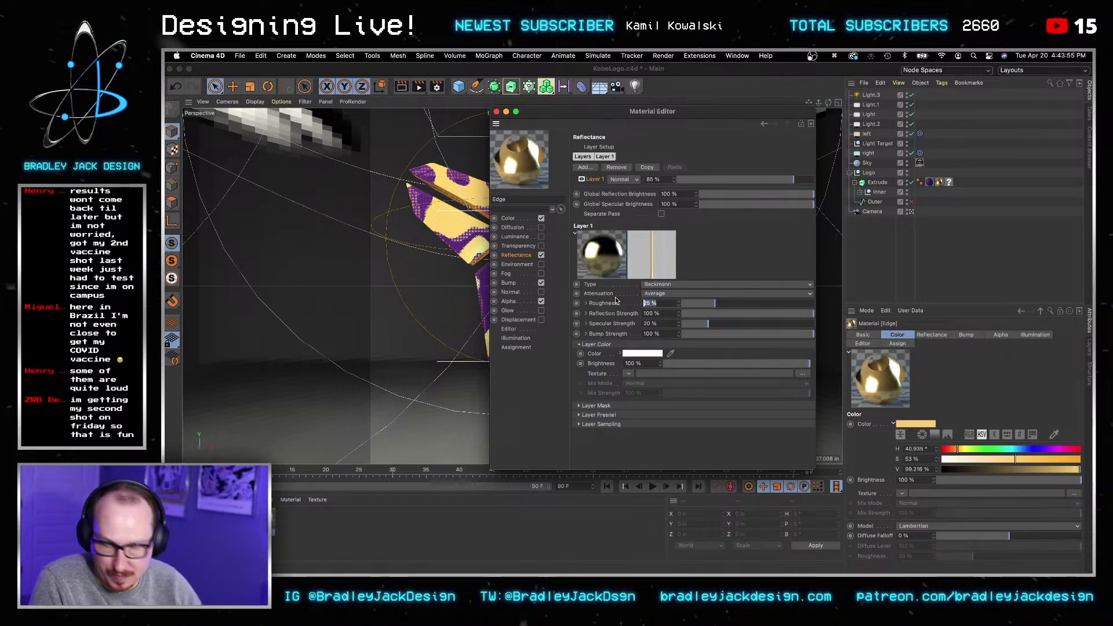
pyautogui.write('0')
pyautogui.press('Tab')
pyautogui.press('super+a')
pyautogui.write('100')
pyautogui.press('Tab')
pyautogui.click(497, 111)
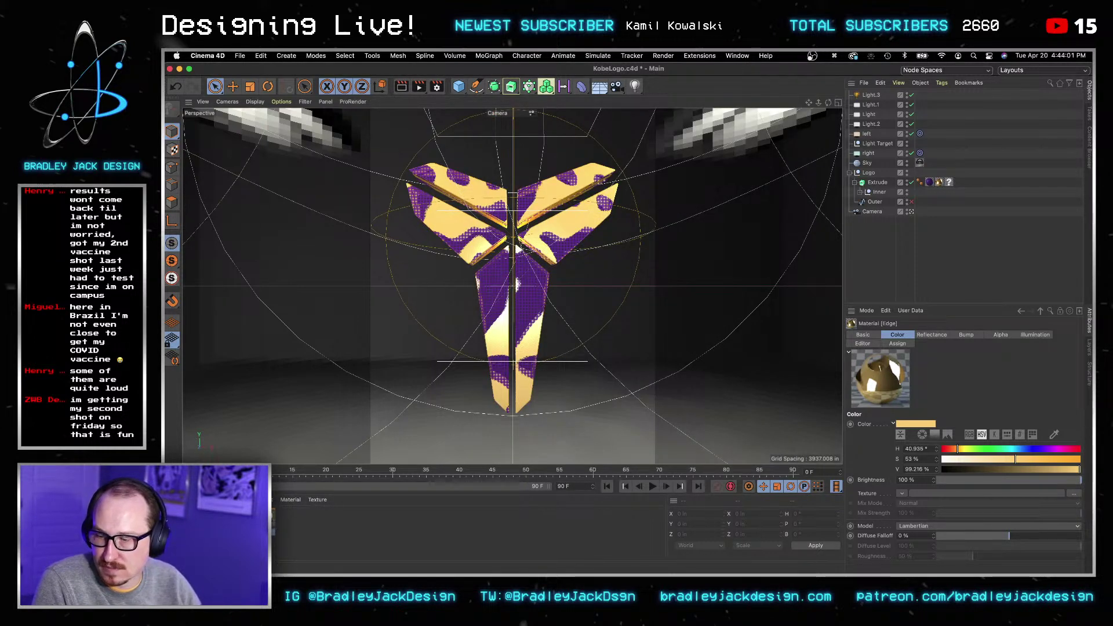
# Step: Set the Gold material's alpha noise Contrast to 100%
pyautogui.doubleClick(232, 522)
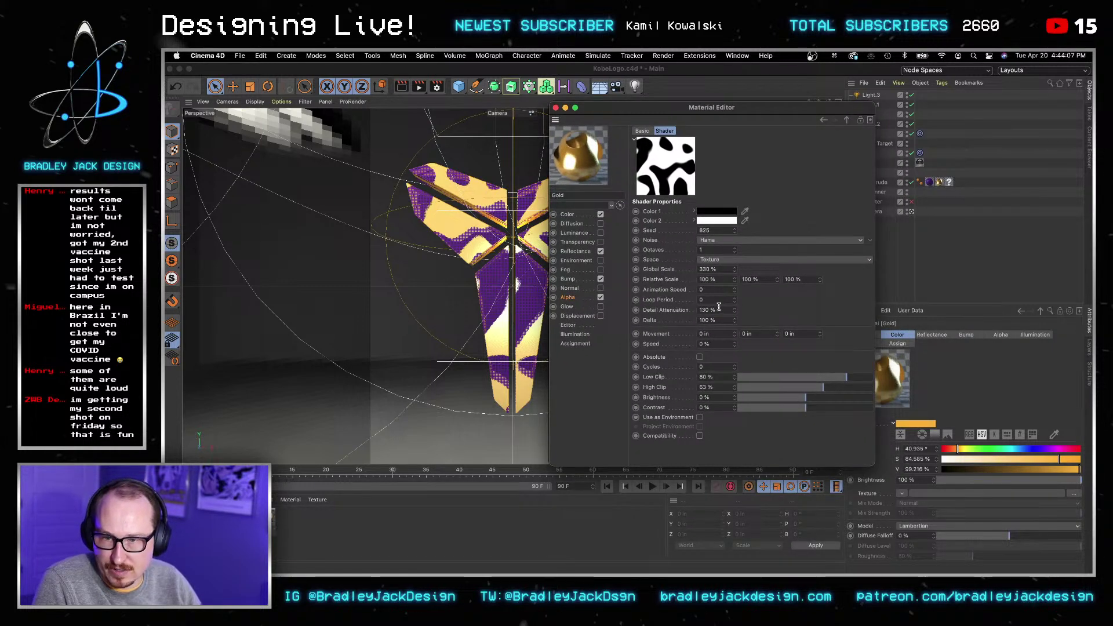
pyautogui.write('100')
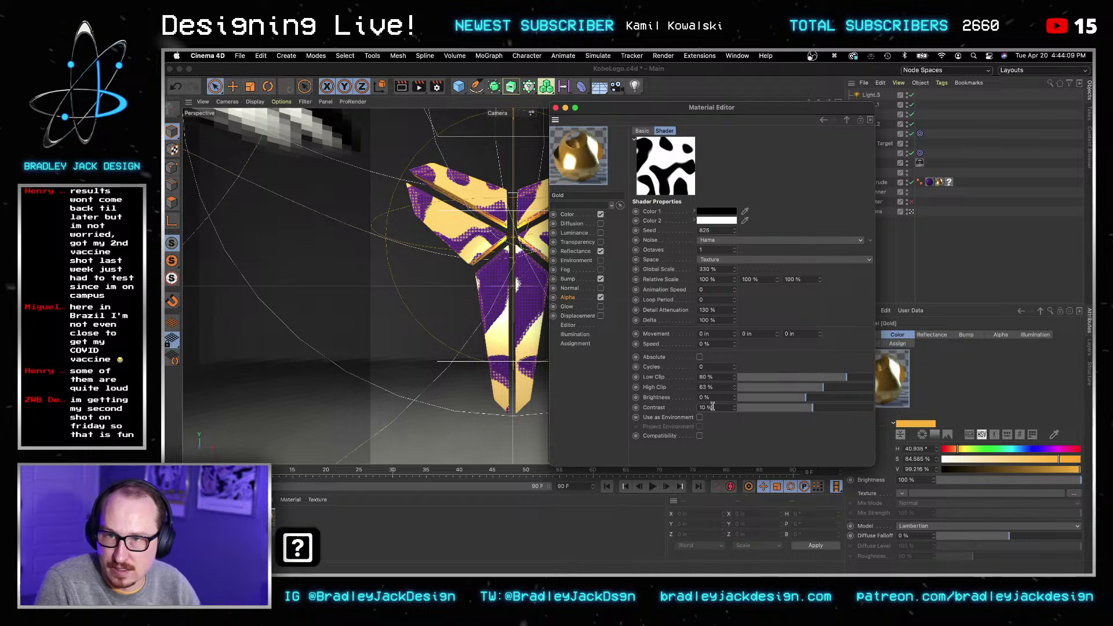
pyautogui.press('Return')
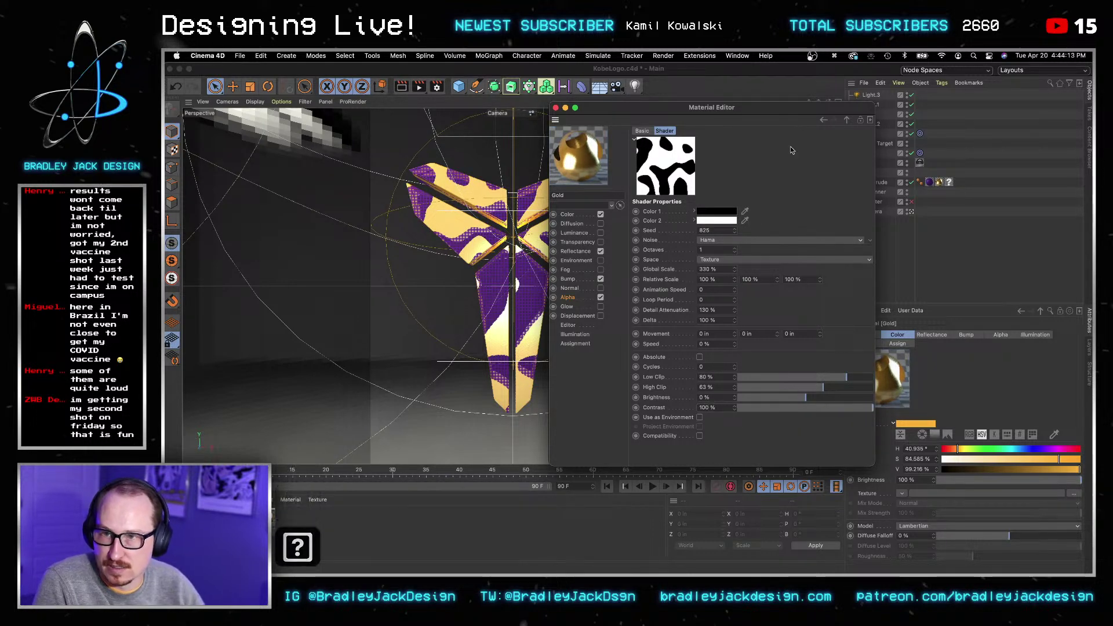
pyautogui.click(555, 108)
# Step: Set the Edge material's alpha noise Contrast to 100% and save KobeLogo.c4d
pyautogui.doubleClick(233, 521)
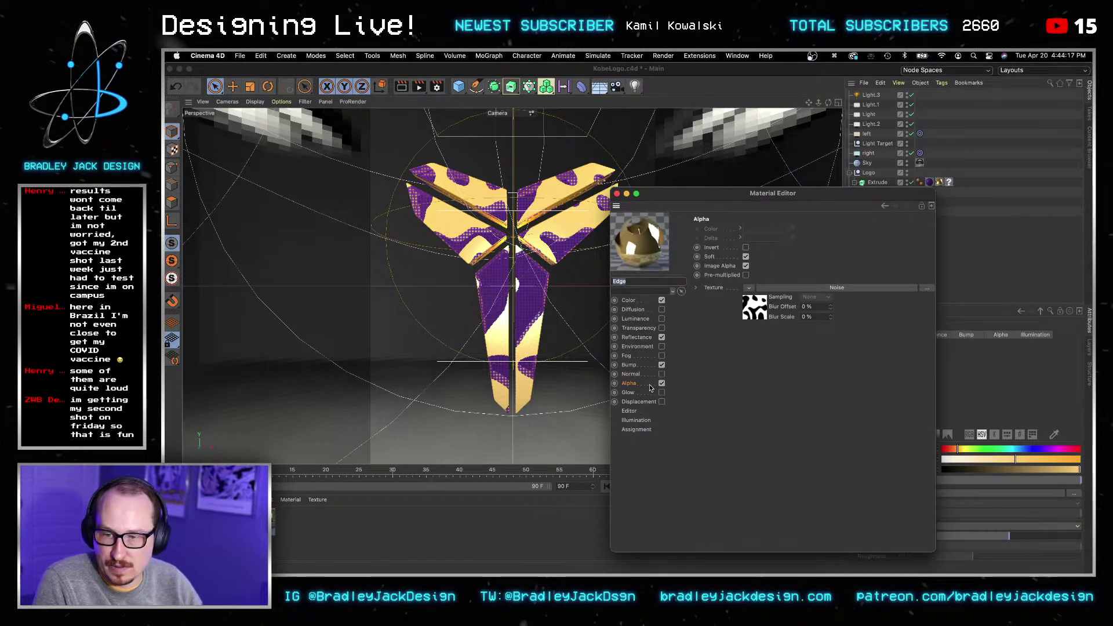
pyautogui.click(752, 313)
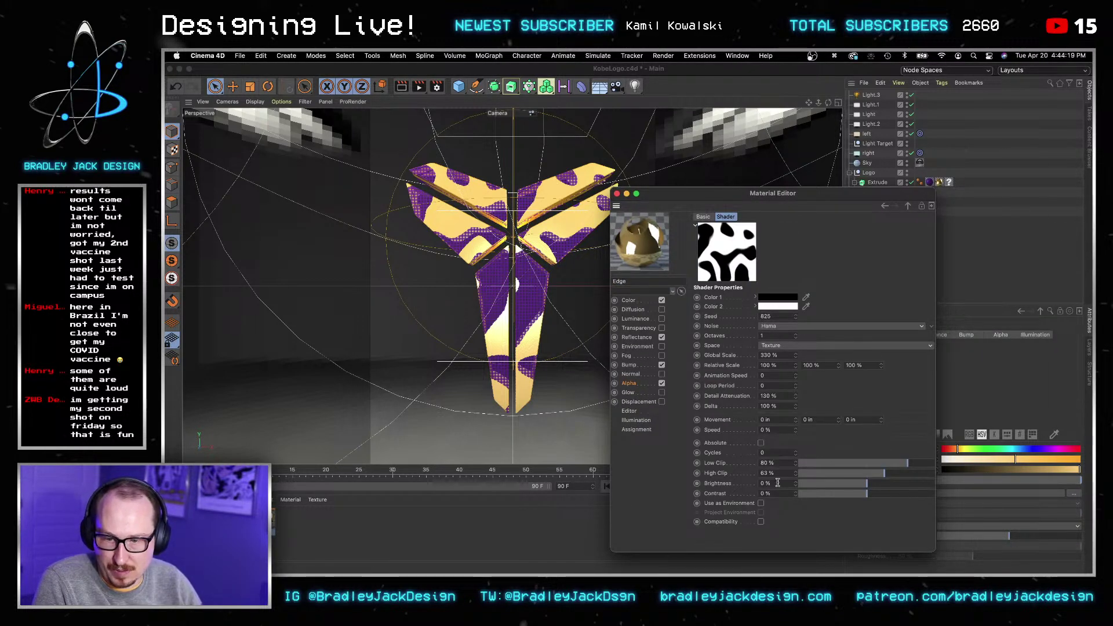
pyautogui.press('Tab')
pyautogui.press('Tab')
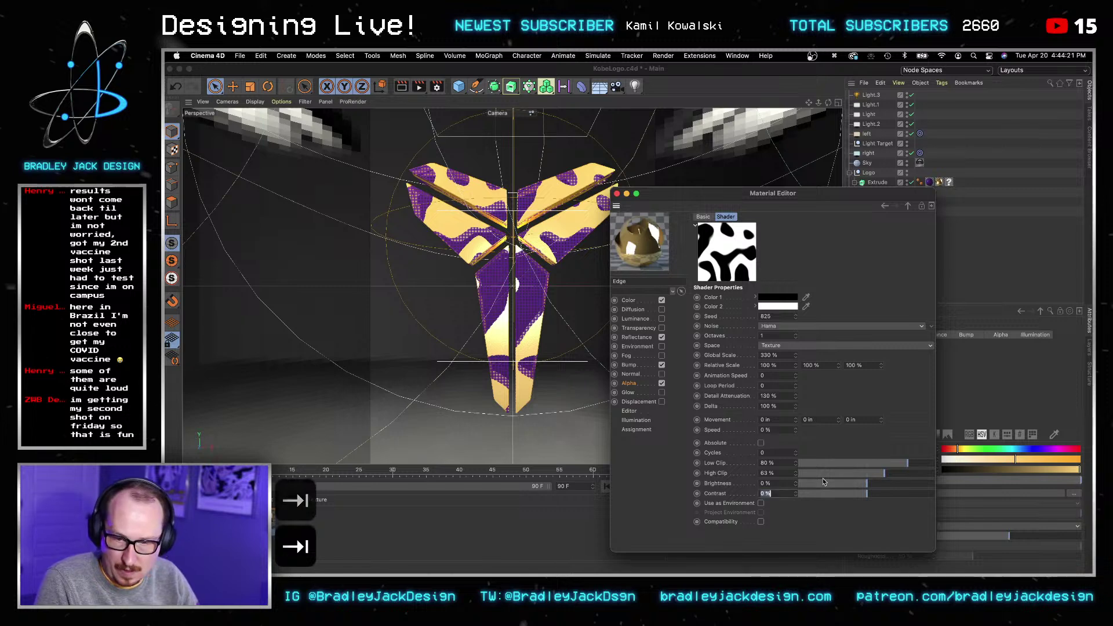
pyautogui.write('100')
pyautogui.press('Tab')
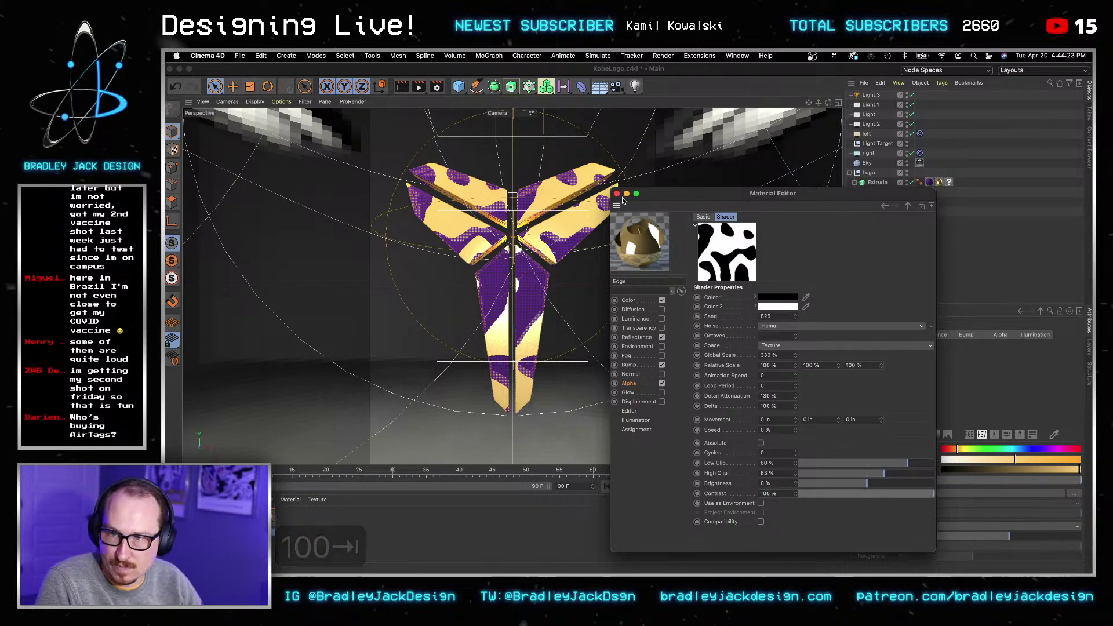
pyautogui.click(617, 194)
pyautogui.press('super+s')
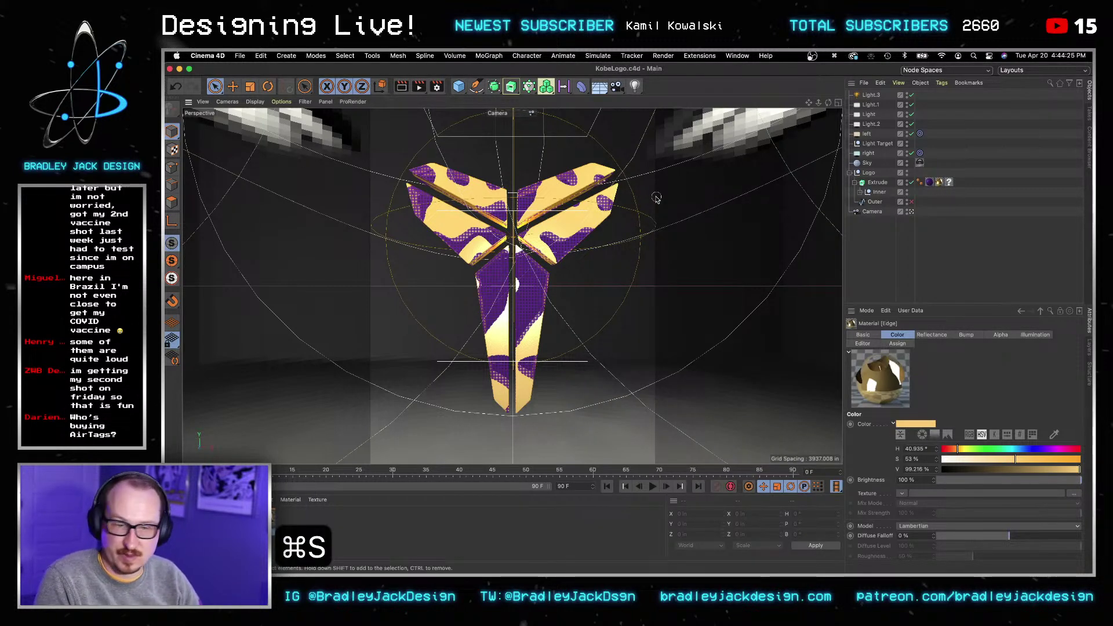
# Step: Replace the Extrude's existing material tag with Edge, save, and render the view to preview
pyautogui.click(403, 87)
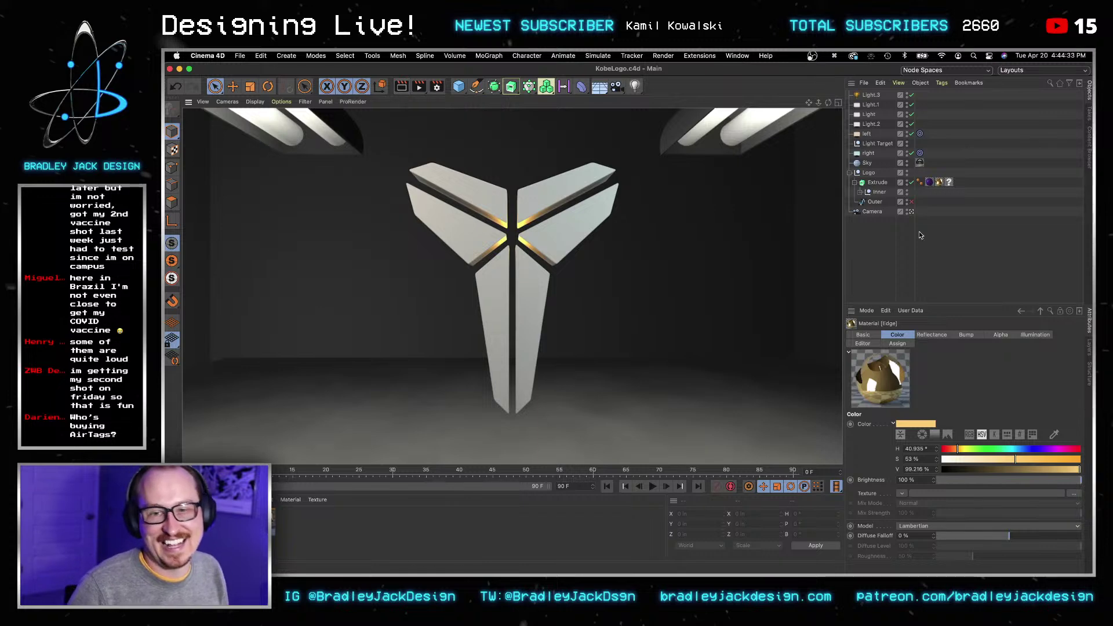
pyautogui.click(948, 183)
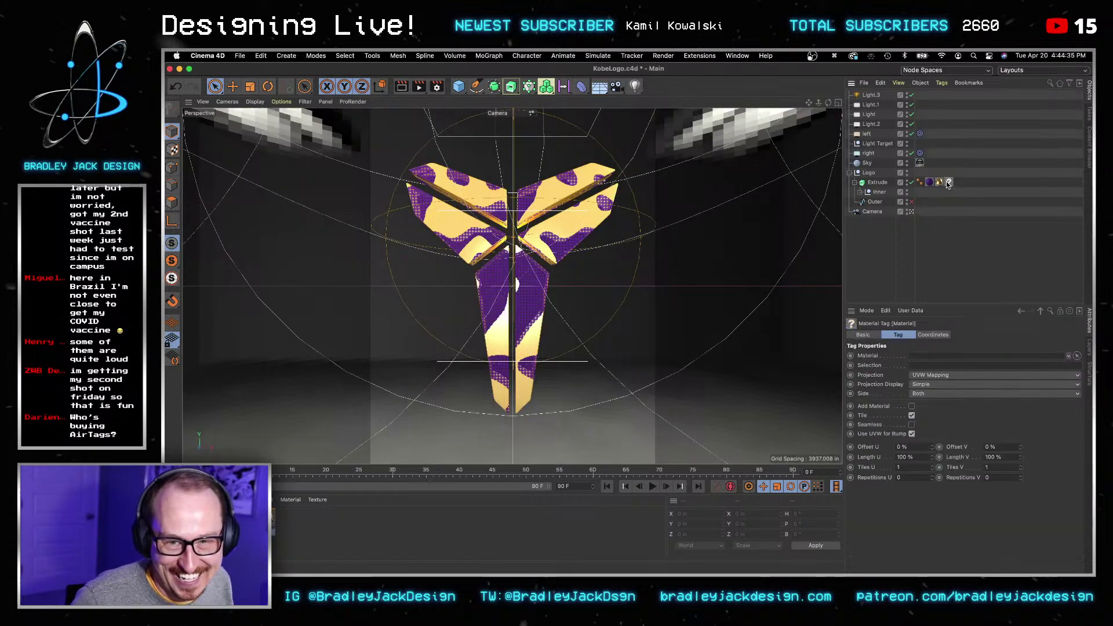
pyautogui.press('BackSpace')
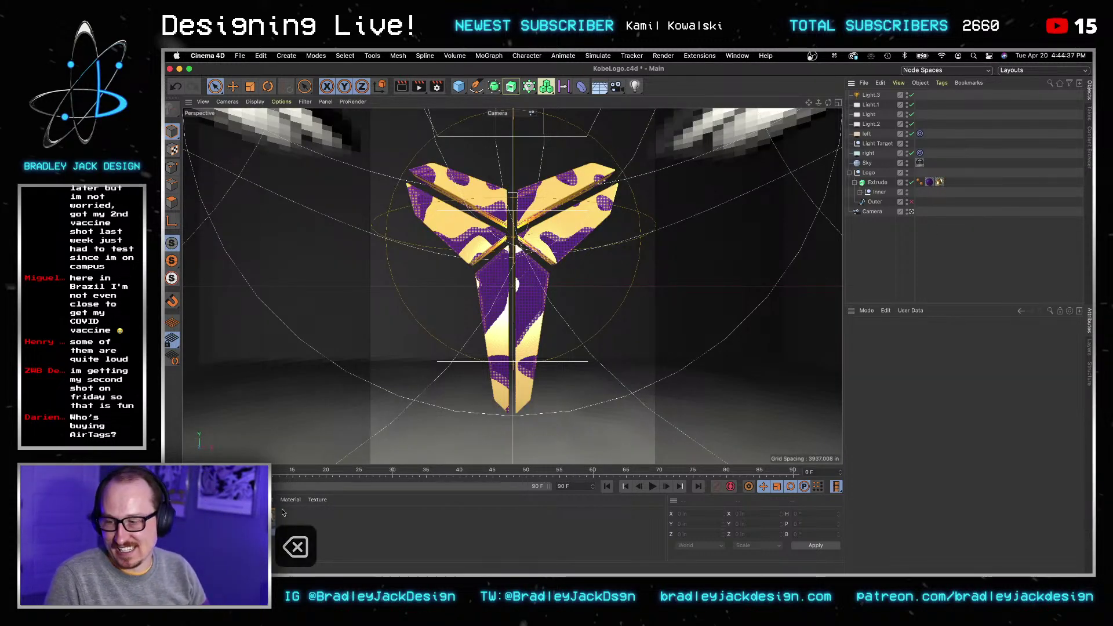
pyautogui.moveTo(890, 191); pyautogui.dragTo(893, 183)
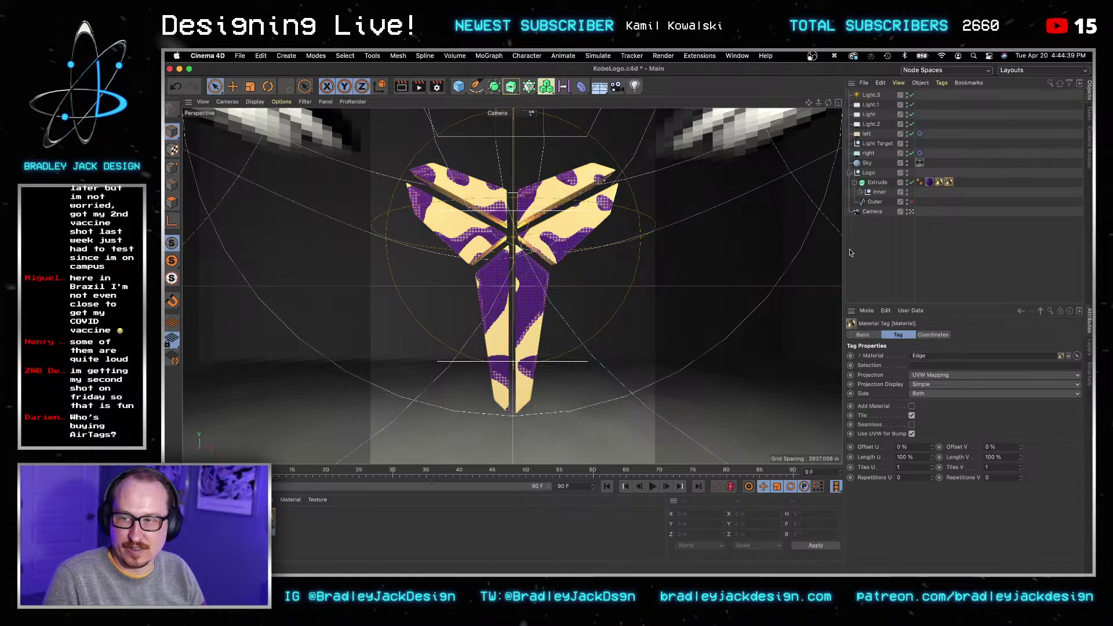
pyautogui.press('super+s')
pyautogui.click(395, 88)
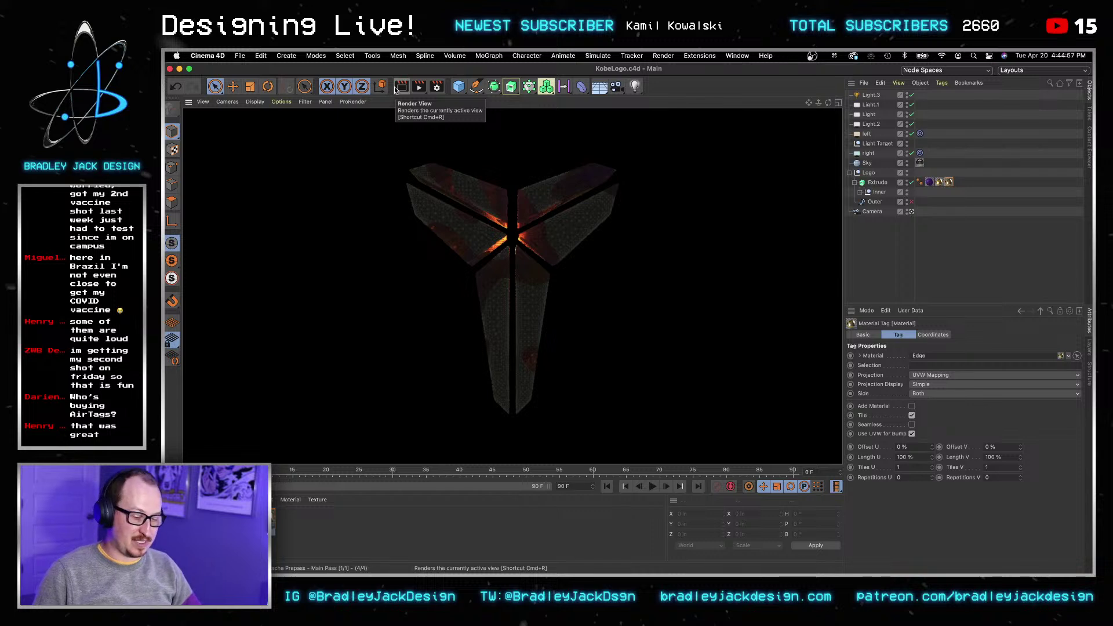
pyautogui.click(395, 89)
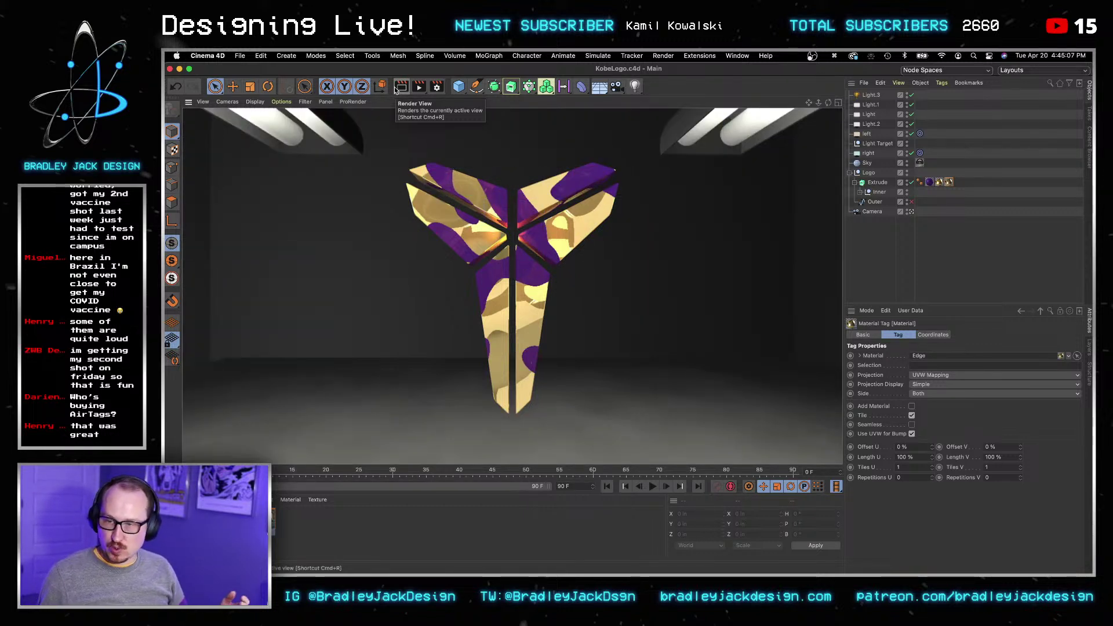
# Step: Orbit to the logo's side and select all three of its material tags
pyautogui.click(899, 254)
pyautogui.press('3')
pyautogui.moveTo(555, 222); pyautogui.dragTo(427, 198)
pyautogui.press('2')
pyautogui.press('3')
pyautogui.press('3')
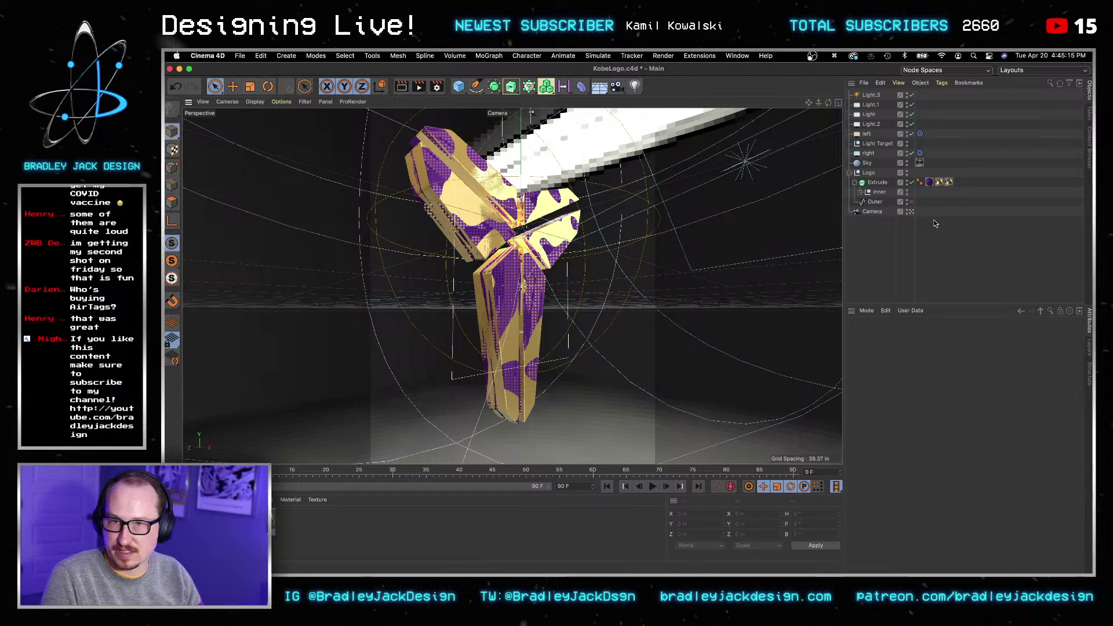
pyautogui.click(929, 182)
pyautogui.keyDown('shift'); pyautogui.click(949, 183); pyautogui.keyUp('shift')
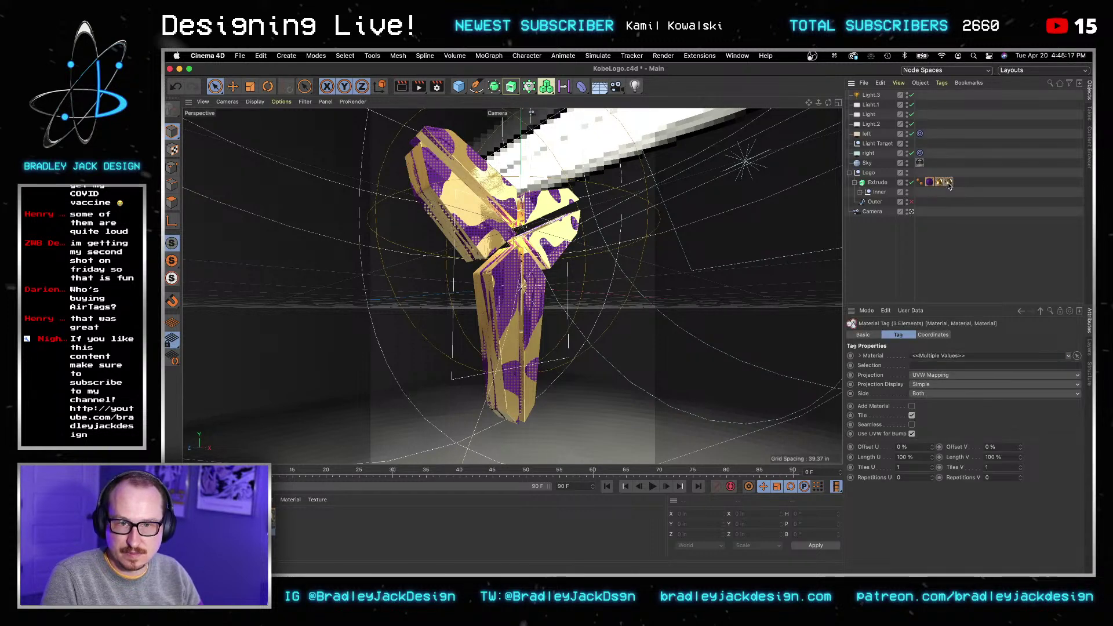
# Step: Try Cubic and Shrink Wrapping projection, return to UVW Mapping, and enable Seamless
pyautogui.click(927, 375)
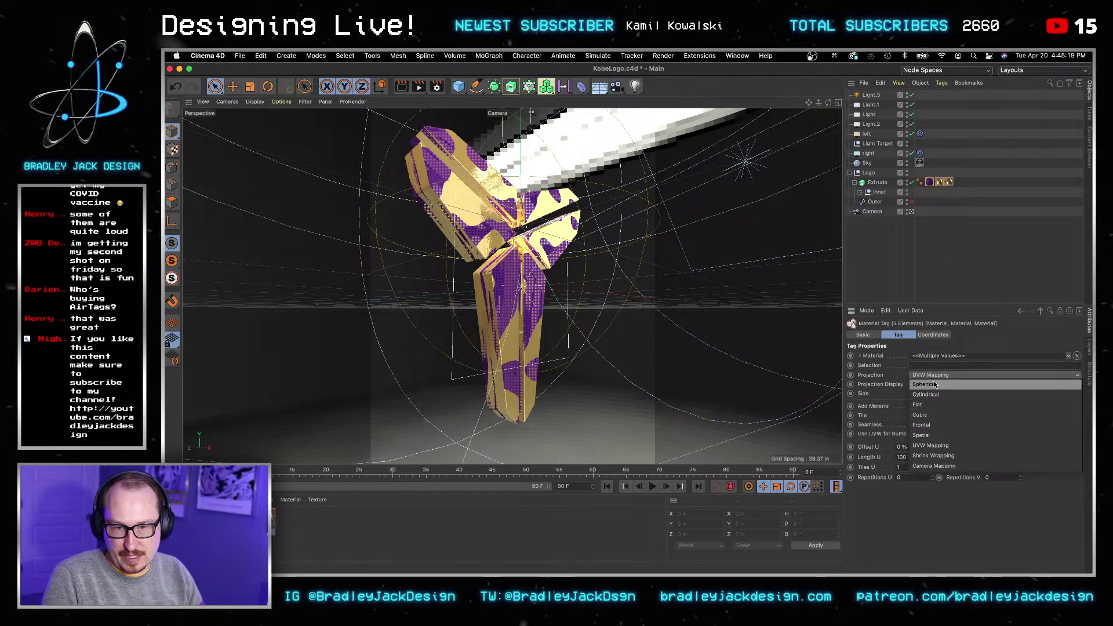
pyautogui.click(935, 415)
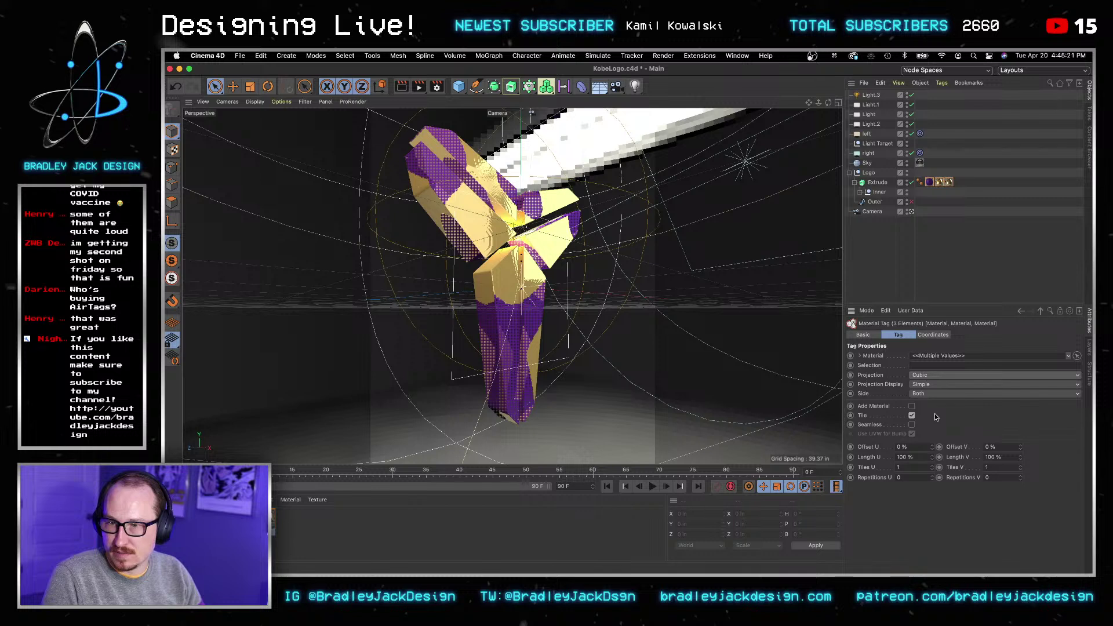
pyautogui.click(931, 374)
pyautogui.click(943, 458)
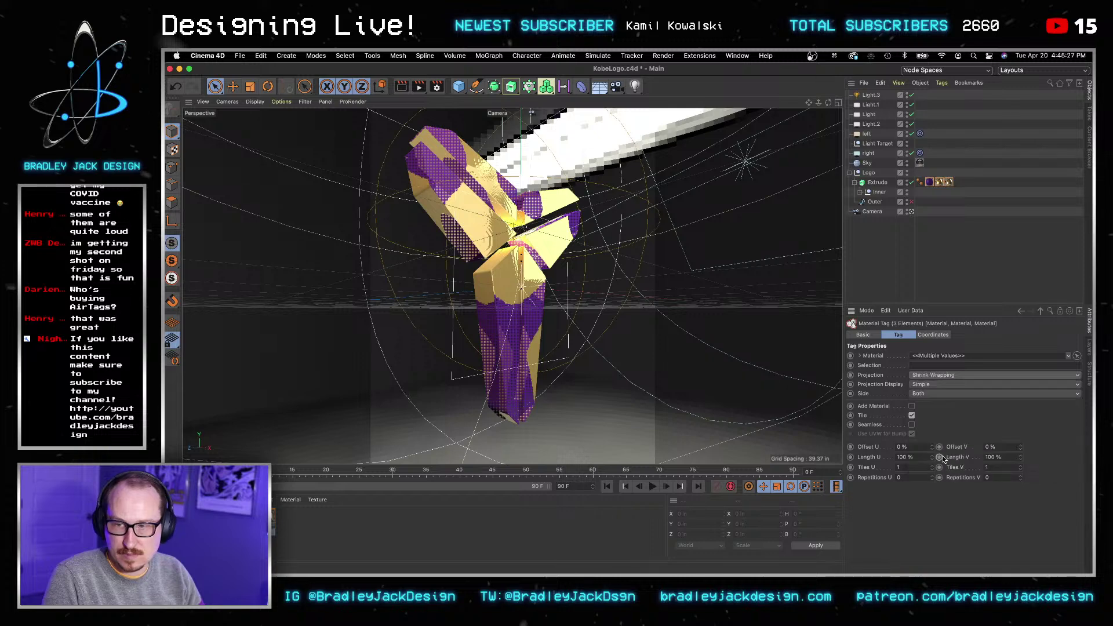
pyautogui.click(944, 375)
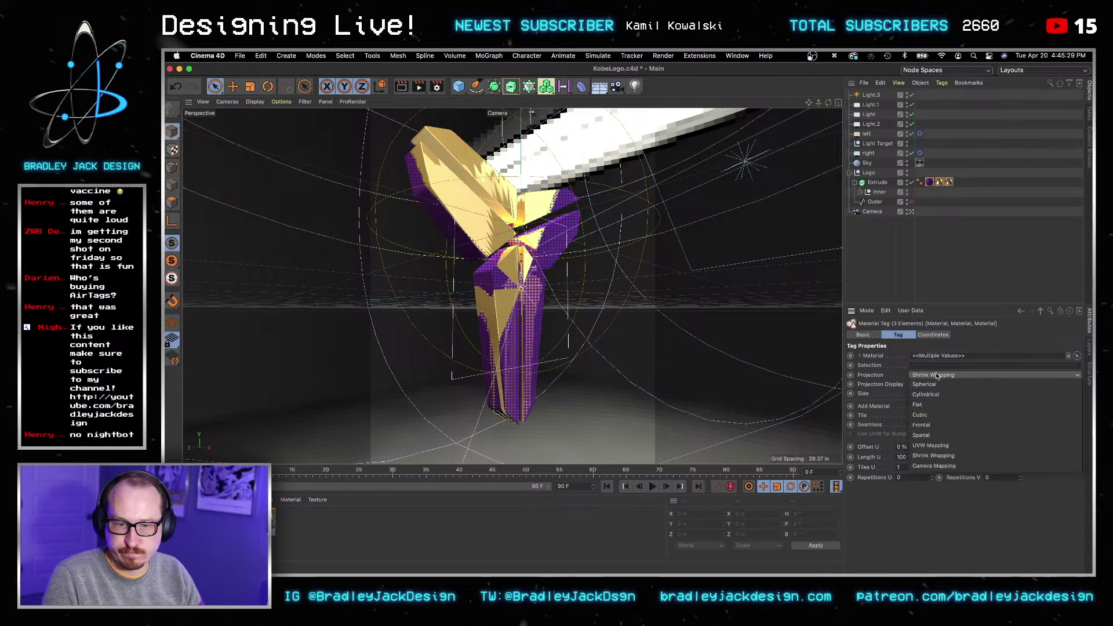
pyautogui.click(944, 440)
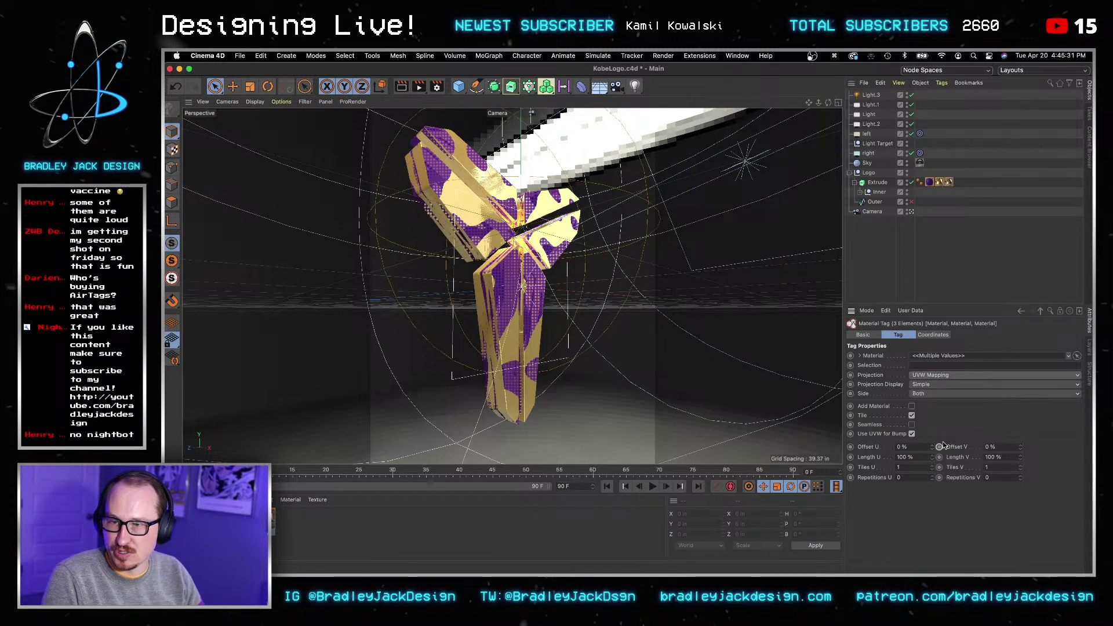
pyautogui.click(912, 434)
pyautogui.click(912, 434)
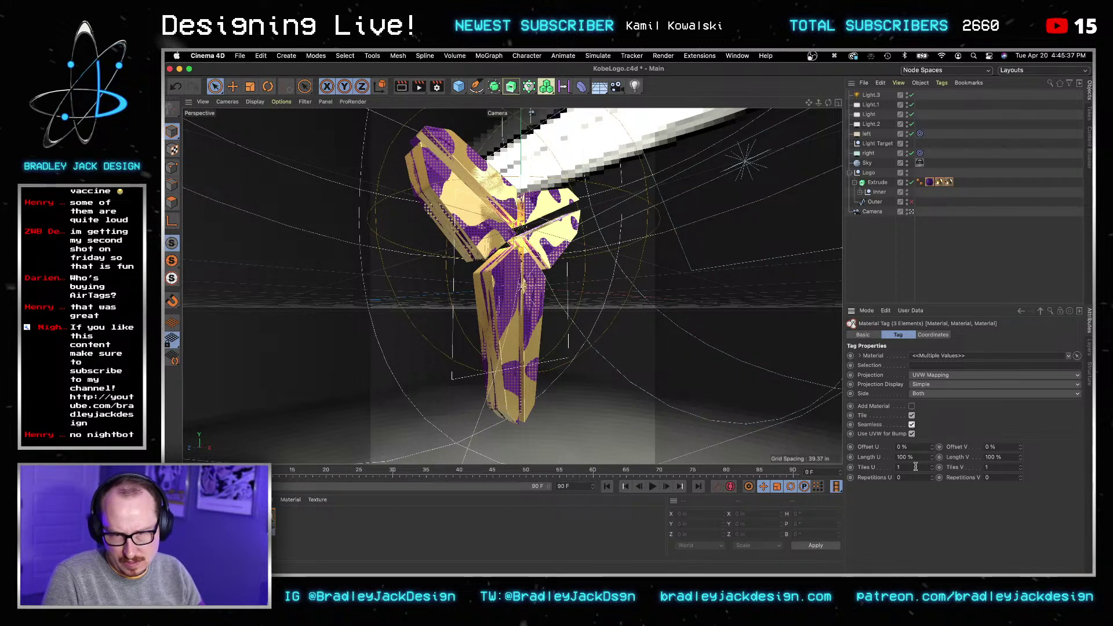
# Step: Set the tags' Tiles U to 2.1 and raise Tiles V to 2.4
pyautogui.write('.6')
pyautogui.press('Return')
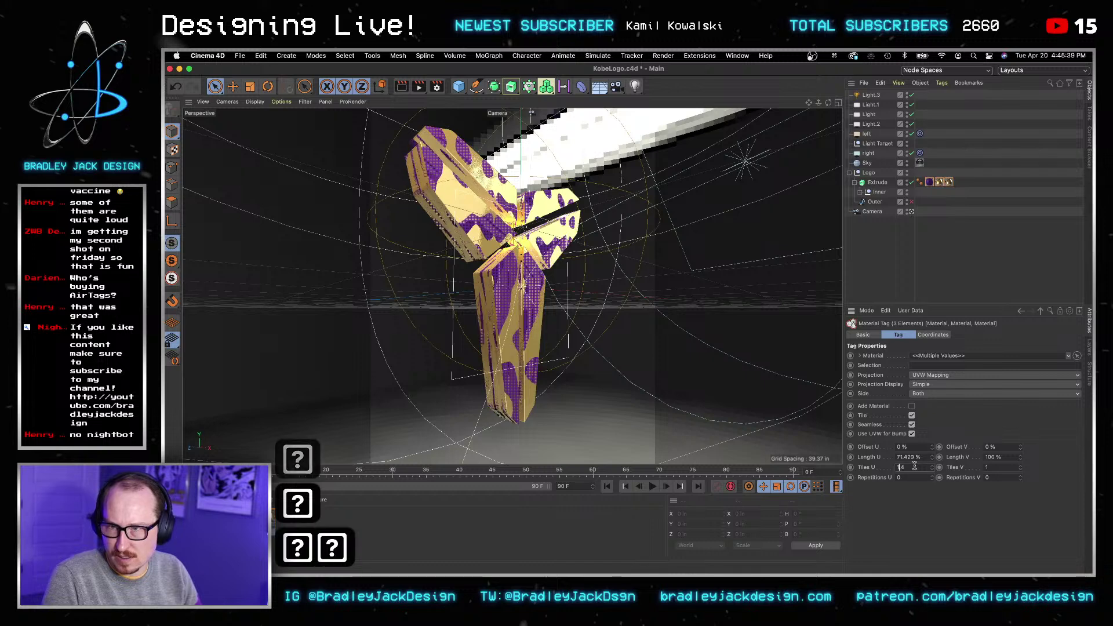
pyautogui.press('Up')
pyautogui.press('Up')
pyautogui.press('Up')
pyautogui.press('Up')
pyautogui.press('Up')
pyautogui.press('Tab')
pyautogui.press('Up')
pyautogui.press('Up')
pyautogui.press('Up')
pyautogui.press('Up')
pyautogui.press('Up')
pyautogui.press('Up')
pyautogui.press('Up')
pyautogui.press('Up')
pyautogui.press('Up')
pyautogui.press('Up')
pyautogui.press('Up')
pyautogui.press('Up')
pyautogui.press('Up')
pyautogui.press('Up')
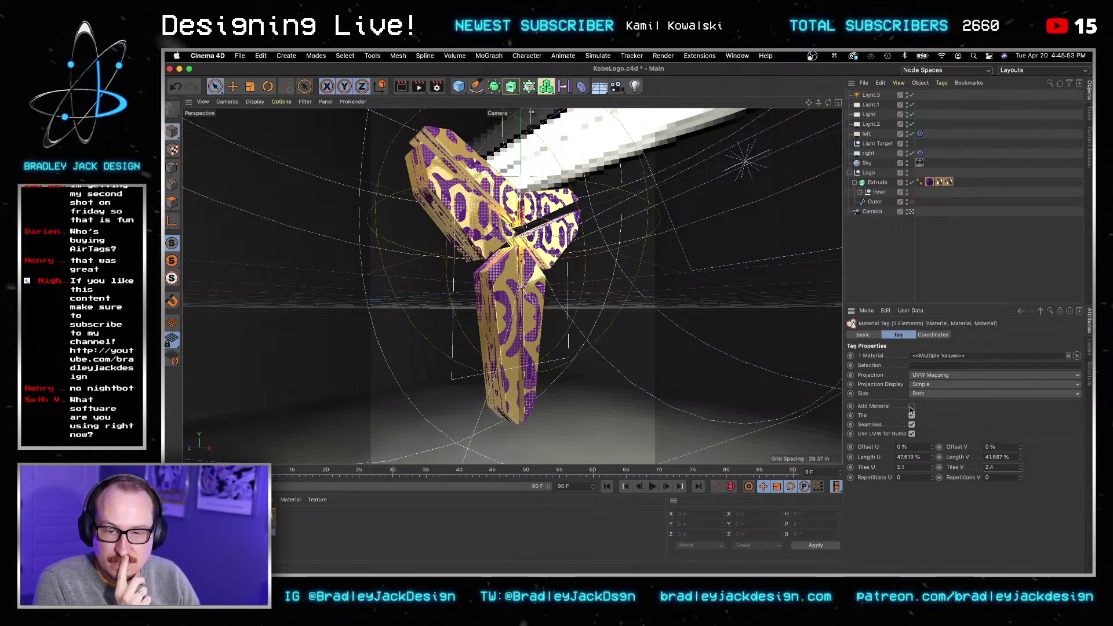
# Step: Set Projection Display to Solid and texture Side to Both after trying Grid and Front
pyautogui.click(927, 386)
pyautogui.click(921, 404)
pyautogui.click(926, 385)
pyautogui.click(922, 413)
pyautogui.click(927, 394)
pyautogui.click(927, 412)
pyautogui.click(928, 394)
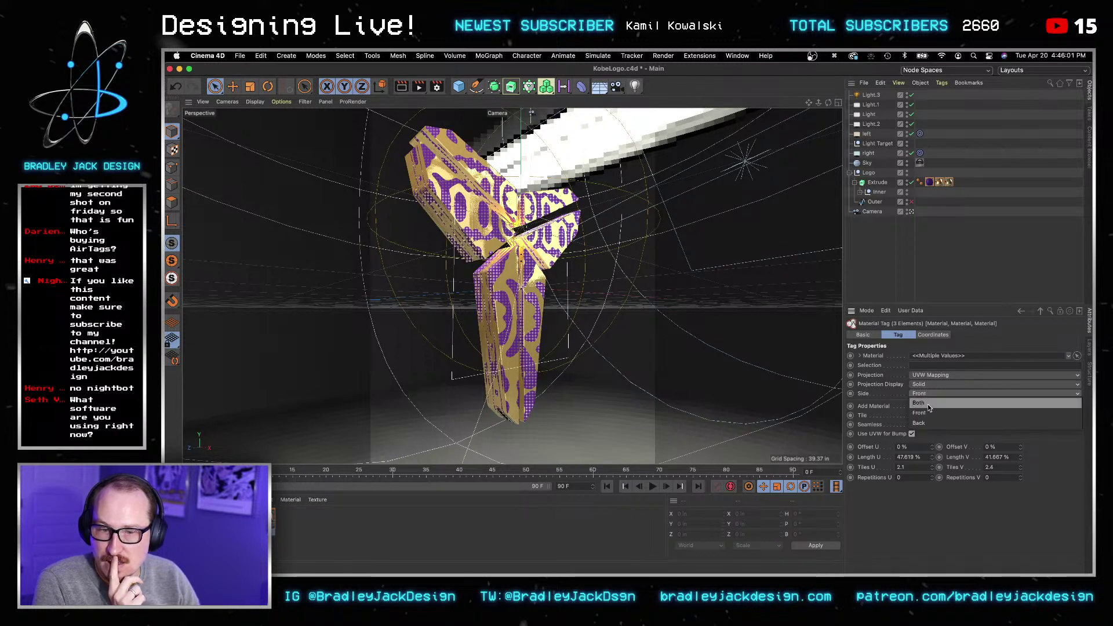
pyautogui.click(928, 405)
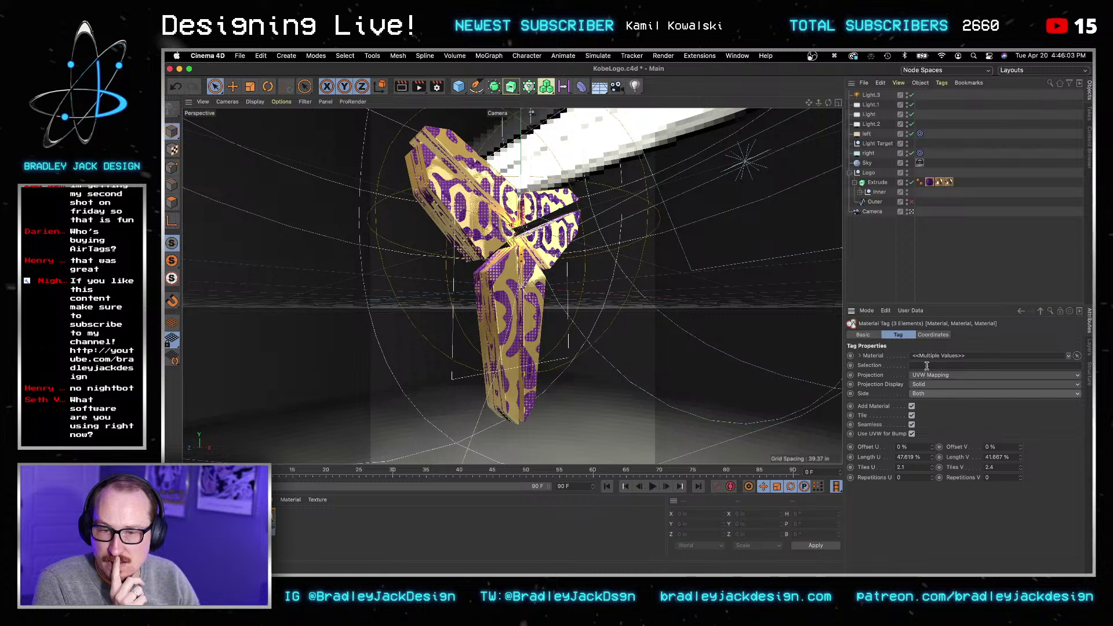
# Step: Reframe the logo and render previews of the denser tiling
pyautogui.click(944, 257)
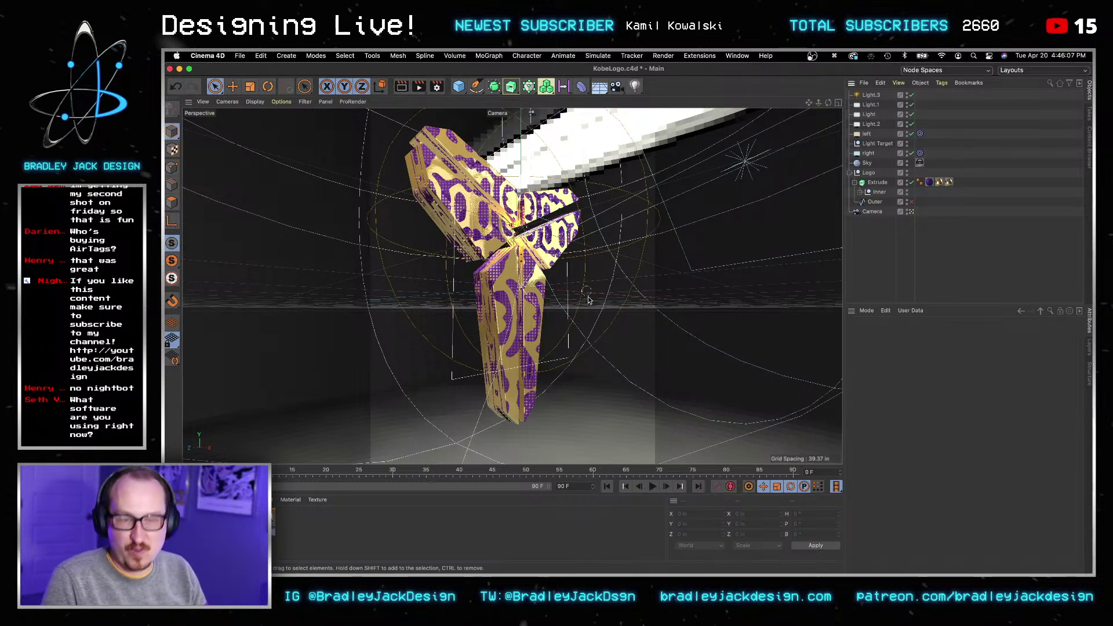
pyautogui.moveTo(552, 264); pyautogui.dragTo(557, 197)
pyautogui.press('2')
pyautogui.press('3')
pyautogui.press('1')
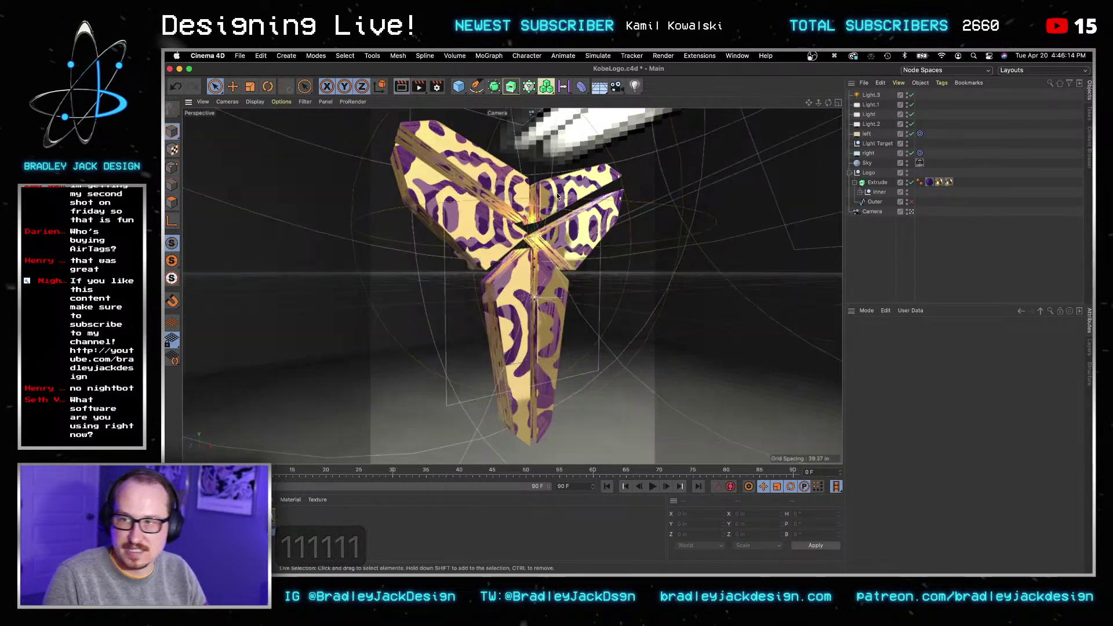
pyautogui.hotkey('ctrl', 'r')
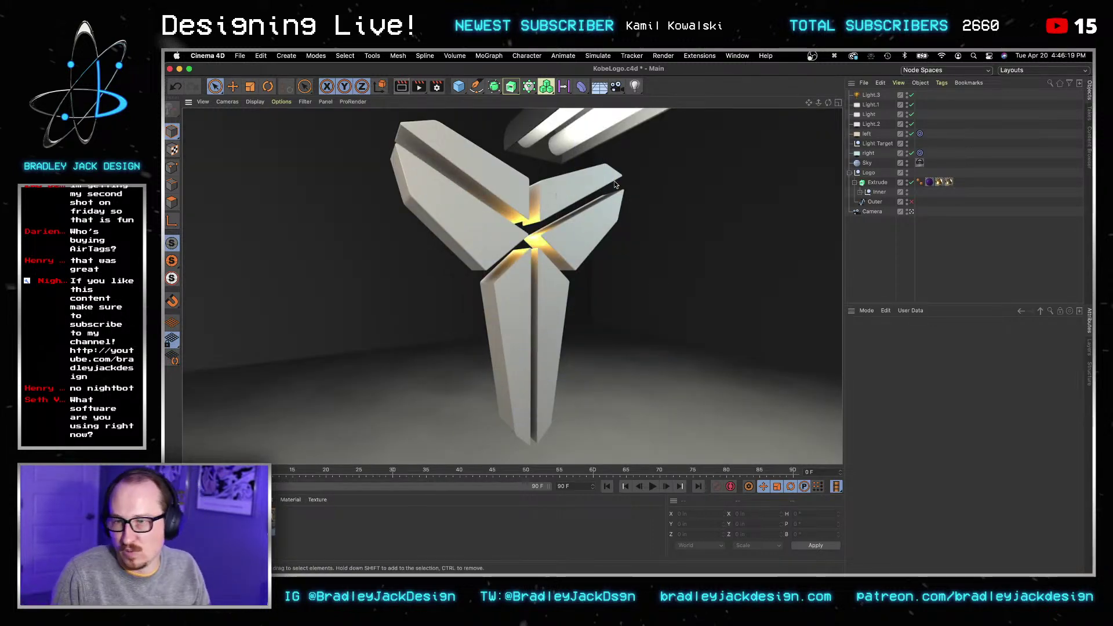
pyautogui.click(946, 252)
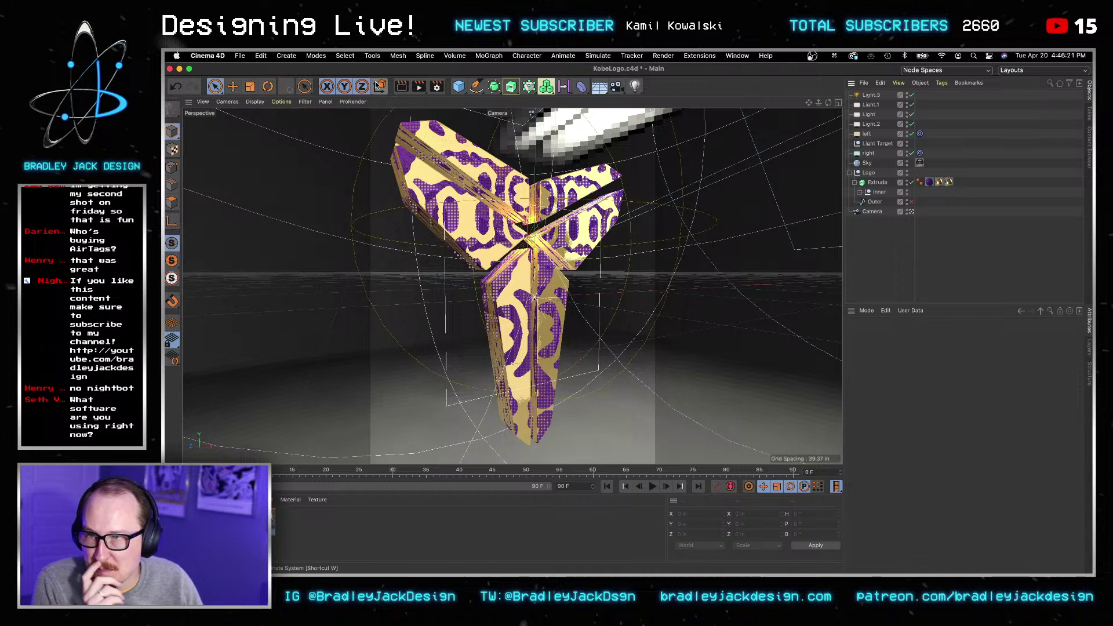
pyautogui.click(405, 90)
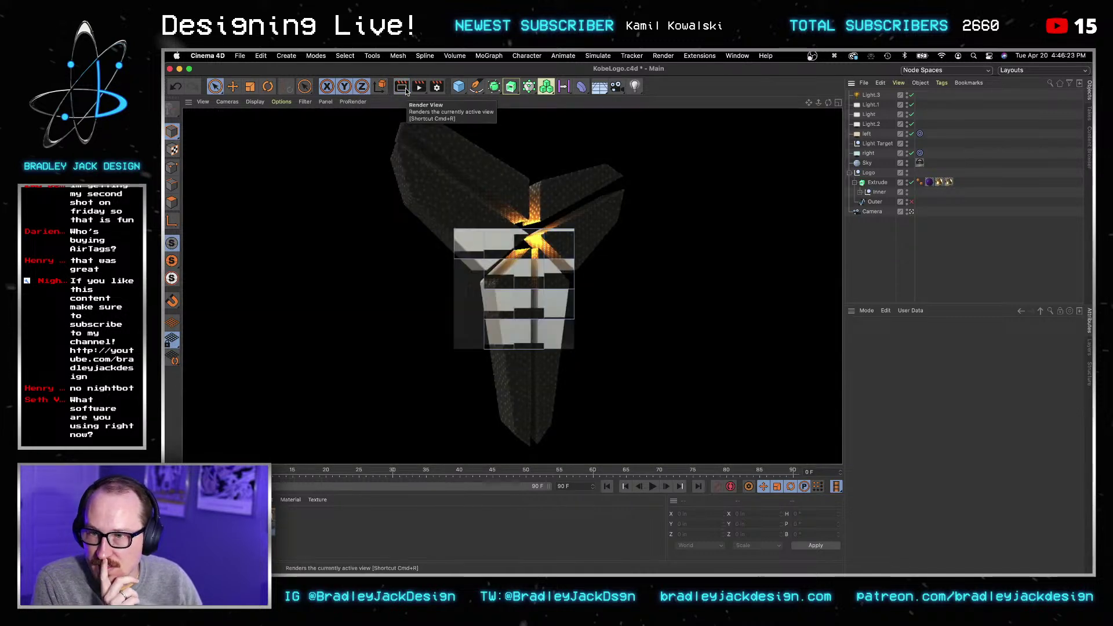
# Step: Reset all three tags to 1 tile in U and V and render to check
pyautogui.click(930, 182)
pyautogui.keyDown('shift'); pyautogui.click(949, 182); pyautogui.keyUp('shift')
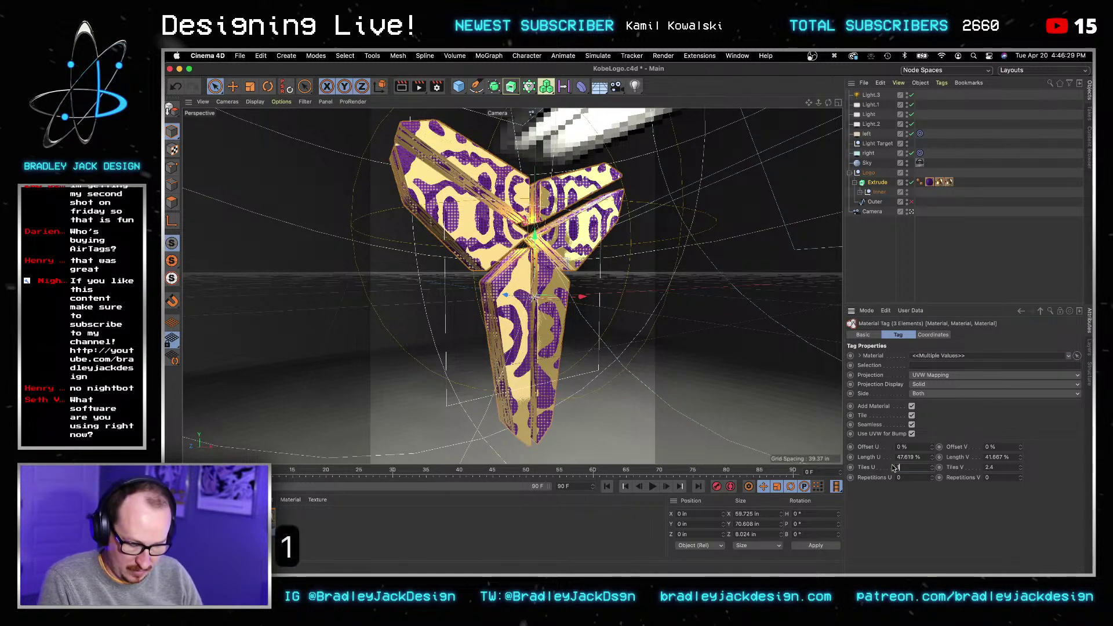
pyautogui.write('1')
pyautogui.press('Tab')
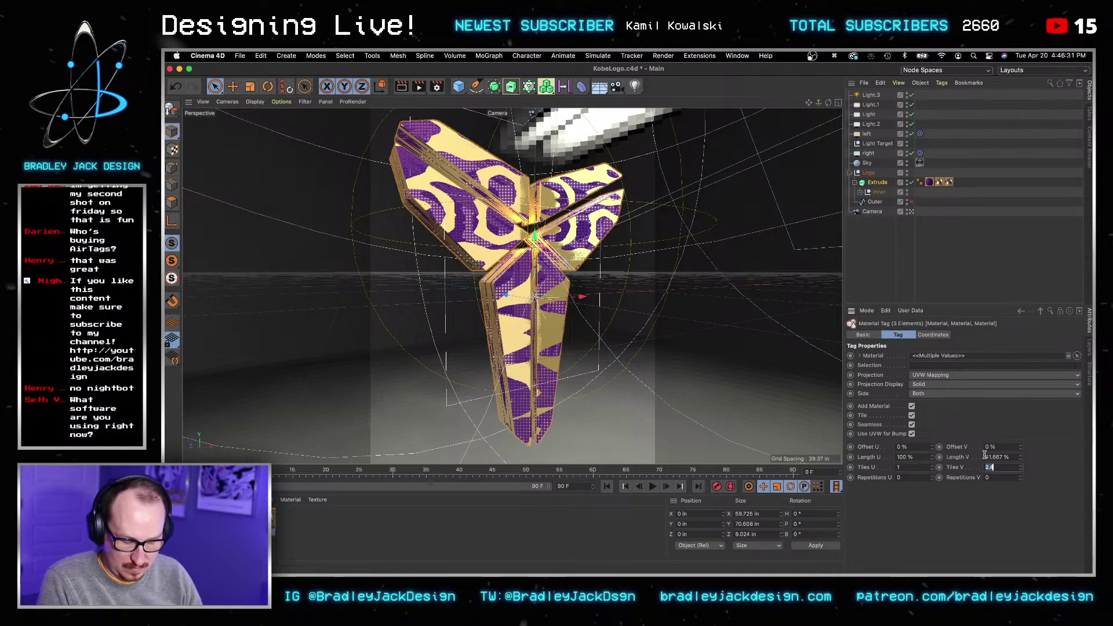
pyautogui.write('1')
pyautogui.press('Tab')
pyautogui.click(402, 87)
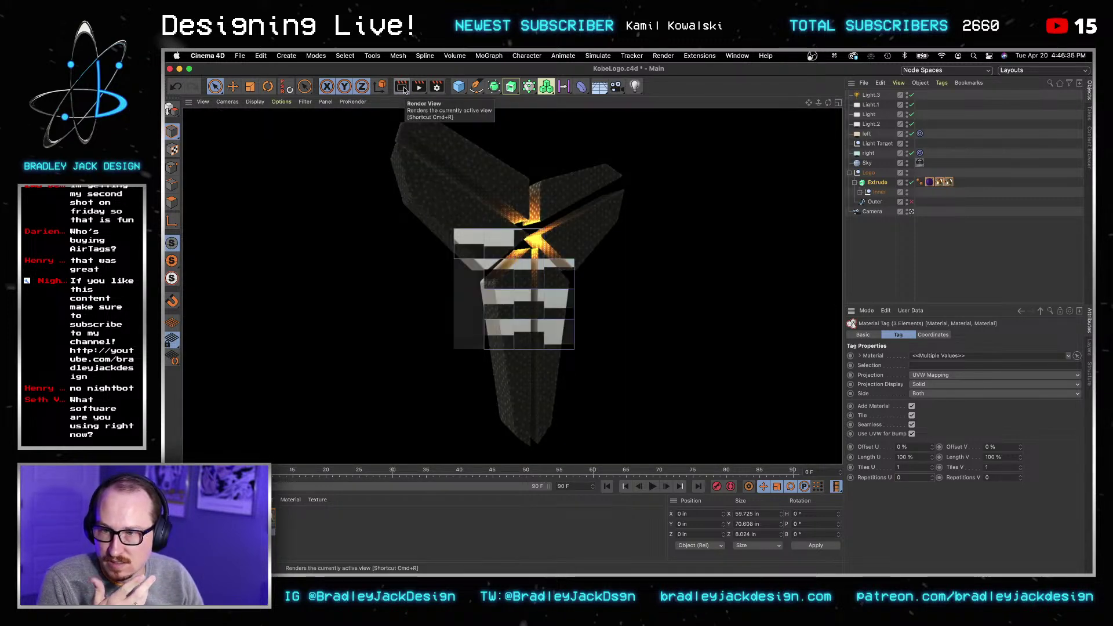
pyautogui.click(938, 255)
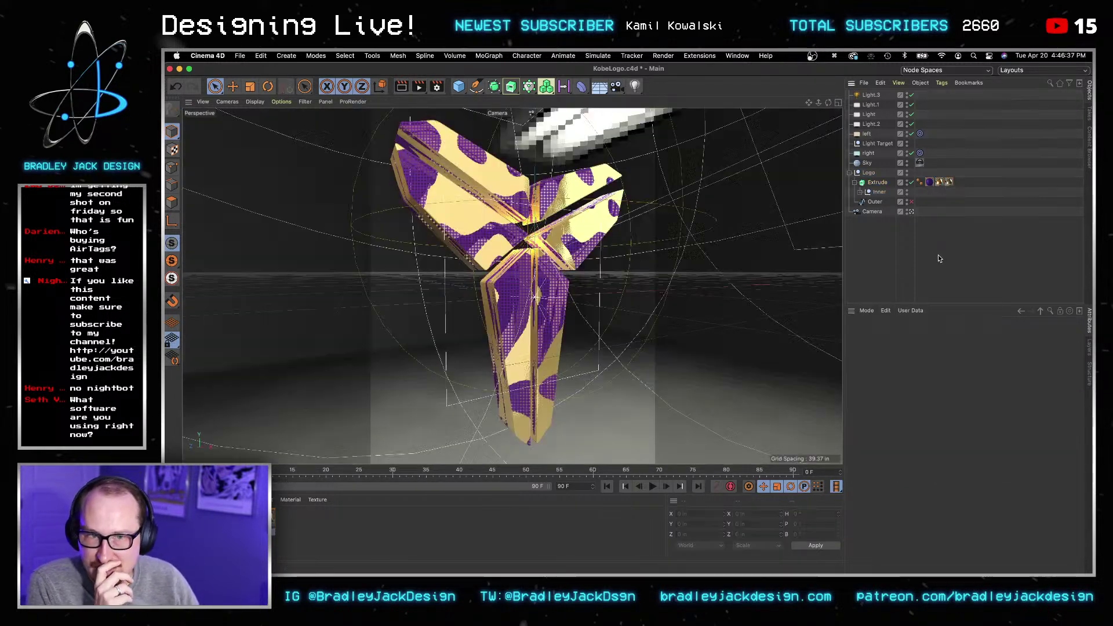
# Step: Remove the Edge and Gold material tags from the logo and preview-render the result
pyautogui.click(948, 182)
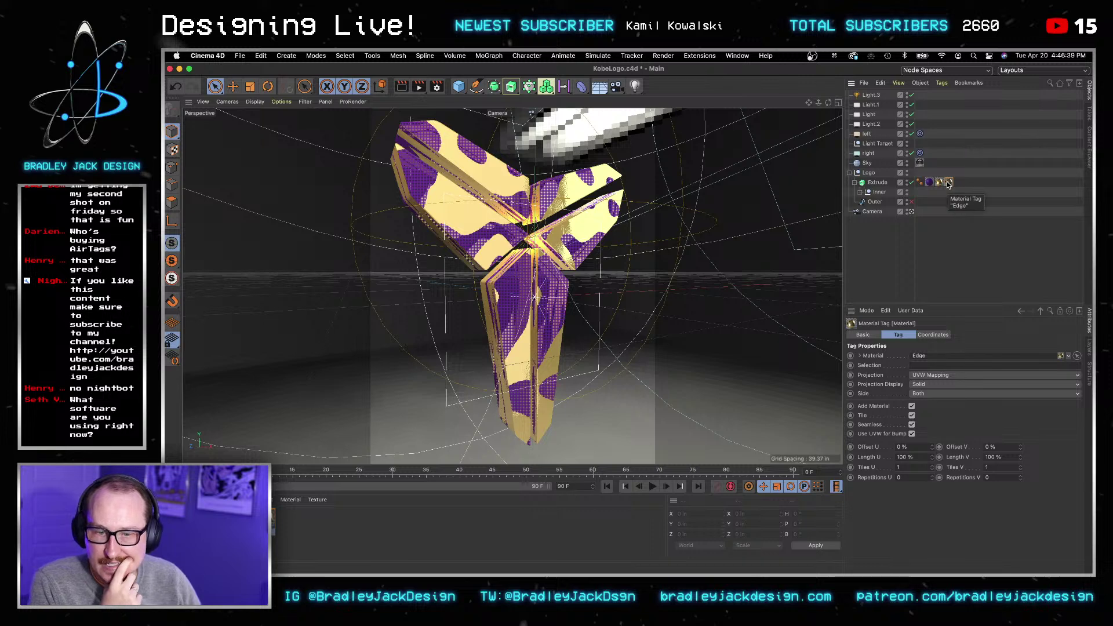
pyautogui.click(929, 182)
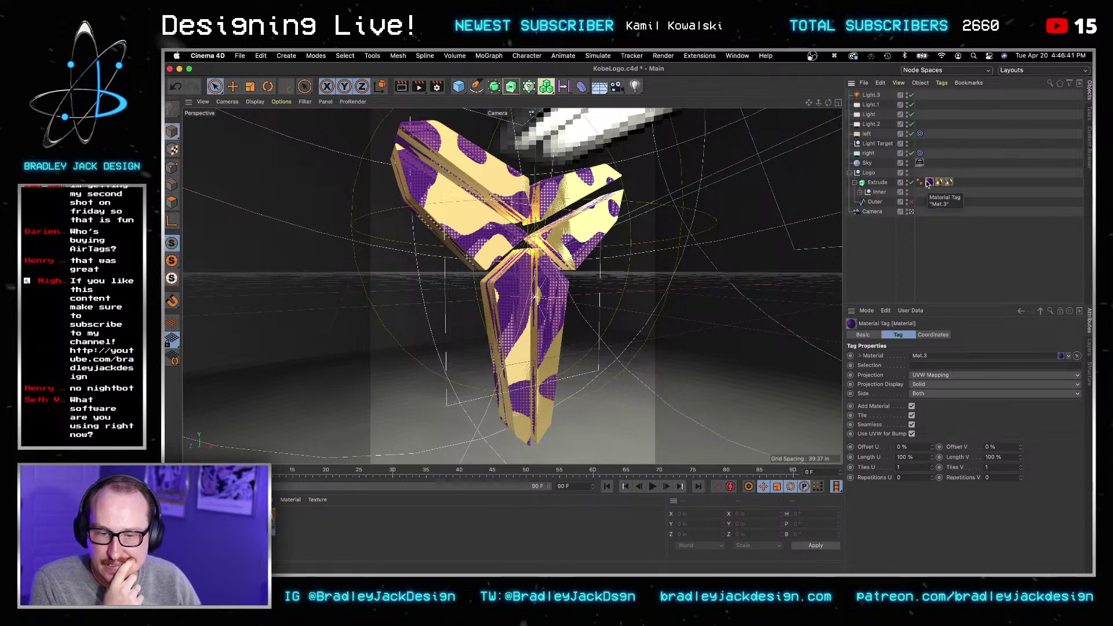
pyautogui.click(948, 182)
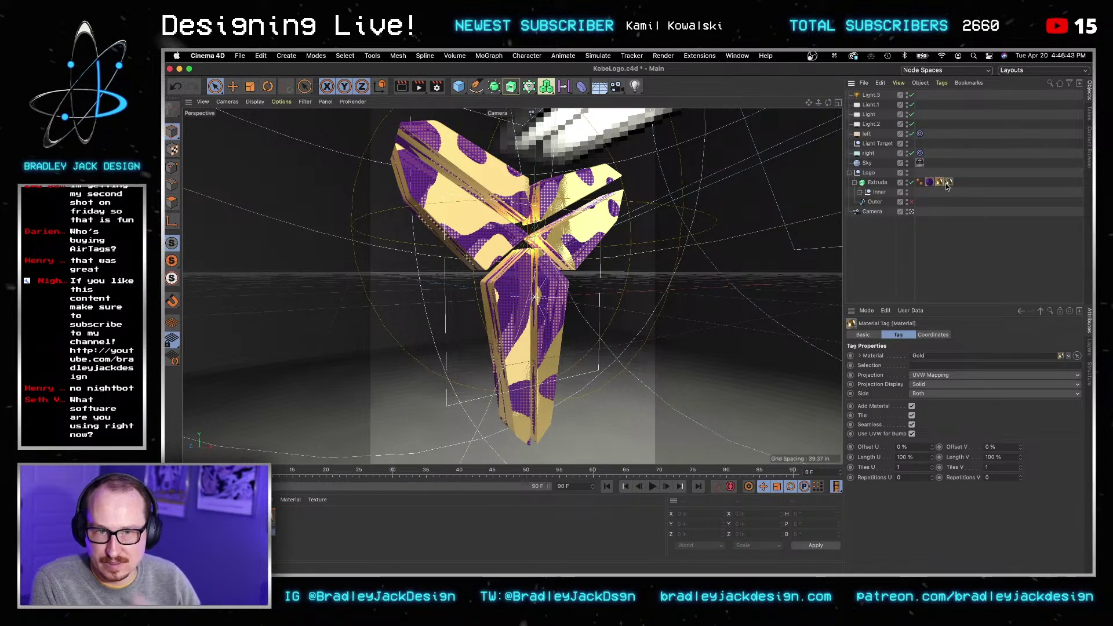
pyautogui.press('BackSpace')
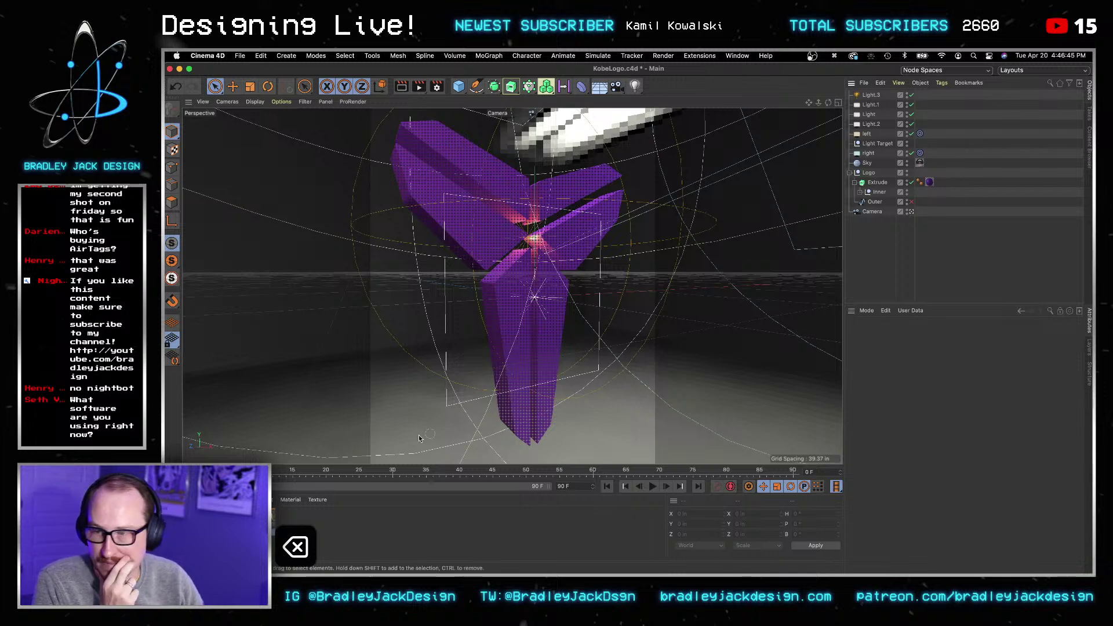
pyautogui.click(400, 92)
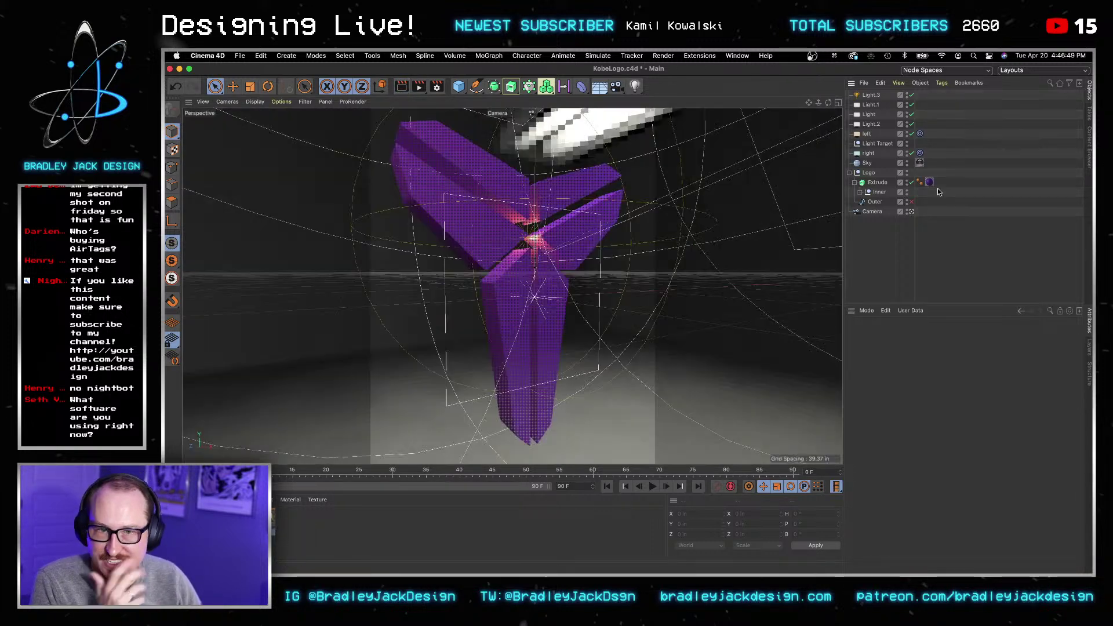
# Step: Drag the Mat.3 tag off Extrude, apply the Gold material, and render the view again
pyautogui.click(930, 183)
pyautogui.moveTo(932, 183); pyautogui.dragTo(517, 312)
pyautogui.click(402, 86)
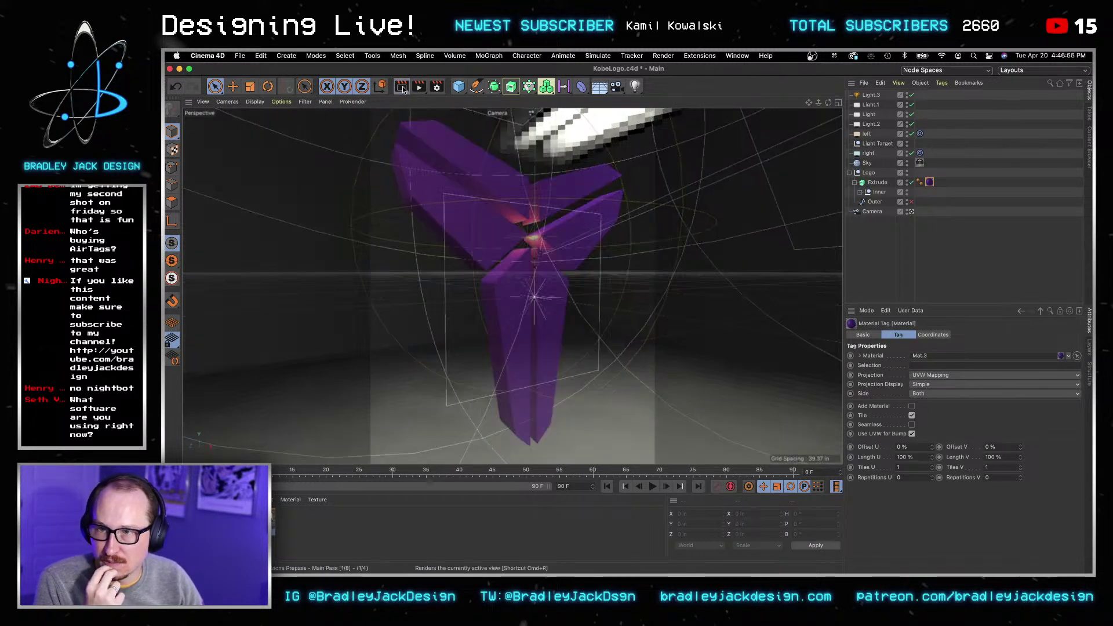
pyautogui.click(323, 518)
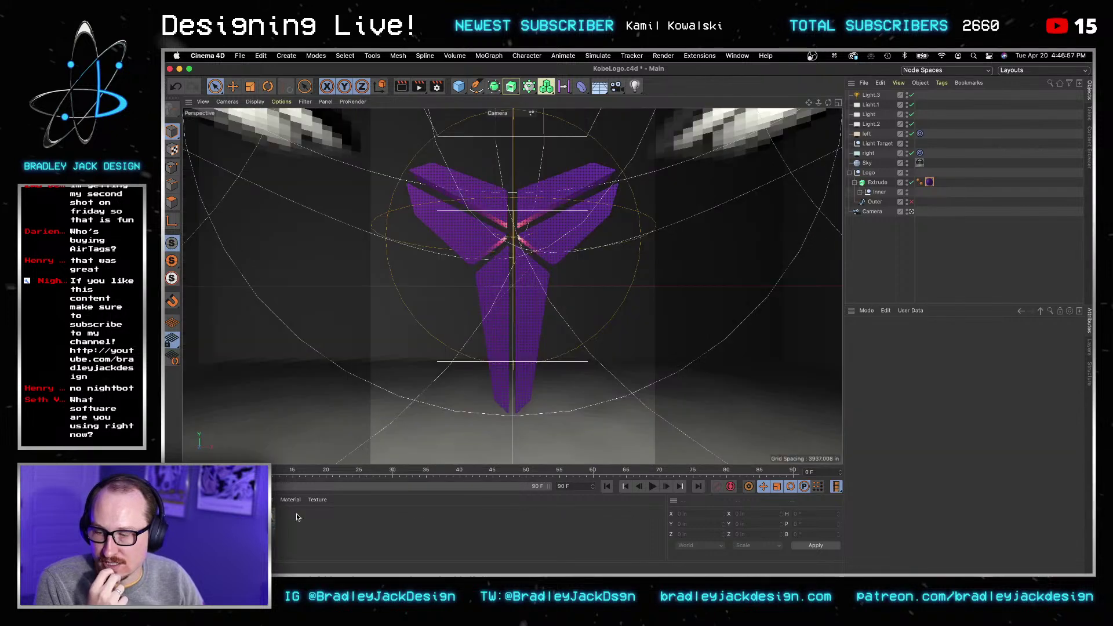
pyautogui.moveTo(484, 281); pyautogui.dragTo(485, 280)
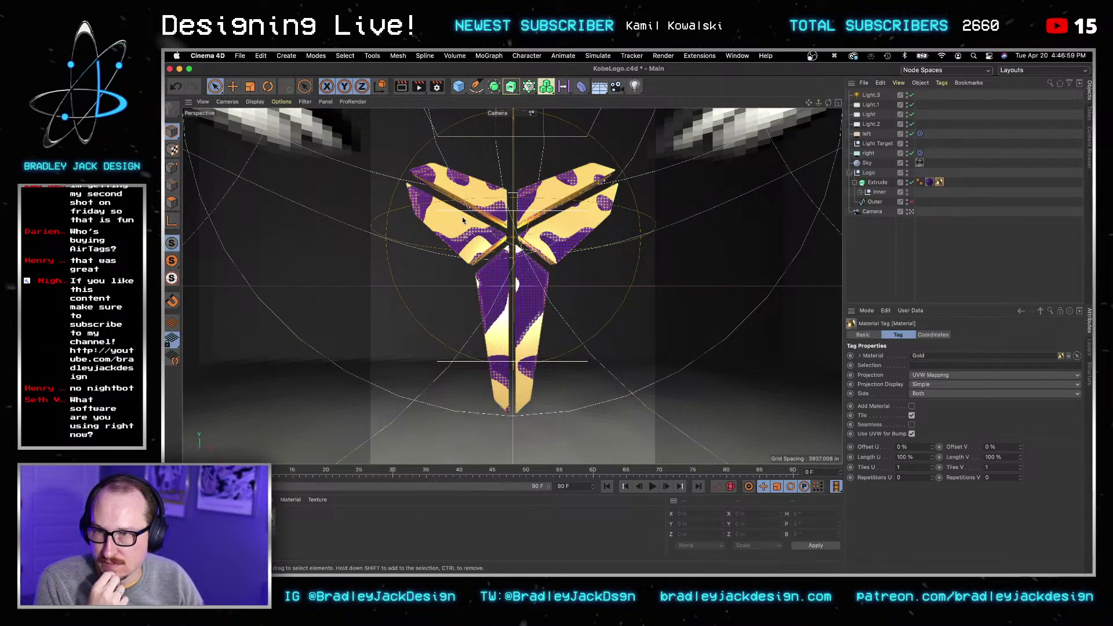
pyautogui.click(400, 88)
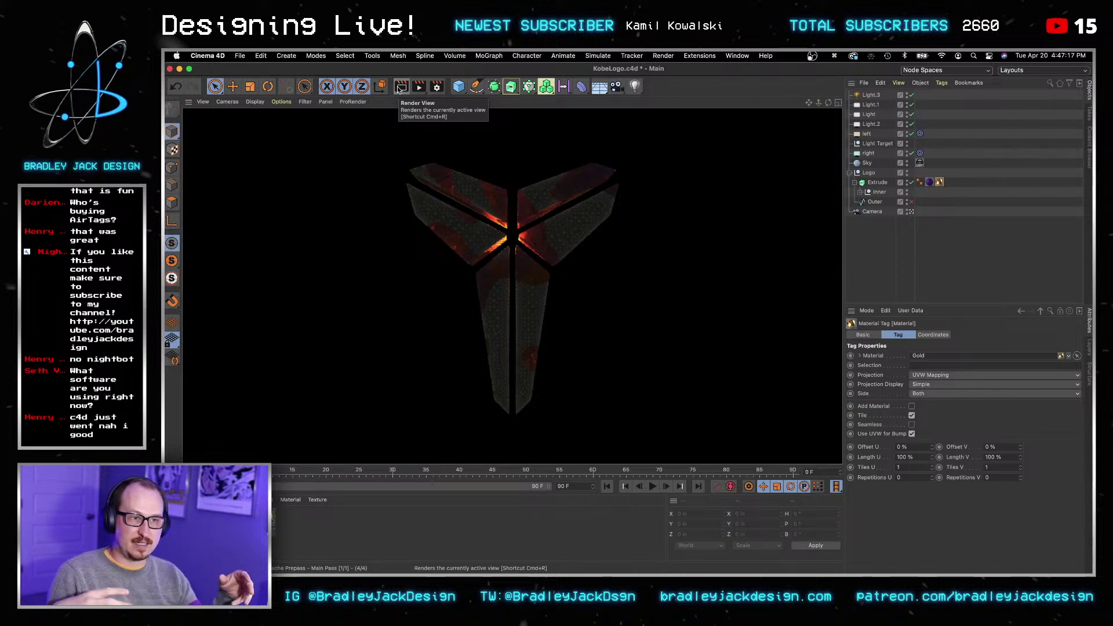
# Step: Delete the purple Mat.3 tag from Extrude and render a plain gold preview of the logo
pyautogui.click(400, 87)
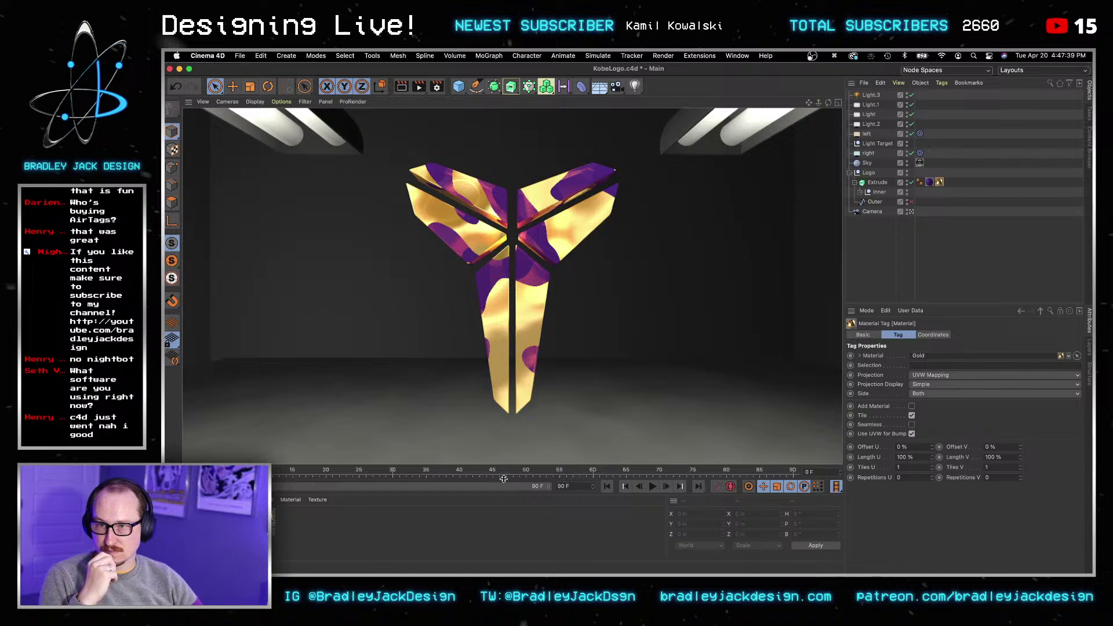
pyautogui.click(930, 182)
pyautogui.press('Delete')
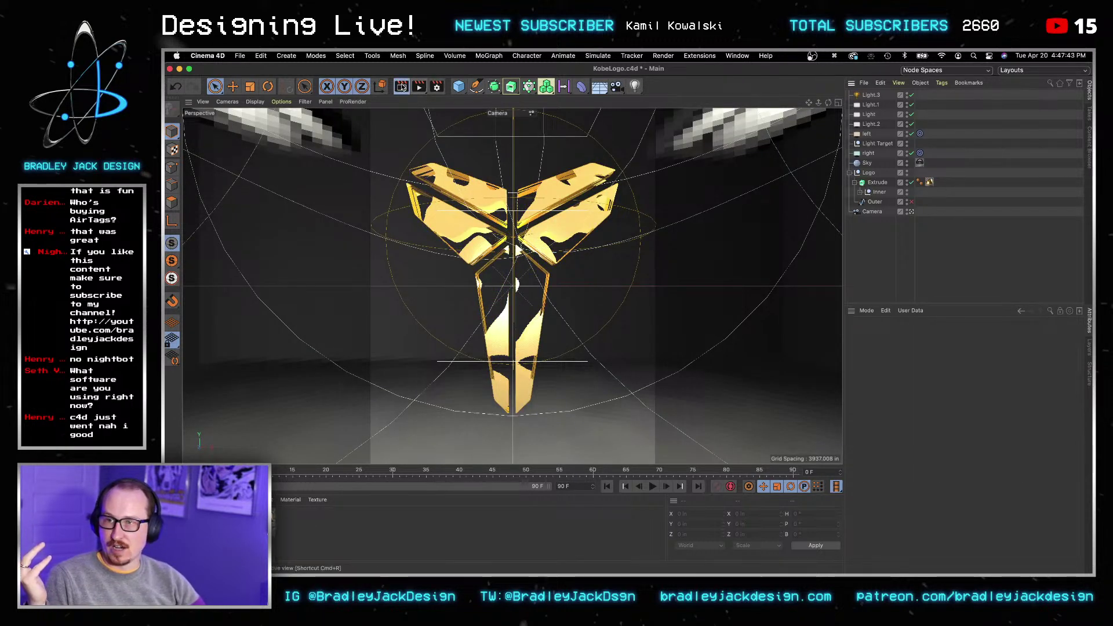
pyautogui.click(402, 87)
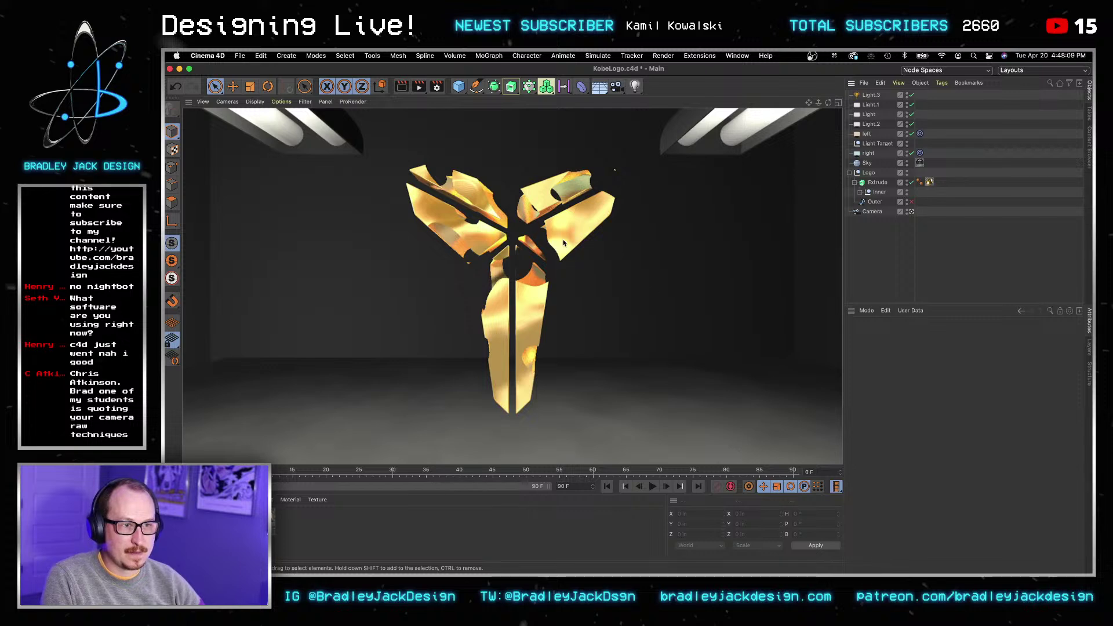
# Step: Apply the Edge material and Mat.3 pattern to the Extrude logo, save, and render a preview
pyautogui.moveTo(258, 520); pyautogui.dragTo(518, 364)
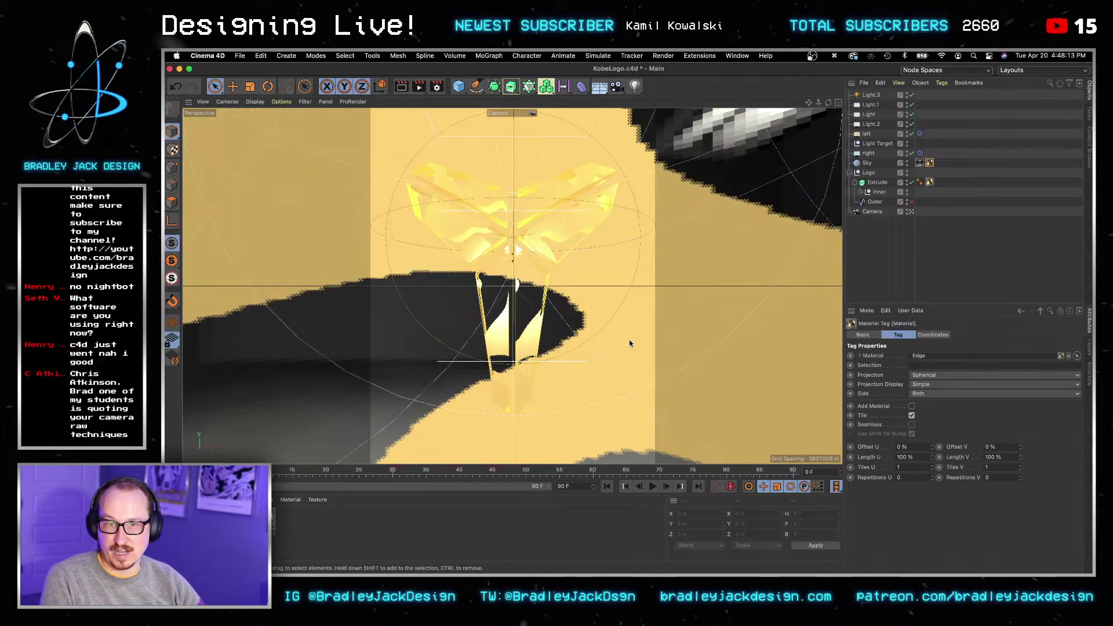
pyautogui.press('super+z')
pyautogui.moveTo(261, 519); pyautogui.dragTo(558, 232)
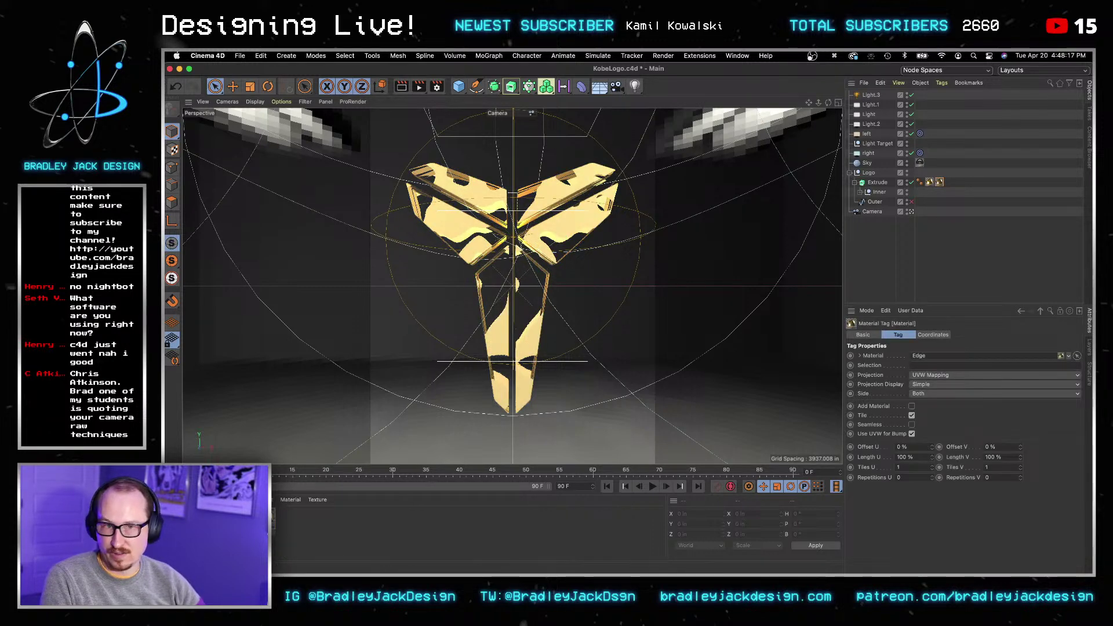
pyautogui.moveTo(881, 191); pyautogui.dragTo(927, 184)
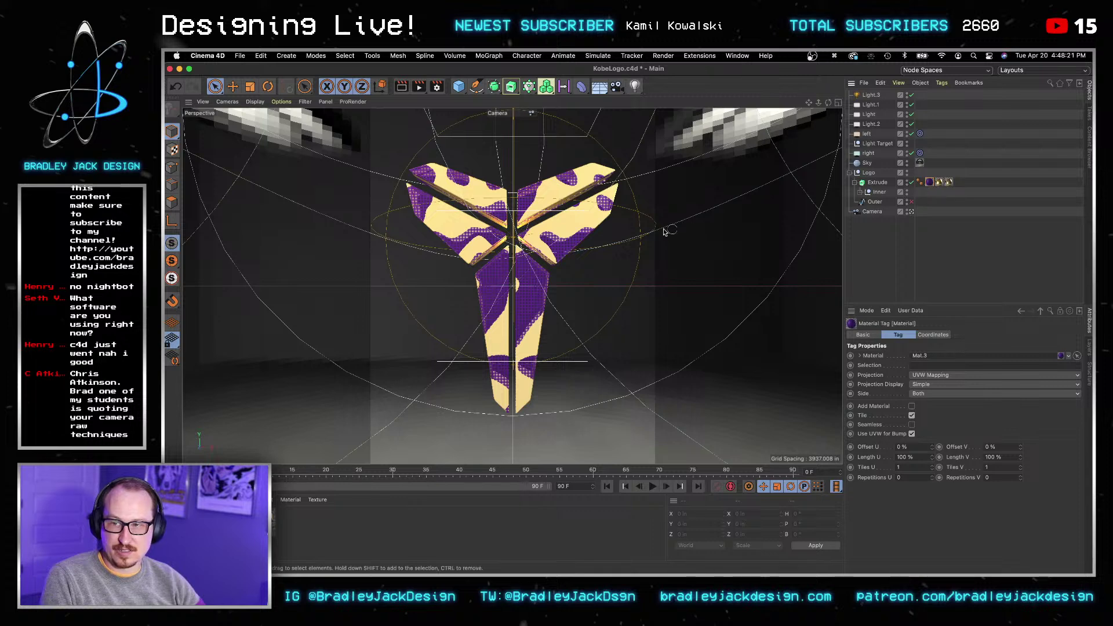
pyautogui.press('super+s')
pyautogui.click(402, 87)
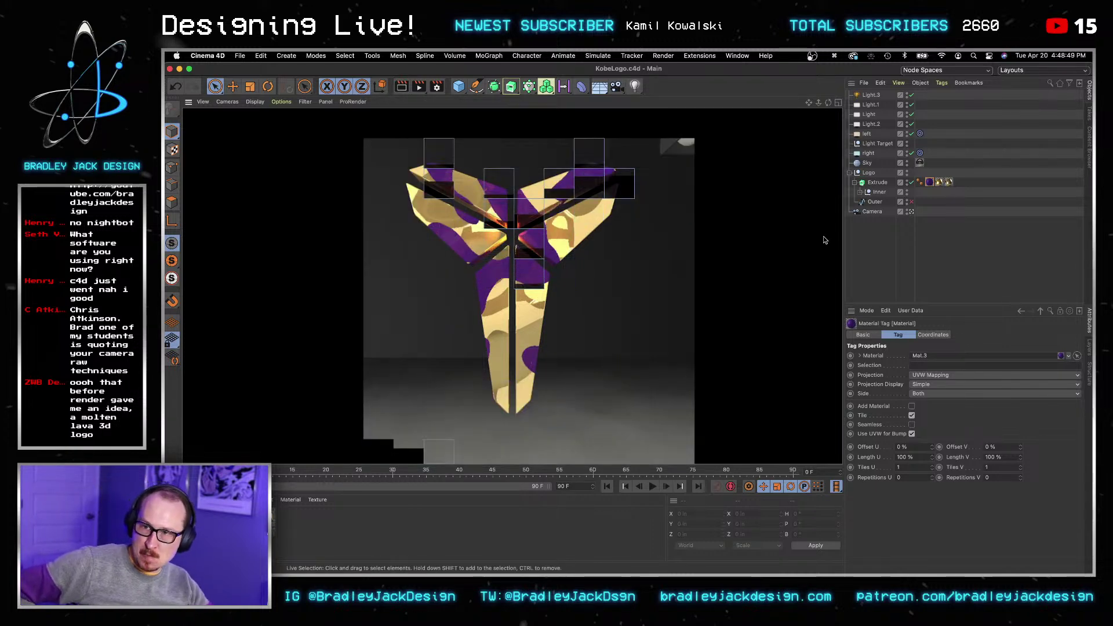
# Step: Restrict the Edge material tag on Extrude to selection 'r1' and re-render the view
pyautogui.click(954, 243)
pyautogui.click(950, 183)
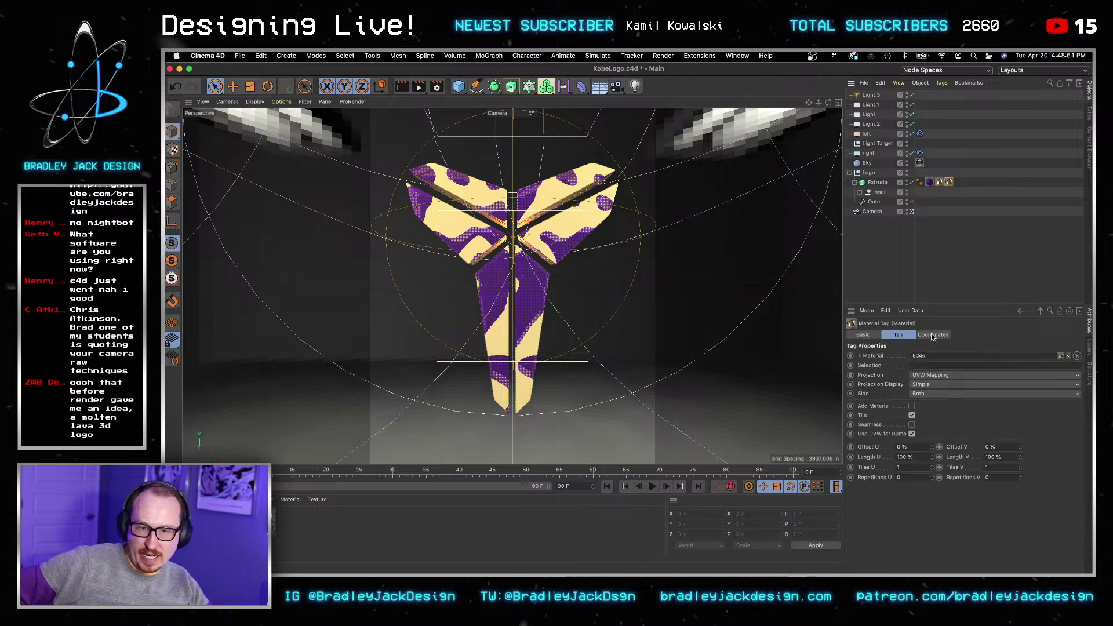
pyautogui.click(931, 367)
pyautogui.write('r1')
pyautogui.press('Tab')
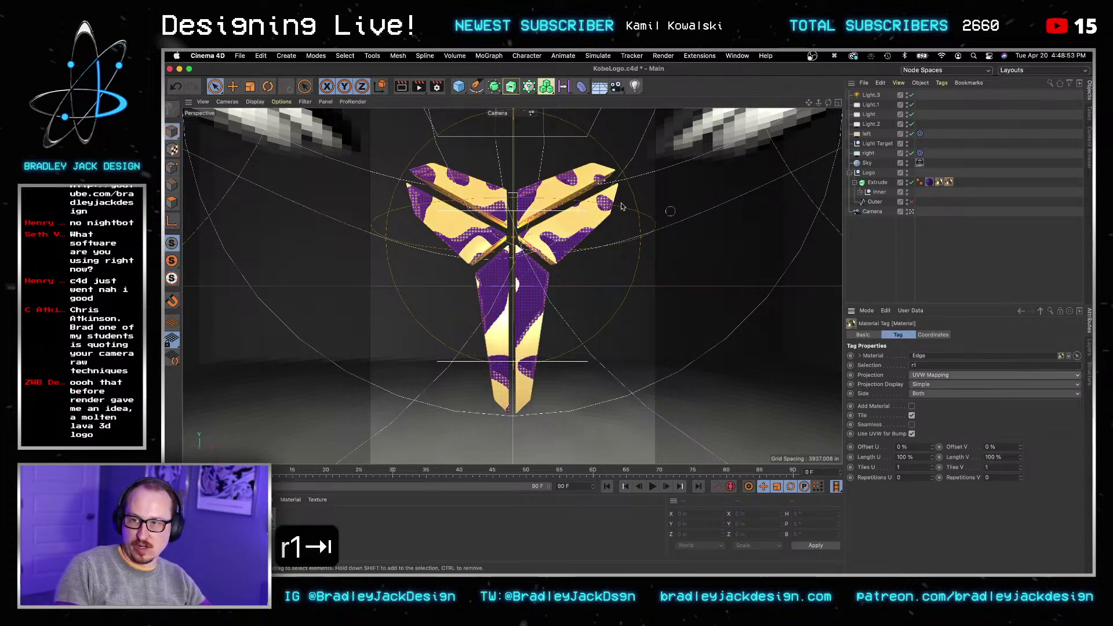
pyautogui.click(403, 88)
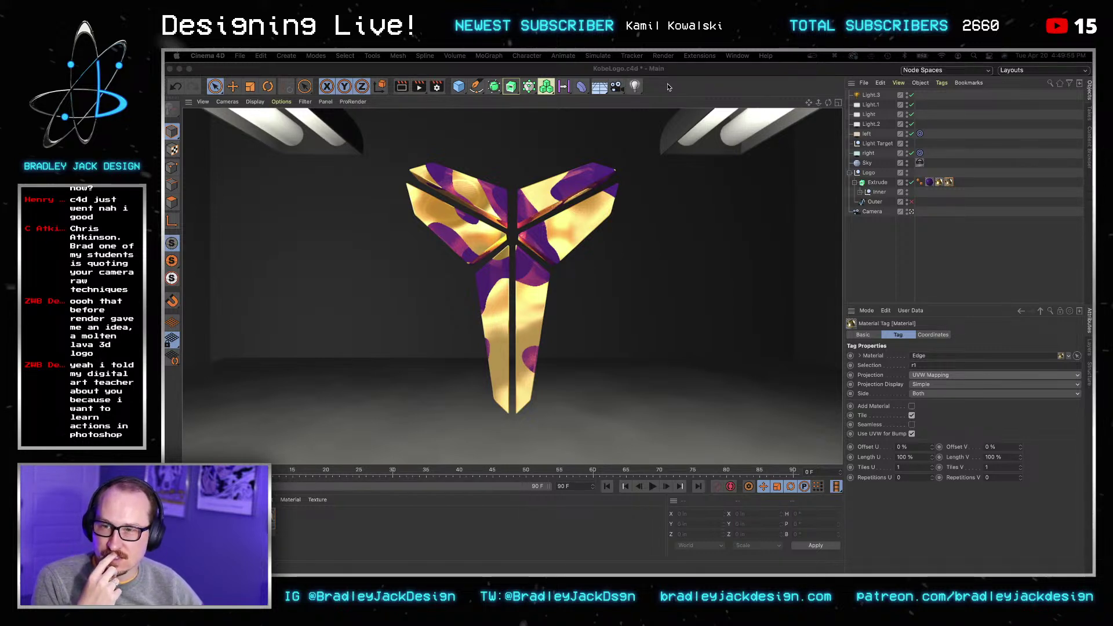
# Step: Choose Physical as the renderer in Render Settings
pyautogui.click(438, 87)
pyautogui.click(510, 105)
pyautogui.click(510, 125)
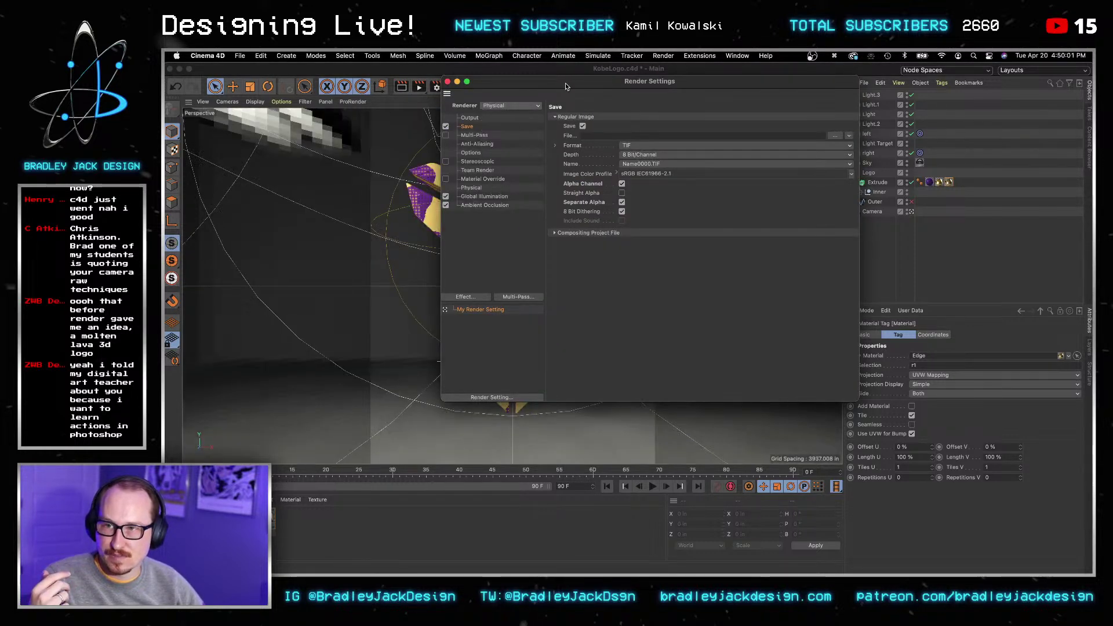
pyautogui.click(447, 81)
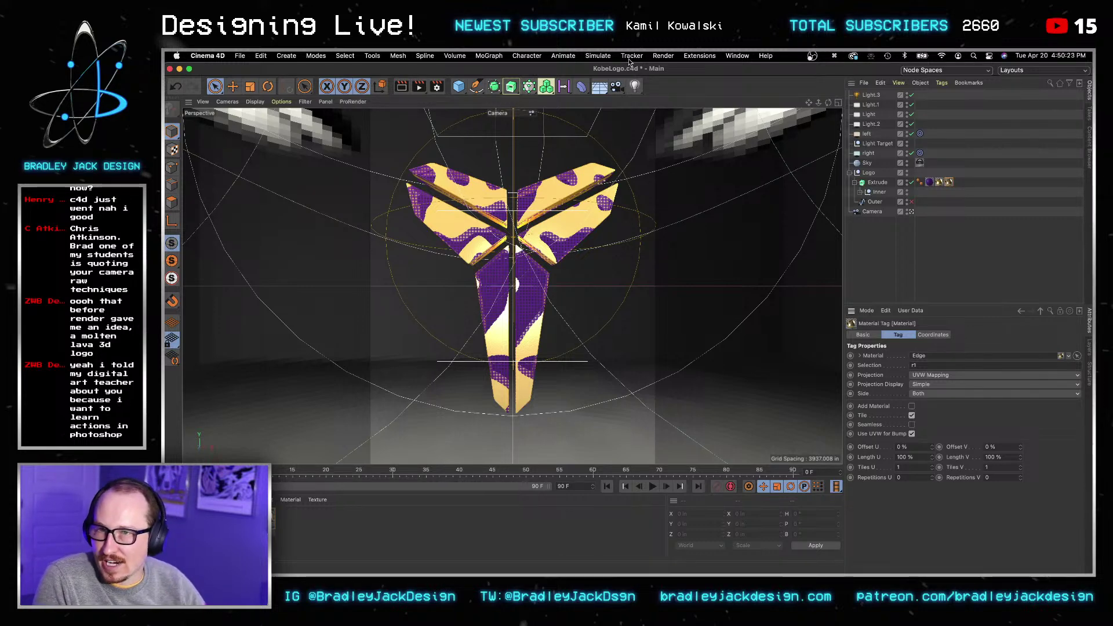
# Step: Render the active viewport of the gold and purple logo with the Physical renderer
pyautogui.click(404, 88)
pyautogui.click(405, 88)
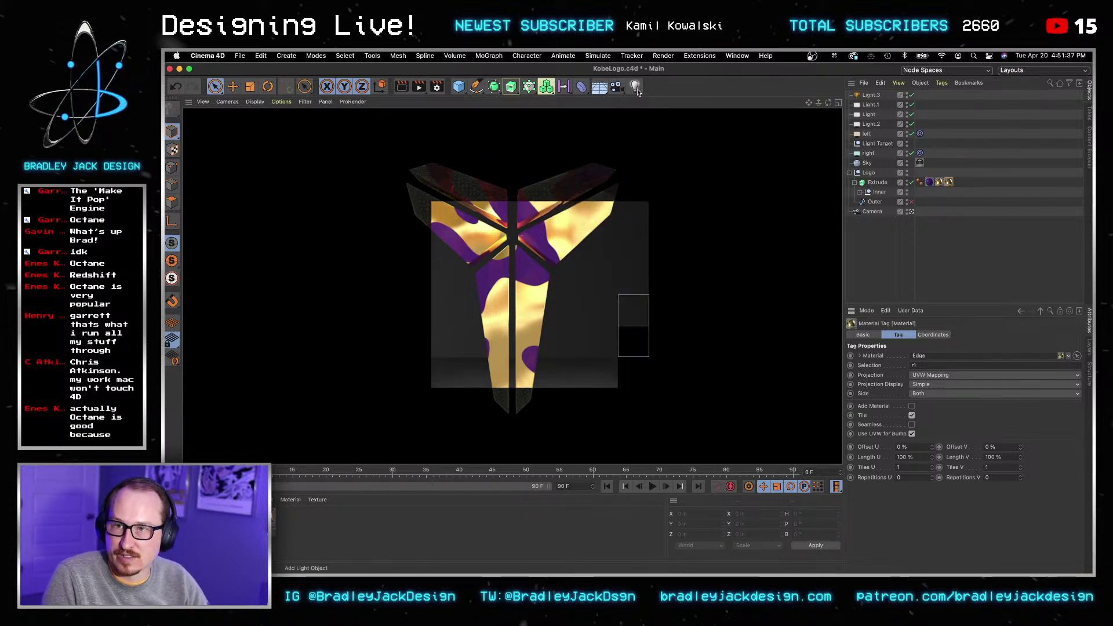
# Step: Save and queue KobeLogo.c4d in the Render Queue, start rendering, then minimize the queue
pyautogui.click(664, 57)
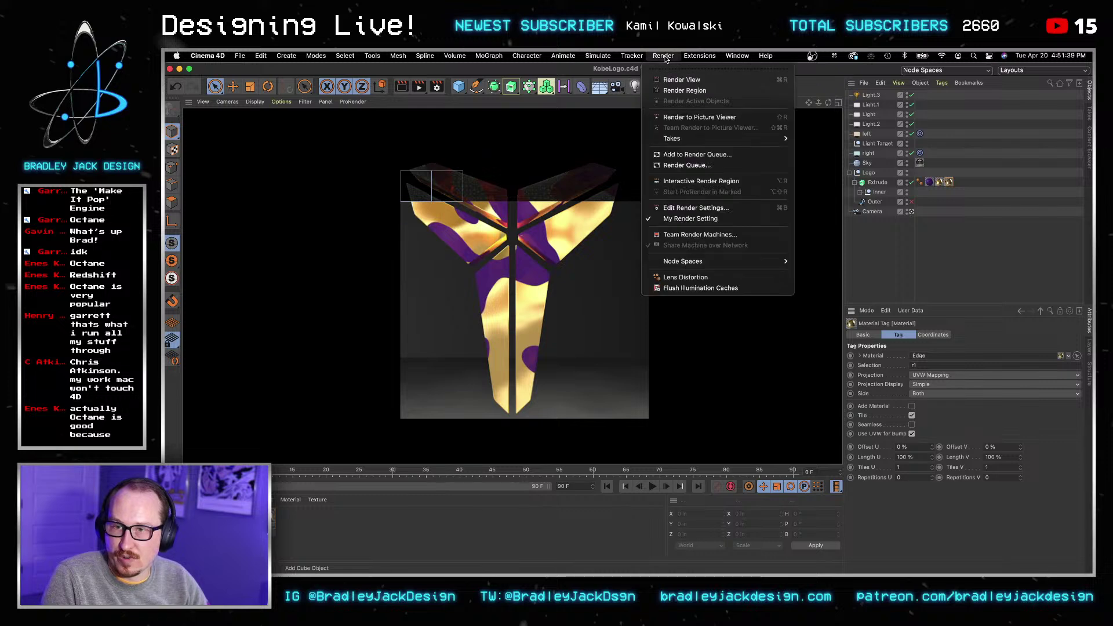
pyautogui.click(708, 155)
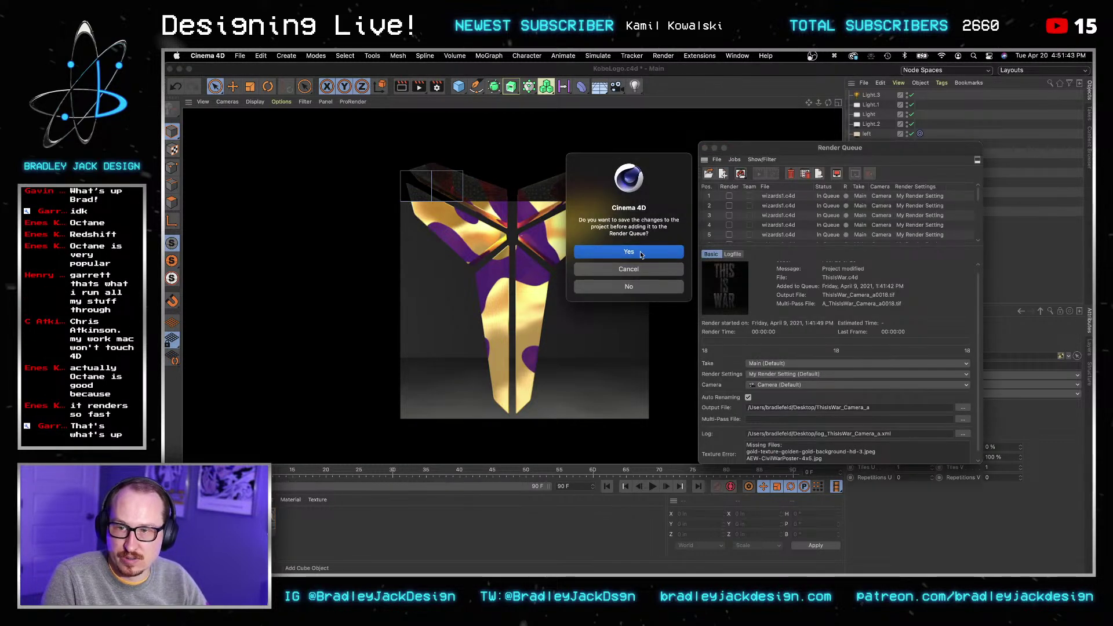
pyautogui.click(641, 253)
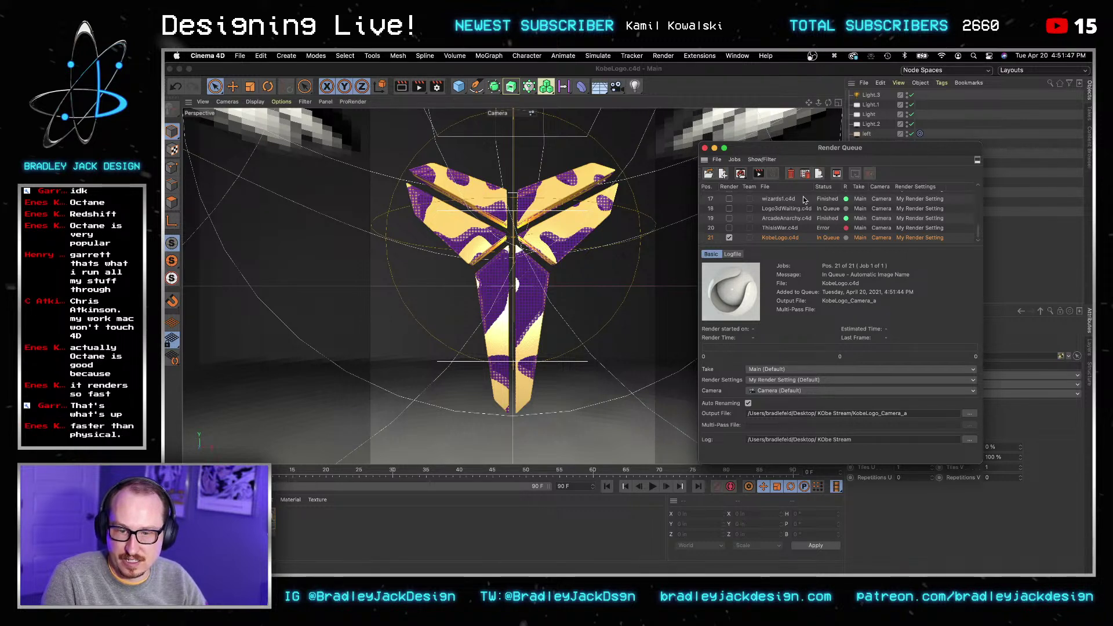
pyautogui.click(758, 174)
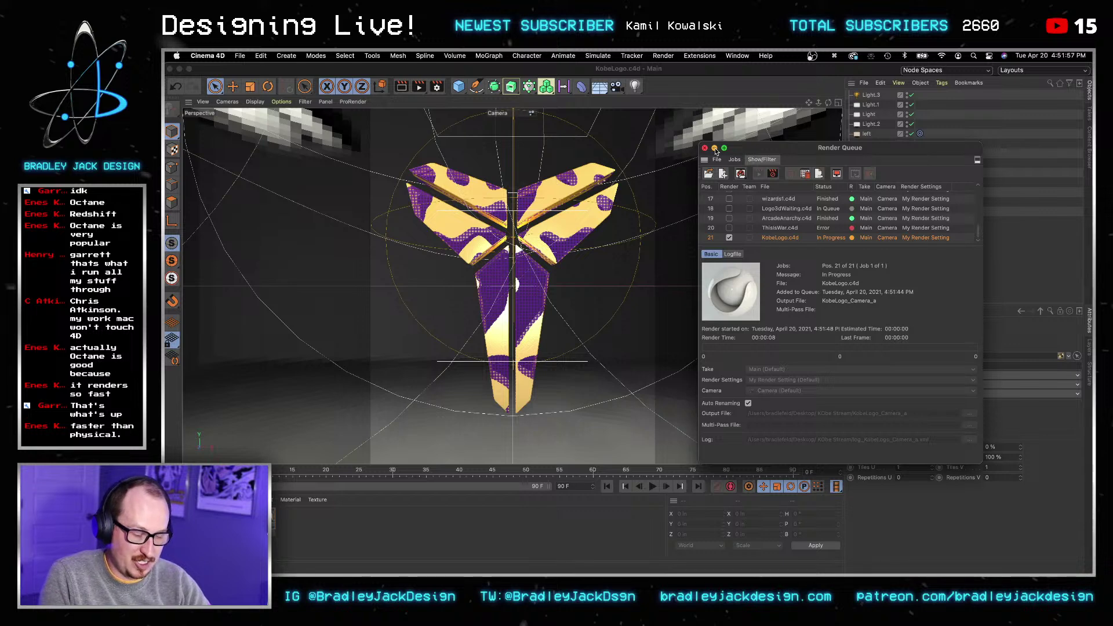
pyautogui.click(715, 148)
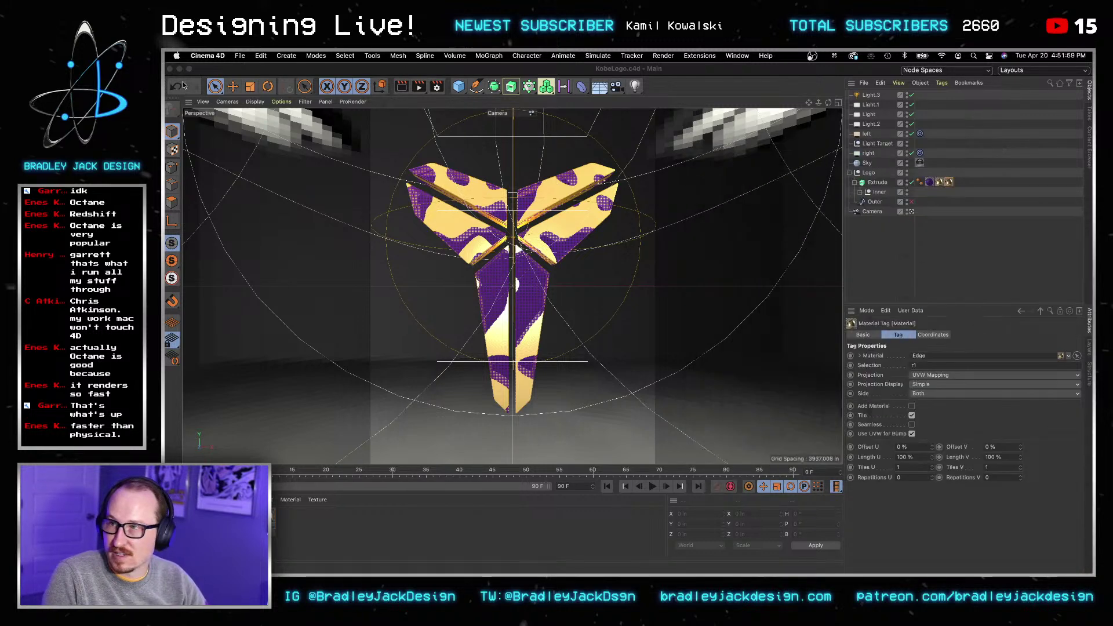
# Step: Hide Cinema 4D, restore the Render Queue over Photoshop, shift it right, and select the ThisIsWar job
pyautogui.click(179, 68)
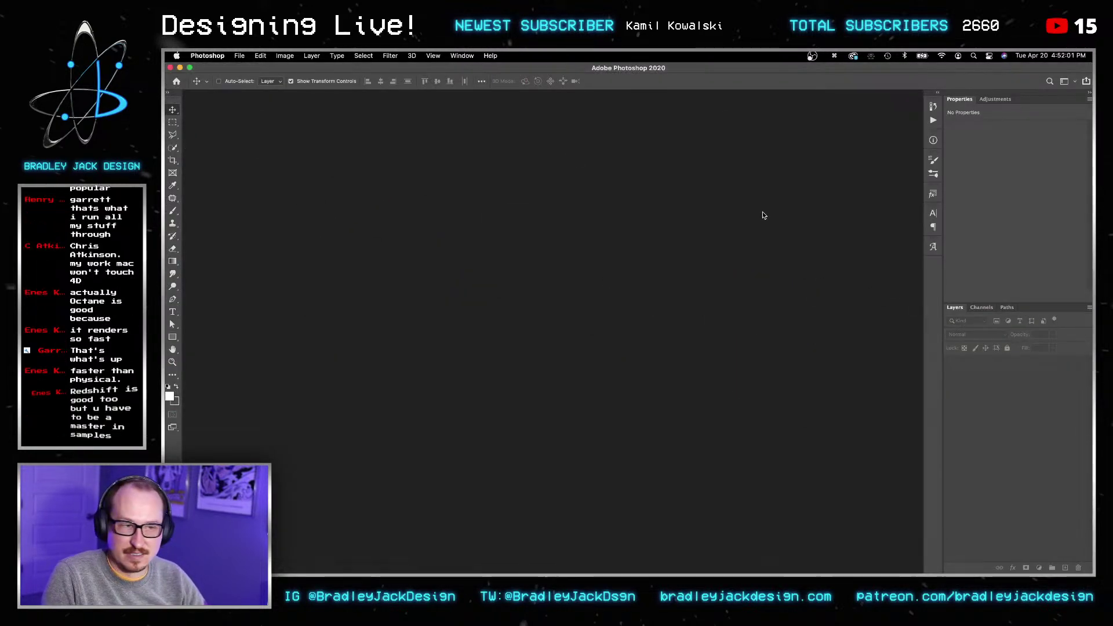
pyautogui.moveTo(860, 559)
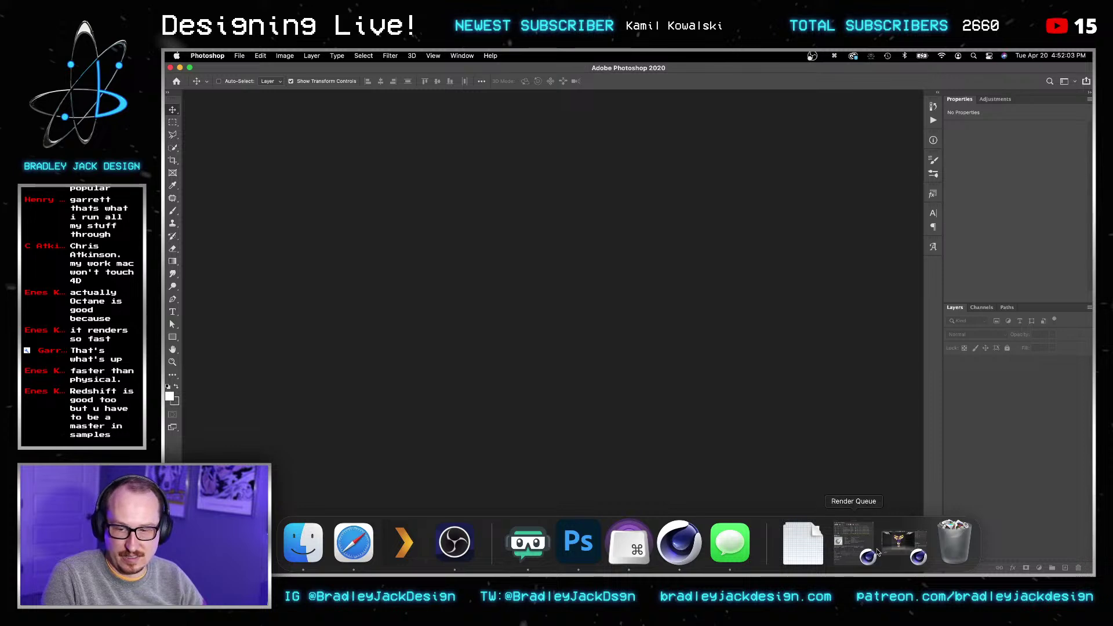
pyautogui.click(860, 557)
pyautogui.moveTo(748, 148); pyautogui.dragTo(822, 146)
pyautogui.click(865, 227)
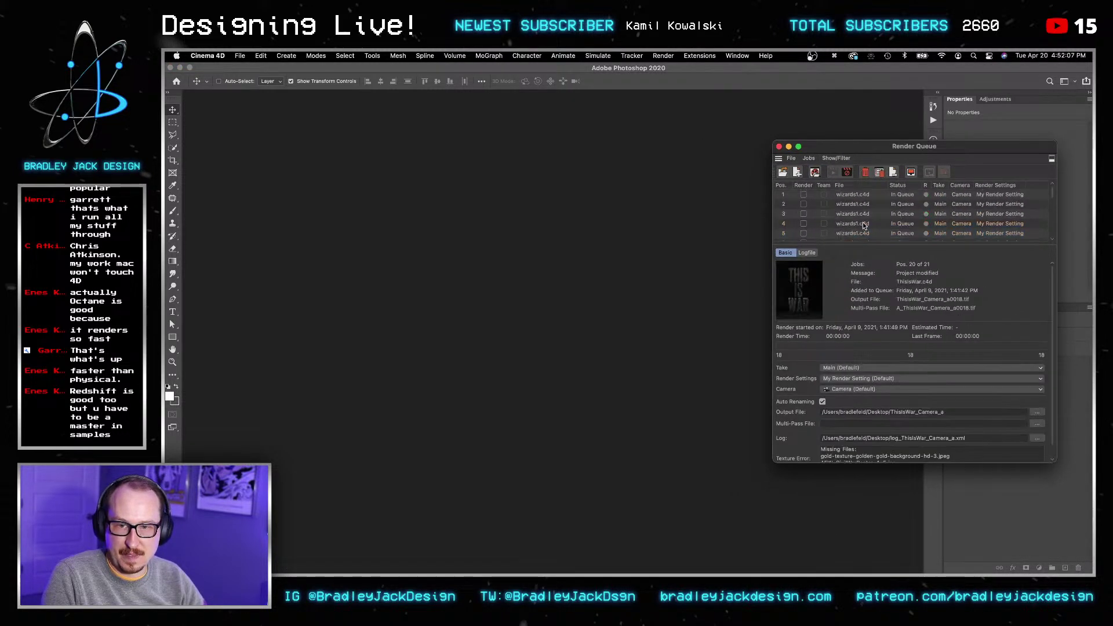
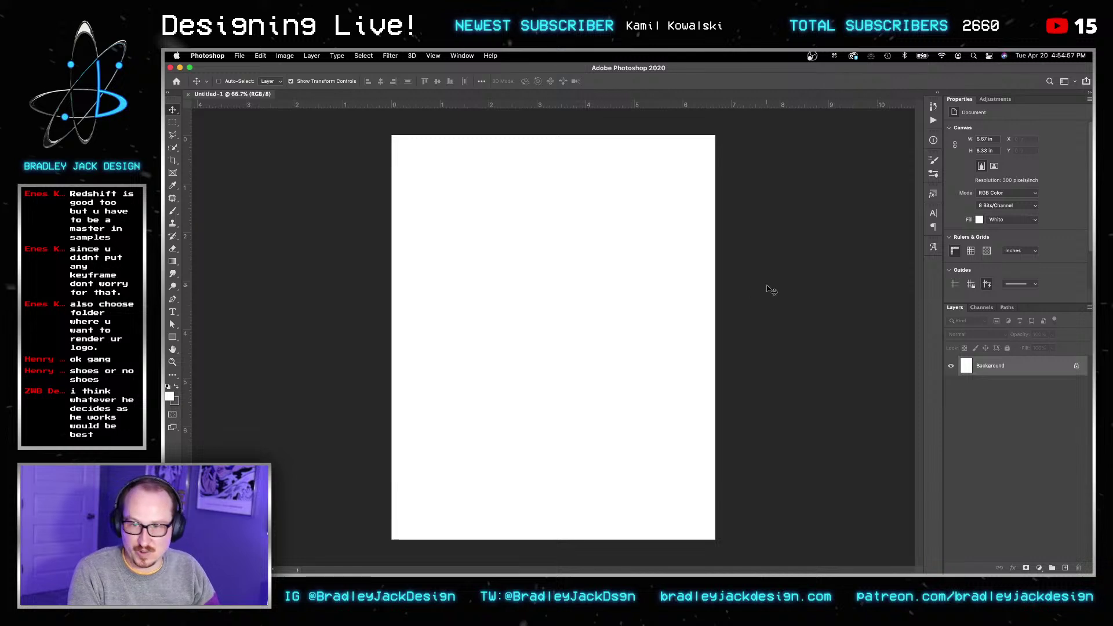
# Step: Reset to default black and white colours and fill the canvas solid black with the Gradient tool
pyautogui.press('d')
pyautogui.press('g')
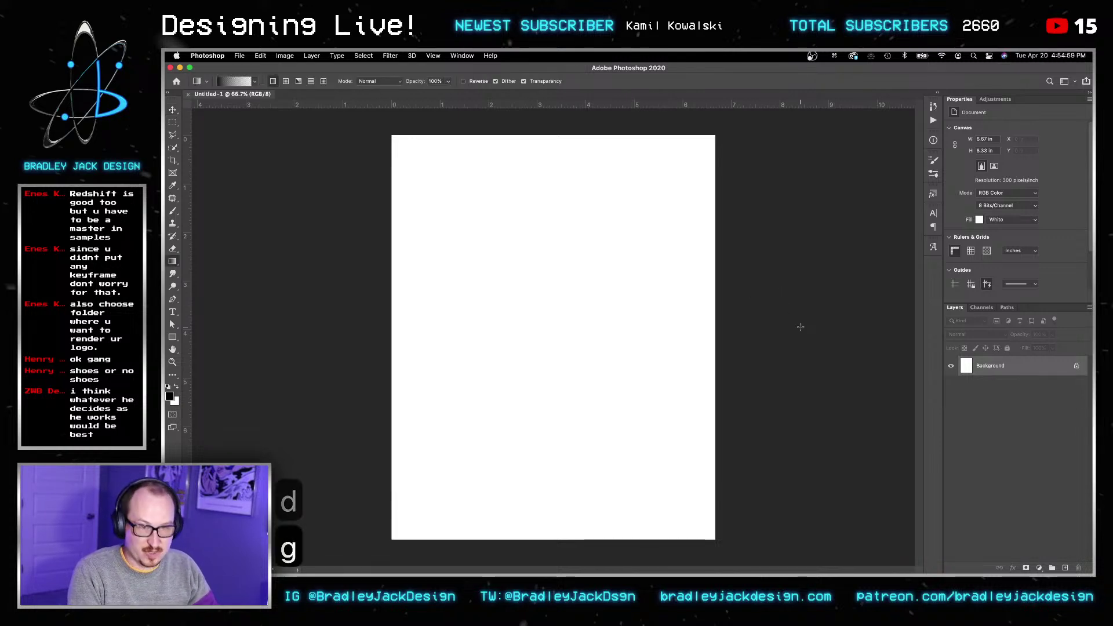
pyautogui.moveTo(790, 320); pyautogui.dragTo(818, 313)
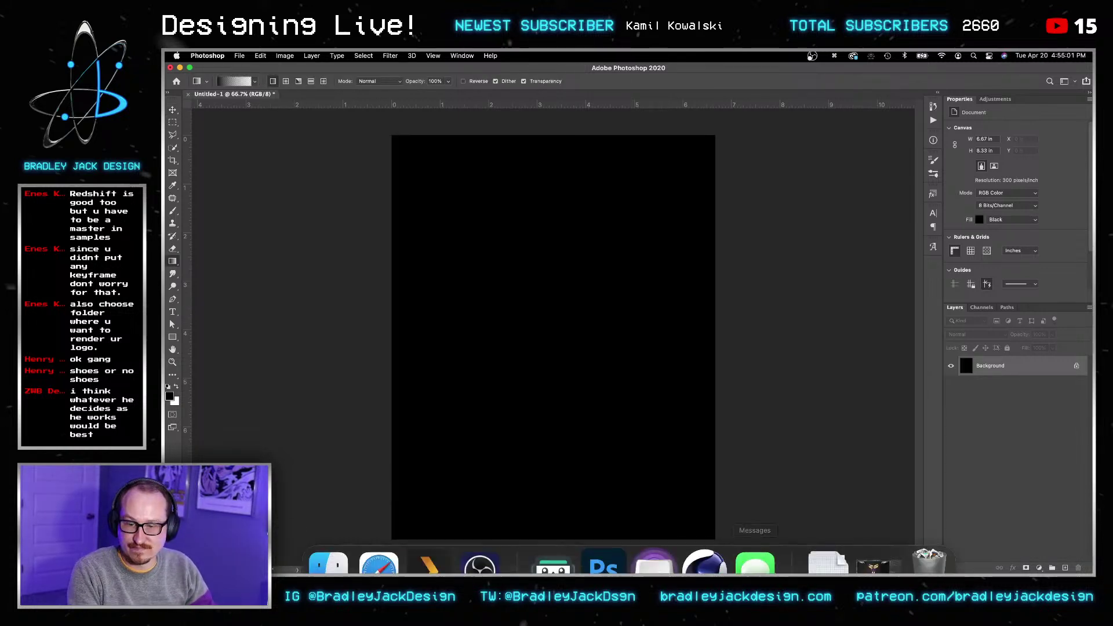
# Step: Launch the other Photoshop version from Spotlight search
pyautogui.press('super+space')
pyautogui.write('photo')
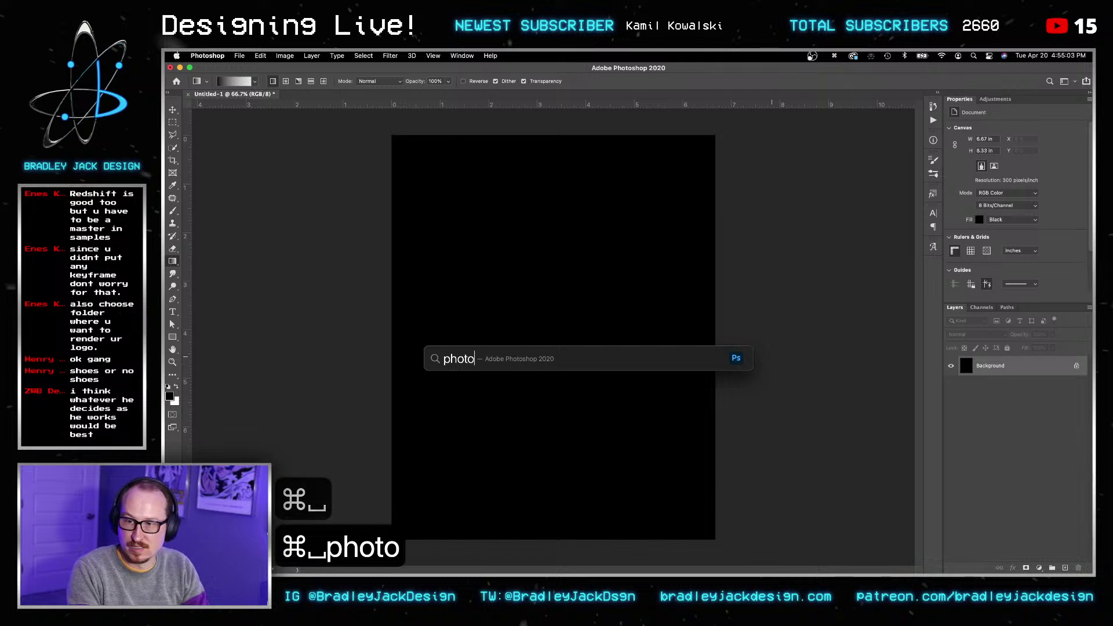
pyautogui.write('sh')
pyautogui.press('Return')
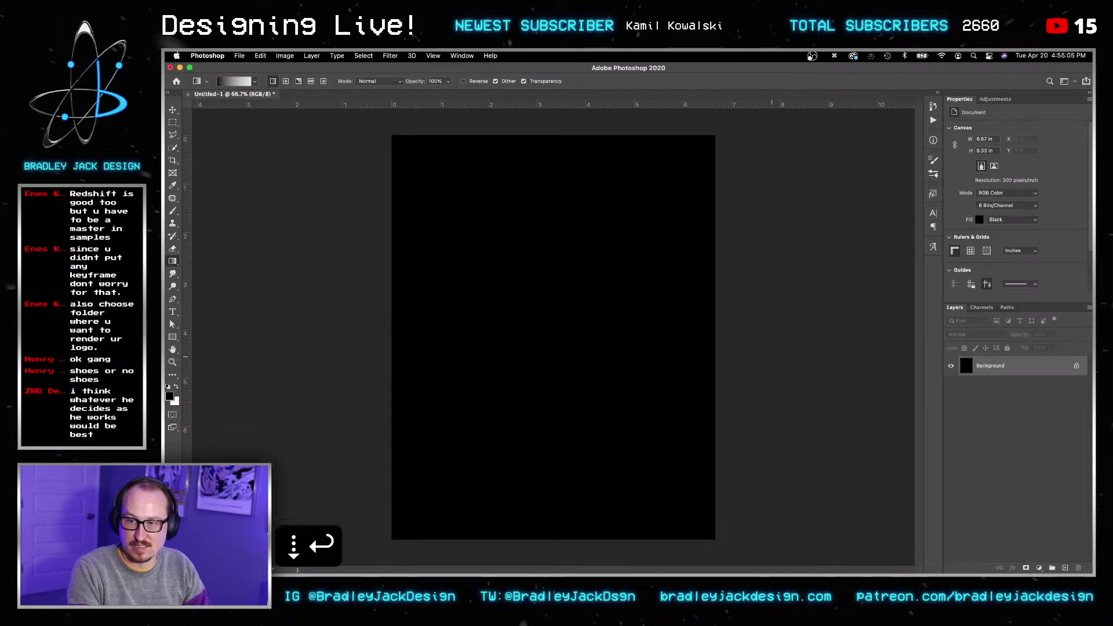
pyautogui.press('super+space')
pyautogui.write('photos')
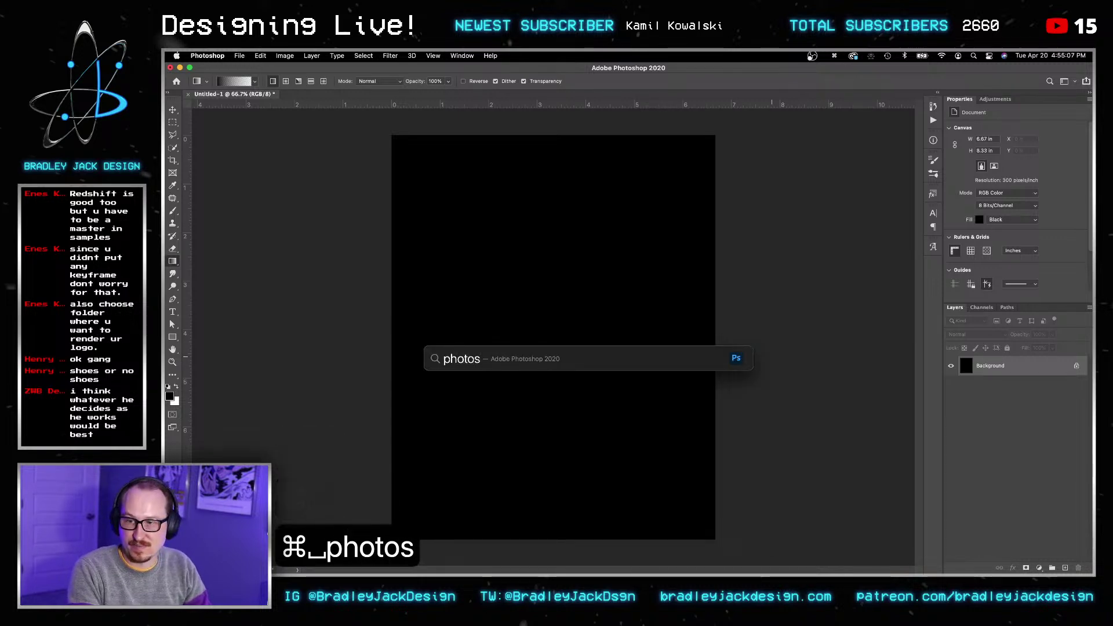
pyautogui.press('Down')
pyautogui.press('Return')
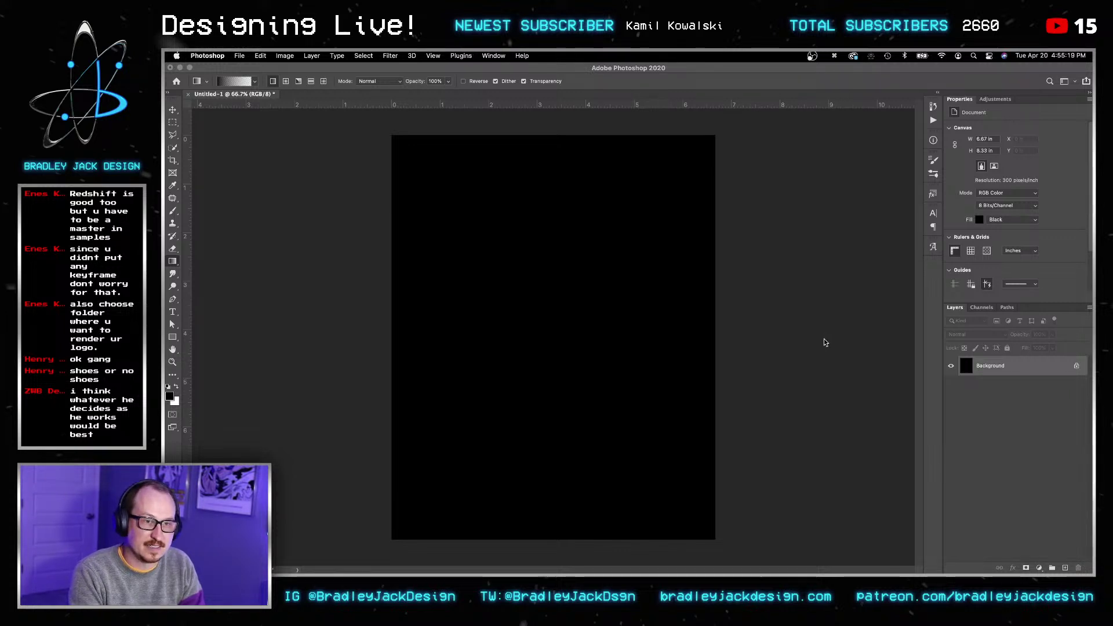
# Step: Attempt an 8-bit new document in Photoshop 2021, then close the error and quit it
pyautogui.press('super+n')
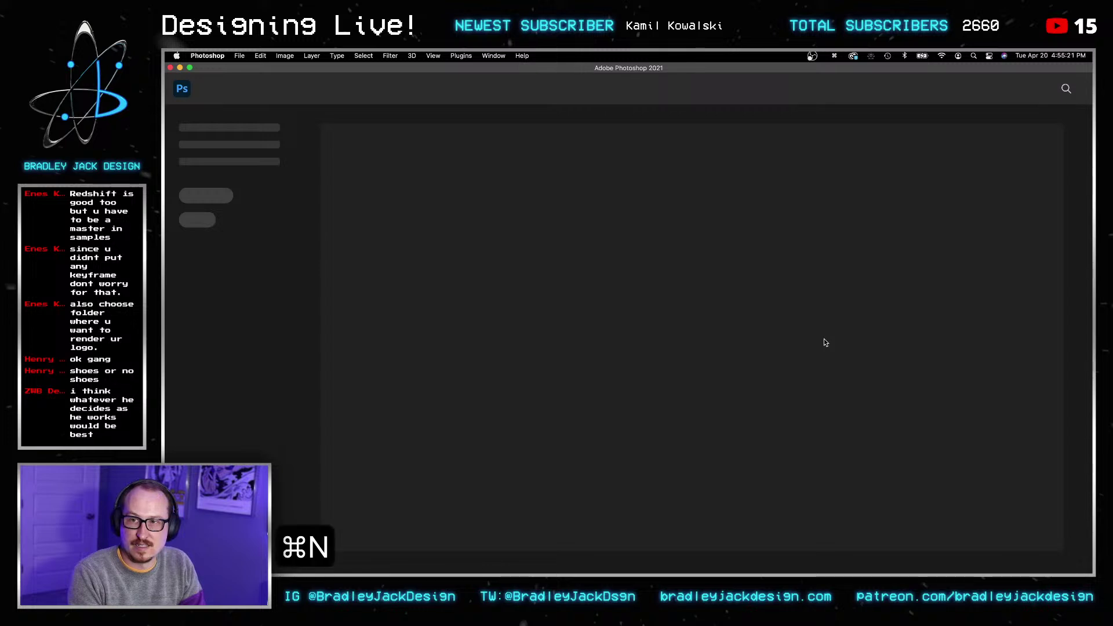
pyautogui.press('super+n')
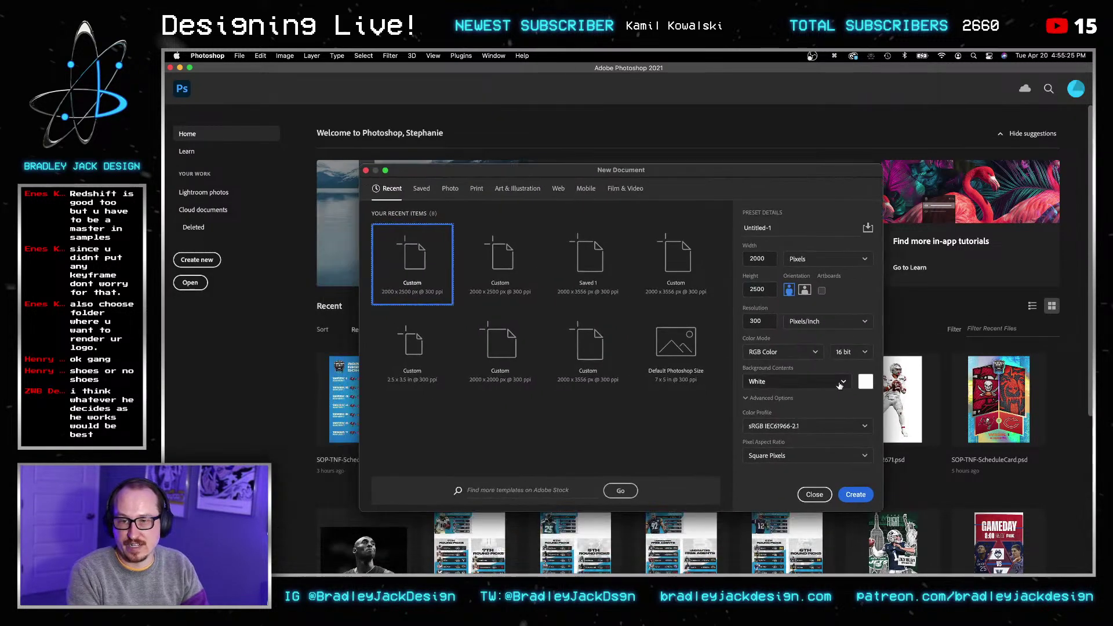
pyautogui.click(850, 352)
pyautogui.click(846, 366)
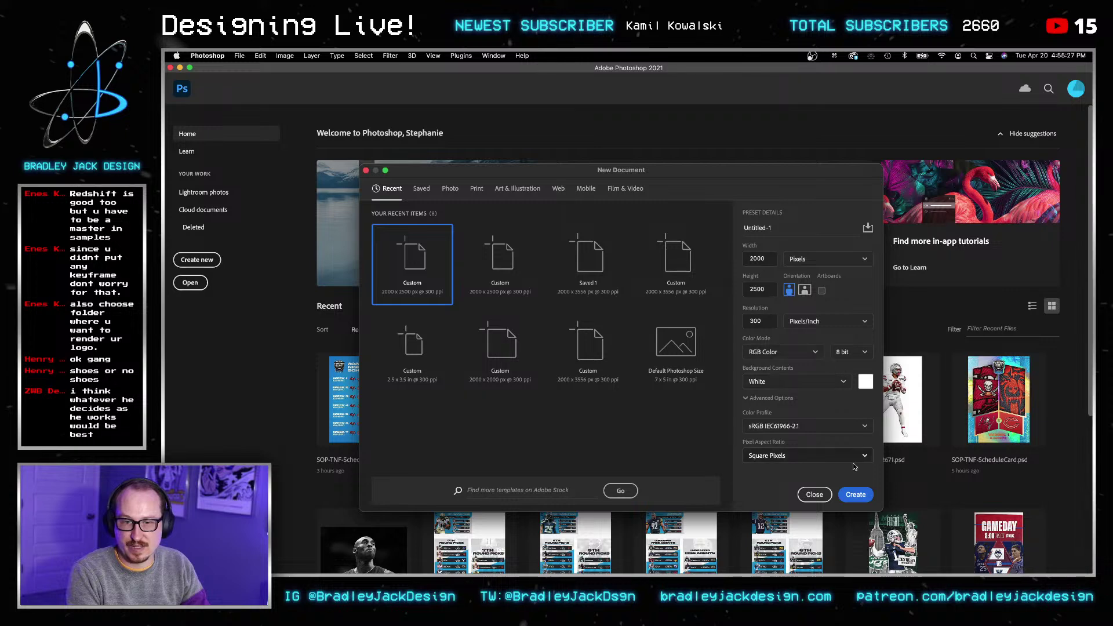
pyautogui.click(856, 494)
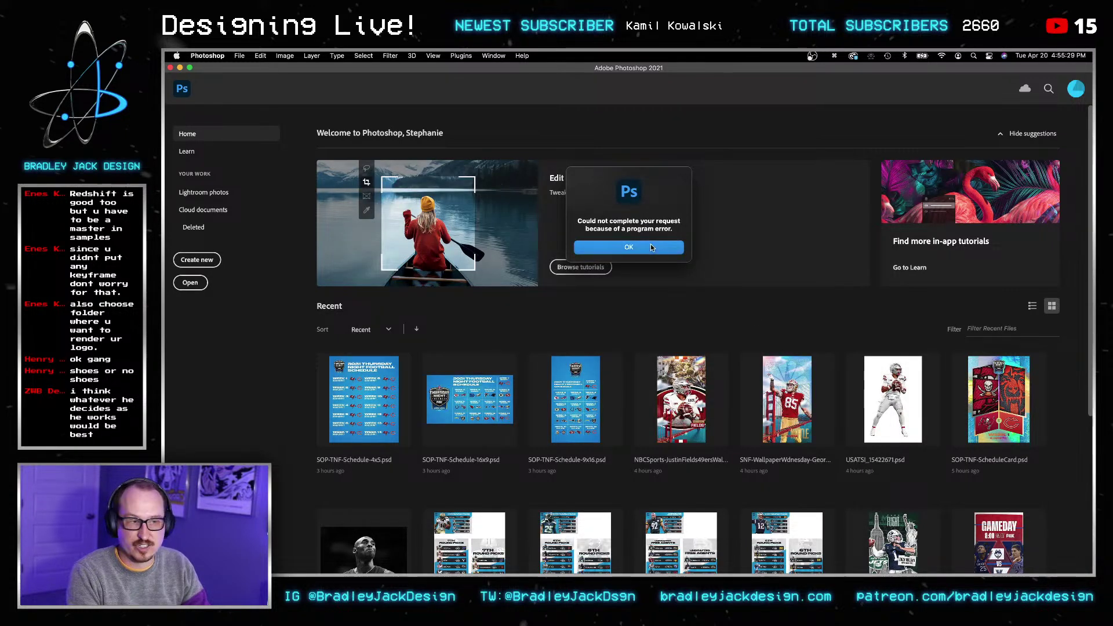
pyautogui.press('super+w')
pyautogui.press('super+q')
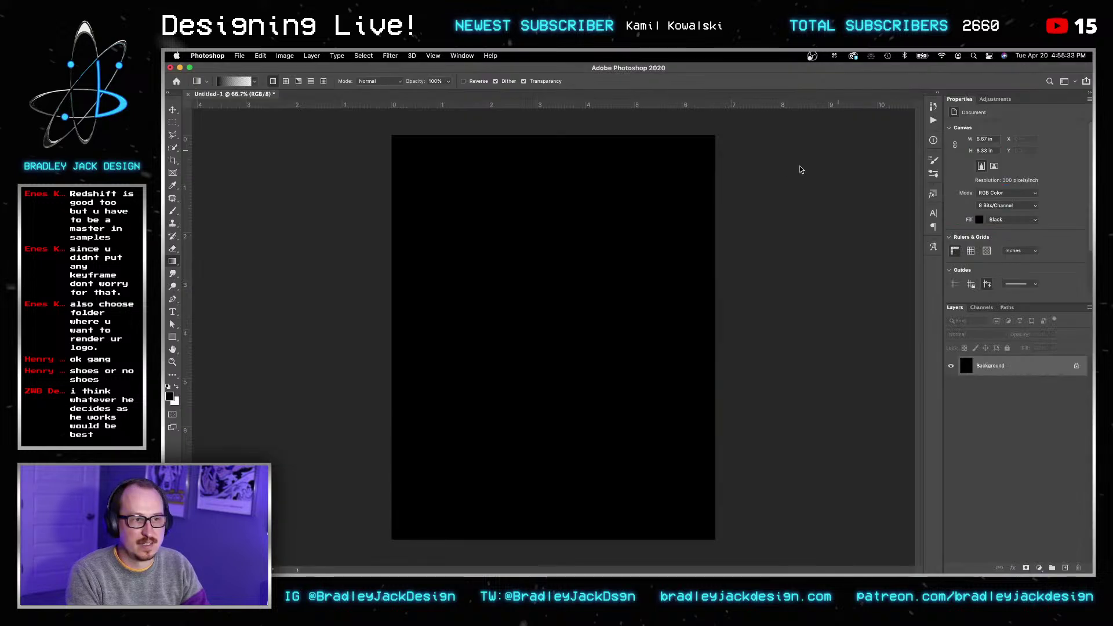
# Step: Set the foreground colour to purple by pasting the copied hex code into the Color Picker
pyautogui.press('v')
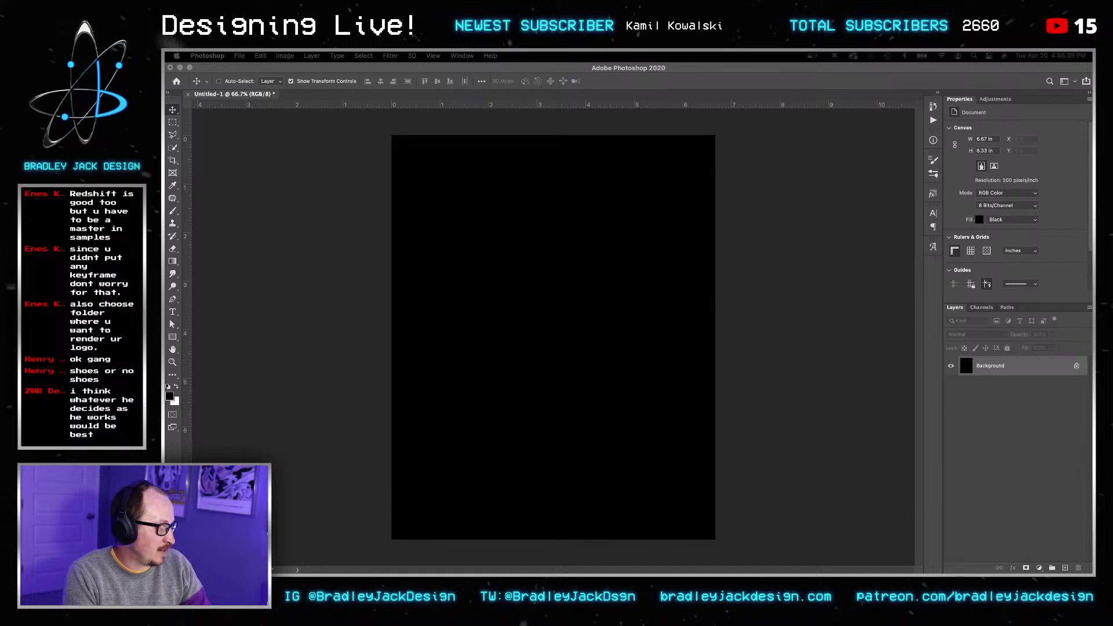
pyautogui.press('super+c')
pyautogui.click(880, 312)
pyautogui.press('g')
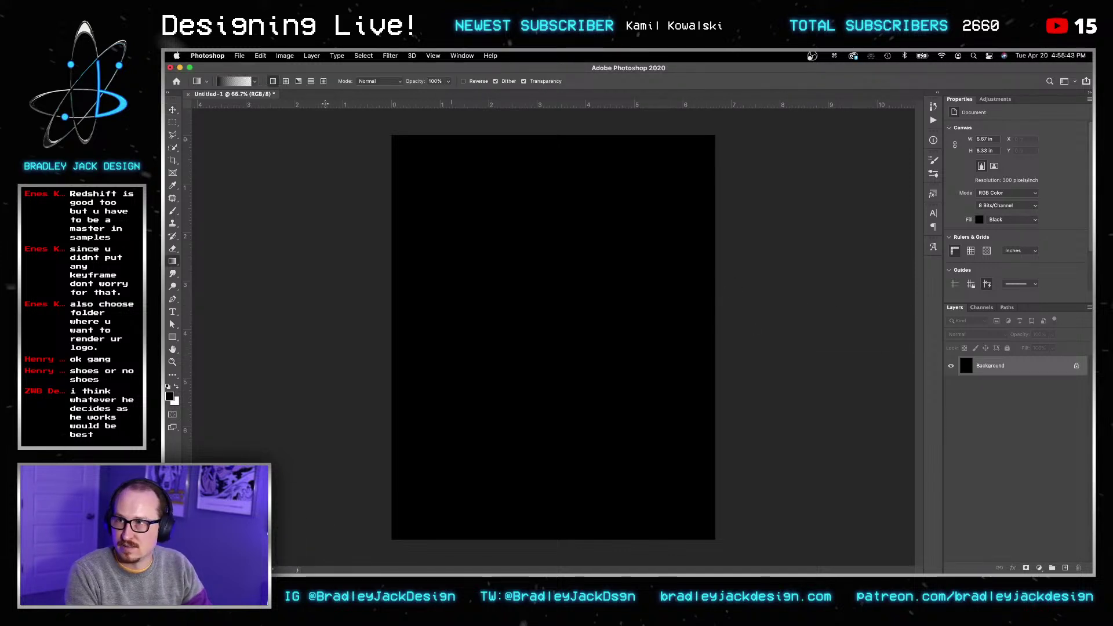
pyautogui.click(169, 396)
pyautogui.press('super+v')
pyautogui.press('Return')
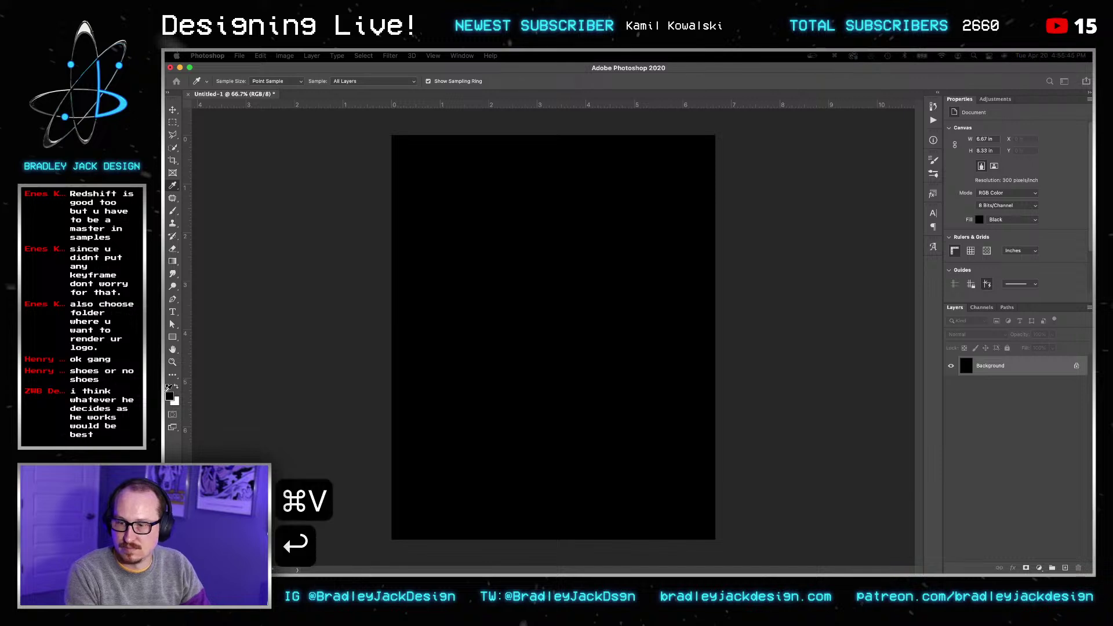
# Step: Fill the Background layer with the purple using the Gradient tool
pyautogui.press('g')
pyautogui.moveTo(781, 378); pyautogui.dragTo(862, 376)
pyautogui.press('v')
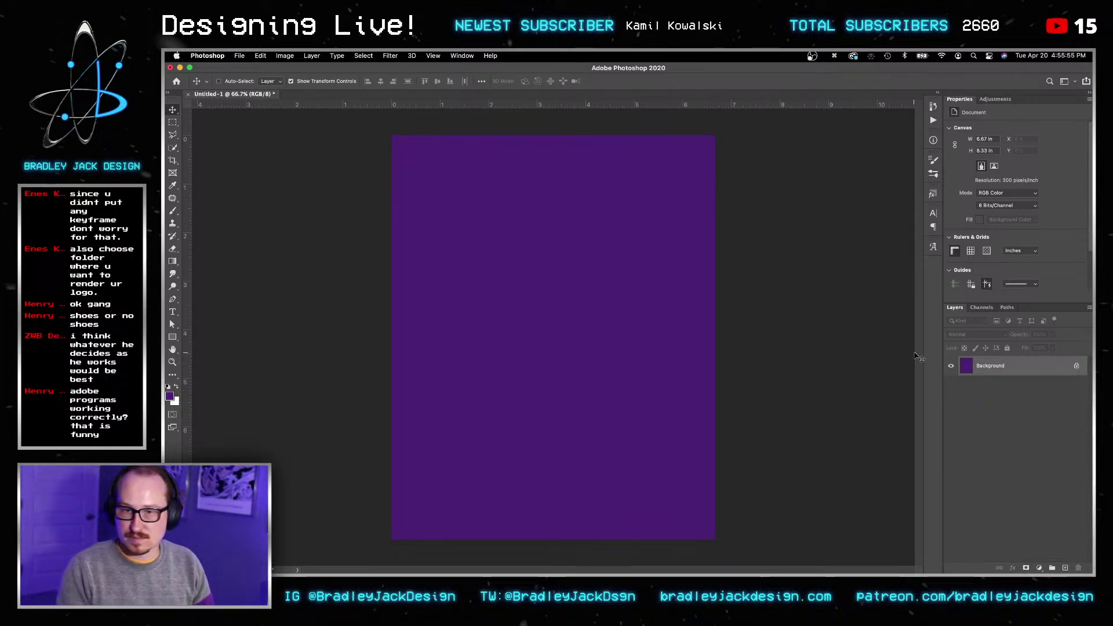
# Step: Select the whole canvas and add a new empty Layer 1
pyautogui.press('v')
pyautogui.press('v')
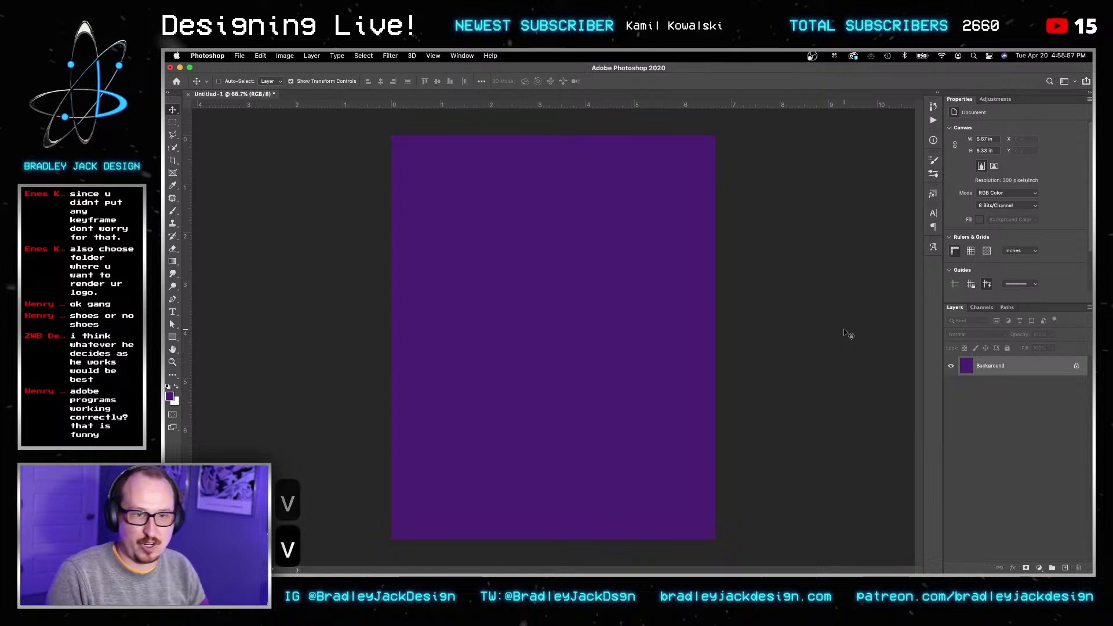
pyautogui.press('super+a')
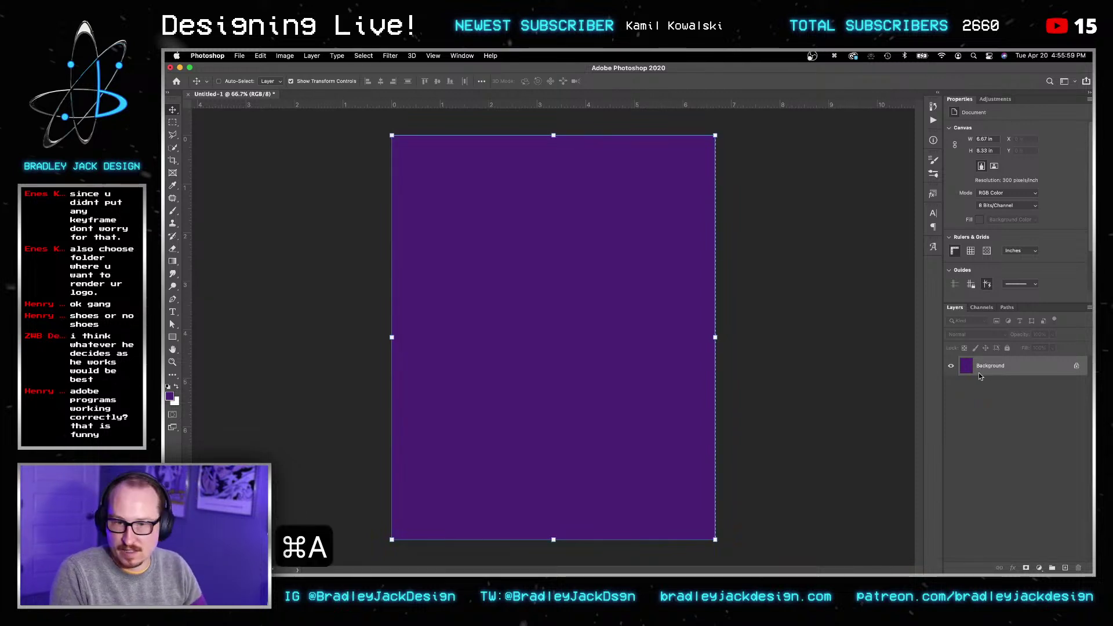
pyautogui.rightClick(989, 369)
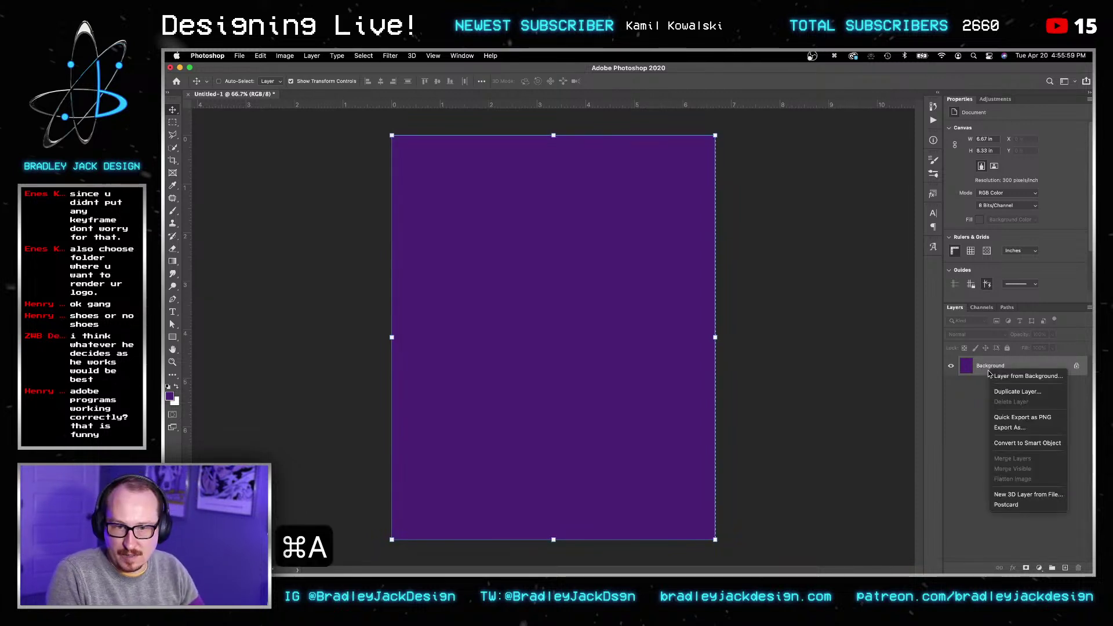
pyautogui.click(959, 427)
pyautogui.press('shift+super+n')
pyautogui.press('Return')
pyautogui.press('Return')
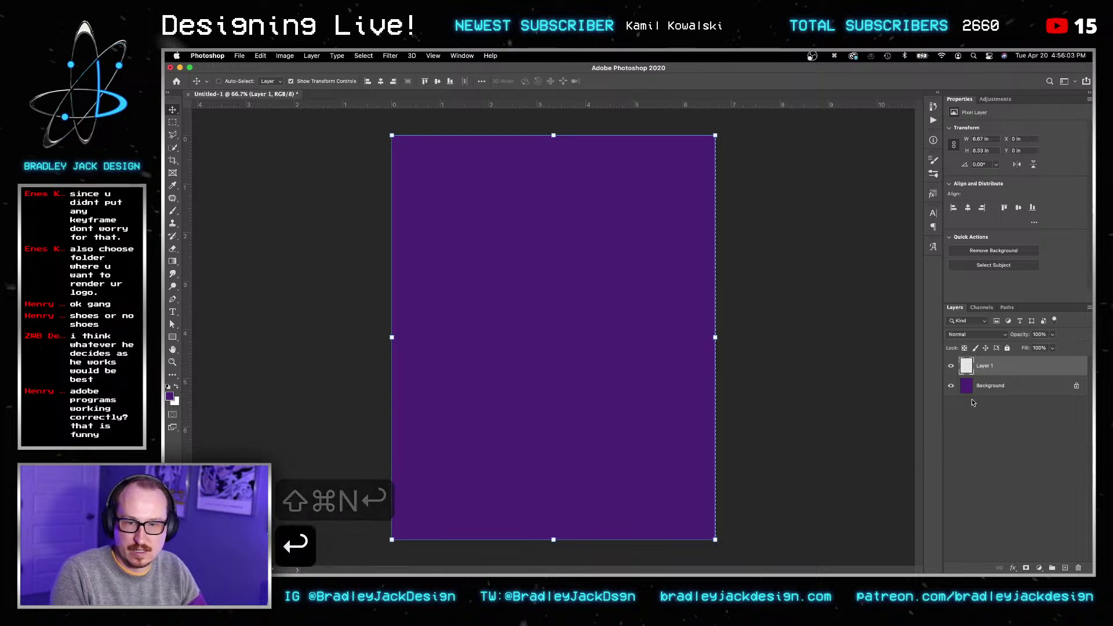
# Step: Fill Layer 1 with solid white, then deselect
pyautogui.press('g')
pyautogui.press('x')
pyautogui.press('g')
pyautogui.moveTo(757, 350); pyautogui.dragTo(860, 352)
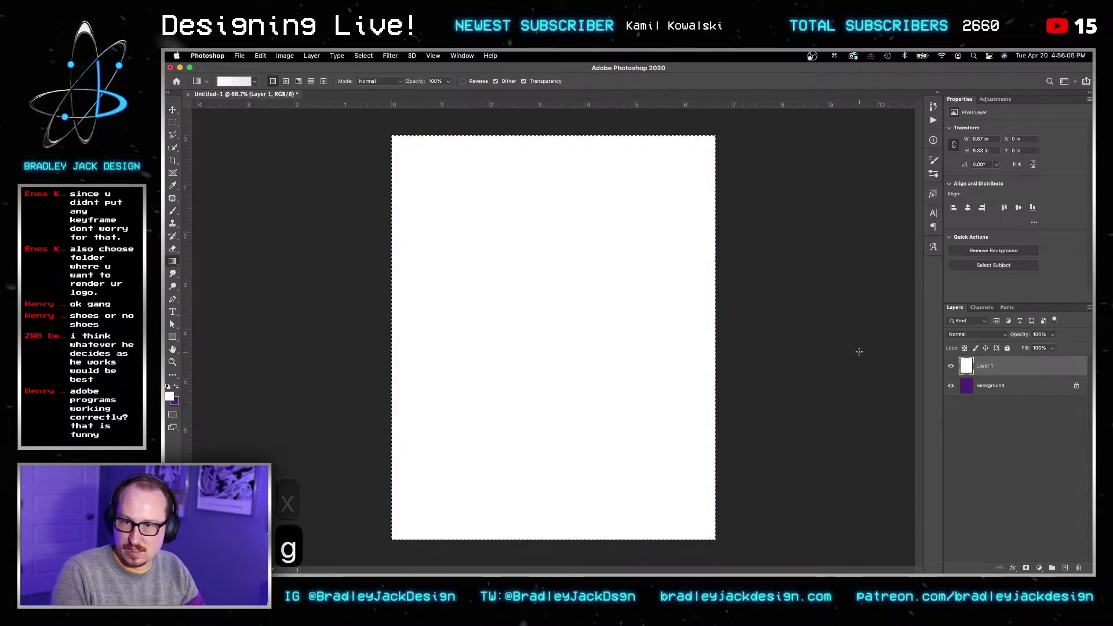
pyautogui.press('super+d')
pyautogui.press('v')
# Step: Convert Layer 1 to a smart object and open the Camera Raw filter on it
pyautogui.rightClick(990, 367)
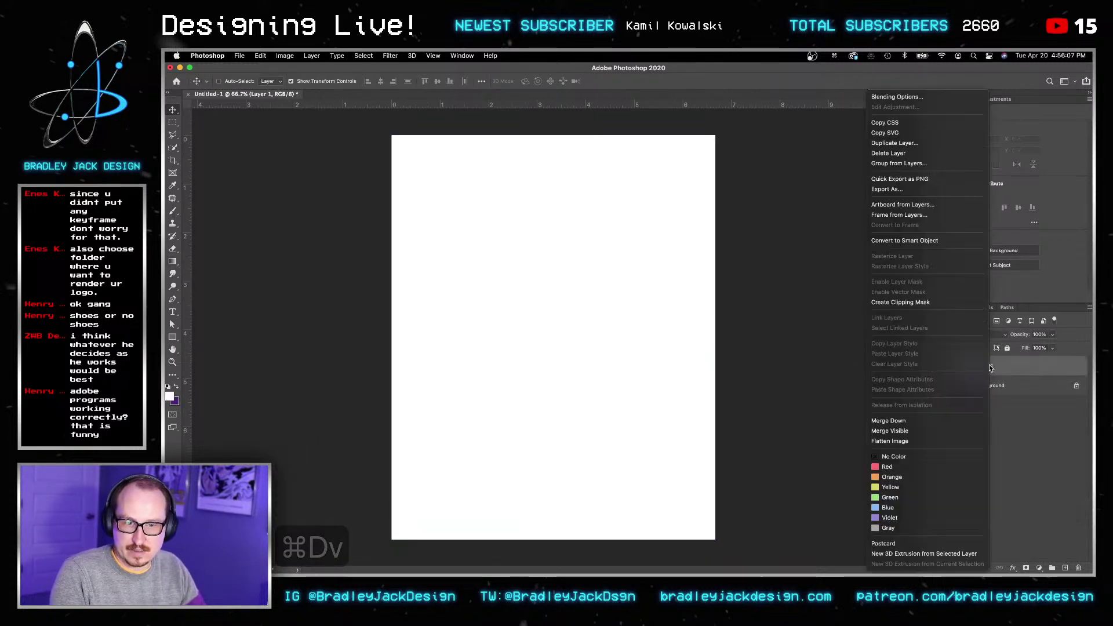
pyautogui.click(948, 241)
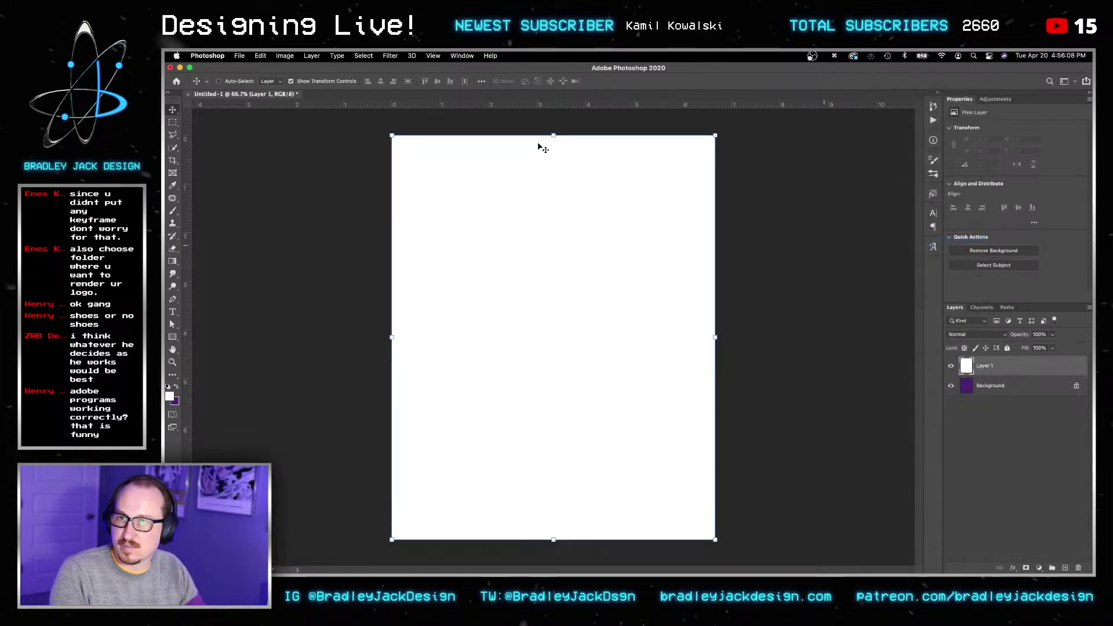
pyautogui.click(390, 55)
pyautogui.click(416, 117)
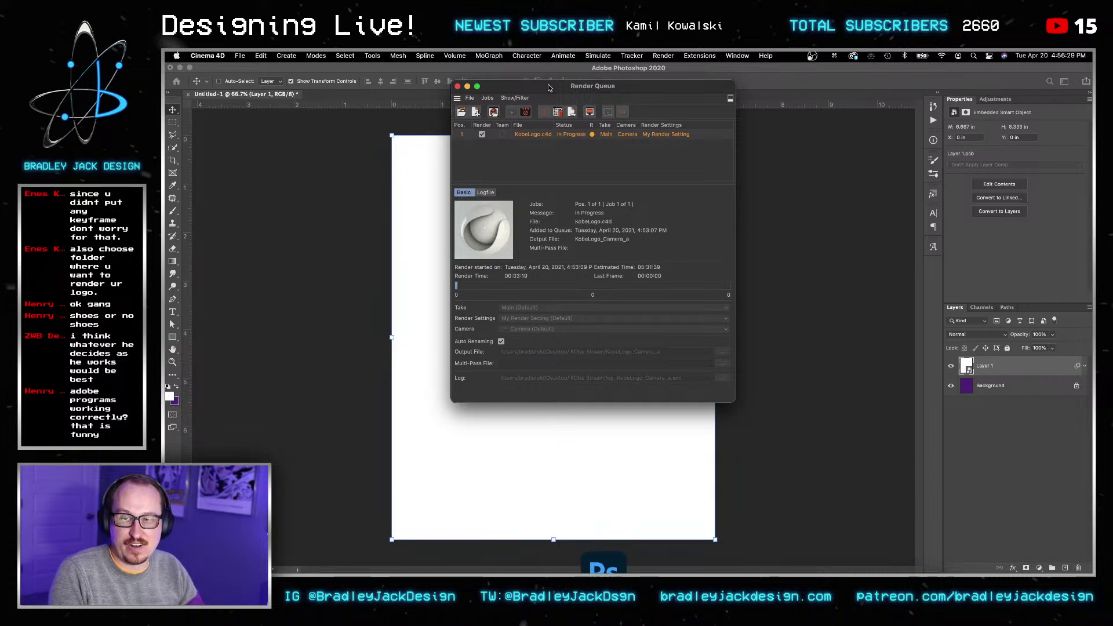
pyautogui.moveTo(550, 87); pyautogui.dragTo(1092, 128)
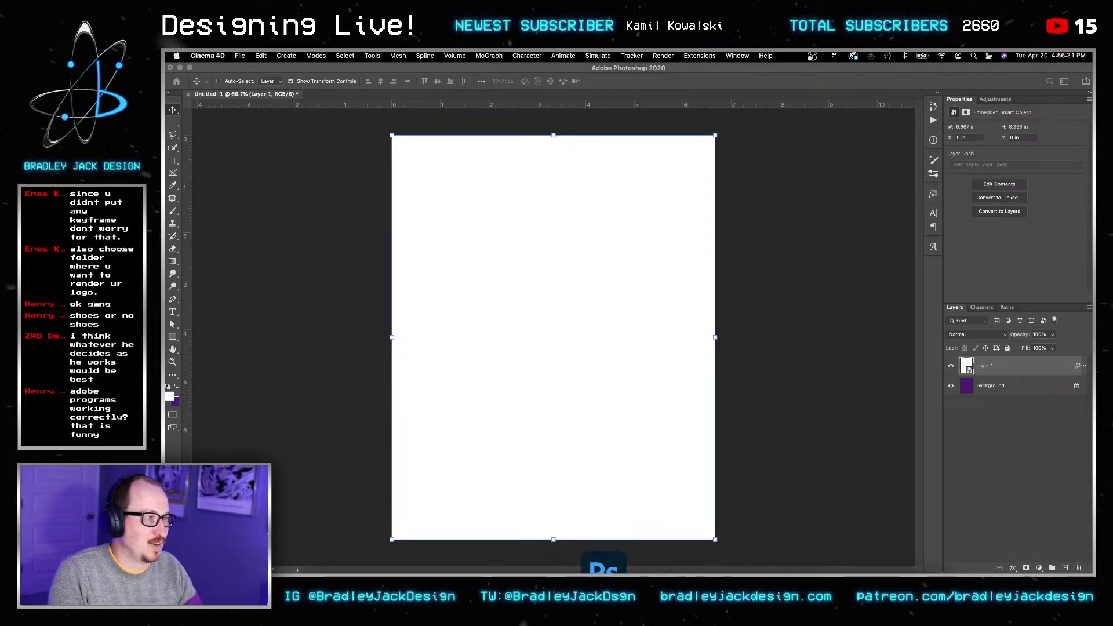
pyautogui.press('super+Tab')
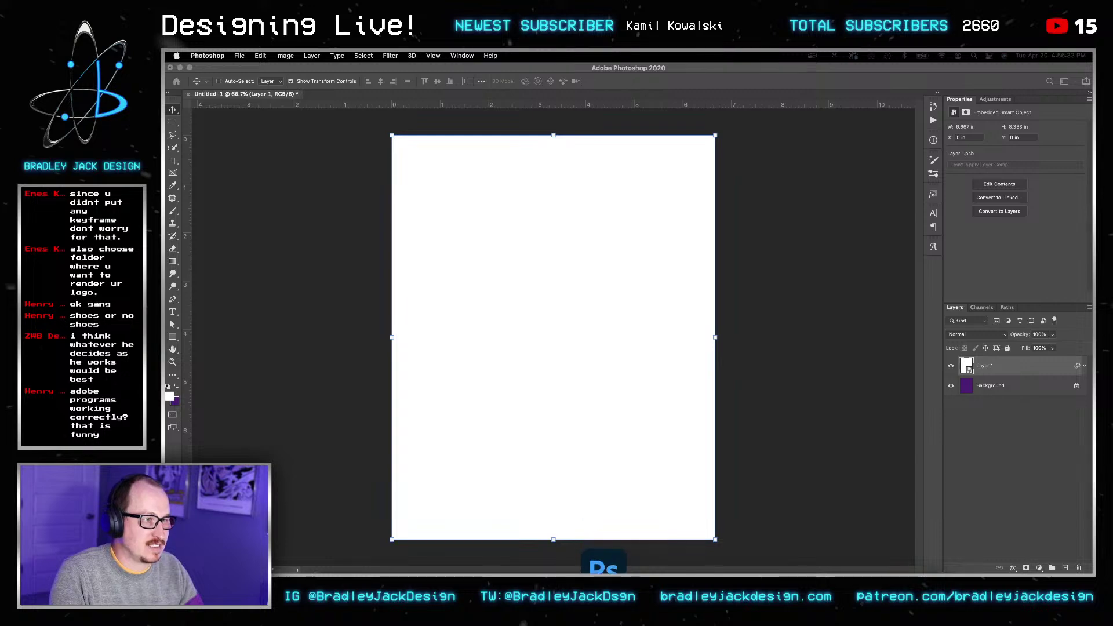
pyautogui.press('super+shift+a')
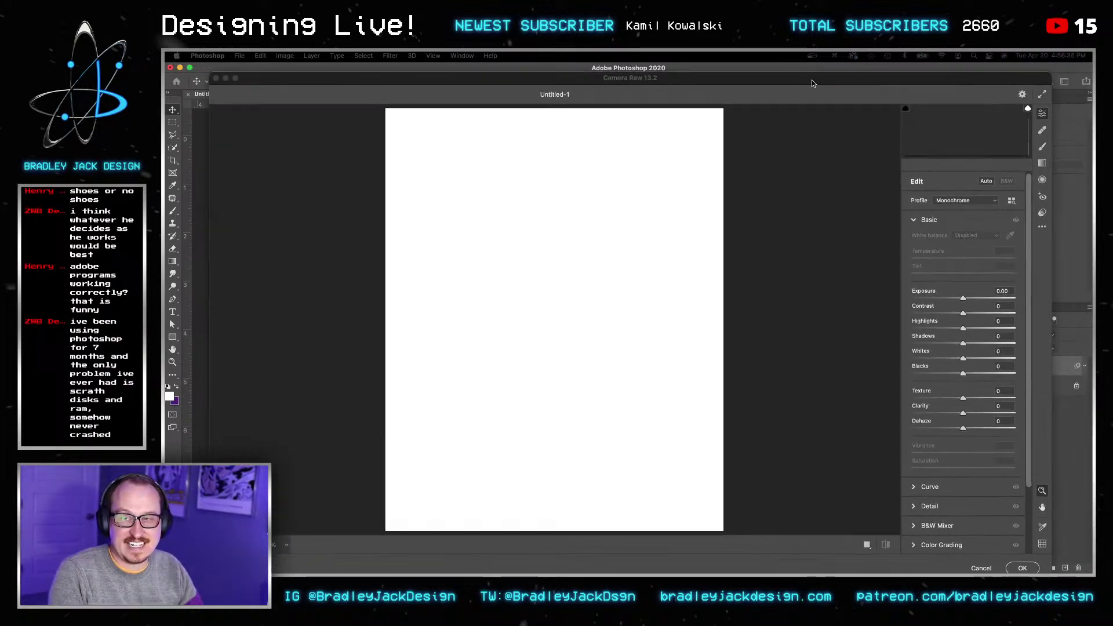
# Step: Set Vignetting to -72 in Camera Raw's Effects panel and confirm the filter
pyautogui.press('Return')
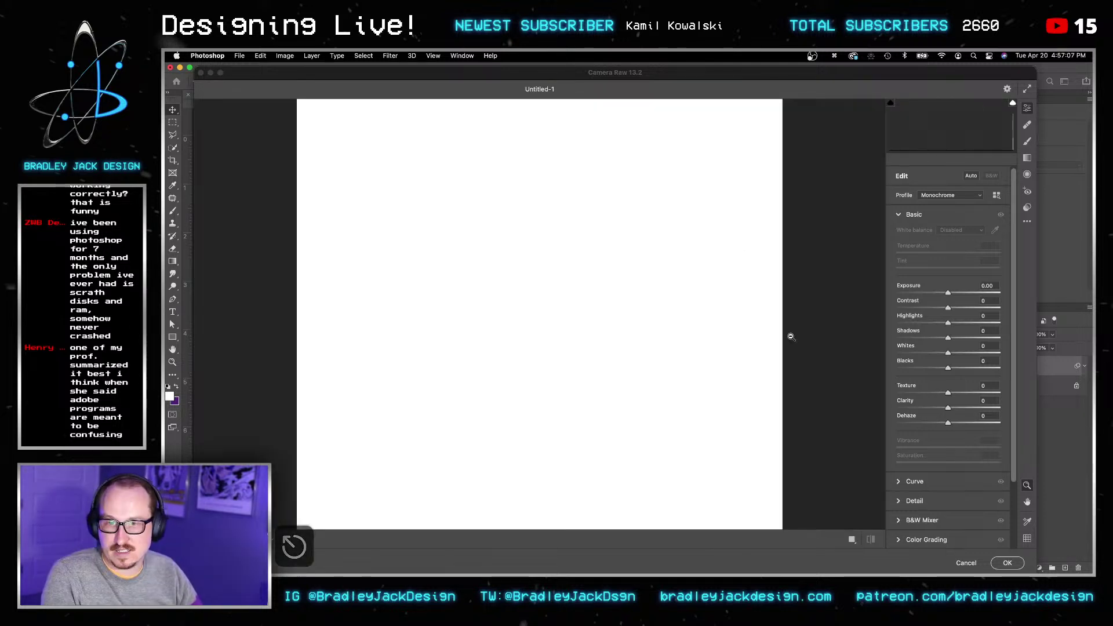
pyautogui.scroll(-2, 931, 429)
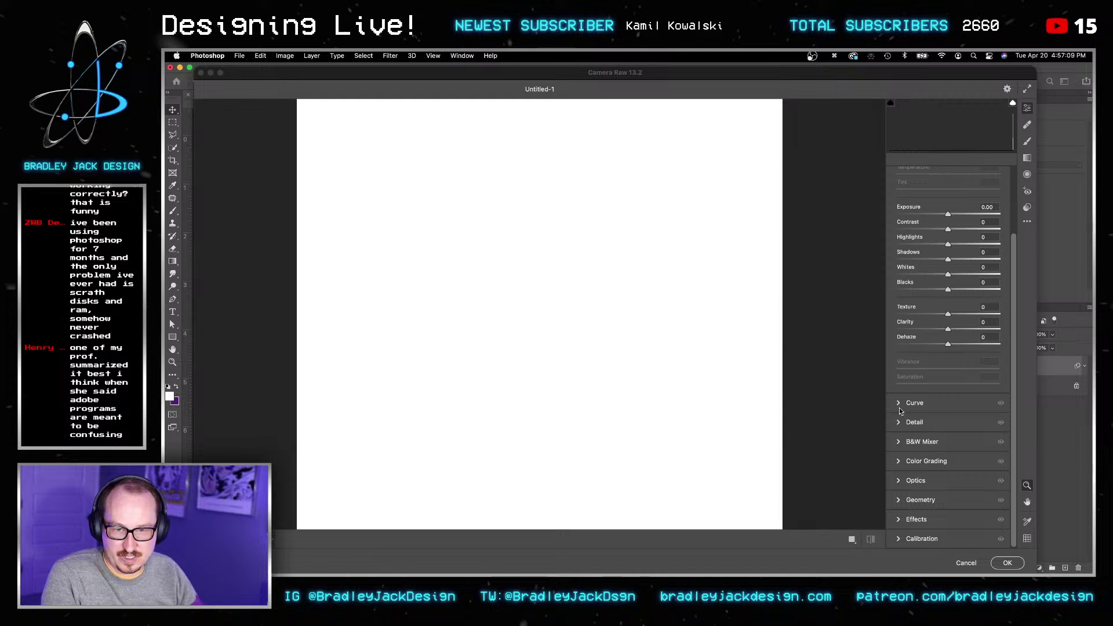
pyautogui.click(899, 408)
pyautogui.click(898, 521)
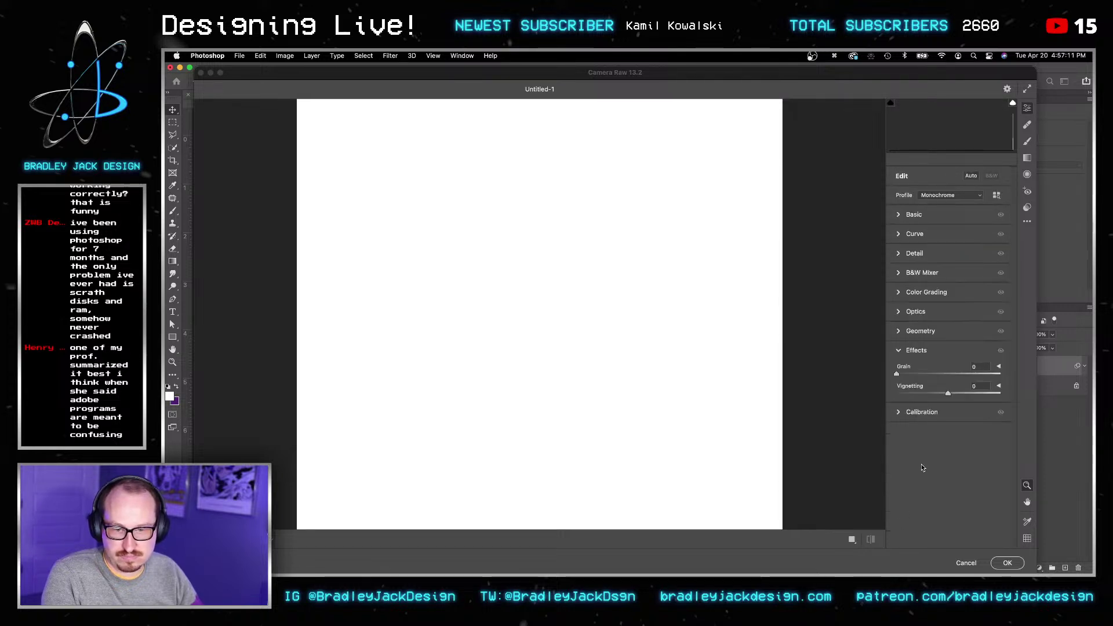
pyautogui.click(913, 393)
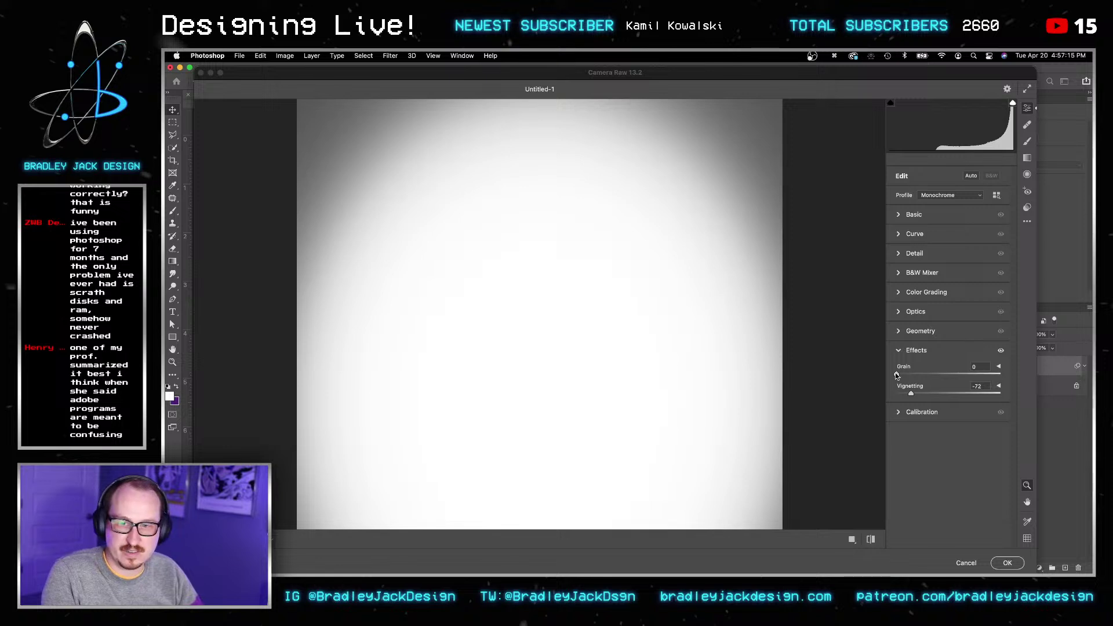
pyautogui.press('Return')
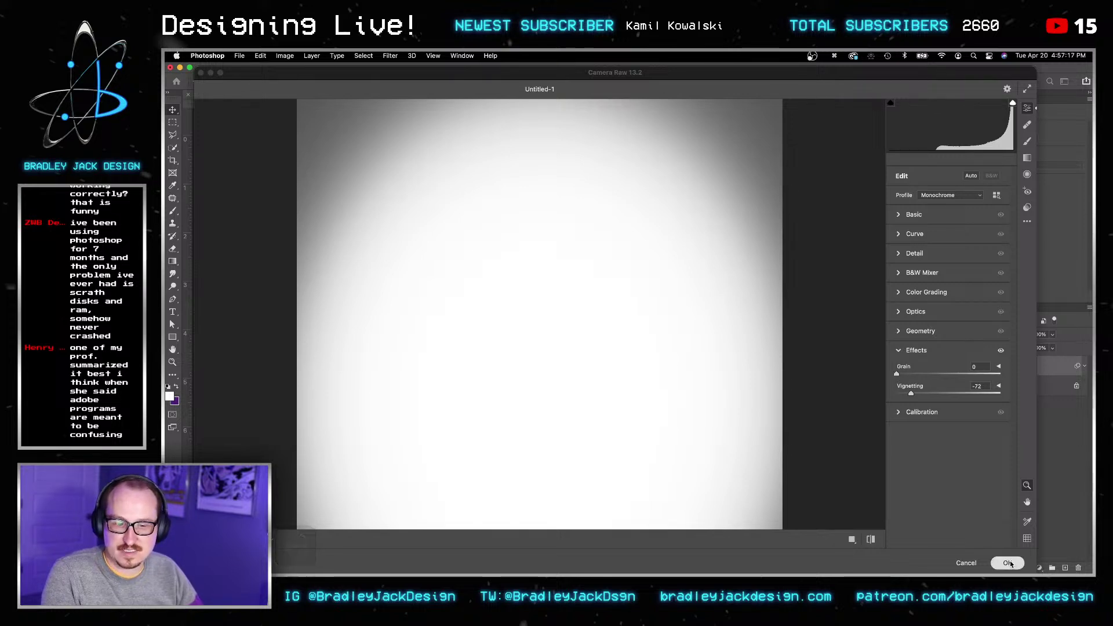
pyautogui.click(986, 371)
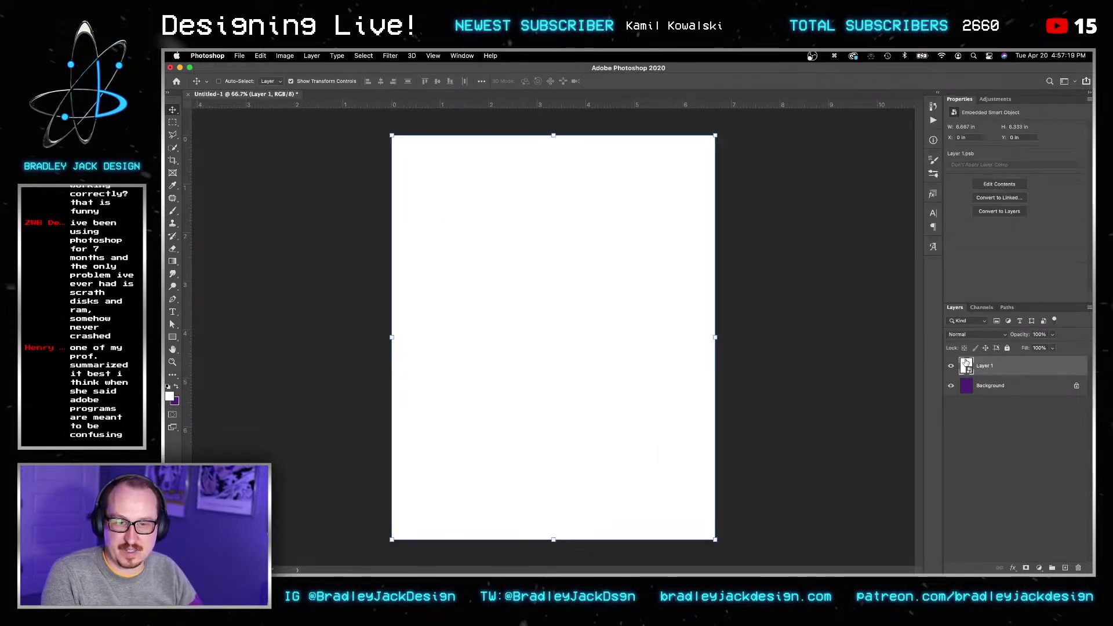
# Step: Choose Filter > Camera Raw Filter again and drag its window toward the lower right
pyautogui.press('v')
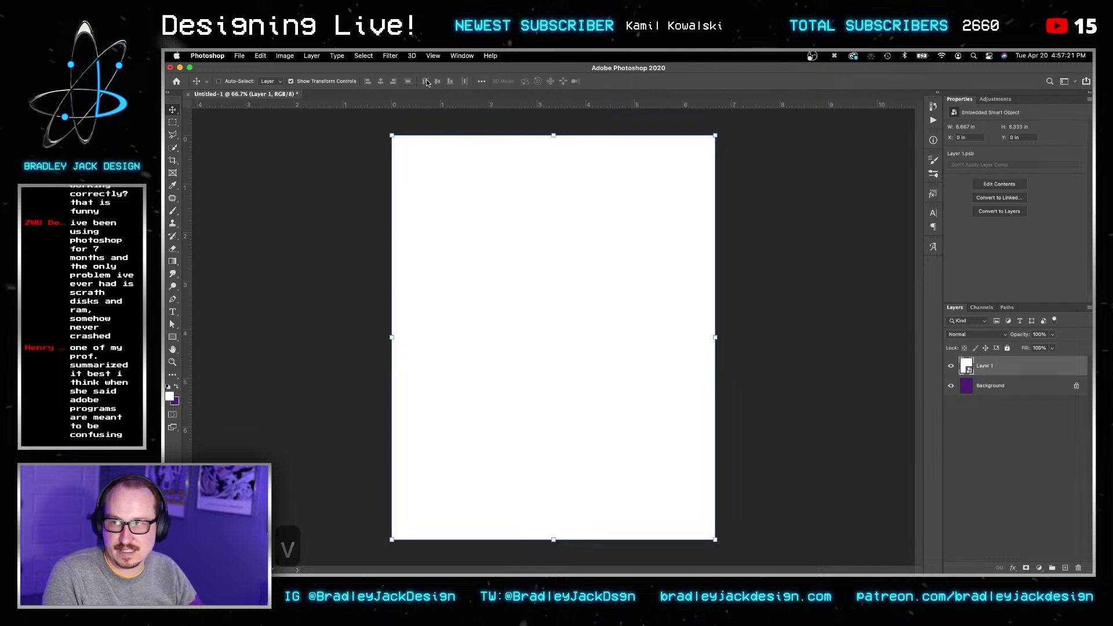
pyautogui.click(390, 56)
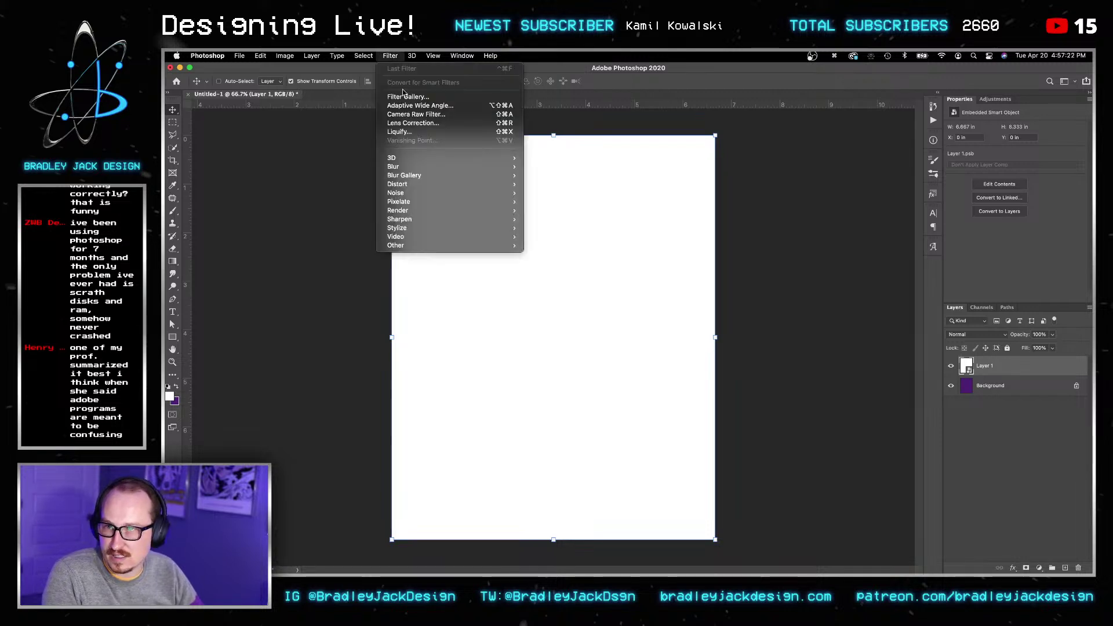
pyautogui.click(456, 114)
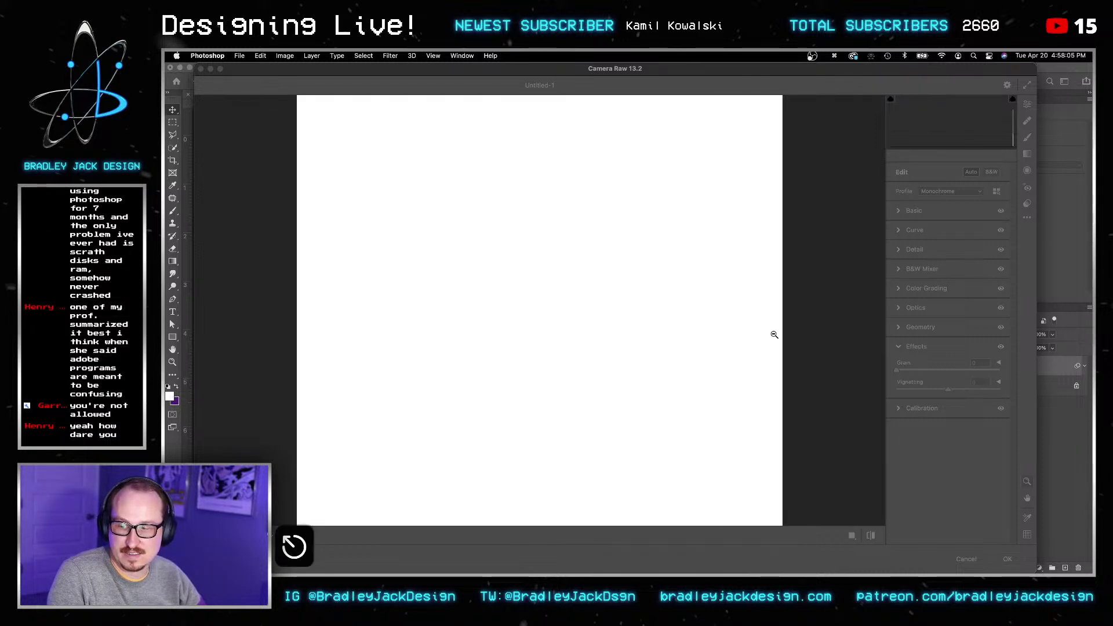
pyautogui.moveTo(634, 70); pyautogui.dragTo(682, 280)
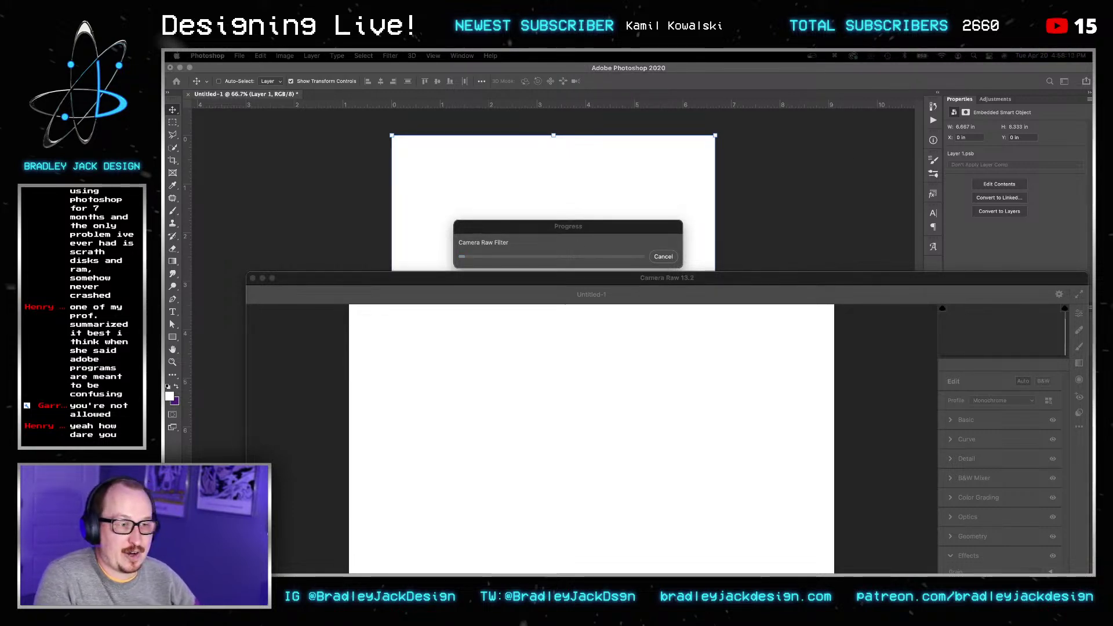
# Step: Check Cinema 4D, move Photoshop's Progress dialog up-left, and bring the KobeLogo Render Queue forward
pyautogui.press('super+Tab')
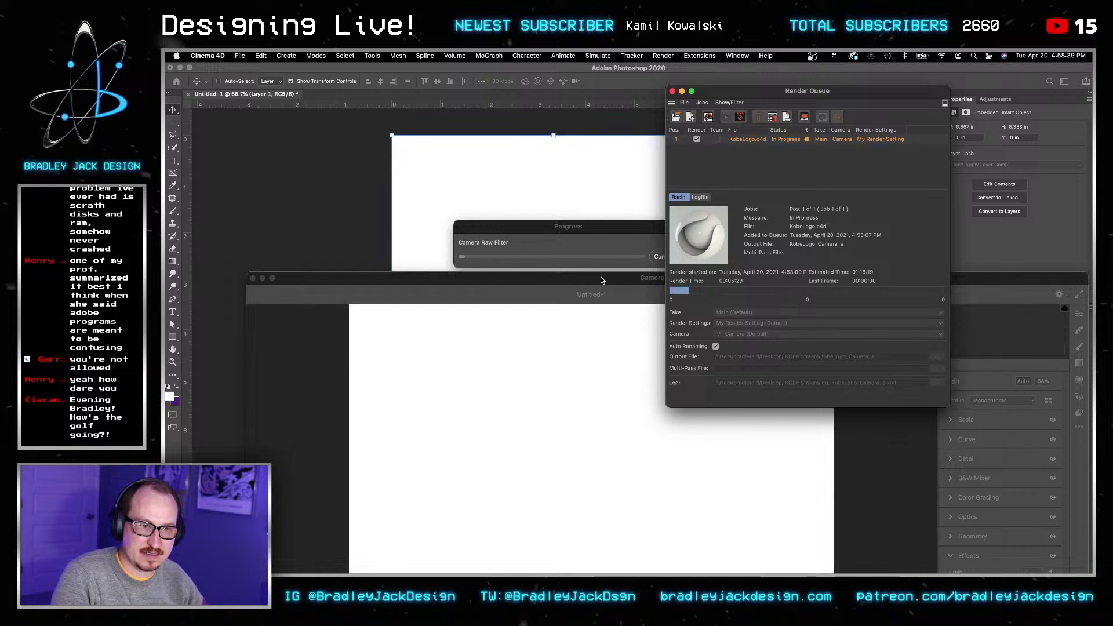
pyautogui.click(600, 249)
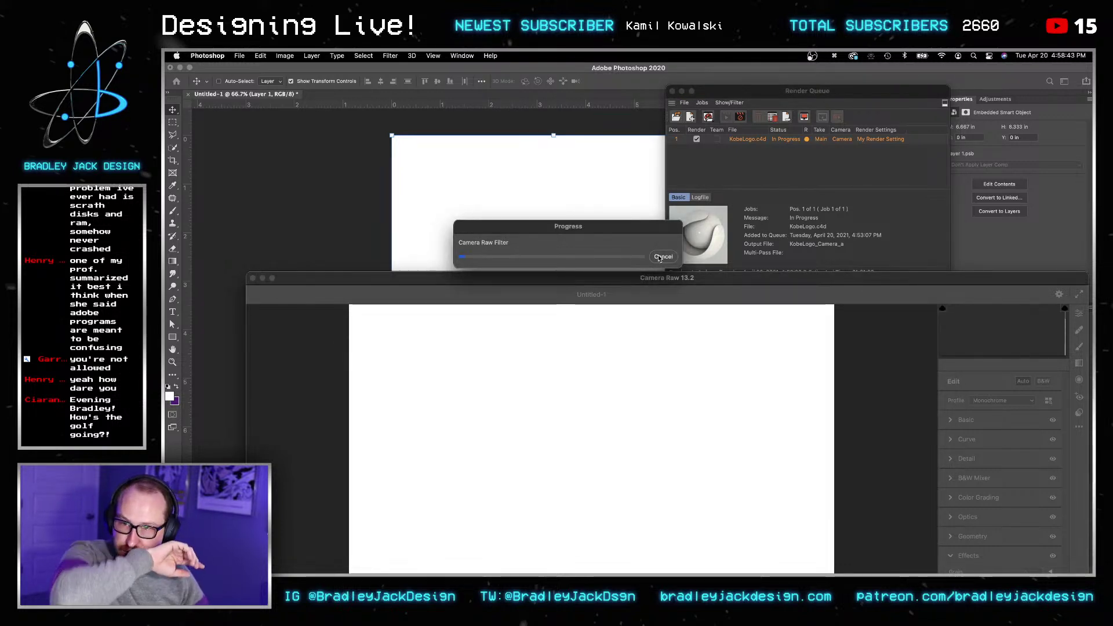
pyautogui.moveTo(635, 228); pyautogui.dragTo(559, 204)
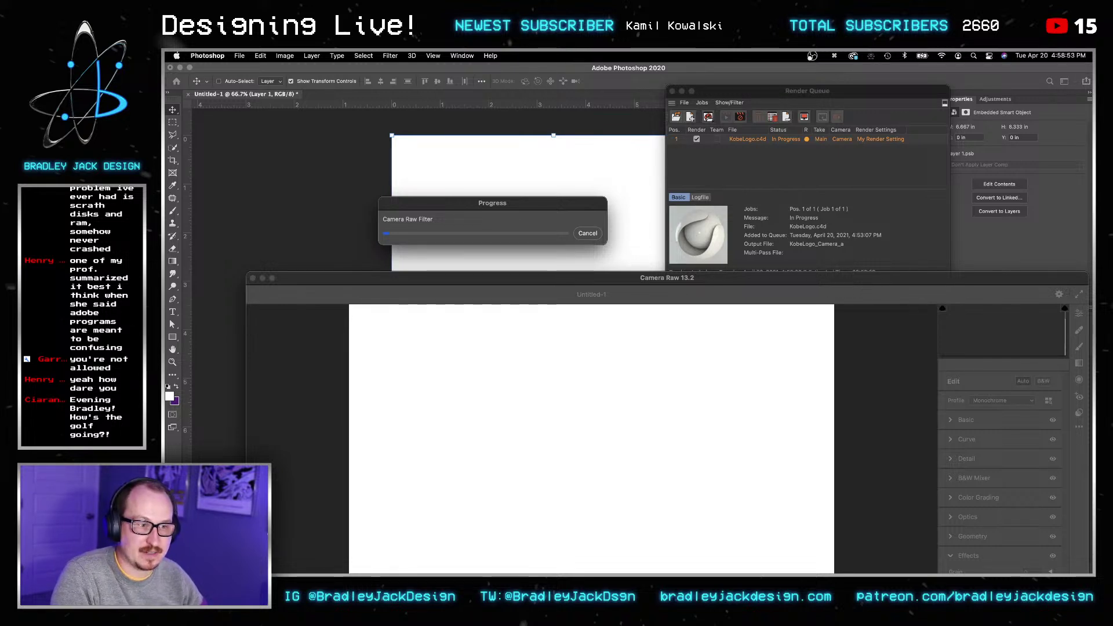
pyautogui.click(875, 220)
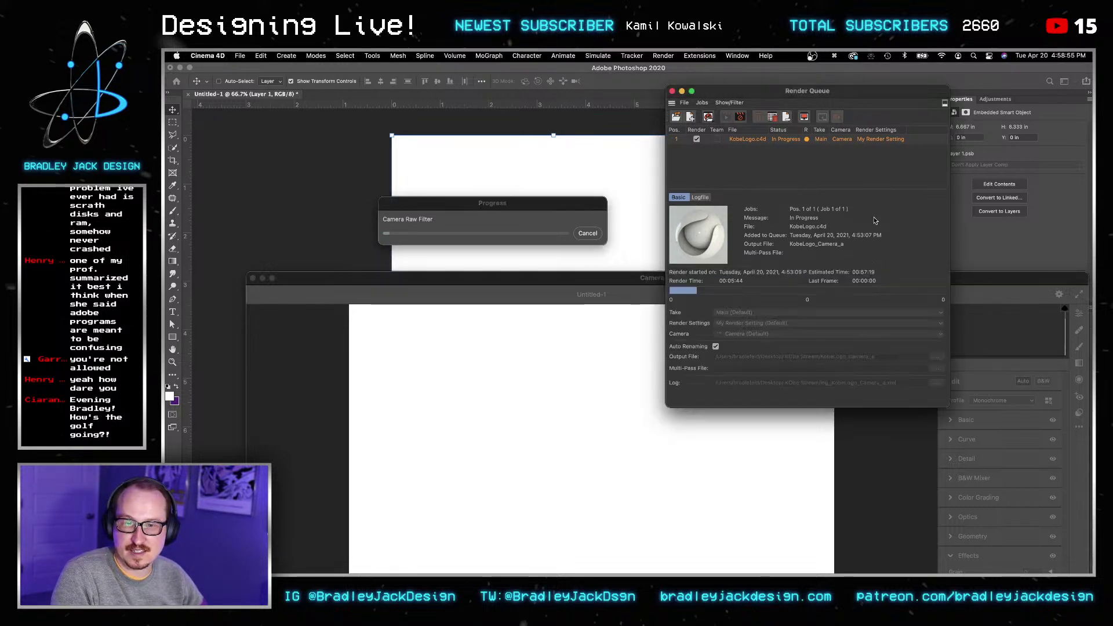
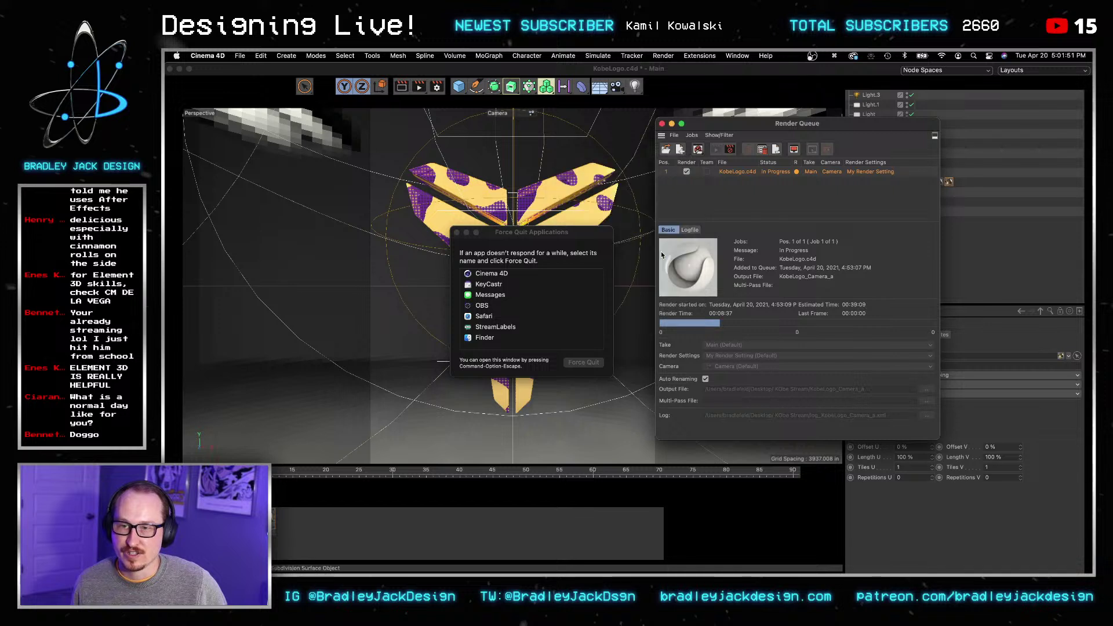
# Step: Stop and uncheck the first KobeLogo render job, then start rendering the second queued job
pyautogui.rightClick(775, 176)
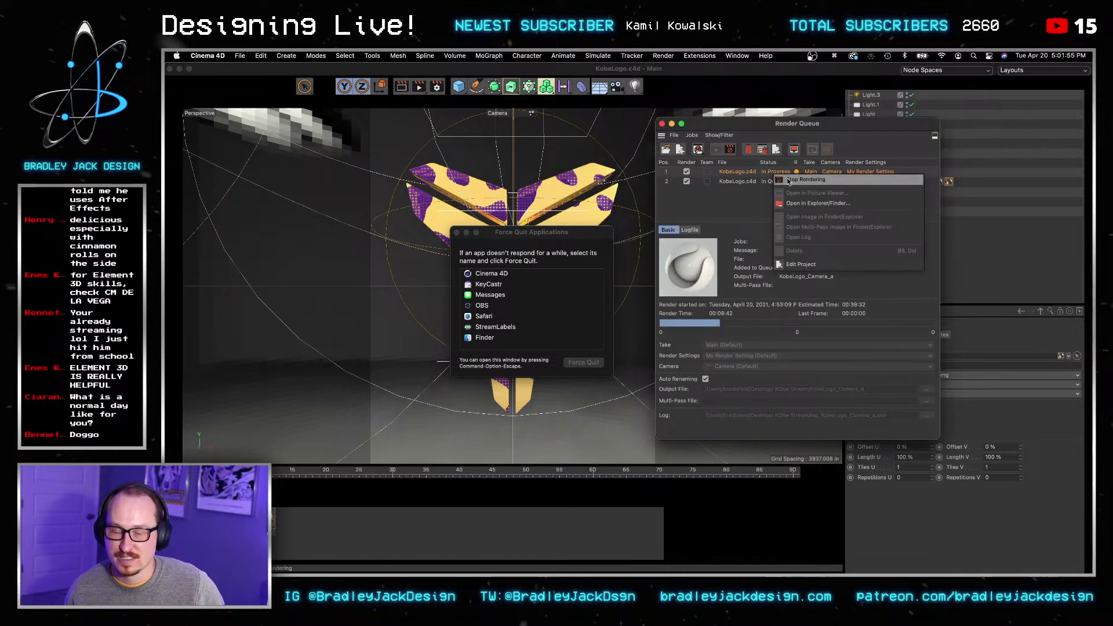
pyautogui.click(790, 180)
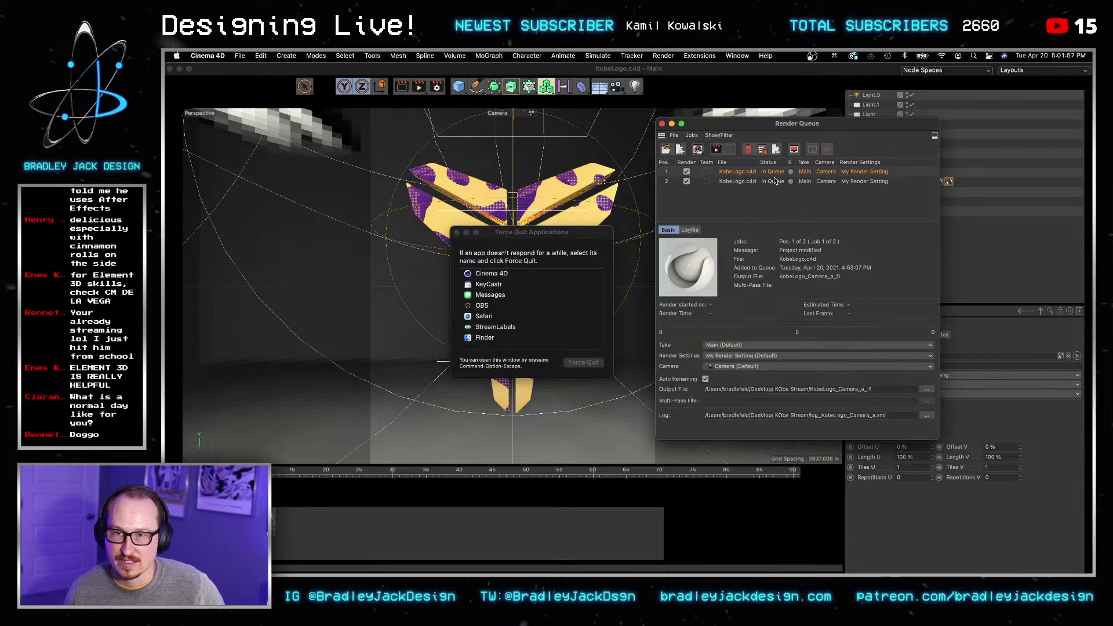
pyautogui.click(686, 171)
pyautogui.click(717, 149)
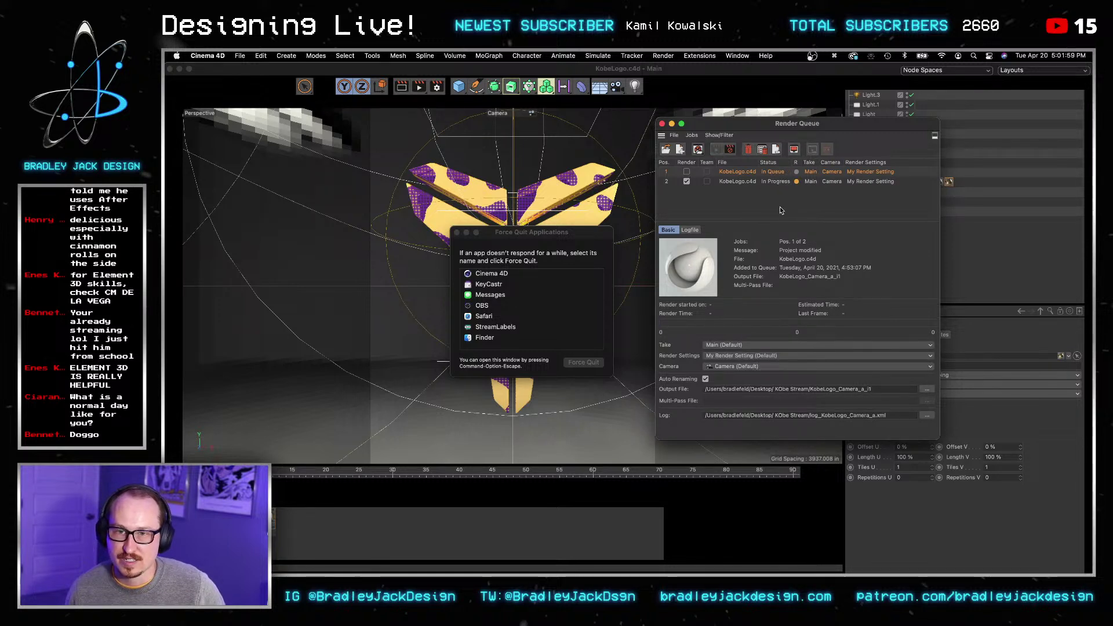
pyautogui.click(775, 182)
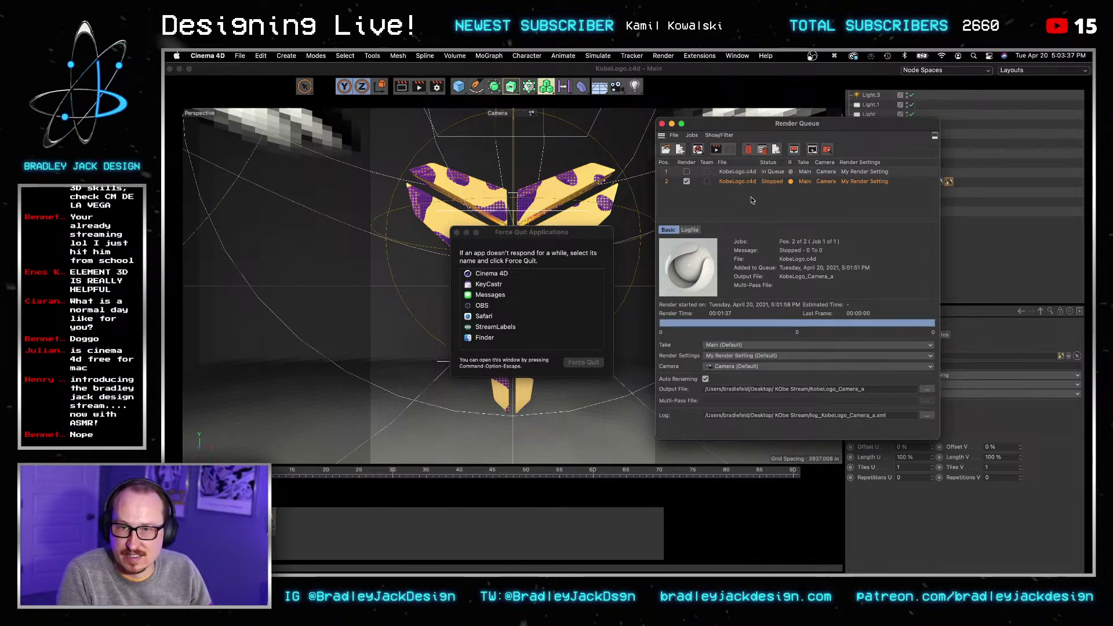
# Step: Set the Renderer to Physical in Render Settings and dismiss the Force Quit window
pyautogui.click(436, 85)
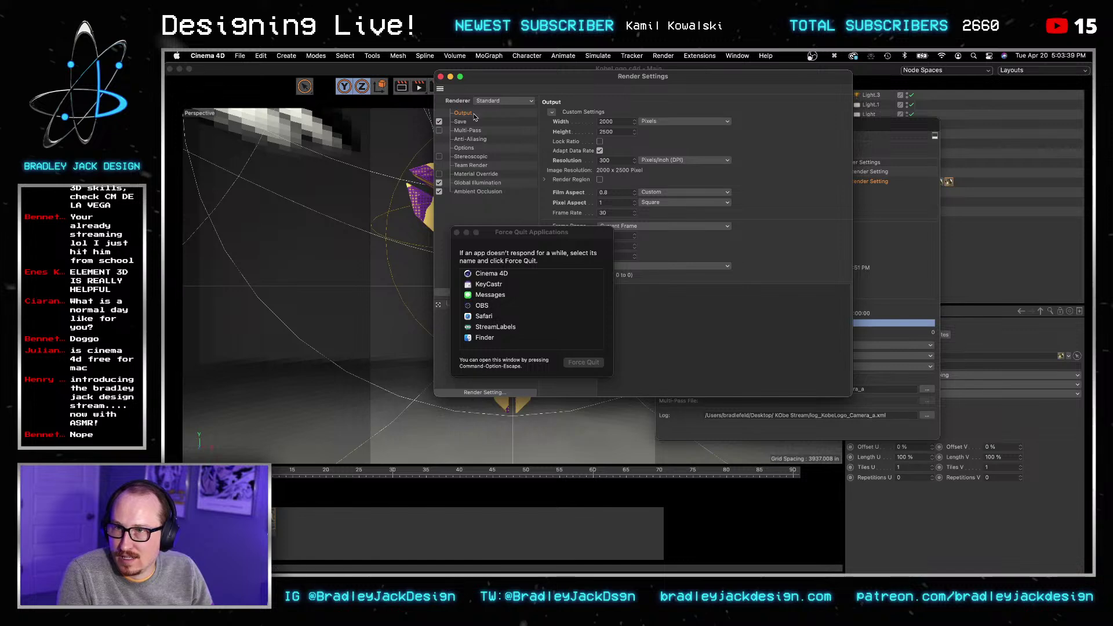
pyautogui.click(499, 102)
pyautogui.click(496, 122)
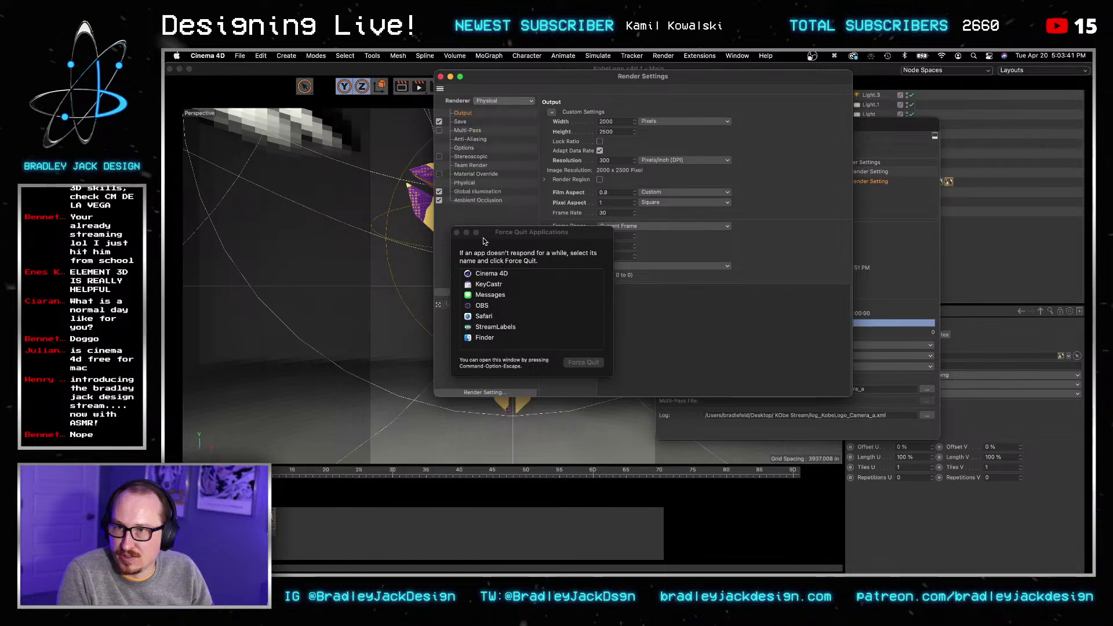
pyautogui.click(457, 232)
pyautogui.click(456, 232)
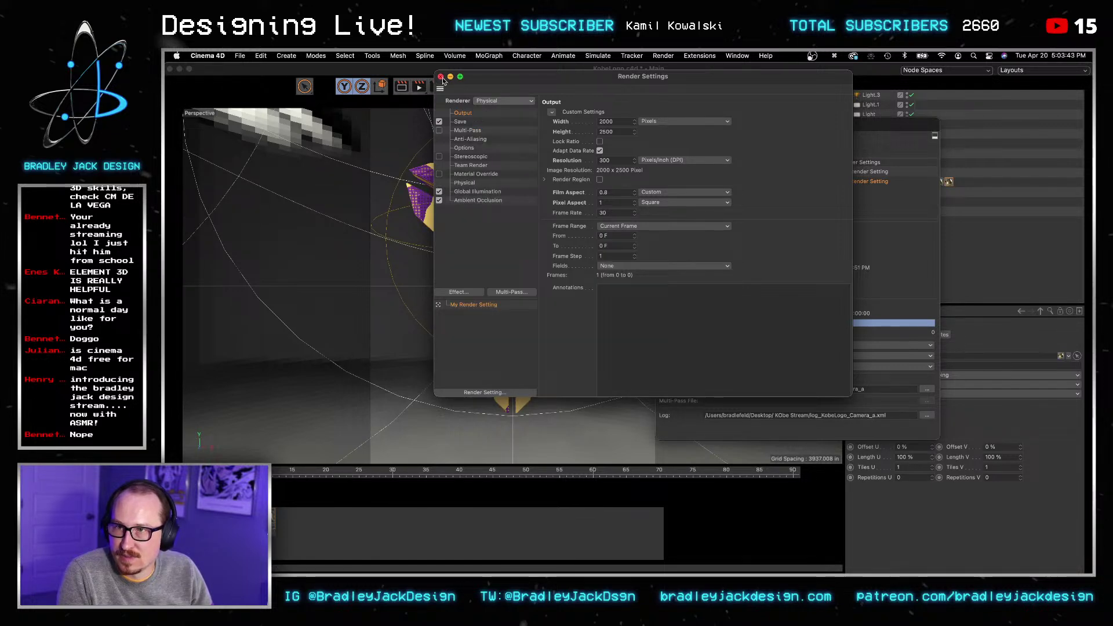
pyautogui.click(441, 76)
pyautogui.click(296, 537)
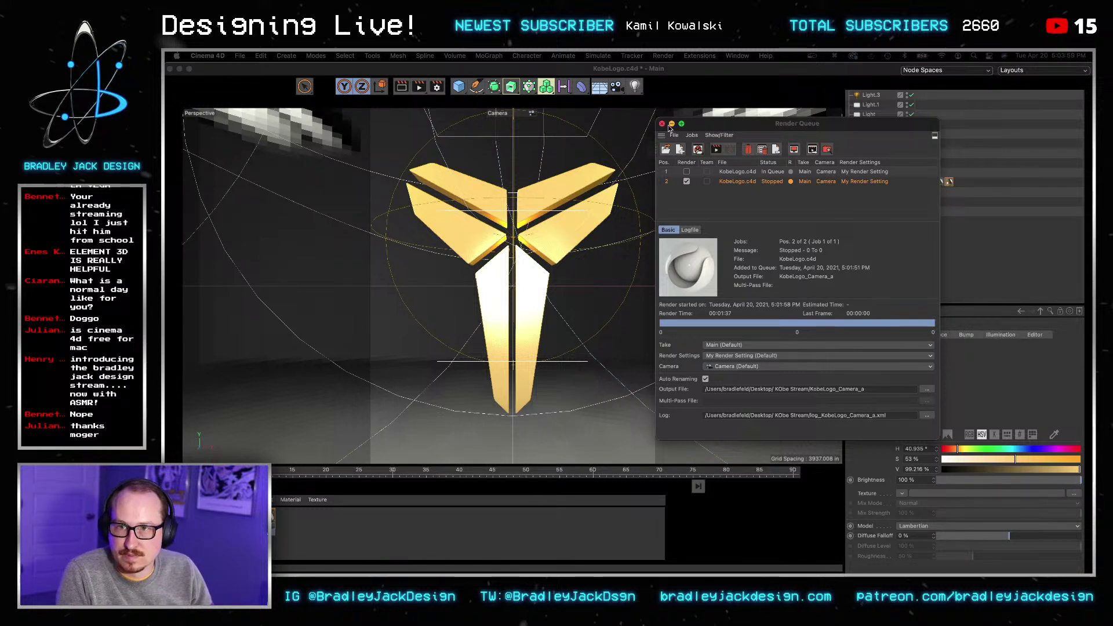
# Step: Delete the Extrude object's material tag and add the saved scene to the Render Queue
pyautogui.click(663, 124)
pyautogui.press('BackSpace')
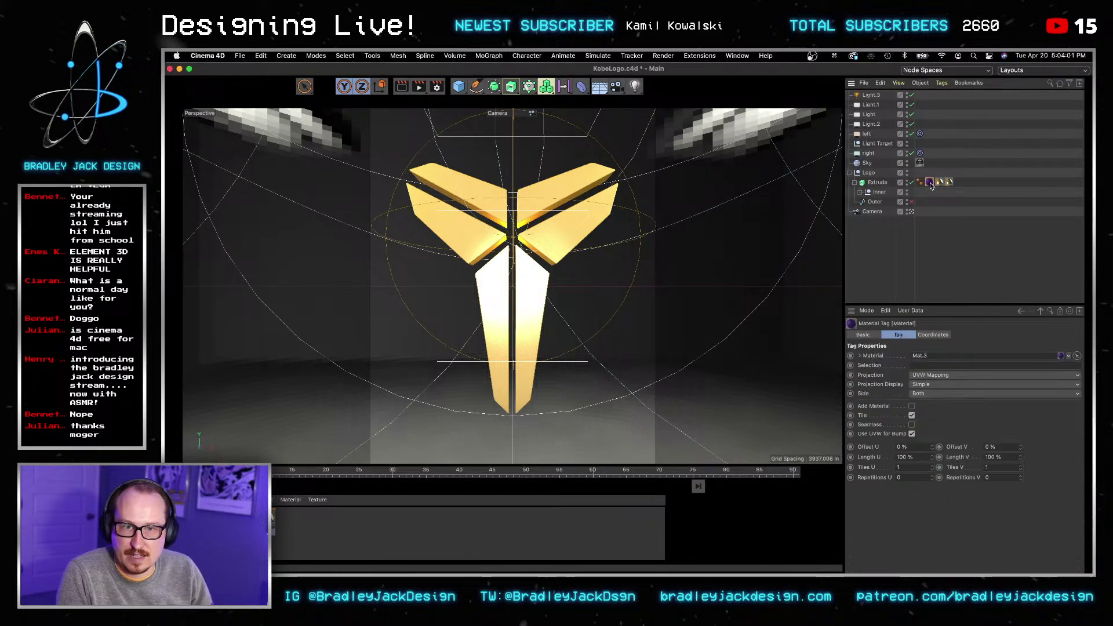
pyautogui.click(663, 56)
pyautogui.click(700, 156)
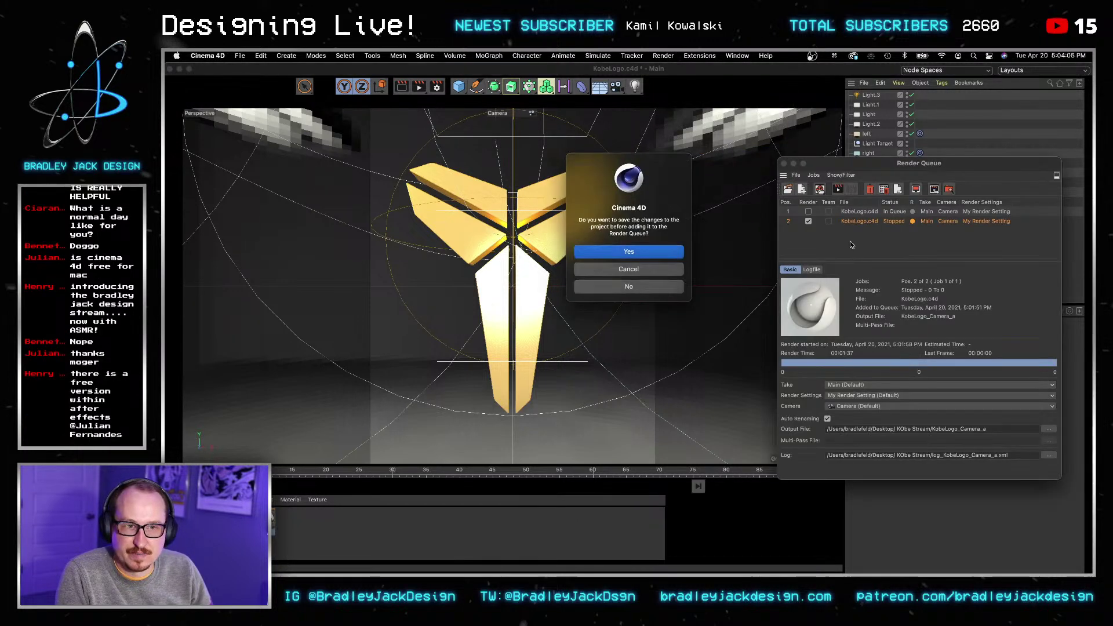
pyautogui.click(620, 255)
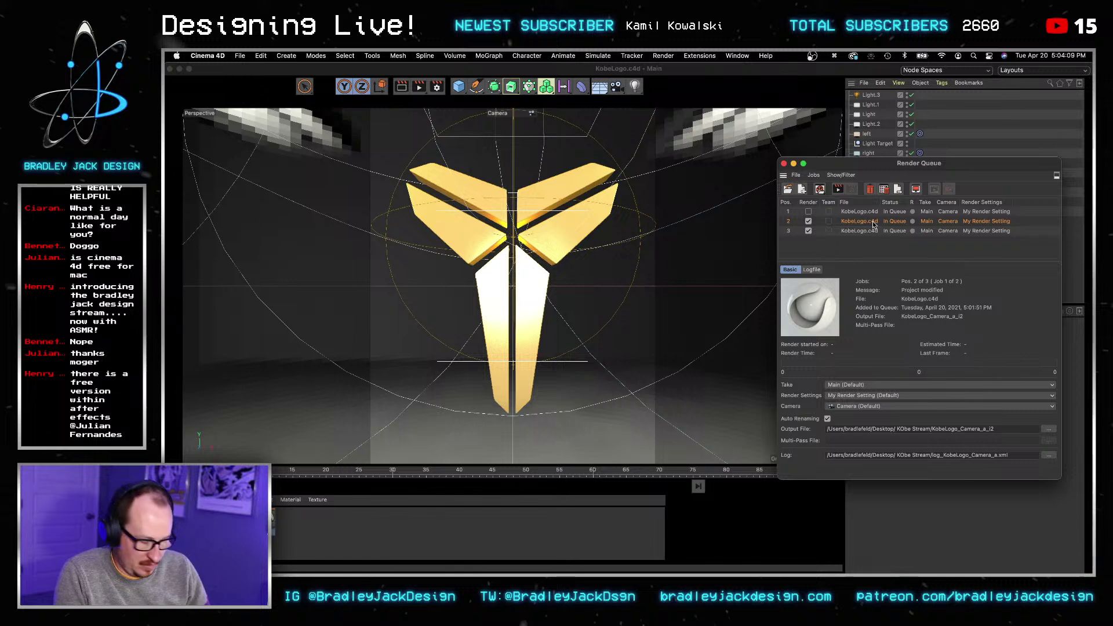
# Step: Remove the extra third job and start rendering, arranging the queue and material editor windows
pyautogui.press('BackSpace')
pyautogui.click(838, 189)
pyautogui.moveTo(856, 163); pyautogui.dragTo(615, 151)
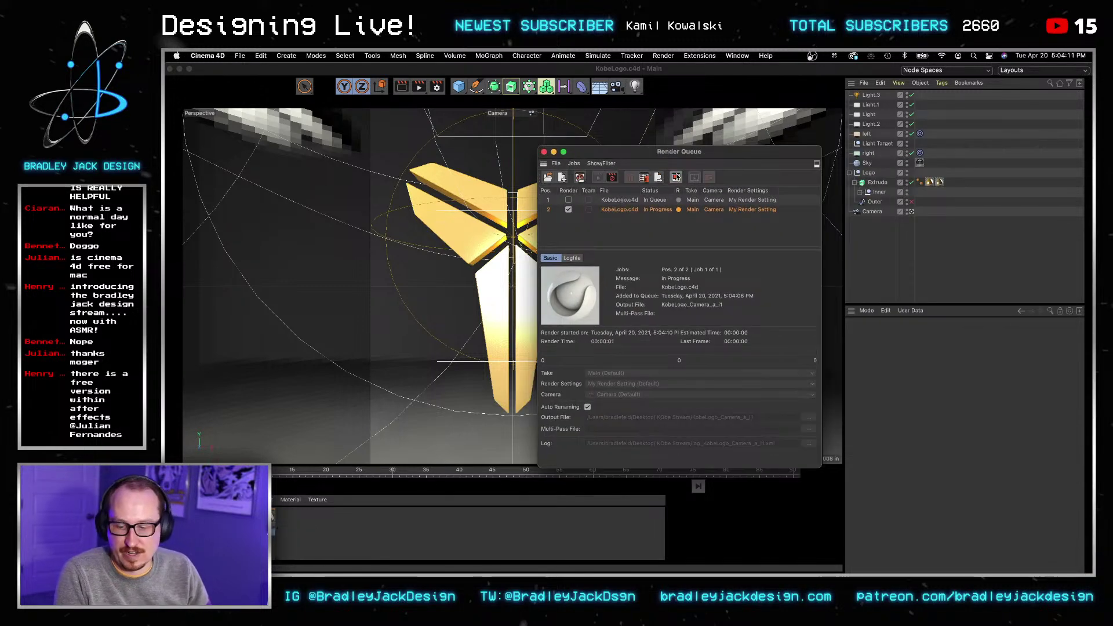
pyautogui.moveTo(389, 177); pyautogui.dragTo(282, 145)
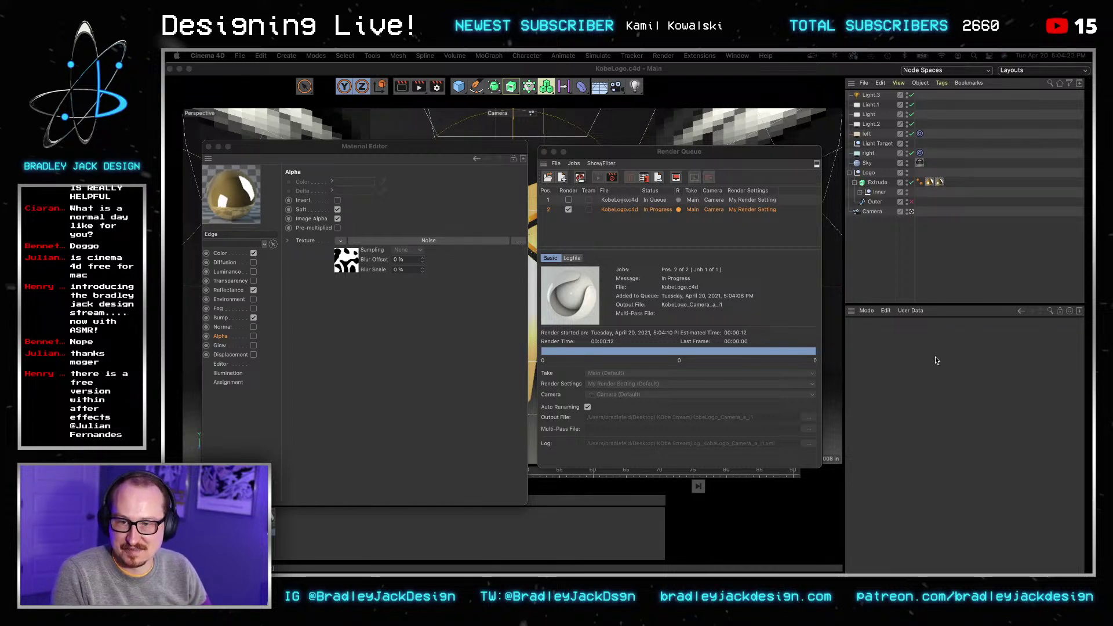
pyautogui.click(752, 272)
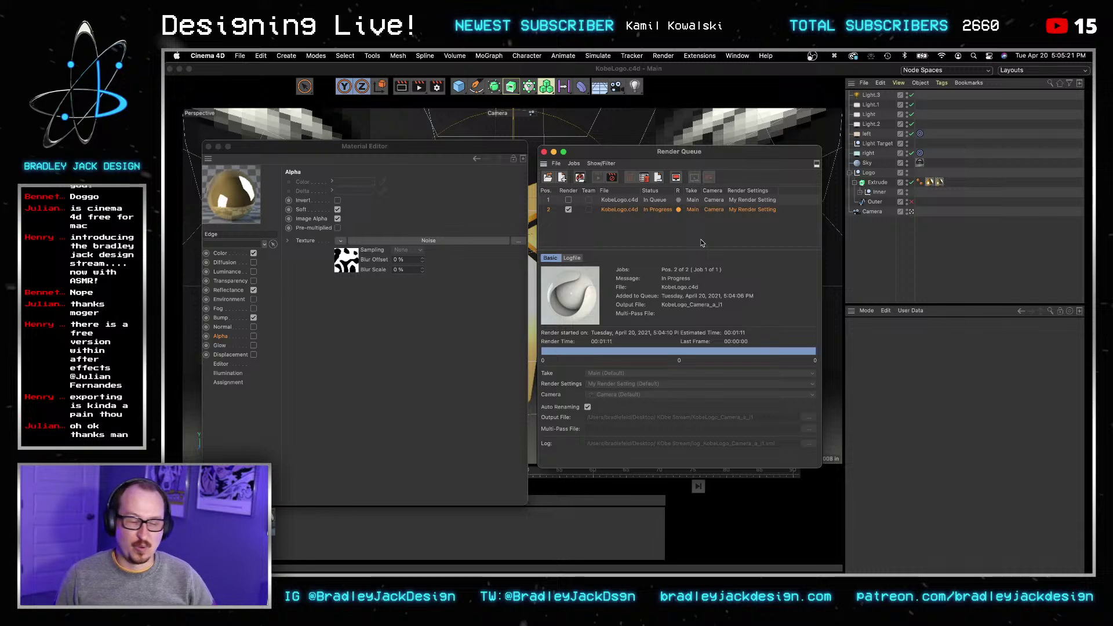
pyautogui.click(218, 147)
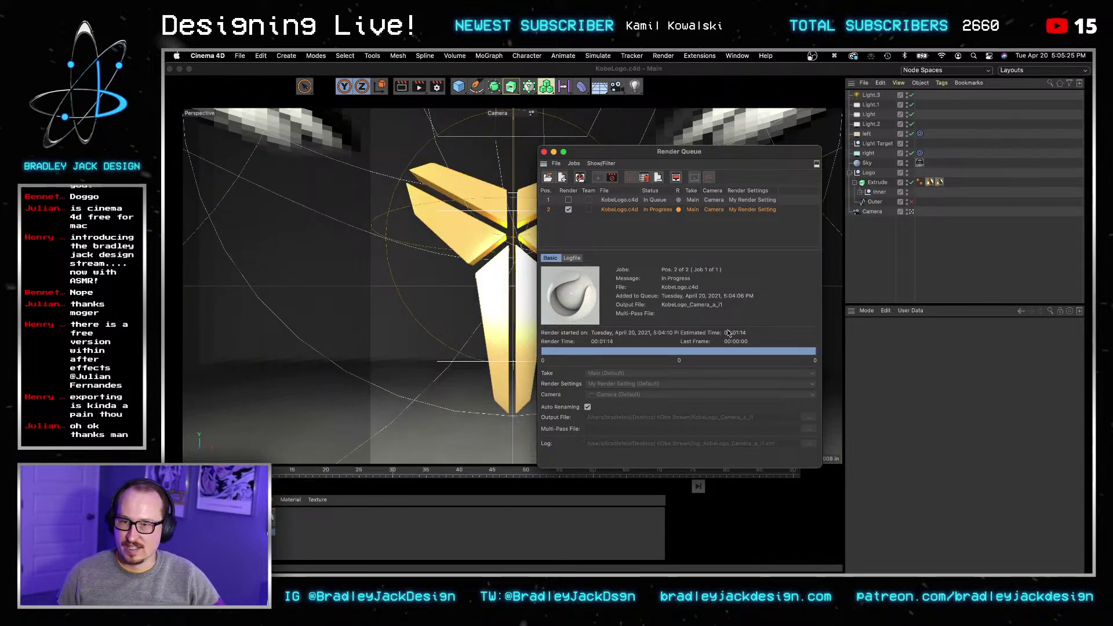
# Step: Minimise Cinema 4D and launch Adobe Photoshop 2020 through Spotlight search for 'pho'
pyautogui.click(181, 69)
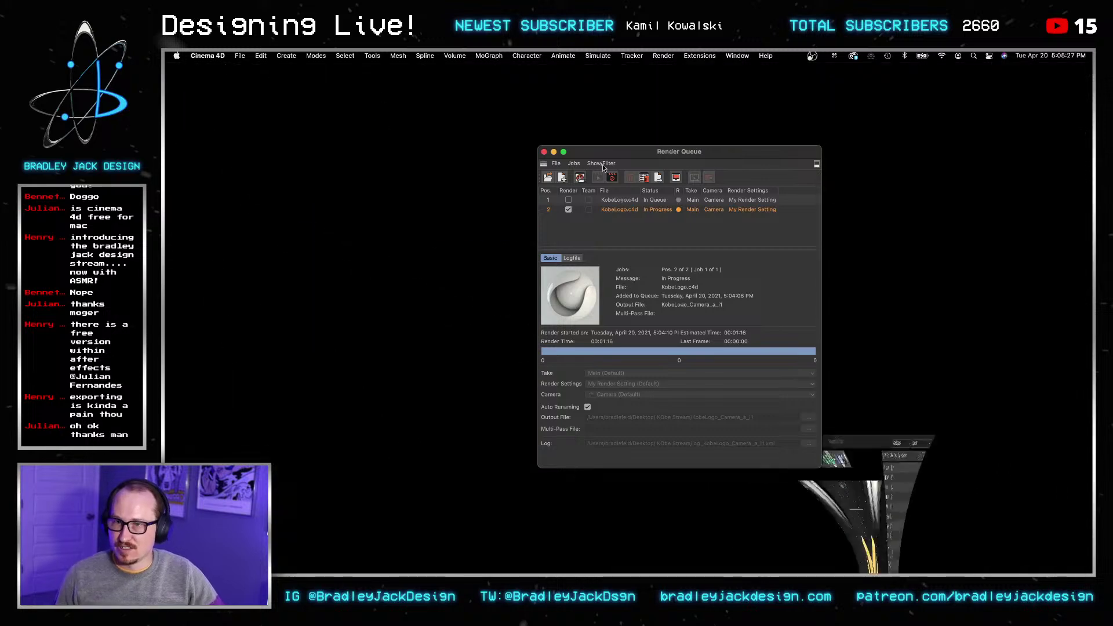
pyautogui.press('super+n')
pyautogui.write('photo')
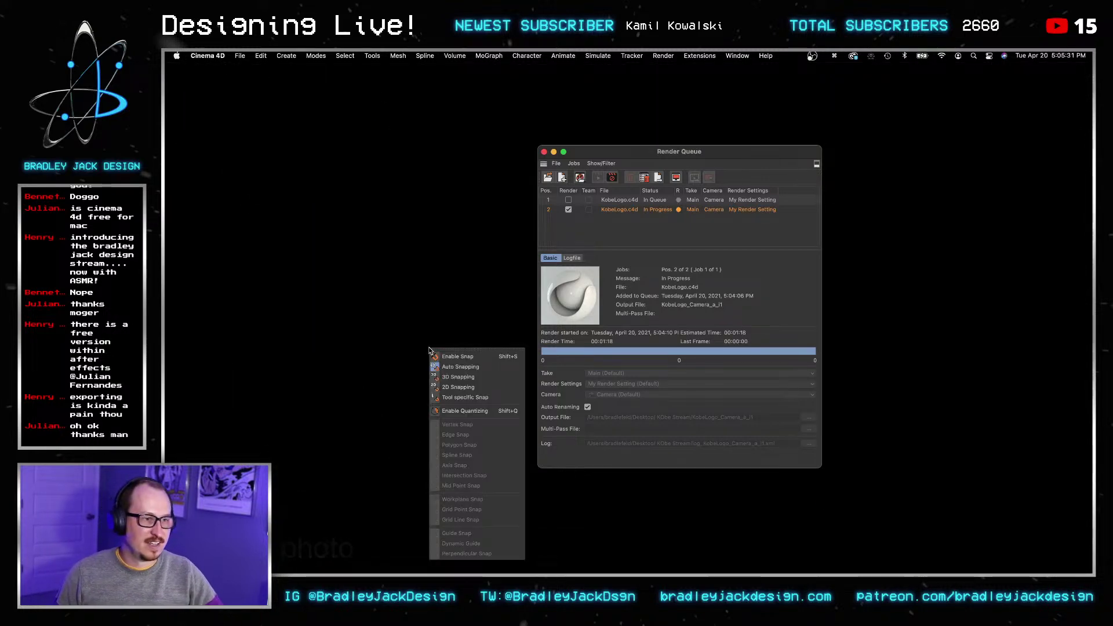
pyautogui.click(432, 302)
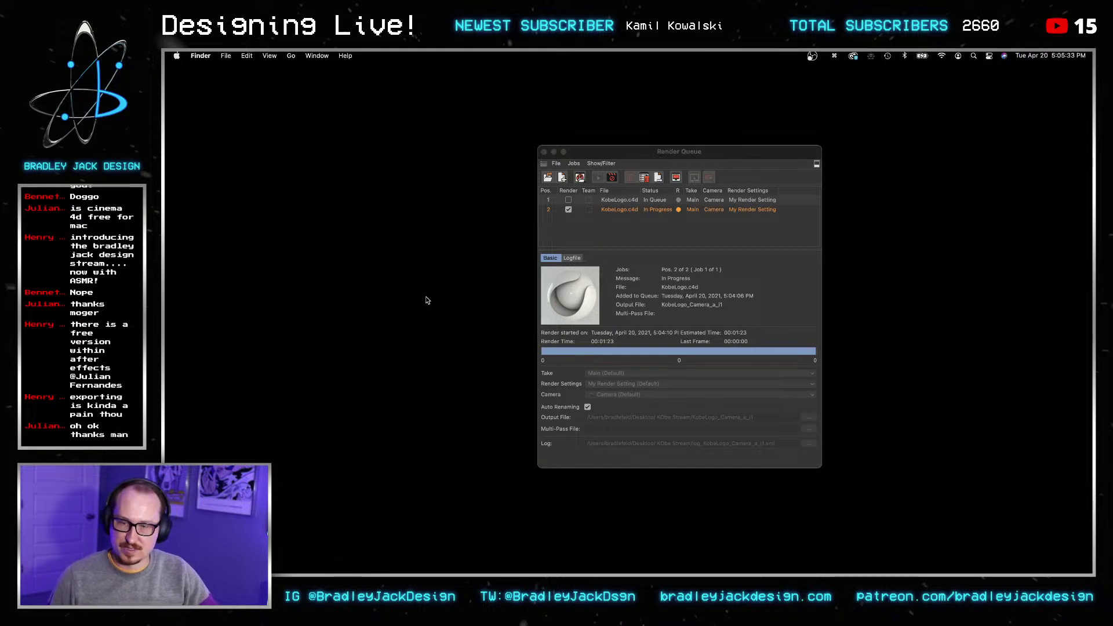
pyautogui.press('super+space')
pyautogui.write('pho')
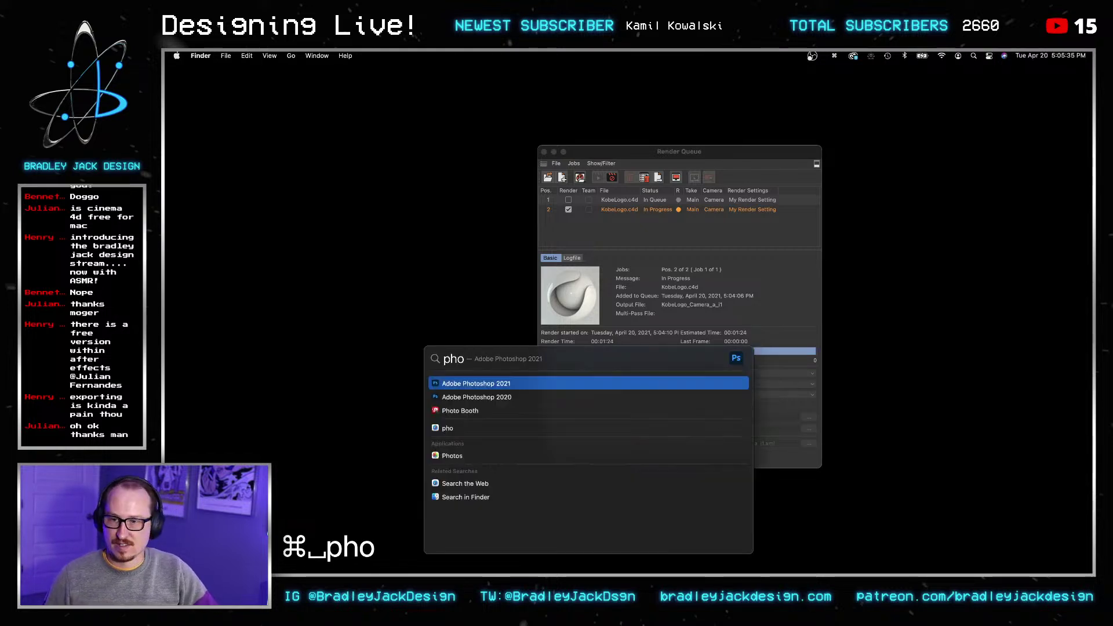
pyautogui.press('Down')
pyautogui.press('Return')
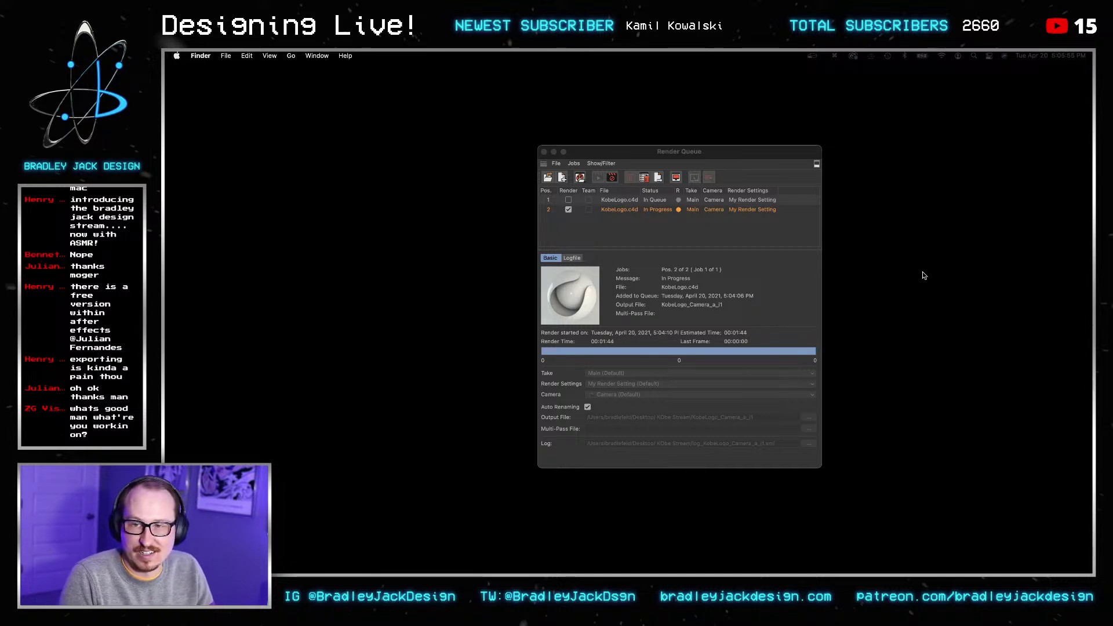
pyautogui.click(760, 164)
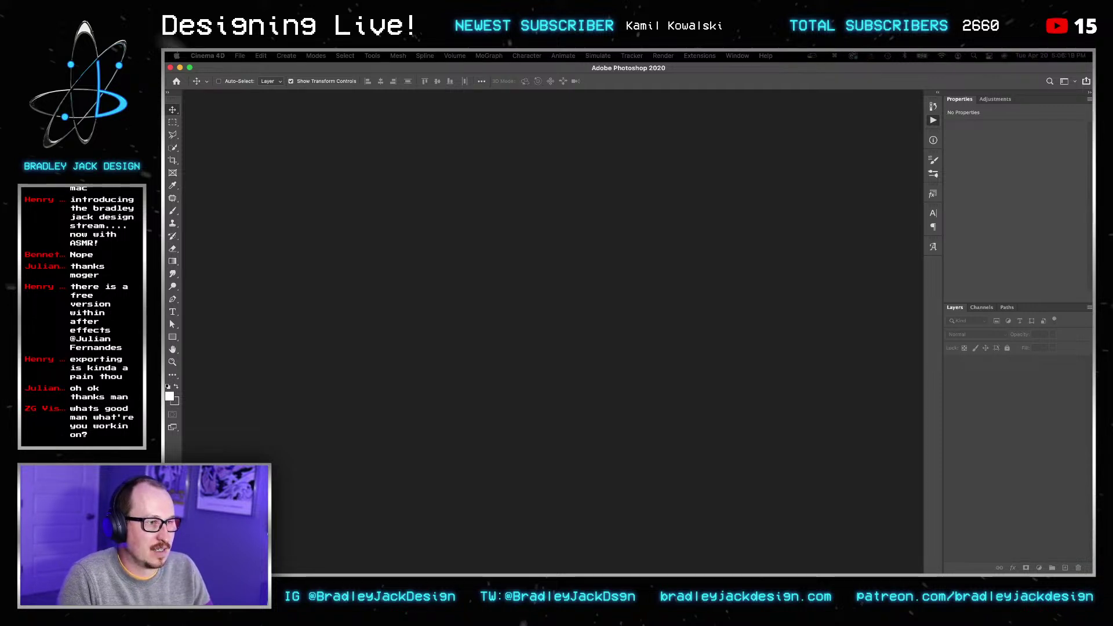
# Step: Create a new document and fill a new Layer 1 with the pasted purple colour
pyautogui.press('super+n')
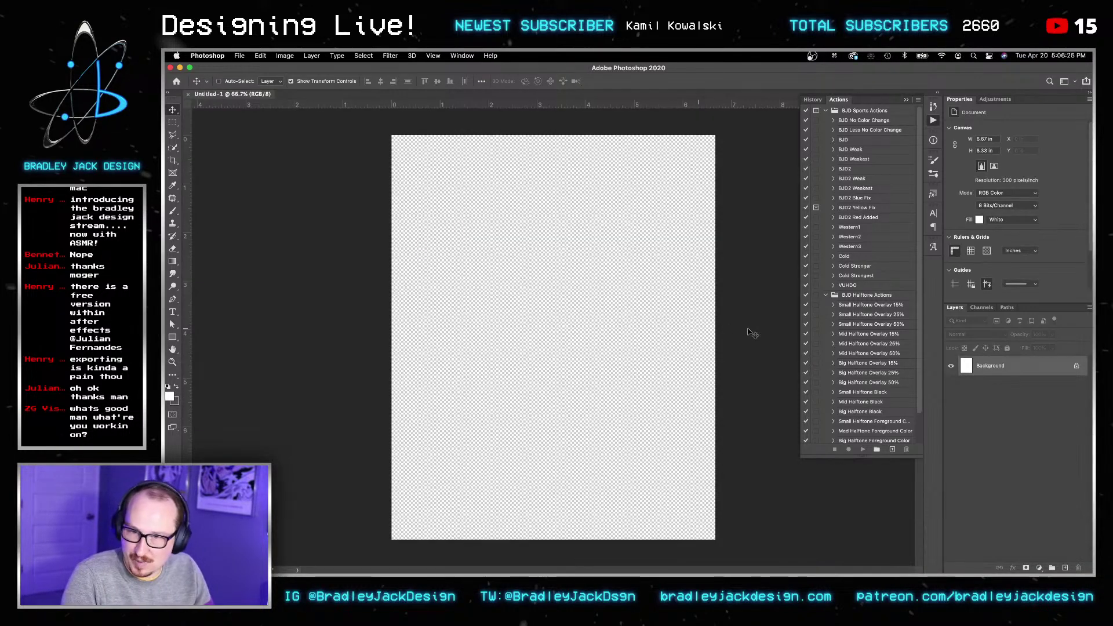
pyautogui.press('d')
pyautogui.press('g')
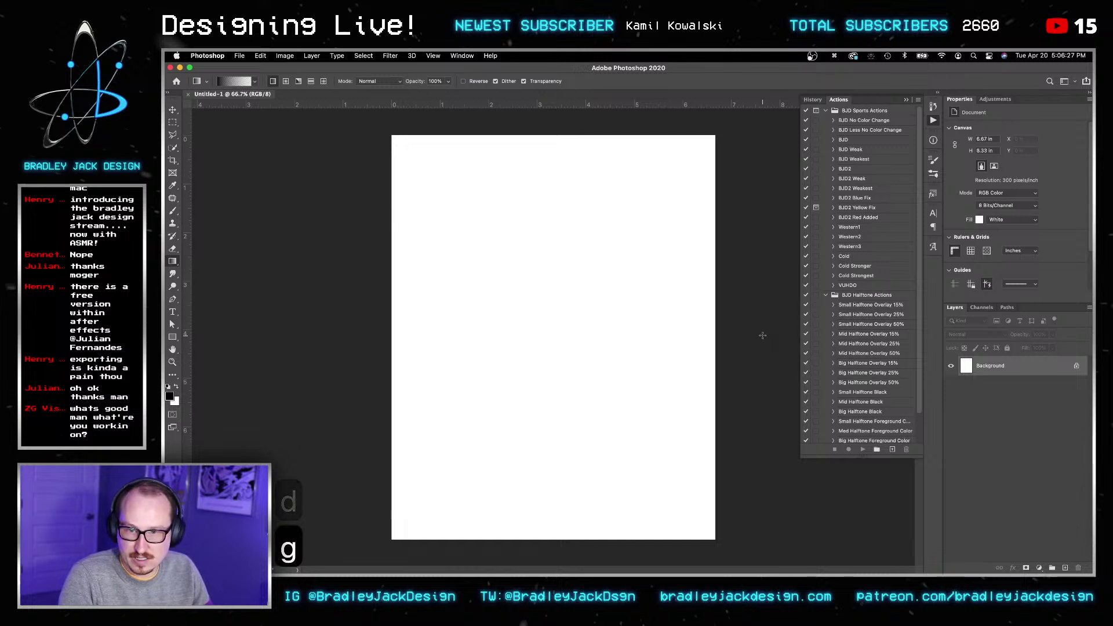
pyautogui.press('shift+super+n')
pyautogui.press('Return')
pyautogui.press('g')
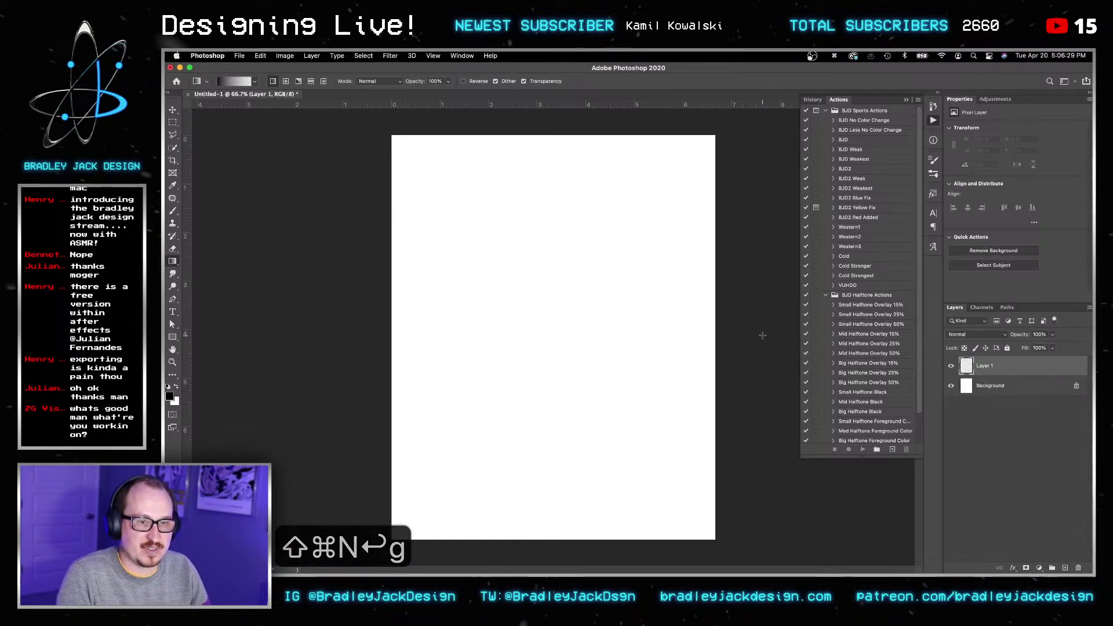
pyautogui.press('super+c')
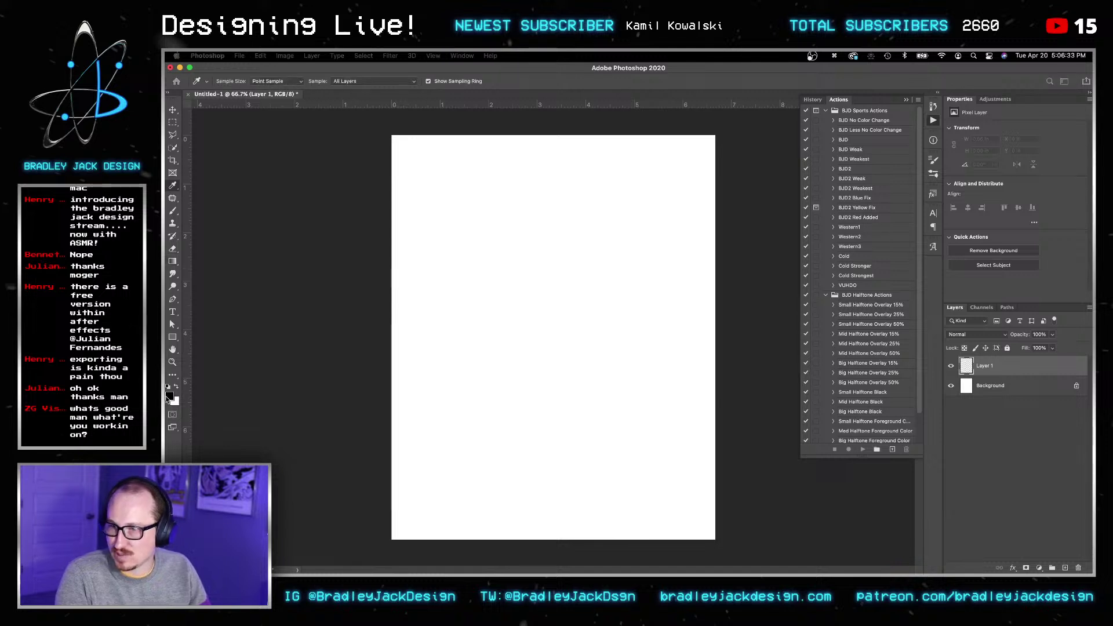
pyautogui.press('super+v')
pyautogui.press('Return')
pyautogui.press('g')
pyautogui.moveTo(748, 374); pyautogui.dragTo(807, 374)
pyautogui.press('v')
# Step: Add Layer 2 filled with white and convert it to a smart object
pyautogui.press('shift+super+n')
pyautogui.press('Return')
pyautogui.press('g')
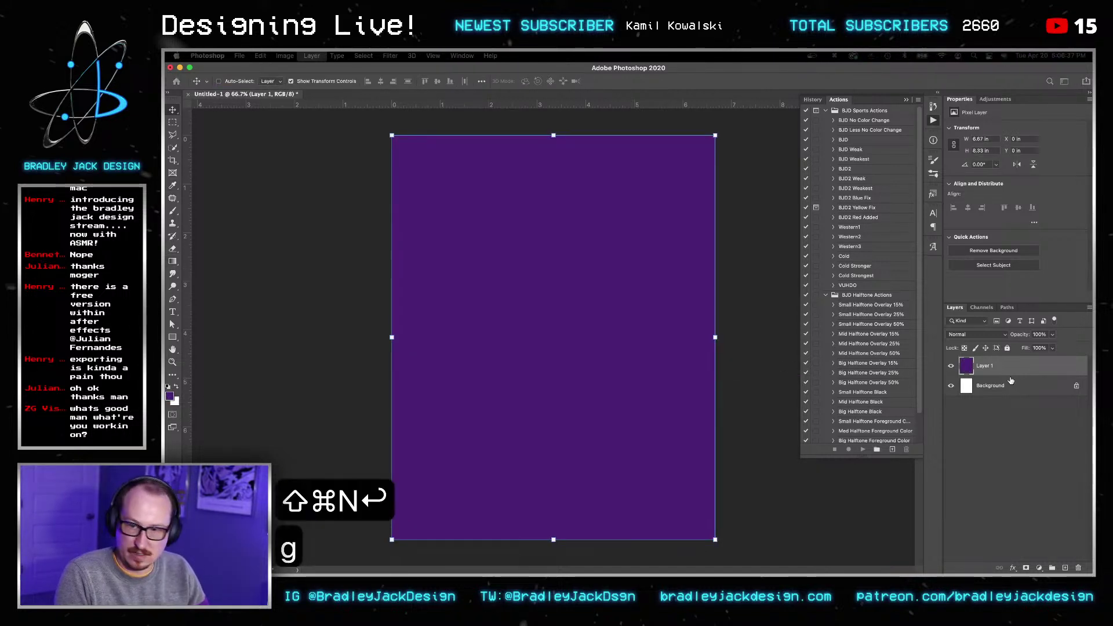
pyautogui.press('x')
pyautogui.moveTo(760, 351); pyautogui.dragTo(806, 355)
pyautogui.press('v')
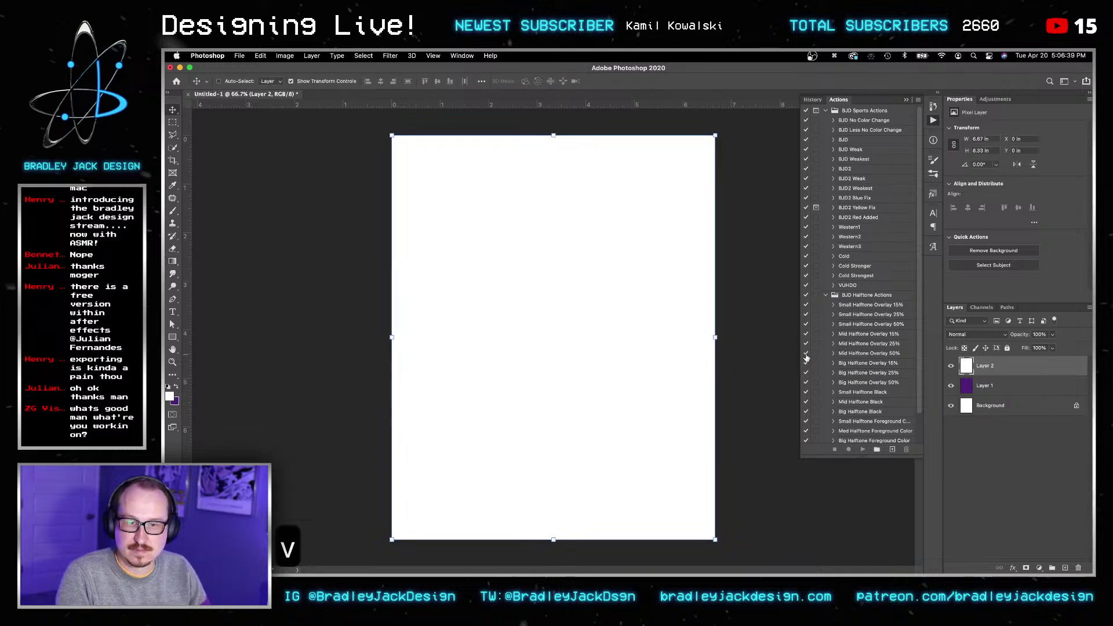
pyautogui.rightClick(1009, 377)
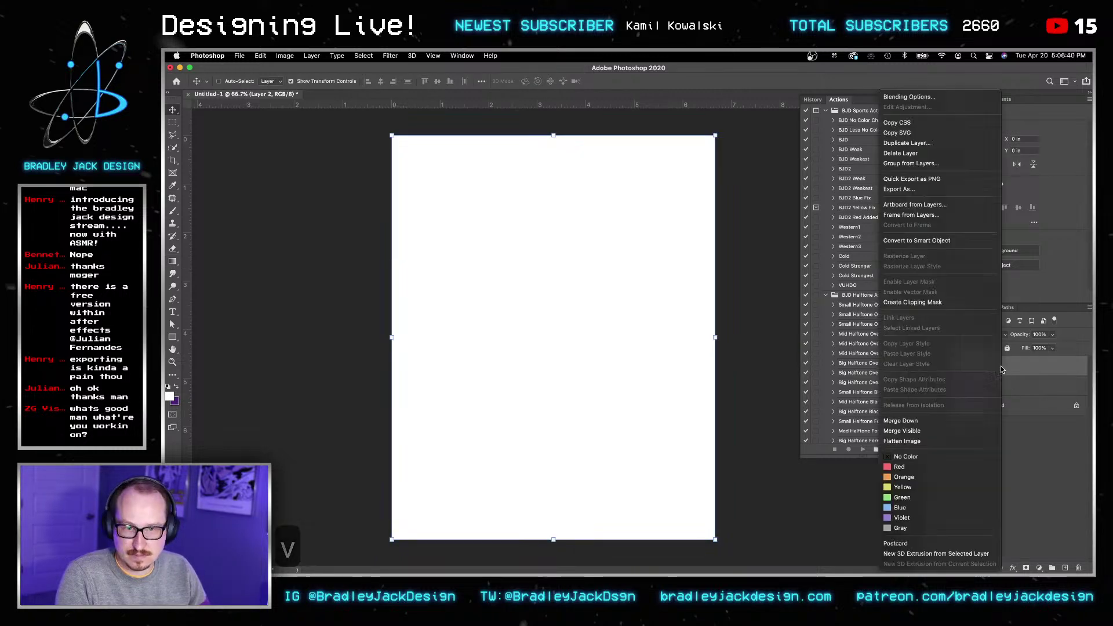
pyautogui.click(960, 241)
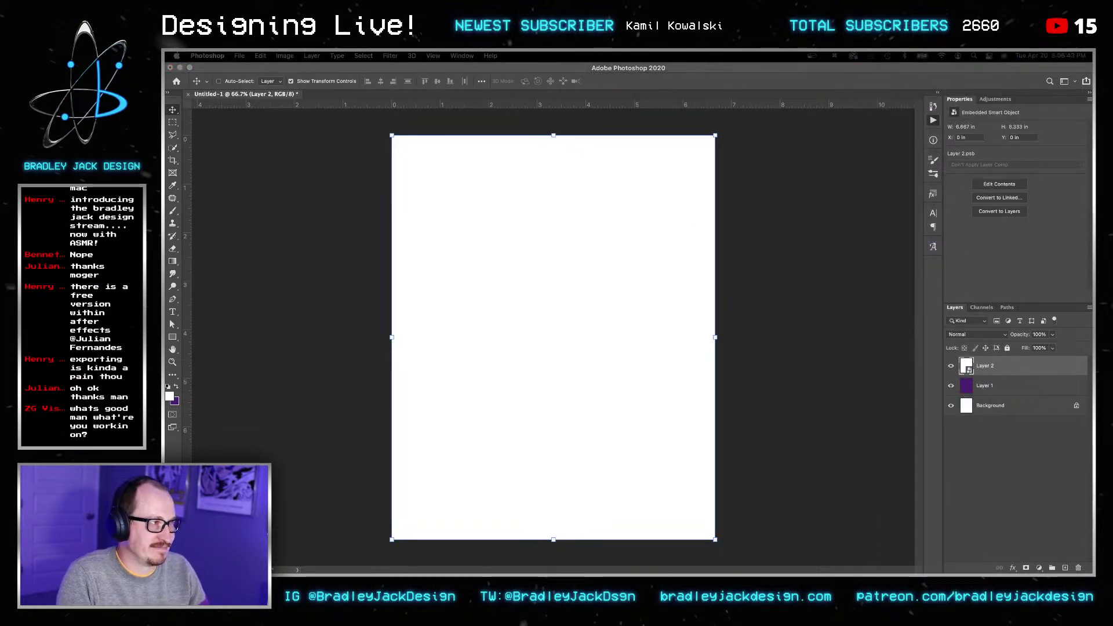
# Step: Return to Photoshop, select the whole canvas and make Layer 2 a smart object
pyautogui.moveTo(1092, 246); pyautogui.dragTo(1093, 192)
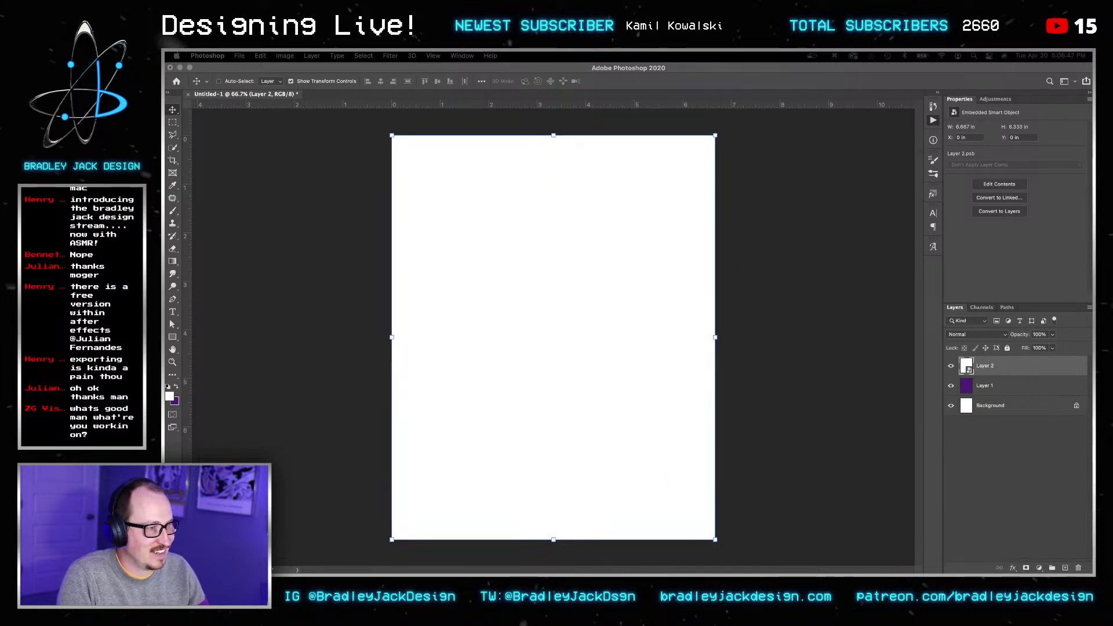
pyautogui.click(752, 371)
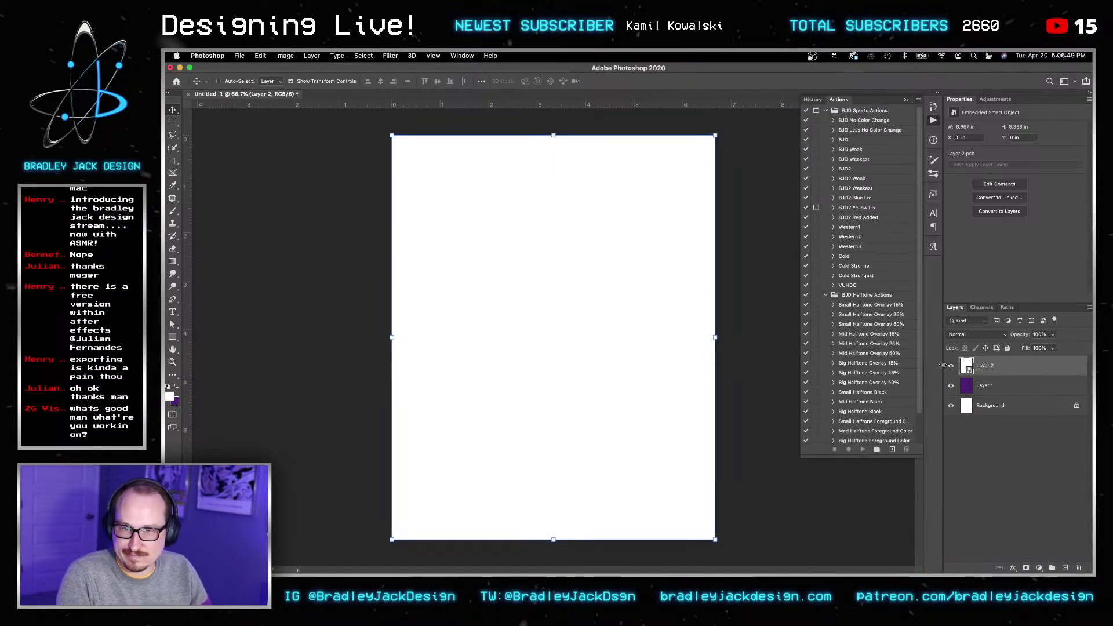
pyautogui.press('super+a')
pyautogui.rightClick(1003, 369)
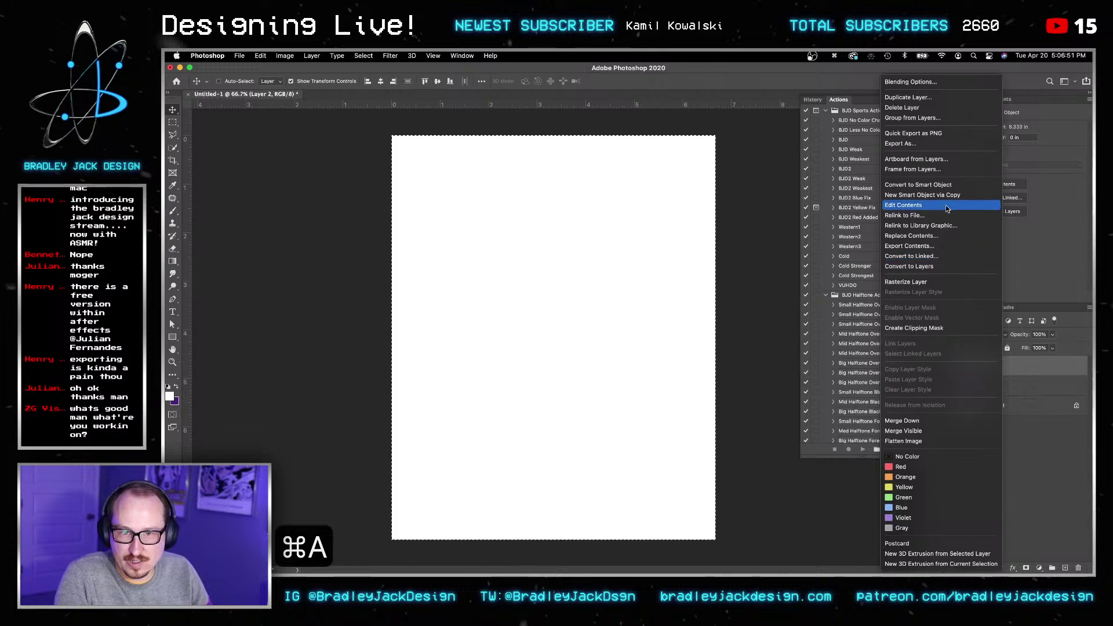
pyautogui.click(937, 185)
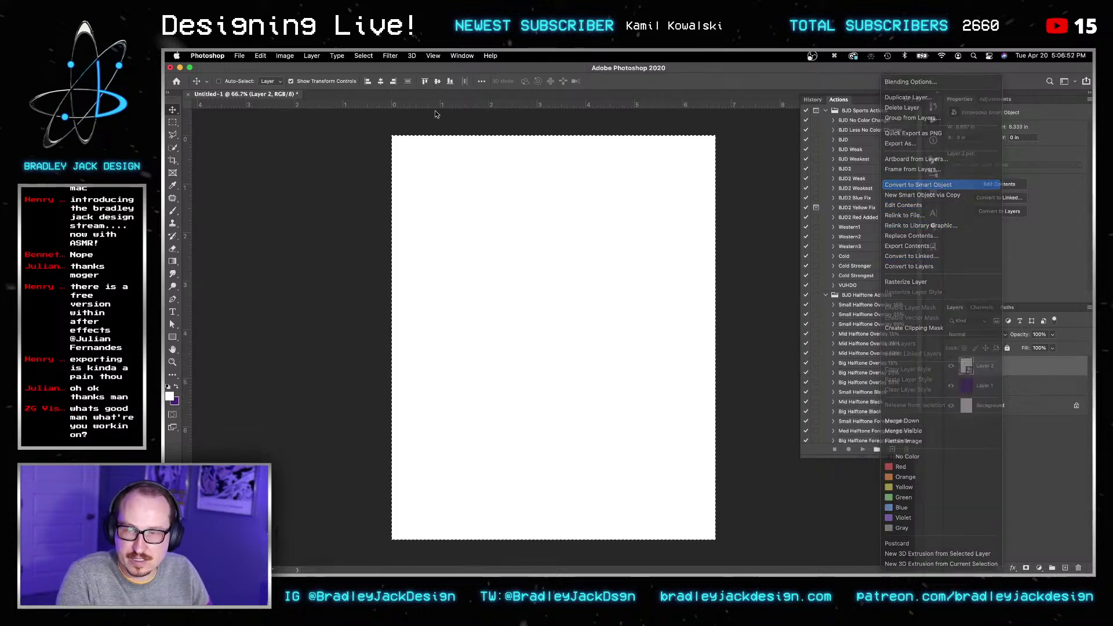
# Step: Apply a Camera Raw vignette of -68 to Layer 2 and set its blend mode to Multiply
pyautogui.click(389, 55)
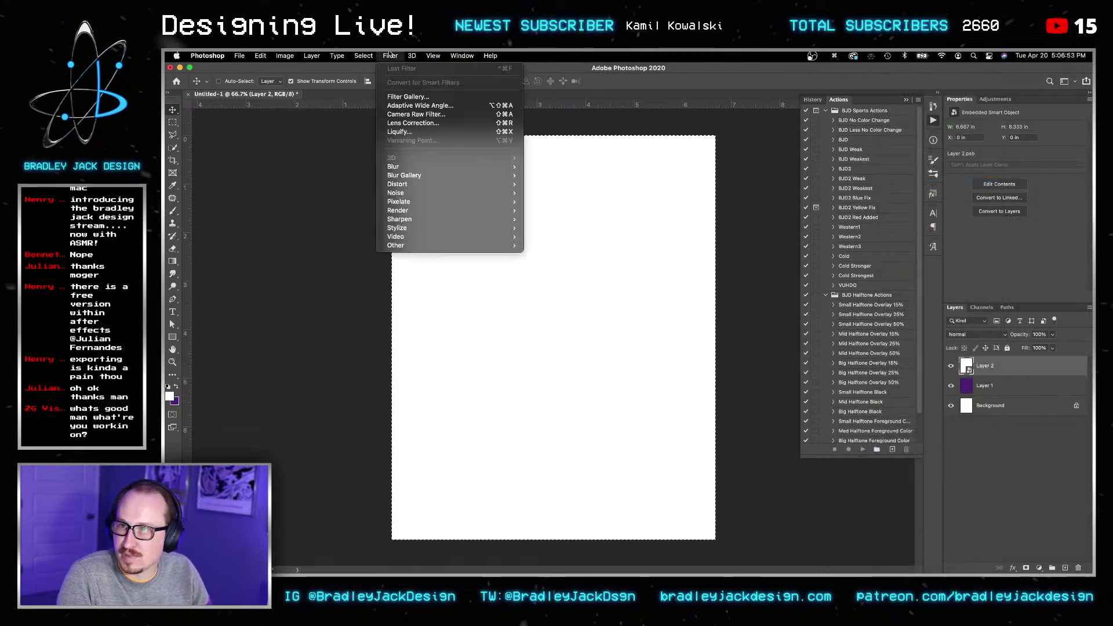
pyautogui.click(412, 114)
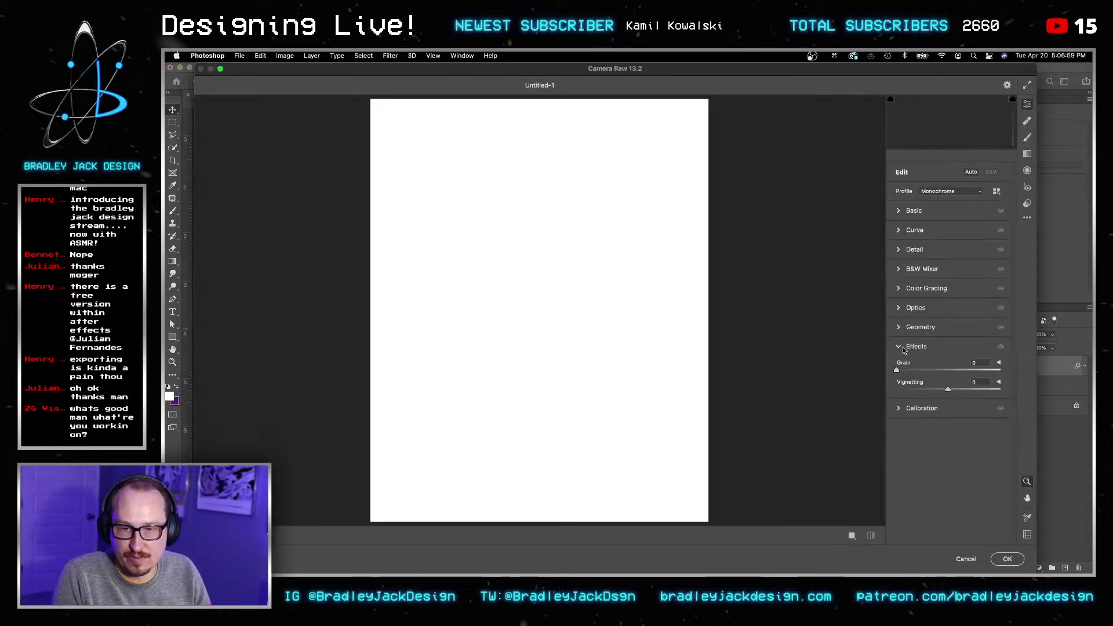
pyautogui.click(1008, 559)
pyautogui.press('v')
pyautogui.hotkey('alt', 'shift', 'm')
pyautogui.press('v')
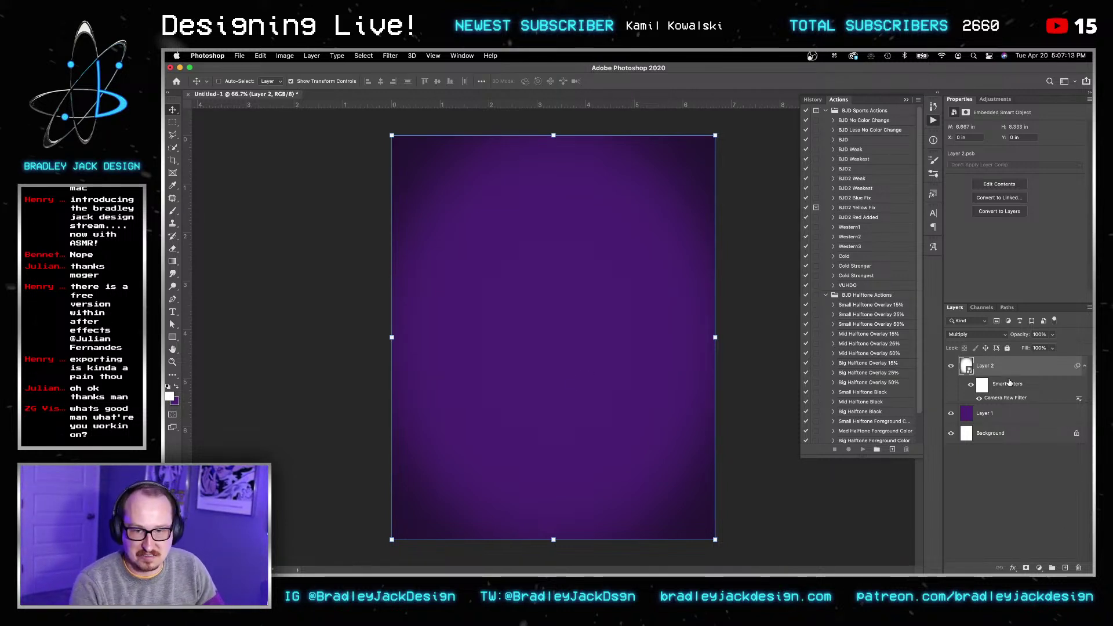
# Step: Replace Layer 2 with a Multiply duplicate of purple Layer 1 that has a layer mask
pyautogui.press('BackSpace')
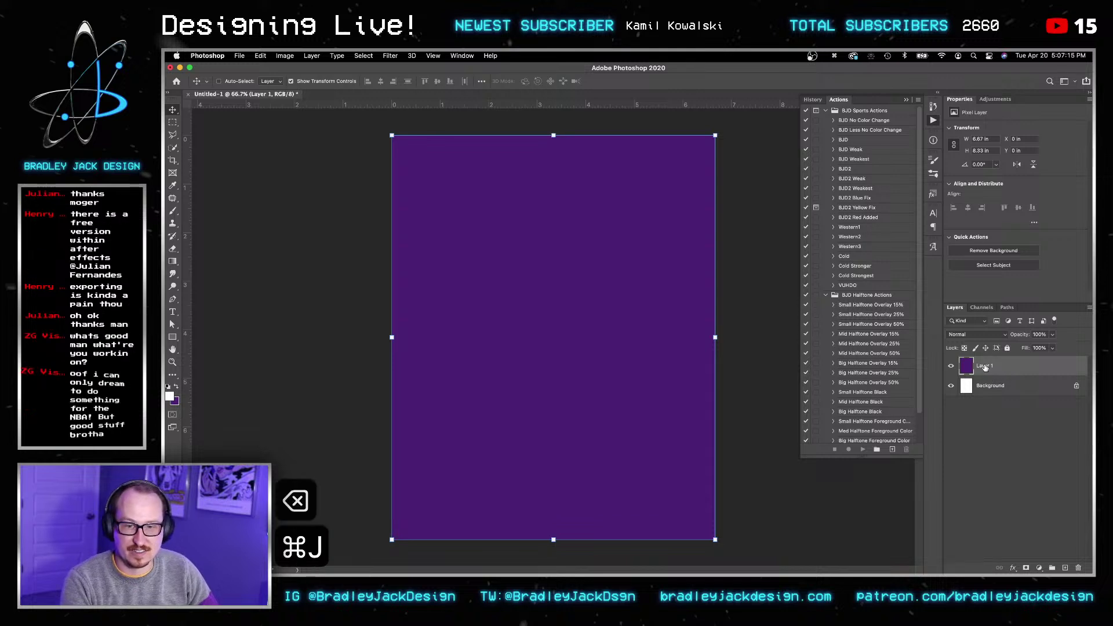
pyautogui.press('super+j')
pyautogui.press('v')
pyautogui.press('v')
pyautogui.hotkey('alt', 'shift', 'm')
pyautogui.press('v')
pyautogui.click(1026, 568)
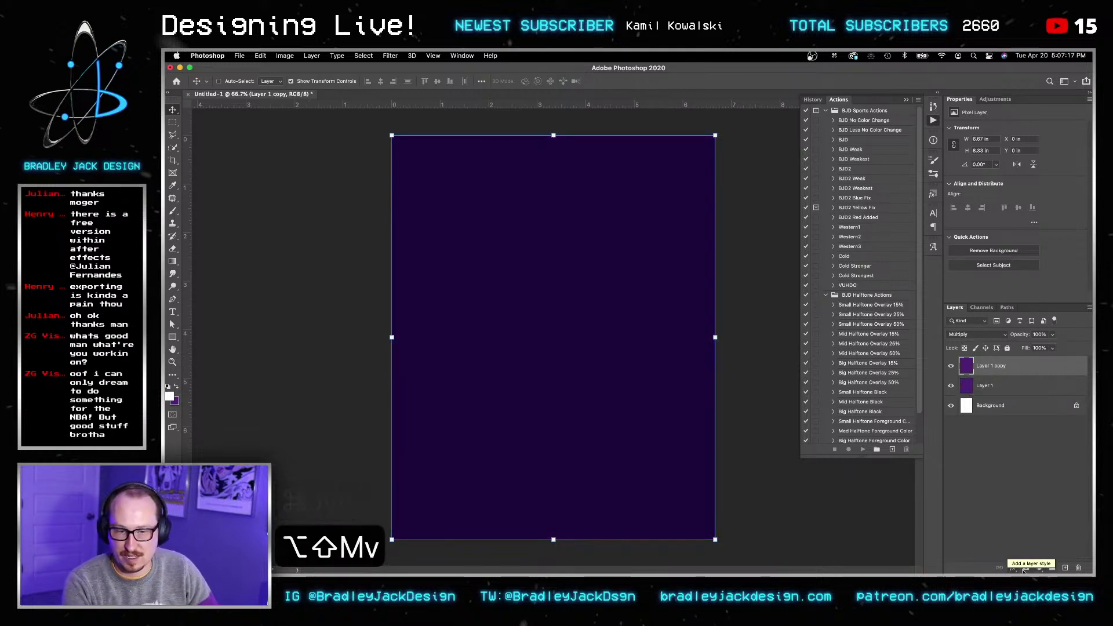
# Step: Add centre guides and draw a radial gradient from the canvas centre in the mask
pyautogui.press('super+a')
pyautogui.moveTo(607, 108); pyautogui.dragTo(646, 337)
pyautogui.moveTo(189, 369); pyautogui.dragTo(554, 281)
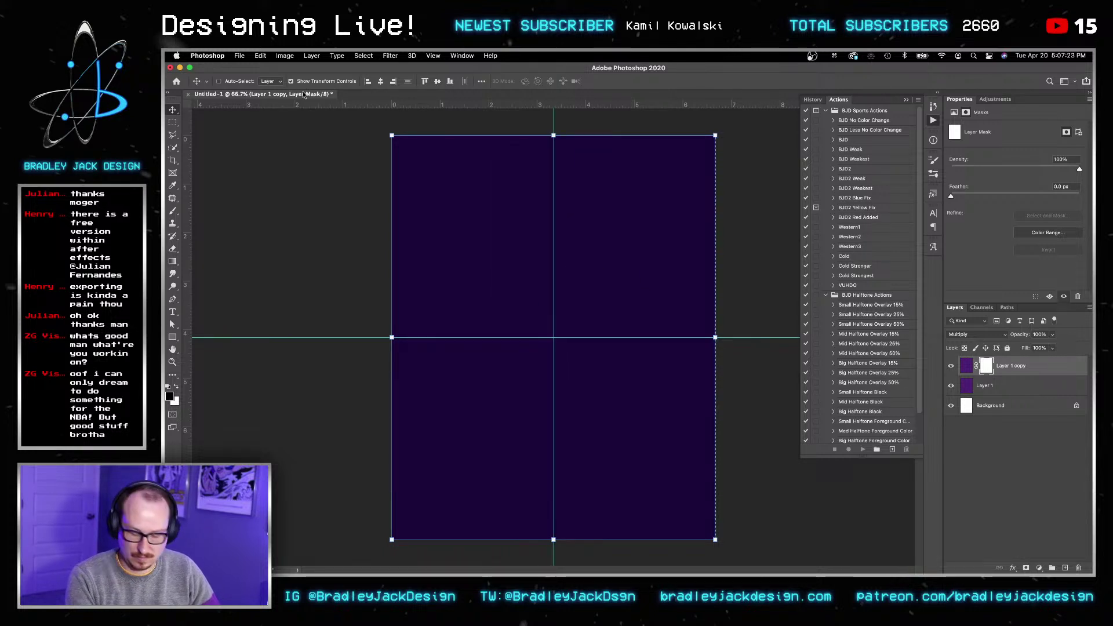
pyautogui.press('g')
pyautogui.press('x')
pyautogui.press('d')
pyautogui.press('x')
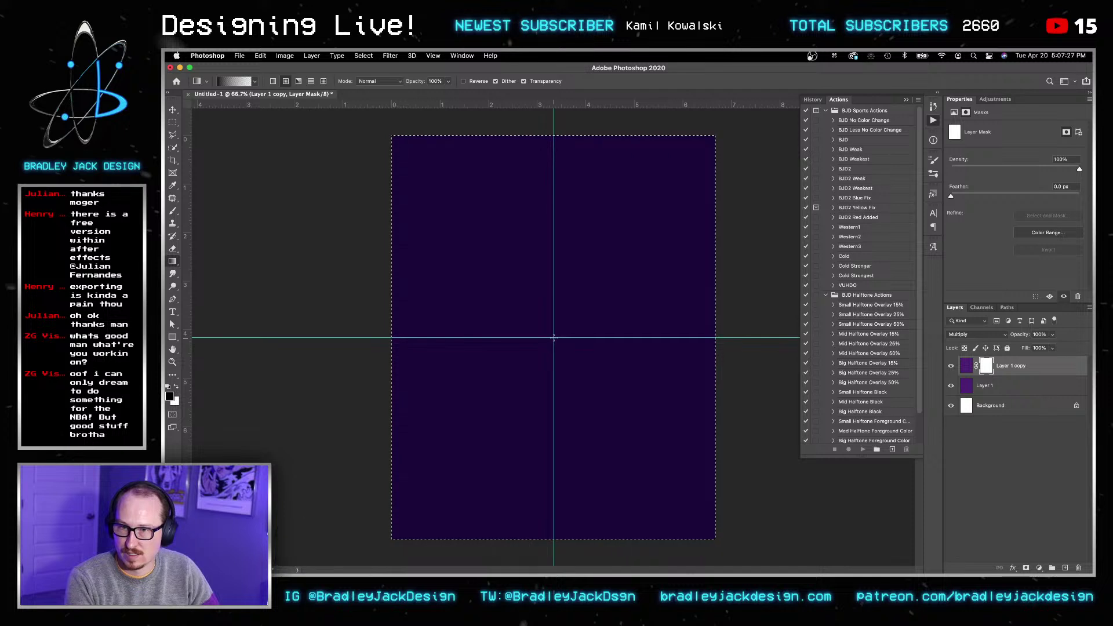
pyautogui.moveTo(567, 160); pyautogui.dragTo(565, 137)
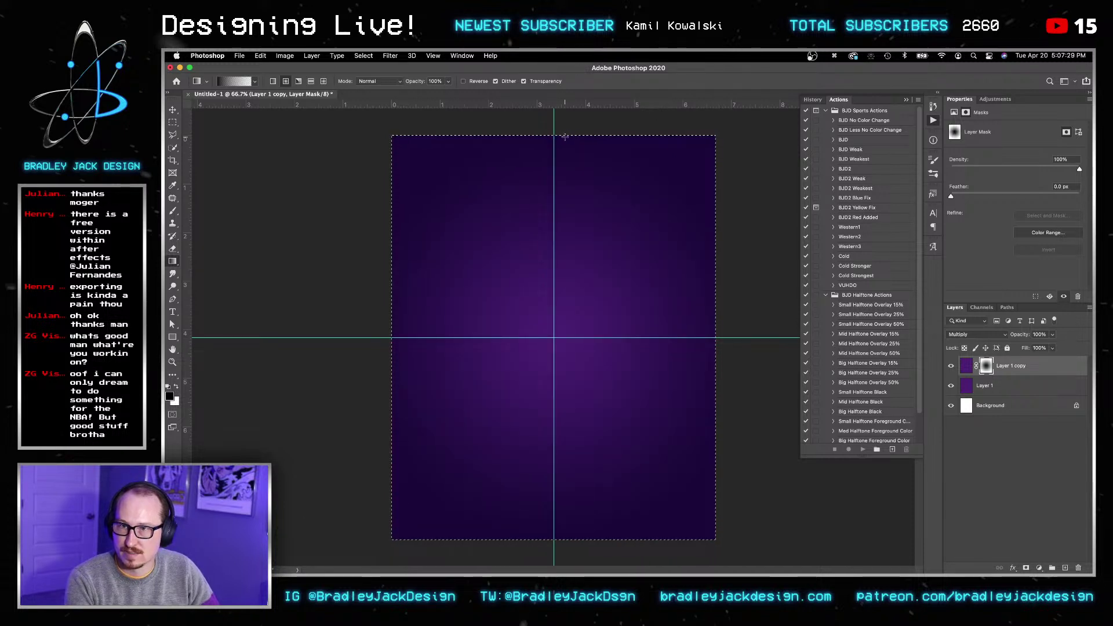
pyautogui.press('super+d')
pyautogui.press('v')
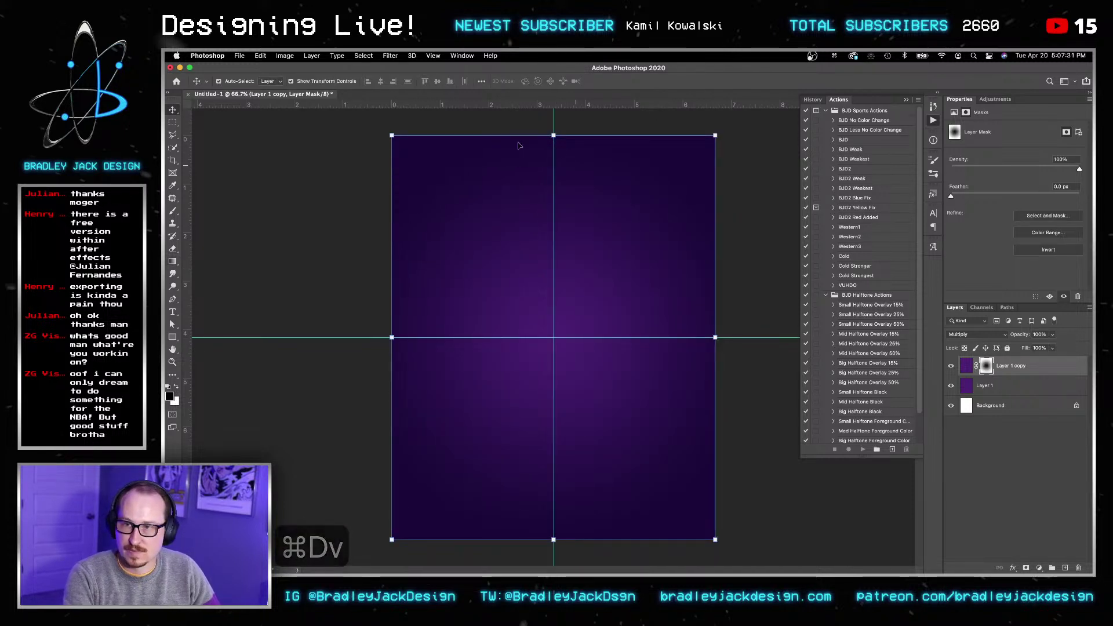
pyautogui.press('v')
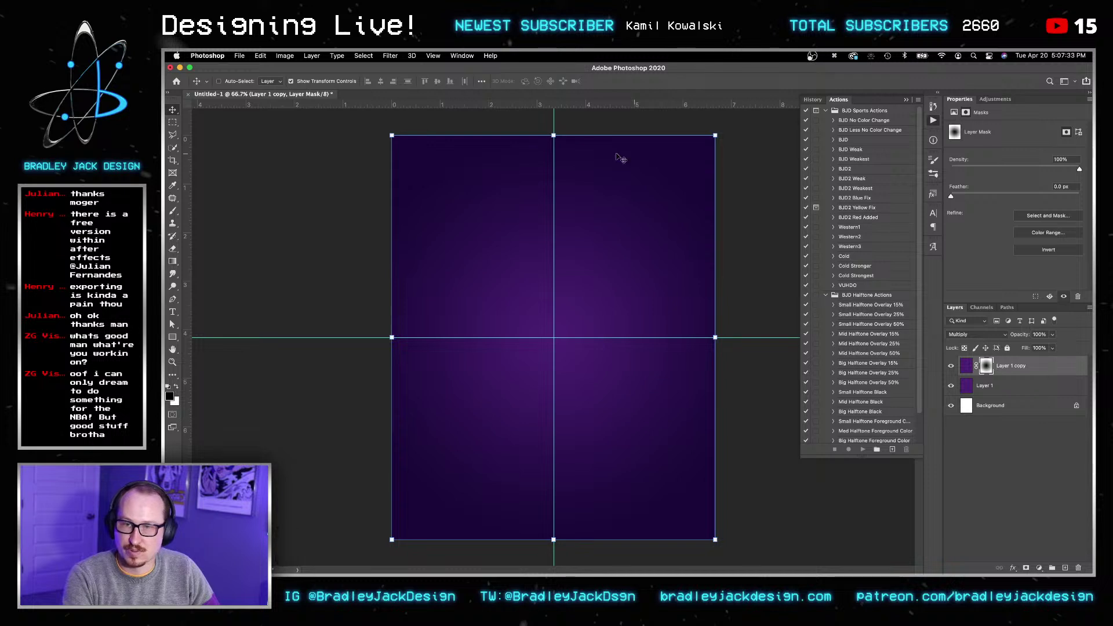
# Step: Soften the mask with a 50-pixel Gaussian Blur and zoom in on the glow
pyautogui.click(392, 55)
pyautogui.moveTo(428, 166)
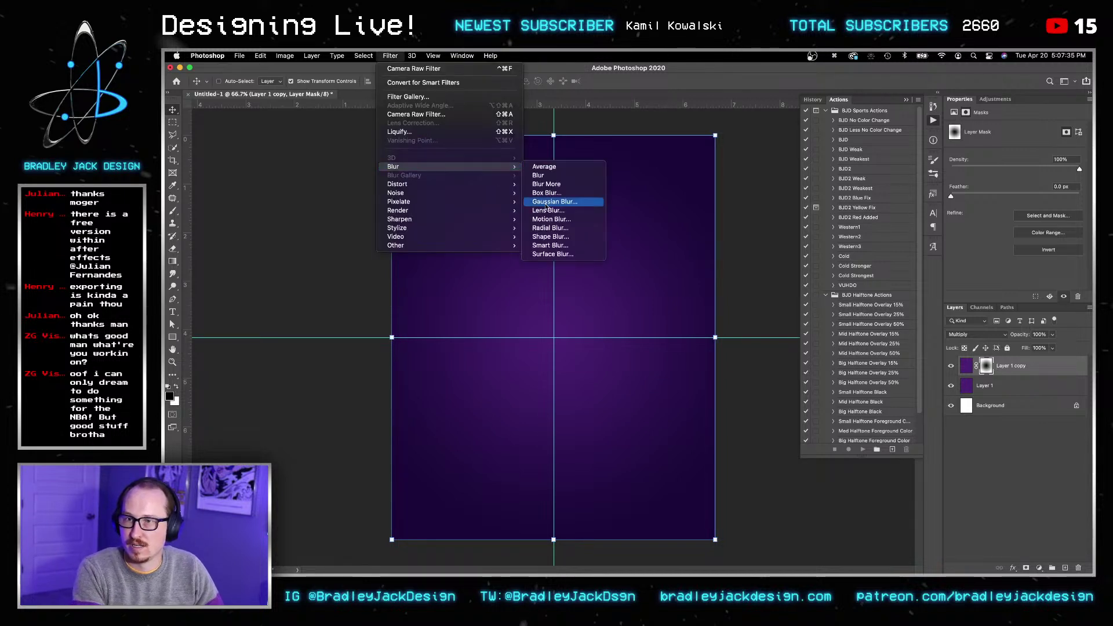
pyautogui.click(545, 203)
pyautogui.press('BackSpace')
pyautogui.press('super+a')
pyautogui.write('5')
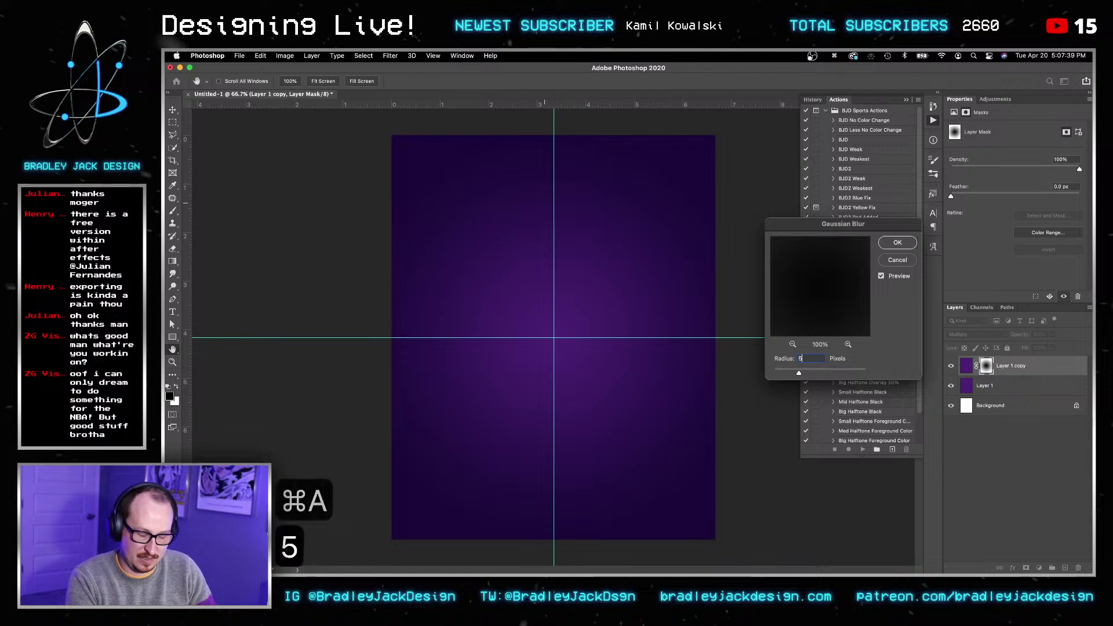
pyautogui.write('0')
pyautogui.press('Return')
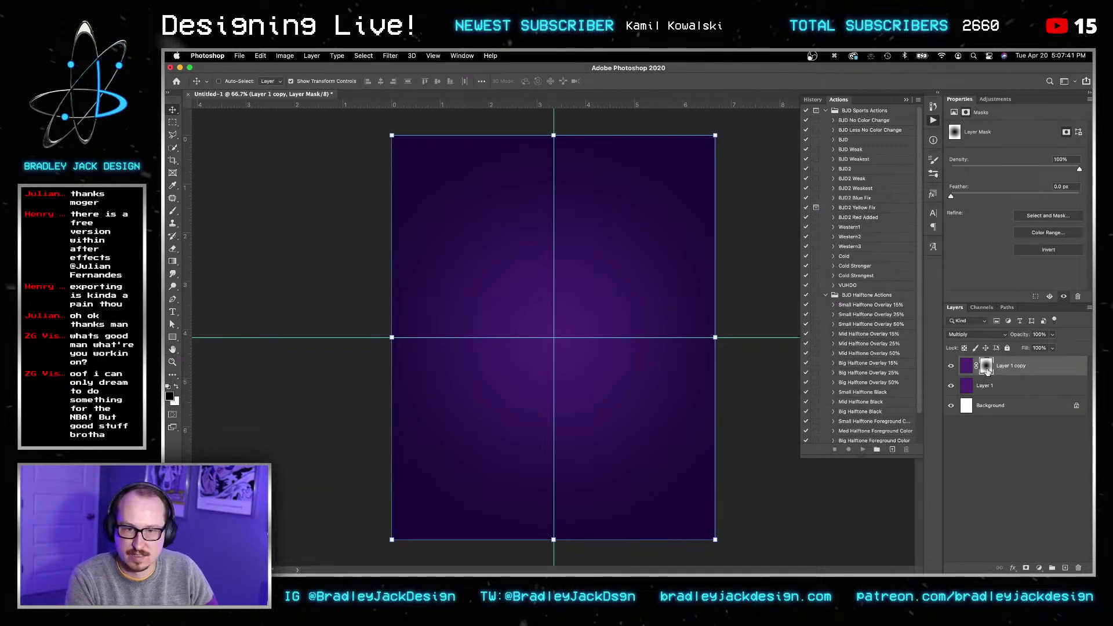
pyautogui.press('z')
pyautogui.moveTo(644, 258)
pyautogui.mouseDown()
pyautogui.moveTo(676, 254)
pyautogui.moveTo(654, 261)
pyautogui.mouseUp()
pyautogui.press('v')
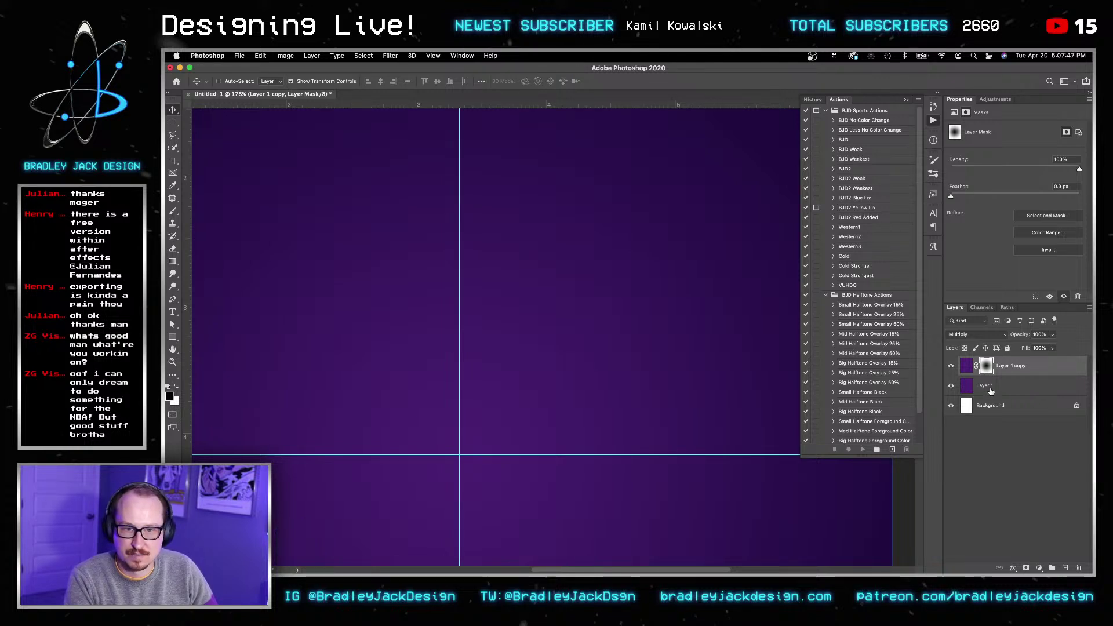
# Step: Set Layer 1 copy's opacity to 75%, fit the canvas, and bring up Save As
pyautogui.click(1011, 365)
pyautogui.press('v')
pyautogui.press('7')
pyautogui.press('5')
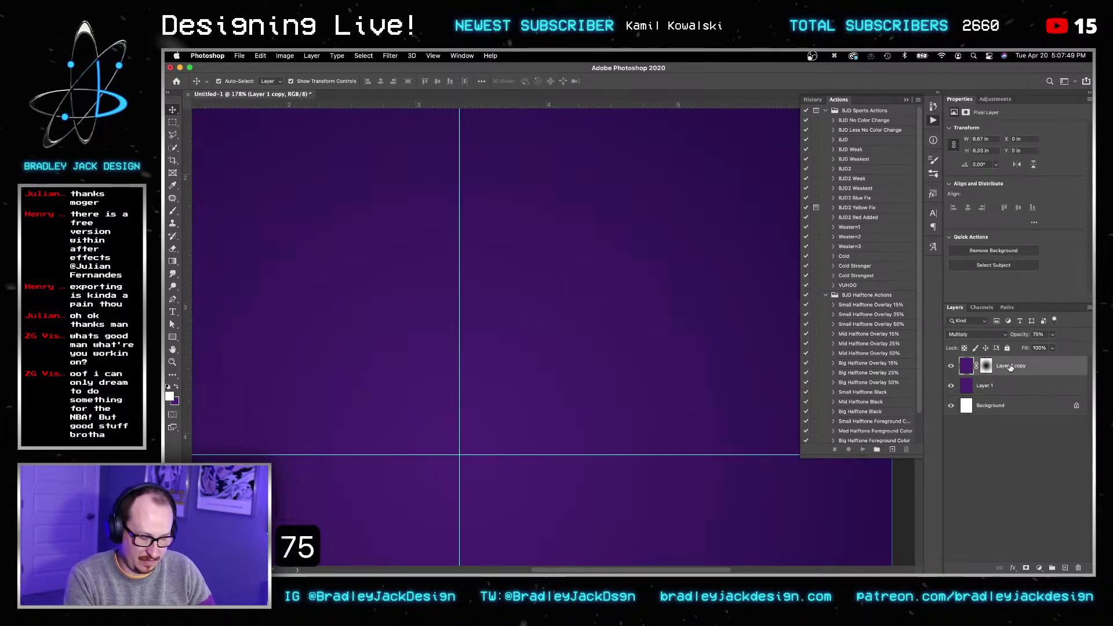
pyautogui.press('super+0')
pyautogui.click(986, 366)
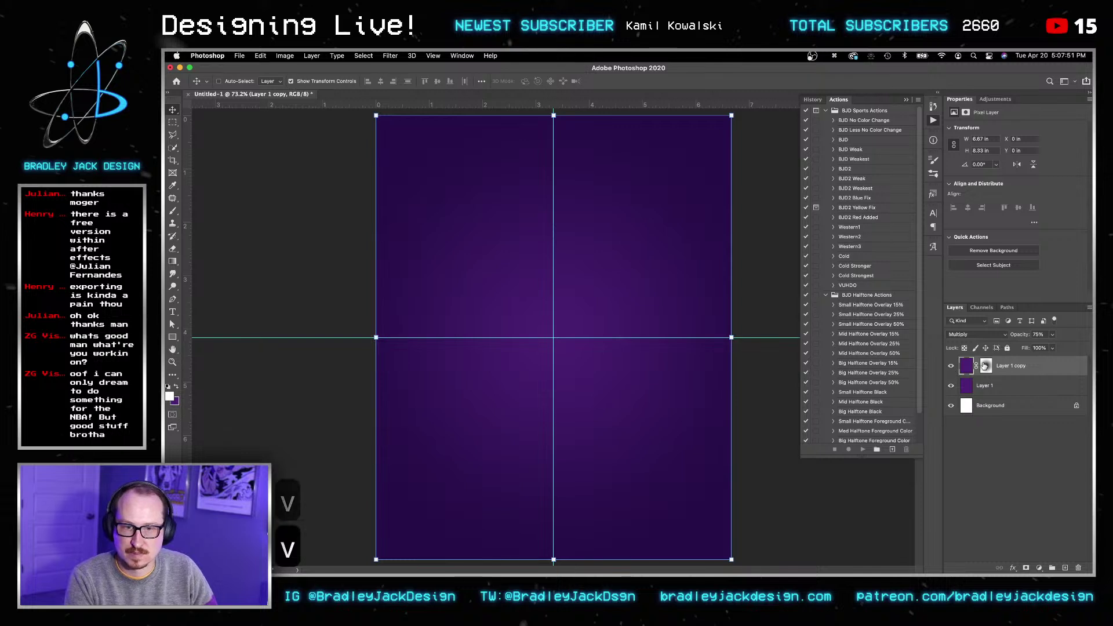
pyautogui.click(363, 56)
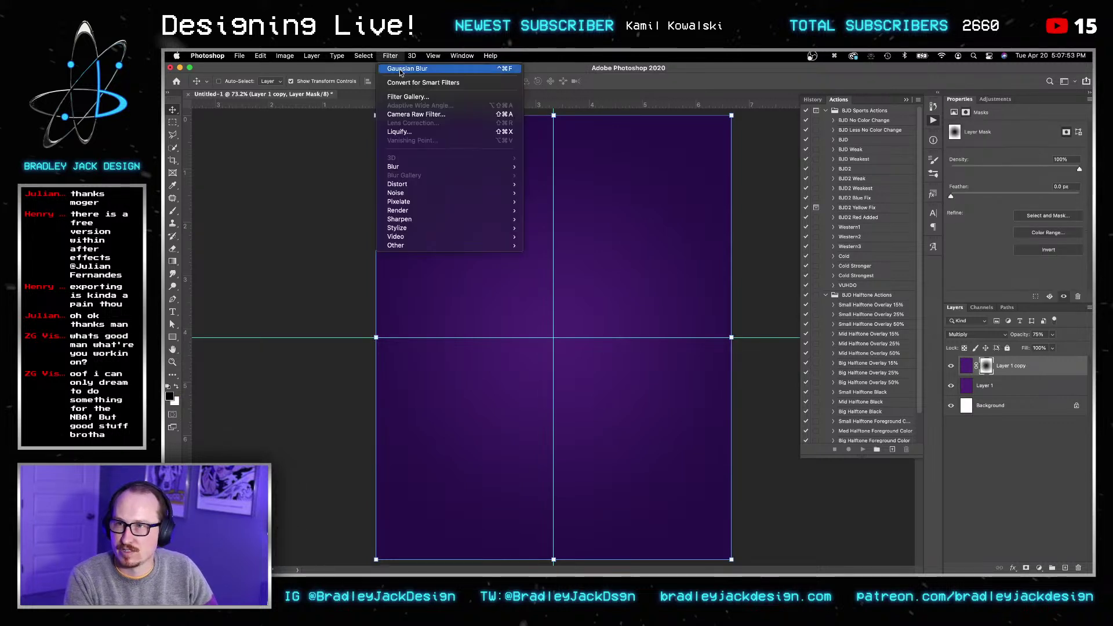
pyautogui.click(400, 72)
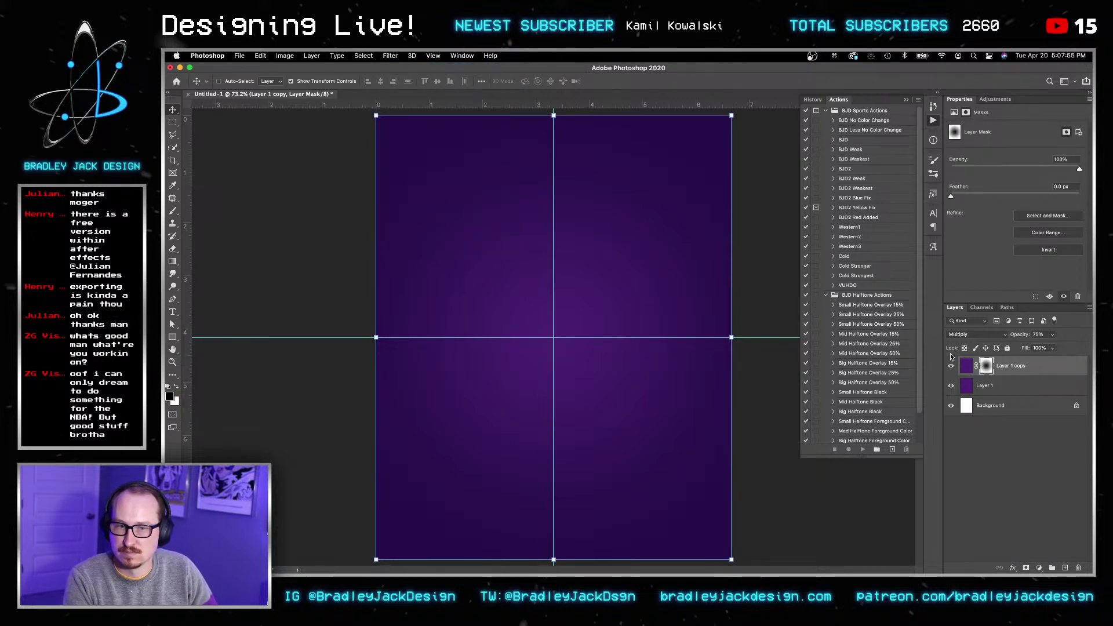
pyautogui.press('shift+super+s')
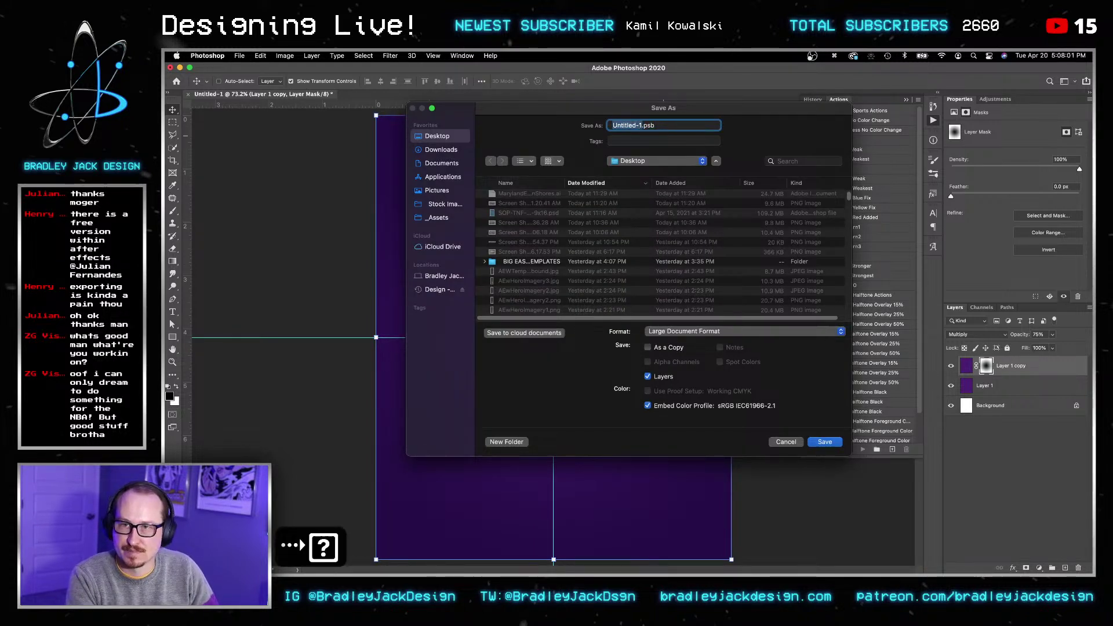
# Step: Save the document as KobeStreamDesign in Photoshop PSD format
pyautogui.write('KobeStreamDesig')
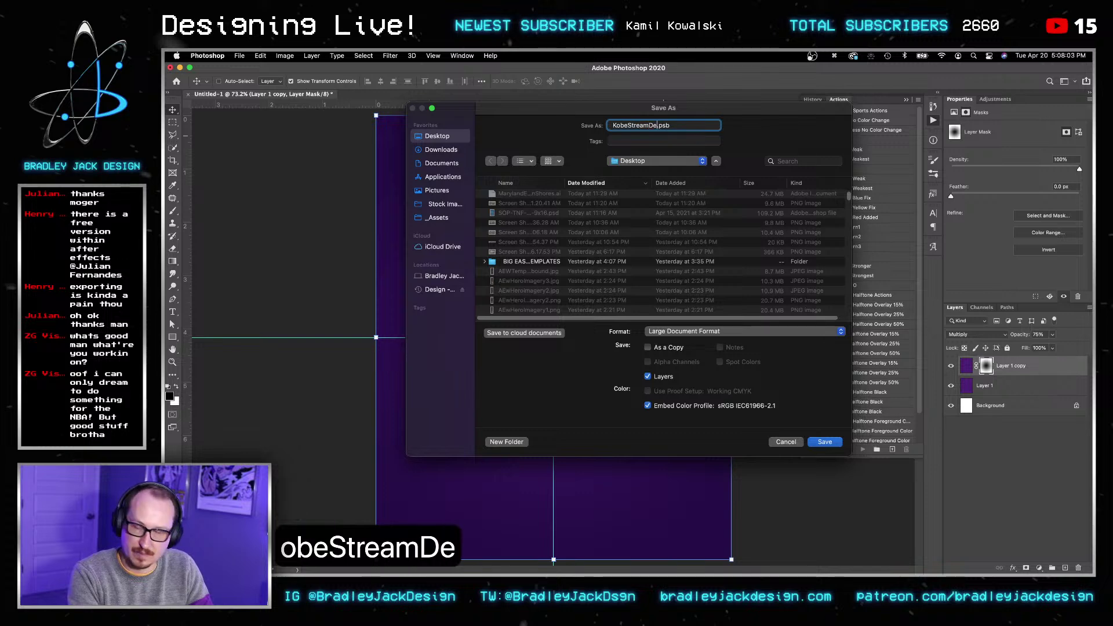
pyautogui.write('n')
pyautogui.click(687, 331)
pyautogui.click(687, 323)
pyautogui.press('Return')
pyautogui.press('Return')
pyautogui.press('v')
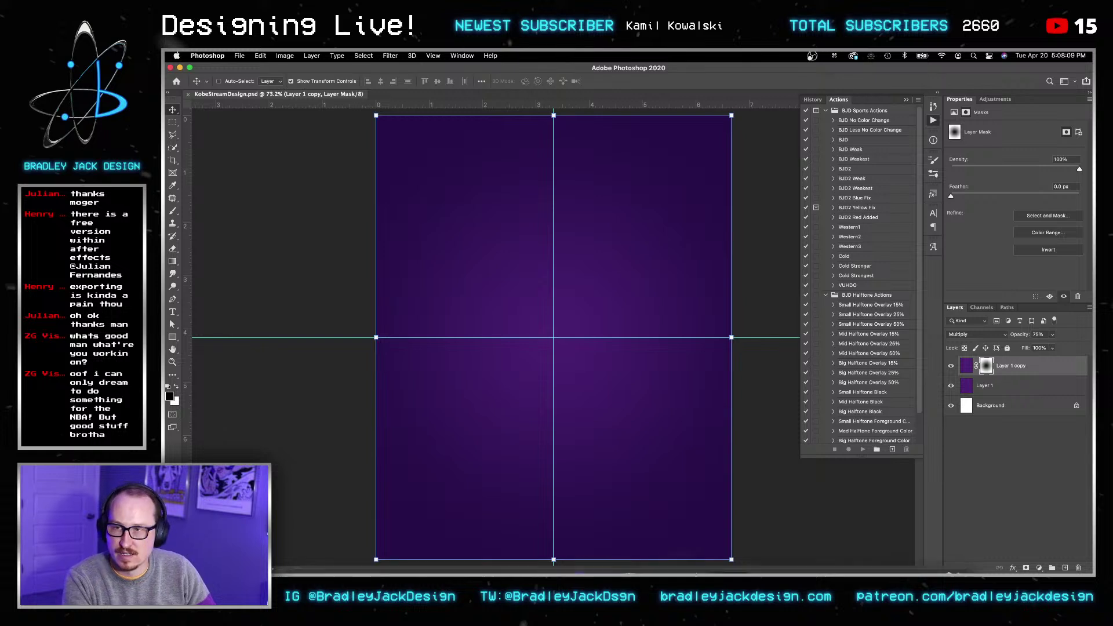
# Step: Place the gold Kobe logo render from Finder onto the canvas as a new layer
pyautogui.click(303, 542)
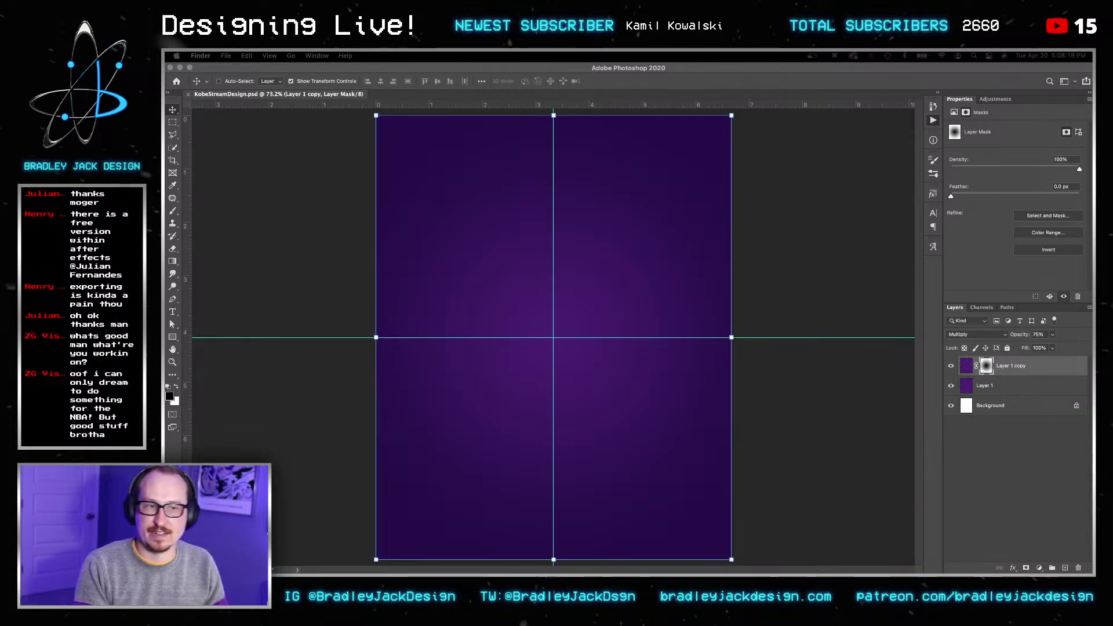
pyautogui.hotkey('alt', 'F9')
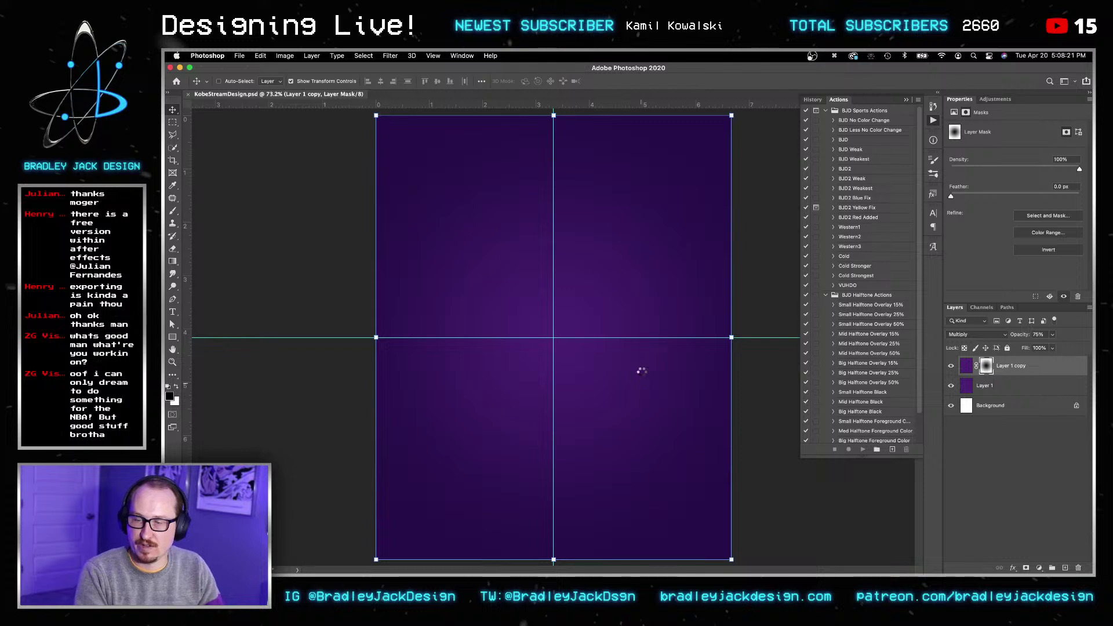
pyautogui.press('Return')
pyautogui.press('v')
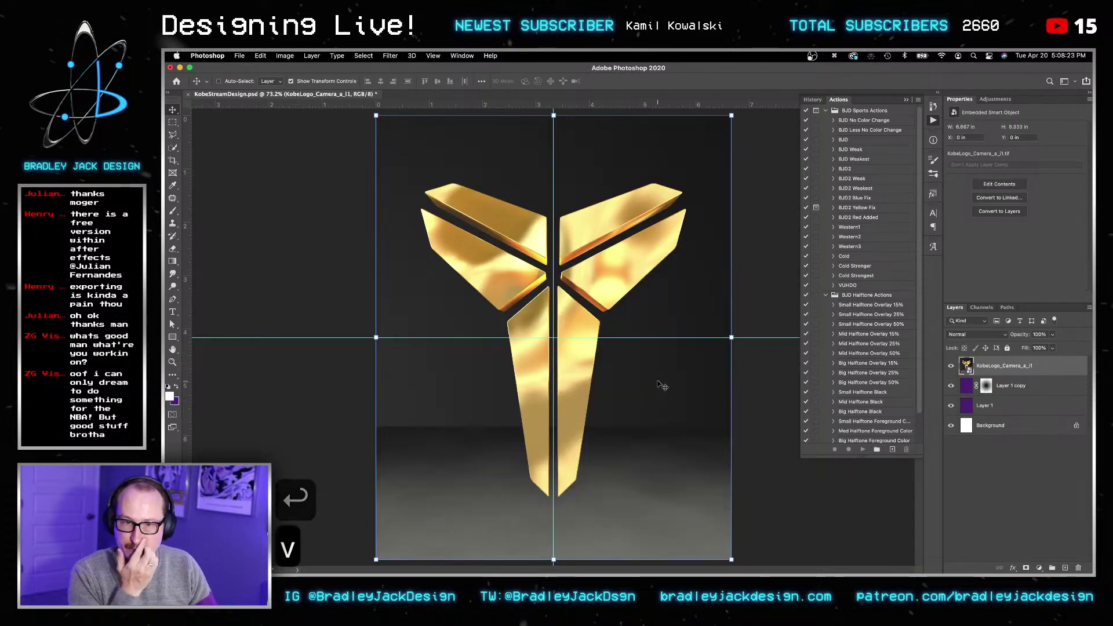
# Step: Open the Kobe logo smart object, place the black-and-white logo file, and copy it
pyautogui.doubleClick(964, 366)
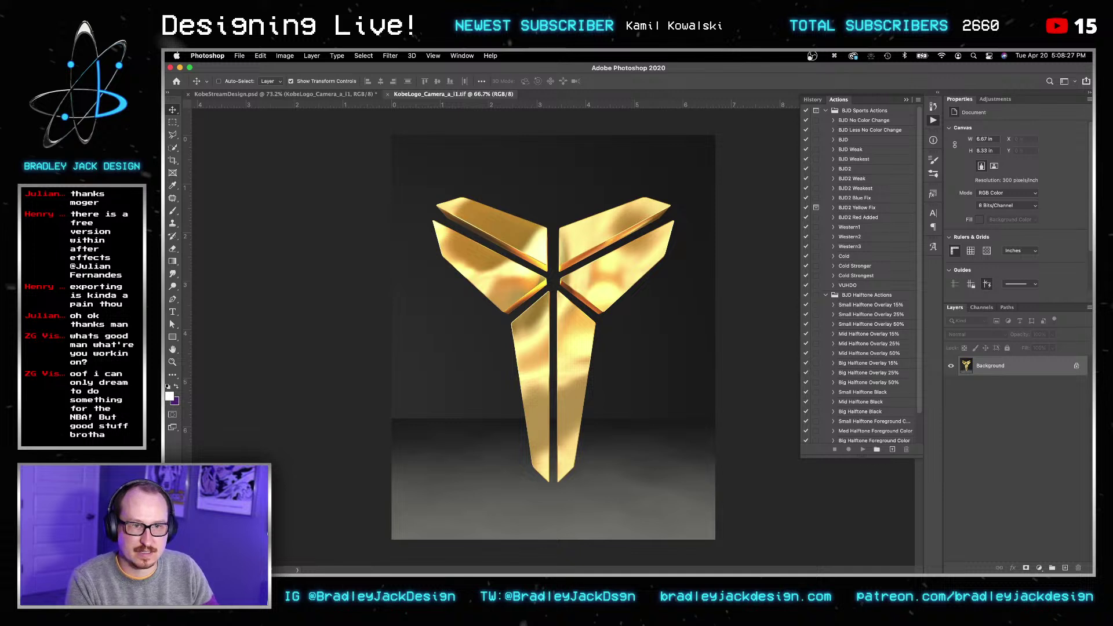
pyautogui.moveTo(1093, 493); pyautogui.dragTo(497, 410)
pyautogui.press('Return')
pyautogui.press('super+c')
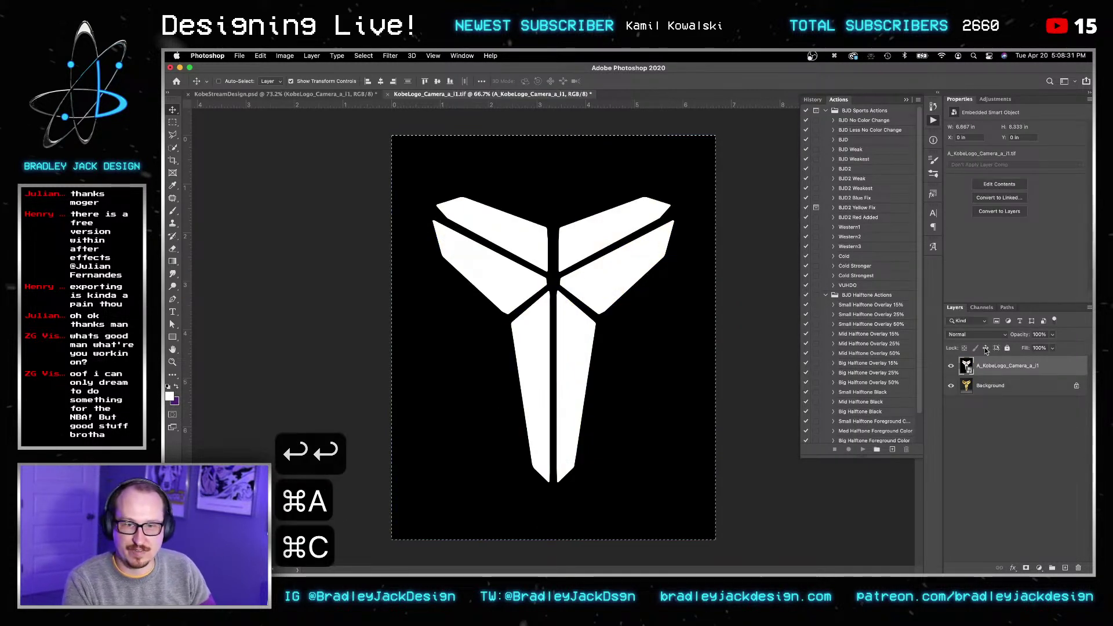
# Step: Paste the logo into a new Alpha 1 channel and load it as a selection
pyautogui.click(982, 308)
pyautogui.click(1063, 568)
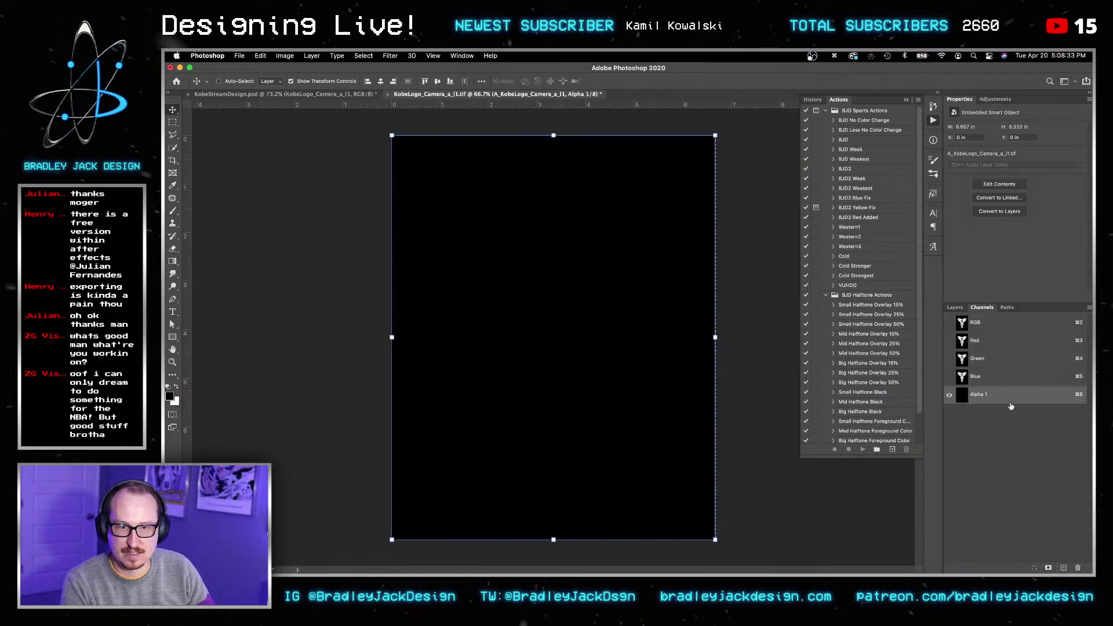
pyautogui.press('super+v')
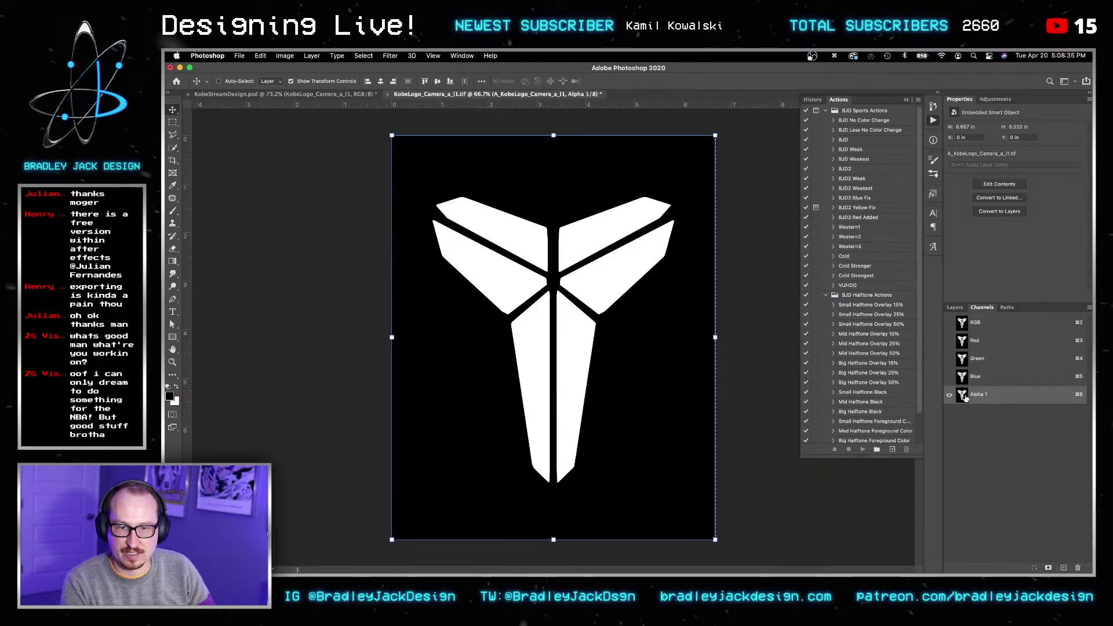
pyautogui.keyDown('super'); pyautogui.click(964, 396); pyautogui.keyUp('super')
pyautogui.press('super+2')
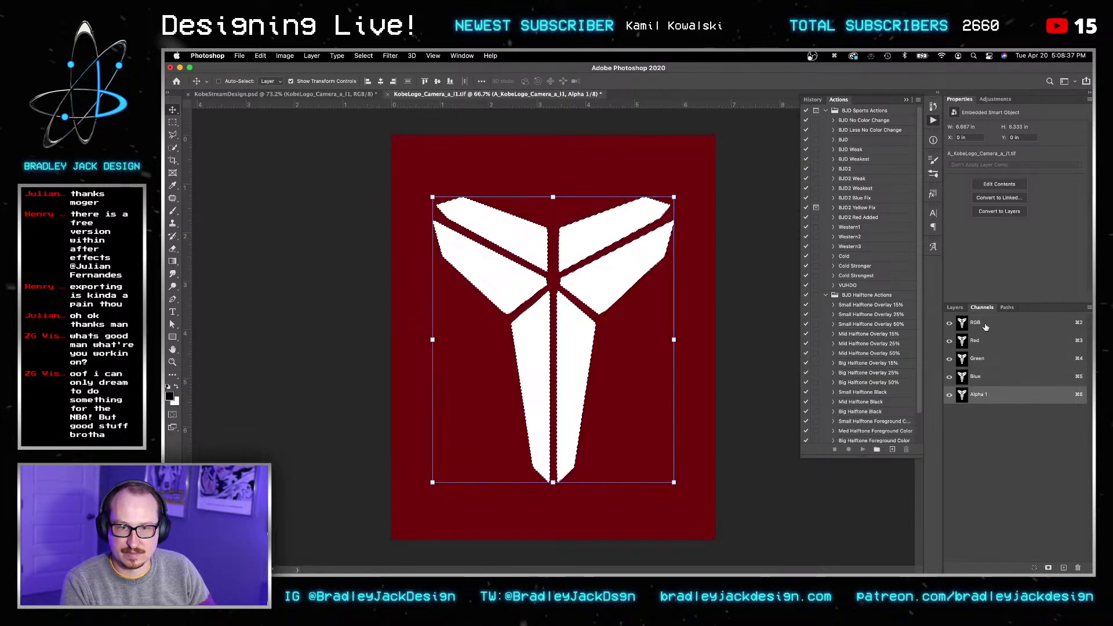
pyautogui.click(950, 394)
pyautogui.click(955, 308)
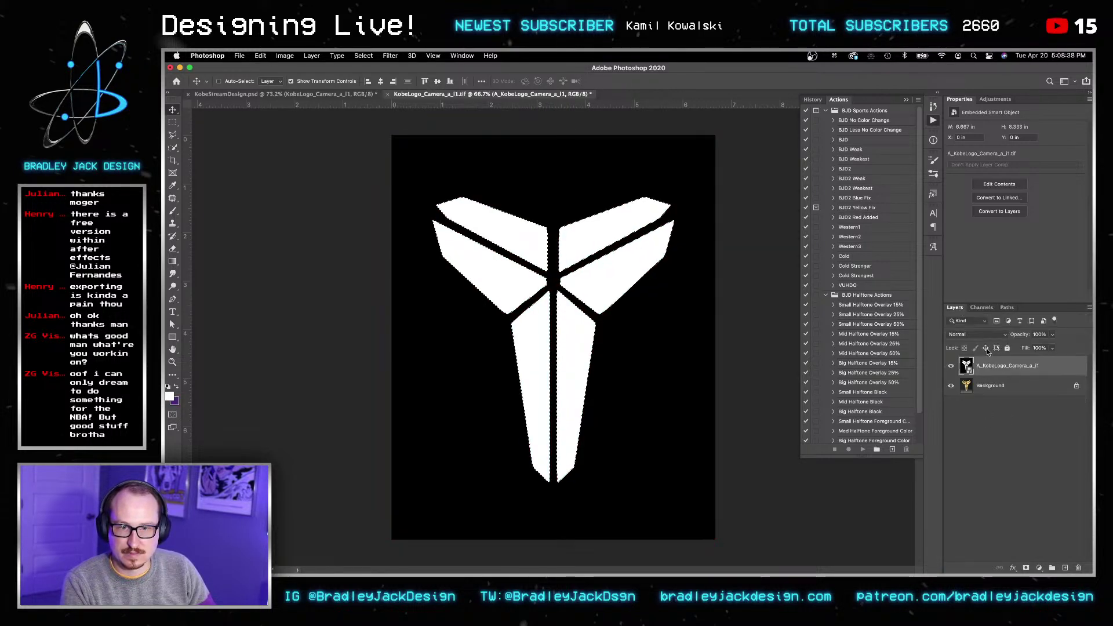
# Step: Convert the Background to a Layer 0 smart object masked by the logo, hiding the black-and-white layer
pyautogui.click(984, 387)
pyautogui.doubleClick(984, 386)
pyautogui.press('Return')
pyautogui.rightClick(984, 387)
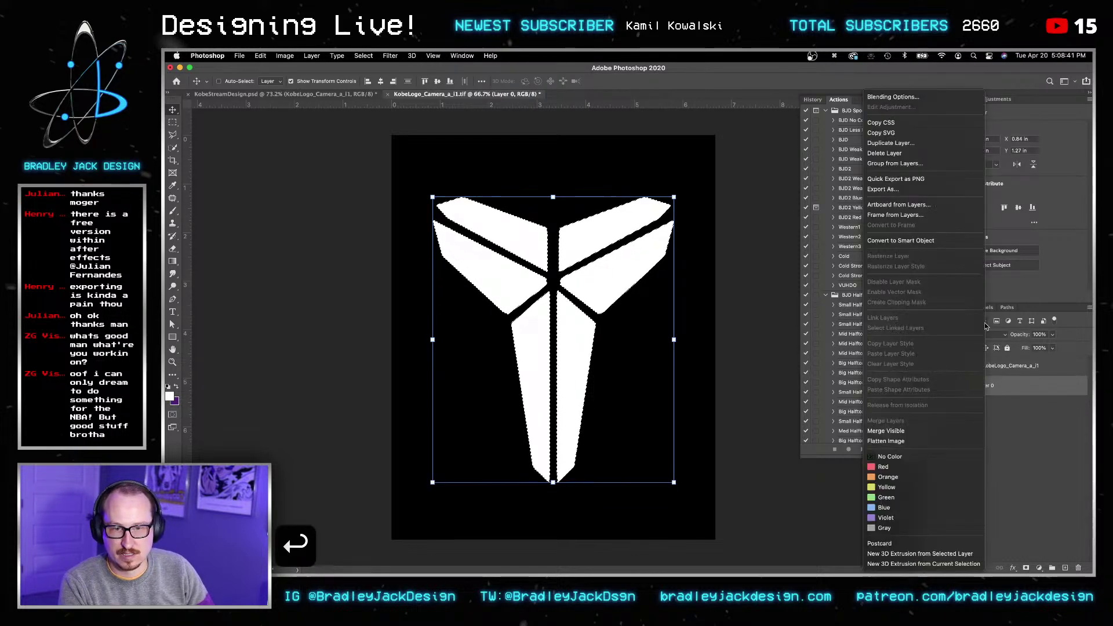
pyautogui.click(943, 239)
pyautogui.click(1026, 567)
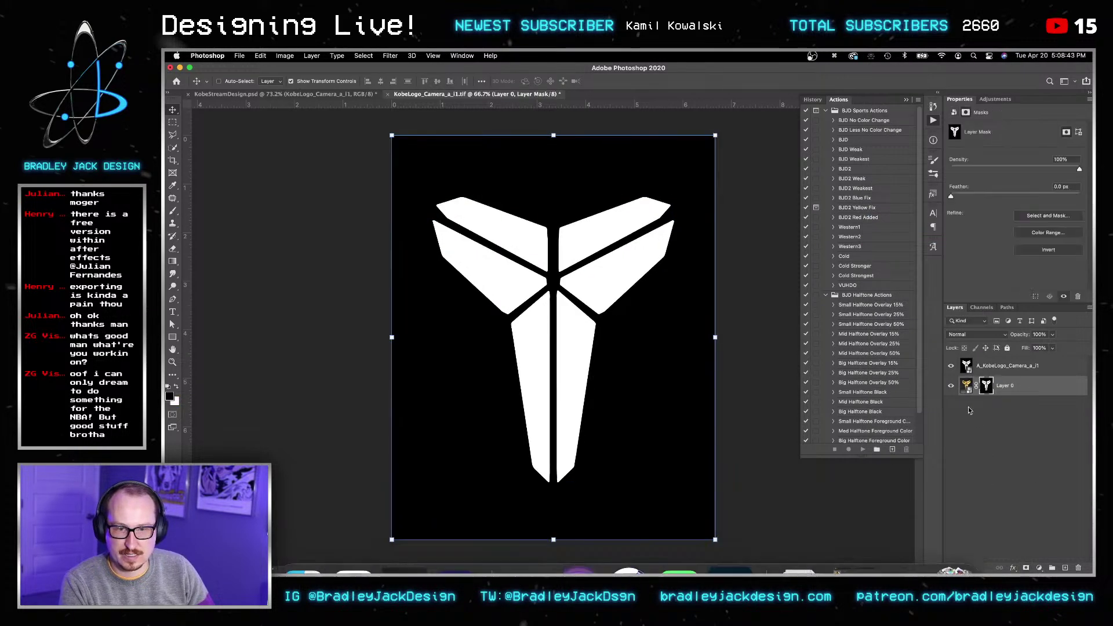
pyautogui.click(950, 366)
pyautogui.press('v')
# Step: Save and close the logo file to update it in the stream design
pyautogui.press('super+s')
pyautogui.press('v')
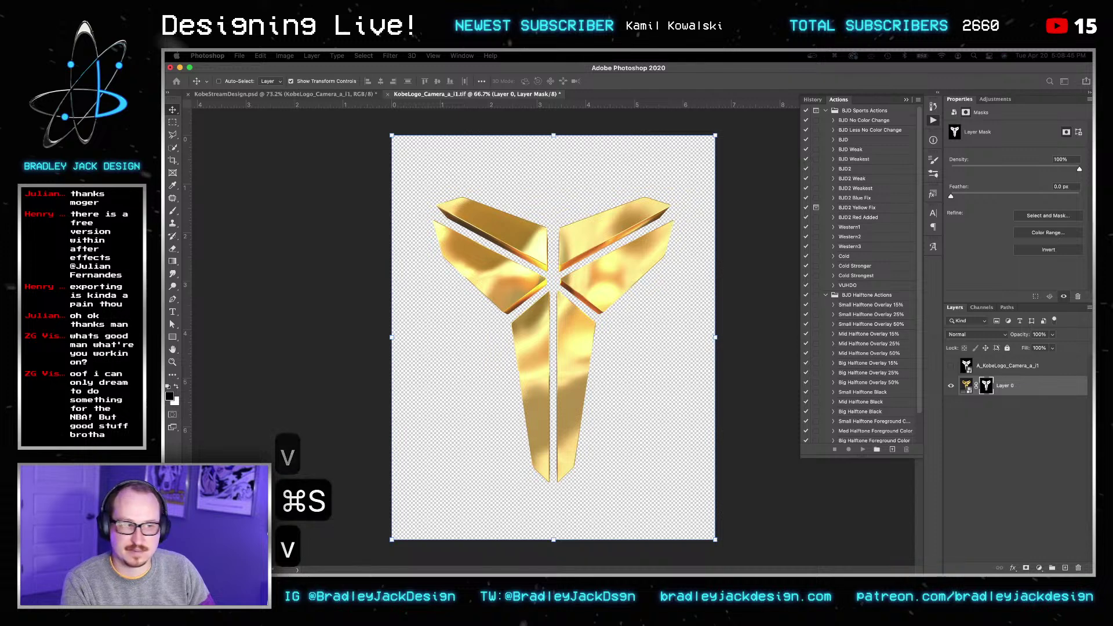
pyautogui.press('Return')
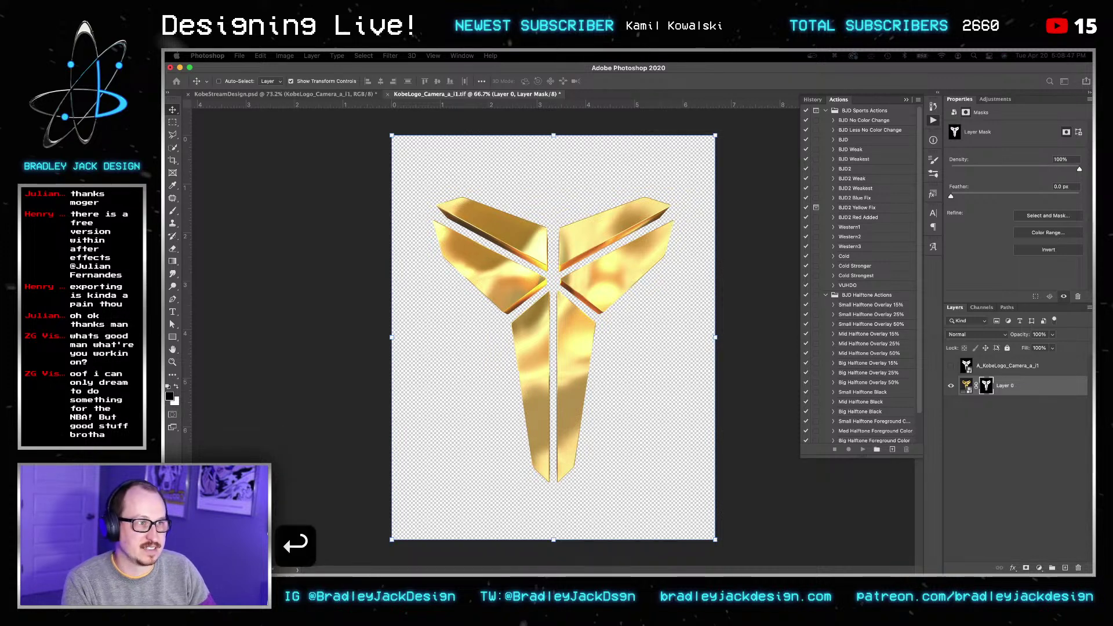
pyautogui.press('super+s')
pyautogui.press('super+w')
pyautogui.press('v')
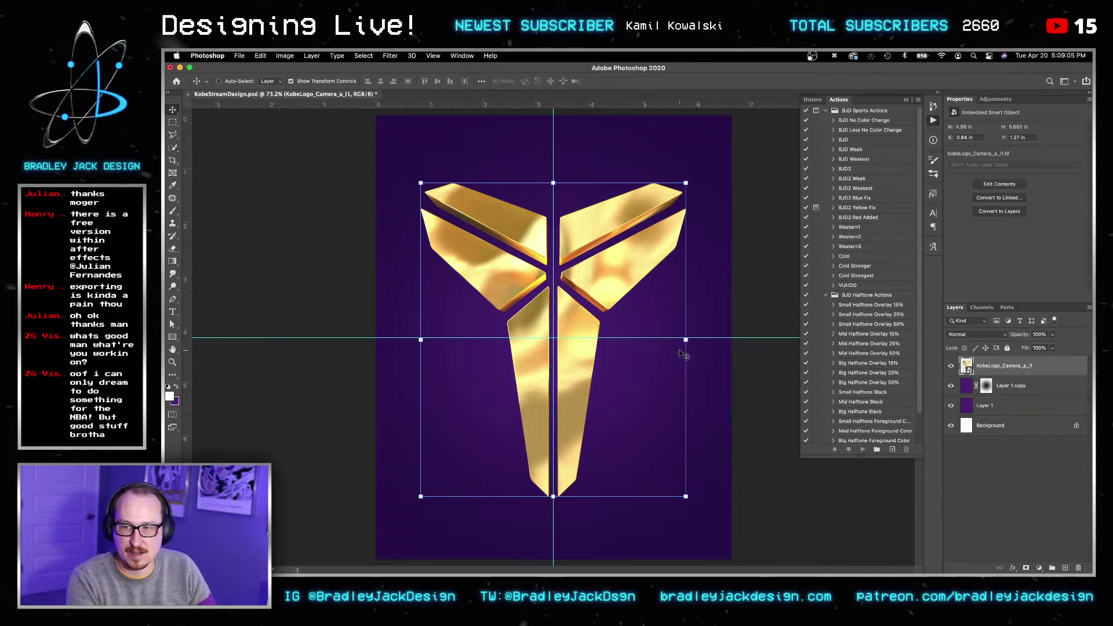
# Step: Duplicate the gold logo as a clipped Multiply copy at 20% opacity
pyautogui.press('super+j')
pyautogui.press('v')
pyautogui.press('v')
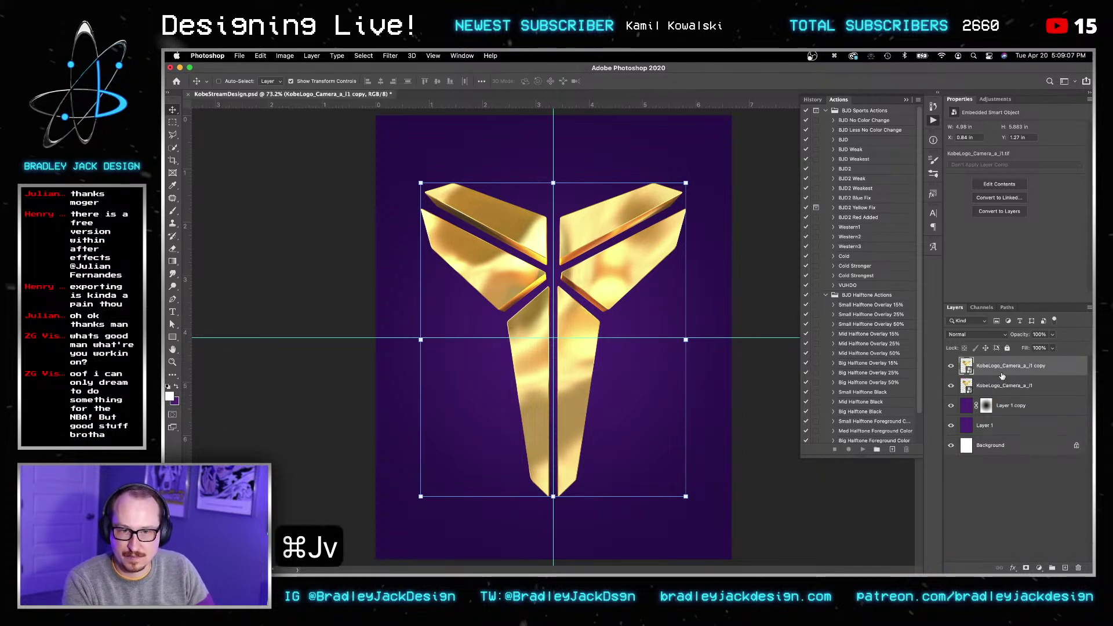
pyautogui.hotkey('alt', 'shift', 'm')
pyautogui.press('v')
pyautogui.press('v')
pyautogui.keyDown('alt'); pyautogui.click(1002, 376); pyautogui.keyUp('alt')
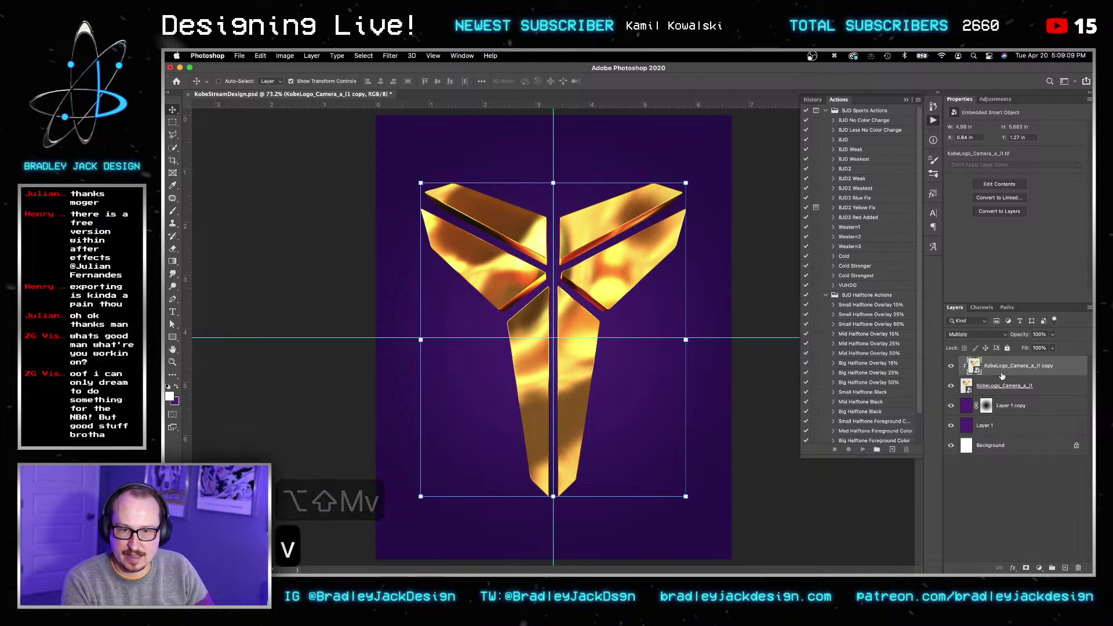
# Step: Add a second clipped copy of the logo set to Overlay at 30% opacity
pyautogui.press('v')
pyautogui.press('v')
pyautogui.press('2')
pyautogui.press('super+j')
pyautogui.press('v')
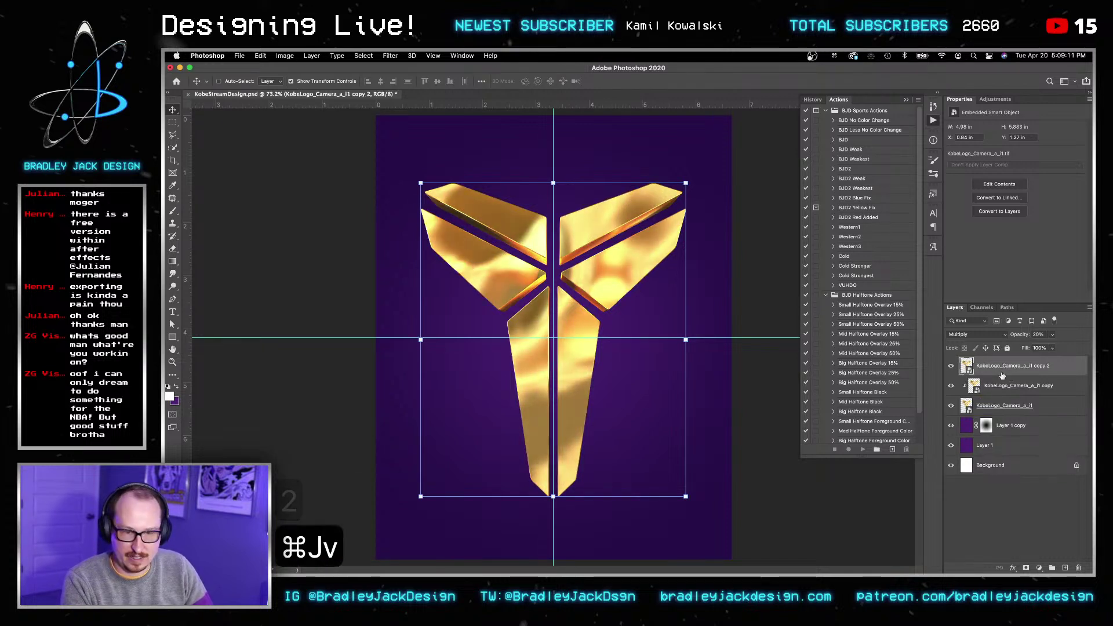
pyautogui.hotkey('alt', 'shift', 'o')
pyautogui.press('4')
pyautogui.press('3')
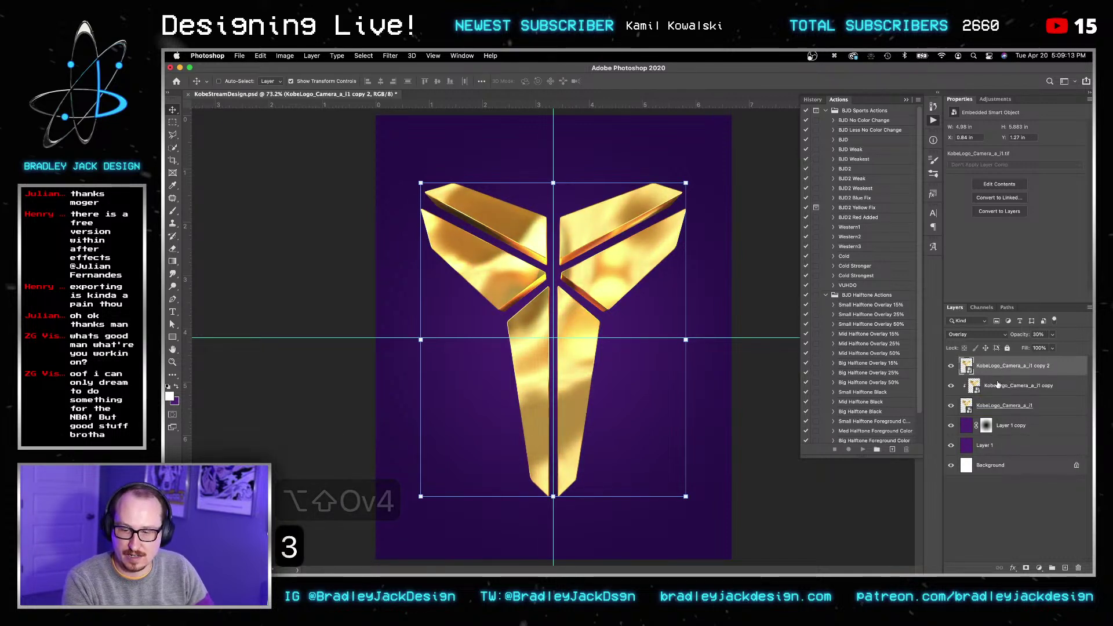
pyautogui.keyDown('alt'); pyautogui.click(998, 376); pyautogui.keyUp('alt')
pyautogui.press('v')
pyautogui.moveTo(953, 388)
pyautogui.mouseDown()
pyautogui.moveTo(953, 370)
pyautogui.moveTo(953, 385)
pyautogui.mouseUp()
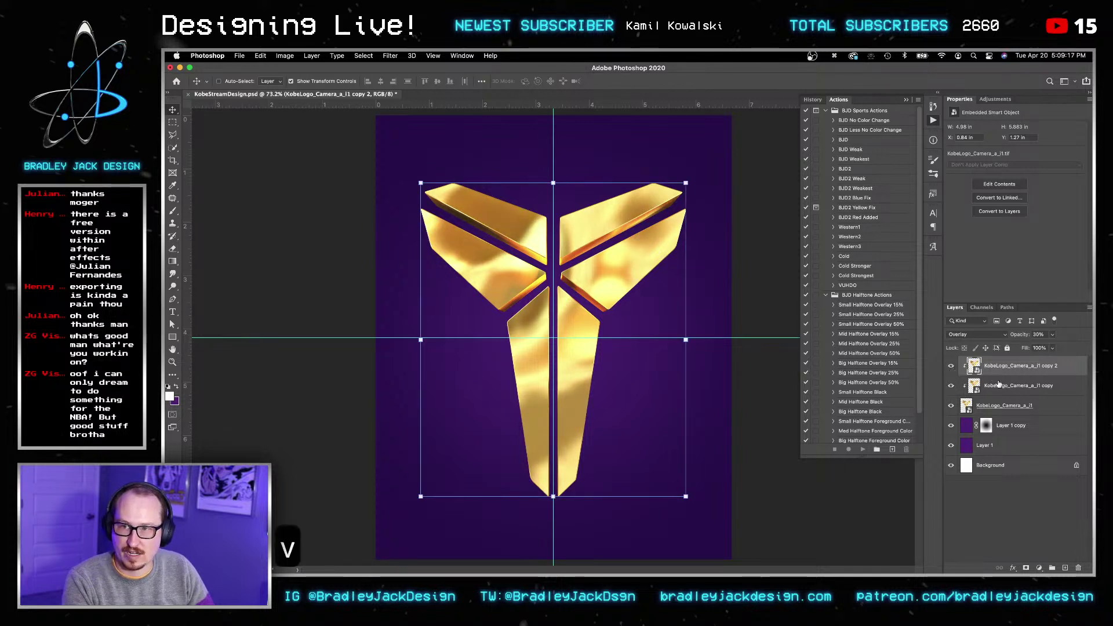
# Step: Group the gold logo and its two copies into a group named 'Logo'
pyautogui.keyDown('shift'); pyautogui.click(995, 406); pyautogui.keyUp('shift')
pyautogui.press('super+g')
pyautogui.doubleClick(992, 363)
pyautogui.write('Logo')
pyautogui.press('Return')
pyautogui.press('v')
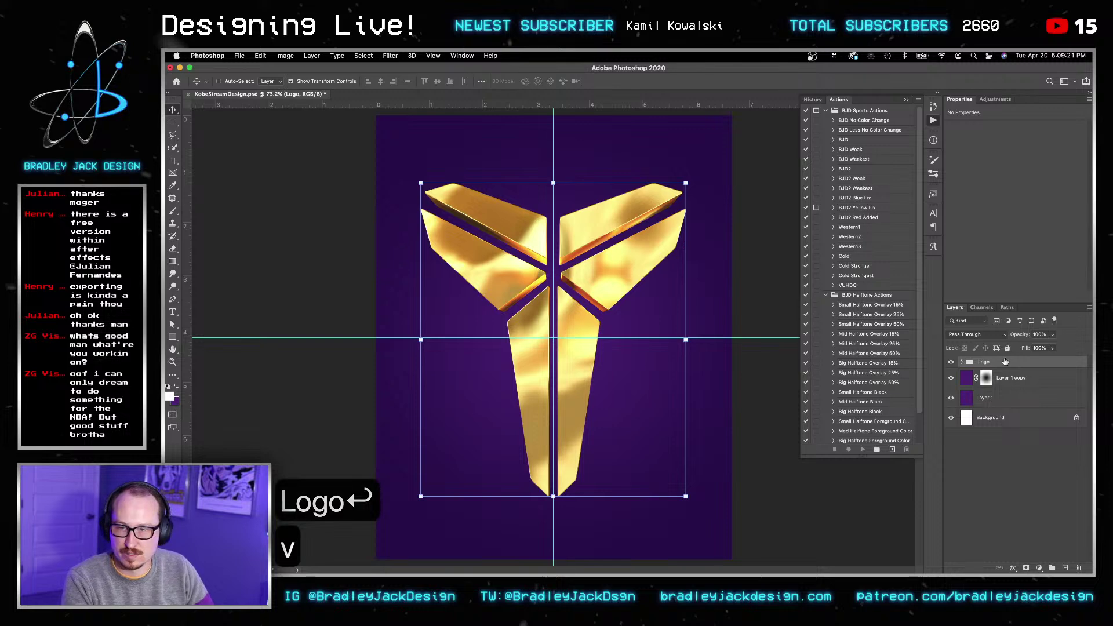
# Step: Add a Drop Shadow to the Logo group with distance 0 and size 150
pyautogui.click(1013, 568)
pyautogui.click(1027, 542)
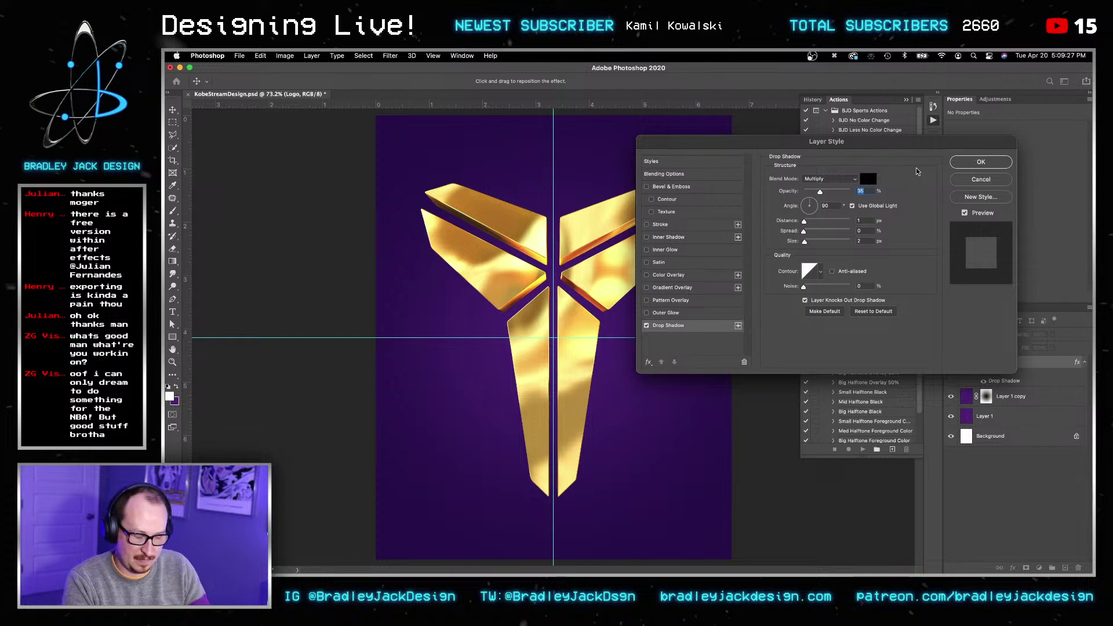
pyautogui.press('Tab')
pyautogui.press('Tab')
pyautogui.write('0')
pyautogui.press('Tab')
pyautogui.press('Tab')
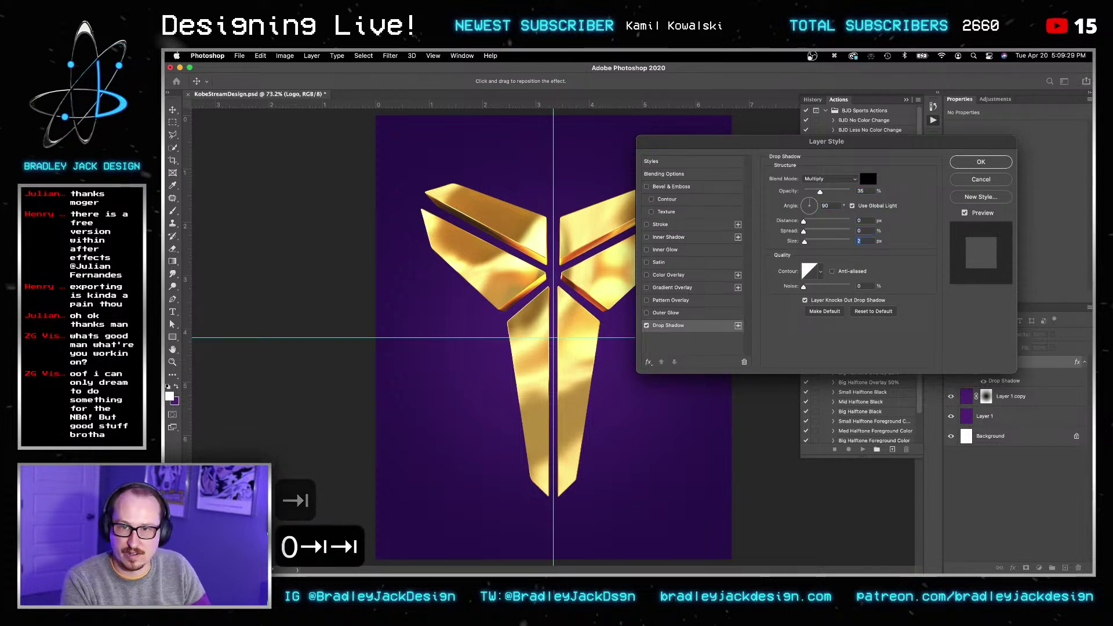
pyautogui.write('150')
pyautogui.press('Tab')
pyautogui.hotkey('shift', 'Tab')
pyautogui.hotkey('shift', 'Tab')
pyautogui.hotkey('shift', 'Tab')
pyautogui.hotkey('shift', 'Tab')
pyautogui.hotkey('shift', 'Tab')
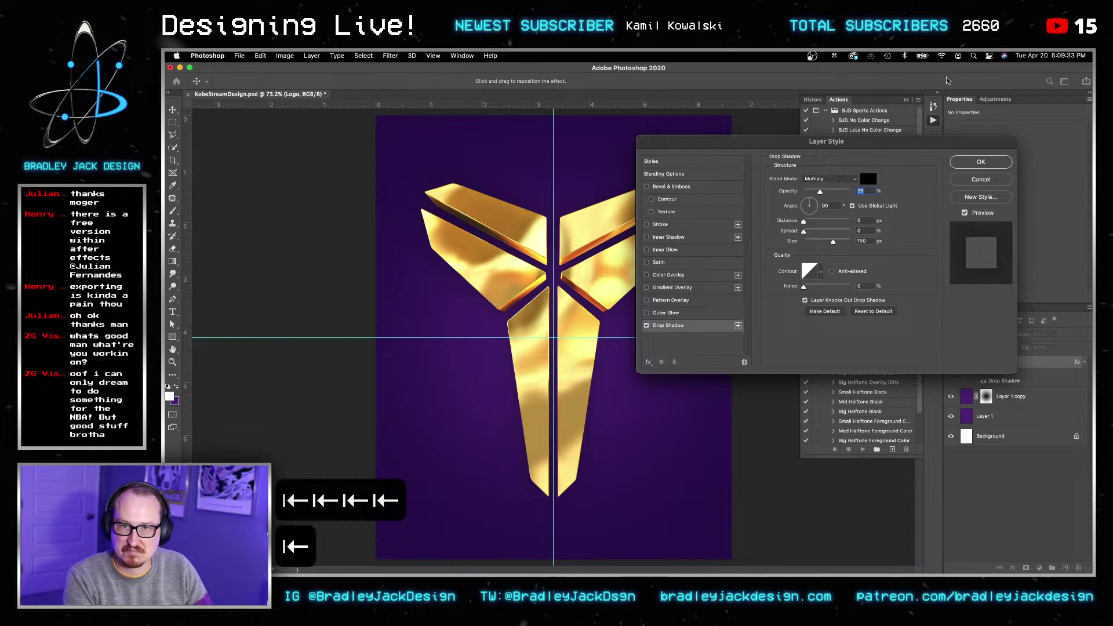
# Step: Sample the canvas purple 2a0d53 as the shadow colour and apply the effect
pyautogui.click(868, 178)
pyautogui.click(564, 158)
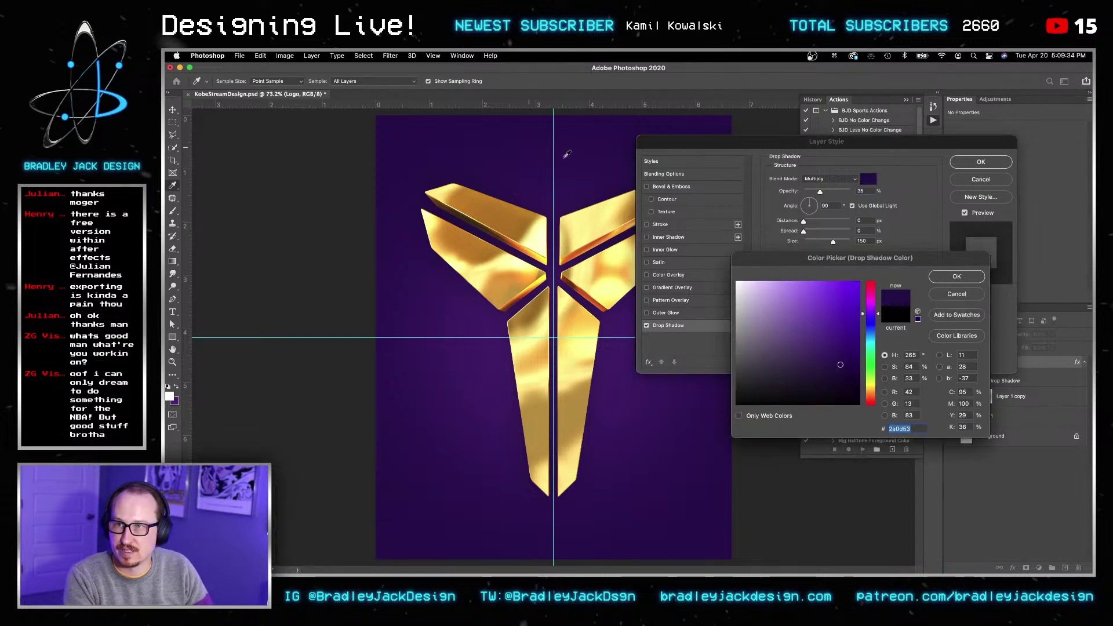
pyautogui.click(956, 278)
pyautogui.press('Return')
pyautogui.press('Return')
pyautogui.press('v')
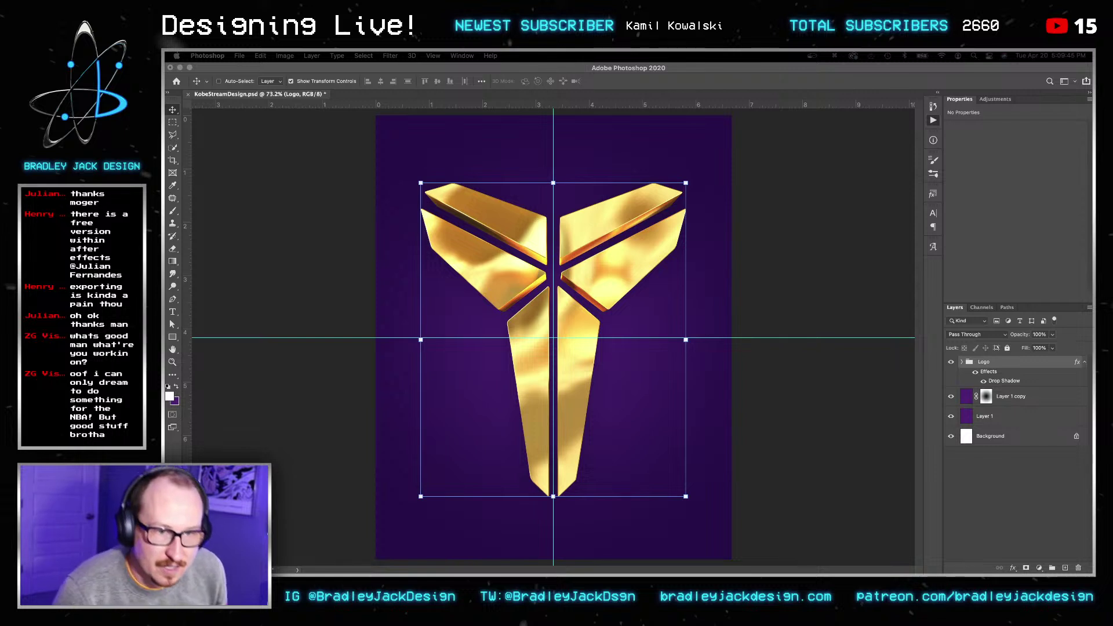
pyautogui.click(713, 420)
pyautogui.press('v')
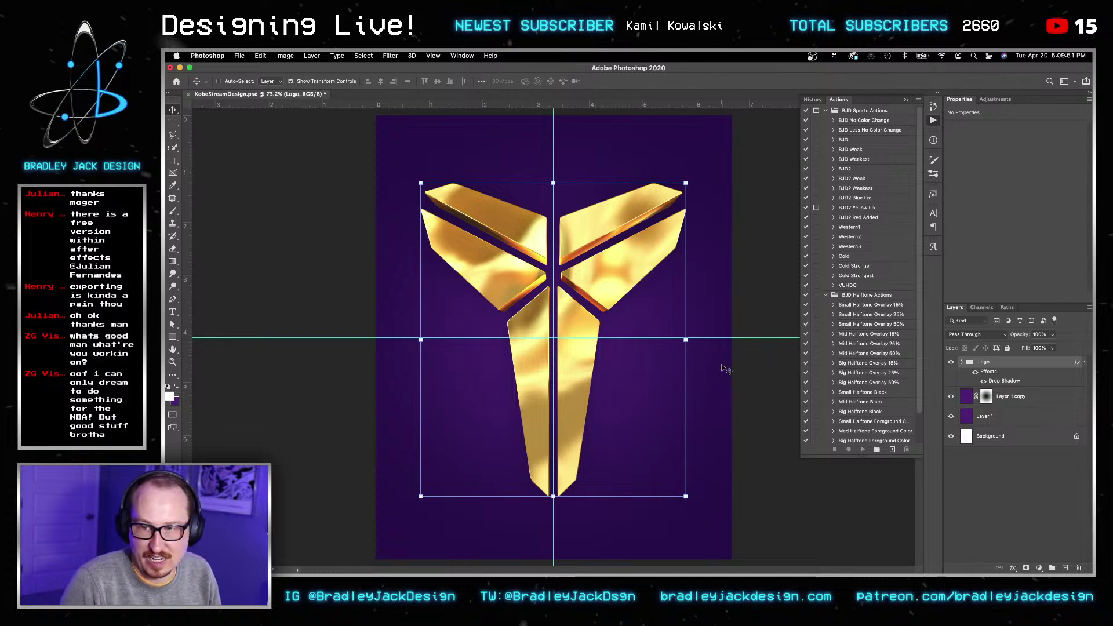
# Step: Place Kobe-Bryant-Logo.ai onto the design, then delete it again
pyautogui.press('v')
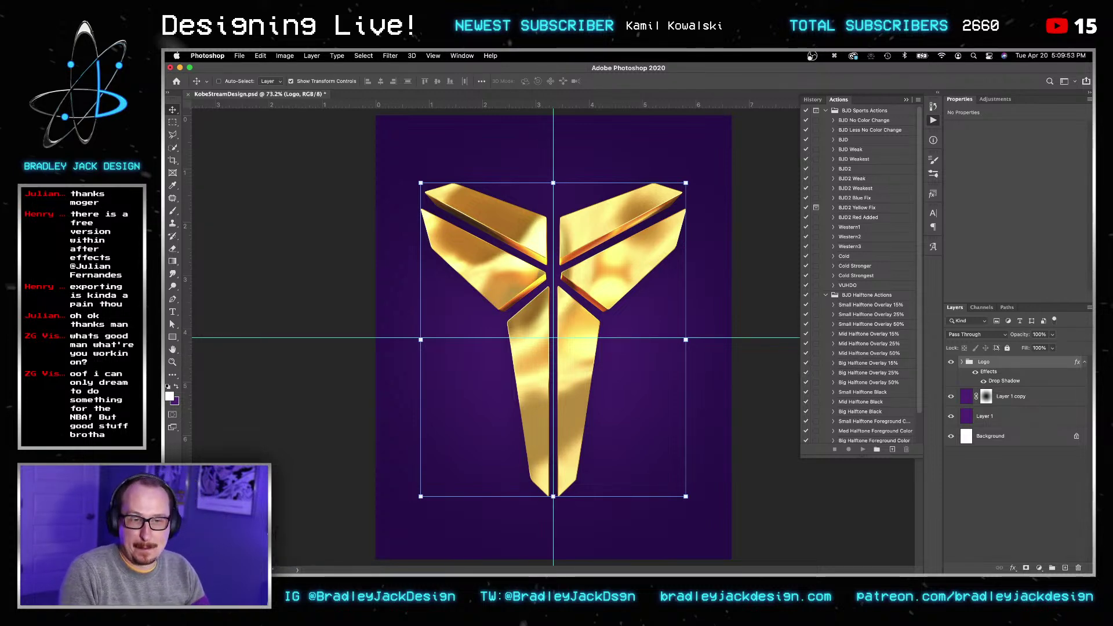
pyautogui.moveTo(1006, 571); pyautogui.dragTo(919, 121)
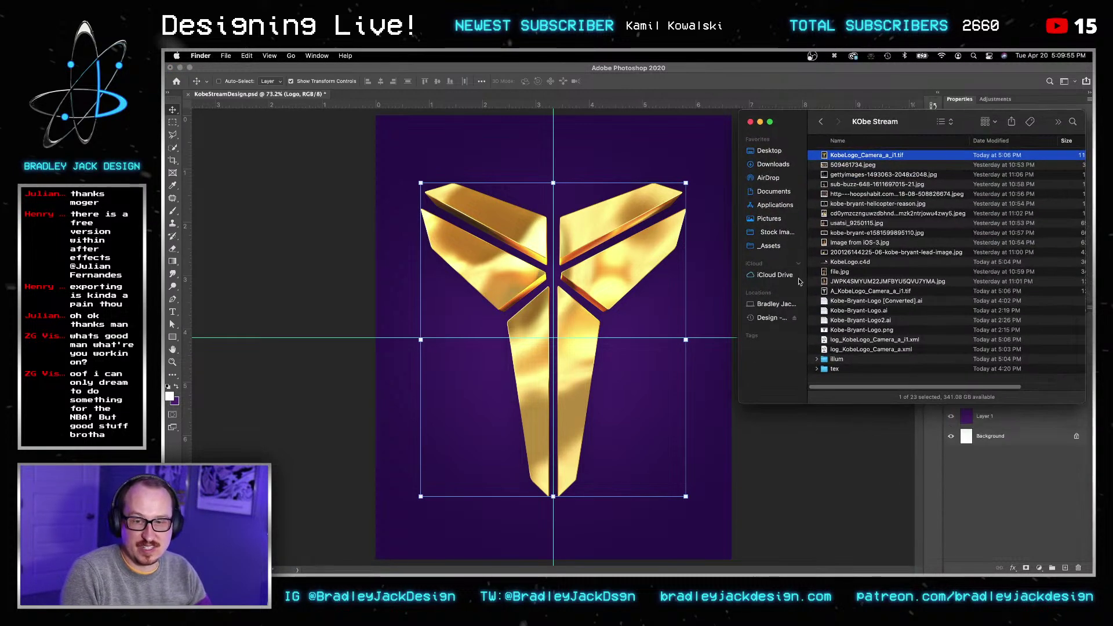
pyautogui.click(878, 311)
pyautogui.press('space')
pyautogui.press('space')
pyautogui.moveTo(879, 311); pyautogui.dragTo(562, 277)
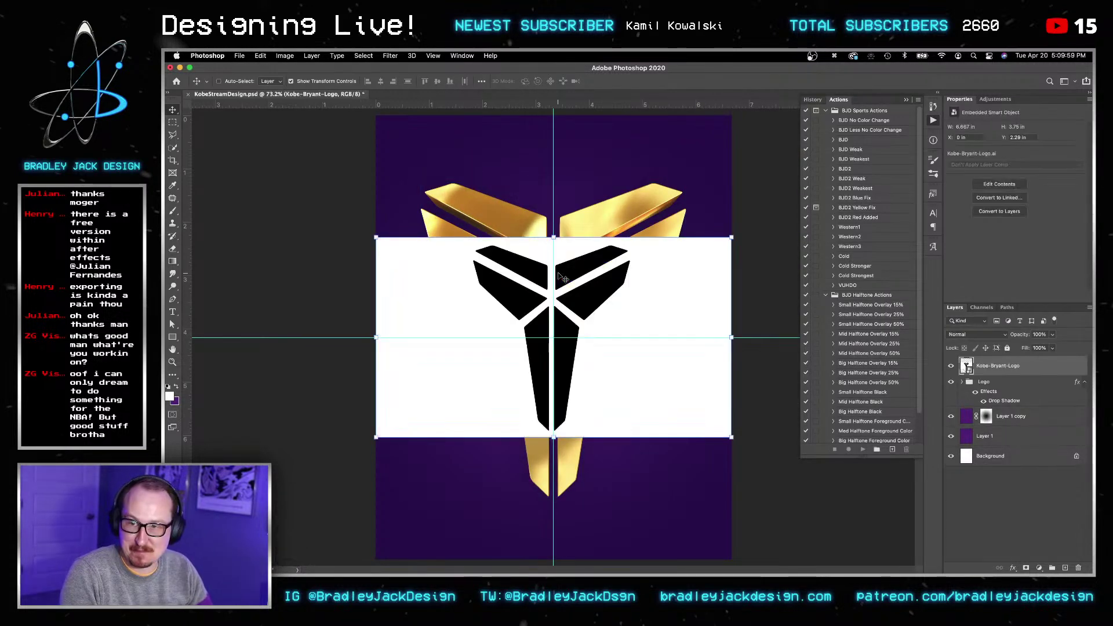
pyautogui.press('Return')
pyautogui.press('BackSpace')
pyautogui.press('cmd+Tab')
# Step: Place Kobe-Bryant-Logo [Converted] and move it below the Logo group
pyautogui.moveTo(901, 320); pyautogui.dragTo(595, 290)
pyautogui.press('Return')
pyautogui.press('v')
pyautogui.press('v')
pyautogui.press('super+t')
pyautogui.press('Return')
pyautogui.press('Return')
pyautogui.press('Return')
pyautogui.press('super+bracketleft')
# Step: Enlarge the converted logo to 98.74% and shift it down the canvas behind the gold logo
pyautogui.press('v')
pyautogui.keyDown('alt'); pyautogui.scroll(-3, 554, 337); pyautogui.keyUp('alt')
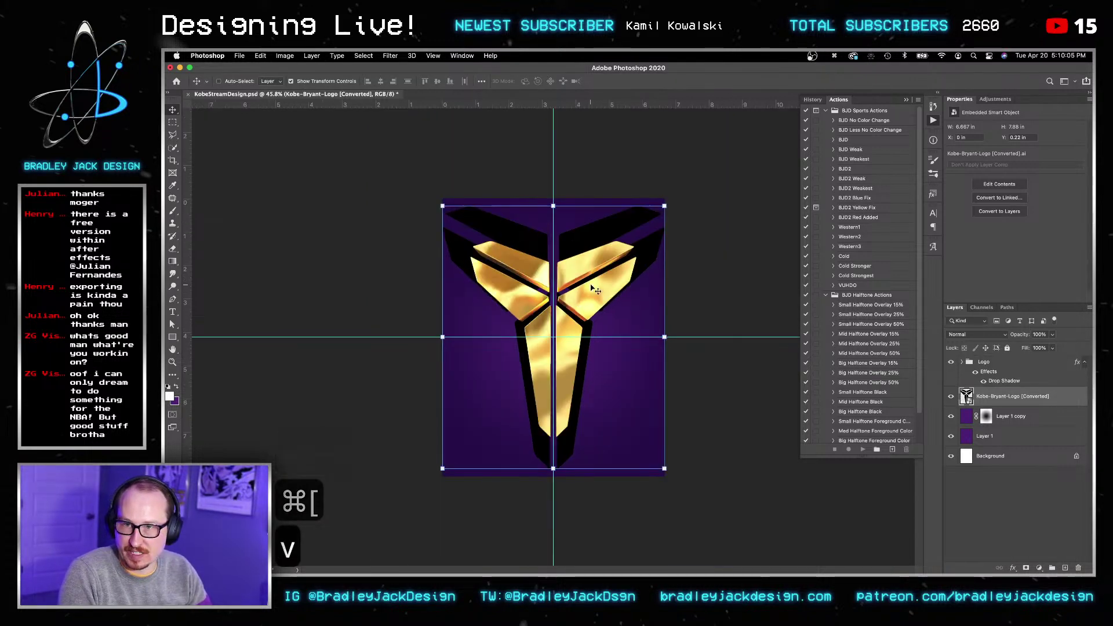
pyautogui.press('v')
pyautogui.press('super+t')
pyautogui.keyDown('alt'); pyautogui.moveTo(664, 468); pyautogui.dragTo(854, 519); pyautogui.keyUp('alt')
pyautogui.moveTo(638, 224); pyautogui.dragTo(638, 302)
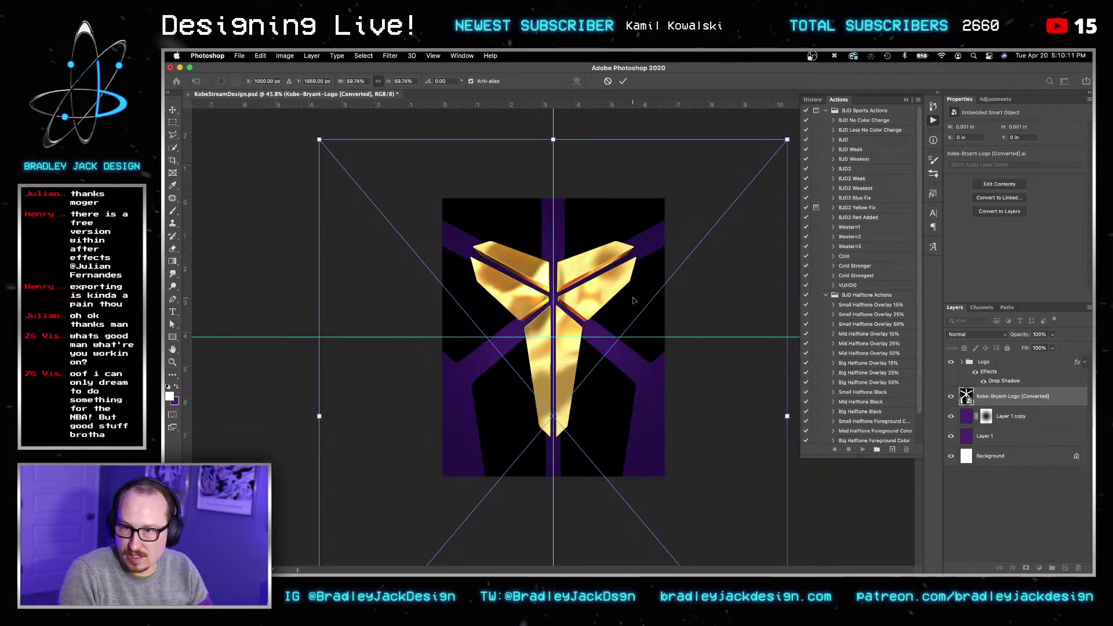
pyautogui.press('Return')
pyautogui.press('Return')
pyautogui.press('v')
pyautogui.press('z')
pyautogui.click(637, 301)
pyautogui.click(638, 301)
pyautogui.press('v')
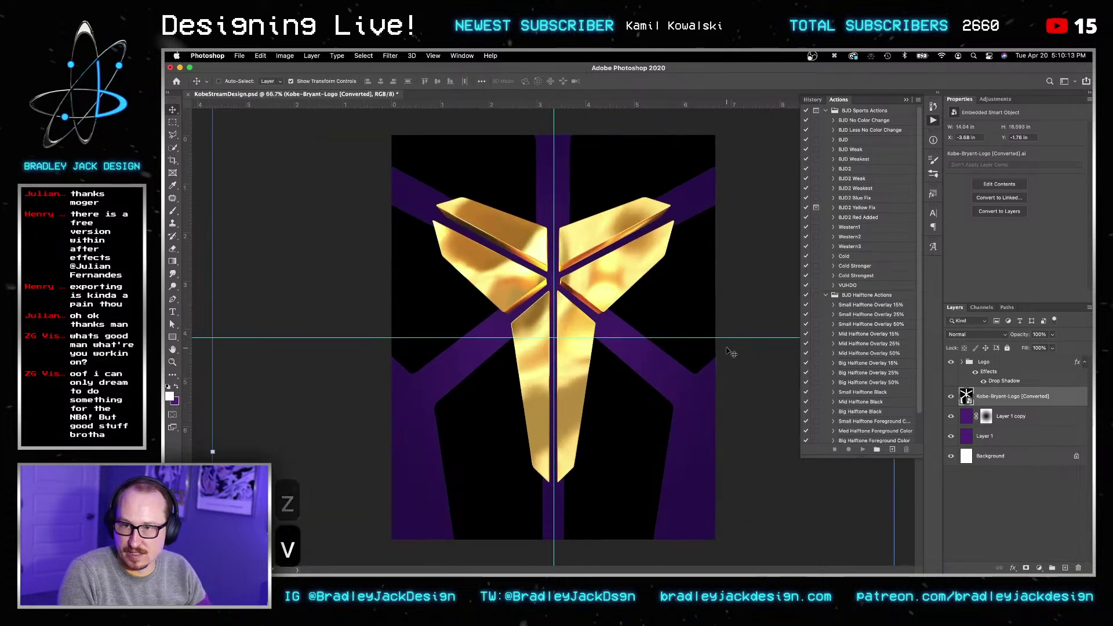
# Step: Reopen the KObe Stream folder in Finder and preview file.jpg
pyautogui.moveTo(304, 568)
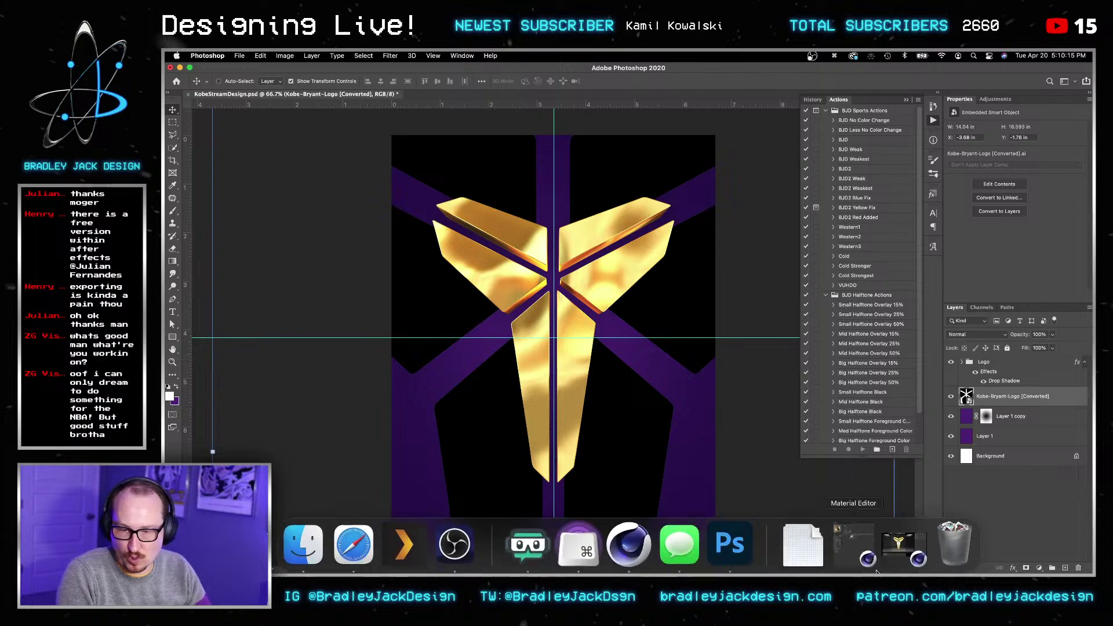
pyautogui.click(304, 542)
pyautogui.click(867, 291)
pyautogui.click(865, 283)
pyautogui.press('space')
pyautogui.press('Up')
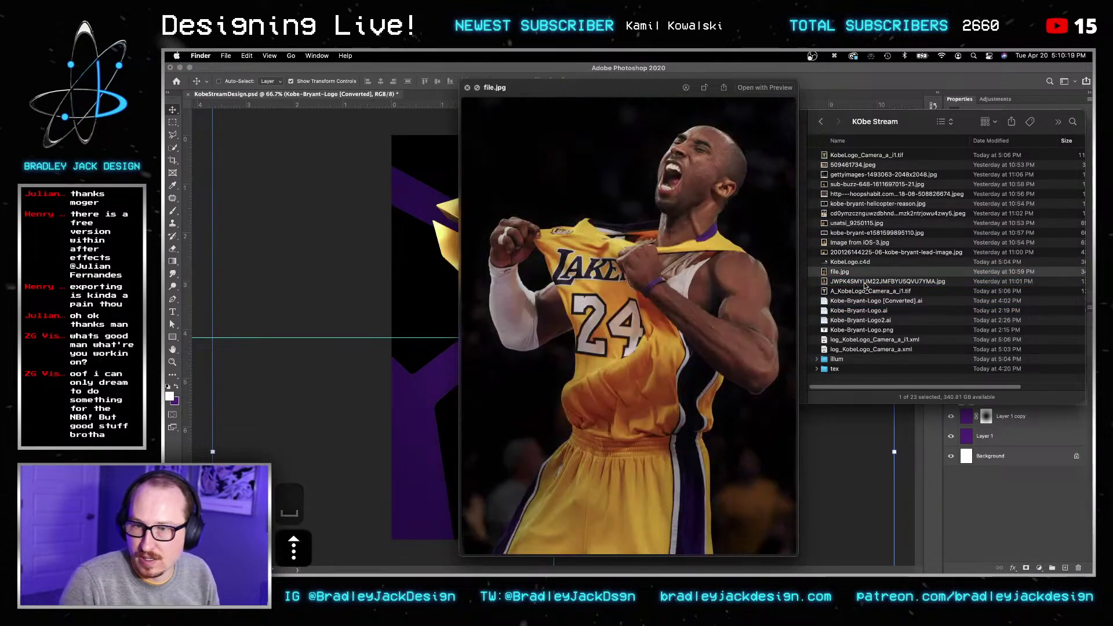
pyautogui.press('space')
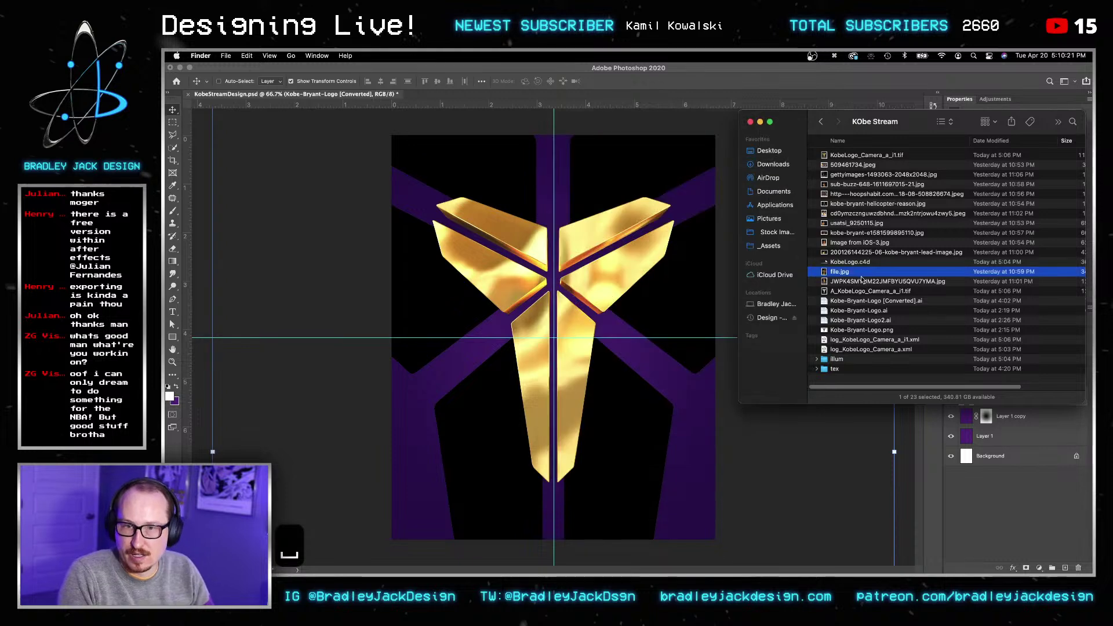
pyautogui.press('space')
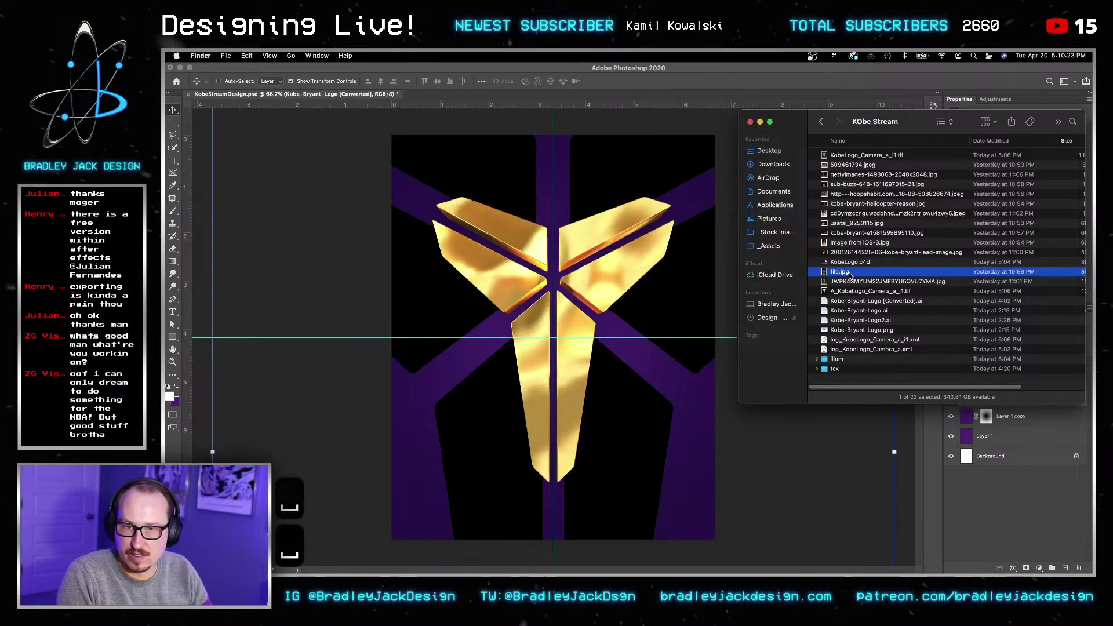
pyautogui.press('super+space')
pyautogui.write('giga')
pyautogui.press('Return')
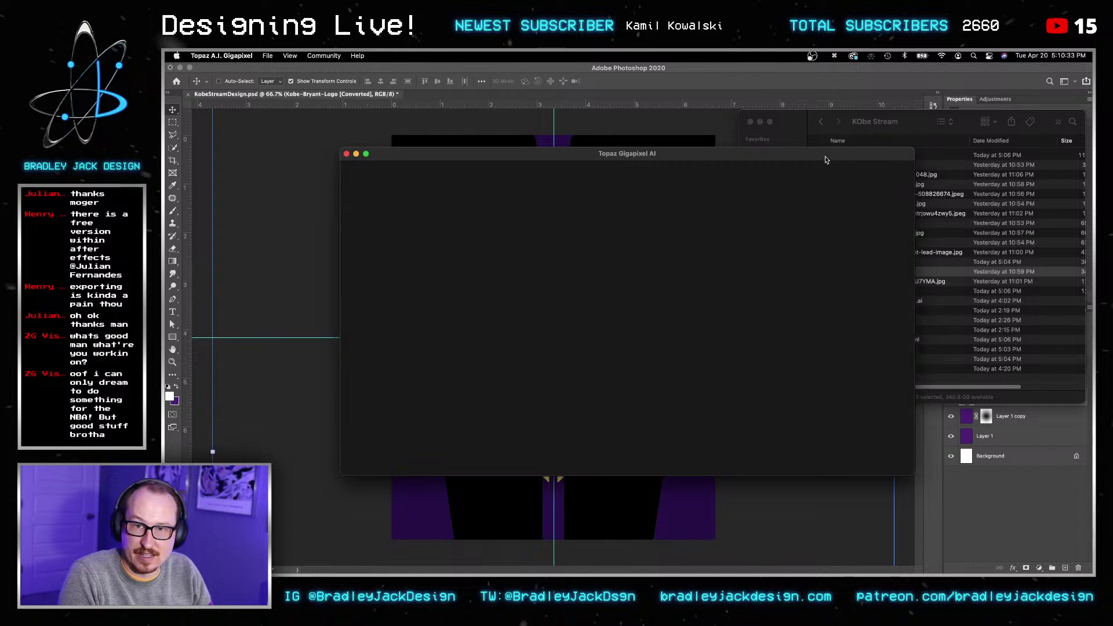
pyautogui.moveTo(829, 156); pyautogui.dragTo(697, 164)
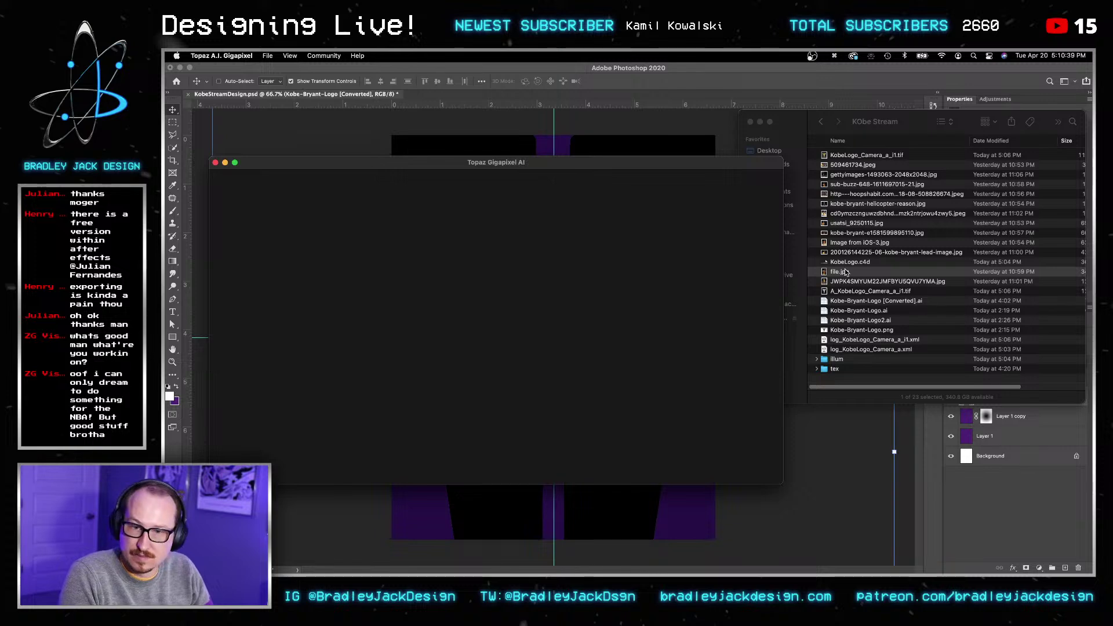
pyautogui.moveTo(639, 166); pyautogui.dragTo(663, 182)
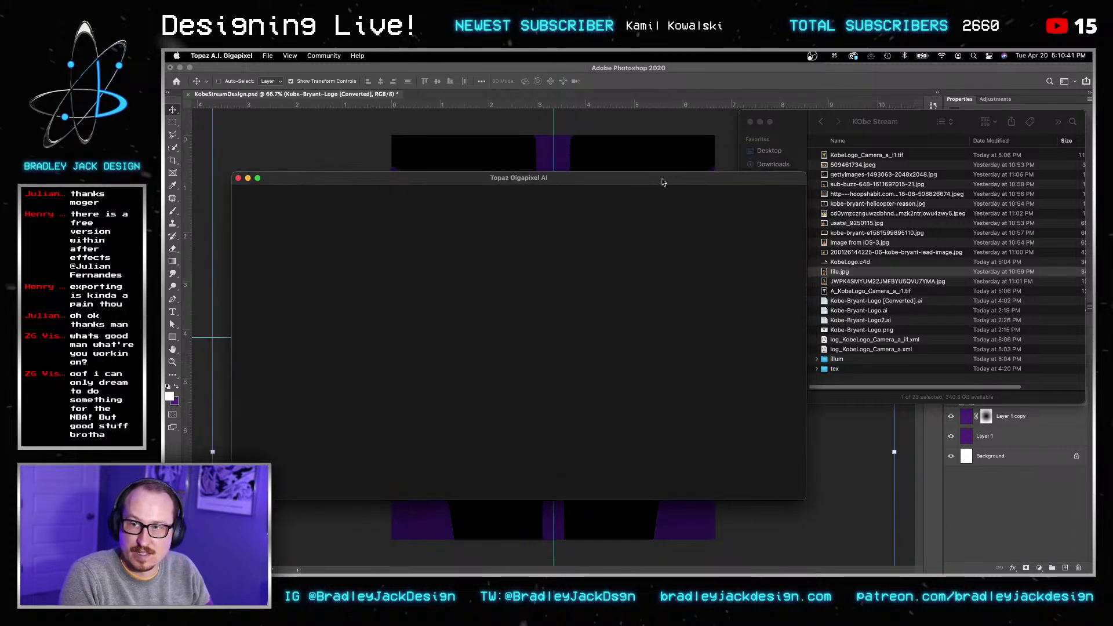
pyautogui.press('super+q')
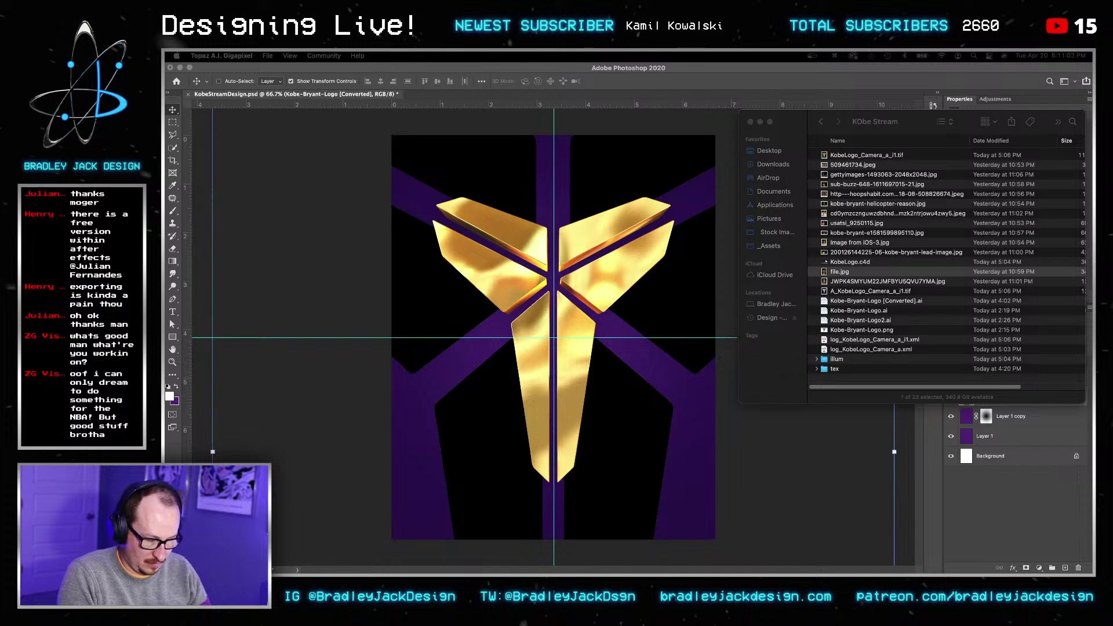
pyautogui.press('alt+super+z')
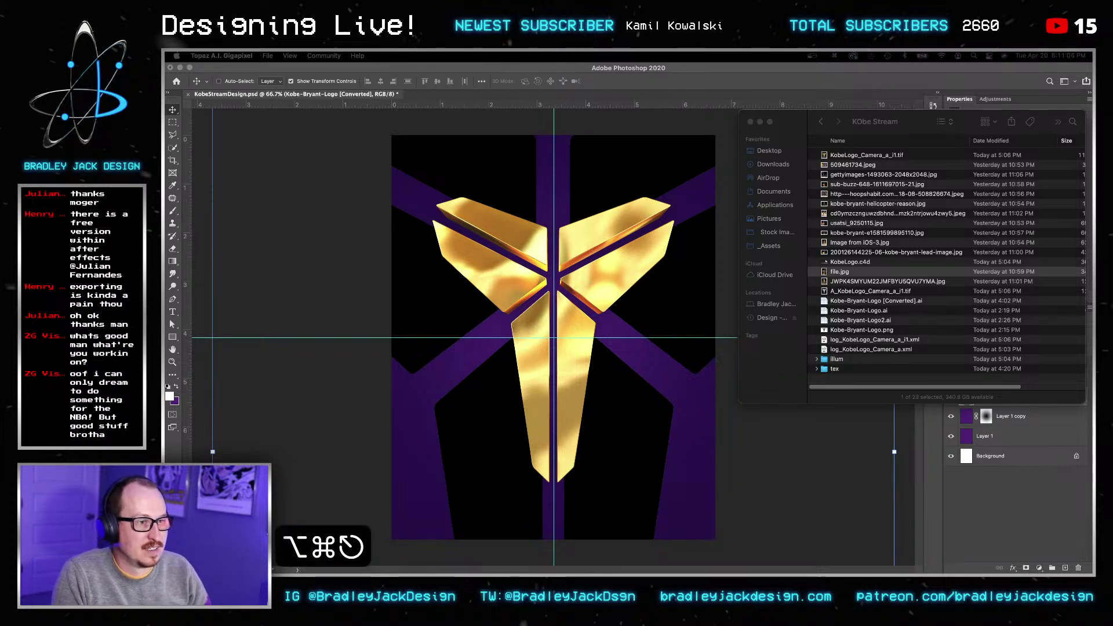
# Step: Place file.jpg into the stream design over the logo
pyautogui.press('Return')
pyautogui.press('Return')
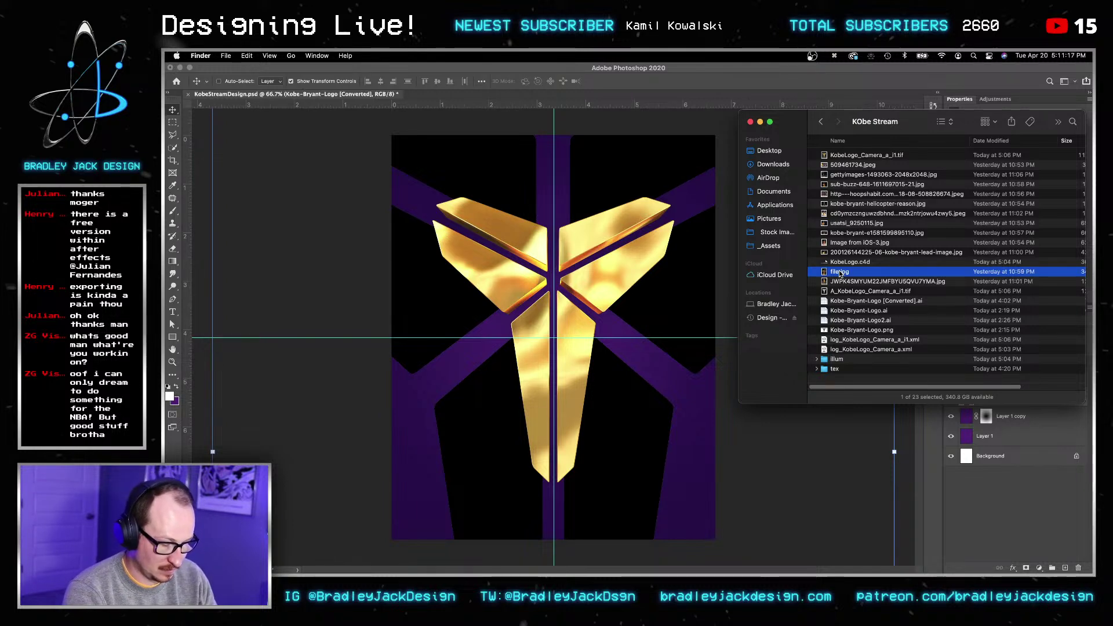
pyautogui.press('space')
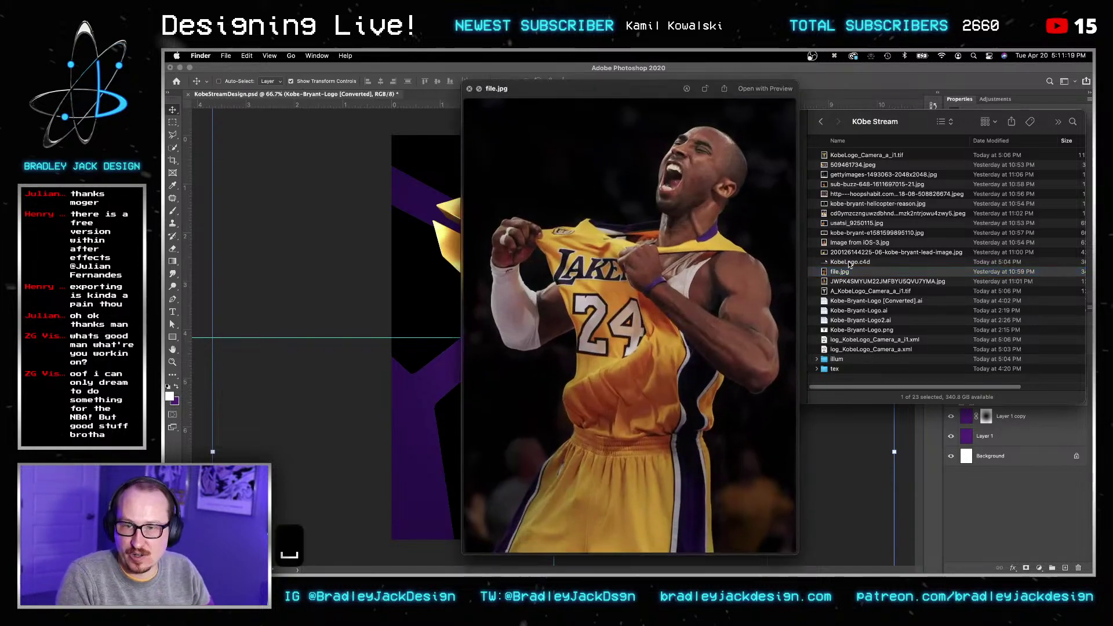
pyautogui.press('space')
pyautogui.moveTo(834, 274); pyautogui.dragTo(575, 301)
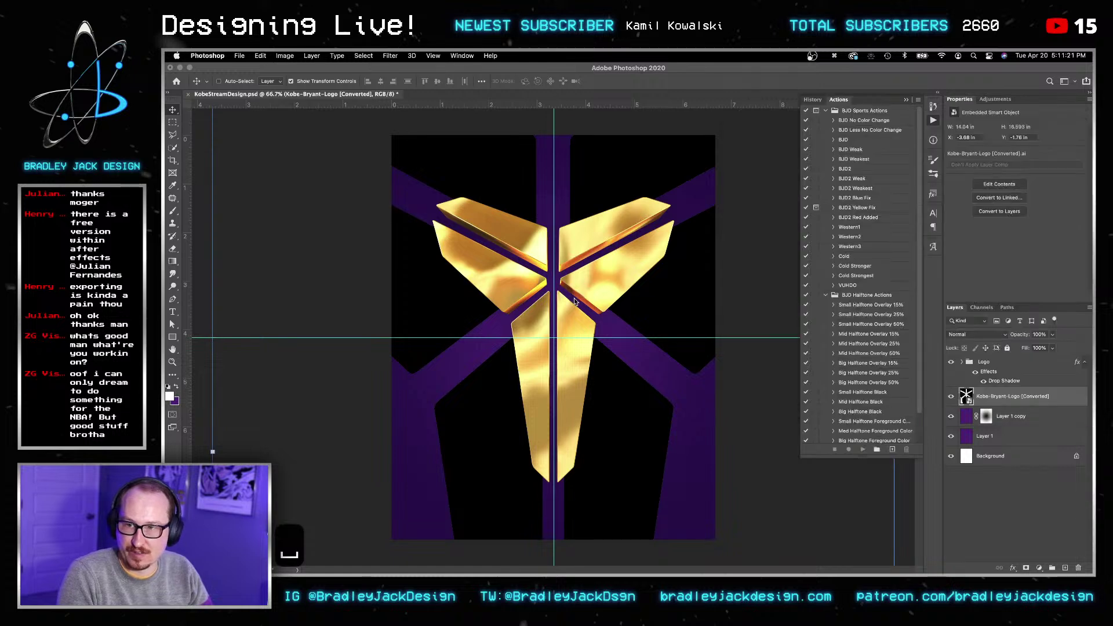
pyautogui.press('Return')
pyautogui.press('Return')
pyautogui.press('Return')
# Step: Bring the photo layer to the top and open its smart object contents as a document
pyautogui.press('v')
pyautogui.press('shift+super+bracketright')
pyautogui.press('shift+super+bracketright')
pyautogui.press('v')
pyautogui.press('v')
pyautogui.press('v')
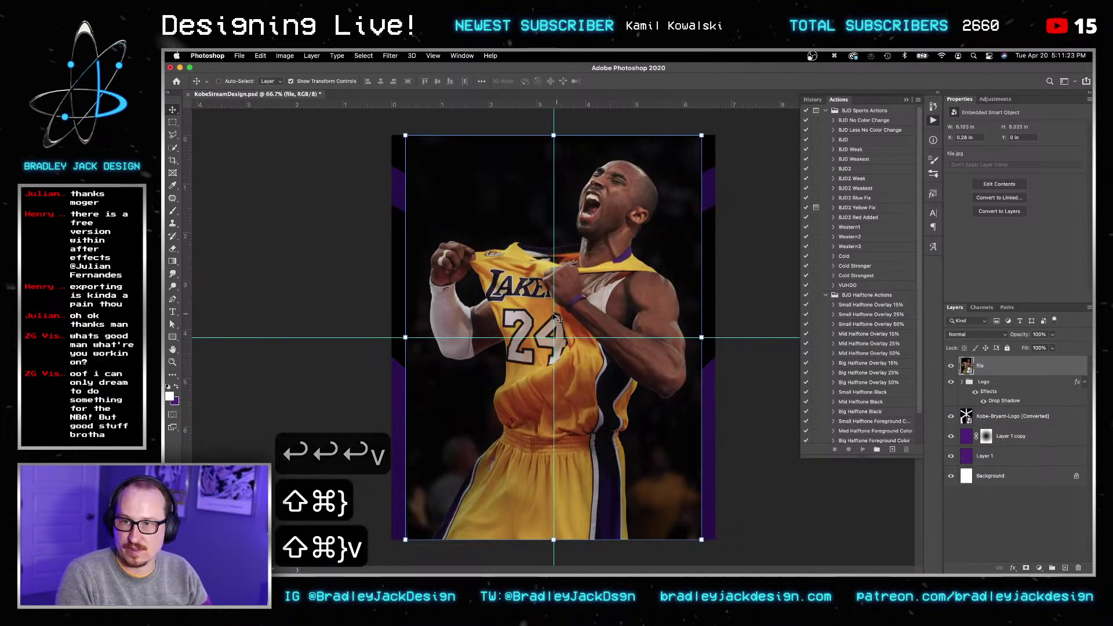
pyautogui.click(967, 366)
pyautogui.doubleClick(968, 366)
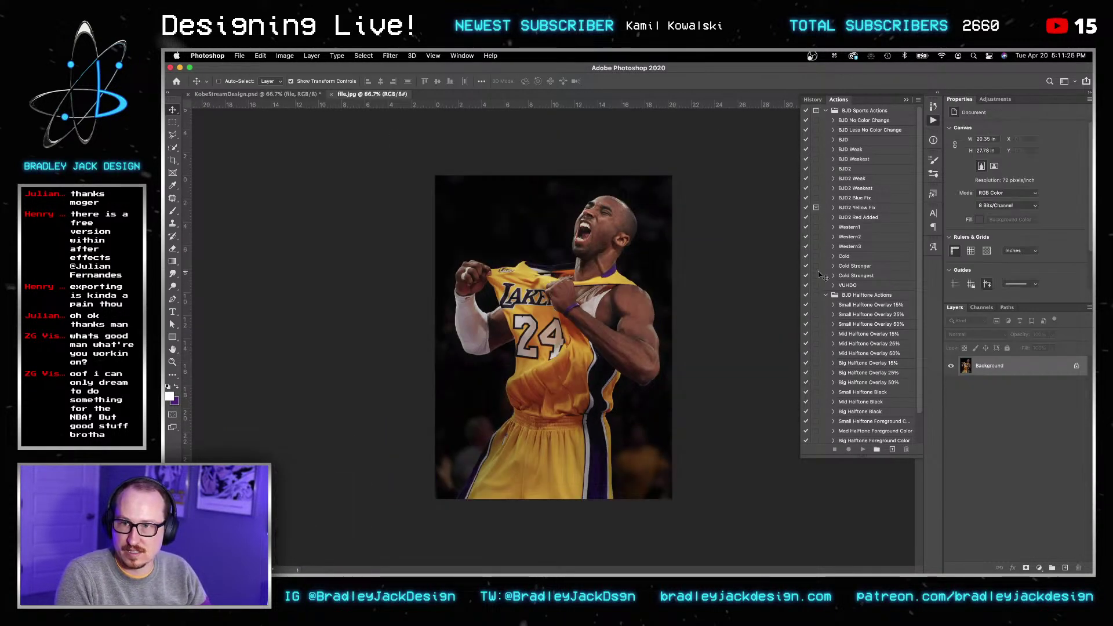
# Step: Run the BJD2 Yellow Fix action on the photo
pyautogui.click(849, 208)
pyautogui.click(862, 450)
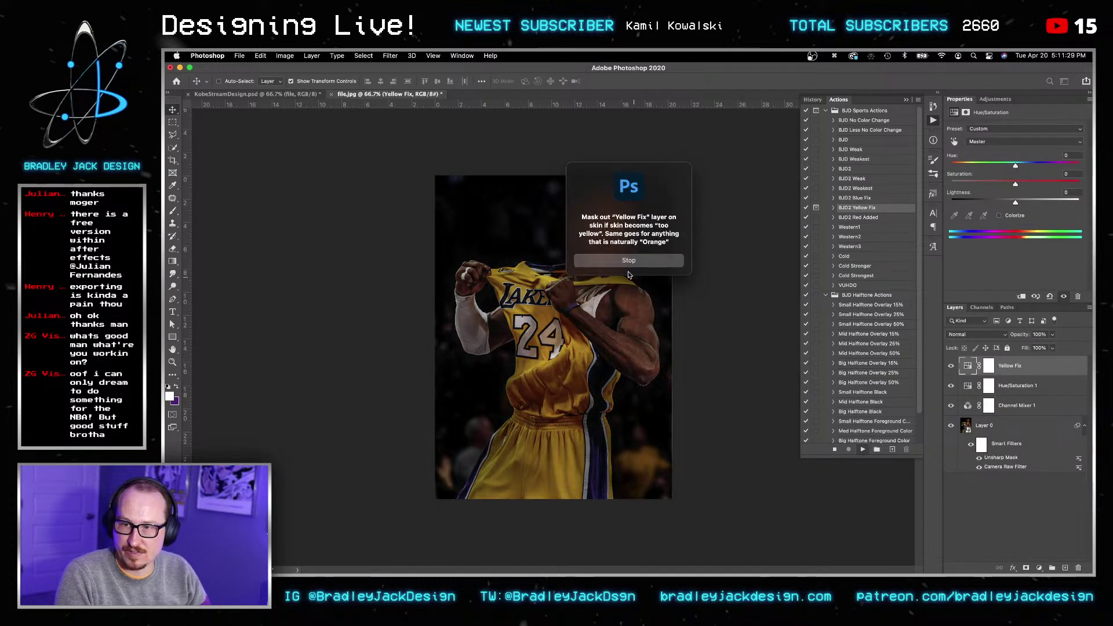
pyautogui.click(632, 262)
# Step: In the Camera Raw filter, set Contrast +20, Highlights -20 and Shadows +20
pyautogui.doubleClick(996, 467)
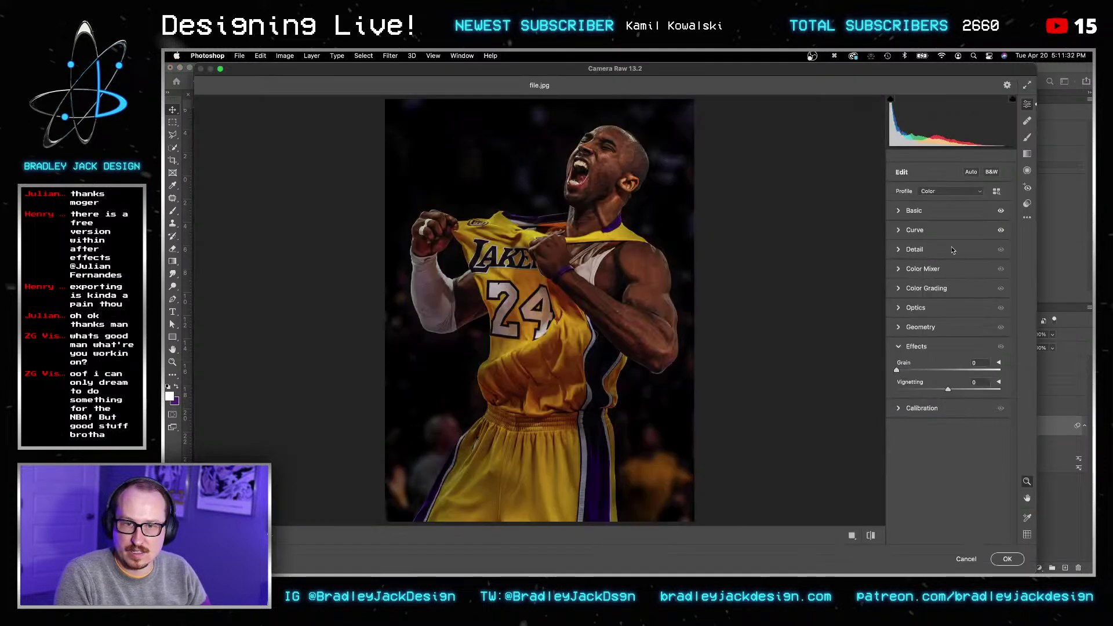
pyautogui.click(899, 210)
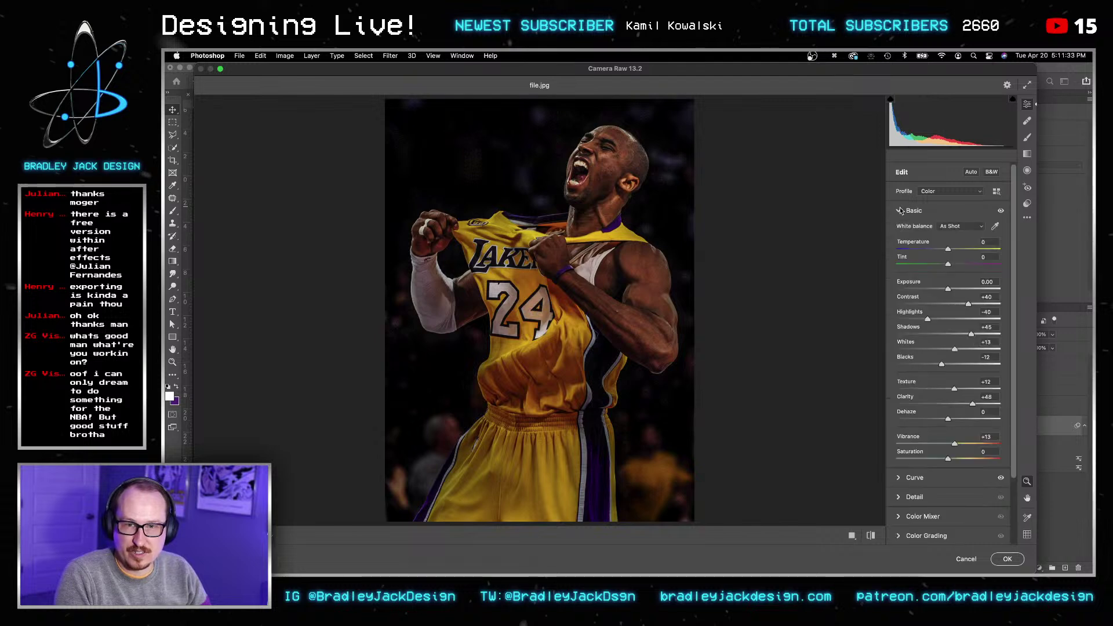
pyautogui.press('super+a')
pyautogui.write('20')
pyautogui.press('Tab')
pyautogui.write('-202')
pyautogui.press('BackSpace')
pyautogui.press('Tab')
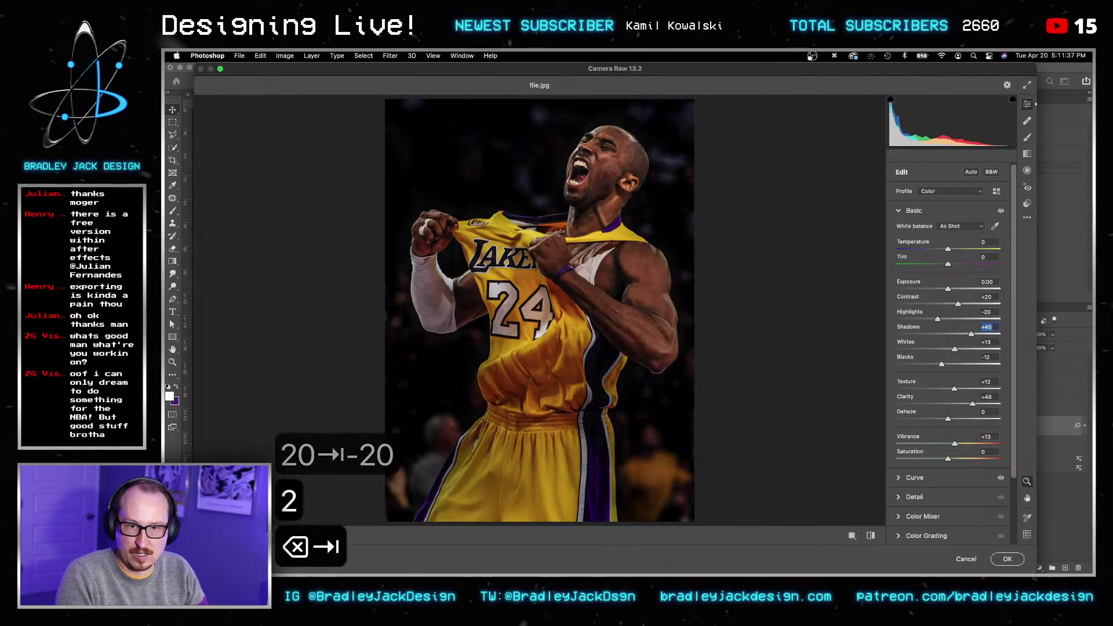
pyautogui.write('20')
# Step: Set Whites +8, Blacks -8, Texture +10 and Clarity +20
pyautogui.press('Tab')
pyautogui.write('8')
pyautogui.press('Tab')
pyautogui.write('-8')
pyautogui.press('Tab')
pyautogui.write('10')
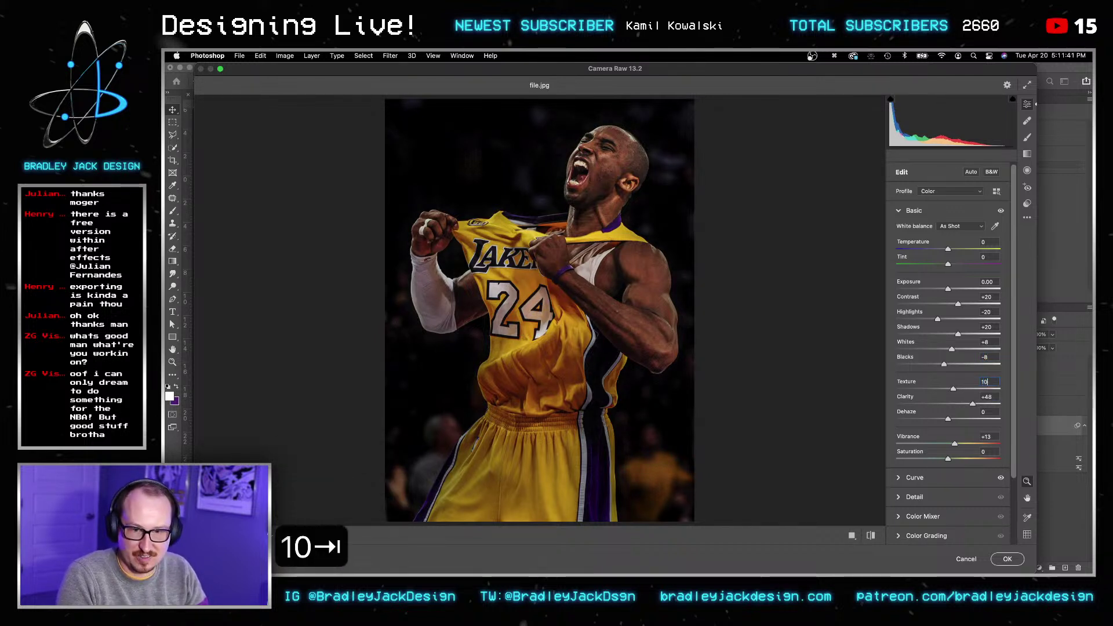
pyautogui.write('20')
pyautogui.press('Tab')
pyautogui.press('Tab')
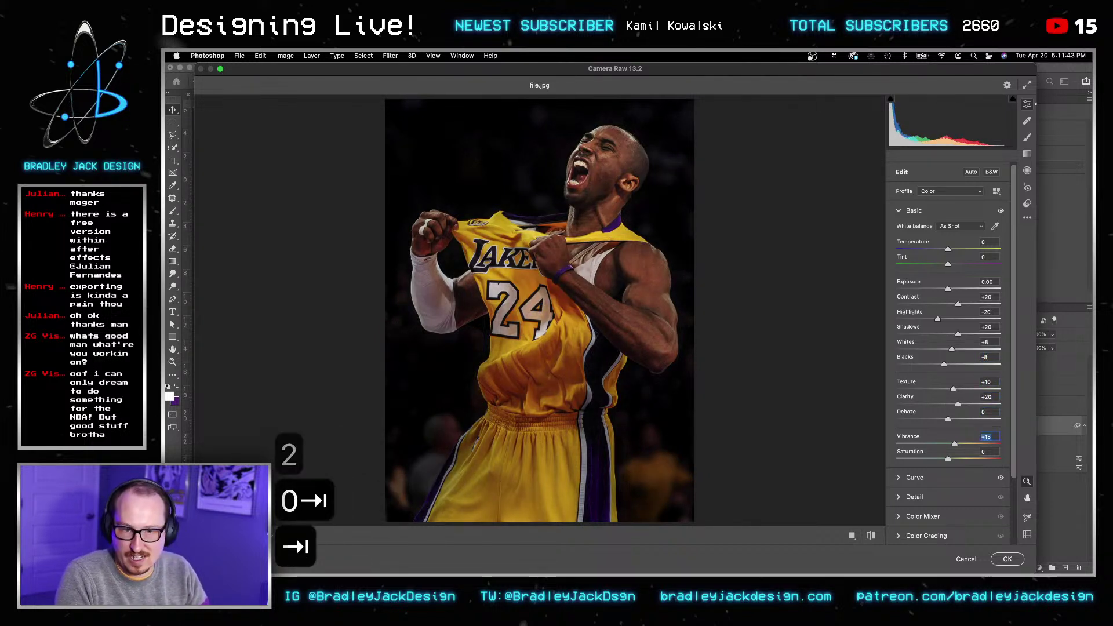
# Step: Zoom the Camera Raw preview in on the player's face
pyautogui.press('z')
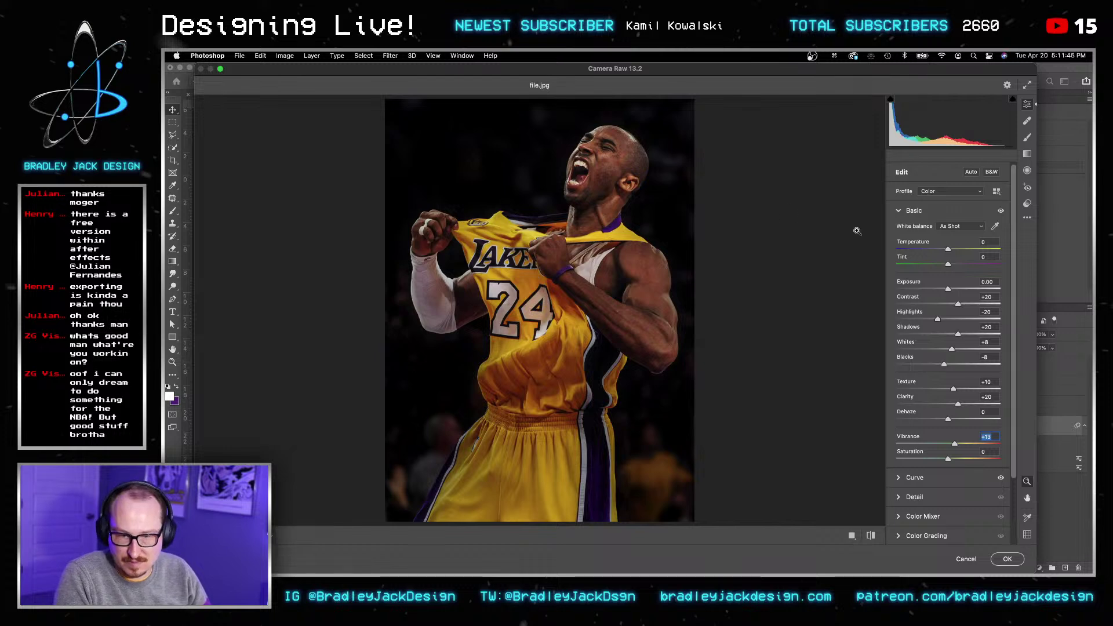
pyautogui.moveTo(607, 162); pyautogui.dragTo(661, 155)
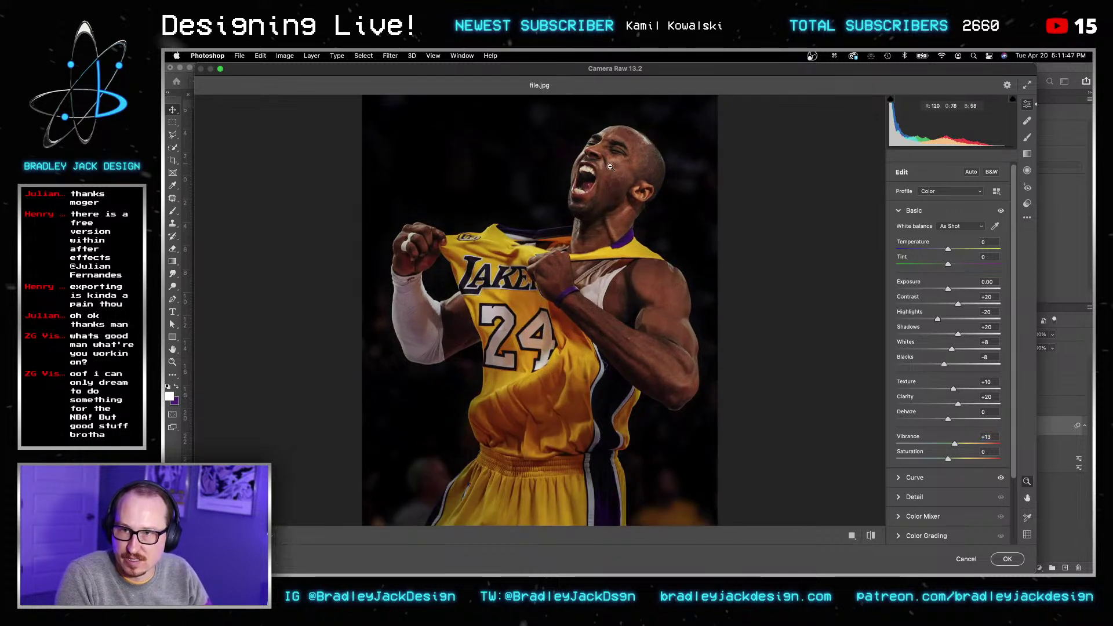
pyautogui.click(641, 170)
pyautogui.click(608, 164)
pyautogui.press('alt')
pyautogui.keyDown('alt'); pyautogui.scroll(4, 618, 183); pyautogui.keyUp('alt')
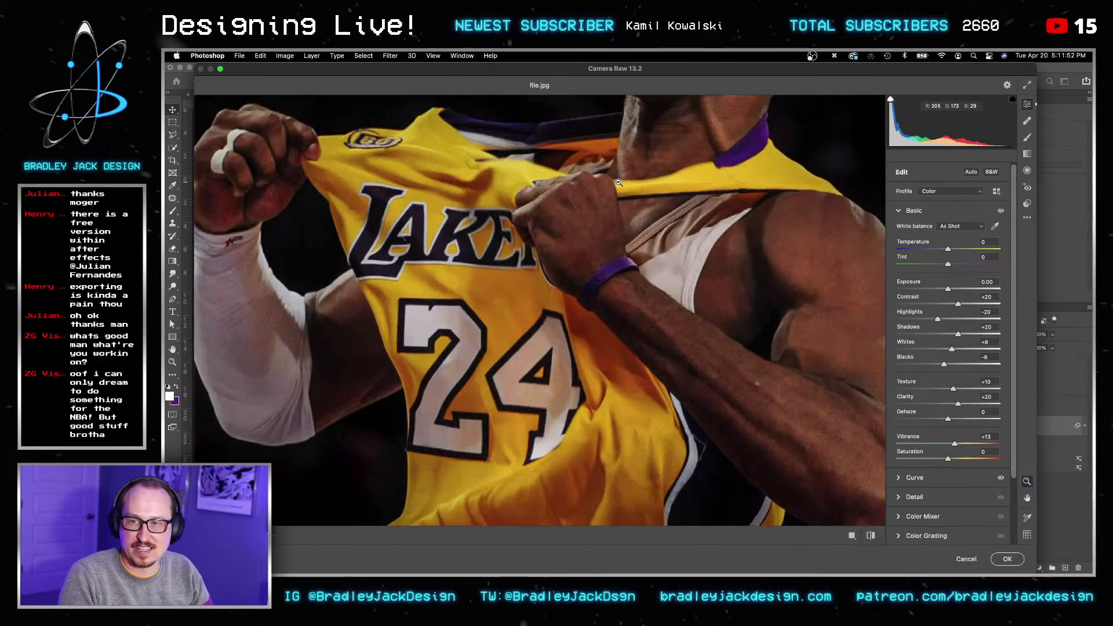
pyautogui.moveTo(618, 183); pyautogui.dragTo(545, 395)
pyautogui.moveTo(589, 311); pyautogui.dragTo(582, 371)
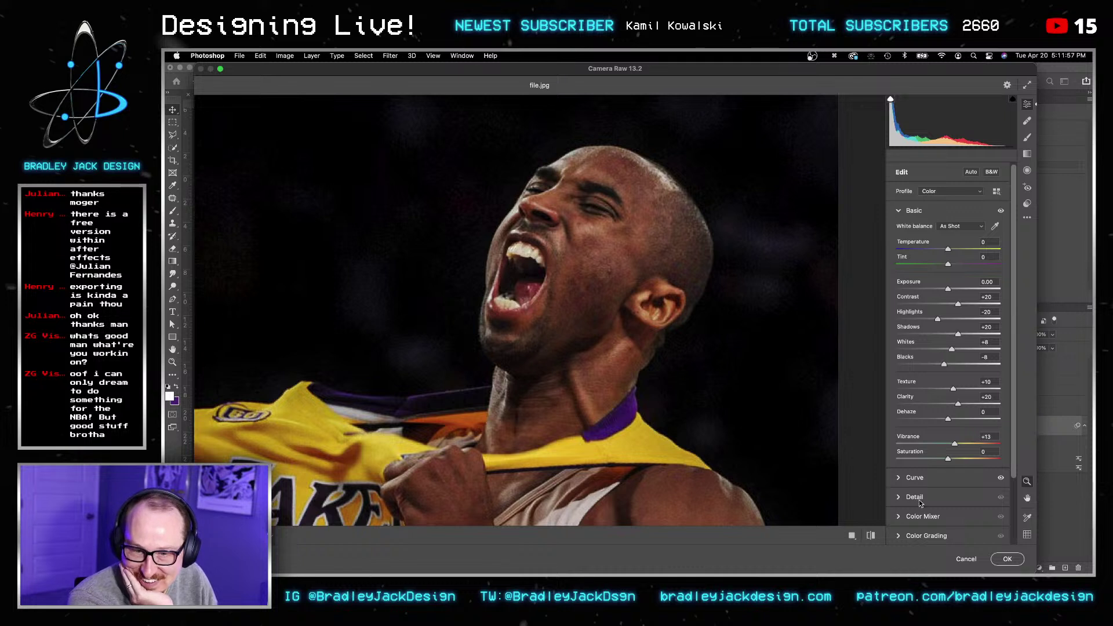
# Step: Set Sharpening to 33 with colour noise reduction, then apply the Camera Raw filter
pyautogui.click(897, 478)
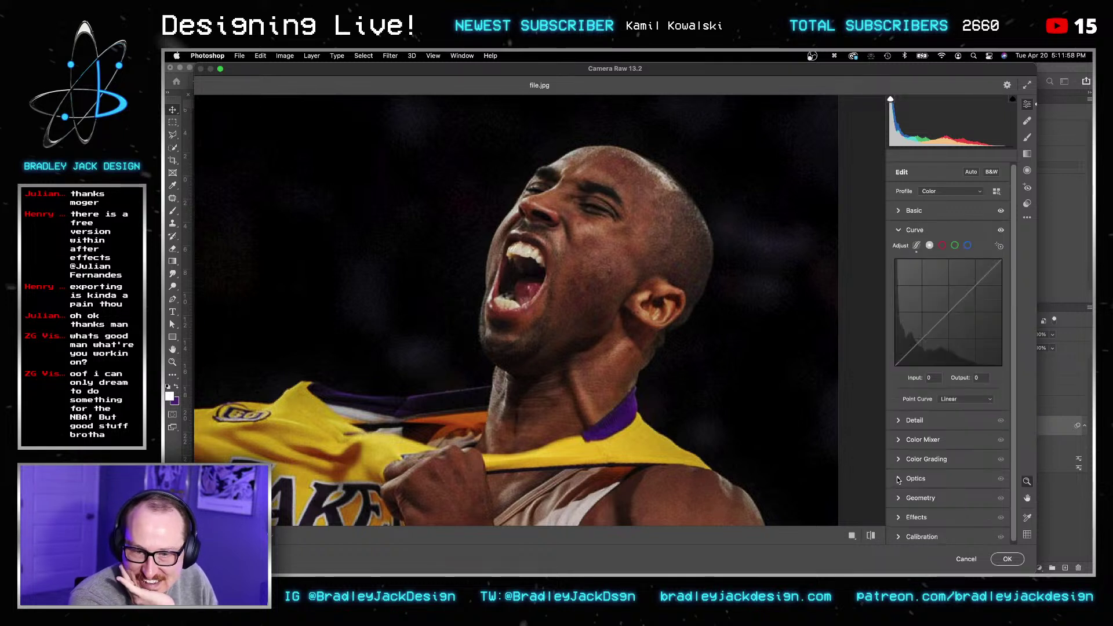
pyautogui.click(897, 421)
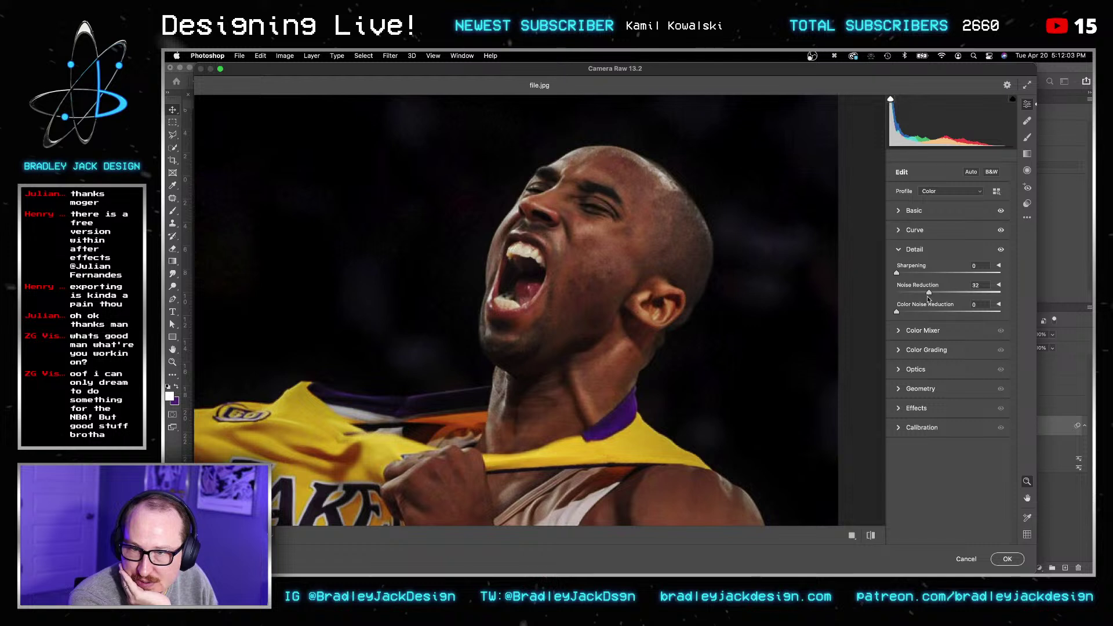
pyautogui.click(920, 272)
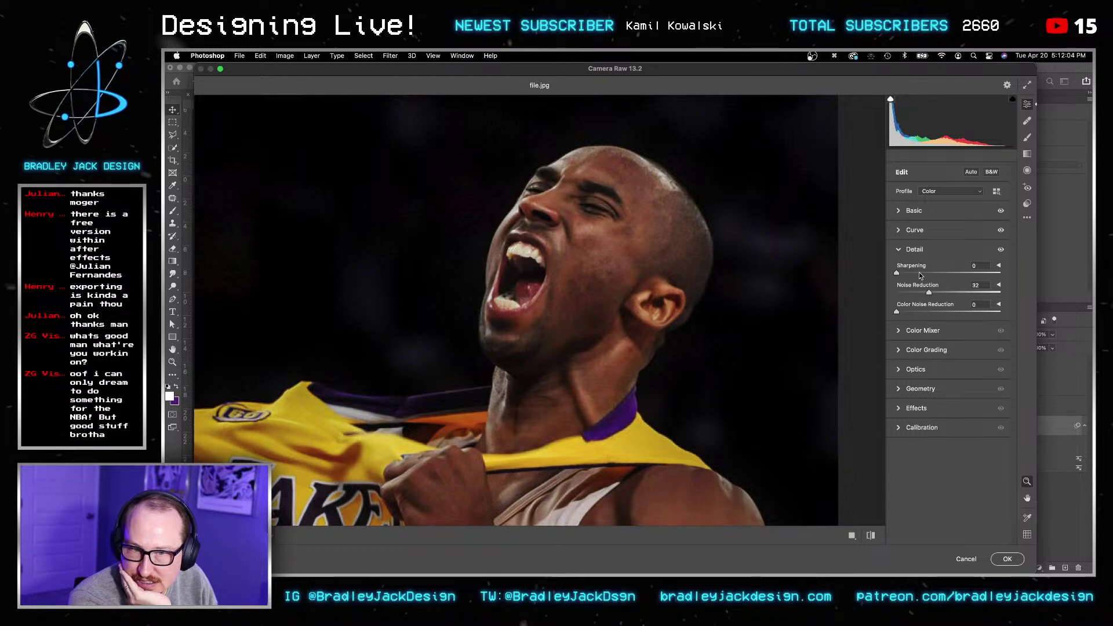
pyautogui.click(915, 313)
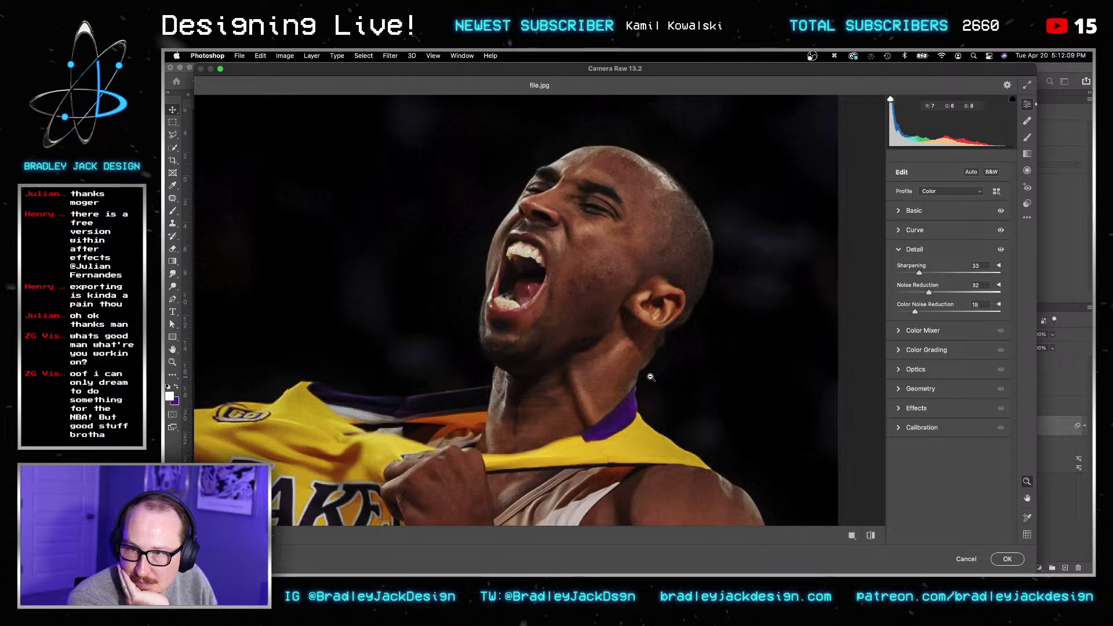
pyautogui.click(1008, 559)
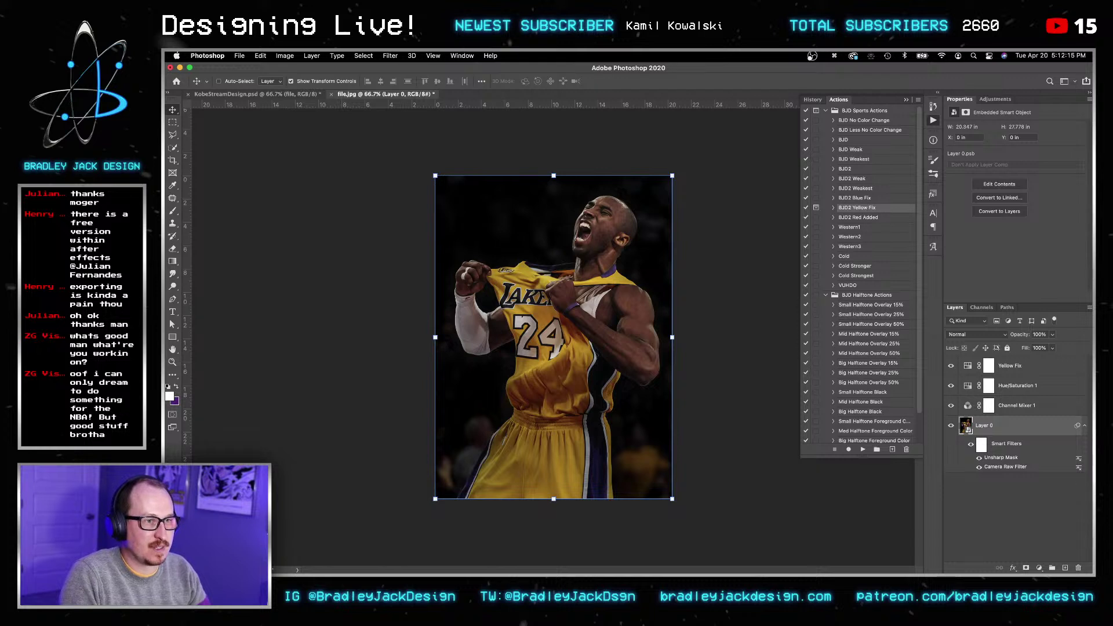
# Step: Launch Topaz Gigapixel AI via system search, then return to Photoshop
pyautogui.press('super+space')
pyautogui.write('giga')
pyautogui.press('Return')
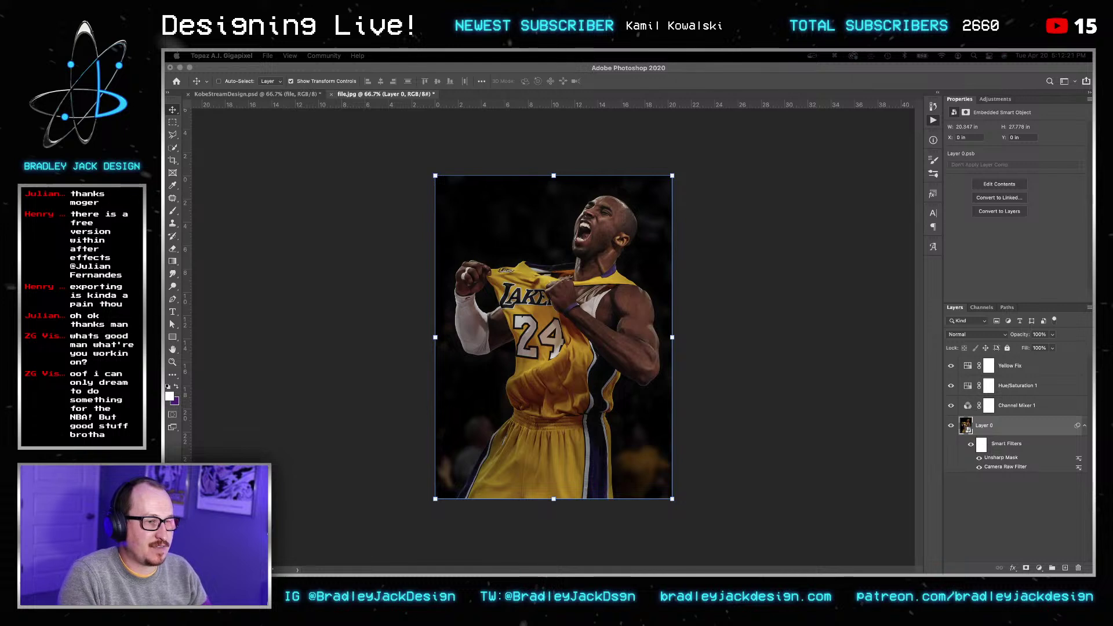
pyautogui.press('super+Tab')
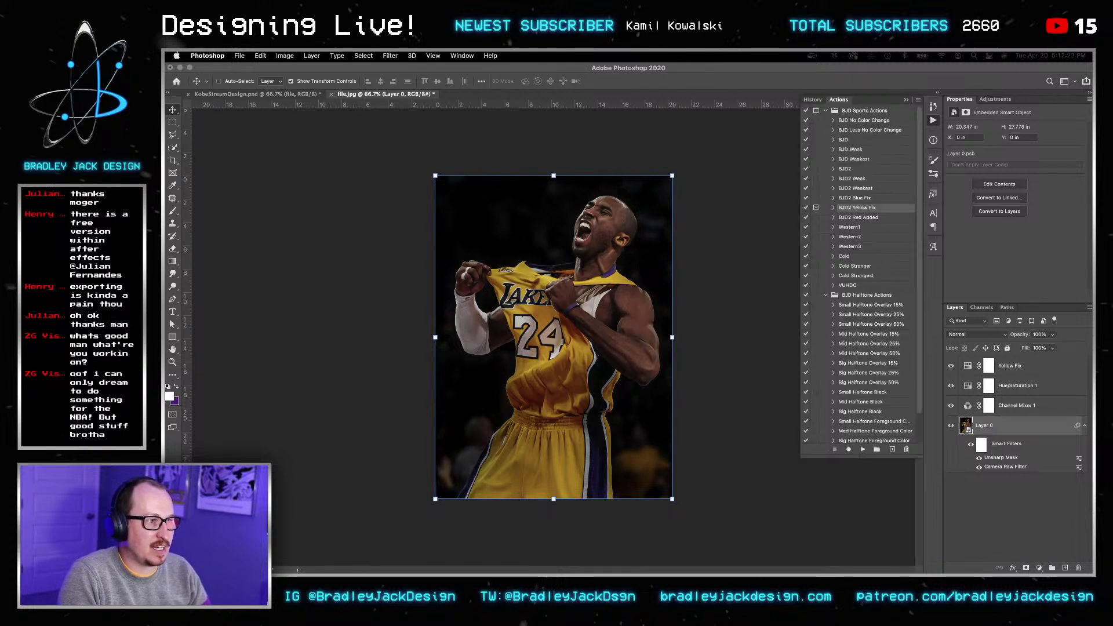
# Step: Paint the Yellow Fix mask over the shoulder, upper arm and left fist, shrinking the brush
pyautogui.press('v')
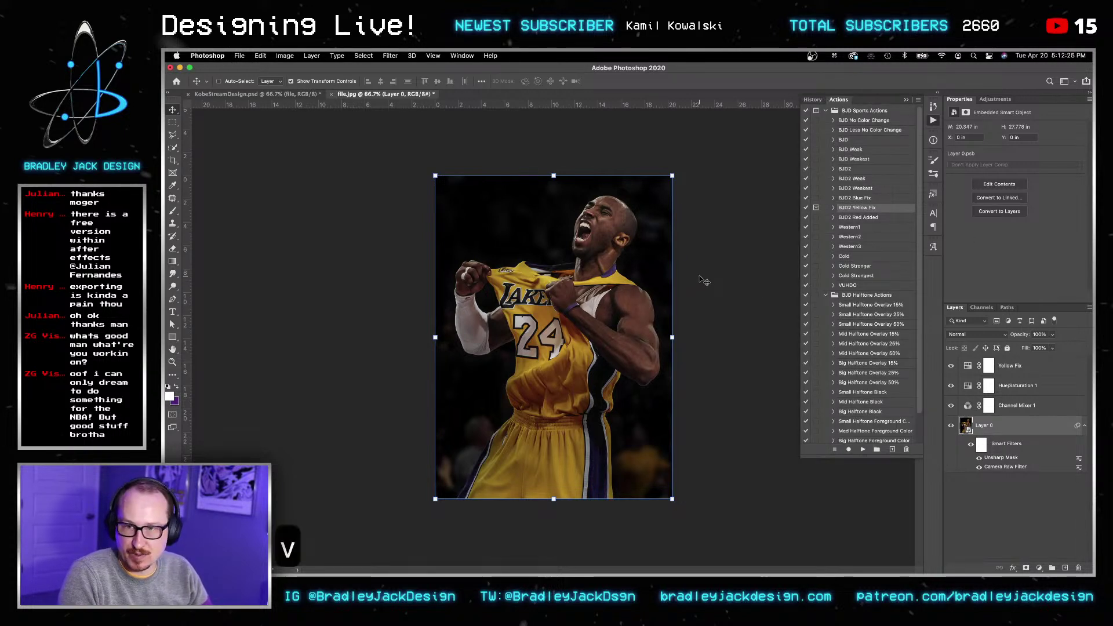
pyautogui.click(989, 365)
pyautogui.press('b')
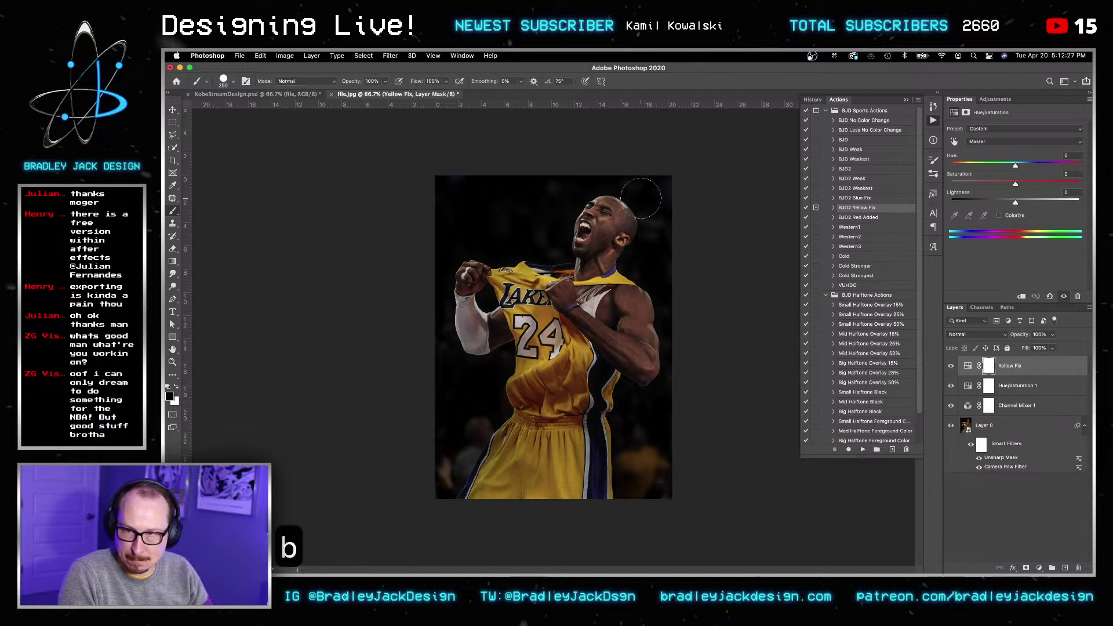
pyautogui.keyDown('alt'); pyautogui.scroll(3, 628, 217); pyautogui.keyUp('alt')
pyautogui.press('x')
pyautogui.press('x')
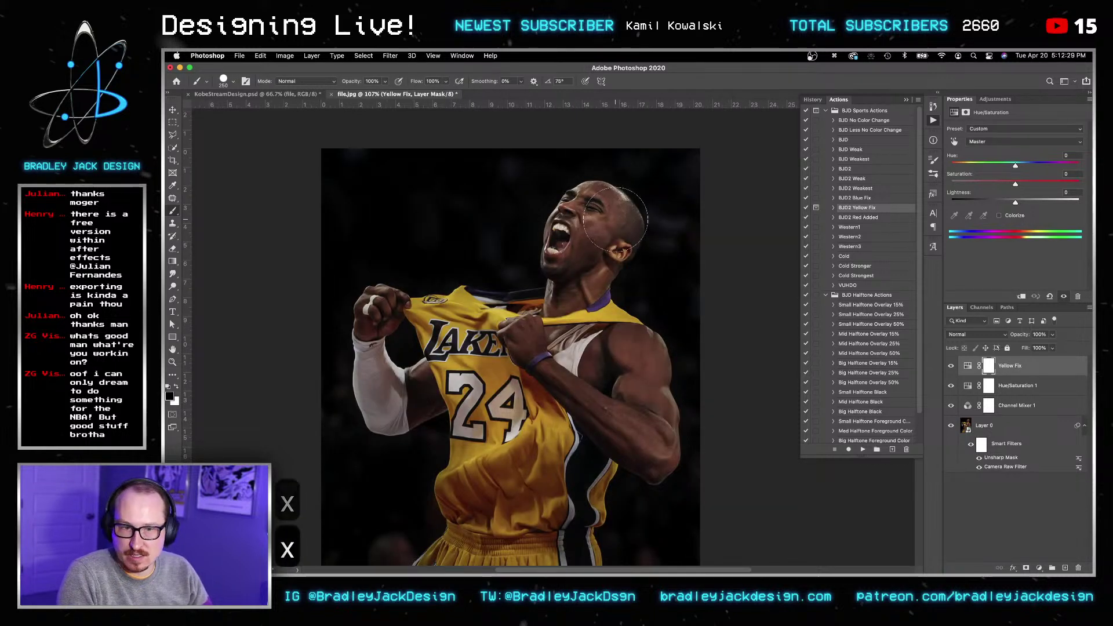
pyautogui.moveTo(621, 207)
pyautogui.keyDown('ctrl'); pyautogui.keyDown('alt'); pyautogui.mouseDown()
pyautogui.moveTo(631, 244)
pyautogui.moveTo(603, 201)
pyautogui.moveTo(565, 250)
pyautogui.moveTo(618, 233)
pyautogui.moveTo(603, 237)
pyautogui.mouseUp(); pyautogui.keyUp('alt'); pyautogui.keyUp('ctrl')
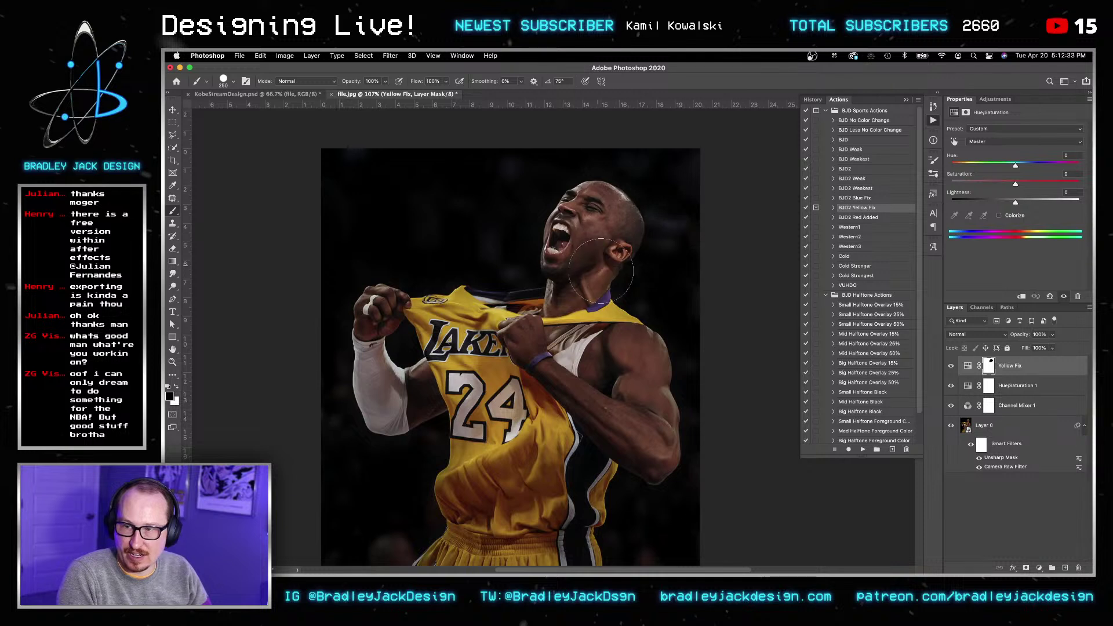
pyautogui.moveTo(619, 356)
pyautogui.mouseDown()
pyautogui.moveTo(626, 362)
pyautogui.moveTo(620, 345)
pyautogui.moveTo(629, 400)
pyautogui.moveTo(662, 454)
pyautogui.moveTo(635, 446)
pyautogui.moveTo(598, 394)
pyautogui.moveTo(612, 365)
pyautogui.mouseUp()
pyautogui.press('[')
pyautogui.press('[')
pyautogui.press('[')
pyautogui.press('[')
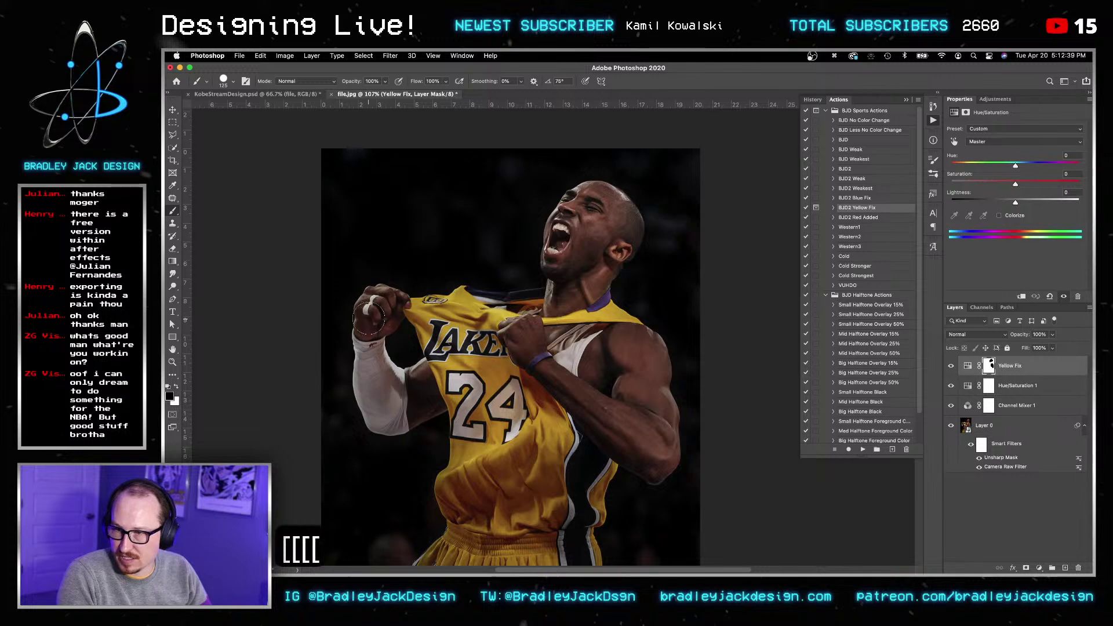
pyautogui.moveTo(381, 315)
pyautogui.mouseDown()
pyautogui.moveTo(384, 291)
pyautogui.moveTo(364, 324)
pyautogui.mouseUp()
pyautogui.press('[')
pyautogui.press('[')
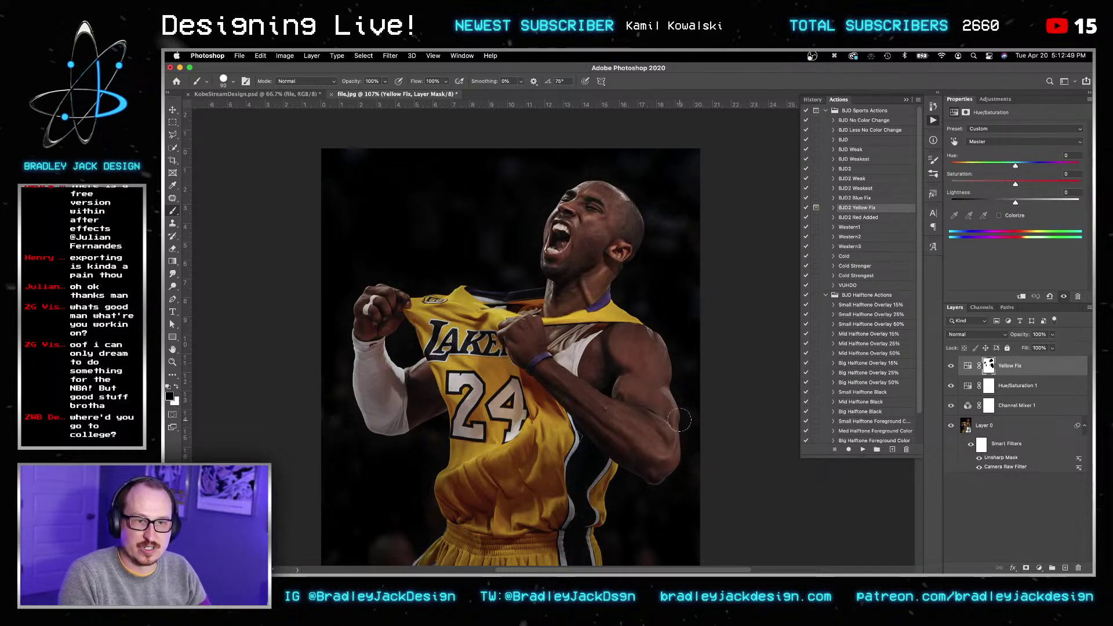
# Step: Add a Hue/Saturation adjustment layer targeting Yellows
pyautogui.press('v')
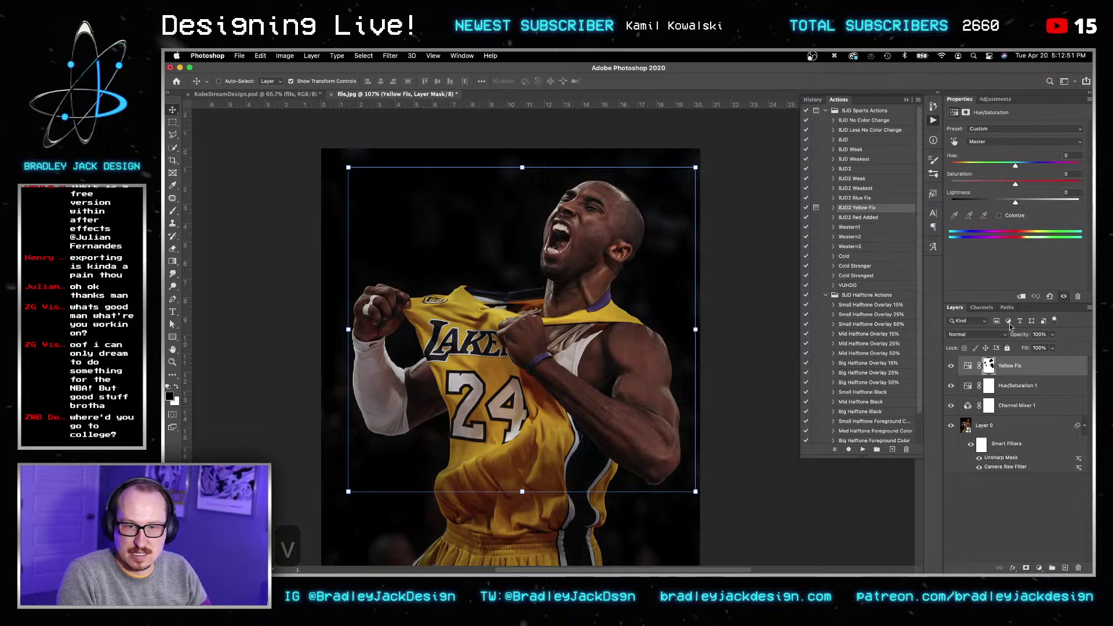
pyautogui.click(999, 98)
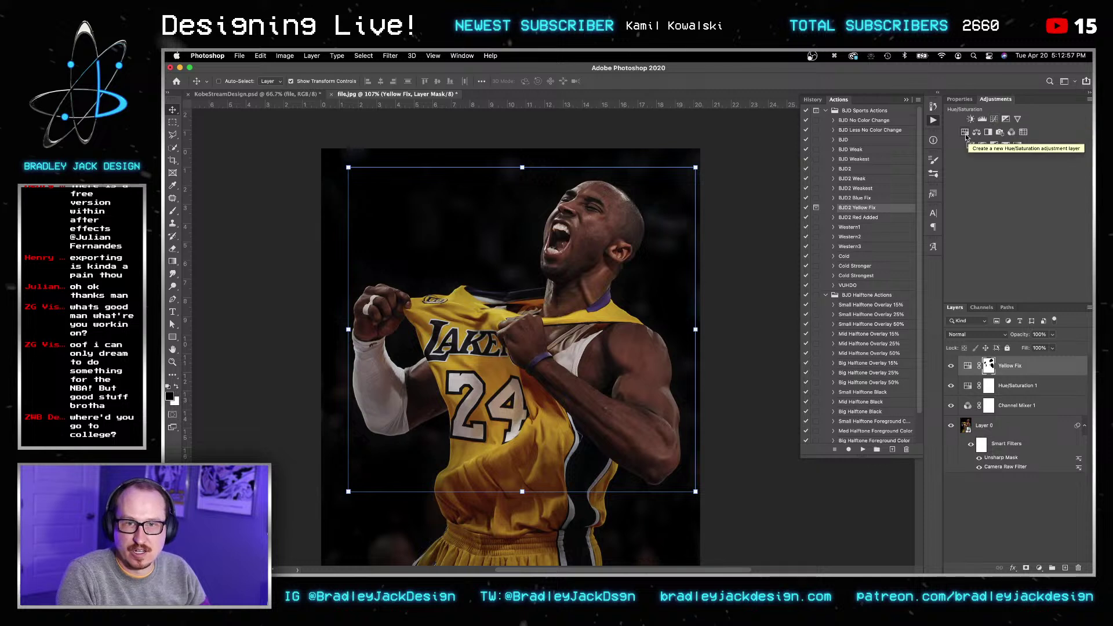
pyautogui.click(977, 133)
pyautogui.click(981, 144)
pyautogui.click(985, 164)
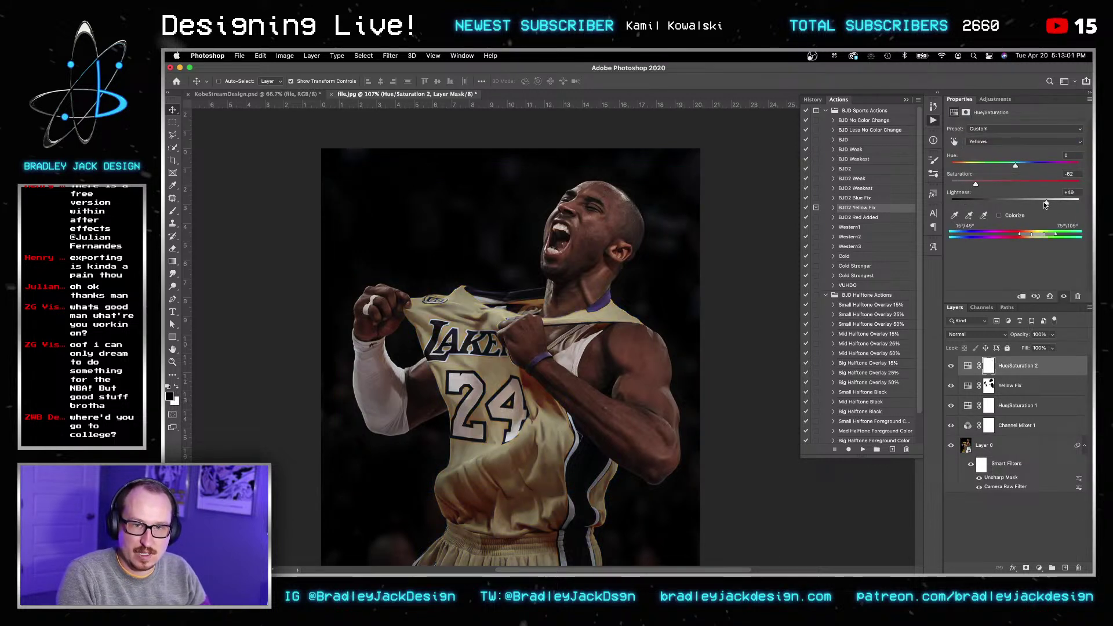
# Step: Invert its mask to black, zoom in on the mouth, and ready a small white brush
pyautogui.click(988, 365)
pyautogui.press('super+i')
pyautogui.press('z')
pyautogui.moveTo(577, 226); pyautogui.dragTo(586, 225)
pyautogui.click(585, 225)
pyautogui.press('b')
pyautogui.press('[')
pyautogui.press('[')
pyautogui.press('[')
pyautogui.press('[')
pyautogui.press('[')
pyautogui.press('[')
pyautogui.press('[')
pyautogui.press('[')
pyautogui.press('[')
pyautogui.press('[')
pyautogui.press('[')
pyautogui.press('x')
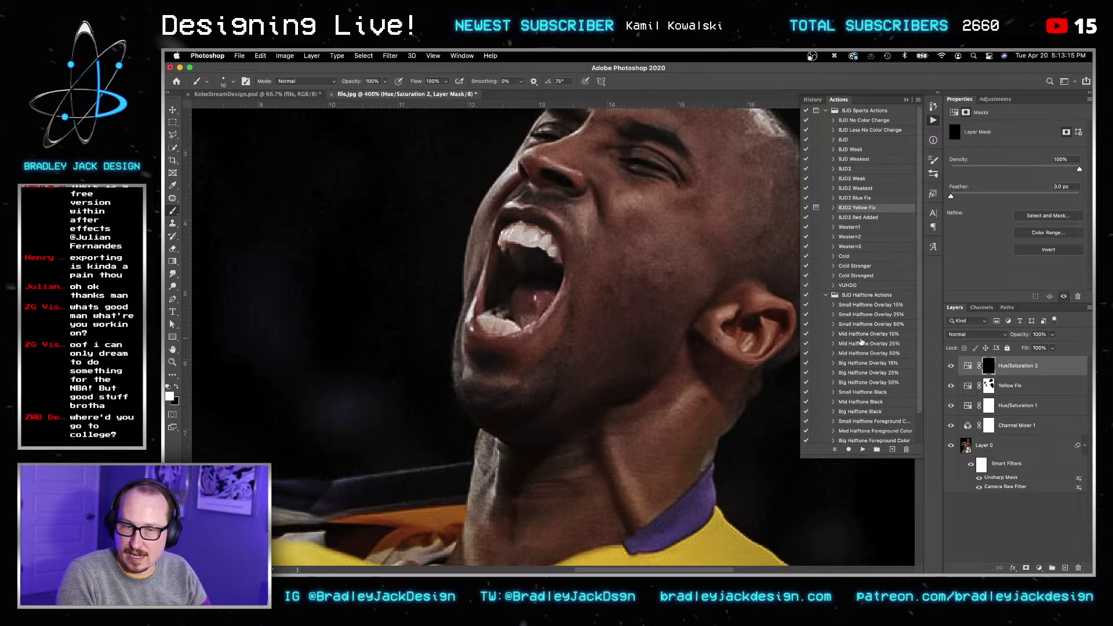
# Step: Retarget Hue/Saturation 2 to Yellows by eyedropper-sampling the teeth
pyautogui.click(966, 369)
pyautogui.click(1023, 141)
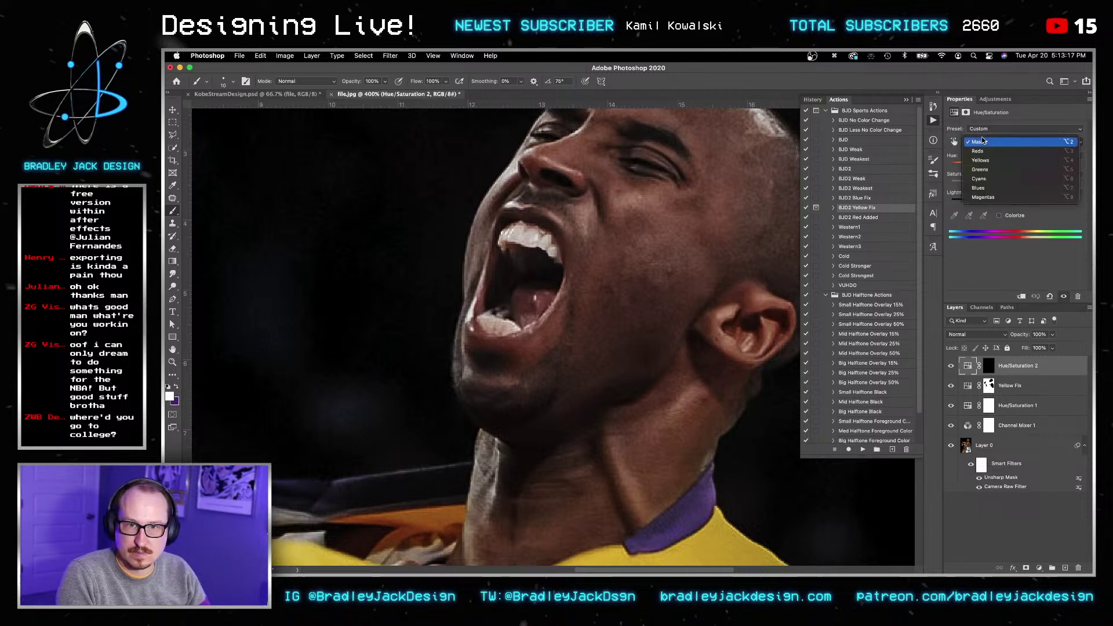
pyautogui.click(980, 162)
pyautogui.click(511, 241)
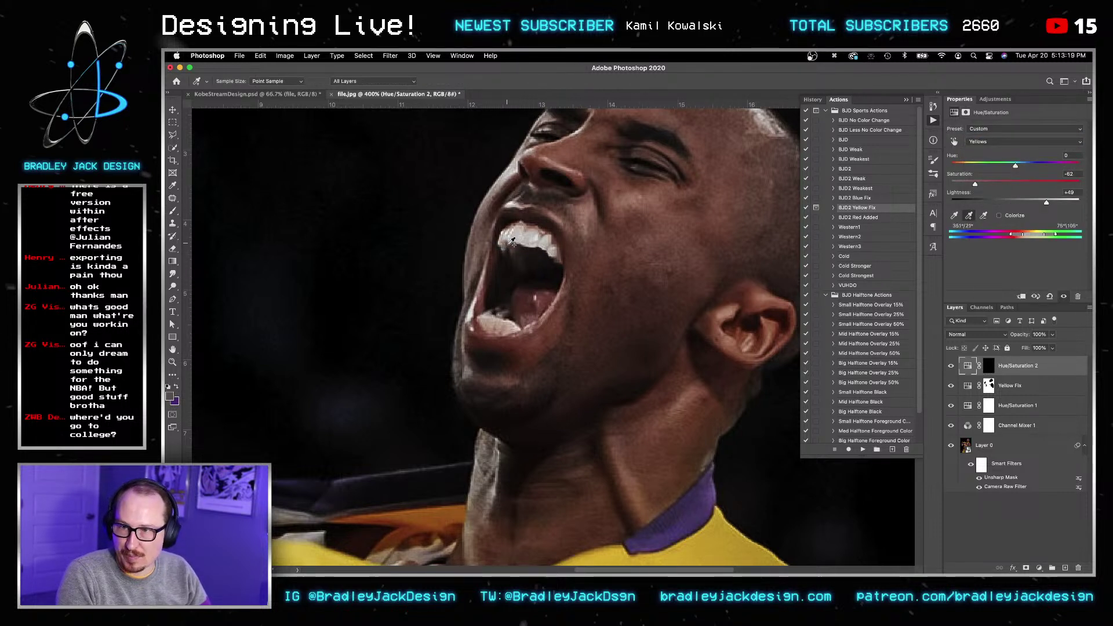
# Step: Select the Hue/Saturation 2 mask and set a 10-pixel brush for the teeth
pyautogui.click(989, 366)
pyautogui.press('b')
pyautogui.click(996, 99)
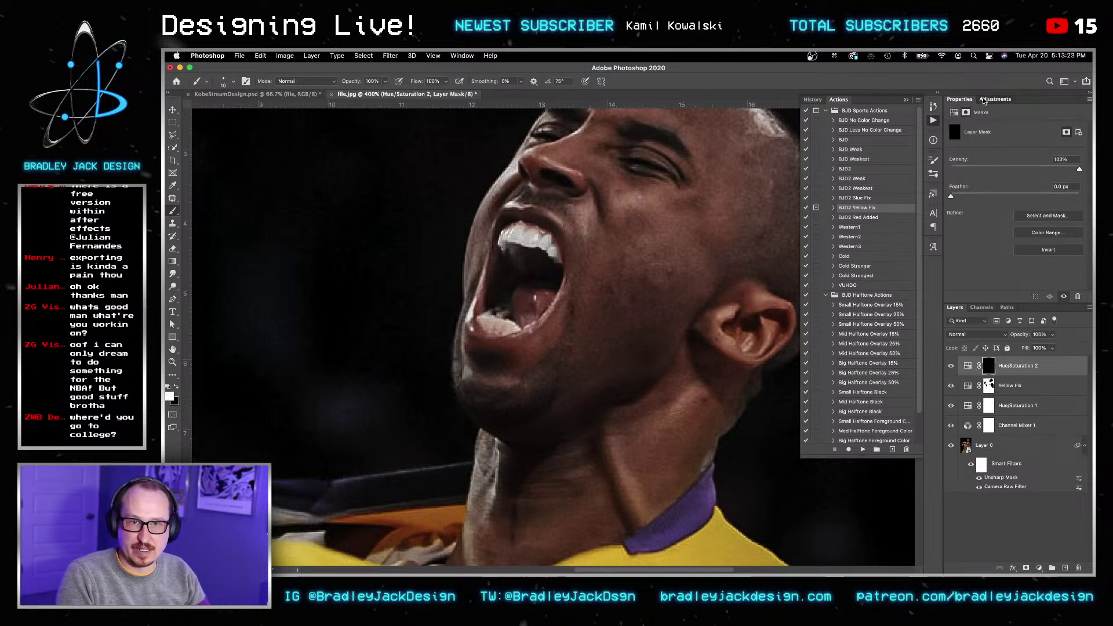
pyautogui.click(968, 366)
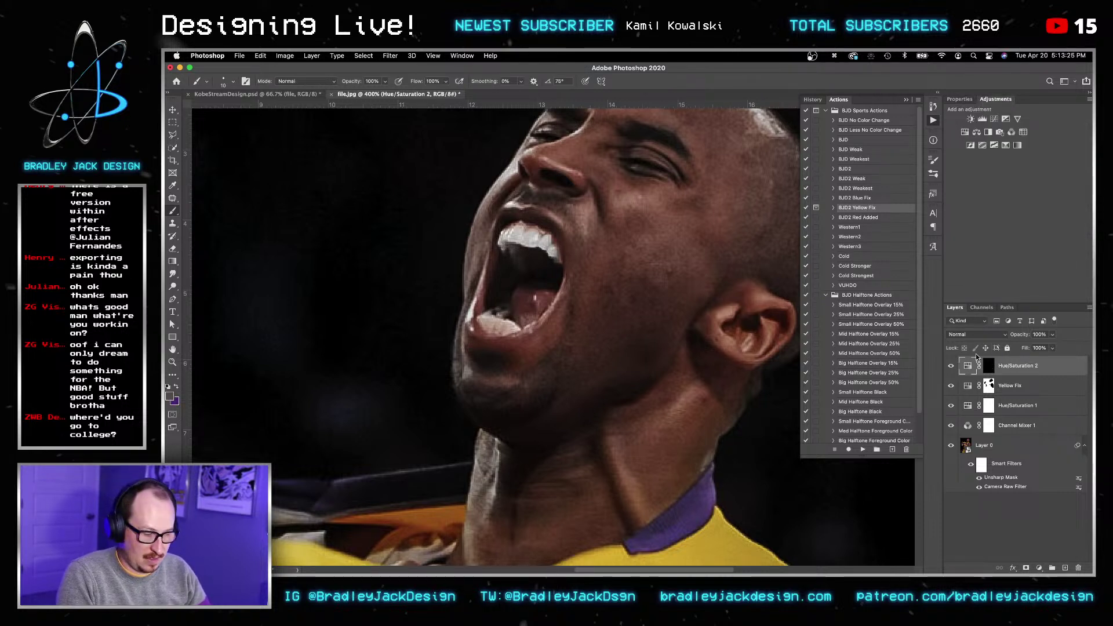
pyautogui.click(988, 366)
pyautogui.press('b')
pyautogui.press(']')
pyautogui.press(']')
pyautogui.press(']')
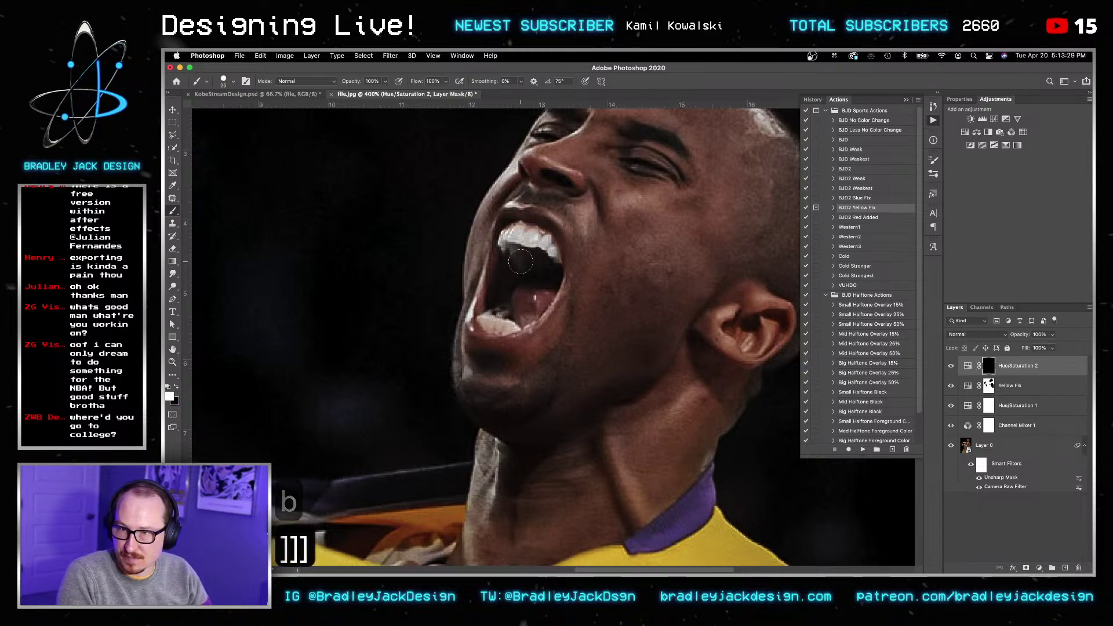
pyautogui.press('[')
pyautogui.press('[')
pyautogui.press('[')
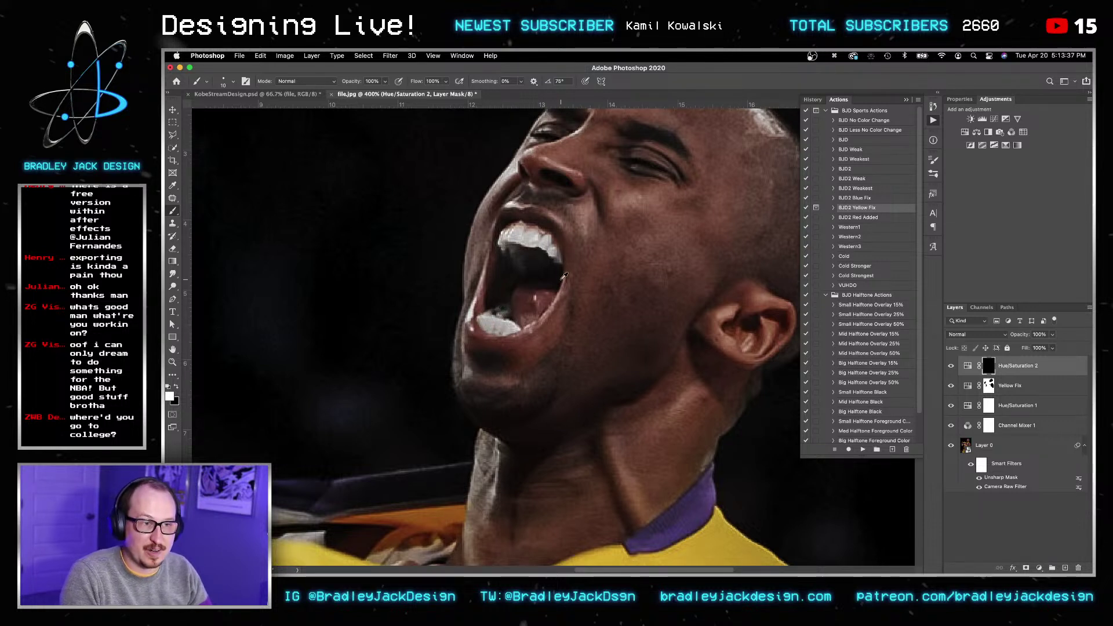
# Step: Paint white on the mask over the arm sleeve's logo with a 7-pixel brush
pyautogui.moveTo(560, 280); pyautogui.dragTo(589, 278)
pyautogui.press('super+0')
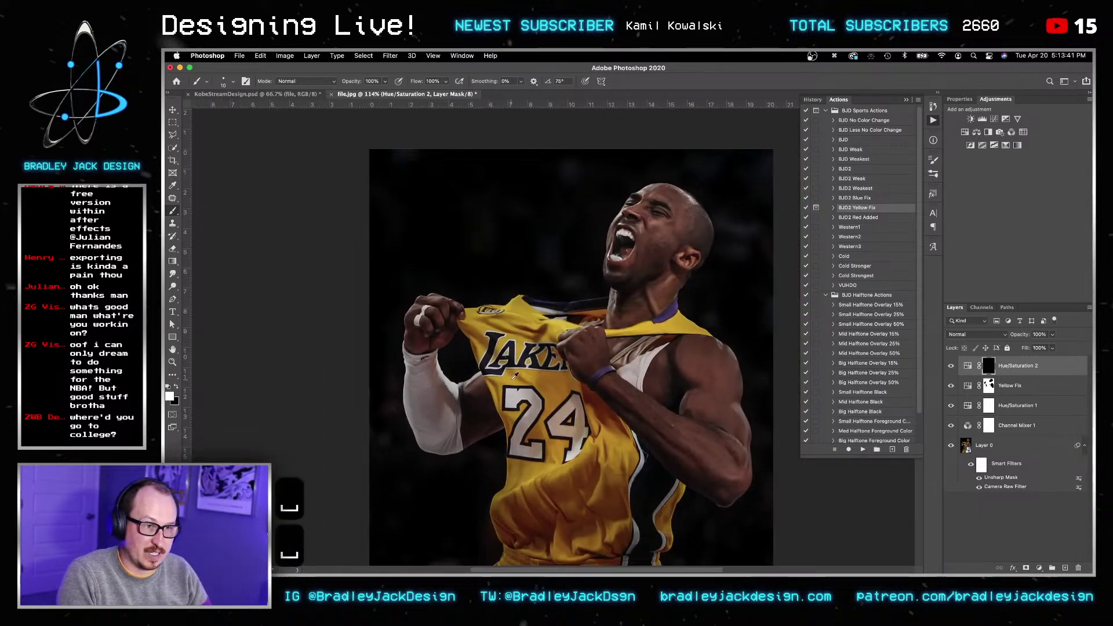
pyautogui.keyDown('alt'); pyautogui.scroll(4, 440, 383); pyautogui.keyUp('alt')
pyautogui.press(']')
pyautogui.press(']')
pyautogui.press(']')
pyautogui.press(']')
pyautogui.press(']')
pyautogui.press(']')
pyautogui.press(']')
pyautogui.press(']')
pyautogui.press(']')
pyautogui.press(']')
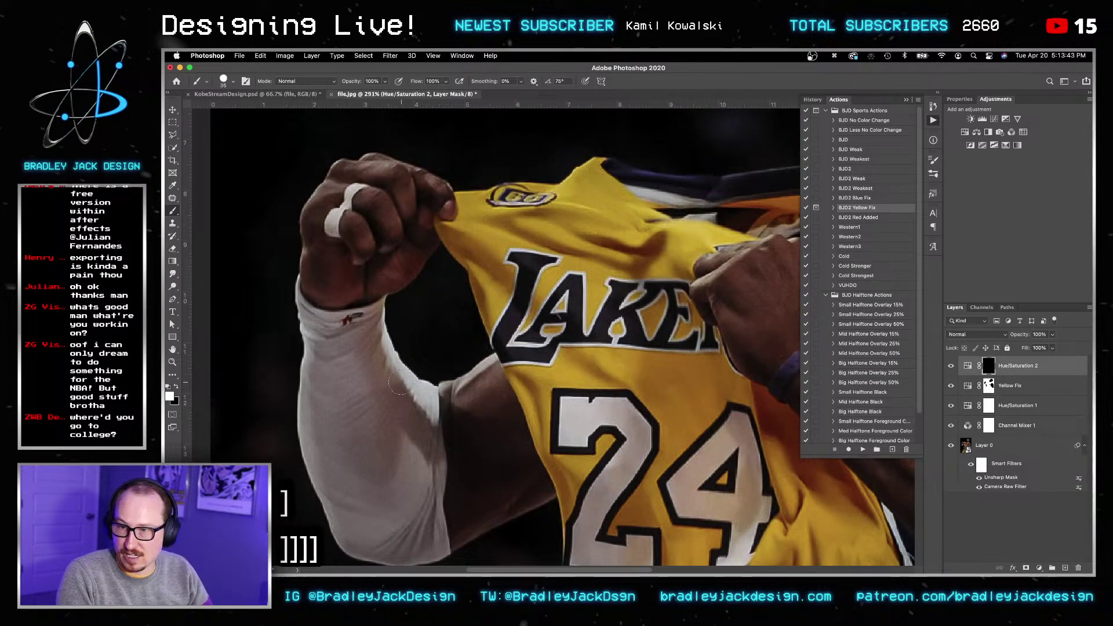
pyautogui.press('space')
pyautogui.moveTo(398, 486); pyautogui.dragTo(399, 396)
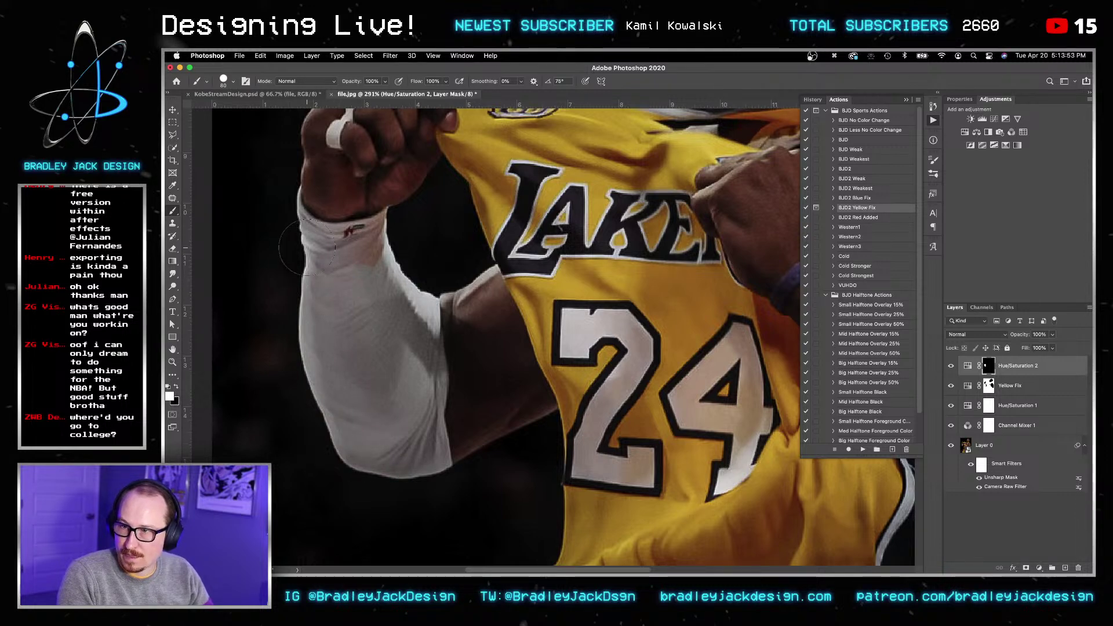
pyautogui.keyDown('alt'); pyautogui.scroll(3, 380, 239); pyautogui.keyUp('alt')
pyautogui.press('[')
pyautogui.press('[')
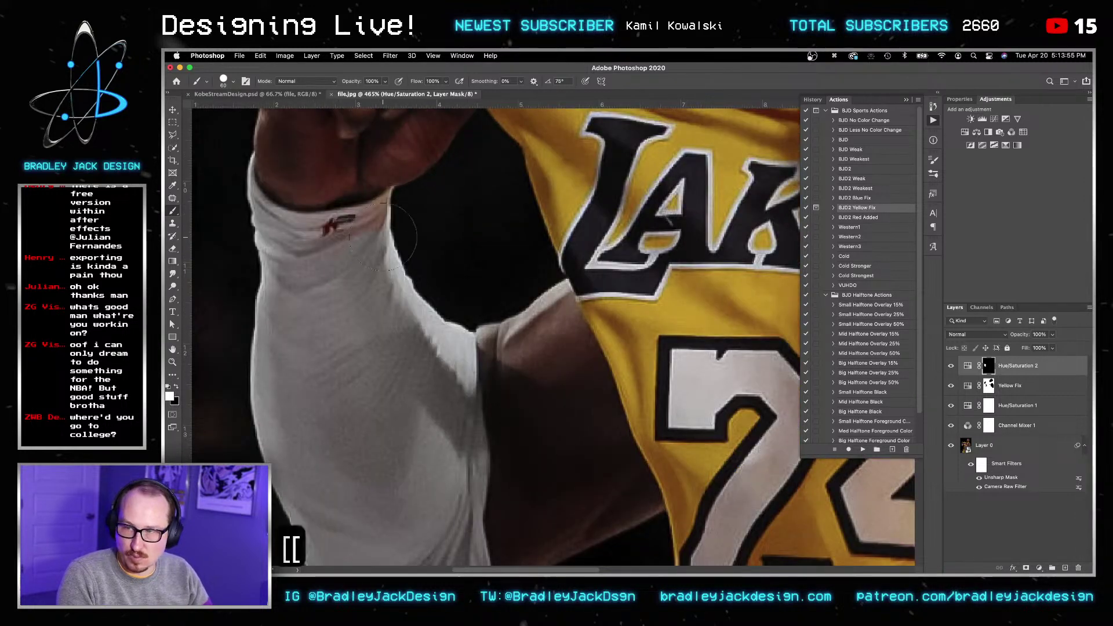
pyautogui.press('[')
pyautogui.press('[')
pyautogui.press('[')
pyautogui.press('[')
pyautogui.press('[')
pyautogui.press('[')
pyautogui.press('[')
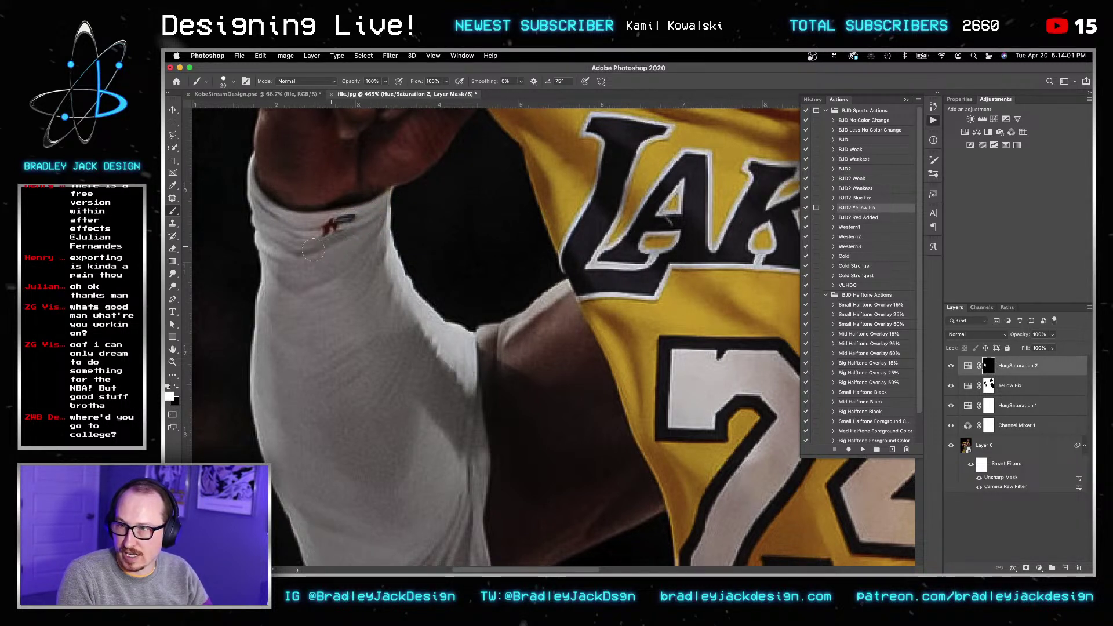
pyautogui.press('[')
pyautogui.press('[')
pyautogui.press('[')
pyautogui.press('[')
pyautogui.press('[')
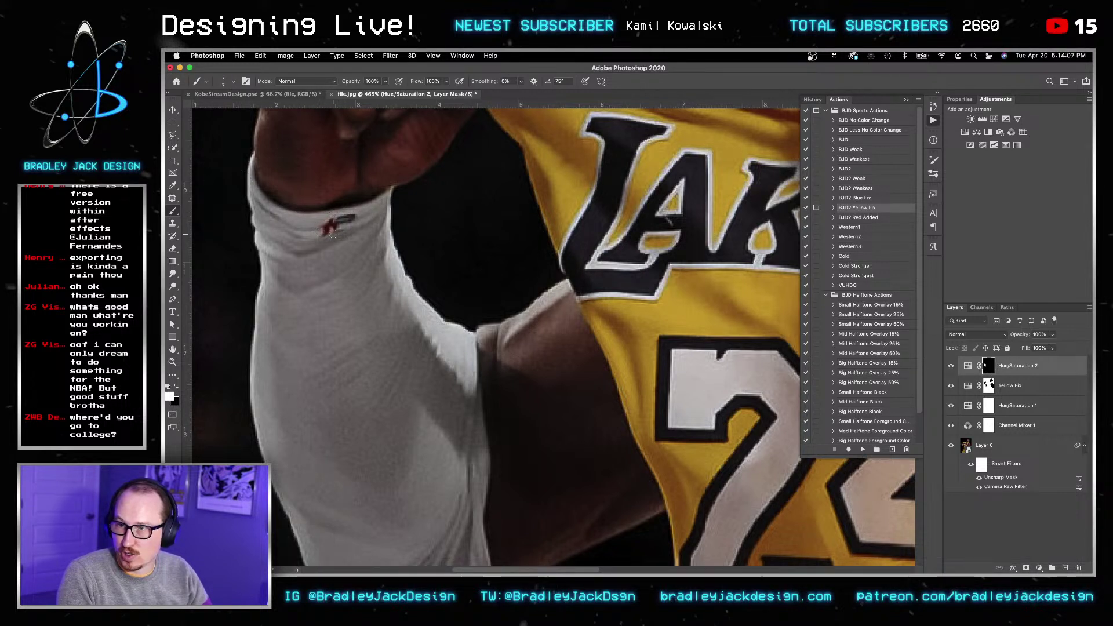
pyautogui.moveTo(330, 230); pyautogui.dragTo(344, 228)
pyautogui.keyDown('alt'); pyautogui.scroll(-3, 436, 363); pyautogui.keyUp('alt')
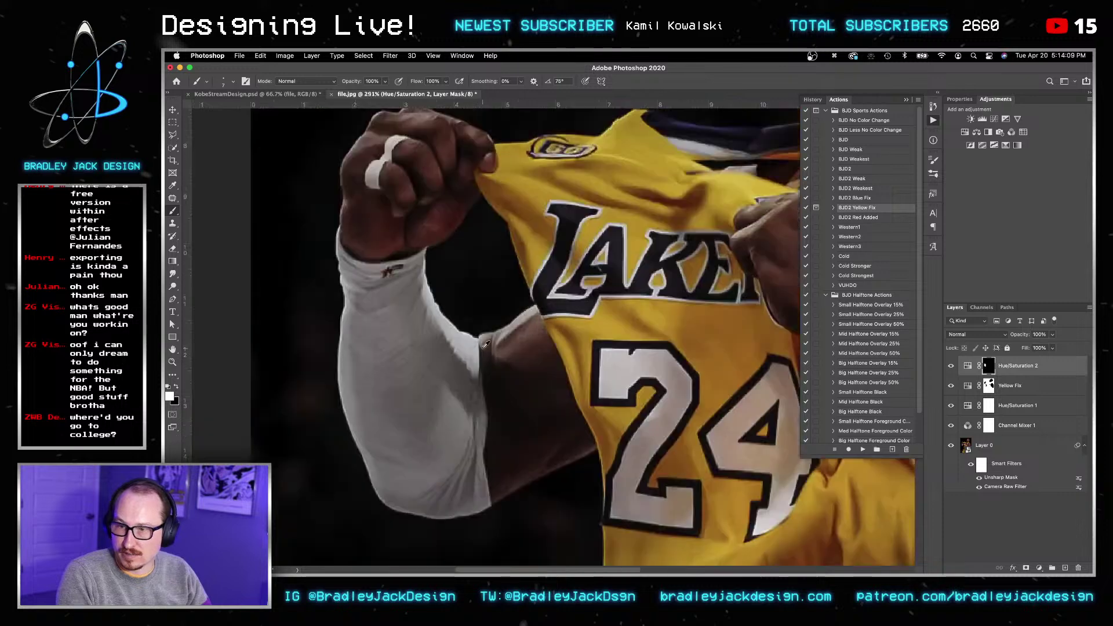
# Step: Paint the undershirt below the jersey hem with a 16-pixel brush to neutralise its orange cast
pyautogui.keyDown('alt'); pyautogui.scroll(3, 432, 348); pyautogui.keyUp('alt')
pyautogui.press(']')
pyautogui.press(']')
pyautogui.press(']')
pyautogui.press(']')
pyautogui.press(']')
pyautogui.press(']')
pyautogui.press(']')
pyautogui.press(']')
pyautogui.press(']')
pyautogui.press(']')
pyautogui.press(']')
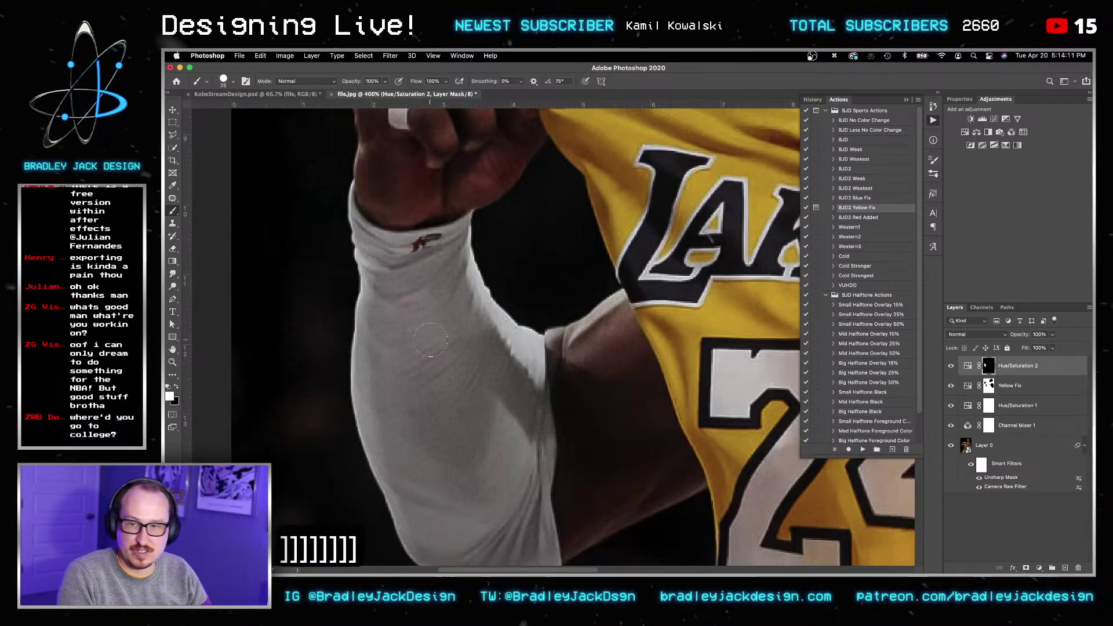
pyautogui.moveTo(537, 368); pyautogui.dragTo(450, 367)
pyautogui.moveTo(858, 289); pyautogui.dragTo(463, 290)
pyautogui.moveTo(726, 280); pyautogui.dragTo(569, 314)
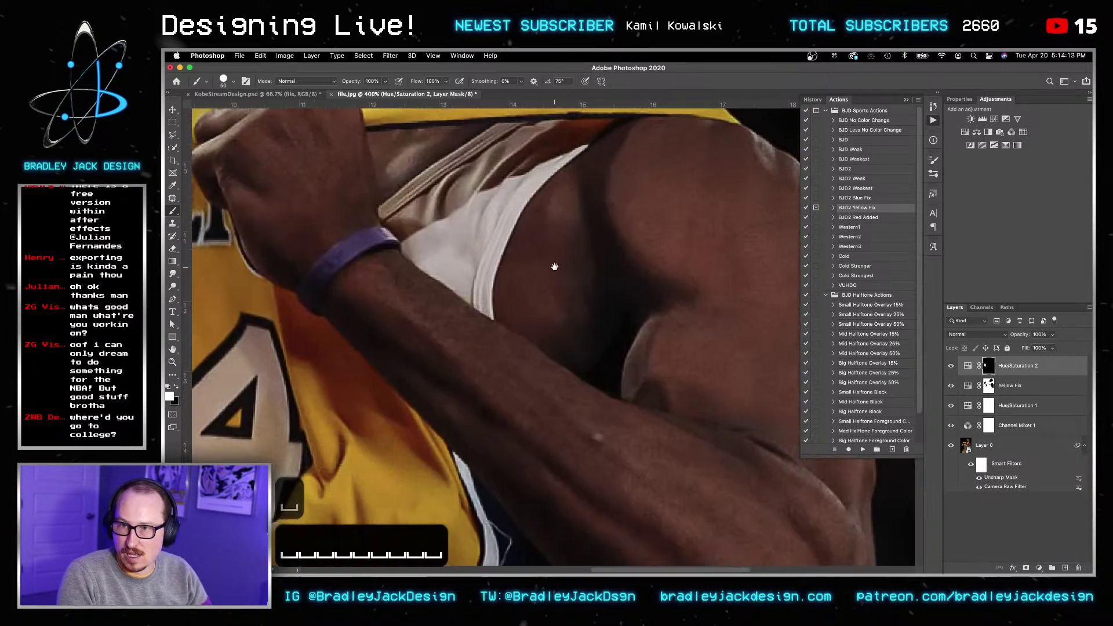
pyautogui.moveTo(571, 243); pyautogui.dragTo(600, 299)
pyautogui.press('[')
pyautogui.press('[')
pyautogui.press('[')
pyautogui.press('[')
pyautogui.press('[')
pyautogui.press('[')
pyautogui.press('[')
pyautogui.press('[')
pyautogui.press('[')
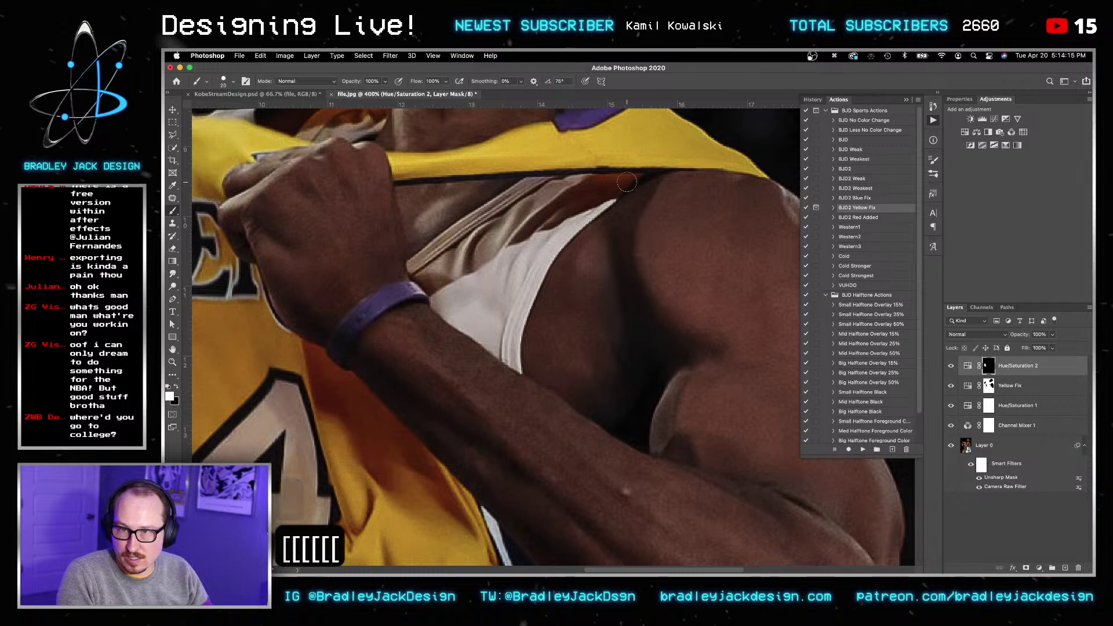
pyautogui.press(']')
pyautogui.moveTo(638, 177)
pyautogui.mouseDown()
pyautogui.moveTo(527, 186)
pyautogui.moveTo(496, 204)
pyautogui.moveTo(623, 185)
pyautogui.moveTo(417, 268)
pyautogui.mouseUp()
# Step: Set the brush back to 20 px and move over to the LAKERS lettering and 24 numerals
pyautogui.press(']')
pyautogui.press(']')
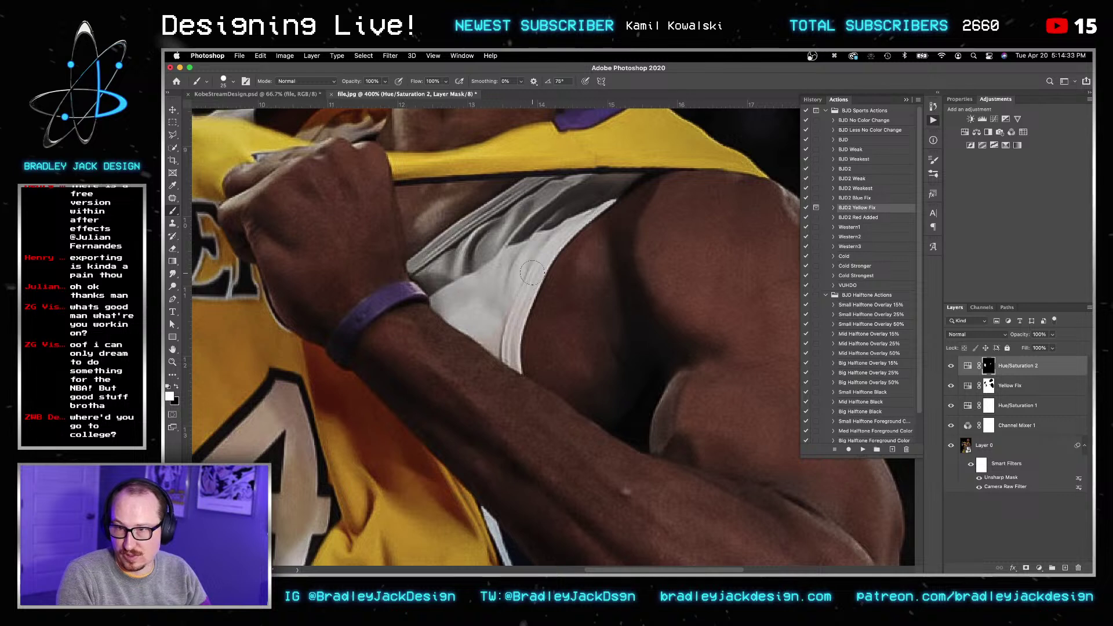
pyautogui.press('[')
pyautogui.press('[')
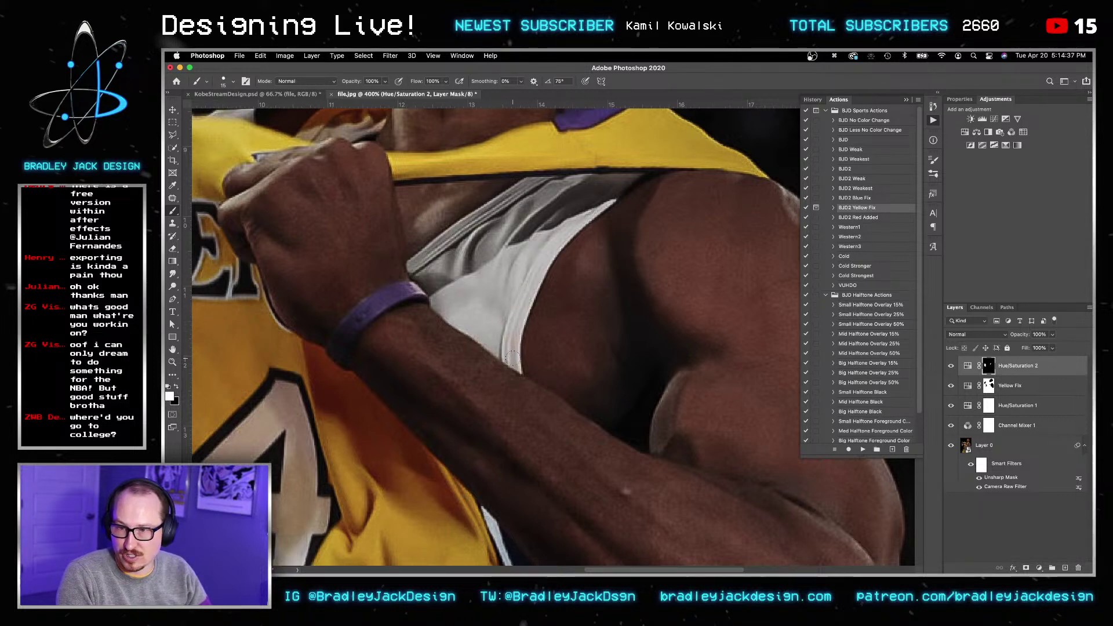
pyautogui.press('[')
pyautogui.press('[')
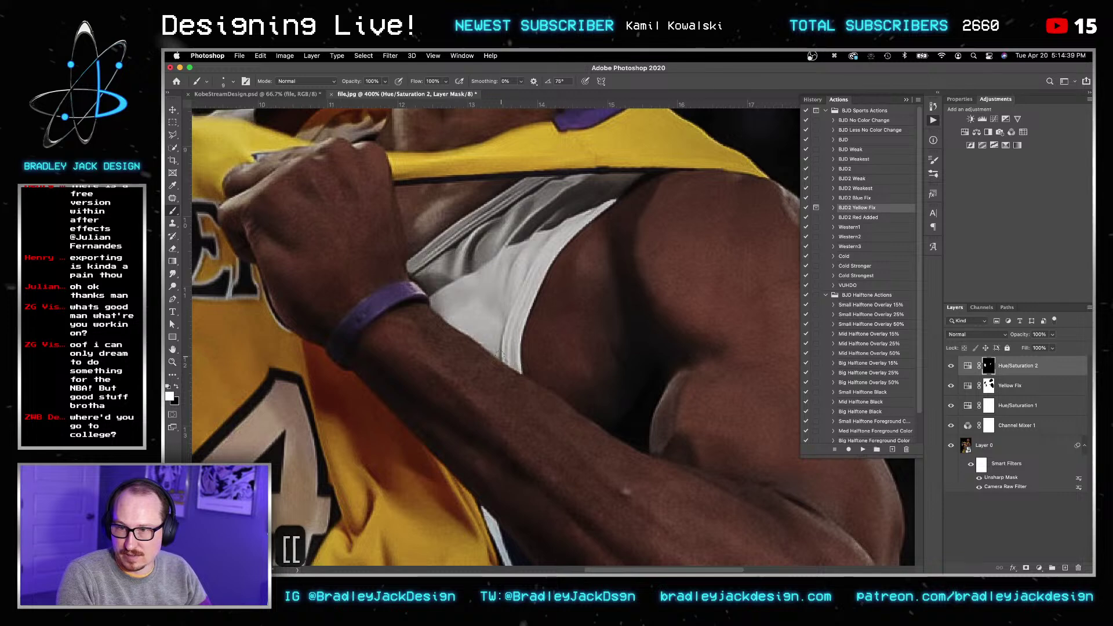
pyautogui.press(']')
pyautogui.press(']')
pyautogui.press(']')
pyautogui.press(']')
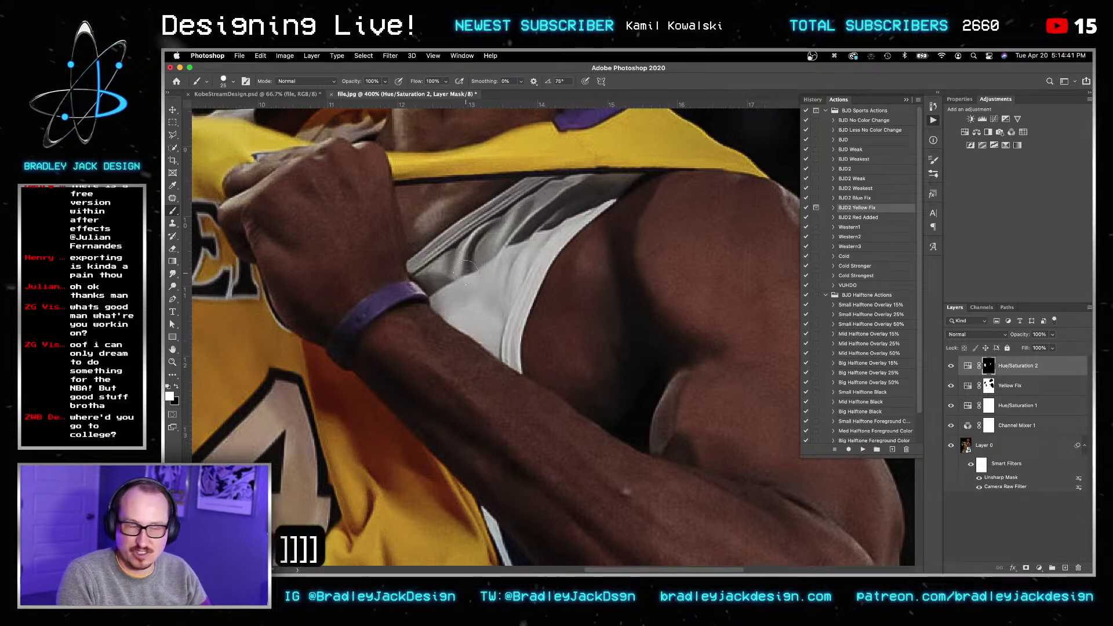
pyautogui.moveTo(367, 251); pyautogui.dragTo(653, 447)
pyautogui.moveTo(570, 378)
pyautogui.mouseDown()
pyautogui.moveTo(572, 254)
pyautogui.moveTo(501, 316)
pyautogui.moveTo(508, 365)
pyautogui.moveTo(562, 371)
pyautogui.moveTo(586, 355)
pyautogui.moveTo(592, 279)
pyautogui.moveTo(525, 328)
pyautogui.moveTo(522, 346)
pyautogui.moveTo(561, 354)
pyautogui.mouseUp()
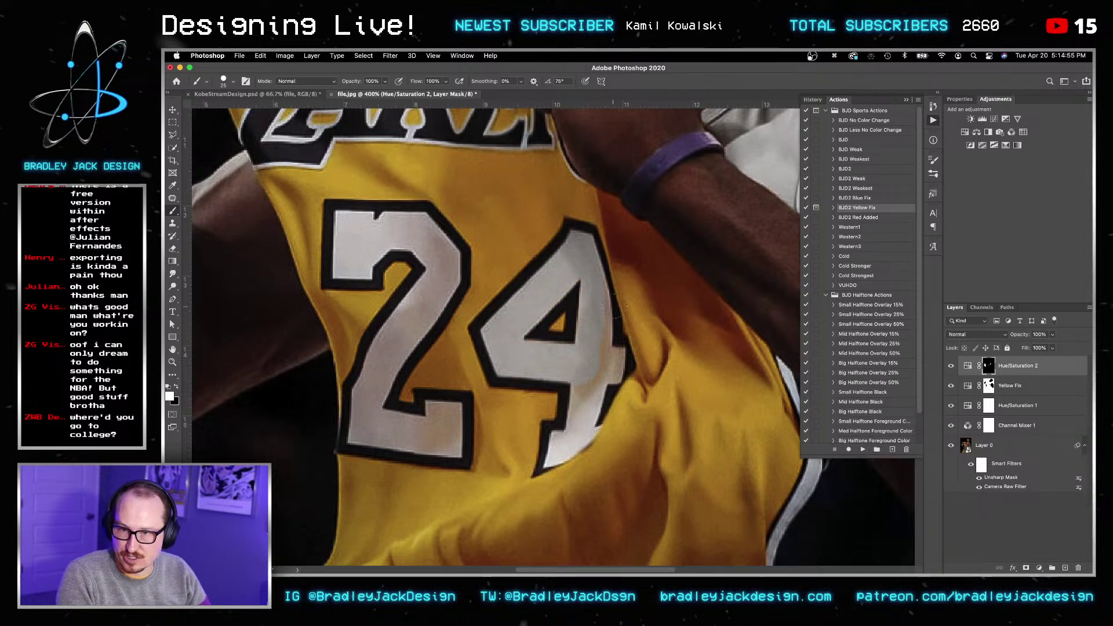
# Step: Paint the right stem of the 4 on the mask, then enlarge the brush for touch-ups
pyautogui.moveTo(597, 327); pyautogui.dragTo(603, 354)
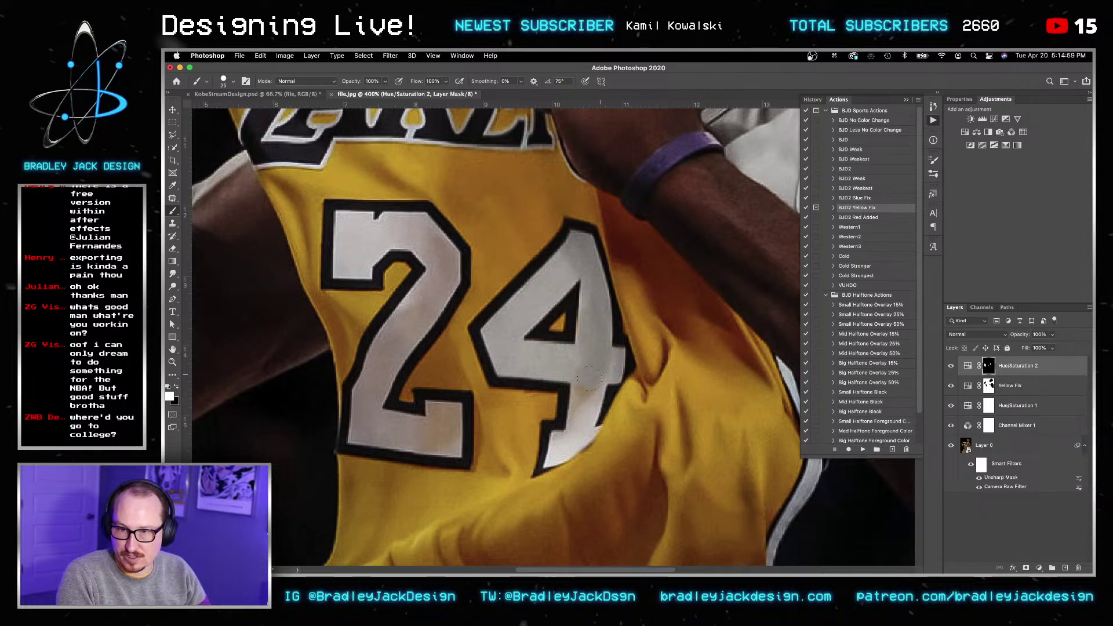
pyautogui.press('[')
pyautogui.press('[')
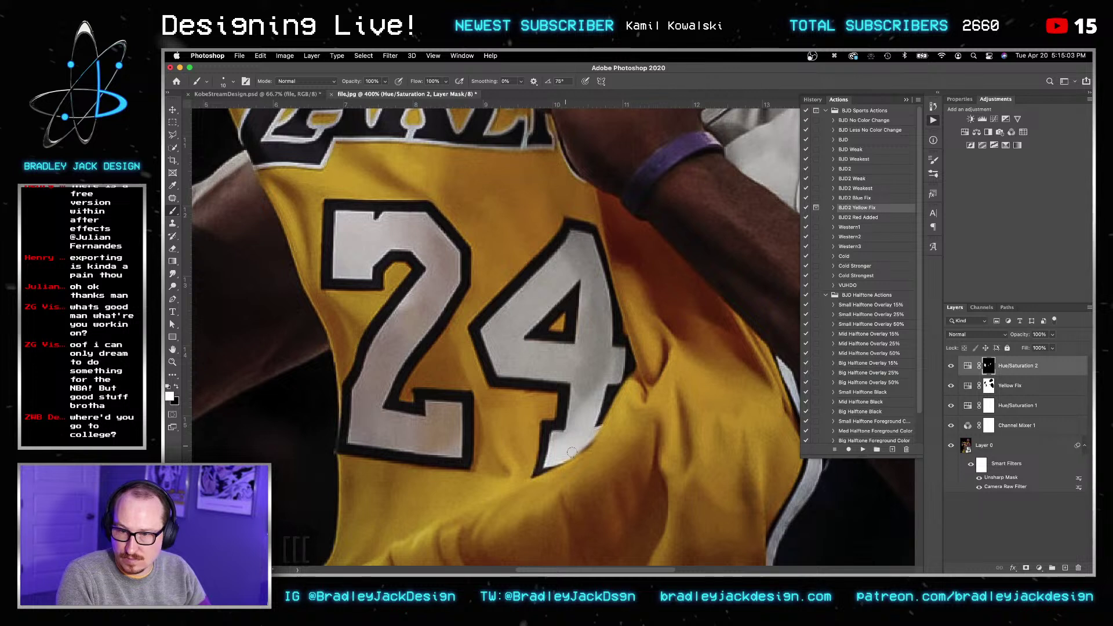
pyautogui.press(']')
pyautogui.press(']')
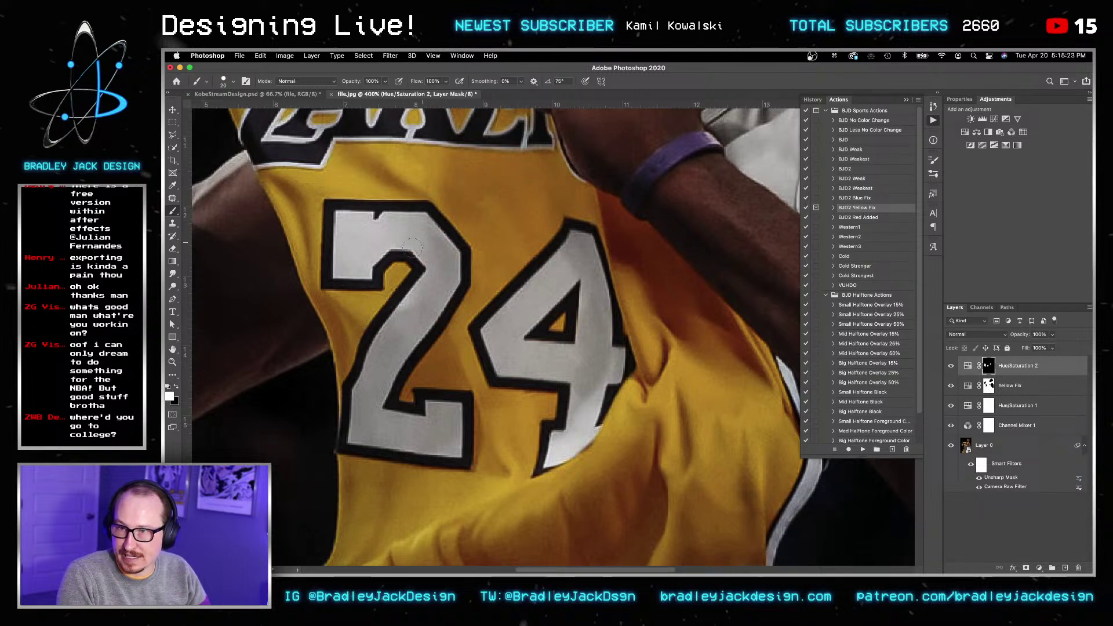
pyautogui.keyDown('alt'); pyautogui.scroll(-10, 456, 342); pyautogui.keyUp('alt')
pyautogui.keyDown('alt'); pyautogui.scroll(6, 456, 342); pyautogui.keyUp('alt')
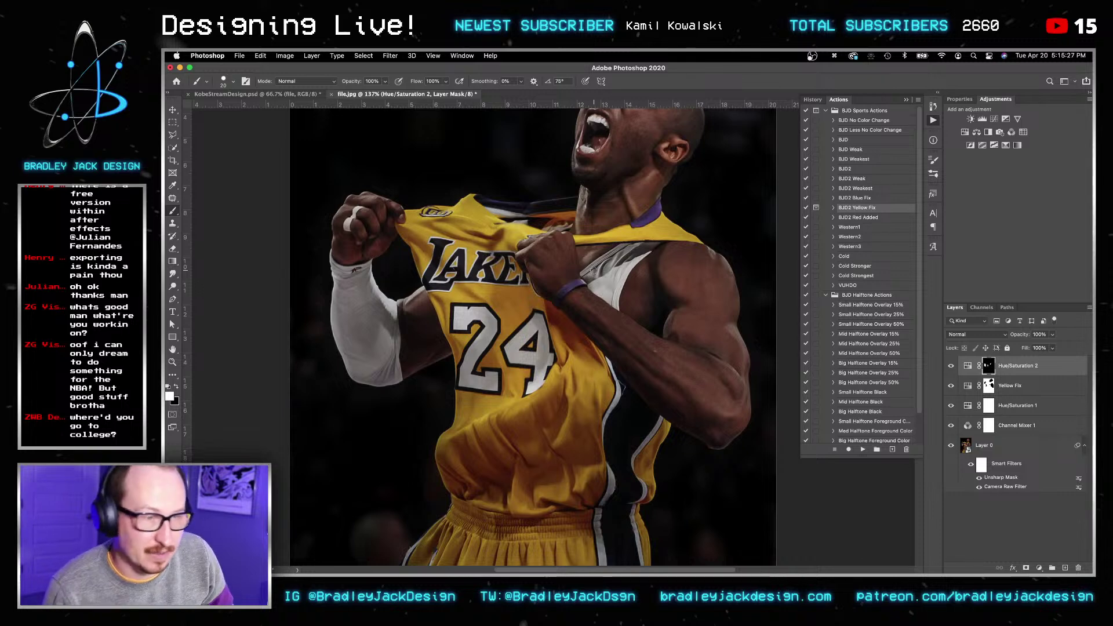
# Step: Zoom out to 85.6% and switch to the Move tool
pyautogui.keyDown('alt'); pyautogui.scroll(-3, 588, 306); pyautogui.keyUp('alt')
pyautogui.press('v')
pyautogui.press('v')
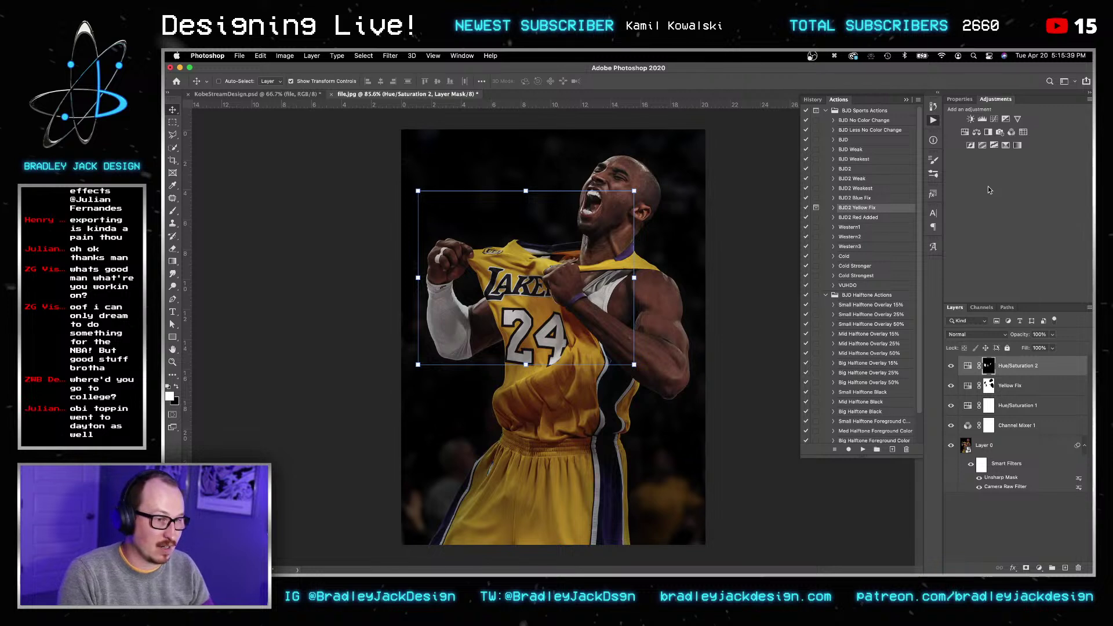
# Step: Add a Selective Color layer with Reds at Cyan -50, Magenta +3, Yellow +28
pyautogui.click(1017, 147)
pyautogui.click(995, 141)
pyautogui.click(985, 140)
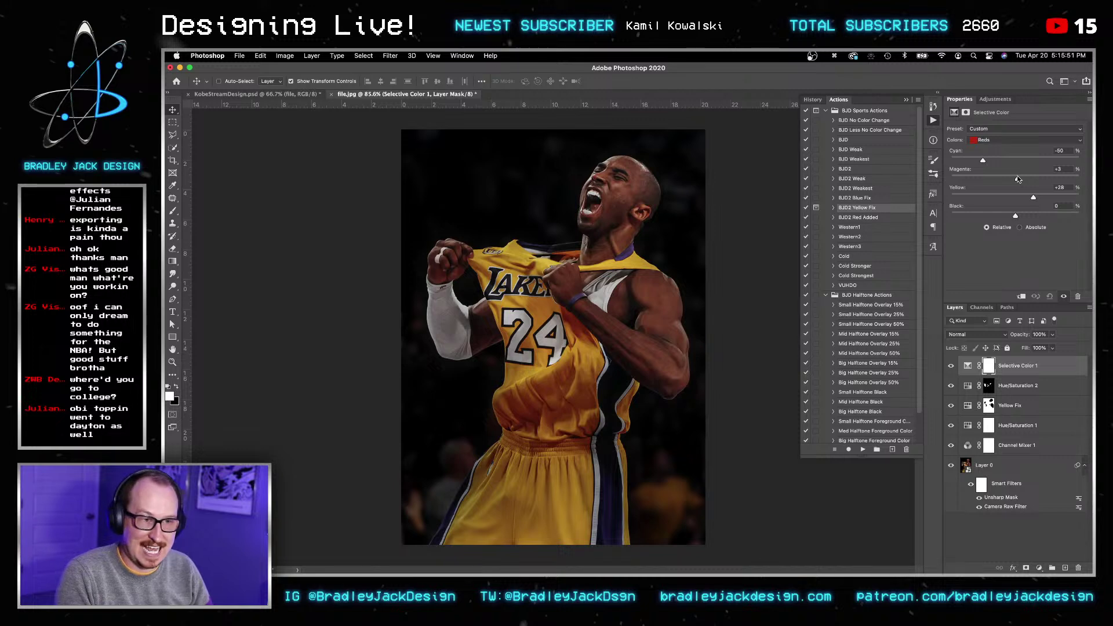
pyautogui.press('v')
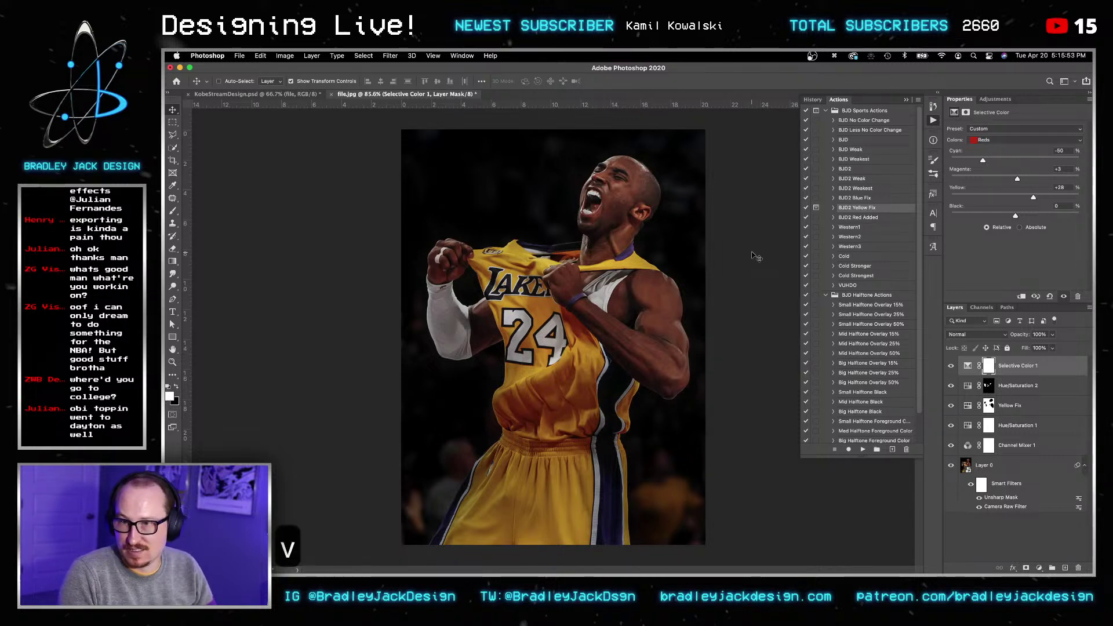
# Step: Save the graded image as a new PSD in the Desktop folder, past the can't-save warning
pyautogui.press('super+s')
pyautogui.press('v')
pyautogui.click(665, 283)
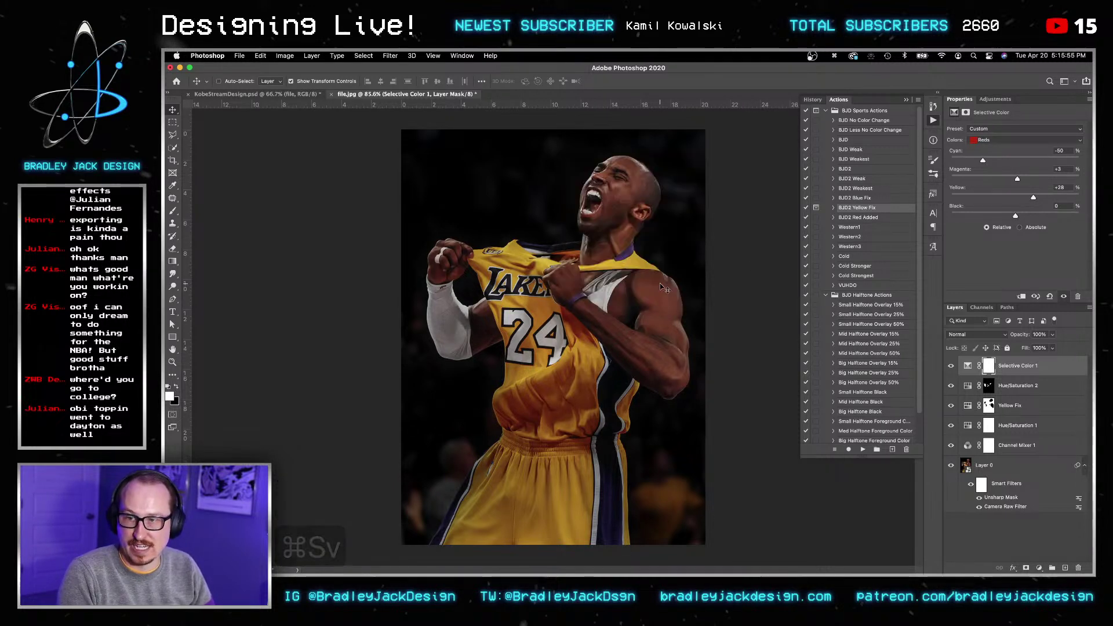
pyautogui.press('shift+super+s')
pyautogui.press('shift+super+d')
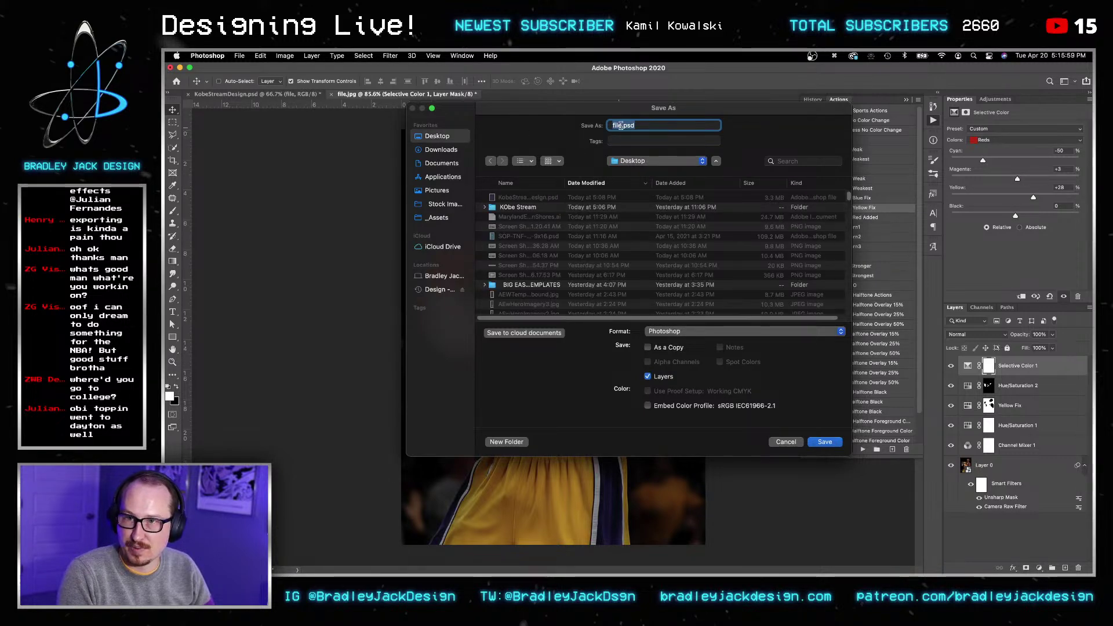
# Step: Save the file as KobeFrotnBig.psd on the Desktop
pyautogui.hotkey('shift', 'alt', 'Left')
pyautogui.write('KobeFrotnBig')
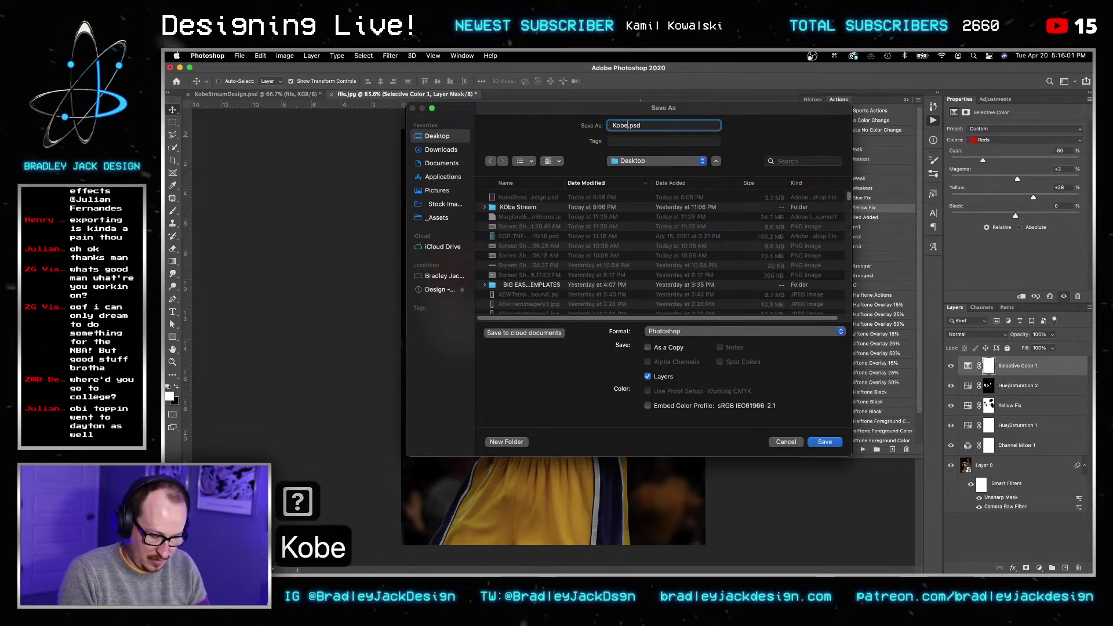
pyautogui.press('Return')
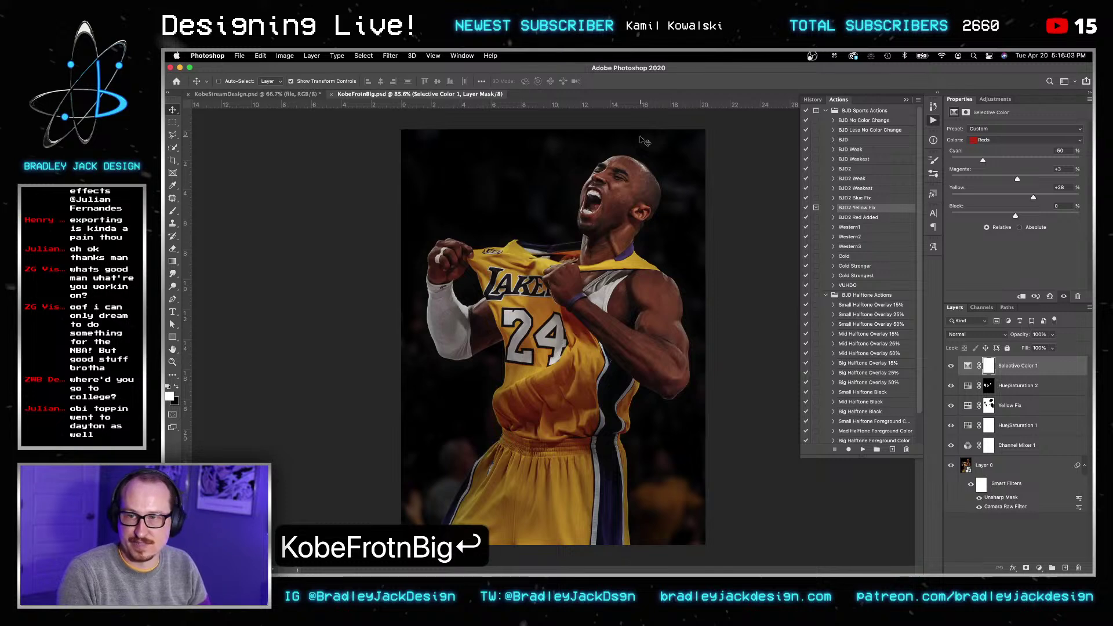
# Step: Paste the photo in place in KobeStreamDesign.psd and replace its contents with KobeFrotnBig.psd
pyautogui.press('v')
pyautogui.press('super+shift+grave')
pyautogui.press('super+shift+v')
pyautogui.rightClick(1010, 365)
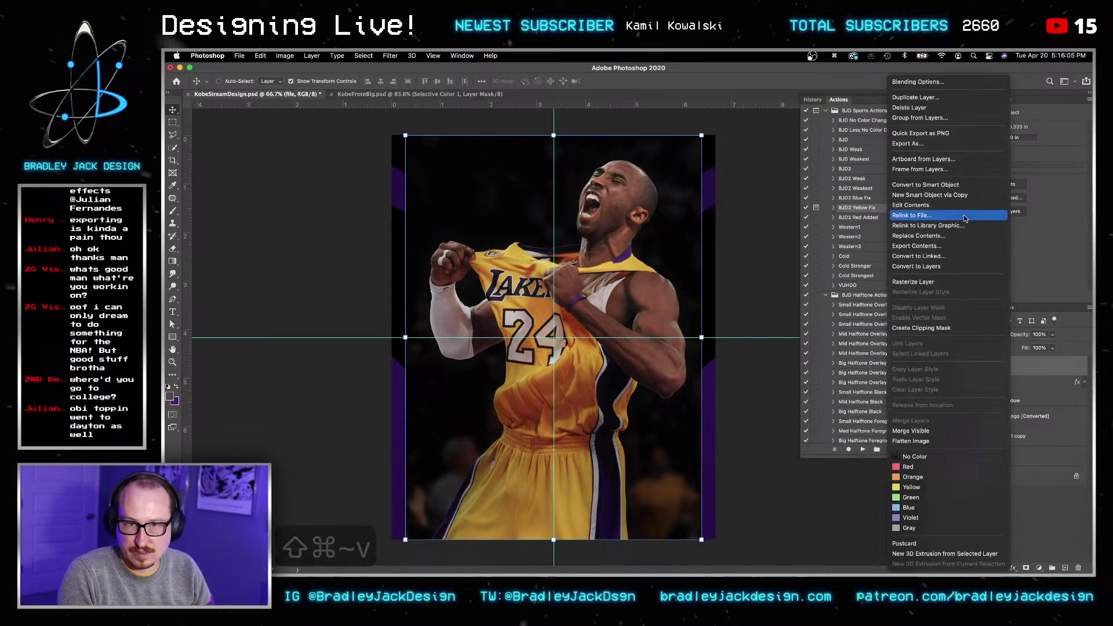
pyautogui.click(778, 216)
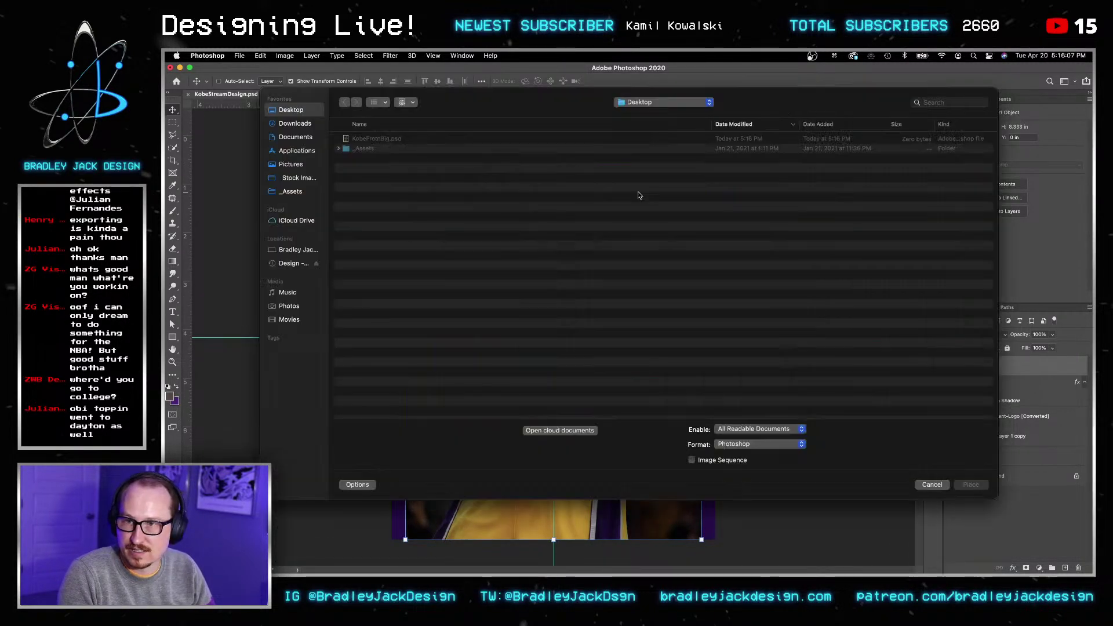
pyautogui.press('Return')
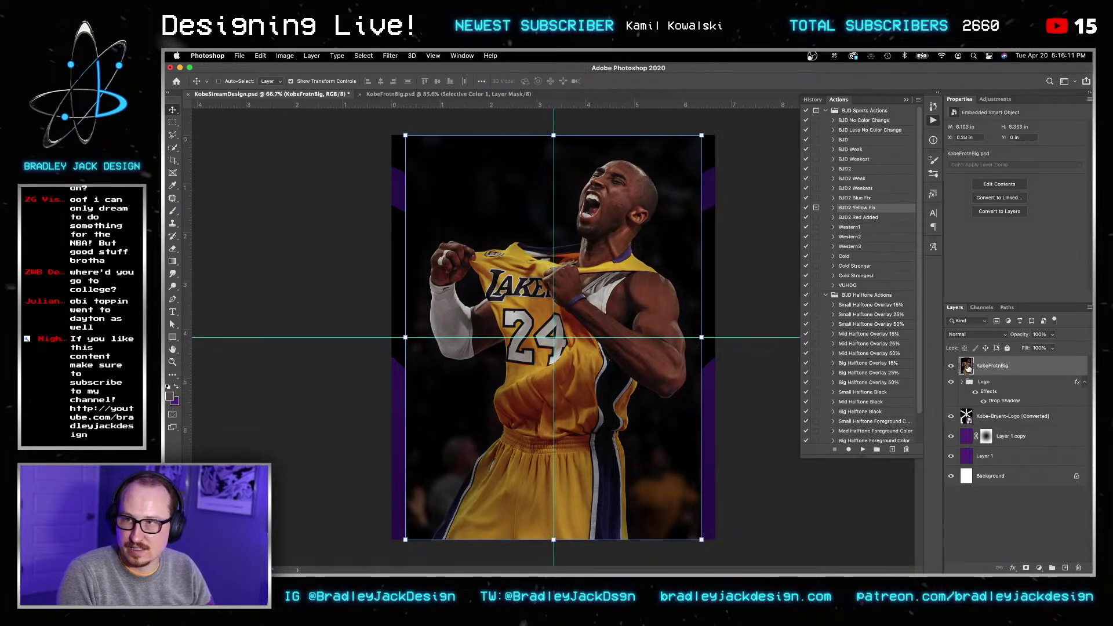
pyautogui.press('super+grave')
pyautogui.press('super+w')
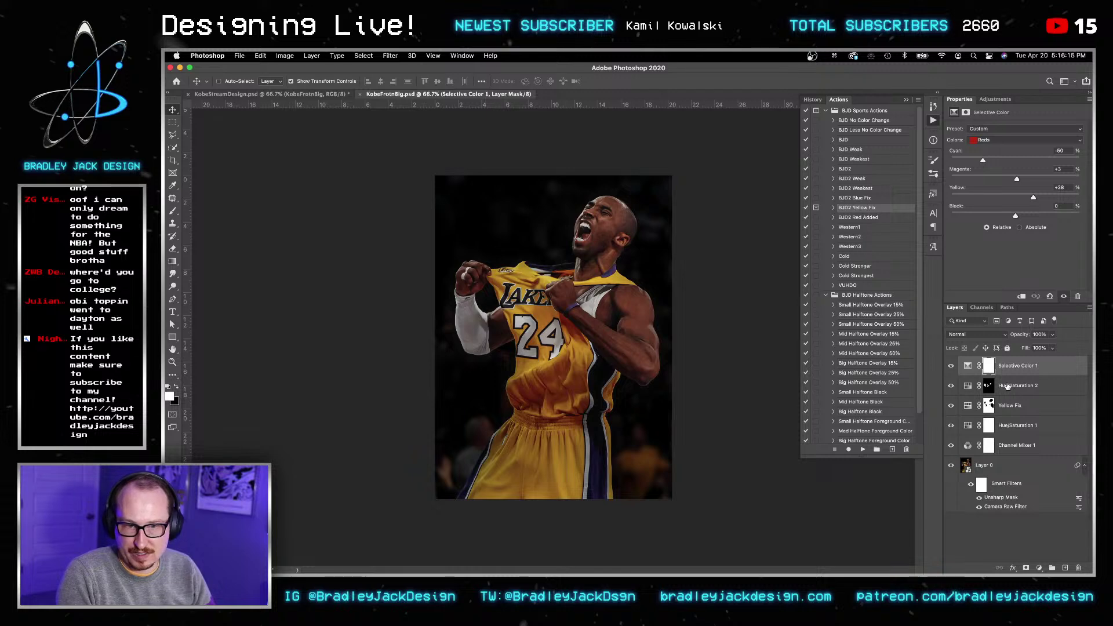
# Step: Run Select Subject on Layer 0 with the Quick Selection tool
pyautogui.click(972, 465)
pyautogui.press('w')
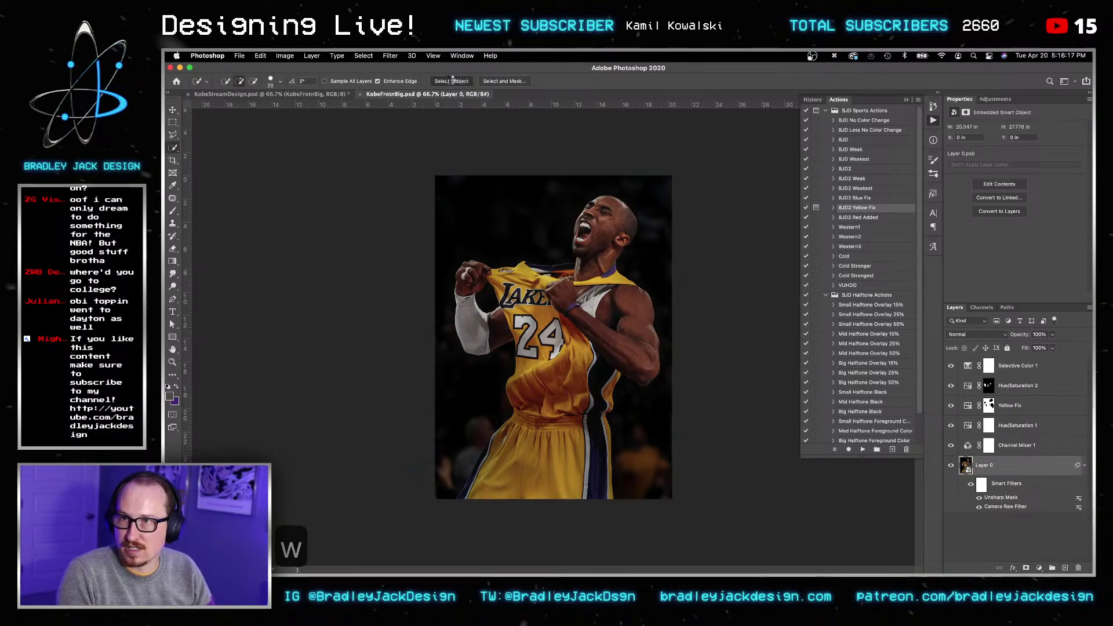
pyautogui.click(452, 81)
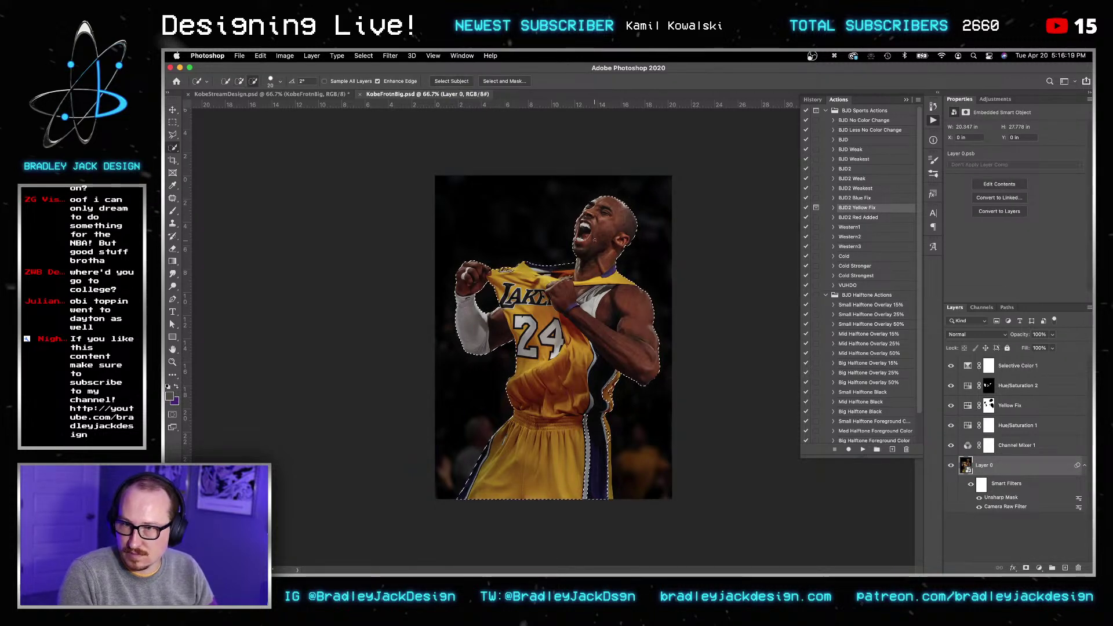
# Step: Zoom in and inspect the selection edges around the head, jersey, 24 and shorts
pyautogui.keyDown('alt'); pyautogui.scroll(5, 600, 238); pyautogui.keyUp('alt')
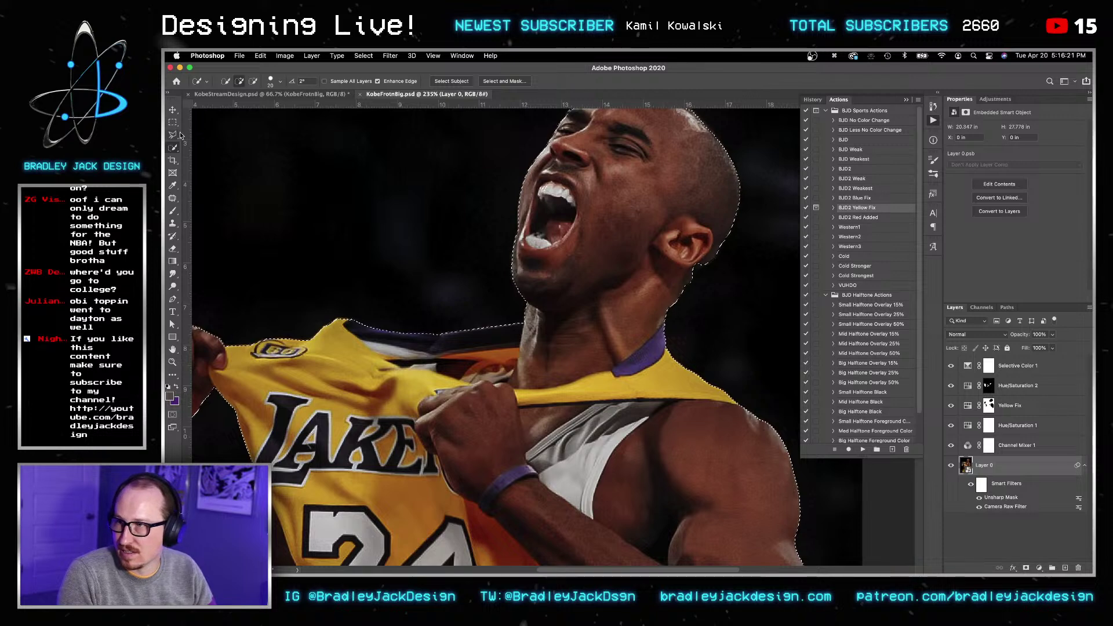
pyautogui.press(']')
pyautogui.press(']')
pyautogui.press(']')
pyautogui.press(']')
pyautogui.press(']')
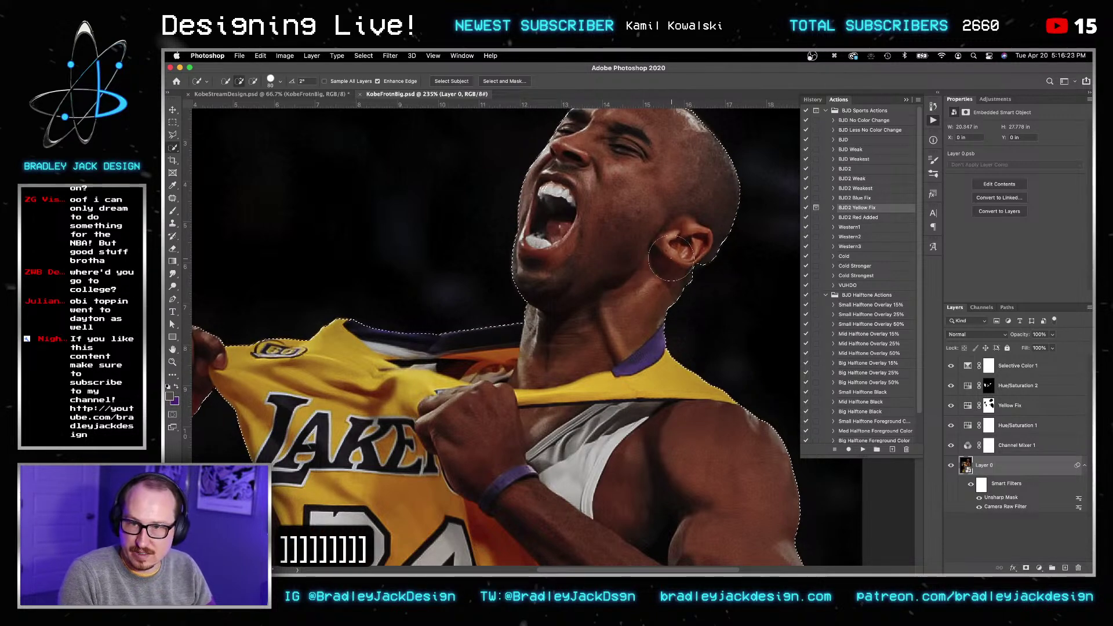
pyautogui.press(']')
pyautogui.press(']')
pyautogui.press(']')
pyautogui.press(']')
pyautogui.press(']')
pyautogui.press(']')
pyautogui.press(']')
pyautogui.press(']')
pyautogui.press(']')
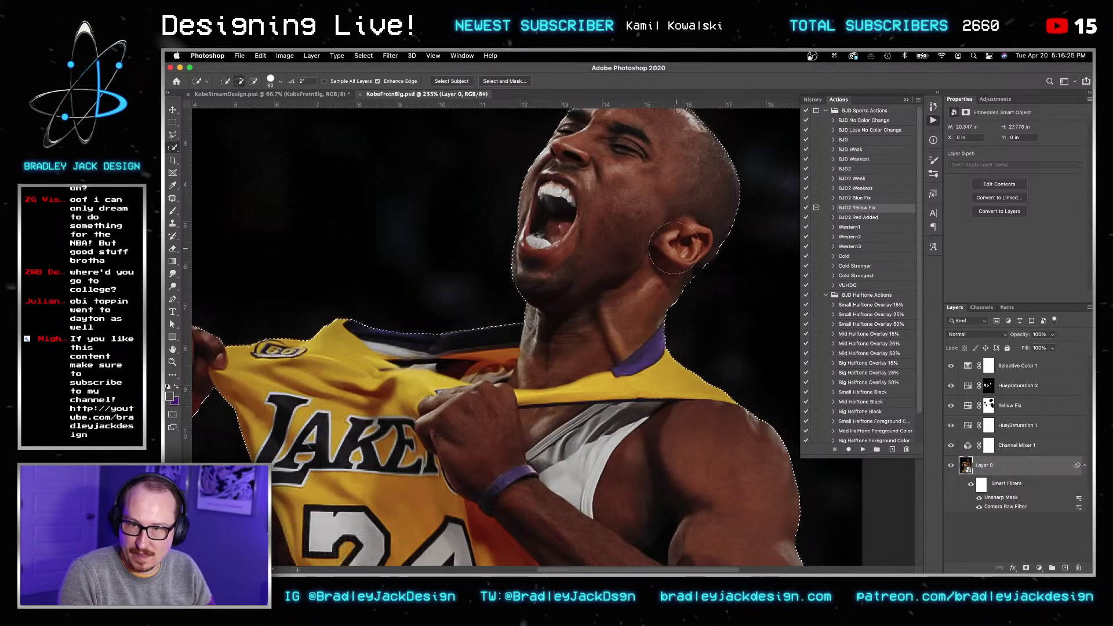
pyautogui.moveTo(578, 284)
pyautogui.mouseDown()
pyautogui.moveTo(647, 412)
pyautogui.moveTo(714, 267)
pyautogui.moveTo(810, 146)
pyautogui.mouseUp()
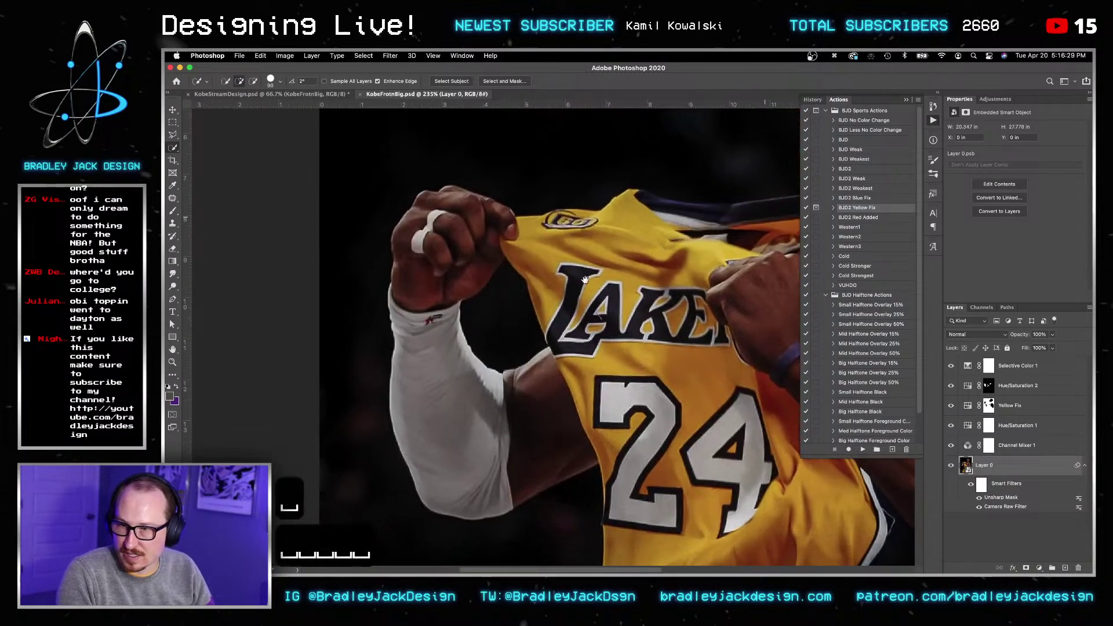
pyautogui.moveTo(713, 440); pyautogui.dragTo(649, 221)
pyautogui.moveTo(684, 390)
pyautogui.mouseDown()
pyautogui.moveTo(649, 336)
pyautogui.moveTo(493, 296)
pyautogui.mouseUp()
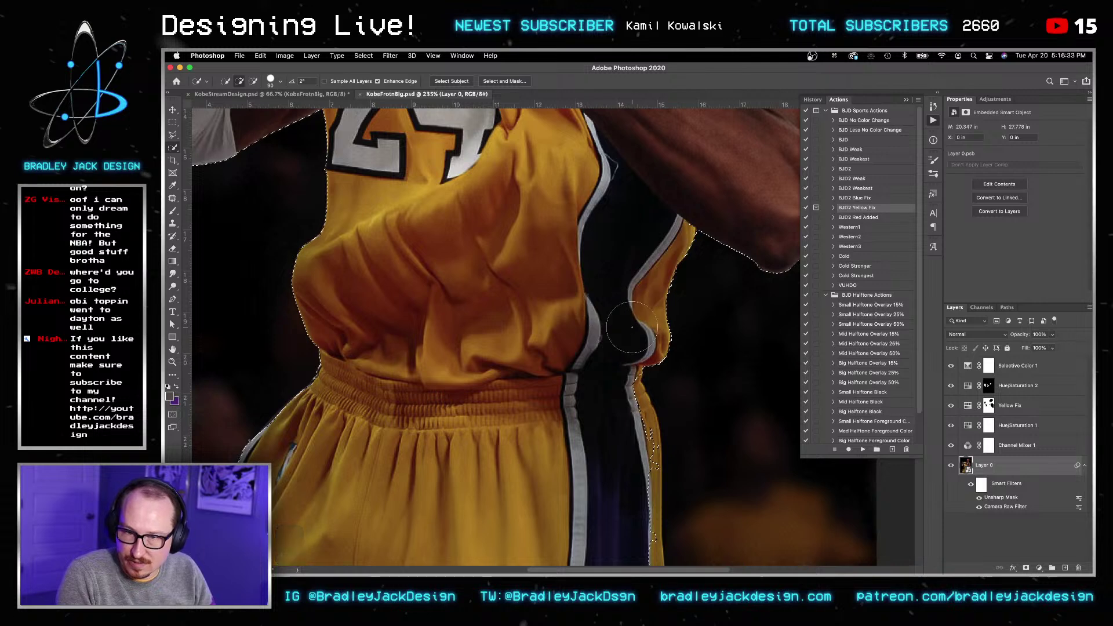
pyautogui.moveTo(706, 172); pyautogui.dragTo(585, 235)
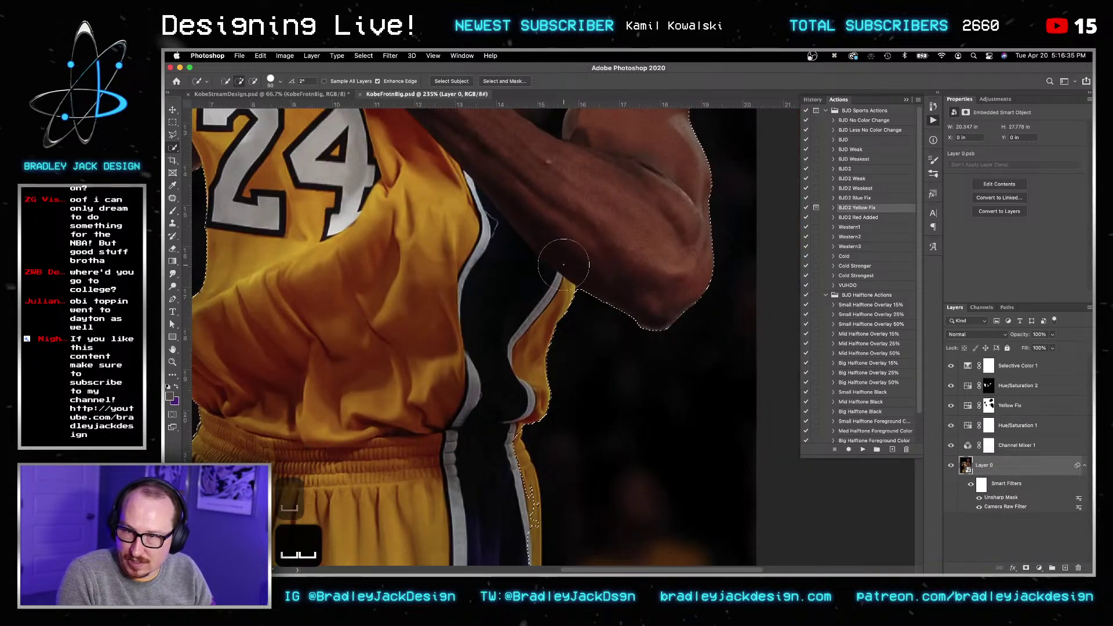
pyautogui.moveTo(519, 367); pyautogui.dragTo(545, 191)
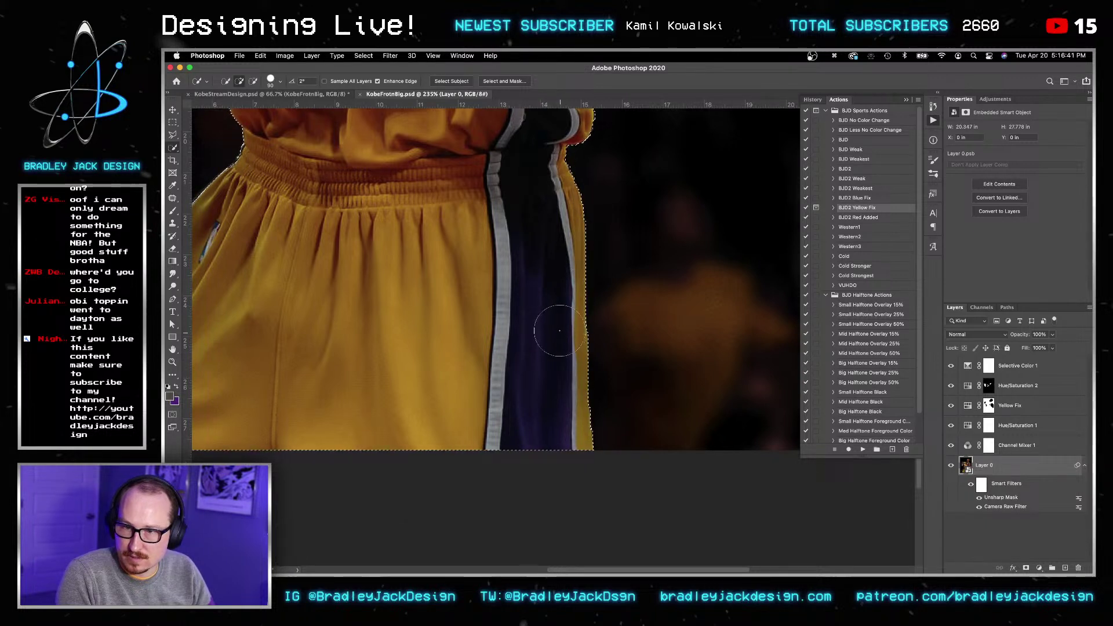
pyautogui.moveTo(406, 276); pyautogui.dragTo(604, 298)
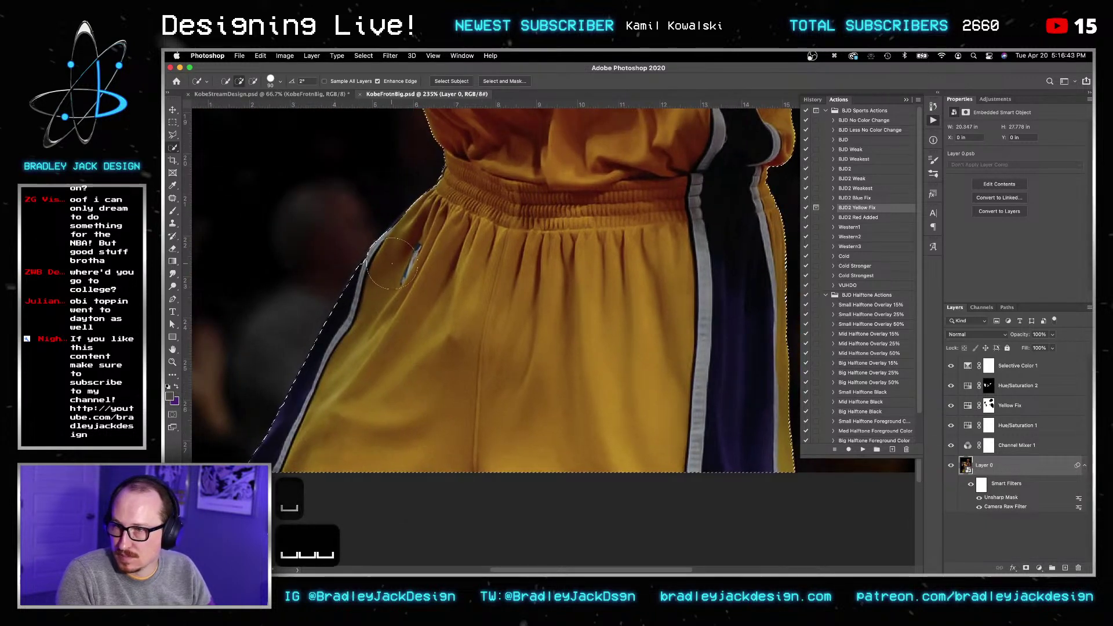
# Step: Open Select and Mask on the figure selection and size the Refine Edge brush
pyautogui.click(505, 81)
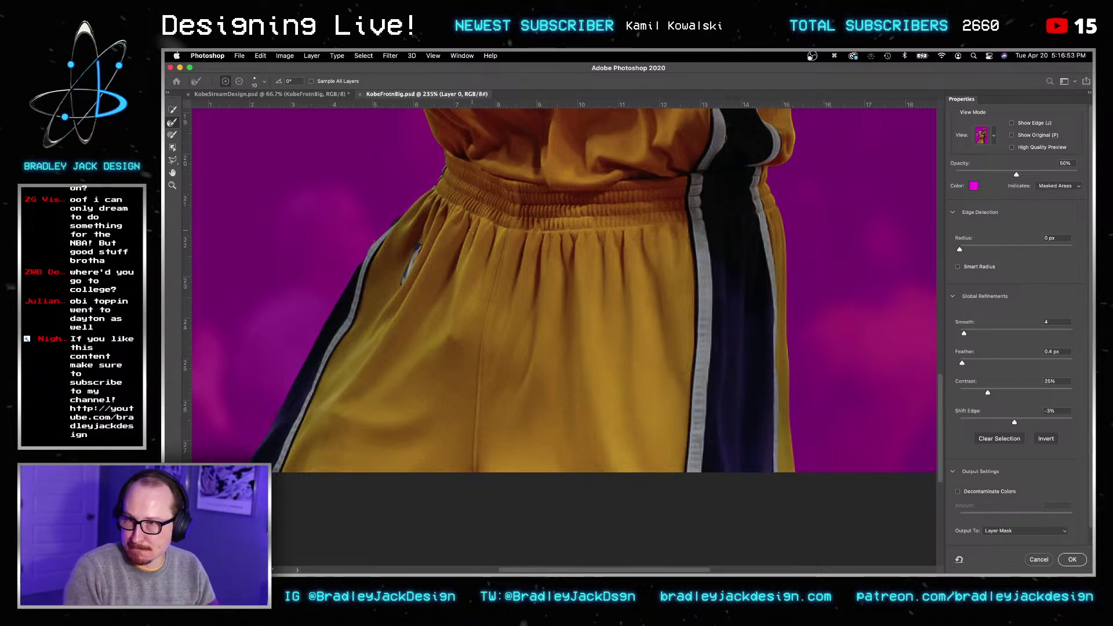
pyautogui.press(']')
pyautogui.press(']')
pyautogui.press(']')
pyautogui.press(']')
pyautogui.press(']')
pyautogui.press(']')
pyautogui.press(']')
pyautogui.press(']')
pyautogui.press(']')
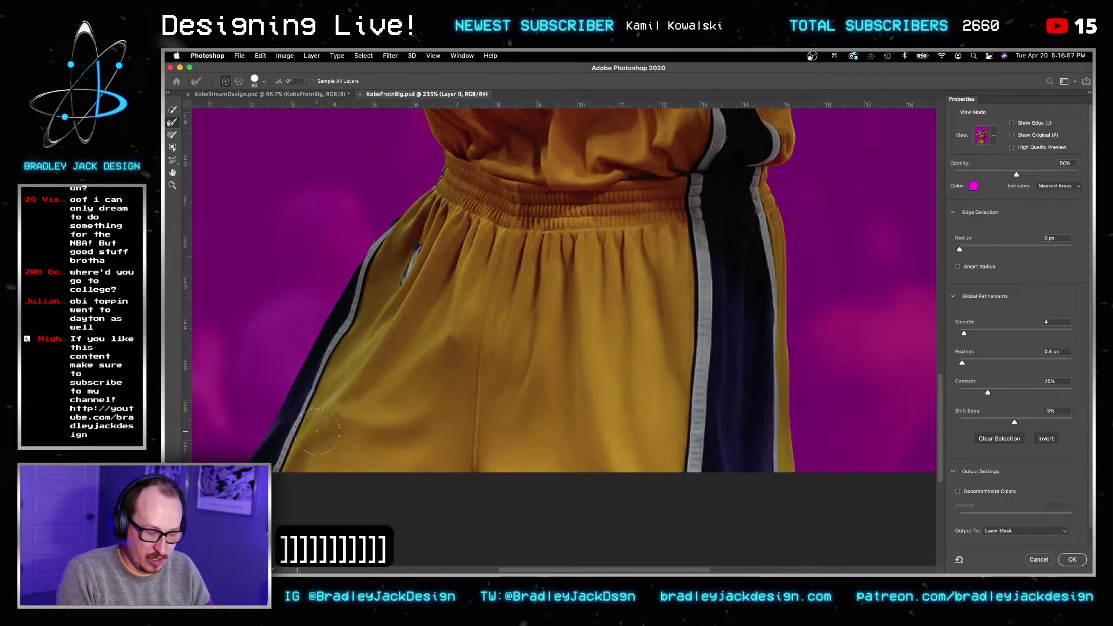
pyautogui.scroll(1, 316, 432)
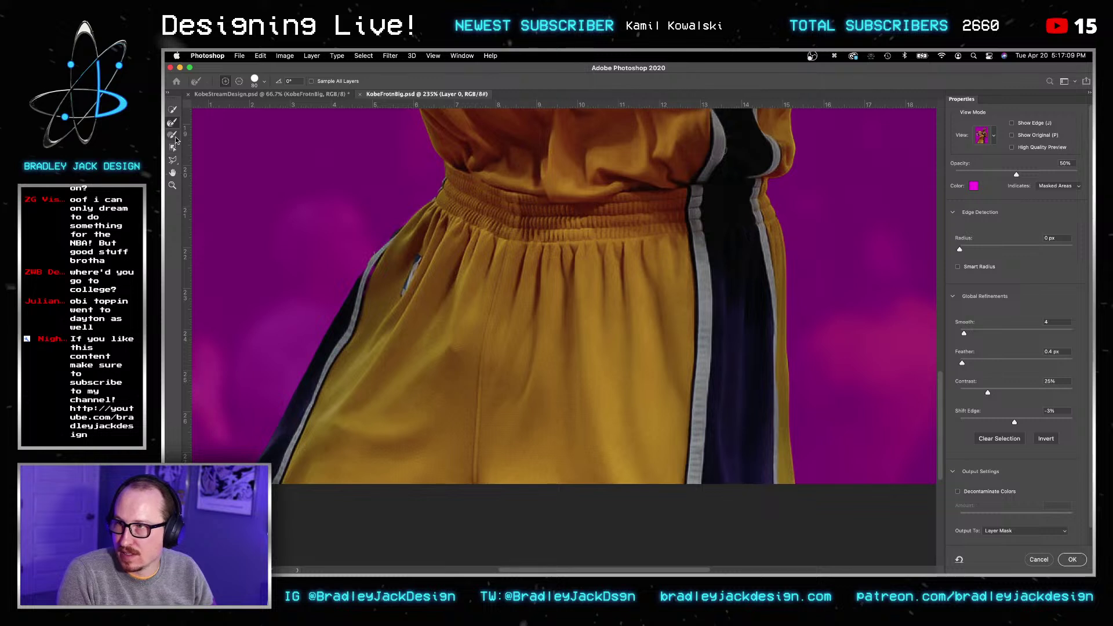
pyautogui.press('[')
pyautogui.press('[')
pyautogui.press('[')
pyautogui.press('[')
pyautogui.press('[')
pyautogui.press('[')
pyautogui.press(']')
pyautogui.press(']')
pyautogui.press(']')
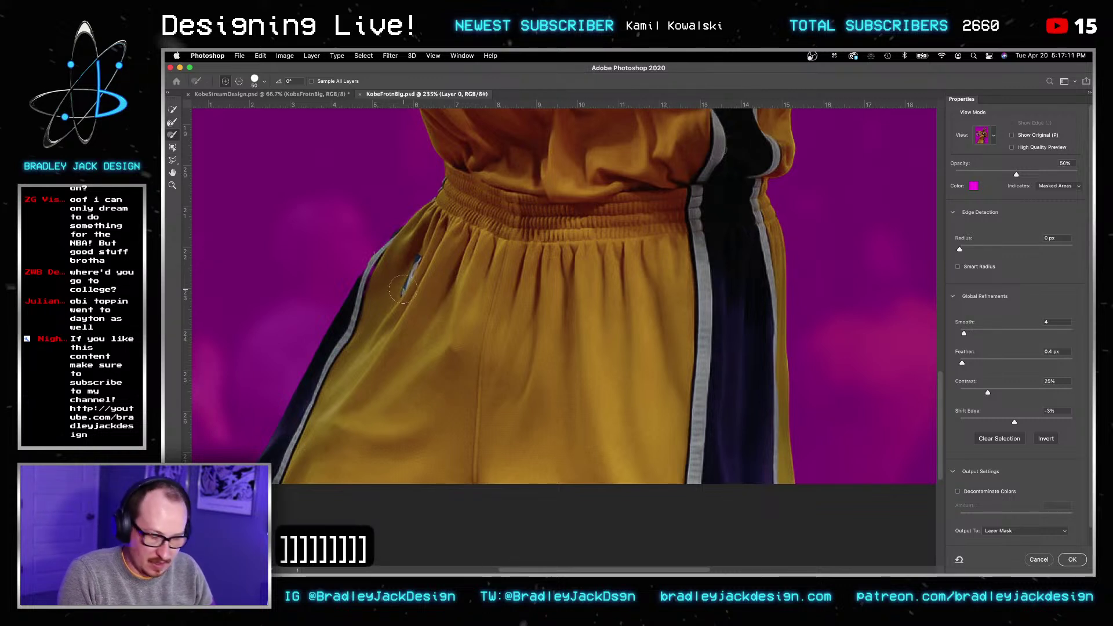
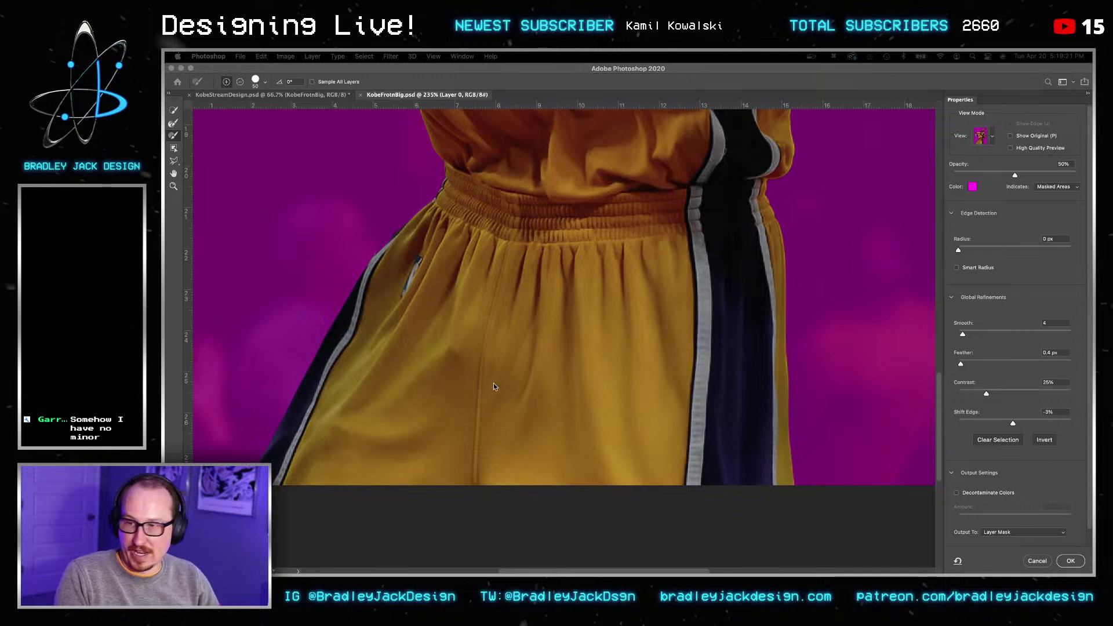
# Step: Zoom in on the shorts' side edge and waistband, then frame the elbow beside the 24
pyautogui.moveTo(301, 404)
pyautogui.mouseDown()
pyautogui.moveTo(301, 426)
pyautogui.moveTo(301, 415)
pyautogui.mouseUp()
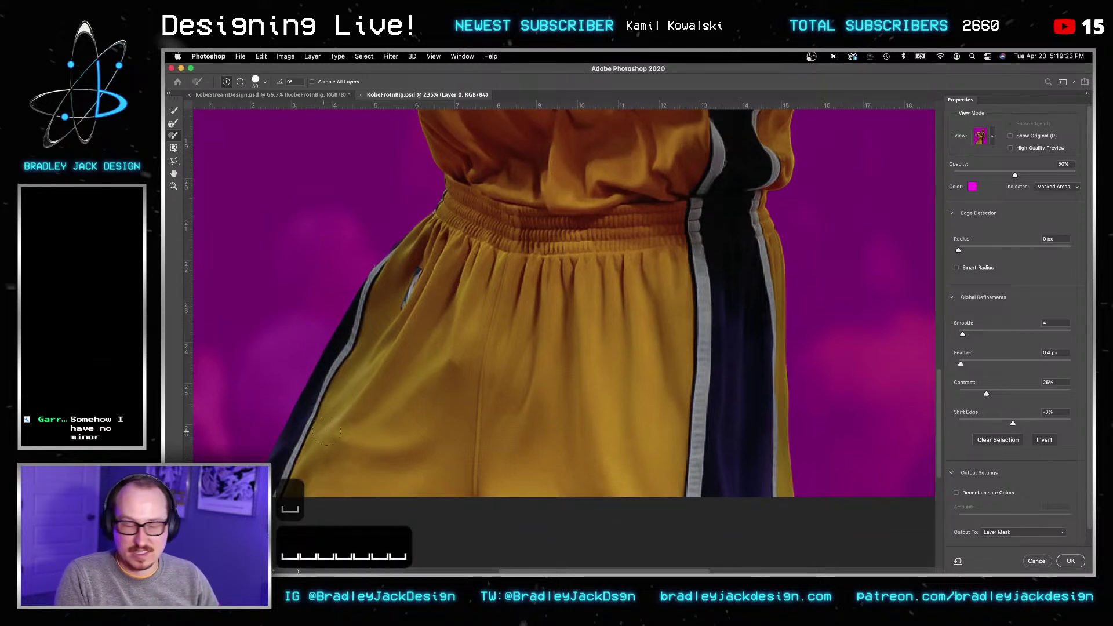
pyautogui.keyDown('alt'); pyautogui.scroll(5, 325, 426); pyautogui.keyUp('alt')
pyautogui.moveTo(370, 420); pyautogui.dragTo(493, 356)
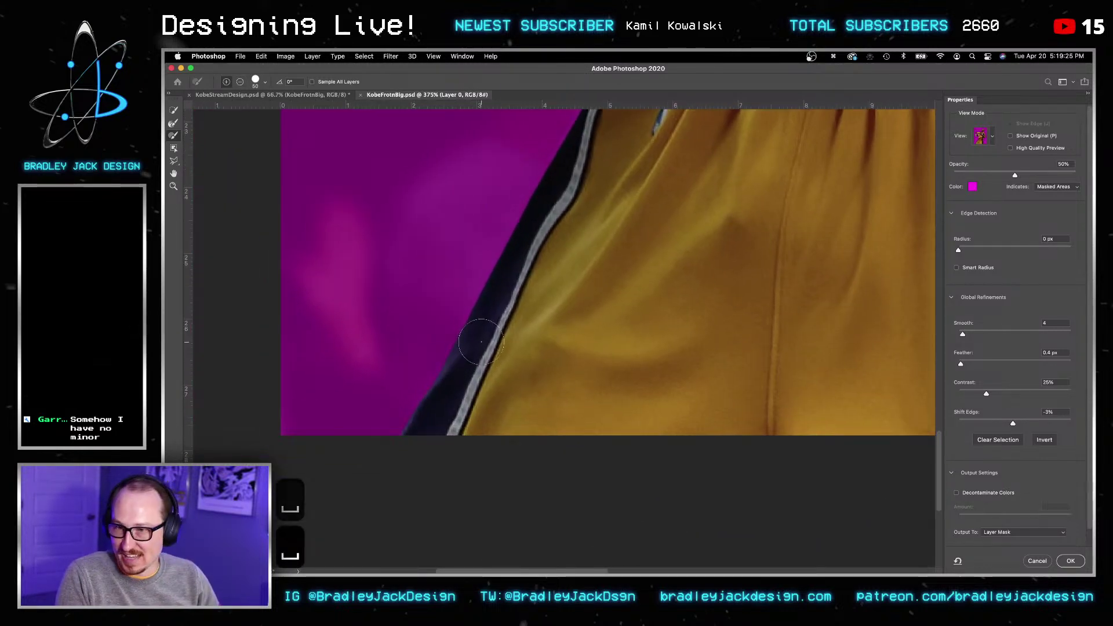
pyautogui.moveTo(644, 198); pyautogui.dragTo(575, 317)
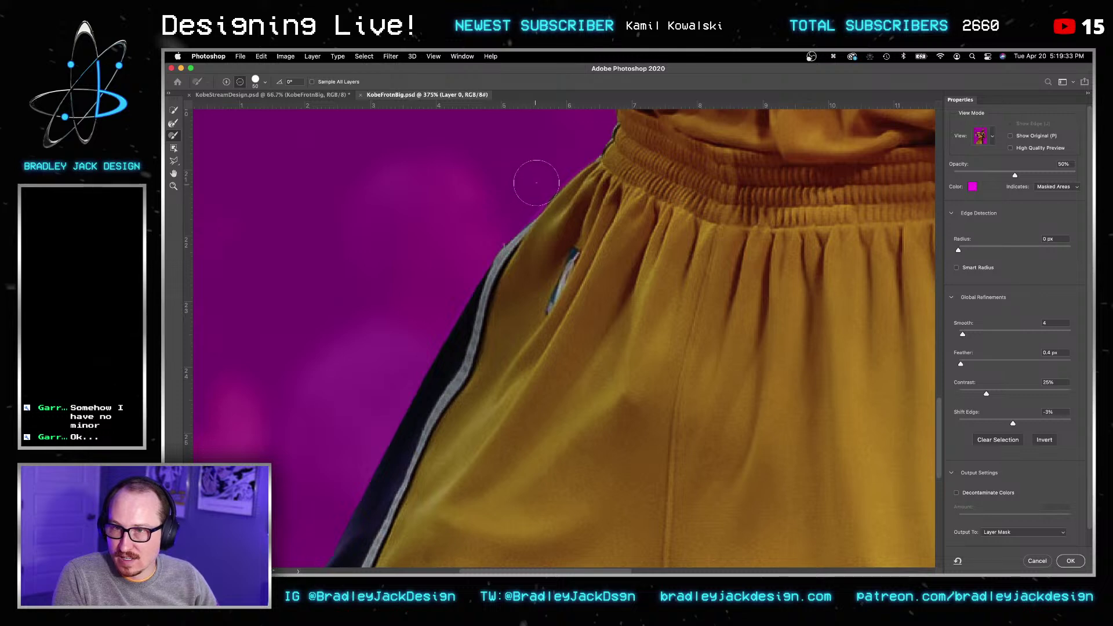
pyautogui.scroll(-10, 622, 175)
pyautogui.press('space')
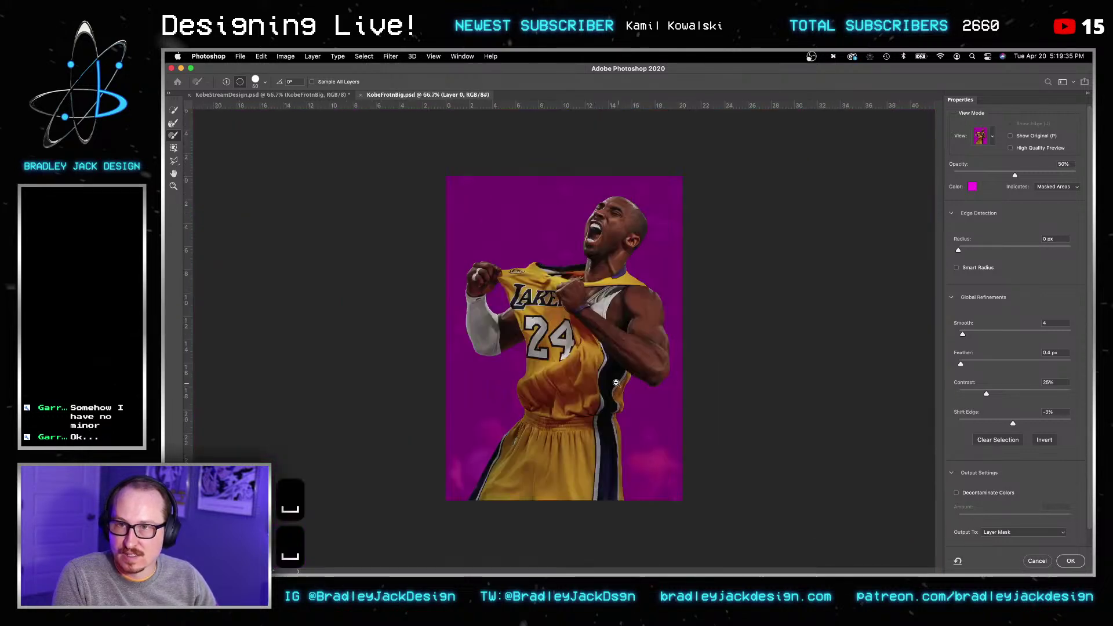
pyautogui.scroll(6, 545, 349)
pyautogui.keyDown('alt'); pyautogui.scroll(5, 535, 371); pyautogui.keyUp('alt')
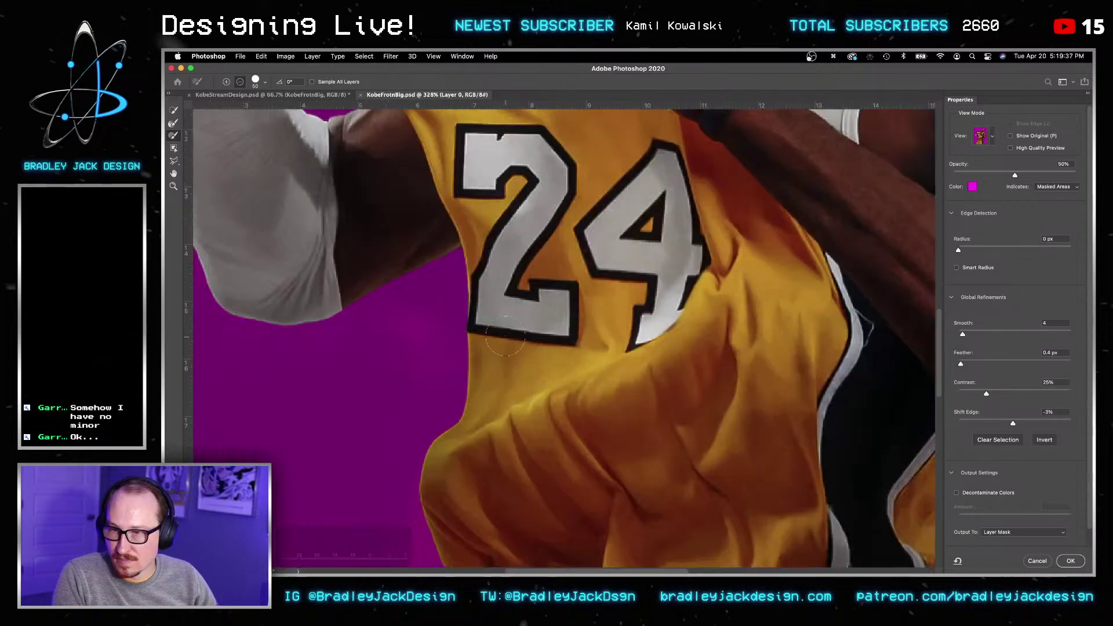
pyautogui.keyDown('alt'); pyautogui.scroll(5, 534, 371); pyautogui.keyUp('alt')
pyautogui.press('space')
pyautogui.moveTo(485, 276); pyautogui.dragTo(667, 326)
# Step: Shrink the Refine Edge and Brush tools and clean the mask along the fist and sleeve edge
pyautogui.click(174, 123)
pyautogui.press('[')
pyautogui.press('[')
pyautogui.press('[')
pyautogui.press('[')
pyautogui.press('[')
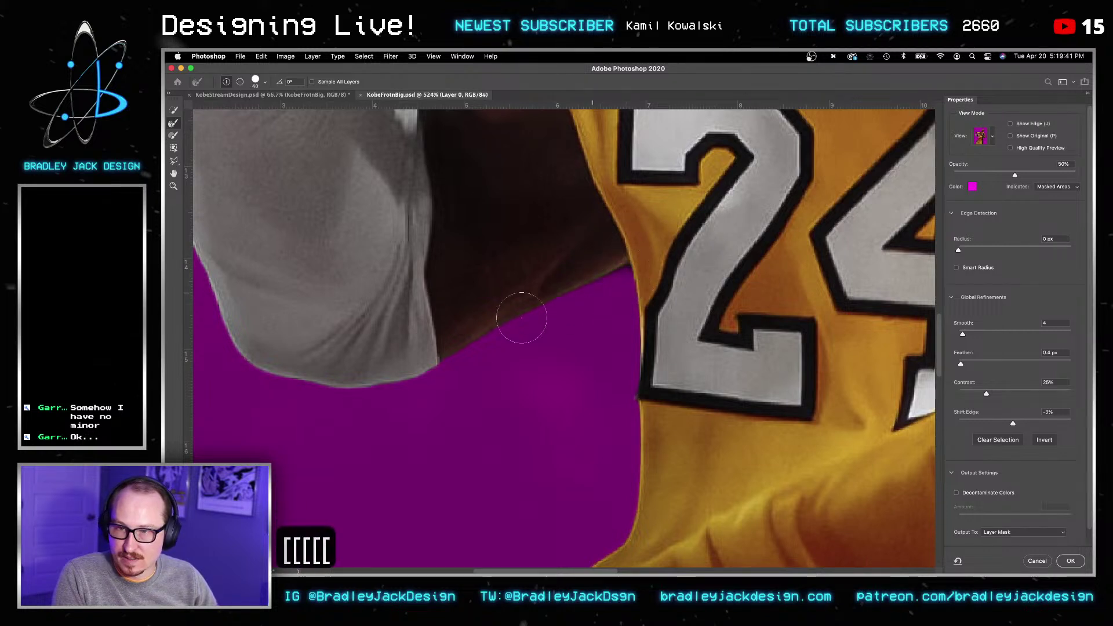
pyautogui.click(173, 135)
pyautogui.press('[')
pyautogui.press('[')
pyautogui.press('[')
pyautogui.press('[')
pyautogui.press('[')
pyautogui.press('[')
pyautogui.press('[')
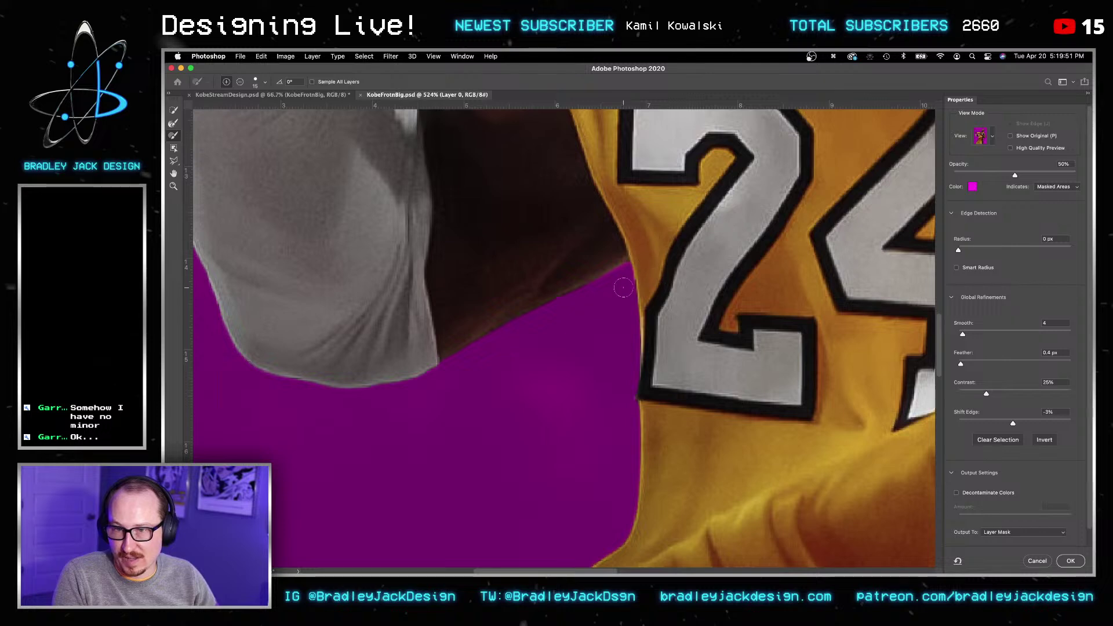
pyautogui.moveTo(486, 334); pyautogui.dragTo(534, 422)
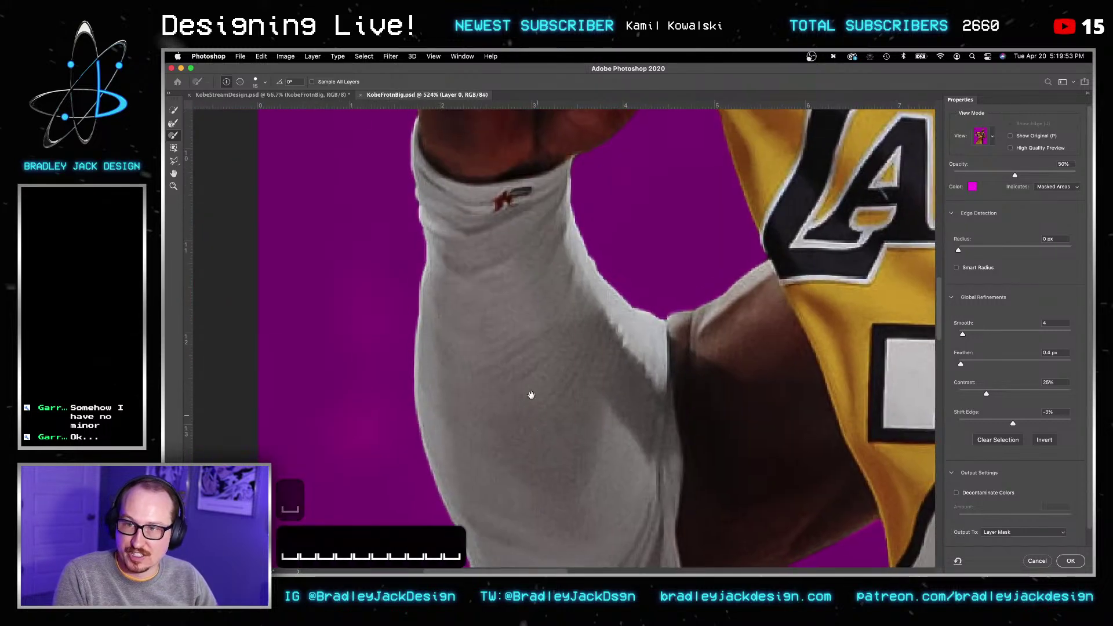
pyautogui.moveTo(488, 279); pyautogui.dragTo(468, 342)
pyautogui.moveTo(550, 264); pyautogui.dragTo(495, 290)
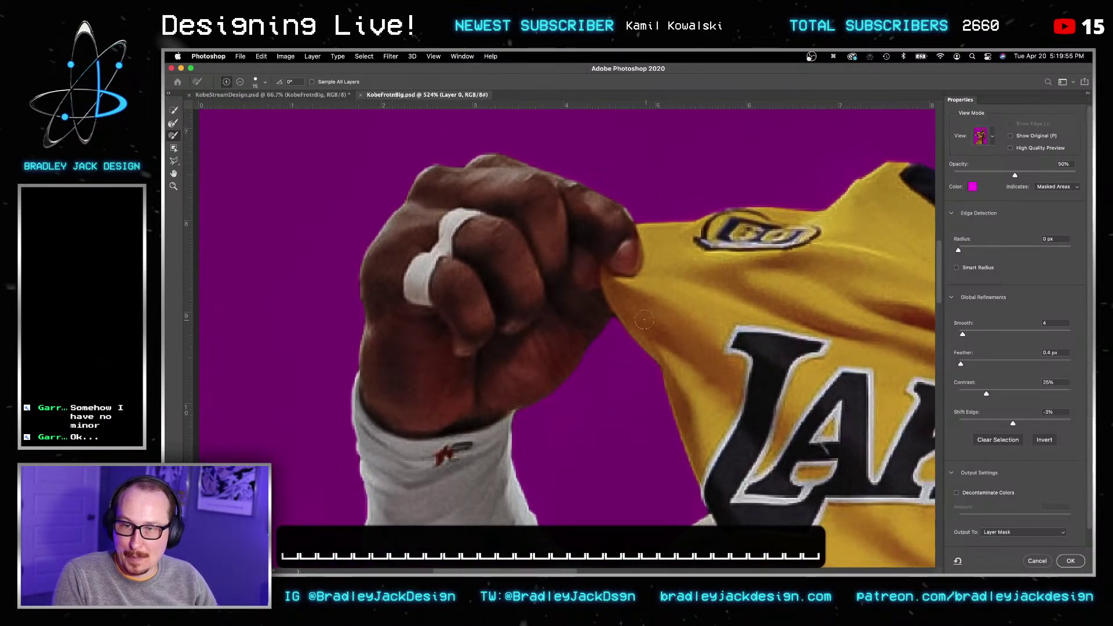
pyautogui.moveTo(621, 319); pyautogui.dragTo(623, 309)
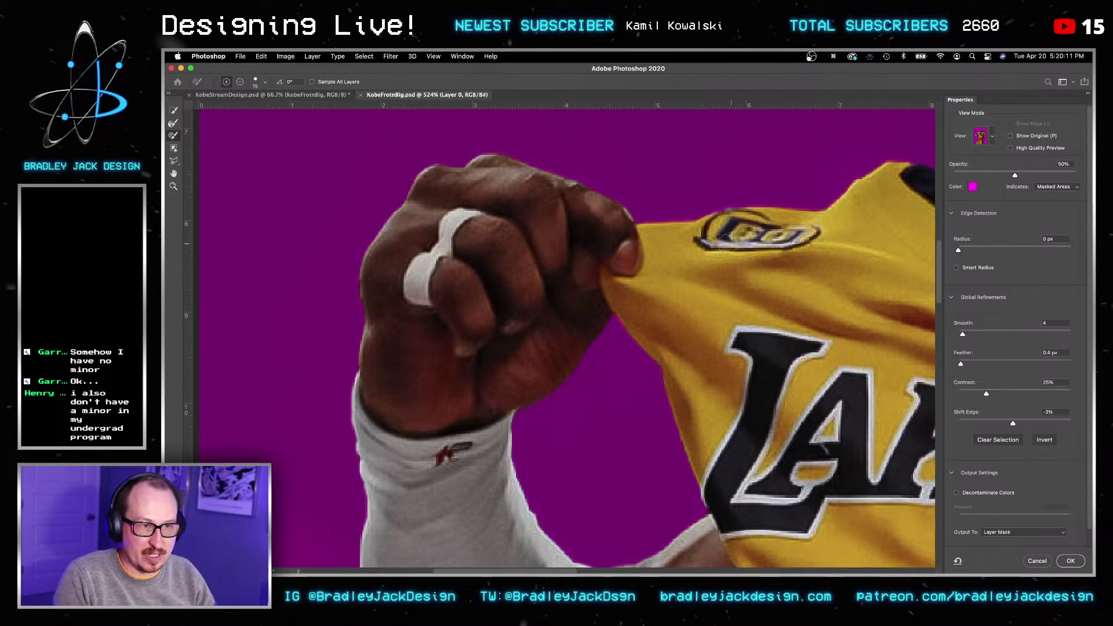
# Step: Frame the collar, neck, mouth and whole head, and enlarge the brush
pyautogui.moveTo(728, 269); pyautogui.dragTo(470, 300)
pyautogui.moveTo(623, 277); pyautogui.dragTo(400, 279)
pyautogui.moveTo(643, 250)
pyautogui.mouseDown()
pyautogui.moveTo(547, 252)
pyautogui.moveTo(428, 348)
pyautogui.mouseUp()
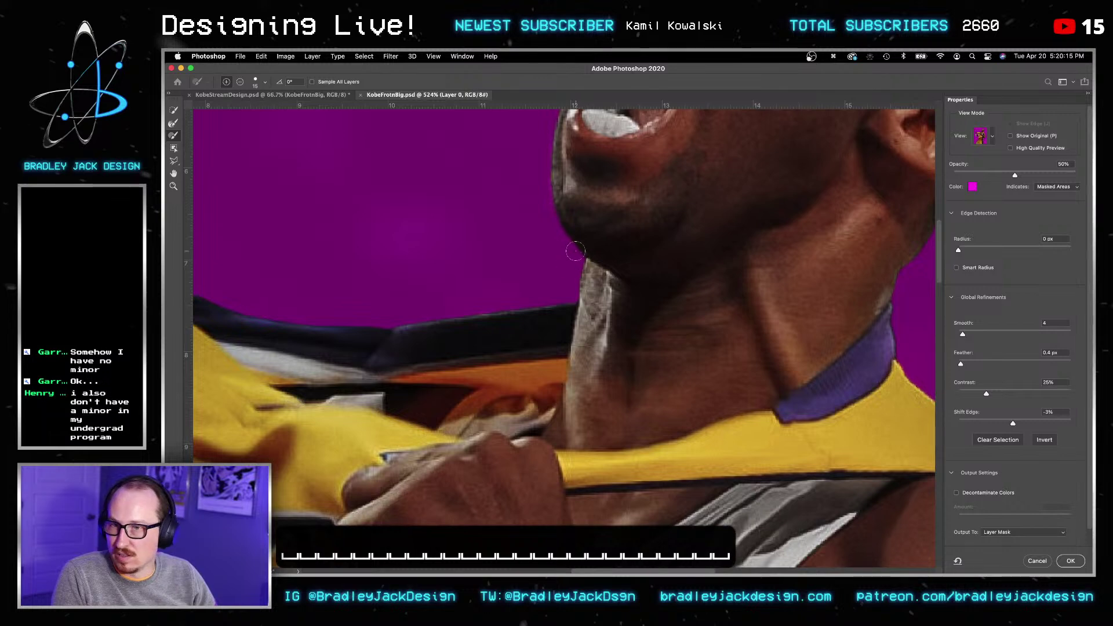
pyautogui.moveTo(600, 174)
pyautogui.mouseDown()
pyautogui.moveTo(606, 366)
pyautogui.moveTo(412, 490)
pyautogui.mouseUp()
pyautogui.moveTo(822, 226); pyautogui.dragTo(814, 271)
pyautogui.press(']')
pyautogui.press(']')
pyautogui.press(']')
pyautogui.press(']')
pyautogui.press(']')
pyautogui.press(']')
pyautogui.press(']')
pyautogui.press(']')
pyautogui.press(']')
pyautogui.press(']')
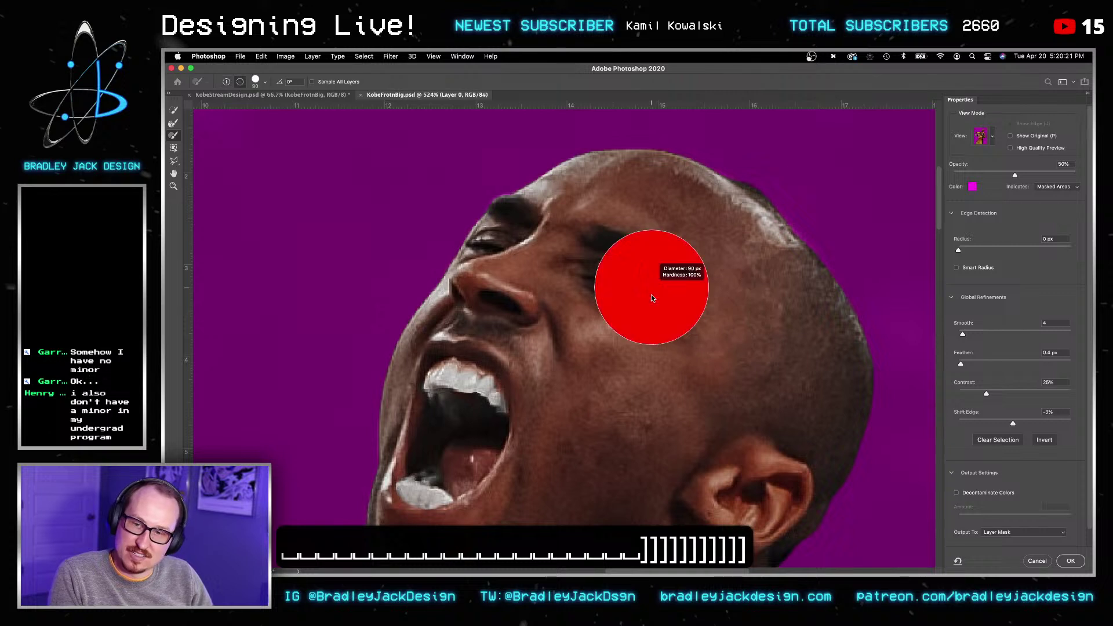
# Step: Brush the edges around the top of the head, neck, collar, ear and face
pyautogui.press(']')
pyautogui.press(']')
pyautogui.press(']')
pyautogui.press(']')
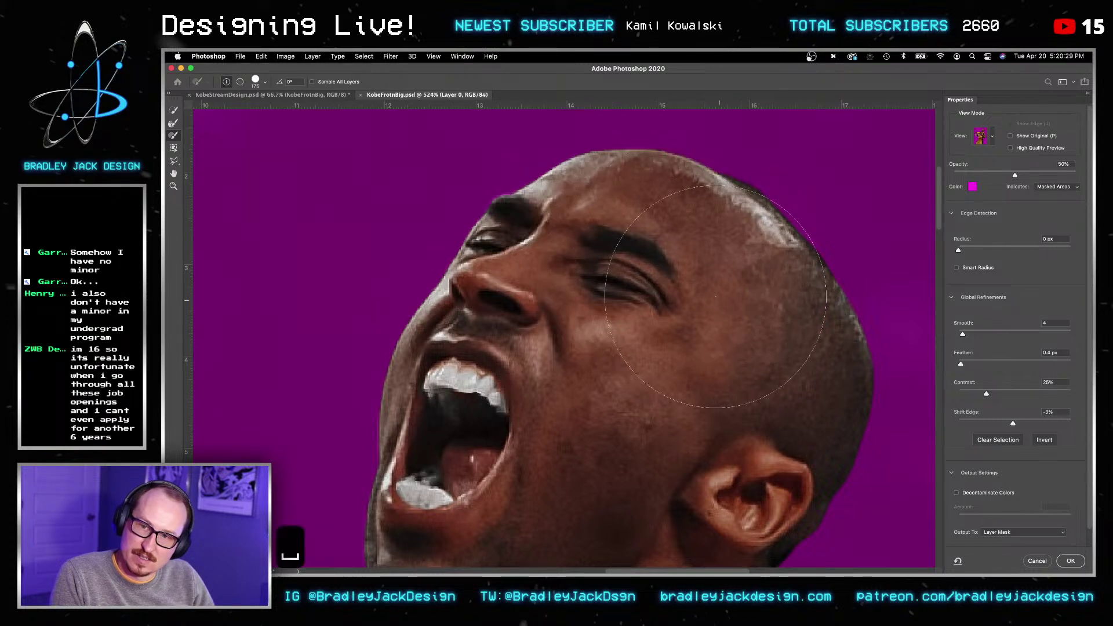
pyautogui.moveTo(725, 295); pyautogui.dragTo(647, 371)
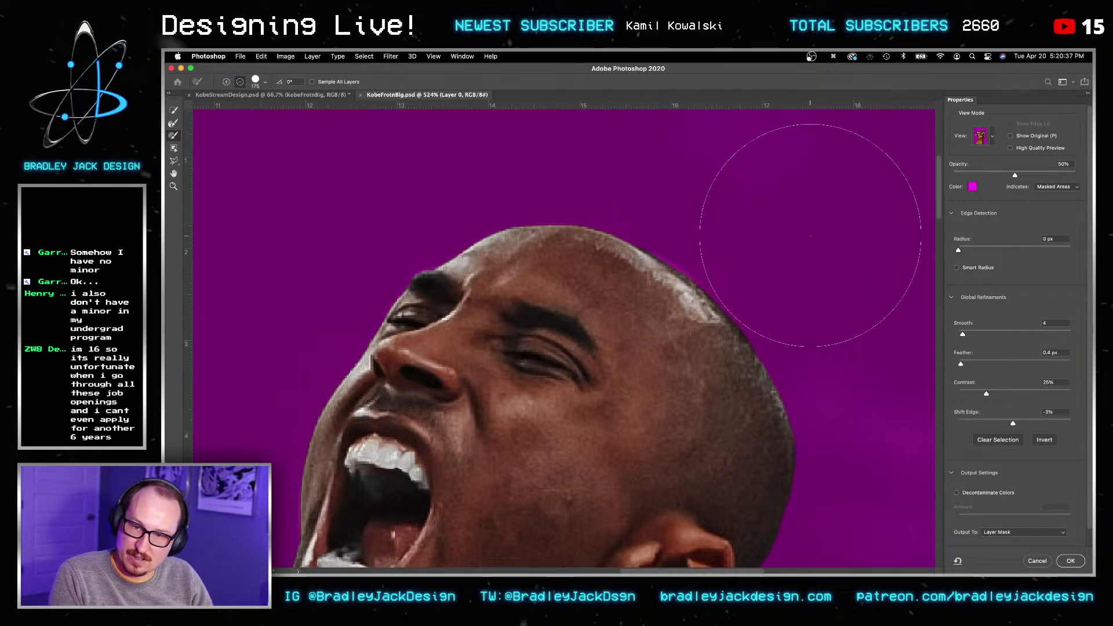
pyautogui.keyDown('alt'); pyautogui.click(837, 327); pyautogui.keyUp('alt')
pyautogui.press('super+0')
pyautogui.keyDown('super'); pyautogui.moveTo(655, 246); pyautogui.dragTo(550, 442); pyautogui.keyUp('super')
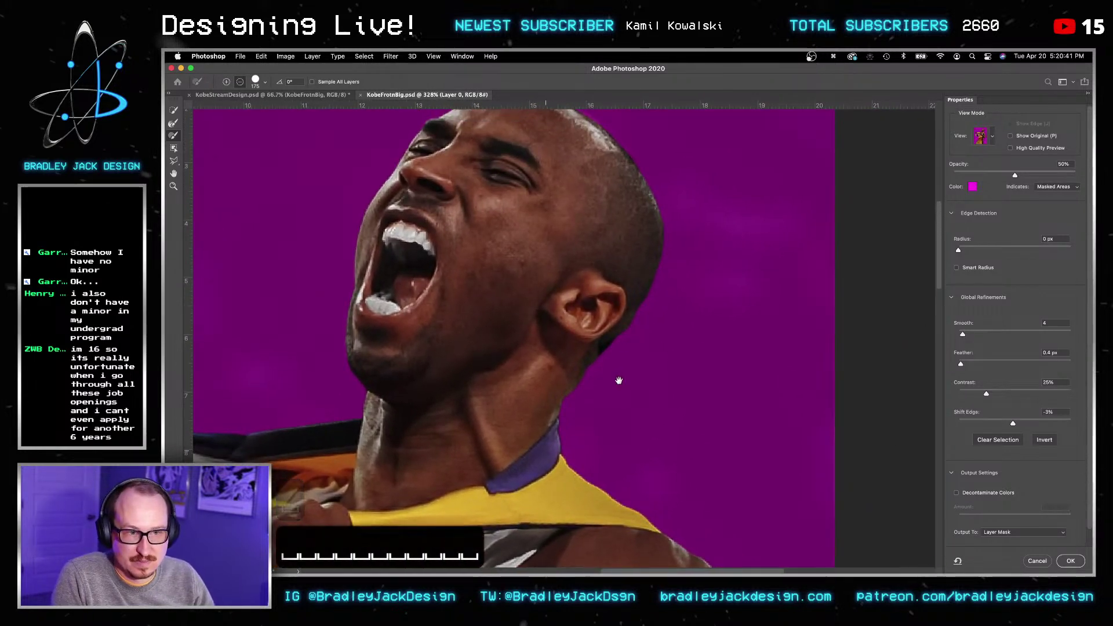
pyautogui.moveTo(620, 350)
pyautogui.mouseDown()
pyautogui.moveTo(614, 376)
pyautogui.moveTo(643, 235)
pyautogui.mouseUp()
pyautogui.press('[')
pyautogui.press('[')
pyautogui.press('[')
pyautogui.press('[')
pyautogui.press('[')
pyautogui.press('[')
pyautogui.press('[')
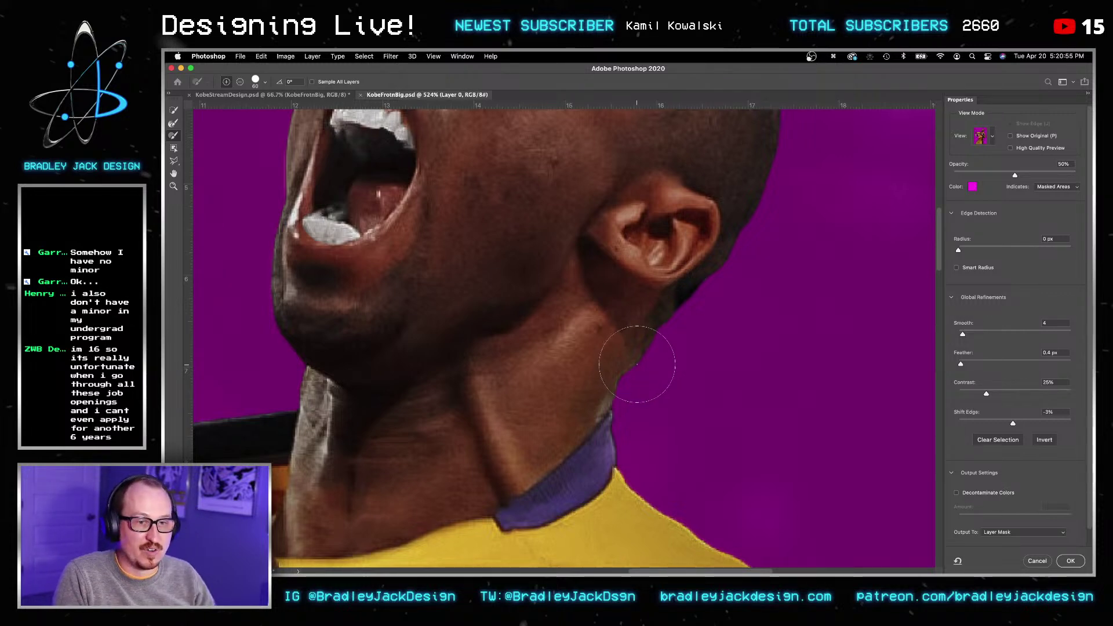
# Step: Follow the arm down and refine the elbow and waist edges with a smaller brush
pyautogui.moveTo(712, 470); pyautogui.dragTo(698, 269)
pyautogui.moveTo(755, 361); pyautogui.dragTo(643, 156)
pyautogui.moveTo(811, 470); pyautogui.dragTo(694, 275)
pyautogui.keyDown('alt'); pyautogui.scroll(-5, 703, 385); pyautogui.keyUp('alt')
pyautogui.moveTo(706, 403); pyautogui.dragTo(753, 163)
pyautogui.keyDown('alt'); pyautogui.scroll(4, 702, 290); pyautogui.keyUp('alt')
pyautogui.press('[')
pyautogui.press('[')
pyautogui.press('[')
pyautogui.press('[')
pyautogui.press('[')
pyautogui.press('[')
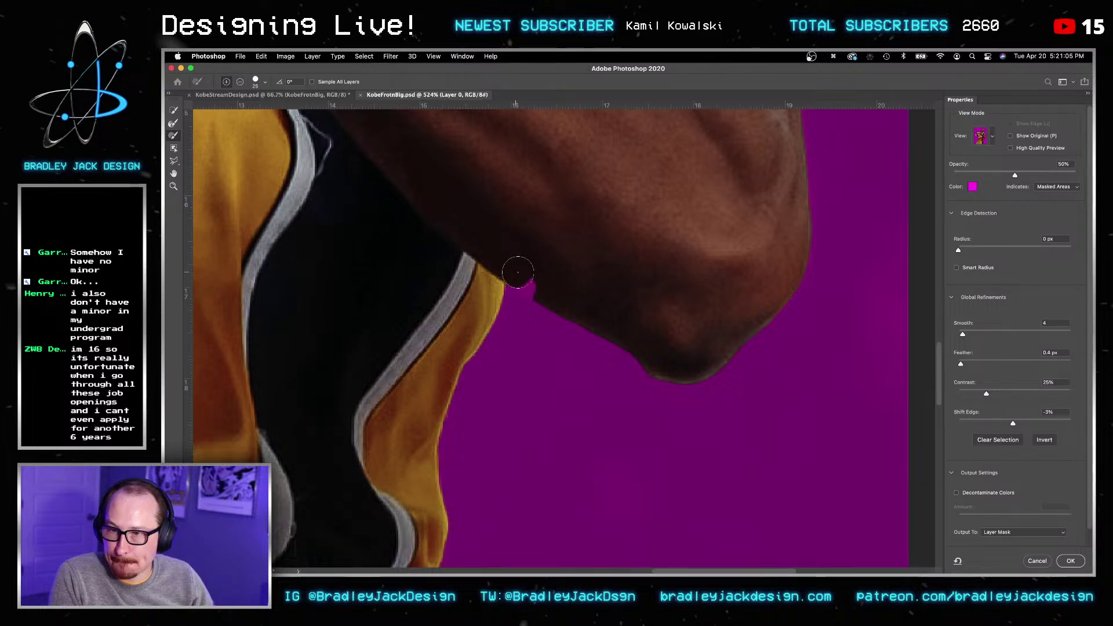
pyautogui.keyDown('alt'); pyautogui.scroll(-5, 531, 383); pyautogui.keyUp('alt')
pyautogui.moveTo(532, 408); pyautogui.dragTo(646, 231)
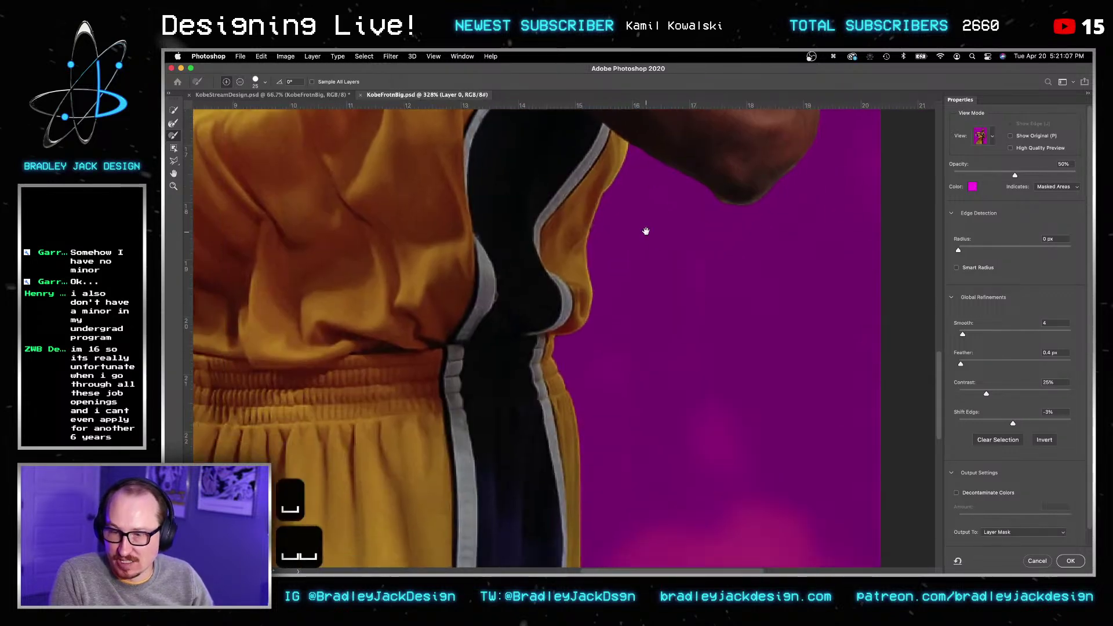
pyautogui.keyDown('alt'); pyautogui.scroll(10, 560, 344); pyautogui.keyUp('alt')
pyautogui.press('[')
pyautogui.press('[')
pyautogui.press('[')
pyautogui.press('[')
pyautogui.press('[')
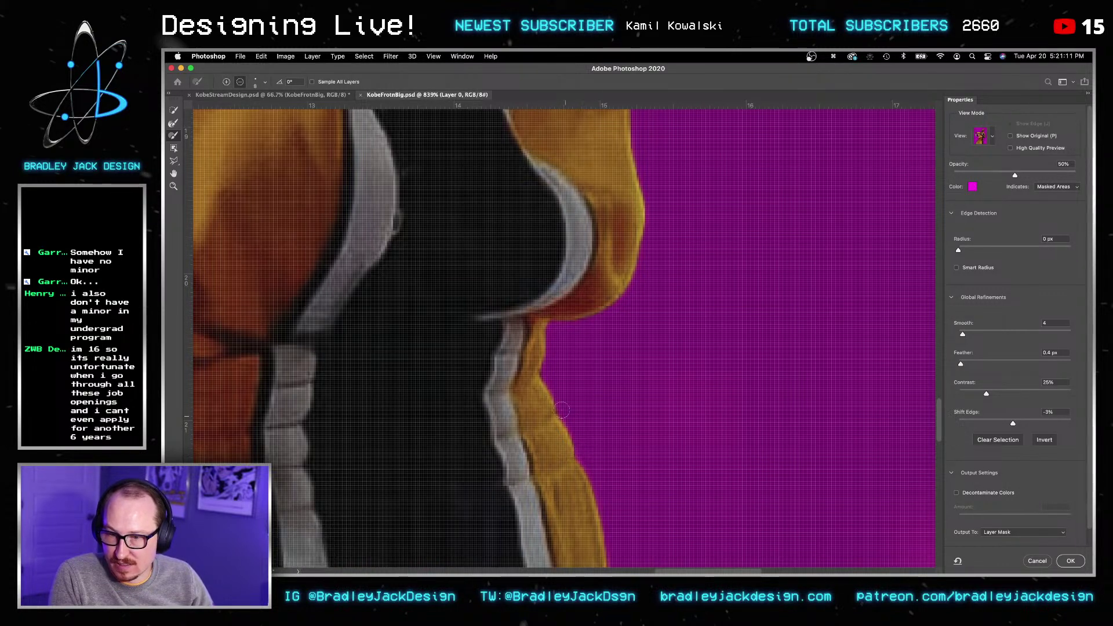
# Step: Output the refined selection as a layer mask on Layer 0
pyautogui.press('Return')
pyautogui.press('Return')
pyautogui.press('v')
pyautogui.keyDown('alt'); pyautogui.scroll(-4, 602, 378); pyautogui.keyUp('alt')
pyautogui.keyDown('alt'); pyautogui.scroll(-6, 637, 400); pyautogui.keyUp('alt')
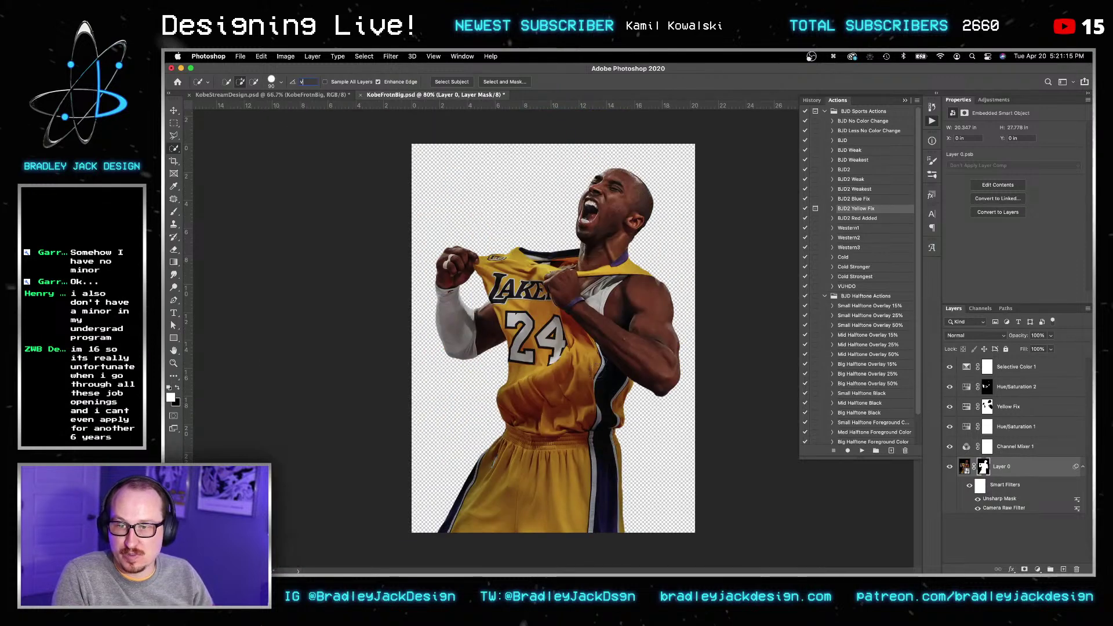
# Step: Load the mask as a selection, contract it 1 px, invert, and fill the outer fringe black
pyautogui.keyDown('super'); pyautogui.click(984, 468); pyautogui.keyUp('super')
pyautogui.press('Return')
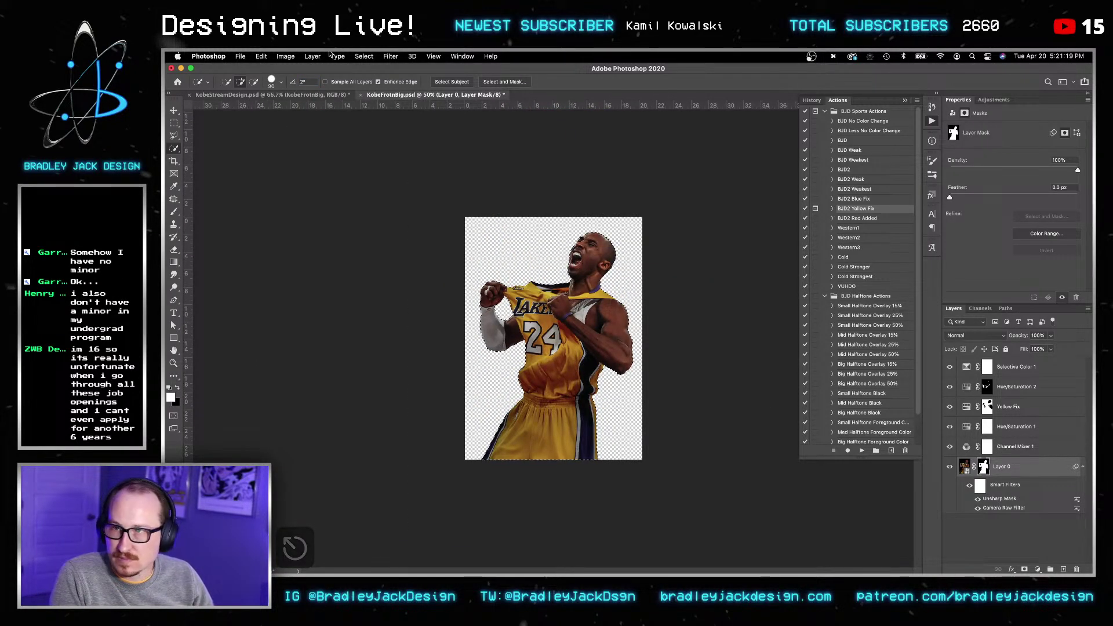
pyautogui.click(365, 56)
pyautogui.moveTo(398, 190)
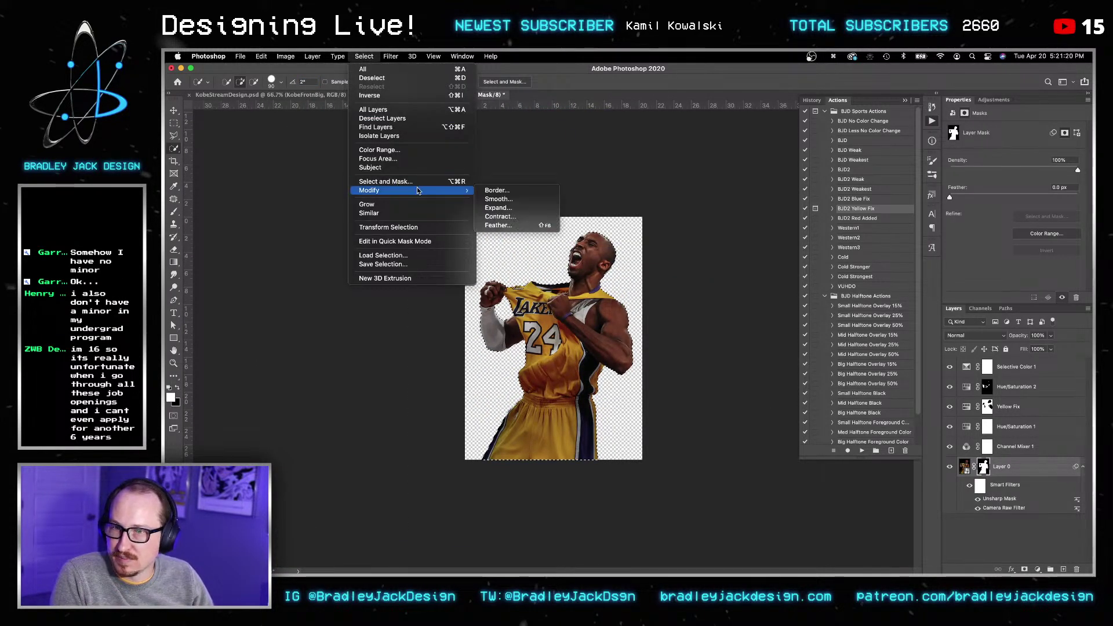
pyautogui.click(498, 218)
pyautogui.write('1')
pyautogui.press('Return')
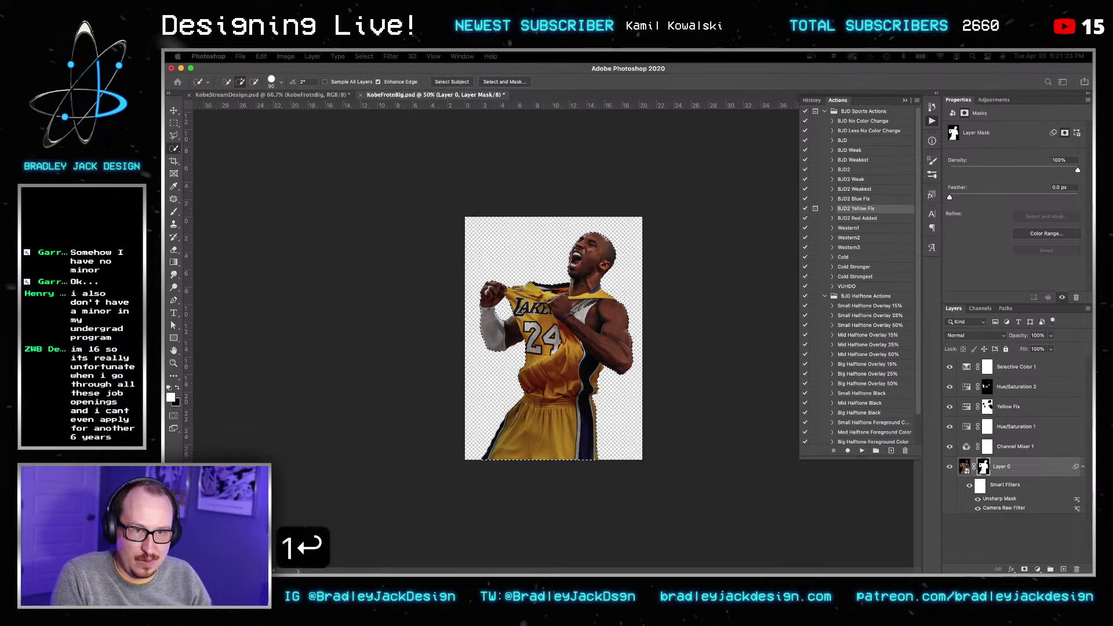
pyautogui.press('shift+super+i')
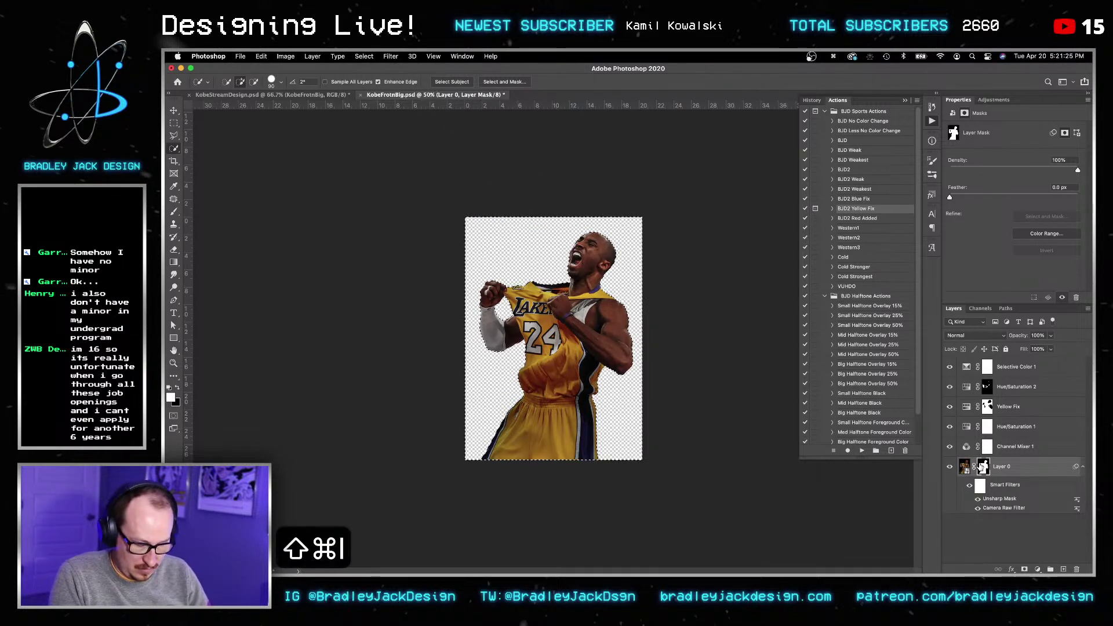
pyautogui.press('x')
pyautogui.press('BackSpace')
pyautogui.press('x')
pyautogui.press('BackSpace')
pyautogui.press('super+d')
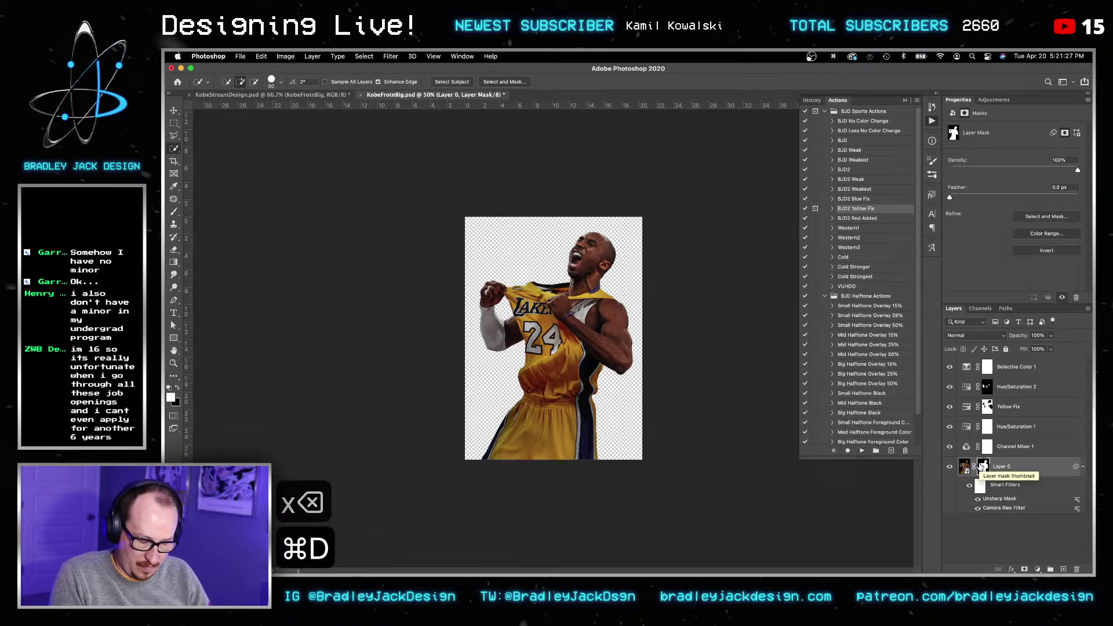
# Step: Save the cut-out file and switch to KobeStreamDesign.psd
pyautogui.press('v')
pyautogui.press('super+s')
pyautogui.press('v')
pyautogui.press('v')
pyautogui.press('super+grave')
pyautogui.press('v')
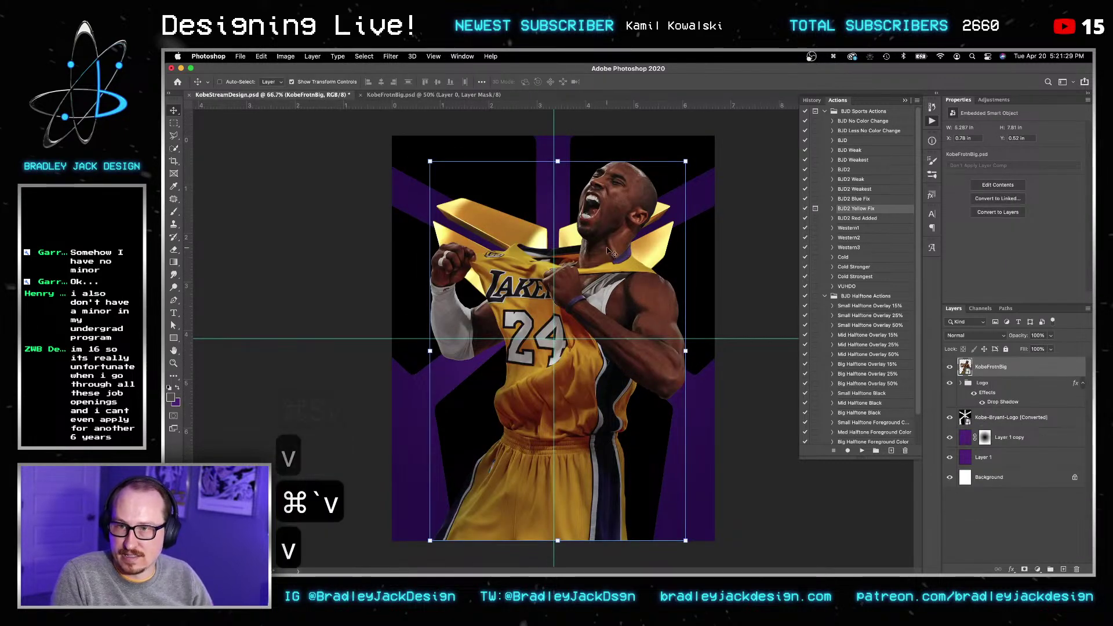
pyautogui.press('v')
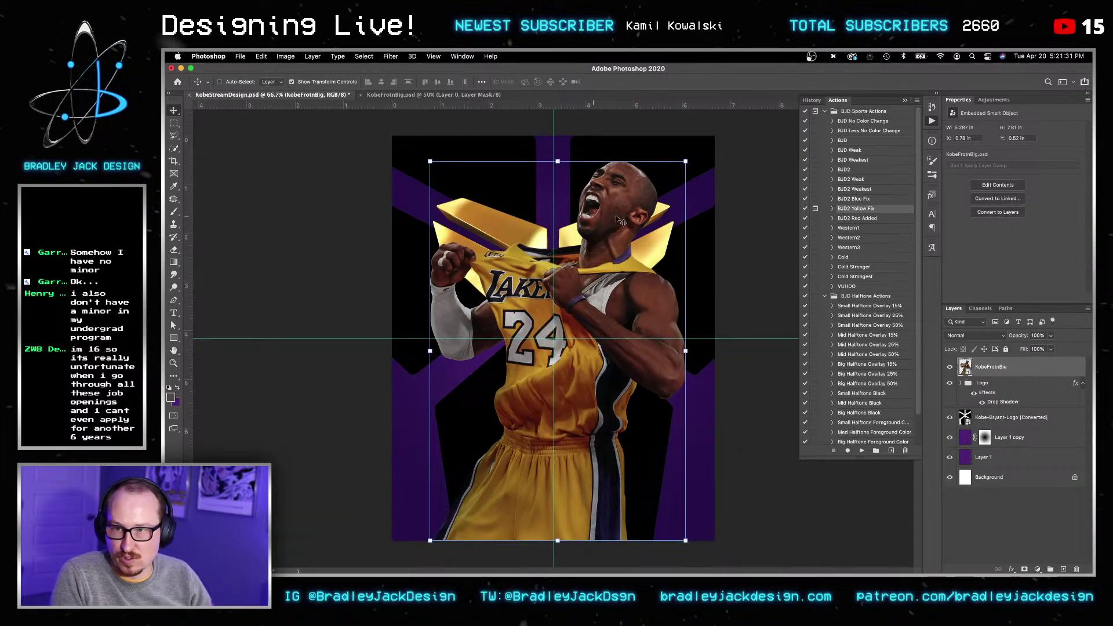
# Step: Scale KobeFrontBig down to 4.687 × 6.92 in and move the player lower
pyautogui.press('v')
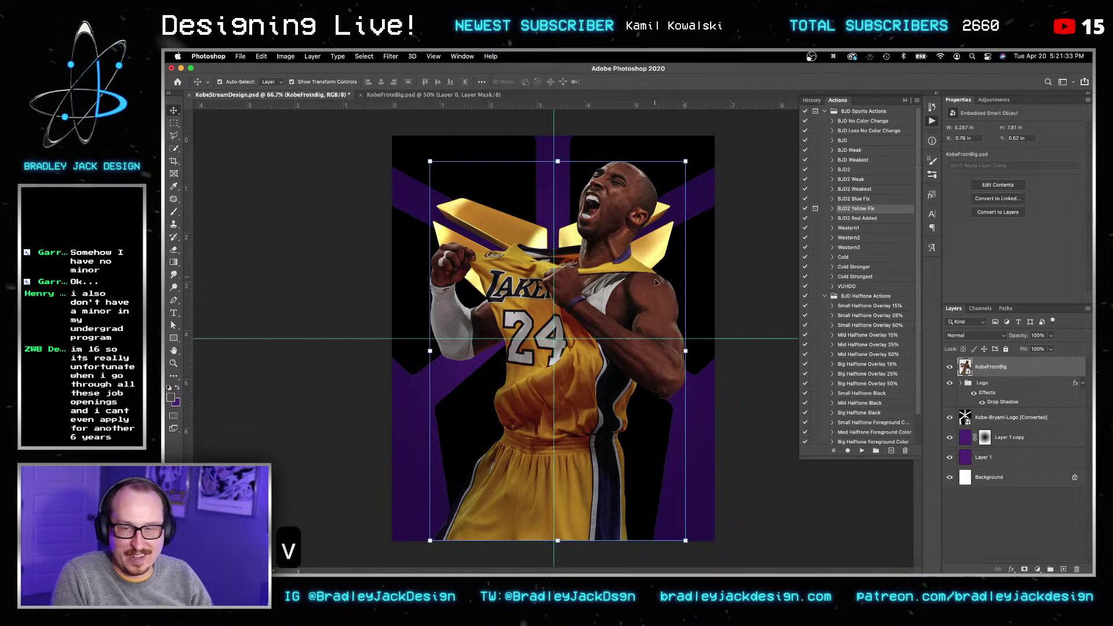
pyautogui.press('super+t')
pyautogui.moveTo(686, 161)
pyautogui.mouseDown()
pyautogui.moveTo(697, 140)
pyautogui.moveTo(684, 160)
pyautogui.mouseUp()
pyautogui.moveTo(610, 223); pyautogui.dragTo(615, 253)
pyautogui.press('Return')
pyautogui.press('Return')
# Step: Raise the gold logo about 0.7 inches, then select KobeFrontBig and list adjustment types
pyautogui.press('v')
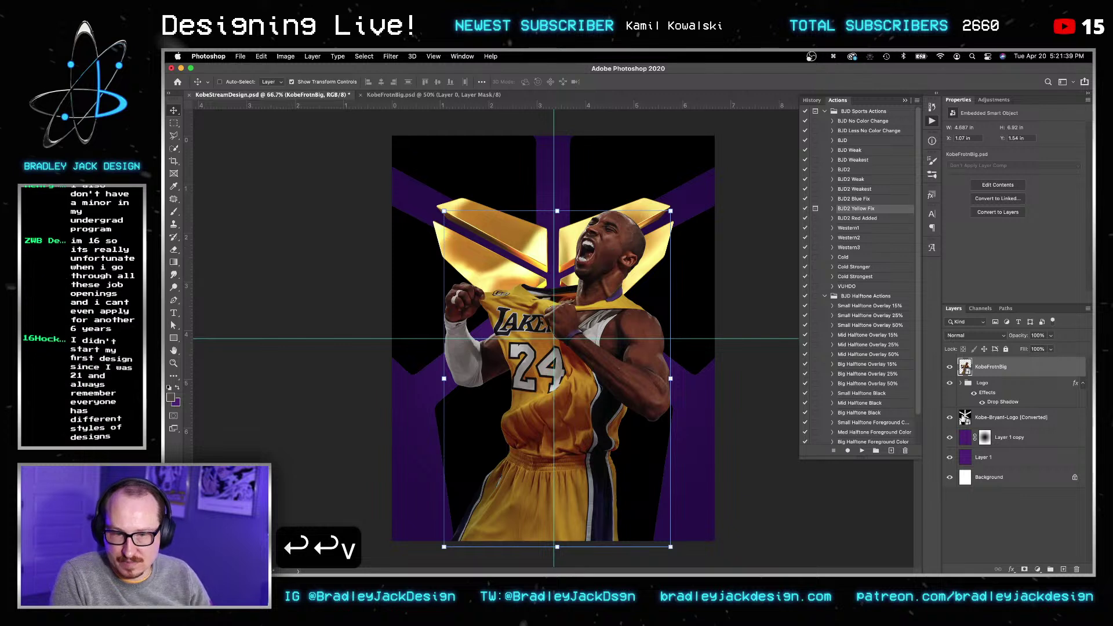
pyautogui.moveTo(613, 346); pyautogui.dragTo(606, 312)
pyautogui.press('Return')
pyautogui.press('Return')
pyautogui.press('v')
pyautogui.click(988, 367)
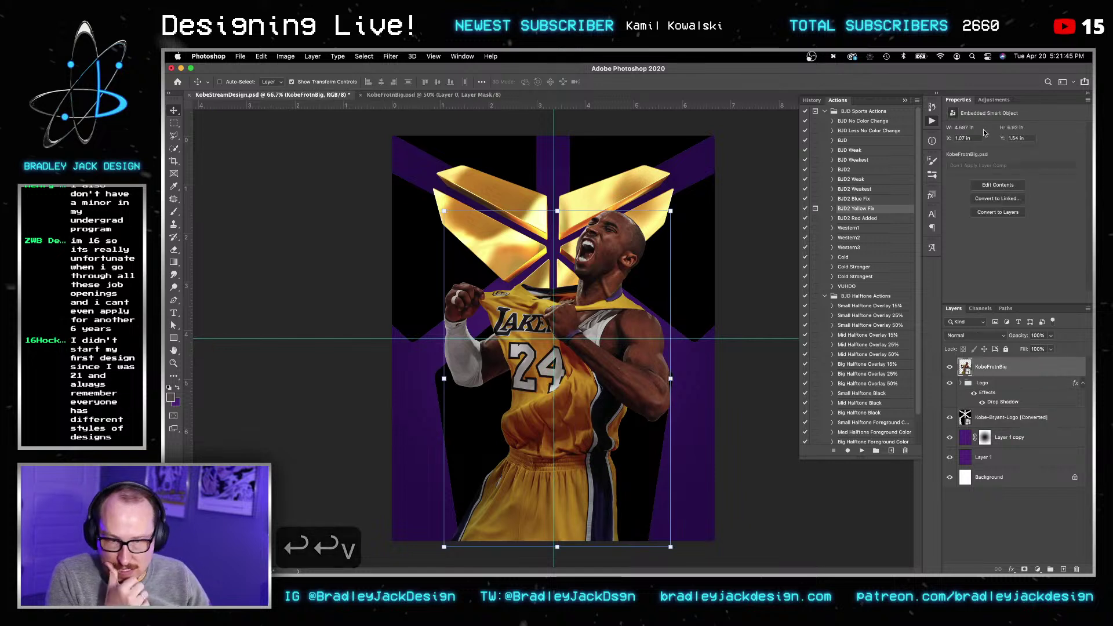
pyautogui.click(994, 100)
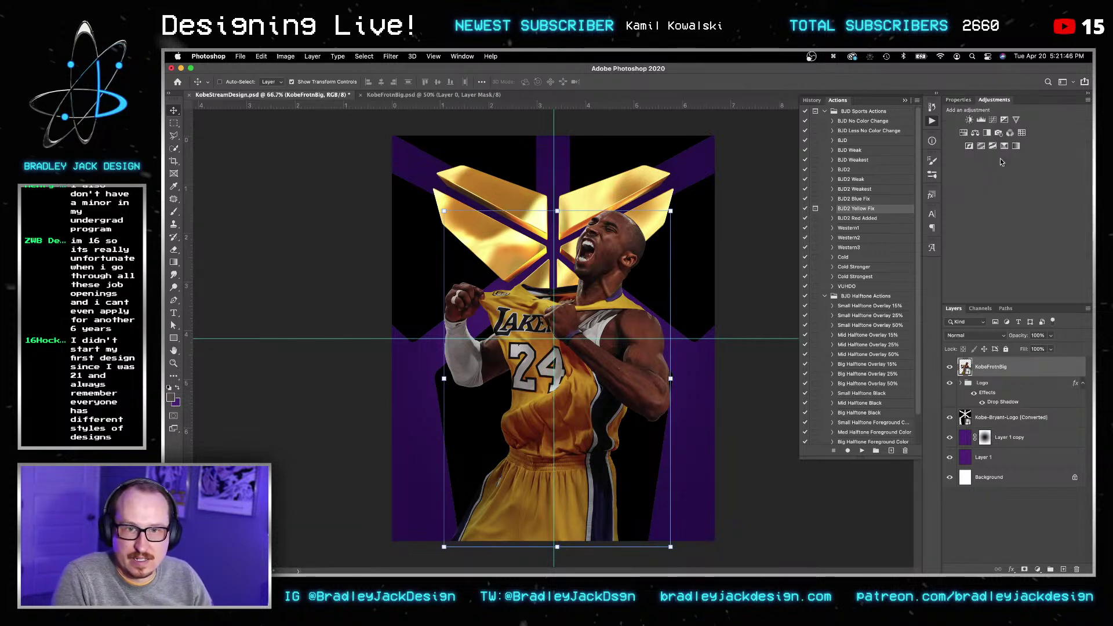
# Step: Brighten KobeFrontBig with a clipped Curves layer and fade it from highlights using Blend If
pyautogui.click(992, 120)
pyautogui.keyDown('alt'); pyautogui.click(992, 375); pyautogui.keyUp('alt')
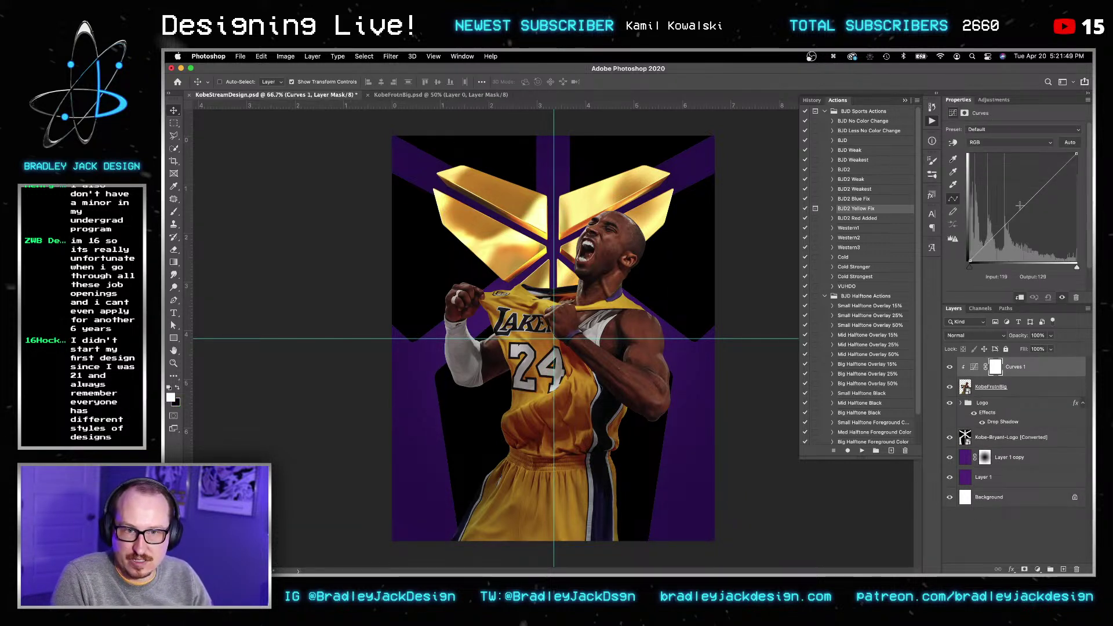
pyautogui.moveTo(1017, 215); pyautogui.dragTo(1017, 201)
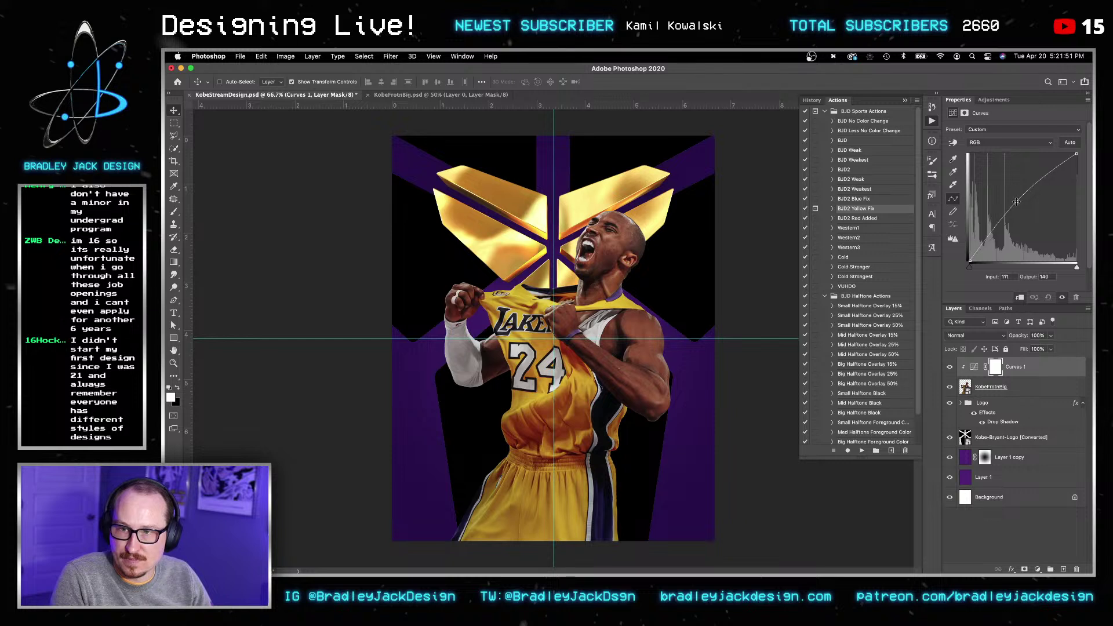
pyautogui.press('super+s')
pyautogui.press('v')
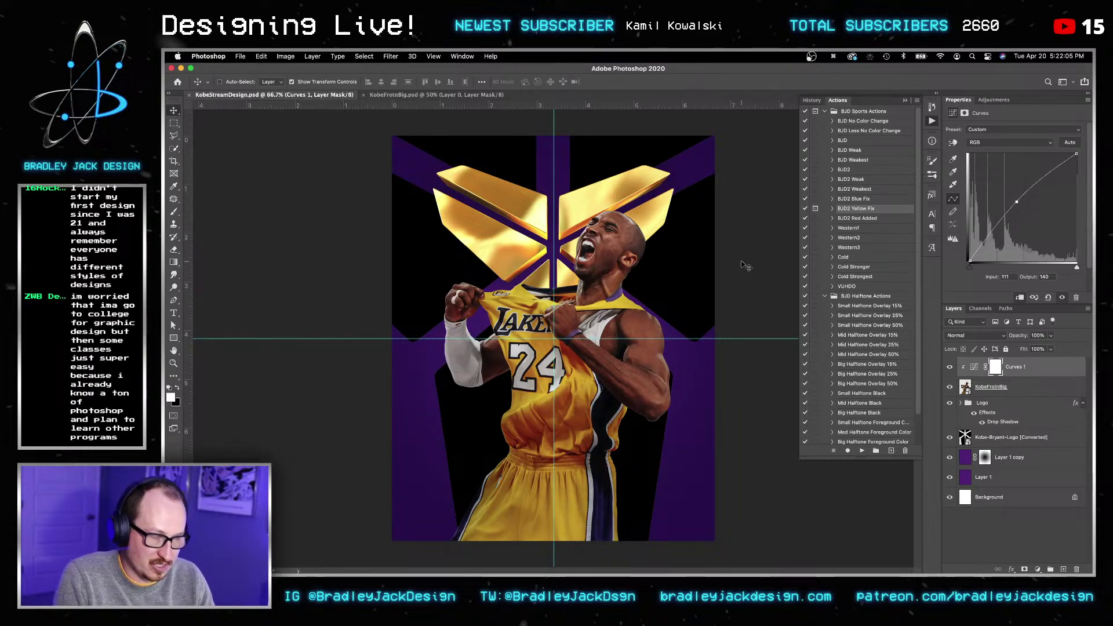
pyautogui.press('v')
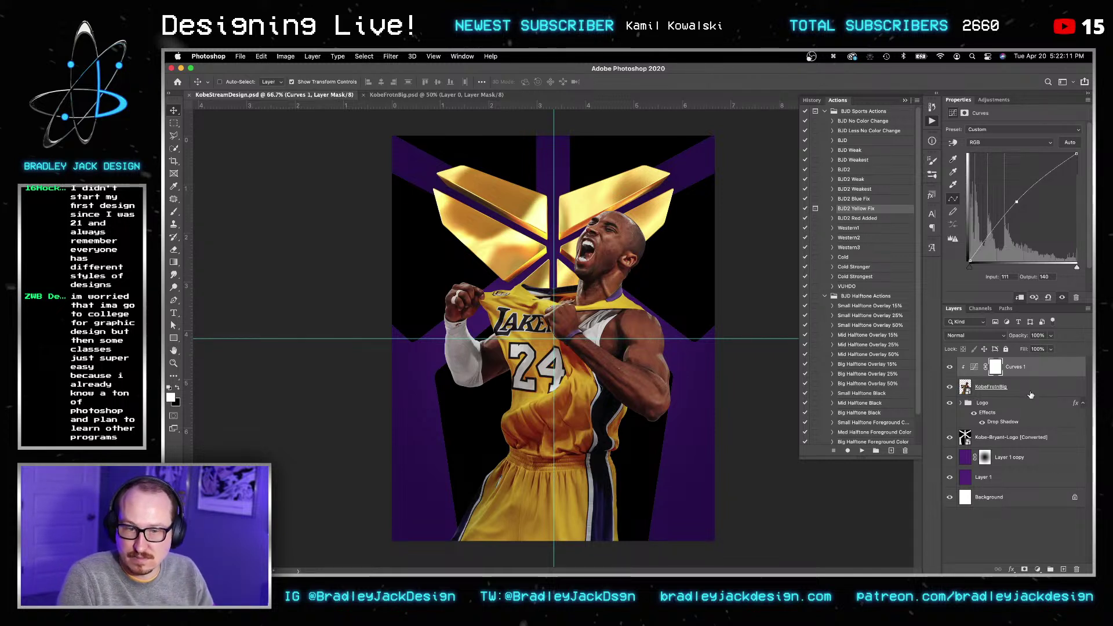
pyautogui.doubleClick(1046, 365)
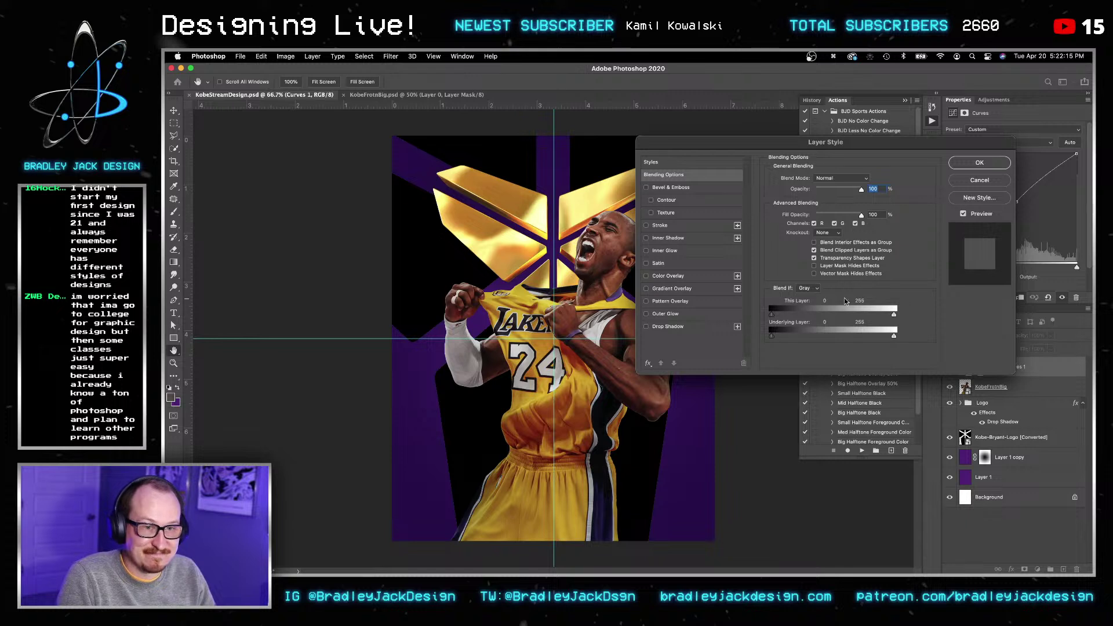
pyautogui.keyDown('alt'); pyautogui.moveTo(894, 335); pyautogui.dragTo(768, 334); pyautogui.keyUp('alt')
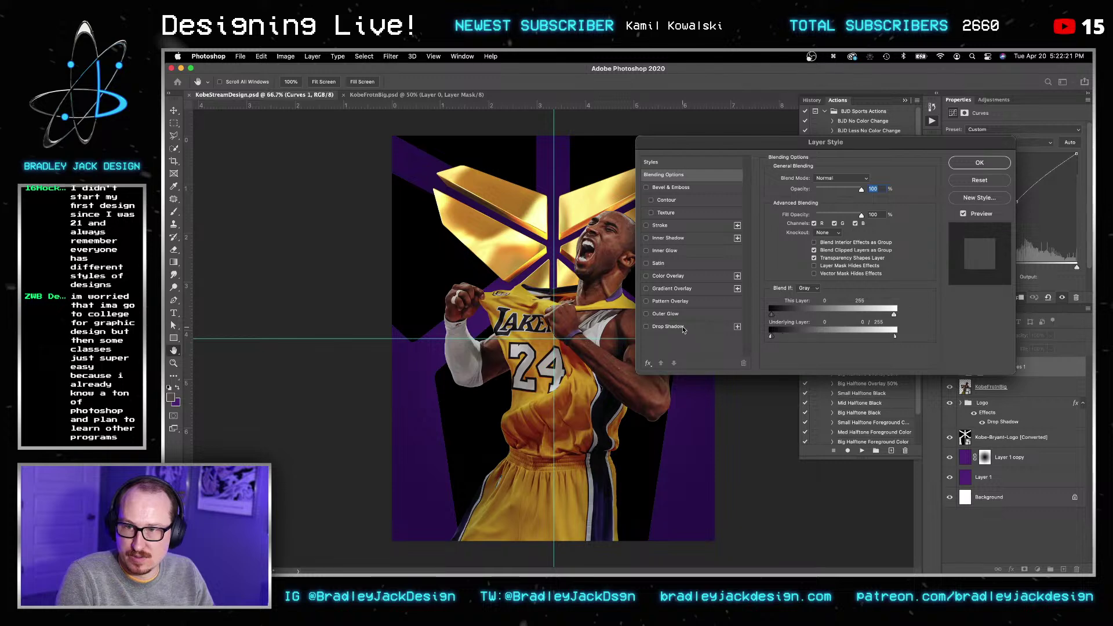
pyautogui.press('Return')
pyautogui.press('Return')
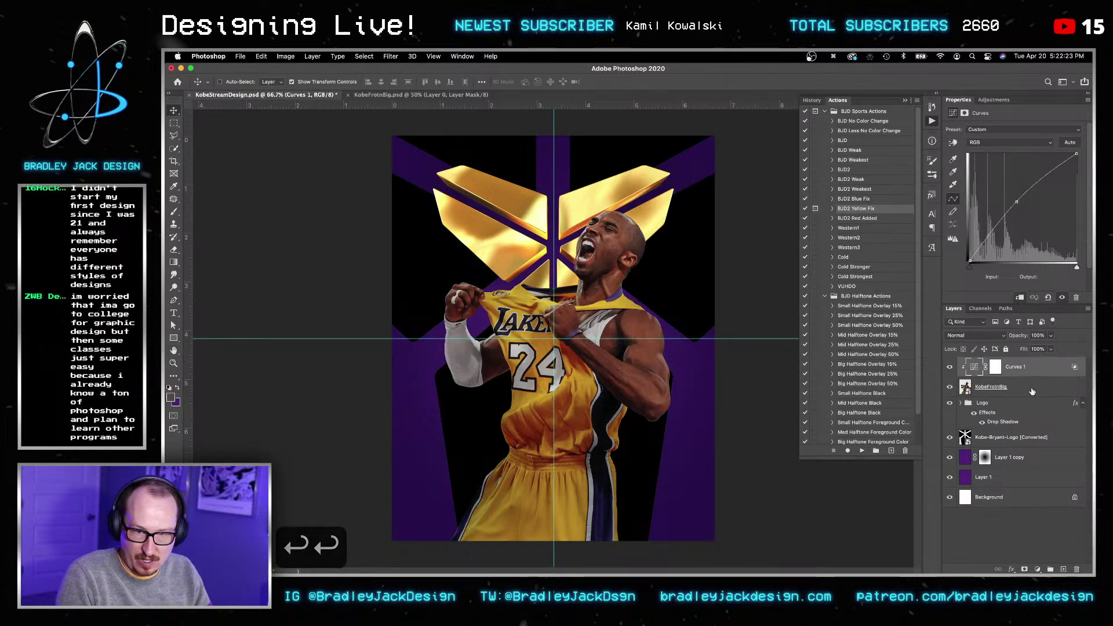
# Step: Group the Curves and Kobe layers and name the group 'Big Kobe Front'
pyautogui.keyDown('shift'); pyautogui.click(991, 387); pyautogui.keyUp('shift')
pyautogui.press('super+g')
pyautogui.doubleClick(987, 364)
pyautogui.write('Big Kobe Front')
pyautogui.press('Return')
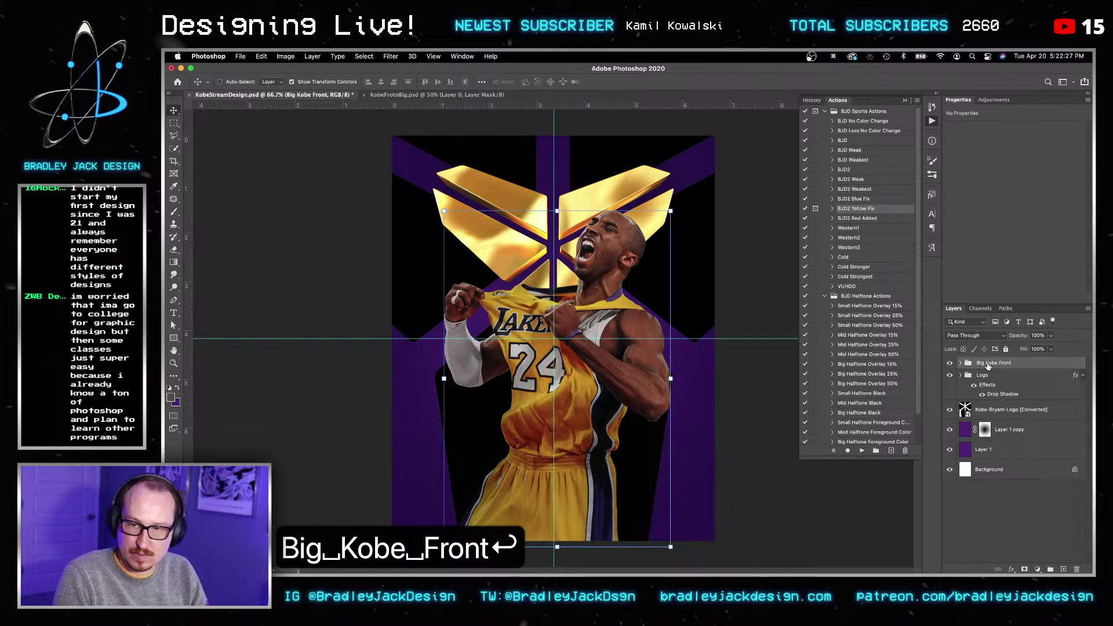
pyautogui.press('v')
# Step: Select the Logo group and switch over to Cinema 4D
pyautogui.click(999, 376)
pyautogui.moveTo(718, 564)
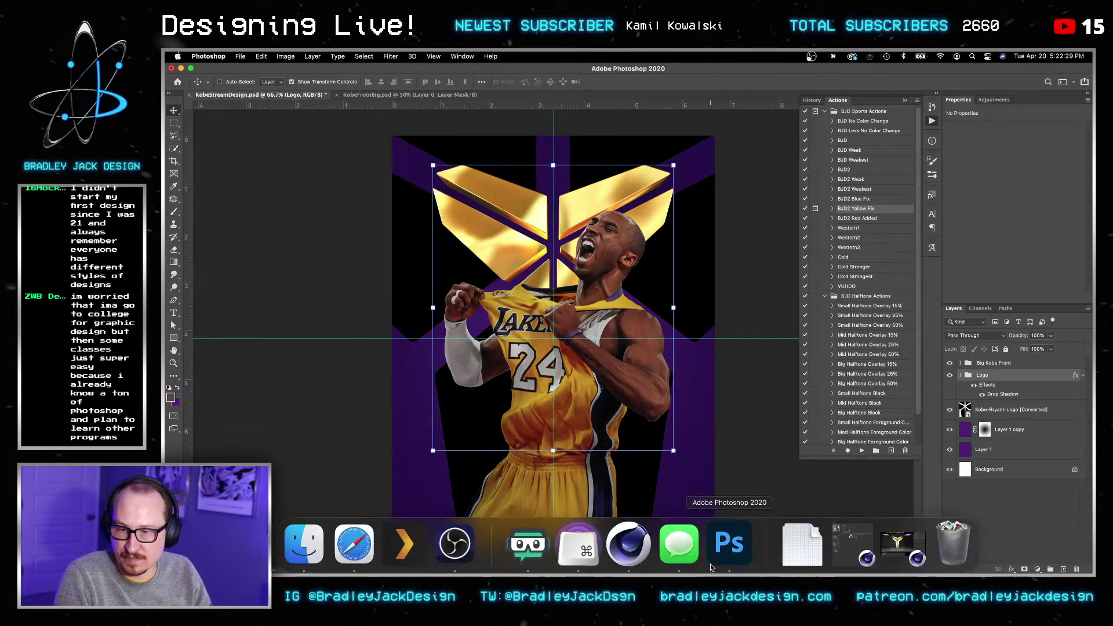
pyautogui.click(621, 546)
# Step: Restore the minimized Untitled 2 main window and the Material Editor from the Dock
pyautogui.click(899, 548)
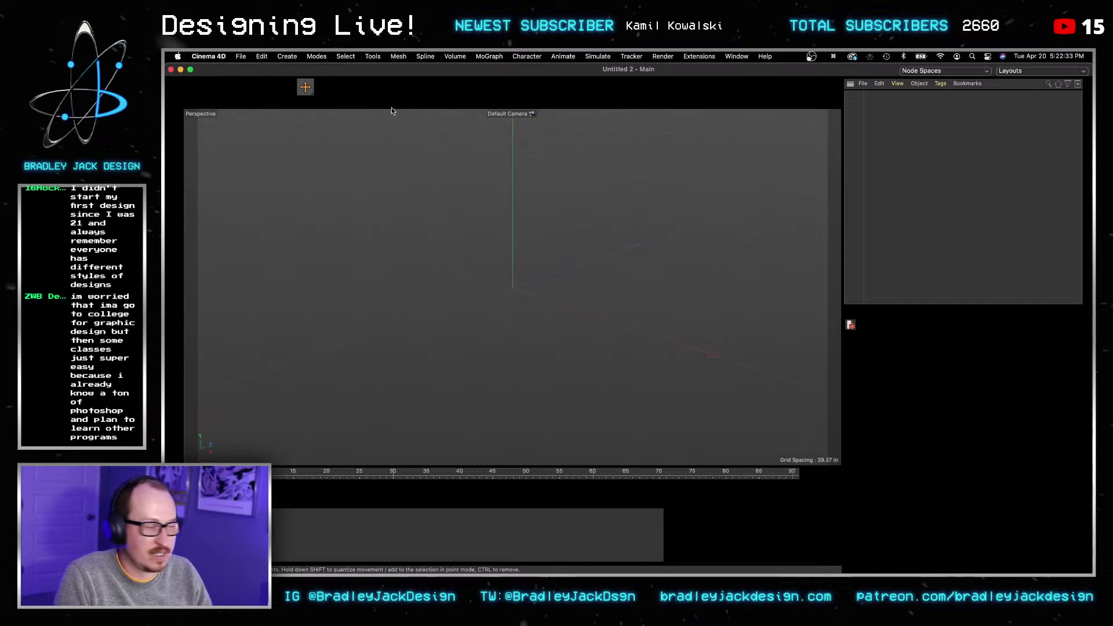
pyautogui.click(180, 70)
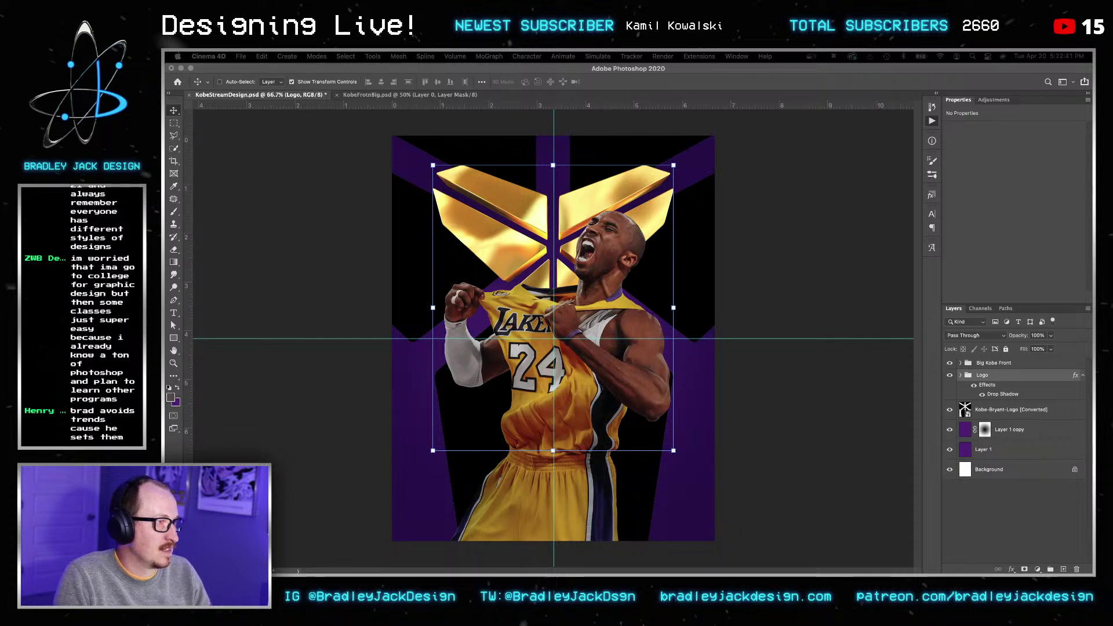
pyautogui.moveTo(591, 545)
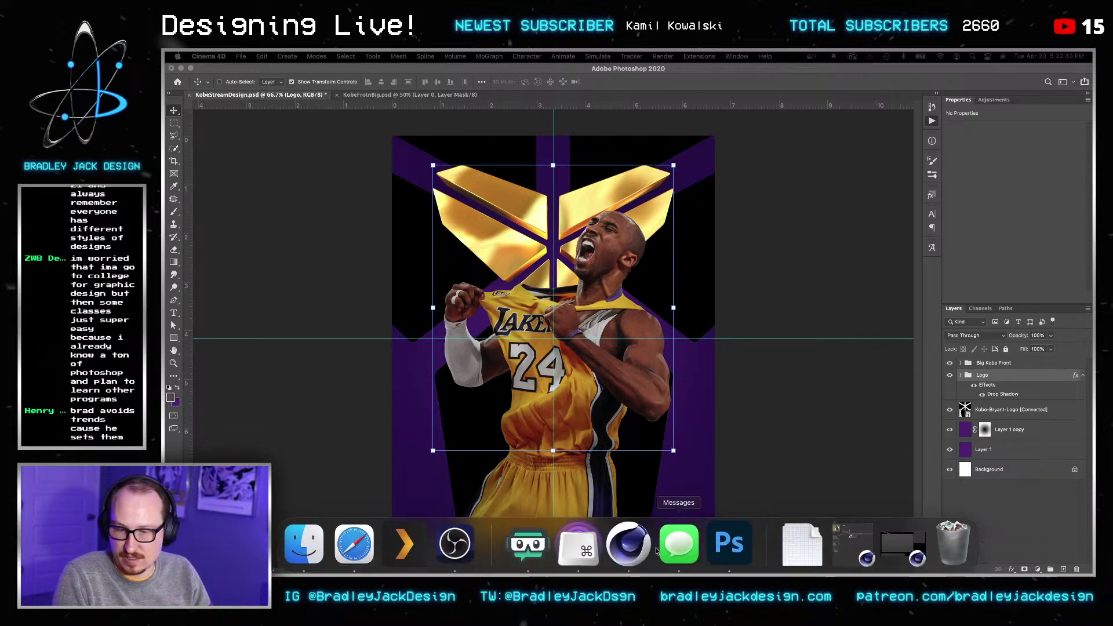
pyautogui.click(893, 541)
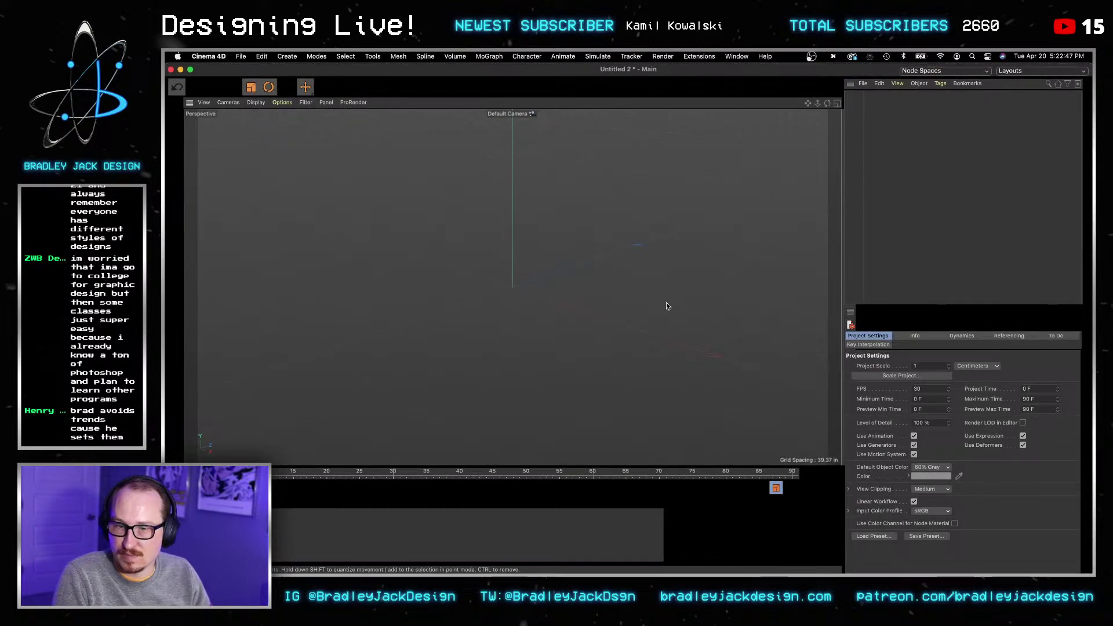
pyautogui.press('super+grave')
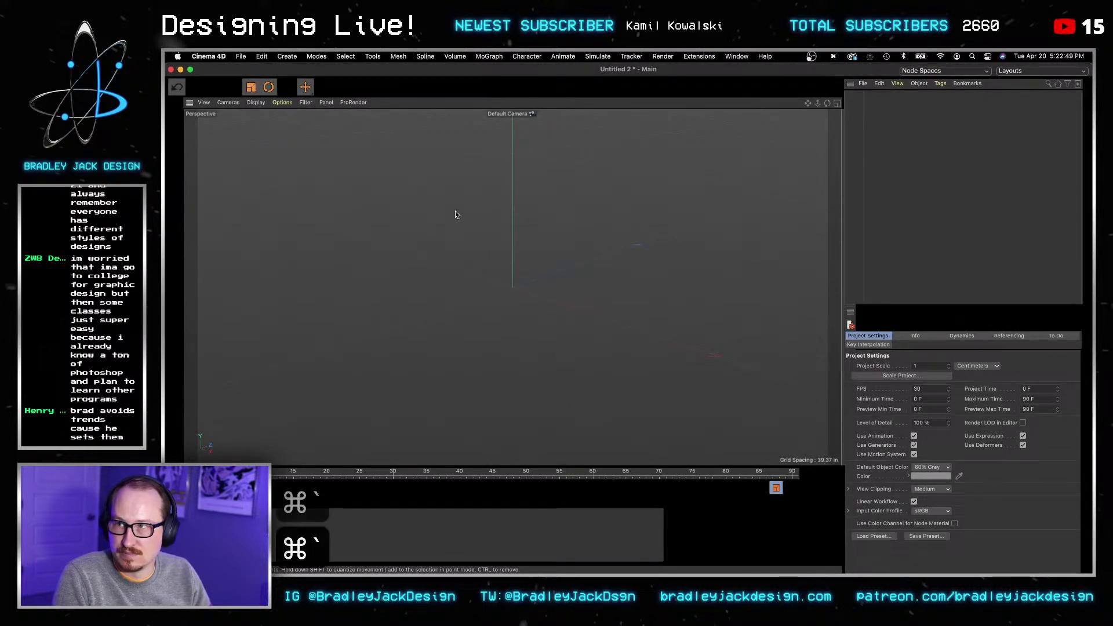
pyautogui.click(879, 542)
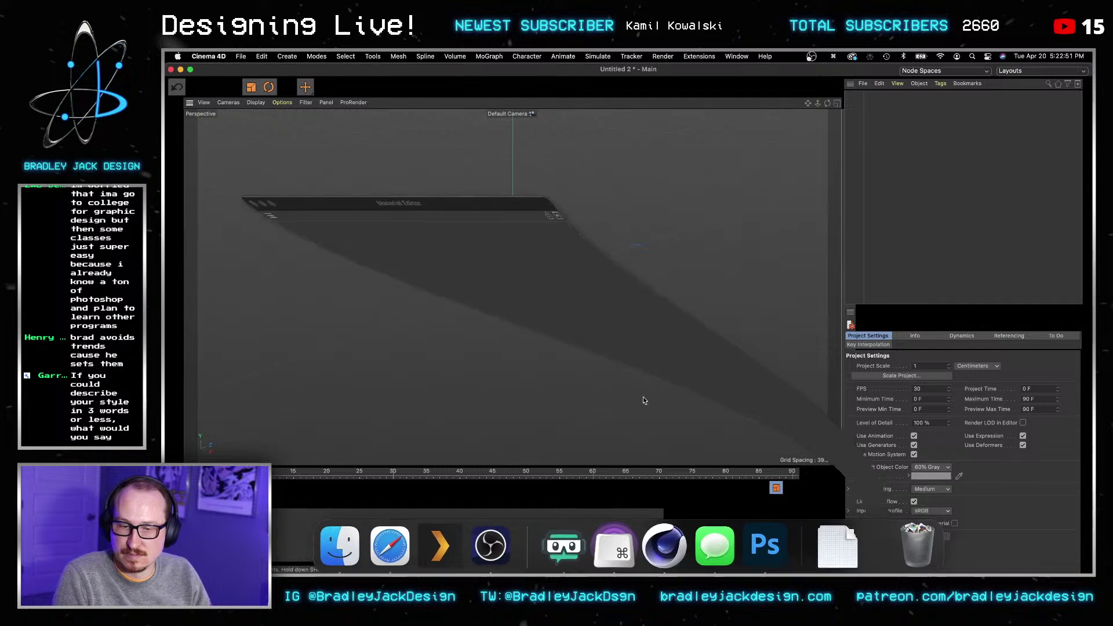
# Step: Close the Material Editor and reopen KobeLogo.c4d from Recent Files
pyautogui.press('super+w')
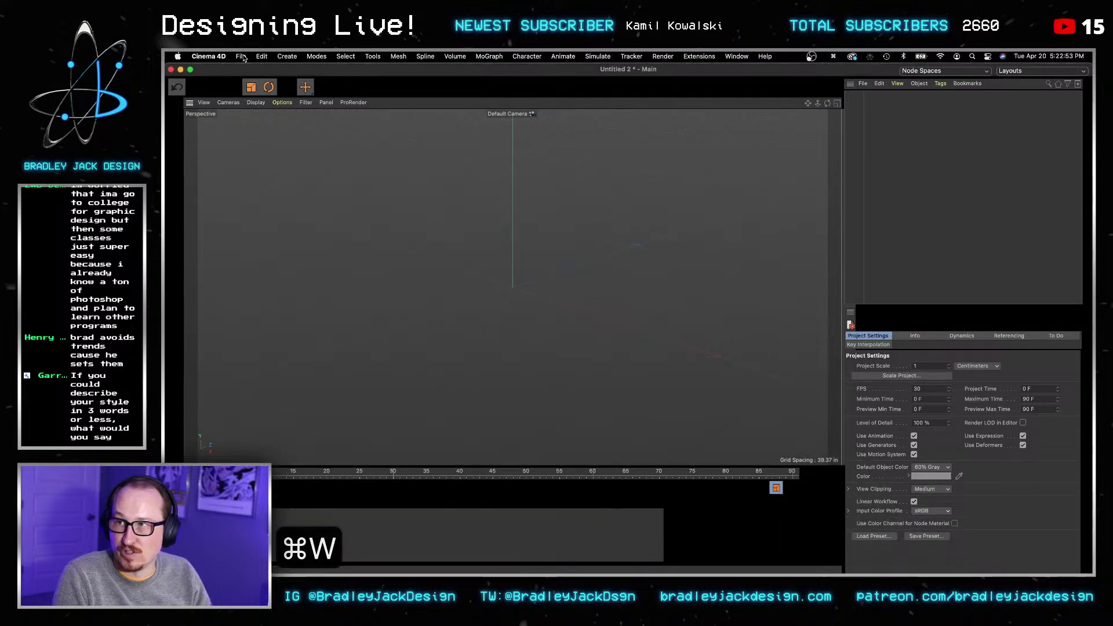
pyautogui.click(241, 56)
pyautogui.moveTo(287, 278)
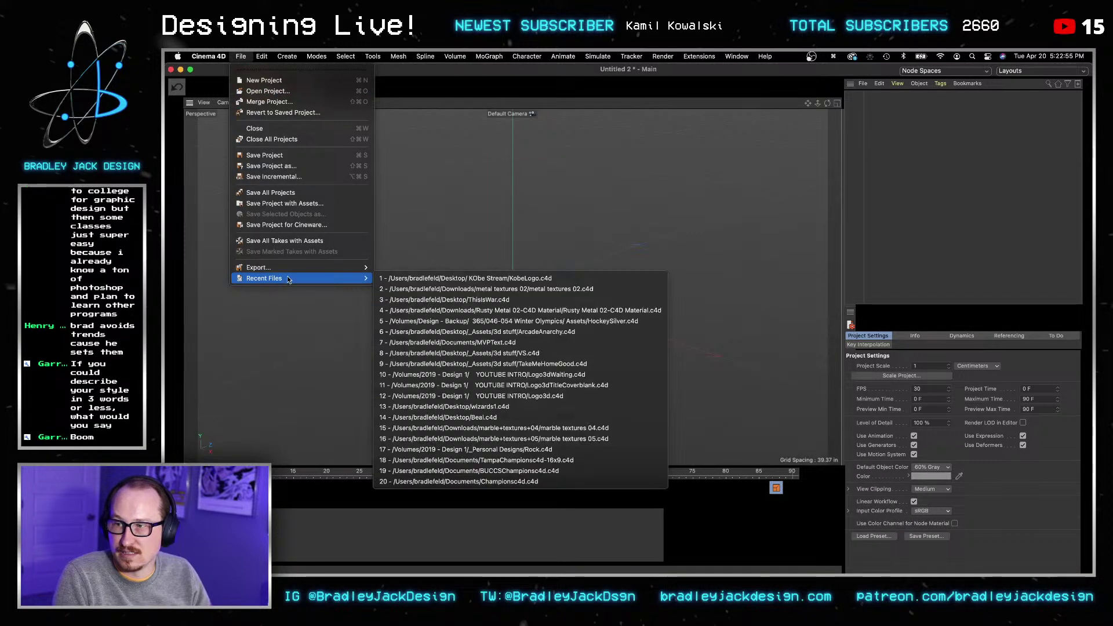
pyautogui.click(502, 281)
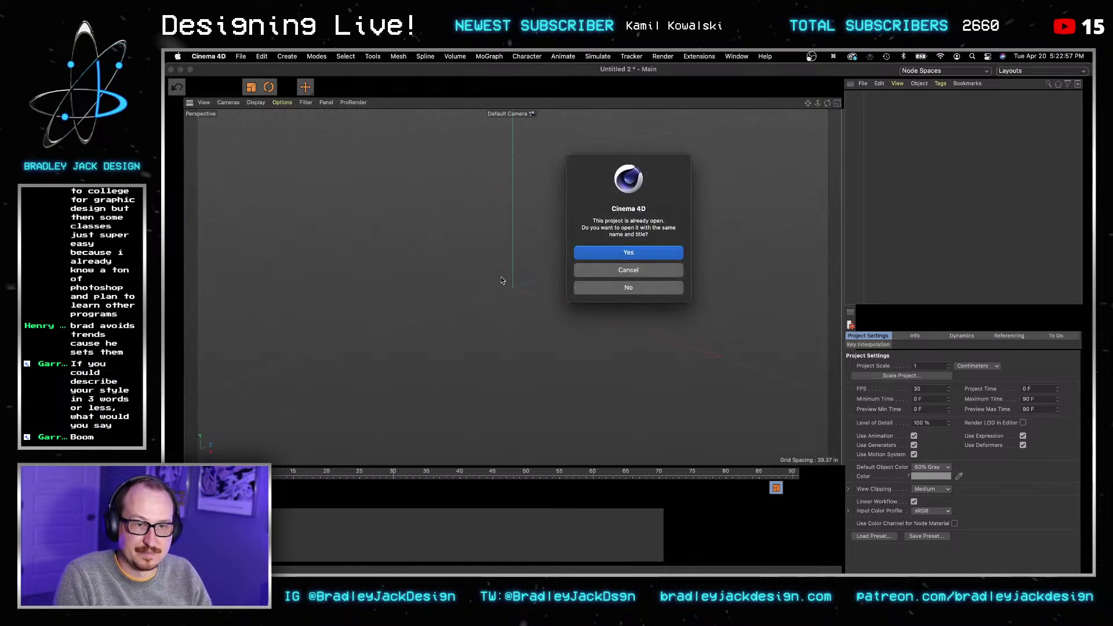
pyautogui.click(638, 254)
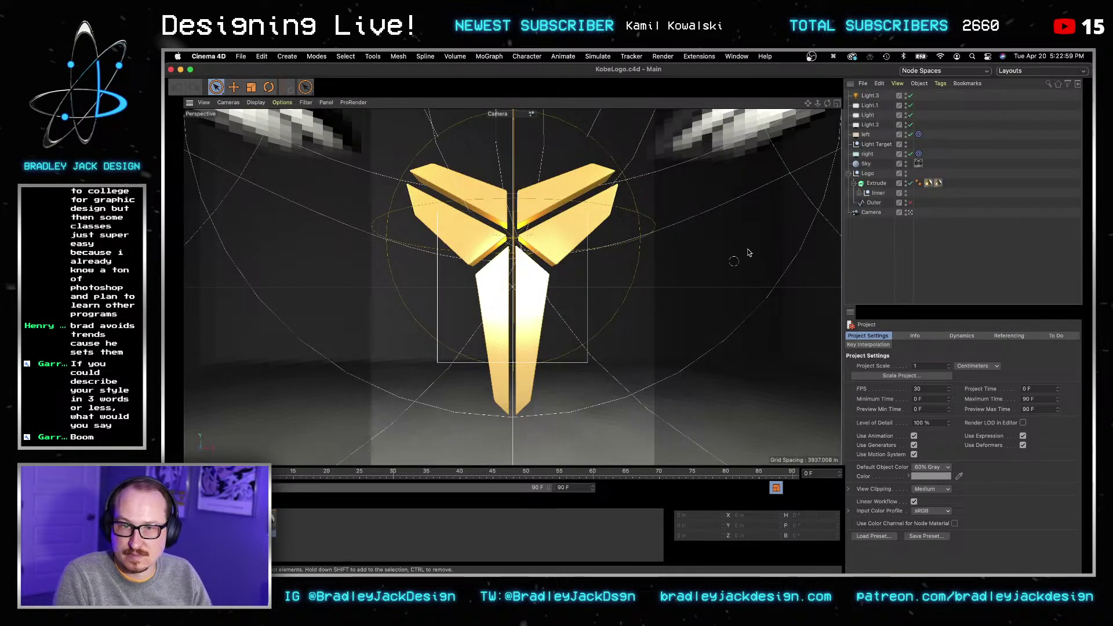
# Step: Apply the purple patterned Mat.3 to the Extrude logo, save, and open Render Settings
pyautogui.moveTo(188, 521); pyautogui.dragTo(948, 184)
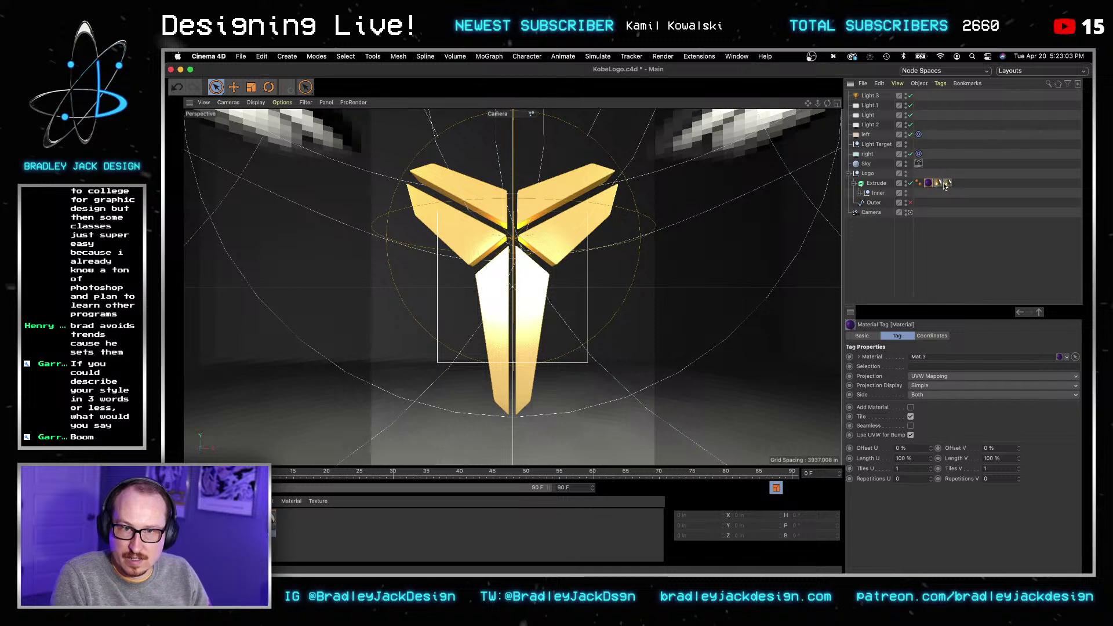
pyautogui.doubleClick(947, 184)
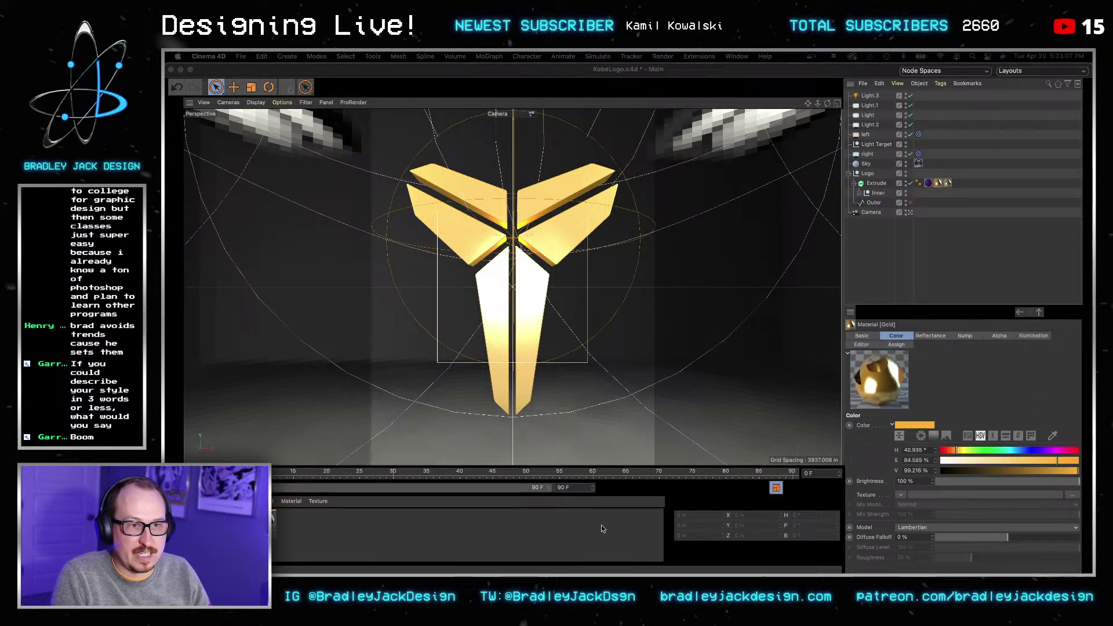
pyautogui.press('super+z')
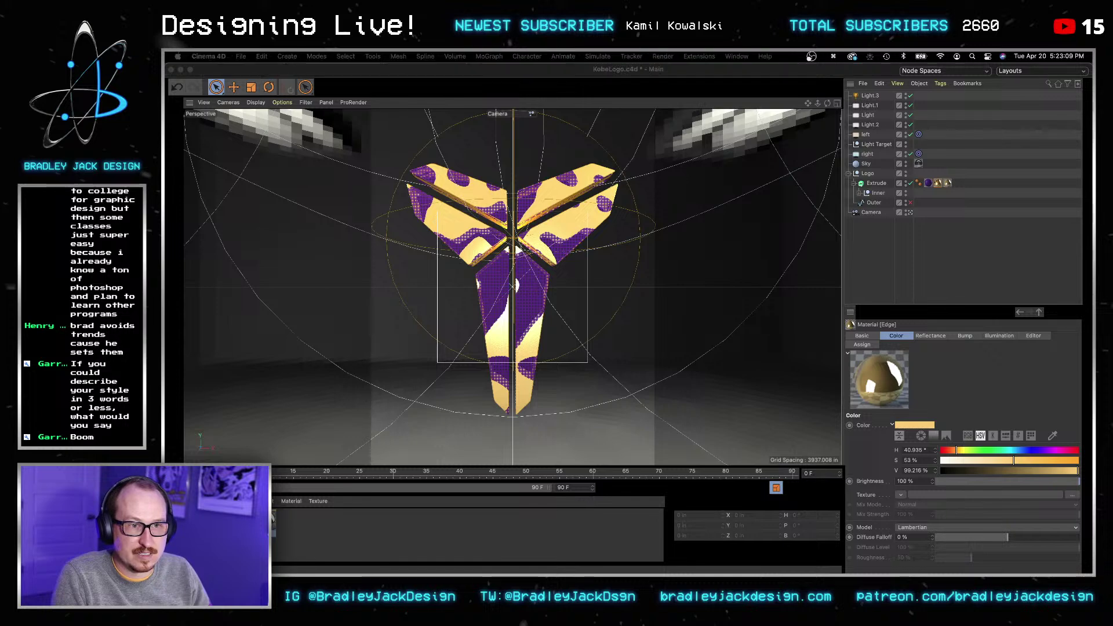
pyautogui.press('super+s')
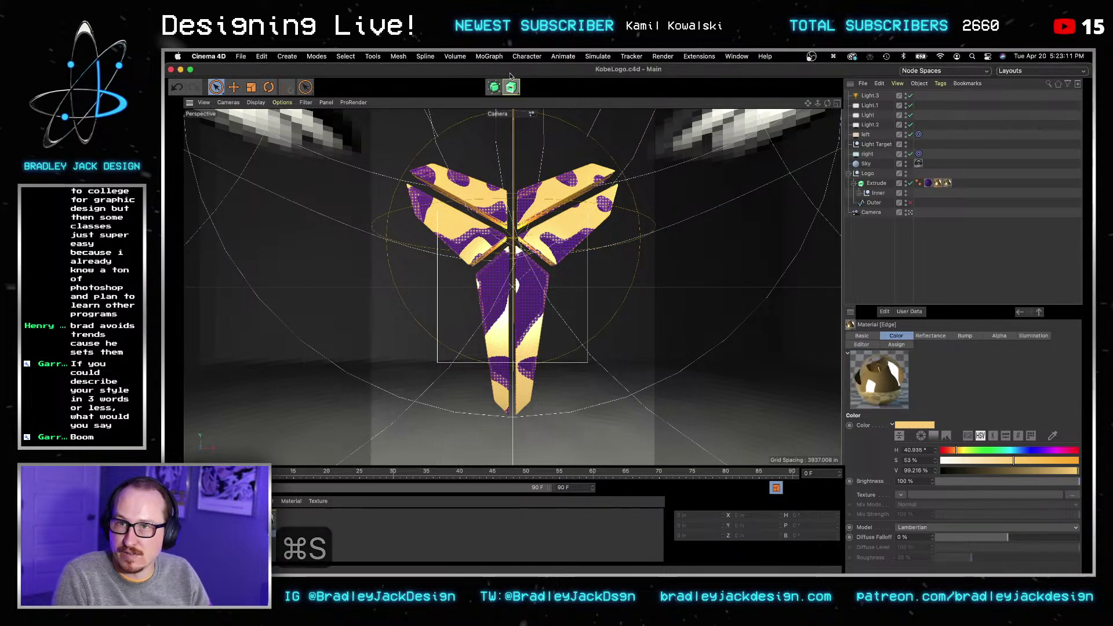
pyautogui.click(437, 88)
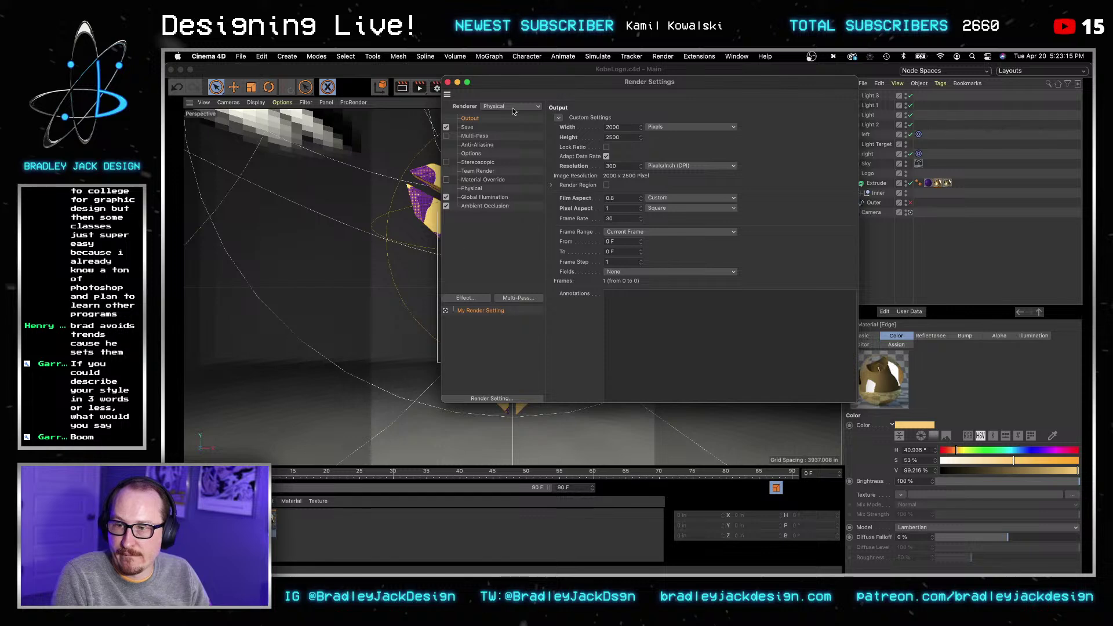
# Step: Disable Global Illumination, render a preview of the logo, and save KobeLogo.c4d
pyautogui.click(446, 197)
pyautogui.click(448, 82)
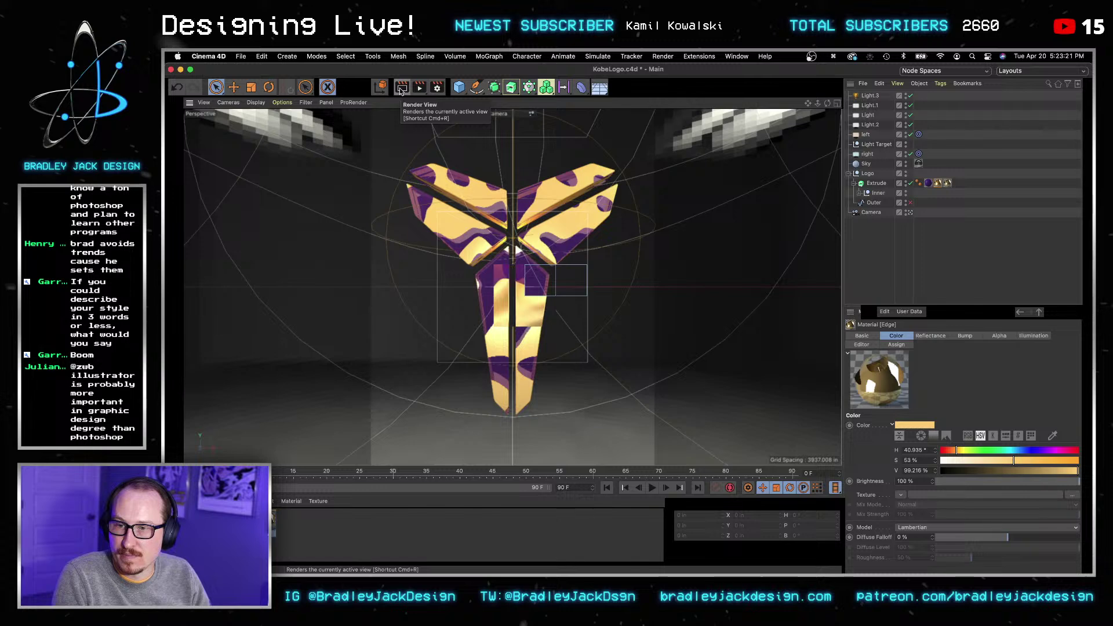
pyautogui.click(519, 258)
pyautogui.click(664, 56)
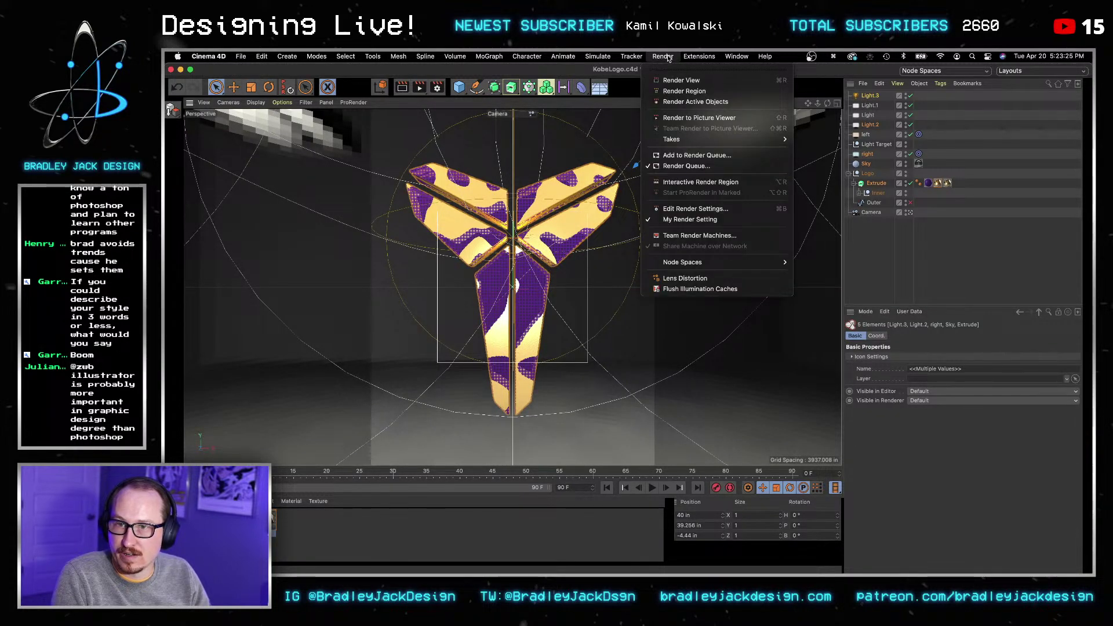
pyautogui.click(699, 157)
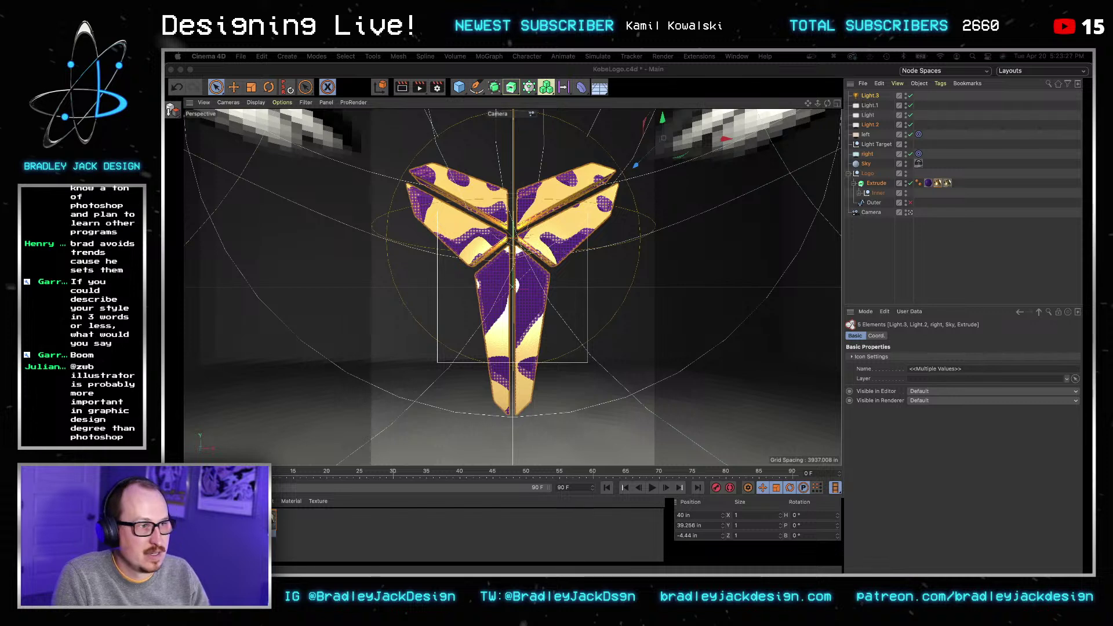
pyautogui.press('super+s')
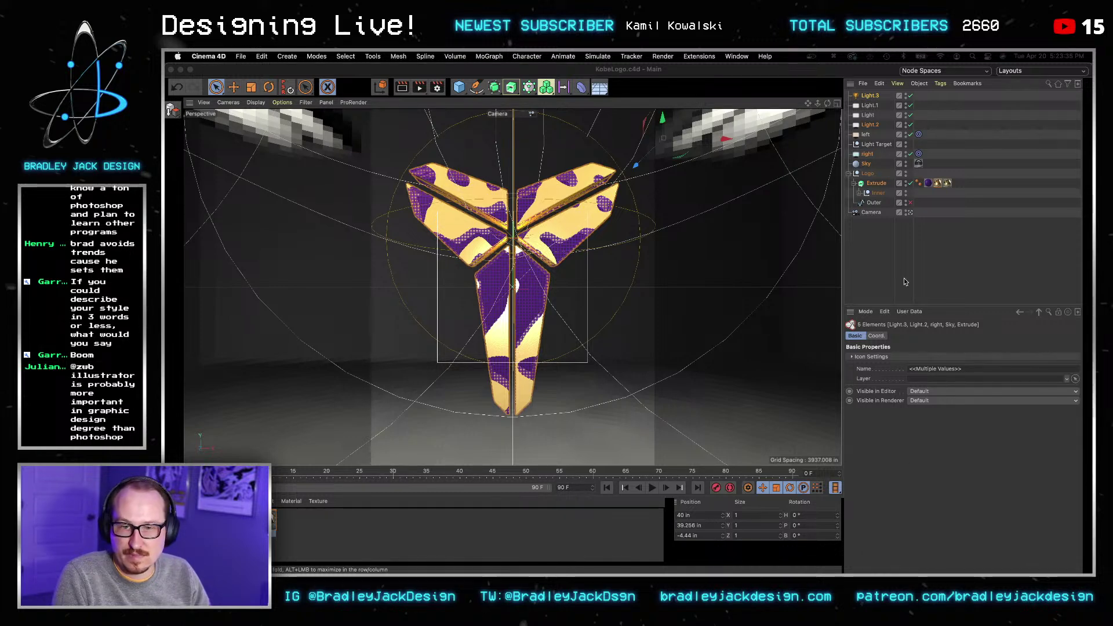
pyautogui.click(530, 219)
# Step: Back in Photoshop, save KobeStreamDesign.psd and select the Big Kobe Front group
pyautogui.press('super+Tab')
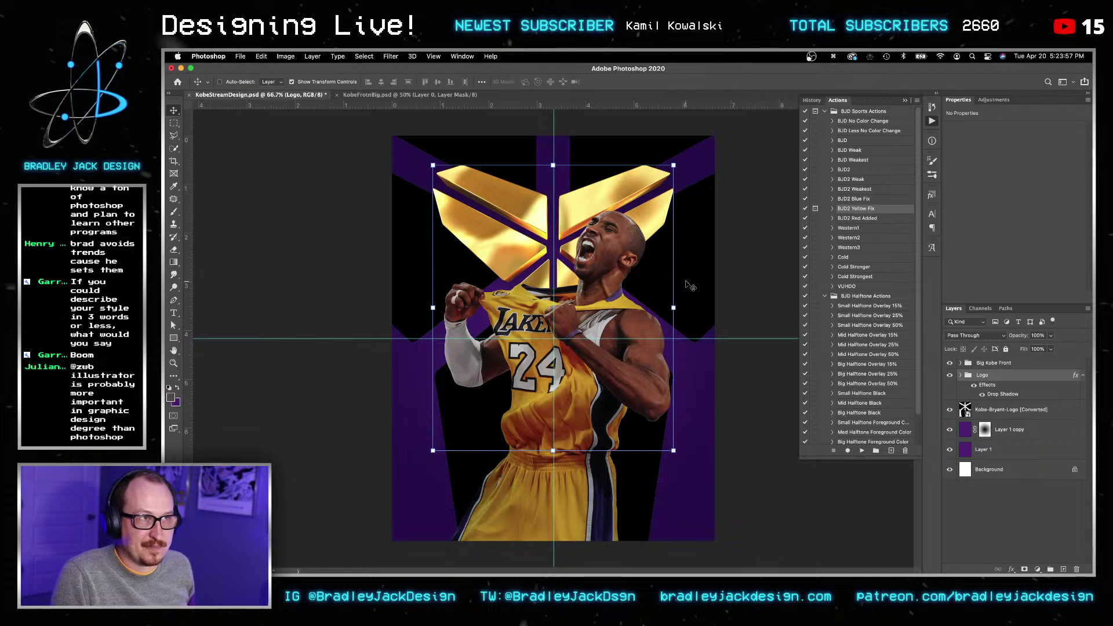
pyautogui.press('v')
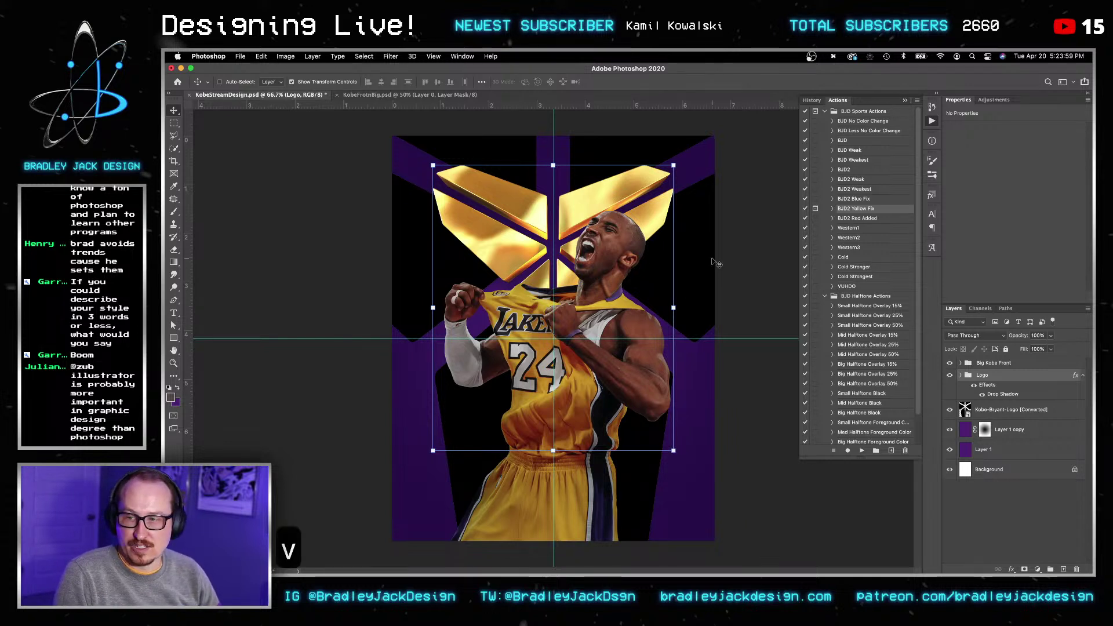
pyautogui.press('super+s')
pyautogui.press('v')
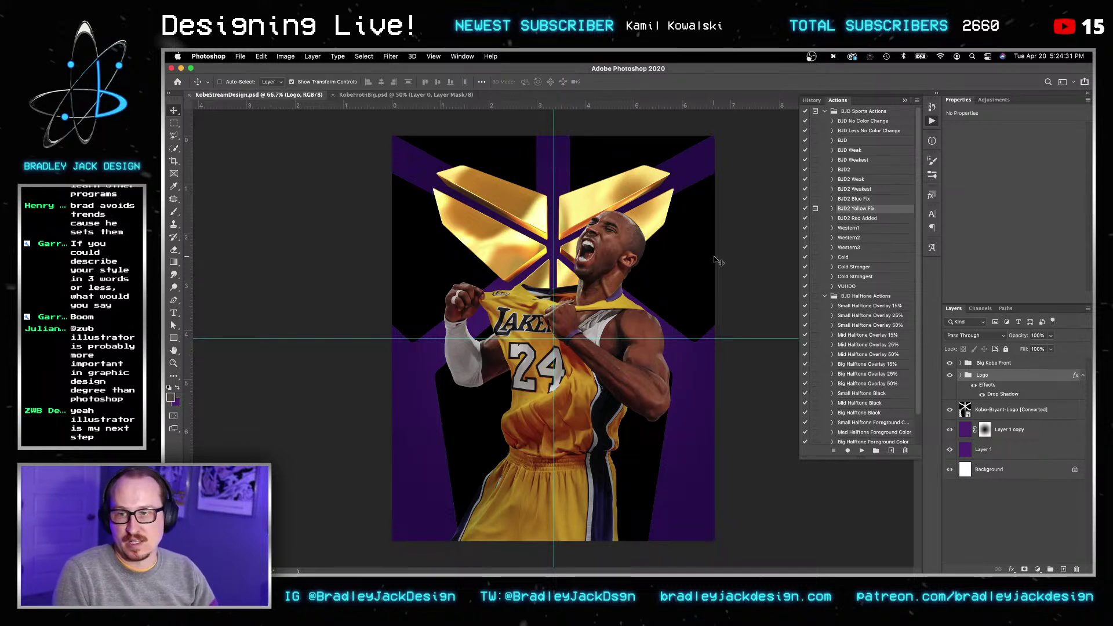
pyautogui.press('v')
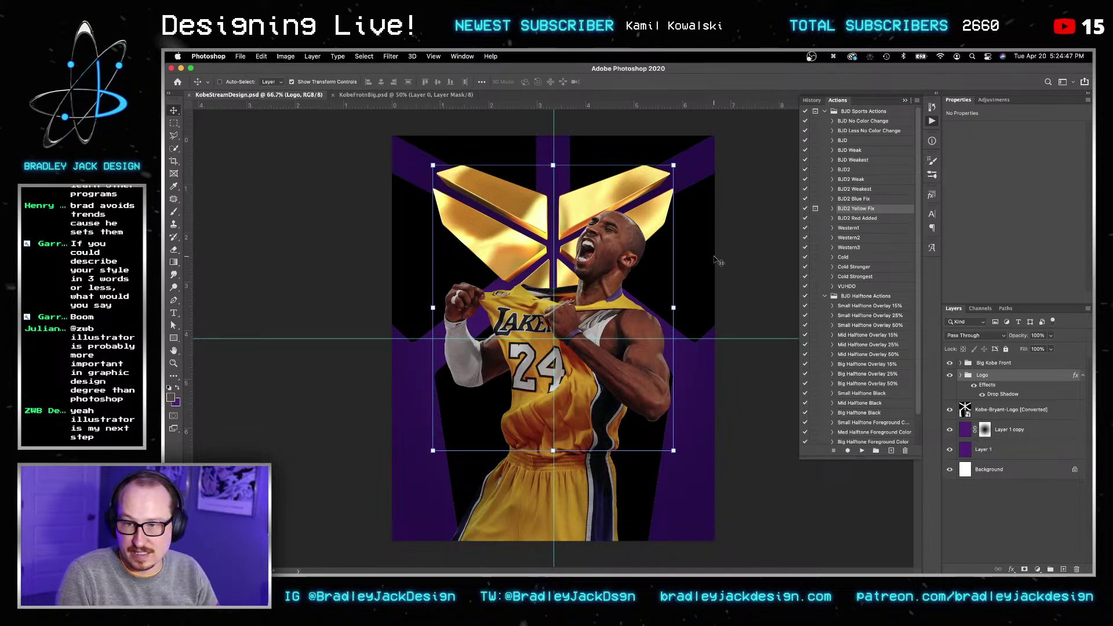
pyautogui.click(1000, 364)
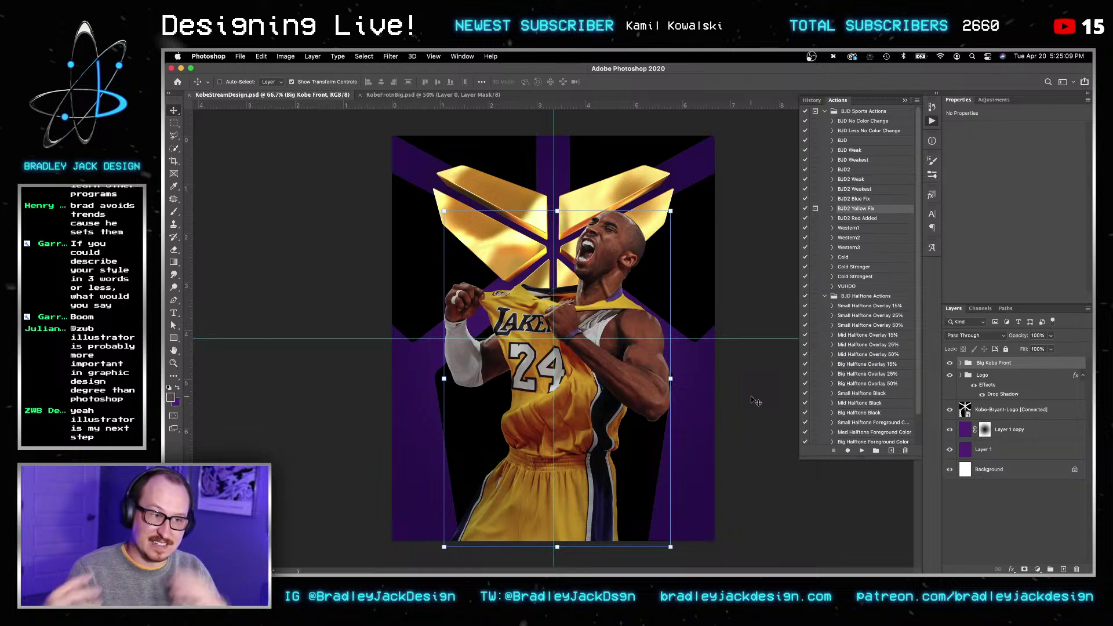
# Step: Add a Curves layer clipped to the Kobe photo, raising the RGB, Red and Green black points
pyautogui.click(962, 366)
pyautogui.hotkey('ctrl', 'm')
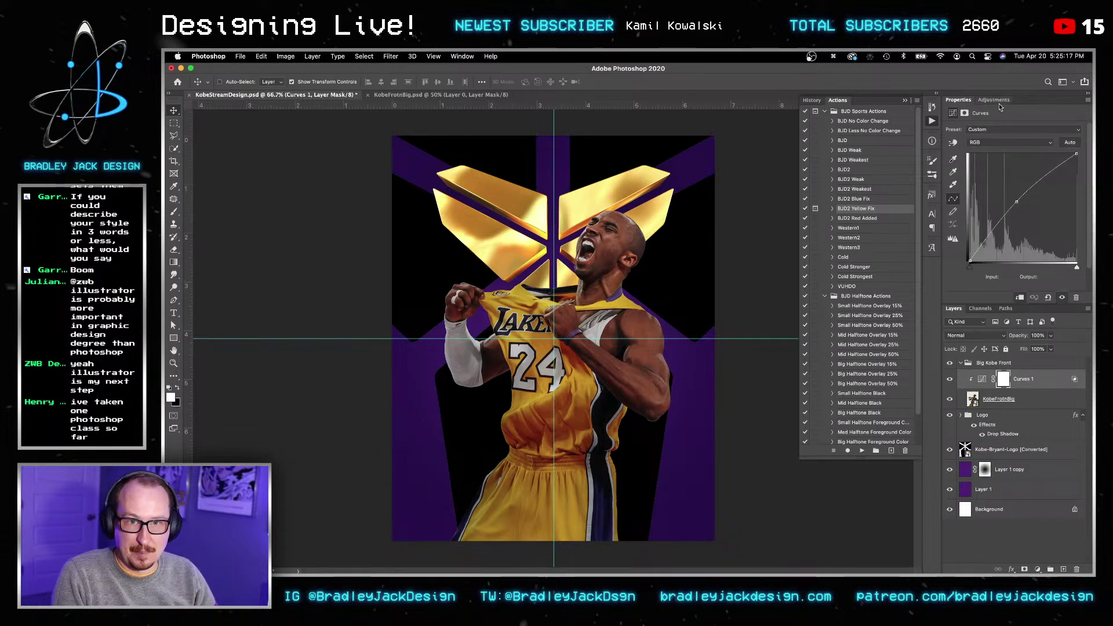
pyautogui.click(993, 100)
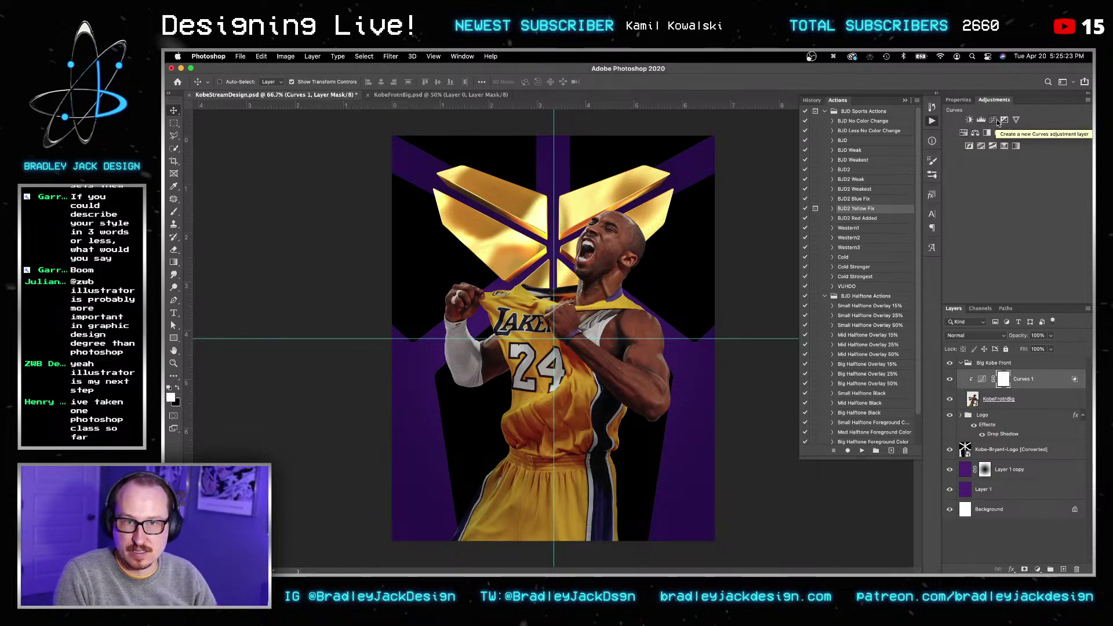
pyautogui.click(998, 120)
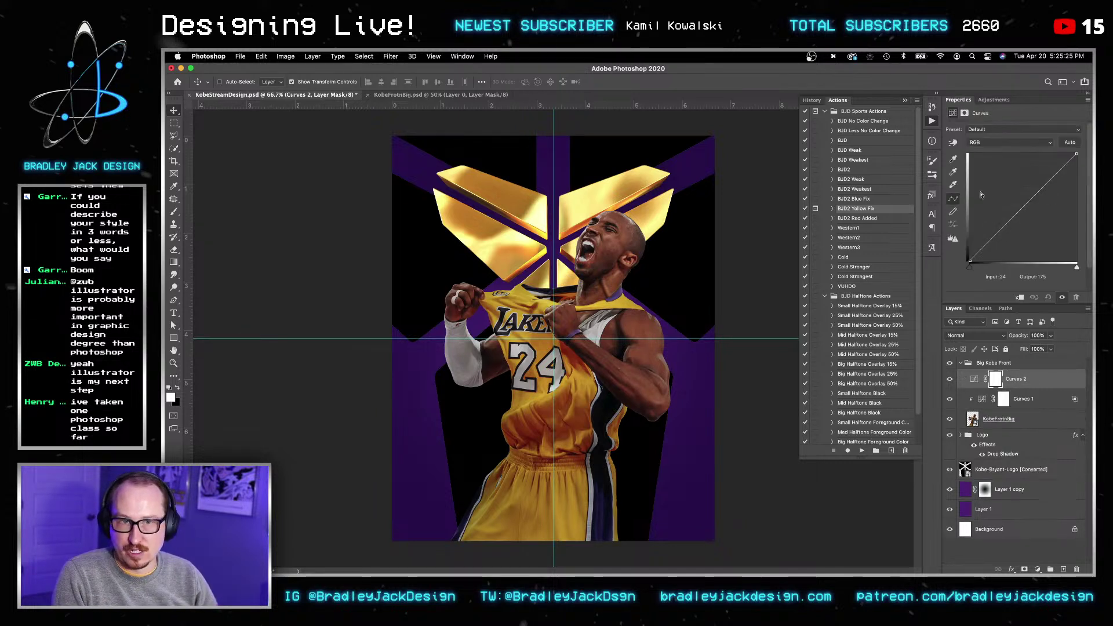
pyautogui.moveTo(968, 262); pyautogui.dragTo(965, 234)
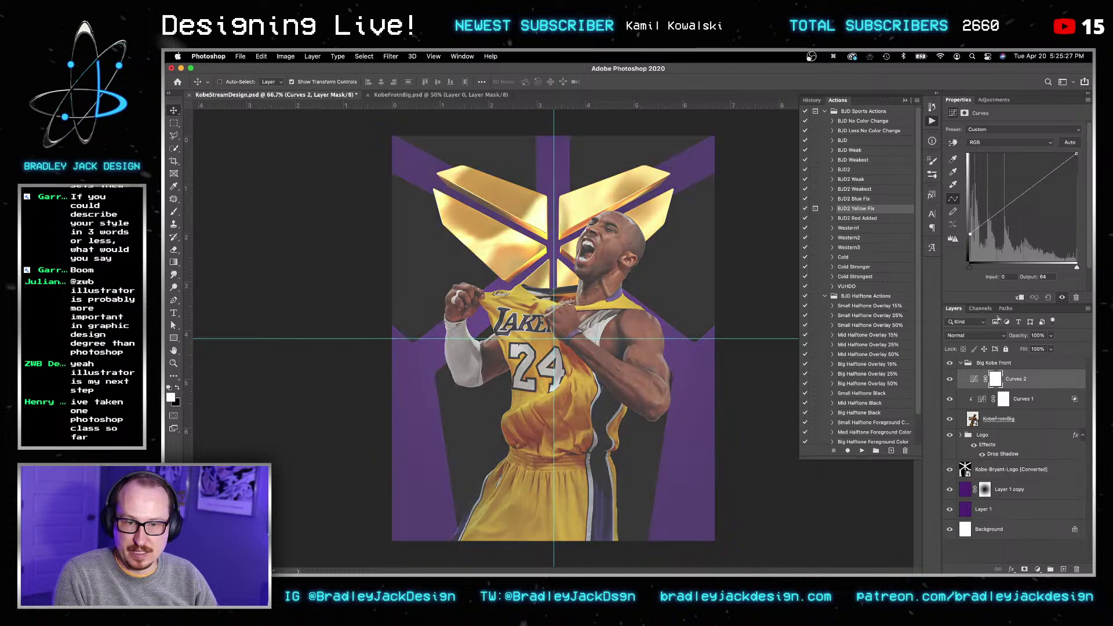
pyautogui.click(1020, 296)
pyautogui.click(1009, 142)
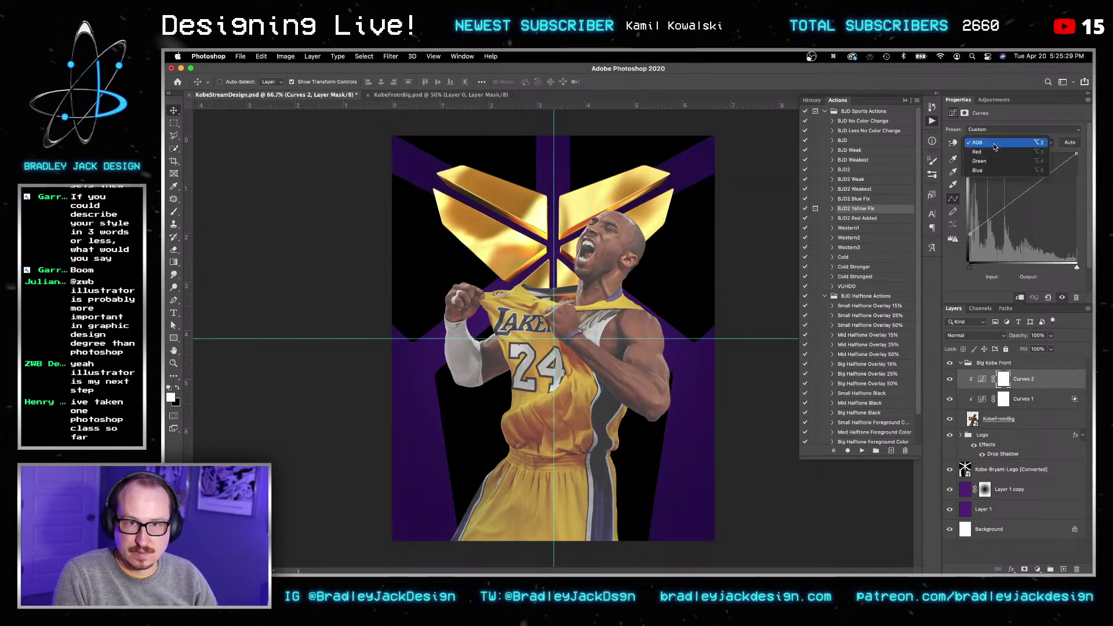
pyautogui.click(1009, 153)
pyautogui.moveTo(970, 260); pyautogui.dragTo(963, 234)
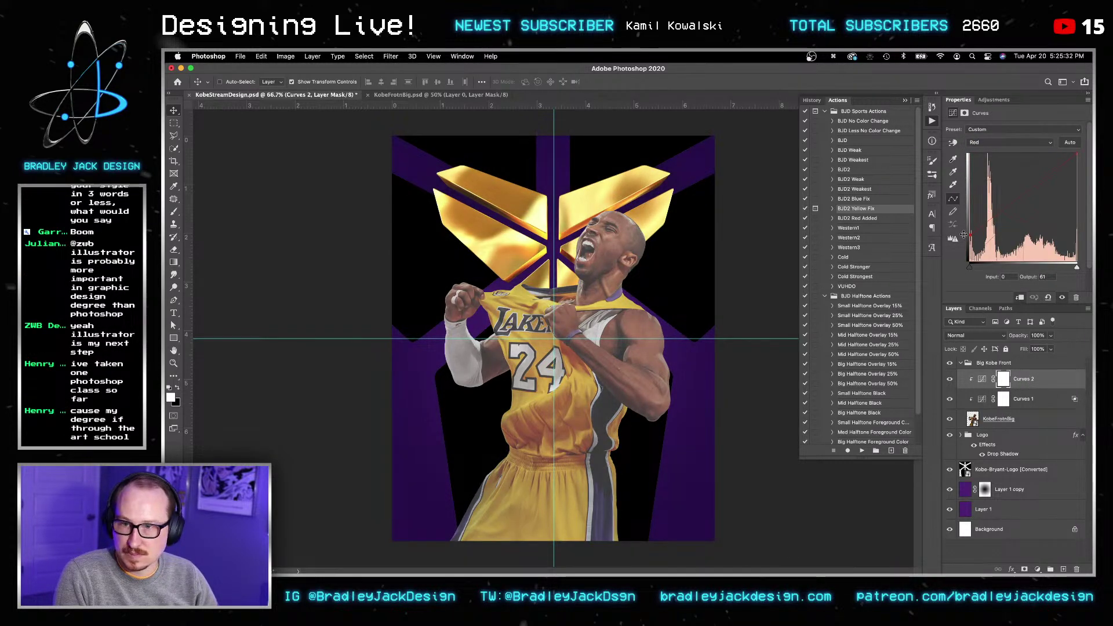
pyautogui.click(983, 142)
pyautogui.click(986, 161)
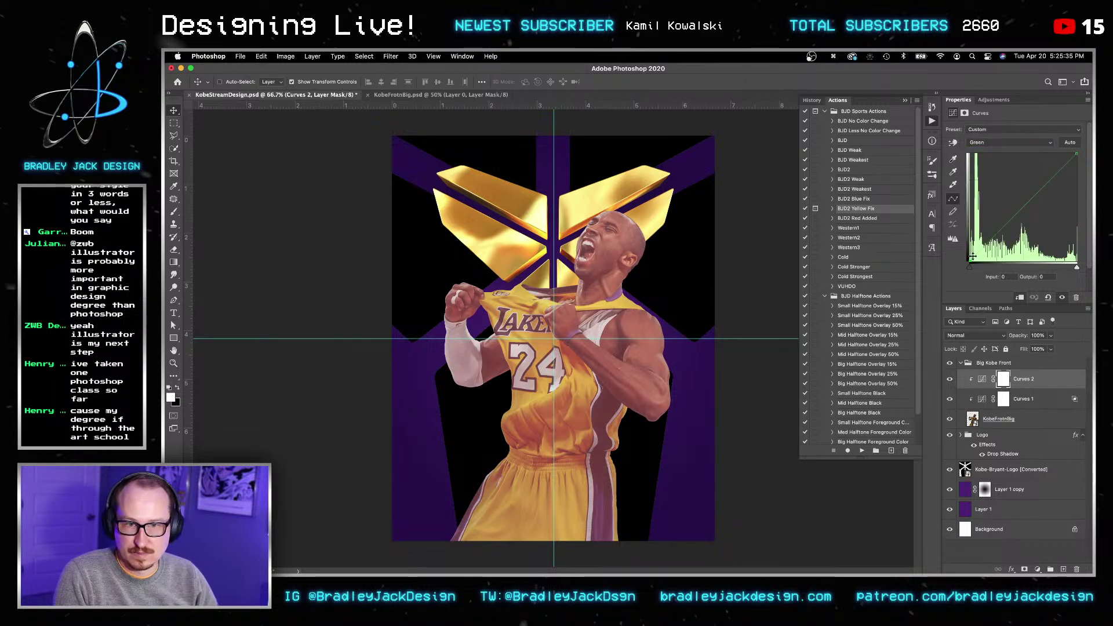
pyautogui.moveTo(961, 250); pyautogui.dragTo(959, 248)
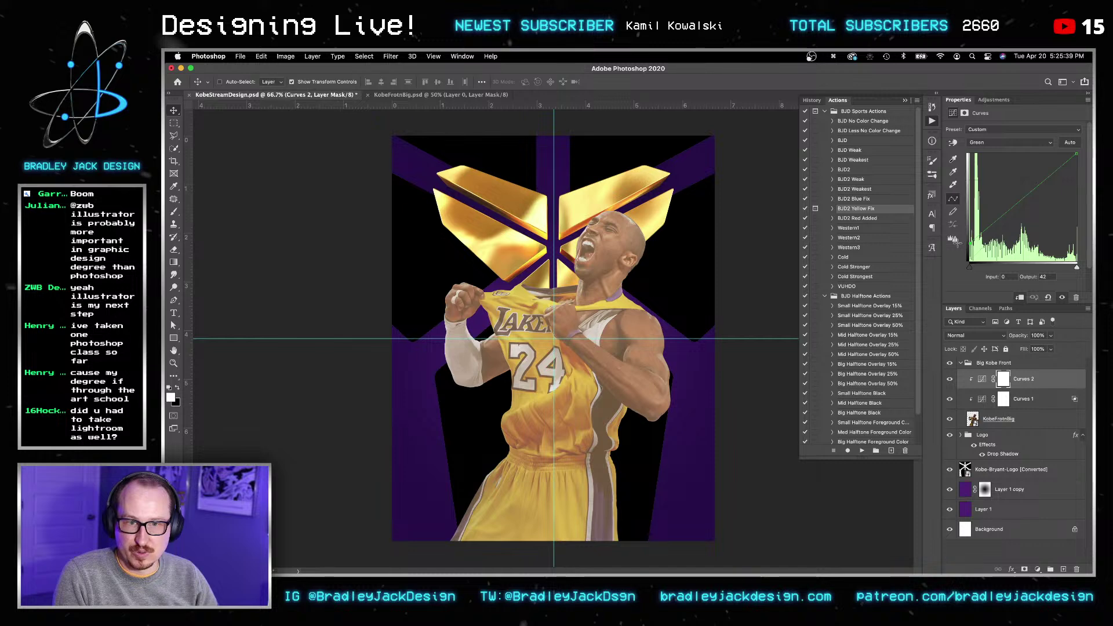
# Step: Set Curves 2's Blend If Underlying Layer split to 0/76 so the darkest tones stay untouched
pyautogui.doubleClick(1046, 380)
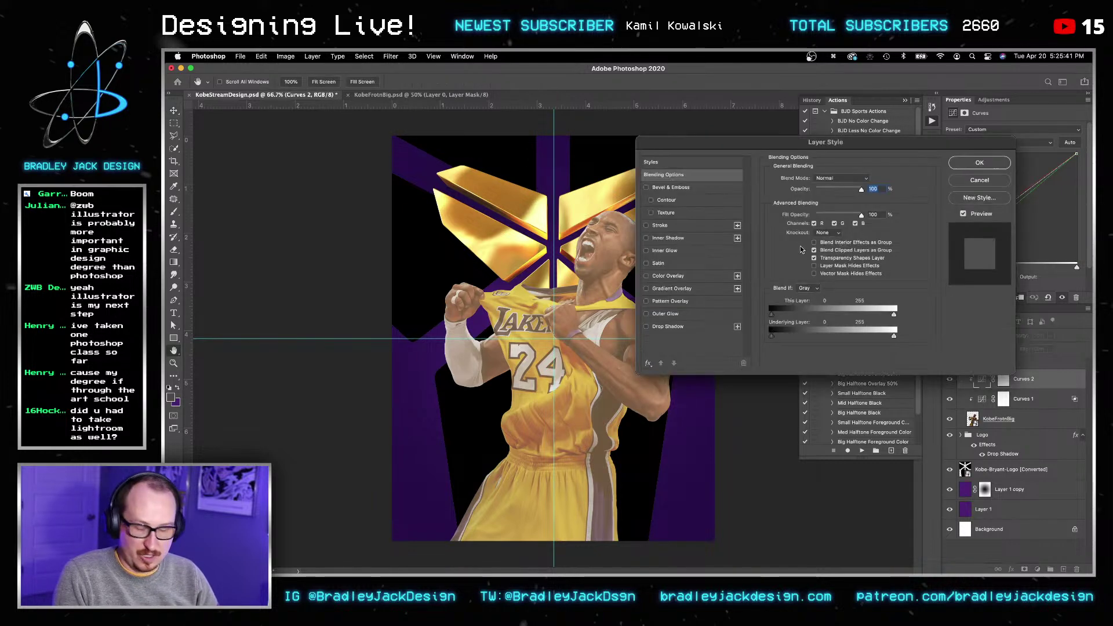
pyautogui.press('Escape')
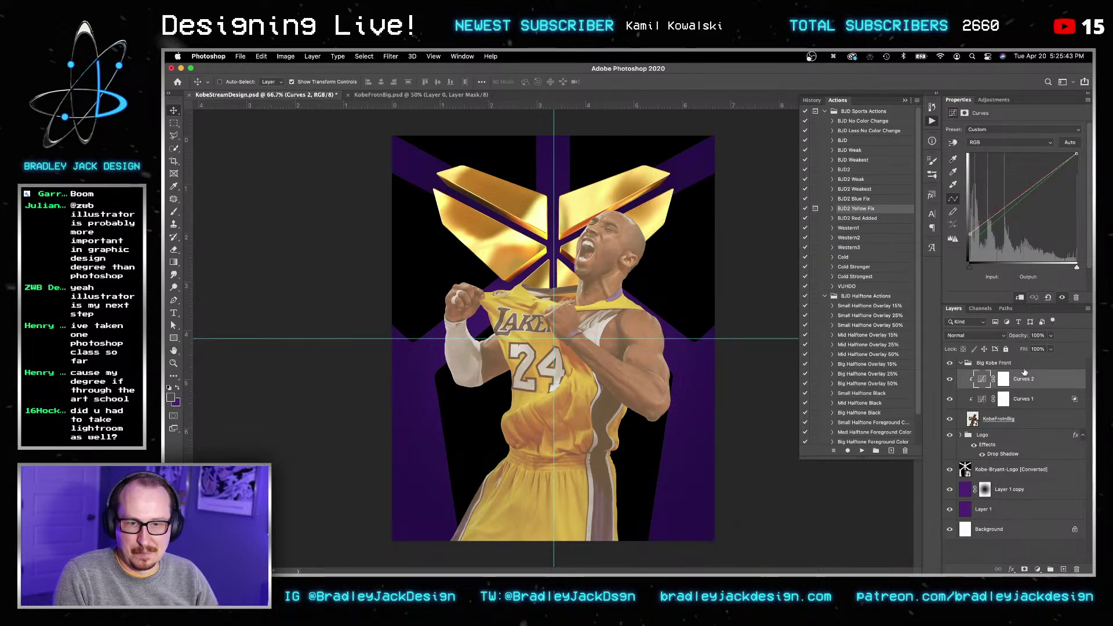
pyautogui.doubleClick(1058, 384)
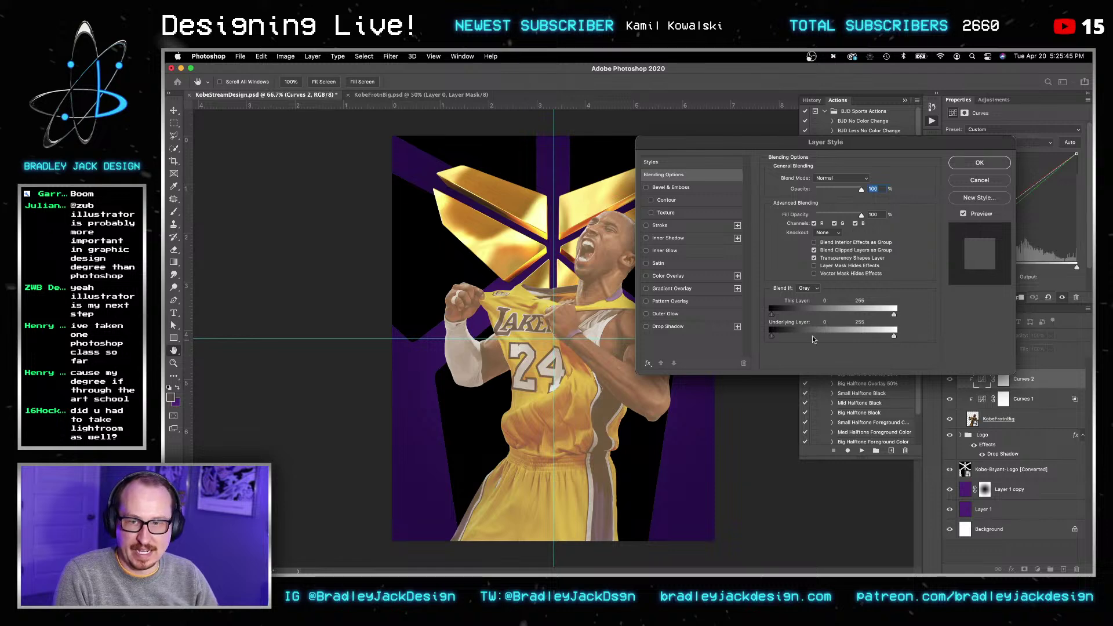
pyautogui.moveTo(822, 151); pyautogui.dragTo(859, 119)
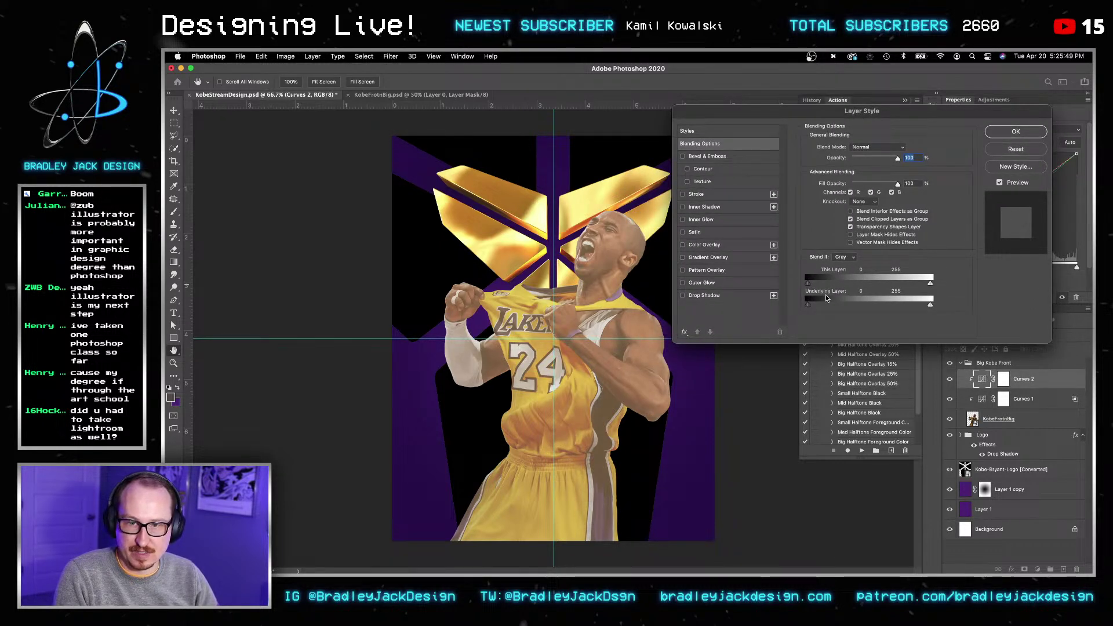
pyautogui.moveTo(837, 305); pyautogui.dragTo(845, 307)
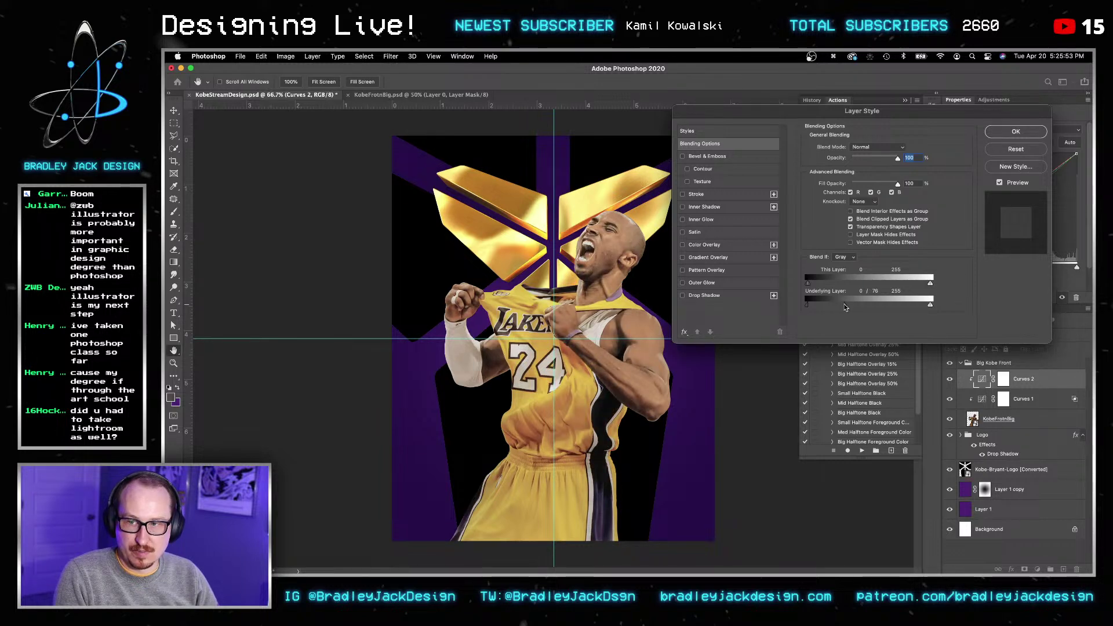
pyautogui.press('Return')
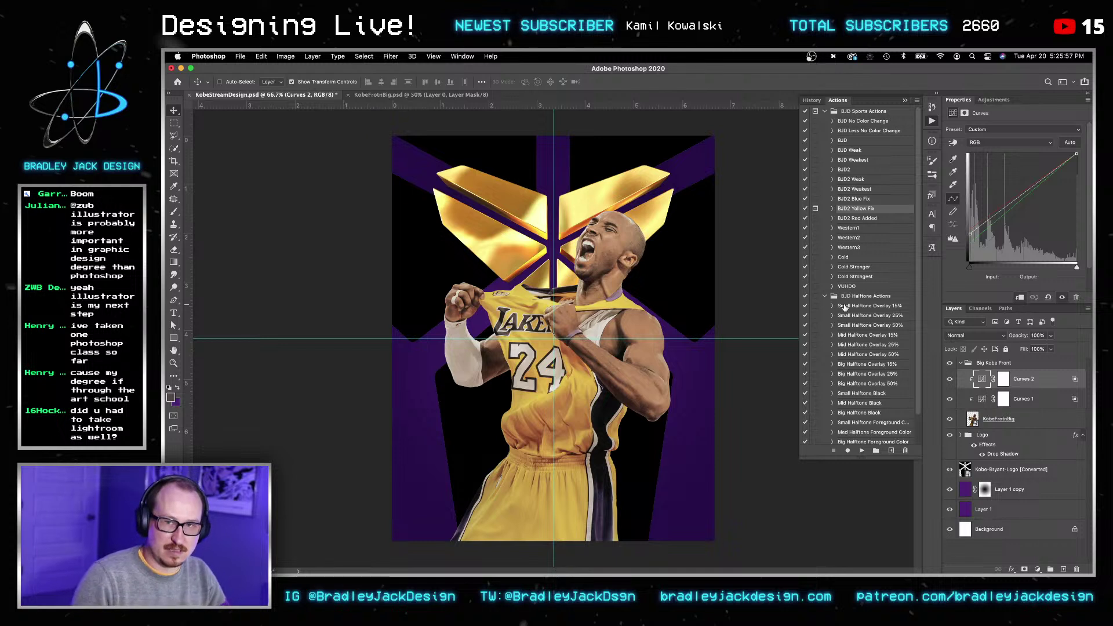
# Step: Delete Curves 2 and add a new Layer 2 clipped to the player
pyautogui.press('BackSpace')
pyautogui.press('v')
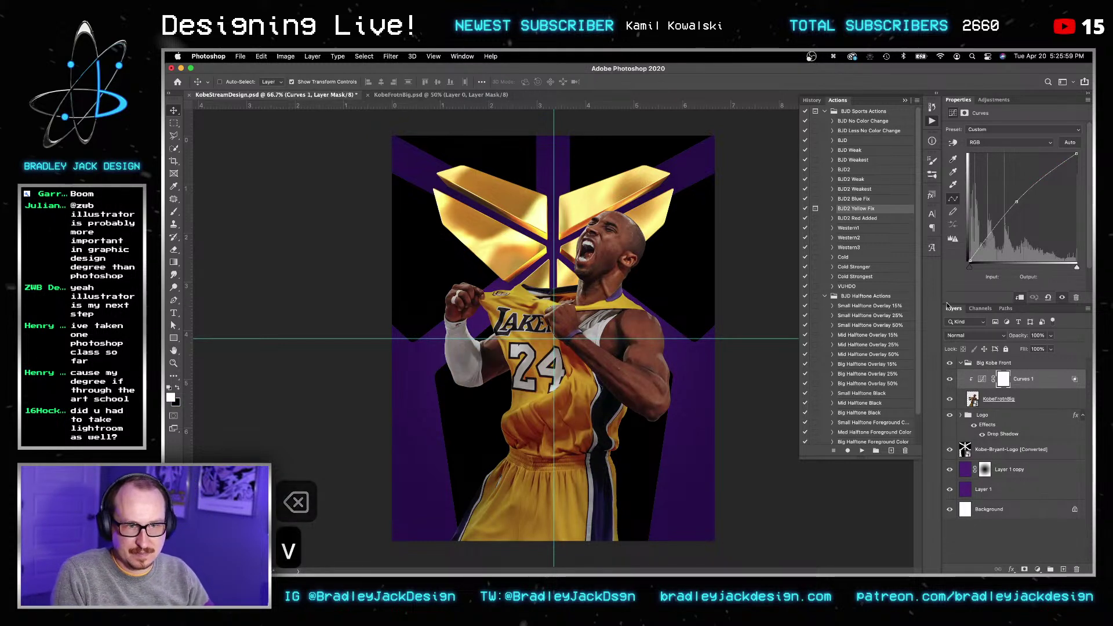
pyautogui.press('v')
pyautogui.press('super+shift+n')
pyautogui.press('Return')
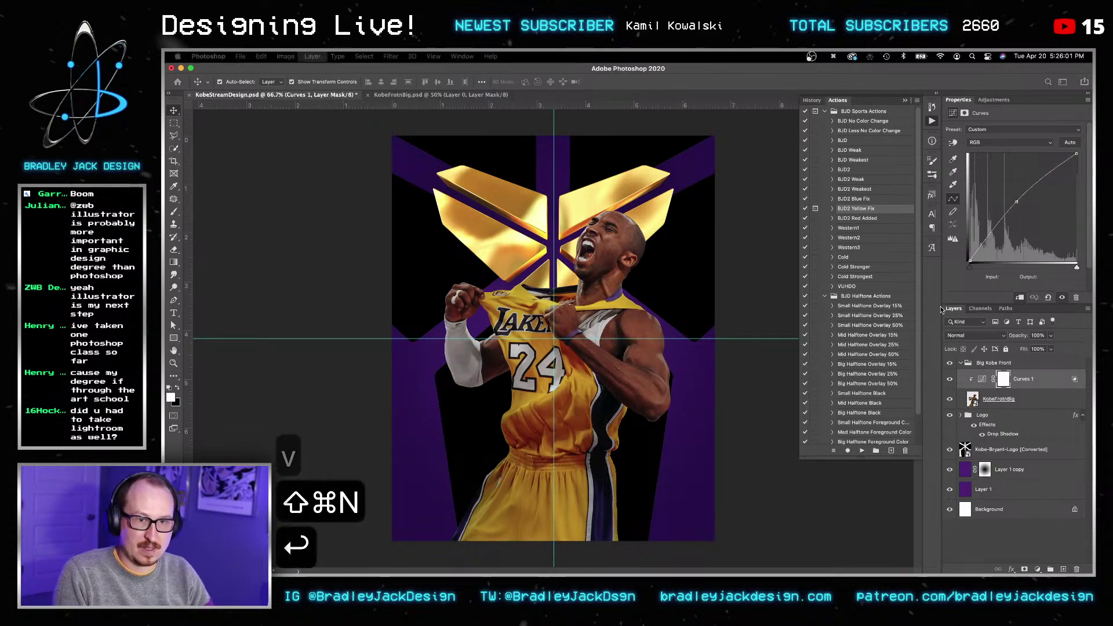
pyautogui.keyDown('alt'); pyautogui.click(1024, 386); pyautogui.keyUp('alt')
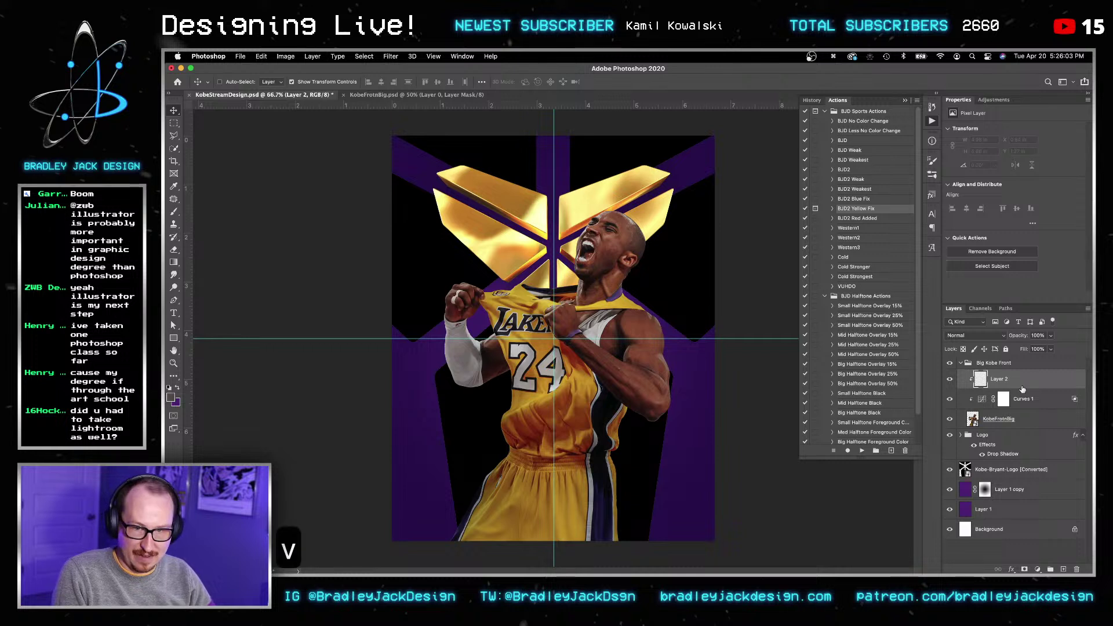
# Step: Sample the logo's gold and set up a brush at size 300 and 20% opacity
pyautogui.press('i')
pyautogui.keyDown('alt'); pyautogui.click(578, 198); pyautogui.keyUp('alt')
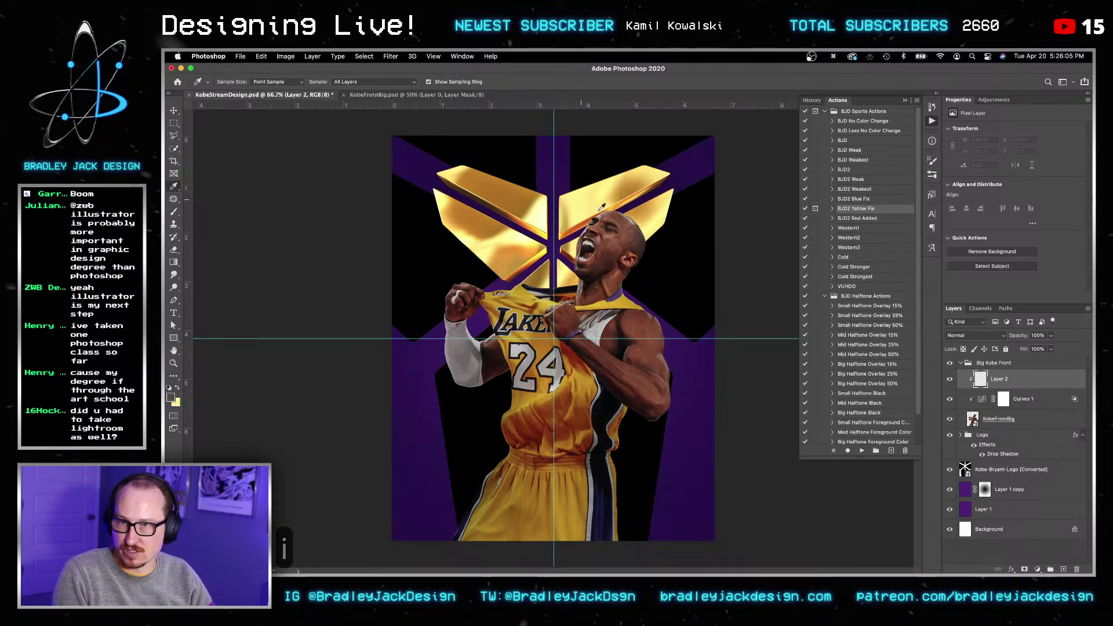
pyautogui.press('b')
pyautogui.press(']')
pyautogui.press(']')
pyautogui.press(']')
pyautogui.press(']')
pyautogui.press(']')
pyautogui.press(']')
pyautogui.press(']')
pyautogui.press(']')
pyautogui.press(']')
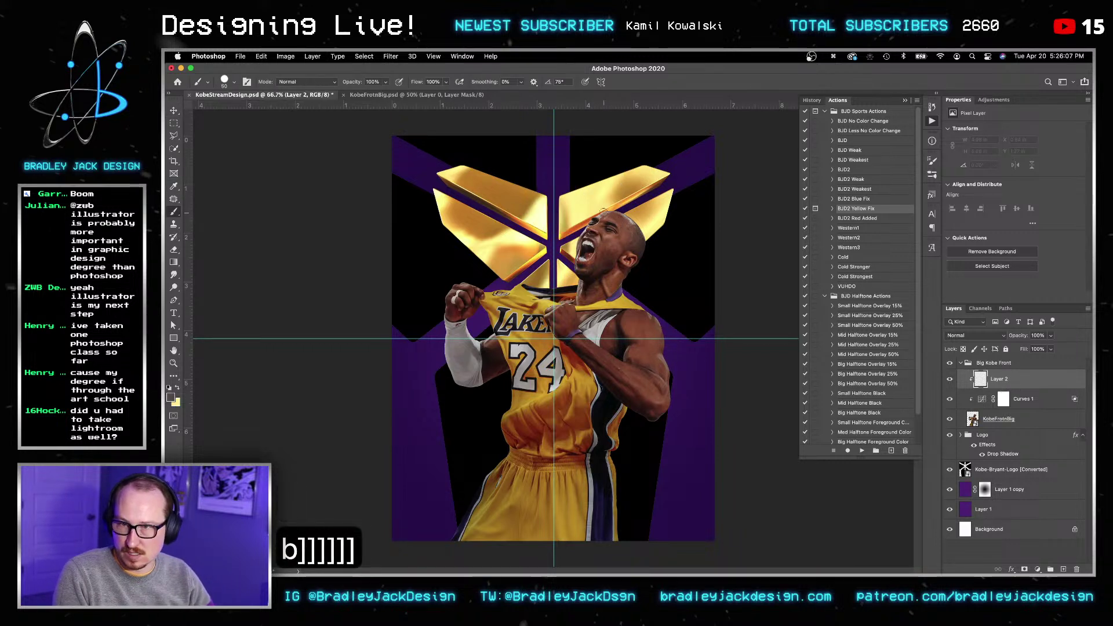
pyautogui.press(']')
pyautogui.press(']')
pyautogui.press(']')
pyautogui.press(']')
pyautogui.press(']')
pyautogui.press(']')
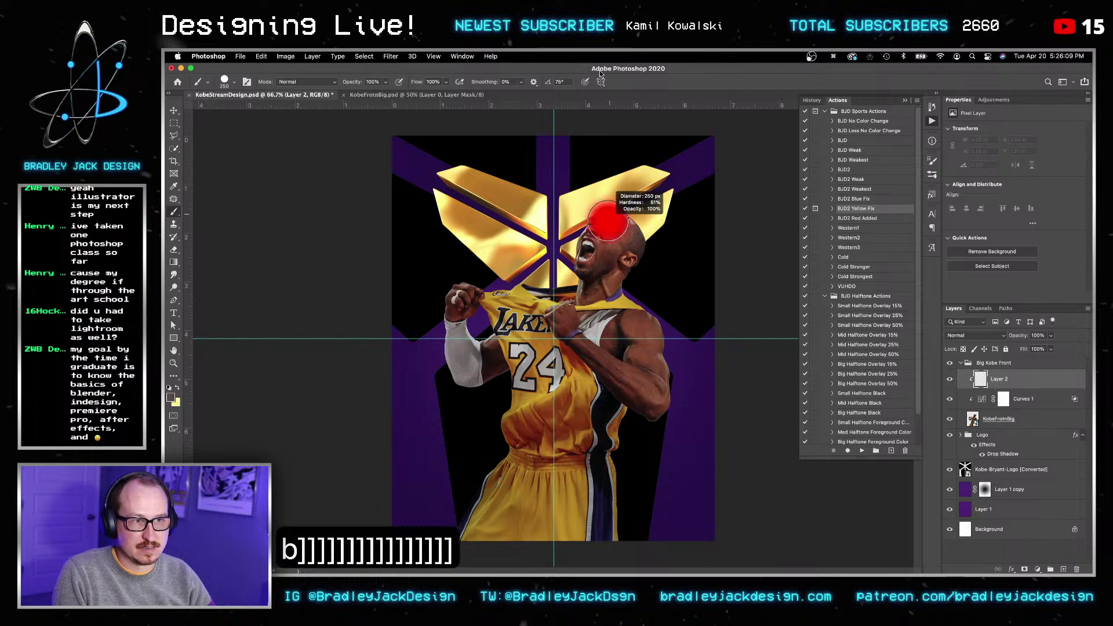
pyautogui.press(']')
pyautogui.press(']')
pyautogui.press(']')
pyautogui.press(']')
pyautogui.press(']')
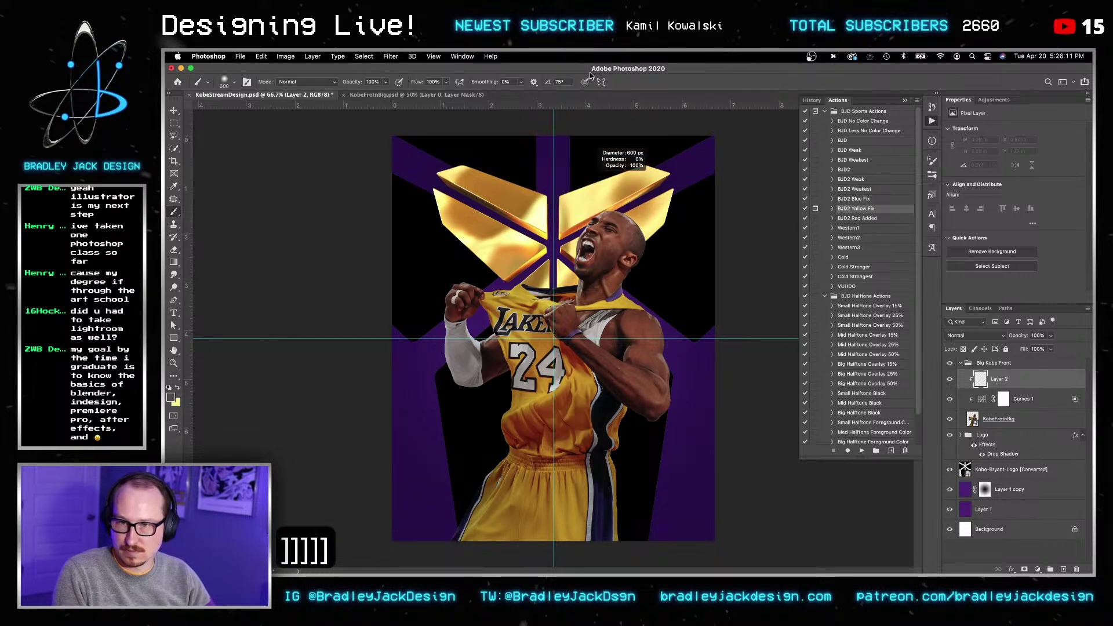
pyautogui.press('x')
pyautogui.press(']')
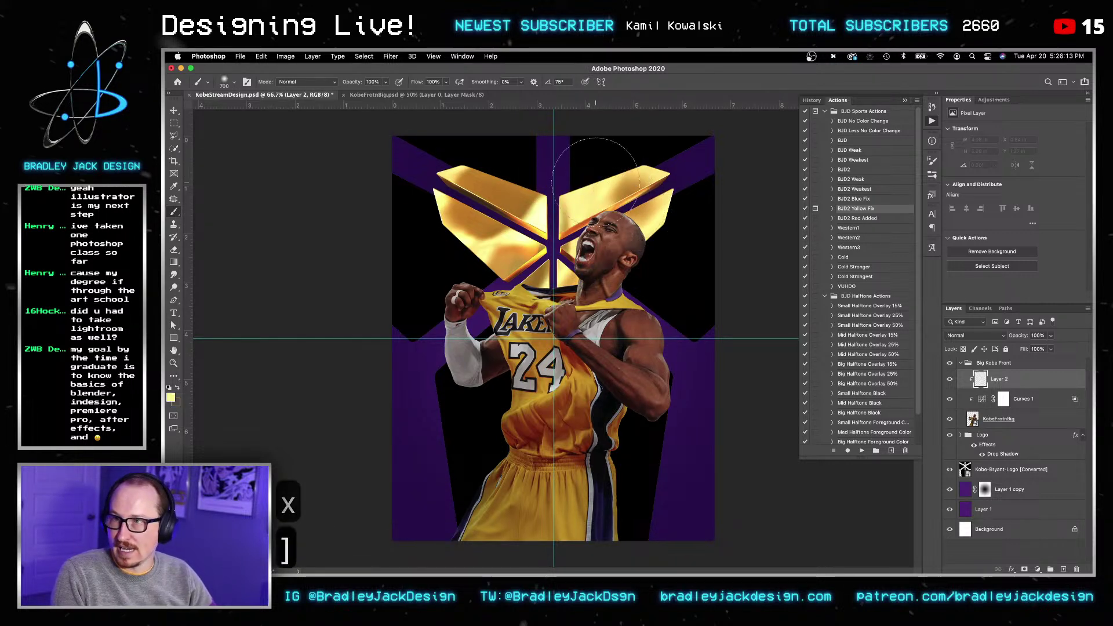
pyautogui.press('2')
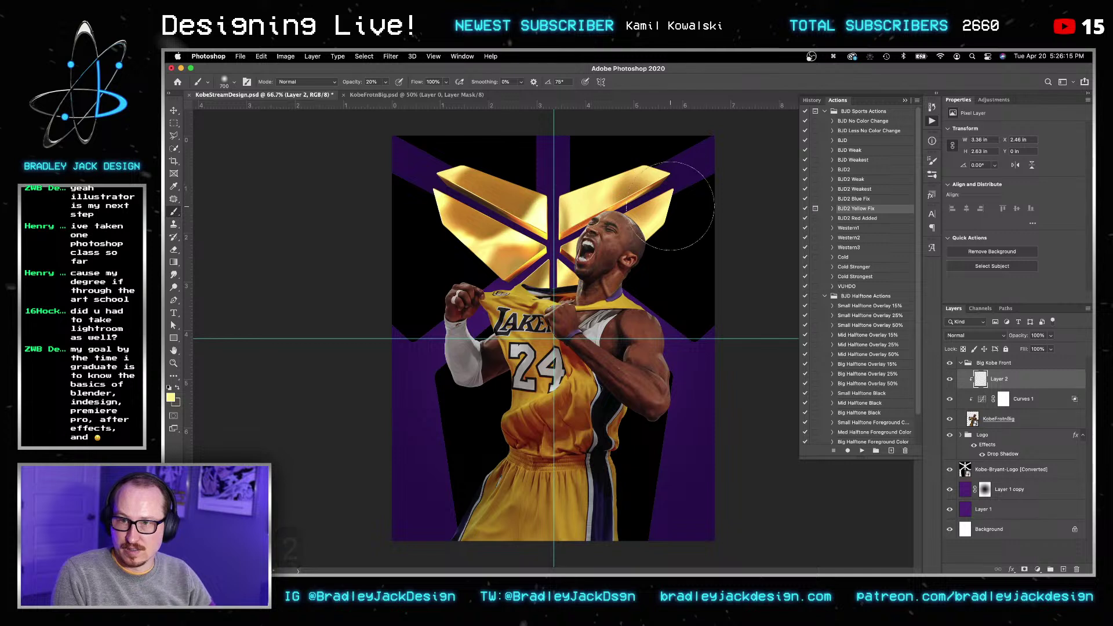
pyautogui.press('[')
pyautogui.press('[')
pyautogui.press('[')
pyautogui.press('[')
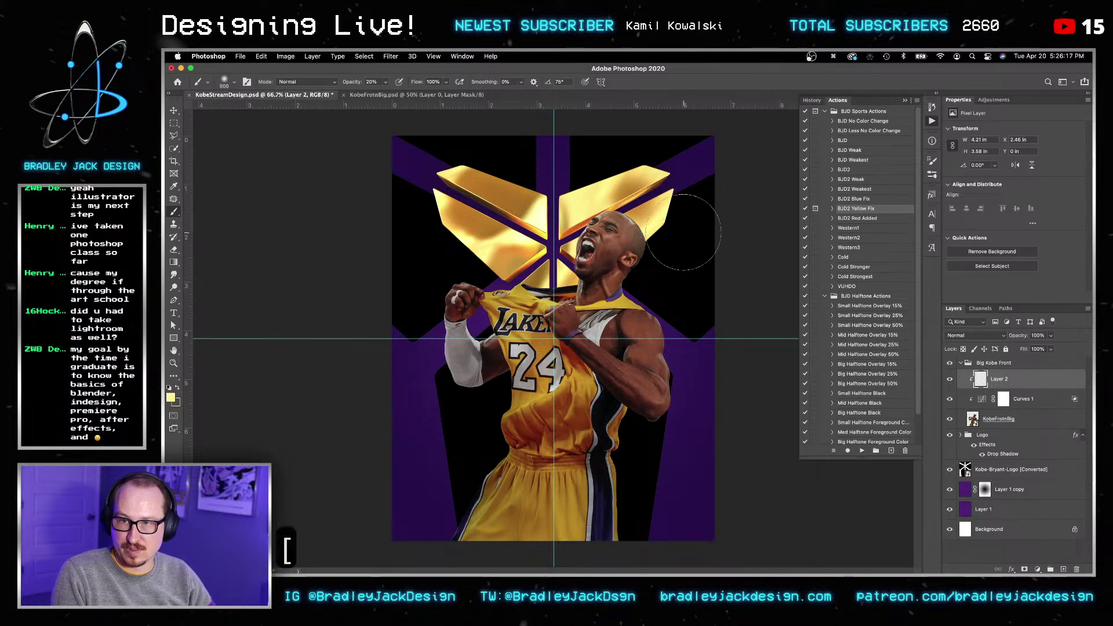
pyautogui.keyDown('alt'); pyautogui.click(497, 249); pyautogui.keyUp('alt')
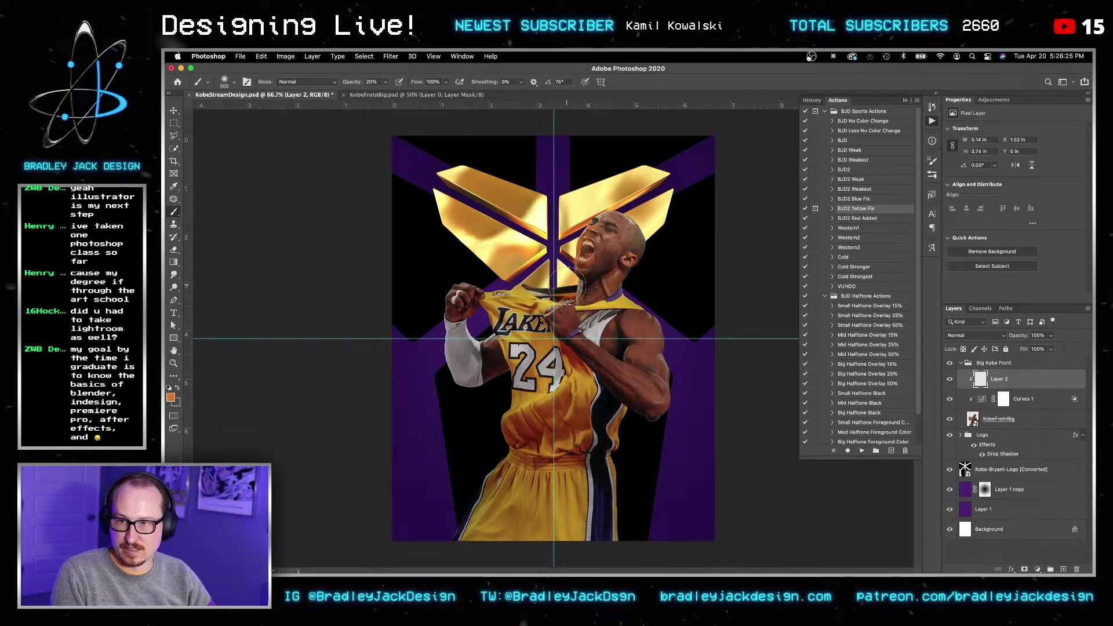
# Step: Undo the stroke on the logo wing and paint the tint over Kobe's fist and arm
pyautogui.press('super+z')
pyautogui.press('super+z')
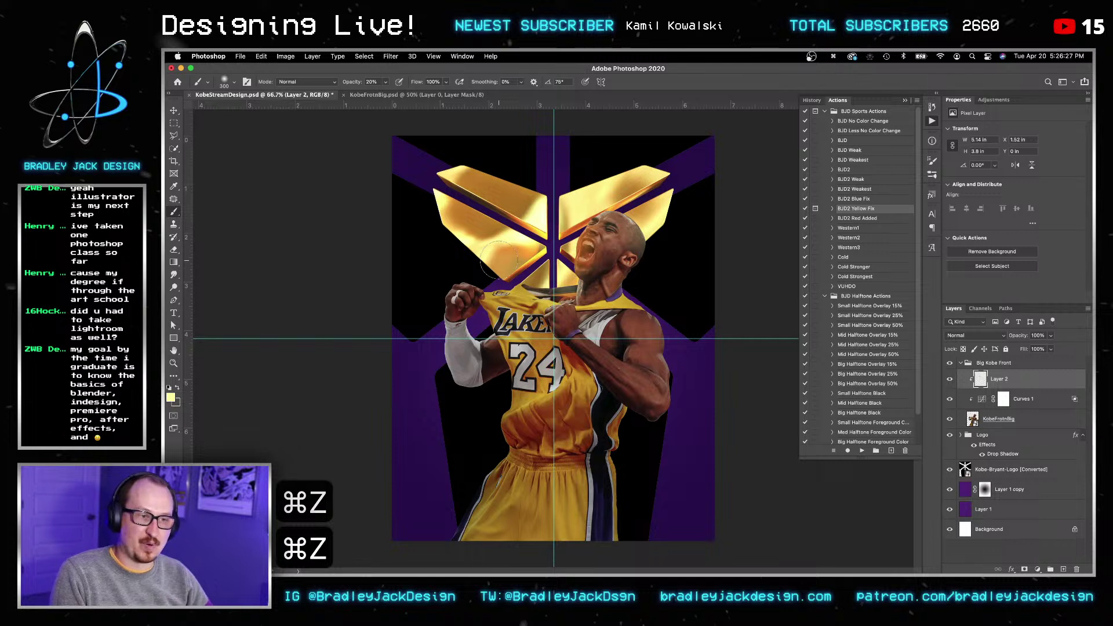
pyautogui.press('super+z')
pyautogui.press('super+z')
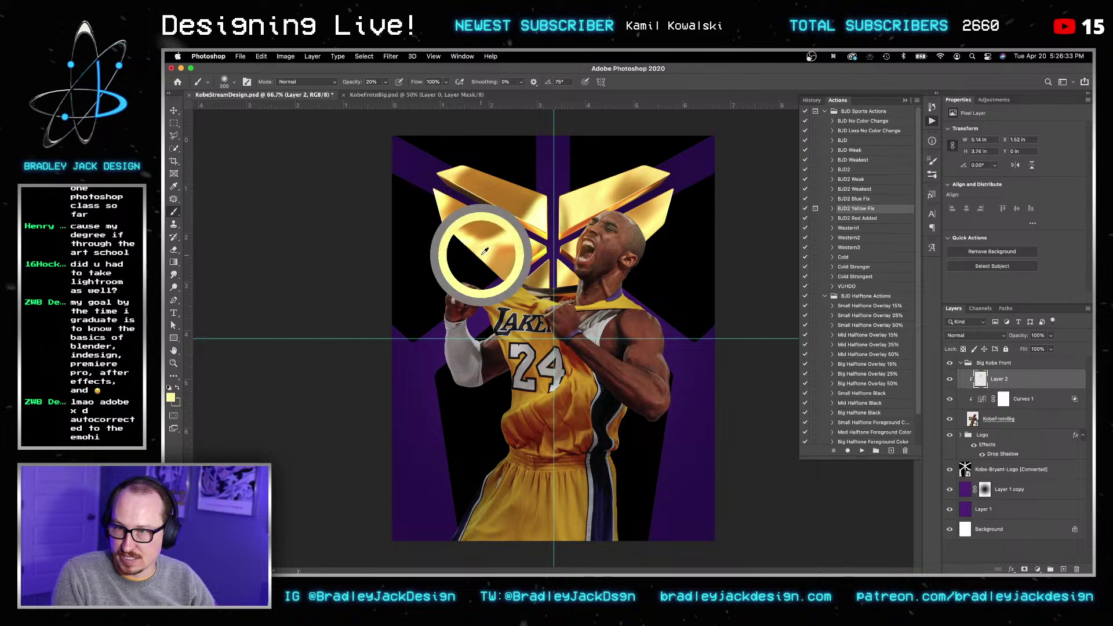
pyautogui.moveTo(453, 286); pyautogui.dragTo(486, 282)
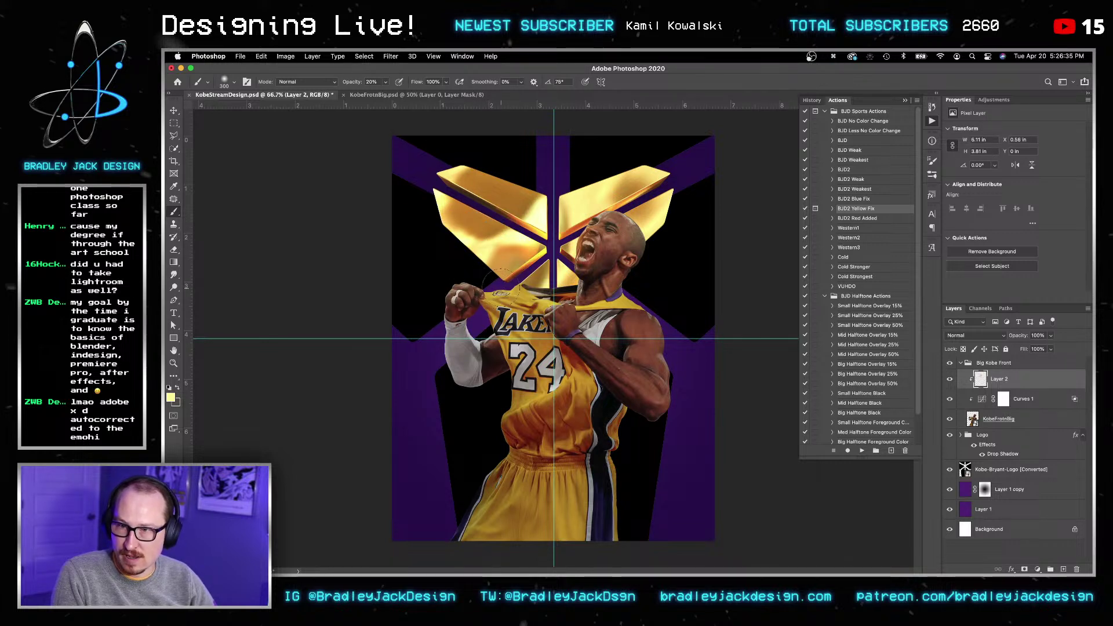
pyautogui.moveTo(474, 328); pyautogui.dragTo(480, 343)
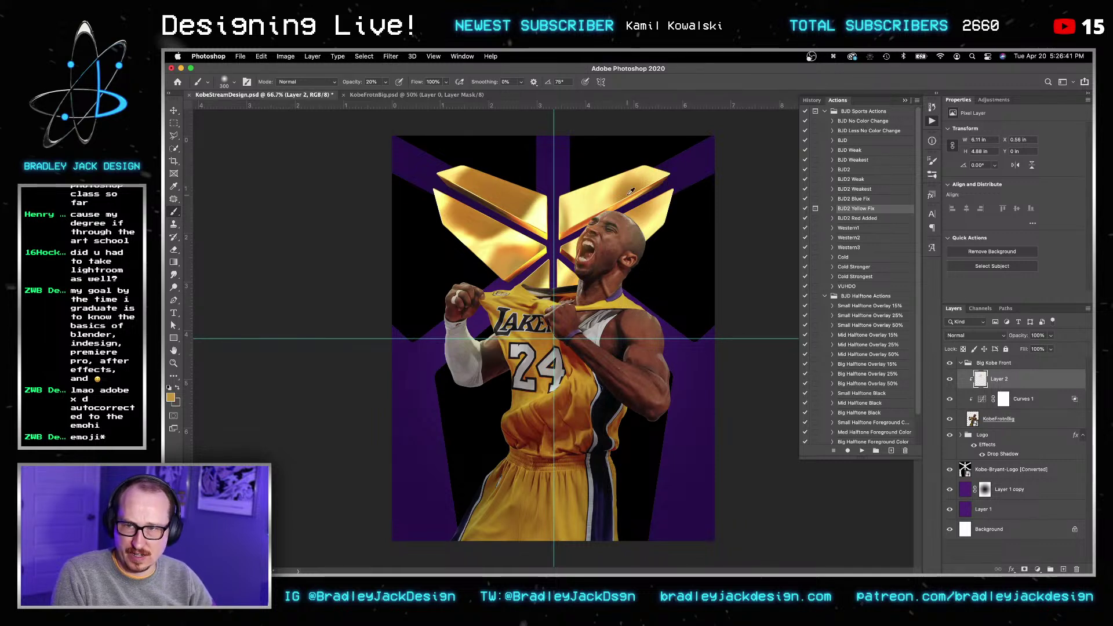
# Step: Set Layer 2's blend mode to Color
pyautogui.press('v')
pyautogui.press('v')
pyautogui.hotkey('alt', 'shift', 'x')
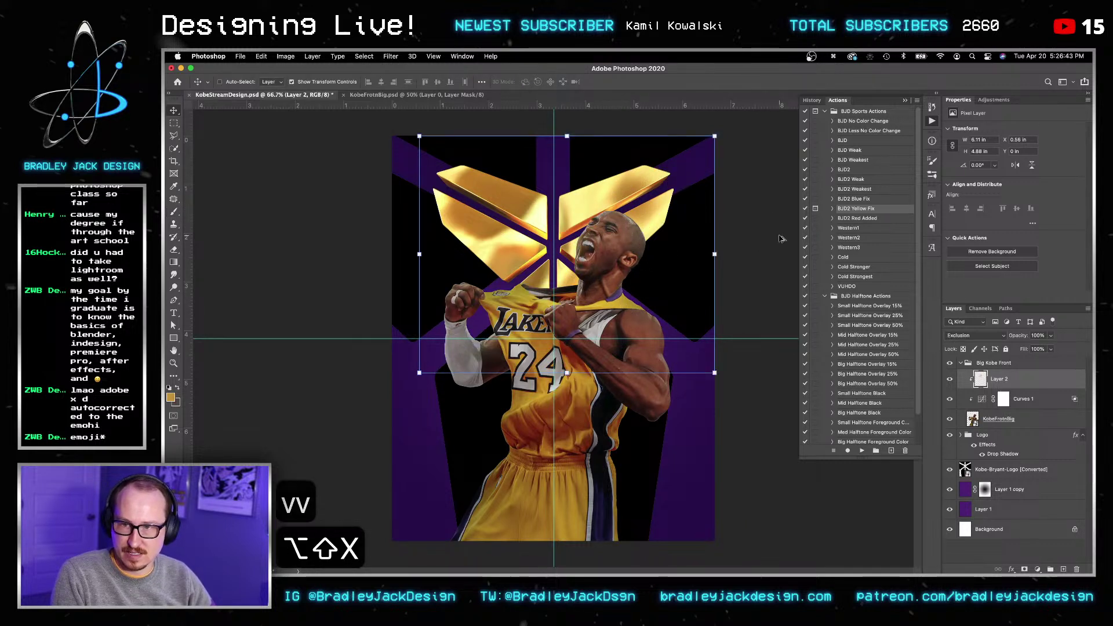
pyautogui.hotkey('alt', 'shift', 'c')
pyautogui.press('v')
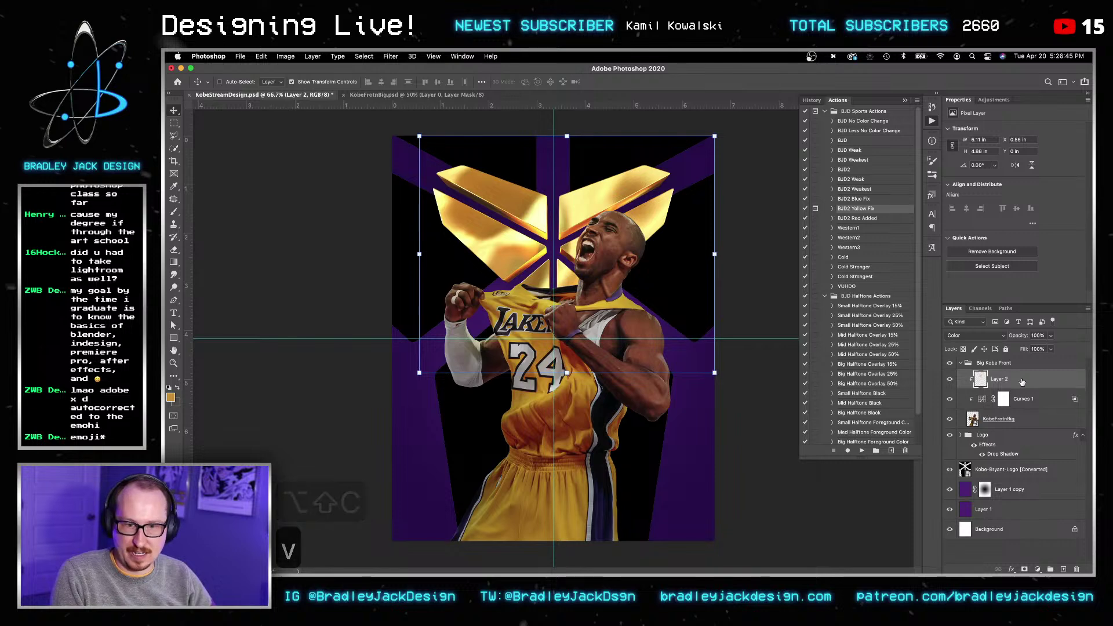
pyautogui.doubleClick(1021, 378)
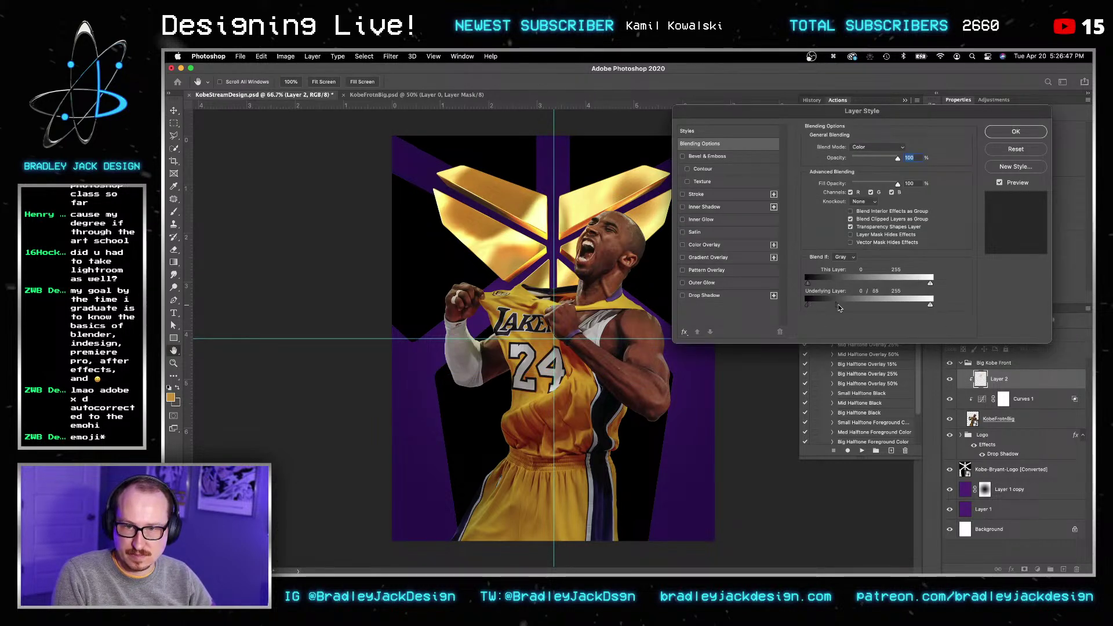
pyautogui.press('Return')
pyautogui.press('Return')
pyautogui.press('v')
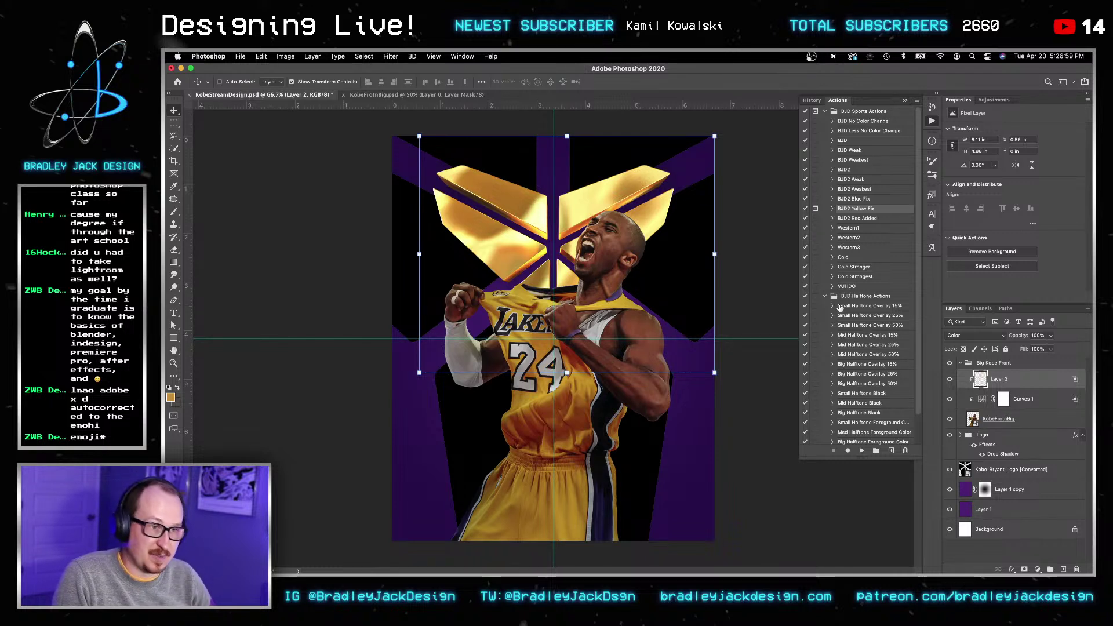
pyautogui.press('v')
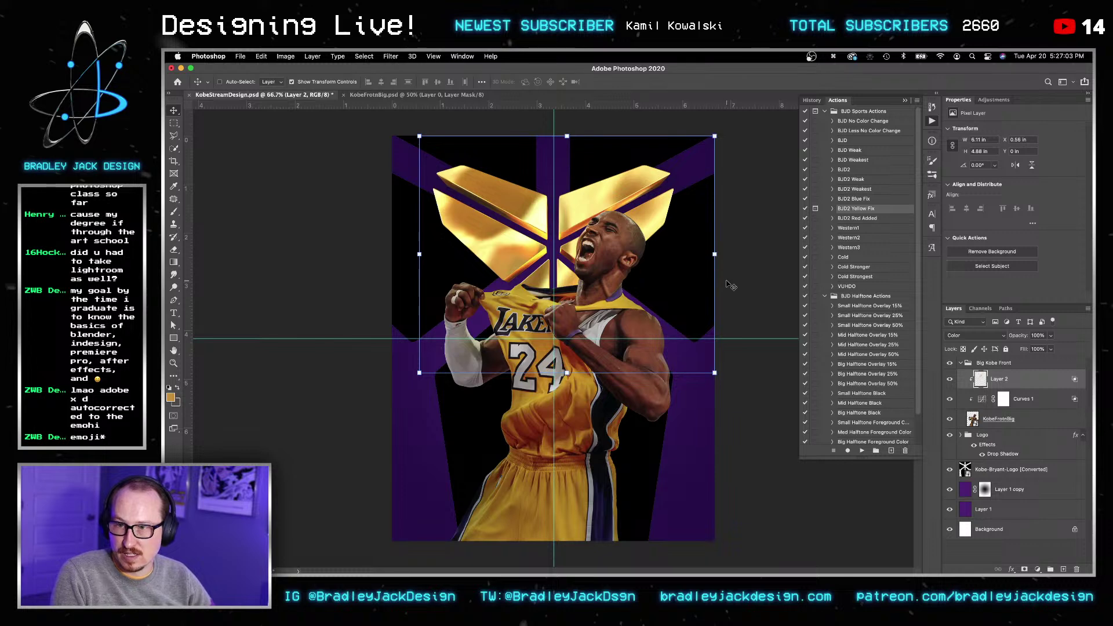
pyautogui.press('v')
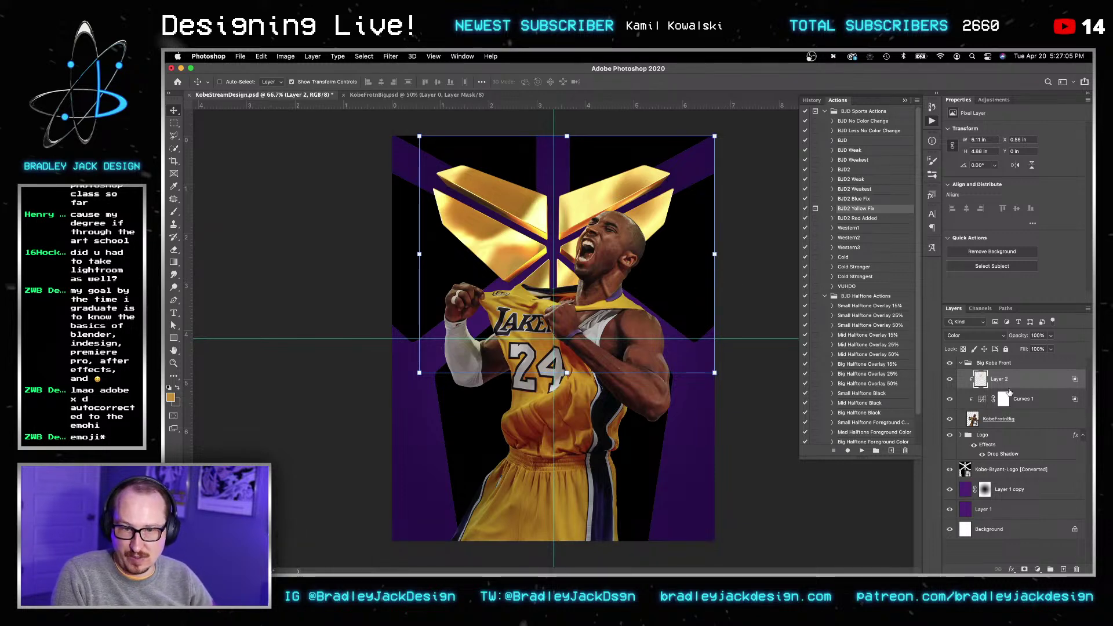
# Step: Select the Kobe-Bryant-Logo layer and Quick Look 509461734.jpeg in the KObe Stream folder
pyautogui.press('v')
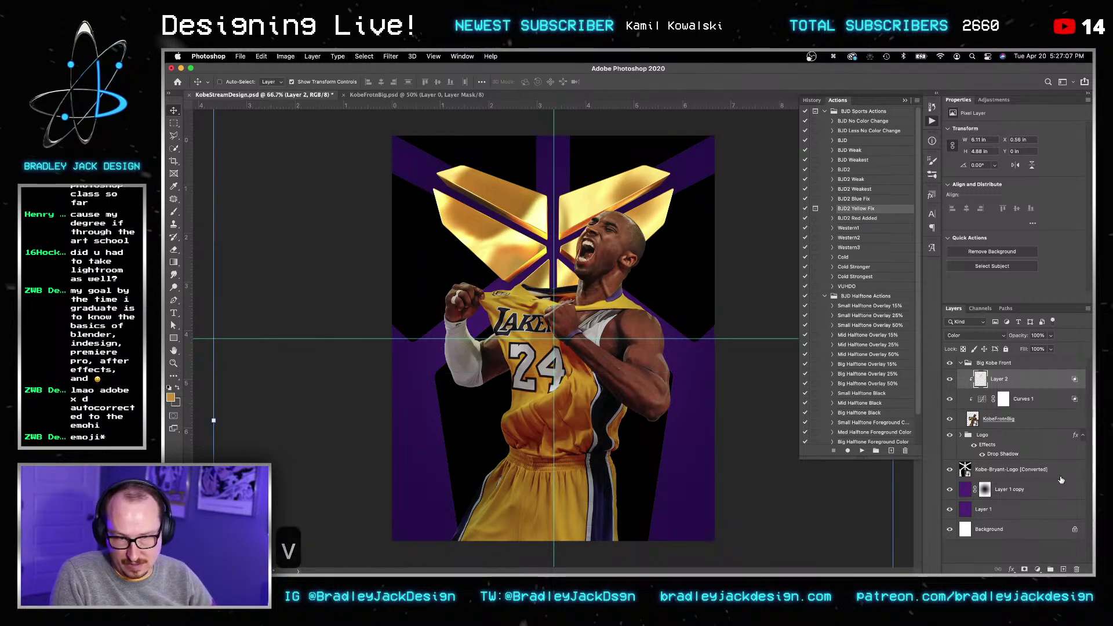
pyautogui.click(1020, 469)
pyautogui.click(304, 542)
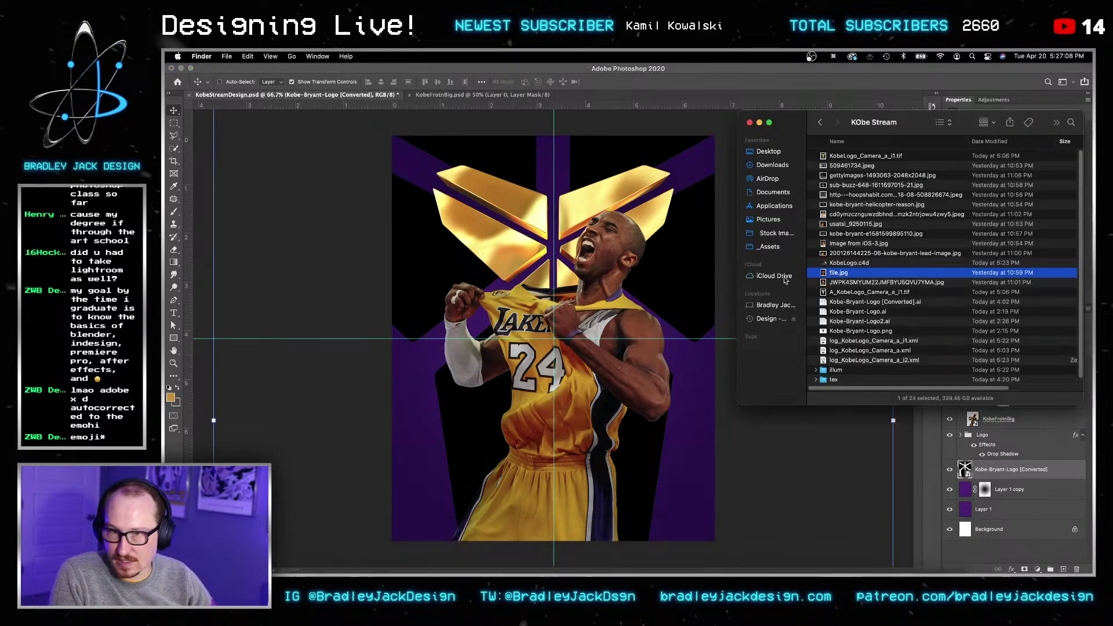
pyautogui.click(859, 165)
pyautogui.press('space')
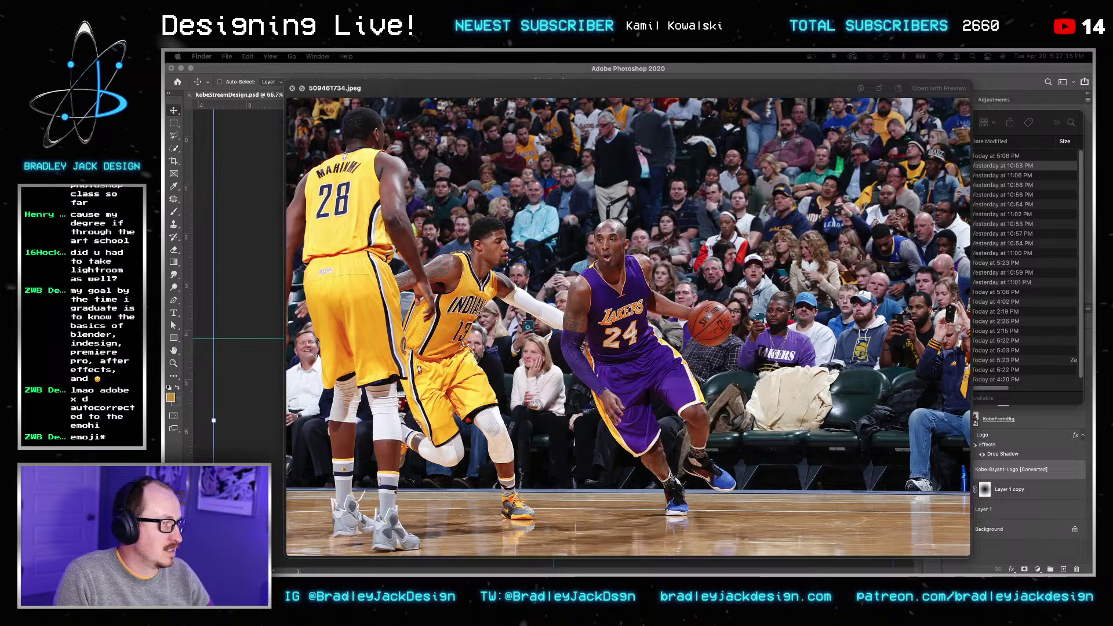
pyautogui.click(657, 307)
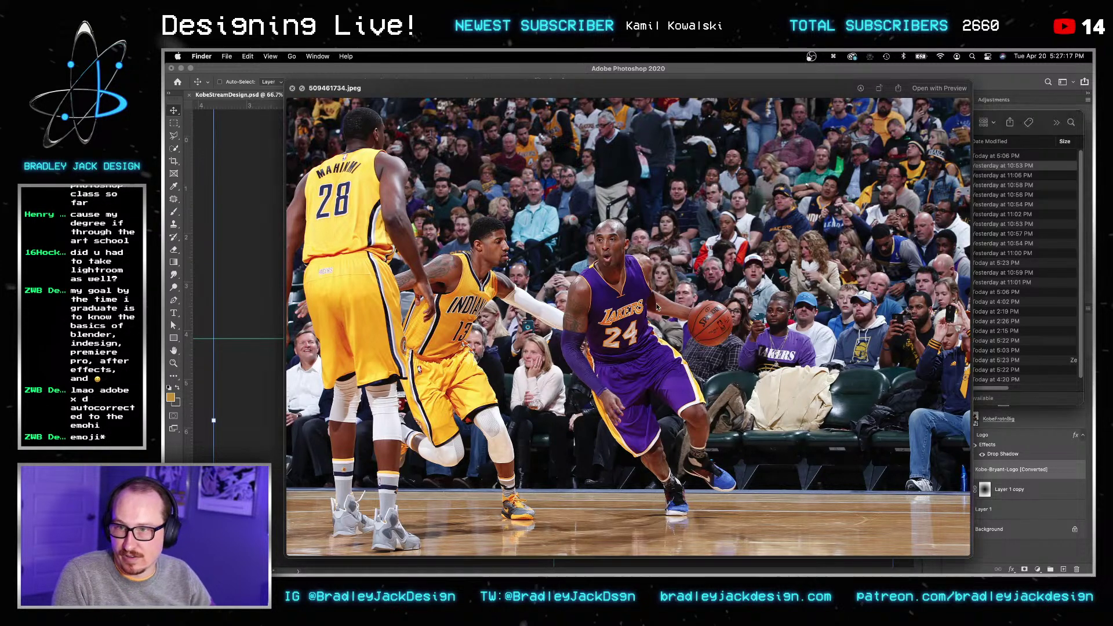
pyautogui.press('space')
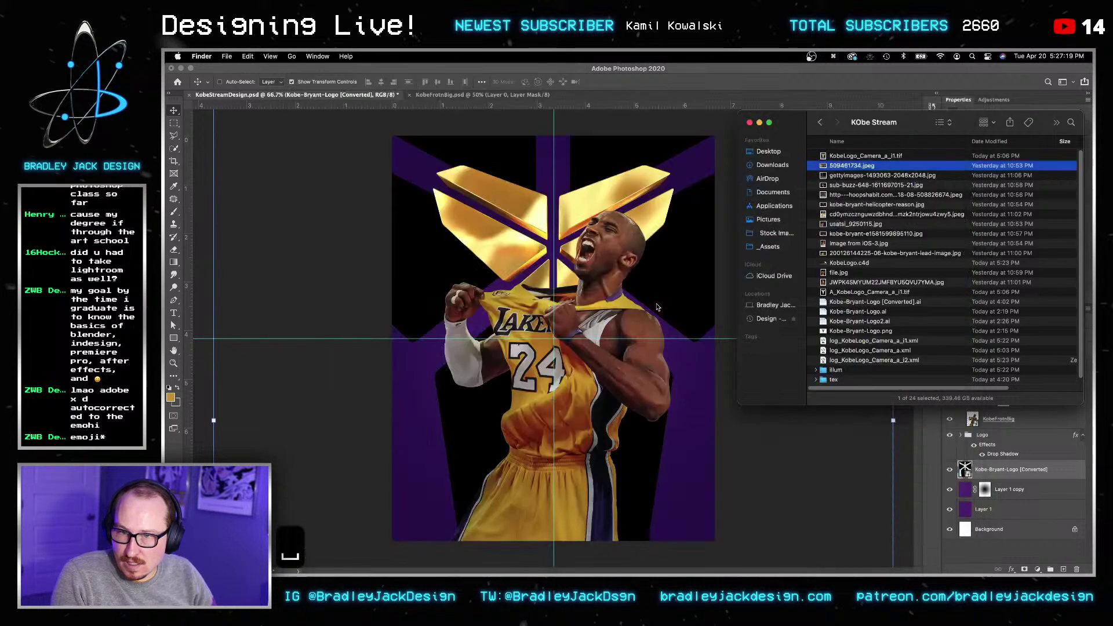
pyautogui.press('Down')
pyautogui.press('space')
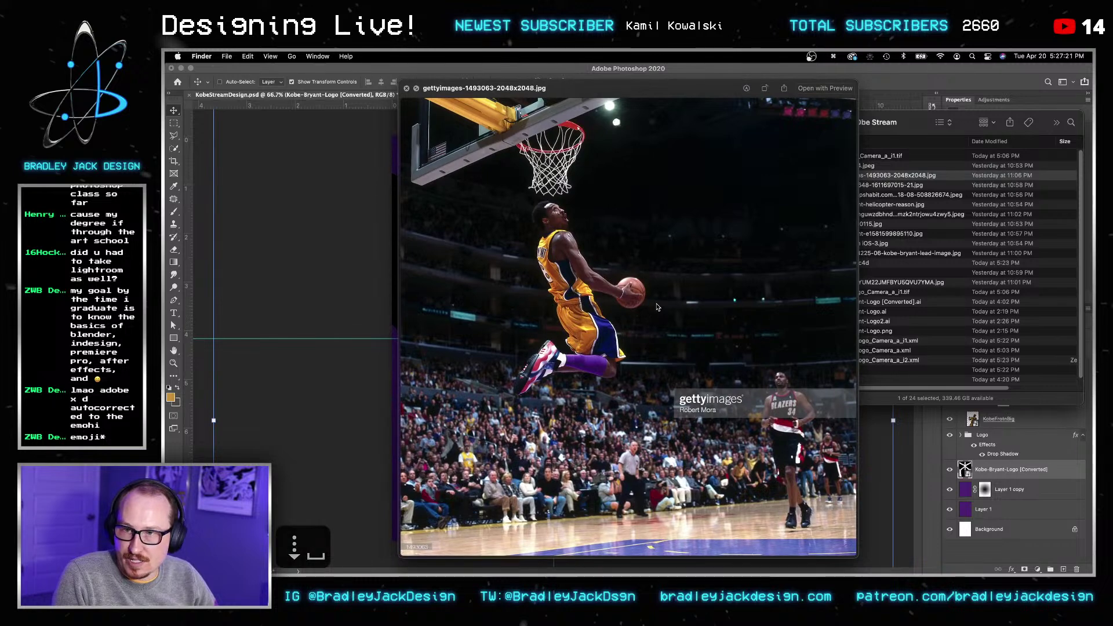
pyautogui.press('space')
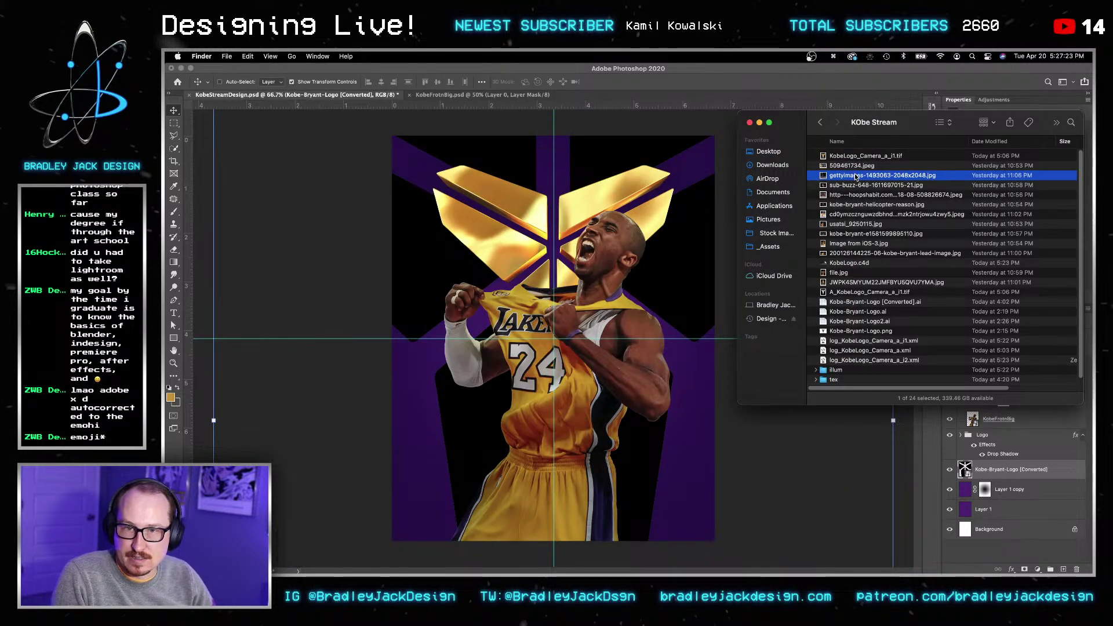
pyautogui.moveTo(857, 176); pyautogui.dragTo(347, 246)
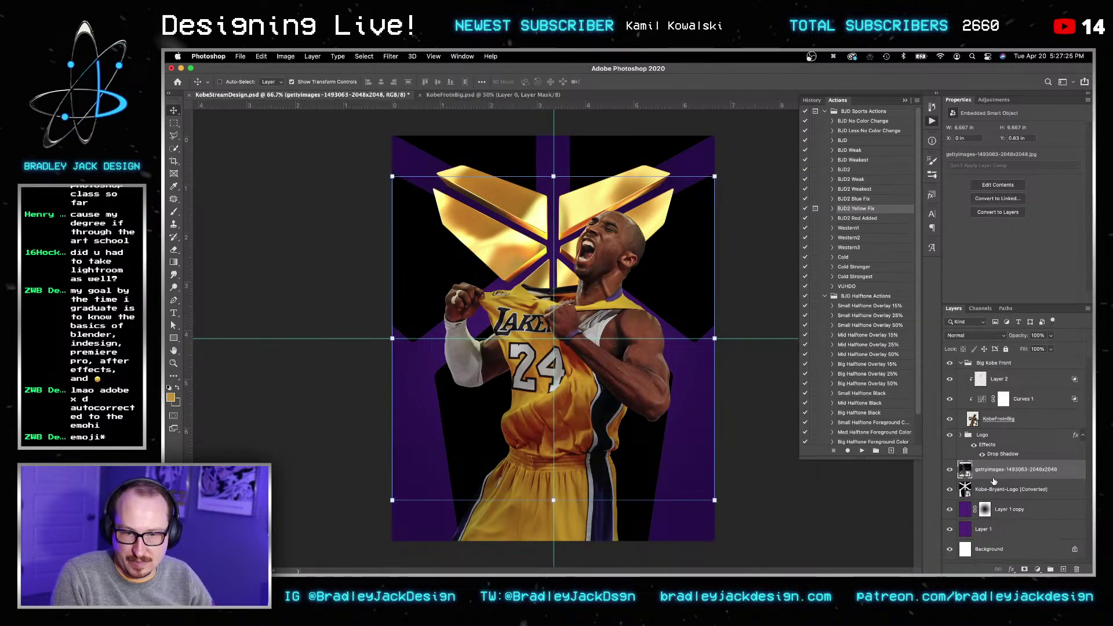
# Step: Clip the dunk photo into the logo and position it to show the dunking Kobe
pyautogui.keyDown('alt'); pyautogui.click(993, 480); pyautogui.keyUp('alt')
pyautogui.press('v')
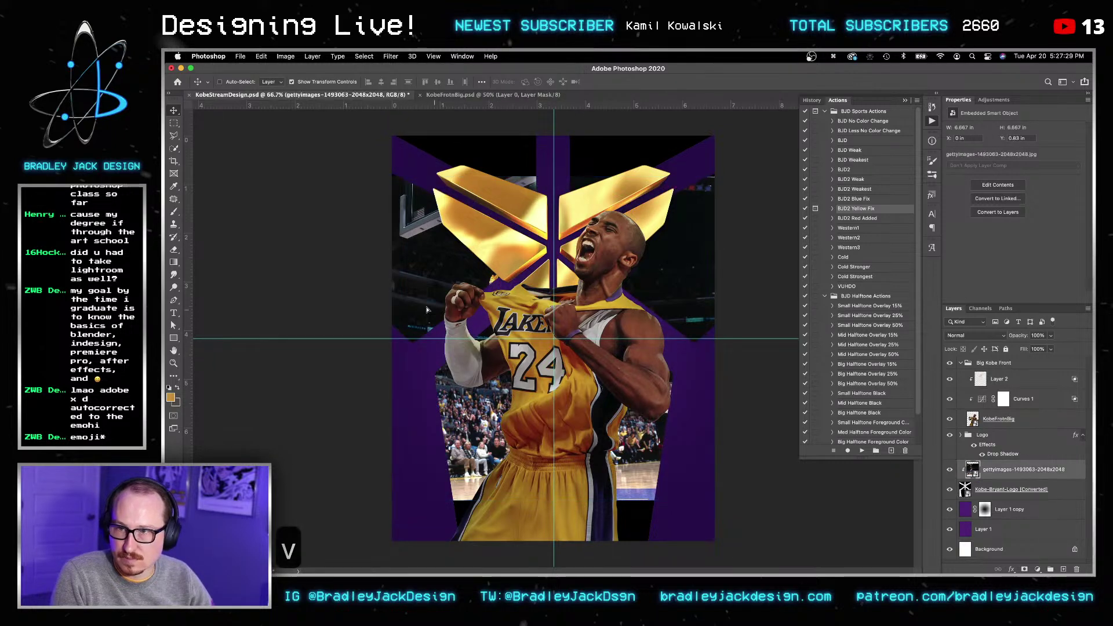
pyautogui.moveTo(578, 374); pyautogui.dragTo(454, 330)
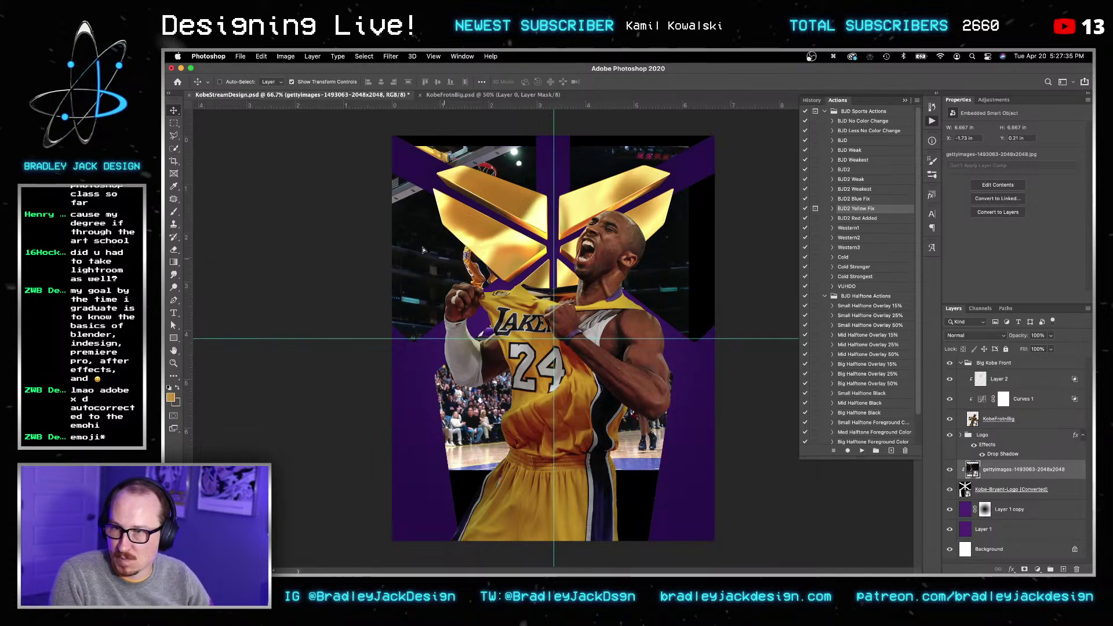
pyautogui.moveTo(425, 250); pyautogui.dragTo(479, 276)
pyautogui.hotkey('shift', 'Right')
pyautogui.hotkey('shift', 'Right')
pyautogui.hotkey('shift', 'Right')
pyautogui.hotkey('shift', 'Right')
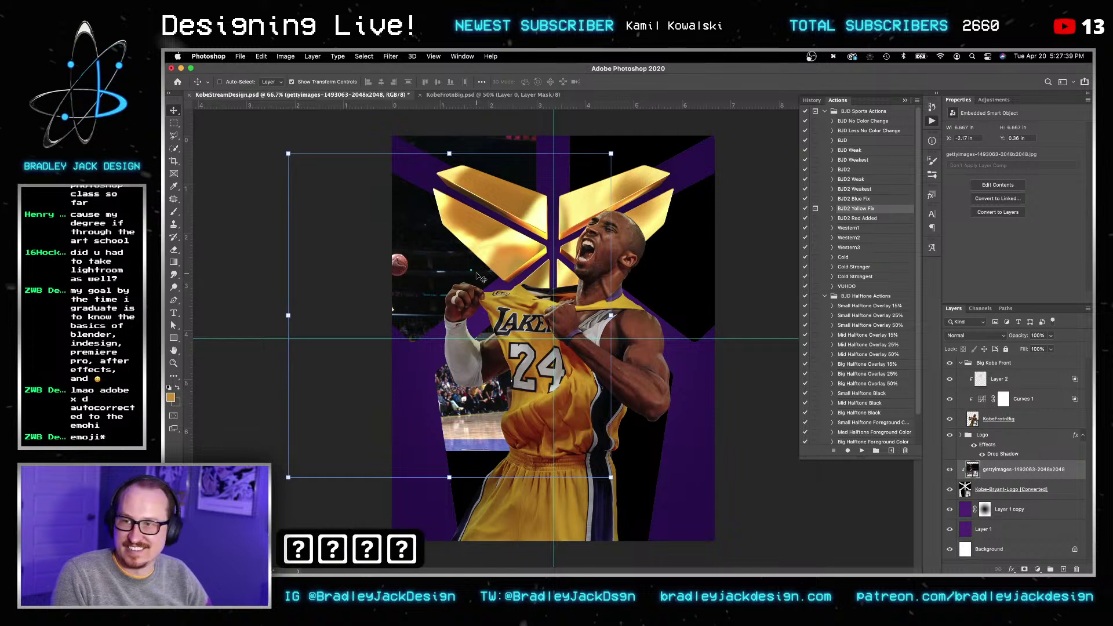
pyautogui.hotkey('shift', 'Right')
pyautogui.hotkey('shift', 'Up')
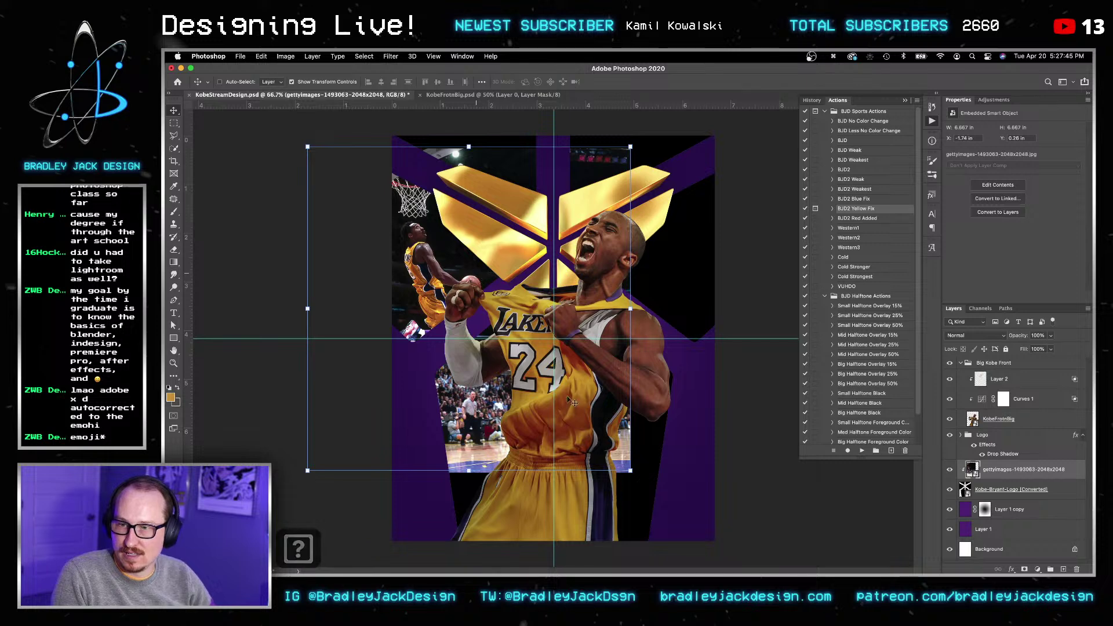
pyautogui.hotkey('shift', 'Up')
# Step: Scale the dunk photo down to about 84% and nudge it up and right
pyautogui.click(630, 471)
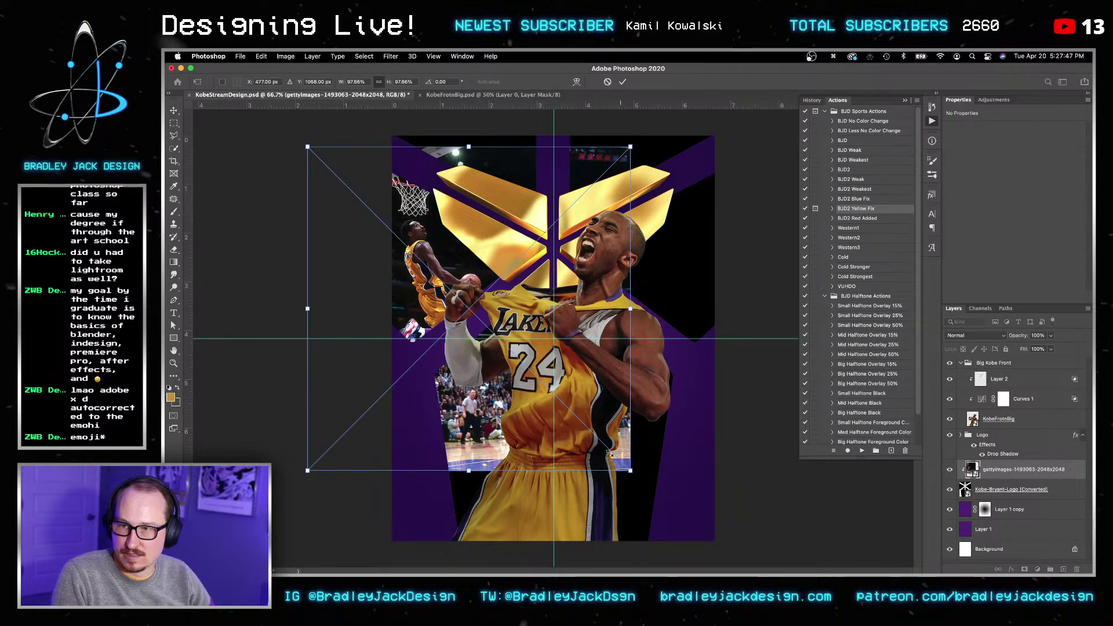
pyautogui.moveTo(604, 450); pyautogui.dragTo(600, 441)
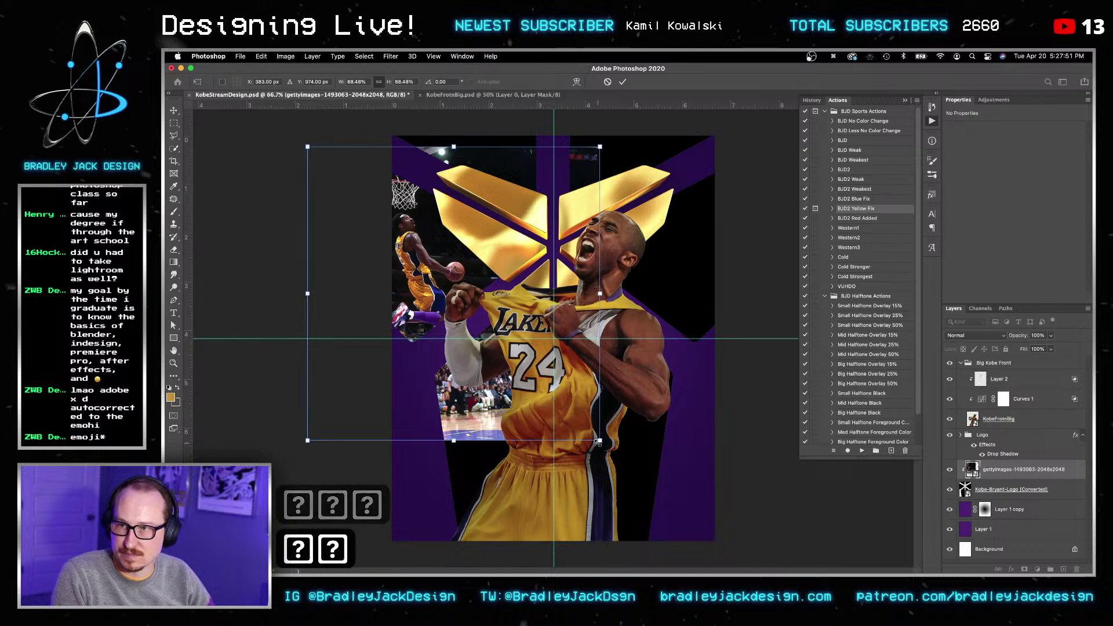
pyautogui.press('Return')
pyautogui.press('Up')
pyautogui.press('Up')
pyautogui.press('Up')
pyautogui.press('Up')
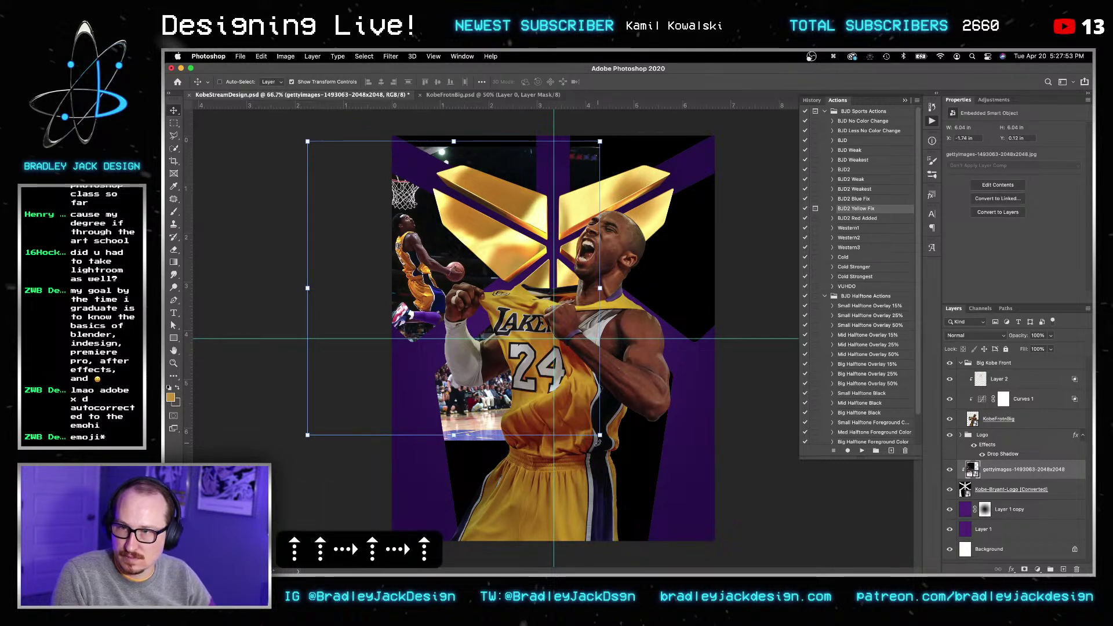
pyautogui.press('Up')
pyautogui.press('Up')
pyautogui.press('Right')
pyautogui.press('Right')
pyautogui.press('Right')
# Step: Add a black mask and paint at 100% opacity to reveal the dunking Kobe and the net
pyautogui.press('d')
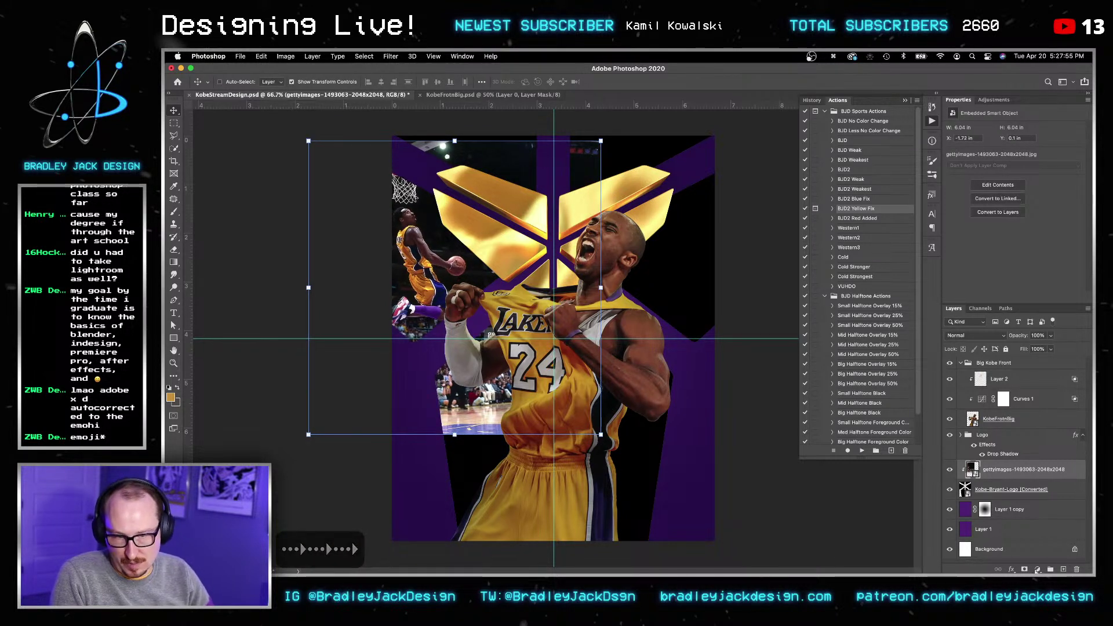
pyautogui.press('x')
pyautogui.keyDown('alt'); pyautogui.click(1025, 569); pyautogui.keyUp('alt')
pyautogui.press('b')
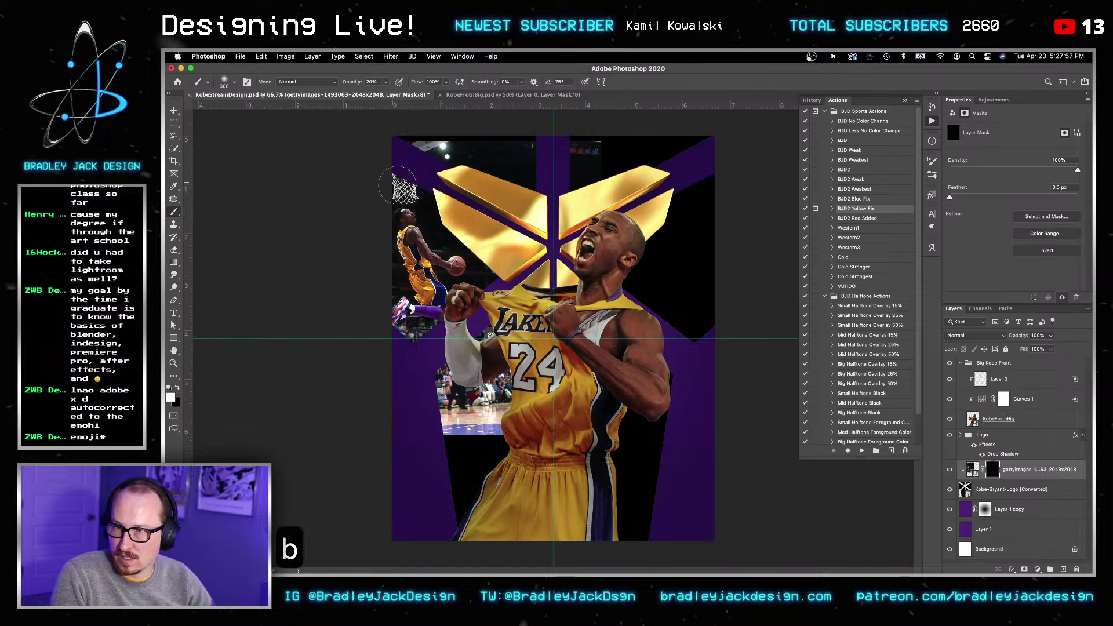
pyautogui.keyDown('ctrl'); pyautogui.keyDown('alt'); pyautogui.moveTo(411, 221); pyautogui.dragTo(463, 221); pyautogui.keyUp('alt'); pyautogui.keyUp('ctrl')
pyautogui.moveTo(422, 260); pyautogui.dragTo(406, 244)
pyautogui.press('[')
pyautogui.press('0')
pyautogui.press('[')
pyautogui.press('[')
pyautogui.moveTo(397, 281); pyautogui.dragTo(463, 262)
pyautogui.press('[')
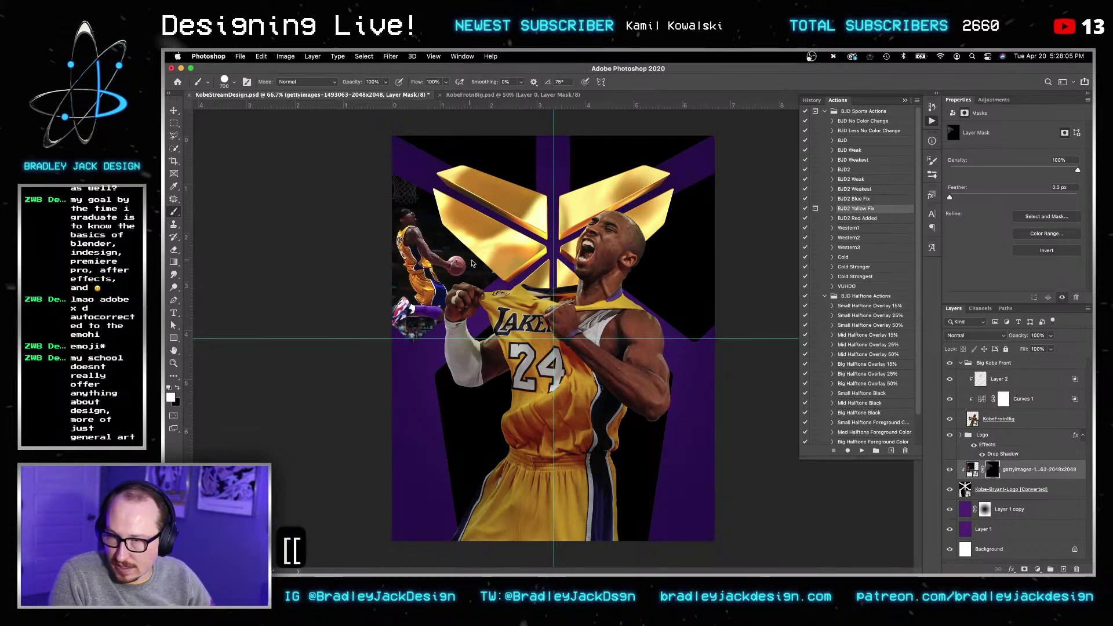
pyautogui.moveTo(428, 204); pyautogui.dragTo(406, 197)
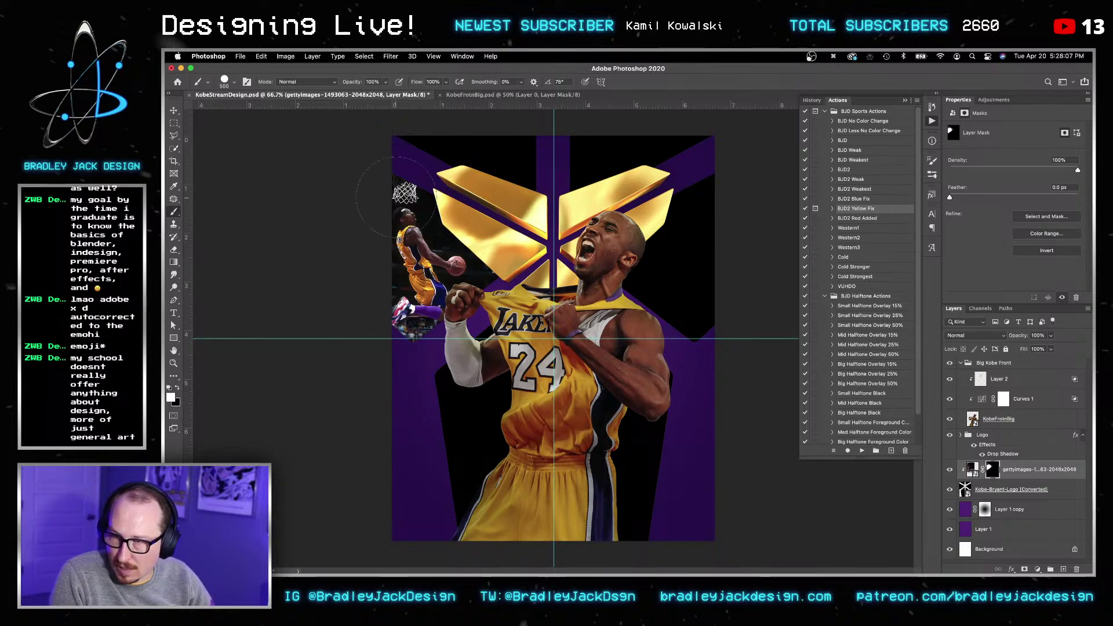
# Step: Target the dunk photo itself and nudge it several pixels up and to the right
pyautogui.press('v')
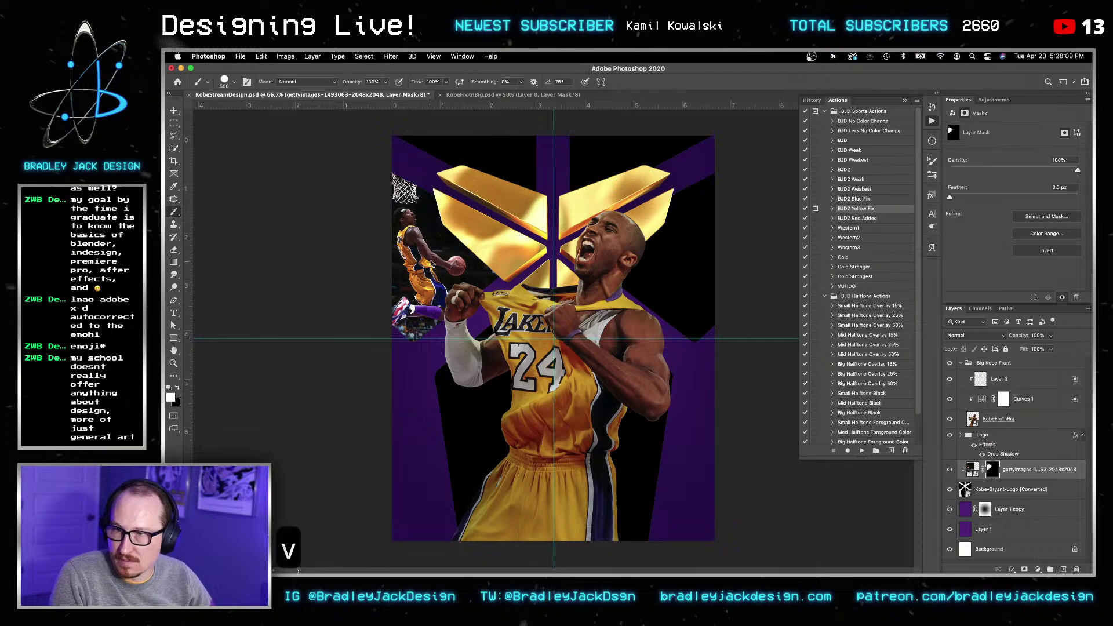
pyautogui.click(975, 470)
pyautogui.click(970, 470)
pyautogui.press('v')
pyautogui.press('v')
pyautogui.hotkey('shift', 'Right')
pyautogui.press('v')
pyautogui.press('Up')
pyautogui.press('Up')
pyautogui.press('Up')
pyautogui.press('Up')
pyautogui.press('Up')
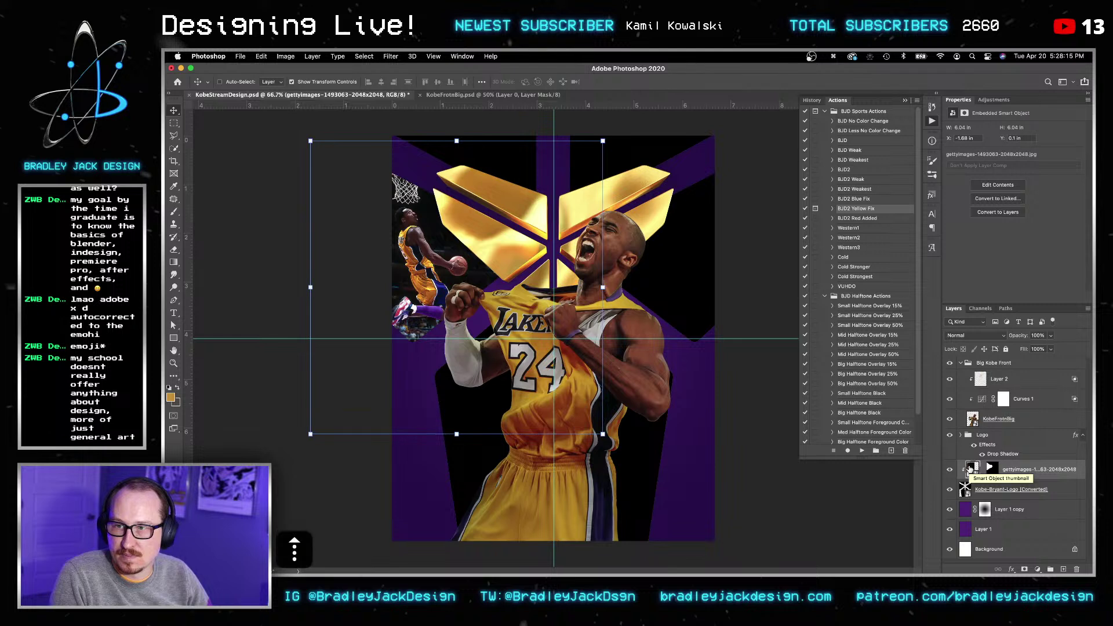
pyautogui.press('Up')
pyautogui.press('Up')
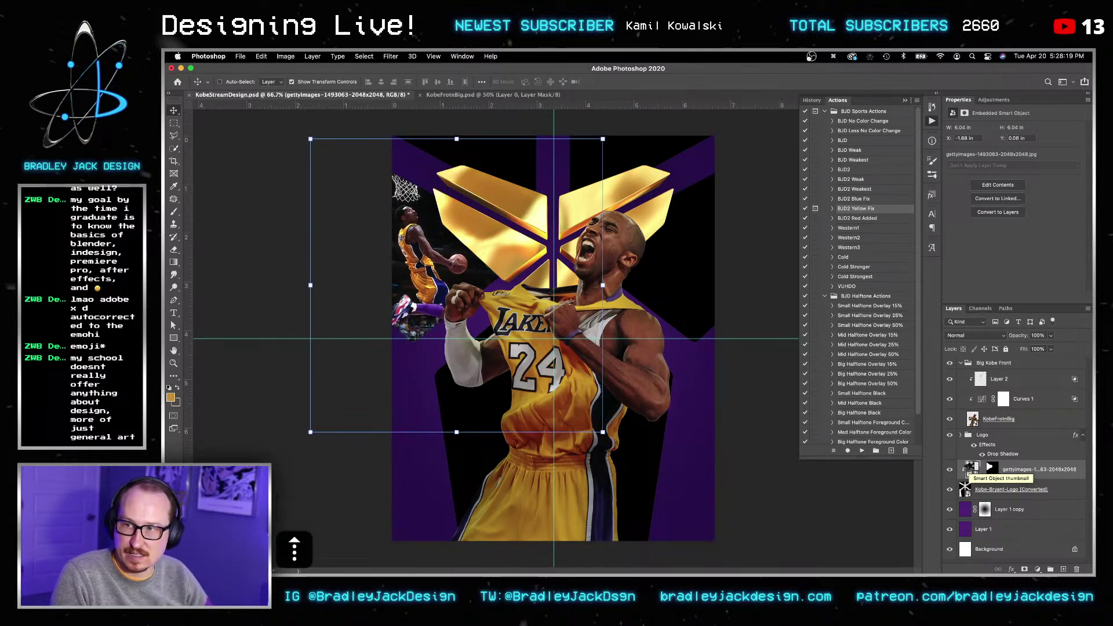
pyautogui.press('Right')
pyautogui.press('Right')
pyautogui.press('Right')
pyautogui.press('Right')
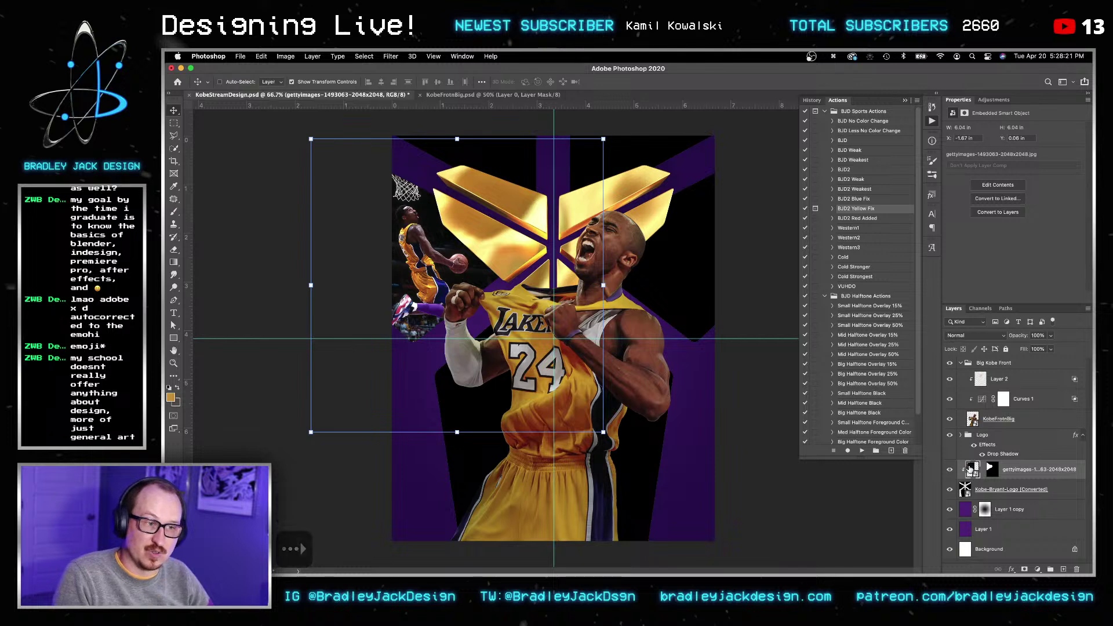
pyautogui.press('Right')
pyautogui.press('Up')
pyautogui.press('Up')
pyautogui.press('Right')
pyautogui.press('Up')
pyautogui.press('Right')
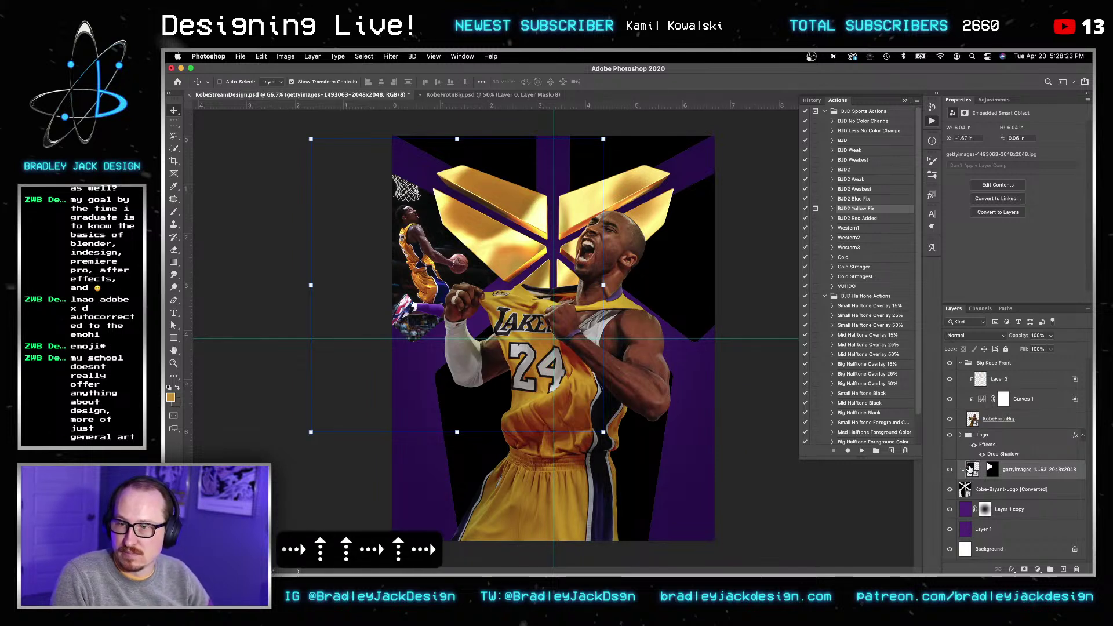
pyautogui.press('Up')
pyautogui.press('Up')
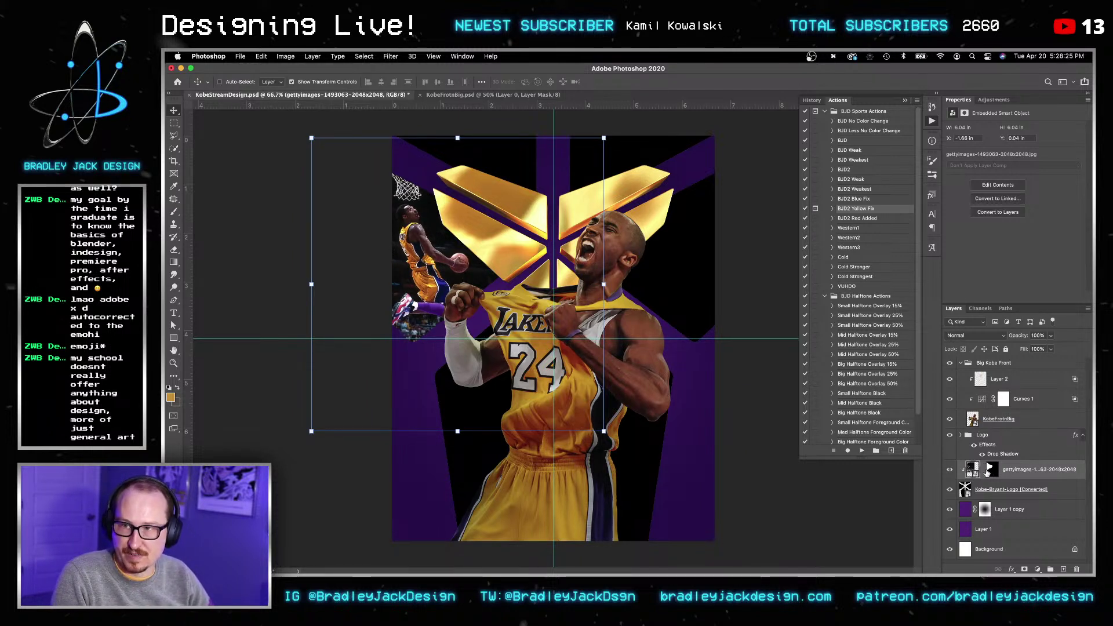
pyautogui.press('Up')
pyautogui.press('Up')
pyautogui.press('Up')
pyautogui.press('Up')
pyautogui.press('Up')
pyautogui.press('v')
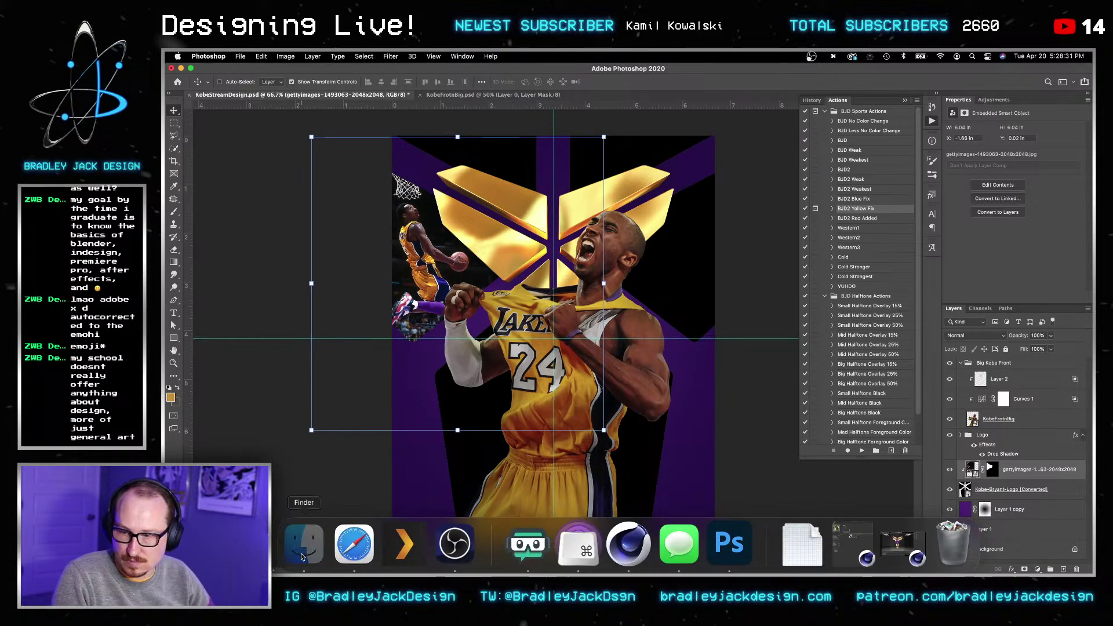
# Step: Trash the sub-buzz-648 image from KObe Stream and preview kobe-bryant-helicopter-reason.jpg
pyautogui.click(308, 542)
pyautogui.click(846, 187)
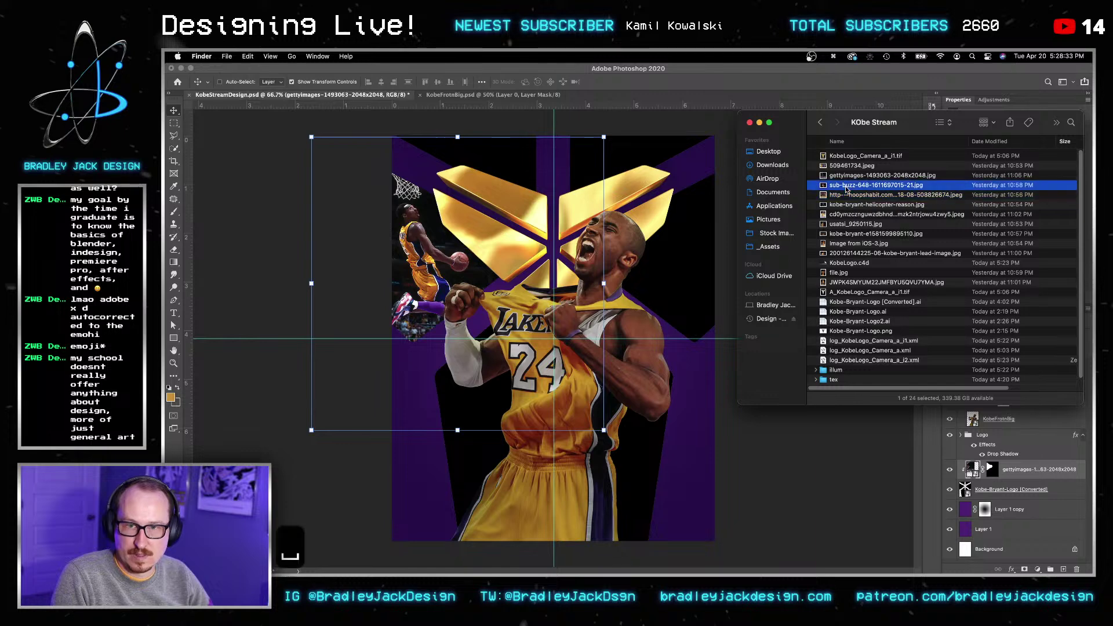
pyautogui.press('space')
pyautogui.press('space')
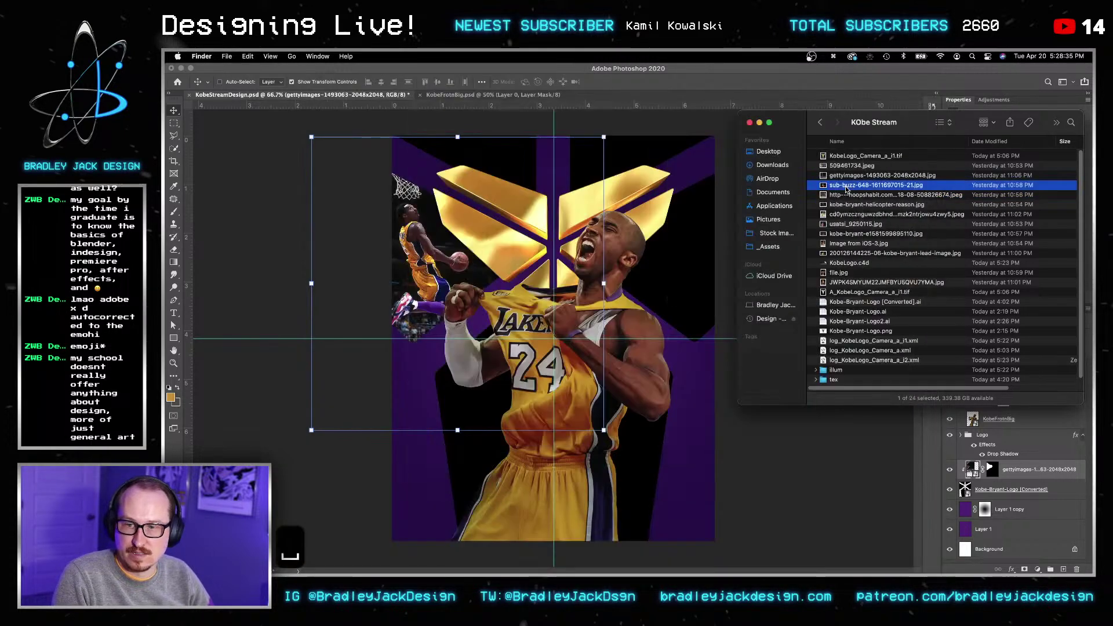
pyautogui.press('super+BackSpace')
pyautogui.press('space')
pyautogui.press('space')
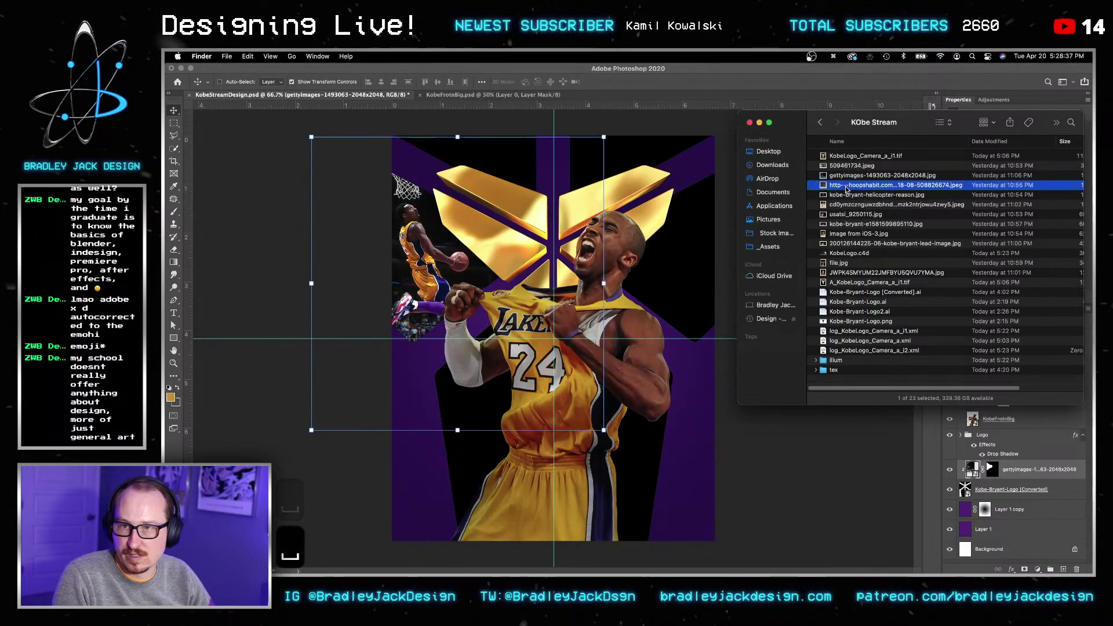
pyautogui.press('Down')
pyautogui.press('space')
pyautogui.press('space')
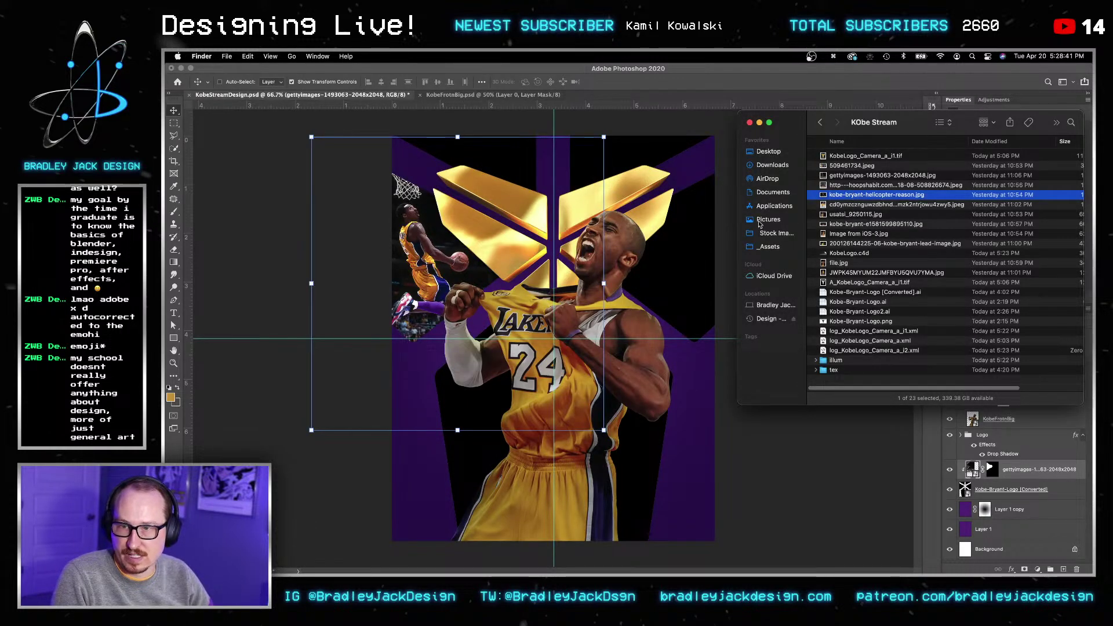
pyautogui.click(702, 251)
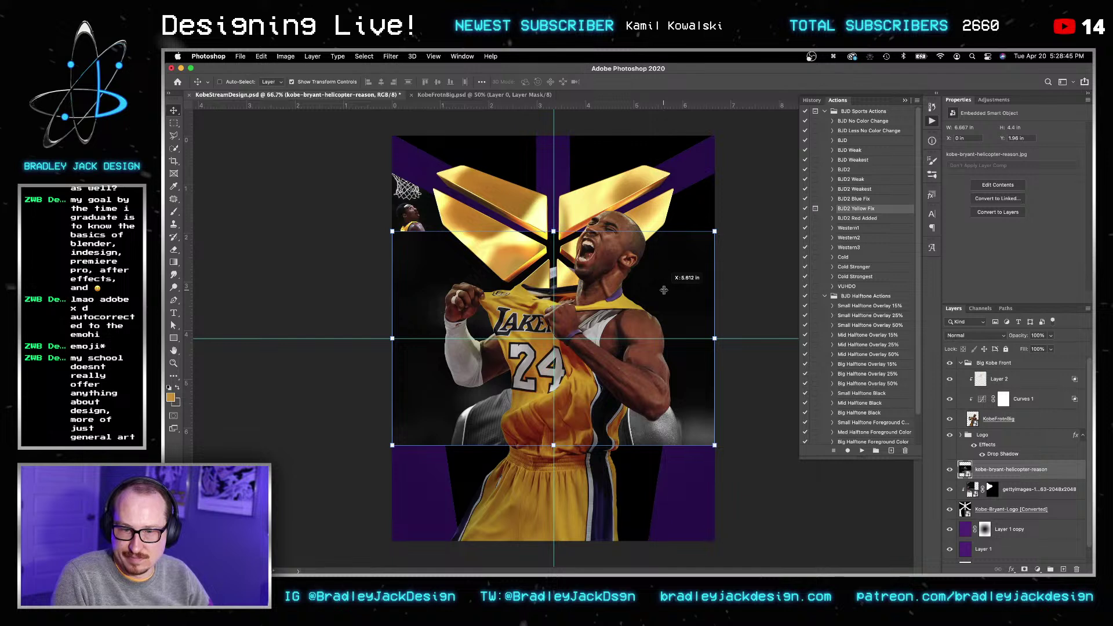
# Step: Clip the helicopter-reason photo into the logo and move it to the upper right
pyautogui.keyDown('alt'); pyautogui.click(977, 475); pyautogui.keyUp('alt')
pyautogui.press('v')
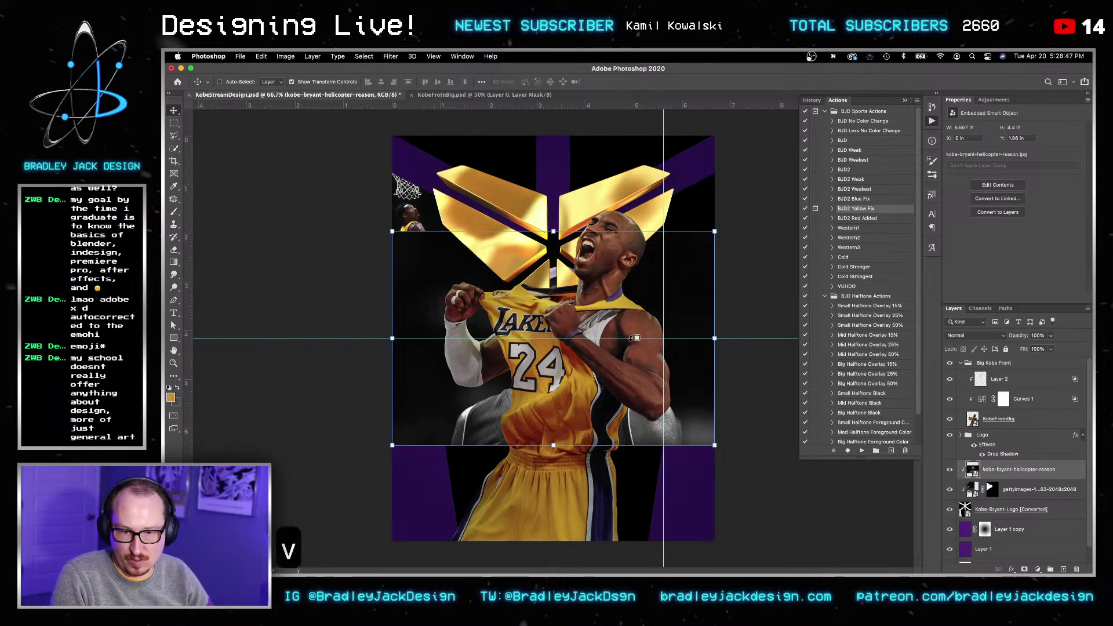
pyautogui.moveTo(533, 382); pyautogui.dragTo(643, 311)
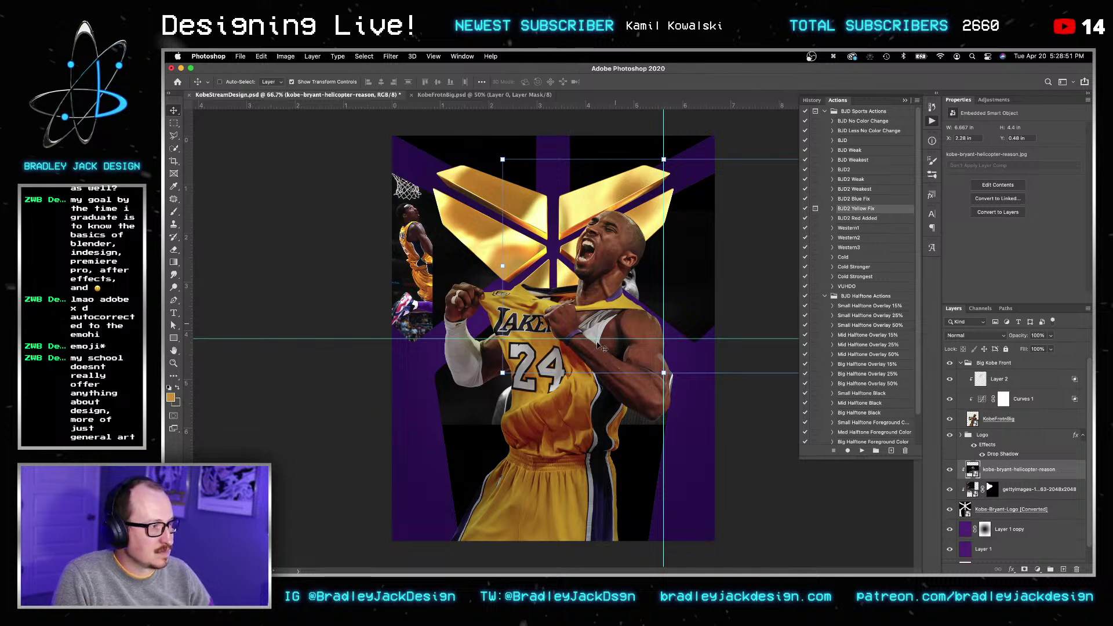
pyautogui.press('v')
pyautogui.press('Down')
pyautogui.press('Down')
pyautogui.press('Down')
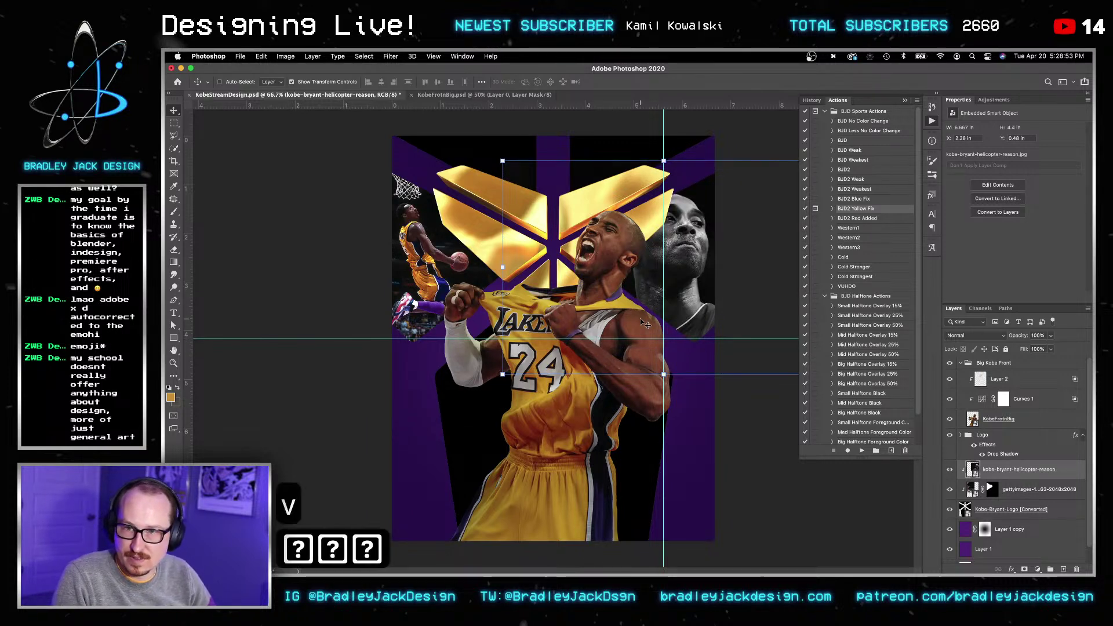
pyautogui.hotkey('shift', 'Right')
pyautogui.hotkey('shift', 'Down')
pyautogui.hotkey('shift', 'Up')
pyautogui.press('v')
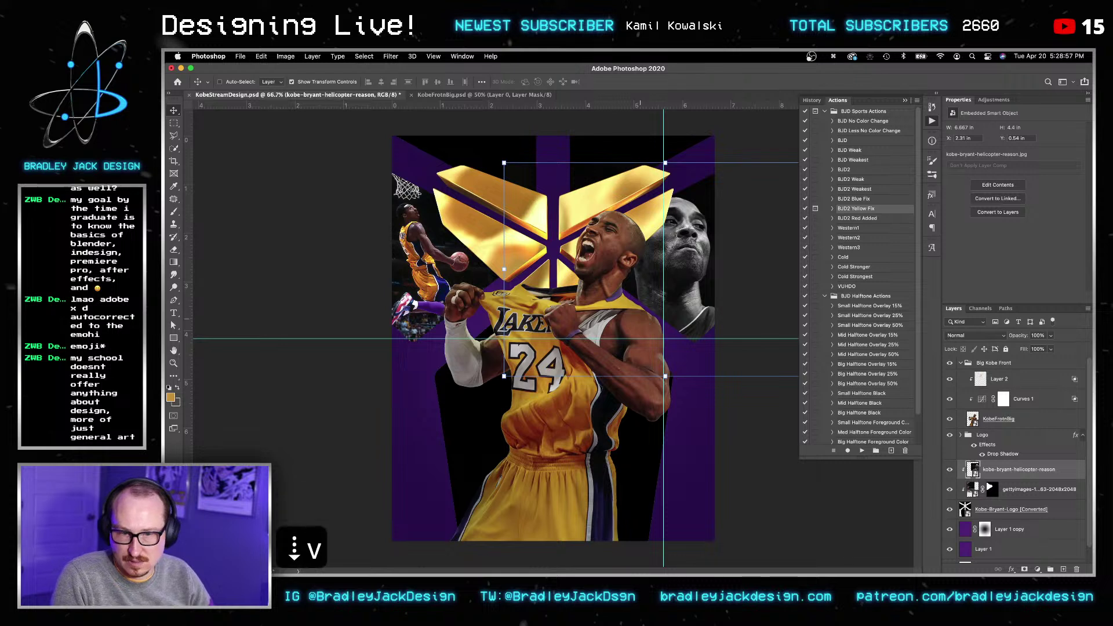
# Step: Add a hide-all mask, paint in Kobe's grayscale face, and save the poster
pyautogui.keyDown('alt'); pyautogui.click(1024, 569); pyautogui.keyUp('alt')
pyautogui.press('b')
pyautogui.press(']')
pyautogui.press(']')
pyautogui.press(']')
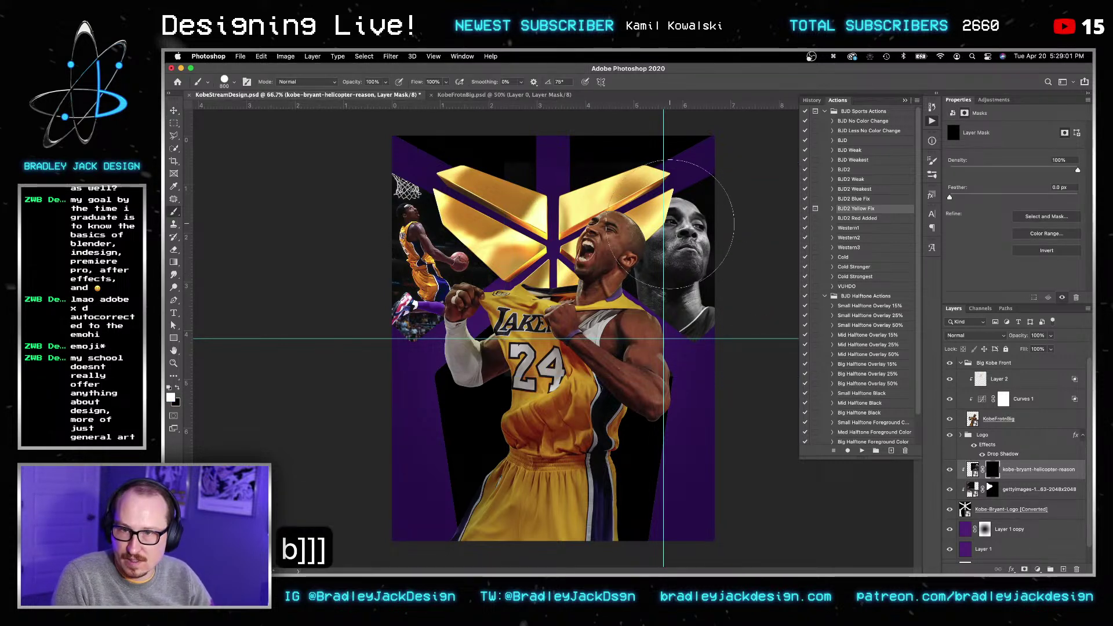
pyautogui.moveTo(671, 260); pyautogui.dragTo(715, 284)
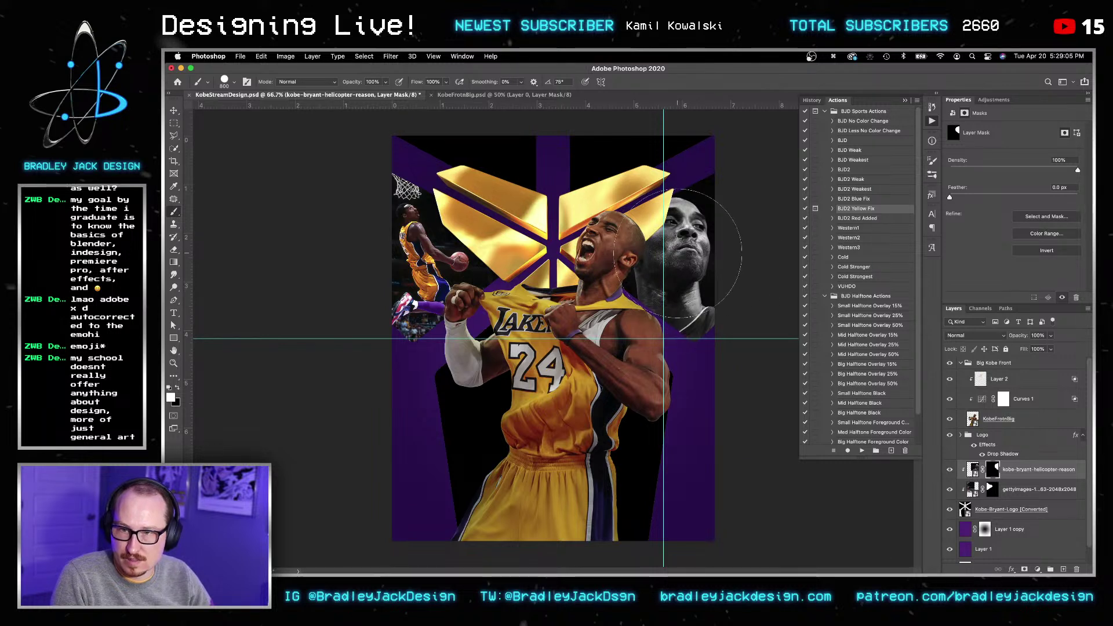
pyautogui.press('v')
pyautogui.press('v')
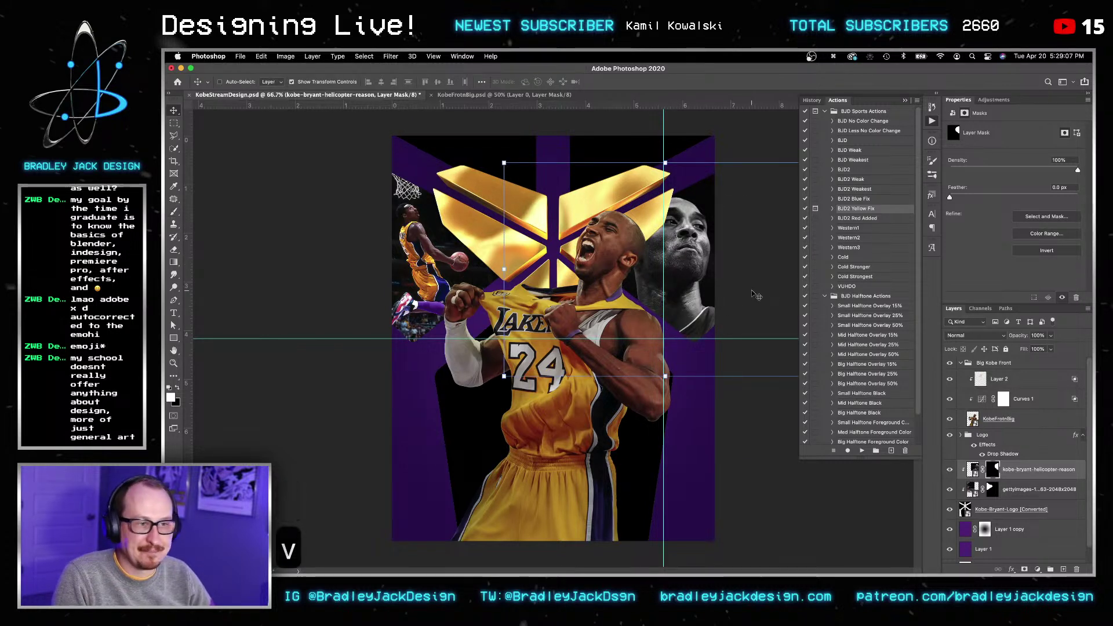
pyautogui.press('super+s')
pyautogui.press('v')
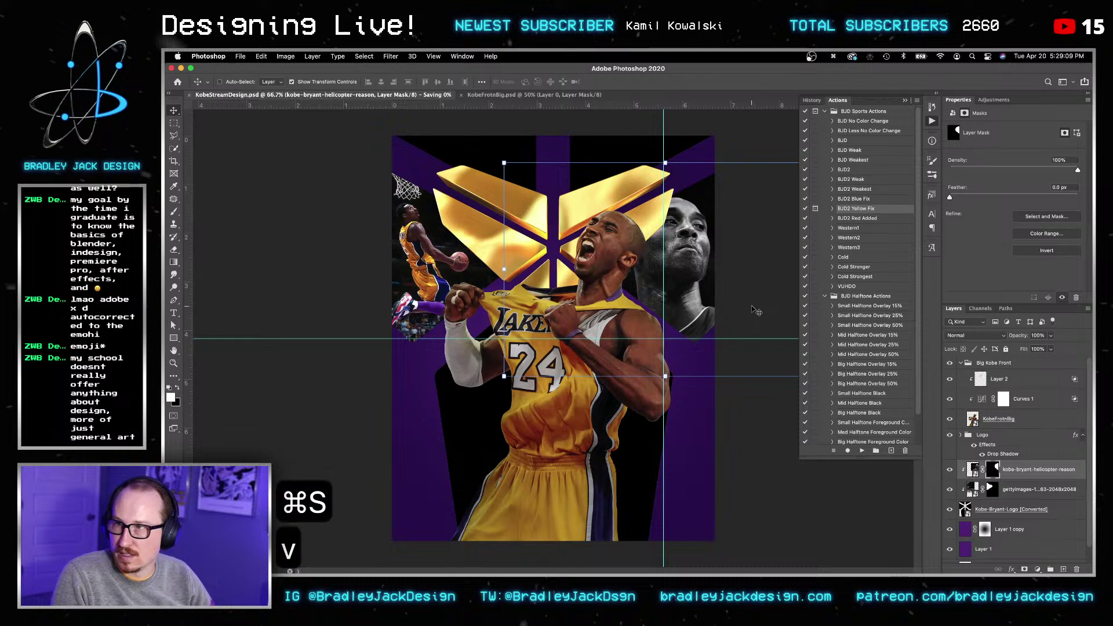
pyautogui.click(303, 544)
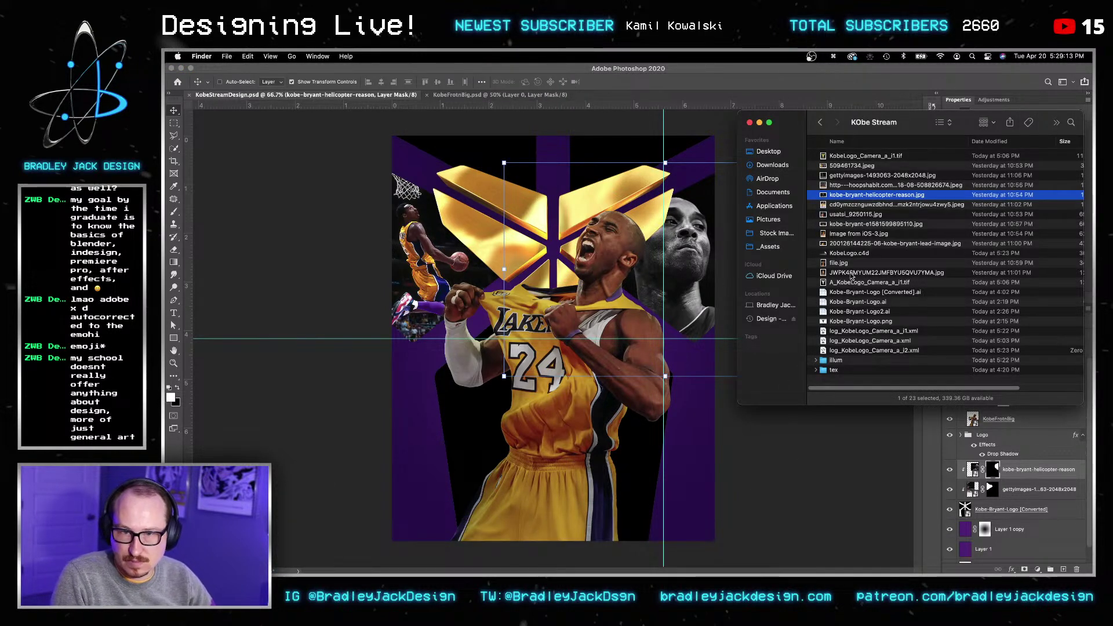
pyautogui.click(850, 273)
pyautogui.click(850, 253)
pyautogui.click(849, 244)
pyautogui.press('space')
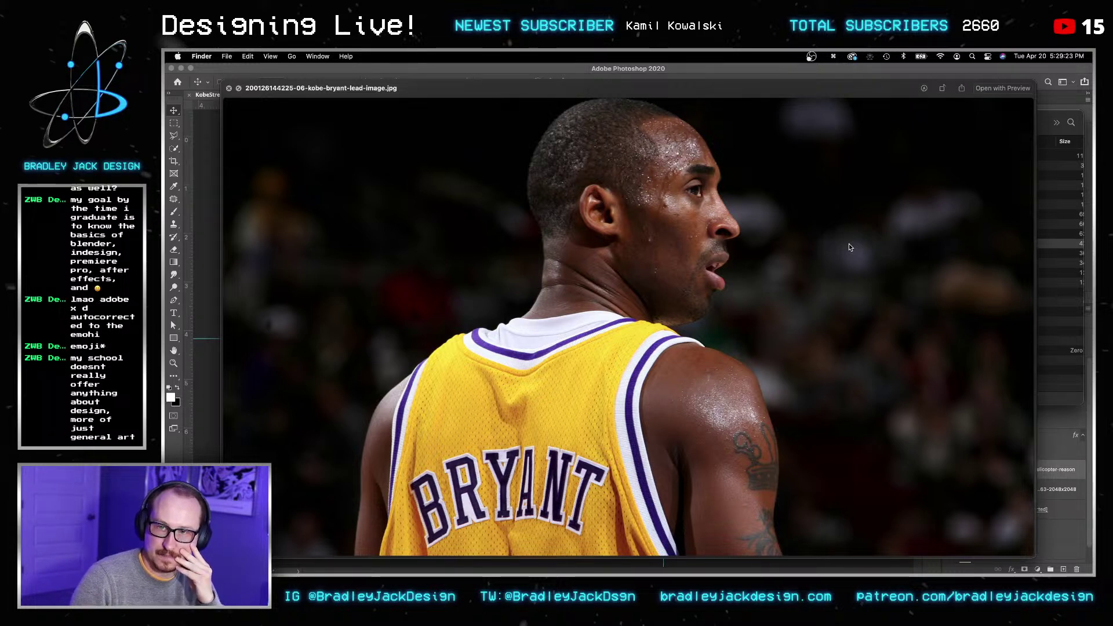
pyautogui.press('space')
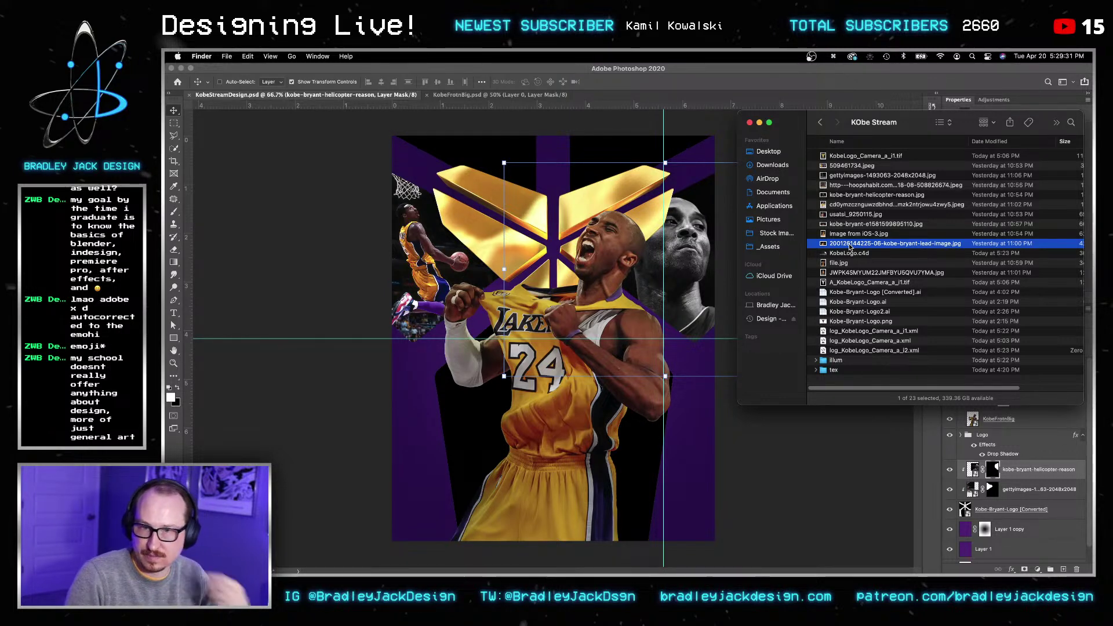
pyautogui.press('super+Tab')
pyautogui.press('super+v')
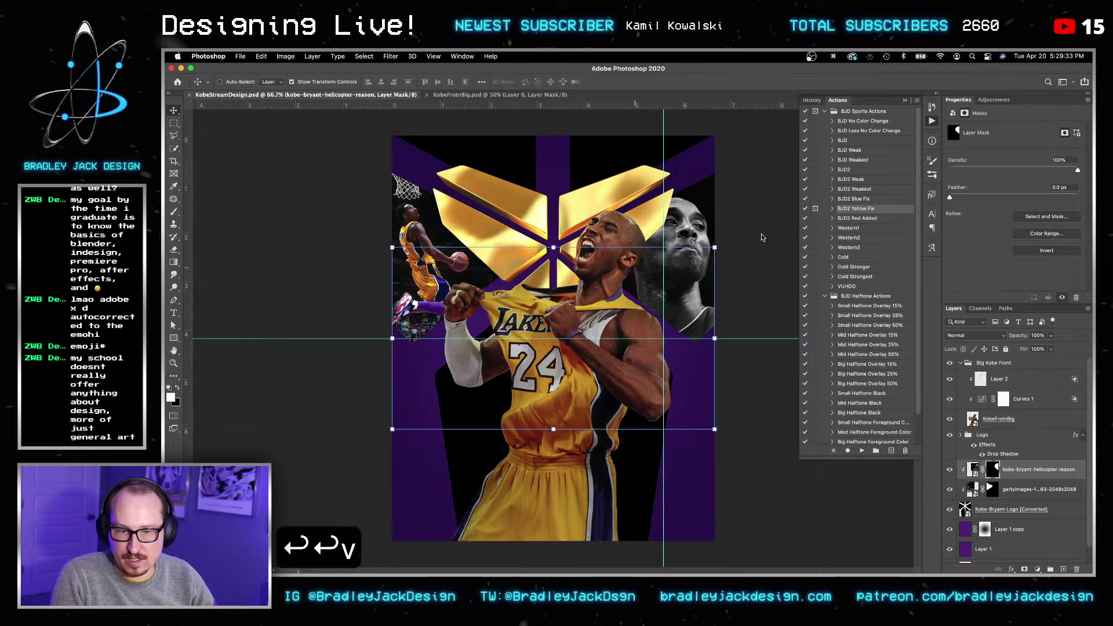
# Step: Open the lead-image smart object and auto-select Kobe with the Quick Selection tool's Select Subject
pyautogui.doubleClick(966, 471)
pyautogui.press('w')
pyautogui.press(']')
pyautogui.press(']')
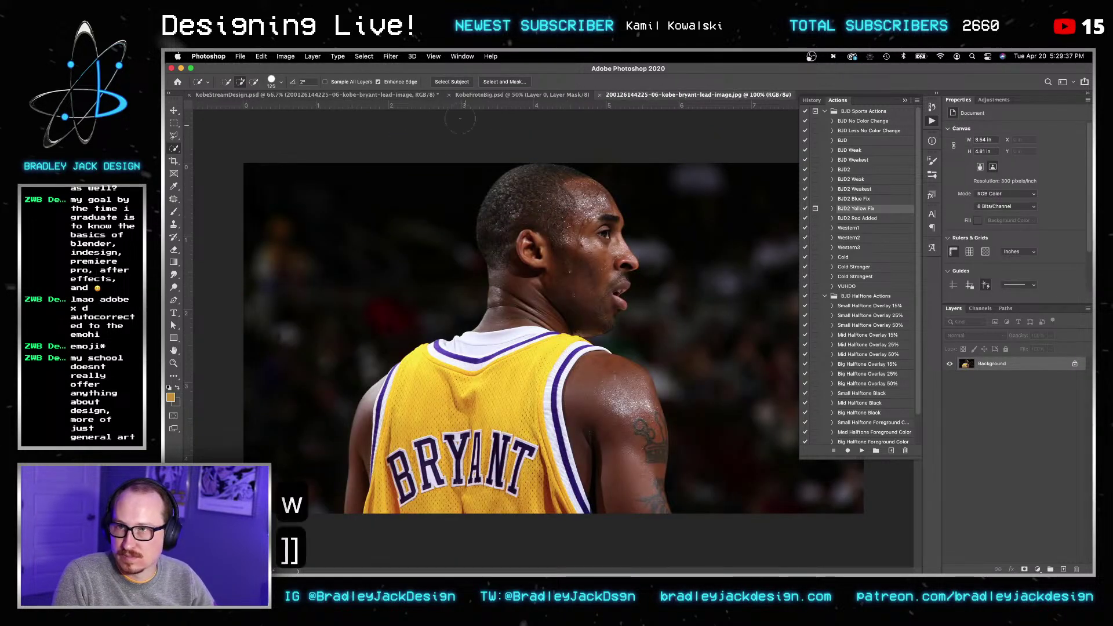
pyautogui.click(452, 82)
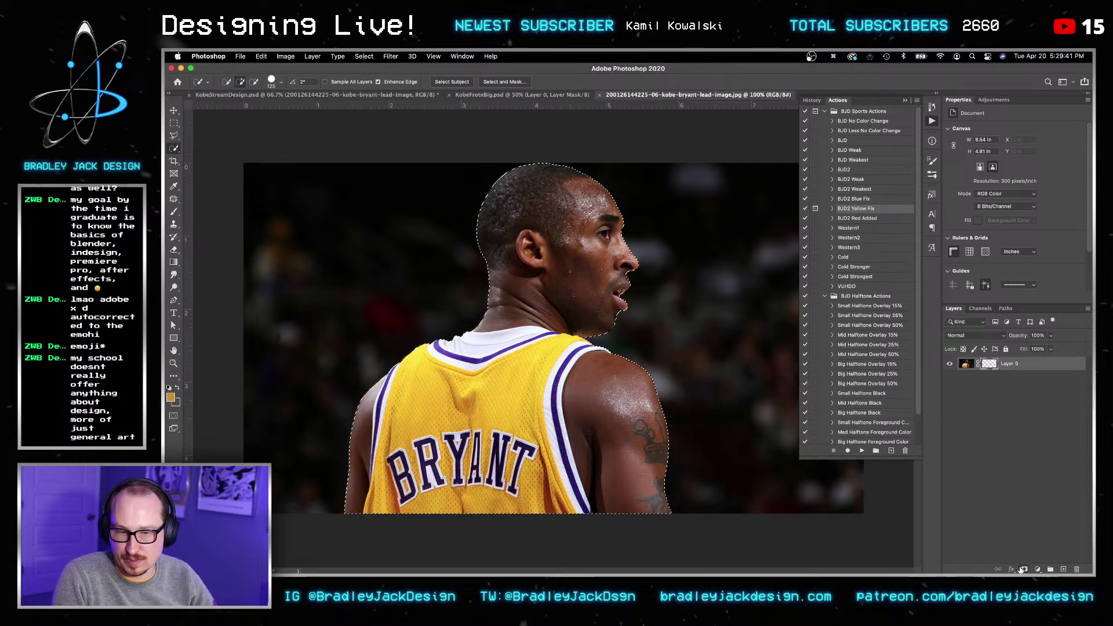
pyautogui.click(1023, 569)
pyautogui.press('super+z')
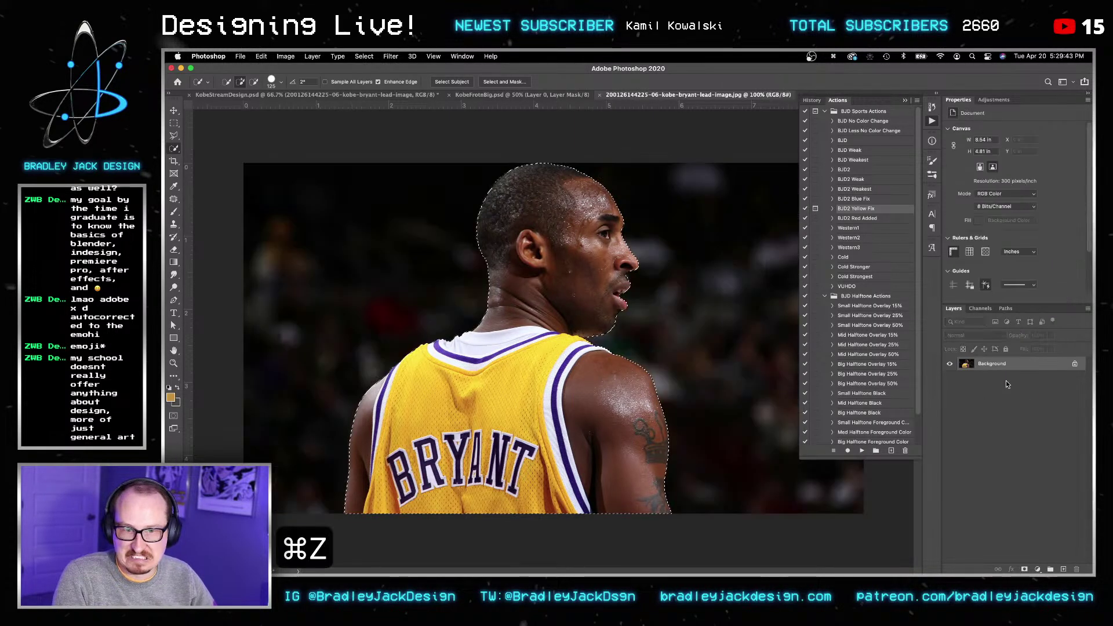
# Step: Refine the selection edge with Smooth 20 and output it as a mask cutting out Kobe
pyautogui.click(504, 82)
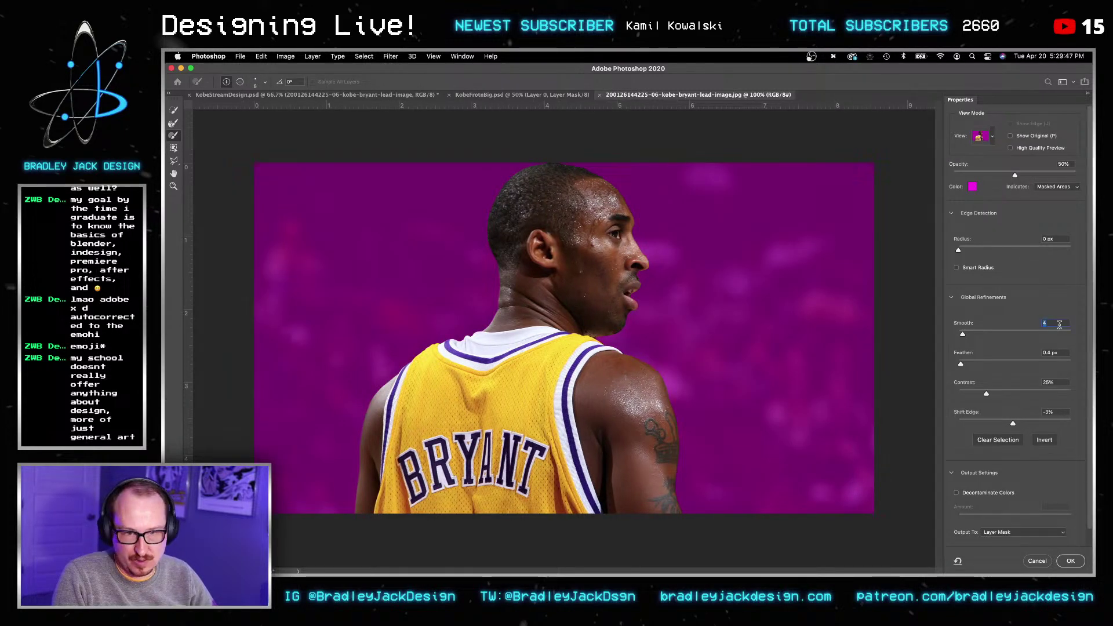
pyautogui.press('super+a')
pyautogui.write('20')
pyautogui.press('Return')
pyautogui.press('Return')
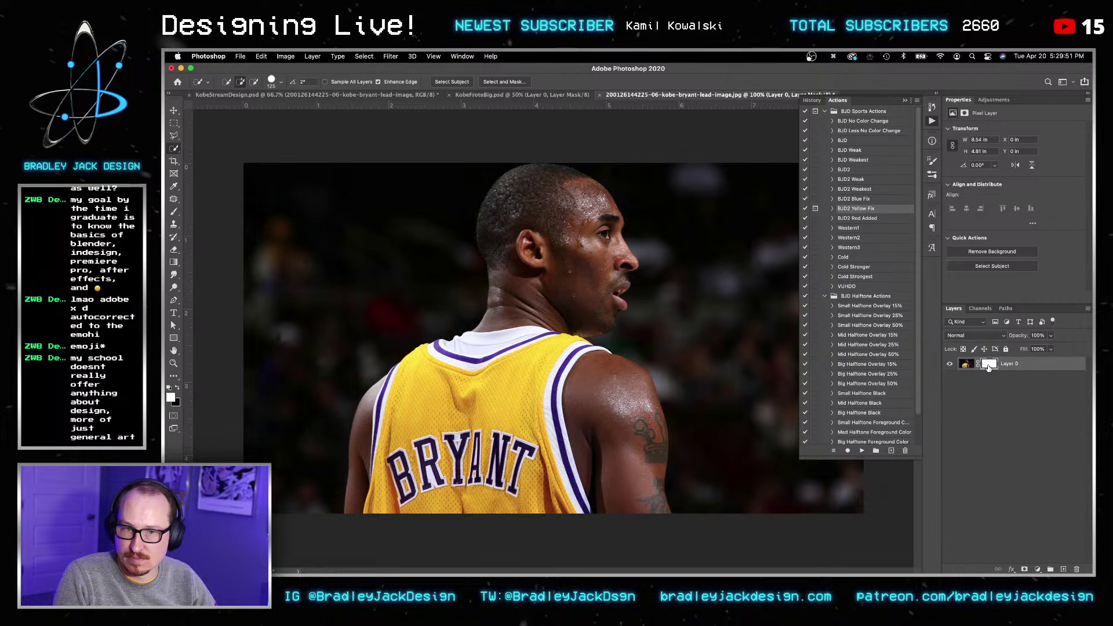
pyautogui.click(989, 364)
pyautogui.press('super+z')
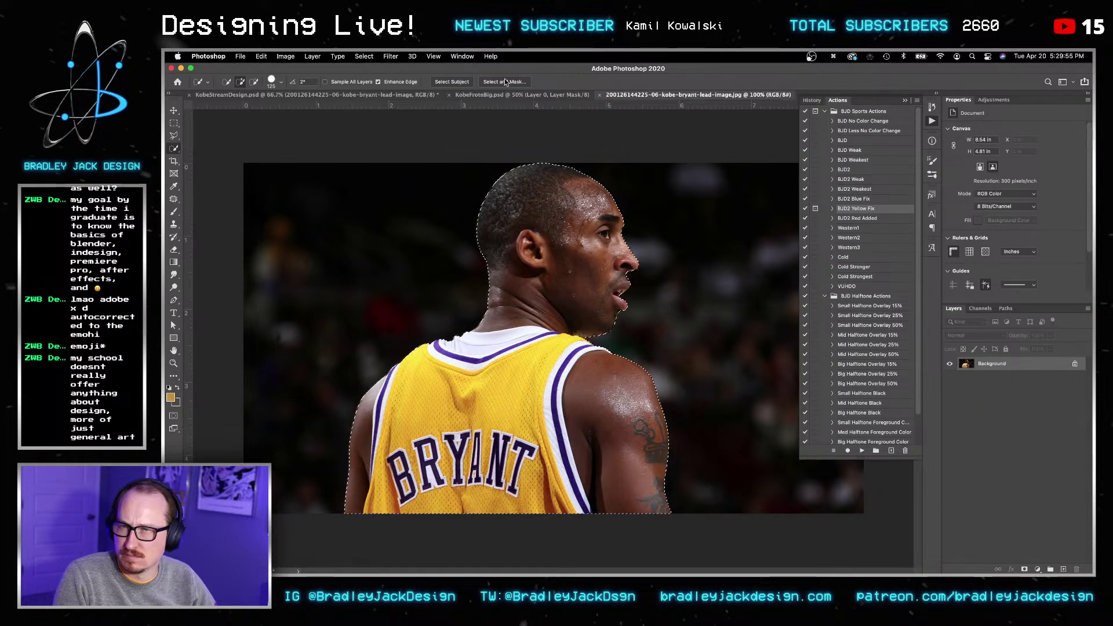
pyautogui.press('super+alt+r')
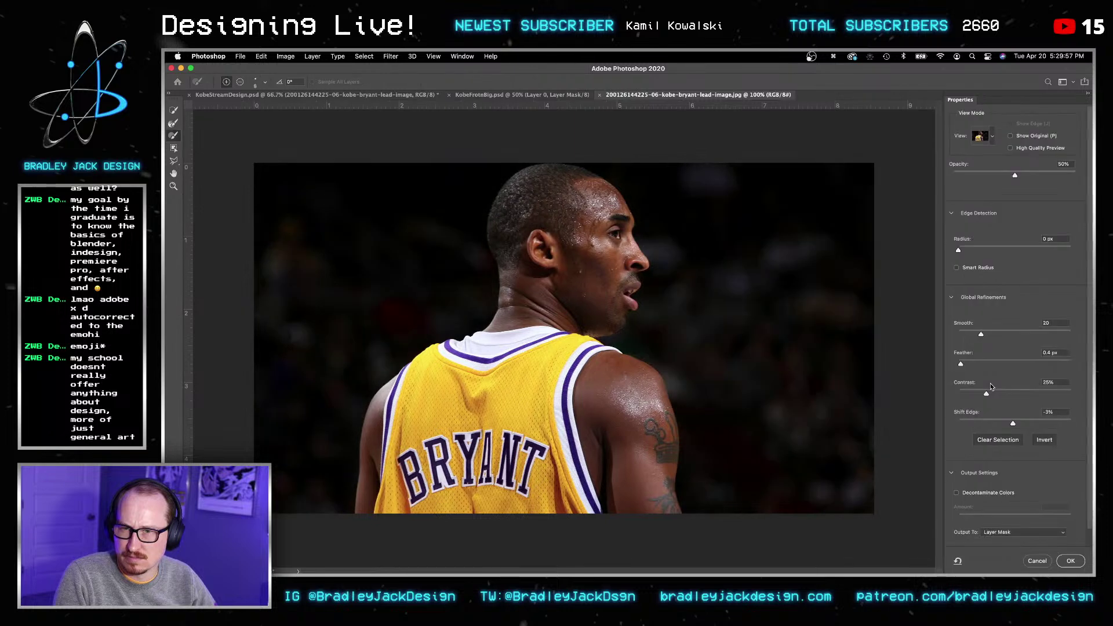
pyautogui.click(1071, 561)
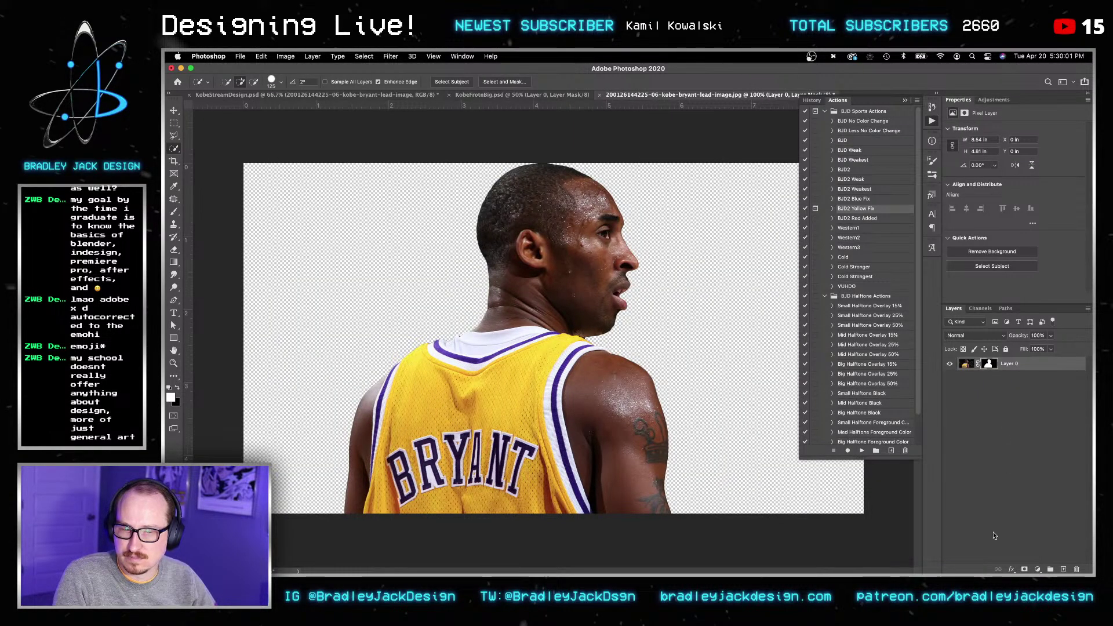
# Step: Save the cut-out as Photoshop file KOBEBACK and return to KobeStreamDesign
pyautogui.press('super+s')
pyautogui.press('v')
pyautogui.press('super+s')
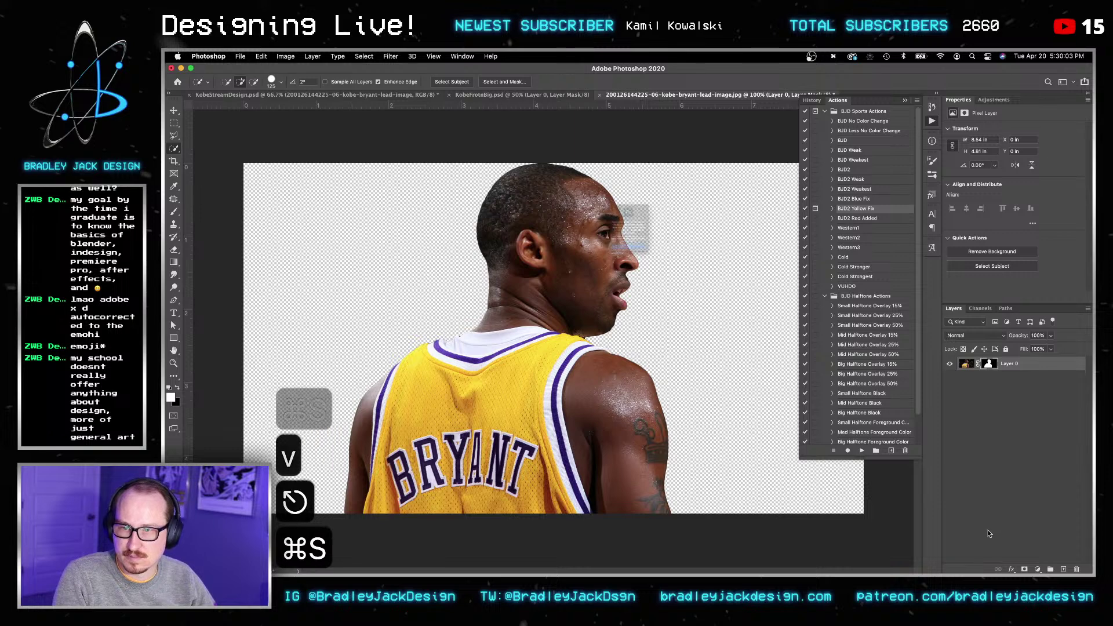
pyautogui.press('Return')
pyautogui.press('shift+super+s')
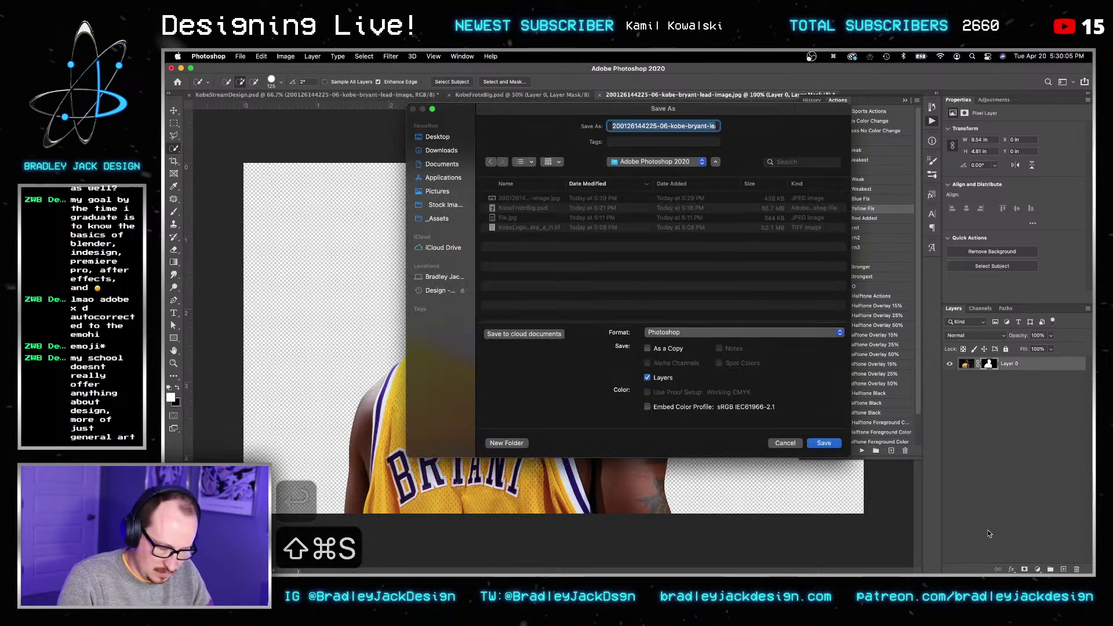
pyautogui.write('KOBEBACK')
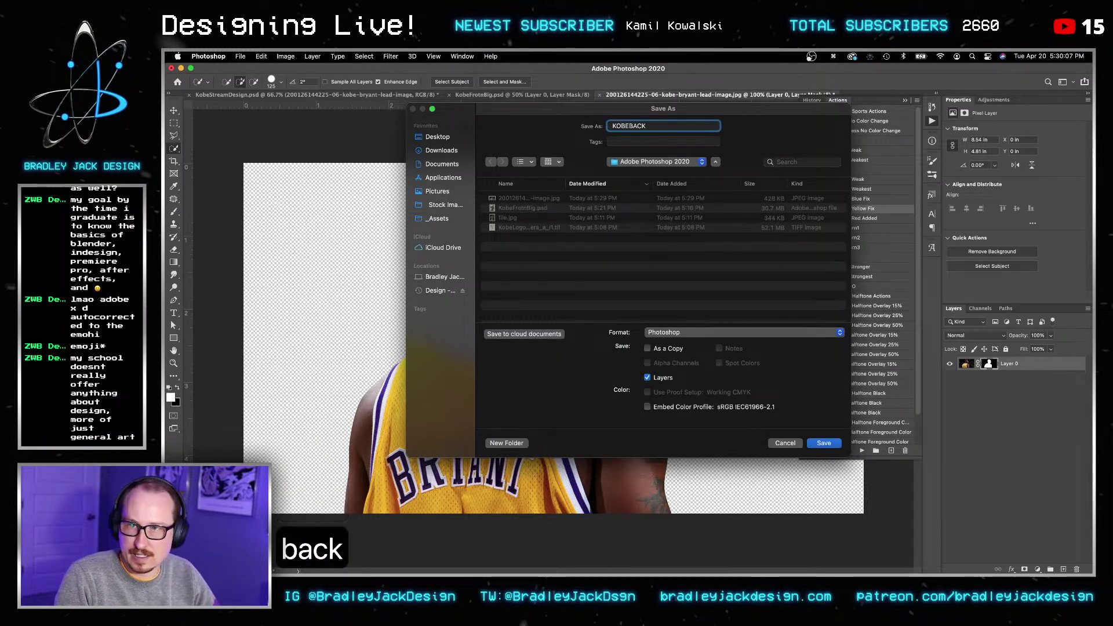
pyautogui.press('Return')
pyautogui.press('Return')
pyautogui.press('Return')
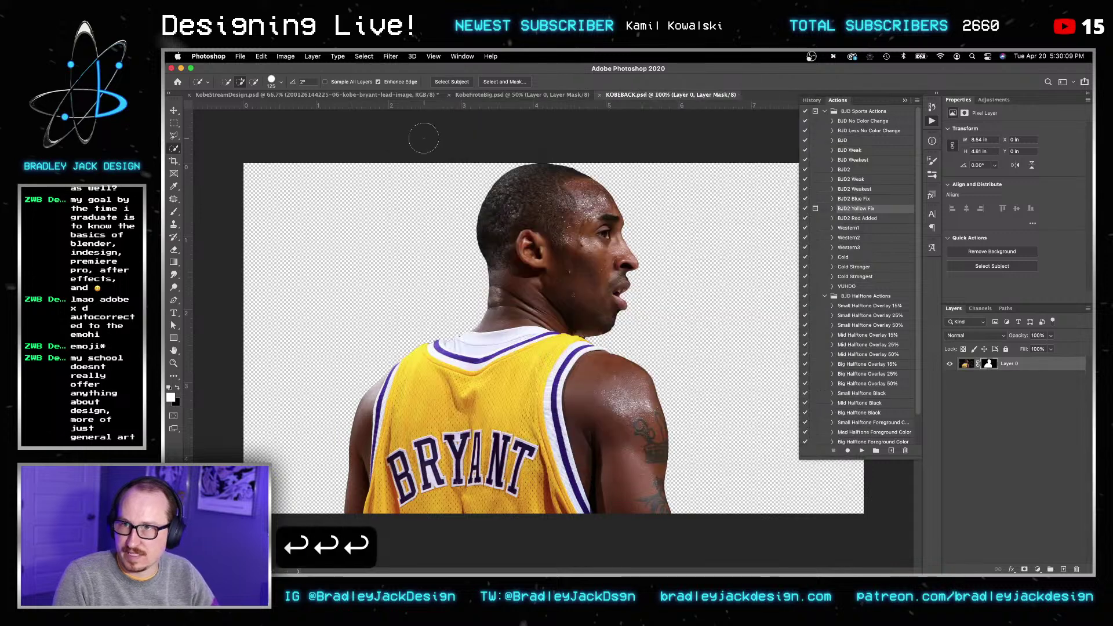
pyautogui.press('v')
pyautogui.press('super+grave')
# Step: Try Replace Contents on the lead-image layer, browsing KObe Stream and Downloads, then cancel
pyautogui.press('v')
pyautogui.rightClick(1033, 469)
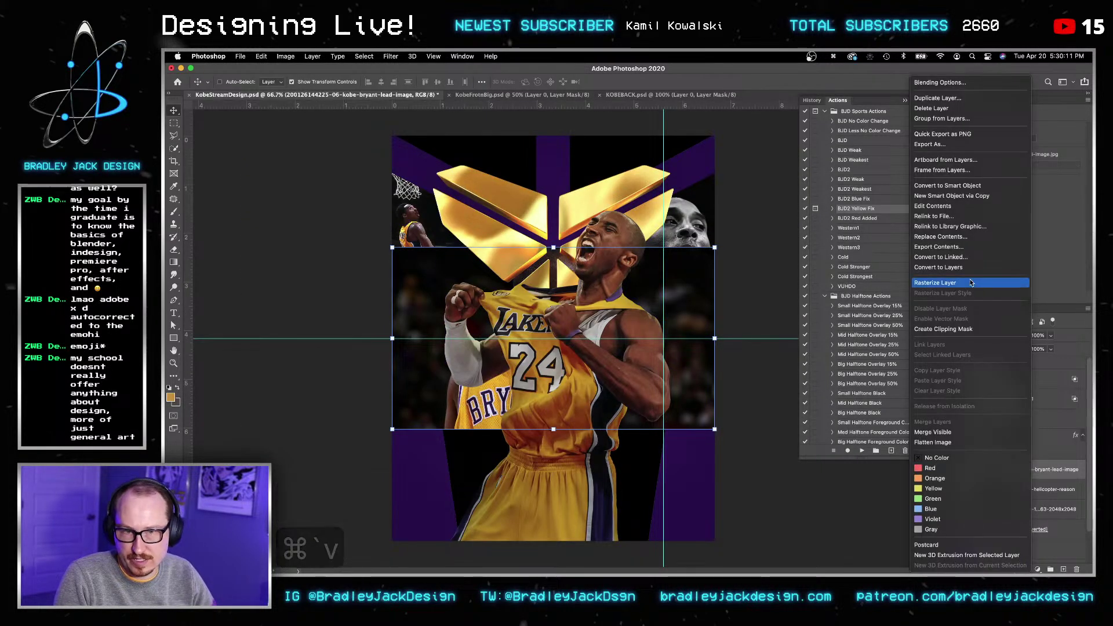
pyautogui.click(940, 237)
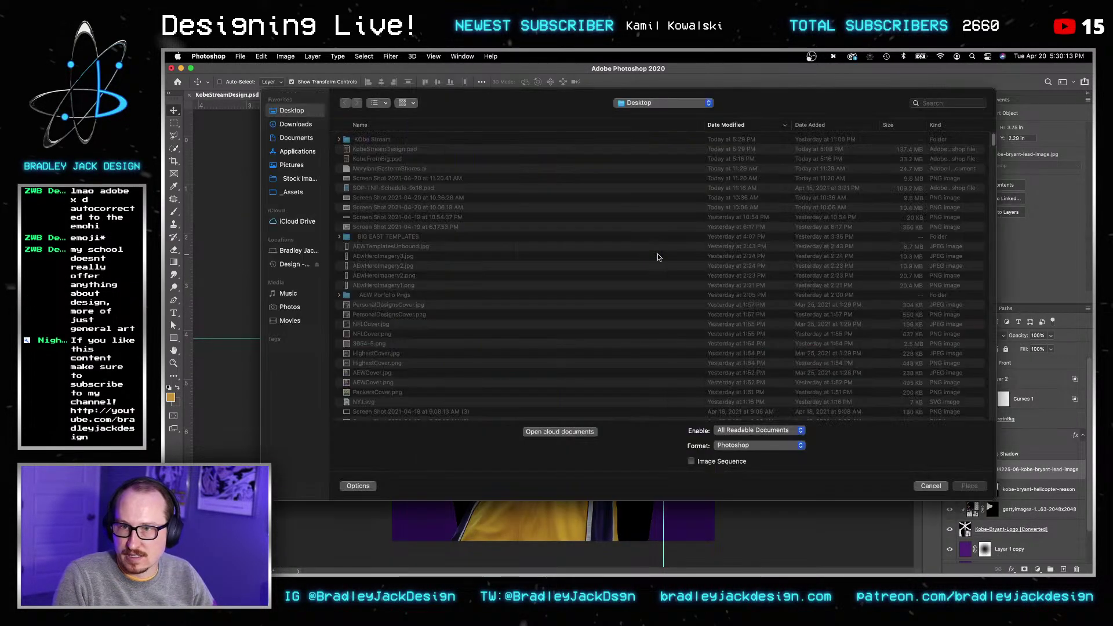
pyautogui.click(368, 141)
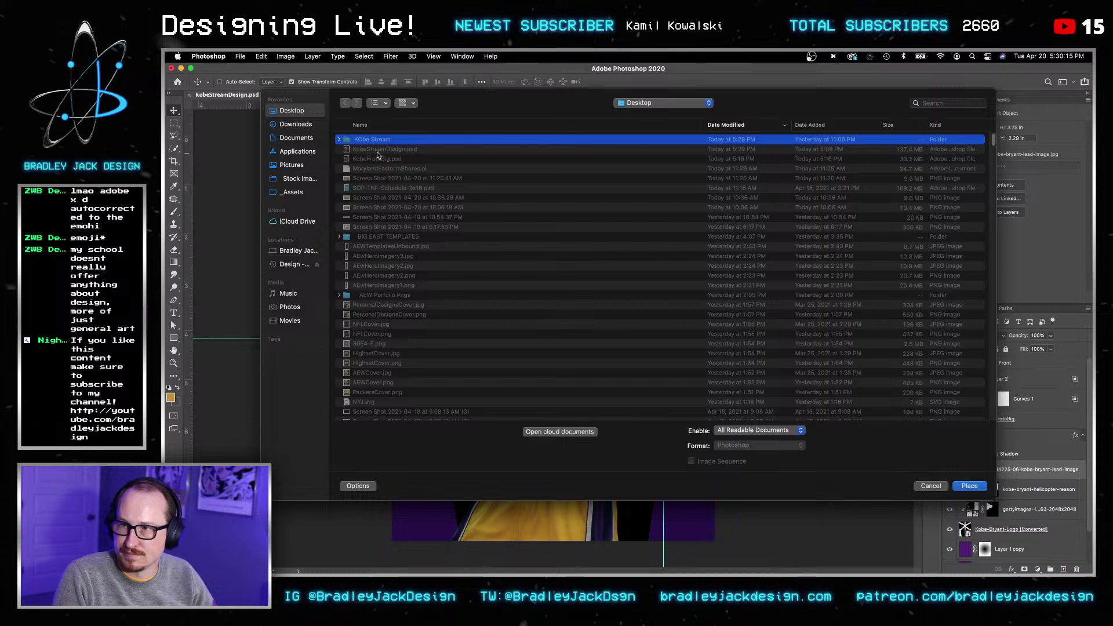
pyautogui.click(714, 126)
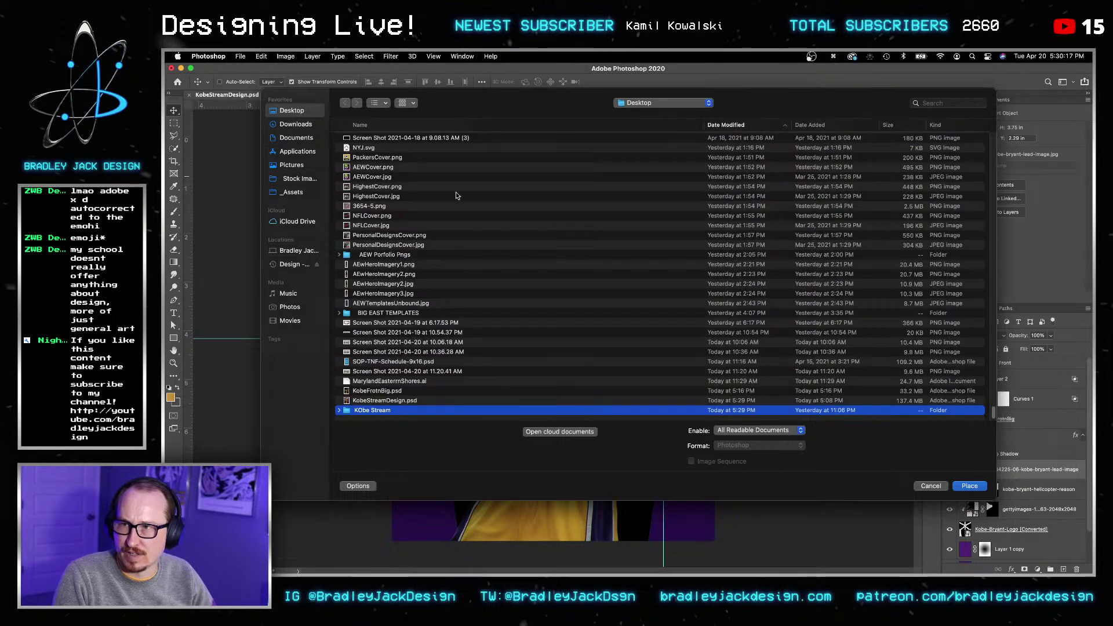
pyautogui.click(298, 124)
pyautogui.click(729, 125)
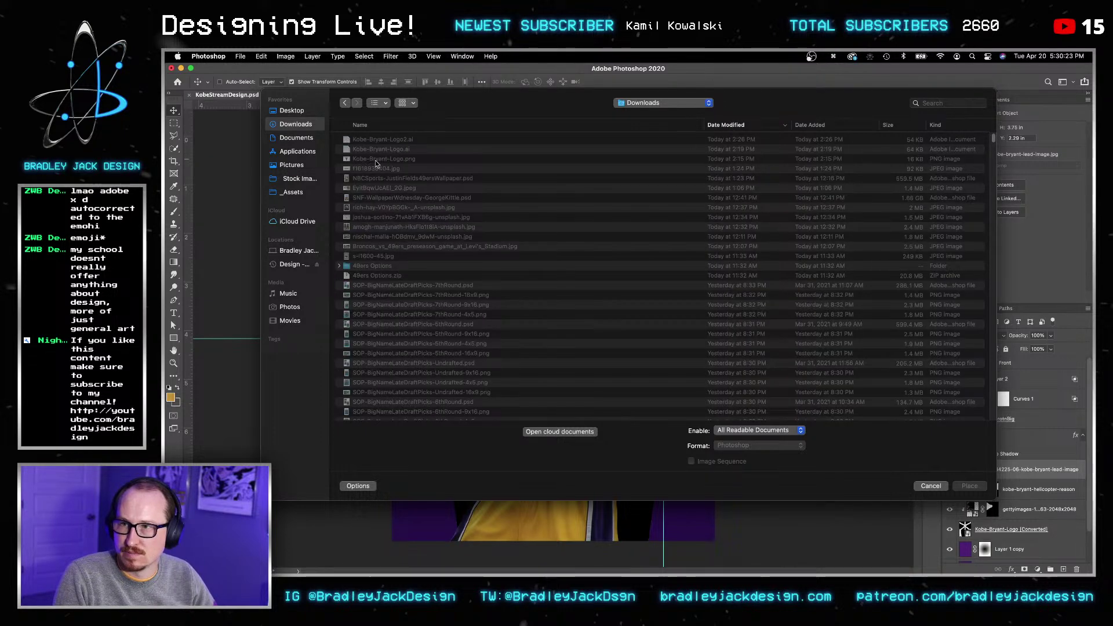
pyautogui.press('Escape')
pyautogui.press('Escape')
# Step: Check the KOBEBACK.psd document's save options, then go back to KobeStreamDesign
pyautogui.click(632, 96)
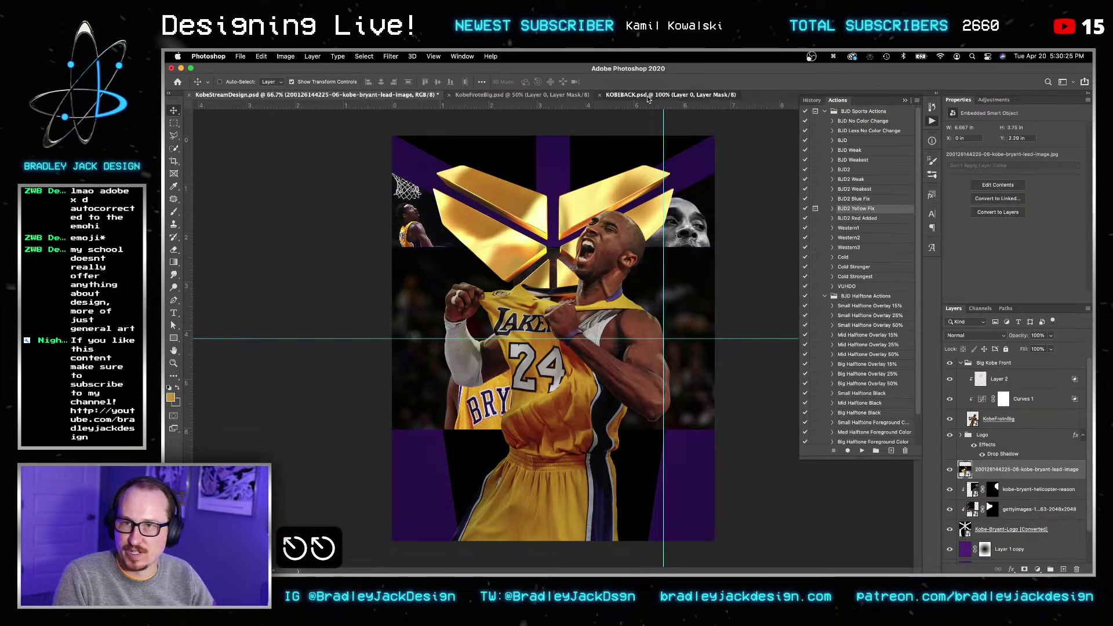
pyautogui.press('shift+super+s')
pyautogui.press('Escape')
pyautogui.press('Escape')
pyautogui.press('v')
pyautogui.press('super+grave')
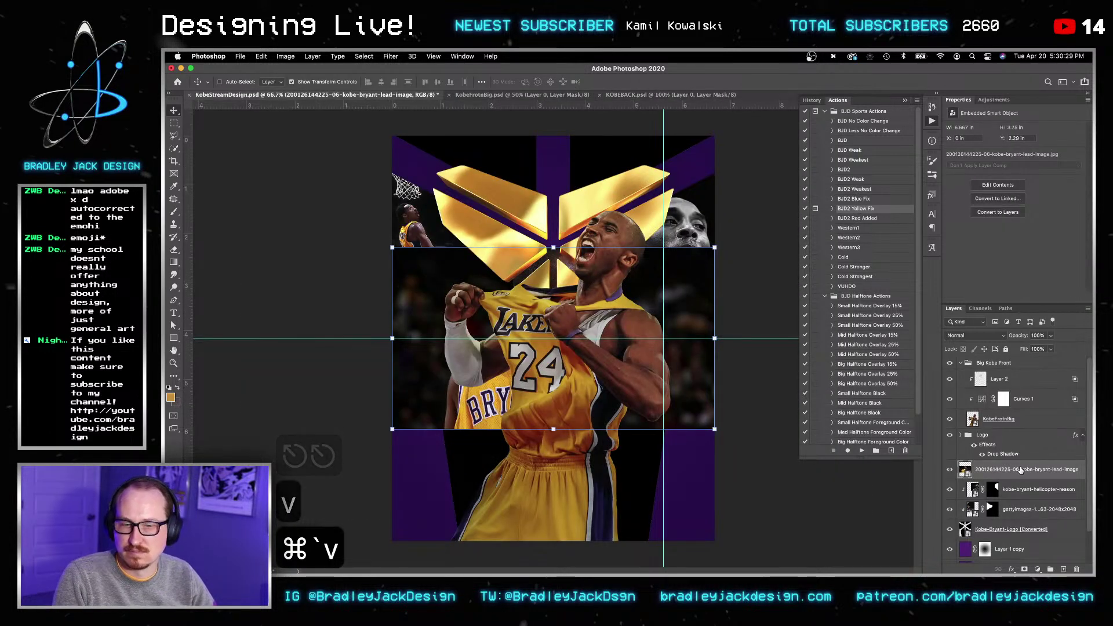
# Step: Replace the lead-image smart object's contents with KOBEBACK.psd
pyautogui.rightClick(1025, 469)
pyautogui.click(954, 237)
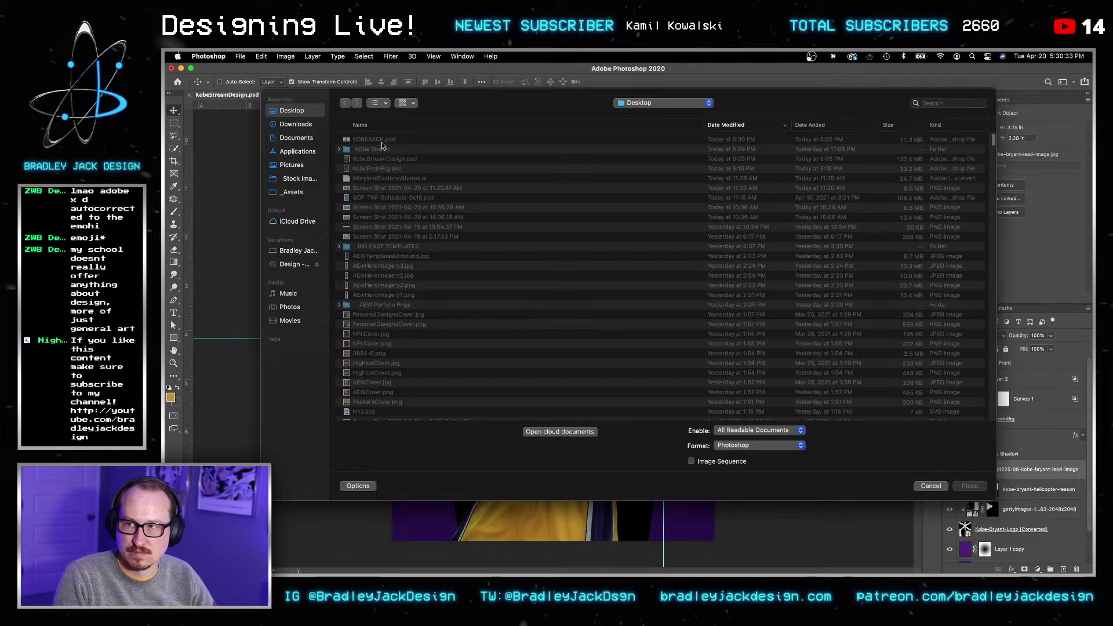
pyautogui.click(381, 141)
pyautogui.press('Return')
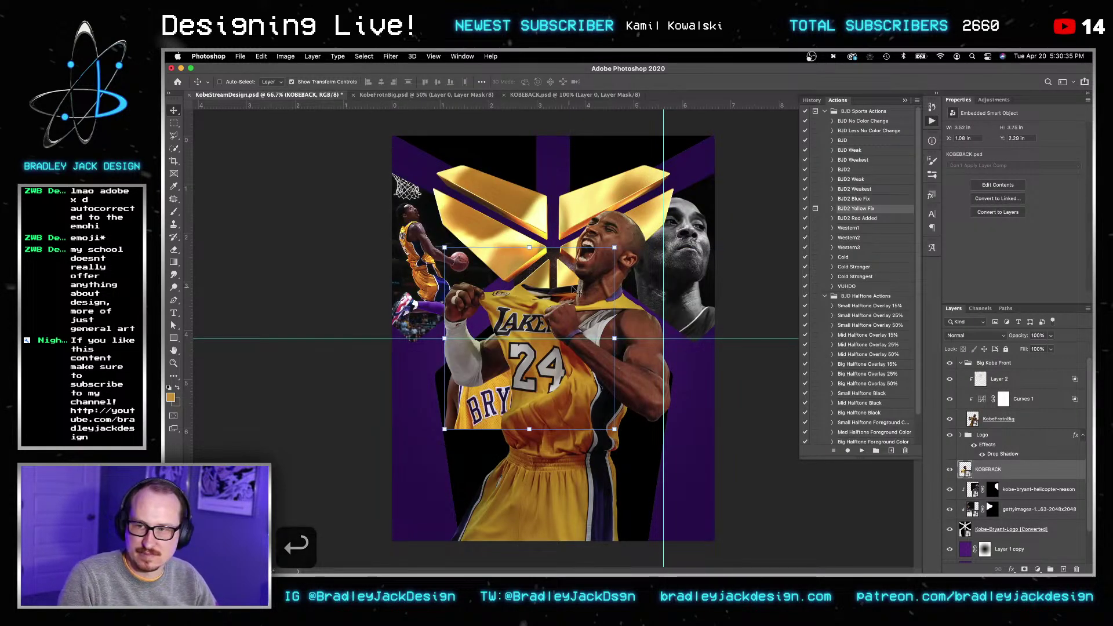
# Step: Enlarge the KOBEBACK image, shift it right, and move its layer below Kobe-Bryant-Logo
pyautogui.press('v')
pyautogui.press('super+t')
pyautogui.moveTo(747, 464); pyautogui.dragTo(918, 549)
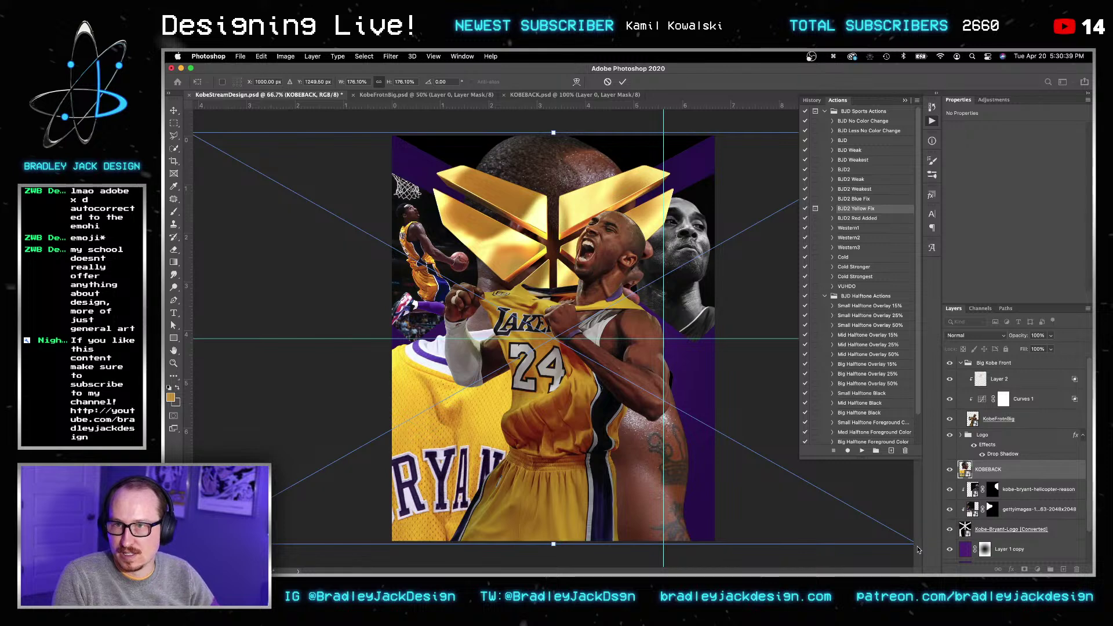
pyautogui.press('Return')
pyautogui.press('v')
pyautogui.press('v')
pyautogui.moveTo(483, 436); pyautogui.dragTo(537, 436)
pyautogui.press('Return')
pyautogui.press('Return')
pyautogui.press('v')
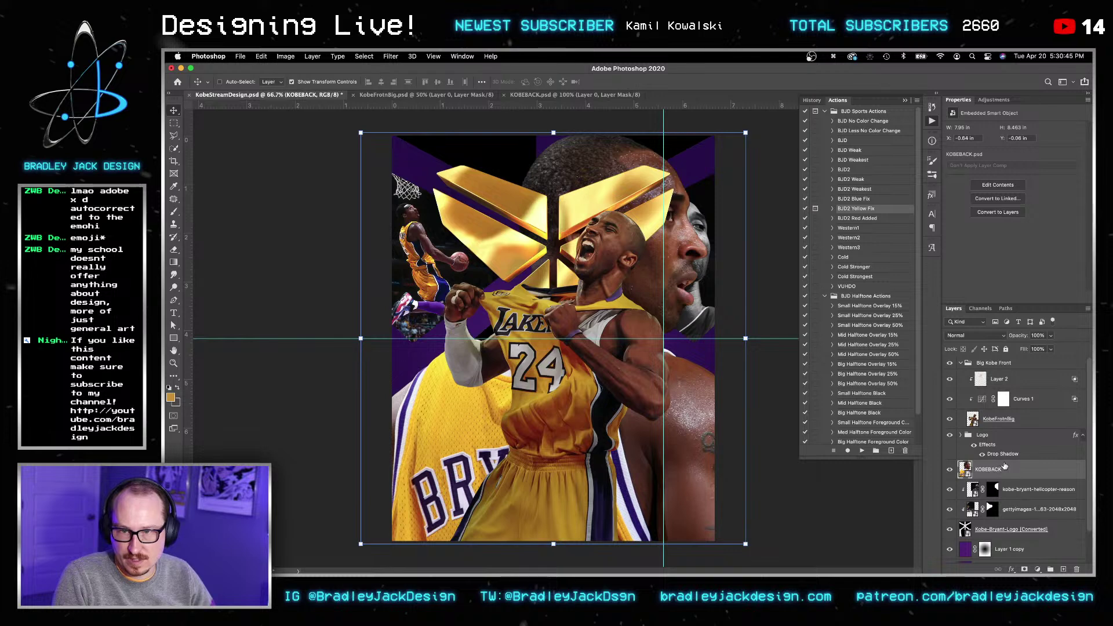
pyautogui.moveTo(1005, 474); pyautogui.dragTo(964, 529)
# Step: Load KOBEBACK as a selection and give it a grey Color Overlay effect
pyautogui.keyDown('ctrl'); pyautogui.click(965, 529); pyautogui.keyUp('ctrl')
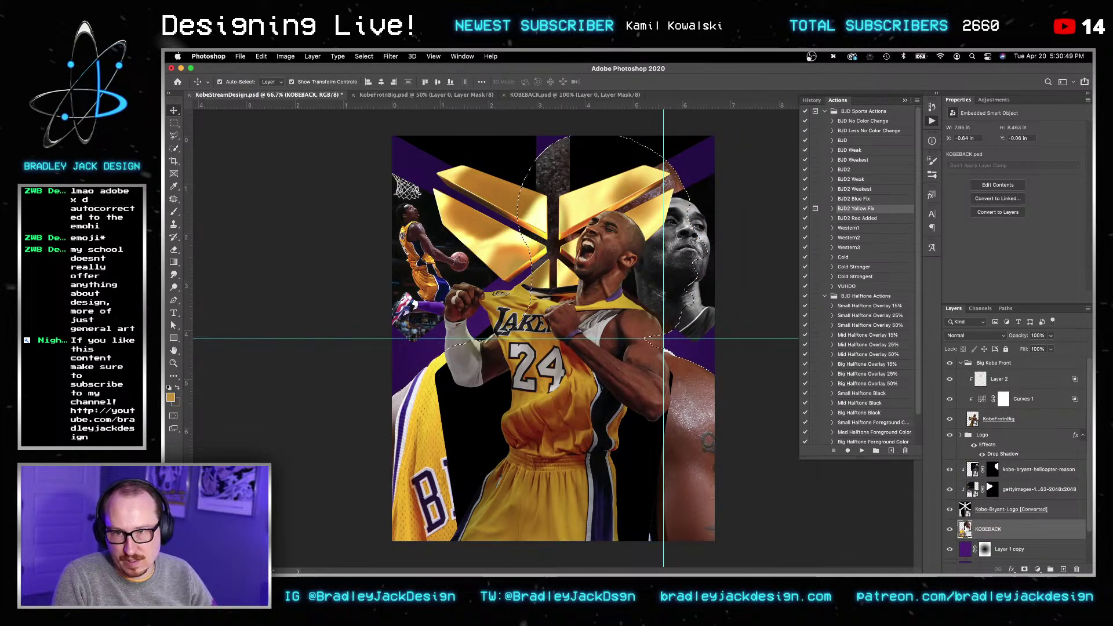
pyautogui.rightClick(981, 536)
pyautogui.click(1002, 536)
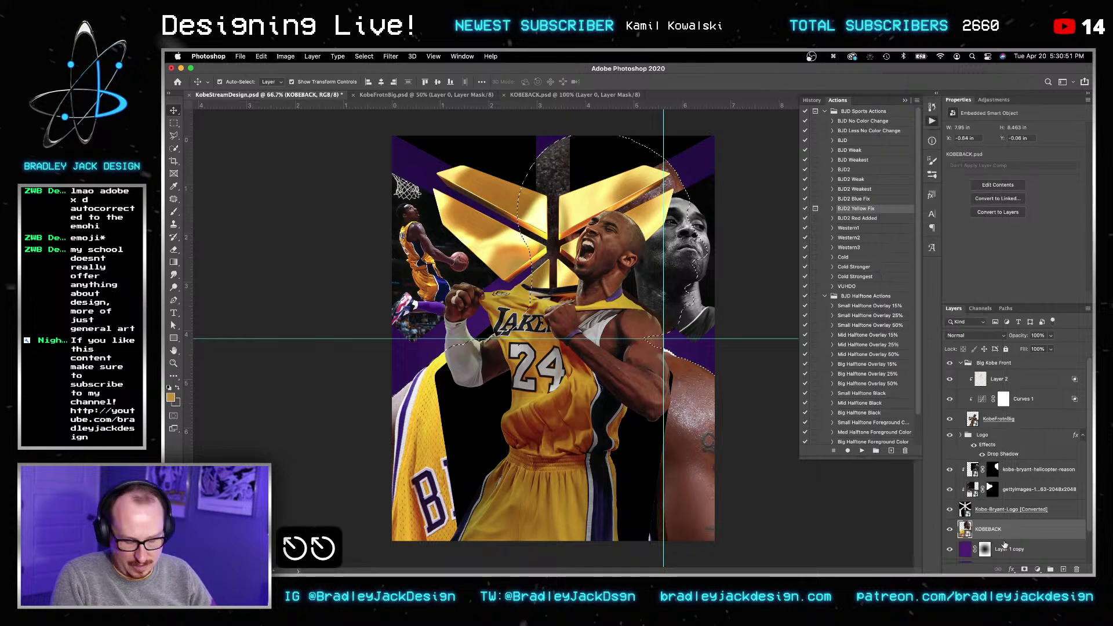
pyautogui.click(1014, 569)
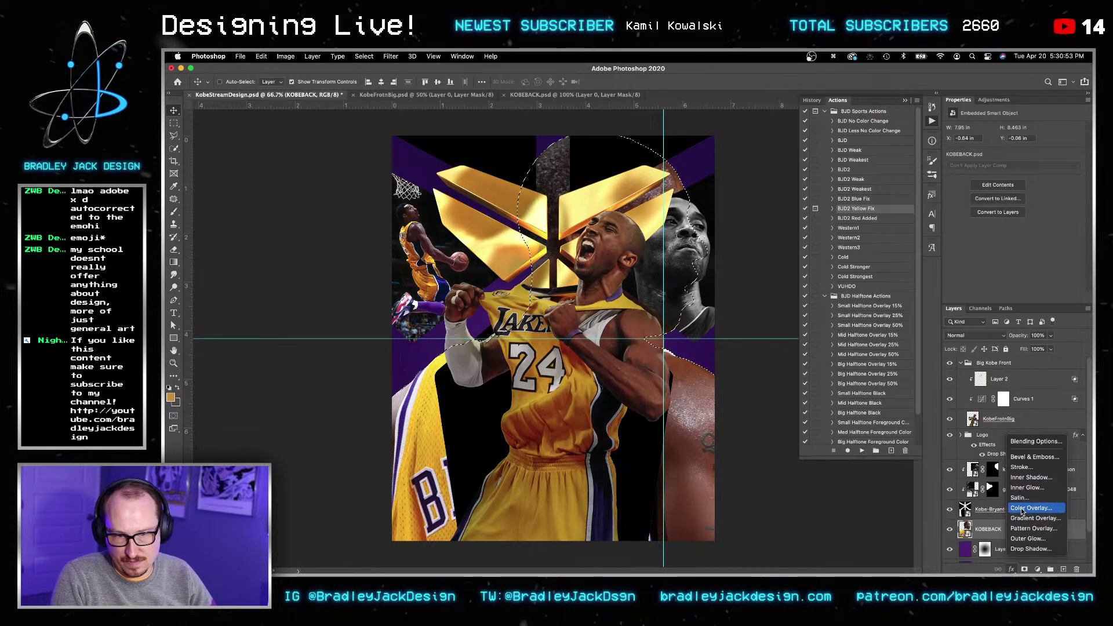
pyautogui.click(1022, 508)
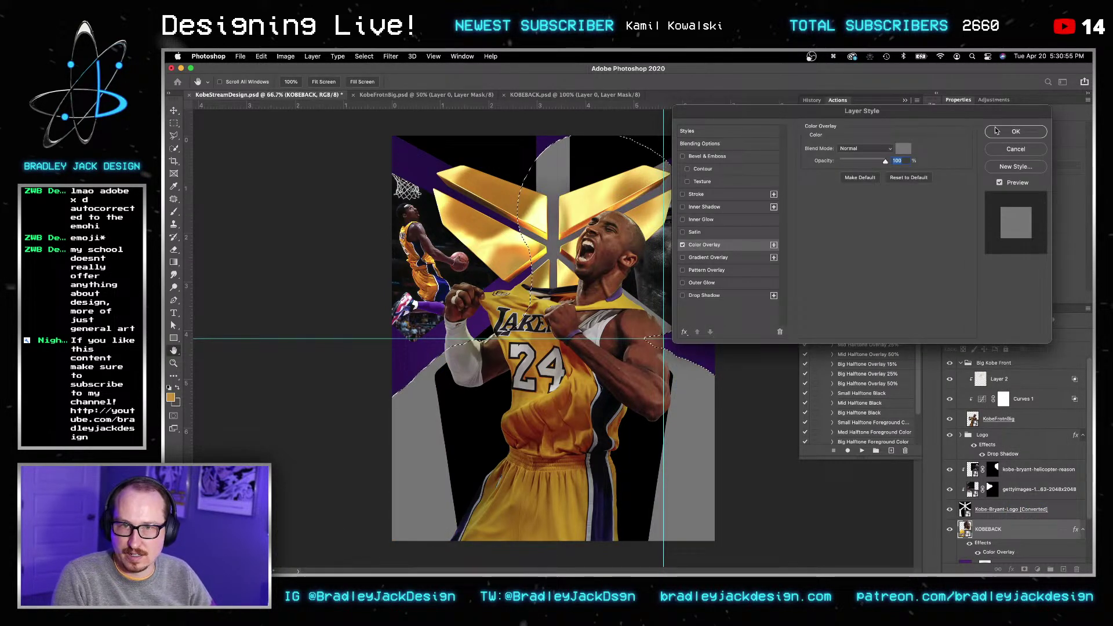
pyautogui.click(1015, 131)
# Step: Group the logo and two overlay photos into a Group 1 smart object clipped to KOBEBACK
pyautogui.click(1002, 510)
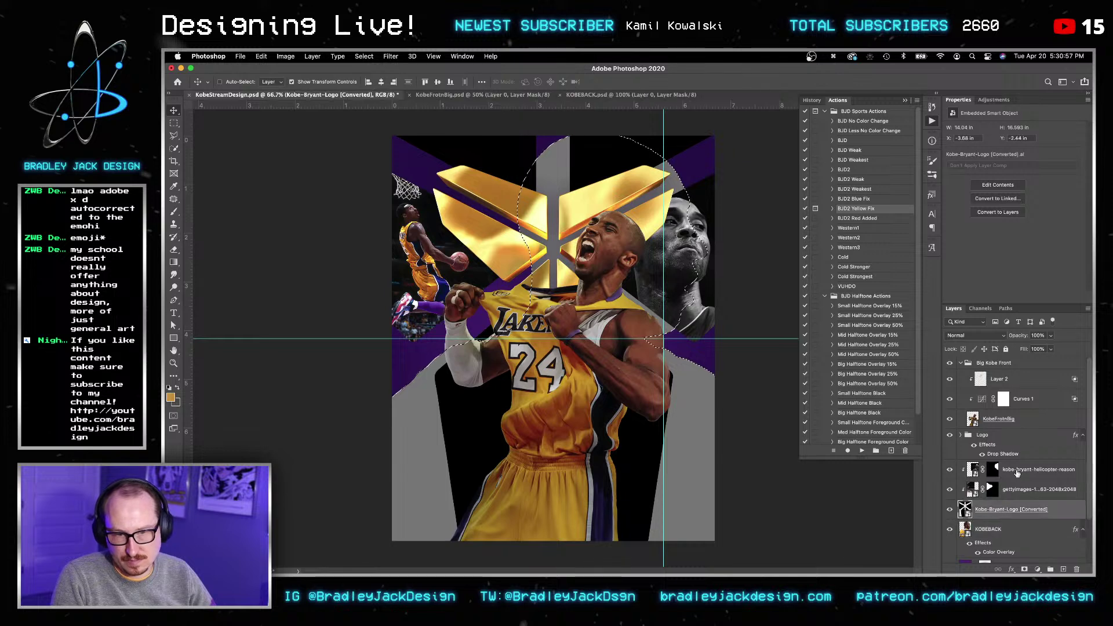
pyautogui.keyDown('shift'); pyautogui.click(1016, 470); pyautogui.keyUp('shift')
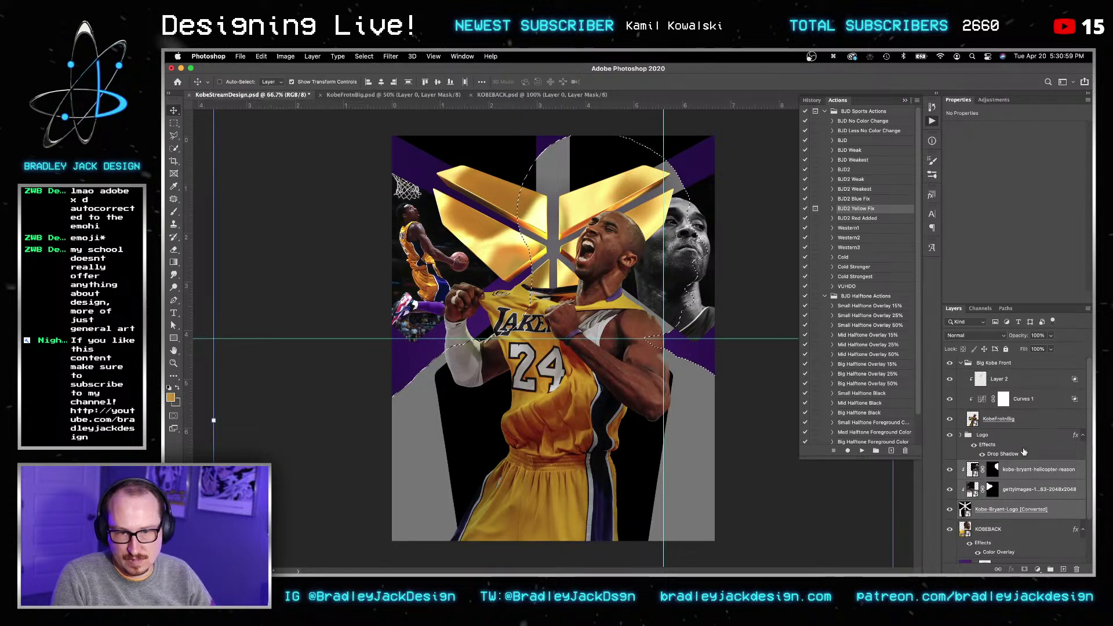
pyautogui.press('super+g')
pyautogui.press('v')
pyautogui.rightClick(993, 466)
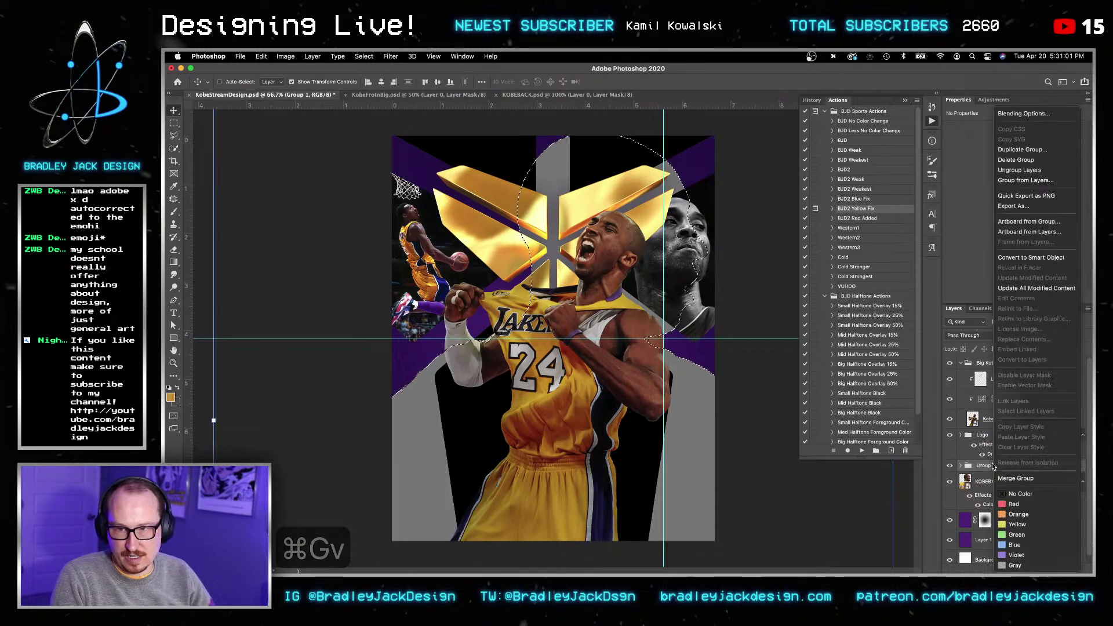
pyautogui.click(1031, 257)
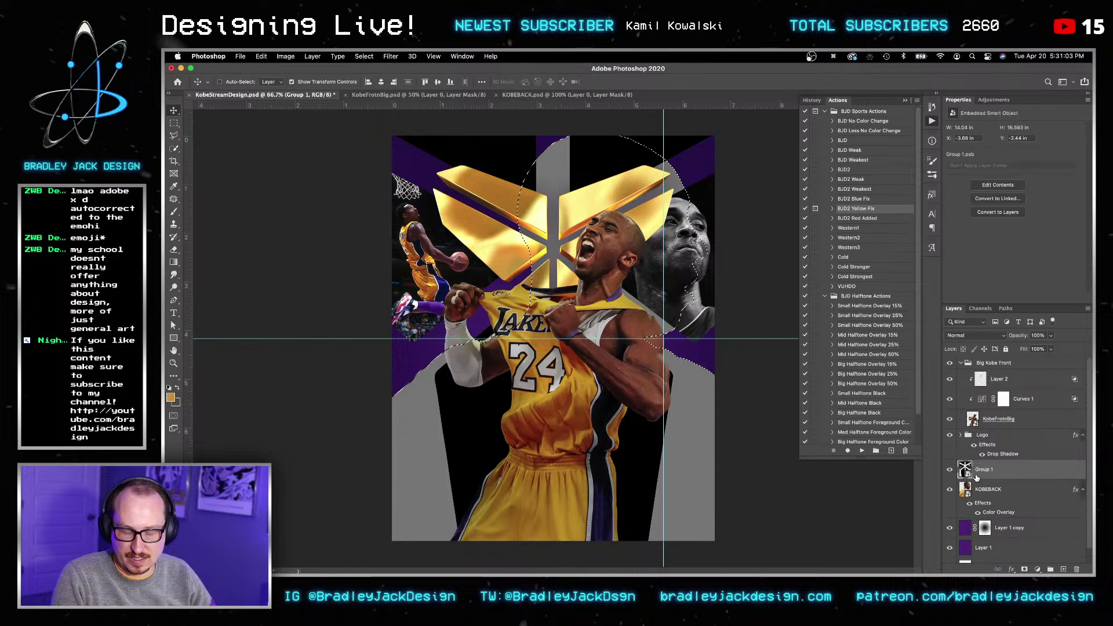
pyautogui.keyDown('alt'); pyautogui.click(976, 479); pyautogui.keyUp('alt')
pyautogui.click(979, 490)
pyautogui.press('super+g')
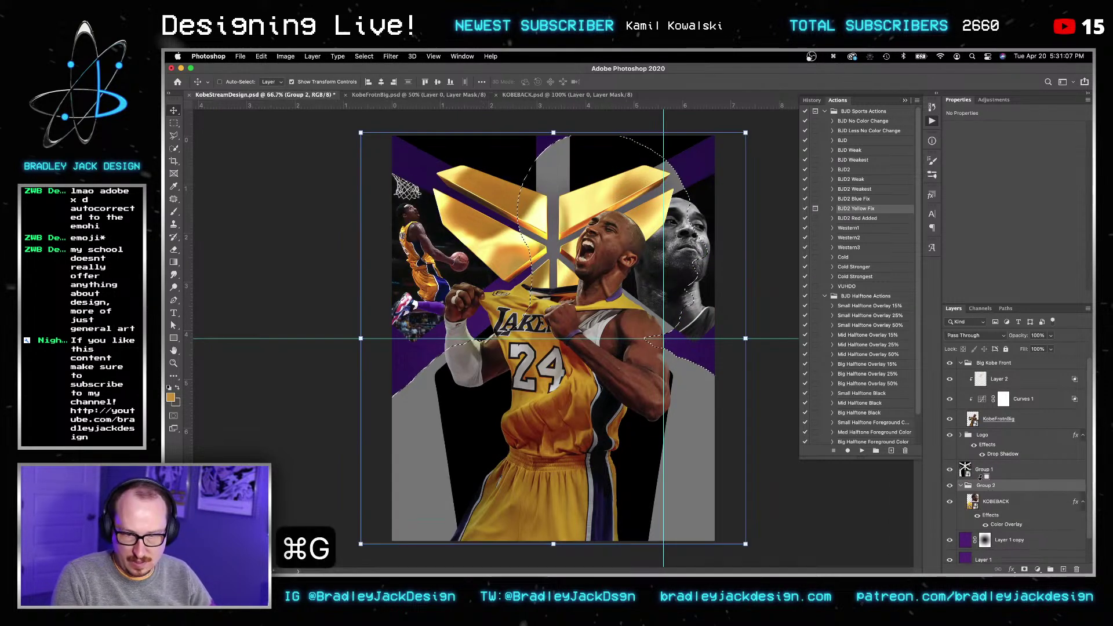
# Step: Clear the selection and delete Group 2 with the grey KOBEBACK silhouette, keeping Group 1 visible
pyautogui.click(999, 470)
pyautogui.press('v')
pyautogui.press('v')
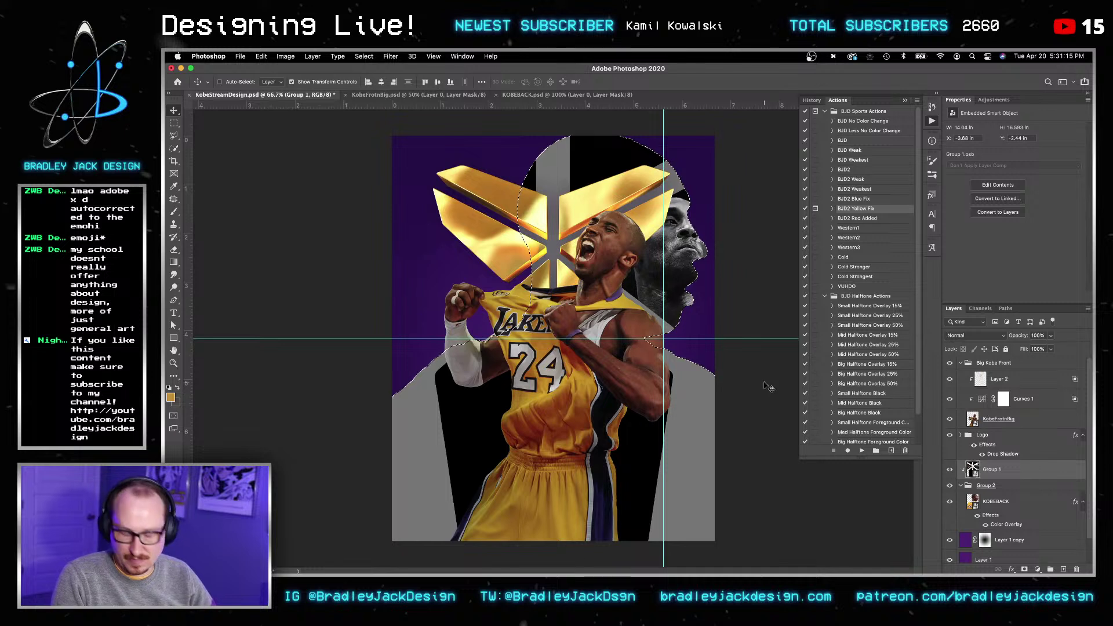
pyautogui.press('super+d')
pyautogui.press('v')
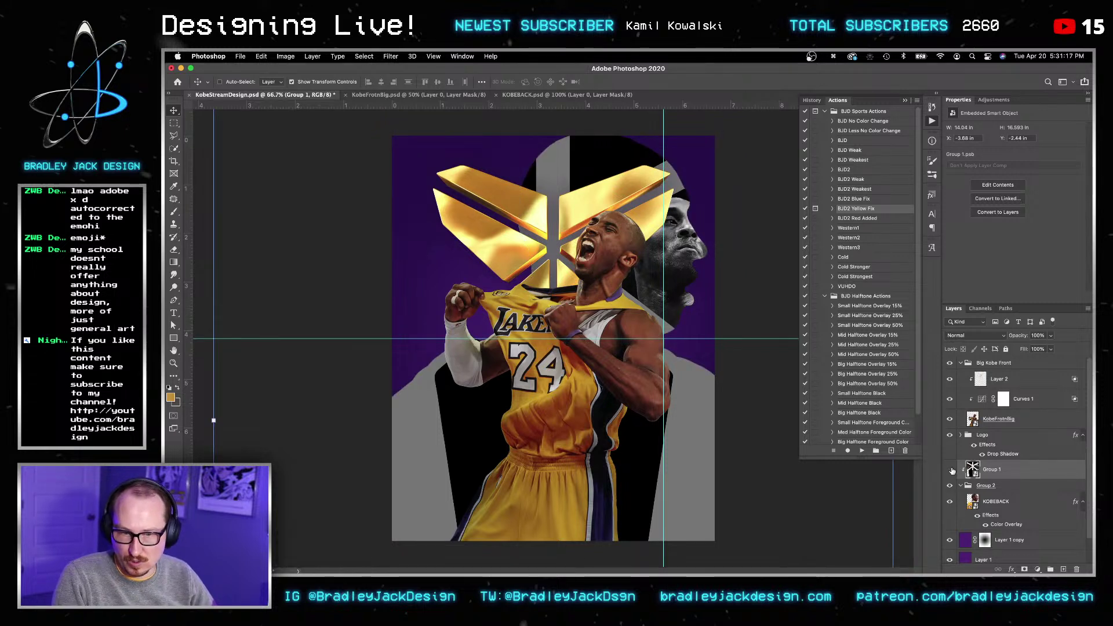
pyautogui.click(950, 469)
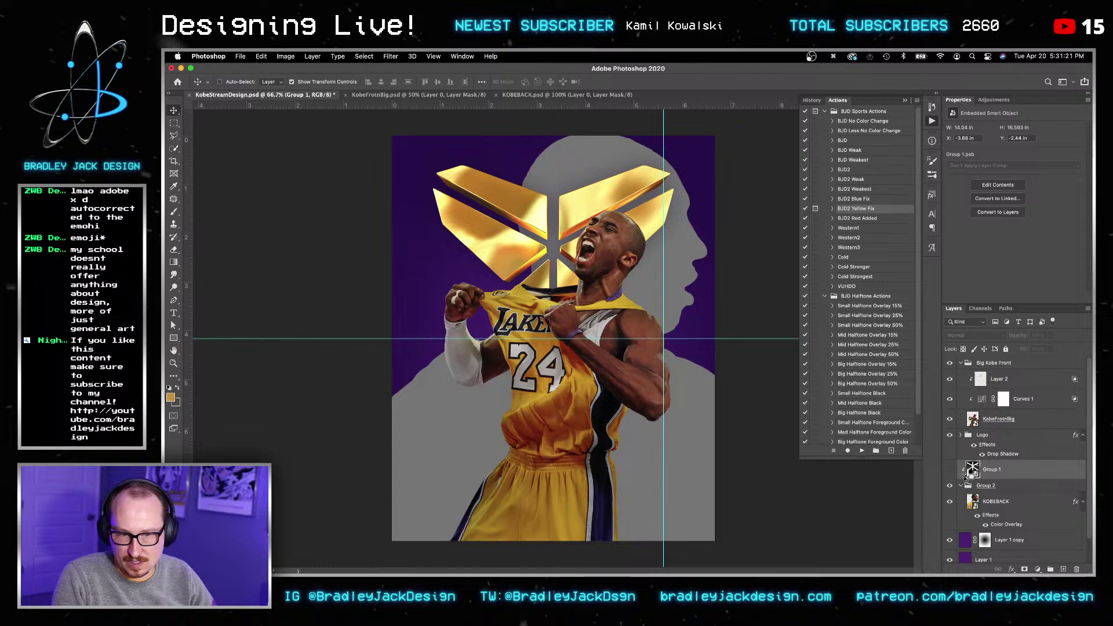
pyautogui.click(985, 488)
pyautogui.press('BackSpace')
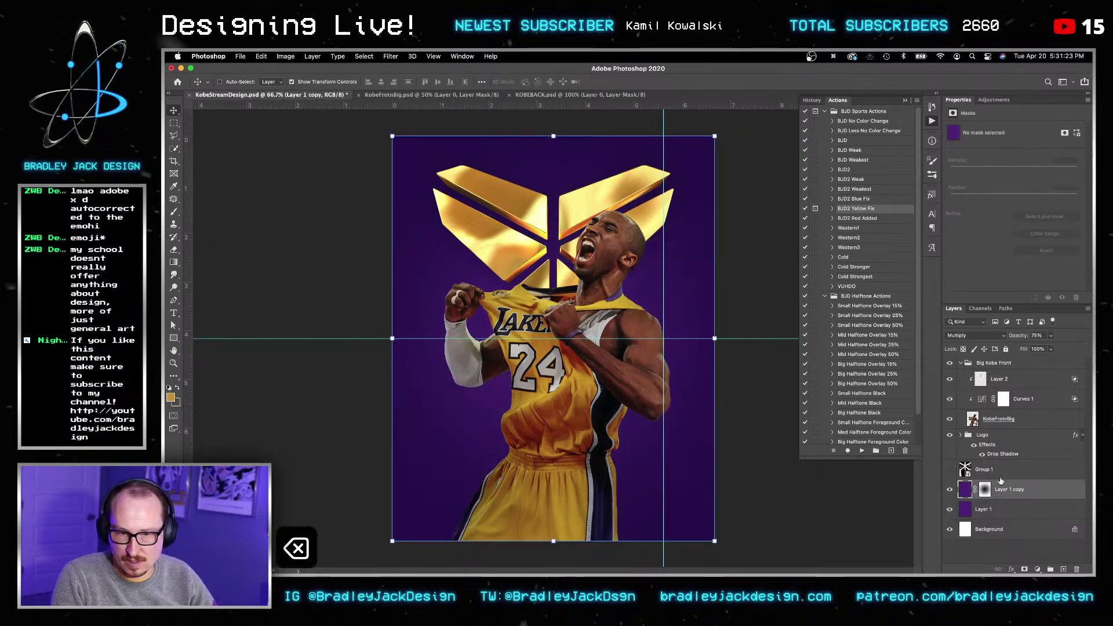
pyautogui.press('v')
pyautogui.click(978, 470)
pyautogui.click(951, 470)
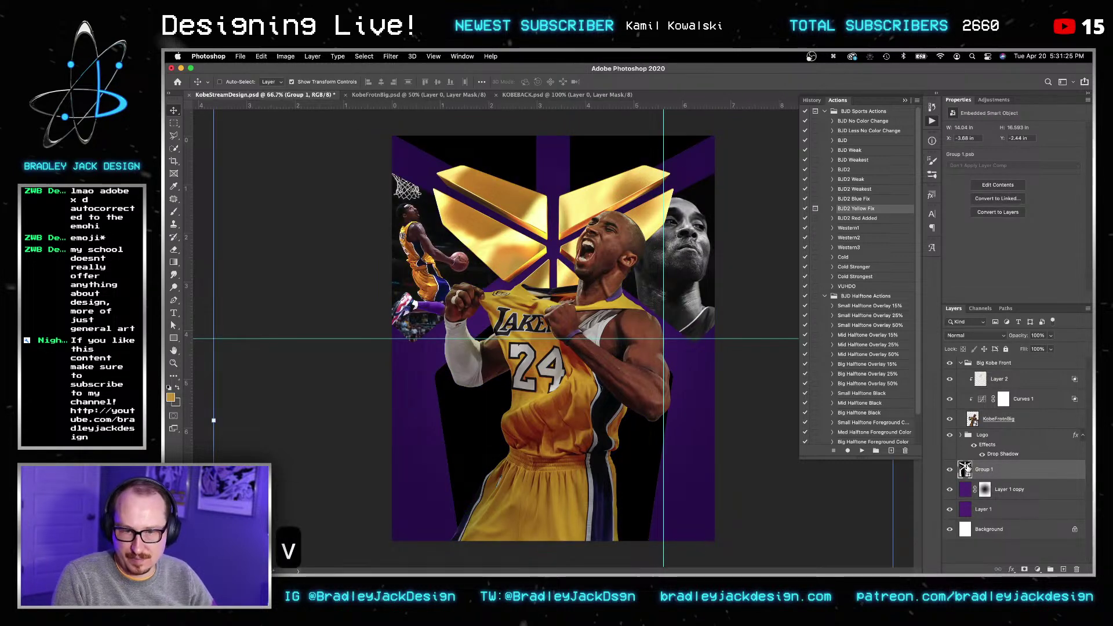
# Step: Convert the Group 1 smart object back to layers and expand it
pyautogui.rightClick(979, 471)
pyautogui.click(943, 268)
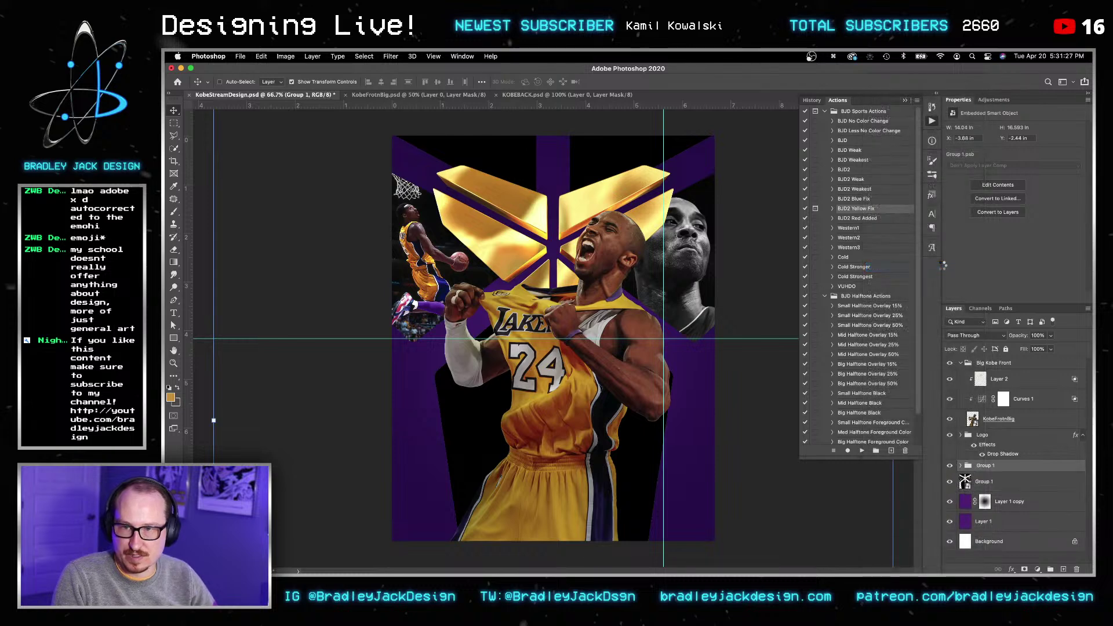
pyautogui.click(961, 467)
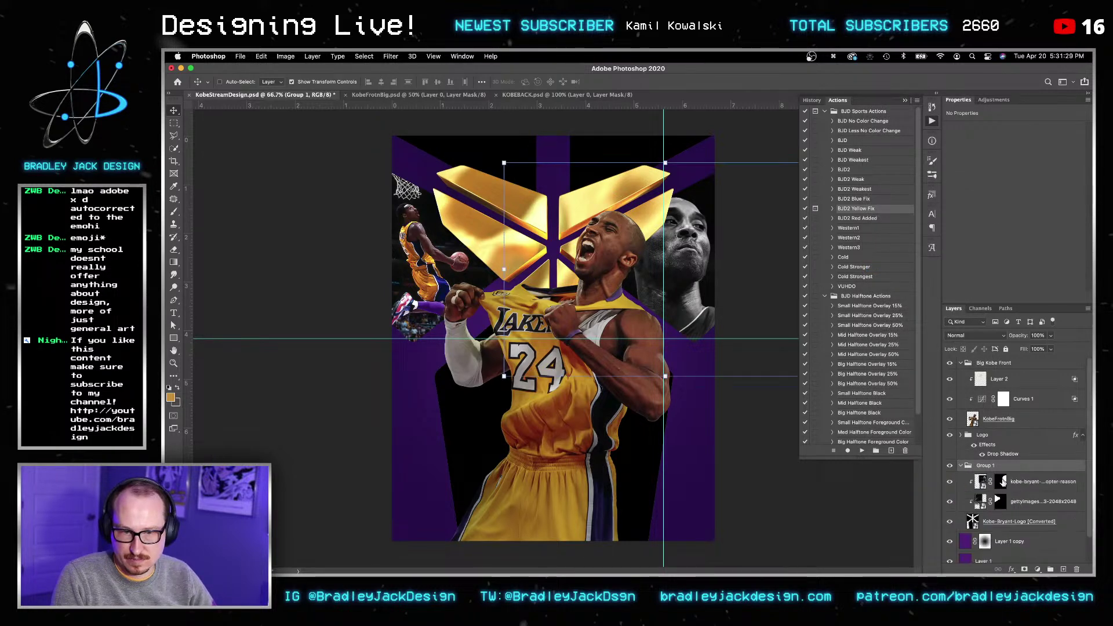
# Step: Save the poster, then duplicate the purple Layer 1 and set the copy to Multiply
pyautogui.click(1001, 481)
pyautogui.press('super+s')
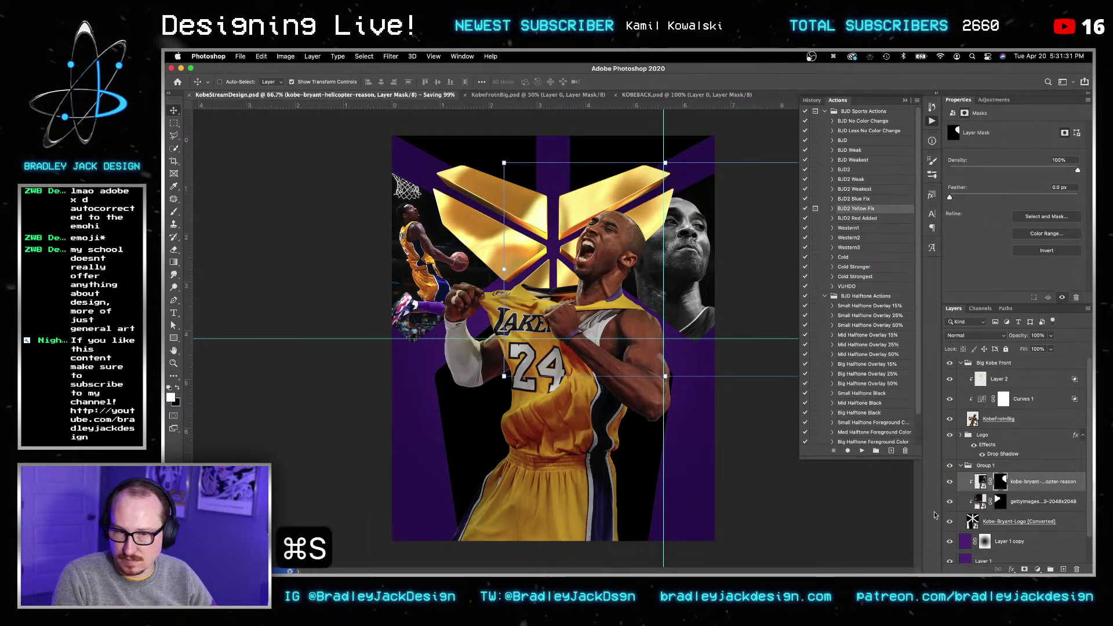
pyautogui.scroll(-2, 989, 535)
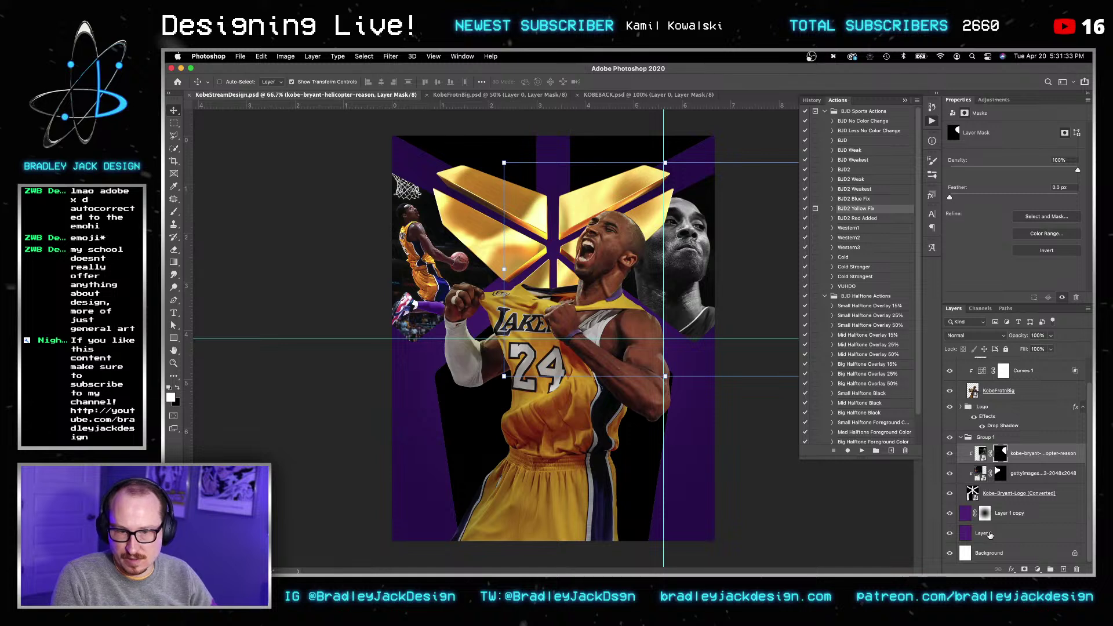
pyautogui.click(990, 534)
pyautogui.press('super+j')
pyautogui.press('v')
pyautogui.press('v')
pyautogui.hotkey('alt', 'shift', 'm')
pyautogui.press('v')
pyautogui.press('v')
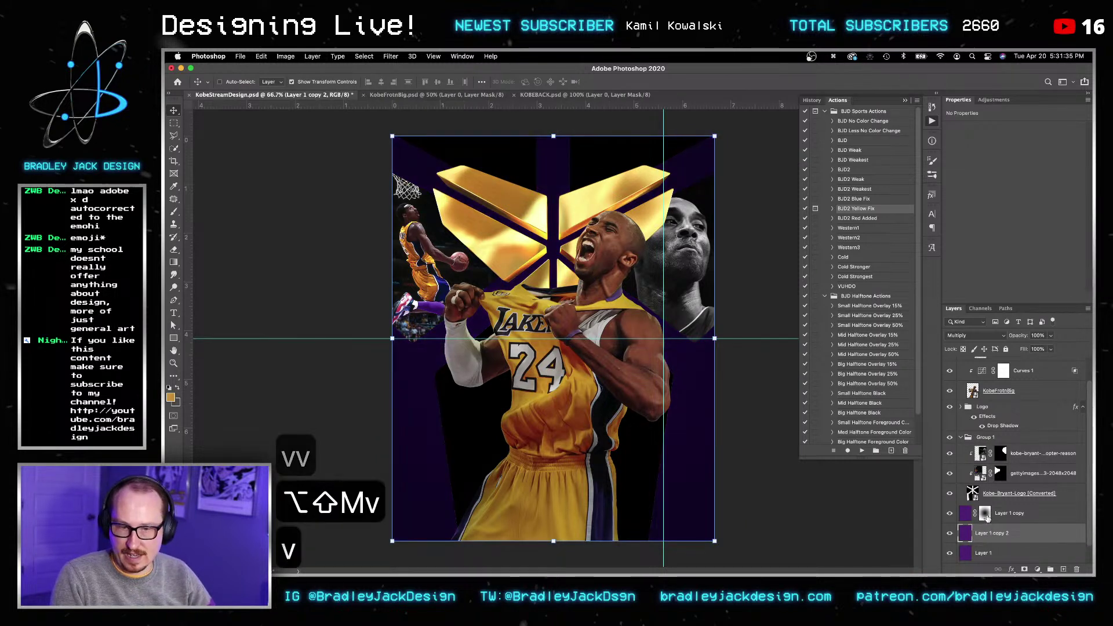
# Step: Reset colours to black and white and trial a vertical gradient on the copy, then undo it
pyautogui.press('g')
pyautogui.press('x')
pyautogui.press('d')
pyautogui.press('x')
pyautogui.press('x')
pyautogui.keyDown('shift'); pyautogui.moveTo(514, 135); pyautogui.dragTo(567, 557); pyautogui.keyUp('shift')
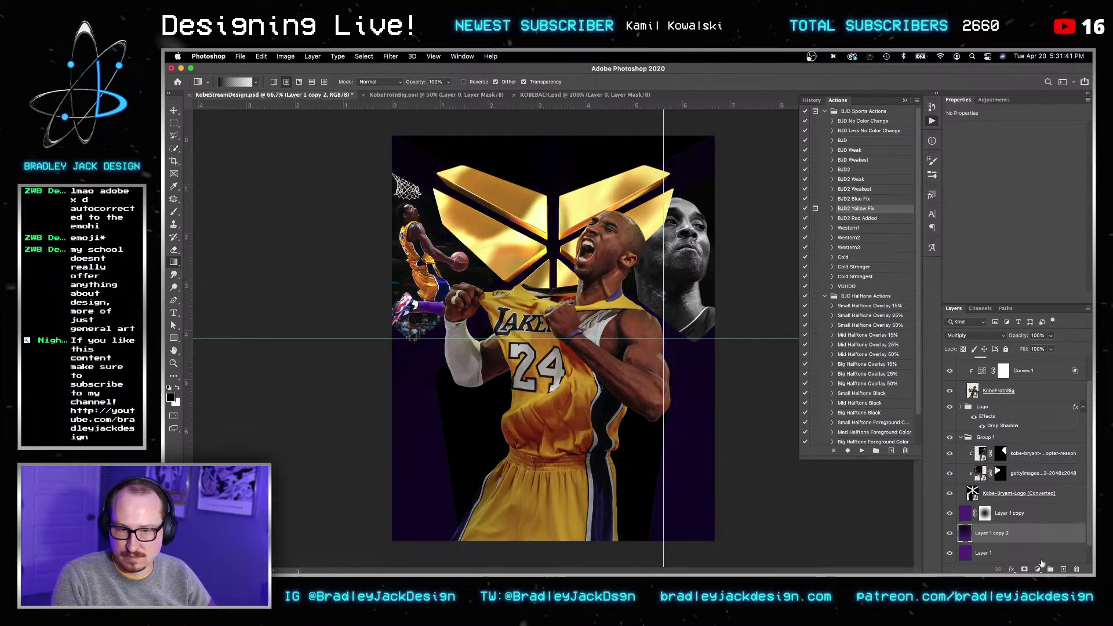
pyautogui.press('super+z')
# Step: Add a layer mask to Layer 1 copy 2 and try vertical gradients on it
pyautogui.click(1025, 570)
pyautogui.press('g')
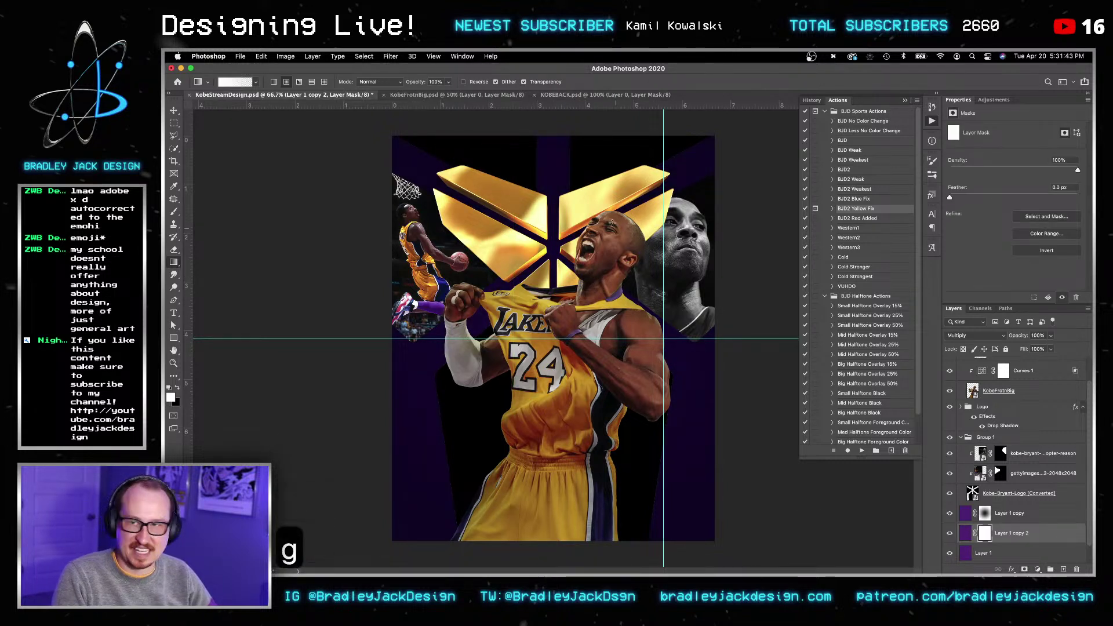
pyautogui.keyDown('shift'); pyautogui.moveTo(588, 134); pyautogui.dragTo(651, 539); pyautogui.keyUp('shift')
pyautogui.press('x')
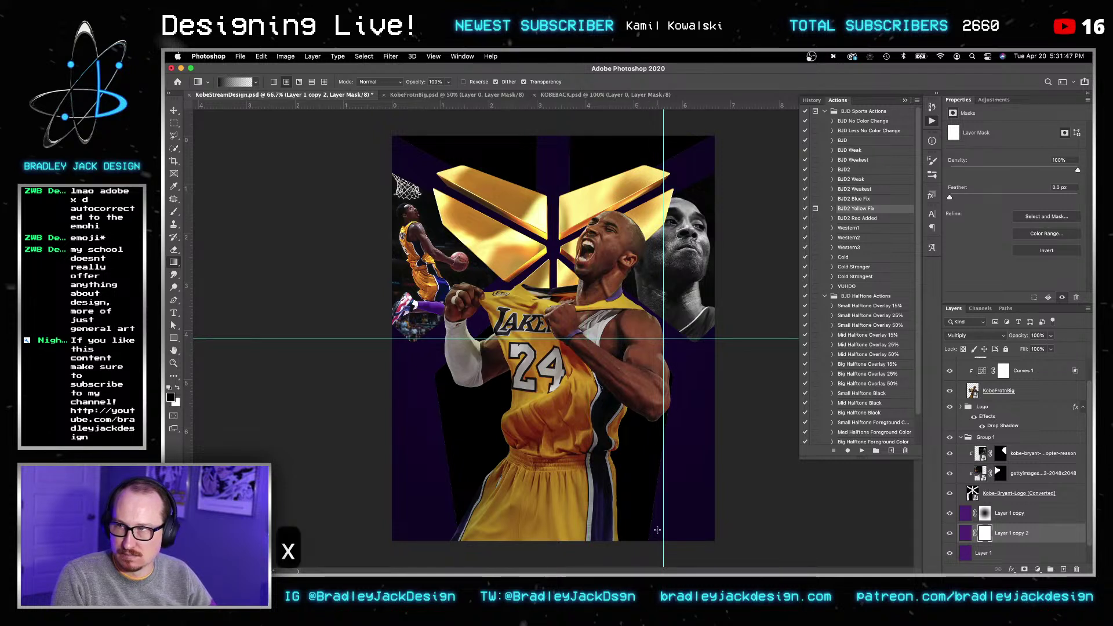
pyautogui.keyDown('shift'); pyautogui.moveTo(608, 136); pyautogui.dragTo(627, 419); pyautogui.keyUp('shift')
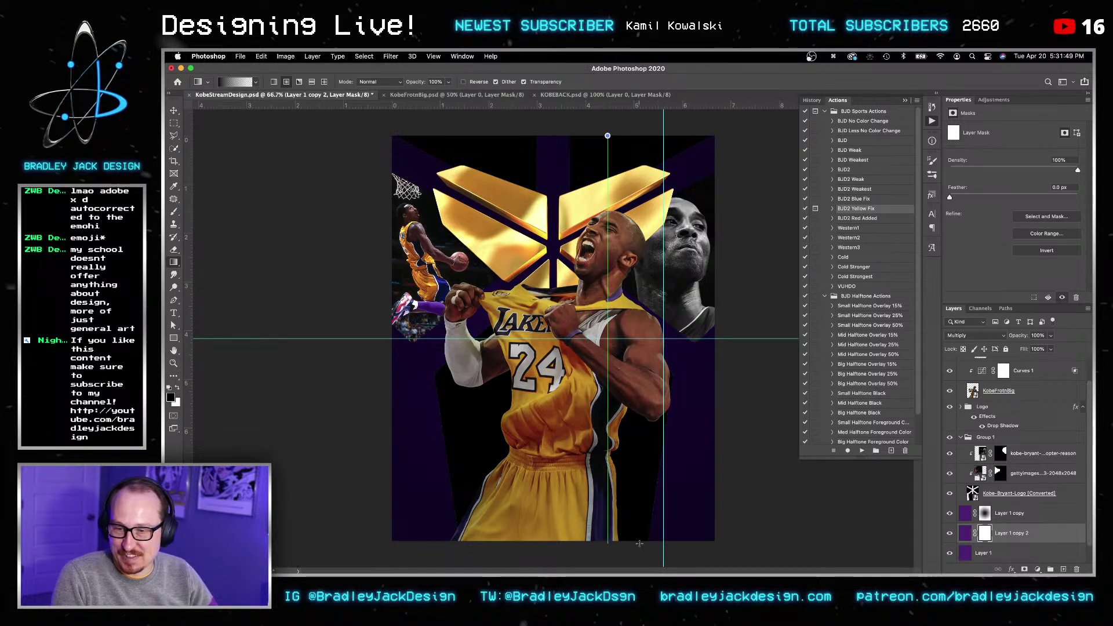
pyautogui.keyDown('shift'); pyautogui.moveTo(639, 543); pyautogui.dragTo(640, 545); pyautogui.keyUp('shift')
pyautogui.press('v')
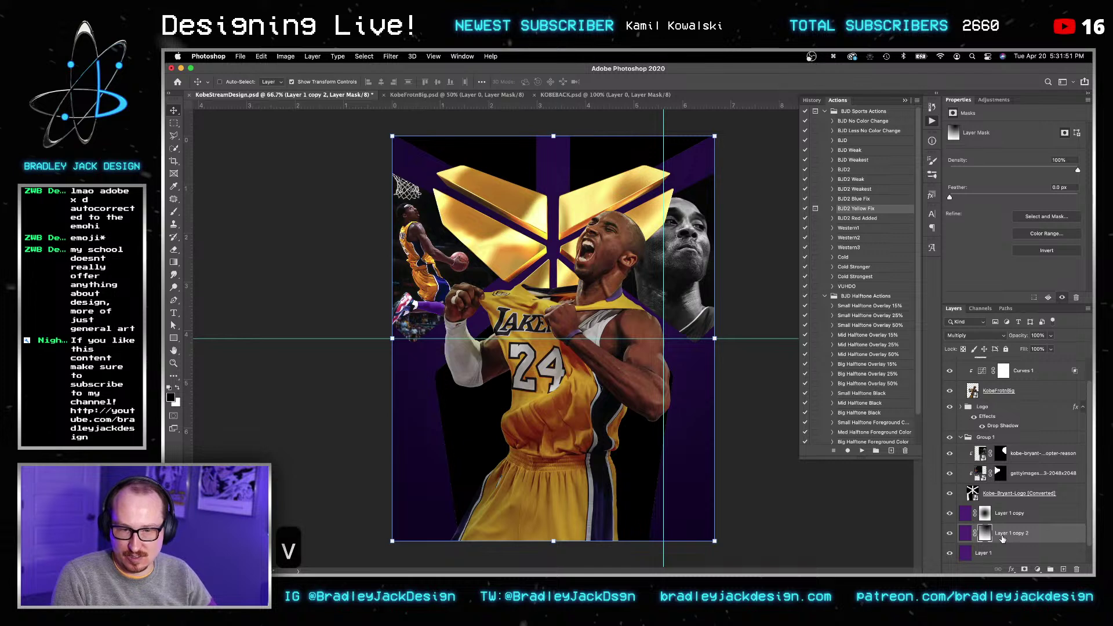
pyautogui.press('super+z')
# Step: Draw a top-to-bottom mask gradient, invert it, and set Layer 1 copy 2 to Screen
pyautogui.press('[')
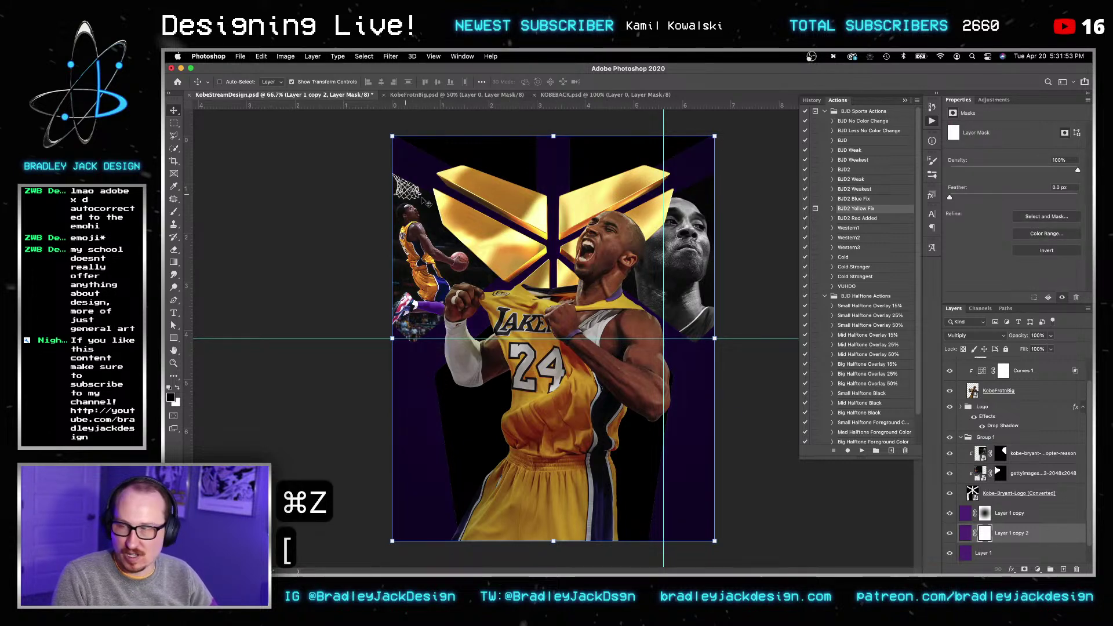
pyautogui.press('g')
pyautogui.press('[')
pyautogui.keyDown('shift'); pyautogui.moveTo(547, 130); pyautogui.dragTo(560, 547); pyautogui.keyUp('shift')
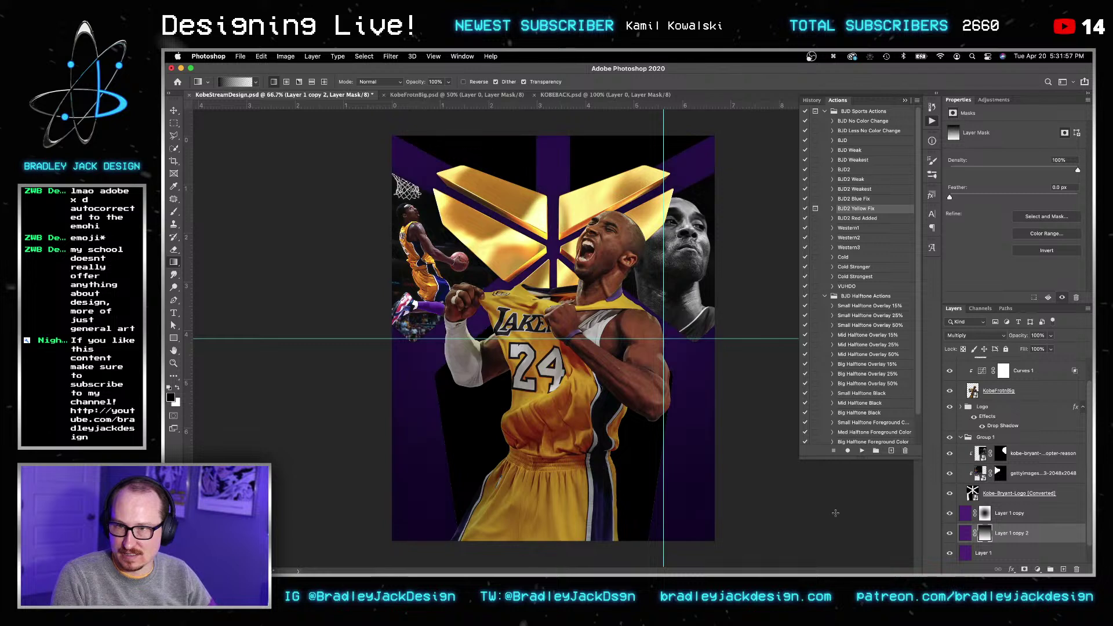
pyautogui.press('v')
pyautogui.press('cmd+i')
pyautogui.press('v')
pyautogui.press('v')
pyautogui.press('v')
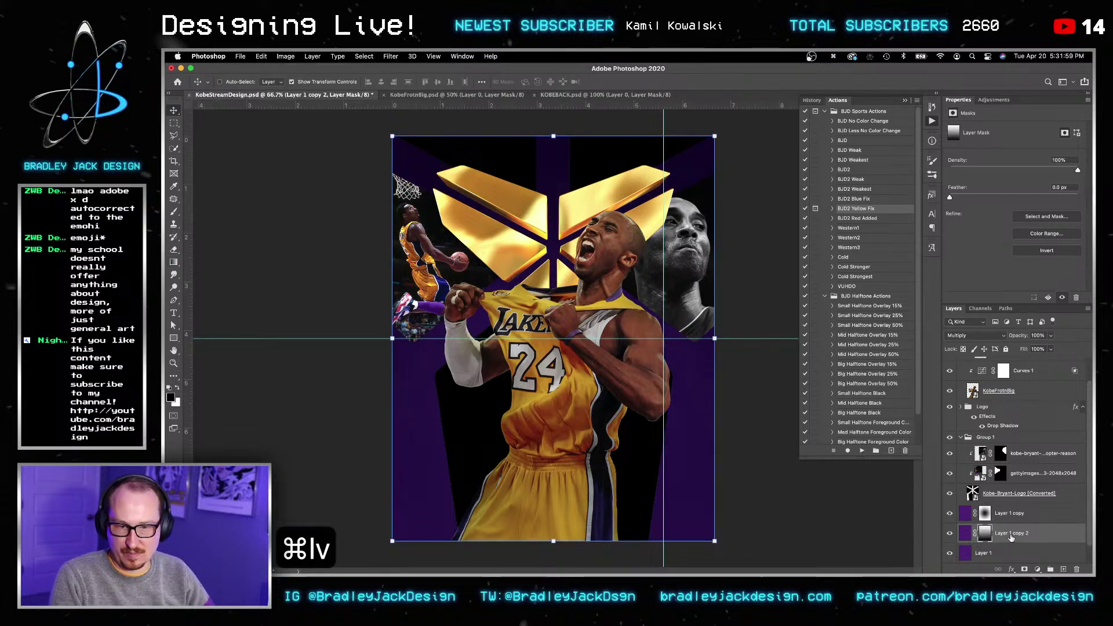
pyautogui.hotkey('alt', 'shift', 's')
pyautogui.press('v')
pyautogui.hotkey('alt', 'shift', 'o')
pyautogui.hotkey('alt', 'shift', 's')
pyautogui.press('v')
# Step: Duplicate Layer 1 copy into copy 3 with inverted mask in Screen mode, and save the poster
pyautogui.click(985, 514)
pyautogui.press('cmd+j')
pyautogui.press('v')
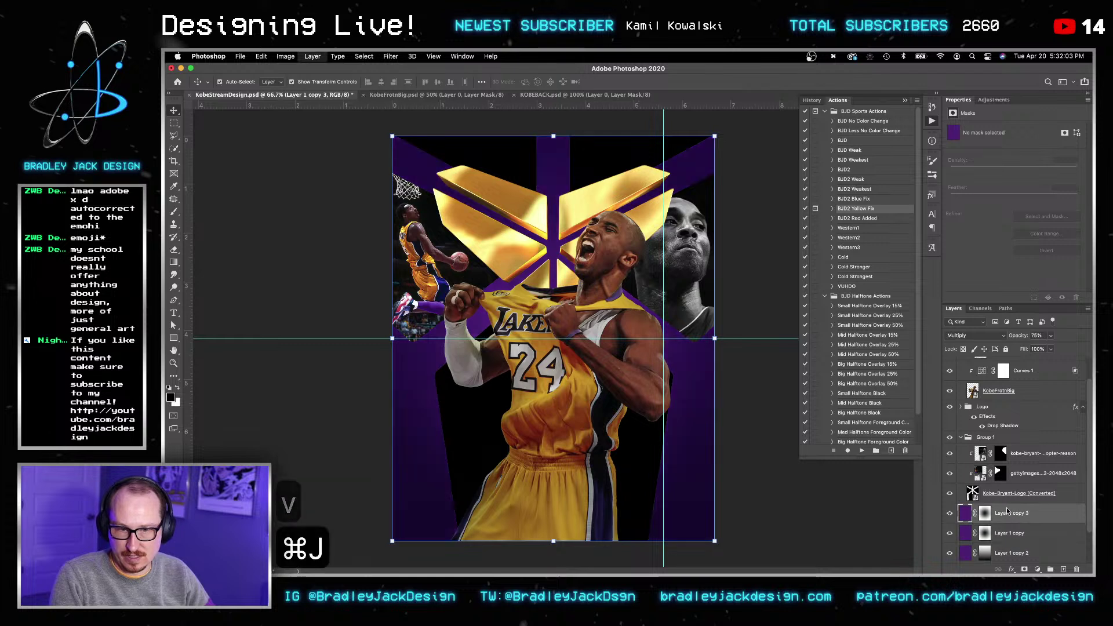
pyautogui.press('cmd+i')
pyautogui.press('v')
pyautogui.hotkey('alt', 'shift', 's')
pyautogui.press('v')
pyautogui.press('v')
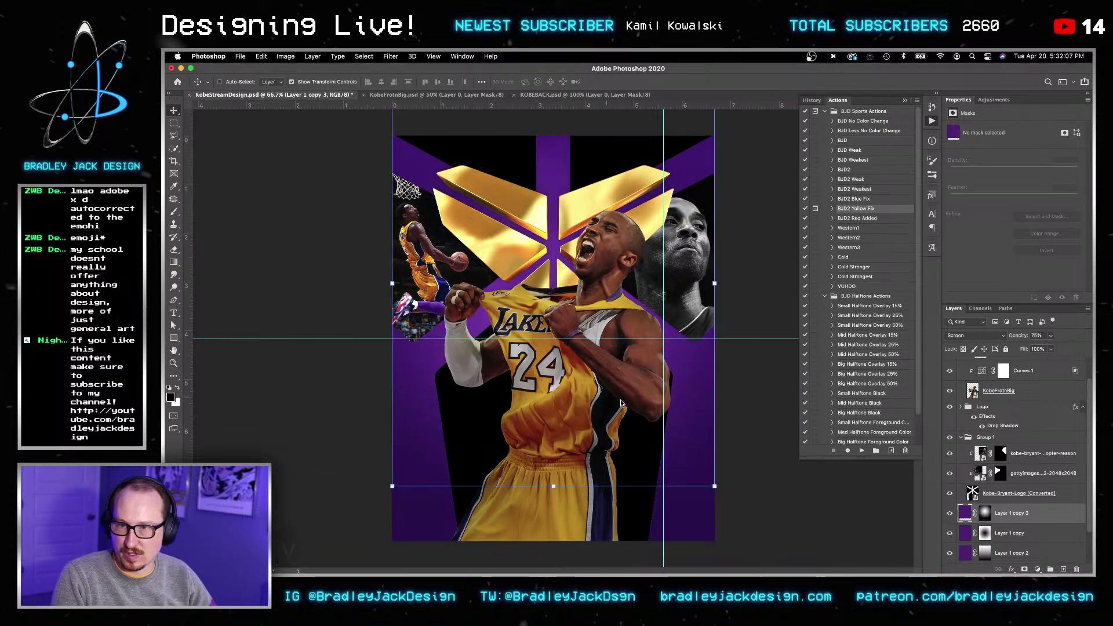
pyautogui.press('super+s')
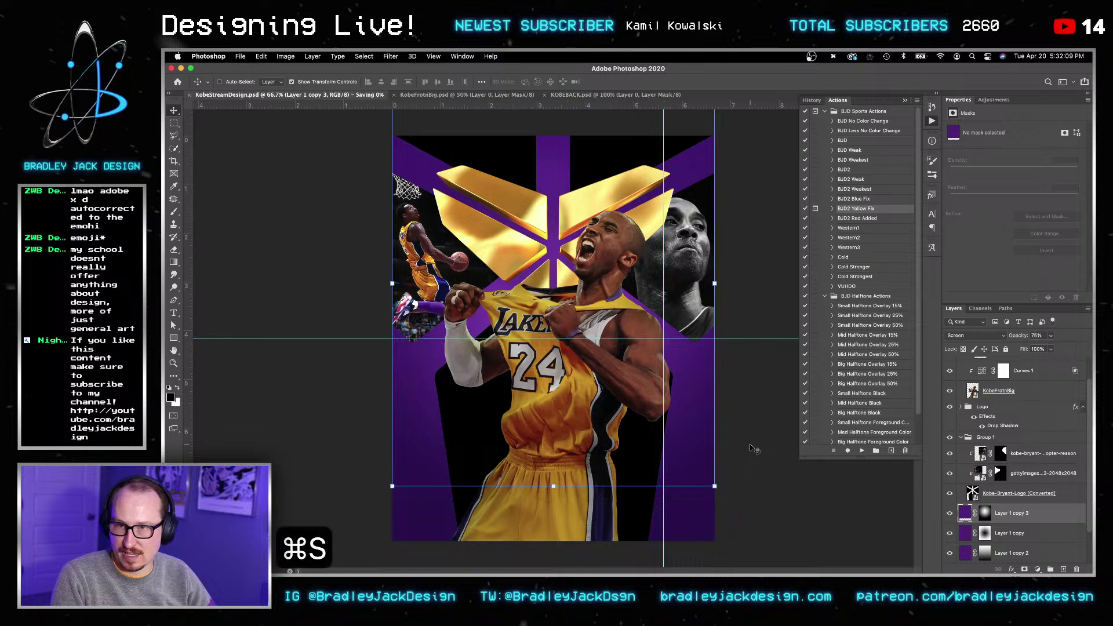
pyautogui.press('v')
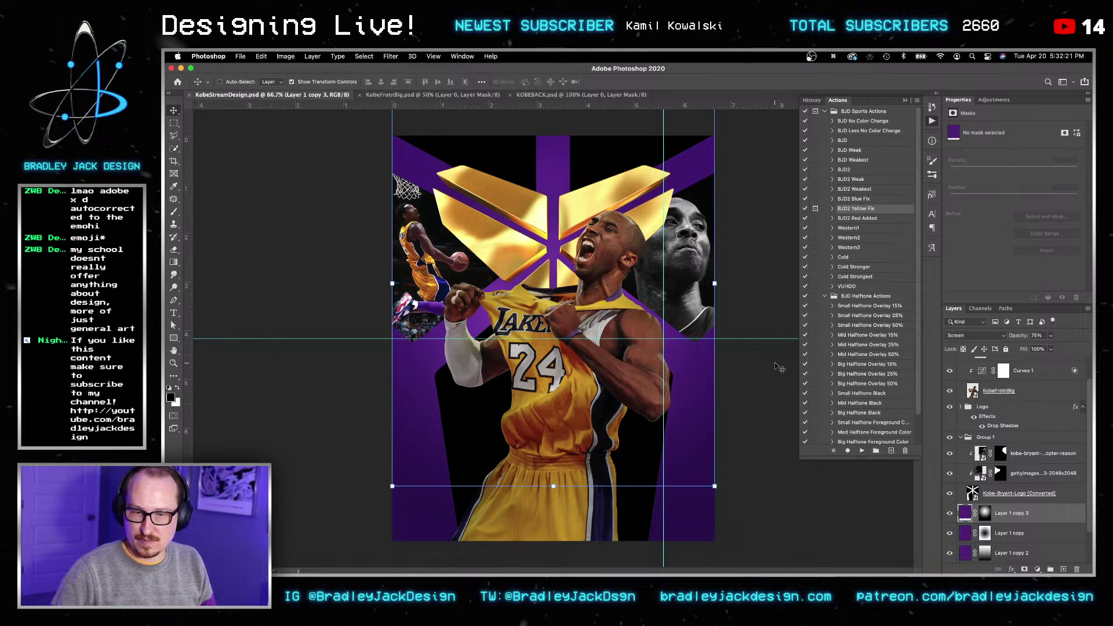
# Step: Expand the Logo group and open the KobeLogo_Camera_a_i1 smart object
pyautogui.scroll(2, 959, 378)
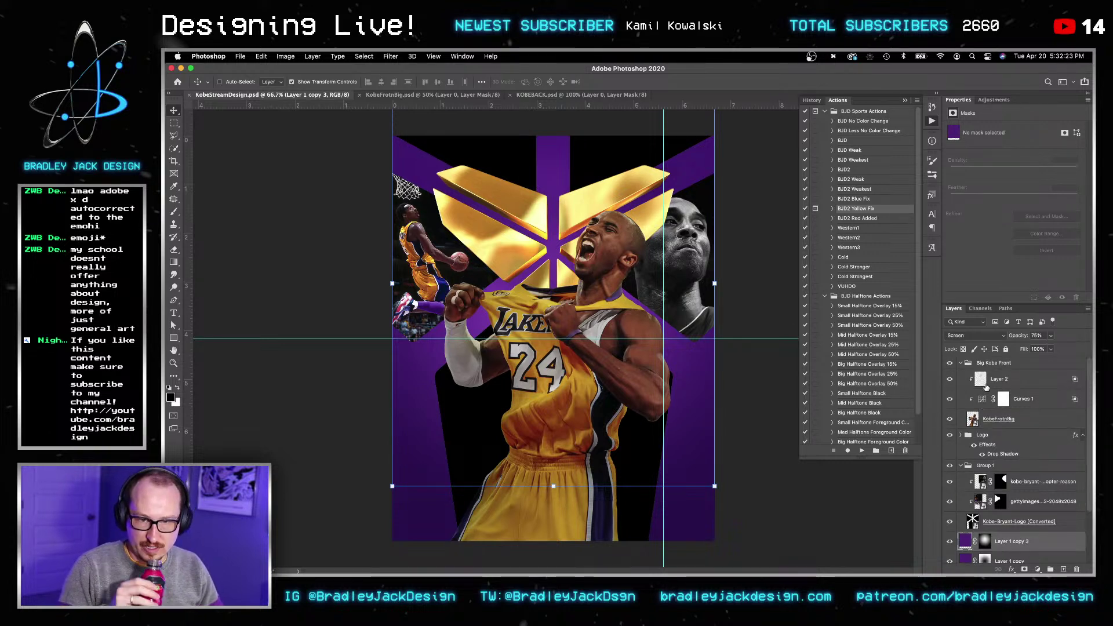
pyautogui.scroll(-1, 976, 382)
pyautogui.click(960, 413)
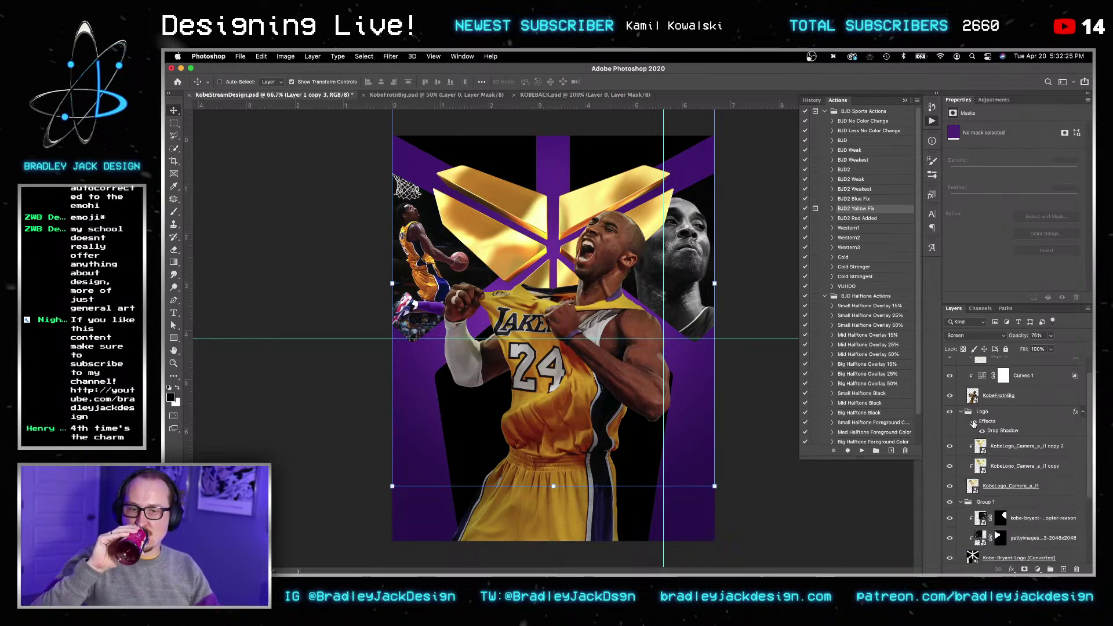
pyautogui.doubleClick(973, 487)
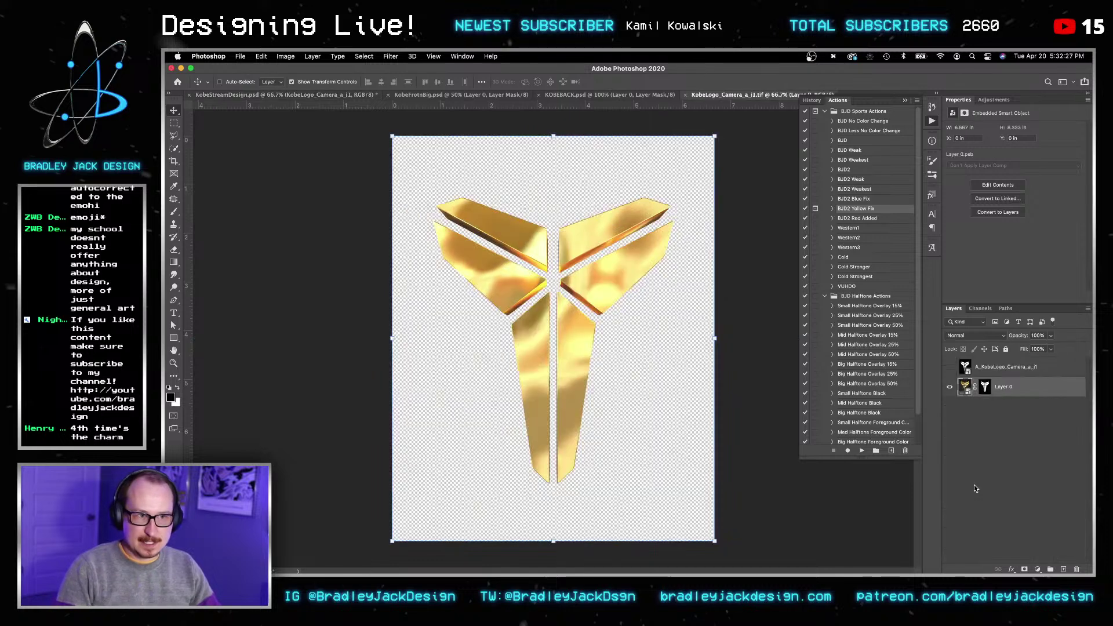
# Step: Place KobeLogo_Camera_a_i2.tif from the KObe Stream folder and clip it onto the gold logo
pyautogui.moveTo(521, 569)
pyautogui.click(304, 546)
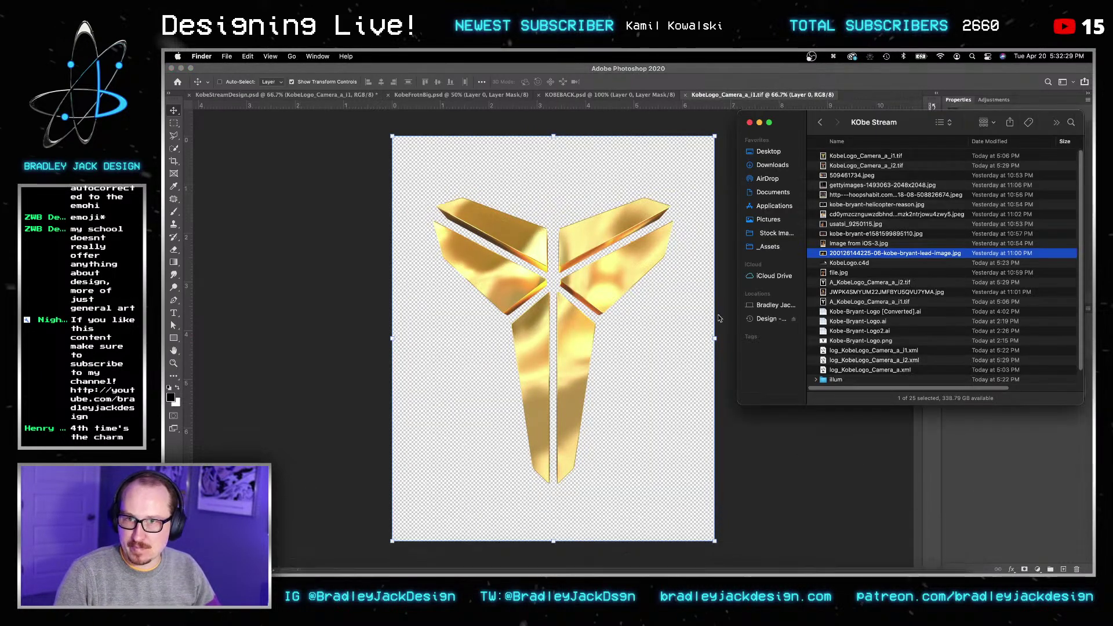
pyautogui.click(851, 159)
pyautogui.press('space')
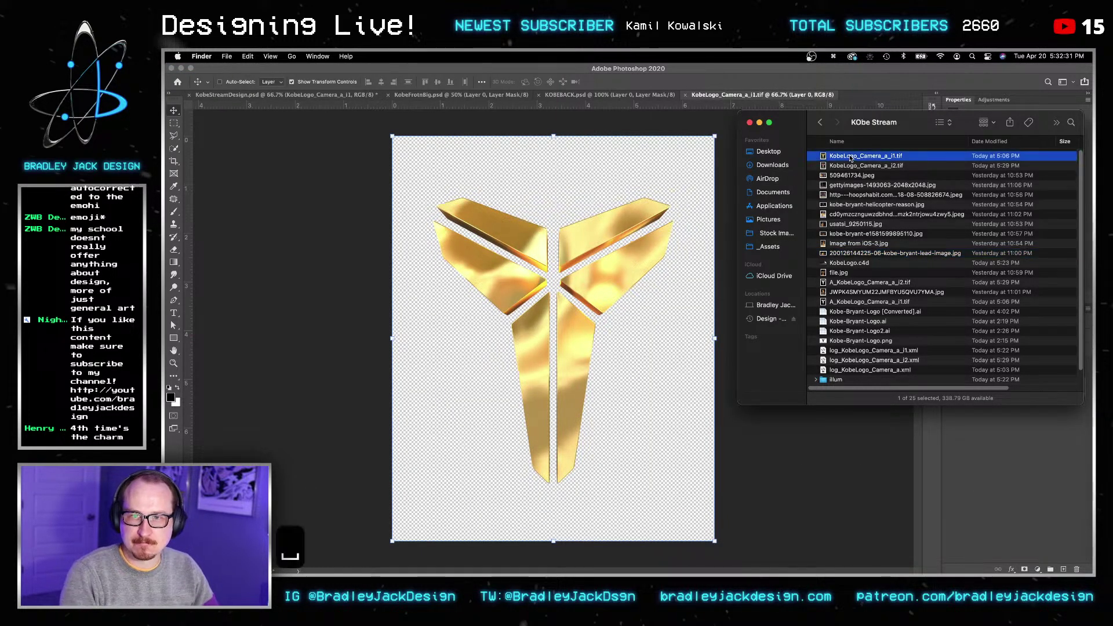
pyautogui.press('Down')
pyautogui.press('space')
pyautogui.moveTo(867, 166); pyautogui.dragTo(779, 333)
pyautogui.press('super+0')
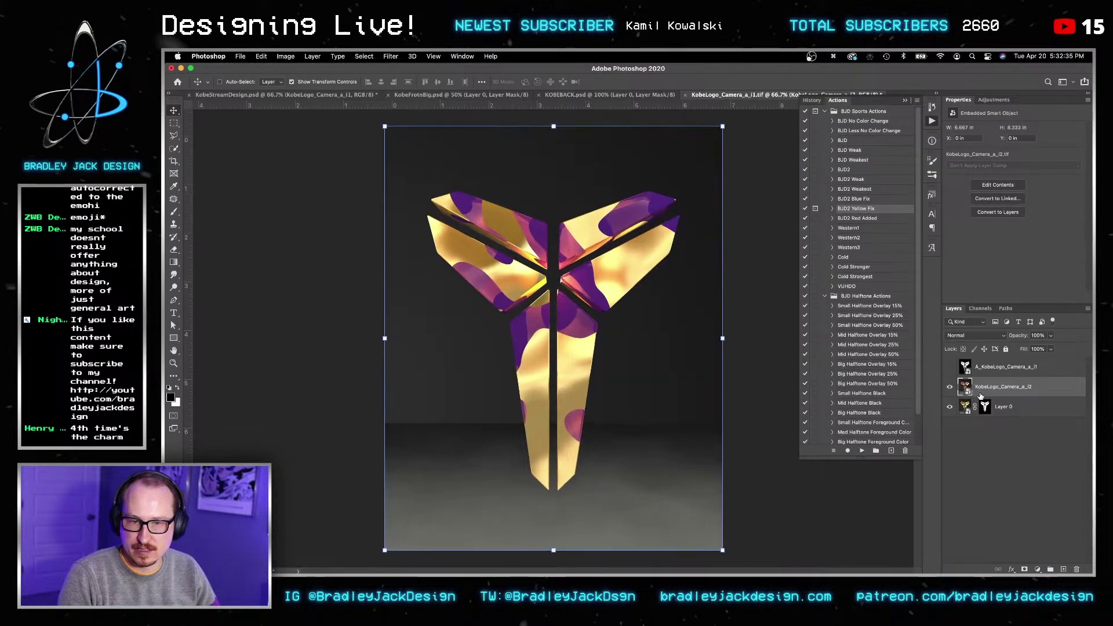
pyautogui.keyDown('alt'); pyautogui.click(981, 396); pyautogui.keyUp('alt')
# Step: Save the logo smart object and return to KobeStreamDesign.psd with the Logo group selected
pyautogui.press('super+s')
pyautogui.press('v')
pyautogui.press('super+grave')
pyautogui.press('v')
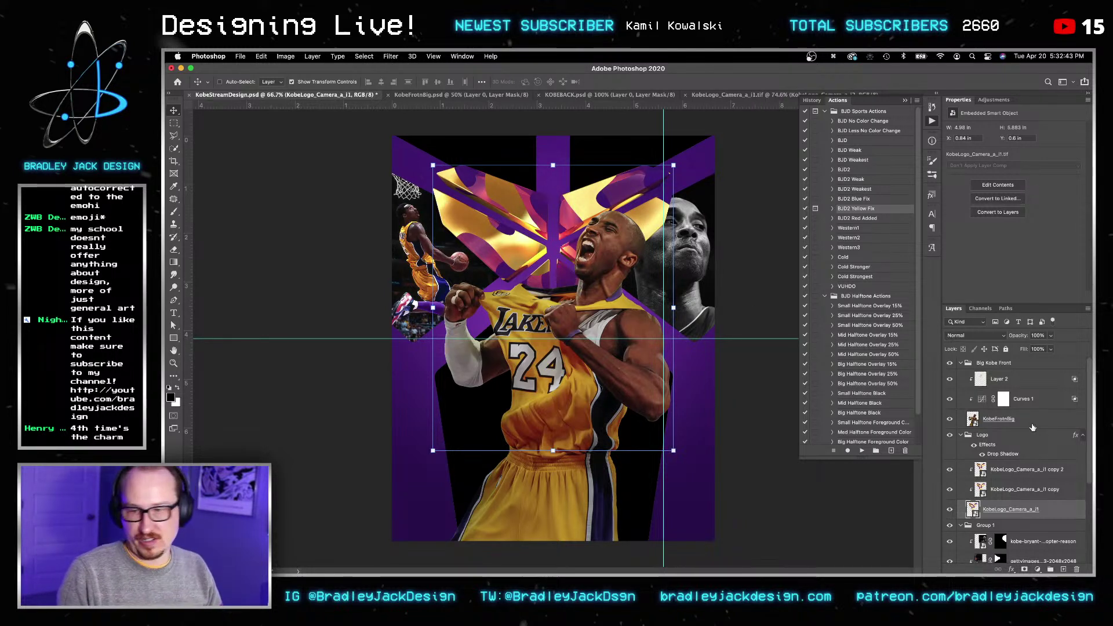
pyautogui.click(991, 436)
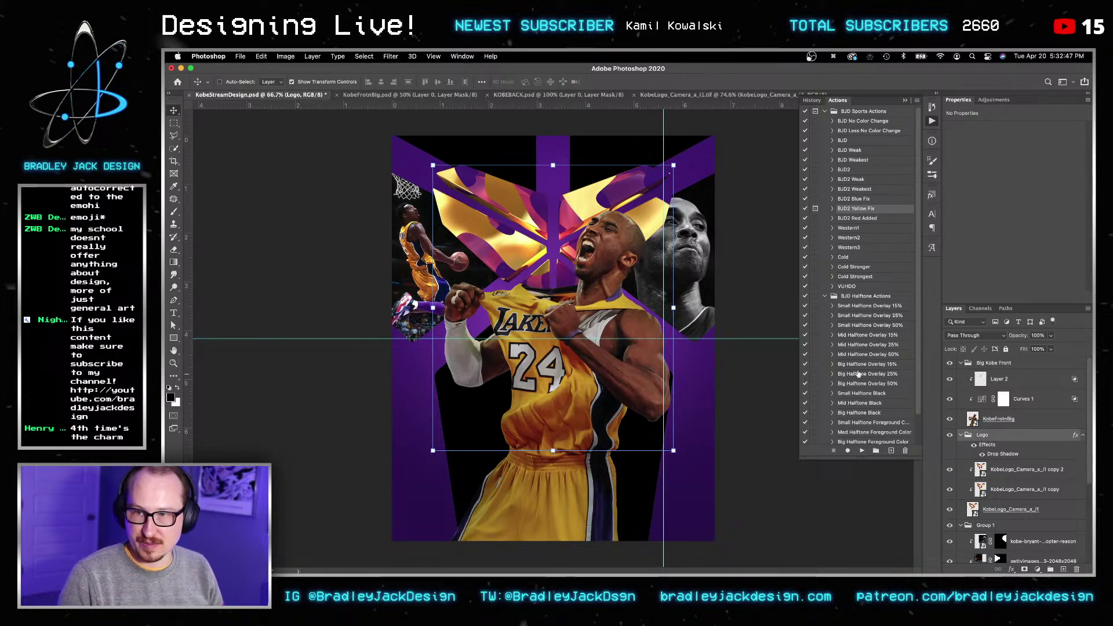
# Step: Scale the Logo group down around its centre with Free Transform
pyautogui.press('v')
pyautogui.press('super+t')
pyautogui.keyDown('alt'); pyautogui.moveTo(673, 450); pyautogui.dragTo(606, 375); pyautogui.keyUp('alt')
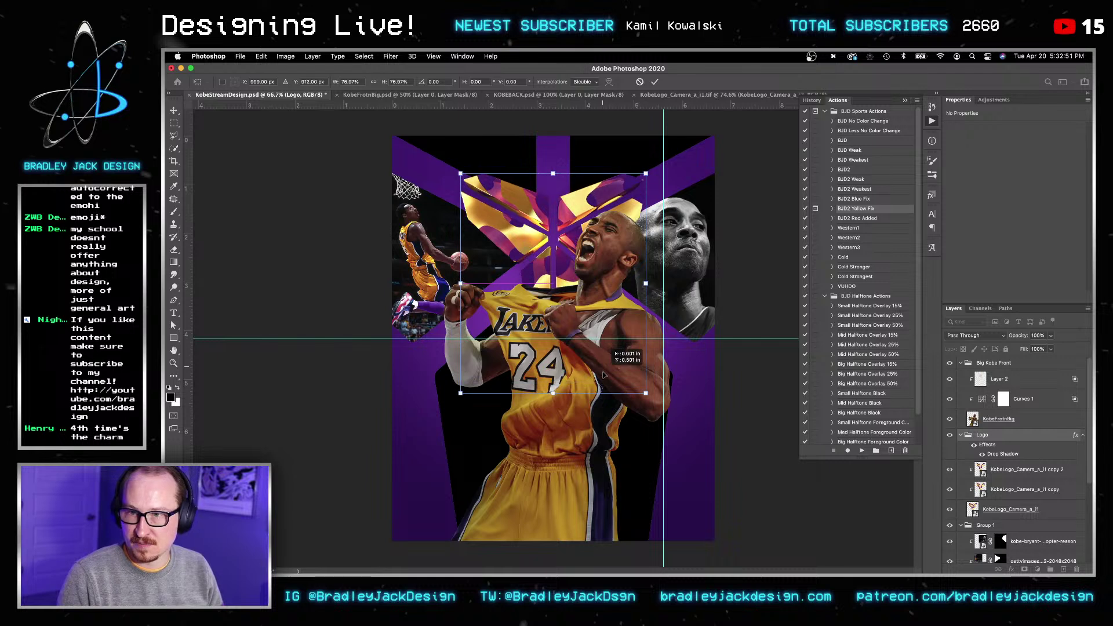
pyautogui.press('Return')
pyautogui.press('Return')
pyautogui.press('v')
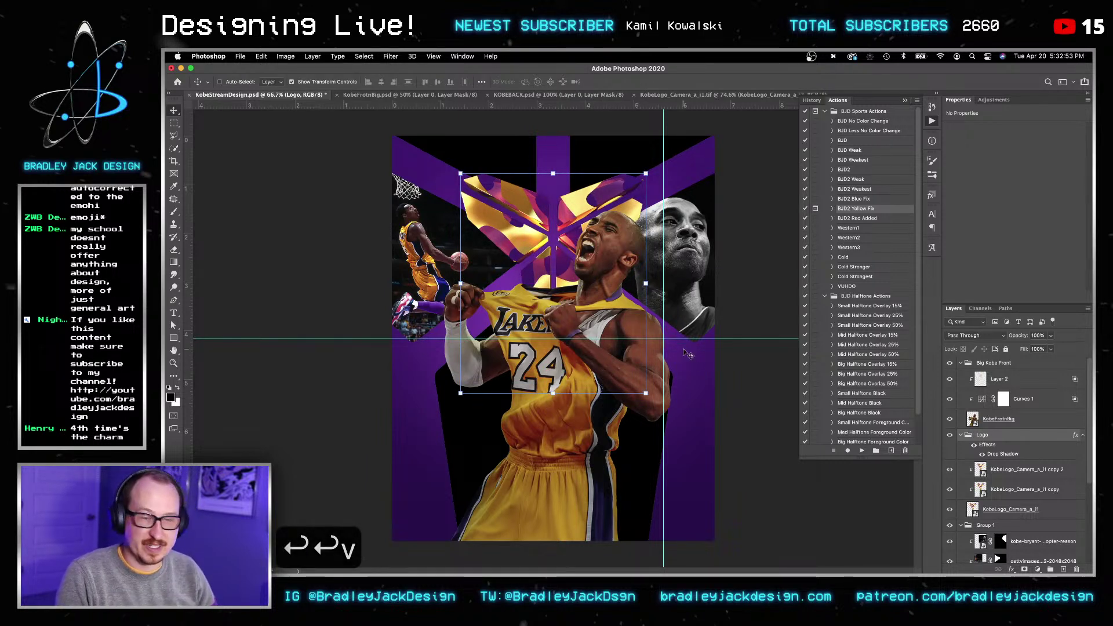
# Step: Enlarge the logo to 272% to fill the canvas and reposition it
pyautogui.rightClick(647, 392)
pyautogui.click(647, 386)
pyautogui.keyDown('alt'); pyautogui.moveTo(647, 386); pyautogui.dragTo(809, 563); pyautogui.keyUp('alt')
pyautogui.moveTo(563, 307); pyautogui.dragTo(512, 388)
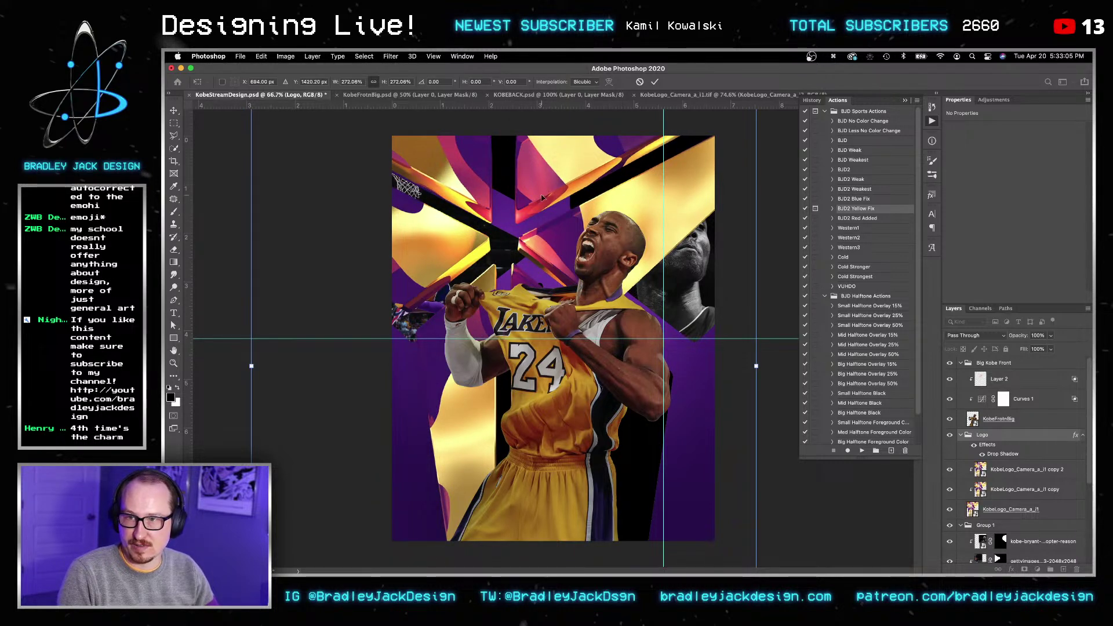
pyautogui.moveTo(467, 268); pyautogui.dragTo(500, 290)
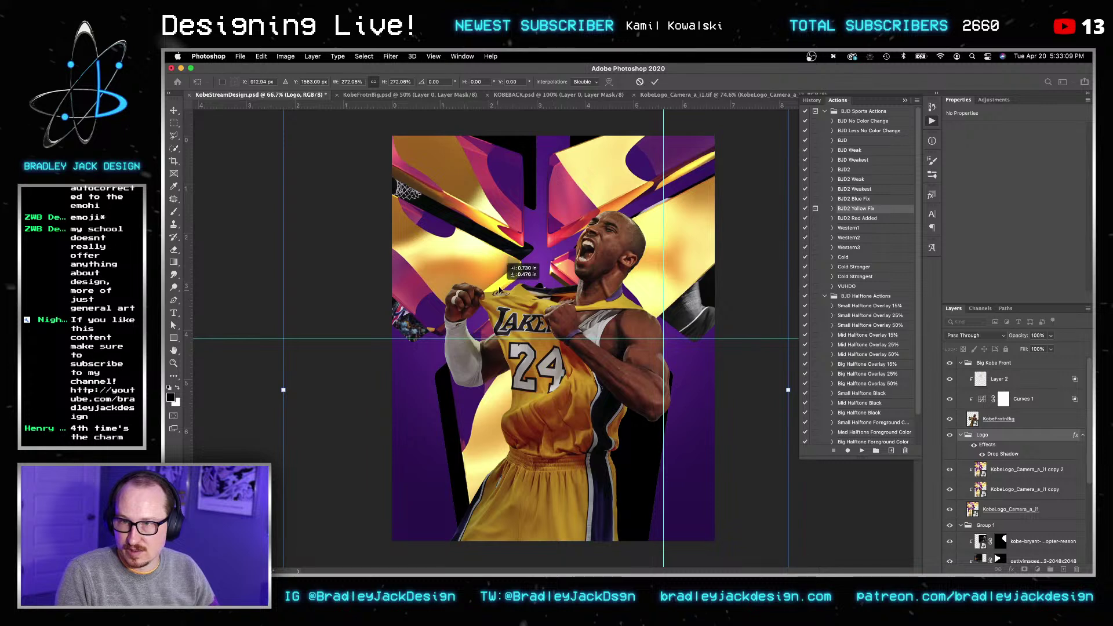
pyautogui.press('Return')
# Step: Align the logo to the canvas horizontally and vertically, then hide Group 1
pyautogui.press('v')
pyautogui.press('v')
pyautogui.press('super+t')
pyautogui.press('Escape')
pyautogui.press('Escape')
pyautogui.press('Escape')
pyautogui.press('v')
pyautogui.click(481, 82)
pyautogui.click(506, 172)
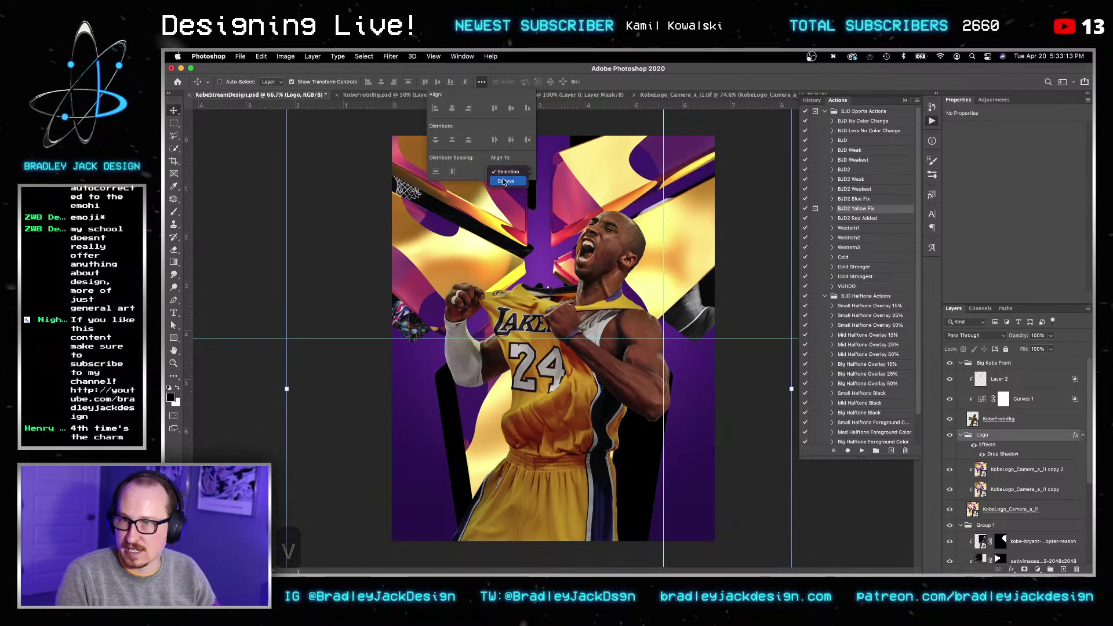
pyautogui.click(505, 180)
pyautogui.click(452, 107)
pyautogui.click(511, 108)
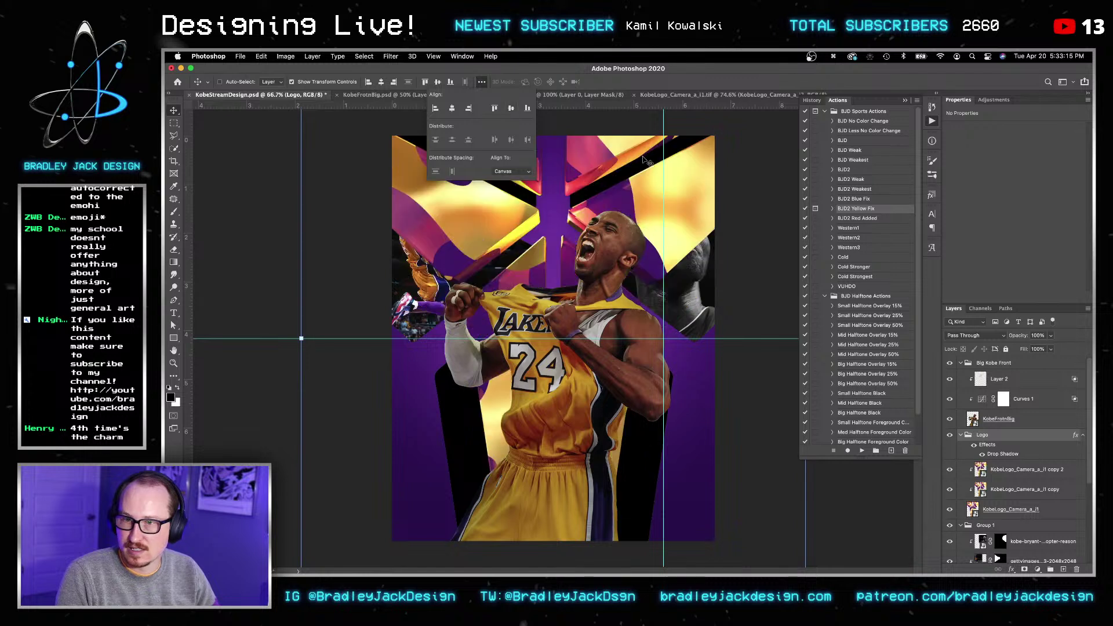
pyautogui.press('v')
pyautogui.press('v')
pyautogui.press('Escape')
pyautogui.press('v')
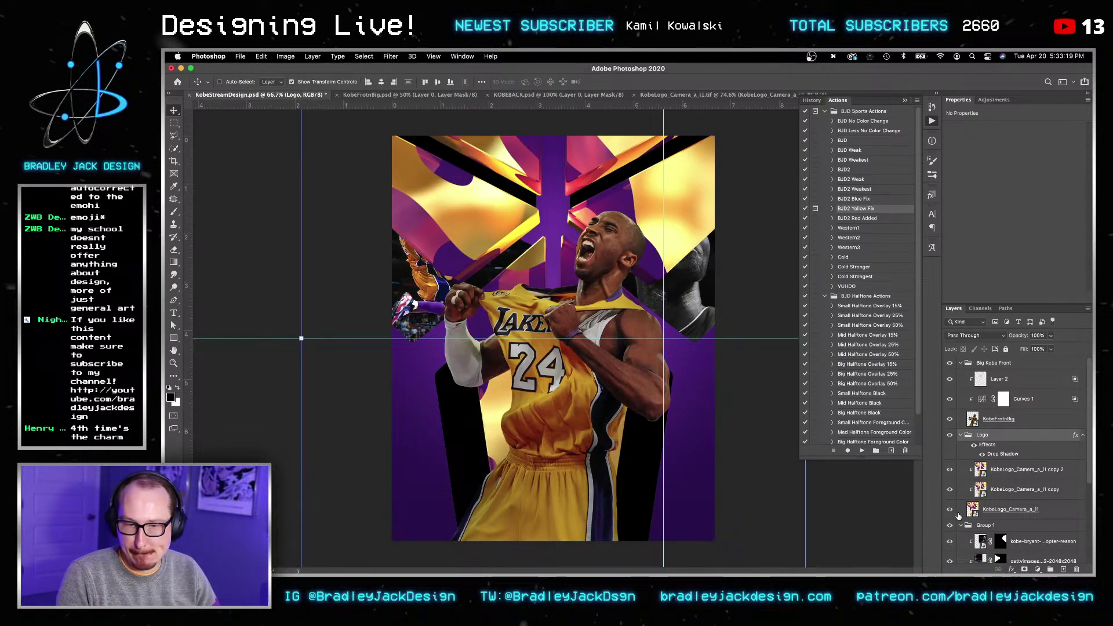
pyautogui.click(951, 525)
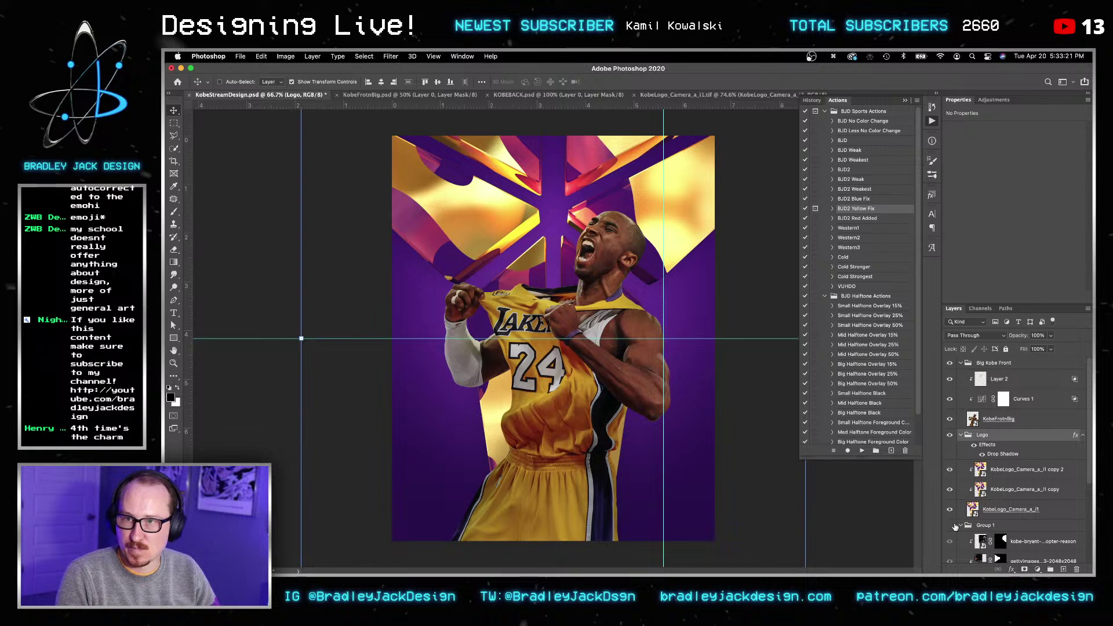
# Step: Show Group 1 again and fill the purple Layer 1 background with the dark colour
pyautogui.click(952, 526)
pyautogui.click(984, 527)
pyautogui.scroll(-5, 984, 528)
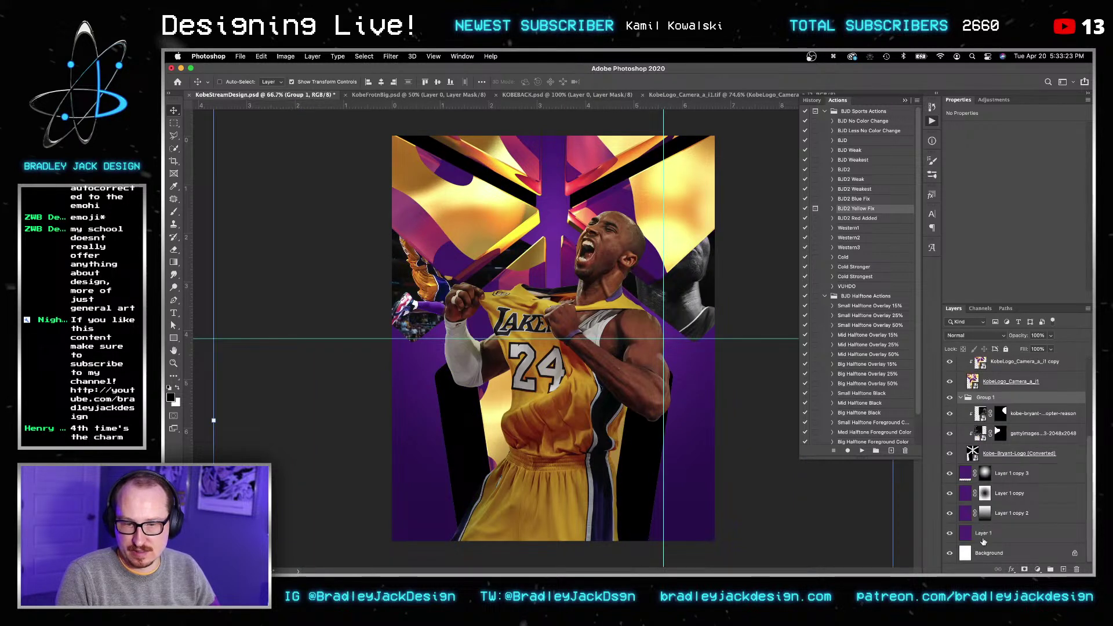
pyautogui.click(984, 539)
pyautogui.press('g')
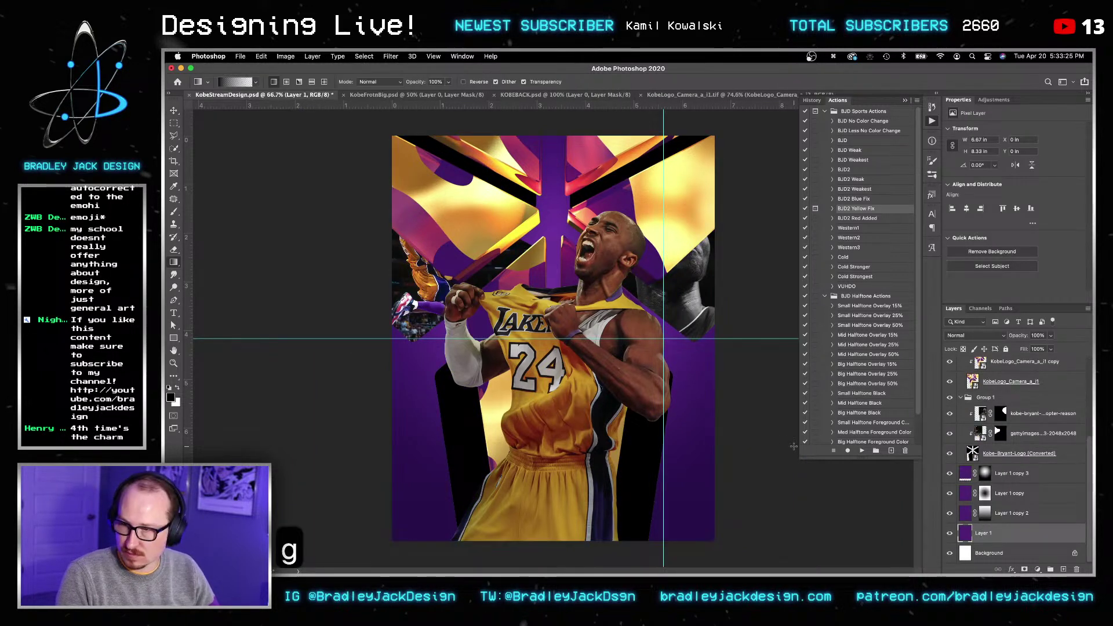
pyautogui.hotkey('alt', 'BackSpace')
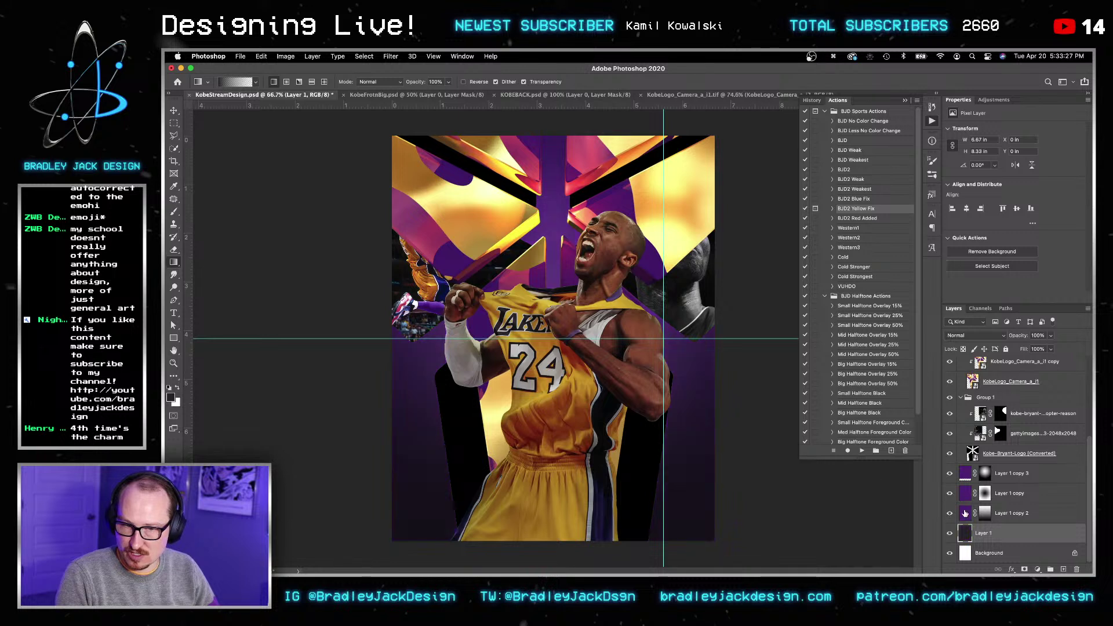
# Step: Fill Layer 1 copy 2 dark and give Layer 1 copy 3 a dark gradient
pyautogui.click(965, 514)
pyautogui.hotkey('alt', 'BackSpace')
pyautogui.click(969, 495)
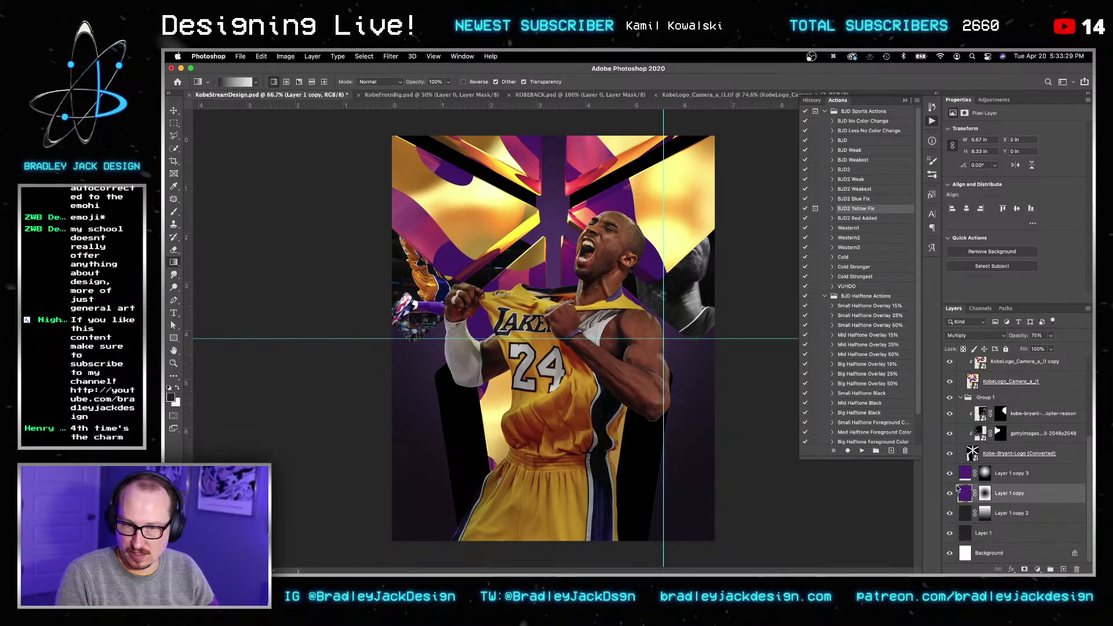
pyautogui.click(965, 476)
pyautogui.moveTo(784, 486); pyautogui.dragTo(900, 487)
pyautogui.press('v')
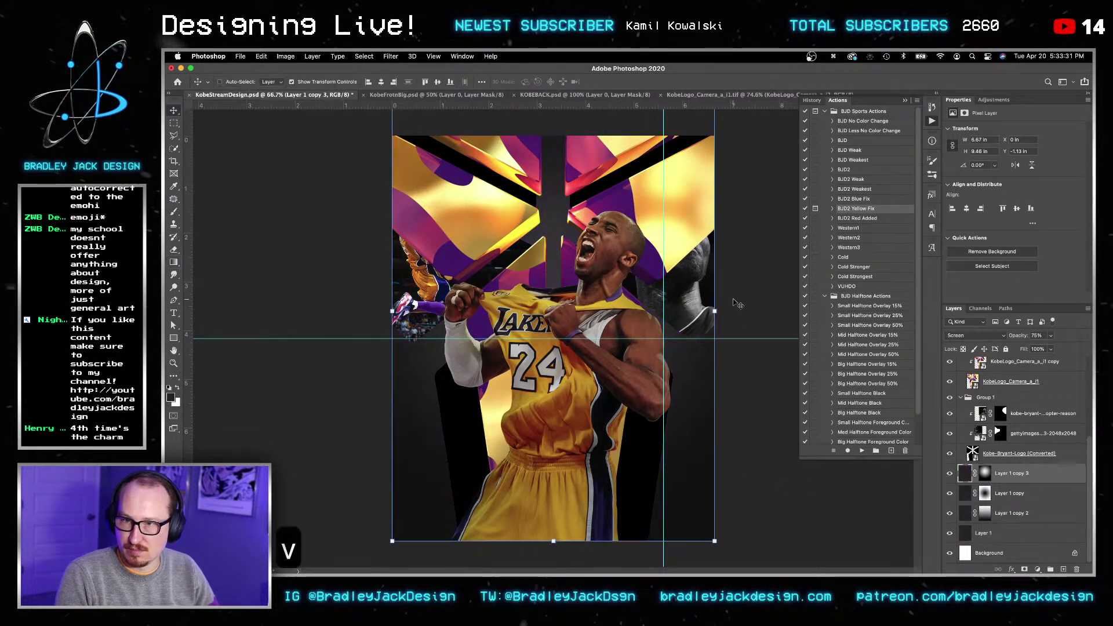
pyautogui.press('v')
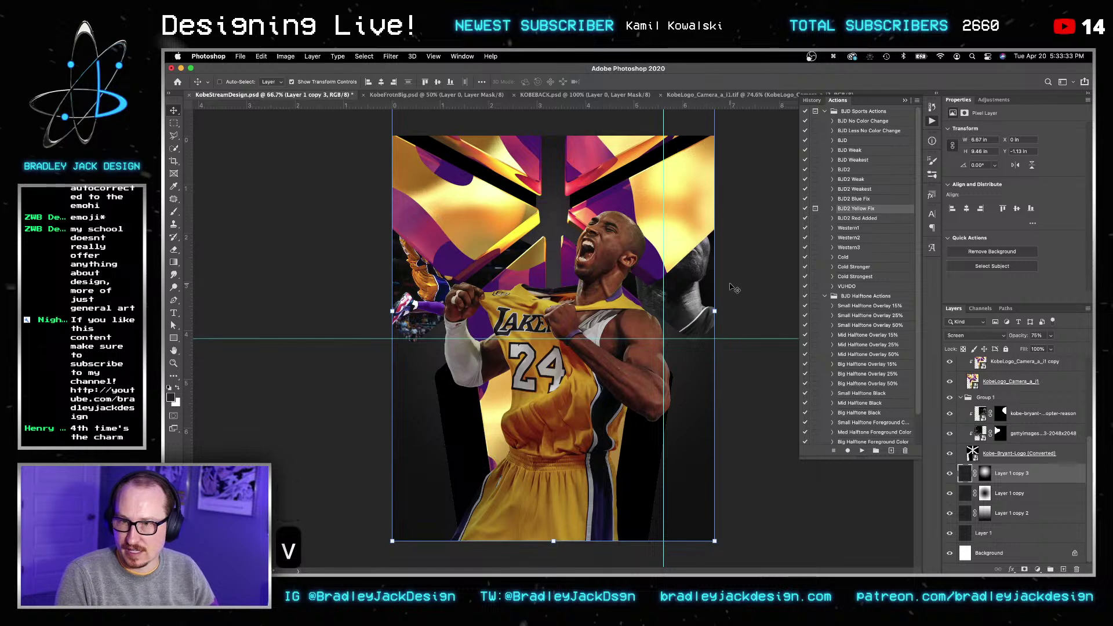
# Step: Rotate the Kobe-Bryant-Logo artwork 180° and move it upward
pyautogui.click(1009, 455)
pyautogui.press('v')
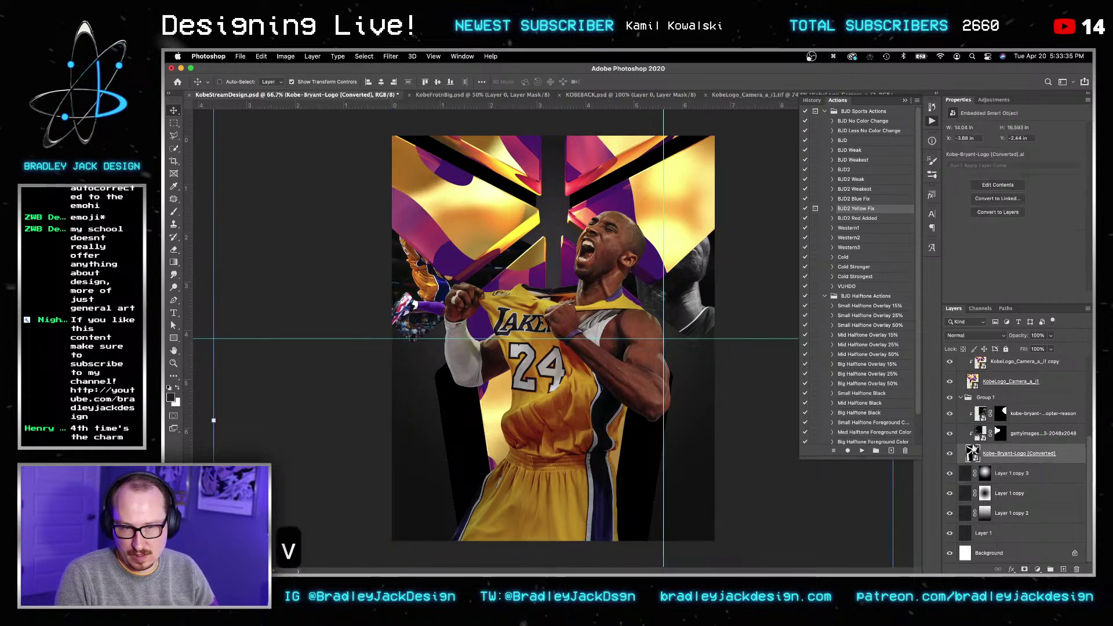
pyautogui.press('super+t')
pyautogui.keyDown('alt'); pyautogui.scroll(-5, 749, 144); pyautogui.keyUp('alt')
pyautogui.keyDown('shift'); pyautogui.moveTo(744, 191); pyautogui.dragTo(470, 465); pyautogui.keyUp('shift')
pyautogui.press('v')
pyautogui.moveTo(606, 465); pyautogui.dragTo(604, 386)
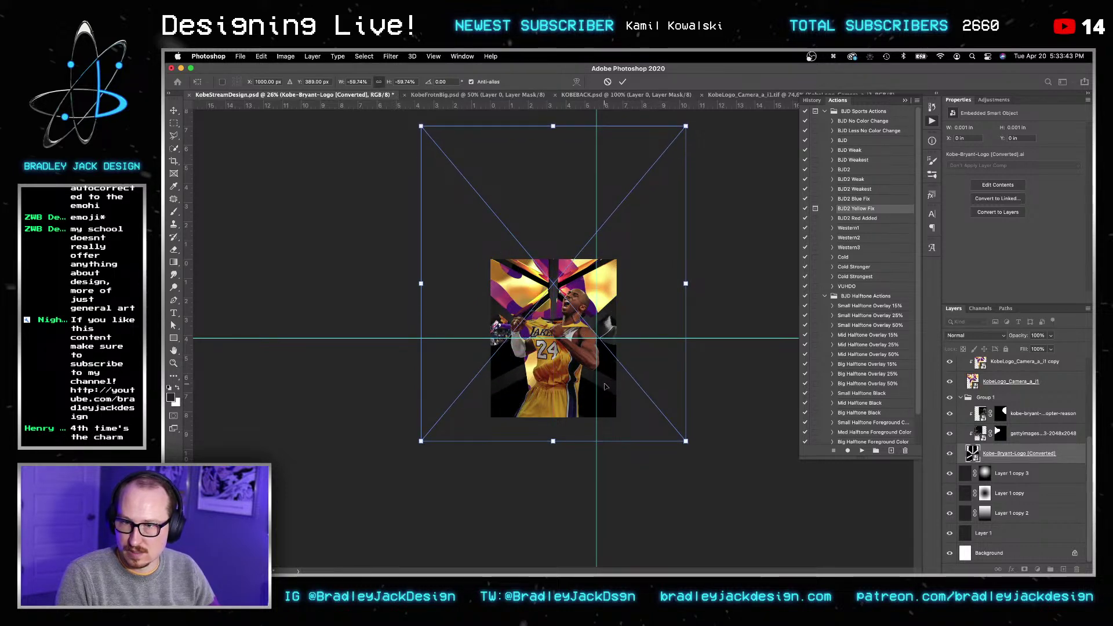
pyautogui.press('Return')
pyautogui.press('Return')
# Step: Zoom back in on the poster and nudge the Logo group slightly right
pyautogui.press('z')
pyautogui.click(585, 377)
pyautogui.click(585, 377)
pyautogui.click(586, 376)
pyautogui.press('v')
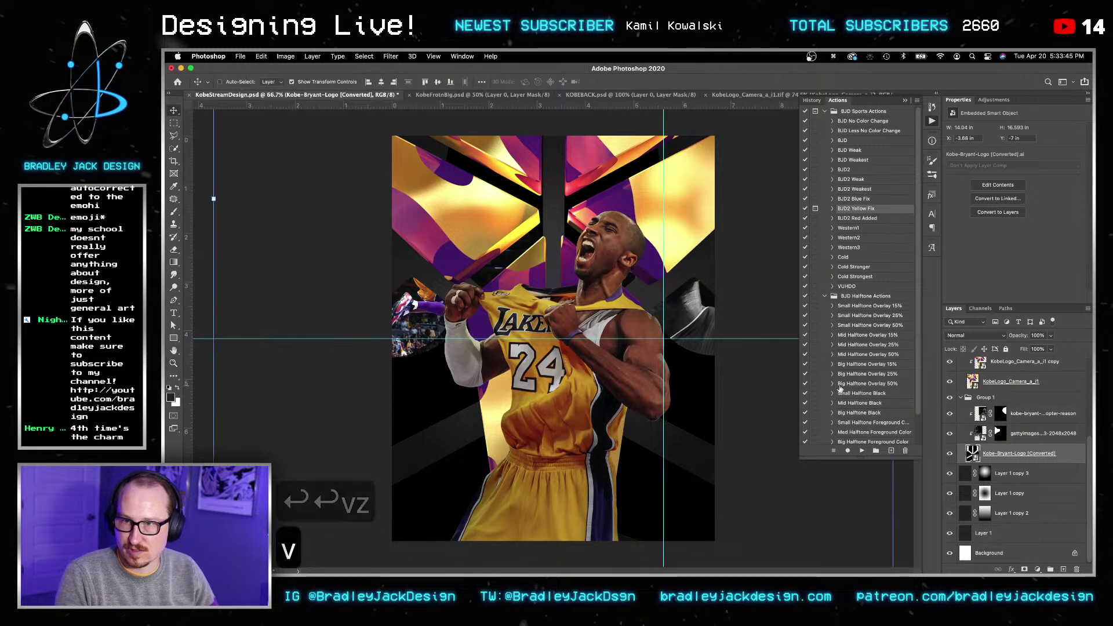
pyautogui.scroll(3, 989, 426)
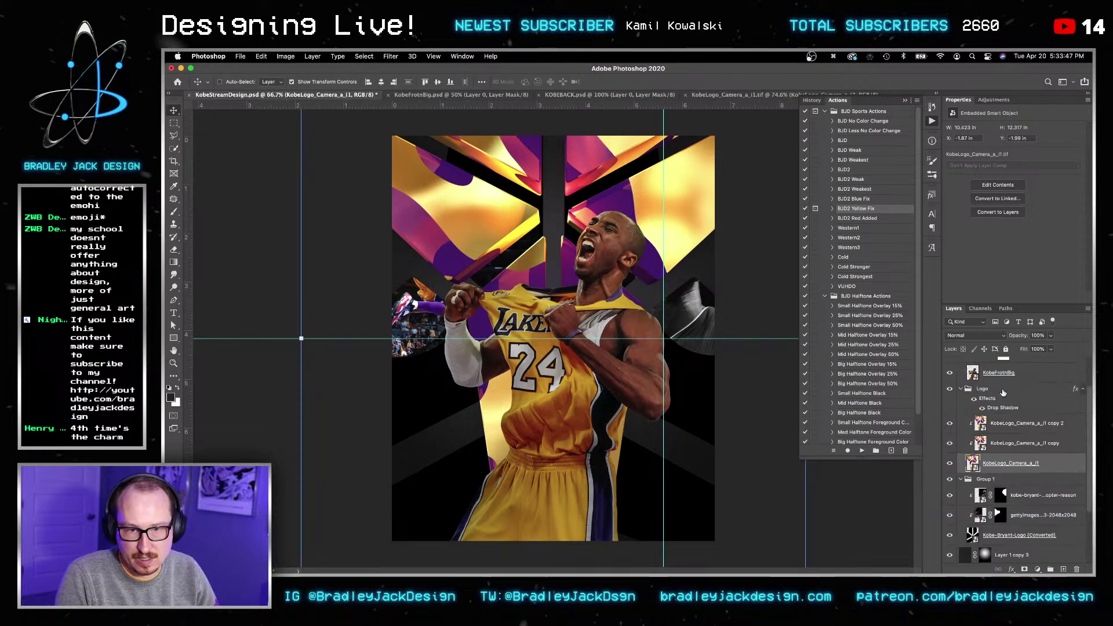
pyautogui.click(992, 402)
pyautogui.press('Right')
pyautogui.press('Right')
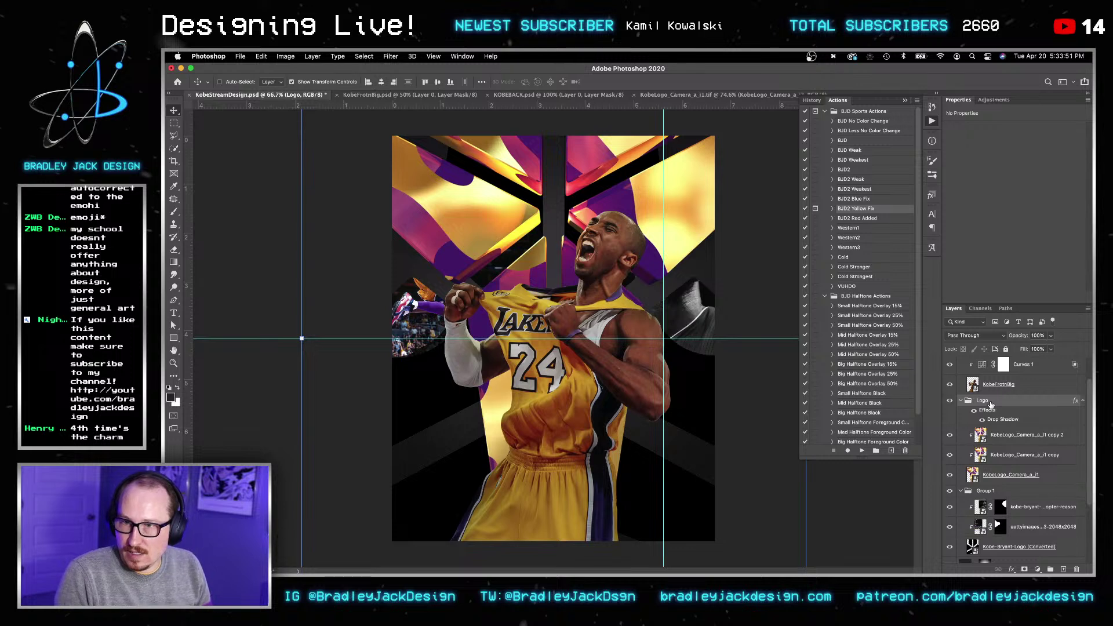
pyautogui.press('Return')
pyautogui.press('v')
pyautogui.press('v')
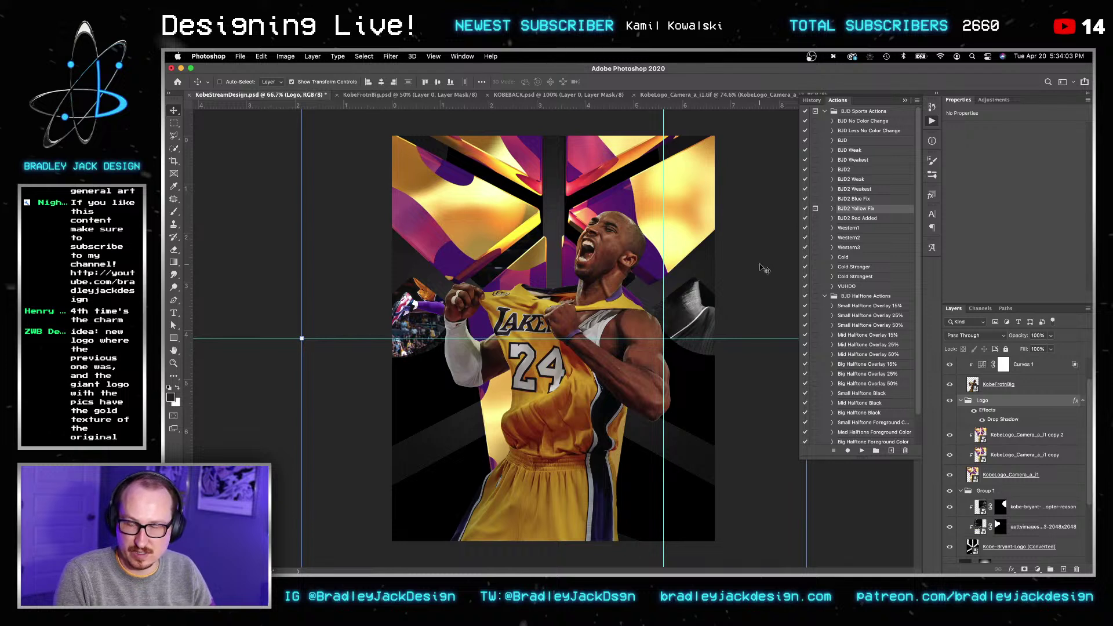
pyautogui.press('v')
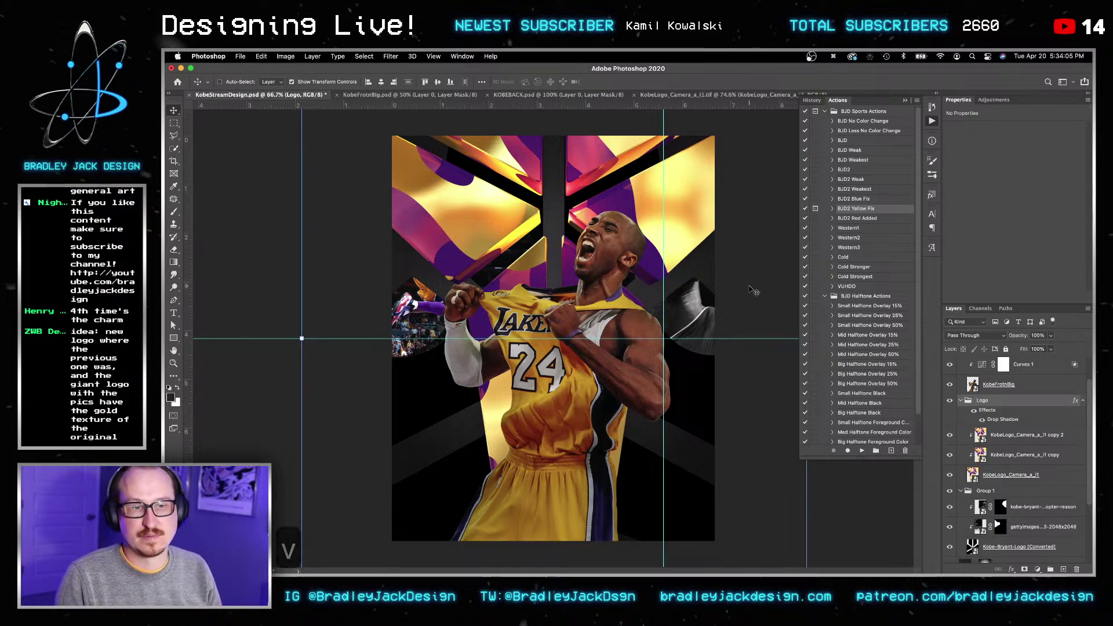
# Step: Hide Group 1 and move the Logo group down about 1.47 in
pyautogui.click(1001, 477)
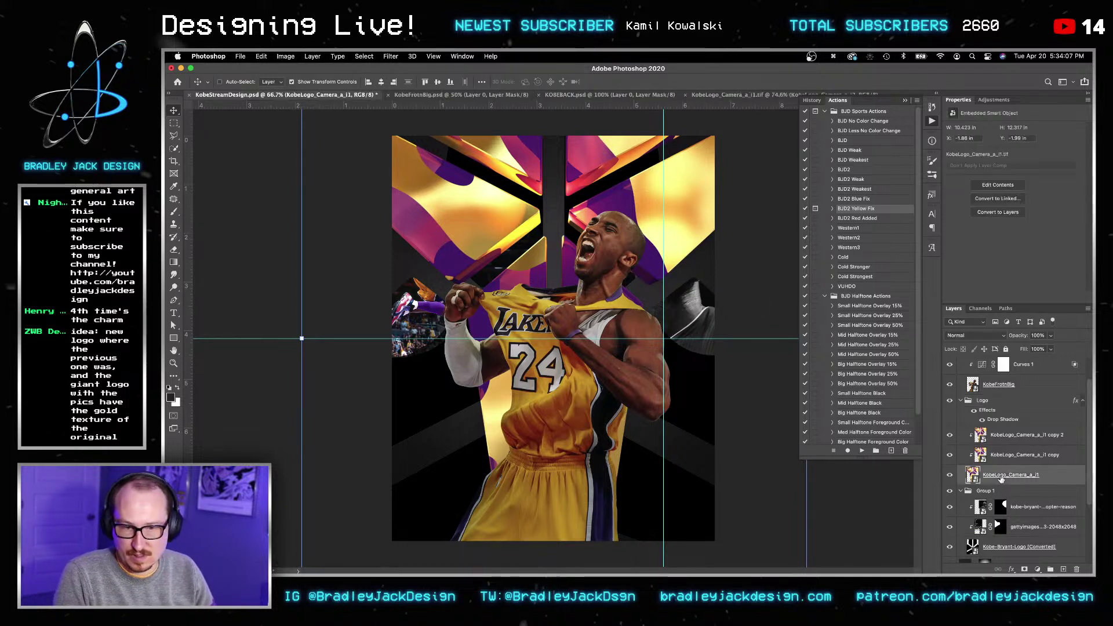
pyautogui.click(951, 491)
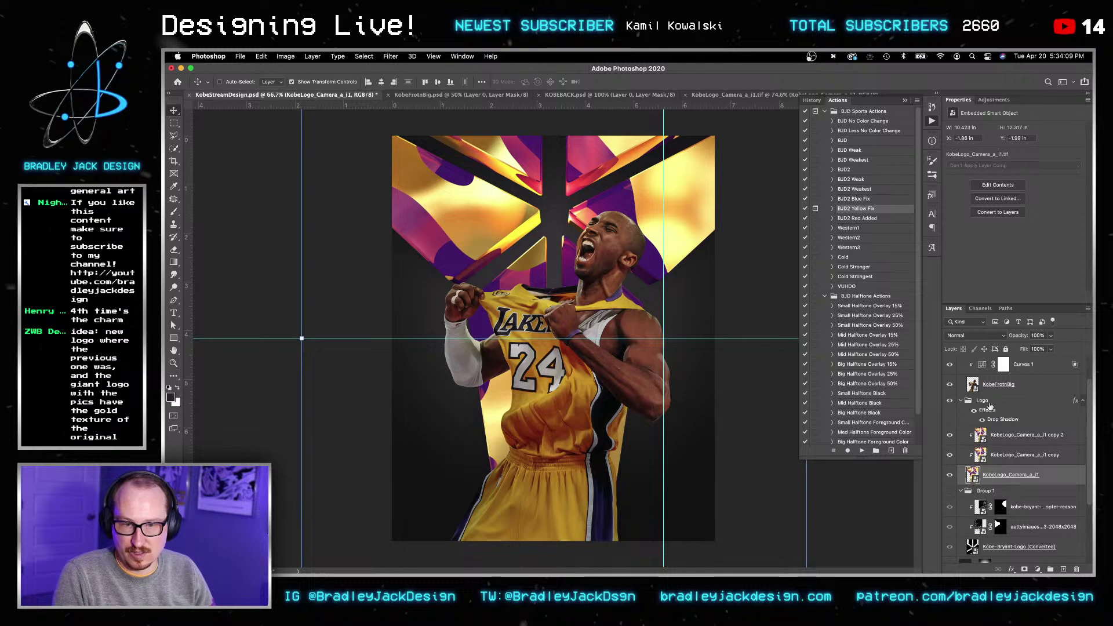
pyautogui.click(989, 408)
pyautogui.press('v')
pyautogui.moveTo(666, 216); pyautogui.dragTo(665, 286)
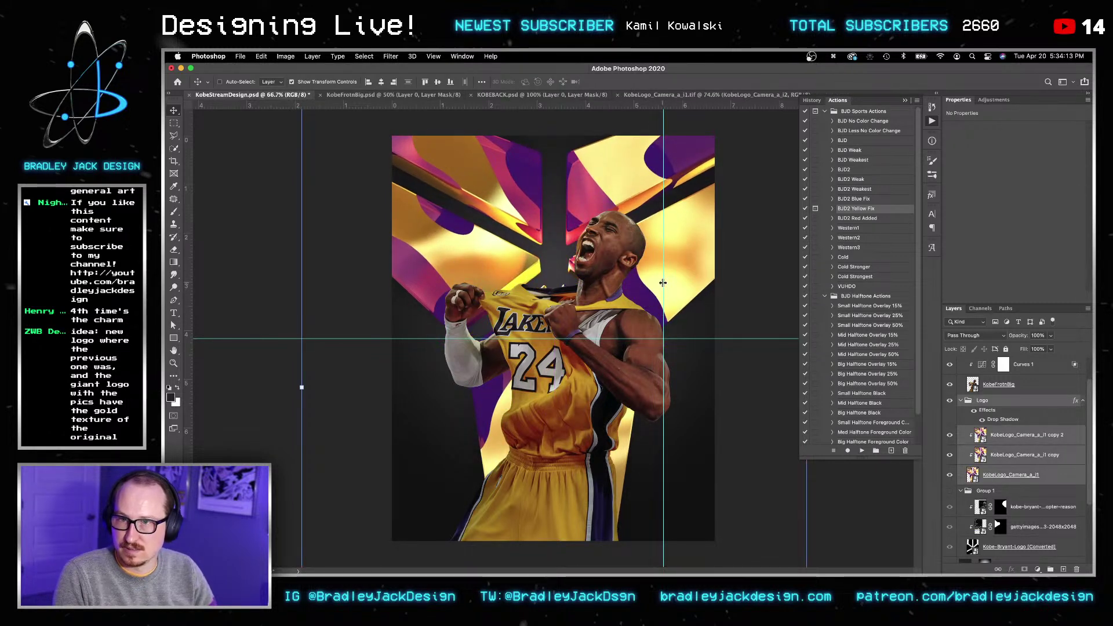
pyautogui.press('Return')
pyautogui.press('Return')
pyautogui.press('v')
# Step: Place the kobe-bryant-helicopter-reason photo inside the Logo group with Overlay blend mode
pyautogui.moveTo(1026, 509); pyautogui.dragTo(1019, 432)
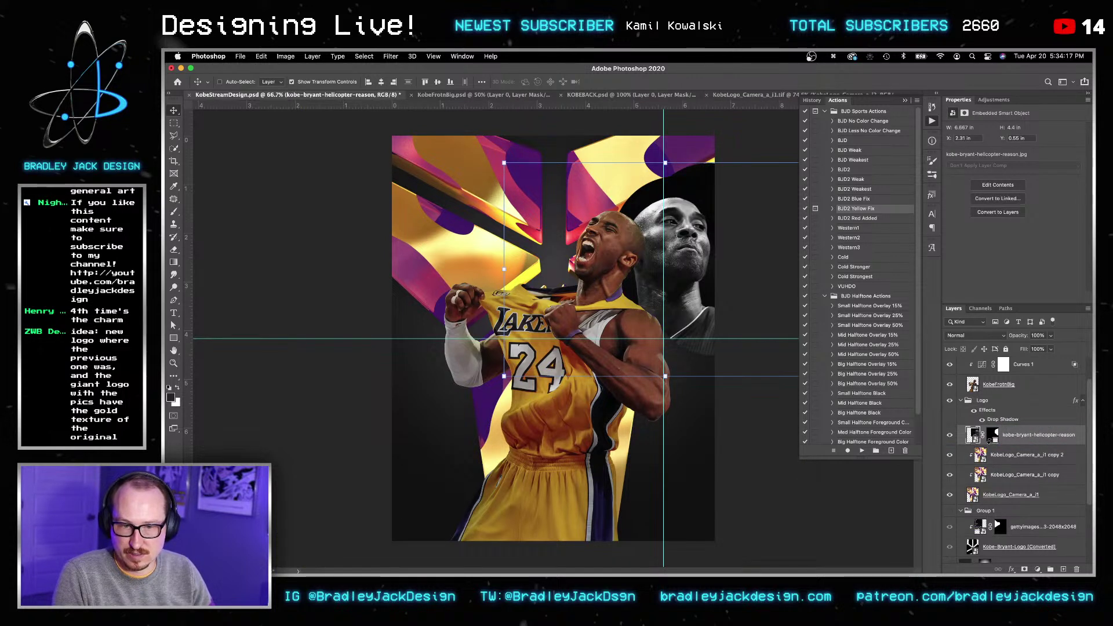
pyautogui.press('v')
pyautogui.press('v')
pyautogui.hotkey('alt', 'shift', 's')
pyautogui.press('v')
pyautogui.moveTo(686, 295); pyautogui.dragTo(692, 291)
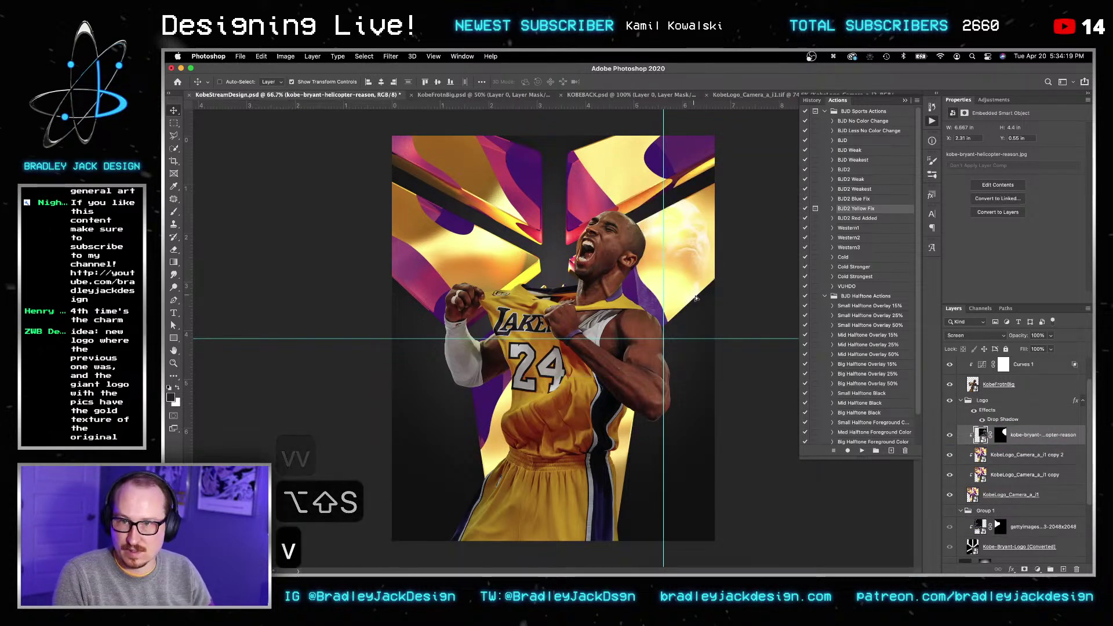
pyautogui.hotkey('alt', 'shift', 'o')
pyautogui.press('v')
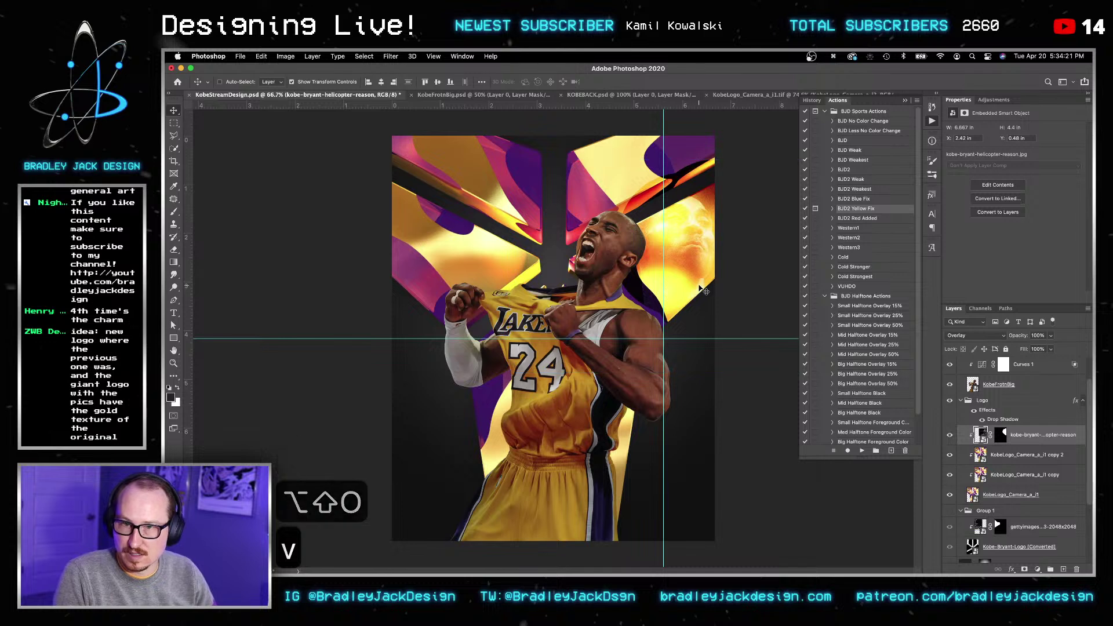
pyautogui.press('Return')
pyautogui.press('v')
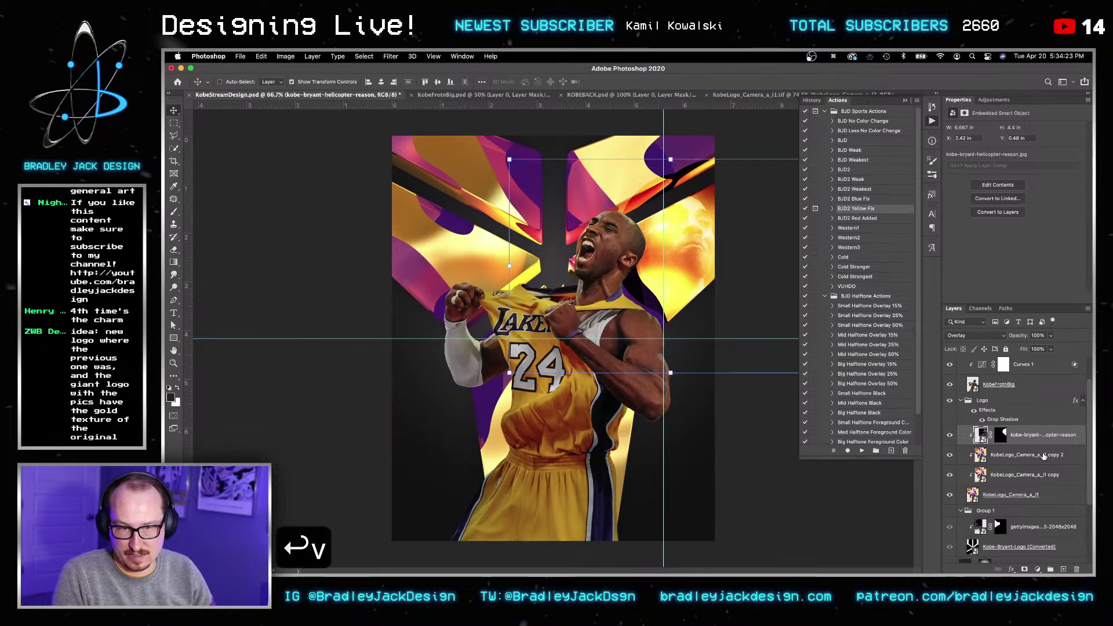
# Step: Paint the photo's layer mask with a size-500 brush to hide it near the player's shoulder
pyautogui.click(1000, 435)
pyautogui.press('b')
pyautogui.press('[')
pyautogui.press('[')
pyautogui.press('[')
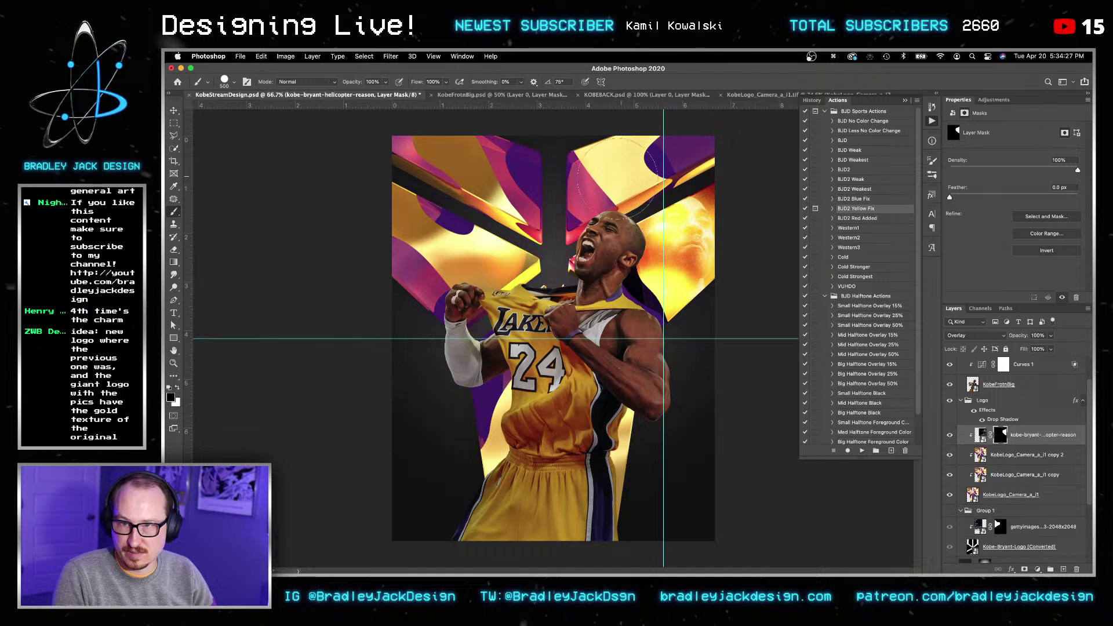
pyautogui.click(622, 319)
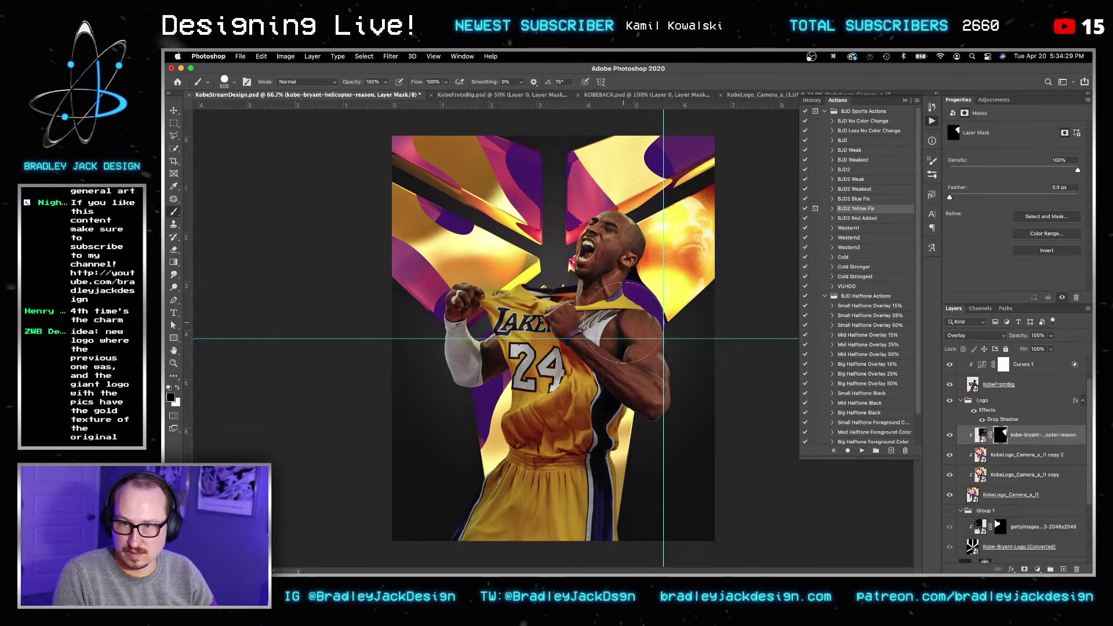
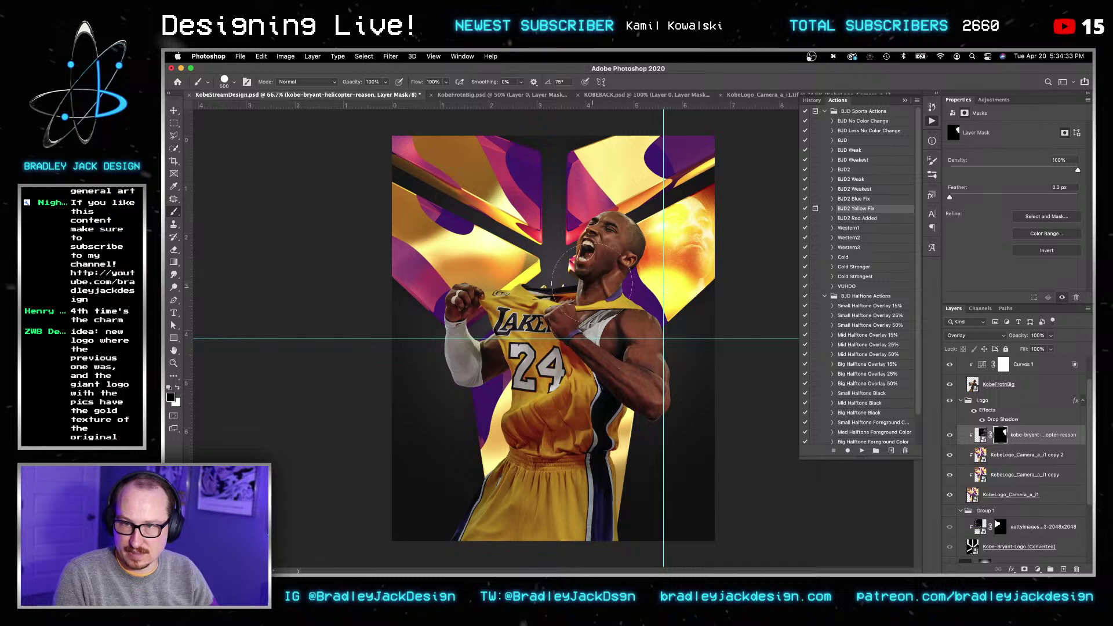
# Step: Duplicate the Kobe face photo layer and set the copy to Luminosity blending
pyautogui.press('v')
pyautogui.press('v')
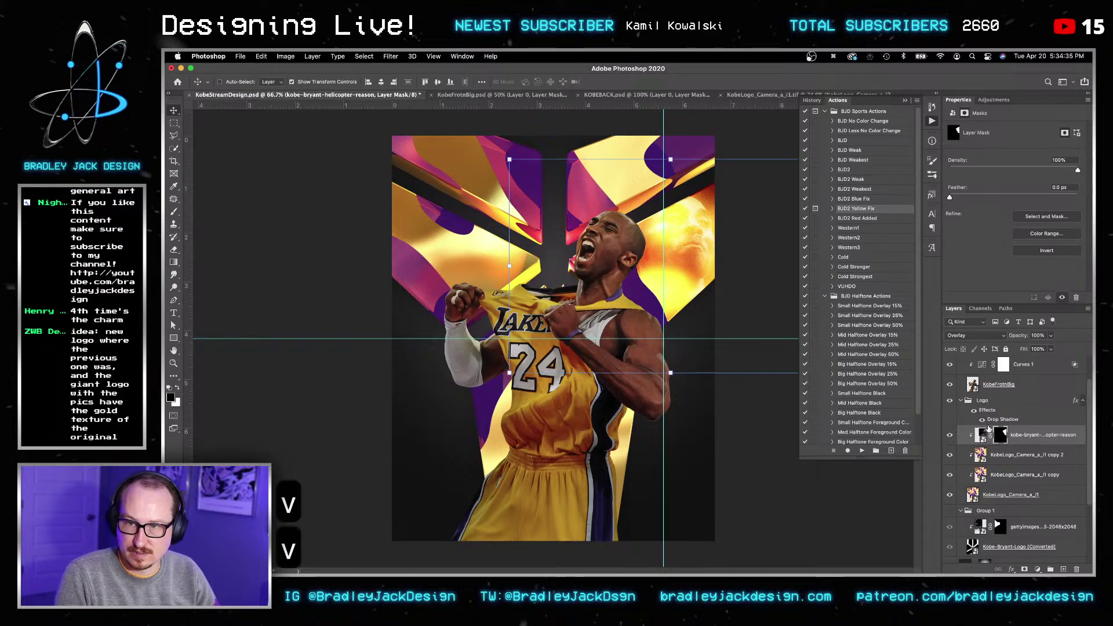
pyautogui.press('super+j')
pyautogui.press('v')
pyautogui.press('v')
pyautogui.press('v')
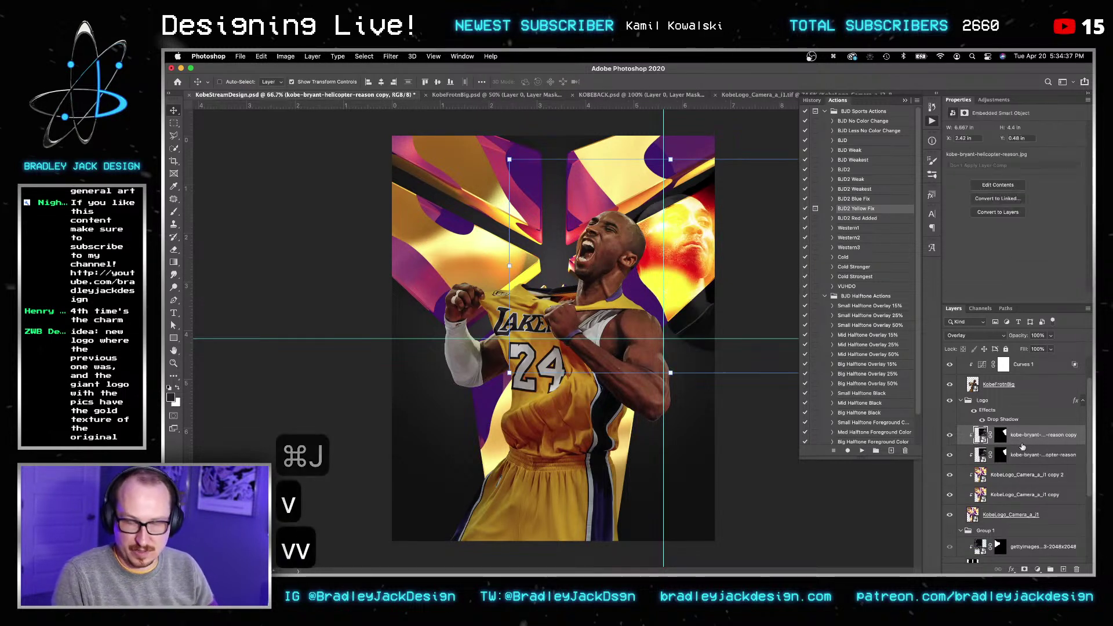
pyautogui.hotkey('alt', 'shift', 'y')
pyautogui.press('2')
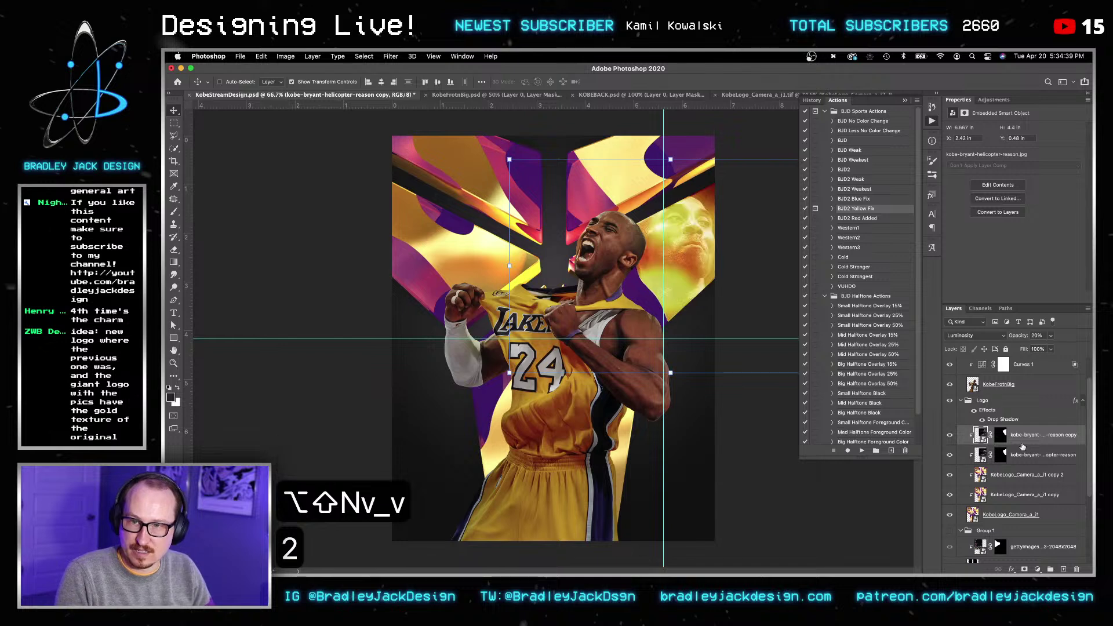
# Step: Place the copy beneath the original at 10% opacity and drag the dunk photo into the Logo group
pyautogui.press('super+bracketleft')
pyautogui.press('v')
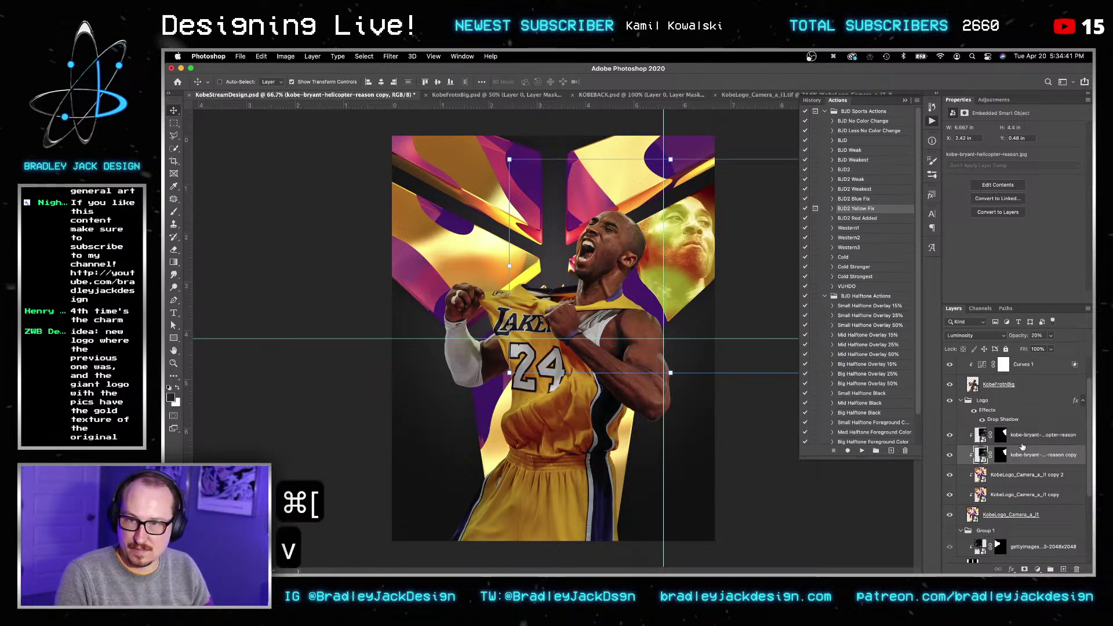
pyautogui.press('1')
pyautogui.press('v')
pyautogui.press('v')
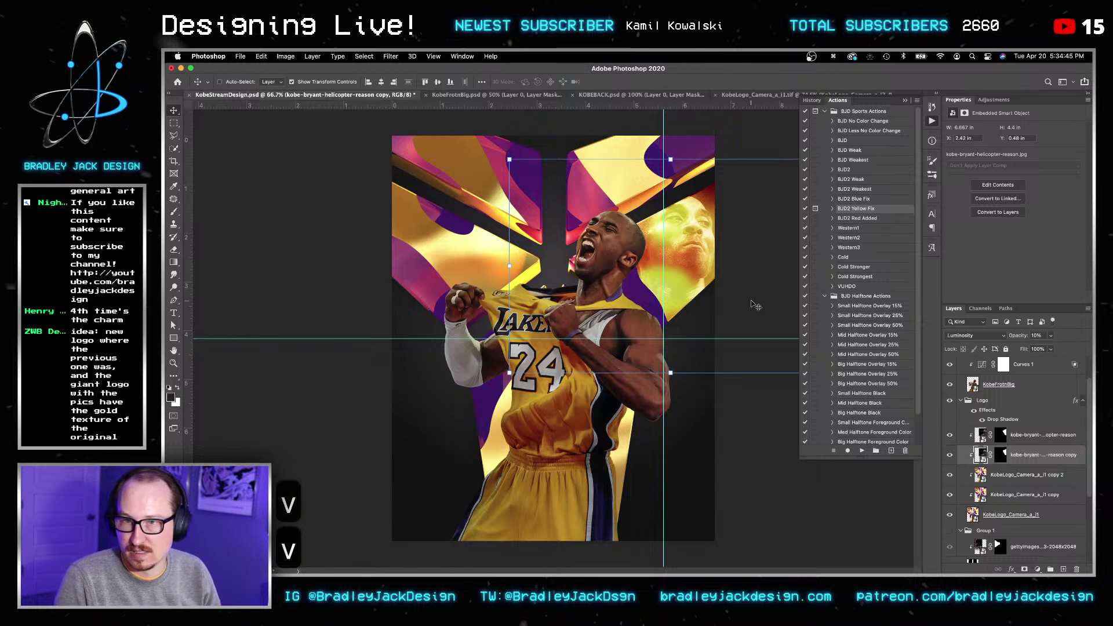
pyautogui.moveTo(1004, 542); pyautogui.dragTo(993, 441)
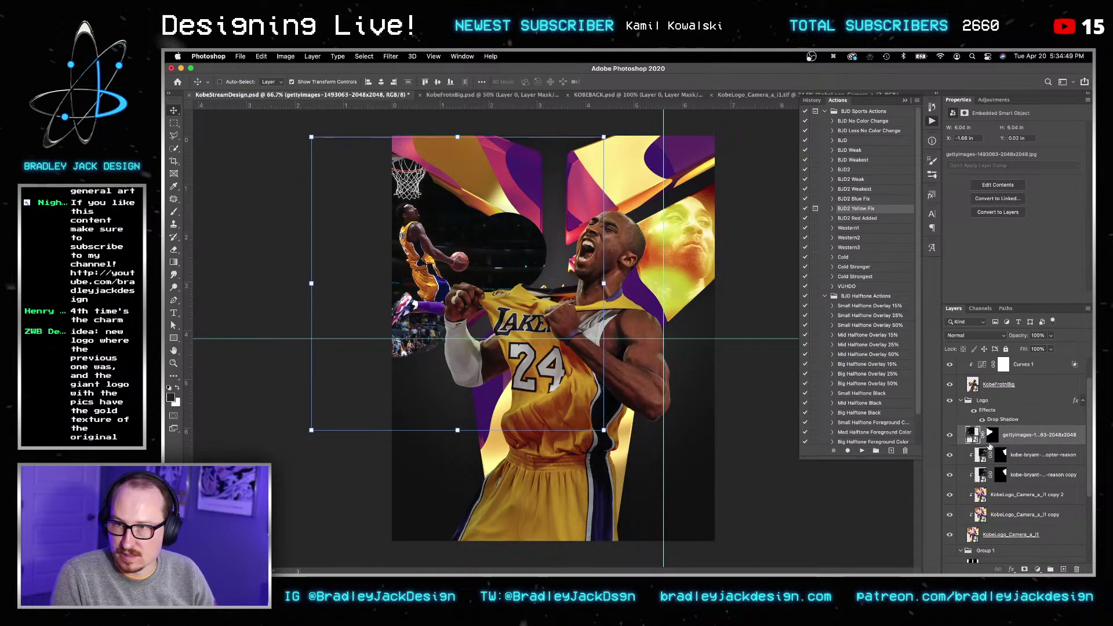
# Step: Clip the dunk photo to the logo shapes in Luminosity blend mode
pyautogui.keyDown('alt'); pyautogui.click(985, 444); pyautogui.keyUp('alt')
pyautogui.press('v')
pyautogui.press('v')
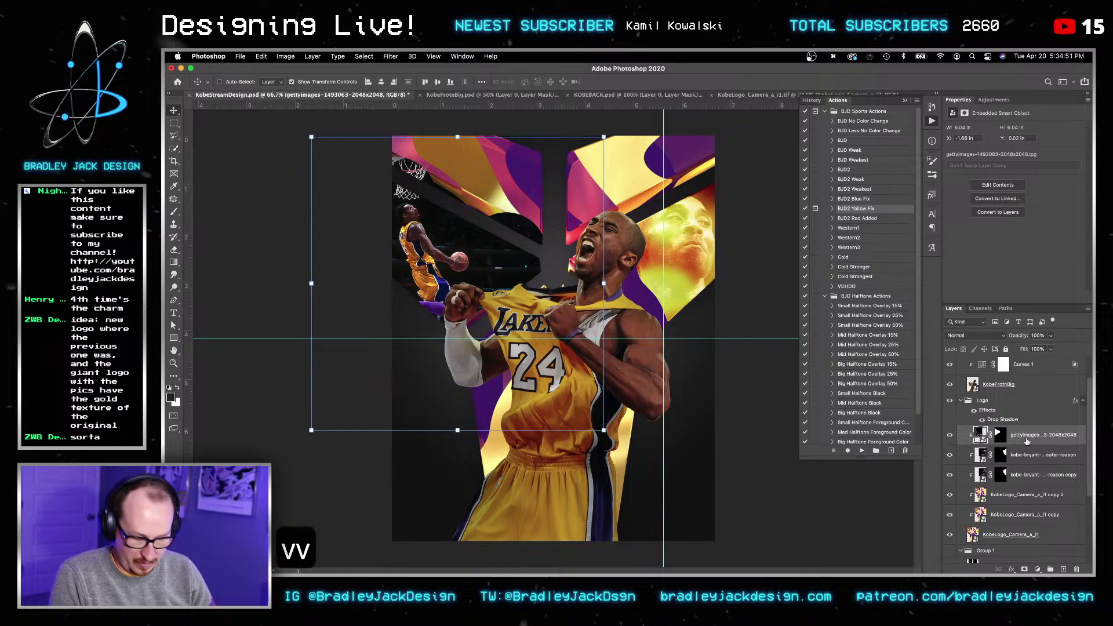
pyautogui.press('v')
pyautogui.hotkey('alt', 'shift', 'n')
pyautogui.press('v')
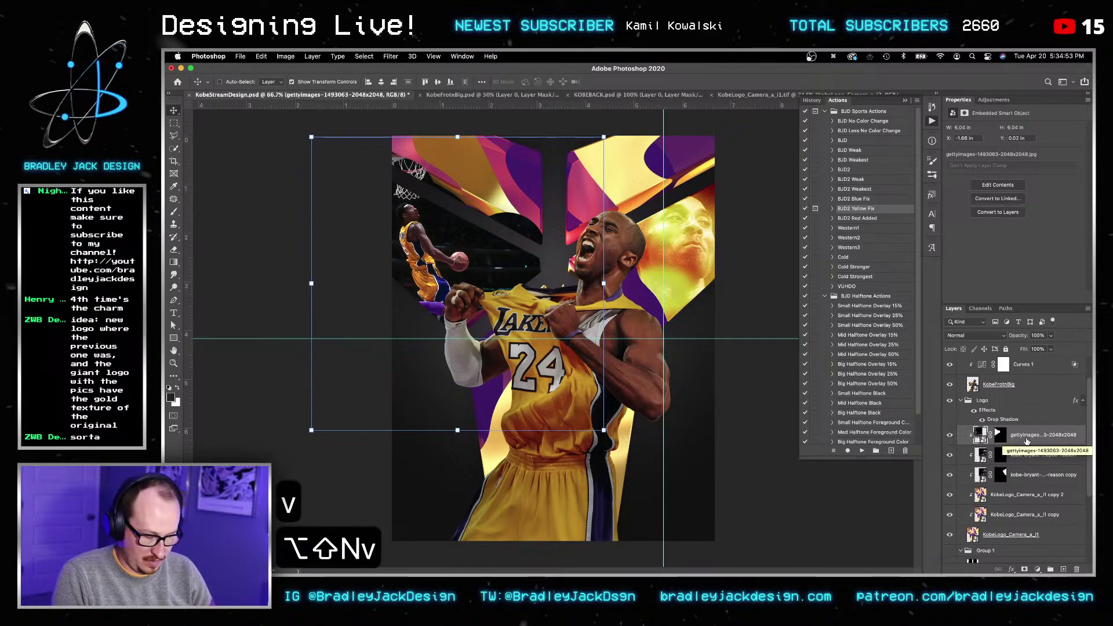
pyautogui.press('v')
pyautogui.press('v')
pyautogui.hotkey('shift', '-')
pyautogui.press('v')
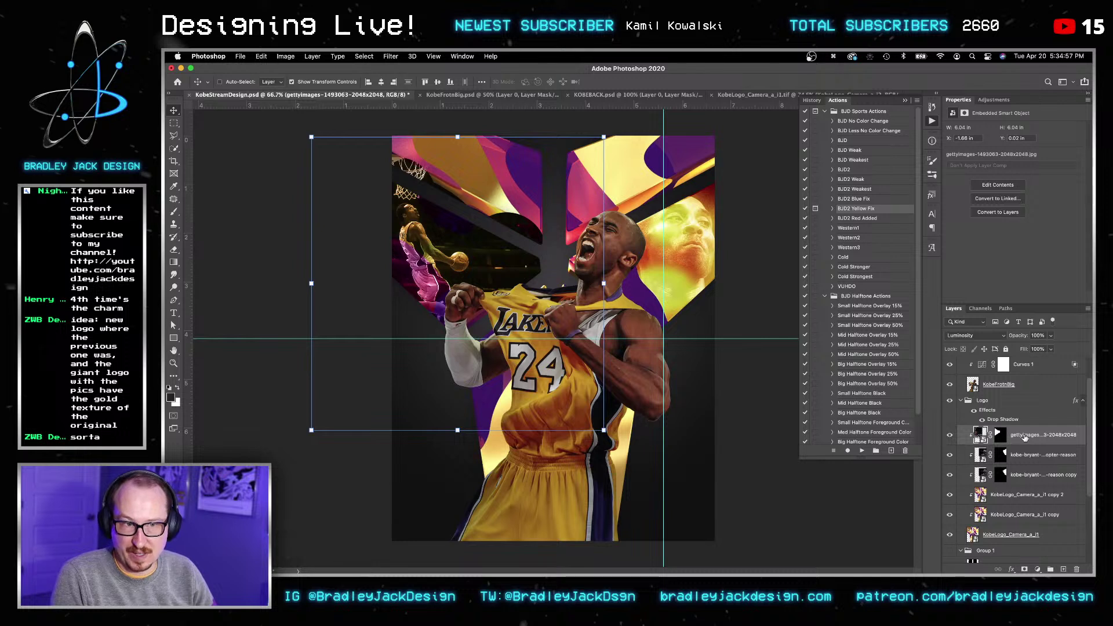
# Step: Lower the dunk photo to 10% opacity and reposition it within the logo's left arm
pyautogui.click(1006, 437)
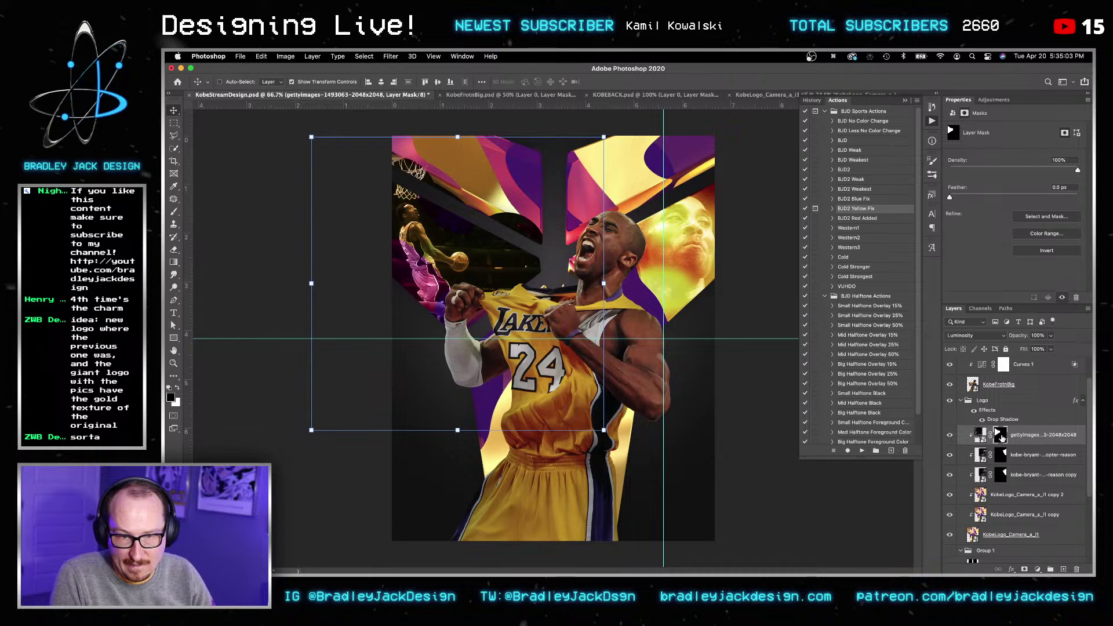
pyautogui.press('v')
pyautogui.press('1')
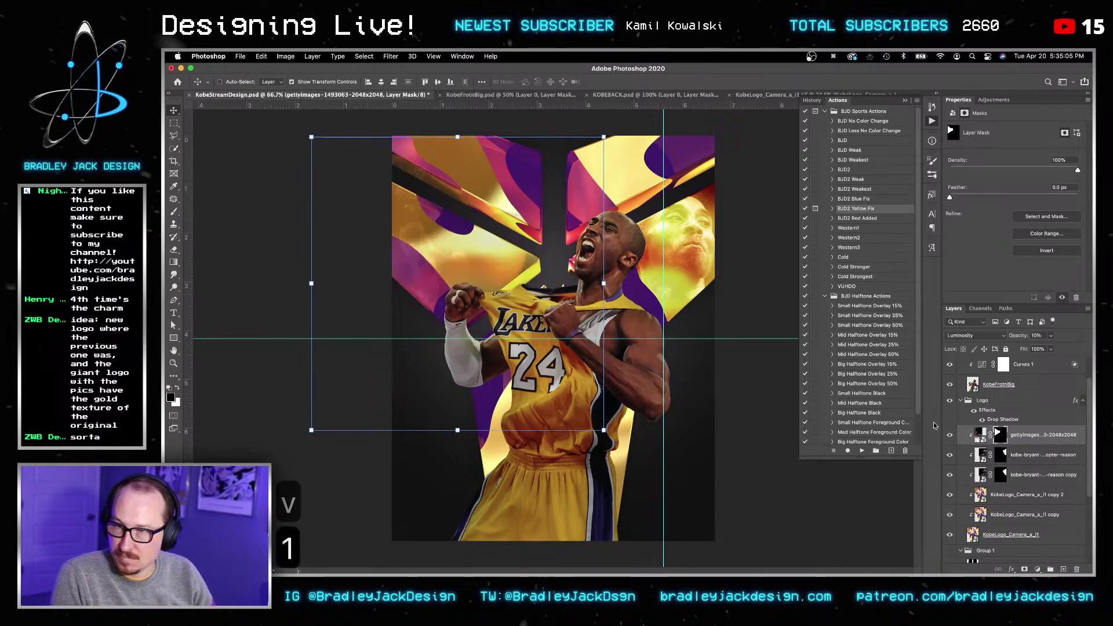
pyautogui.moveTo(457, 268); pyautogui.dragTo(465, 272)
pyautogui.press('Return')
pyautogui.press('Return')
# Step: Duplicate the dunk photo and try the copy in Overlay, then Screen, at 100%
pyautogui.press('super+j')
pyautogui.press('v')
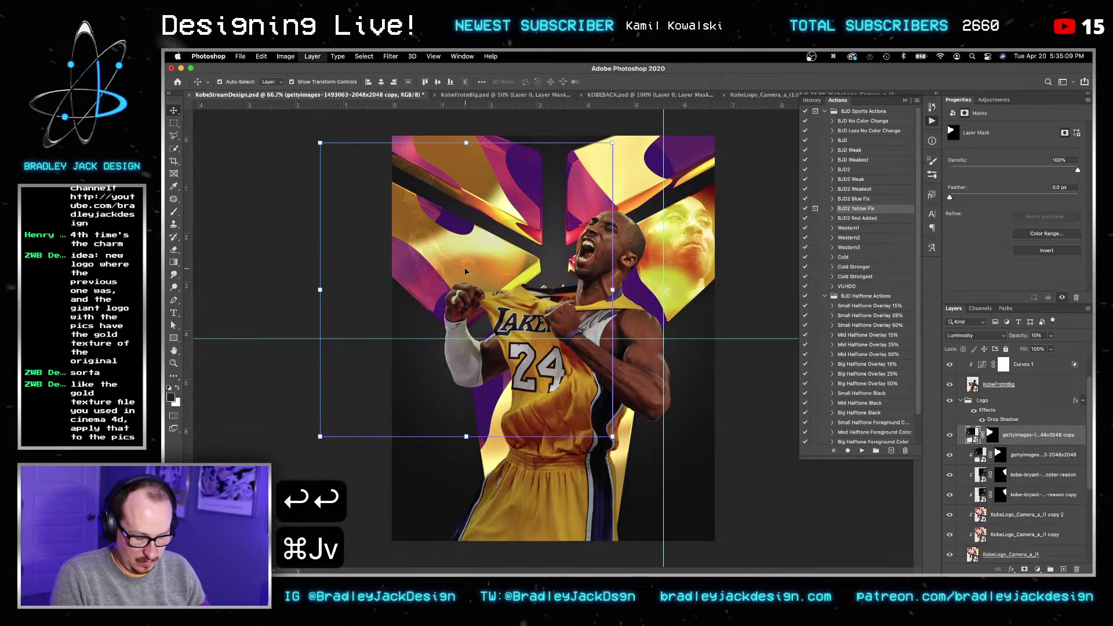
pyautogui.hotkey('alt', 'shift', 'o')
pyautogui.press('v')
pyautogui.press('0')
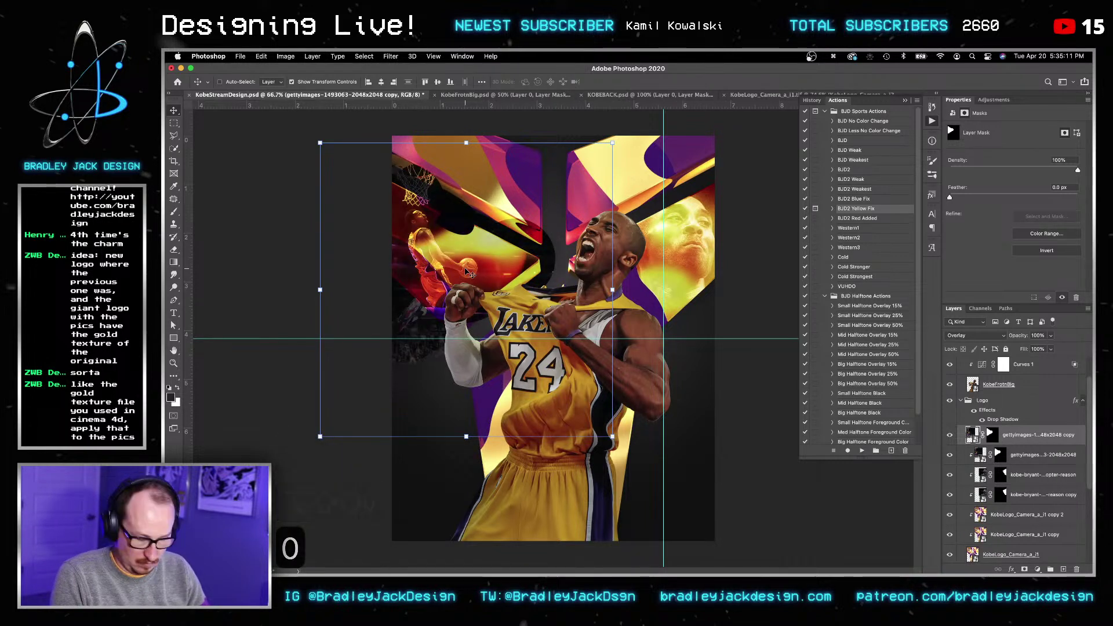
pyautogui.hotkey('alt', 'shift', 's')
pyautogui.press('v')
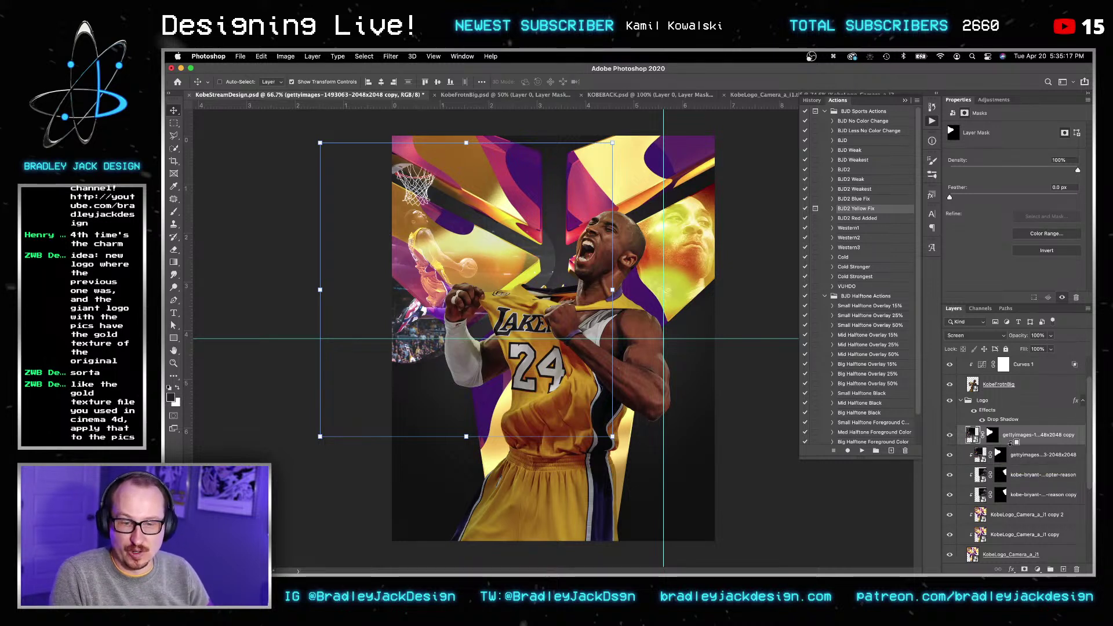
# Step: Compare the dunk photo copy's settings with the original layer's
pyautogui.click(1020, 456)
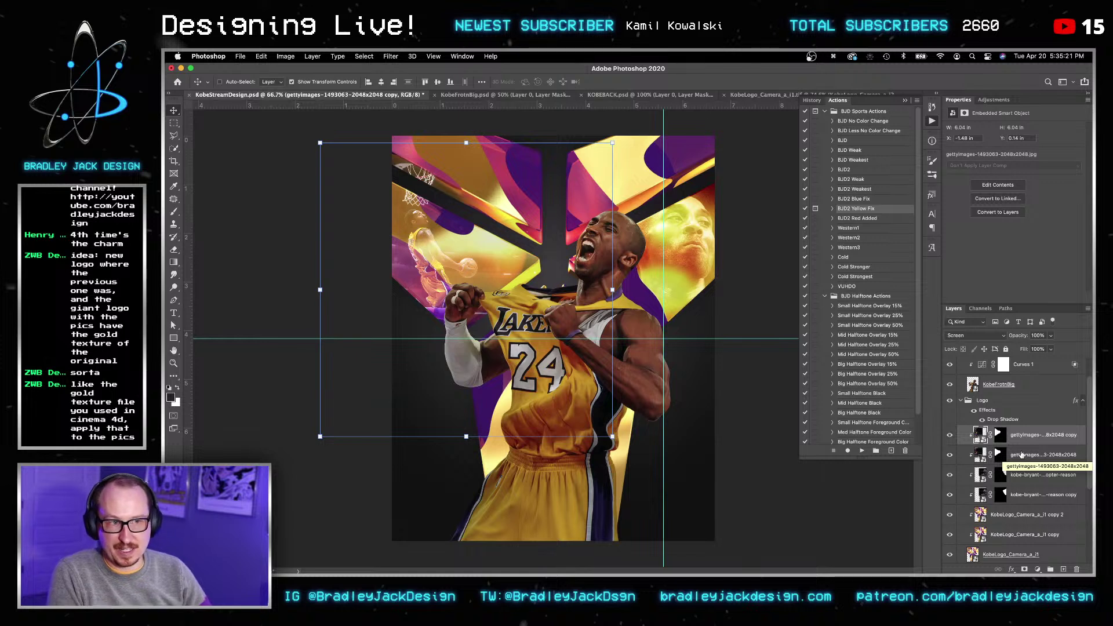
pyautogui.click(1025, 458)
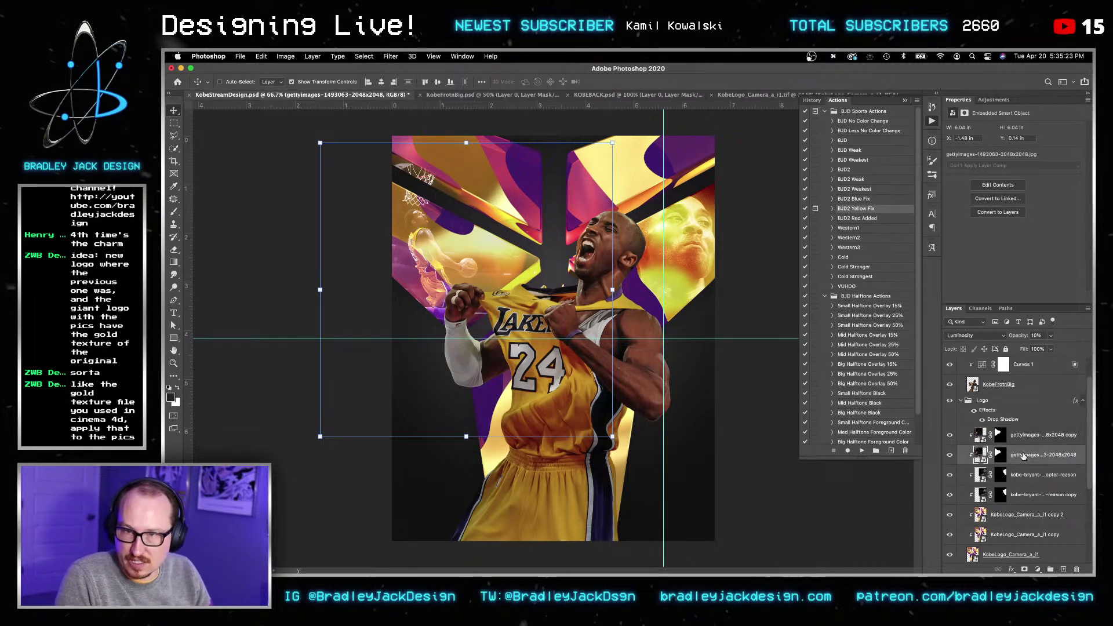
pyautogui.click(1023, 436)
pyautogui.click(1023, 475)
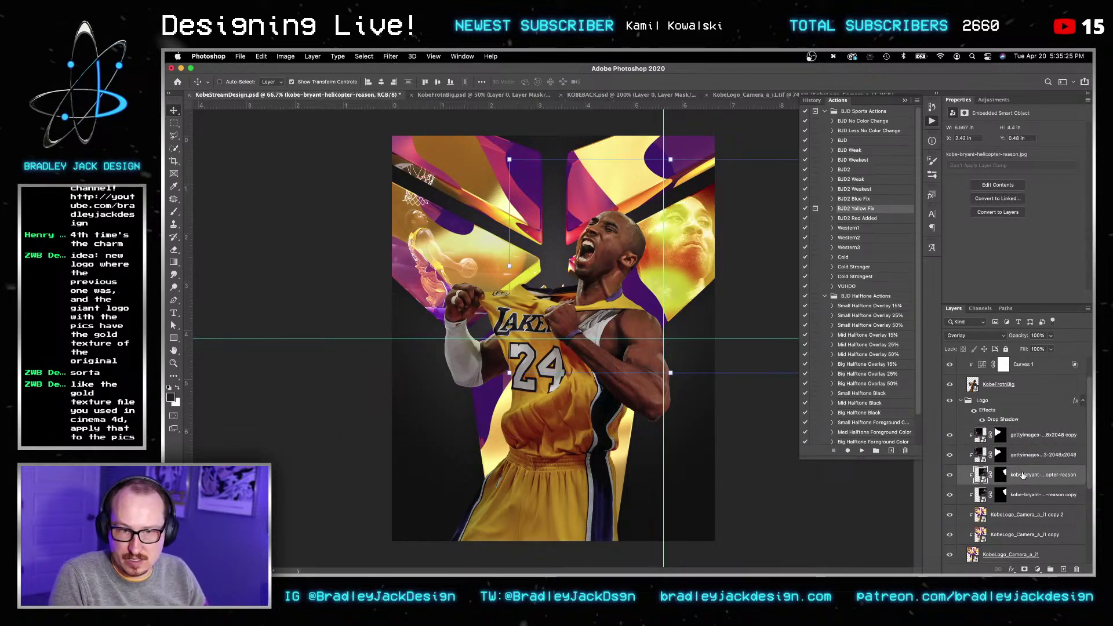
pyautogui.click(1015, 436)
# Step: Set the copy back to Overlay at 30% opacity and open the gold logo's embedded contents
pyautogui.press('v')
pyautogui.press('v')
pyautogui.press('v')
pyautogui.hotkey('alt', 'shift', 'o')
pyautogui.press('v')
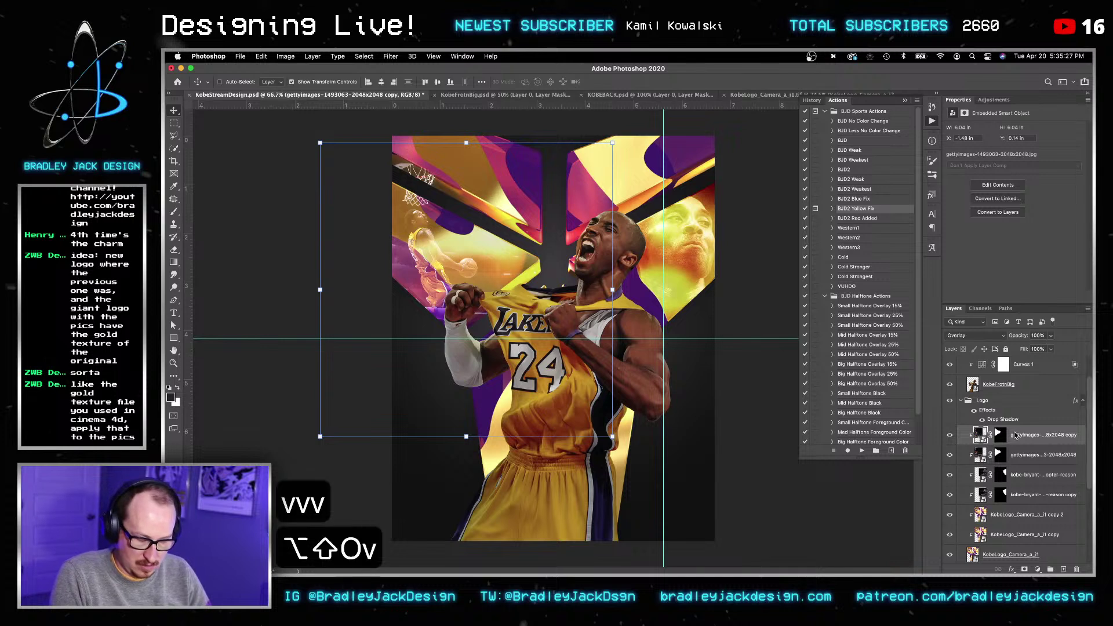
pyautogui.press('0')
pyautogui.press('0')
pyautogui.press('0')
pyautogui.press('v')
pyautogui.press('5')
pyautogui.press('3')
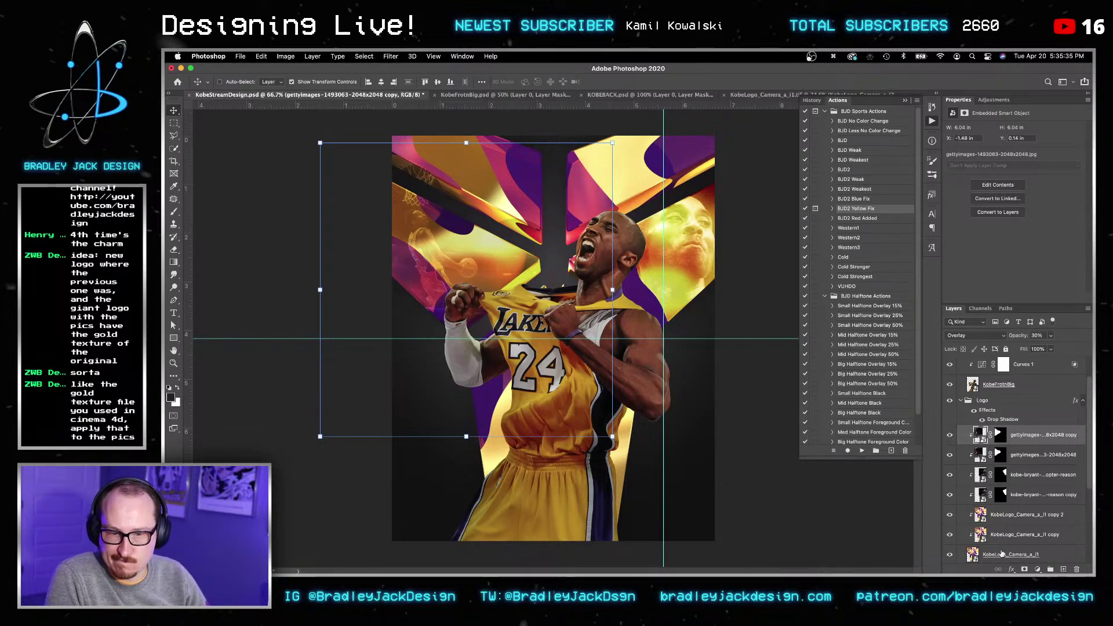
pyautogui.doubleClick(976, 555)
# Step: Hide the purple overlay layer in the logo file, save it, and return to the poster
pyautogui.click(950, 388)
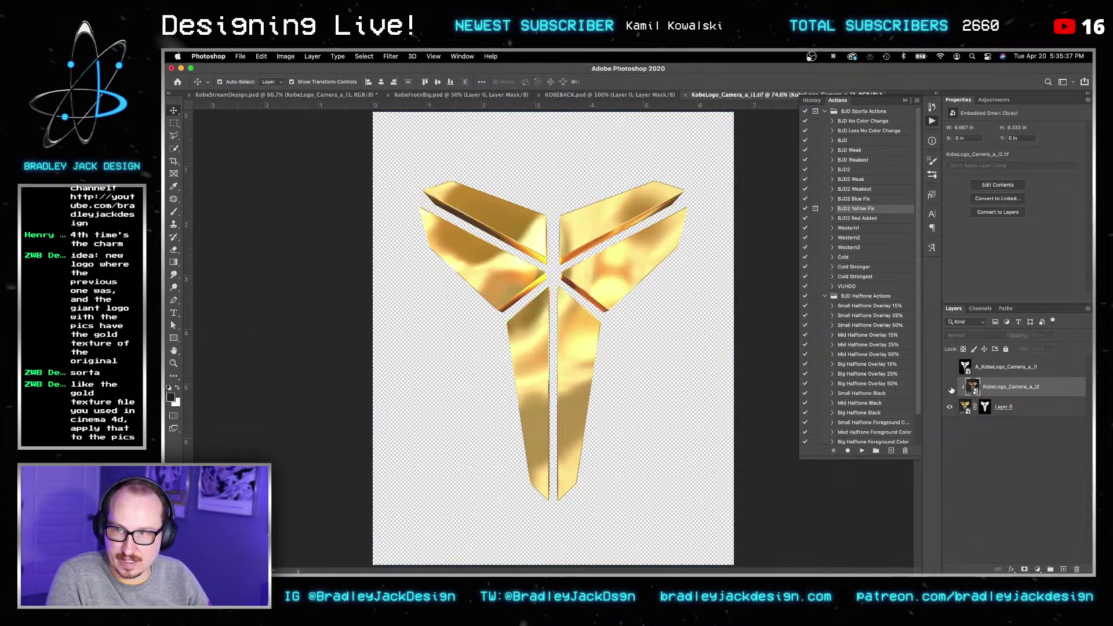
pyautogui.press('super+s')
pyautogui.press('v')
pyautogui.press('super+grave')
pyautogui.press('v')
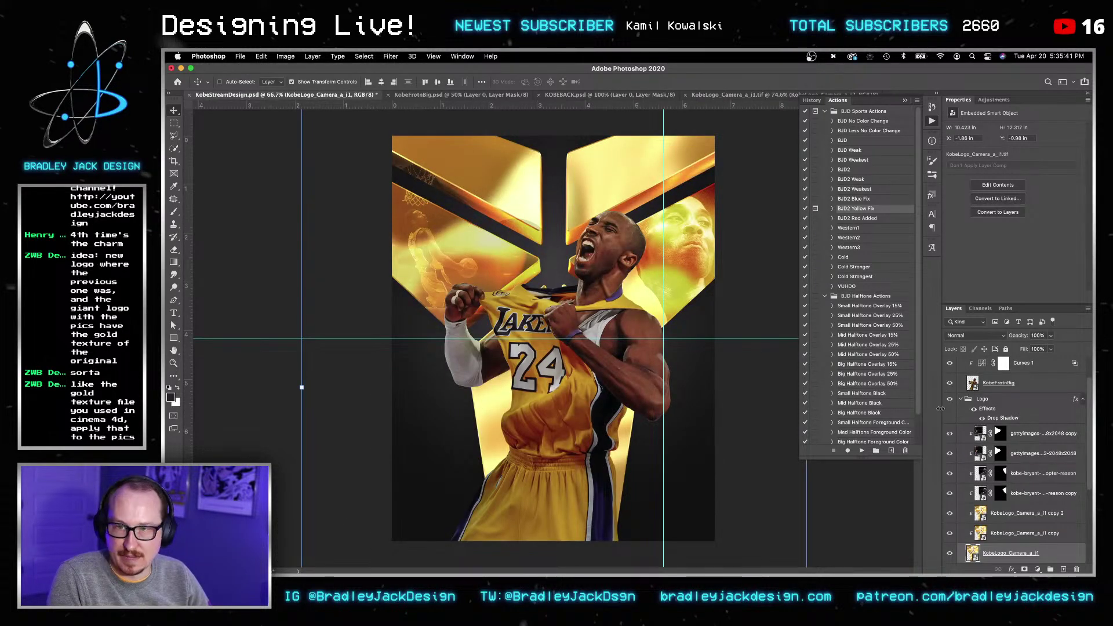
# Step: Set the foreground to the pasted purple value and fill Layer 1 copy 3 with it
pyautogui.scroll(-5, 954, 441)
pyautogui.click(959, 473)
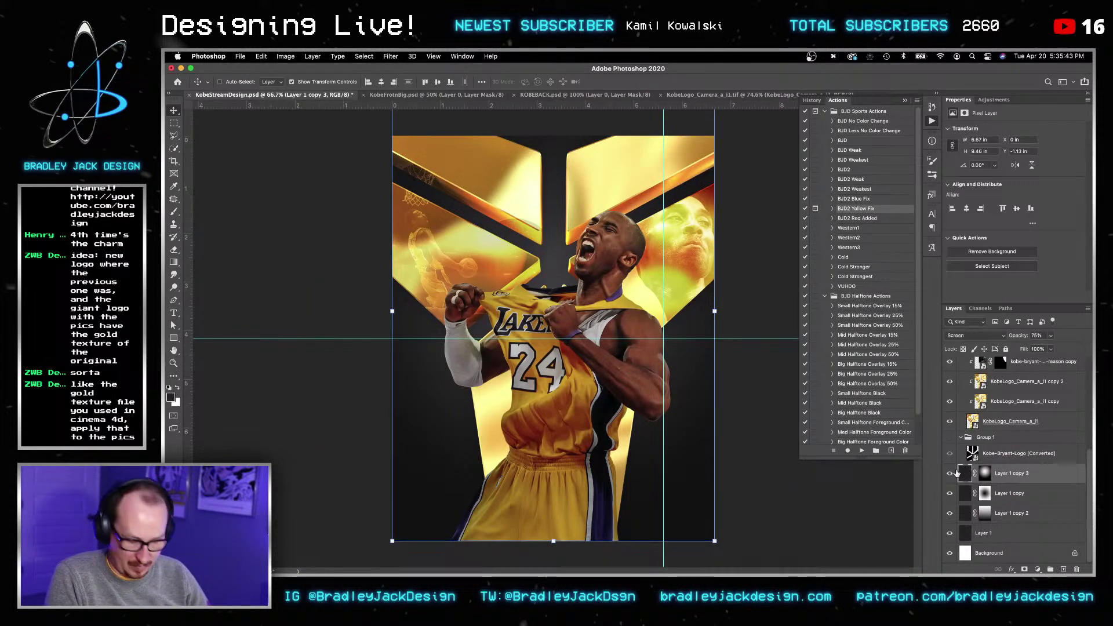
pyautogui.press('g')
pyautogui.press('super+c')
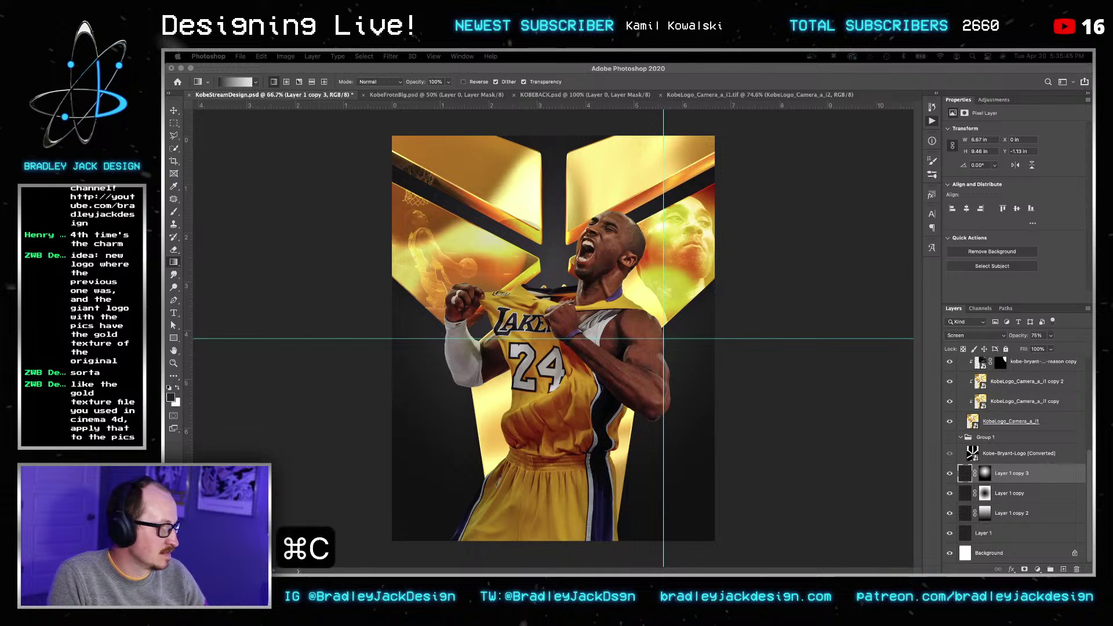
pyautogui.click(778, 388)
pyautogui.press('g')
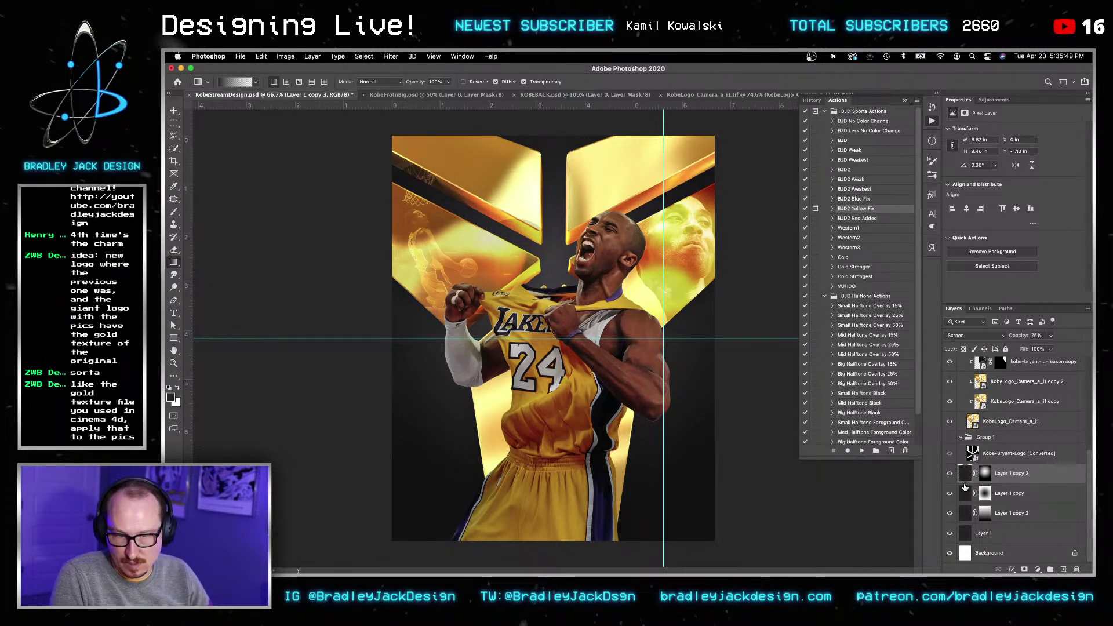
pyautogui.click(175, 396)
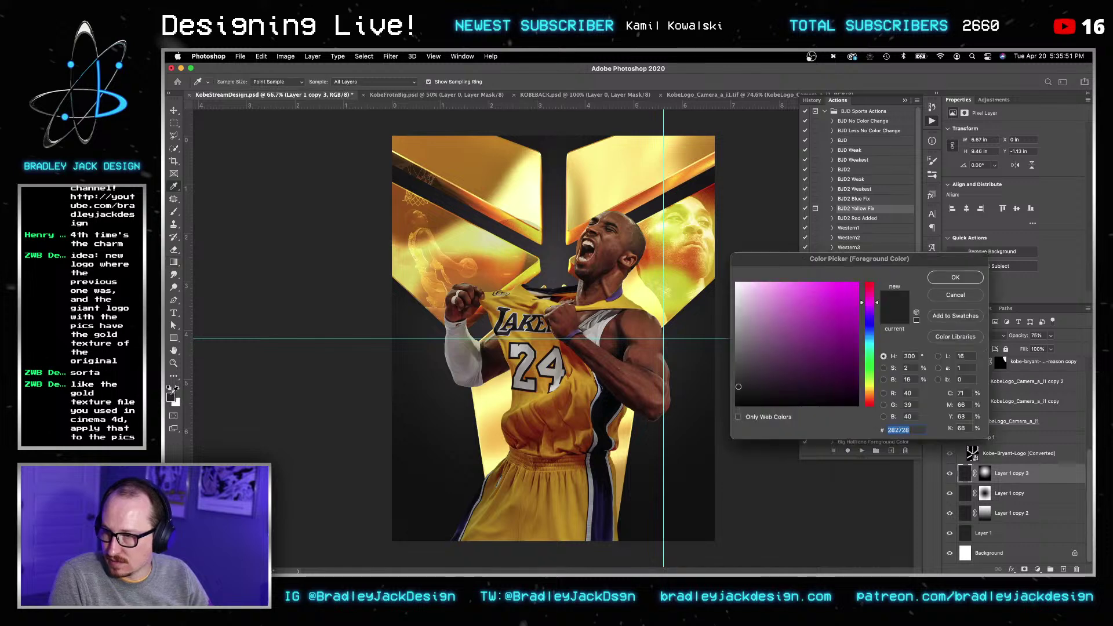
pyautogui.press('cmd+v')
pyautogui.press('Return')
pyautogui.press('g')
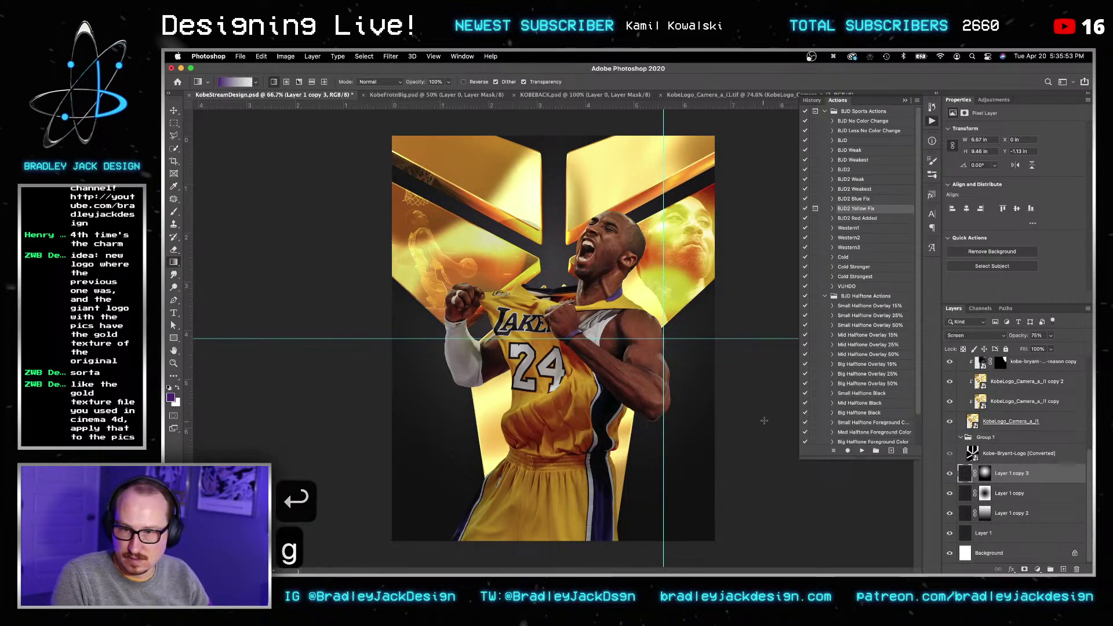
pyautogui.hotkey('alt', 'BackSpace')
# Step: Fill Layer 1 copy and Layer 1 with the same purple
pyautogui.click(1009, 493)
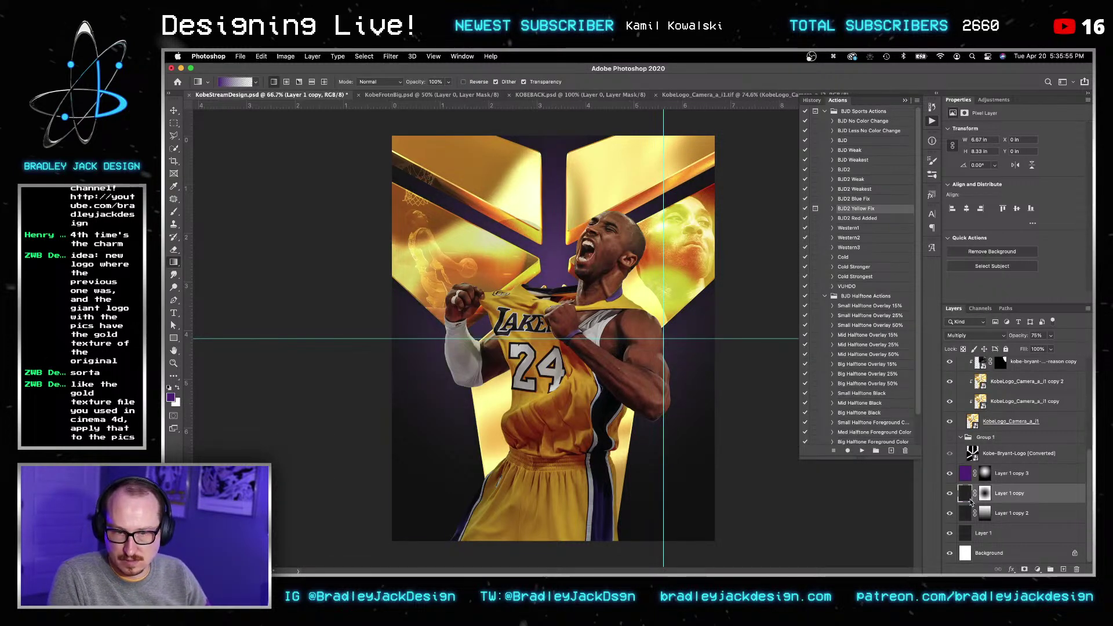
pyautogui.hotkey('alt', 'BackSpace')
pyautogui.click(965, 513)
pyautogui.click(963, 533)
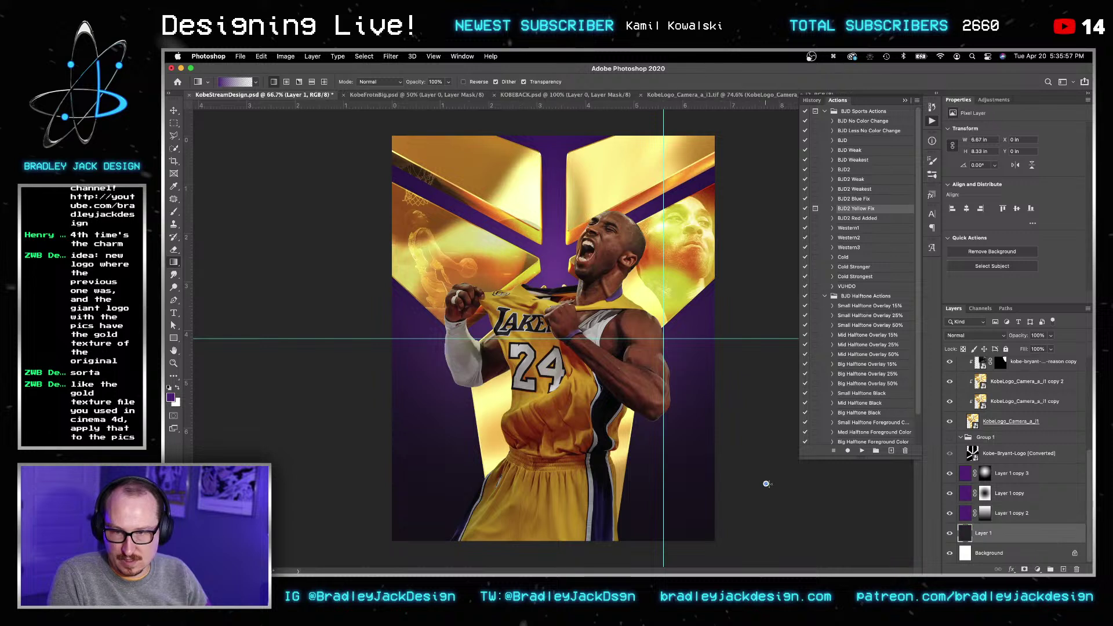
pyautogui.hotkey('alt', 'BackSpace')
pyautogui.press('v')
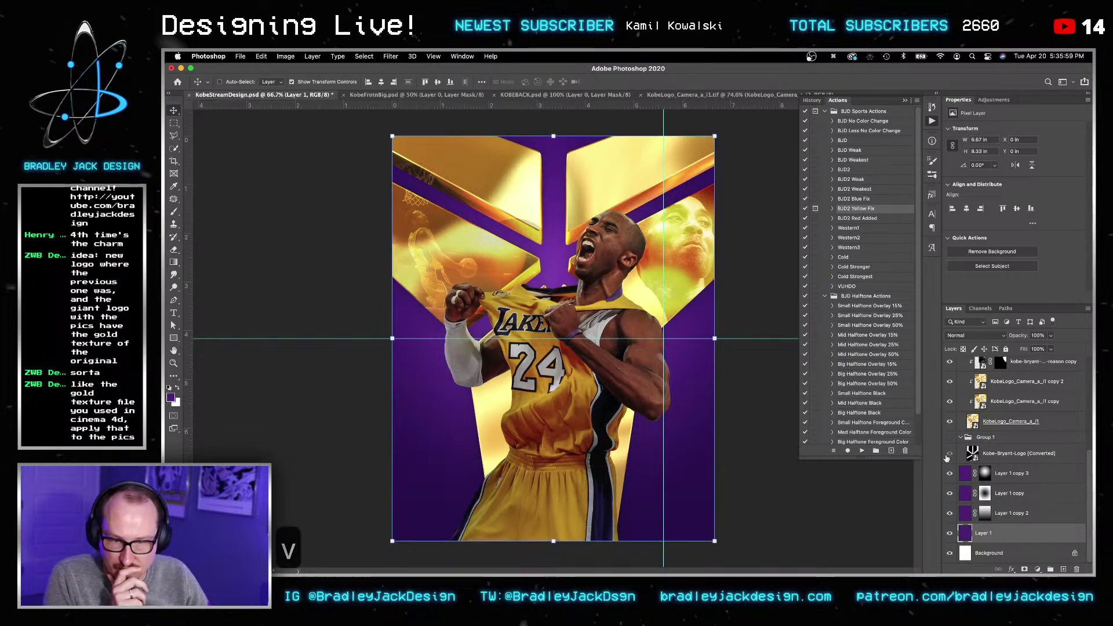
# Step: Show the Kobe logo group and start a colour overlay on Kobe-Bryant-Logo, then cancel it
pyautogui.moveTo(947, 457); pyautogui.dragTo(946, 444)
pyautogui.click(973, 454)
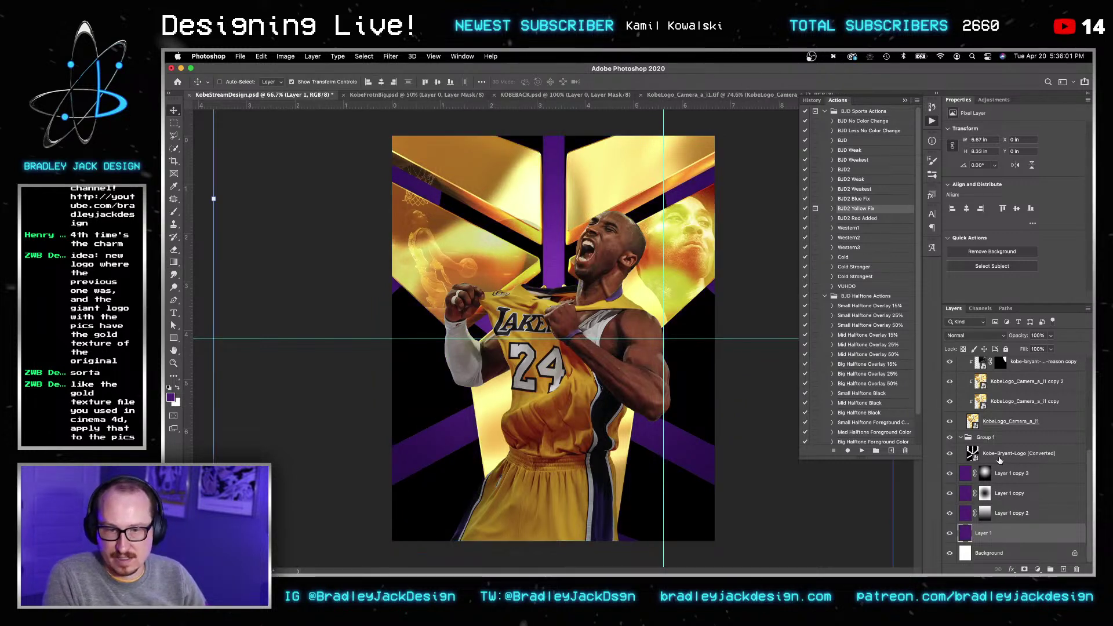
pyautogui.click(1013, 569)
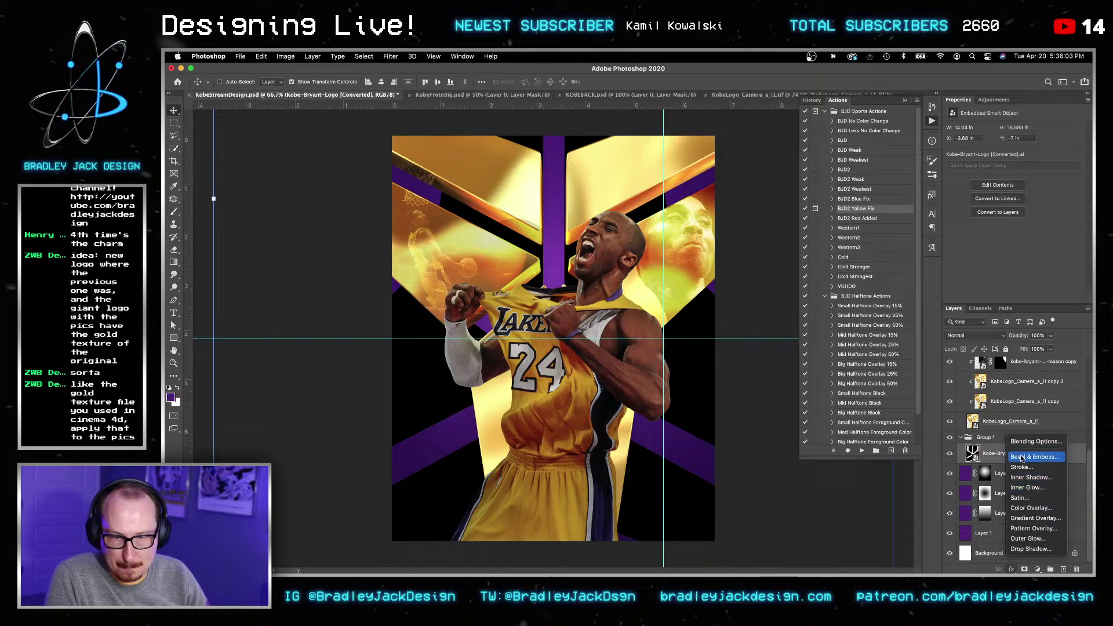
pyautogui.click(1032, 508)
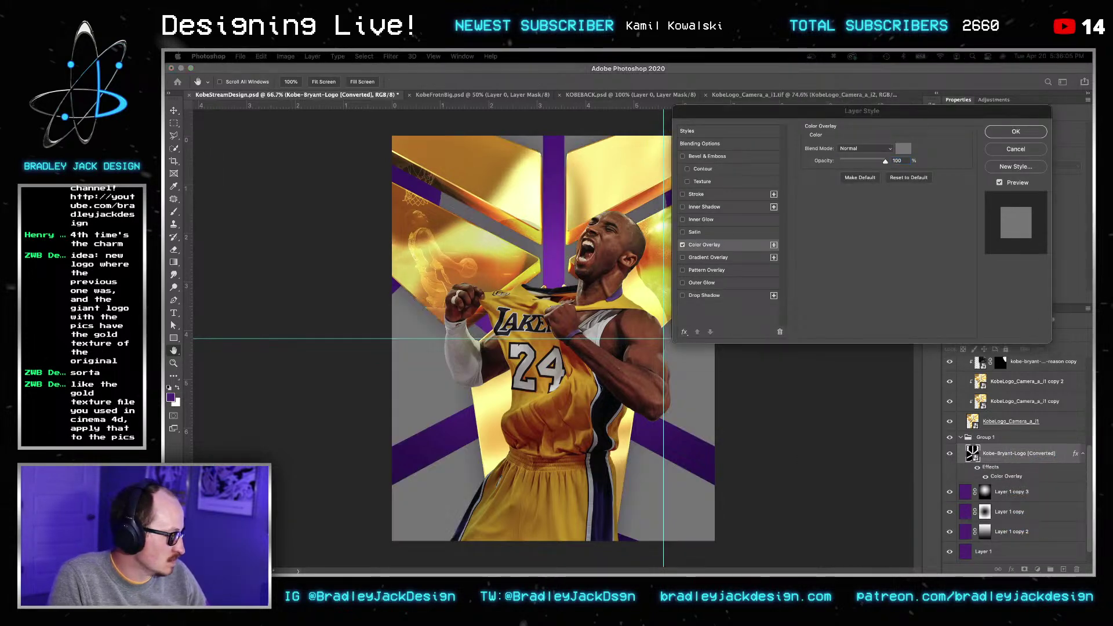
pyautogui.press('super+c')
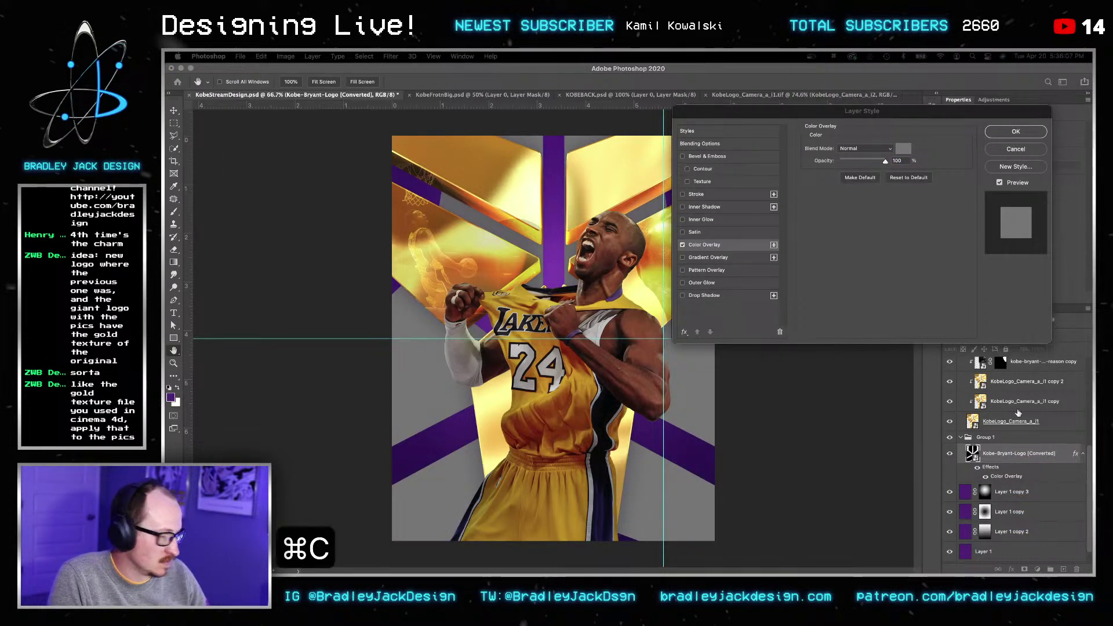
pyautogui.click(983, 454)
pyautogui.press('super+v')
pyautogui.press('Escape')
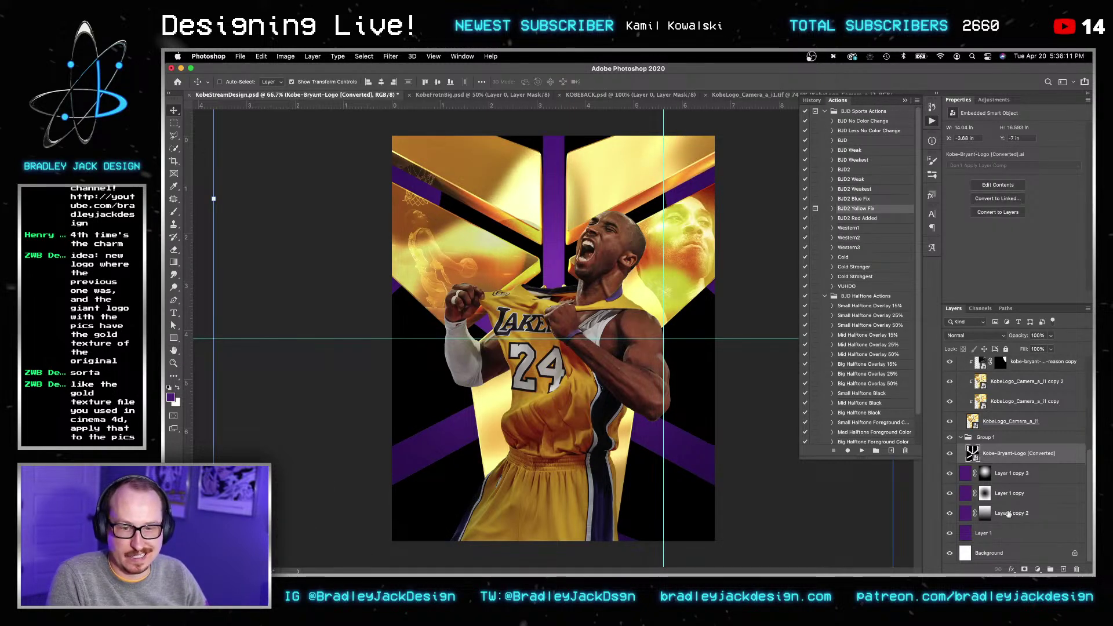
# Step: Add a Color Overlay to the logo using the pasted orange hex value
pyautogui.click(1014, 570)
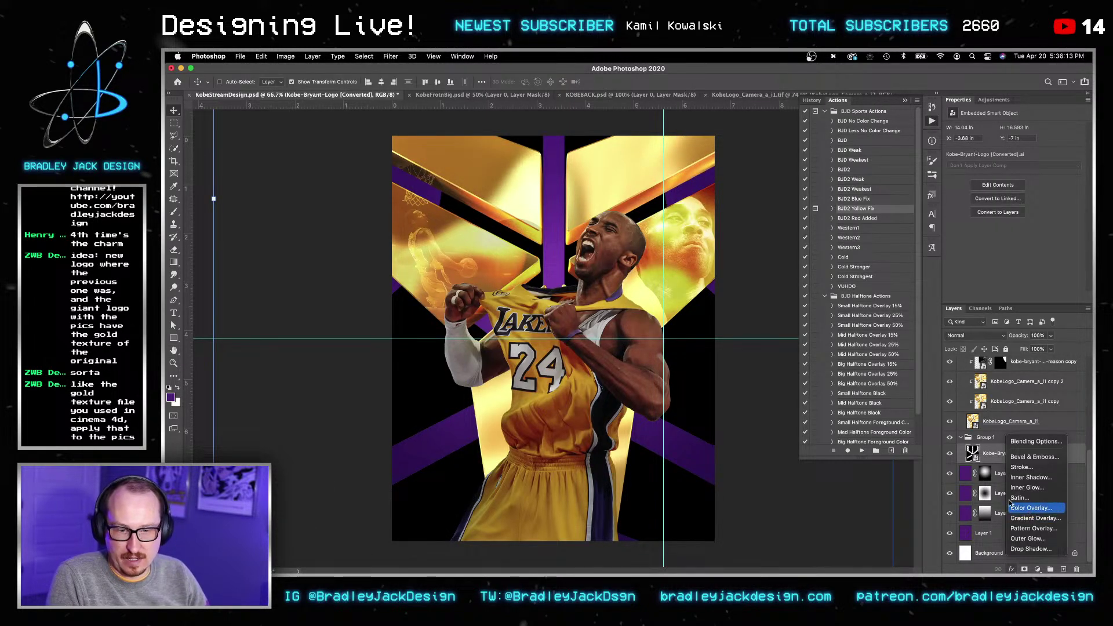
pyautogui.click(1025, 511)
pyautogui.click(892, 150)
pyautogui.click(900, 150)
pyautogui.click(902, 149)
pyautogui.press('super+v')
pyautogui.press('Return')
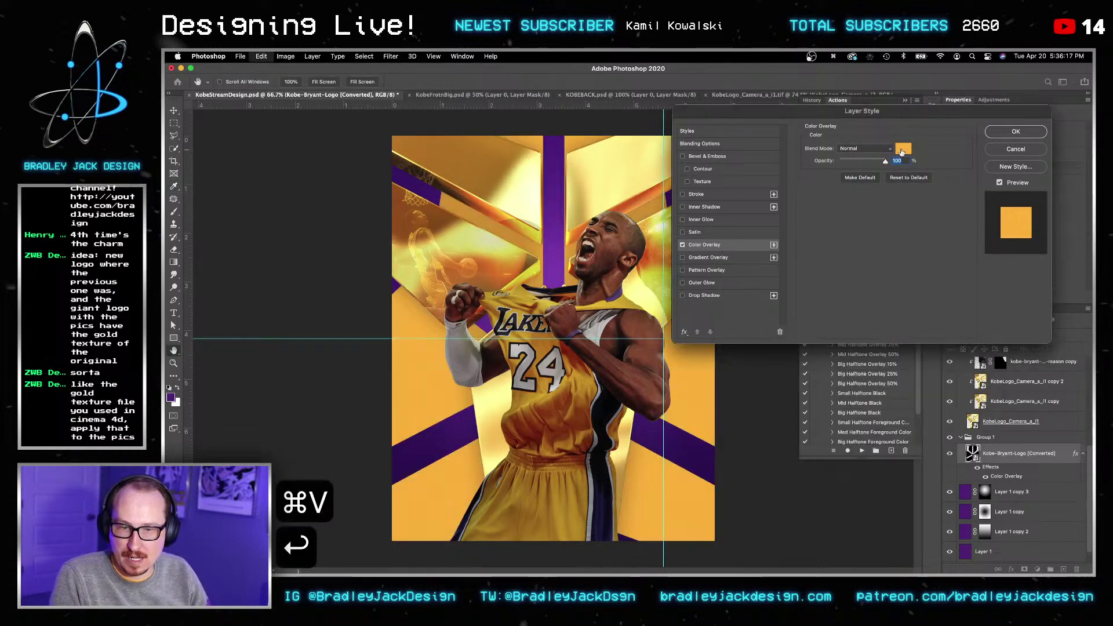
pyautogui.click(1017, 133)
# Step: Nudge the logo's purple stripes slightly upward and select the four clipped photo layers
pyautogui.press('v')
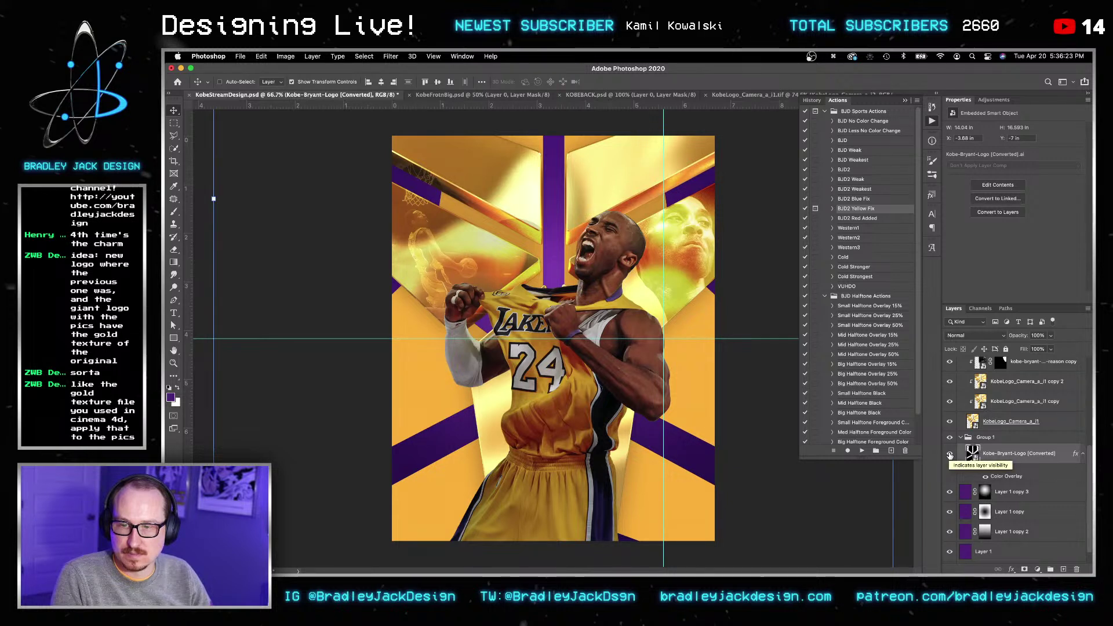
pyautogui.press('v')
pyautogui.moveTo(716, 502); pyautogui.dragTo(706, 479)
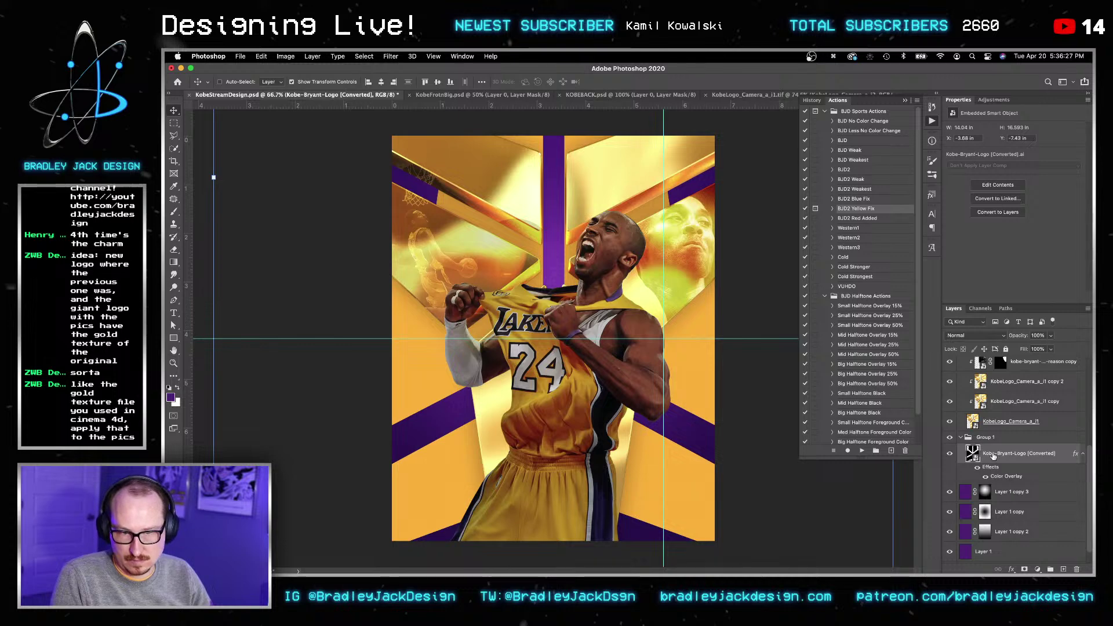
pyautogui.scroll(3, 993, 456)
pyautogui.keyDown('shift'); pyautogui.click(1019, 405); pyautogui.keyUp('shift')
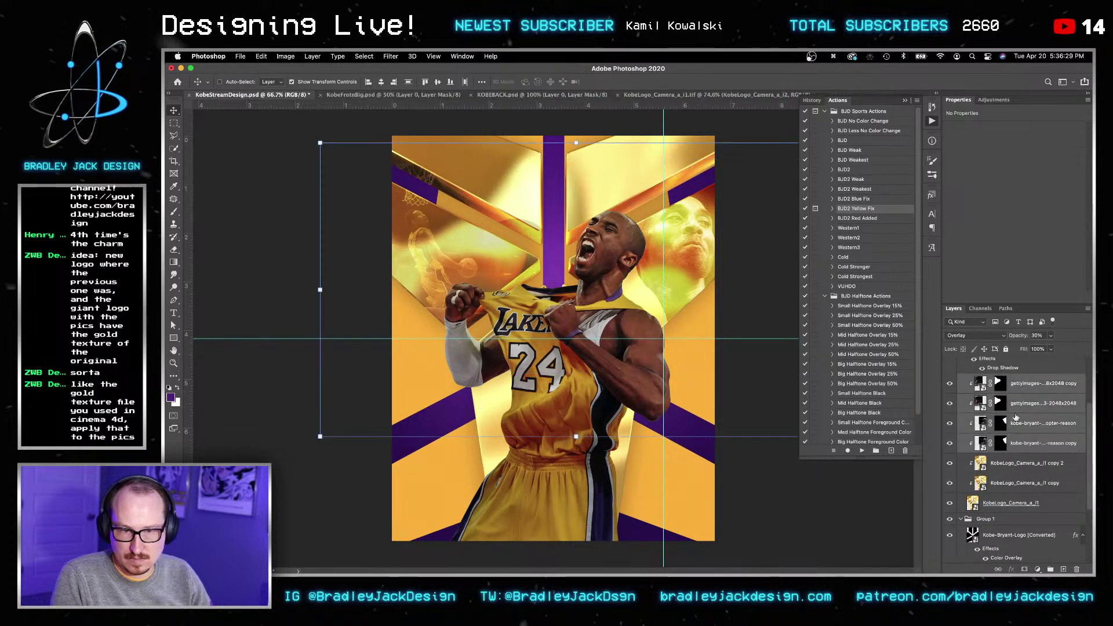
# Step: Delete two clipped photo layers, move the rest into Group 1, and clip them above the logo
pyautogui.press('BackSpace')
pyautogui.moveTo(1020, 404); pyautogui.dragTo(1016, 491)
pyautogui.hotkey('alt', 'shift', 'n')
pyautogui.press('v')
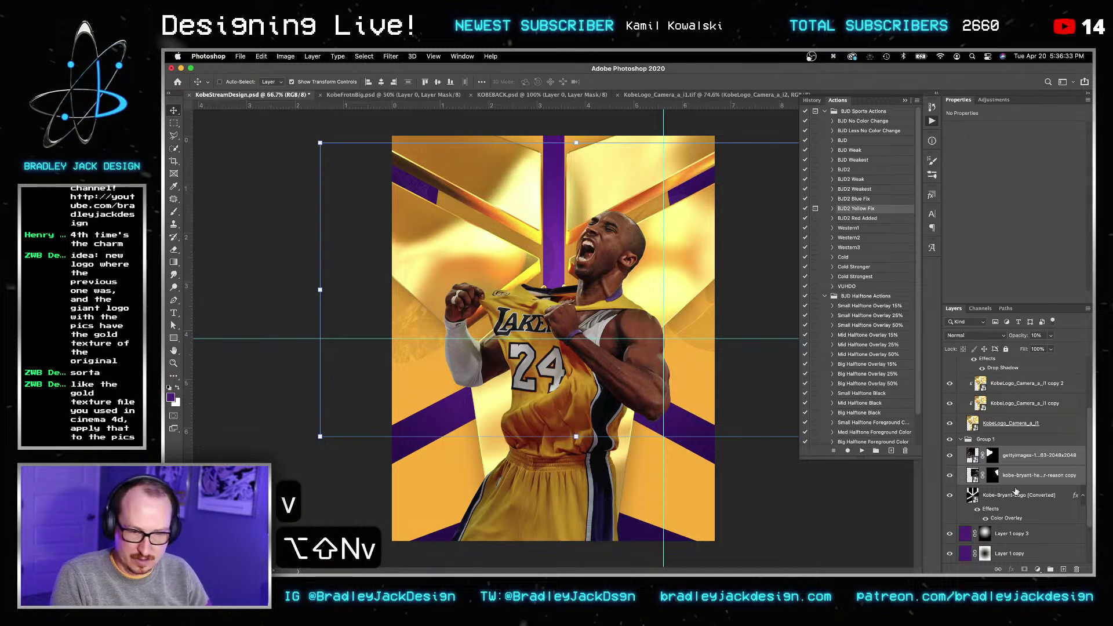
pyautogui.click(1015, 493)
pyautogui.keyDown('alt'); pyautogui.click(979, 485); pyautogui.keyUp('alt')
pyautogui.press('v')
pyautogui.keyDown('alt'); pyautogui.click(989, 464); pyautogui.keyUp('alt')
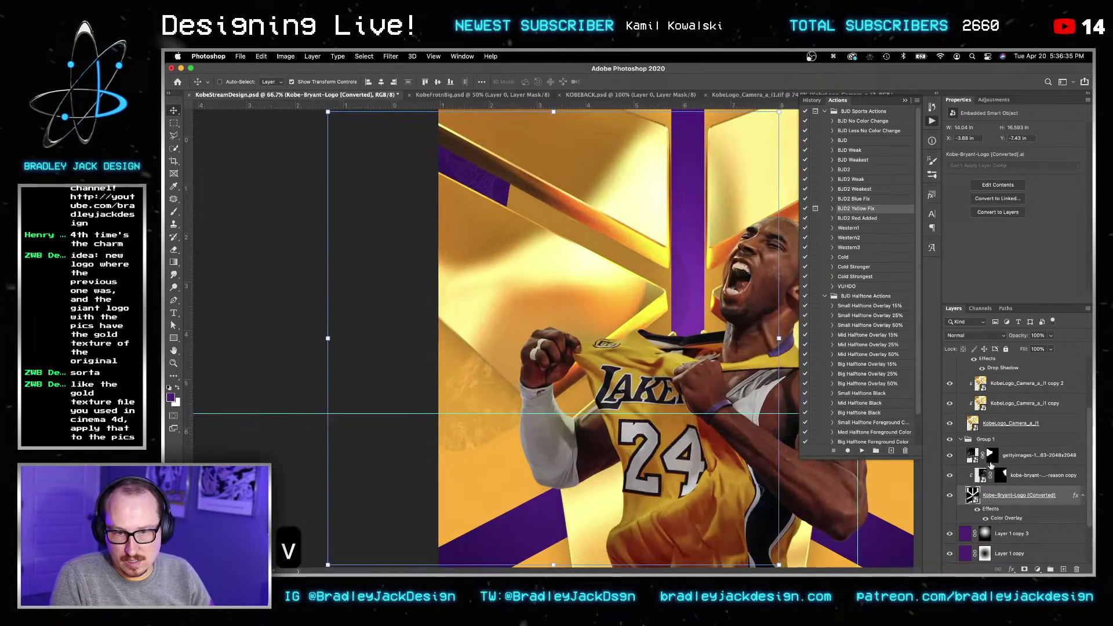
pyautogui.keyDown('alt'); pyautogui.click(991, 465); pyautogui.keyUp('alt')
# Step: Zoom out and wrap the Kobe-Bryant-Logo layer in its own new group
pyautogui.keyDown('super'); pyautogui.moveTo(771, 449); pyautogui.dragTo(730, 446); pyautogui.keyUp('super')
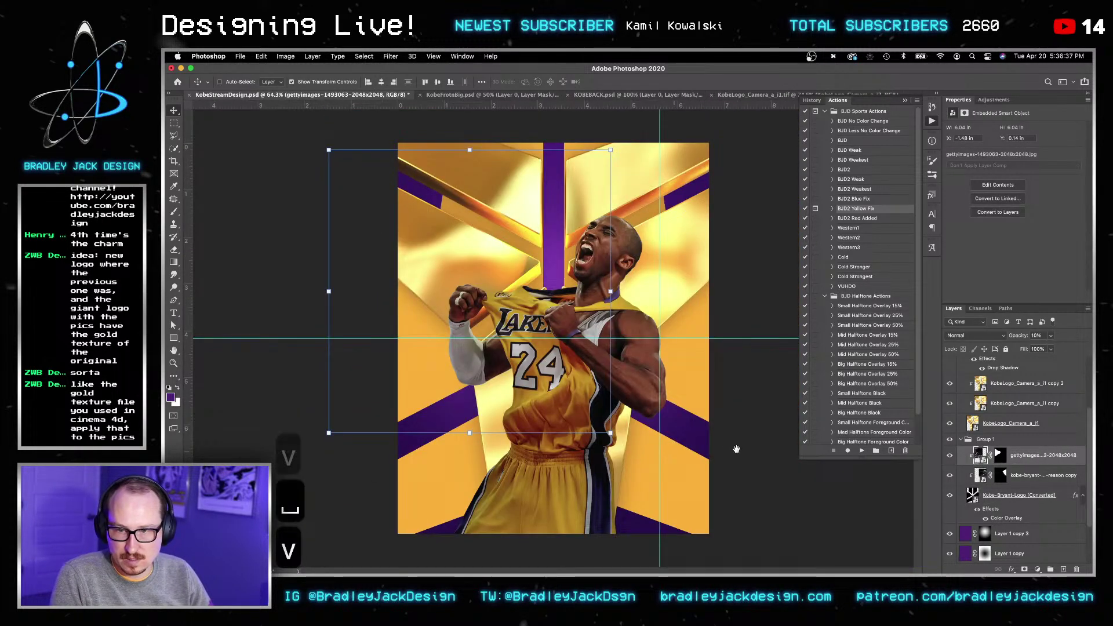
pyautogui.click(1029, 475)
pyautogui.click(1028, 499)
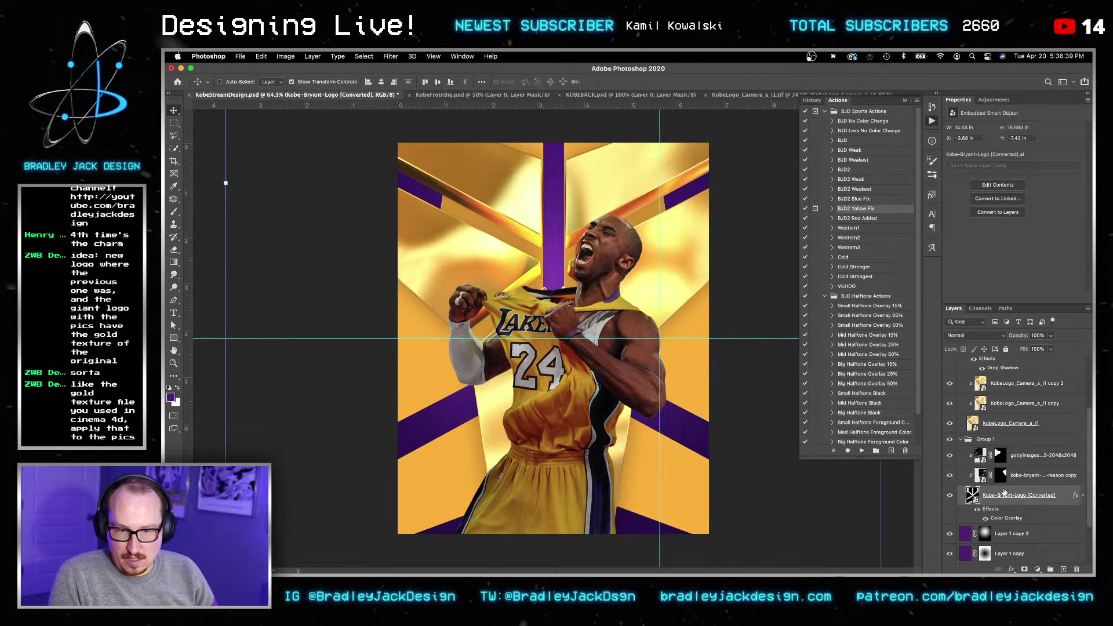
pyautogui.press('super+g')
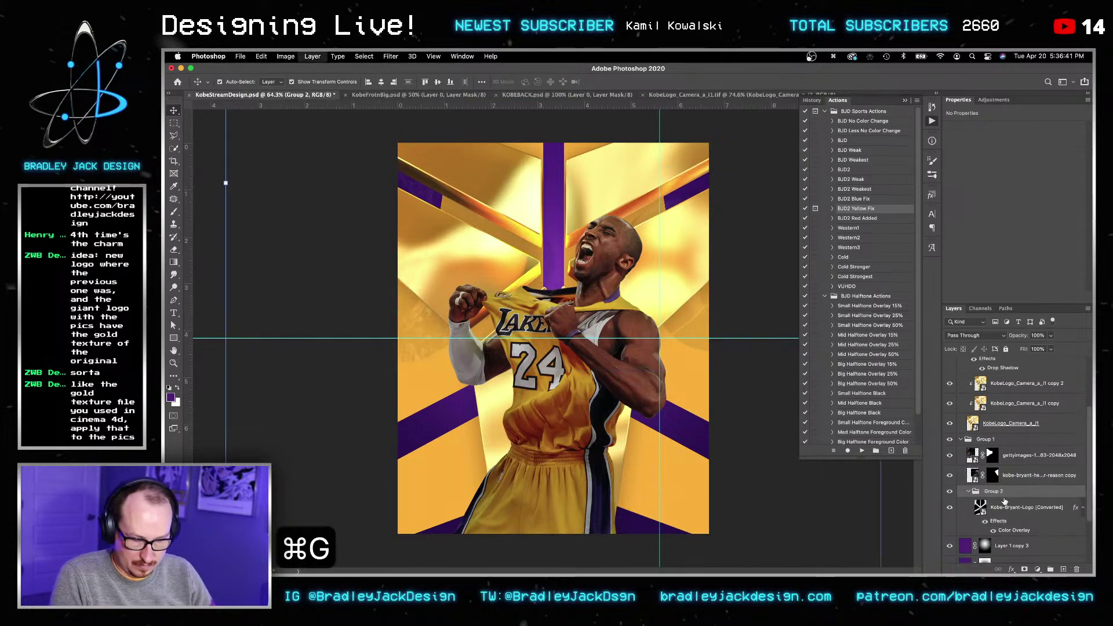
# Step: Bring up the mask options for the helicopter and dunk photo masks
pyautogui.click(1001, 476)
pyautogui.press('v')
pyautogui.rightClick(1001, 477)
pyautogui.click(1002, 458)
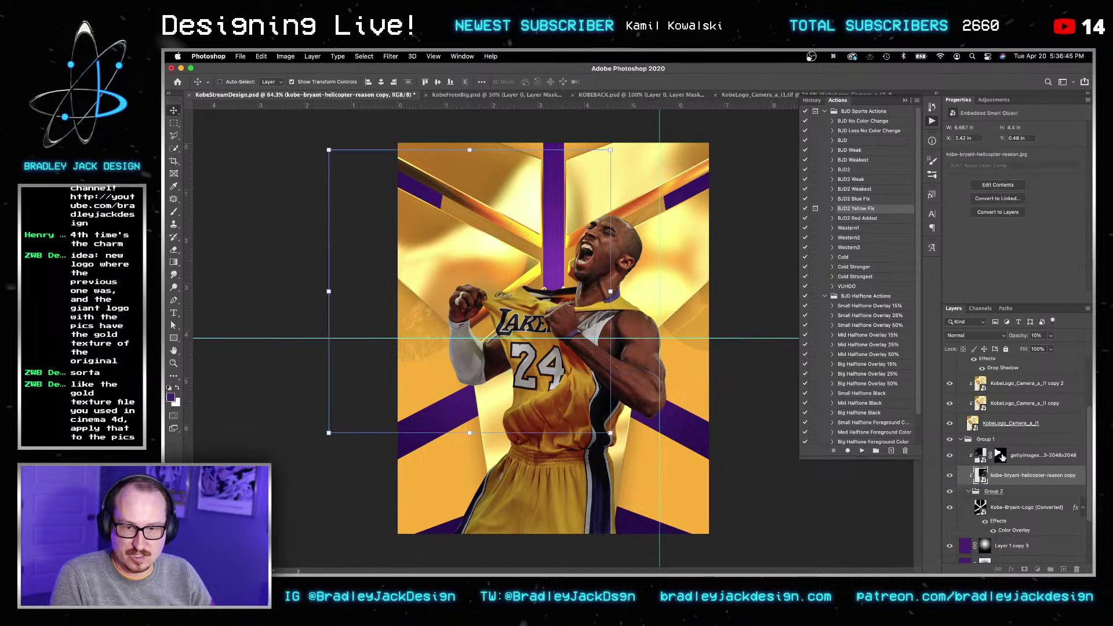
pyautogui.rightClick(1001, 461)
# Step: Delete the dunk photo's mask, move it lower, and blend it as Luminosity at 25%
pyautogui.click(998, 475)
pyautogui.press('v')
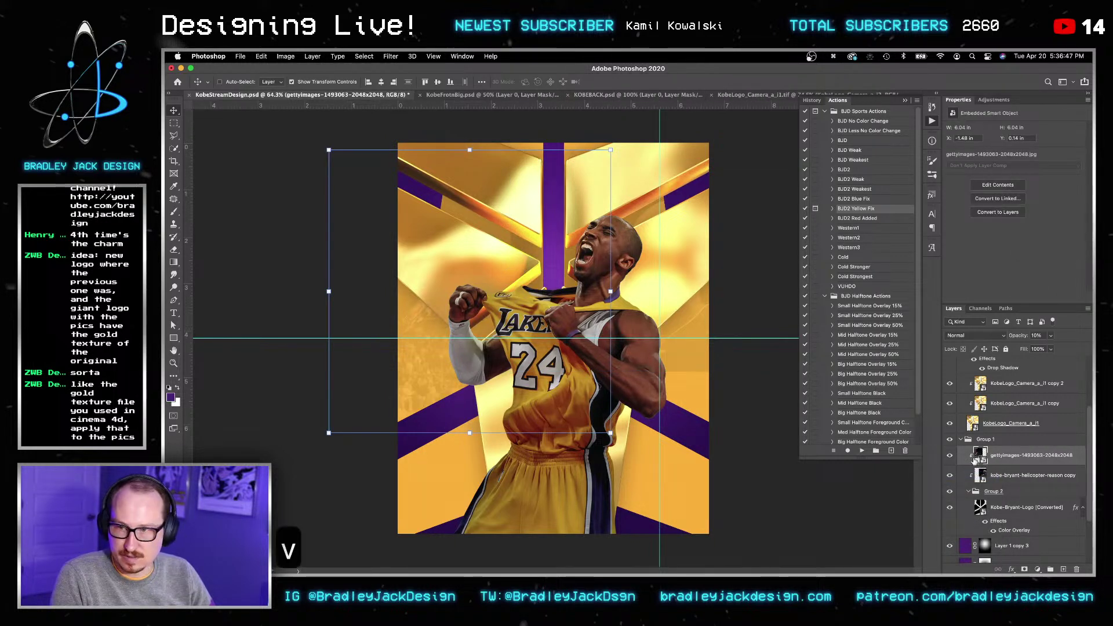
pyautogui.moveTo(543, 360); pyautogui.dragTo(558, 446)
pyautogui.press('Return')
pyautogui.press('Return')
pyautogui.press('v')
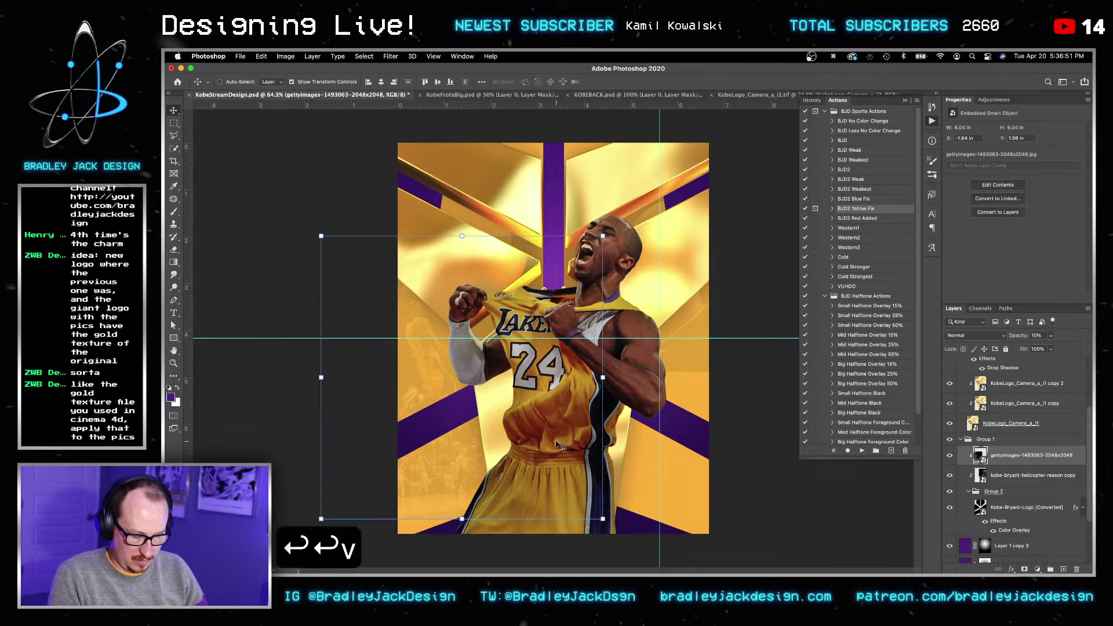
pyautogui.hotkey('alt', 'shift', 'n')
pyautogui.press('v')
pyautogui.press('0')
pyautogui.press('v')
pyautogui.press('v')
pyautogui.press('v')
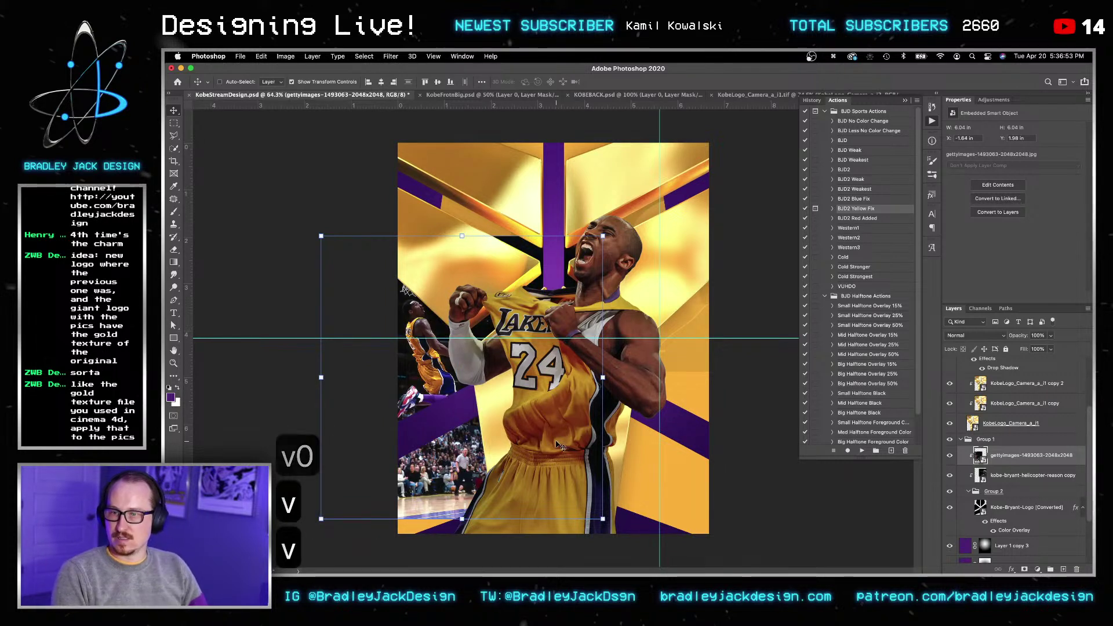
pyautogui.hotkey('alt', 'shift', 'y')
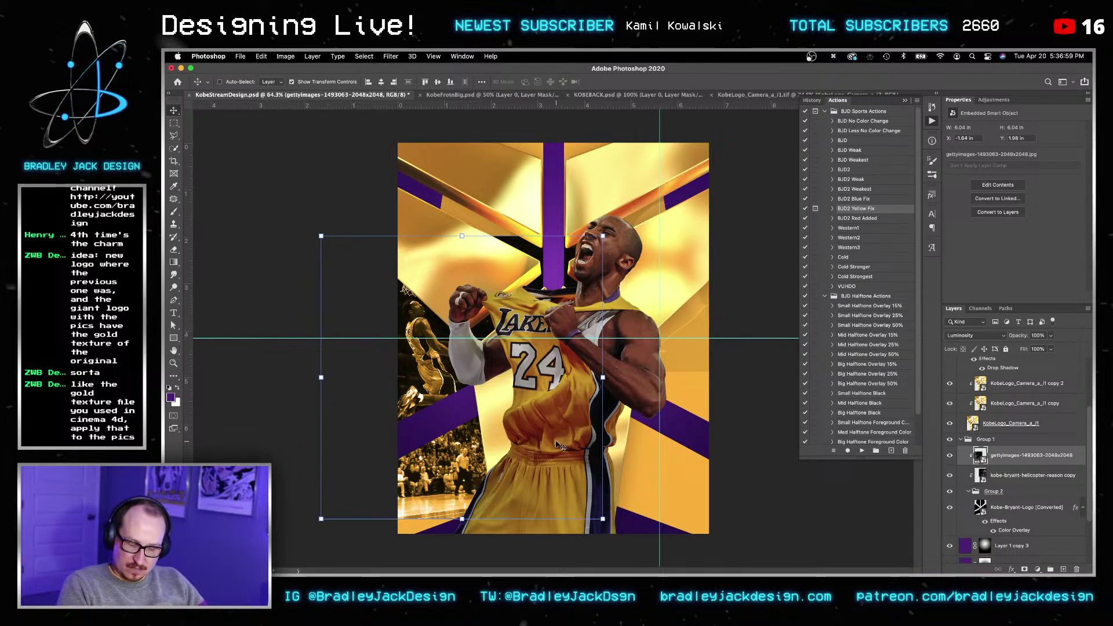
pyautogui.press('2')
pyautogui.press('5')
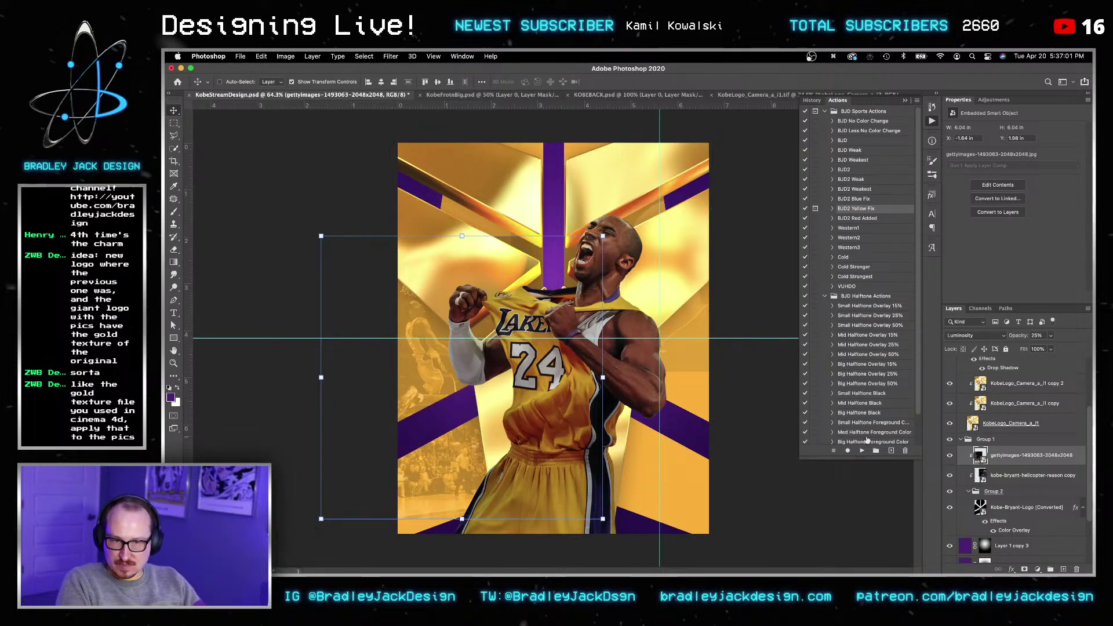
# Step: Move the helicopter photo copy to the lower right at full Normal opacity, then hide it
pyautogui.click(994, 477)
pyautogui.press('v')
pyautogui.hotkey('alt', 'shift', 'n')
pyautogui.press('v')
pyautogui.press('v')
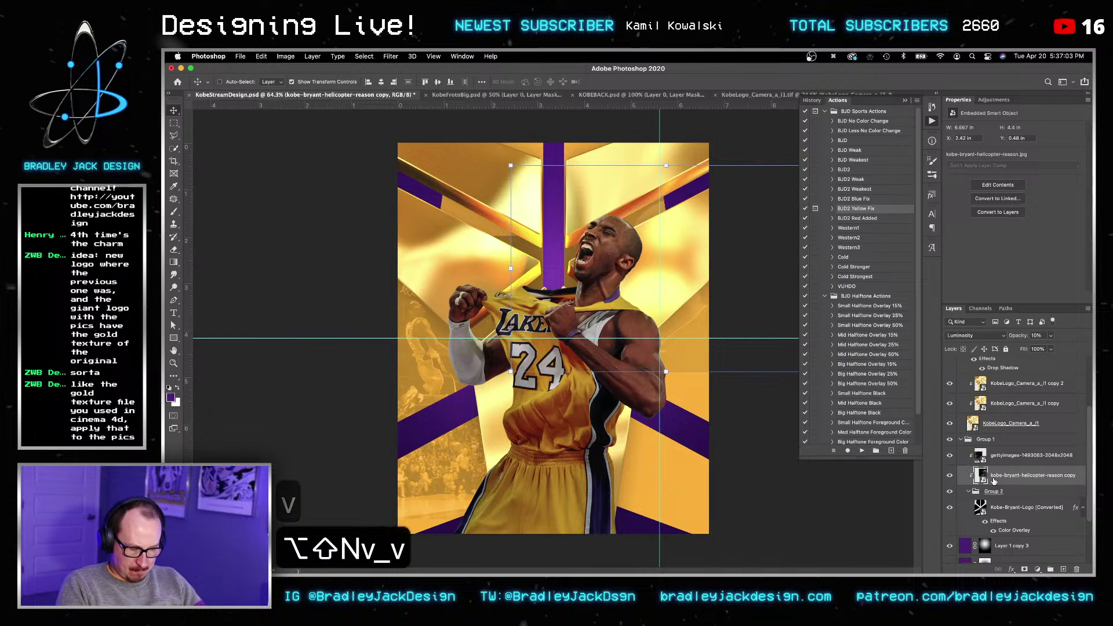
pyautogui.press('2')
pyautogui.press('5')
pyautogui.press('v')
pyautogui.press('0')
pyautogui.press('v')
pyautogui.moveTo(702, 383); pyautogui.dragTo(690, 431)
pyautogui.press('Return')
pyautogui.press('v')
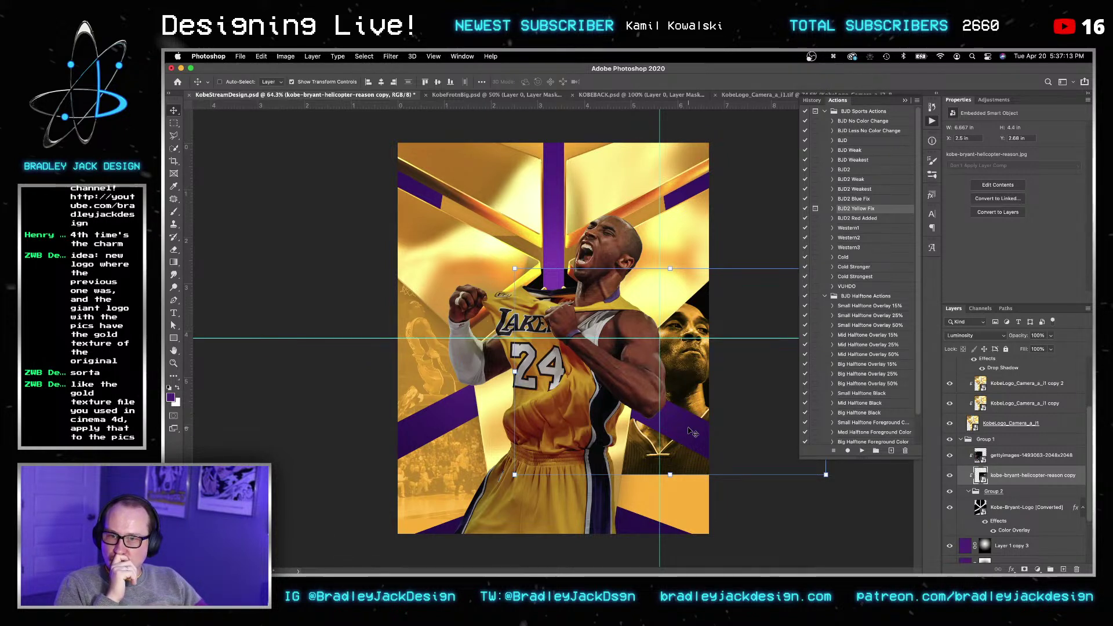
pyautogui.click(950, 476)
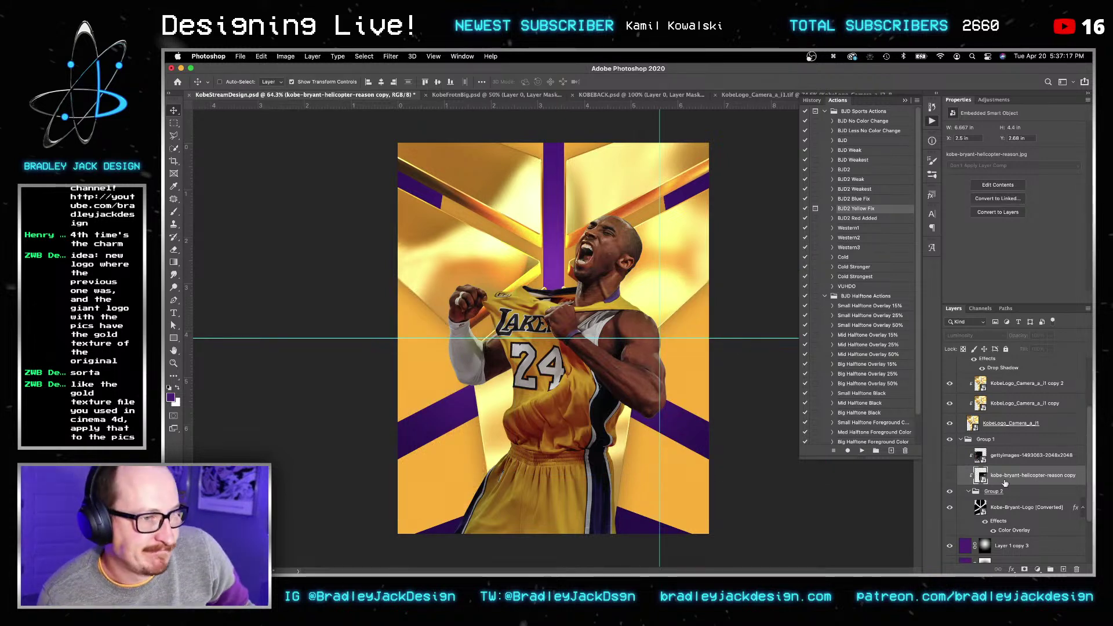
pyautogui.press('super+t')
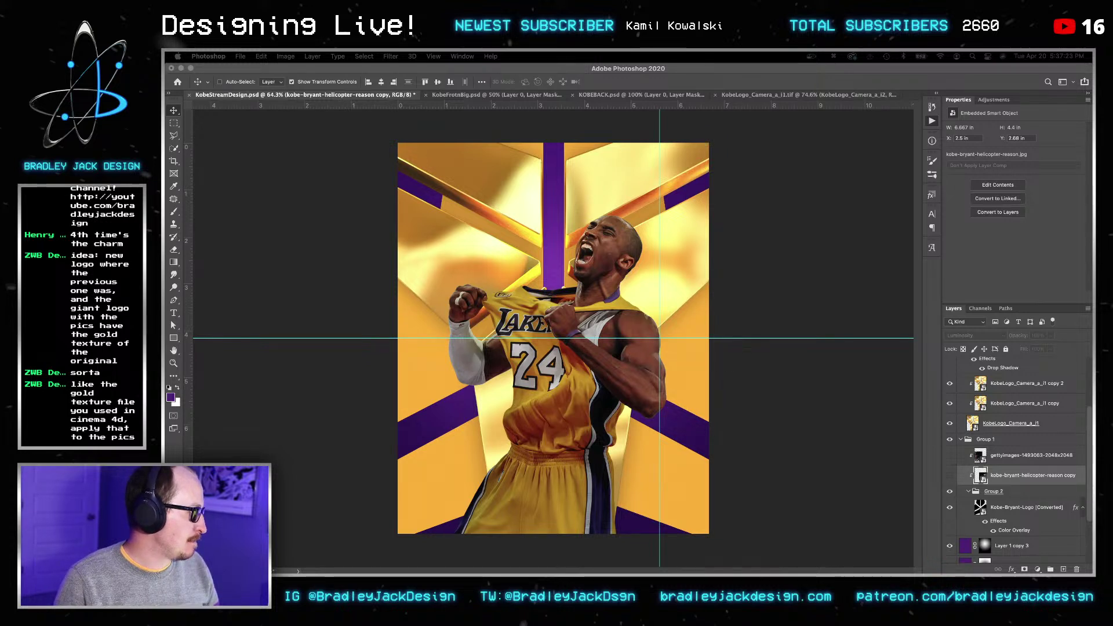
# Step: Hide the gold logo texture, then duplicate the Kobe-Bryant-Logo layer, set it to Overlay and group it
pyautogui.click(776, 379)
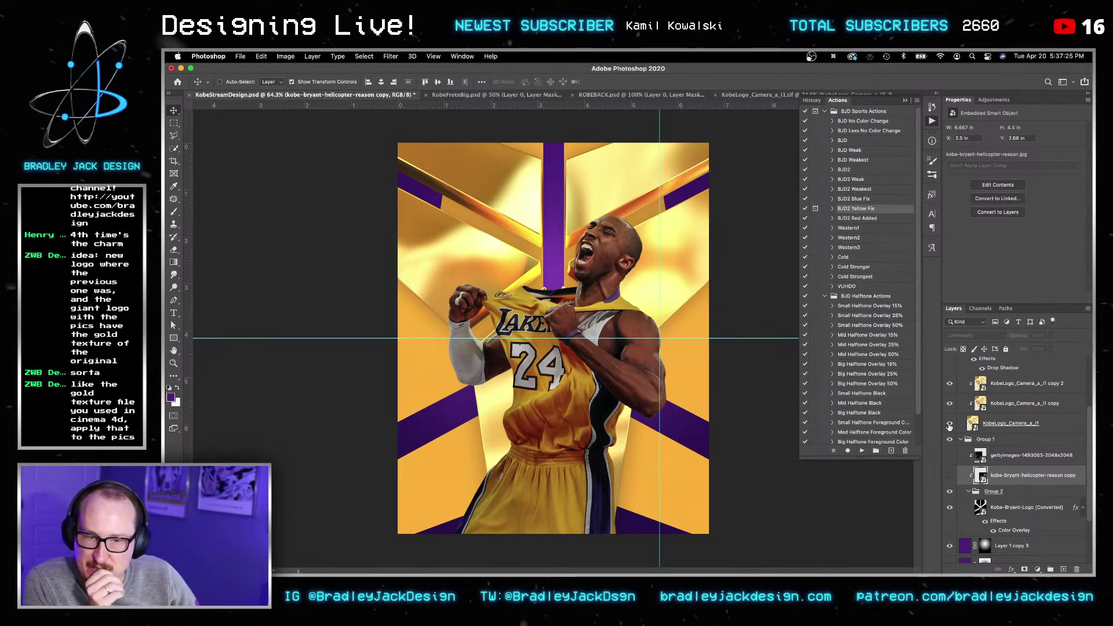
pyautogui.click(949, 424)
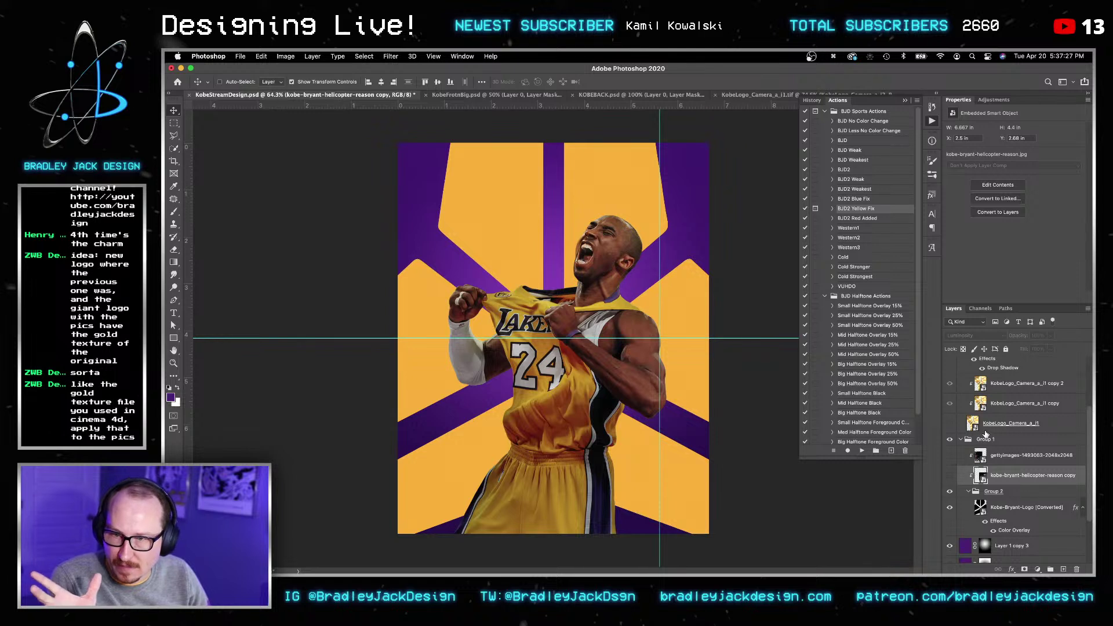
pyautogui.click(1004, 509)
pyautogui.press('super+j')
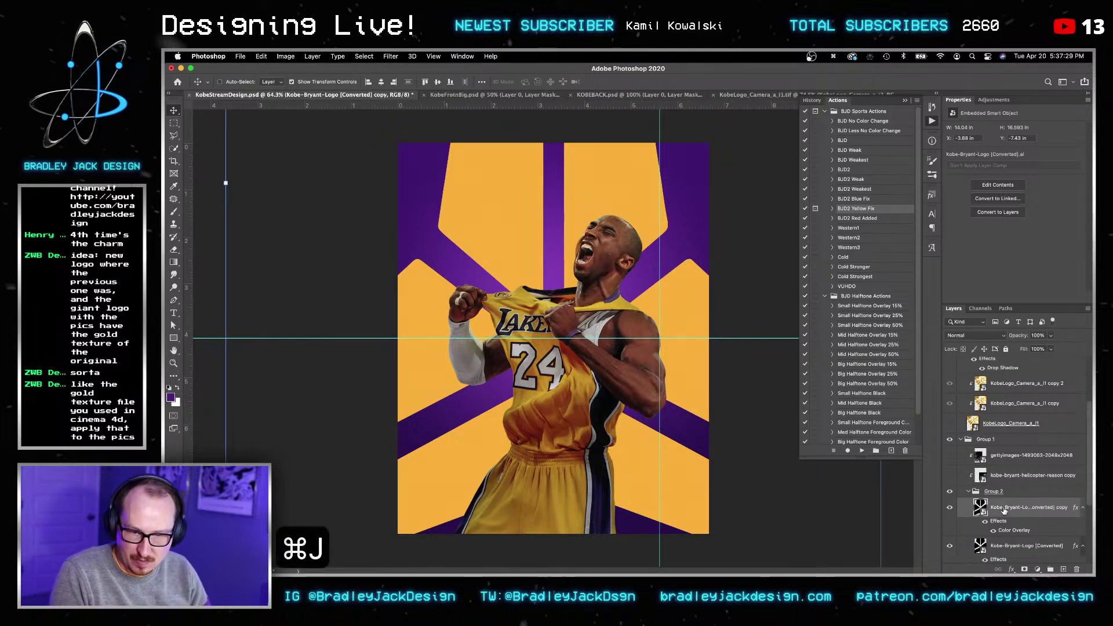
pyautogui.press('v')
pyautogui.hotkey('alt', 'shift', 'o')
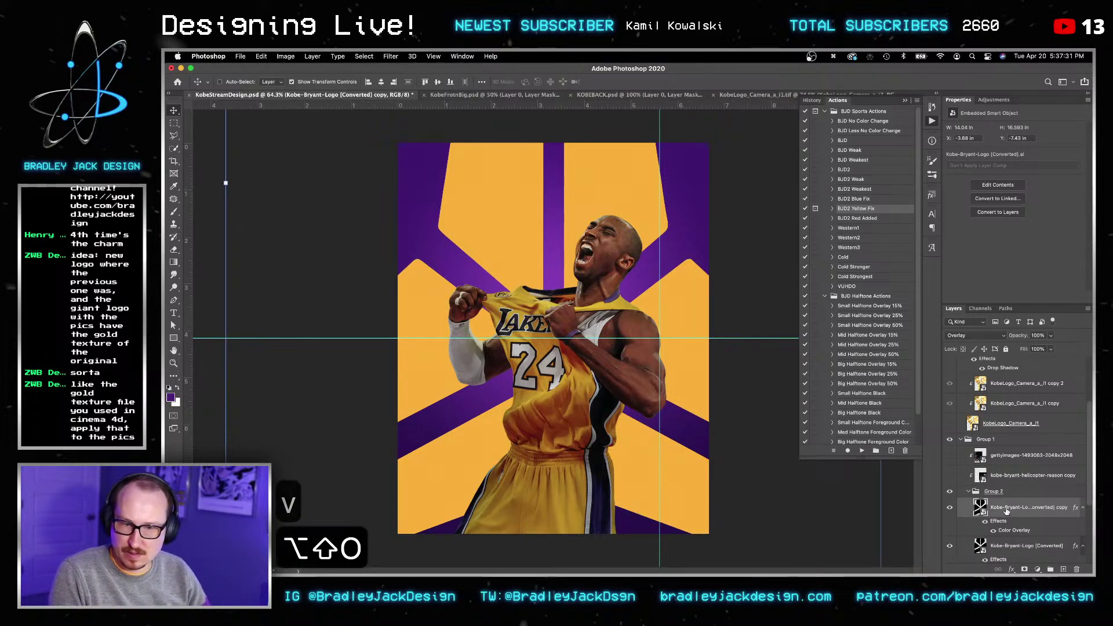
pyautogui.press('super+g')
pyautogui.press('v')
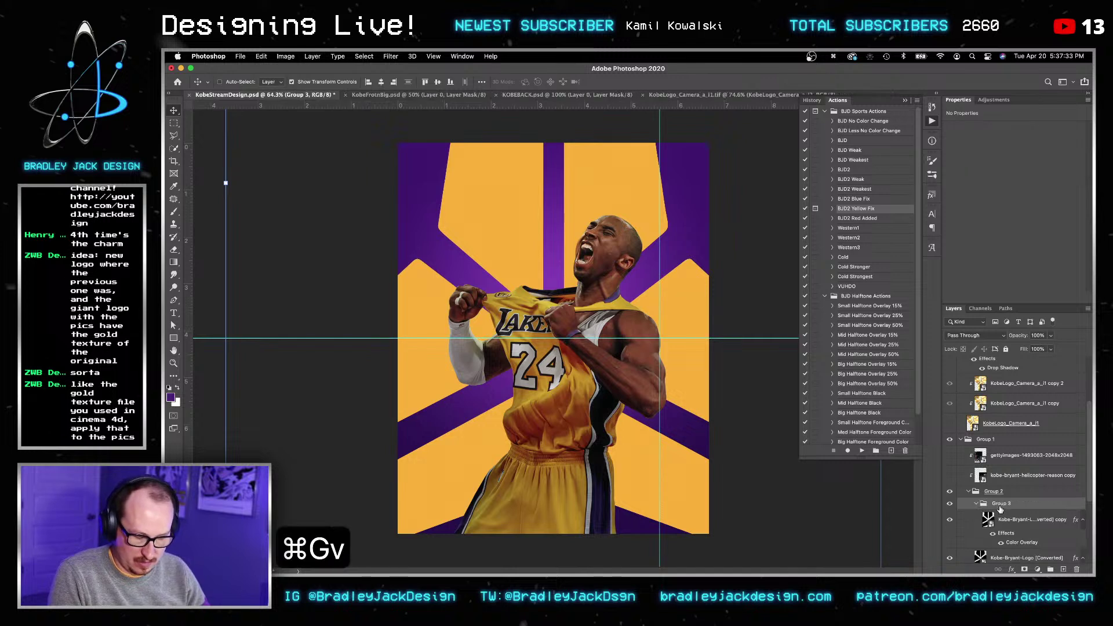
pyautogui.hotkey('alt', 'shift', 'o')
# Step: Rotate the overlay group 180° and move it lower on the poster, then collapse Group 3
pyautogui.press('v')
pyautogui.press('v')
pyautogui.press('super+t')
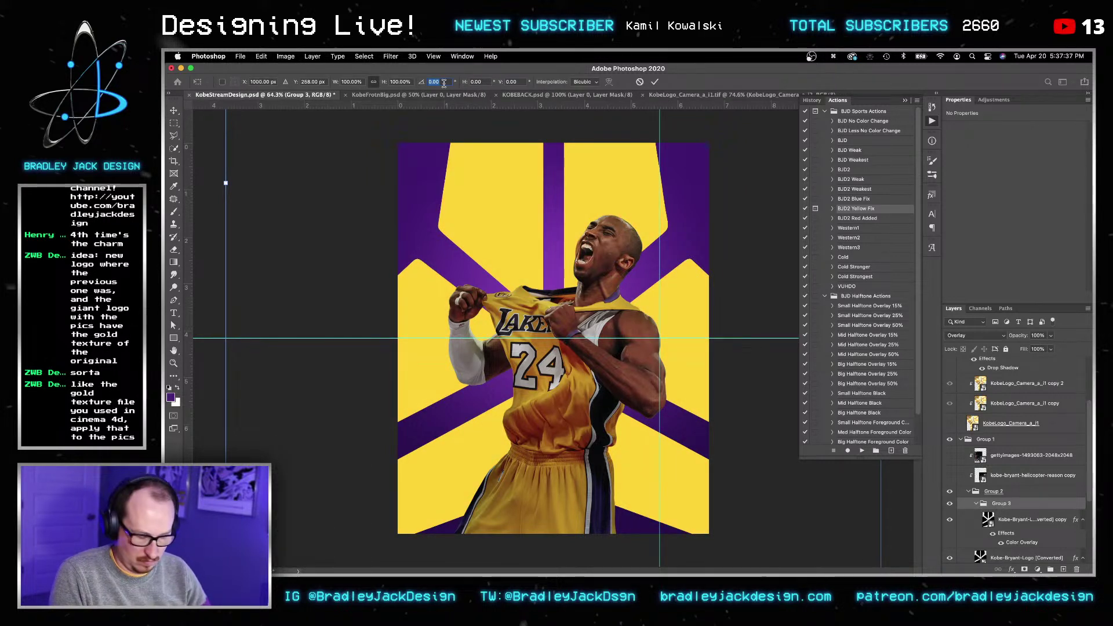
pyautogui.write('180')
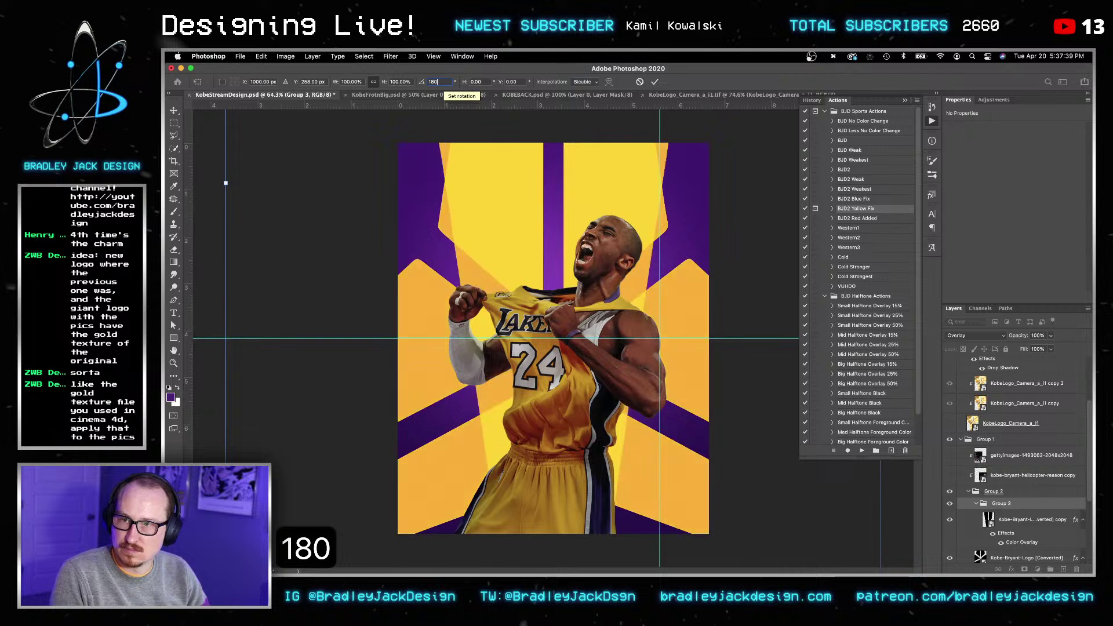
pyautogui.press('Return')
pyautogui.press('Return')
pyautogui.press('v')
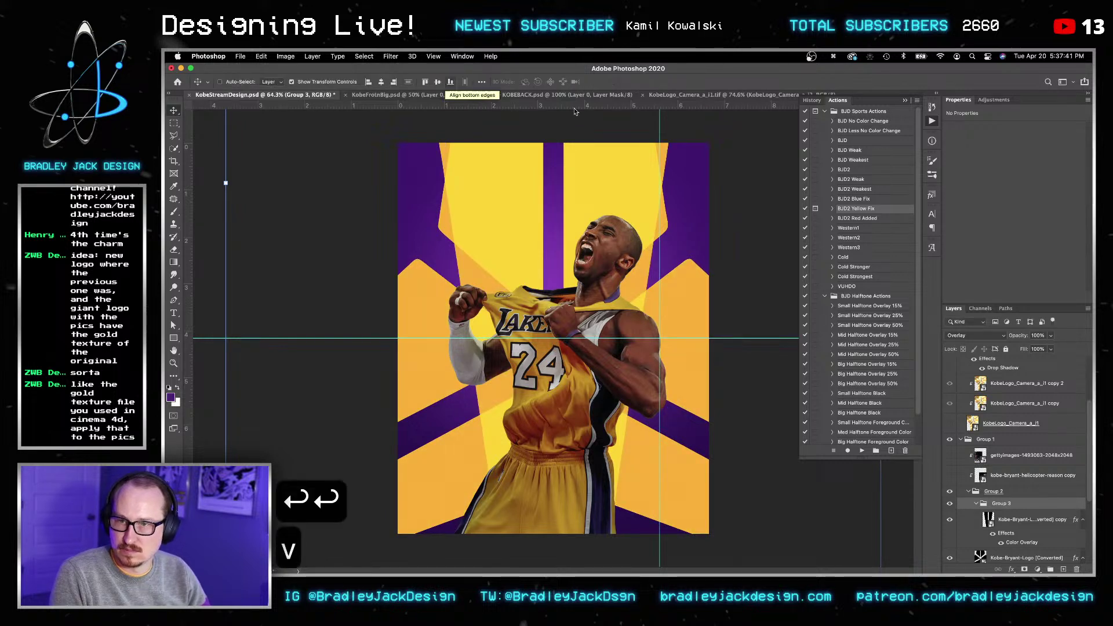
pyautogui.moveTo(632, 326); pyautogui.dragTo(653, 449)
pyautogui.press('v')
pyautogui.click(1012, 518)
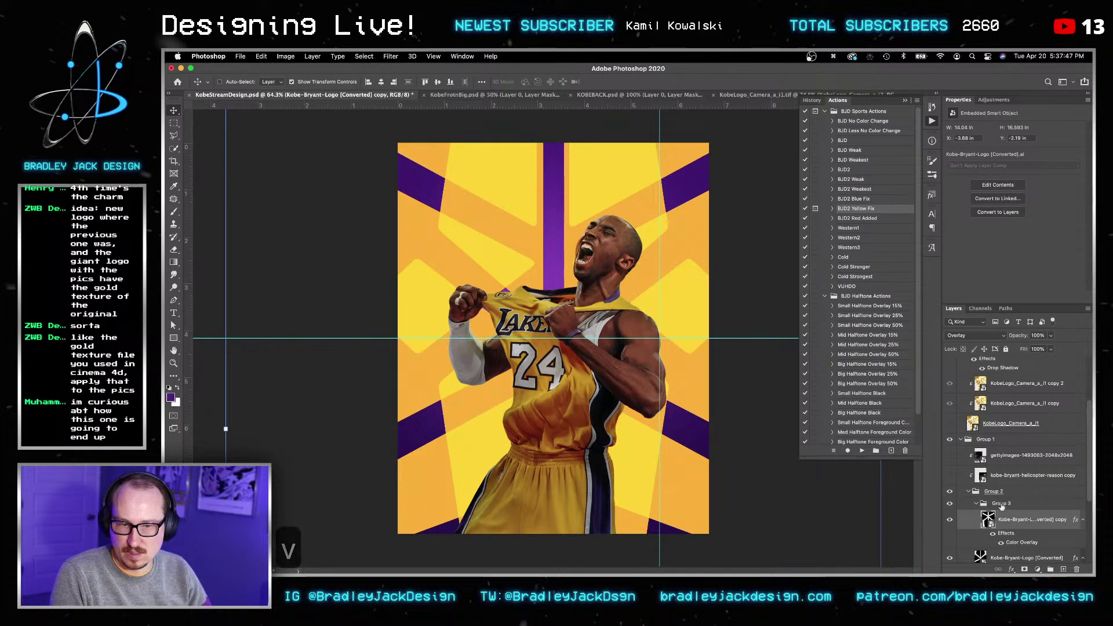
pyautogui.click(1001, 506)
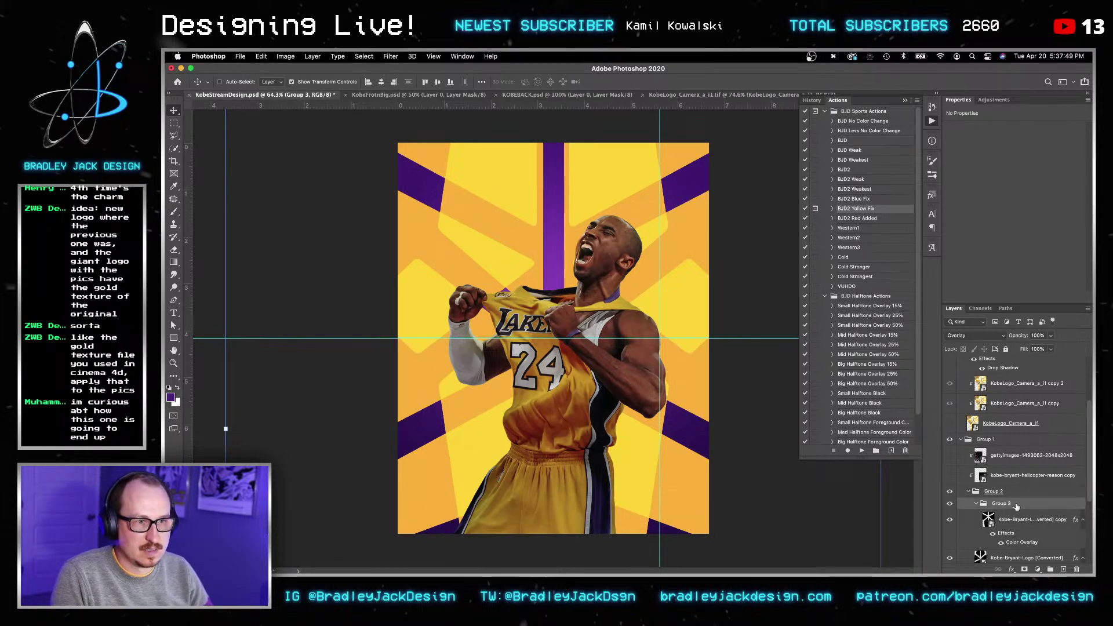
pyautogui.click(977, 504)
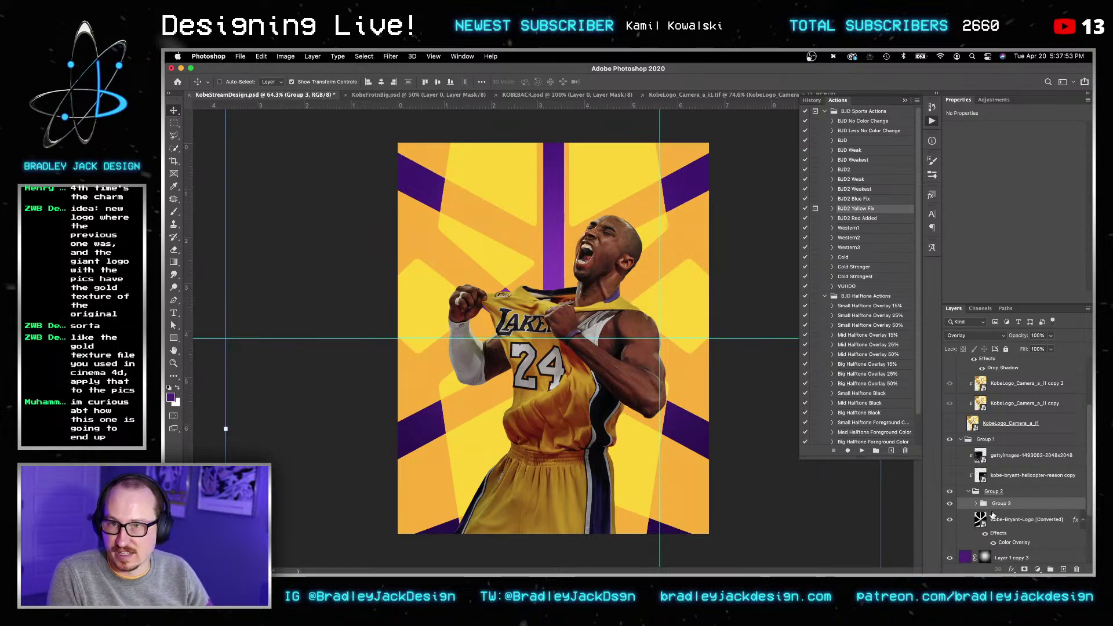
pyautogui.press('v')
pyautogui.press('v')
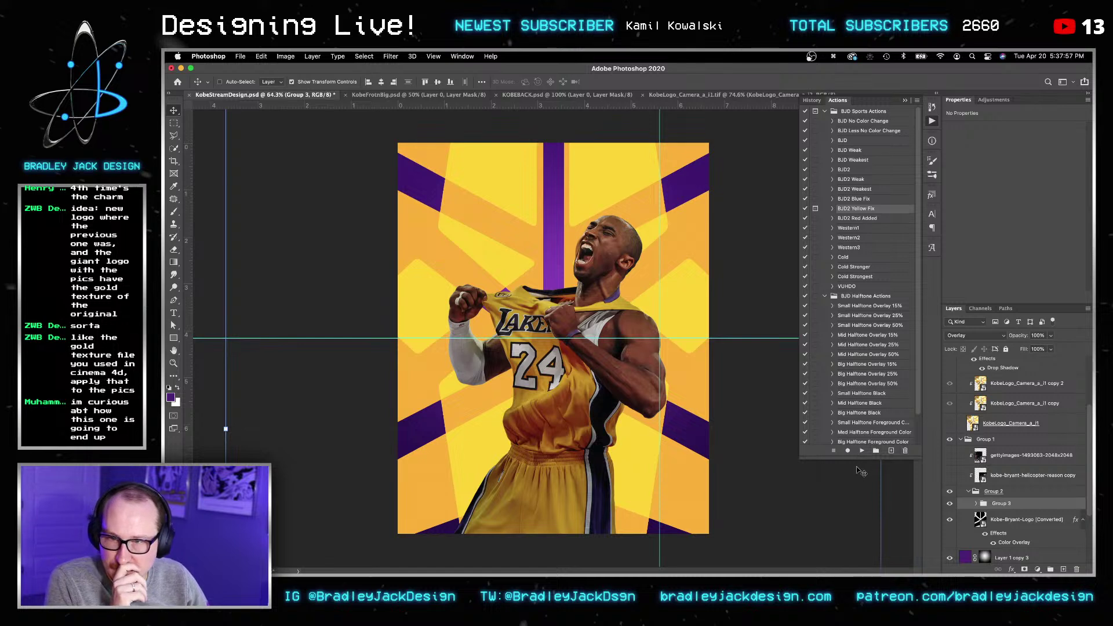
# Step: Show the gold logo texture and scale the Logo group smaller, raising it toward the top
pyautogui.click(1008, 424)
pyautogui.scroll(3, 1012, 428)
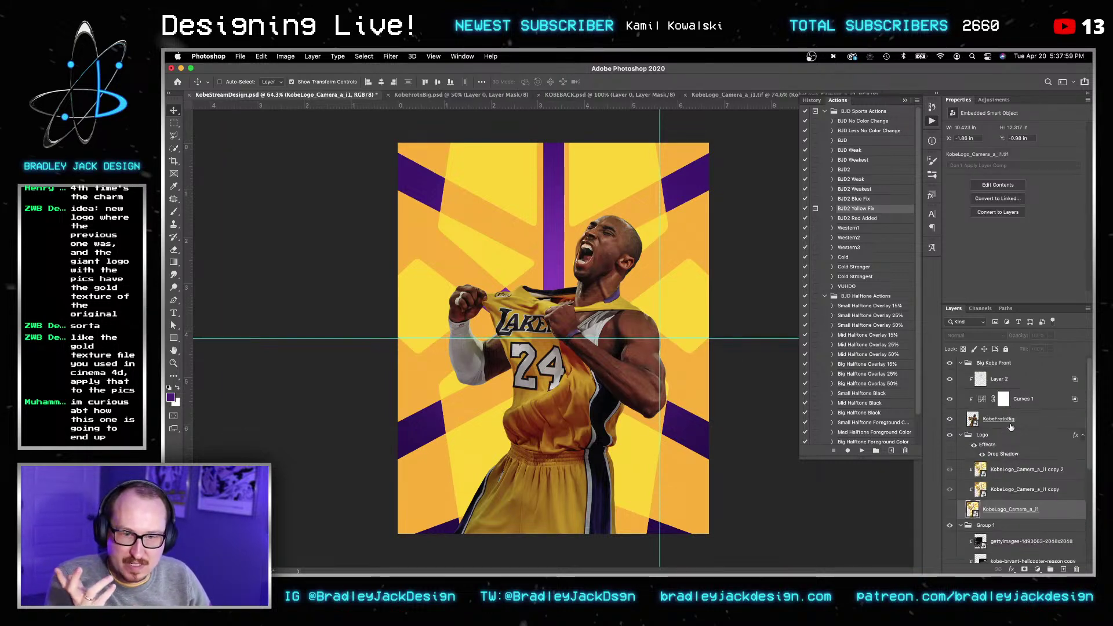
pyautogui.click(1003, 364)
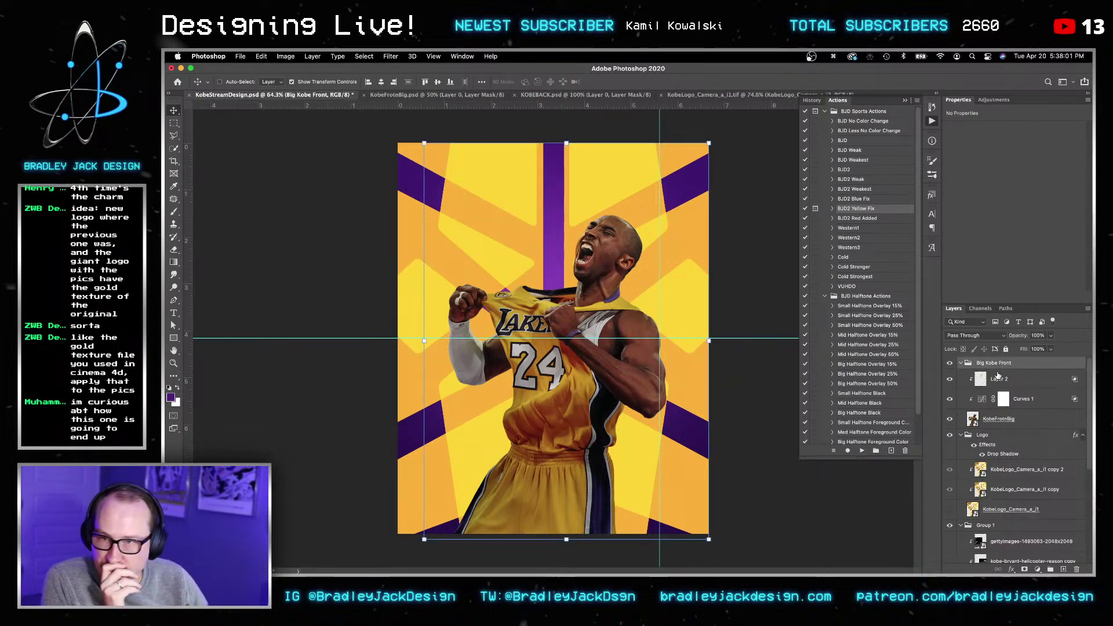
pyautogui.click(950, 510)
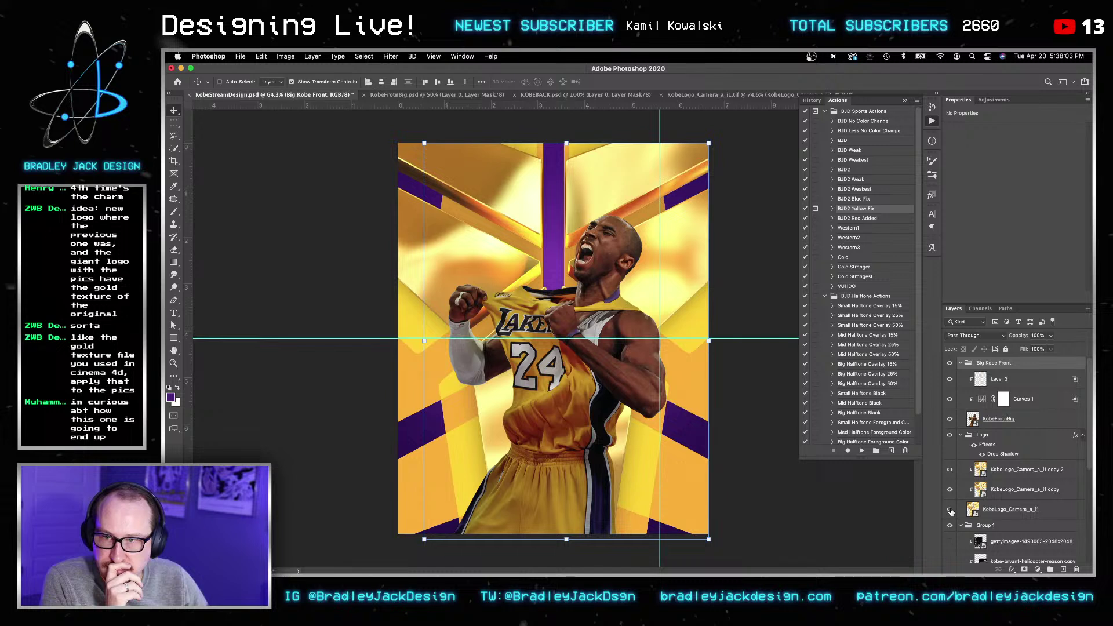
pyautogui.click(1001, 510)
pyautogui.keyDown('shift'); pyautogui.click(998, 470); pyautogui.keyUp('shift')
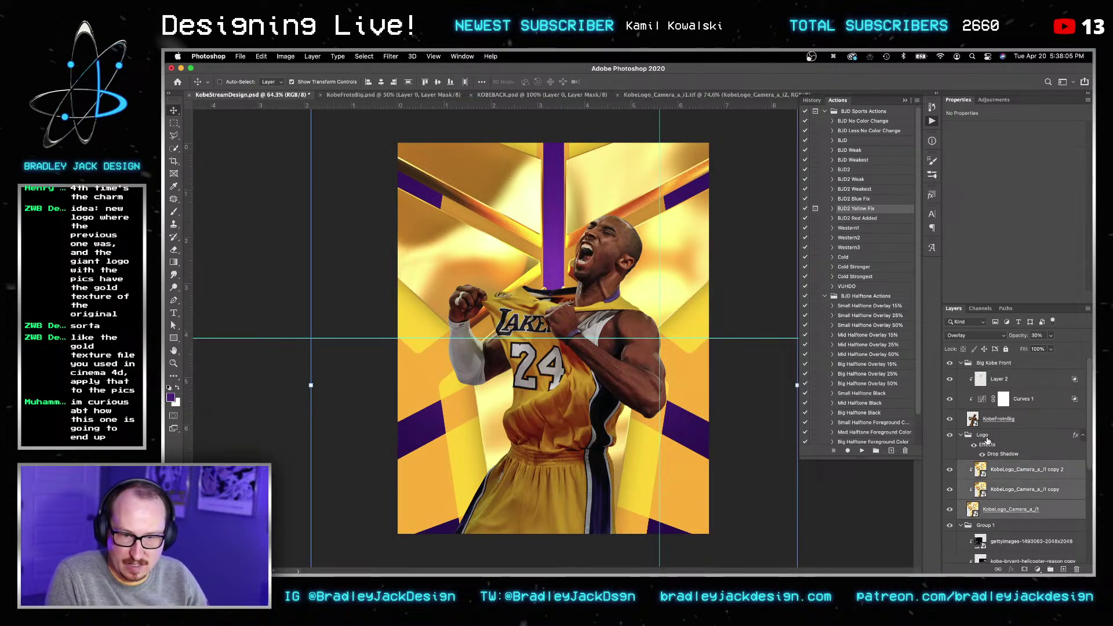
pyautogui.click(982, 435)
pyautogui.press('super+t')
pyautogui.keyDown('alt'); pyautogui.moveTo(705, 187); pyautogui.dragTo(628, 224); pyautogui.keyUp('alt')
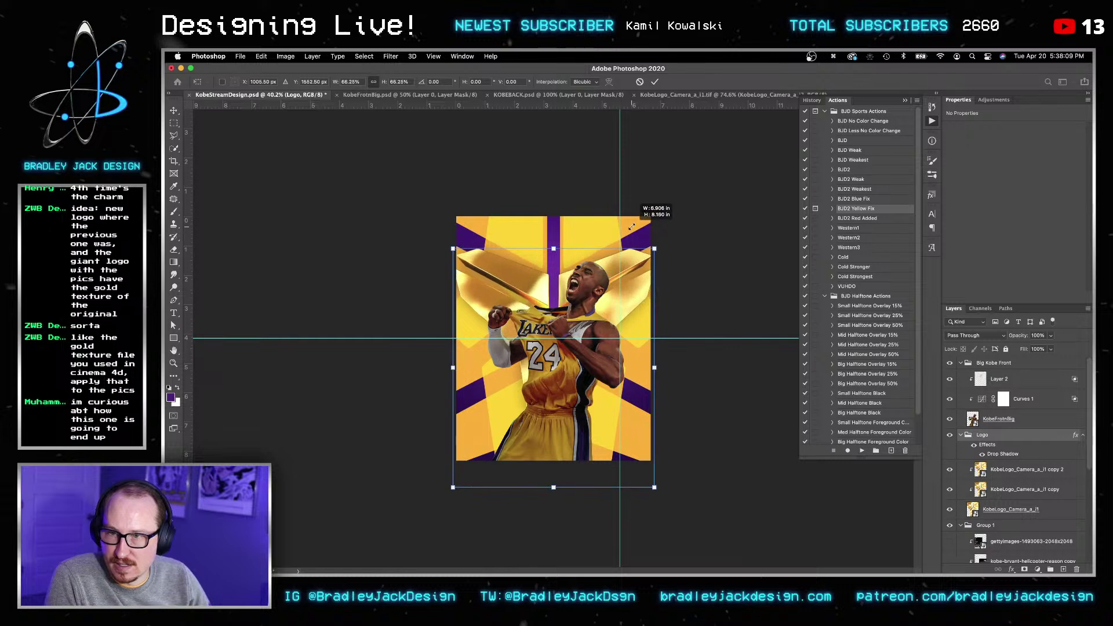
pyautogui.moveTo(631, 297); pyautogui.dragTo(630, 273)
pyautogui.press('Return')
pyautogui.press('v')
pyautogui.press('v')
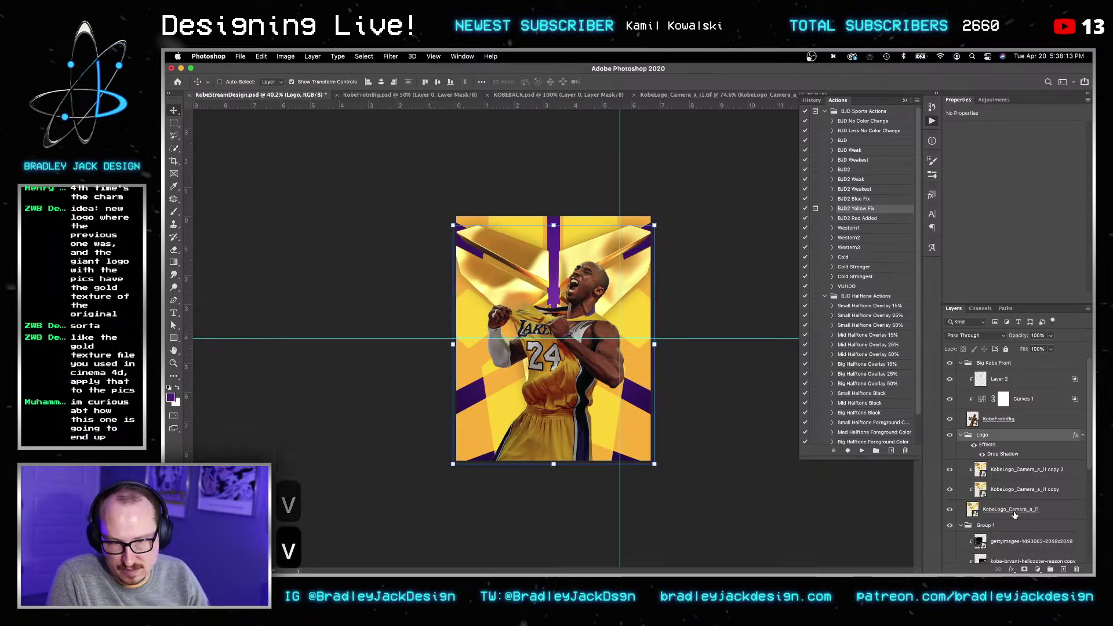
# Step: Hide the yellow geometric background shapes so the purple backdrop shows
pyautogui.click(1016, 511)
pyautogui.scroll(-5, 1012, 513)
pyautogui.click(1001, 475)
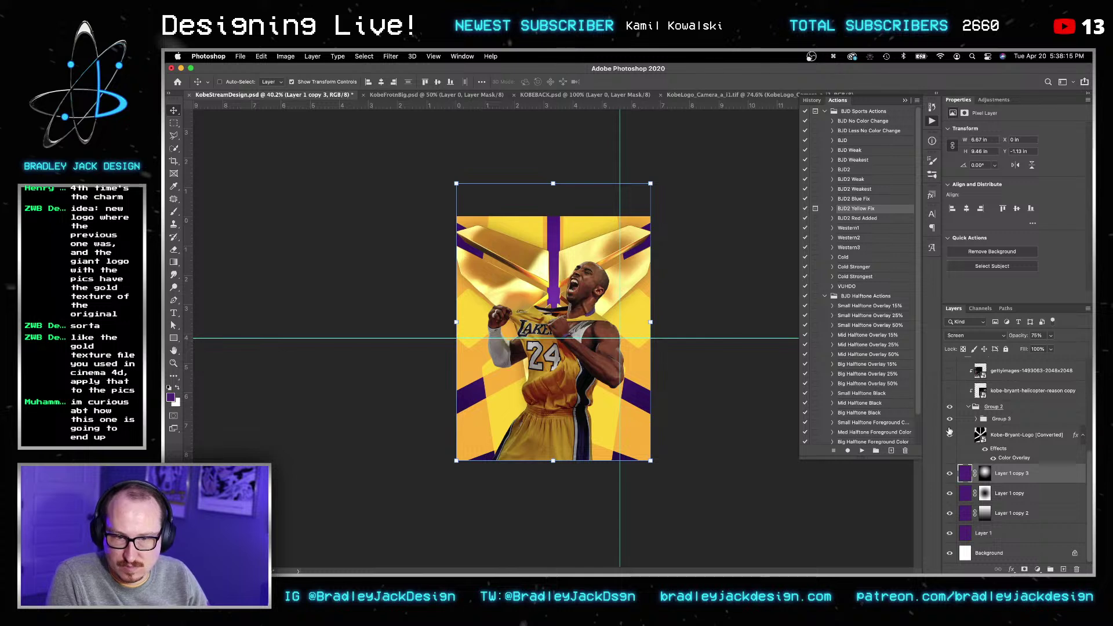
pyautogui.click(951, 408)
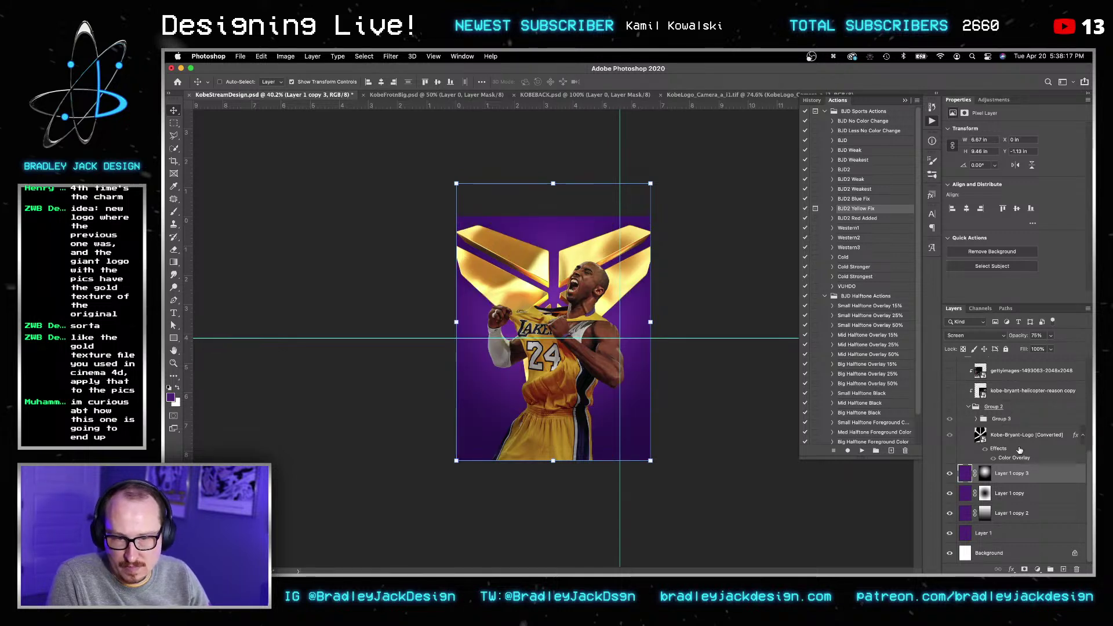
# Step: Scale the Logo group to 90%, move it up and fine-tune its position with arrow nudges
pyautogui.scroll(5, 1022, 447)
pyautogui.click(992, 427)
pyautogui.press('v')
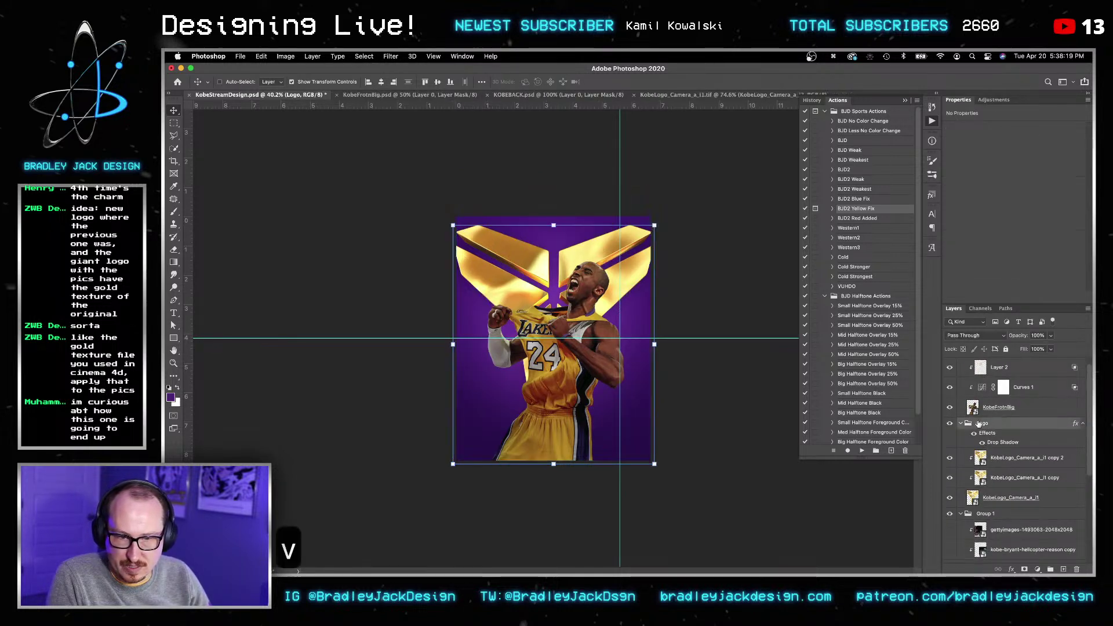
pyautogui.press('super+t')
pyautogui.keyDown('alt'); pyautogui.moveTo(655, 464); pyautogui.dragTo(600, 415); pyautogui.keyUp('alt')
pyautogui.press('Return')
pyautogui.press('v')
pyautogui.hotkey('shift', 'Up')
pyautogui.press('Down')
pyautogui.press('Down')
pyautogui.press('Down')
pyautogui.press('v')
# Step: Bring up a Finder window from the Dock
pyautogui.click(649, 323)
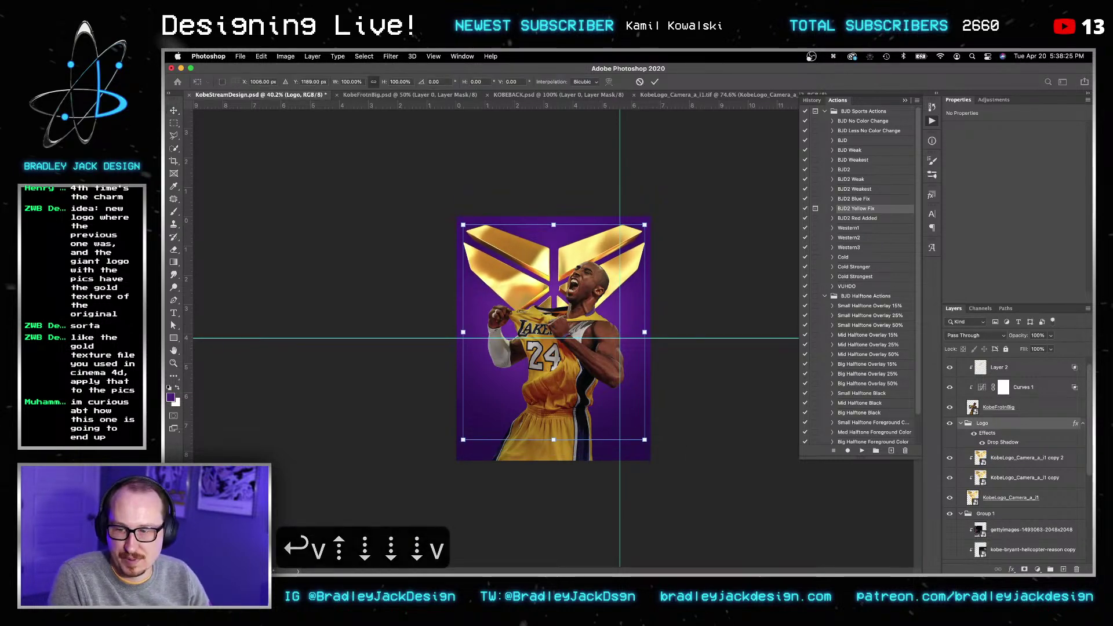
pyautogui.moveTo(354, 556)
pyautogui.click(307, 544)
# Step: Browse Downloads > EJD Mega Bundle > EJD Light FX Pack > Light Leaks and preview EJD-Light-Leak-010.png
pyautogui.click(769, 247)
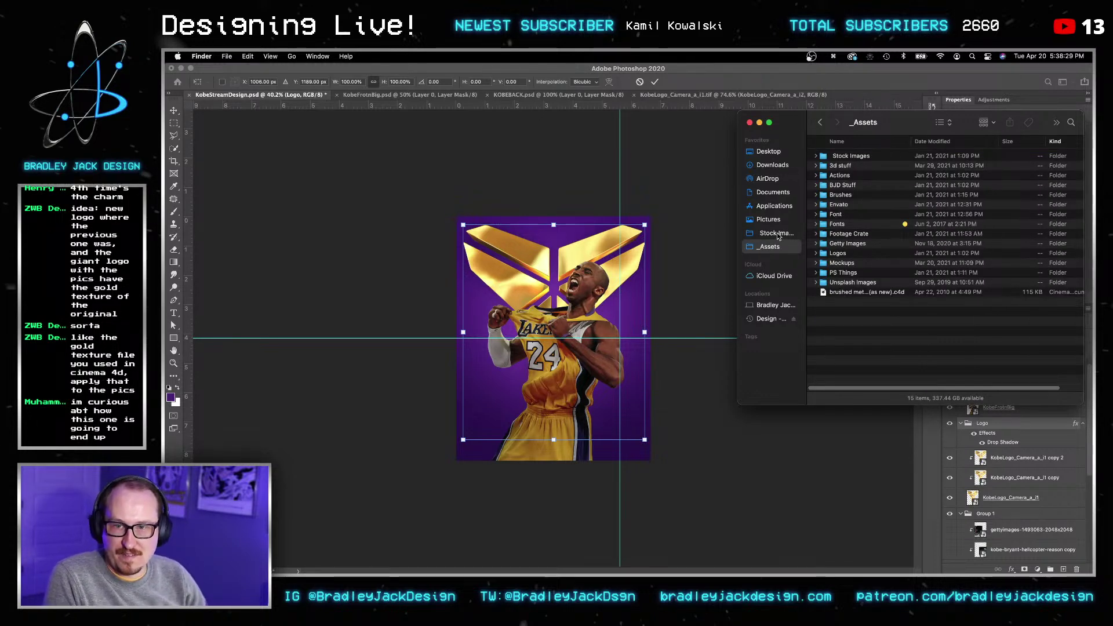
pyautogui.click(773, 165)
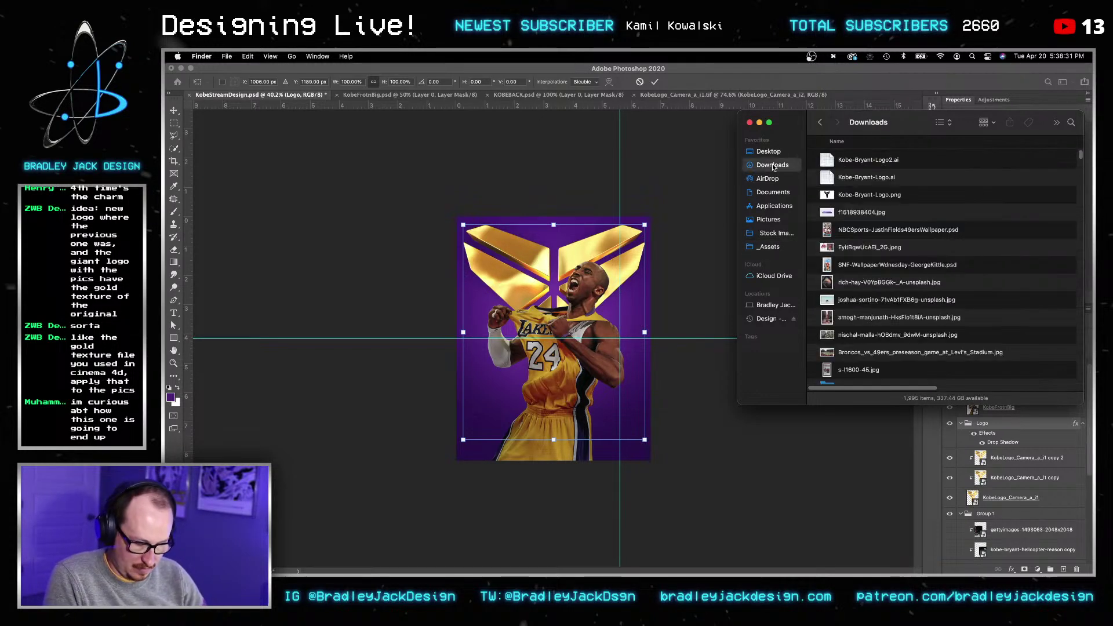
pyautogui.write('ejd')
pyautogui.doubleClick(853, 154)
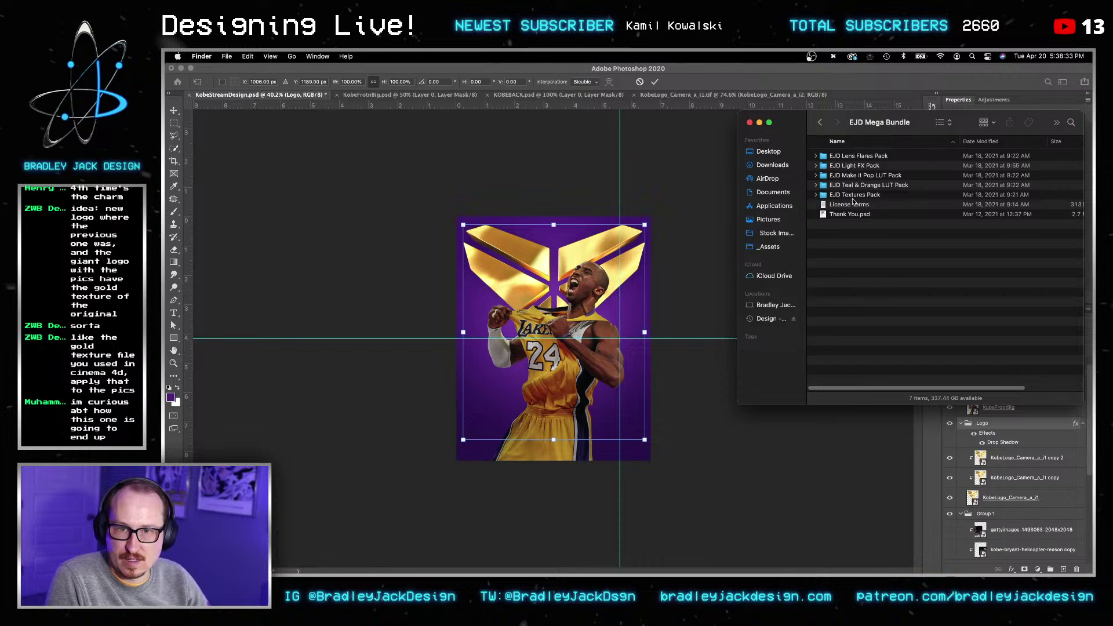
pyautogui.doubleClick(855, 166)
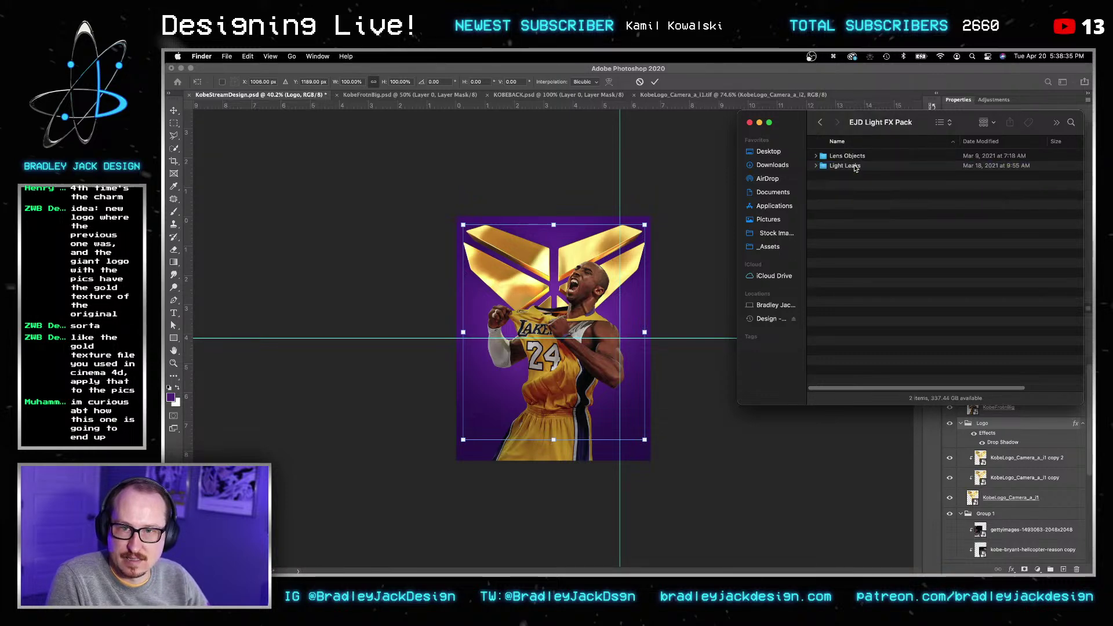
pyautogui.doubleClick(855, 167)
pyautogui.click(866, 243)
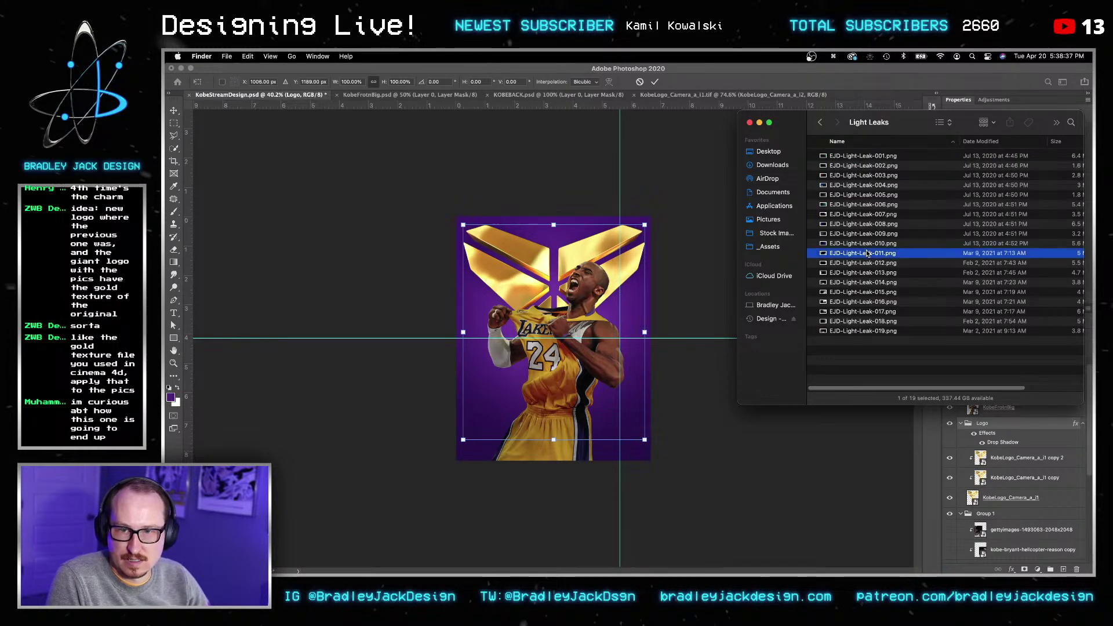
pyautogui.press('space')
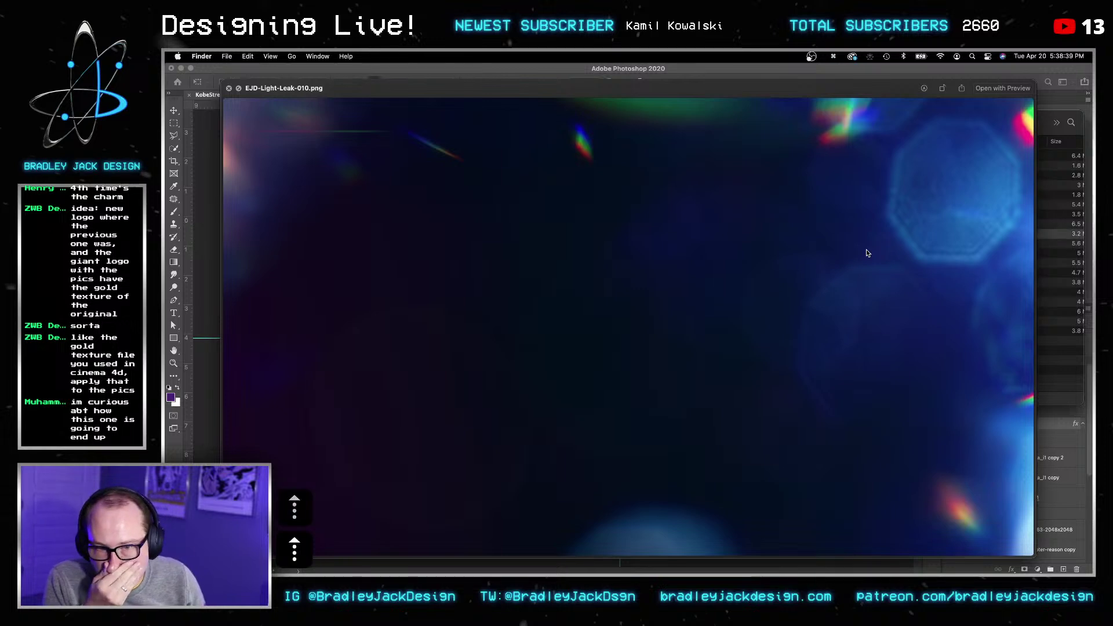
pyautogui.press('space')
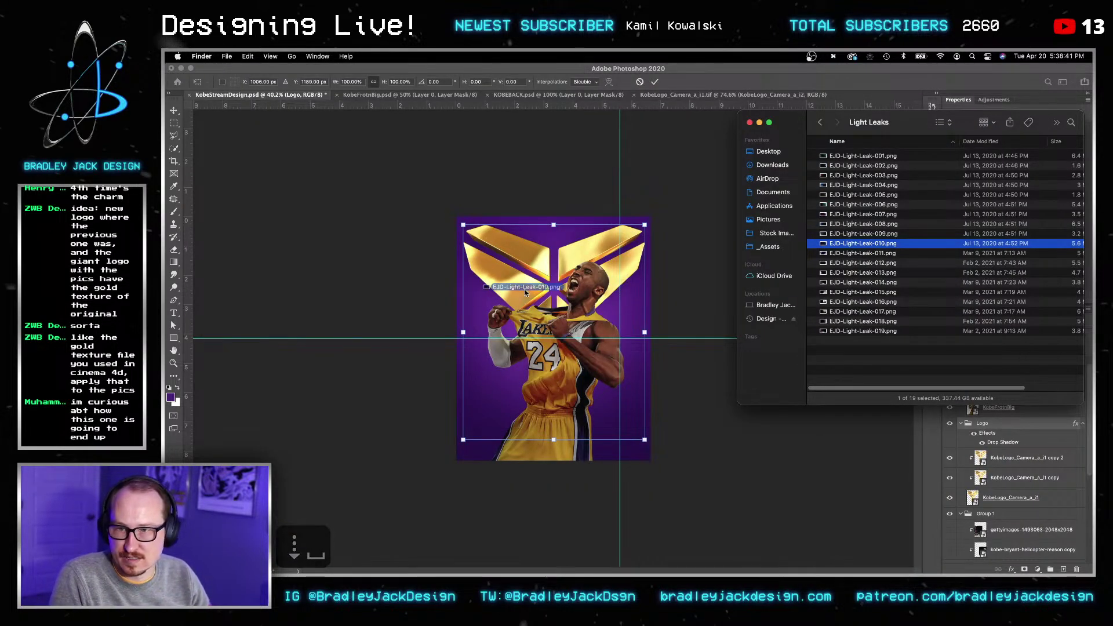
# Step: Drag EJD-Light-Leak-010.png from Finder onto the Photoshop canvas and commit the placement
pyautogui.click(479, 306)
pyautogui.press('Return')
pyautogui.press('super+Tab')
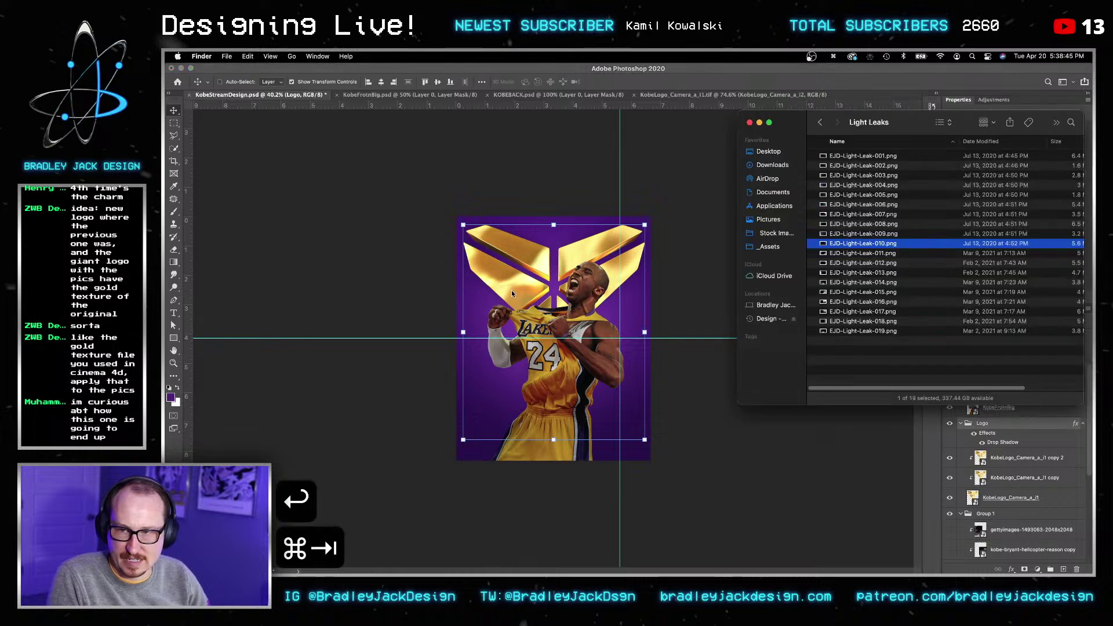
pyautogui.press('super+Tab')
pyautogui.moveTo(828, 245); pyautogui.dragTo(604, 288)
pyautogui.press('Return')
pyautogui.press('Return')
pyautogui.press('Return')
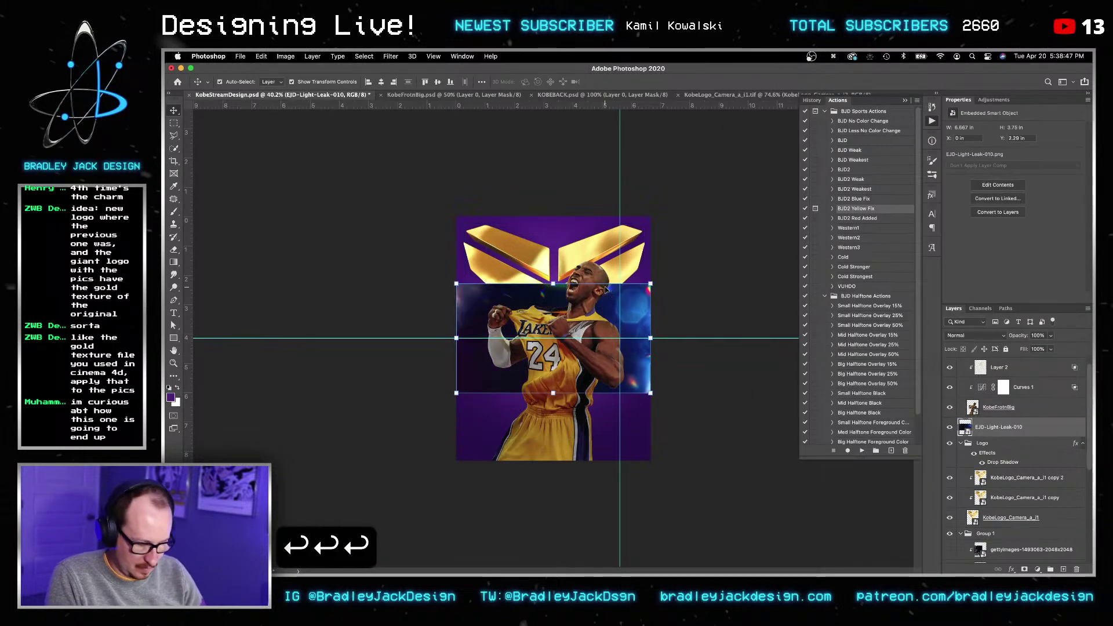
# Step: Bring the light leak layer to the top, rotate it -90° and resize it to cover the poster
pyautogui.press('shift+super+bracketright')
pyautogui.press('shift+super+bracketright')
pyautogui.press('shift+super+bracketright')
pyautogui.press('v')
pyautogui.press('v')
pyautogui.press('super+t')
pyautogui.keyDown('shift'); pyautogui.moveTo(654, 396); pyautogui.dragTo(654, 213); pyautogui.keyUp('shift')
pyautogui.moveTo(670, 203); pyautogui.dragTo(658, 193)
pyautogui.press('Return')
pyautogui.press('Return')
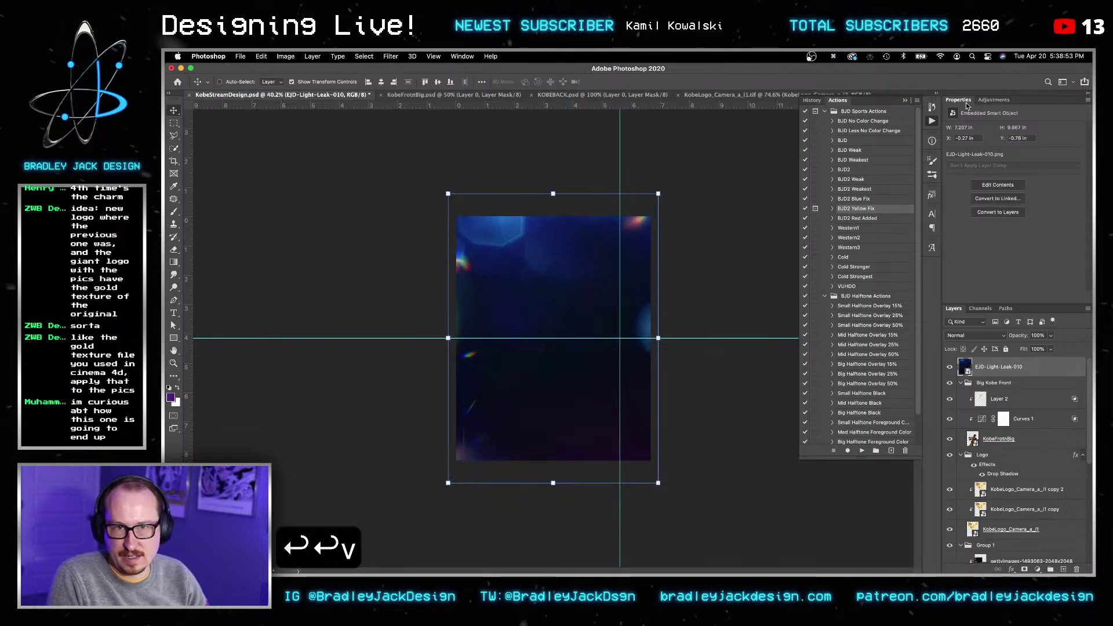
# Step: Set the light leak to Screen blending and add a Levels adjustment with black input 27
pyautogui.hotkey('alt', 'shift', 's')
pyautogui.click(986, 101)
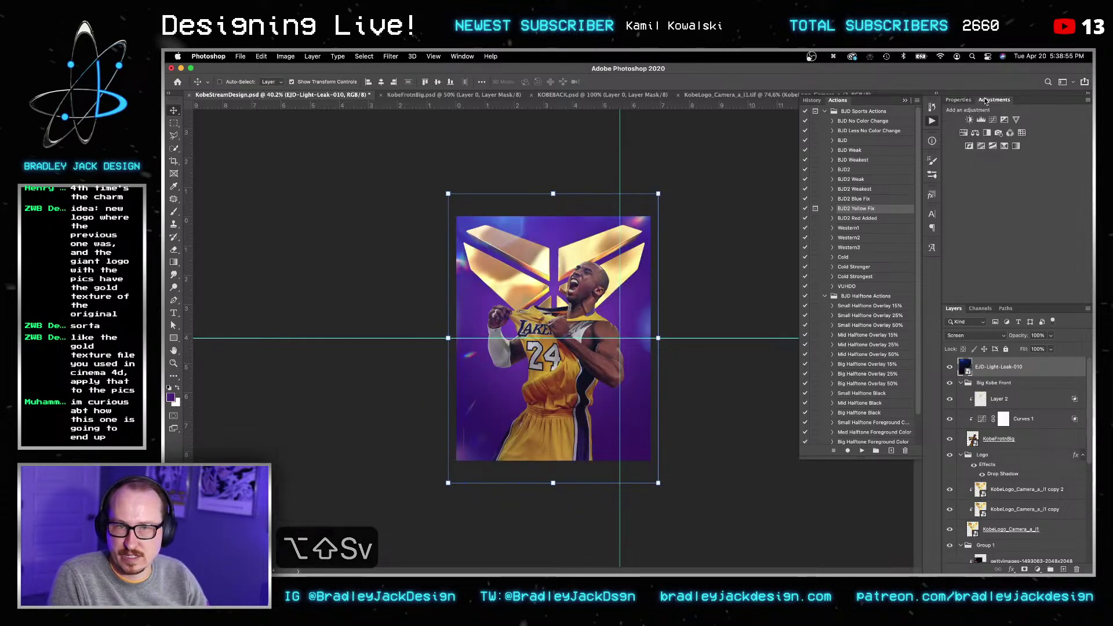
pyautogui.click(982, 120)
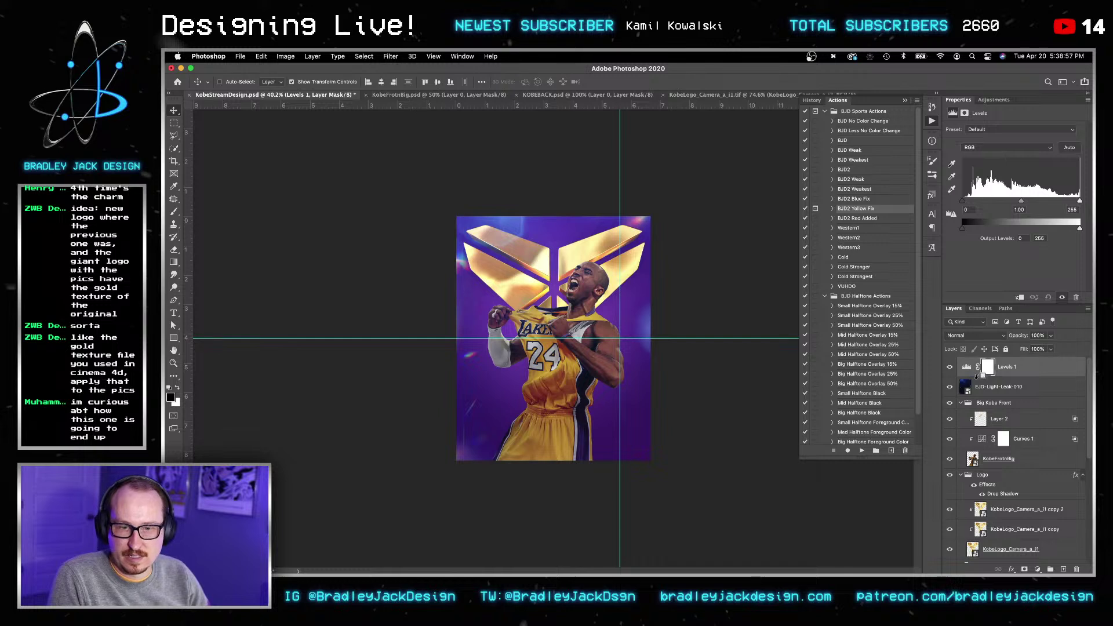
pyautogui.moveTo(965, 201); pyautogui.dragTo(975, 200)
pyautogui.press('Return')
pyautogui.press('v')
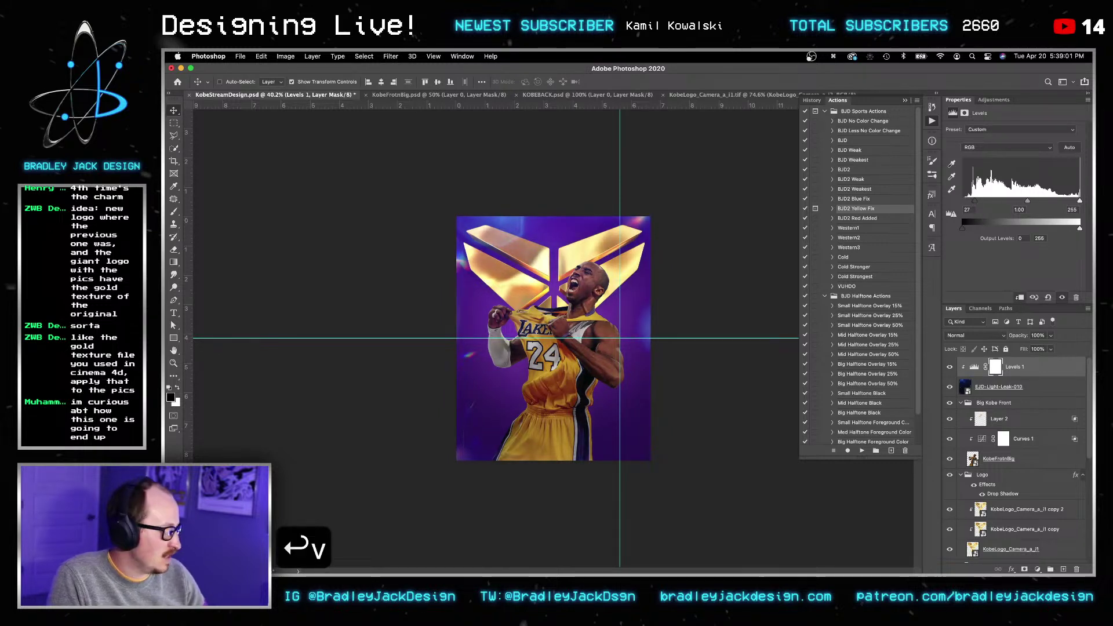
pyautogui.press('super+w')
# Step: Copy the orange colour value and add a new empty layer above
pyautogui.press('super+c')
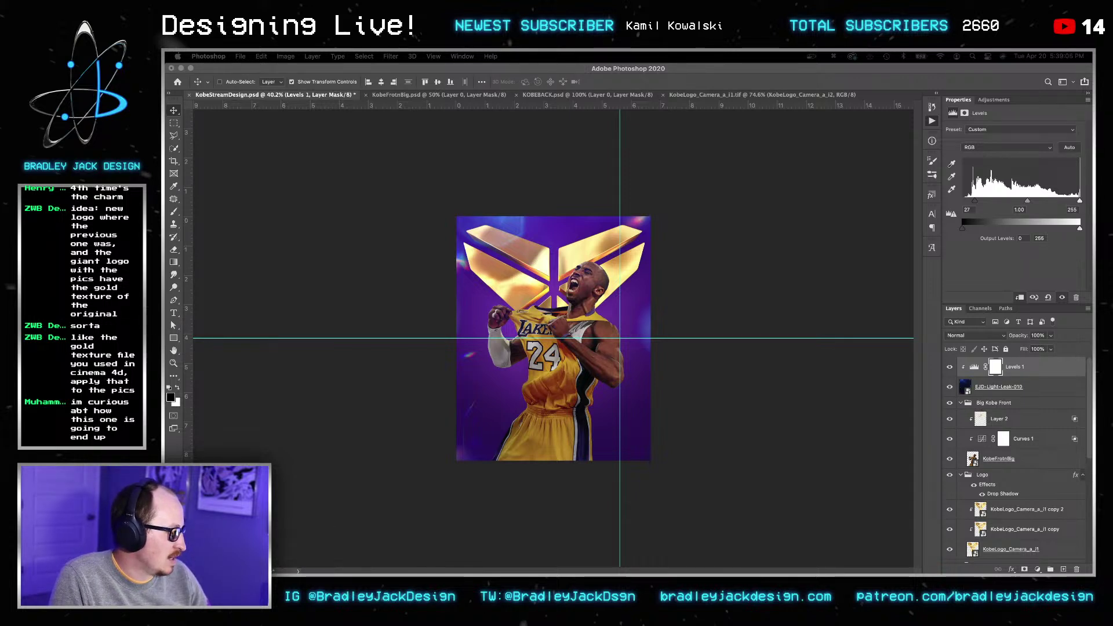
pyautogui.press('super+c')
pyautogui.press('super+shift+n')
pyautogui.press('Return')
pyautogui.press('g')
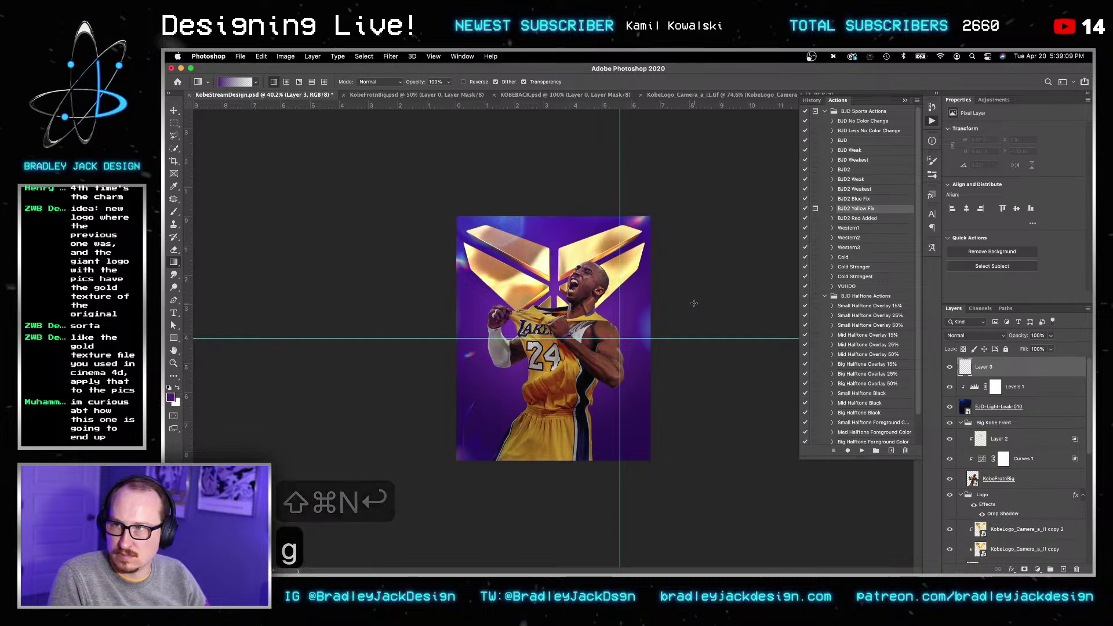
# Step: Fill Layer 3 with the pasted orange colour, set it to Color blending and clip it to the light leak
pyautogui.click(171, 399)
pyautogui.press('super+v')
pyautogui.press('Return')
pyautogui.press('g')
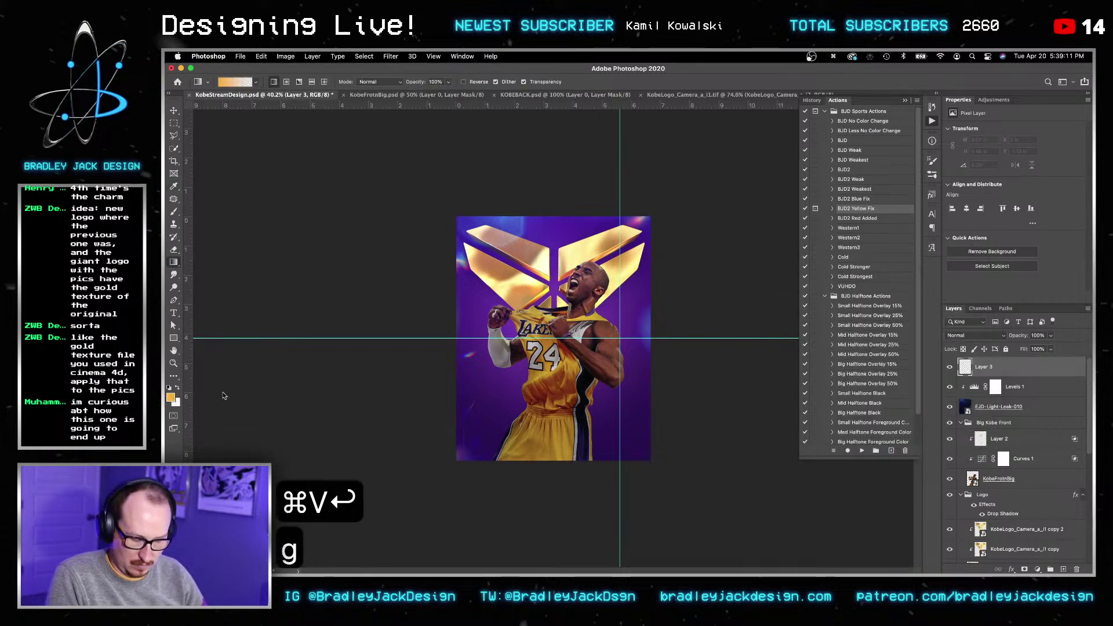
pyautogui.moveTo(665, 353); pyautogui.dragTo(802, 376)
pyautogui.press('v')
pyautogui.press('v')
pyautogui.hotkey('alt', 'shift', 'c')
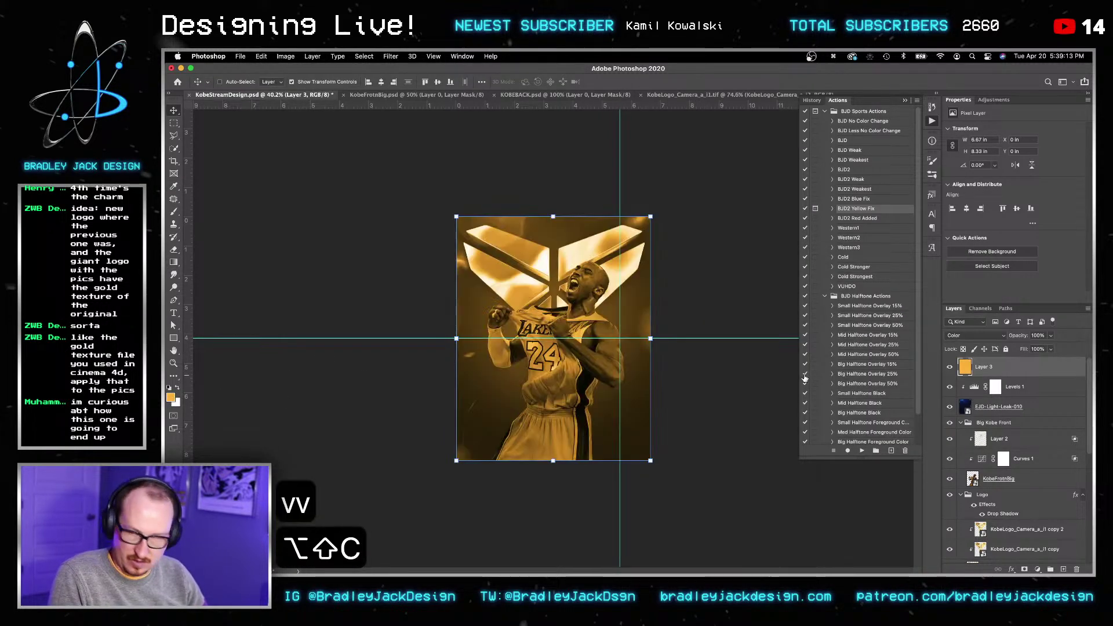
pyautogui.press('v')
pyautogui.keyDown('alt'); pyautogui.click(978, 374); pyautogui.keyUp('alt')
# Step: Save the poster, briefly switch to the KOBEBACK document, then return to the poster
pyautogui.press('v')
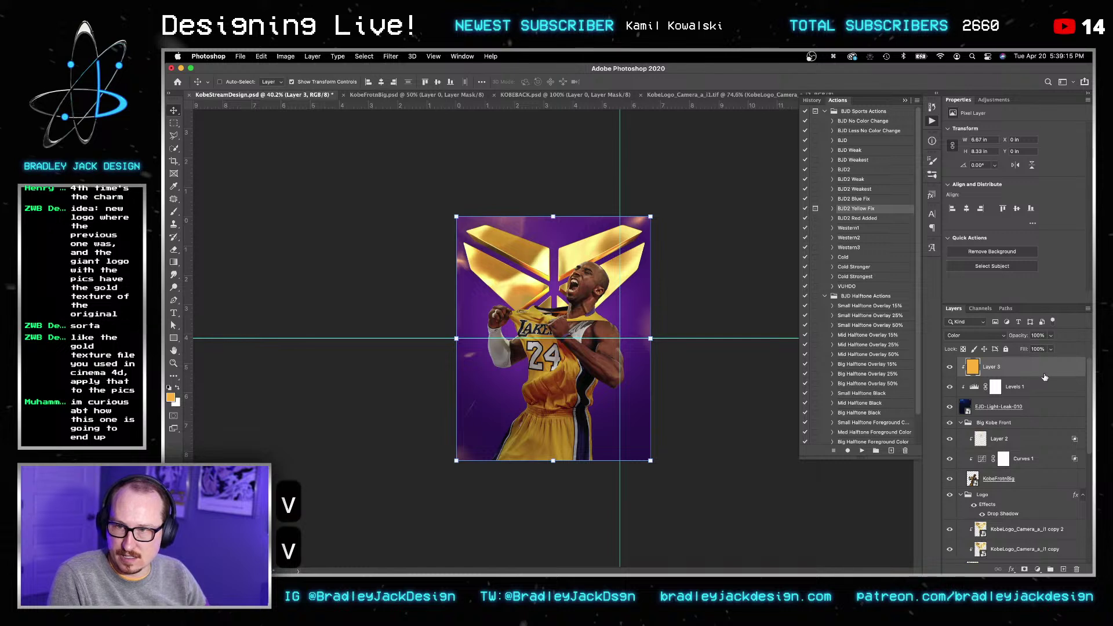
pyautogui.press('v')
pyautogui.press('super+s')
pyautogui.press('v')
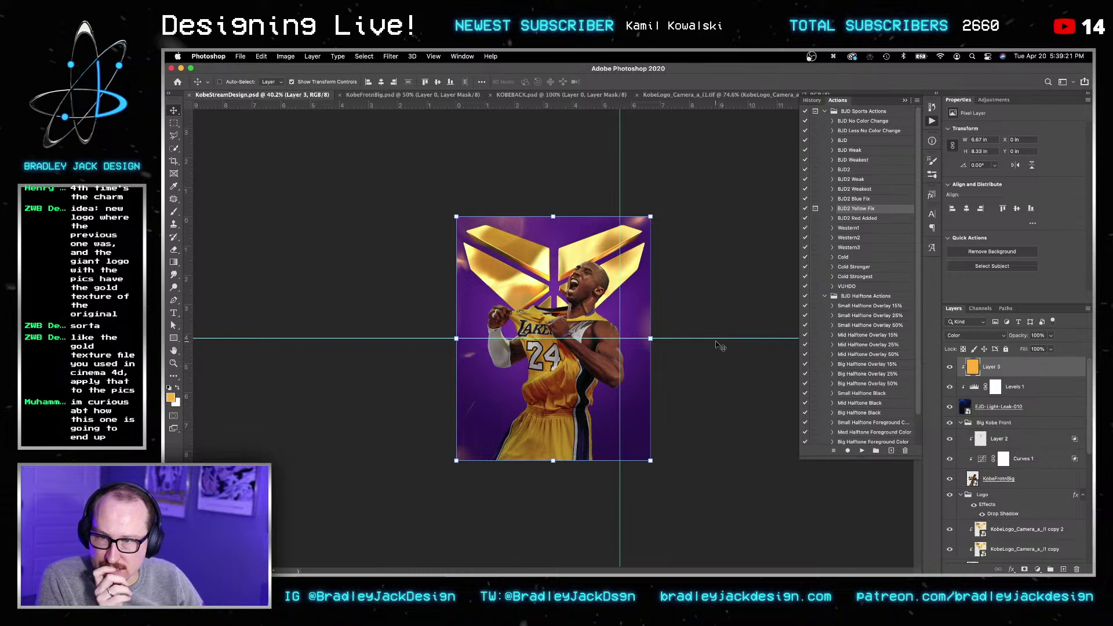
pyautogui.scroll(-6, 984, 460)
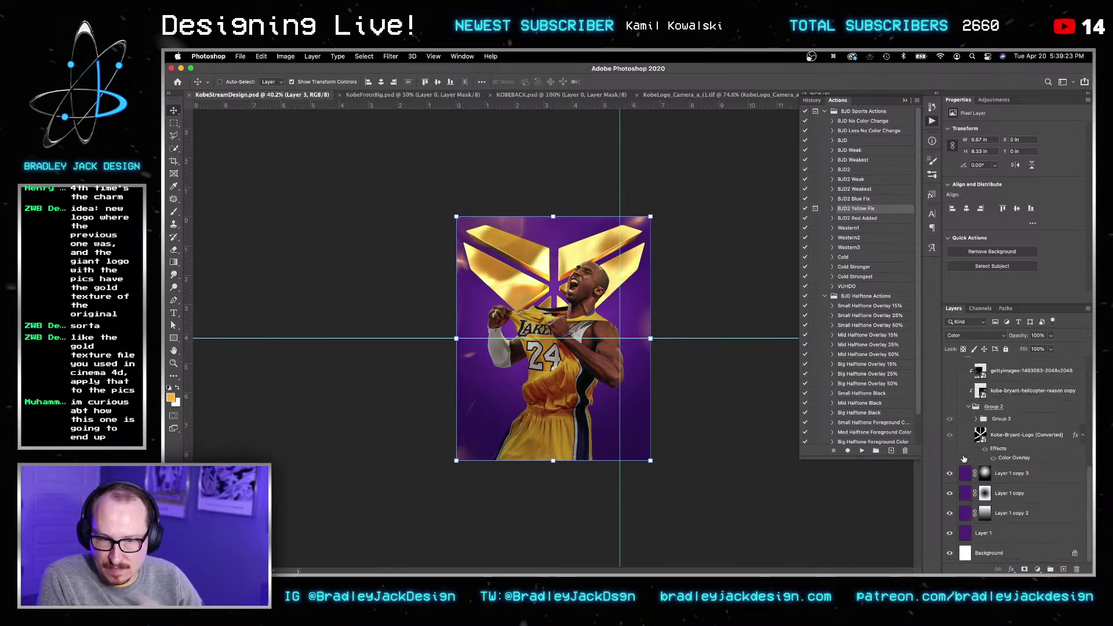
pyautogui.press('super+grave')
pyautogui.press('super+grave')
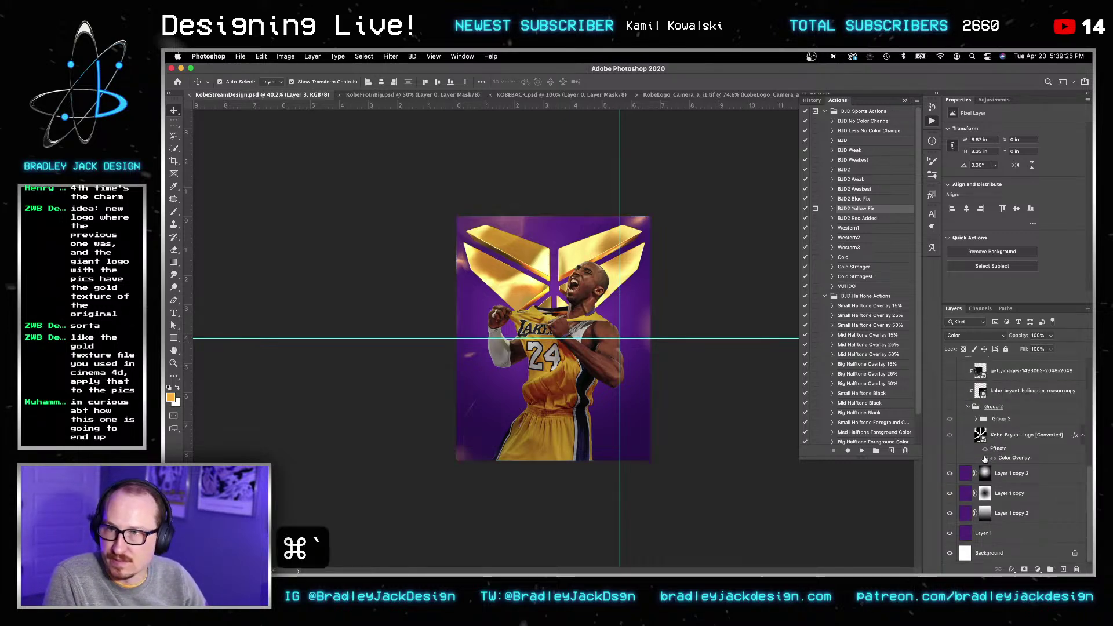
pyautogui.press('shift+super+grave')
pyautogui.press('shift+super+grave')
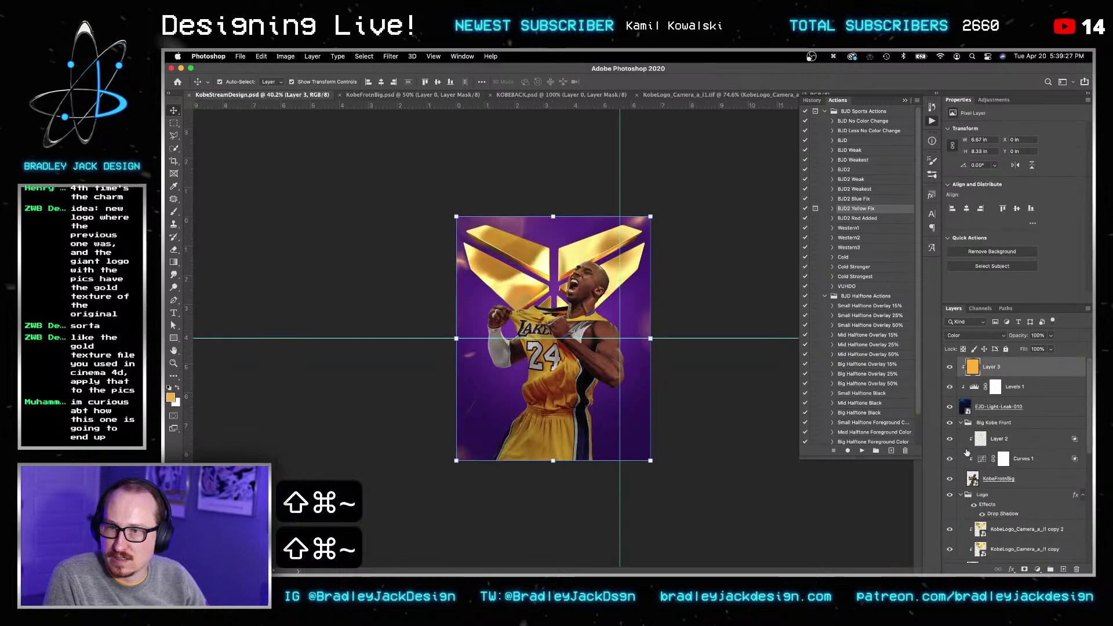
pyautogui.press('v')
pyautogui.press('v')
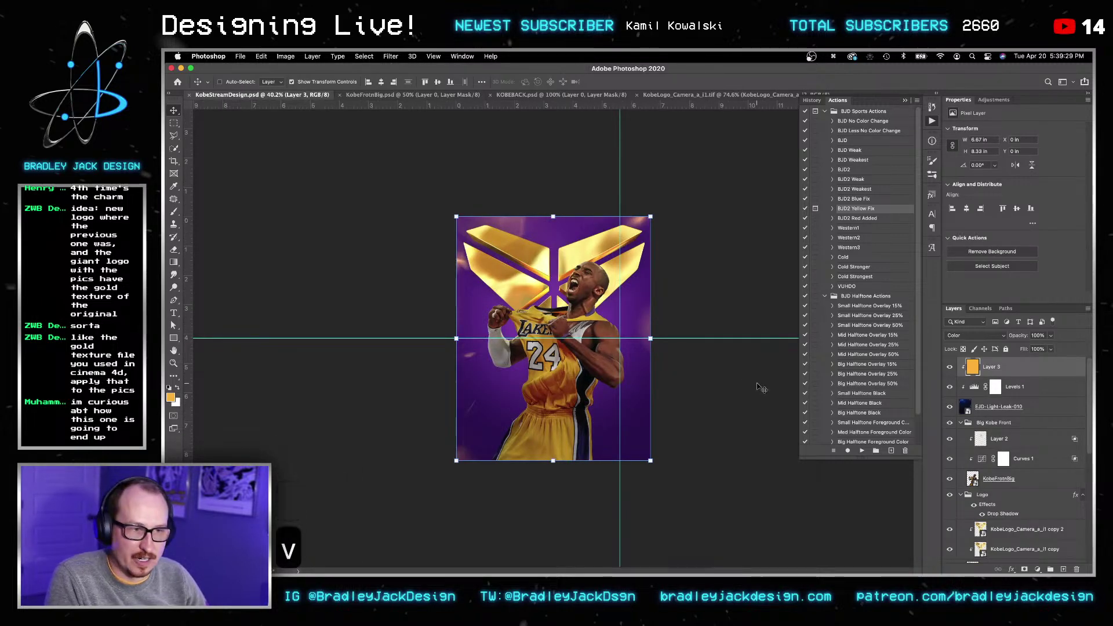
# Step: In Finder's Desktop sorted newest first, drag KOBEBACK.psd onto the poster and commit it
pyautogui.moveTo(678, 573)
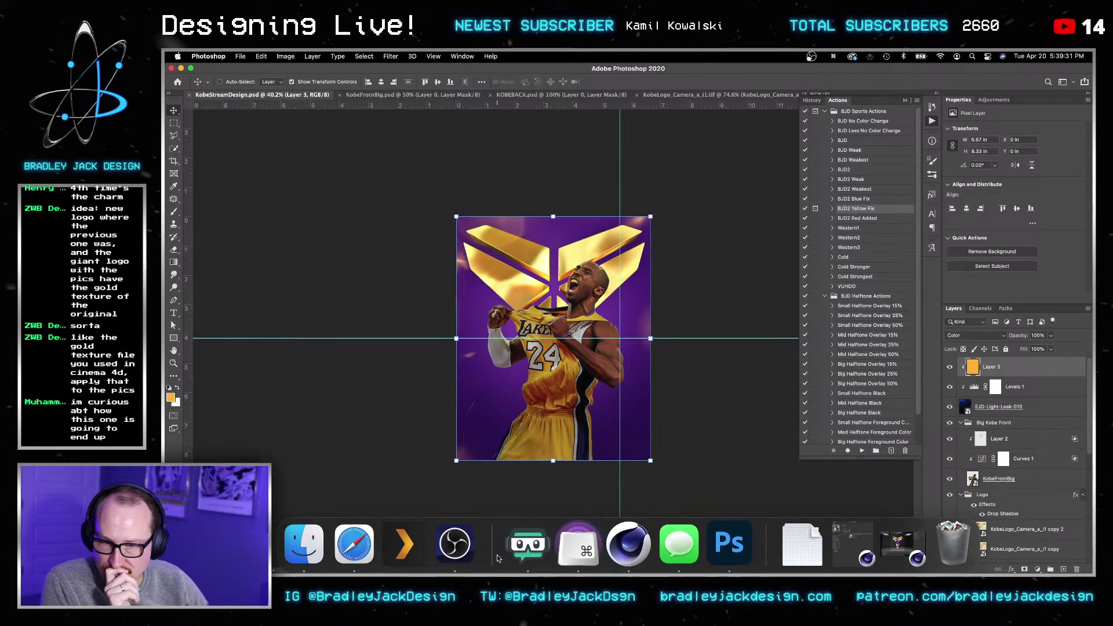
pyautogui.click(312, 544)
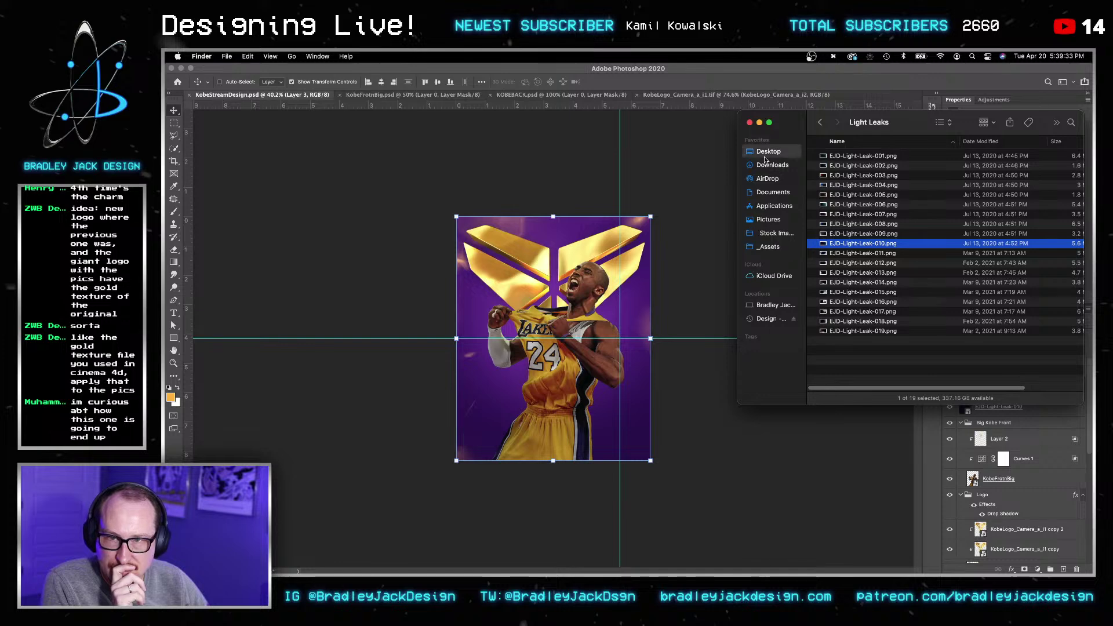
pyautogui.click(766, 152)
pyautogui.click(847, 145)
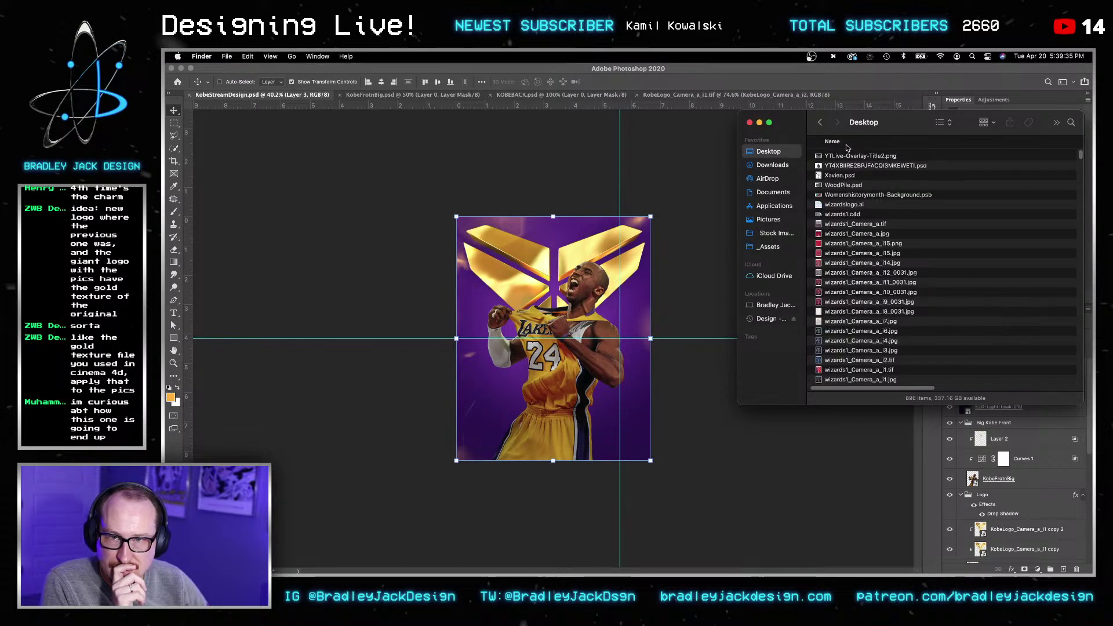
pyautogui.click(846, 142)
pyautogui.moveTo(974, 120); pyautogui.dragTo(831, 130)
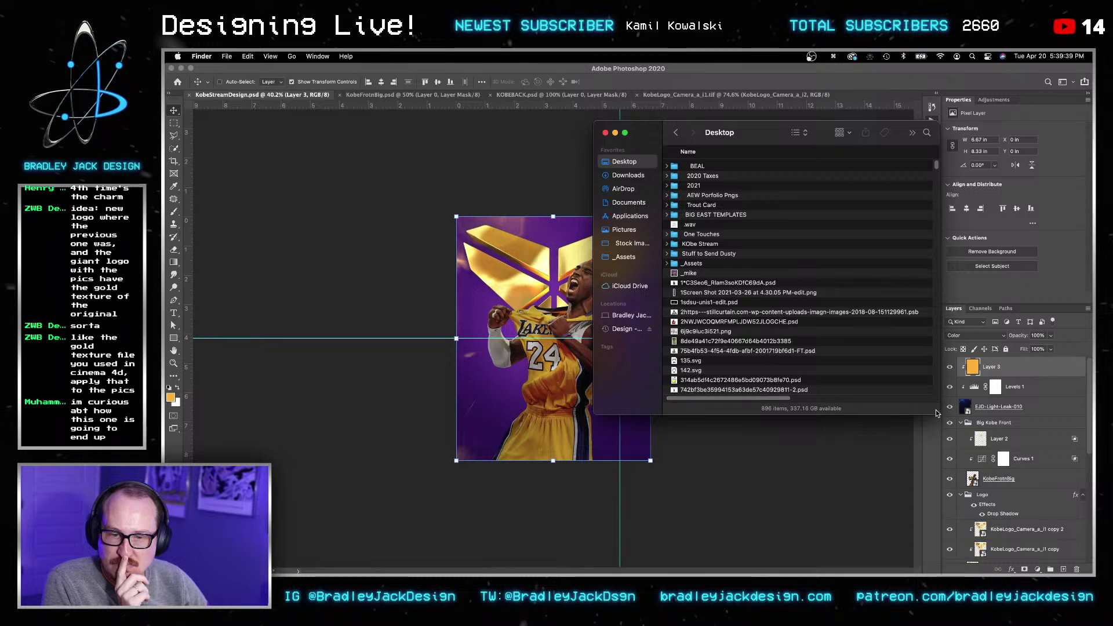
pyautogui.moveTo(937, 413); pyautogui.dragTo(1055, 423)
pyautogui.click(974, 152)
pyautogui.moveTo(702, 177); pyautogui.dragTo(539, 338)
pyautogui.press('Return')
# Step: Scale KOBEBACK to about 192%, shift it right and down, and move it below the gold logo layers
pyautogui.press('v')
pyautogui.press('v')
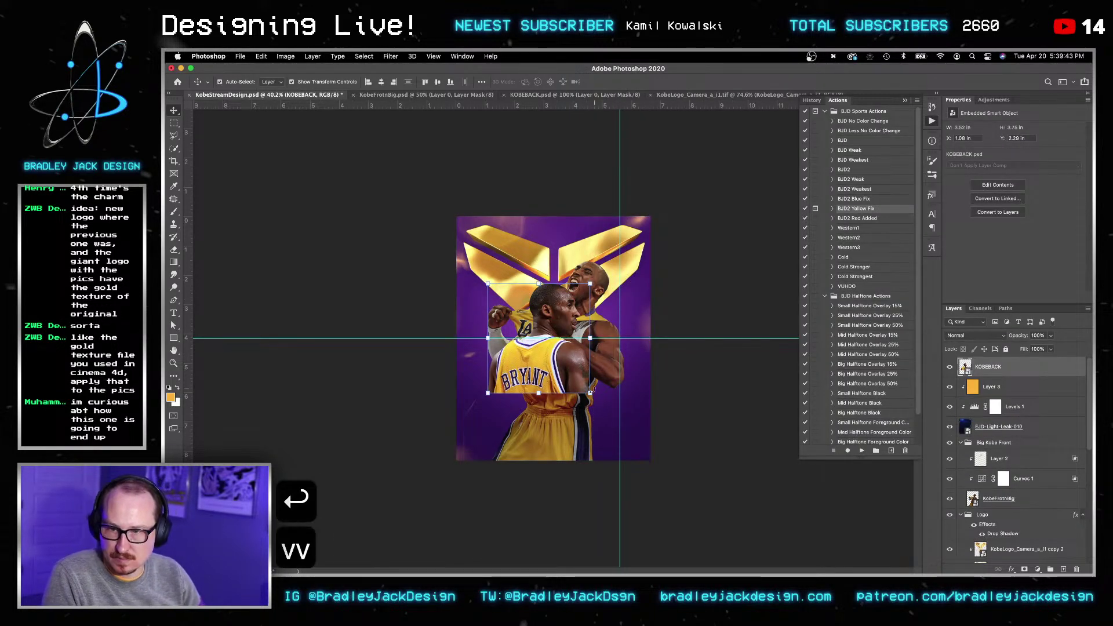
pyautogui.press('super+t')
pyautogui.moveTo(590, 394); pyautogui.dragTo(805, 461)
pyautogui.moveTo(663, 427); pyautogui.dragTo(690, 432)
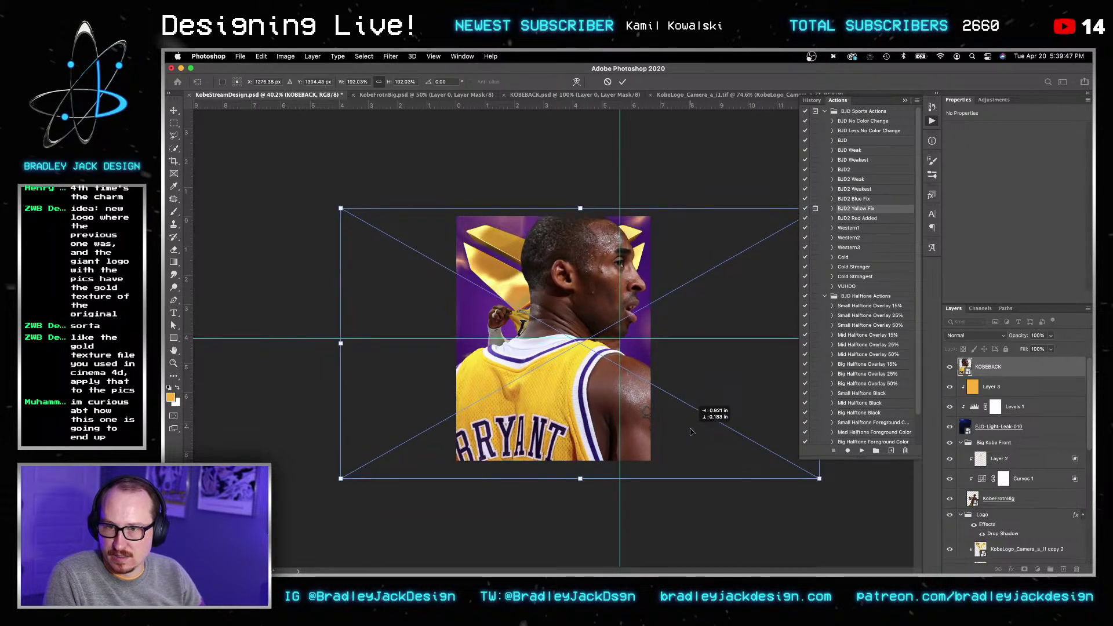
pyautogui.press('Return')
pyautogui.press('v')
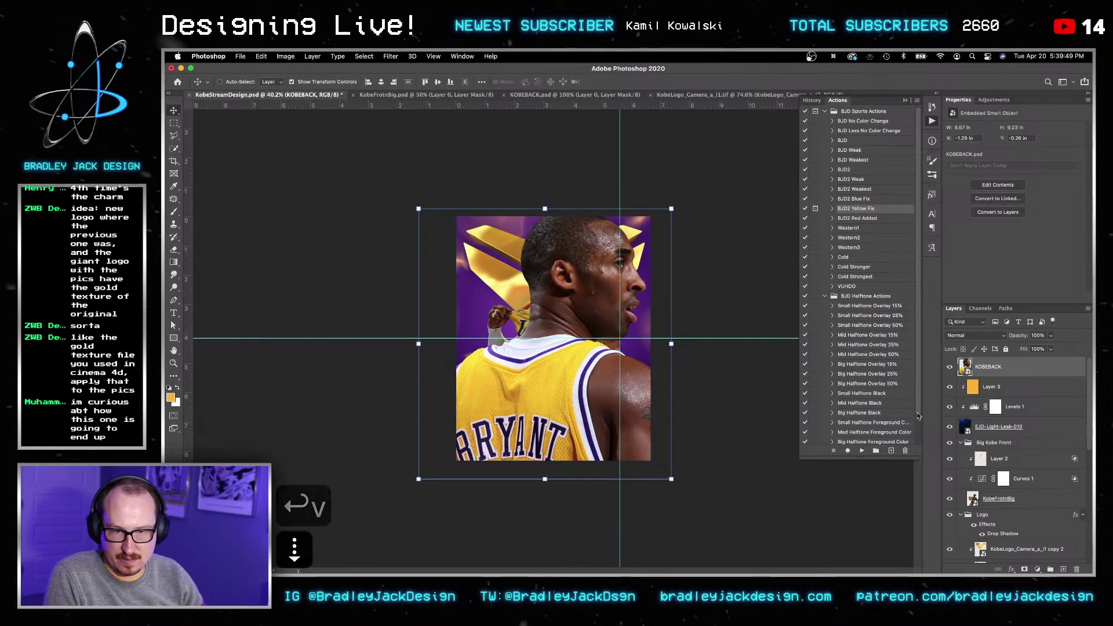
pyautogui.moveTo(997, 371); pyautogui.dragTo(994, 475)
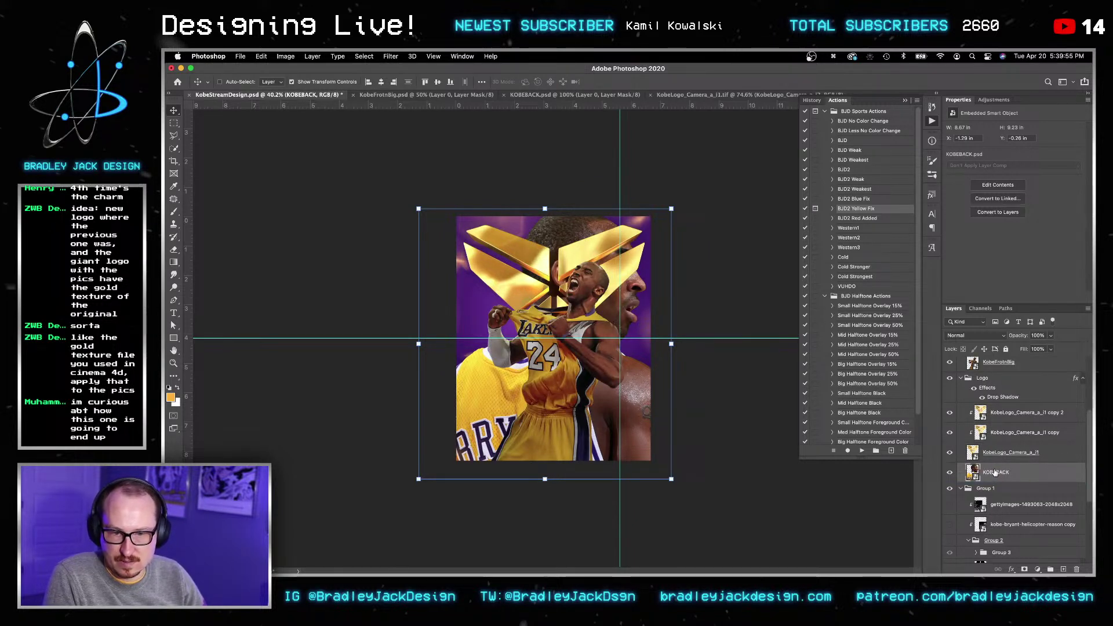
# Step: Turn the Kobe head selection into a layer mask on the purple Layer 1
pyautogui.scroll(-5, 986, 510)
pyautogui.click(966, 479)
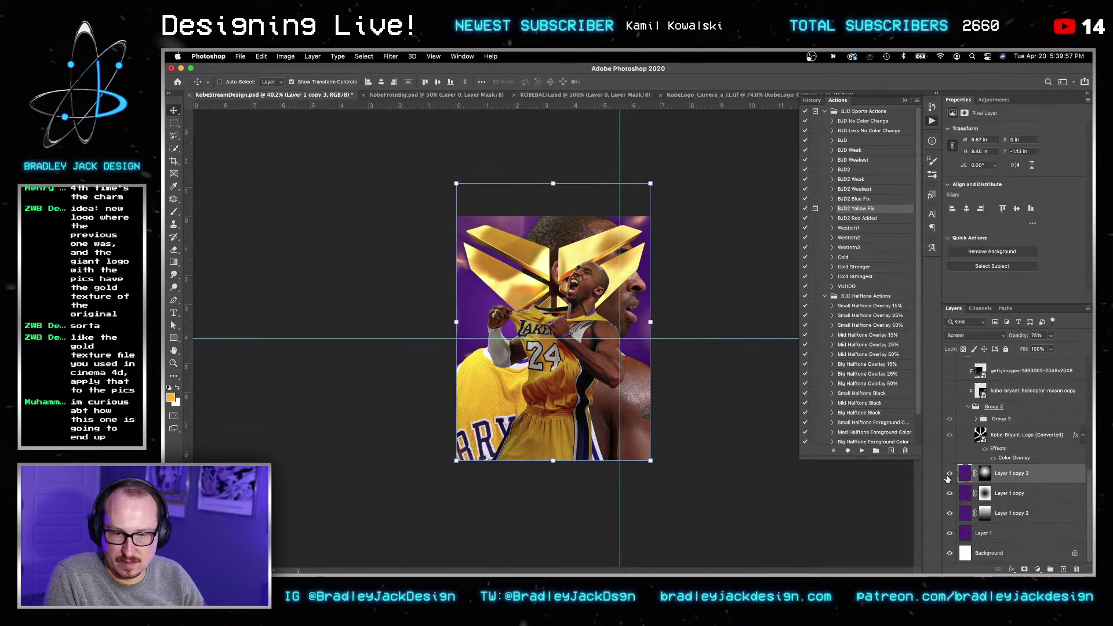
pyautogui.click(954, 536)
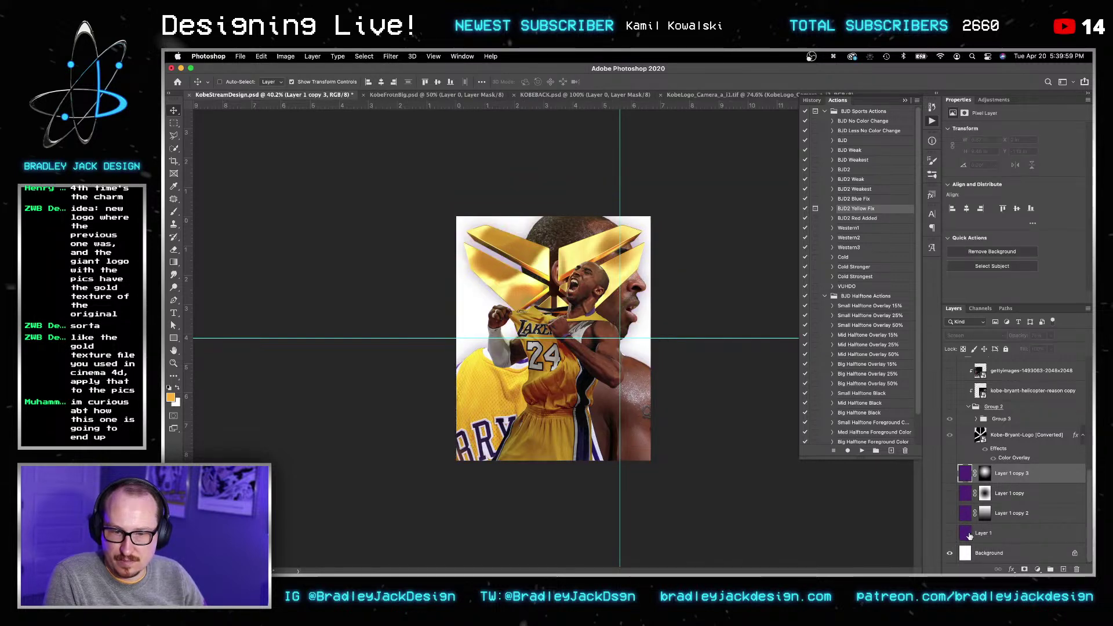
pyautogui.doubleClick(972, 534)
pyautogui.press('Escape')
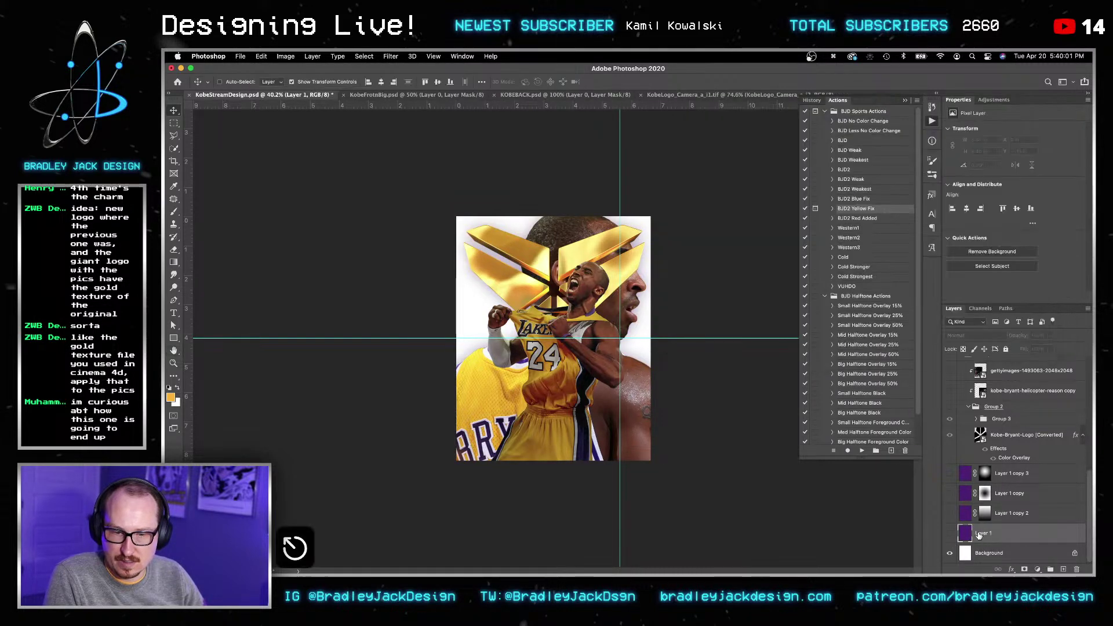
pyautogui.scroll(3, 980, 522)
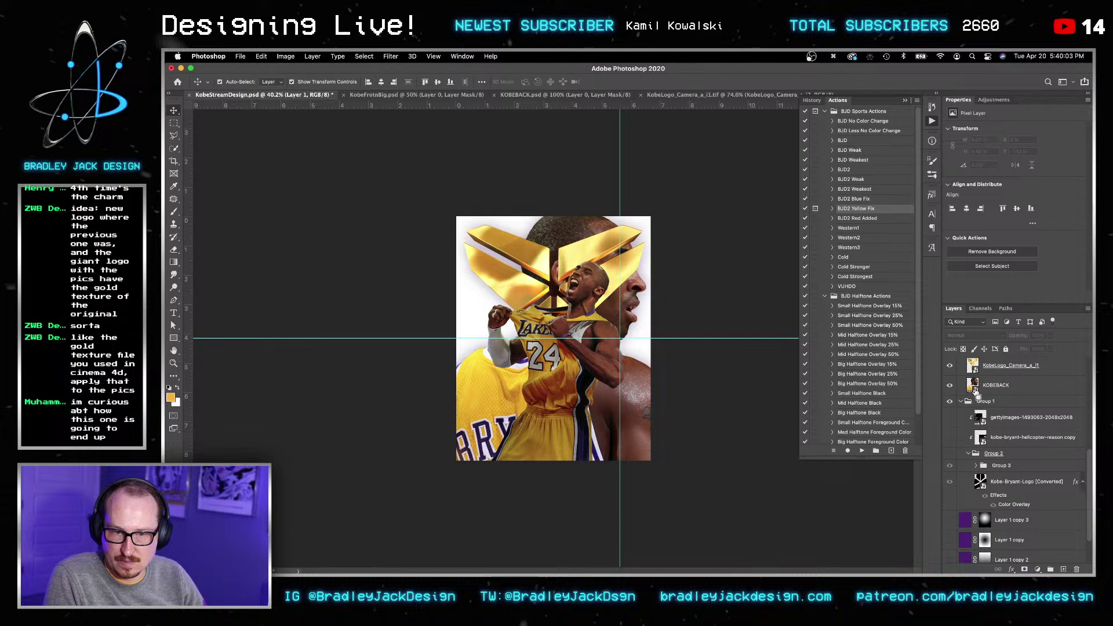
pyautogui.scroll(-2, 981, 420)
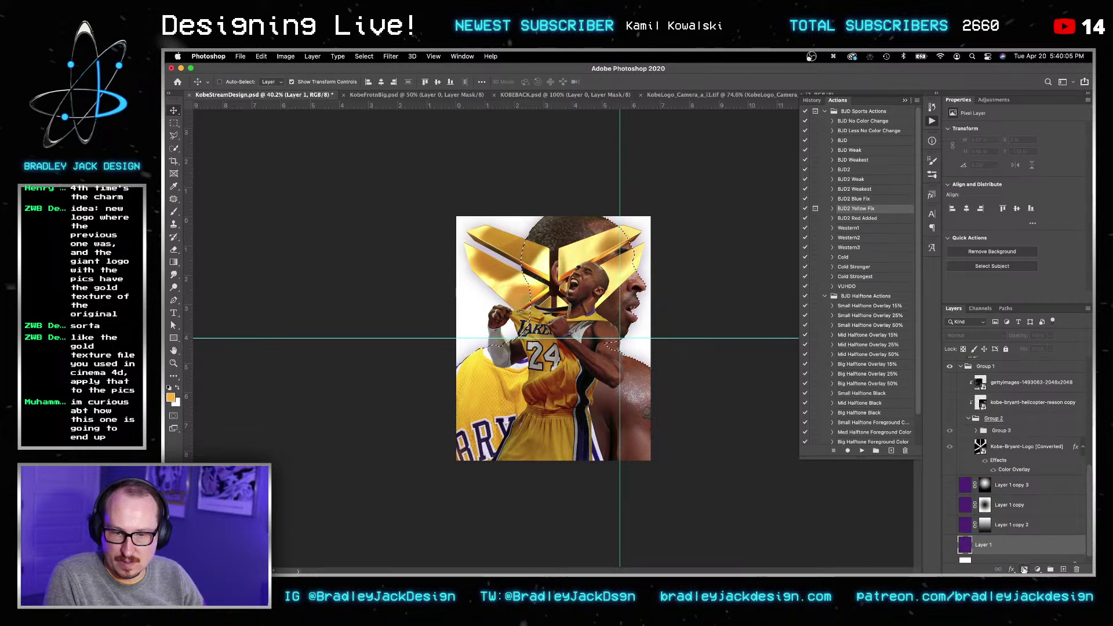
pyautogui.click(1024, 569)
# Step: Show Layer 1's copies again, clip Layer 1 copy 2 and Layer 1 copy to it, and hide KOBEBACK
pyautogui.moveTo(950, 545); pyautogui.dragTo(950, 490)
pyautogui.keyDown('alt'); pyautogui.click(966, 535); pyautogui.keyUp('alt')
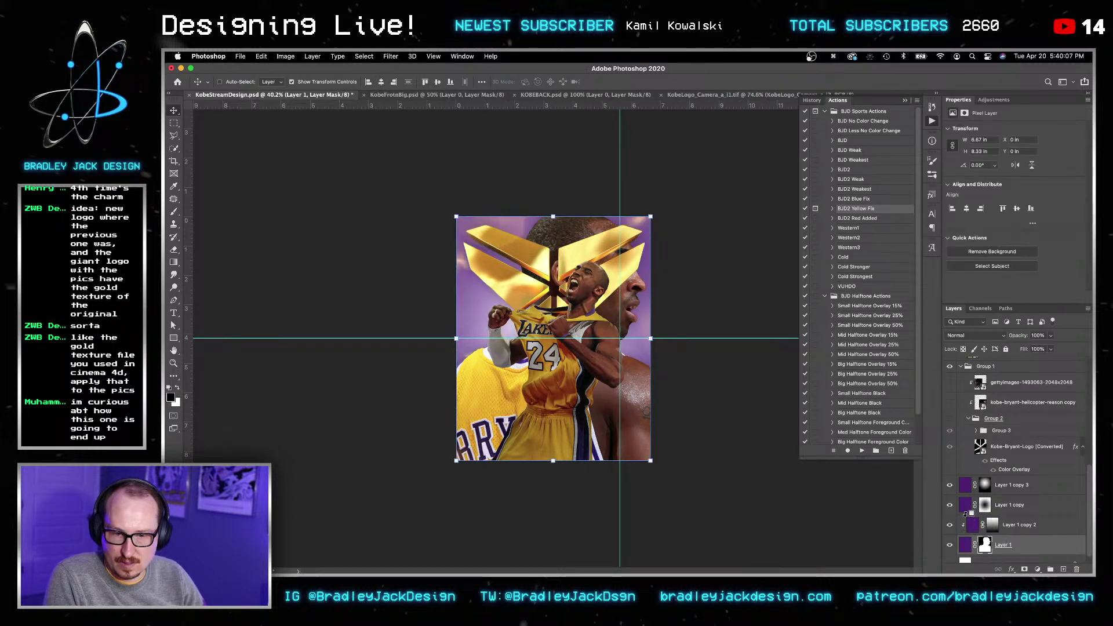
pyautogui.keyDown('alt'); pyautogui.click(965, 514); pyautogui.keyUp('alt')
pyautogui.press('v')
pyautogui.scroll(2, 956, 415)
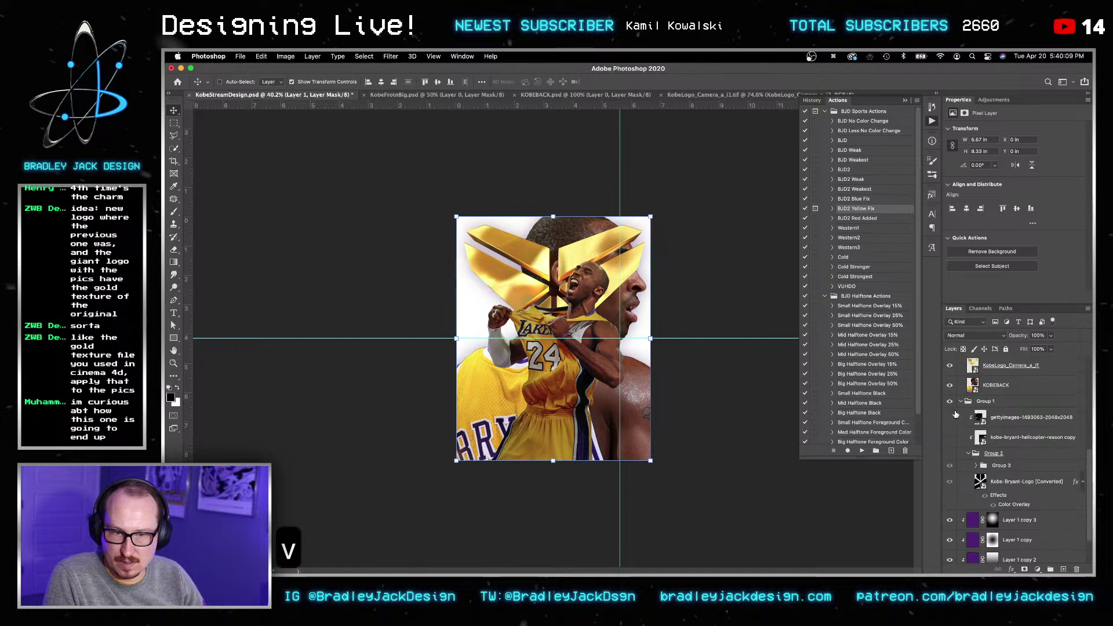
pyautogui.click(949, 385)
# Step: Zoom in and load Layer 1's mask as a selection smoothed by 10 px
pyautogui.press('v')
pyautogui.press('z')
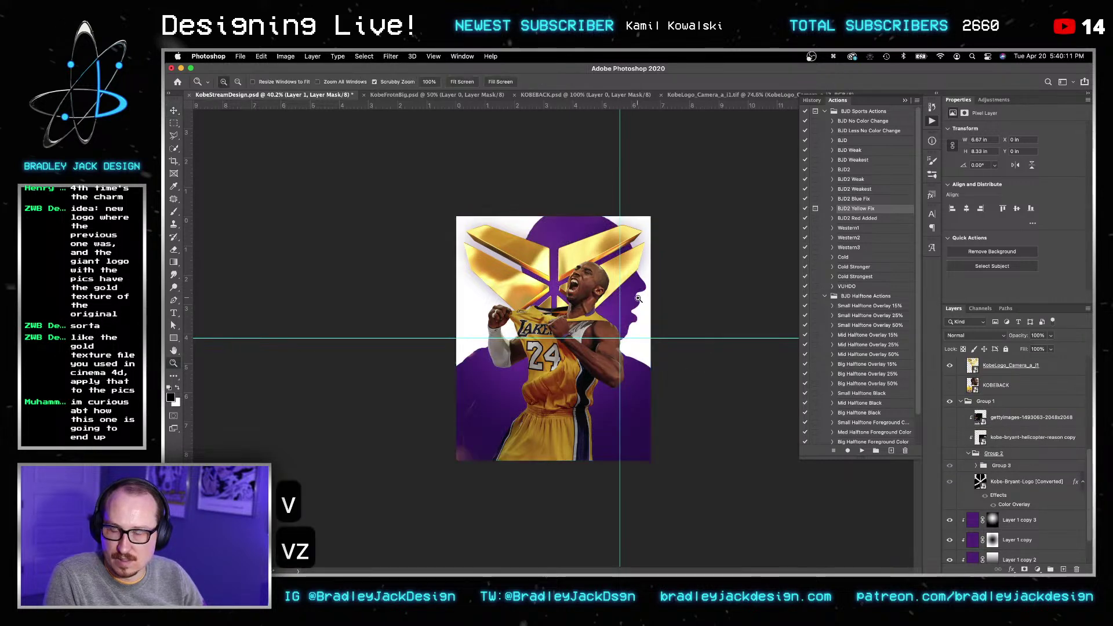
pyautogui.moveTo(582, 325); pyautogui.dragTo(669, 296)
pyautogui.press('v')
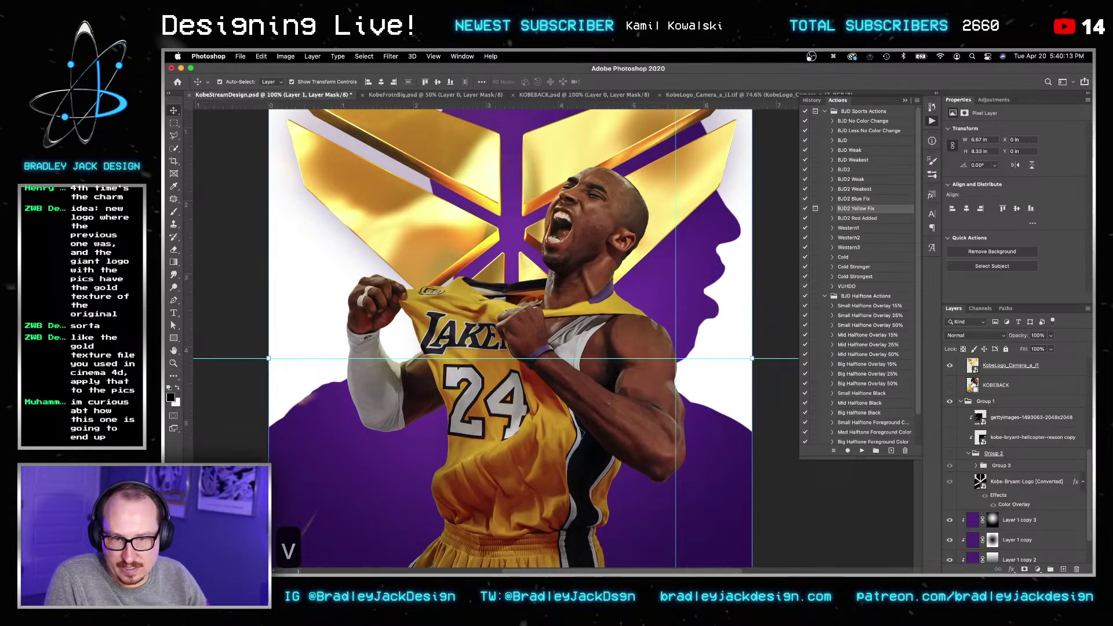
pyautogui.scroll(-2, 1015, 493)
pyautogui.keyDown('super'); pyautogui.click(985, 533); pyautogui.keyUp('super')
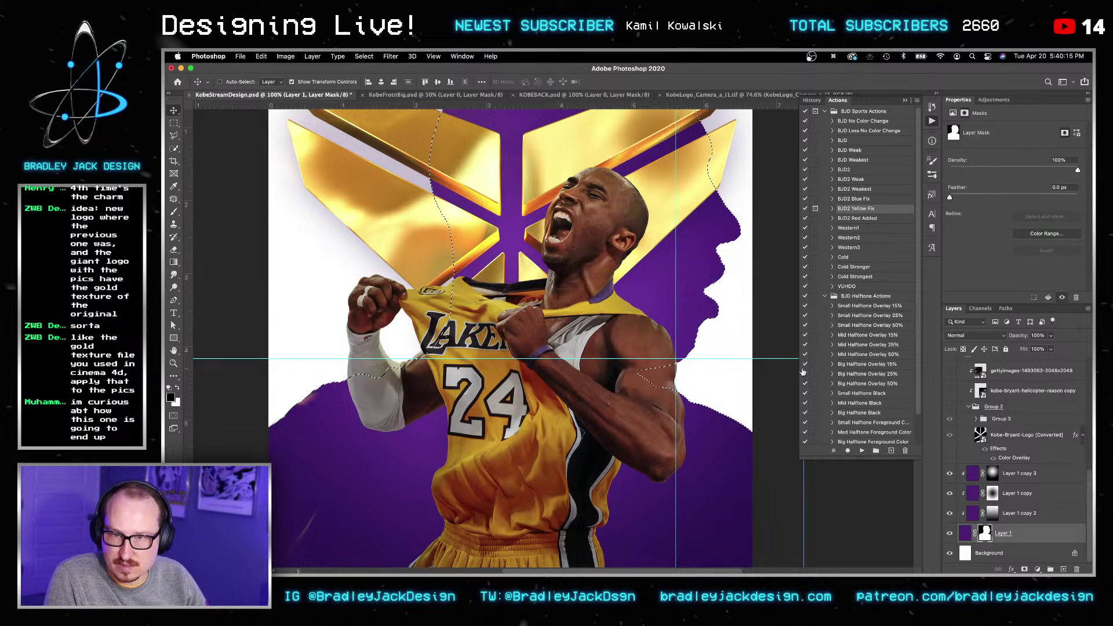
pyautogui.click(364, 56)
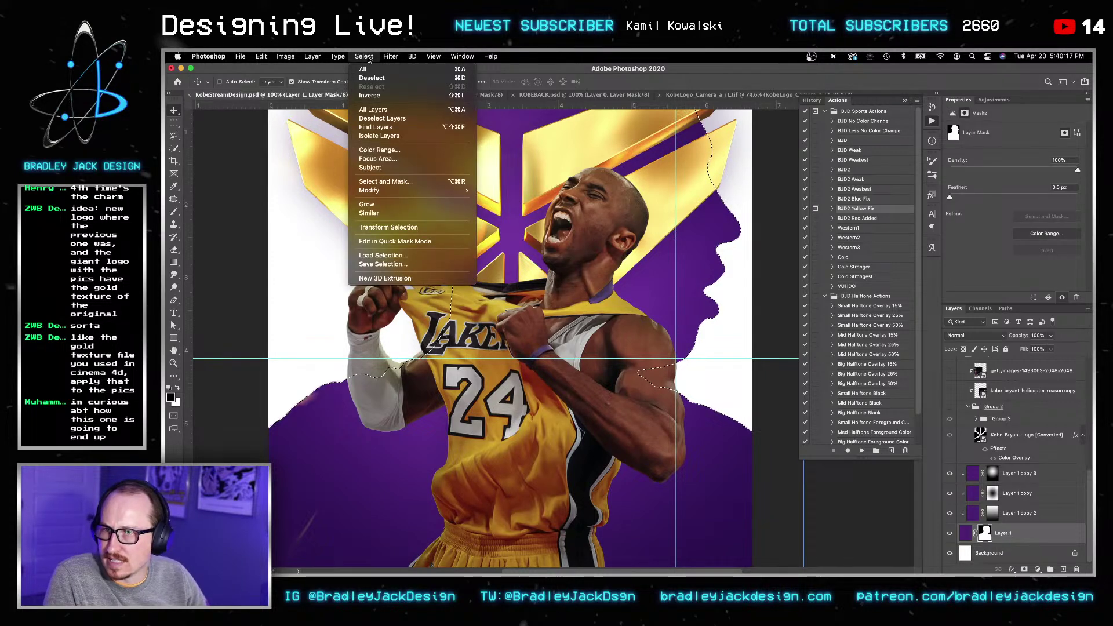
pyautogui.moveTo(380, 190)
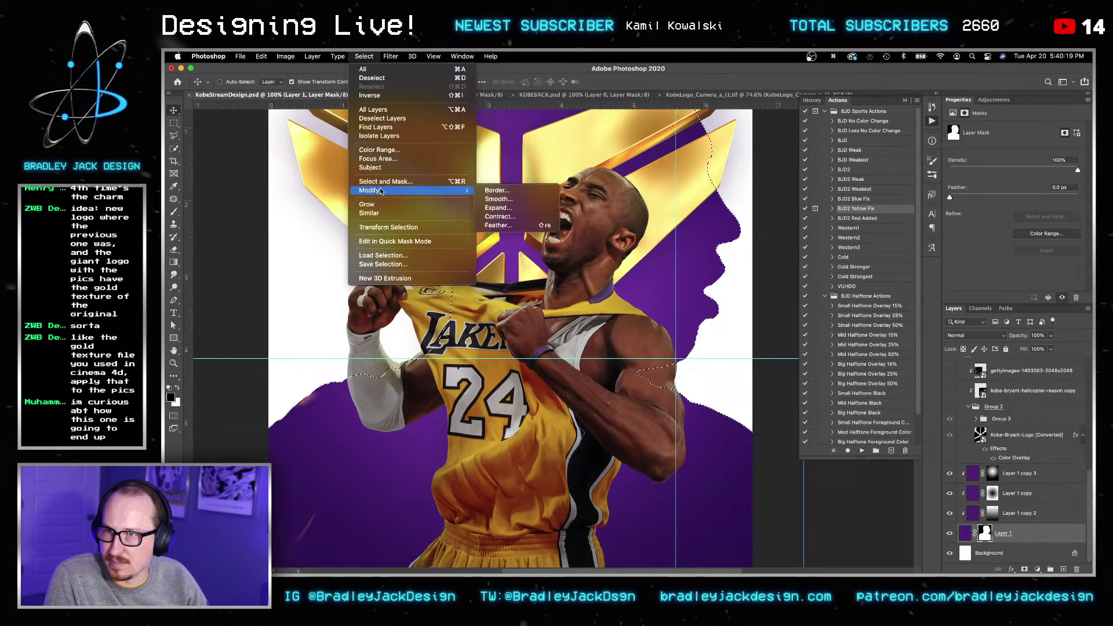
pyautogui.click(516, 201)
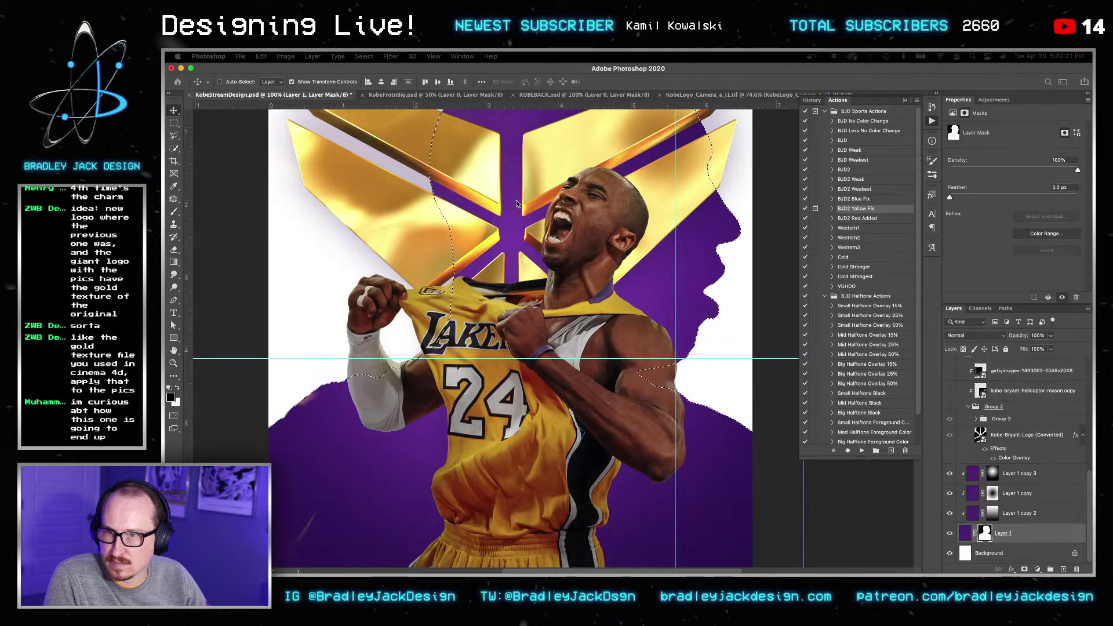
pyautogui.write('10')
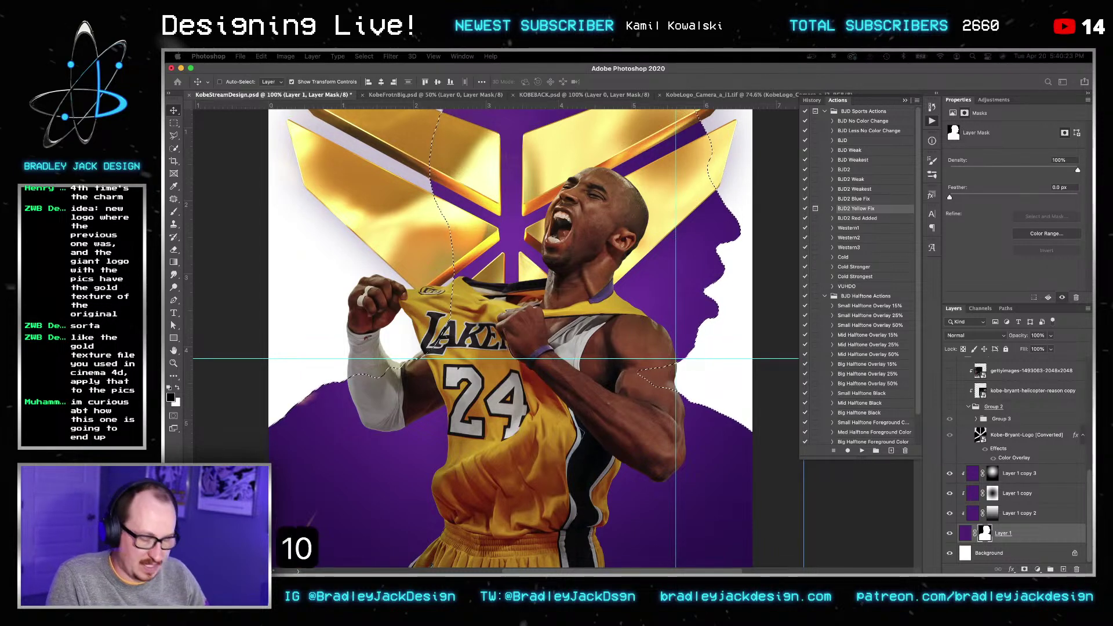
pyautogui.press('Return')
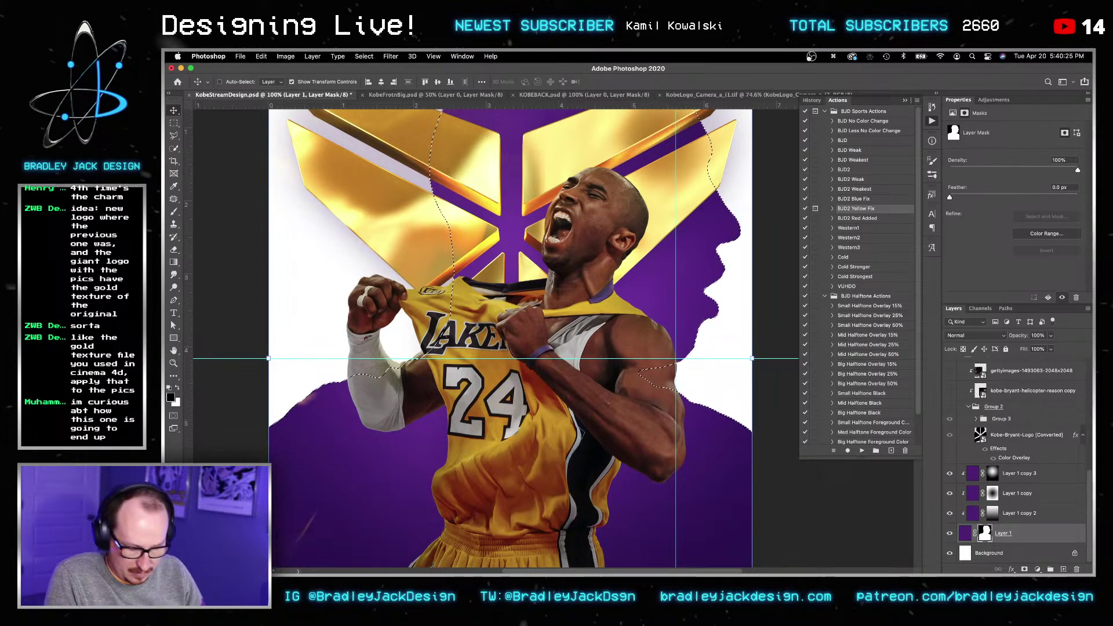
# Step: Fill the smoothed selection into the mask, deselect, and invert the mask so purple surrounds Kobe
pyautogui.press('x')
pyautogui.press('BackSpace')
pyautogui.press('super+shift+i')
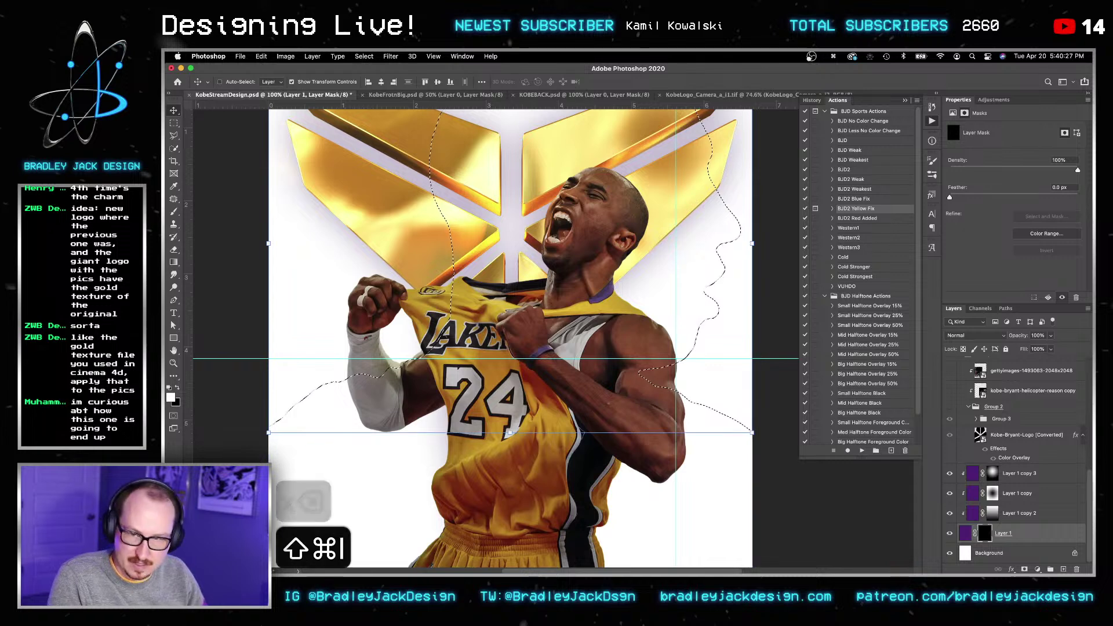
pyautogui.press('x')
pyautogui.press('BackSpace')
pyautogui.press('super+d')
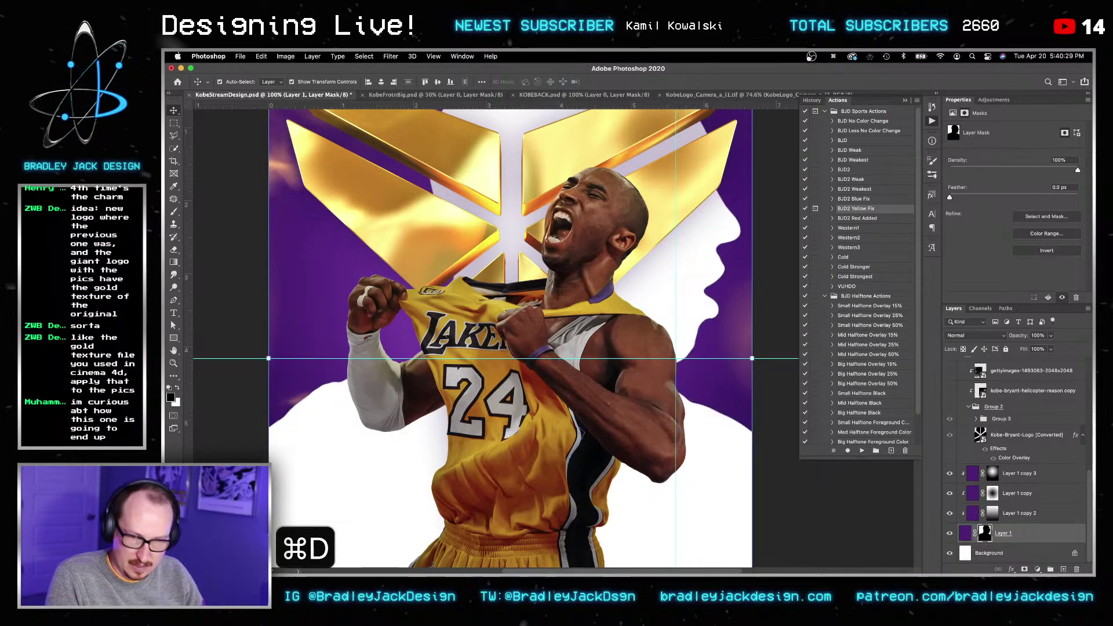
pyautogui.press('super+i')
# Step: View Layer 1's mask on its own and enlarge the brush to 800
pyautogui.press('v')
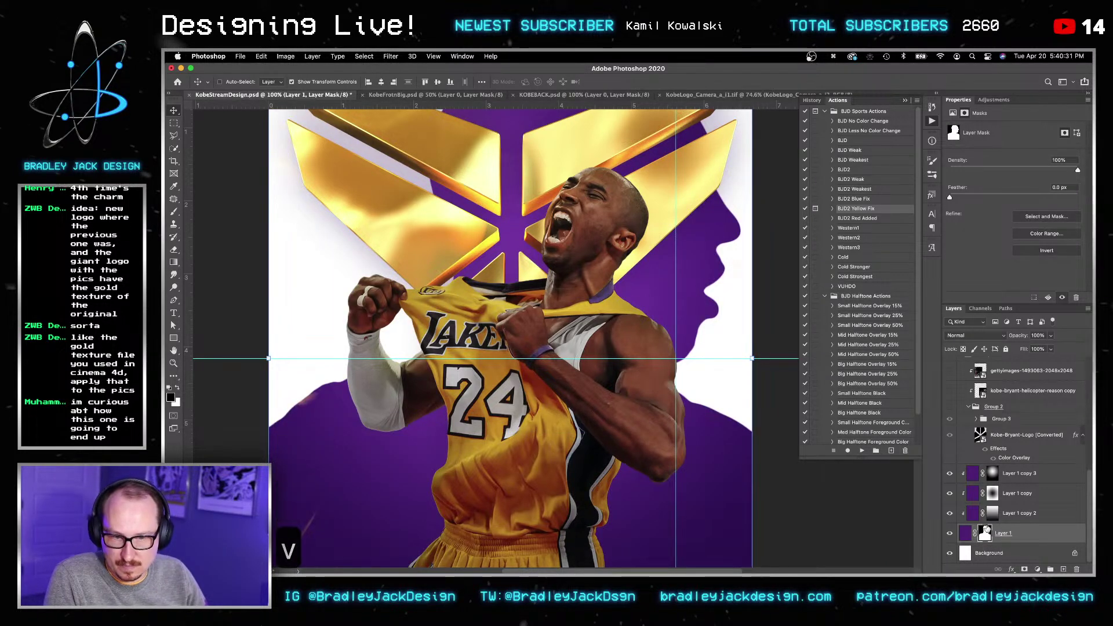
pyautogui.keyDown('alt'); pyautogui.click(985, 533); pyautogui.keyUp('alt')
pyautogui.press('b')
pyautogui.press(']')
pyautogui.press(']')
pyautogui.press(']')
pyautogui.press(']')
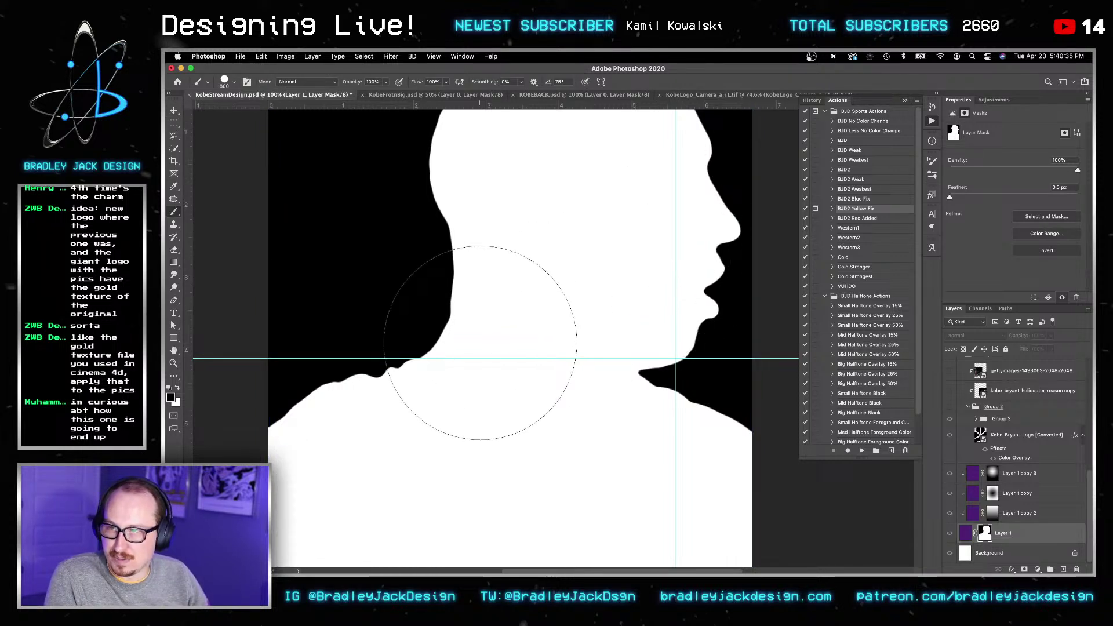
# Step: Set both the silhouette layer's blending and the brush mode to Overlay
pyautogui.press('v')
pyautogui.hotkey('alt', 'shift', 'o')
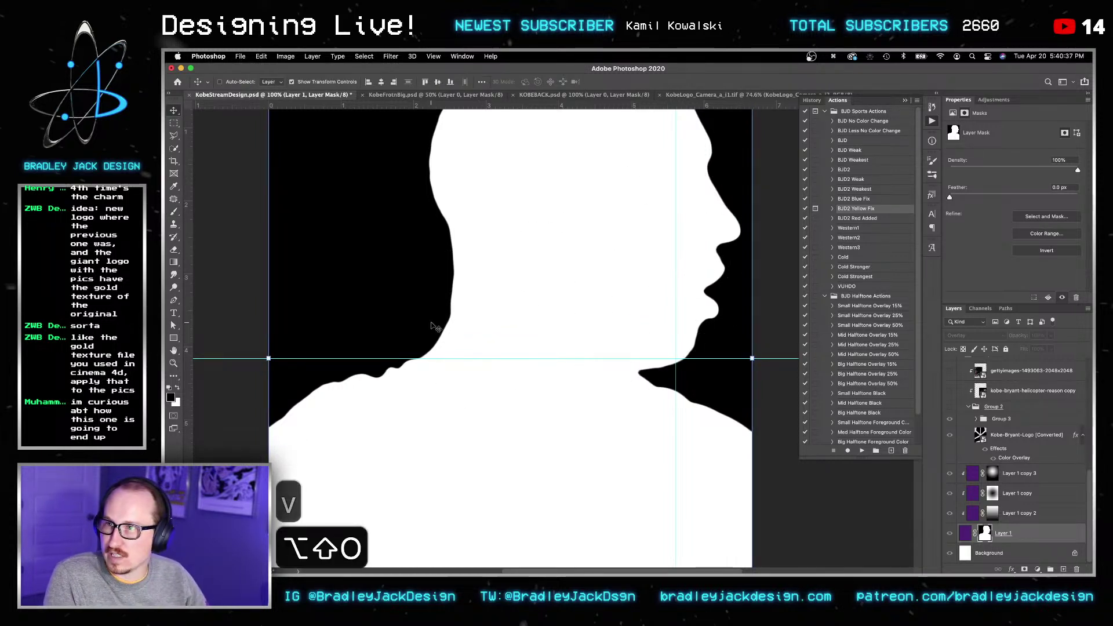
pyautogui.press('b')
pyautogui.hotkey('alt', 'shift', 'o')
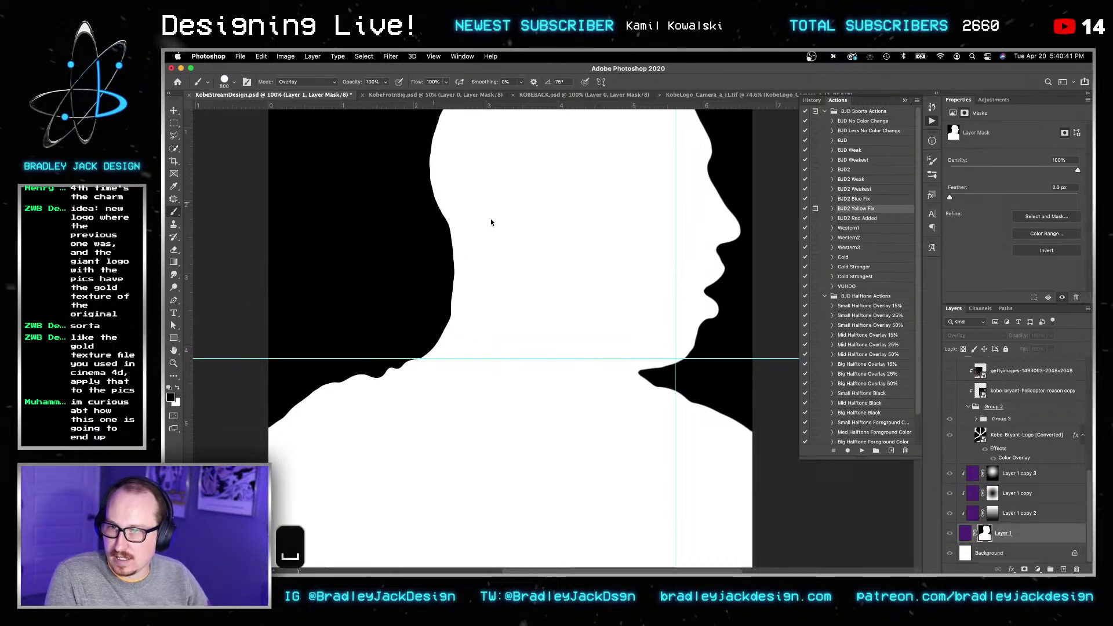
# Step: Pan around the mask, then go back to the full poster composite
pyautogui.scroll(5, 472, 221)
pyautogui.hscroll(2, 472, 221)
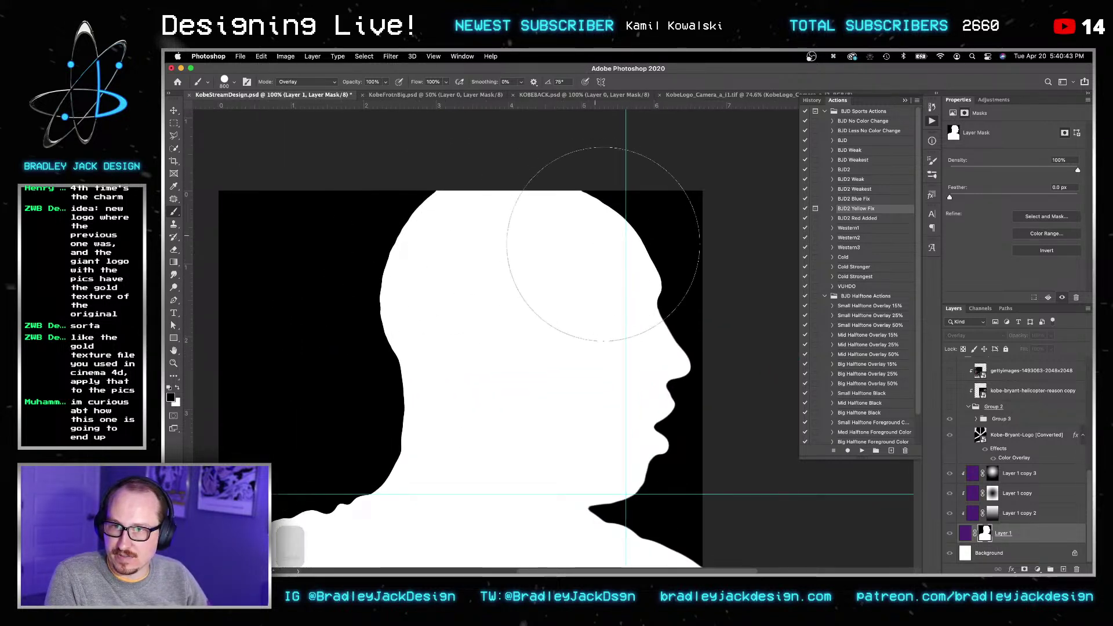
pyautogui.press('space')
pyautogui.moveTo(639, 441); pyautogui.dragTo(607, 298)
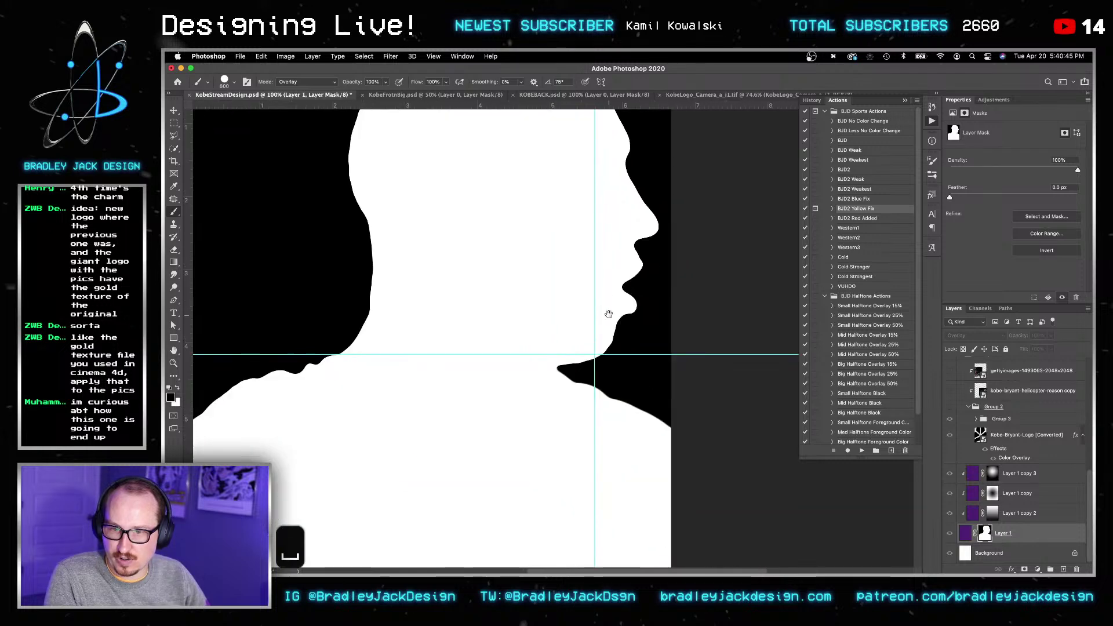
pyautogui.press('v')
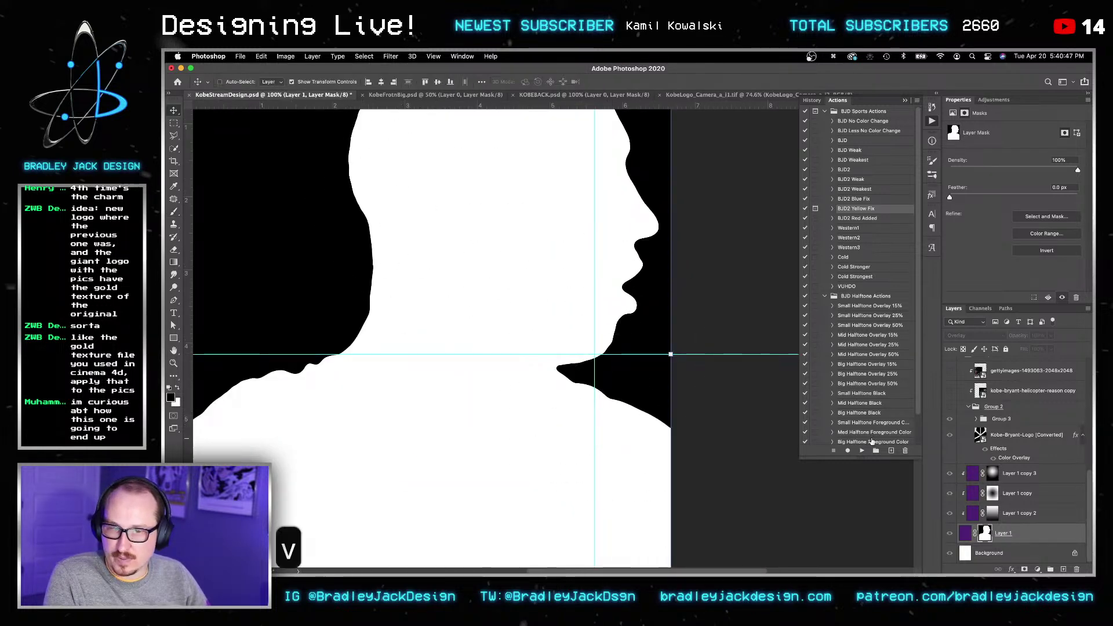
pyautogui.click(993, 538)
# Step: Return the silhouette layer to Normal blending and zoom out to the whole poster
pyautogui.press('v')
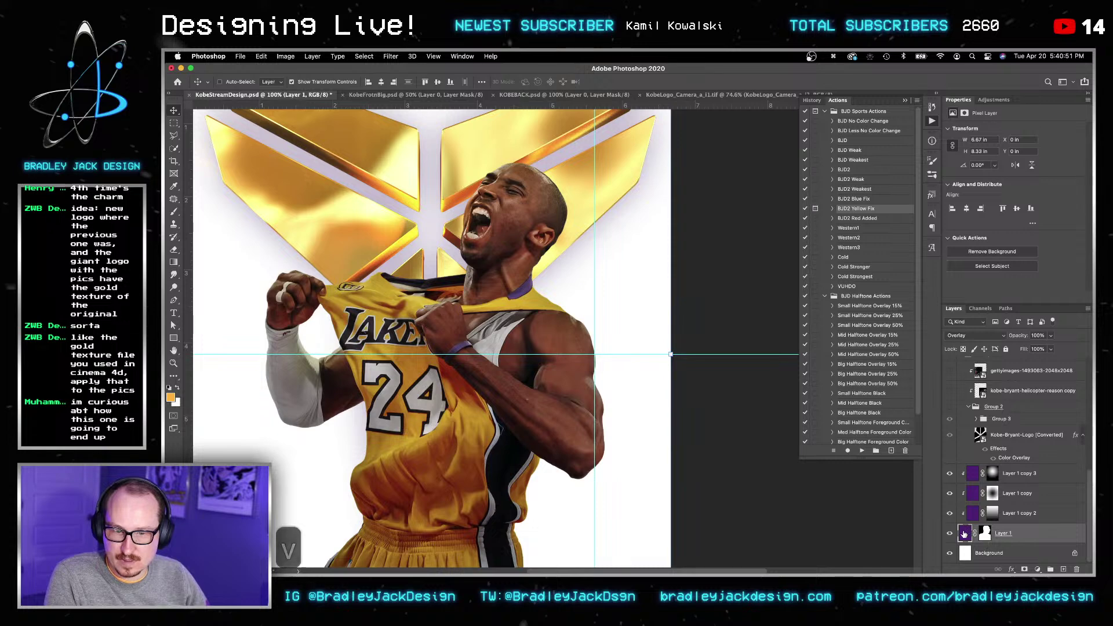
pyautogui.press('v')
pyautogui.hotkey('alt', 'shift', 'n')
pyautogui.press('v')
pyautogui.press('z')
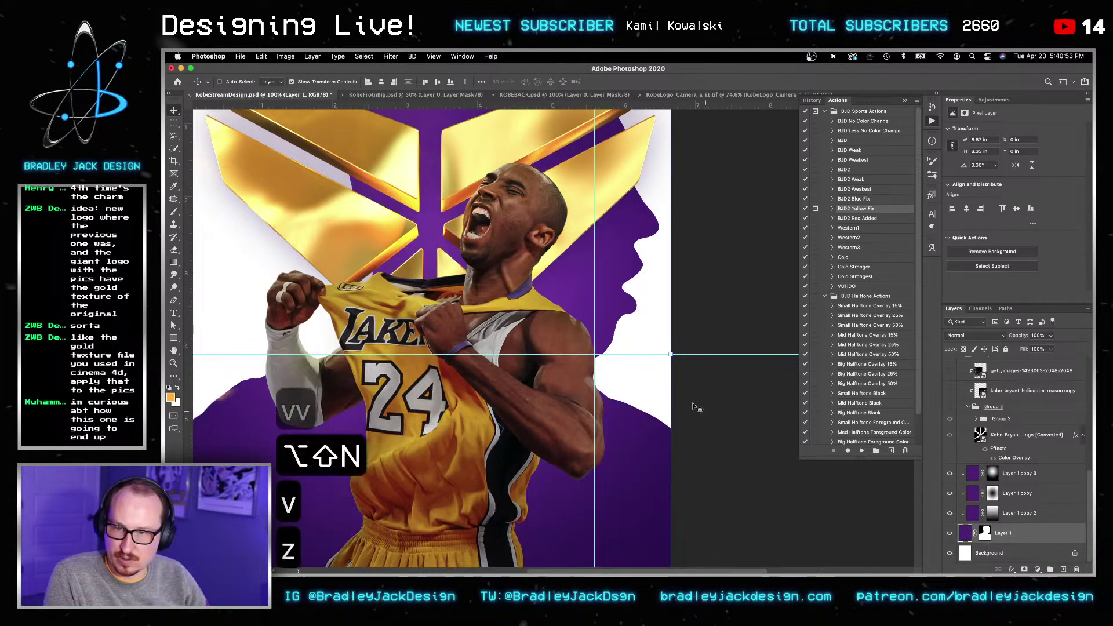
pyautogui.keyDown('alt'); pyautogui.click(696, 355); pyautogui.keyUp('alt')
pyautogui.press('v')
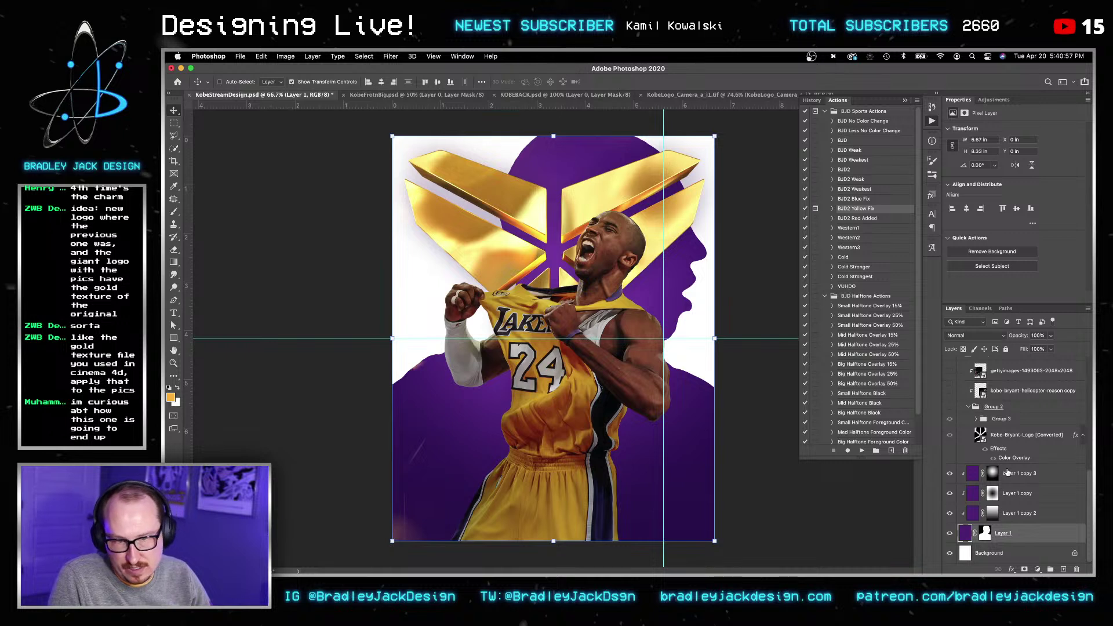
pyautogui.scroll(3, 1012, 479)
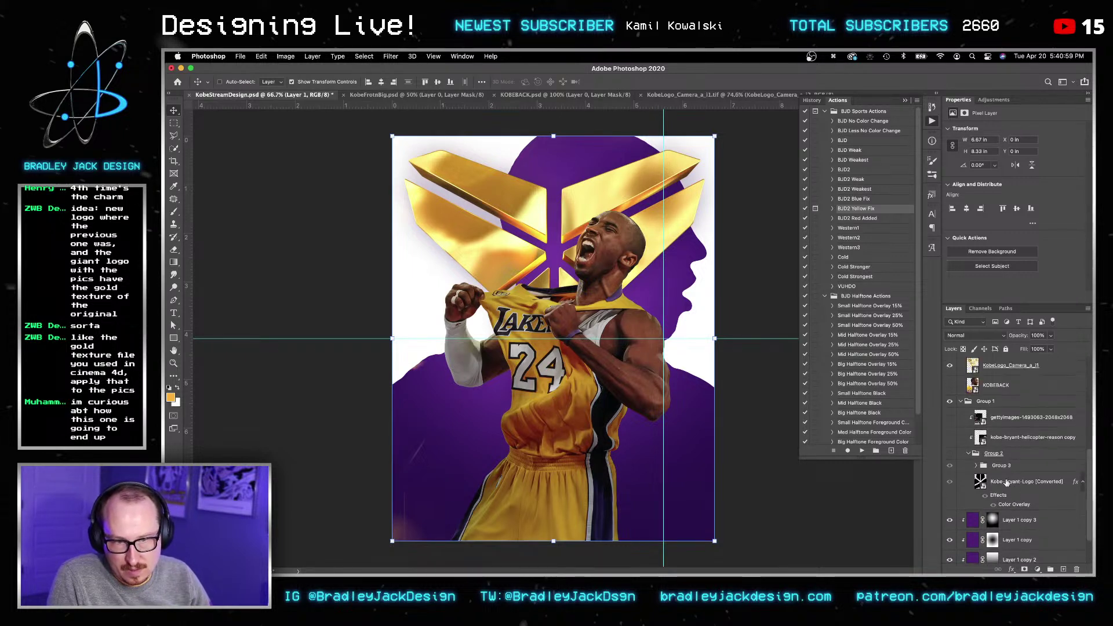
# Step: Show and select the KOBEBACK layer, then open its smart object for editing
pyautogui.click(951, 385)
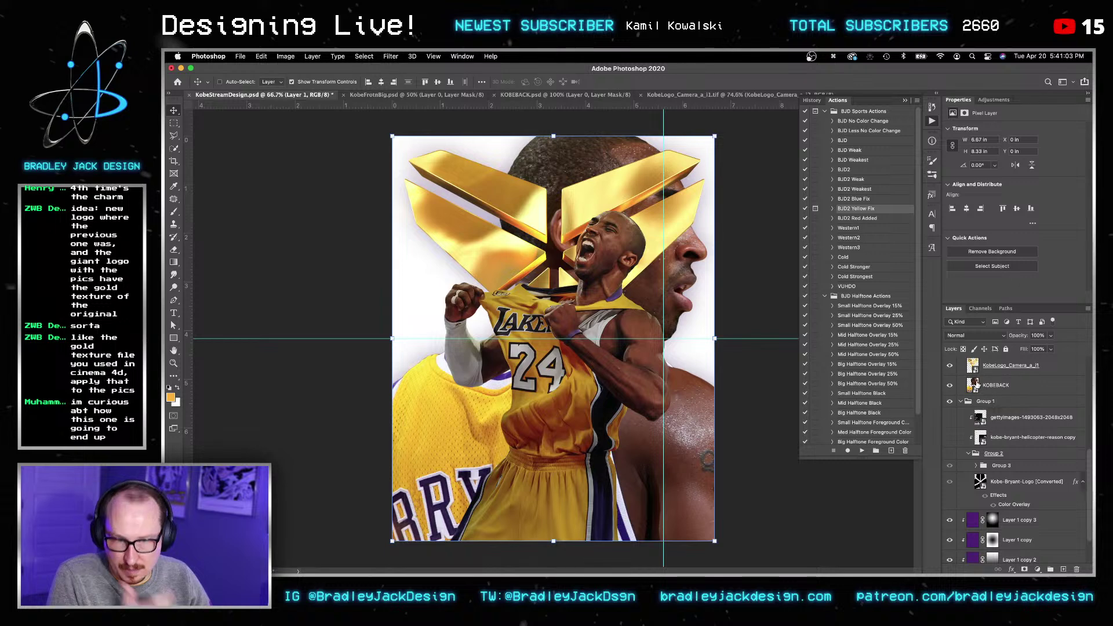
pyautogui.click(977, 384)
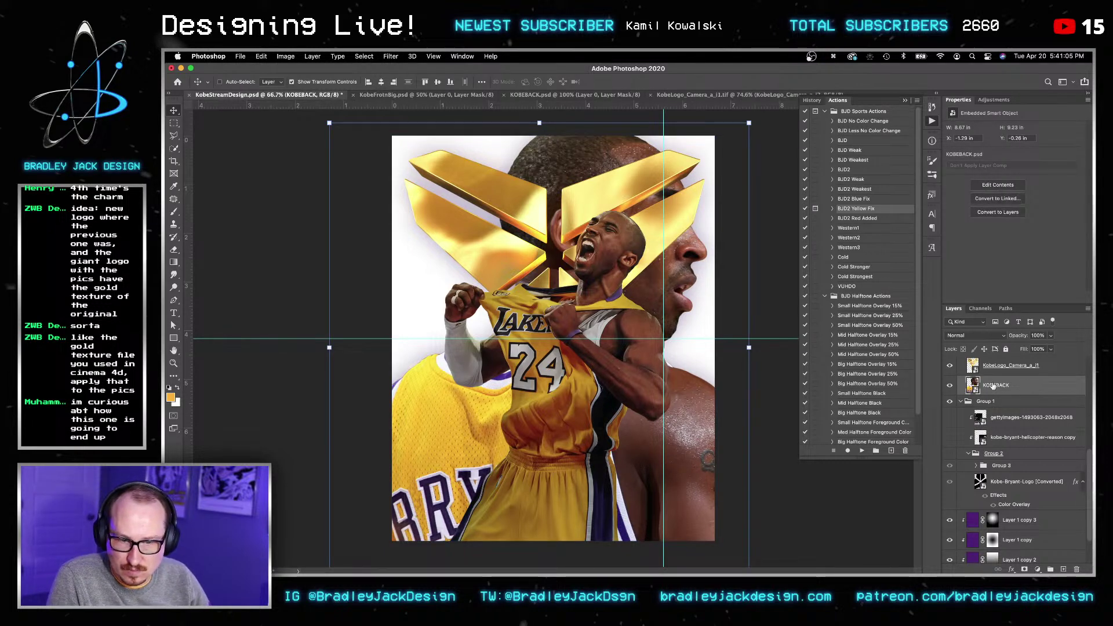
pyautogui.doubleClick(973, 384)
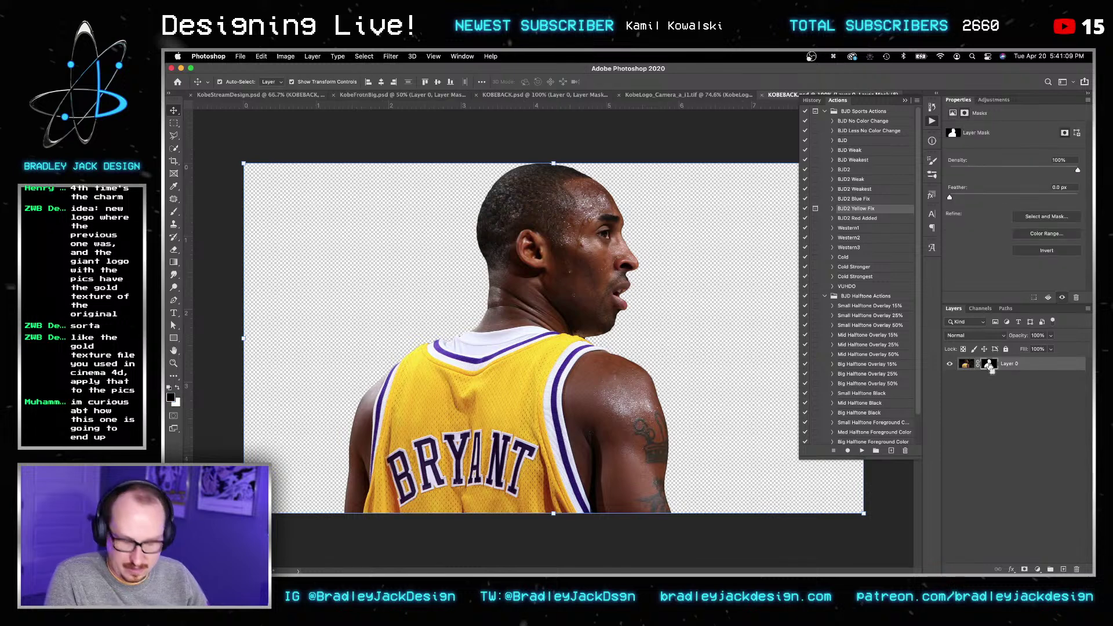
# Step: Group Layer 0, zoom in on the BRYANT lettering, and ready a small Quick Selection brush
pyautogui.press('super+g')
pyautogui.press('z')
pyautogui.click(435, 472)
pyautogui.click(435, 472)
pyautogui.press('b')
pyautogui.press('[')
pyautogui.press('[')
pyautogui.press('[')
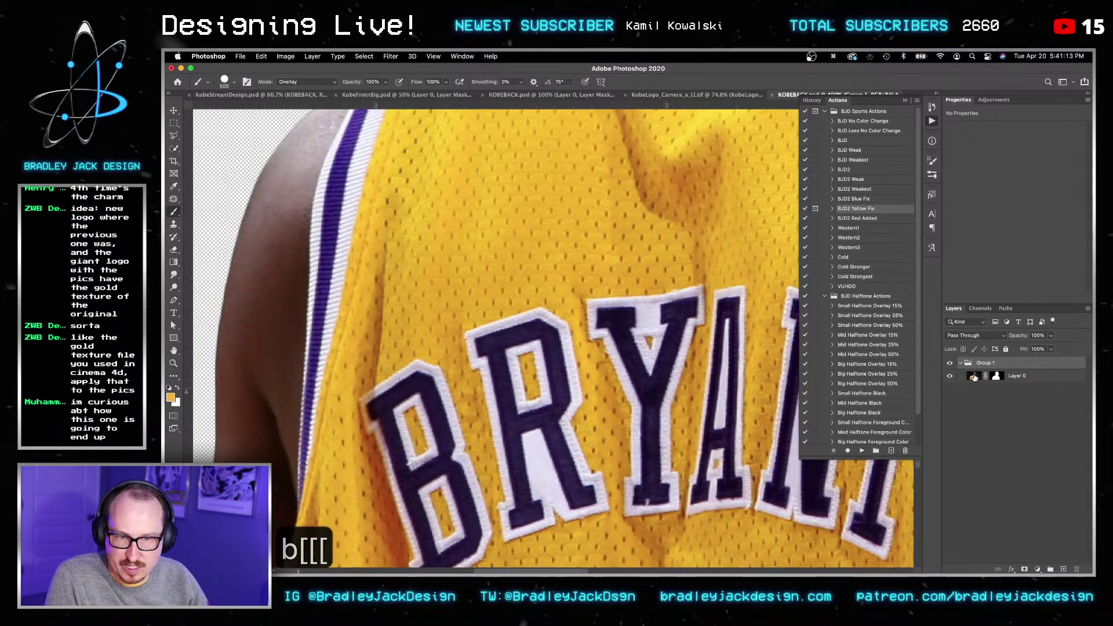
pyautogui.click(1017, 376)
pyautogui.press('[')
pyautogui.press('[')
pyautogui.press('[')
pyautogui.press('[')
pyautogui.press('[')
pyautogui.press('[')
pyautogui.press('[')
pyautogui.press('[')
pyautogui.press('[')
pyautogui.press('[')
pyautogui.press('[')
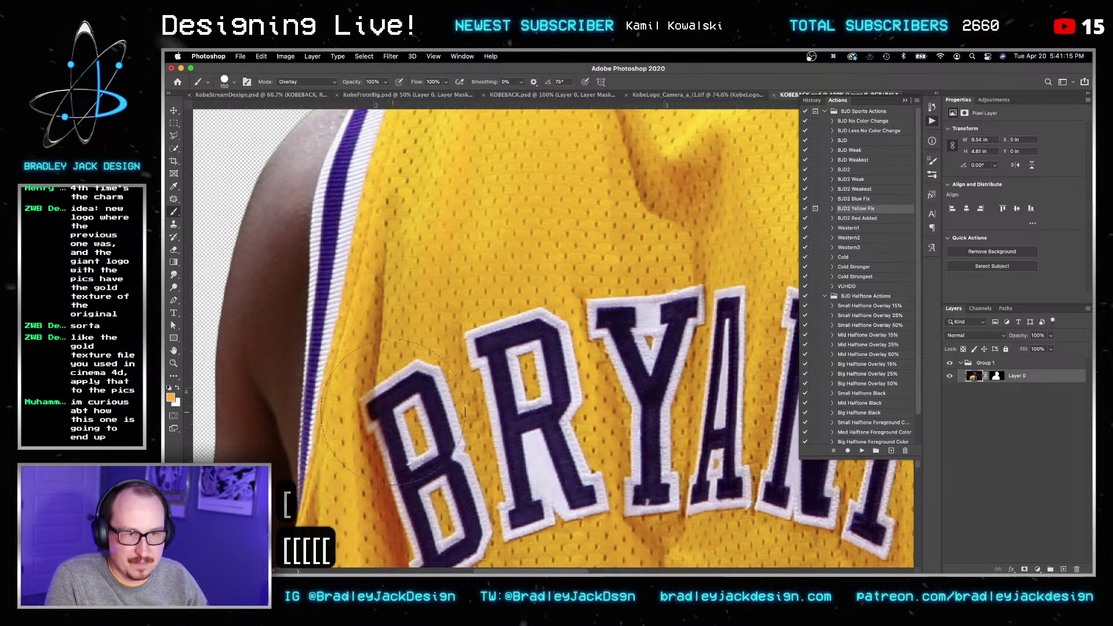
pyautogui.press('w')
pyautogui.press('[')
pyautogui.press('[')
pyautogui.press('[')
pyautogui.press('[')
pyautogui.press('[')
pyautogui.press('[')
pyautogui.press('[')
pyautogui.press('[')
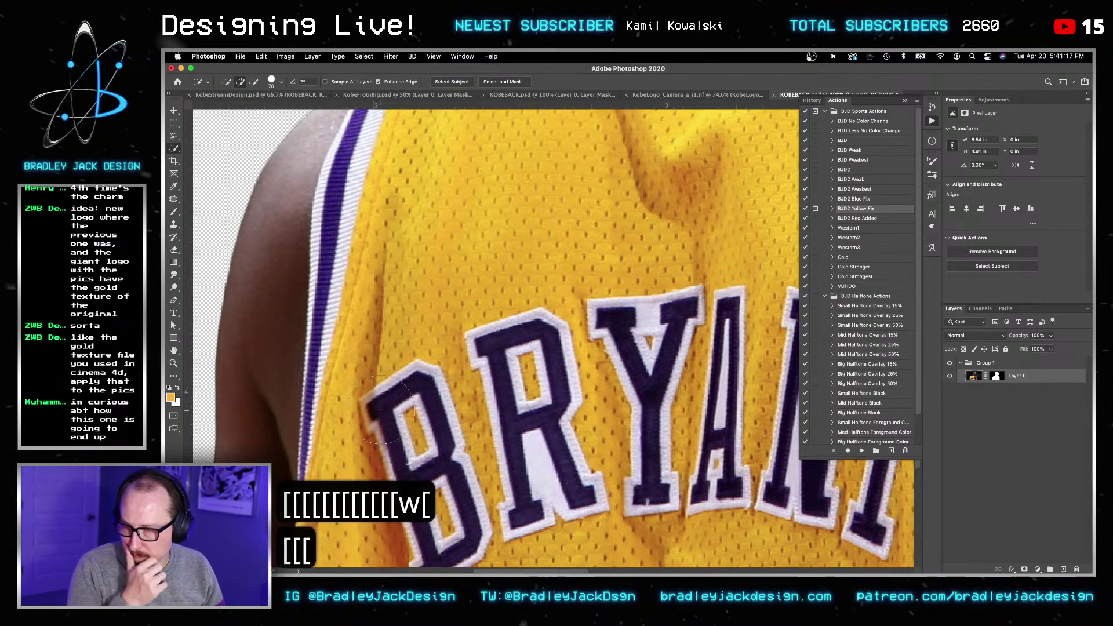
# Step: Quick-select the letters B and R, briefly launching TouchPortal midway
pyautogui.click(378, 412)
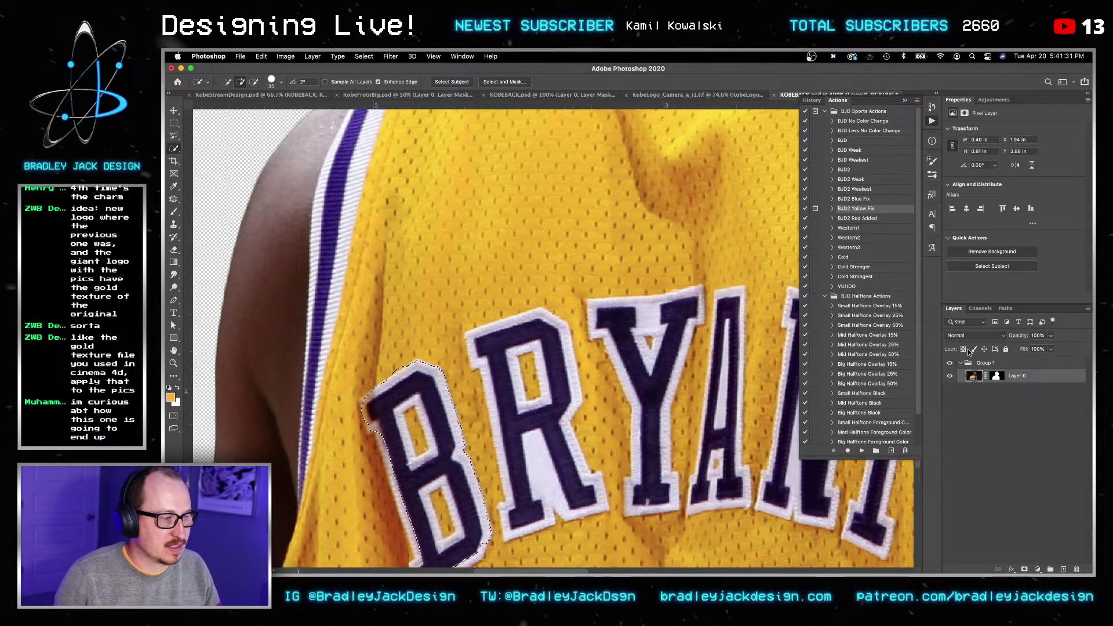
pyautogui.press('super+space')
pyautogui.write('touch')
pyautogui.press('Return')
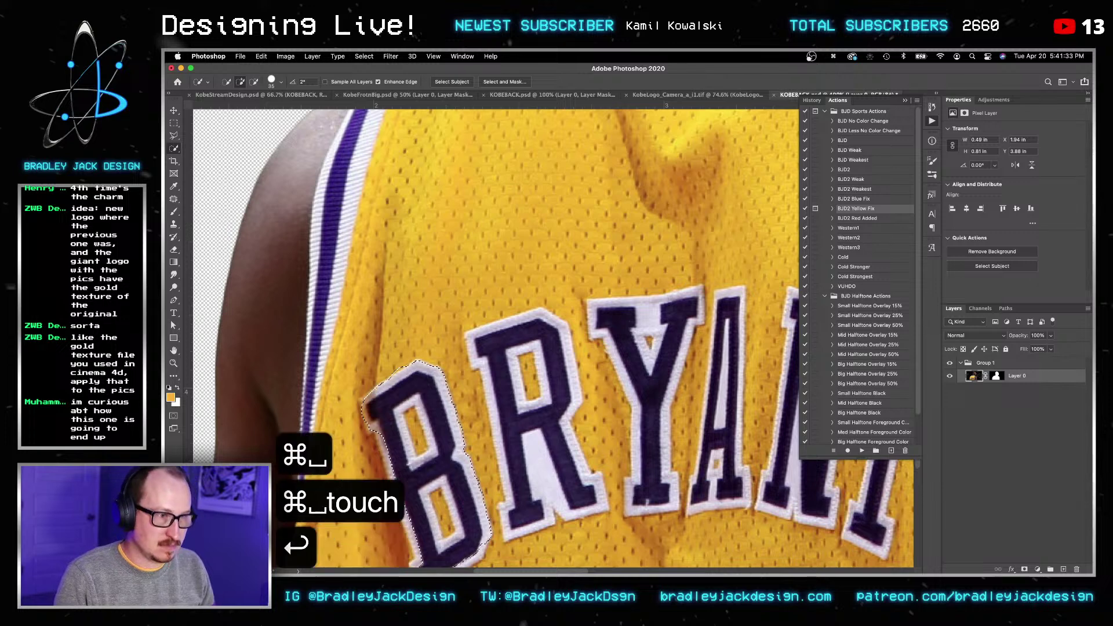
pyautogui.click(480, 344)
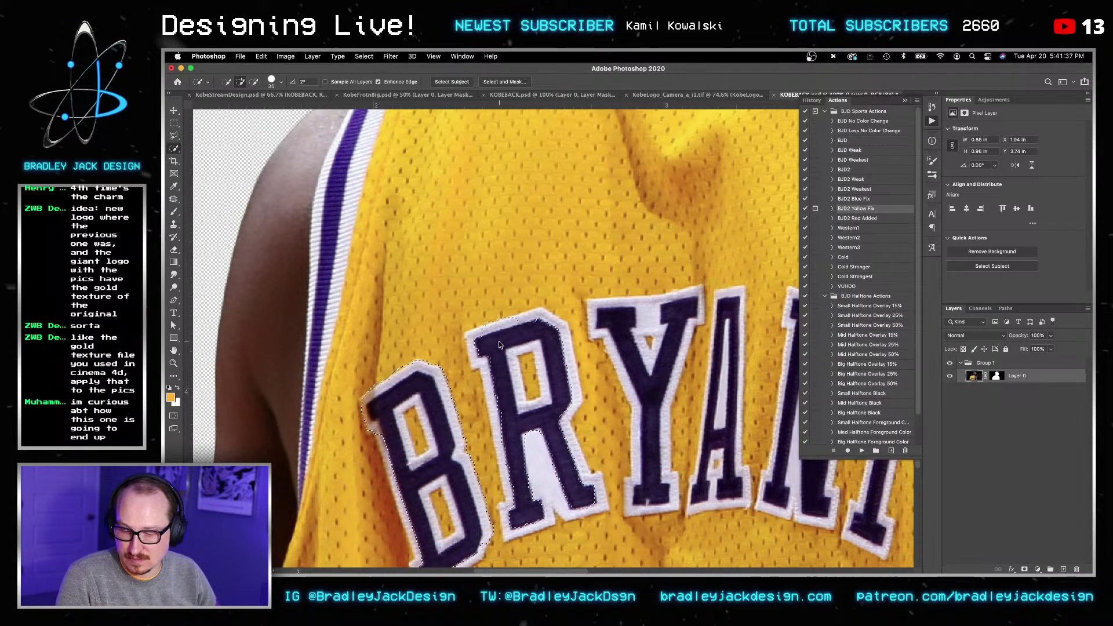
pyautogui.click(498, 342)
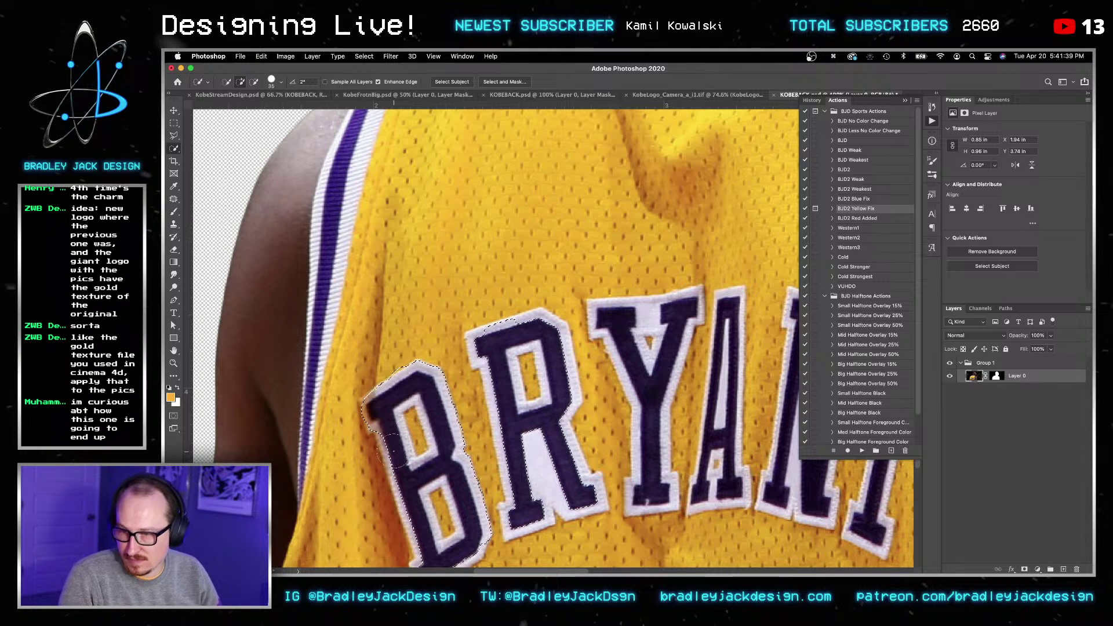
pyautogui.press('[')
pyautogui.press('[')
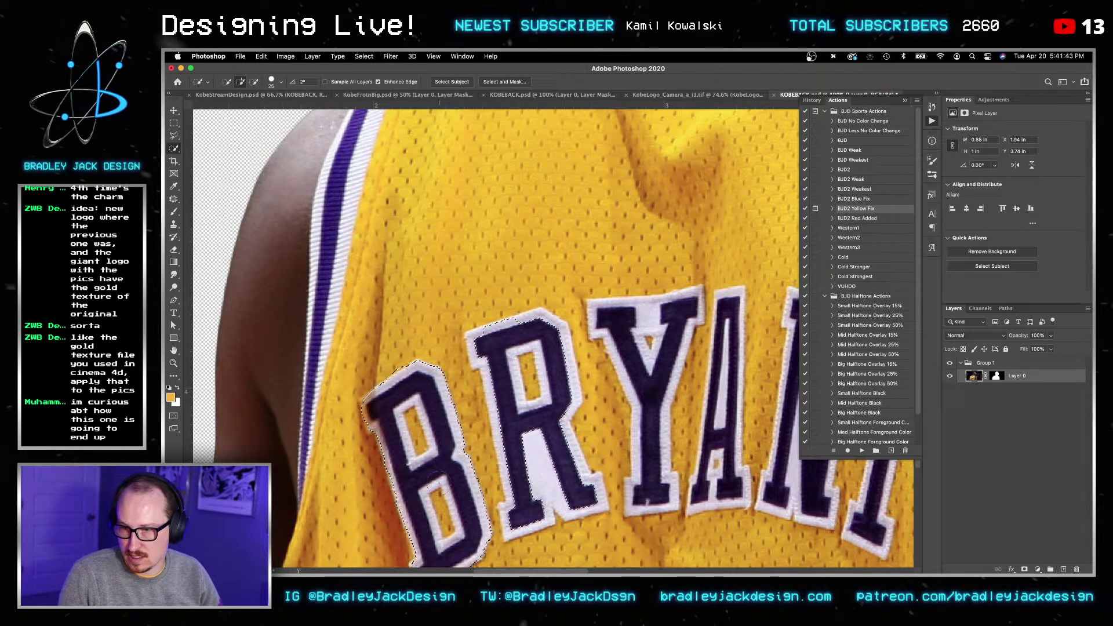
pyautogui.scroll(-1, 476, 487)
pyautogui.click(511, 501)
pyautogui.moveTo(512, 501); pyautogui.dragTo(587, 470)
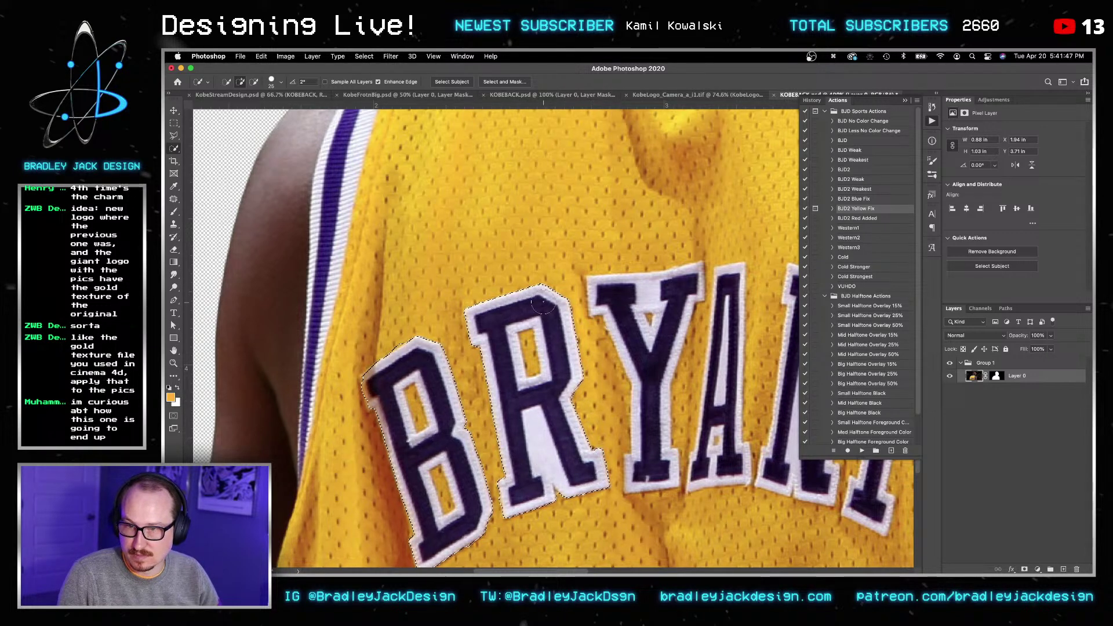
# Step: Add the letter Y, including its upper arm, and the bottom of the T
pyautogui.click(607, 292)
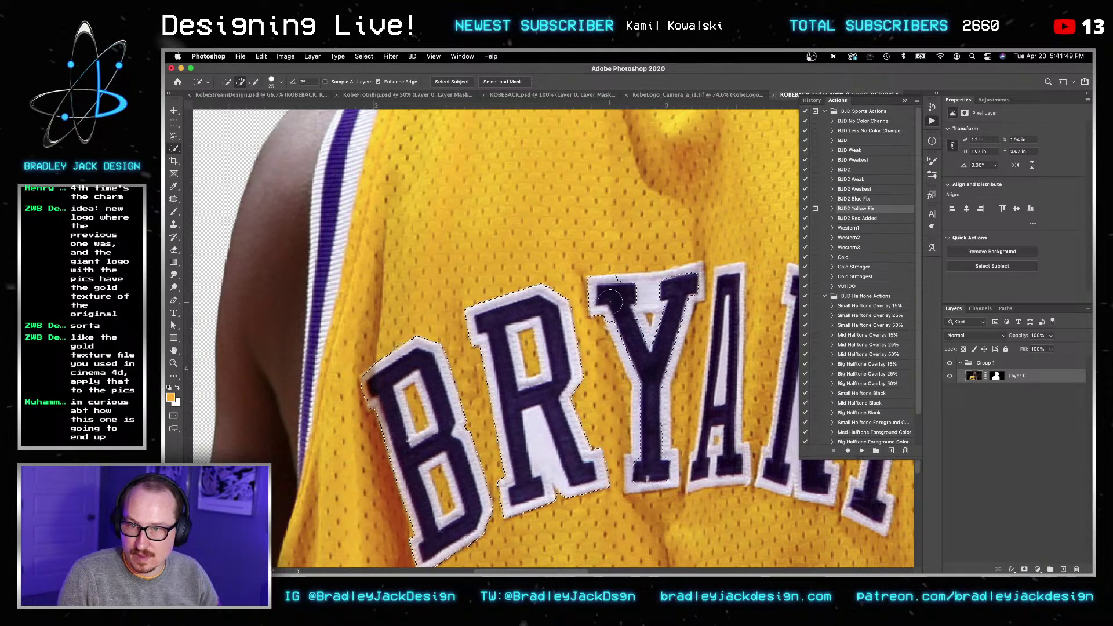
pyautogui.click(686, 280)
pyautogui.moveTo(686, 281); pyautogui.dragTo(680, 301)
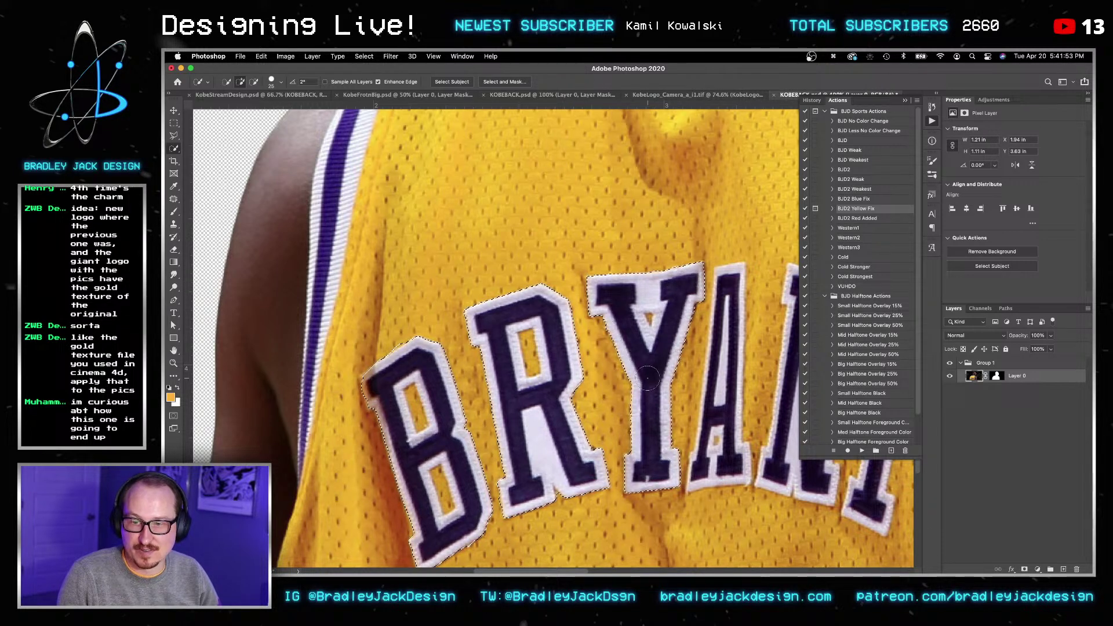
pyautogui.moveTo(724, 458); pyautogui.dragTo(599, 390)
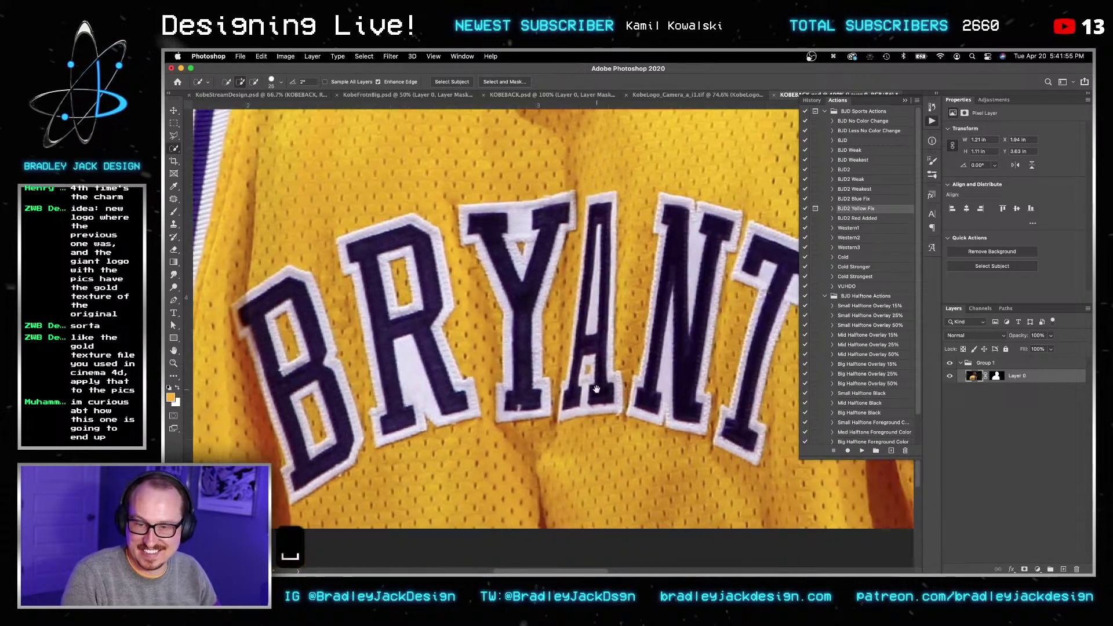
pyautogui.moveTo(740, 429)
pyautogui.mouseDown()
pyautogui.moveTo(704, 348)
pyautogui.moveTo(666, 371)
pyautogui.moveTo(661, 342)
pyautogui.moveTo(695, 371)
pyautogui.moveTo(646, 404)
pyautogui.moveTo(631, 390)
pyautogui.moveTo(606, 395)
pyautogui.mouseUp()
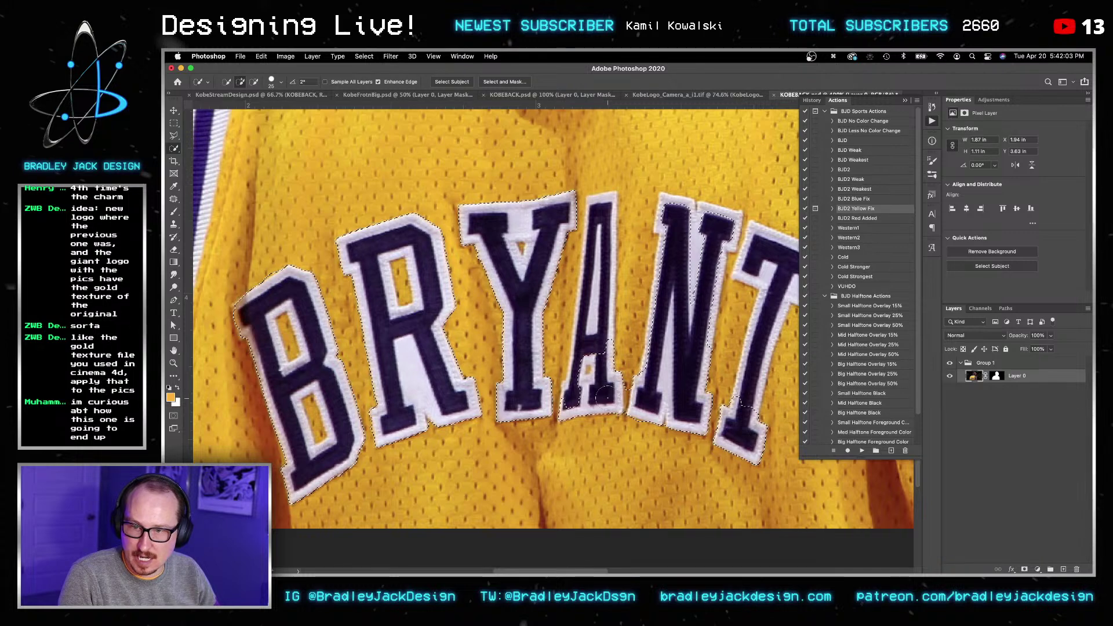
# Step: Extend the selection over the A, N and T white borders, then open Select and Mask
pyautogui.moveTo(608, 278); pyautogui.dragTo(604, 202)
pyautogui.moveTo(679, 215); pyautogui.dragTo(661, 325)
pyautogui.click(695, 271)
pyautogui.moveTo(719, 276); pyautogui.dragTo(610, 257)
pyautogui.moveTo(646, 336); pyautogui.dragTo(673, 244)
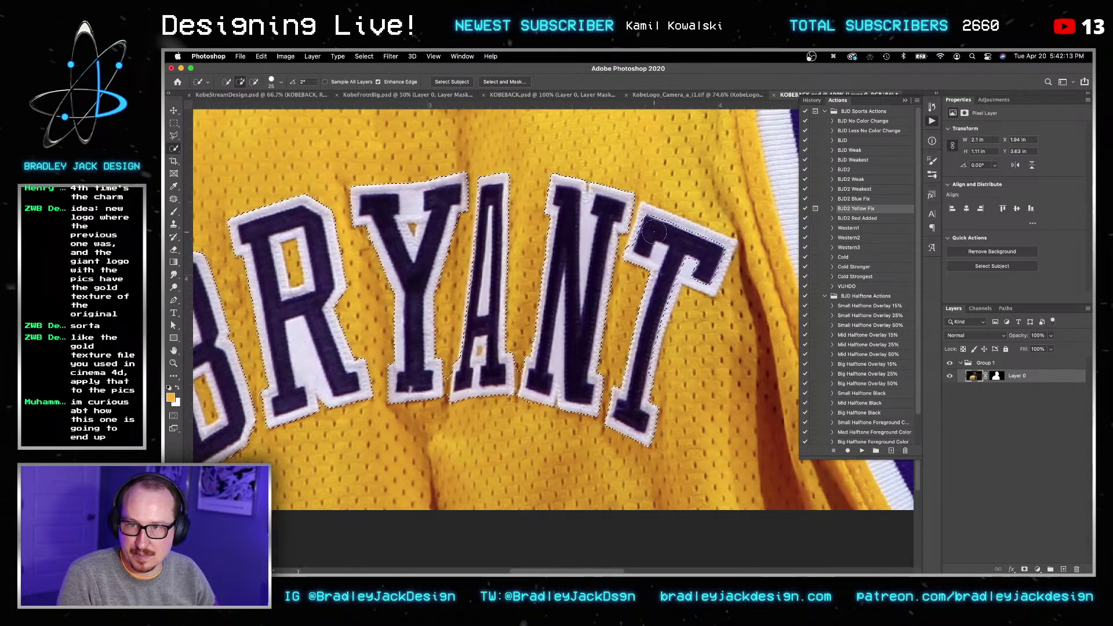
pyautogui.moveTo(709, 248); pyautogui.dragTo(703, 268)
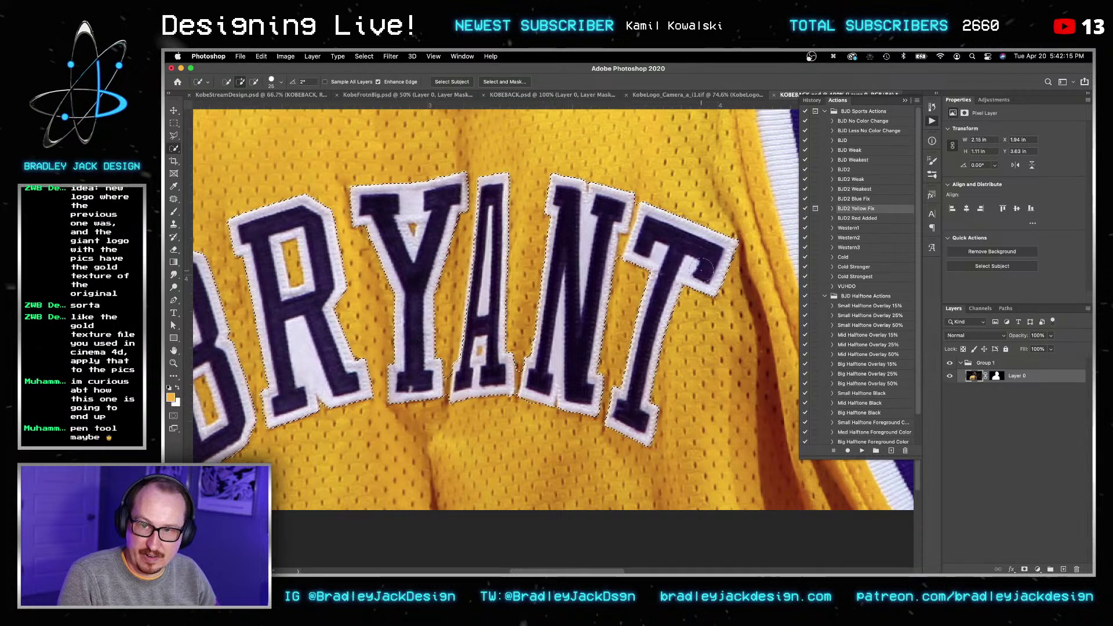
pyautogui.press('[')
pyautogui.press('[')
pyautogui.press('[')
pyautogui.press('[')
pyautogui.press('[')
pyautogui.press('[')
pyautogui.press('[')
pyautogui.press('[')
pyautogui.press('[')
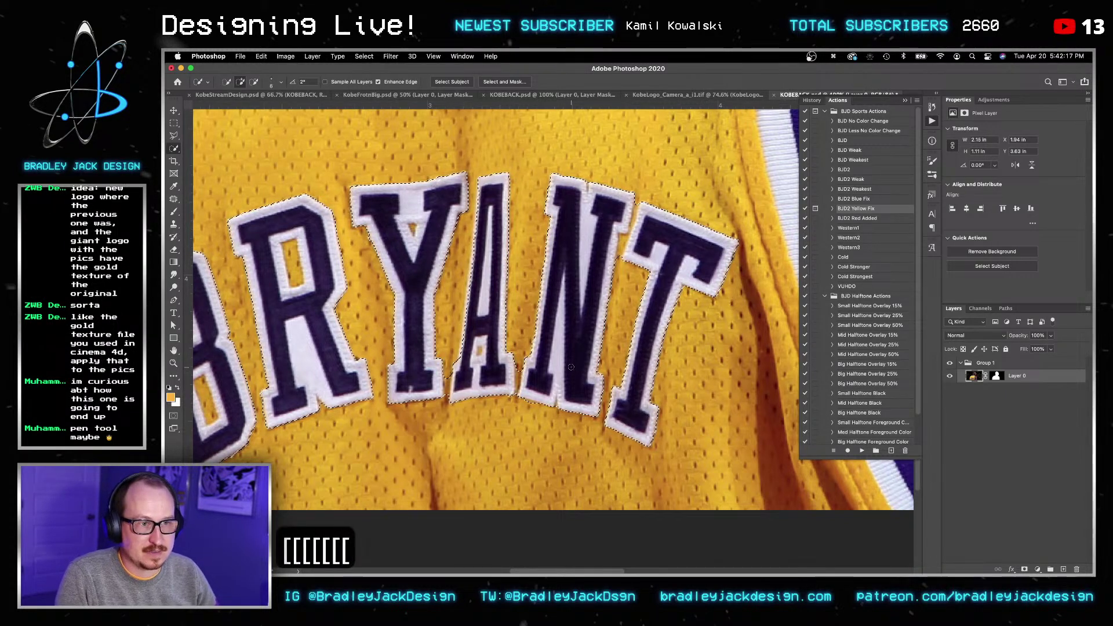
pyautogui.press(']')
pyautogui.press(']')
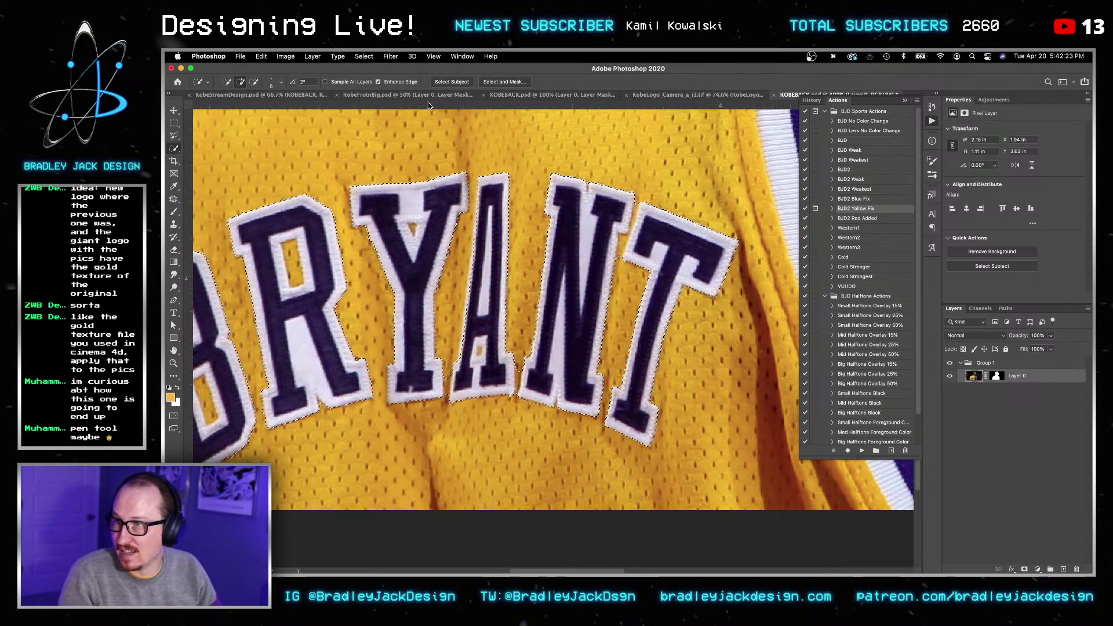
pyautogui.click(504, 82)
# Step: Preview the mask as Overlay and brush-refine the edge along the N and T
pyautogui.click(174, 124)
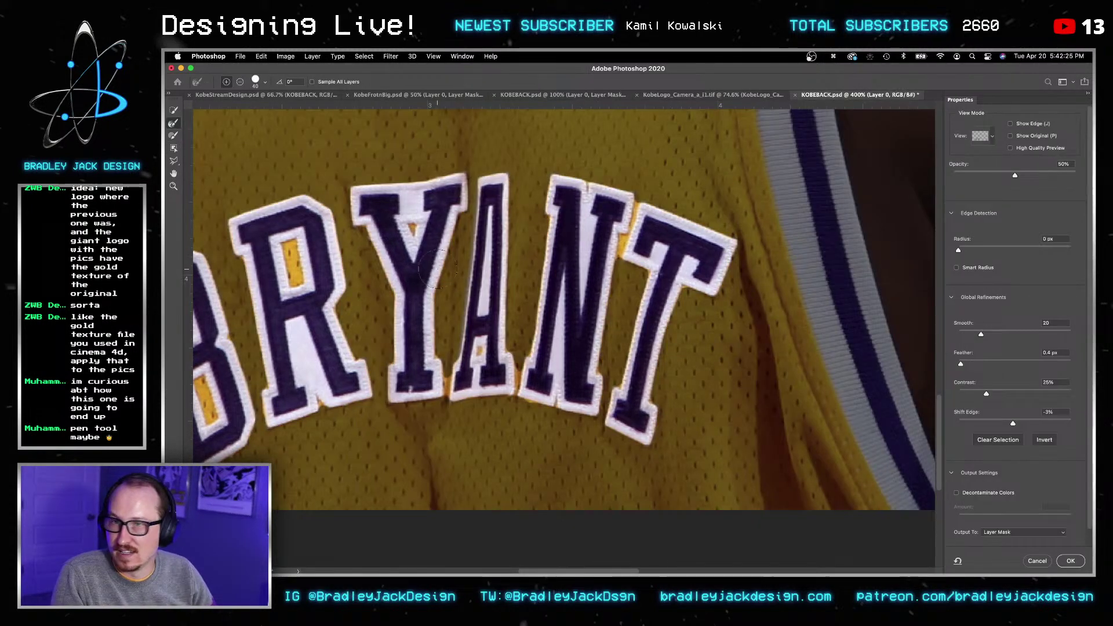
pyautogui.press(']')
pyautogui.press(']')
pyautogui.press('[')
pyautogui.press('[')
pyautogui.press('[')
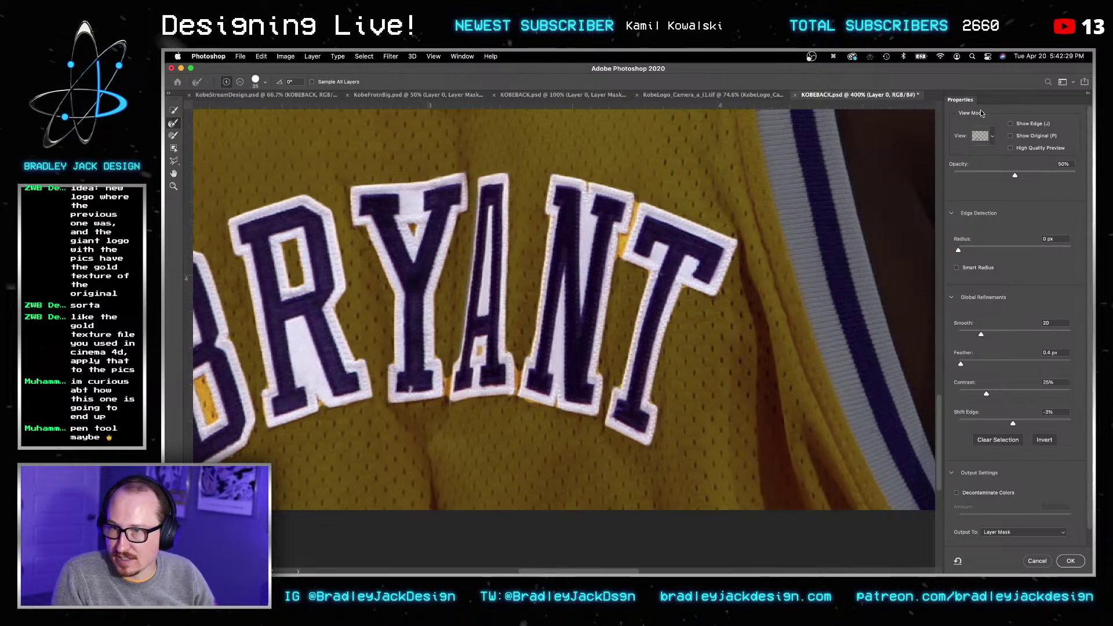
pyautogui.click(993, 137)
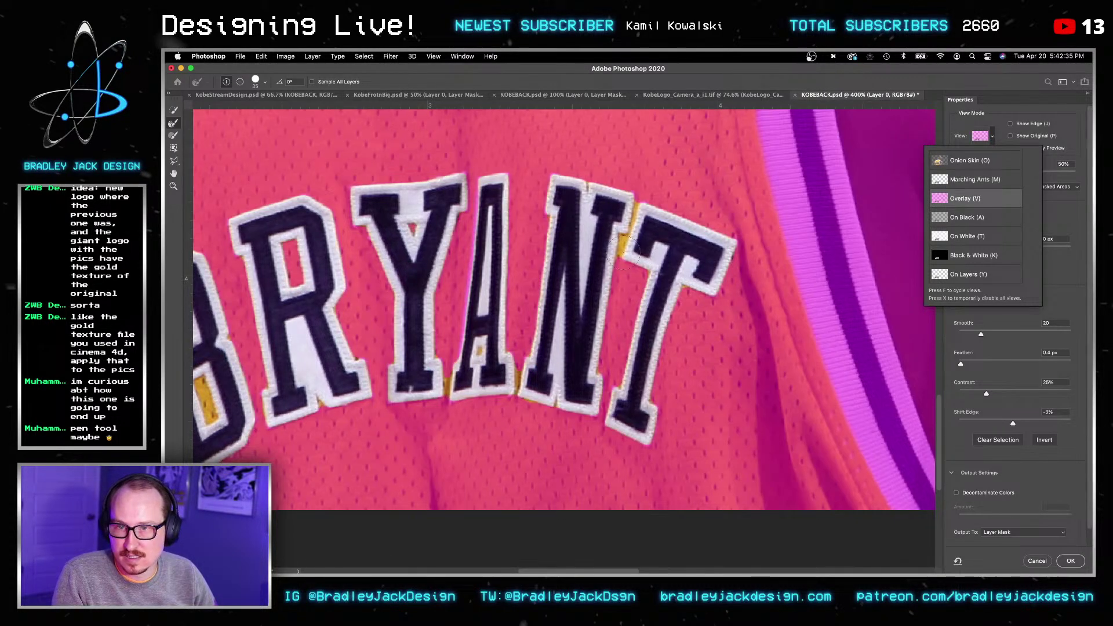
pyautogui.press('[')
pyautogui.press('[')
pyautogui.press('[')
pyautogui.click(625, 249)
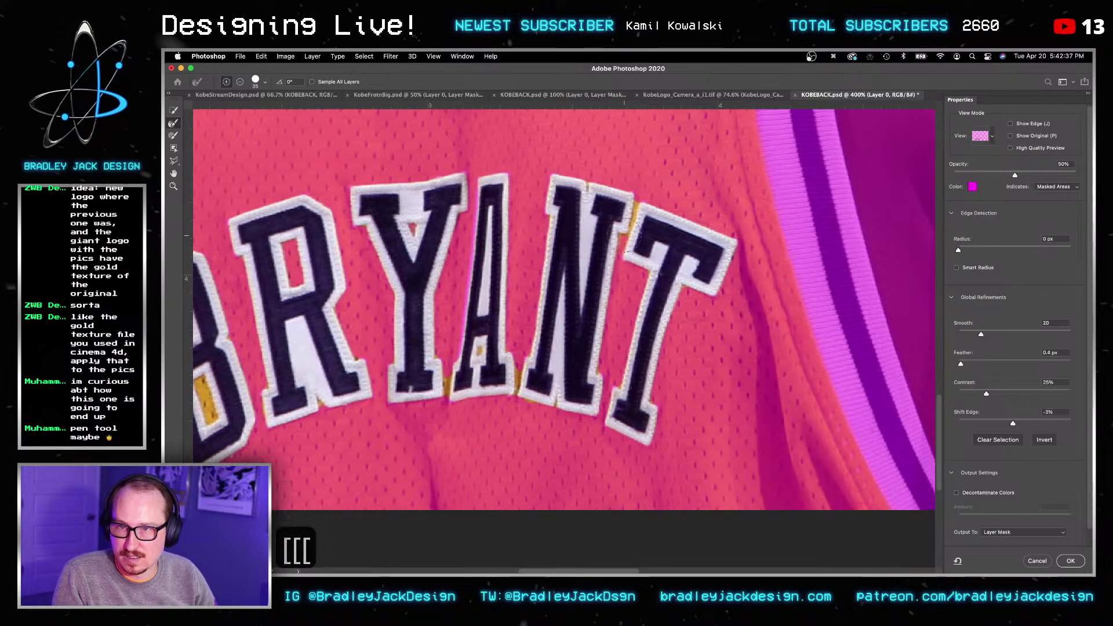
pyautogui.moveTo(625, 235); pyautogui.dragTo(636, 189)
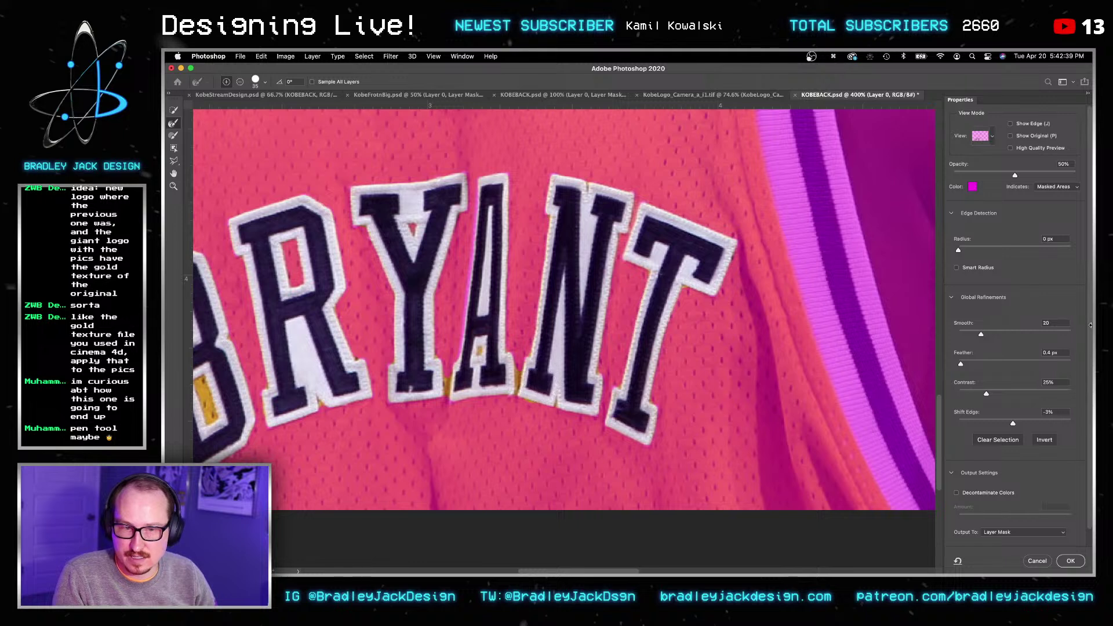
# Step: Set Smooth to 4, paint out the gold in the B's lower counter, and commit the settings
pyautogui.write('4')
pyautogui.press('Tab')
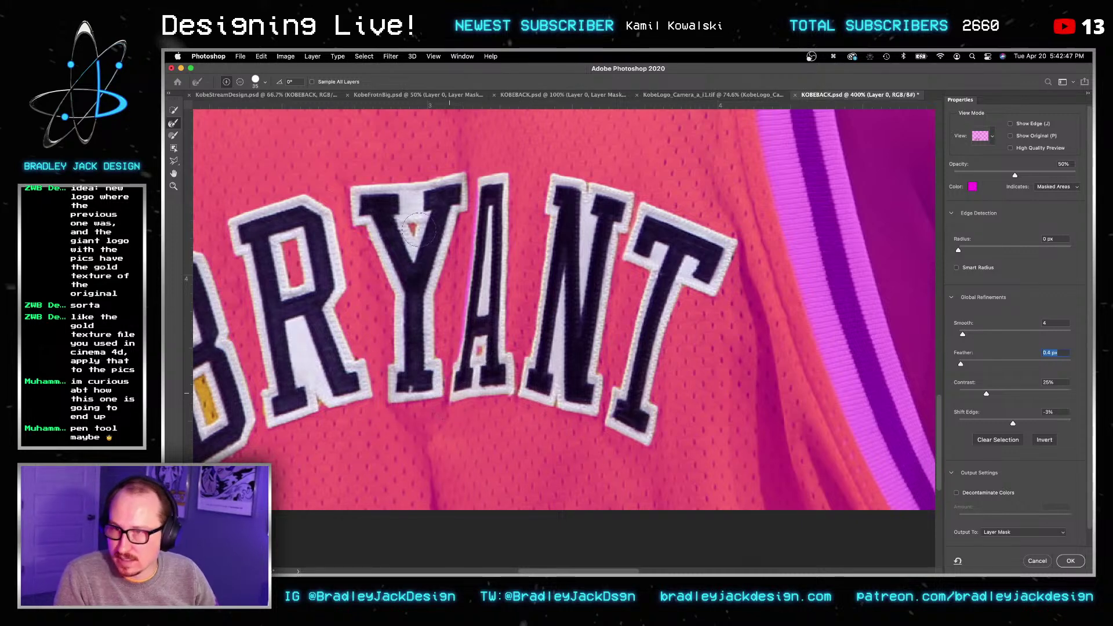
pyautogui.moveTo(485, 290); pyautogui.dragTo(604, 238)
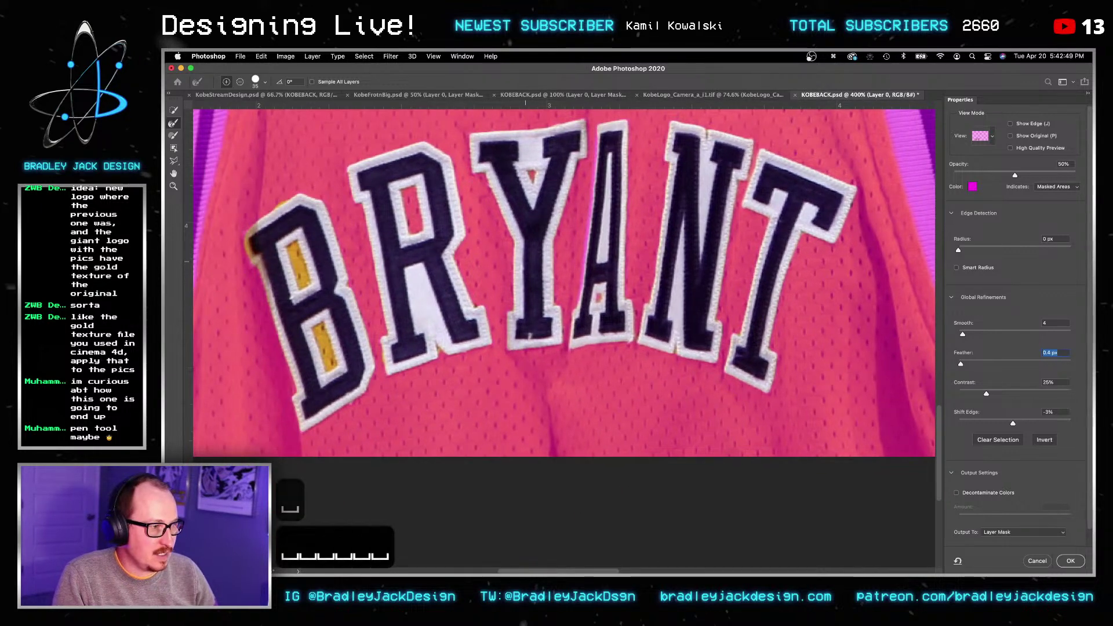
pyautogui.moveTo(328, 353); pyautogui.dragTo(287, 242)
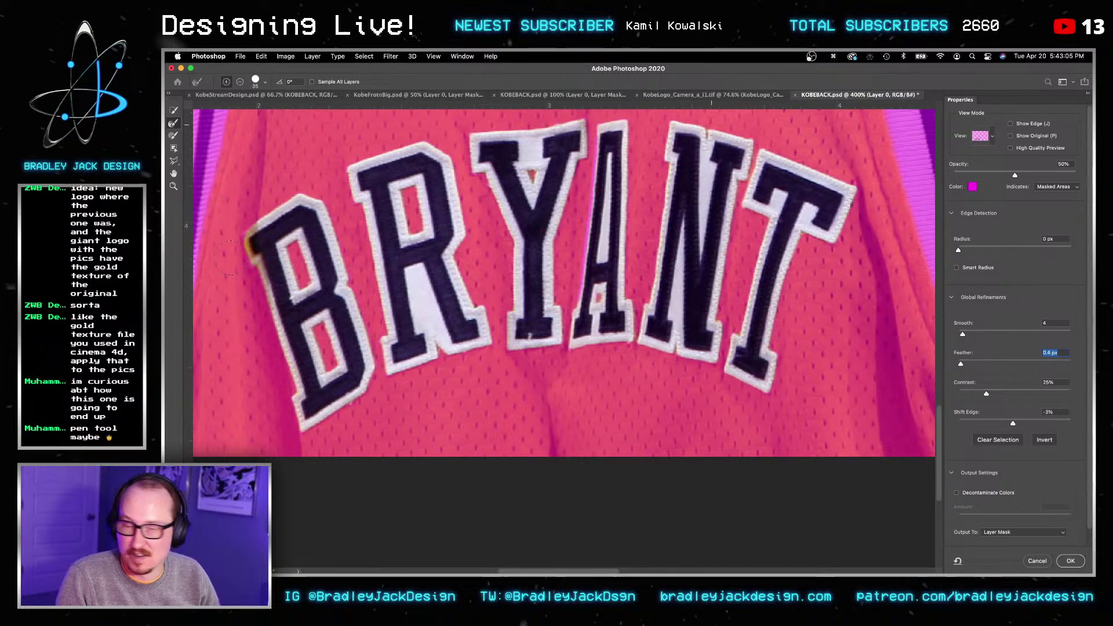
pyautogui.keyDown('alt'); pyautogui.scroll(5, 230, 250); pyautogui.keyUp('alt')
pyautogui.click(173, 135)
pyautogui.press('[')
pyautogui.press('[')
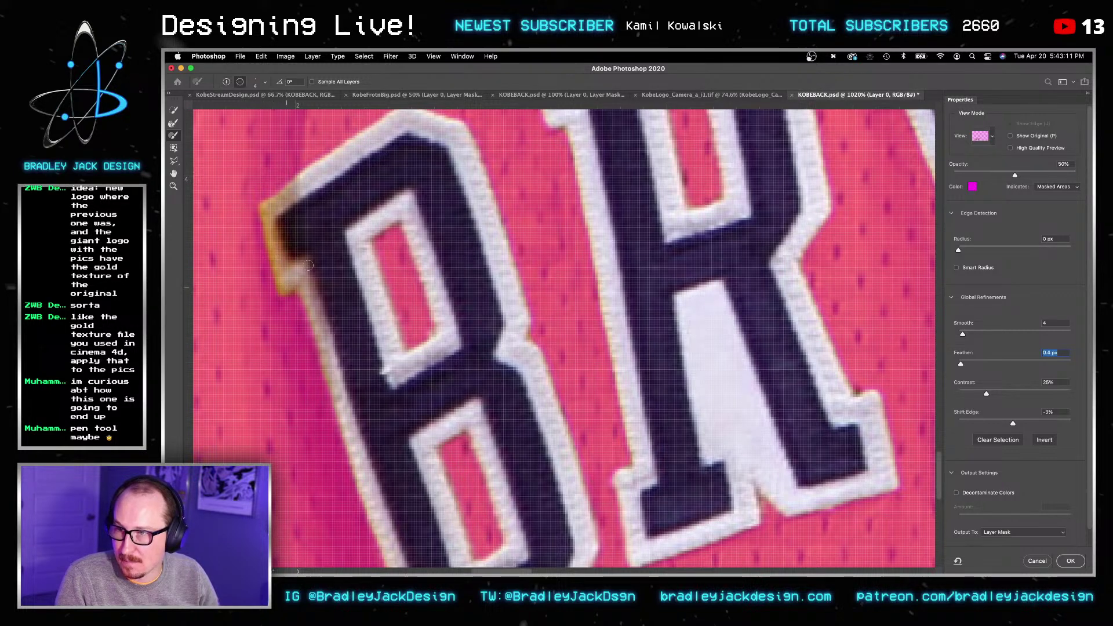
pyautogui.keyDown('alt'); pyautogui.scroll(-2, 309, 265); pyautogui.keyUp('alt')
pyautogui.keyDown('alt'); pyautogui.scroll(-2, 447, 303); pyautogui.keyUp('alt')
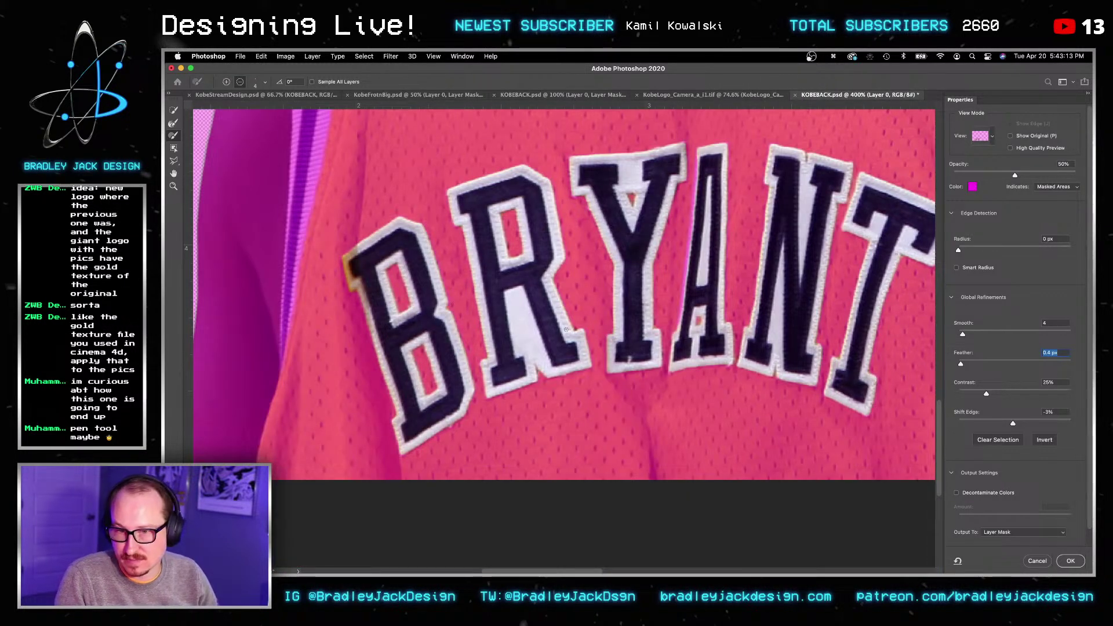
pyautogui.keyDown('alt'); pyautogui.scroll(-2, 635, 327); pyautogui.keyUp('alt')
pyautogui.press('Return')
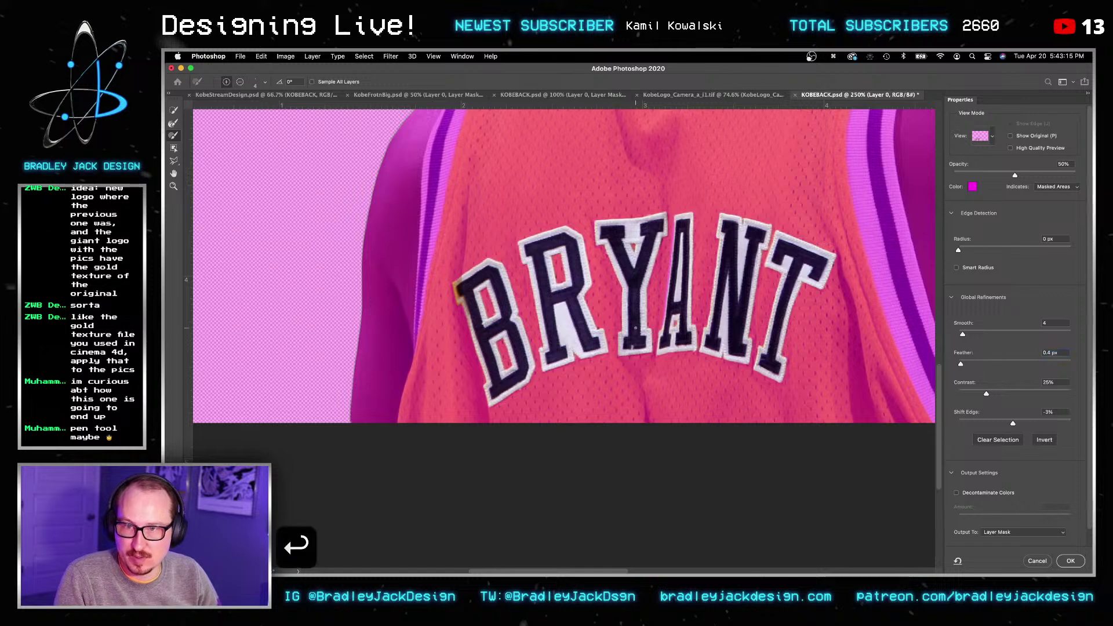
# Step: Apply the refined selection as a layer mask and save the file as KOBEBACKNAMES.psd
pyautogui.press('Return')
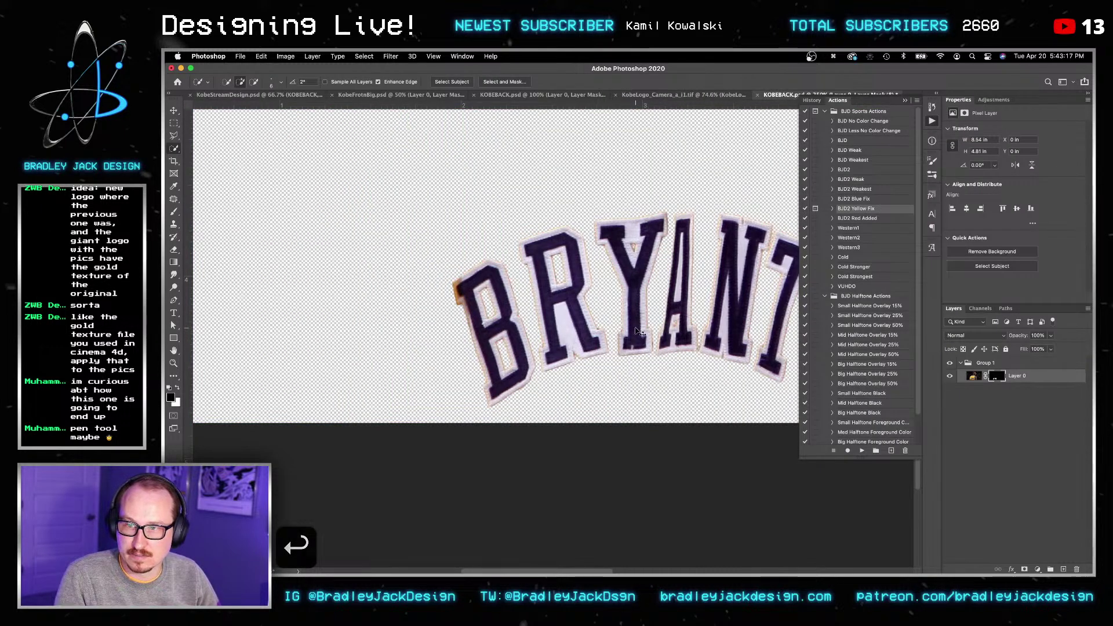
pyautogui.press('shift+super+s')
pyautogui.press('Right')
pyautogui.write('NAMES')
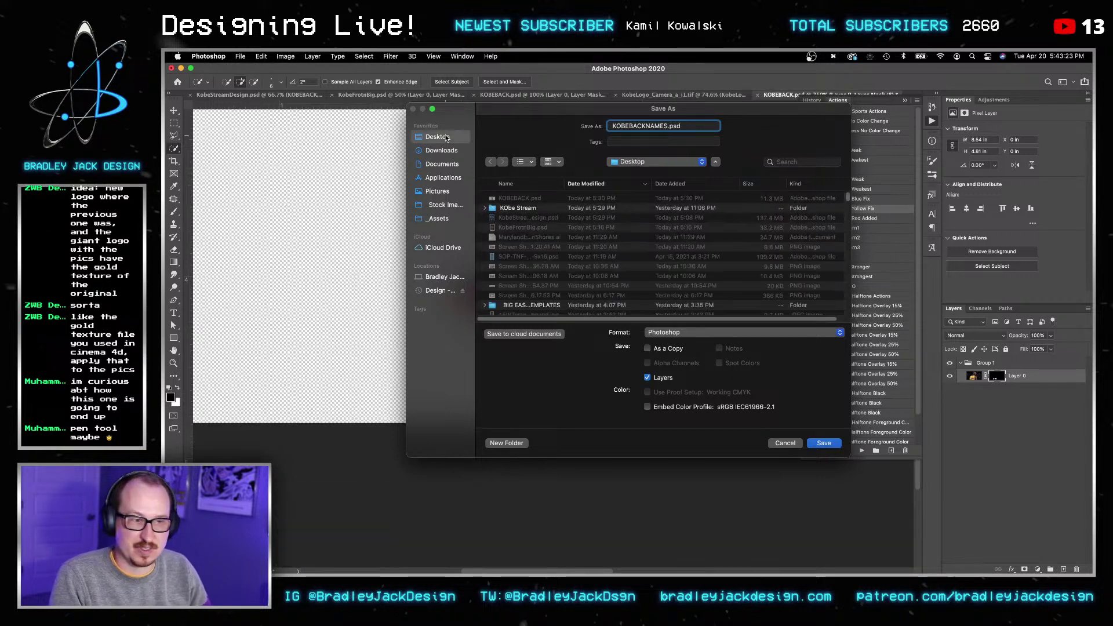
pyautogui.press('Return')
pyautogui.press('Return')
pyautogui.press('v')
# Step: In the KobeStreamDesign poster, replace the KOBEBACK layer's contents with KOBEBACKNAMES.psd
pyautogui.press('super+grave')
pyautogui.press('v')
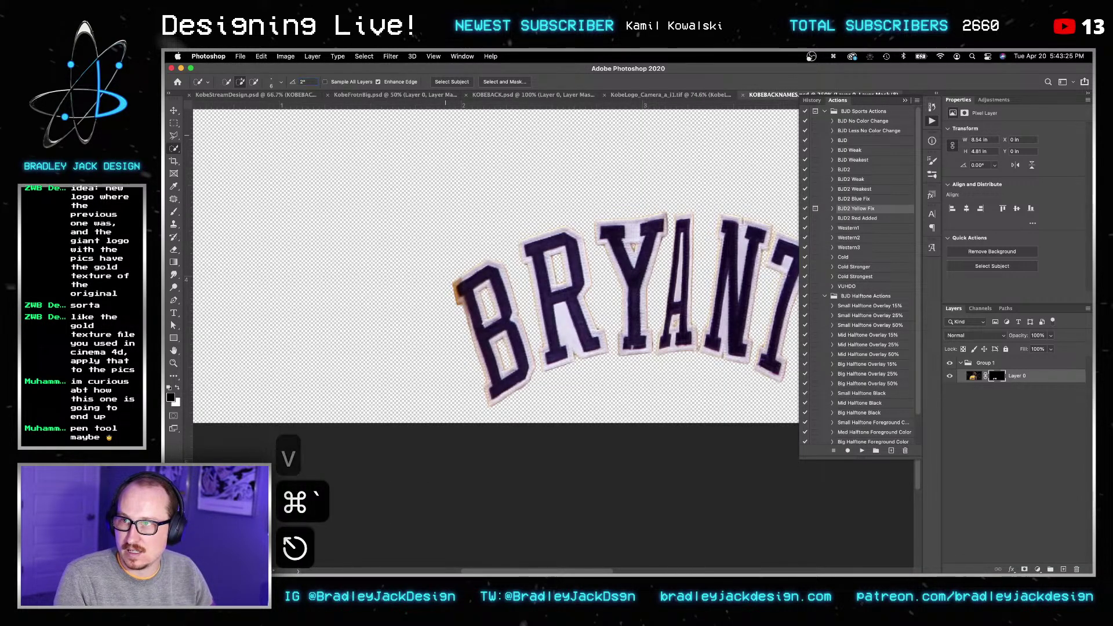
pyautogui.press('super+grave')
pyautogui.press('v')
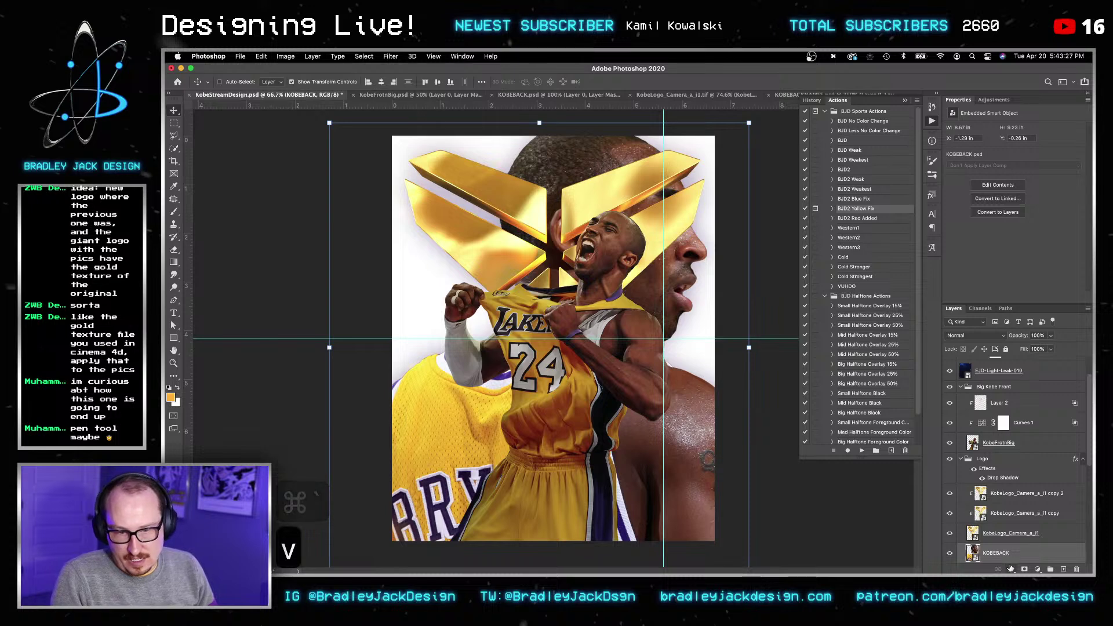
pyautogui.rightClick(962, 491)
pyautogui.click(962, 238)
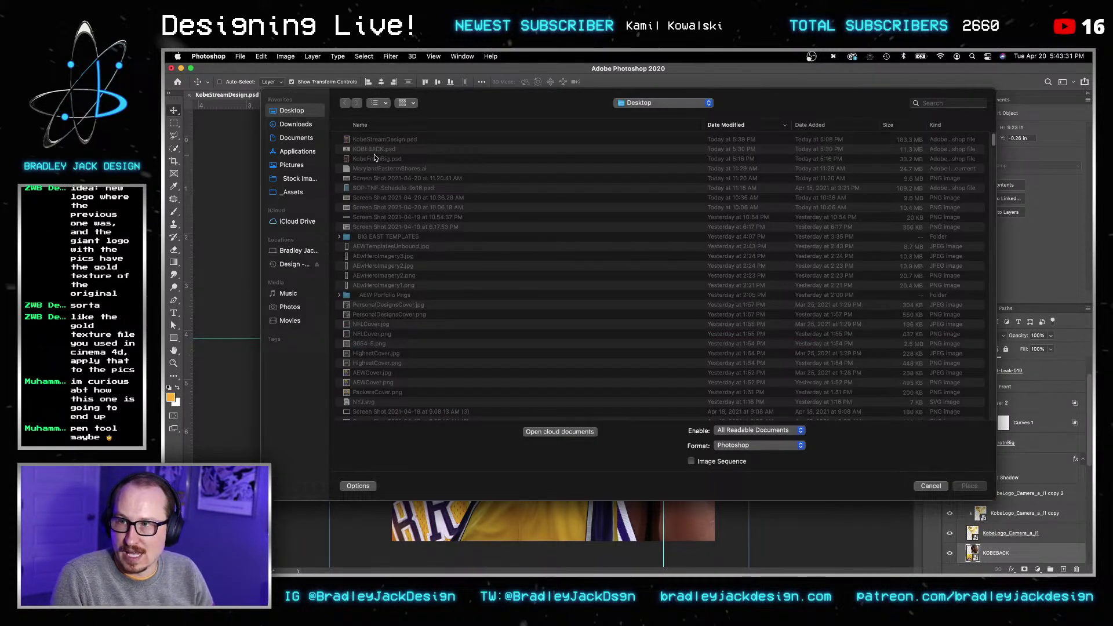
pyautogui.click(376, 140)
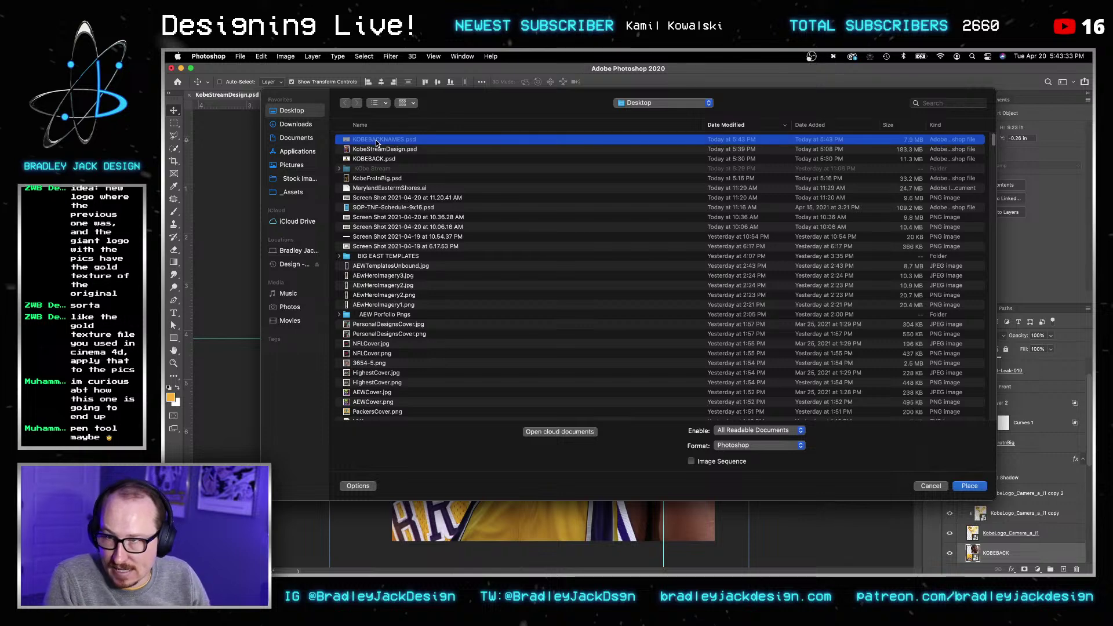
pyautogui.press('Return')
# Step: Stack the BRYANT lettering layer above Kobe and open its contents
pyautogui.press('v')
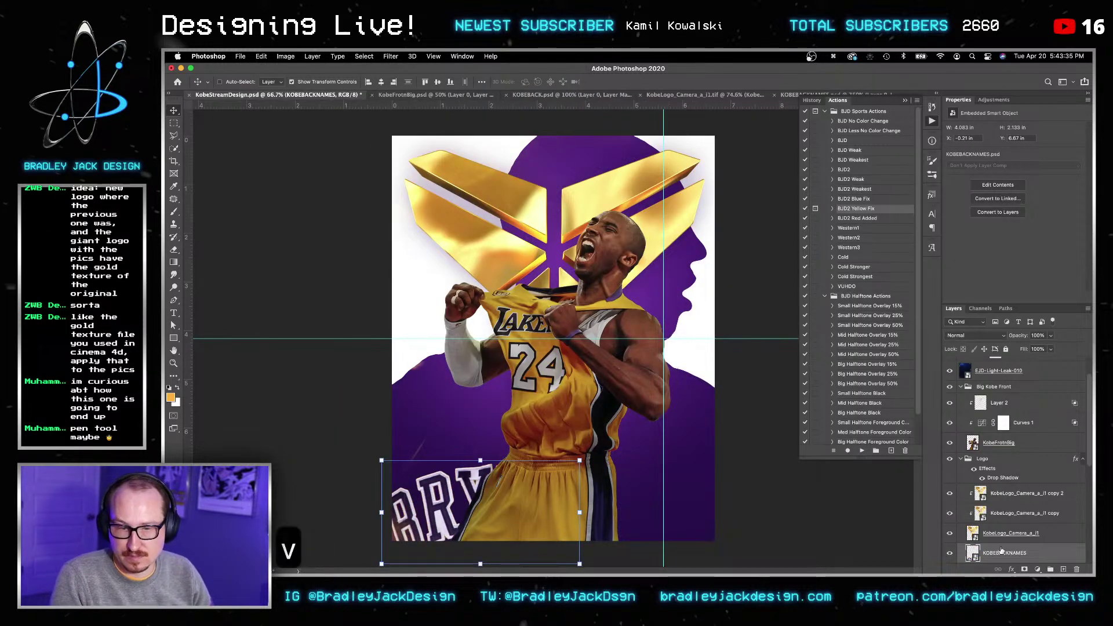
pyautogui.moveTo(1003, 553); pyautogui.dragTo(998, 379)
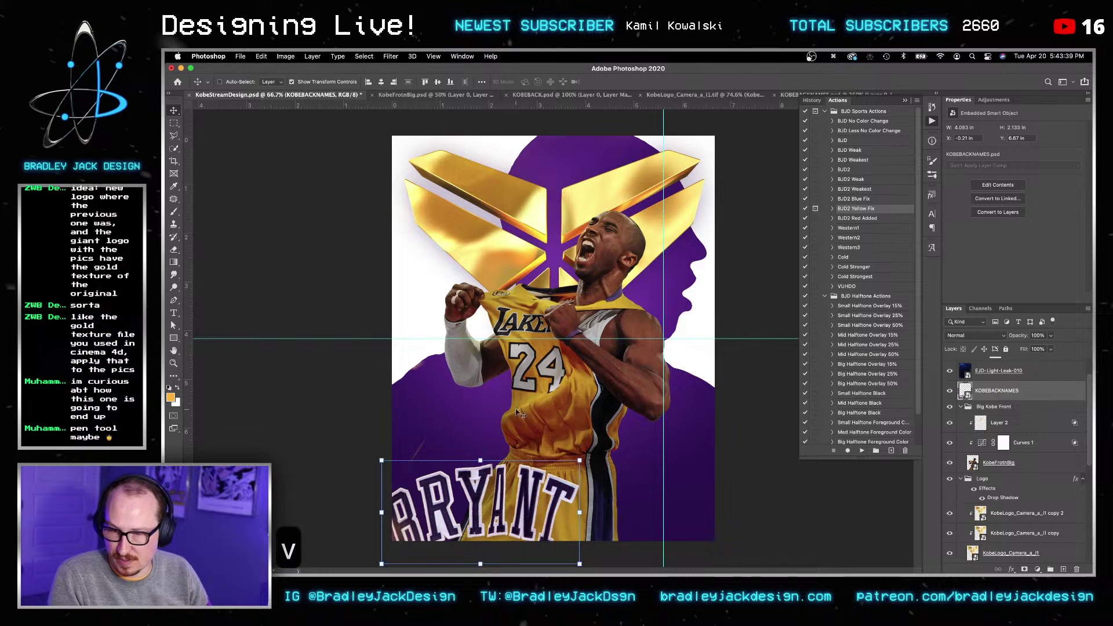
pyautogui.doubleClick(965, 391)
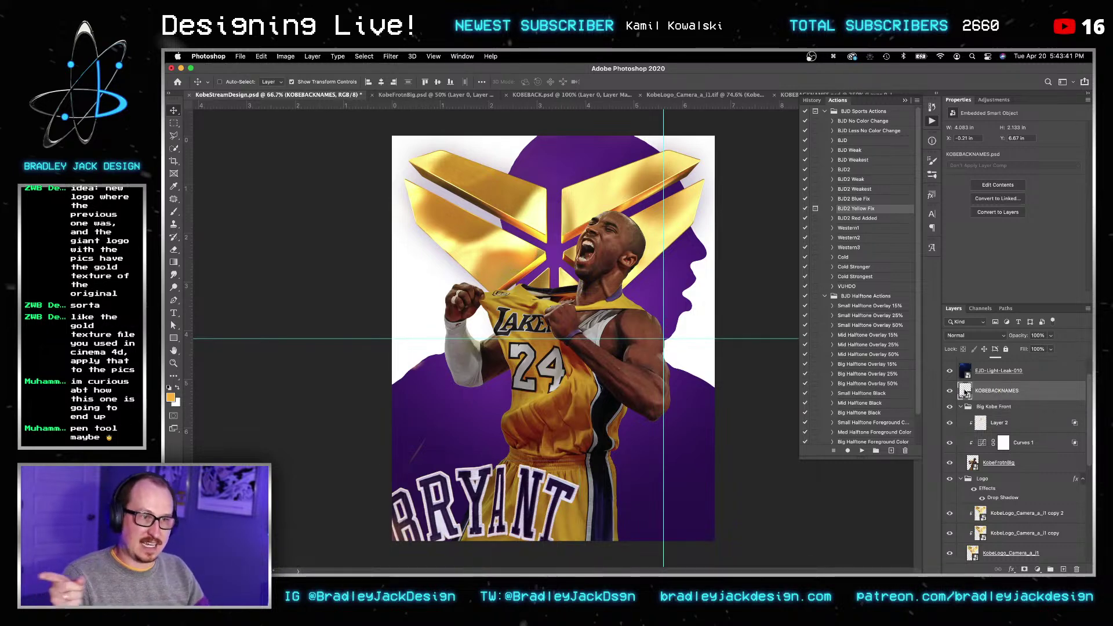
# Step: Add a Hue/Saturation adjustment on Yellows with saturation -100 and lightness +50
pyautogui.click(992, 100)
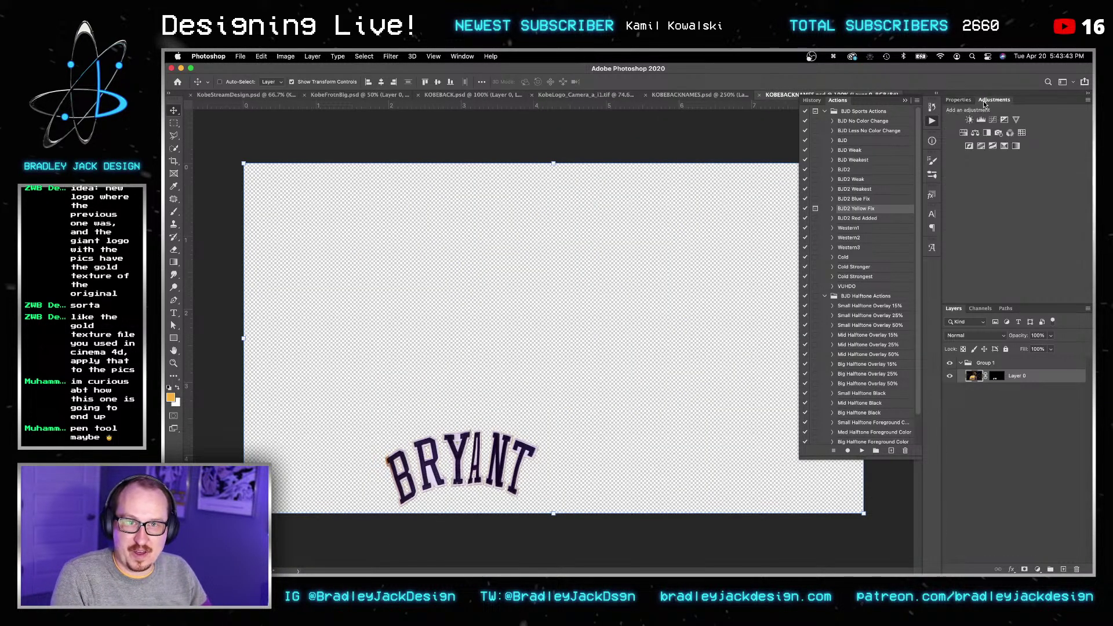
pyautogui.click(965, 134)
pyautogui.press('z')
pyautogui.moveTo(411, 467); pyautogui.dragTo(580, 426)
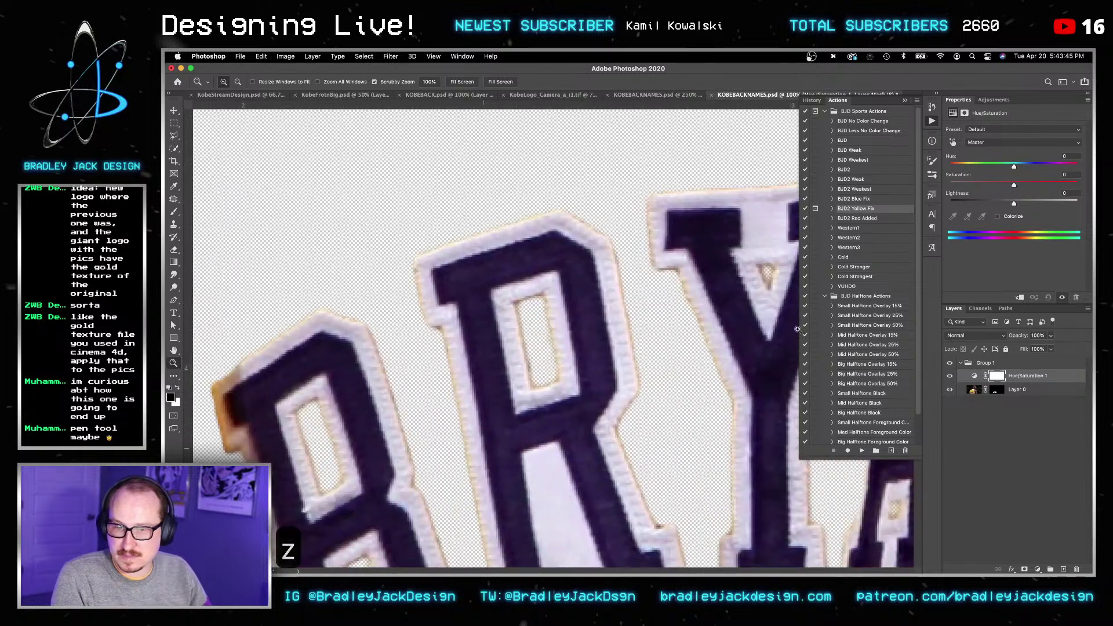
pyautogui.press('v')
pyautogui.click(986, 142)
pyautogui.click(980, 162)
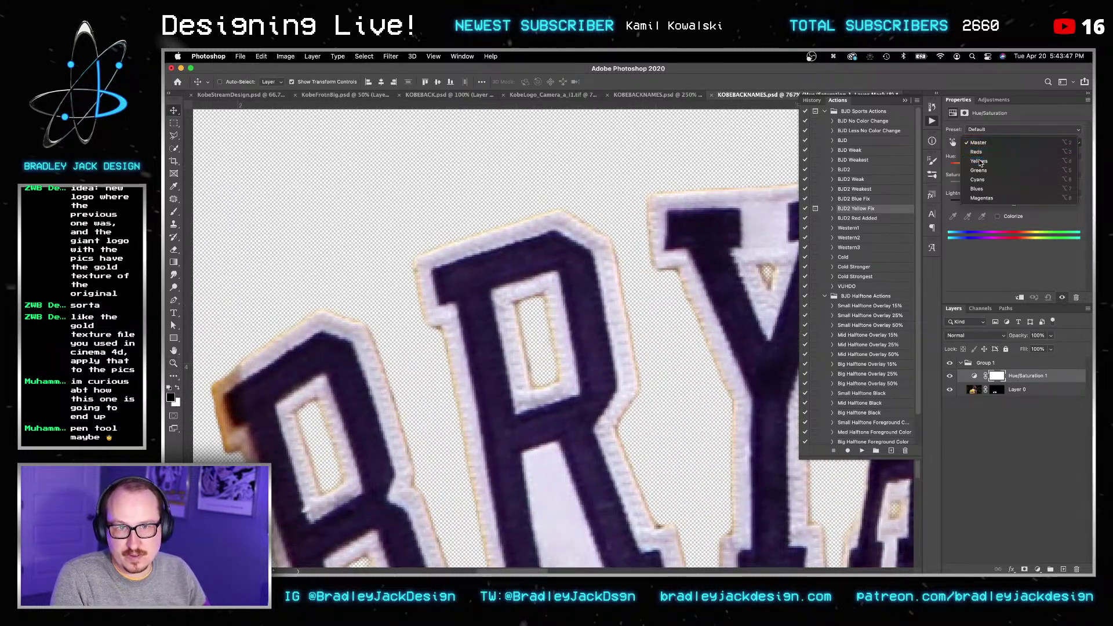
pyautogui.moveTo(977, 182); pyautogui.dragTo(879, 188)
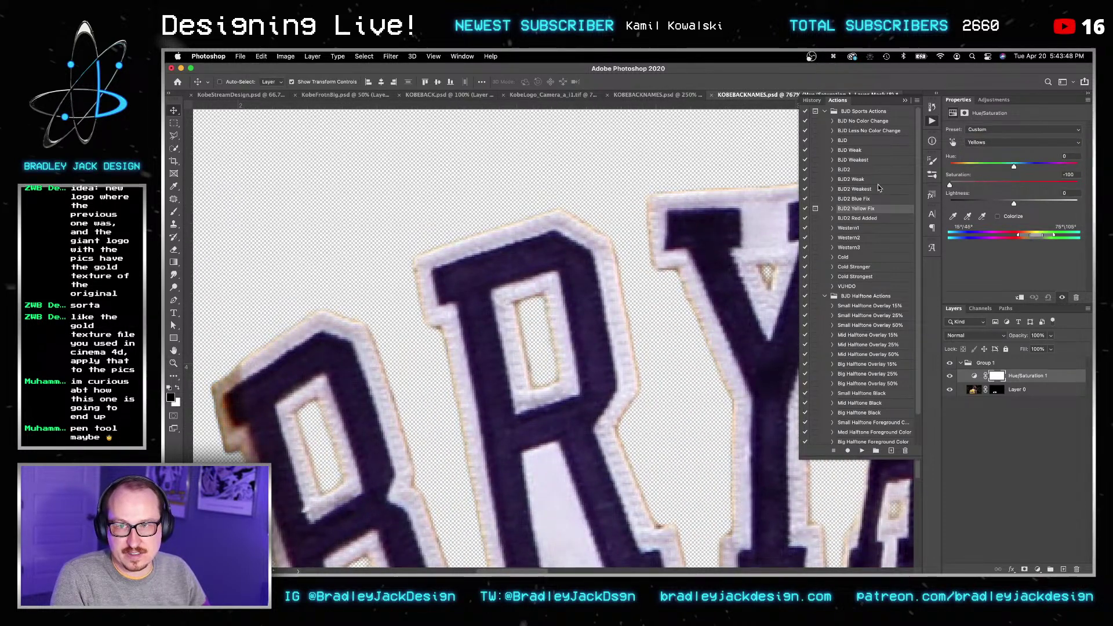
pyautogui.click(968, 217)
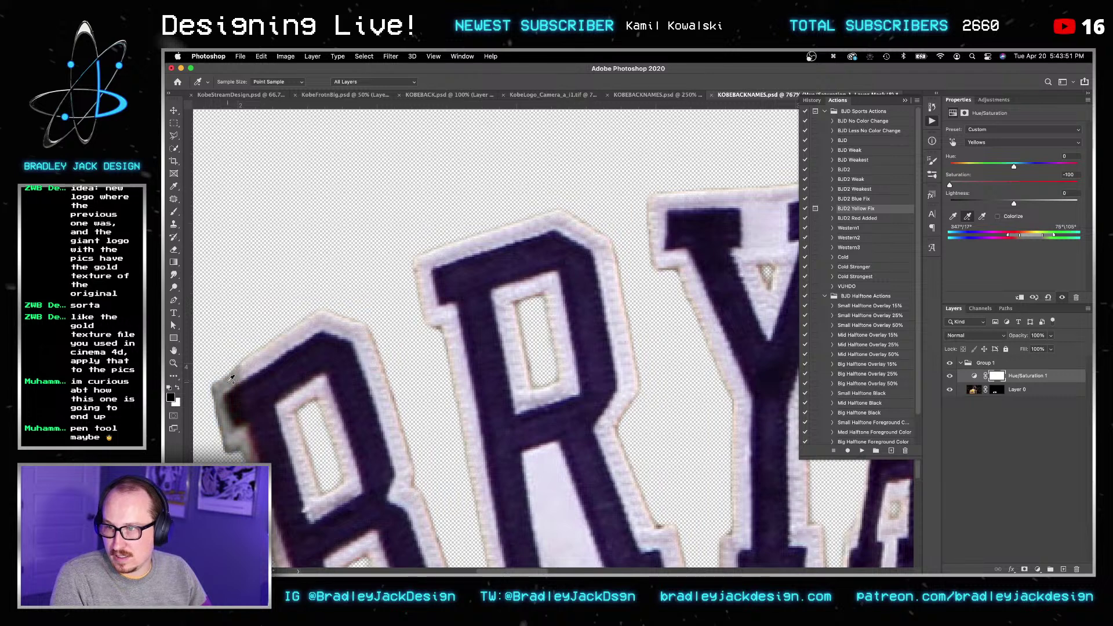
pyautogui.moveTo(1032, 200); pyautogui.dragTo(1045, 198)
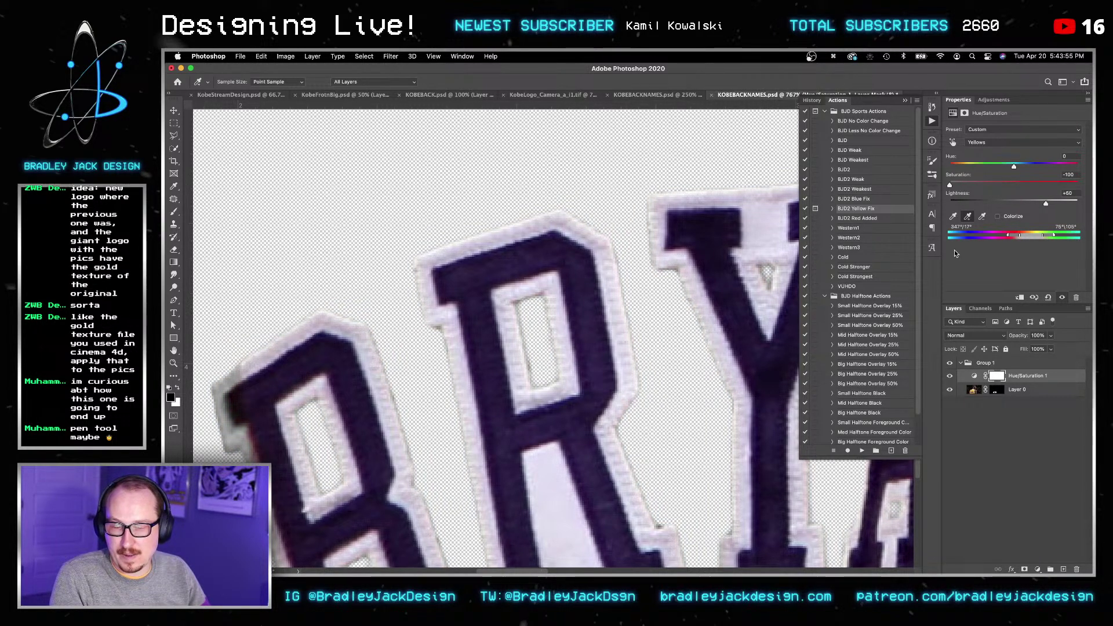
# Step: Save the lettering file, then save the KobeStreamDesign poster document
pyautogui.press('super+s')
pyautogui.press('v')
pyautogui.press('super+grave')
pyautogui.press('v')
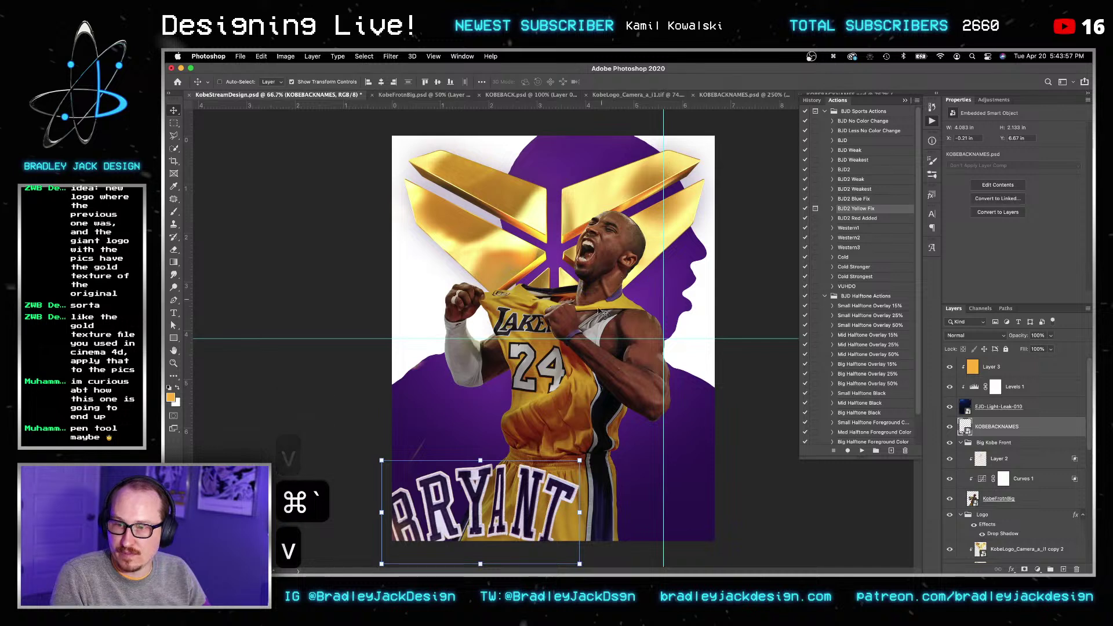
pyautogui.press('super+s')
pyautogui.press('v')
pyautogui.press('v')
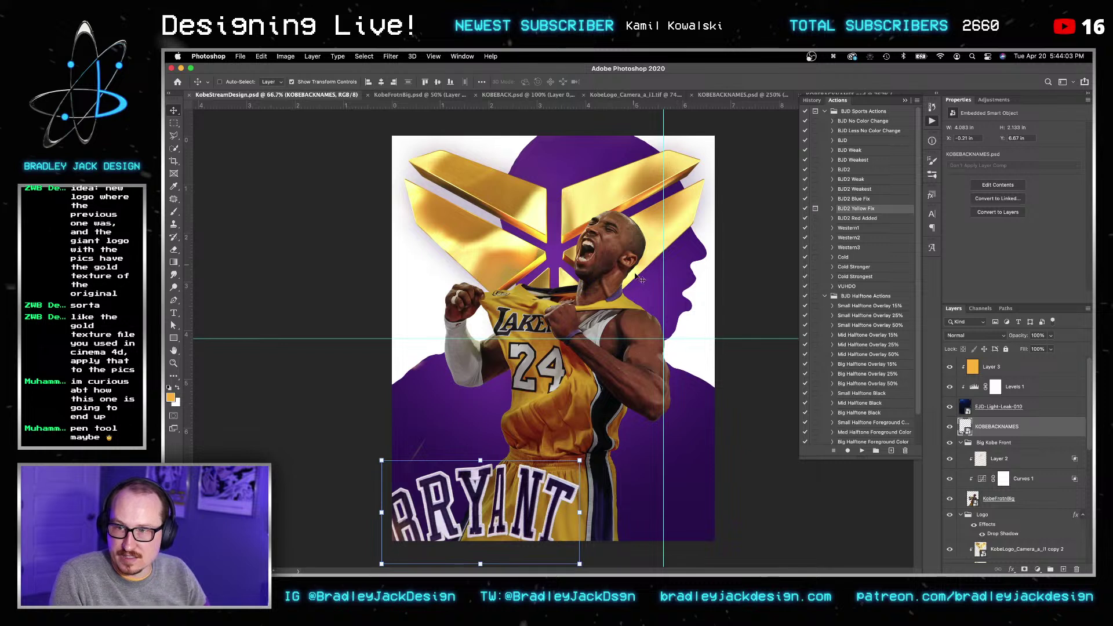
# Step: Mask the Logo group to the head-silhouette selection
pyautogui.press('v')
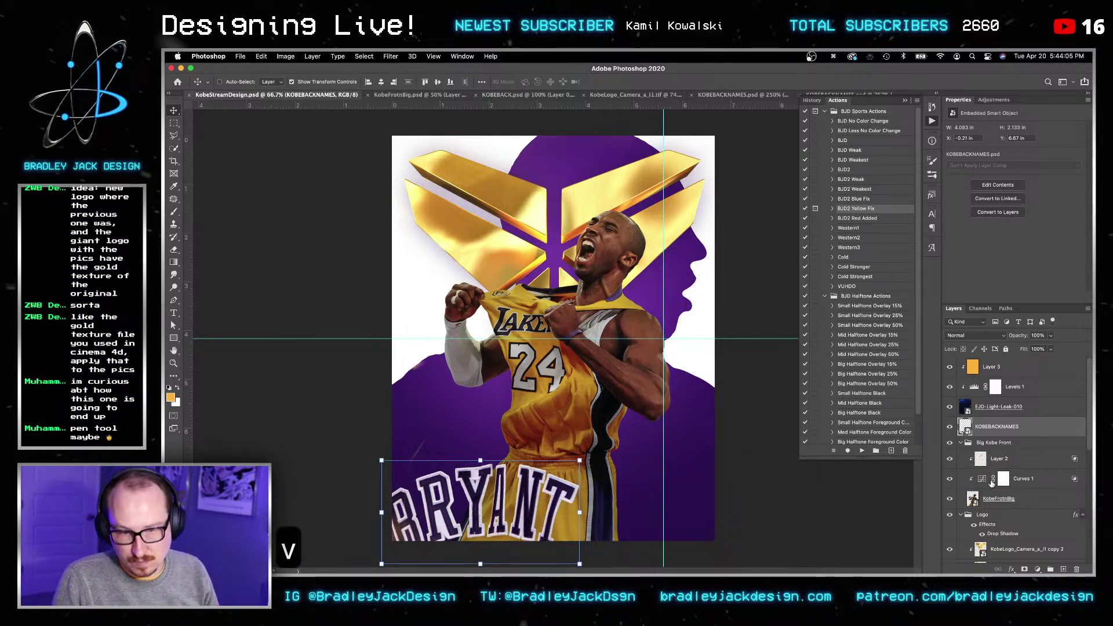
pyautogui.scroll(-8, 992, 483)
pyautogui.scroll(-4, 996, 558)
pyautogui.keyDown('ctrl'); pyautogui.click(985, 549); pyautogui.keyUp('ctrl')
pyautogui.scroll(6, 1020, 522)
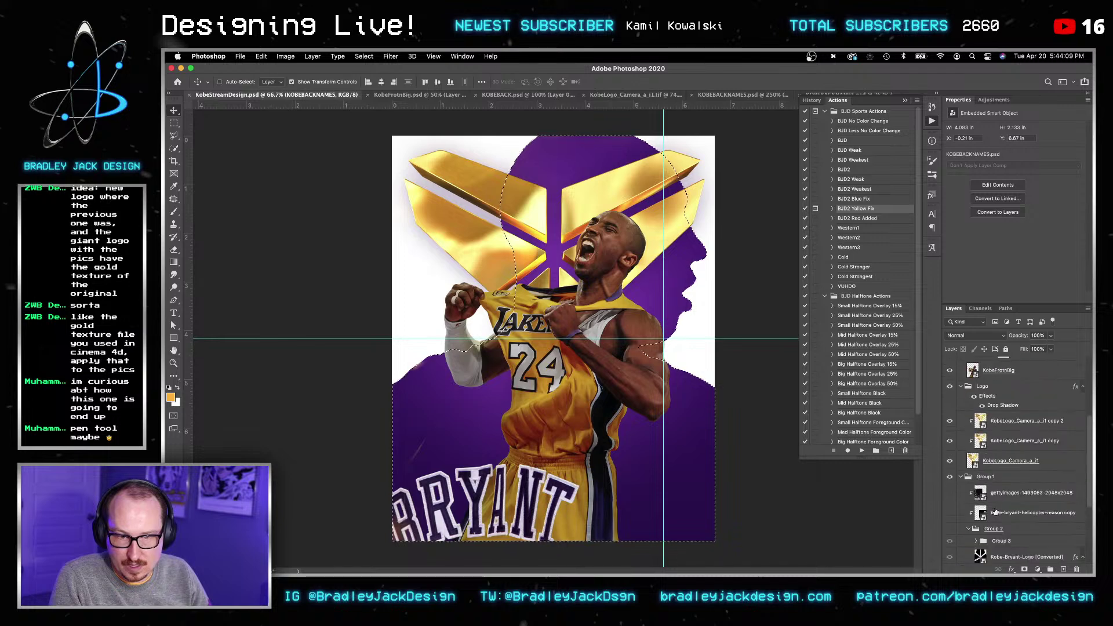
pyautogui.click(986, 386)
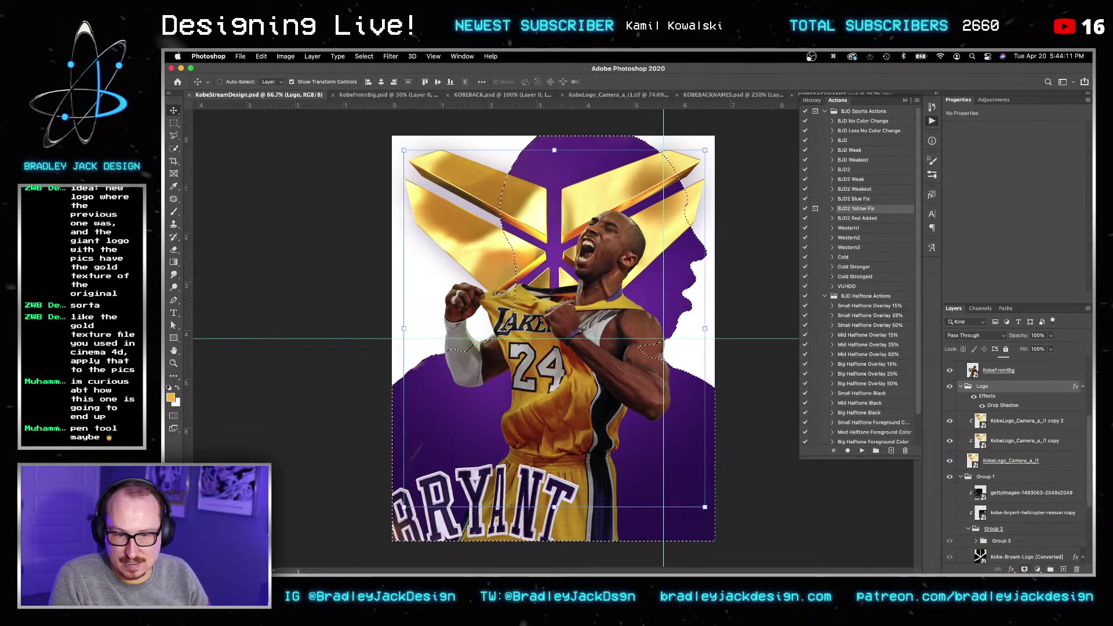
pyautogui.click(1025, 569)
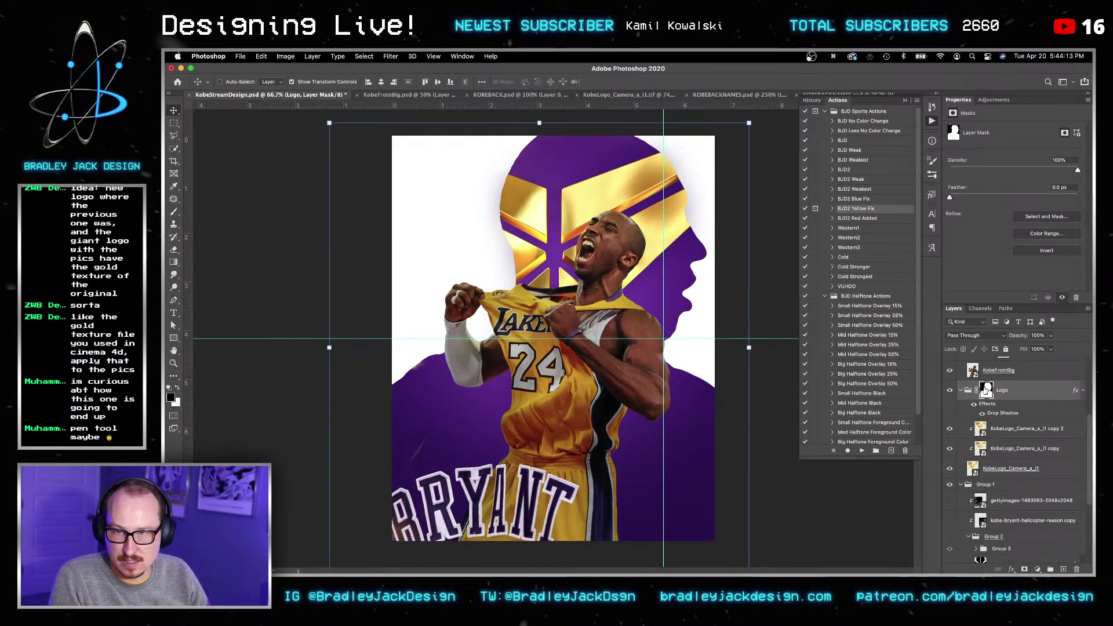
# Step: Paint white on the mask with a 700 px brush to reveal the gold logo's left wing
pyautogui.press('b')
pyautogui.press(']')
pyautogui.press(']')
pyautogui.press(']')
pyautogui.press(']')
pyautogui.press(']')
pyautogui.press(']')
pyautogui.press(']')
pyautogui.press(']')
pyautogui.press(']')
pyautogui.press(']')
pyautogui.press(']')
pyautogui.press(']')
pyautogui.press(']')
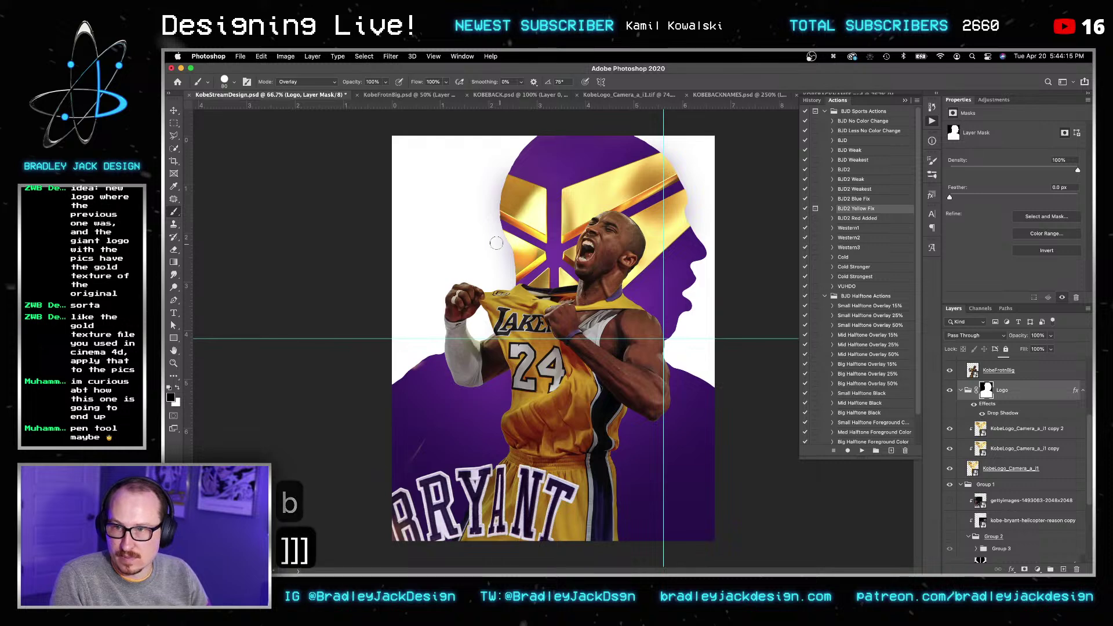
pyautogui.press(']')
pyautogui.press(']')
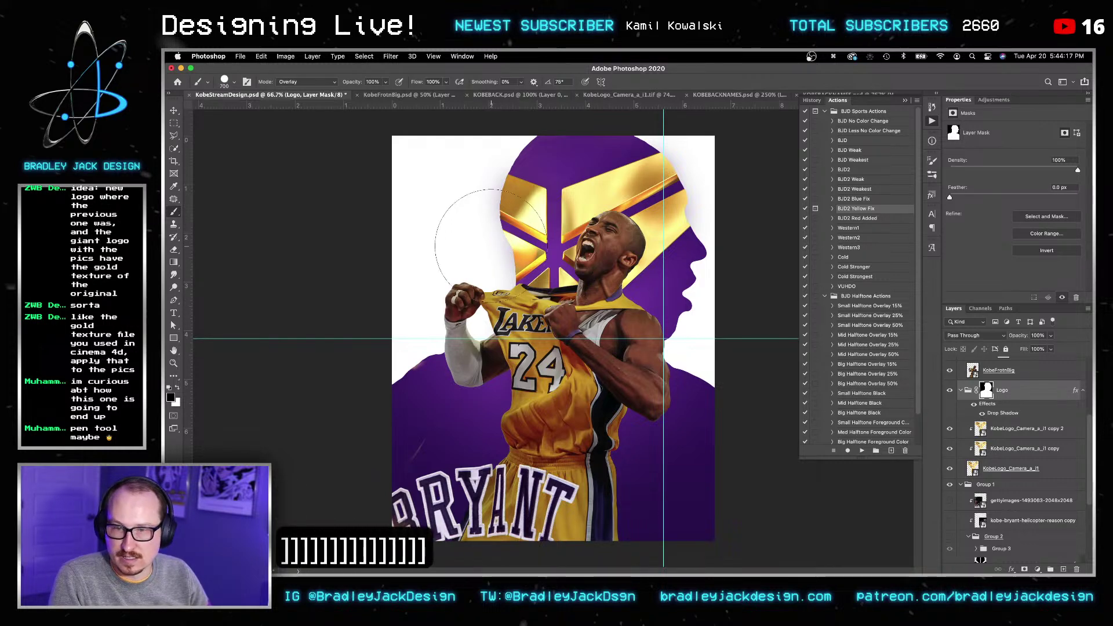
pyautogui.press('x')
pyautogui.press('0')
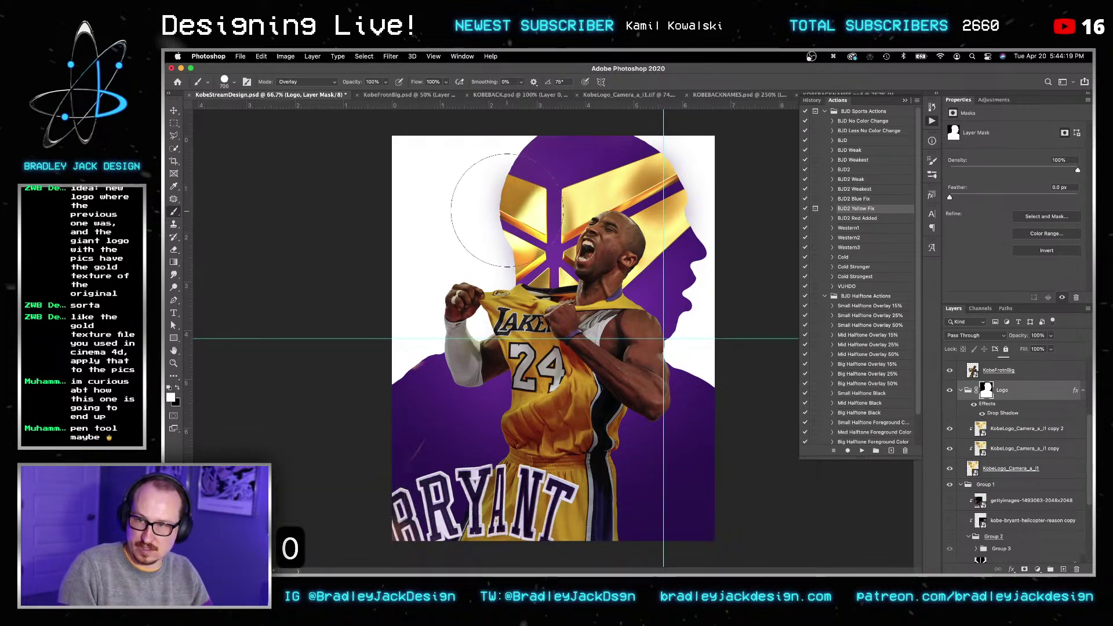
pyautogui.rightClick(510, 191)
pyautogui.click(453, 287)
pyautogui.moveTo(460, 263)
pyautogui.keyDown('ctrl'); pyautogui.keyDown('alt'); pyautogui.mouseDown()
pyautogui.moveTo(490, 264)
pyautogui.moveTo(464, 272)
pyautogui.mouseUp(); pyautogui.keyUp('alt'); pyautogui.keyUp('ctrl')
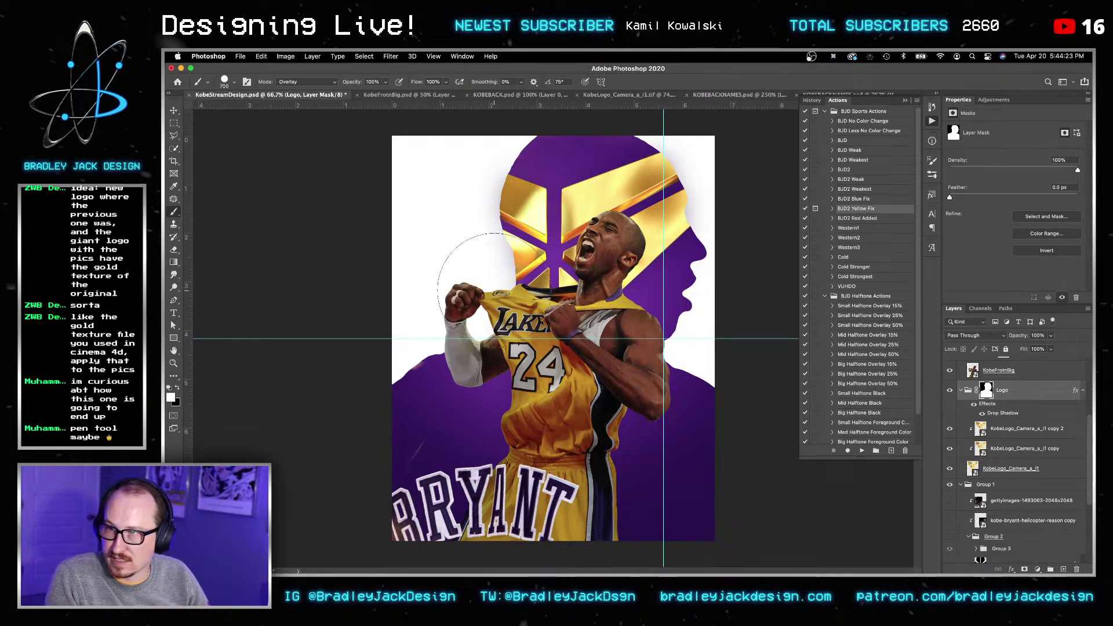
pyautogui.hotkey('shift', 'alt', 'n')
pyautogui.moveTo(469, 266); pyautogui.dragTo(410, 157)
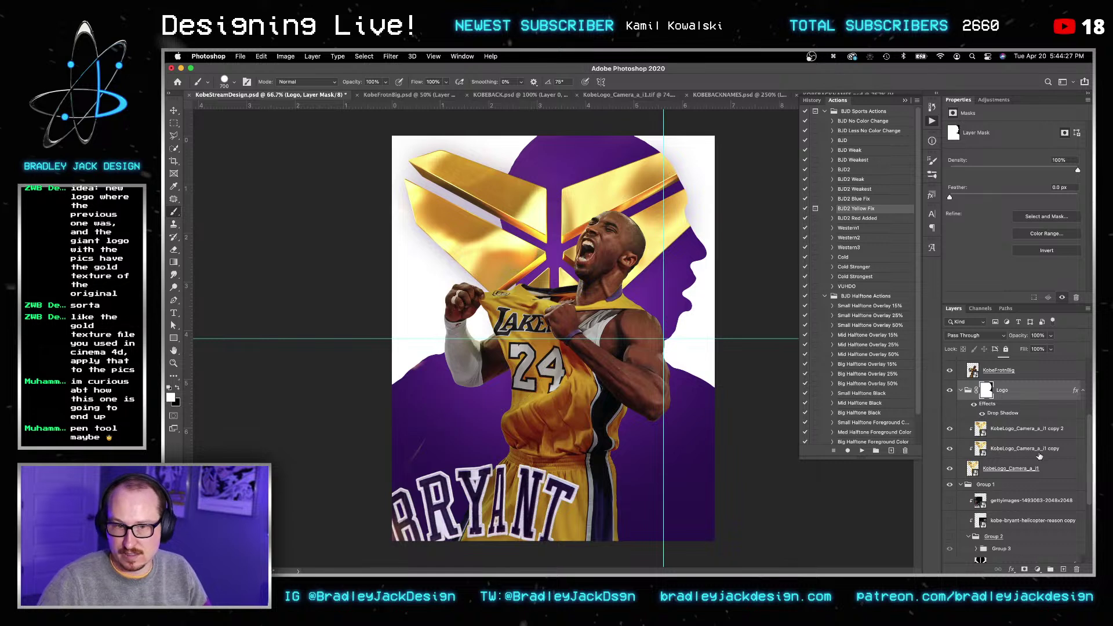
# Step: Hide the Drop Shadow and scale the three gold logo layers to about 124%, slightly lower
pyautogui.click(982, 415)
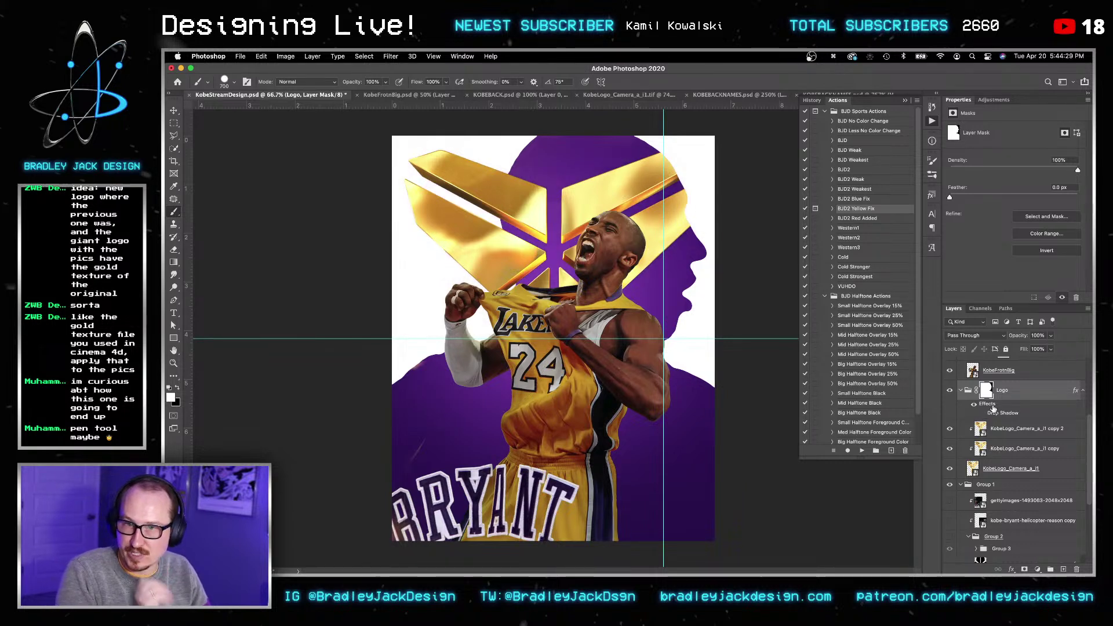
pyautogui.click(1004, 434)
pyautogui.click(1003, 469)
pyautogui.press('v')
pyautogui.press('super+t')
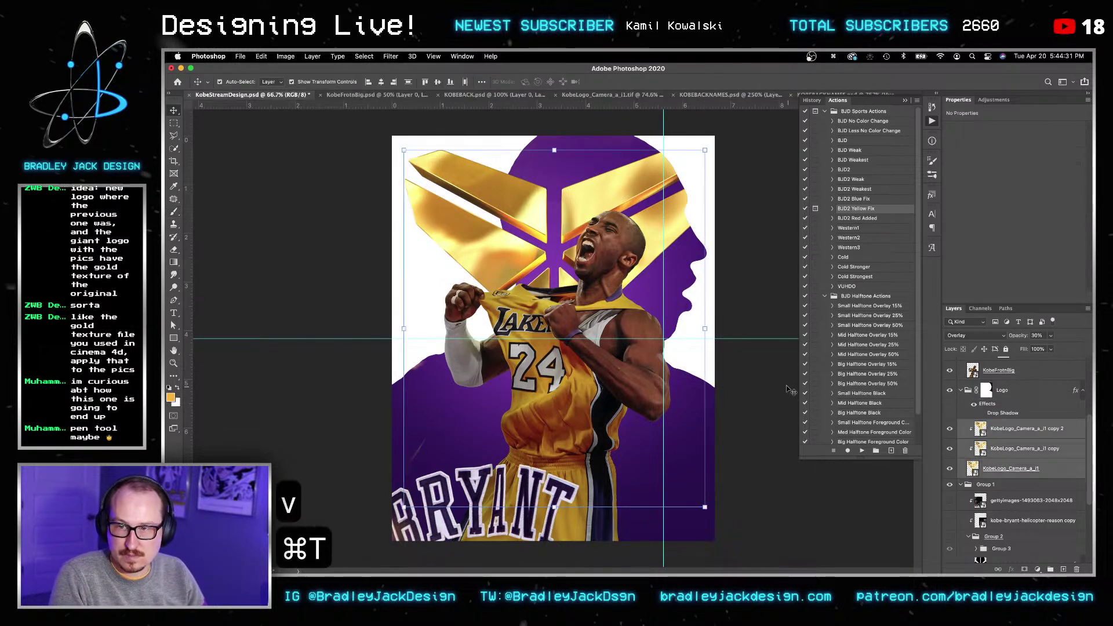
pyautogui.moveTo(725, 508); pyautogui.dragTo(764, 553)
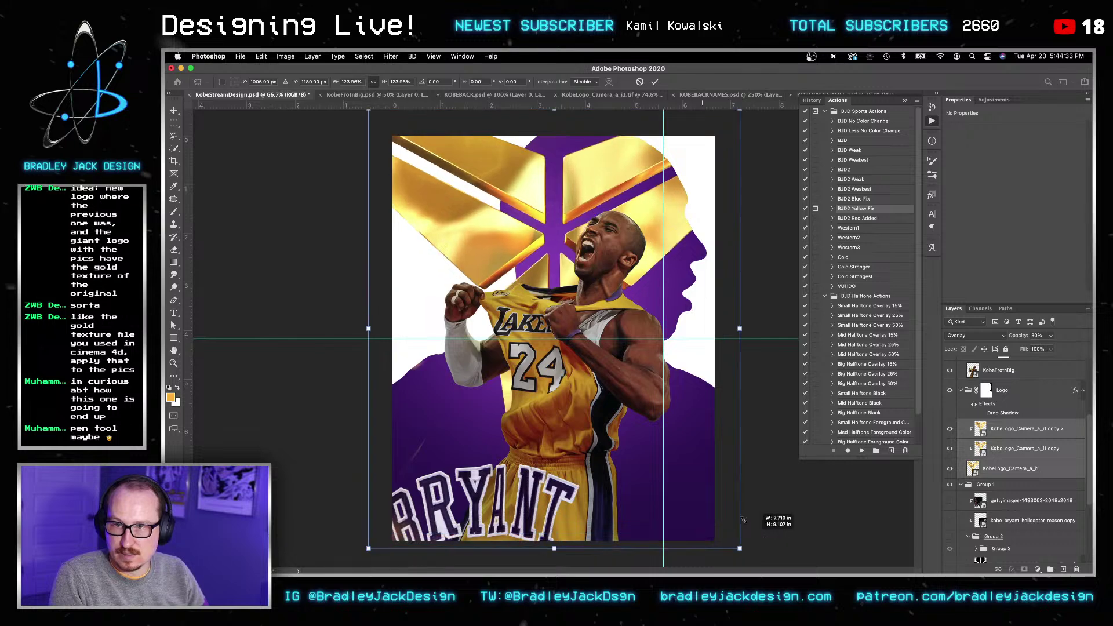
pyautogui.press('v')
pyautogui.moveTo(659, 226); pyautogui.dragTo(659, 259)
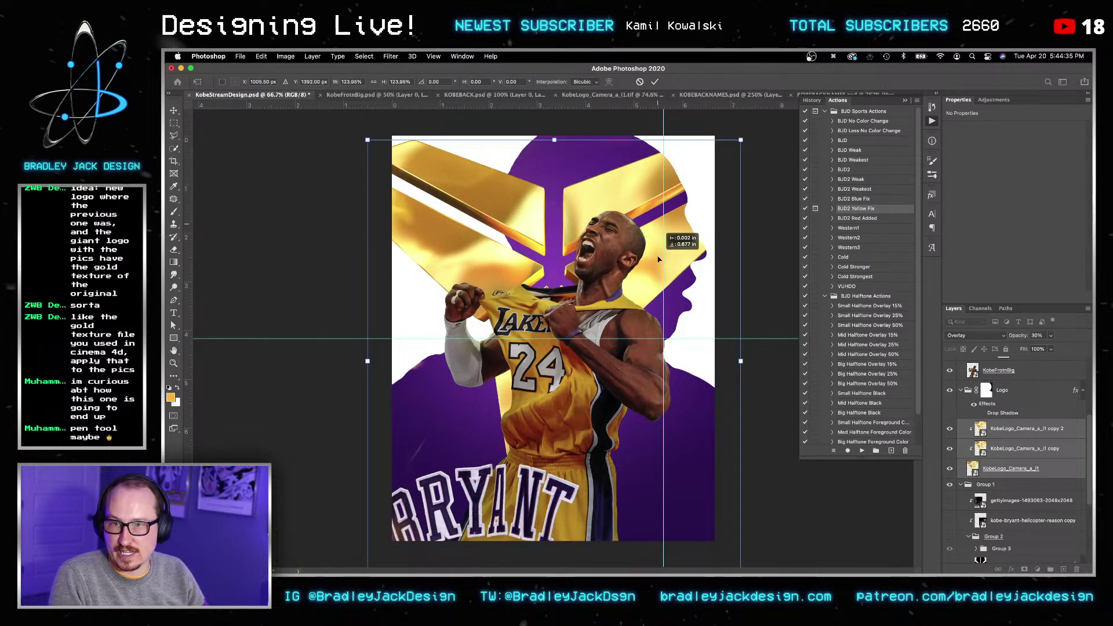
pyautogui.press('Return')
pyautogui.press('Return')
# Step: Group the gold logo layers as Group 4 and add an empty Layer 4 above
pyautogui.press('v')
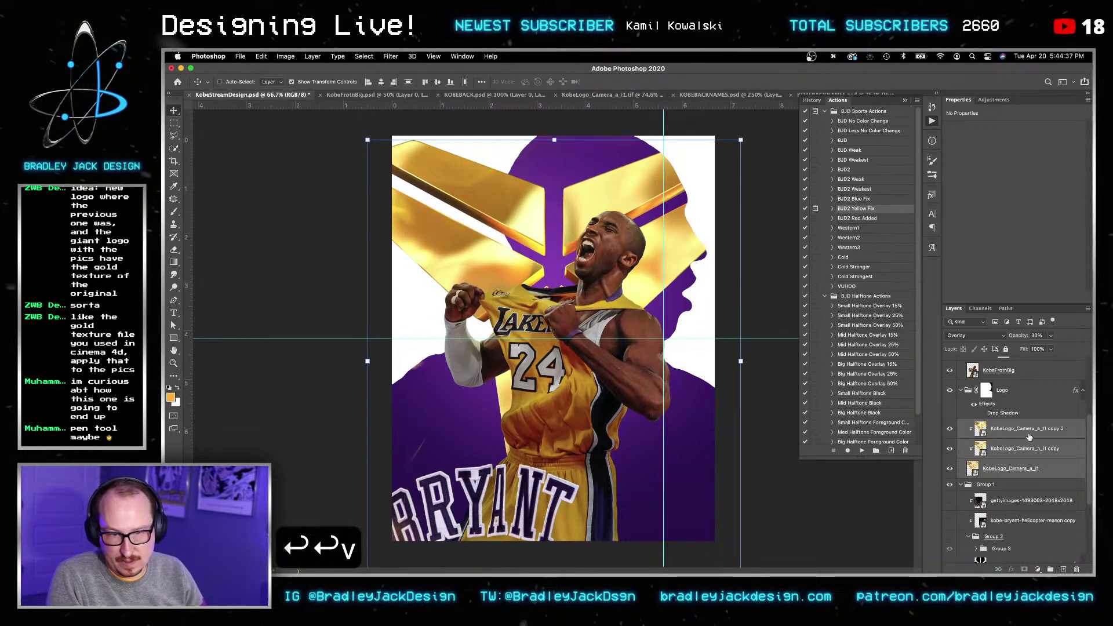
pyautogui.press('super+g')
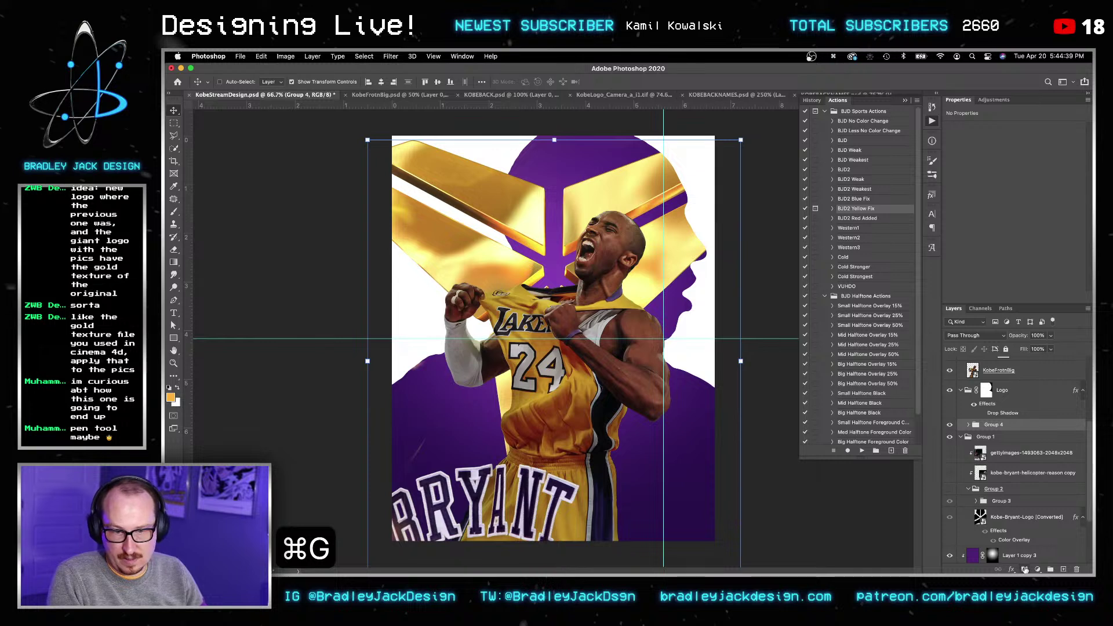
pyautogui.click(1026, 570)
pyautogui.press('super+z')
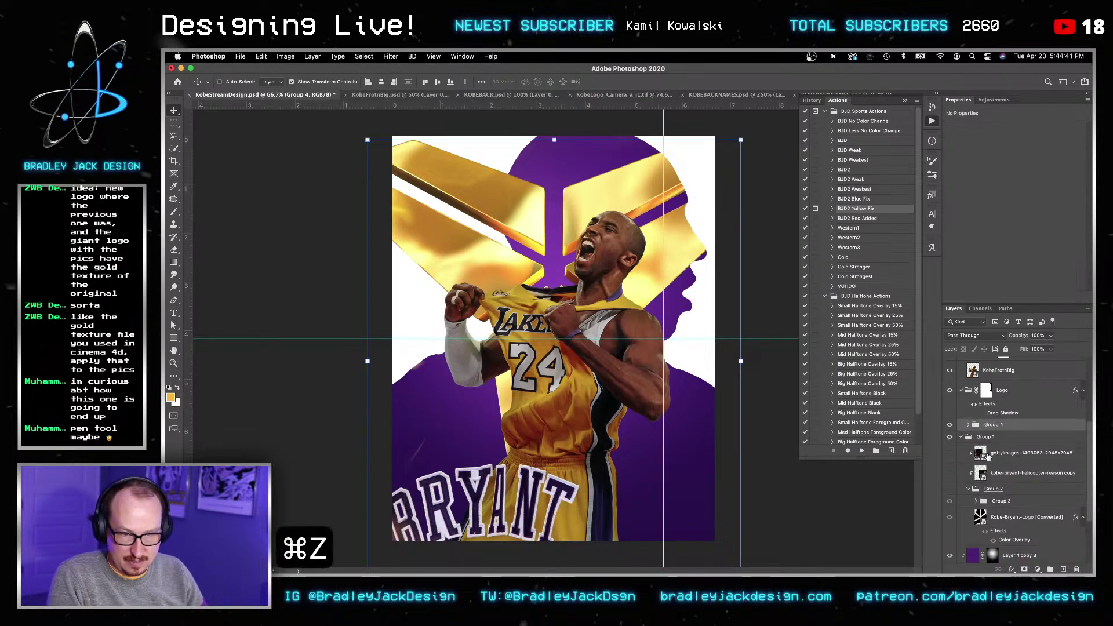
pyautogui.press('super+shift+n')
pyautogui.press('Return')
# Step: Draw a black gradient over the logo's right side, set it to Multiply, clipped to the group
pyautogui.press('i')
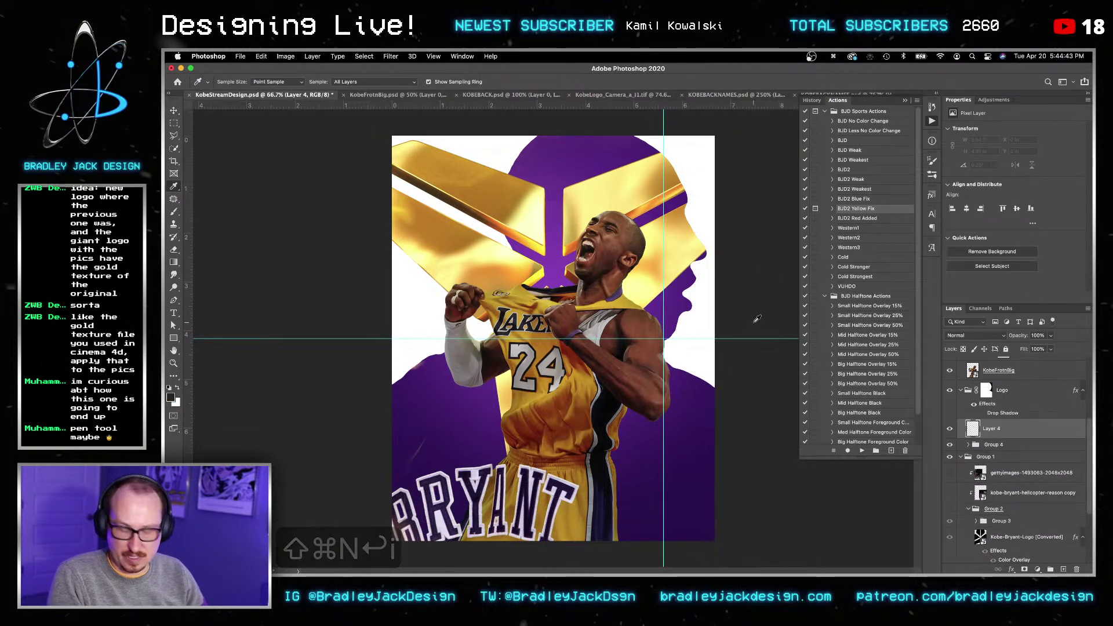
pyautogui.press('d')
pyautogui.press('g')
pyautogui.moveTo(707, 339); pyautogui.dragTo(589, 338)
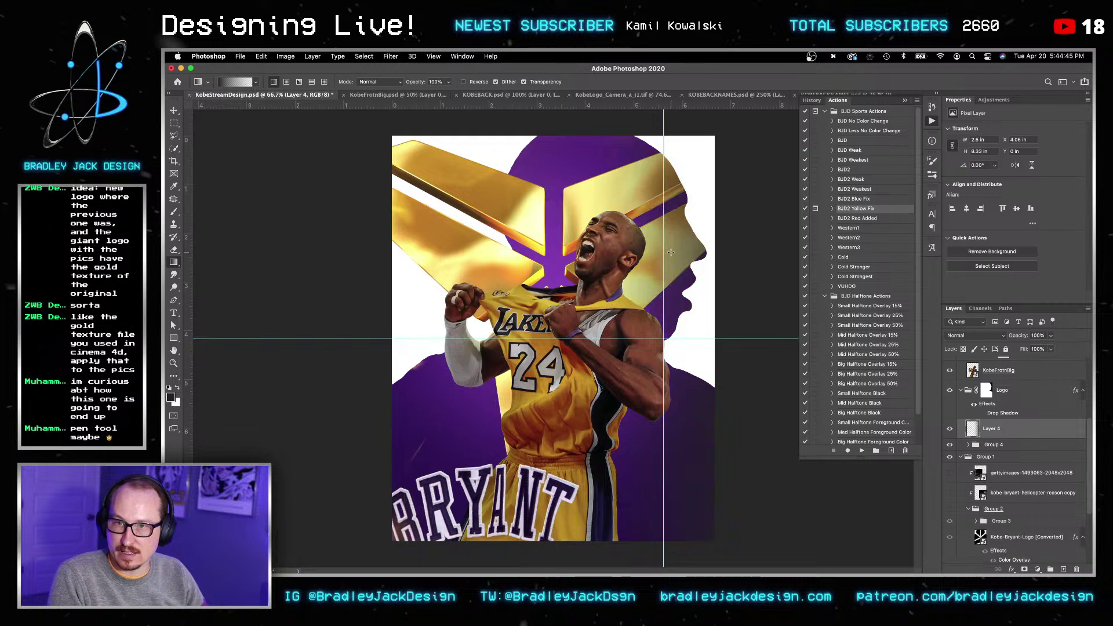
pyautogui.press('v')
pyautogui.press('v')
pyautogui.hotkey('alt', 'shift', 'm')
pyautogui.keyDown('alt'); pyautogui.click(1006, 436); pyautogui.keyUp('alt')
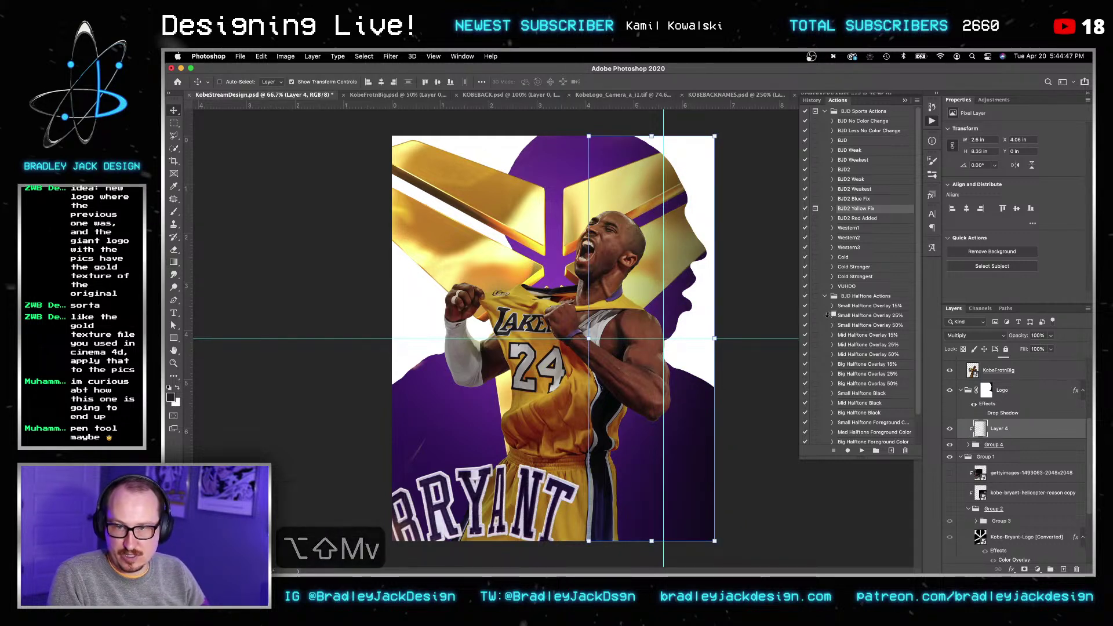
# Step: Try Color Burn on Layer 4, return it to Multiply, and toggle its visibility to compare
pyautogui.press('v')
pyautogui.press('v')
pyautogui.press('v')
pyautogui.press('v')
pyautogui.press('v')
pyautogui.press('v')
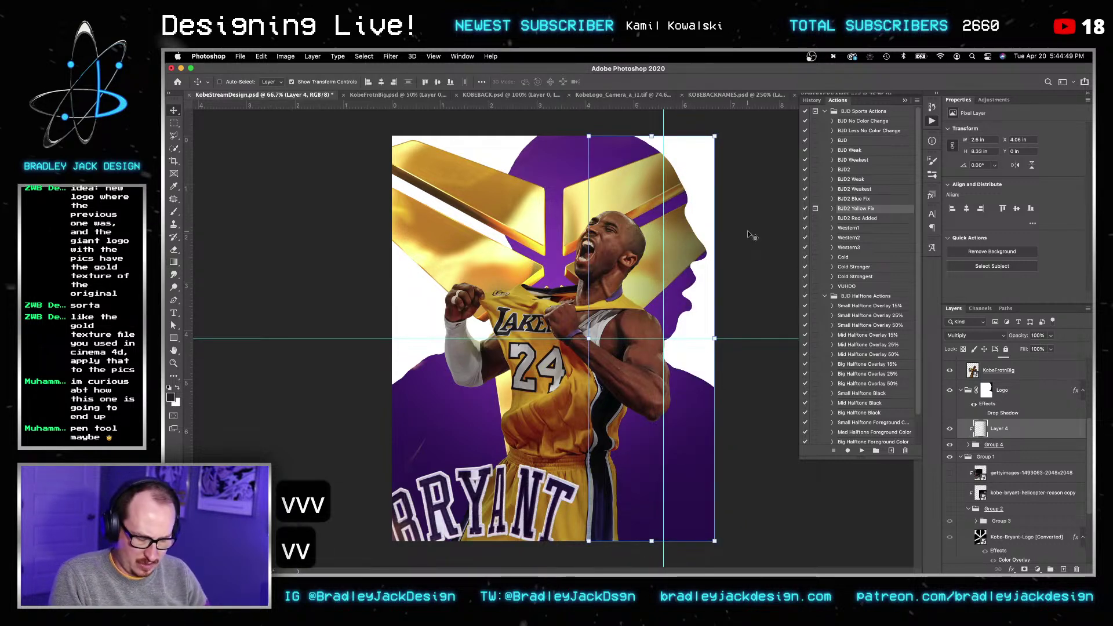
pyautogui.hotkey('alt', 'shift', 'b')
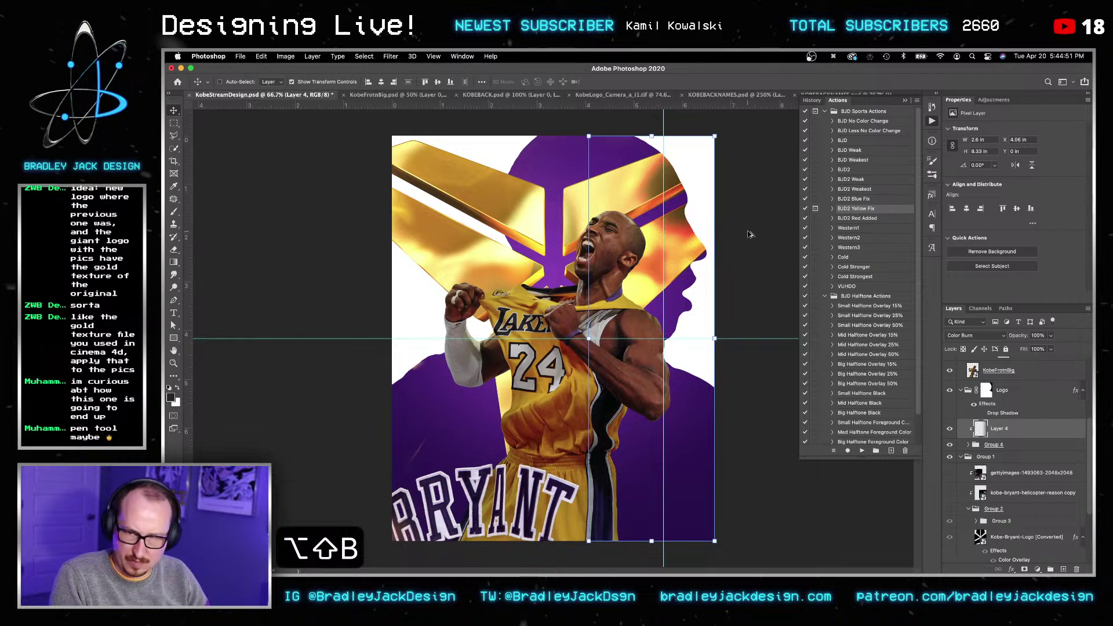
pyautogui.hotkey('alt', 'shift', 'm')
pyautogui.press('v')
pyautogui.press('v')
pyautogui.press('v')
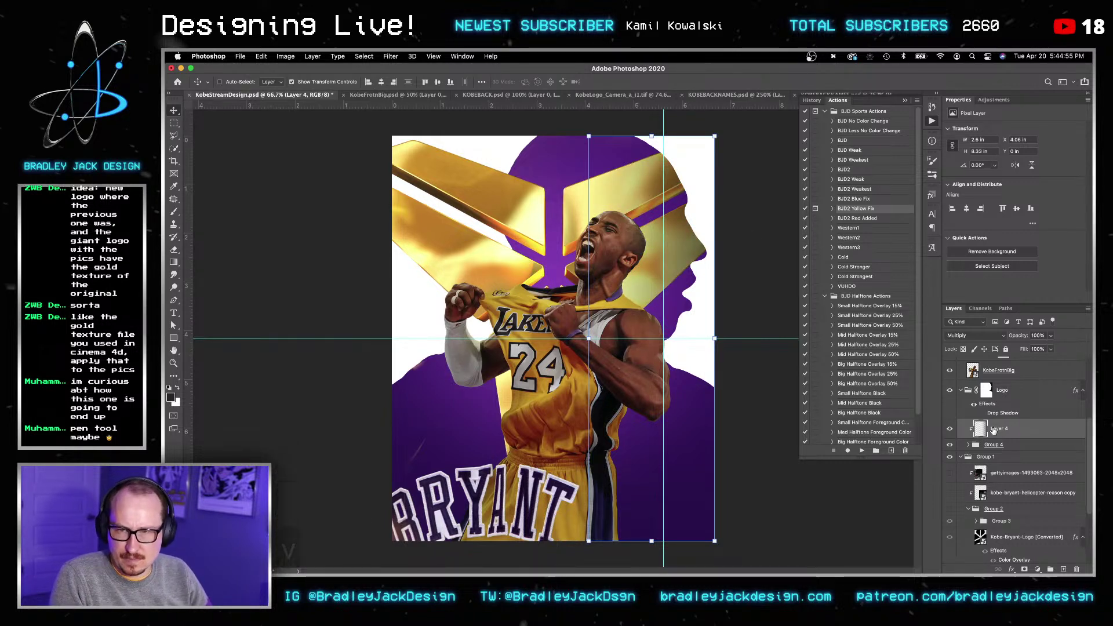
pyautogui.click(950, 429)
pyautogui.click(950, 430)
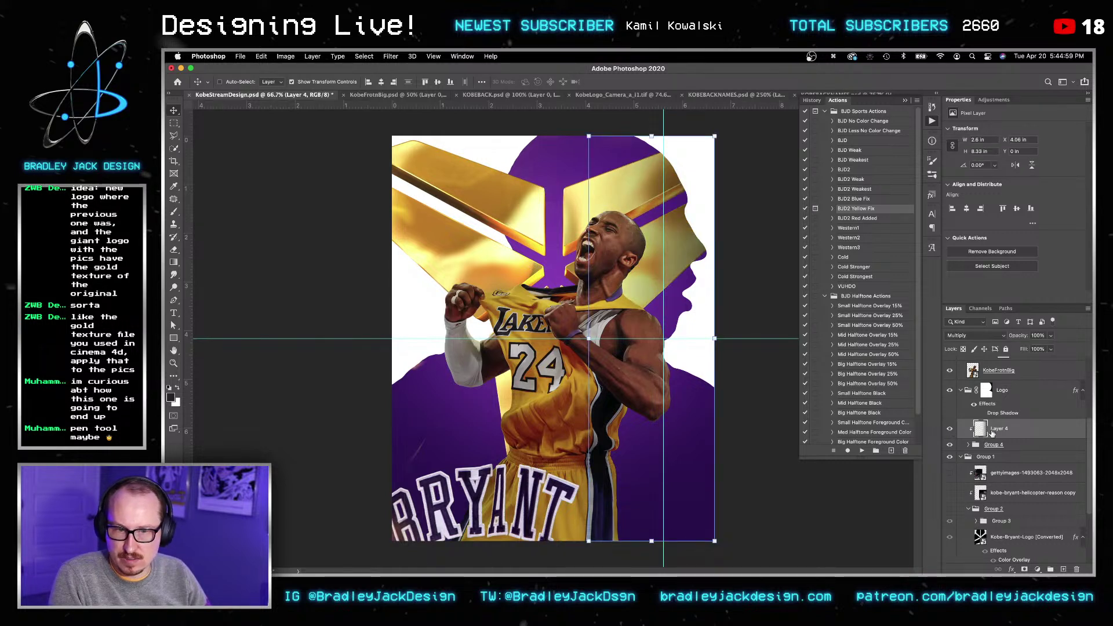
# Step: Sample the gold colour from the logo and fill all of Layer 4 with it
pyautogui.press('i')
pyautogui.moveTo(479, 194); pyautogui.dragTo(500, 240)
pyautogui.press('super+a')
pyautogui.hotkey('alt', 'BackSpace')
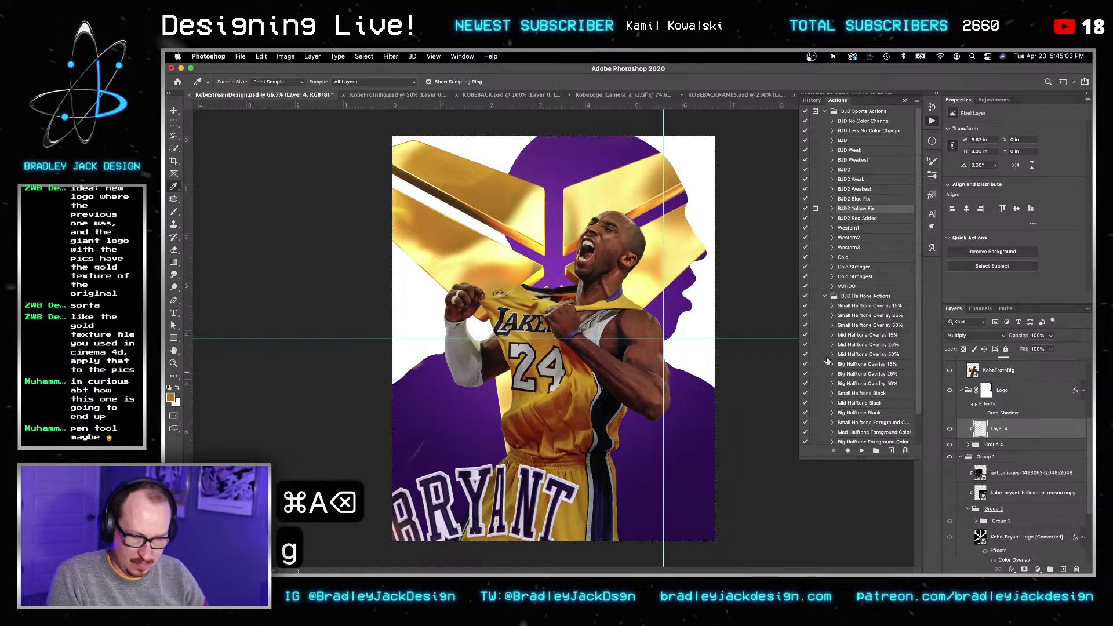
pyautogui.press('g')
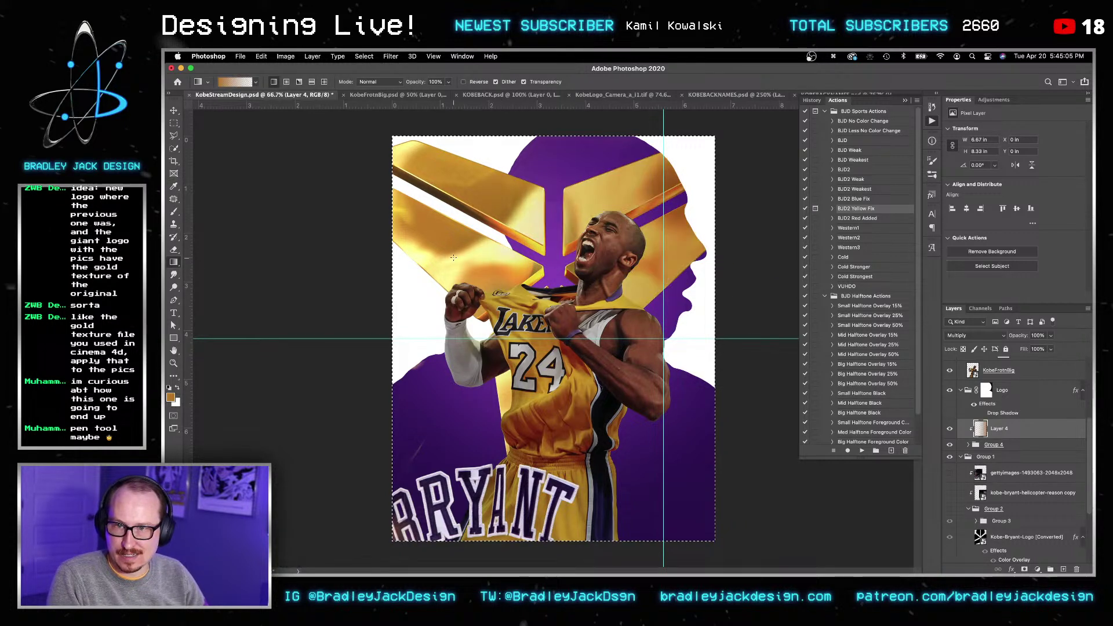
pyautogui.press('v')
pyautogui.press('v')
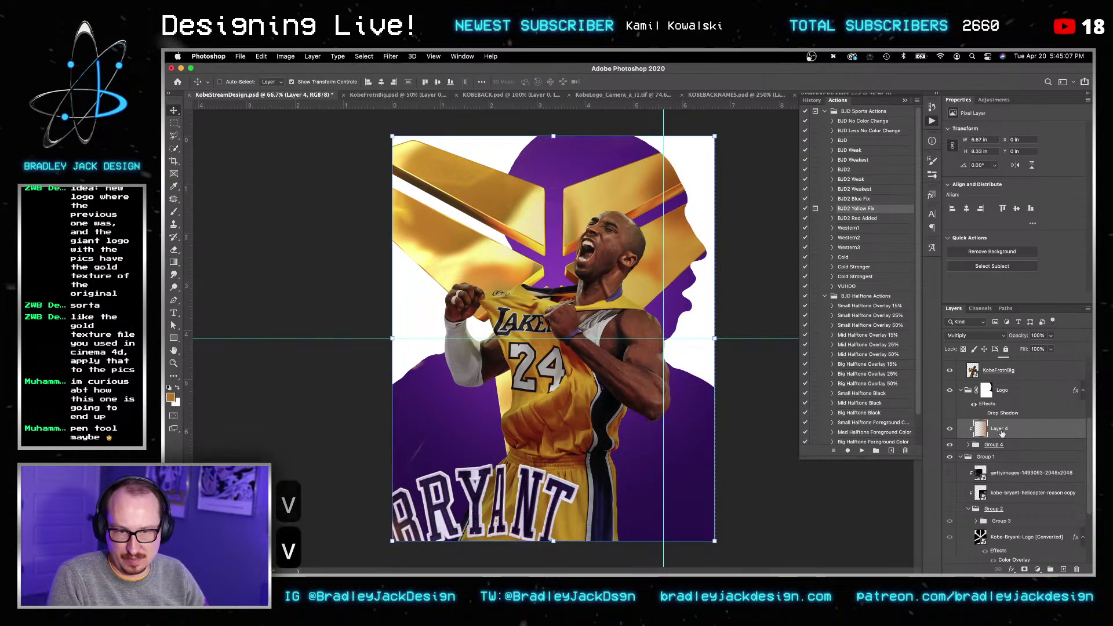
# Step: Add Layer 5 clipped to Layer 4 with a black-to-white gradient darkening the right side
pyautogui.press('shift+super+n')
pyautogui.press('Return')
pyautogui.press('g')
pyautogui.press('x')
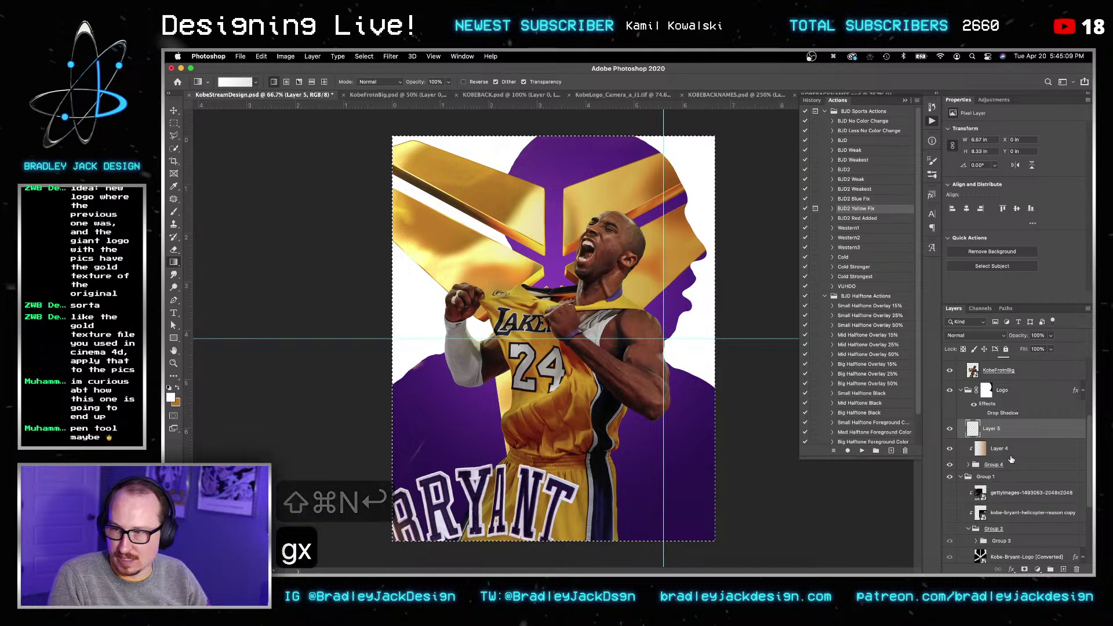
pyautogui.keyDown('alt'); pyautogui.click(998, 438); pyautogui.keyUp('alt')
pyautogui.press('d')
pyautogui.press('g')
pyautogui.moveTo(735, 268); pyautogui.dragTo(735, 268)
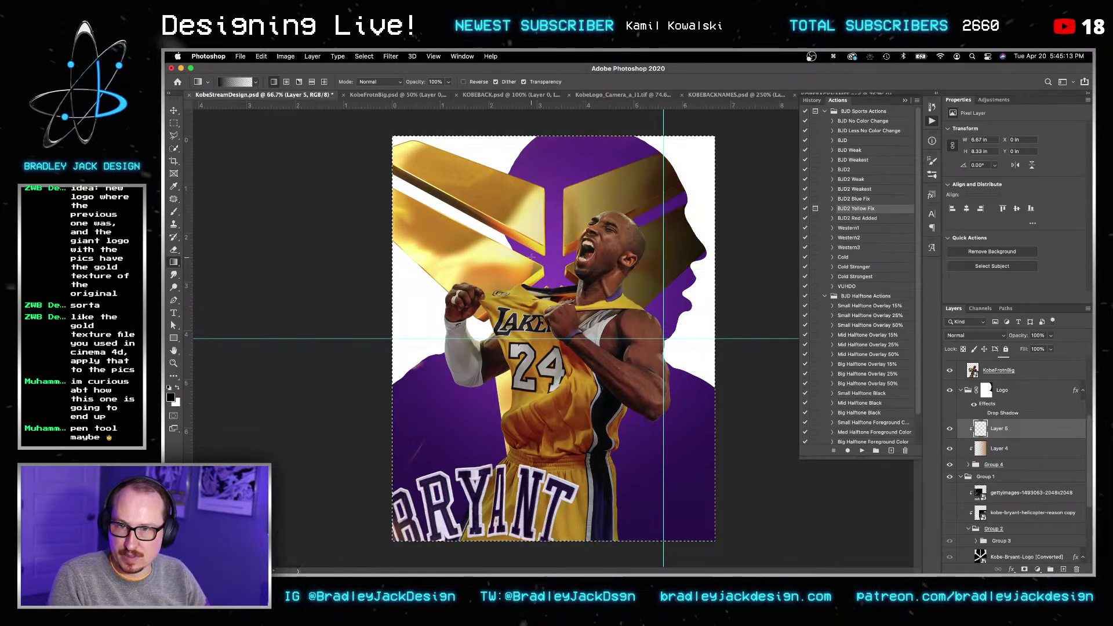
# Step: Set Layer 5 to Multiply blending at 40% opacity
pyautogui.press('v')
pyautogui.press('v')
pyautogui.hotkey('alt', 'shift', 'm')
pyautogui.press('v')
pyautogui.press('3')
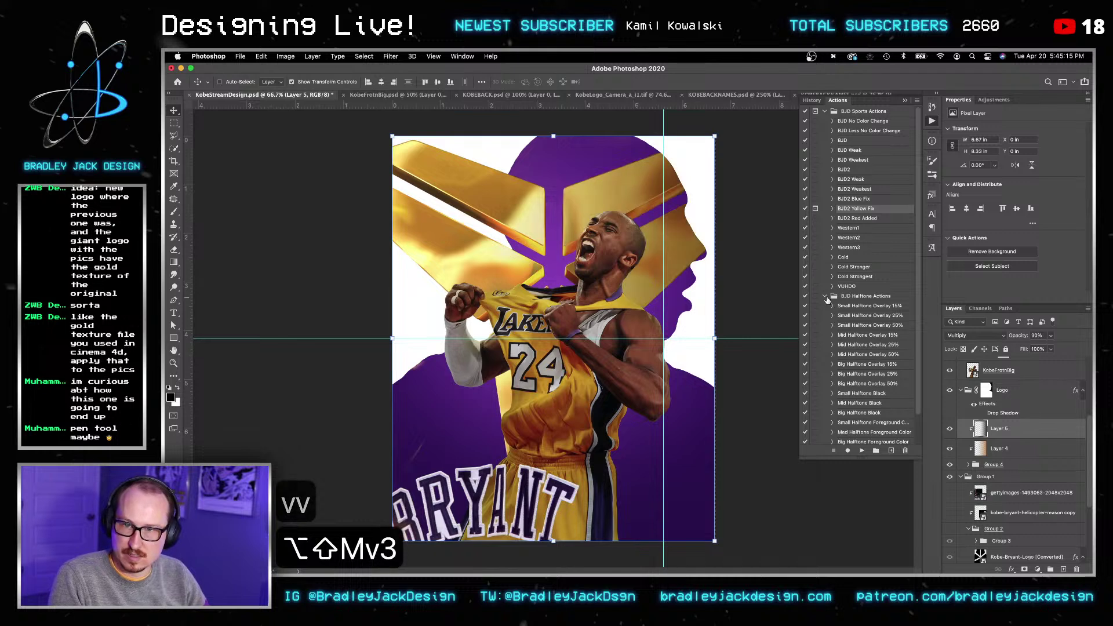
pyautogui.press('4')
# Step: Select the KobeFrotnBig layer in the Layers panel
pyautogui.press('v')
pyautogui.press('v')
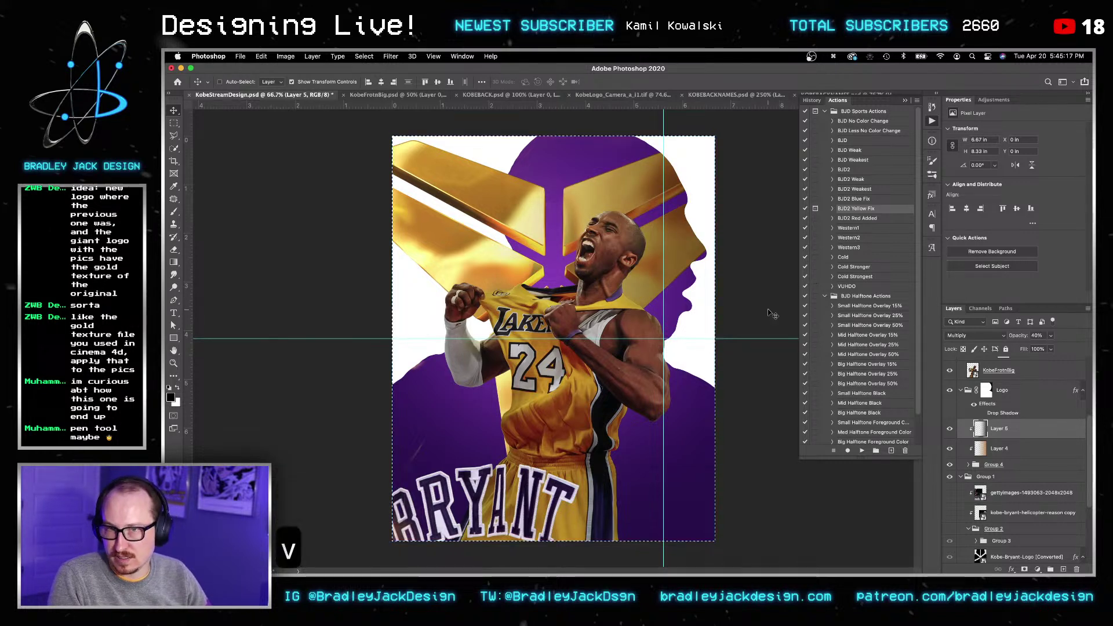
pyautogui.scroll(-5, 1019, 480)
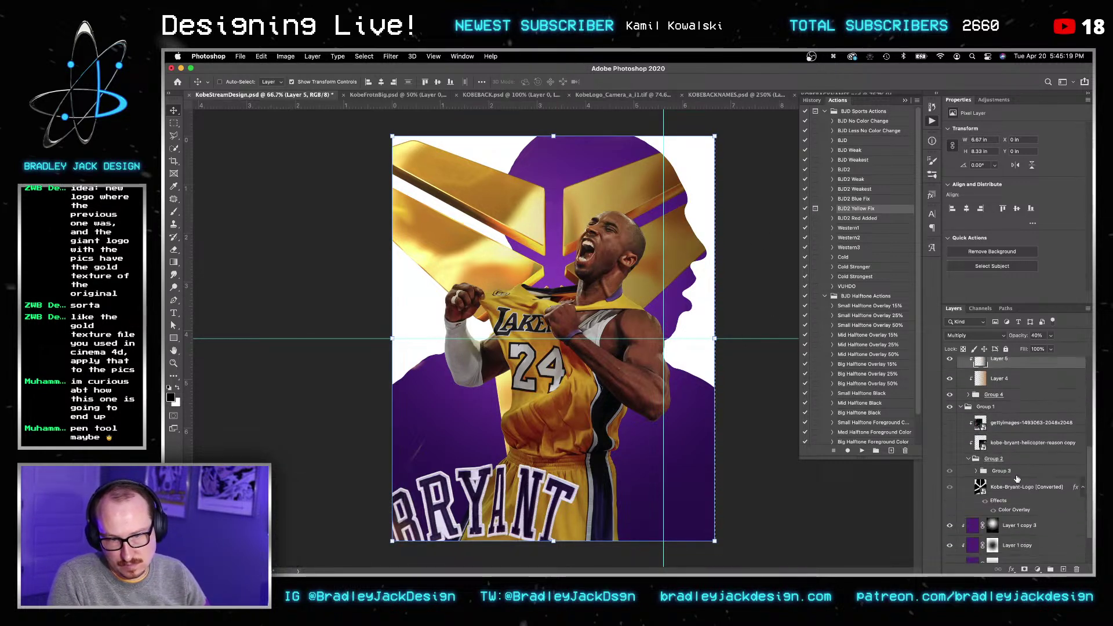
pyautogui.press('v')
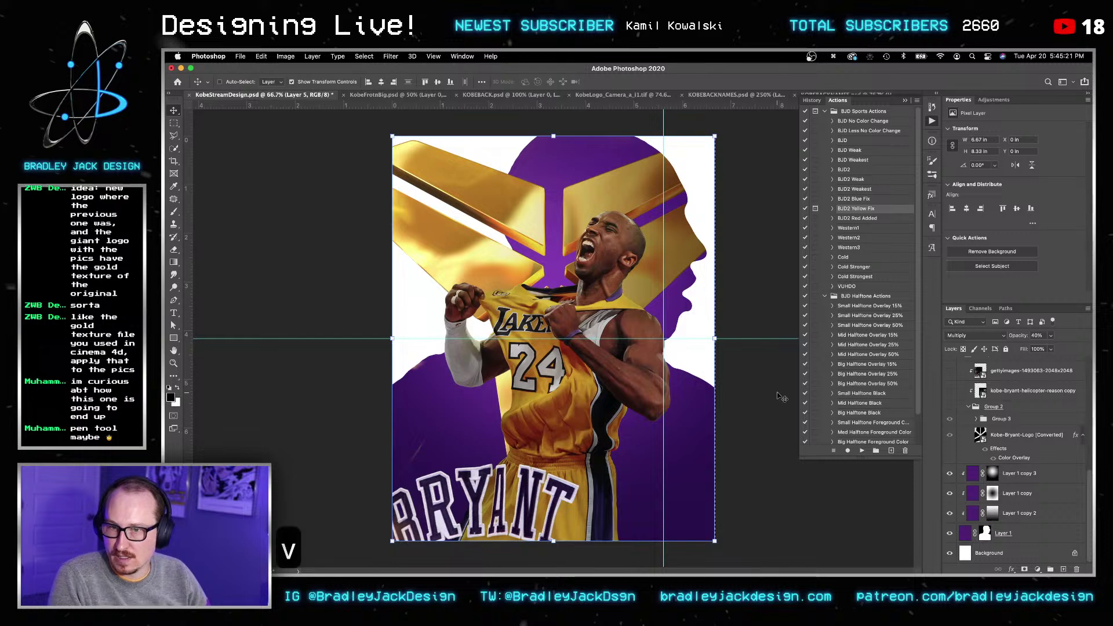
pyautogui.press('b')
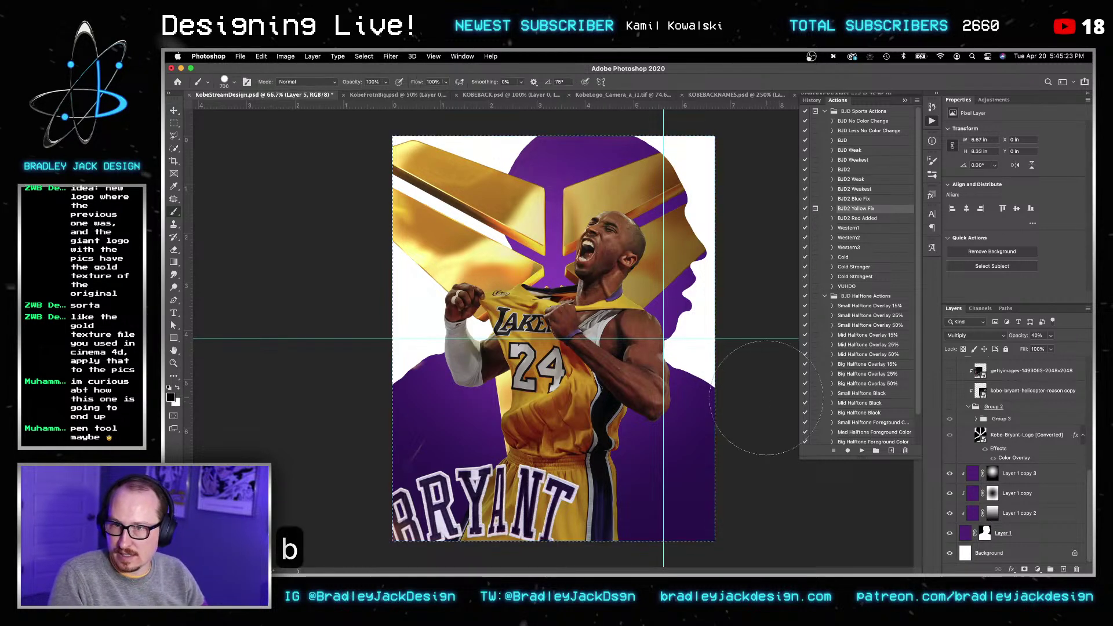
pyautogui.press('b')
pyautogui.scroll(6, 1026, 507)
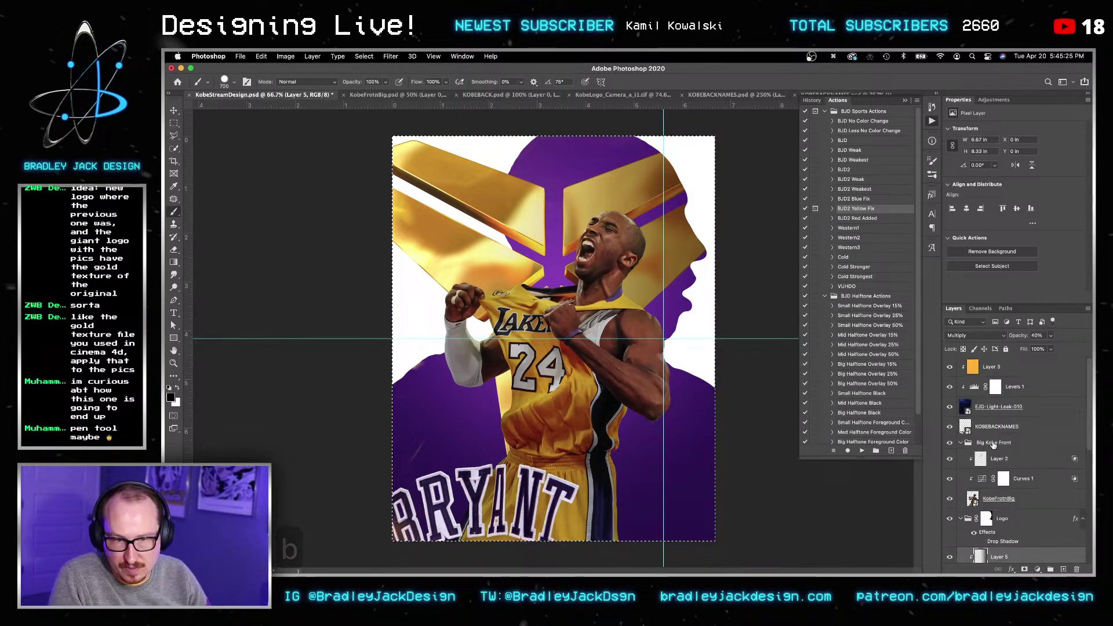
pyautogui.click(1027, 504)
# Step: Clear the selection and scale the Big Kobe Front group up to about 118%
pyautogui.click(995, 443)
pyautogui.press('v')
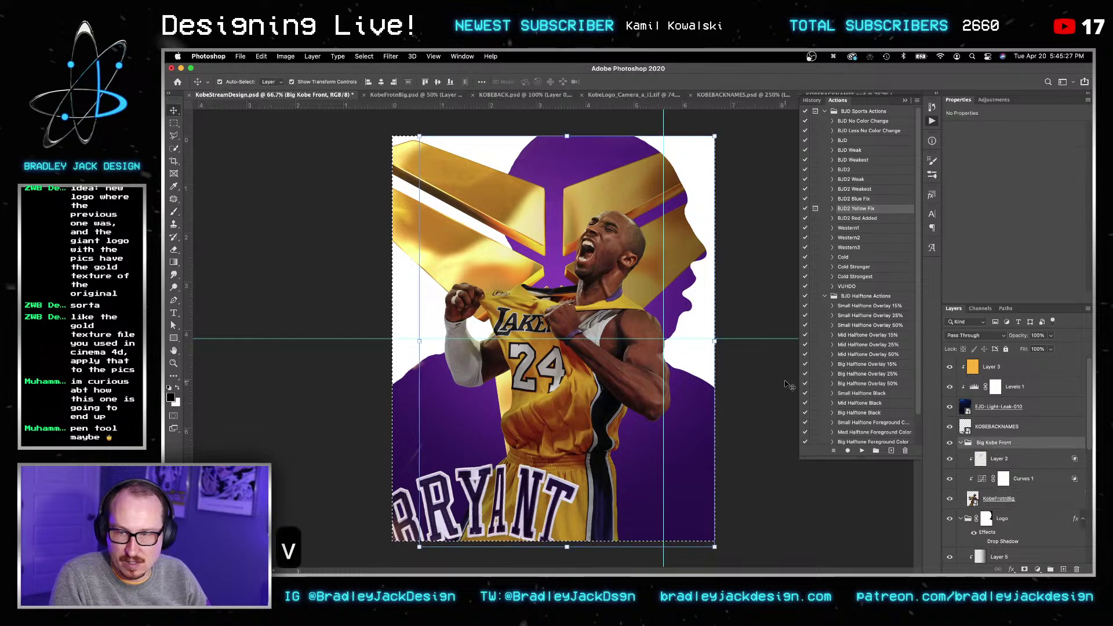
pyautogui.press('super+t')
pyautogui.press('Escape')
pyautogui.press('Escape')
pyautogui.press('super+d')
pyautogui.press('v')
pyautogui.press('v')
pyautogui.press('super+t')
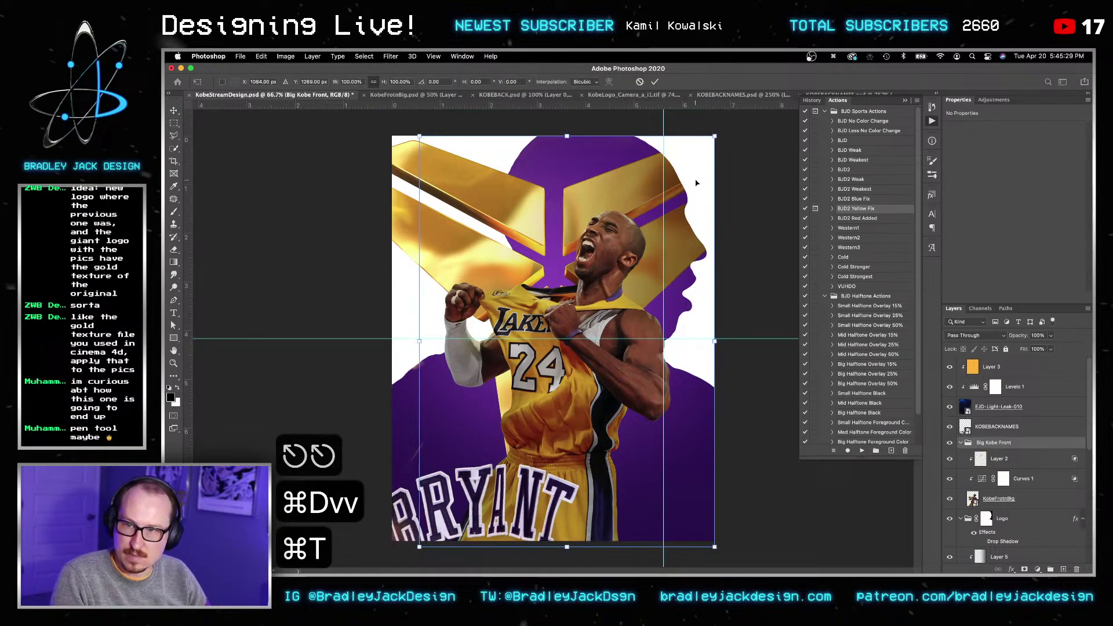
pyautogui.moveTo(712, 136); pyautogui.dragTo(728, 120)
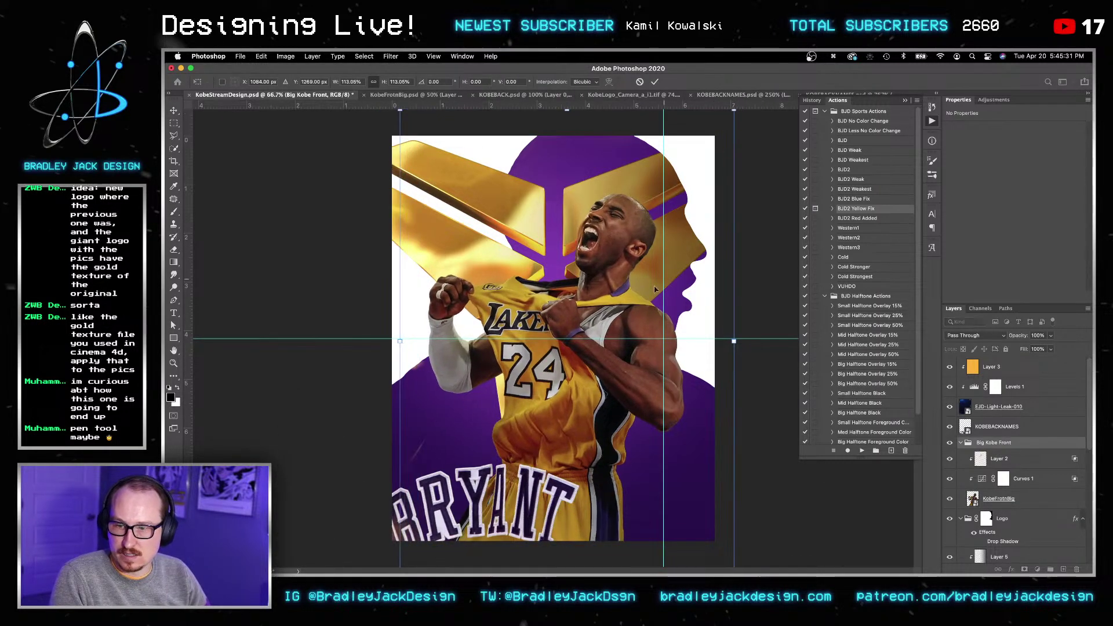
pyautogui.press('super+z')
pyautogui.press('super+z')
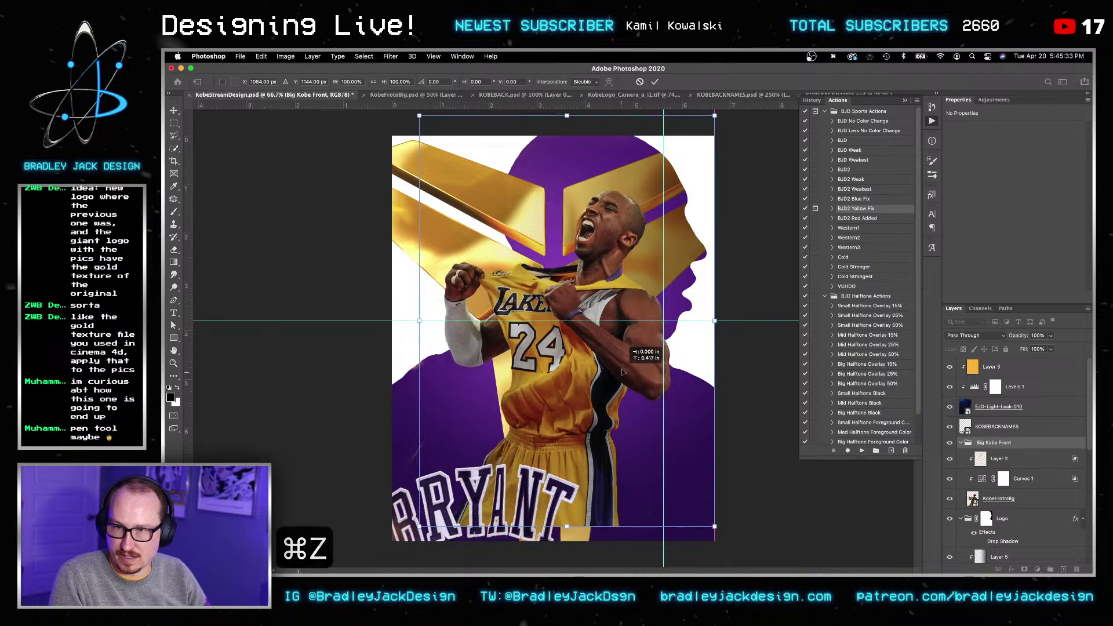
pyautogui.moveTo(714, 528); pyautogui.dragTo(741, 564)
pyautogui.press('Return')
pyautogui.press('Return')
# Step: Nudge the Kobe group upward, then slightly right and down
pyautogui.press('v')
pyautogui.press('Up')
pyautogui.hotkey('shift', 'Up')
pyautogui.hotkey('shift', 'Up')
pyautogui.hotkey('shift', 'Up')
pyautogui.hotkey('shift', 'Up')
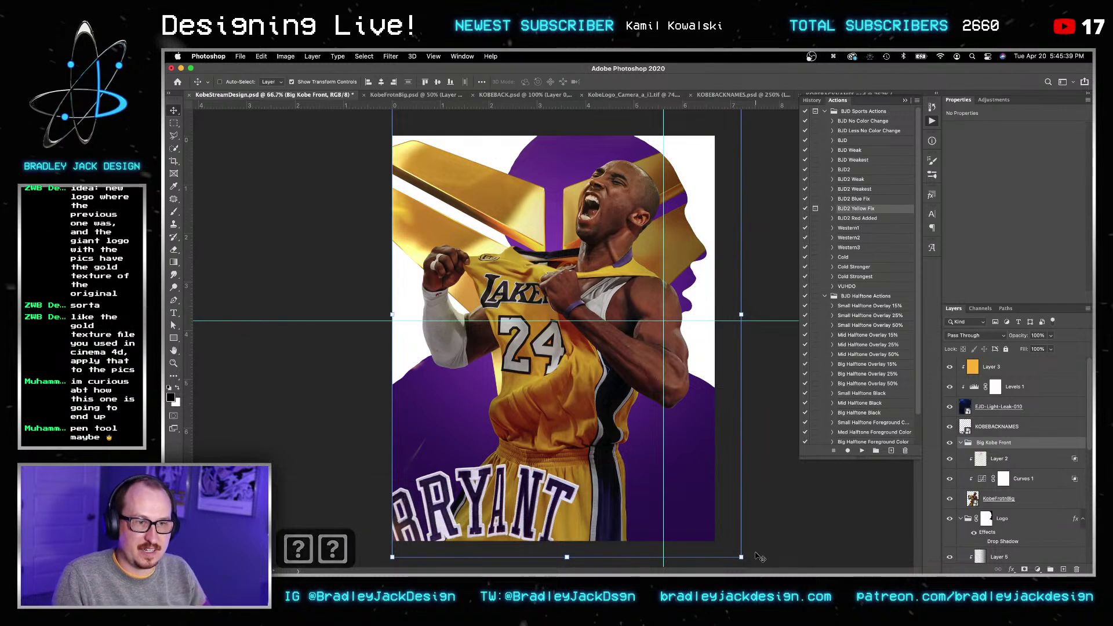
pyautogui.press('Return')
pyautogui.press('Return')
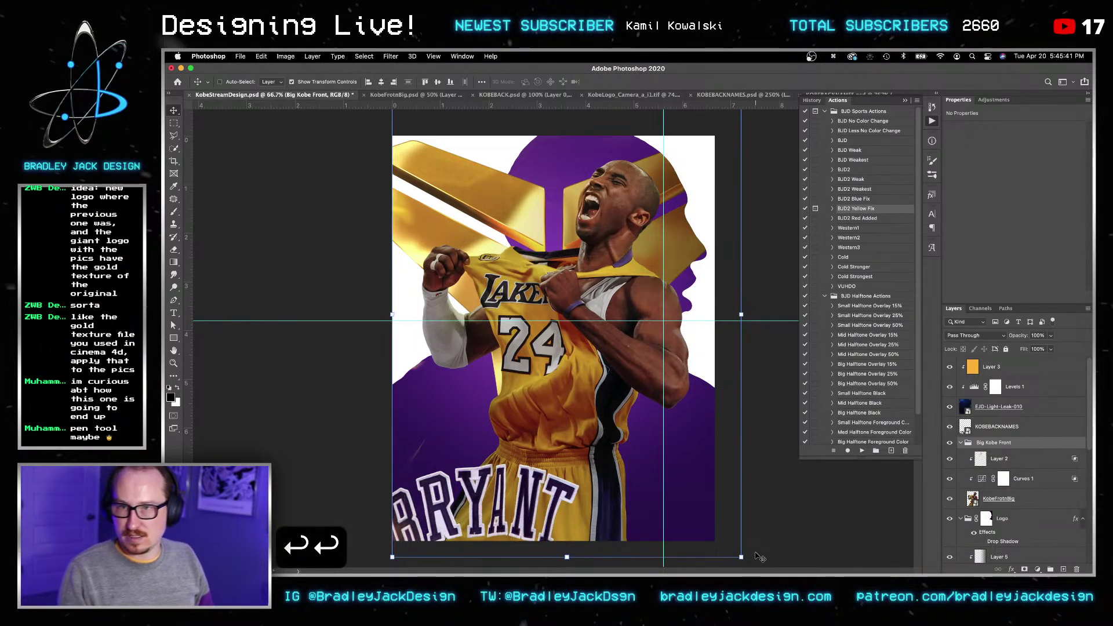
pyautogui.hotkey('shift', 'Right')
pyautogui.hotkey('shift', 'Down')
pyautogui.hotkey('shift', 'Down')
pyautogui.hotkey('shift', 'Down')
pyautogui.hotkey('shift', 'Down')
# Step: Save the poster and bring up the Layer Style blending options for Curves 1
pyautogui.press('super+s')
pyautogui.press('v')
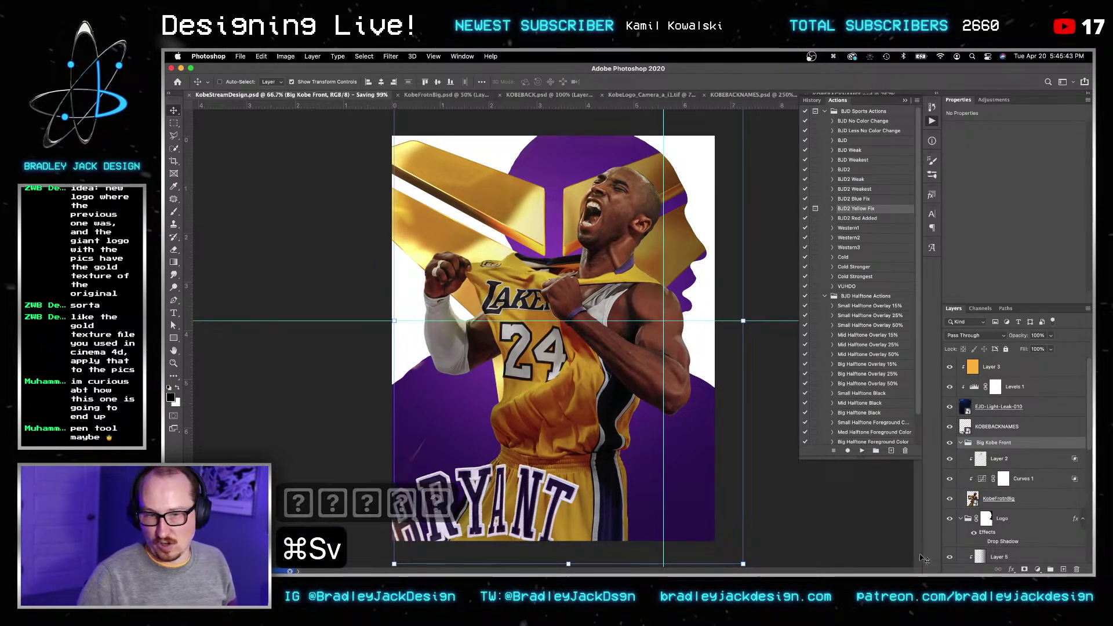
pyautogui.click(966, 462)
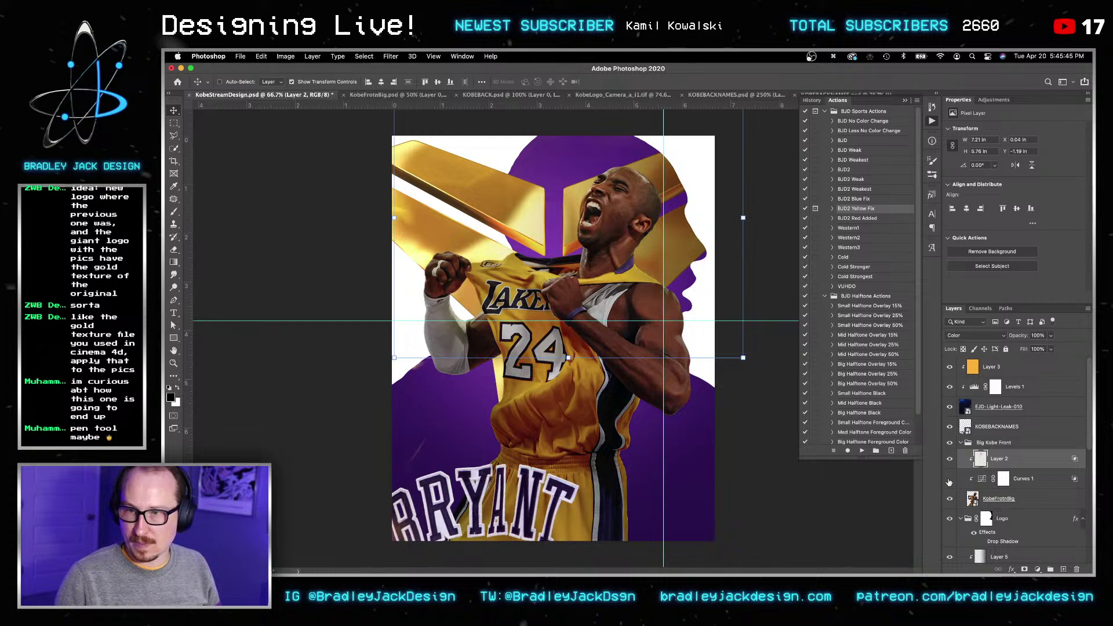
pyautogui.doubleClick(1047, 481)
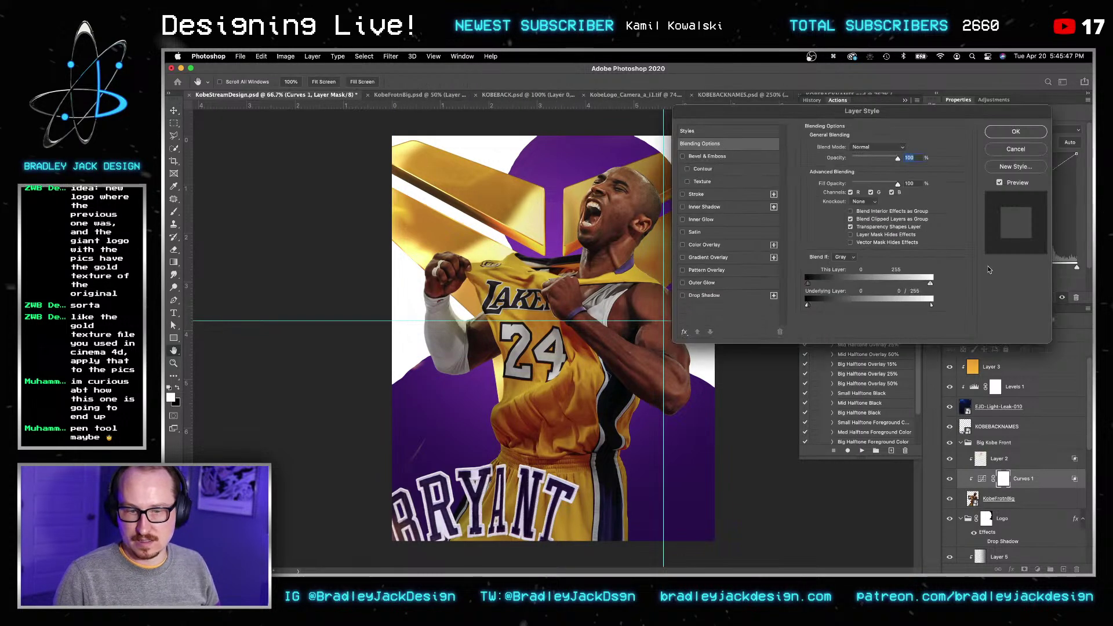
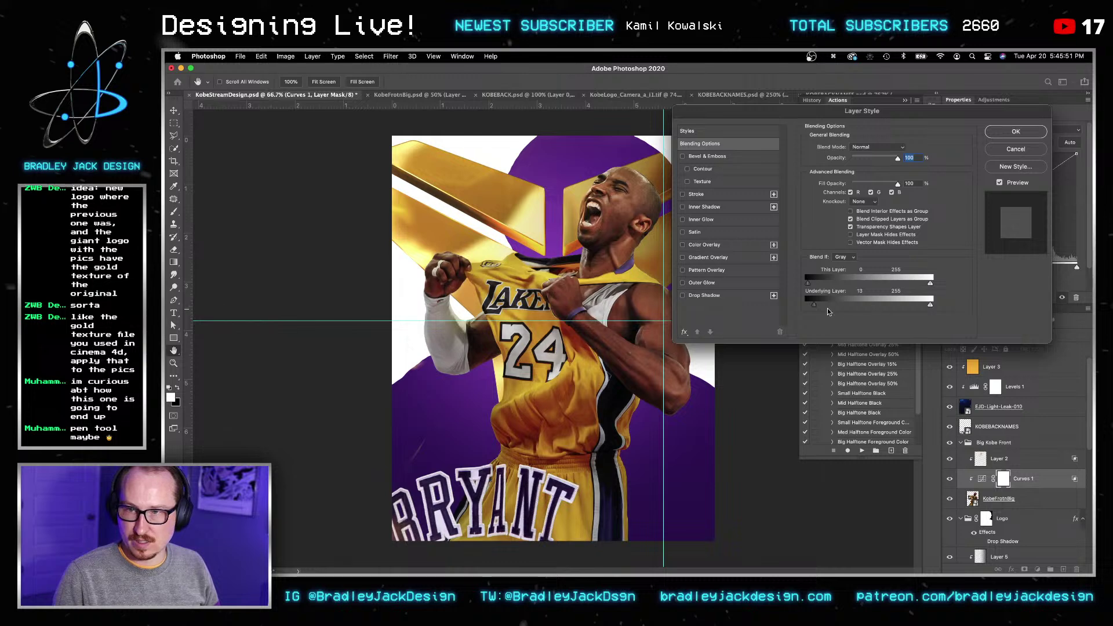
# Step: Confirm the Curves 1 blend-if settings and save the poster
pyautogui.press('Return')
pyautogui.press('Return')
pyautogui.press('v')
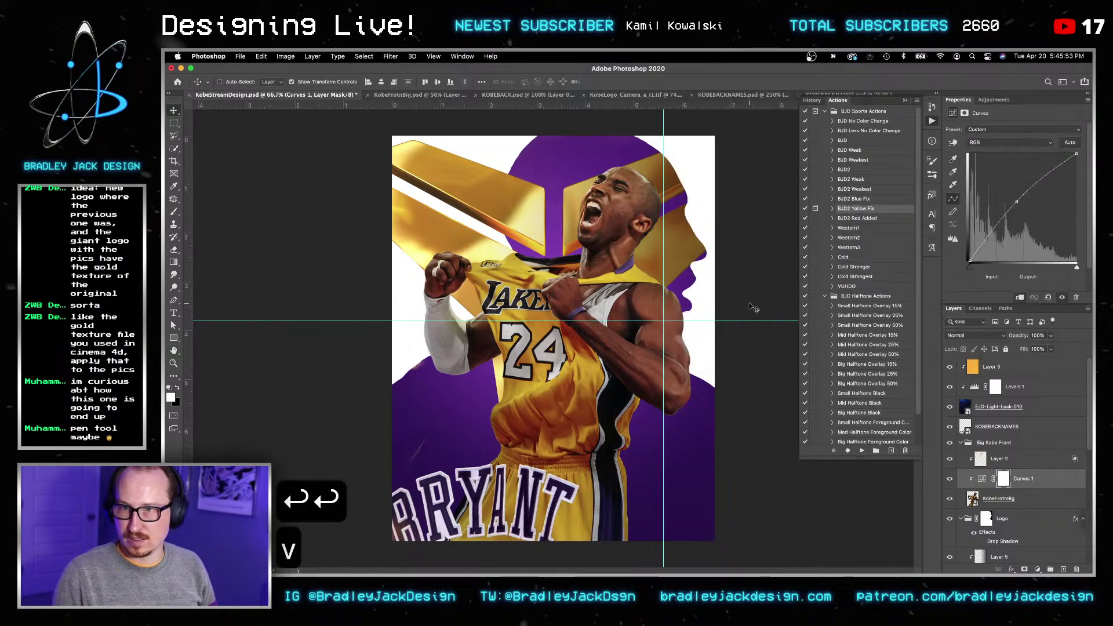
pyautogui.press('super+s')
pyautogui.press('v')
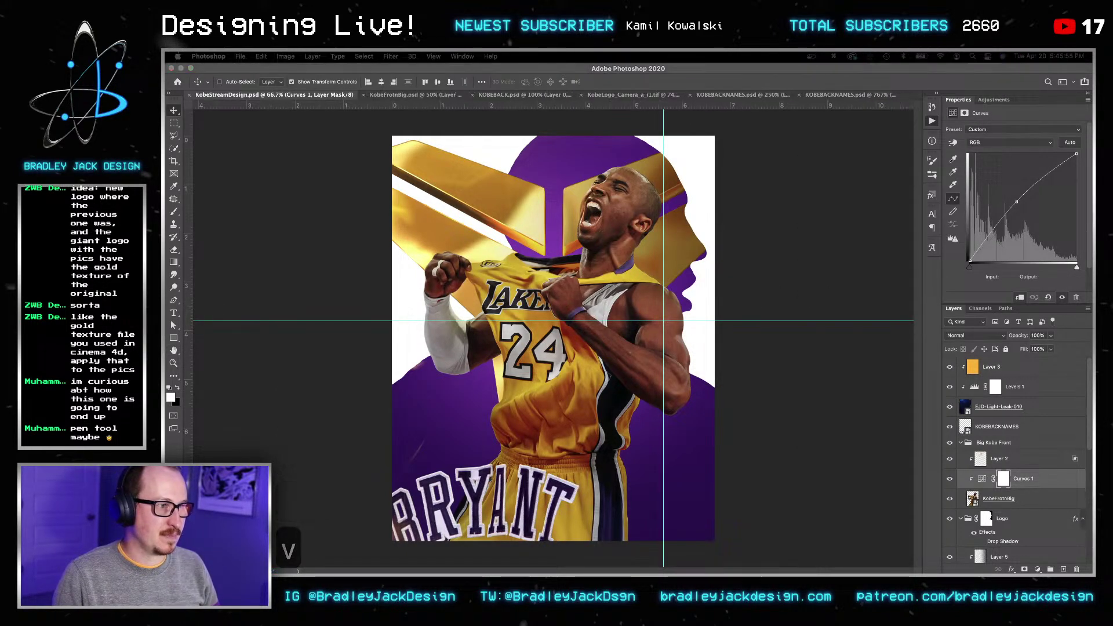
# Step: Bring up the Force Quit window and a Spotlight search, then cancel the search
pyautogui.press('alt+super+Escape')
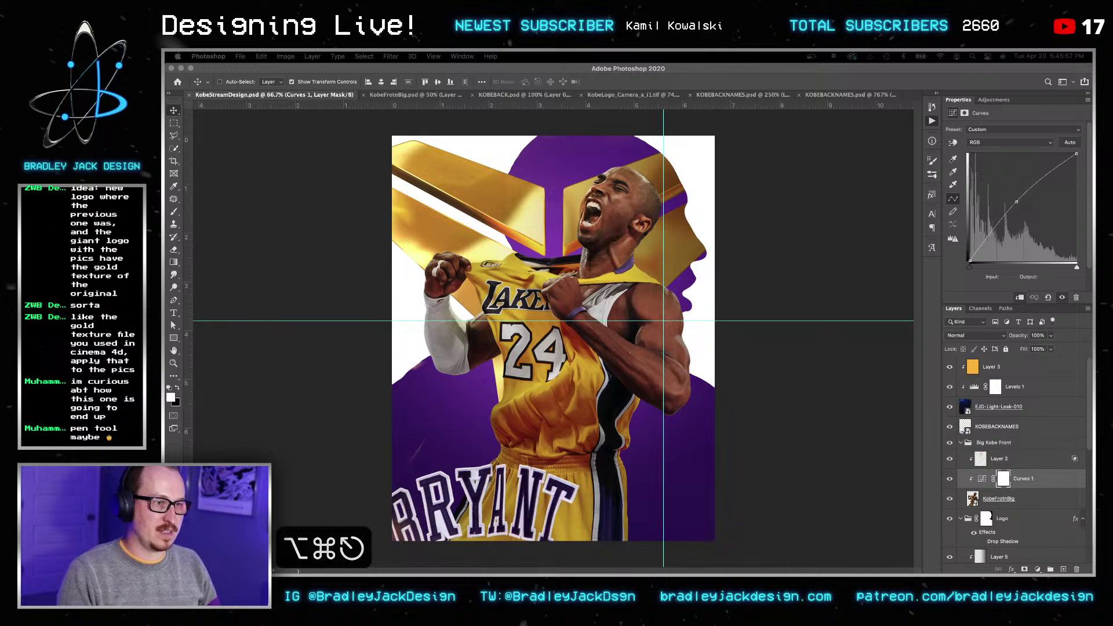
pyautogui.press('Down')
pyautogui.press('Down')
pyautogui.press('Down')
pyautogui.press('Down')
pyautogui.press('Down')
pyautogui.press('Down')
pyautogui.press('Down')
pyautogui.press('Down')
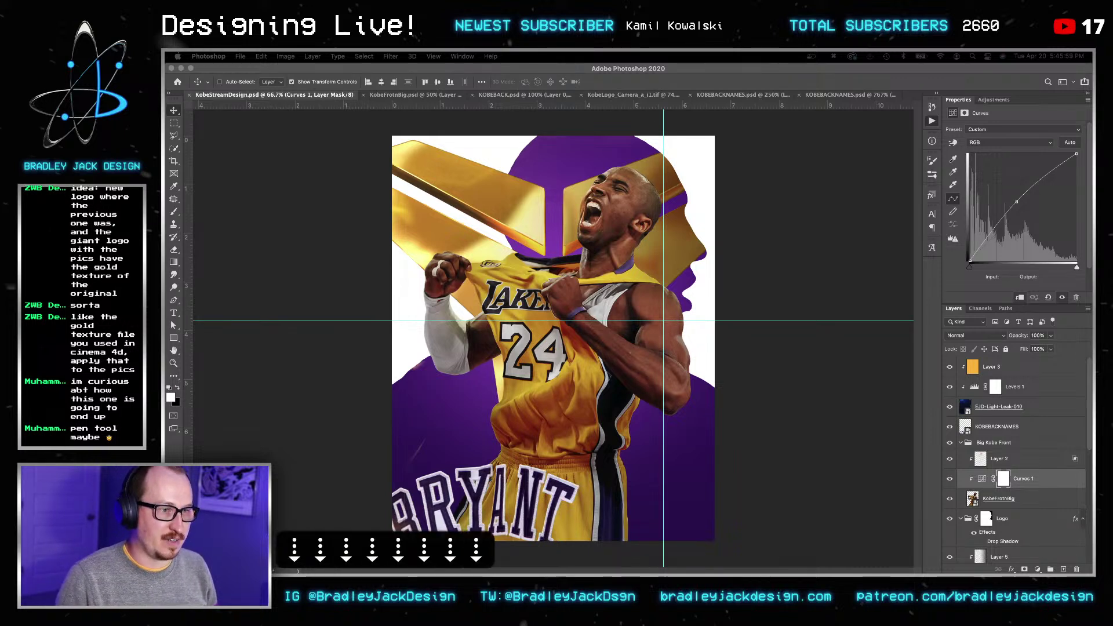
pyautogui.press('Down')
pyautogui.press('Up')
pyautogui.press('Up')
pyautogui.press('Up')
pyautogui.press('Up')
pyautogui.press('Up')
pyautogui.press('Up')
pyautogui.press('Up')
pyautogui.press('Up')
pyautogui.press('Up')
pyautogui.press('Down')
pyautogui.press('Down')
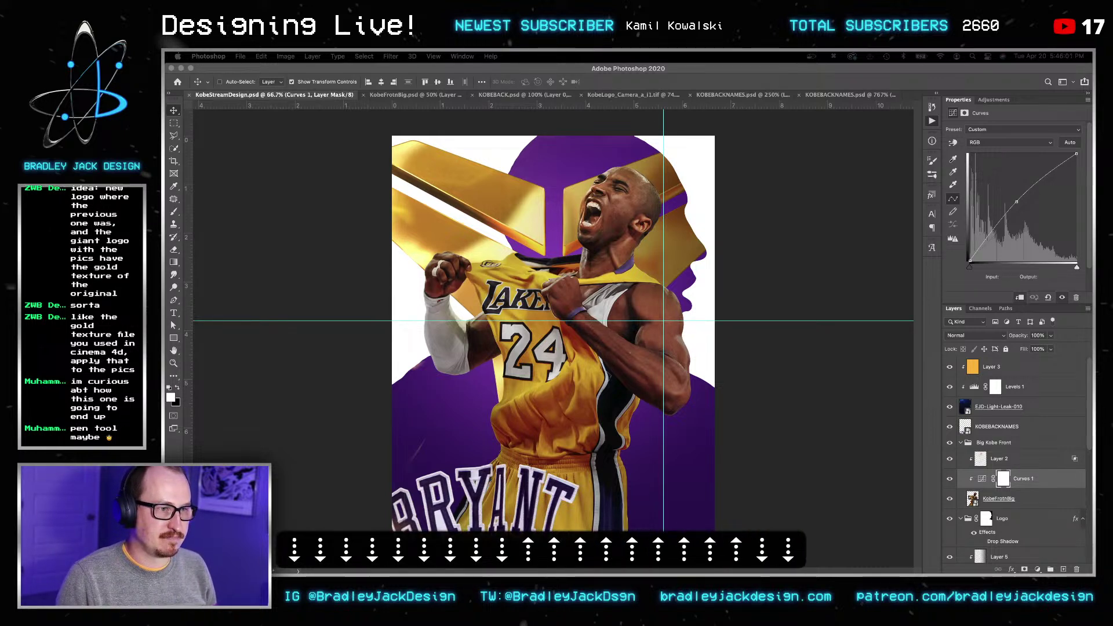
pyautogui.press('Return')
pyautogui.press('Return')
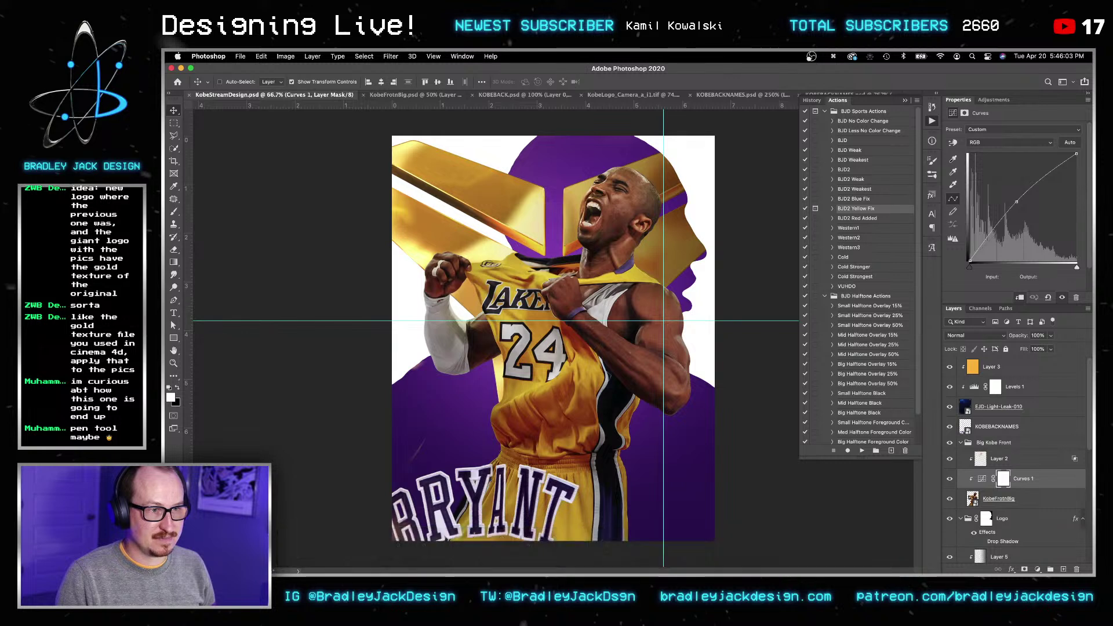
pyautogui.press('super+space')
pyautogui.press('super+space')
pyautogui.write('toug')
pyautogui.press('BackSpace')
pyautogui.write('c')
pyautogui.press('Escape')
pyautogui.press('Escape')
pyautogui.press('Escape')
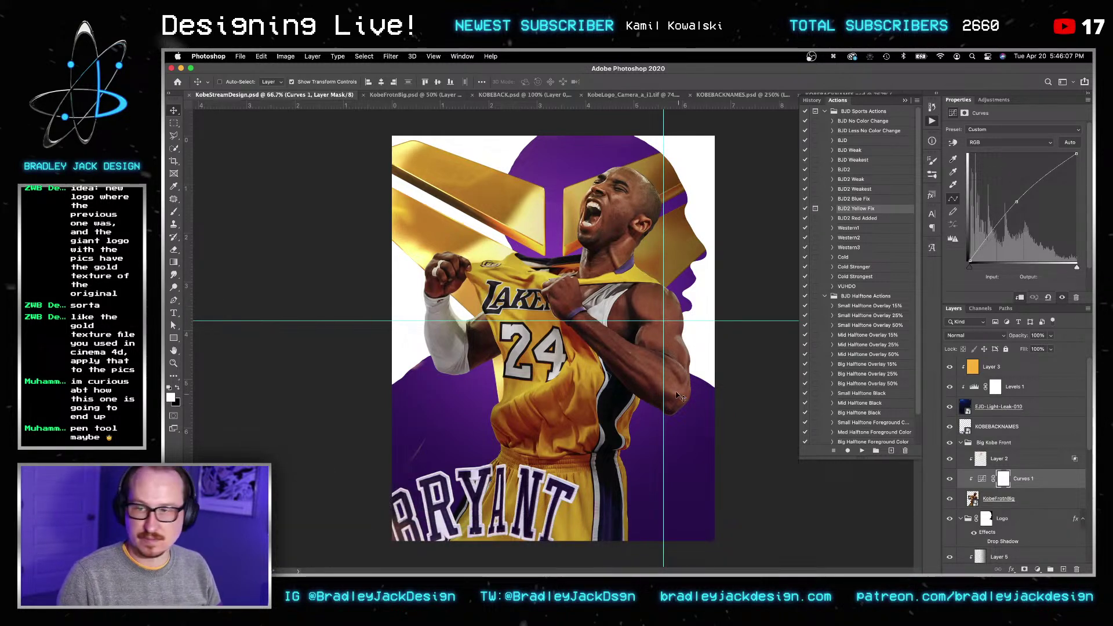
# Step: Save the poster again and select the Big Kobe Front group
pyautogui.press('super+s')
pyautogui.press('v')
pyautogui.press('v')
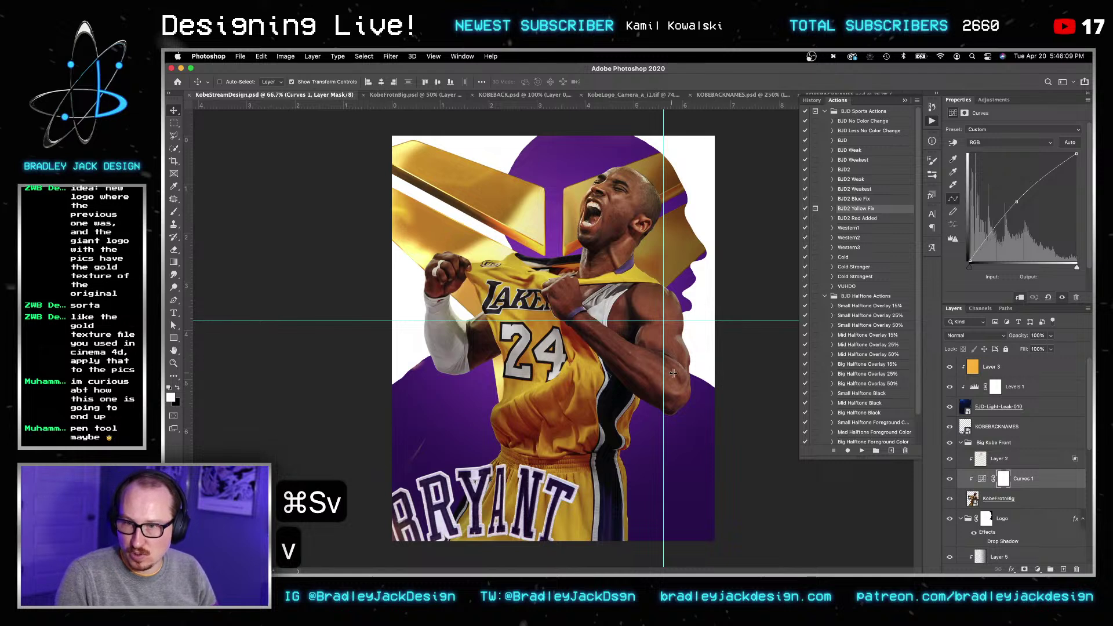
pyautogui.press('v')
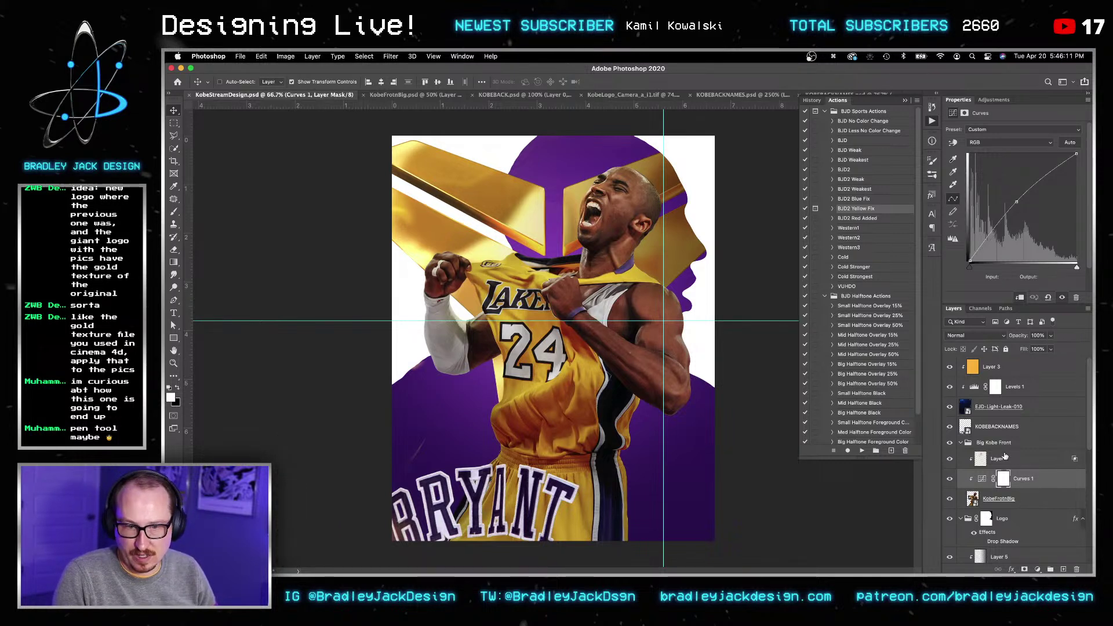
pyautogui.click(1005, 447)
# Step: Move the helicopter copy layer below Kobe-Bryant-Logo and make the logo visible
pyautogui.press('Return')
pyautogui.press('v')
pyautogui.scroll(-10, 1014, 460)
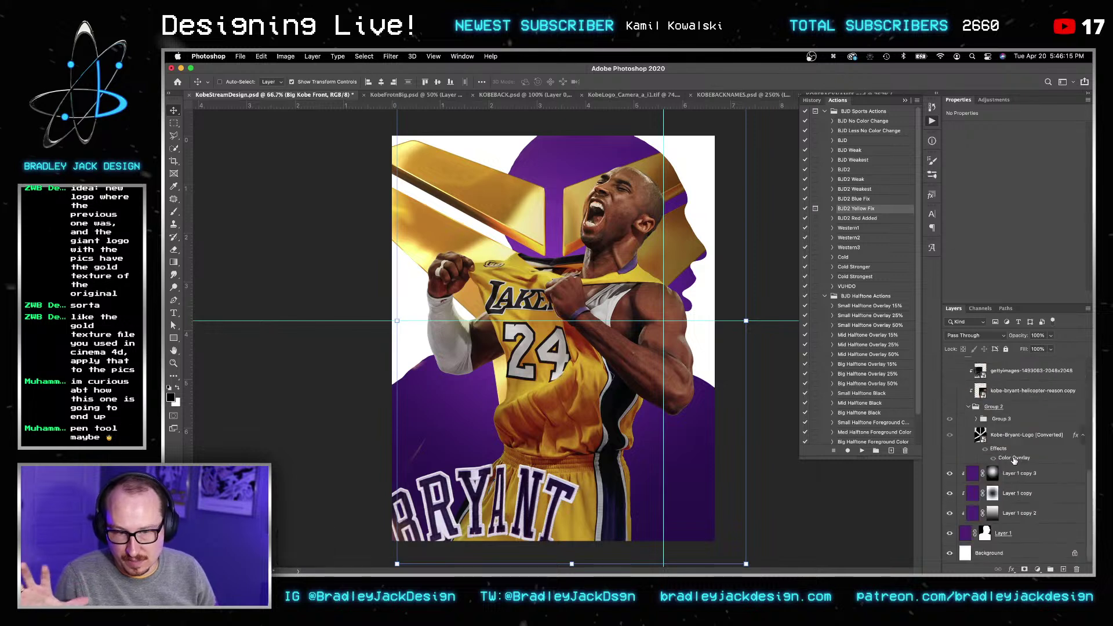
pyautogui.click(1019, 471)
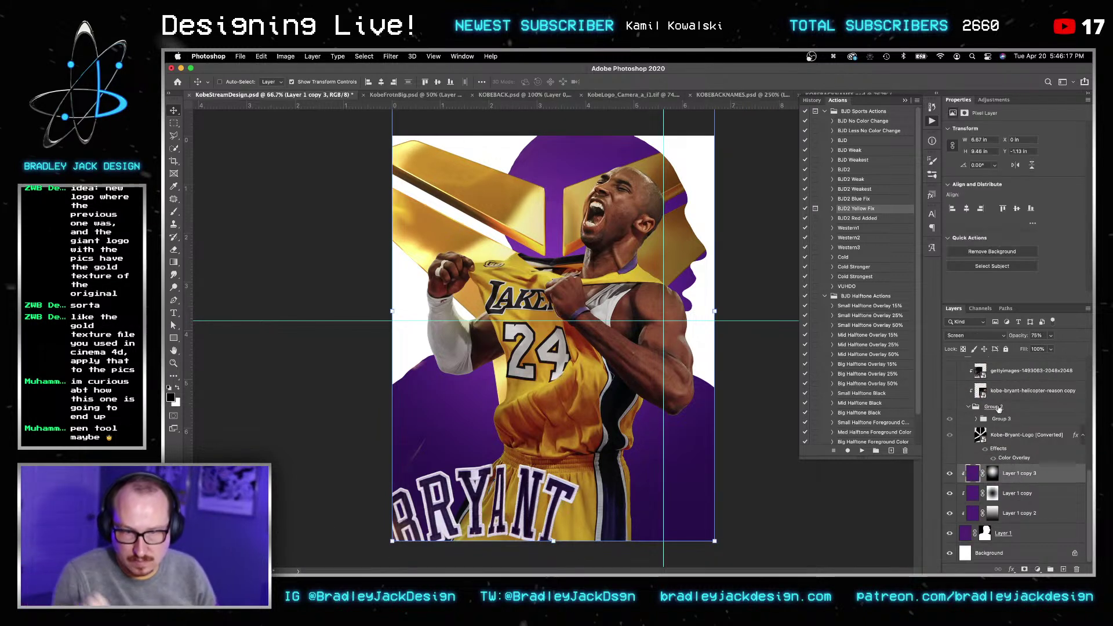
pyautogui.click(1000, 391)
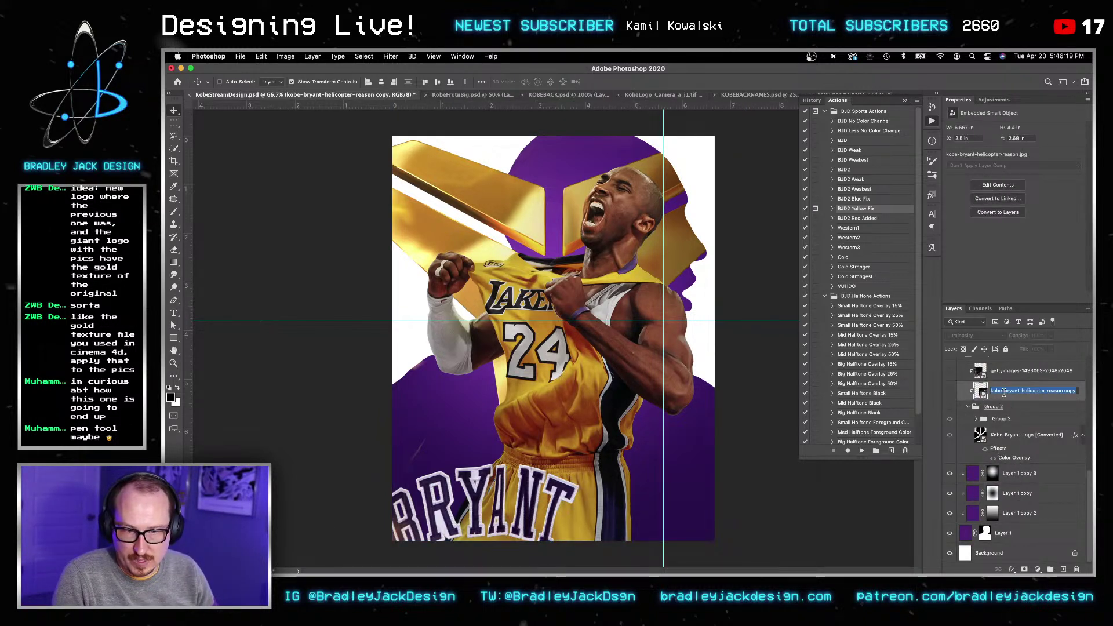
pyautogui.moveTo(1004, 393); pyautogui.dragTo(984, 458)
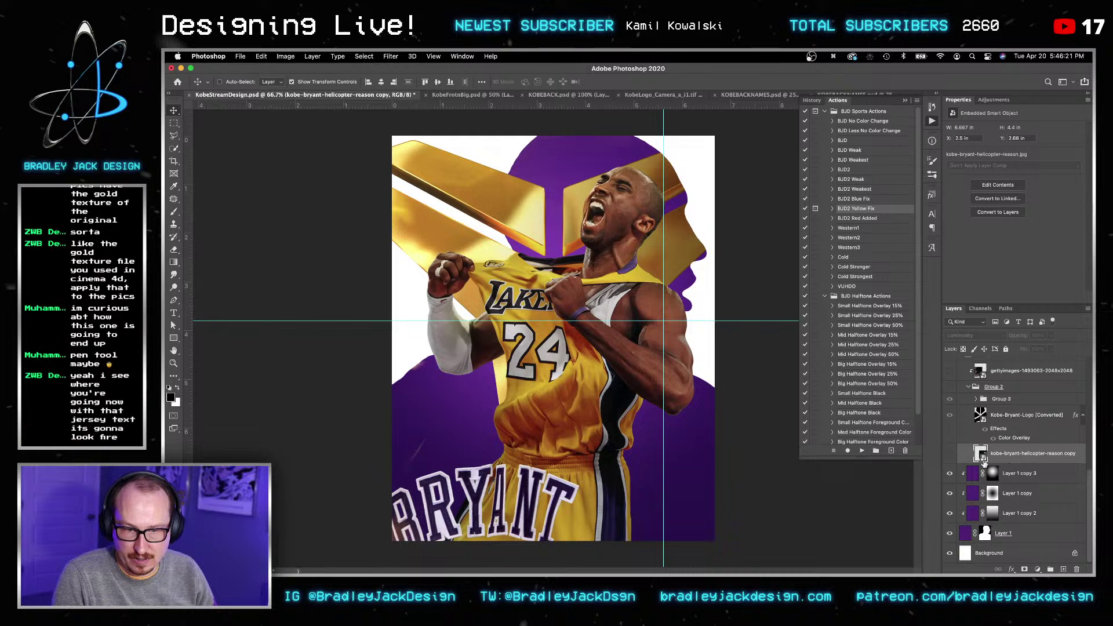
pyautogui.click(950, 417)
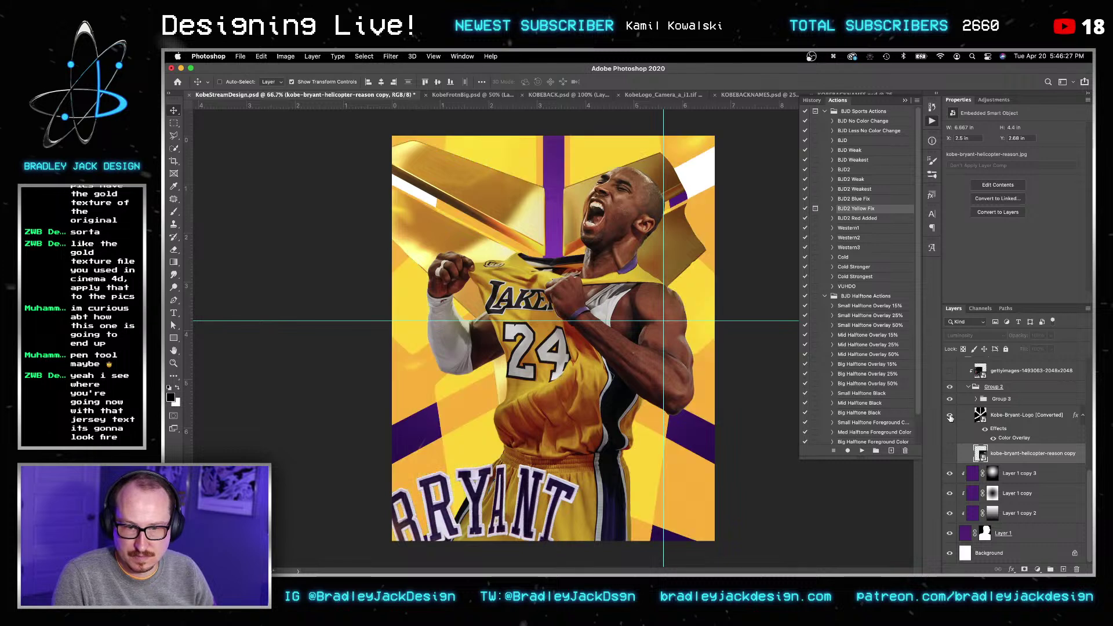
# Step: Delete Group 3 and group the four Layer 1 silhouette layers into Group 5
pyautogui.click(987, 417)
pyautogui.click(985, 402)
pyautogui.press('BackSpace')
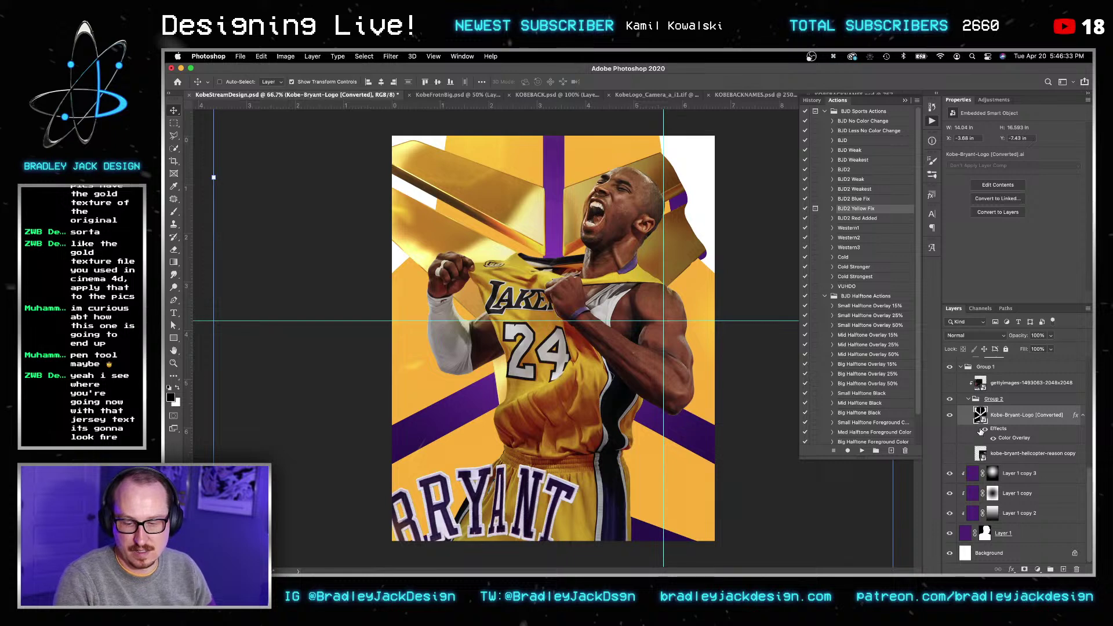
pyautogui.click(995, 453)
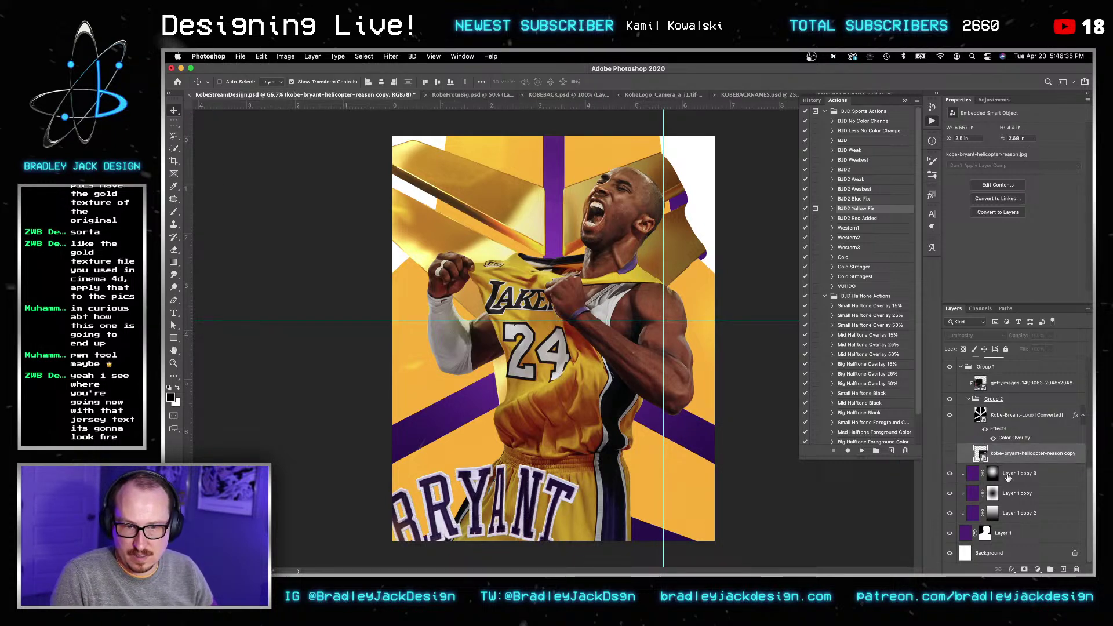
pyautogui.click(1009, 473)
pyautogui.keyDown('shift'); pyautogui.click(1012, 533); pyautogui.keyUp('shift')
pyautogui.press('super+g')
pyautogui.press('v')
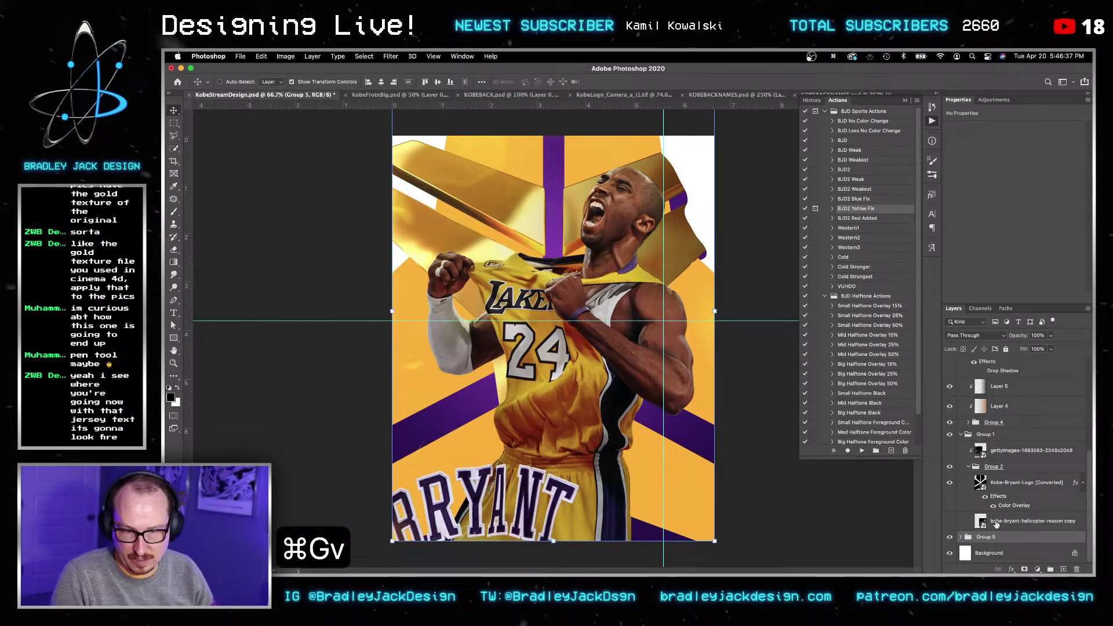
# Step: Move the helicopter photo out of Group 2 and clip it to Group 5
pyautogui.click(996, 524)
pyautogui.press('super+bracketleft')
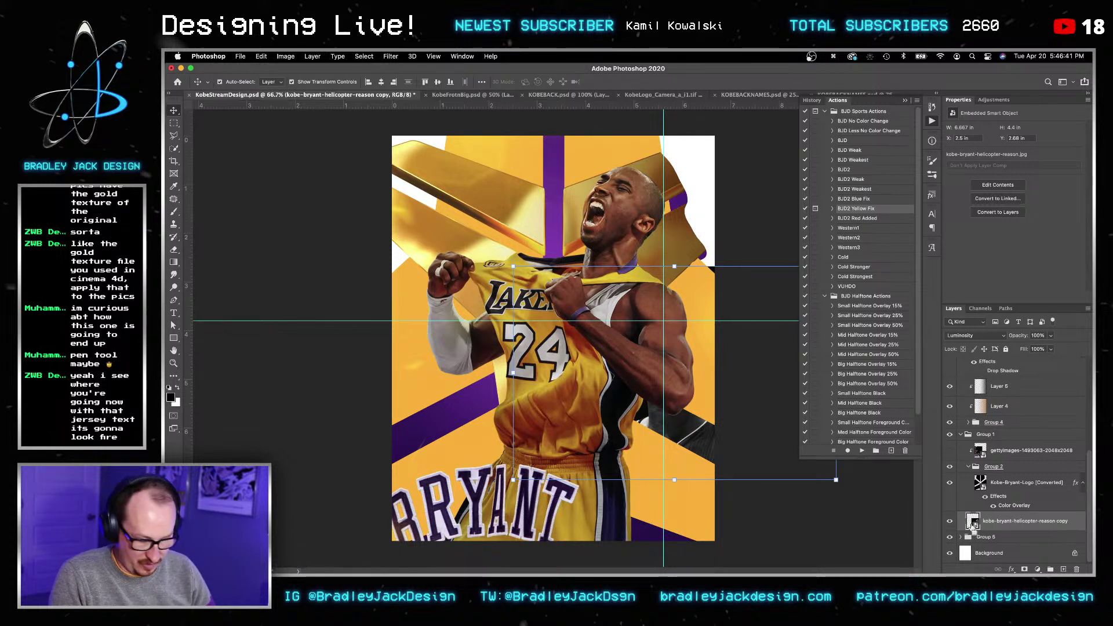
pyautogui.press('super+bracketleft')
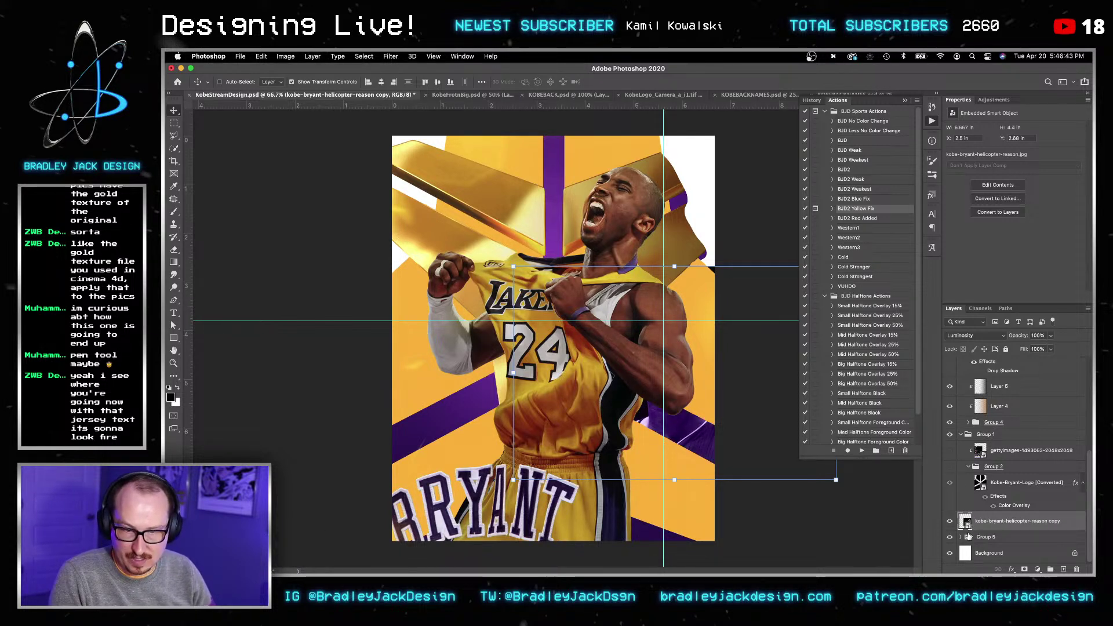
pyautogui.keyDown('alt'); pyautogui.click(969, 529); pyautogui.keyUp('alt')
# Step: Move the purple Kobe photo lower, enlarge it, and nudge it left and down
pyautogui.moveTo(763, 482); pyautogui.dragTo(759, 527)
pyautogui.press('v')
pyautogui.press('super+t')
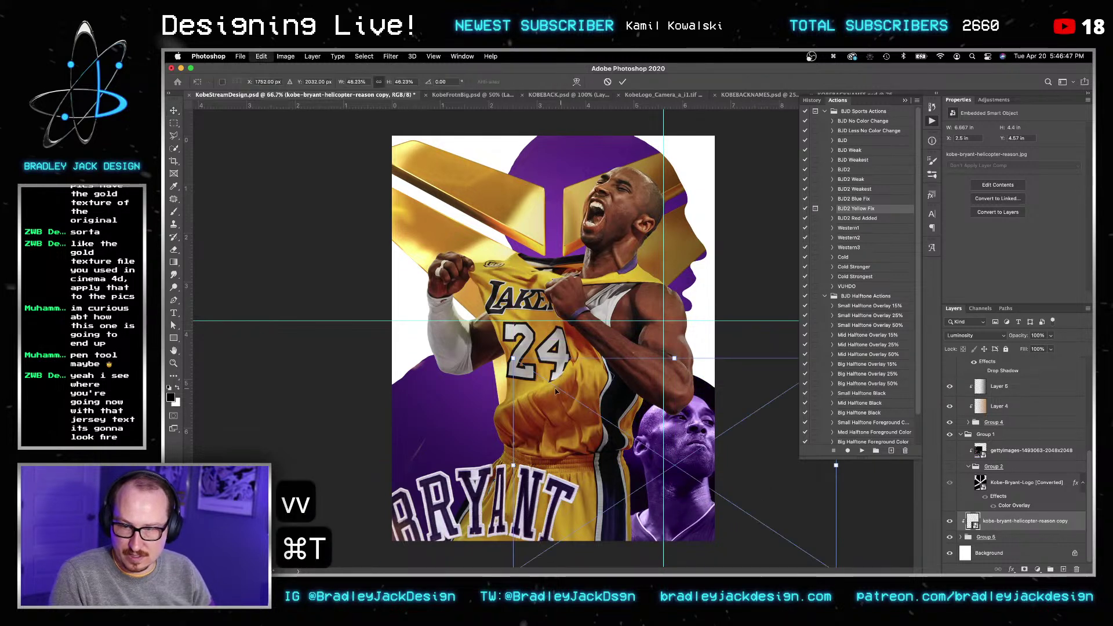
pyautogui.keyDown('alt'); pyautogui.moveTo(513, 358); pyautogui.dragTo(494, 347); pyautogui.keyUp('alt')
pyautogui.press('Return')
pyautogui.press('Return')
pyautogui.press('v')
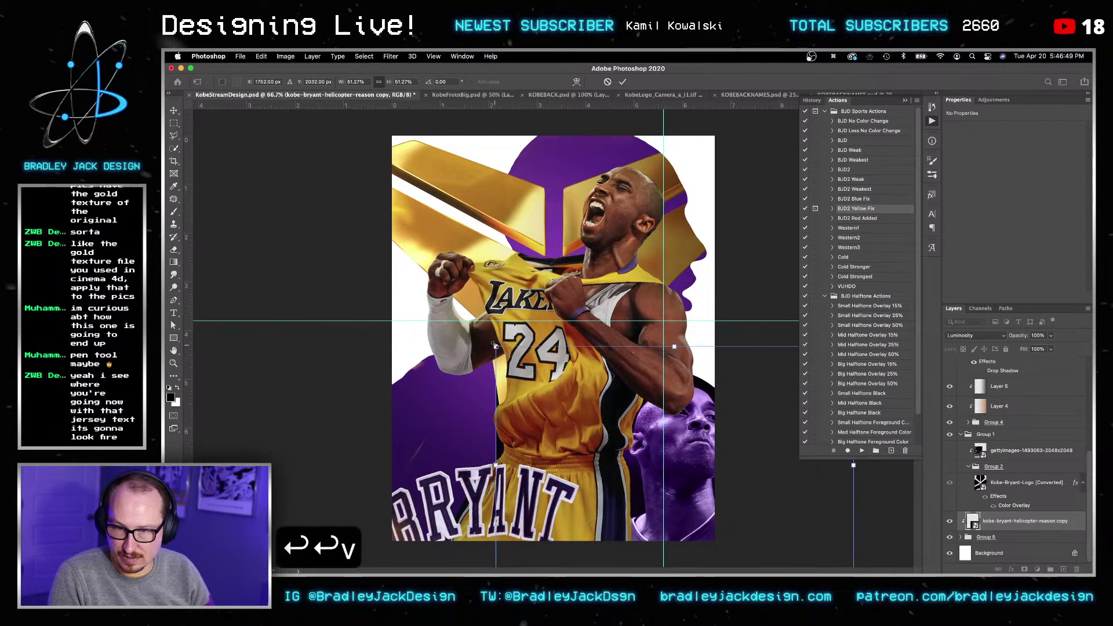
pyautogui.hotkey('shift', 'Left')
pyautogui.hotkey('shift', 'Left')
pyautogui.hotkey('shift', 'Left')
pyautogui.hotkey('shift', 'Down')
pyautogui.hotkey('shift', 'Down')
pyautogui.hotkey('shift', 'Down')
pyautogui.hotkey('shift', 'Down')
pyautogui.hotkey('shift', 'Down')
pyautogui.hotkey('shift', 'Down')
pyautogui.press('Return')
pyautogui.press('v')
# Step: Lower the purple Kobe photo's opacity to 20% and save the poster
pyautogui.press('2')
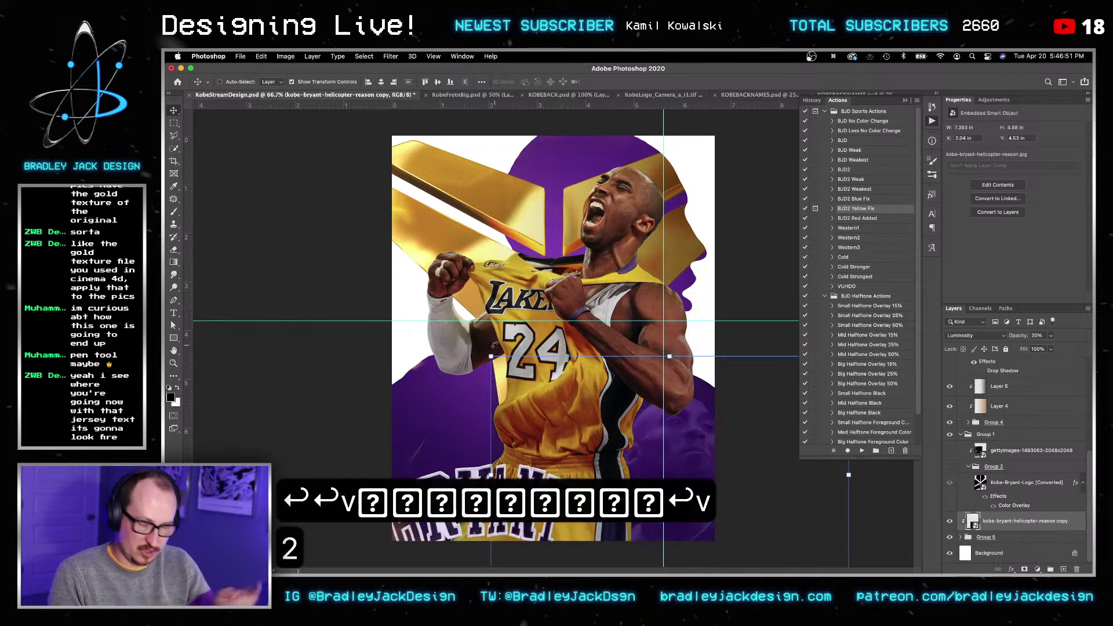
pyautogui.press('v')
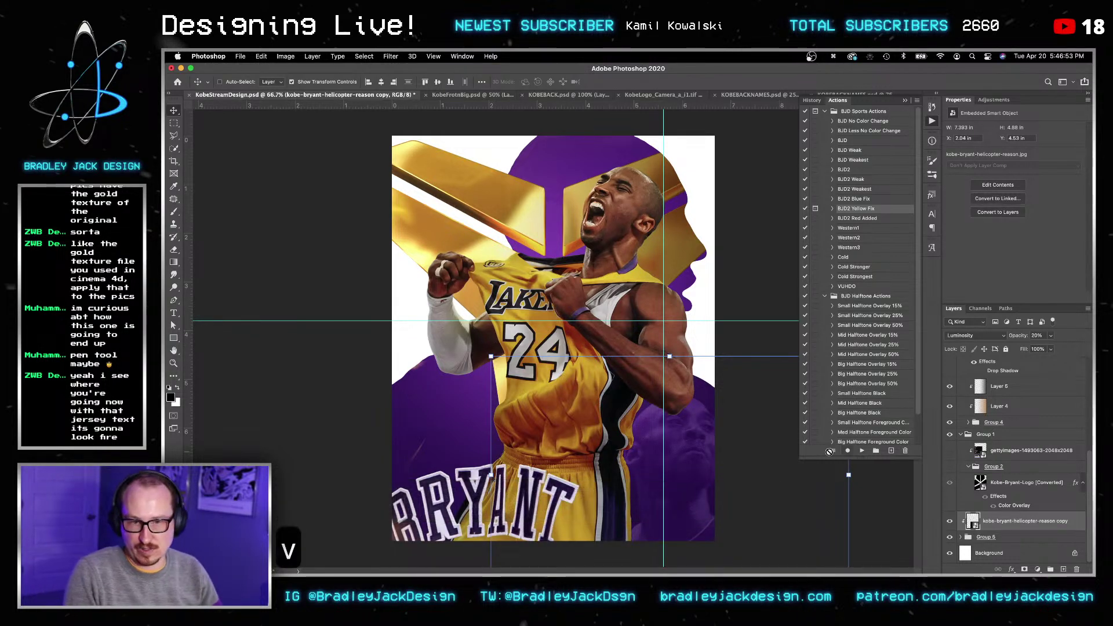
pyautogui.press('v')
pyautogui.press('super+s')
pyautogui.press('v')
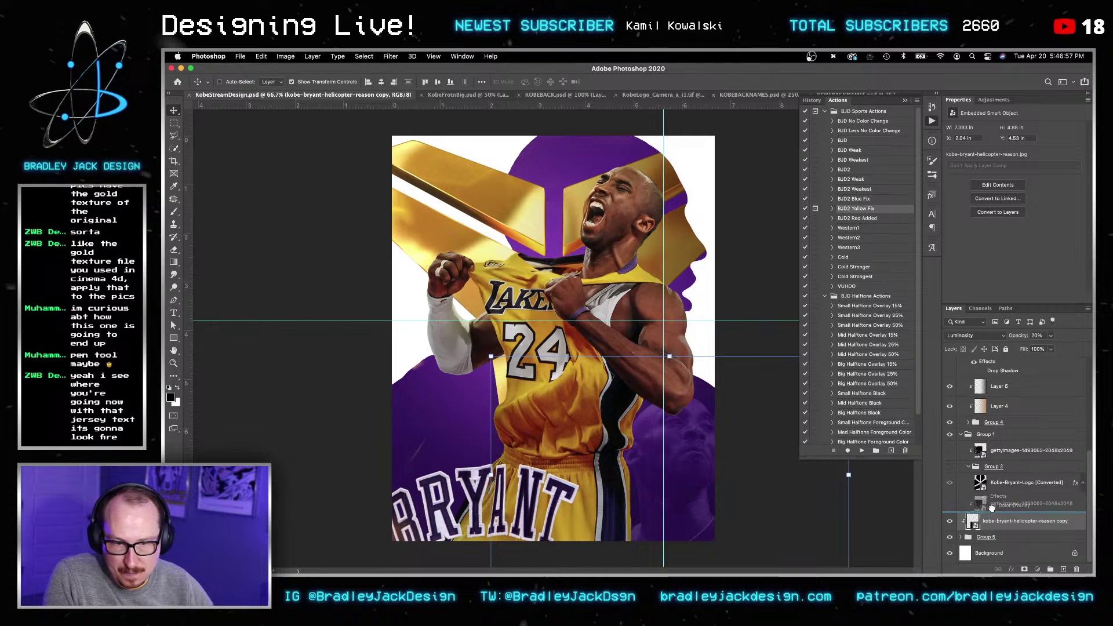
# Step: Place the gettyimages photo under Kobe-Bryant-Logo, show it at 20% opacity, and reposition it
pyautogui.moveTo(992, 507); pyautogui.dragTo(984, 510)
pyautogui.press('super+bracketleft')
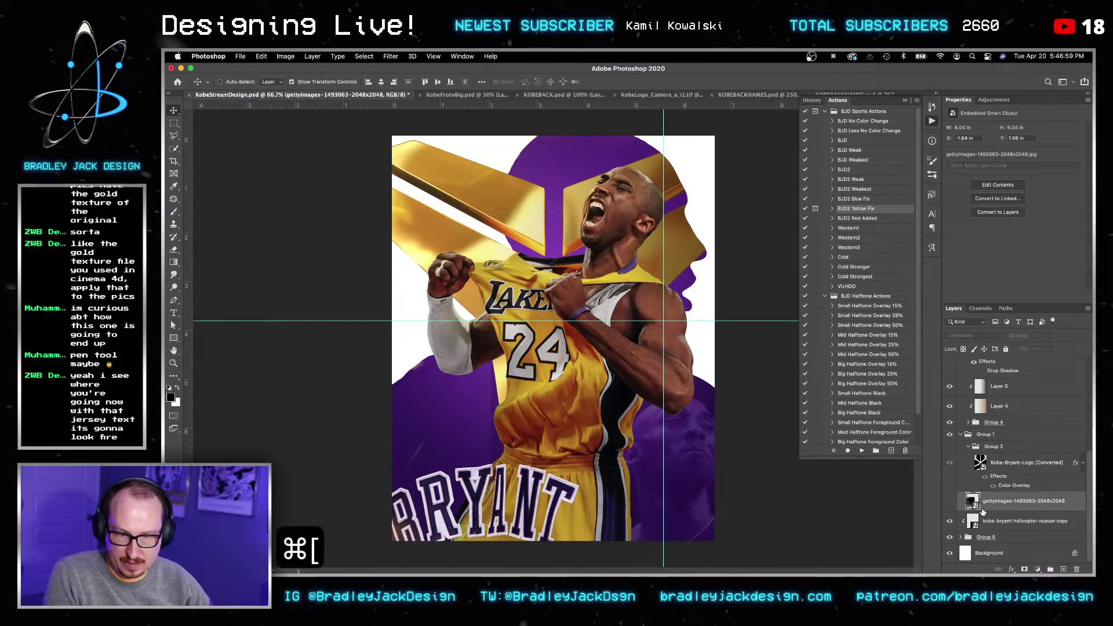
pyautogui.click(950, 502)
pyautogui.keyDown('alt'); pyautogui.click(974, 510); pyautogui.keyUp('alt')
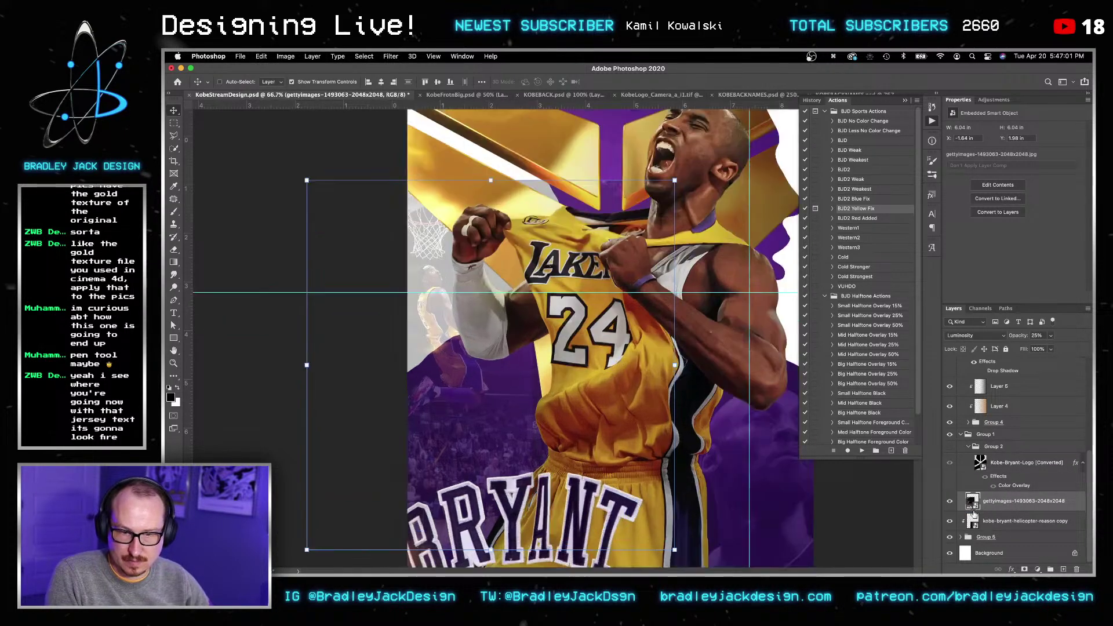
pyautogui.press('super+bracketleft')
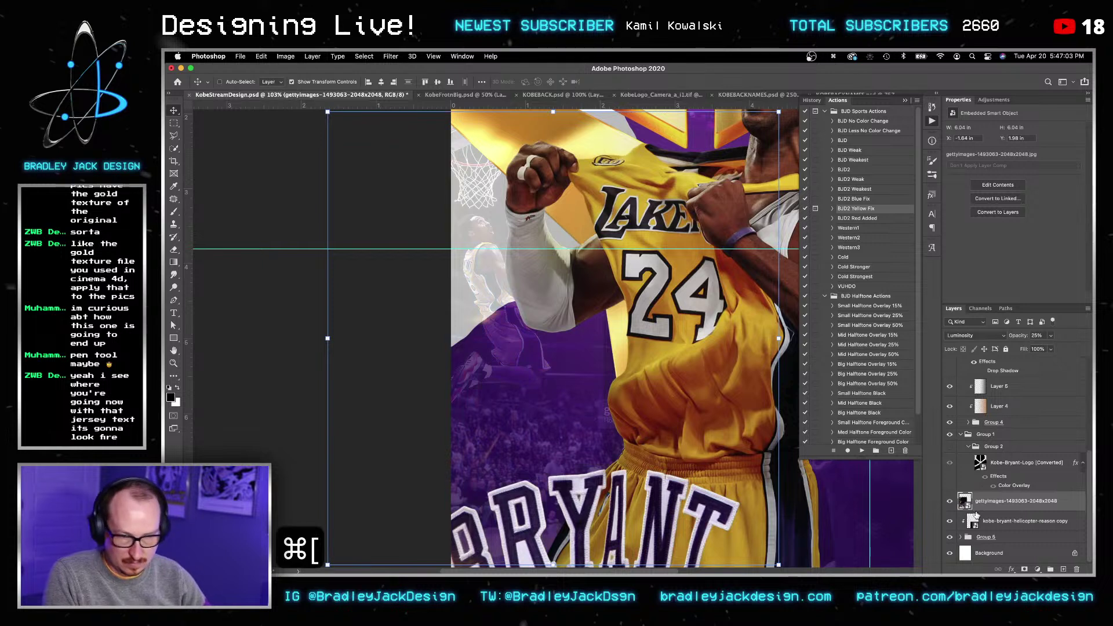
pyautogui.press('v')
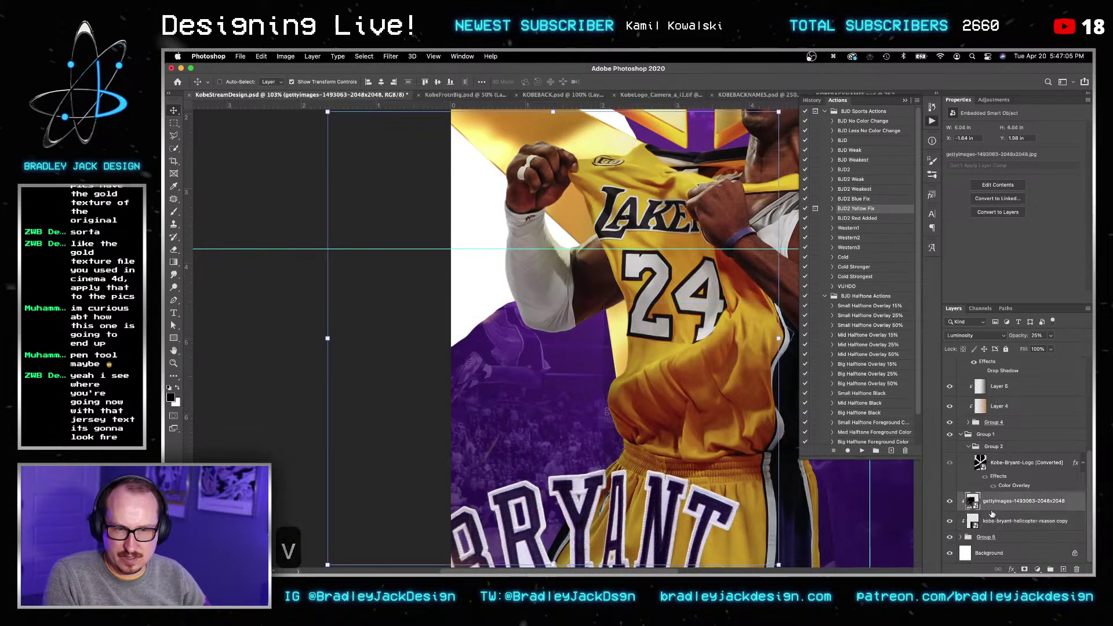
pyautogui.press('v')
pyautogui.press('2')
pyautogui.press('v')
pyautogui.moveTo(584, 380); pyautogui.dragTo(634, 487)
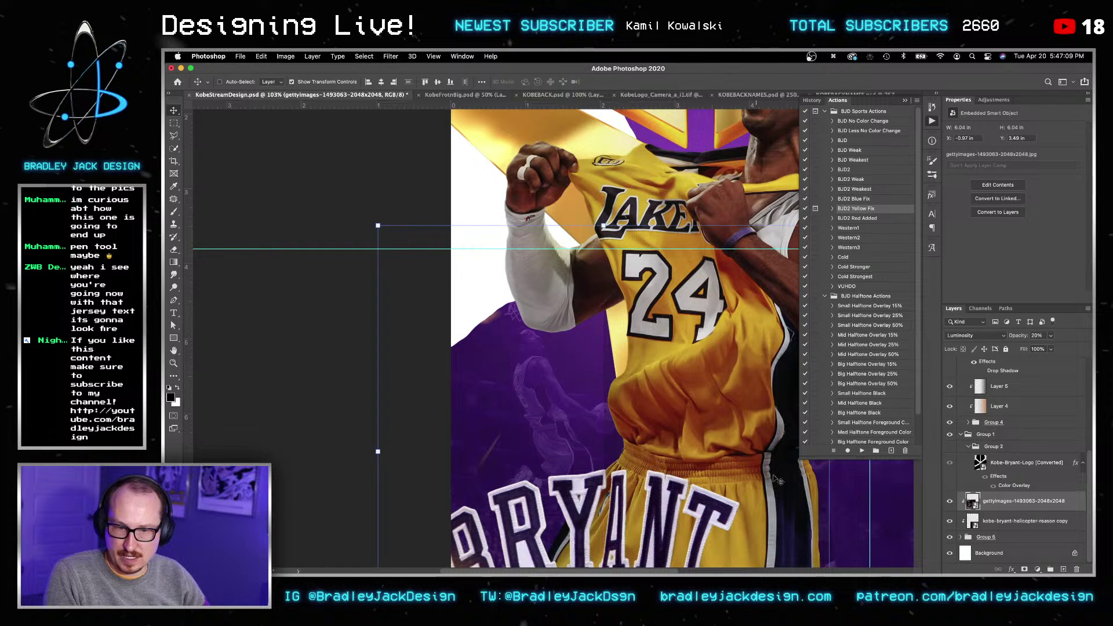
pyautogui.moveTo(654, 432); pyautogui.dragTo(636, 431)
# Step: Add a layer mask to the cut-out copy and paint black to hide part of it
pyautogui.press('v')
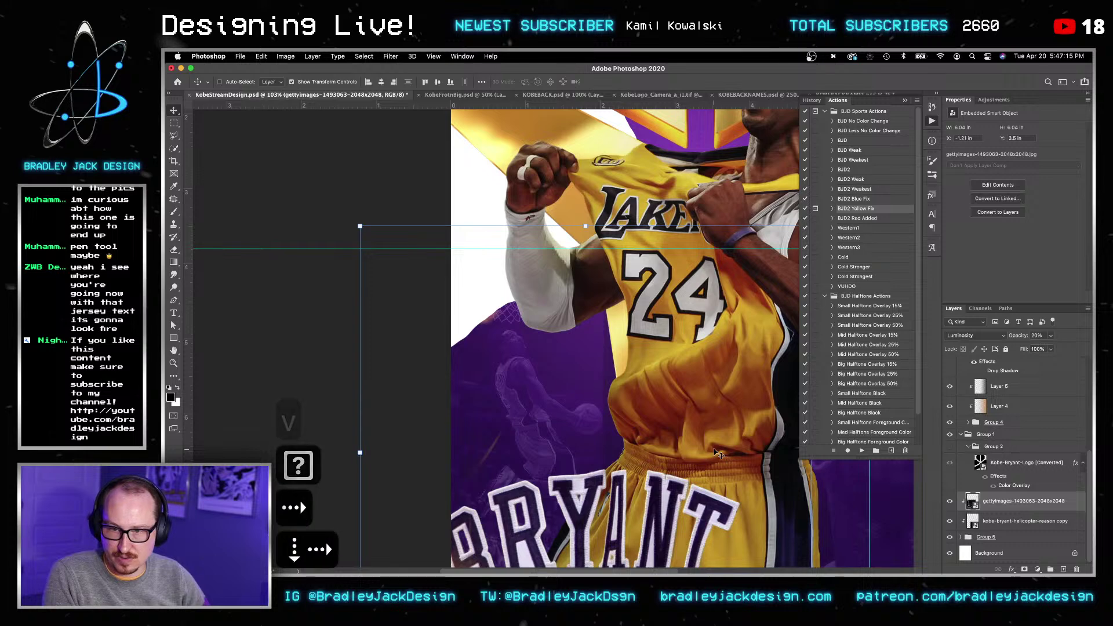
pyautogui.click(1033, 521)
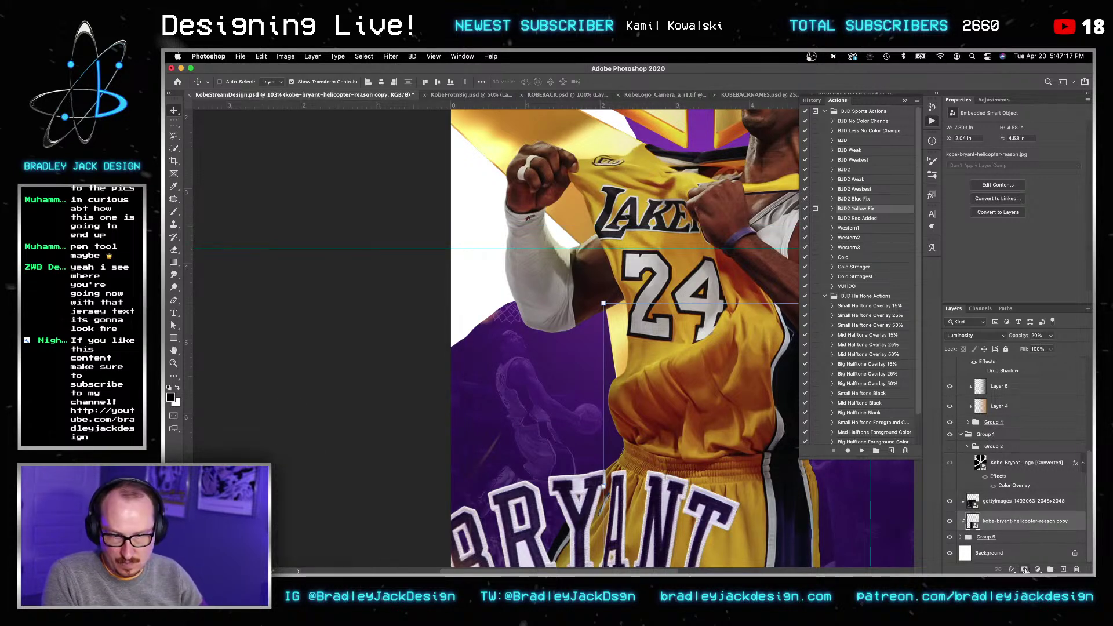
pyautogui.click(1024, 570)
pyautogui.press('b')
pyautogui.press('super+0')
pyautogui.press('[')
pyautogui.press('[')
pyautogui.press('x')
pyautogui.click(493, 413)
# Step: Nudge the gettyimages photo layer one step lower
pyautogui.press('v')
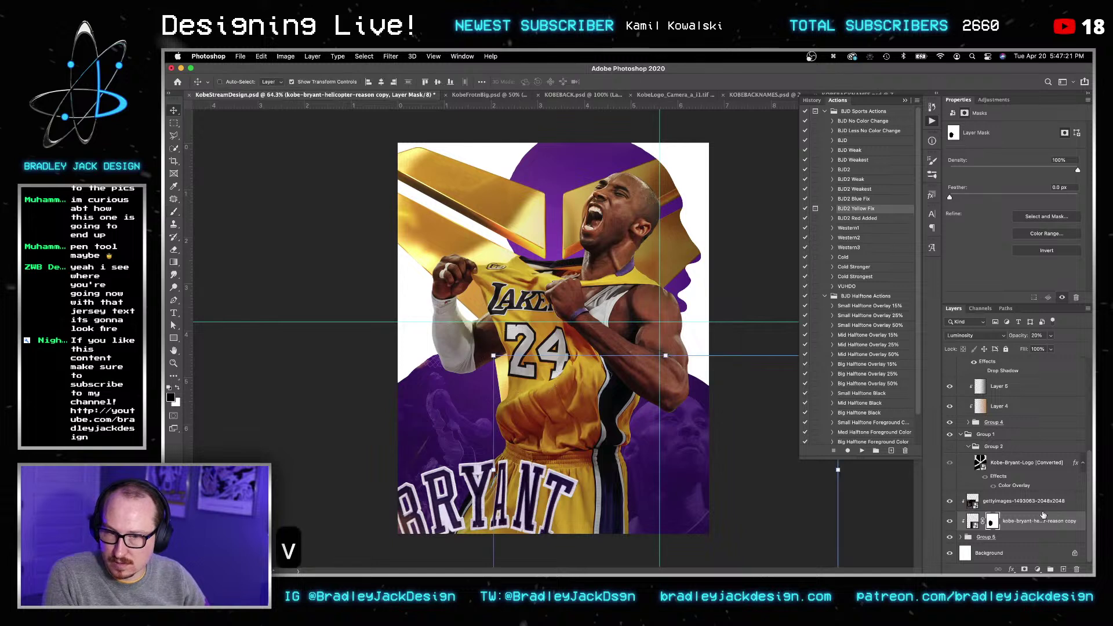
pyautogui.click(1026, 501)
pyautogui.press('Down')
pyautogui.press('Down')
pyautogui.press('Down')
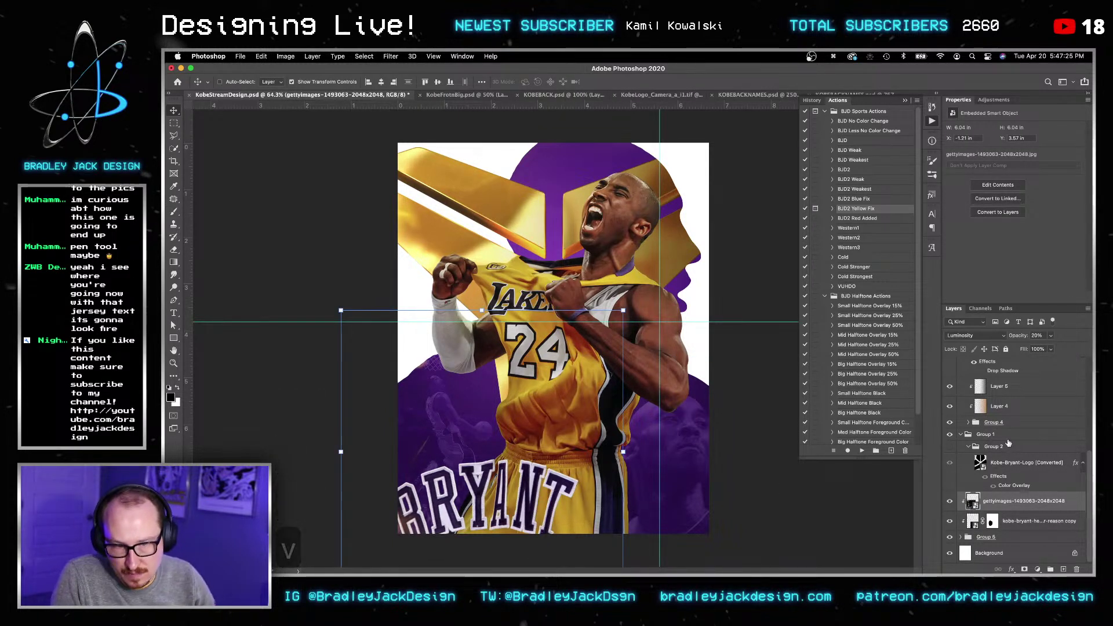
pyautogui.scroll(5, 1030, 484)
pyautogui.scroll(-5, 1007, 435)
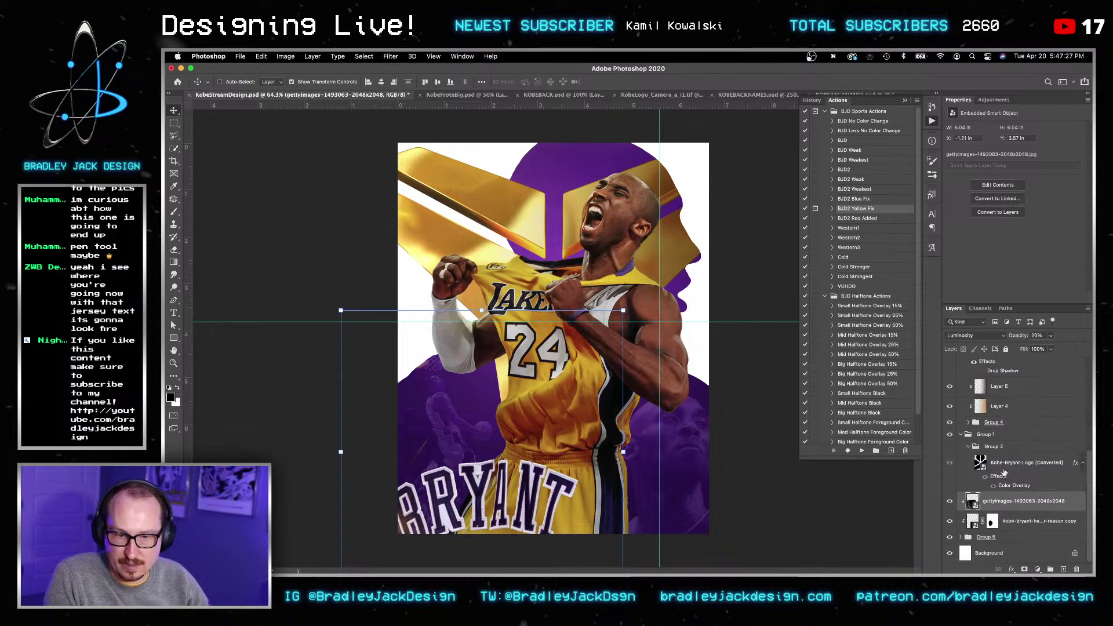
# Step: Preview the Kobe photos in KObe Stream and bring kobe-bryant-e1581599895110.jpg into Photoshop
pyautogui.moveTo(300, 571)
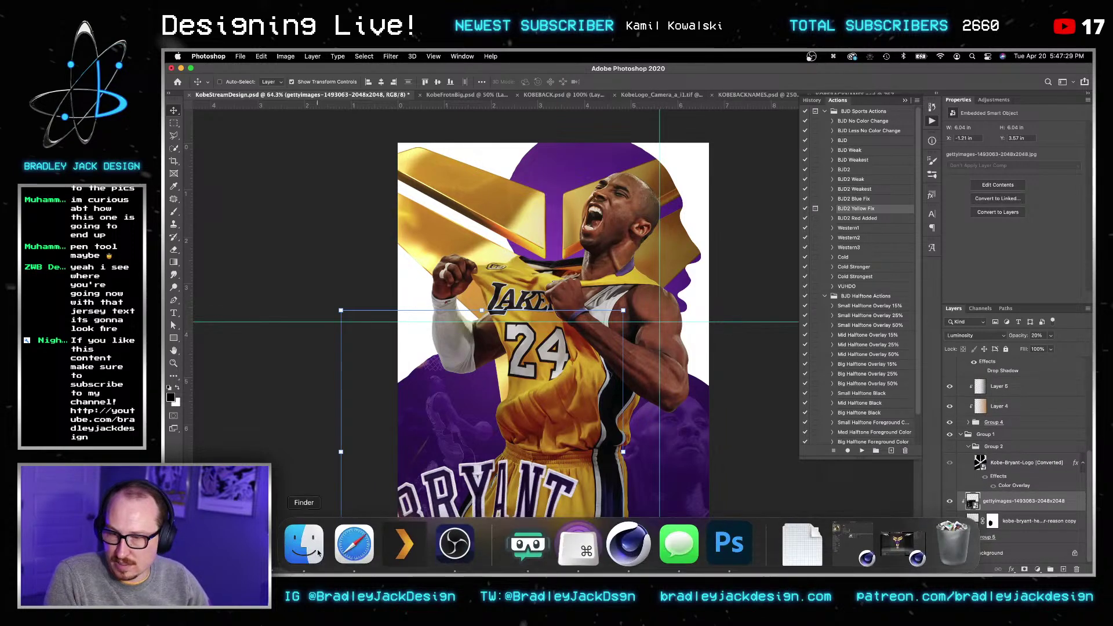
pyautogui.click(301, 545)
pyautogui.doubleClick(709, 195)
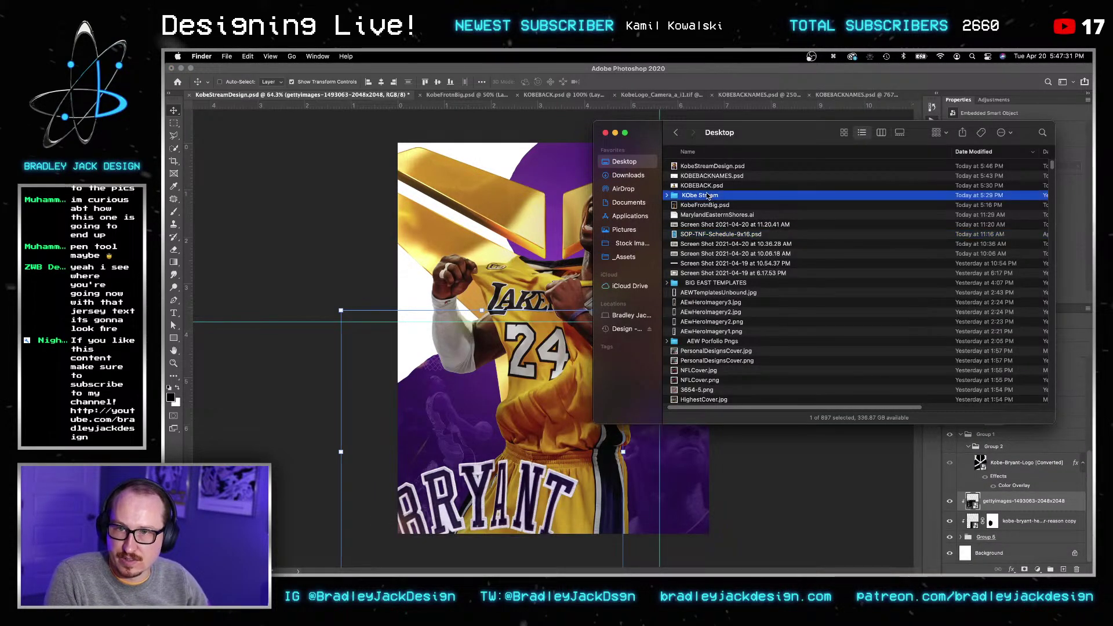
pyautogui.click(713, 196)
pyautogui.press('space')
pyautogui.press('Down')
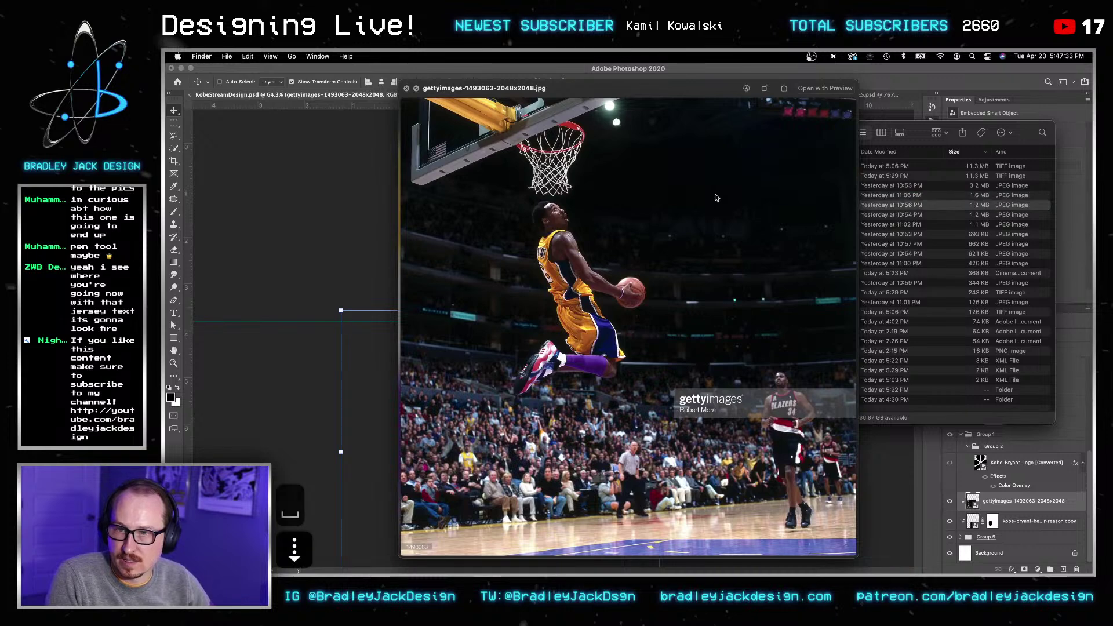
pyautogui.press('Up')
pyautogui.press('Up')
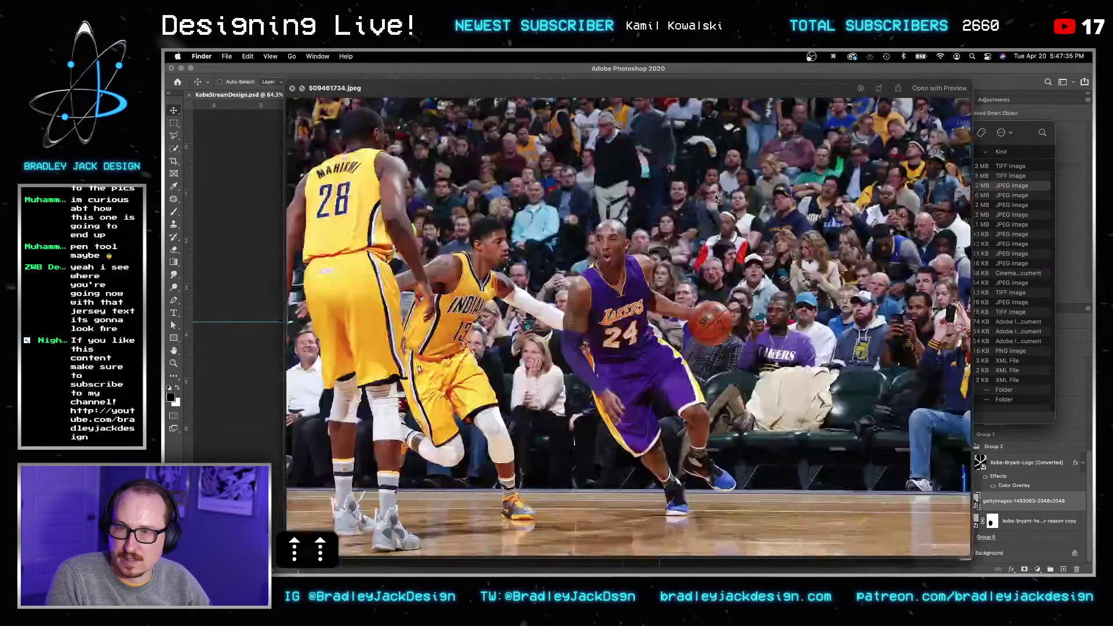
pyautogui.press('space')
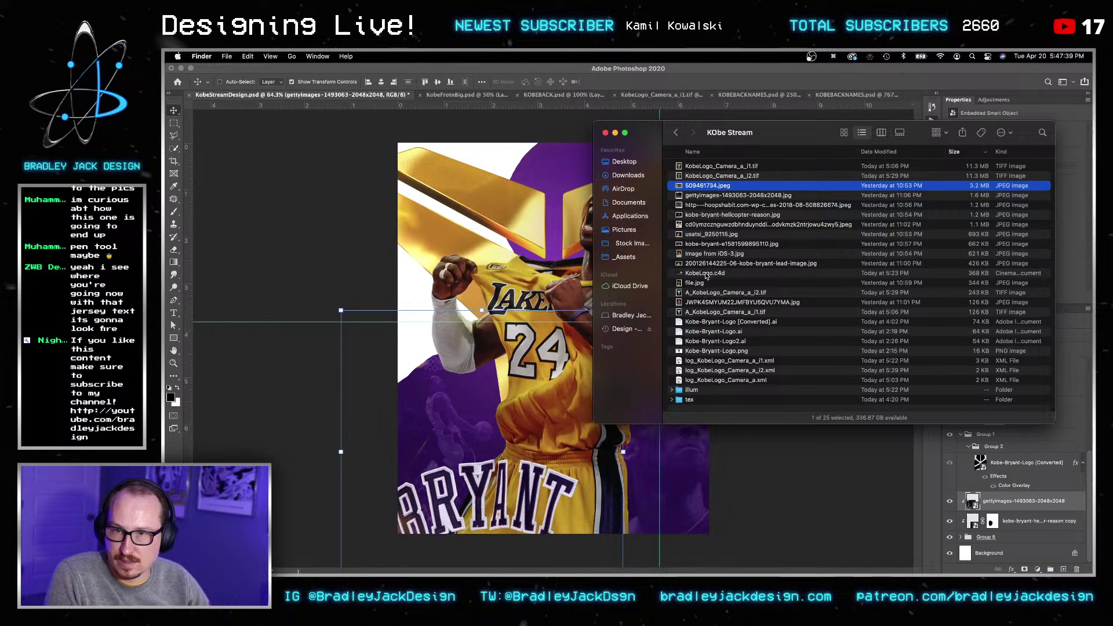
pyautogui.click(702, 244)
pyautogui.press('space')
pyautogui.press('space')
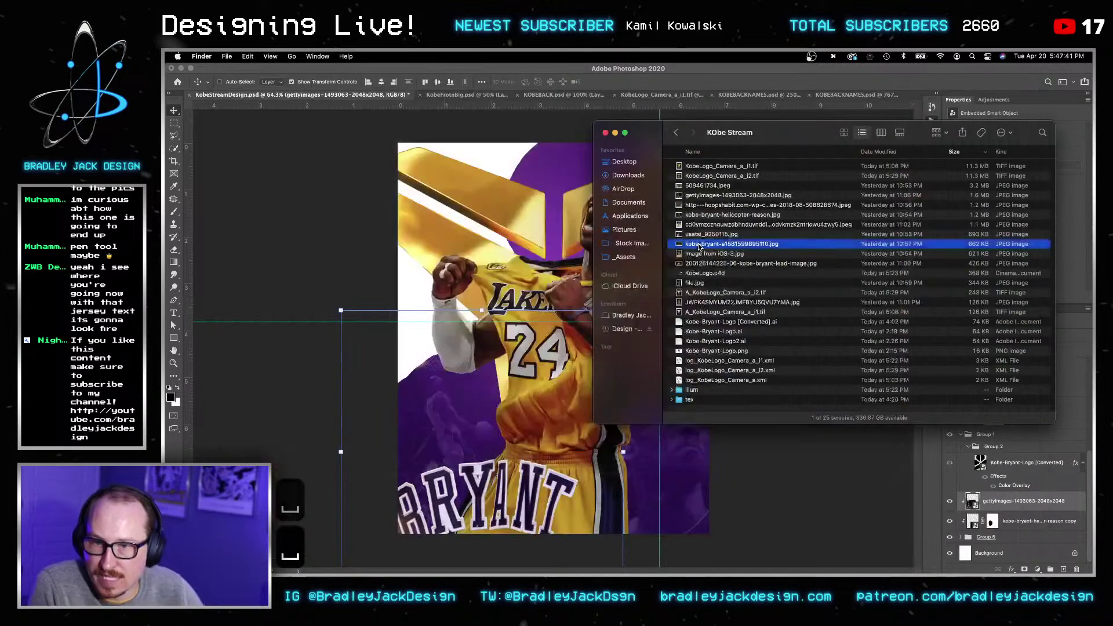
pyautogui.click(544, 201)
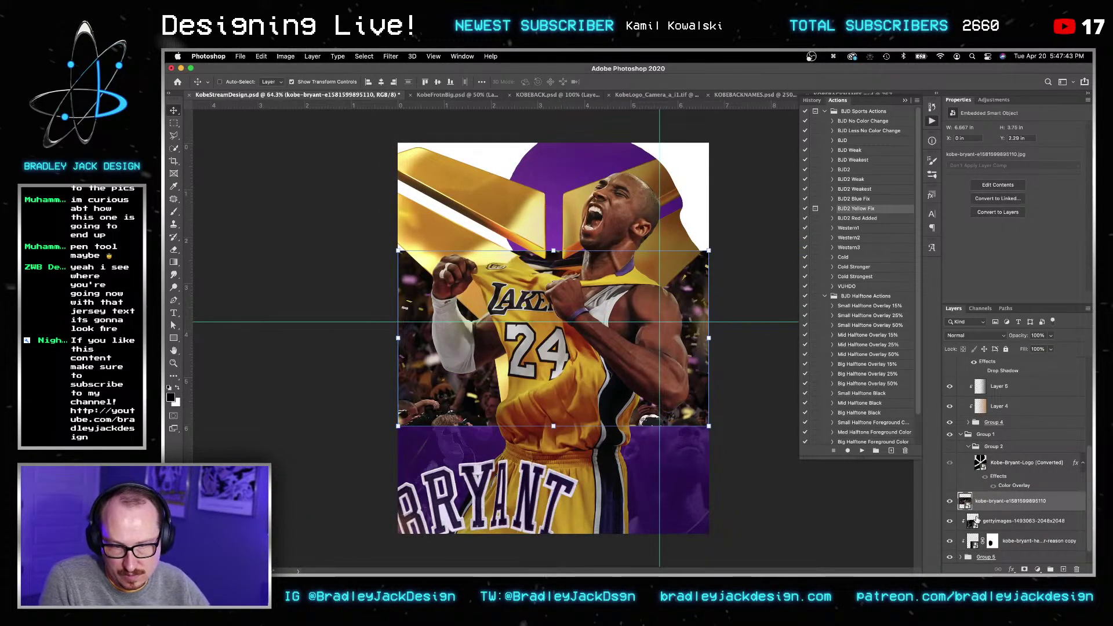
# Step: Clip the new photo, set it to Luminosity at 20% opacity, and move it up
pyautogui.press('super+alt+g')
pyautogui.hotkey('shift', 'alt', 'y')
pyautogui.press('2')
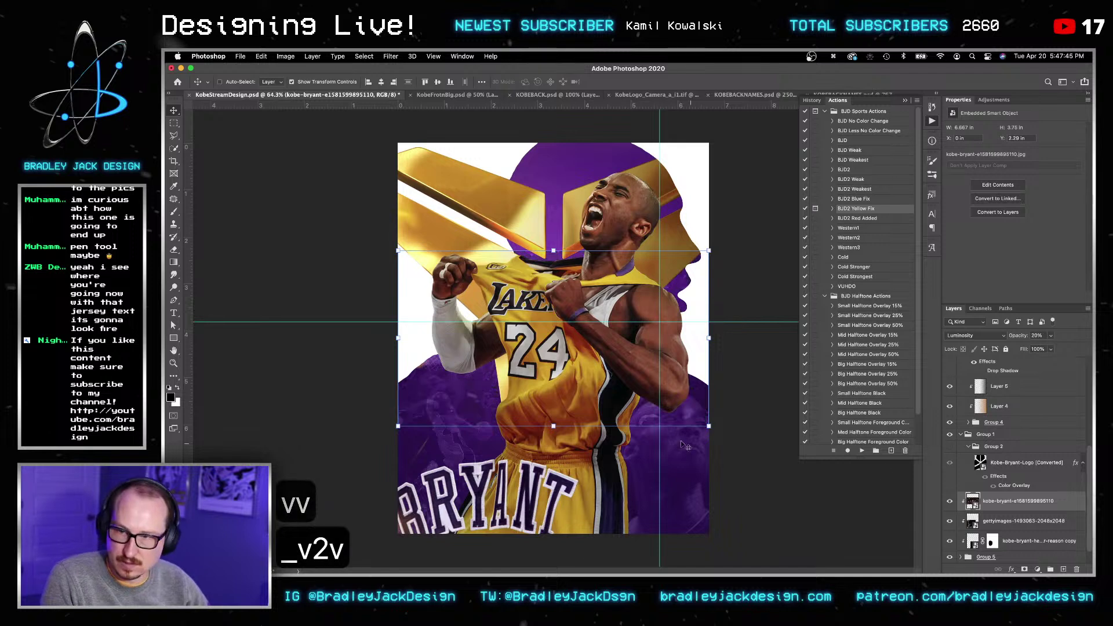
pyautogui.moveTo(625, 328); pyautogui.dragTo(589, 250)
# Step: Enlarge the faint photo toward the upper left in two transforms and save
pyautogui.press('v')
pyautogui.press('super+t')
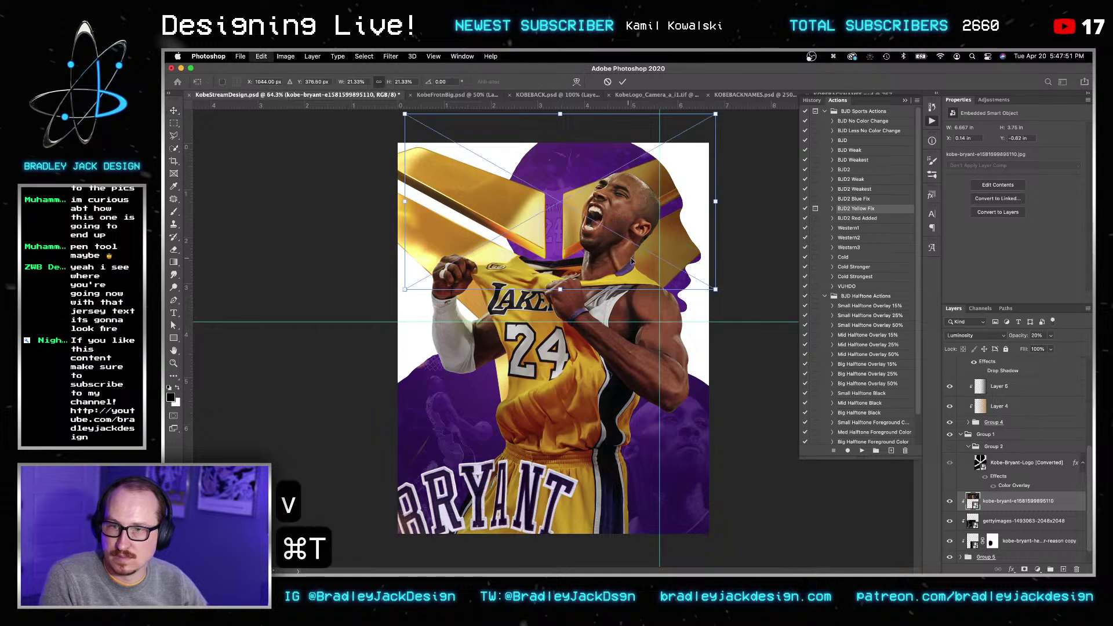
pyautogui.moveTo(716, 290); pyautogui.dragTo(757, 332)
pyautogui.press('Return')
pyautogui.press('v')
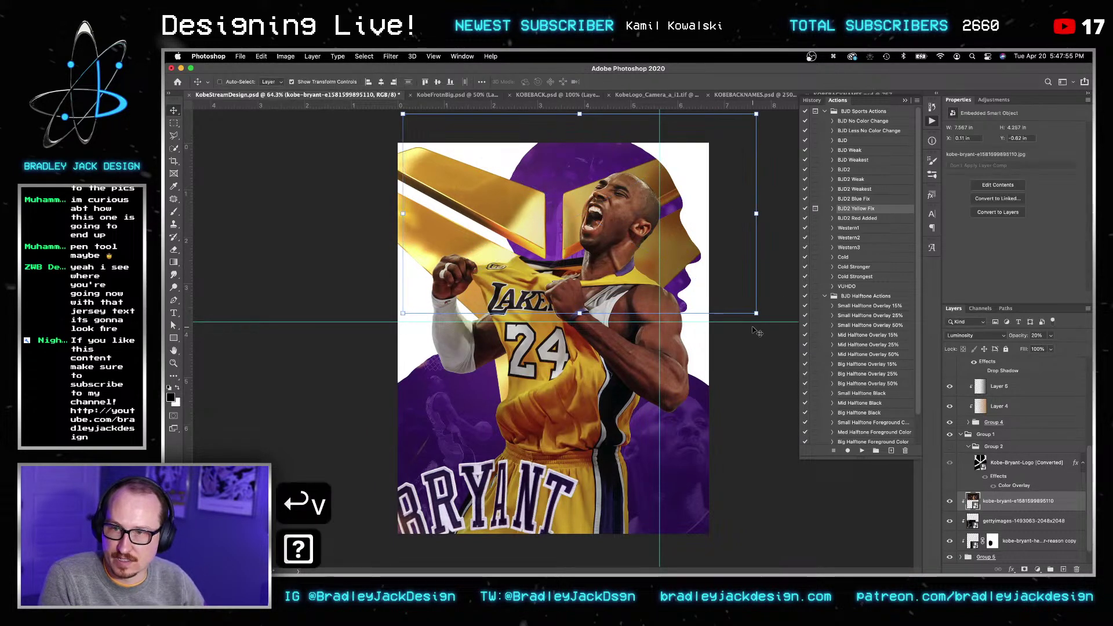
pyautogui.press('super+t')
pyautogui.moveTo(399, 114); pyautogui.dragTo(383, 110)
pyautogui.press('Return')
pyautogui.press('Return')
pyautogui.press('Return')
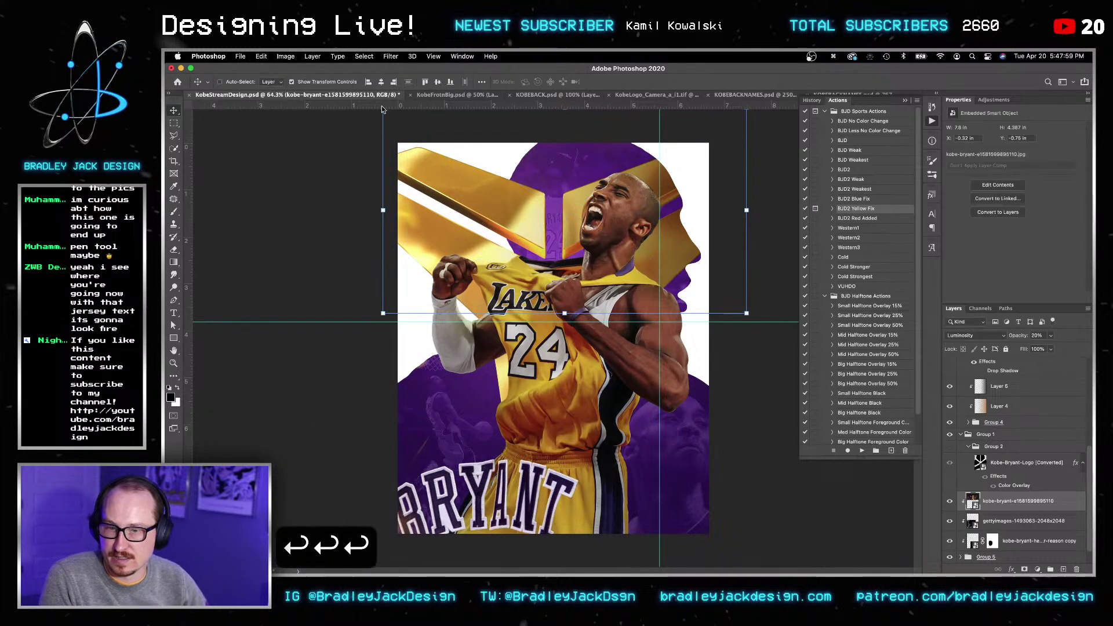
pyautogui.press('v')
pyautogui.press('v')
# Step: Zoom in slightly, then select and show the Kobe-Bryant-Logo layer
pyautogui.press('v')
pyautogui.press('super+s')
pyautogui.press('v')
pyautogui.press('v')
pyautogui.press('z')
pyautogui.click(730, 482)
pyautogui.press('v')
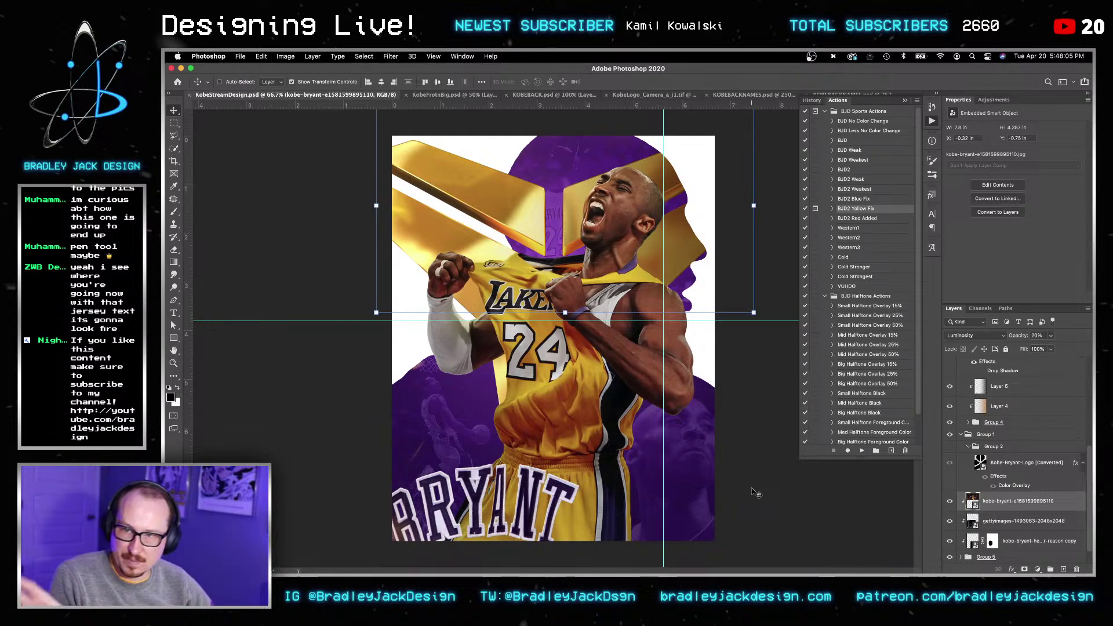
pyautogui.scroll(-1, 966, 463)
pyautogui.click(985, 451)
pyautogui.click(951, 451)
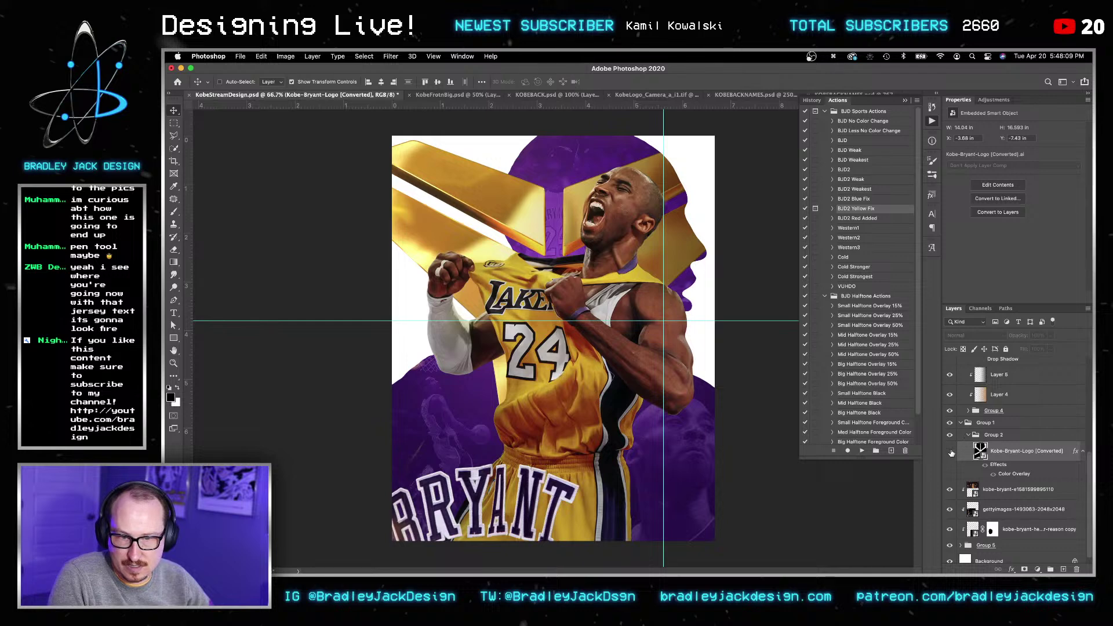
# Step: Send the logo to just above the background and move it up toward the top
pyautogui.press('v')
pyautogui.press('v')
pyautogui.press('v')
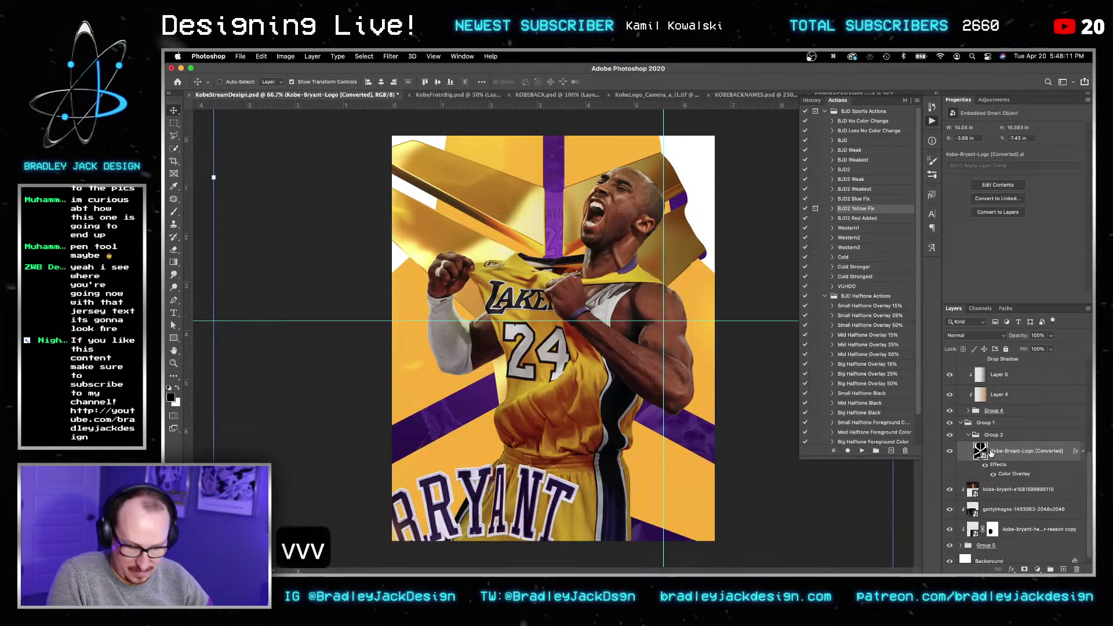
pyautogui.hotkey('alt', 'shift', 'n')
pyautogui.press('shift+super+bracketleft')
pyautogui.press('shift+super+bracketleft')
pyautogui.press('shift+super+bracketleft')
pyautogui.press('shift+super+bracketleft')
pyautogui.press('shift+super+bracketleft')
pyautogui.press('shift+super+bracketleft')
pyautogui.press('shift+super+bracketleft')
pyautogui.press('shift+super+bracketleft')
pyautogui.press('shift+super+bracketleft')
pyautogui.press('shift+super+bracketleft')
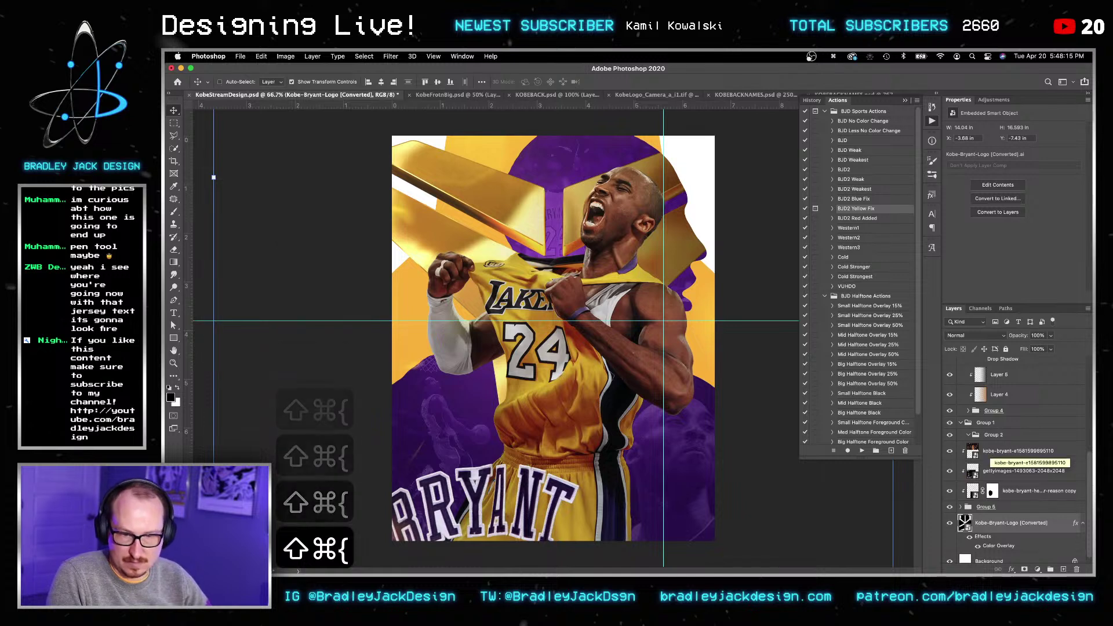
pyautogui.scroll(-1, 981, 525)
pyautogui.press('v')
pyautogui.press('v')
pyautogui.press('super+t')
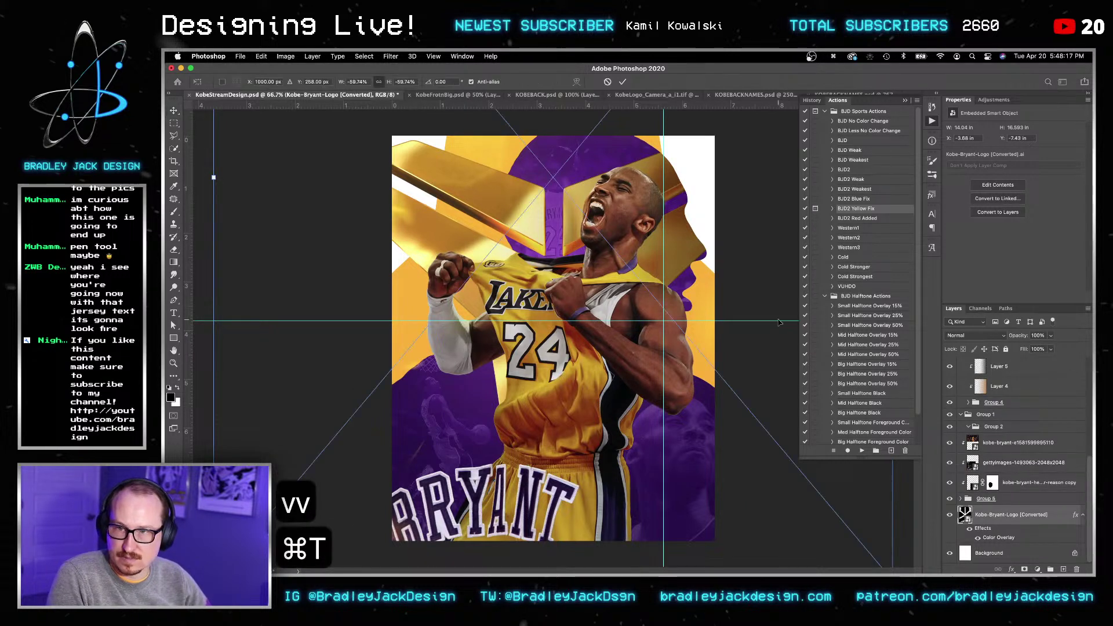
pyautogui.moveTo(694, 314); pyautogui.dragTo(693, 155)
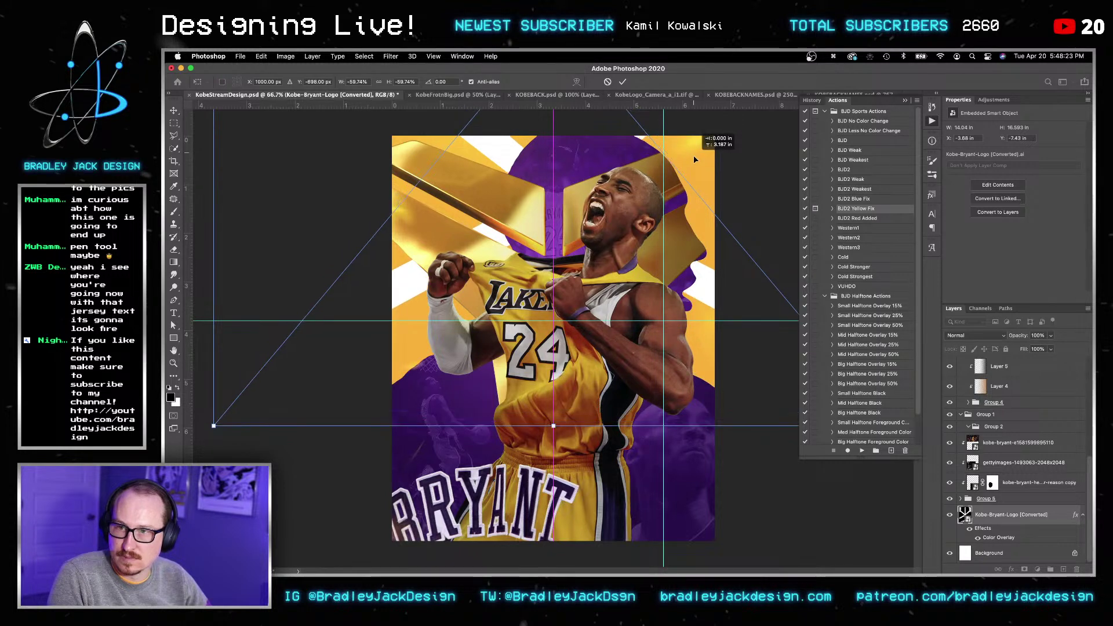
pyautogui.press('Return')
pyautogui.press('Return')
pyautogui.press('v')
pyautogui.press('v')
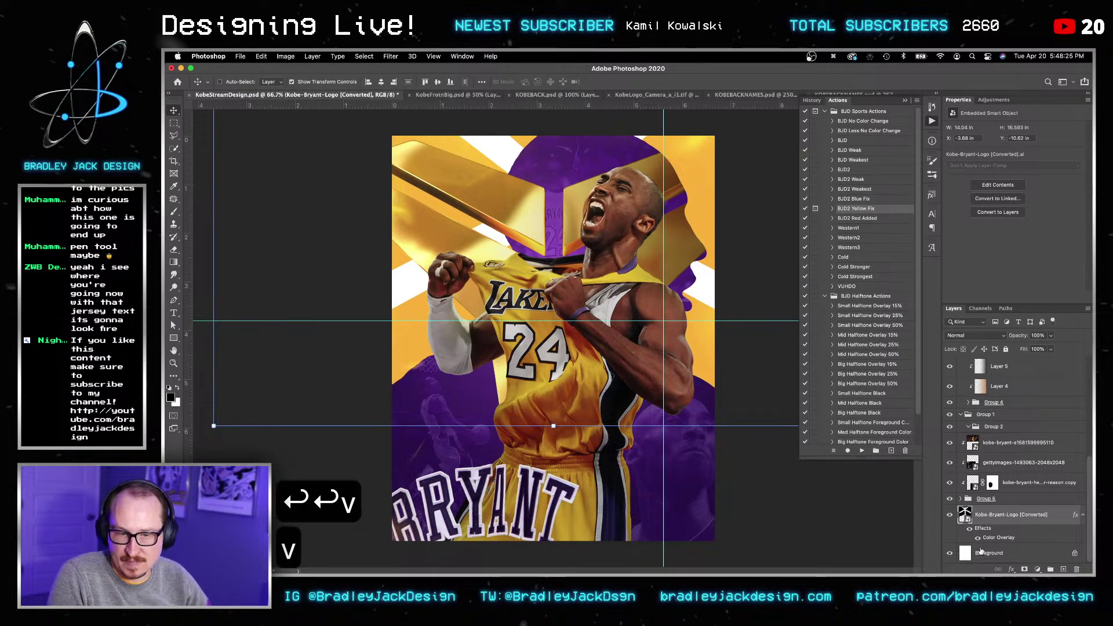
# Step: Change the logo's Color Overlay from gold to grey #9c9c9c
pyautogui.click(978, 538)
pyautogui.click(978, 538)
pyautogui.doubleClick(998, 537)
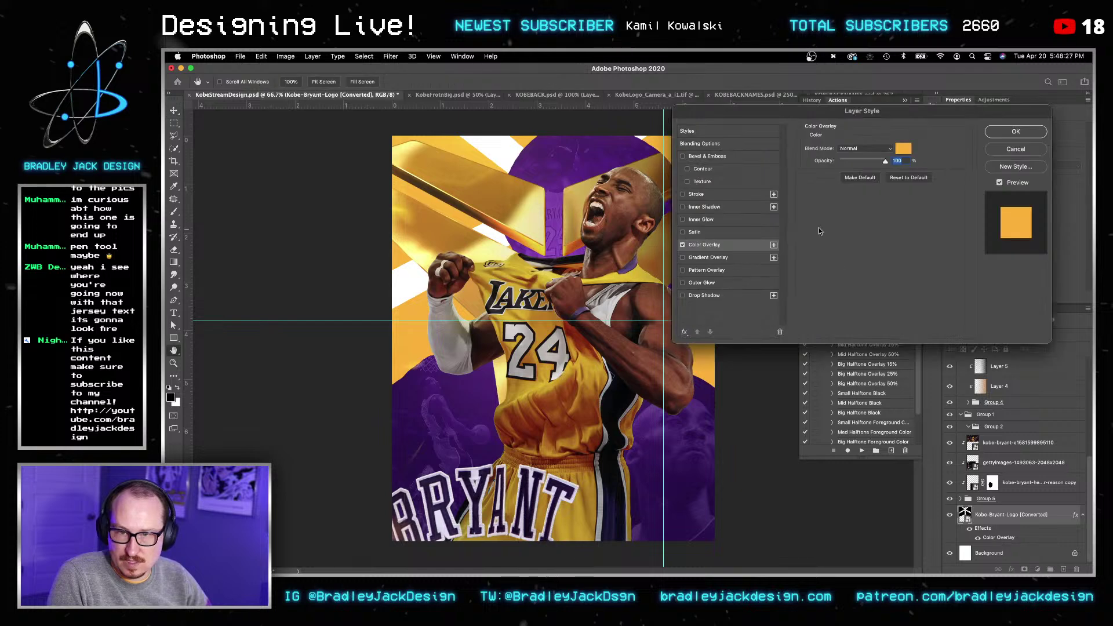
pyautogui.click(903, 148)
pyautogui.click(737, 316)
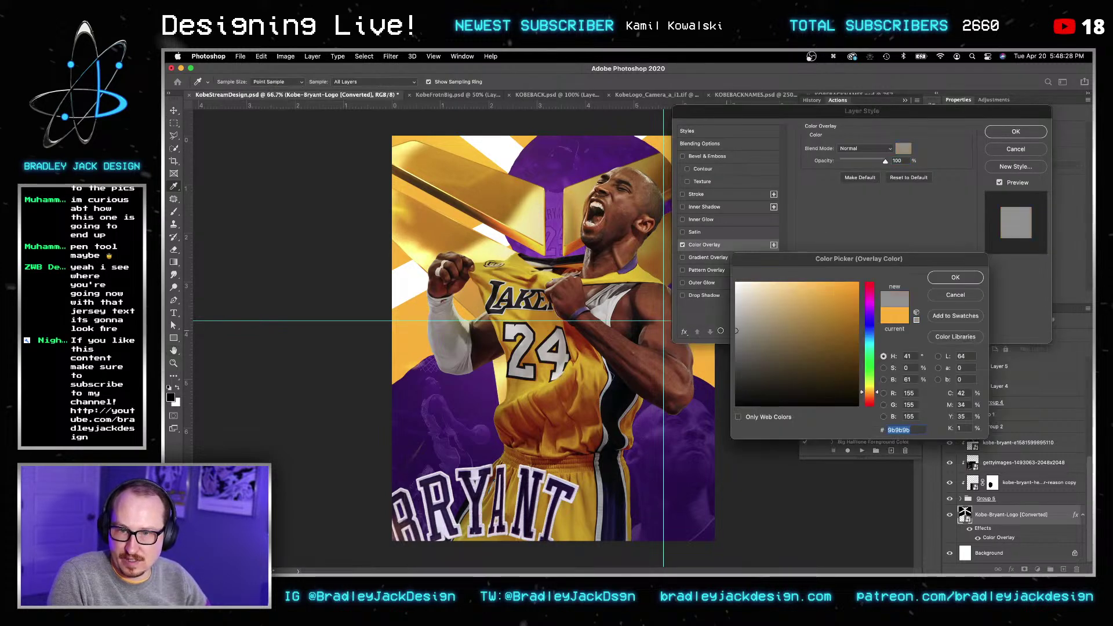
pyautogui.click(962, 278)
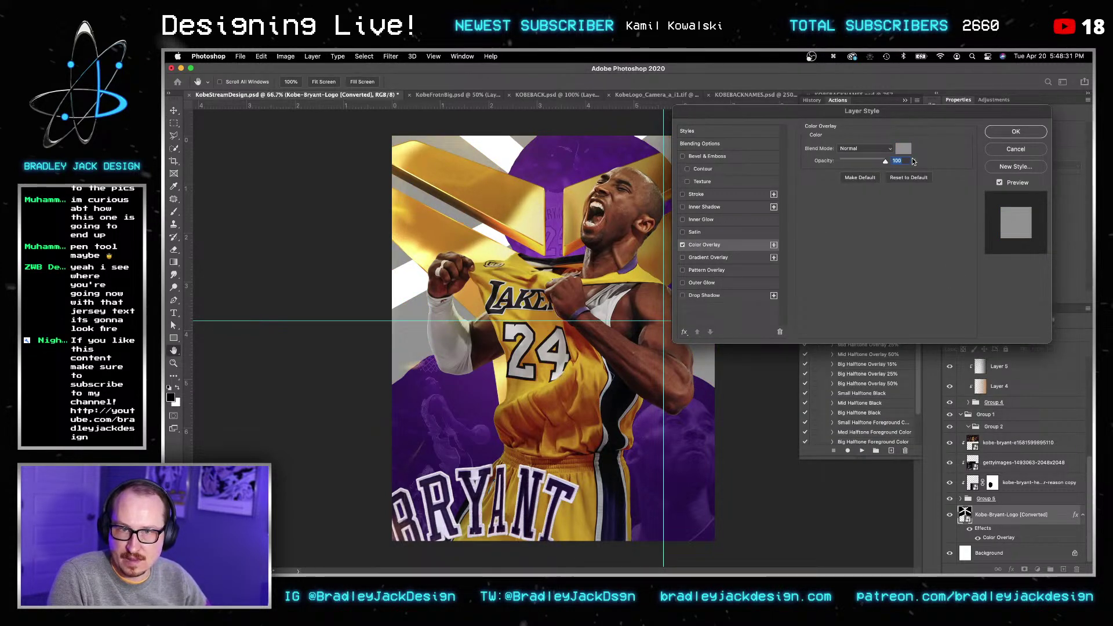
pyautogui.press('Return')
pyautogui.press('Return')
# Step: Set the logo's opacity to 30% and save the poster
pyautogui.press('v')
pyautogui.press('2')
pyautogui.press('3')
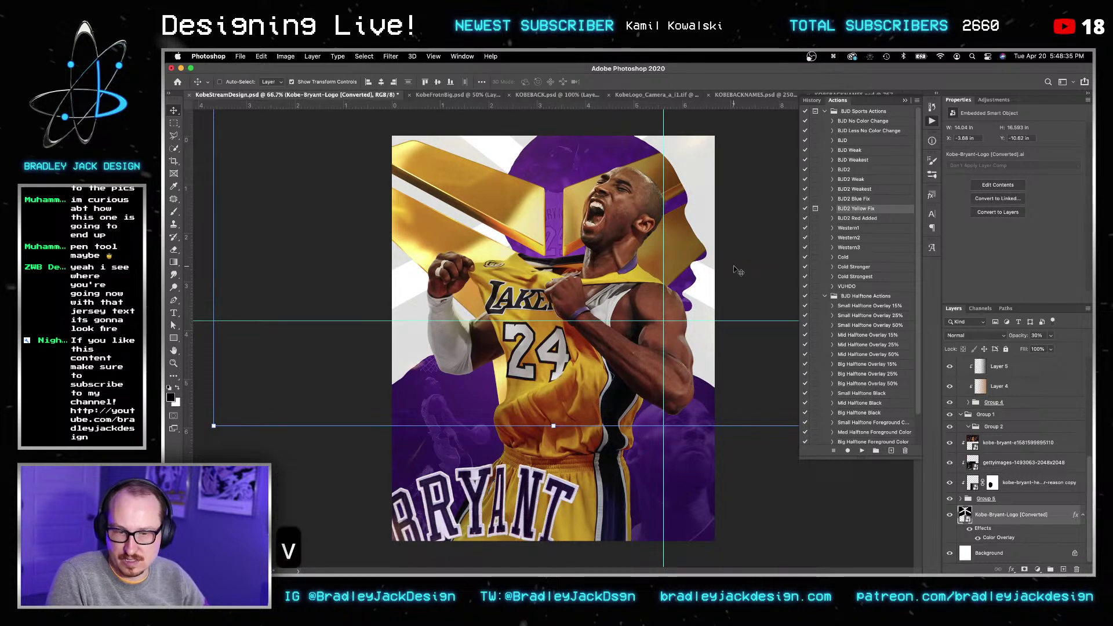
pyautogui.press('super+s')
pyautogui.press('v')
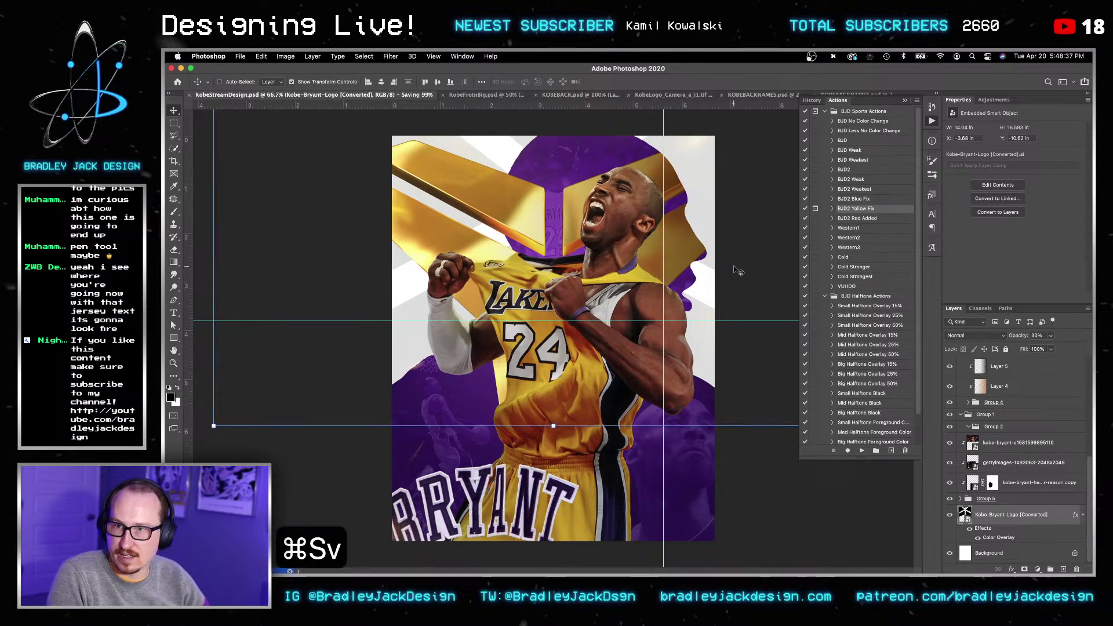
pyautogui.scroll(5, 998, 419)
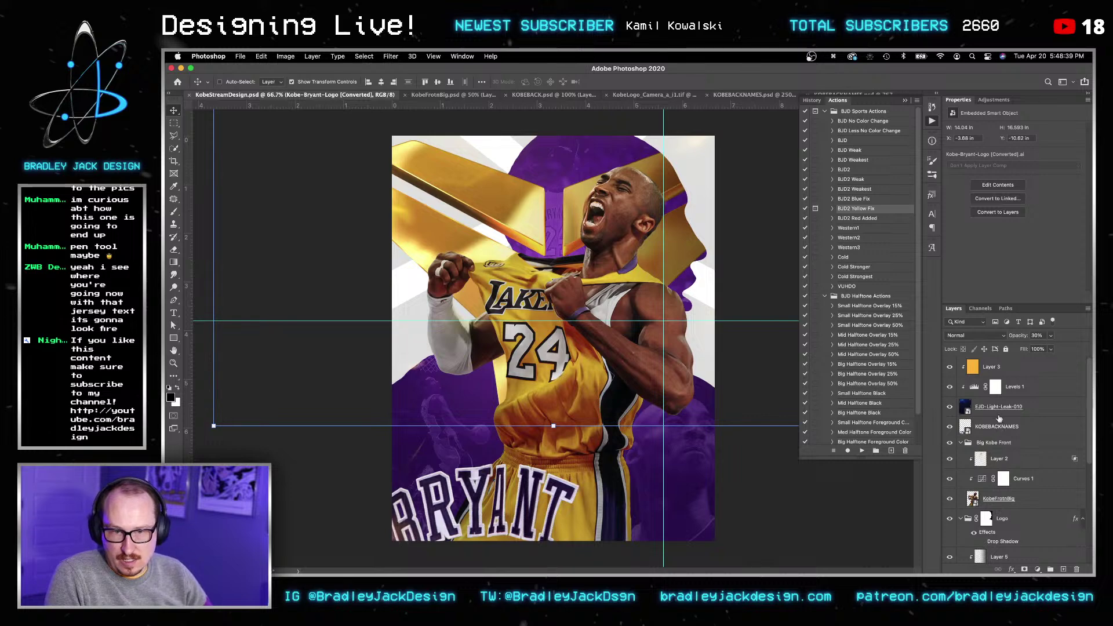
# Step: Add a Color Lookup adjustment layer above Layer 3 using the EJD Make it Pop 8.3DL look
pyautogui.click(1021, 366)
pyautogui.click(993, 100)
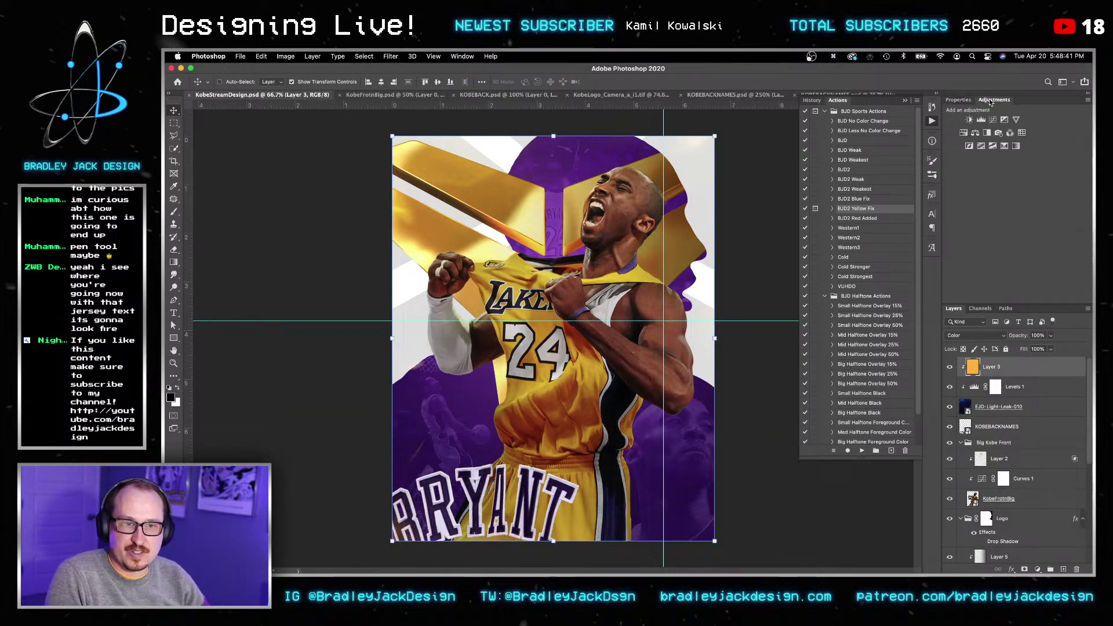
pyautogui.click(1022, 132)
pyautogui.click(1021, 133)
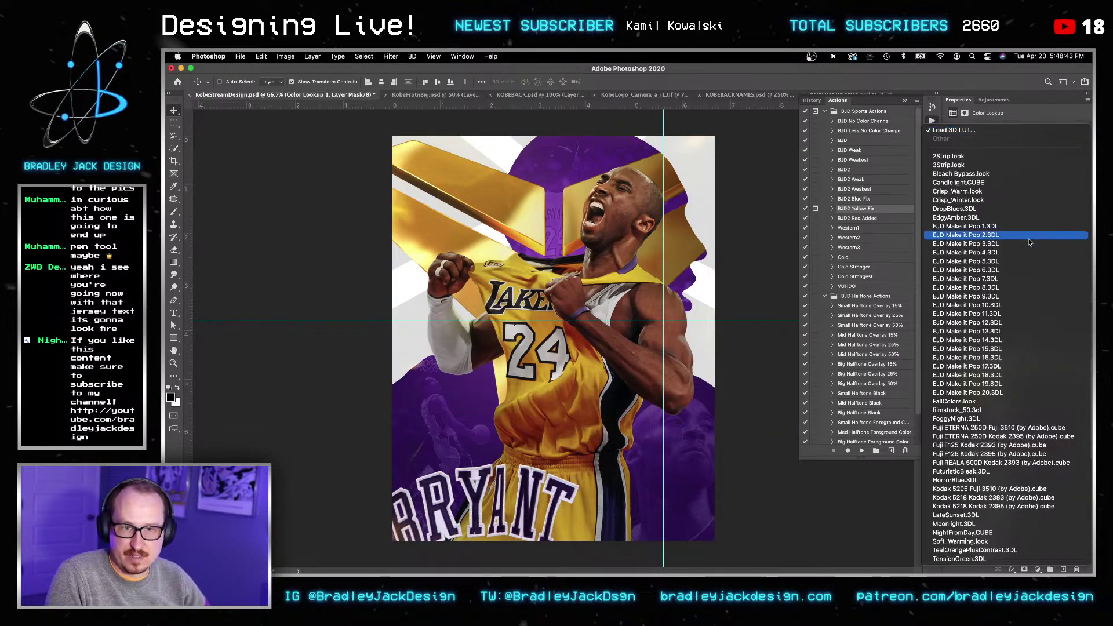
pyautogui.click(1024, 287)
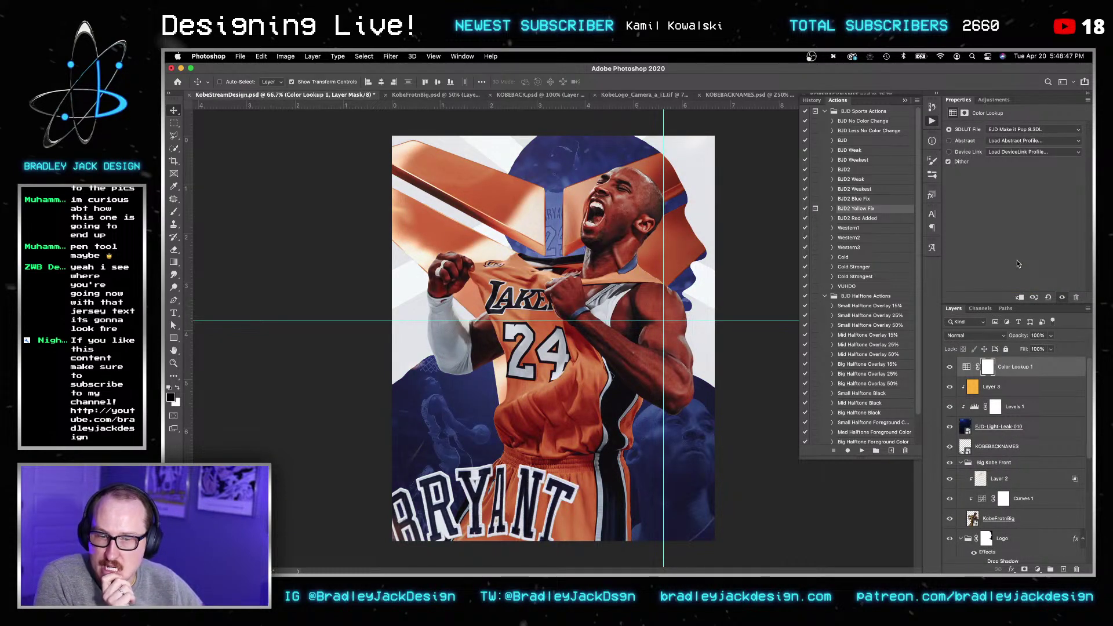
# Step: Try the Make it Pop 9, 10 and 11 looks, comparing the poster with the lookup off and on
pyautogui.click(1018, 130)
pyautogui.click(1014, 139)
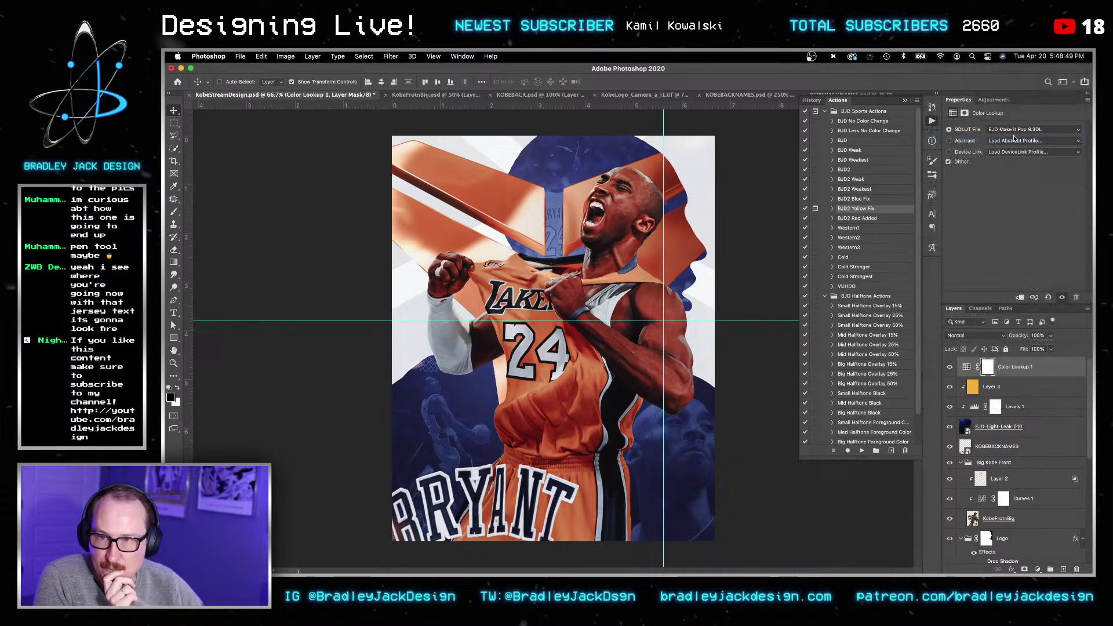
pyautogui.click(951, 368)
pyautogui.click(951, 367)
pyautogui.click(991, 132)
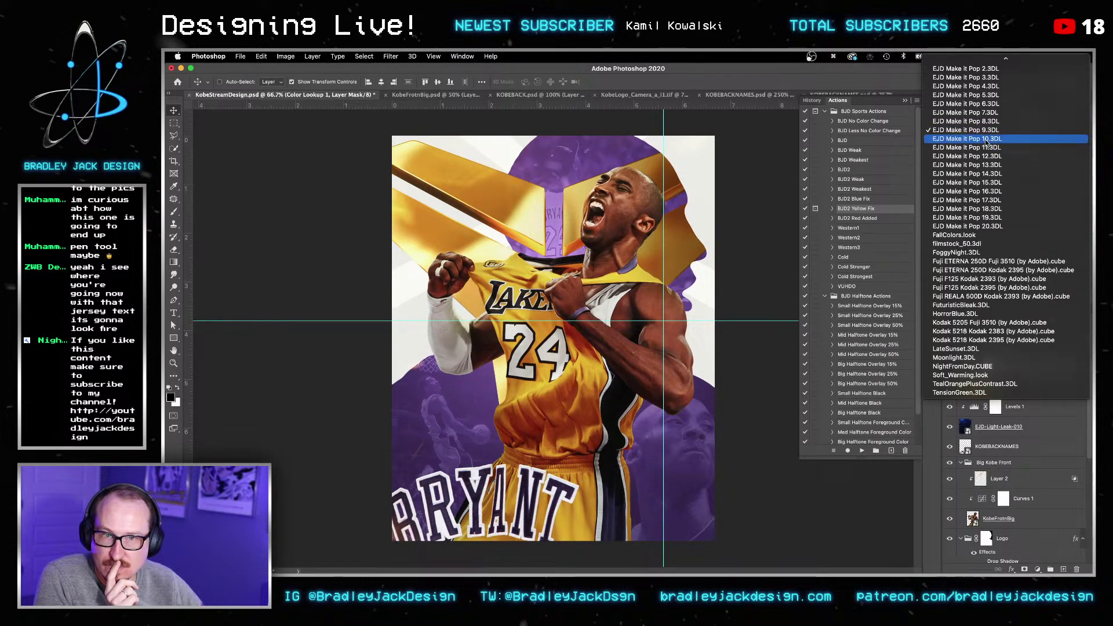
pyautogui.click(987, 140)
pyautogui.click(990, 130)
pyautogui.click(993, 139)
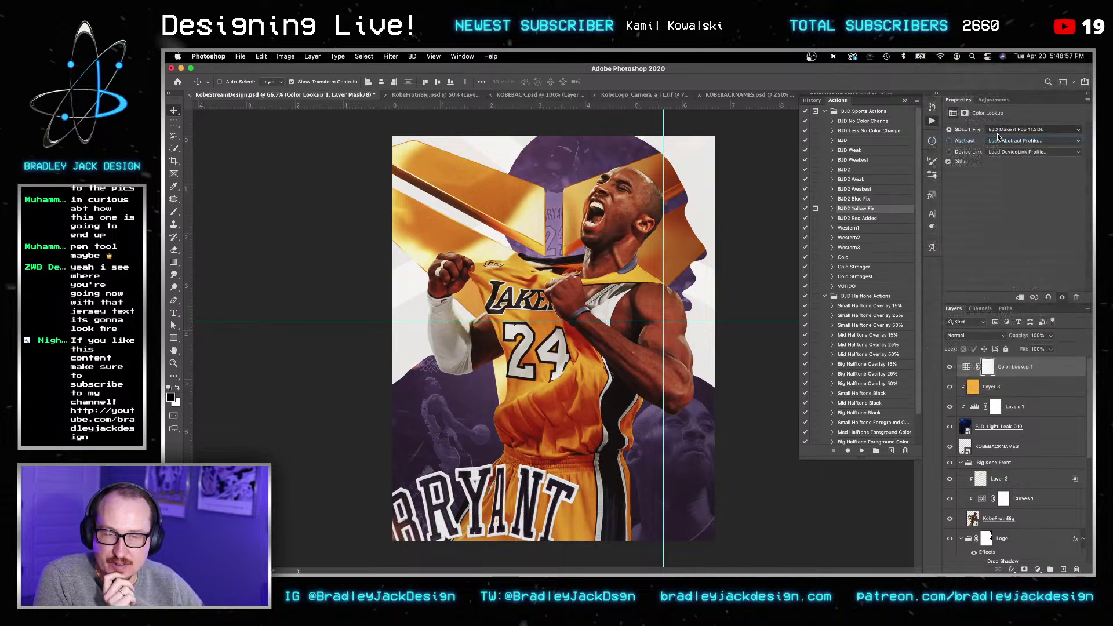
# Step: Try the Make it Pop 12, 13, 14 and 15 lookup tables
pyautogui.click(998, 132)
pyautogui.click(1000, 139)
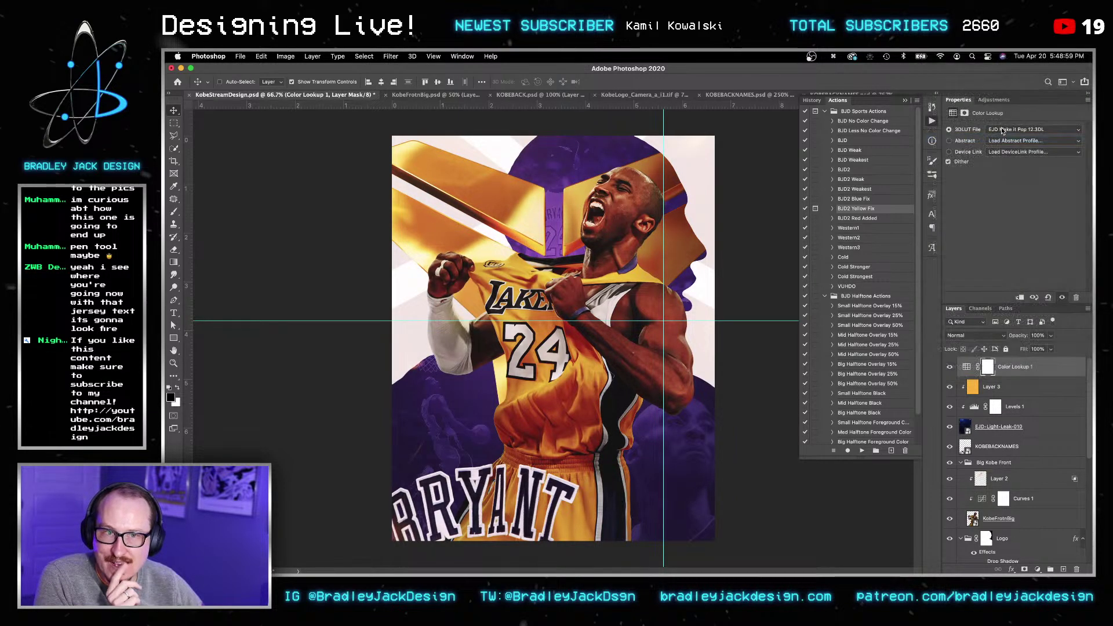
pyautogui.click(1000, 132)
pyautogui.click(999, 139)
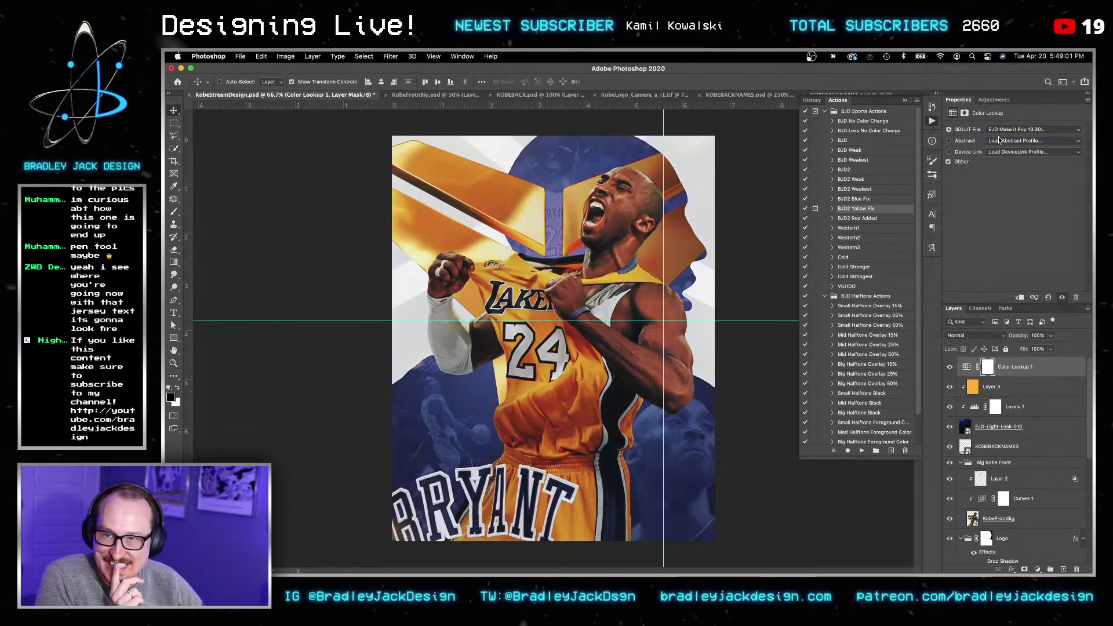
pyautogui.click(998, 131)
pyautogui.click(1000, 139)
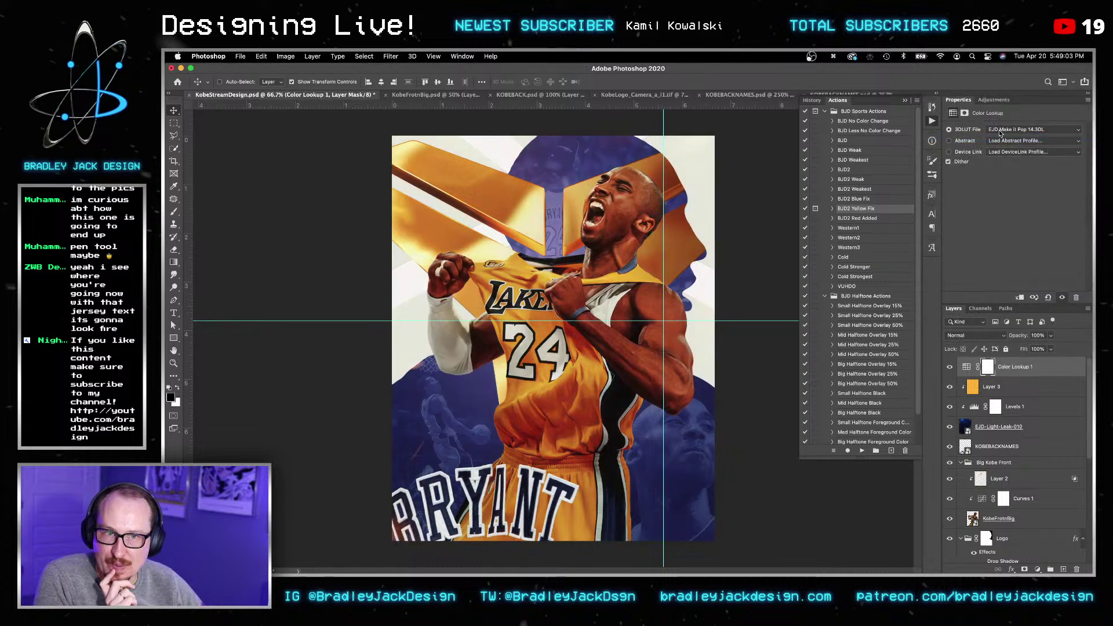
pyautogui.click(999, 132)
pyautogui.click(1000, 139)
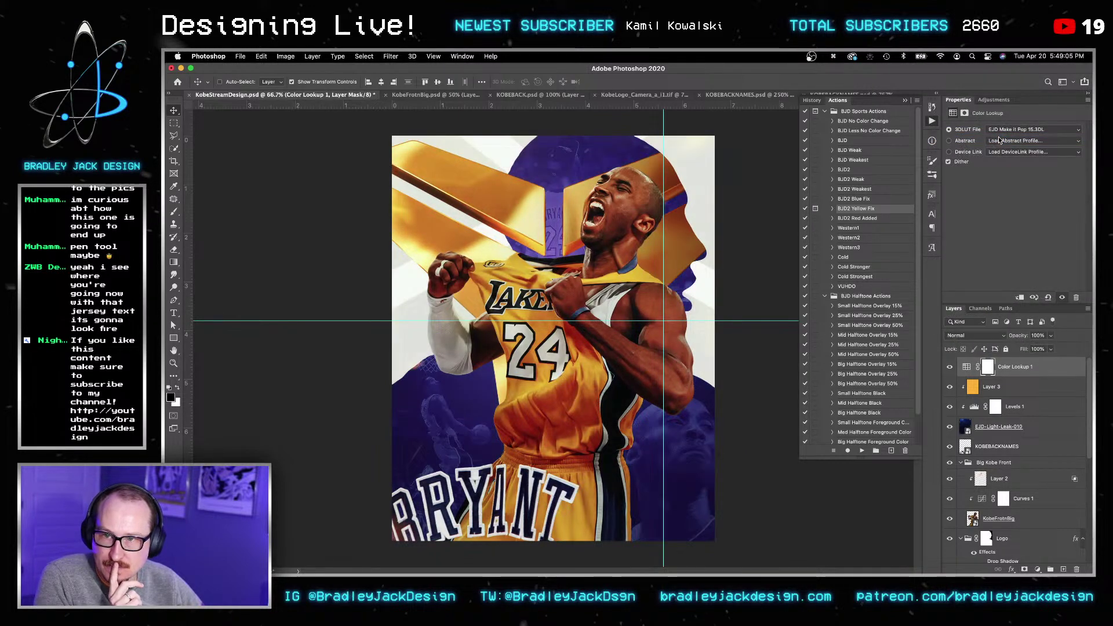
# Step: Test Soft Light at 25%, then settle on Normal blending at 50% opacity
pyautogui.press('v')
pyautogui.hotkey('alt', 'shift', 'f')
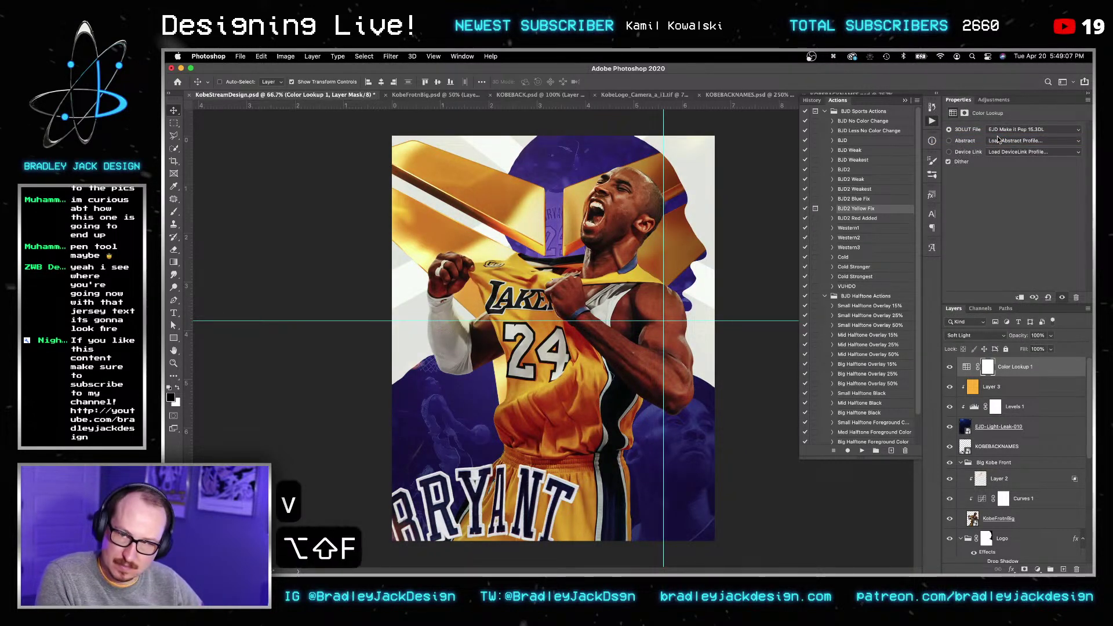
pyautogui.press('v')
pyautogui.press('2')
pyautogui.press('5')
pyautogui.press('v')
pyautogui.hotkey('alt', 'shift', 'n')
pyautogui.press('v')
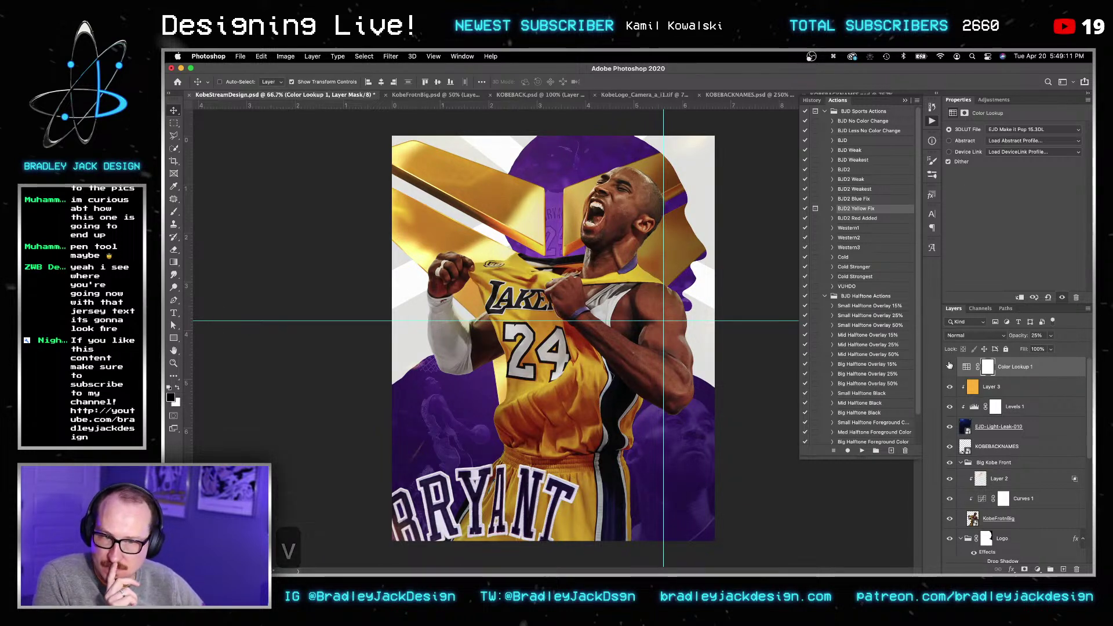
pyautogui.press('5')
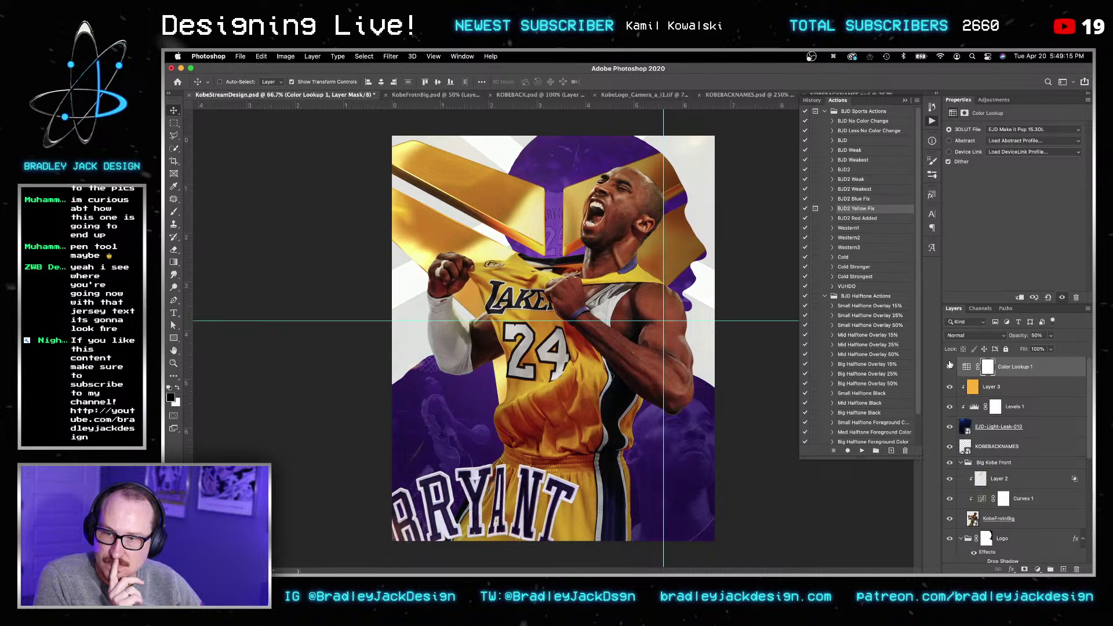
# Step: Add a Selective Color adjustment layer and push Magenta in the Blues to +46
pyautogui.click(998, 100)
pyautogui.click(1004, 149)
pyautogui.click(989, 140)
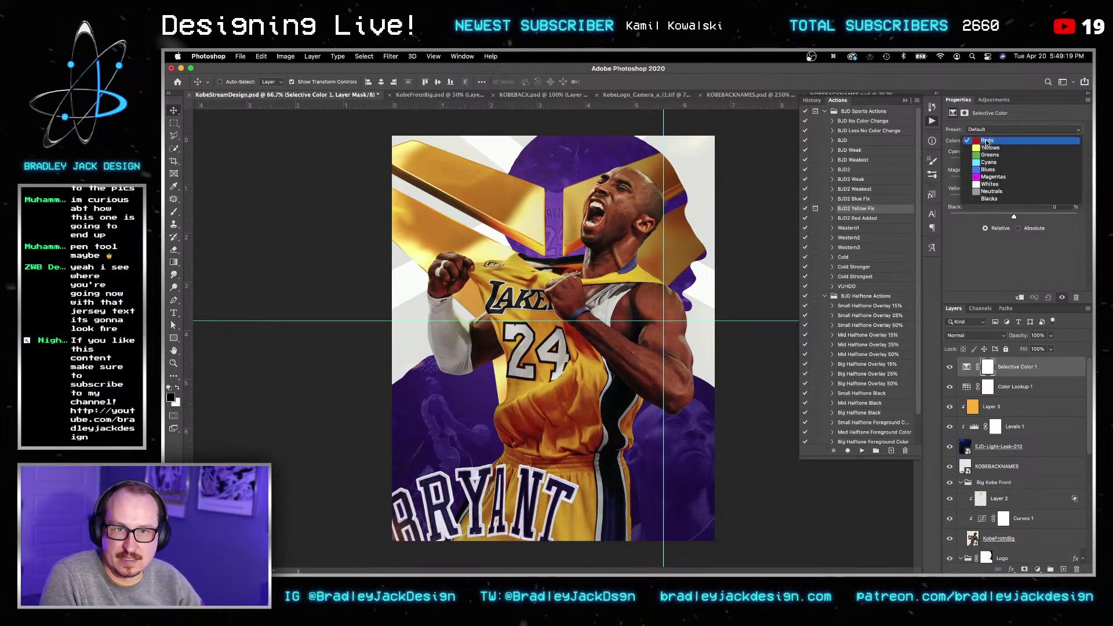
pyautogui.click(991, 168)
pyautogui.moveTo(1014, 179); pyautogui.dragTo(1042, 178)
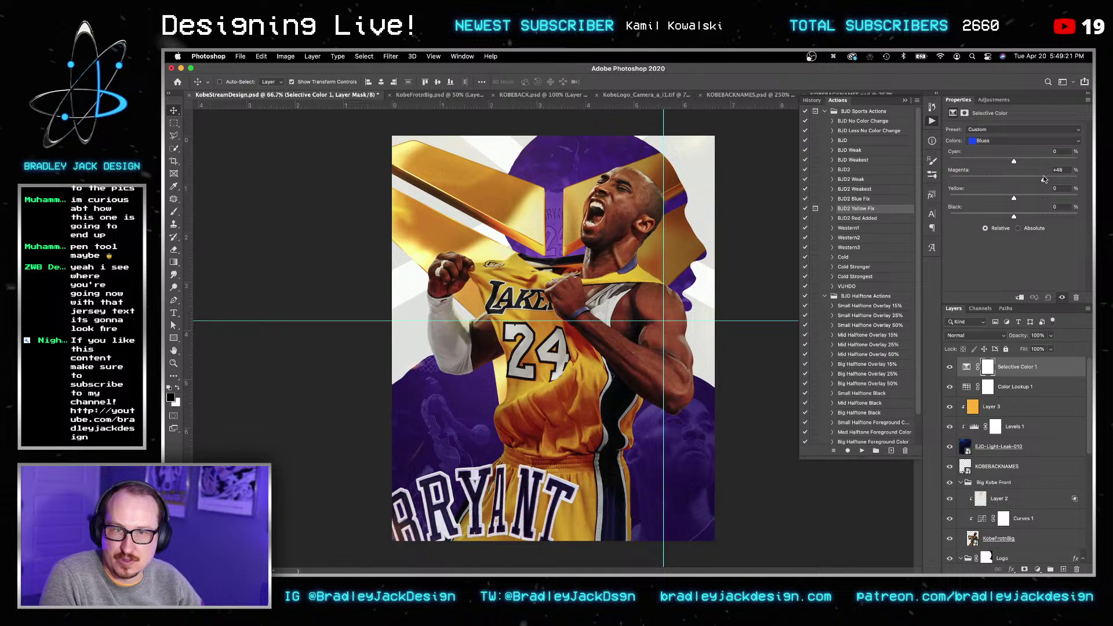
# Step: Keep the Custom preset, switch to the Magentas range (+34 magenta), and save the poster
pyautogui.click(984, 131)
pyautogui.click(984, 130)
pyautogui.click(990, 141)
pyautogui.click(987, 150)
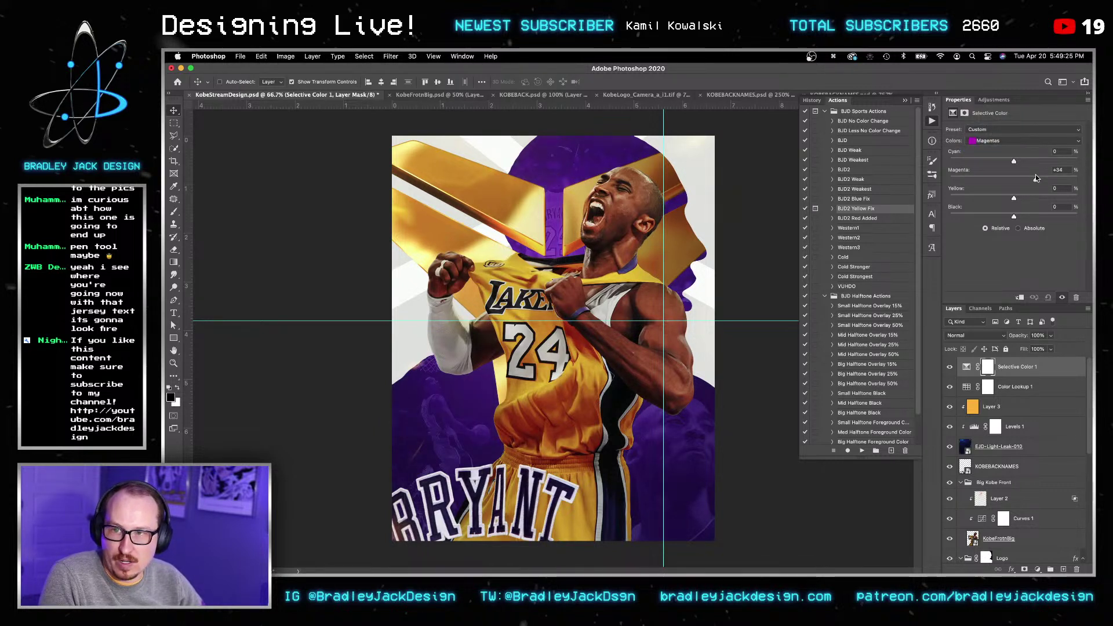
pyautogui.press('v')
pyautogui.press('v')
pyautogui.press('super+s')
pyautogui.press('v')
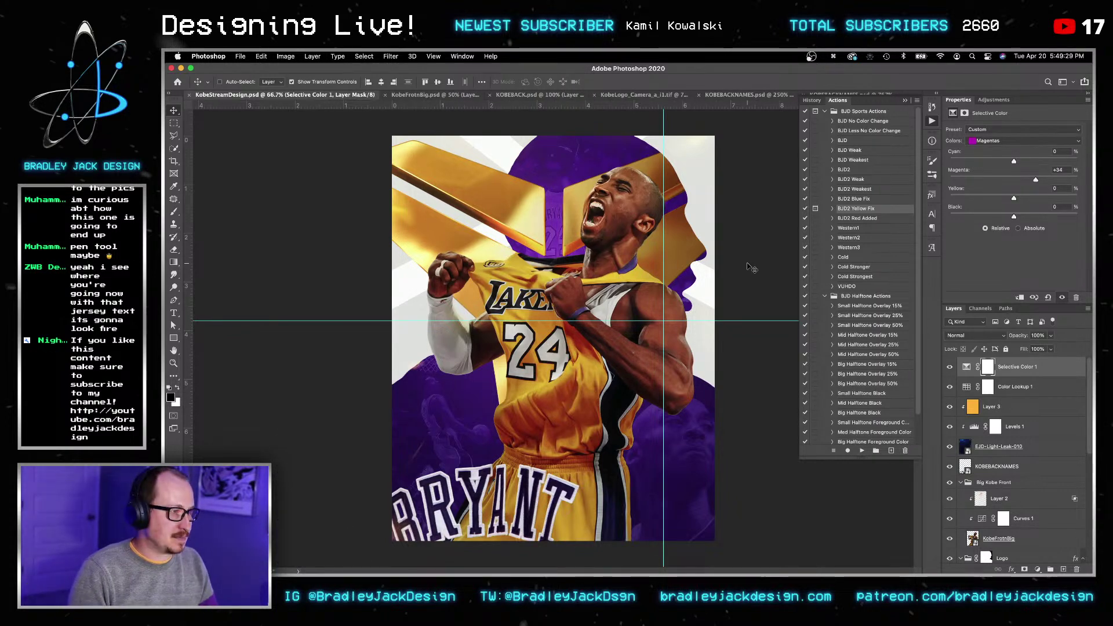
# Step: In Finder, browse _Assets > Stock Images > Flares and preview Flare 4.jpg and the next image
pyautogui.moveTo(377, 557)
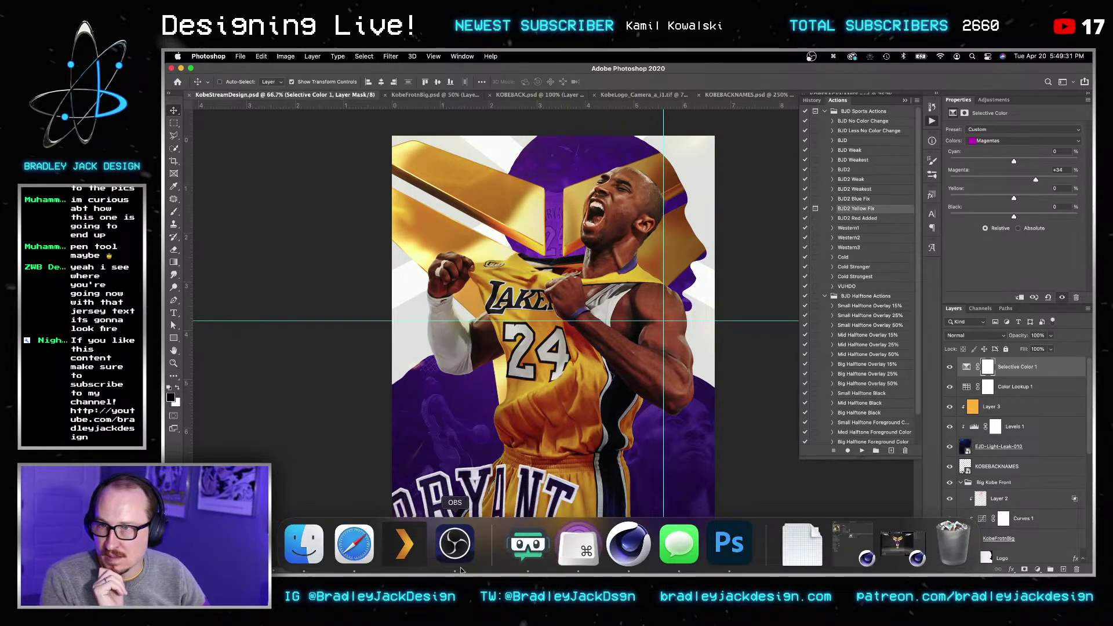
pyautogui.click(304, 544)
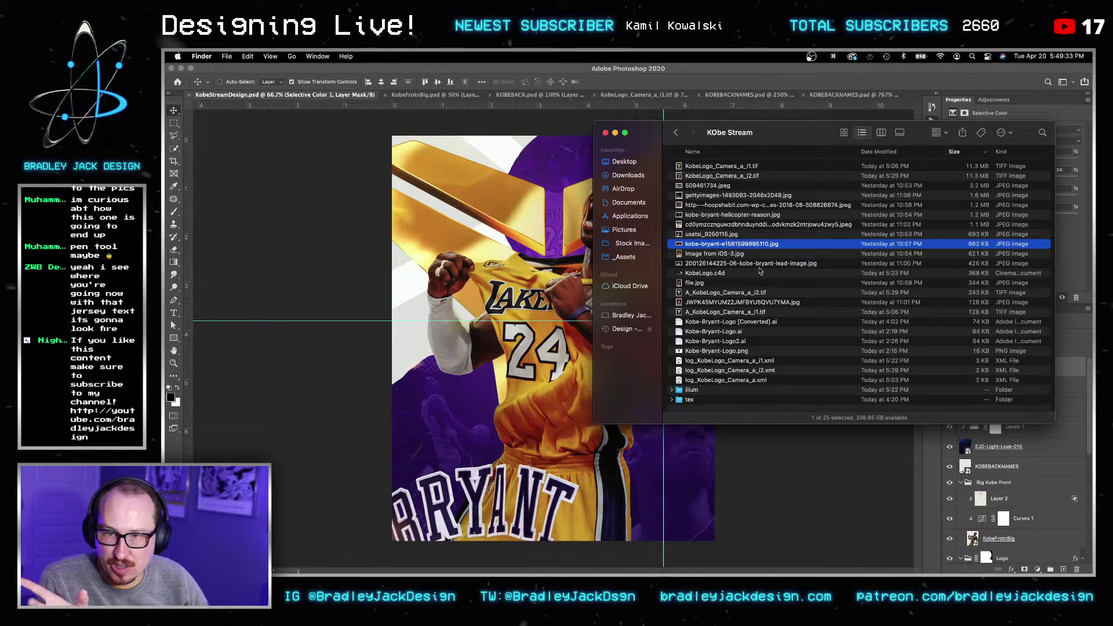
pyautogui.click(625, 257)
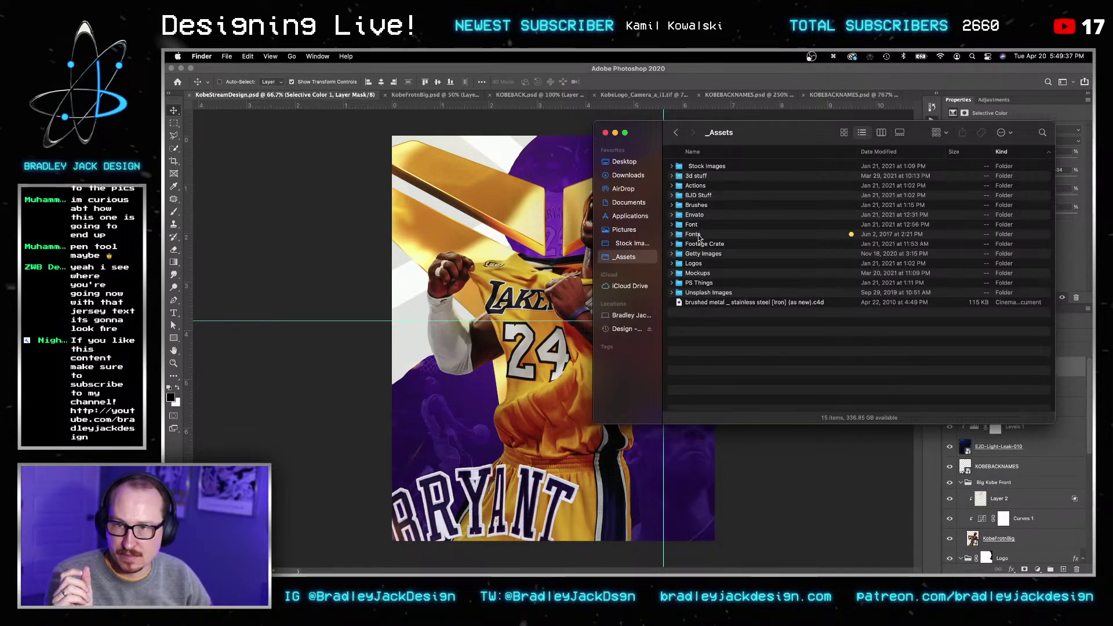
pyautogui.click(627, 243)
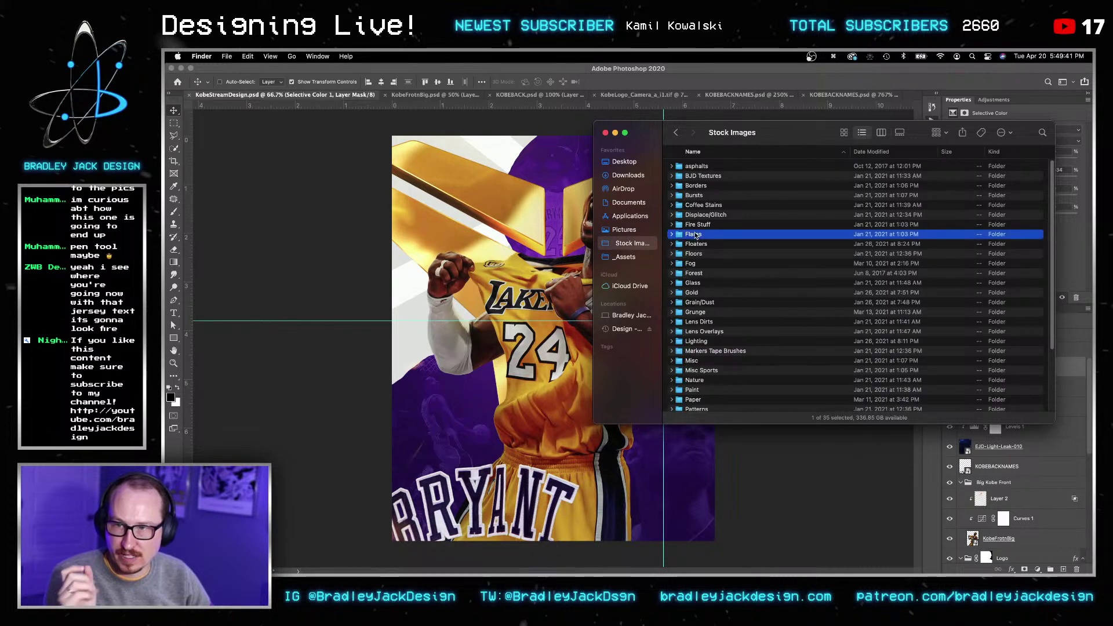
pyautogui.doubleClick(696, 235)
pyautogui.click(709, 254)
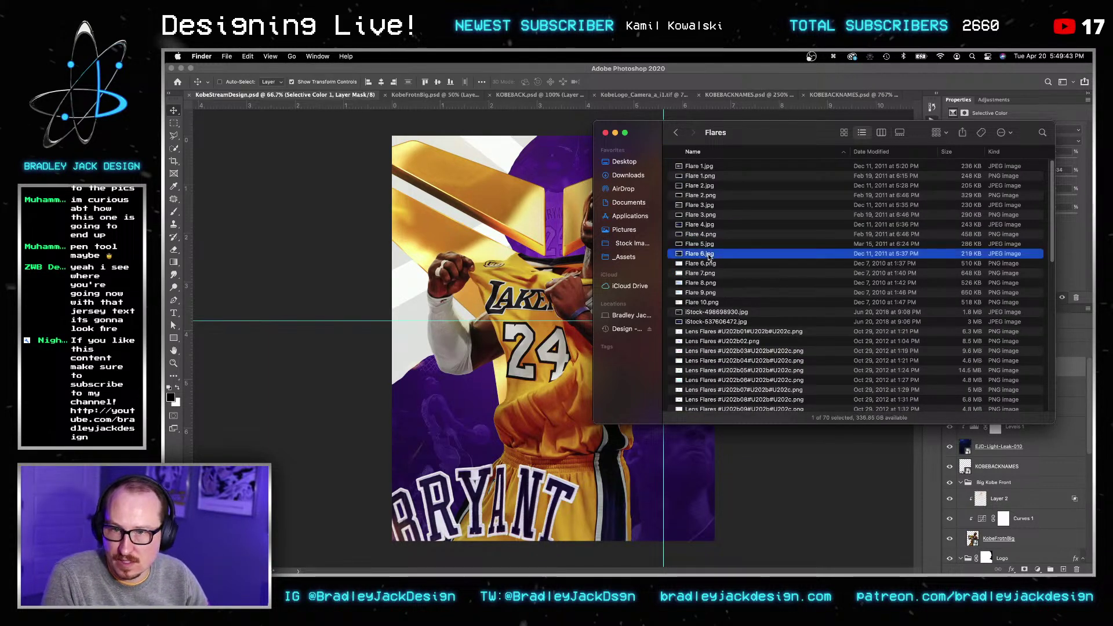
pyautogui.click(700, 225)
pyautogui.press('space')
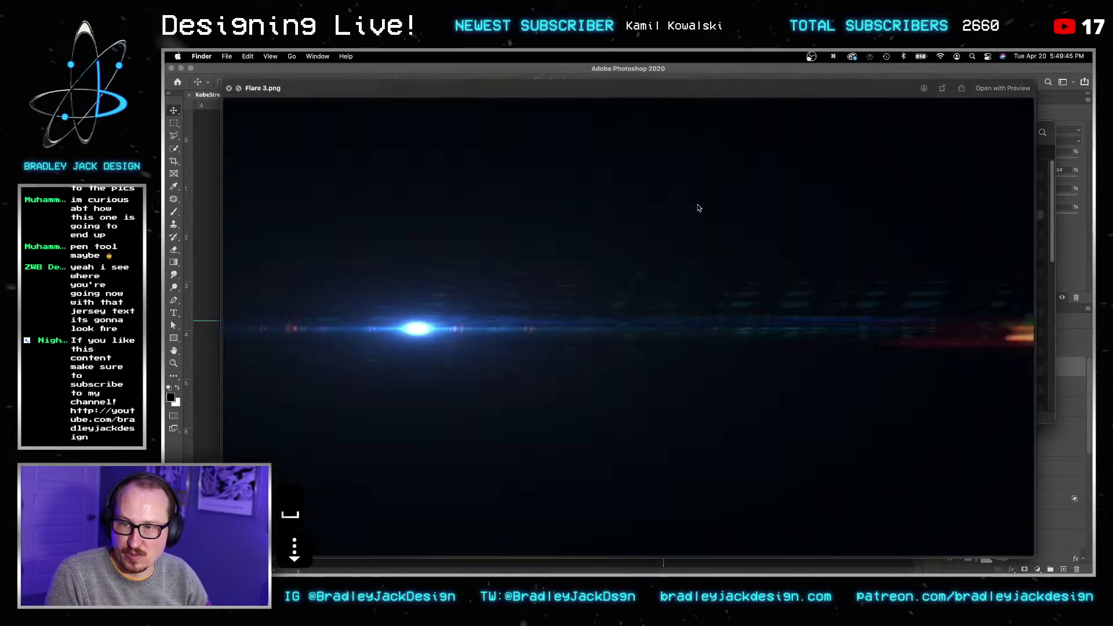
pyautogui.press('Down')
pyautogui.press('space')
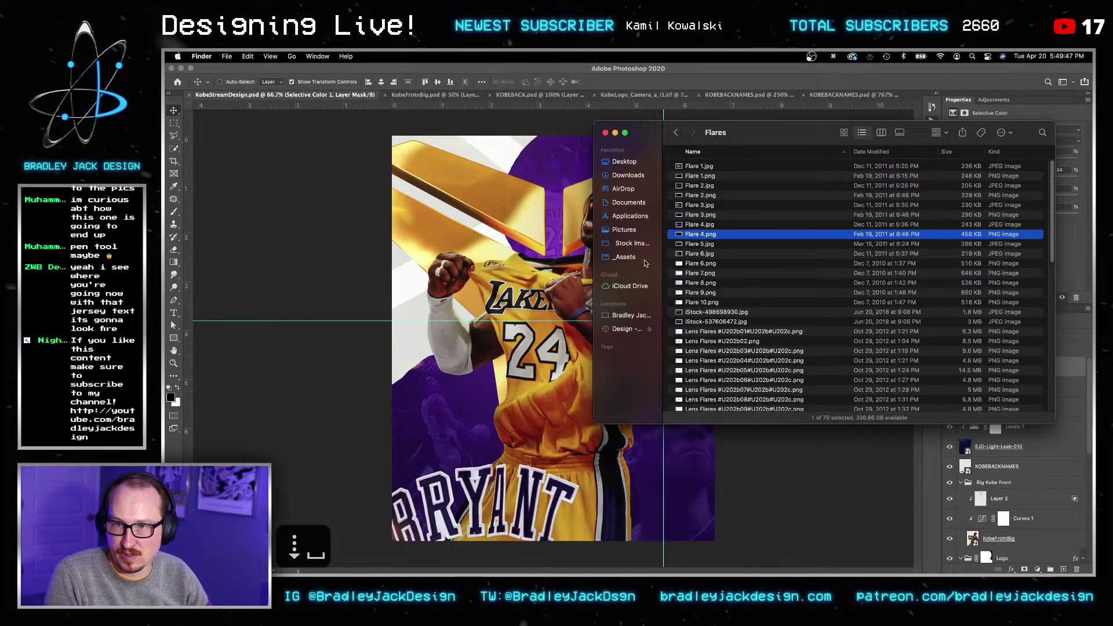
# Step: Open Downloads > EJD Mega Bundle > EJD Lens Flares Pack > Flares and drag EJD-Flare-005 onto the poster
pyautogui.click(627, 176)
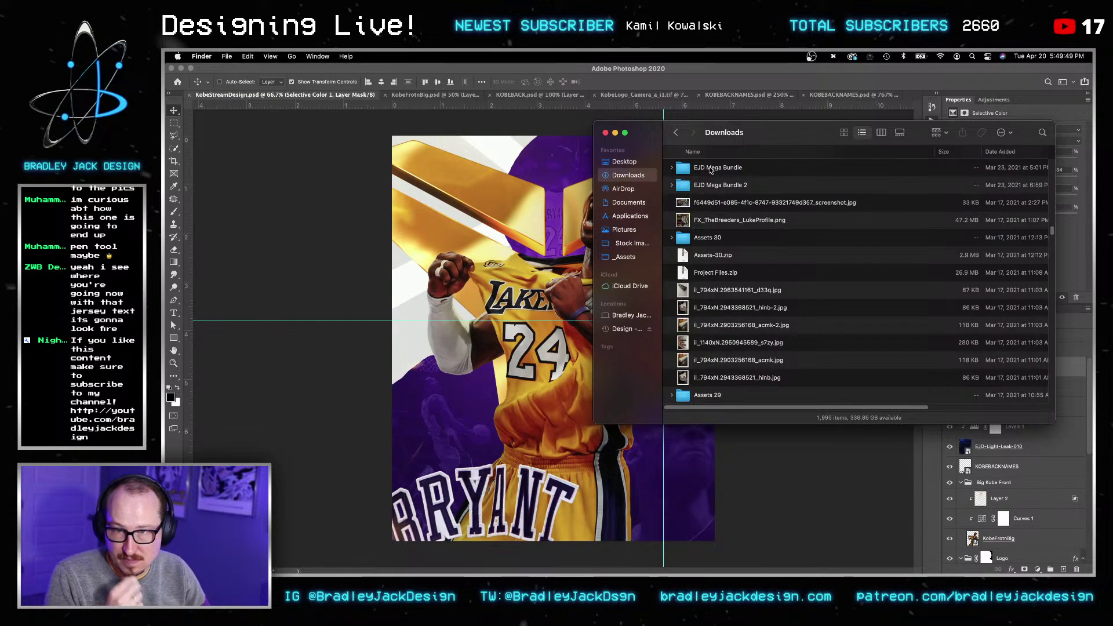
pyautogui.doubleClick(711, 168)
pyautogui.doubleClick(713, 168)
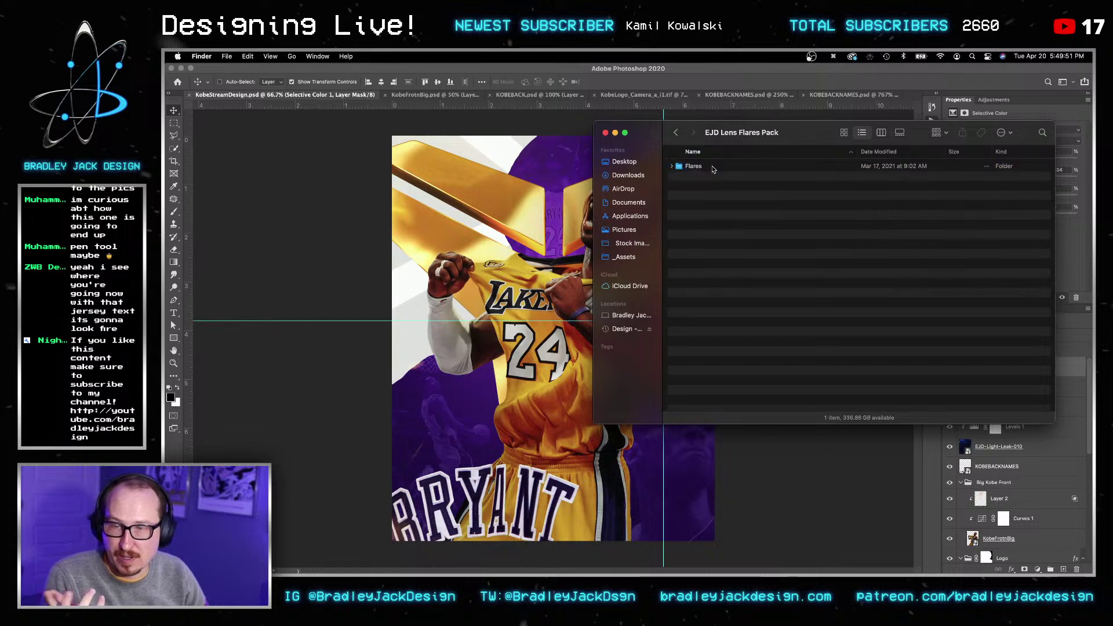
pyautogui.doubleClick(781, 169)
pyautogui.click(781, 186)
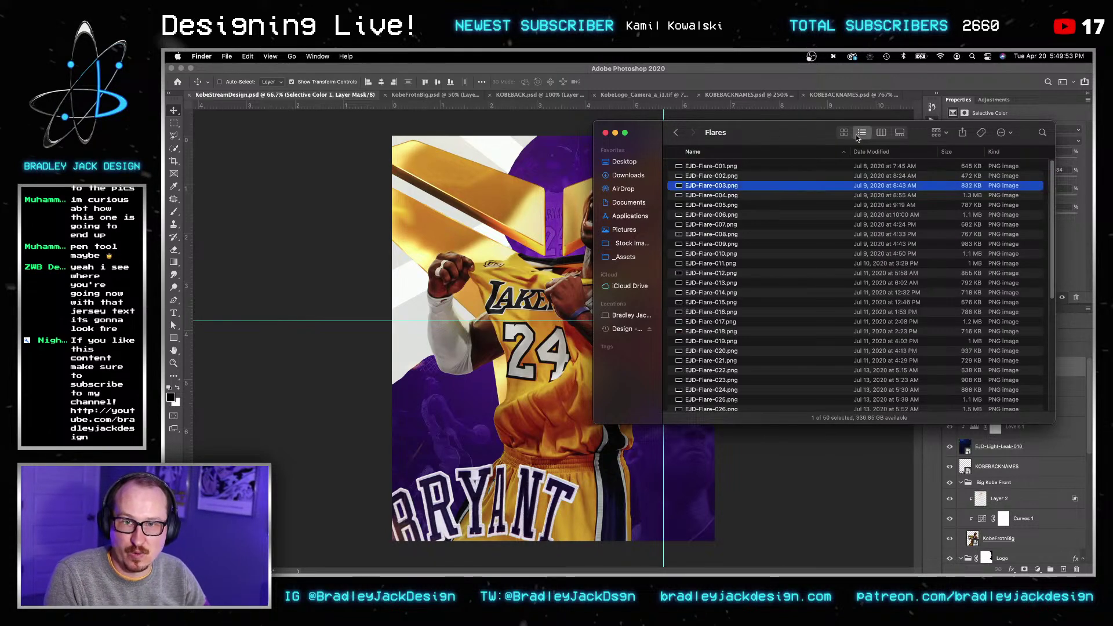
pyautogui.click(845, 132)
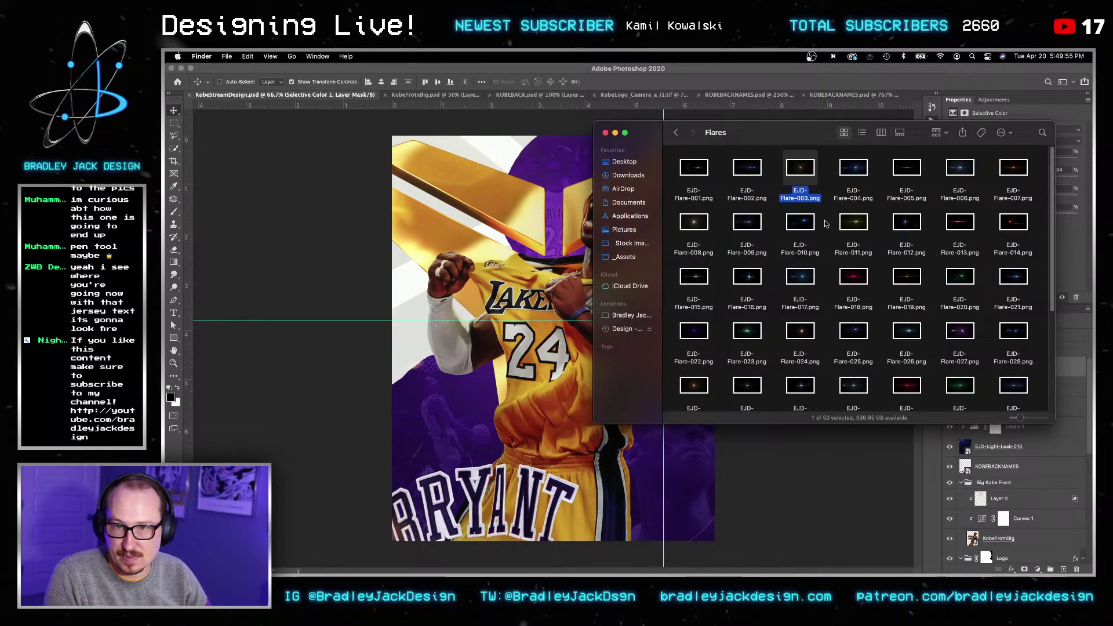
pyautogui.moveTo(911, 170); pyautogui.dragTo(496, 178)
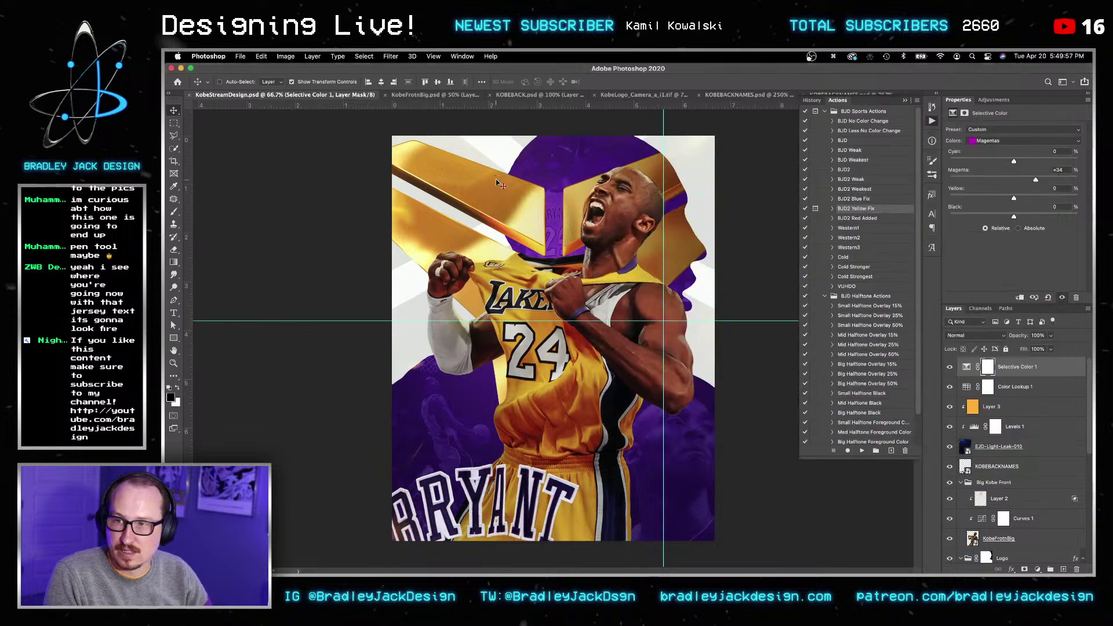
# Step: Place the flare below EJD-Light-Leak-010 and group the colour-toning and light-leak layers as 'Overlays'
pyautogui.press('Return')
pyautogui.press('Return')
pyautogui.press('v')
pyautogui.press('v')
pyautogui.moveTo(995, 369); pyautogui.dragTo(992, 473)
pyautogui.click(990, 426)
pyautogui.keyDown('shift'); pyautogui.click(993, 364); pyautogui.keyUp('shift')
pyautogui.press('super+g')
pyautogui.write('Overlays')
pyautogui.press('Return')
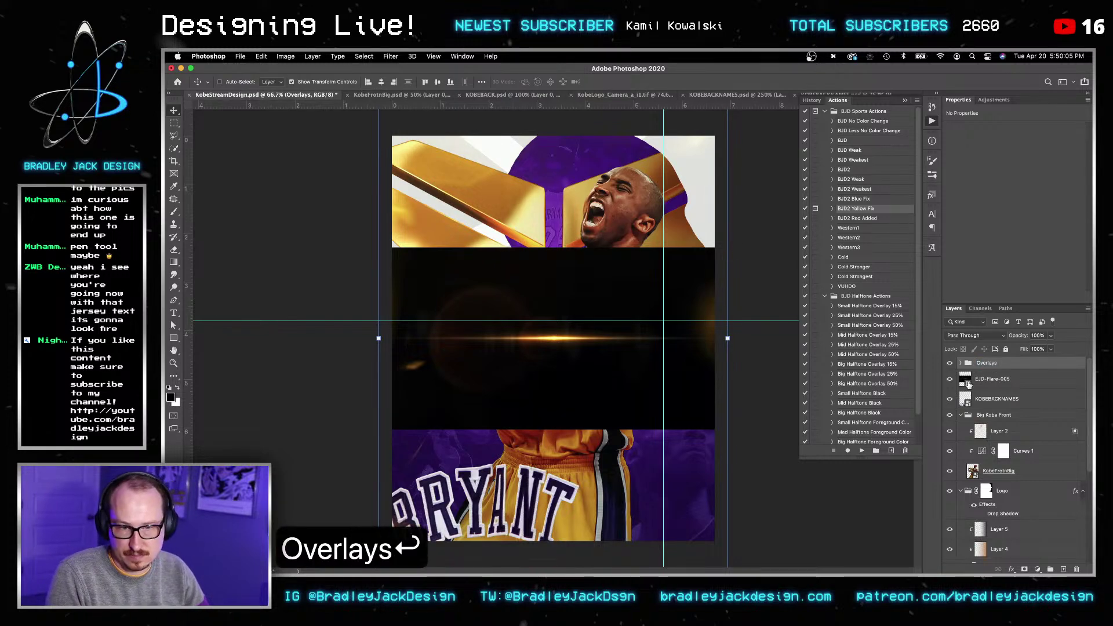
# Step: Set EJD-Flare-005 to Screen mode, move it up-left, and rotate it about 25° clockwise
pyautogui.click(969, 381)
pyautogui.press('v')
pyautogui.hotkey('alt', 'shift', 's')
pyautogui.press('super+t')
pyautogui.moveTo(550, 253); pyautogui.dragTo(531, 228)
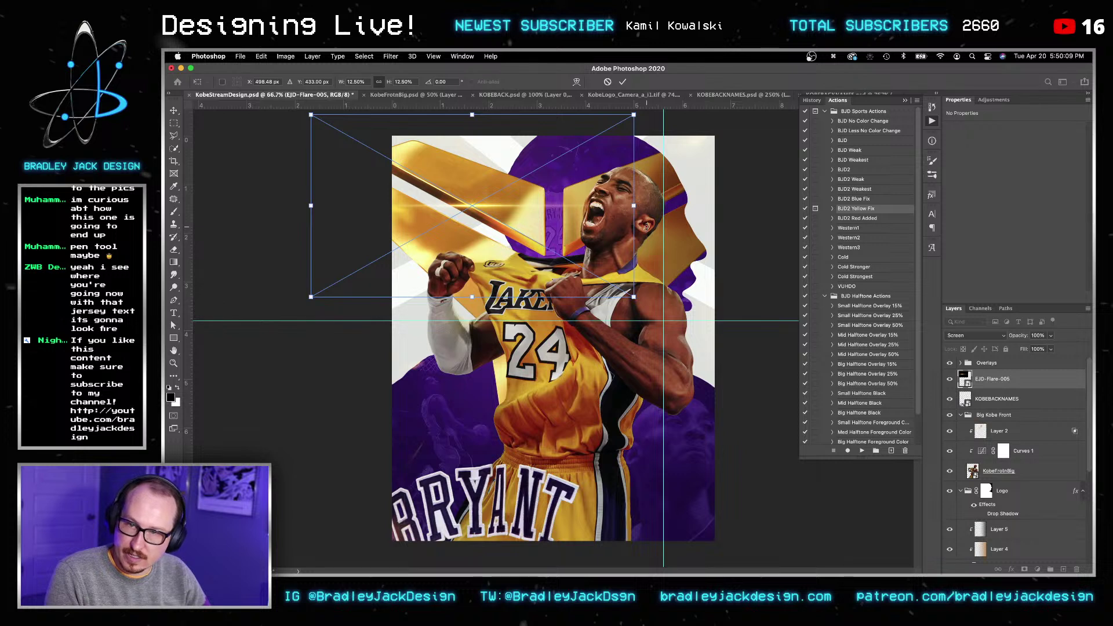
pyautogui.moveTo(654, 245); pyautogui.dragTo(648, 330)
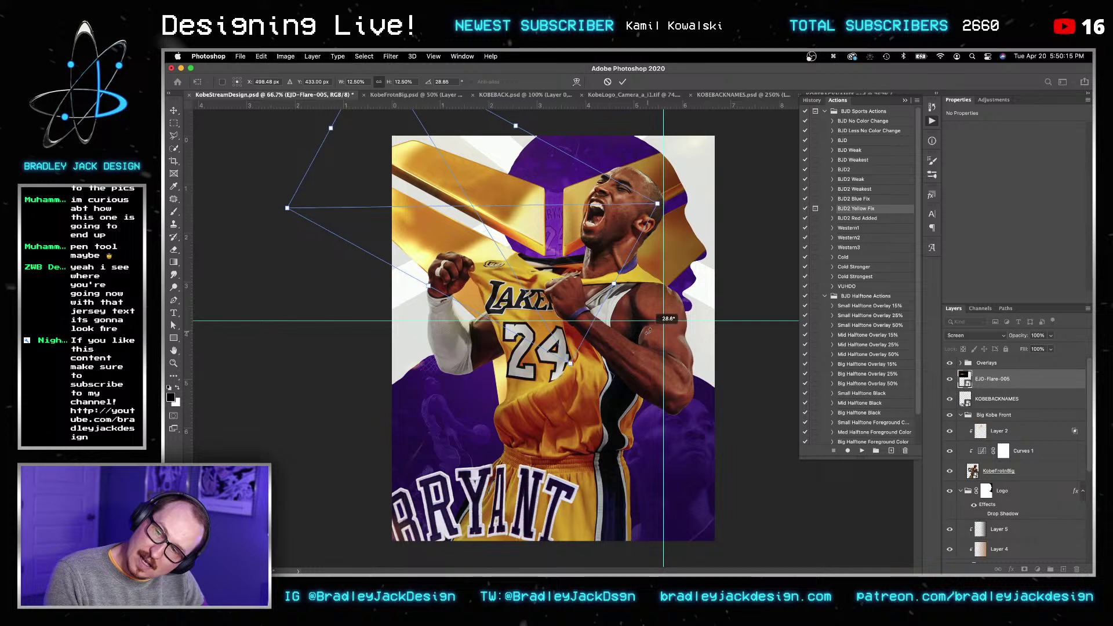
pyautogui.press('Return')
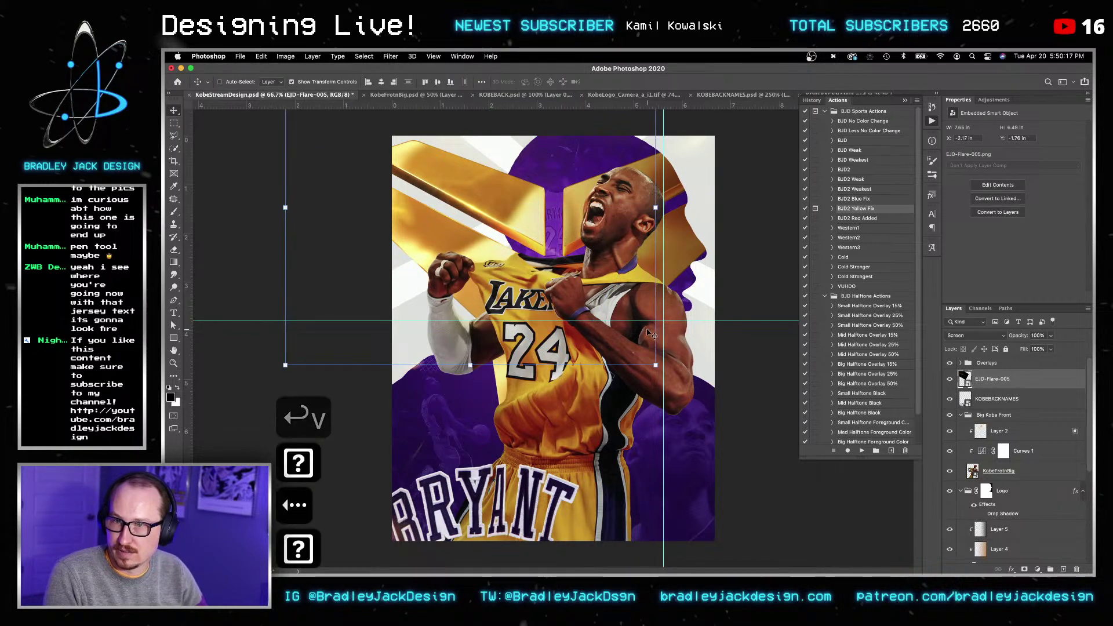
# Step: Nudge the flare left and up, then duplicate the lens-flare layer
pyautogui.hotkey('shift', 'Left')
pyautogui.hotkey('shift', 'Left')
pyautogui.hotkey('shift', 'Left')
pyautogui.hotkey('shift', 'Left')
pyautogui.hotkey('shift', 'Left')
pyautogui.hotkey('shift', 'Up')
pyautogui.hotkey('shift', 'Up')
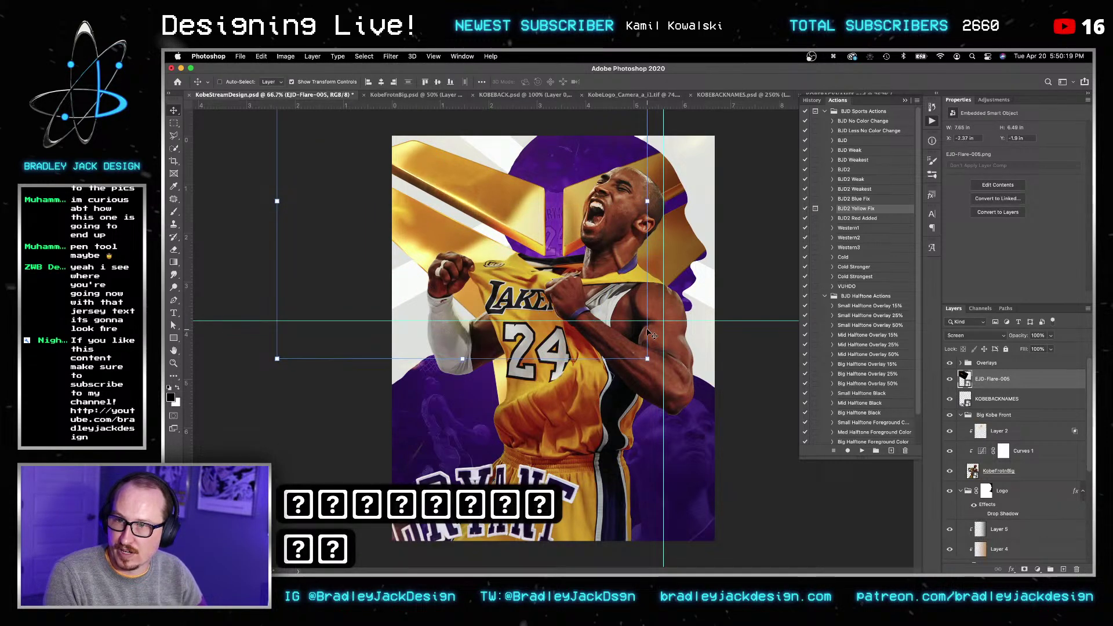
pyautogui.press('Left')
pyautogui.press('Return')
pyautogui.press('Return')
pyautogui.press('v')
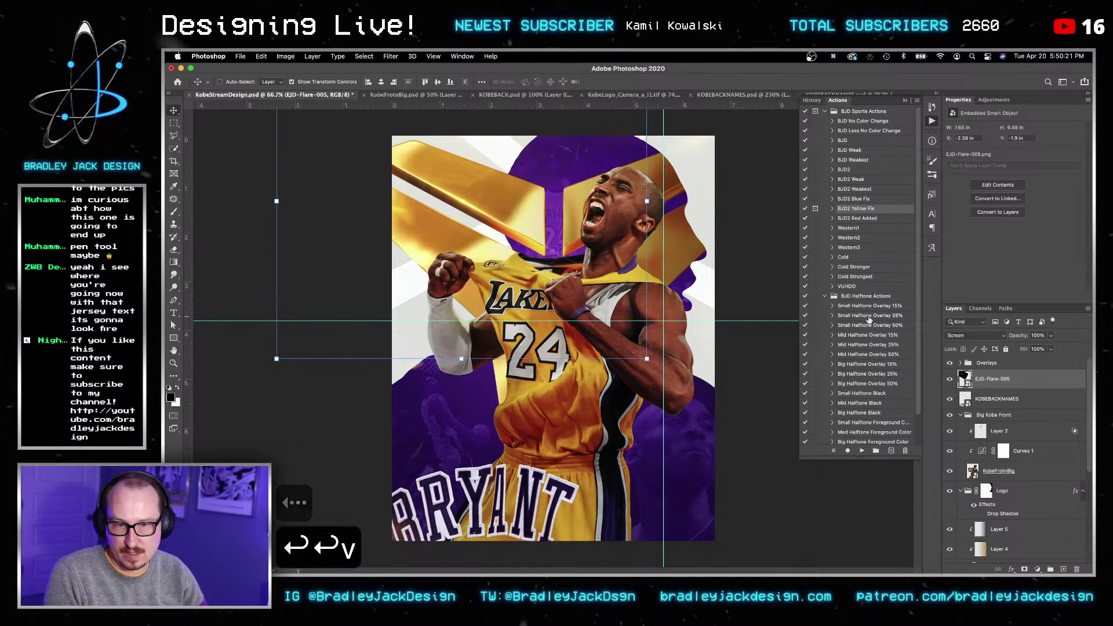
pyautogui.press('cmd+j')
# Step: Apply a 20-pixel Gaussian Blur to the EJD-Flare-005 copy
pyautogui.press('v')
pyautogui.press('v')
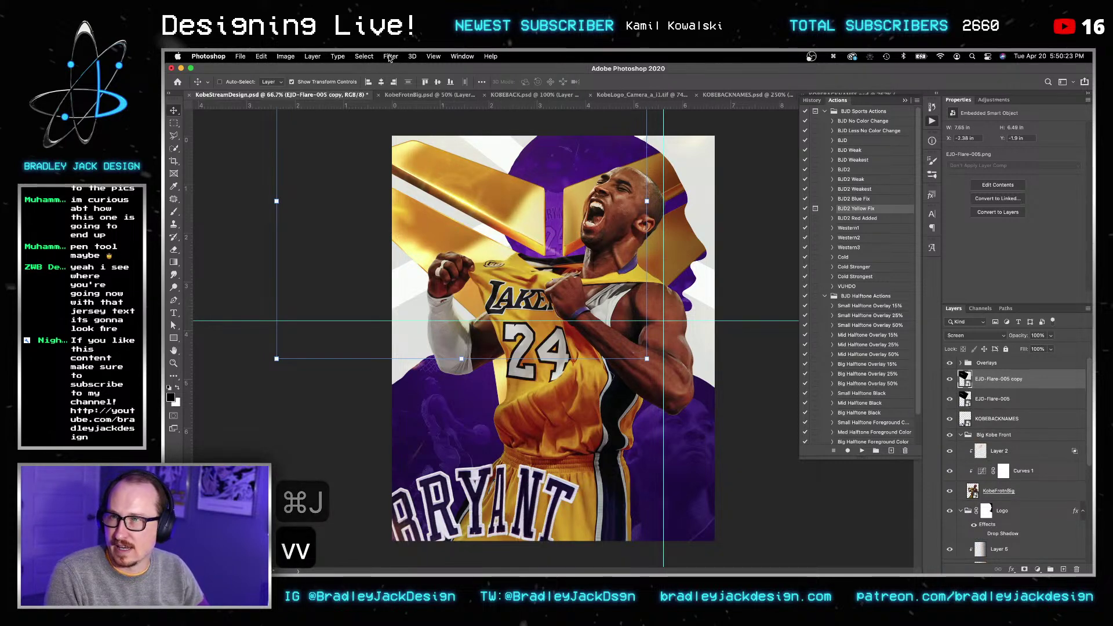
pyautogui.click(390, 56)
pyautogui.moveTo(398, 168)
pyautogui.click(542, 203)
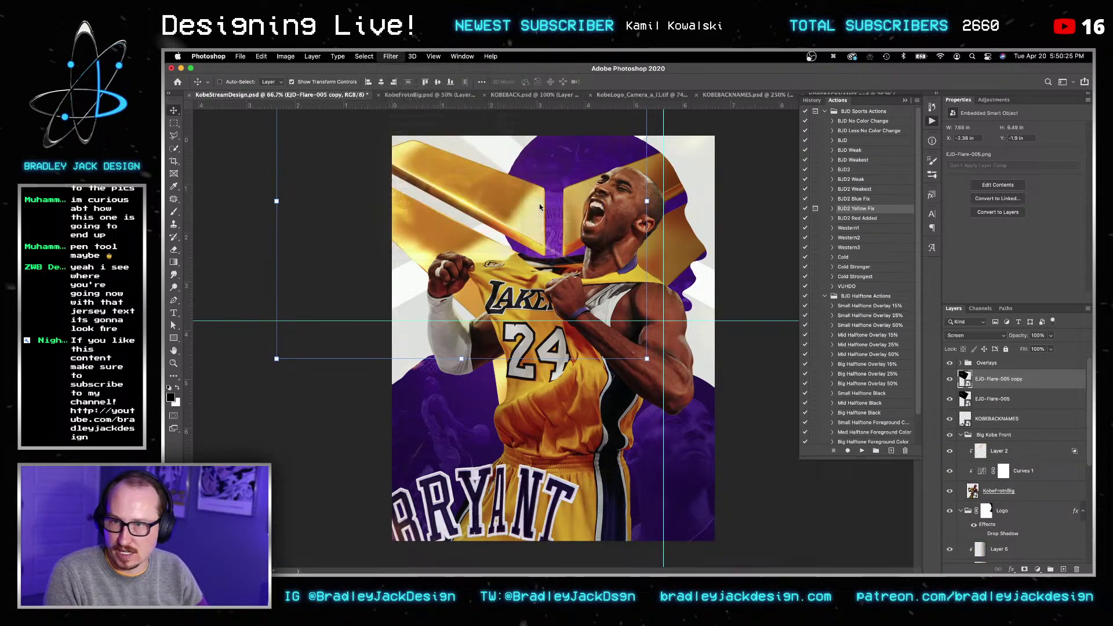
pyautogui.write('25')
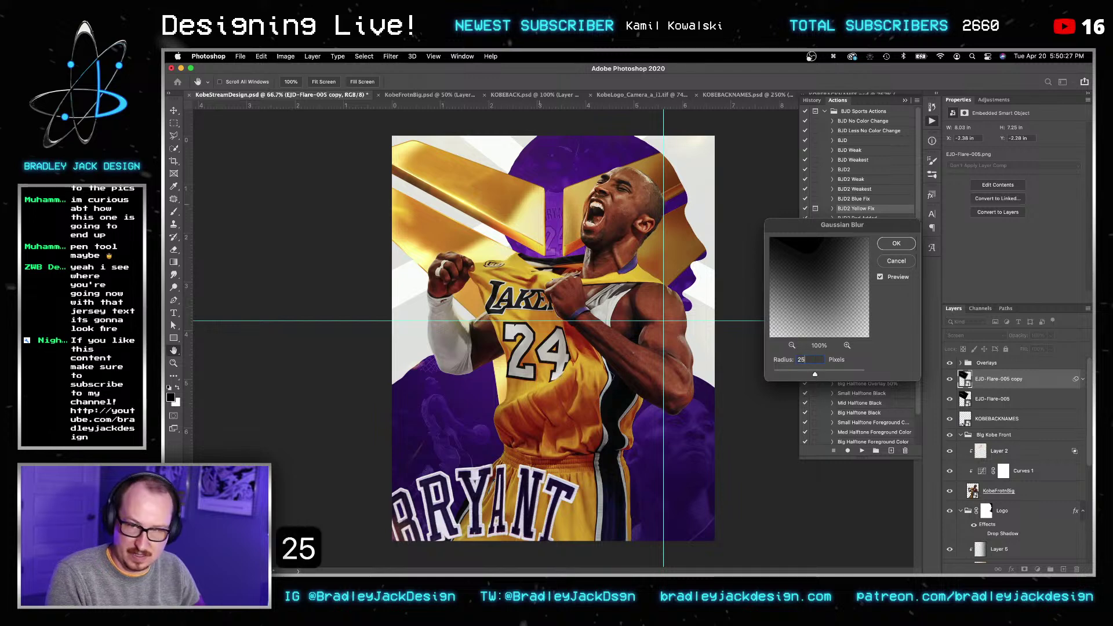
pyautogui.press('super+a')
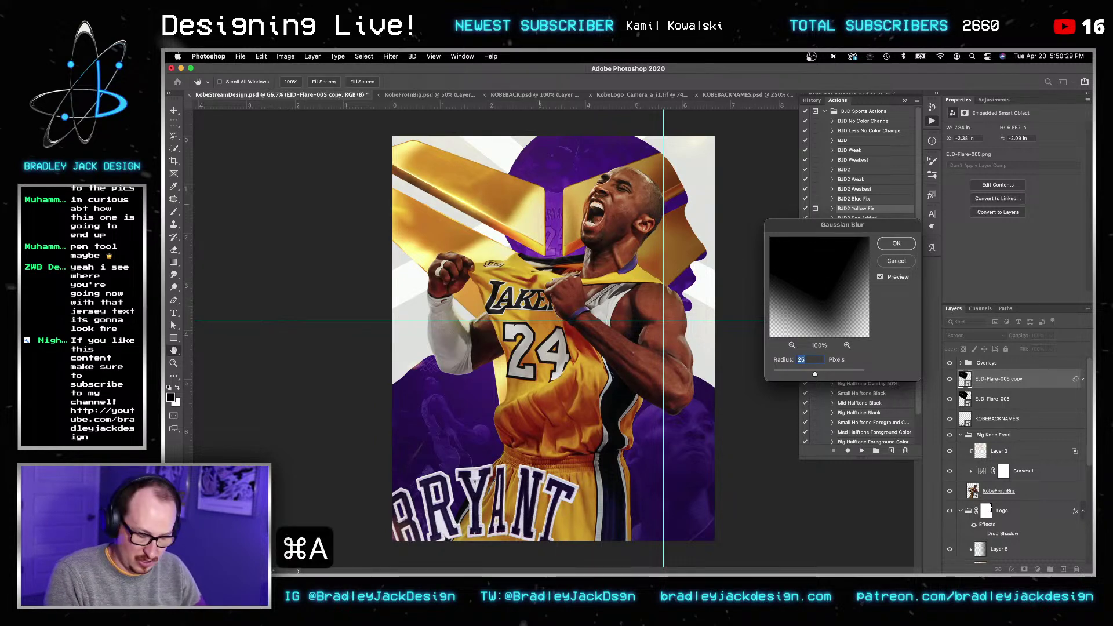
pyautogui.write('20')
pyautogui.press('Return')
pyautogui.press('Return')
# Step: Scale up the blurred flare copy so it spreads over the poster
pyautogui.press('v')
pyautogui.press('v')
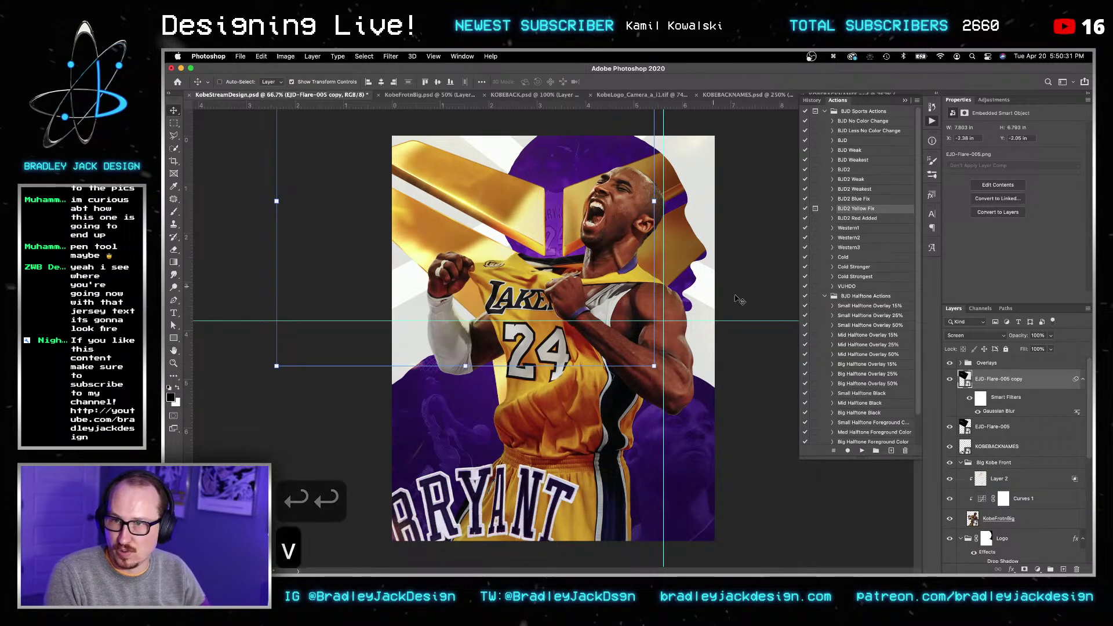
pyautogui.press('super+t')
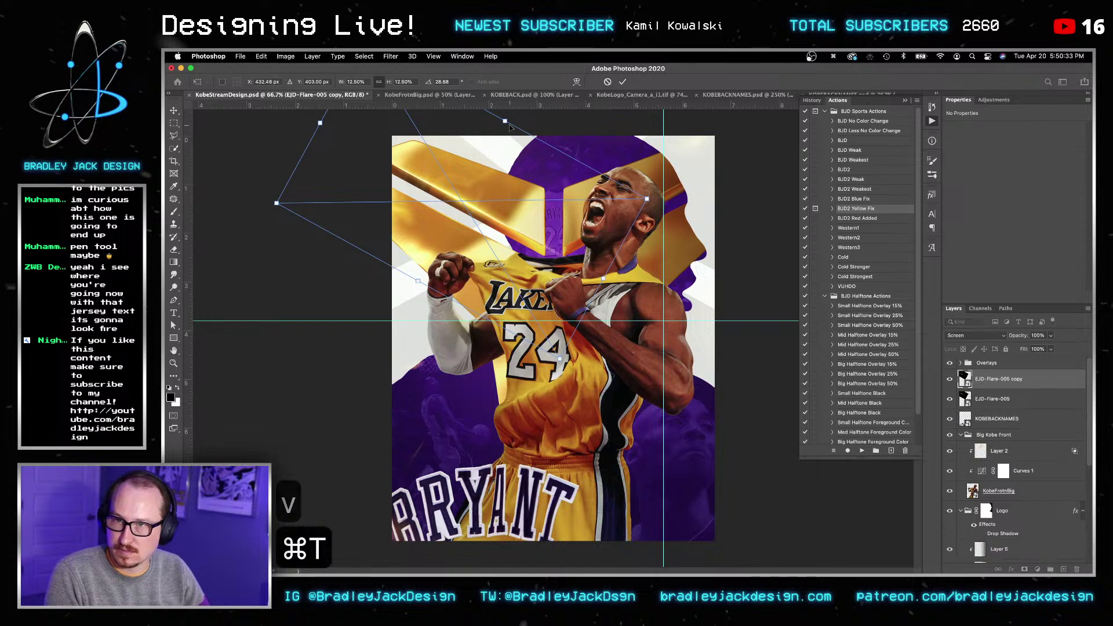
pyautogui.moveTo(529, 104); pyautogui.dragTo(568, 52)
pyautogui.press('Return')
pyautogui.press('Return')
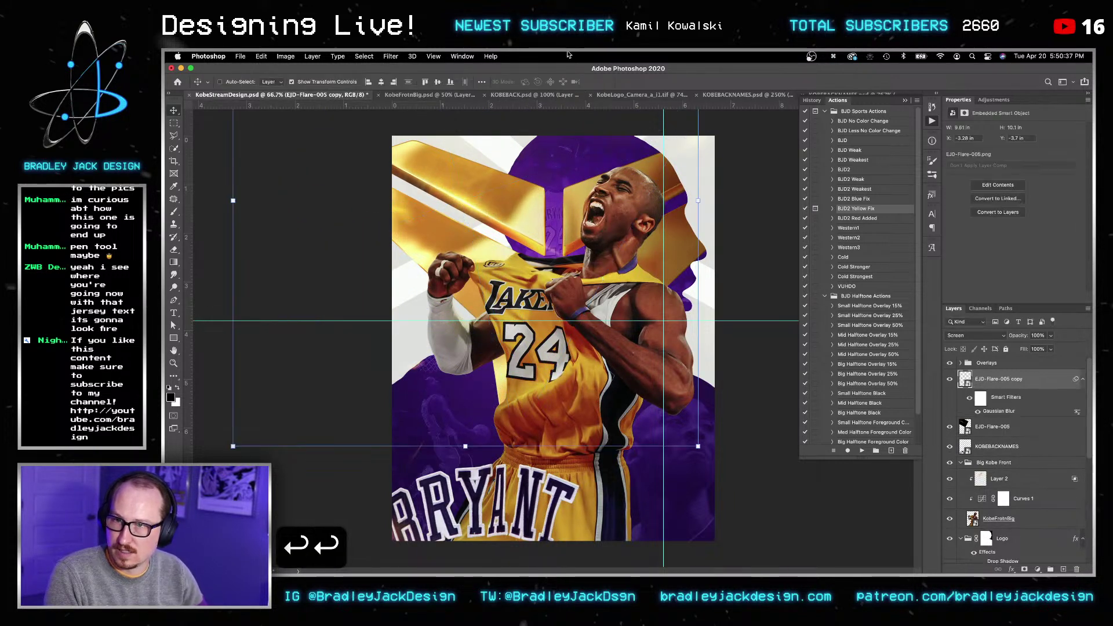
pyautogui.press('v')
# Step: Lower the Gaussian Blur smart filter radius to 10 pixels and save the poster
pyautogui.doubleClick(998, 411)
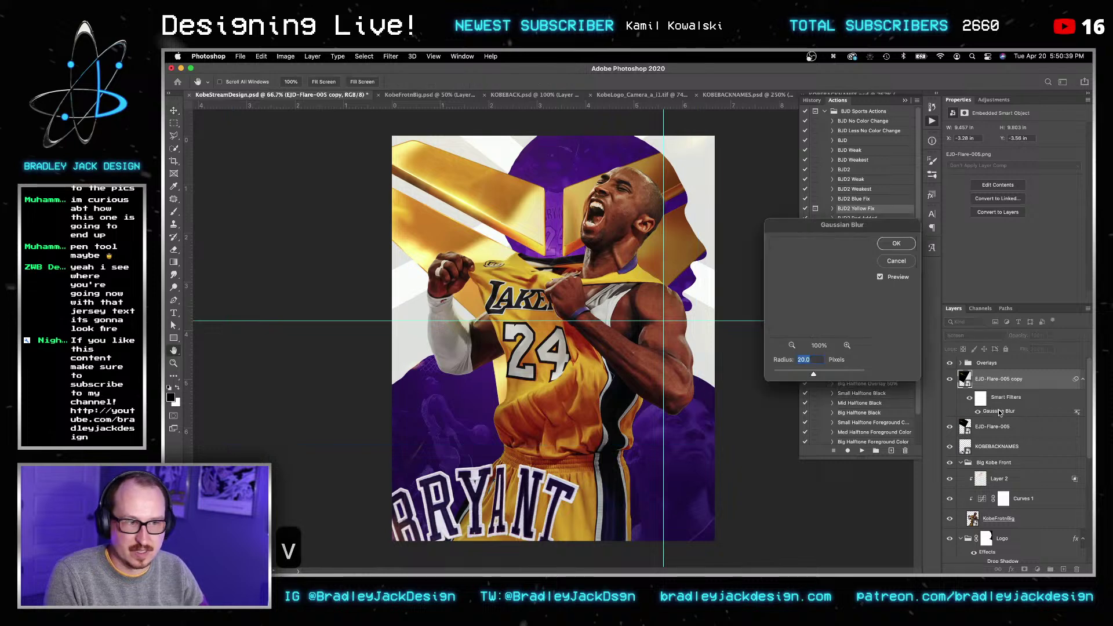
pyautogui.write('15')
pyautogui.press('cmd+a')
pyautogui.write('10')
pyautogui.press('Return')
pyautogui.press('Return')
pyautogui.press('v')
pyautogui.press('super+s')
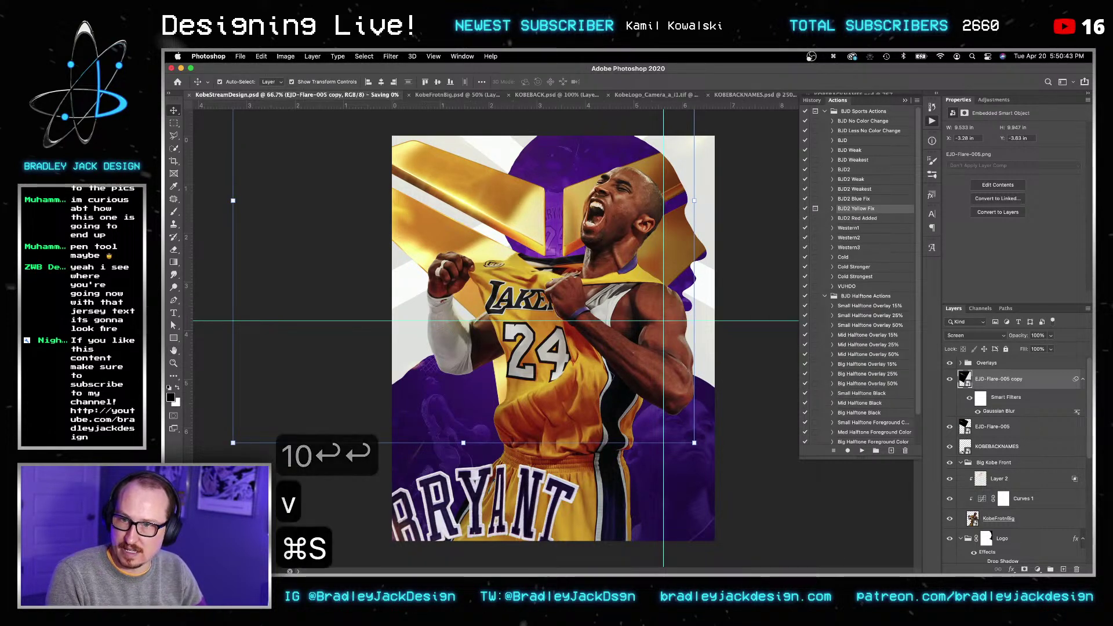
pyautogui.press('v')
pyautogui.press('v')
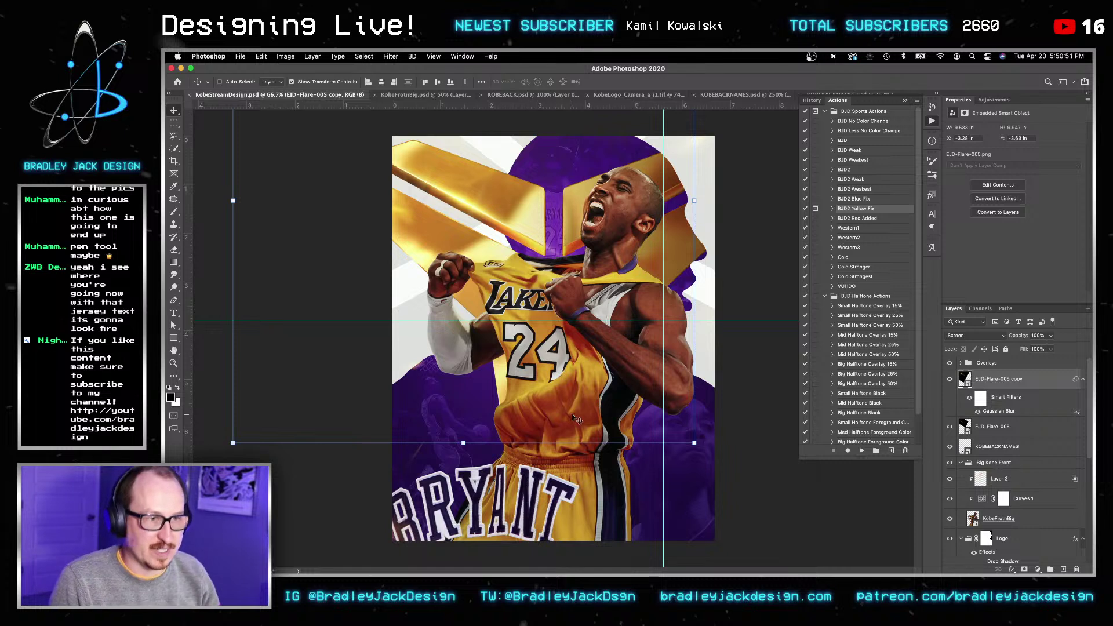
pyautogui.press('v')
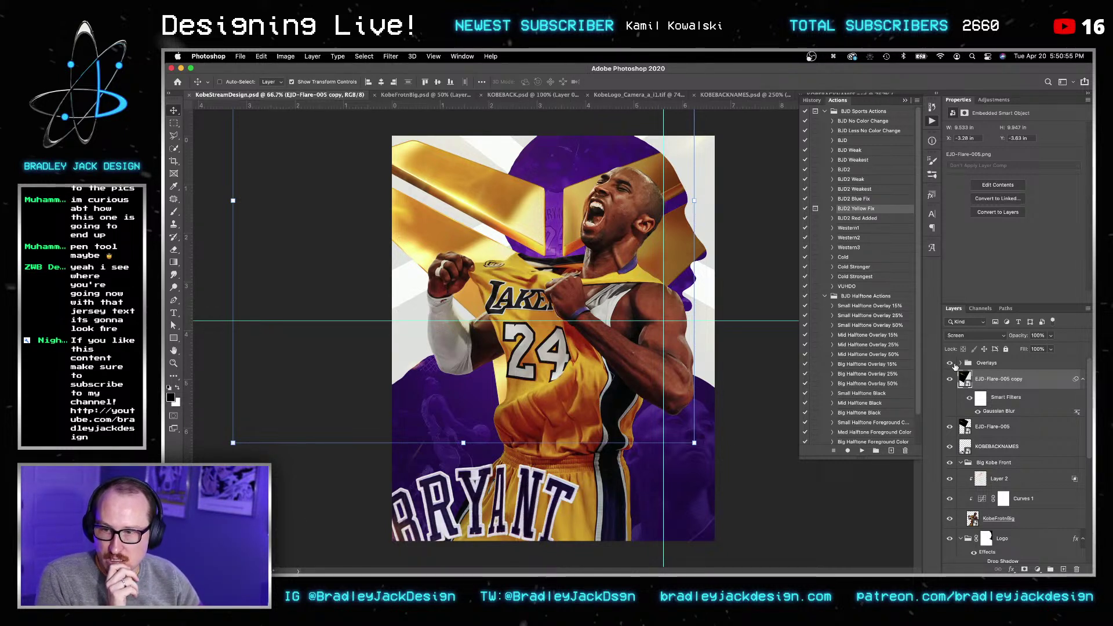
# Step: Expand the Overlays group, toggle Levels 1 off and on to compare, and save
pyautogui.click(958, 364)
pyautogui.click(961, 363)
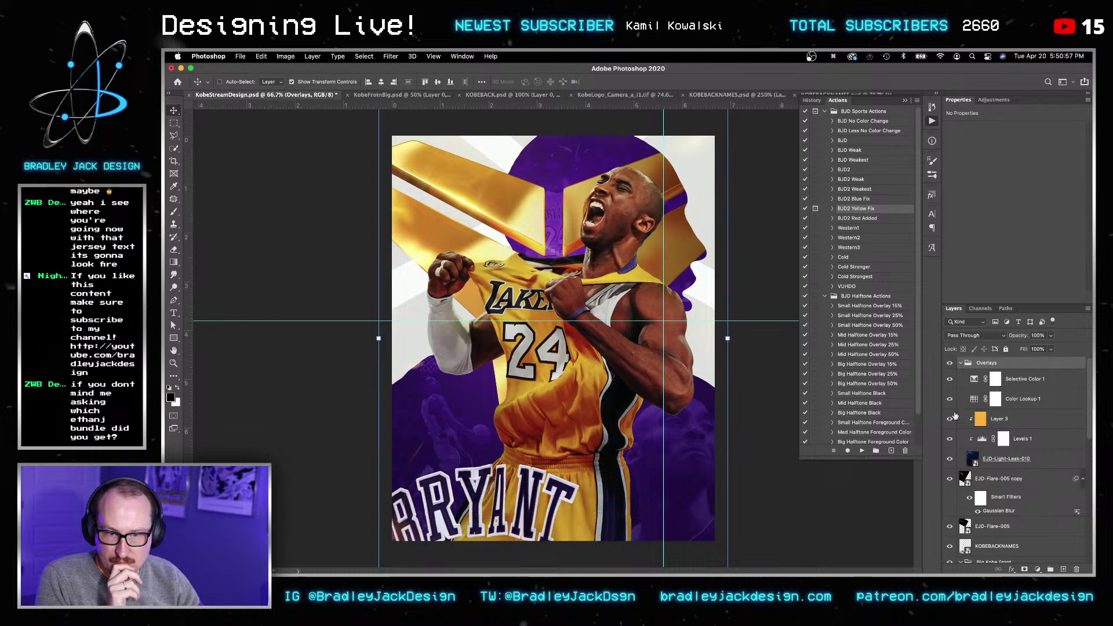
pyautogui.click(951, 438)
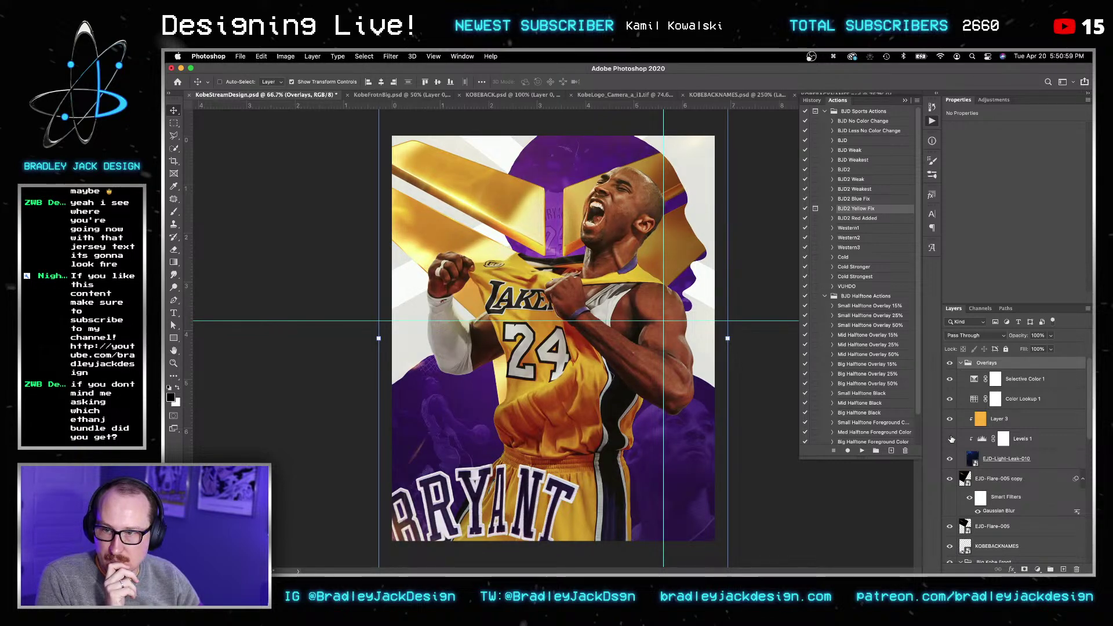
pyautogui.click(951, 439)
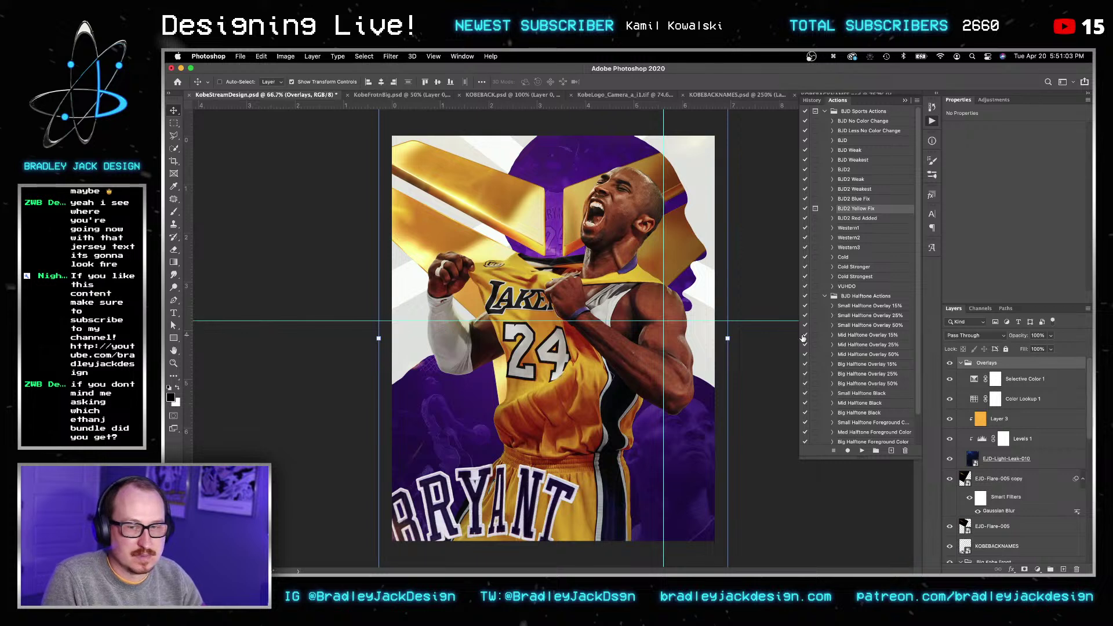
pyautogui.press('v')
pyautogui.press('super+s')
pyautogui.press('v')
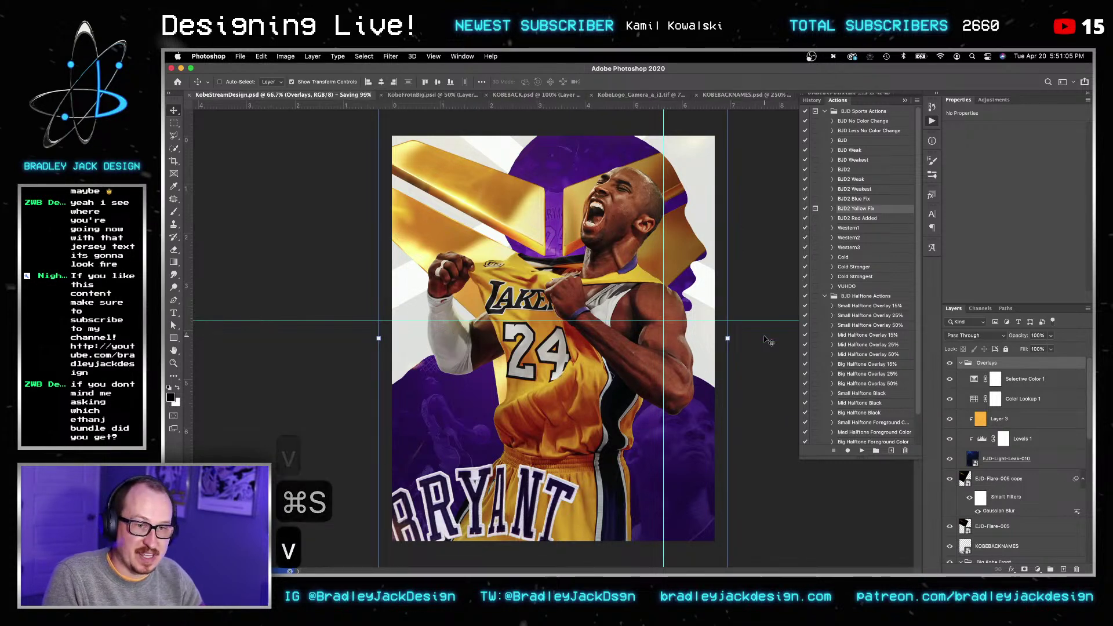
# Step: Expand Group 5 and rename it 'Silouhettes'
pyautogui.scroll(-1, 1009, 494)
pyautogui.scroll(-5, 1008, 495)
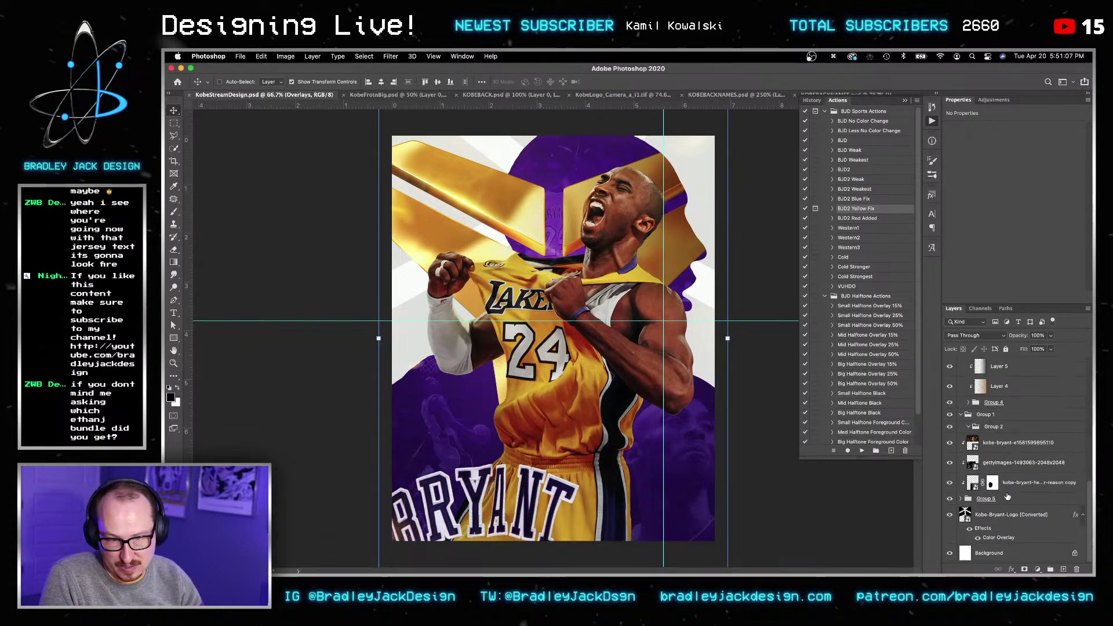
pyautogui.click(961, 499)
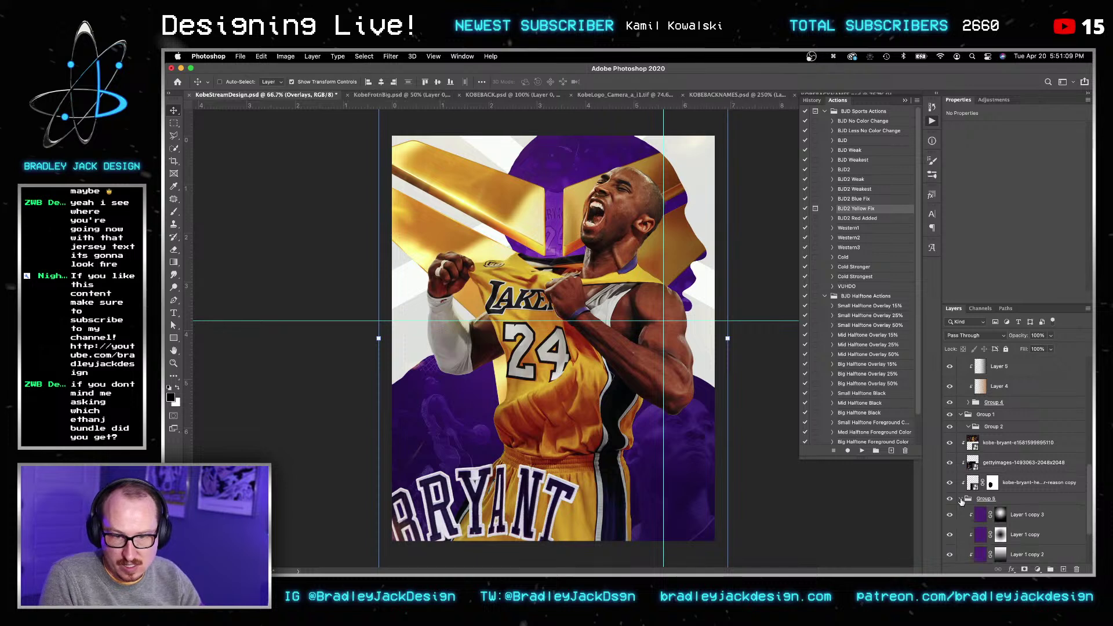
pyautogui.doubleClick(990, 498)
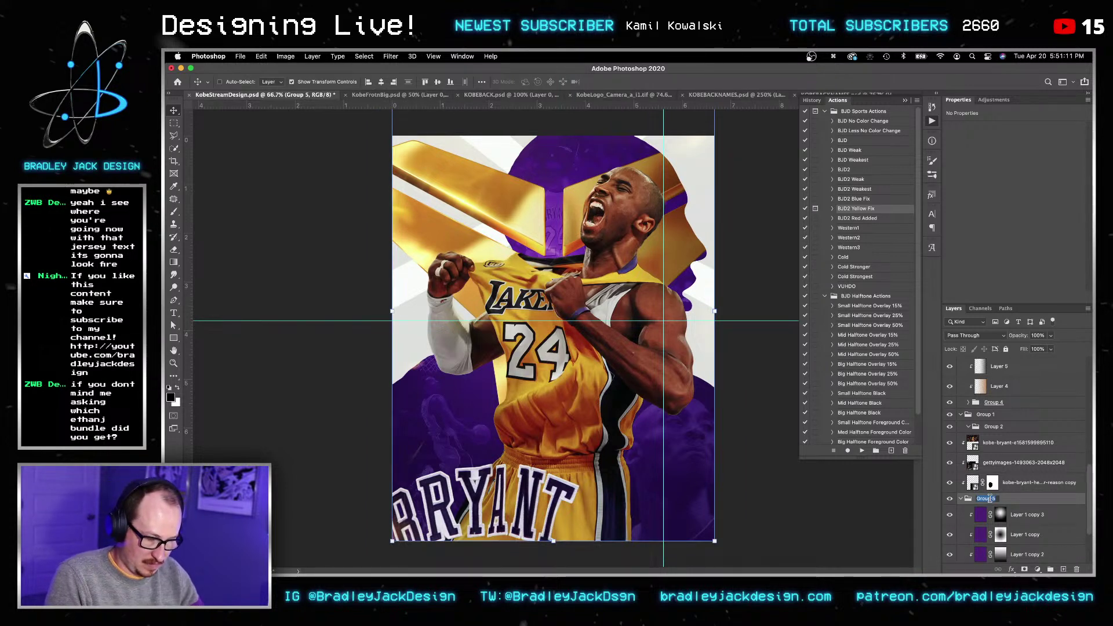
pyautogui.write('Silouh')
pyautogui.press('BackSpace')
pyautogui.write('ouheet')
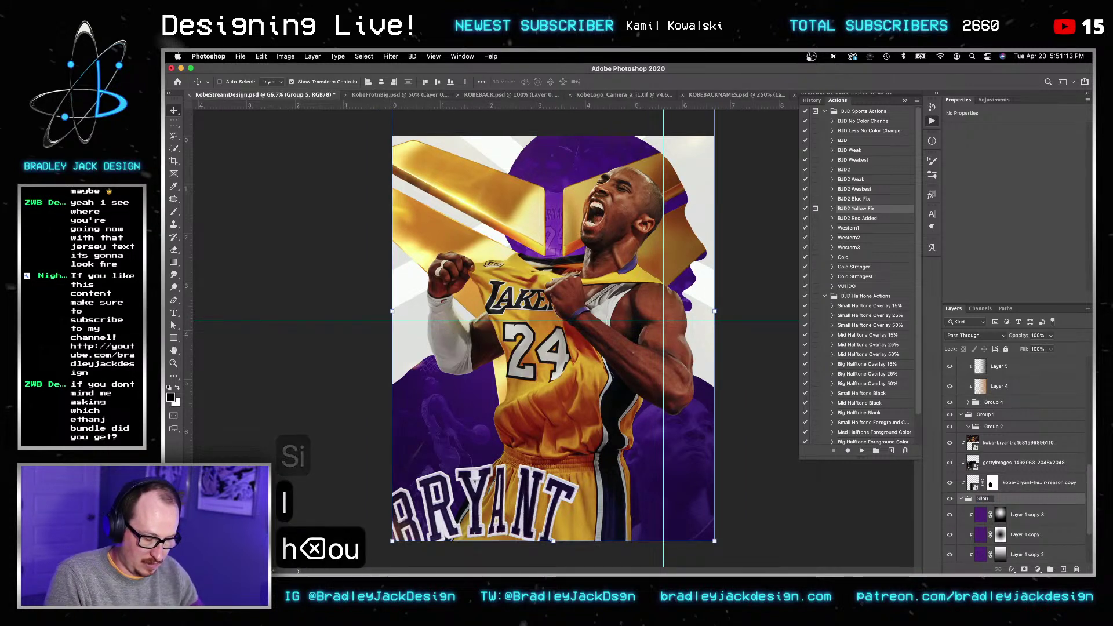
pyautogui.press('BackSpace')
pyautogui.press('BackSpace')
pyautogui.write('ttes')
pyautogui.press('Return')
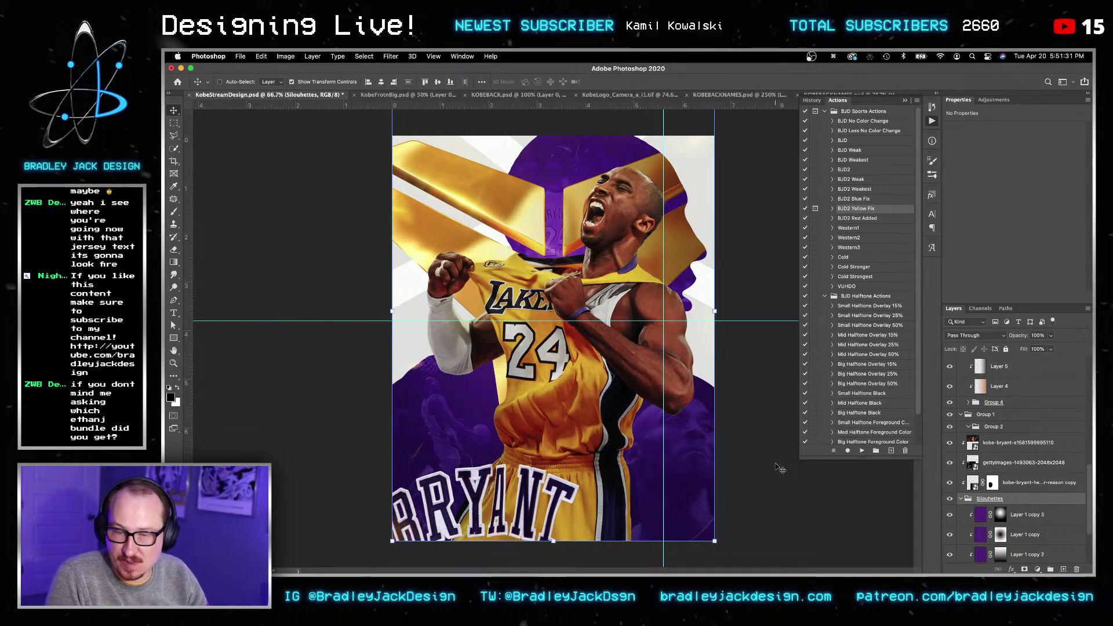
# Step: Create a new layer above Kobe-Bryant-Logo and fill it with a gradient
pyautogui.scroll(-3, 987, 477)
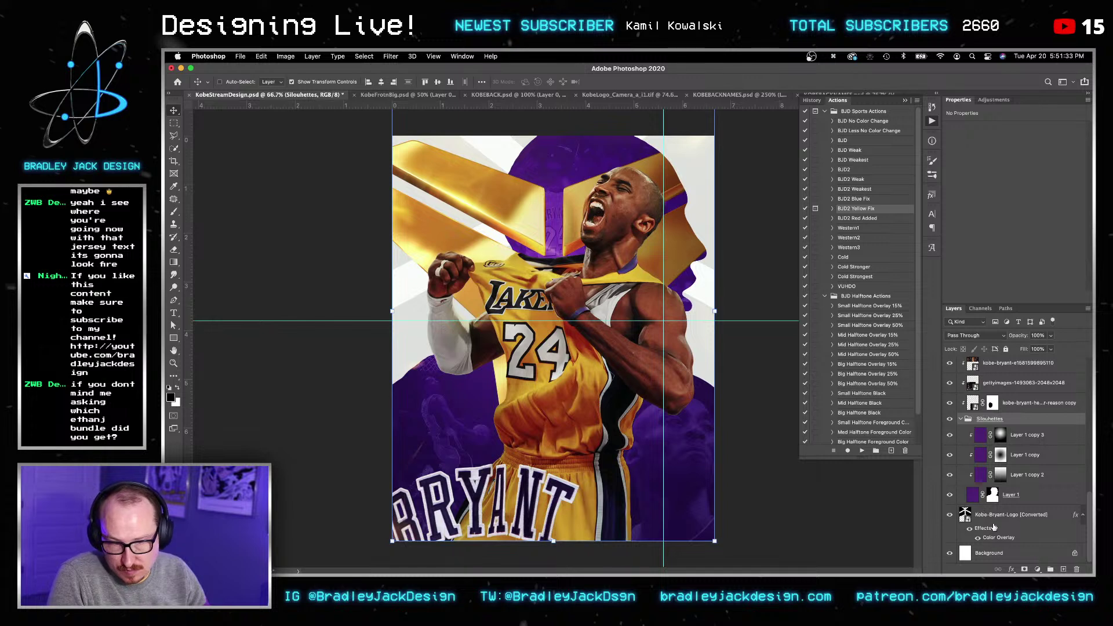
pyautogui.click(992, 513)
pyautogui.press('shift+super+n')
pyautogui.press('Return')
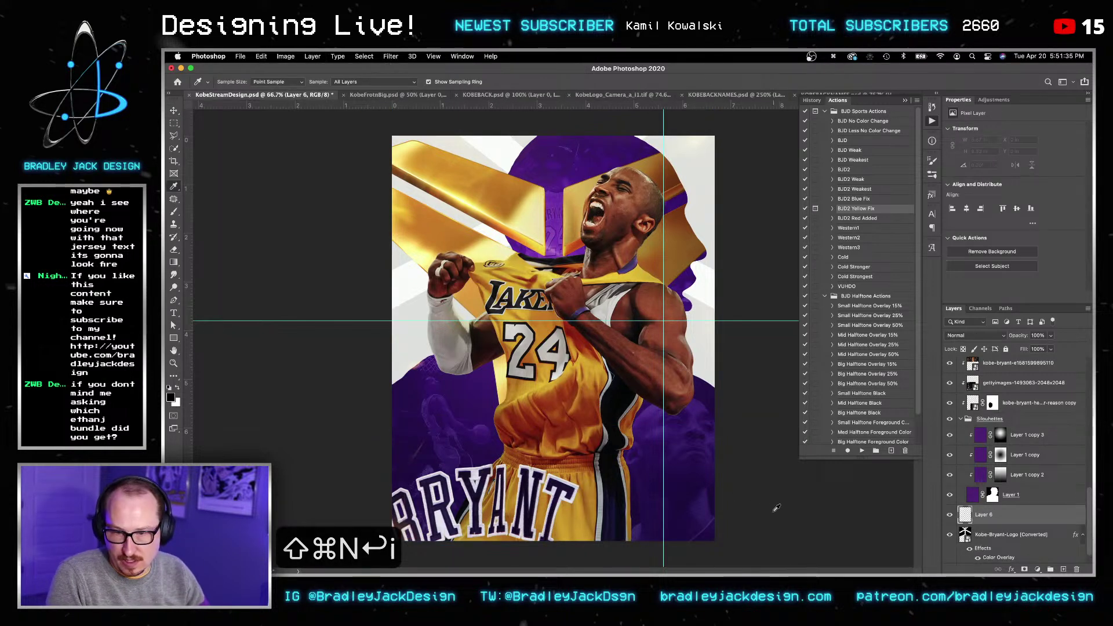
pyautogui.press('i')
pyautogui.press('g')
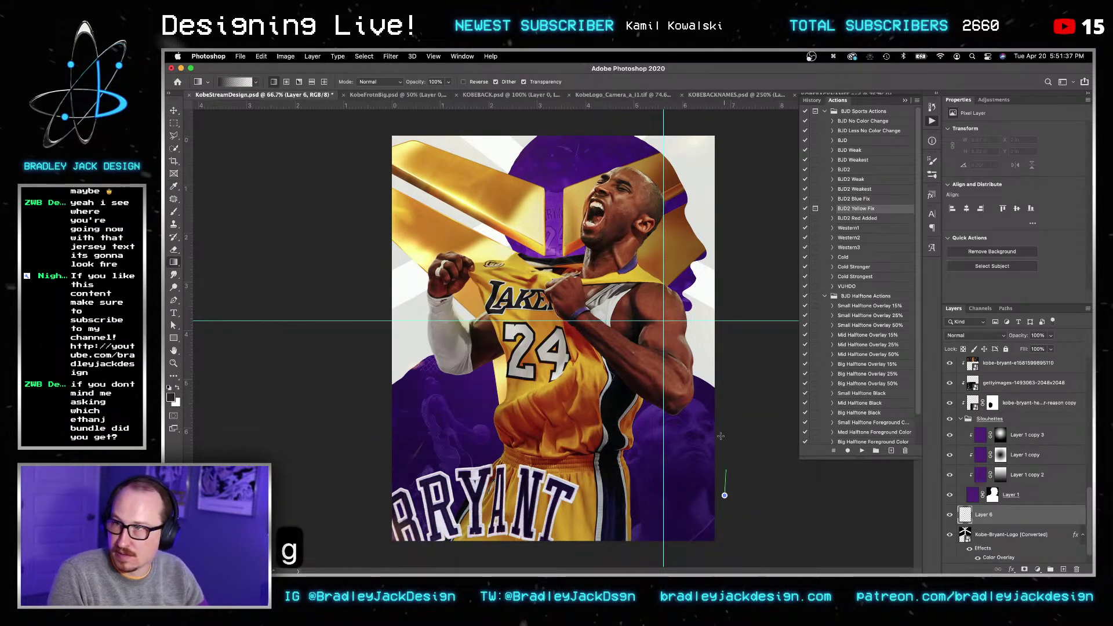
pyautogui.moveTo(727, 188); pyautogui.dragTo(727, 192)
# Step: Set the gradient layer to Multiply at 40% opacity and save the poster
pyautogui.press('v')
pyautogui.hotkey('alt', 'shift', 'm')
pyautogui.press('v')
pyautogui.press('2')
pyautogui.press('4')
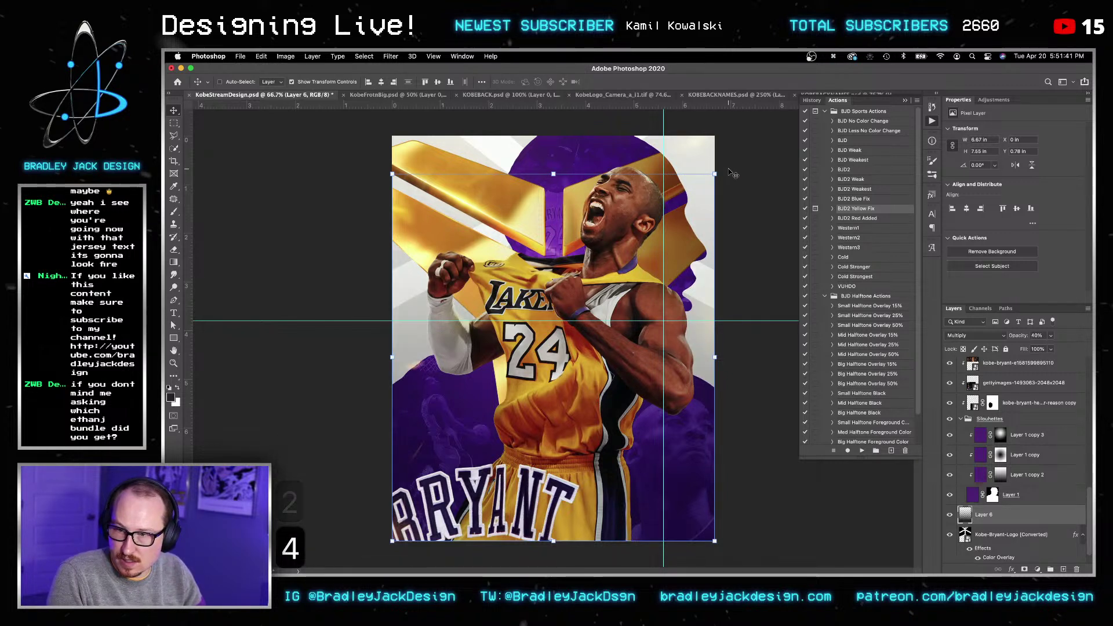
pyautogui.press('v')
pyautogui.press('v')
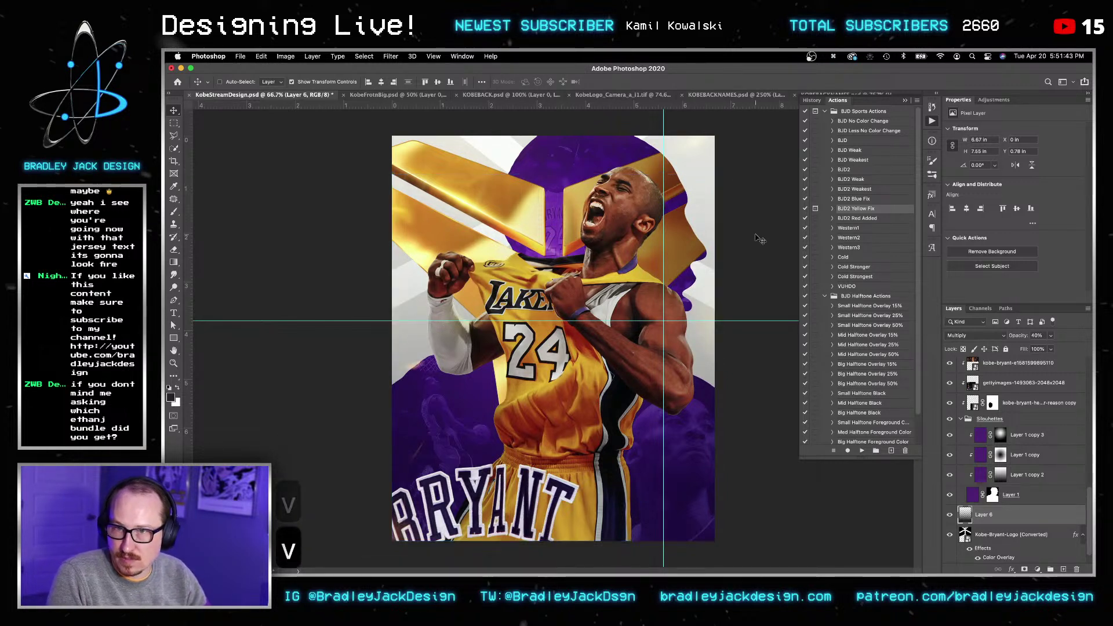
pyautogui.press('super+s')
pyautogui.press('v')
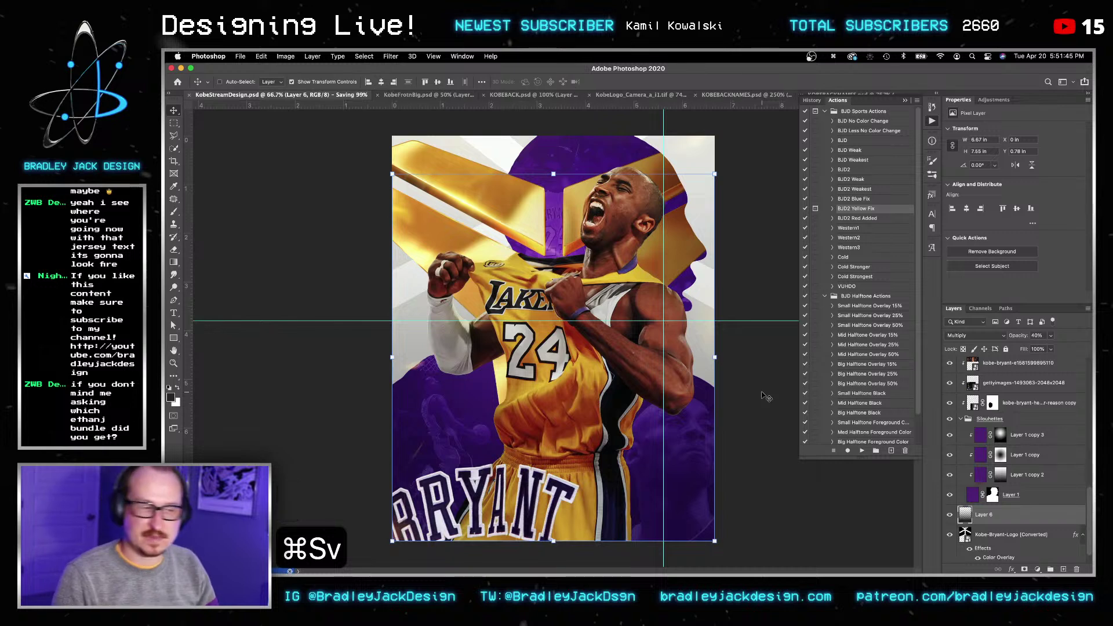
# Step: Open pinterest.com in a new Safari tab and move its window over the poster
pyautogui.press('super+w')
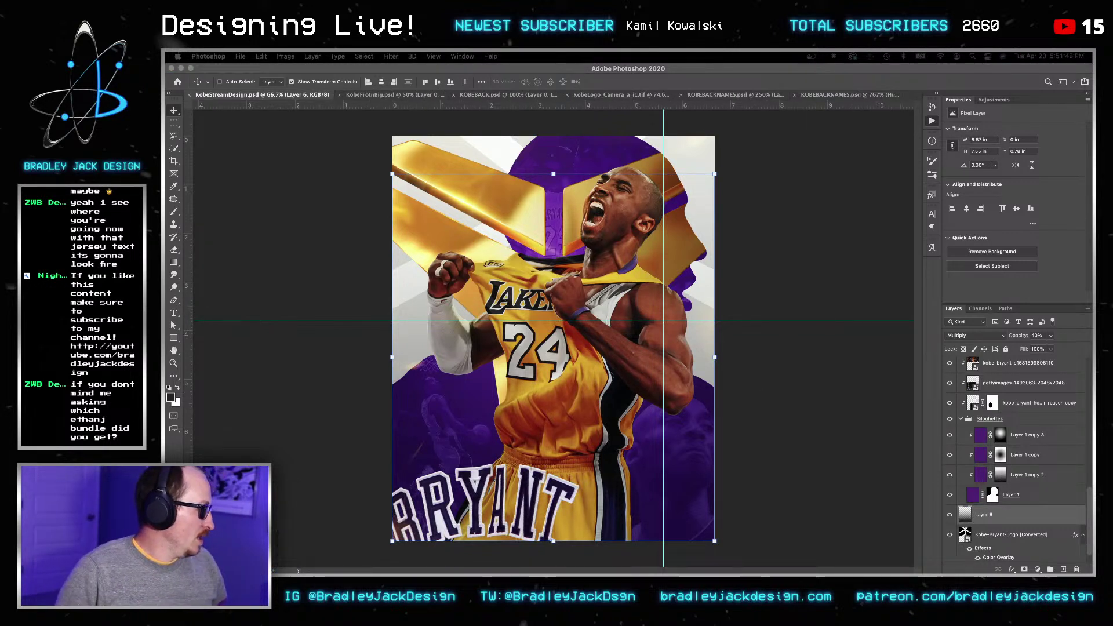
pyautogui.press('super+t')
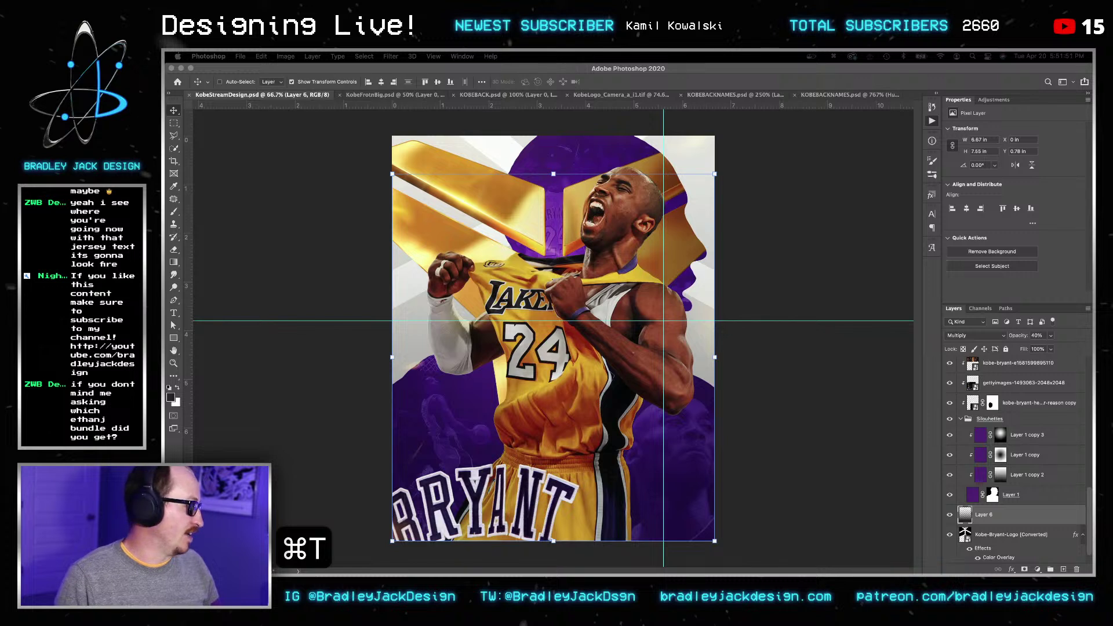
pyautogui.write('pinterest.com')
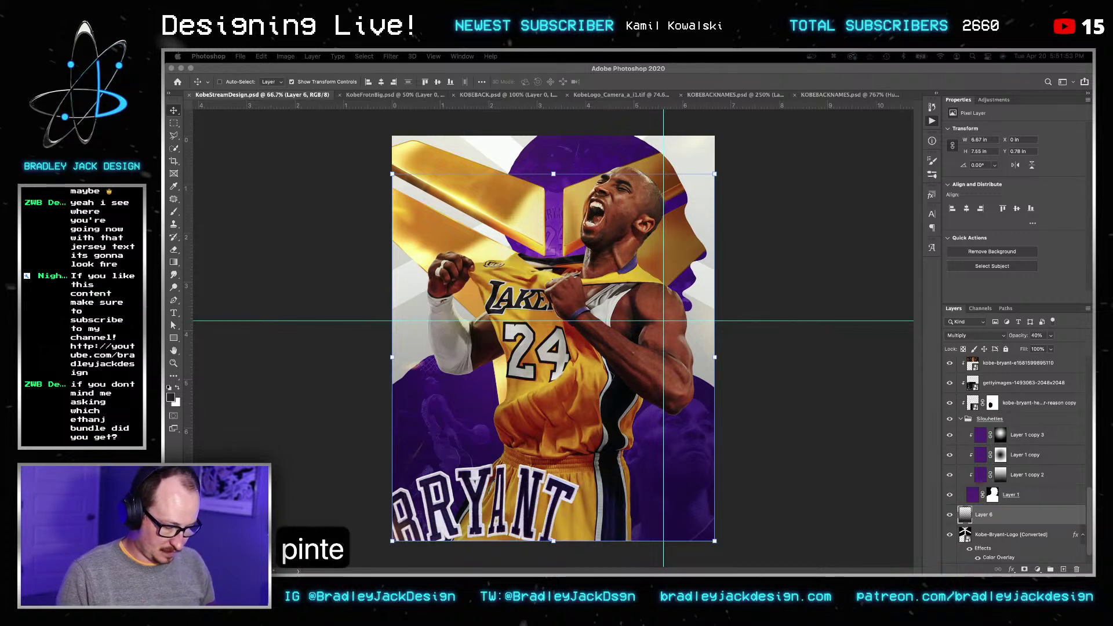
pyautogui.press('Return')
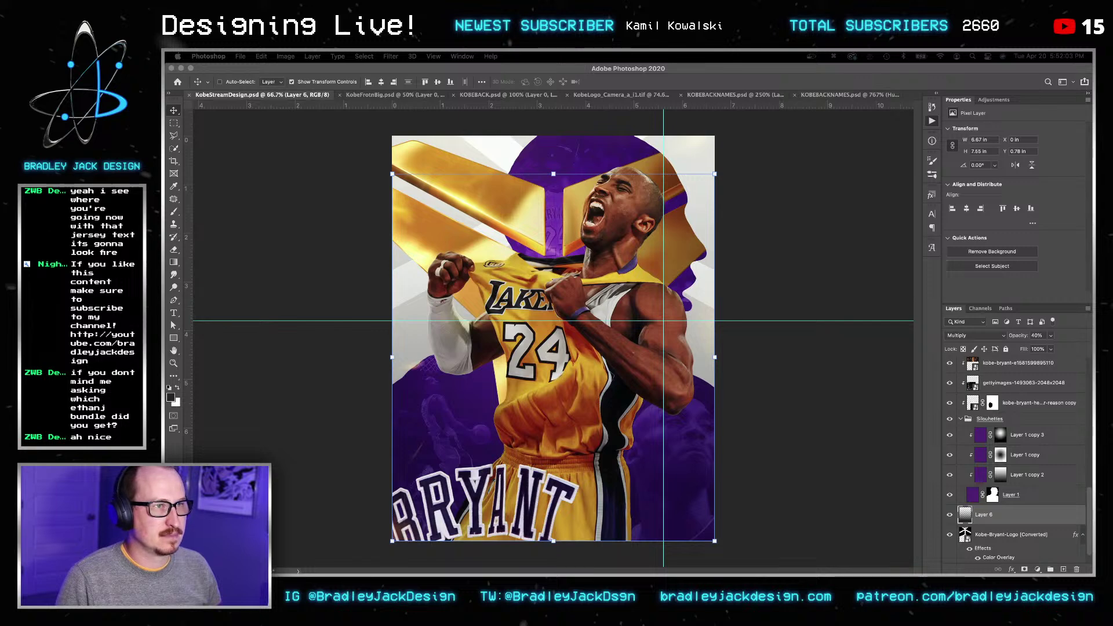
pyautogui.moveTo(1093, 208); pyautogui.dragTo(458, 75)
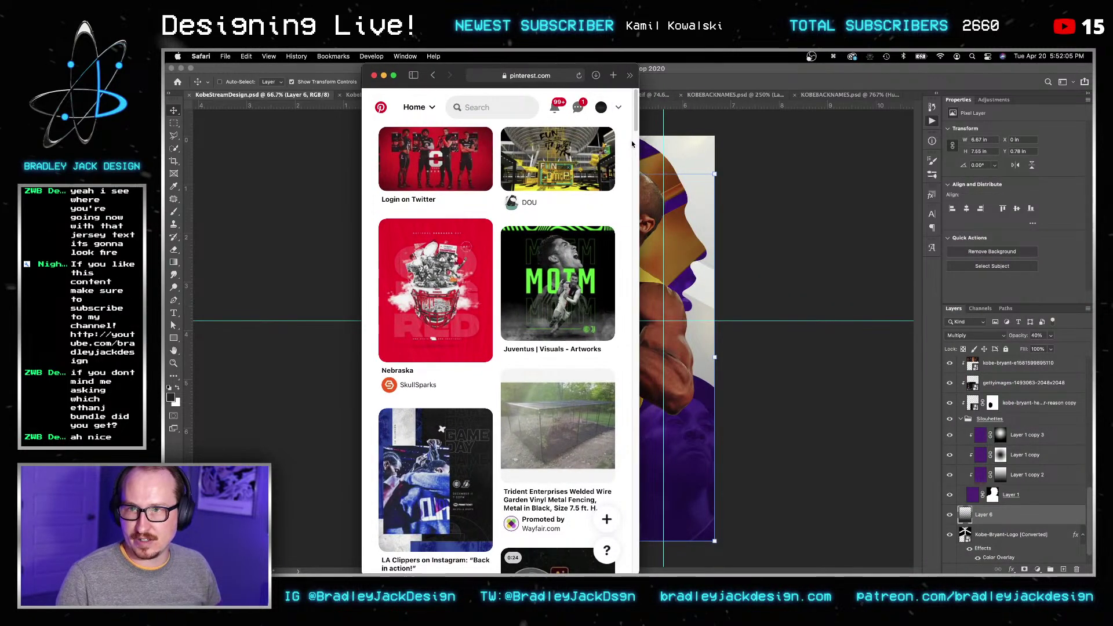
# Step: Widen the Pinterest window and open the Sports Design board from the profile
pyautogui.keyDown('alt'); pyautogui.moveTo(640, 145); pyautogui.dragTo(1023, 180); pyautogui.keyUp('alt')
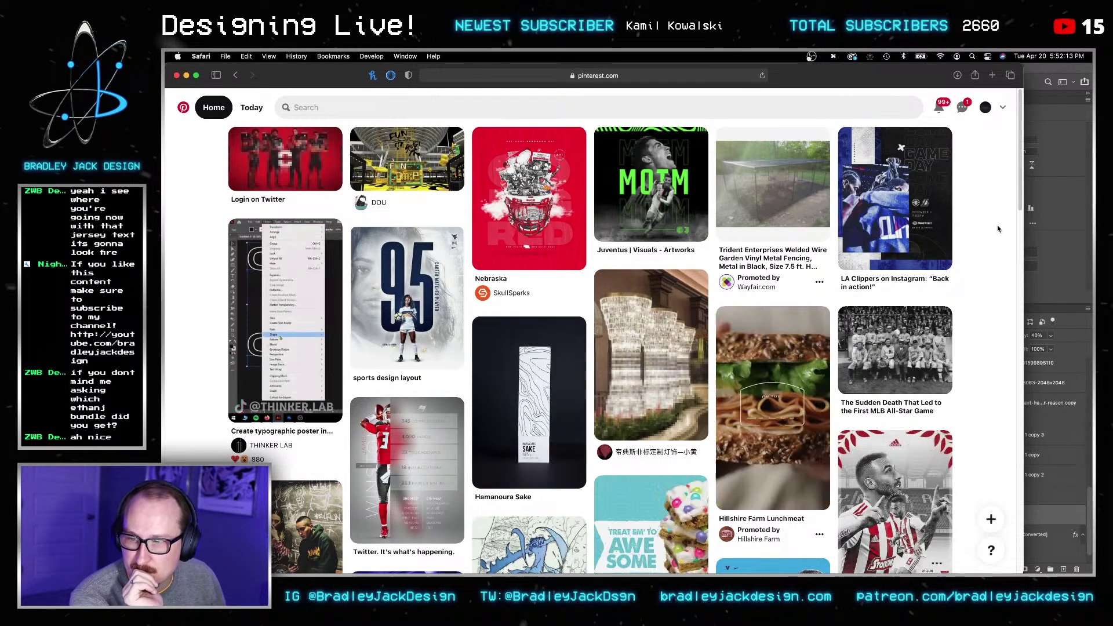
pyautogui.scroll(-1, 998, 229)
pyautogui.click(980, 106)
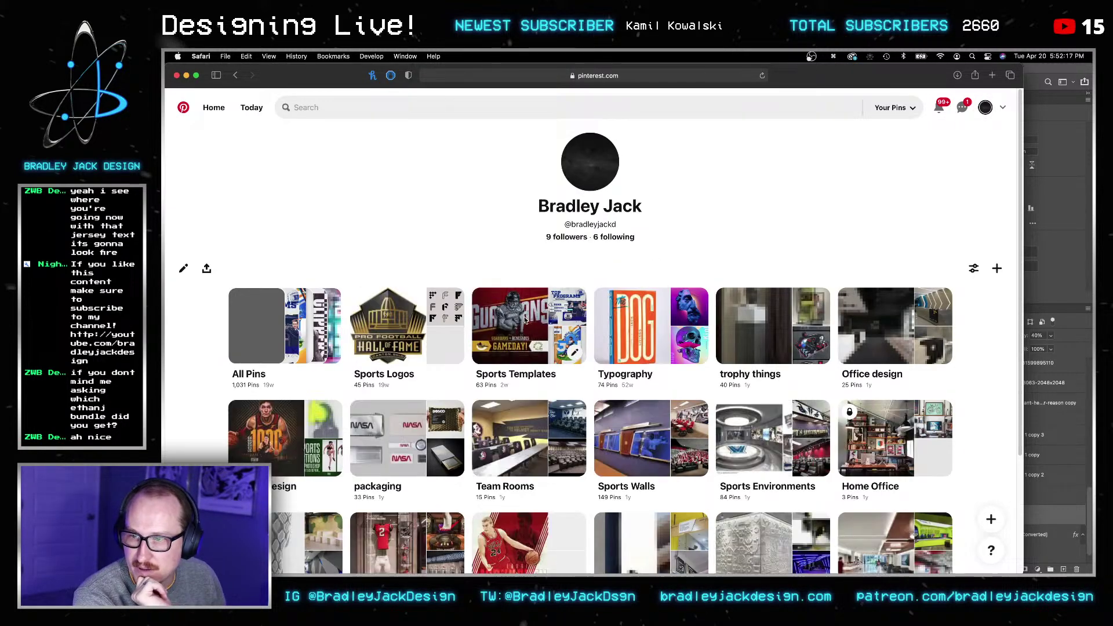
pyautogui.click(287, 348)
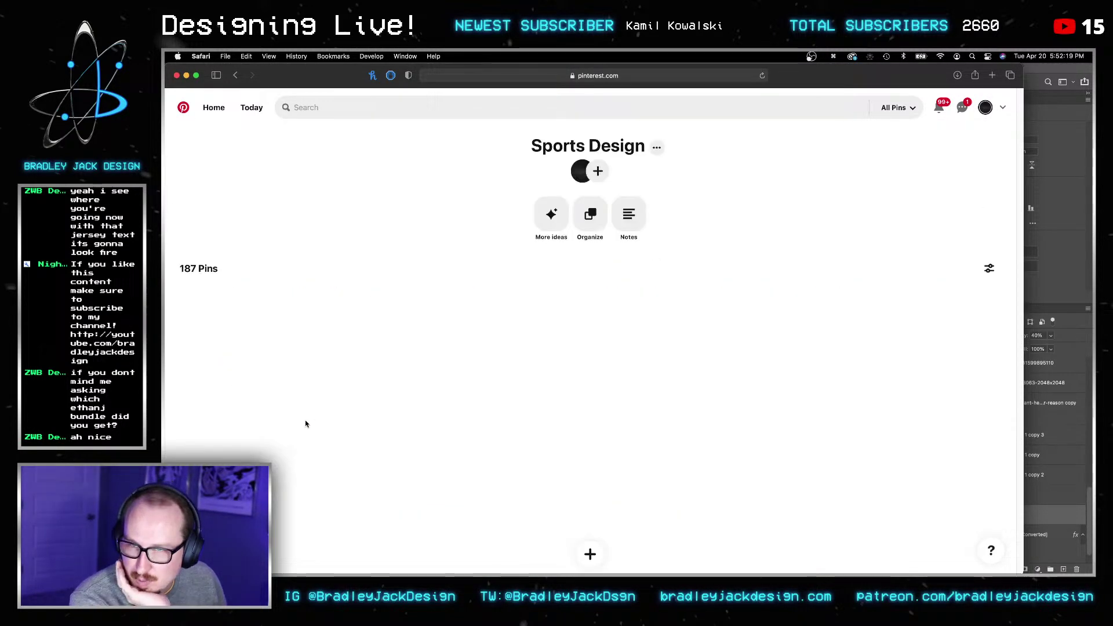
# Step: Show More ideas for Sports Design, scroll through the suggested poster pins, then return to Photoshop
pyautogui.click(551, 218)
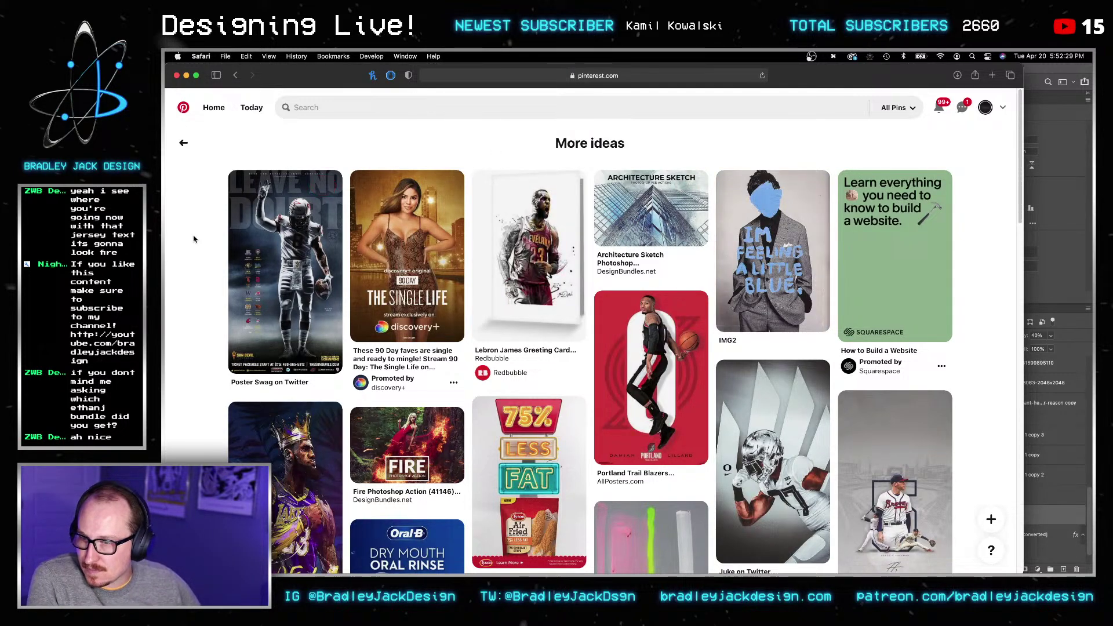
pyautogui.scroll(-3, 194, 239)
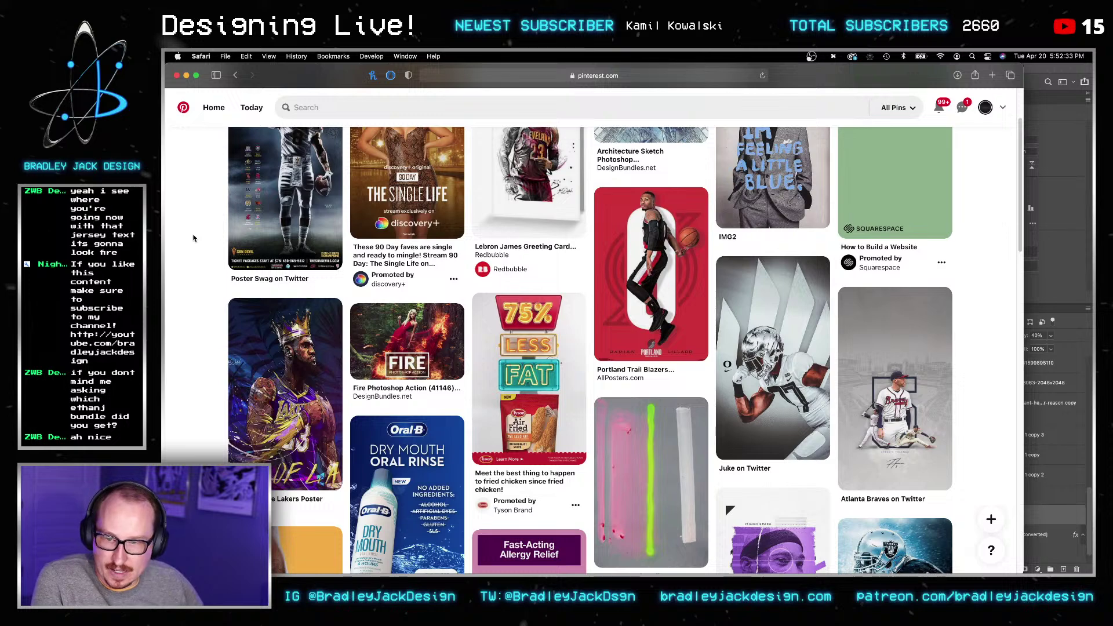
pyautogui.scroll(-10, 193, 237)
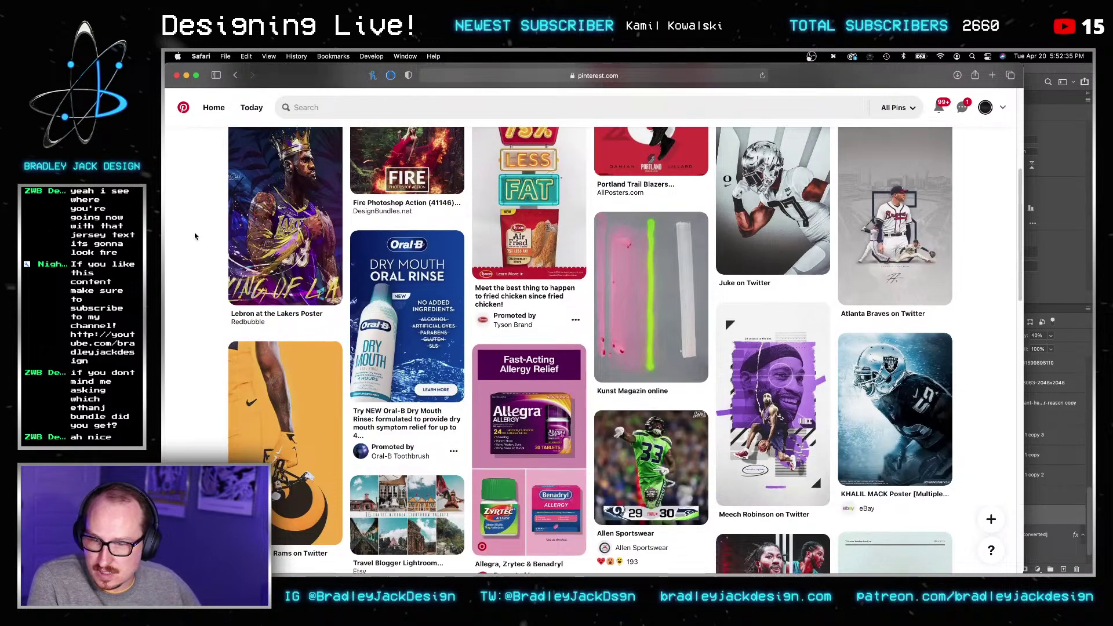
pyautogui.scroll(-1, 564, 307)
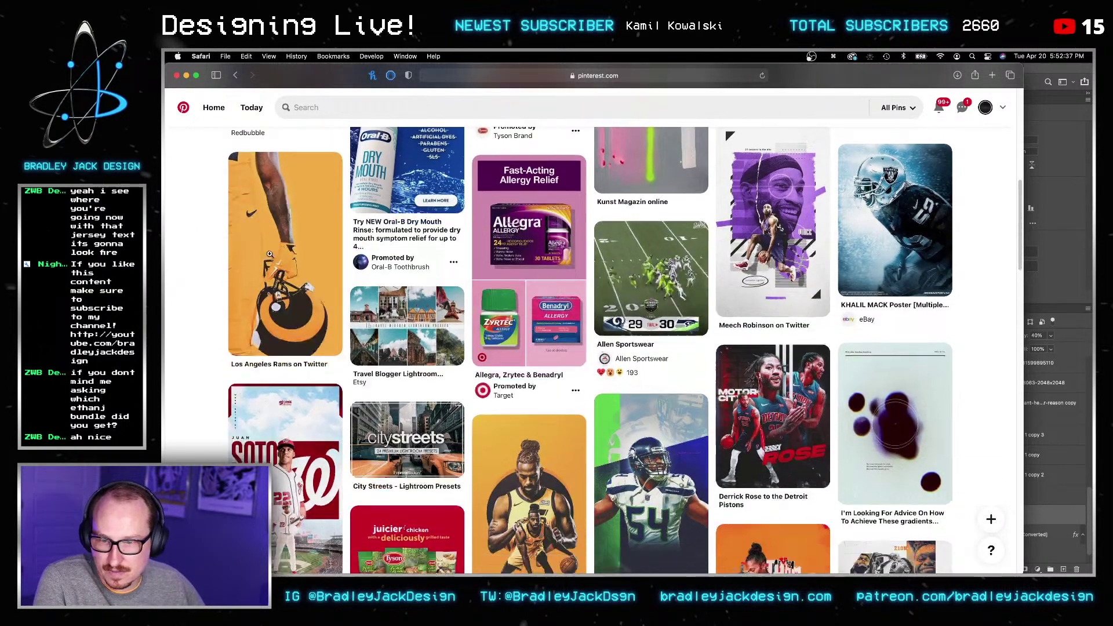
pyautogui.scroll(10, 765, 310)
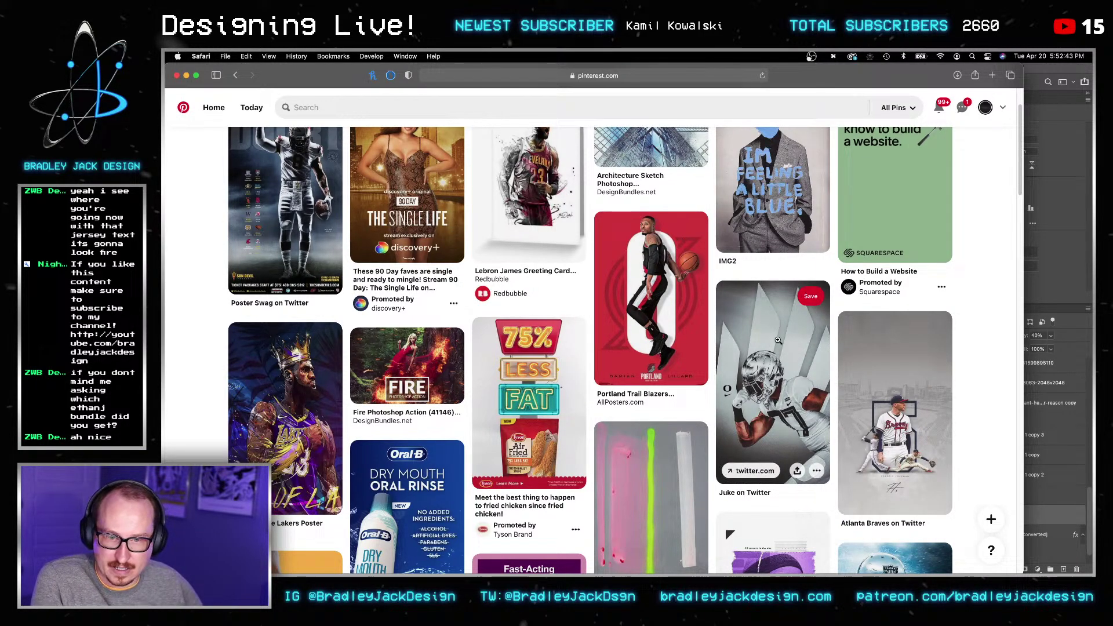
pyautogui.scroll(-6, 628, 305)
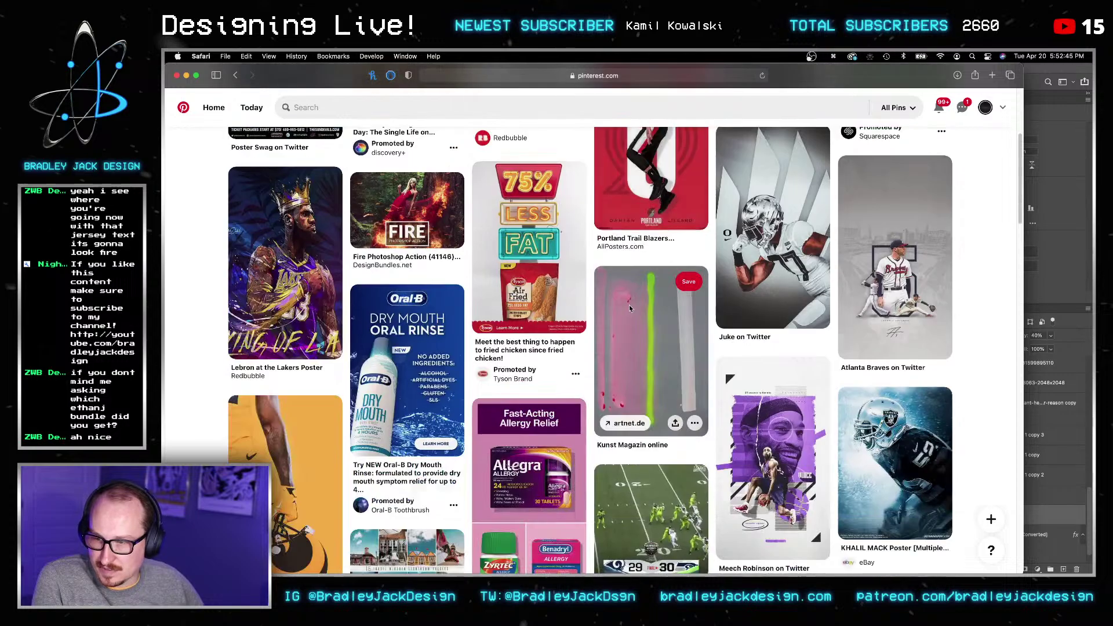
pyautogui.scroll(-8, 628, 303)
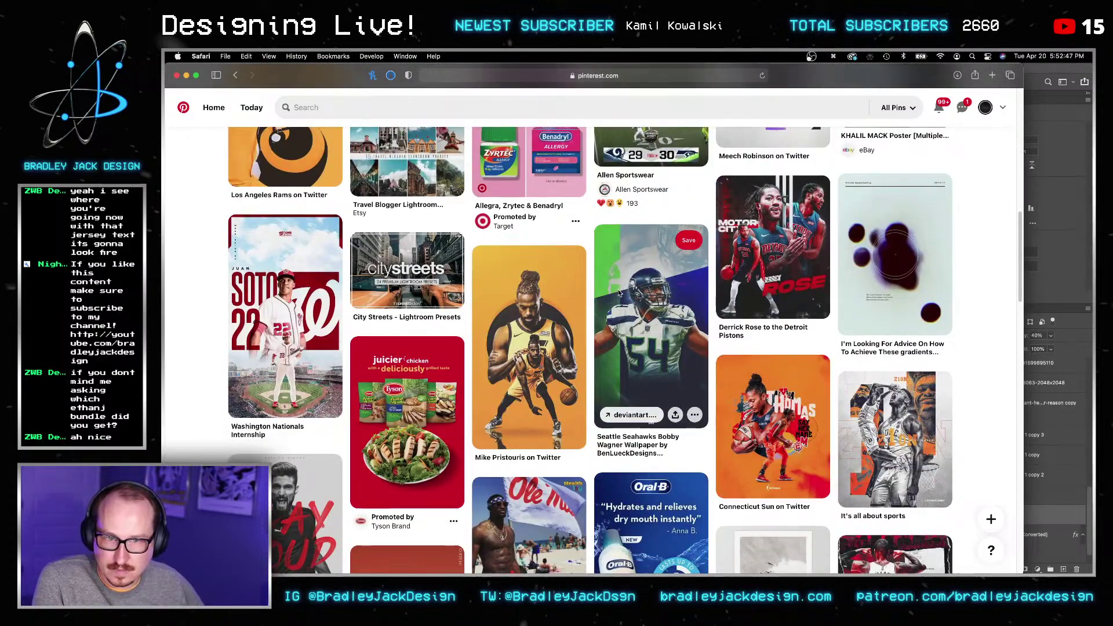
pyautogui.scroll(-1, 619, 292)
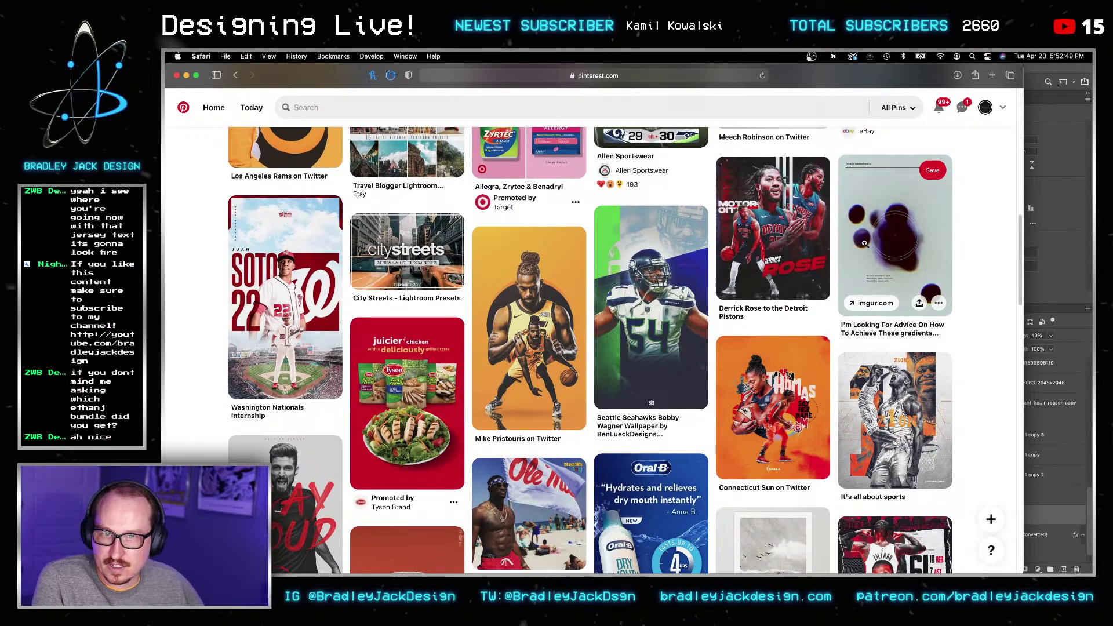
pyautogui.scroll(-3, 965, 323)
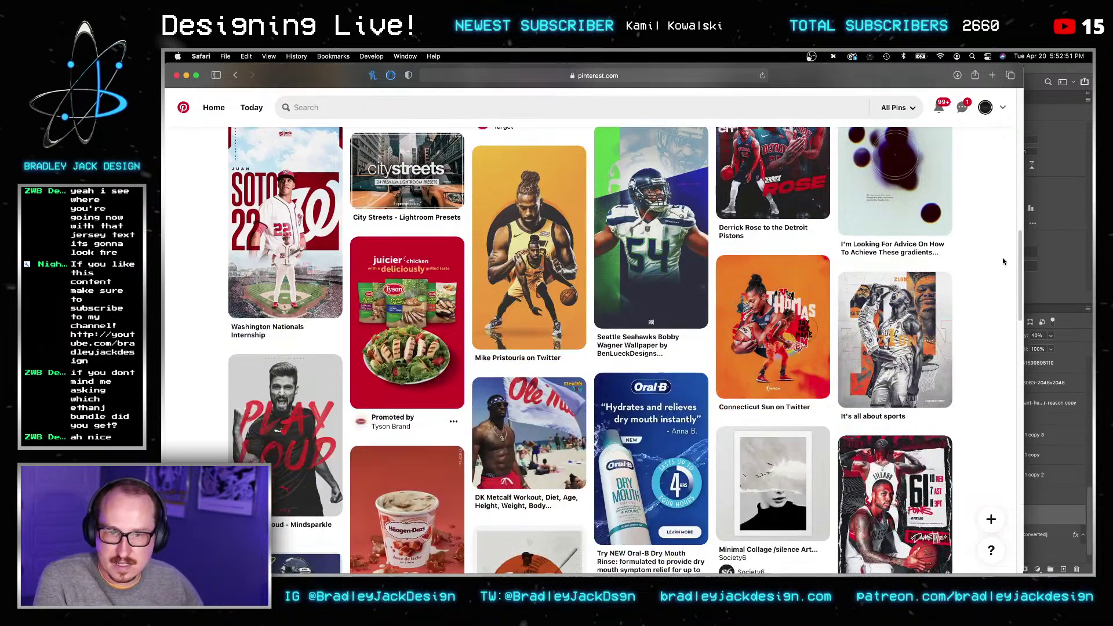
pyautogui.scroll(-3, 1004, 262)
pyautogui.scroll(-5, 1002, 263)
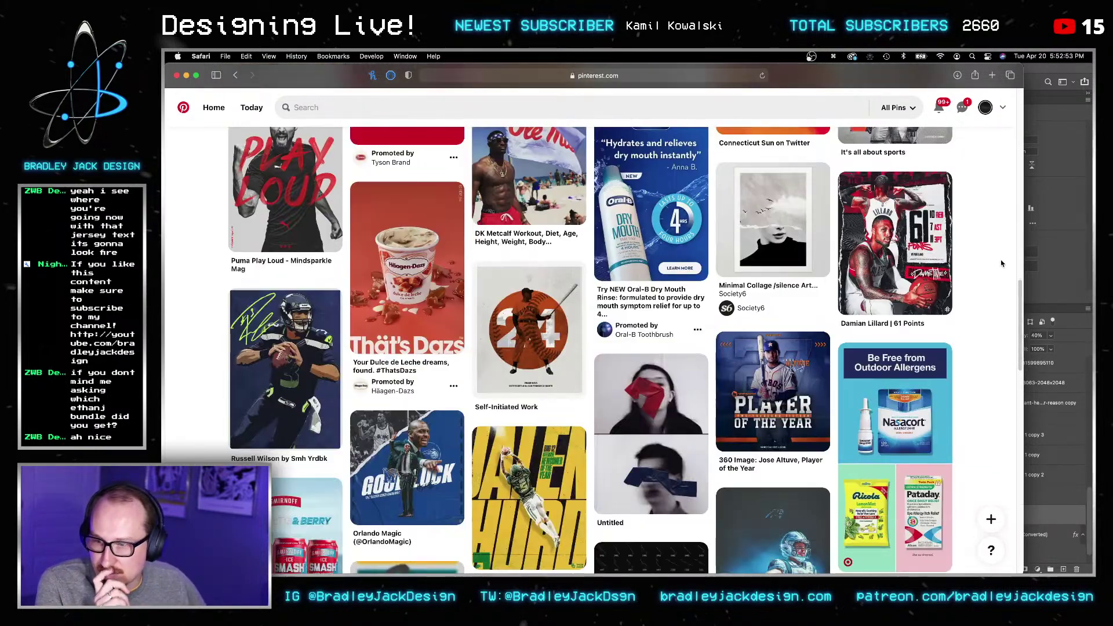
pyautogui.scroll(-10, 1001, 263)
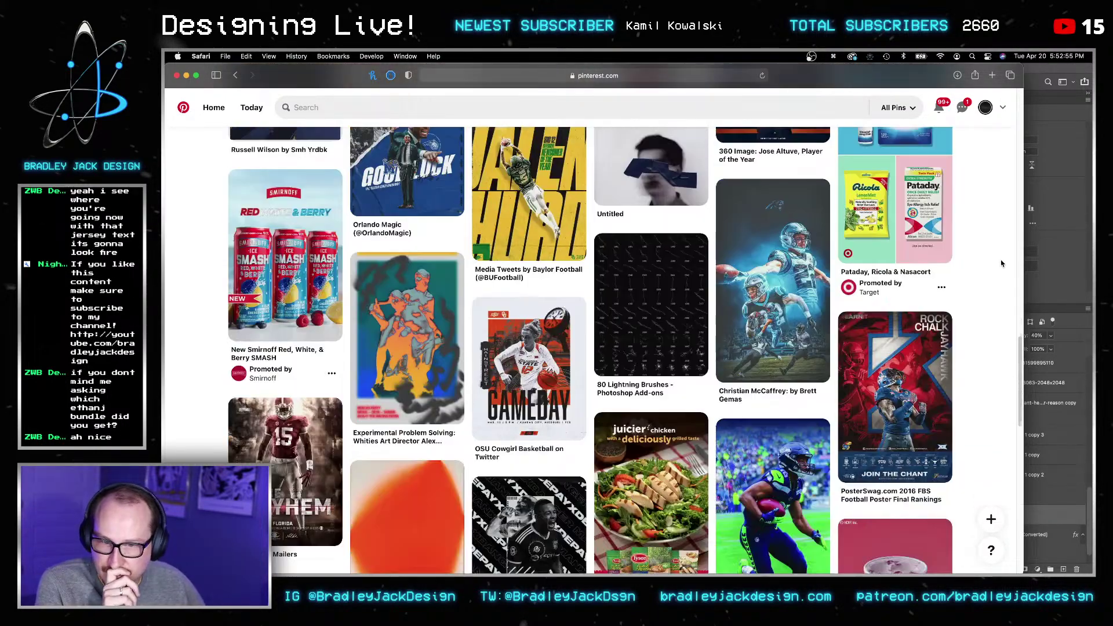
pyautogui.scroll(-5, 1001, 263)
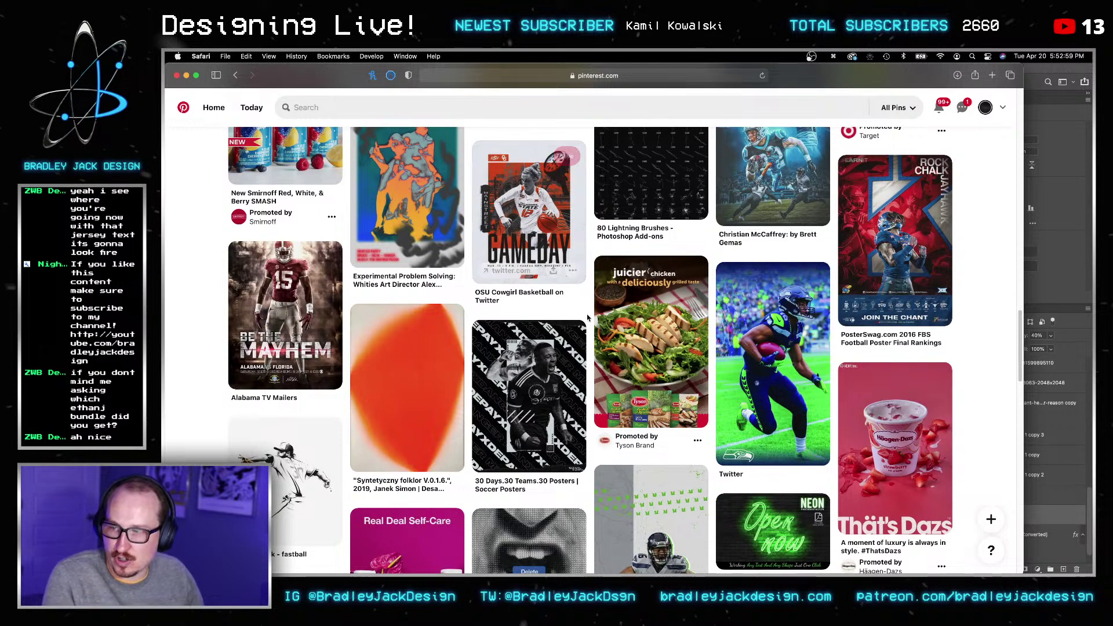
pyautogui.scroll(-6, 504, 290)
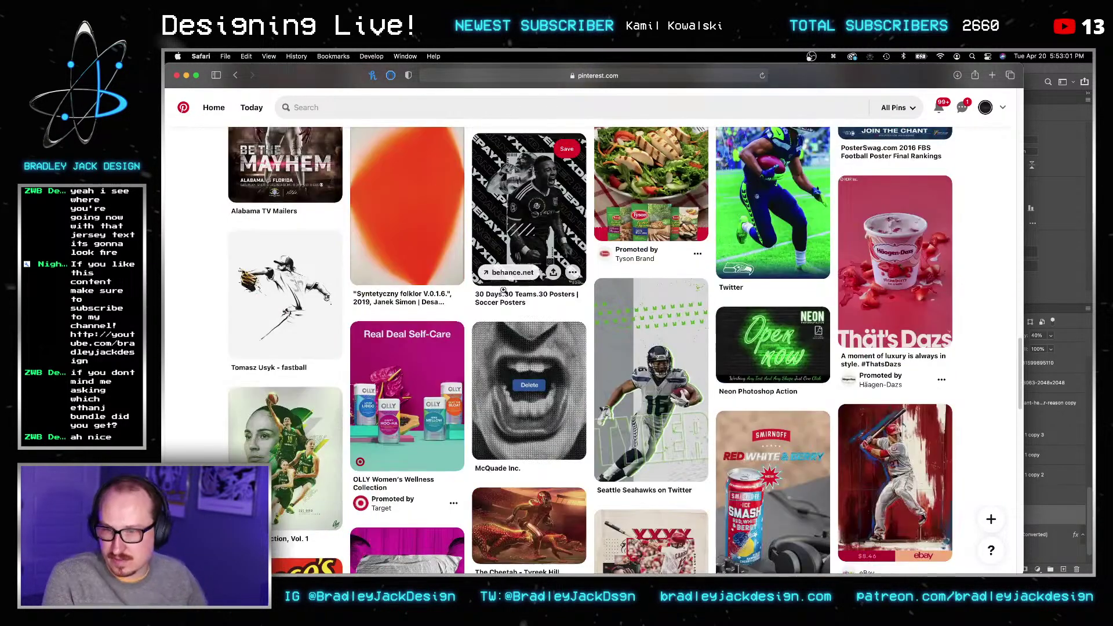
pyautogui.scroll(-2, 503, 289)
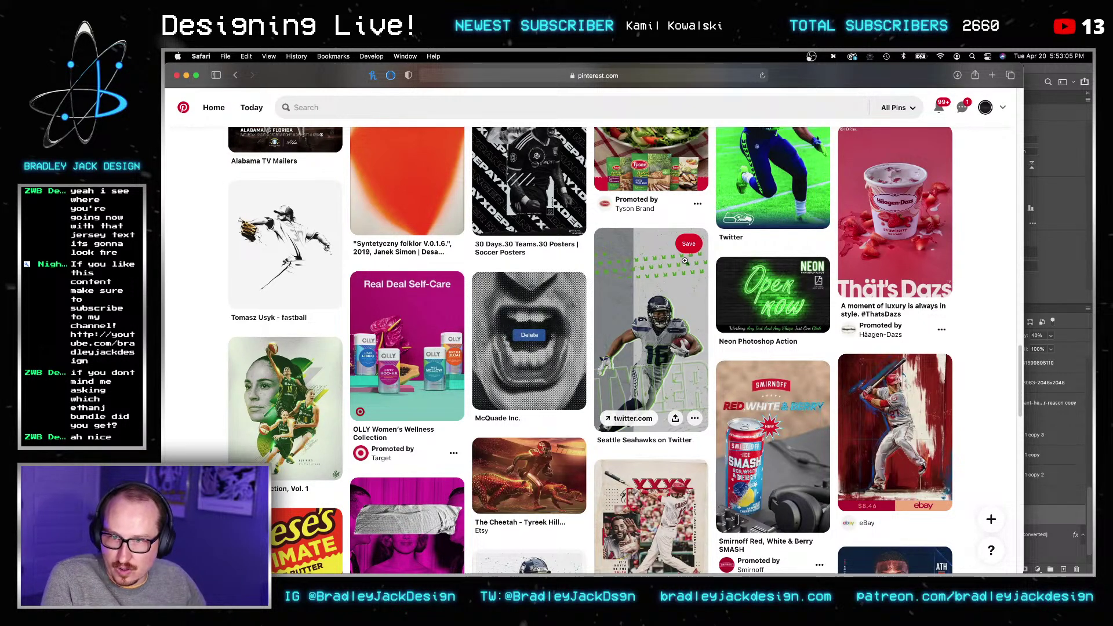
pyautogui.press('super+Tab')
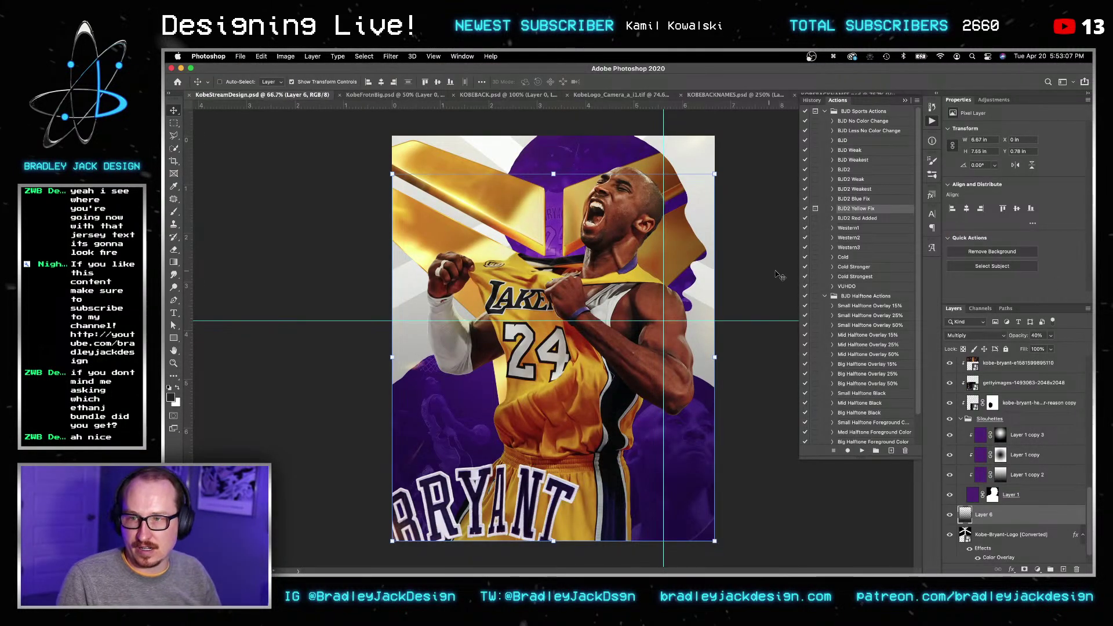
pyautogui.press('v')
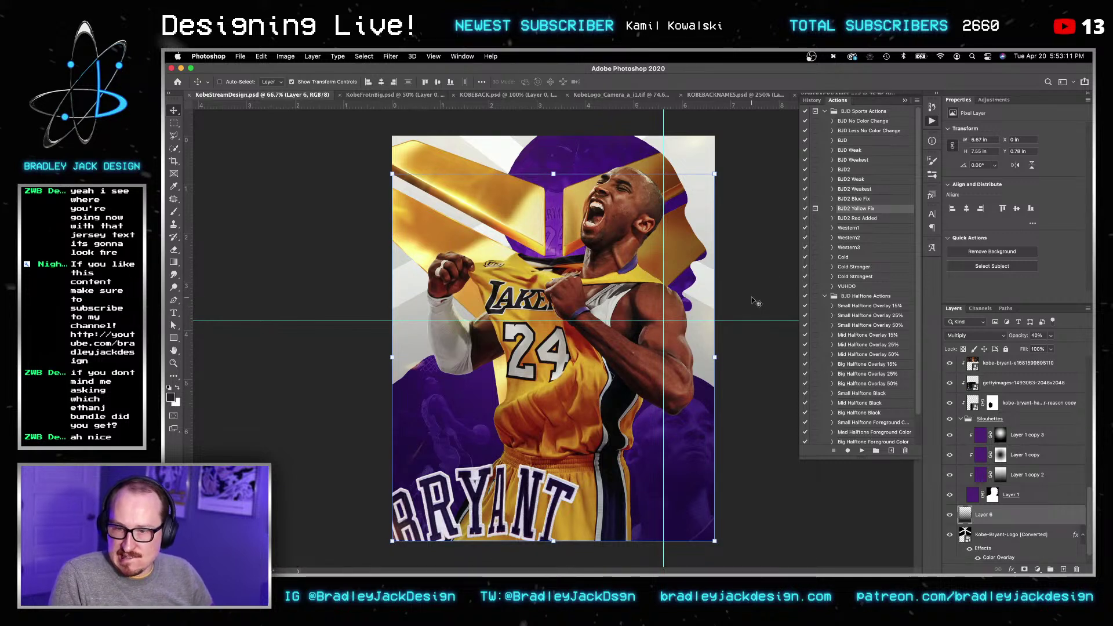
pyautogui.press('v')
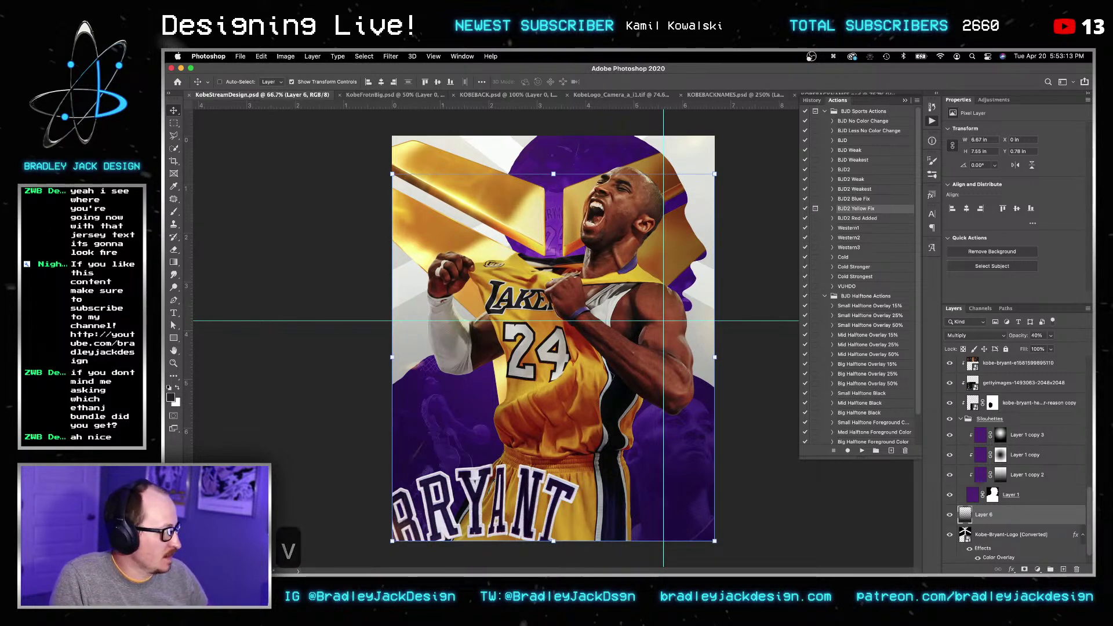
pyautogui.press('super+t')
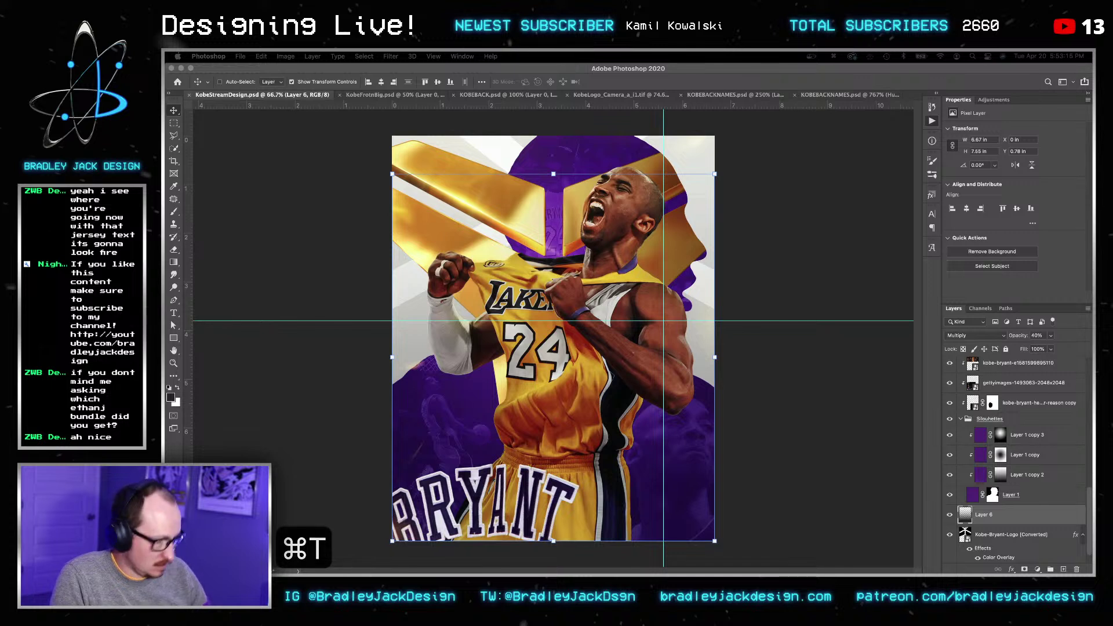
pyautogui.write('envato.com')
pyautogui.press('Return')
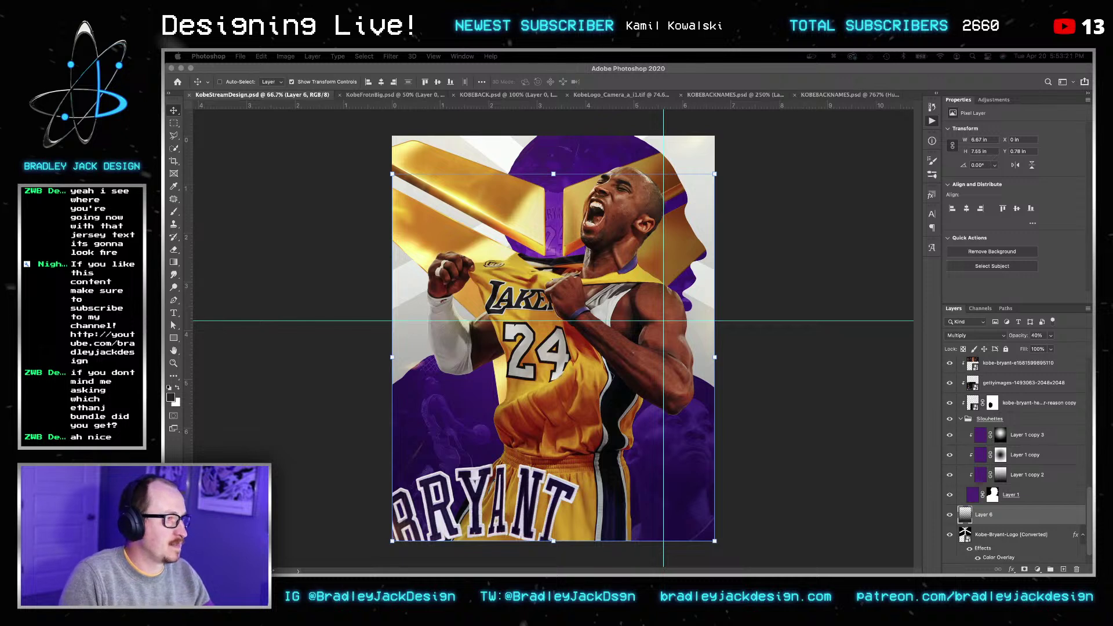
pyautogui.press('super+q')
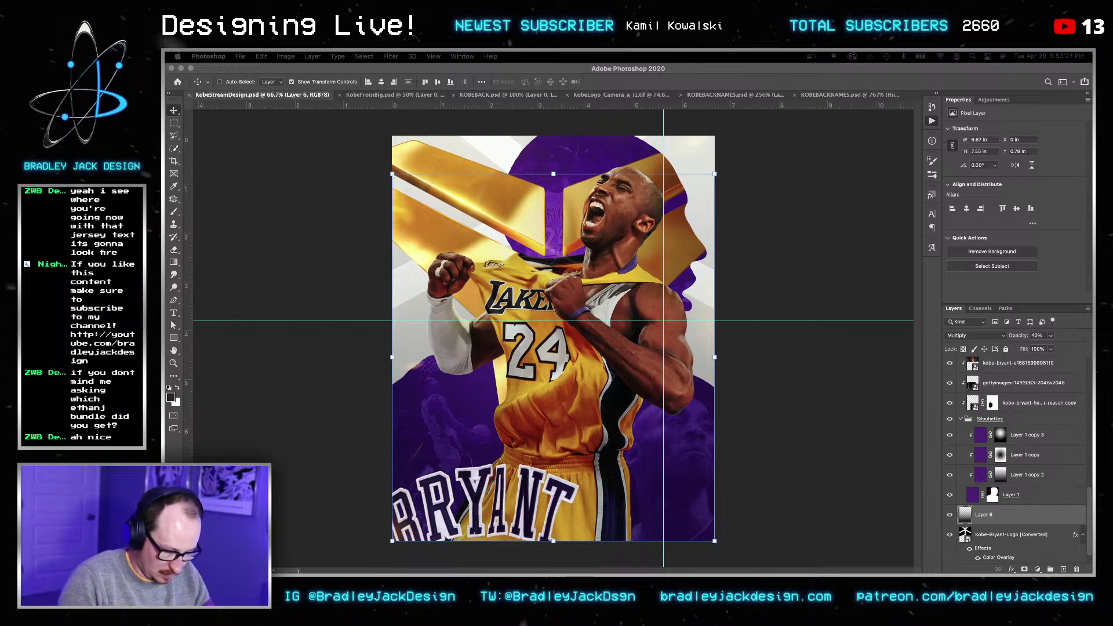
pyautogui.write('snake skin')
pyautogui.press('Return')
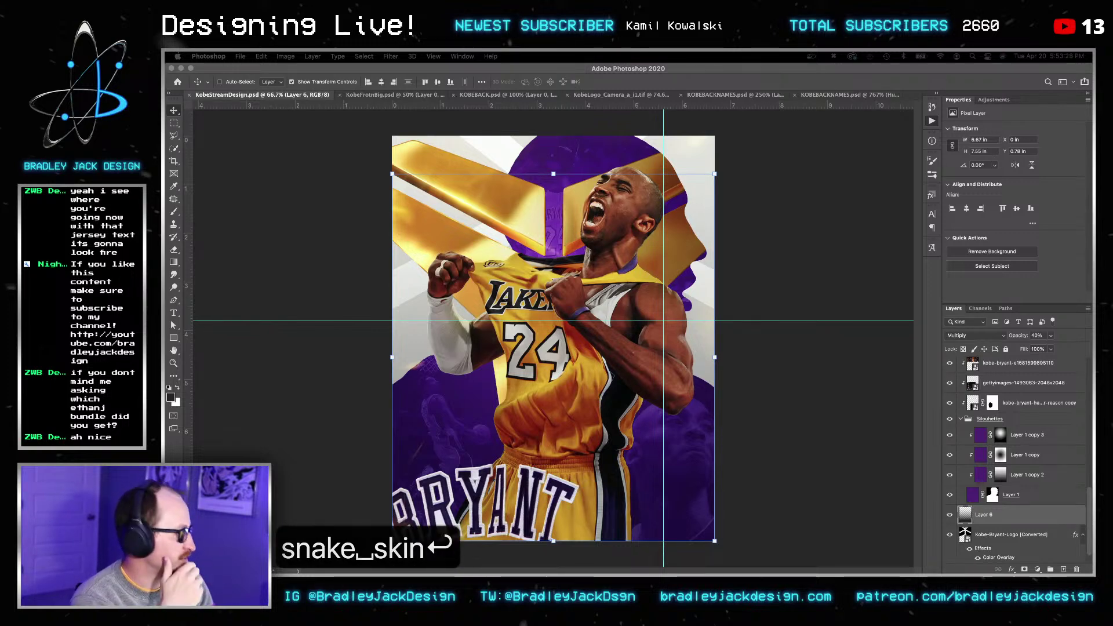
# Step: Bring the Envato results window over and open the Animal Print Patterns item page
pyautogui.moveTo(1092, 162); pyautogui.dragTo(765, 76)
pyautogui.scroll(-6, 551, 265)
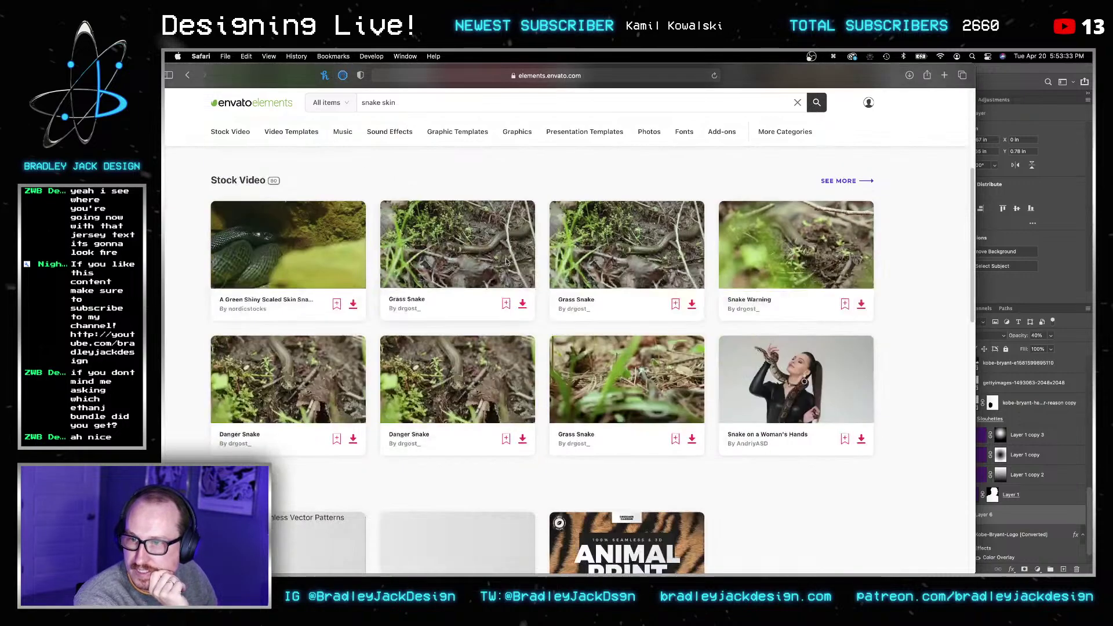
pyautogui.scroll(-2, 528, 264)
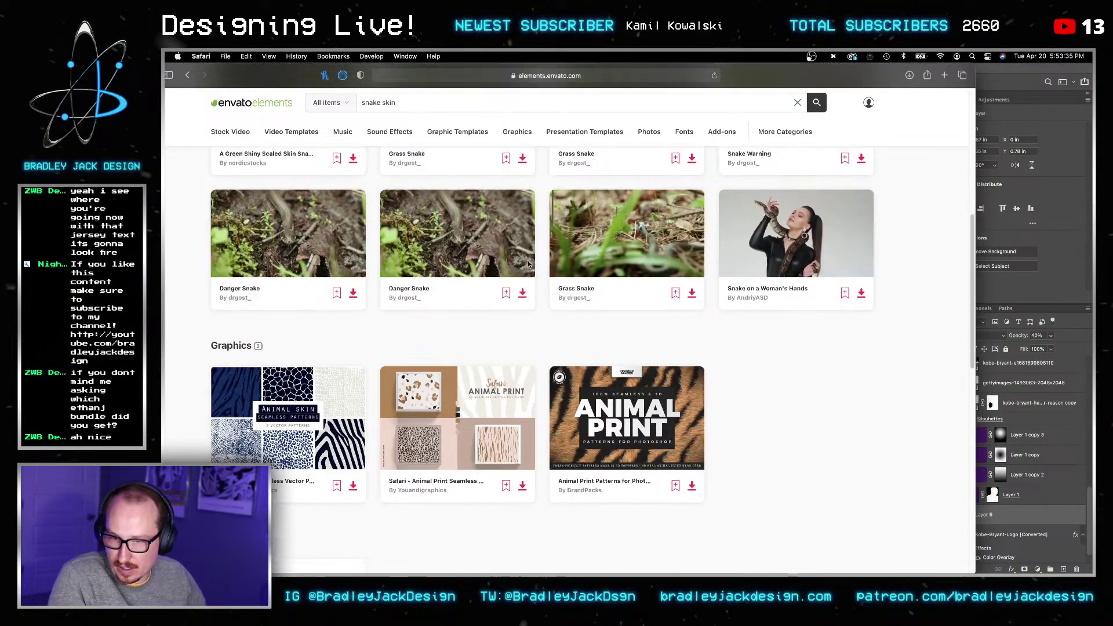
pyautogui.click(639, 394)
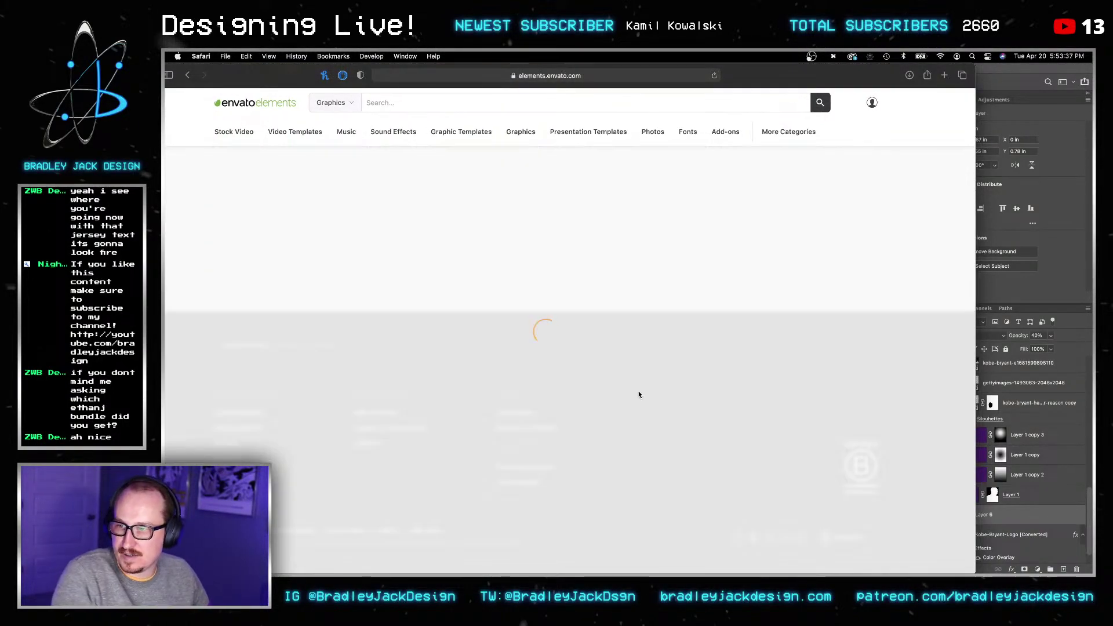
# Step: Download the pack without a license, then move the browser window away
pyautogui.scroll(-4, 765, 339)
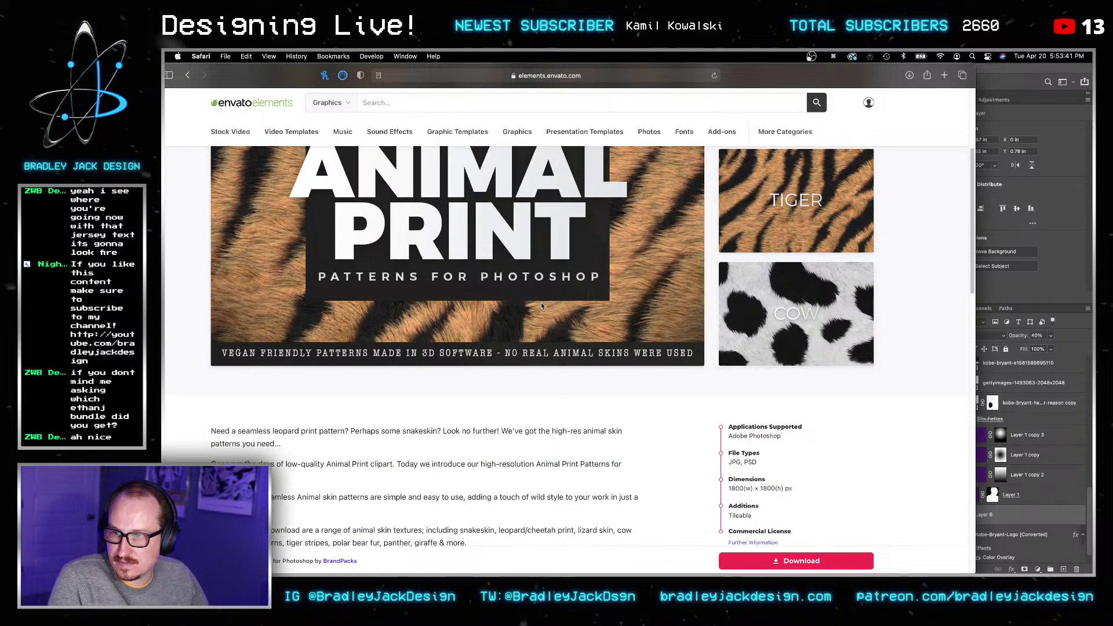
pyautogui.scroll(-3, 489, 336)
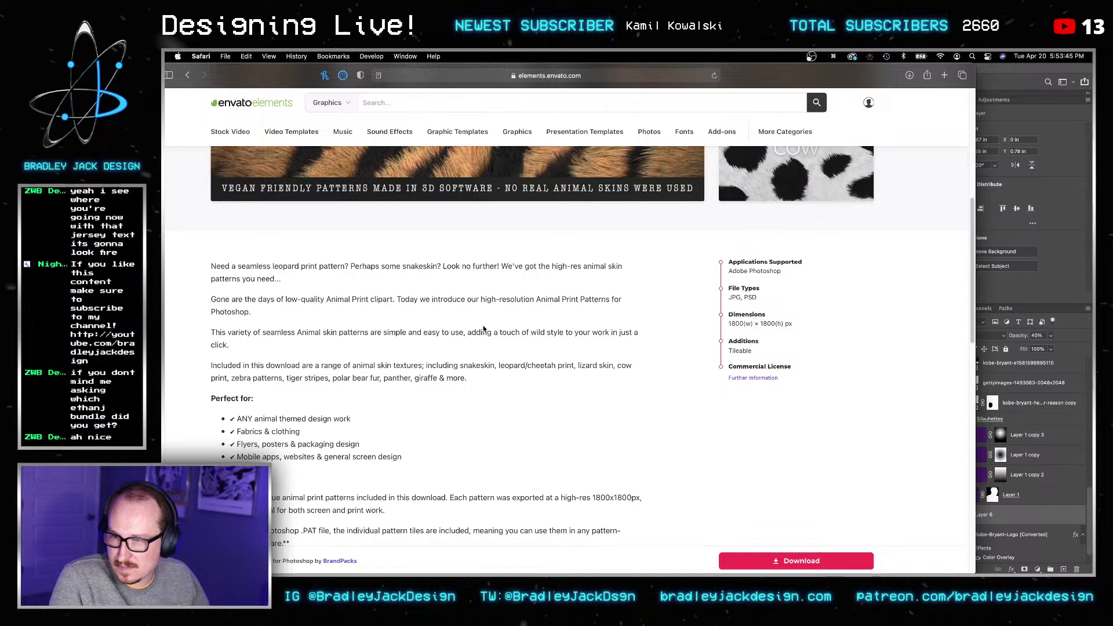
pyautogui.scroll(-3, 441, 335)
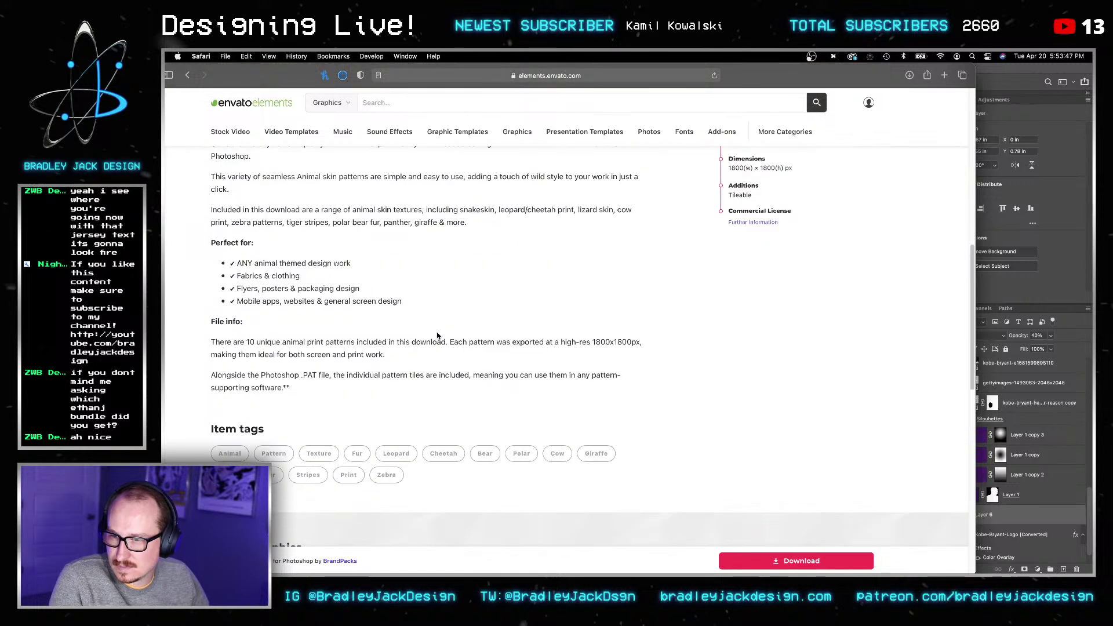
pyautogui.click(753, 560)
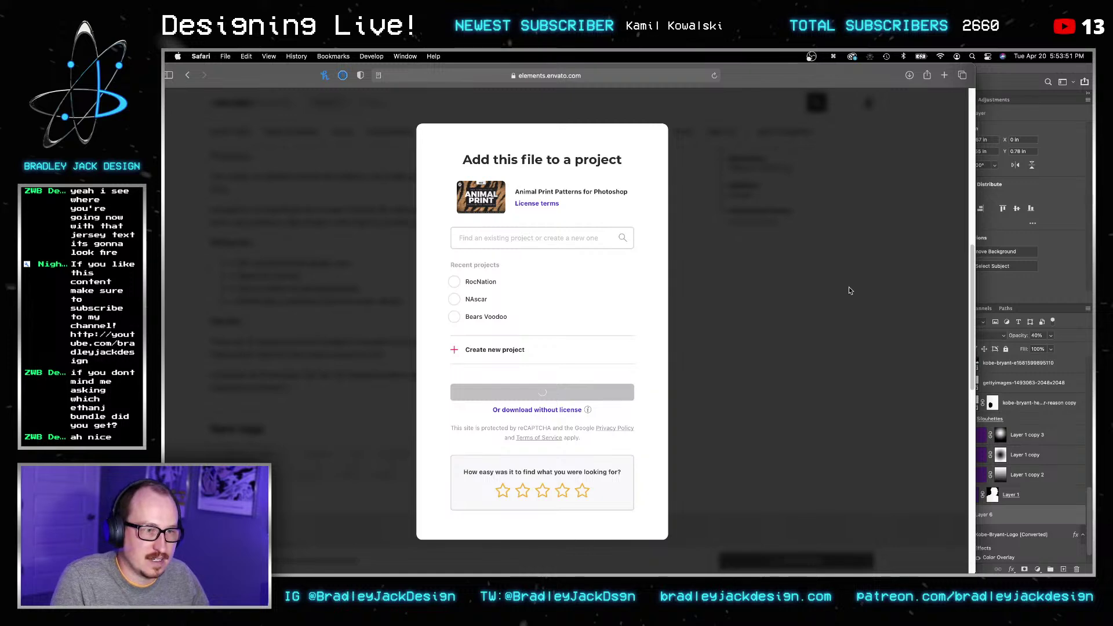
pyautogui.click(571, 408)
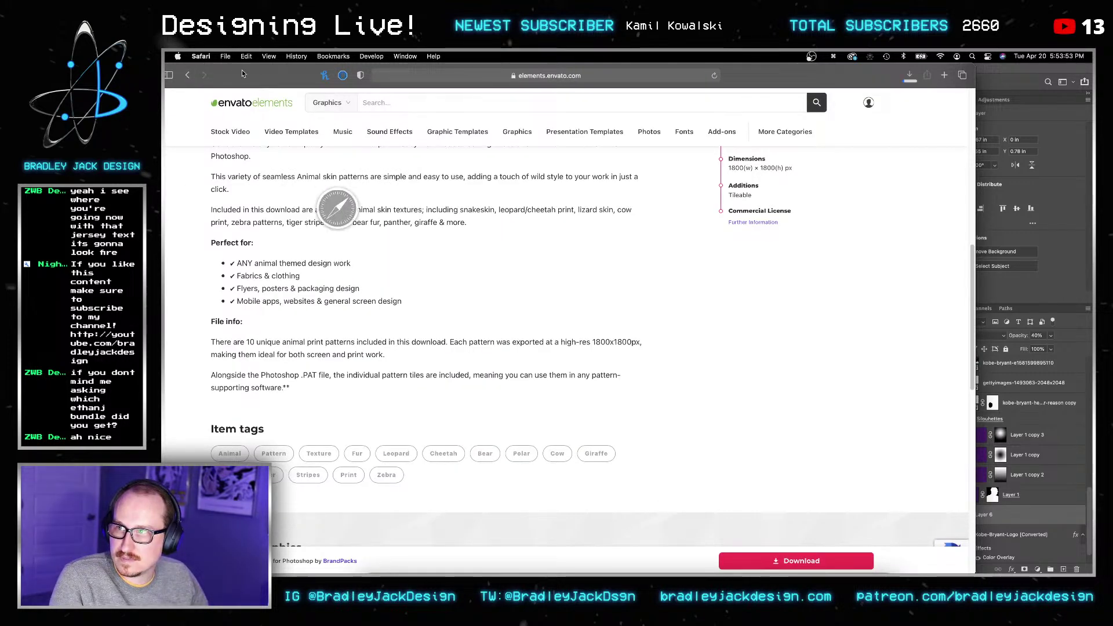
pyautogui.moveTo(220, 72); pyautogui.dragTo(327, 72)
pyautogui.click(245, 75)
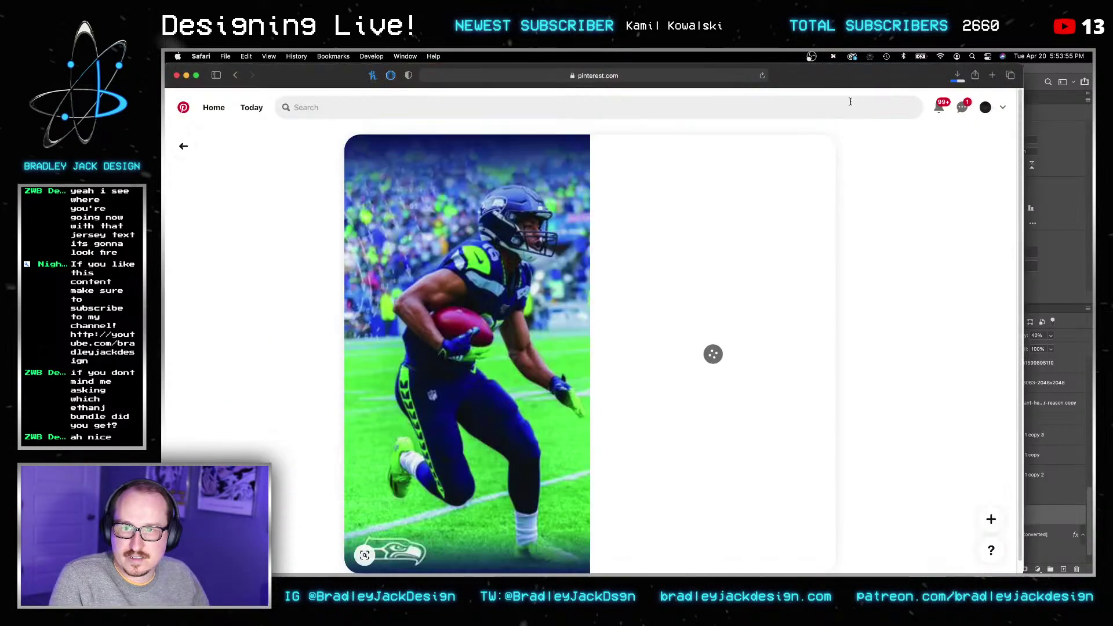
# Step: Bring Photoshop forward, show the Patterns panel from the Window menu, and check recent downloads
pyautogui.click(1089, 198)
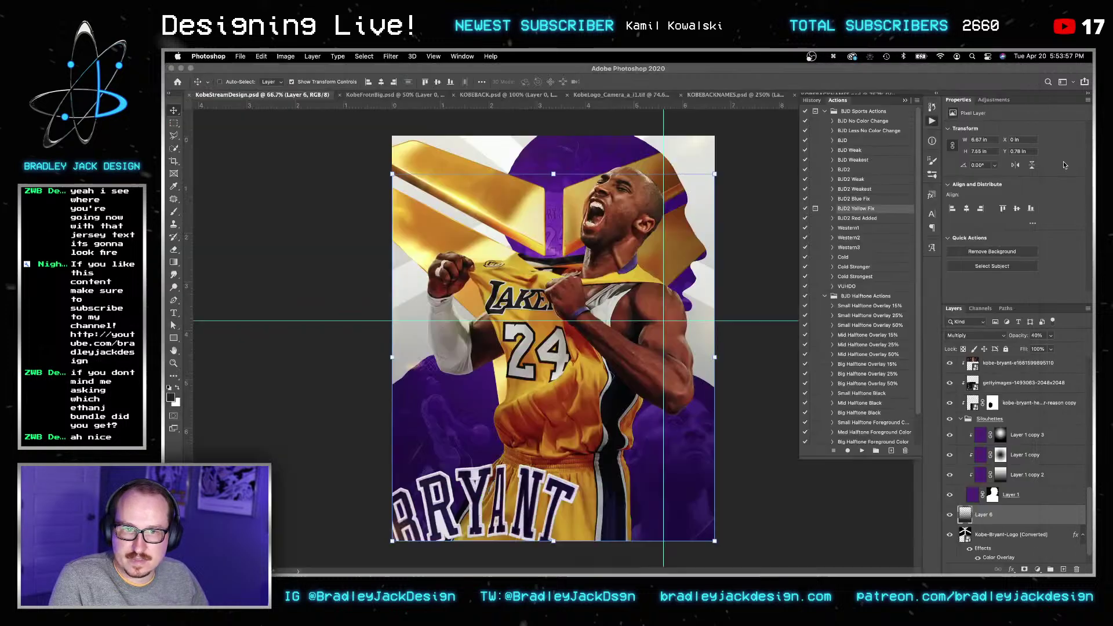
pyautogui.click(462, 56)
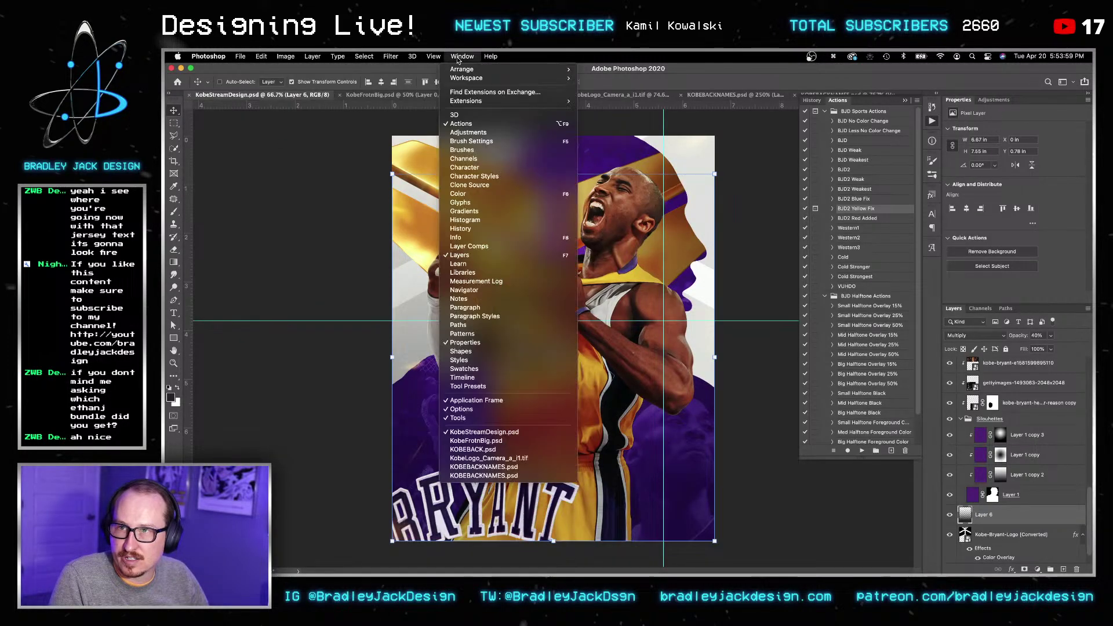
pyautogui.click(490, 335)
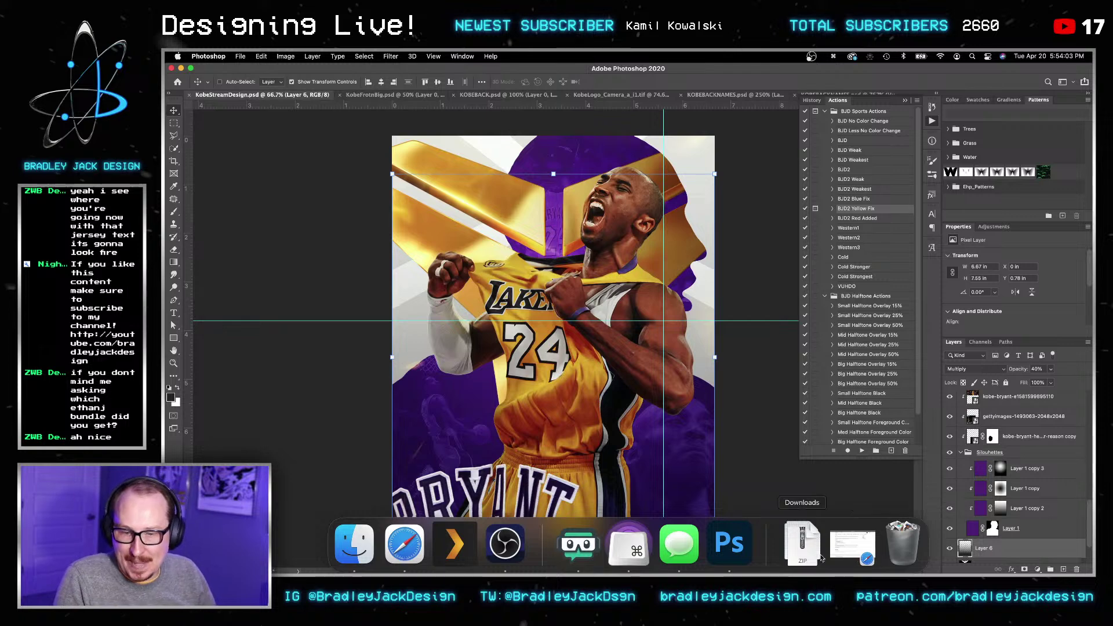
pyautogui.click(852, 551)
# Step: Unzip the Envato animal print archive, move the Flares window aside, and return to Photoshop
pyautogui.click(583, 162)
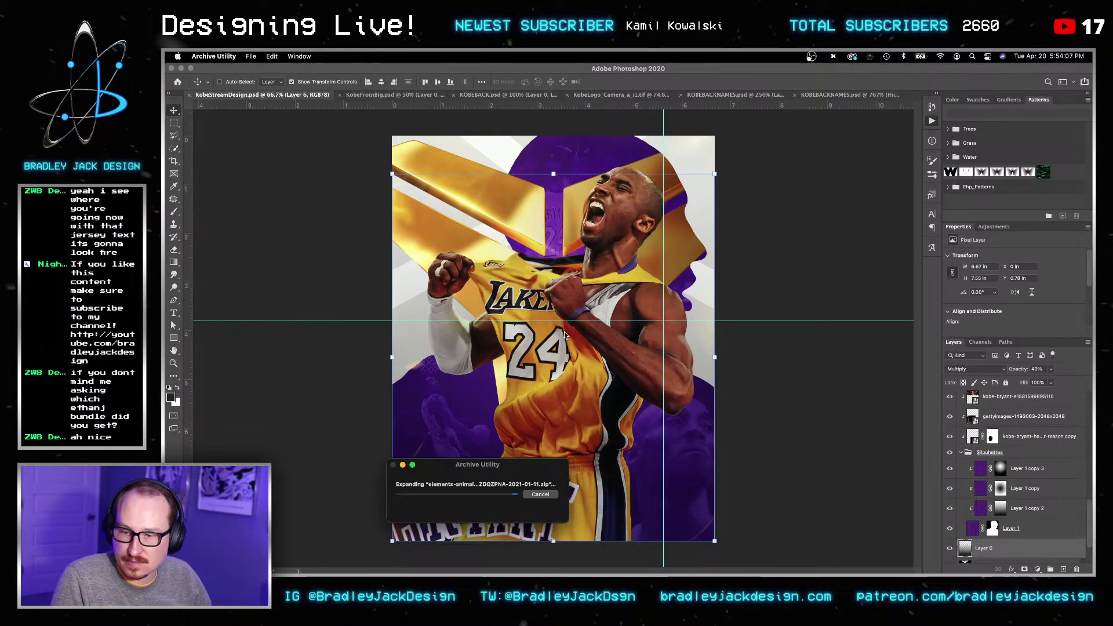
pyautogui.moveTo(810, 133); pyautogui.dragTo(518, 196)
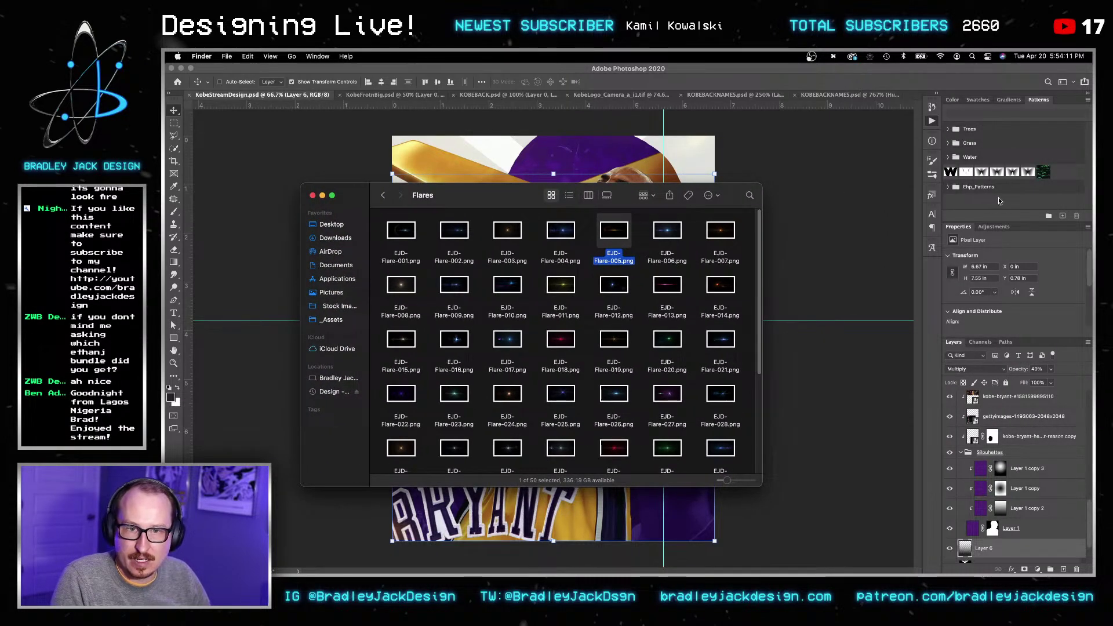
pyautogui.click(1060, 219)
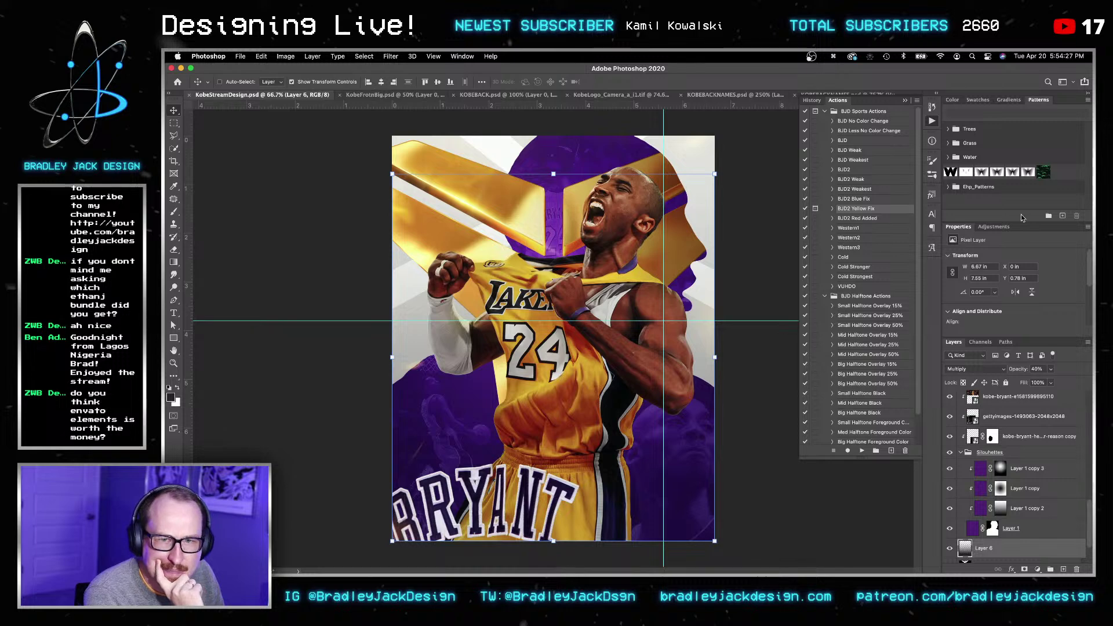
# Step: Choose Import Patterns and locate the unzipped animal print download in the Downloads folder
pyautogui.click(1088, 100)
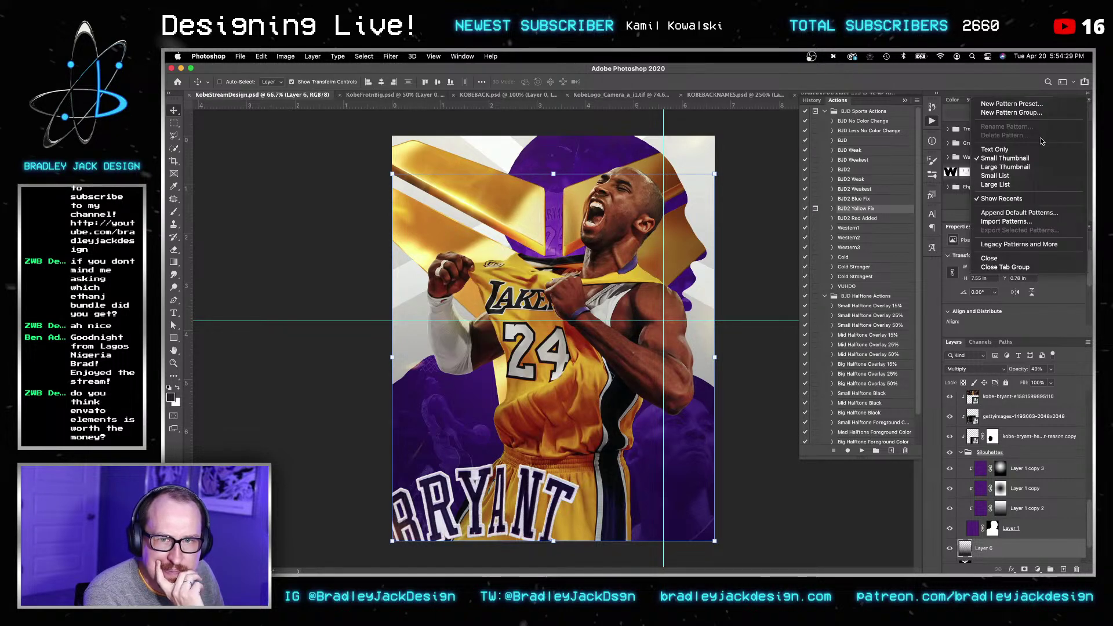
pyautogui.click(1027, 226)
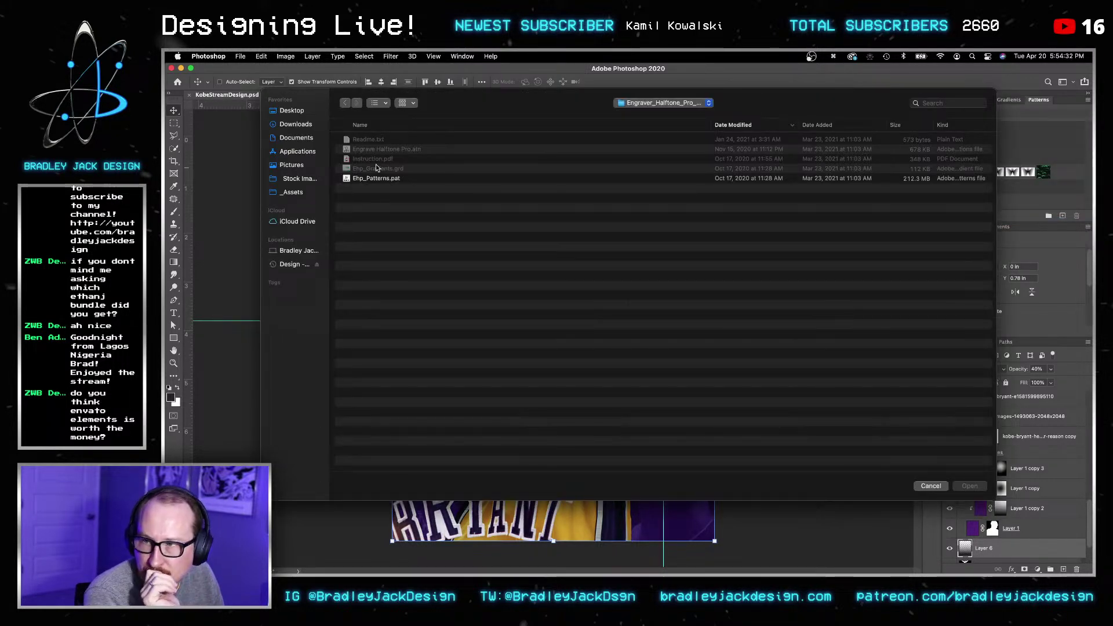
pyautogui.click(299, 124)
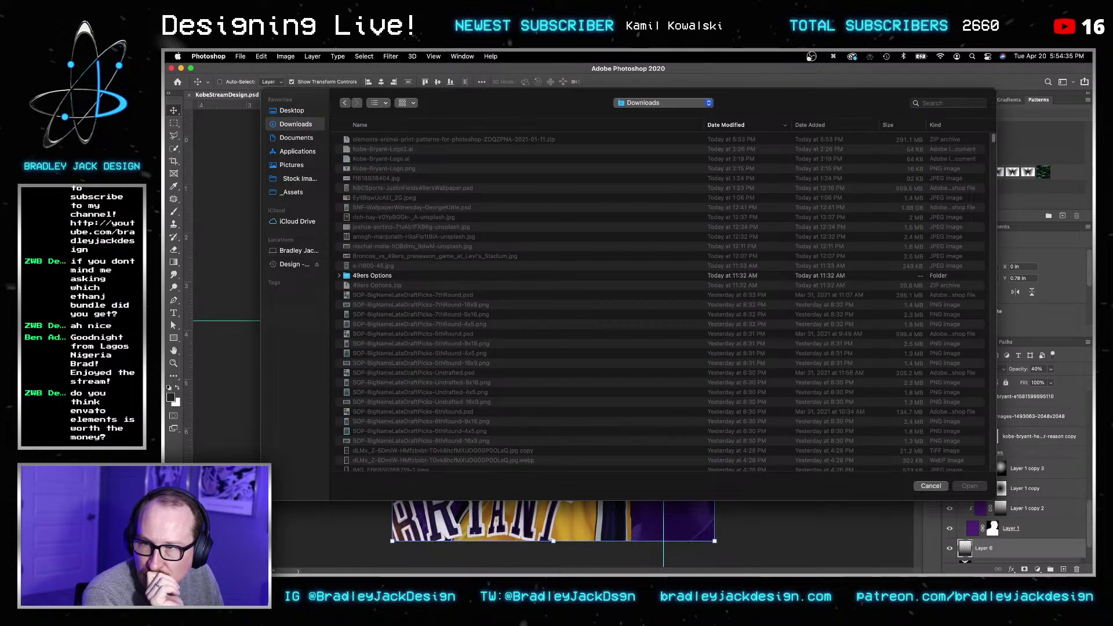
pyautogui.click(802, 544)
pyautogui.click(584, 157)
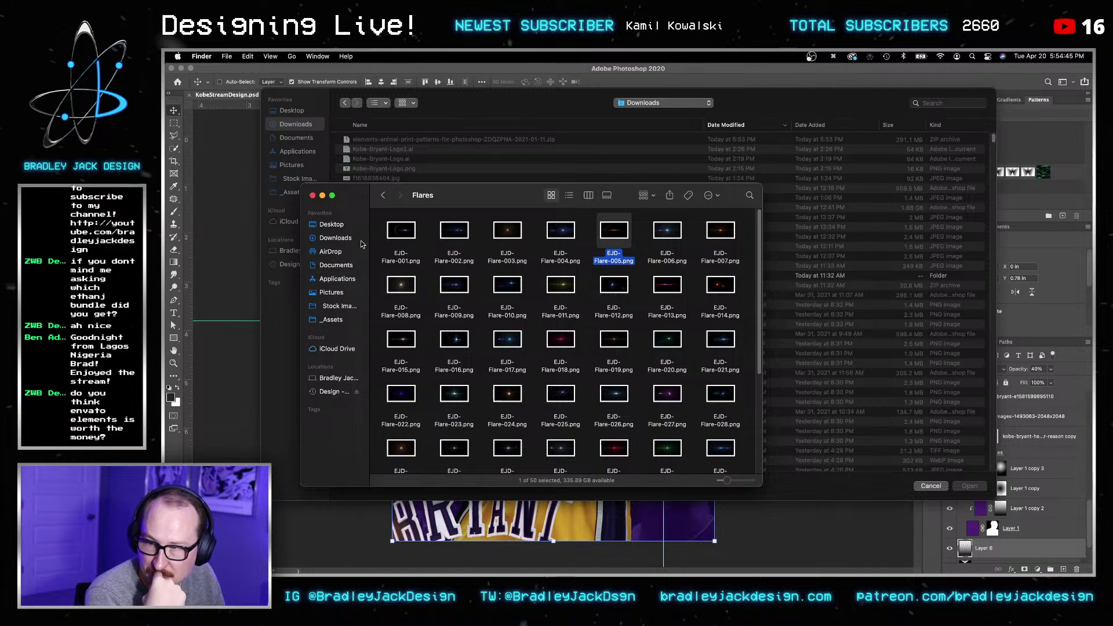
pyautogui.click(332, 224)
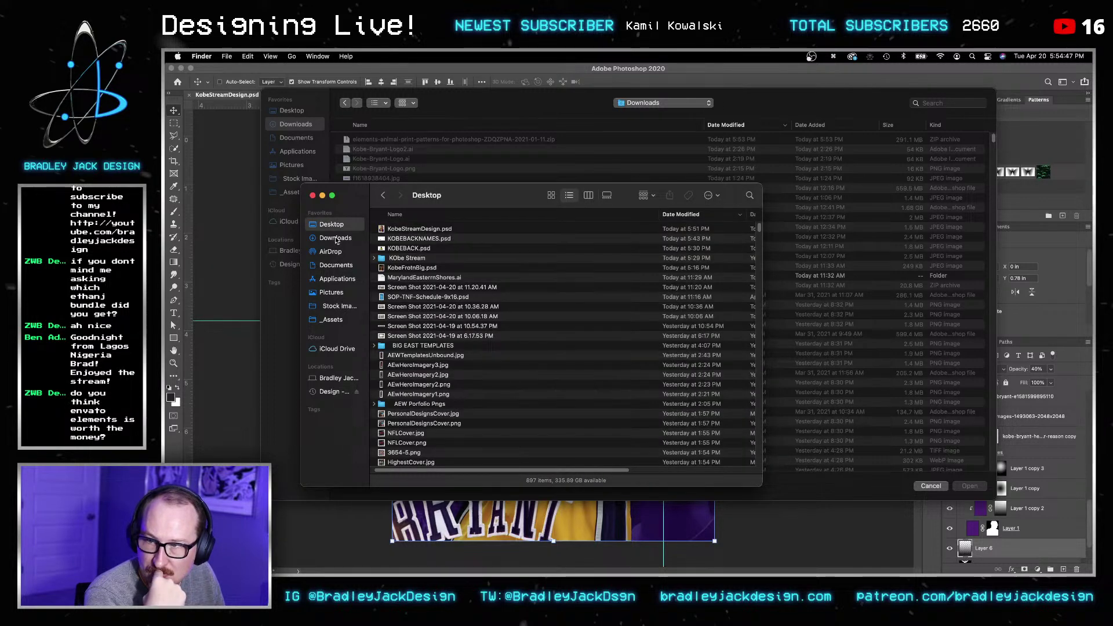
pyautogui.click(336, 238)
pyautogui.click(313, 196)
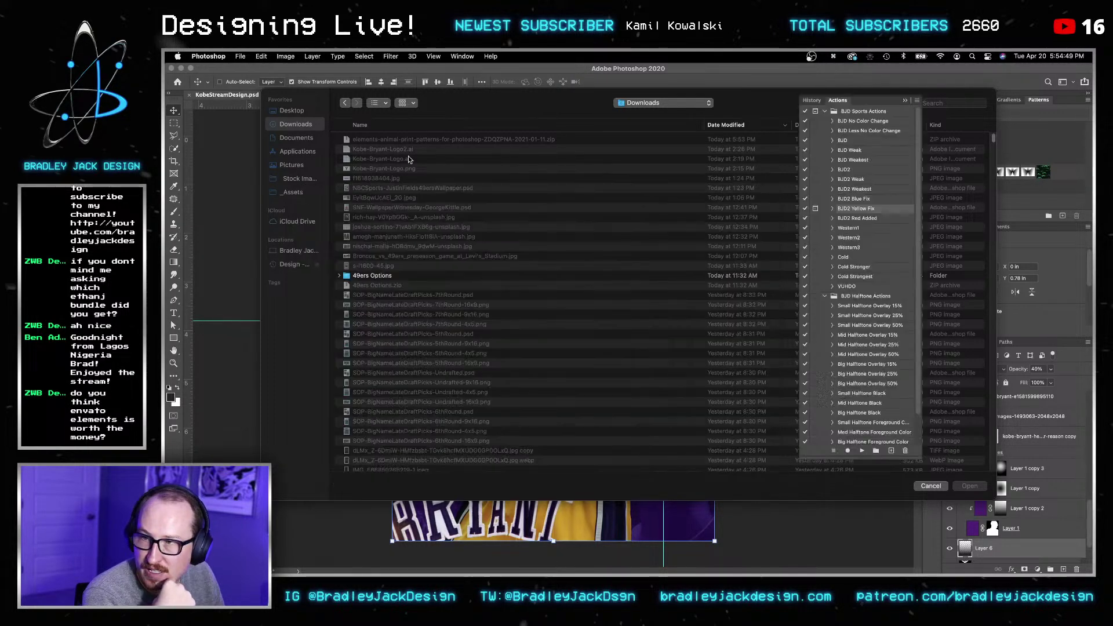
pyautogui.click(731, 124)
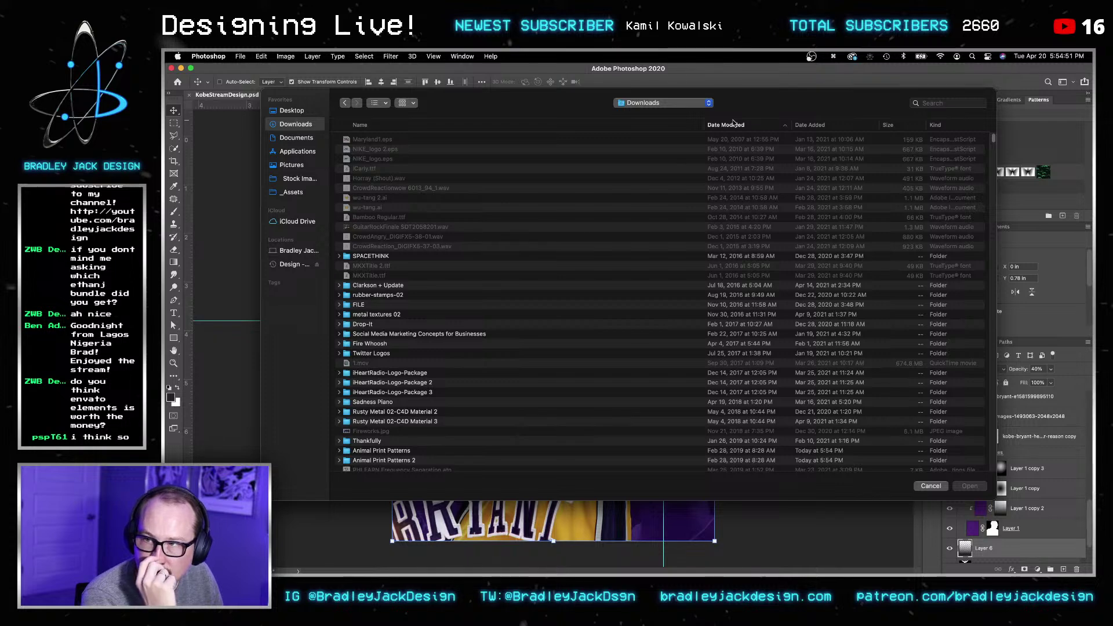
pyautogui.click(732, 124)
pyautogui.click(803, 542)
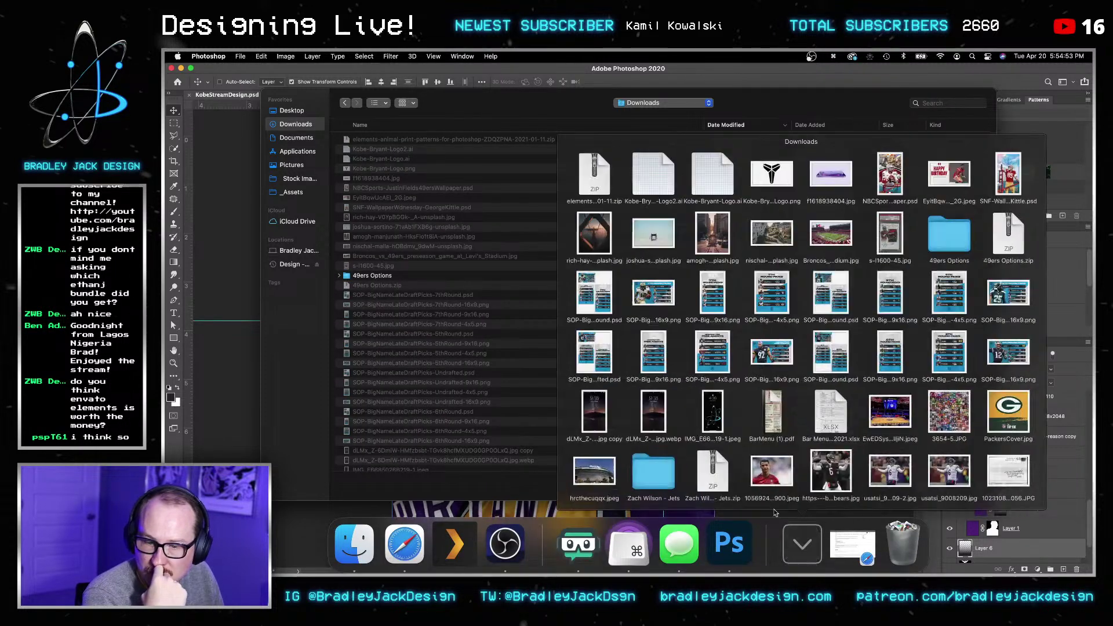
pyautogui.click(583, 163)
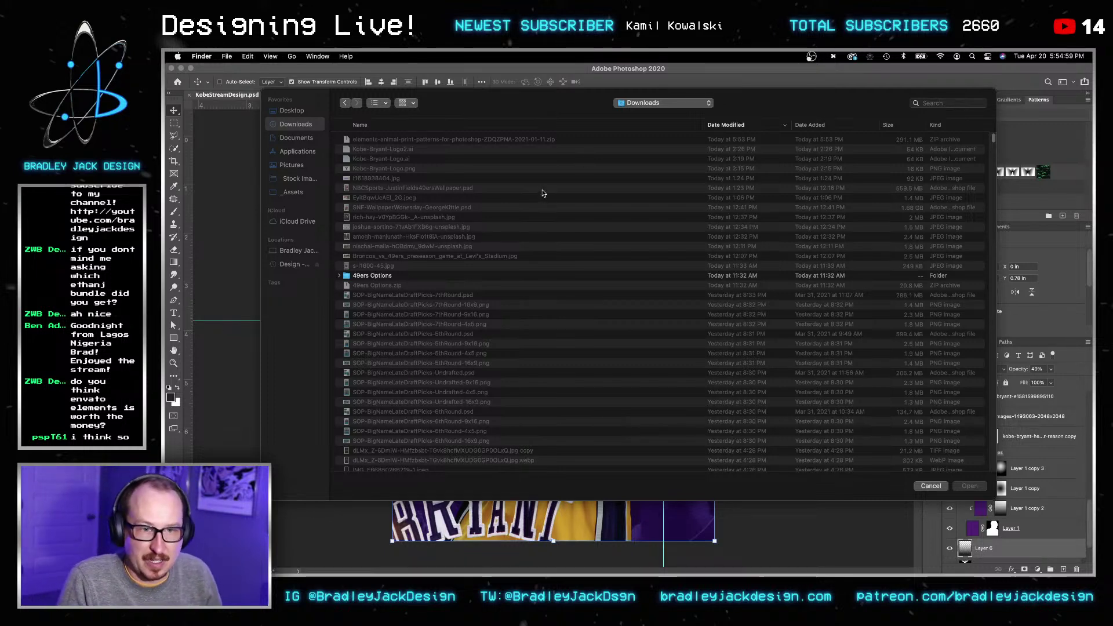
pyautogui.click(498, 130)
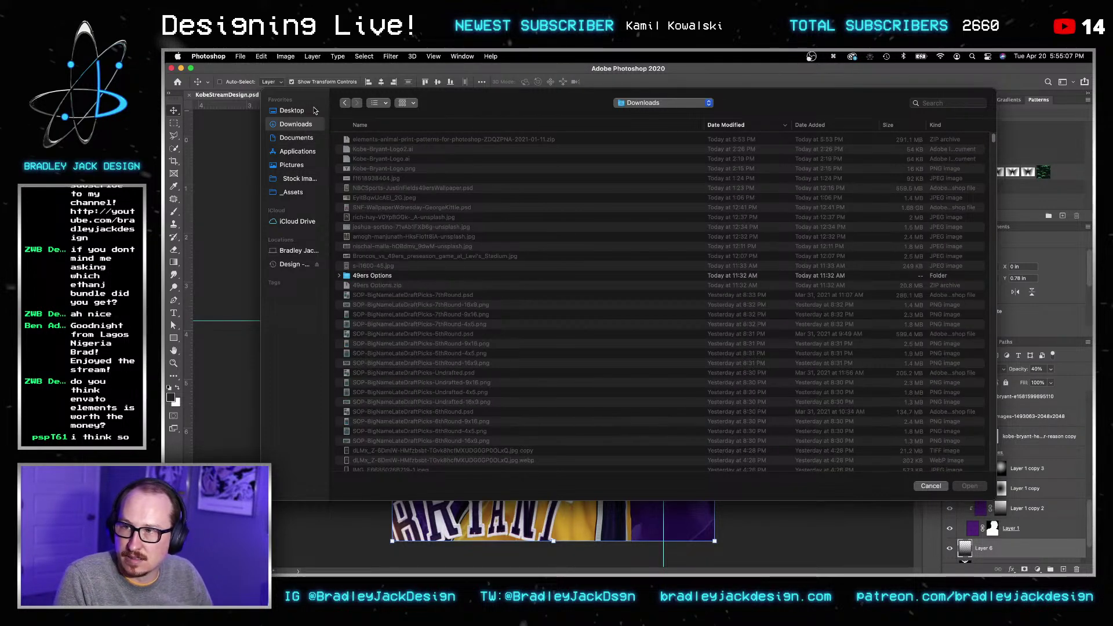
# Step: Sort by date added and load Animal Print Patterns.pat from the Animal Print Patterns folder
pyautogui.click(815, 126)
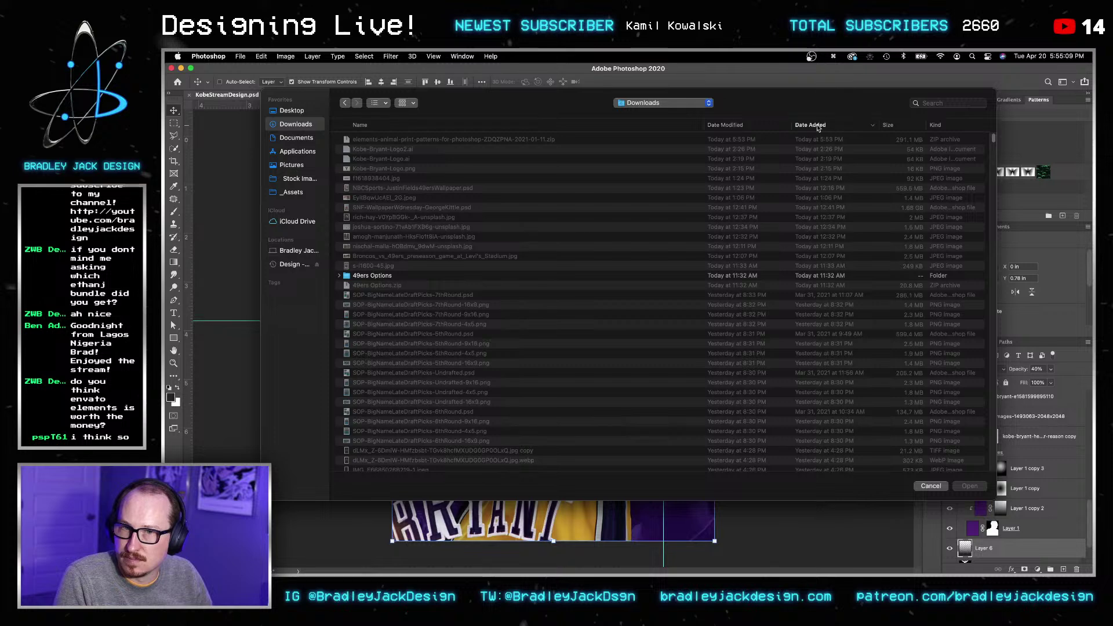
pyautogui.doubleClick(389, 160)
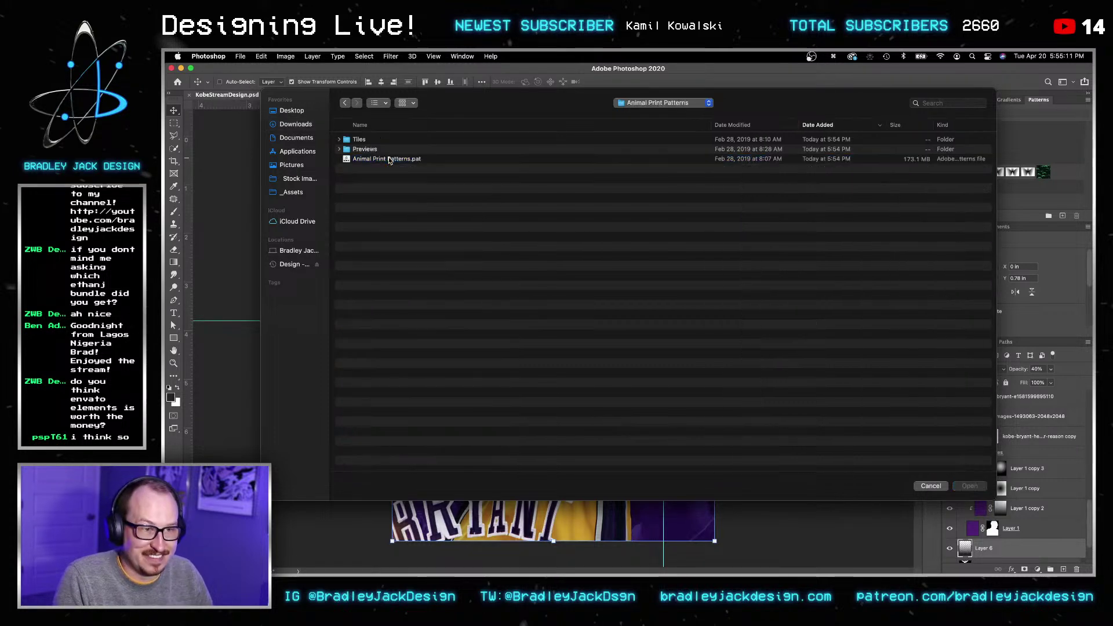
pyautogui.click(369, 160)
pyautogui.press('Return')
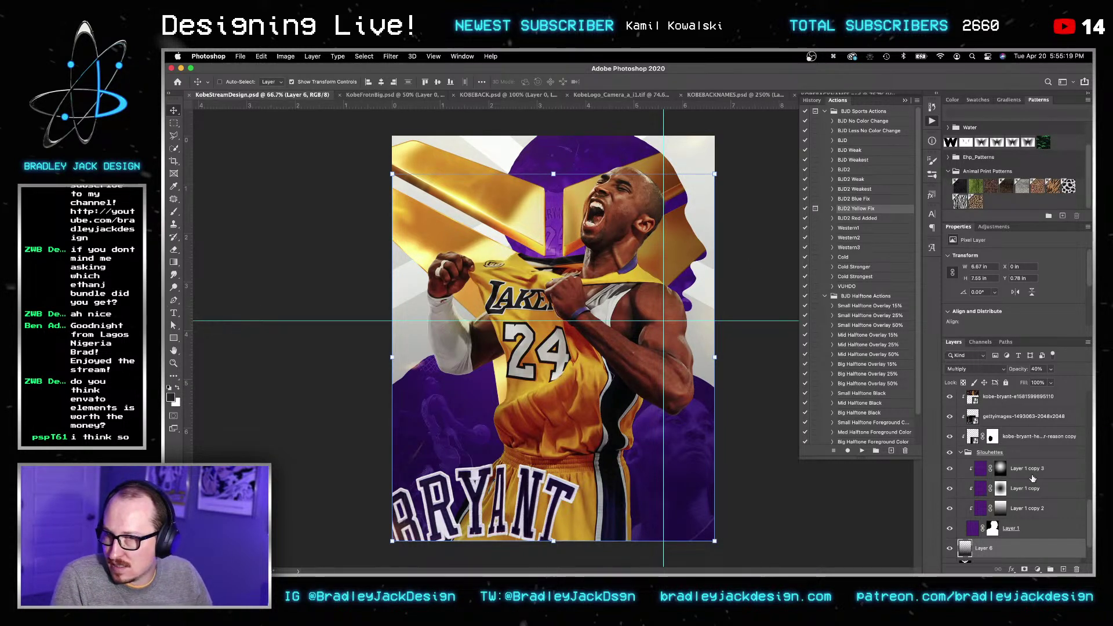
# Step: Raise the Kobe-Bryant-Logo layer above Layer 6 at 100% opacity and add an animal print pattern fill
pyautogui.scroll(-2, 1015, 440)
pyautogui.click(972, 516)
pyautogui.press('v')
pyautogui.press('v')
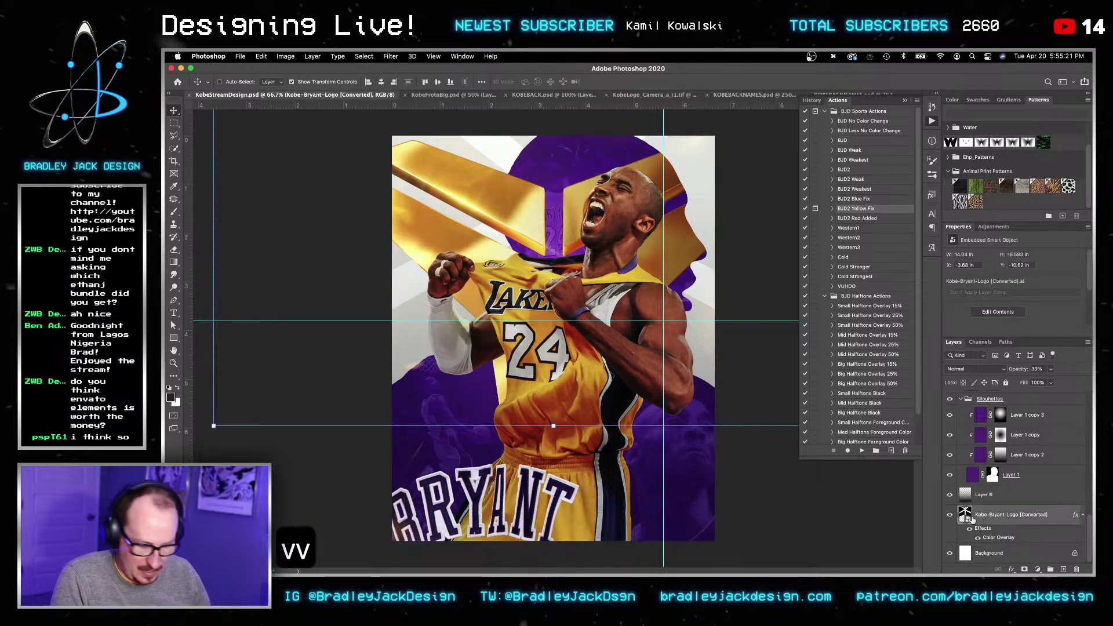
pyautogui.hotkey('alt', 'shift', 'n')
pyautogui.press('v')
pyautogui.press('Return')
pyautogui.press('super+bracketright')
pyautogui.press('v')
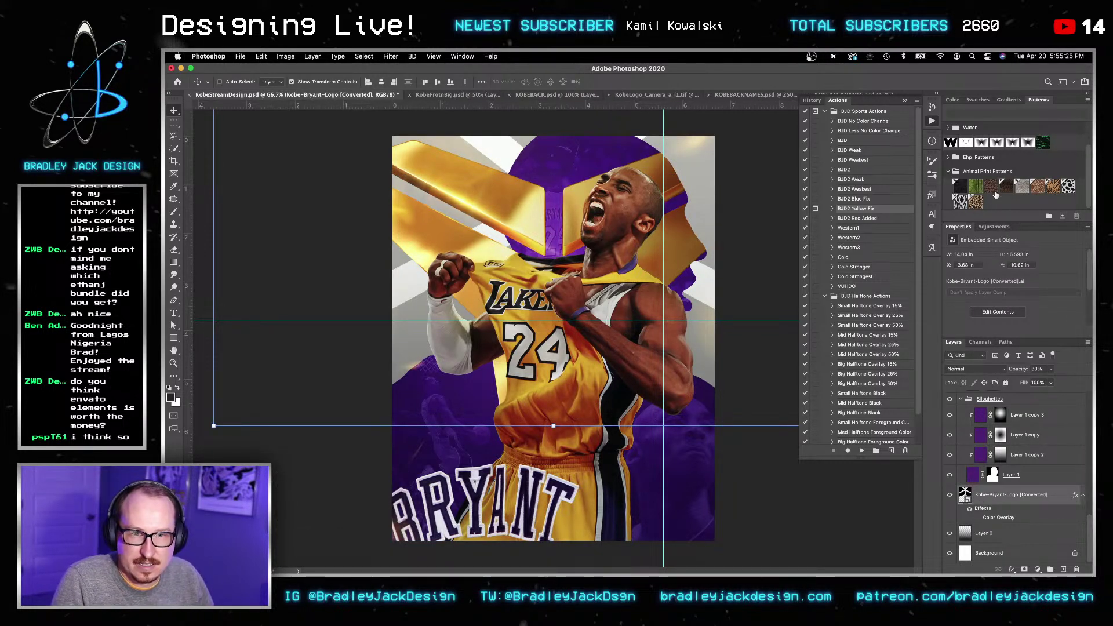
pyautogui.click(1007, 186)
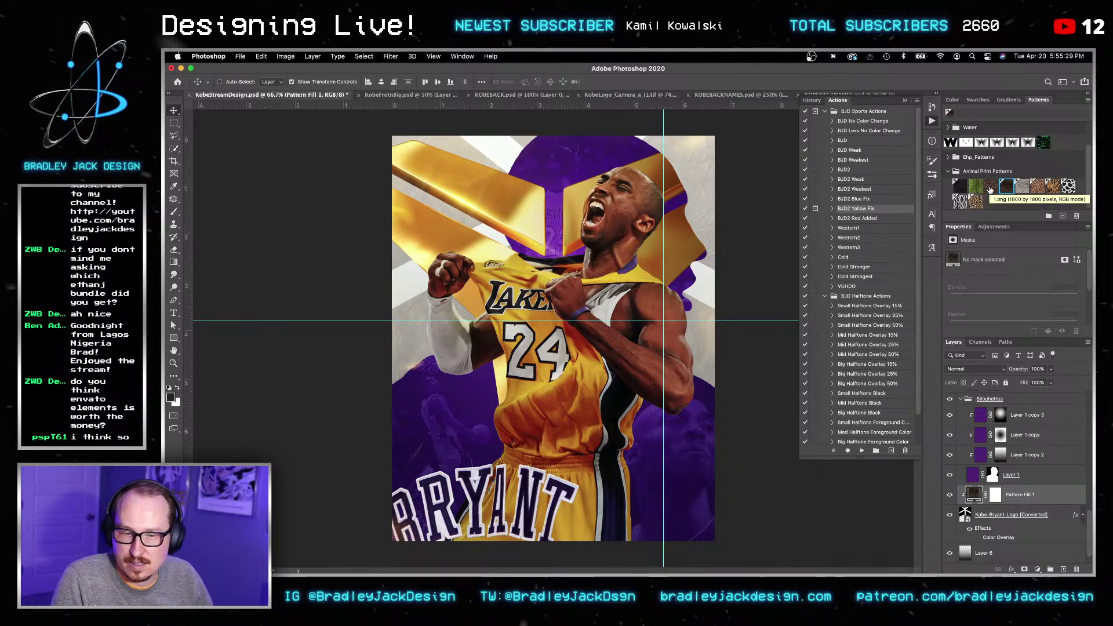
pyautogui.press('v')
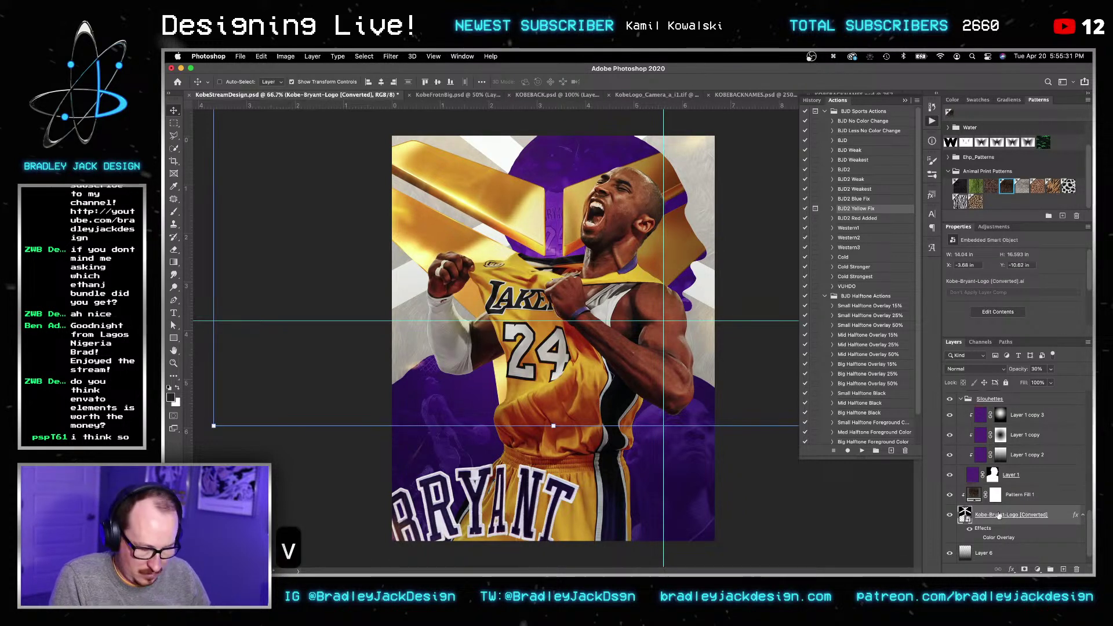
pyautogui.press('0')
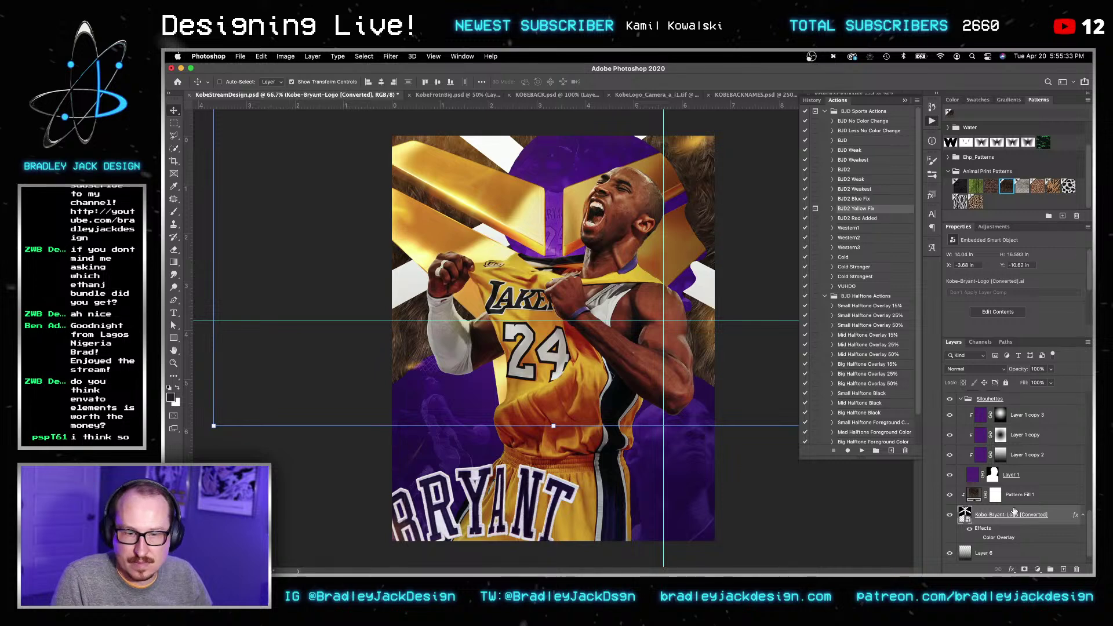
# Step: Try several animal print patterns on Pattern Fill 1, settling on the green scales
pyautogui.click(1014, 497)
pyautogui.click(959, 187)
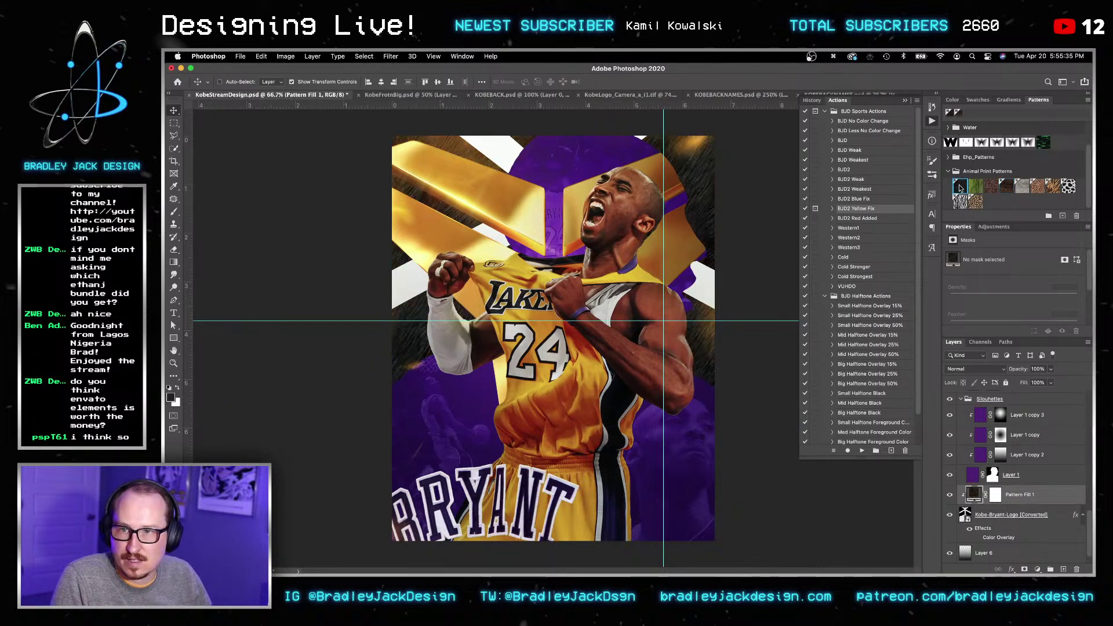
pyautogui.click(975, 187)
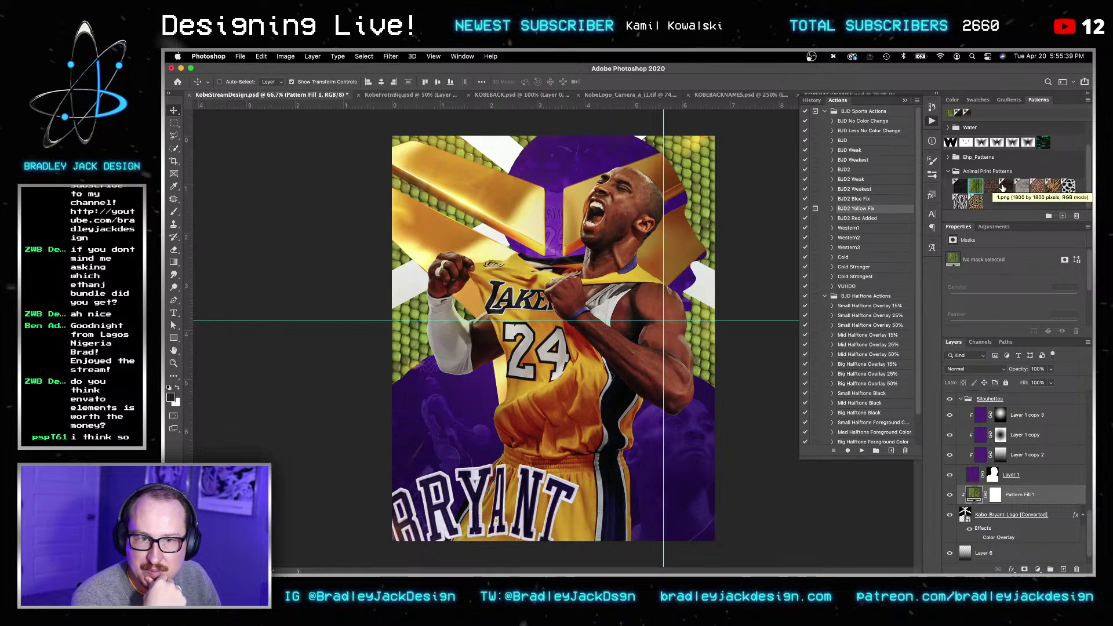
pyautogui.click(1022, 186)
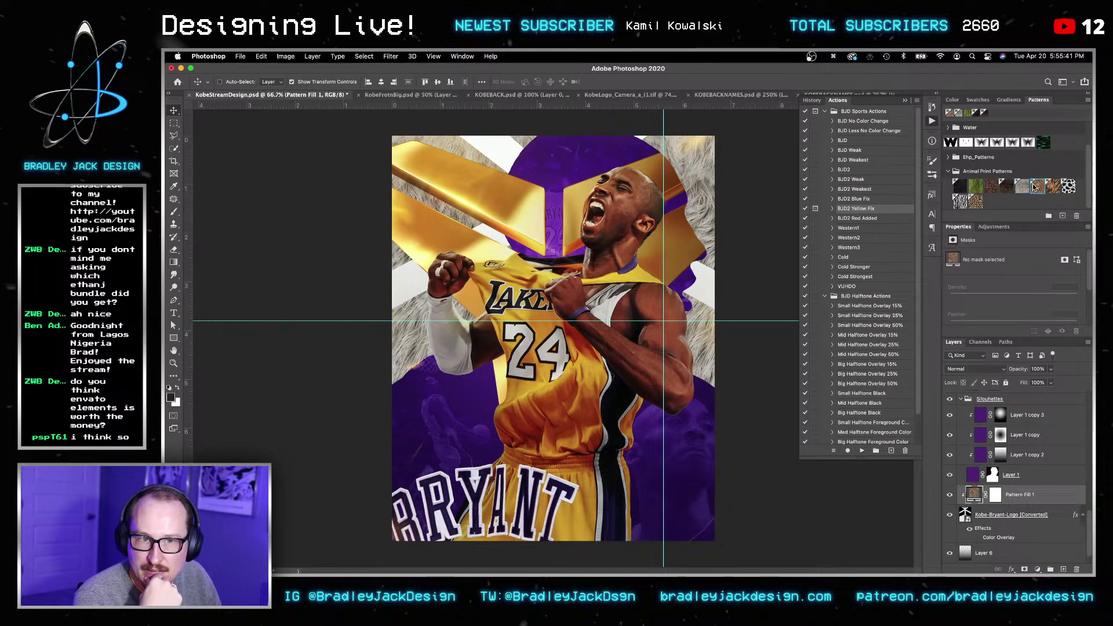
pyautogui.click(1037, 185)
pyautogui.click(1053, 185)
pyautogui.click(1069, 185)
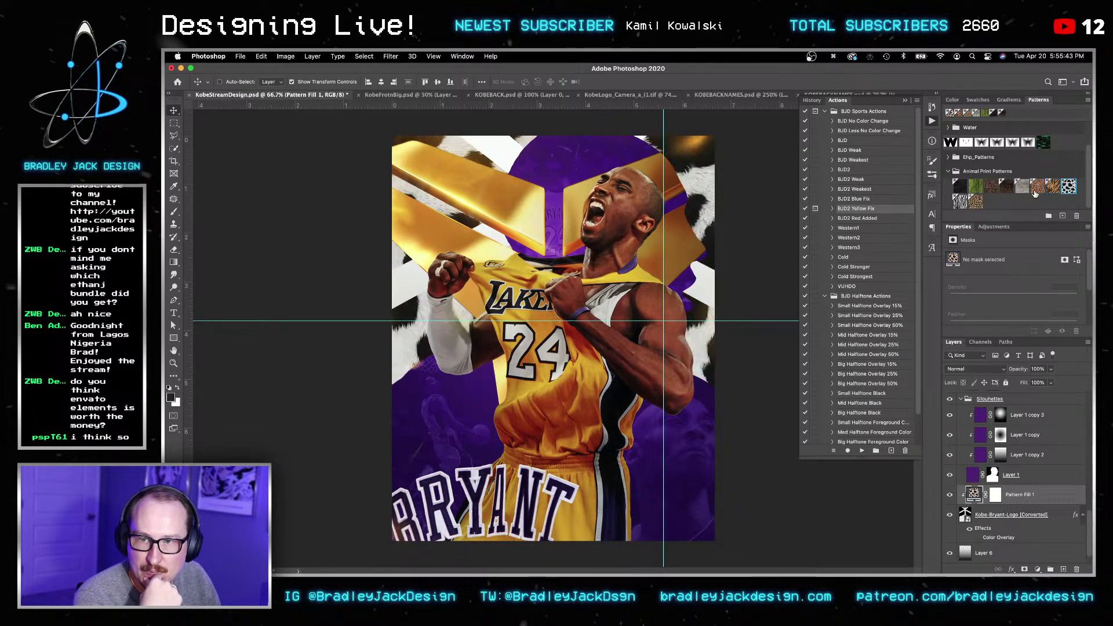
pyautogui.click(960, 202)
pyautogui.click(975, 201)
pyautogui.click(977, 185)
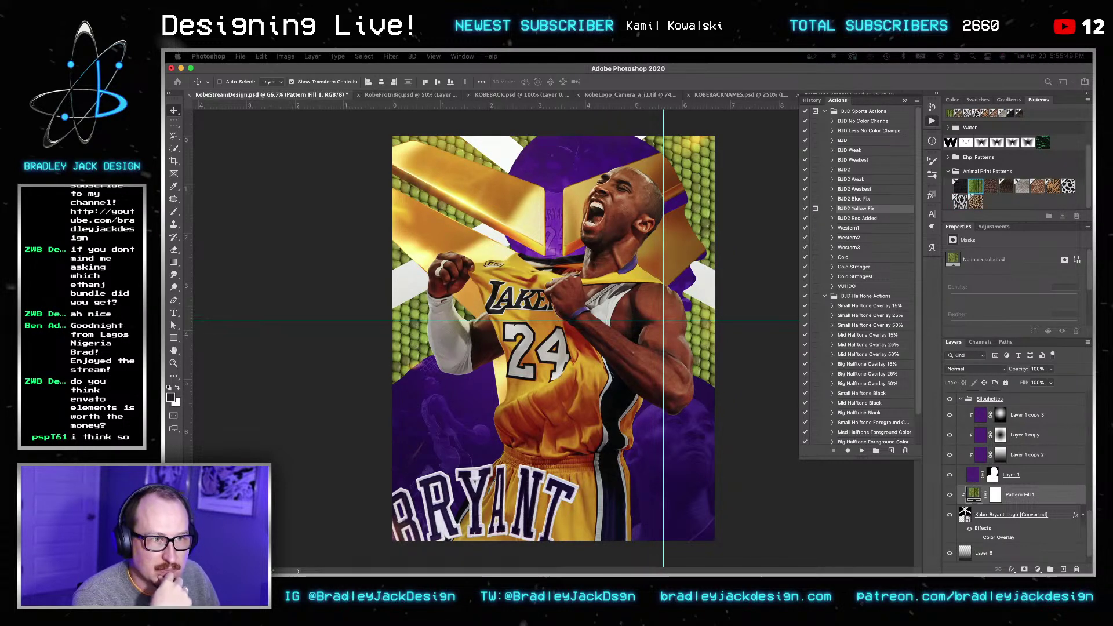
# Step: Drag the Pattern Fill 1 layer down below Layer 6 in the Layers panel
pyautogui.rightClick(1026, 500)
pyautogui.click(1044, 492)
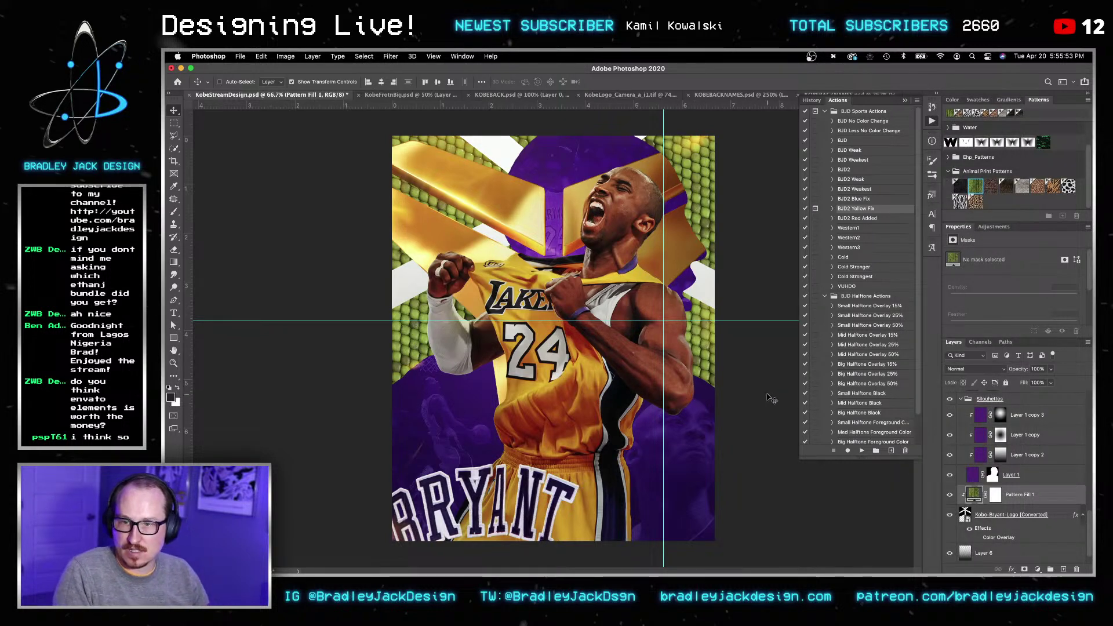
pyautogui.press('v')
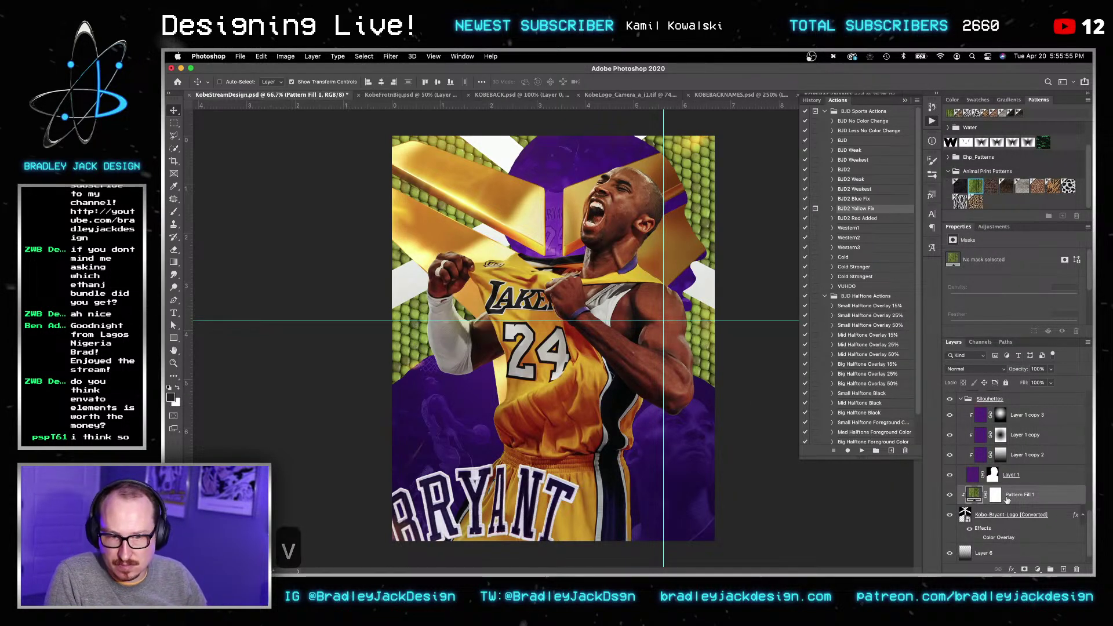
pyautogui.scroll(-1, 1006, 501)
pyautogui.moveTo(1015, 485); pyautogui.dragTo(1015, 540)
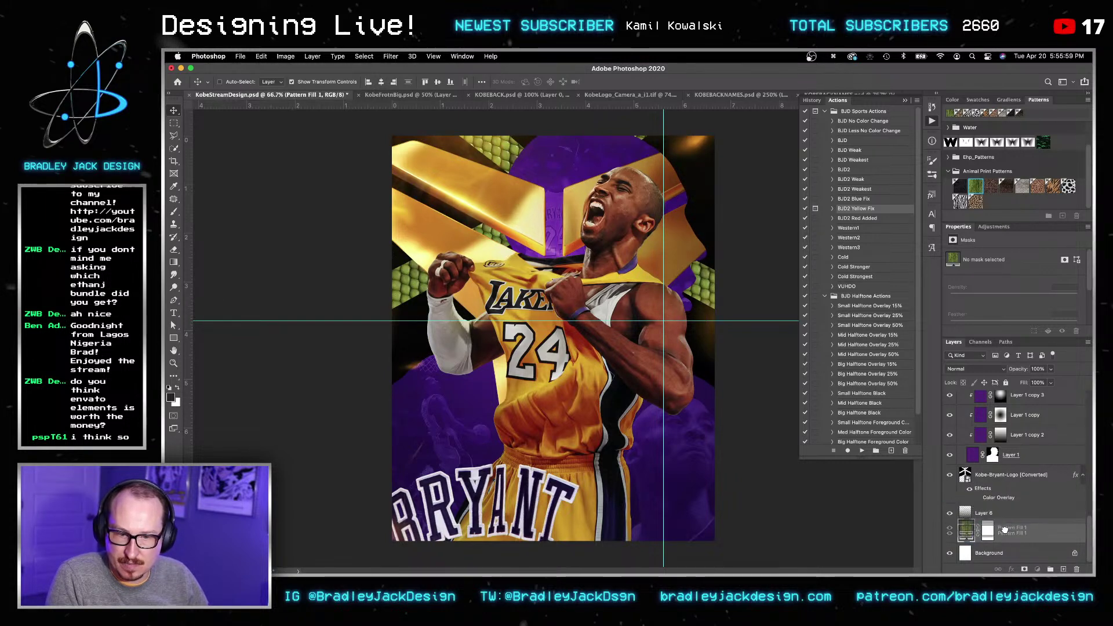
# Step: Send the logo below Layer 6 at 30% opacity and fade Pattern Fill 1 to 20%
pyautogui.press('v')
pyautogui.press('v')
pyautogui.press('v')
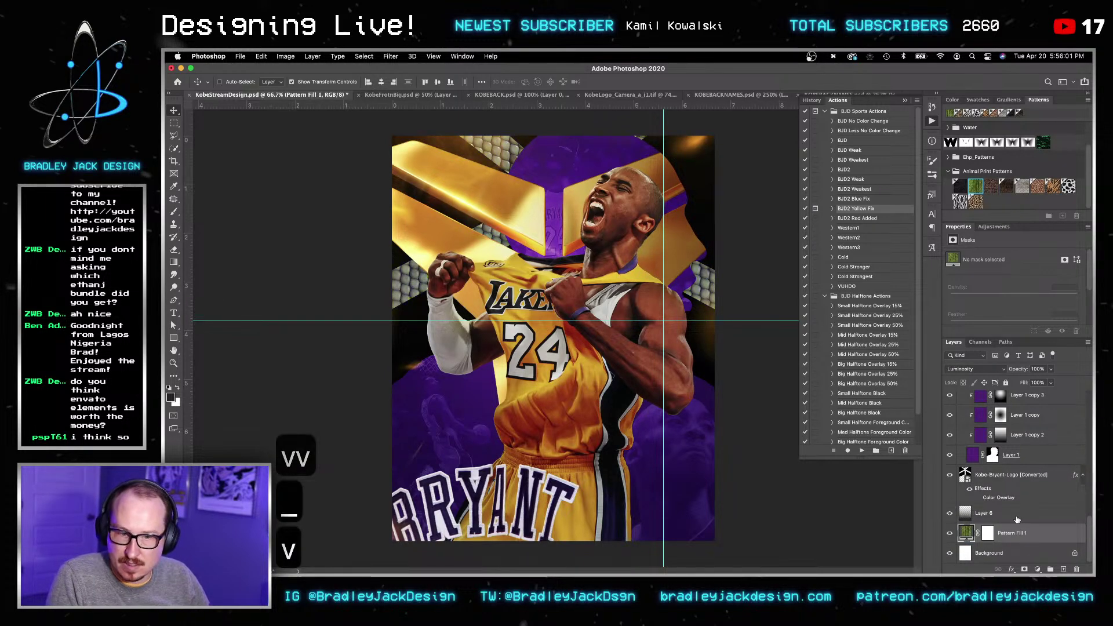
pyautogui.click(1003, 479)
pyautogui.press('super+bracketleft')
pyautogui.press('3')
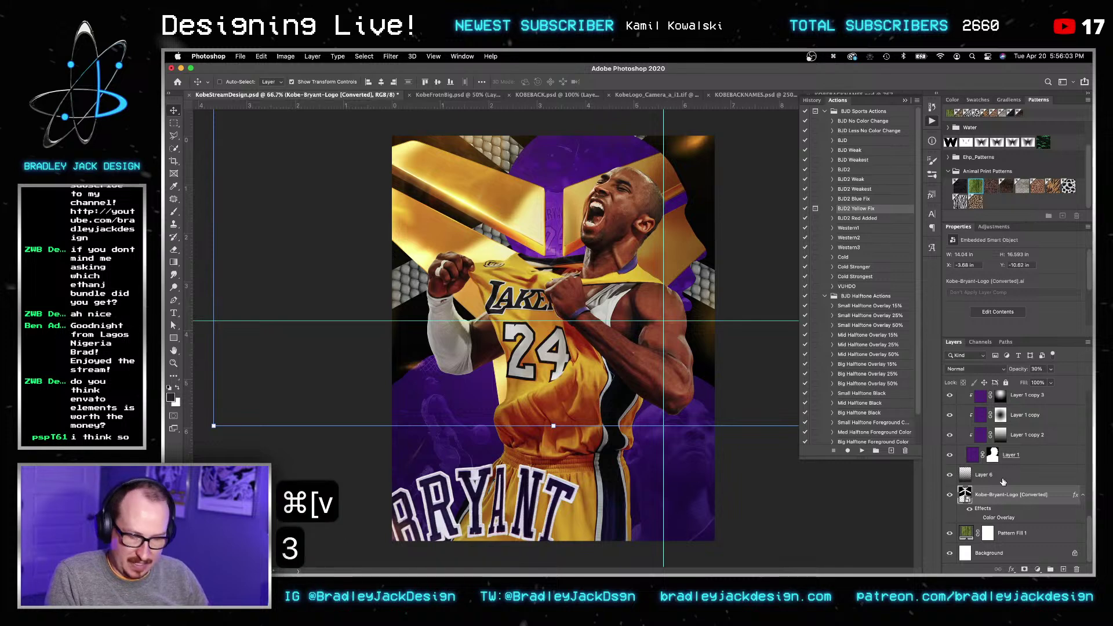
pyautogui.press('v')
pyautogui.click(1022, 538)
pyautogui.press('2')
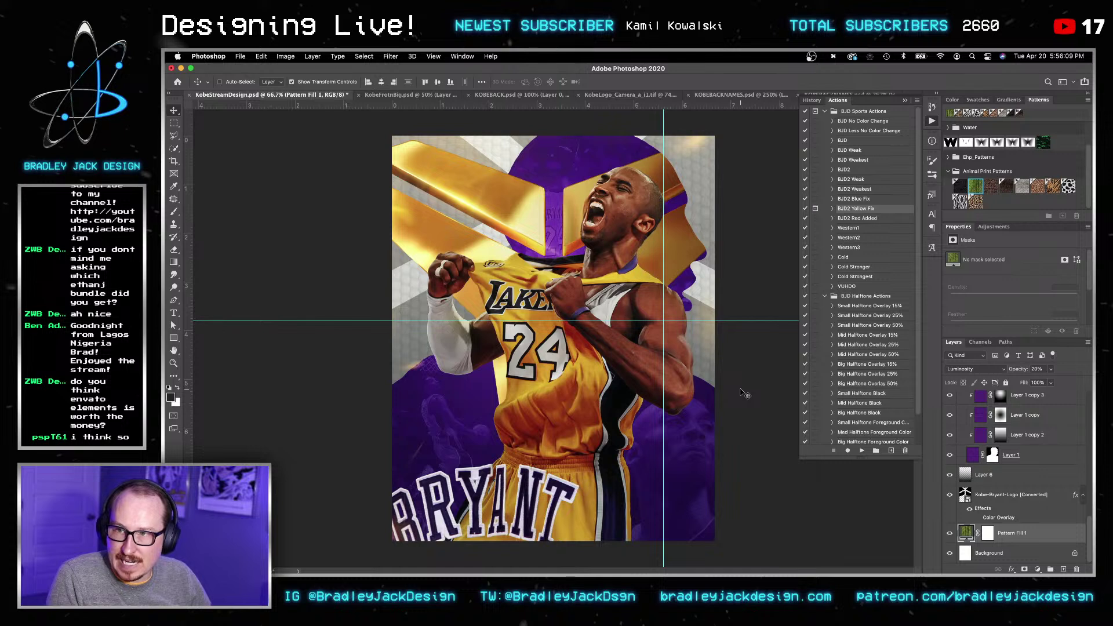
pyautogui.click(952, 494)
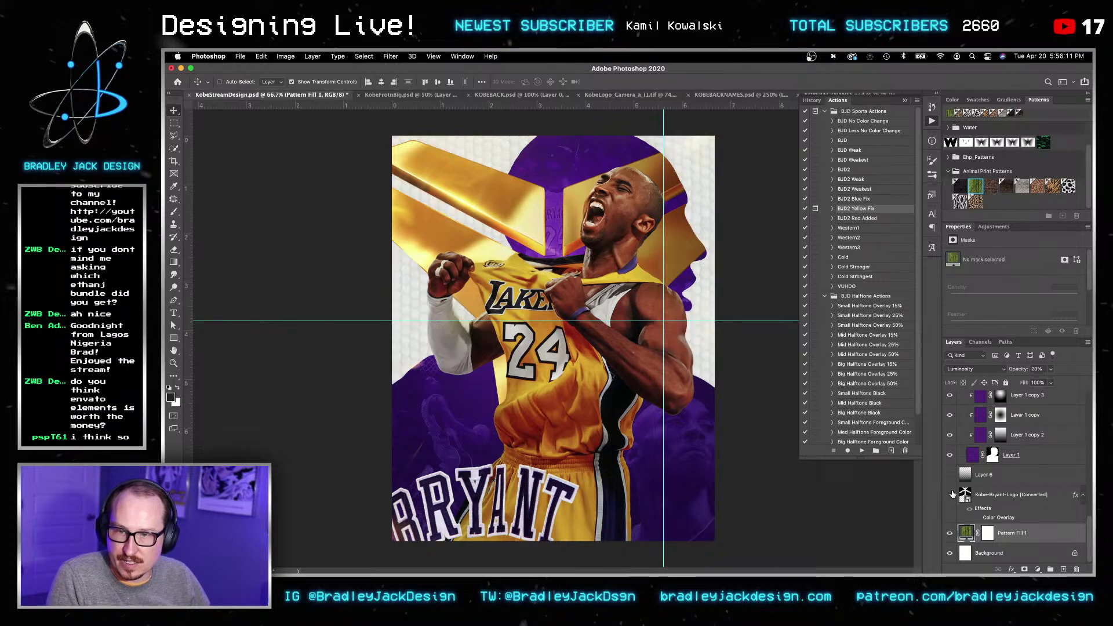
# Step: Save the poster, briefly zooming in on the jersey to check detail
pyautogui.press('super+s')
pyautogui.press('c')
pyautogui.press('v')
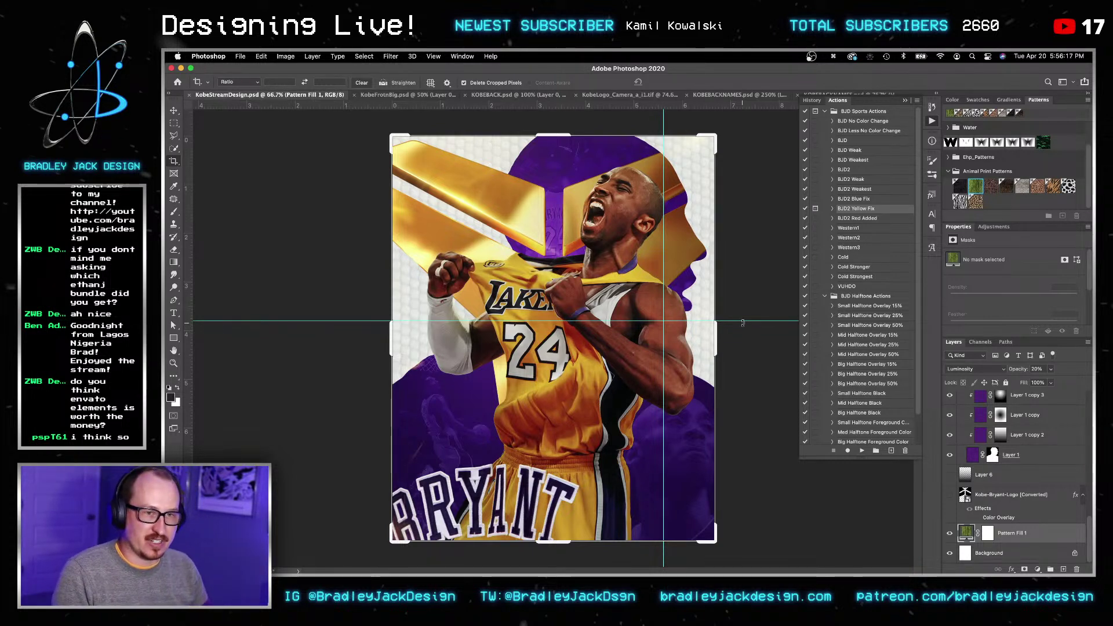
pyautogui.press('v')
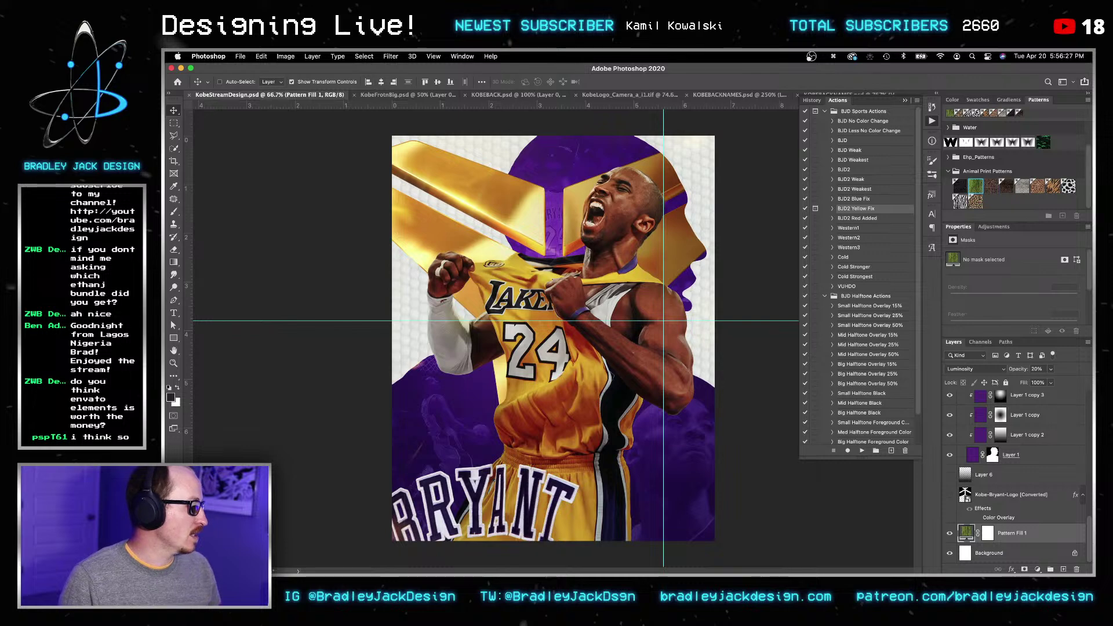
pyautogui.click(764, 367)
pyautogui.press('v')
pyautogui.press('super+s')
pyautogui.press('v')
pyautogui.press('z')
pyautogui.click(706, 424)
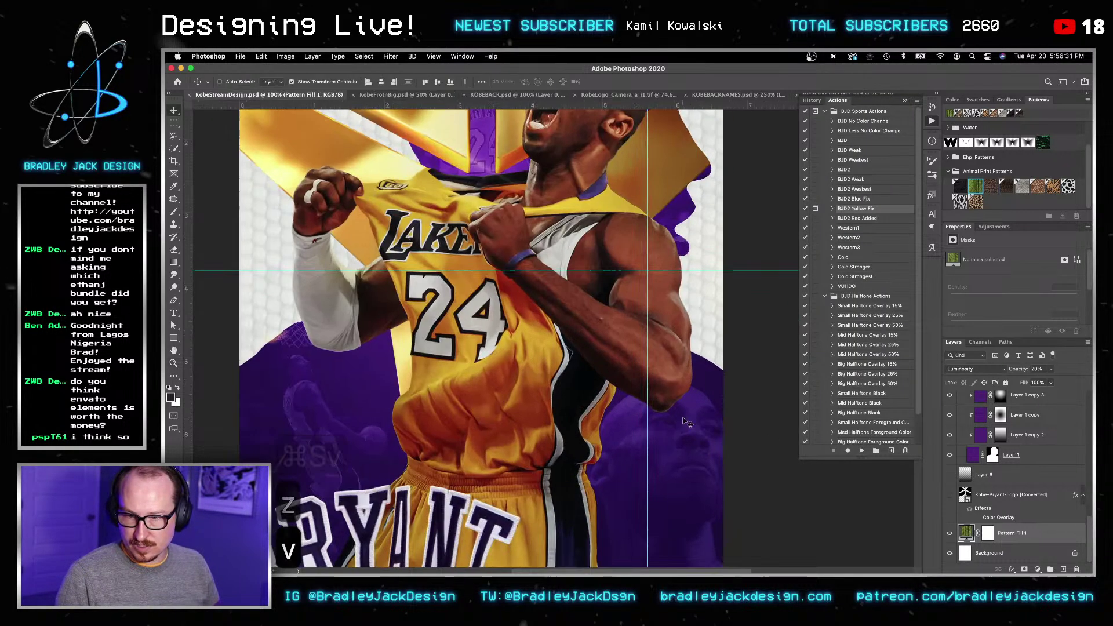
pyautogui.keyDown('alt'); pyautogui.click(707, 423); pyautogui.keyUp('alt')
pyautogui.press('v')
pyautogui.press('v')
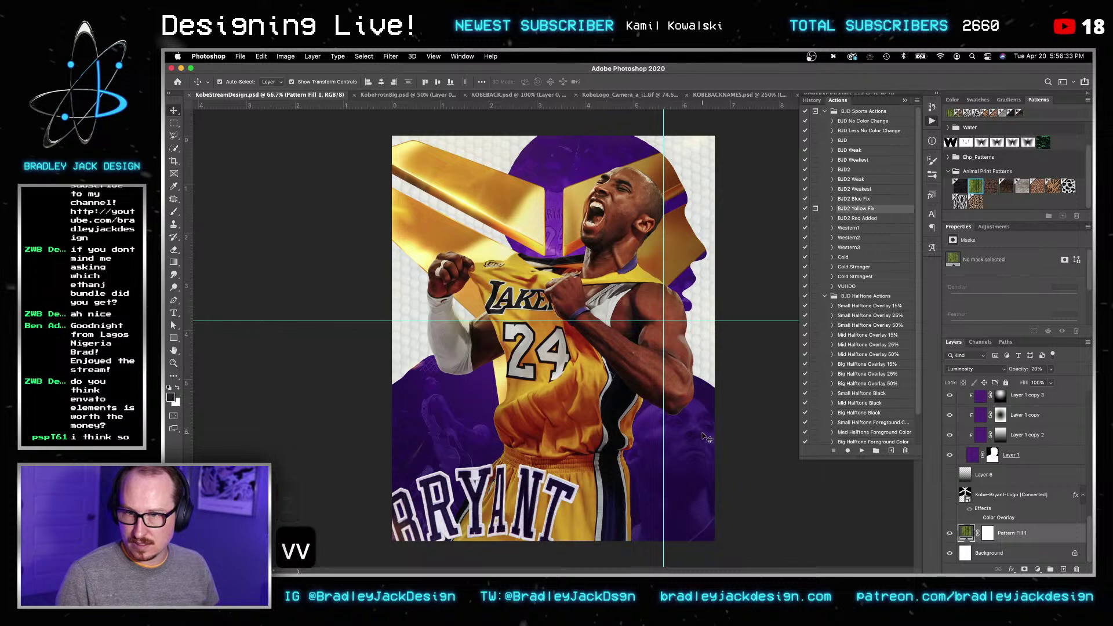
pyautogui.press('super+s')
pyautogui.press('v')
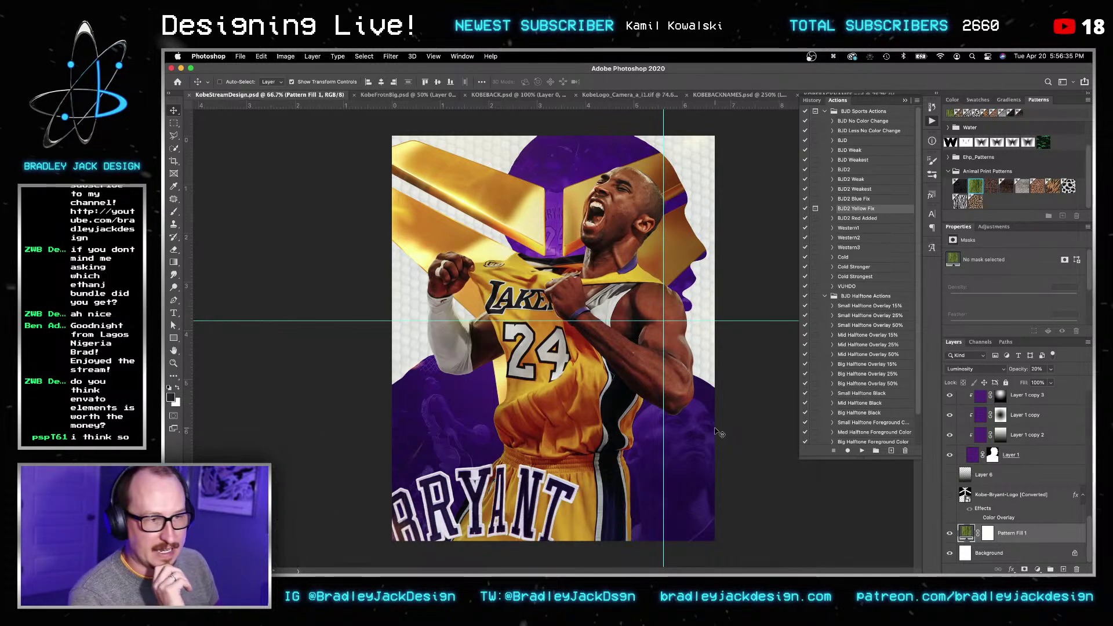
# Step: Select both EJD-Flare-005 layers and group them with Cmd+G
pyautogui.scroll(5, 966, 459)
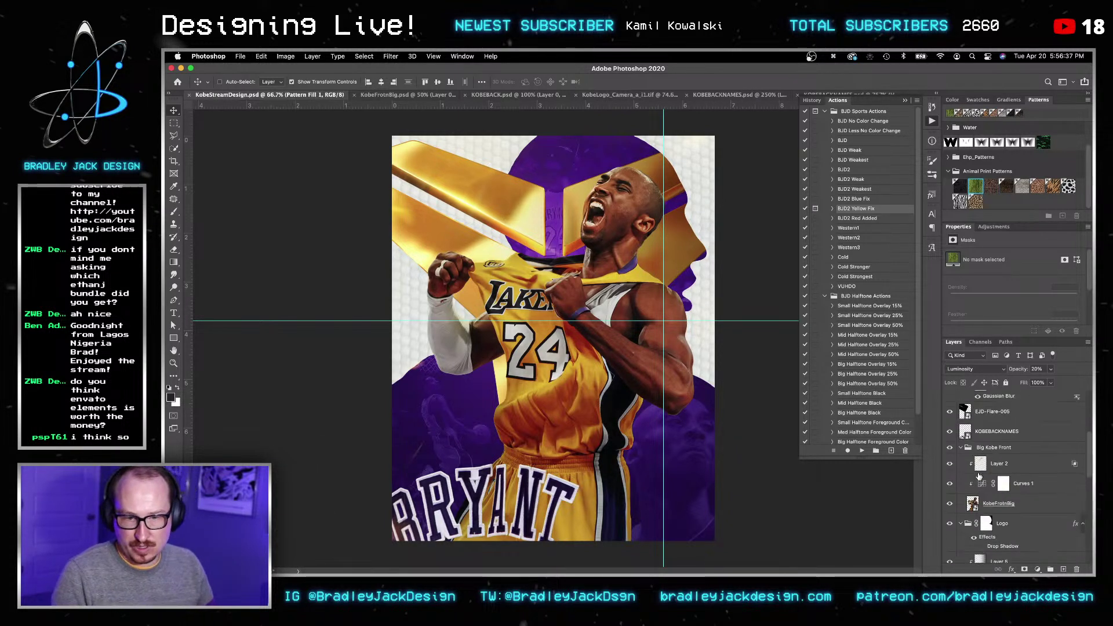
pyautogui.scroll(4, 991, 453)
pyautogui.click(993, 493)
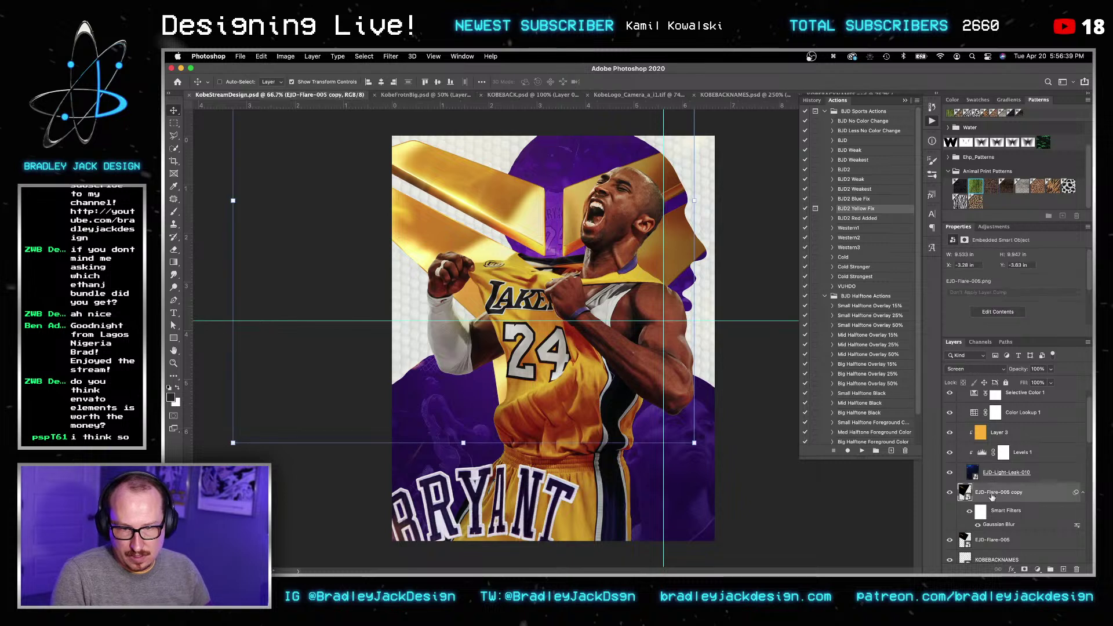
pyautogui.keyDown('shift'); pyautogui.click(995, 516); pyautogui.keyUp('shift')
pyautogui.press('super+g')
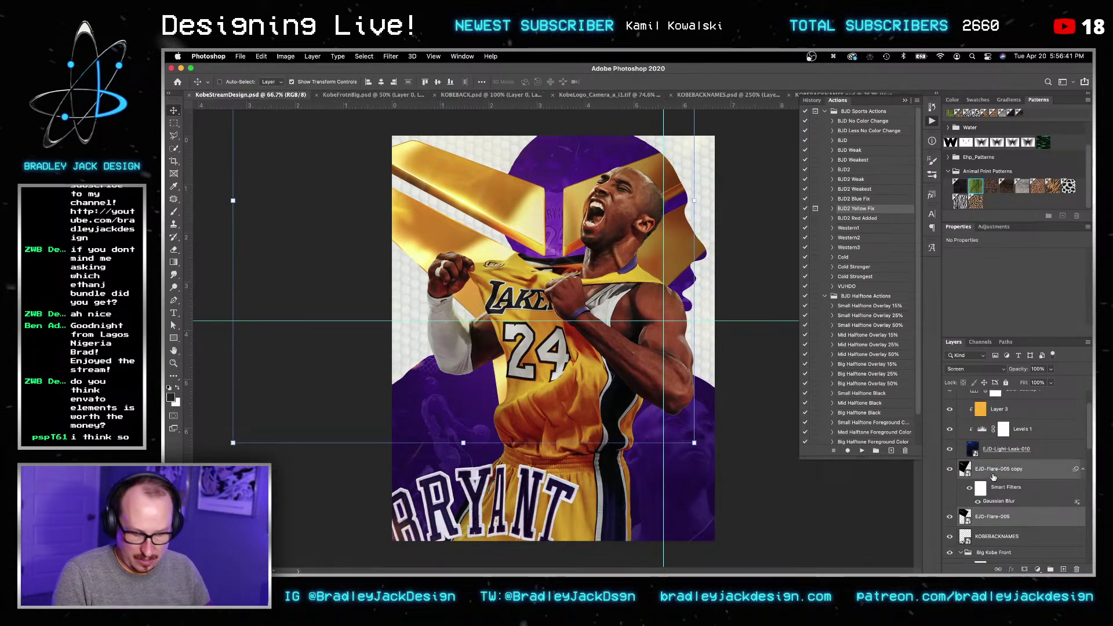
# Step: Rename the new group 3D LOGO FLARES, expand it, and switch to Finder
pyautogui.doubleClick(985, 465)
pyautogui.write('#')
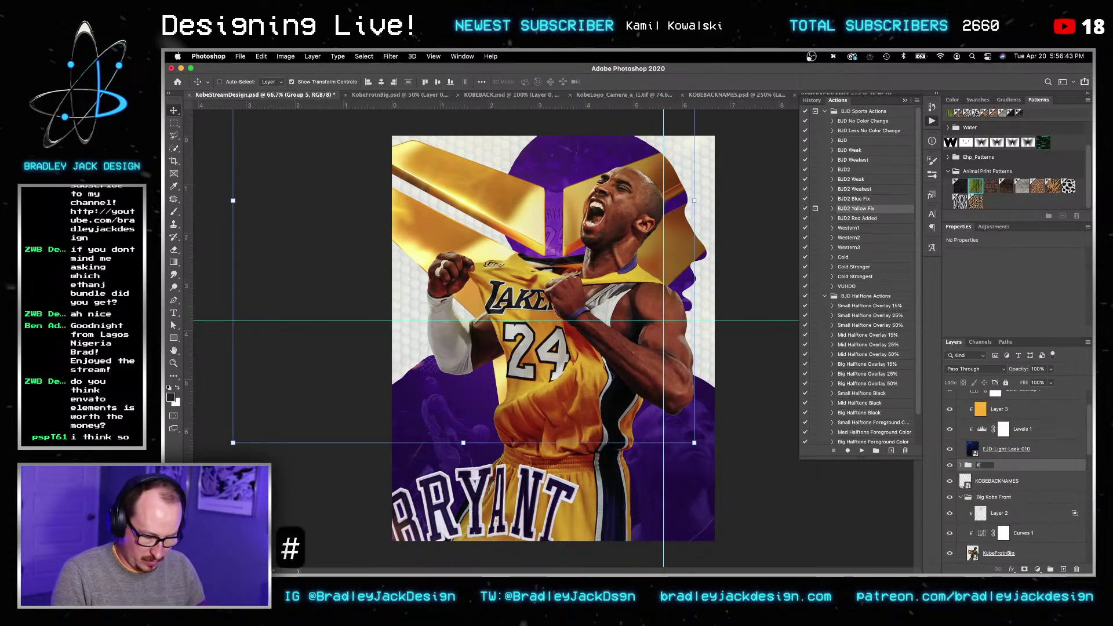
pyautogui.write('D LOGO FLARES')
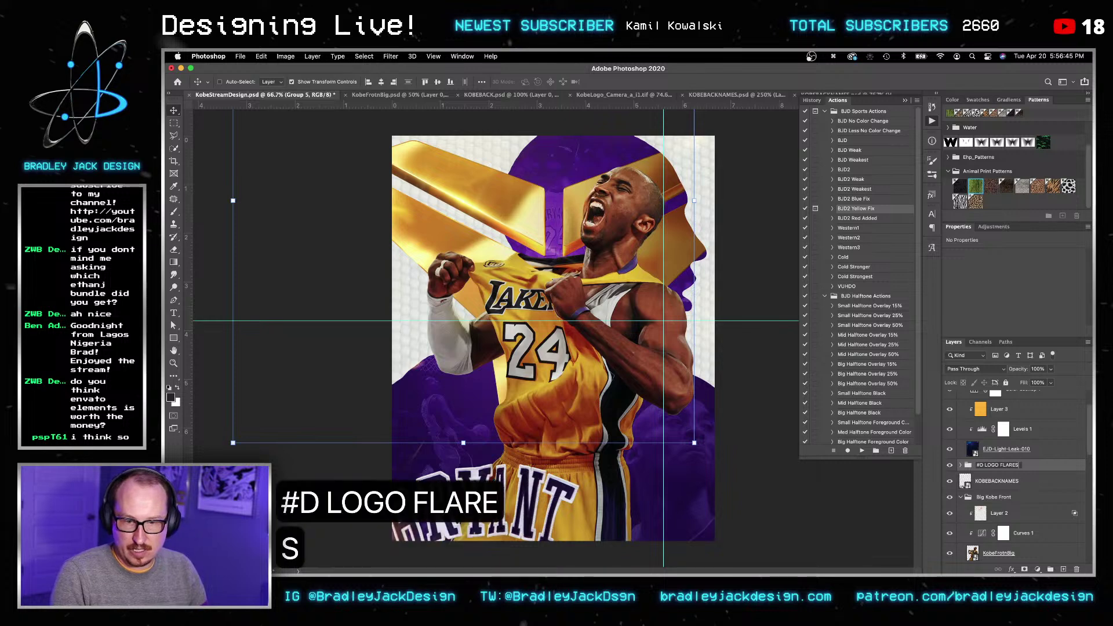
pyautogui.press('Right')
pyautogui.press('BackSpace')
pyautogui.write('3')
pyautogui.press('Return')
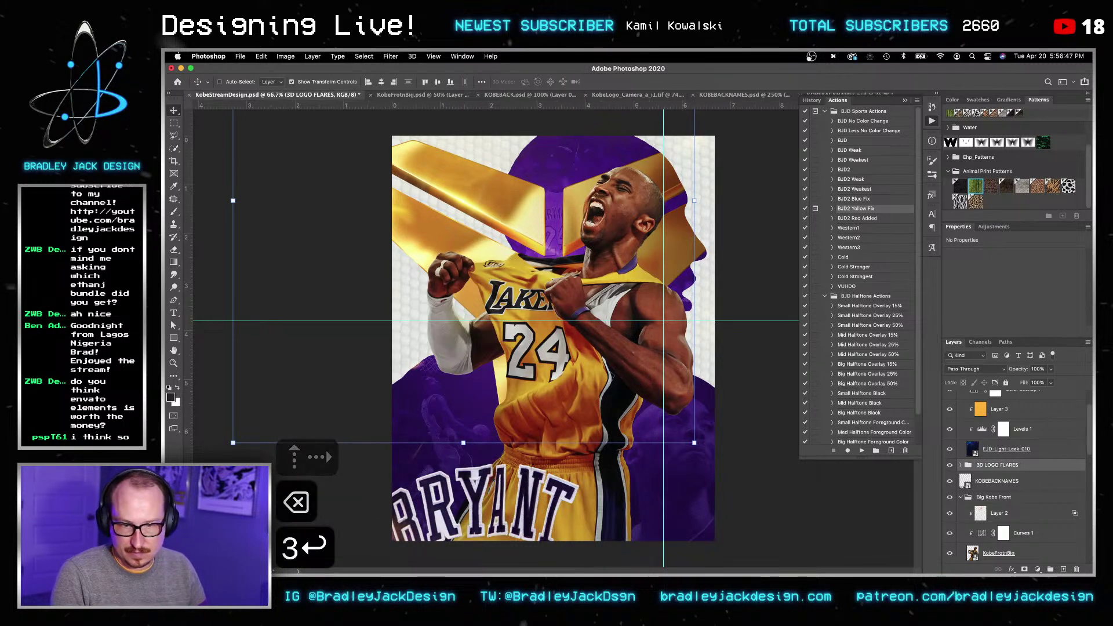
pyautogui.click(961, 465)
pyautogui.click(997, 481)
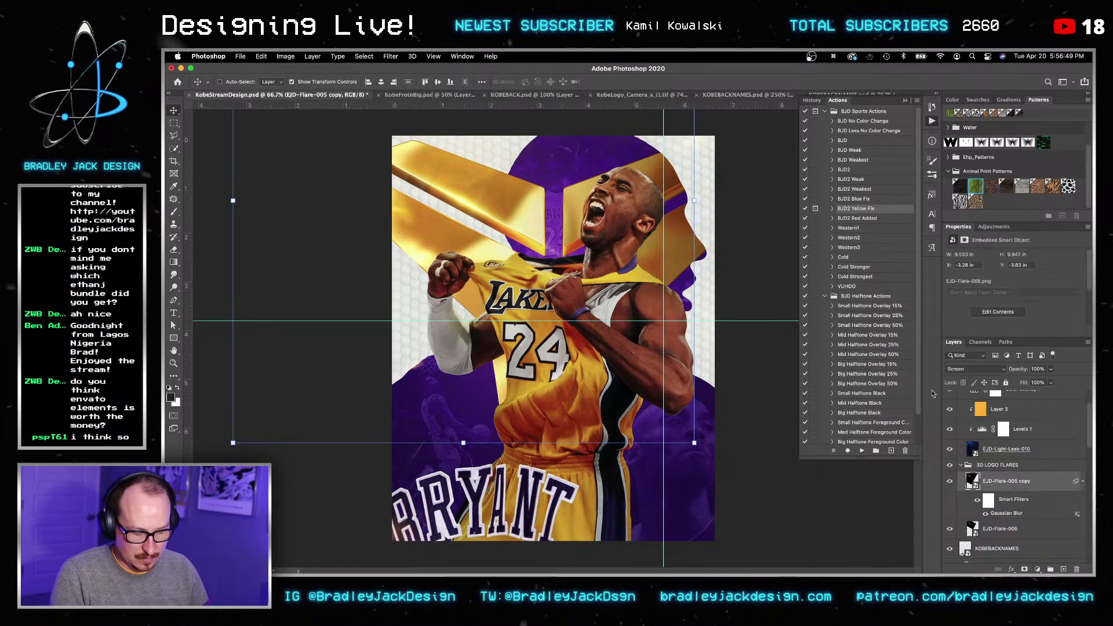
pyautogui.click(355, 563)
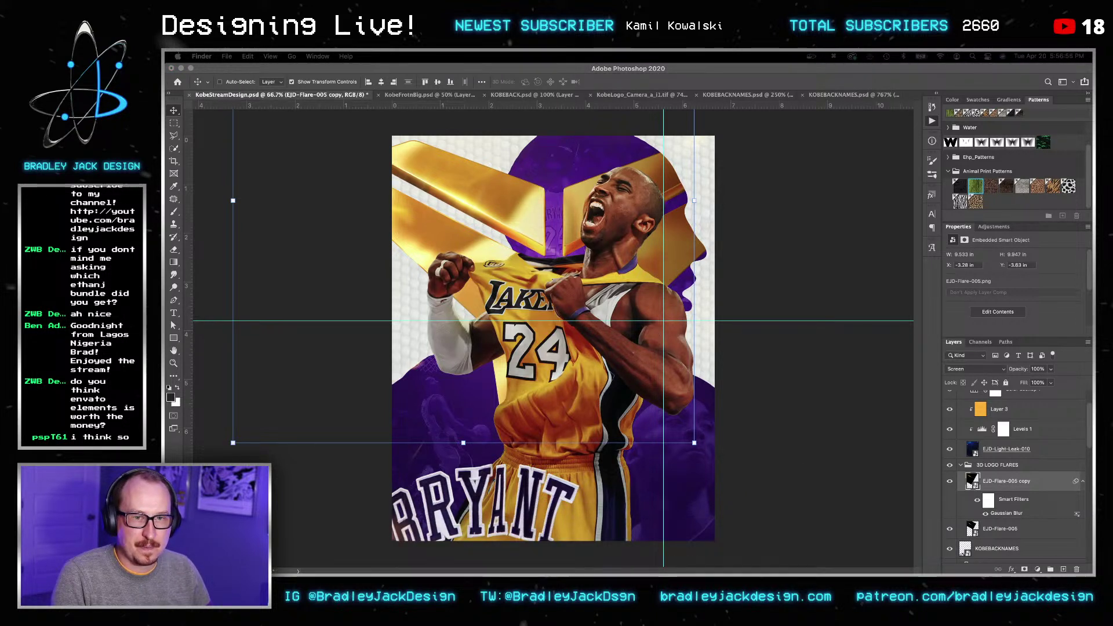
# Step: Open the EJD Lens Flares Pack's Flares folder as large thumbnails in an enlarged Finder window
pyautogui.moveTo(1092, 446); pyautogui.dragTo(576, 194)
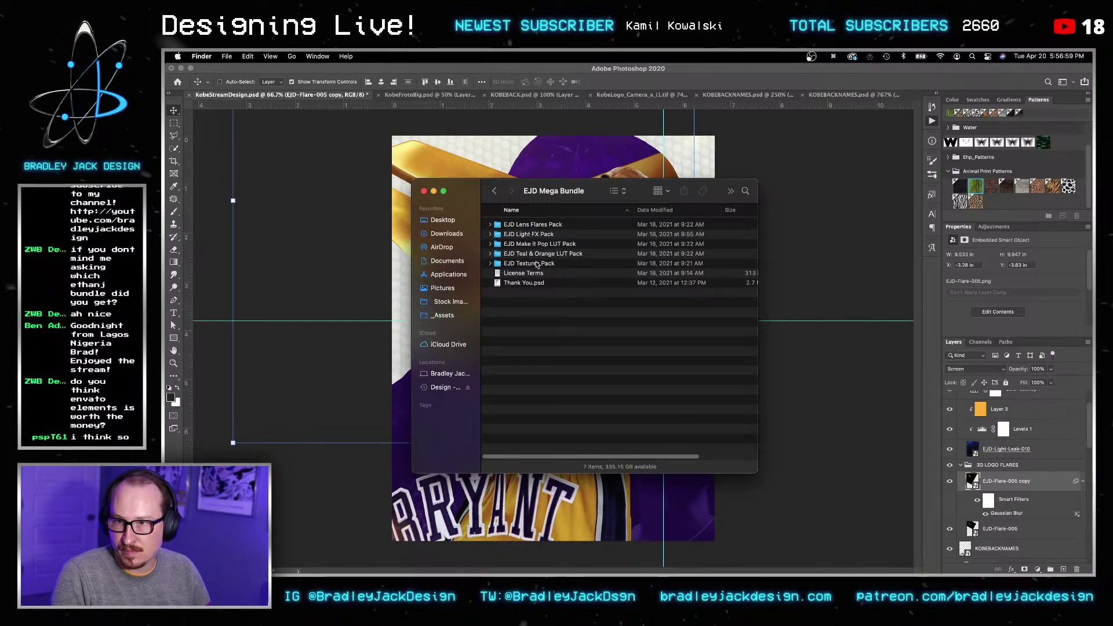
pyautogui.doubleClick(532, 225)
pyautogui.moveTo(758, 474); pyautogui.dragTo(909, 546)
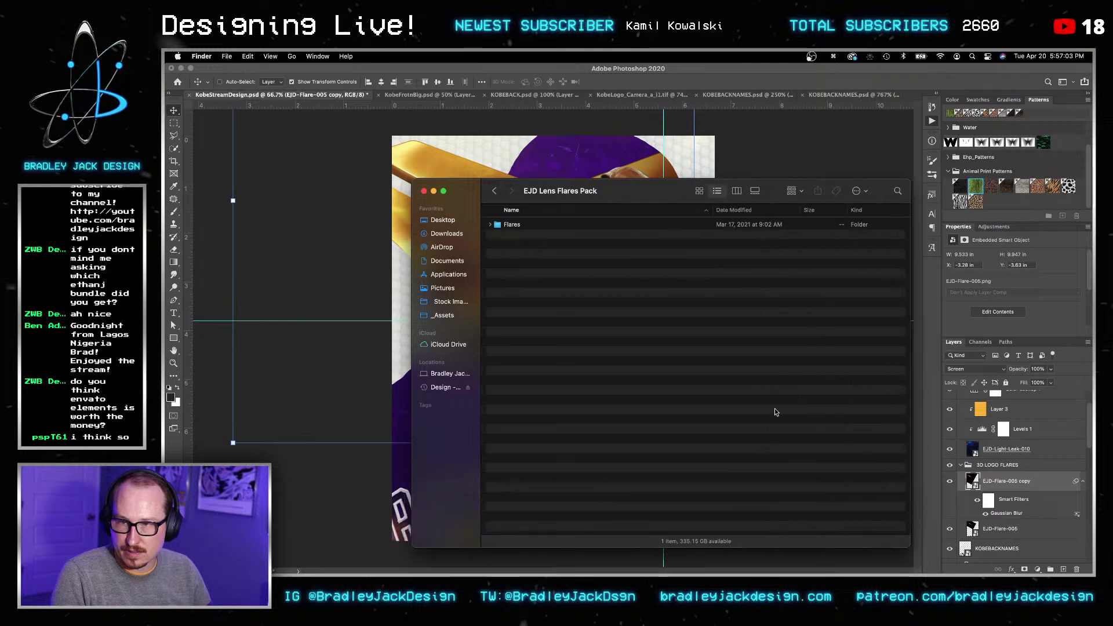
pyautogui.doubleClick(506, 225)
pyautogui.click(699, 191)
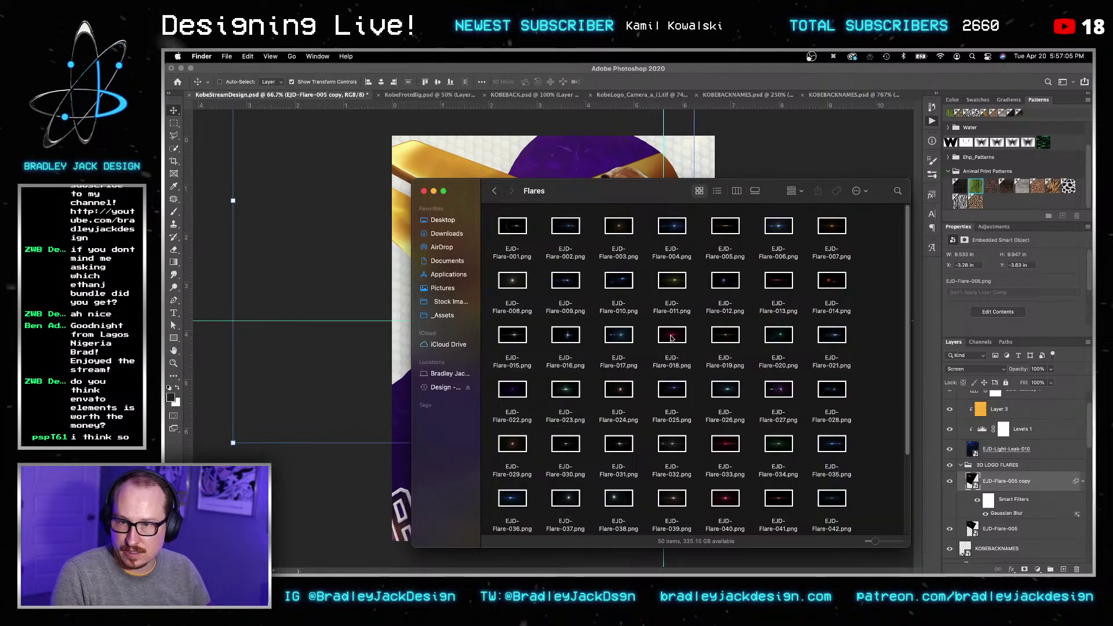
pyautogui.click(669, 335)
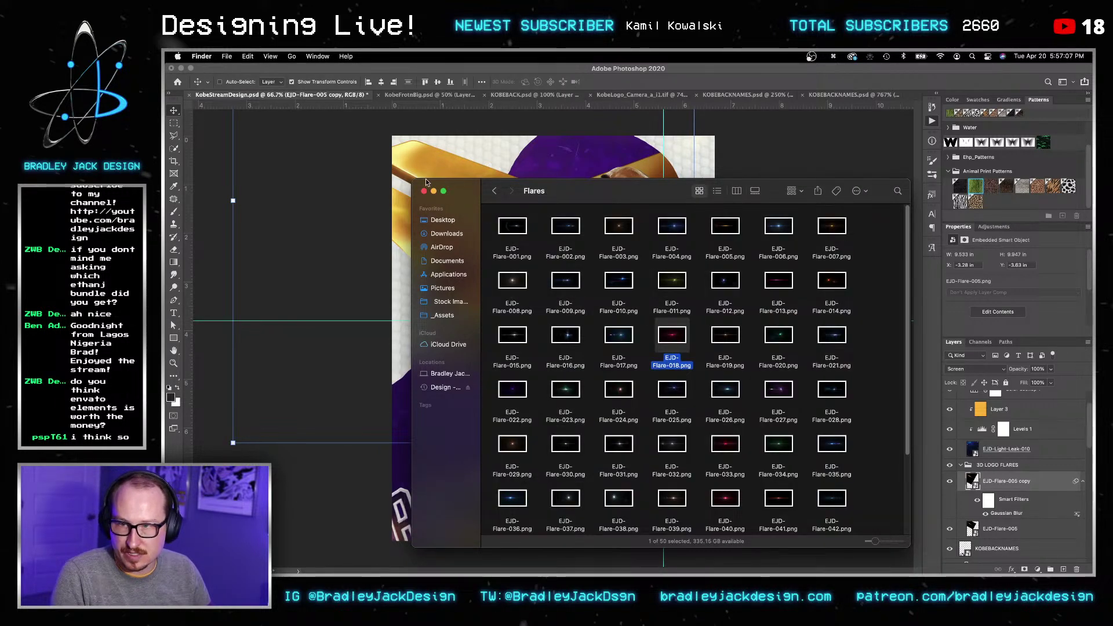
pyautogui.click(443, 191)
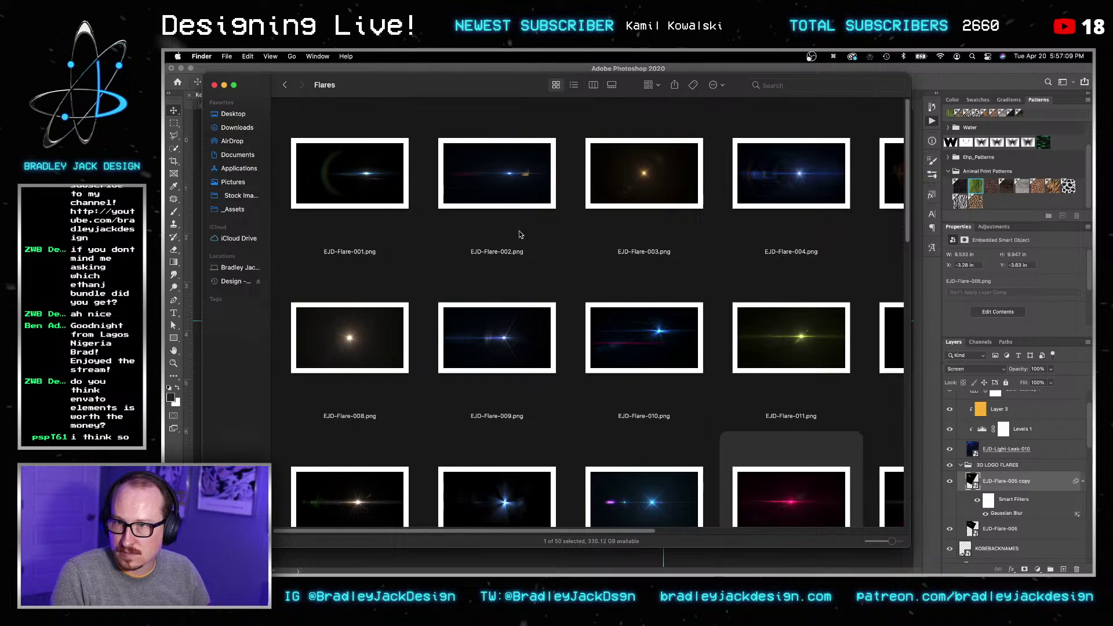
pyautogui.click(644, 173)
pyautogui.scroll(-5, 845, 530)
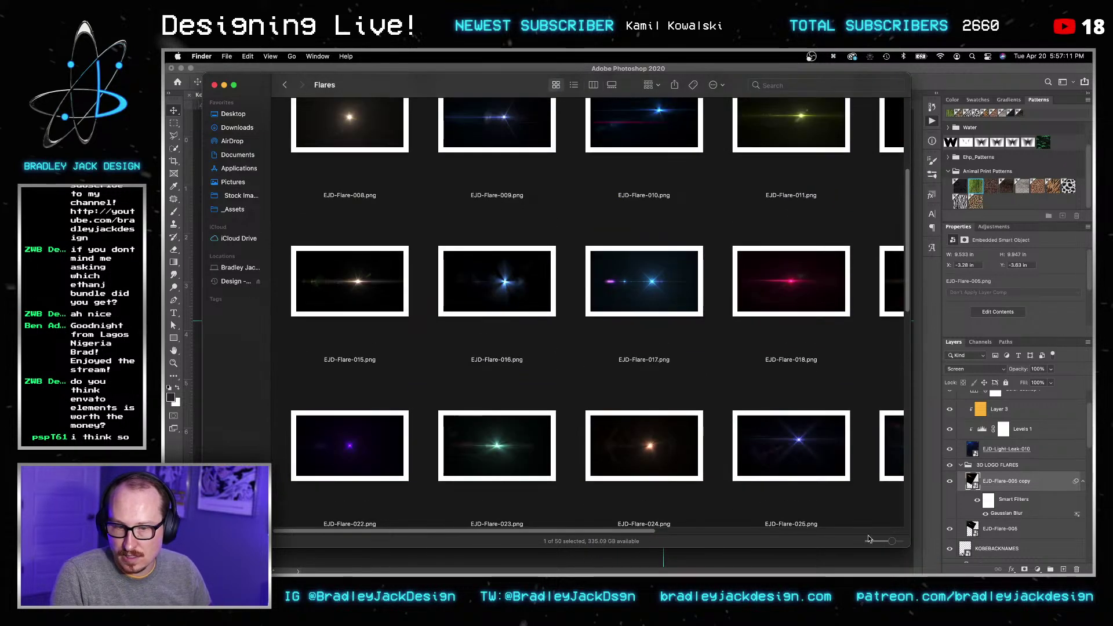
pyautogui.moveTo(908, 548); pyautogui.dragTo(1087, 574)
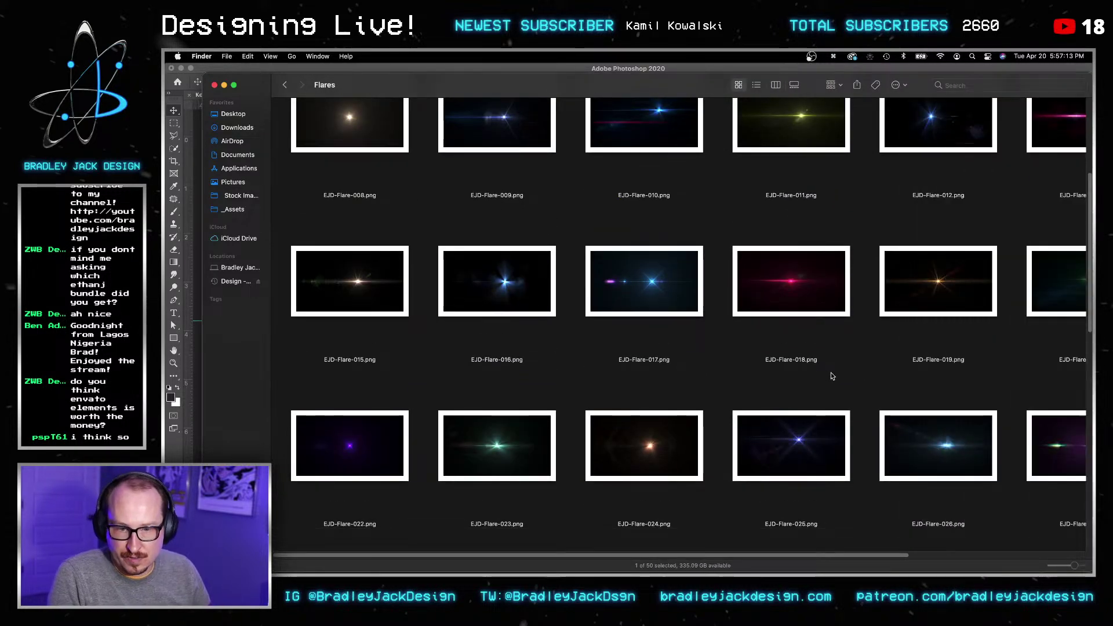
pyautogui.click(931, 400)
pyautogui.scroll(5, 764, 364)
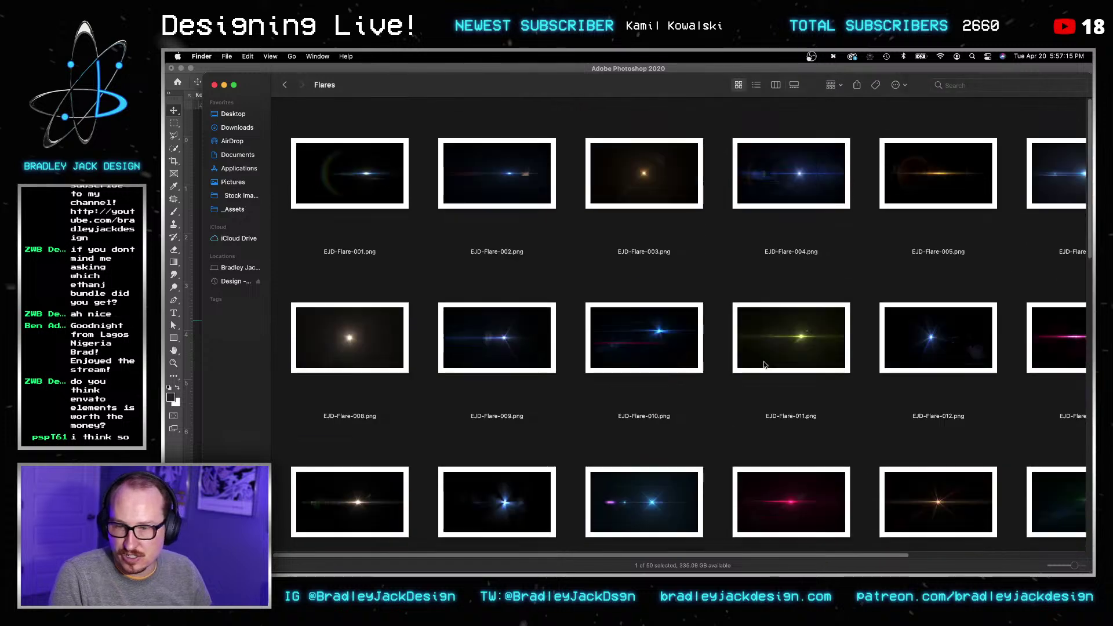
pyautogui.moveTo(692, 554); pyautogui.dragTo(868, 543)
# Step: Quick Look EJD-Flare-013.png, then lower the Flares window to reveal the poster
pyautogui.click(864, 345)
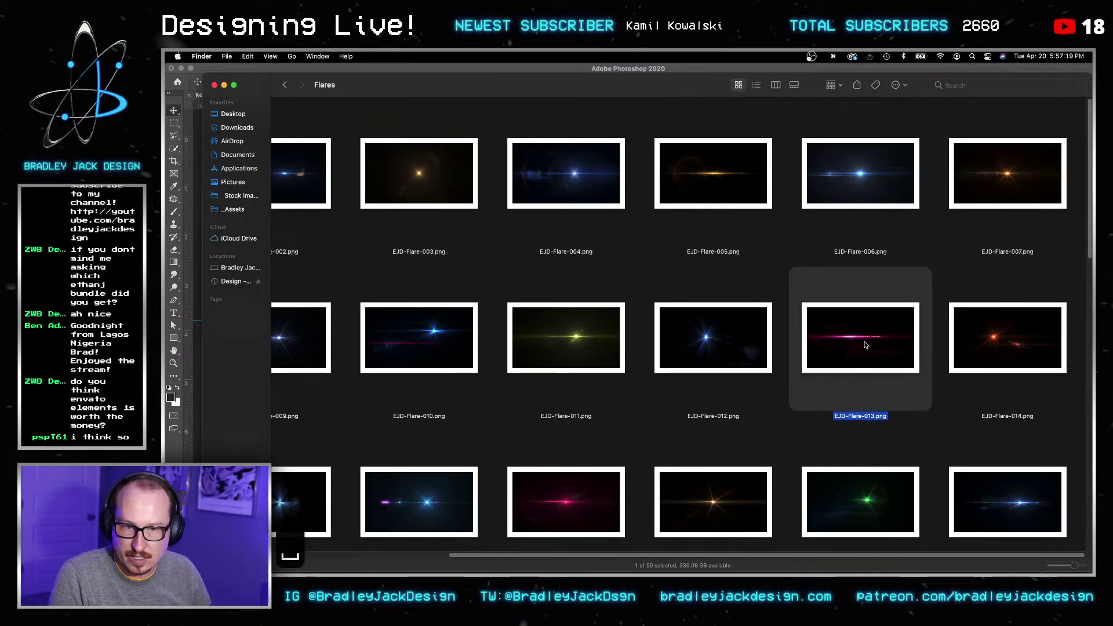
pyautogui.press('space')
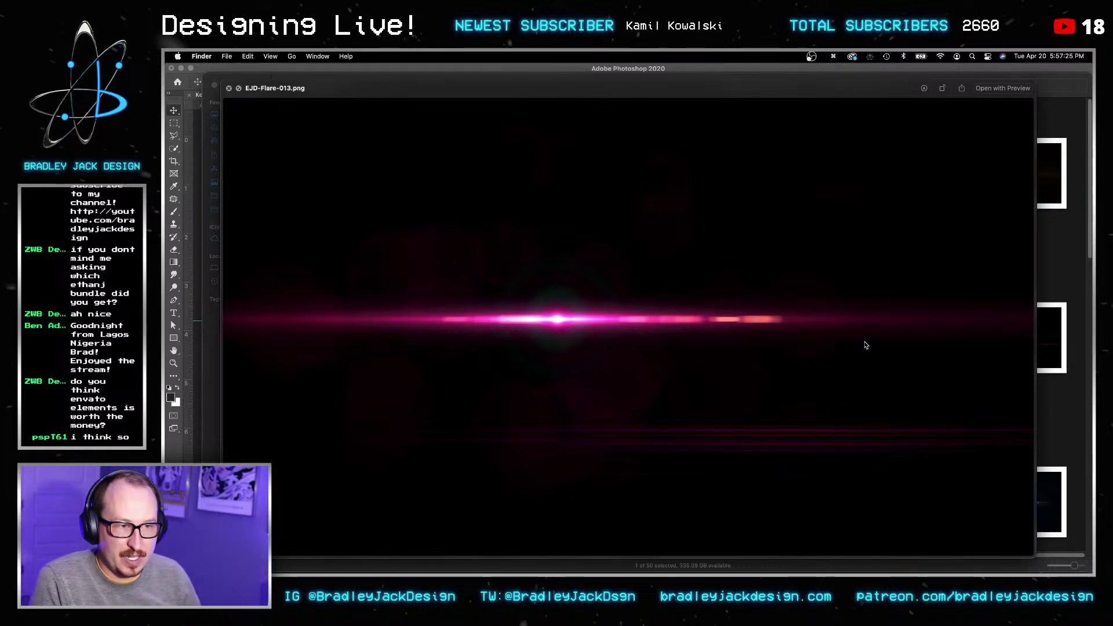
pyautogui.press('space')
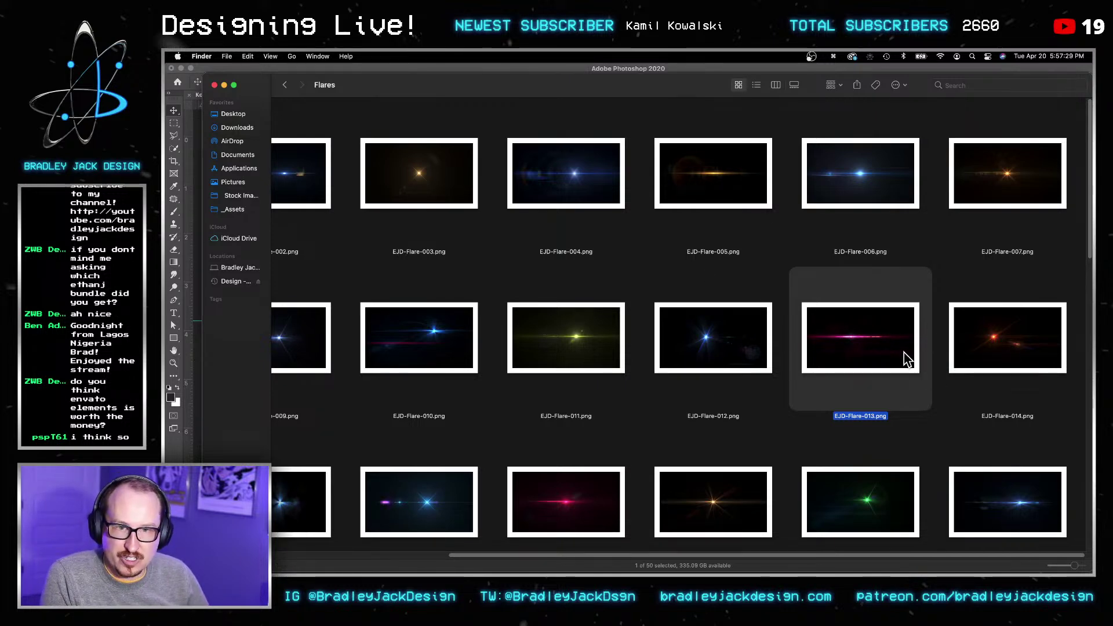
pyautogui.press('space')
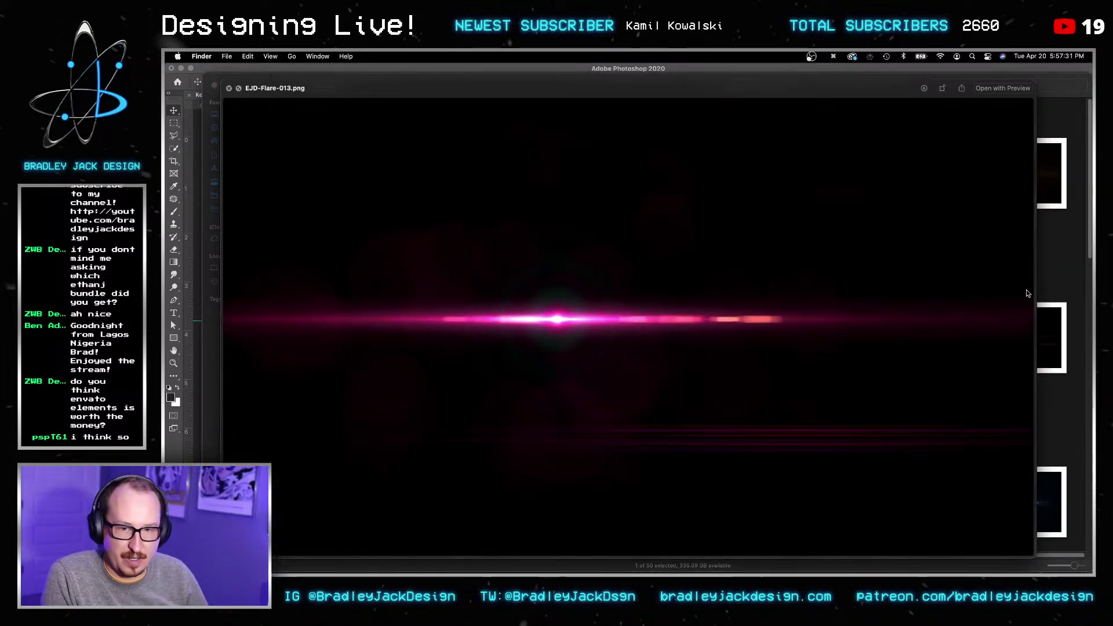
pyautogui.press('space')
pyautogui.moveTo(392, 75); pyautogui.dragTo(409, 386)
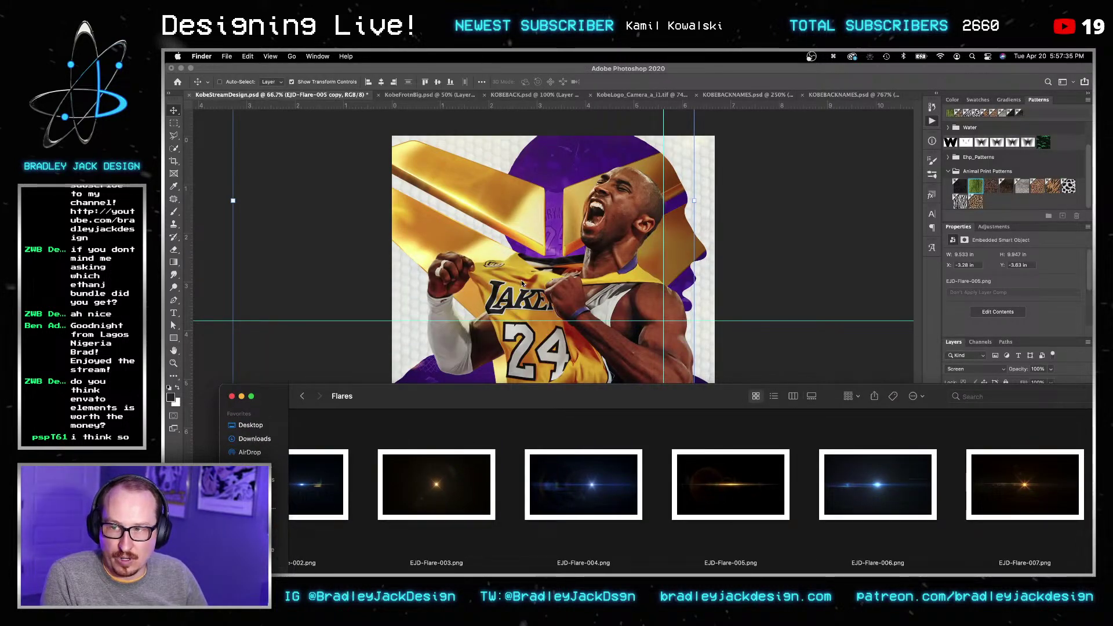
pyautogui.press('super+Tab')
pyautogui.press('super+Tab')
pyautogui.scroll(-3, 930, 481)
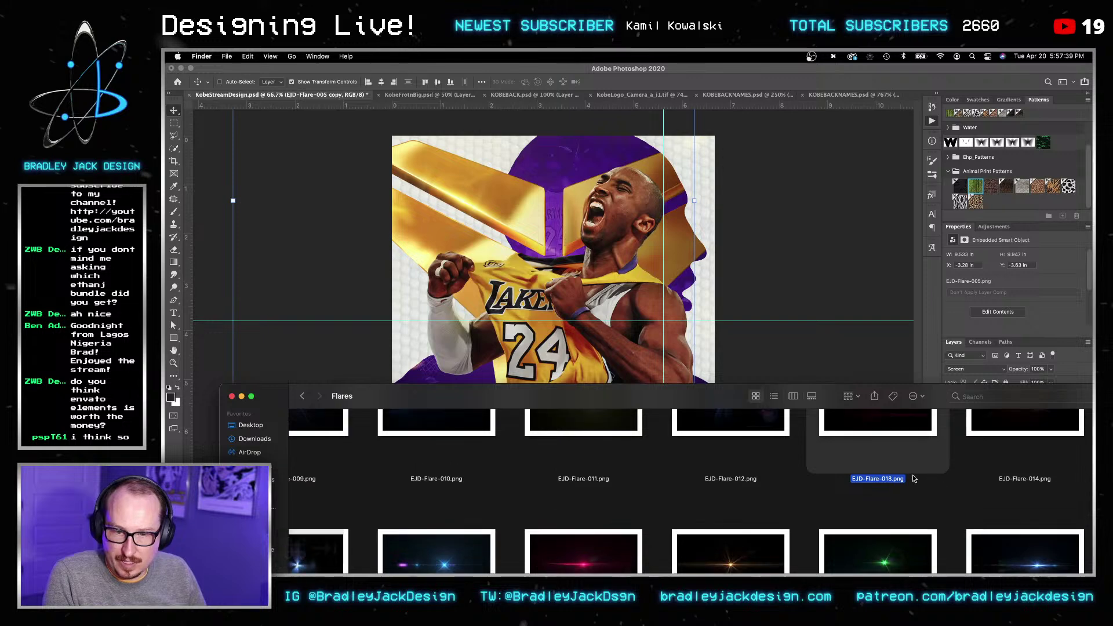
# Step: Place the pink EJD-Flare-013 flare in Screen mode over Kobe's chest, then delete it
pyautogui.press('super+Tab')
pyautogui.moveTo(894, 464); pyautogui.dragTo(537, 230)
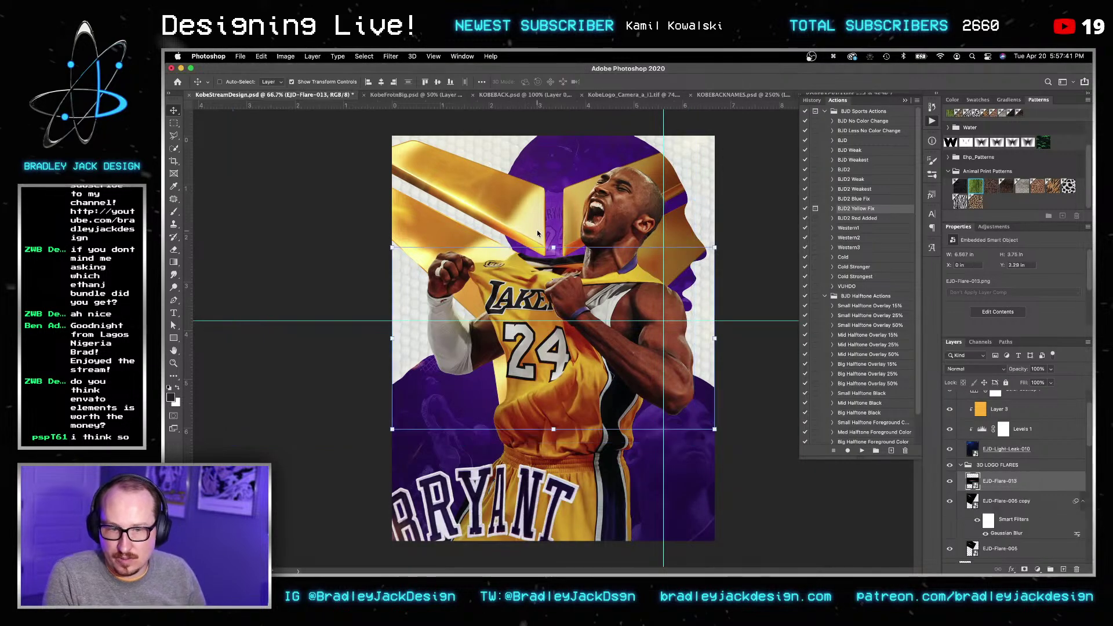
pyautogui.press('Return')
pyautogui.press('v')
pyautogui.press('v')
pyautogui.hotkey('alt', 'shift', 's')
pyautogui.press('v')
pyautogui.moveTo(687, 353); pyautogui.dragTo(490, 294)
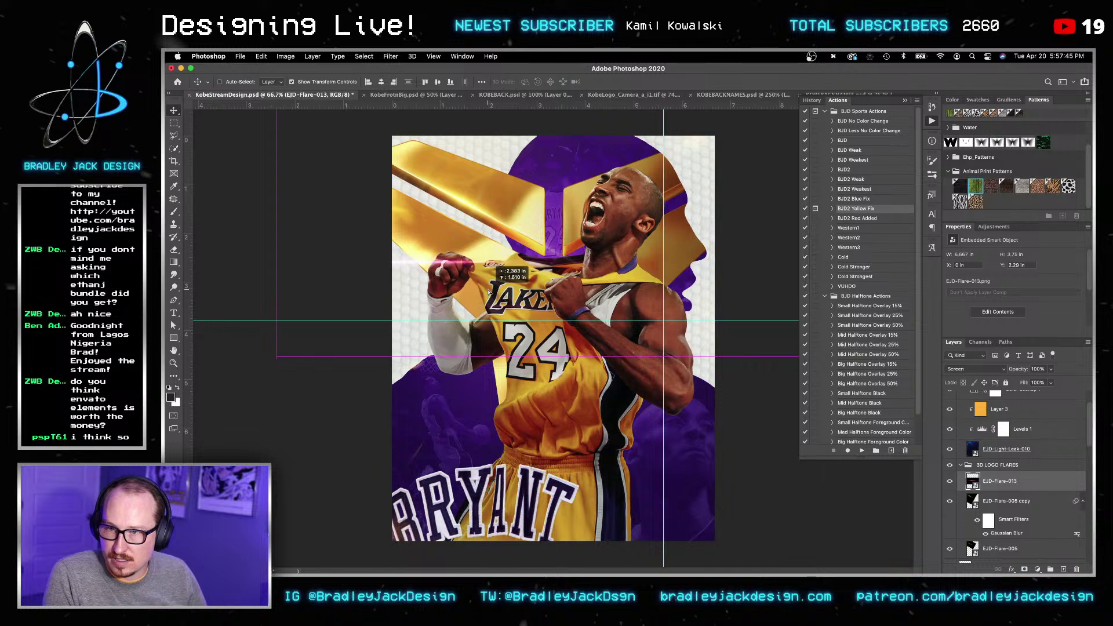
pyautogui.press('BackSpace')
pyautogui.press('v')
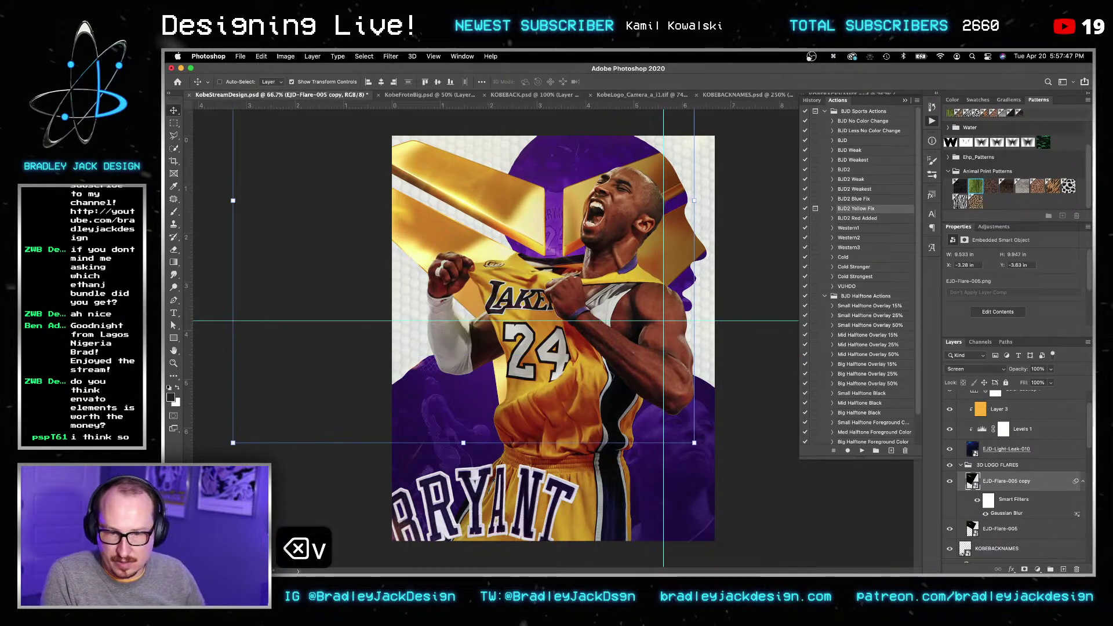
# Step: Move the collapsed 3D LOGO FLARES group below the Kobe cut-out, then select EJD-Flare-005 copy
pyautogui.click(988, 455)
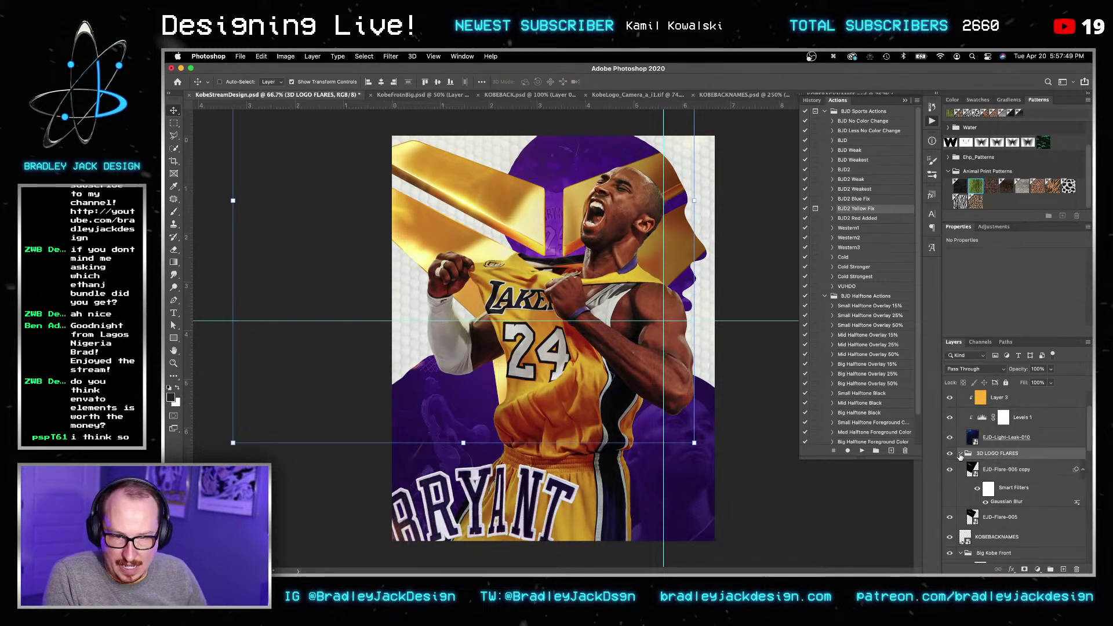
pyautogui.click(961, 454)
pyautogui.scroll(-2, 986, 458)
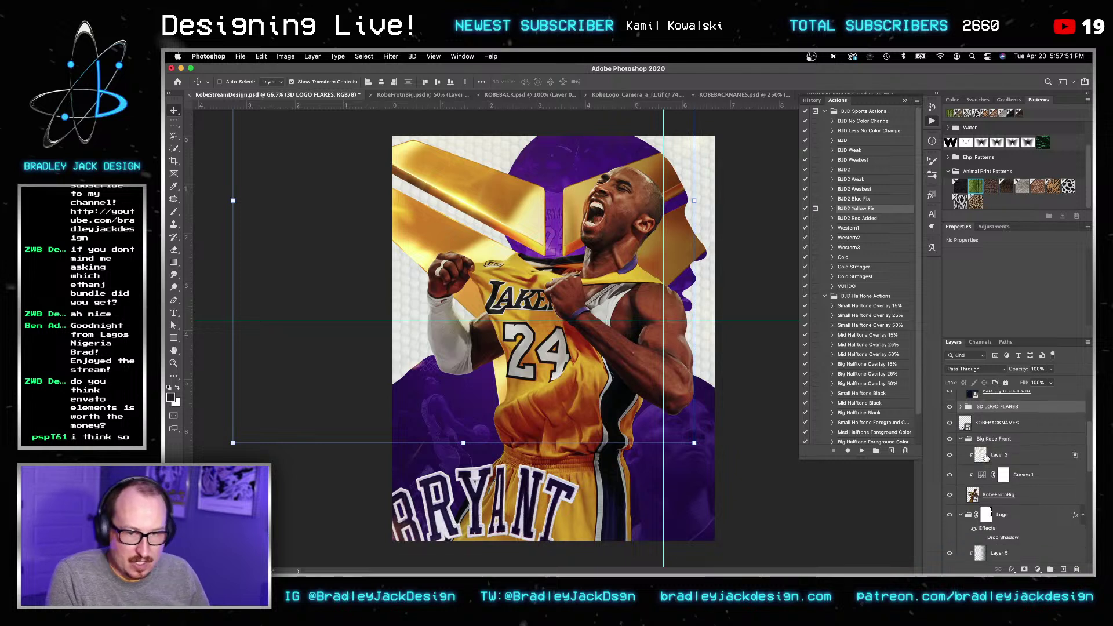
pyautogui.moveTo(979, 406); pyautogui.dragTo(1017, 512)
pyautogui.press('super+bracketleft')
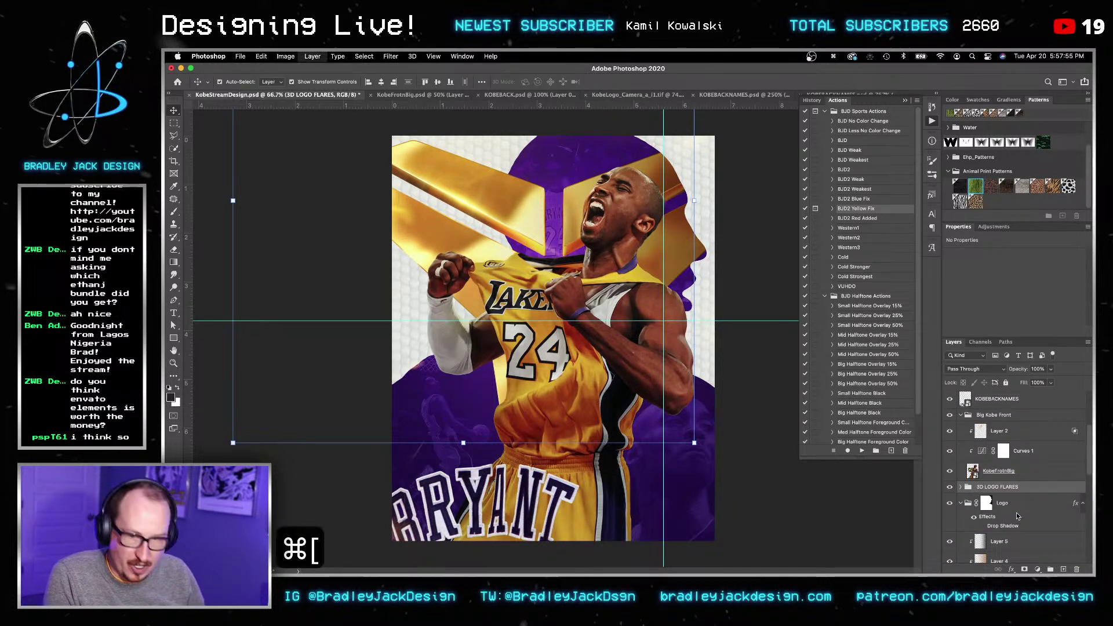
pyautogui.press('v')
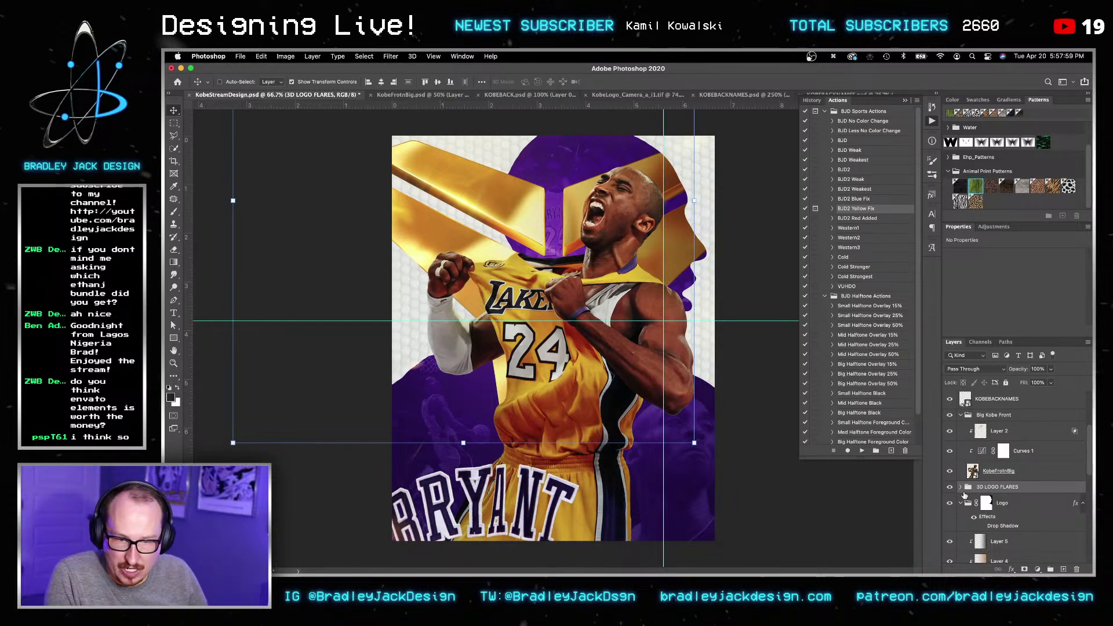
pyautogui.click(962, 490)
pyautogui.click(1006, 503)
# Step: Pick the teal EJD-Flare-049 from the Finder Flares folder and drop it onto the poster
pyautogui.moveTo(388, 560)
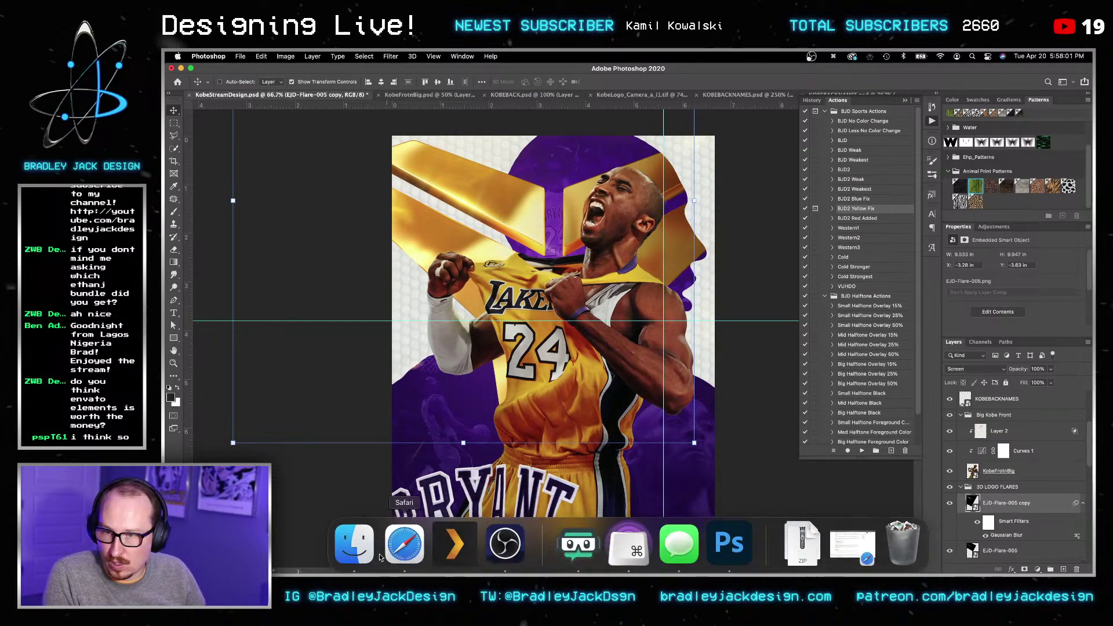
pyautogui.click(355, 544)
pyautogui.moveTo(652, 387); pyautogui.dragTo(638, 102)
pyautogui.scroll(-8, 632, 308)
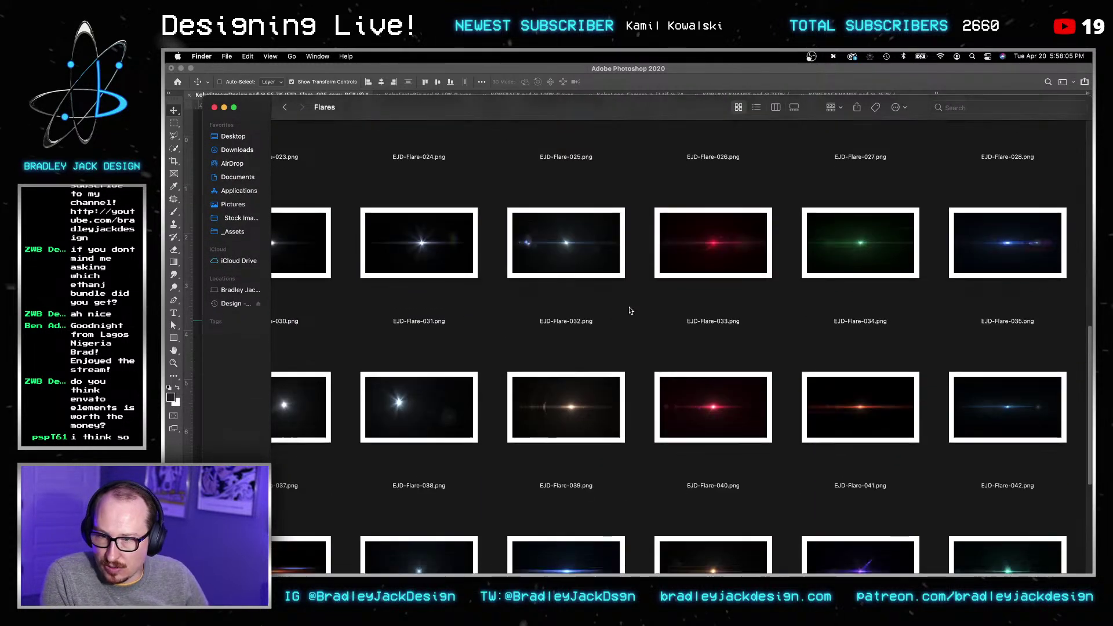
pyautogui.scroll(-3, 629, 308)
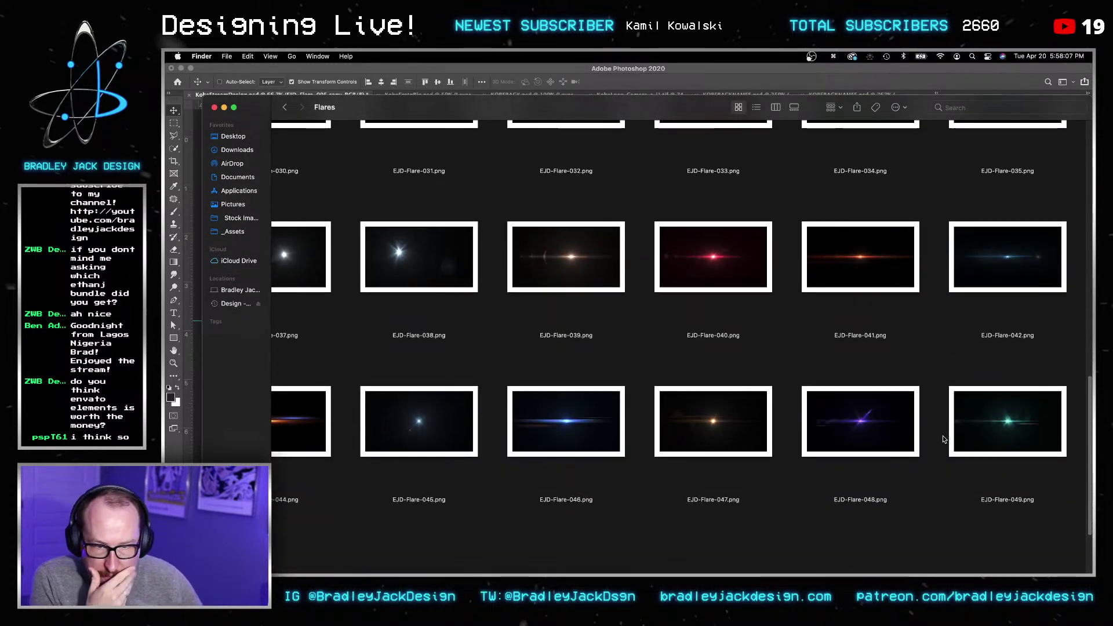
pyautogui.click(1005, 425)
pyautogui.moveTo(929, 116); pyautogui.dragTo(929, 206)
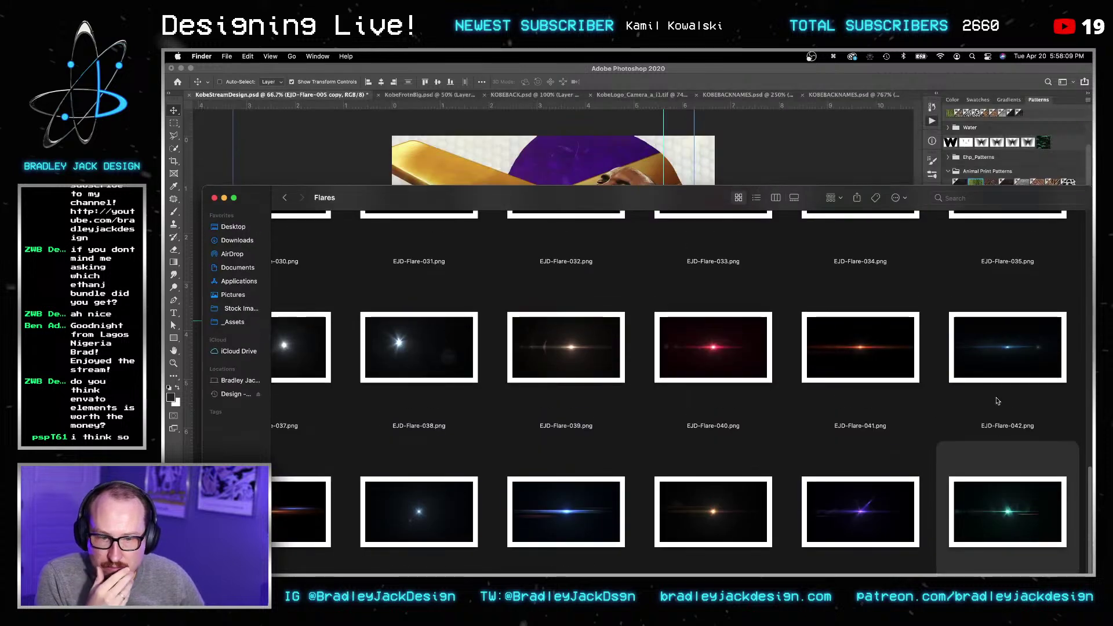
pyautogui.moveTo(1012, 515); pyautogui.dragTo(707, 182)
# Step: Place EJD-Flare-049 in Screen mode over the upper-left gold logo and add an empty layer above
pyautogui.press('Return')
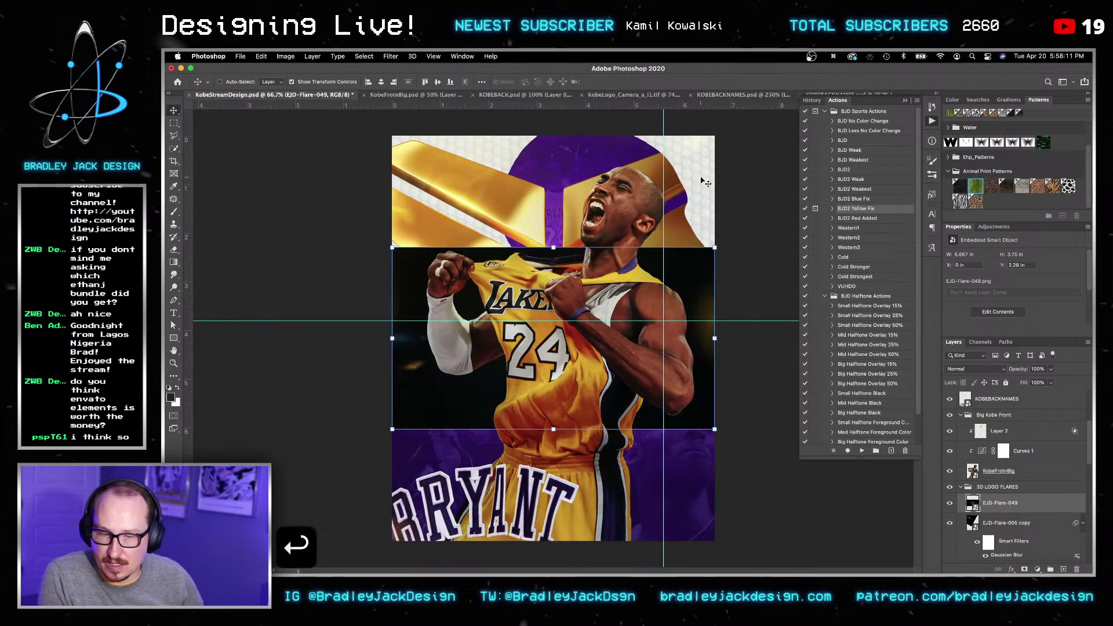
pyautogui.press('v')
pyautogui.hotkey('alt', 'shift', 's')
pyautogui.press('v')
pyautogui.press('v')
pyautogui.moveTo(525, 386); pyautogui.dragTo(417, 315)
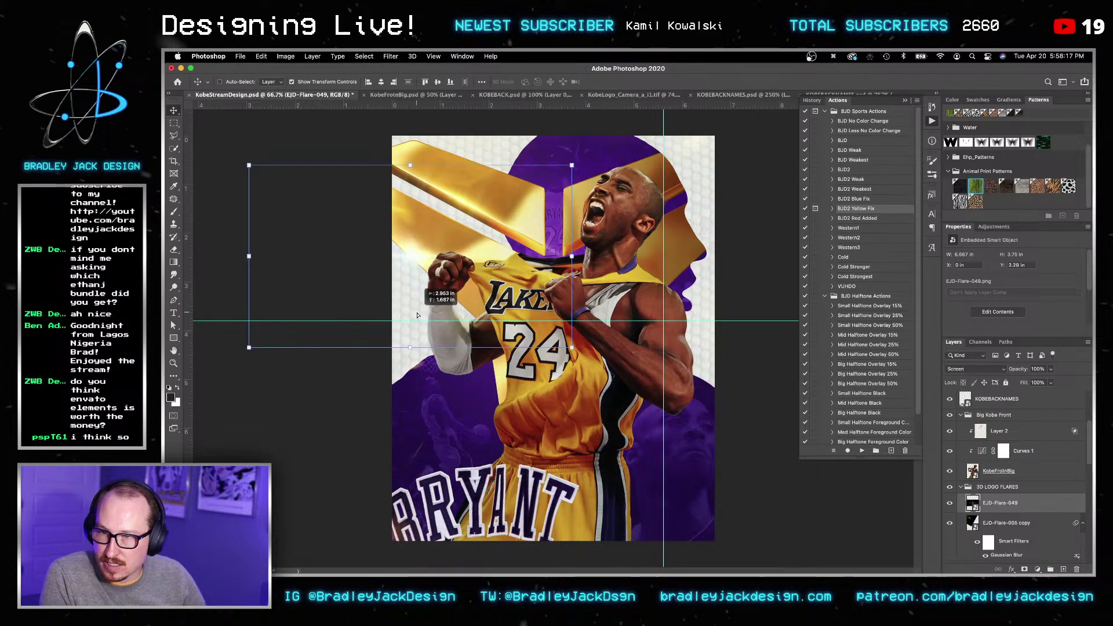
pyautogui.press('v')
pyautogui.press('Return')
pyautogui.press('Return')
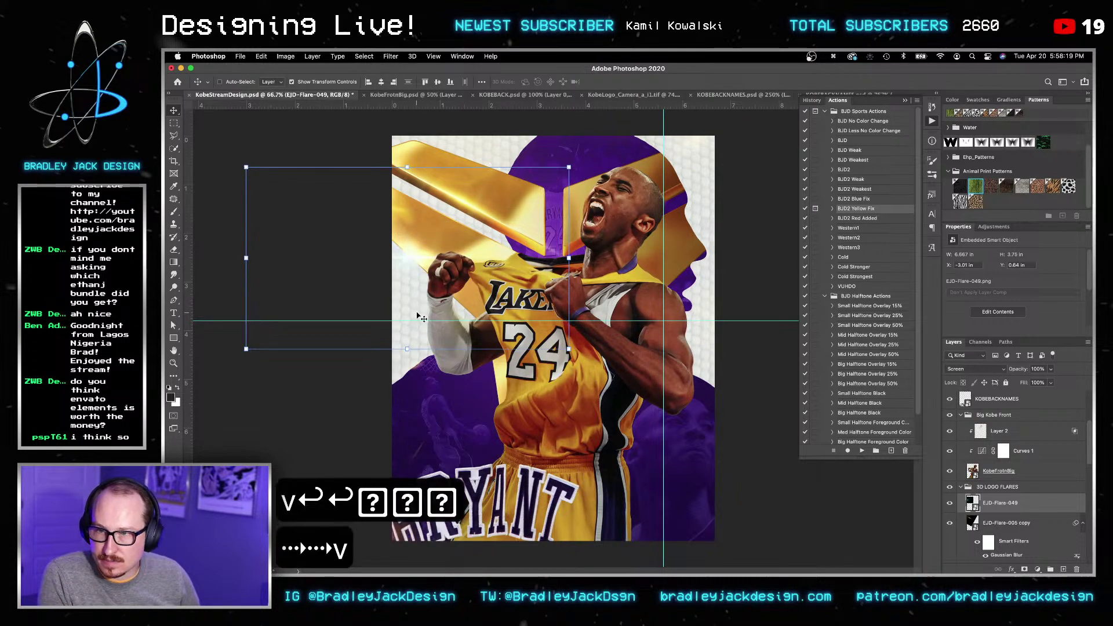
pyautogui.press('shift+super+n')
pyautogui.press('Return')
# Step: Fill Layer 7 with a jersey-yellow gradient blended in Color mode to tint the poster gold
pyautogui.press('v')
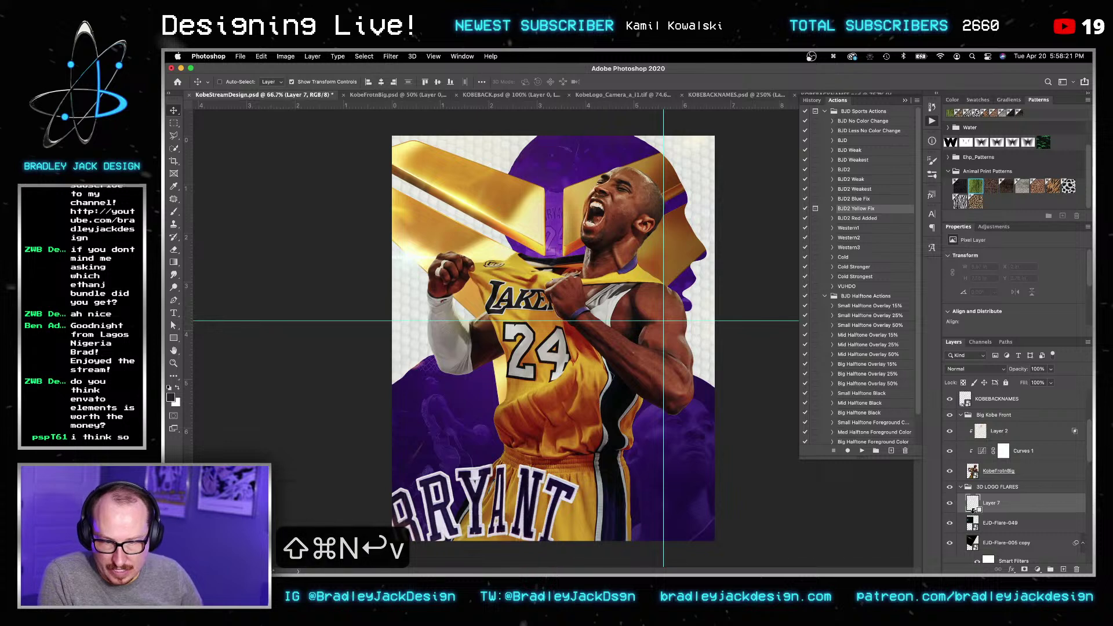
pyautogui.press('v')
pyautogui.press('g')
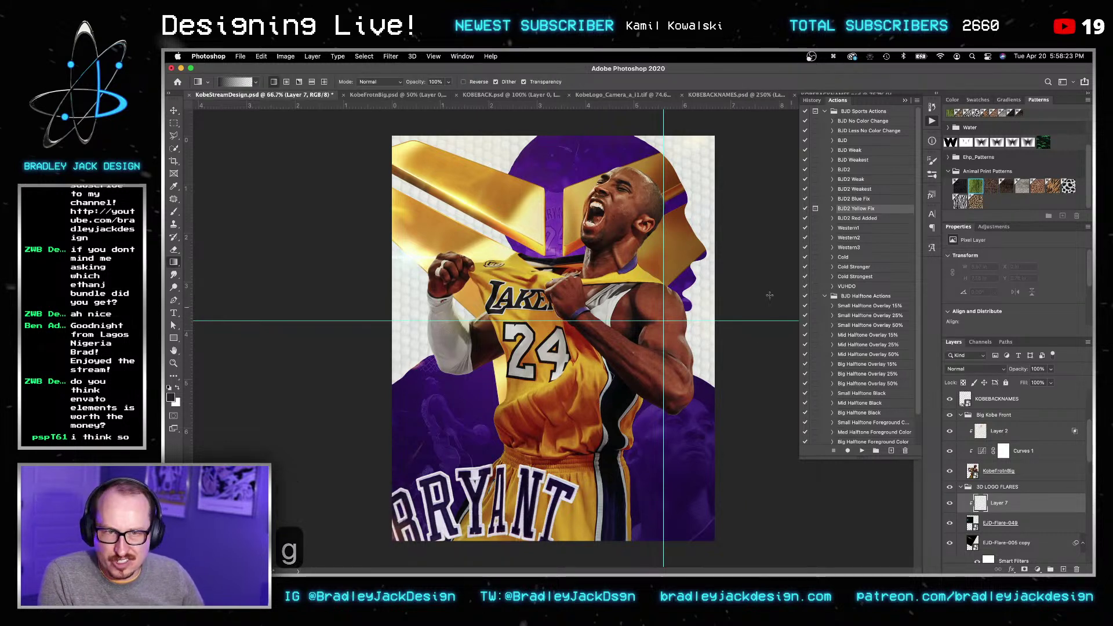
pyautogui.keyDown('alt'); pyautogui.moveTo(456, 189); pyautogui.dragTo(505, 252); pyautogui.keyUp('alt')
pyautogui.press('g')
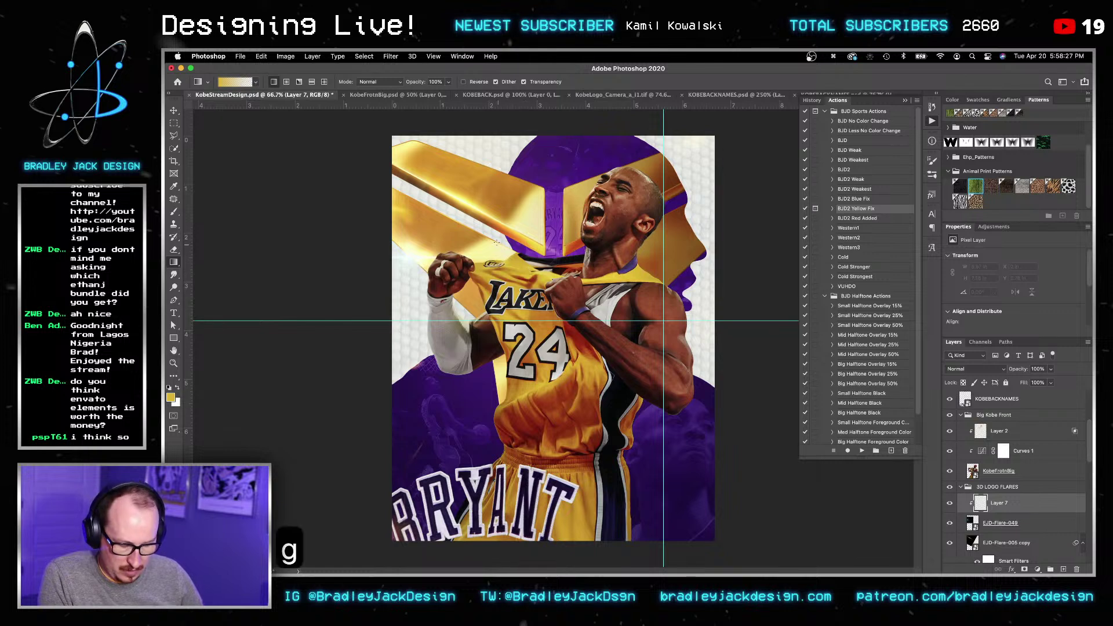
pyautogui.moveTo(484, 215); pyautogui.dragTo(593, 215)
pyautogui.press('v')
pyautogui.press('v')
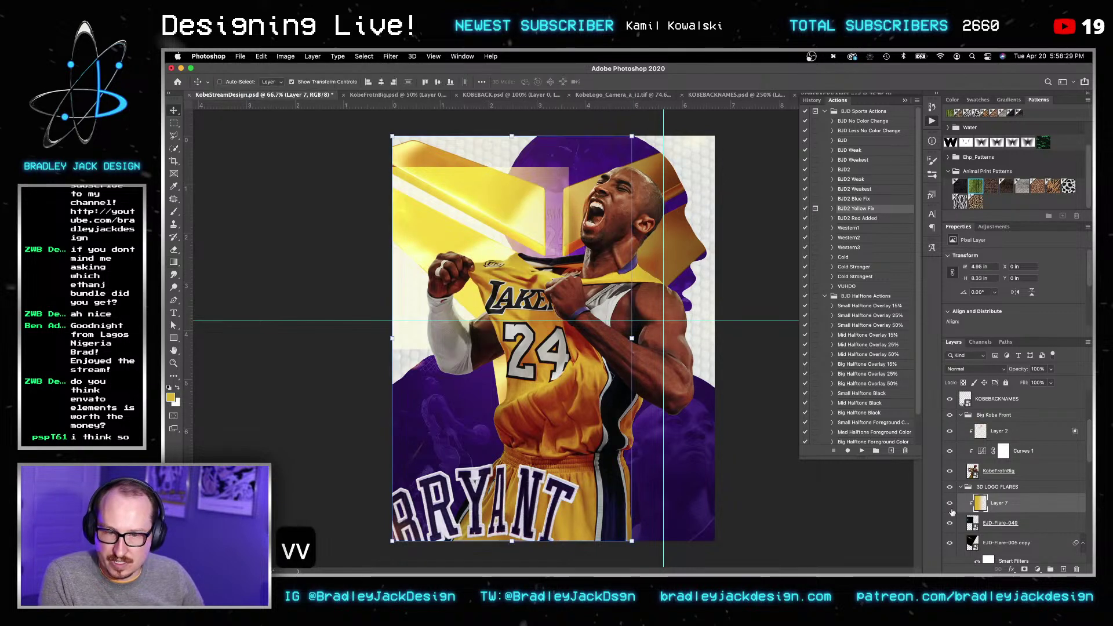
pyautogui.hotkey('alt', 'shift', 'c')
pyautogui.press('v')
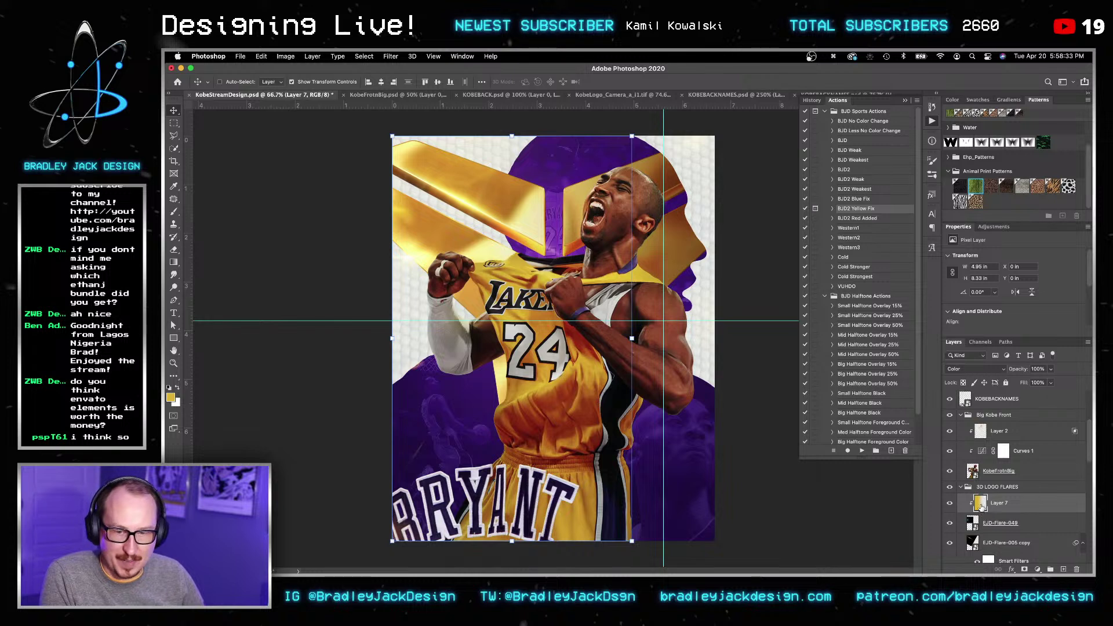
# Step: Save the poster document with Cmd+S
pyautogui.press('super+s')
pyautogui.press('v')
pyautogui.press('z')
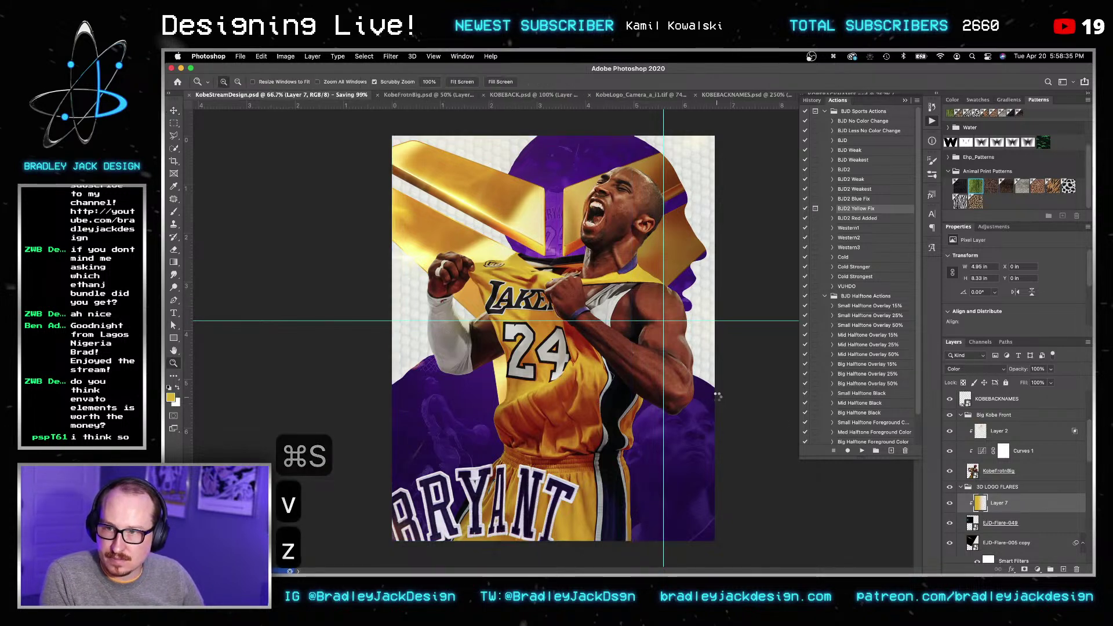
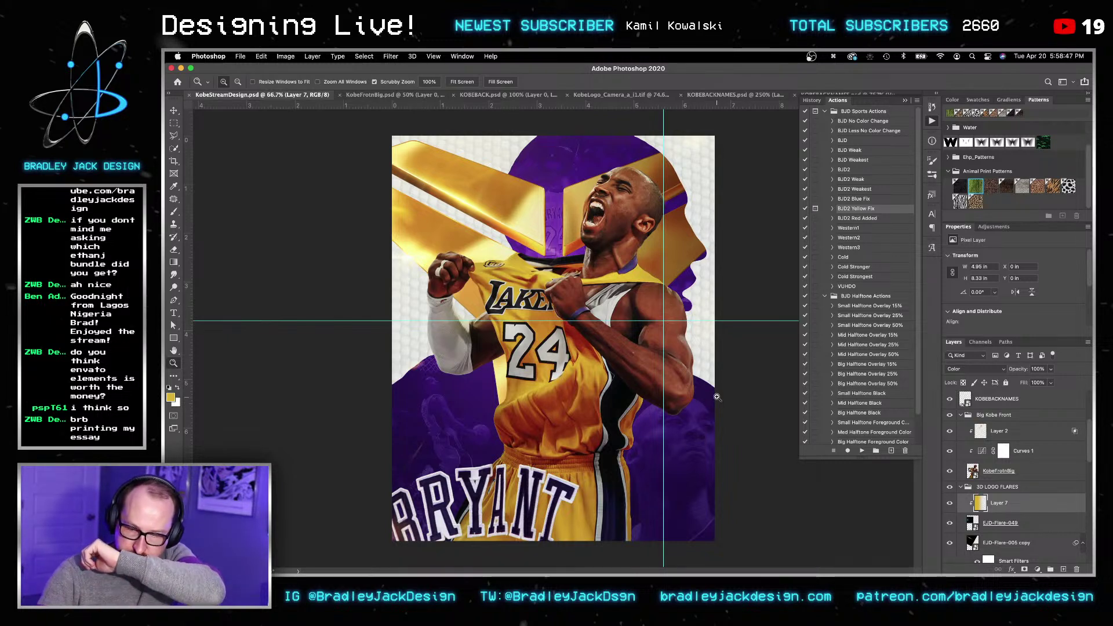
# Step: Save the poster and select Layer 2 above Kobe's cut-out
pyautogui.press('v')
pyautogui.press('super+s')
pyautogui.press('v')
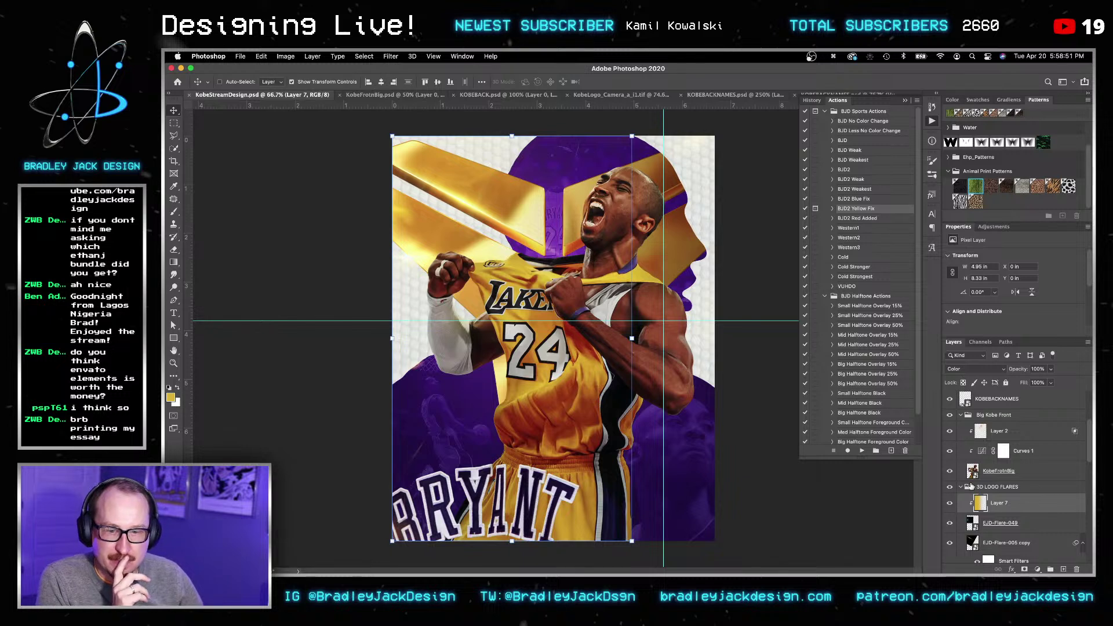
pyautogui.click(1014, 472)
pyautogui.click(1018, 436)
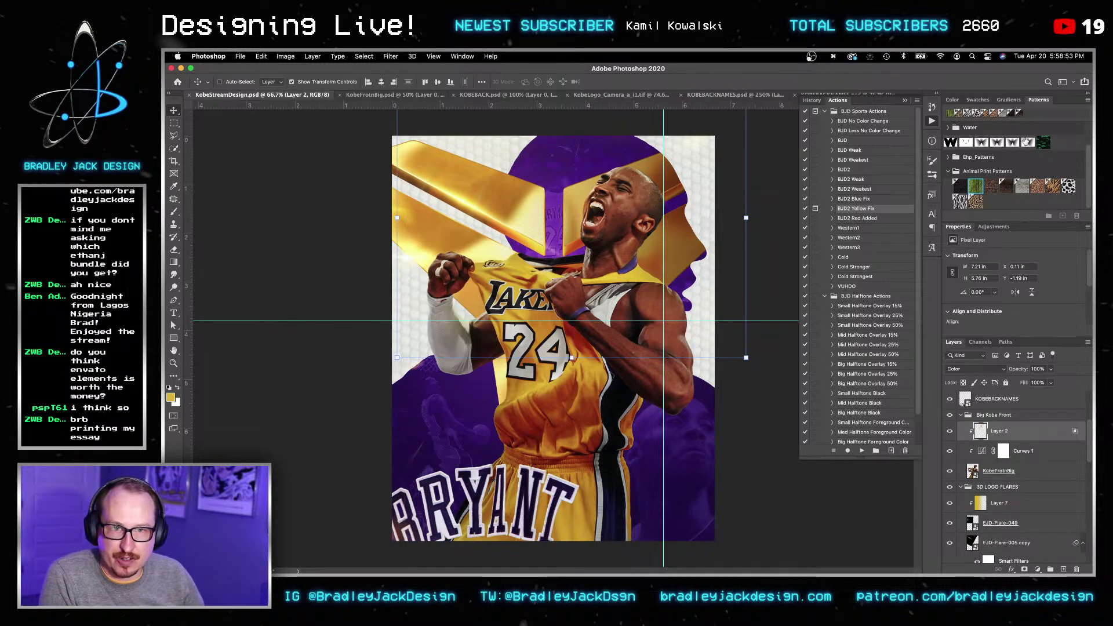
# Step: Browse the Color, Swatches and Gradients panels, then close that panel group
pyautogui.click(953, 101)
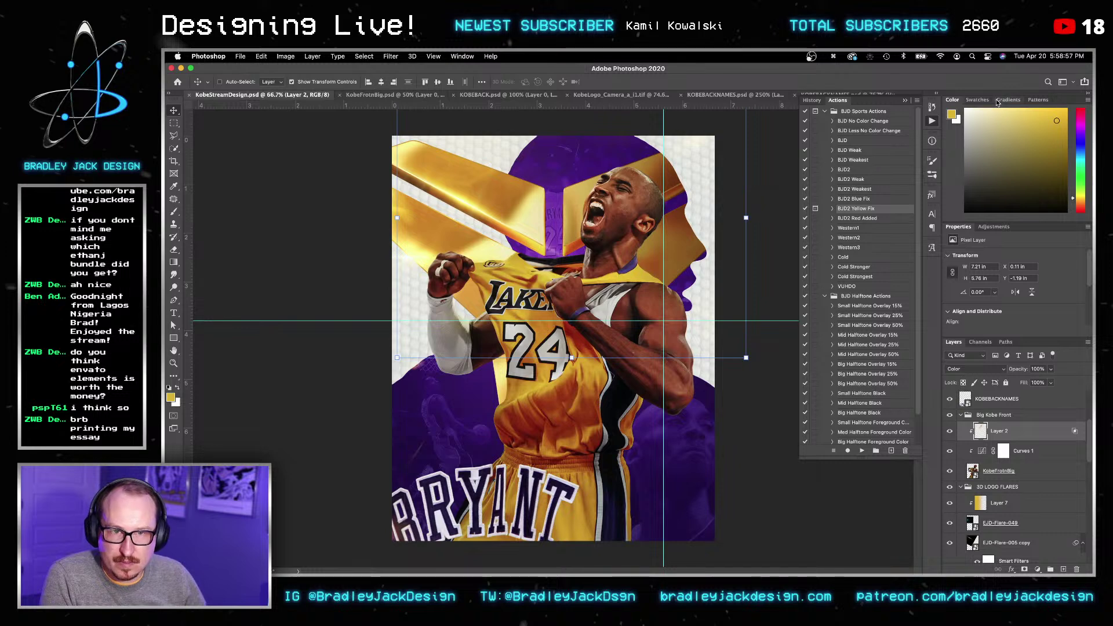
pyautogui.click(979, 101)
pyautogui.click(1004, 101)
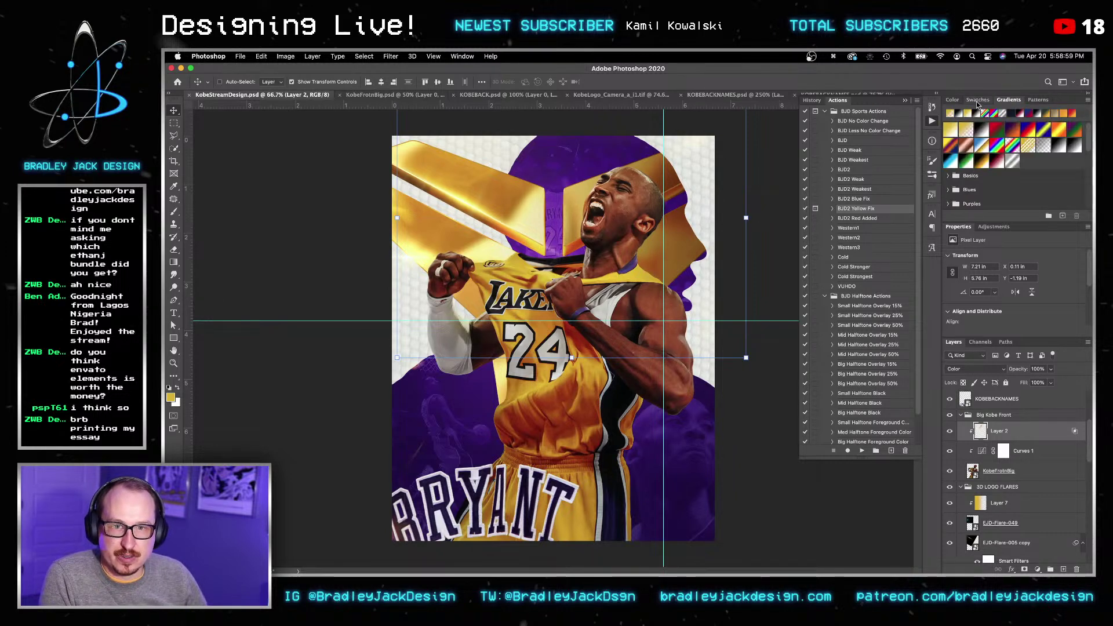
pyautogui.click(954, 101)
pyautogui.click(1086, 101)
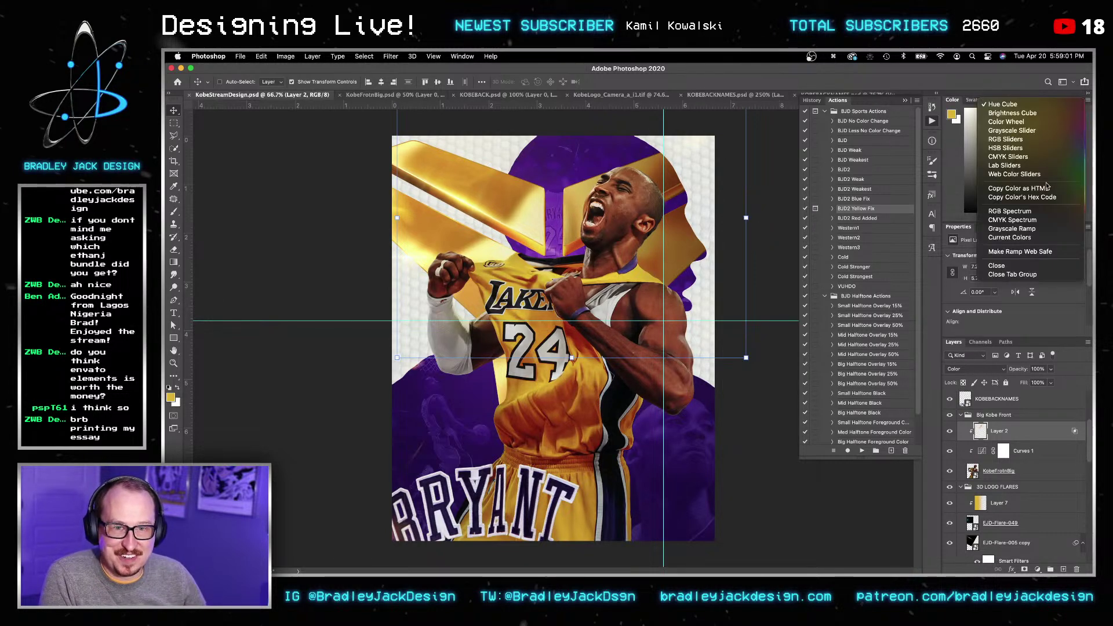
pyautogui.click(1020, 279)
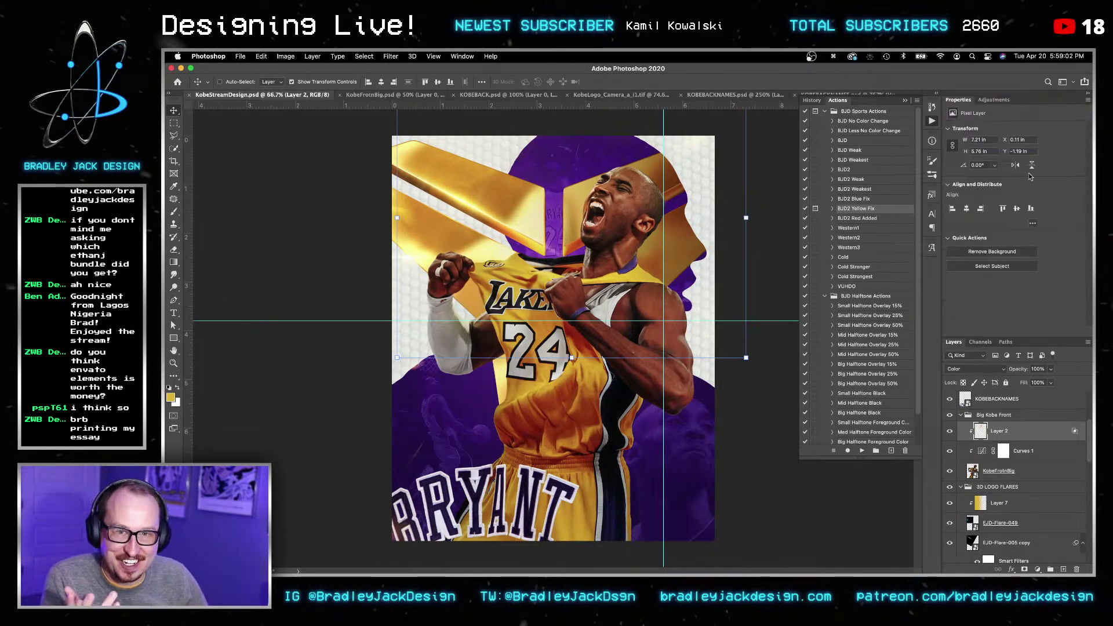
# Step: Delete the old Curves 1 adjustment layer
pyautogui.click(994, 100)
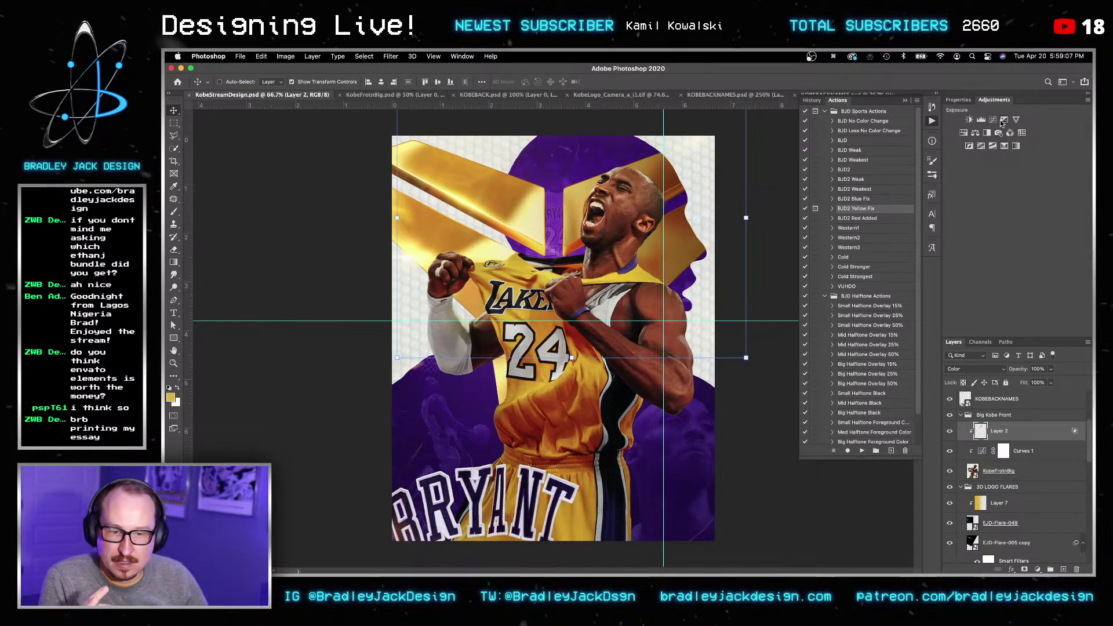
pyautogui.click(951, 456)
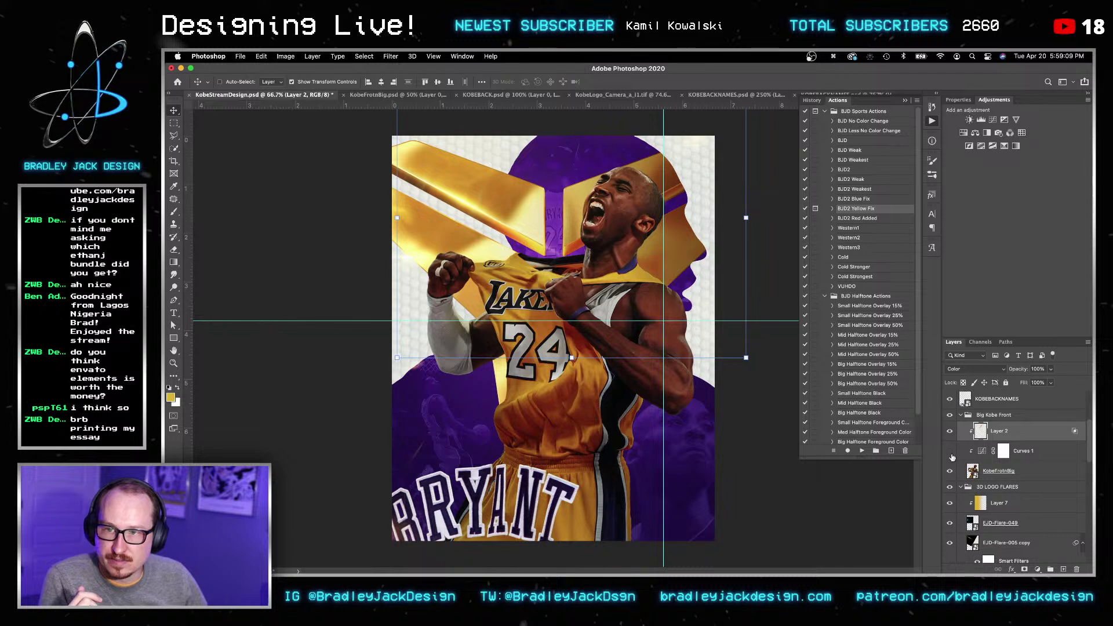
pyautogui.click(1021, 453)
pyautogui.press('BackSpace')
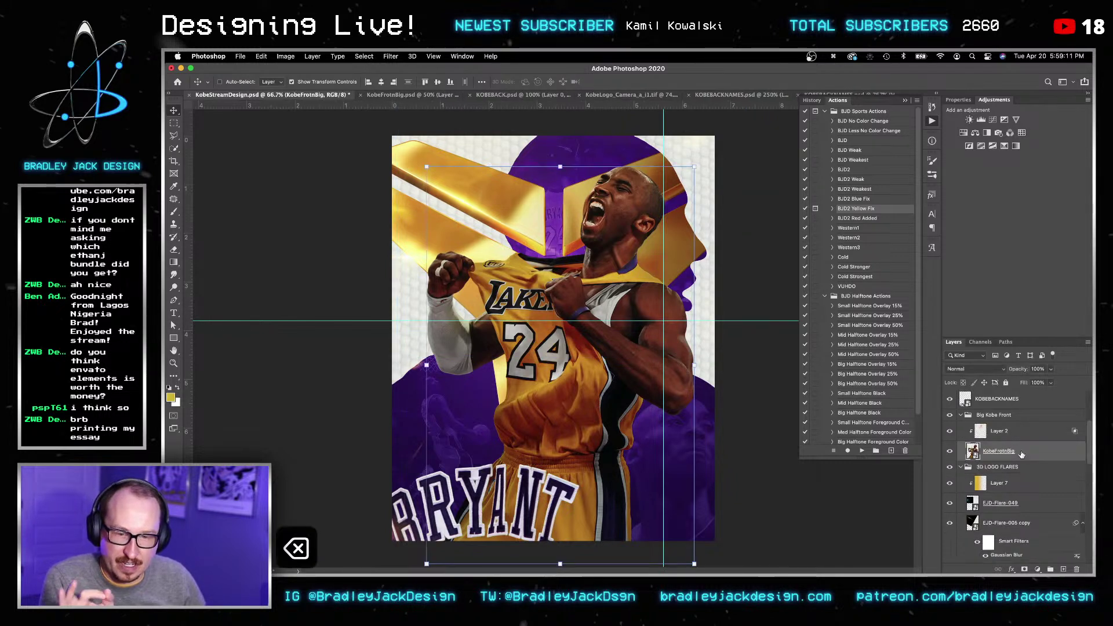
# Step: Add a new Curves adjustment above Layer 2, test the red, blue and green channels, and undo the changes
pyautogui.click(1020, 432)
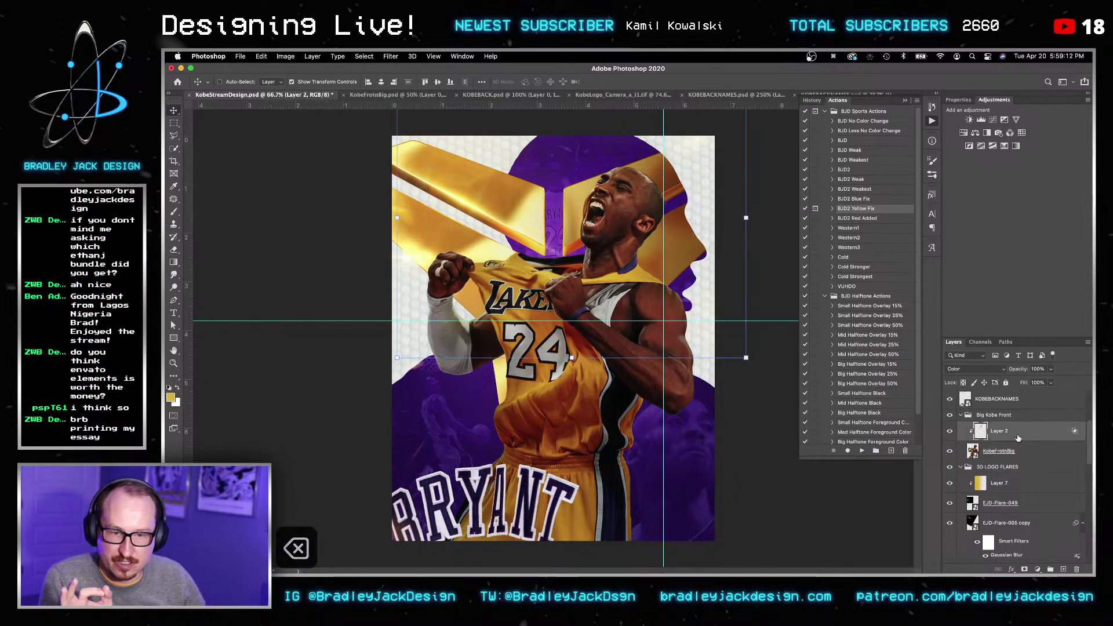
pyautogui.click(993, 120)
pyautogui.moveTo(971, 261); pyautogui.dragTo(970, 222)
pyautogui.click(983, 142)
pyautogui.click(978, 152)
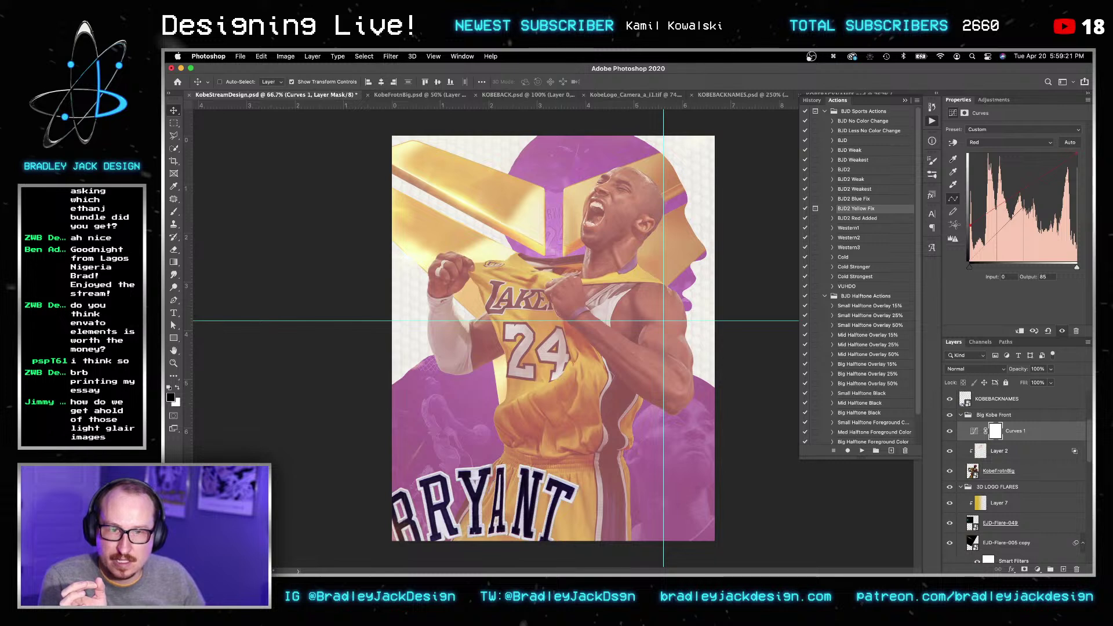
pyautogui.click(980, 146)
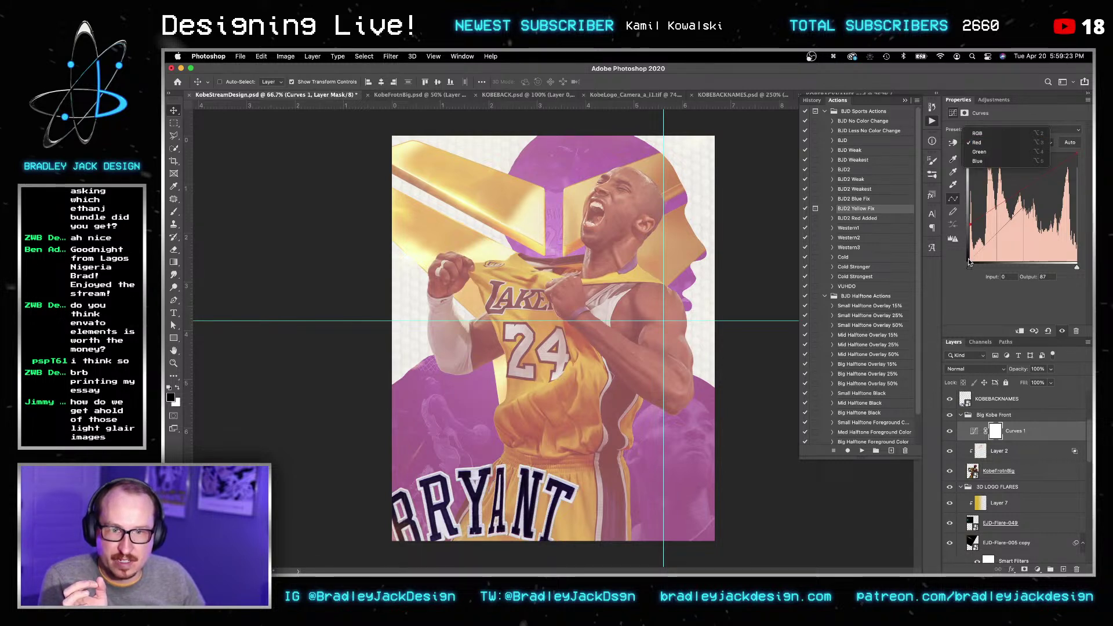
pyautogui.click(978, 160)
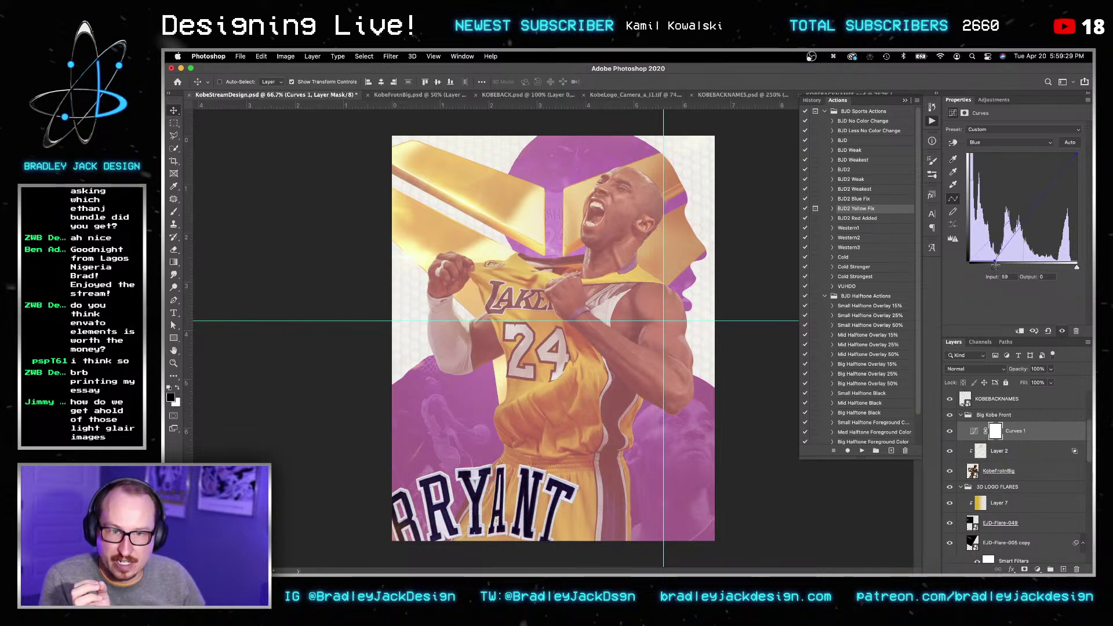
pyautogui.click(983, 143)
pyautogui.click(986, 133)
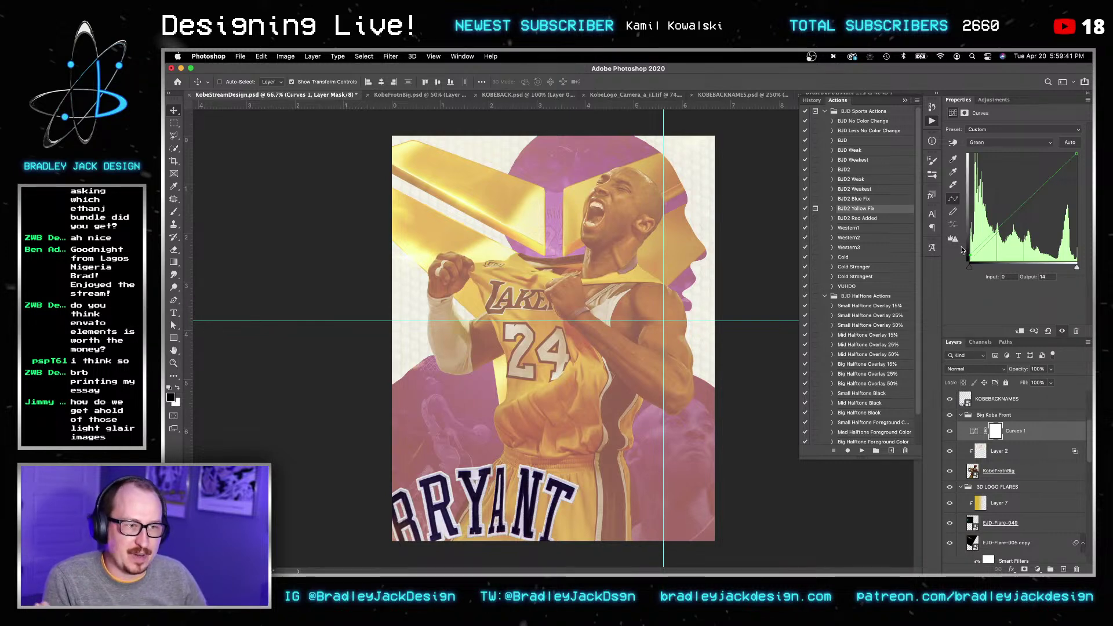
pyautogui.press('super+z')
pyautogui.doubleClick(1033, 439)
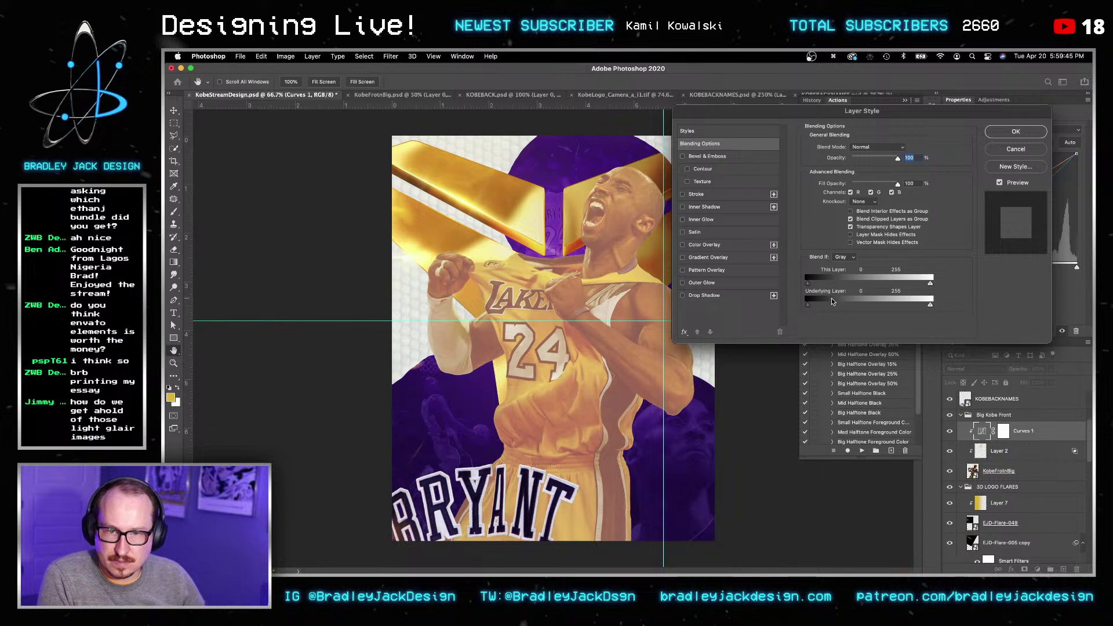
# Step: Fade Curves 1 over the darkest underlying tones and delete its old mask
pyautogui.keyDown('alt'); pyautogui.moveTo(809, 305); pyautogui.dragTo(833, 307); pyautogui.keyUp('alt')
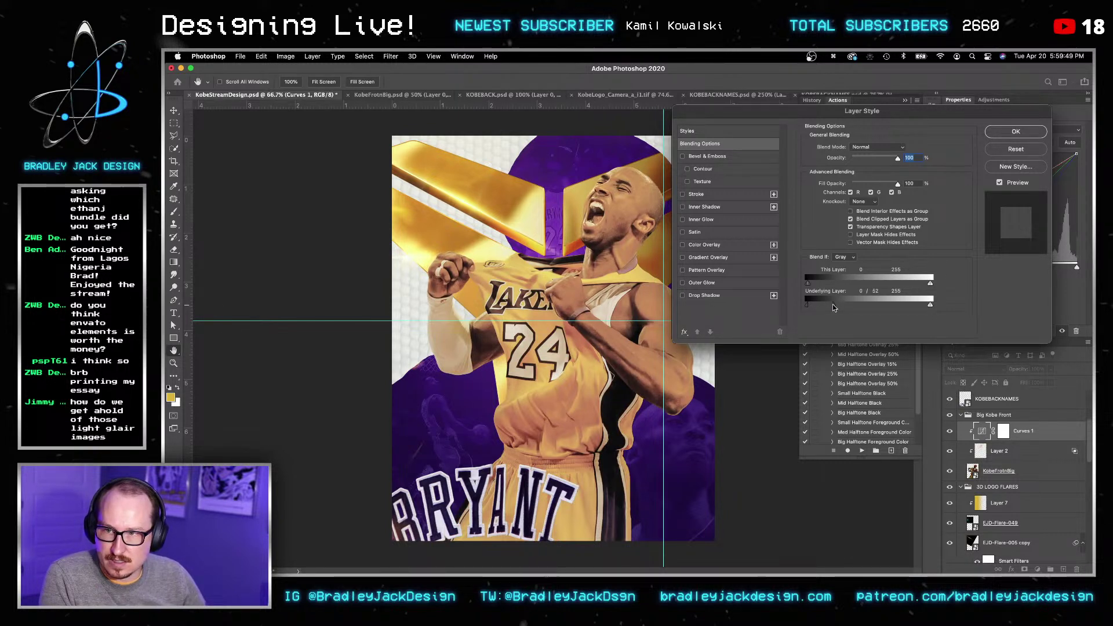
pyautogui.press('Return')
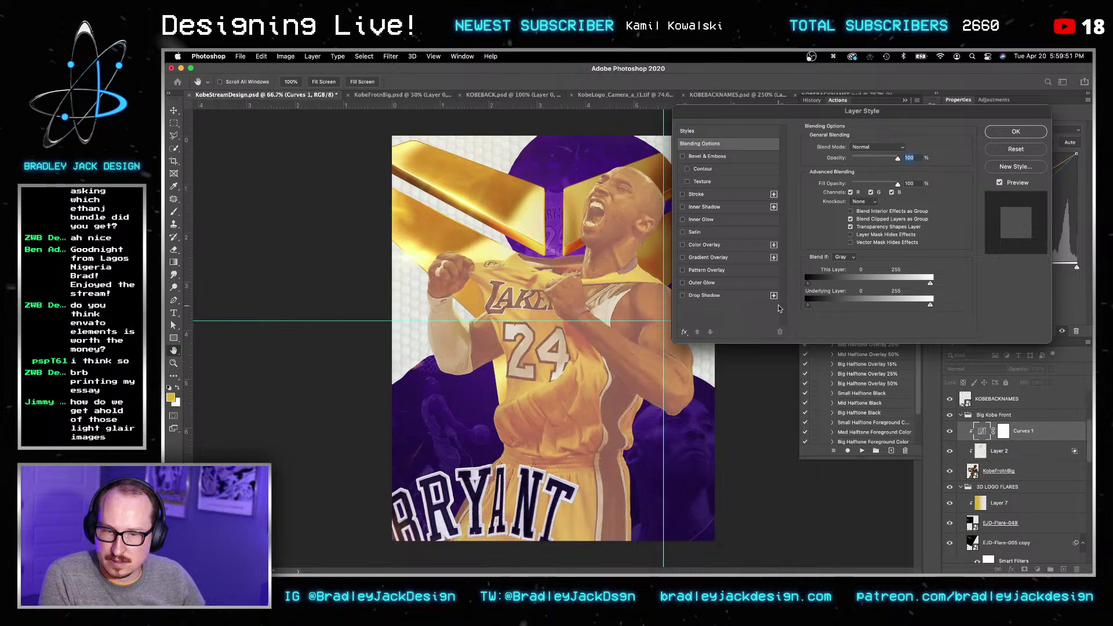
pyautogui.keyDown('super'); pyautogui.click(973, 471); pyautogui.keyUp('super')
pyautogui.rightClick(1005, 432)
pyautogui.click(990, 453)
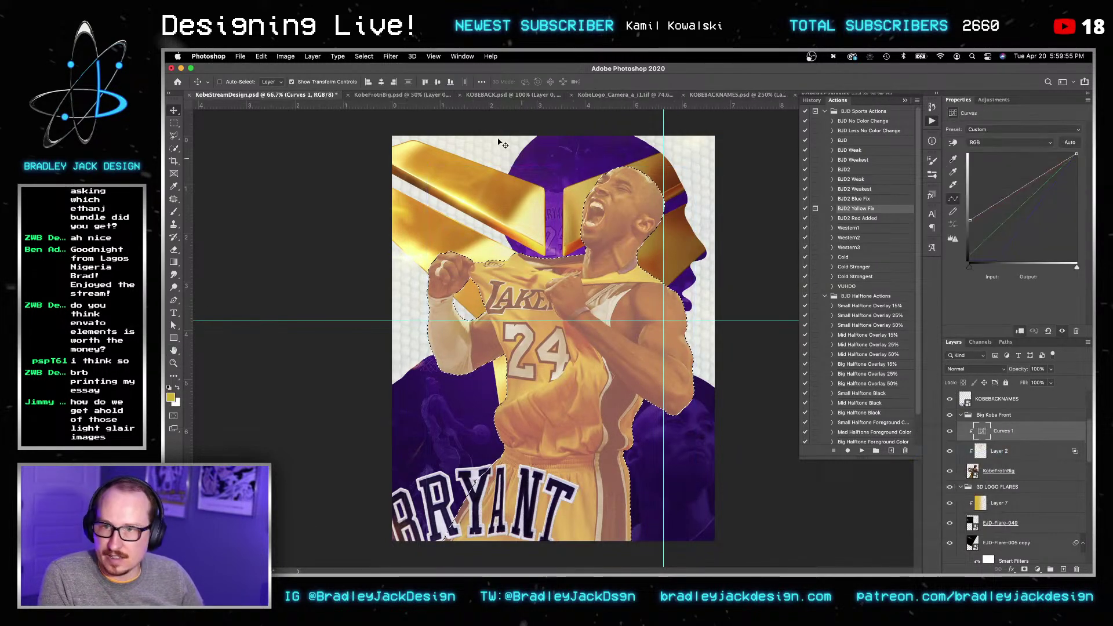
# Step: Contract Kobe's selection by 3 px and add it as an inverted mask on Curves 1
pyautogui.click(363, 57)
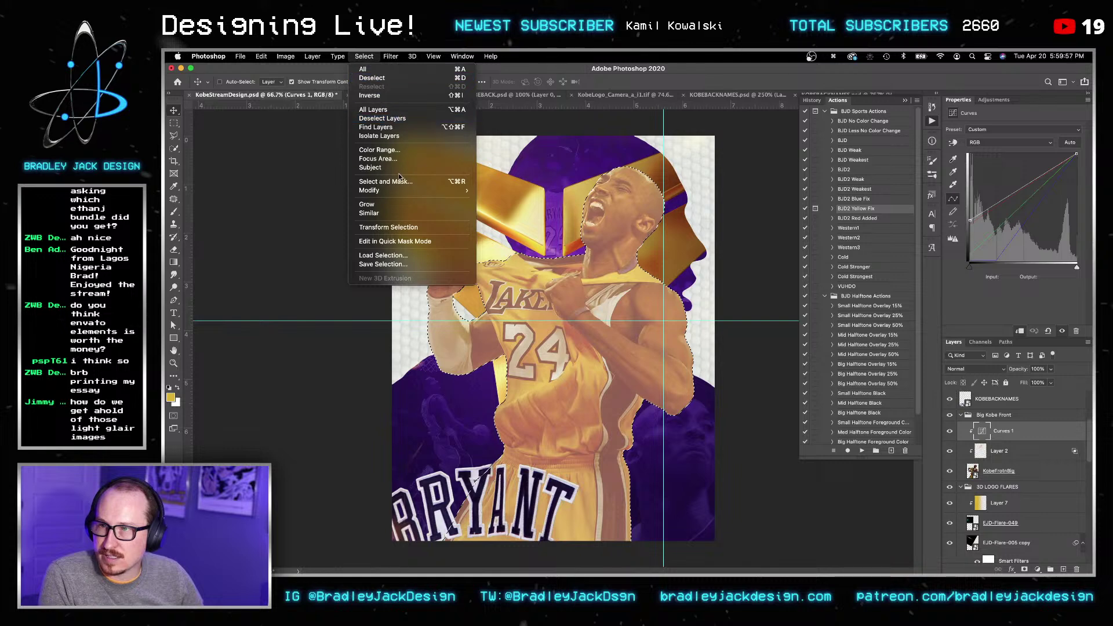
pyautogui.click(490, 222)
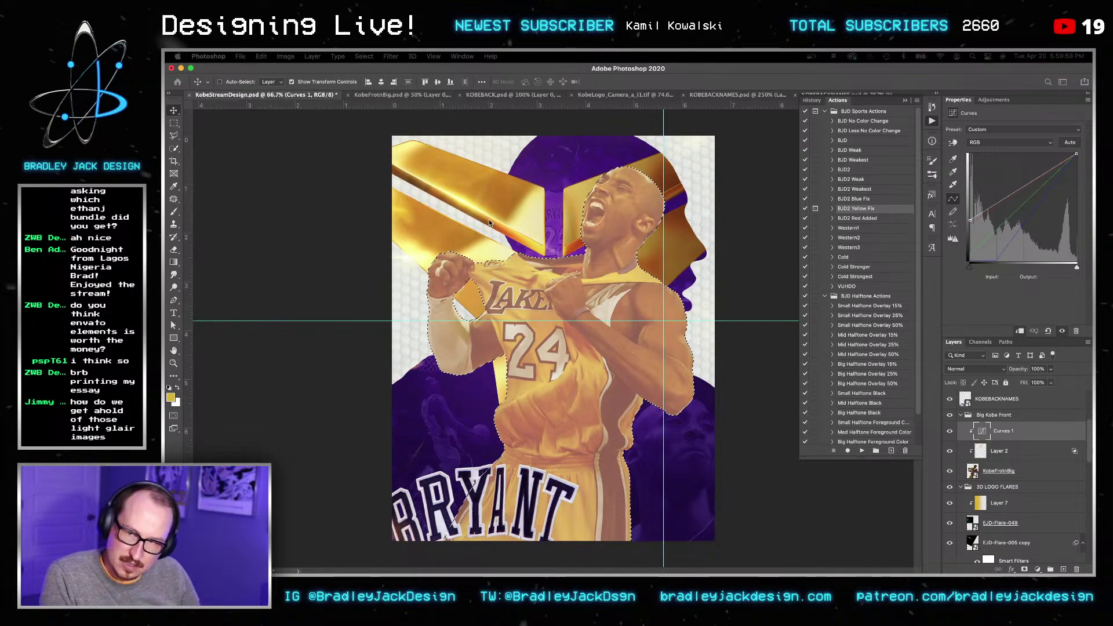
pyautogui.write('3')
pyautogui.press('Return')
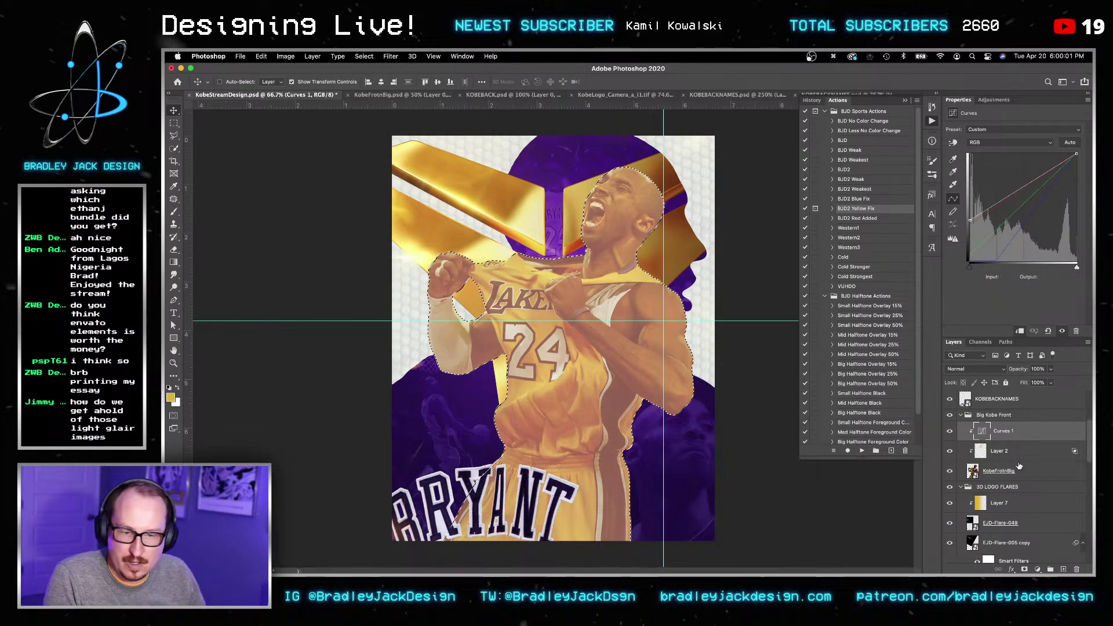
pyautogui.click(1025, 569)
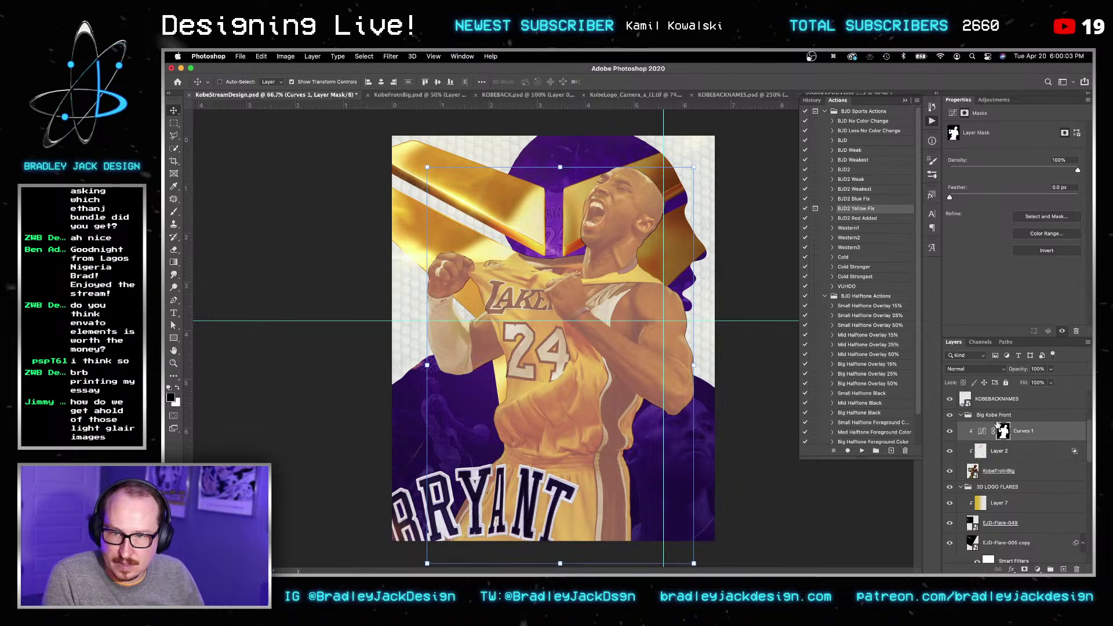
pyautogui.press('super+i')
# Step: Feather the Curves 1 mask by 4.5 px, zoomed to 131% on Kobe's head
pyautogui.press('v')
pyautogui.press('z')
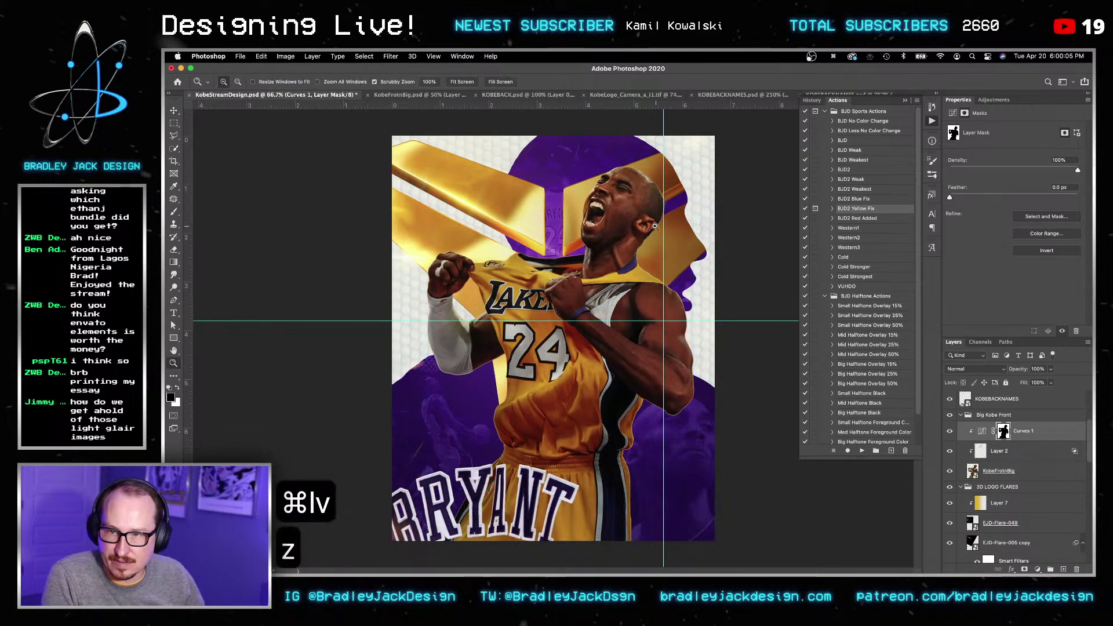
pyautogui.click(664, 225)
pyautogui.moveTo(664, 224); pyautogui.dragTo(701, 223)
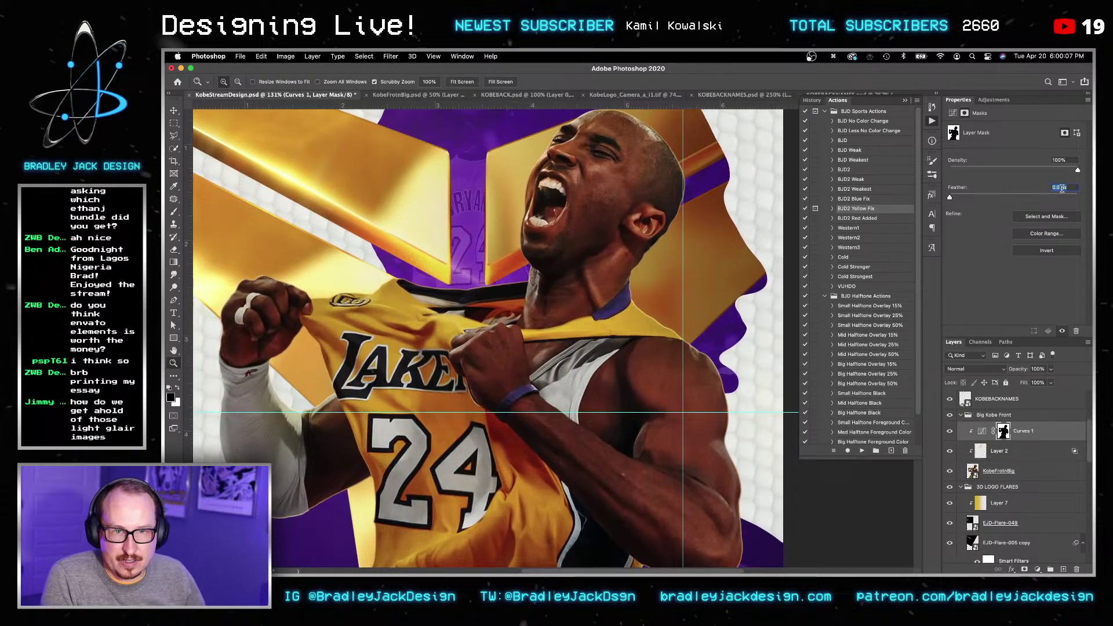
pyautogui.click(1061, 187)
pyautogui.press('super+a')
pyautogui.write('4.5')
pyautogui.press('Return')
pyautogui.press('v')
pyautogui.moveTo(679, 446); pyautogui.dragTo(653, 323)
# Step: Split Curves 1's Underlying Layer blend range at 0/56
pyautogui.press('v')
pyautogui.doubleClick(1048, 435)
pyautogui.keyDown('alt'); pyautogui.moveTo(808, 305); pyautogui.dragTo(838, 305); pyautogui.keyUp('alt')
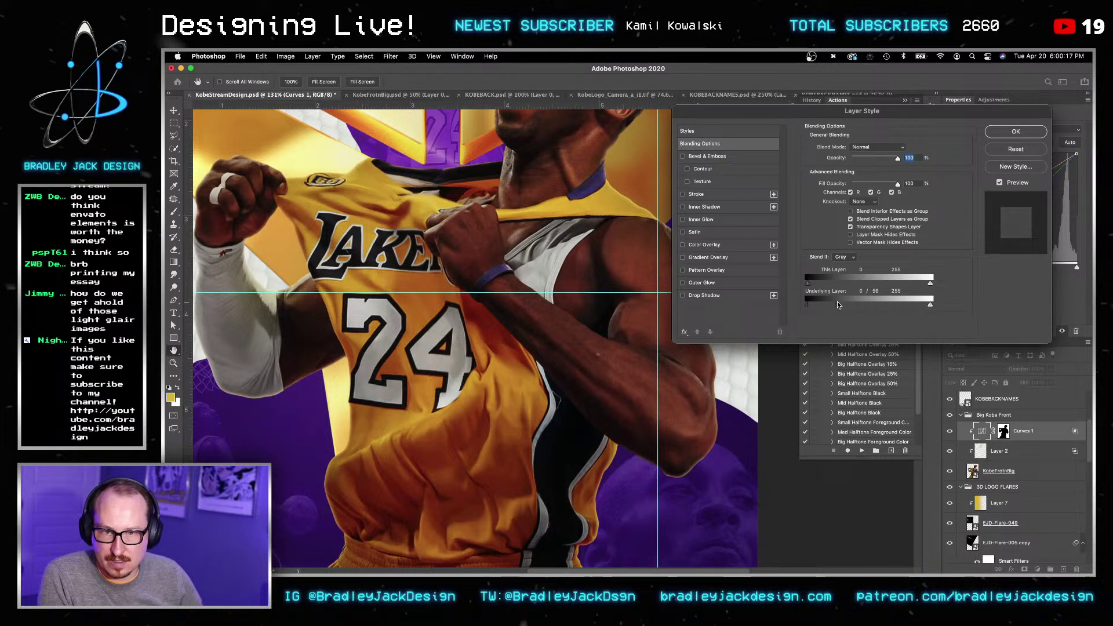
pyautogui.press('Return')
pyautogui.press('Return')
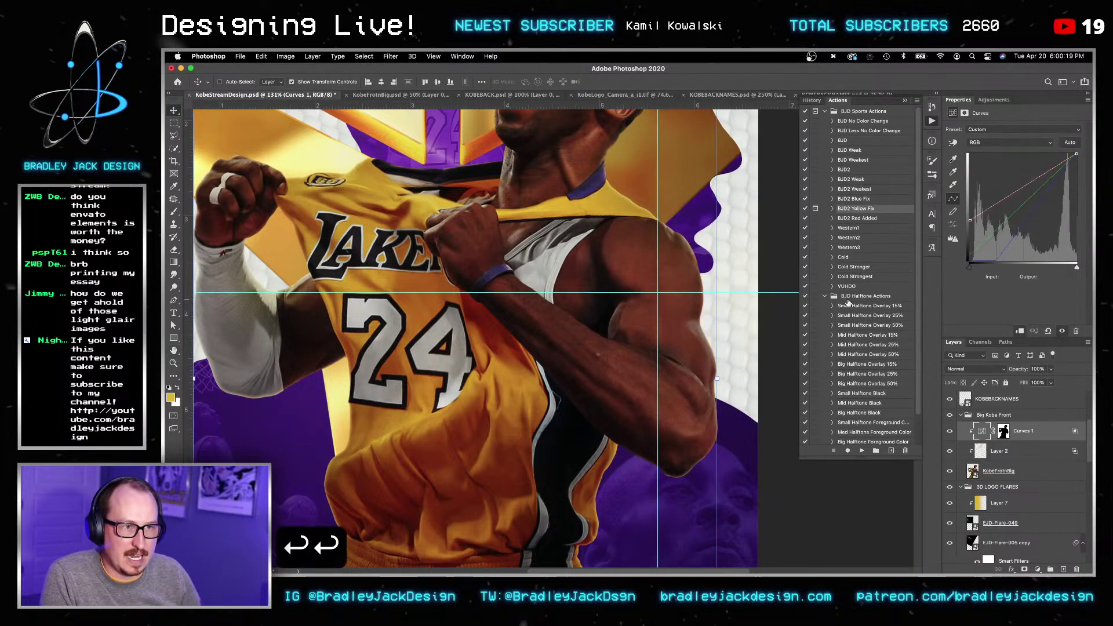
# Step: Save the poster and duplicate Curves 1
pyautogui.press('v')
pyautogui.press('super+s')
pyautogui.press('v')
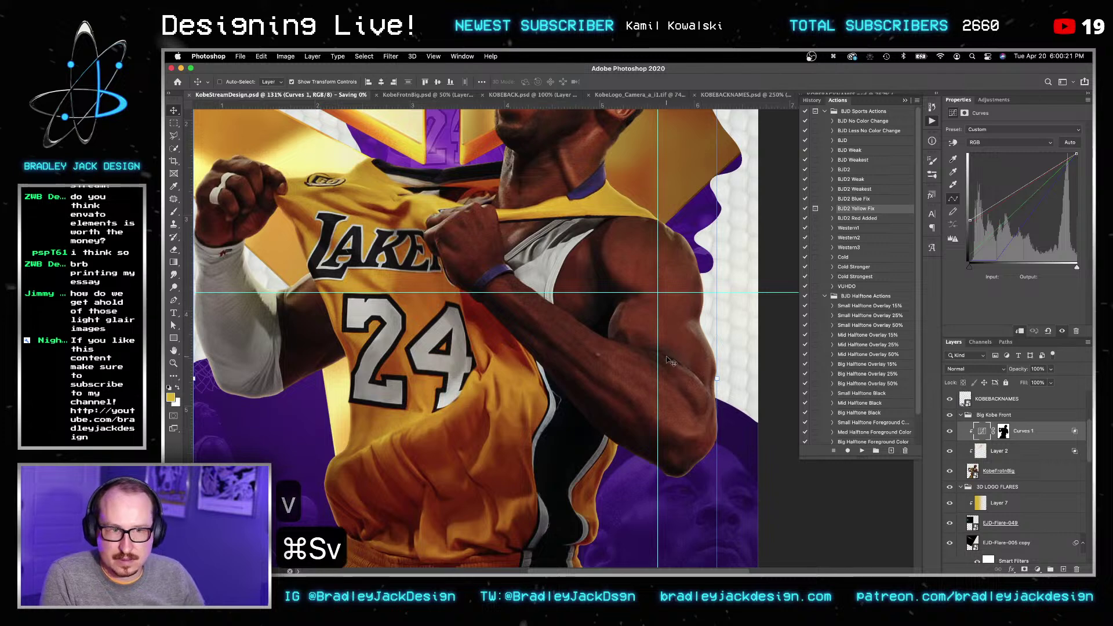
pyautogui.click(1020, 436)
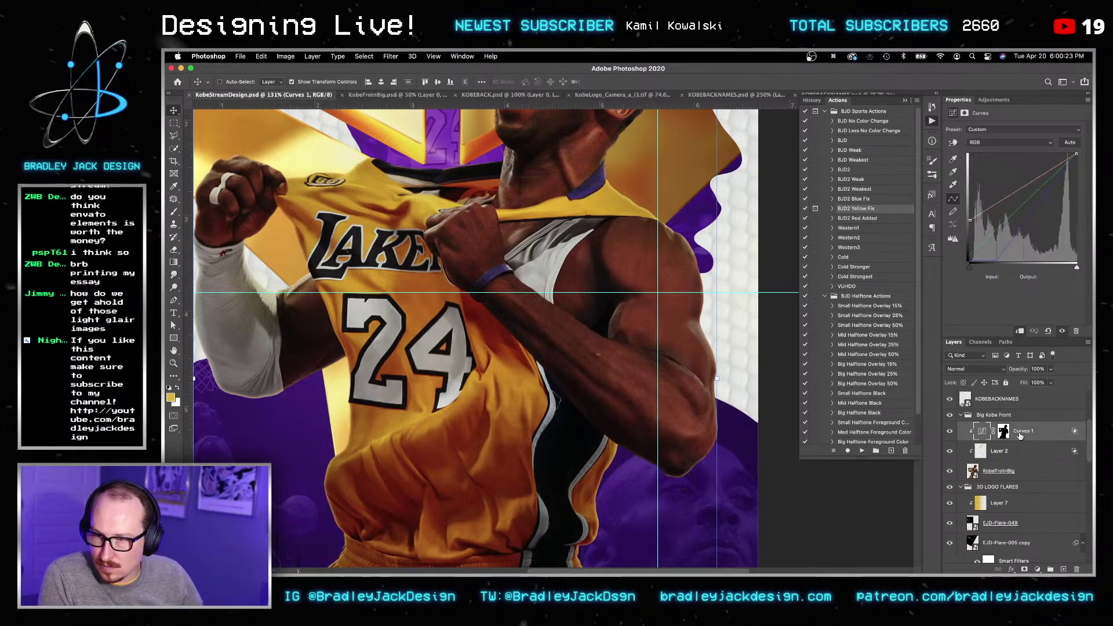
pyautogui.press('super+j')
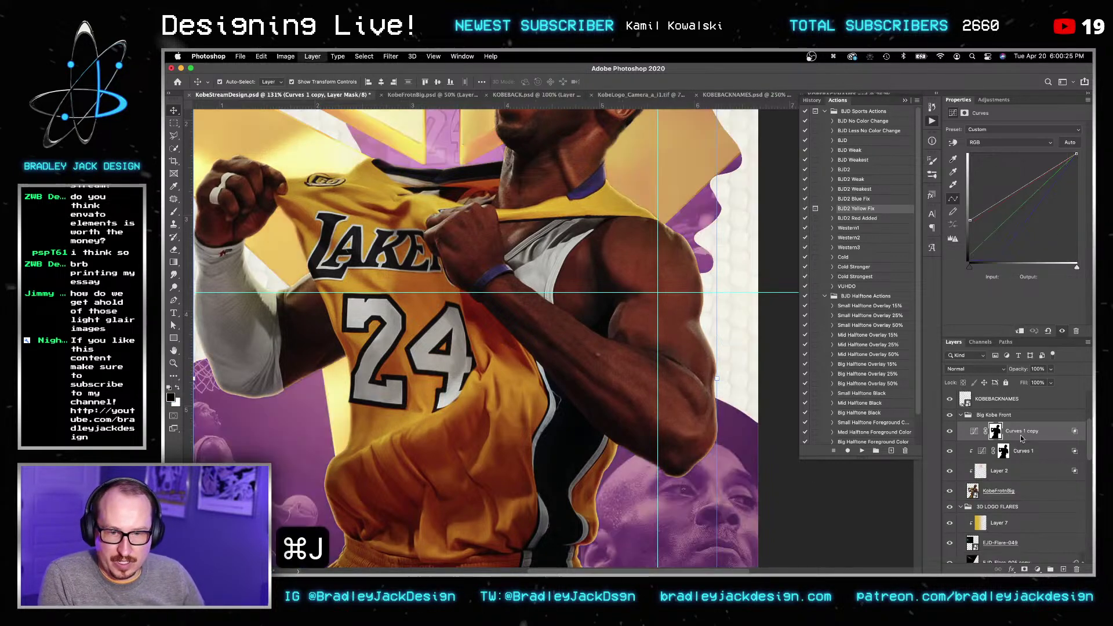
# Step: Replace the Curves 1 copy mask with a new black hiding mask
pyautogui.press('v')
pyautogui.click(1003, 432)
pyautogui.press('super+i')
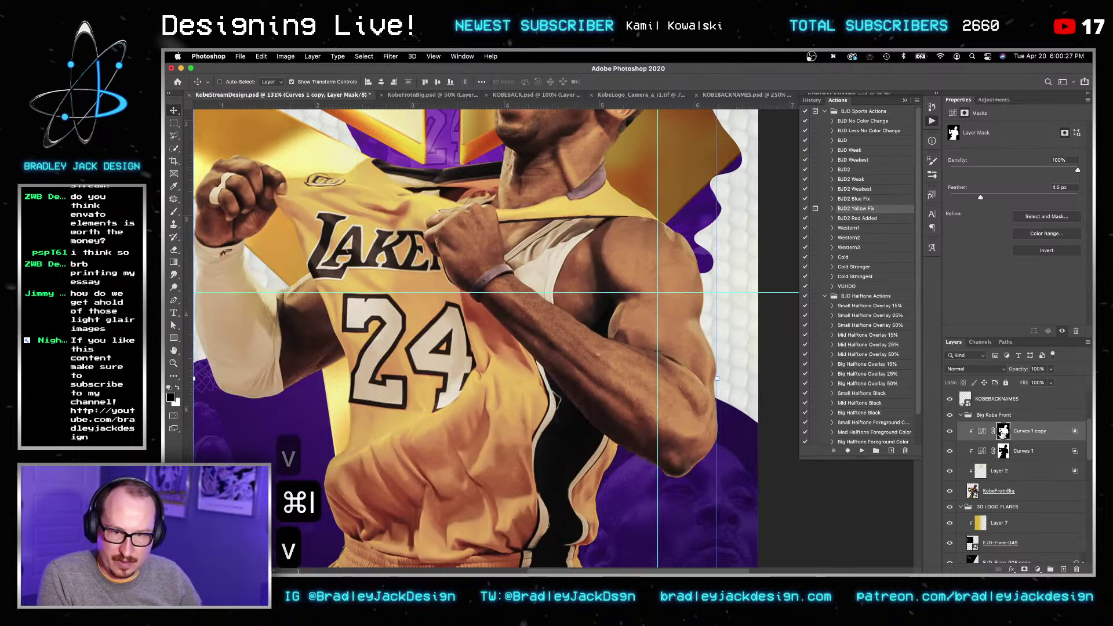
pyautogui.rightClick(1003, 433)
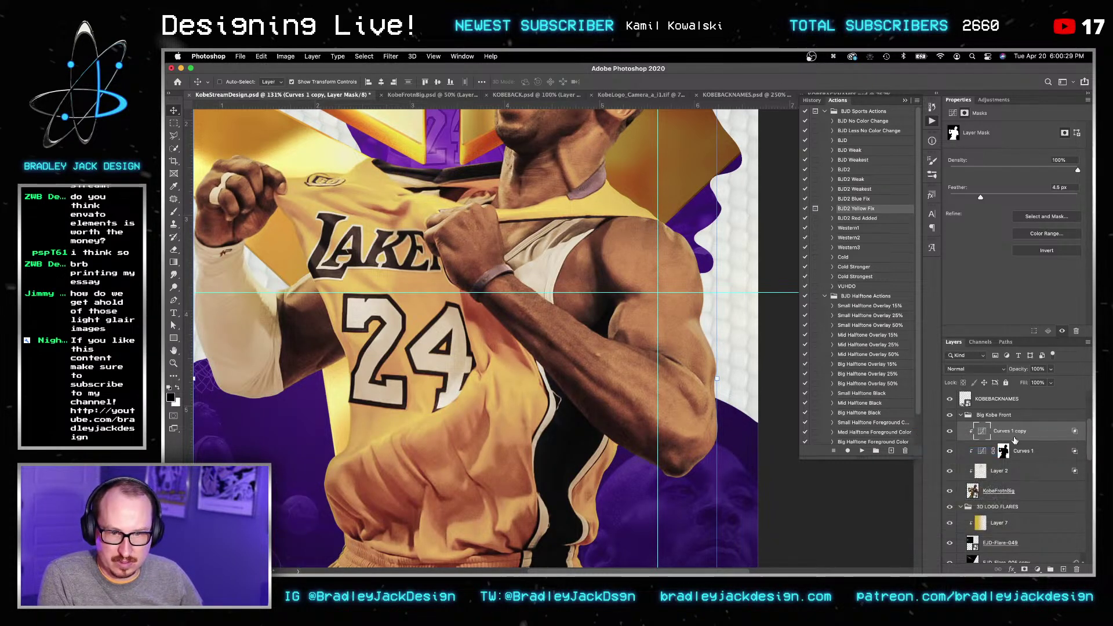
pyautogui.click(986, 452)
pyautogui.press('super+i')
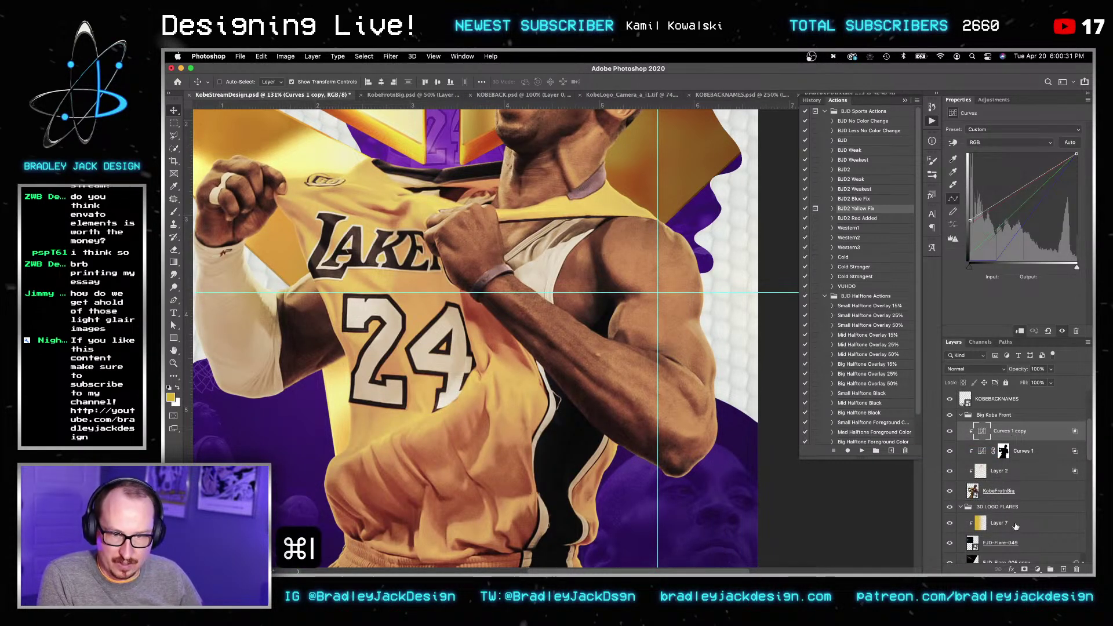
pyautogui.keyDown('alt'); pyautogui.click(1024, 570); pyautogui.keyUp('alt')
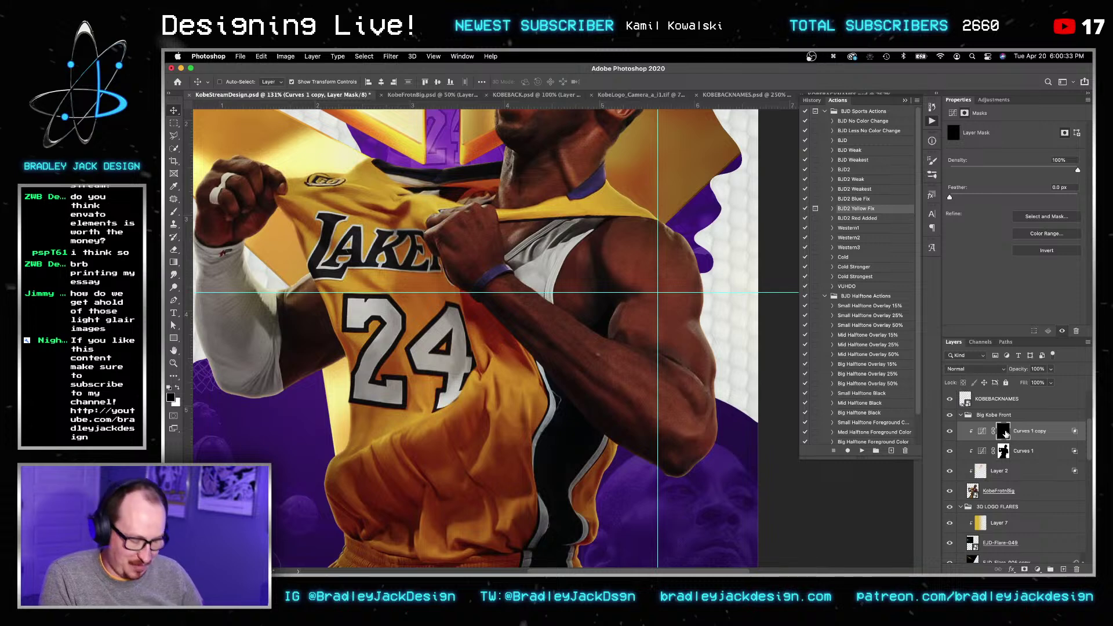
# Step: Pick a white brush and shrink it to size 30 over Kobe's face
pyautogui.press('b')
pyautogui.moveTo(519, 145); pyautogui.dragTo(576, 249)
pyautogui.press('x')
pyautogui.press('[')
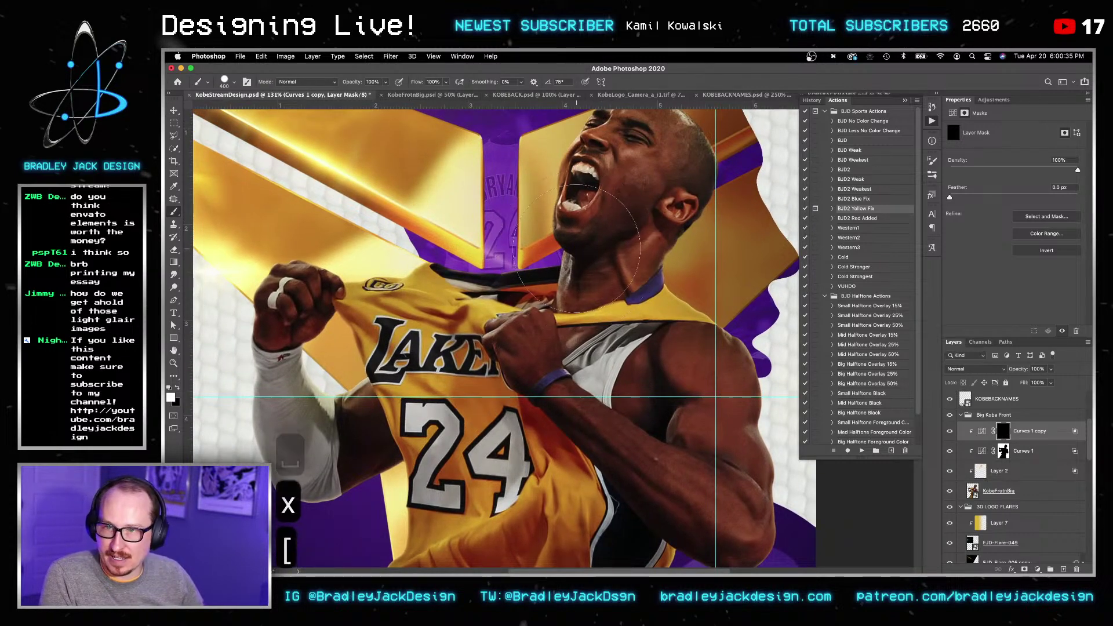
pyautogui.press('[')
pyautogui.press('[')
pyautogui.press('[')
pyautogui.press('[')
pyautogui.press('[')
pyautogui.moveTo(622, 240); pyautogui.dragTo(642, 354)
pyautogui.press('[')
pyautogui.press('[')
pyautogui.press('[')
pyautogui.press('[')
pyautogui.press('[')
pyautogui.press('[')
pyautogui.press('[')
pyautogui.press('[')
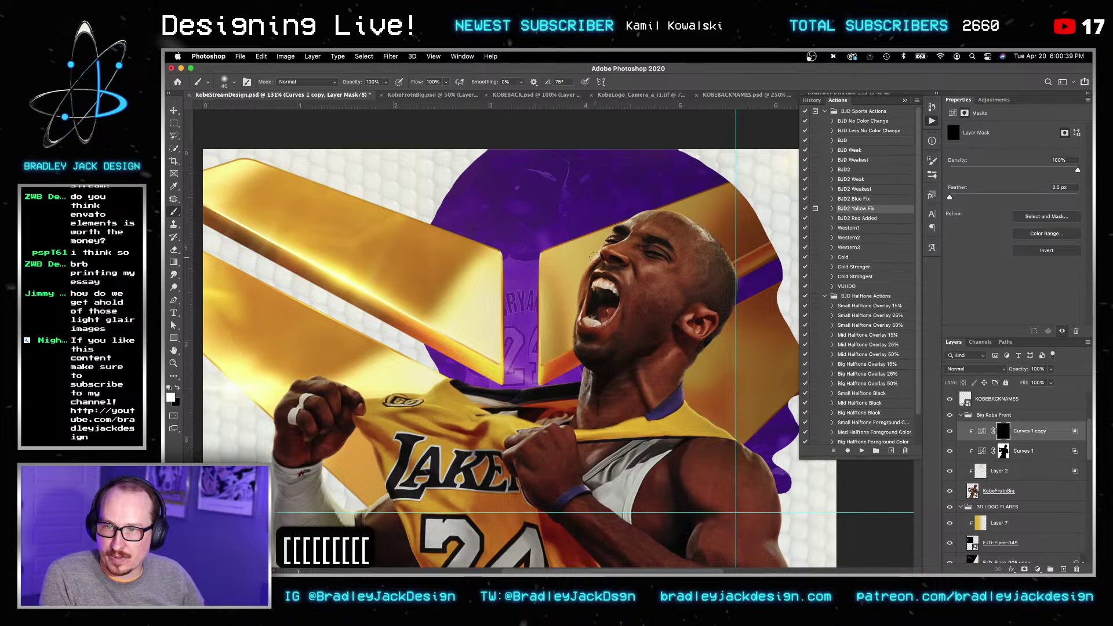
pyautogui.keyDown('alt'); pyautogui.scroll(5, 591, 253); pyautogui.keyUp('alt')
pyautogui.press('[')
pyautogui.press('[')
pyautogui.press('super+z')
# Step: Lower the brush to 20% opacity and resize it between 10 and 45 around the head
pyautogui.press('2')
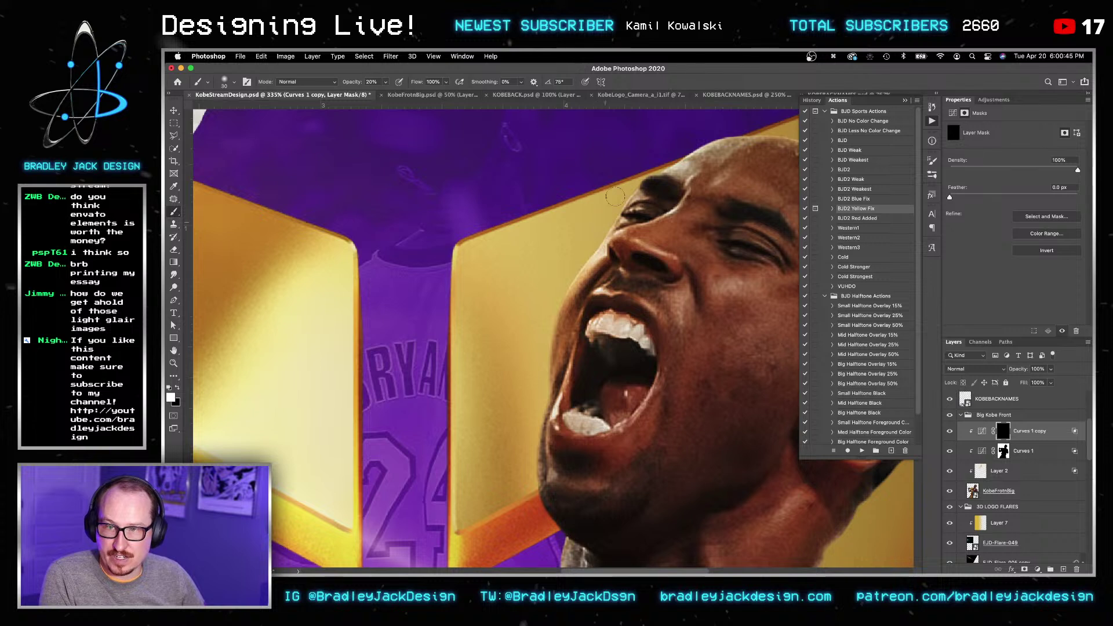
pyautogui.press('[')
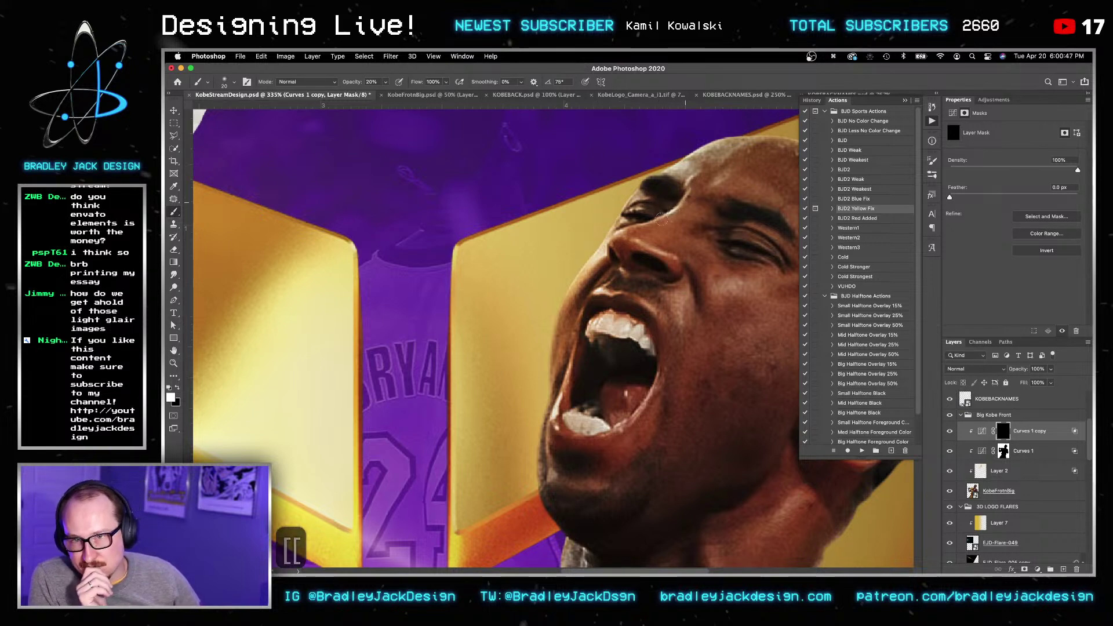
pyautogui.press('[')
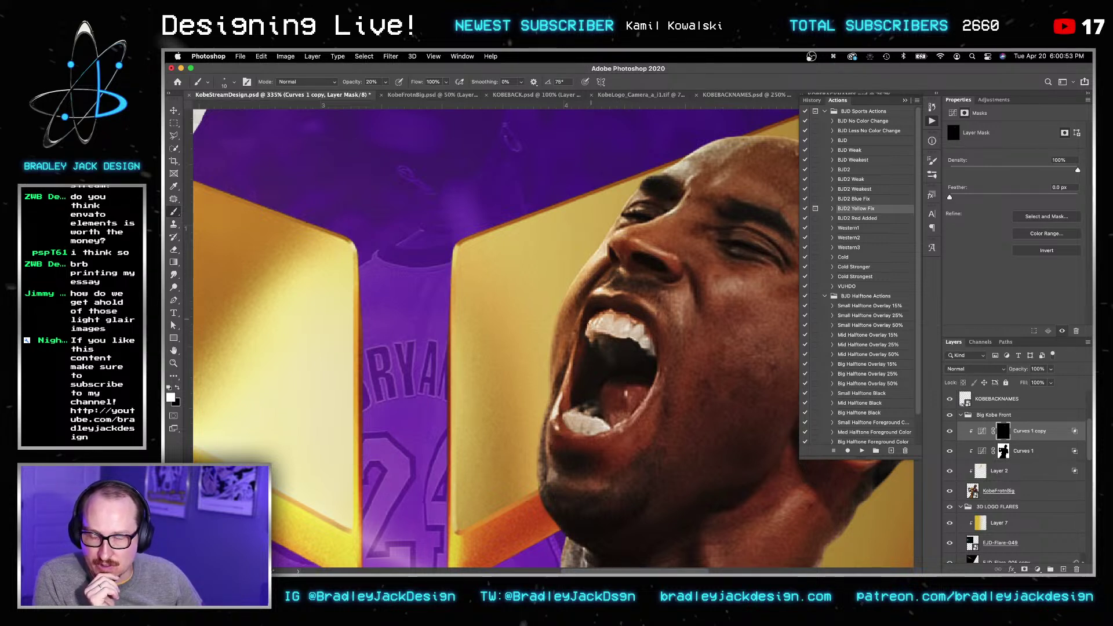
pyautogui.press(']')
pyautogui.press(']')
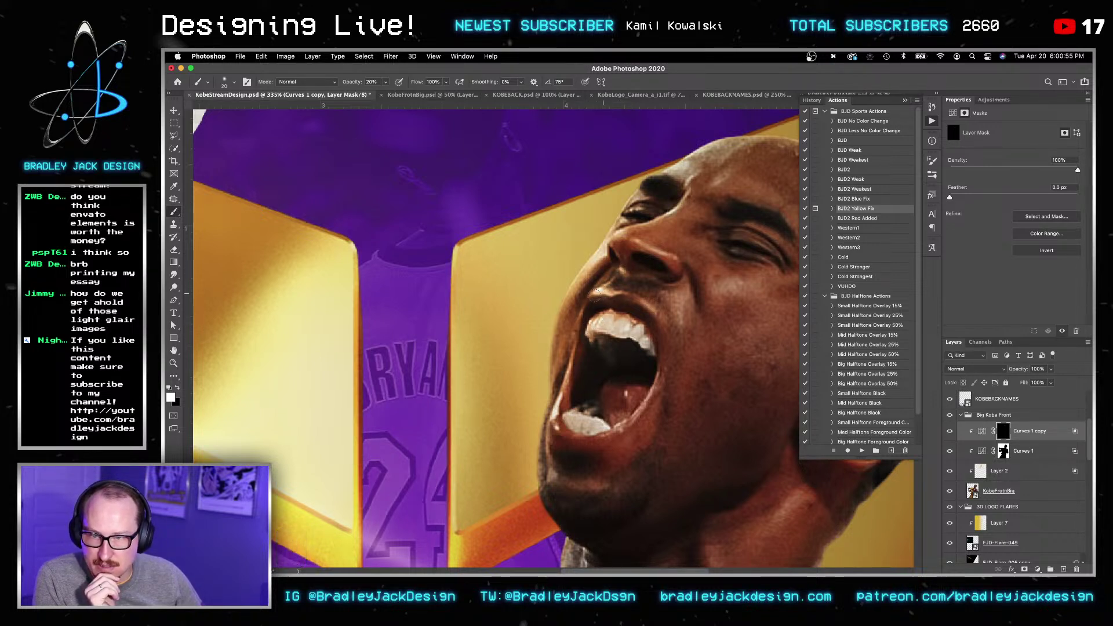
pyautogui.press(']')
pyautogui.moveTo(677, 181); pyautogui.dragTo(534, 204)
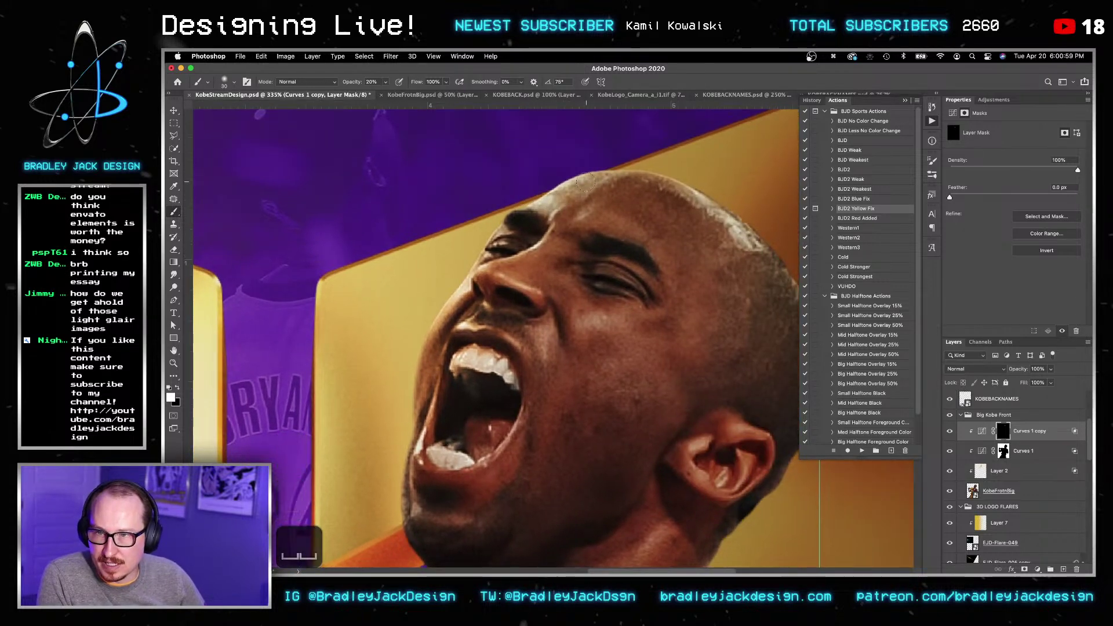
pyautogui.moveTo(713, 187); pyautogui.dragTo(581, 166)
pyautogui.press(']')
pyautogui.press(']')
pyautogui.press(']')
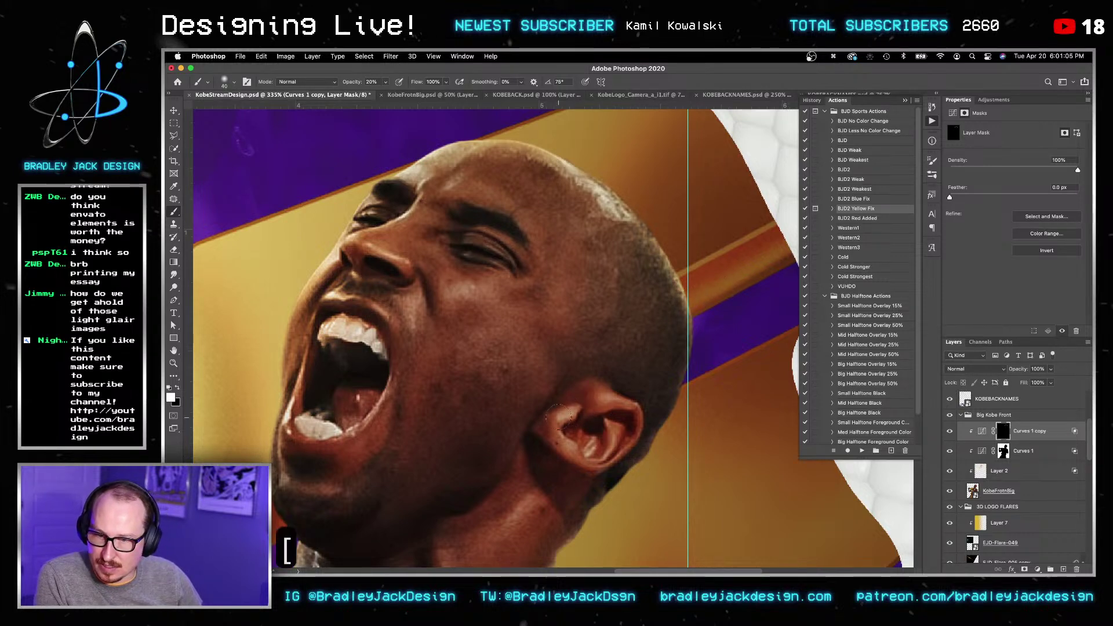
pyautogui.moveTo(287, 465); pyautogui.dragTo(478, 436)
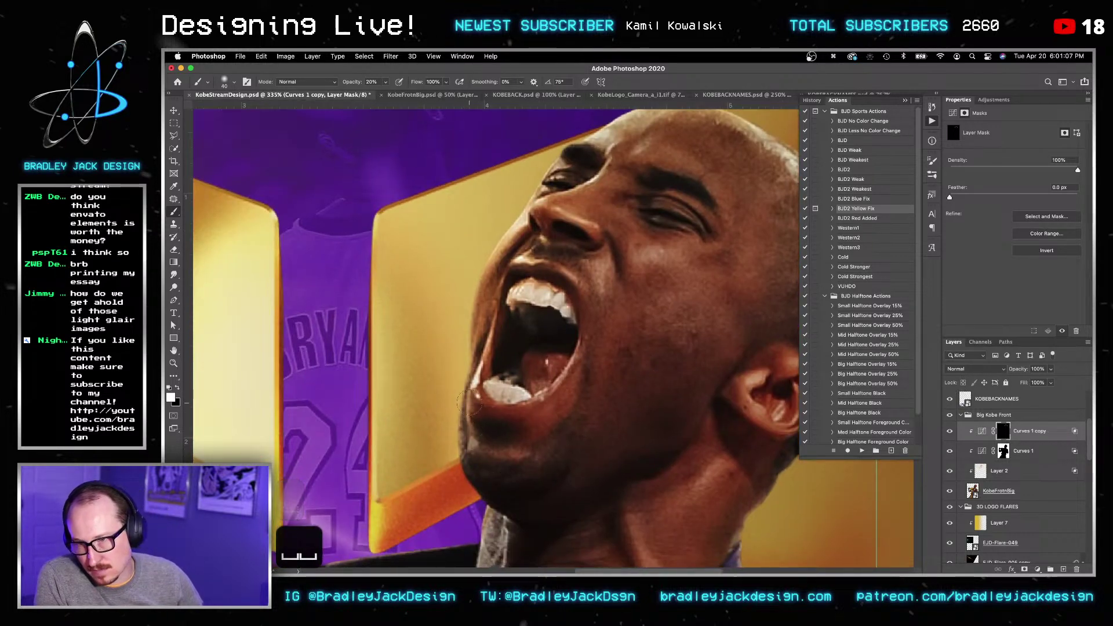
# Step: Paint the curve effect back along the neck edge and top of the fist
pyautogui.press('[')
pyautogui.press('[')
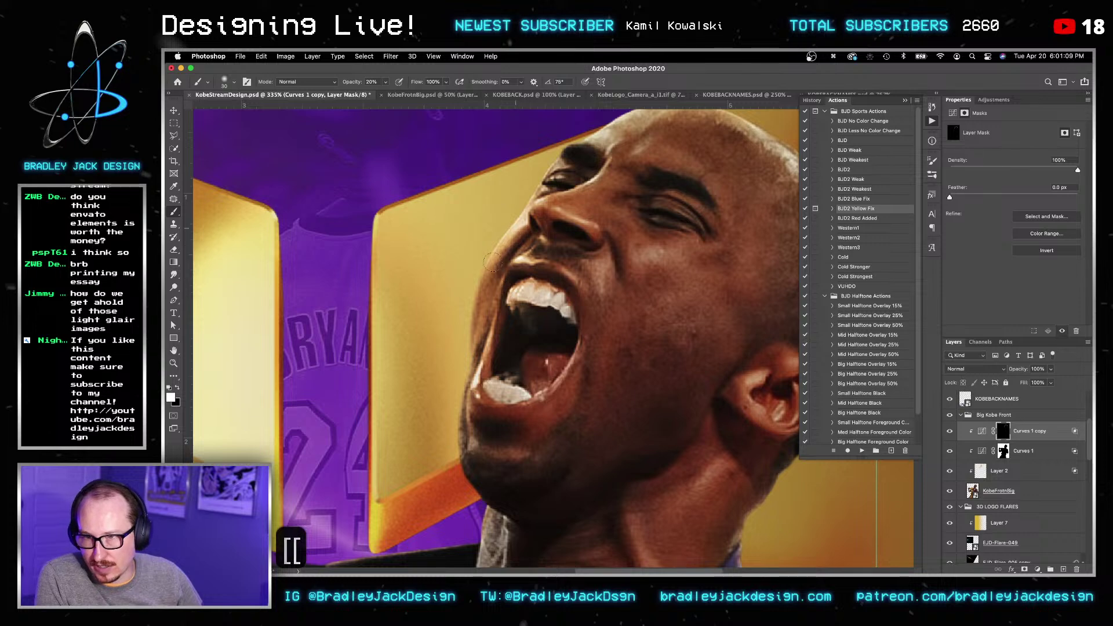
pyautogui.moveTo(522, 462); pyautogui.dragTo(636, 293)
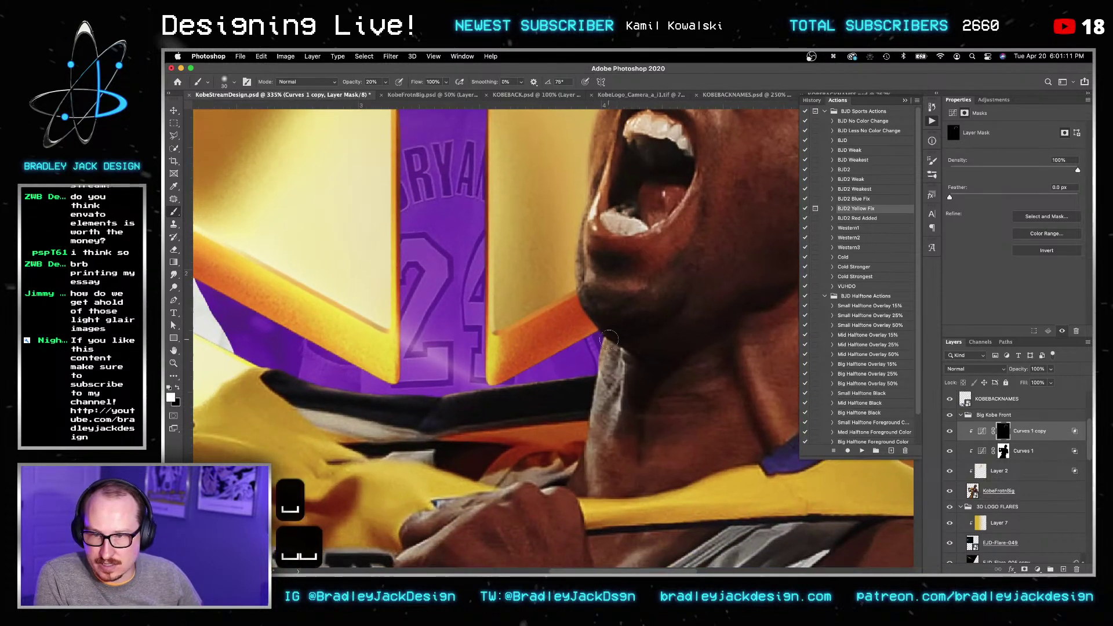
pyautogui.moveTo(601, 385)
pyautogui.mouseDown()
pyautogui.moveTo(579, 464)
pyautogui.moveTo(594, 458)
pyautogui.moveTo(612, 371)
pyautogui.mouseUp()
pyautogui.moveTo(597, 446)
pyautogui.mouseDown()
pyautogui.moveTo(614, 444)
pyautogui.moveTo(580, 481)
pyautogui.mouseUp()
pyautogui.moveTo(592, 366); pyautogui.dragTo(695, 371)
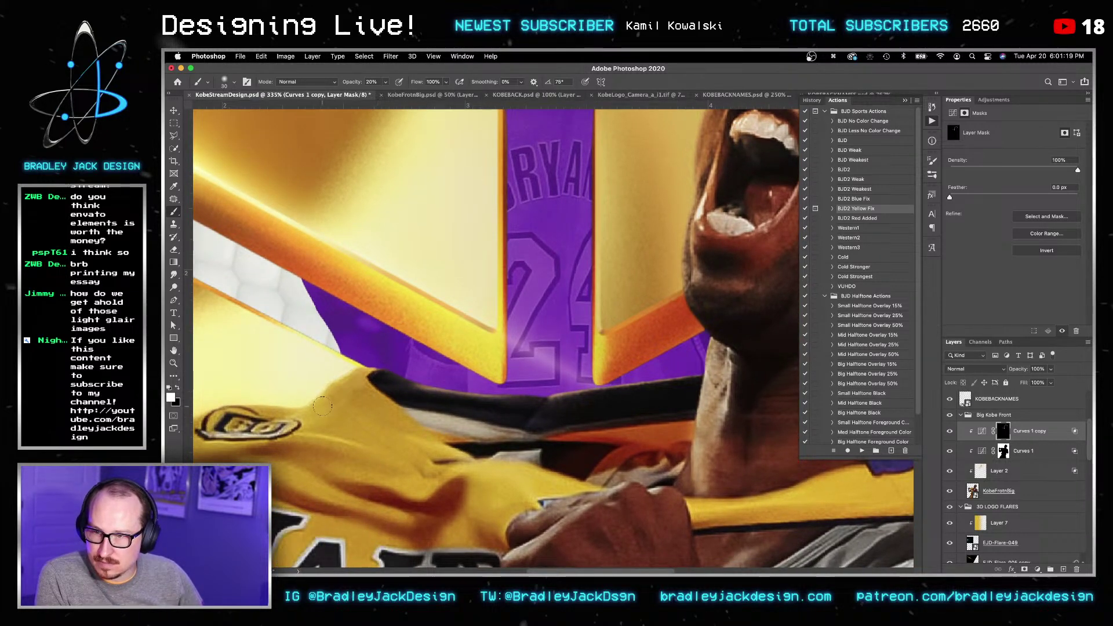
pyautogui.moveTo(328, 404); pyautogui.dragTo(667, 275)
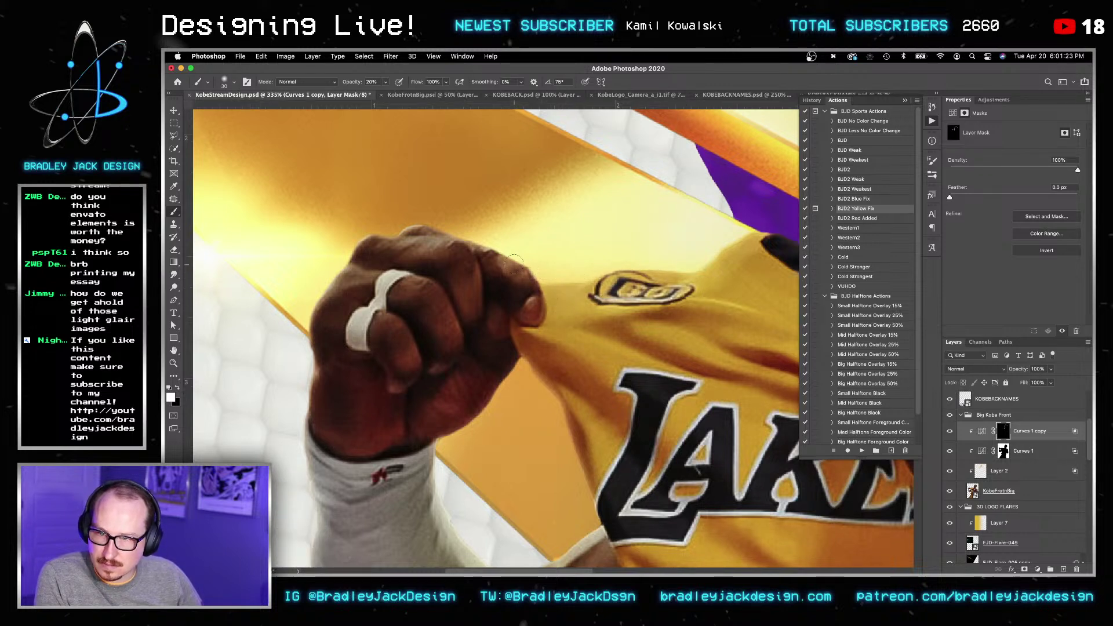
pyautogui.moveTo(422, 233)
pyautogui.mouseDown()
pyautogui.moveTo(365, 246)
pyautogui.moveTo(418, 232)
pyautogui.moveTo(385, 248)
pyautogui.moveTo(401, 289)
pyautogui.moveTo(344, 278)
pyautogui.moveTo(367, 283)
pyautogui.moveTo(328, 298)
pyautogui.moveTo(423, 247)
pyautogui.mouseUp()
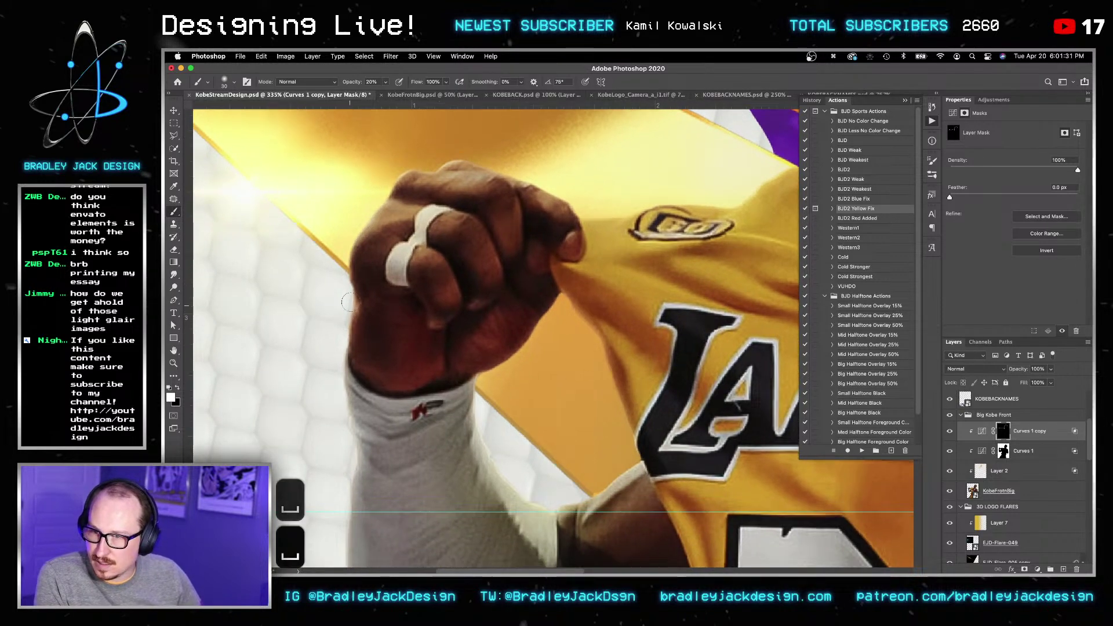
pyautogui.press(']')
pyautogui.press(']')
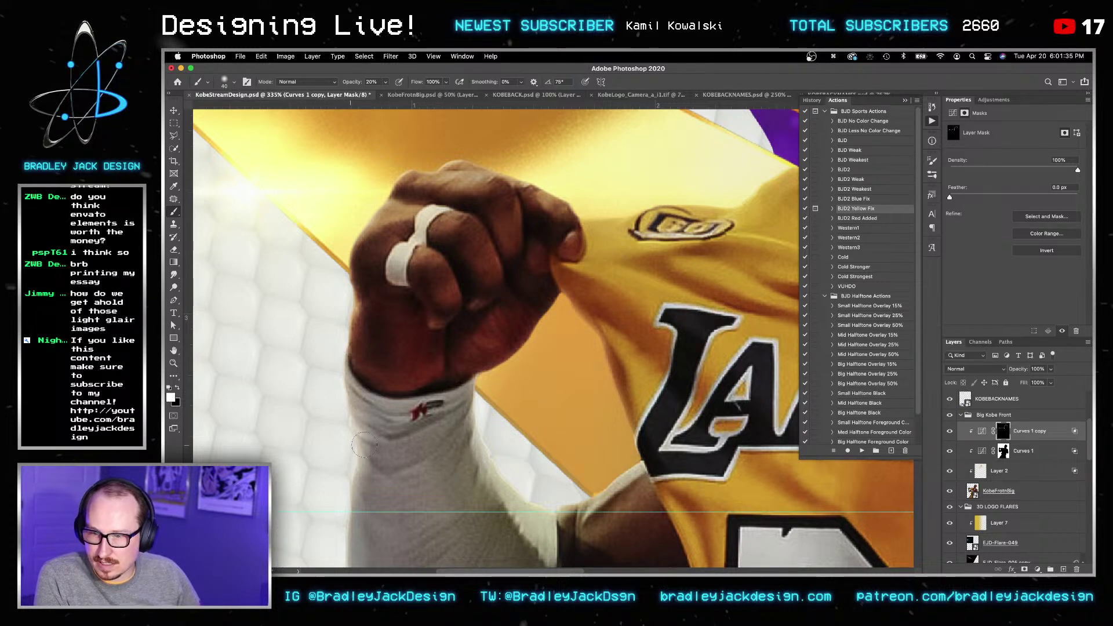
pyautogui.scroll(-10, 985, 505)
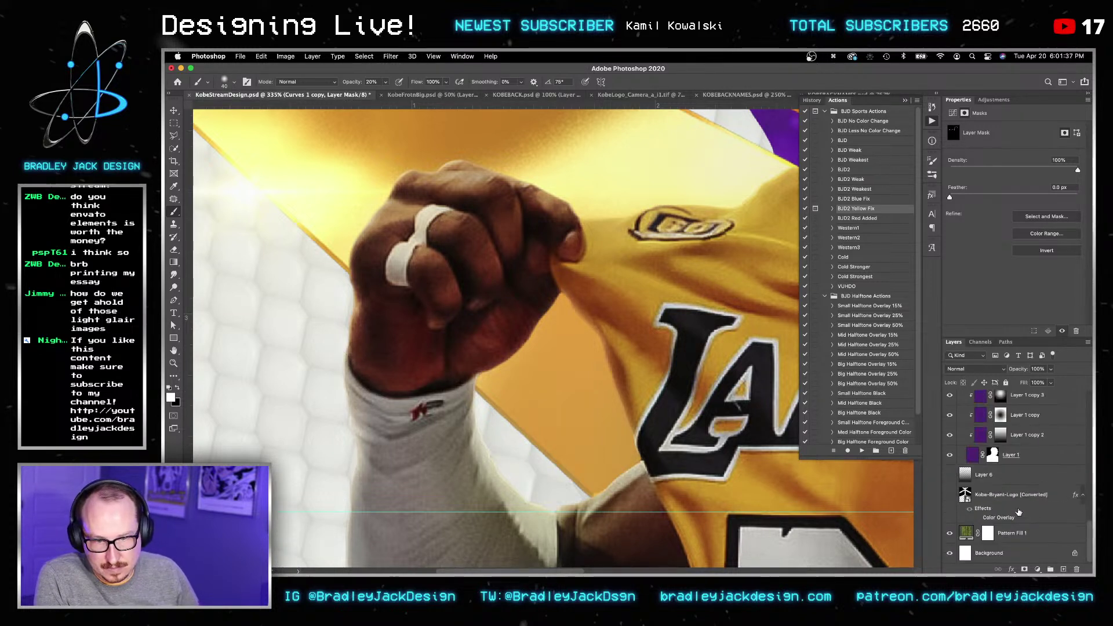
# Step: Duplicate Pattern Fill 1 and convert the copy to a smart object
pyautogui.click(1014, 502)
pyautogui.click(1013, 532)
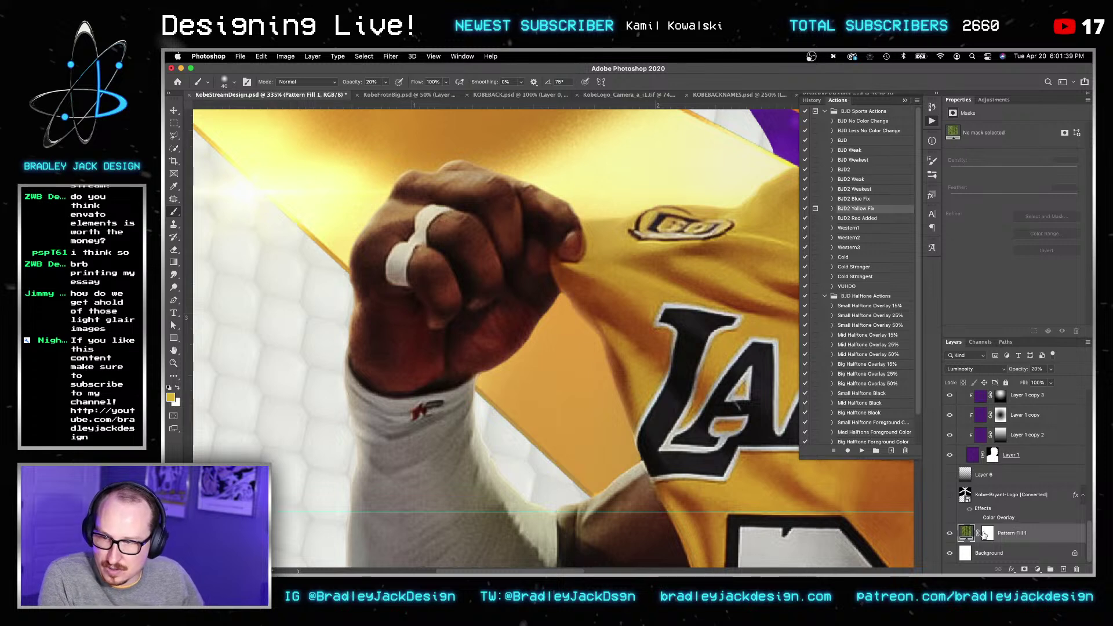
pyautogui.press('super+j')
pyautogui.press('v')
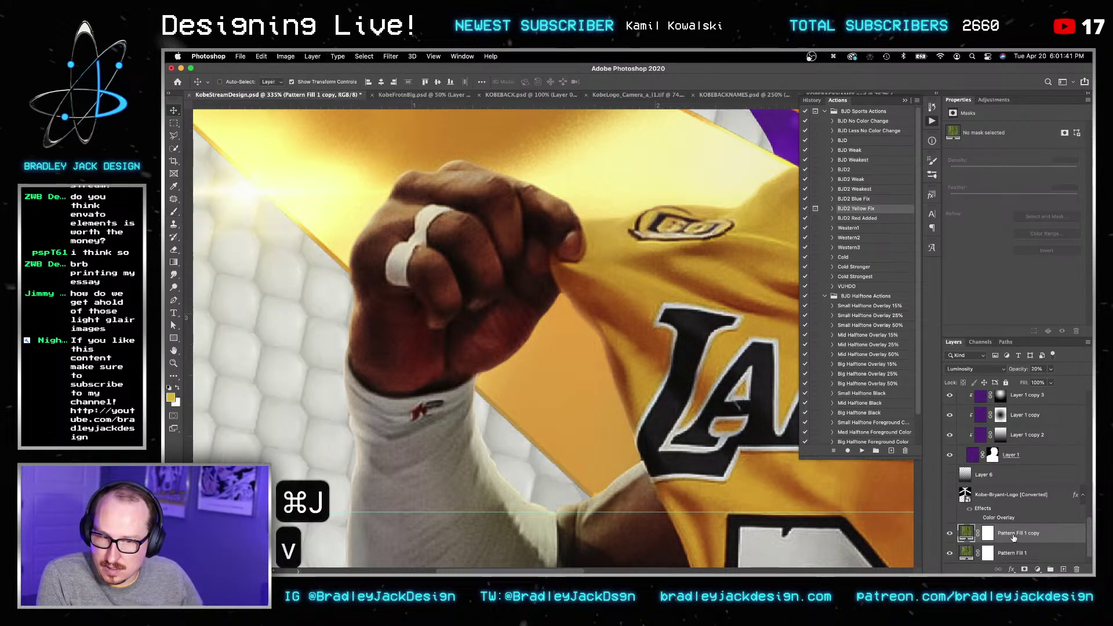
pyautogui.rightClick(1010, 534)
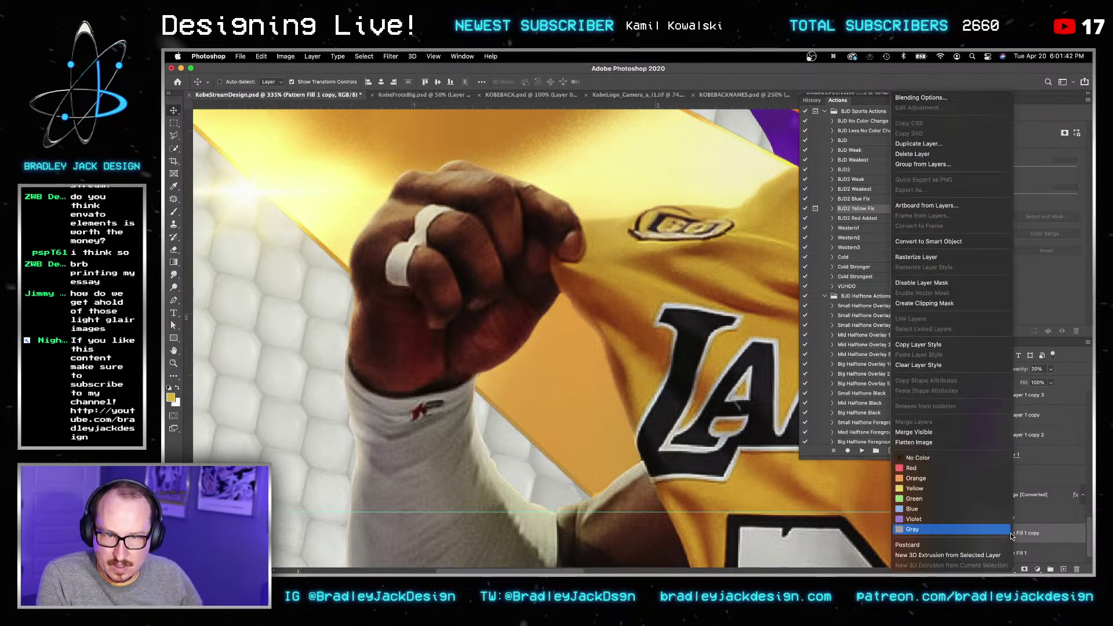
pyautogui.click(957, 242)
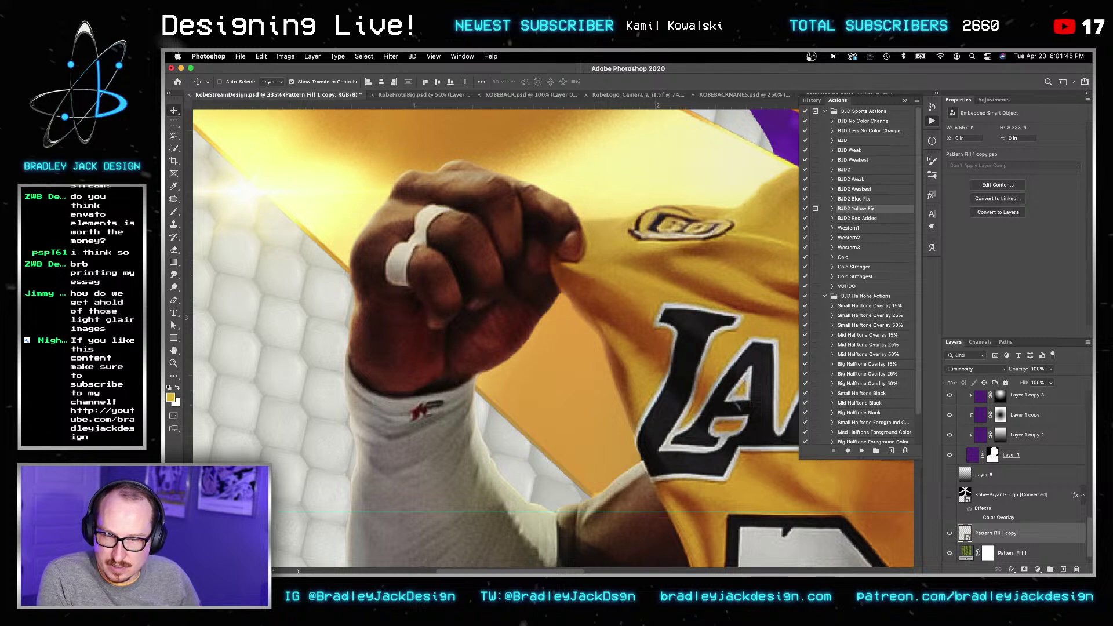
# Step: Invert the pattern copy and set it to Screen blending, then invert it again
pyautogui.press('v')
pyautogui.press('super+i')
pyautogui.press('v')
pyautogui.hotkey('alt', 'shift', 's')
pyautogui.press('v')
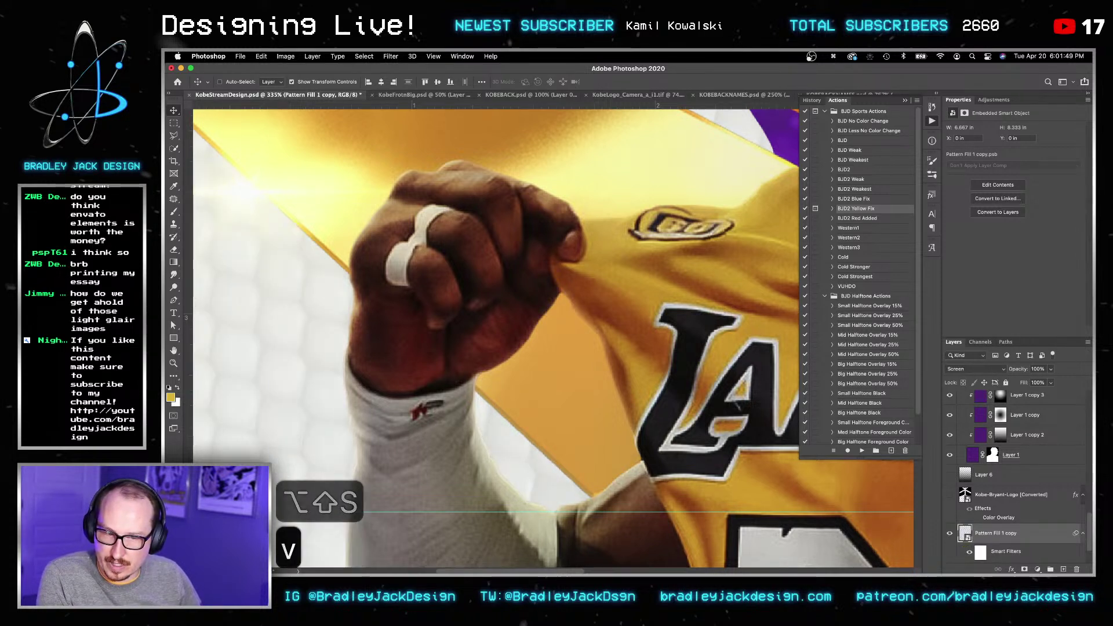
pyautogui.press('super+i')
pyautogui.press('v')
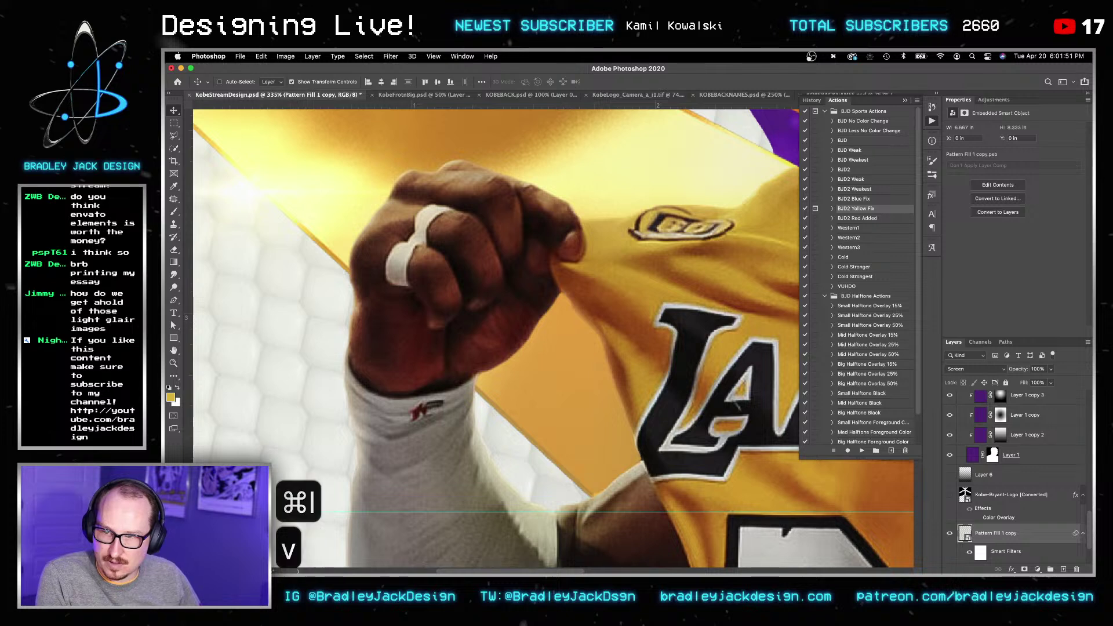
# Step: Apply a 10-pixel Gaussian Blur to the pattern copy
pyautogui.scroll(-1, 551, 336)
pyautogui.scroll(-1, 996, 557)
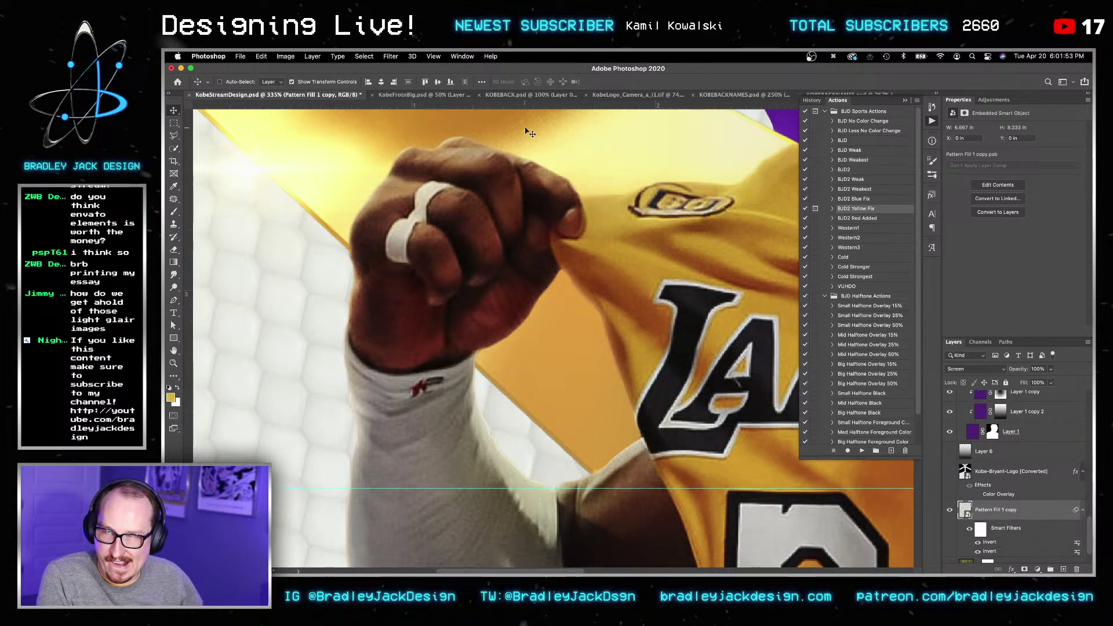
pyautogui.click(390, 56)
pyautogui.click(401, 69)
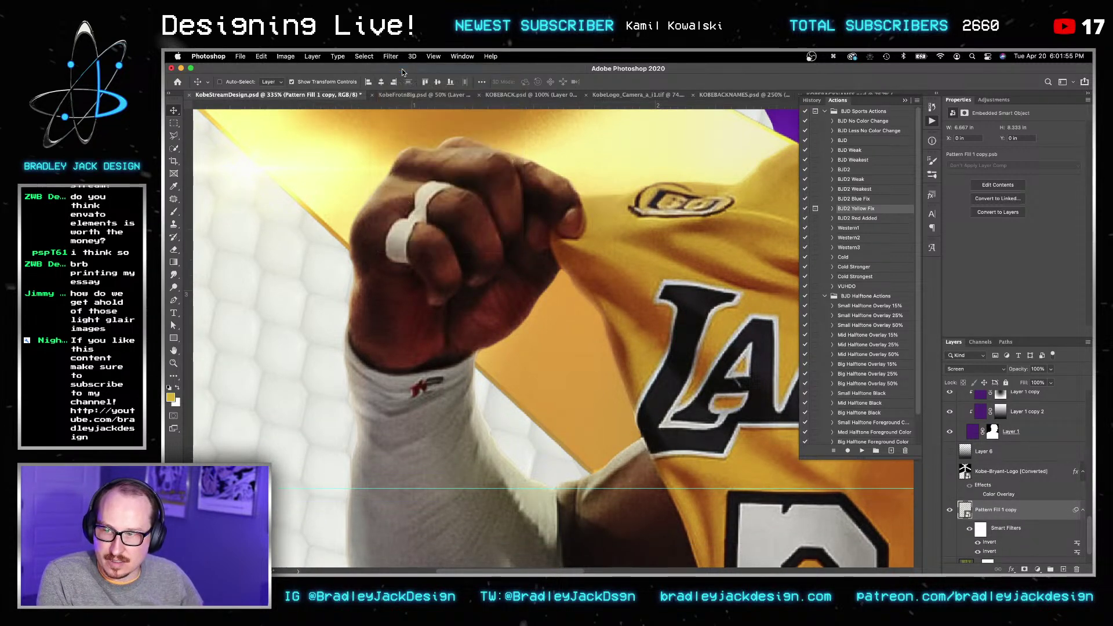
pyautogui.press('Return')
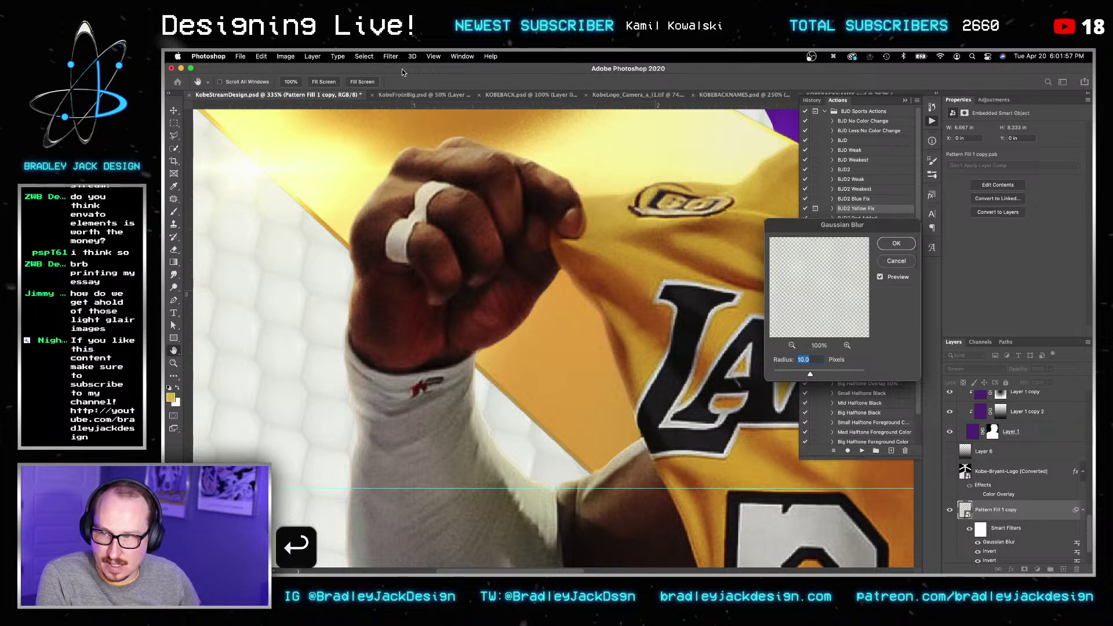
# Step: Mask the pattern copy with an inverted mask that hides it over the figure's silhouette
pyautogui.scroll(-5, 436, 378)
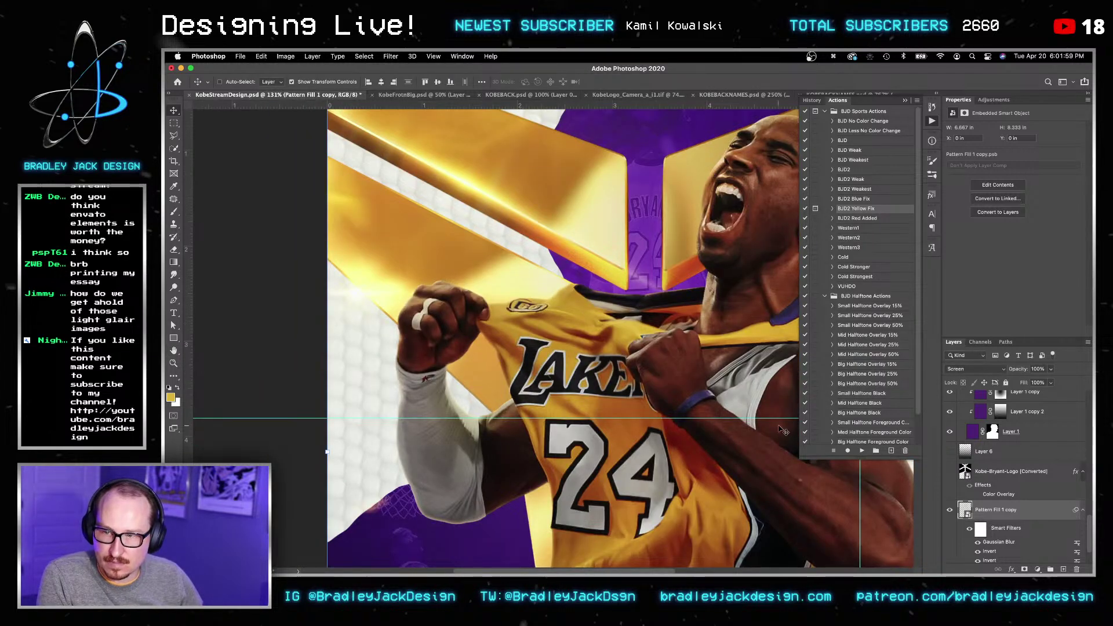
pyautogui.press('v')
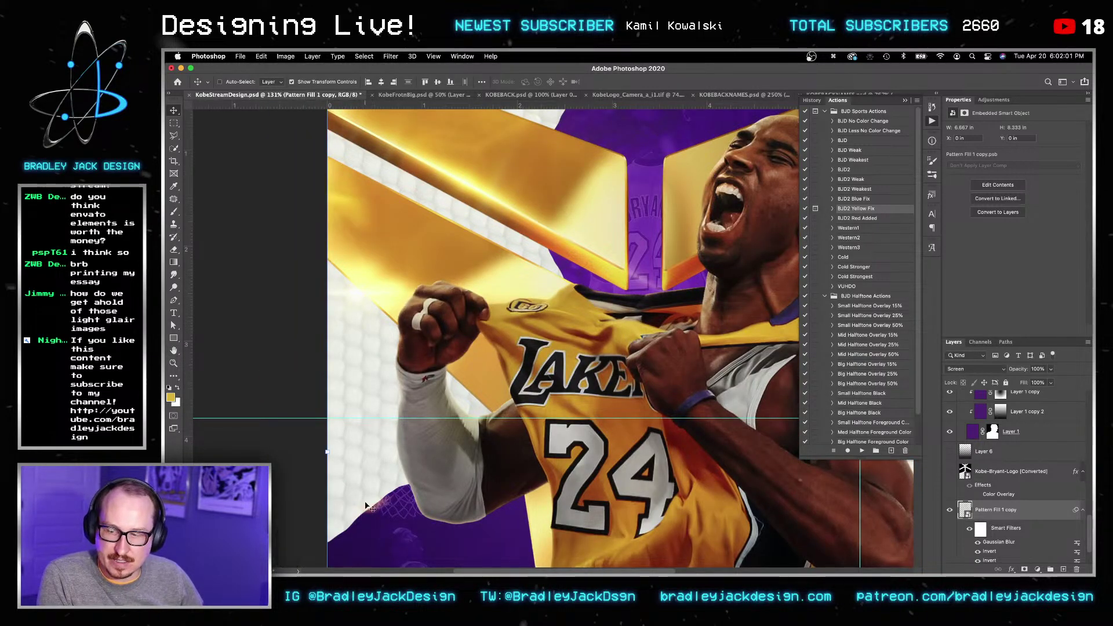
pyautogui.keyDown('super'); pyautogui.click(993, 431); pyautogui.keyUp('super')
pyautogui.click(986, 509)
pyautogui.click(1024, 571)
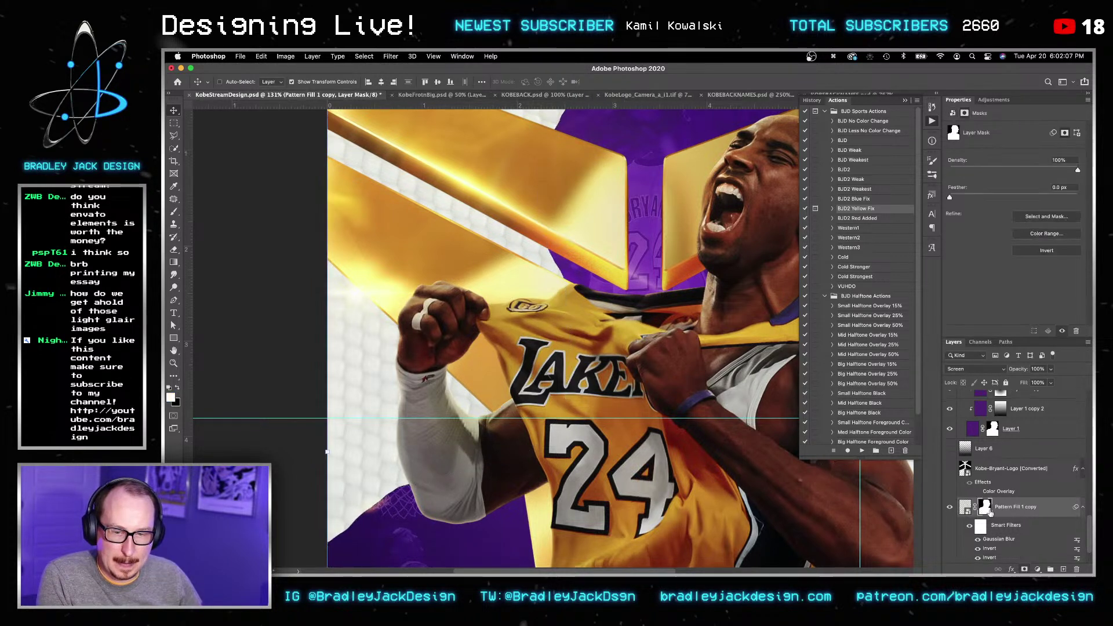
pyautogui.press('super+i')
pyautogui.press('v')
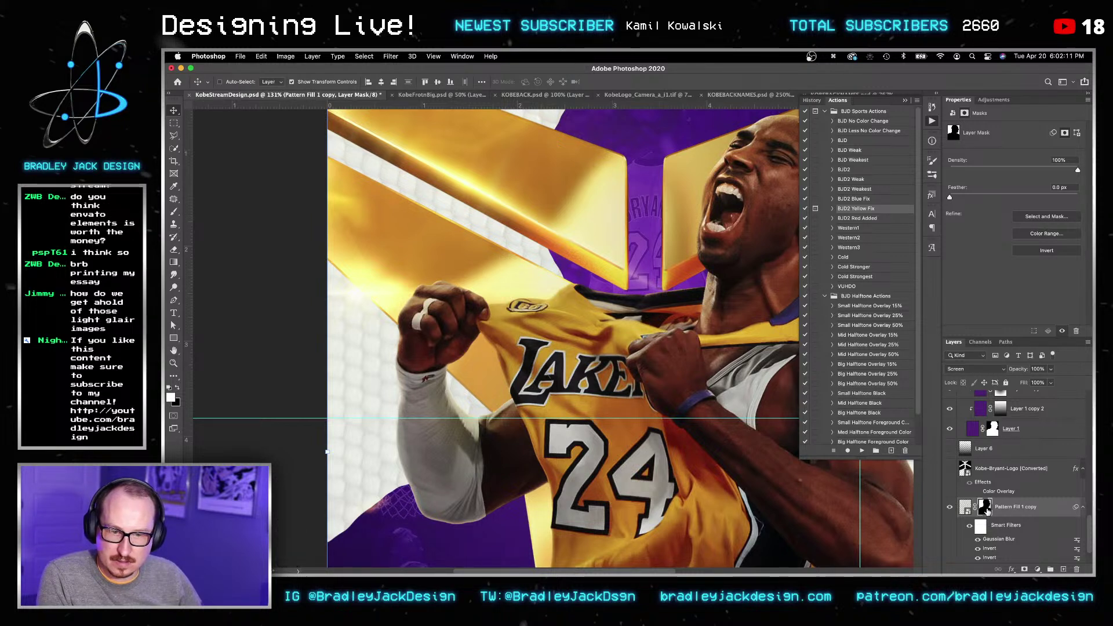
# Step: Hide Pattern Fill 1 copy, move it above Group 1, invert its mask, then delete it
pyautogui.click(951, 508)
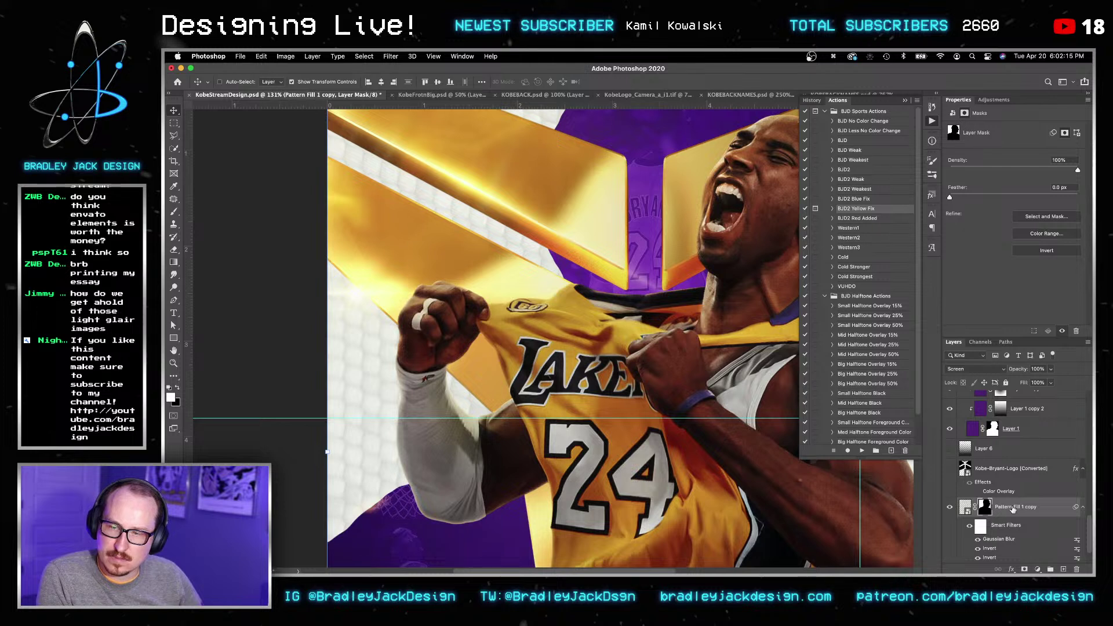
pyautogui.moveTo(1013, 508); pyautogui.dragTo(1007, 456)
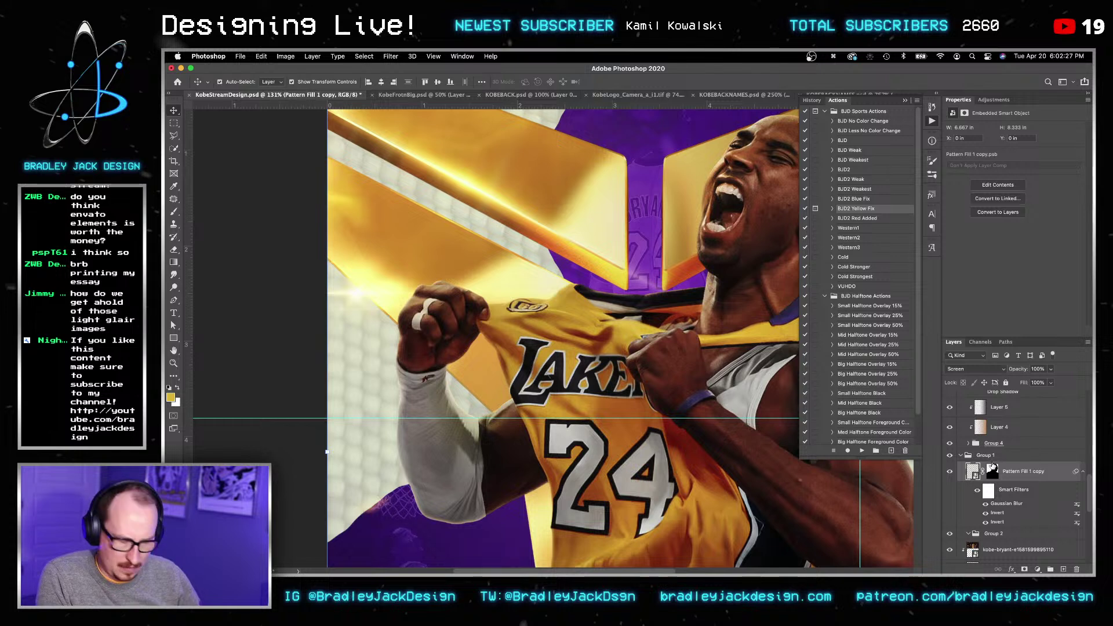
pyautogui.press('super+bracketright')
pyautogui.press('v')
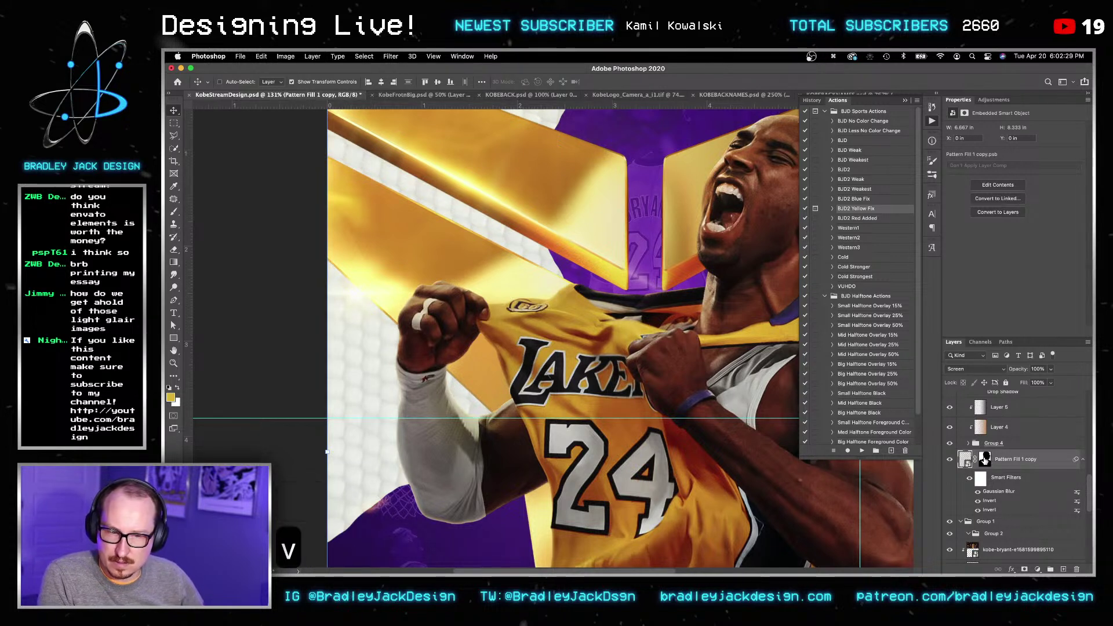
pyautogui.click(985, 459)
pyautogui.rightClick(985, 459)
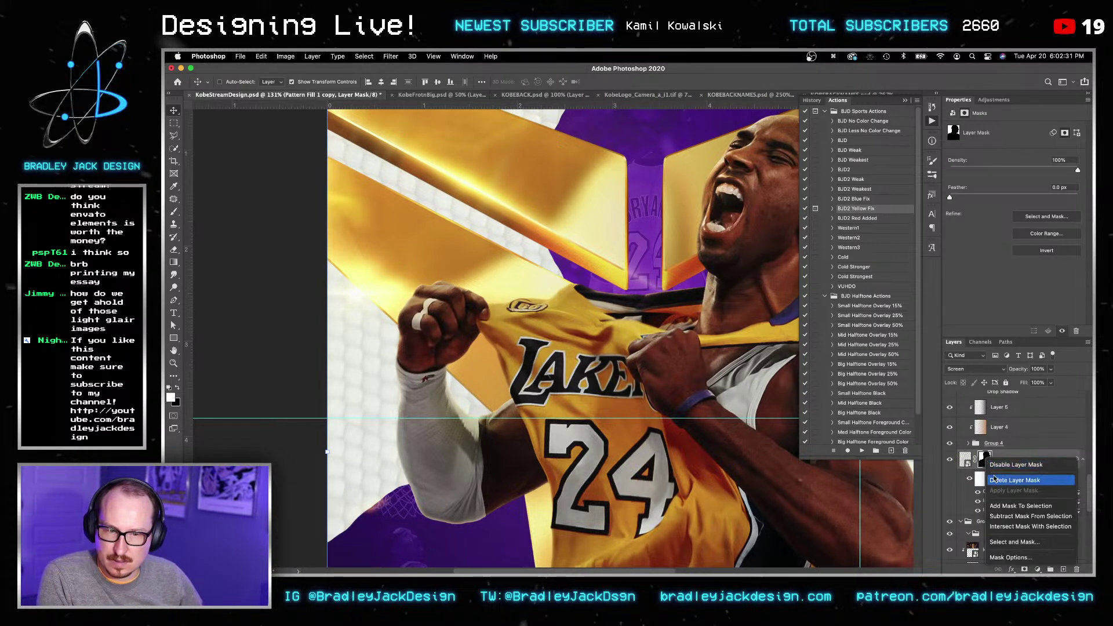
pyautogui.click(982, 466)
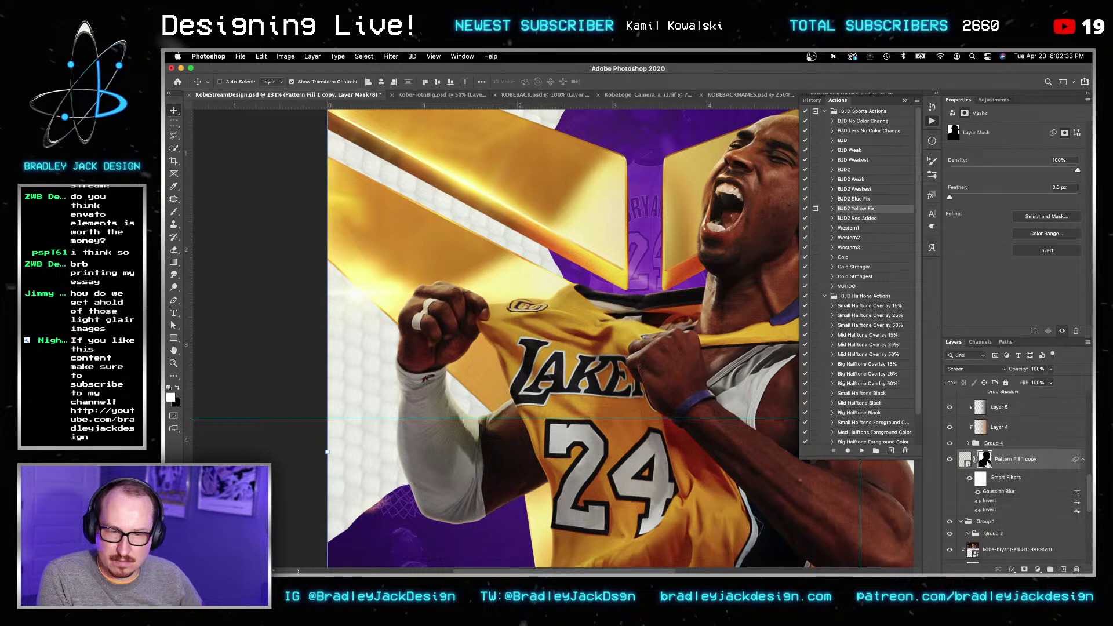
pyautogui.press('super+i')
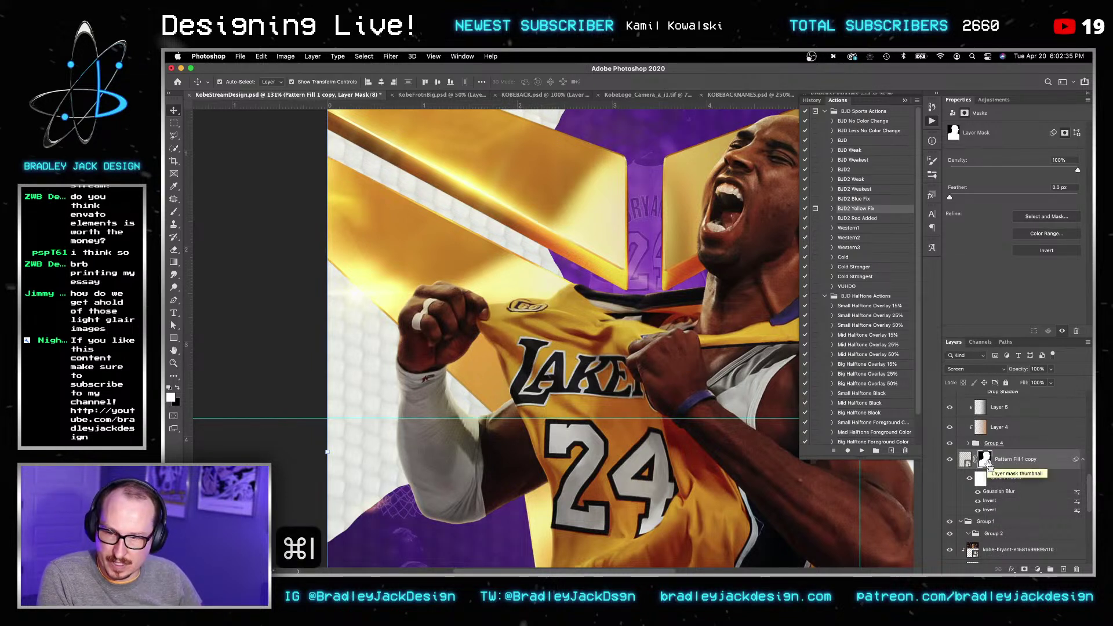
pyautogui.press('v')
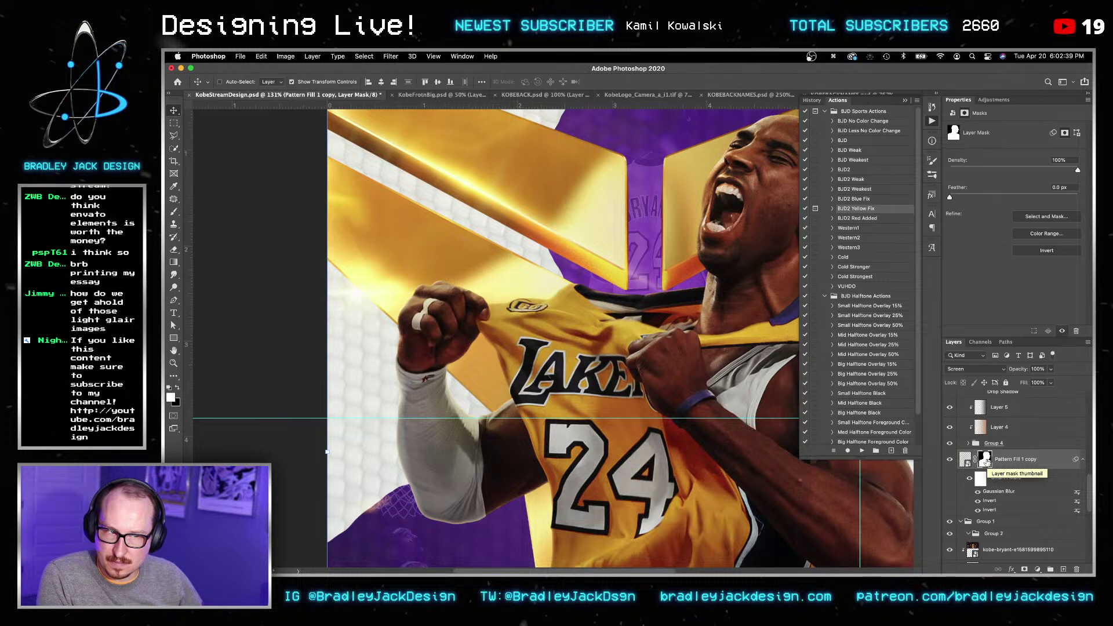
pyautogui.press('BackSpace')
# Step: Add a new empty Layer 8 inside Group 1
pyautogui.press('v')
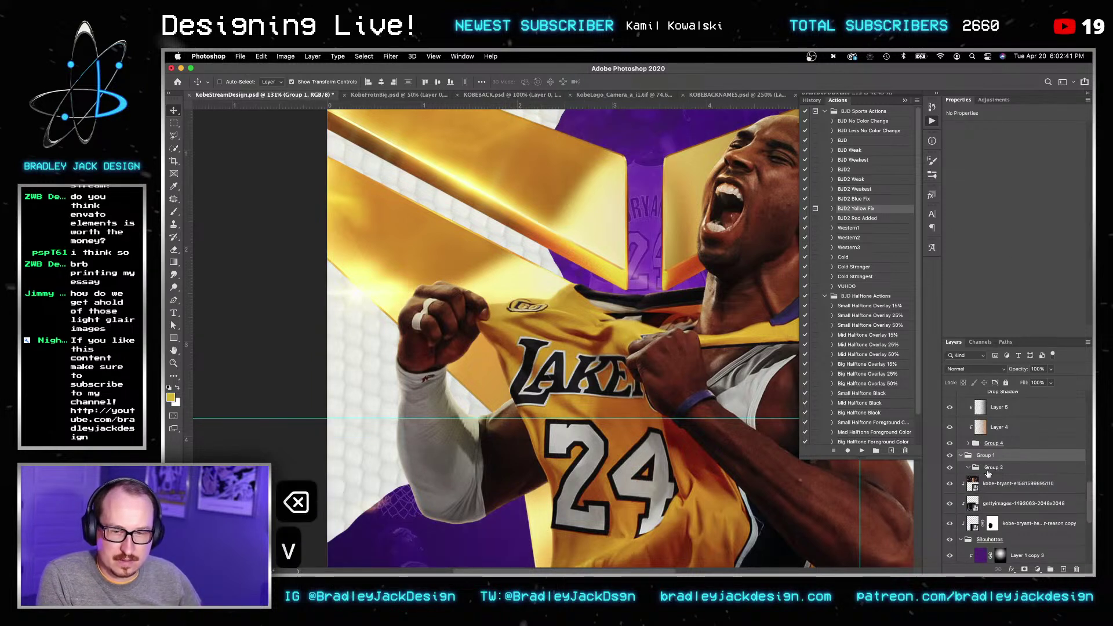
pyautogui.scroll(-3, 989, 473)
pyautogui.scroll(-1, 990, 478)
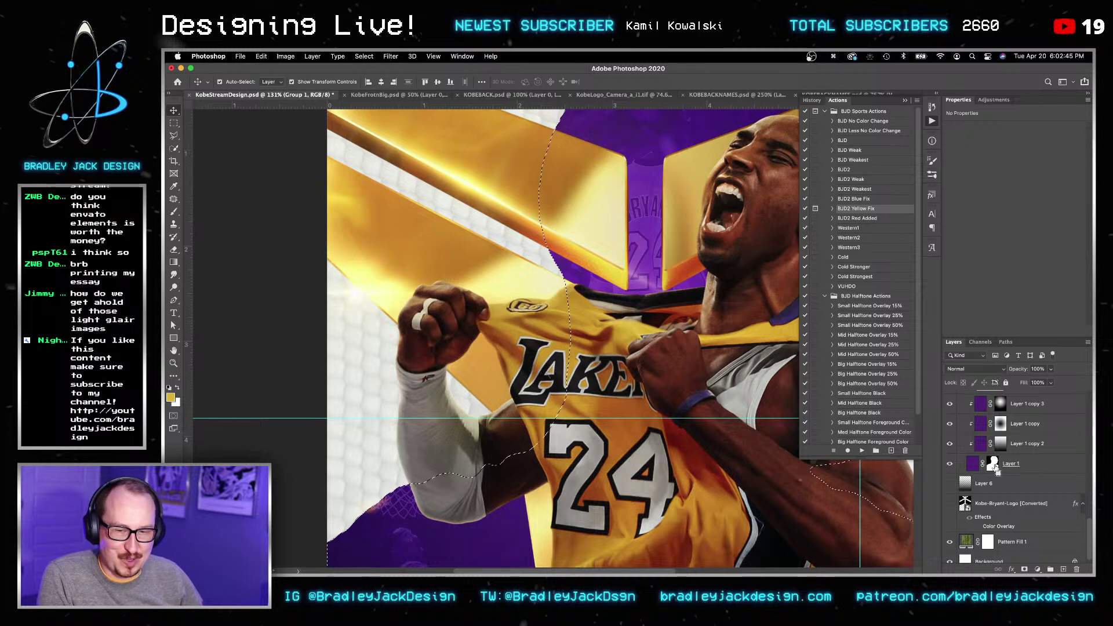
pyautogui.scroll(1, 999, 487)
pyautogui.scroll(8, 1001, 500)
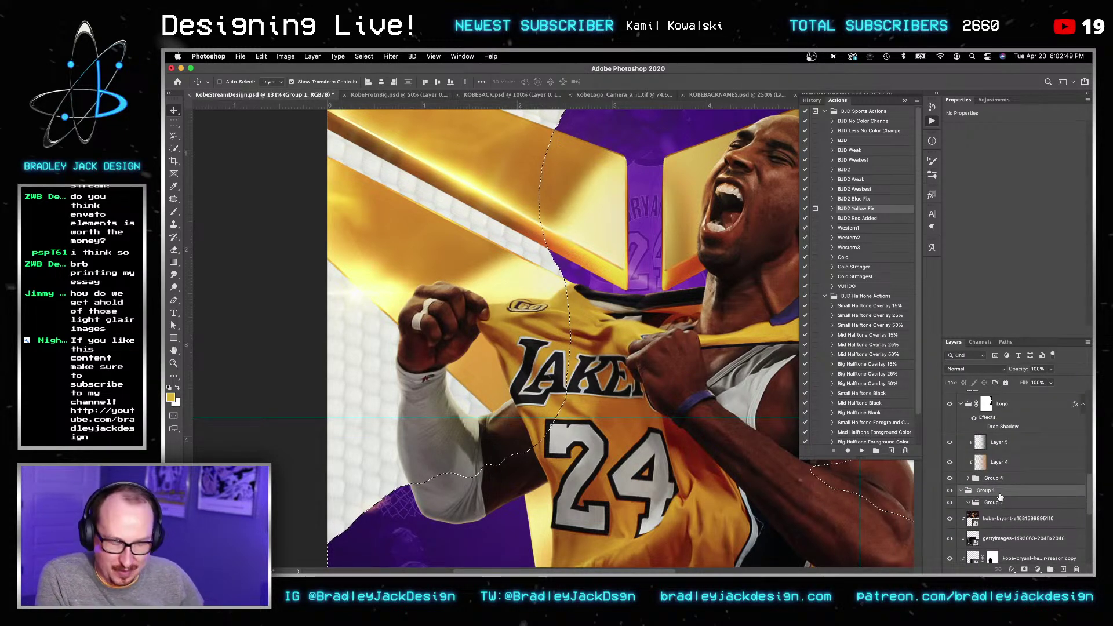
pyautogui.press('shift+super+n')
pyautogui.press('Return')
# Step: Fill the inverted selection around Kobe with plain white on Layer 8, then deselect
pyautogui.press('g')
pyautogui.press('x')
pyautogui.moveTo(282, 341); pyautogui.dragTo(191, 341)
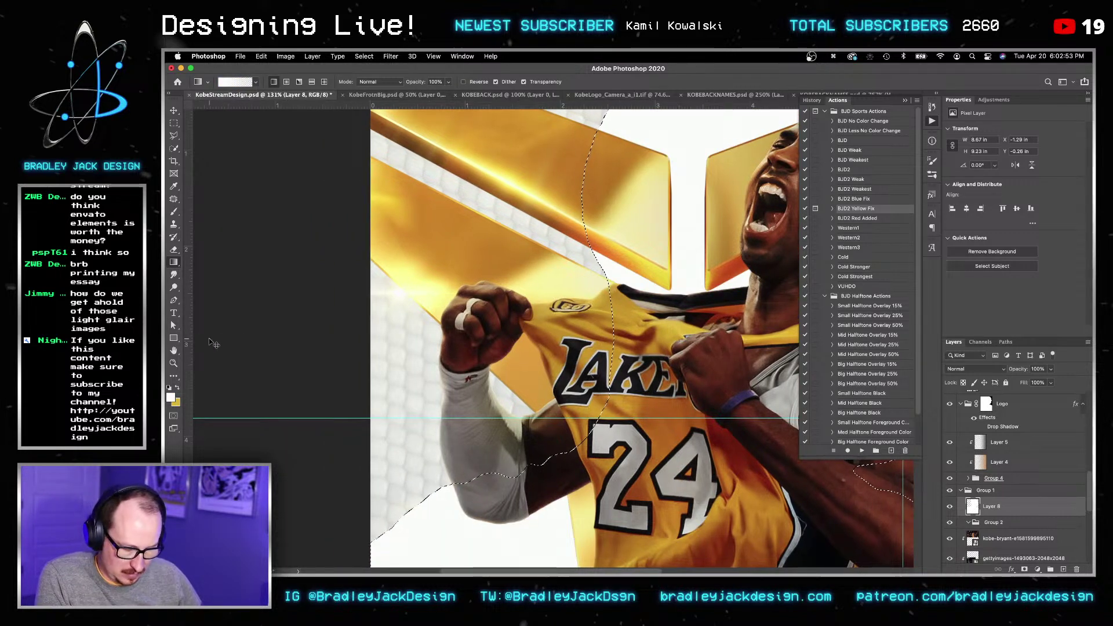
pyautogui.press('super+z')
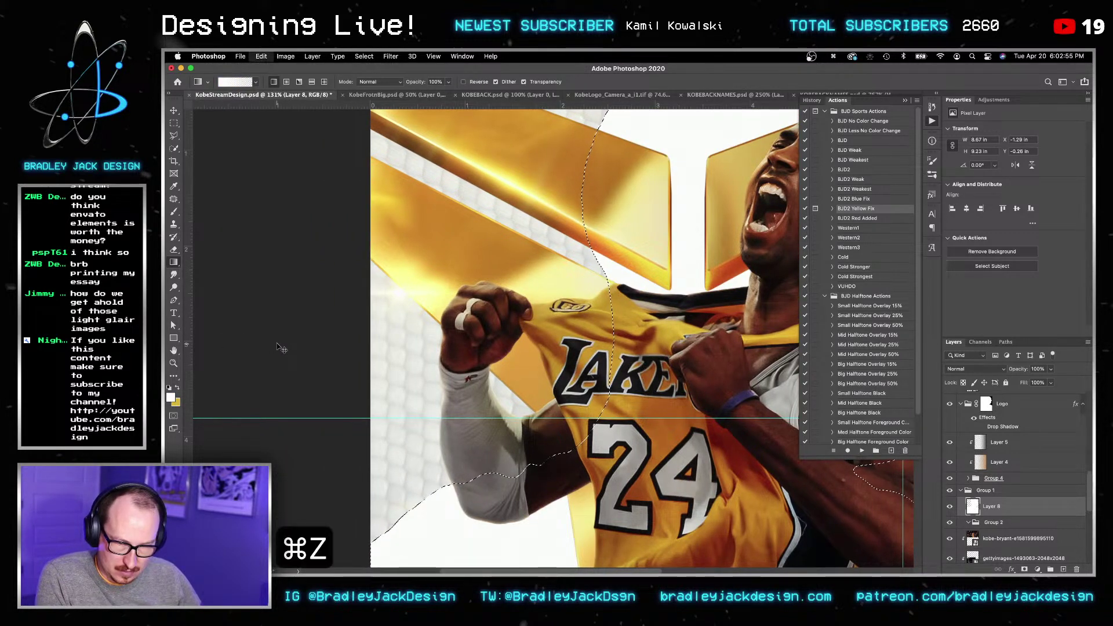
pyautogui.press('shift+super+i')
pyautogui.press('g')
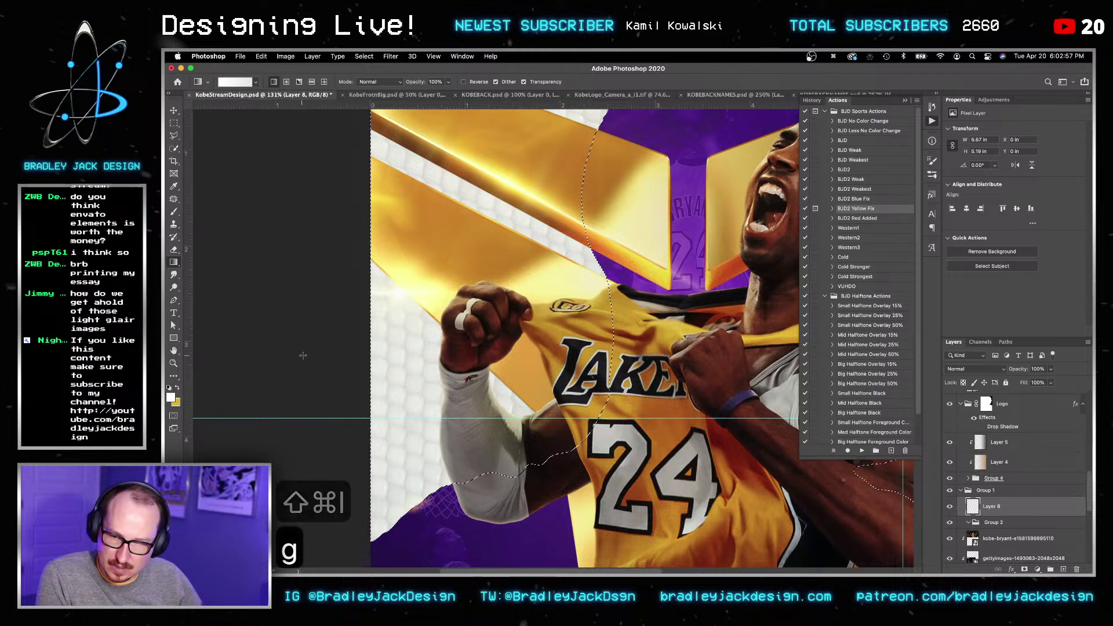
pyautogui.moveTo(302, 358); pyautogui.dragTo(249, 360)
pyautogui.press('v')
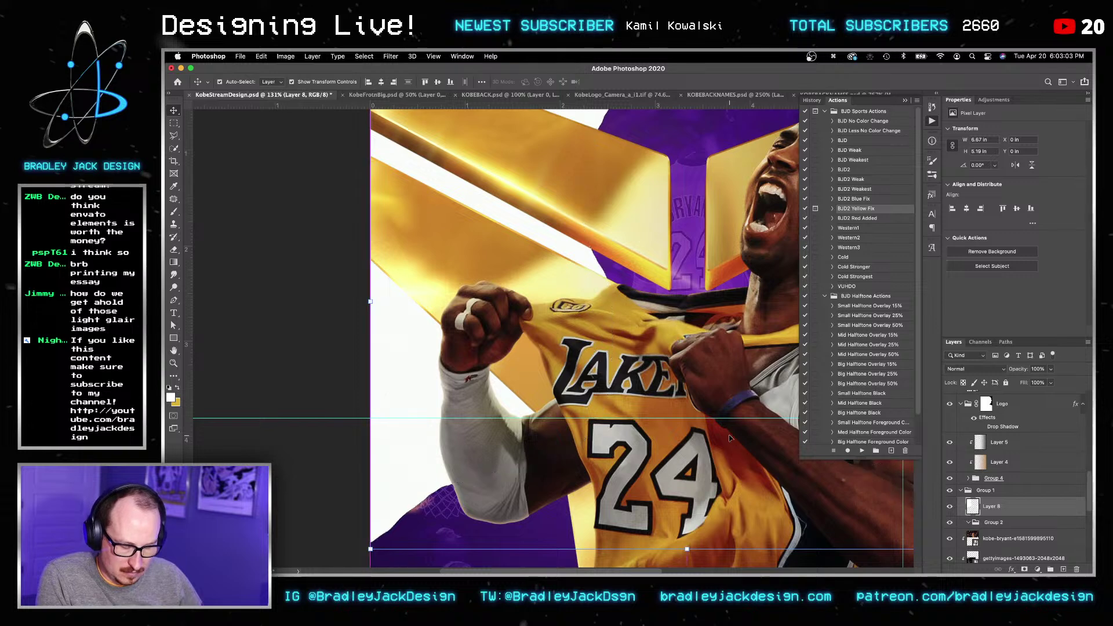
pyautogui.press('super+d')
pyautogui.press('v')
# Step: Convert Layer 8 into a smart object
pyautogui.click(390, 56)
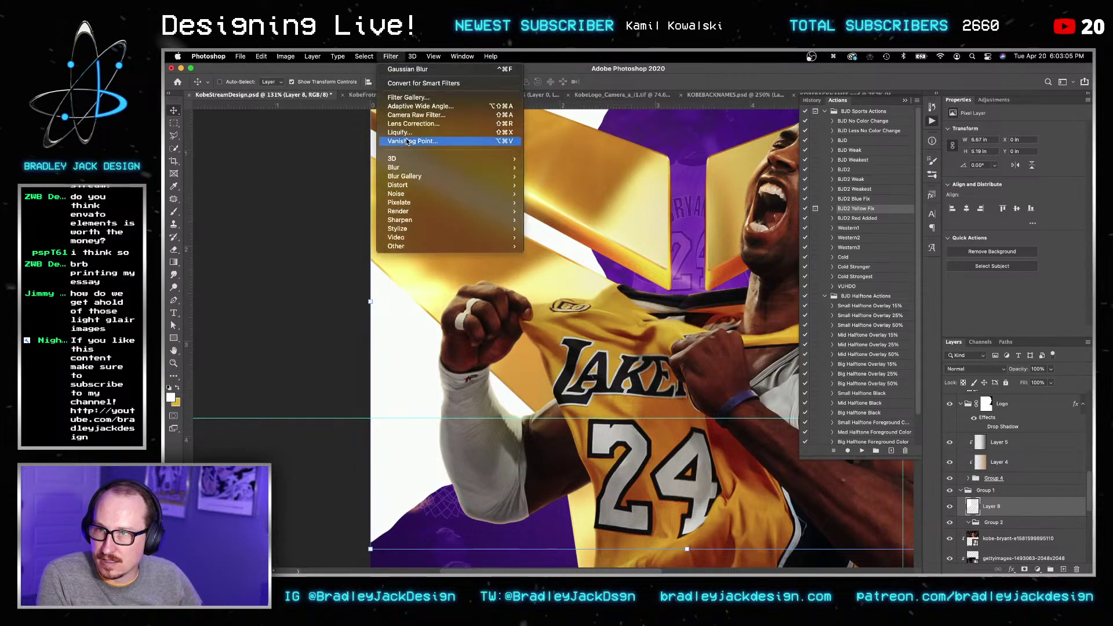
pyautogui.moveTo(413, 176)
pyautogui.click(408, 69)
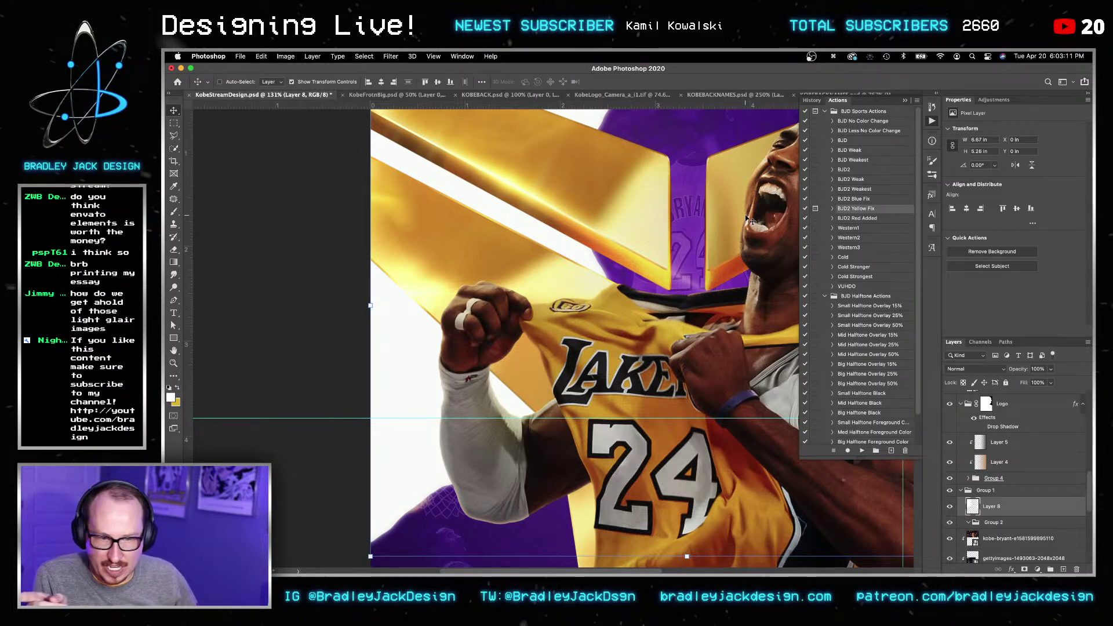
pyautogui.press('super+z')
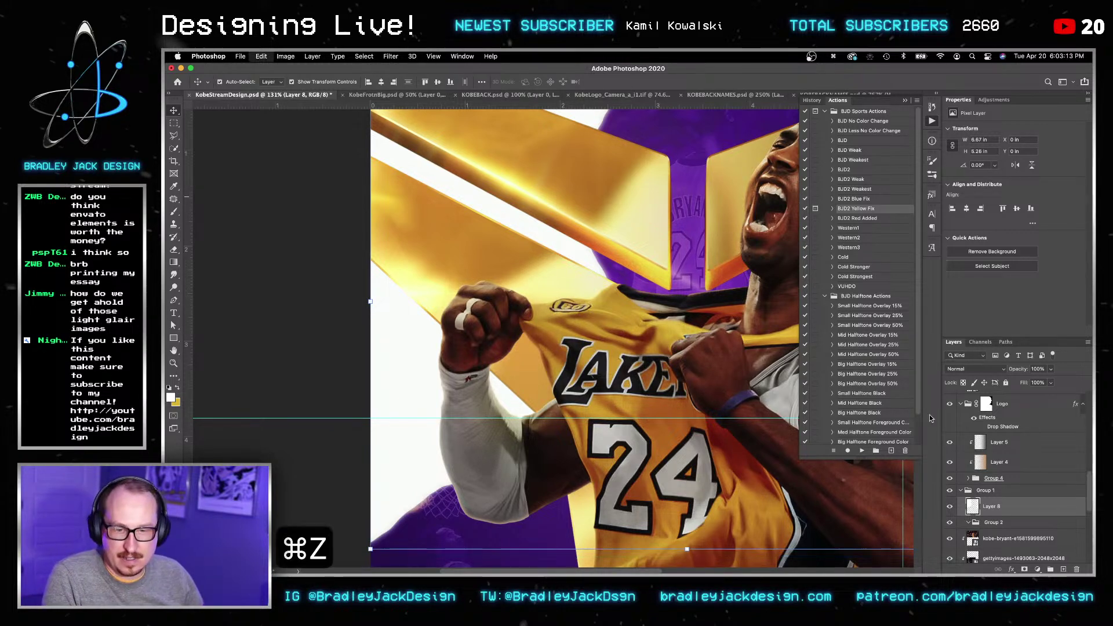
pyautogui.rightClick(1002, 506)
pyautogui.click(936, 242)
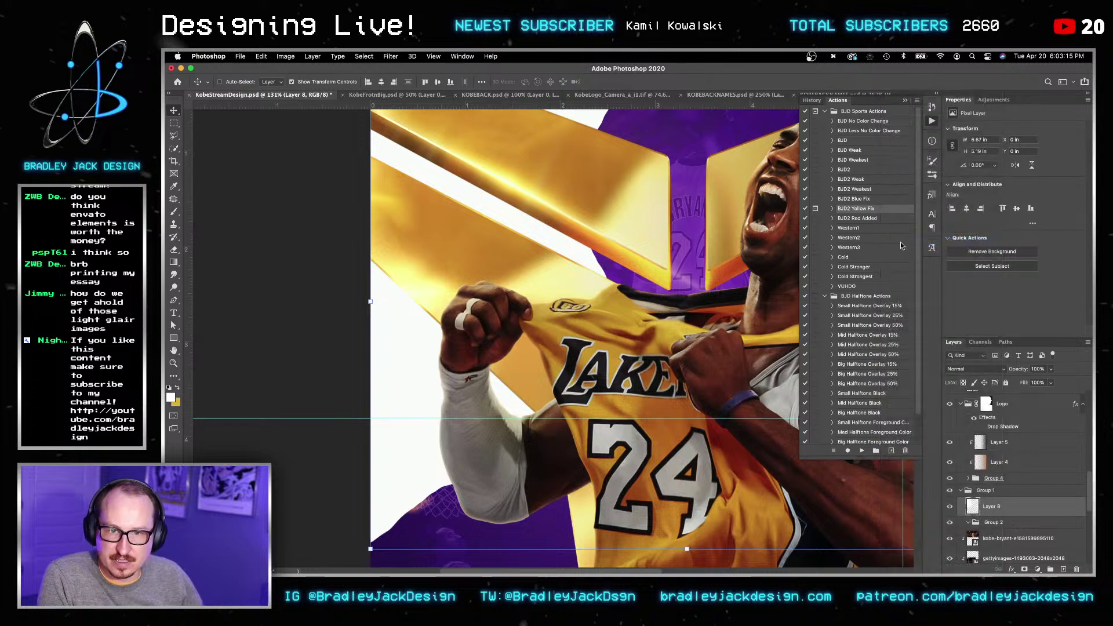
# Step: Apply a 12-pixel Gaussian Blur to Layer 8 and zoom out to the whole poster
pyautogui.click(391, 57)
pyautogui.click(406, 69)
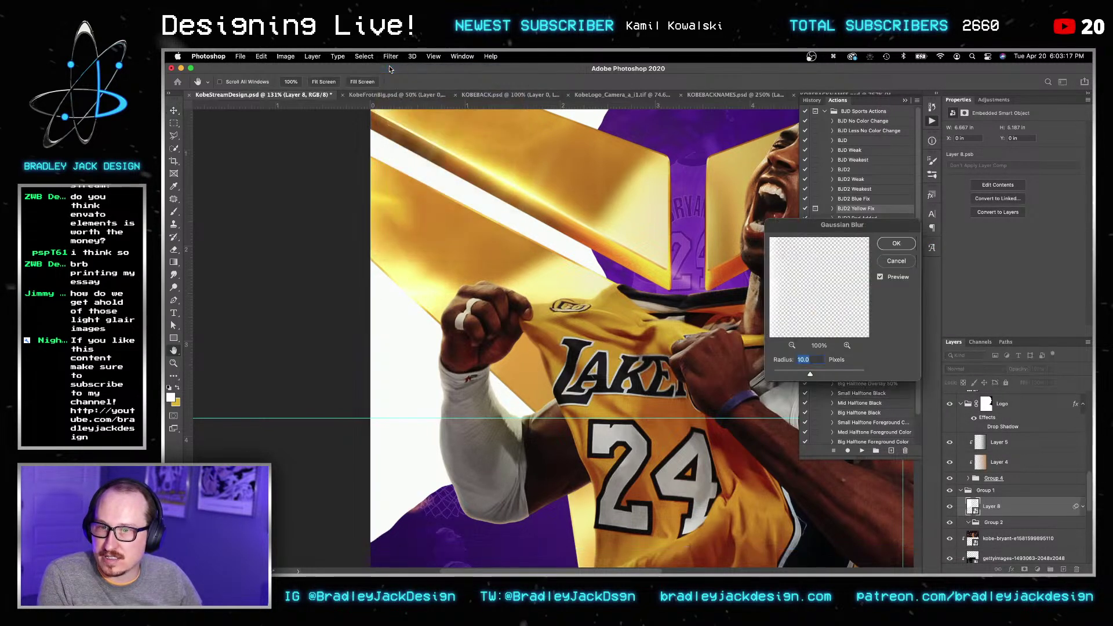
pyautogui.press('Up')
pyautogui.press('Up')
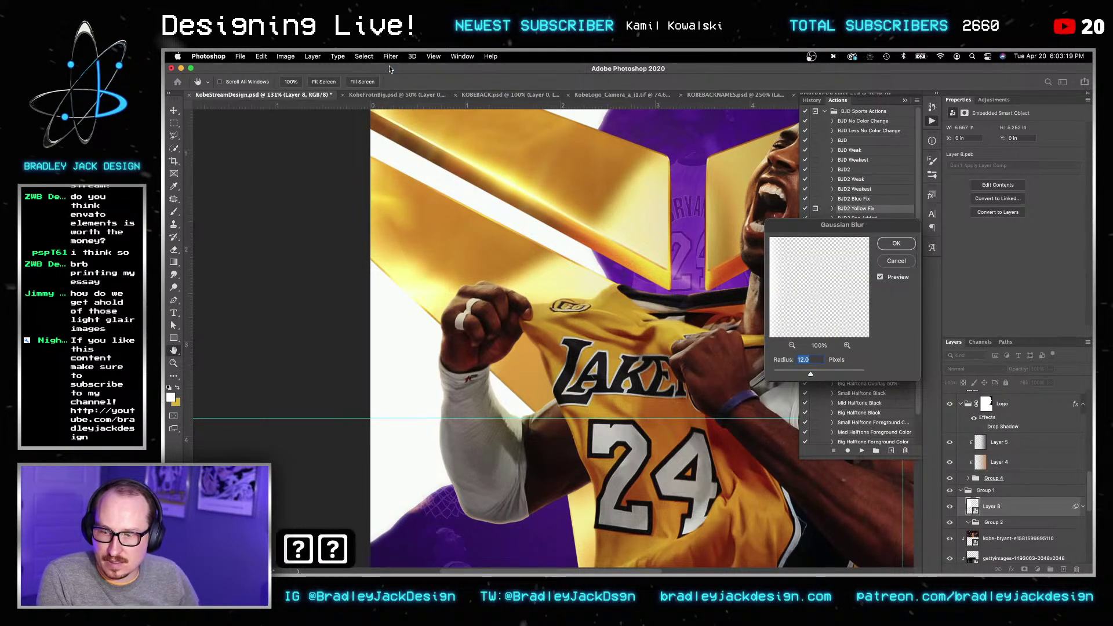
pyautogui.press('Return')
pyautogui.press('Return')
pyautogui.press('v')
pyautogui.press('z')
pyautogui.keyDown('alt'); pyautogui.click(676, 291); pyautogui.keyUp('alt')
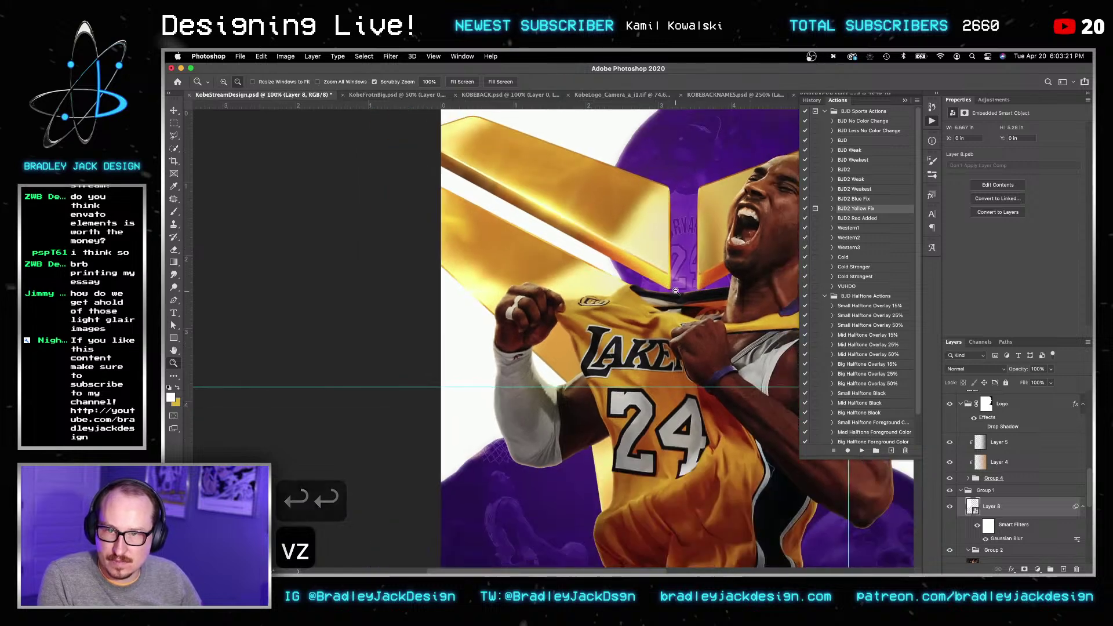
pyautogui.keyDown('alt'); pyautogui.click(676, 291); pyautogui.keyUp('alt')
pyautogui.press('v')
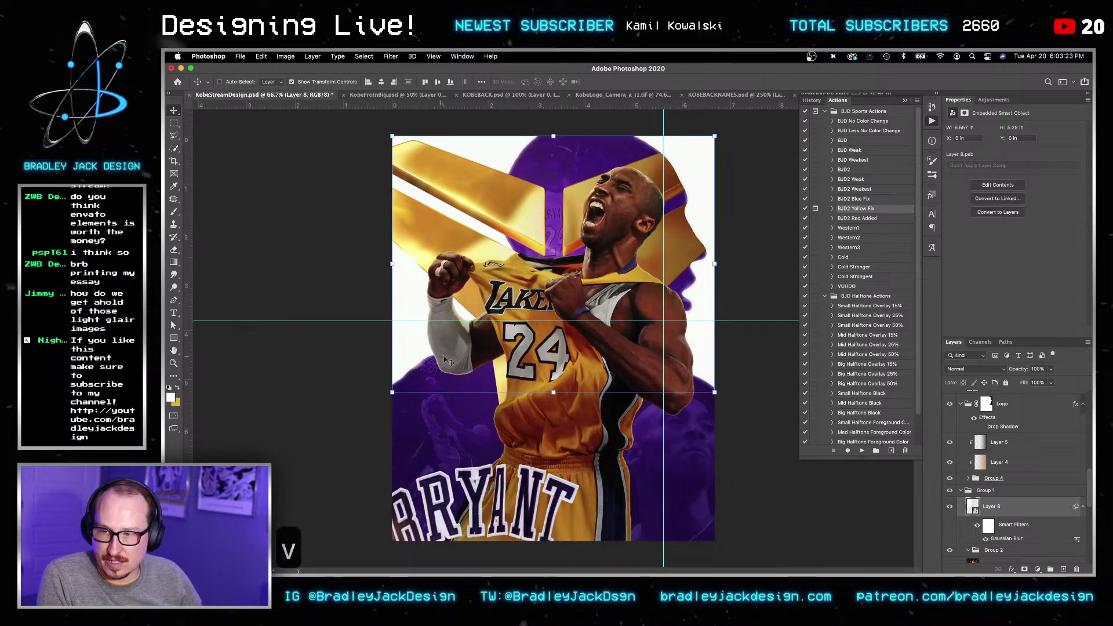
# Step: Add a new Layer 9 and set a soft white brush of about 500 px
pyautogui.press('super+shift+n')
pyautogui.press('Return')
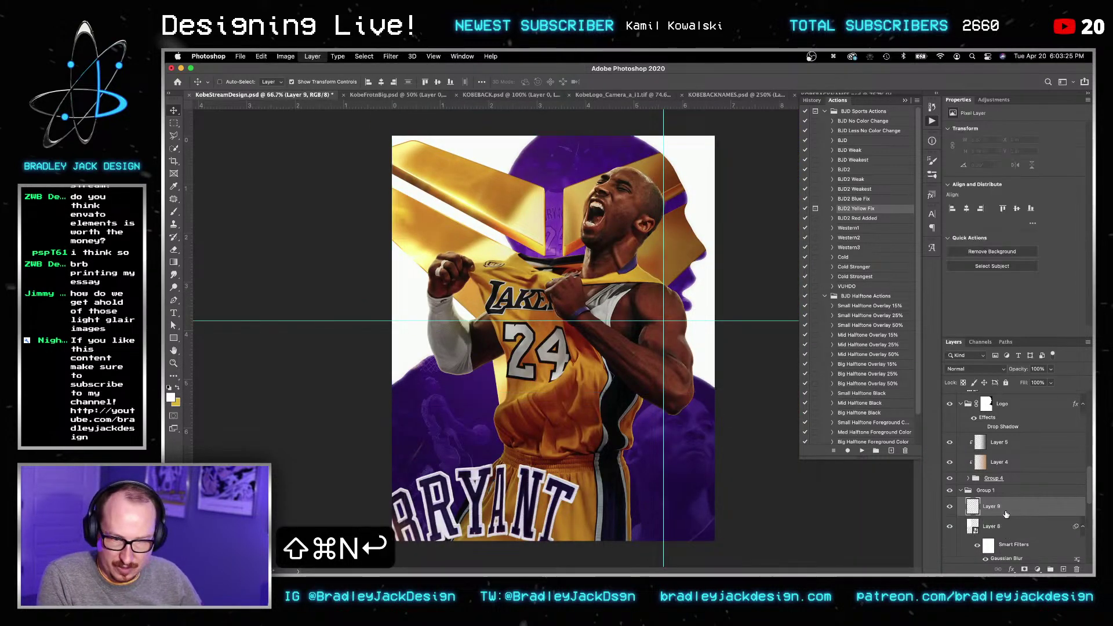
pyautogui.press('b')
pyautogui.press(']')
pyautogui.press(']')
pyautogui.press(']')
pyautogui.press(']')
pyautogui.press(']')
pyautogui.press(']')
pyautogui.press(']')
pyautogui.press(']')
pyautogui.press(']')
pyautogui.press(']')
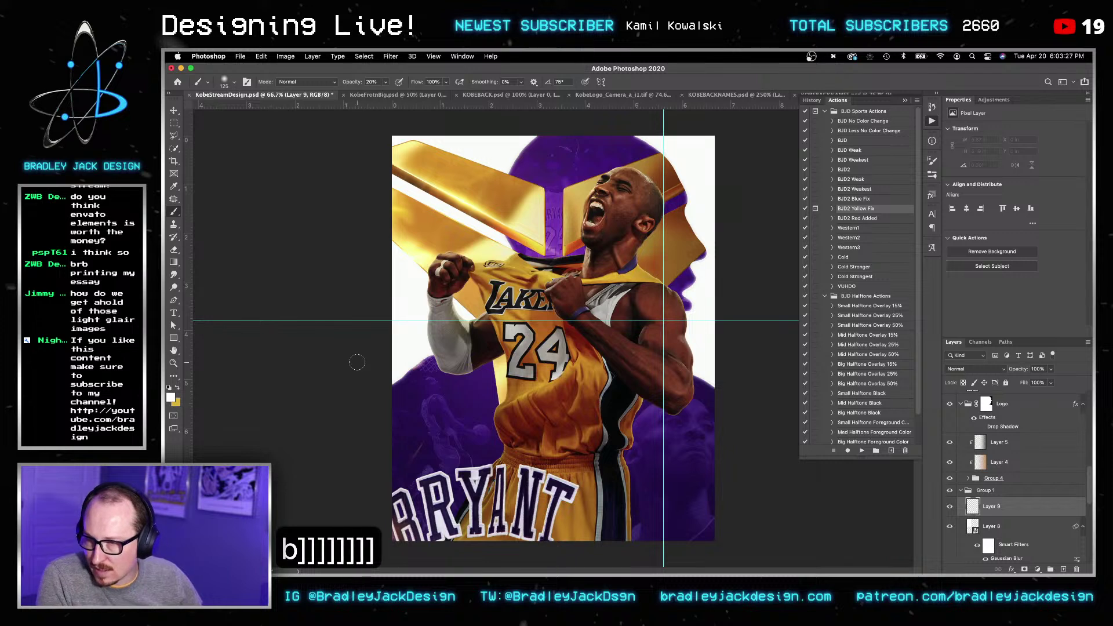
pyautogui.press(']')
pyautogui.press(']')
pyautogui.press(']')
pyautogui.press(']')
pyautogui.press(']')
pyautogui.press(']')
pyautogui.press(']')
pyautogui.rightClick(362, 364)
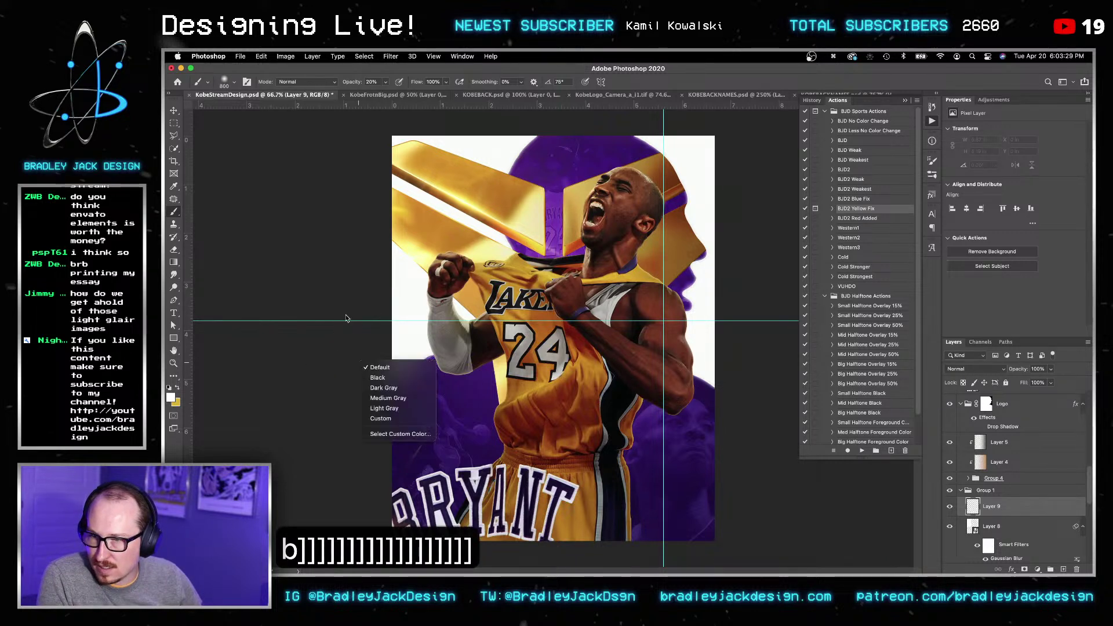
pyautogui.press('[')
pyautogui.press('[')
pyautogui.press('[')
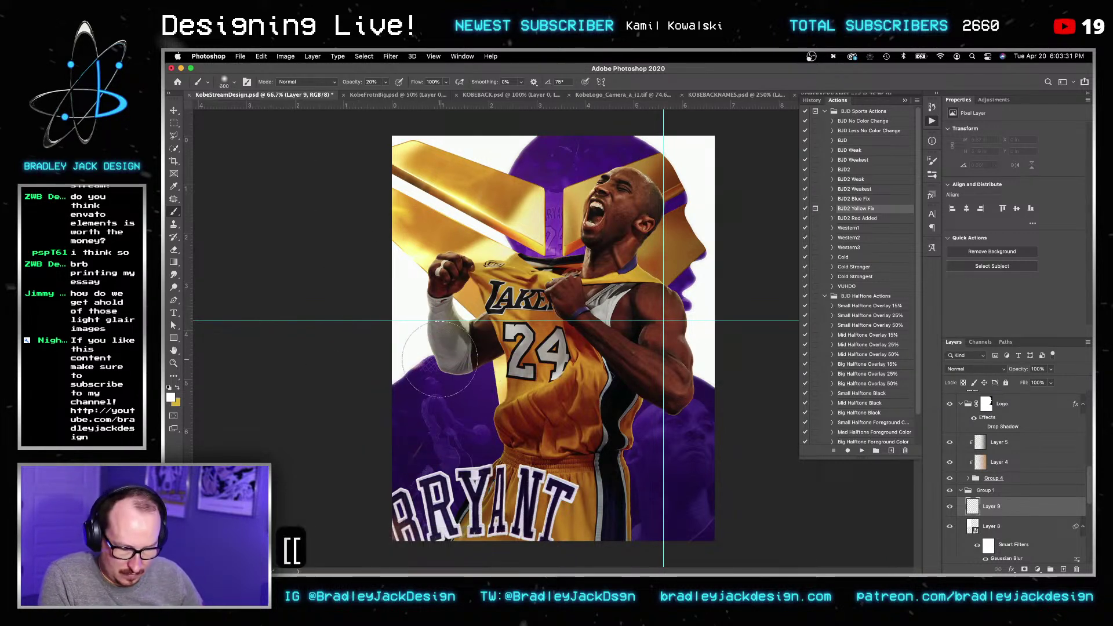
pyautogui.press('2')
# Step: Paint soft white strokes along the left edge, upper left and top of the poster
pyautogui.moveTo(381, 356); pyautogui.dragTo(406, 332)
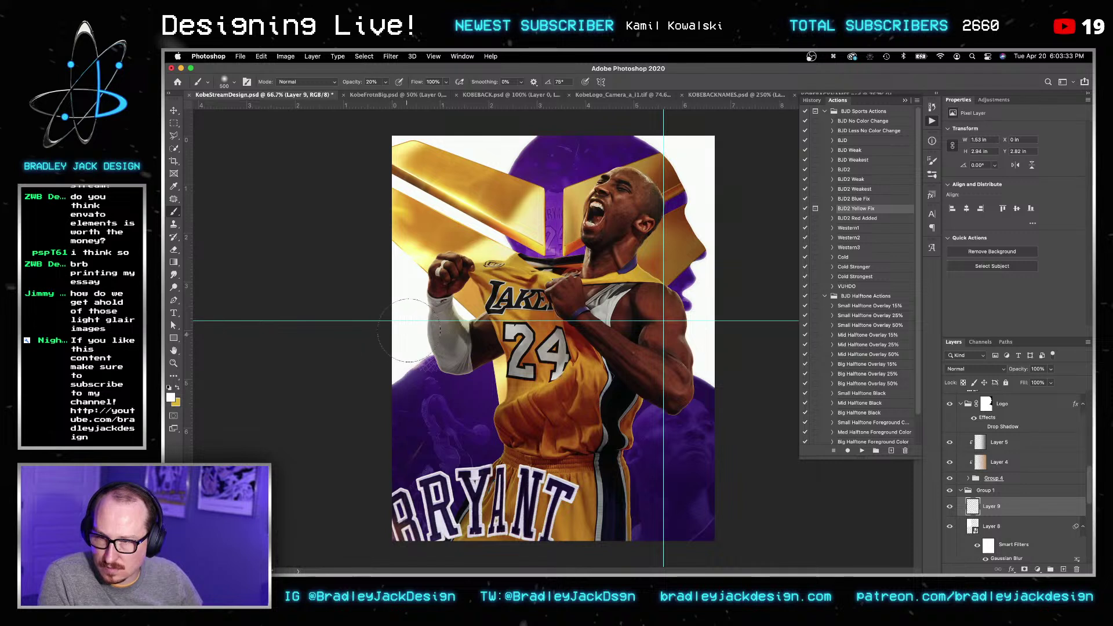
pyautogui.moveTo(500, 161); pyautogui.dragTo(522, 139)
pyautogui.moveTo(632, 118); pyautogui.dragTo(668, 125)
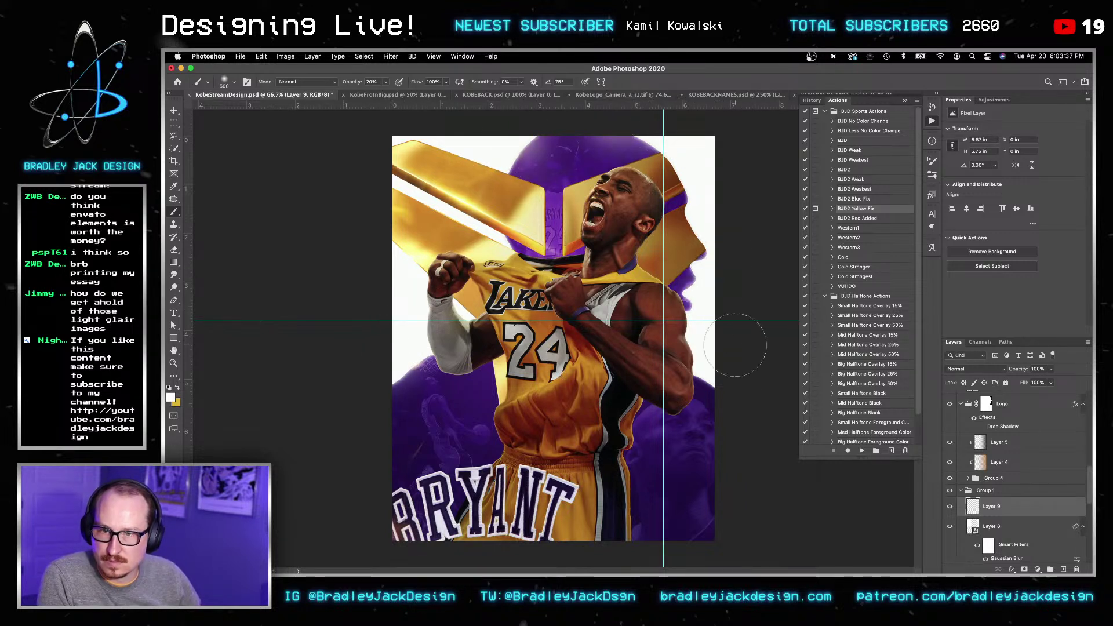
pyautogui.press(']')
pyautogui.press(']')
pyautogui.press(']')
pyautogui.press(']')
pyautogui.press(']')
pyautogui.press(']')
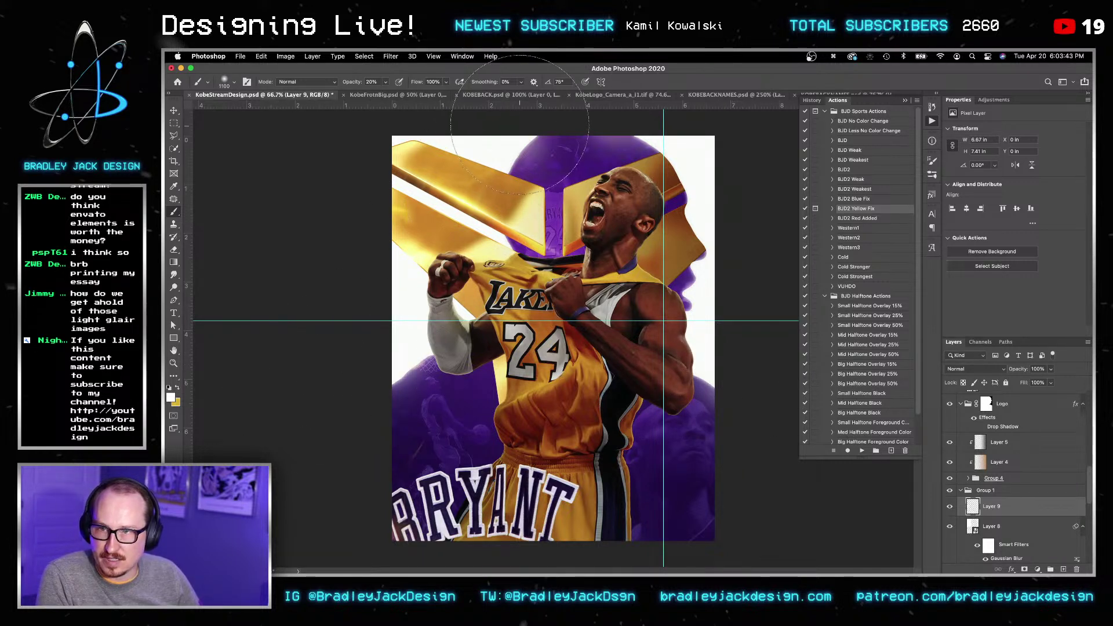
# Step: Briefly view the gold logo document, then save the poster
pyautogui.click(575, 98)
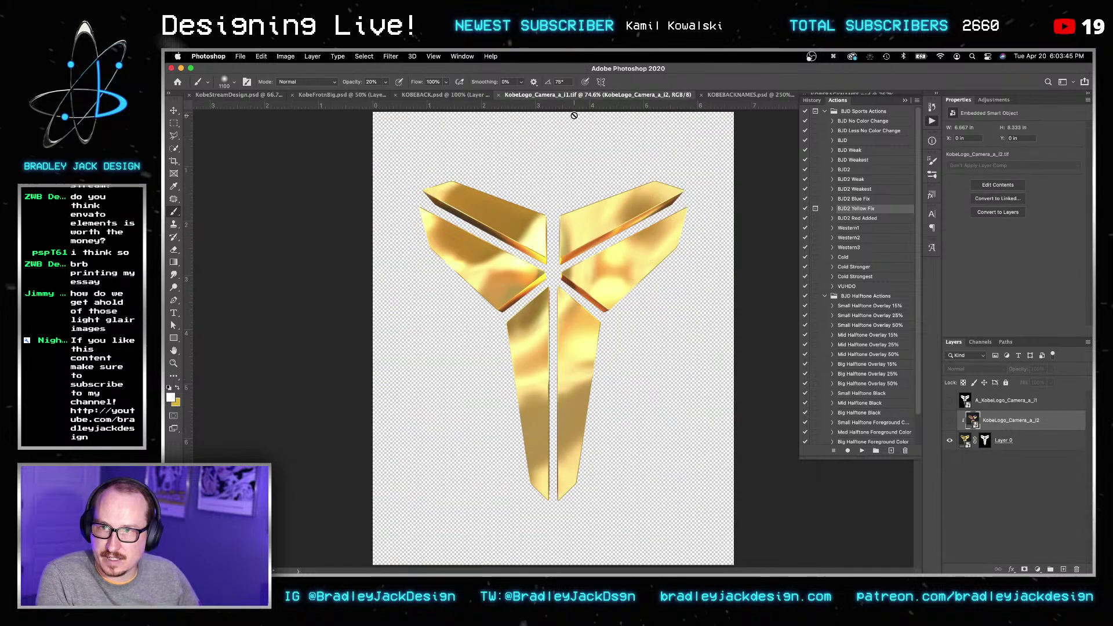
pyautogui.click(249, 96)
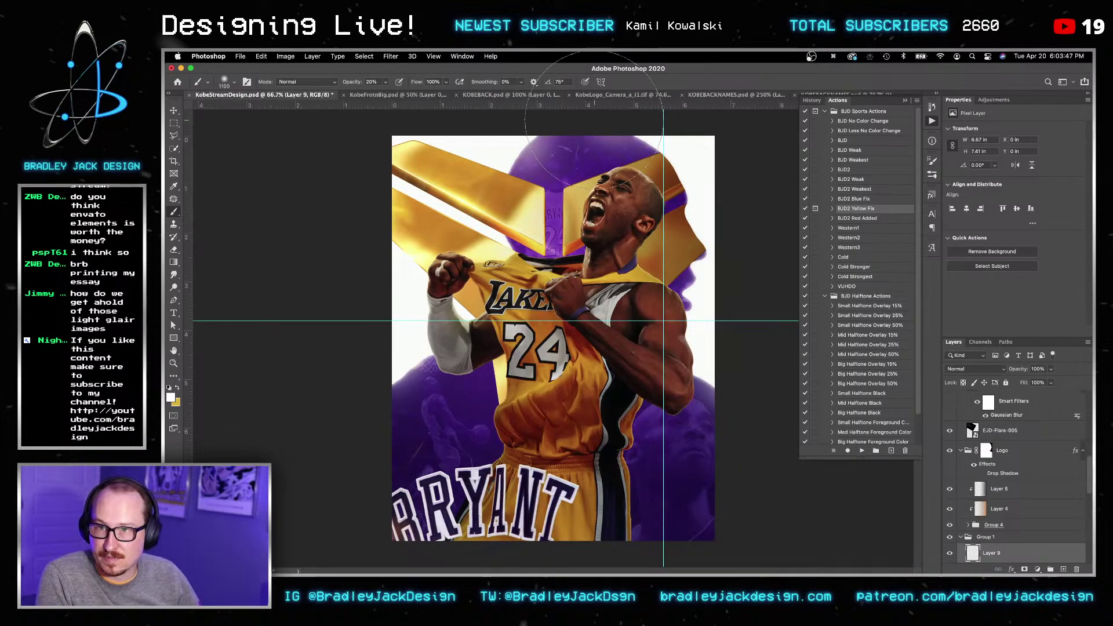
pyautogui.press('v')
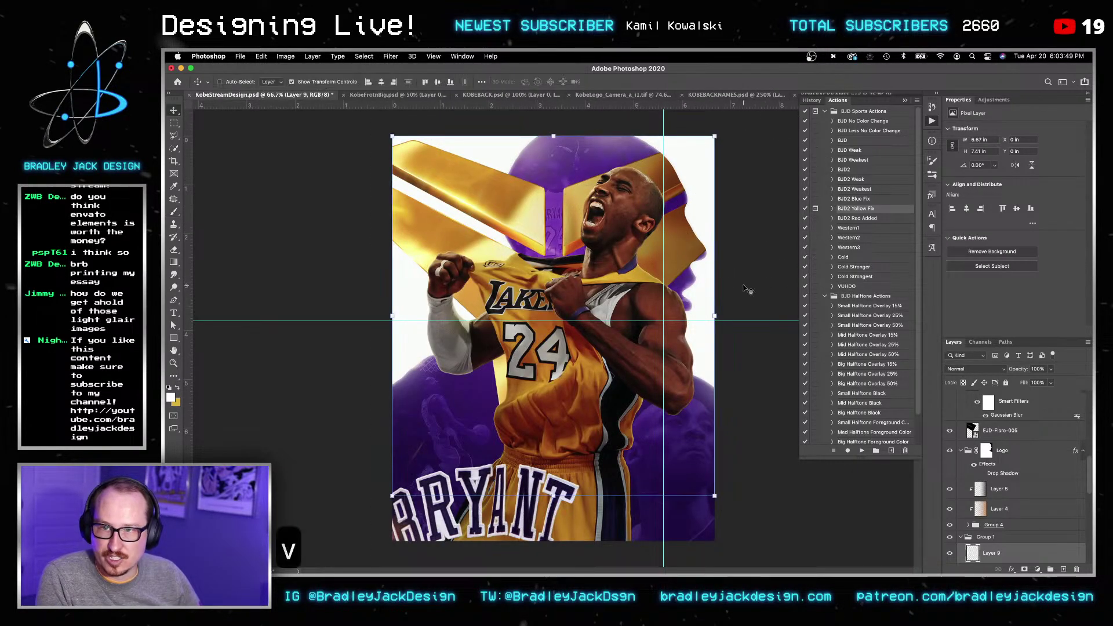
pyautogui.press('v')
pyautogui.press('super+s')
pyautogui.press('v')
pyautogui.press('v')
# Step: Mask Group 1 using the Kobe cut-out outline loaded as a selection
pyautogui.scroll(-4, 999, 493)
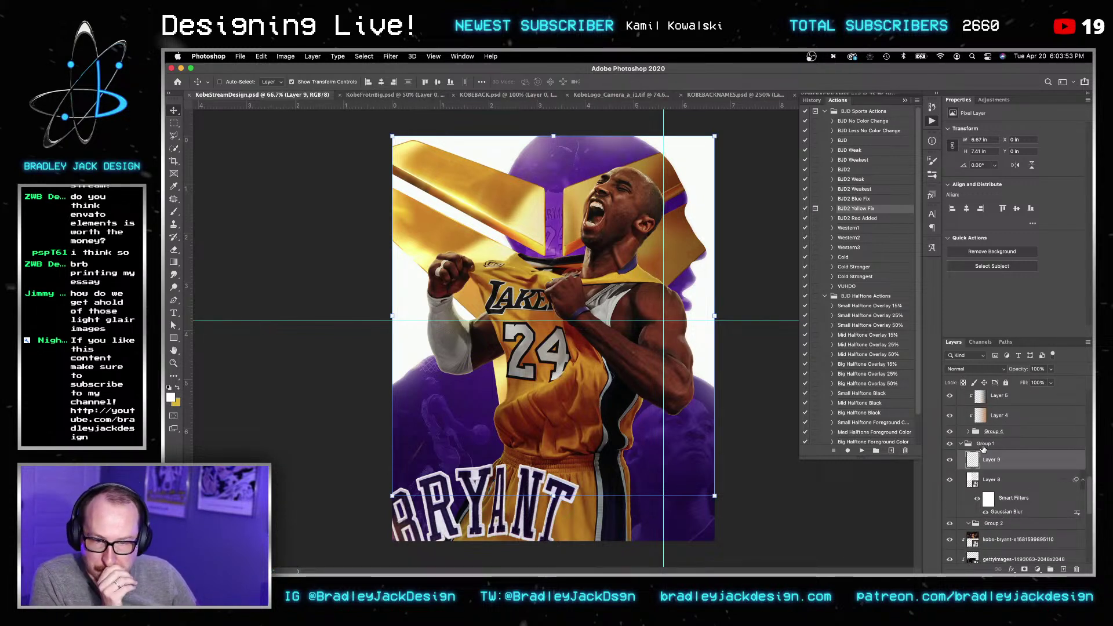
pyautogui.click(984, 444)
pyautogui.scroll(-8, 988, 498)
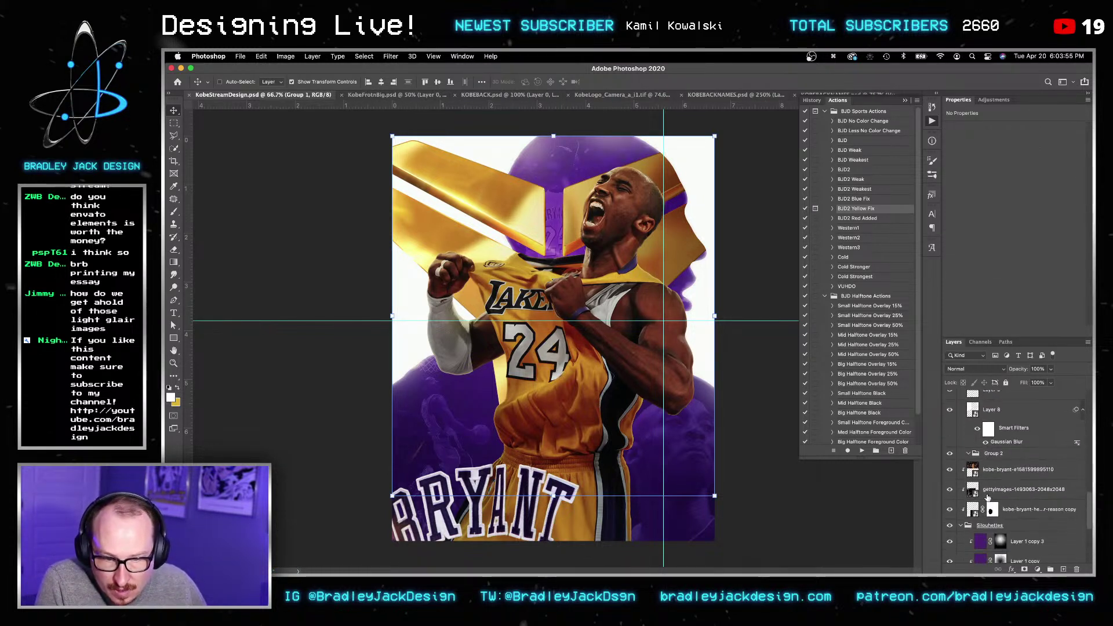
pyautogui.keyDown('ctrl'); pyautogui.click(994, 455); pyautogui.keyUp('ctrl')
pyautogui.scroll(5, 1019, 497)
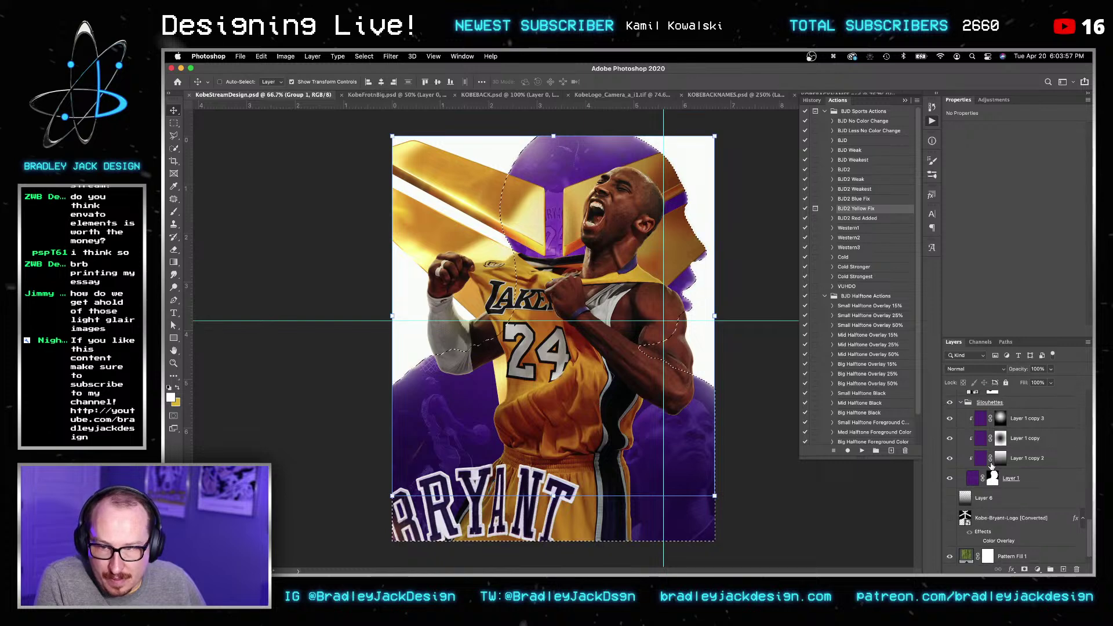
pyautogui.scroll(3, 1019, 497)
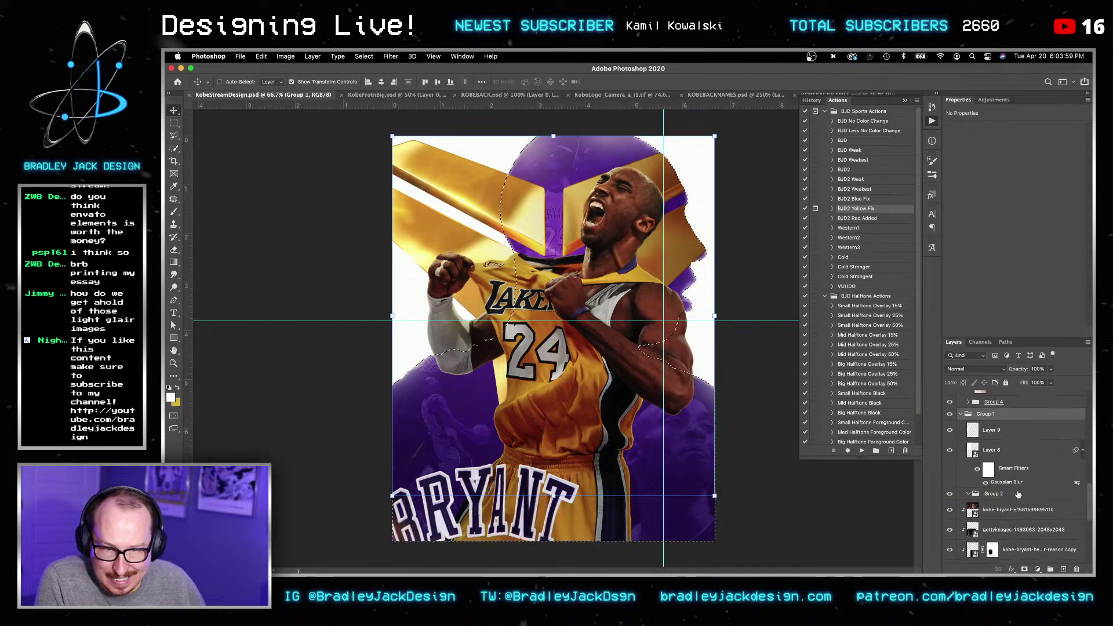
pyautogui.click(1024, 570)
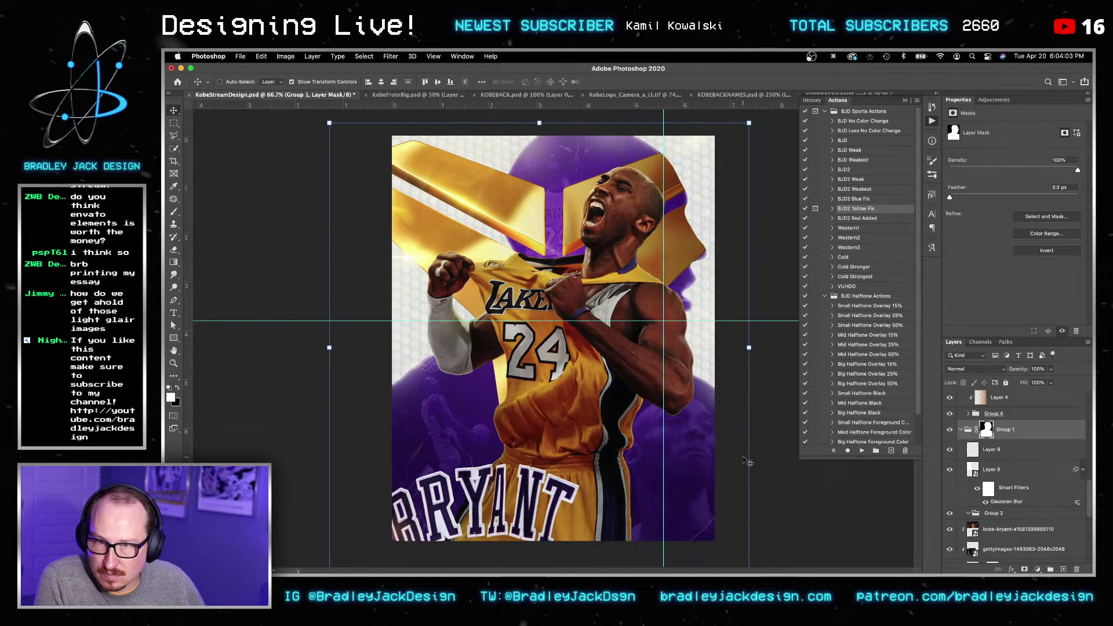
# Step: Set Group 1's mask feather to 5 px and zoom in on the forearm
pyautogui.keyDown('super'); pyautogui.click(980, 434); pyautogui.keyUp('super')
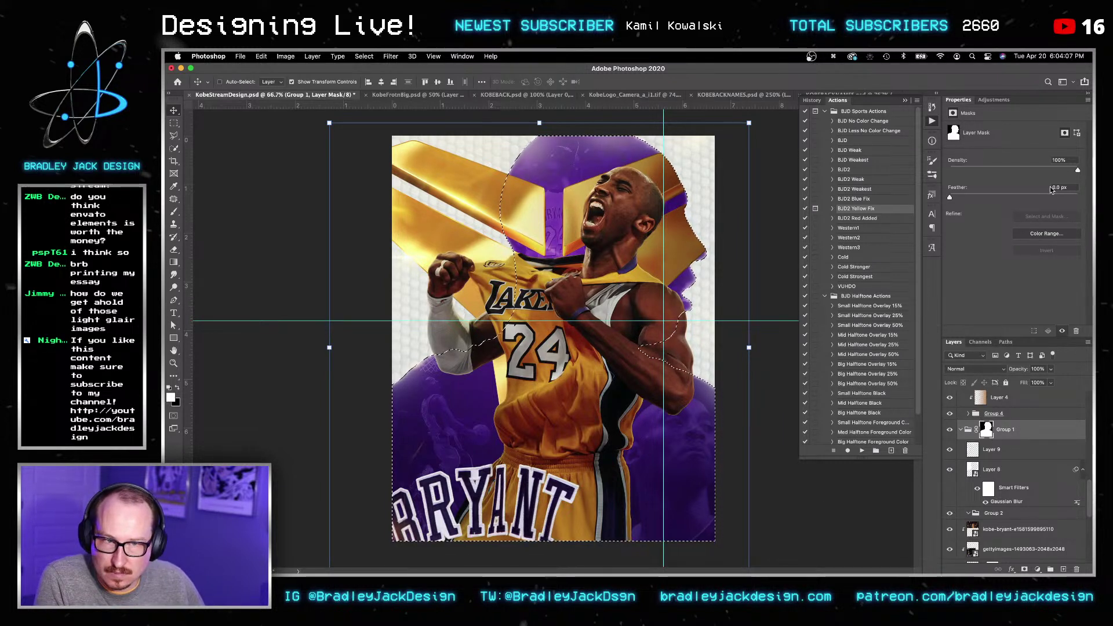
pyautogui.press('super+a')
pyautogui.write('5')
pyautogui.press('Return')
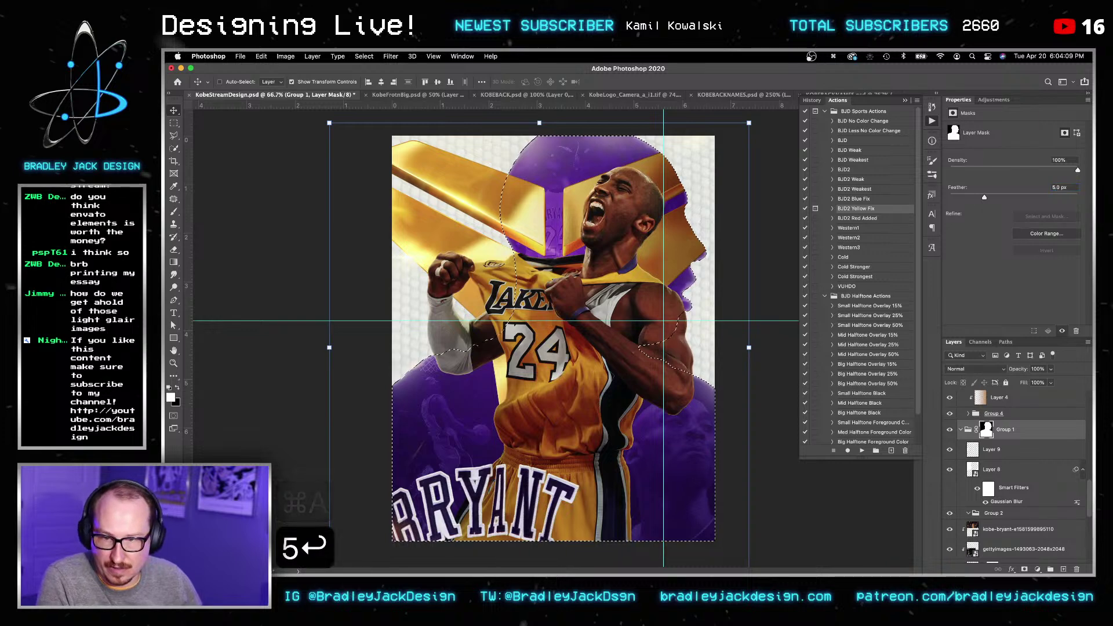
pyautogui.press('super+d')
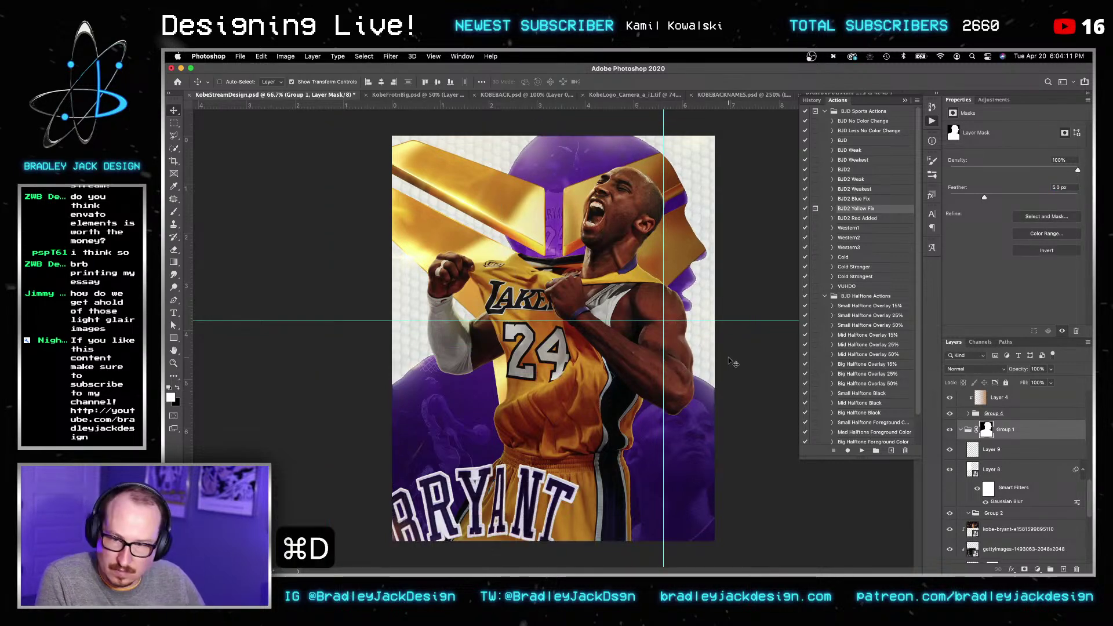
pyautogui.press('z')
pyautogui.moveTo(702, 387); pyautogui.dragTo(754, 388)
# Step: Expand the mask selection by 2 px and fill it on the mask, then deselect
pyautogui.keyDown('super'); pyautogui.click(987, 431); pyautogui.keyUp('super')
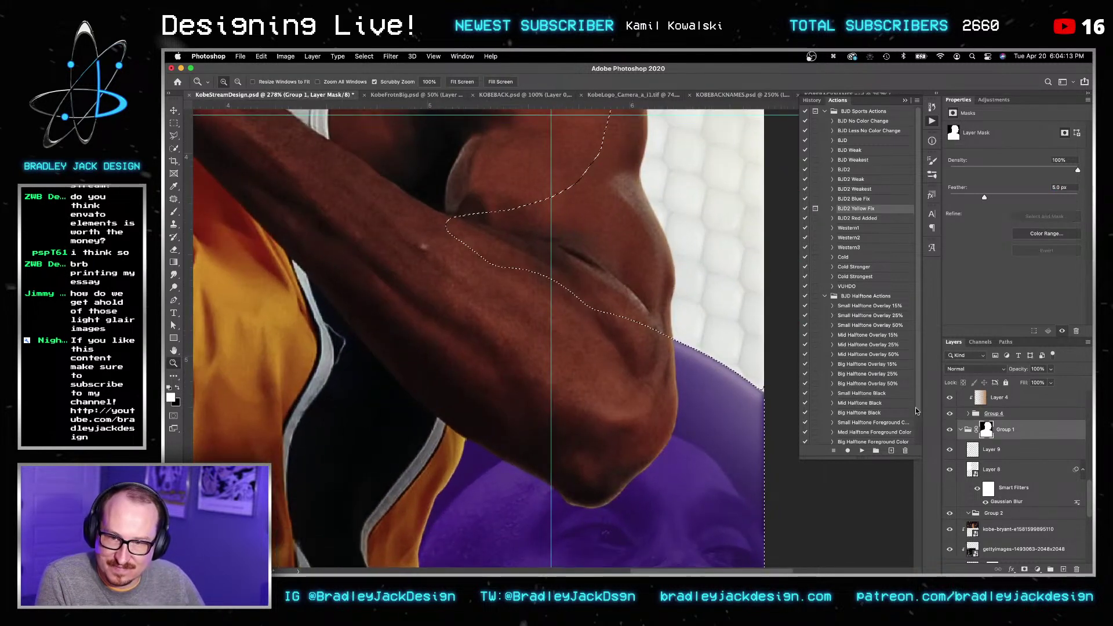
pyautogui.click(364, 56)
pyautogui.moveTo(405, 190)
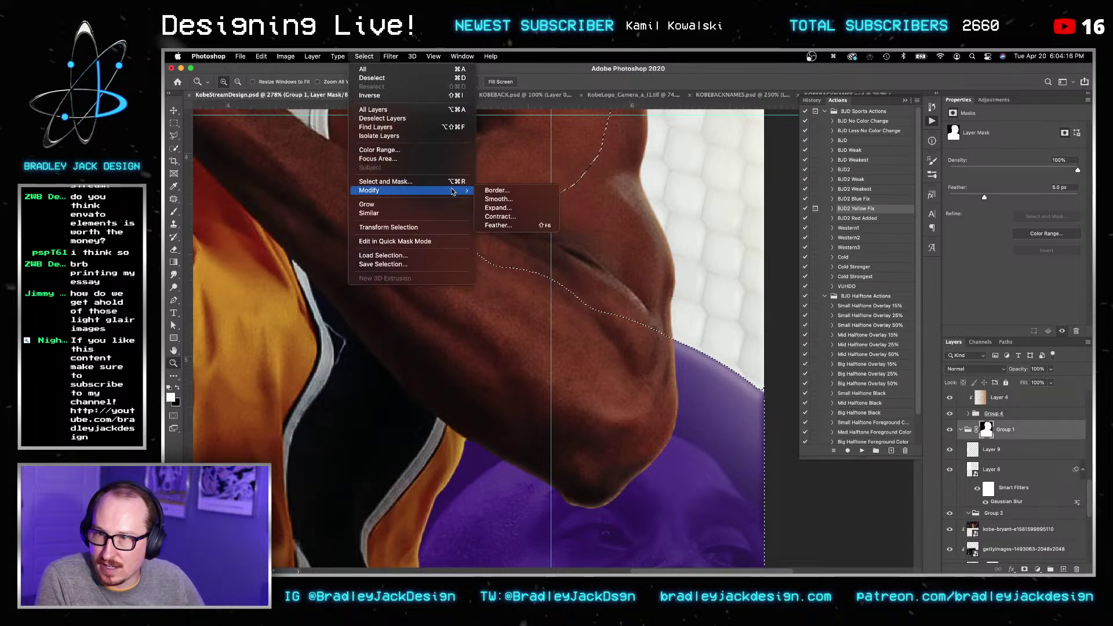
pyautogui.click(498, 208)
pyautogui.write('2')
pyautogui.press('Return')
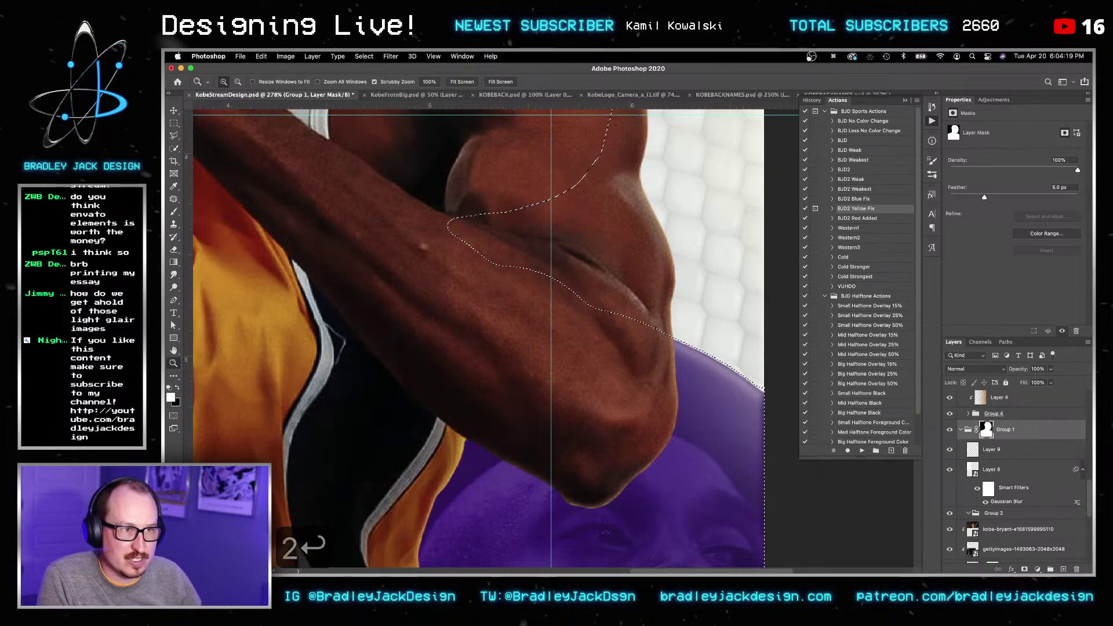
pyautogui.press('x')
pyautogui.press('BackSpace')
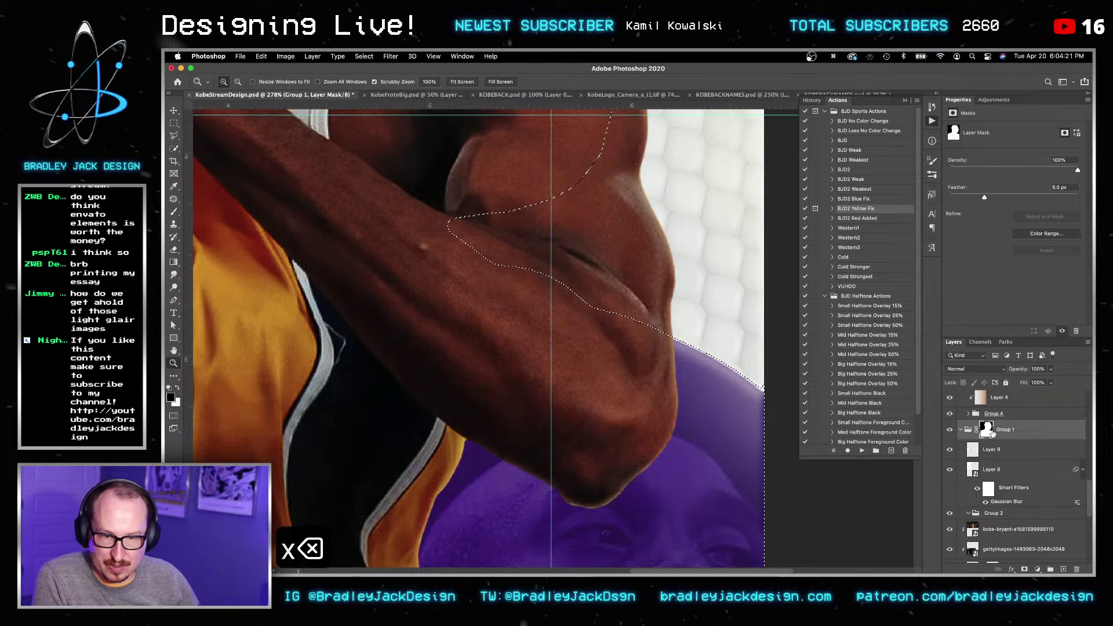
pyautogui.press('BackSpace')
pyautogui.press('BackSpace')
pyautogui.press('super+d')
pyautogui.press('v')
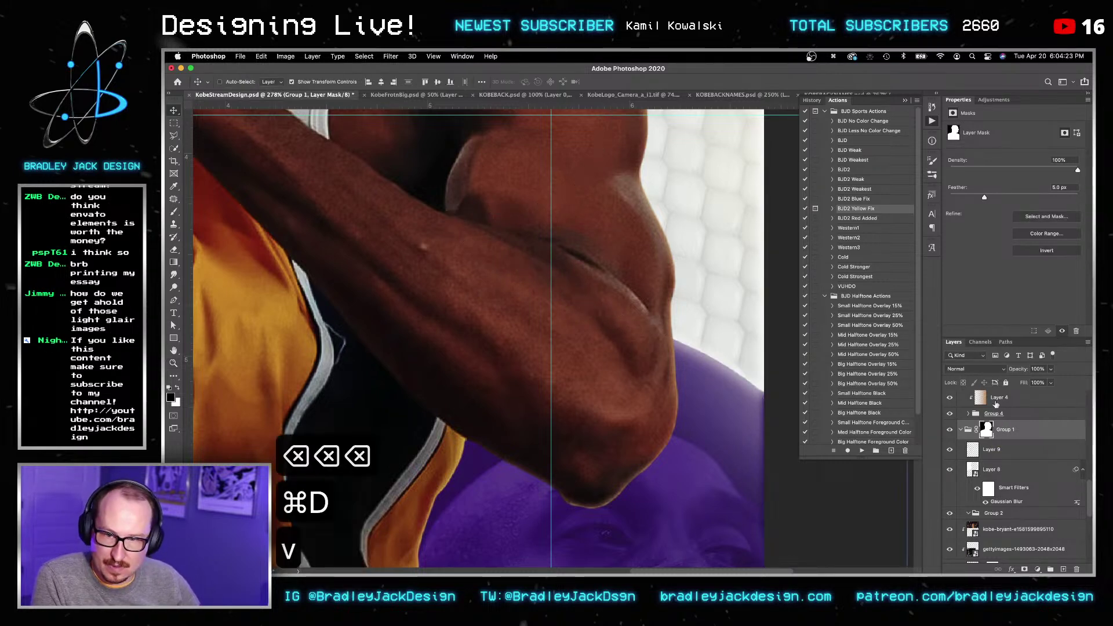
# Step: Reset the mask feather to 0 px, zoom out to the full poster, and save
pyautogui.press('super+a')
pyautogui.write('0')
pyautogui.press('Return')
pyautogui.press('v')
pyautogui.press('z')
pyautogui.keyDown('alt'); pyautogui.click(783, 362); pyautogui.keyUp('alt')
pyautogui.keyDown('alt'); pyautogui.click(783, 362); pyautogui.keyUp('alt')
pyautogui.keyDown('alt'); pyautogui.click(782, 362); pyautogui.keyUp('alt')
pyautogui.keyDown('alt'); pyautogui.click(782, 362); pyautogui.keyUp('alt')
pyautogui.press('v')
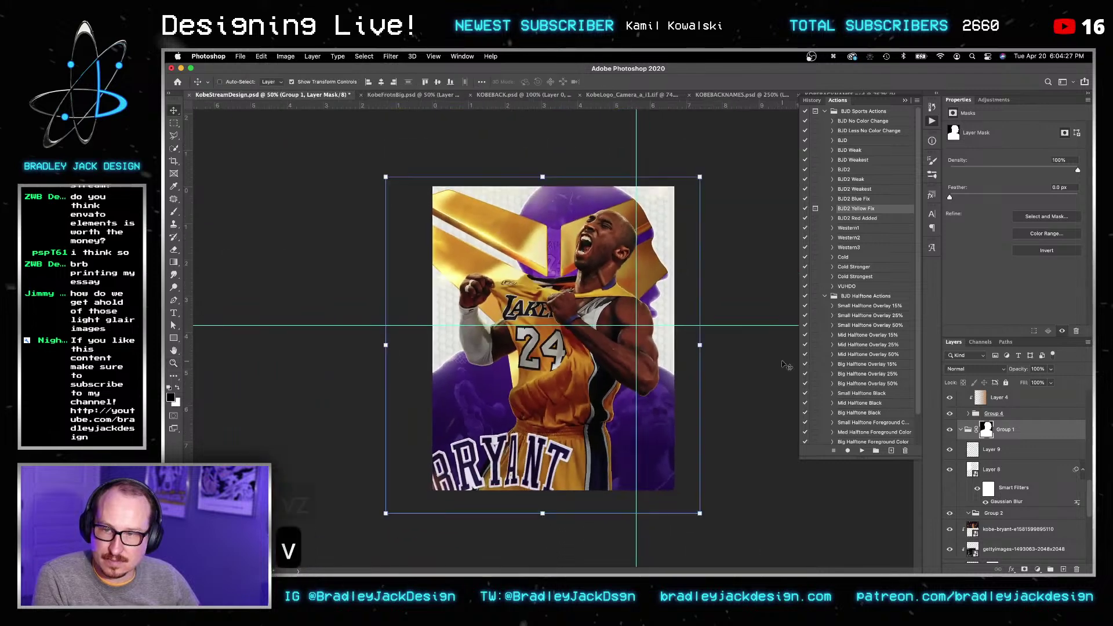
pyautogui.press('super+s')
pyautogui.press('super+d')
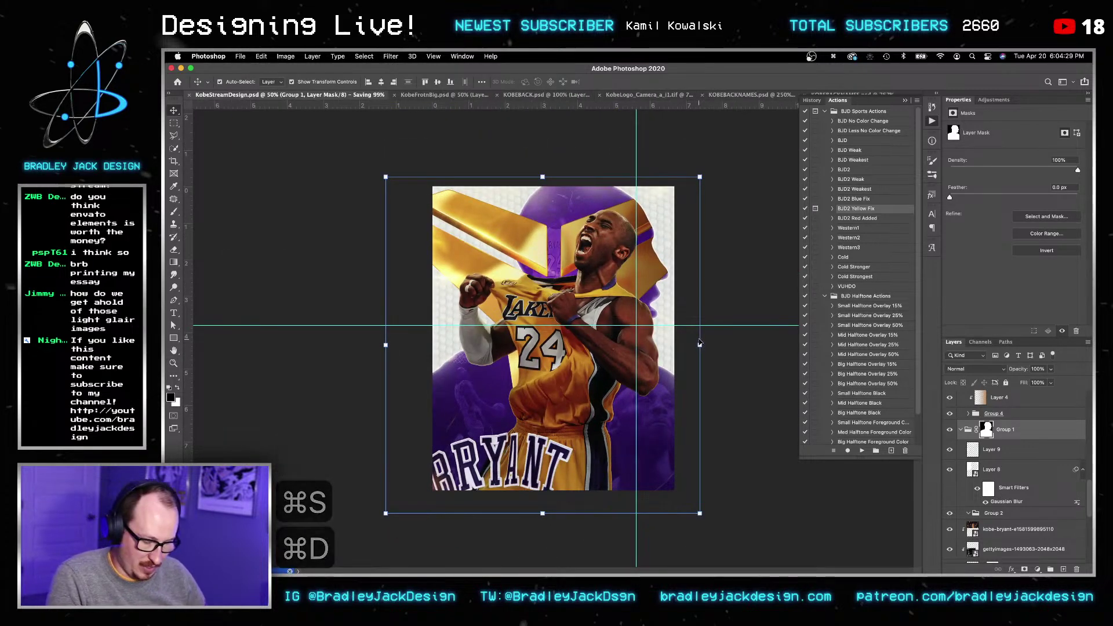
# Step: Rename the Curves 1 adjustment layer to 'Rim Light'
pyautogui.scroll(3, 960, 427)
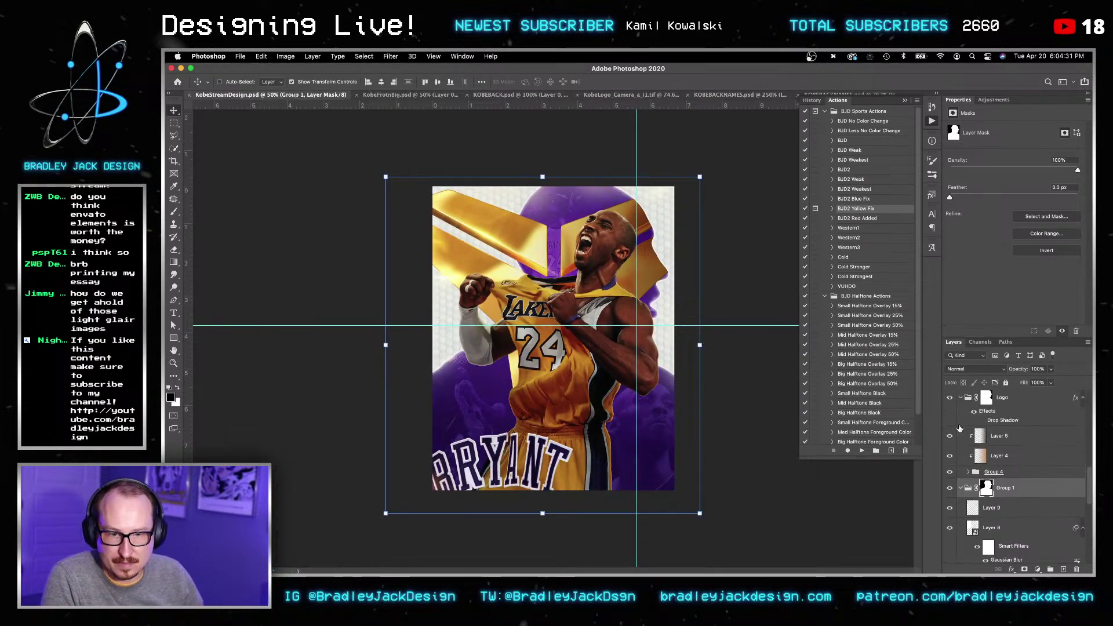
pyautogui.scroll(-5, 960, 427)
pyautogui.scroll(-10, 961, 426)
pyautogui.scroll(-2, 962, 426)
pyautogui.click(1024, 471)
pyautogui.doubleClick(1024, 471)
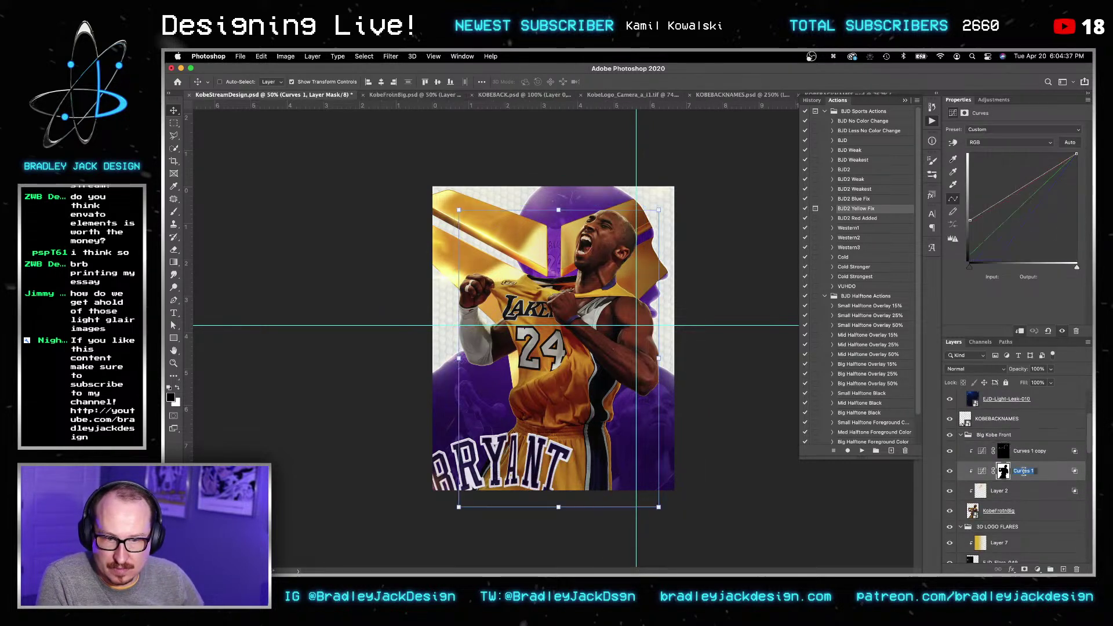
pyautogui.write('Rim Light')
pyautogui.press('Return')
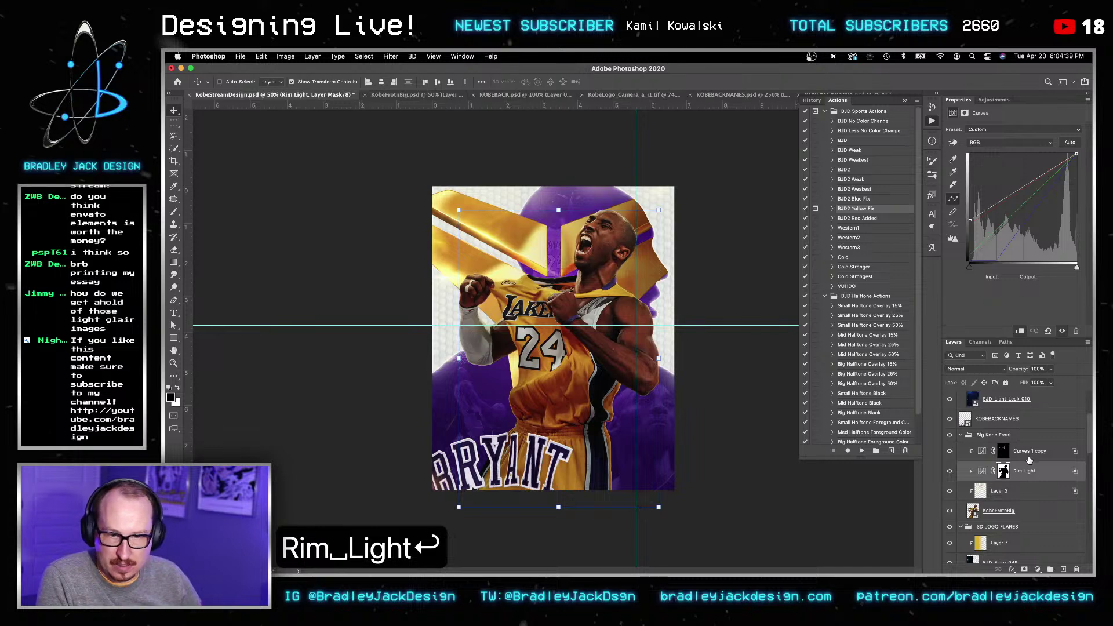
# Step: Rename Curves 1 copy to 'Highlights', target its mask, and zoom in on Kobe's chest
pyautogui.doubleClick(1026, 451)
pyautogui.write('Highlihg')
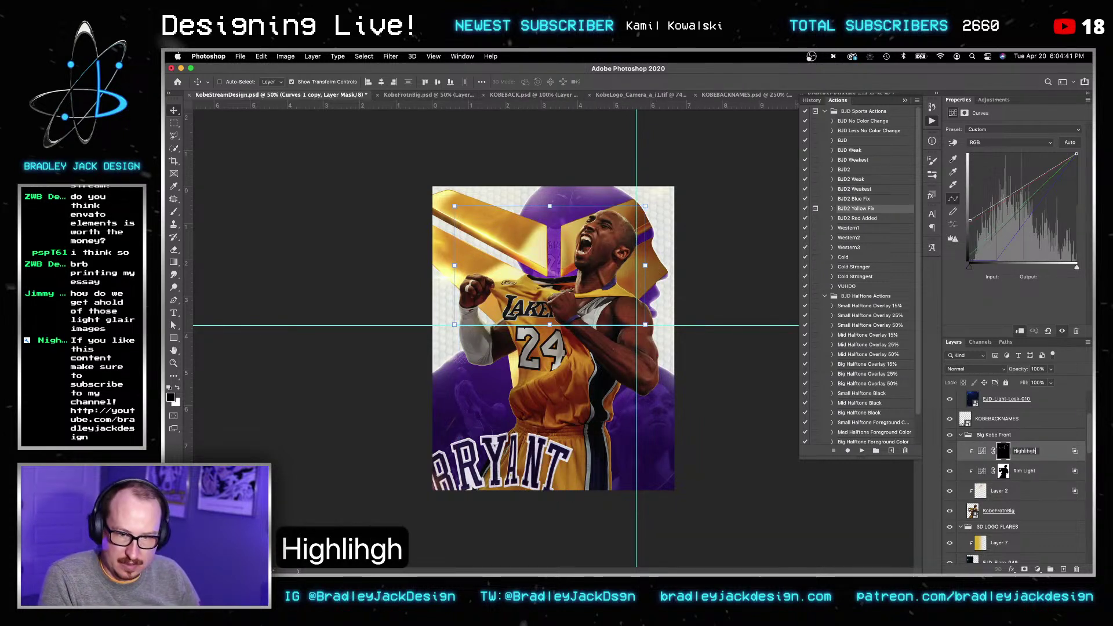
pyautogui.write('h')
pyautogui.press('BackSpace')
pyautogui.press('BackSpace')
pyautogui.press('BackSpace')
pyautogui.press('BackSpace')
pyautogui.press('BackSpace')
pyautogui.write('lights')
pyautogui.press('Return')
pyautogui.click(1006, 454)
pyautogui.press('z')
pyautogui.moveTo(556, 311); pyautogui.dragTo(570, 290)
# Step: Set up a white brush at 20% opacity, about 125 px, over Kobe's upper body
pyautogui.press('b')
pyautogui.keyDown('alt'); pyautogui.scroll(5, 561, 291); pyautogui.keyUp('alt')
pyautogui.press('[')
pyautogui.press('[')
pyautogui.press('[')
pyautogui.press('[')
pyautogui.press('[')
pyautogui.press('[')
pyautogui.press('[')
pyautogui.press('[')
pyautogui.press('[')
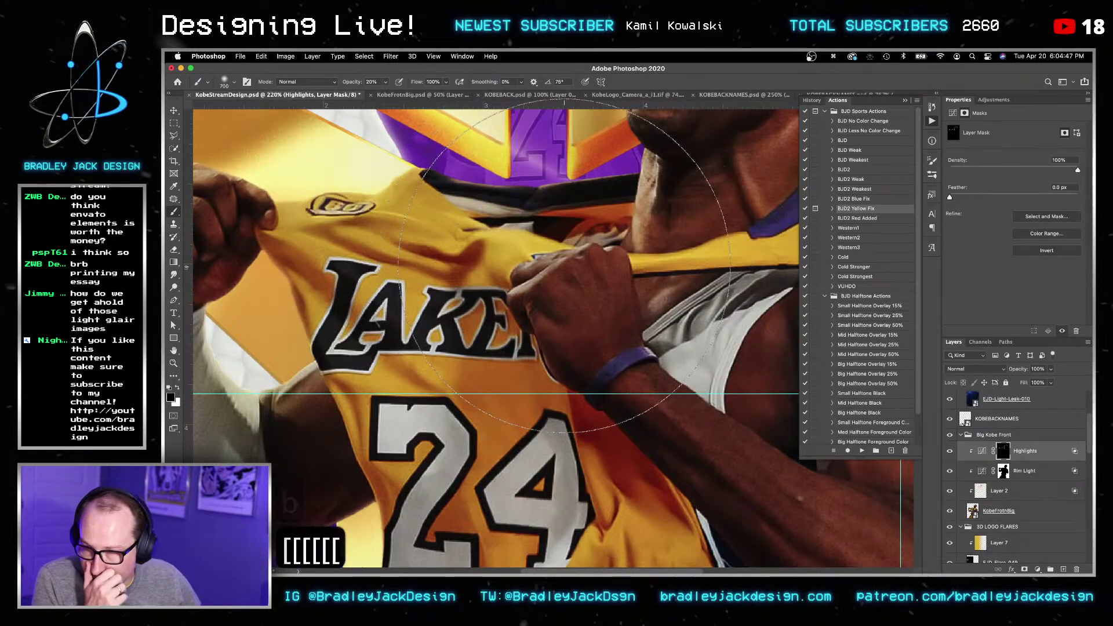
pyautogui.press('x')
pyautogui.press('[')
pyautogui.press('[')
pyautogui.press('[')
pyautogui.press('[')
pyautogui.press('[')
pyautogui.press('[')
pyautogui.press('[')
pyautogui.press('[')
pyautogui.press('[')
pyautogui.press('[')
pyautogui.press('[')
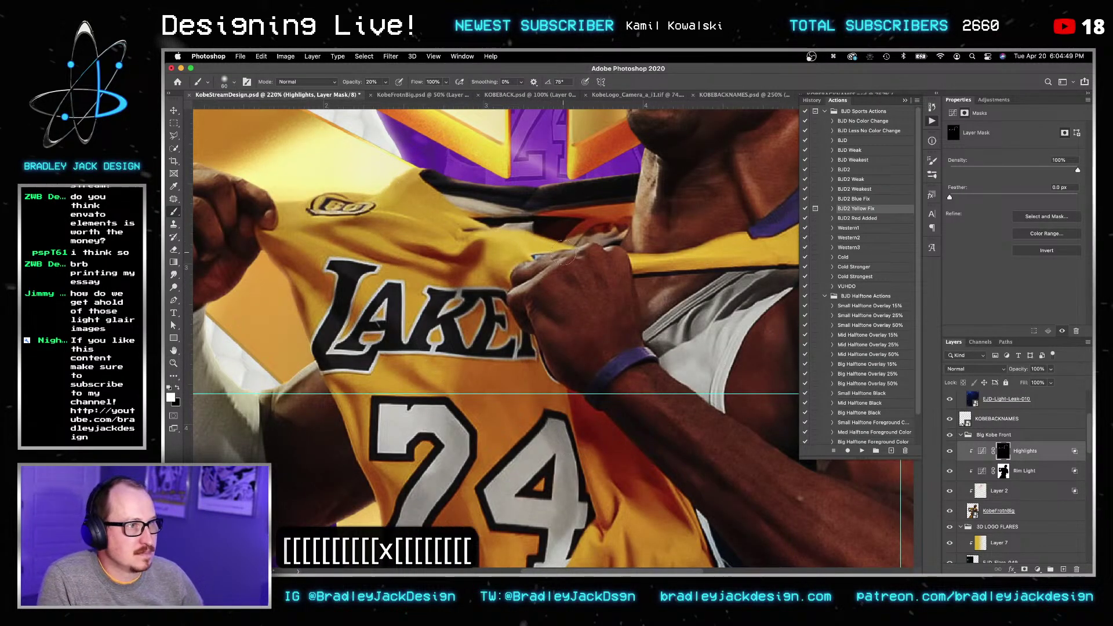
pyautogui.press('[')
pyautogui.press('[')
pyautogui.press('[')
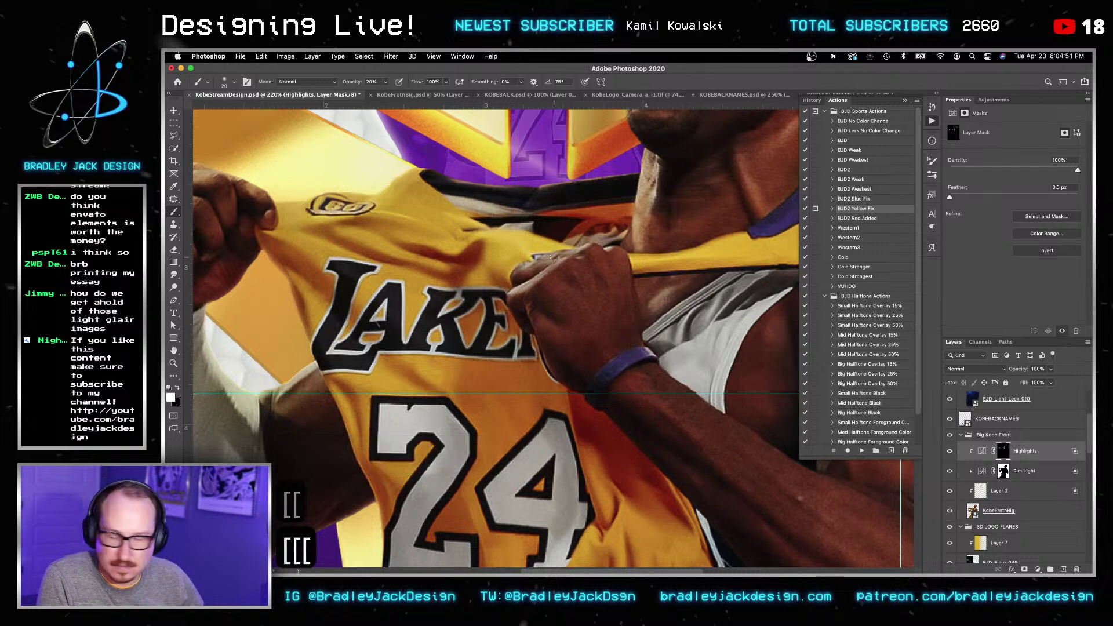
pyautogui.press(']')
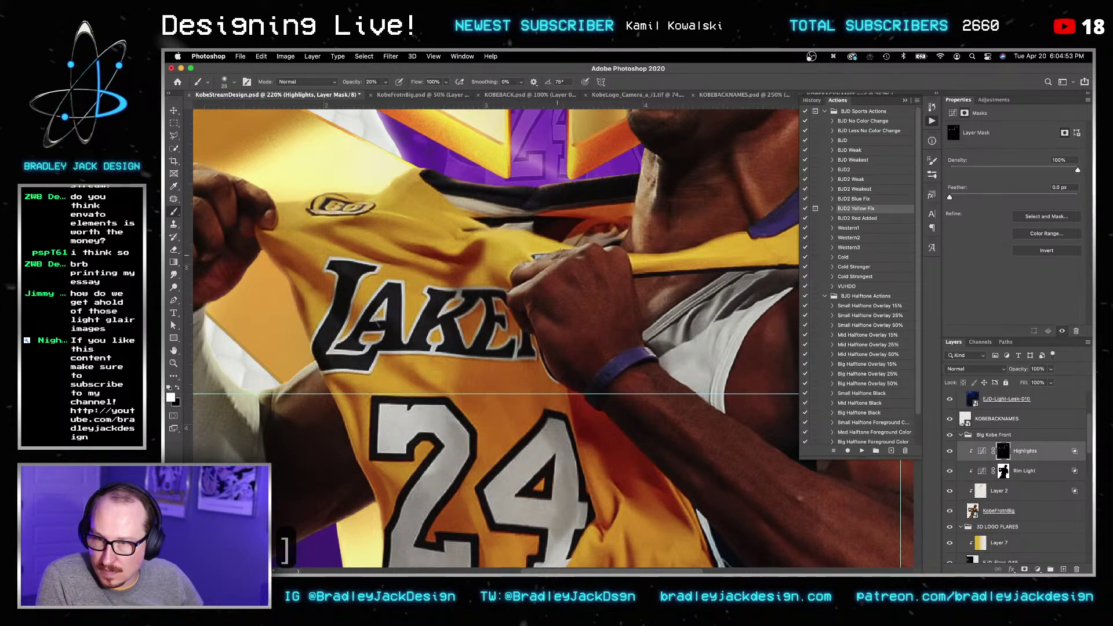
pyautogui.press('2')
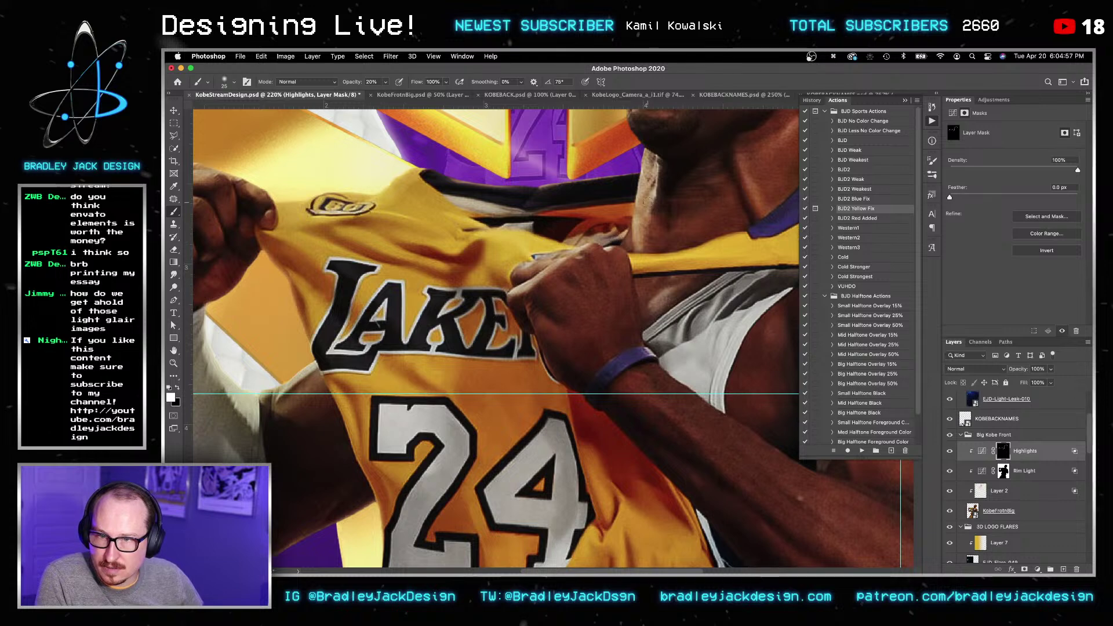
pyautogui.keyDown('alt'); pyautogui.scroll(-6, 561, 265); pyautogui.keyUp('alt')
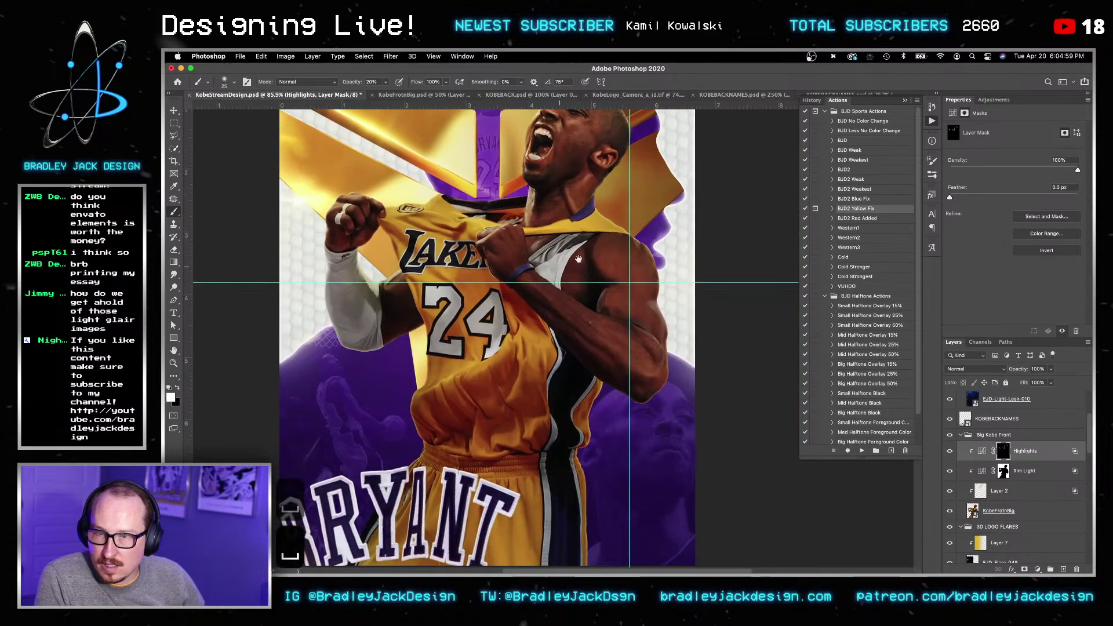
pyautogui.press(']')
pyautogui.press(']')
pyautogui.press(']')
pyautogui.press(']')
pyautogui.press(']')
pyautogui.press(']')
pyautogui.press(']')
pyautogui.press(']')
pyautogui.press(']')
pyautogui.press(']')
pyautogui.press(']')
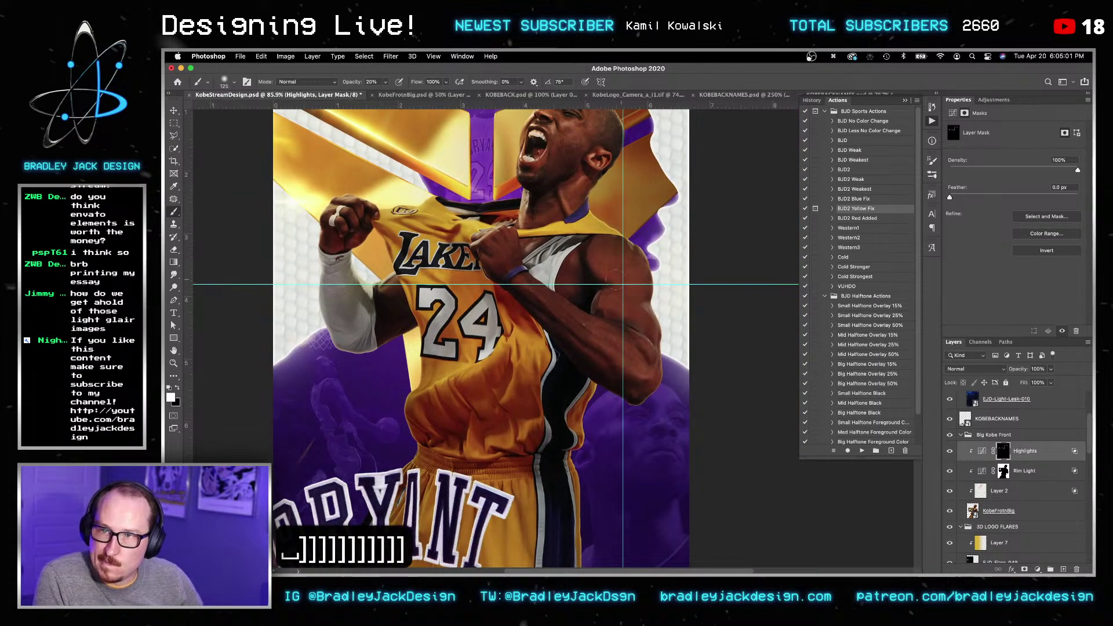
pyautogui.moveTo(638, 290); pyautogui.dragTo(685, 354)
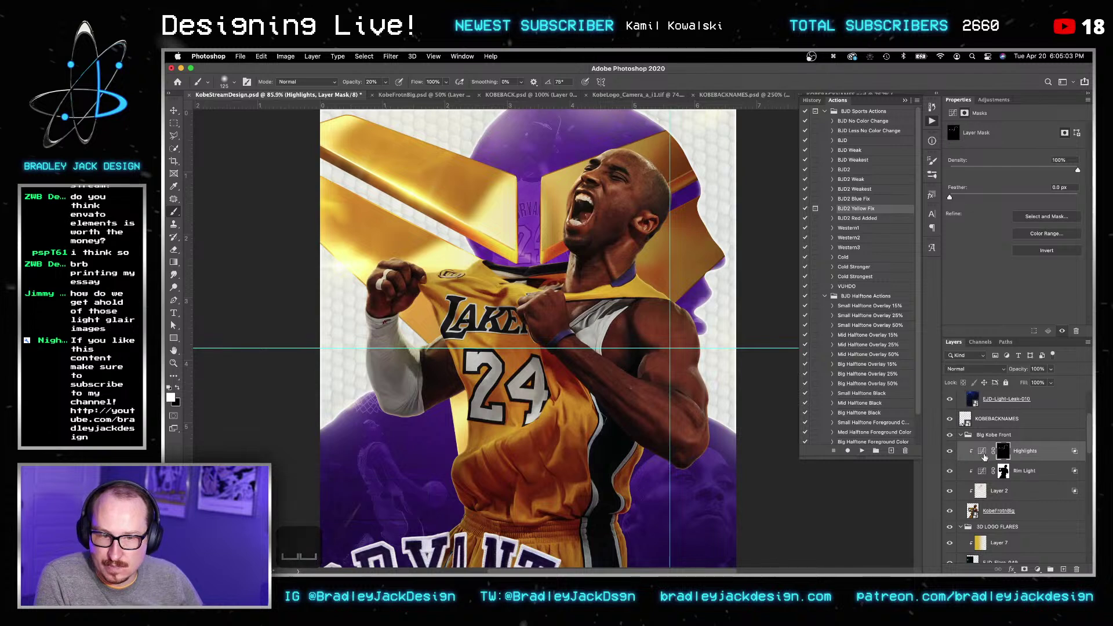
# Step: Review the Highlights curve's Red and Green channels, keep Green, and target its mask
pyautogui.click(982, 453)
pyautogui.click(1009, 142)
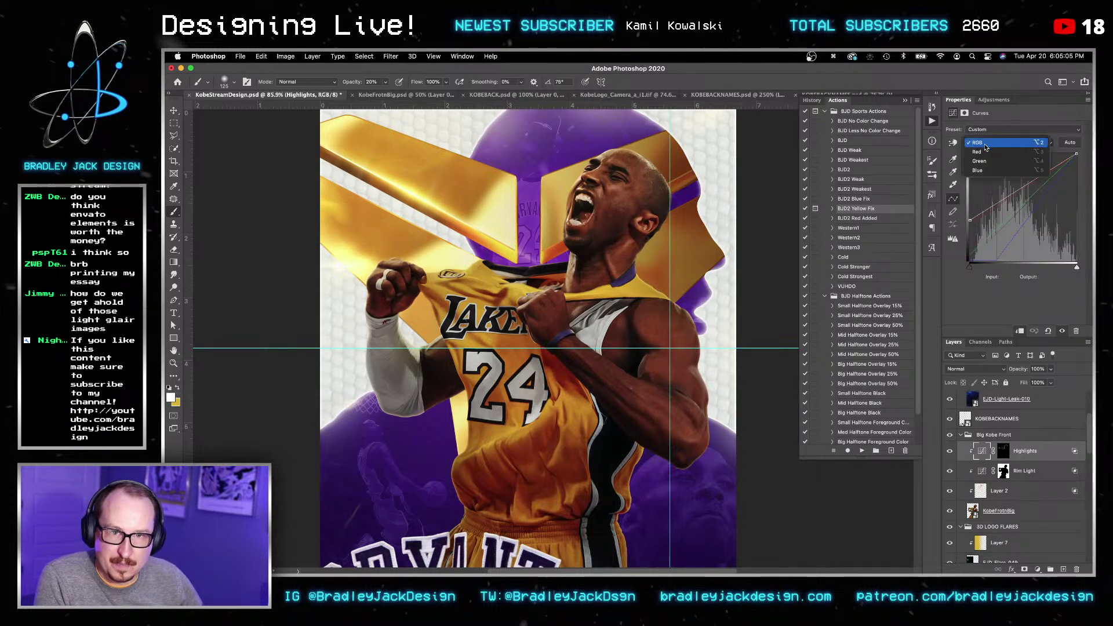
pyautogui.click(997, 153)
pyautogui.click(986, 142)
pyautogui.click(980, 154)
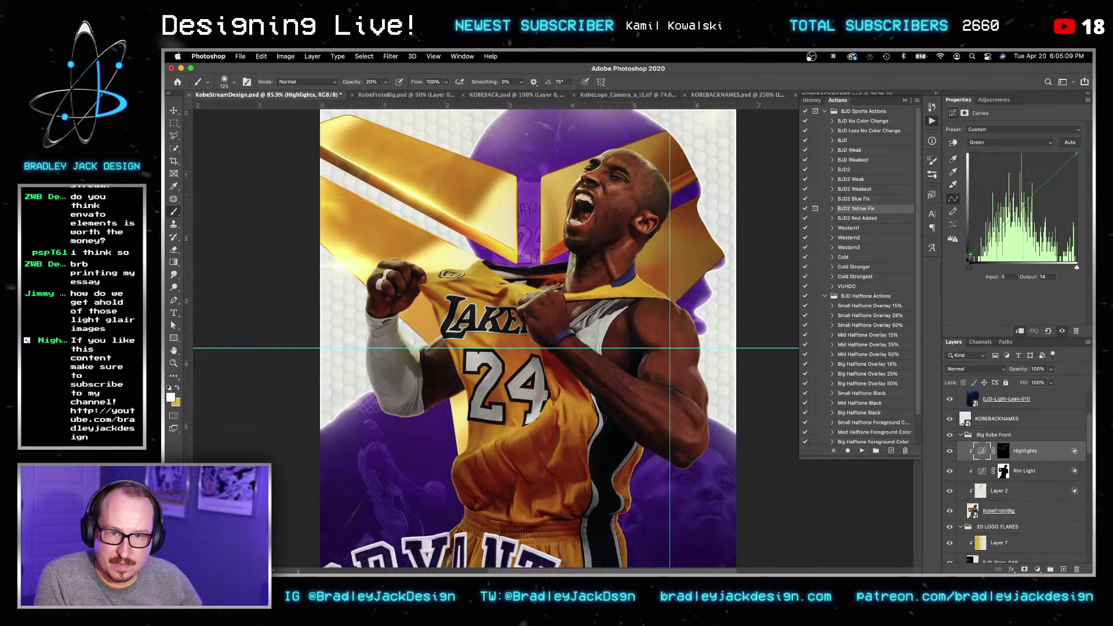
pyautogui.click(975, 145)
pyautogui.click(977, 145)
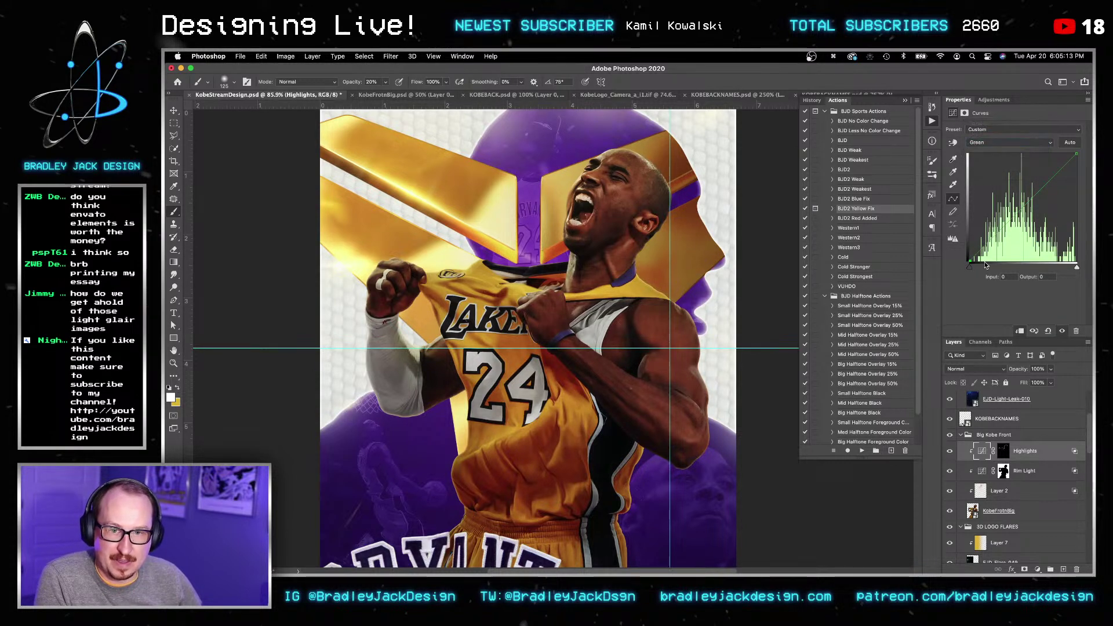
pyautogui.click(1002, 455)
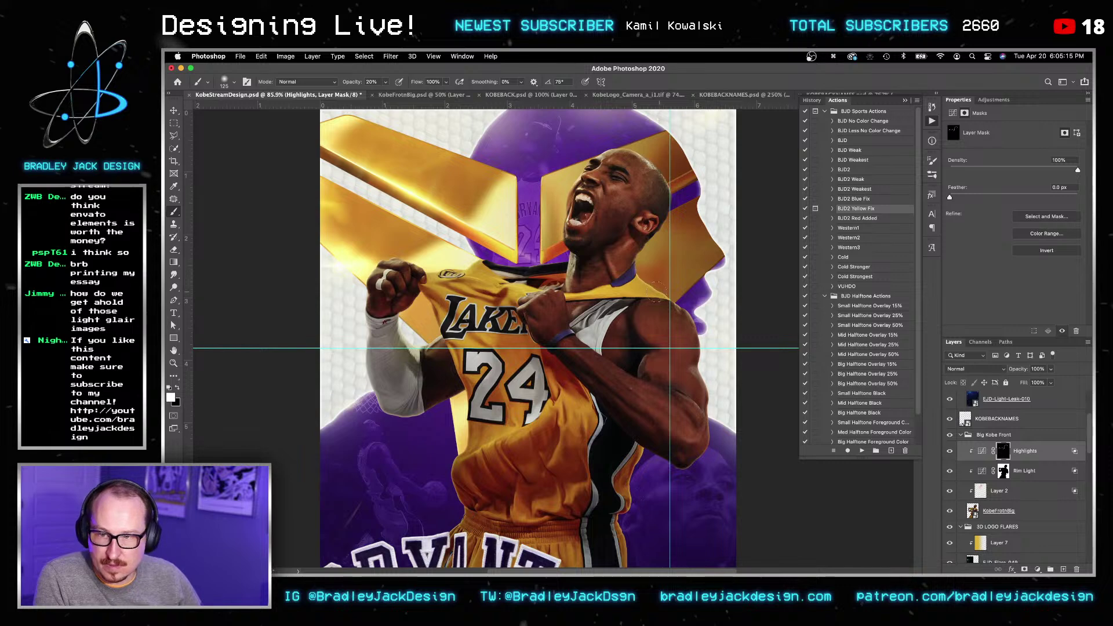
# Step: Shrink the brush to 45 and set the Highlights layer to Luminosity blending
pyautogui.keyDown('alt'); pyautogui.scroll(3, 665, 312); pyautogui.keyUp('alt')
pyautogui.press('[')
pyautogui.press('[')
pyautogui.press('[')
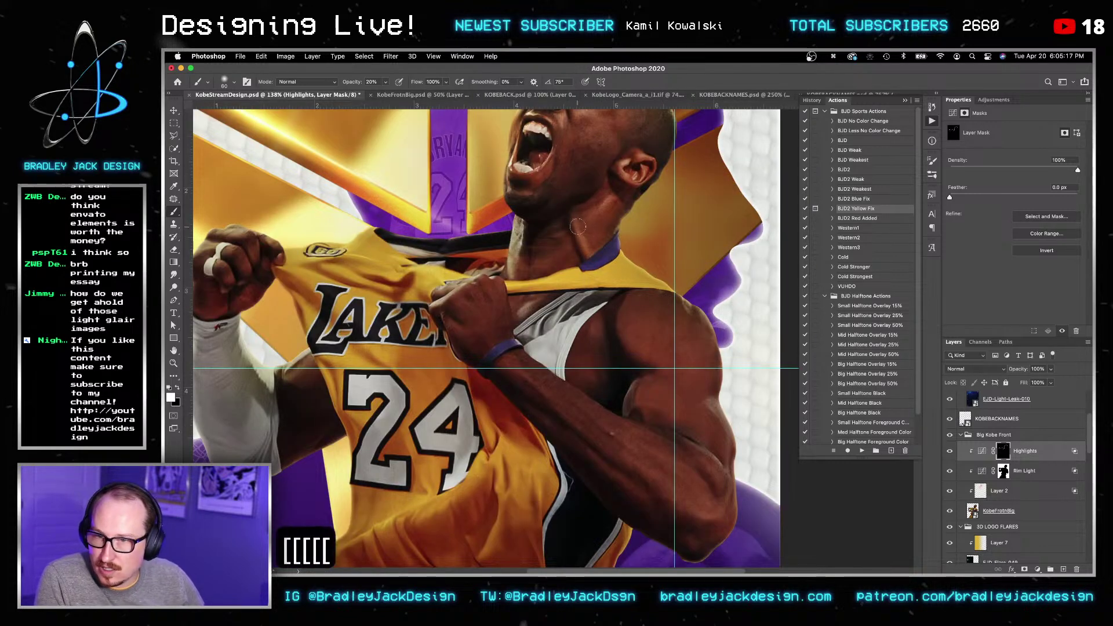
pyautogui.press('[')
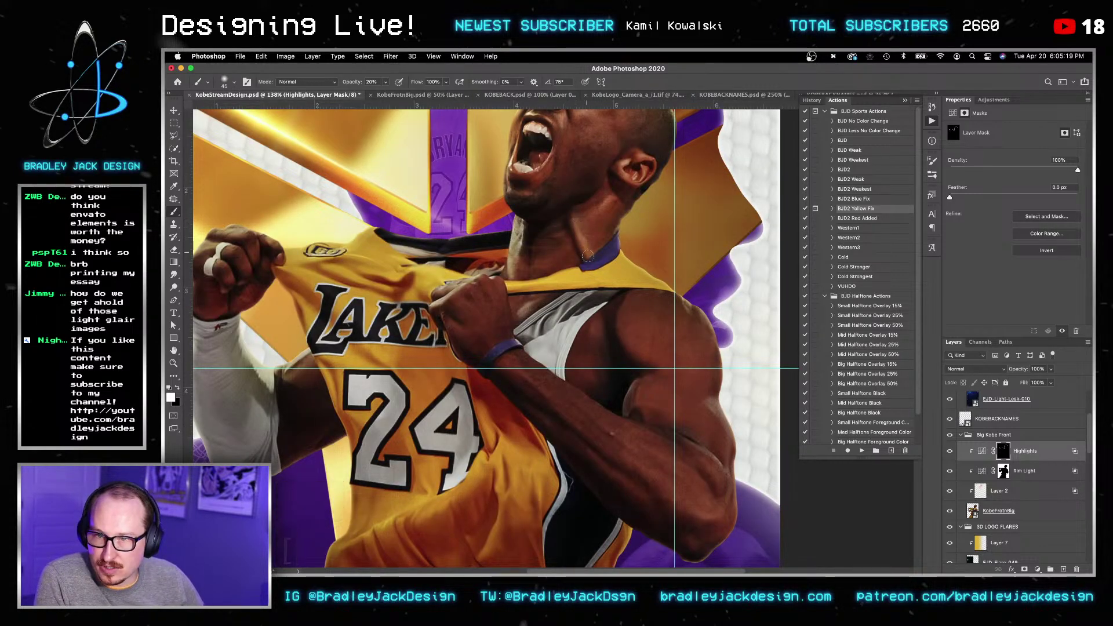
pyautogui.keyDown('alt'); pyautogui.scroll(3, 593, 236); pyautogui.keyUp('alt')
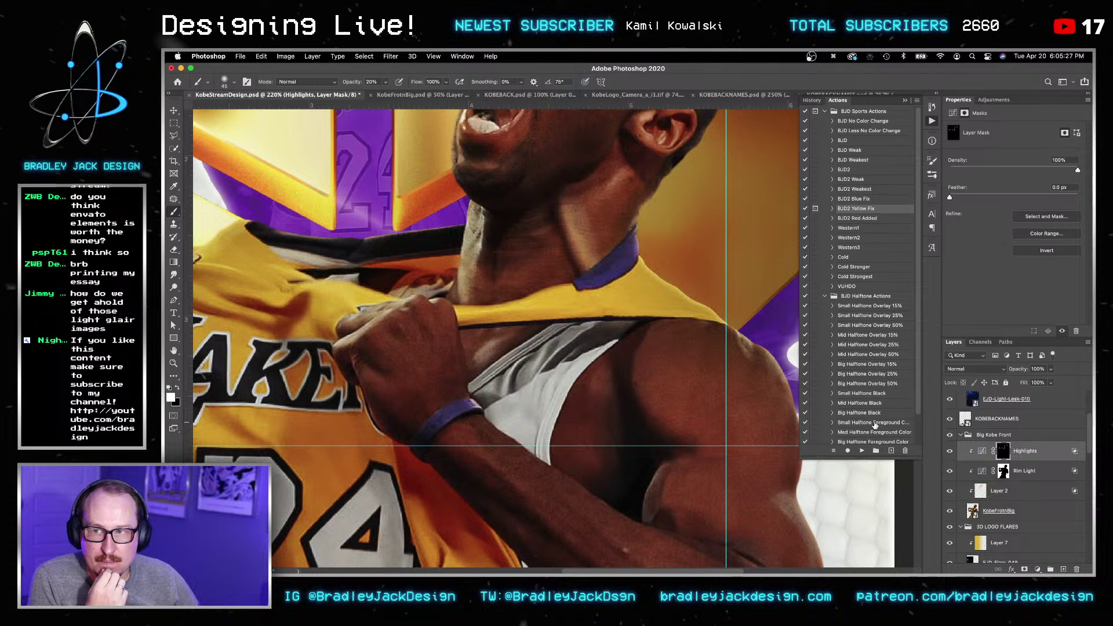
pyautogui.hotkey('shift', '-')
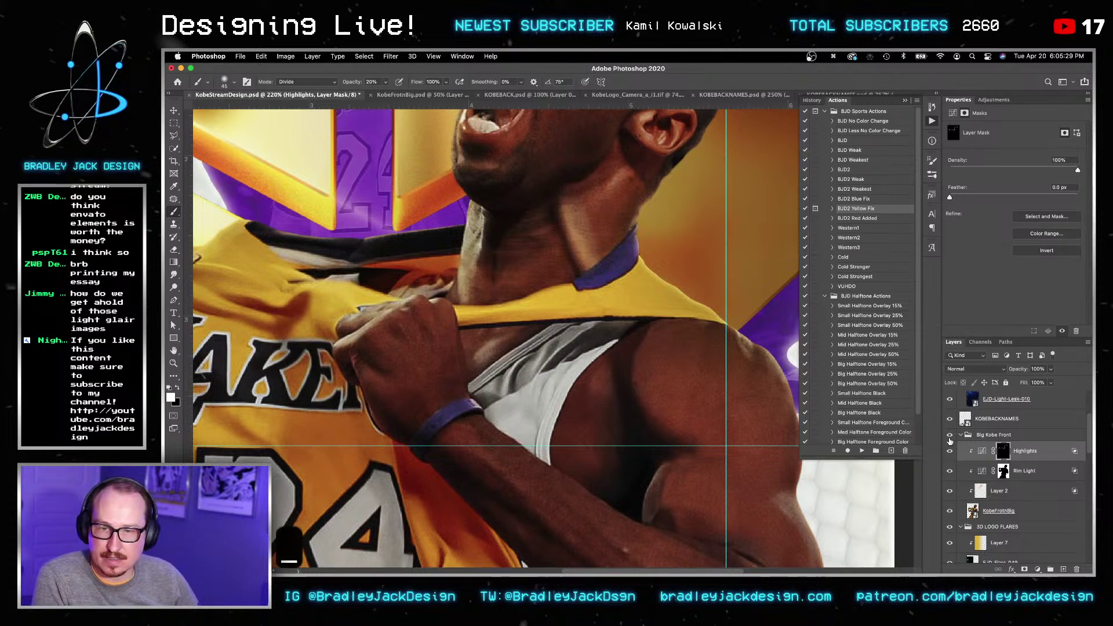
pyautogui.hotkey('shift', '-')
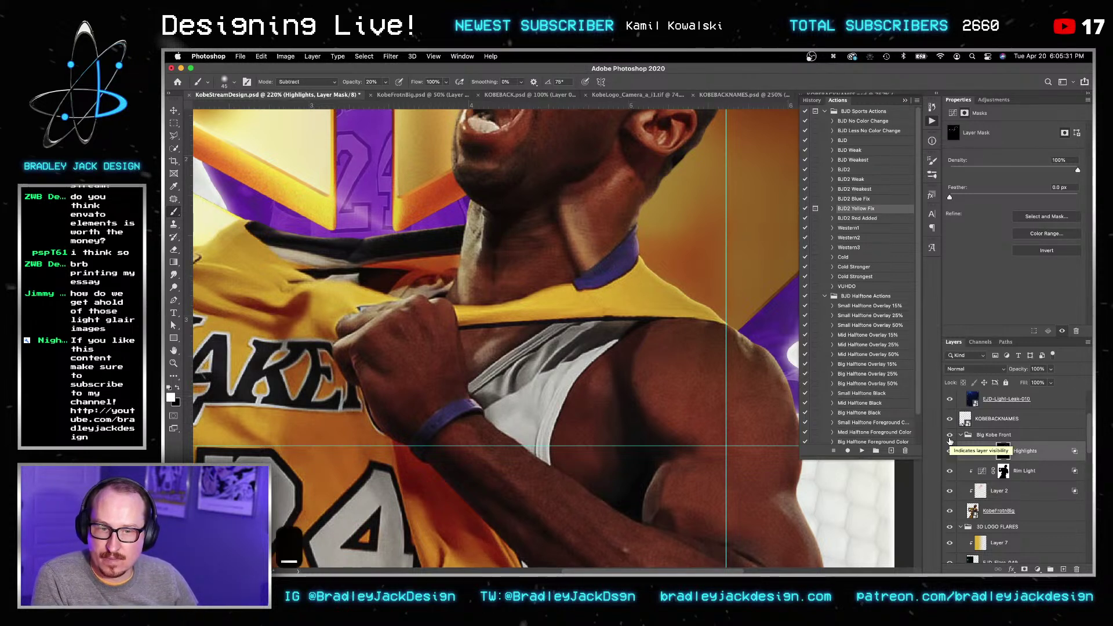
pyautogui.press('v')
pyautogui.hotkey('shift', 'alt', 'y')
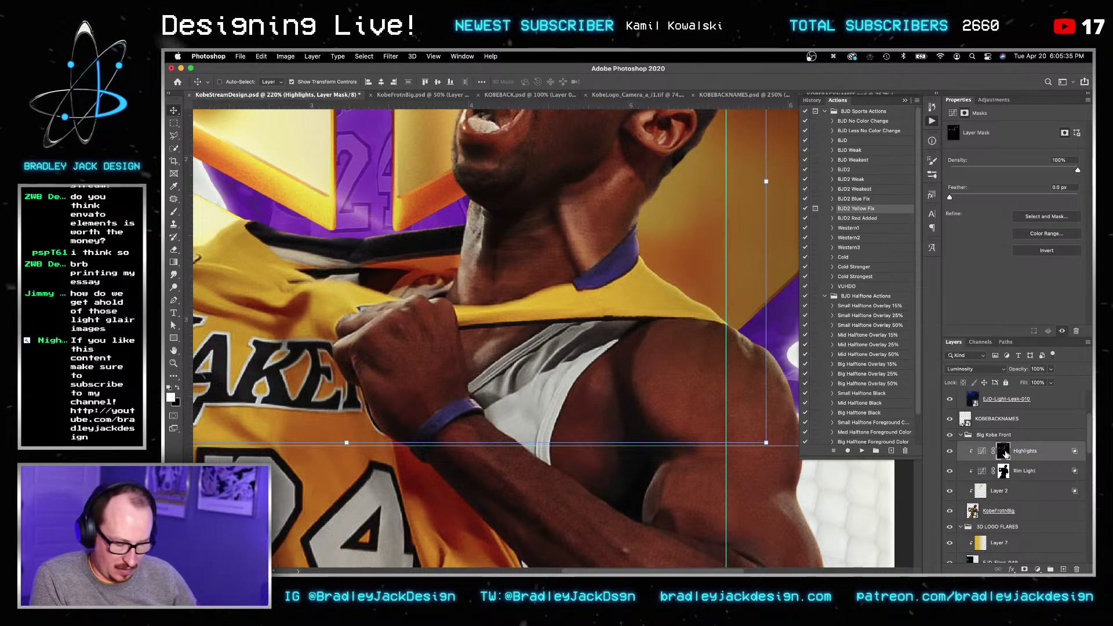
# Step: Reset the brush to Normal at 100 px and paint the mask over Kobe's neck and right shoulder edge
pyautogui.press('b')
pyautogui.press('super+shift+n')
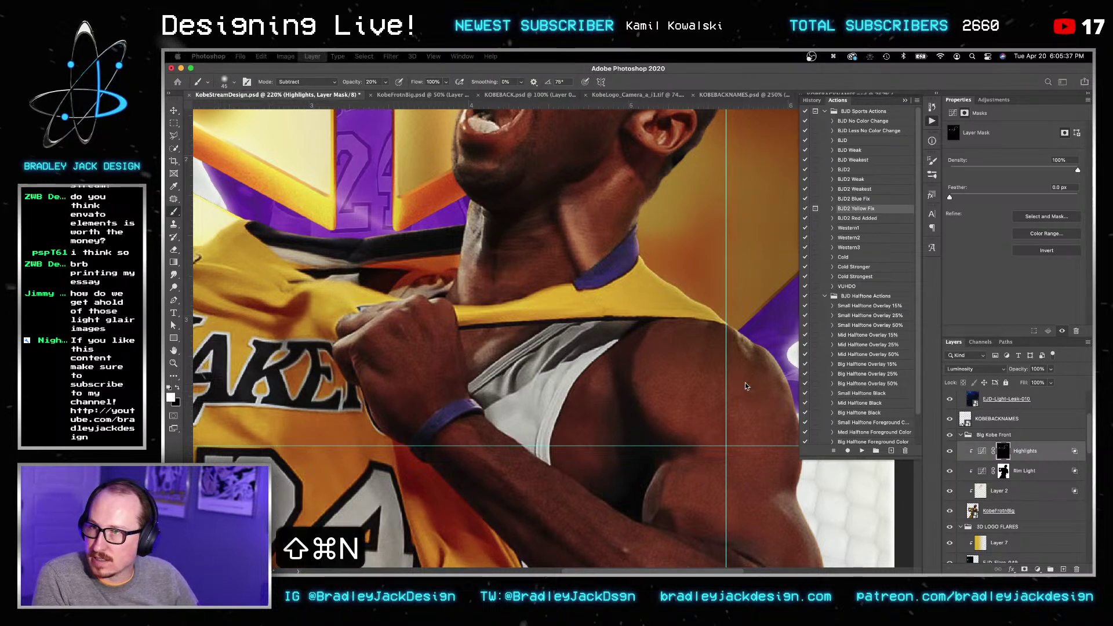
pyautogui.press('Escape')
pyautogui.hotkey('alt', 'shift', 'n')
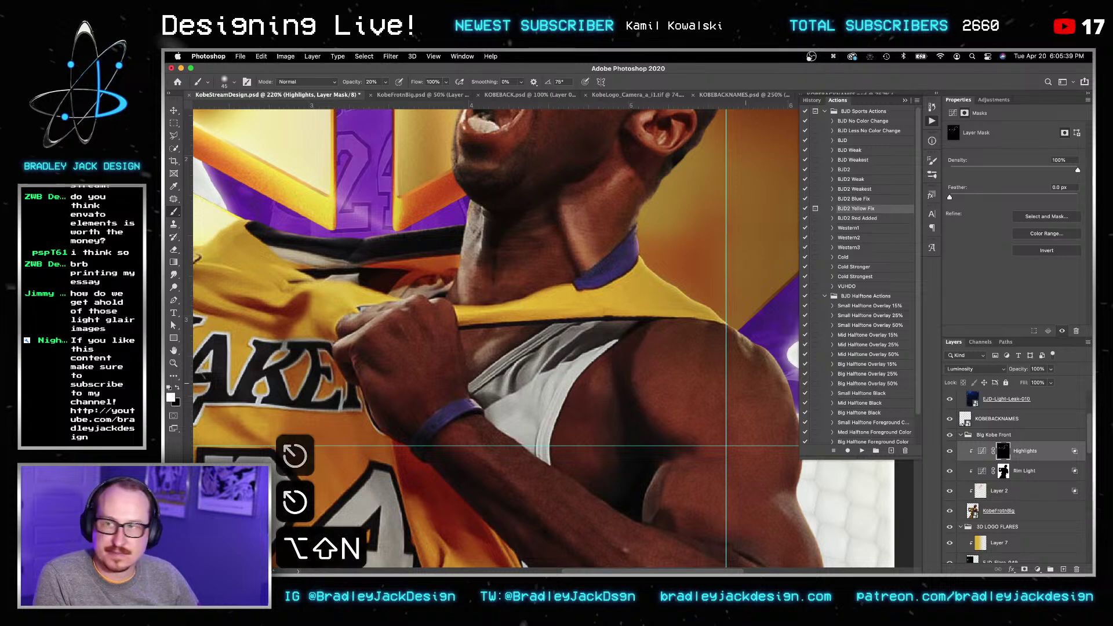
pyautogui.press('b')
pyautogui.press(']')
pyautogui.press(']')
pyautogui.press(']')
pyautogui.press(']')
pyautogui.press(']')
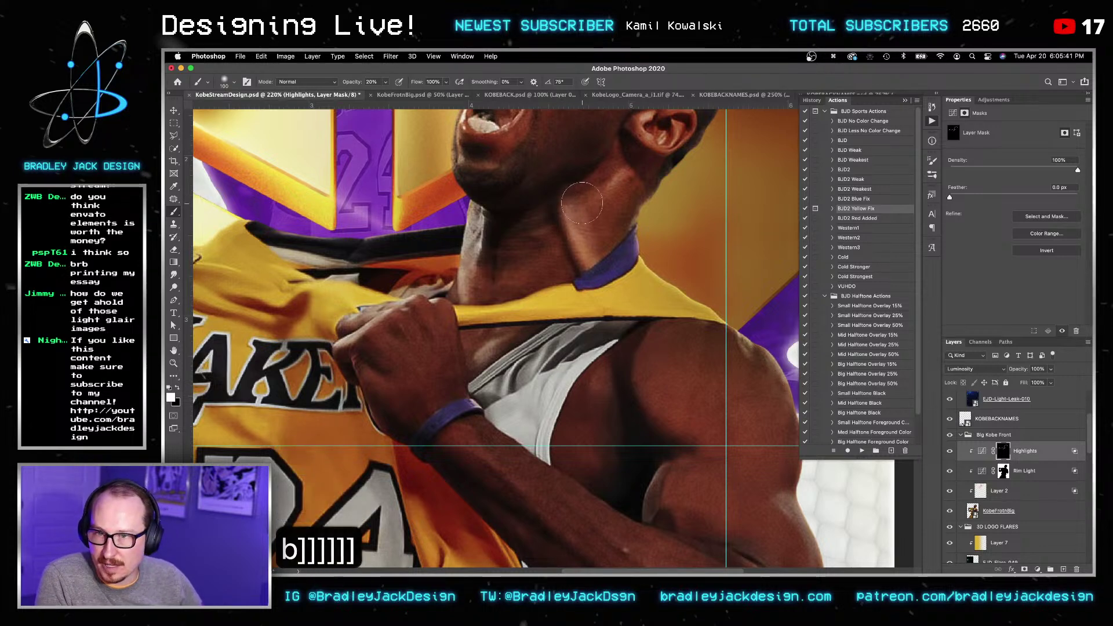
pyautogui.moveTo(588, 219); pyautogui.dragTo(606, 215)
pyautogui.press('space')
pyautogui.moveTo(715, 334); pyautogui.dragTo(615, 261)
pyautogui.moveTo(552, 224)
pyautogui.mouseDown()
pyautogui.moveTo(543, 214)
pyautogui.moveTo(587, 304)
pyautogui.mouseUp()
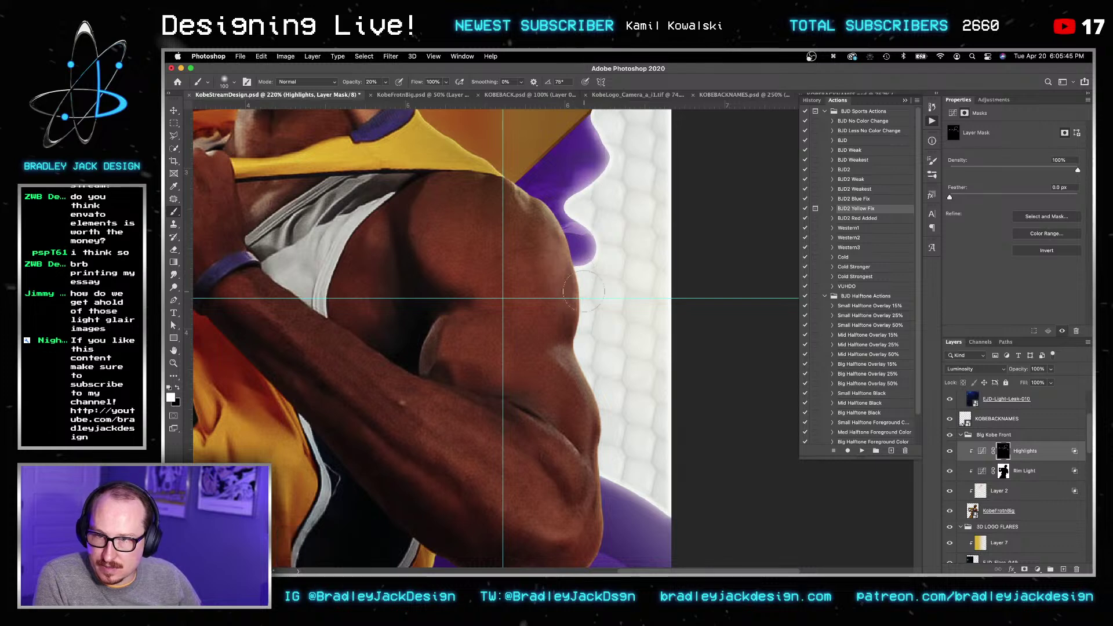
pyautogui.doubleClick(1044, 451)
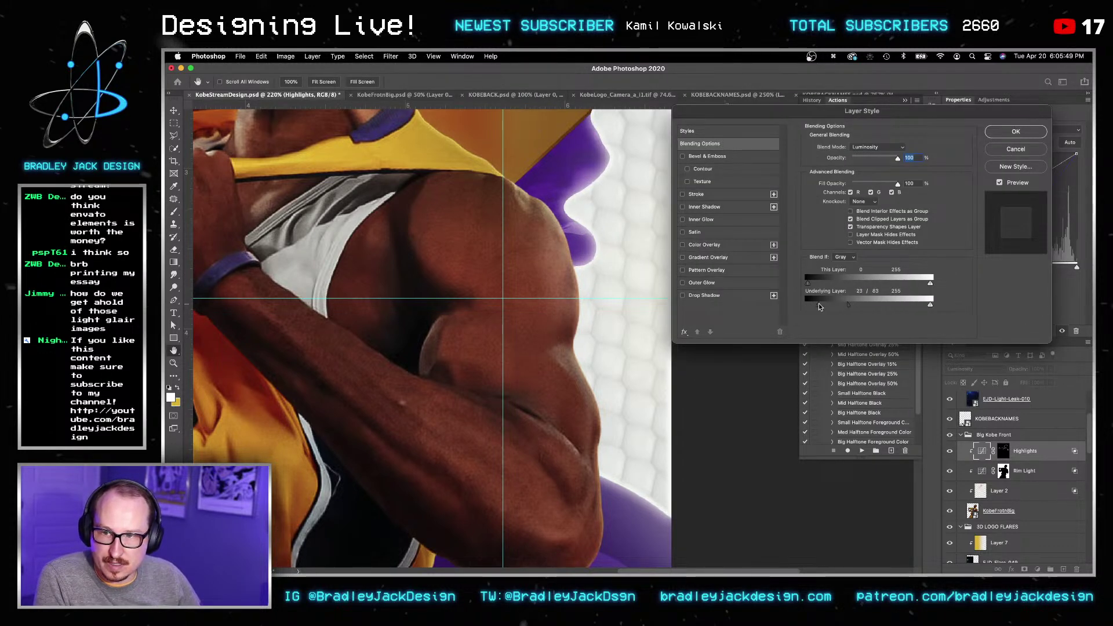
pyautogui.press('Return')
pyautogui.press('Return')
pyautogui.press('b')
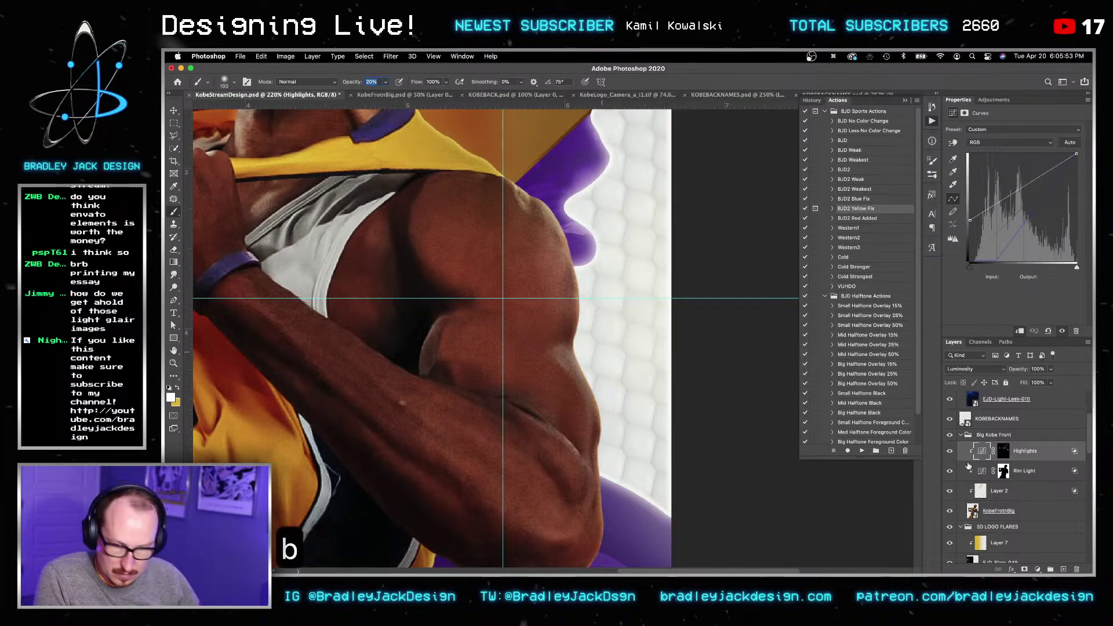
pyautogui.click(1003, 451)
# Step: Work across Kobe's elbow, shoulder and face on the Highlights mask, shrinking the brush to 70
pyautogui.press('space')
pyautogui.moveTo(650, 386); pyautogui.dragTo(660, 249)
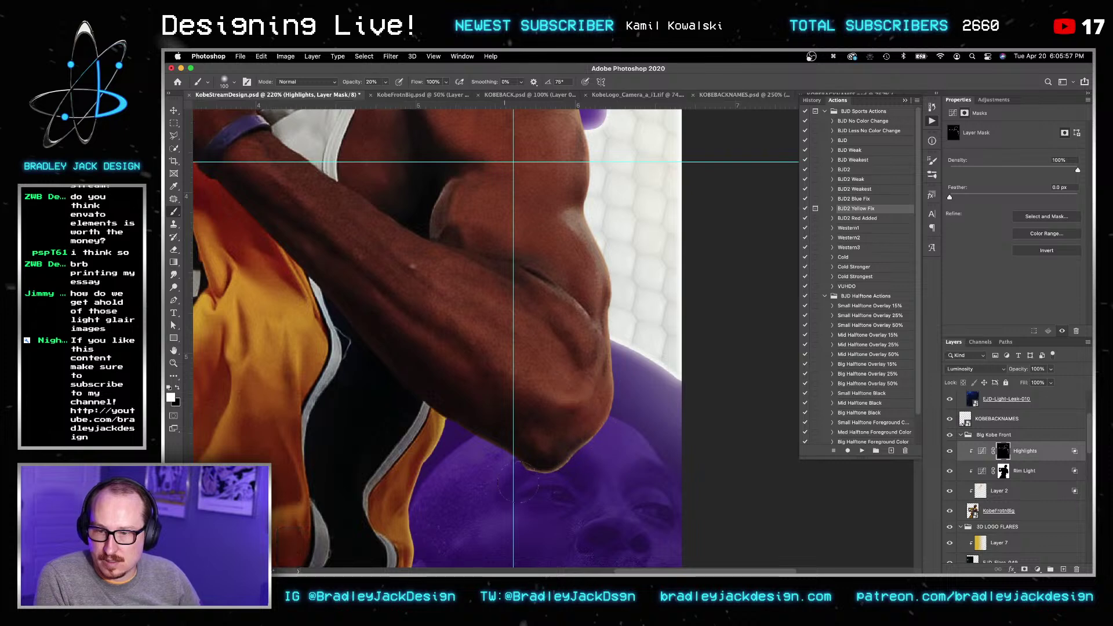
pyautogui.press('space')
pyautogui.moveTo(597, 232); pyautogui.dragTo(651, 306)
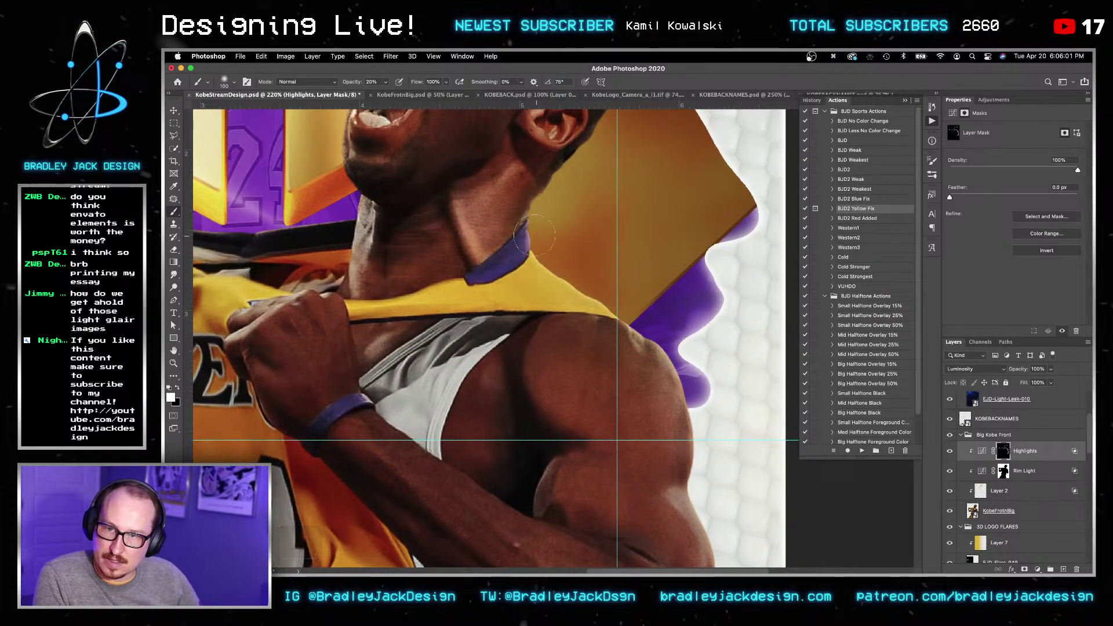
pyautogui.moveTo(563, 176); pyautogui.dragTo(580, 352)
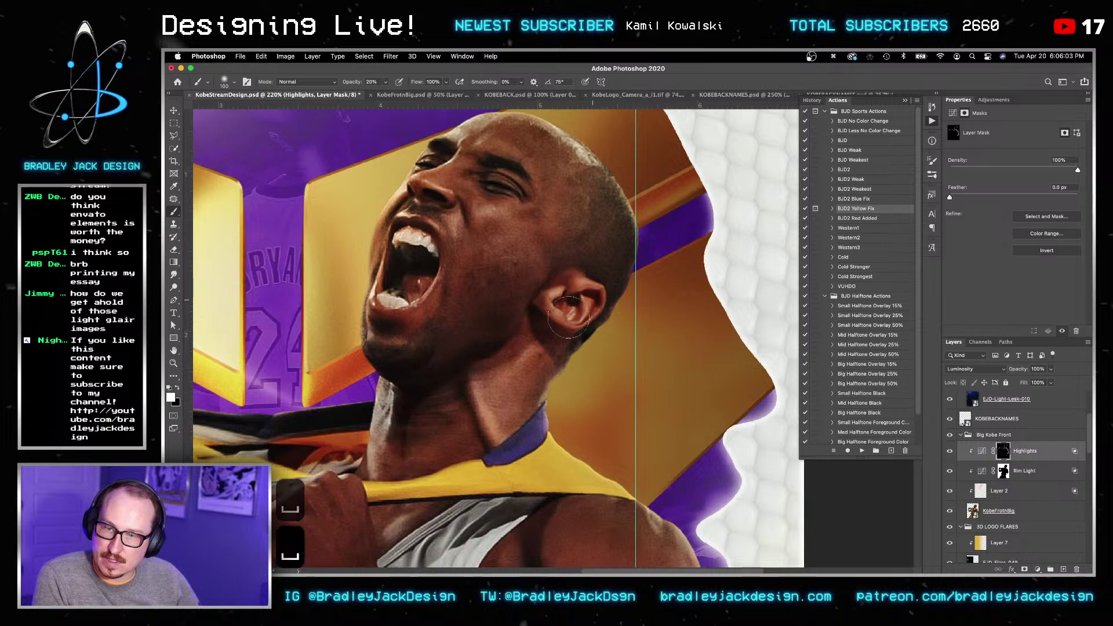
pyautogui.press('space')
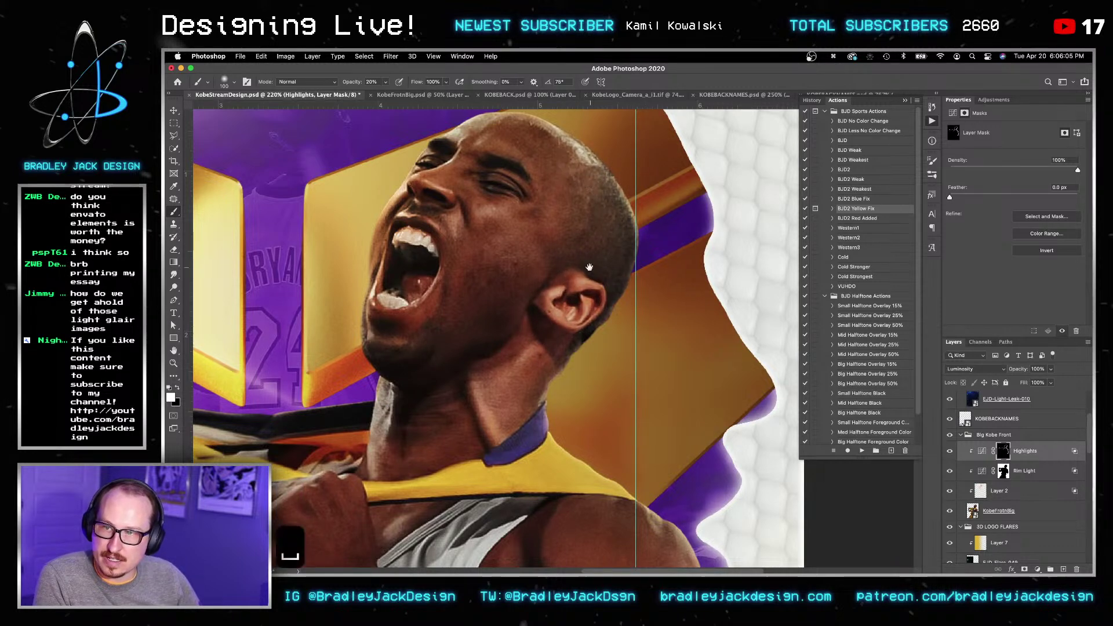
pyautogui.moveTo(473, 199); pyautogui.dragTo(578, 165)
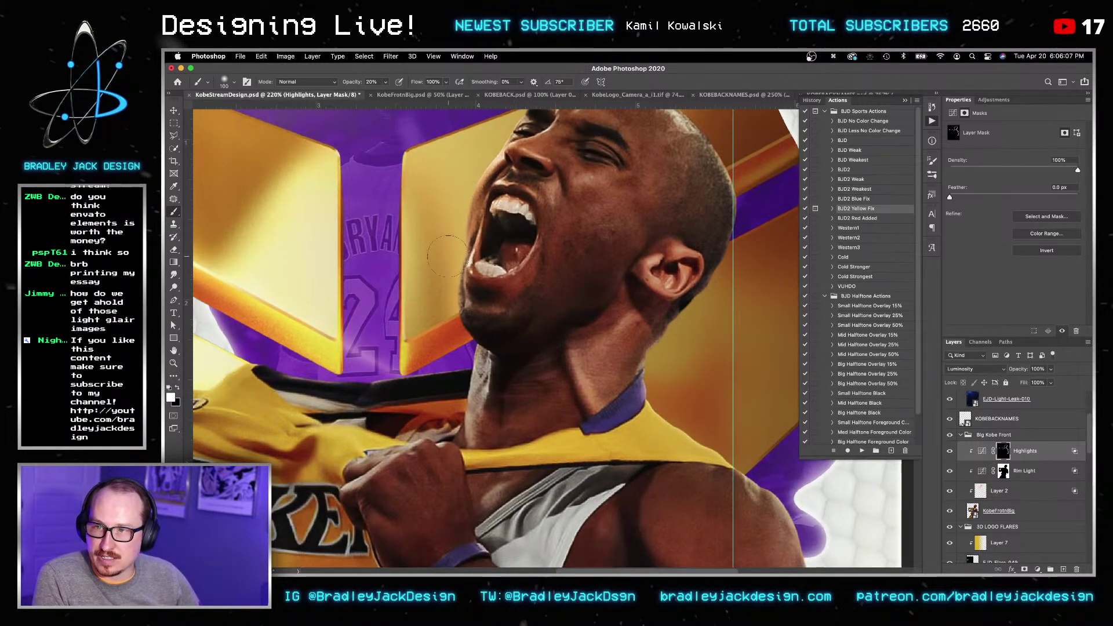
pyautogui.press('[')
pyautogui.press('[')
pyautogui.press('[')
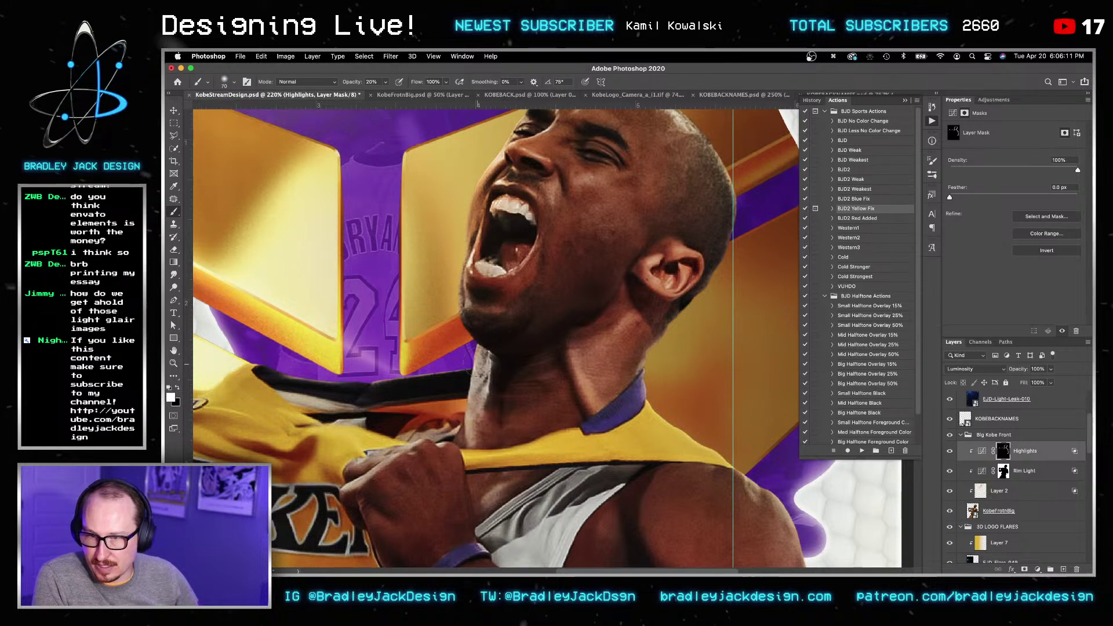
# Step: Touch up the raised fist and sleeved arm, enlarging the brush to 125 and ending on white
pyautogui.moveTo(360, 382); pyautogui.dragTo(604, 352)
pyautogui.moveTo(495, 354); pyautogui.dragTo(642, 325)
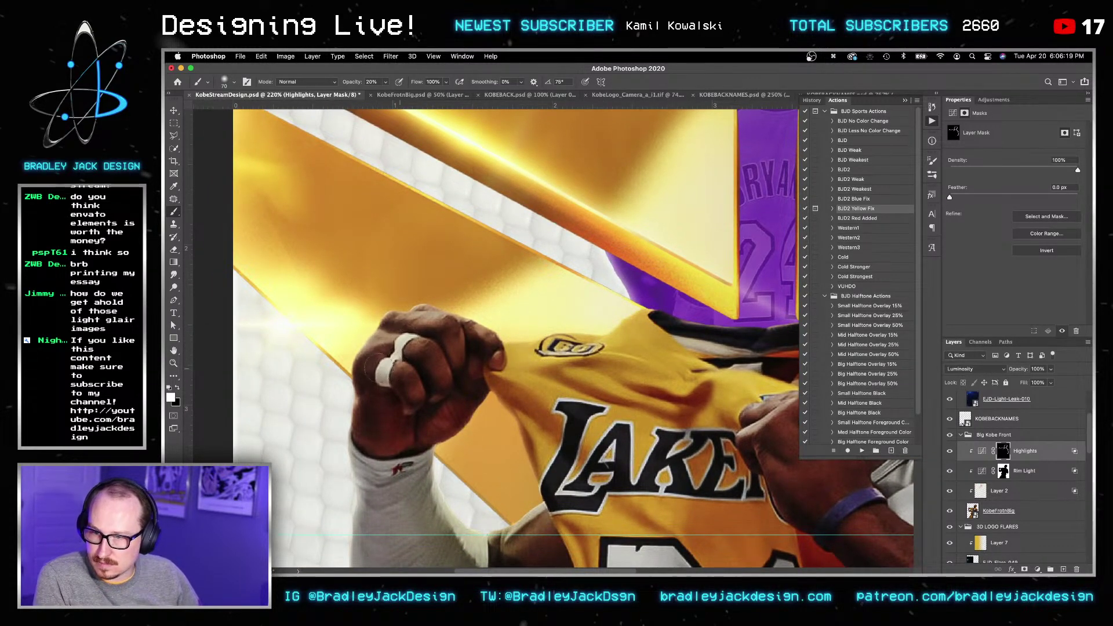
pyautogui.moveTo(358, 444); pyautogui.dragTo(364, 168)
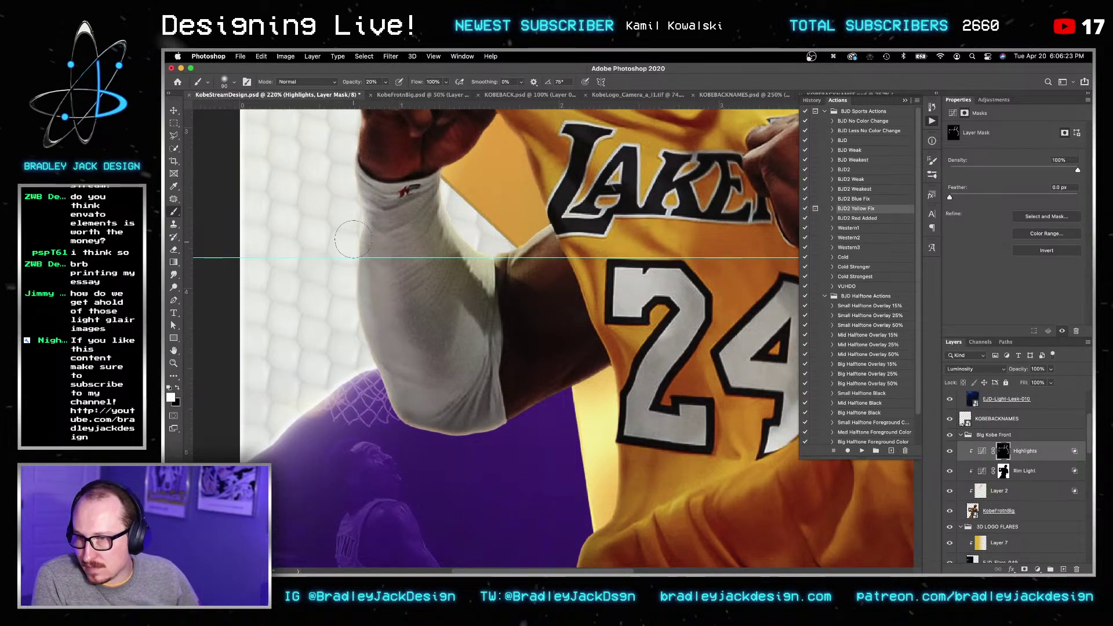
pyautogui.press(']')
pyautogui.press('x')
pyautogui.press(']')
pyautogui.press('x')
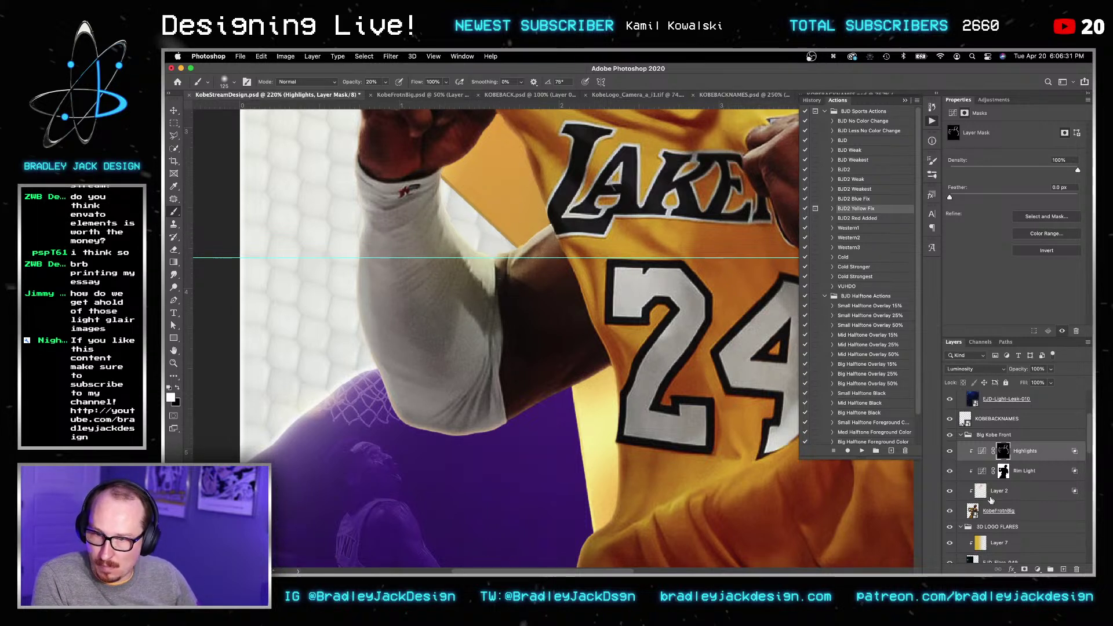
# Step: Move the Rim Light curve's Blue channel black point to Input 63 and save
pyautogui.click(1007, 473)
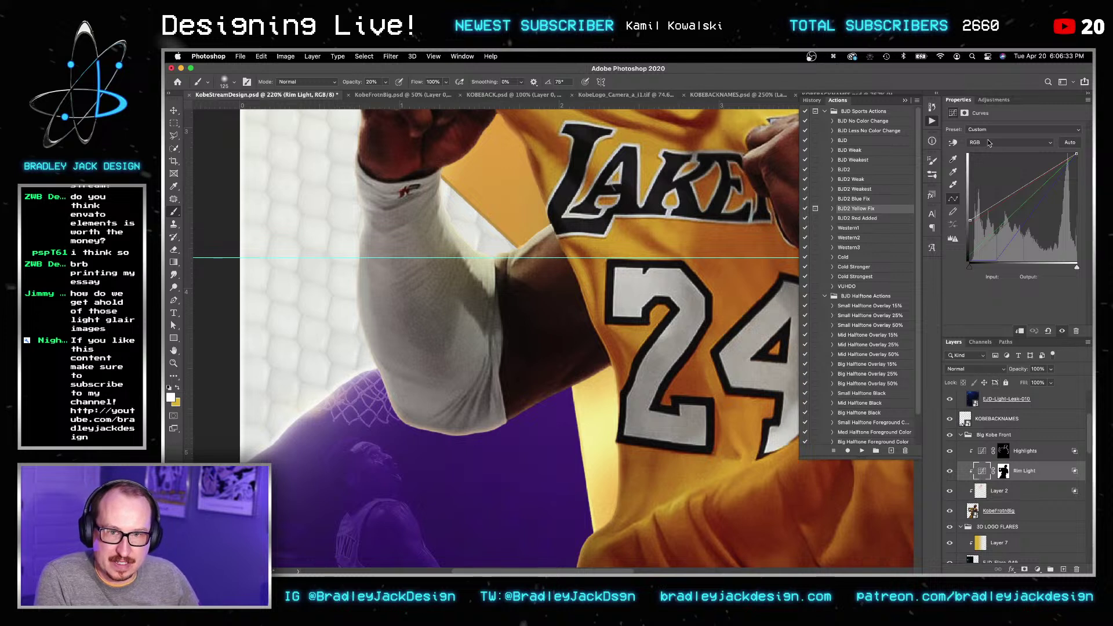
pyautogui.click(987, 144)
pyautogui.click(986, 153)
pyautogui.click(970, 224)
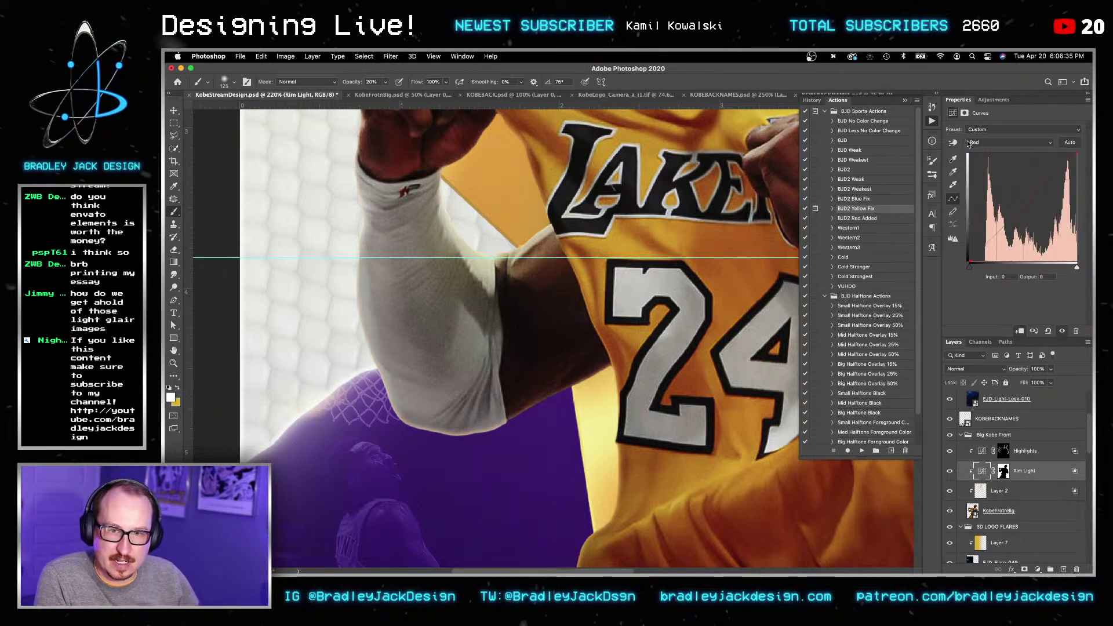
pyautogui.click(969, 144)
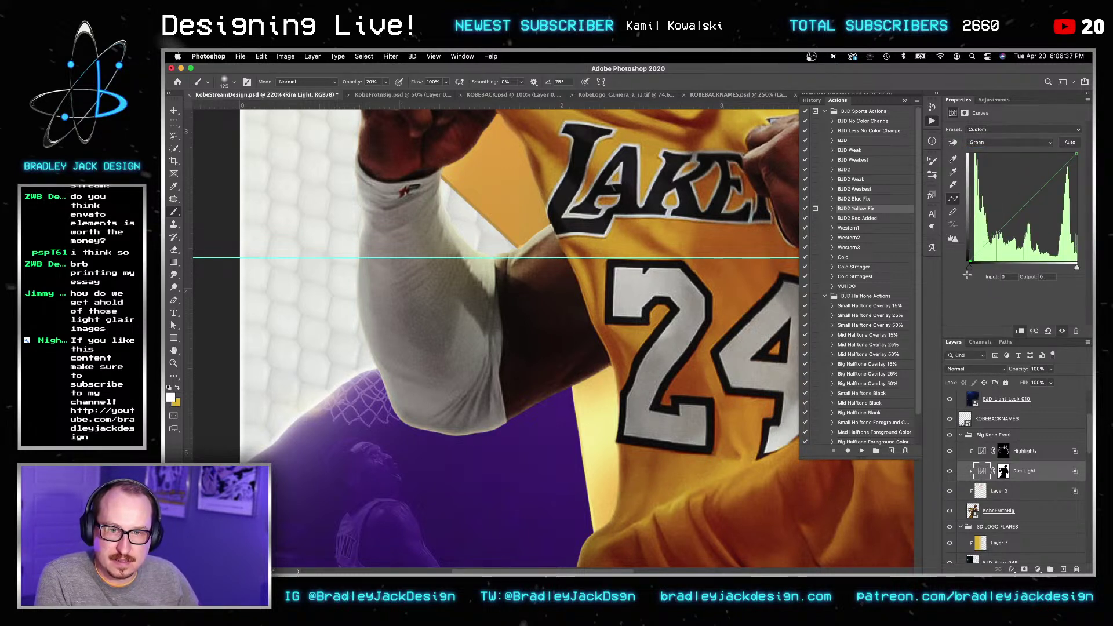
pyautogui.click(978, 144)
pyautogui.click(986, 153)
pyautogui.moveTo(970, 262); pyautogui.dragTo(993, 261)
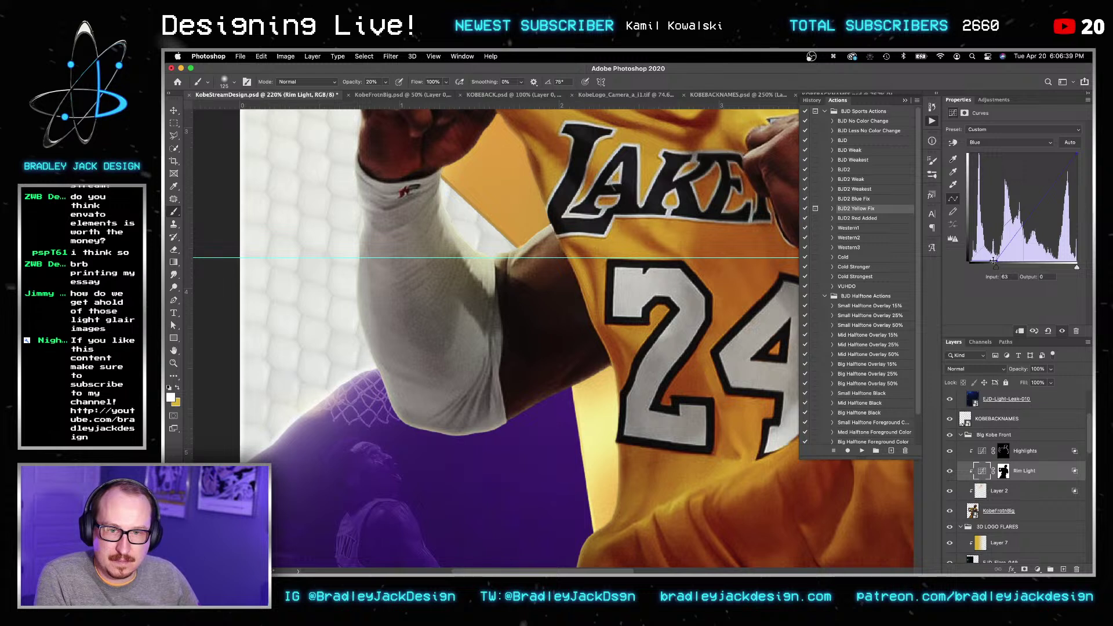
pyautogui.press('v')
pyautogui.press('super+s')
# Step: Compare the poster with Layer 2 hidden, then delete Layer 2 and save
pyautogui.press('v')
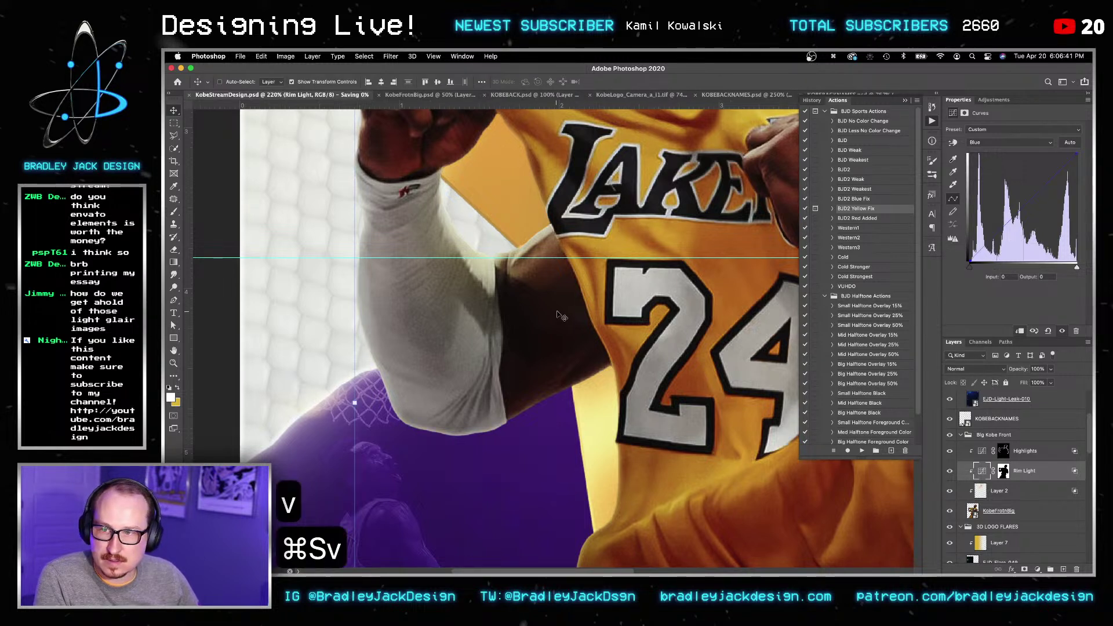
pyautogui.press('v')
pyautogui.click(1007, 491)
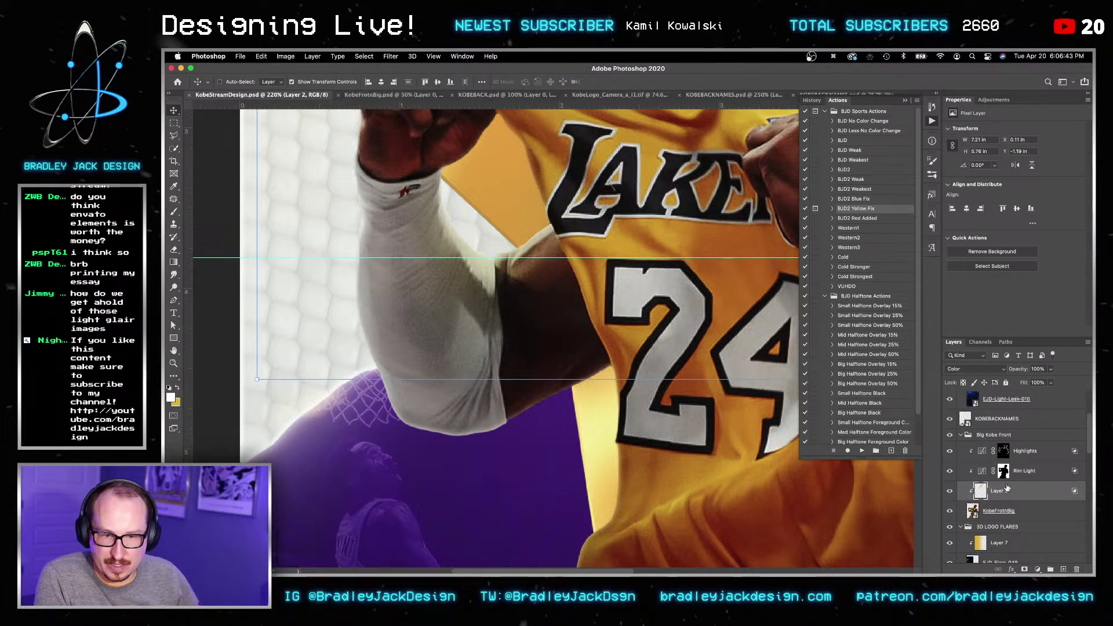
pyautogui.click(951, 491)
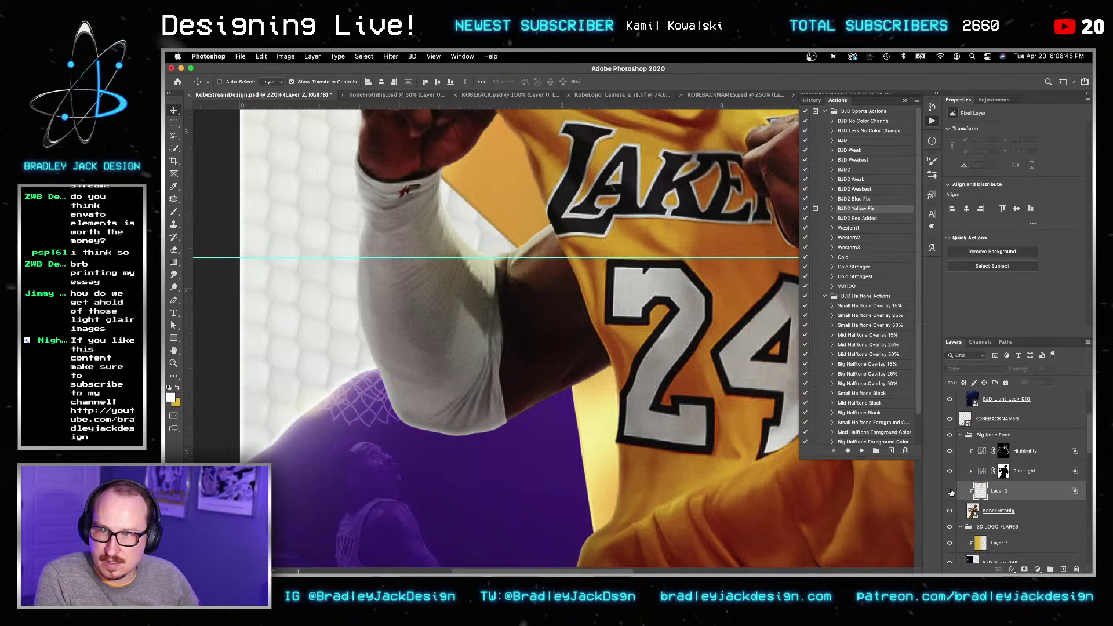
pyautogui.click(951, 491)
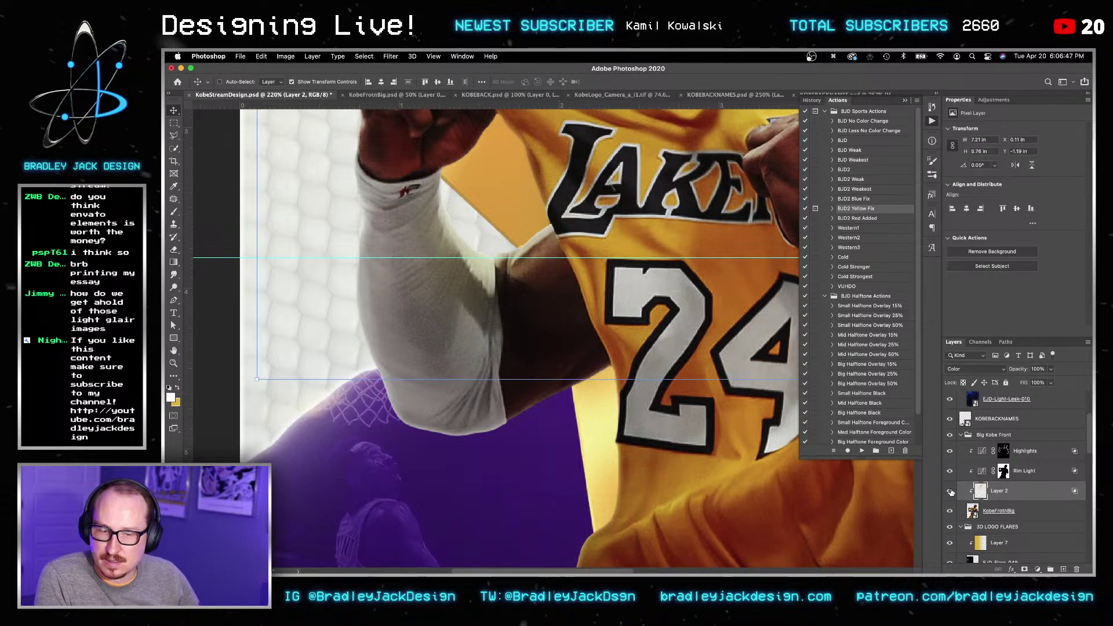
pyautogui.press('BackSpace')
pyautogui.press('super+s')
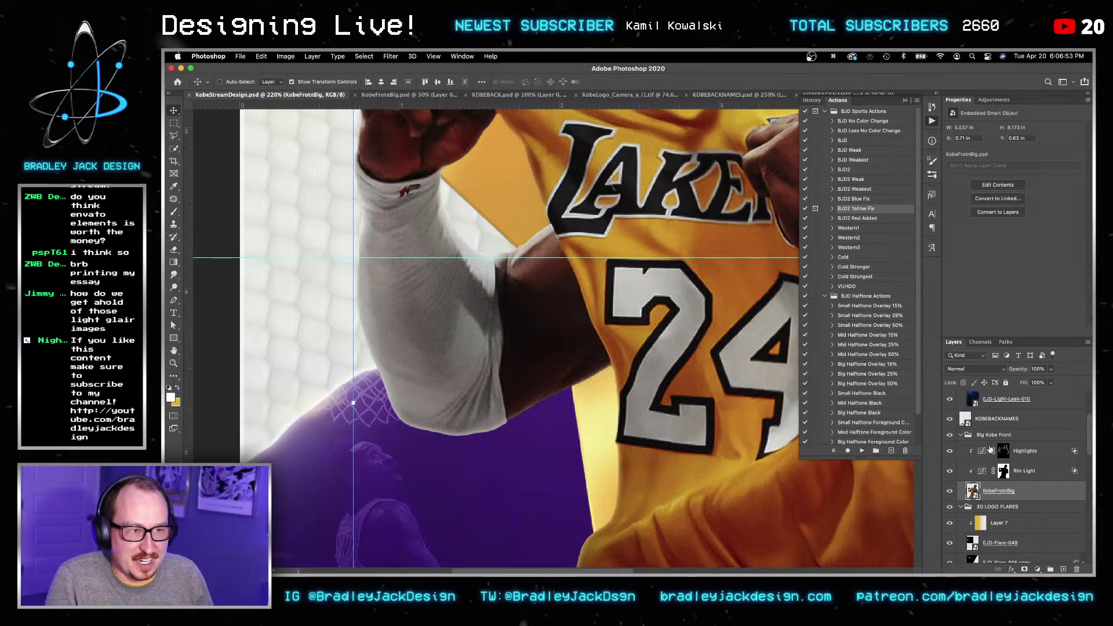
# Step: Zoom out to 66.7% to see the whole poster
pyautogui.press('z')
pyautogui.keyDown('alt'); pyautogui.click(675, 341); pyautogui.keyUp('alt')
pyautogui.keyDown('alt'); pyautogui.click(675, 341); pyautogui.keyUp('alt')
pyautogui.keyDown('alt'); pyautogui.click(675, 341); pyautogui.keyUp('alt')
pyautogui.press('v')
pyautogui.press('v')
pyautogui.press('v')
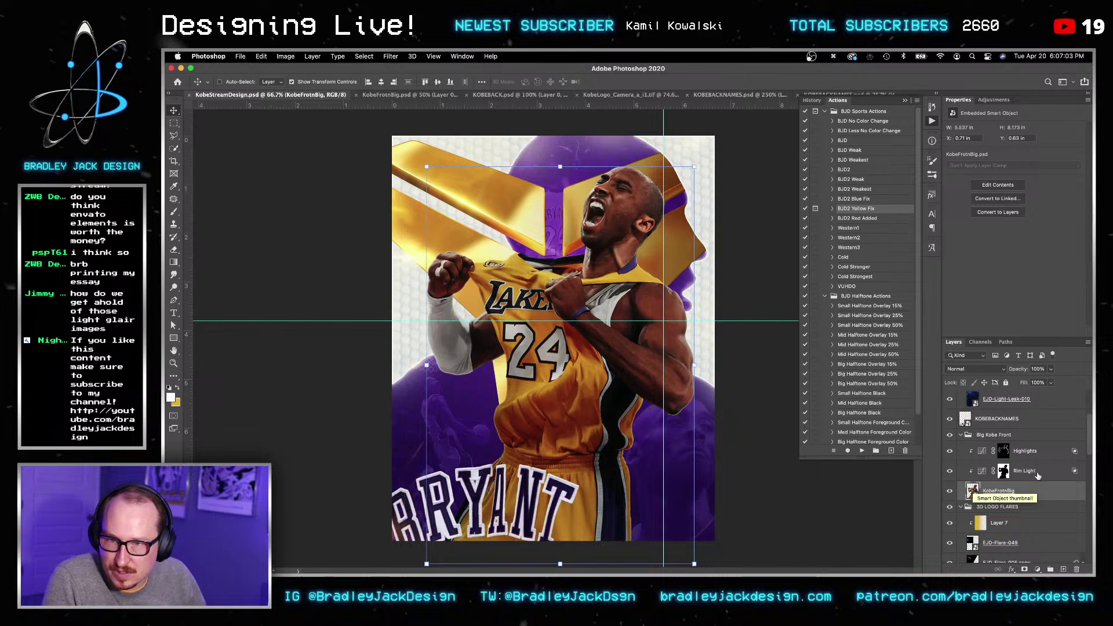
# Step: Zoom in on Kobe's face and brighten the lower lip on the Highlights mask with a smaller brush
pyautogui.click(1021, 456)
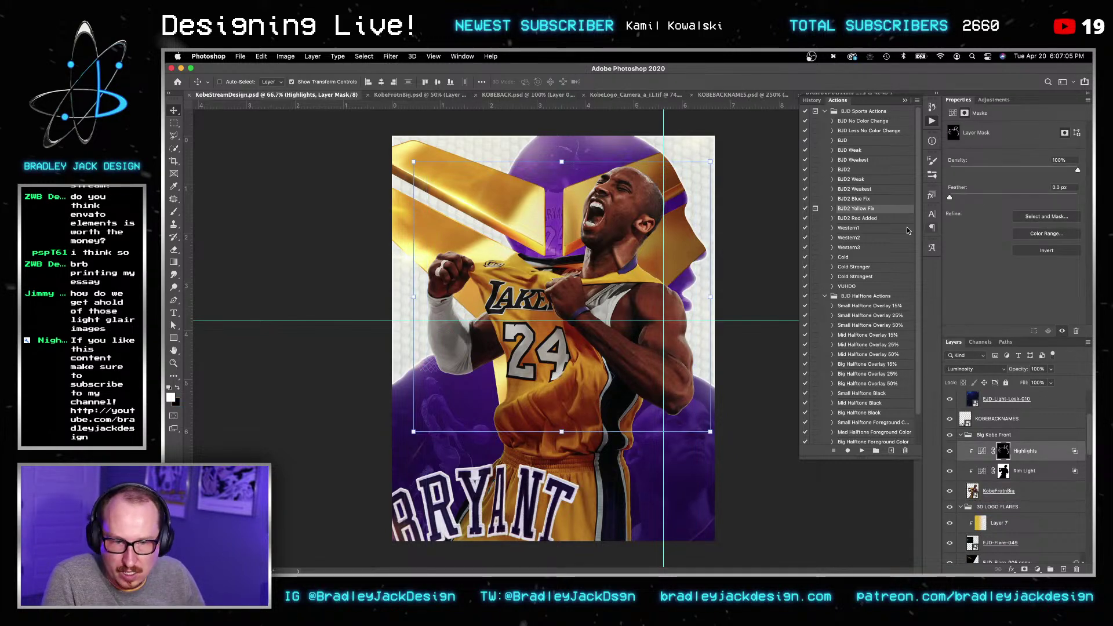
pyautogui.press('z')
pyautogui.moveTo(620, 206)
pyautogui.mouseDown()
pyautogui.moveTo(632, 236)
pyautogui.moveTo(637, 215)
pyautogui.mouseUp()
pyautogui.press('b')
pyautogui.press('[')
pyautogui.press('[')
pyautogui.press('[')
pyautogui.press('[')
pyautogui.press('[')
pyautogui.press('[')
pyautogui.press('[')
pyautogui.press('[')
pyautogui.press('[')
pyautogui.press('[')
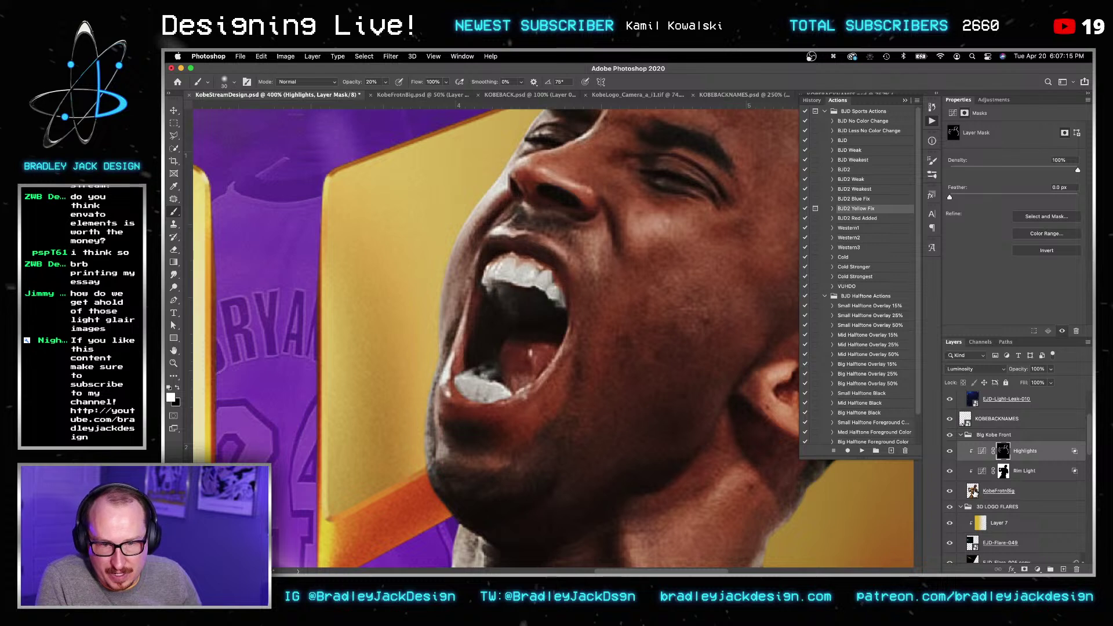
pyautogui.press('[')
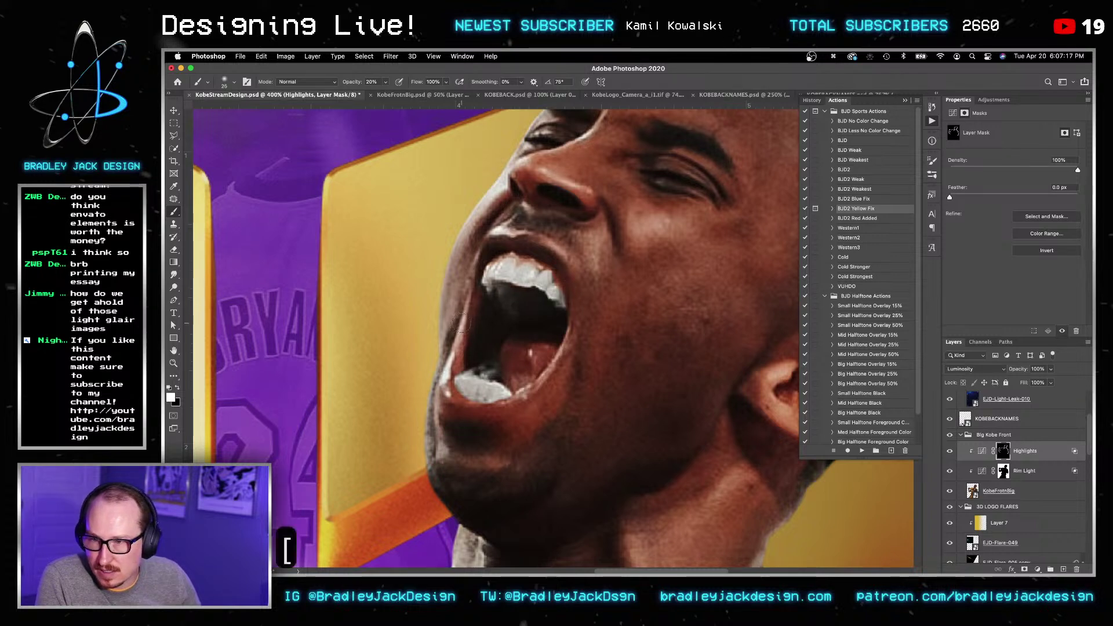
pyautogui.moveTo(457, 410); pyautogui.dragTo(478, 410)
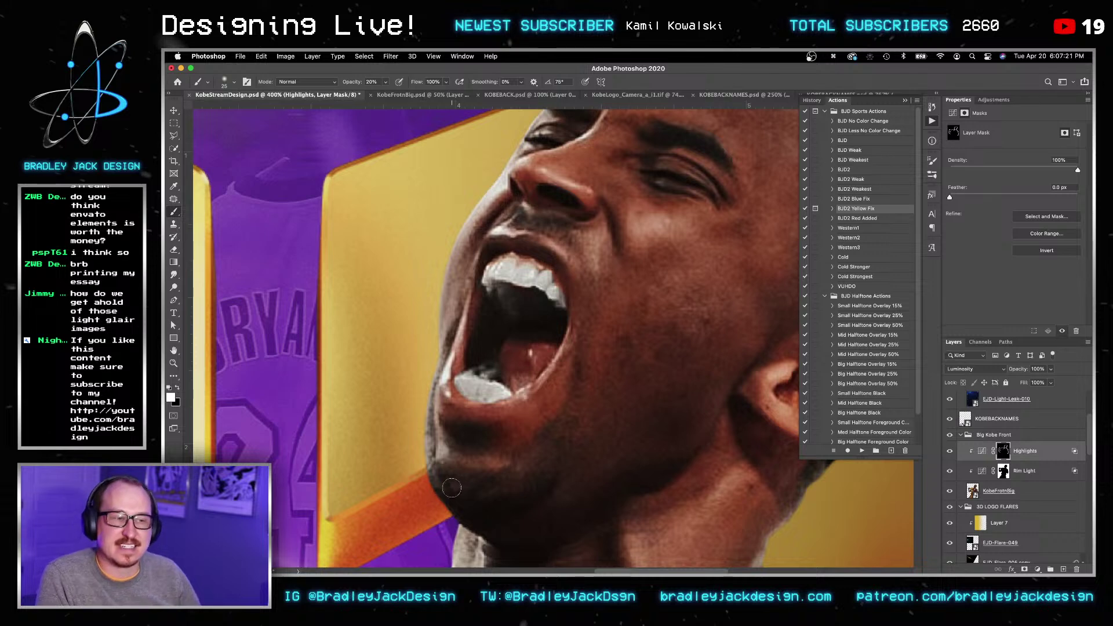
pyautogui.press(']')
pyautogui.press(']')
pyautogui.press(']')
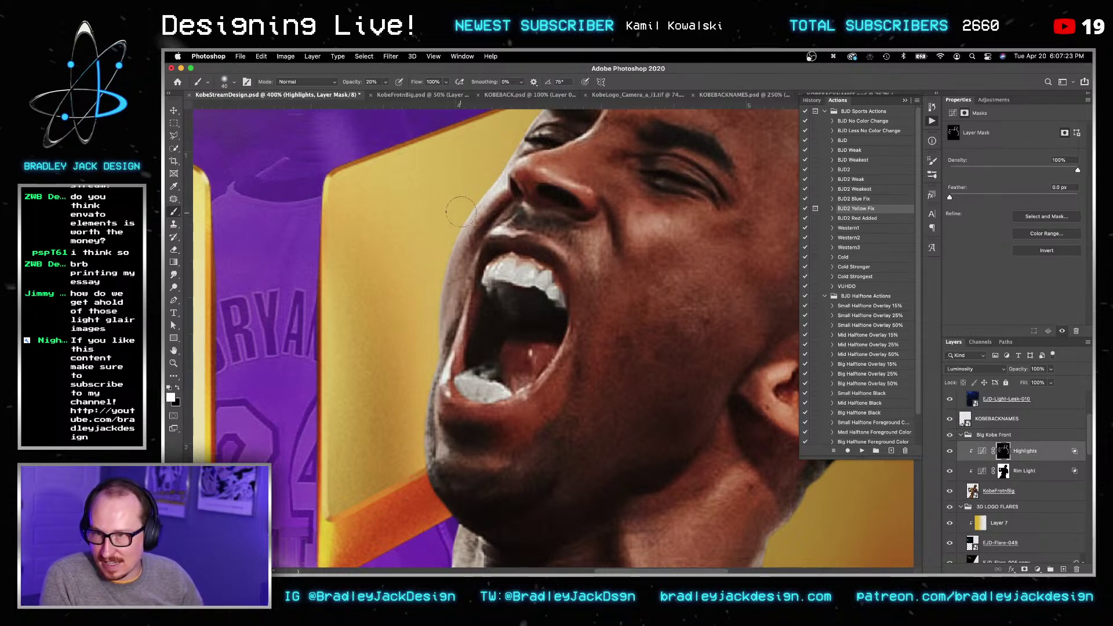
# Step: Brighten the highlights across the forehead, then move on toward the ear, jersey and fist
pyautogui.moveTo(490, 185); pyautogui.dragTo(499, 311)
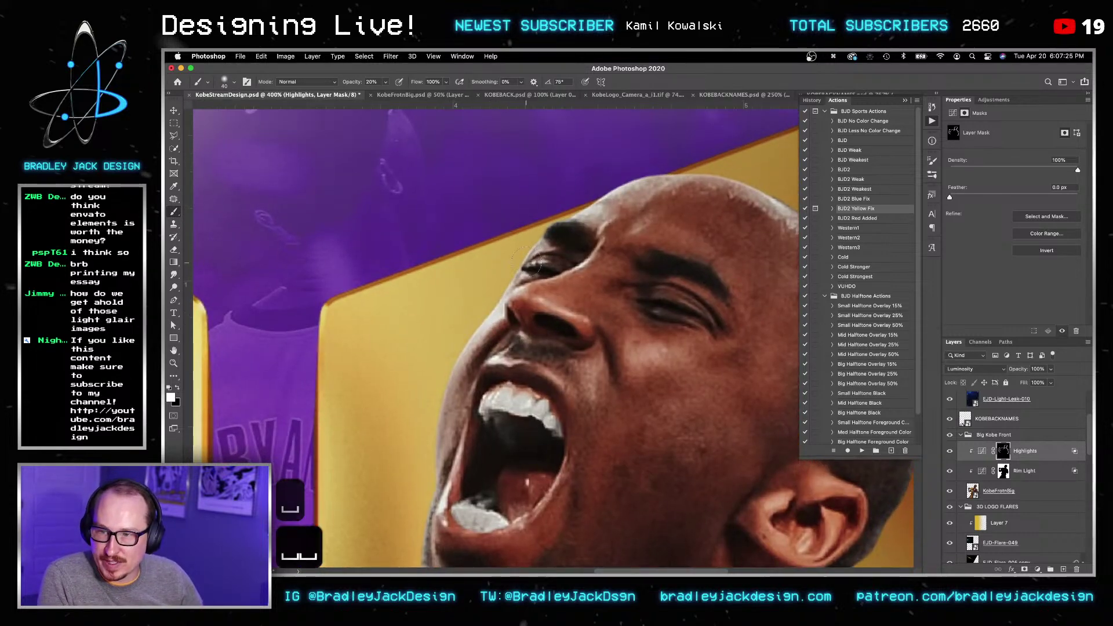
pyautogui.moveTo(673, 255)
pyautogui.mouseDown()
pyautogui.moveTo(614, 224)
pyautogui.moveTo(701, 258)
pyautogui.moveTo(703, 242)
pyautogui.mouseUp()
pyautogui.moveTo(745, 203)
pyautogui.mouseDown()
pyautogui.moveTo(562, 180)
pyautogui.moveTo(584, 318)
pyautogui.moveTo(632, 277)
pyautogui.mouseUp()
pyautogui.press(']')
pyautogui.press(']')
pyautogui.press('[')
pyautogui.press('[')
pyautogui.press('[')
pyautogui.press('[')
pyautogui.press('[')
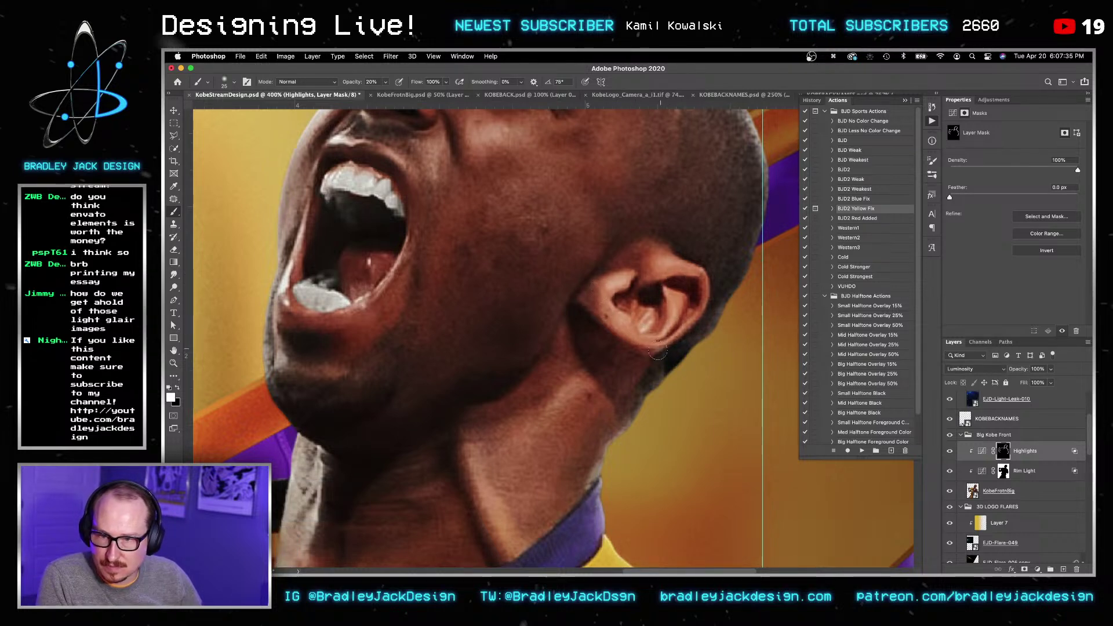
pyautogui.keyDown('alt'); pyautogui.scroll(-3, 593, 403); pyautogui.keyUp('alt')
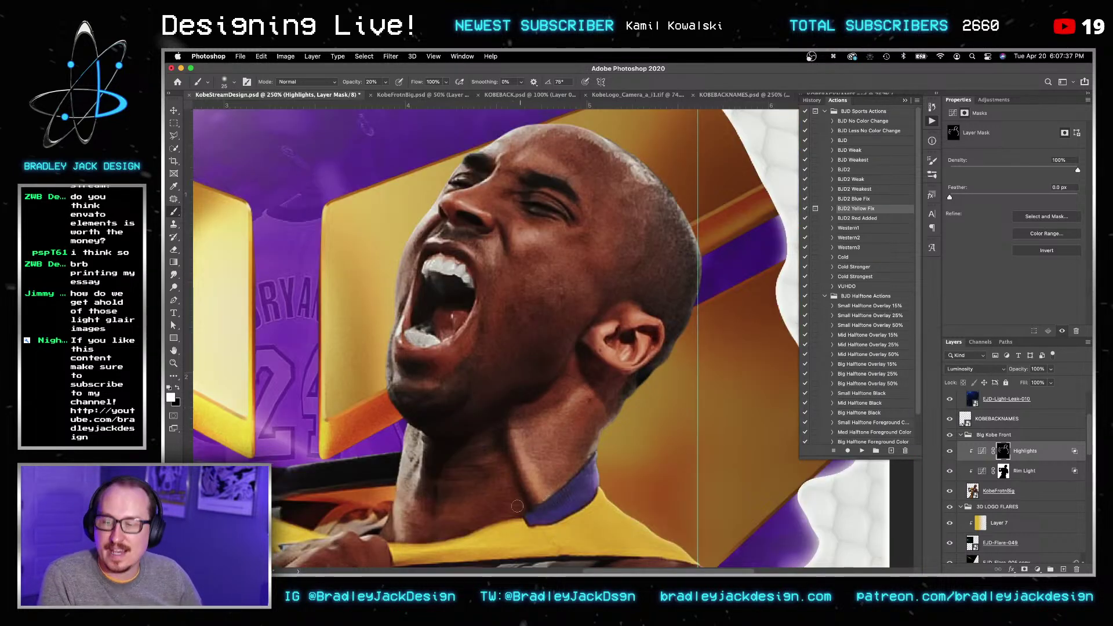
pyautogui.press(']')
pyautogui.press(']')
pyautogui.press(']')
pyautogui.moveTo(410, 494); pyautogui.dragTo(534, 344)
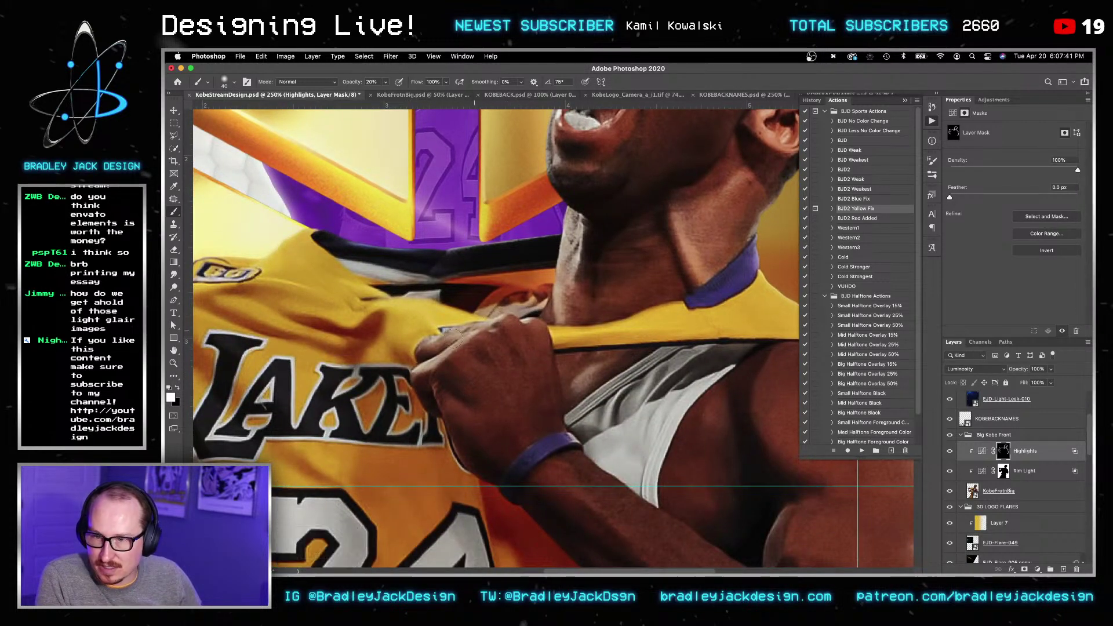
# Step: Open the KobeFrontBig smart object and zoom in on Kobe's open mouth
pyautogui.doubleClick(973, 491)
pyautogui.press('x')
pyautogui.press('super+z')
pyautogui.press('x')
pyautogui.press('super+z')
pyautogui.press('z')
pyautogui.moveTo(574, 265); pyautogui.dragTo(649, 265)
pyautogui.press('v')
# Step: Try painting the upper mouth on the Hue/Saturation 2 mask, undo it, and fit the image on screen
pyautogui.click(987, 422)
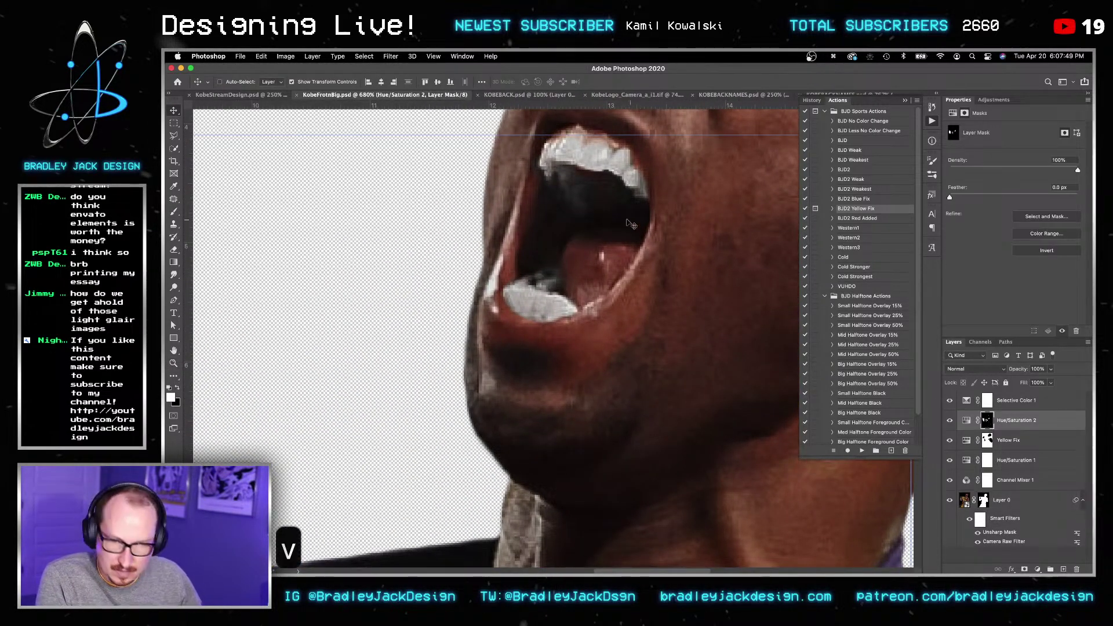
pyautogui.press('b')
pyautogui.press(']')
pyautogui.moveTo(577, 194)
pyautogui.mouseDown()
pyautogui.moveTo(581, 183)
pyautogui.moveTo(612, 197)
pyautogui.mouseUp()
pyautogui.press('v')
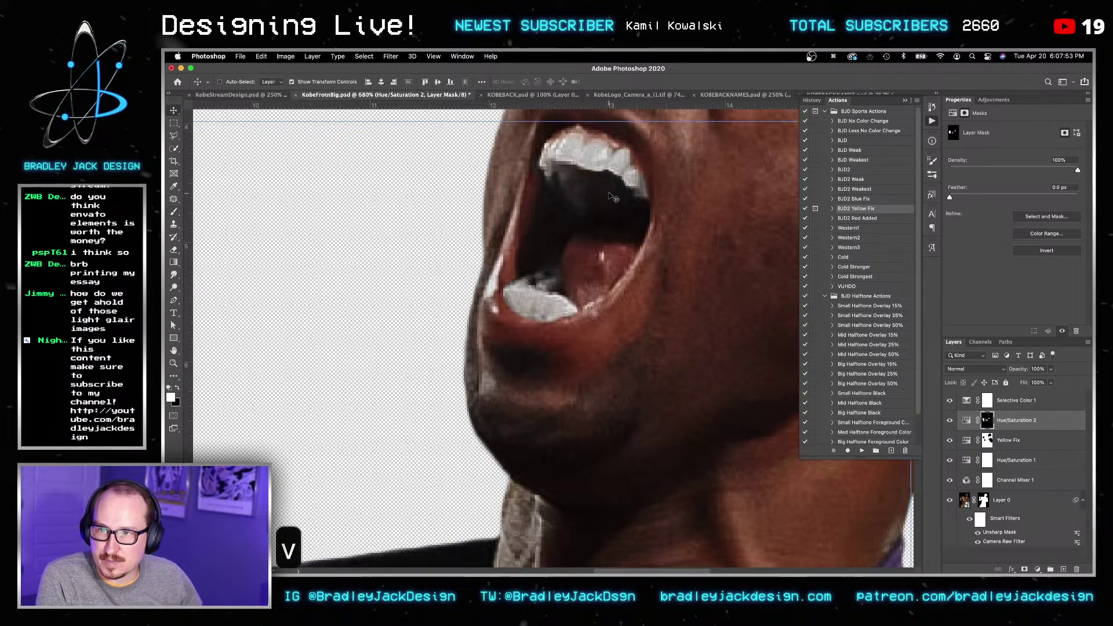
pyautogui.press('super+z')
pyautogui.press('super+z')
pyautogui.press('super+z')
pyautogui.press('super+z')
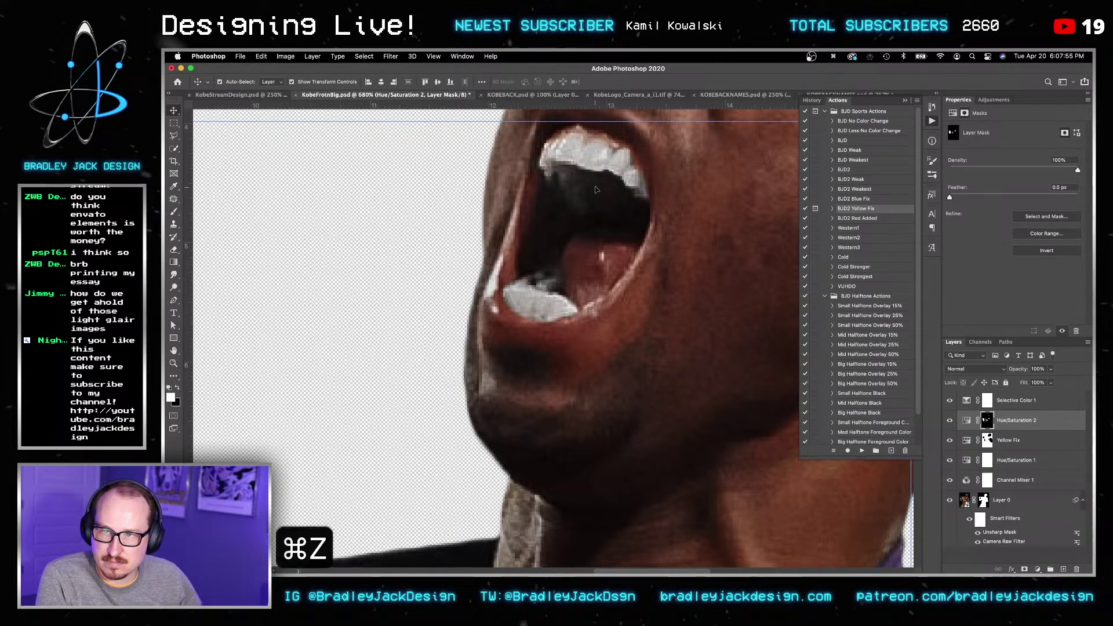
pyautogui.press('super+z')
pyautogui.press('super+z')
pyautogui.press('super+z')
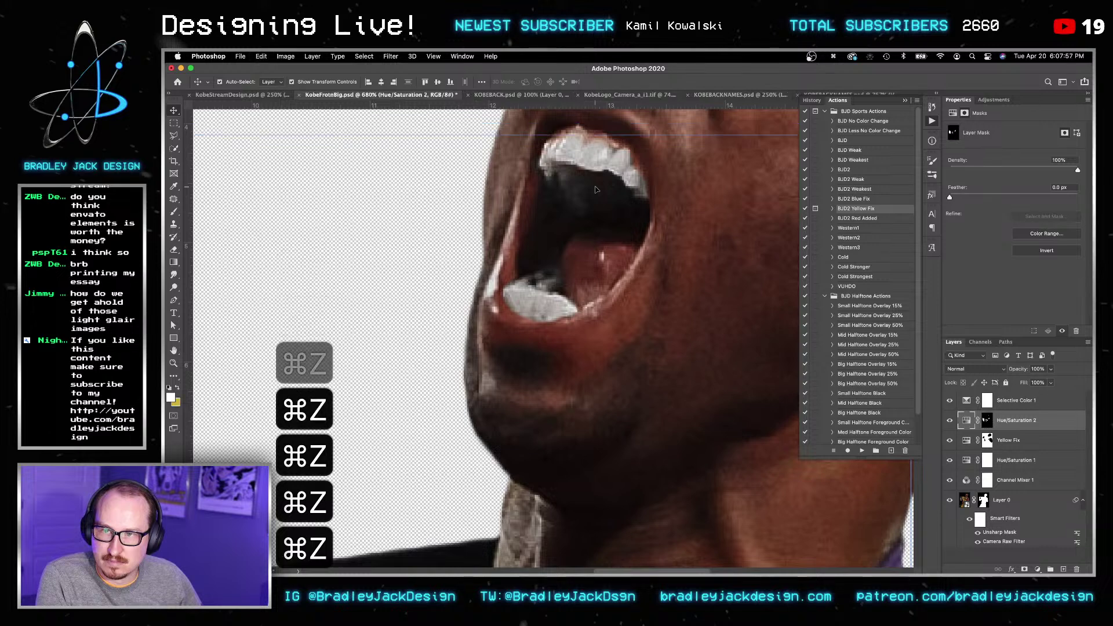
pyautogui.press('b')
pyautogui.press('[')
pyautogui.press('[')
pyautogui.press('super+z')
pyautogui.press('[')
pyautogui.press('[')
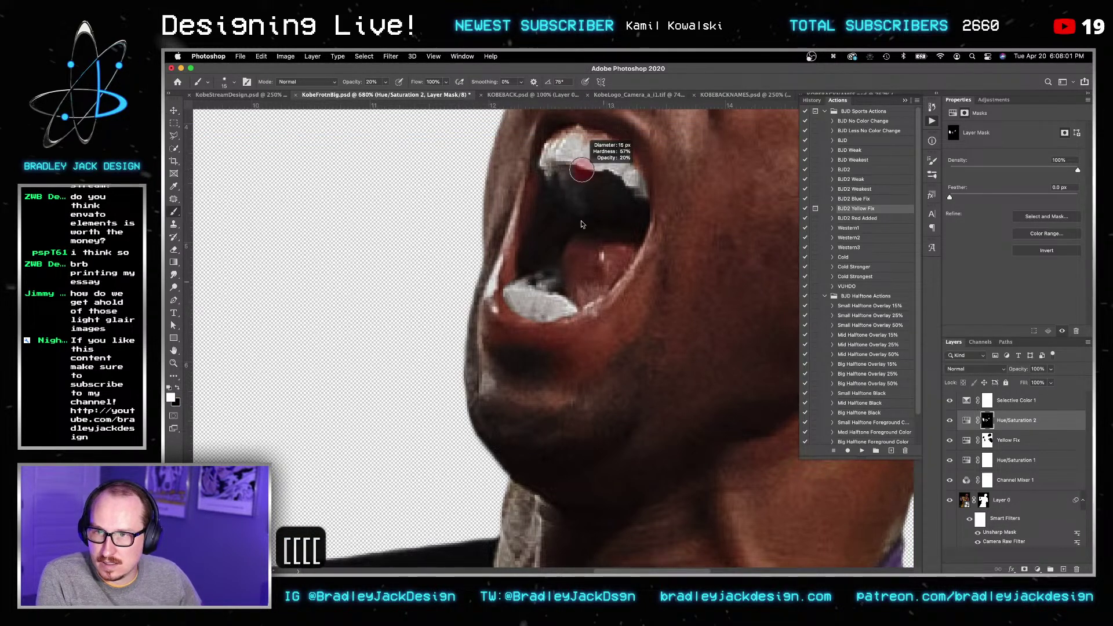
pyautogui.press('super+0')
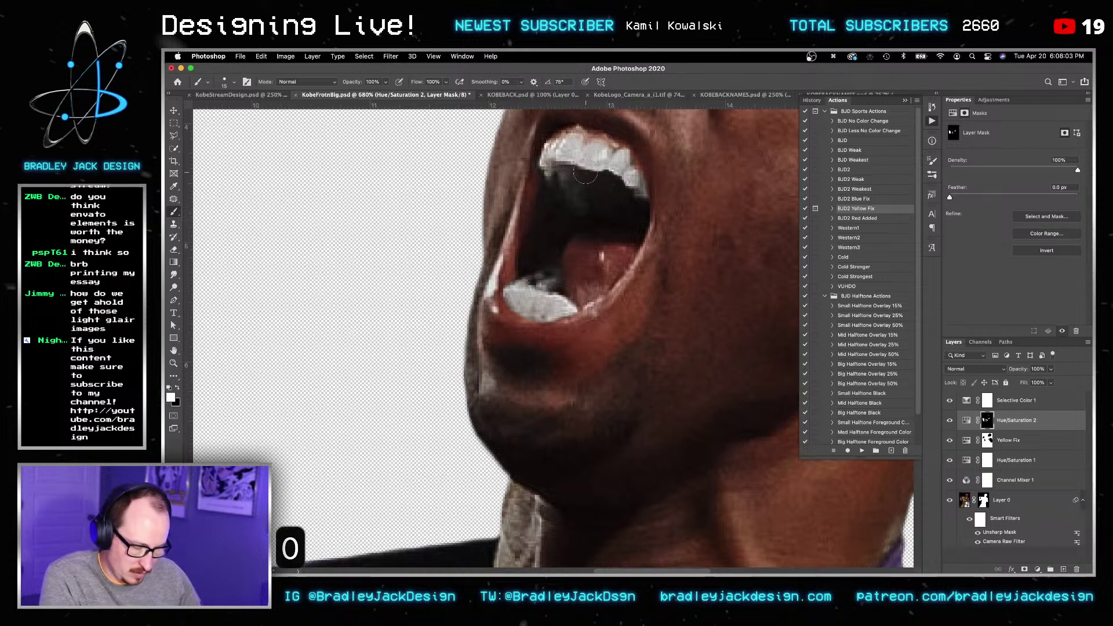
# Step: Duplicate Layer 0, the Kobe cut-out
pyautogui.press('v')
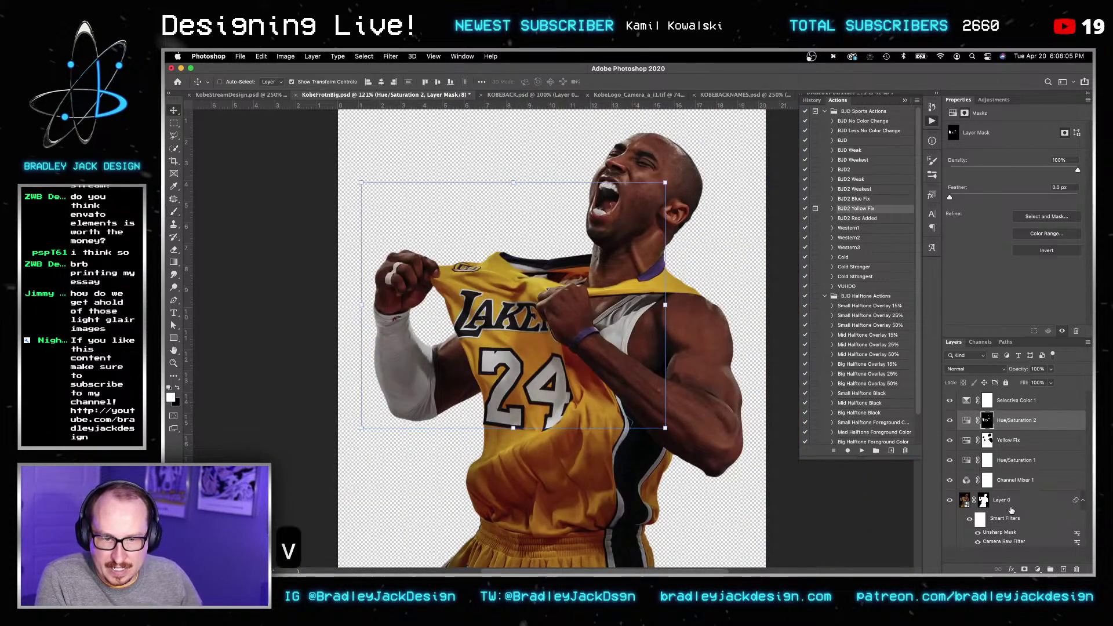
pyautogui.click(1012, 509)
pyautogui.press('super+j')
pyautogui.press('v')
pyautogui.press('shift+super+n')
pyautogui.press('Return')
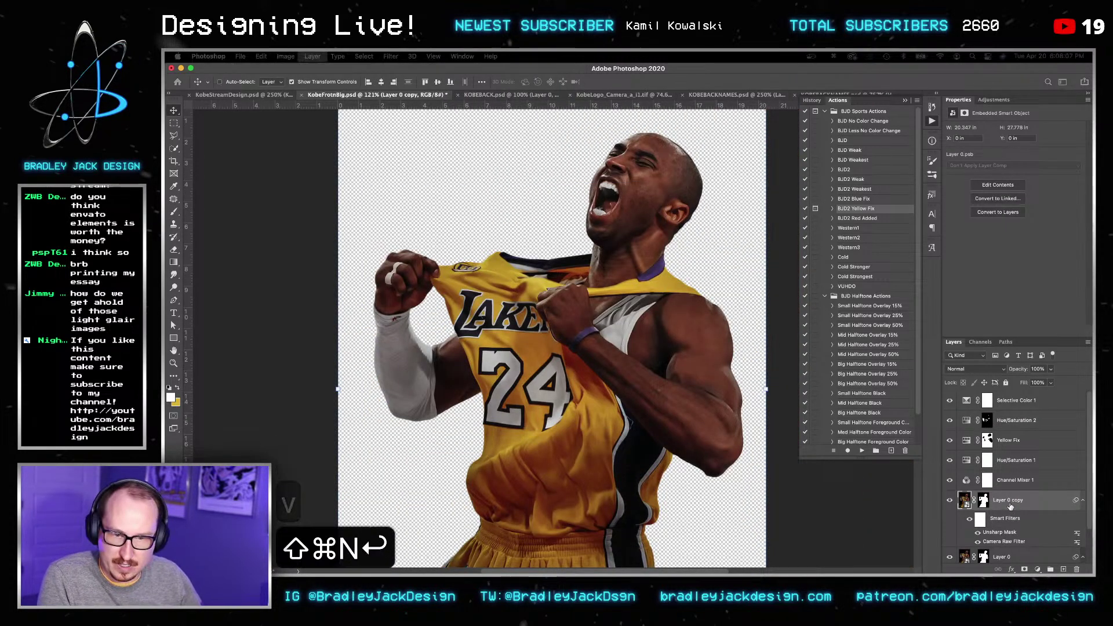
pyautogui.press('super+z')
# Step: Add a black-to-white Gradient Map and merge it into the Layer 0 copy
pyautogui.click(994, 101)
pyautogui.click(1016, 142)
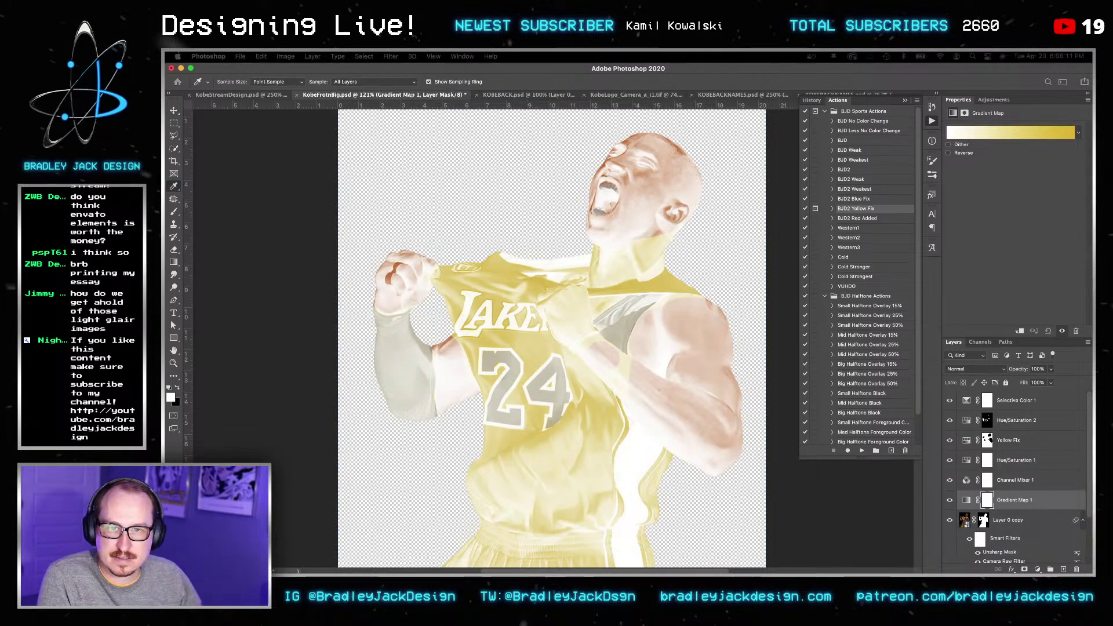
pyautogui.press('v')
pyautogui.press('Return')
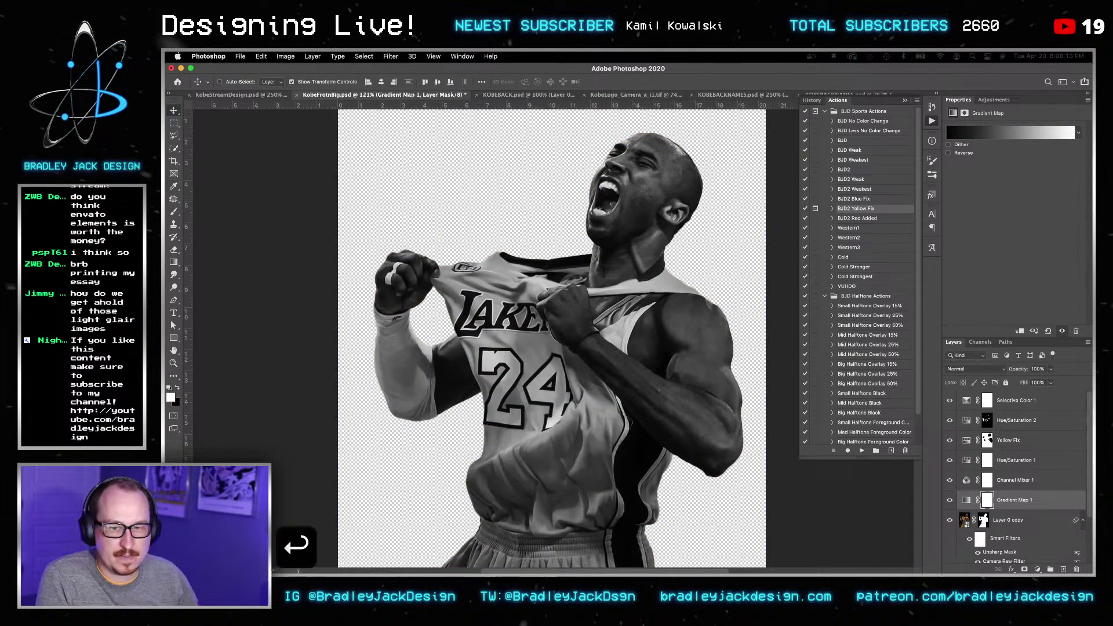
pyautogui.click(1006, 523)
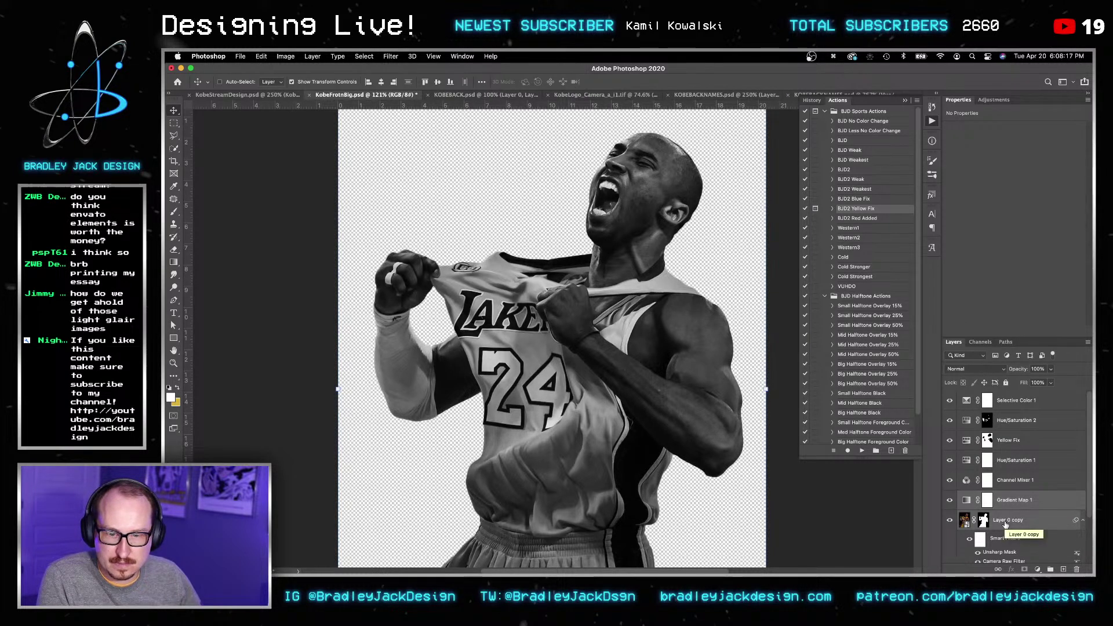
pyautogui.press('super+e')
pyautogui.press('v')
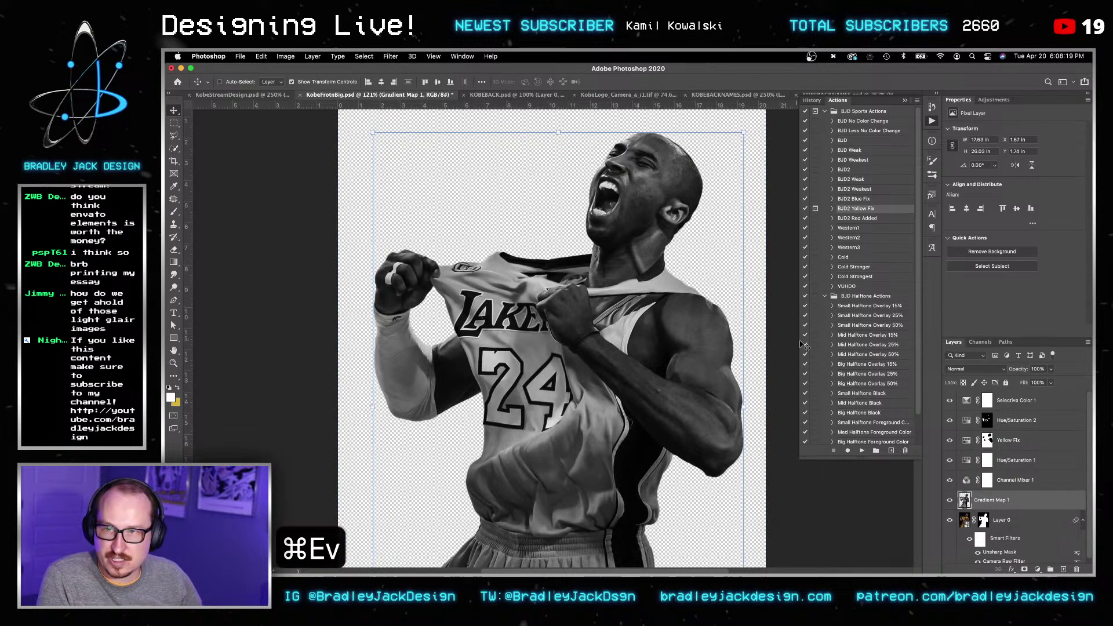
pyautogui.press('v')
# Step: Apply a High Pass filter with radius 4 to the grayscale copy
pyautogui.click(391, 56)
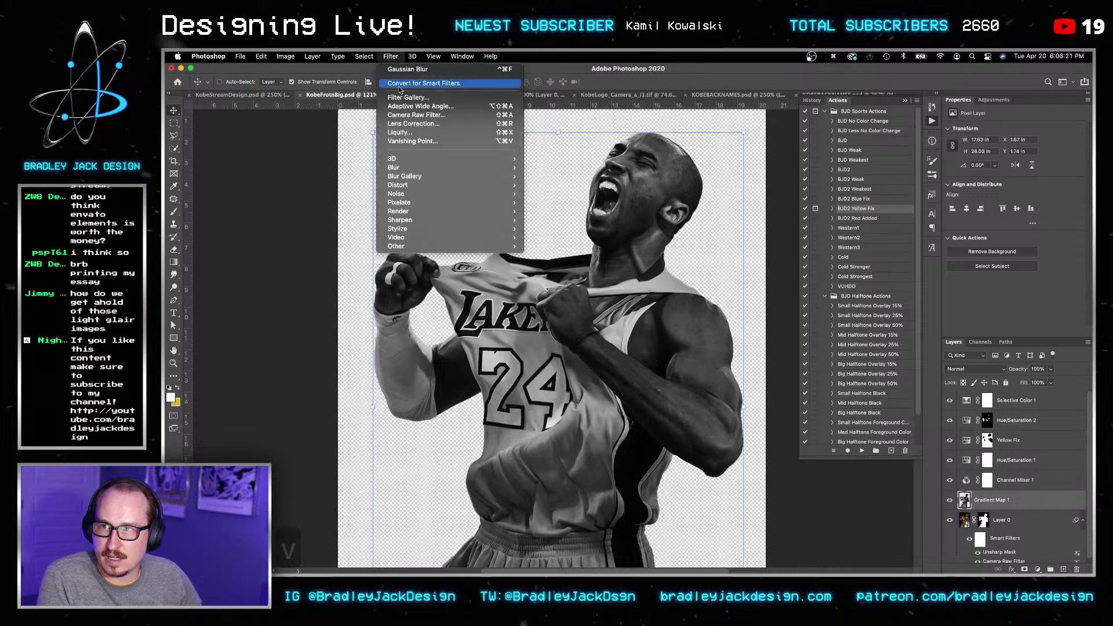
pyautogui.moveTo(440, 246)
pyautogui.click(542, 255)
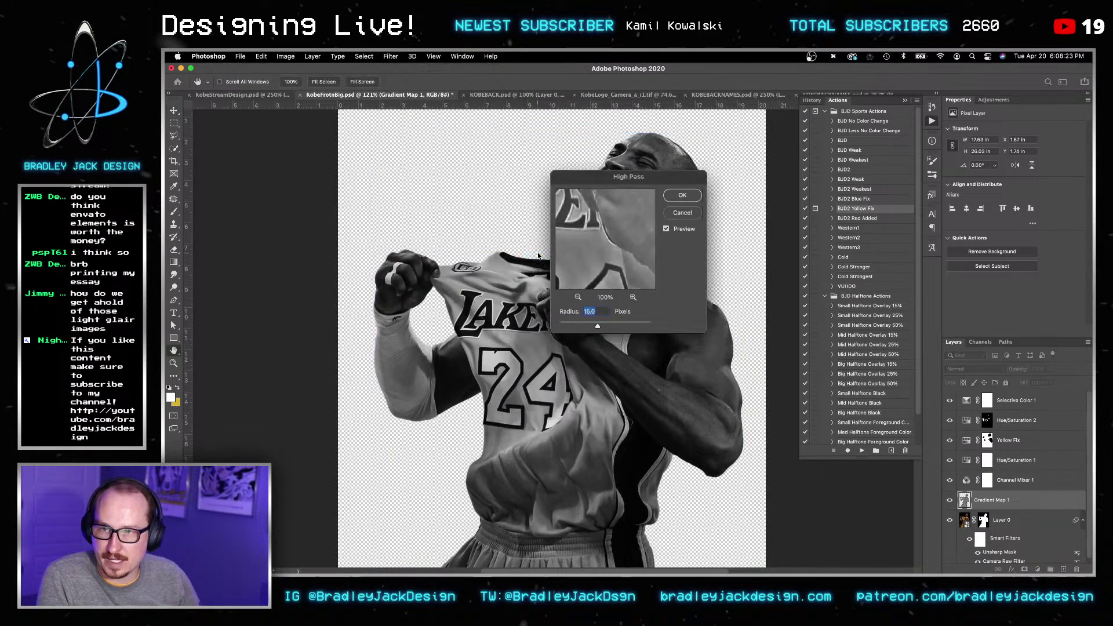
pyautogui.moveTo(634, 184); pyautogui.dragTo(834, 204)
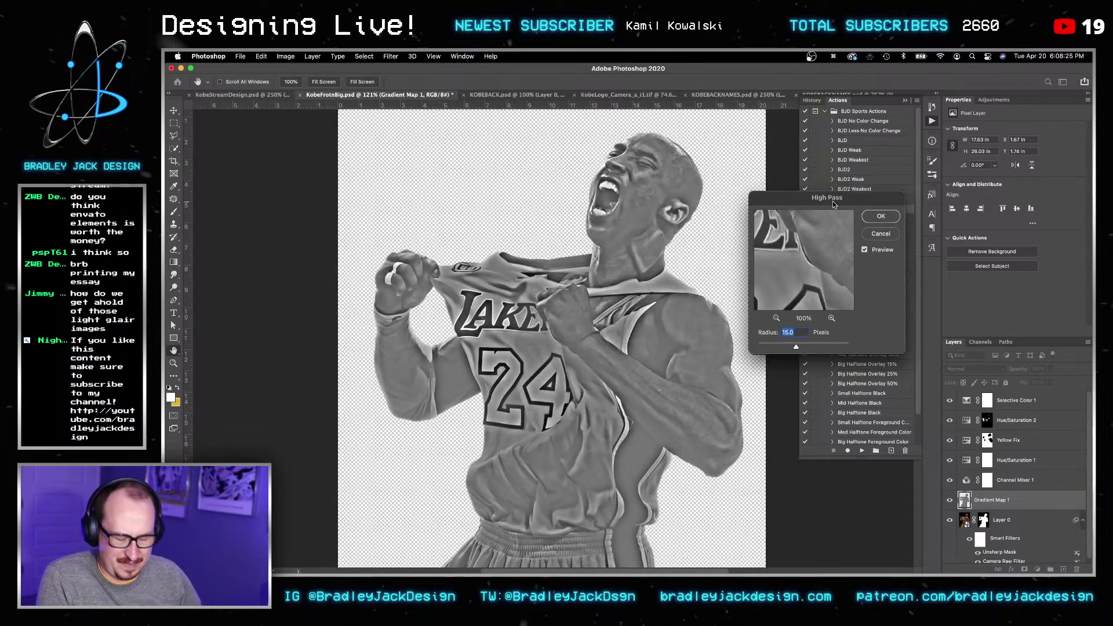
pyautogui.write('4')
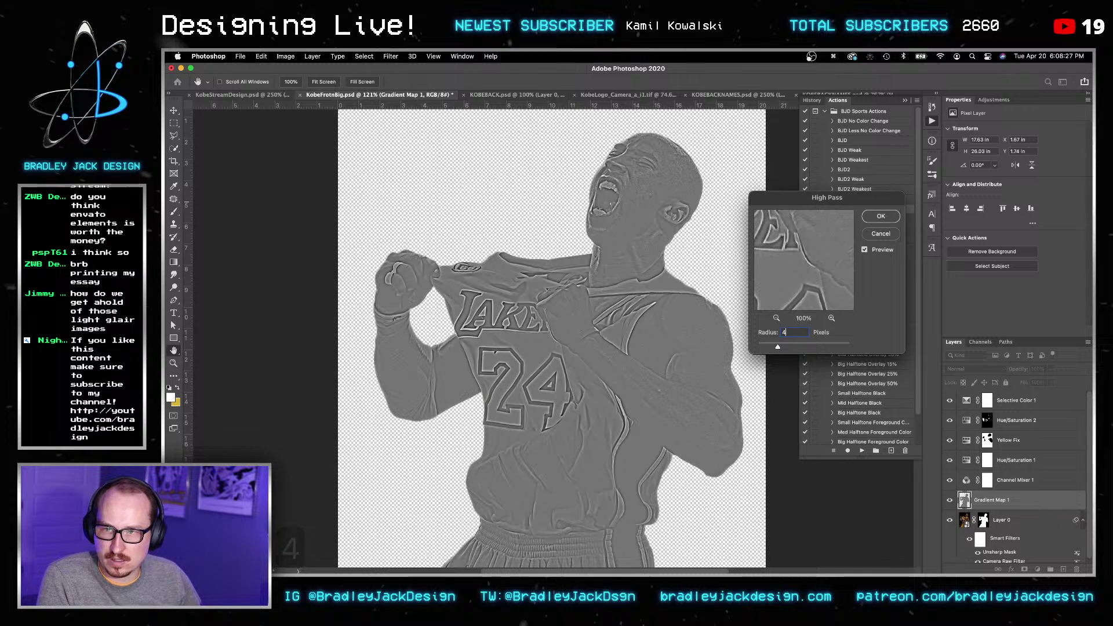
pyautogui.press('Return')
pyautogui.press('Return')
# Step: Set the High Pass layer to Soft Light at 40% opacity and save the smart object
pyautogui.press('v')
pyautogui.press('v')
pyautogui.press('v')
pyautogui.hotkey('alt', 'shift', 'f')
pyautogui.press('v')
pyautogui.press('2')
pyautogui.press('3')
pyautogui.press('4')
pyautogui.press('Return')
pyautogui.press('v')
pyautogui.press('super+s')
# Step: Return to the KobeStreamDesign poster and zoom out to see all of it
pyautogui.press('v')
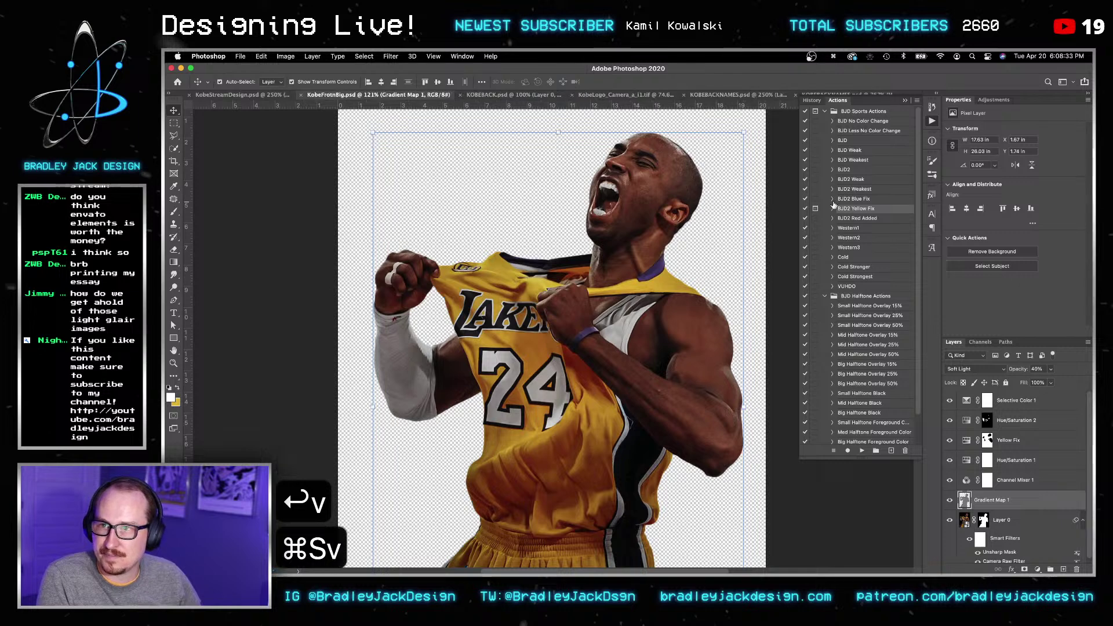
pyautogui.press('shift+super+grave')
pyautogui.press('v')
pyautogui.press('z')
pyautogui.press('z')
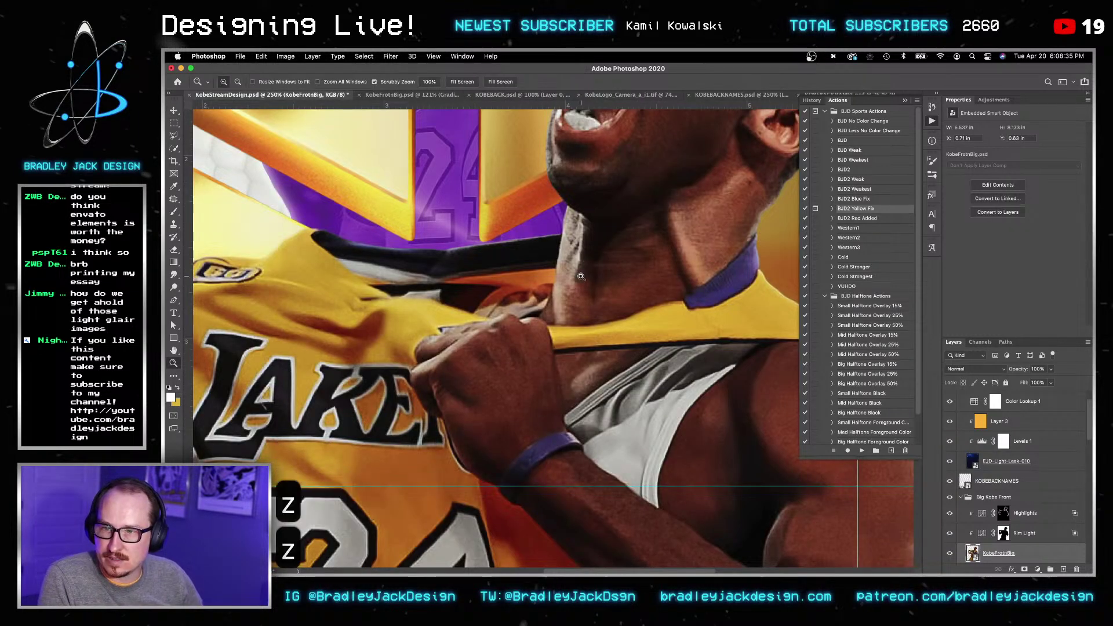
pyautogui.keyDown('alt'); pyautogui.click(581, 254); pyautogui.keyUp('alt')
pyautogui.keyDown('alt'); pyautogui.click(581, 254); pyautogui.keyUp('alt')
pyautogui.keyDown('alt'); pyautogui.click(581, 254); pyautogui.keyUp('alt')
# Step: Apply Unsharp Mask to the Kobe cut-out with amount 66 and radius 2.5
pyautogui.press('v')
pyautogui.scroll(-2, 1015, 534)
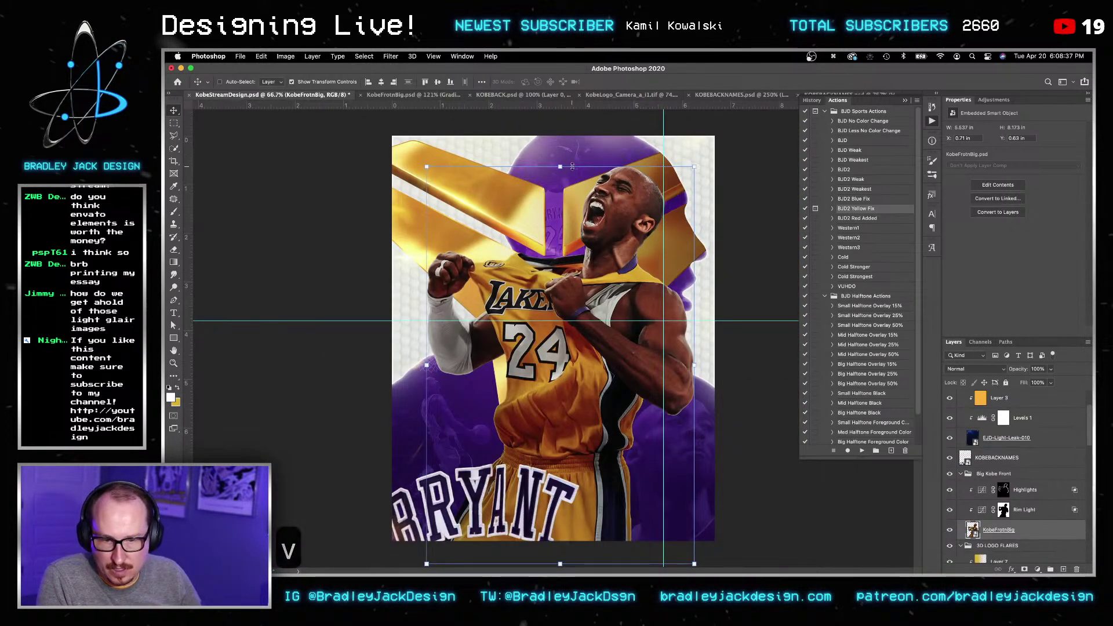
pyautogui.click(390, 56)
pyautogui.moveTo(405, 233)
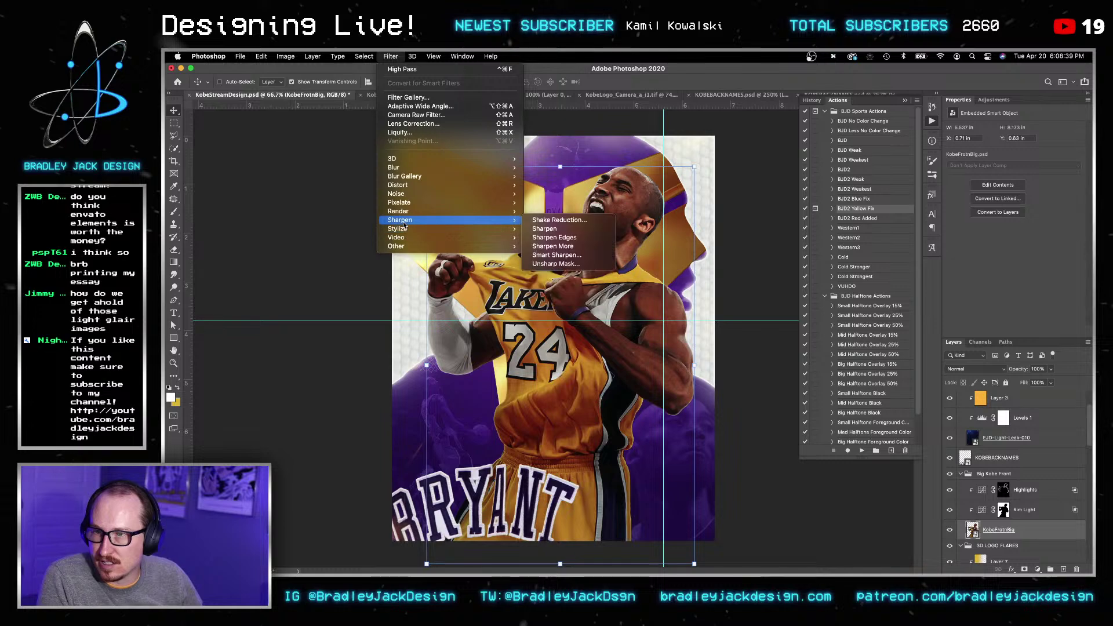
pyautogui.click(547, 264)
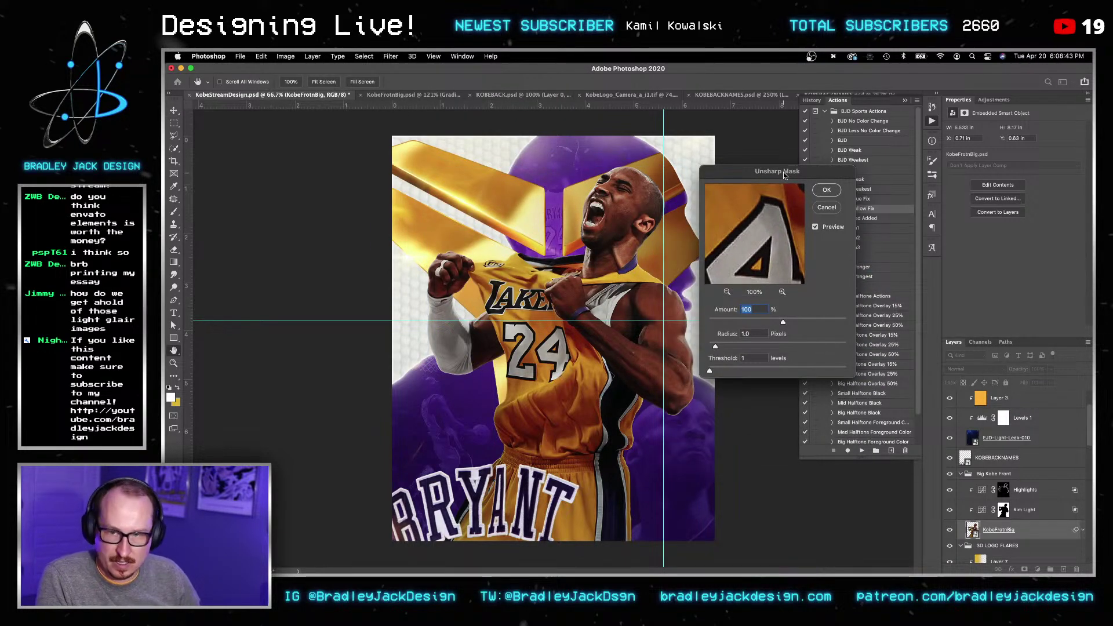
pyautogui.write('66')
pyautogui.press('Tab')
pyautogui.write('2.5')
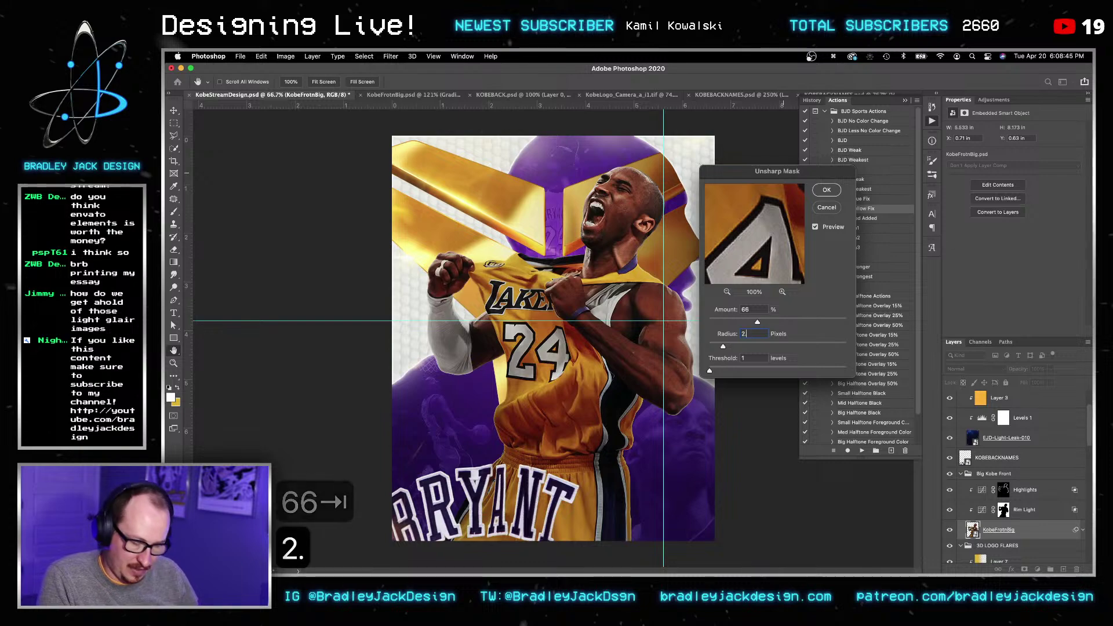
pyautogui.press('Return')
pyautogui.press('Return')
# Step: Check the sharpening on Kobe's face, then turn on the Highlights layer and target its mask
pyautogui.press('z')
pyautogui.moveTo(619, 186); pyautogui.dragTo(649, 194)
pyautogui.press('v')
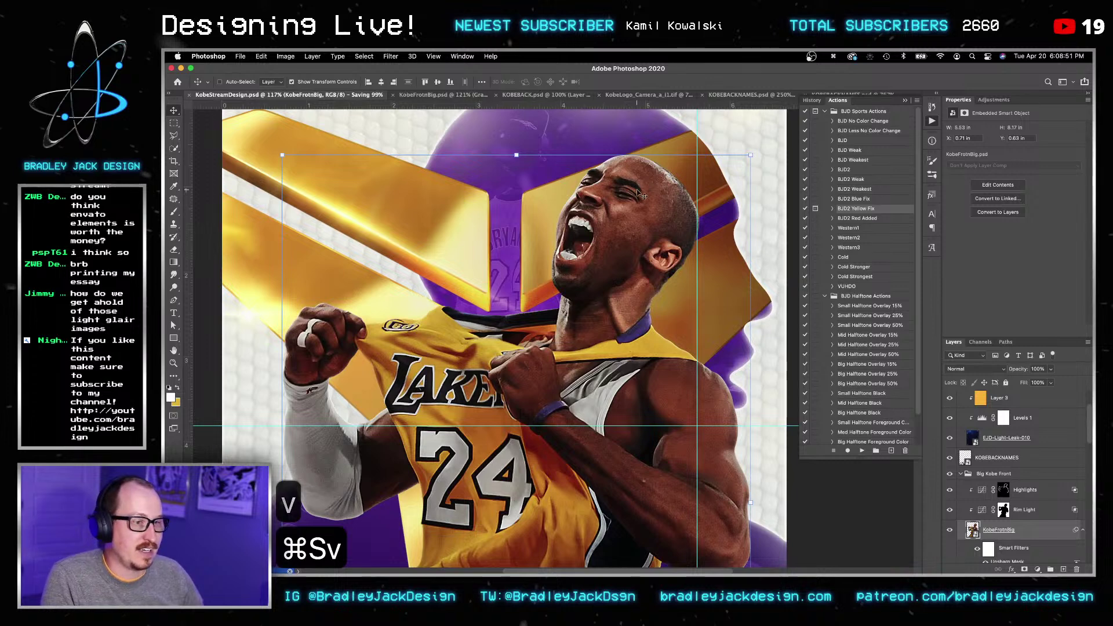
pyautogui.press('space')
pyautogui.moveTo(612, 364); pyautogui.dragTo(617, 275)
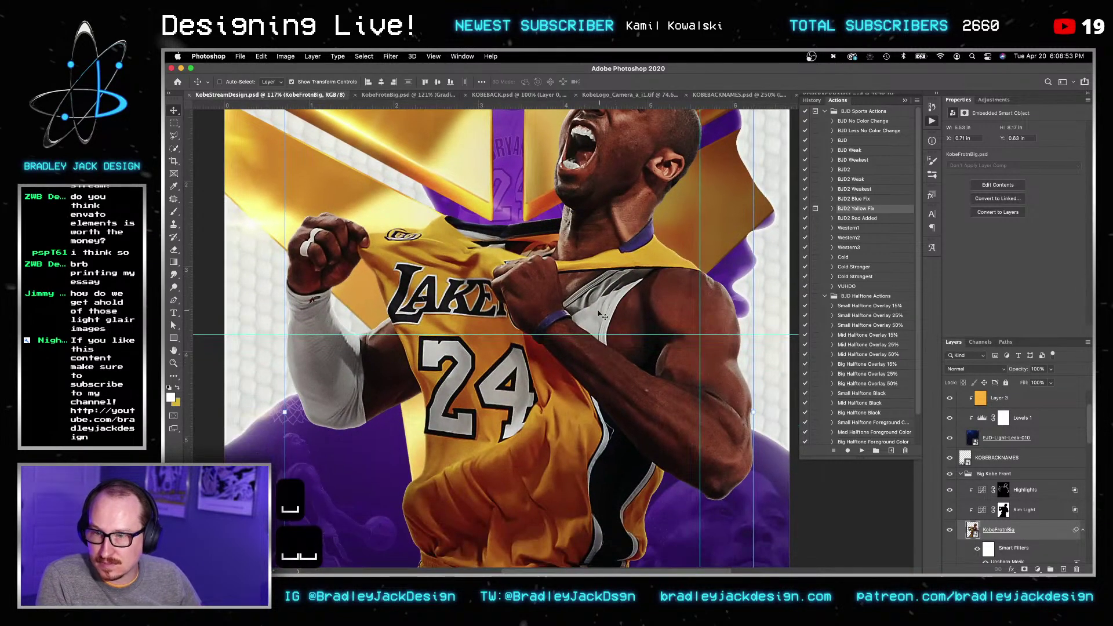
pyautogui.press('z')
pyautogui.keyDown('alt'); pyautogui.click(609, 277); pyautogui.keyUp('alt')
pyautogui.keyDown('alt'); pyautogui.click(609, 277); pyautogui.keyUp('alt')
pyautogui.press('v')
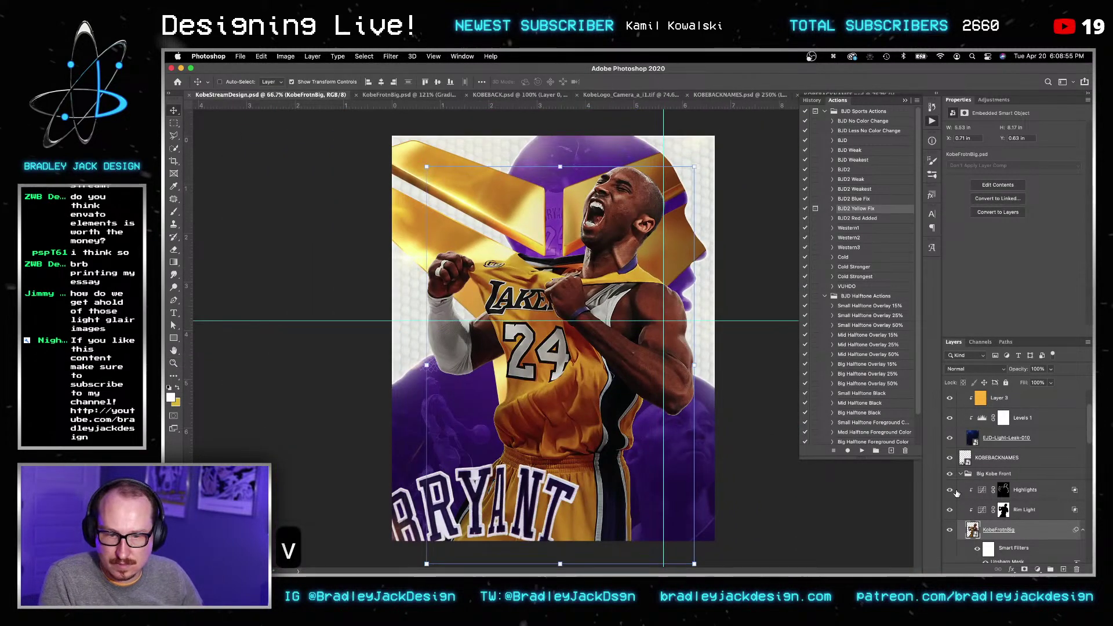
pyautogui.click(949, 492)
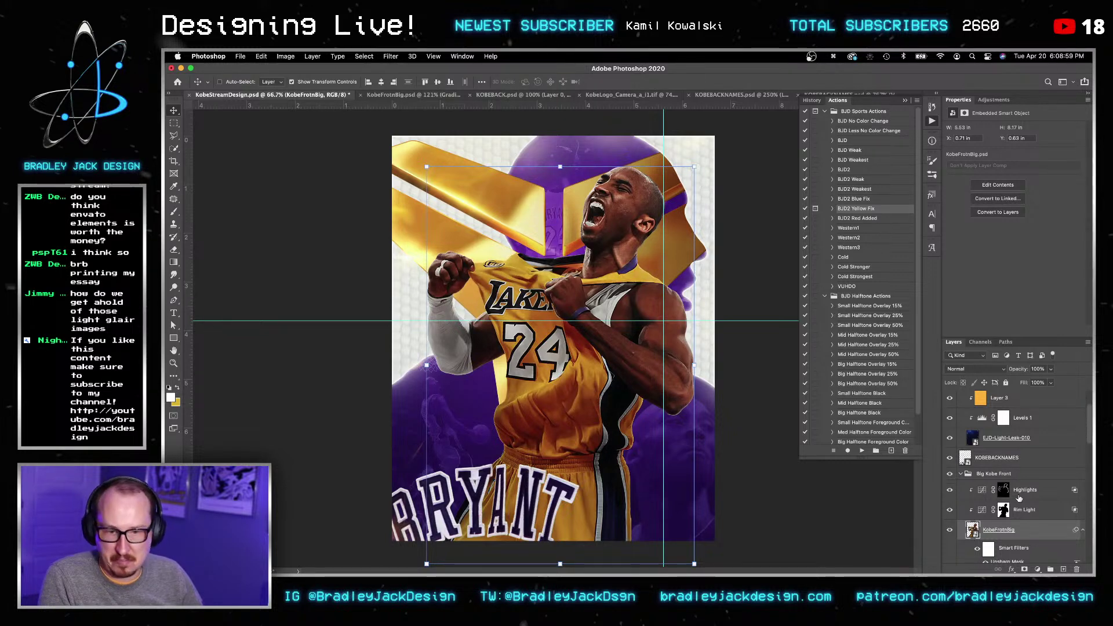
pyautogui.click(1006, 492)
# Step: With a 20% opacity brush, paint white highlight on the jersey fold below the 4
pyautogui.press('b')
pyautogui.keyDown('alt'); pyautogui.scroll(5, 524, 376); pyautogui.keyUp('alt')
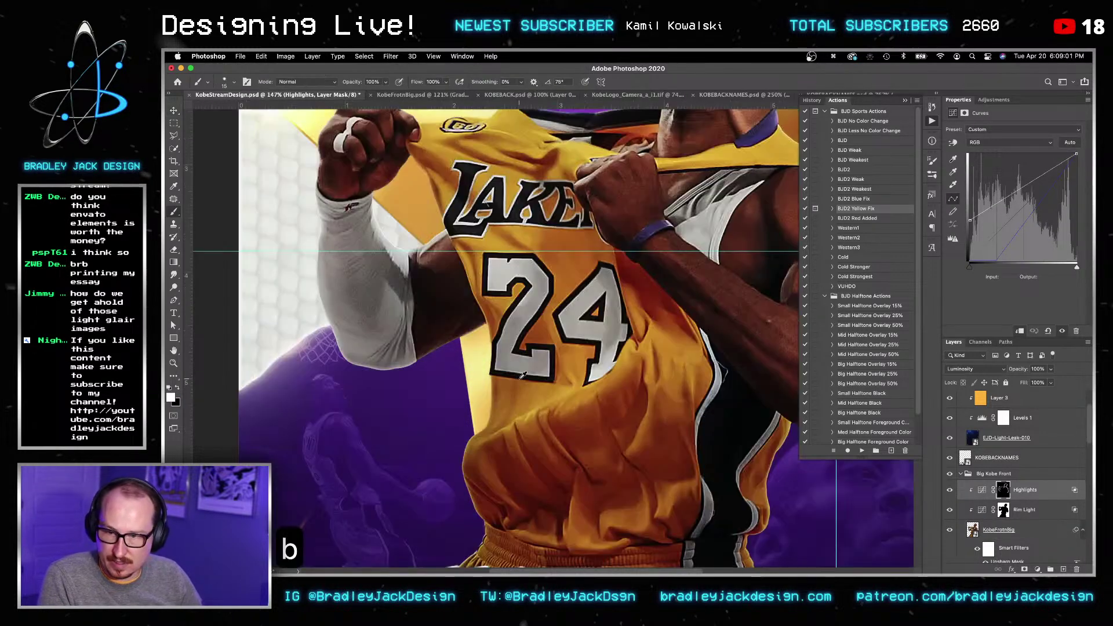
pyautogui.press(']')
pyautogui.press(']')
pyautogui.press(']')
pyautogui.press(']')
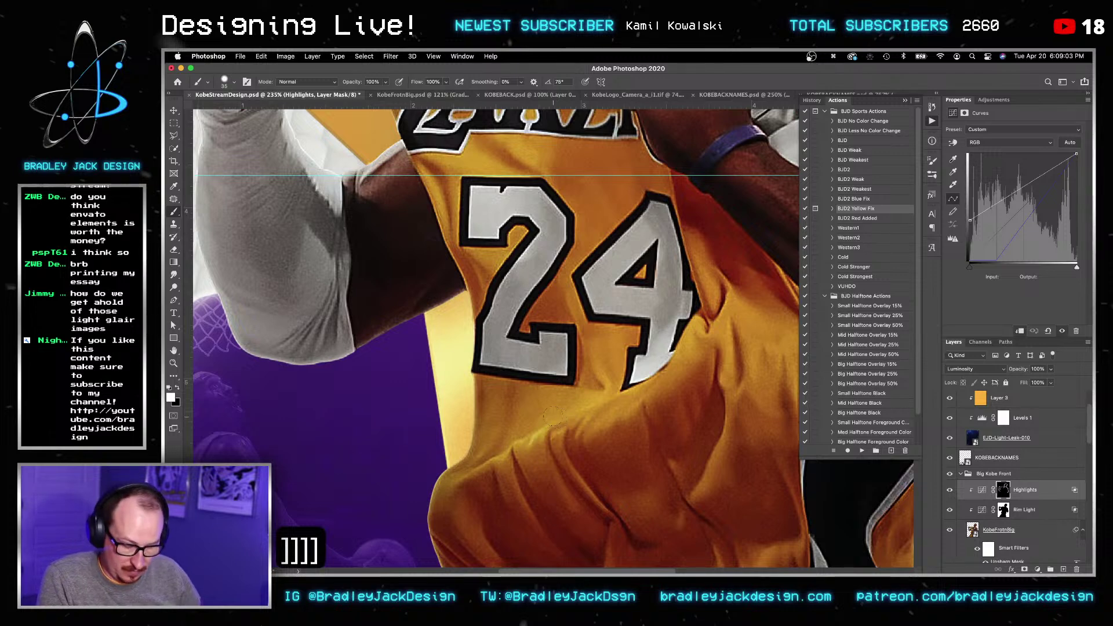
pyautogui.press('2')
pyautogui.moveTo(586, 405); pyautogui.dragTo(523, 330)
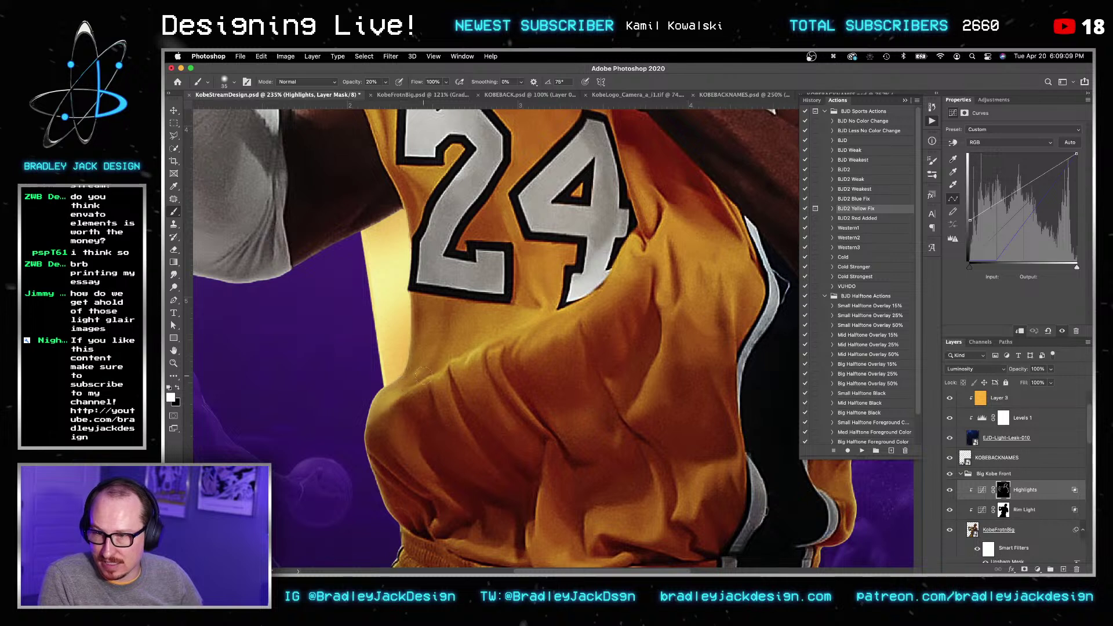
pyautogui.press('[')
pyautogui.press('[')
pyautogui.press('[')
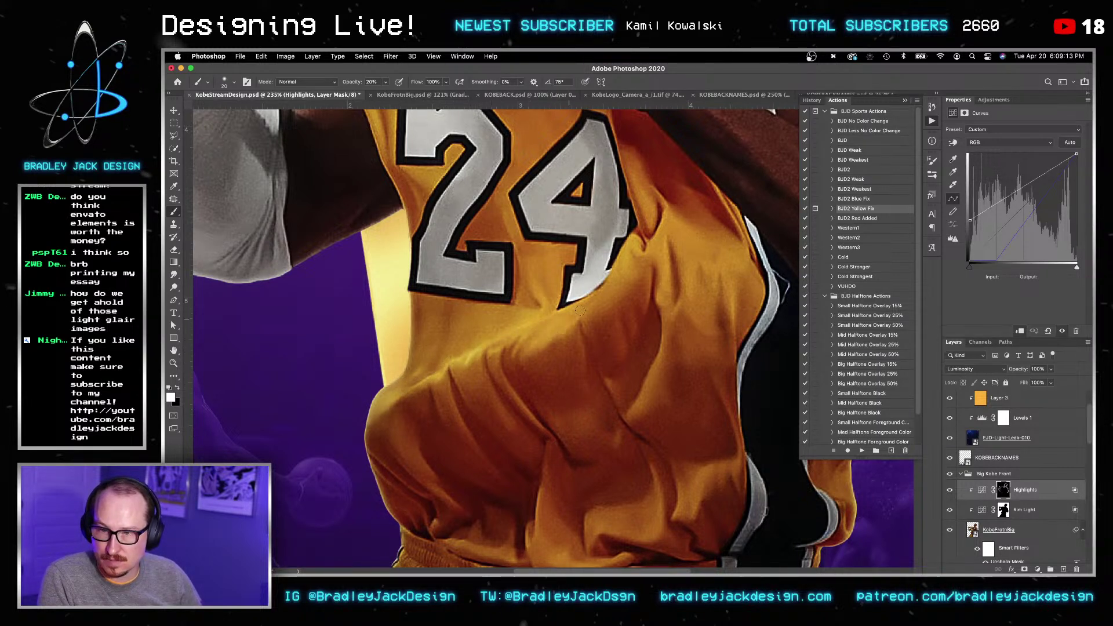
pyautogui.press(']')
pyautogui.press(']')
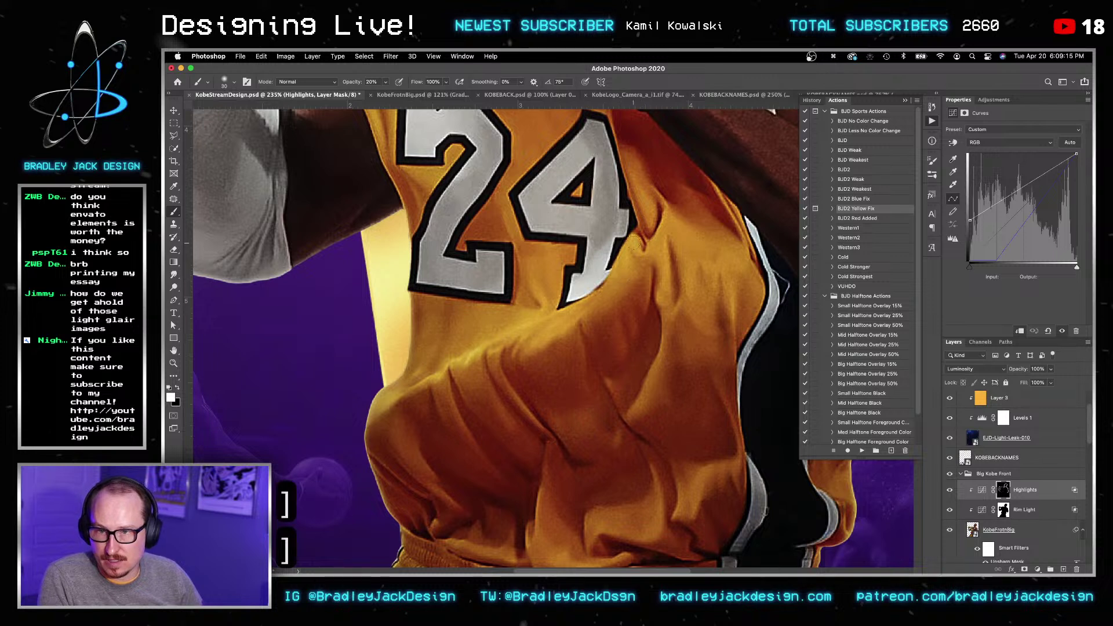
pyautogui.moveTo(612, 284); pyautogui.dragTo(578, 311)
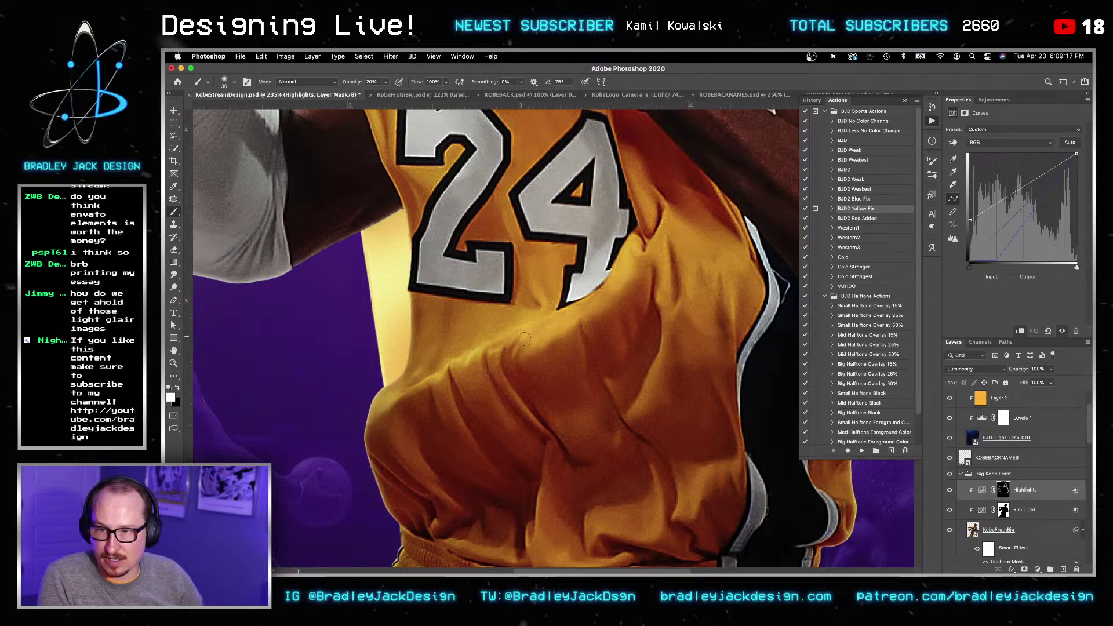
pyautogui.press('[')
pyautogui.press('[')
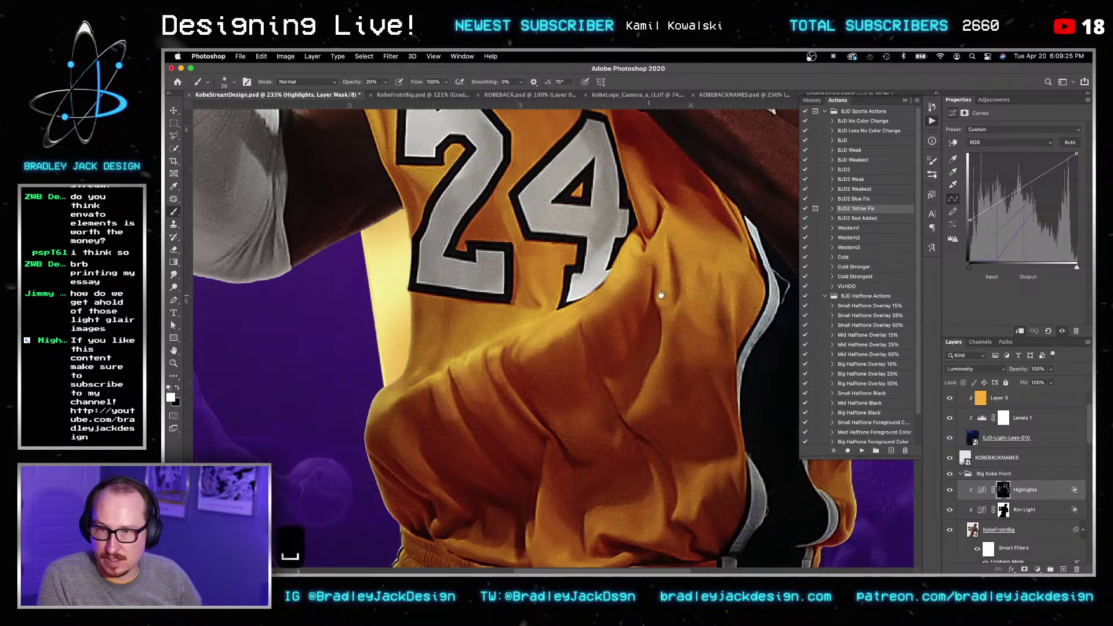
pyautogui.press(']')
pyautogui.press(']')
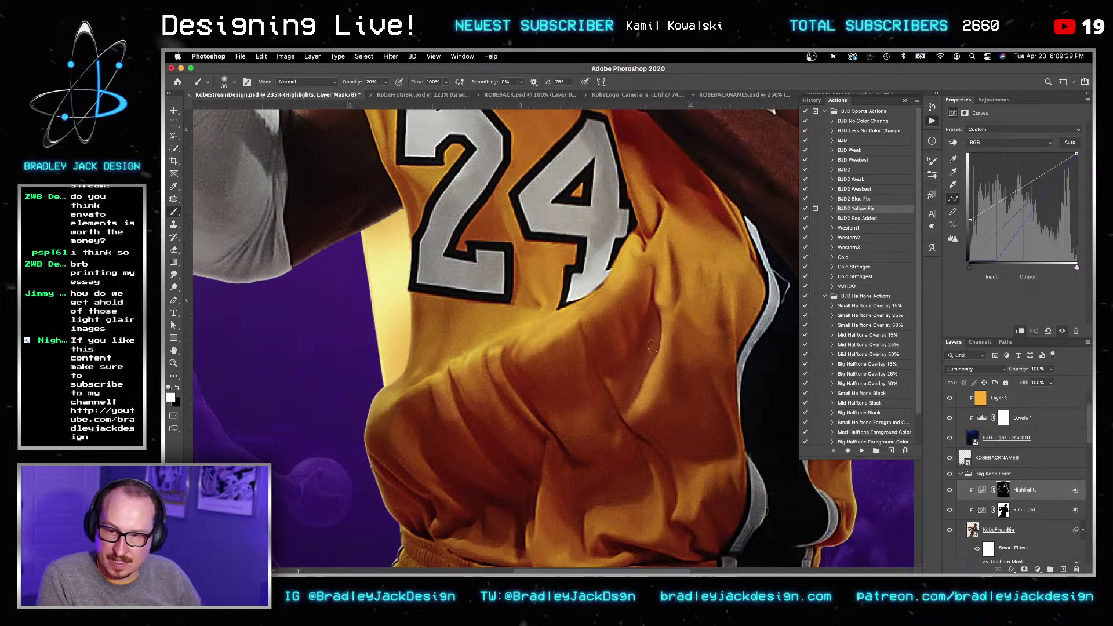
pyautogui.press('x')
pyautogui.press('x')
pyautogui.press('space')
# Step: Brighten the jersey's lower folds along its bottom edge with a 40 px brush
pyautogui.moveTo(637, 487); pyautogui.dragTo(631, 351)
pyautogui.press(']')
pyautogui.press(']')
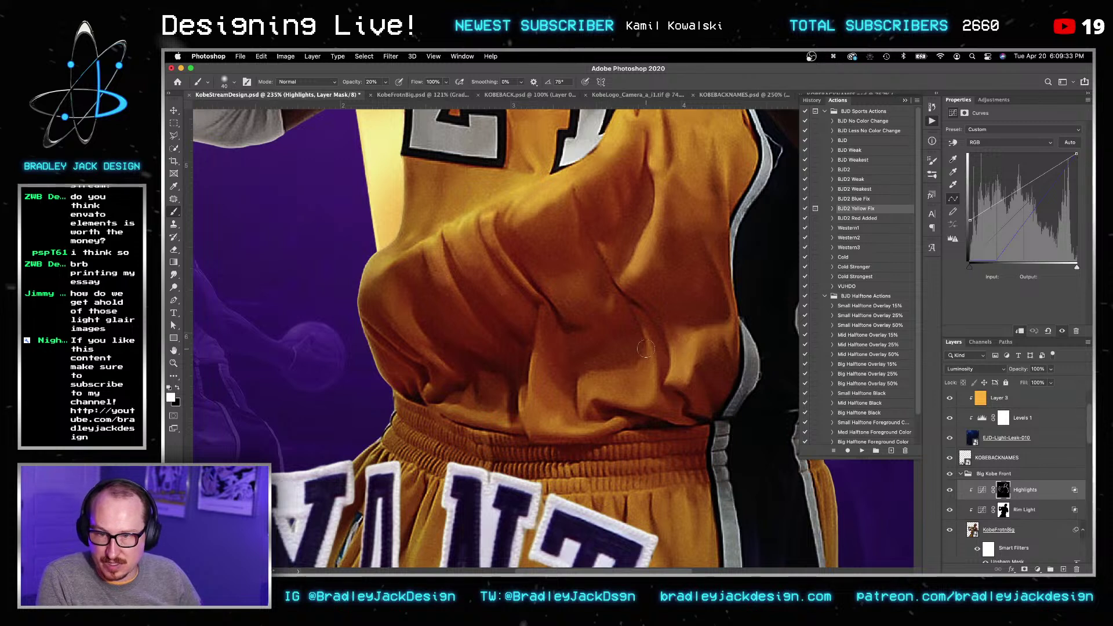
pyautogui.moveTo(607, 381)
pyautogui.mouseDown()
pyautogui.moveTo(586, 394)
pyautogui.moveTo(585, 420)
pyautogui.mouseUp()
pyautogui.moveTo(615, 430)
pyautogui.mouseDown()
pyautogui.moveTo(550, 429)
pyautogui.moveTo(537, 372)
pyautogui.mouseUp()
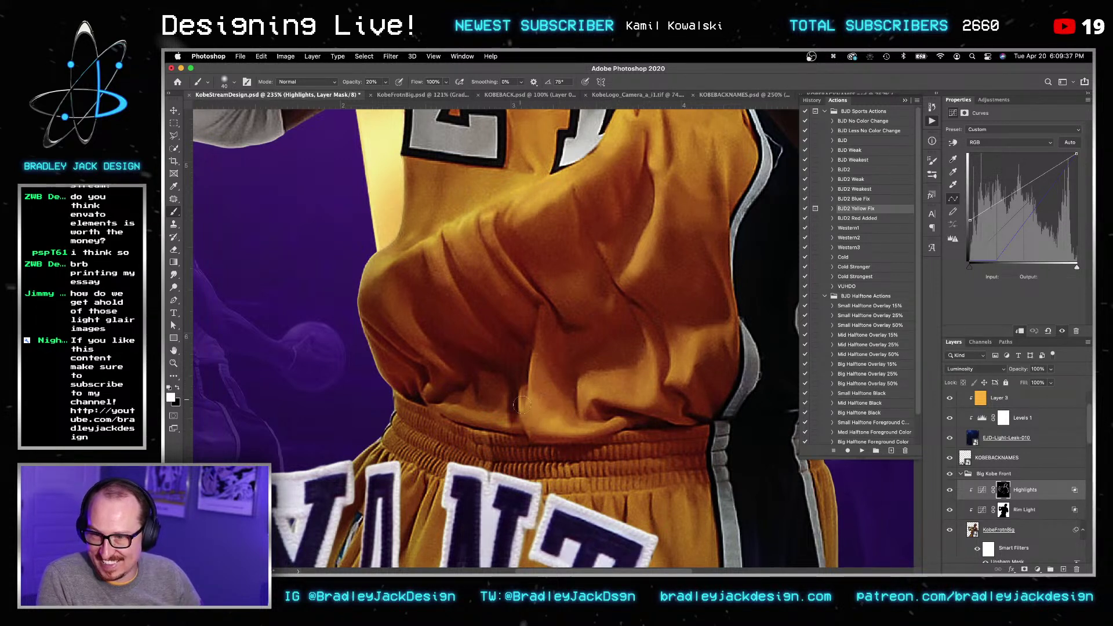
pyautogui.press('[')
pyautogui.press('[')
pyautogui.press('x')
pyautogui.press('x')
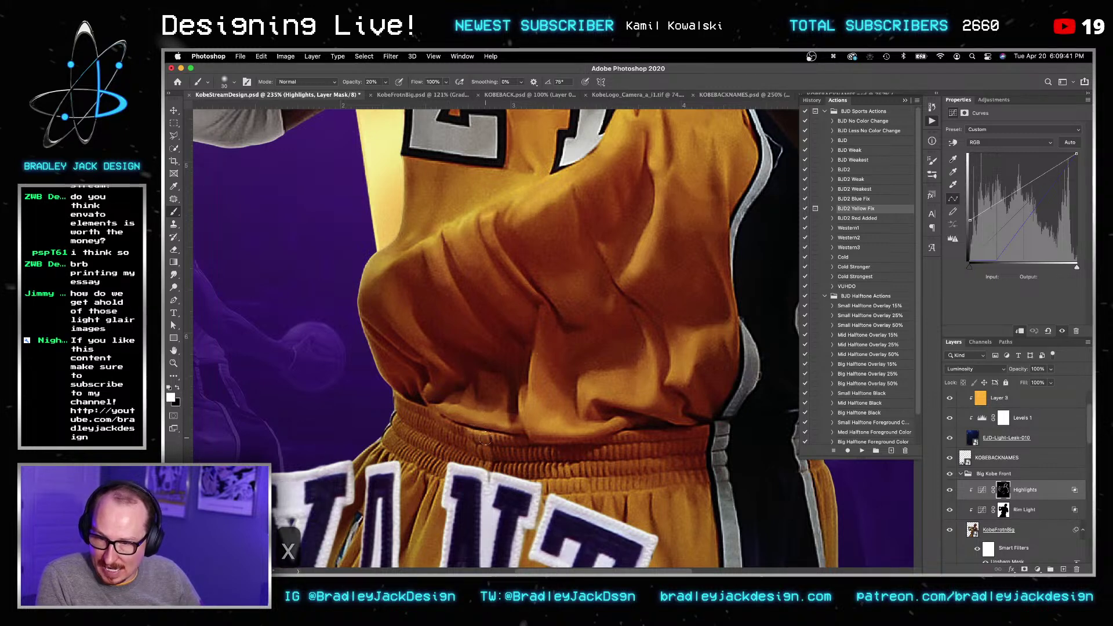
# Step: Brighten the shorts' folds around the letter A and the jersey edge up toward the shoulder
pyautogui.moveTo(409, 436); pyautogui.dragTo(605, 305)
pyautogui.press('x')
pyautogui.press('x')
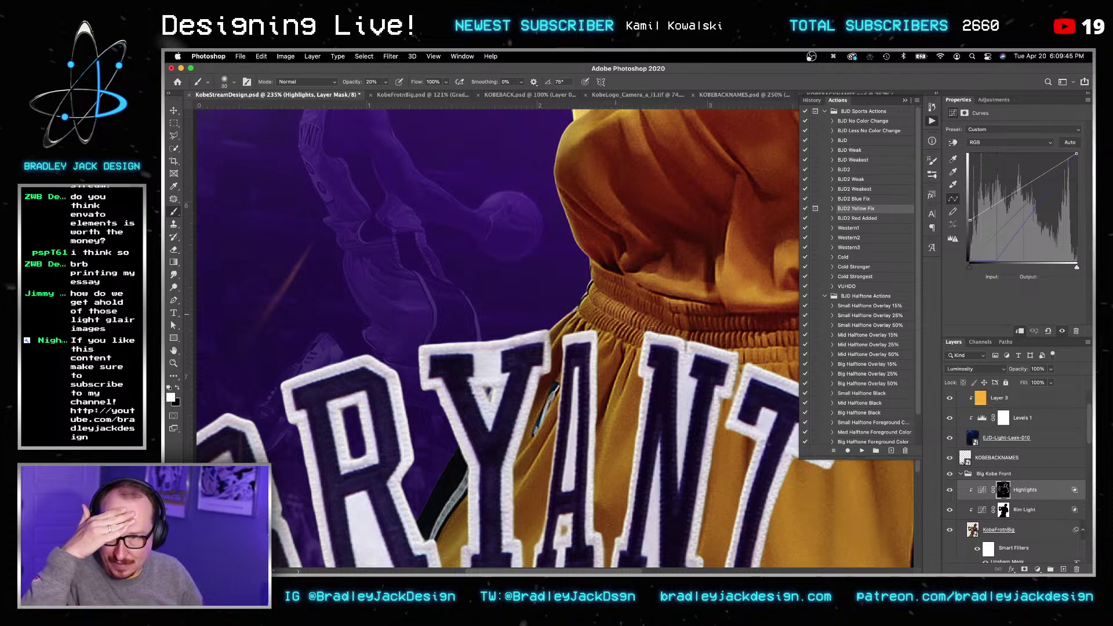
pyautogui.press(']')
pyautogui.press(']')
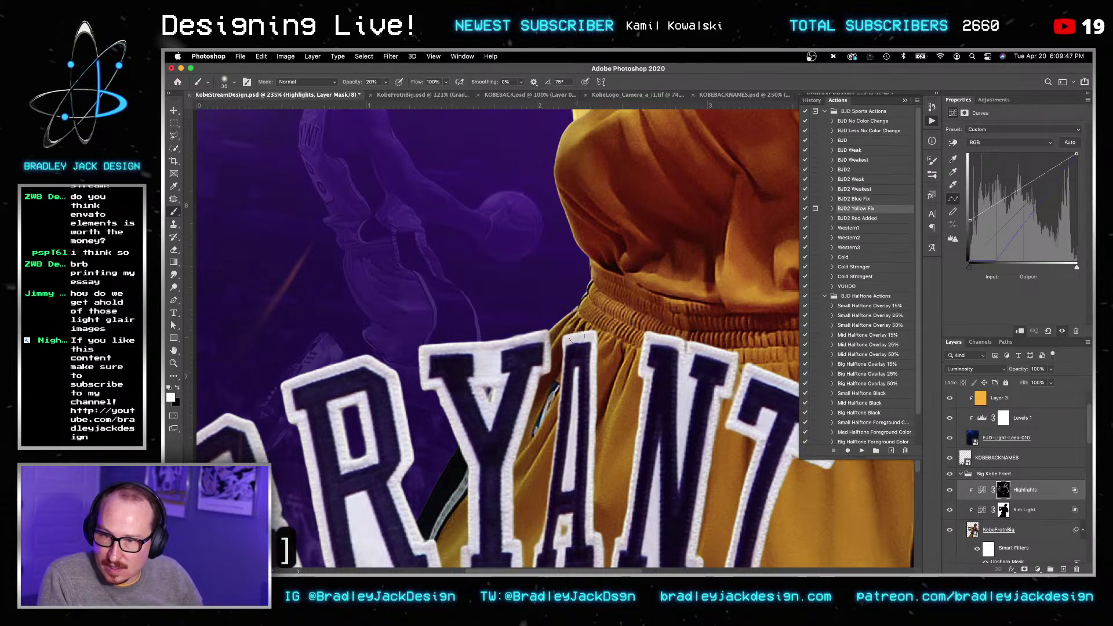
pyautogui.moveTo(537, 419); pyautogui.dragTo(525, 490)
pyautogui.moveTo(606, 341); pyautogui.dragTo(616, 428)
pyautogui.moveTo(904, 313); pyautogui.dragTo(587, 401)
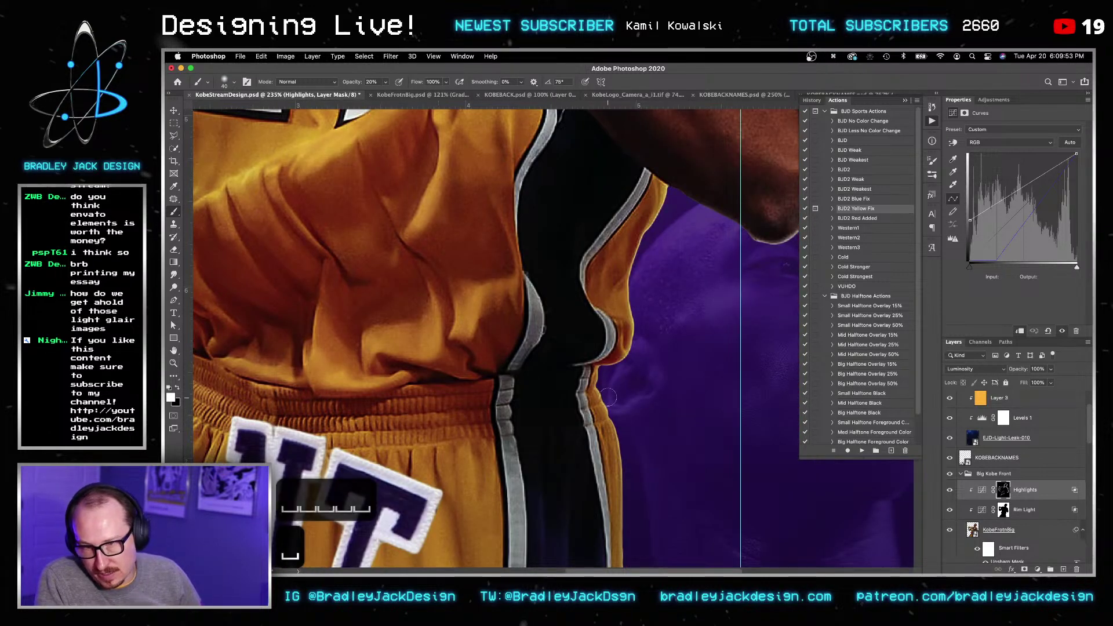
pyautogui.moveTo(608, 358); pyautogui.dragTo(626, 330)
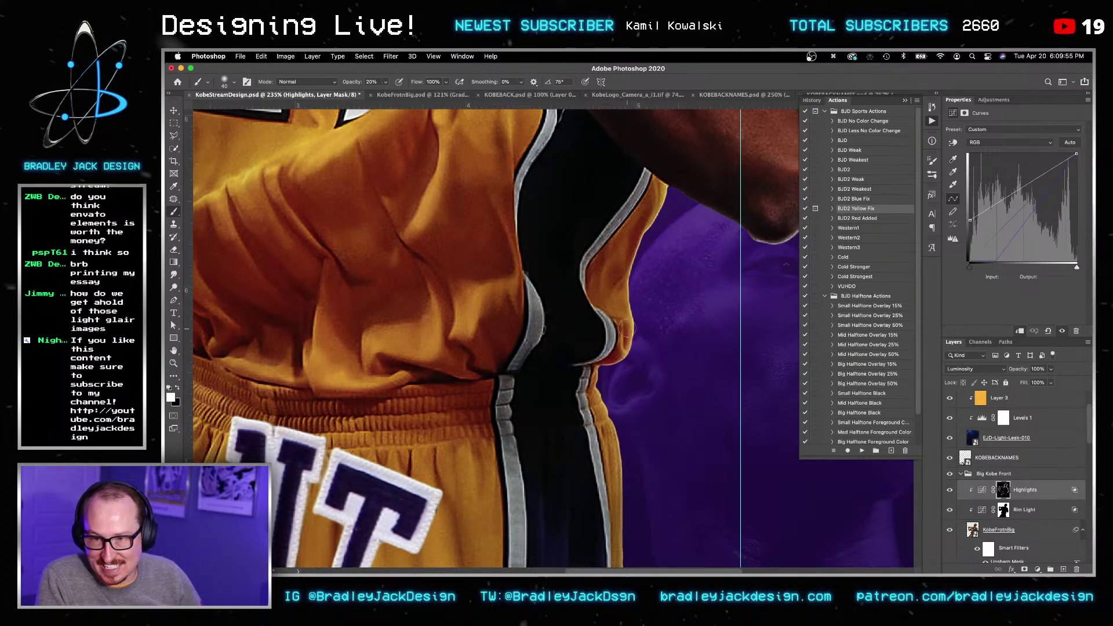
pyautogui.moveTo(632, 263); pyautogui.dragTo(653, 212)
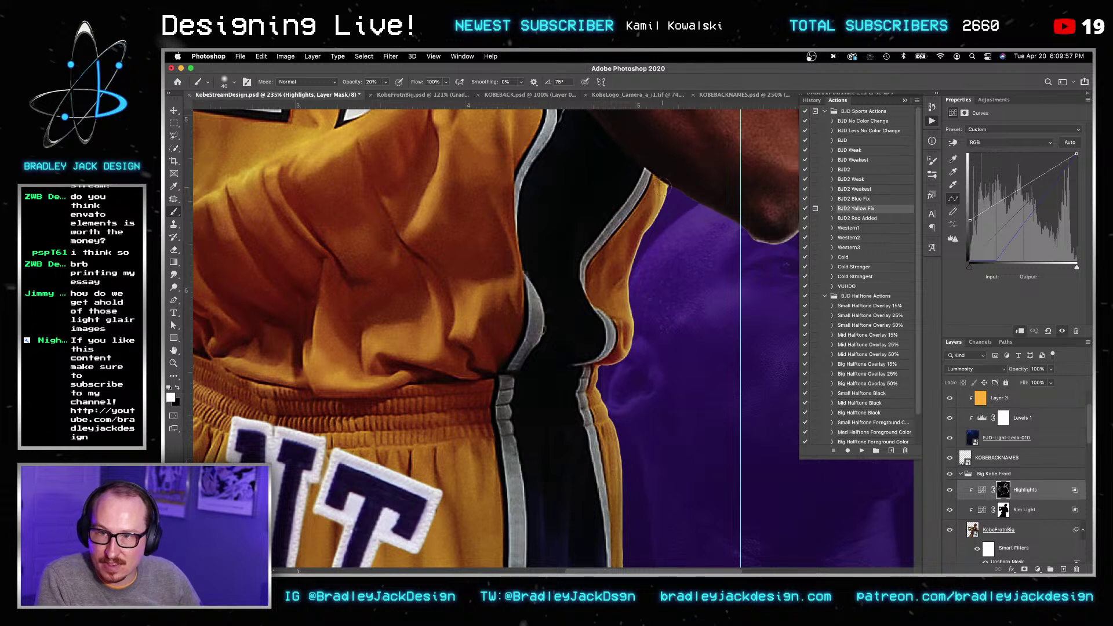
# Step: Pan across the elbow, right arm, left fist, collar and face, resizing the brush between 25 and 40
pyautogui.moveTo(666, 265); pyautogui.dragTo(534, 310)
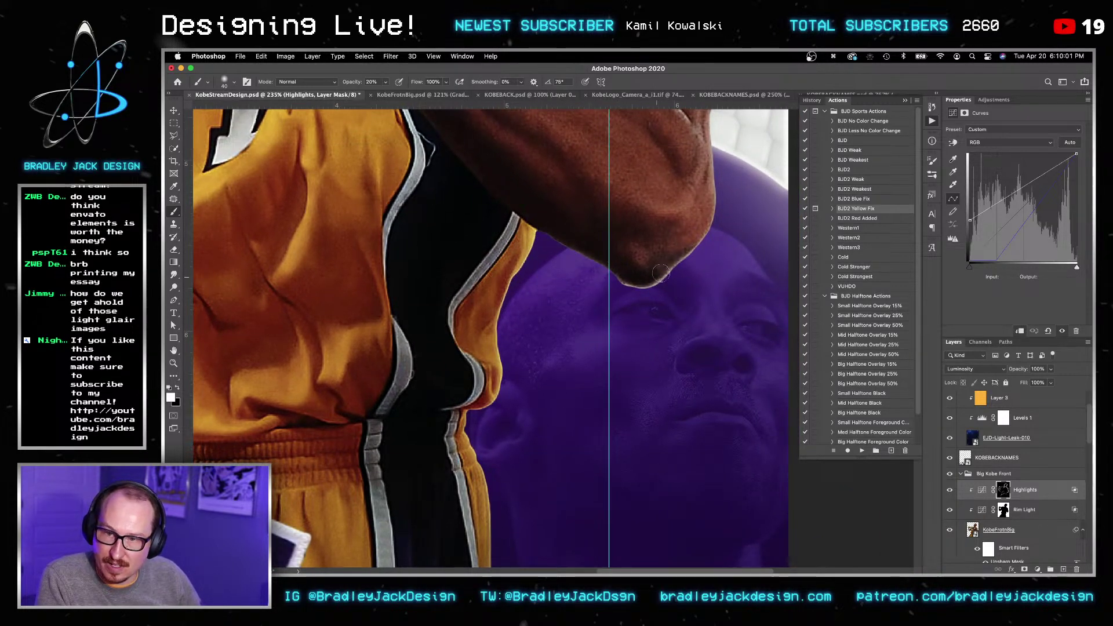
pyautogui.moveTo(657, 232); pyautogui.dragTo(768, 489)
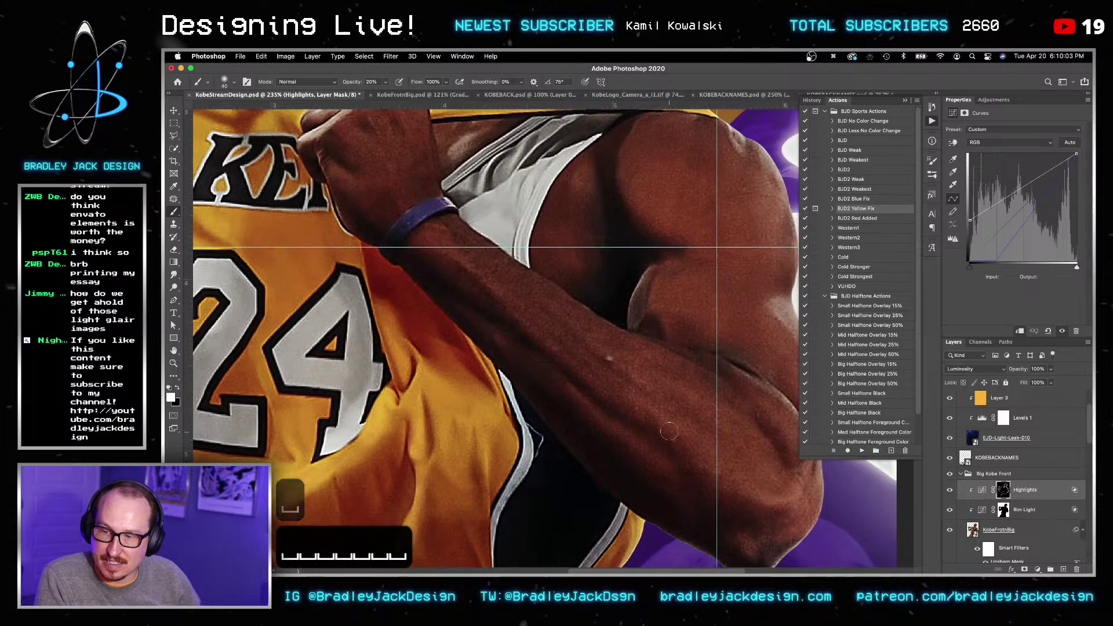
pyautogui.moveTo(481, 399); pyautogui.dragTo(771, 461)
pyautogui.press('[')
pyautogui.press('[')
pyautogui.press('[')
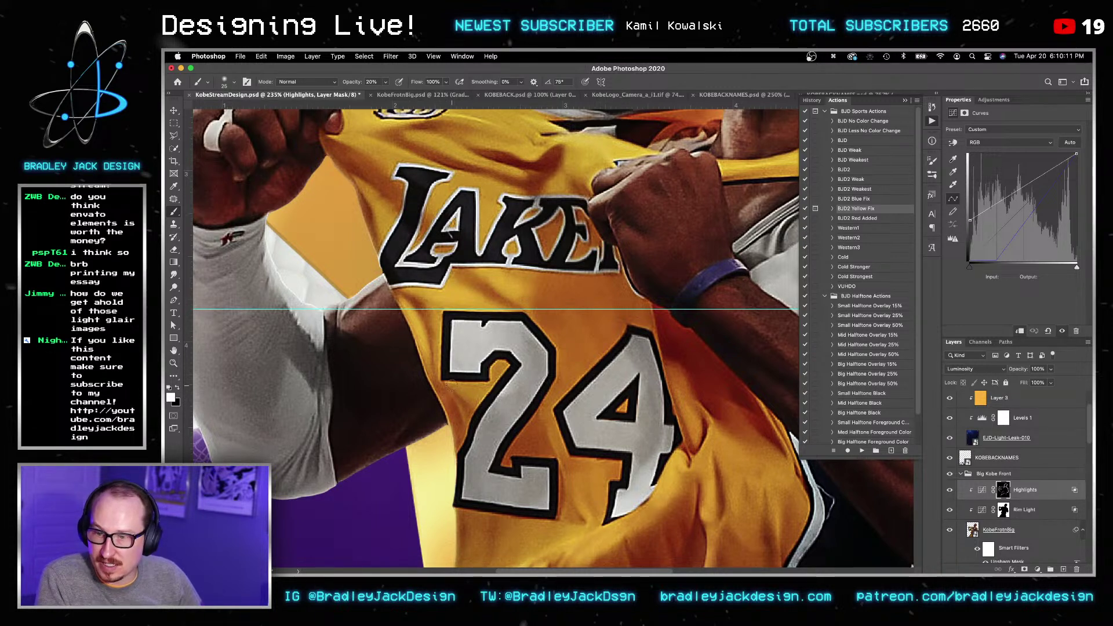
pyautogui.press(']')
pyautogui.press(']')
pyautogui.press(']')
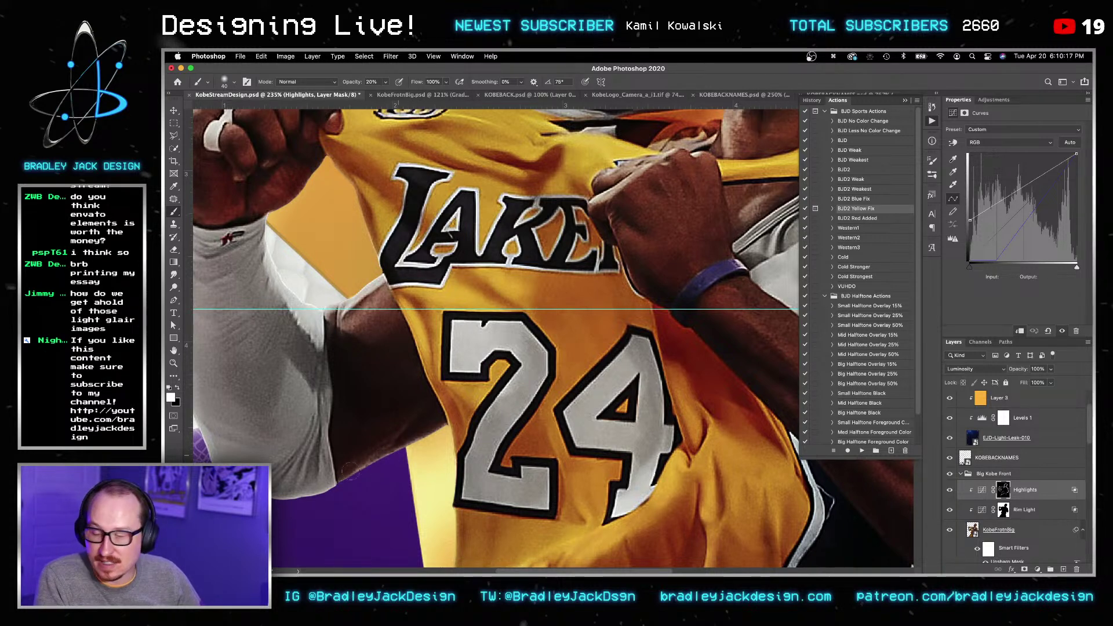
pyautogui.moveTo(264, 477); pyautogui.dragTo(370, 489)
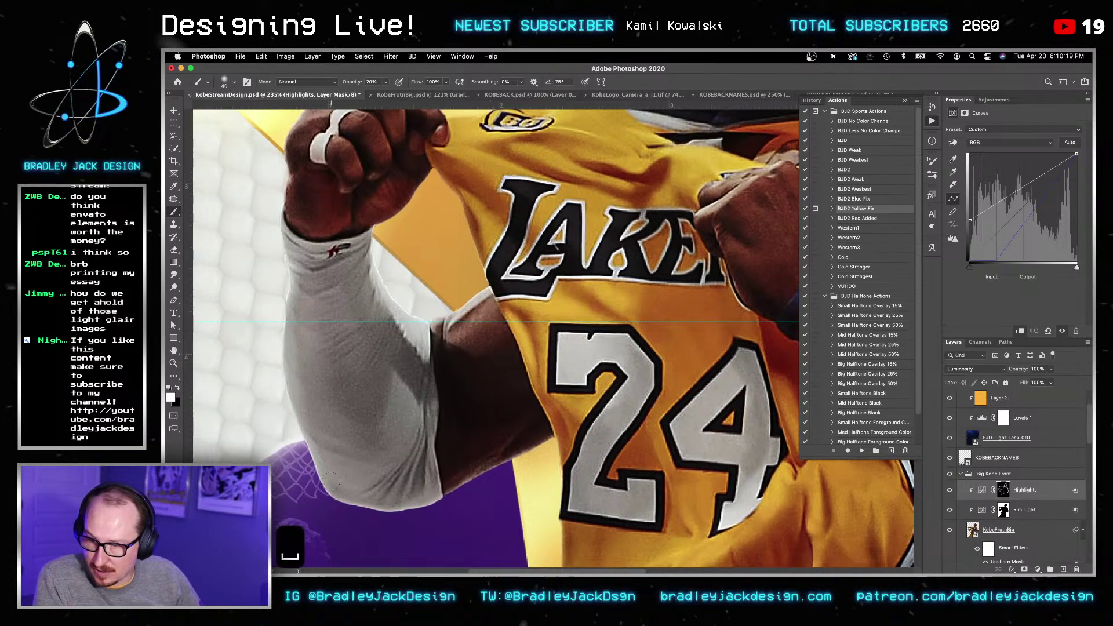
pyautogui.moveTo(395, 205); pyautogui.dragTo(348, 316)
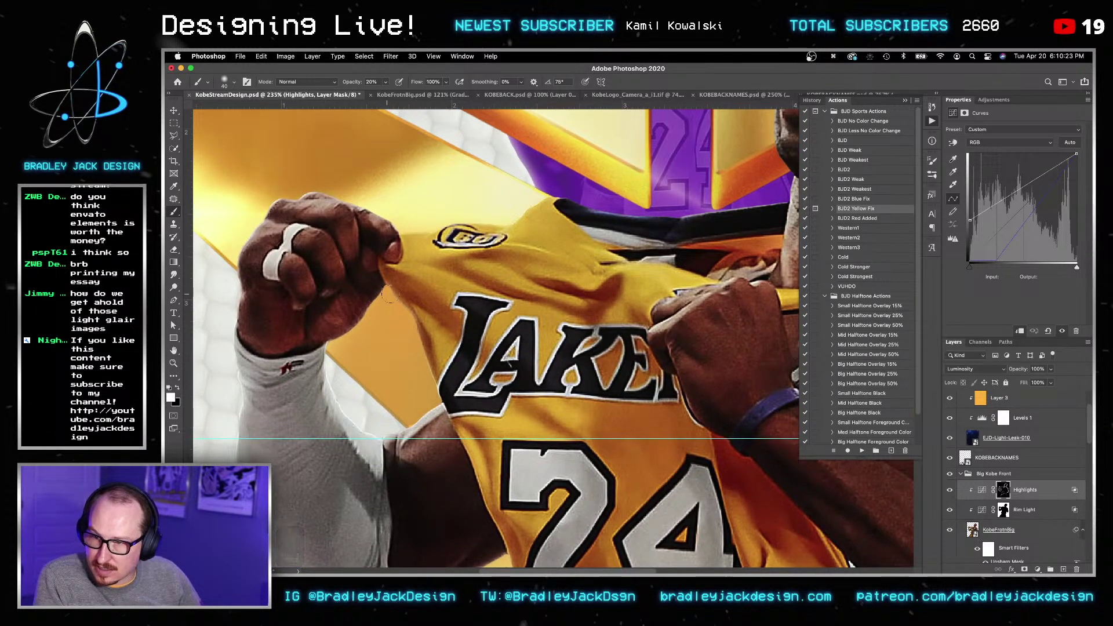
pyautogui.moveTo(555, 257); pyautogui.dragTo(409, 306)
pyautogui.press('[')
pyautogui.press('[')
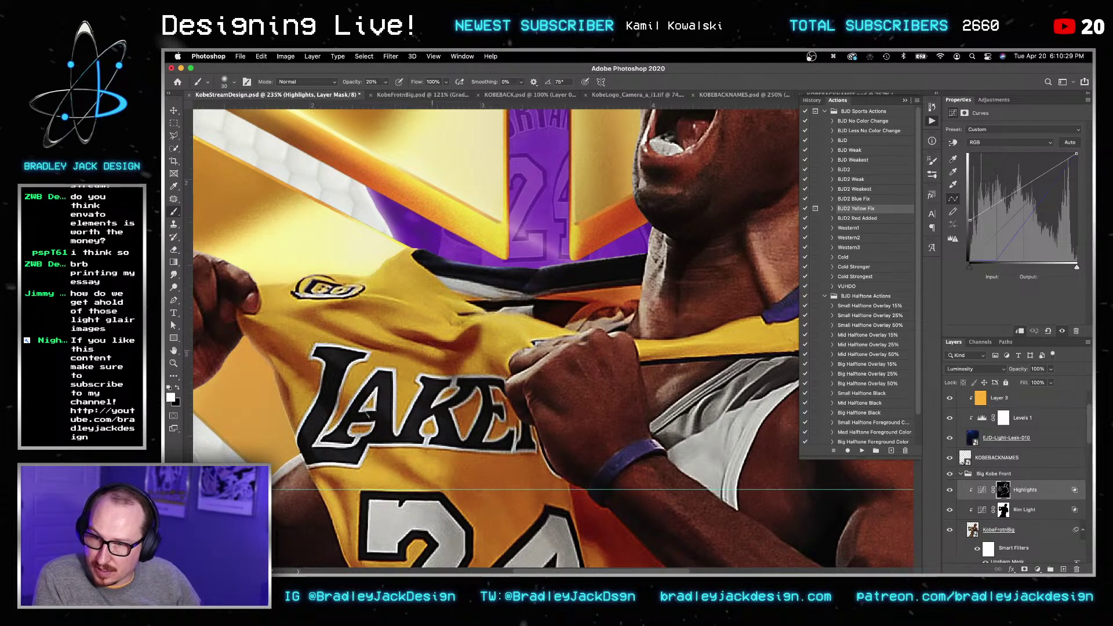
pyautogui.moveTo(745, 297); pyautogui.dragTo(452, 352)
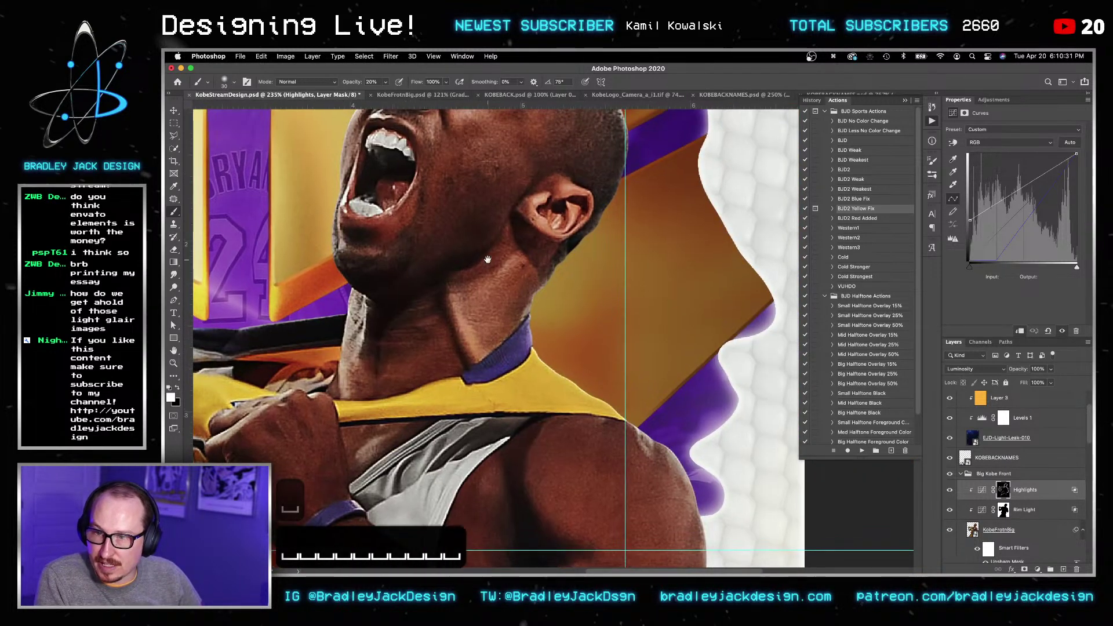
pyautogui.moveTo(497, 239); pyautogui.dragTo(535, 383)
pyautogui.keyDown('alt'); pyautogui.scroll(-10, 531, 384); pyautogui.keyUp('alt')
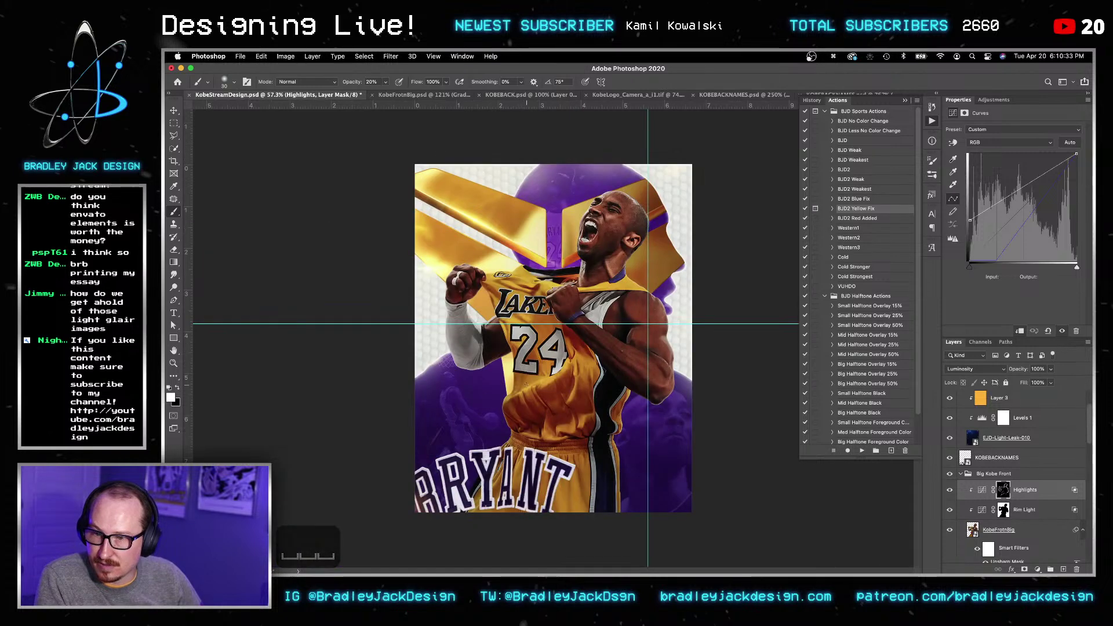
# Step: Save the poster with Cmd+S
pyautogui.press('v')
pyautogui.press('super+s')
pyautogui.press('v')
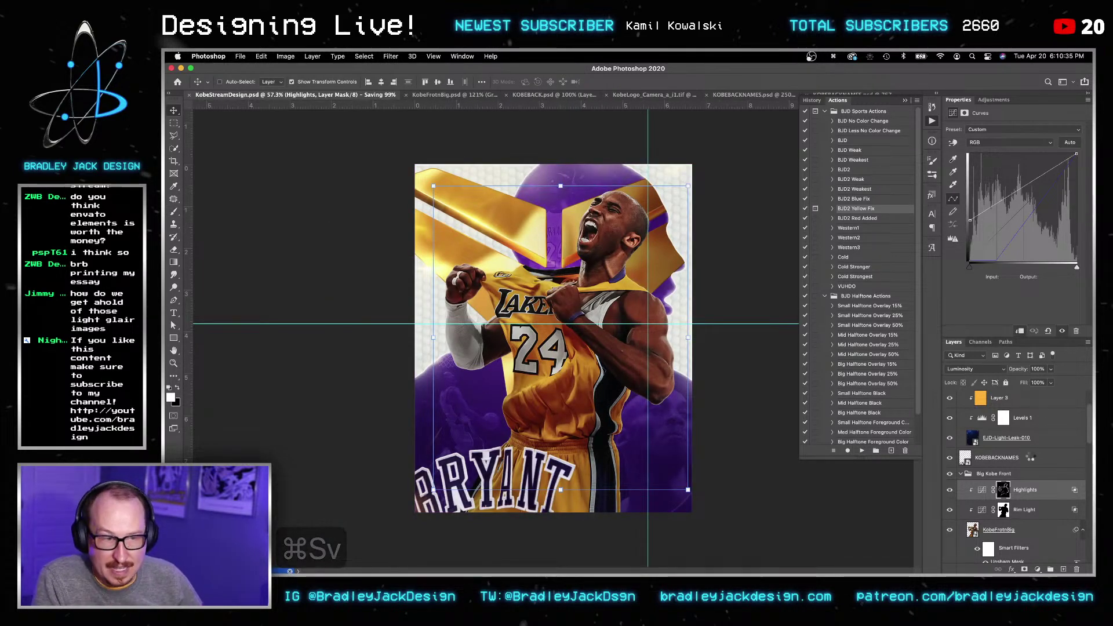
# Step: Add a Curves layer with its white point lowered to output 170, clipped to the layer below
pyautogui.click(993, 100)
pyautogui.click(981, 124)
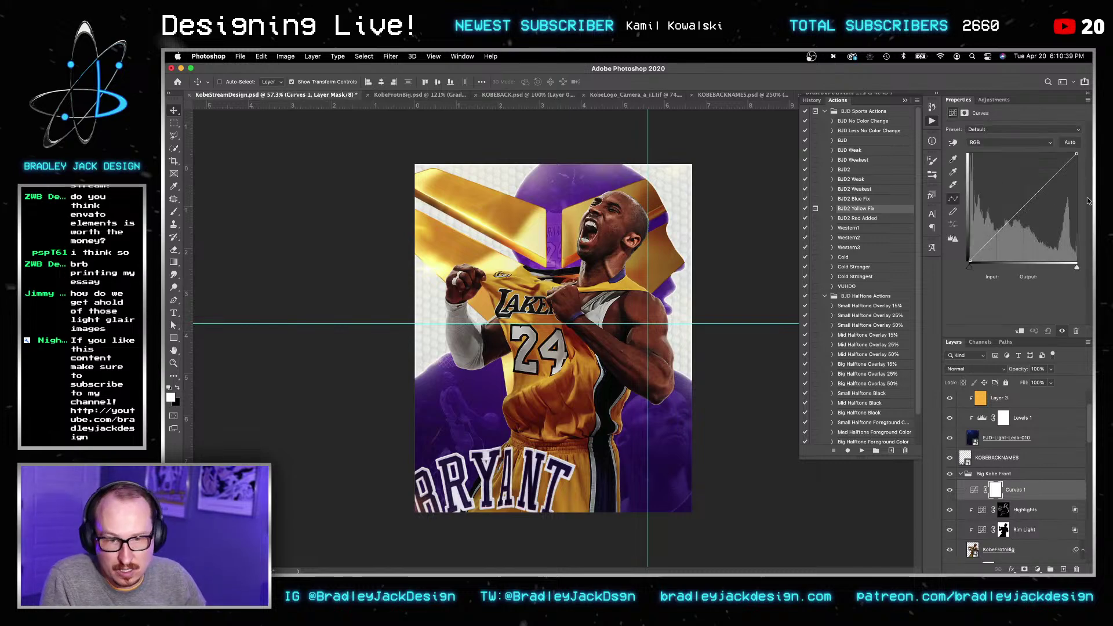
pyautogui.moveTo(1077, 156); pyautogui.dragTo(1077, 190)
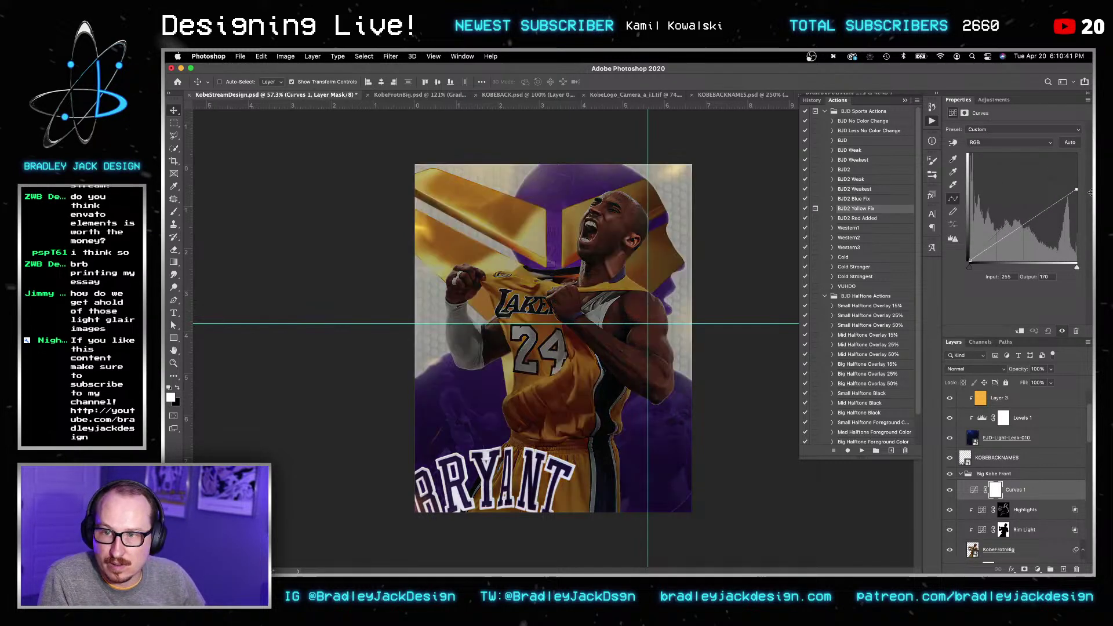
pyautogui.press('v')
pyautogui.press('v')
pyautogui.press('-')
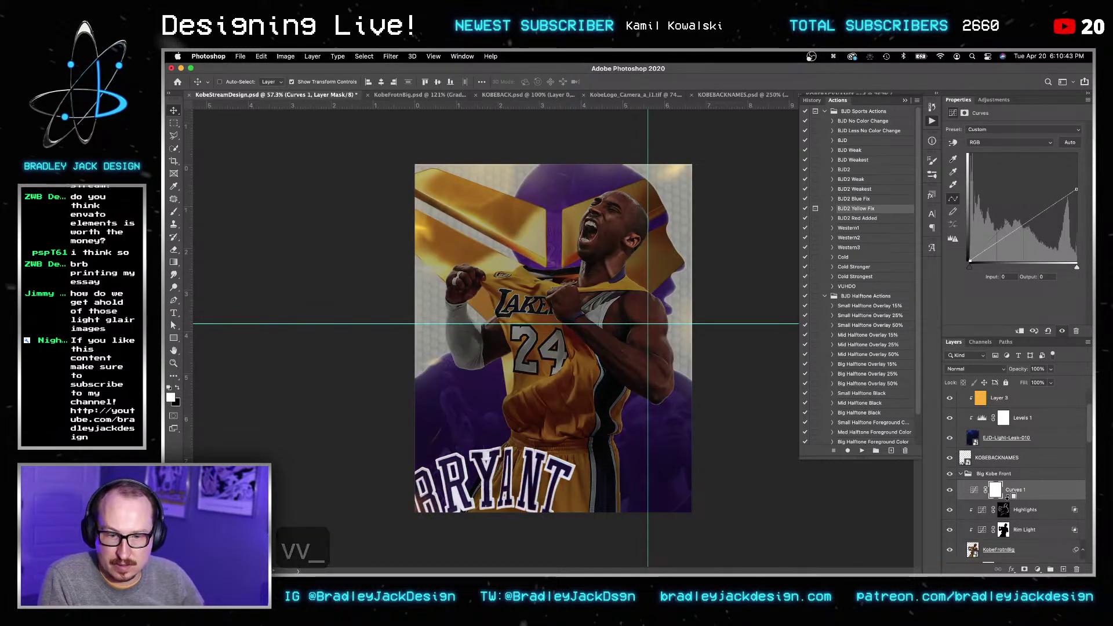
pyautogui.press('super+alt+g')
# Step: Set the Curves 1 blend mode to Luminosity
pyautogui.press('b')
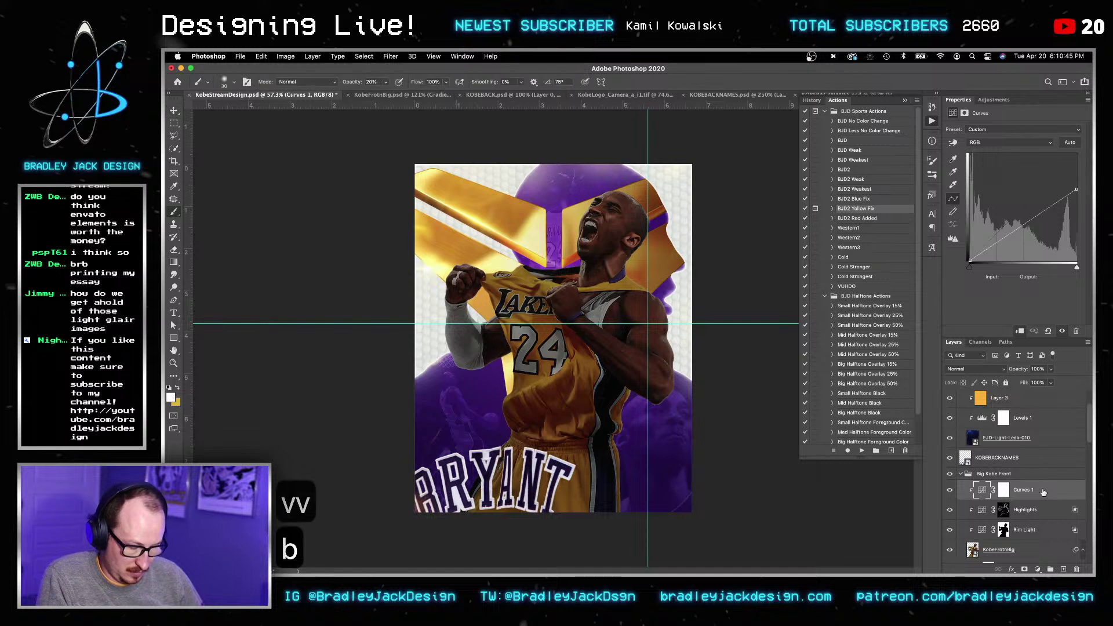
pyautogui.press('v')
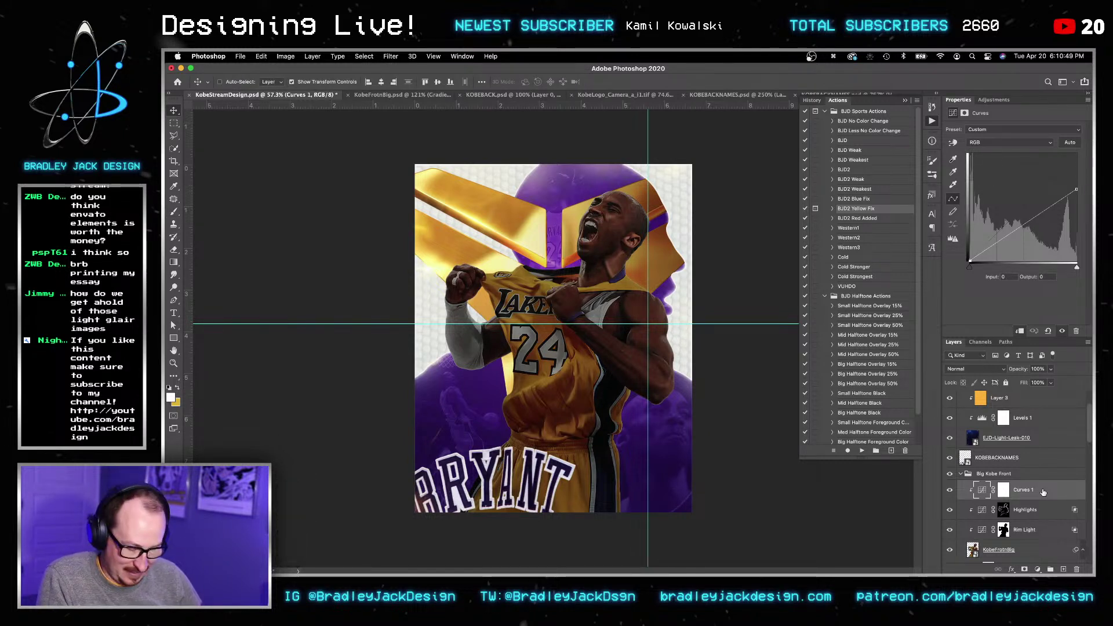
pyautogui.press('m')
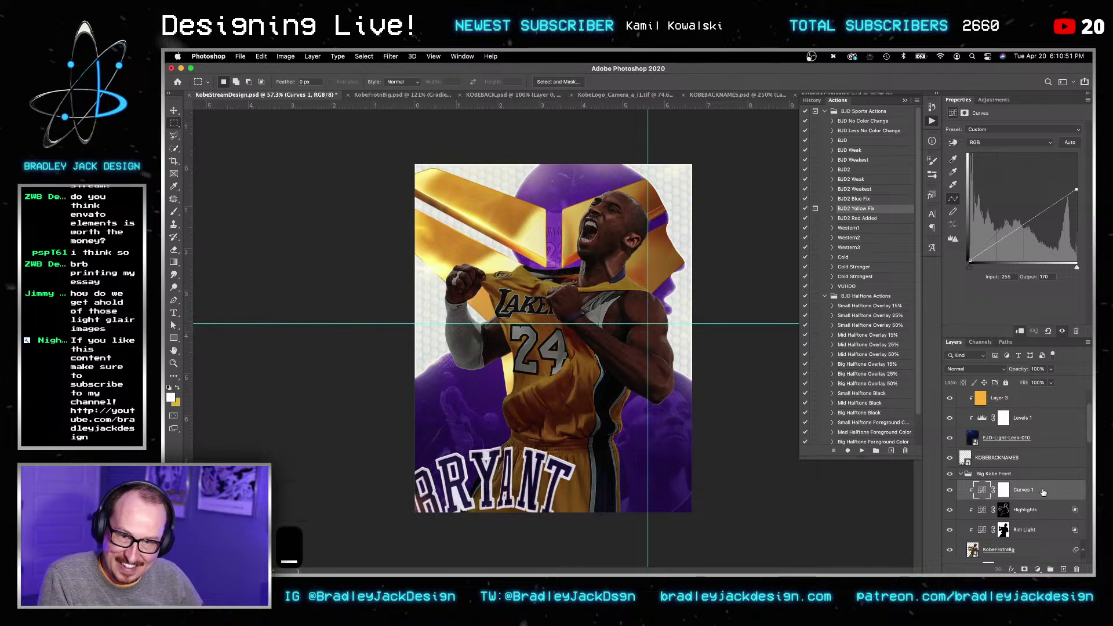
pyautogui.click(985, 369)
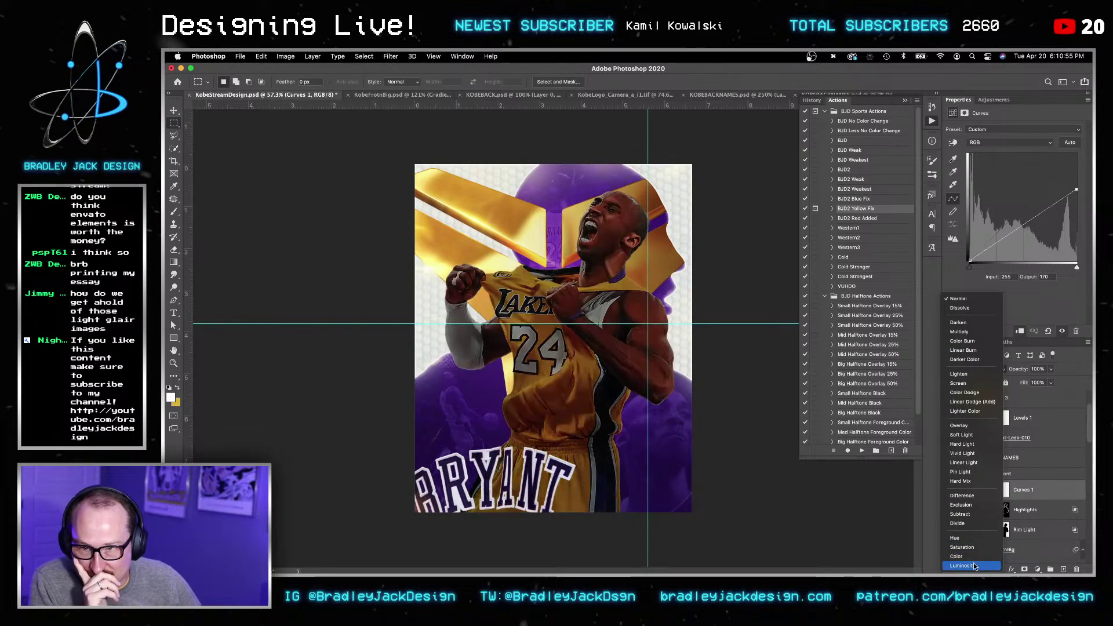
pyautogui.click(974, 565)
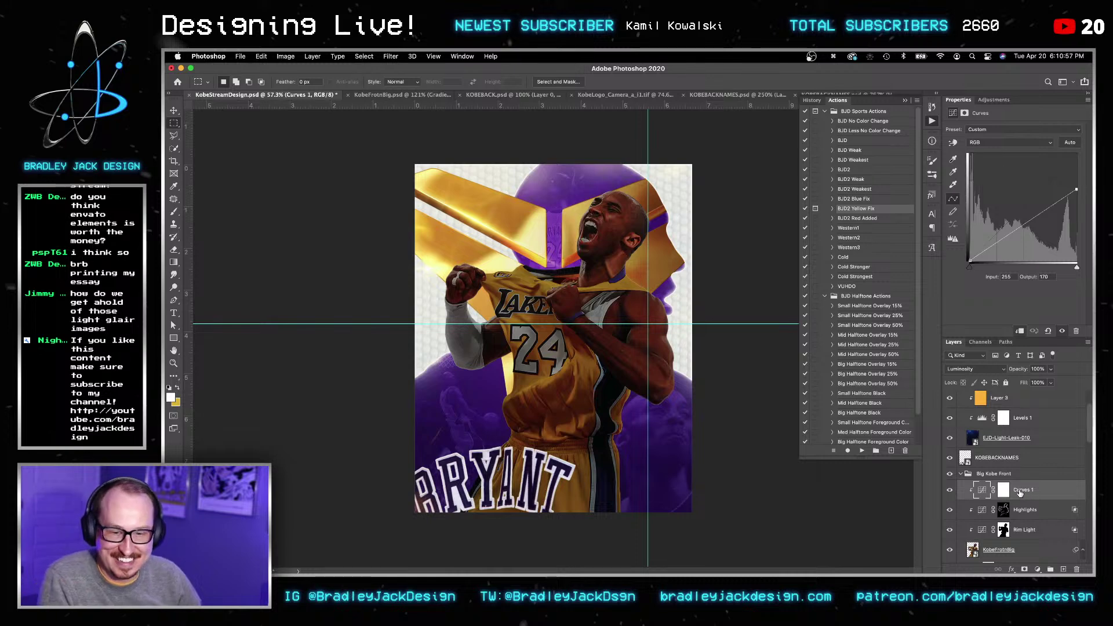
pyautogui.press('b')
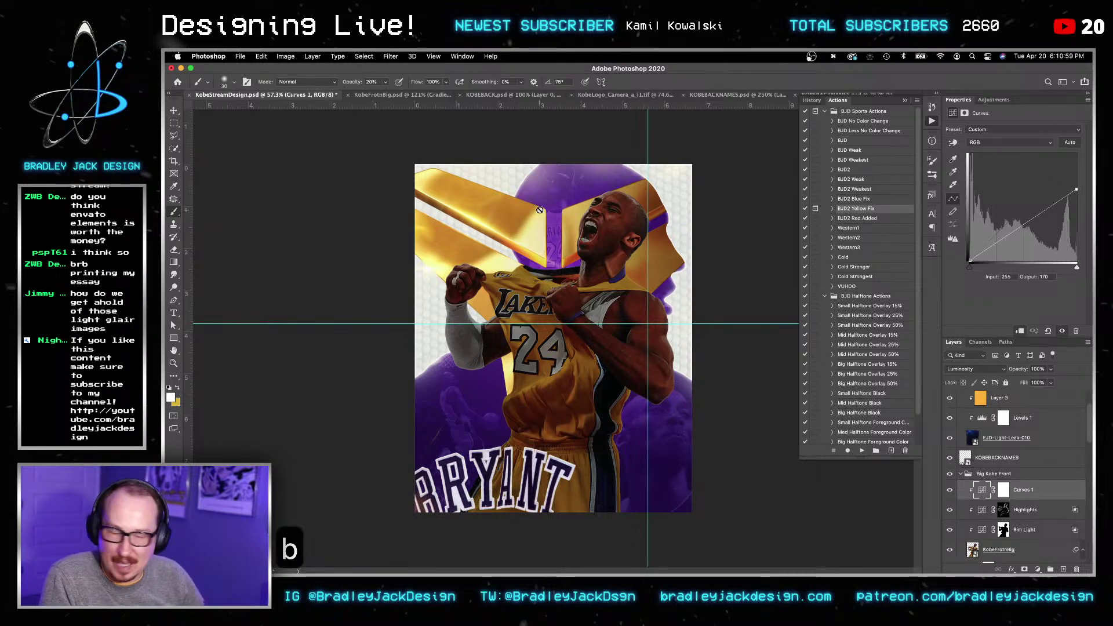
# Step: Split the Blend If Underlying Layer white slider to 179/239 for Curves 1
pyautogui.doubleClick(1048, 494)
pyautogui.keyDown('alt'); pyautogui.moveTo(930, 305); pyautogui.dragTo(907, 304); pyautogui.keyUp('alt')
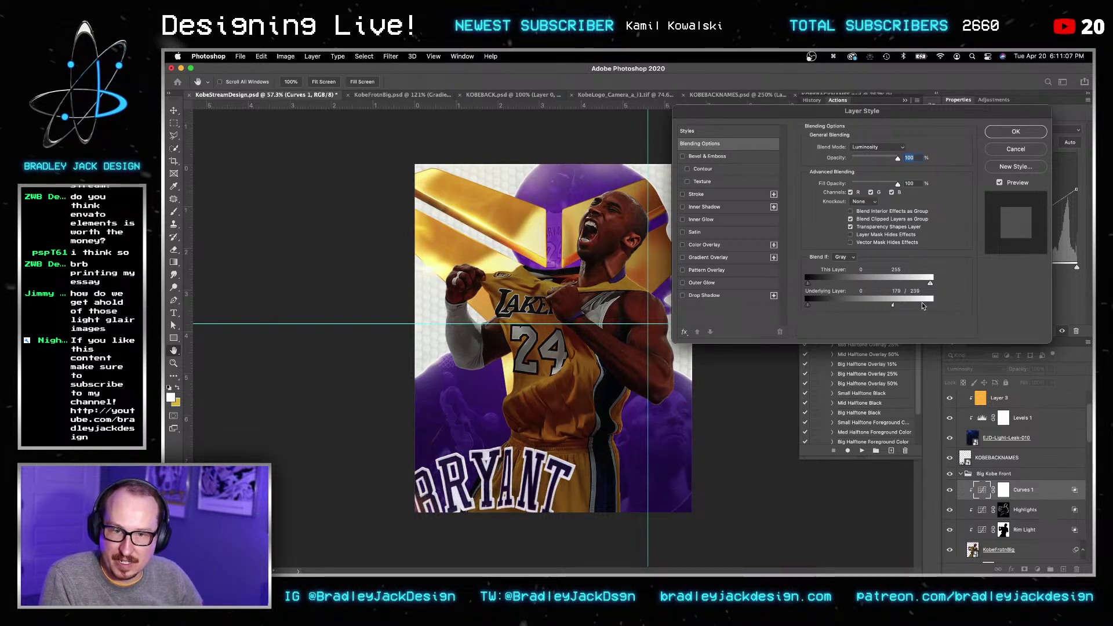
pyautogui.press('Return')
pyautogui.press('Return')
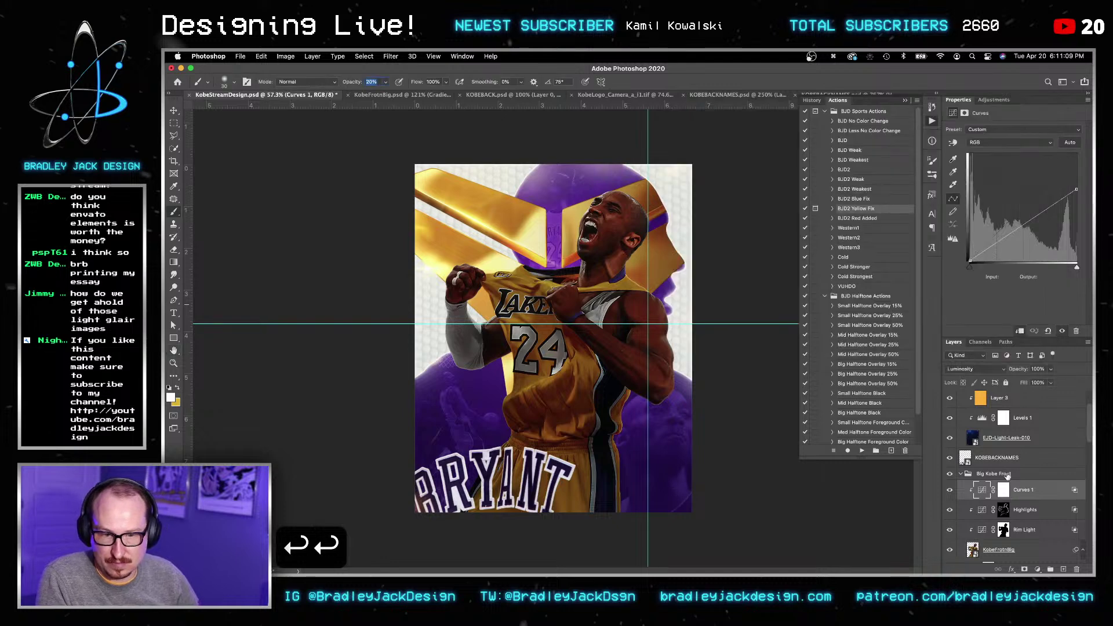
# Step: Invert the Curves 1 mask to black so the darkening is hidden
pyautogui.click(1003, 490)
pyautogui.press('super+i')
pyautogui.press('b')
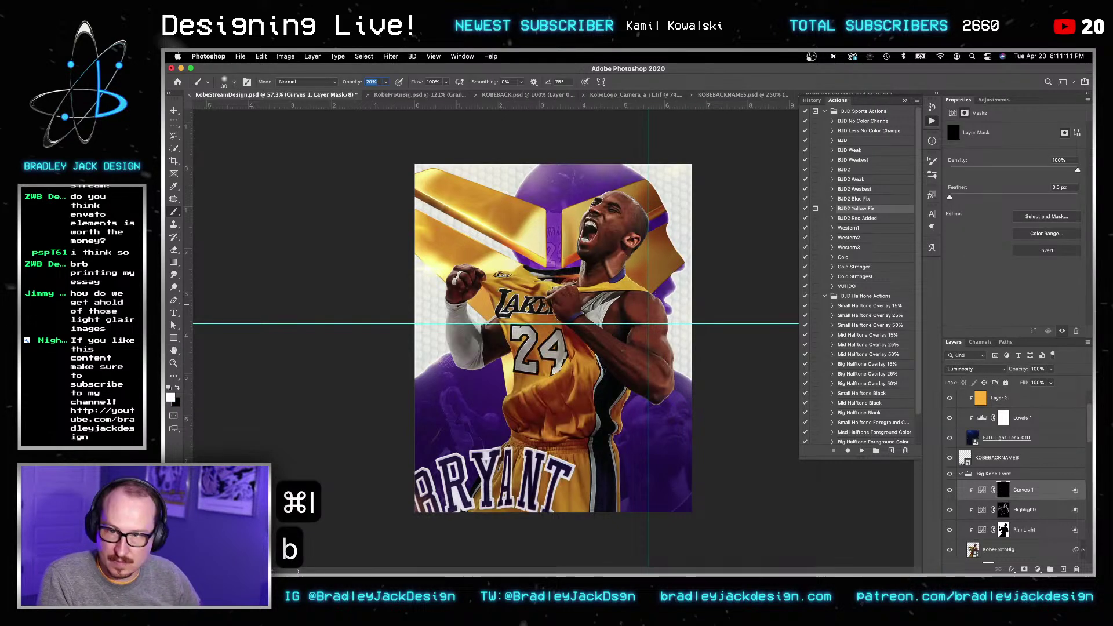
pyautogui.keyDown('alt'); pyautogui.scroll(5, 605, 251); pyautogui.keyUp('alt')
# Step: Lower the Curves top-right point further to deepen the darkening
pyautogui.press(']')
pyautogui.press(']')
pyautogui.press(']')
pyautogui.press(']')
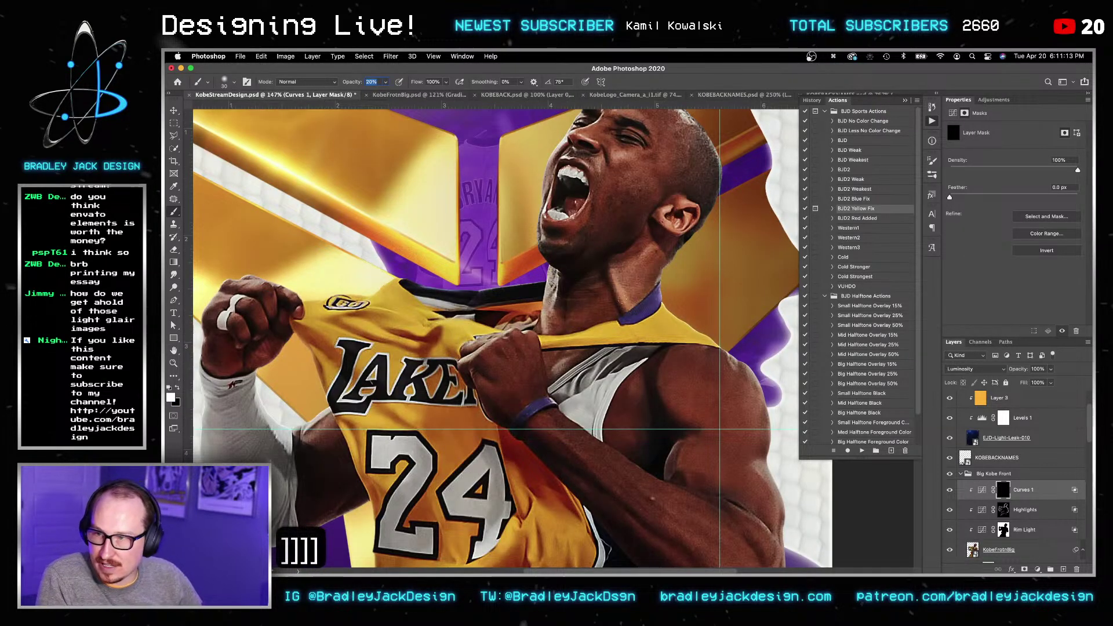
pyautogui.press(']')
pyautogui.press(']')
pyautogui.press(']')
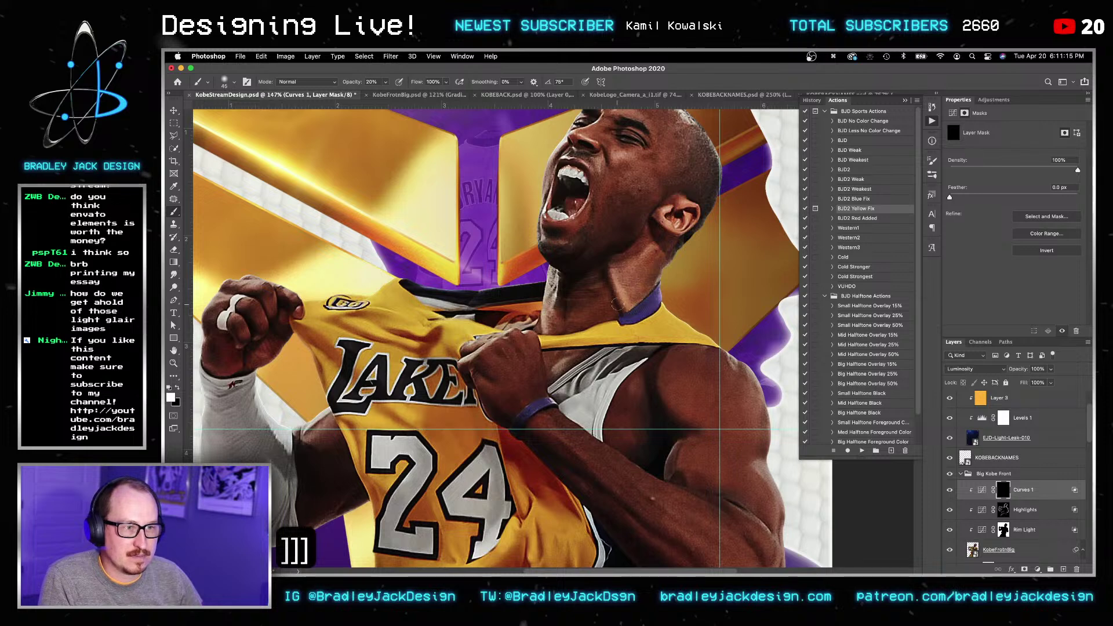
pyautogui.press(']')
pyautogui.press(']')
pyautogui.press(']')
pyautogui.press(']')
pyautogui.press(']')
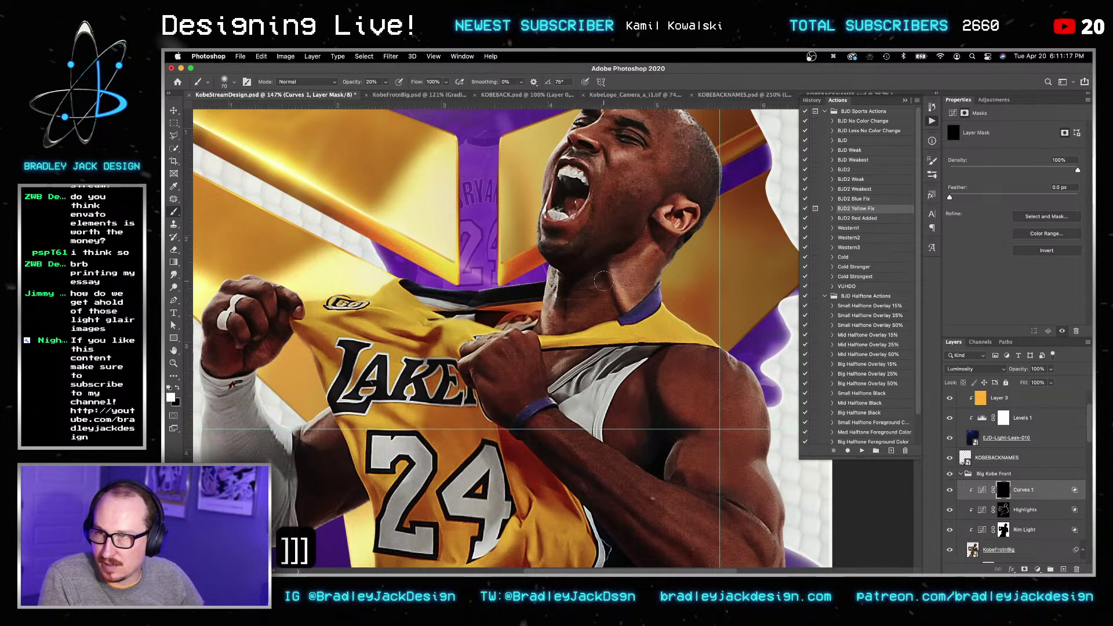
pyautogui.press('[')
pyautogui.press('[')
pyautogui.press('[')
pyautogui.press('[')
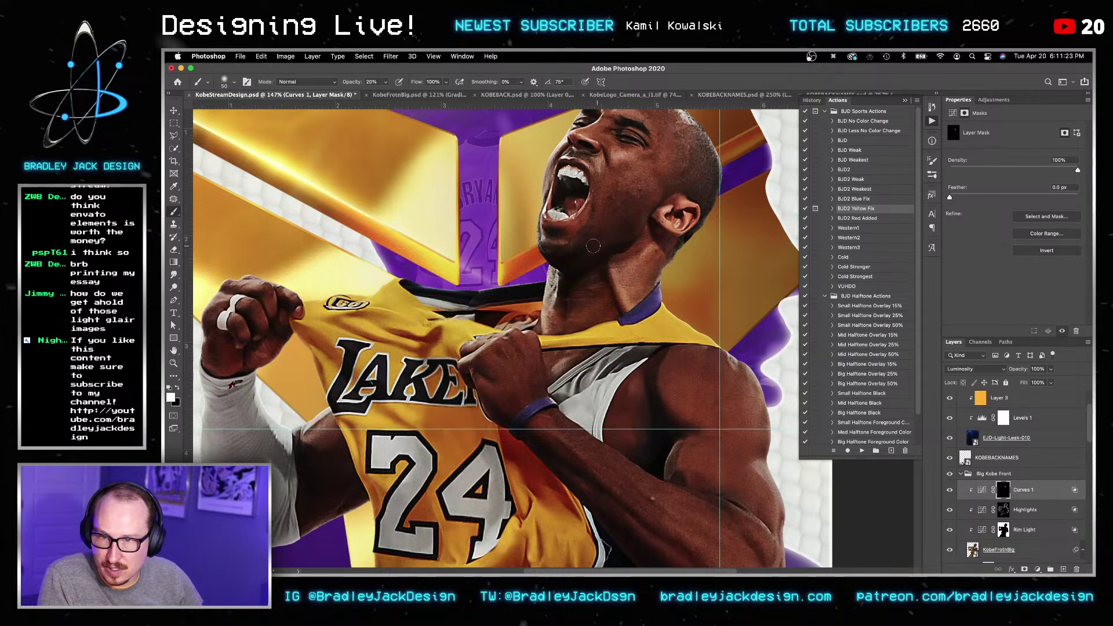
pyautogui.press(']')
pyautogui.press(']')
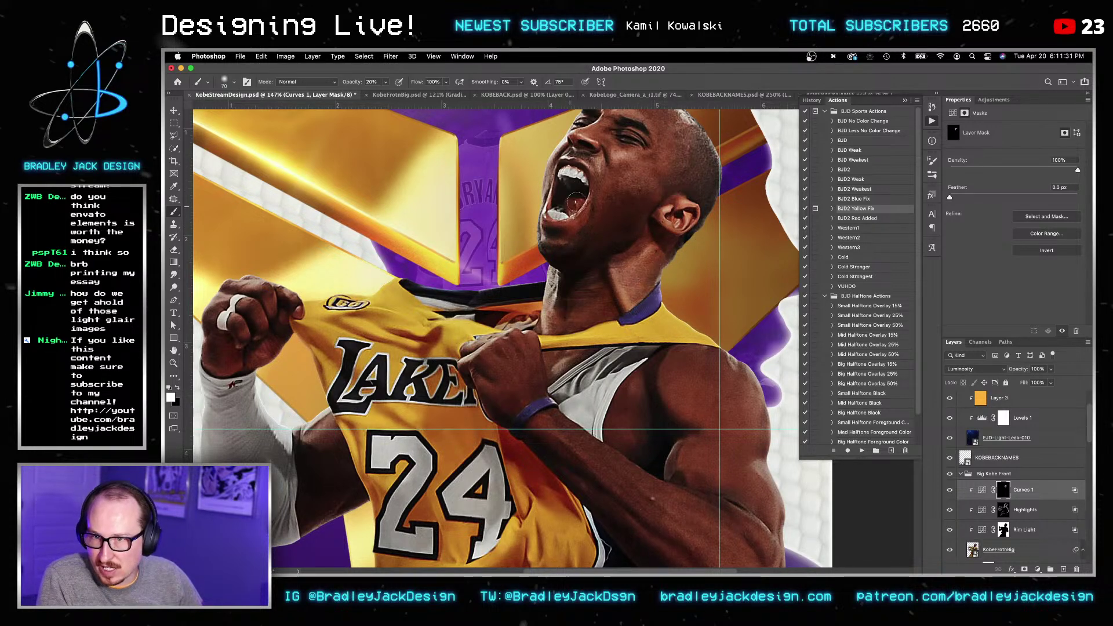
pyautogui.keyDown('alt'); pyautogui.scroll(5, 576, 186); pyautogui.keyUp('alt')
pyautogui.press('[')
pyautogui.press('[')
pyautogui.press('[')
pyautogui.click(982, 490)
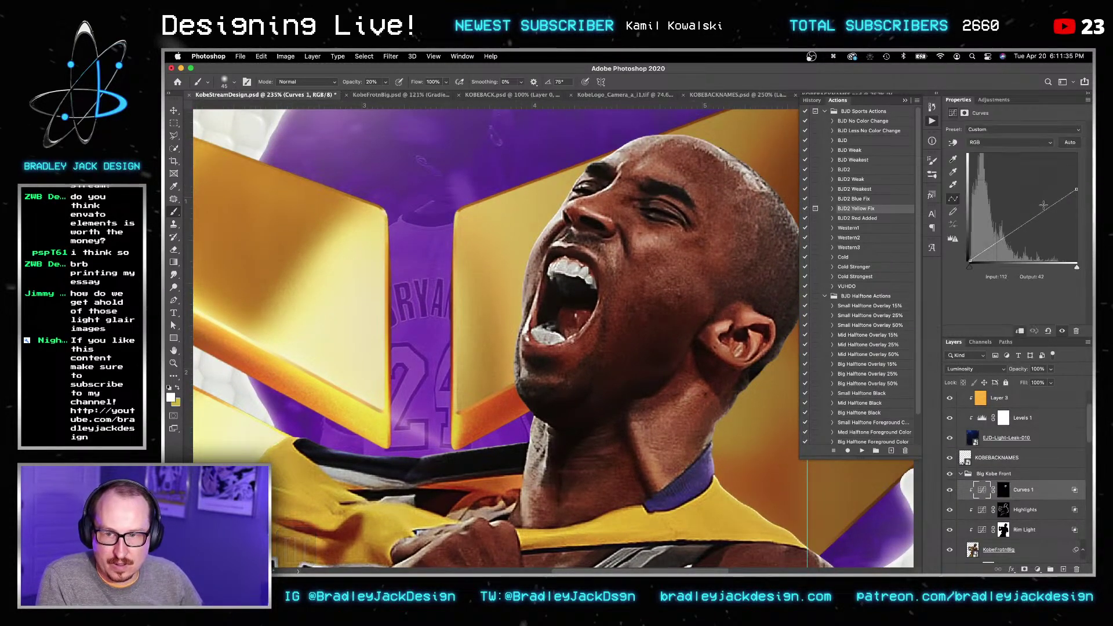
pyautogui.moveTo(1076, 154); pyautogui.dragTo(1081, 211)
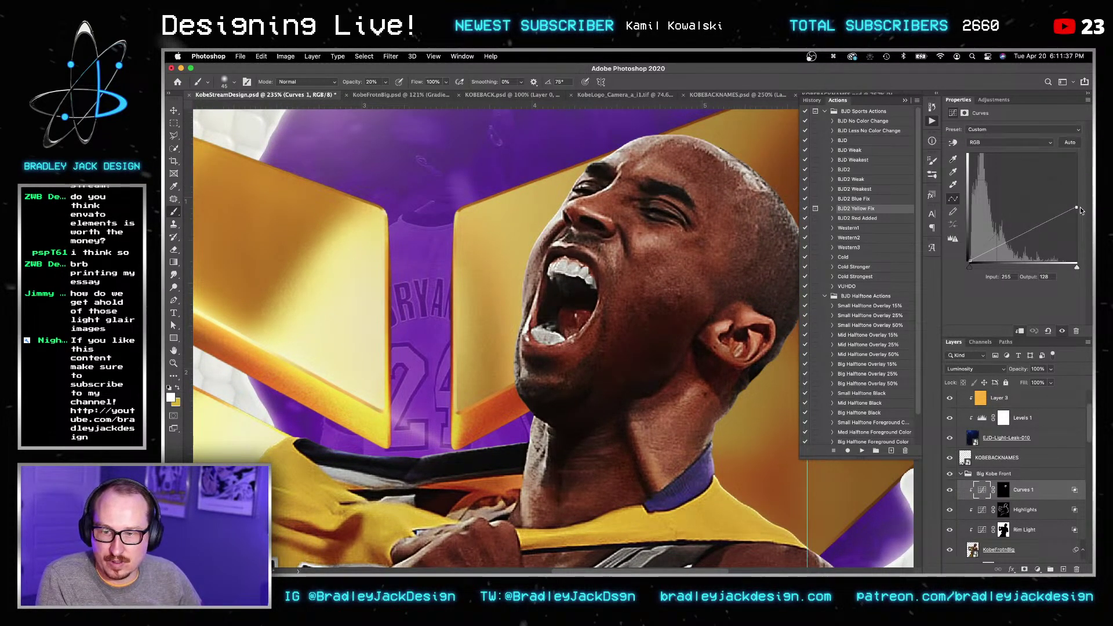
# Step: Paint white on the Curves 1 mask over the chest with a 50 px brush
pyautogui.click(1003, 490)
pyautogui.press('b')
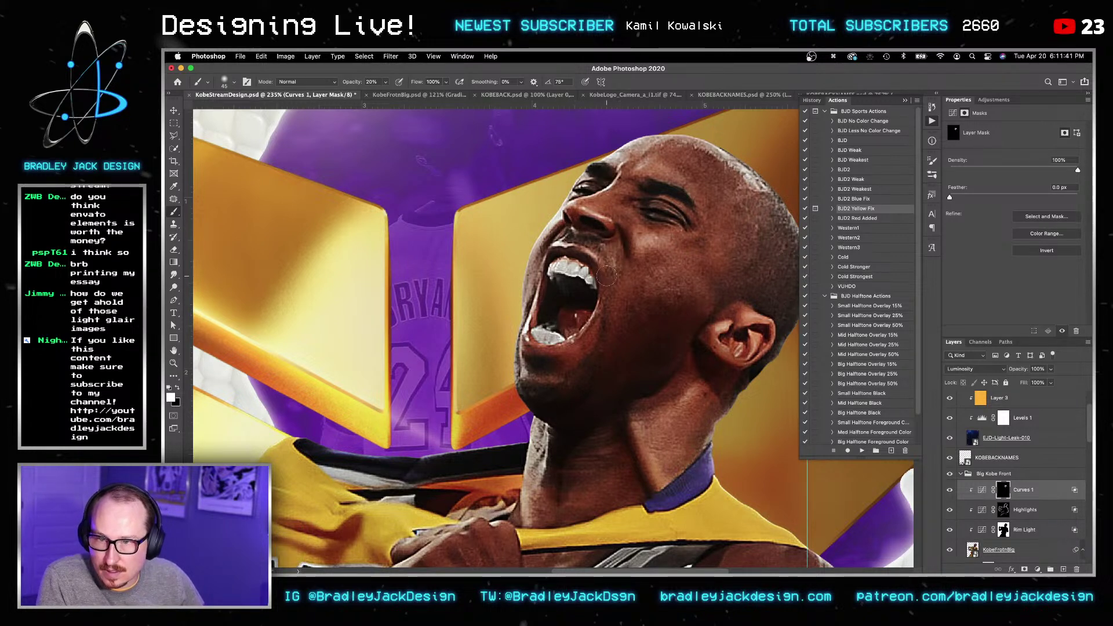
pyautogui.press(']')
pyautogui.press(']')
pyautogui.press(']')
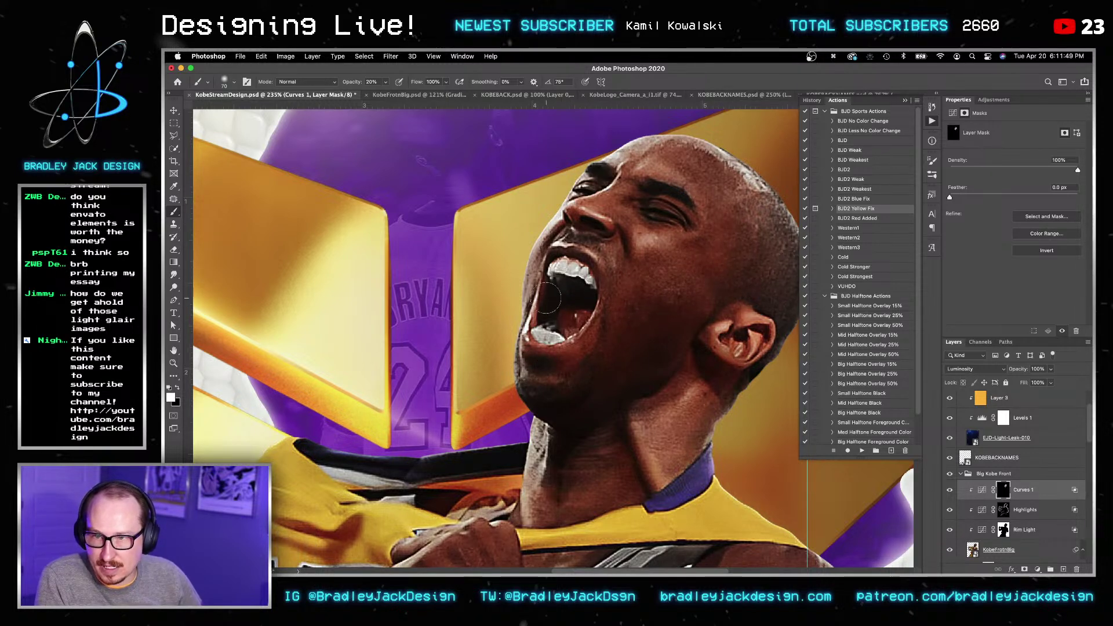
pyautogui.moveTo(501, 466); pyautogui.dragTo(487, 299)
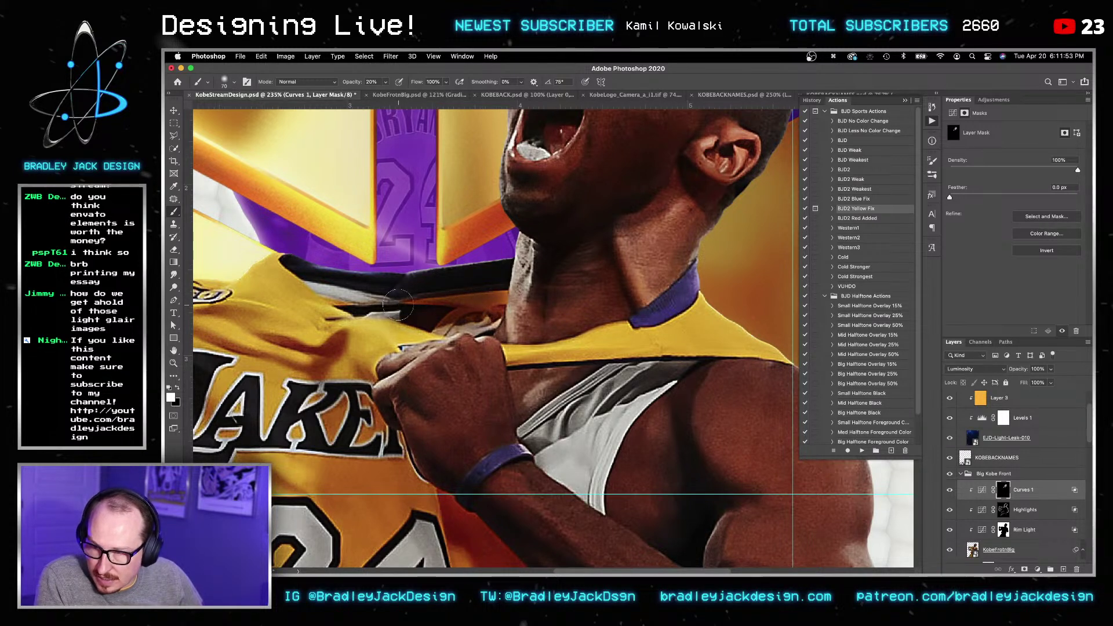
pyautogui.press('[')
pyautogui.press('[')
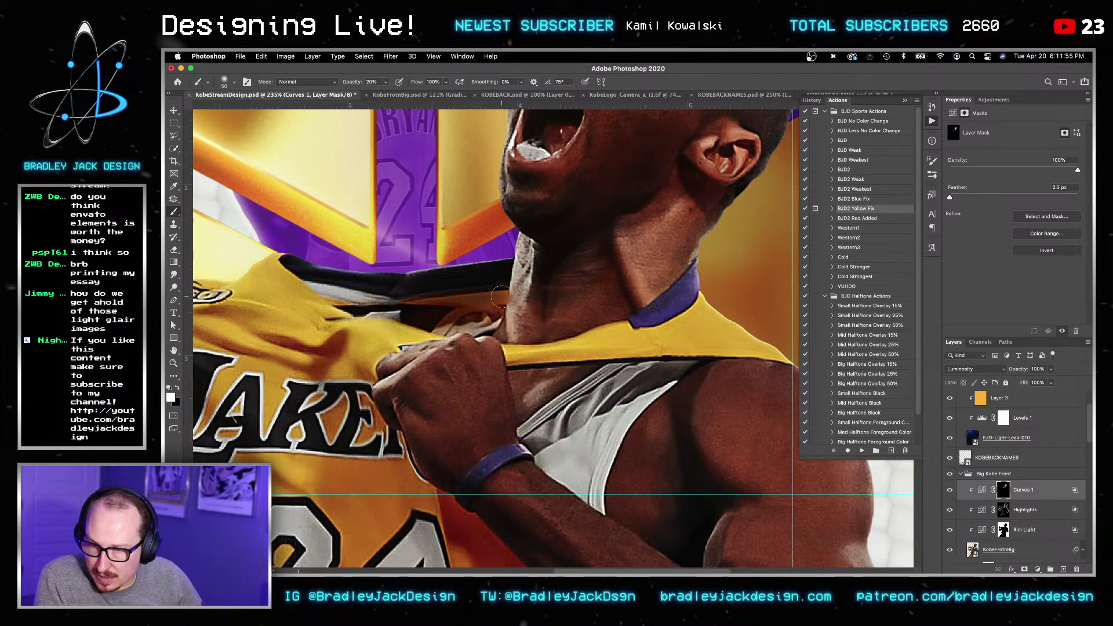
pyautogui.moveTo(476, 319); pyautogui.dragTo(395, 307)
# Step: Paint the darkening over the grey elbow sleeve with a 100 px brush
pyautogui.moveTo(472, 516); pyautogui.dragTo(308, 307)
pyautogui.press(']')
pyautogui.press(']')
pyautogui.press(']')
pyautogui.moveTo(328, 358)
pyautogui.mouseDown()
pyautogui.moveTo(434, 164)
pyautogui.moveTo(457, 195)
pyautogui.moveTo(525, 232)
pyautogui.moveTo(542, 278)
pyautogui.moveTo(791, 208)
pyautogui.mouseUp()
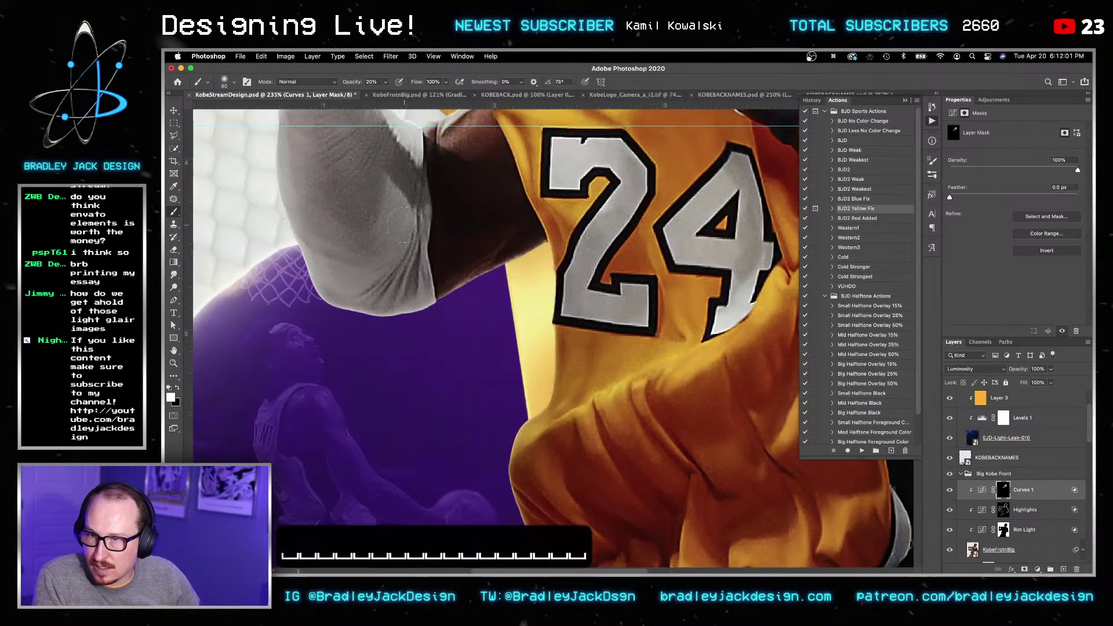
pyautogui.press(']')
pyautogui.press(']')
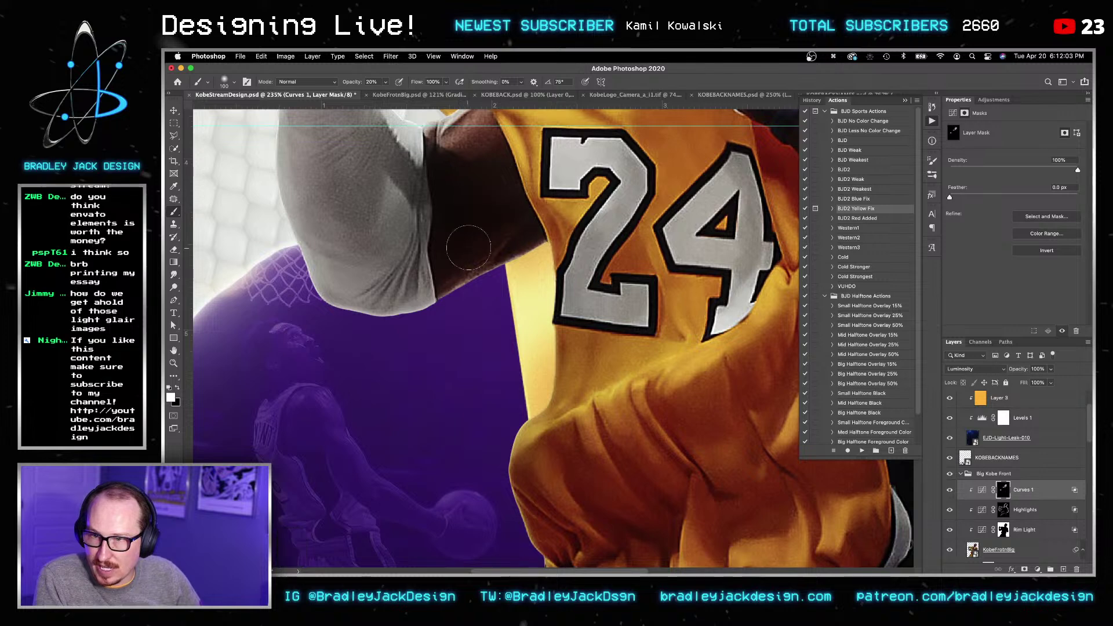
pyautogui.moveTo(380, 261)
pyautogui.mouseDown()
pyautogui.moveTo(390, 196)
pyautogui.moveTo(348, 191)
pyautogui.moveTo(385, 305)
pyautogui.moveTo(371, 232)
pyautogui.moveTo(436, 326)
pyautogui.moveTo(371, 198)
pyautogui.moveTo(380, 329)
pyautogui.mouseUp()
pyautogui.moveTo(459, 293); pyautogui.dragTo(498, 273)
# Step: Darken the jersey around the 24 and along its edge with a 175 px brush
pyautogui.hscroll(8, 429, 347)
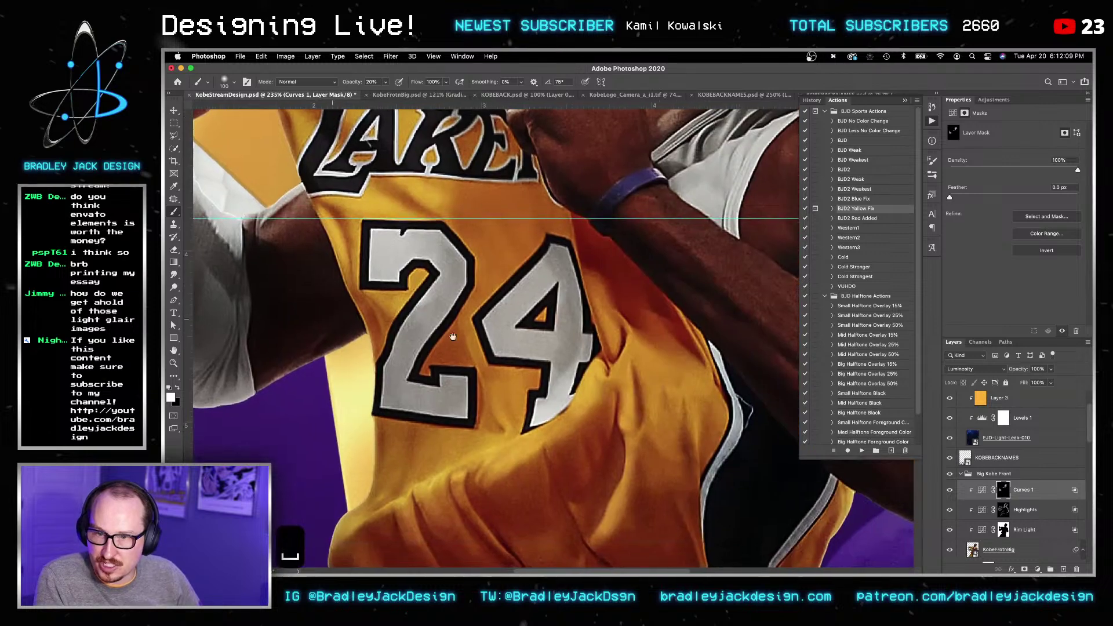
pyautogui.press(']')
pyautogui.press(']')
pyautogui.press(']')
pyautogui.moveTo(401, 418)
pyautogui.mouseDown()
pyautogui.moveTo(493, 333)
pyautogui.moveTo(435, 415)
pyautogui.moveTo(471, 367)
pyautogui.mouseUp()
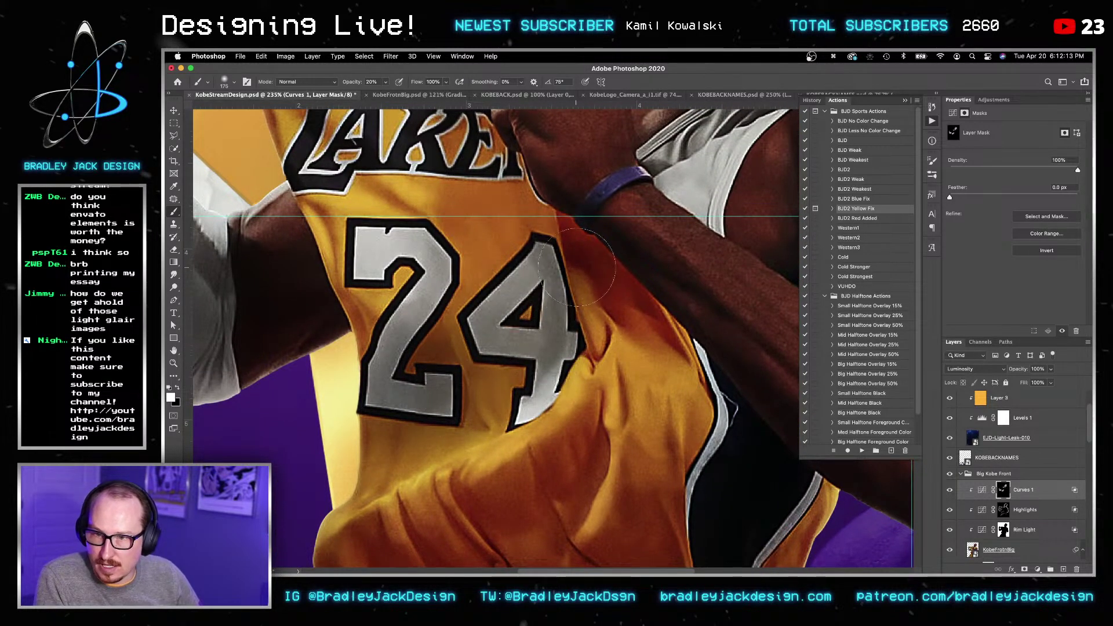
pyautogui.moveTo(659, 321); pyautogui.dragTo(379, 147)
pyautogui.moveTo(400, 184)
pyautogui.mouseDown()
pyautogui.moveTo(409, 249)
pyautogui.moveTo(502, 399)
pyautogui.mouseUp()
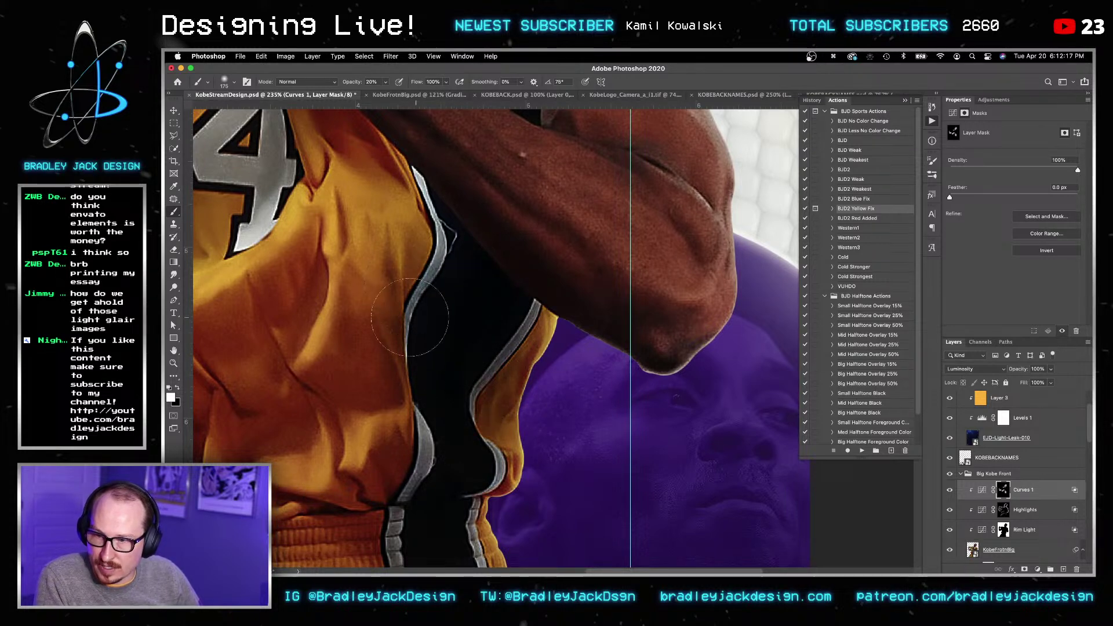
pyautogui.moveTo(316, 334)
pyautogui.mouseDown()
pyautogui.moveTo(377, 305)
pyautogui.moveTo(476, 202)
pyautogui.moveTo(417, 192)
pyautogui.moveTo(429, 313)
pyautogui.moveTo(392, 272)
pyautogui.moveTo(293, 330)
pyautogui.moveTo(357, 351)
pyautogui.moveTo(348, 220)
pyautogui.mouseUp()
# Step: Check the Red curve, then bow the Green curve upward (211→240)
pyautogui.click(982, 491)
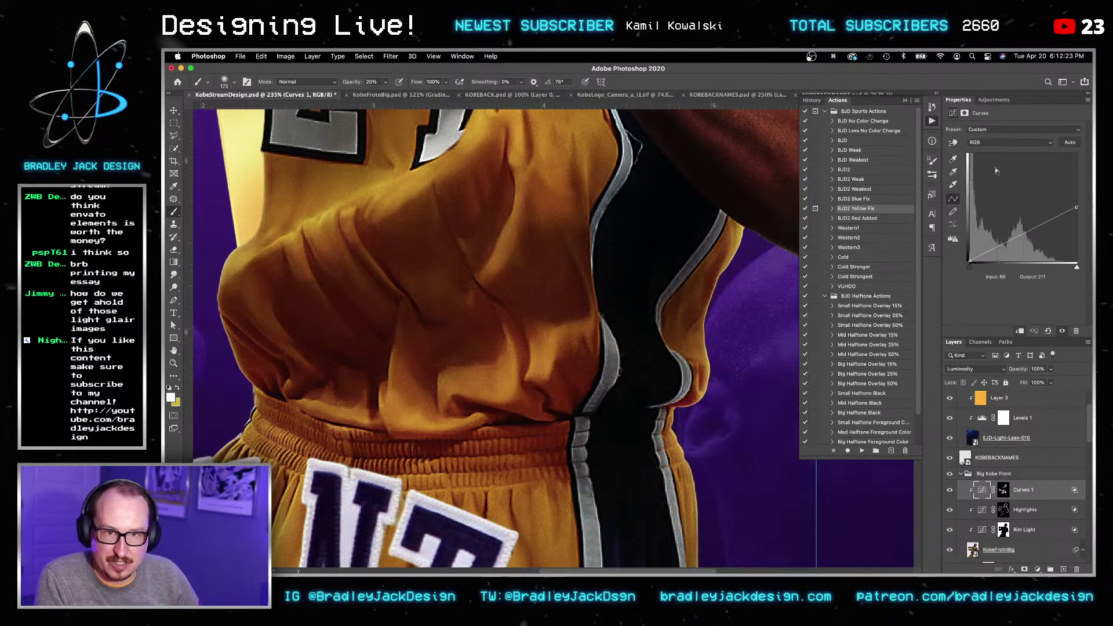
pyautogui.click(982, 142)
pyautogui.click(986, 153)
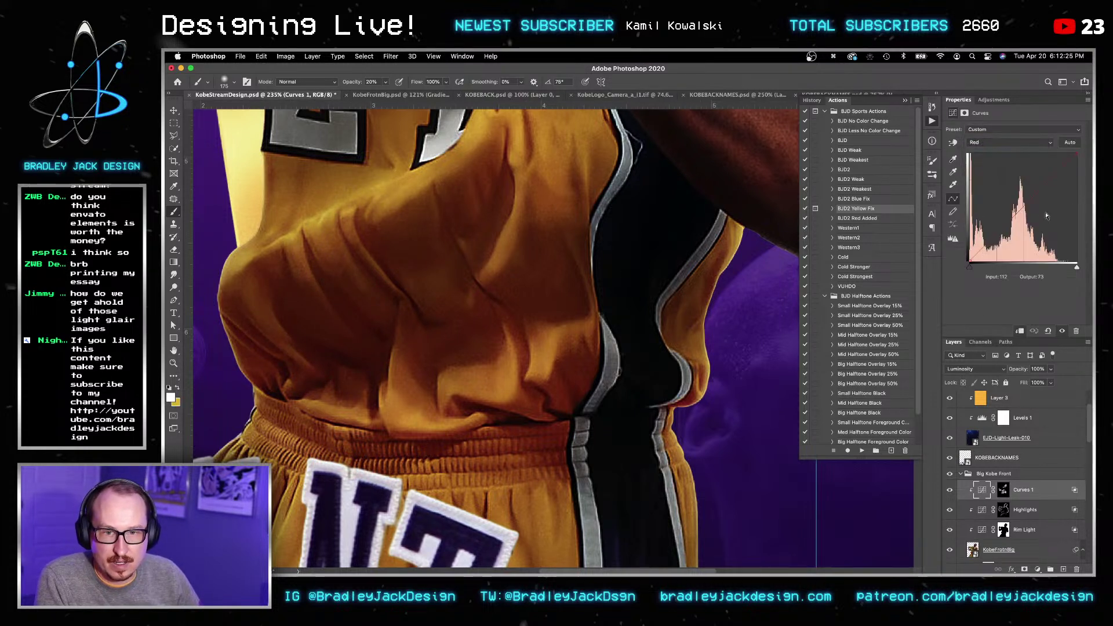
pyautogui.click(1003, 144)
pyautogui.click(1005, 153)
pyautogui.moveTo(1060, 154); pyautogui.dragTo(1065, 156)
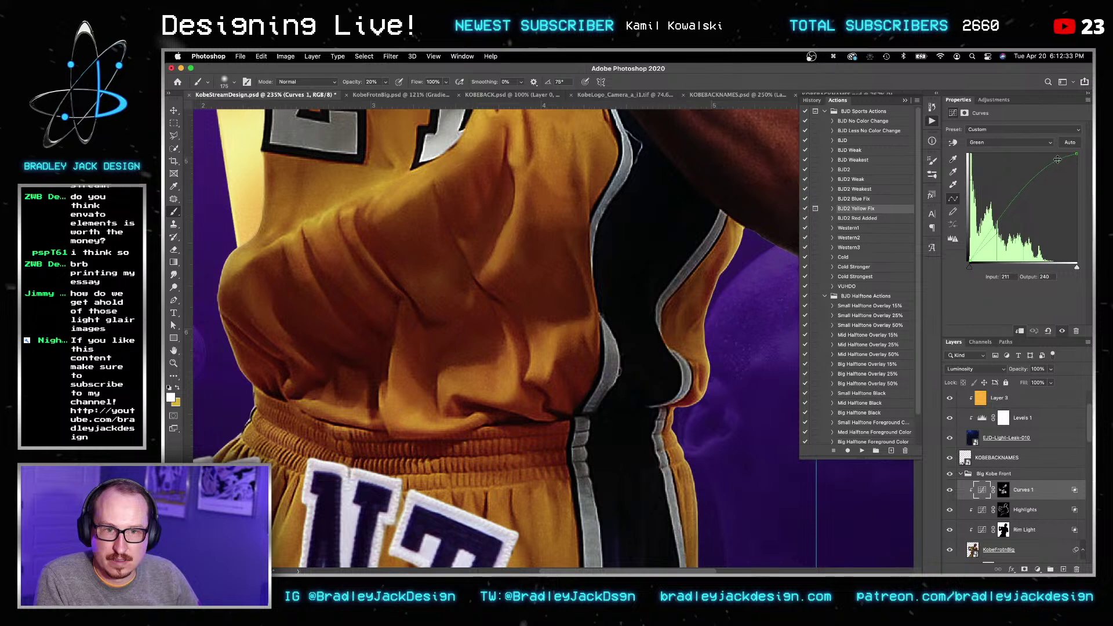
# Step: Show the Blue channel curve, then target the Curves 1 mask and zoom out
pyautogui.click(1008, 143)
pyautogui.click(1009, 154)
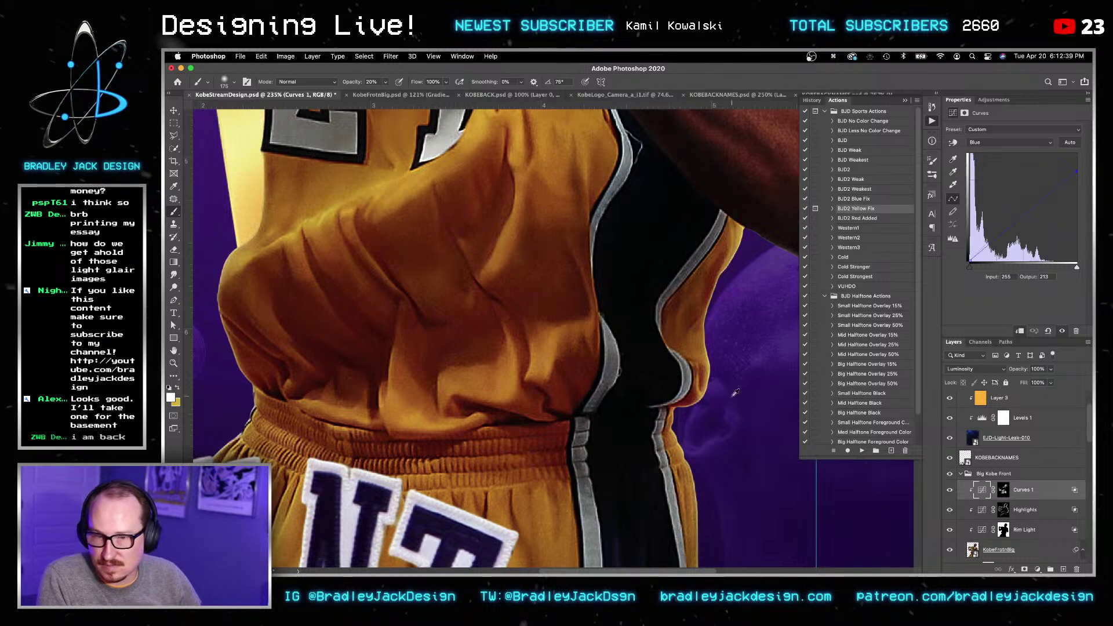
pyautogui.click(1003, 490)
pyautogui.keyDown('alt'); pyautogui.scroll(-6, 473, 329); pyautogui.keyUp('alt')
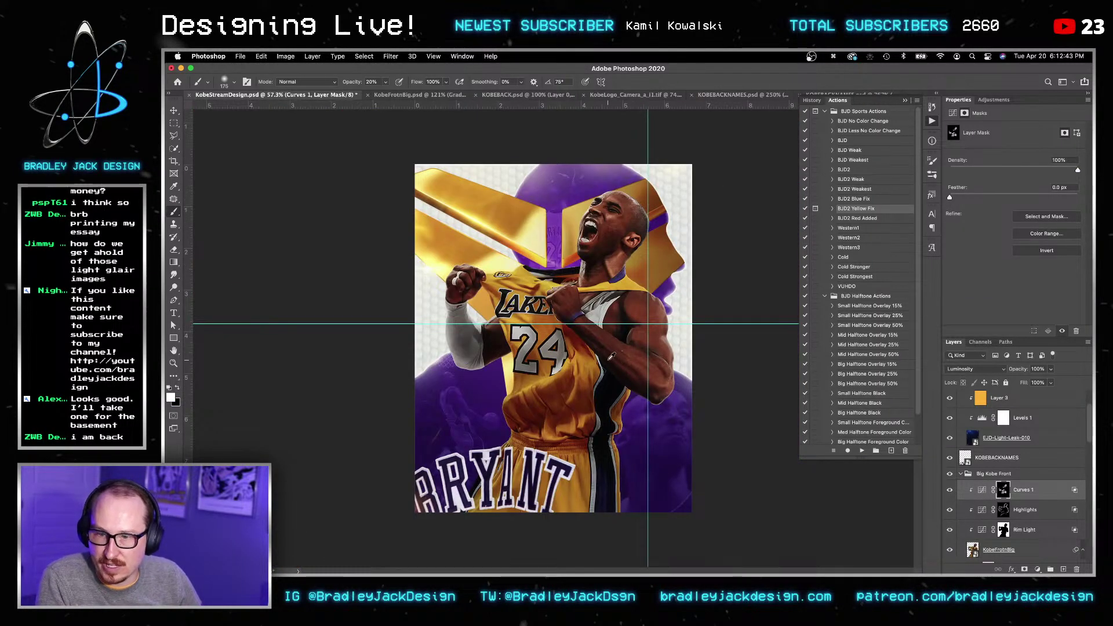
# Step: Paint darkening onto the jersey above LAKERS with a 50 px brush
pyautogui.keyDown('alt'); pyautogui.scroll(6, 612, 356); pyautogui.keyUp('alt')
pyautogui.moveTo(592, 414); pyautogui.dragTo(610, 368)
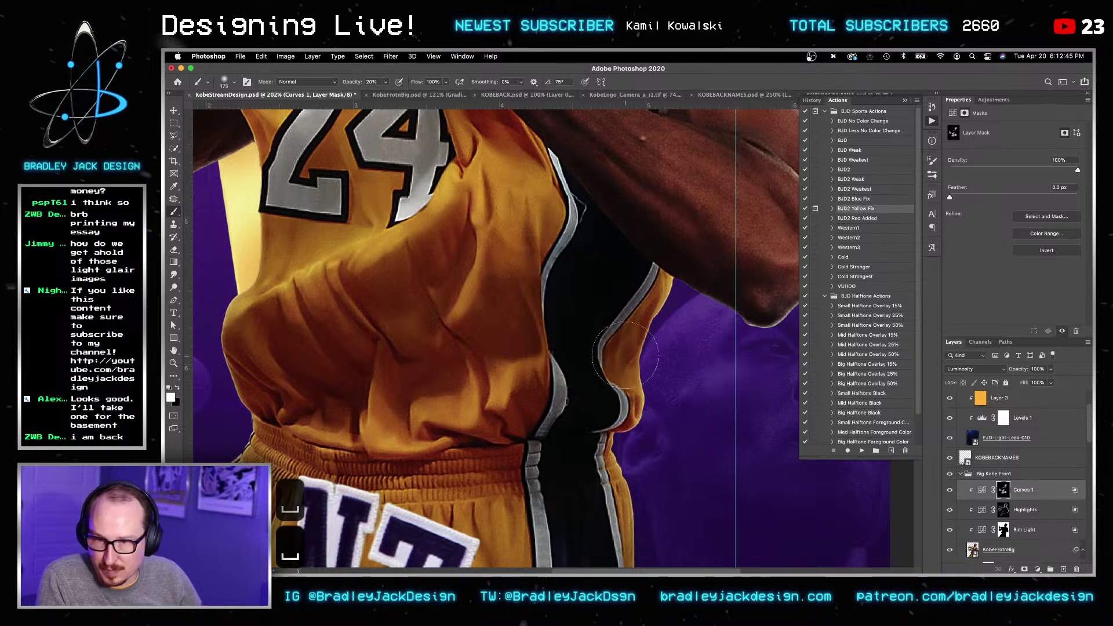
pyautogui.press('[')
pyautogui.press('[')
pyautogui.press('[')
pyautogui.press('[')
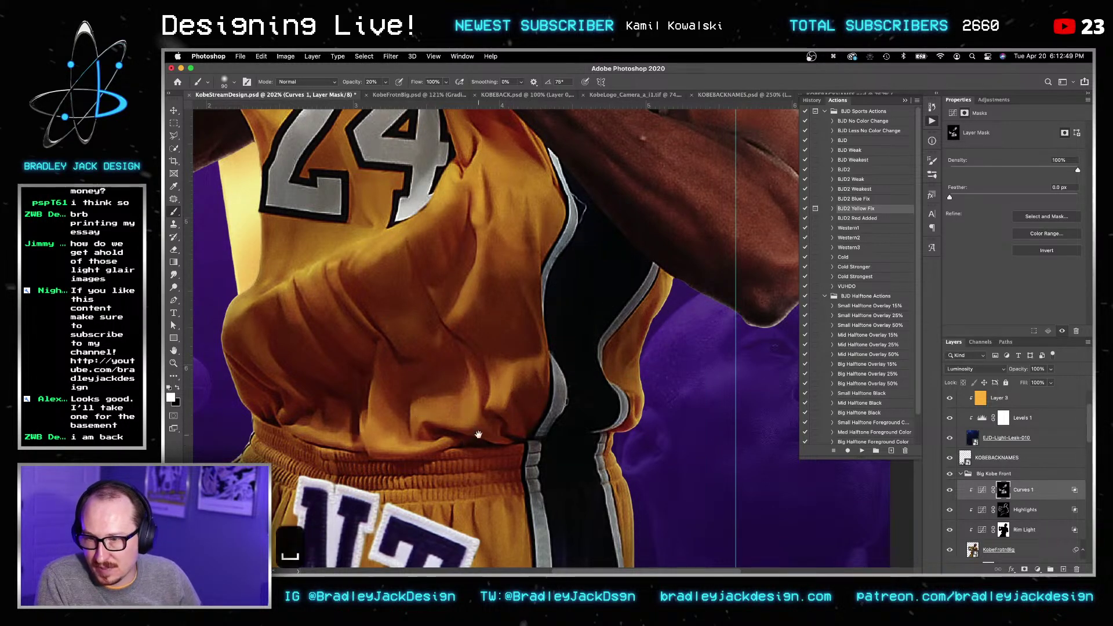
pyautogui.moveTo(488, 444); pyautogui.dragTo(511, 349)
pyautogui.moveTo(501, 189); pyautogui.dragTo(536, 397)
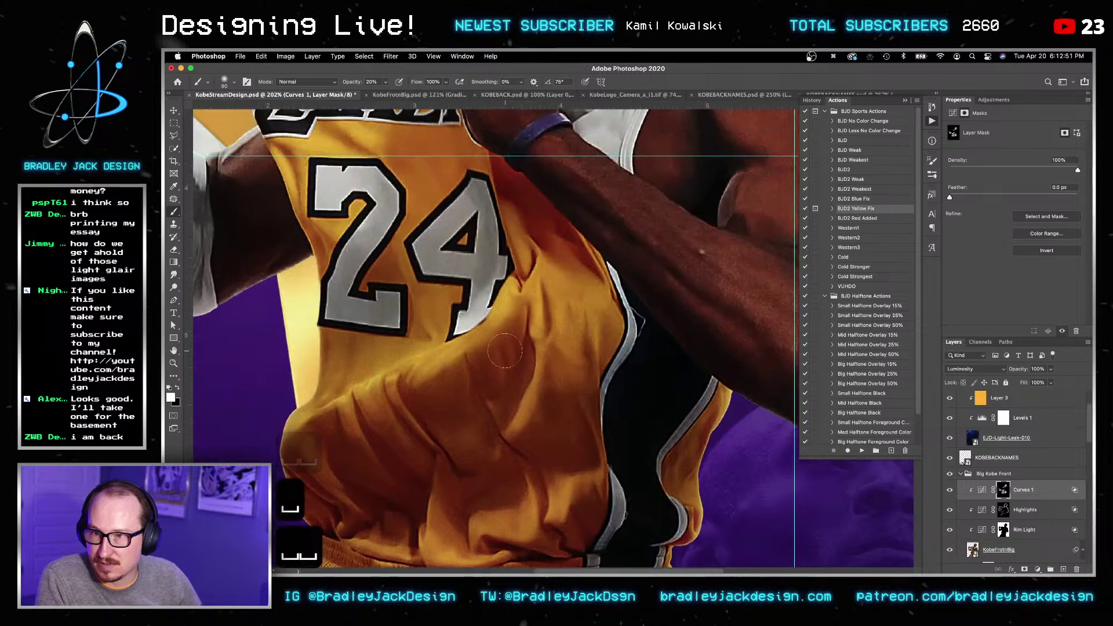
pyautogui.moveTo(331, 202); pyautogui.dragTo(449, 374)
pyautogui.press('[')
pyautogui.press('[')
pyautogui.press('[')
pyautogui.press('[')
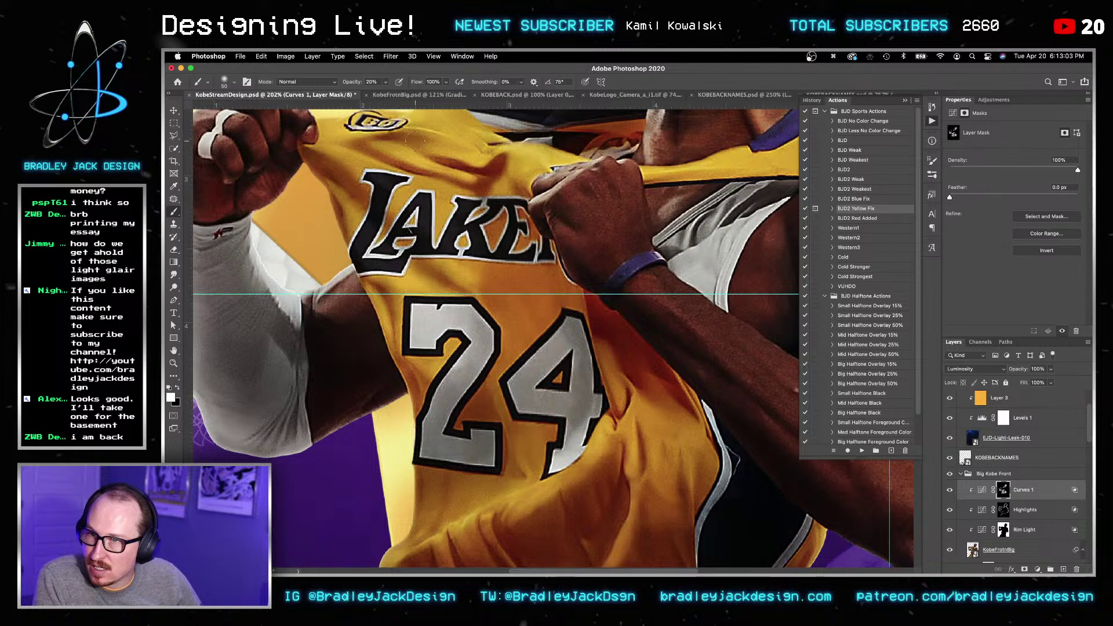
pyautogui.moveTo(413, 173); pyautogui.dragTo(458, 171)
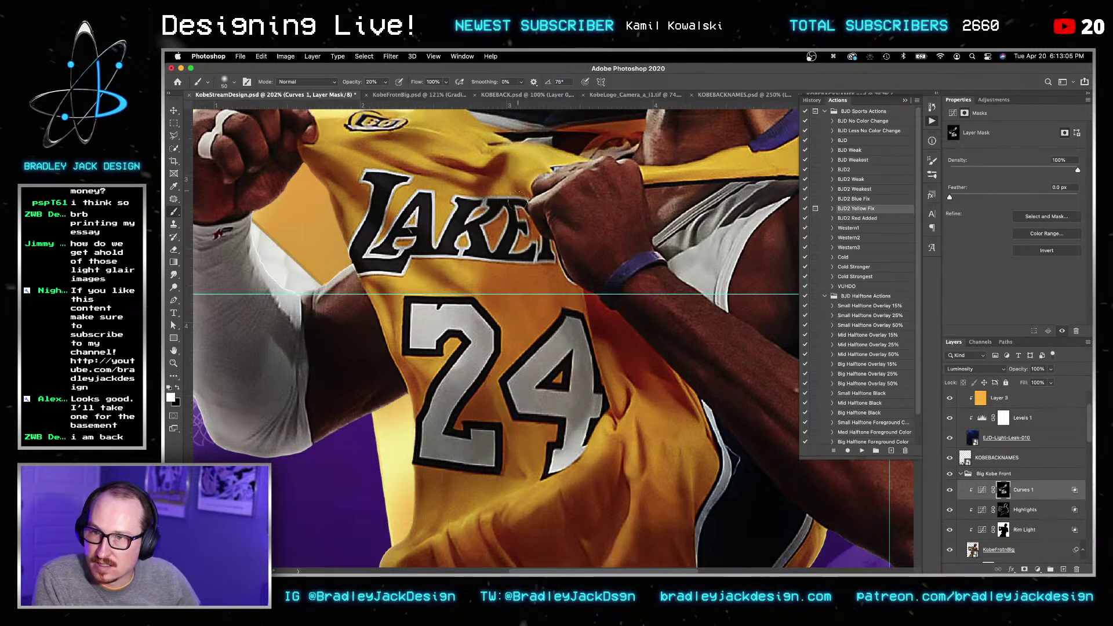
# Step: Shade the grey shirt folds by the upper arm with an 80 px brush
pyautogui.press(']')
pyautogui.press(']')
pyautogui.press(']')
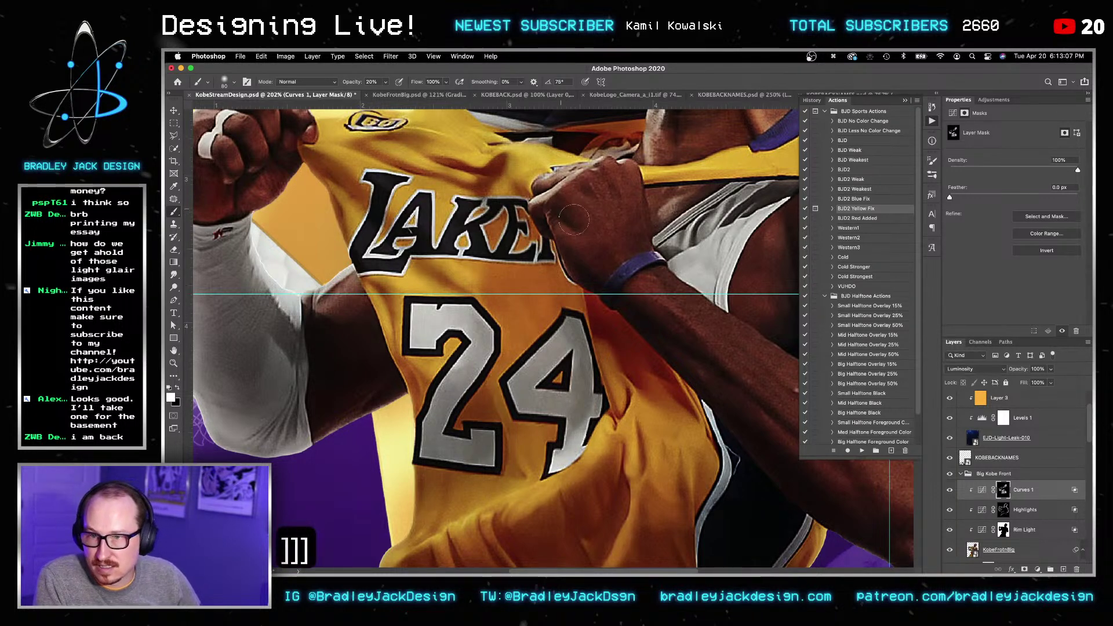
pyautogui.moveTo(702, 369); pyautogui.dragTo(453, 236)
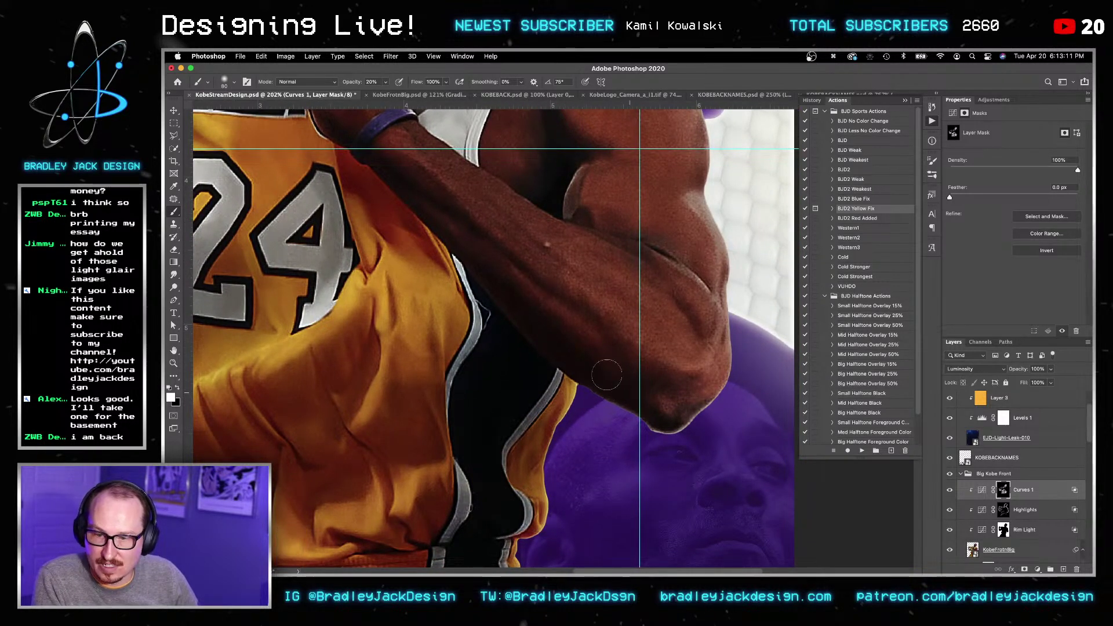
pyautogui.press('[')
pyautogui.press('[')
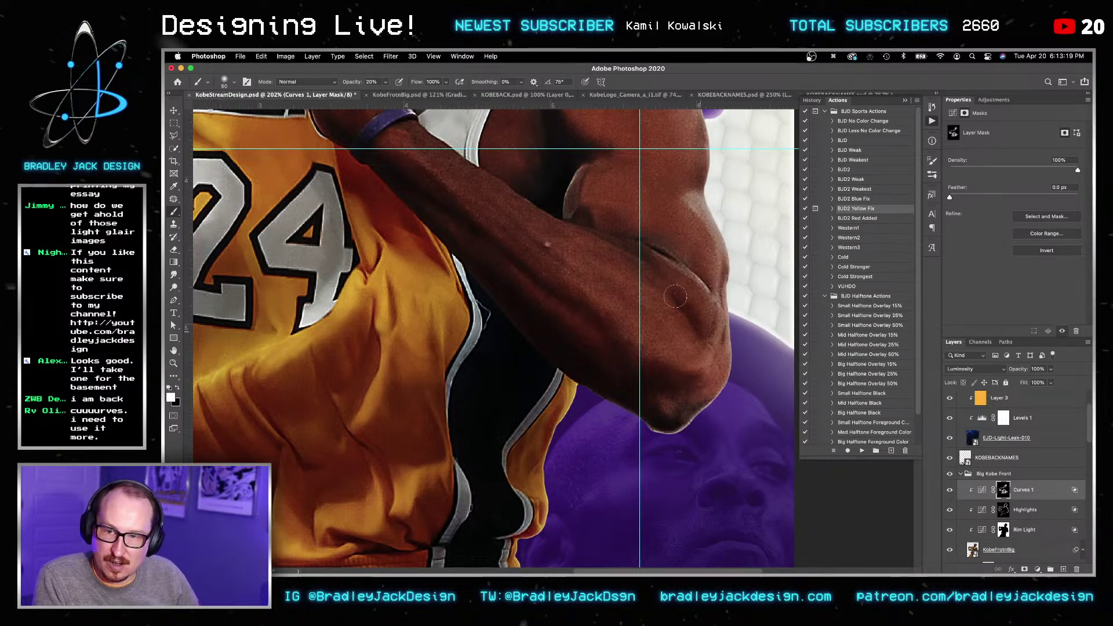
pyautogui.moveTo(592, 203); pyautogui.dragTo(618, 289)
pyautogui.press(']')
pyautogui.press(']')
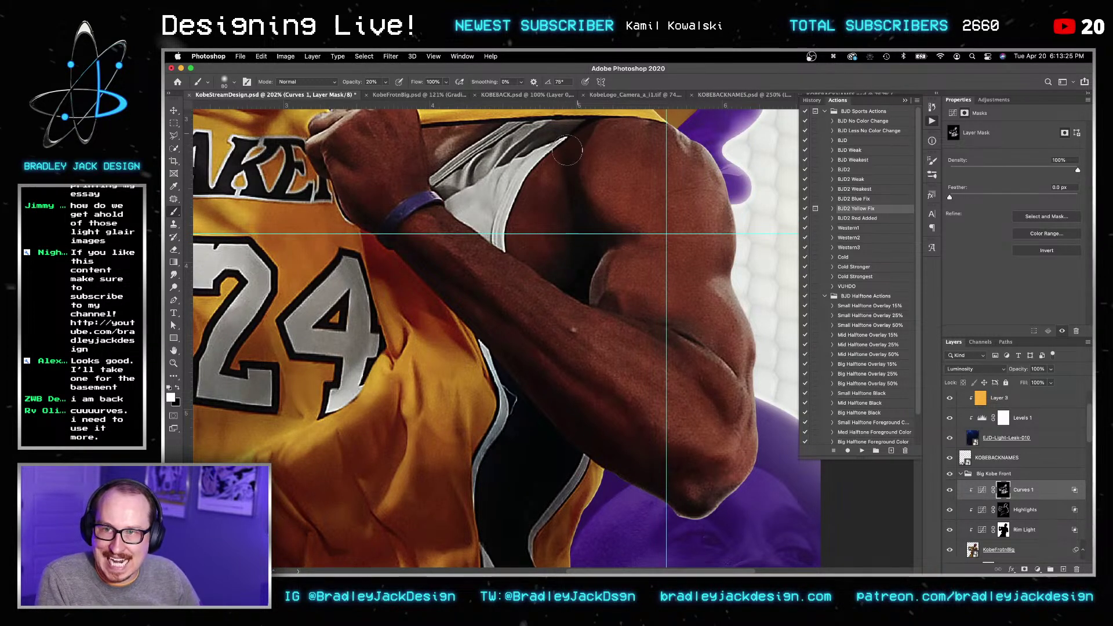
pyautogui.moveTo(530, 136); pyautogui.dragTo(447, 183)
pyautogui.moveTo(540, 132); pyautogui.dragTo(455, 199)
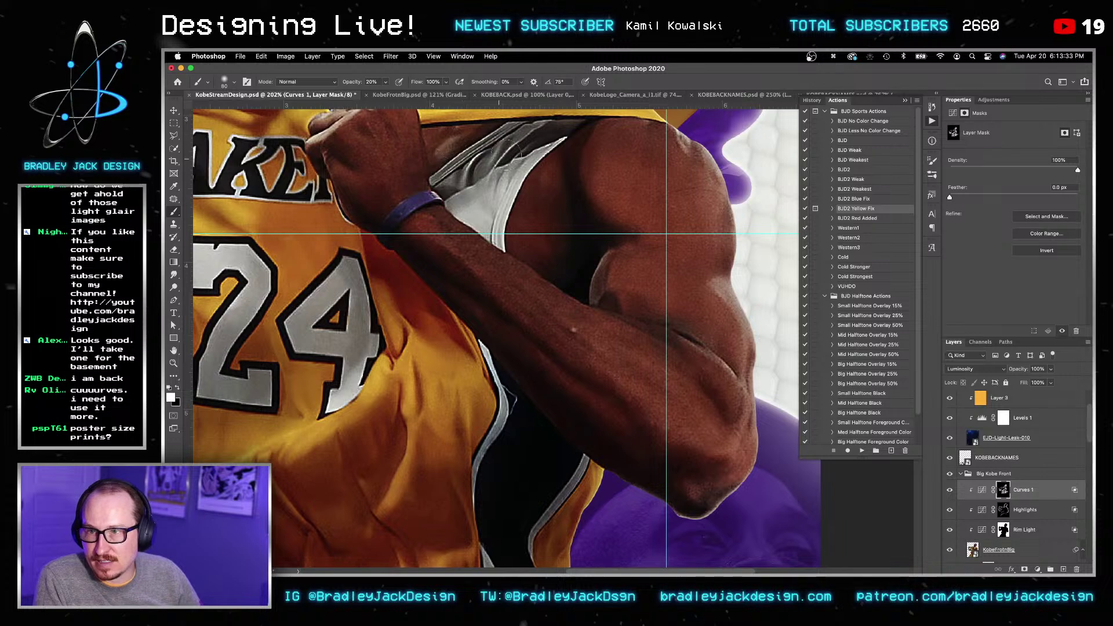
pyautogui.moveTo(595, 334); pyautogui.dragTo(428, 182)
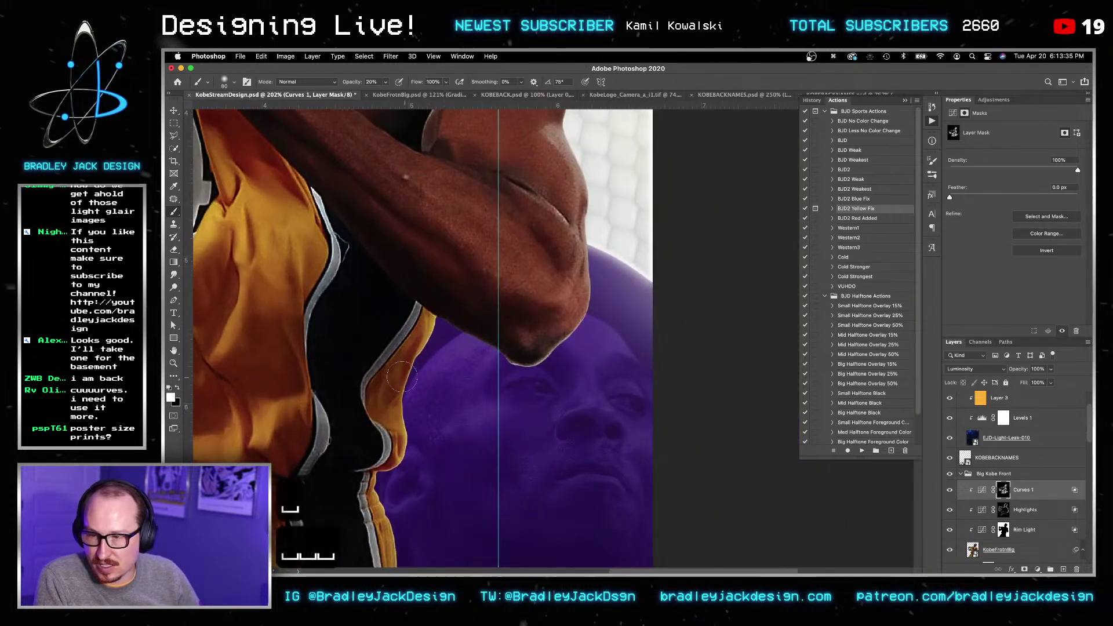
pyautogui.moveTo(302, 461); pyautogui.dragTo(566, 239)
pyautogui.press(']')
pyautogui.press(']')
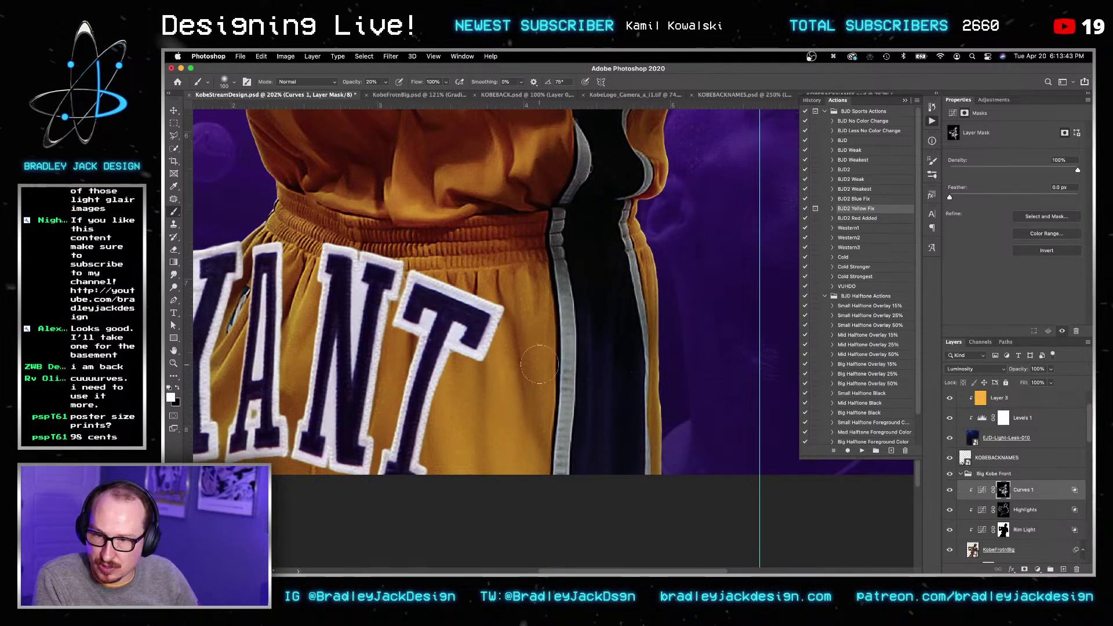
pyautogui.press('[')
pyautogui.press('[')
pyautogui.press('[')
pyautogui.press('[')
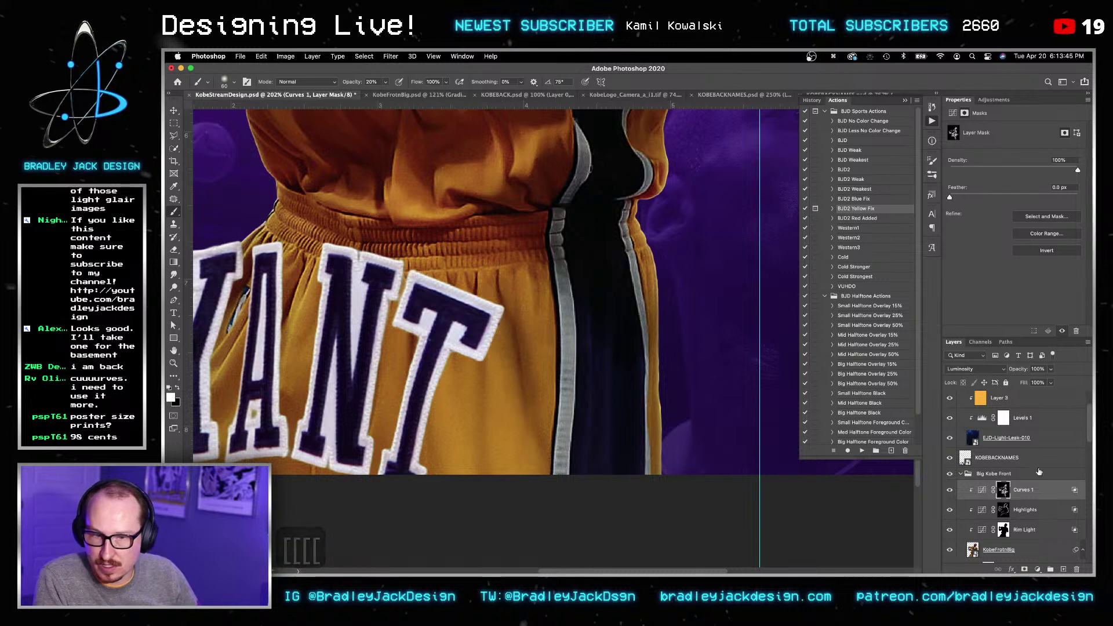
# Step: In Curves 1, raise Red highlights to 255 and Green to 217, and lower Blue to 206
pyautogui.click(982, 491)
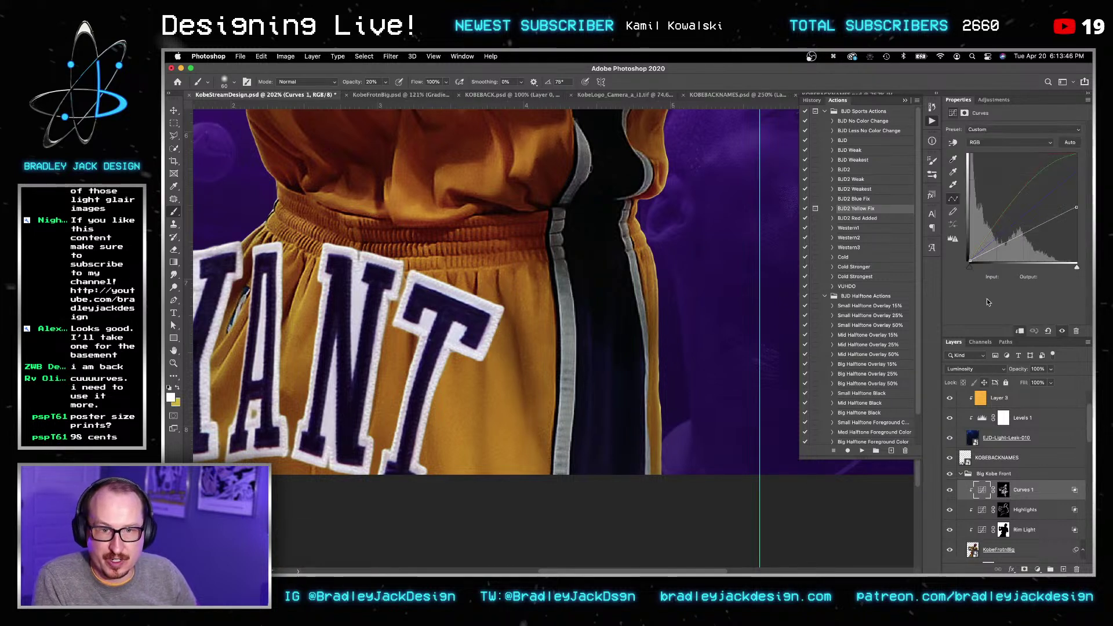
pyautogui.click(1028, 144)
pyautogui.click(1029, 152)
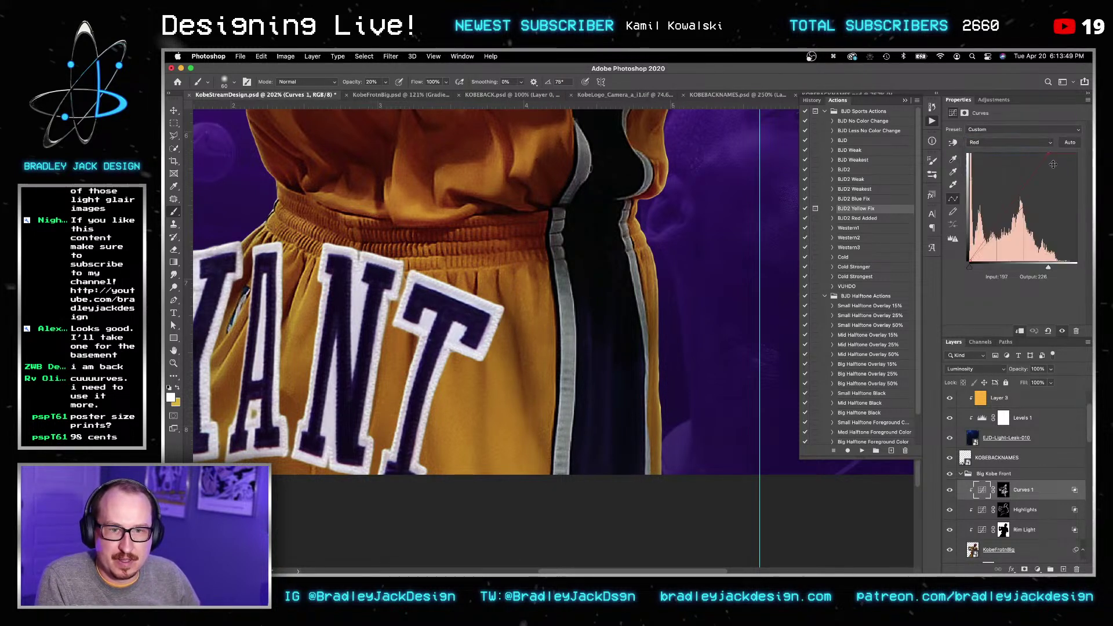
pyautogui.moveTo(1045, 153); pyautogui.dragTo(1026, 149)
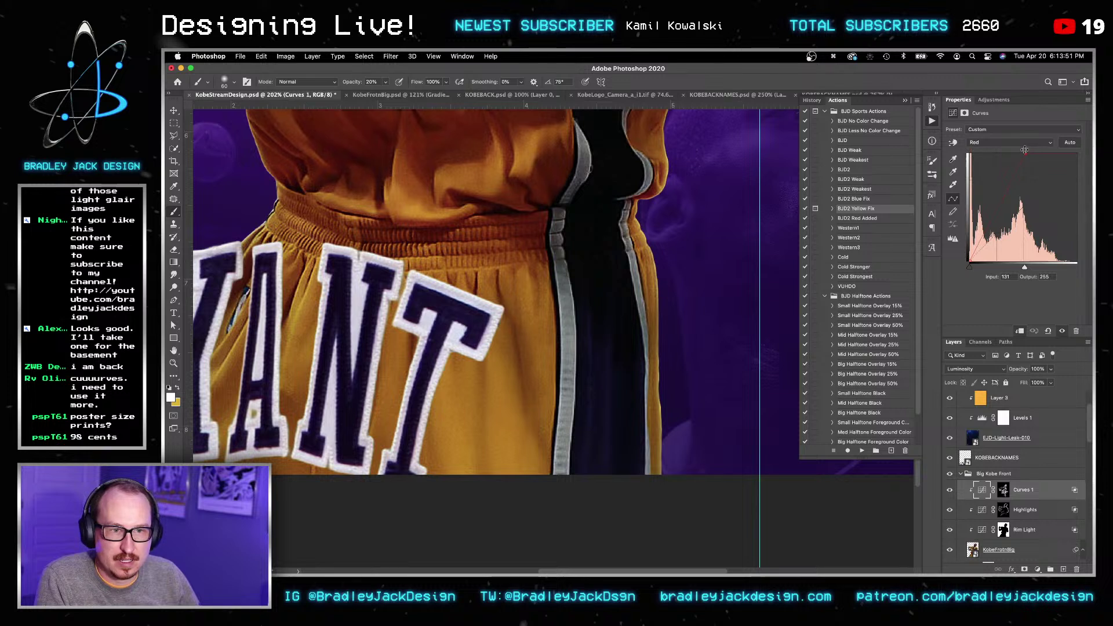
pyautogui.click(1022, 143)
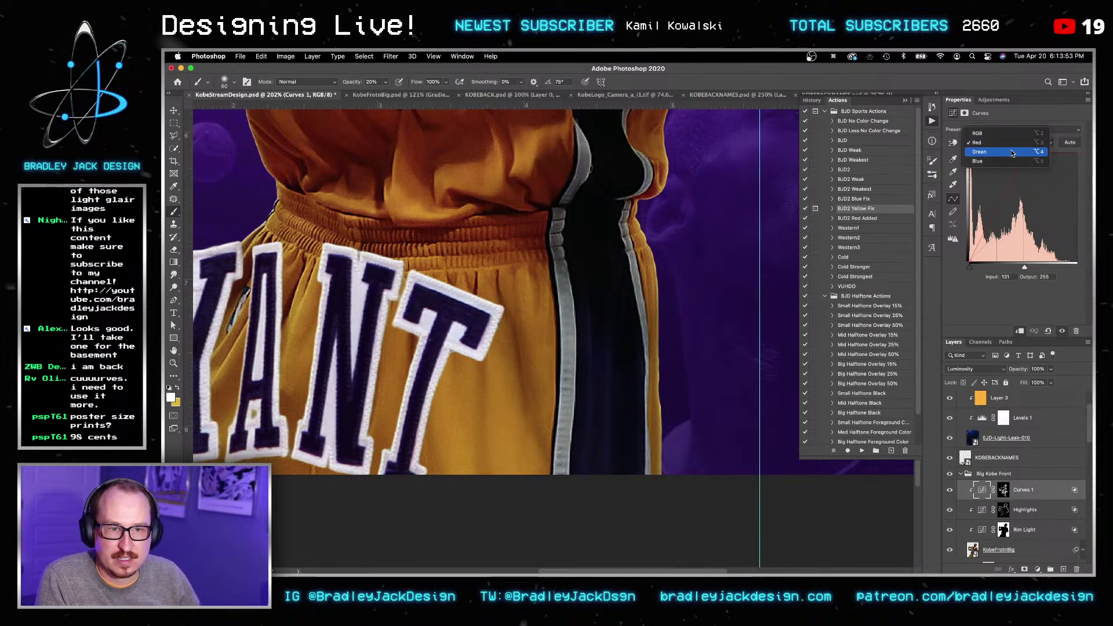
pyautogui.click(1013, 152)
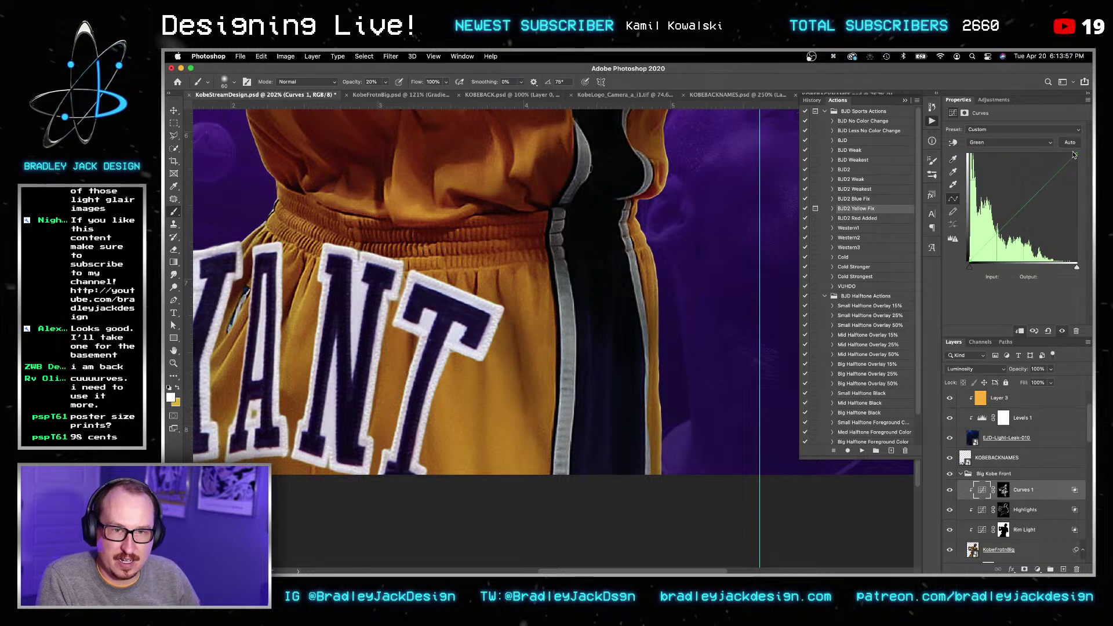
pyautogui.moveTo(1077, 153); pyautogui.dragTo(1061, 150)
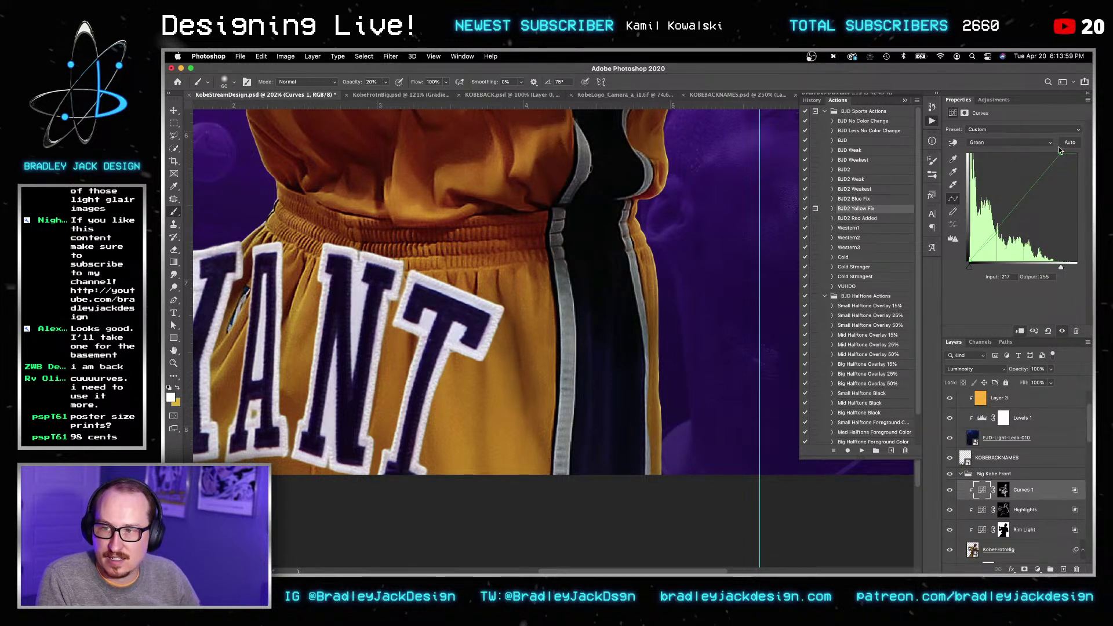
pyautogui.click(1022, 142)
pyautogui.click(1021, 155)
pyautogui.moveTo(1076, 154); pyautogui.dragTo(1078, 175)
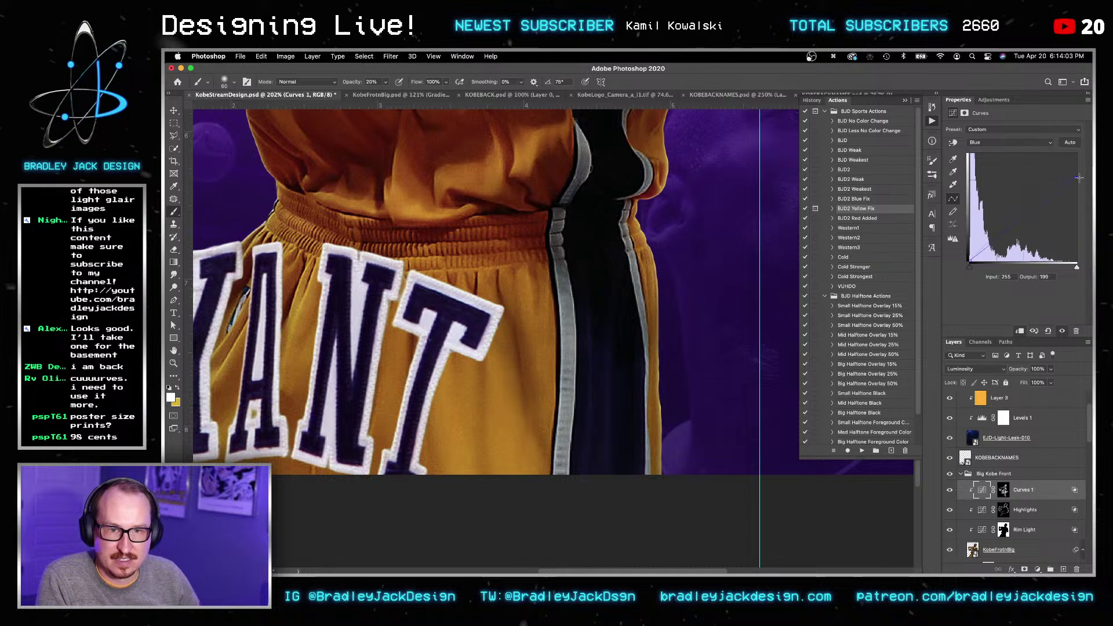
# Step: Reselect the Curves 1 mask and save the poster
pyautogui.click(1004, 490)
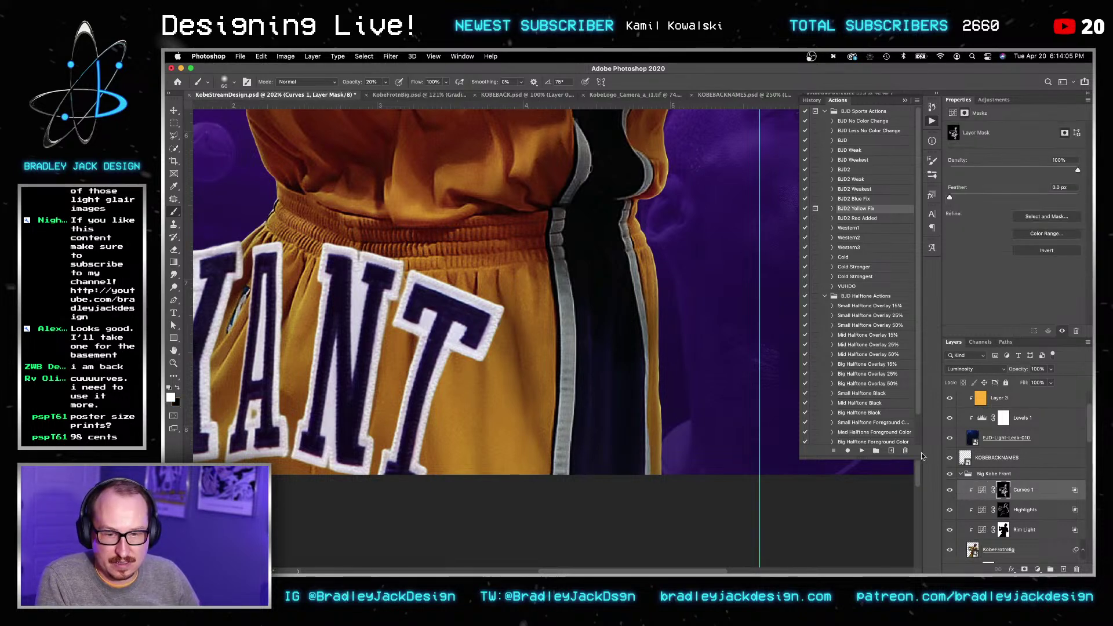
pyautogui.keyDown('alt'); pyautogui.scroll(-5, 494, 302); pyautogui.keyUp('alt')
pyautogui.press('v')
pyautogui.press('super+s')
# Step: Hide the lighting adjustments to compare the poster's look
pyautogui.press('v')
pyautogui.press('space')
pyautogui.press('space')
pyautogui.press('space')
pyautogui.press('v')
pyautogui.moveTo(950, 490)
pyautogui.mouseDown()
pyautogui.moveTo(951, 529)
pyautogui.moveTo(950, 497)
pyautogui.mouseUp()
# Step: Zoom the poster view to 66.7% and save the poster again
pyautogui.press('z')
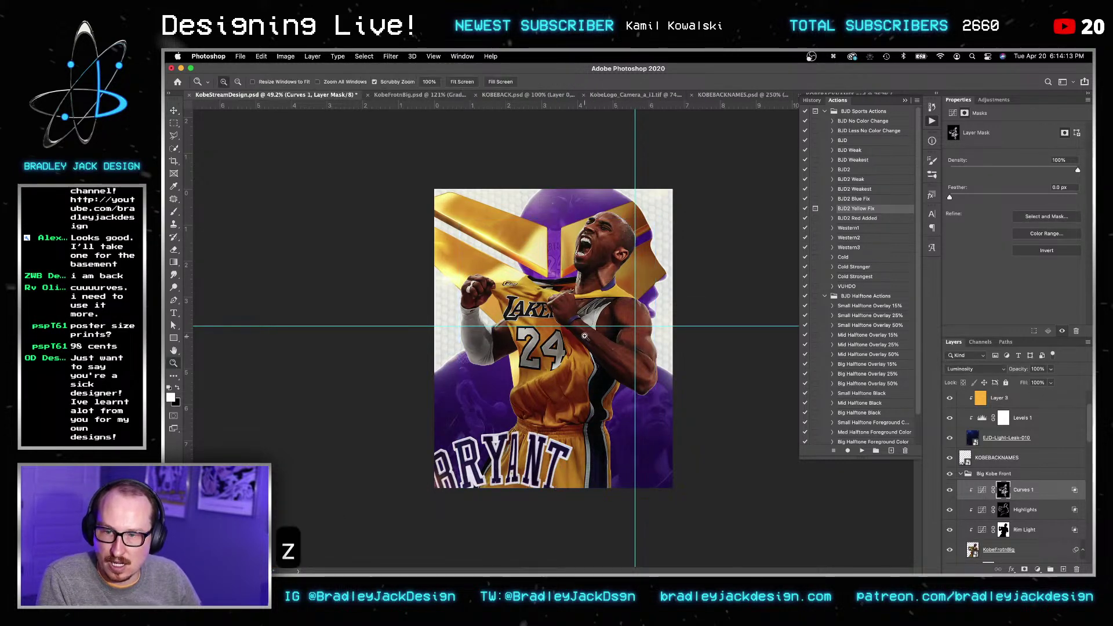
pyautogui.press('v')
pyautogui.press('z')
pyautogui.click(553, 339)
pyautogui.press('v')
pyautogui.press('cmd+s')
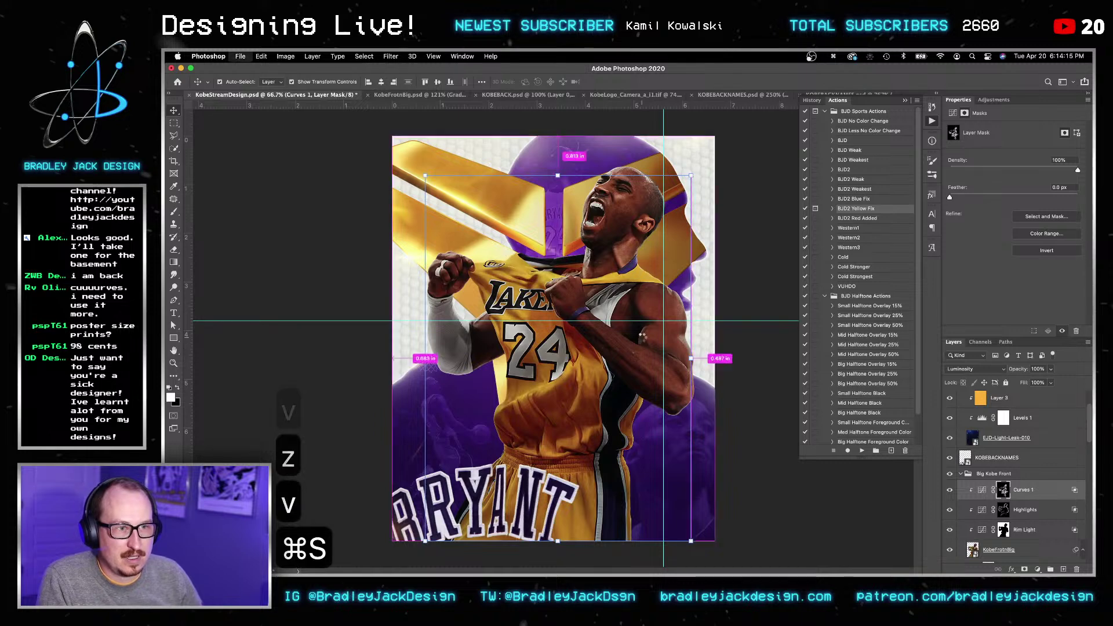
pyautogui.press('v')
pyautogui.press('space')
pyautogui.press('space')
pyautogui.press('v')
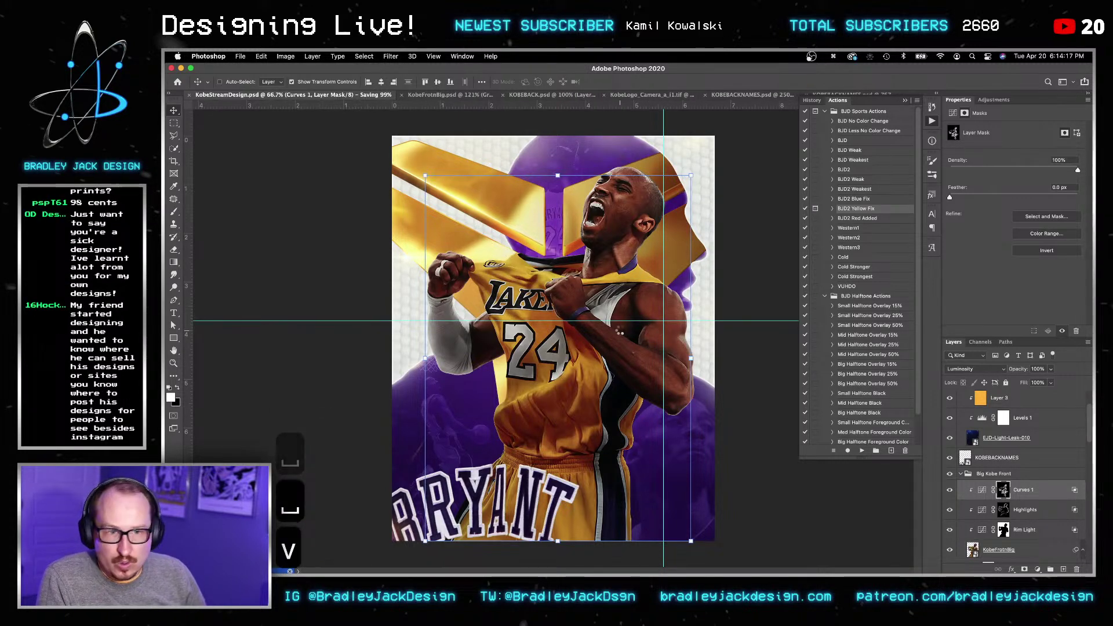
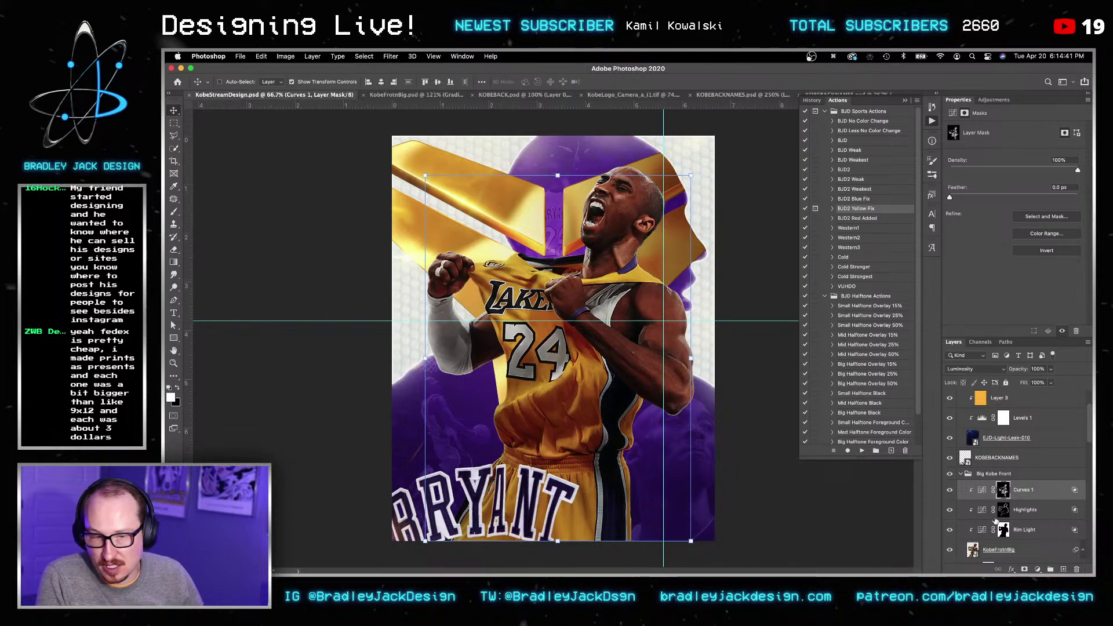
# Step: Add Layer 10 above Curves 1 and brush a soft light stroke on it
pyautogui.click(1022, 494)
pyautogui.press('super+shift+n')
pyautogui.press('Return')
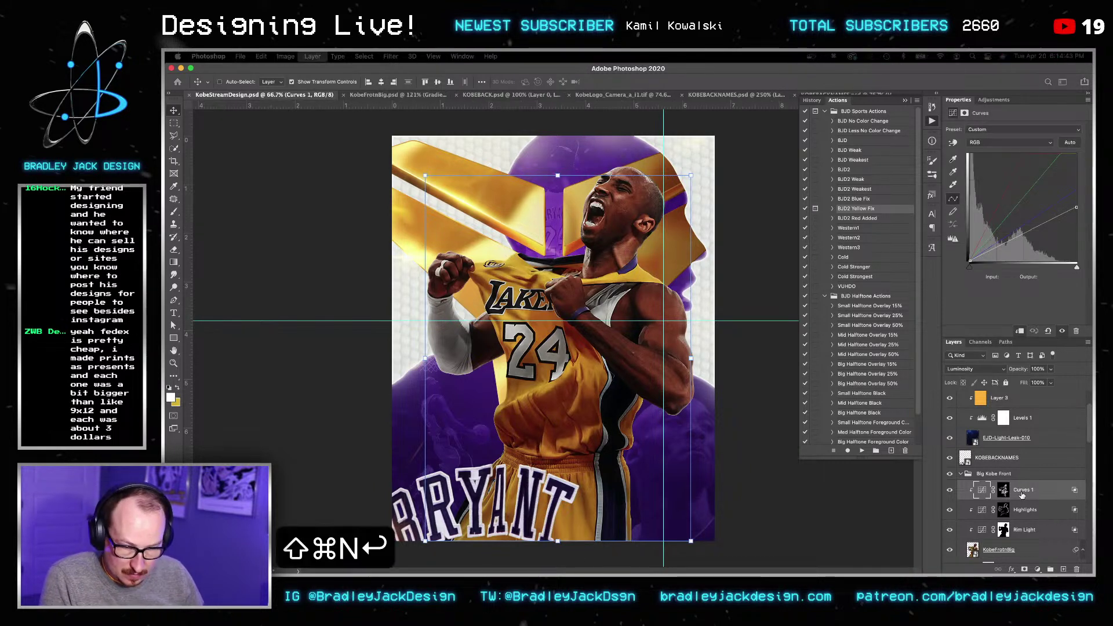
pyautogui.press('v')
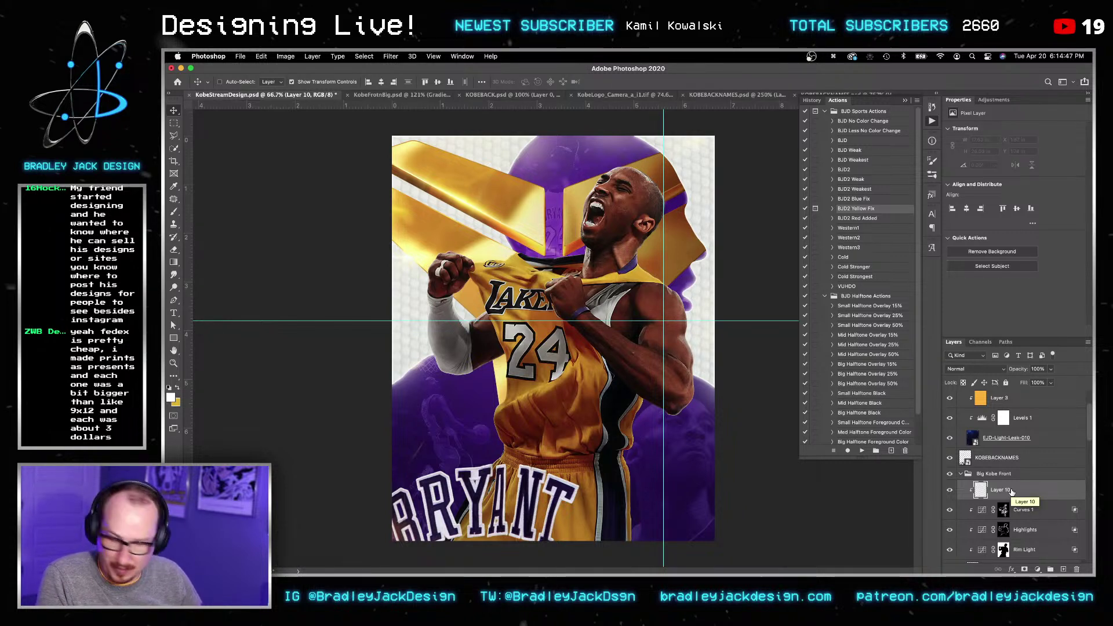
pyautogui.press('b')
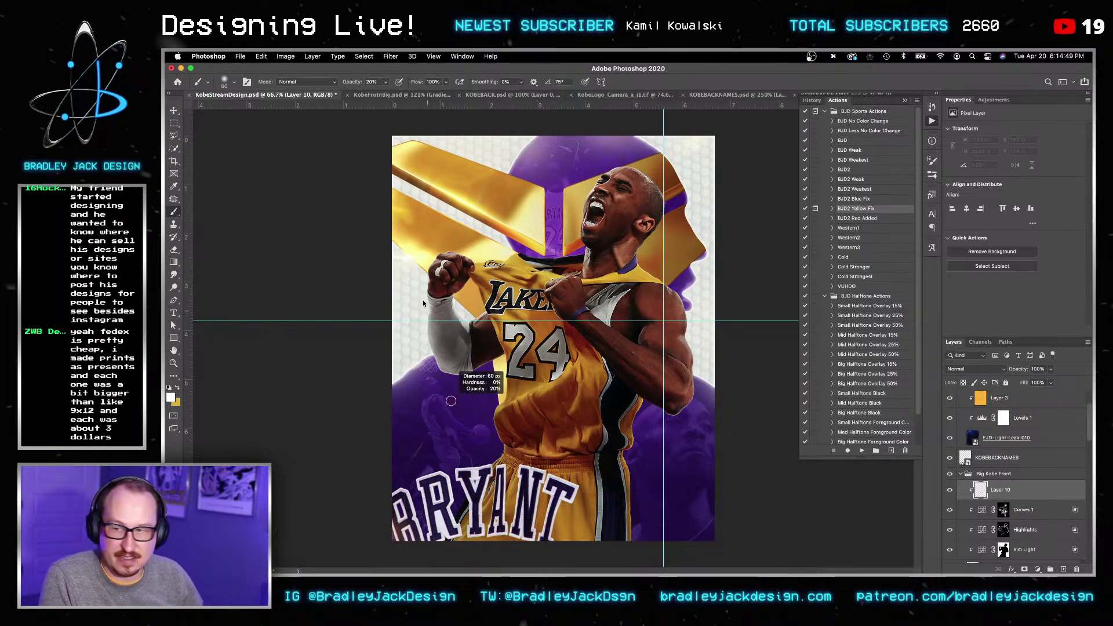
pyautogui.press(']')
pyautogui.press(']')
pyautogui.press(']')
pyautogui.press(']')
pyautogui.press(']')
pyautogui.press(']')
pyautogui.press(']')
pyautogui.press(']')
pyautogui.press(']')
pyautogui.press(']')
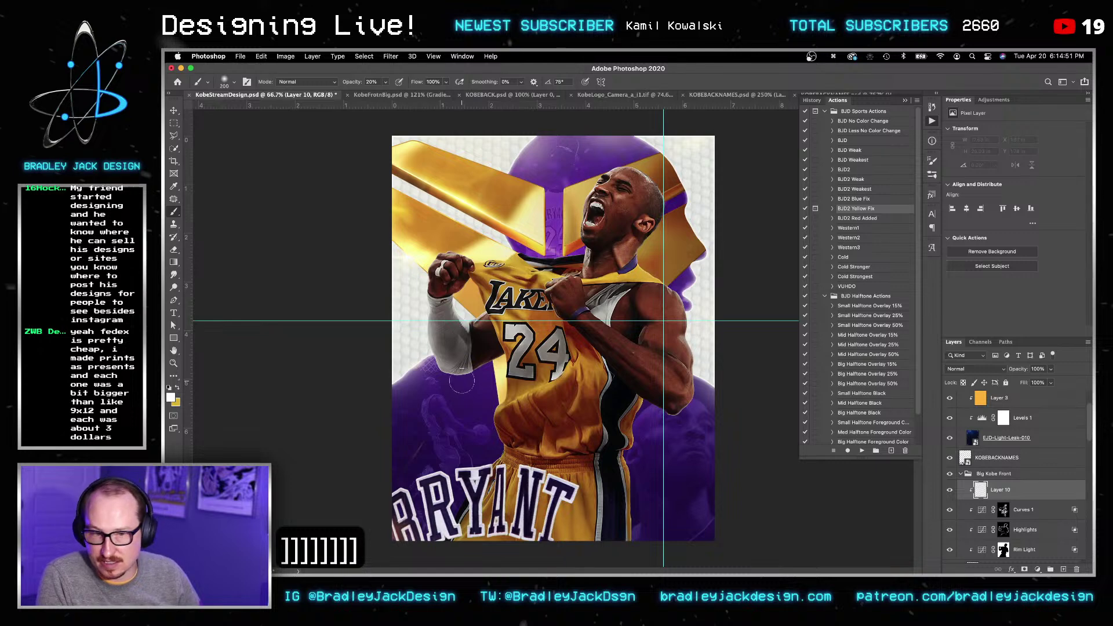
pyautogui.moveTo(462, 387)
pyautogui.mouseDown()
pyautogui.moveTo(418, 284)
pyautogui.moveTo(424, 239)
pyautogui.mouseUp()
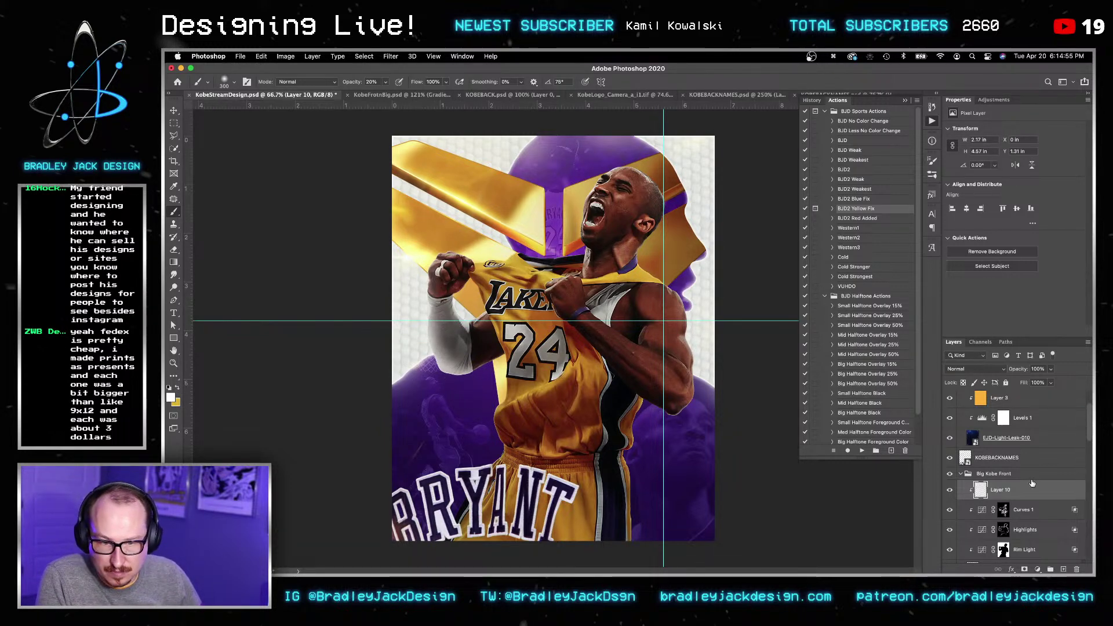
# Step: Split Layer 10's Underlying Layer Blend If at 0/88 so it only shows over brighter areas
pyautogui.doubleClick(1032, 485)
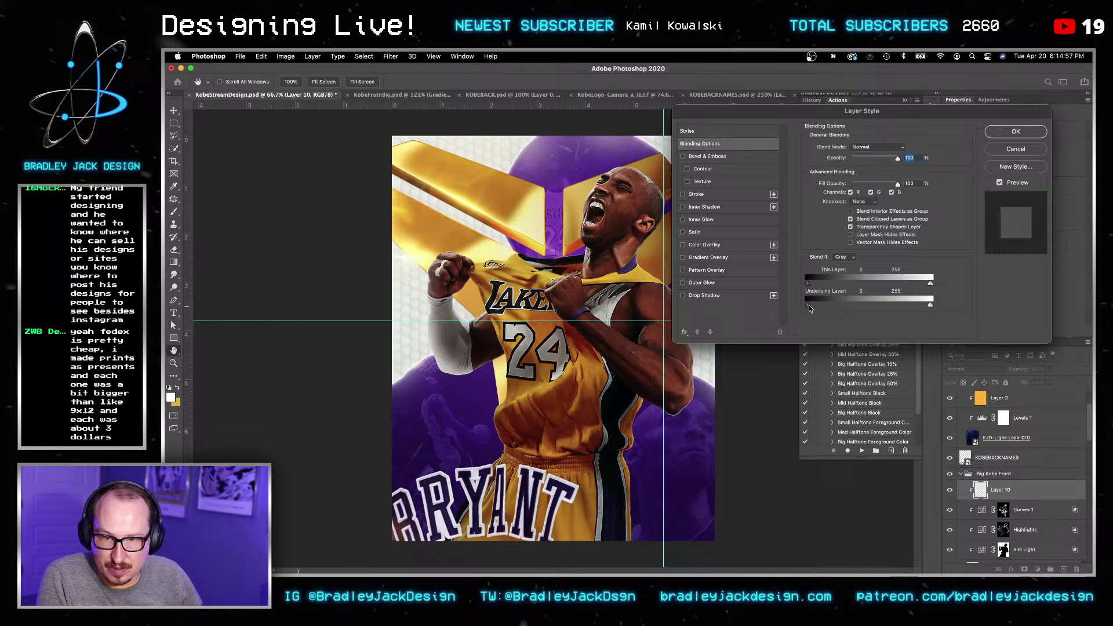
pyautogui.keyDown('alt'); pyautogui.moveTo(813, 305); pyautogui.dragTo(849, 307); pyautogui.keyUp('alt')
pyautogui.press('Return')
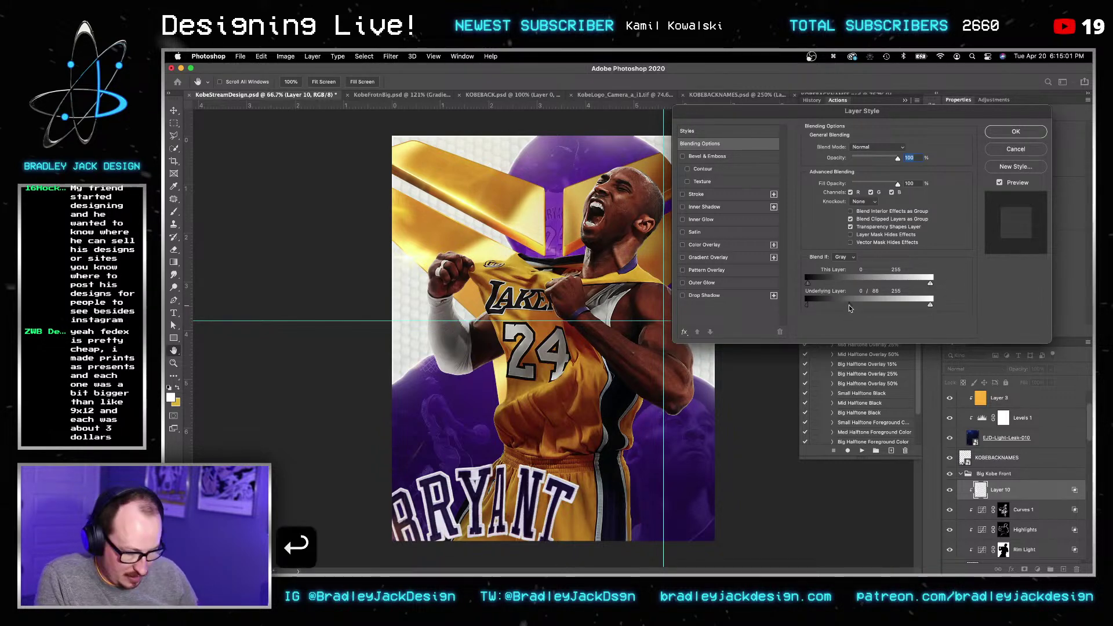
# Step: Enlarge the brush to 400 and add a layer mask to the KobeFrontBig photo layer
pyautogui.press('Return')
pyautogui.press('b')
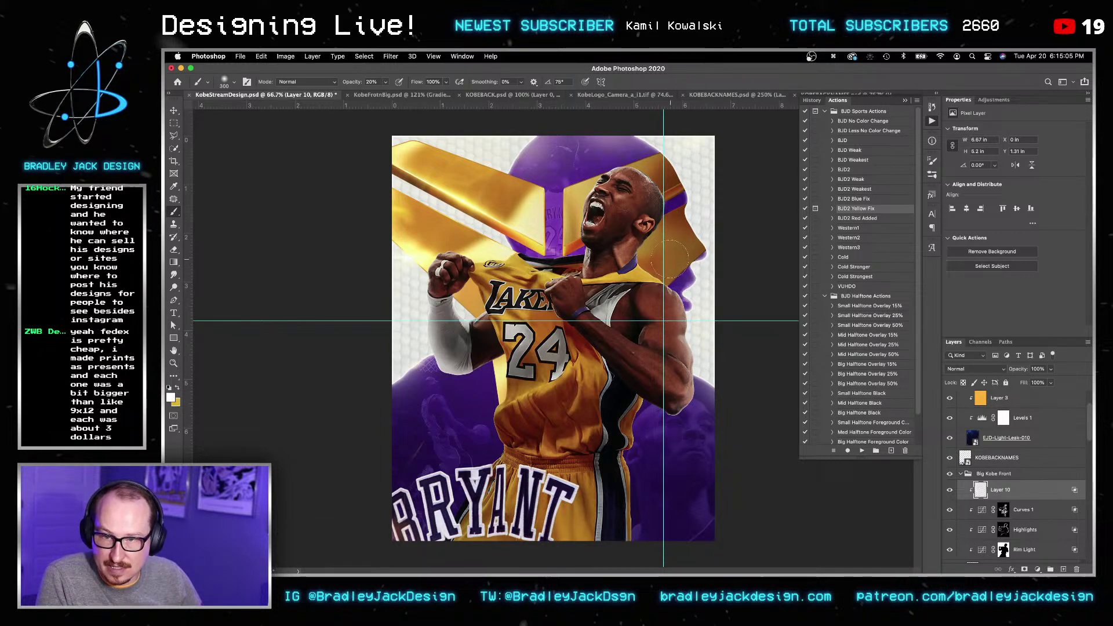
pyautogui.press(']')
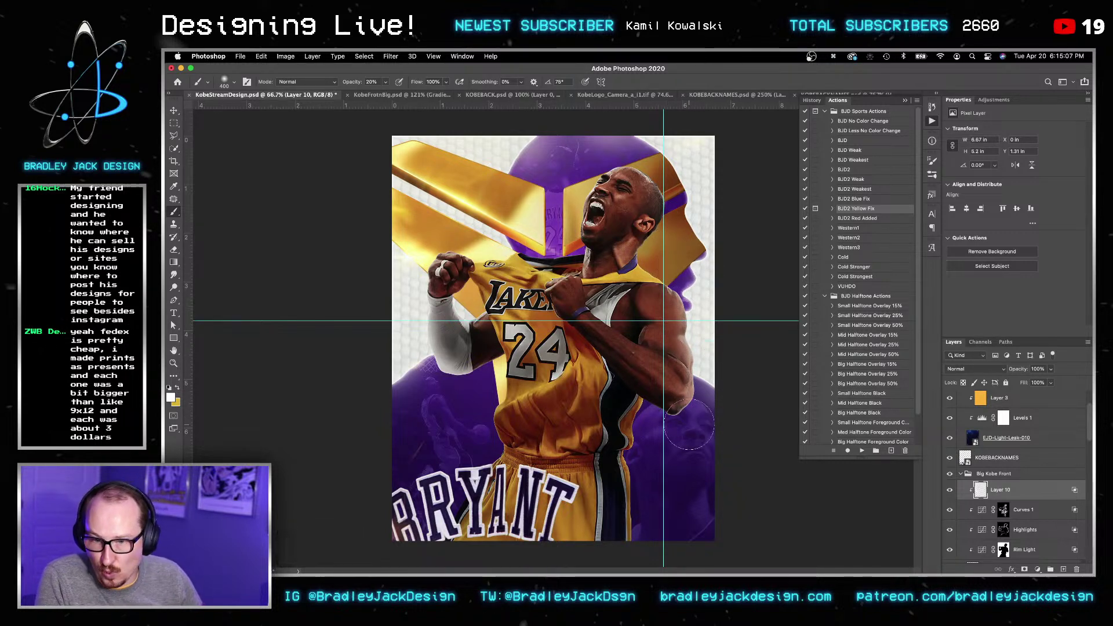
pyautogui.scroll(-2, 997, 494)
pyautogui.scroll(-1, 998, 494)
pyautogui.click(990, 525)
pyautogui.click(1024, 570)
pyautogui.press('x')
pyautogui.press('super+z')
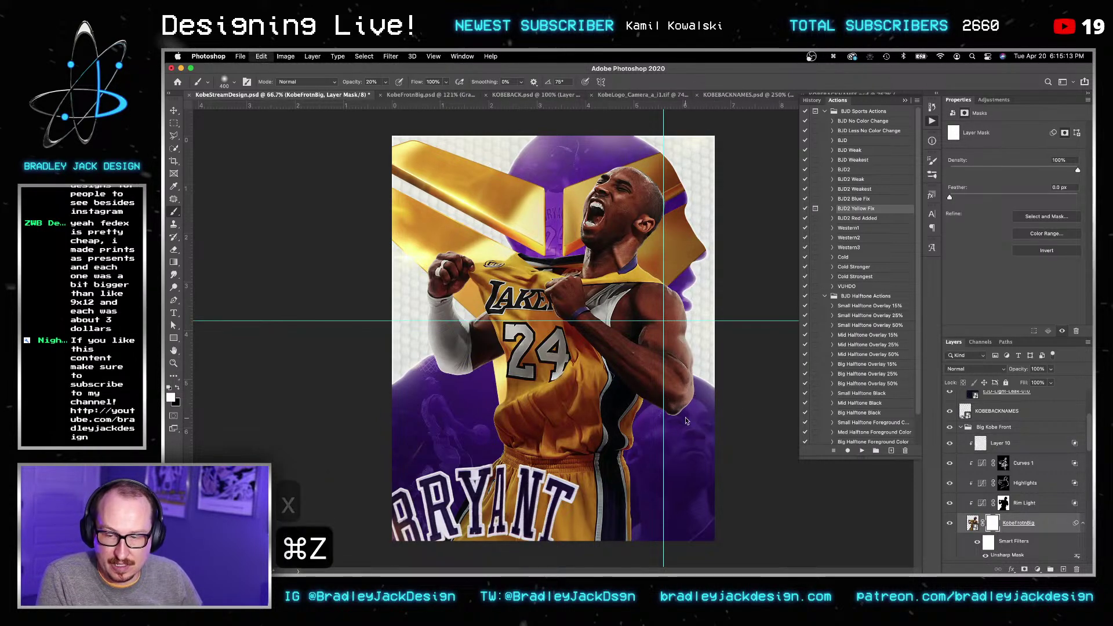
# Step: Zoom in on Kobe's elbow and set an 80 px black brush at 100% opacity for mask touch-ups
pyautogui.keyDown('alt'); pyautogui.scroll(5, 685, 415); pyautogui.keyUp('alt')
pyautogui.press('b')
pyautogui.keyDown('ctrl'); pyautogui.keyDown('alt'); pyautogui.moveTo(685, 415); pyautogui.dragTo(650, 430); pyautogui.keyUp('alt'); pyautogui.keyUp('ctrl')
pyautogui.press('[')
pyautogui.press('[')
pyautogui.press('[')
pyautogui.press('[')
pyautogui.press('[')
pyautogui.press('[')
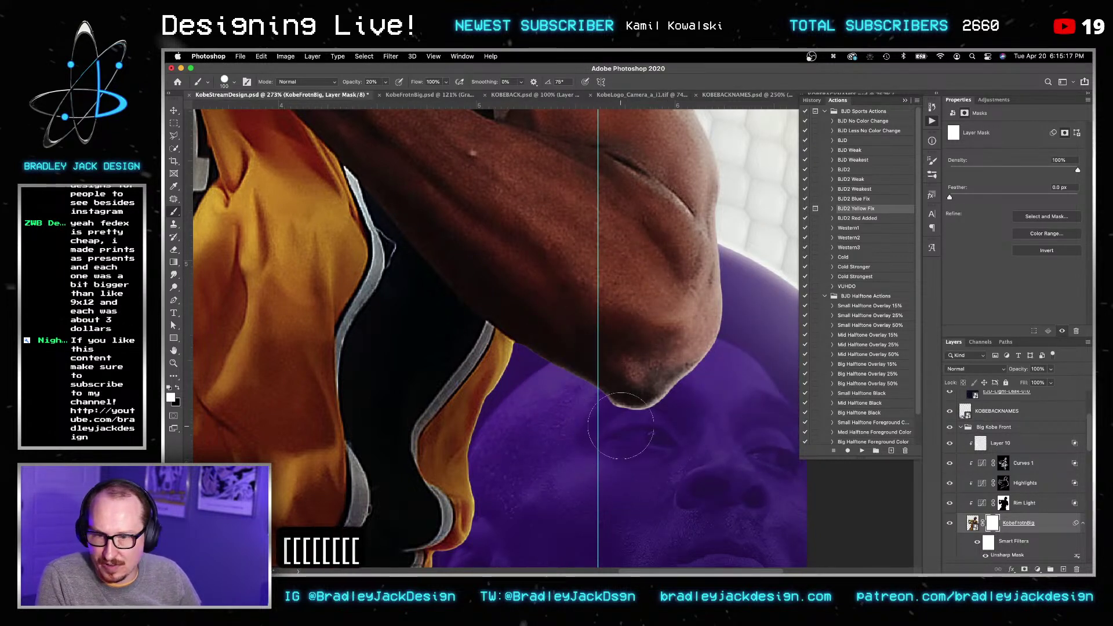
pyautogui.press('x')
pyautogui.press('[')
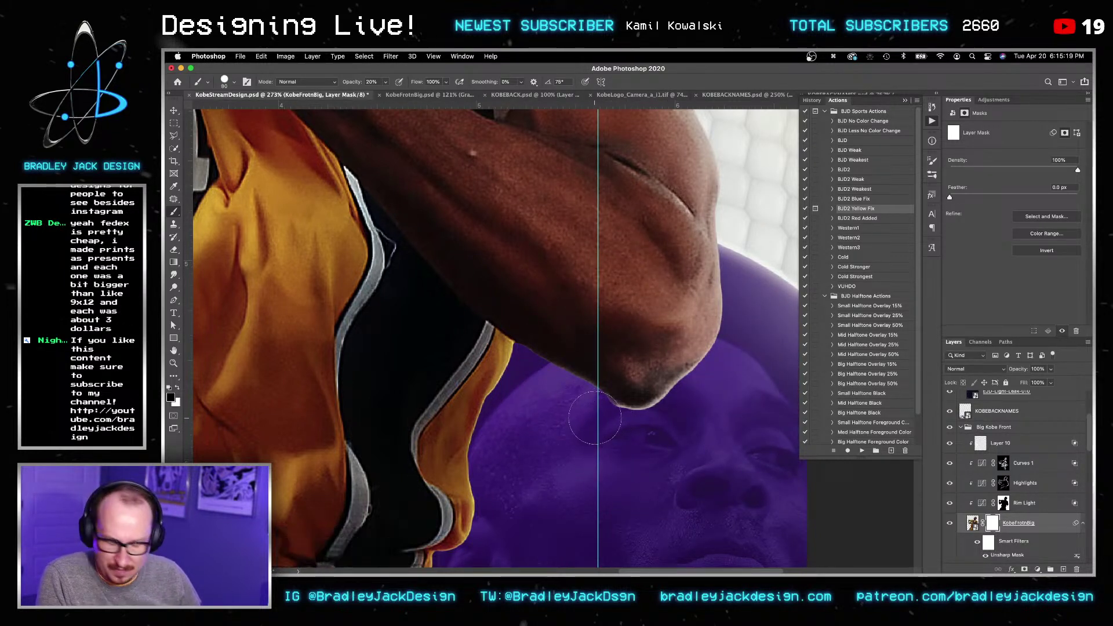
pyautogui.press('0')
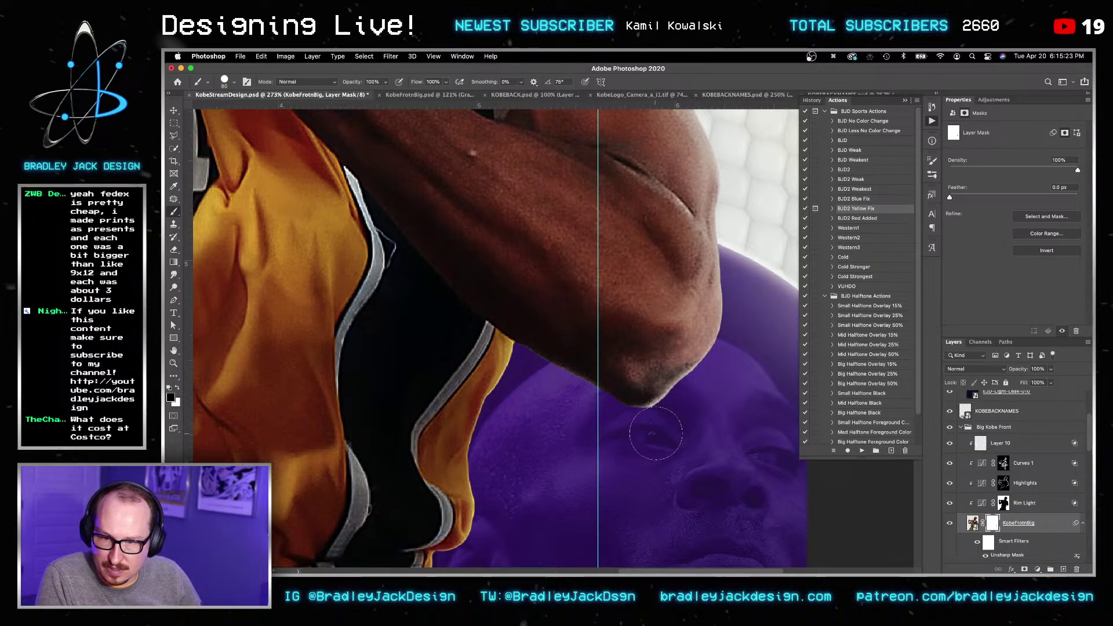
# Step: Zoom back out, save KobeStreamDesign.psd, and select Layer 10
pyautogui.keyDown('alt'); pyautogui.scroll(-3, 721, 422); pyautogui.keyUp('alt')
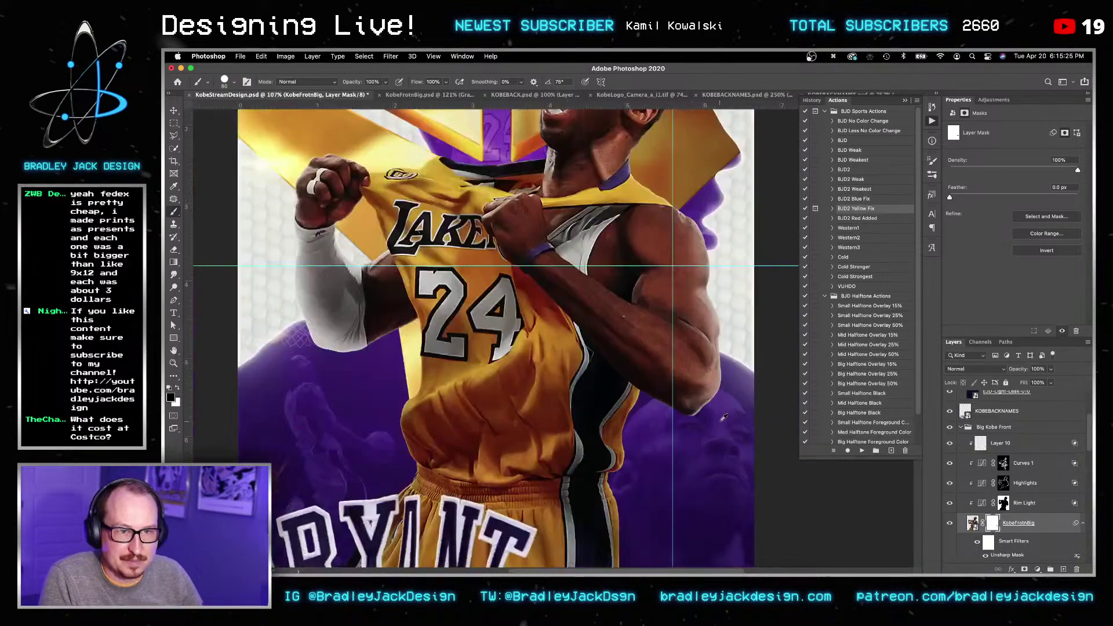
pyautogui.press('v')
pyautogui.press('cmd+s')
pyautogui.press('v')
pyautogui.press('z')
pyautogui.press('v')
pyautogui.click(1021, 443)
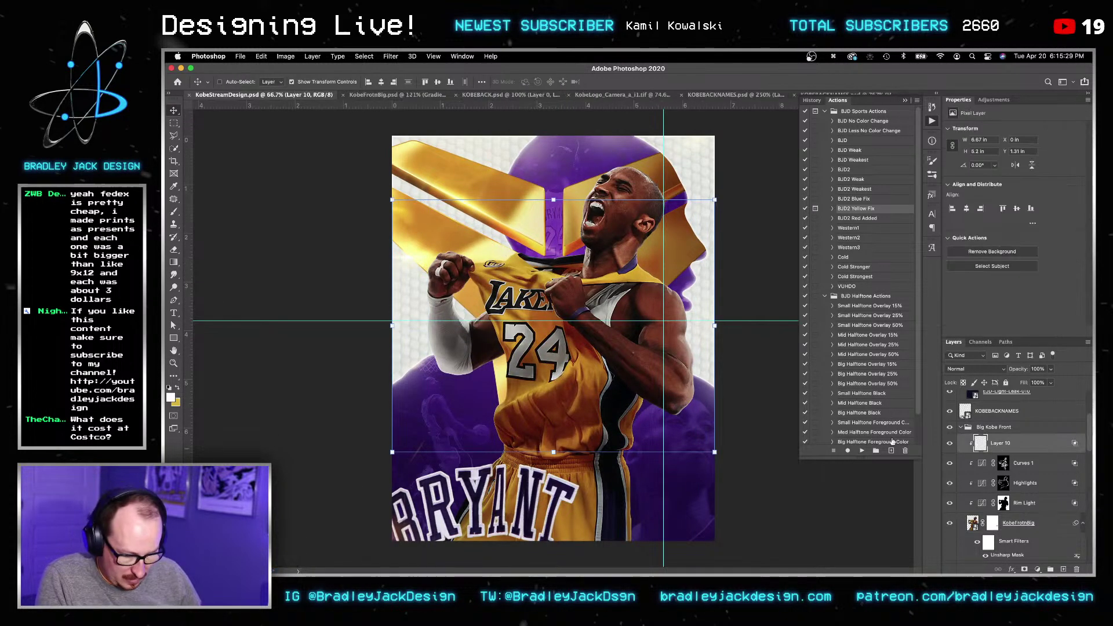
# Step: Paint a faint 20% opacity stroke on Layer 10 near the poster's top right
pyautogui.press('b')
pyautogui.press(']')
pyautogui.press(']')
pyautogui.press(']')
pyautogui.press(']')
pyautogui.press(']')
pyautogui.press(']')
pyautogui.press(']')
pyautogui.press(']')
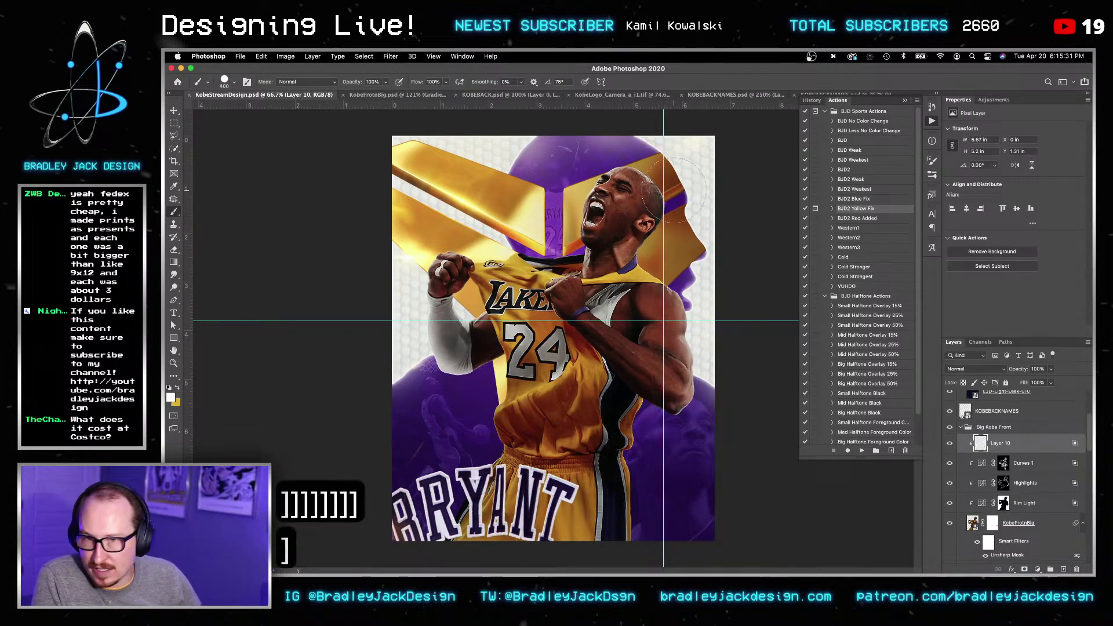
pyautogui.press('super+z')
pyautogui.keyDown('ctrl'); pyautogui.keyDown('alt'); pyautogui.moveTo(696, 227); pyautogui.dragTo(694, 227); pyautogui.keyUp('alt'); pyautogui.keyUp('ctrl')
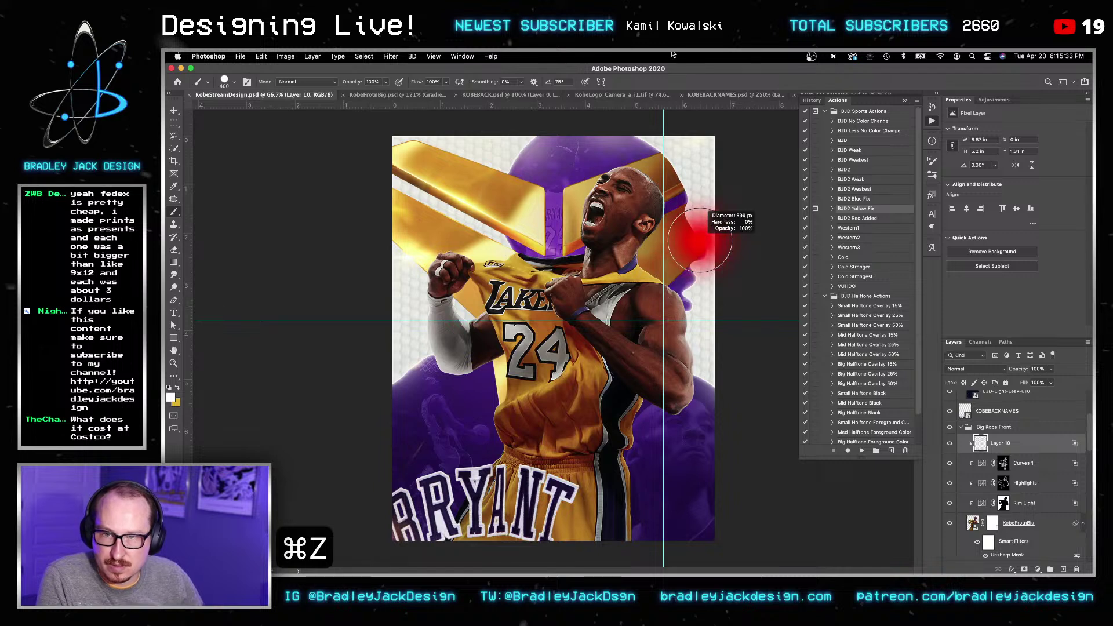
pyautogui.press('2')
pyautogui.moveTo(696, 172)
pyautogui.mouseDown()
pyautogui.moveTo(625, 126)
pyautogui.moveTo(665, 164)
pyautogui.mouseUp()
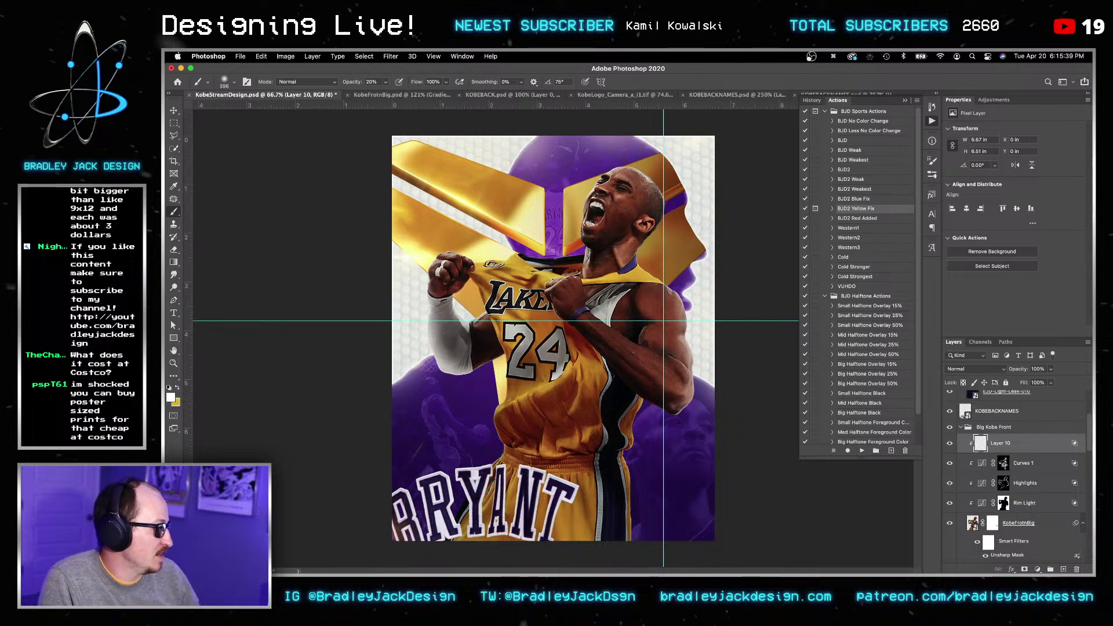
# Step: Load costcophotocenter.com in a new Safari tab
pyautogui.press('super+t')
pyautogui.write('cost')
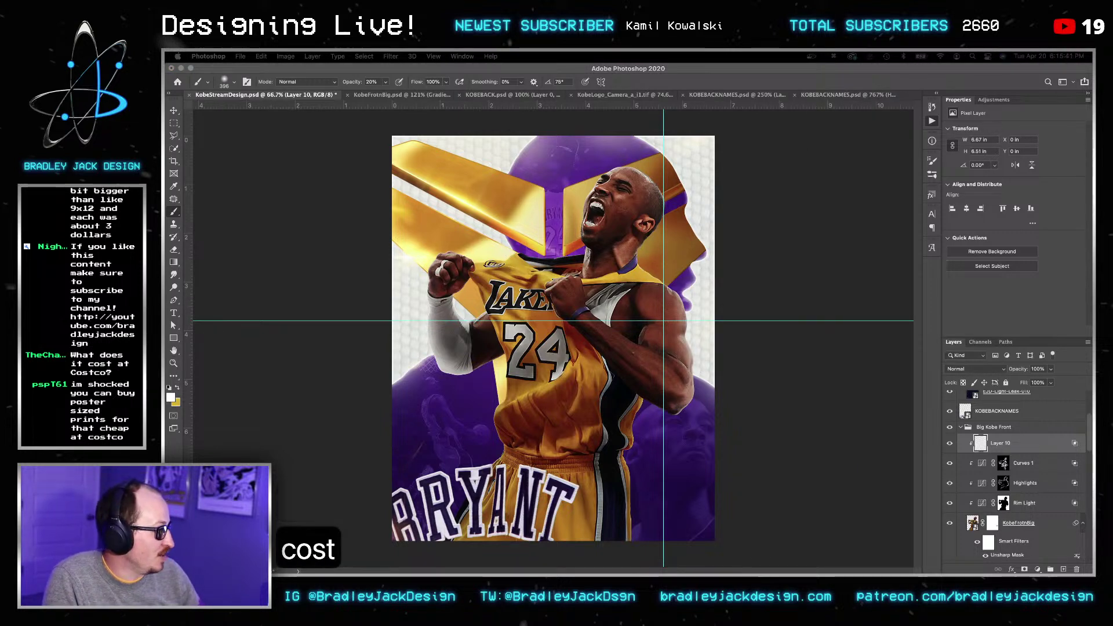
pyautogui.write('cop')
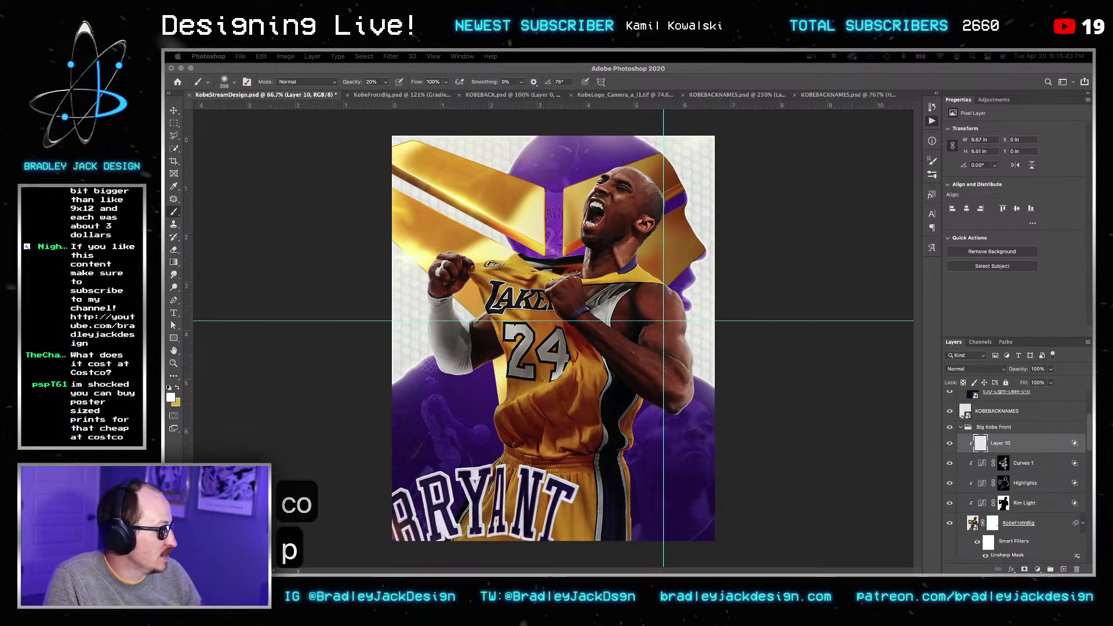
pyautogui.press('Down')
pyautogui.press('Return')
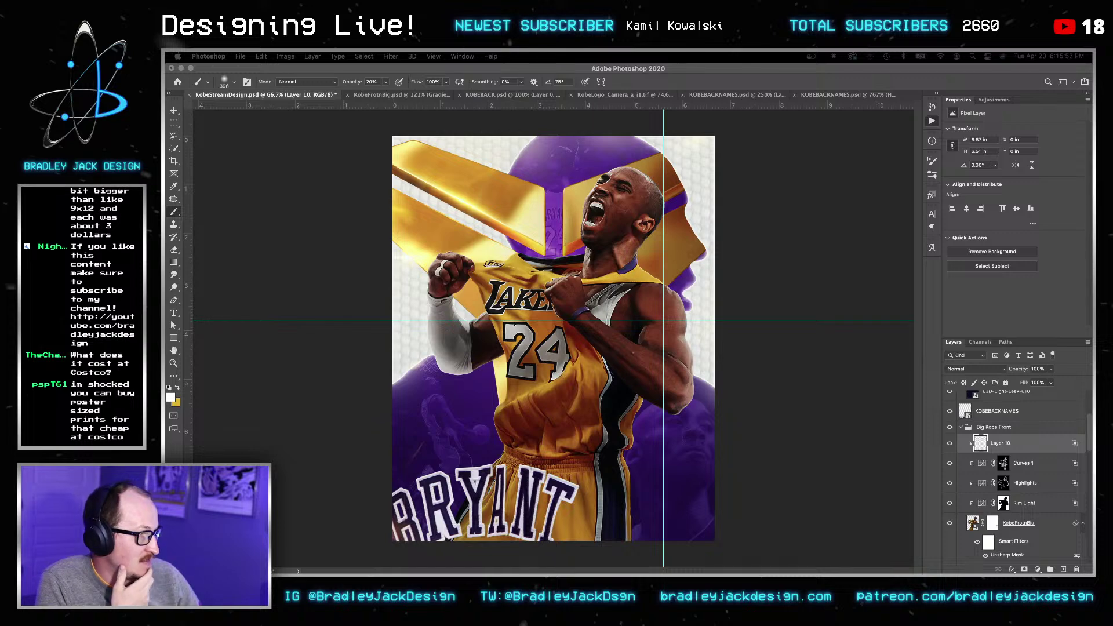
pyautogui.press('super+Tab')
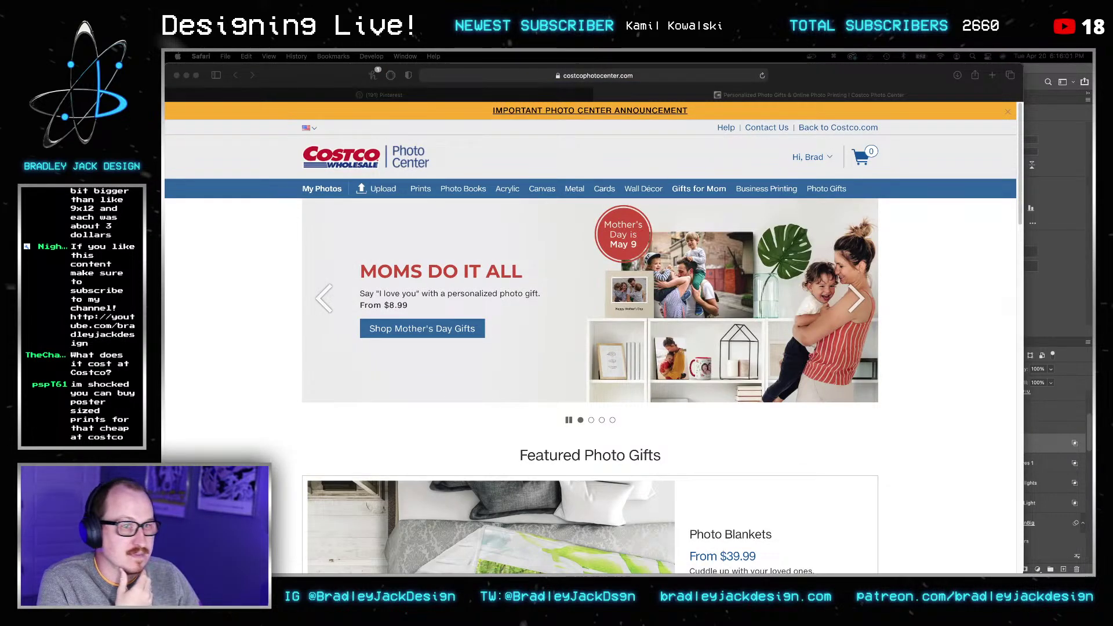
# Step: Open the Prints section of Costco Photo Center
pyautogui.moveTo(292, 78); pyautogui.dragTo(320, 66)
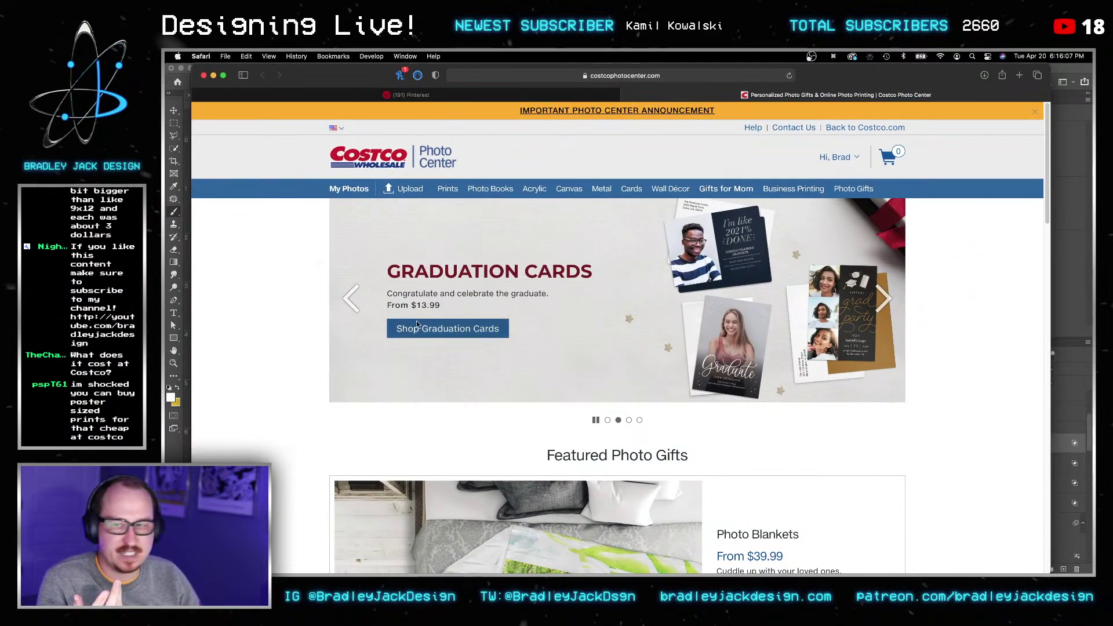
pyautogui.click(449, 190)
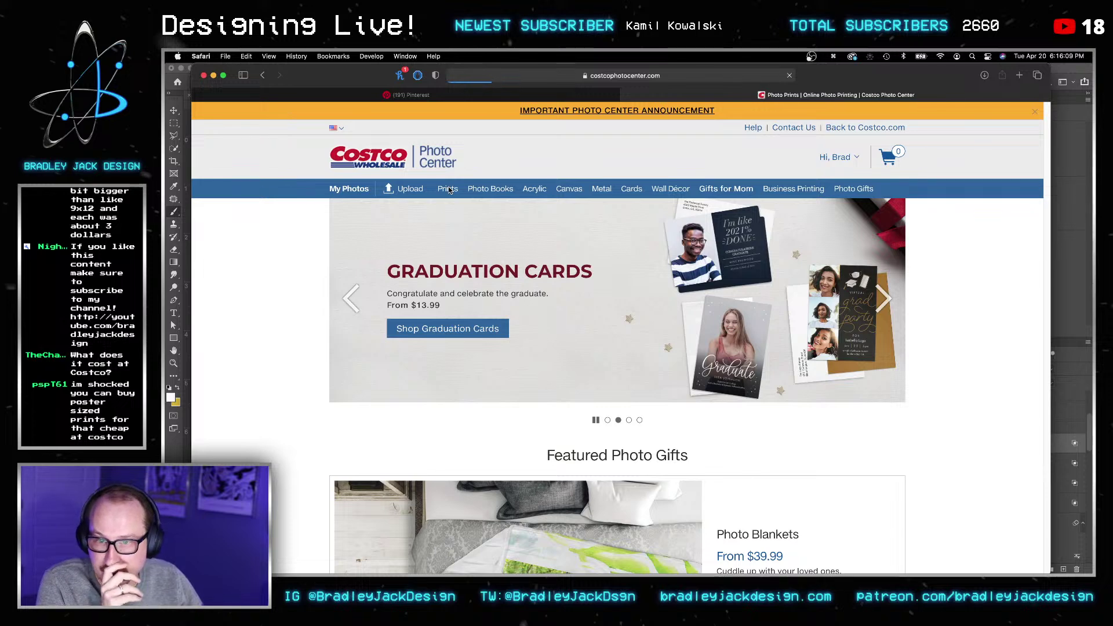
pyautogui.scroll(-2, 540, 318)
pyautogui.scroll(-2, 540, 319)
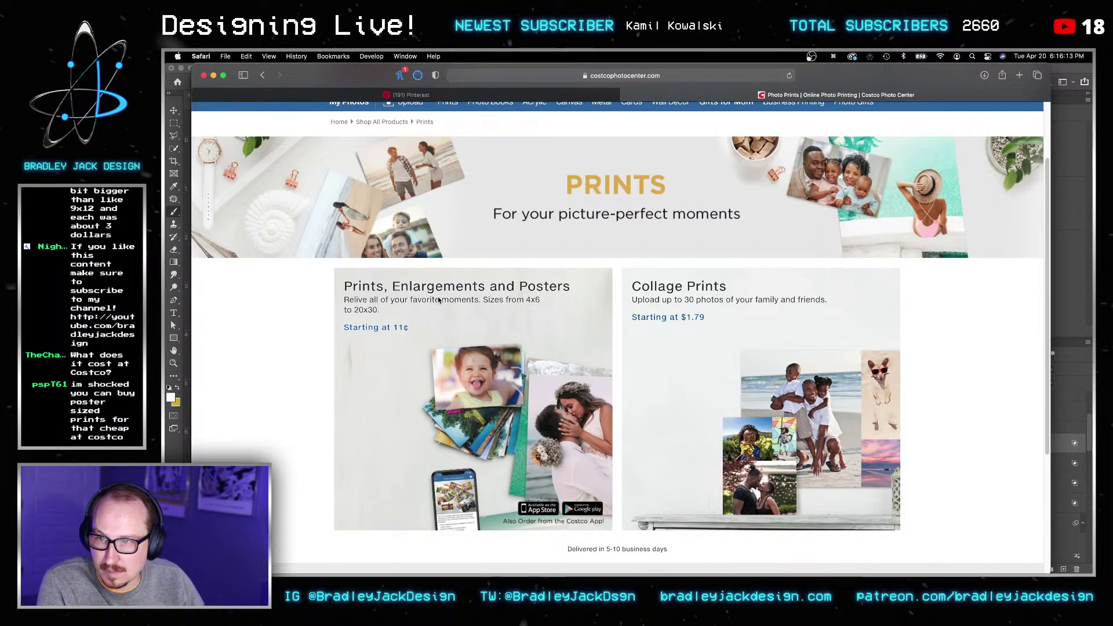
# Step: Check the Prints, Enlargements and Posters price table, then close the tab and return to Photoshop
pyautogui.click(416, 313)
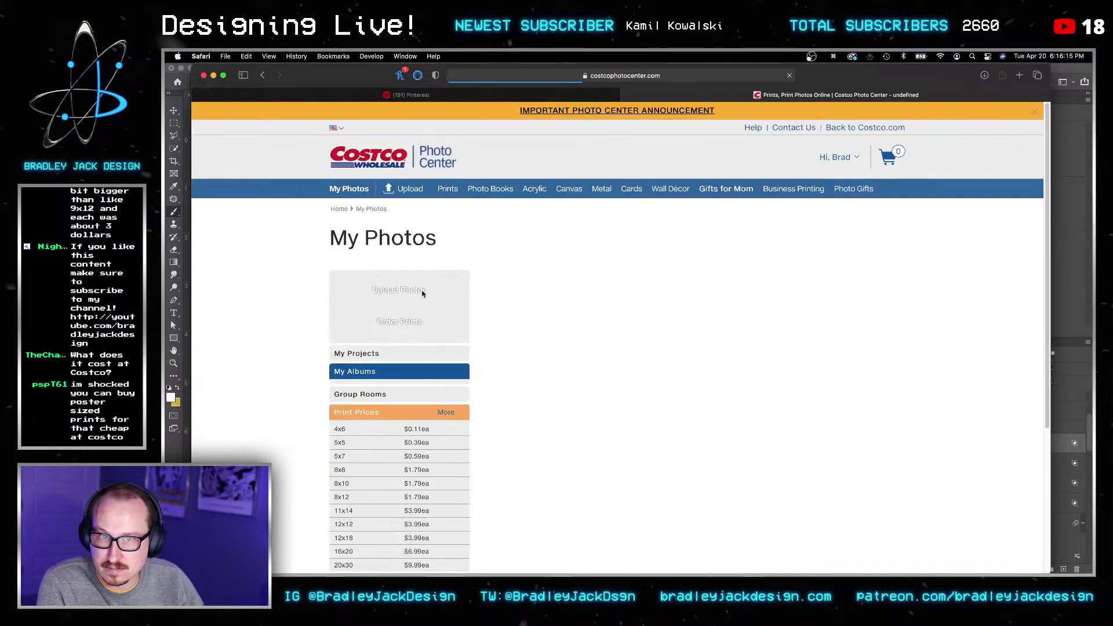
pyautogui.scroll(-5, 478, 354)
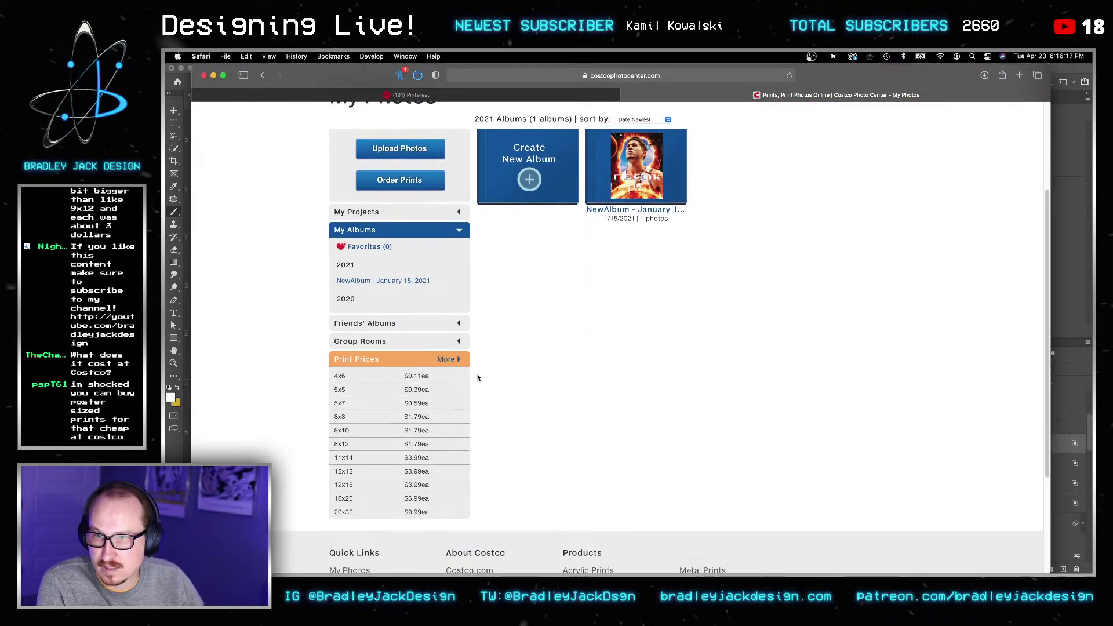
pyautogui.scroll(-3, 509, 387)
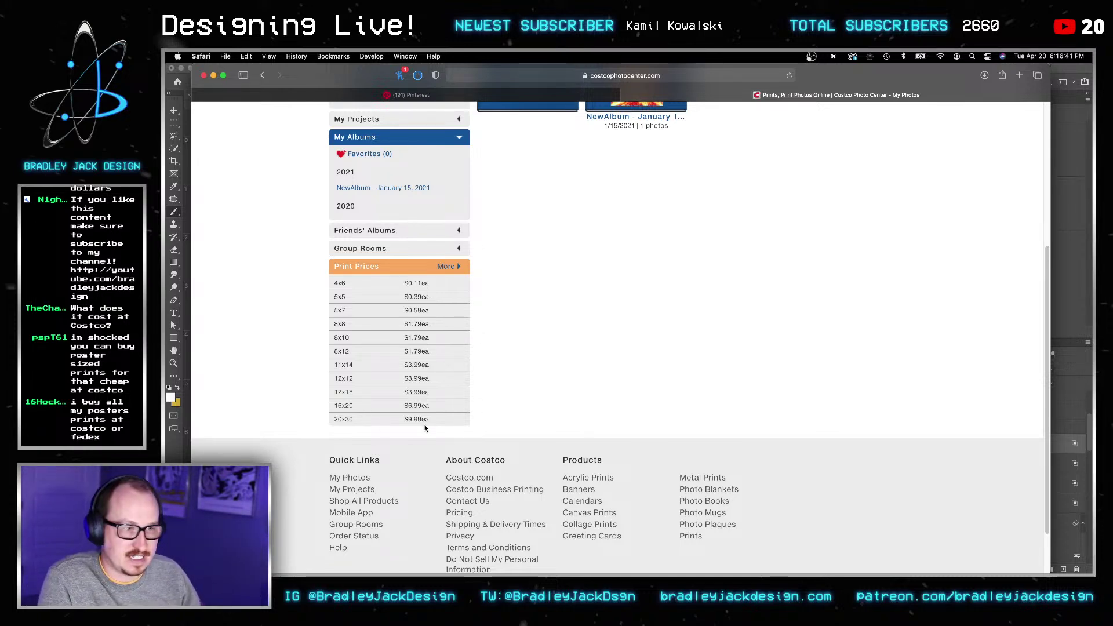
pyautogui.press('super+w')
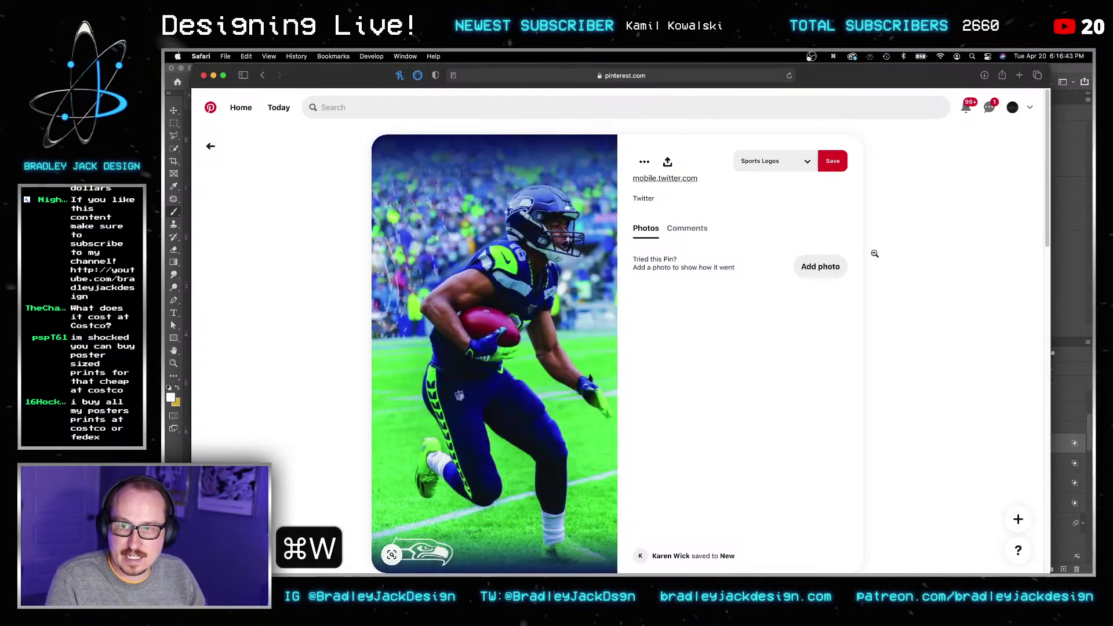
pyautogui.click(1069, 235)
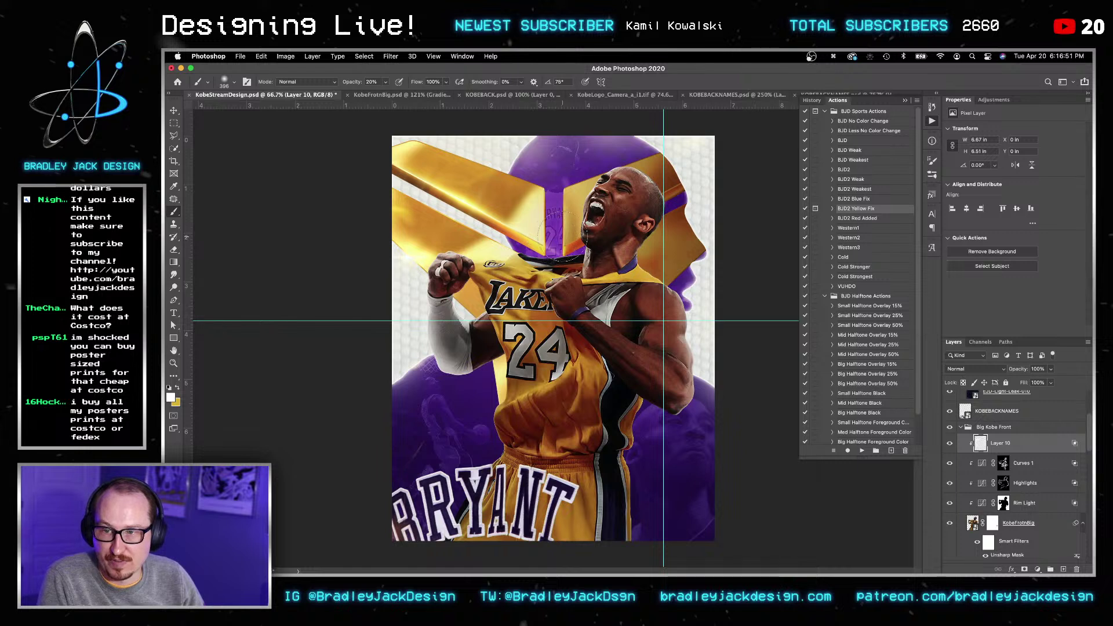
# Step: Shrink the brush to 175 and save the poster
pyautogui.press('[')
pyautogui.press('[')
pyautogui.press('[')
pyautogui.press('[')
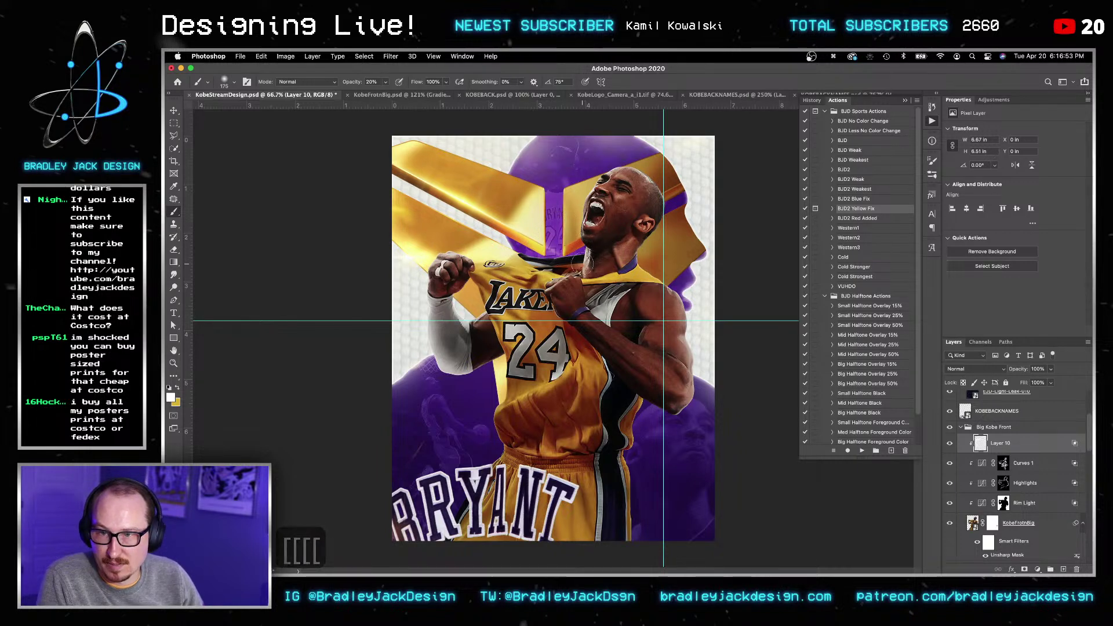
pyautogui.press('v')
pyautogui.press('super+s')
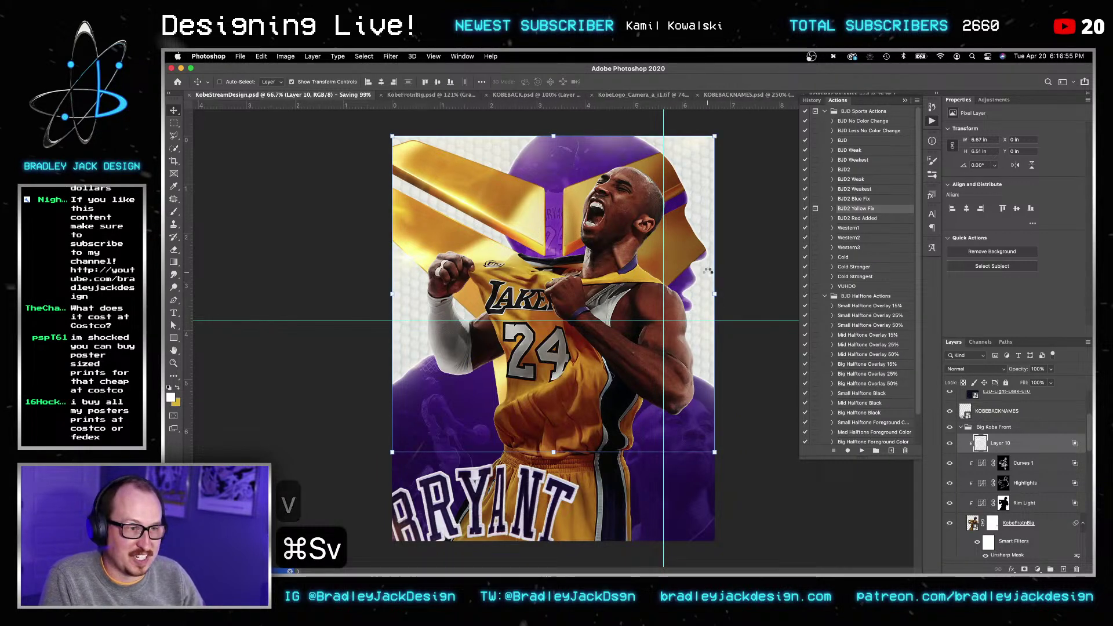
pyautogui.press('v')
pyautogui.press('v')
pyautogui.press('super+s')
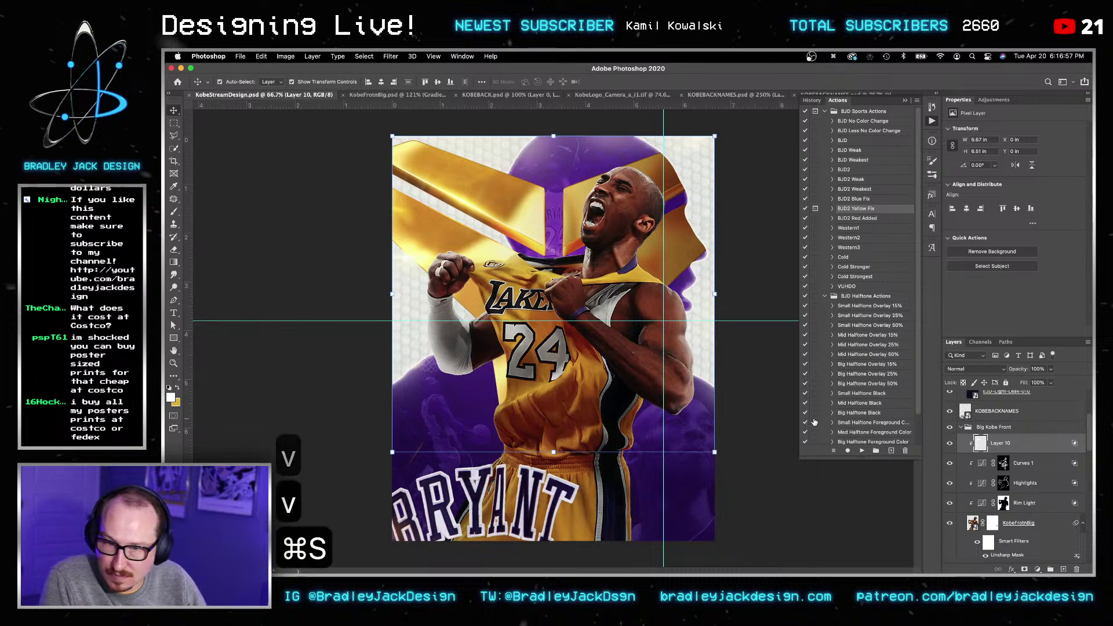
pyautogui.press('v')
# Step: Duplicate the Highlights curves layer and lift its Red curve shadows to output 50
pyautogui.click(1026, 483)
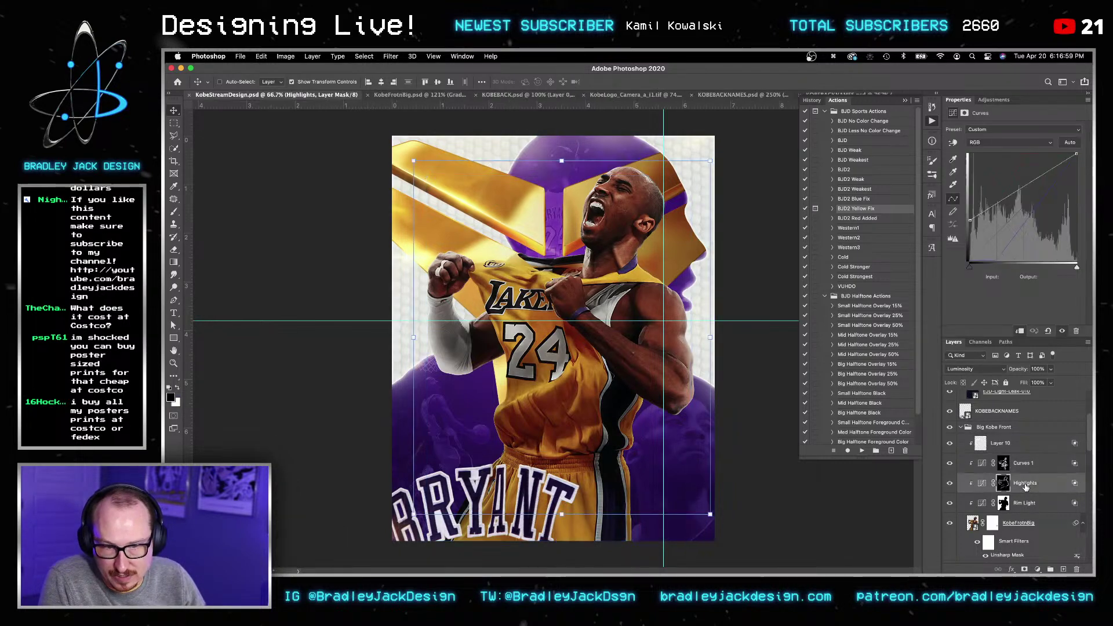
pyautogui.press('super+j')
pyautogui.moveTo(1024, 489); pyautogui.dragTo(1023, 485)
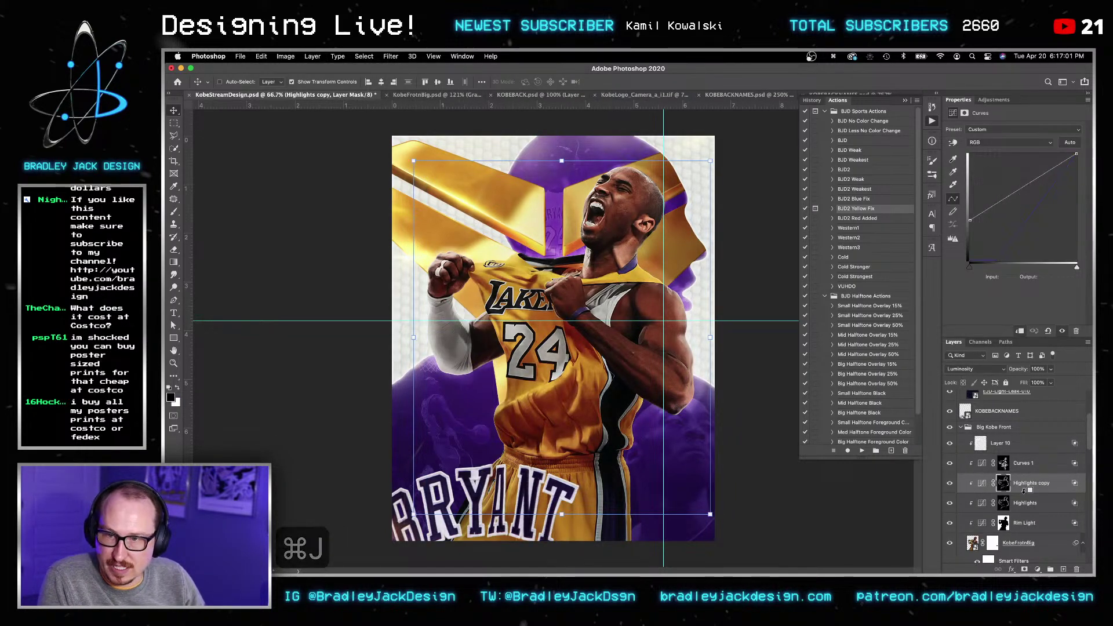
pyautogui.press('v')
pyautogui.click(1010, 142)
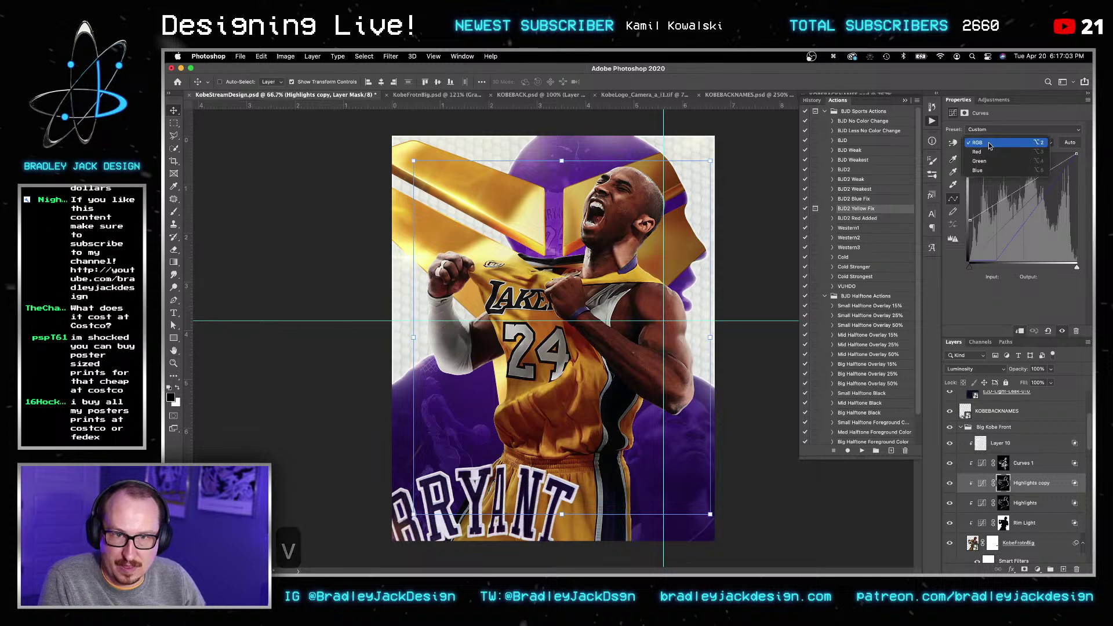
pyautogui.click(993, 153)
pyautogui.moveTo(970, 258); pyautogui.dragTo(962, 238)
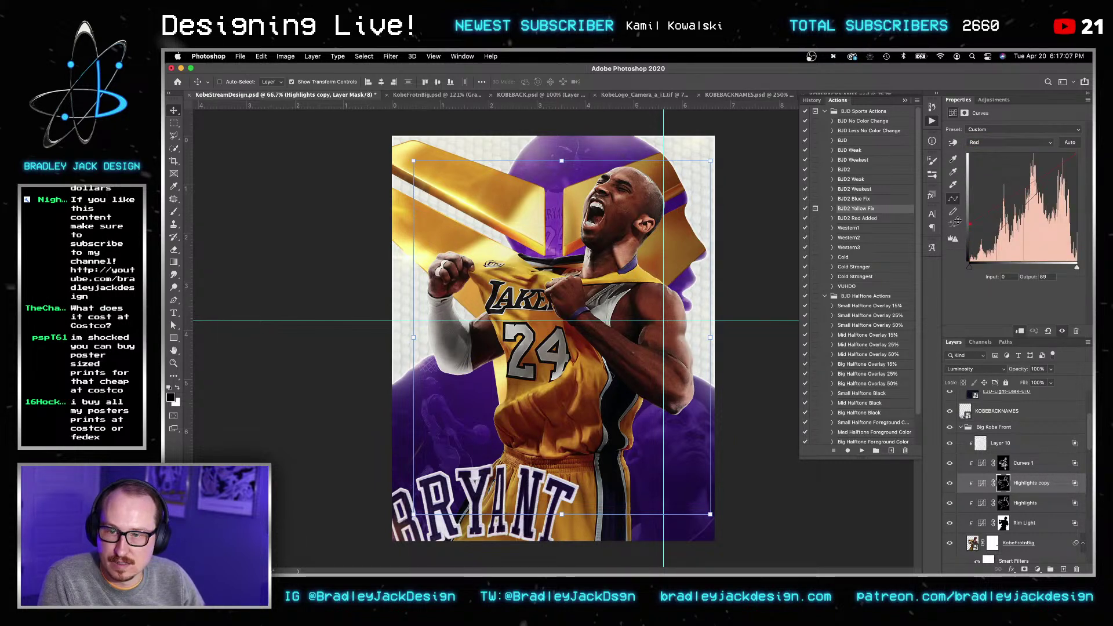
# Step: Delete the Highlights copy adjustment and save the poster
pyautogui.click(1028, 481)
pyautogui.press('BackSpace')
pyautogui.press('BackSpace')
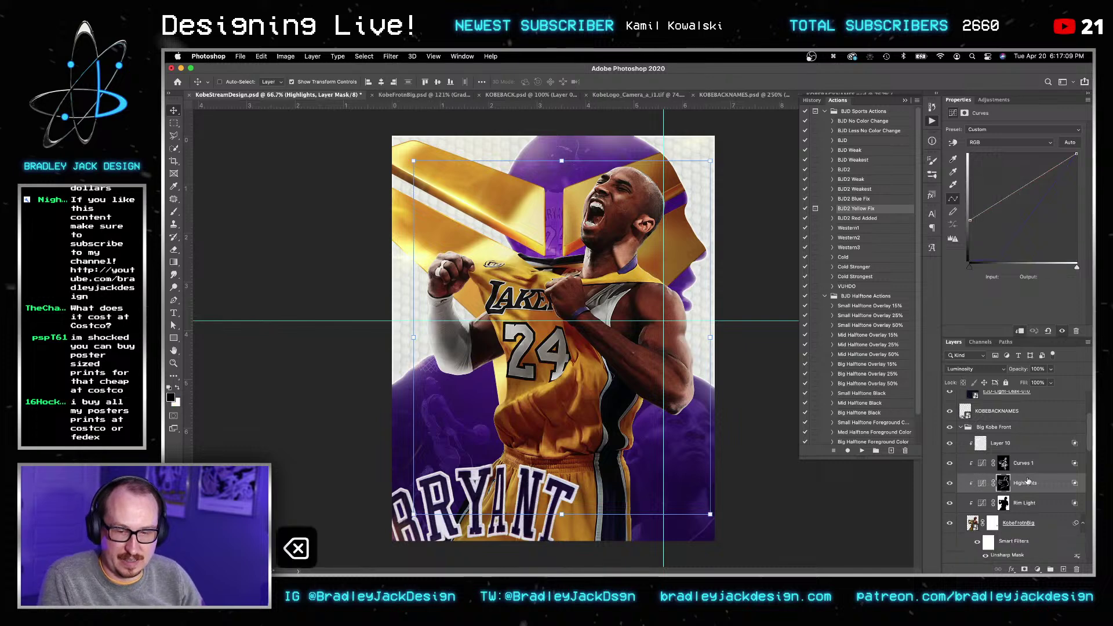
pyautogui.press('super+z')
pyautogui.press('super+s')
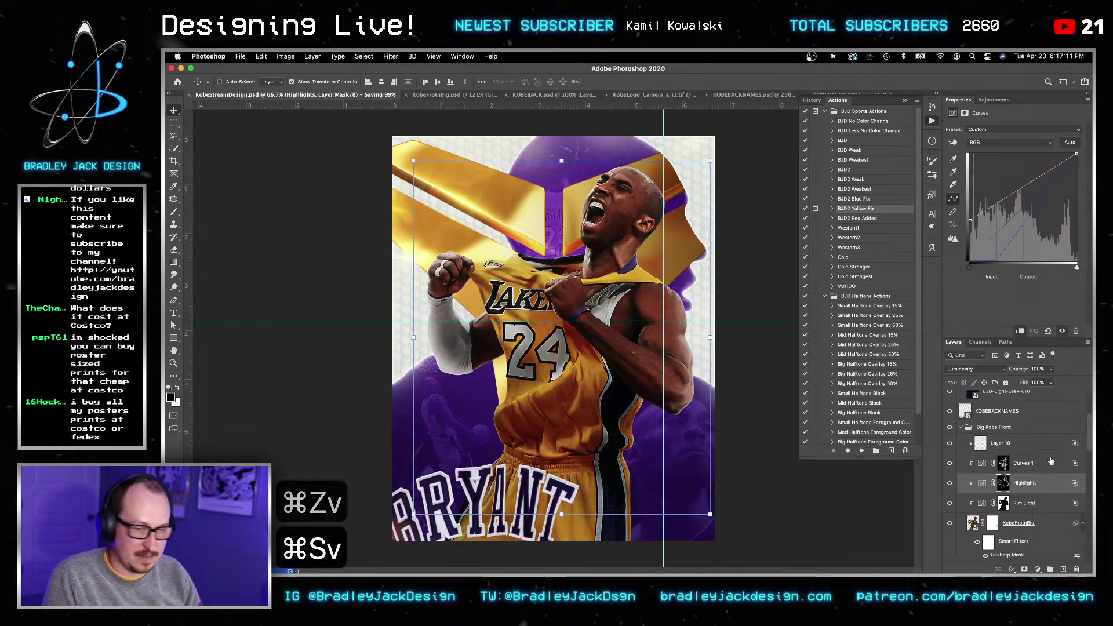
# Step: Add and discard an empty Layer 11, then add a Solid Color fill layer
pyautogui.click(1018, 442)
pyautogui.press('shift+super+n')
pyautogui.press('Return')
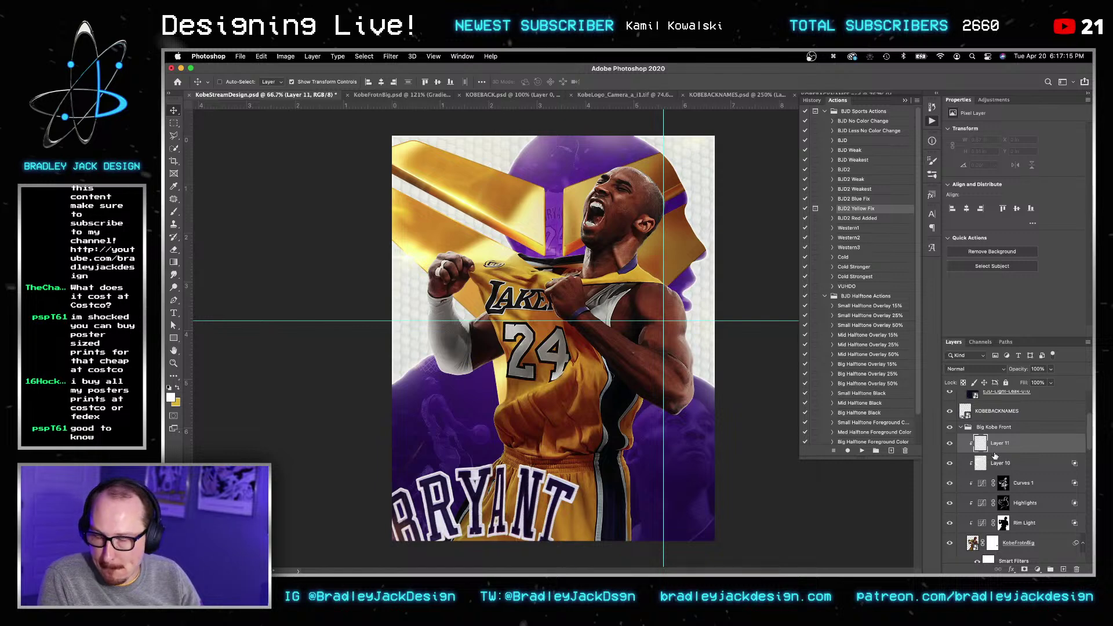
pyautogui.press('BackSpace')
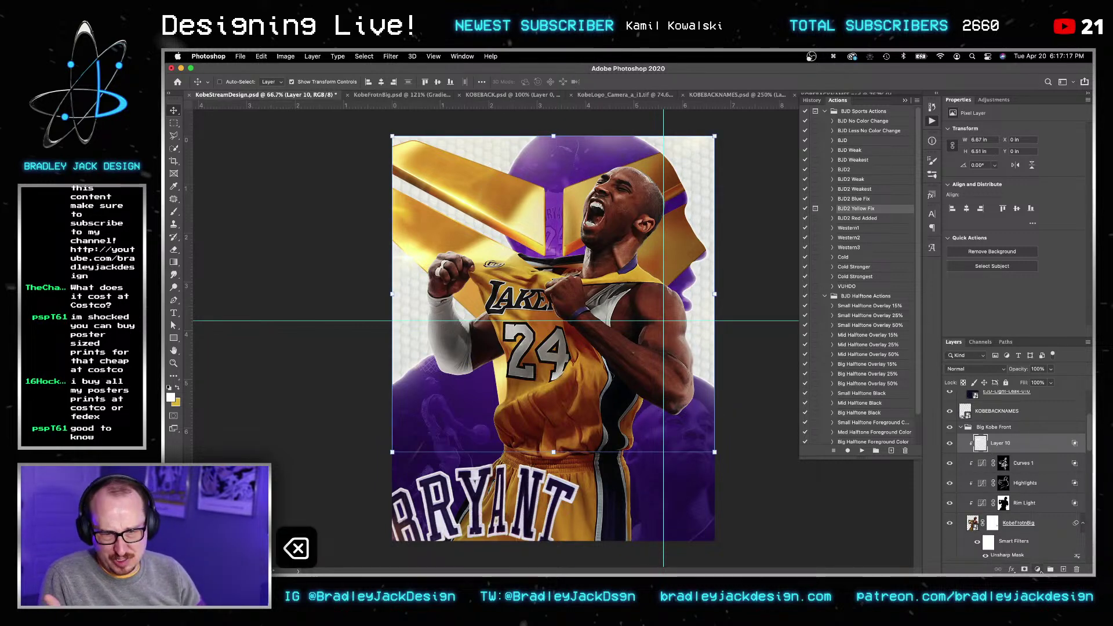
pyautogui.click(1038, 570)
pyautogui.click(1053, 350)
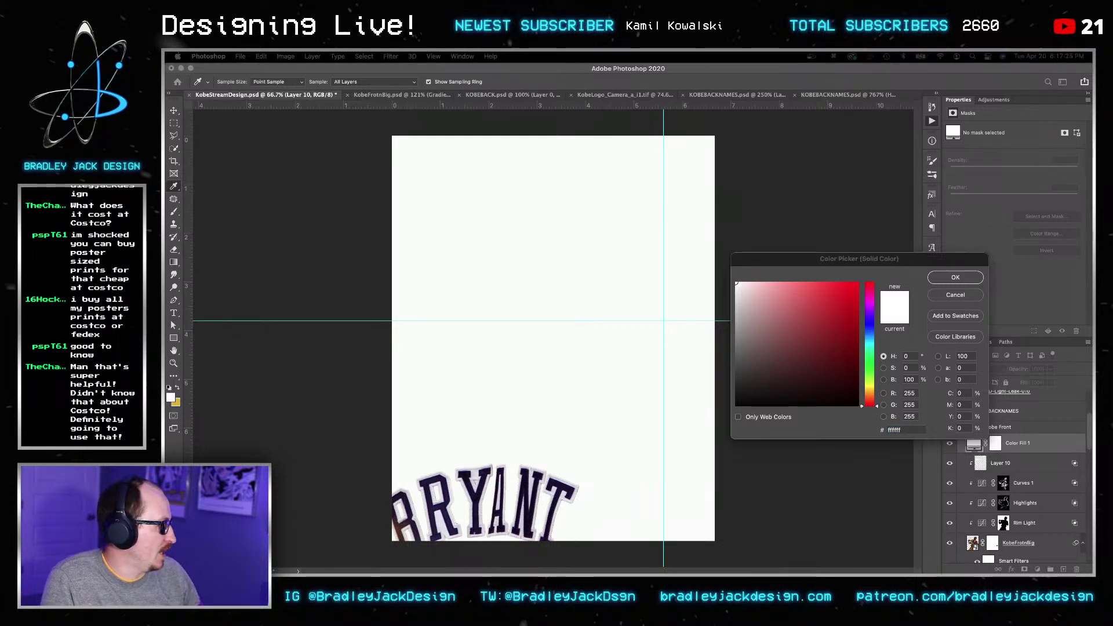
# Step: Look up the Lakers gold hex code and set the fill colour to FDB927
pyautogui.write('lake')
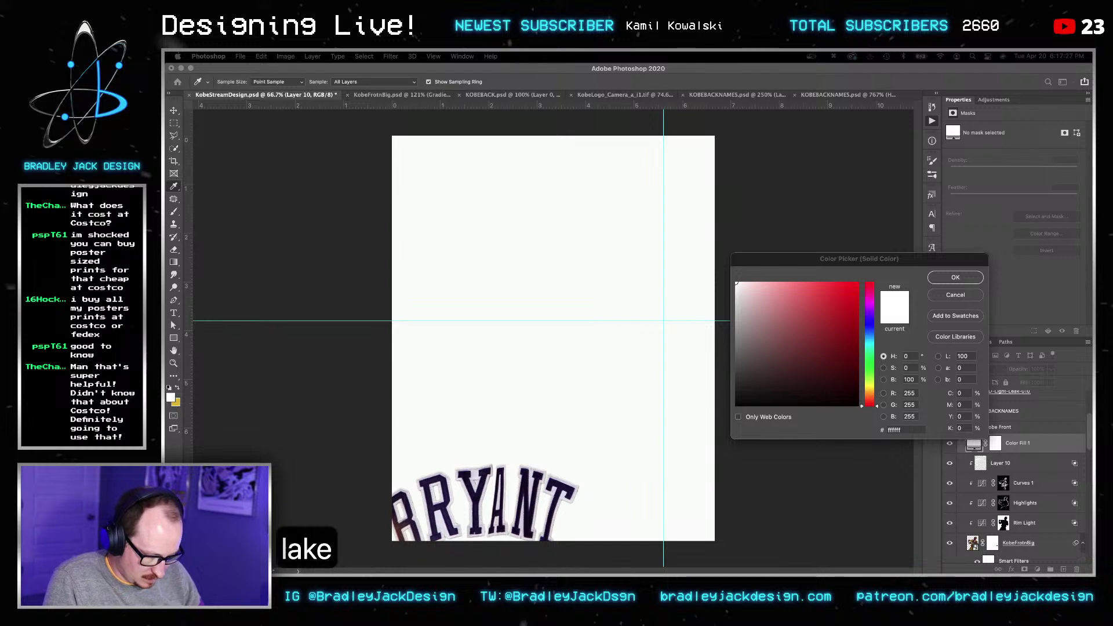
pyautogui.write('rs hexcode')
pyautogui.press('Return')
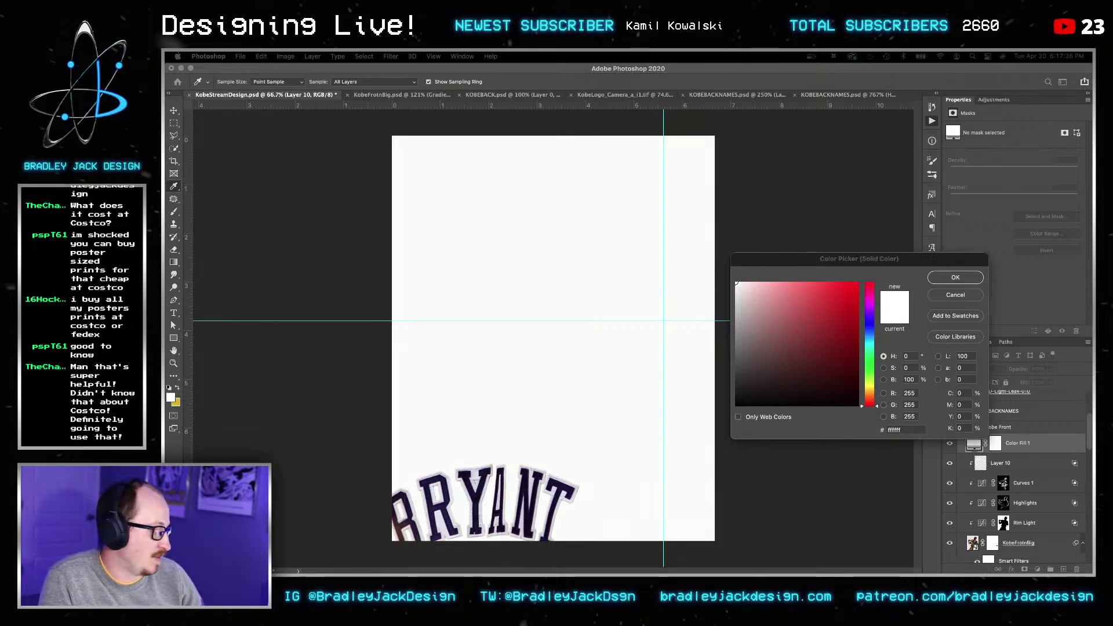
pyautogui.press('super+c')
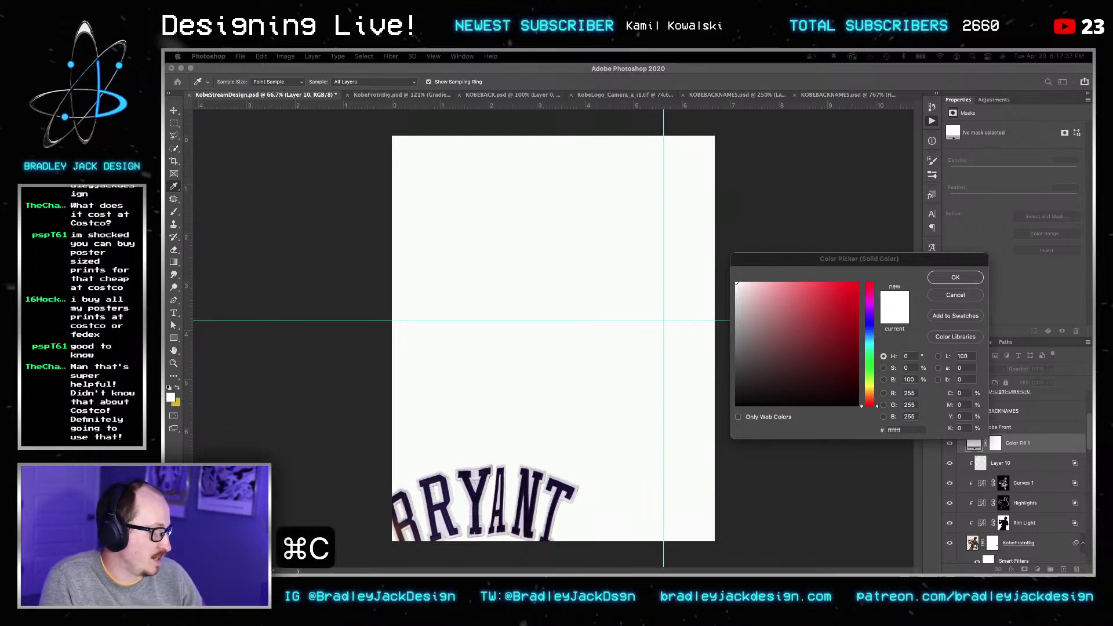
pyautogui.hotkey('alt', 'F9')
pyautogui.click(913, 433)
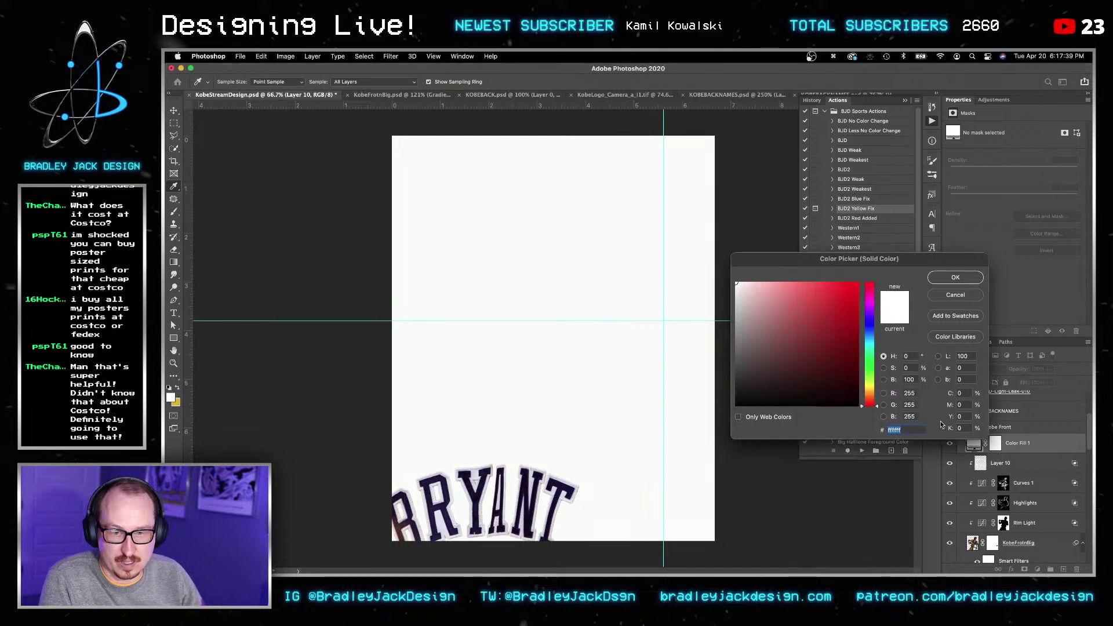
pyautogui.press('super+a')
pyautogui.press('super+v')
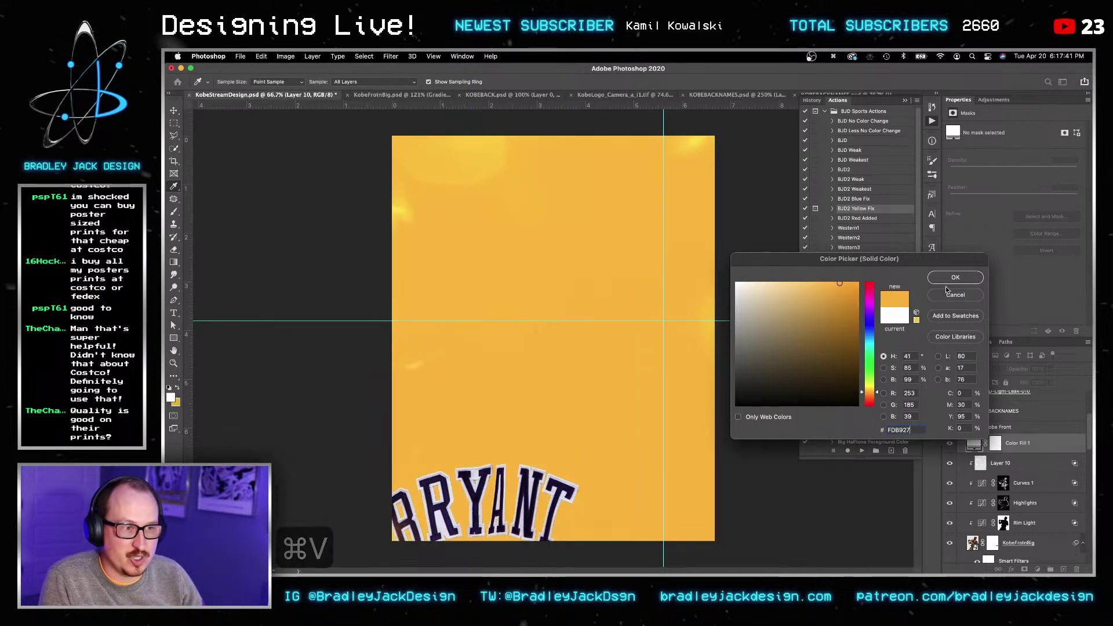
pyautogui.click(956, 277)
# Step: Clip the gold fill to the Kobe photo in Color blend mode, after briefly trying Hue
pyautogui.press('super+0')
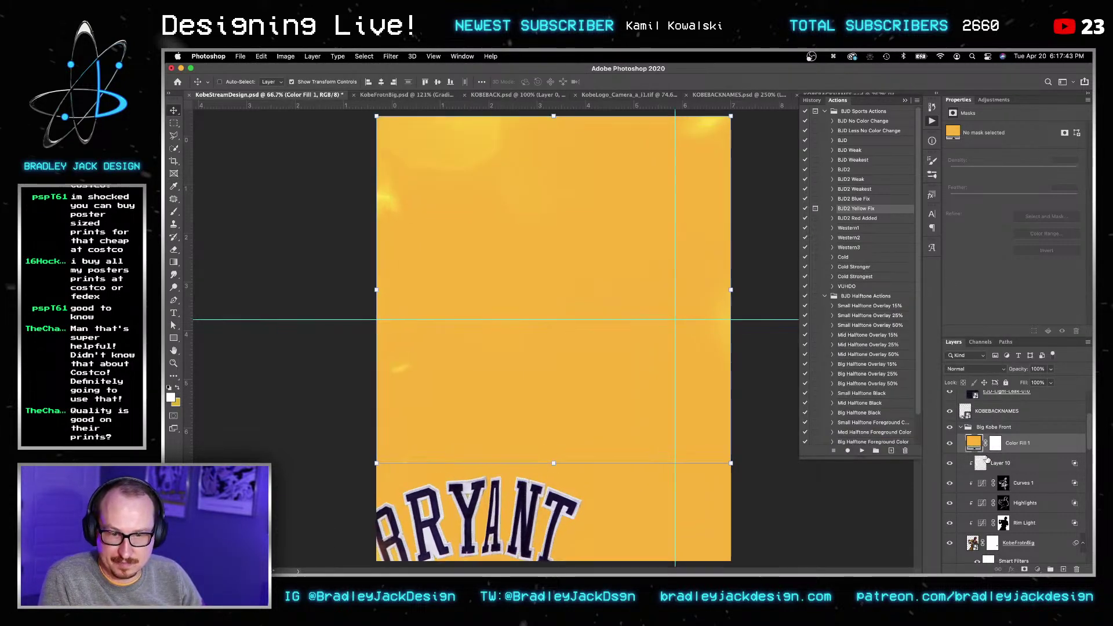
pyautogui.keyDown('alt'); pyautogui.click(979, 450); pyautogui.keyUp('alt')
pyautogui.hotkey('alt', 'shift', 'c')
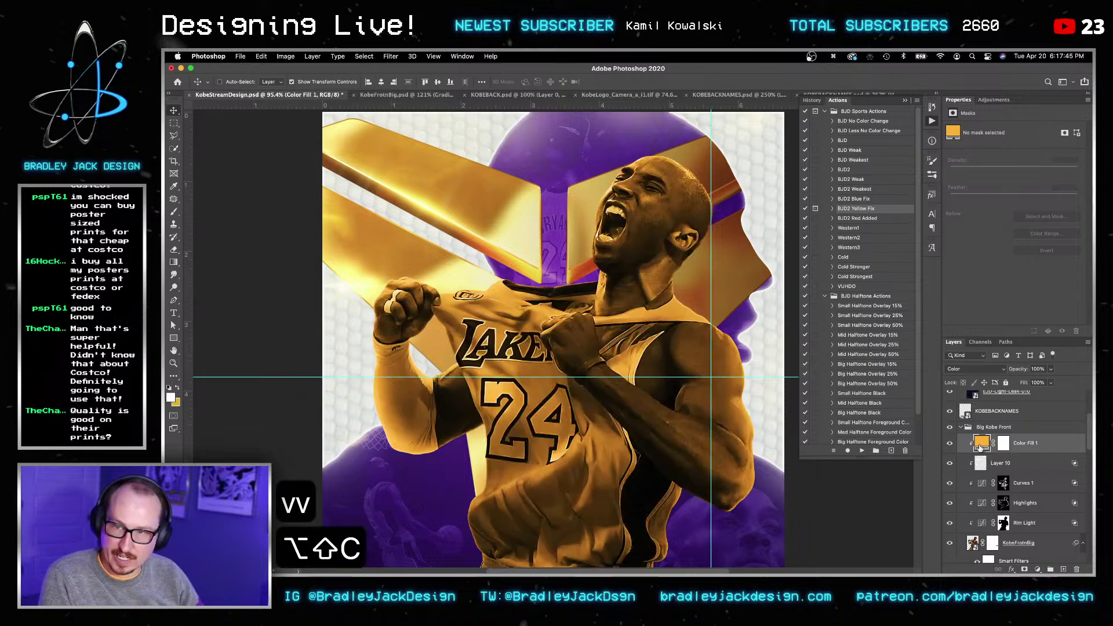
pyautogui.hotkey('alt', 'shift', 'u')
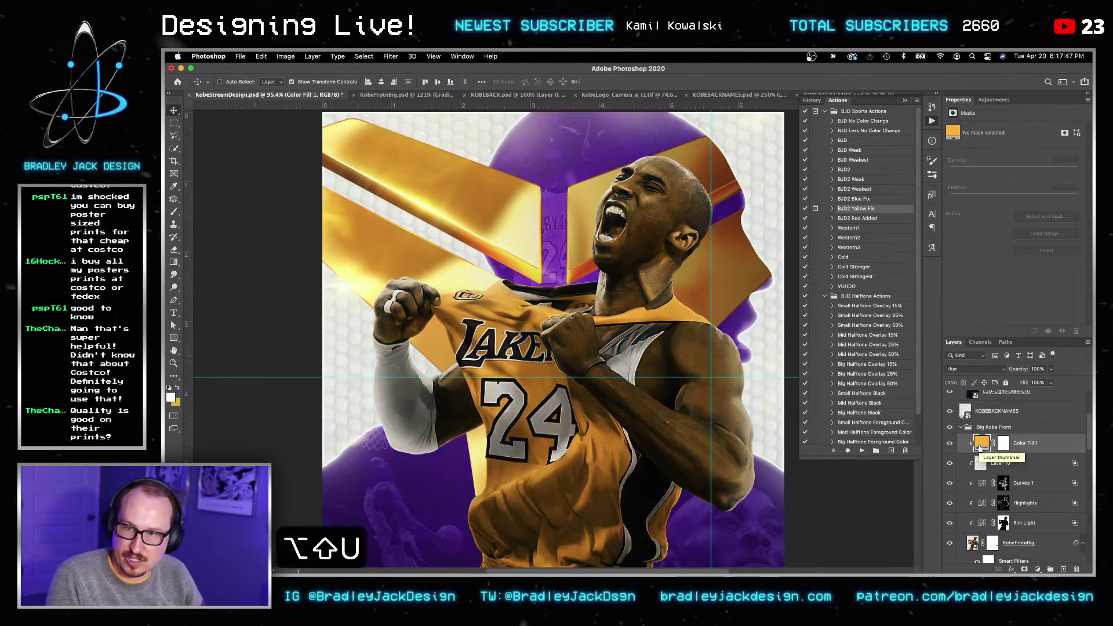
pyautogui.hotkey('alt', 'shift', 'c')
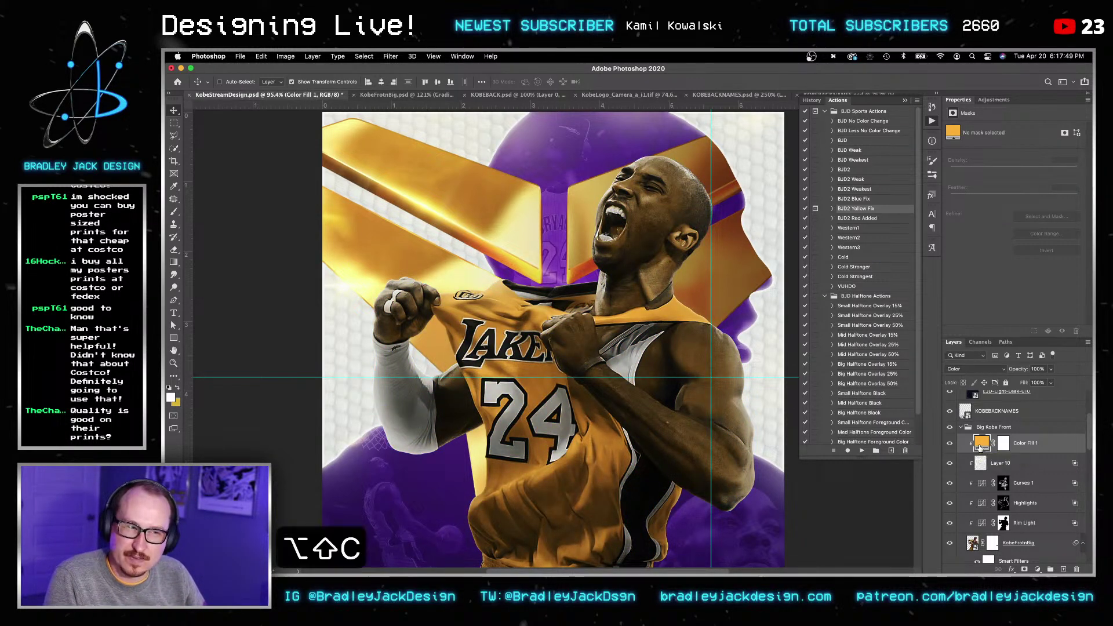
# Step: Invert the gold fill's mask to black and ready a 300 px white brush to reveal the tint
pyautogui.click(1004, 444)
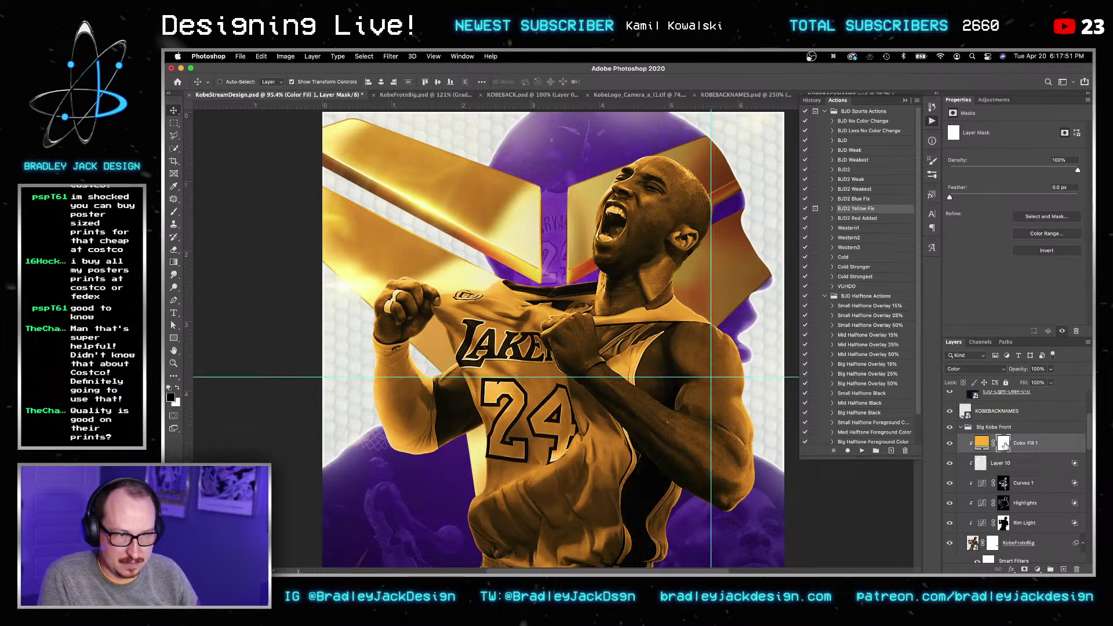
pyautogui.press('super+i')
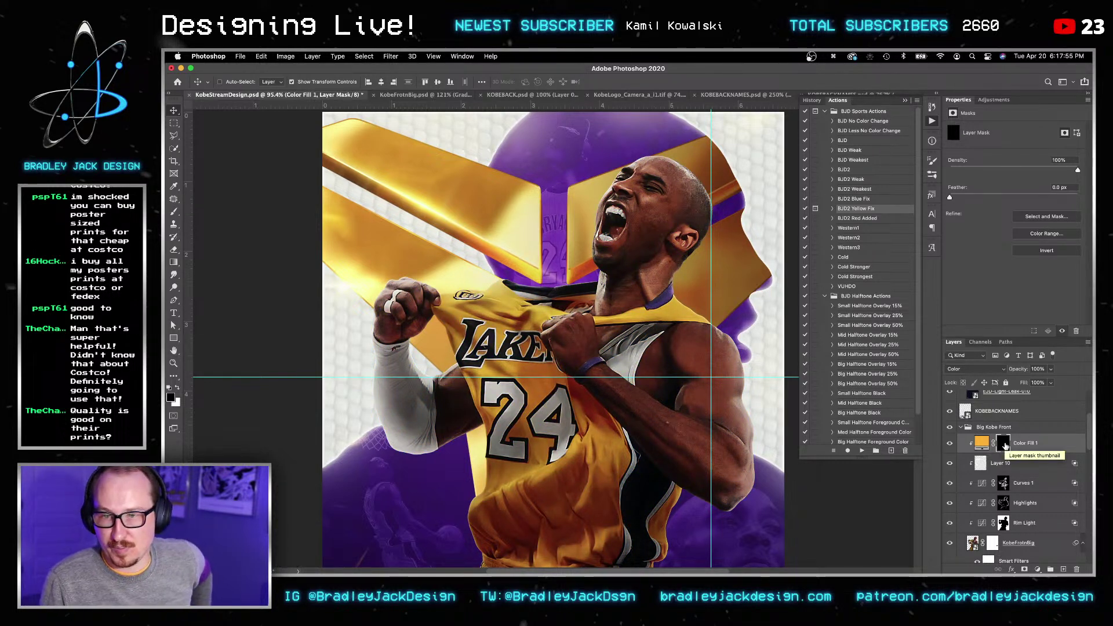
pyautogui.press('b')
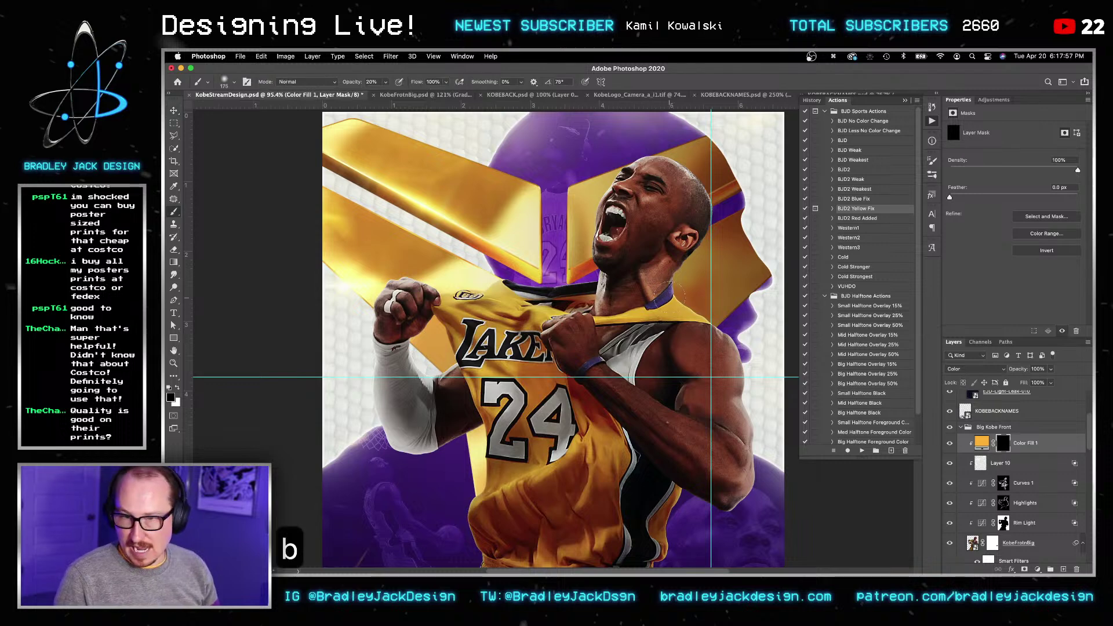
pyautogui.press(']')
pyautogui.press(']')
pyautogui.press(']')
pyautogui.press('x')
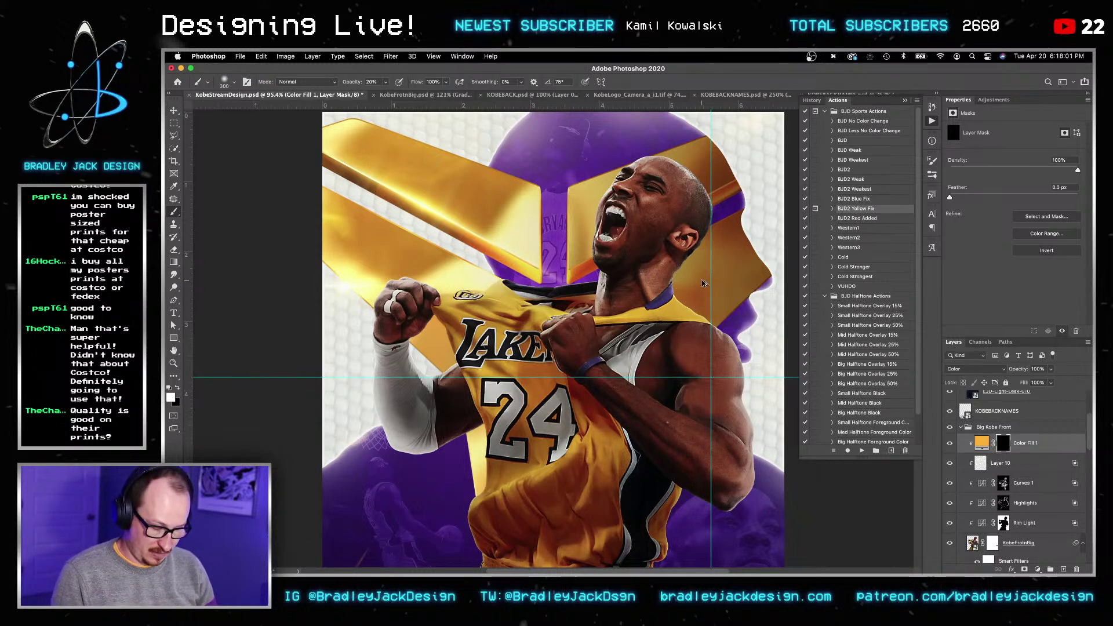
pyautogui.press('alt+super+i')
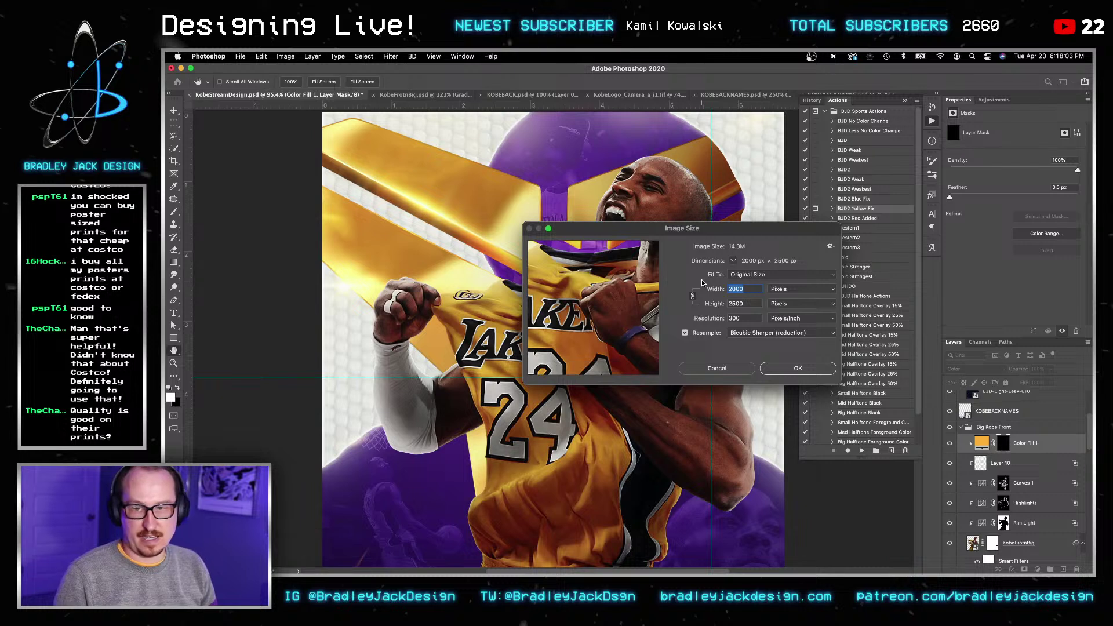
pyautogui.click(800, 289)
pyautogui.click(777, 299)
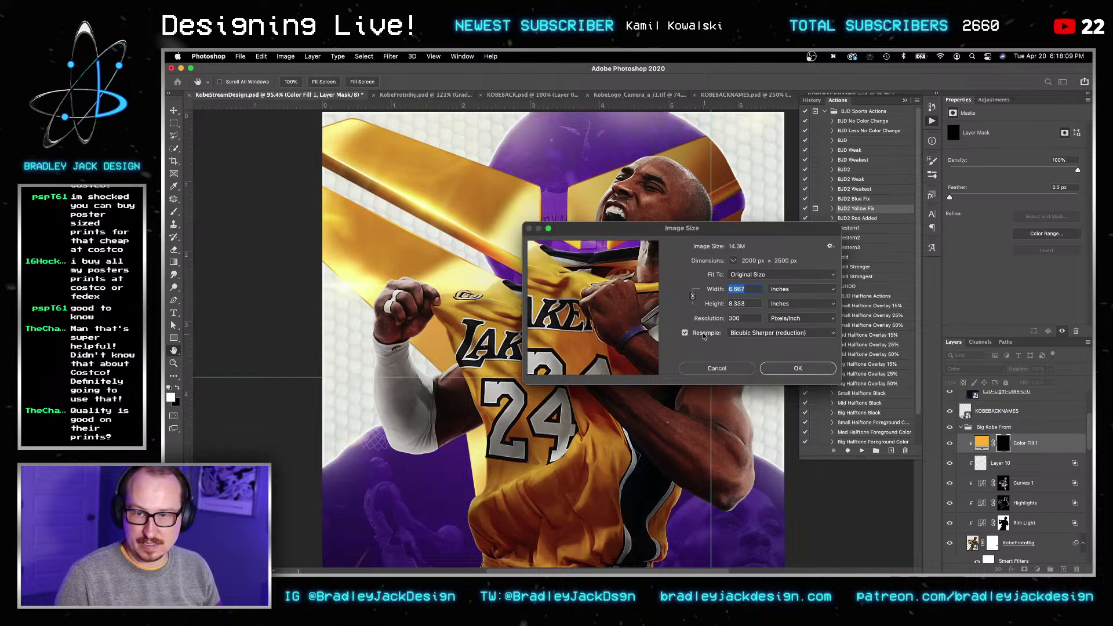
pyautogui.click(686, 334)
pyautogui.click(706, 319)
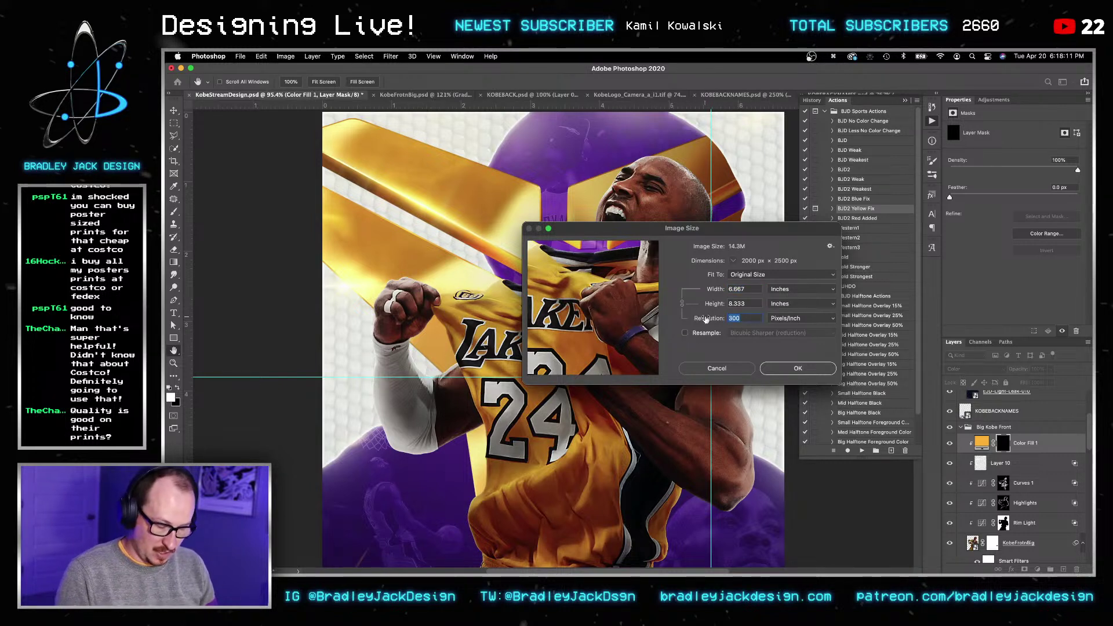
pyautogui.write('240')
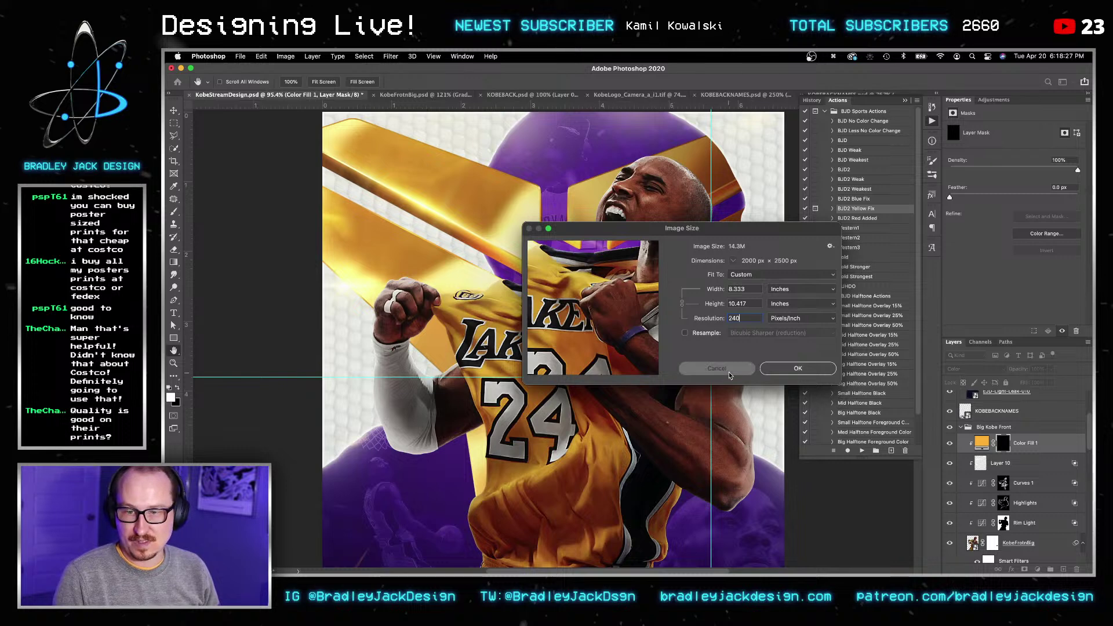
pyautogui.click(726, 370)
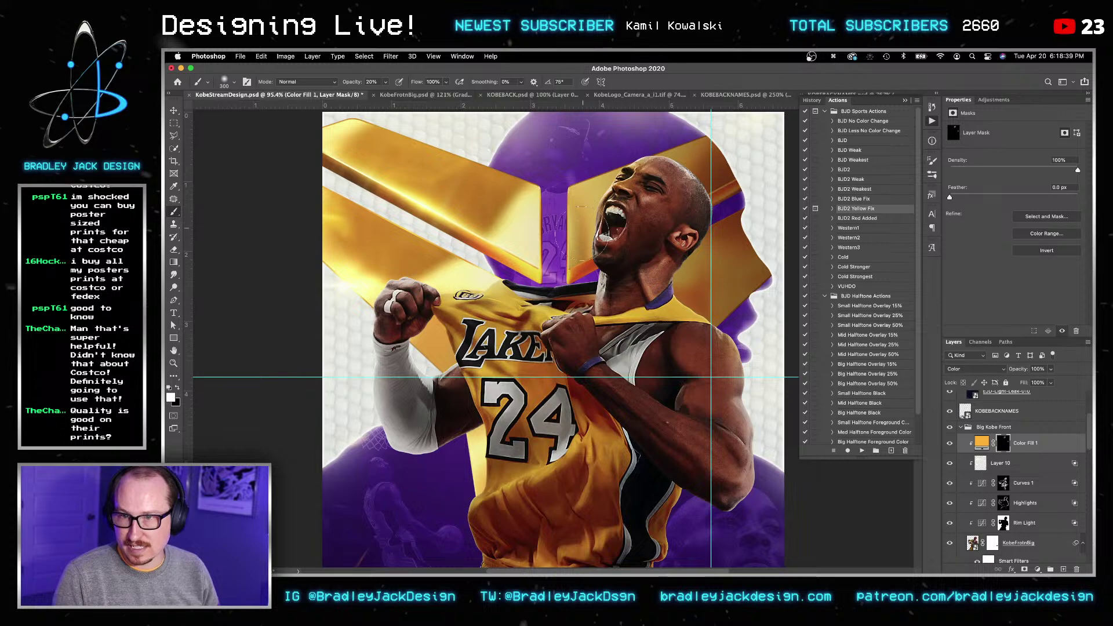
# Step: Split Color Fill 1's Underlying Layer Blend If to keep gold off dark tones, and size the brush to 200
pyautogui.click(1060, 445)
pyautogui.doubleClick(1060, 445)
pyautogui.keyDown('alt'); pyautogui.moveTo(810, 306); pyautogui.dragTo(855, 306); pyautogui.keyUp('alt')
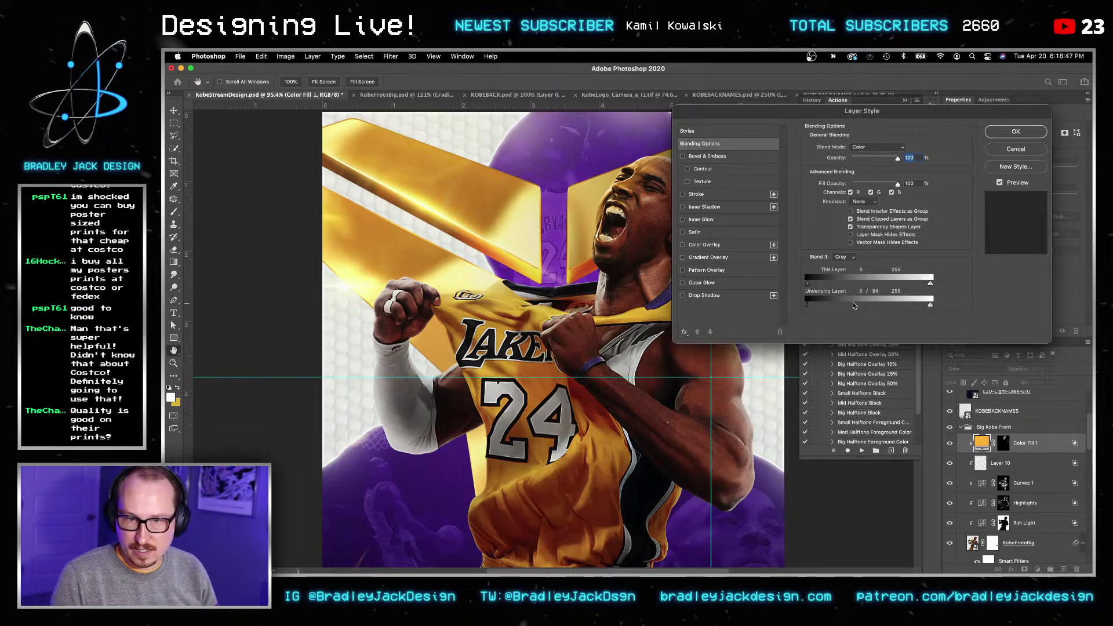
pyautogui.press('Return')
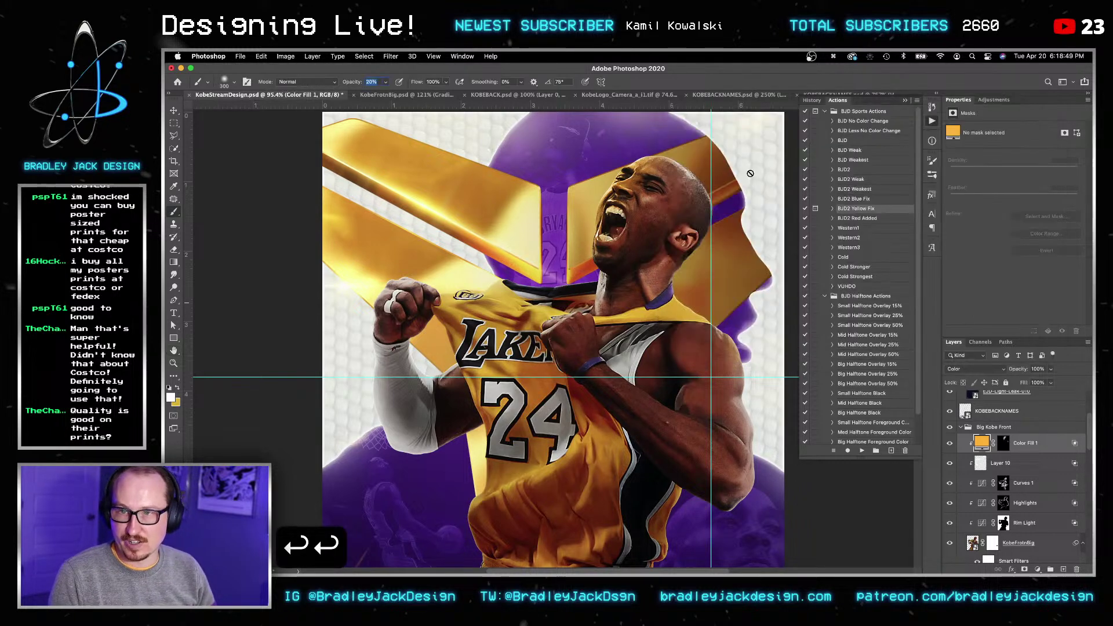
pyautogui.press('b')
pyautogui.press(']')
pyautogui.press(']')
pyautogui.press(']')
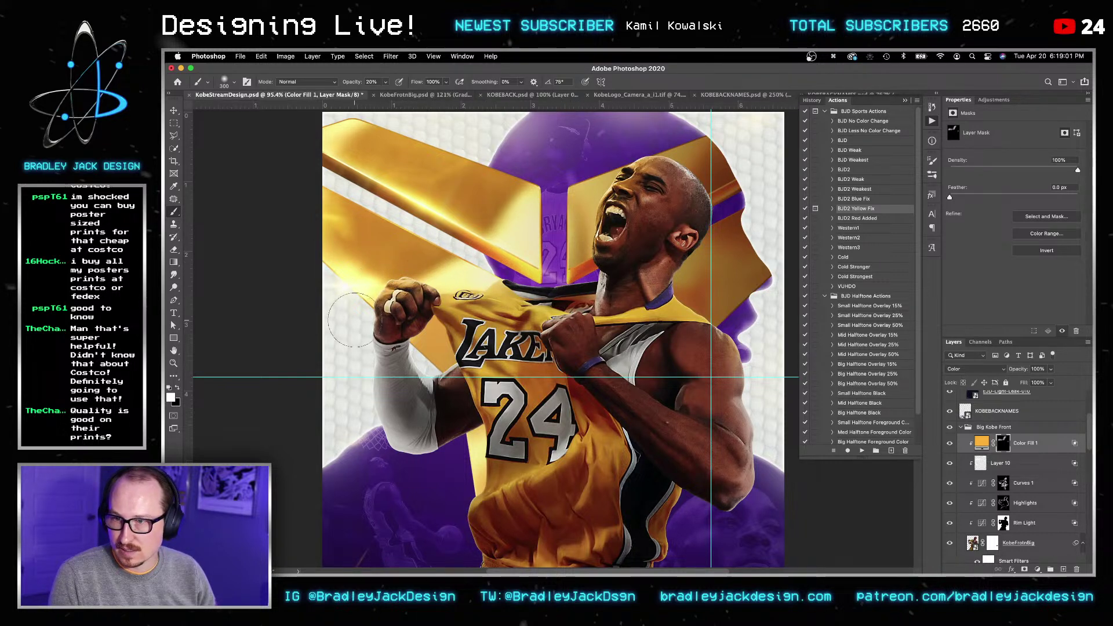
pyautogui.press('[')
pyautogui.press('[')
pyautogui.press('[')
pyautogui.press('[')
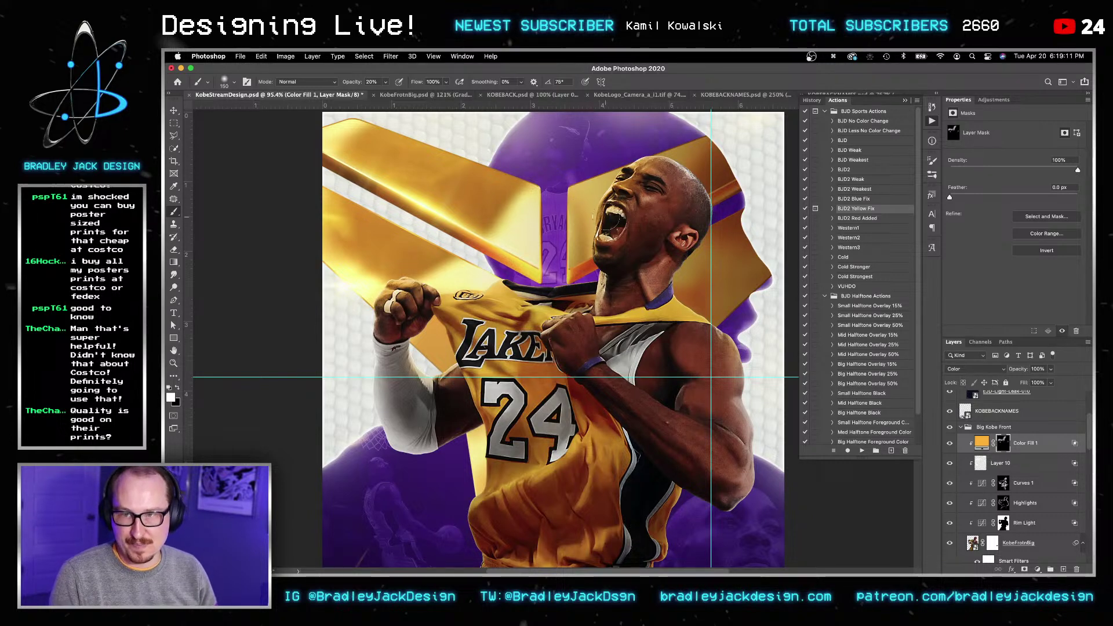
# Step: Move Color Fill 1's Underlying Layer Blend If split from 56 to 63
pyautogui.click(1033, 444)
pyautogui.doubleClick(1033, 441)
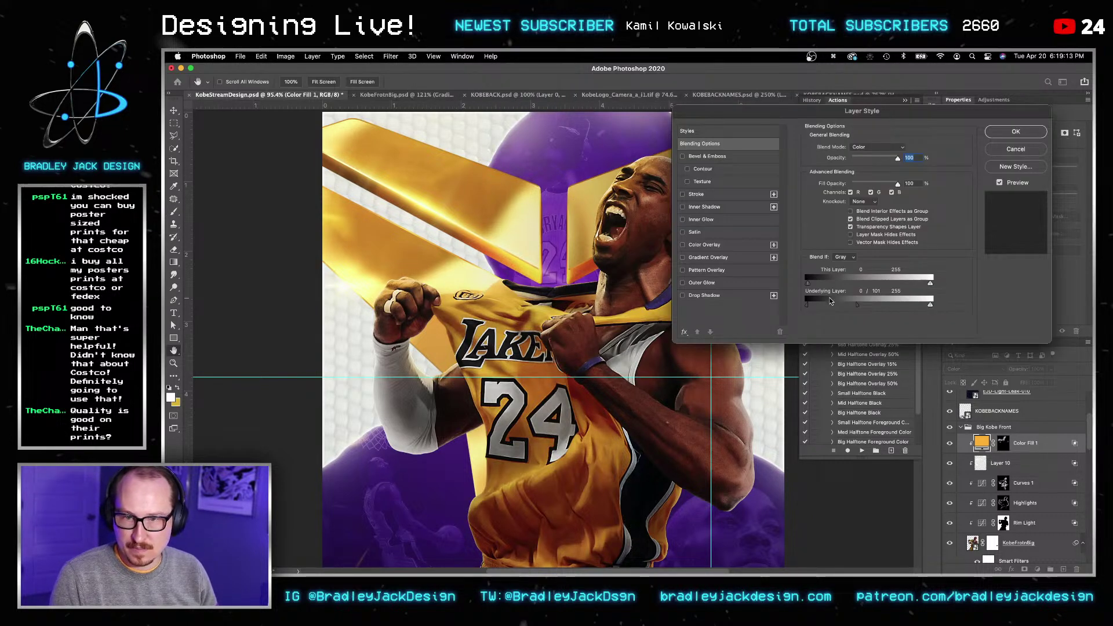
pyautogui.moveTo(836, 306); pyautogui.dragTo(889, 305)
pyautogui.press('Return')
pyautogui.press('Return')
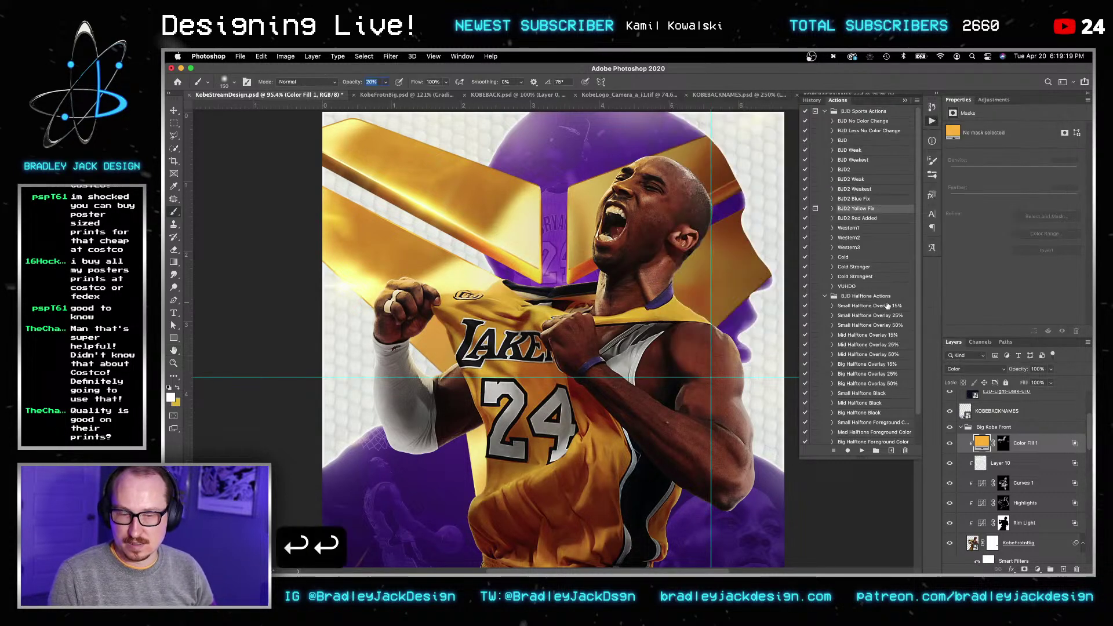
# Step: Paint on the Color Fill 1 mask to let the gold tint show on Kobe's jersey
pyautogui.click(1008, 444)
pyautogui.press('b')
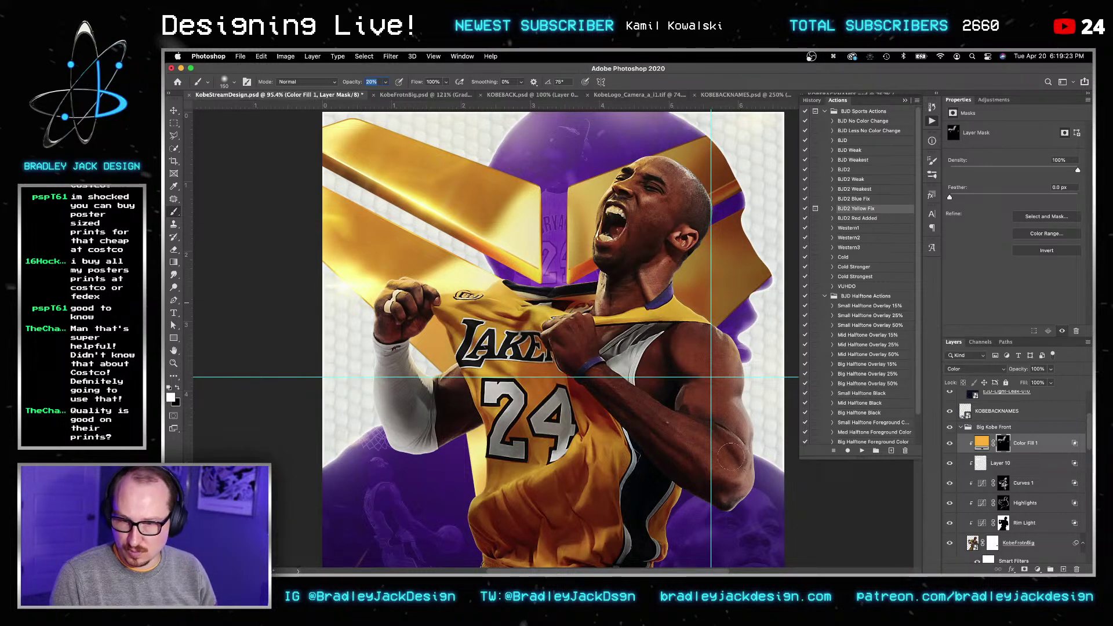
pyautogui.press('space')
pyautogui.moveTo(676, 483); pyautogui.dragTo(719, 370)
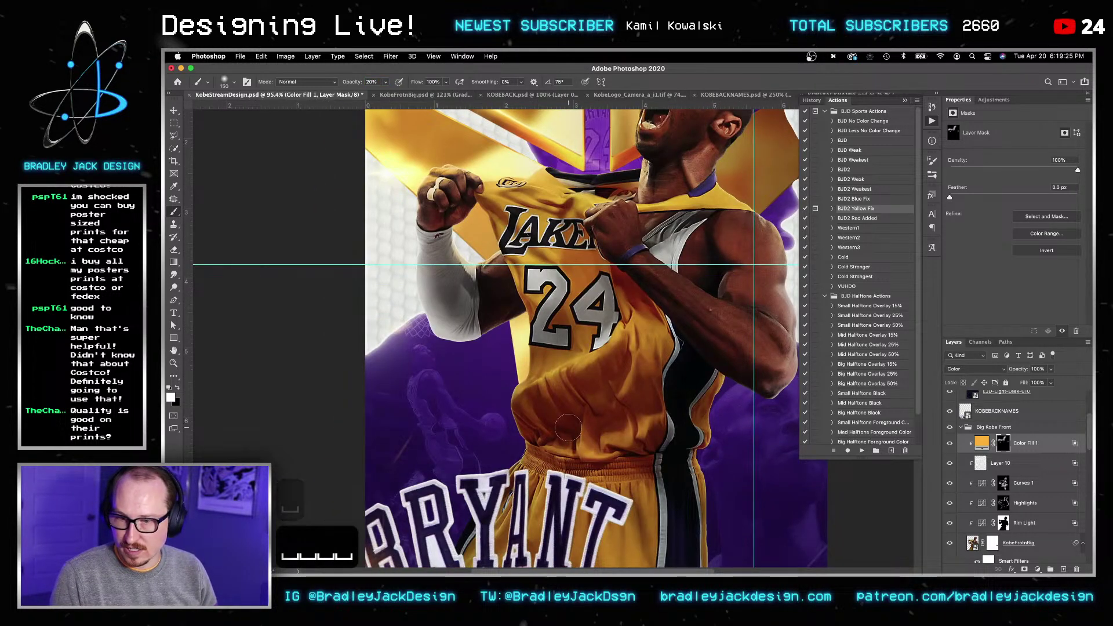
pyautogui.press(']')
pyautogui.press(']')
pyautogui.press(']')
pyautogui.press('x')
pyautogui.press('x')
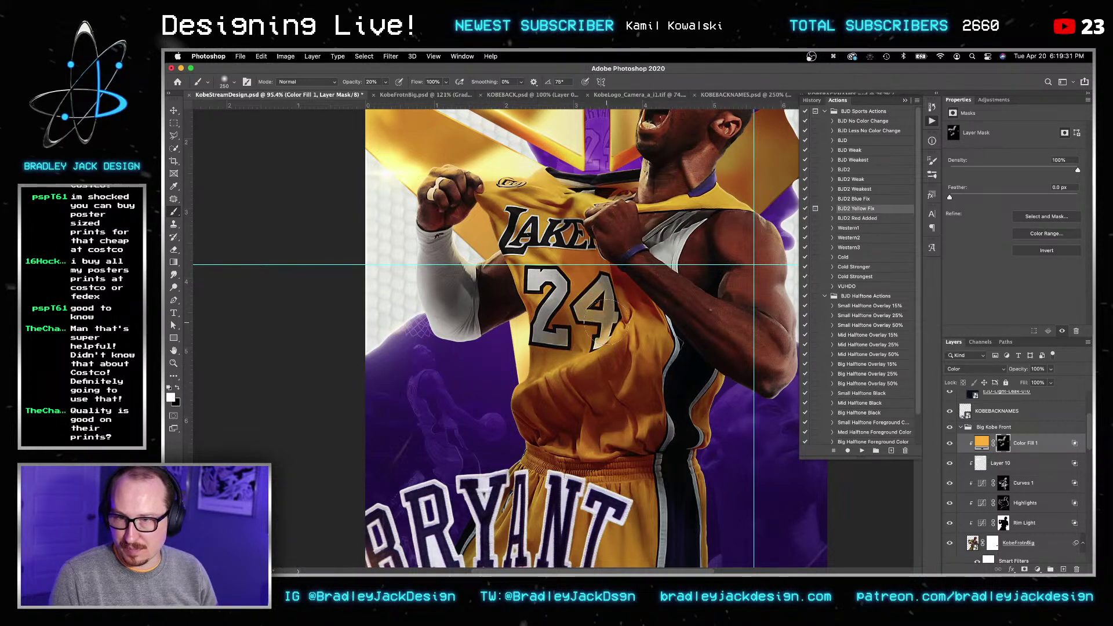
pyautogui.press('x')
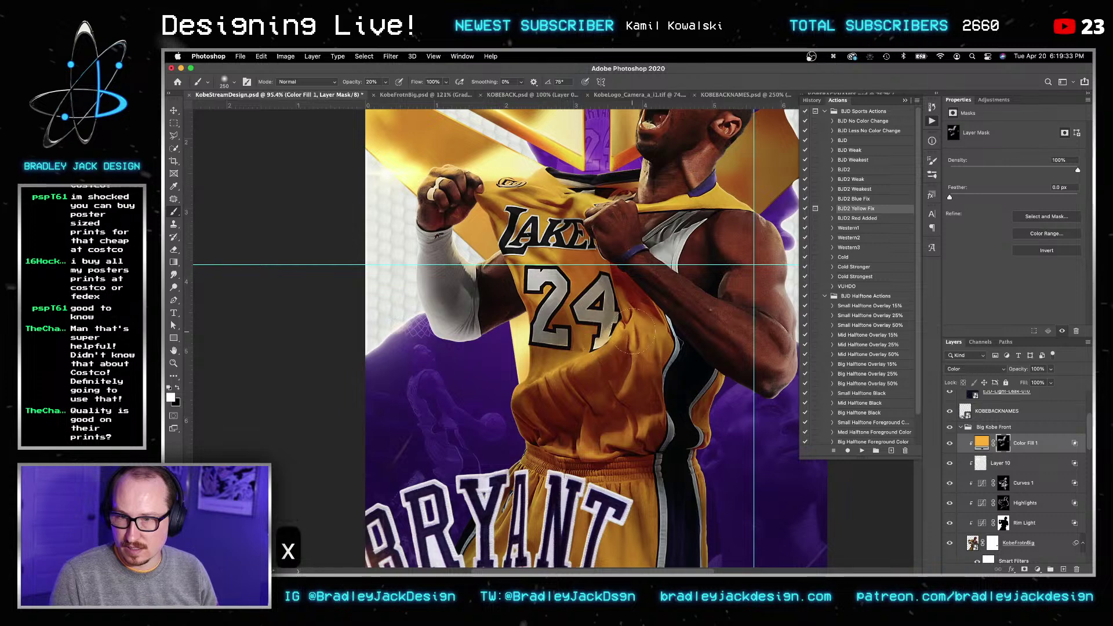
pyautogui.press('x')
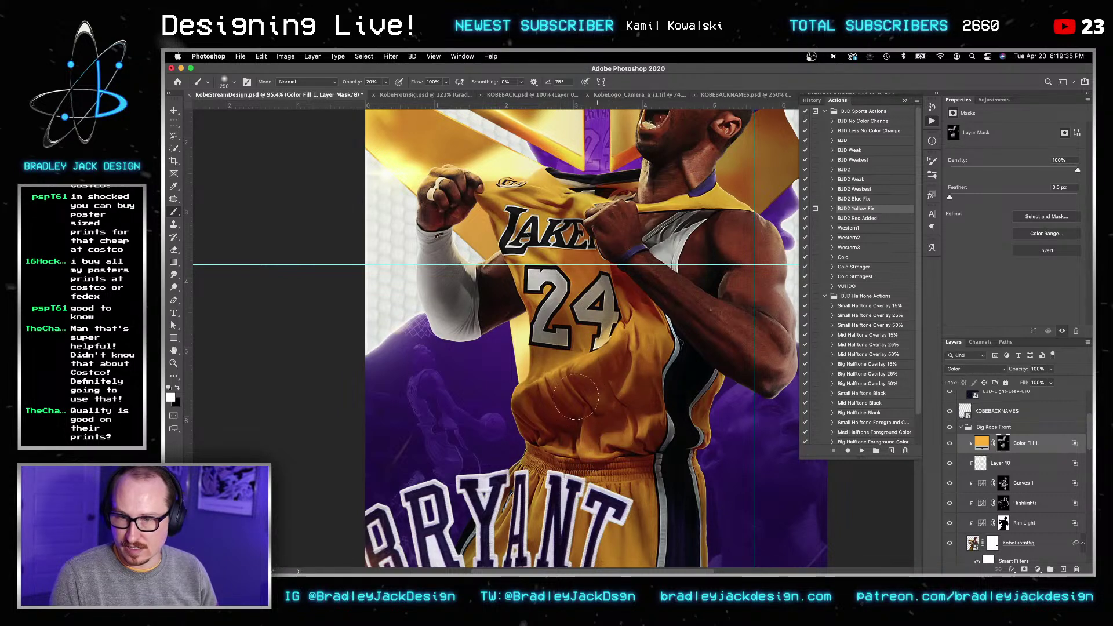
pyautogui.moveTo(495, 484); pyautogui.dragTo(549, 259)
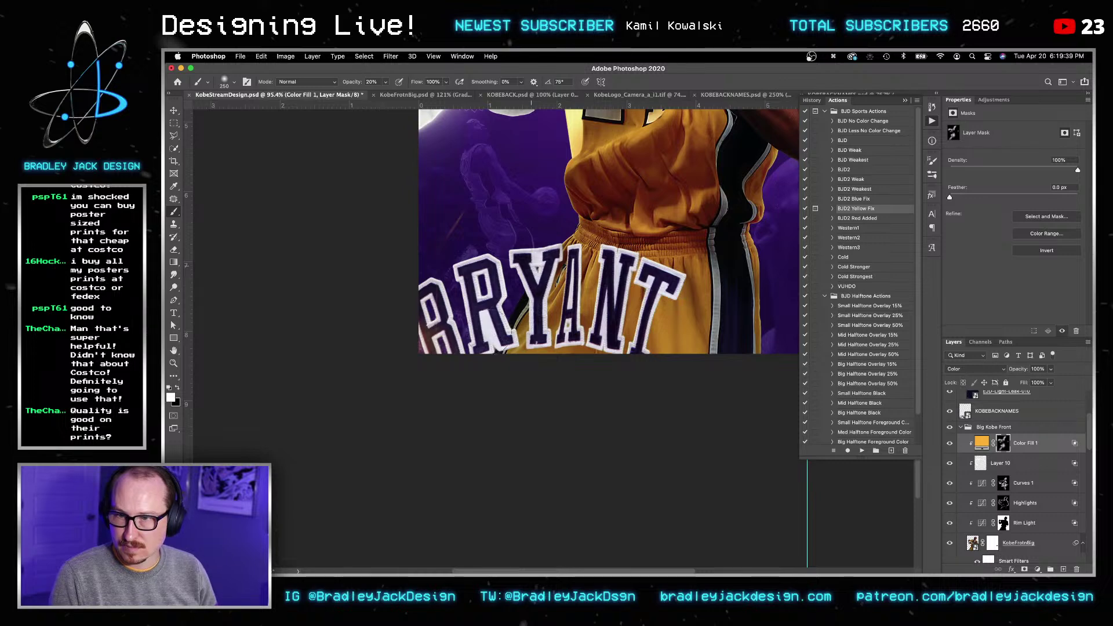
# Step: Pan to the BRYANT lettering, then zoom out to view the whole poster
pyautogui.press('v')
pyautogui.keyDown('alt'); pyautogui.scroll(4, 539, 327); pyautogui.keyUp('alt')
pyautogui.moveTo(632, 210); pyautogui.dragTo(583, 297)
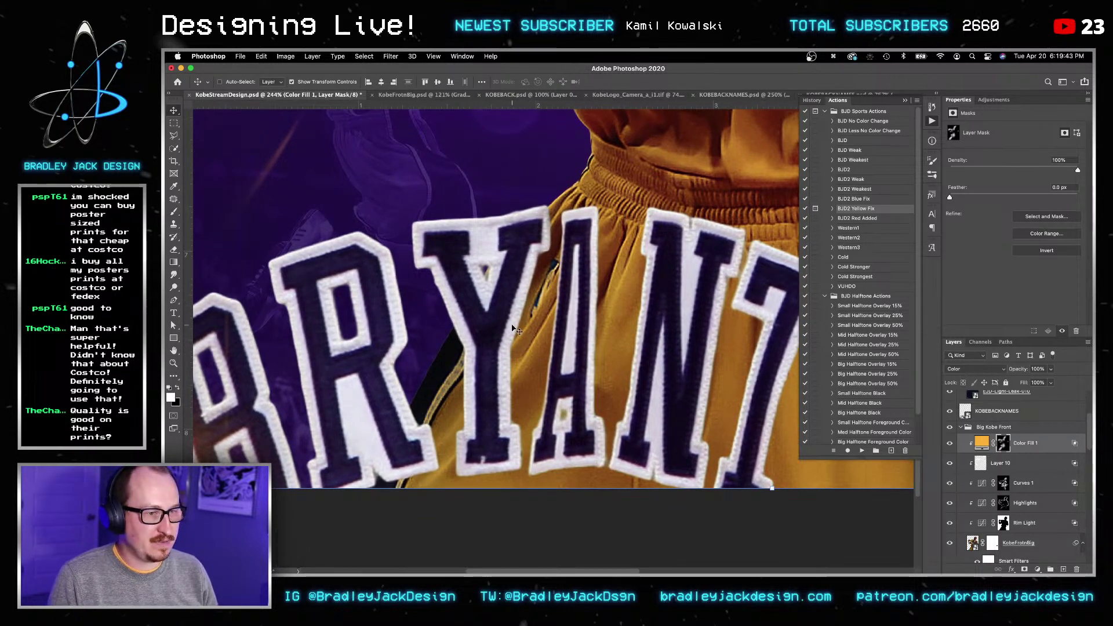
pyautogui.press('v')
pyautogui.scroll(-2, 1004, 463)
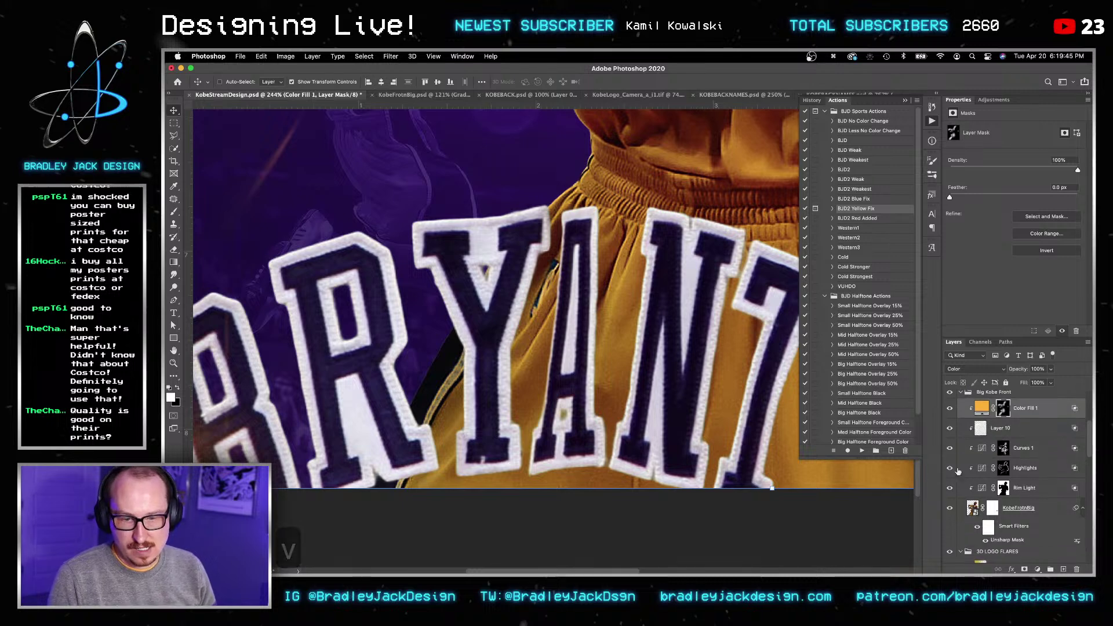
pyautogui.press('z')
pyautogui.keyDown('alt'); pyautogui.click(598, 370); pyautogui.keyUp('alt')
pyautogui.keyDown('alt'); pyautogui.click(597, 369); pyautogui.keyUp('alt')
pyautogui.press('v')
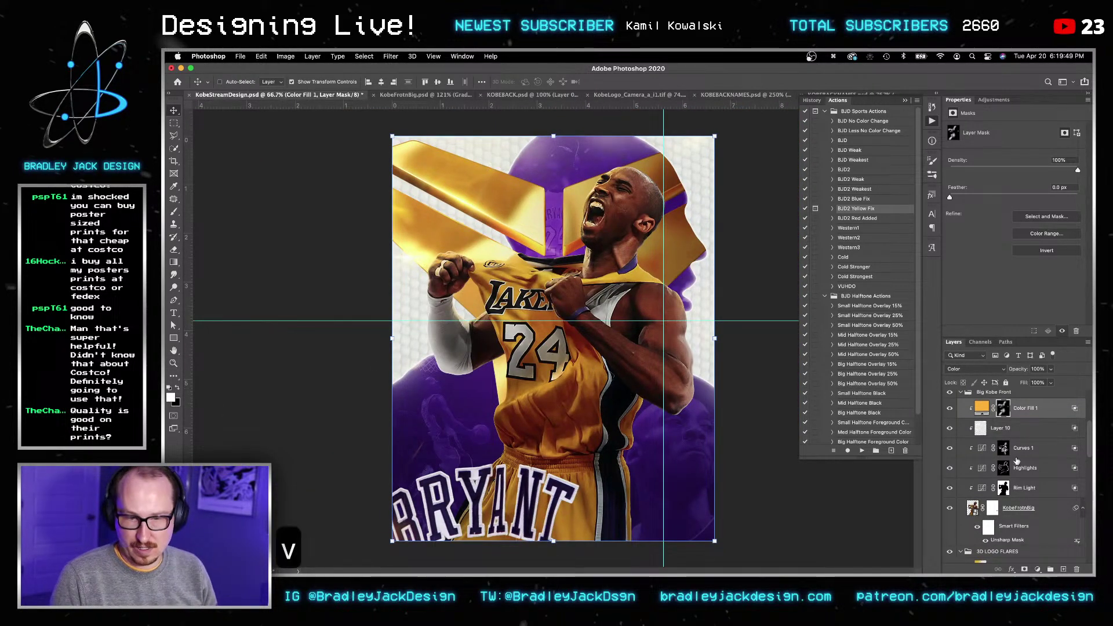
# Step: Check the Overlays layers and save the poster
pyautogui.scroll(-1, 1026, 513)
pyautogui.scroll(-10, 1026, 514)
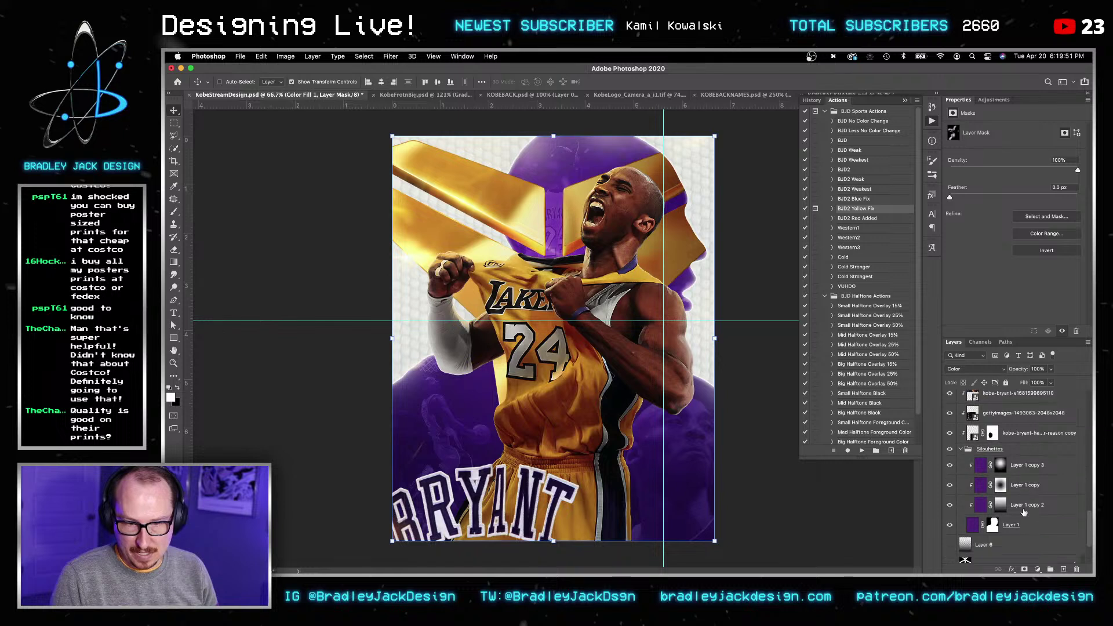
pyautogui.scroll(10, 1025, 513)
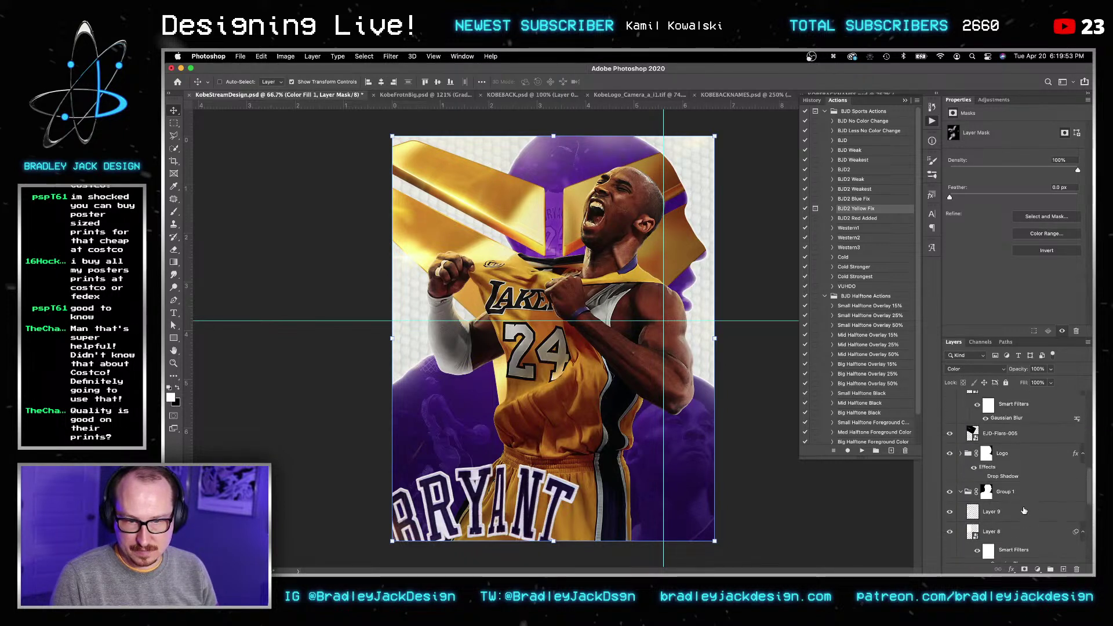
pyautogui.scroll(4, 1025, 511)
pyautogui.press('v')
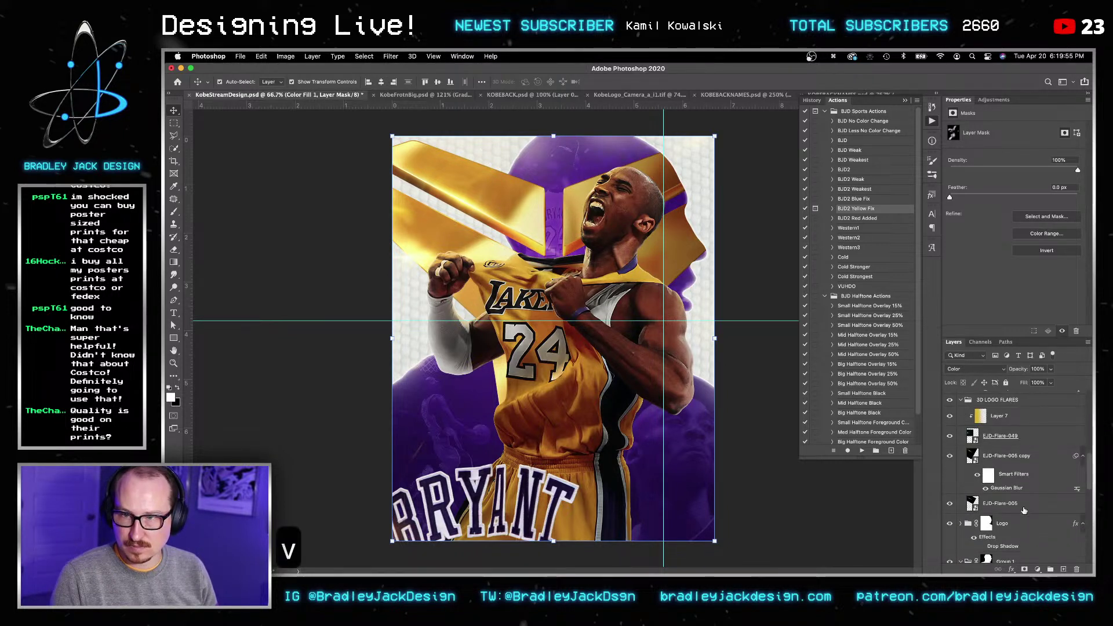
pyautogui.press('super+s')
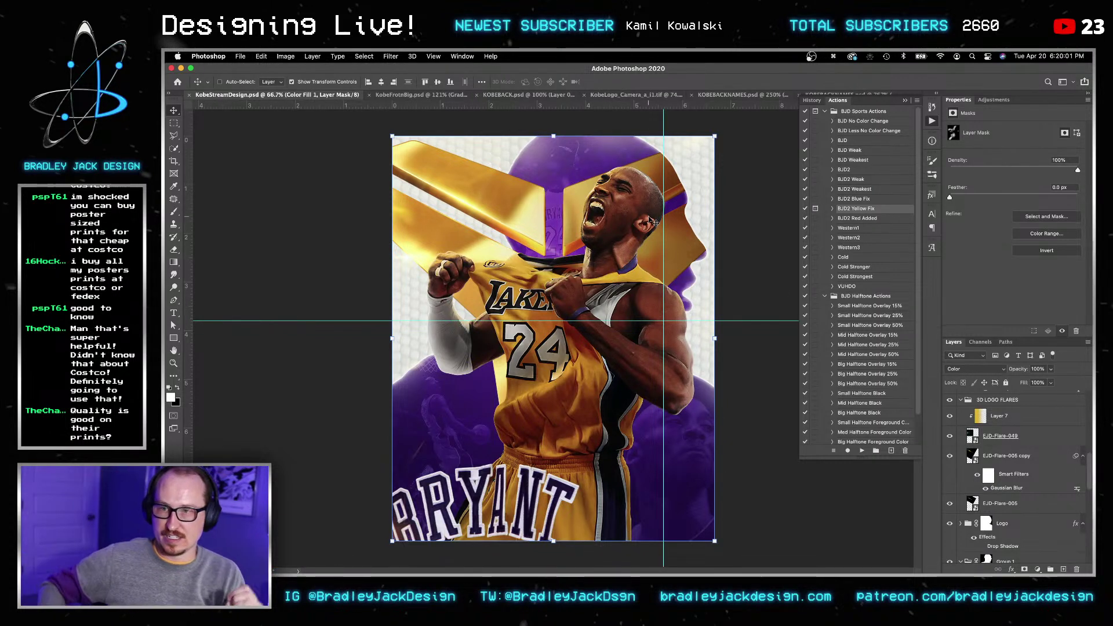
pyautogui.scroll(5, 1015, 396)
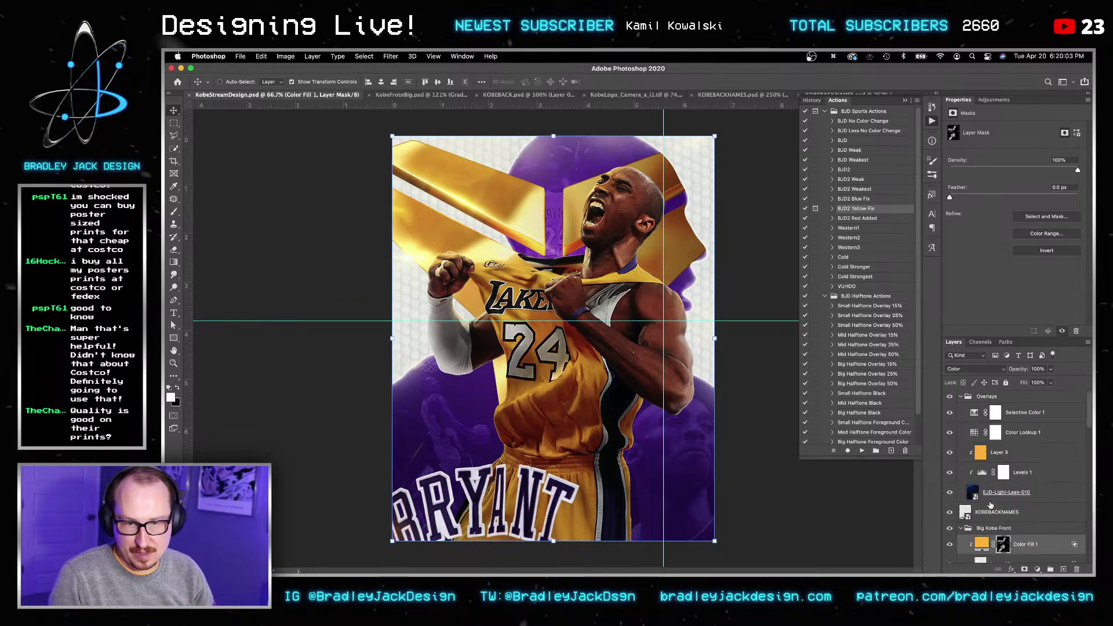
pyautogui.click(1032, 458)
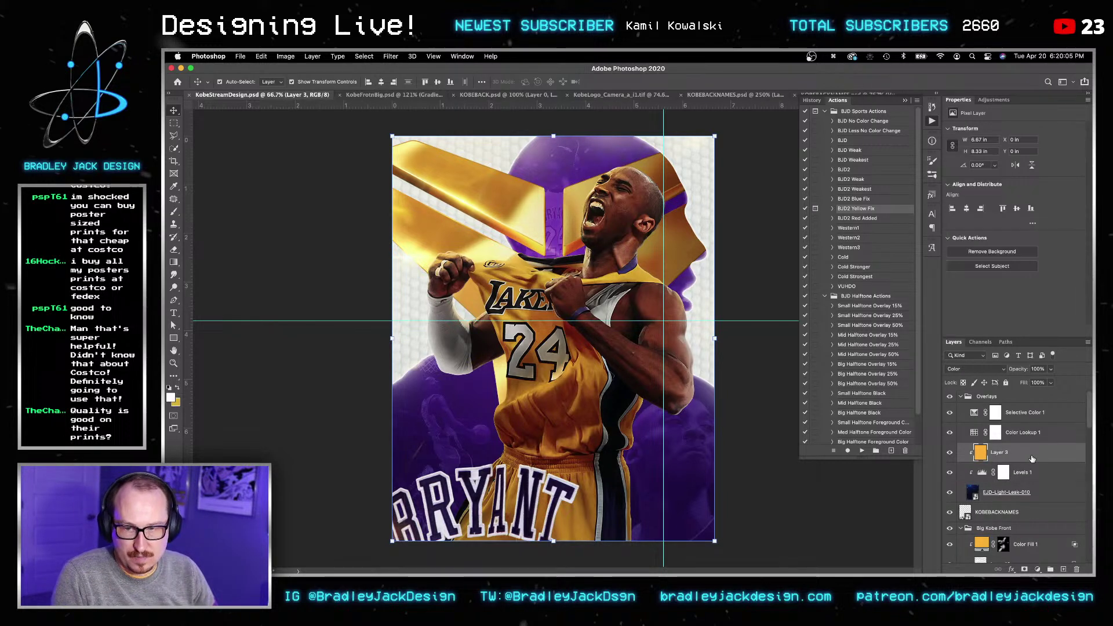
pyautogui.click(1024, 512)
pyautogui.press('super+s')
pyautogui.press('v')
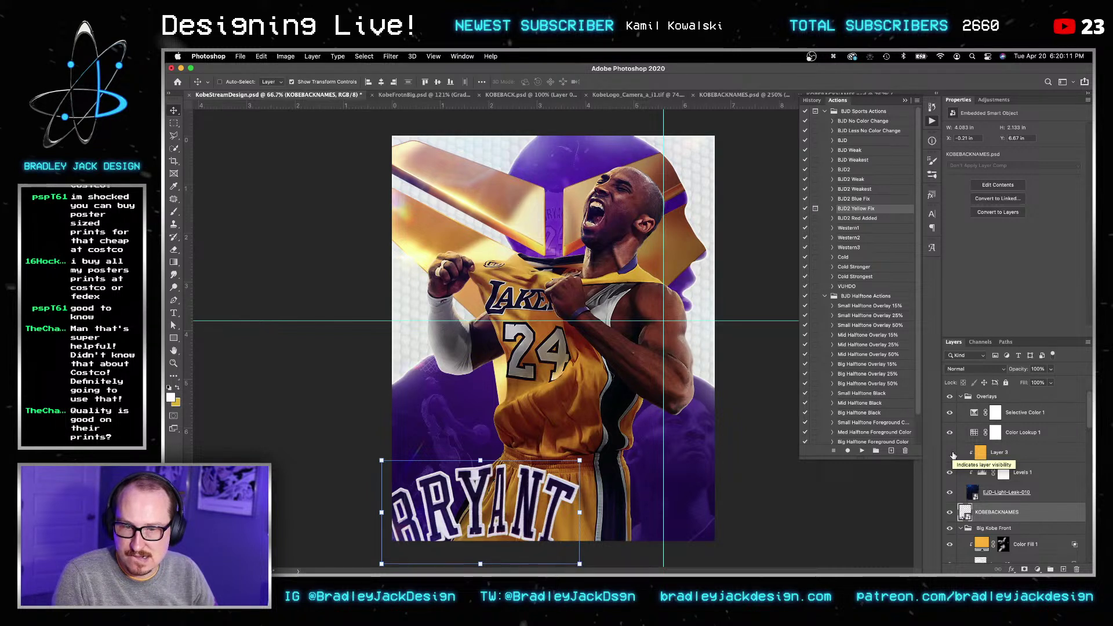
# Step: Adjust the Levels 1 midtone slider to rebalance the overlay tones
pyautogui.click(980, 453)
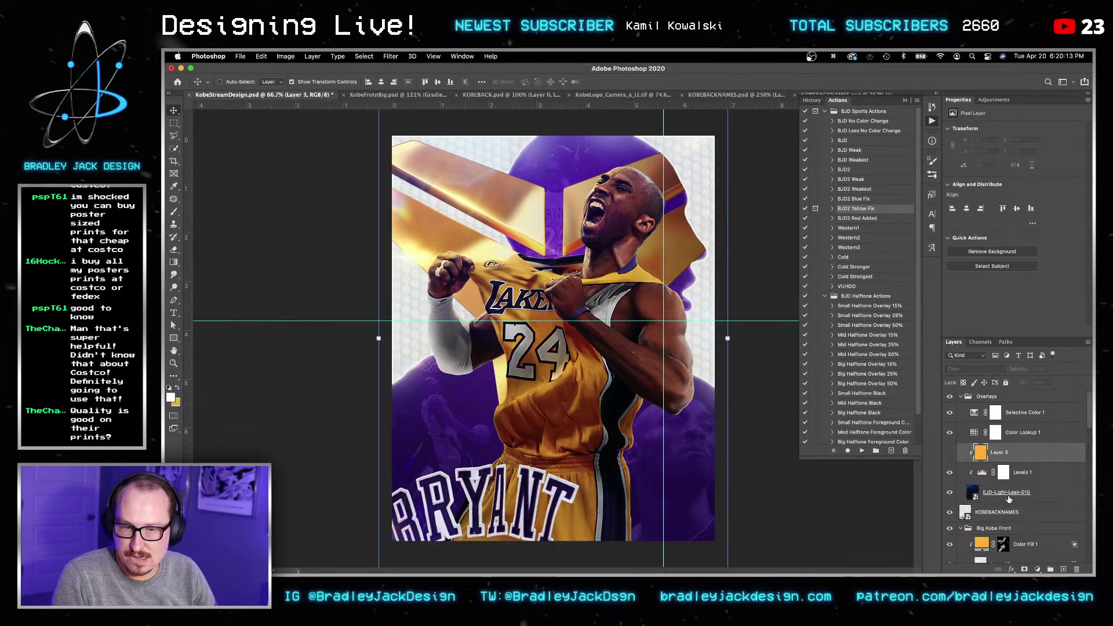
pyautogui.click(982, 496)
pyautogui.press('v')
pyautogui.press('super+t')
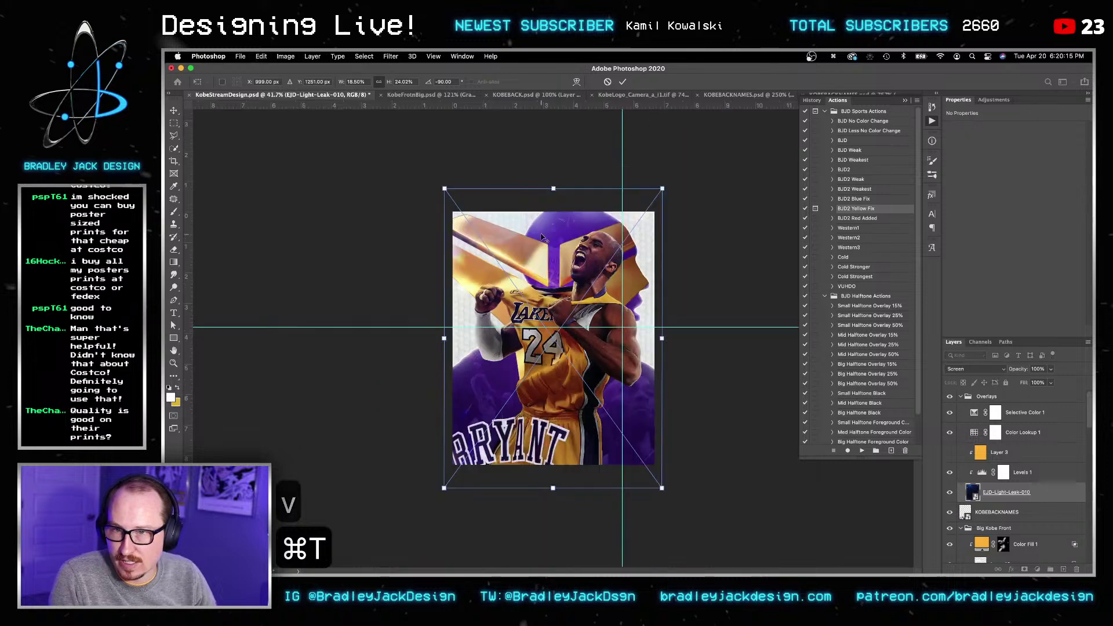
pyautogui.press('Escape')
pyautogui.click(1021, 472)
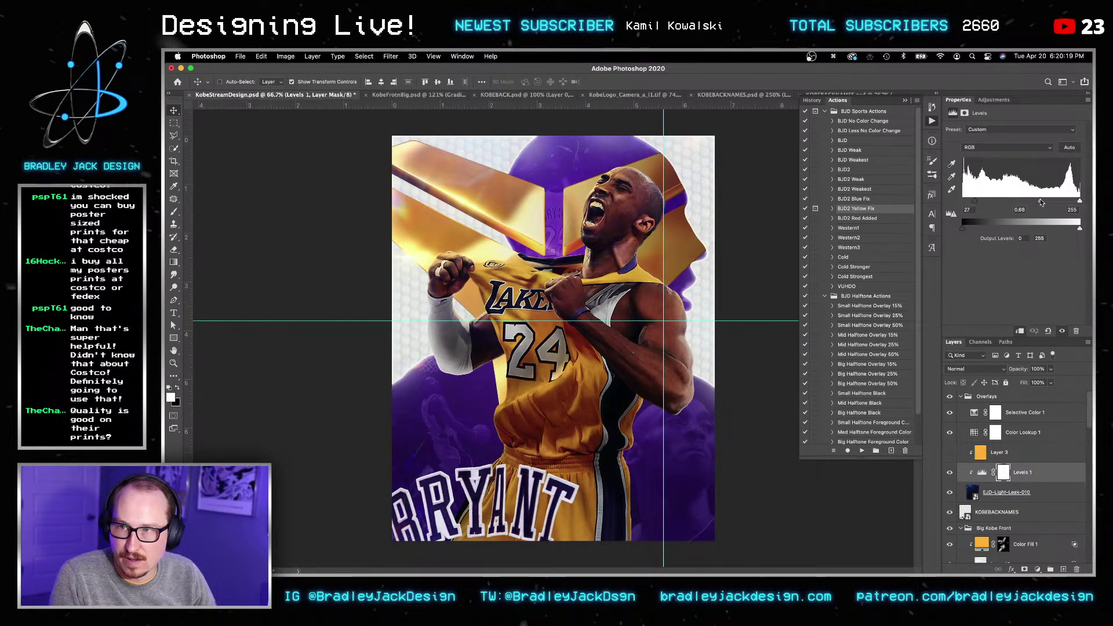
pyautogui.moveTo(1040, 200); pyautogui.dragTo(951, 201)
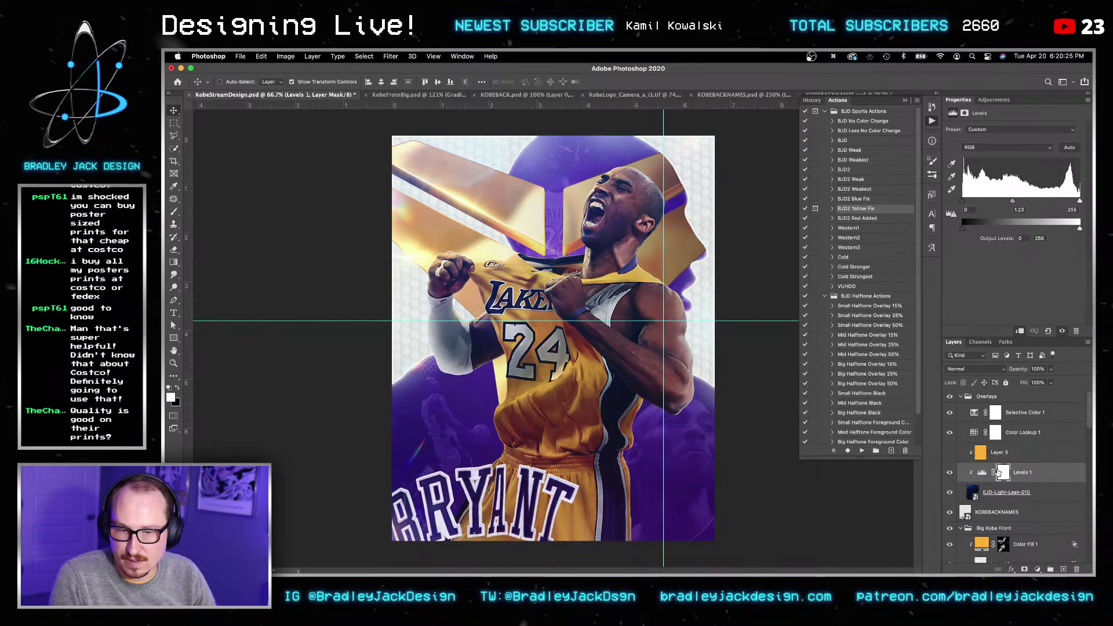
# Step: Add a layer mask to EJD-Light-Leak-010 and fade it out with a vertical gradient
pyautogui.click(1005, 493)
pyautogui.click(1025, 569)
pyautogui.press('g')
pyautogui.press('x')
pyautogui.moveTo(580, 314); pyautogui.dragTo(580, 444)
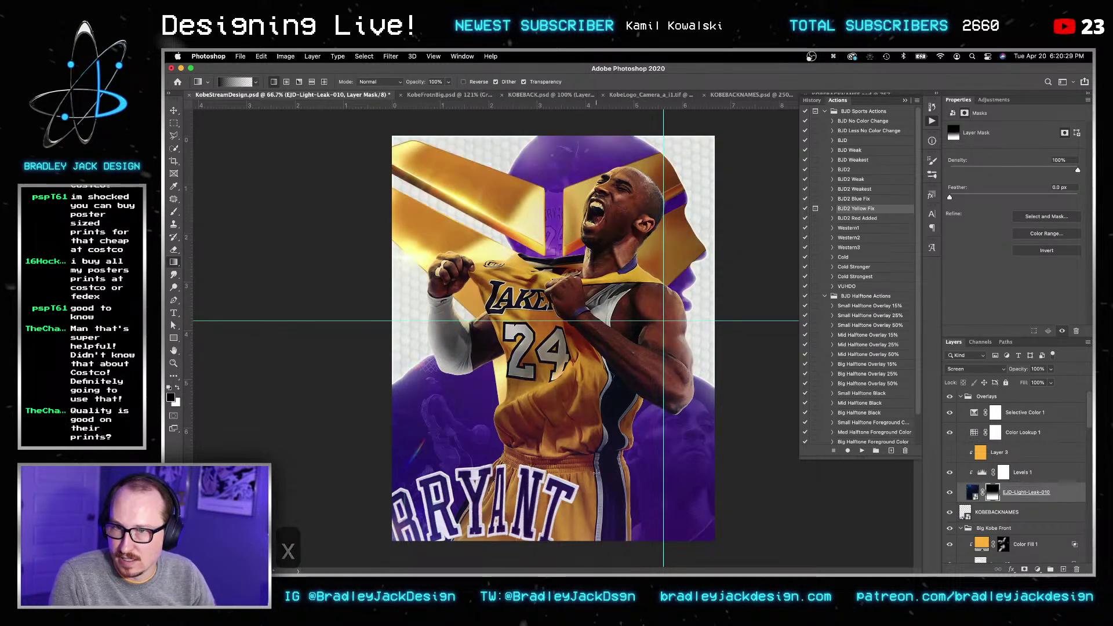
pyautogui.press('v')
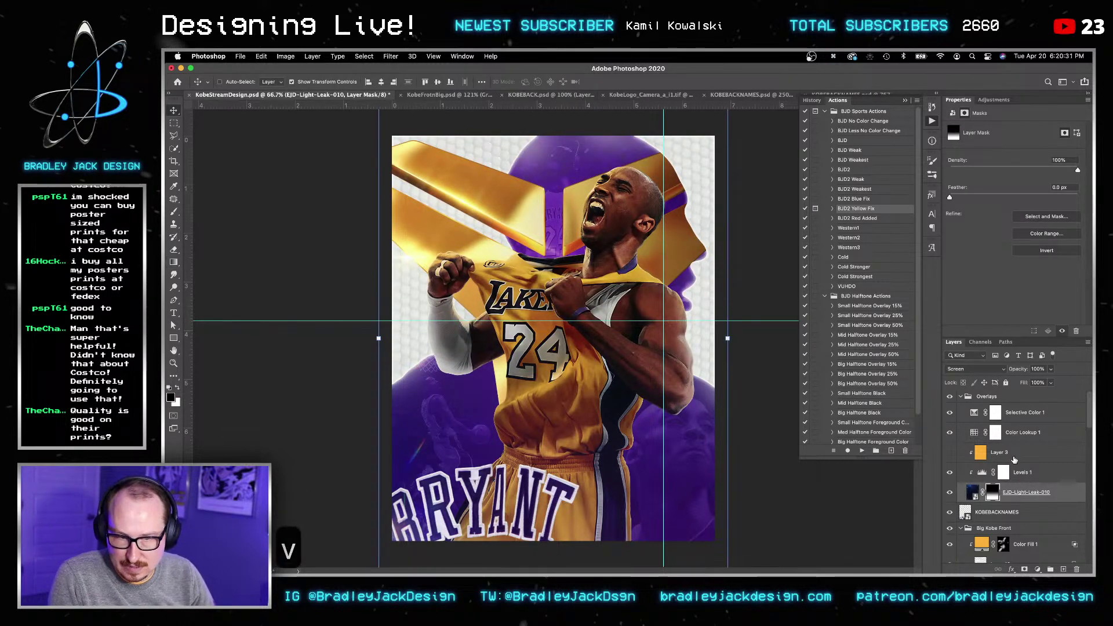
# Step: Delete Layer 3, Levels 1 and EJD-Light-Leak-010, then save the poster
pyautogui.keyDown('shift'); pyautogui.click(1012, 452); pyautogui.keyUp('shift')
pyautogui.press('BackSpace')
pyautogui.click(1014, 459)
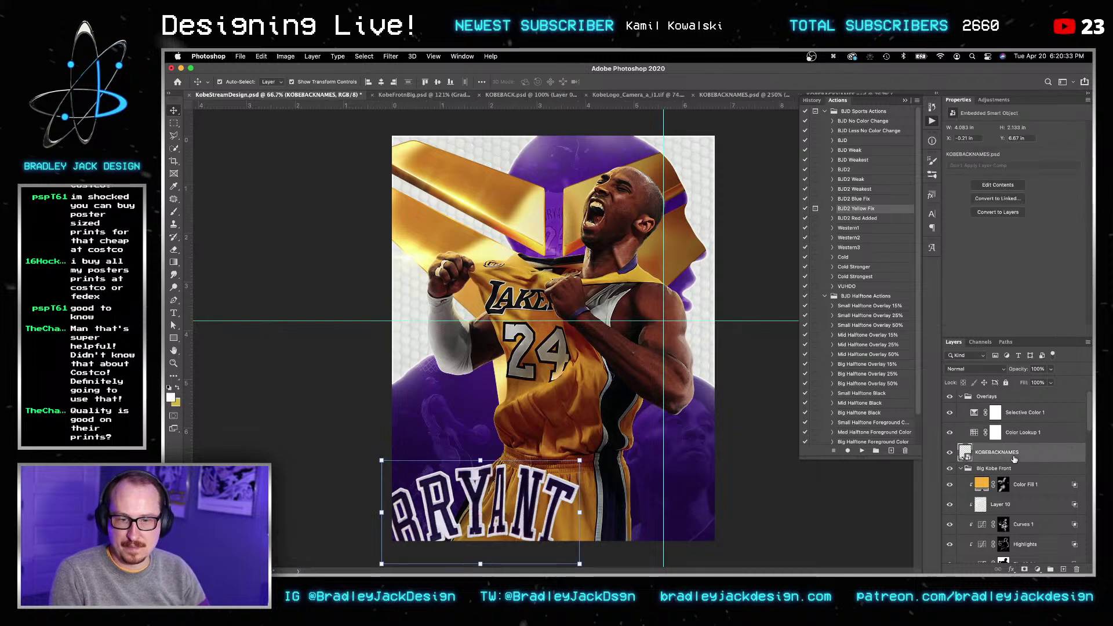
pyautogui.hotkey('ctrl', 's')
# Step: In Finder, navigate from the EJD Mega Bundle into EJD Light FX Pack's Light Leaks folder
pyautogui.press('v')
pyautogui.click(371, 558)
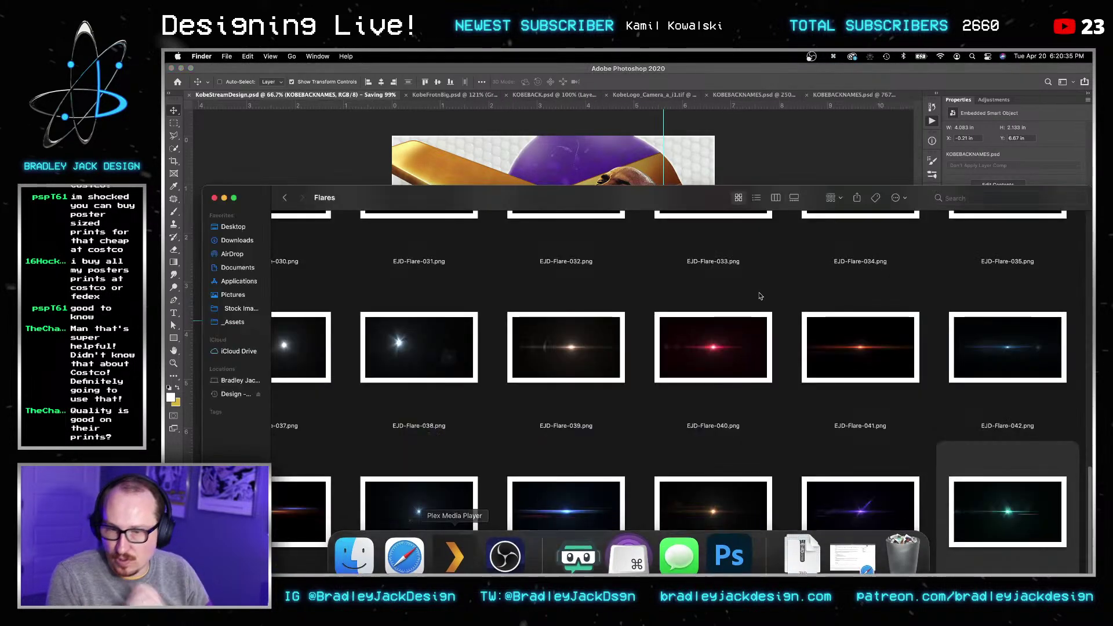
pyautogui.click(287, 198)
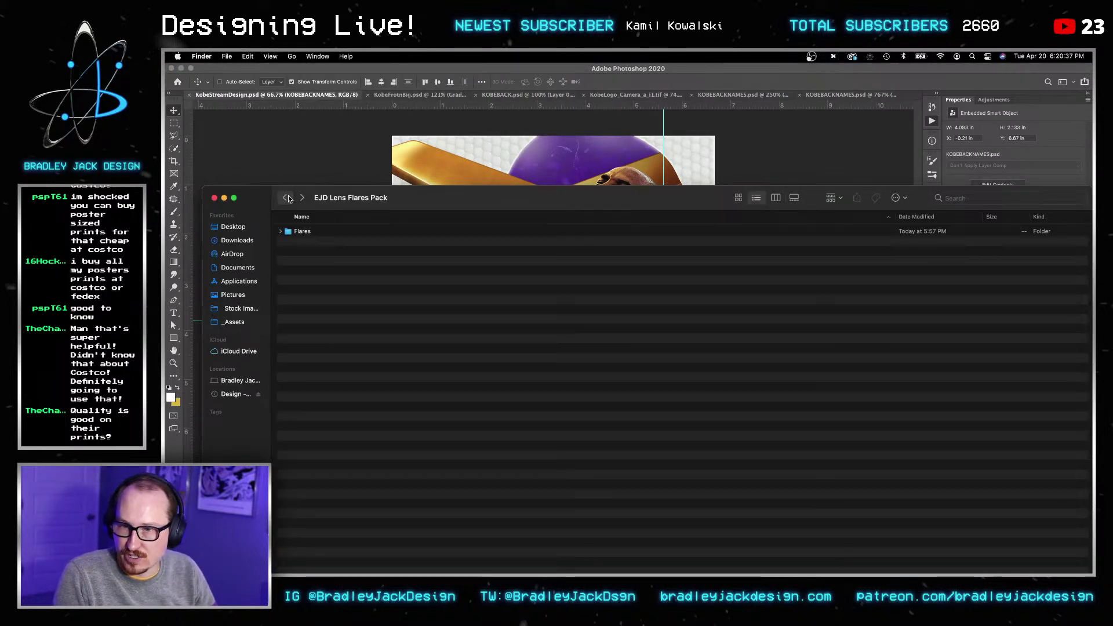
pyautogui.click(287, 198)
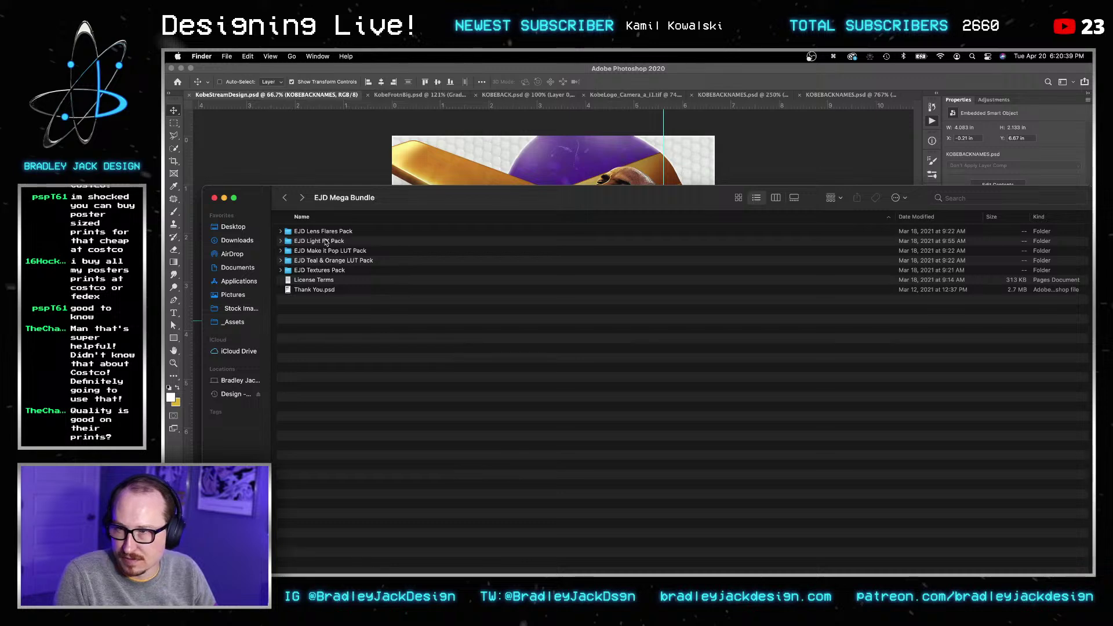
pyautogui.doubleClick(324, 242)
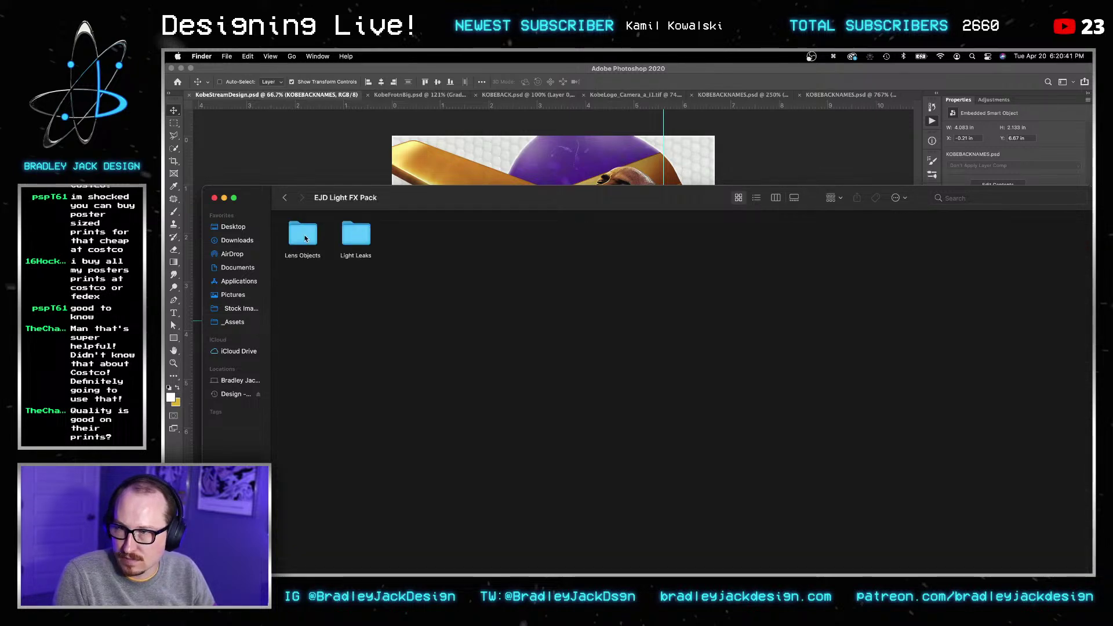
pyautogui.doubleClick(356, 235)
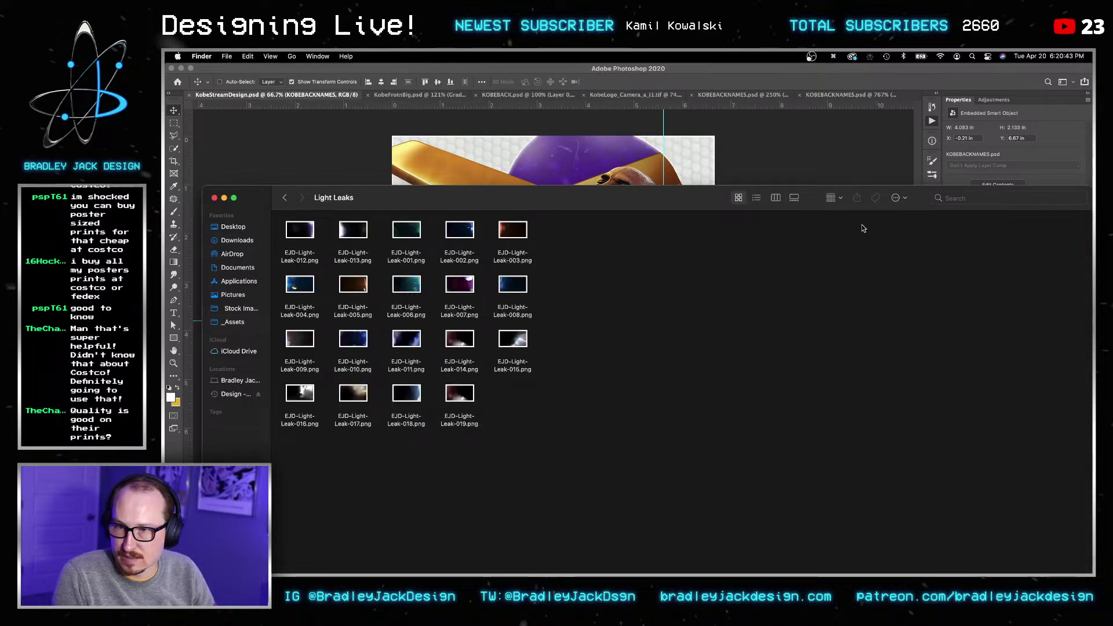
# Step: Enlarge the thumbnails and drag EJD-Light-Leak-007.png onto the Photoshop canvas
pyautogui.doubleClick(657, 203)
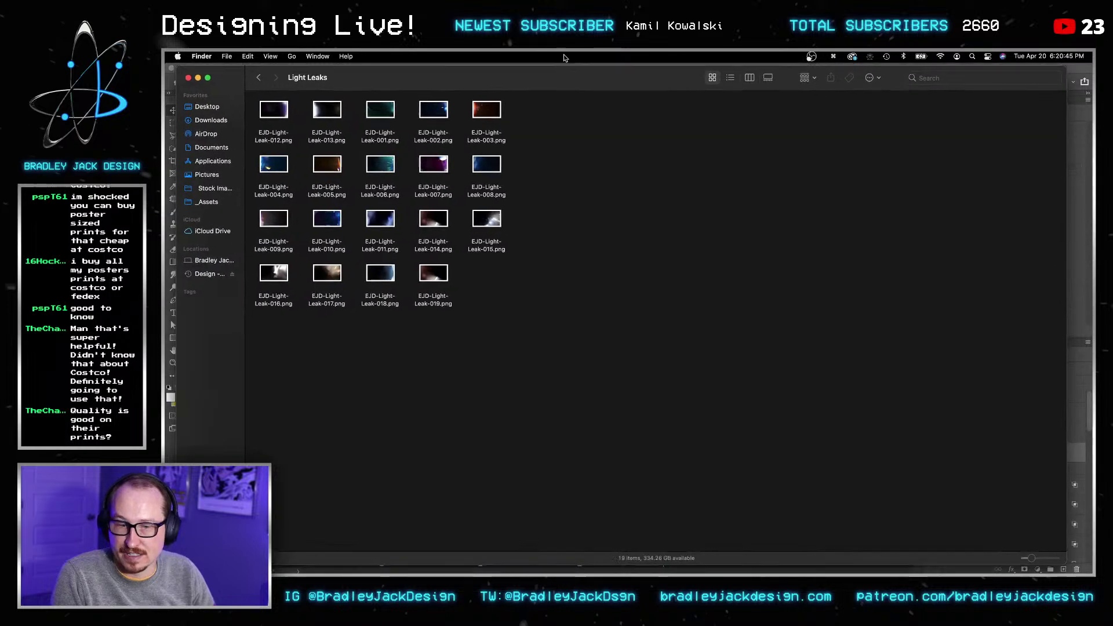
pyautogui.moveTo(1049, 561); pyautogui.dragTo(1061, 561)
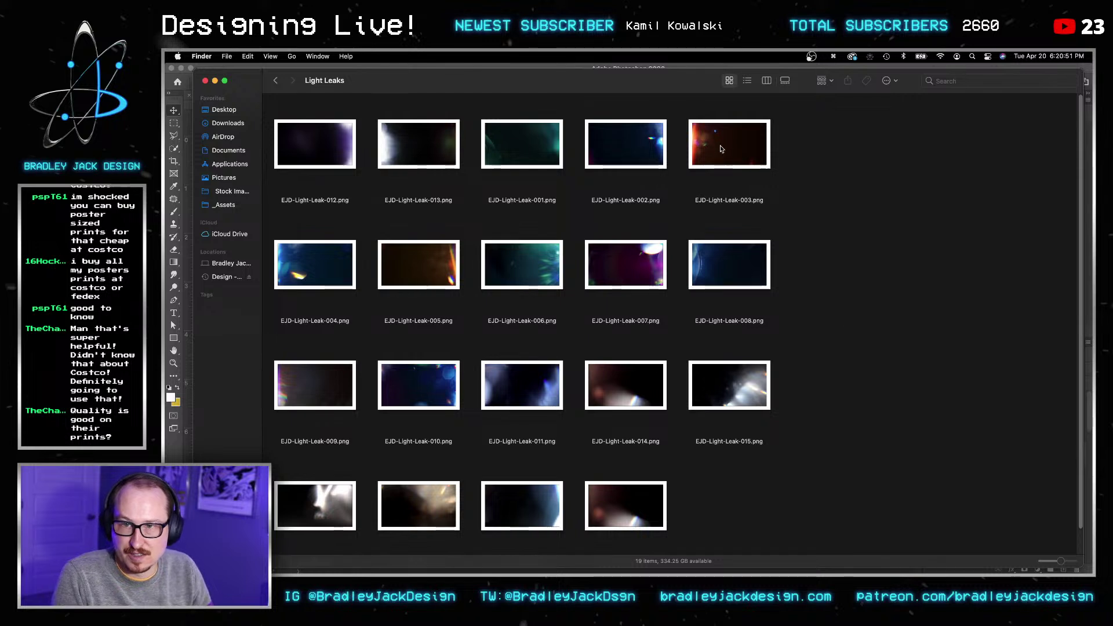
pyautogui.click(729, 145)
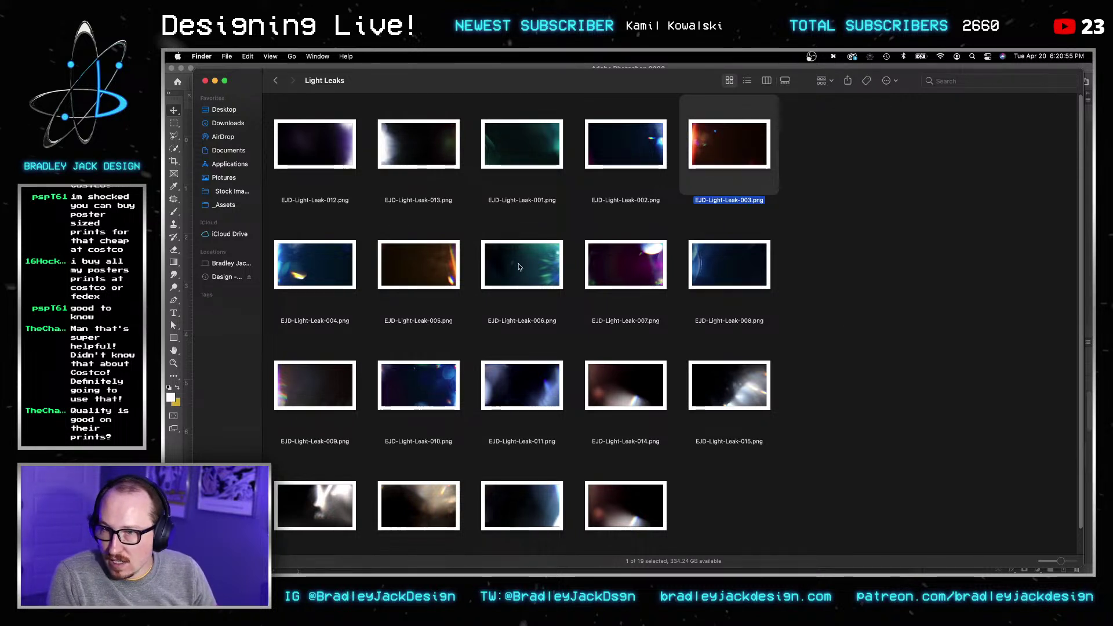
pyautogui.click(622, 270)
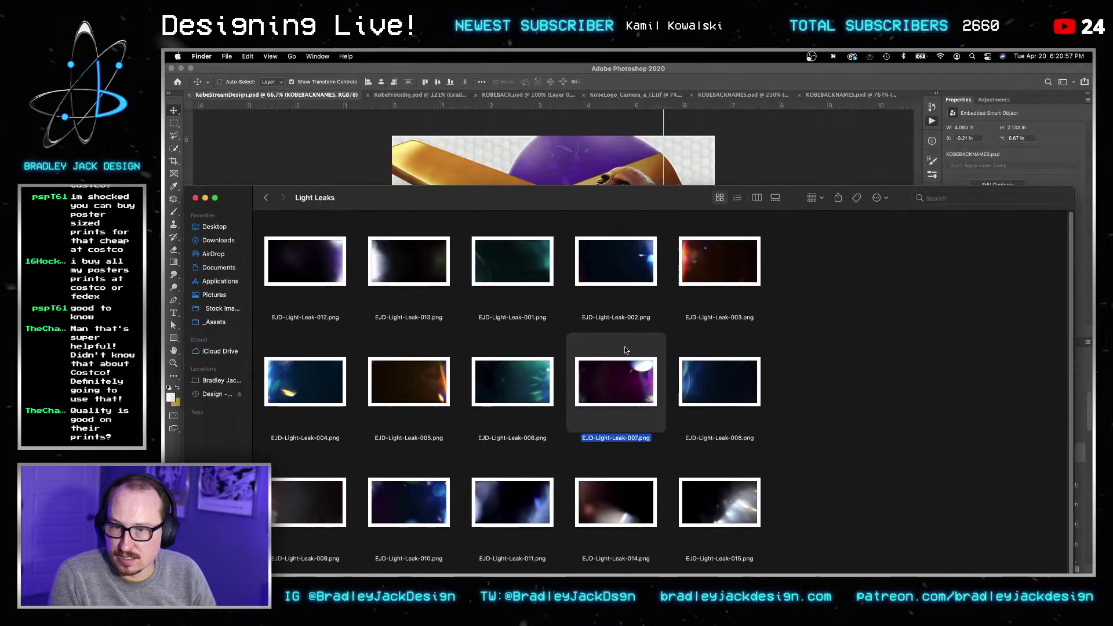
pyautogui.moveTo(624, 346); pyautogui.dragTo(635, 170)
# Step: Rotate EJD-Light-Leak-007 90° onto its side and blend it in Screen mode
pyautogui.press('v')
pyautogui.press('v')
pyautogui.press('super+t')
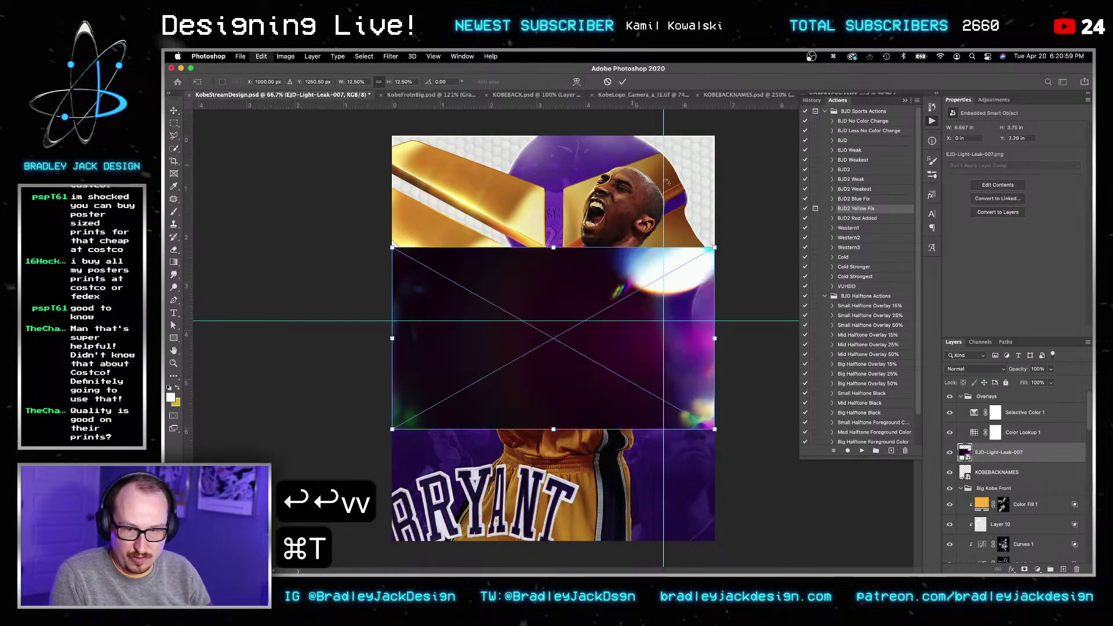
pyautogui.moveTo(706, 259); pyautogui.dragTo(727, 552)
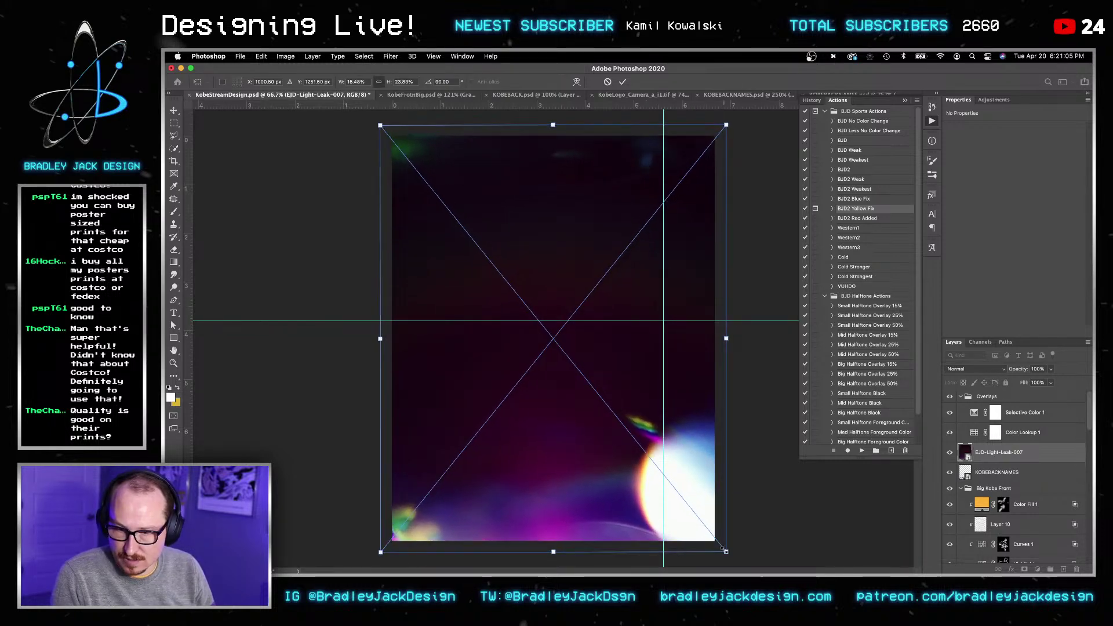
pyautogui.press('Return')
pyautogui.press('Return')
pyautogui.press('v')
pyautogui.hotkey('alt', 'shift', 's')
pyautogui.press('v')
pyautogui.press('v')
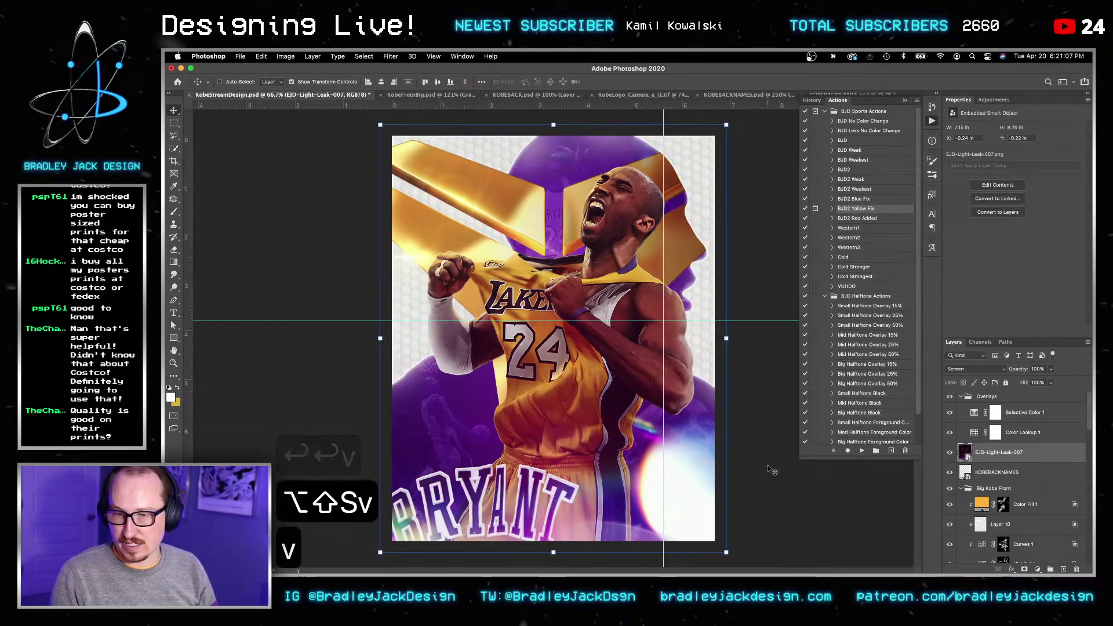
# Step: Add a Levels adjustment layer and nudge the black point to deepen shadows
pyautogui.click(994, 100)
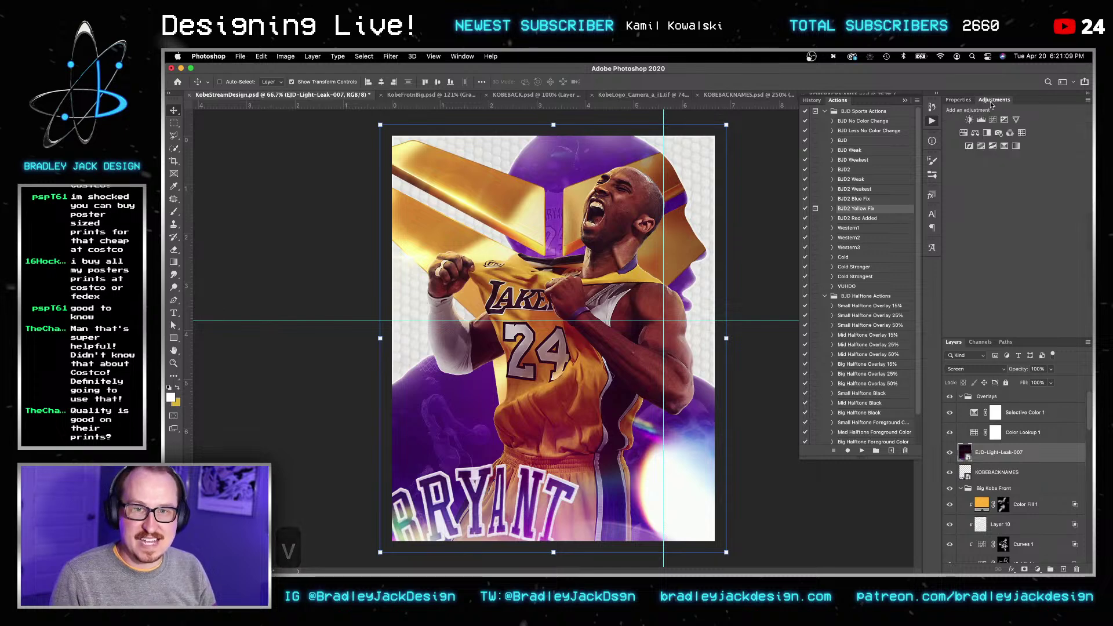
pyautogui.click(981, 120)
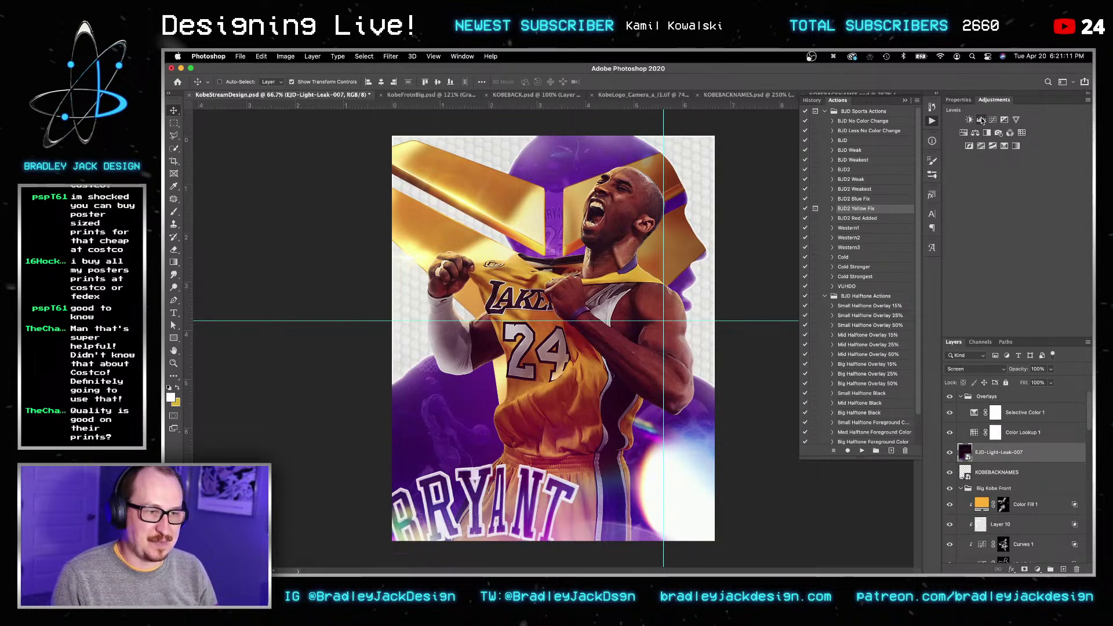
pyautogui.moveTo(964, 201); pyautogui.dragTo(965, 200)
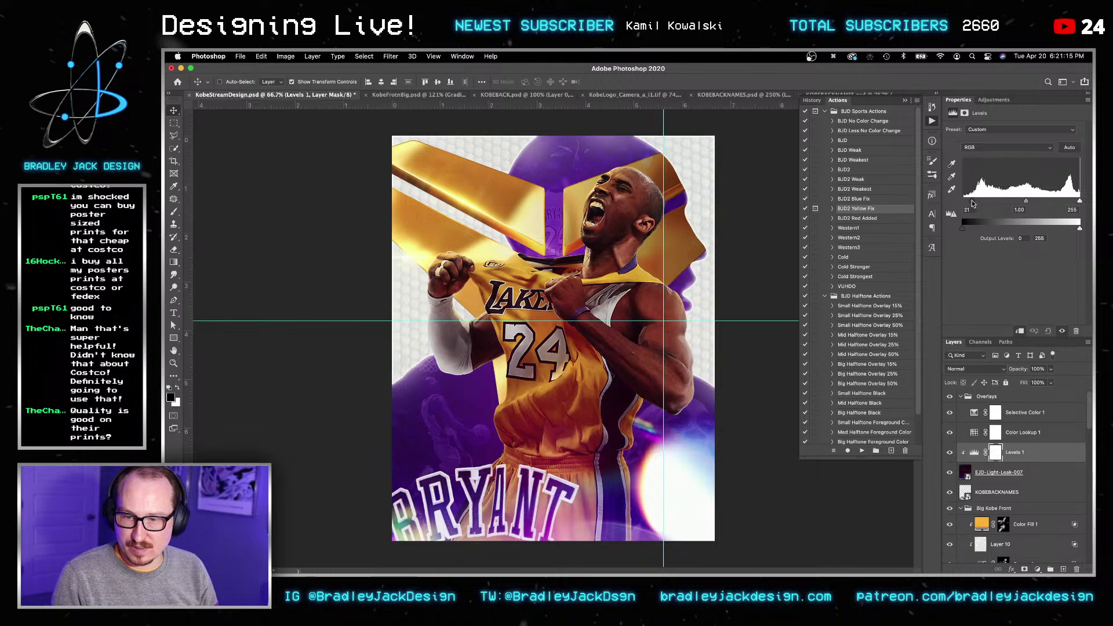
pyautogui.press('v')
pyautogui.press('v')
# Step: Widen the light leak to the right and tilt it slightly further clockwise
pyautogui.click(997, 472)
pyautogui.press('super+t')
pyautogui.moveTo(743, 338); pyautogui.dragTo(732, 364)
pyautogui.moveTo(796, 132); pyautogui.dragTo(752, 212)
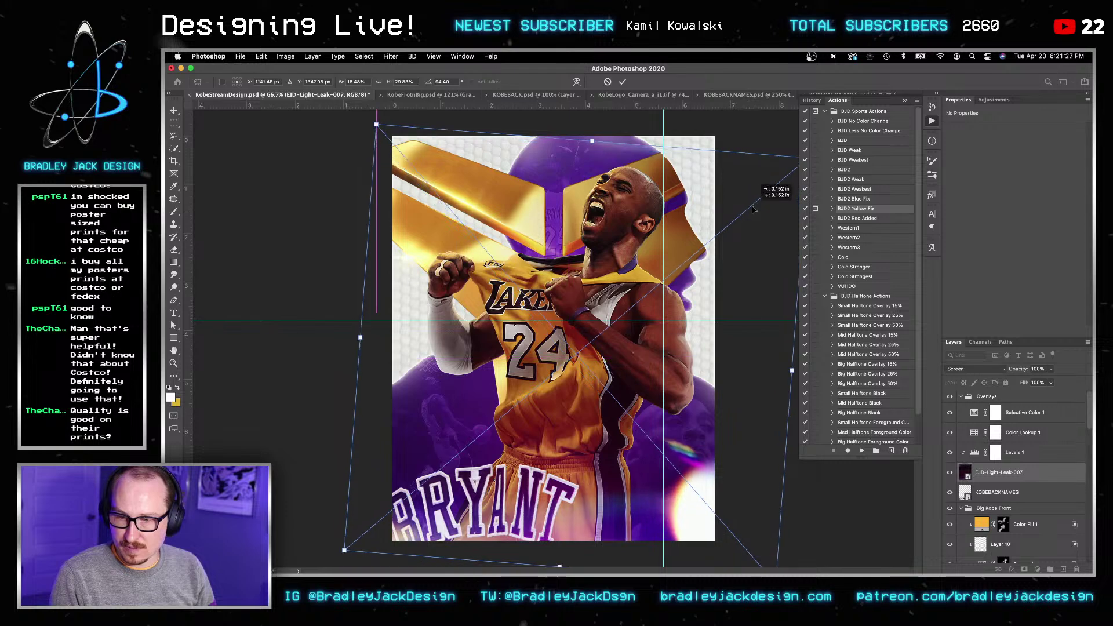
pyautogui.press('Return')
pyautogui.press('v')
pyautogui.press('Return')
pyautogui.press('Return')
pyautogui.press('v')
# Step: Save the poster
pyautogui.press('super+s')
pyautogui.press('v')
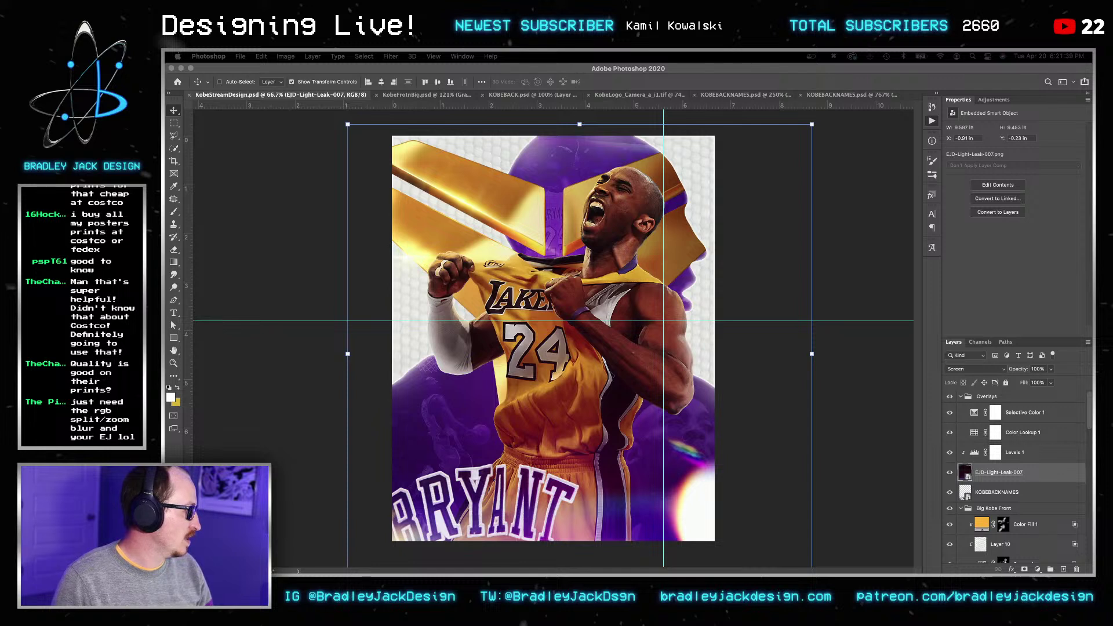
pyautogui.press('super+c')
pyautogui.press('super+v')
pyautogui.press('Return')
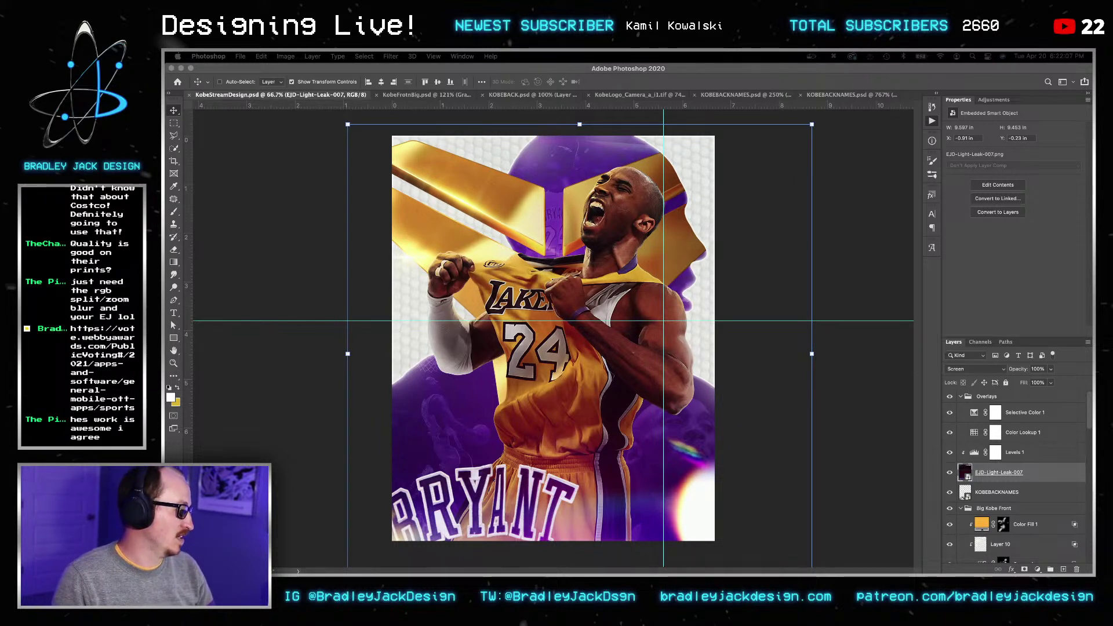
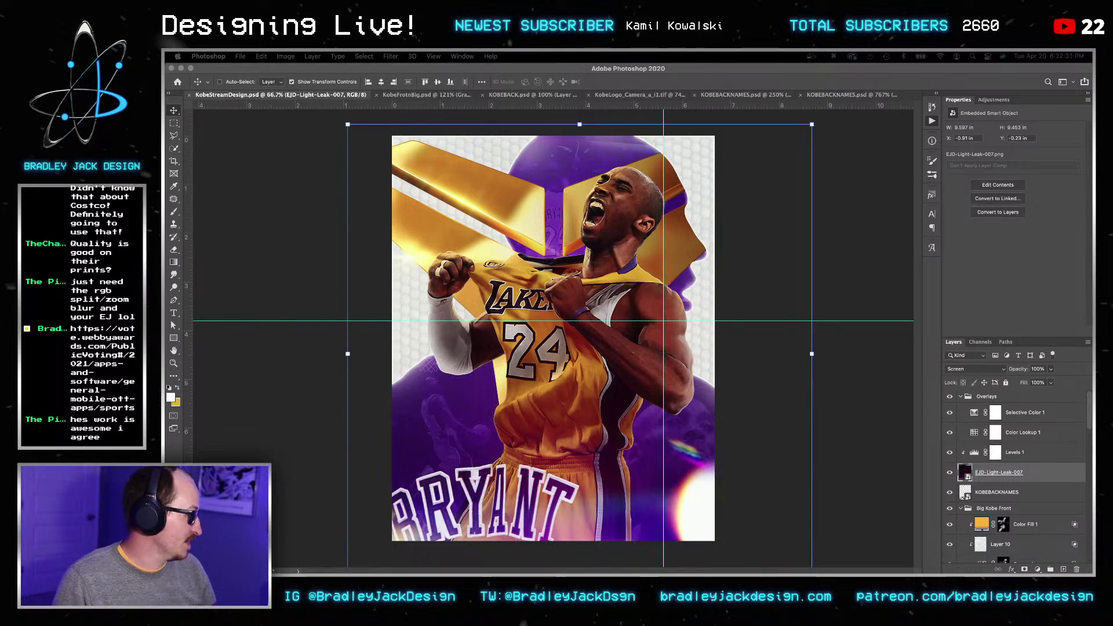
pyautogui.press('super+w')
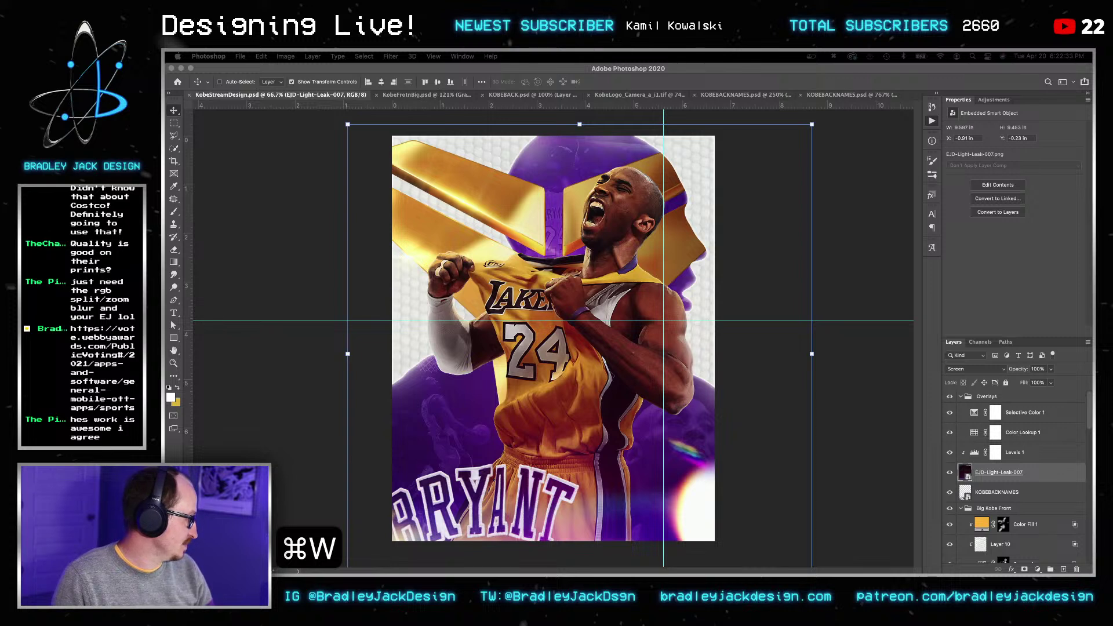
pyautogui.write('I just told my whole stre')
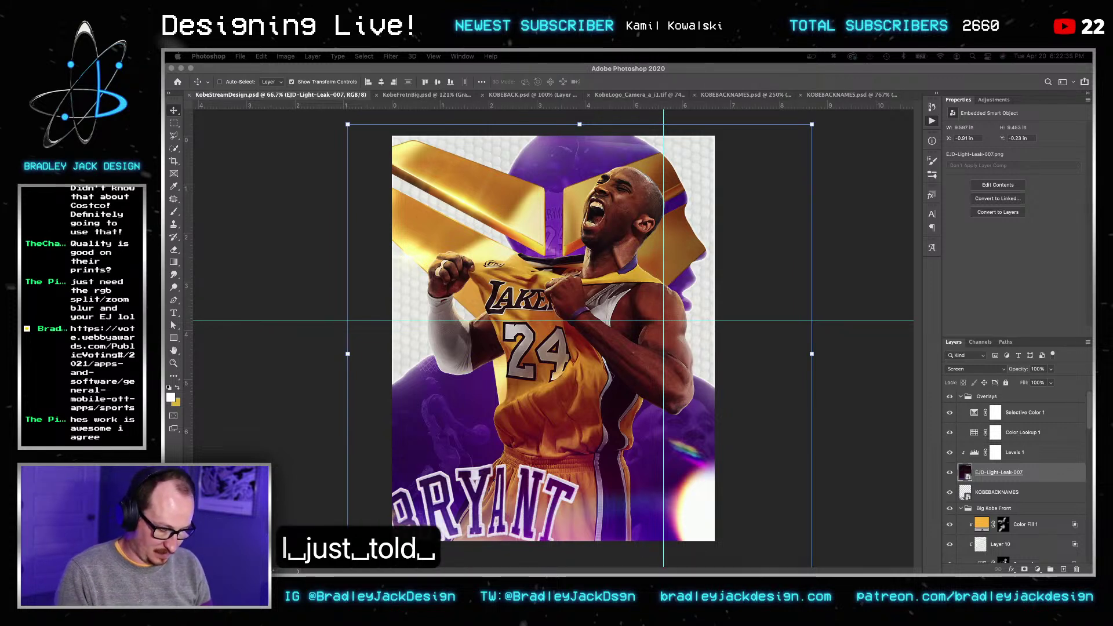
pyautogui.write('am to vote')
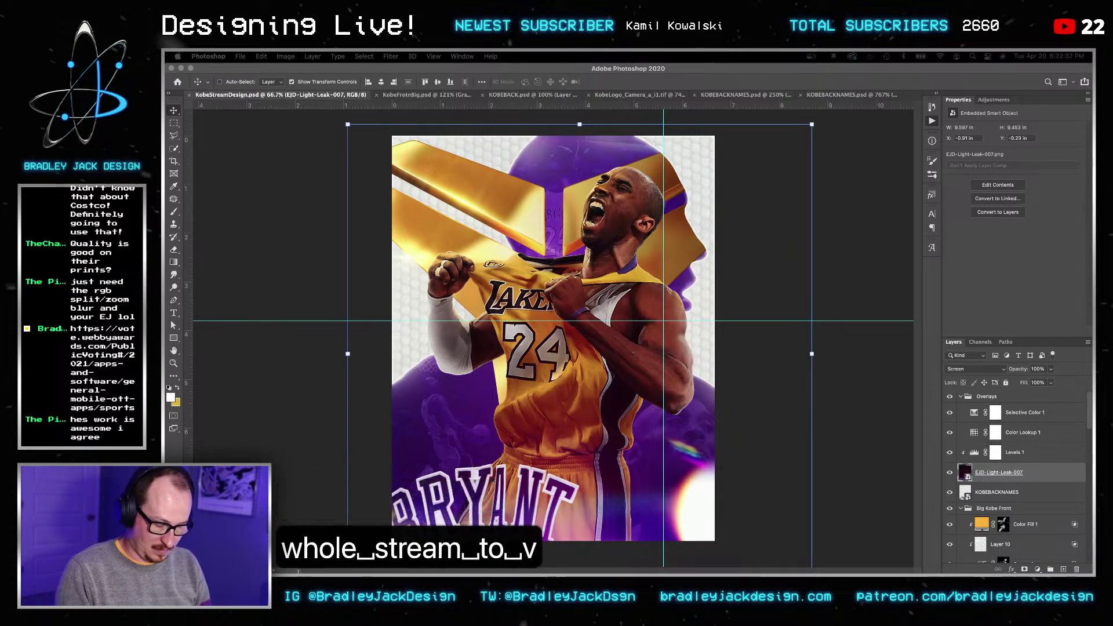
pyautogui.press('Return')
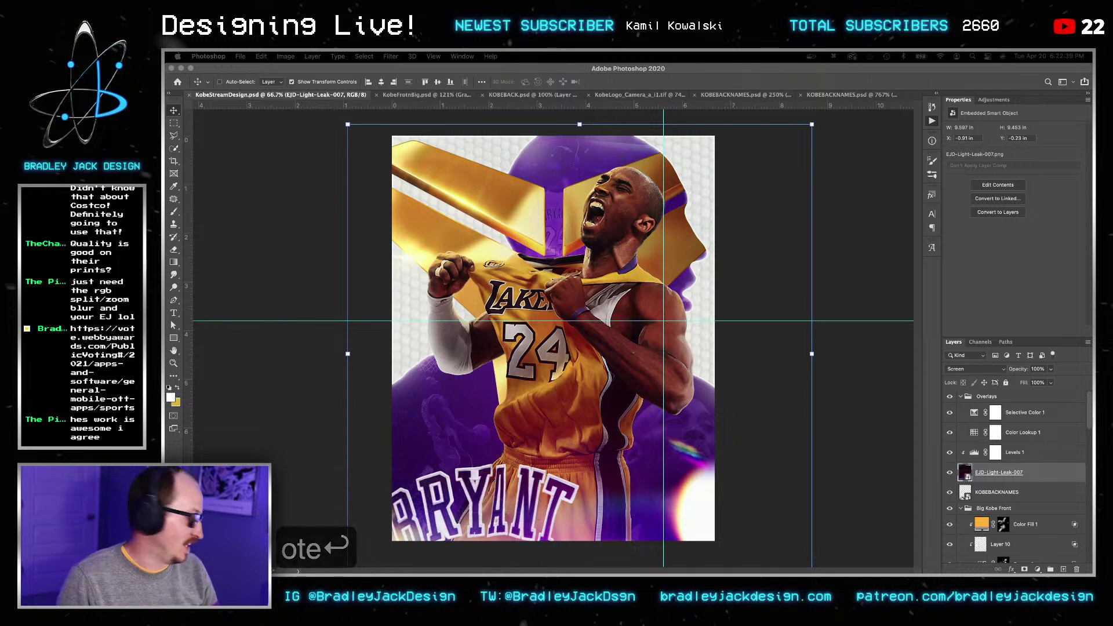
pyautogui.hotkey('alt', 'F9')
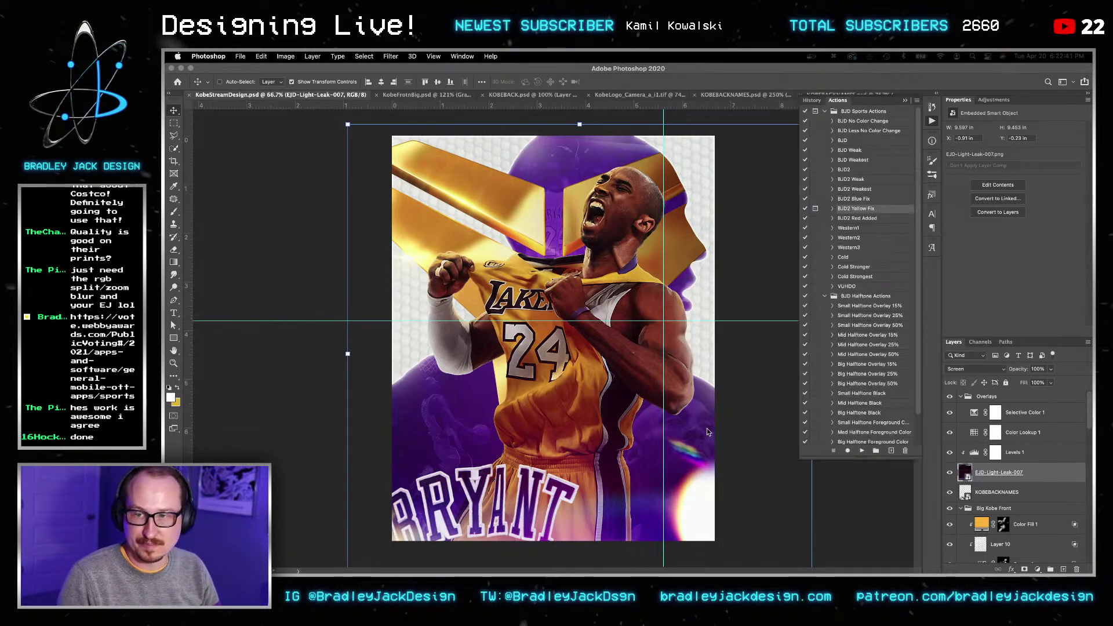
pyautogui.press('v')
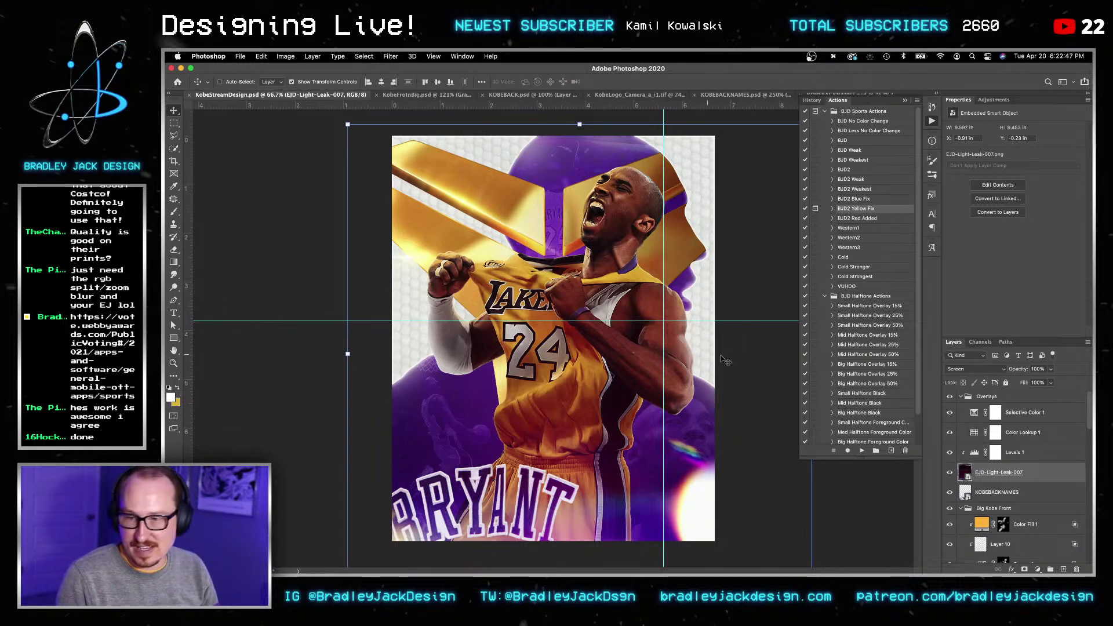
# Step: Darken the Levels 1 midtones from 1.00 to 0.89
pyautogui.press('v')
pyautogui.click(1013, 452)
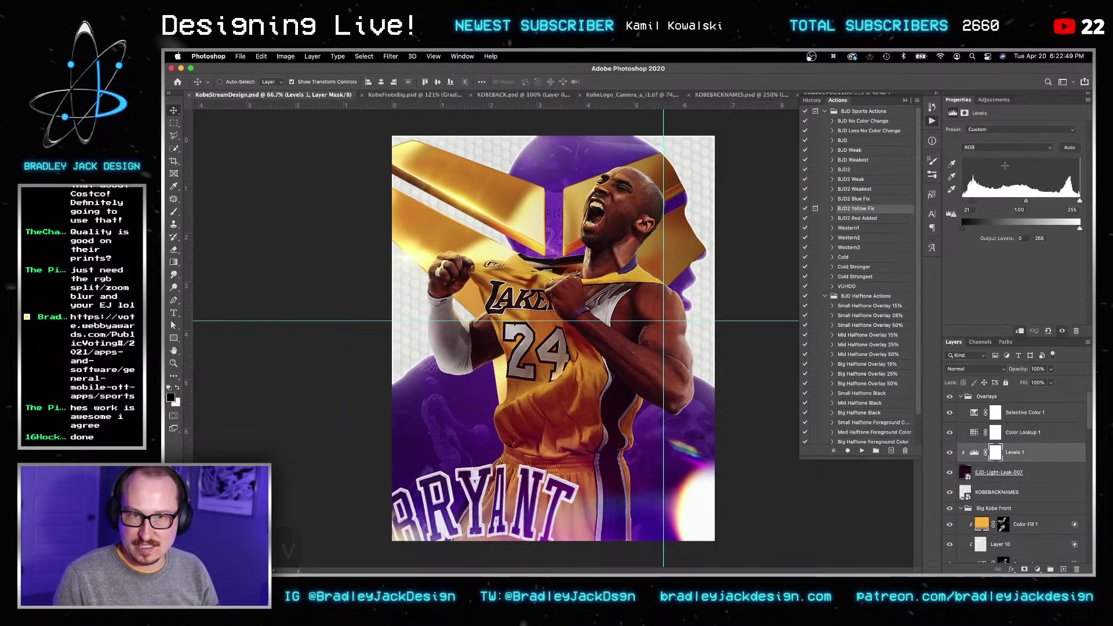
pyautogui.moveTo(1026, 203); pyautogui.dragTo(1030, 199)
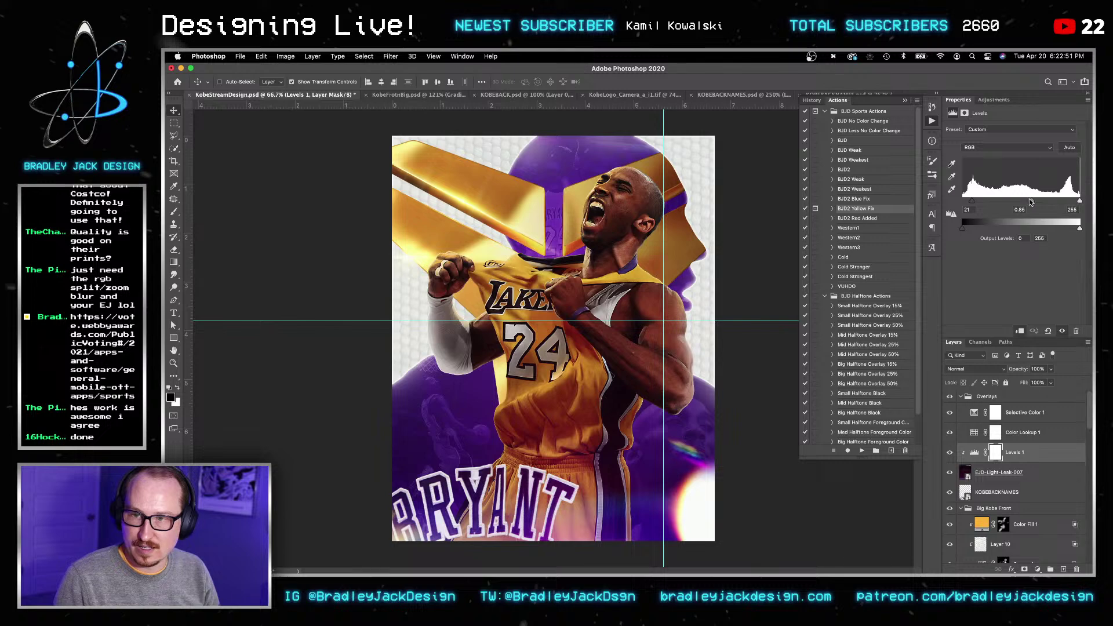
pyautogui.press('Return')
pyautogui.press('Return')
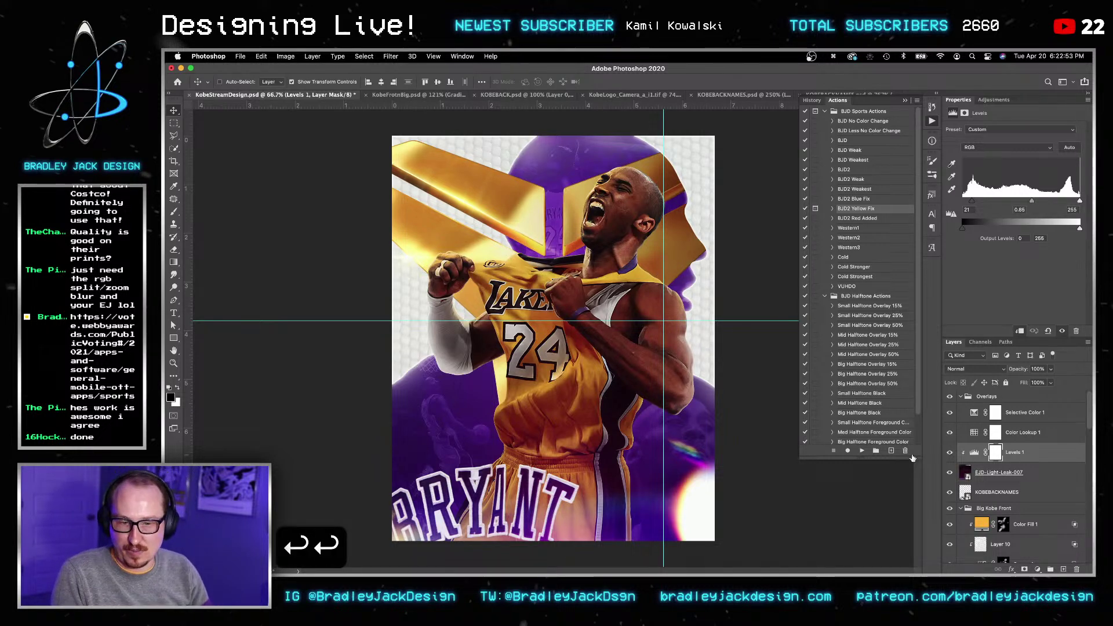
pyautogui.press('v')
# Step: Stretch EJD-Light-Leak-007's top edge upward, then zoom out to view it whole
pyautogui.click(966, 470)
pyautogui.press('super+t')
pyautogui.moveTo(604, 143); pyautogui.dragTo(605, 119)
pyautogui.press('Return')
pyautogui.press('Return')
pyautogui.press('v')
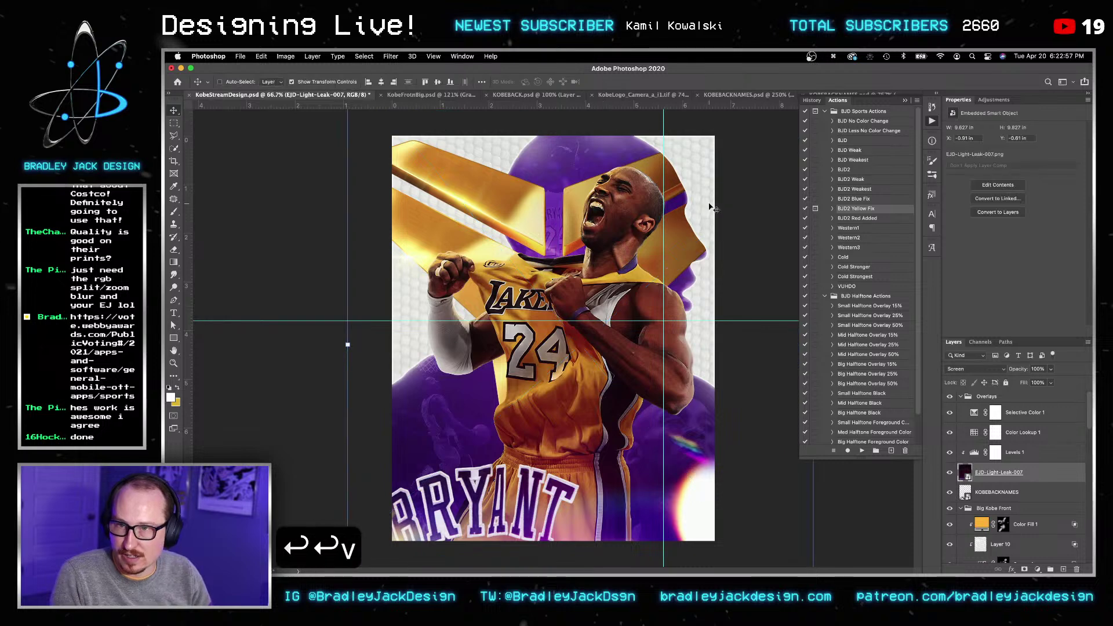
pyautogui.press('super+minus')
pyautogui.press('v')
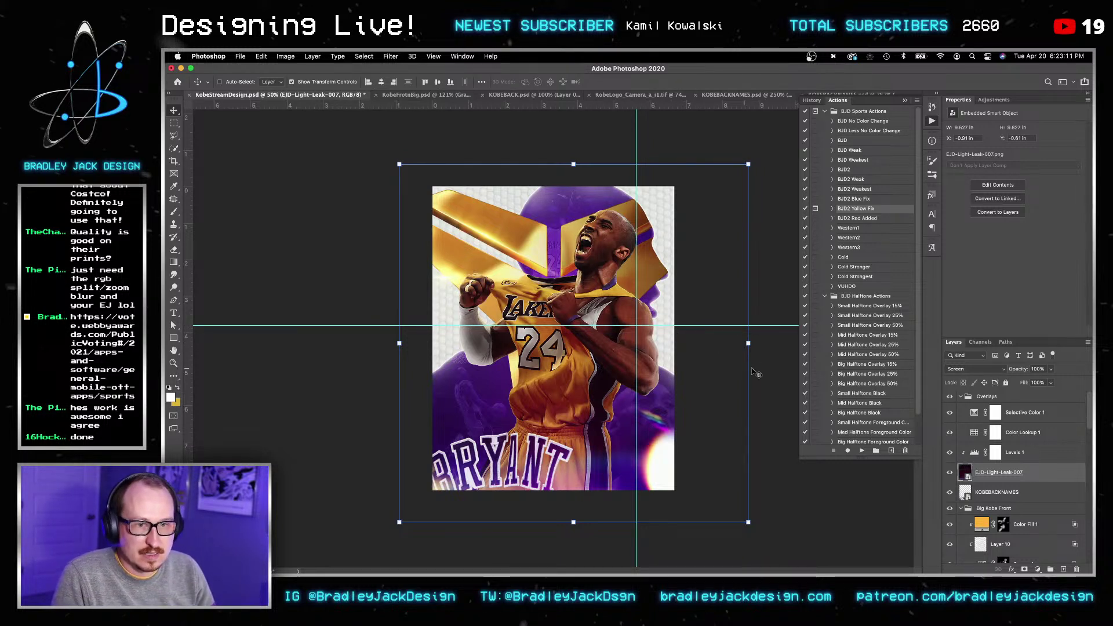
# Step: Save KobeStreamDesign.psd
pyautogui.press('v')
pyautogui.press('super+s')
pyautogui.press('v')
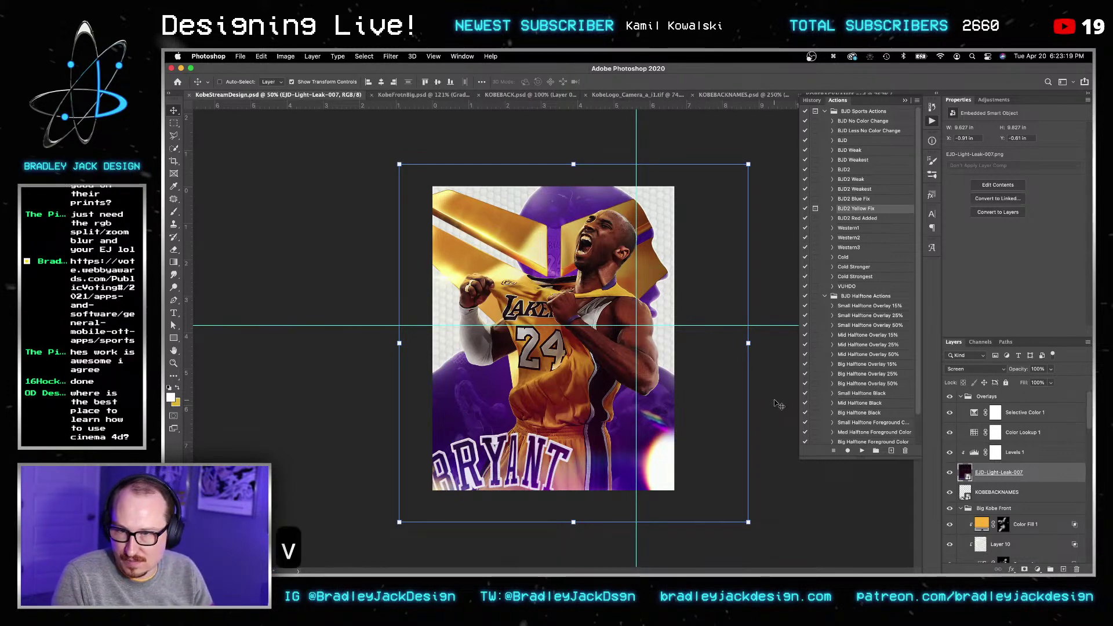
pyautogui.scroll(-1, 995, 484)
# Step: Duplicate KOBEBACKNAMES as a new smart object and open the original's contents
pyautogui.rightClick(995, 482)
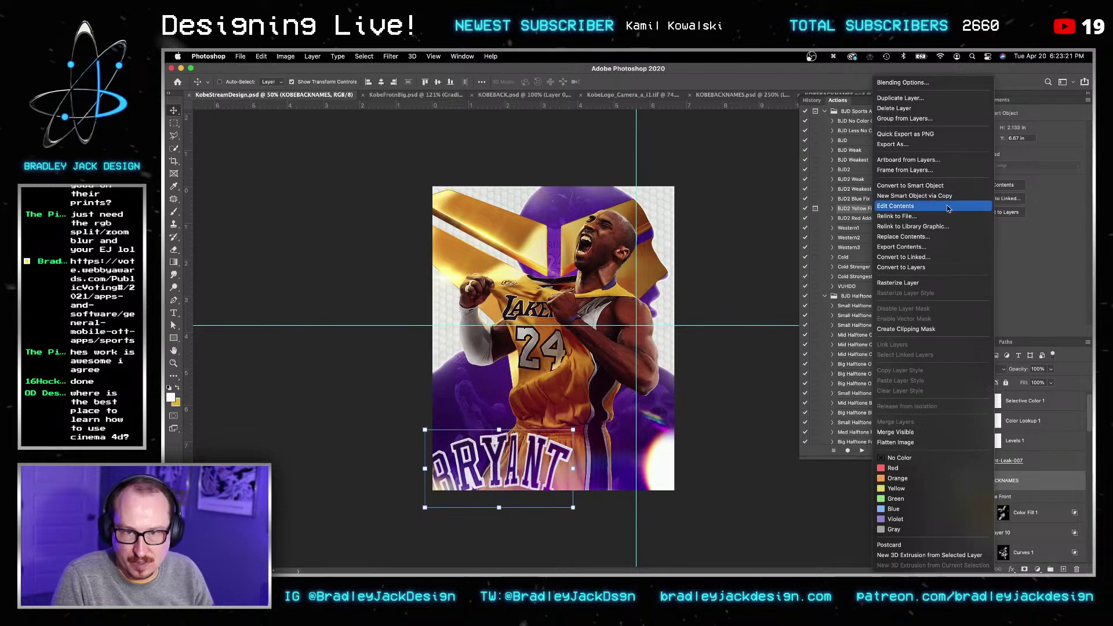
pyautogui.click(914, 196)
pyautogui.click(984, 502)
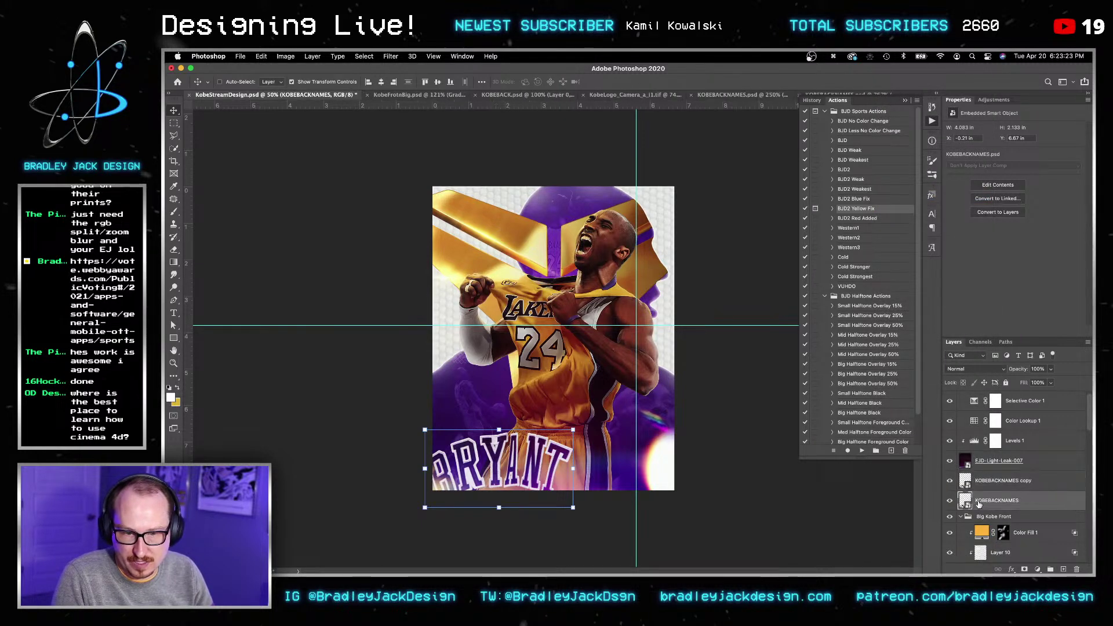
pyautogui.doubleClick(965, 501)
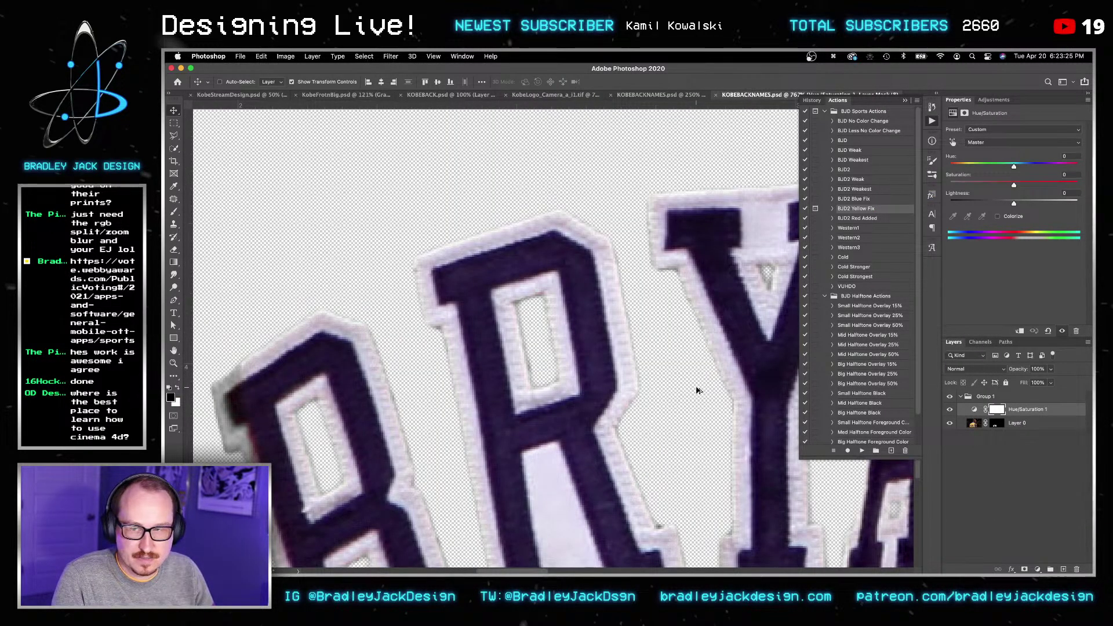
# Step: Delete Layer 0's mask to reveal the full jersey photo, save, and return to the poster
pyautogui.keyDown('alt'); pyautogui.scroll(-2, 695, 386); pyautogui.keyUp('alt')
pyautogui.keyDown('alt'); pyautogui.scroll(-2, 696, 390); pyautogui.keyUp('alt')
pyautogui.rightClick(997, 422)
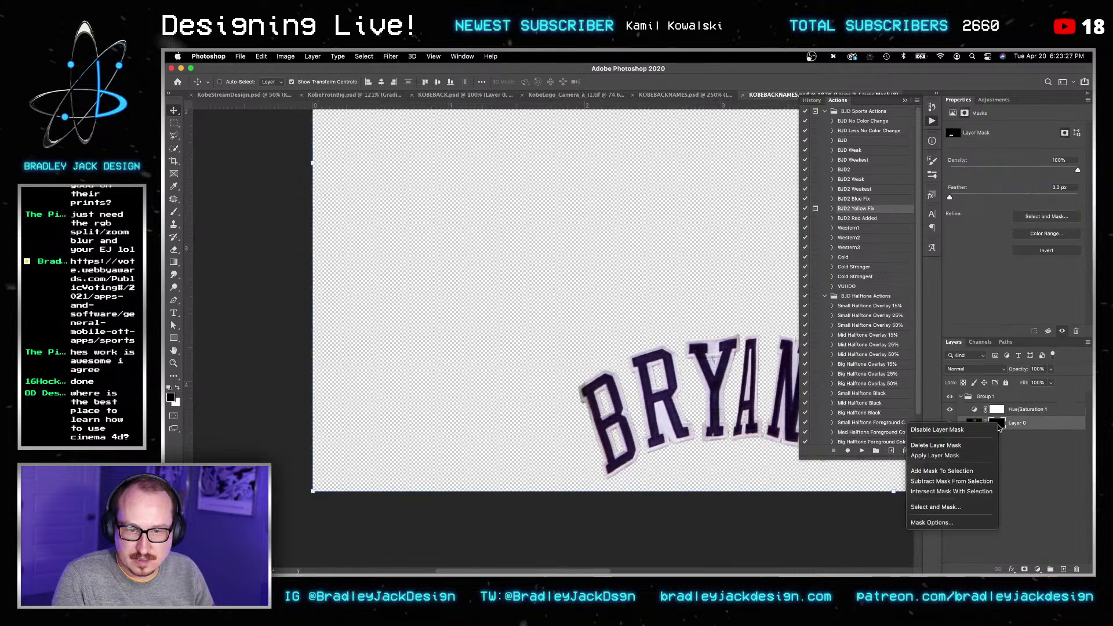
pyautogui.click(984, 448)
pyautogui.press('v')
pyautogui.press('space')
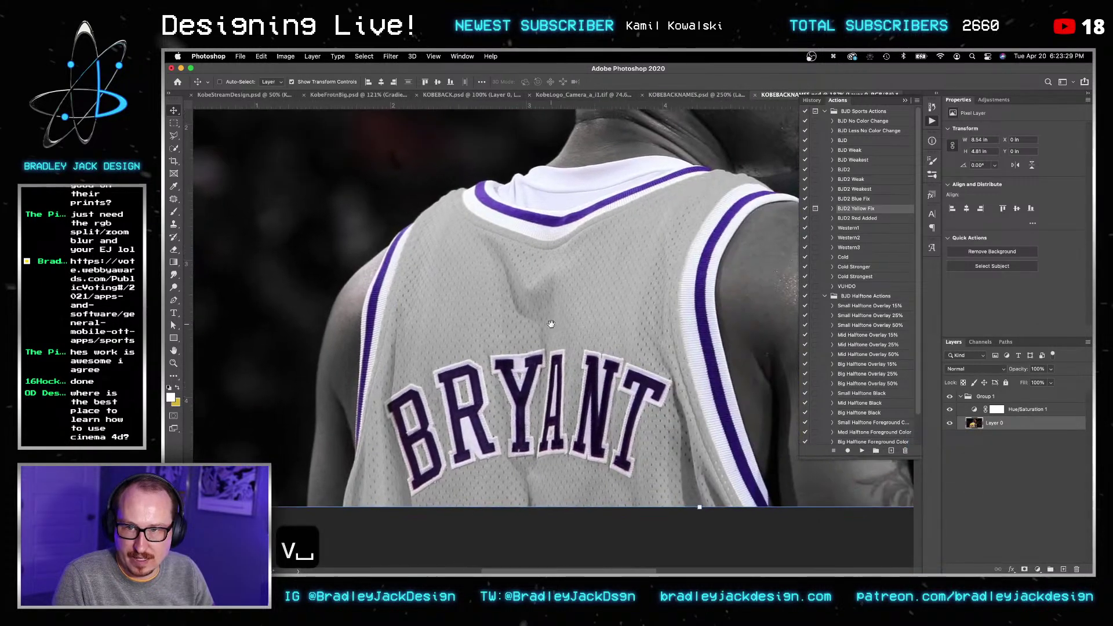
pyautogui.press('v')
pyautogui.press('super+s')
pyautogui.press('v')
pyautogui.press('super+grave')
# Step: Blend the KOBEBACKNAMES layer in Soft Light at 20% opacity after trying Overlay, Color Dodge and Screen
pyautogui.press('v')
pyautogui.press('v')
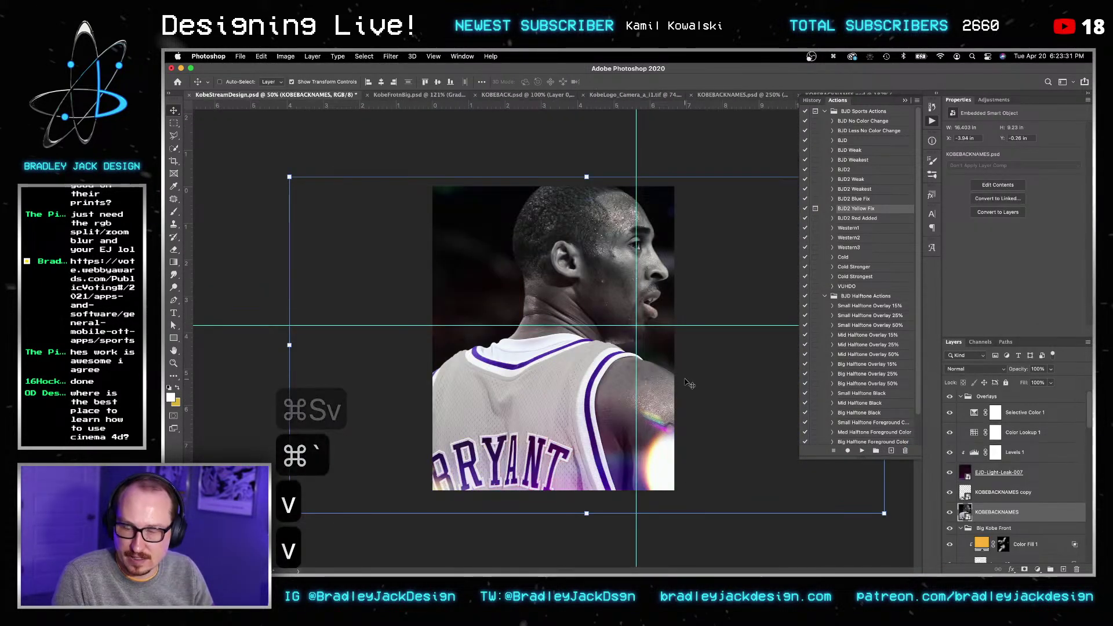
pyautogui.press('v')
pyautogui.hotkey('alt', 'shift', 'o')
pyautogui.press('v')
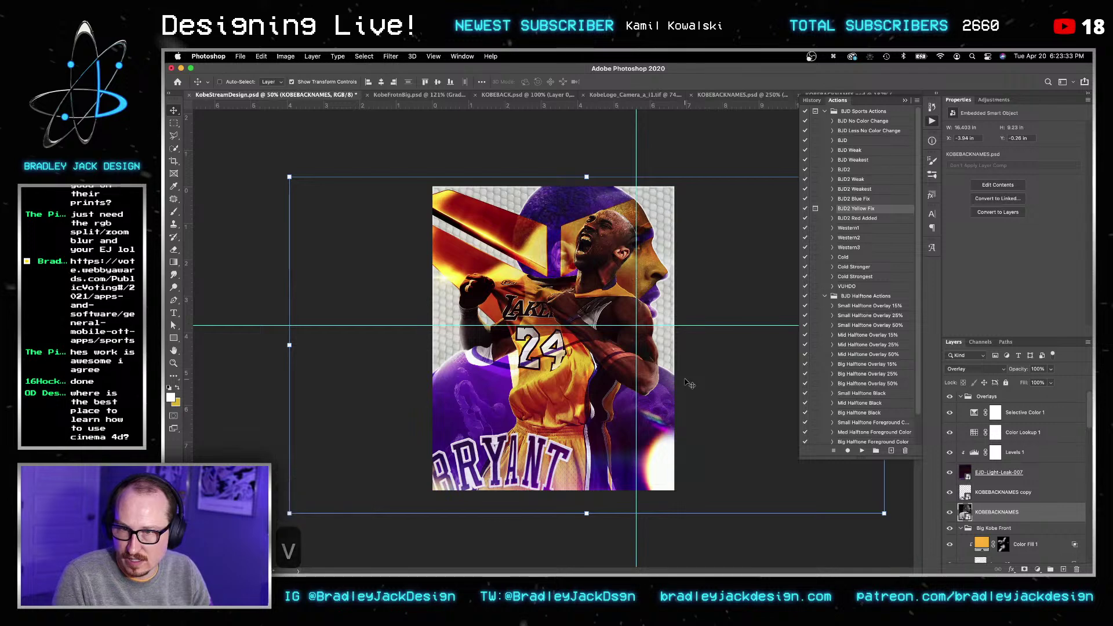
pyautogui.press('v')
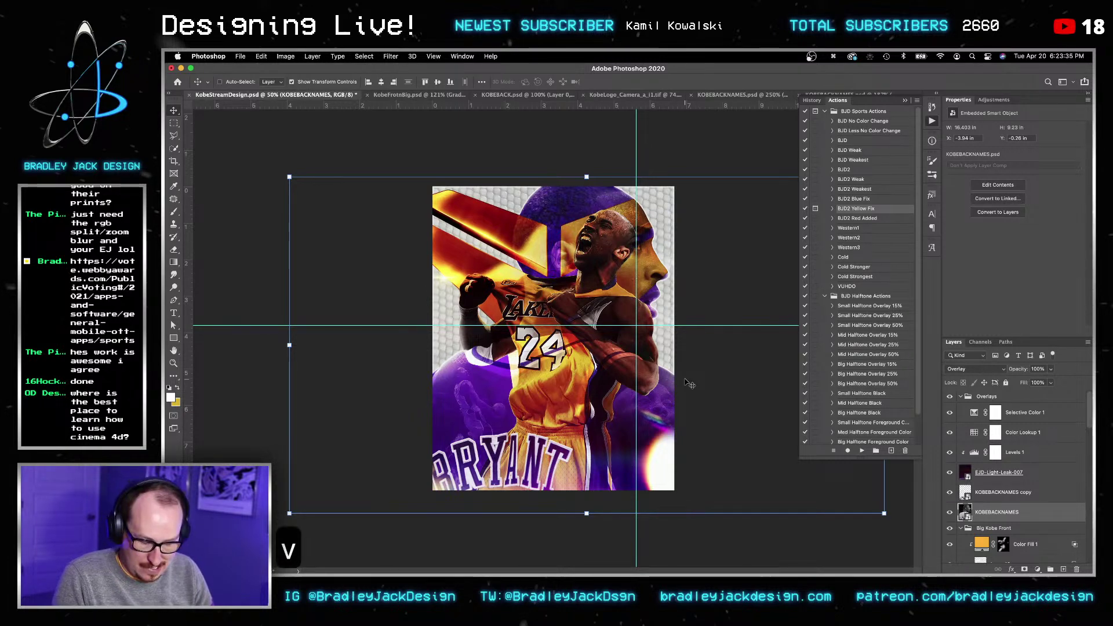
pyautogui.press('4')
pyautogui.press('2')
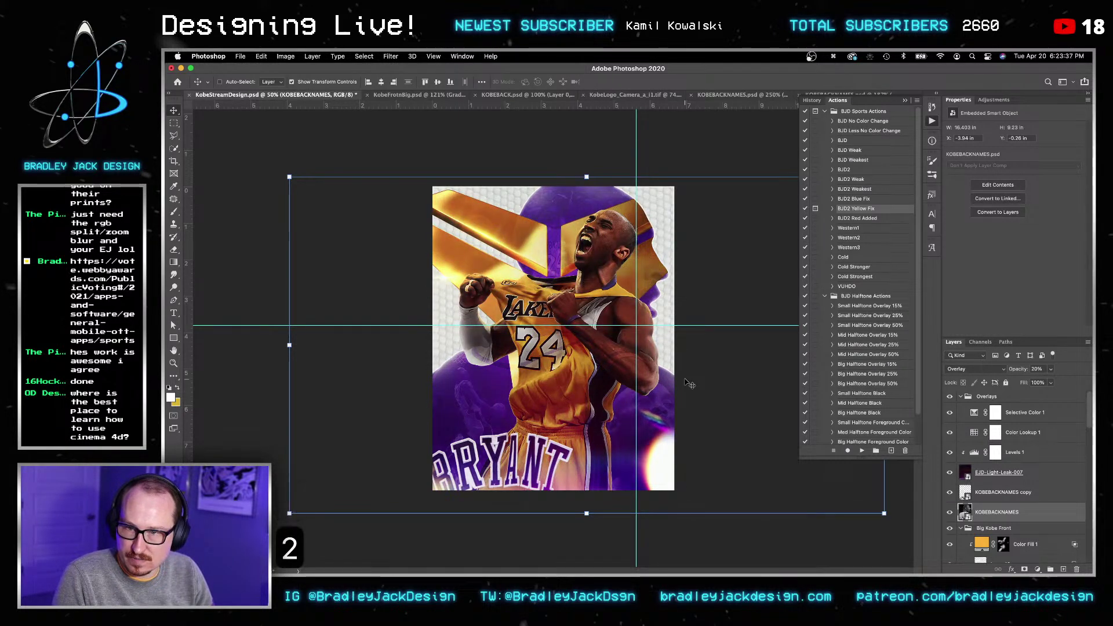
pyautogui.hotkey('alt', 'shift', 'd')
pyautogui.hotkey('alt', 'shift', 's')
pyautogui.press('v')
pyautogui.hotkey('alt', 'shift', 'f')
pyautogui.press('v')
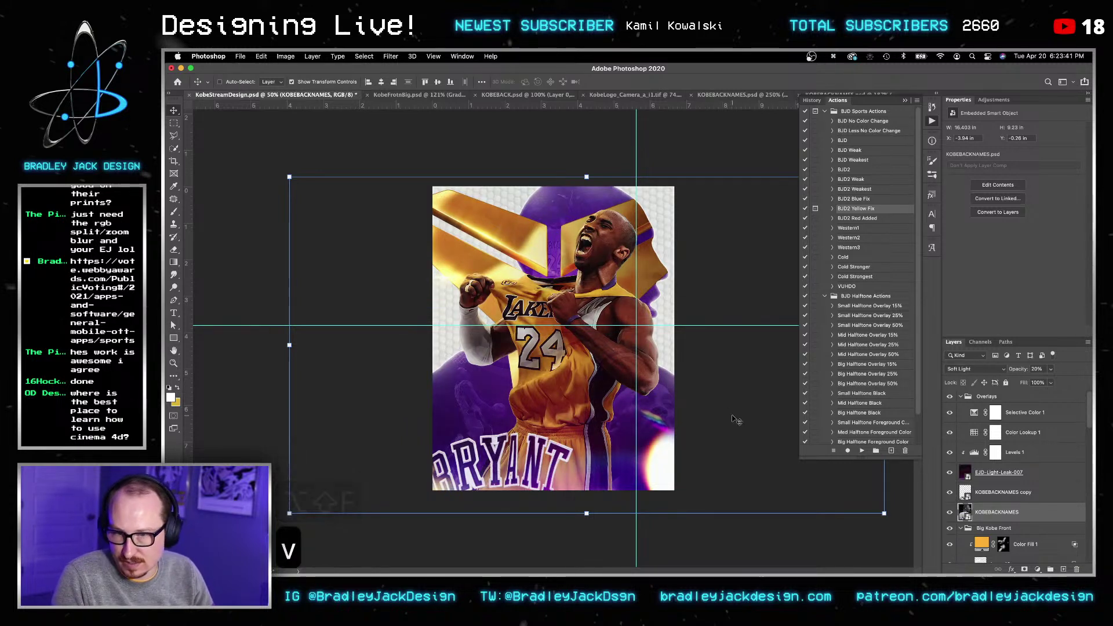
# Step: Move the KOBEBACKNAMES layer below the collapsed Big Kobe Front group, down toward Logo, and clip it to Group 1
pyautogui.scroll(-5, 1025, 505)
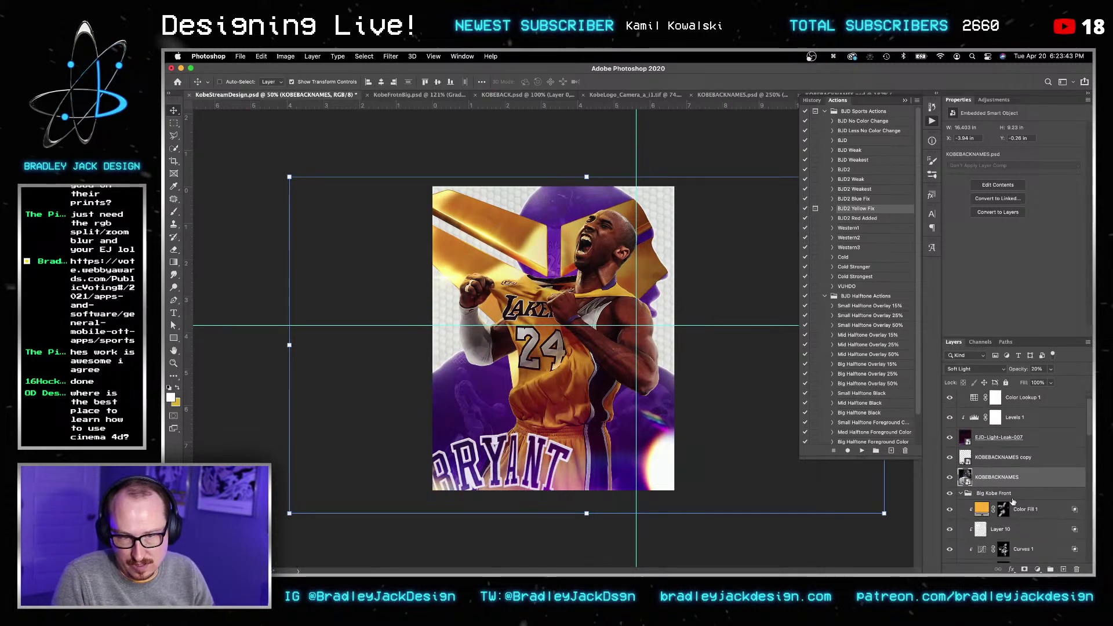
pyautogui.click(966, 473)
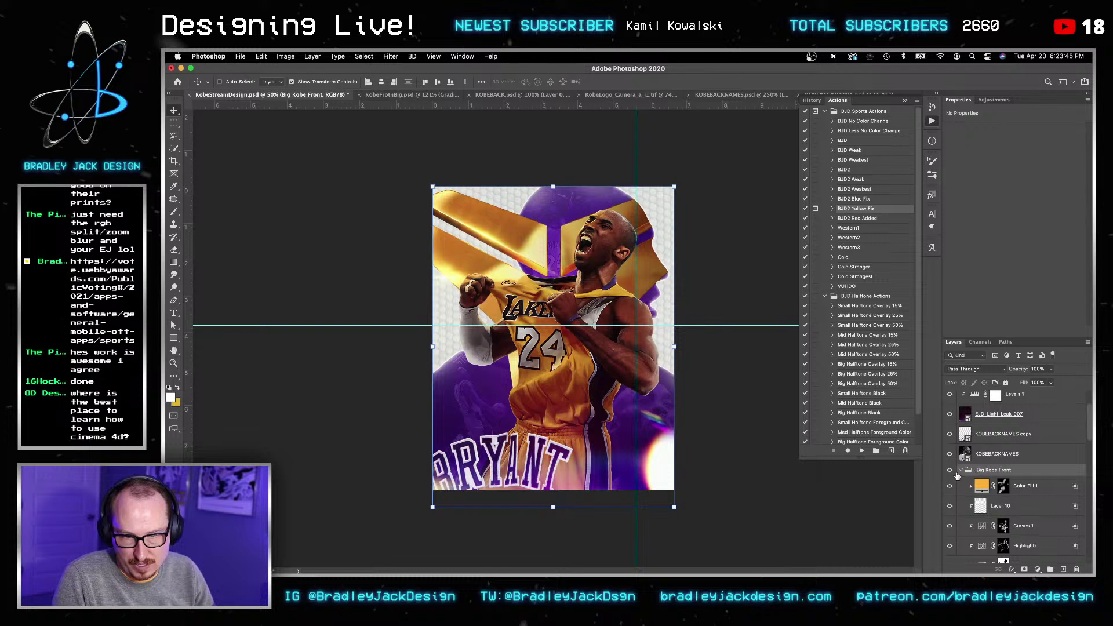
pyautogui.click(960, 470)
pyautogui.moveTo(993, 456); pyautogui.dragTo(993, 479)
pyautogui.scroll(-3, 994, 479)
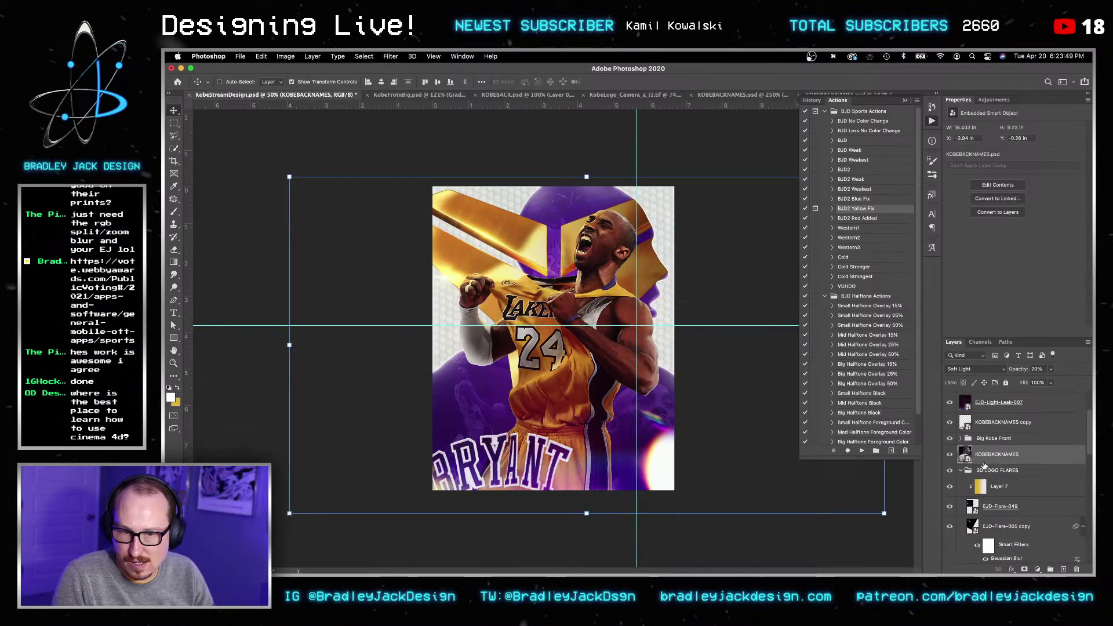
pyautogui.moveTo(981, 430); pyautogui.dragTo(976, 486)
pyautogui.keyDown('alt'); pyautogui.click(975, 482); pyautogui.keyUp('alt')
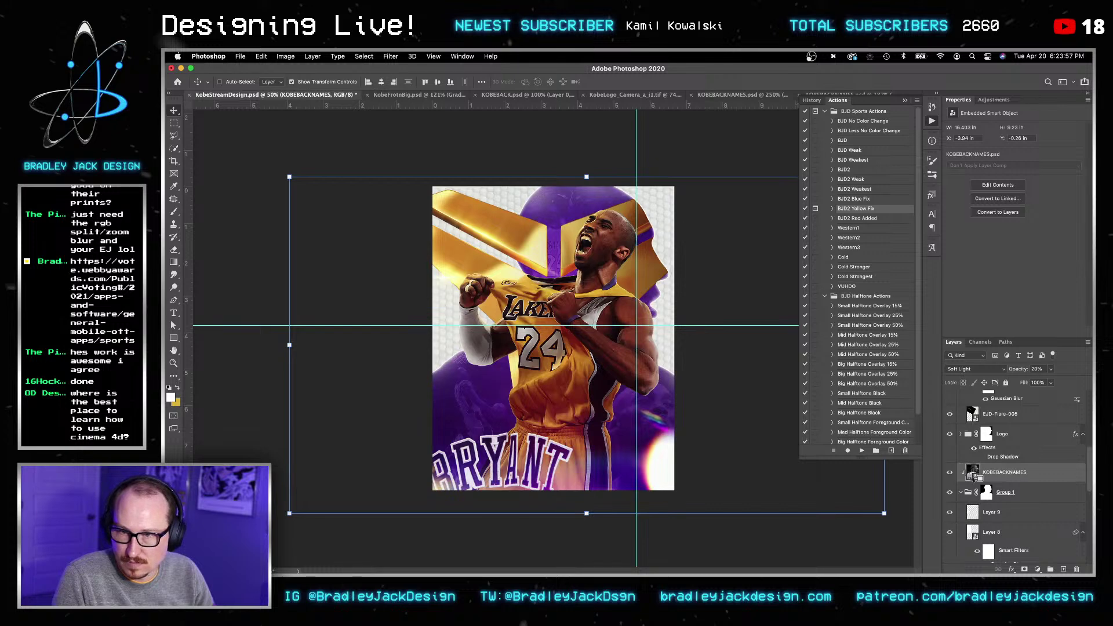
# Step: Zoom on Kobe's face, put KOBEBACKNAMES above Logo, and mask it to Group 1's silhouette
pyautogui.press('v')
pyautogui.press('z')
pyautogui.moveTo(646, 224); pyautogui.dragTo(666, 234)
pyautogui.press('v')
pyautogui.moveTo(1004, 472); pyautogui.dragTo(991, 429)
pyautogui.keyDown('super'); pyautogui.click(987, 493); pyautogui.keyUp('super')
pyautogui.click(1025, 569)
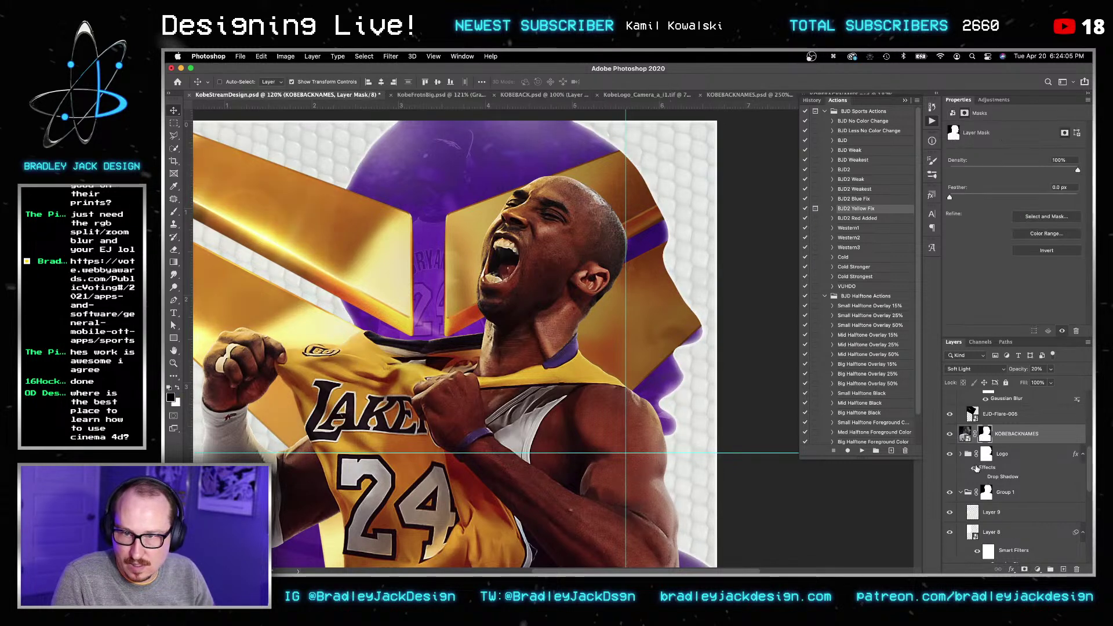
# Step: Adjust the KOBEBACKNAMES layer's Blend If highlight range in its blending options
pyautogui.press('v')
pyautogui.doubleClick(1050, 436)
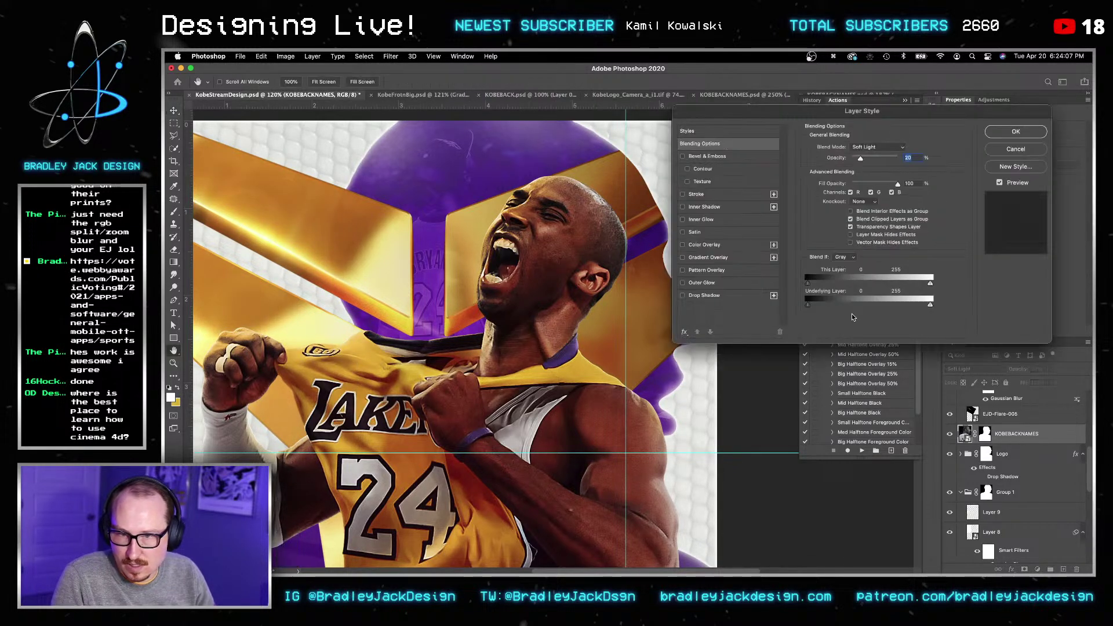
pyautogui.keyDown('alt'); pyautogui.moveTo(919, 285); pyautogui.dragTo(984, 285); pyautogui.keyUp('alt')
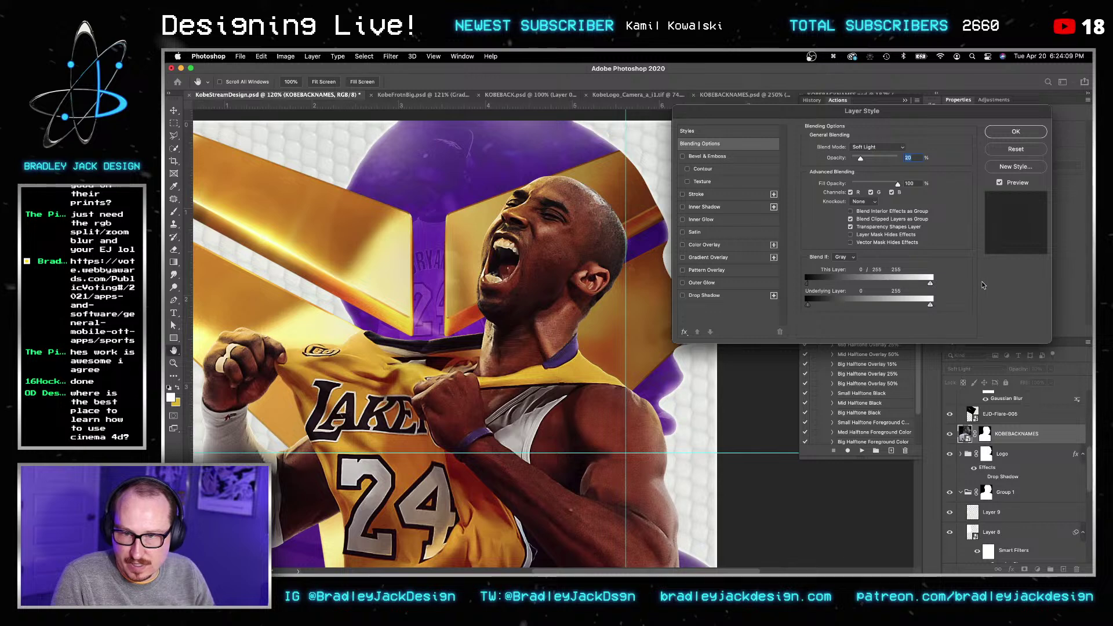
pyautogui.press('v')
# Step: Check the lower poster and the full layout, then save the poster
pyautogui.press('z')
pyautogui.keyDown('alt'); pyautogui.click(468, 427); pyautogui.keyUp('alt')
pyautogui.moveTo(468, 426); pyautogui.dragTo(522, 426)
pyautogui.press('v')
pyautogui.press('z')
pyautogui.keyDown('alt'); pyautogui.click(547, 309); pyautogui.keyUp('alt')
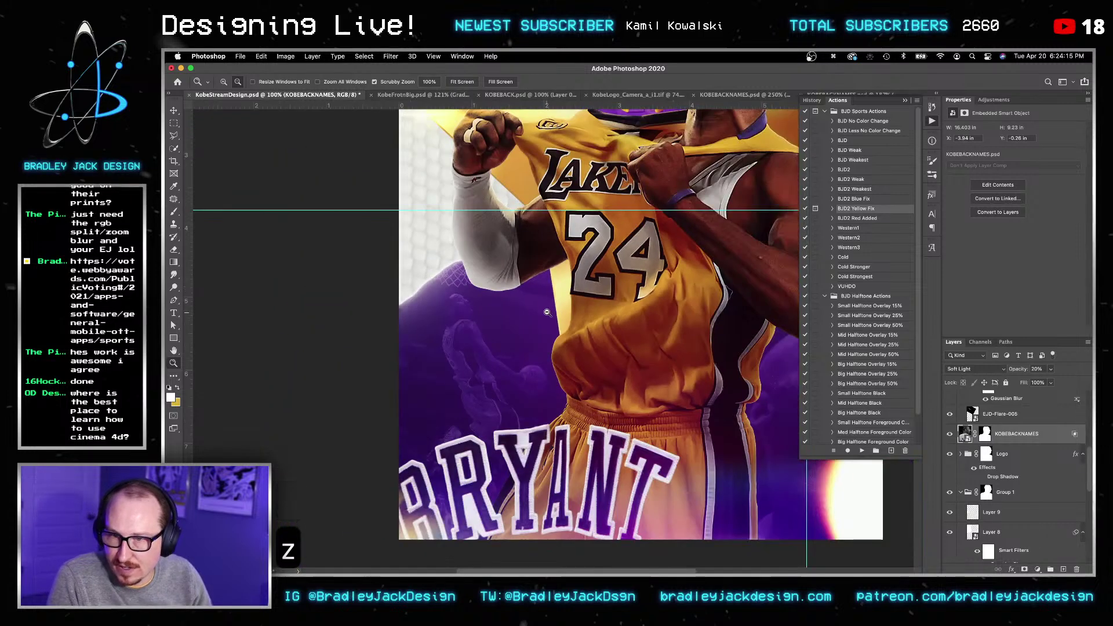
pyautogui.press('v')
pyautogui.press('super+s')
pyautogui.press('v')
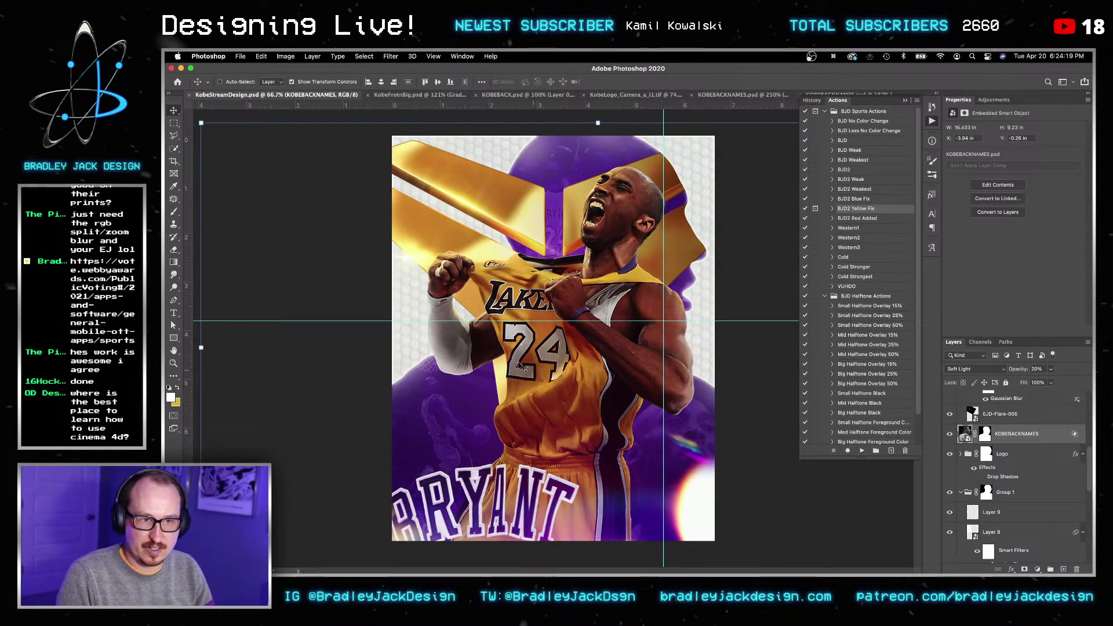
pyautogui.press('v')
pyautogui.press('super+s')
pyautogui.press('v')
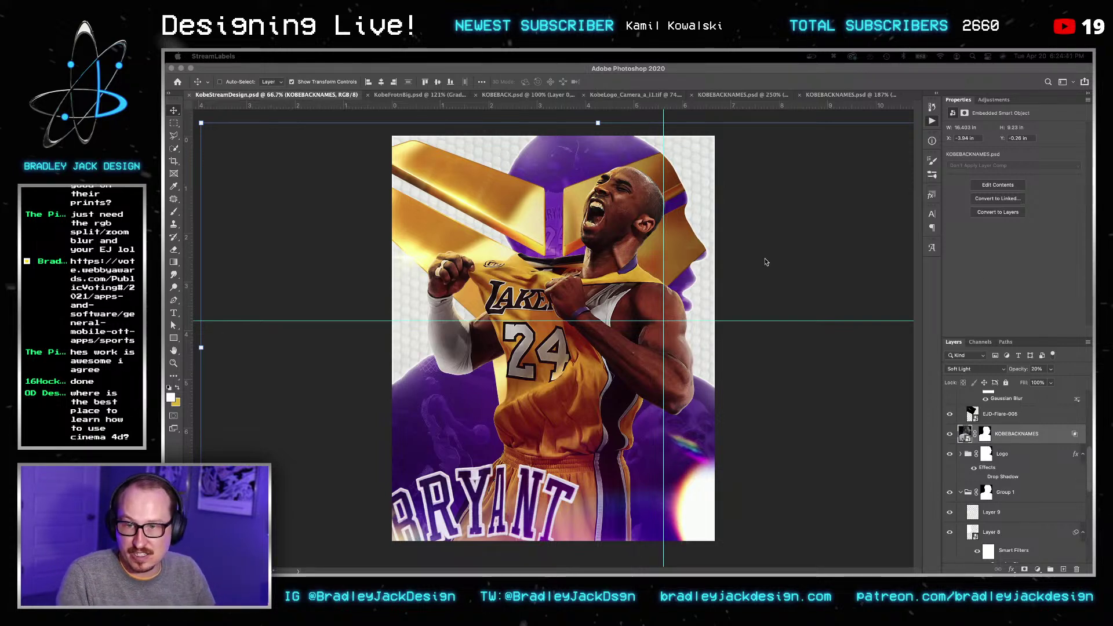
# Step: Collapse the Overlays and 3D LOGO FLARES groups, then select the back-names layer and Big Kobe Front
pyautogui.click(764, 262)
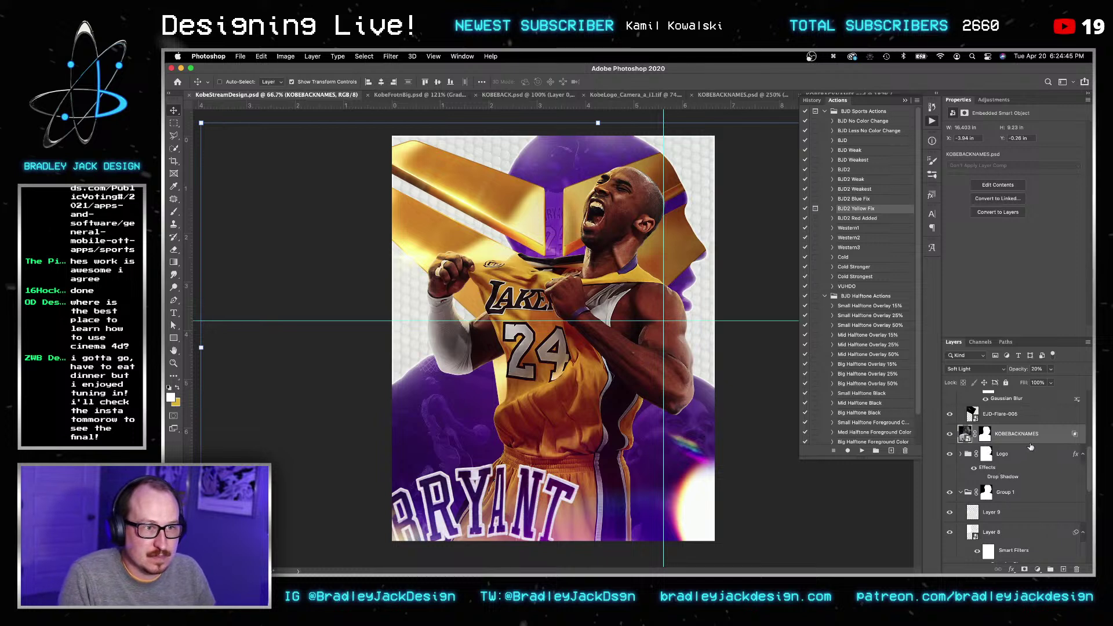
pyautogui.scroll(10, 1037, 464)
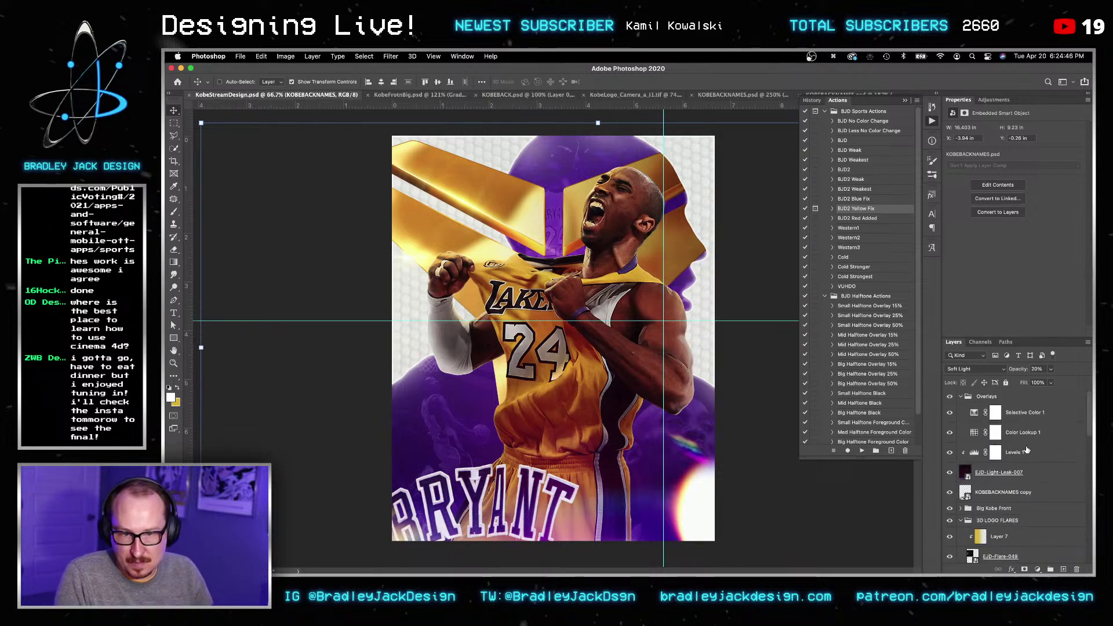
pyautogui.click(962, 397)
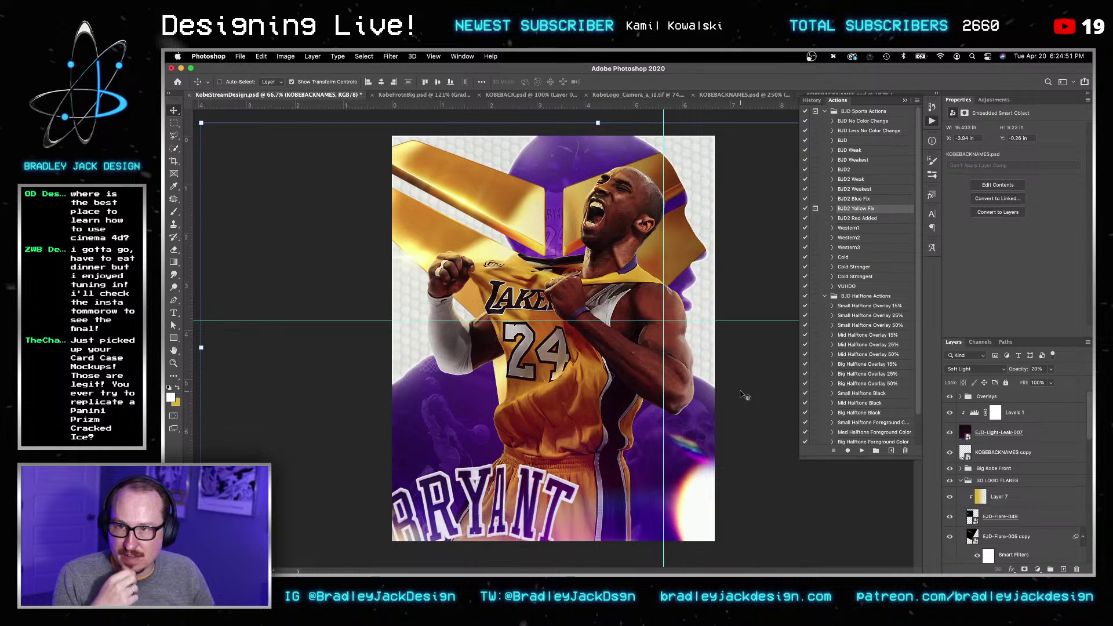
pyautogui.click(961, 481)
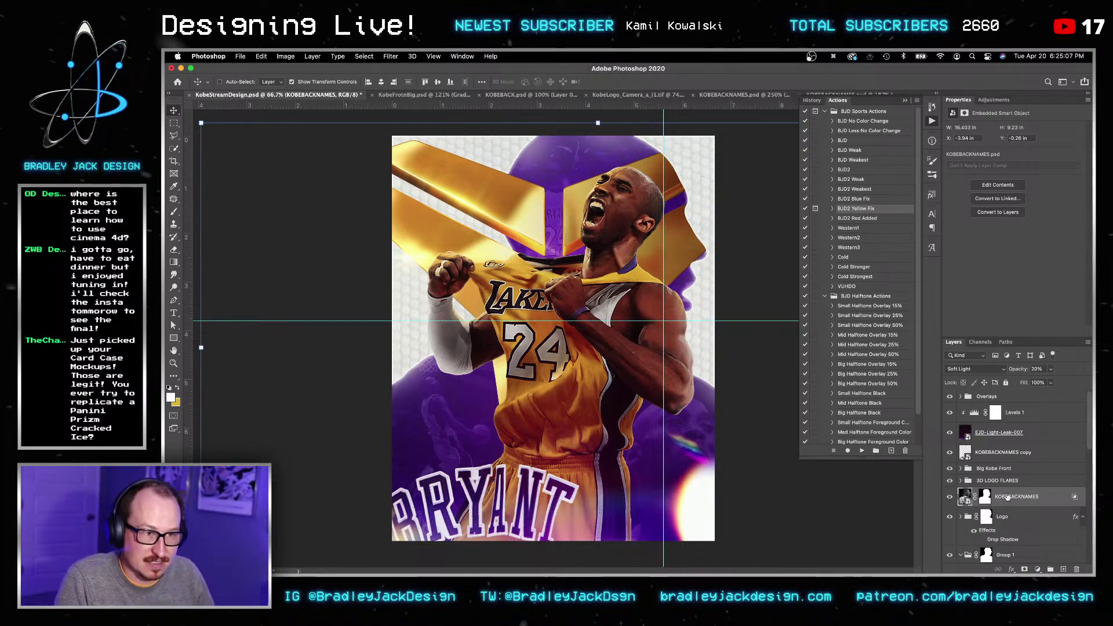
pyautogui.click(965, 482)
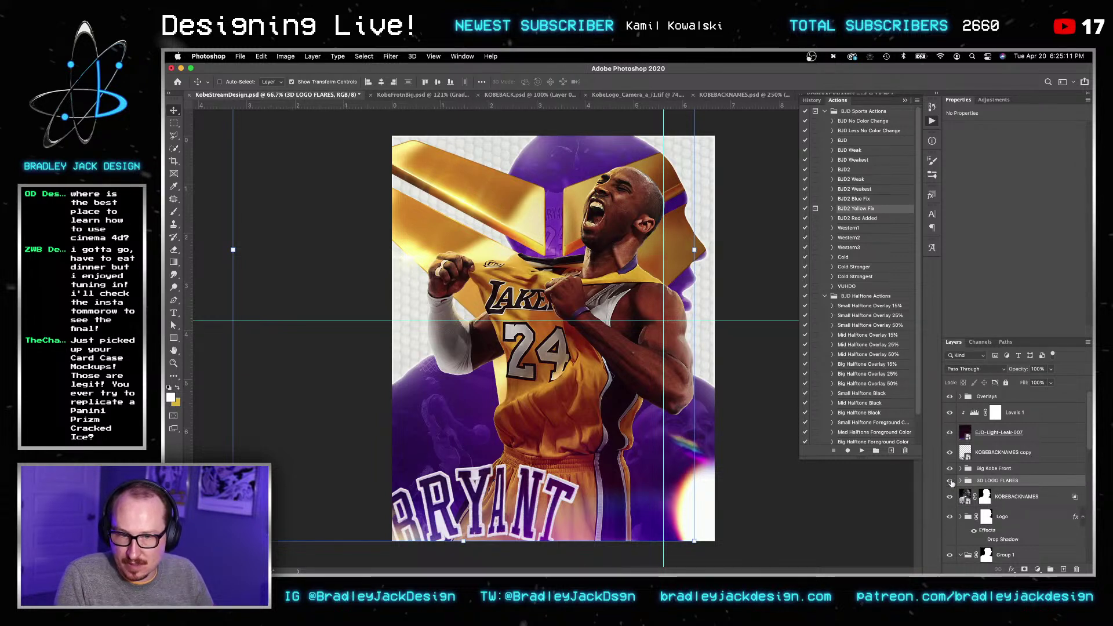
pyautogui.scroll(-2, 954, 480)
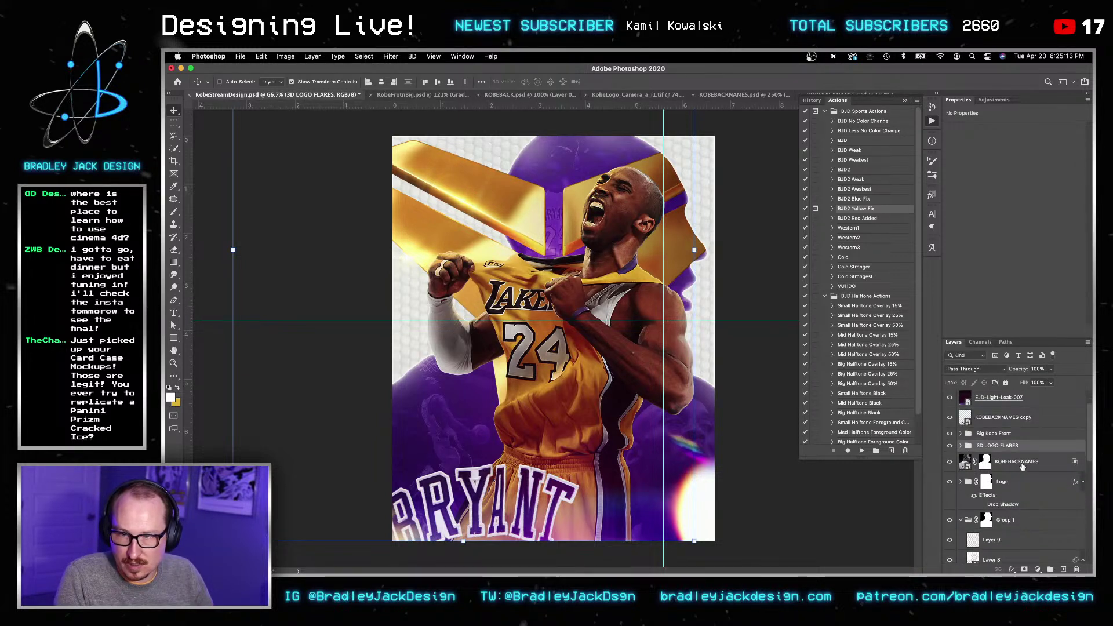
pyautogui.click(1023, 464)
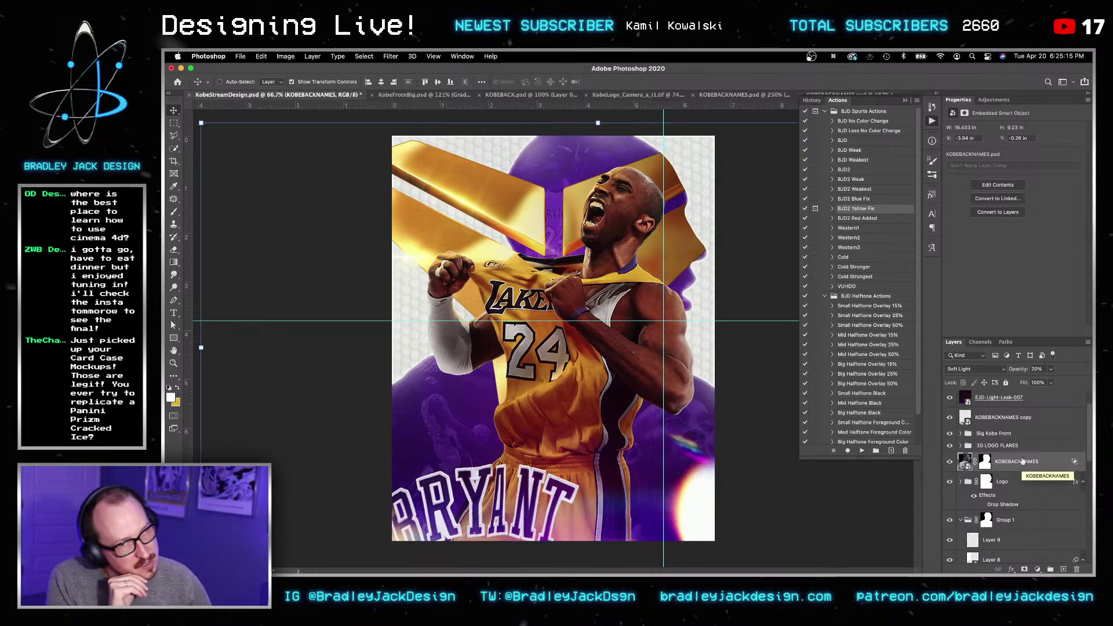
pyautogui.click(1010, 435)
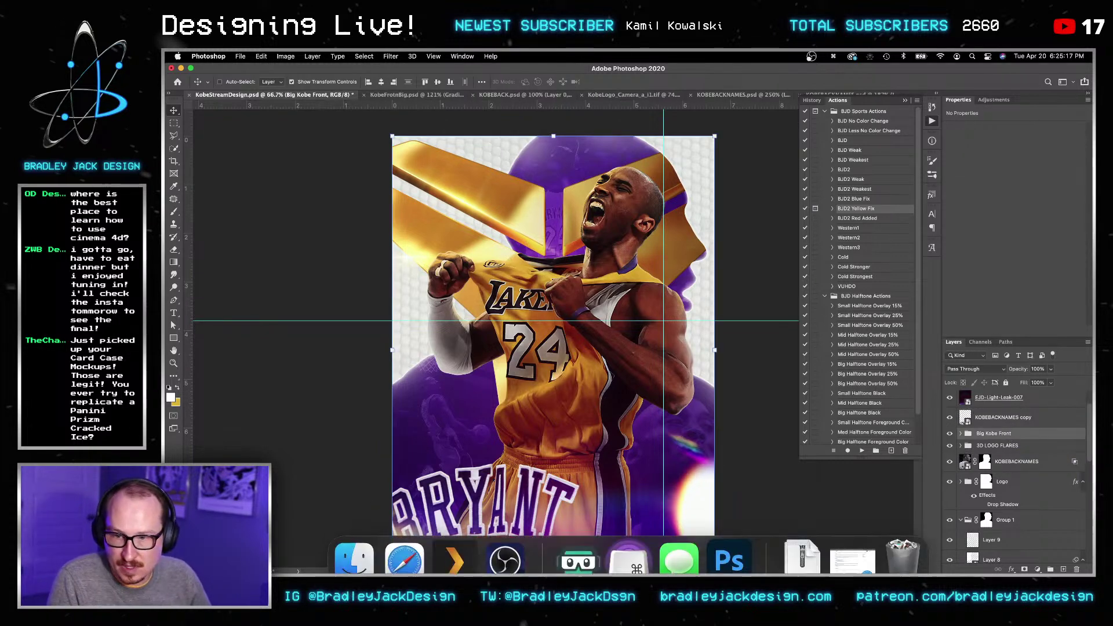
# Step: In Finder, move the Light Leaks and file windows aside and preview the dribbling Kobe photo
pyautogui.click(354, 544)
pyautogui.moveTo(613, 202); pyautogui.dragTo(1091, 186)
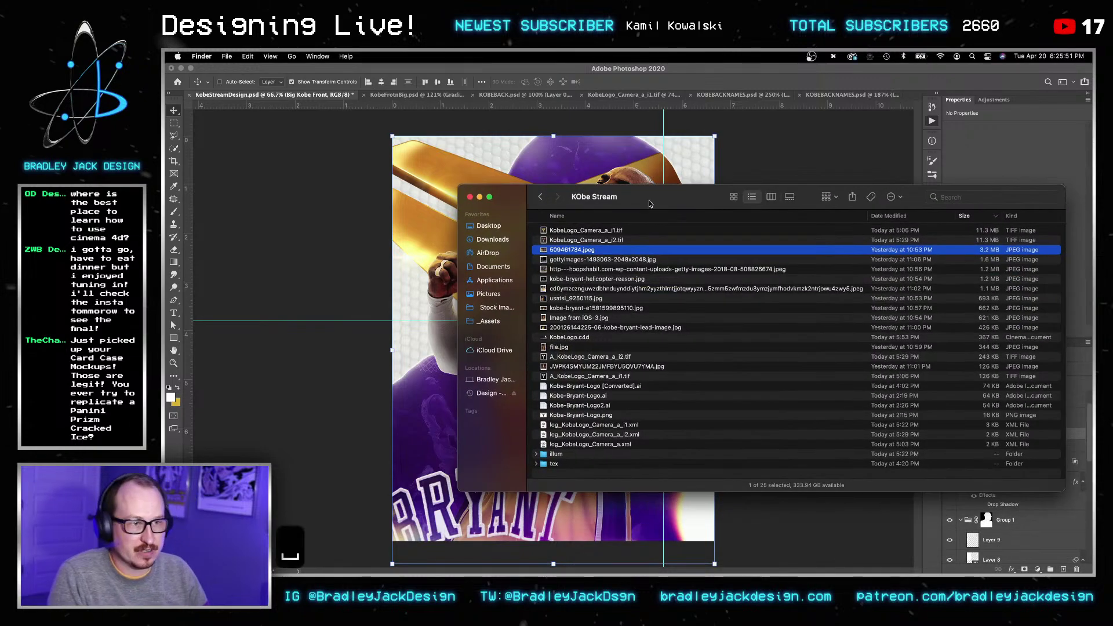
pyautogui.press('space')
pyautogui.press('space')
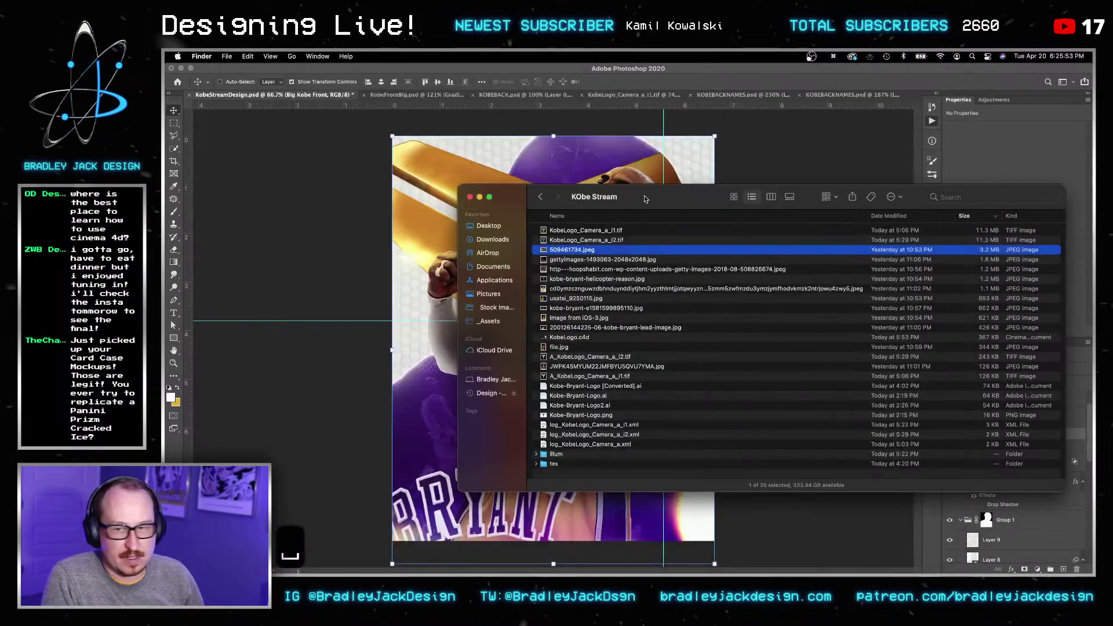
pyautogui.moveTo(636, 203); pyautogui.dragTo(866, 172)
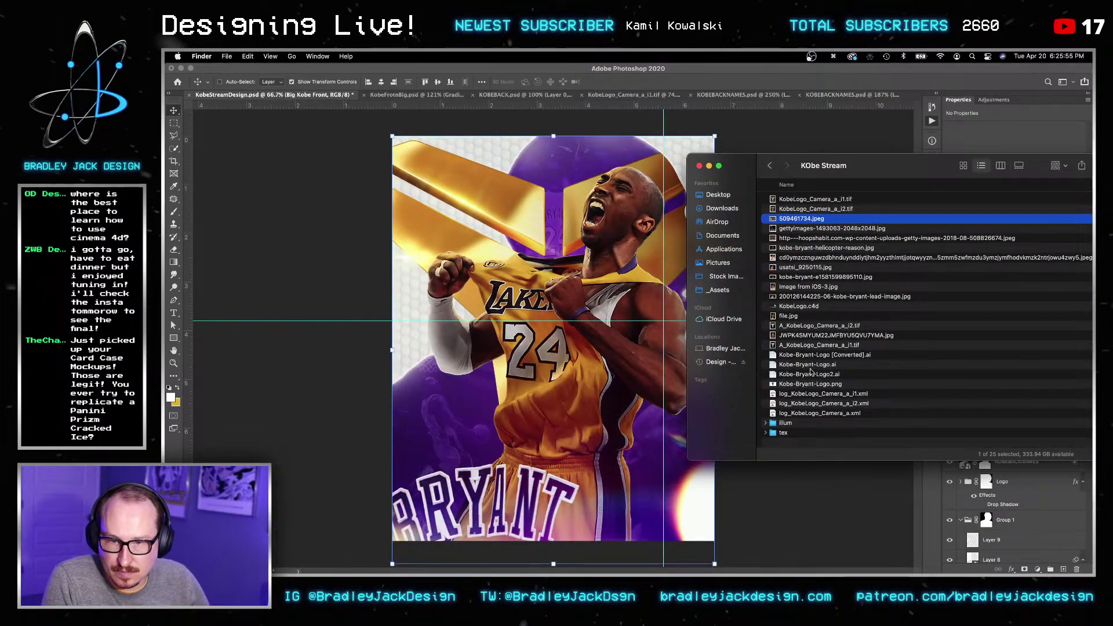
pyautogui.click(808, 336)
pyautogui.press('space')
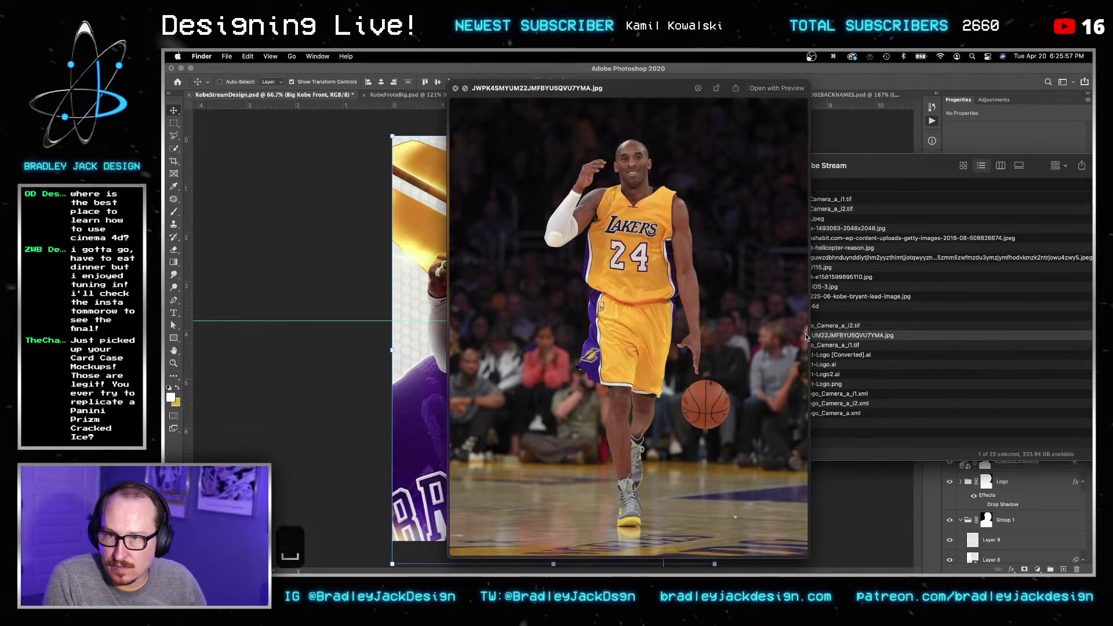
pyautogui.press('space')
# Step: Preview the KObe Stream images one by one up to the long-named dunk JPEG, then return to Photoshop
pyautogui.press('space')
pyautogui.press('Up')
pyautogui.press('Up')
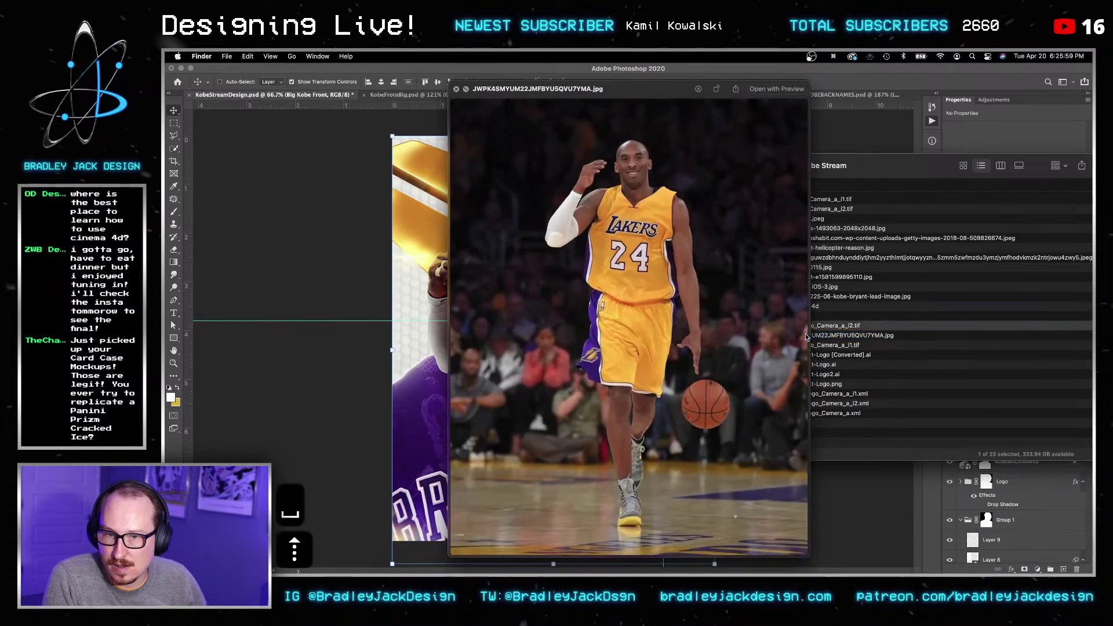
pyautogui.press('space')
pyautogui.press('Up')
pyautogui.press('space')
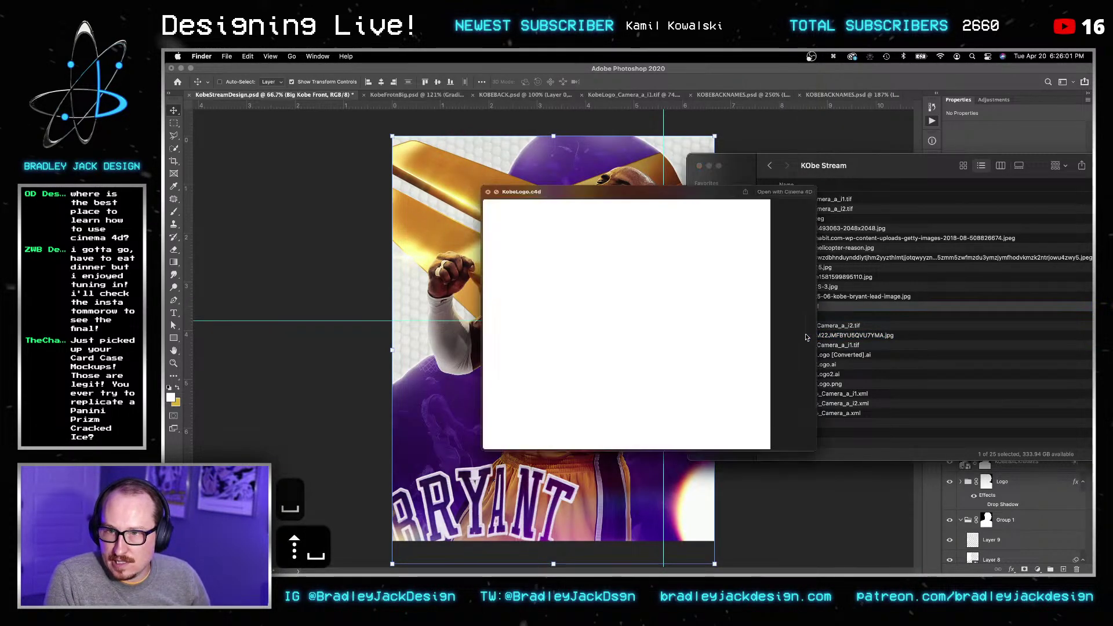
pyautogui.press('Up')
pyautogui.press('space')
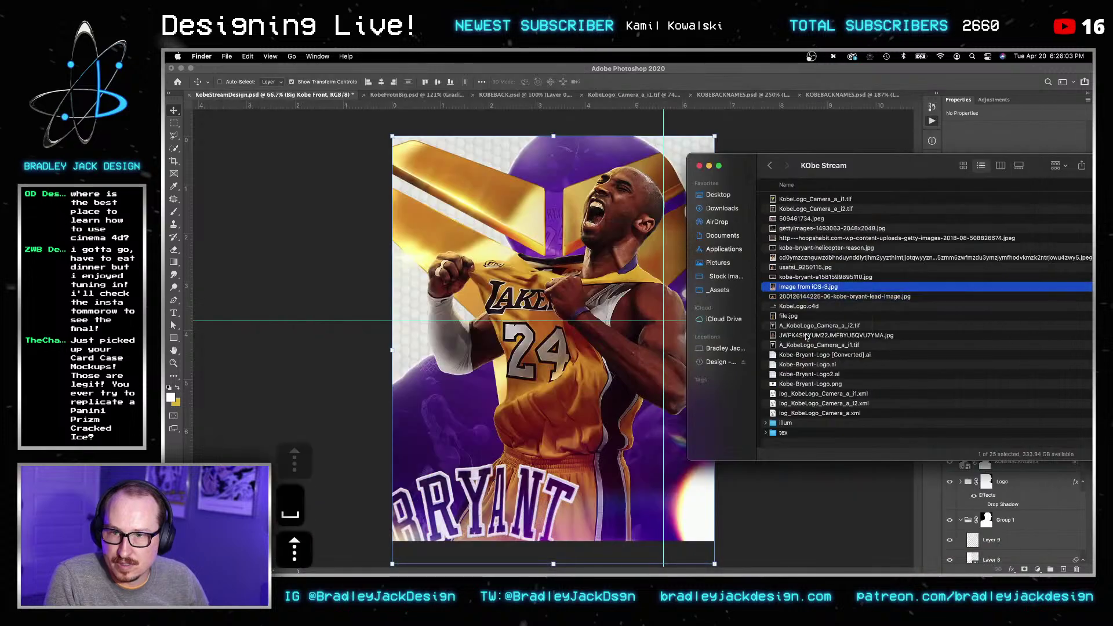
pyautogui.press('Up')
pyautogui.press('space')
pyautogui.press('space')
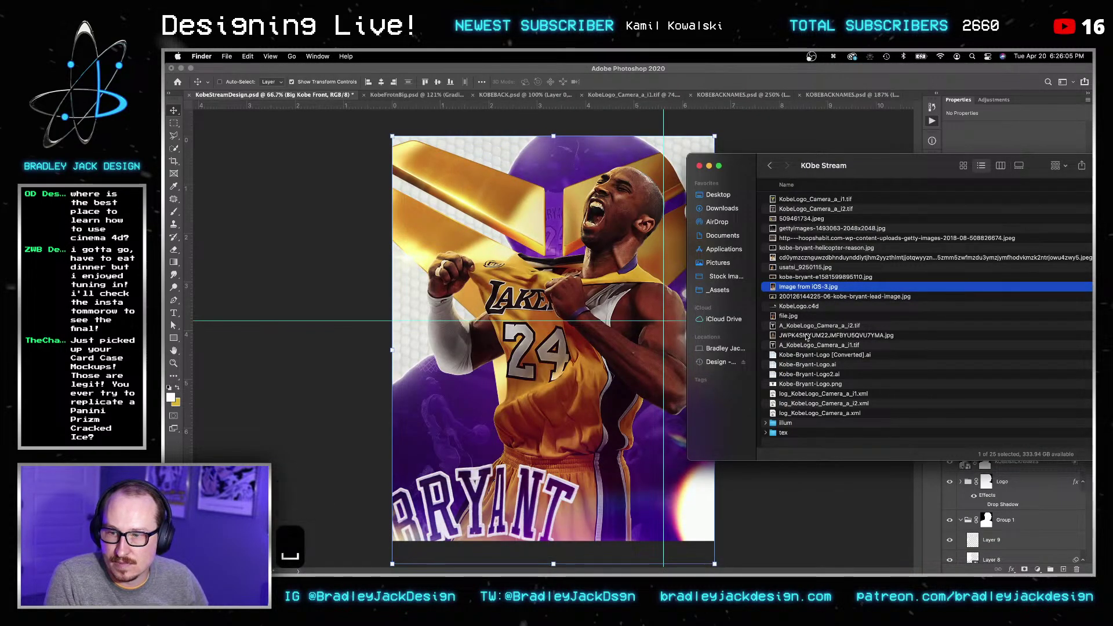
pyautogui.press('Up')
pyautogui.press('space')
pyautogui.press('space')
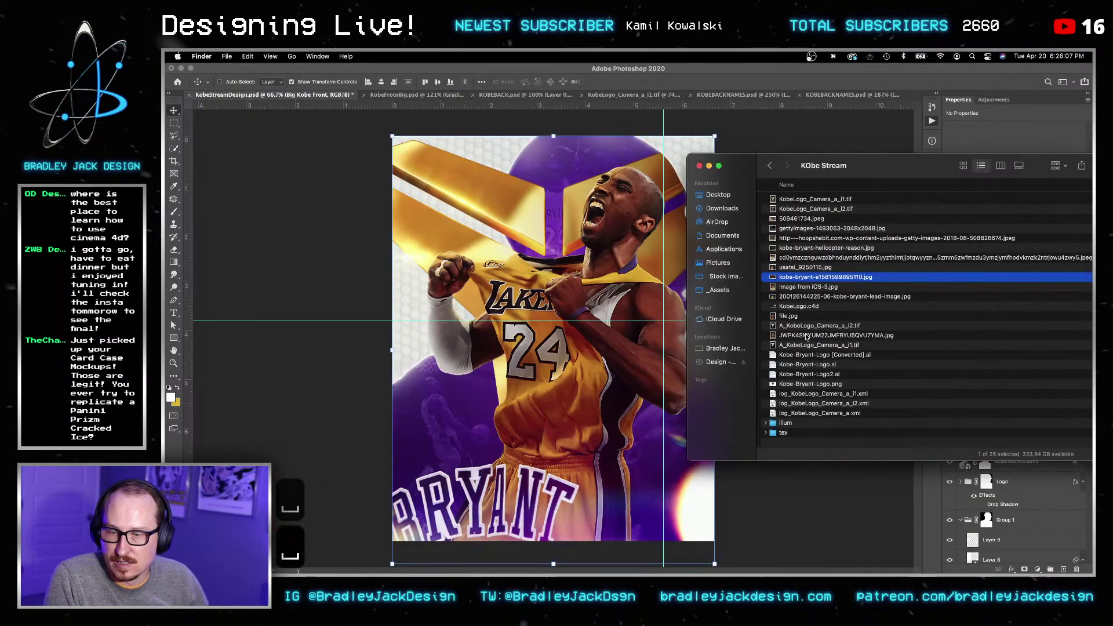
pyautogui.press('Up')
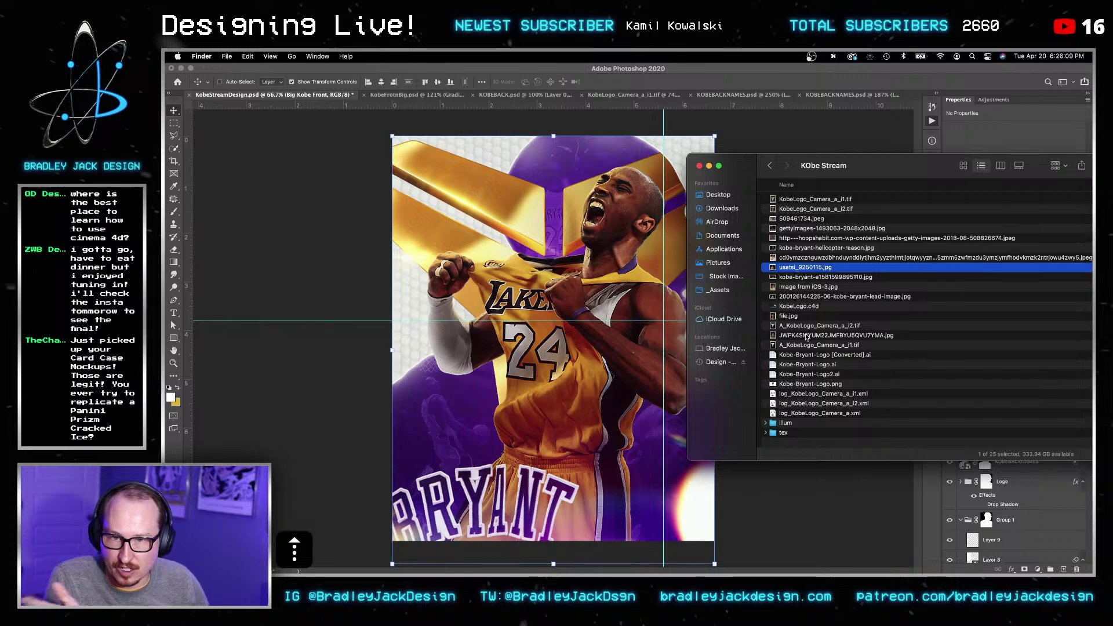
pyautogui.press('space')
pyautogui.press('space')
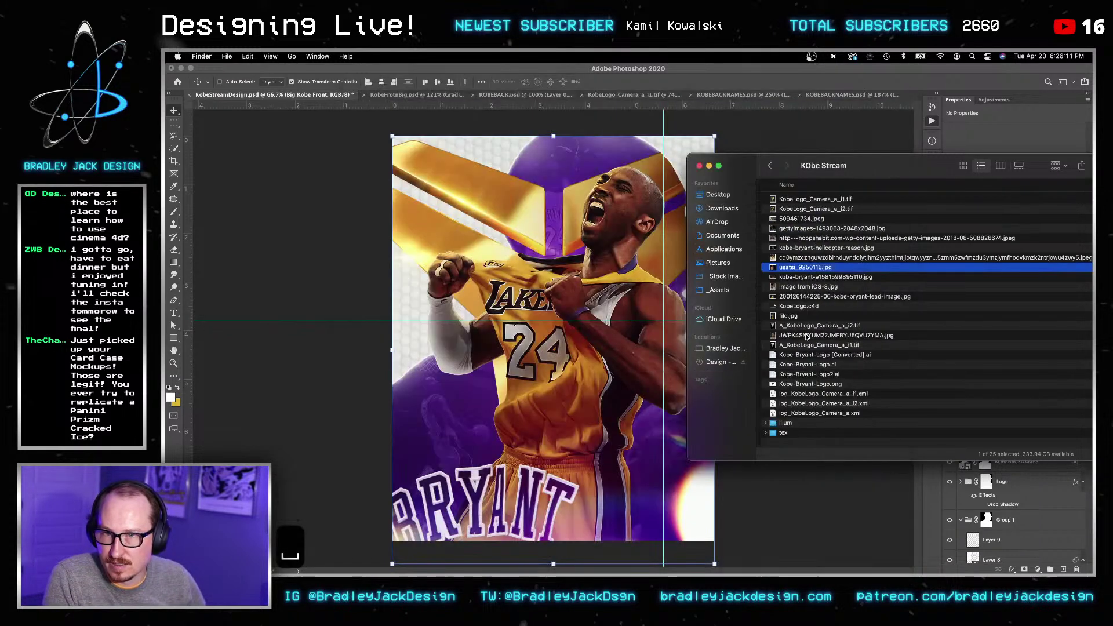
pyautogui.press('Up')
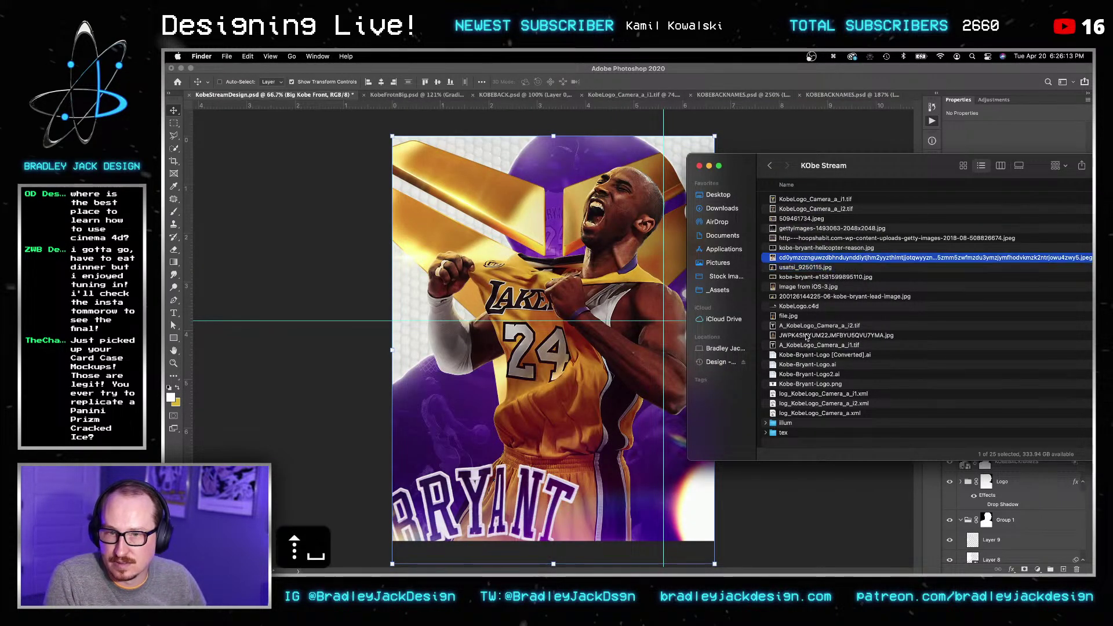
pyautogui.press('space')
pyautogui.press('space')
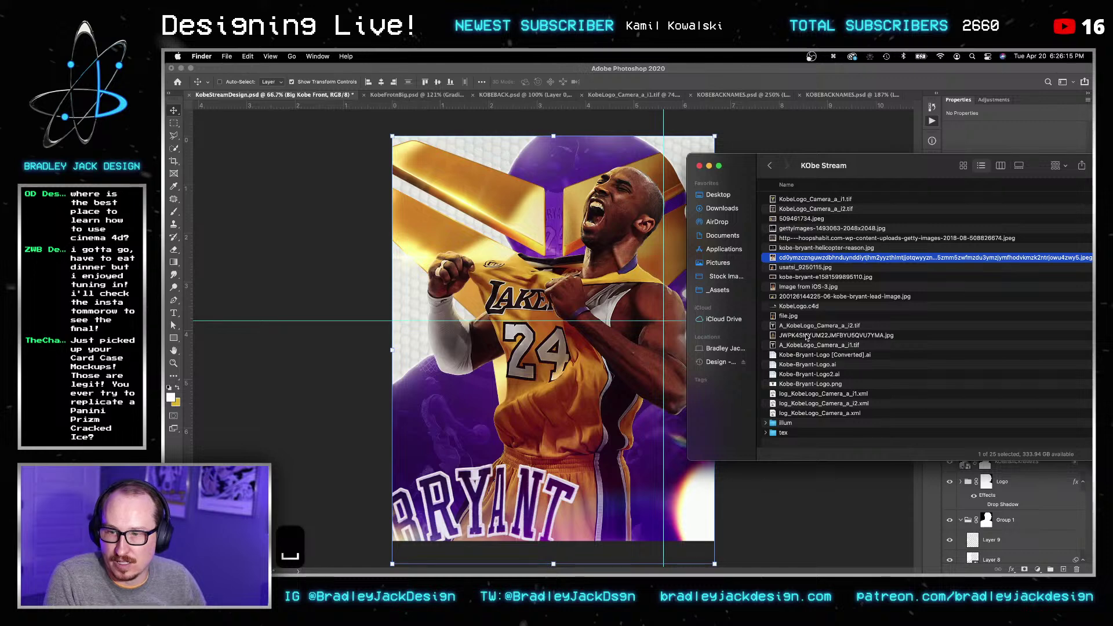
pyautogui.click(593, 334)
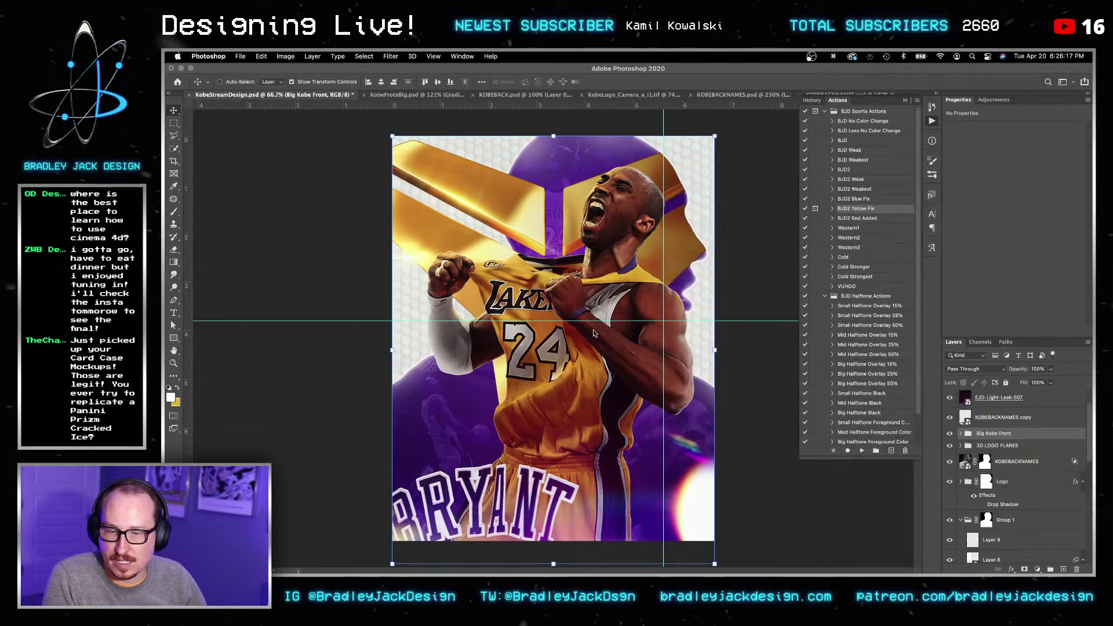
# Step: Commit the placed dunk photo and scale it to about 15% over the lower poster
pyautogui.press('Return')
pyautogui.press('v')
pyautogui.press('v')
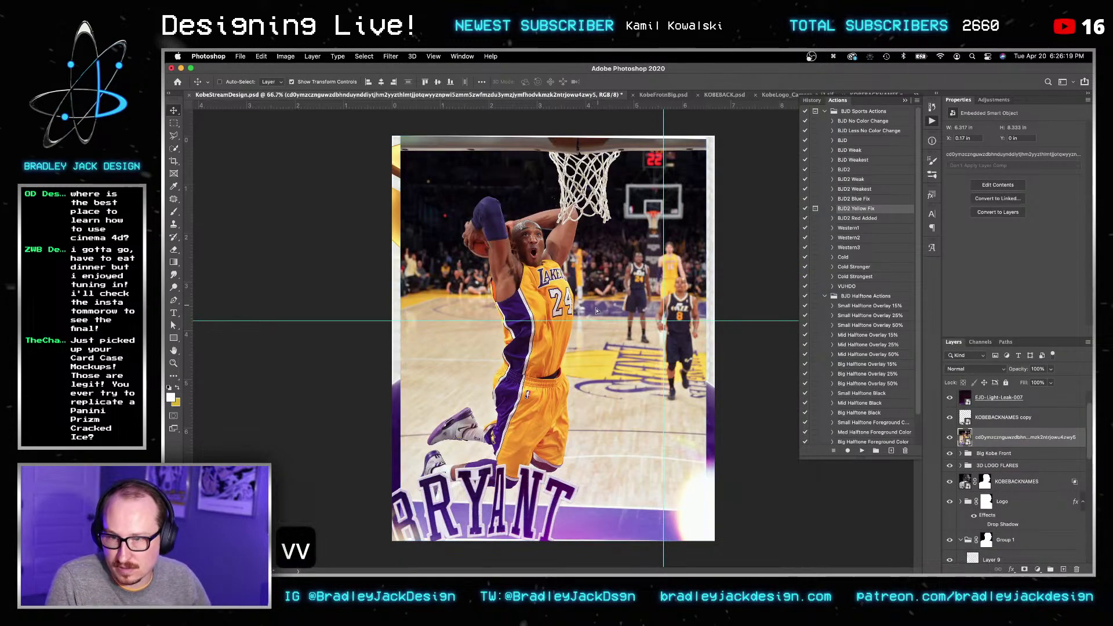
pyautogui.moveTo(601, 309); pyautogui.dragTo(601, 326)
pyautogui.press('v')
pyautogui.press('cmd+t')
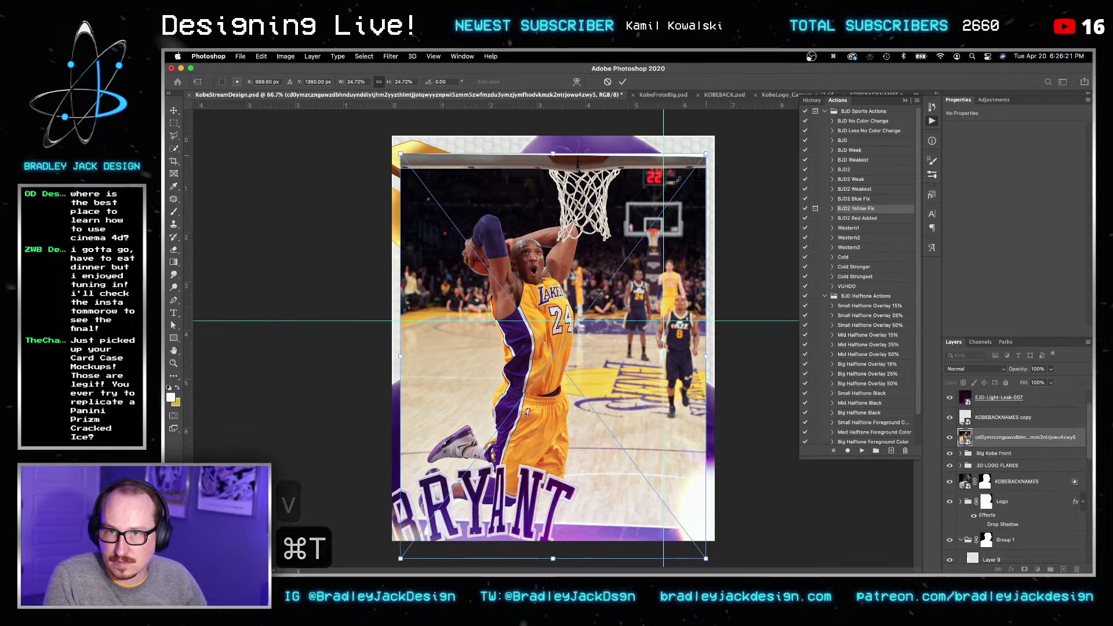
pyautogui.keyDown('alt'); pyautogui.moveTo(707, 154); pyautogui.dragTo(621, 223); pyautogui.keyUp('alt')
pyautogui.moveTo(575, 316); pyautogui.dragTo(534, 383)
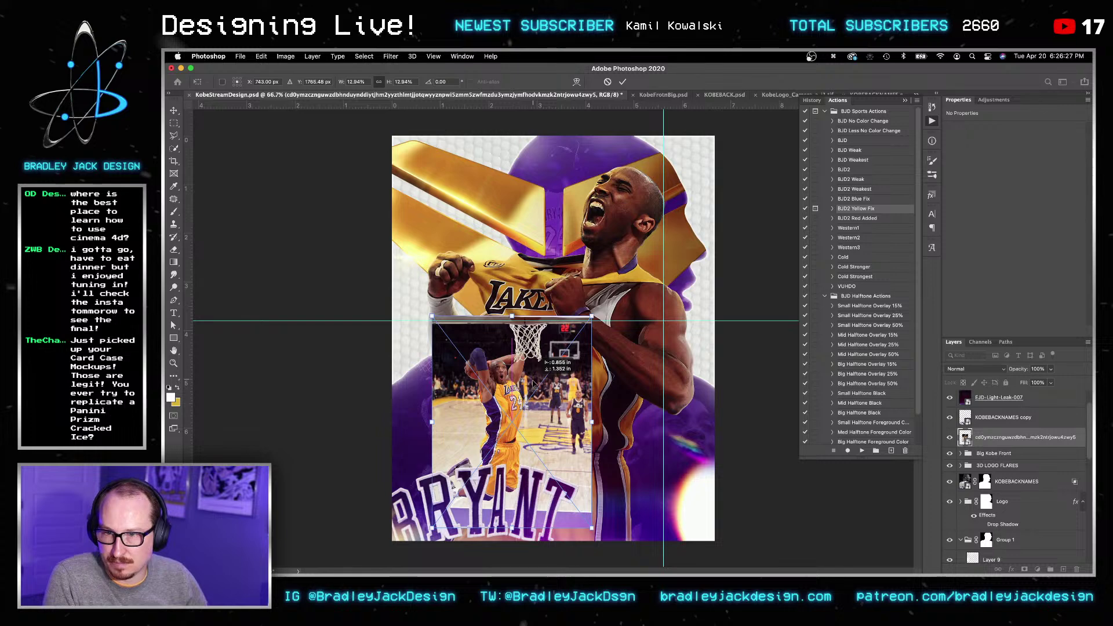
pyautogui.keyDown('alt'); pyautogui.moveTo(591, 317); pyautogui.dragTo(609, 302); pyautogui.keyUp('alt')
pyautogui.press('Return')
pyautogui.press('Return')
# Step: Nudge the photo into place with Shift-arrow keys and open its smart object contents
pyautogui.press('v')
pyautogui.hotkey('shift', 'Up')
pyautogui.hotkey('shift', 'Up')
pyautogui.hotkey('shift', 'Up')
pyautogui.hotkey('shift', 'Right')
pyautogui.hotkey('shift', 'Right')
pyautogui.hotkey('shift', 'Right')
pyautogui.hotkey('shift', 'Right')
pyautogui.hotkey('shift', 'Right')
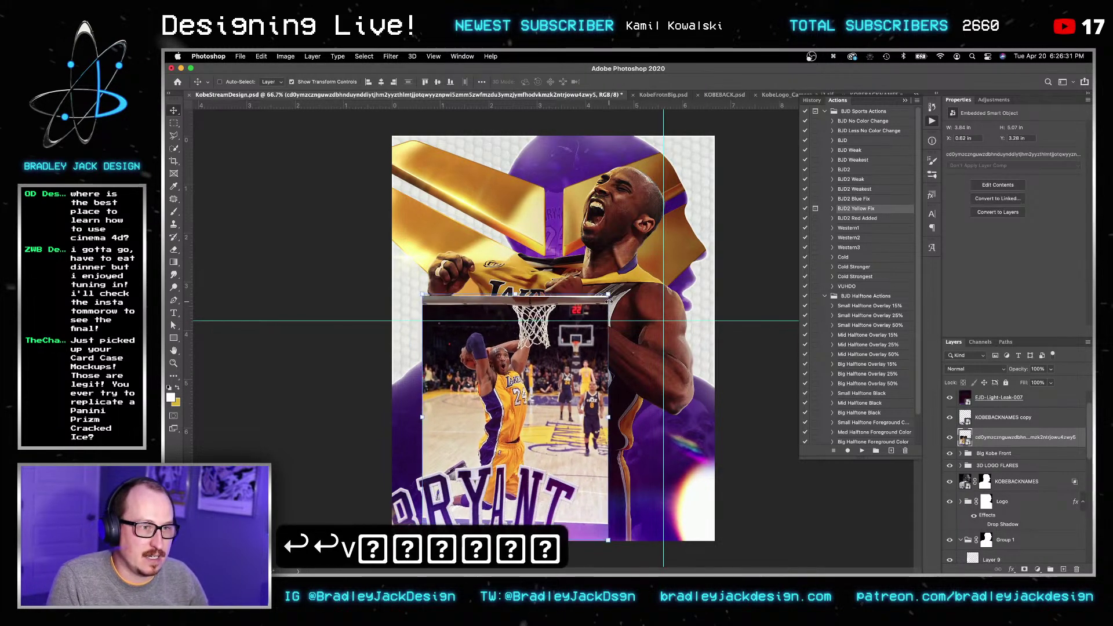
pyautogui.hotkey('shift', 'Right')
pyautogui.hotkey('shift', 'Left')
pyautogui.hotkey('shift', 'Up')
pyautogui.hotkey('shift', 'Left')
pyautogui.hotkey('shift', 'Up')
pyautogui.hotkey('shift', 'Down')
pyautogui.hotkey('shift', 'Right')
pyautogui.hotkey('shift', 'Down')
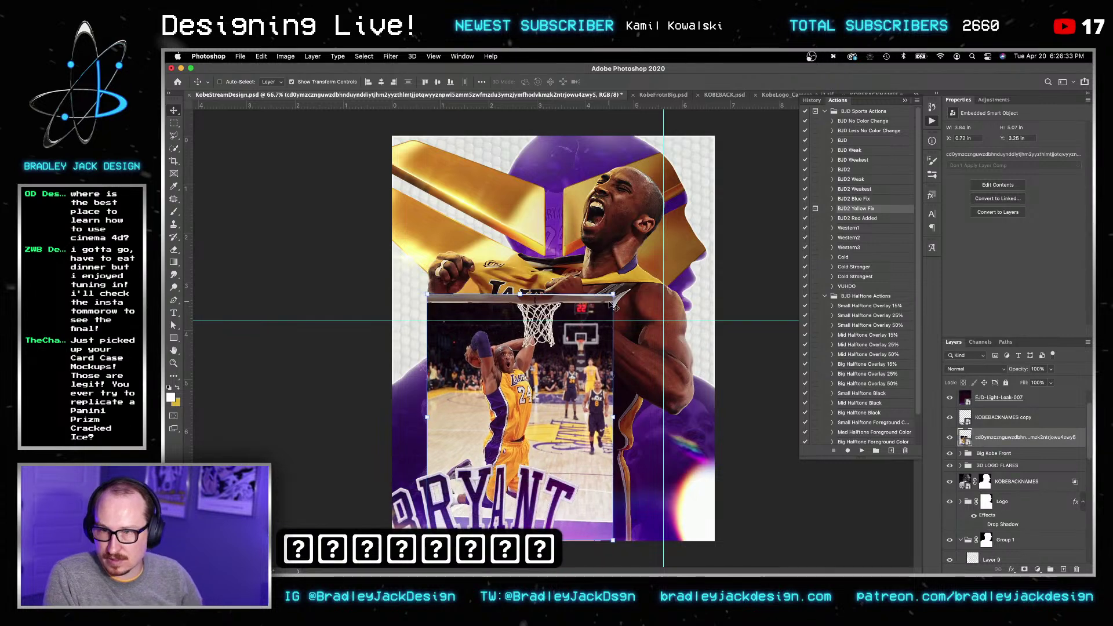
pyautogui.press('v')
pyautogui.doubleClick(965, 437)
# Step: Run Select Subject on Kobe and enlarge the Quick Selection brush, checking legs through head
pyautogui.press('w')
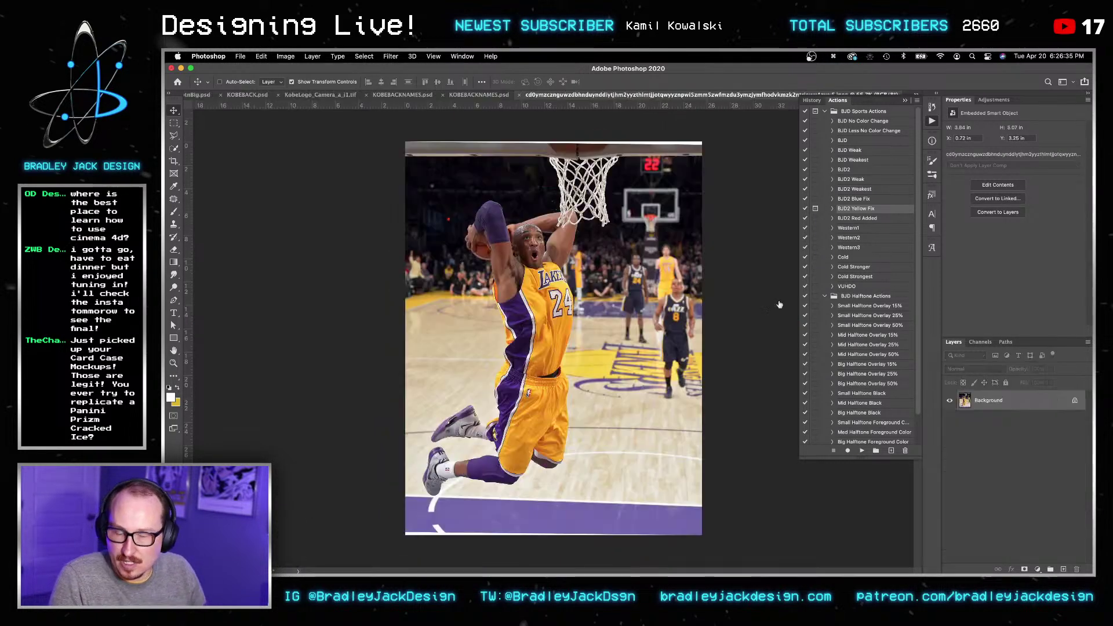
pyautogui.click(456, 83)
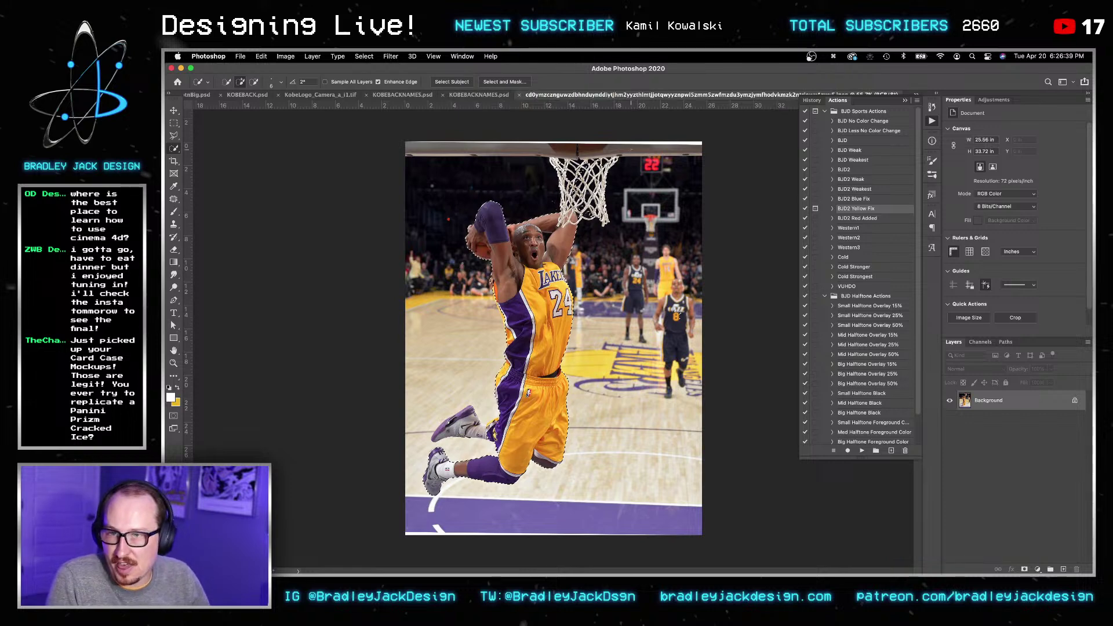
pyautogui.press(']')
pyautogui.press(']')
pyautogui.press(']')
pyautogui.press(']')
pyautogui.press(']')
pyautogui.press(']')
pyautogui.press(']')
pyautogui.press(']')
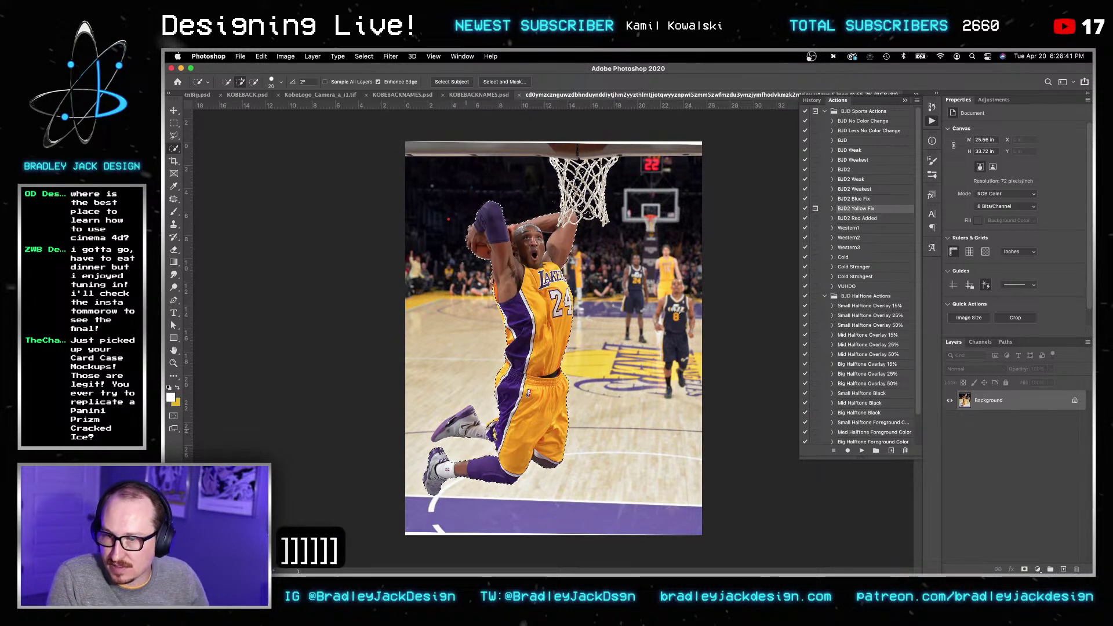
pyautogui.keyDown('alt'); pyautogui.scroll(5, 460, 440); pyautogui.keyUp('alt')
pyautogui.press(']')
pyautogui.press(']')
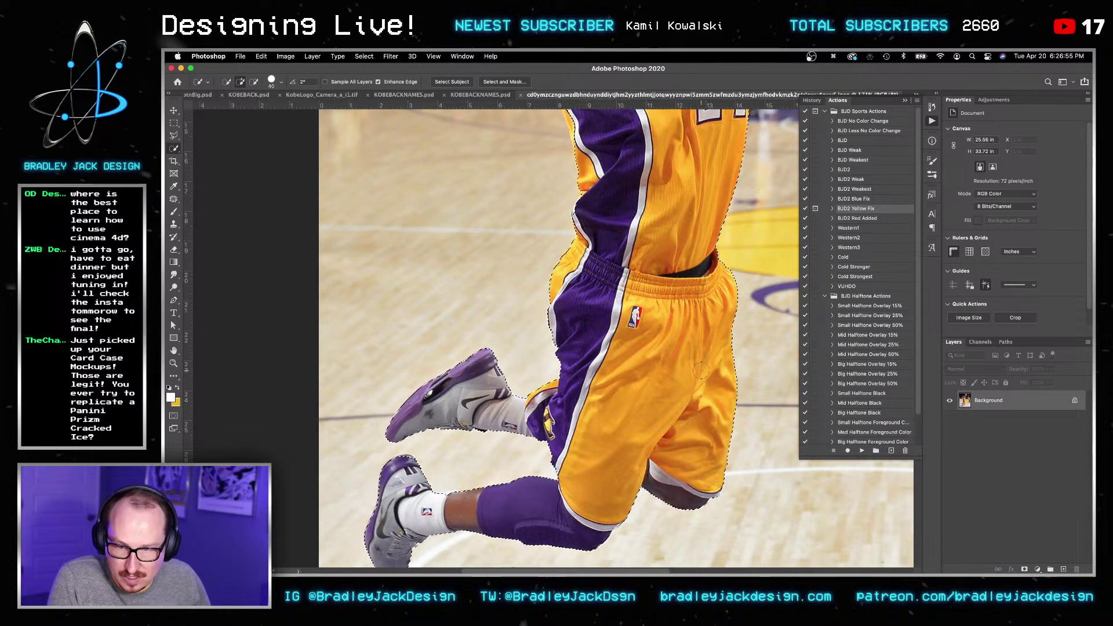
pyautogui.moveTo(642, 356); pyautogui.dragTo(511, 534)
pyautogui.moveTo(570, 129); pyautogui.dragTo(587, 326)
# Step: Refine the Quick Selection around Kobe's jersey, arms and hoop, varying the brush up to 80
pyautogui.press('[')
pyautogui.press('[')
pyautogui.press('[')
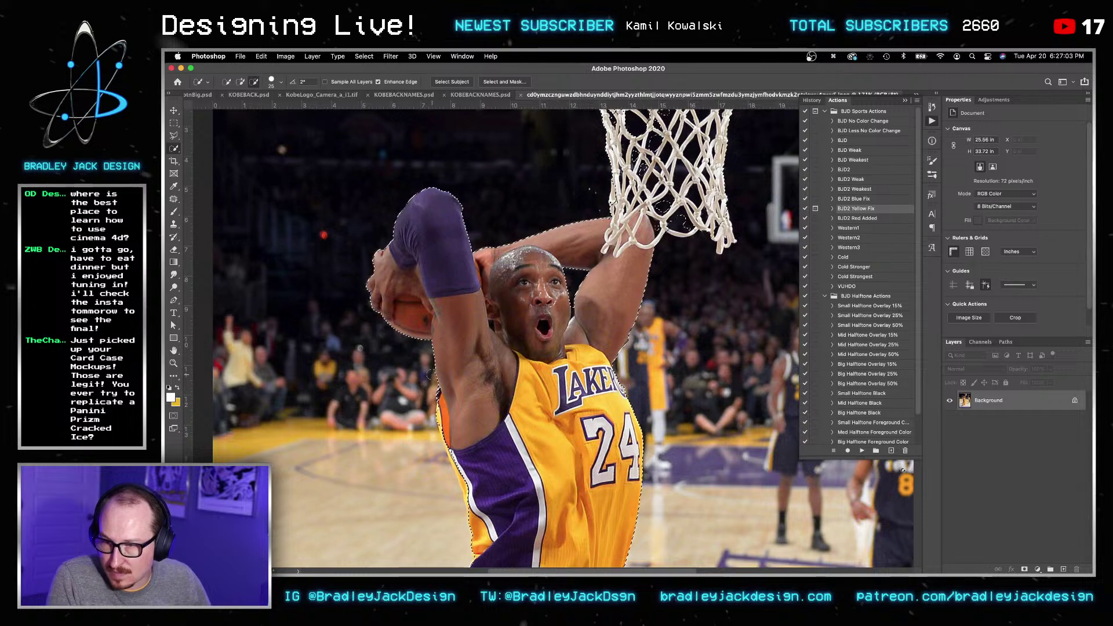
pyautogui.press(']')
pyautogui.press(']')
pyautogui.press(']')
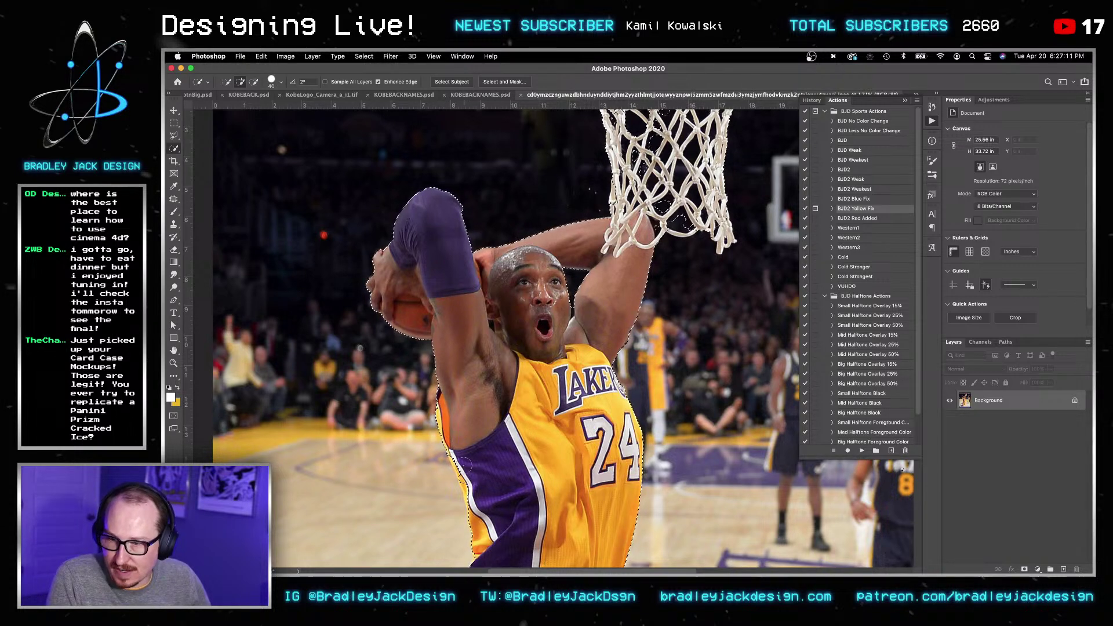
pyautogui.press('space')
pyautogui.moveTo(460, 462); pyautogui.dragTo(459, 387)
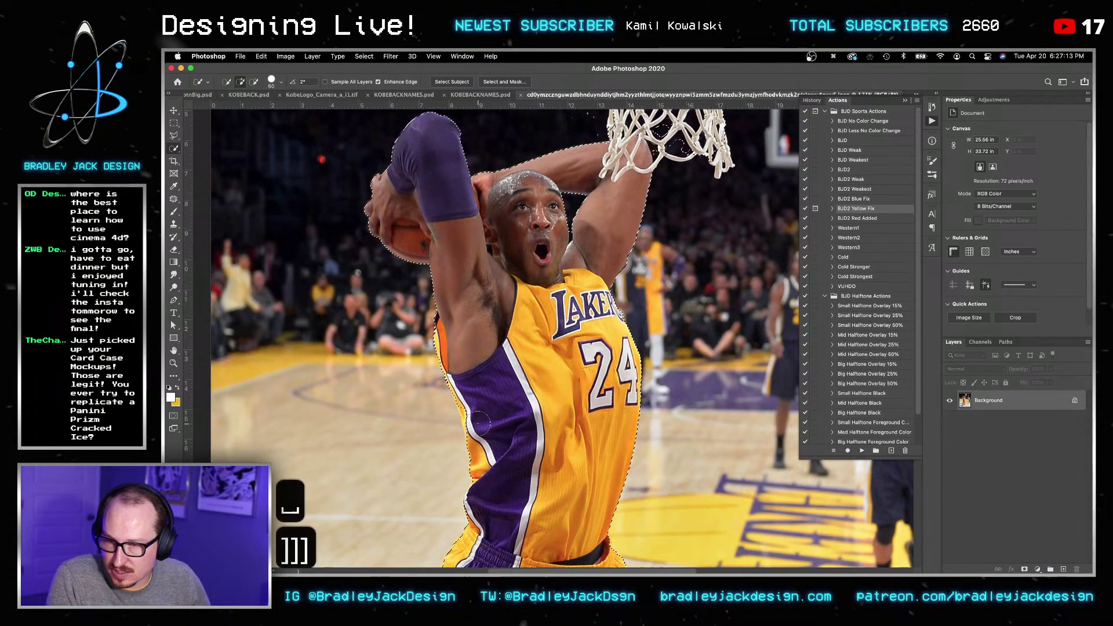
pyautogui.press(']')
pyautogui.press(']')
pyautogui.press(']')
pyautogui.press(']')
pyautogui.press(']')
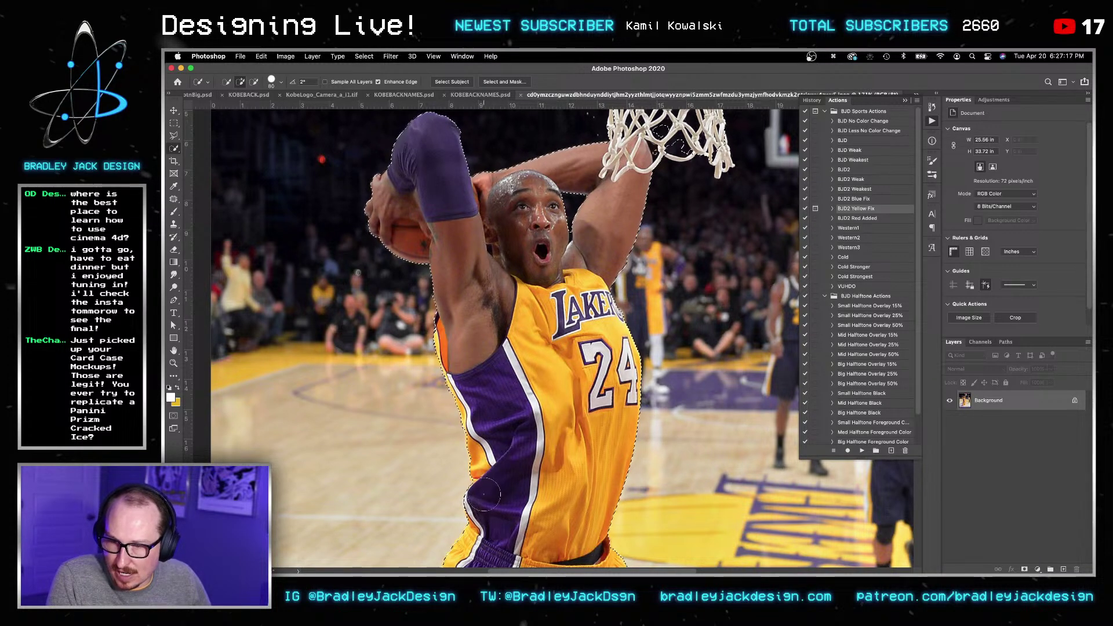
pyautogui.press('space')
pyautogui.moveTo(564, 179); pyautogui.dragTo(497, 335)
pyautogui.press('[')
pyautogui.press('[')
pyautogui.press('[')
pyautogui.press('[')
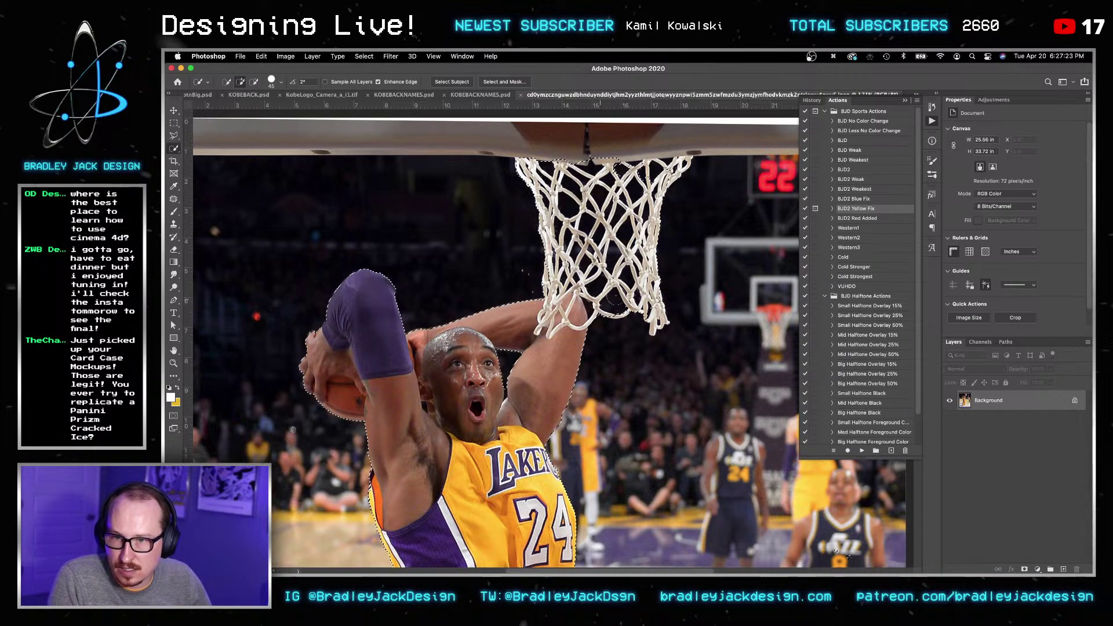
pyautogui.press('[')
pyautogui.press('[')
pyautogui.press('[')
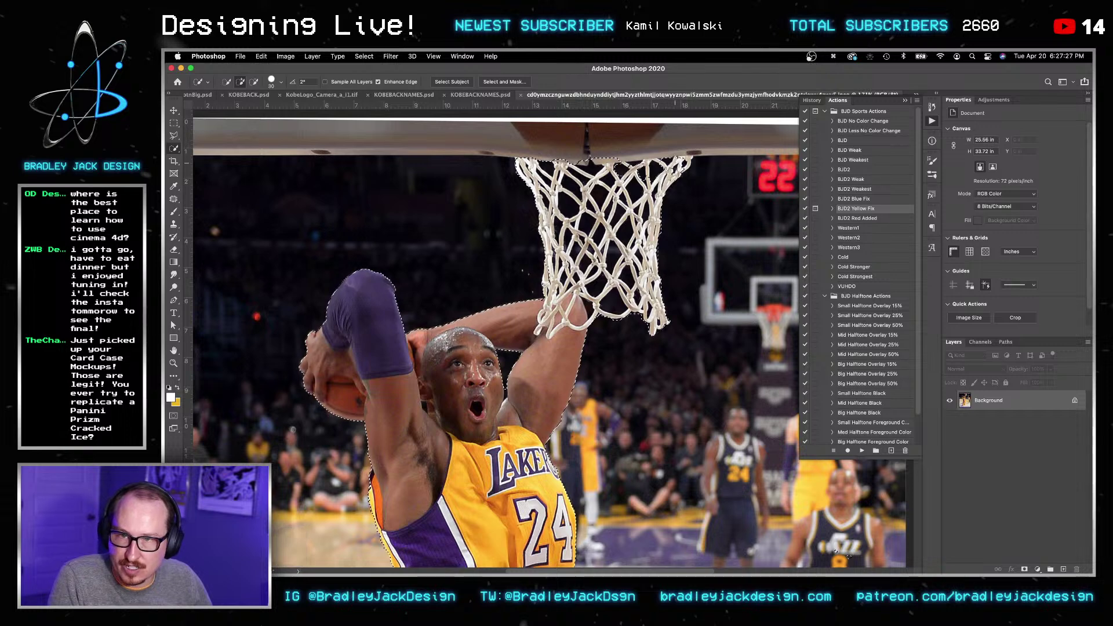
pyautogui.keyDown('alt'); pyautogui.scroll(-3, 590, 145); pyautogui.keyUp('alt')
pyautogui.press(']')
pyautogui.press(']')
pyautogui.press(']')
pyautogui.press(']')
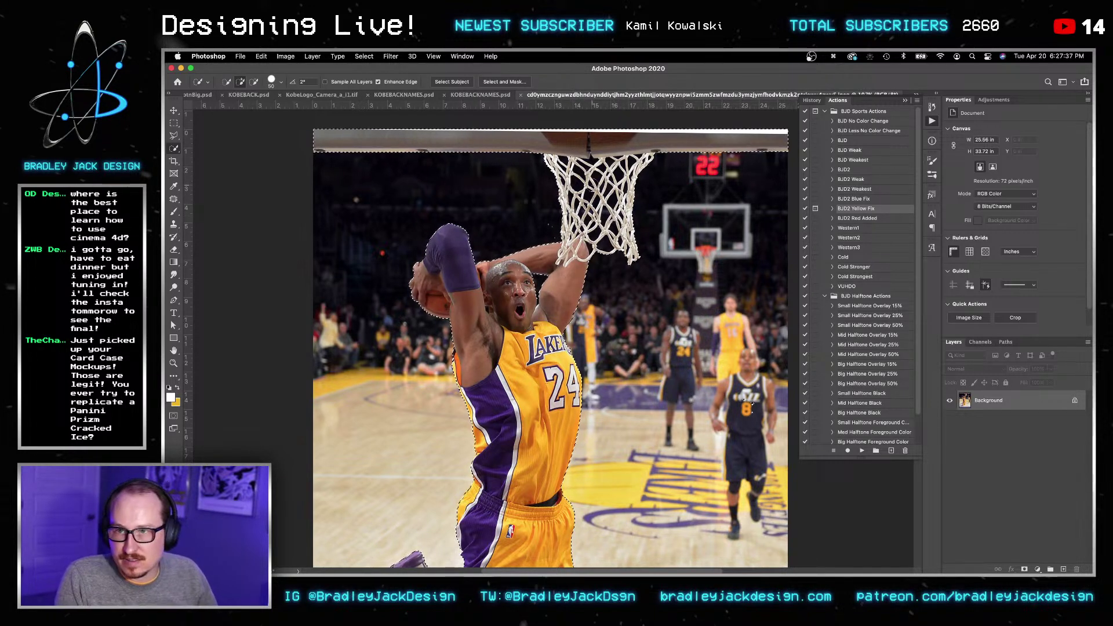
# Step: Enter Select and Mask and clean the mask edge beside Kobe's head with a small brush
pyautogui.click(504, 82)
pyautogui.press('r')
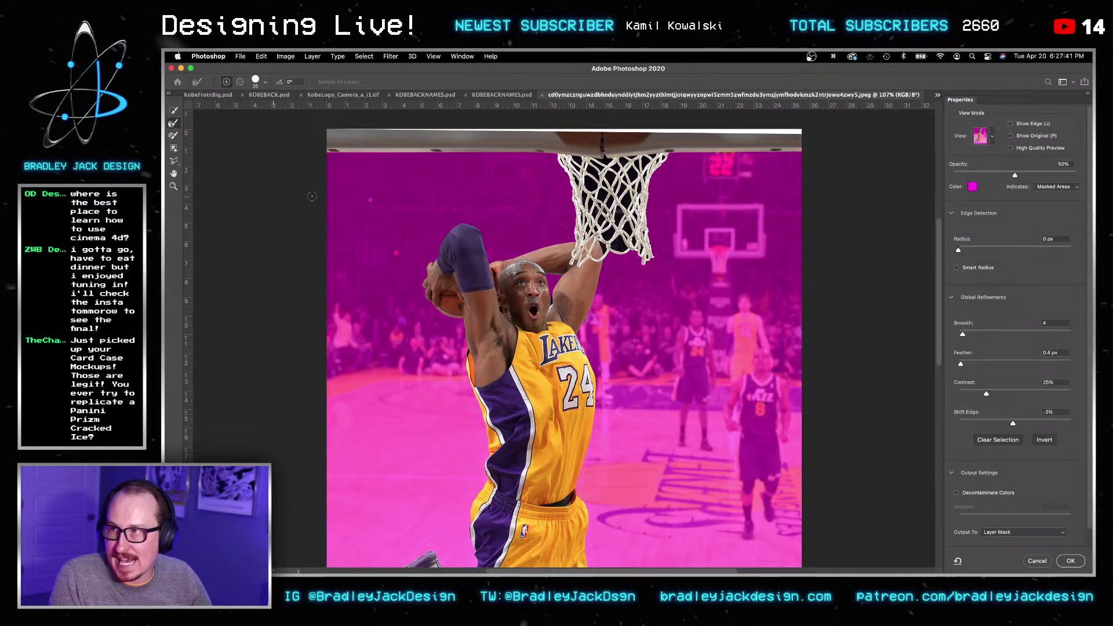
pyautogui.keyDown('alt'); pyautogui.scroll(5, 549, 296); pyautogui.keyUp('alt')
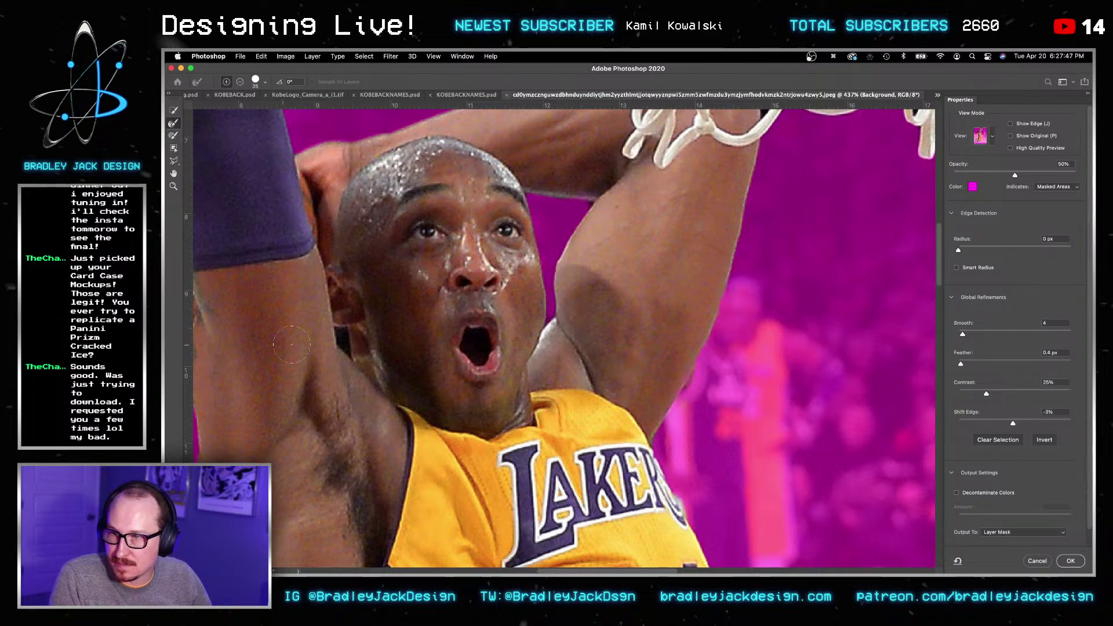
pyautogui.click(173, 135)
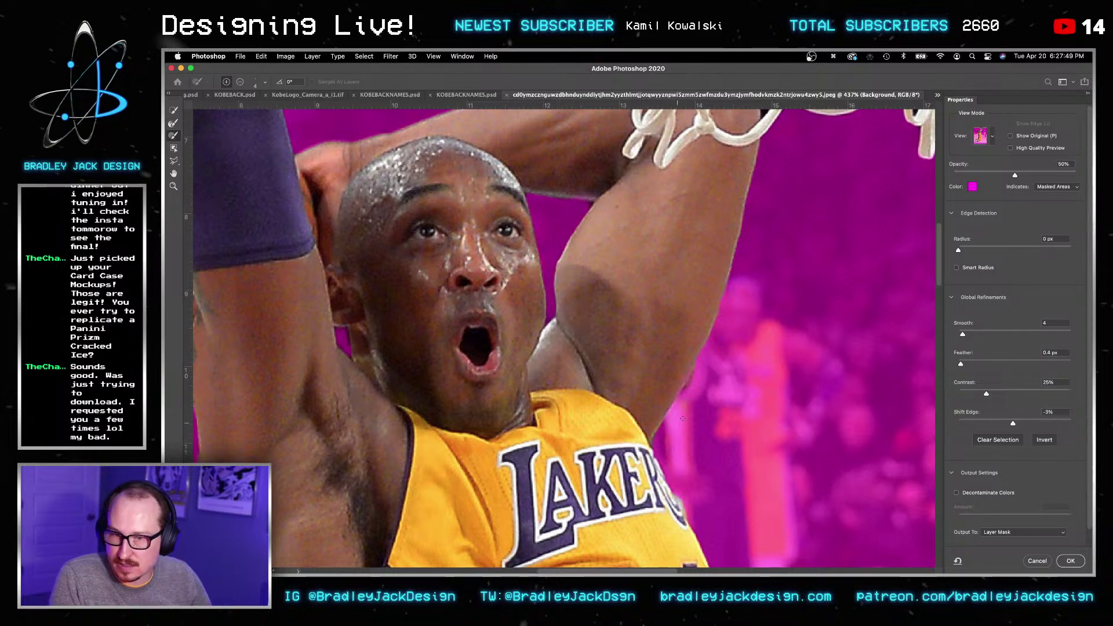
pyautogui.press(']')
pyautogui.press(']')
pyautogui.press(']')
pyautogui.press(']')
pyautogui.press(']')
pyautogui.press(']')
pyautogui.press(']')
pyautogui.press(']')
pyautogui.press(']')
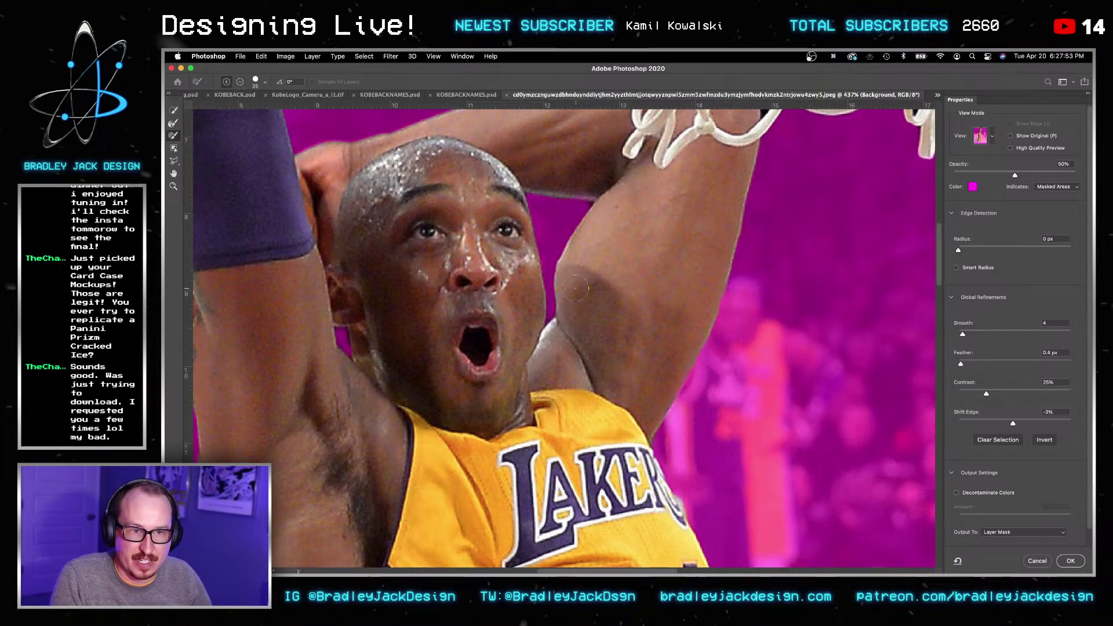
pyautogui.keyDown('alt'); pyautogui.scroll(2, 595, 227); pyautogui.keyUp('alt')
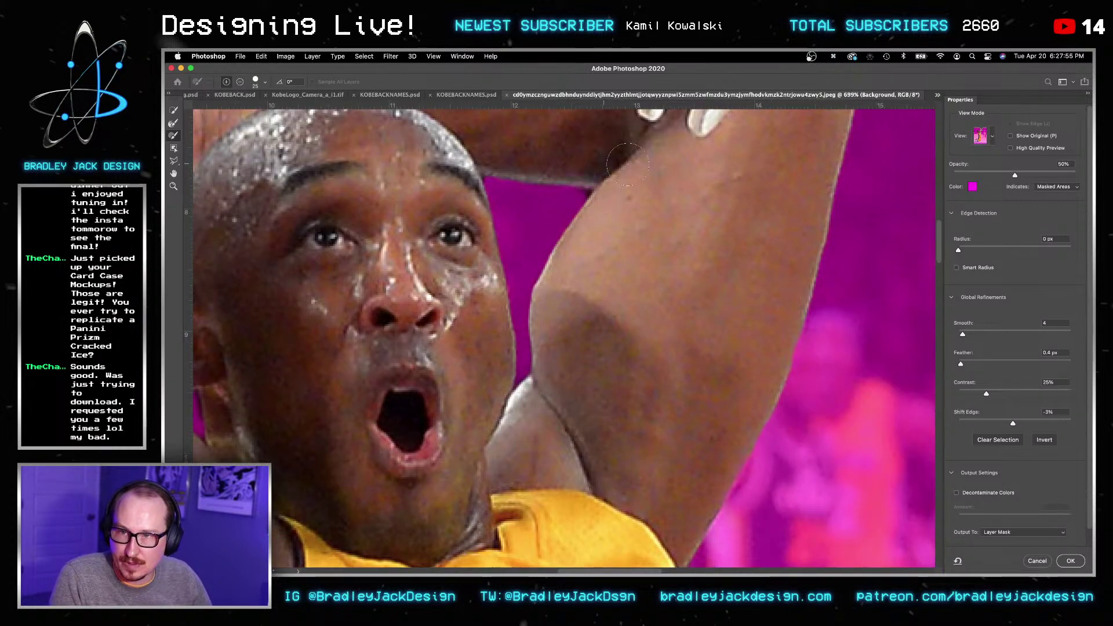
pyautogui.press('[')
pyautogui.press('[')
pyautogui.press('[')
pyautogui.press('[')
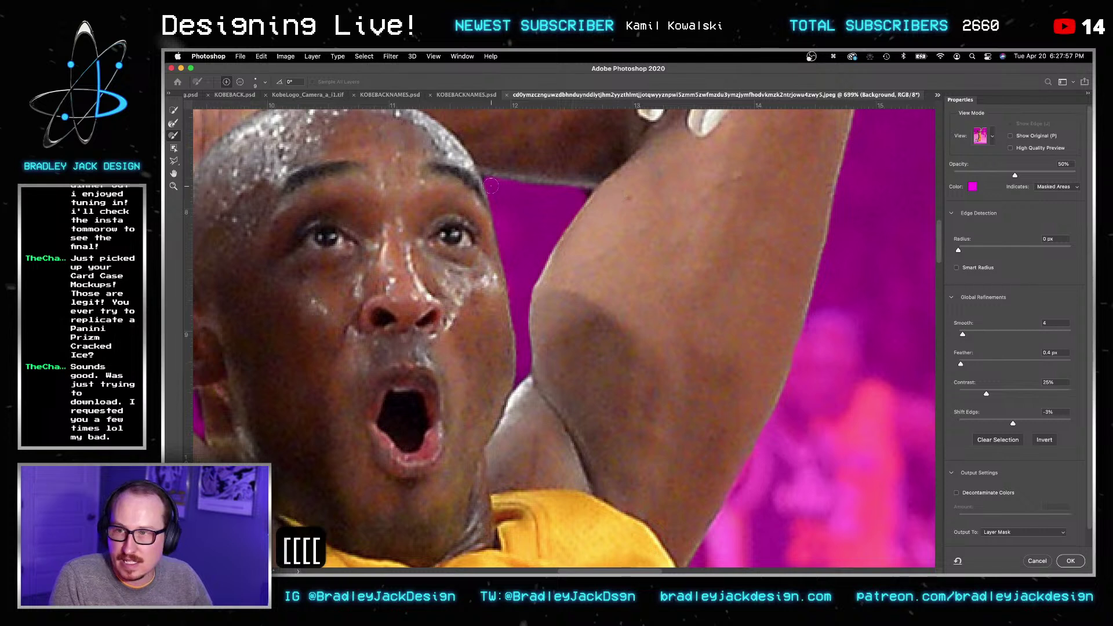
pyautogui.click(478, 180)
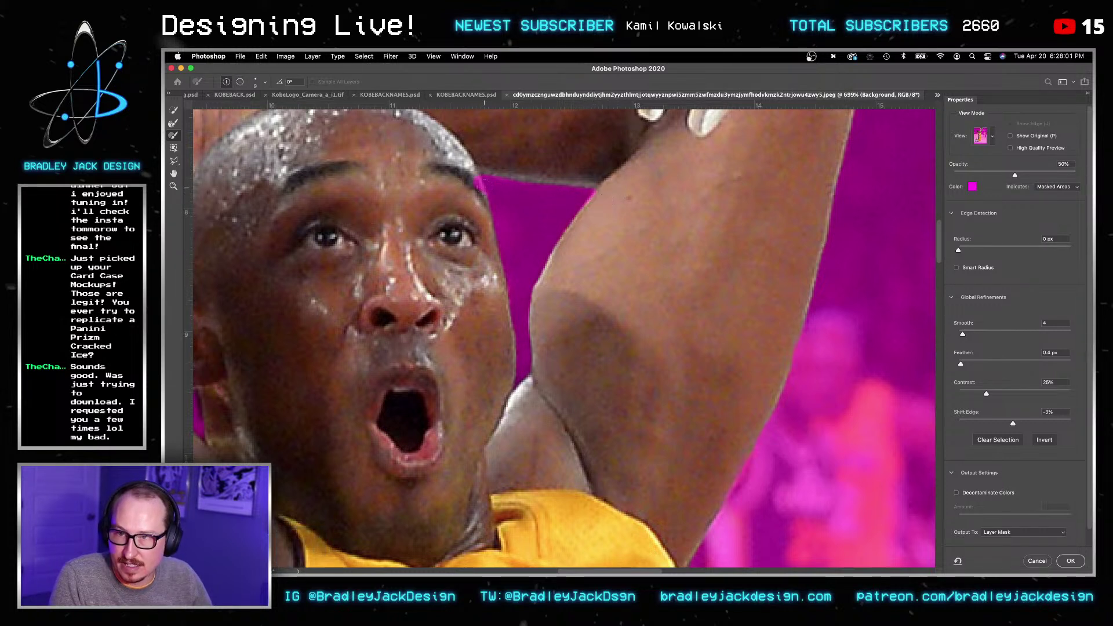
# Step: Refine the mask edge where Kobe's raised arm meets his face
pyautogui.moveTo(183, 381)
pyautogui.mouseDown()
pyautogui.moveTo(458, 283)
pyautogui.moveTo(482, 329)
pyautogui.mouseUp()
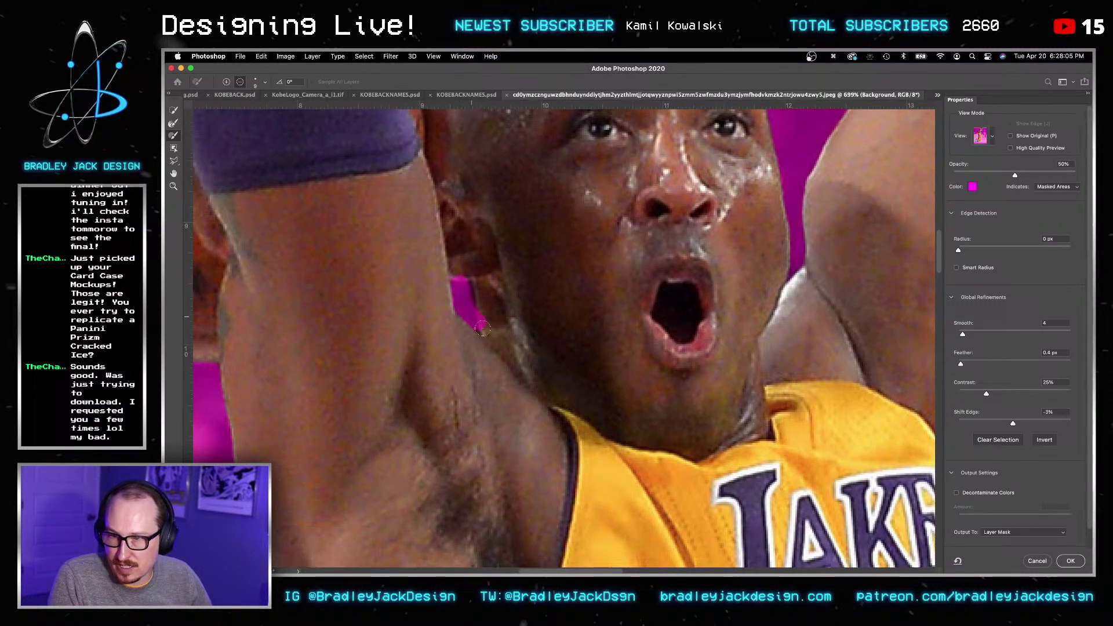
pyautogui.moveTo(465, 283); pyautogui.dragTo(460, 274)
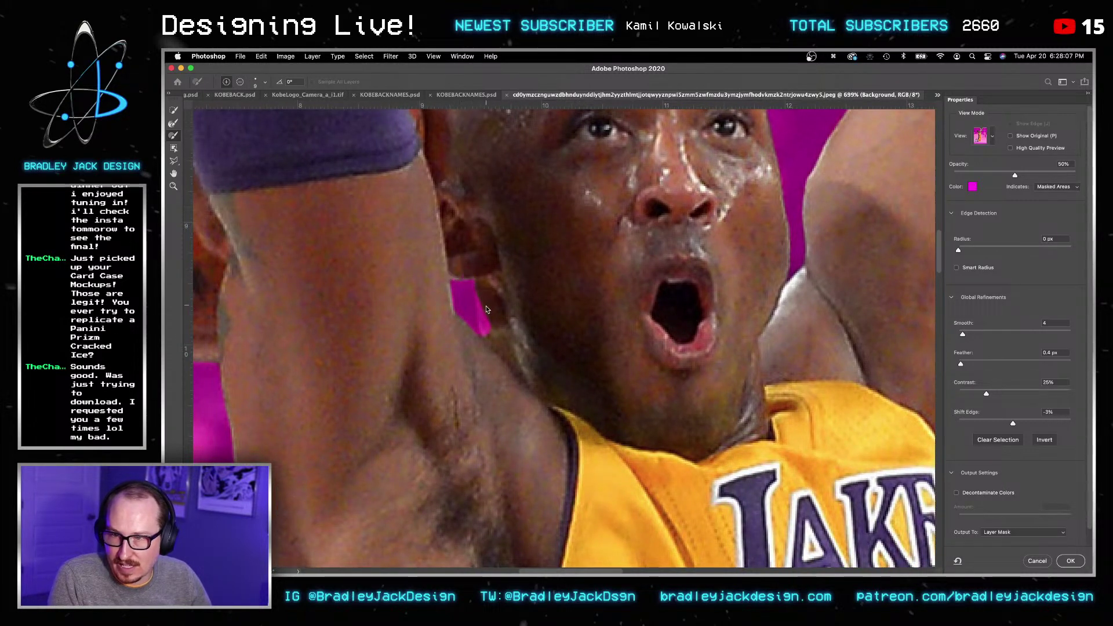
pyautogui.moveTo(488, 331); pyautogui.dragTo(484, 301)
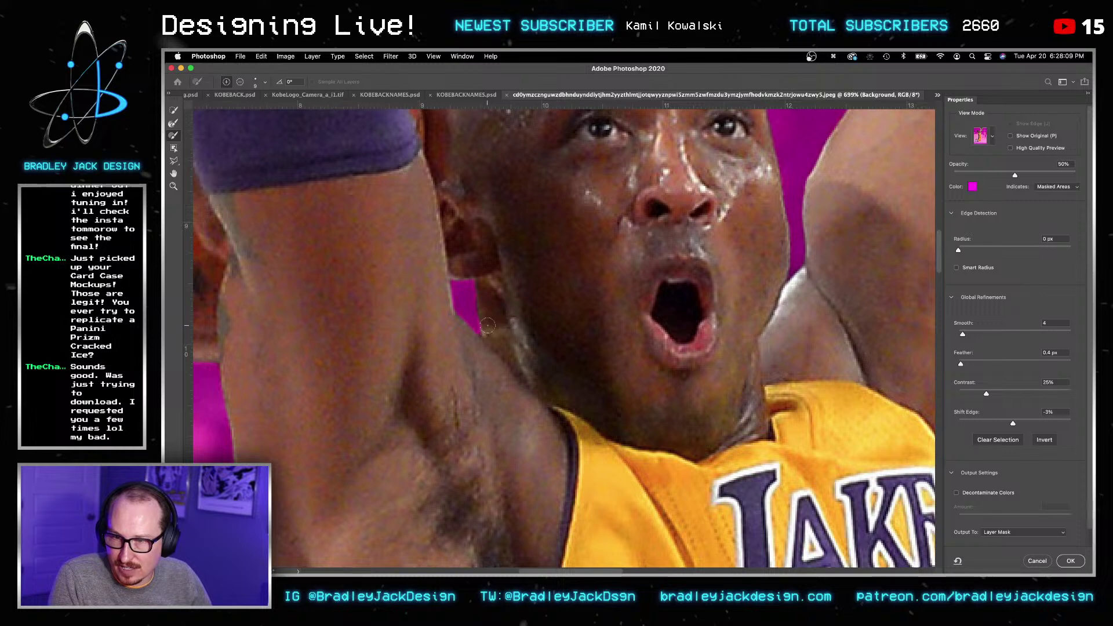
pyautogui.hscroll(-5, 498, 319)
pyautogui.scroll(-3, 499, 319)
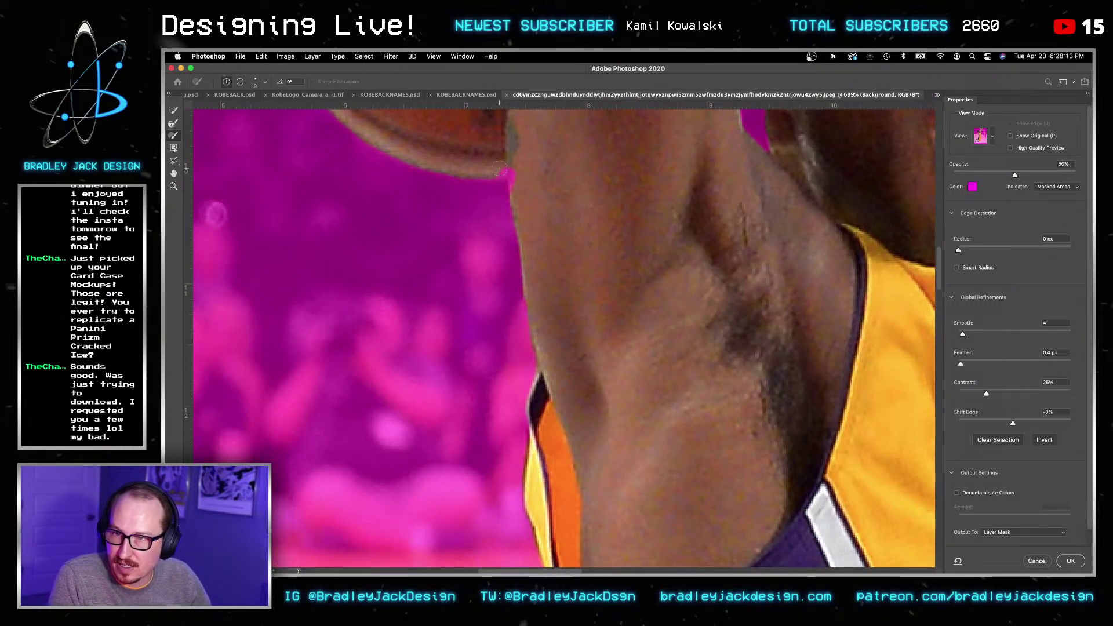
pyautogui.scroll(10, 508, 153)
pyautogui.hscroll(-3, 507, 154)
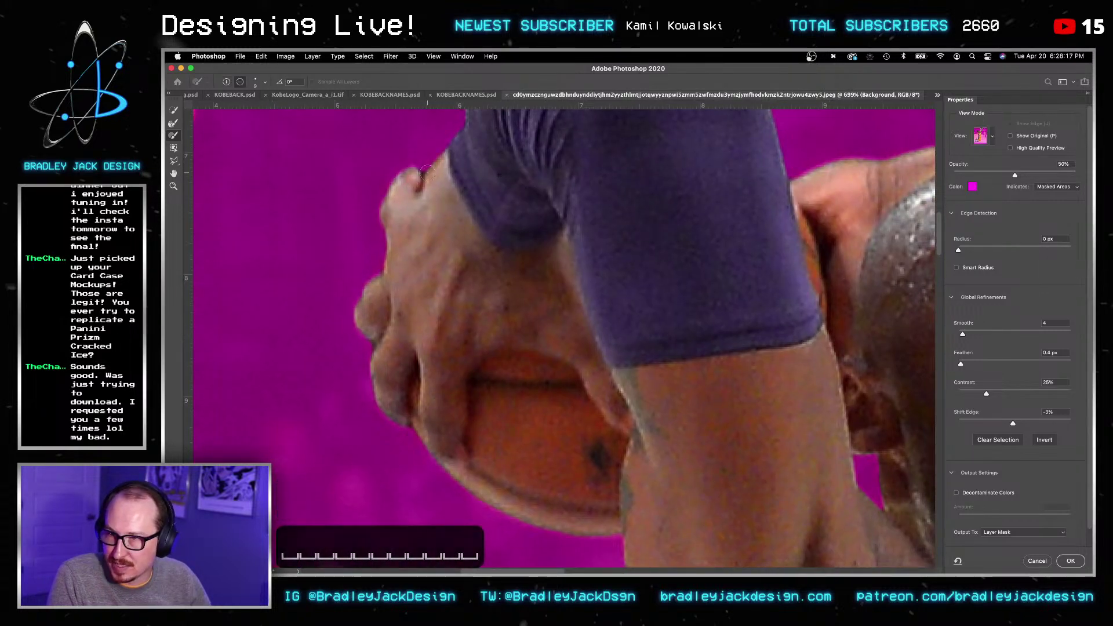
# Step: Inspect the purple-sleeved shoulder, jersey and shorts edges, slightly enlarging the refining brush
pyautogui.keyDown('space'); pyautogui.moveTo(513, 175); pyautogui.dragTo(448, 319); pyautogui.keyUp('space')
pyautogui.hscroll(15, 448, 319)
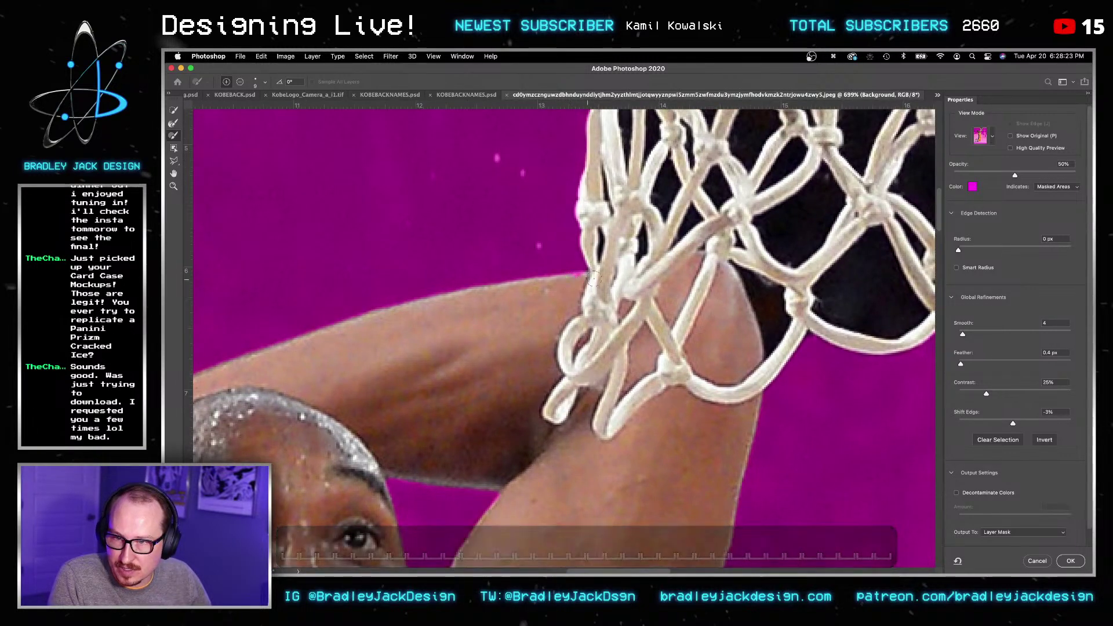
pyautogui.scroll(10, 650, 279)
pyautogui.scroll(-5, 650, 279)
pyautogui.hscroll(5, 649, 279)
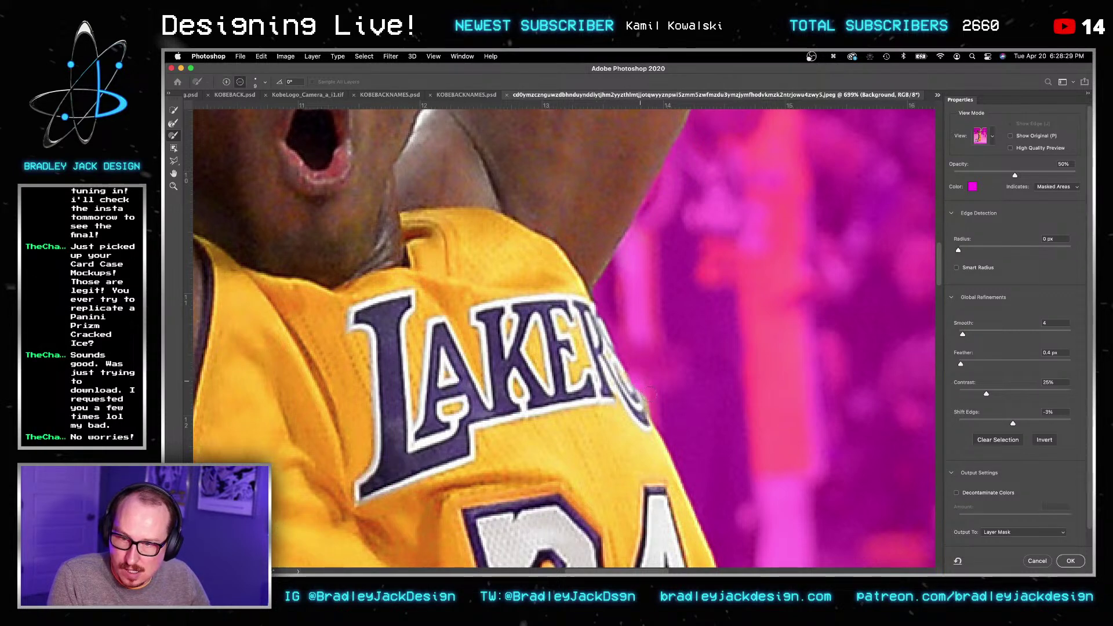
pyautogui.scroll(-10, 614, 406)
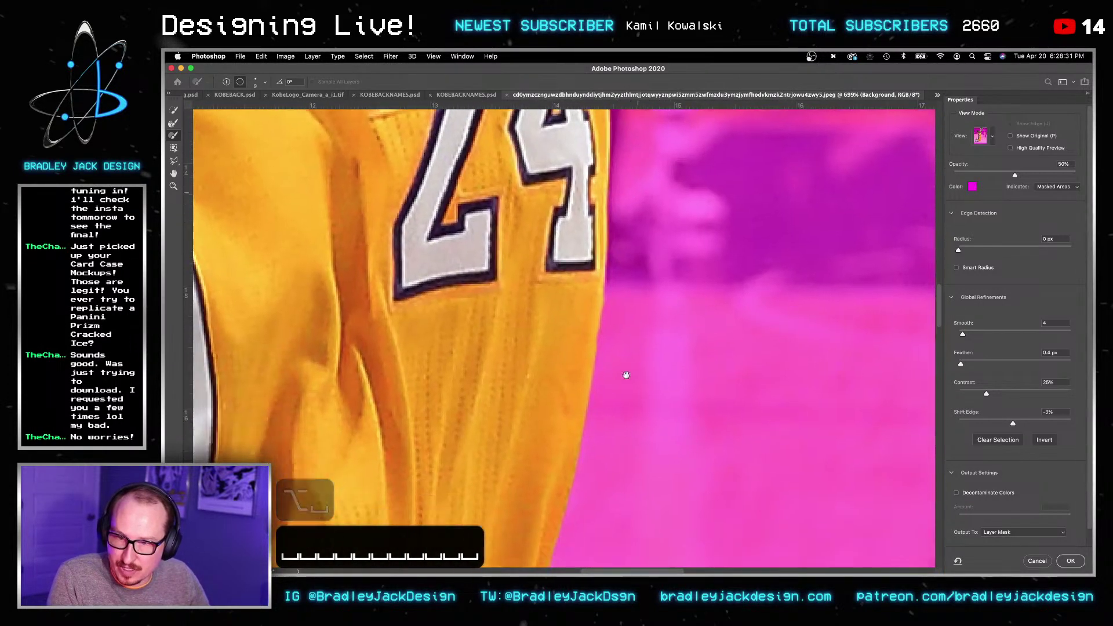
pyautogui.scroll(-10, 687, 235)
pyautogui.hscroll(-3, 696, 249)
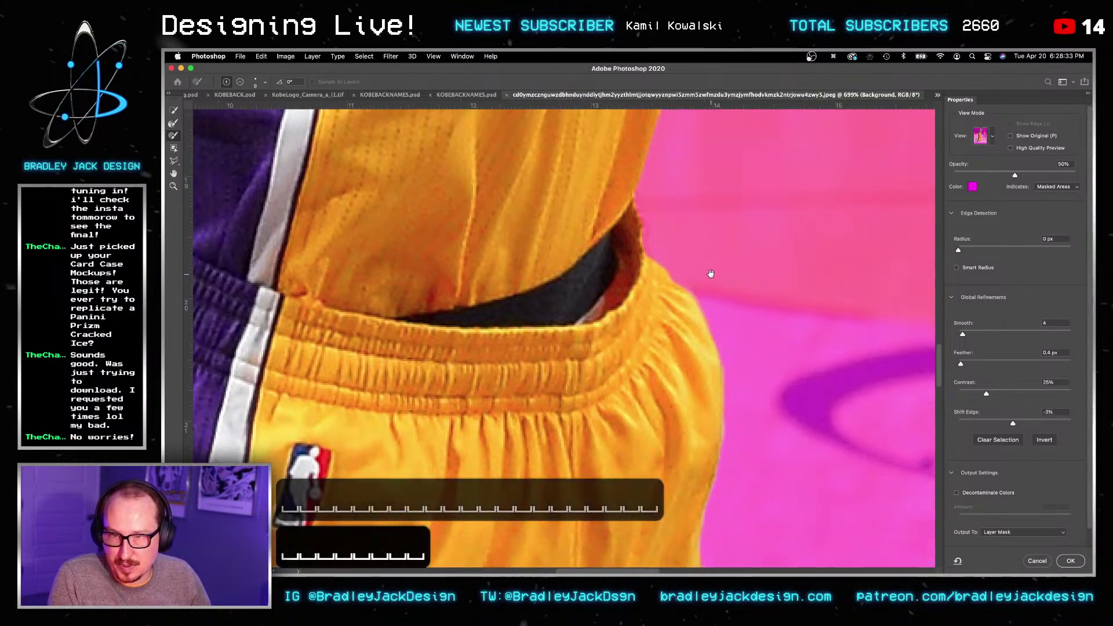
pyautogui.press(']')
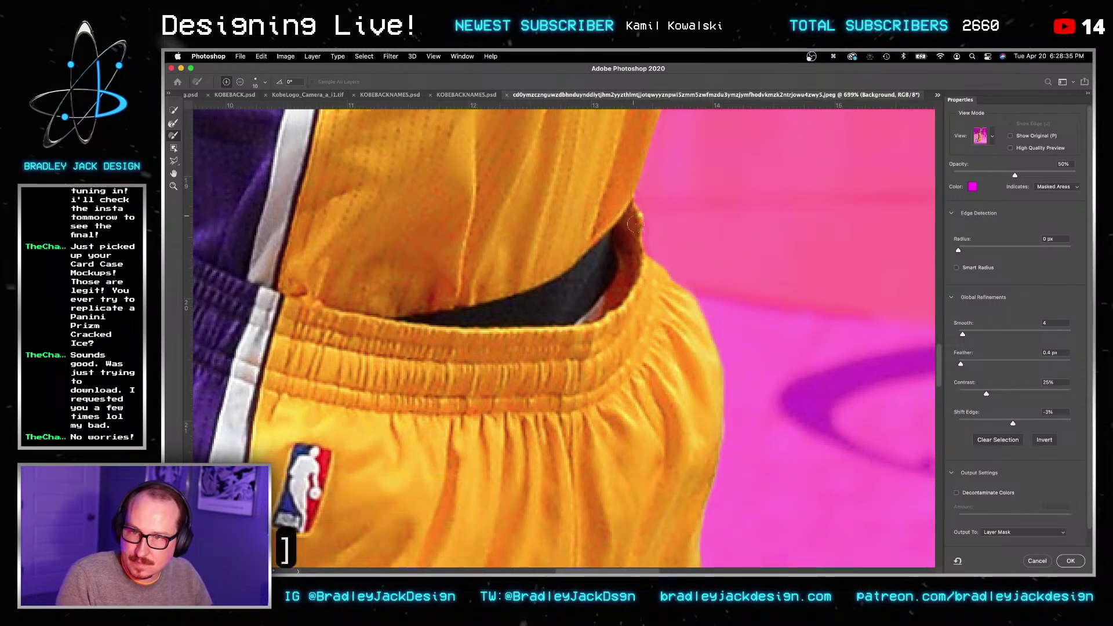
pyautogui.keyDown('alt'); pyautogui.scroll(-5, 637, 313); pyautogui.keyUp('alt')
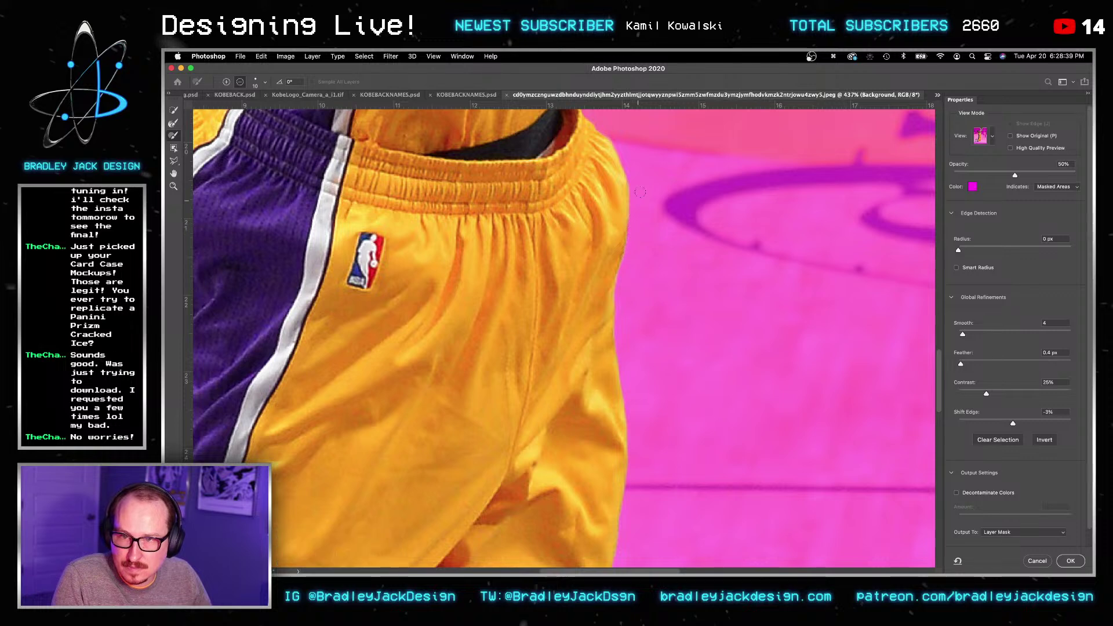
pyautogui.moveTo(658, 354); pyautogui.dragTo(693, 169)
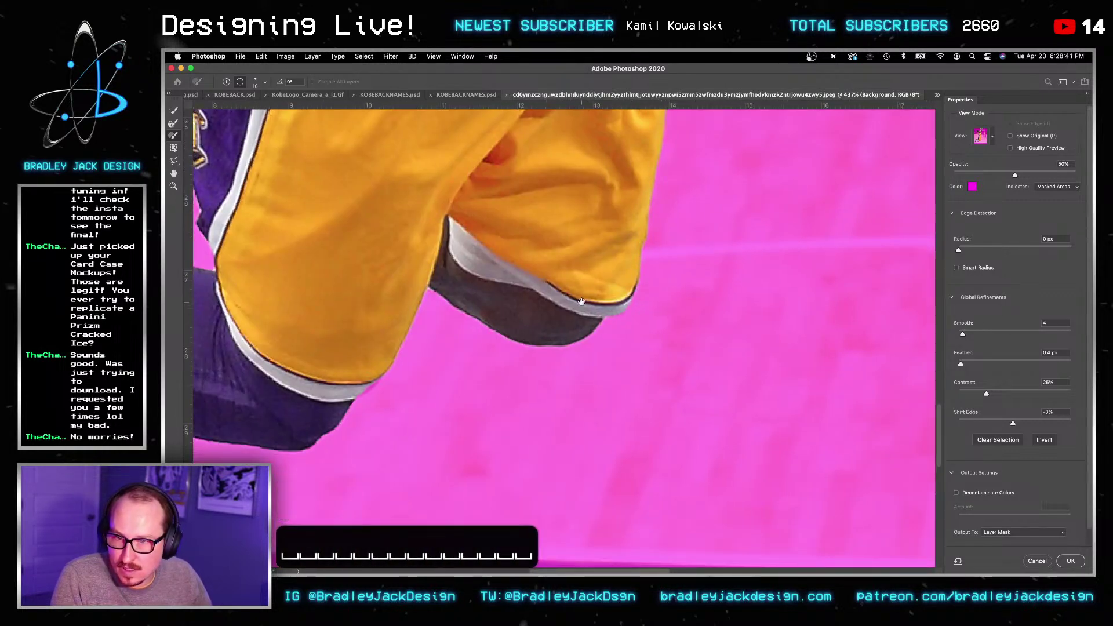
pyautogui.keyDown('alt'); pyautogui.scroll(5, 646, 316); pyautogui.keyUp('alt')
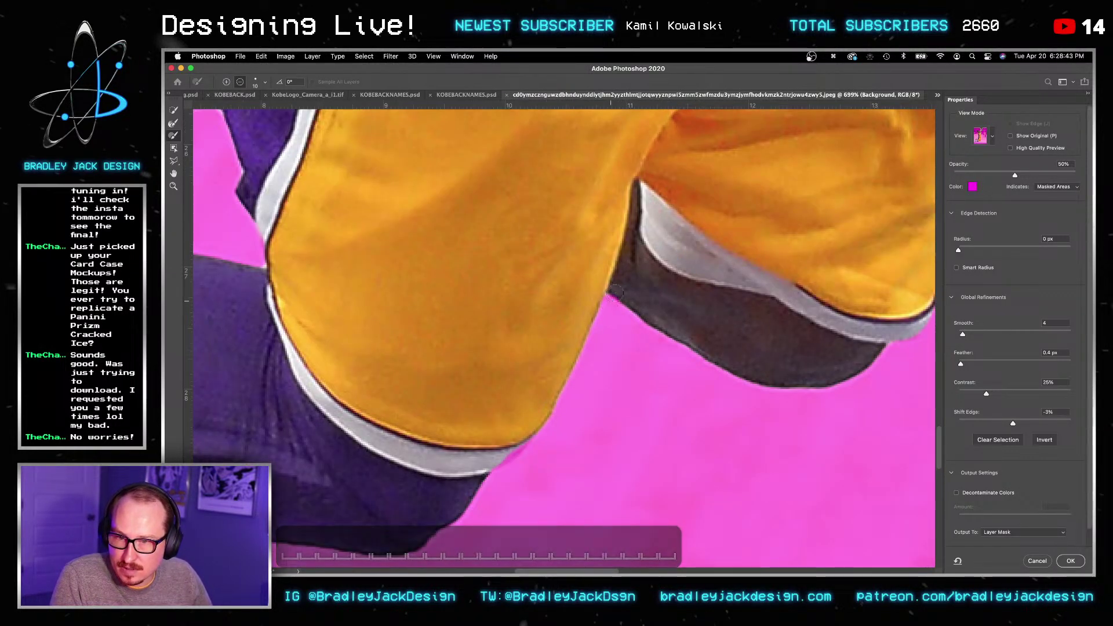
pyautogui.hscroll(-5, 638, 301)
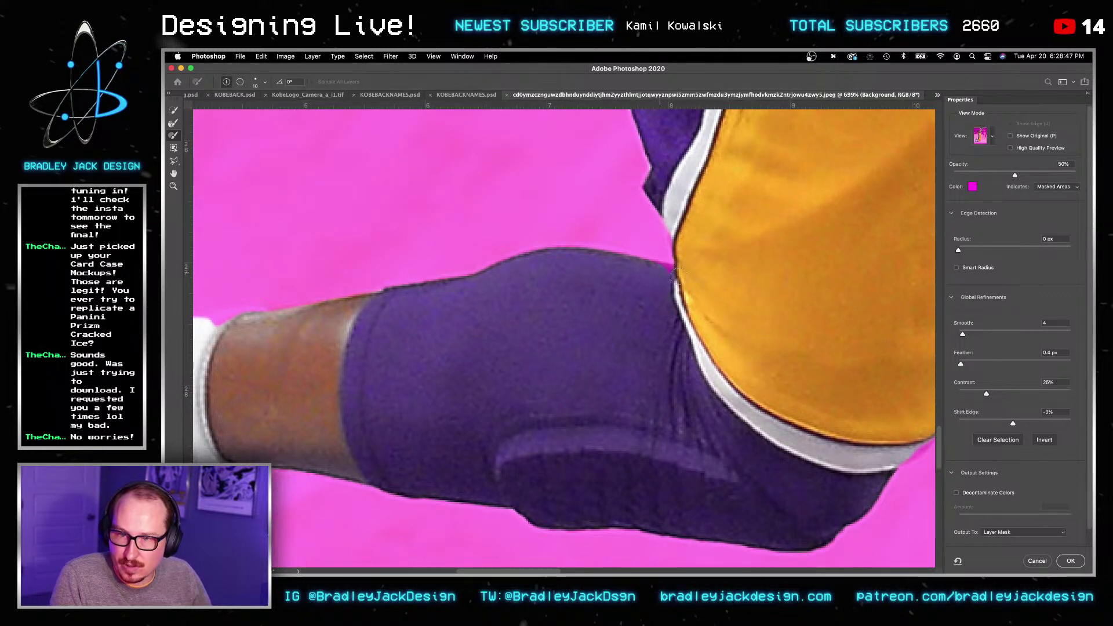
pyautogui.hscroll(-5, 675, 274)
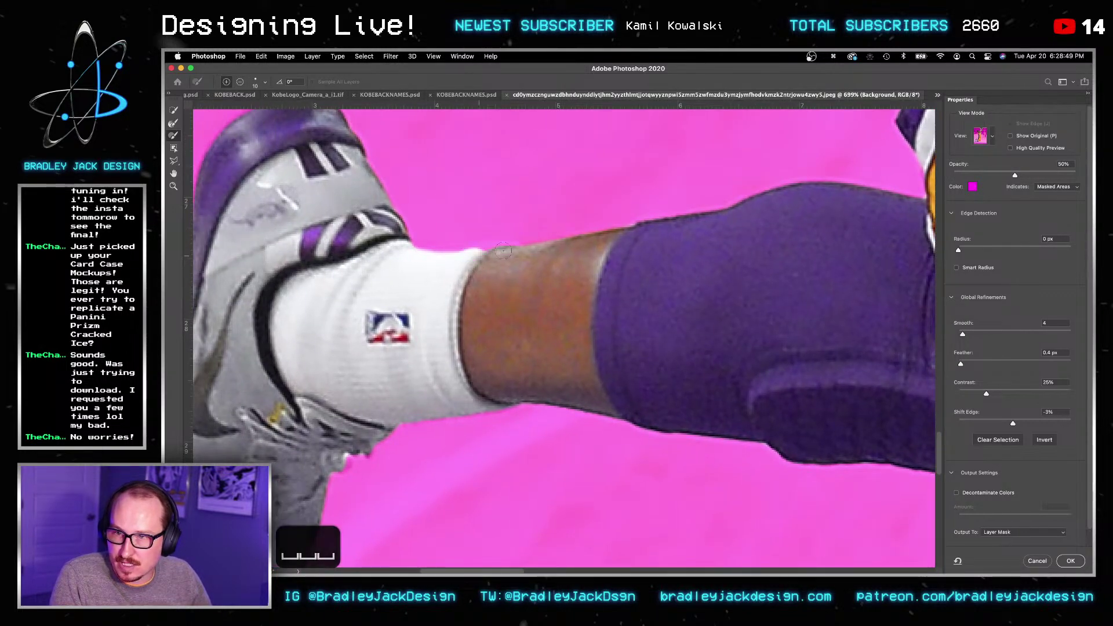
pyautogui.moveTo(536, 264); pyautogui.dragTo(630, 209)
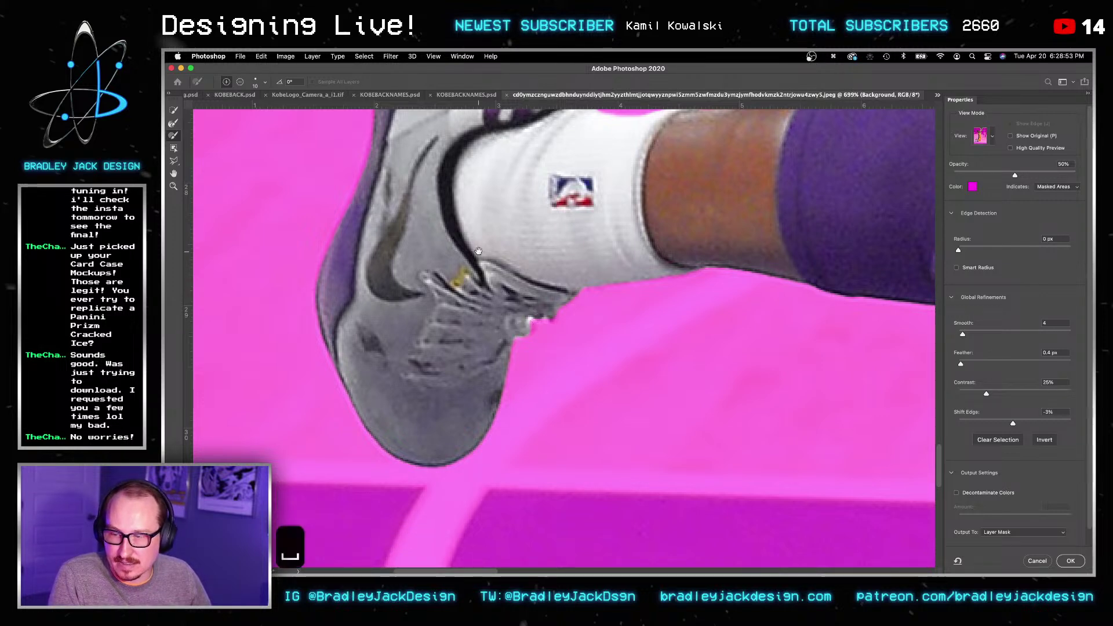
pyautogui.scroll(5, 478, 250)
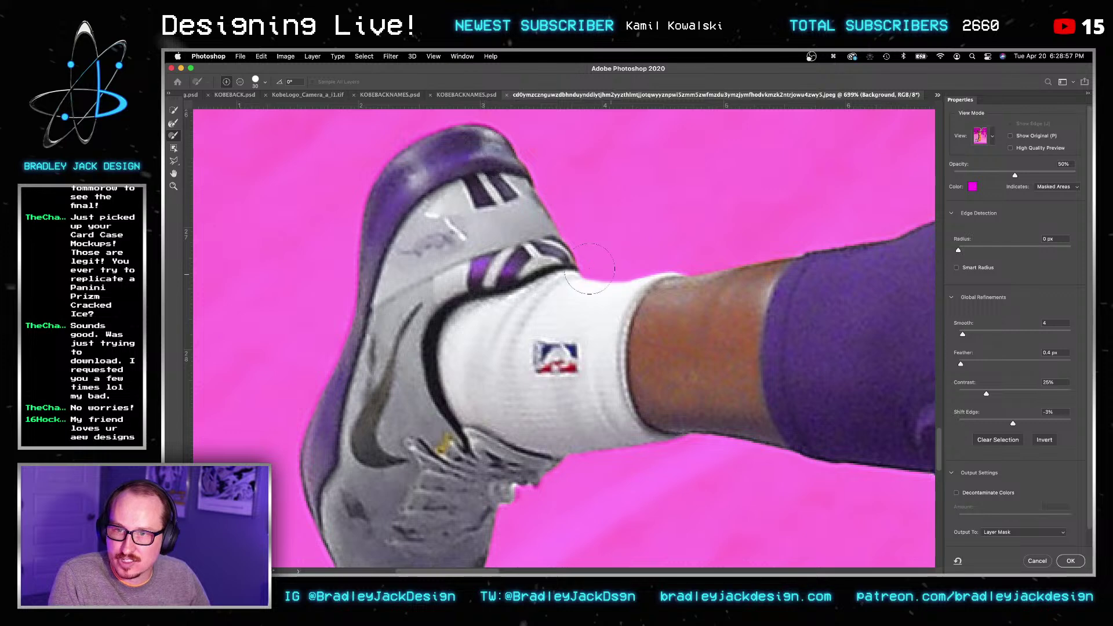
pyautogui.hscroll(10, 539, 282)
pyautogui.scroll(3, 539, 281)
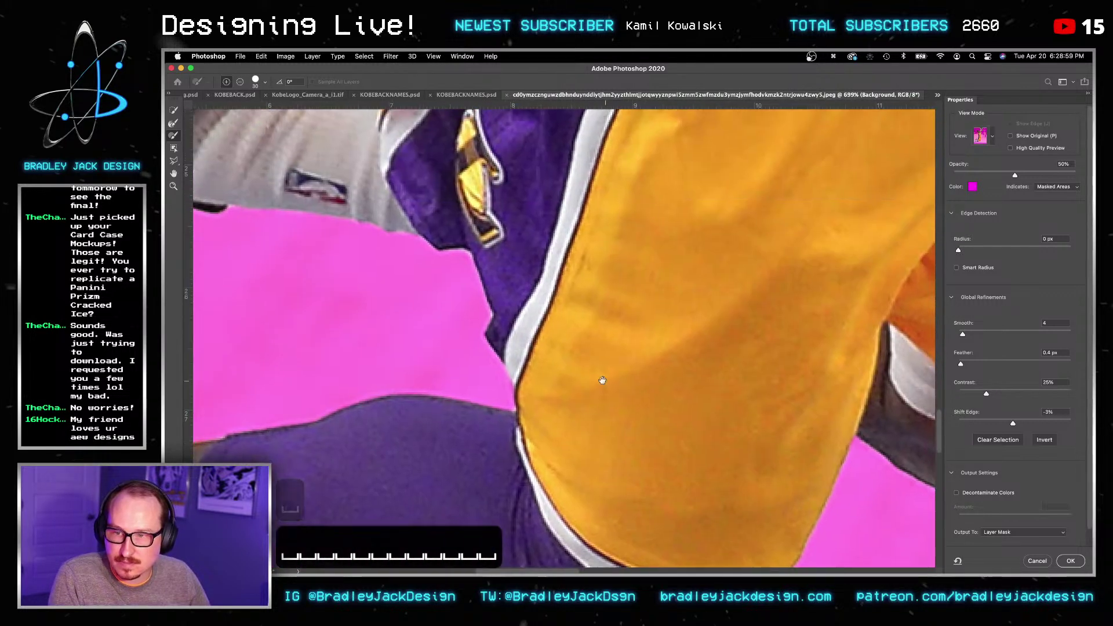
pyautogui.hscroll(-5, 672, 365)
pyautogui.scroll(3, 671, 366)
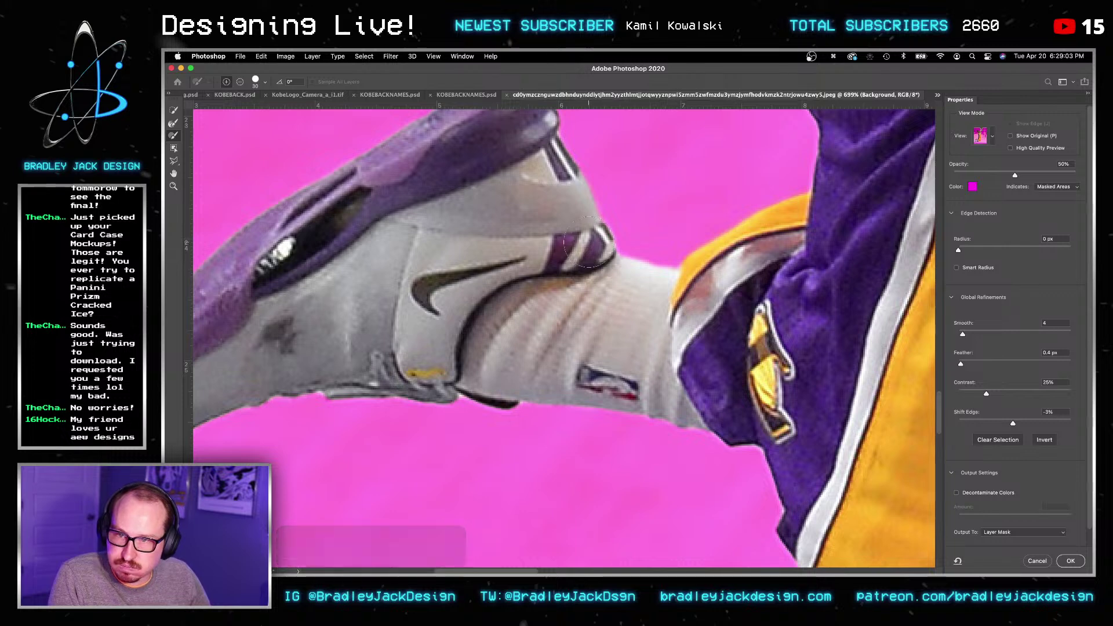
pyautogui.hscroll(-2, 580, 279)
pyautogui.scroll(2, 580, 278)
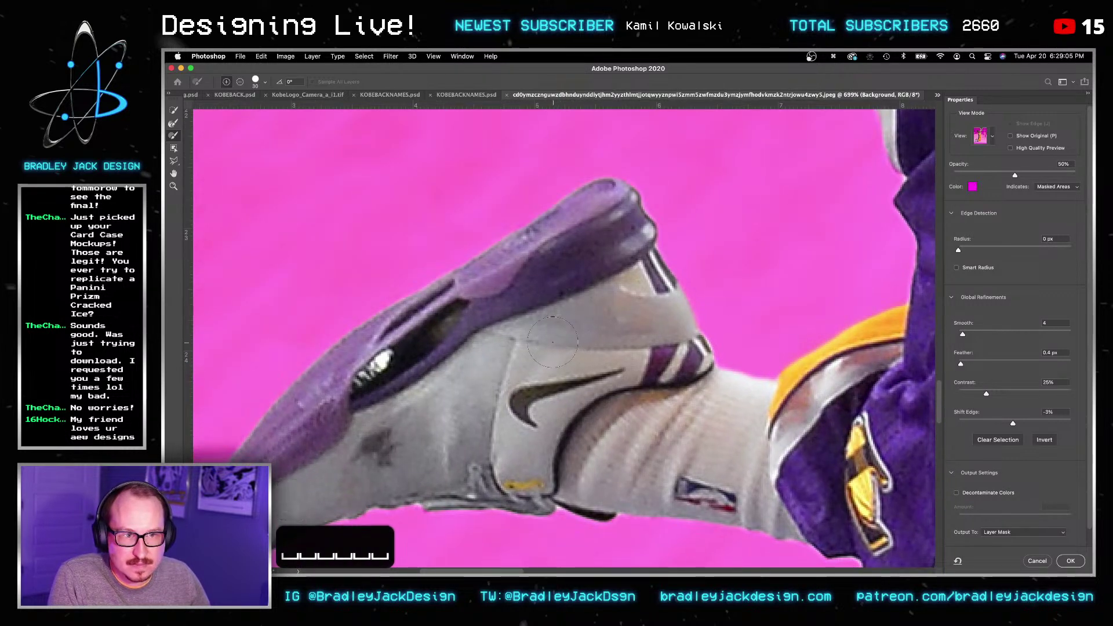
pyautogui.hscroll(-1, 551, 278)
pyautogui.scroll(-1, 550, 279)
pyautogui.press('[')
pyautogui.press('[')
pyautogui.press('[')
pyautogui.scroll(-3, 527, 238)
pyautogui.hscroll(-2, 528, 238)
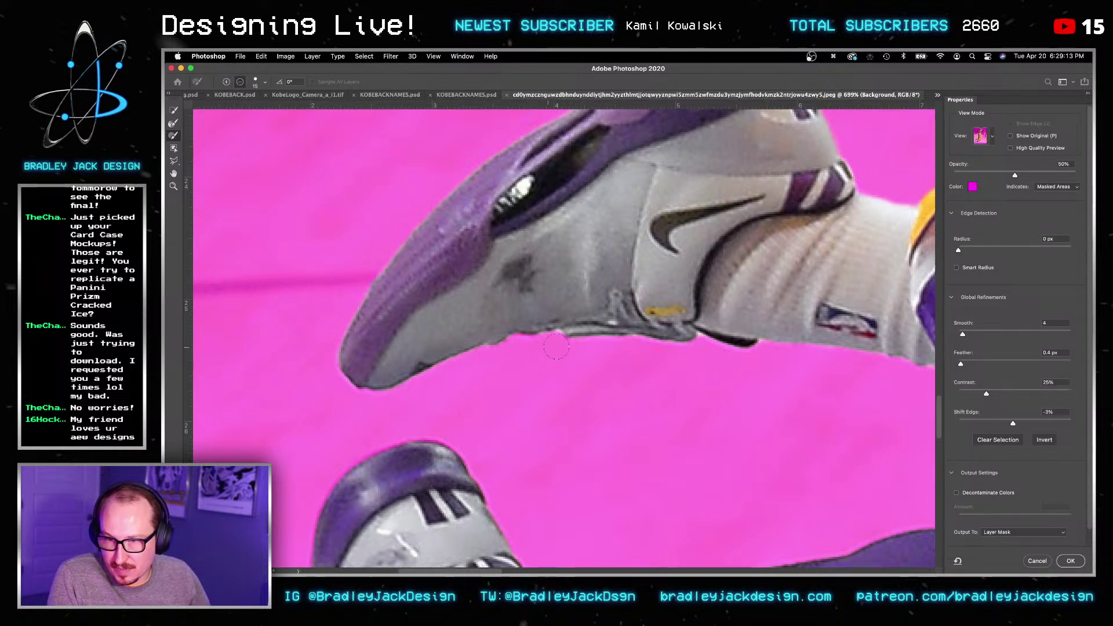
pyautogui.press('[')
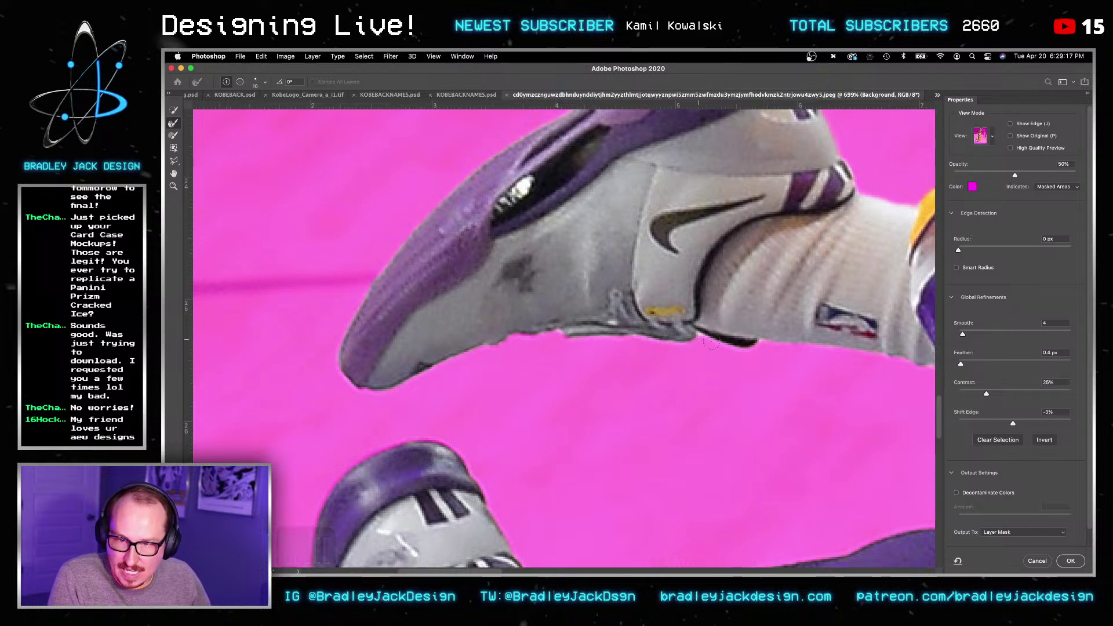
pyautogui.press('space')
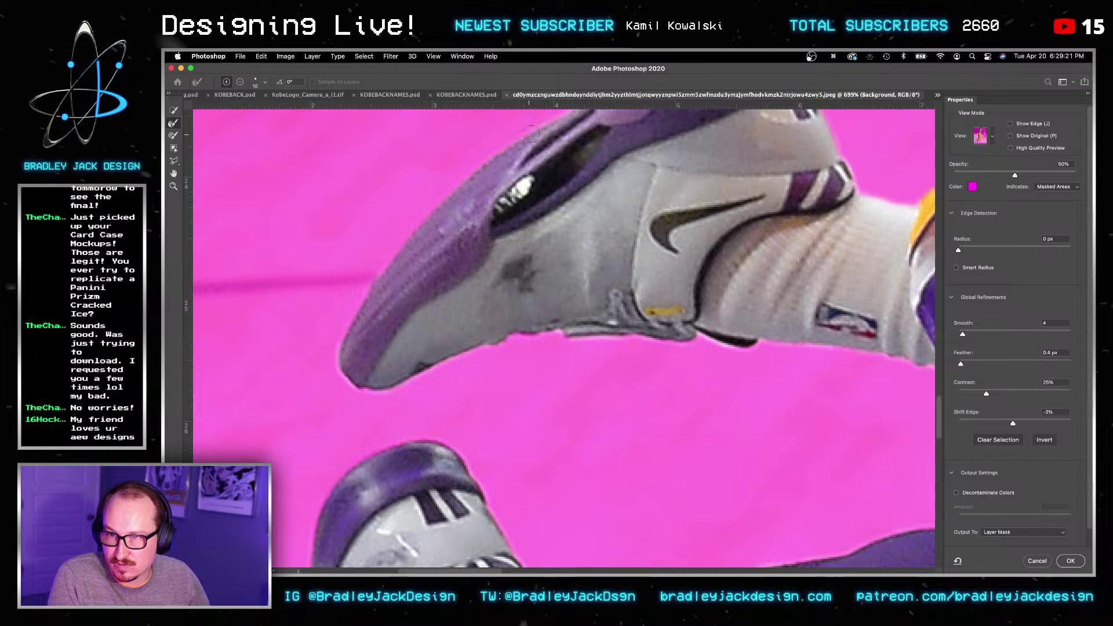
pyautogui.press('space')
pyautogui.moveTo(529, 135); pyautogui.dragTo(439, 286)
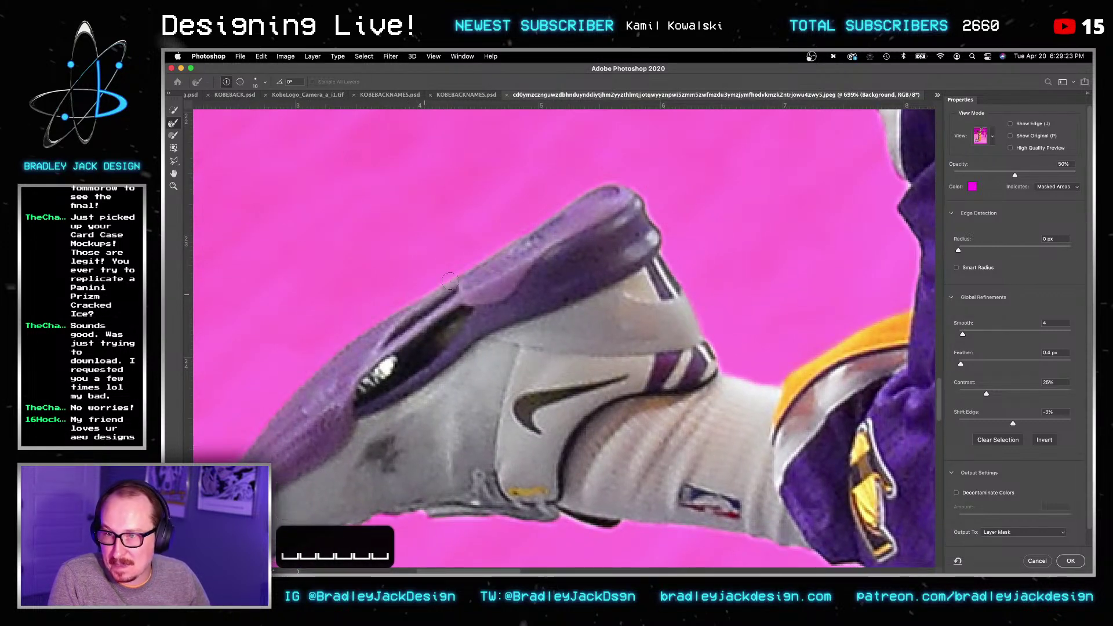
pyautogui.press('space')
pyautogui.moveTo(757, 259); pyautogui.dragTo(459, 263)
pyautogui.moveTo(557, 309); pyautogui.dragTo(502, 465)
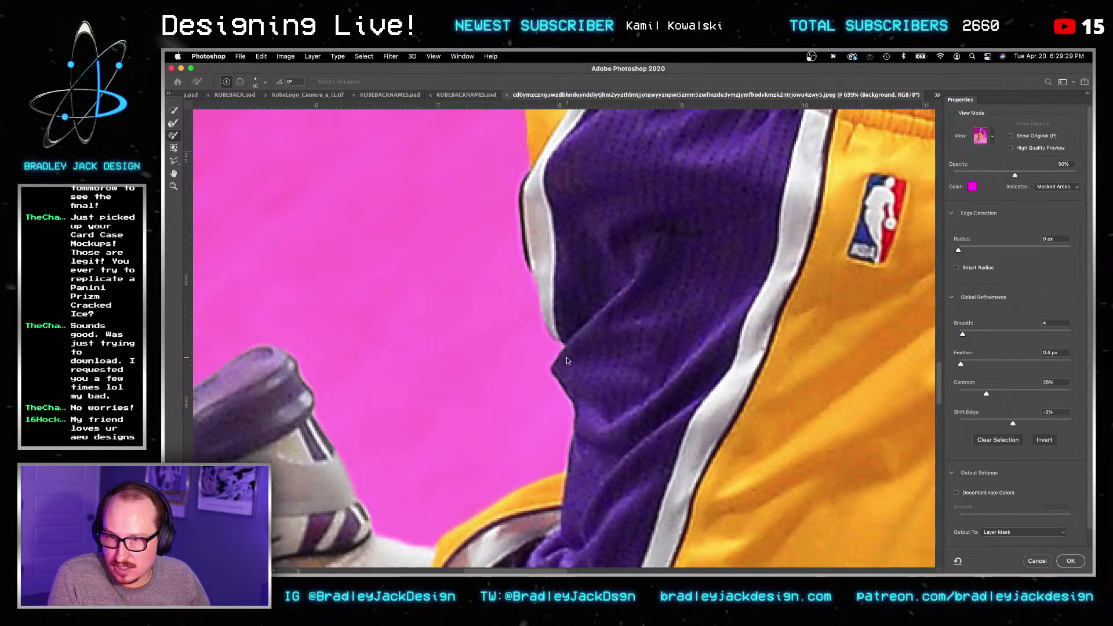
pyautogui.press('space')
pyautogui.moveTo(552, 249); pyautogui.dragTo(520, 434)
pyautogui.moveTo(525, 311); pyautogui.dragTo(446, 471)
pyautogui.moveTo(542, 173); pyautogui.dragTo(536, 323)
pyautogui.press(']')
pyautogui.press(']')
pyautogui.press(']')
pyautogui.press(']')
pyautogui.press(']')
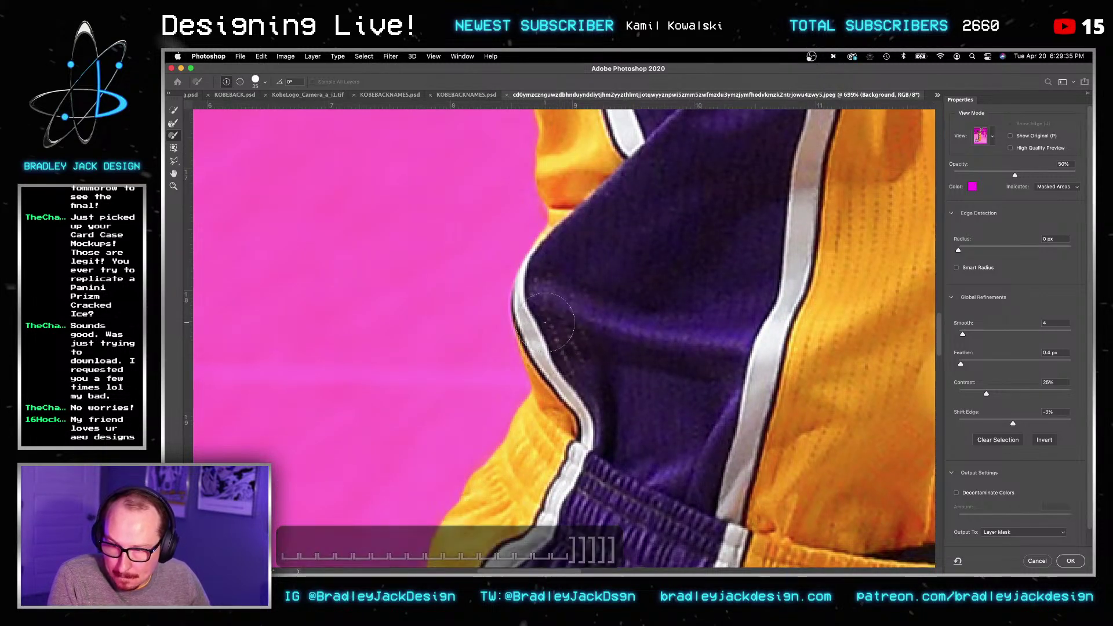
pyautogui.press('space')
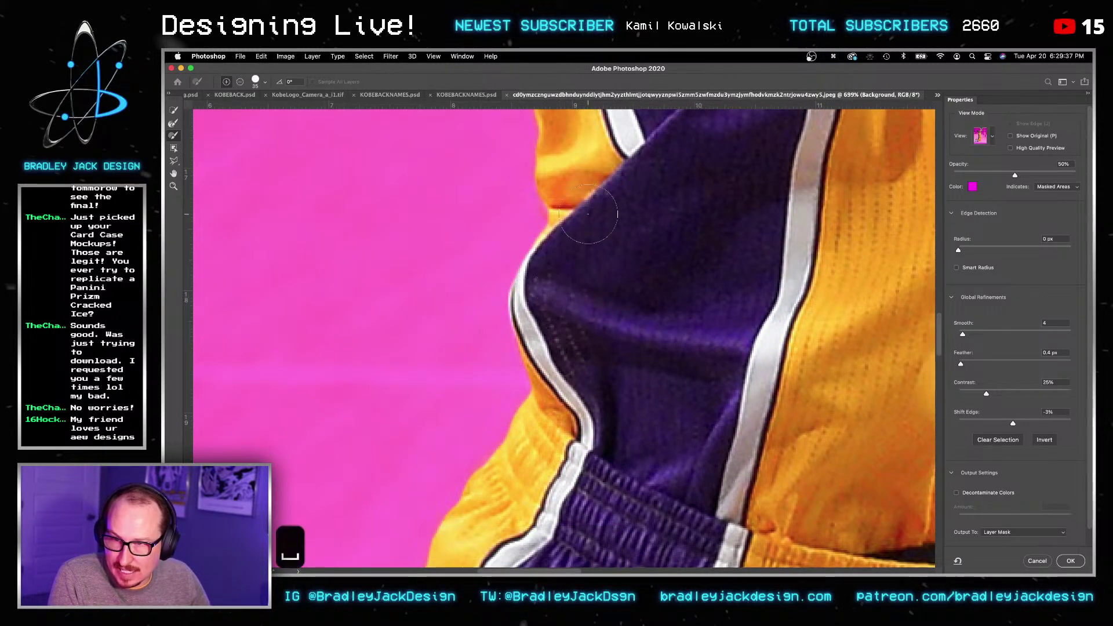
pyautogui.moveTo(560, 207); pyautogui.dragTo(582, 305)
pyautogui.press('[')
pyautogui.press('[')
pyautogui.press('[')
pyautogui.press('space')
pyautogui.moveTo(597, 205); pyautogui.dragTo(694, 516)
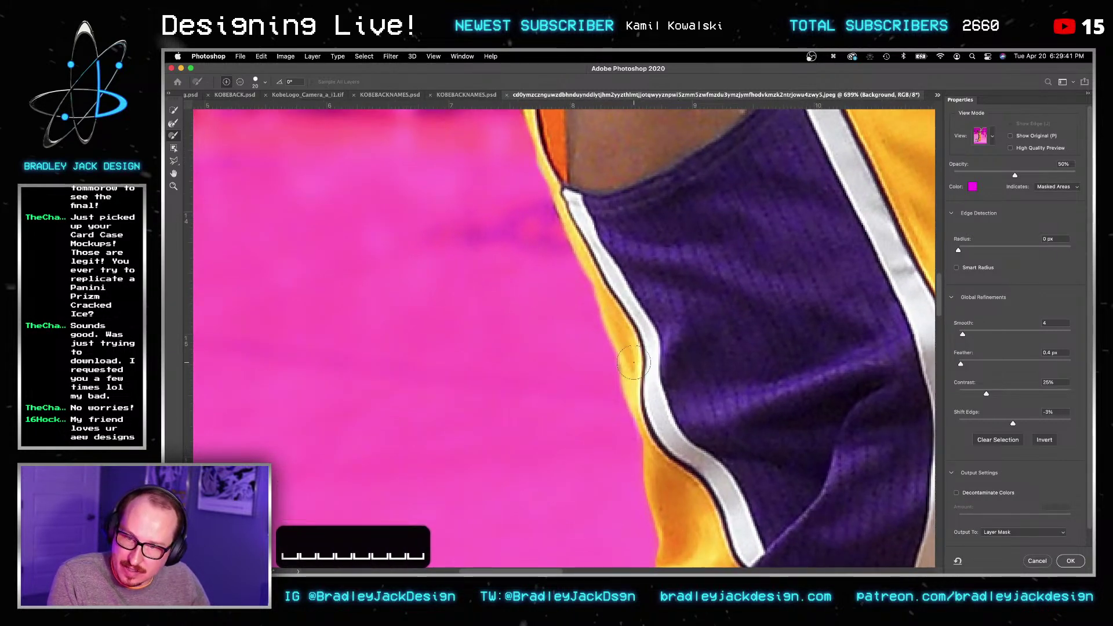
pyautogui.press('space')
pyautogui.moveTo(597, 261); pyautogui.dragTo(628, 432)
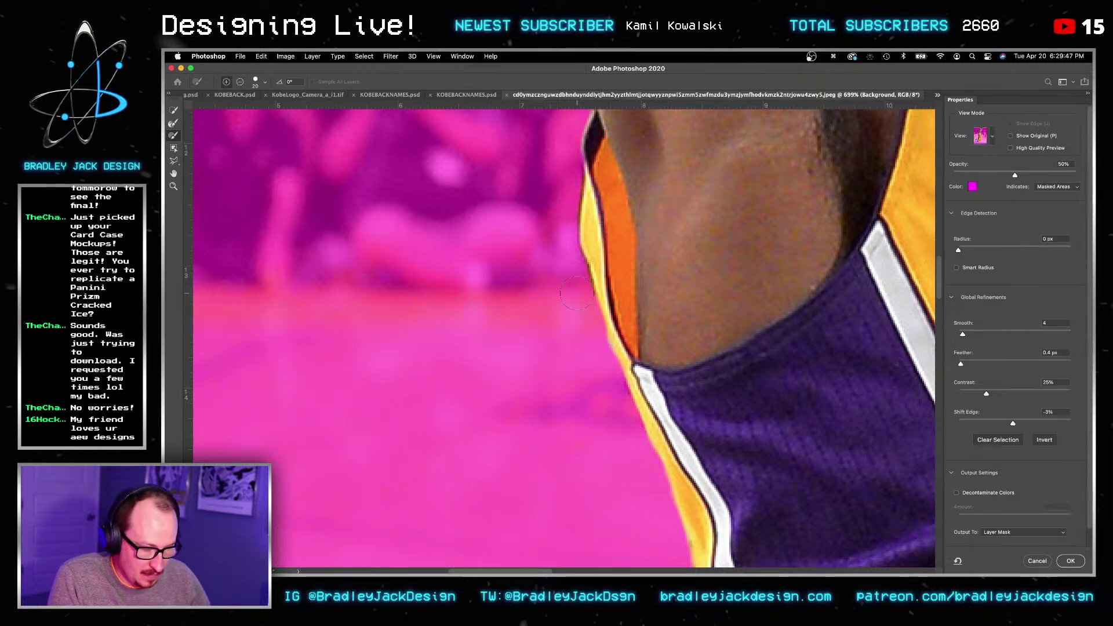
pyautogui.press('space')
pyautogui.moveTo(565, 258); pyautogui.dragTo(554, 447)
pyautogui.moveTo(515, 215); pyautogui.dragTo(504, 403)
pyautogui.keyDown('alt'); pyautogui.scroll(-5, 570, 346); pyautogui.keyUp('alt')
pyautogui.keyDown('alt'); pyautogui.scroll(-4, 571, 347); pyautogui.keyUp('alt')
pyautogui.press('space')
pyautogui.moveTo(835, 161); pyautogui.dragTo(644, 309)
# Step: Paint the enlarged Refine Edge Brush across the net, clearing dark patches in its centre and lower loops
pyautogui.keyDown('alt'); pyautogui.scroll(4, 554, 343); pyautogui.keyUp('alt')
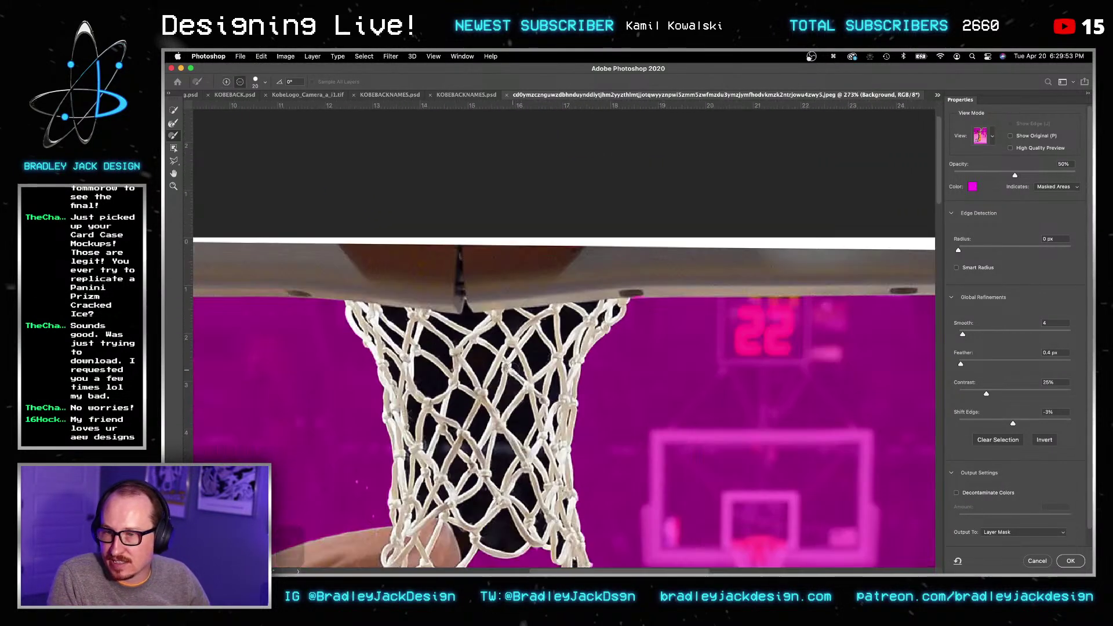
pyautogui.click(174, 122)
pyautogui.press(']')
pyautogui.press(']')
pyautogui.press(']')
pyautogui.press(']')
pyautogui.press(']')
pyautogui.press(']')
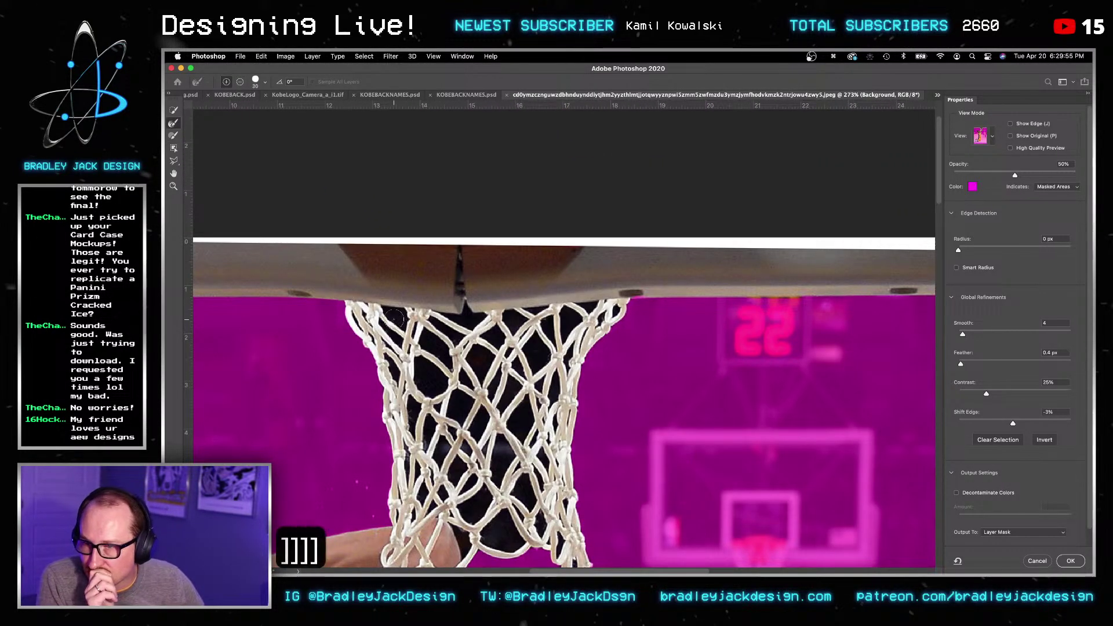
pyautogui.moveTo(413, 359)
pyautogui.mouseDown()
pyautogui.moveTo(443, 360)
pyautogui.moveTo(468, 319)
pyautogui.moveTo(577, 310)
pyautogui.mouseUp()
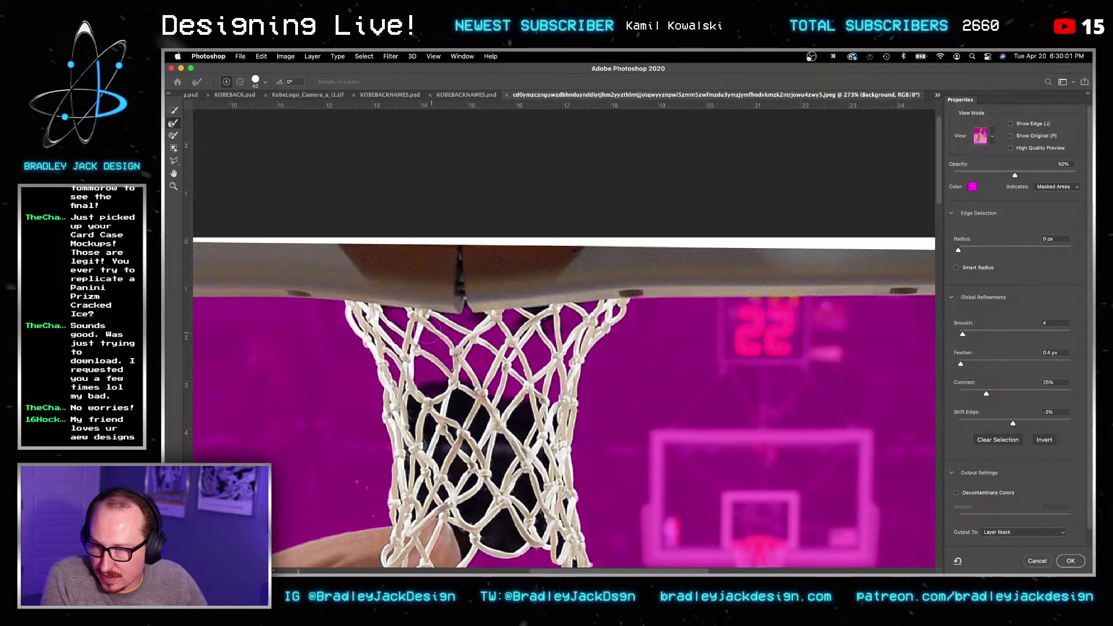
pyautogui.moveTo(414, 403); pyautogui.dragTo(440, 430)
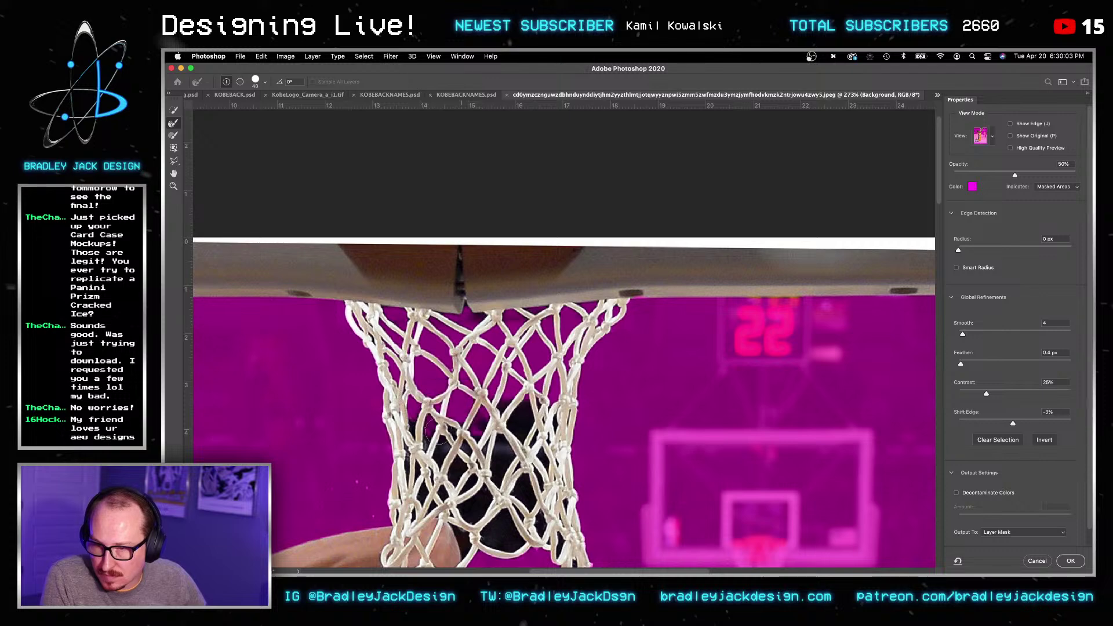
pyautogui.moveTo(496, 471); pyautogui.dragTo(526, 409)
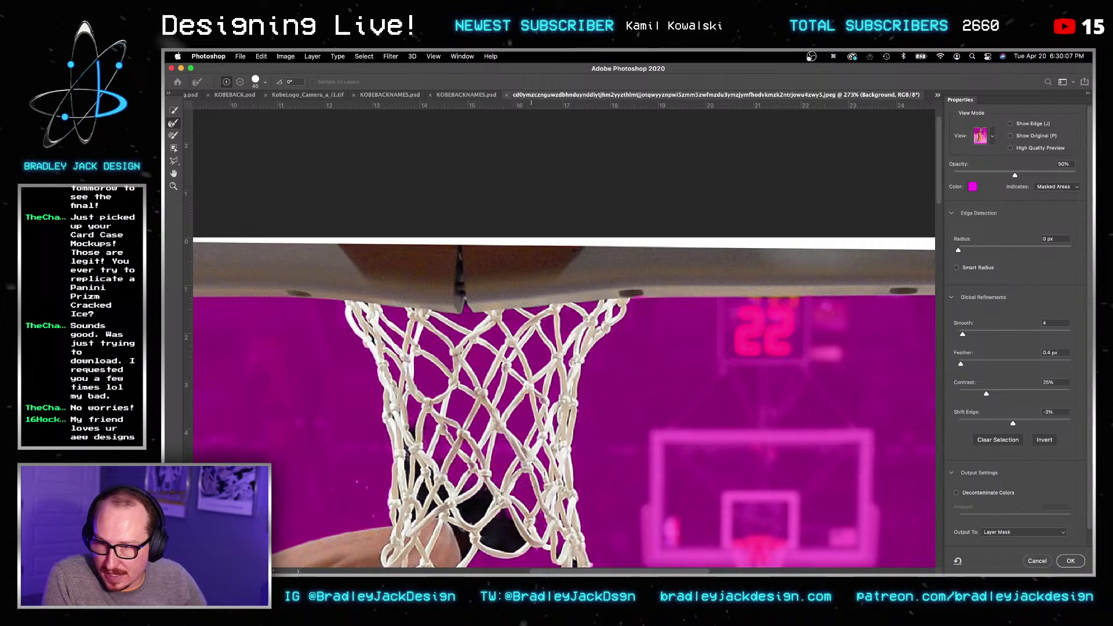
pyautogui.press('space')
pyautogui.moveTo(543, 509); pyautogui.dragTo(558, 313)
pyautogui.moveTo(590, 368); pyautogui.dragTo(493, 332)
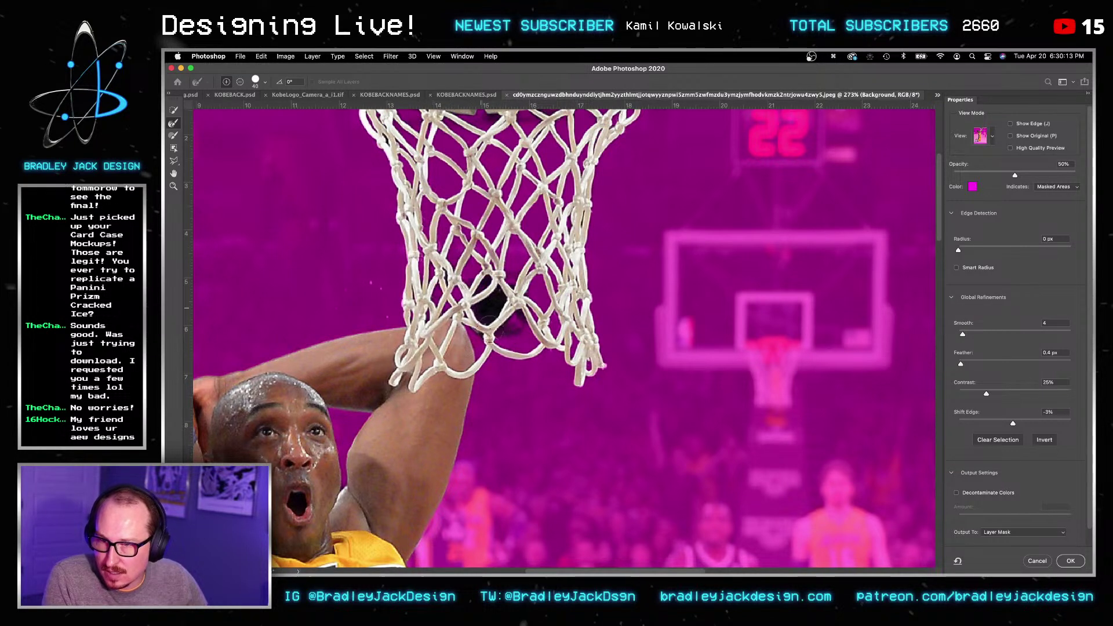
pyautogui.moveTo(494, 325); pyautogui.dragTo(511, 301)
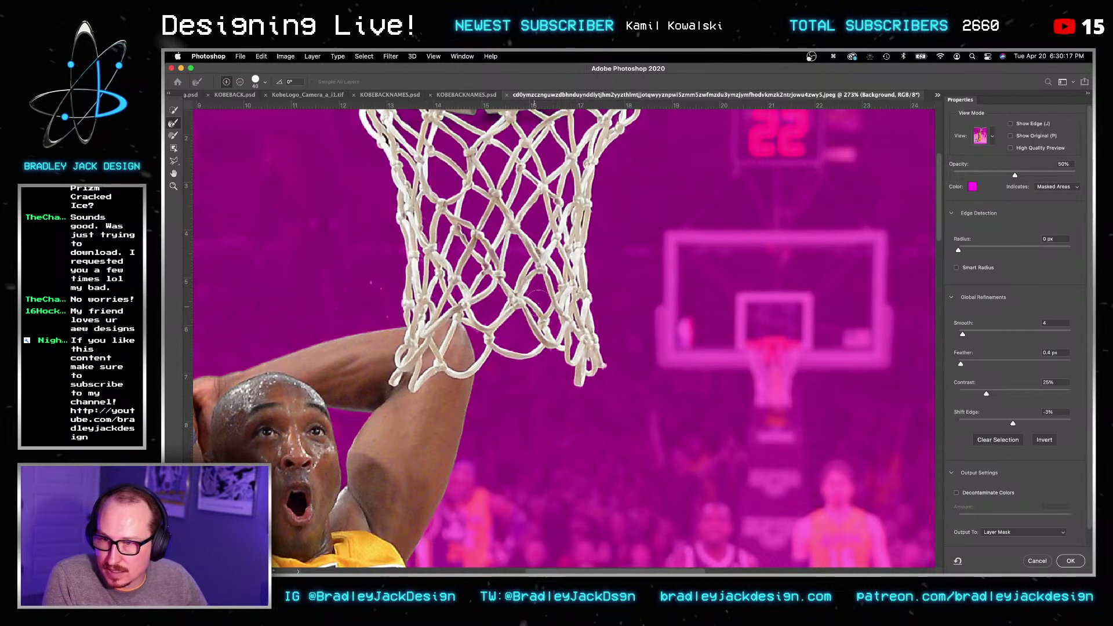
pyautogui.moveTo(496, 275); pyautogui.dragTo(498, 422)
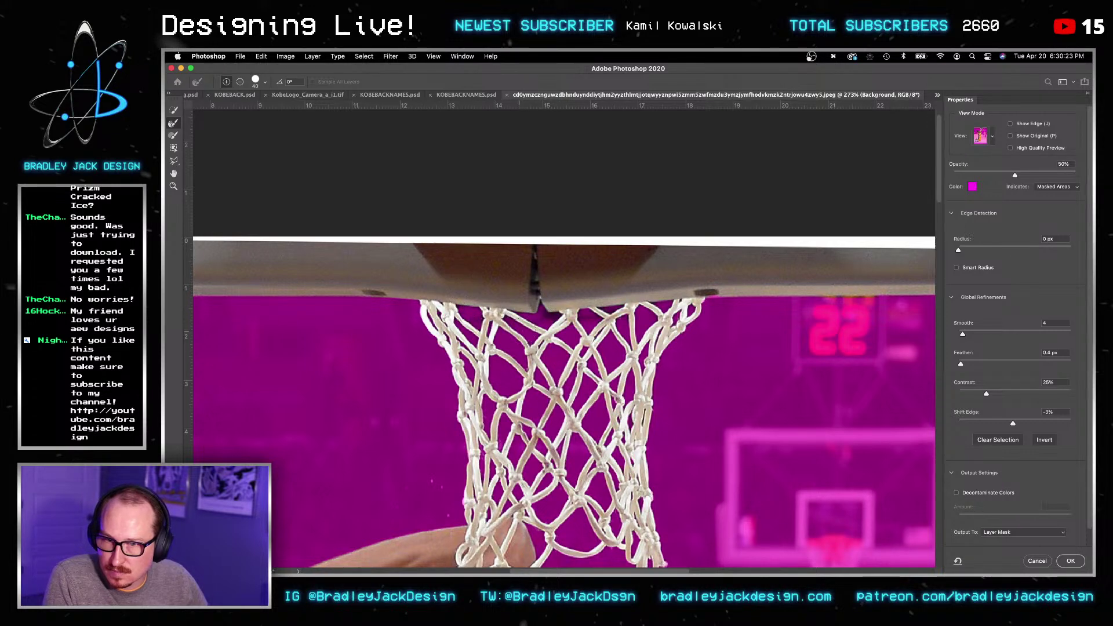
# Step: Apply the refined Select and Mask net cut-out as a layer mask
pyautogui.press('Return')
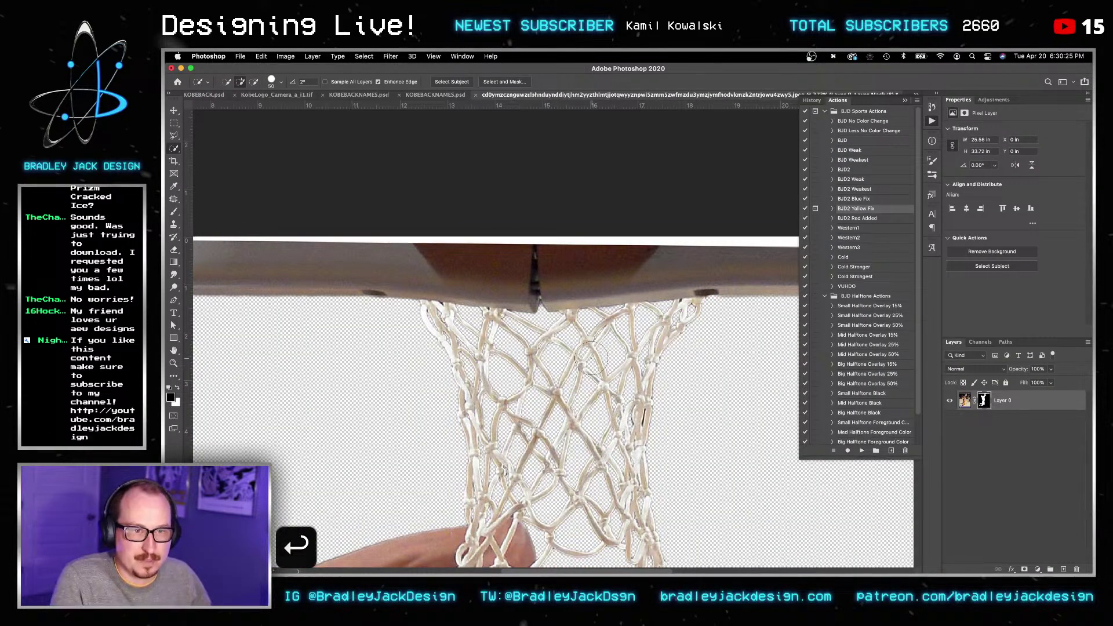
pyautogui.press('v')
pyautogui.scroll(-2, 555, 387)
pyautogui.scroll(-1, 581, 419)
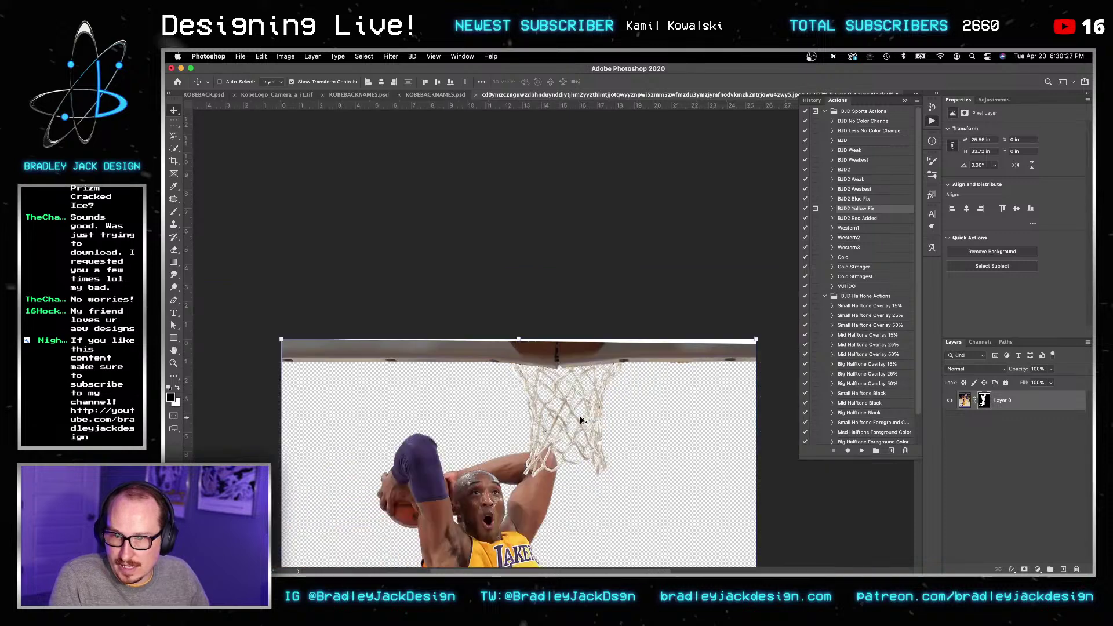
# Step: Save the cut-out to the Desktop as KobeDuinking.psd and switch back to the poster
pyautogui.press('super+s')
pyautogui.press('shift+super+s')
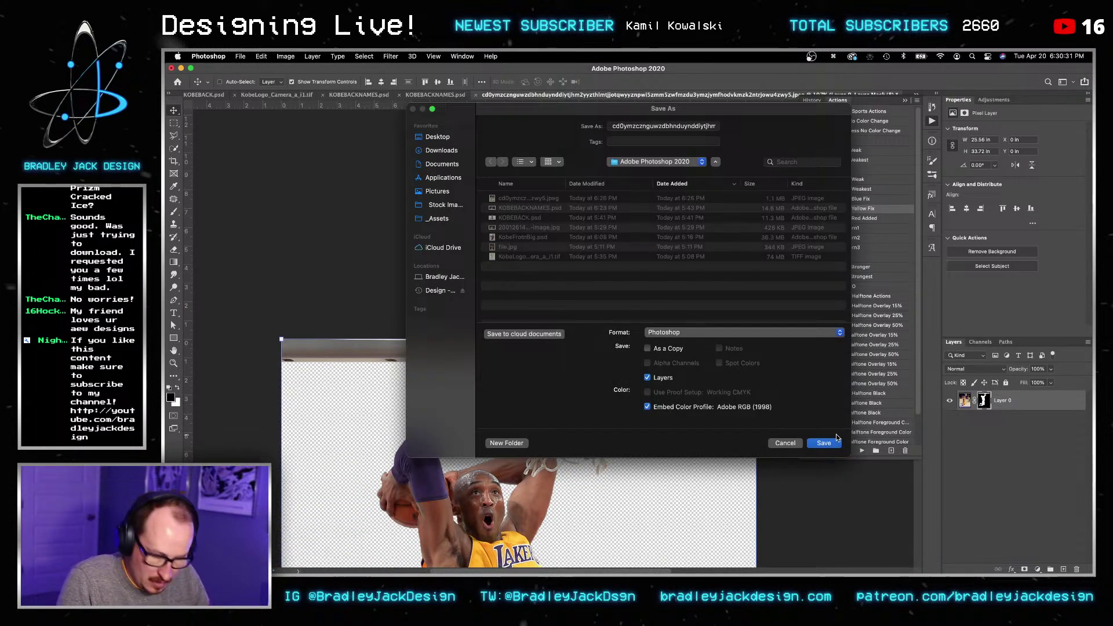
pyautogui.click(447, 138)
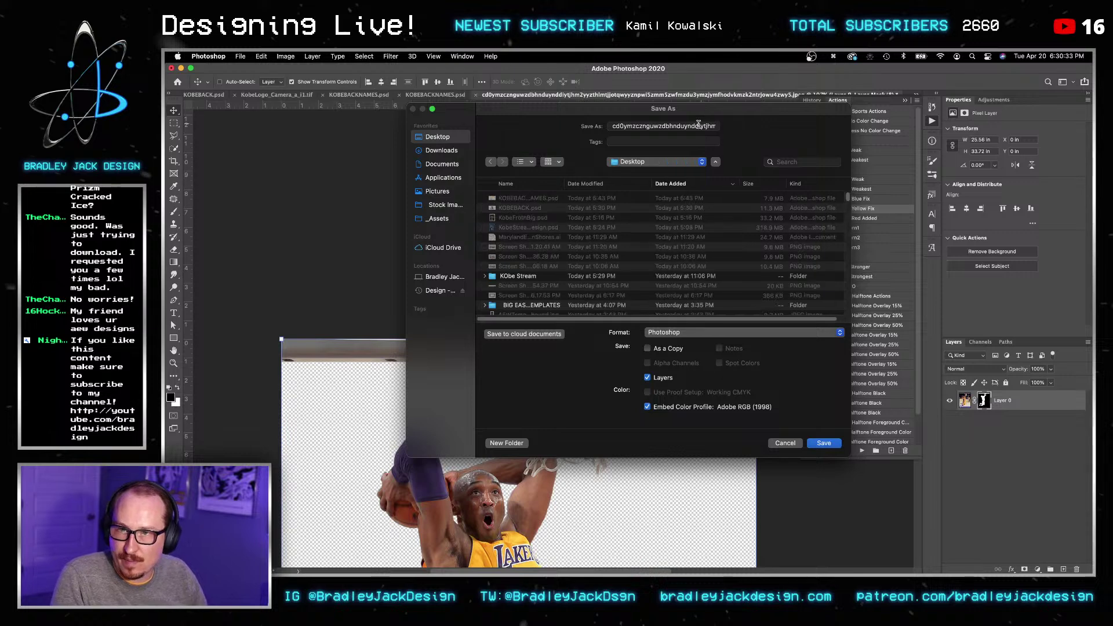
pyautogui.press('super+a')
pyautogui.write('KobeDuinking.psd')
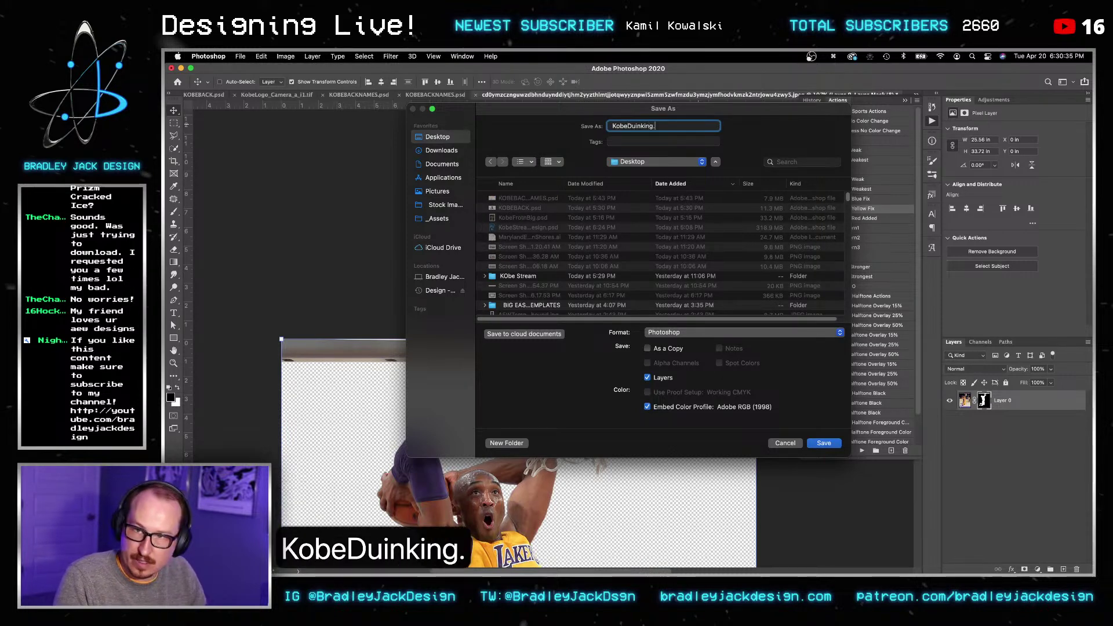
pyautogui.press('Return')
pyautogui.press('Return')
pyautogui.press('v')
pyautogui.press('super+grave')
# Step: Replace the poster's dunking smart object contents with KobeDuinking.psd
pyautogui.press('v')
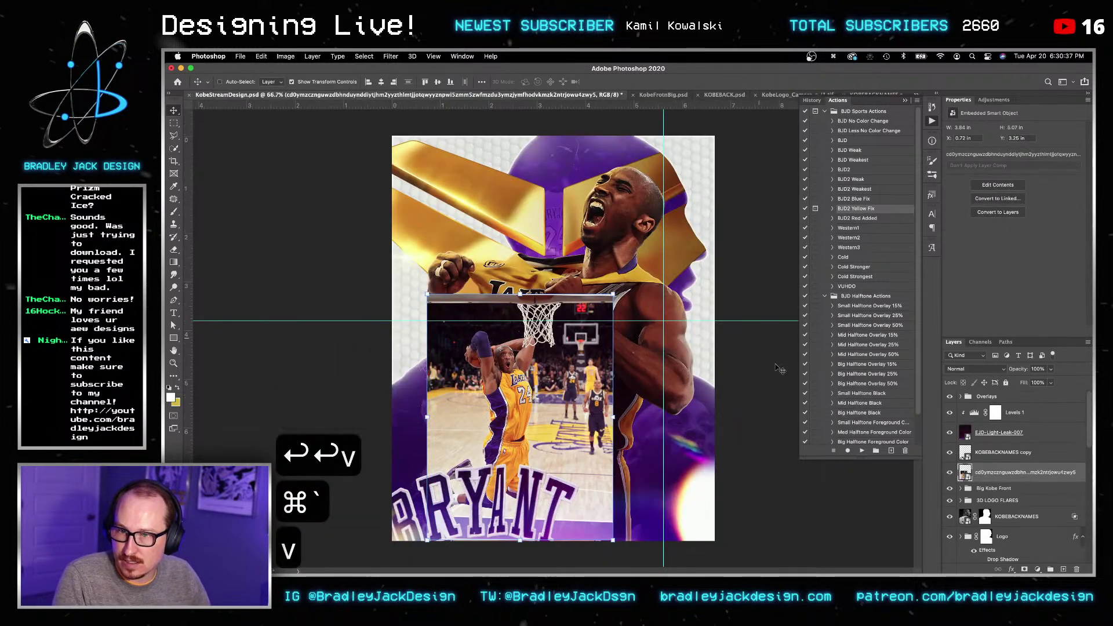
pyautogui.rightClick(1002, 473)
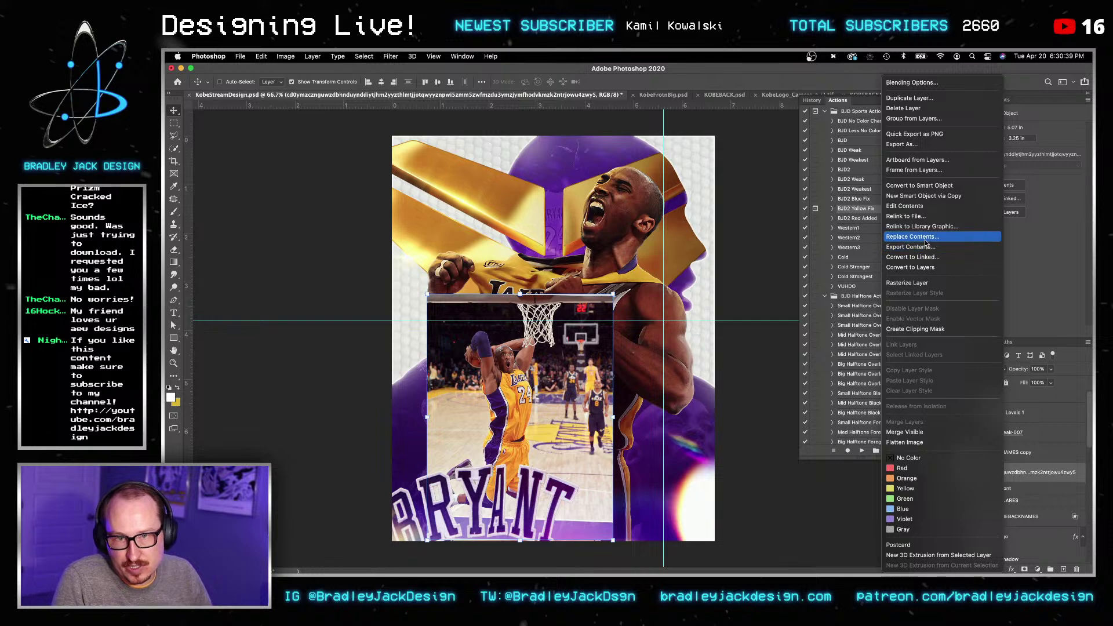
pyautogui.press('Escape')
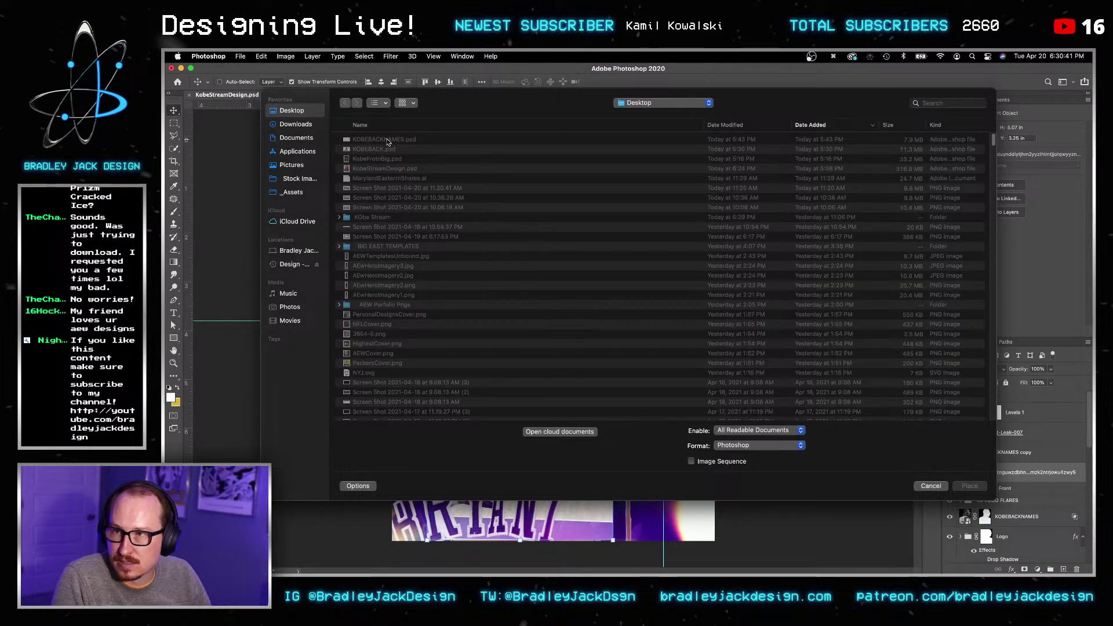
pyautogui.click(388, 142)
pyautogui.press('Return')
pyautogui.press('v')
pyautogui.press('v')
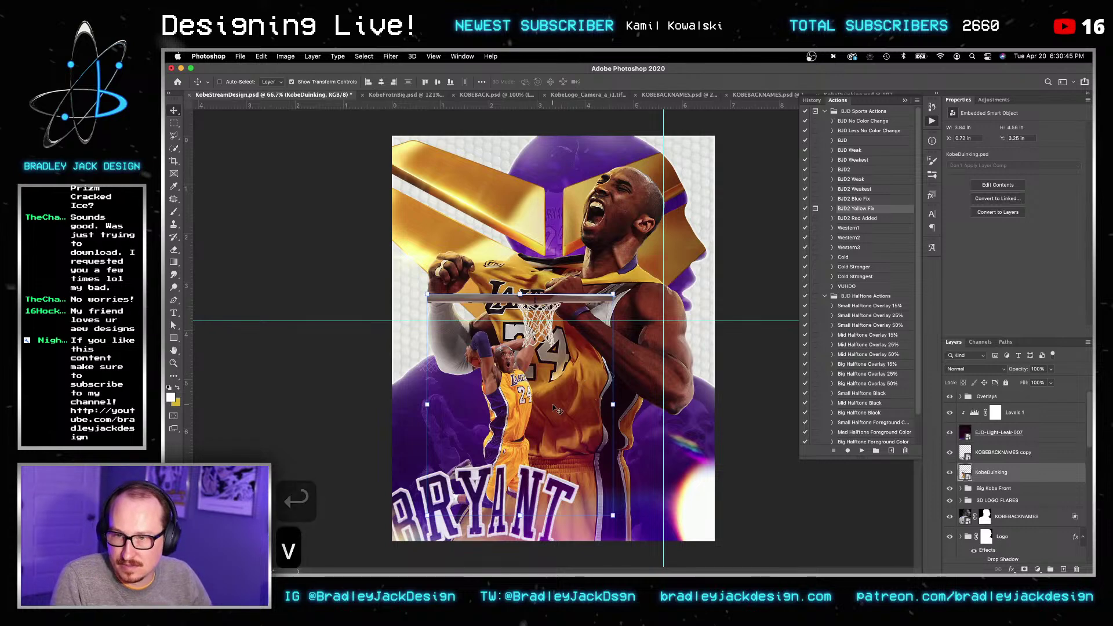
# Step: Enlarge the cut-out to about 18% and position it over the jersey
pyautogui.moveTo(539, 400); pyautogui.dragTo(533, 384)
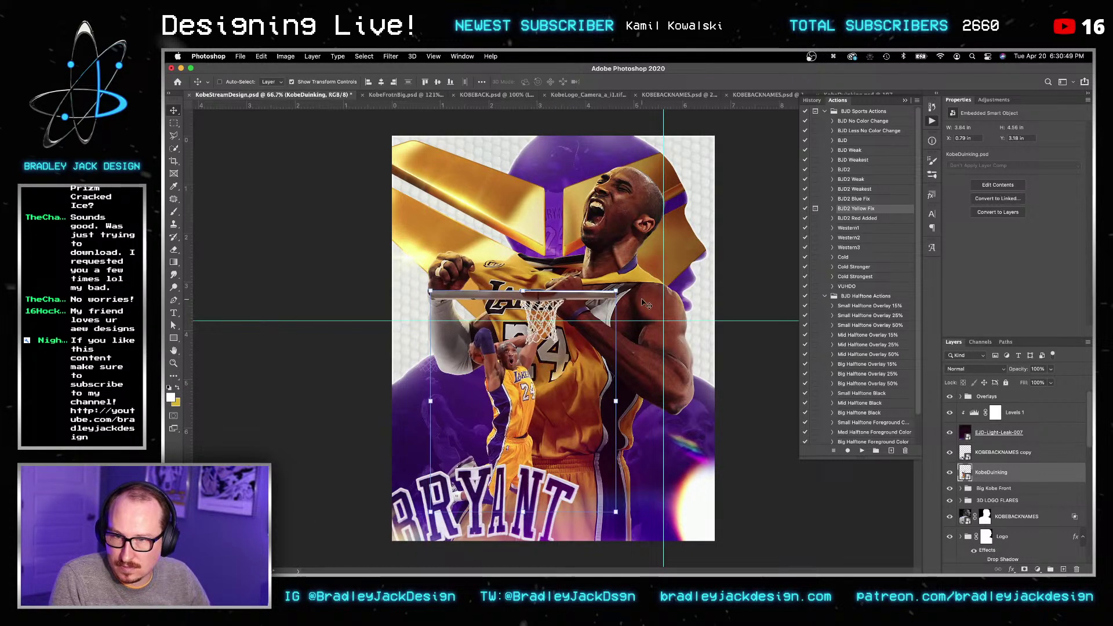
pyautogui.hotkey('ctrl', 't')
pyautogui.keyDown('alt'); pyautogui.moveTo(616, 537); pyautogui.dragTo(636, 559); pyautogui.keyUp('alt')
pyautogui.moveTo(556, 374); pyautogui.dragTo(574, 371)
pyautogui.press('Return')
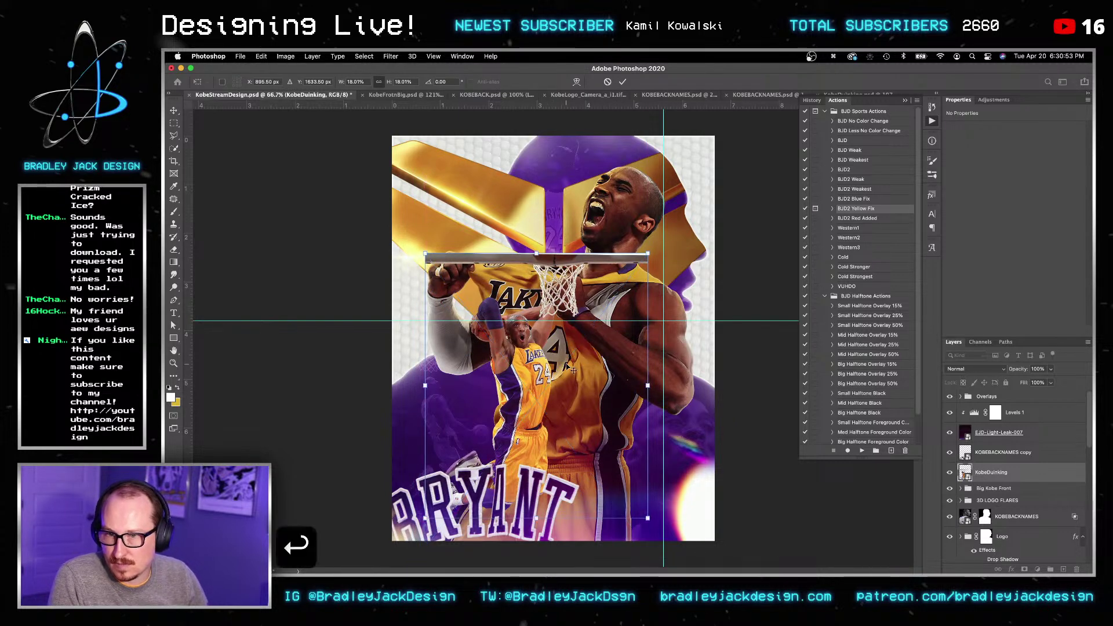
pyautogui.press('v')
# Step: Nudge the cut-out to X 0.58 in, Y 3.44 in and add a layer mask
pyautogui.press('Left')
pyautogui.press('Down')
pyautogui.press('Down')
pyautogui.press('z')
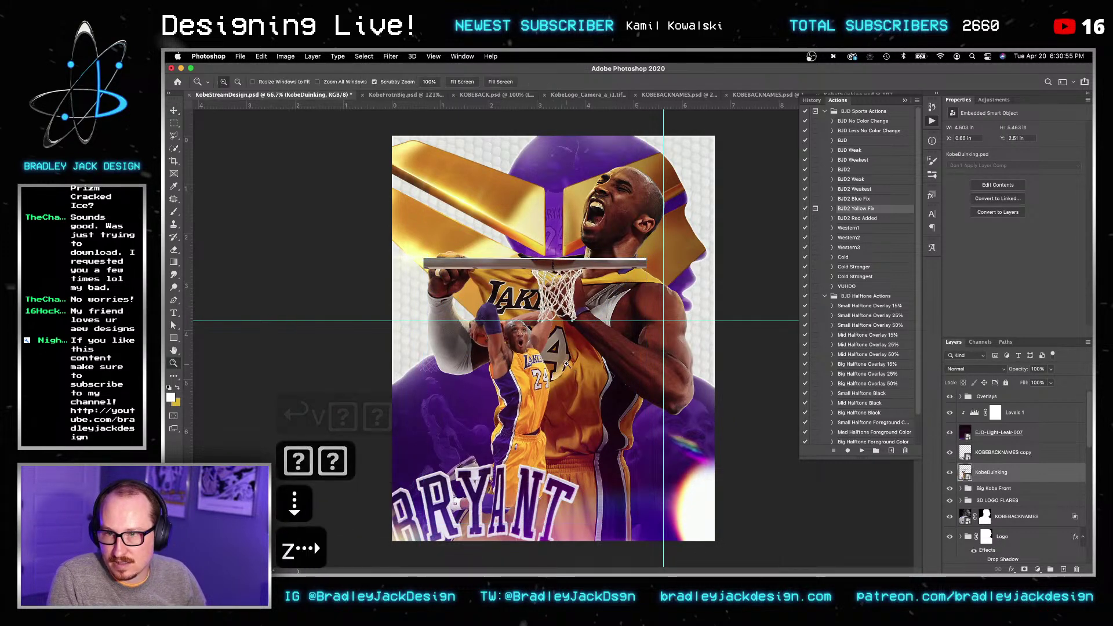
pyautogui.press('Down')
pyautogui.press('Down')
pyautogui.press('Down')
pyautogui.press('v')
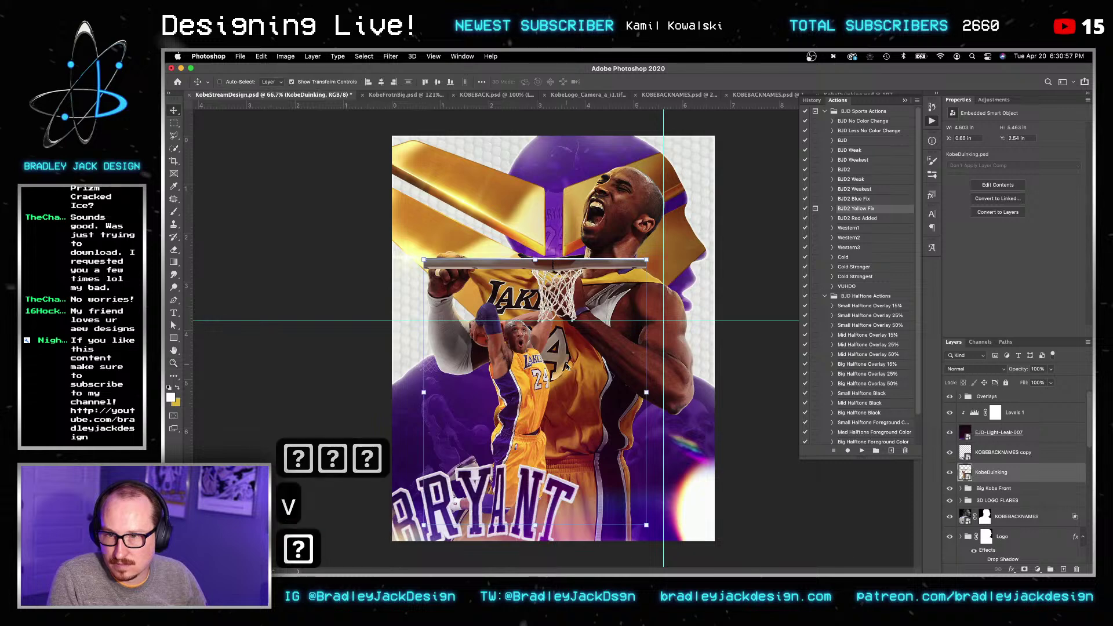
pyautogui.press('Down')
pyautogui.press('Down')
pyautogui.press('Down')
pyautogui.press('Down')
pyautogui.press('Down')
pyautogui.press('Down')
pyautogui.press('Right')
pyautogui.press('Right')
pyautogui.press('Right')
pyautogui.press('Right')
pyautogui.press('Right')
pyautogui.press('Right')
pyautogui.press('Right')
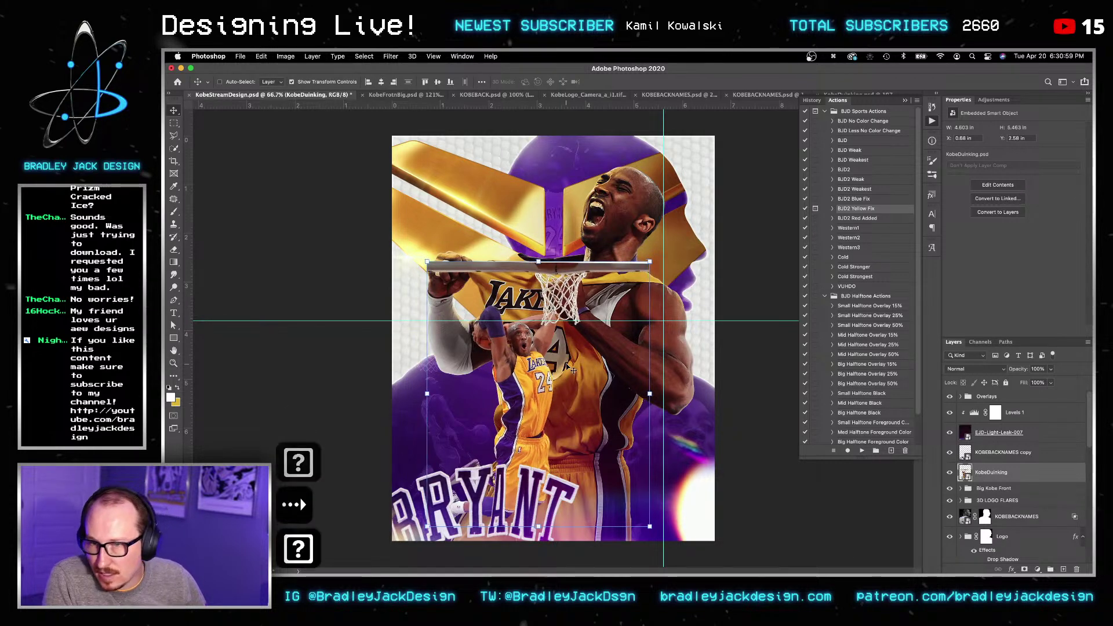
pyautogui.press('Right')
pyautogui.press('Right')
pyautogui.press('Right')
pyautogui.press('Right')
pyautogui.press('Right')
pyautogui.press('Right')
pyautogui.press('Right')
pyautogui.press('Right')
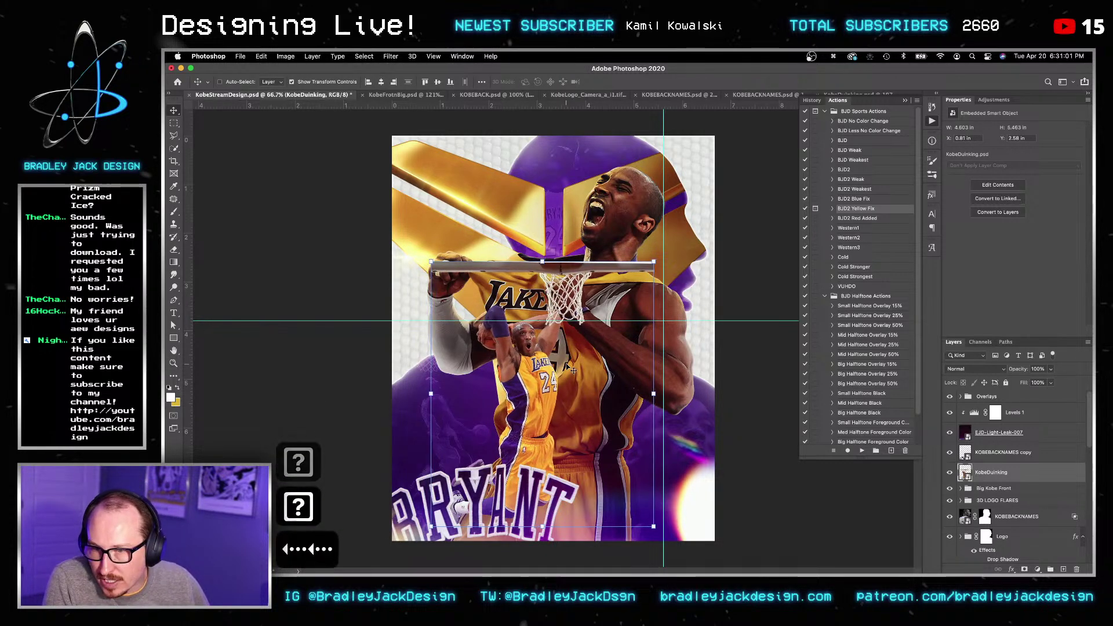
pyautogui.press('Left')
pyautogui.press('Left')
pyautogui.press('Left')
pyautogui.press('Left')
pyautogui.press('Left')
pyautogui.press('Left')
pyautogui.press('Left')
pyautogui.press('Left')
pyautogui.press('Left')
pyautogui.press('Left')
pyautogui.press('Left')
pyautogui.press('Left')
pyautogui.press('Left')
pyautogui.press('Left')
pyautogui.press('Left')
pyautogui.press('Left')
pyautogui.press('Left')
pyautogui.press('Left')
pyautogui.press('Left')
pyautogui.press('Left')
pyautogui.press('Up')
pyautogui.press('Up')
pyautogui.press('Up')
pyautogui.press('Up')
pyautogui.press('Up')
pyautogui.press('Up')
pyautogui.press('Up')
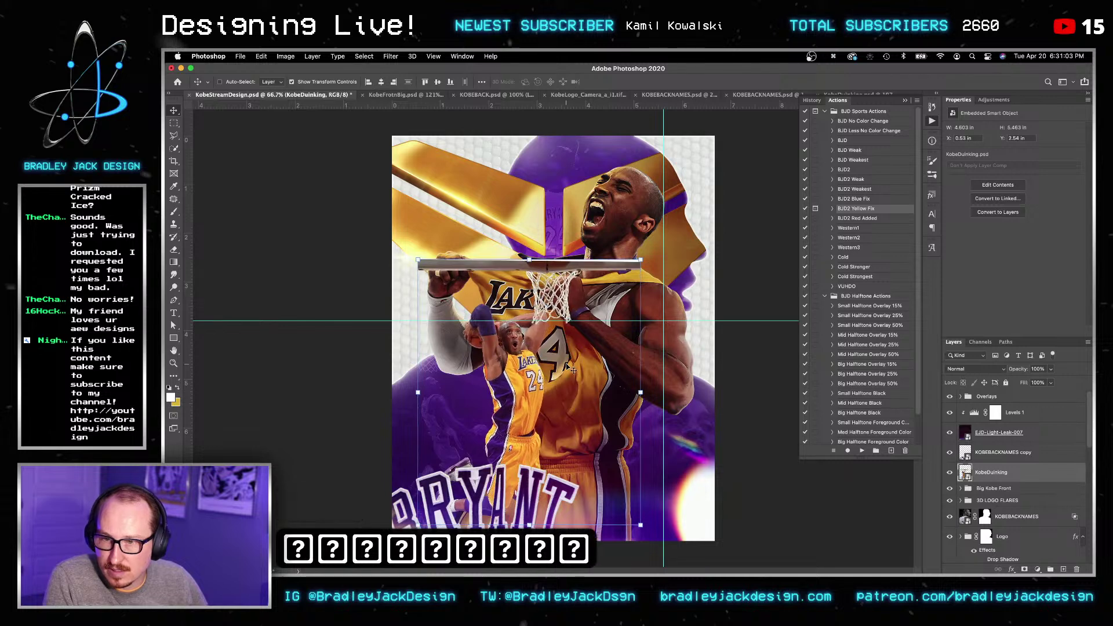
pyautogui.press('Right')
pyautogui.press('Right')
pyautogui.press('Right')
pyautogui.press('Up')
pyautogui.press('Up')
pyautogui.press('Up')
pyautogui.press('Up')
pyautogui.press('Up')
pyautogui.press('Up')
pyautogui.press('Up')
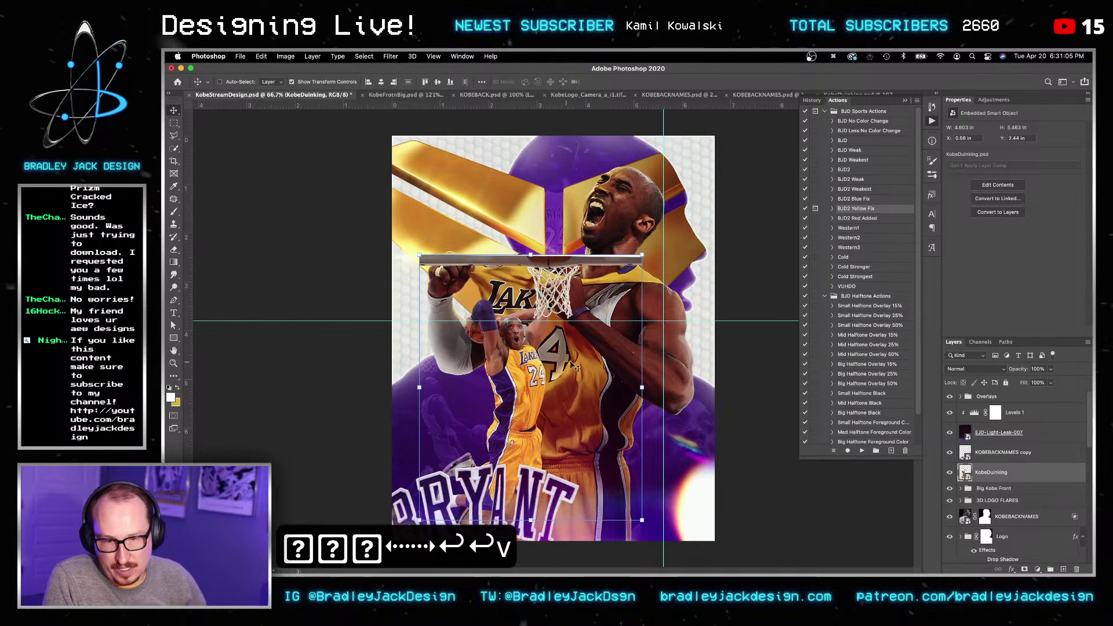
pyautogui.click(1025, 569)
pyautogui.press('b')
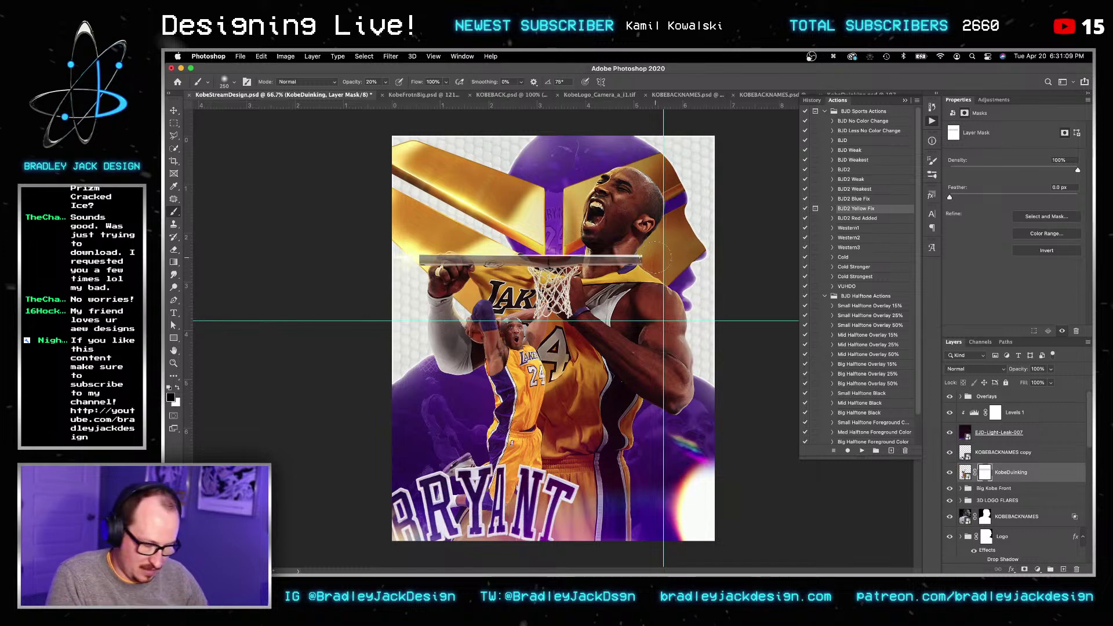
# Step: Paint black at 100% opacity on the mask to hide the net over the LAKERS lettering
pyautogui.press('0')
pyautogui.rightClick(611, 225)
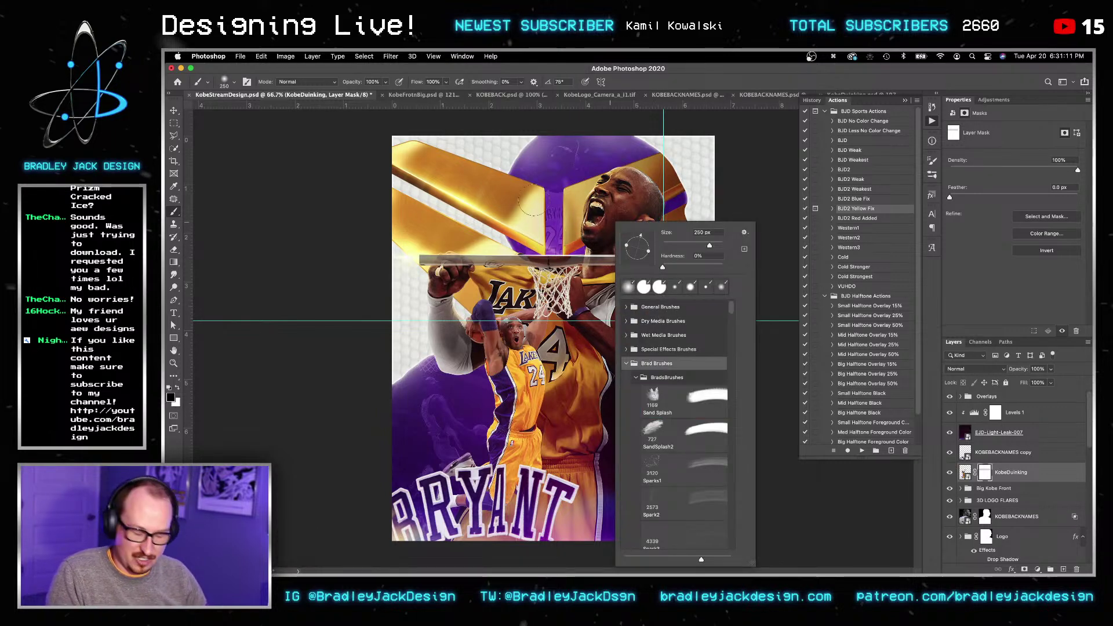
pyautogui.press('Escape')
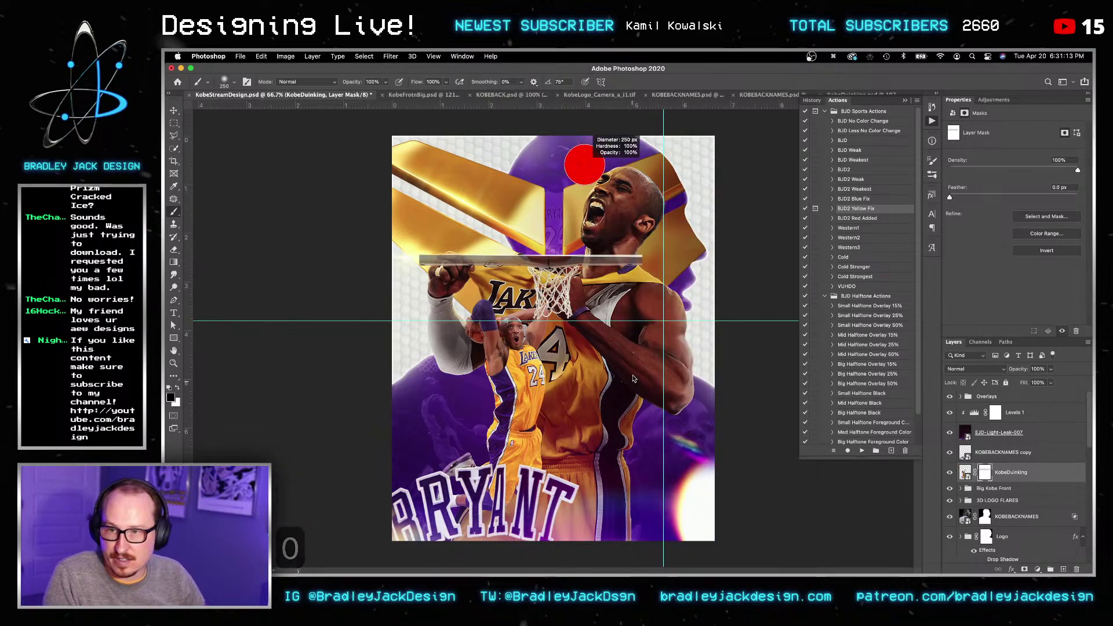
pyautogui.keyDown('alt'); pyautogui.scroll(3, 562, 287); pyautogui.keyUp('alt')
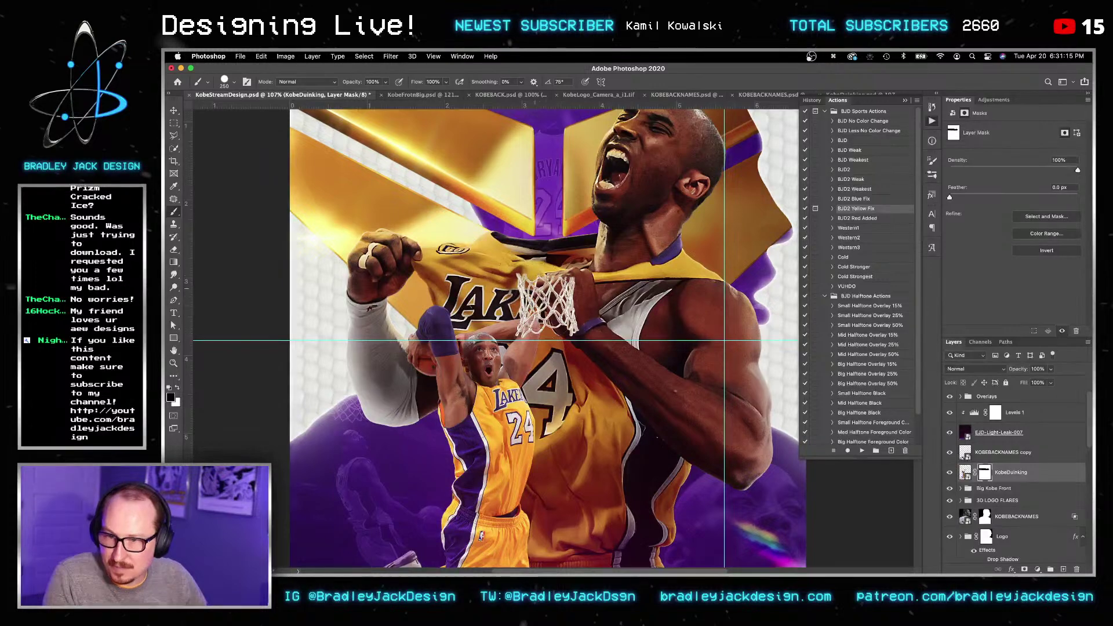
pyautogui.moveTo(517, 263); pyautogui.dragTo(525, 285)
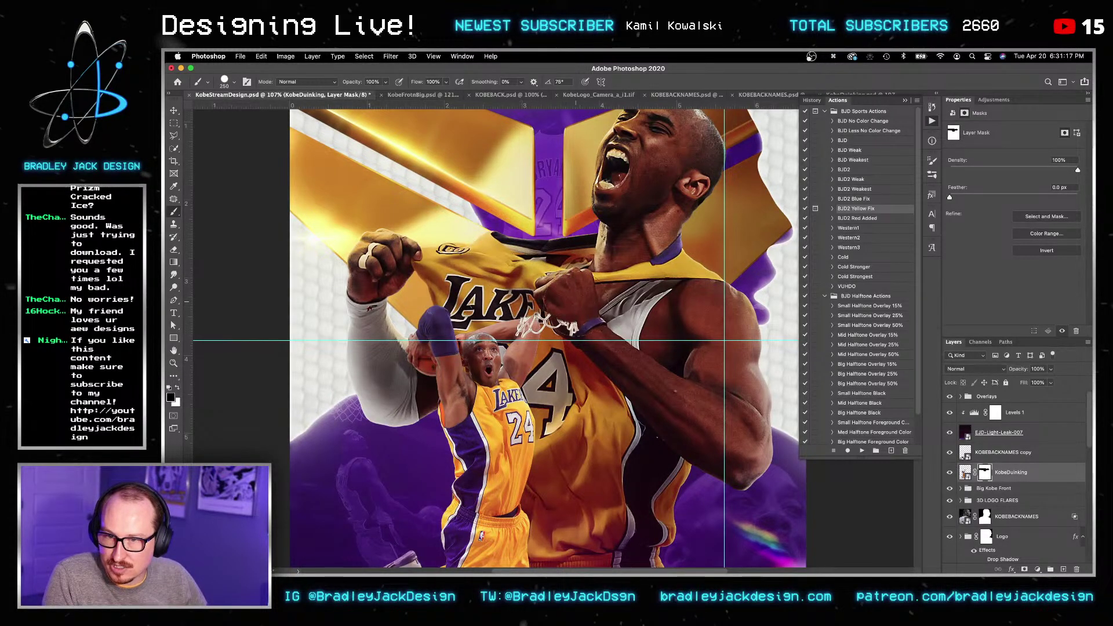
pyautogui.keyDown('alt'); pyautogui.scroll(4, 565, 324); pyautogui.keyUp('alt')
# Step: Open the dunk cut-out's smart object contents and group Layer 0 into Group 1
pyautogui.press('[')
pyautogui.press('[')
pyautogui.press('[')
pyautogui.press('[')
pyautogui.press('[')
pyautogui.press('[')
pyautogui.press('[')
pyautogui.press('[')
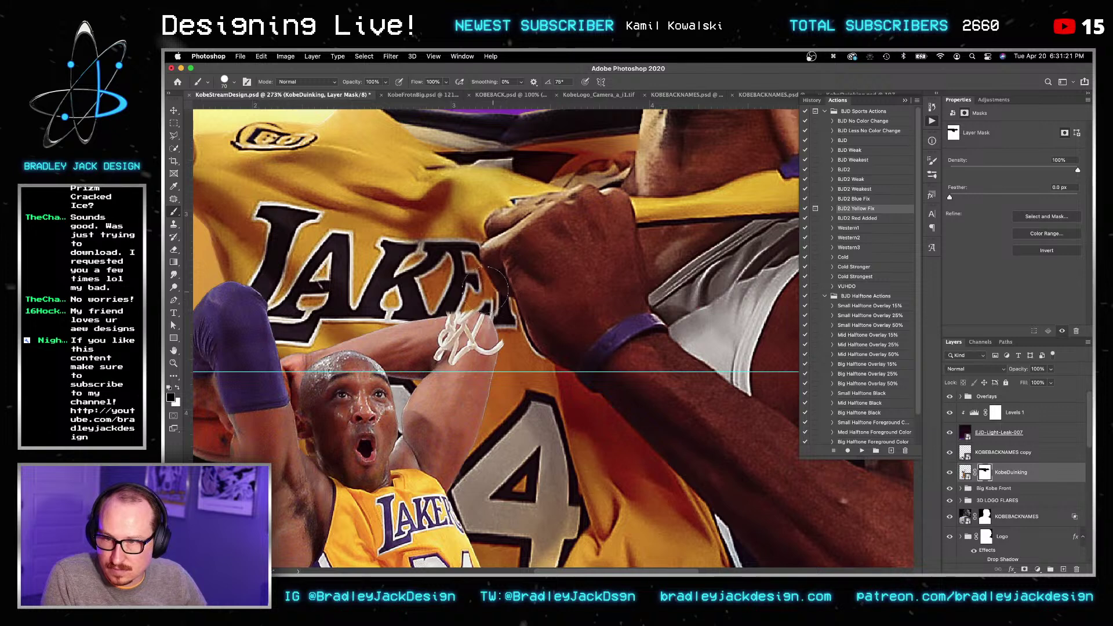
pyautogui.doubleClick(965, 472)
pyautogui.press('super+g')
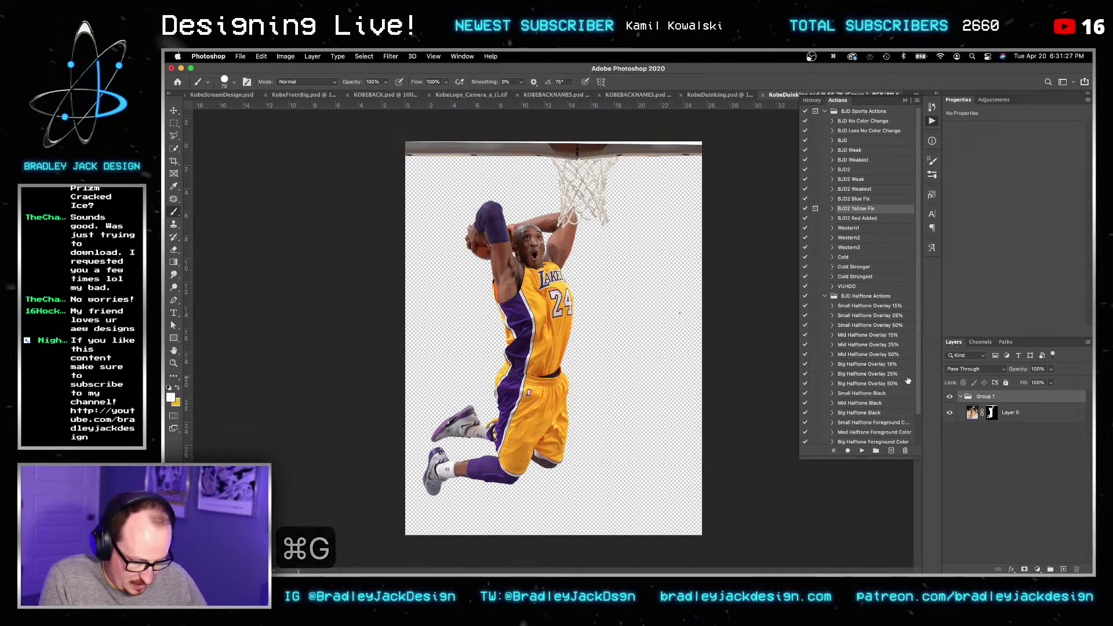
# Step: Add a mask to Group 1 and brush out the brown rim strip along the top
pyautogui.press('b')
pyautogui.press(']')
pyautogui.click(1023, 569)
pyautogui.press(']')
pyautogui.press(']')
pyautogui.press(']')
pyautogui.press(']')
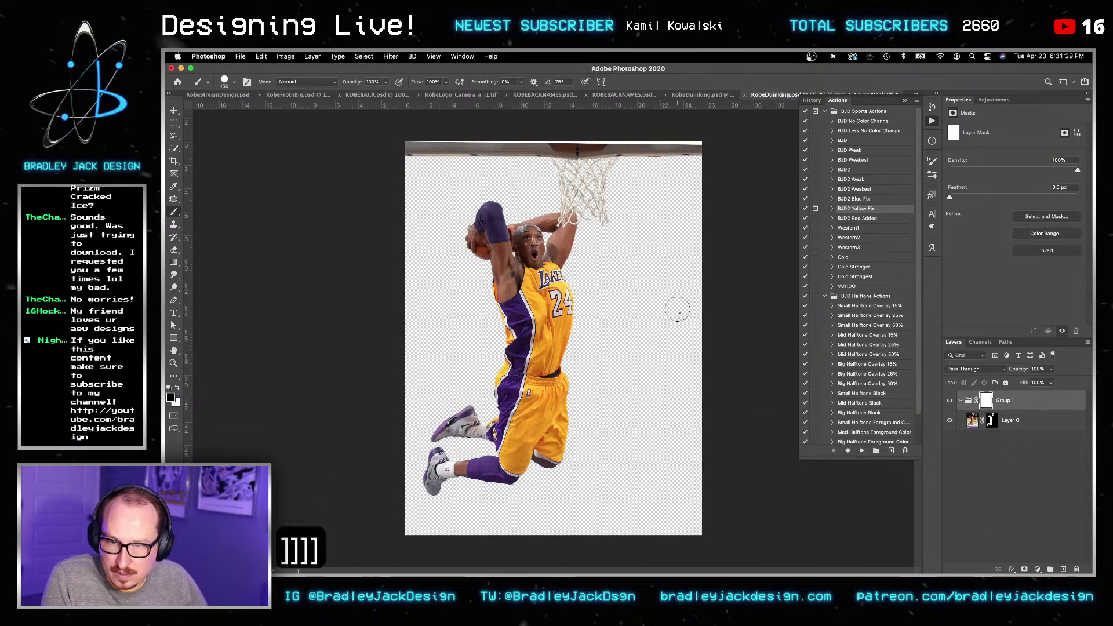
pyautogui.moveTo(412, 150); pyautogui.dragTo(699, 150)
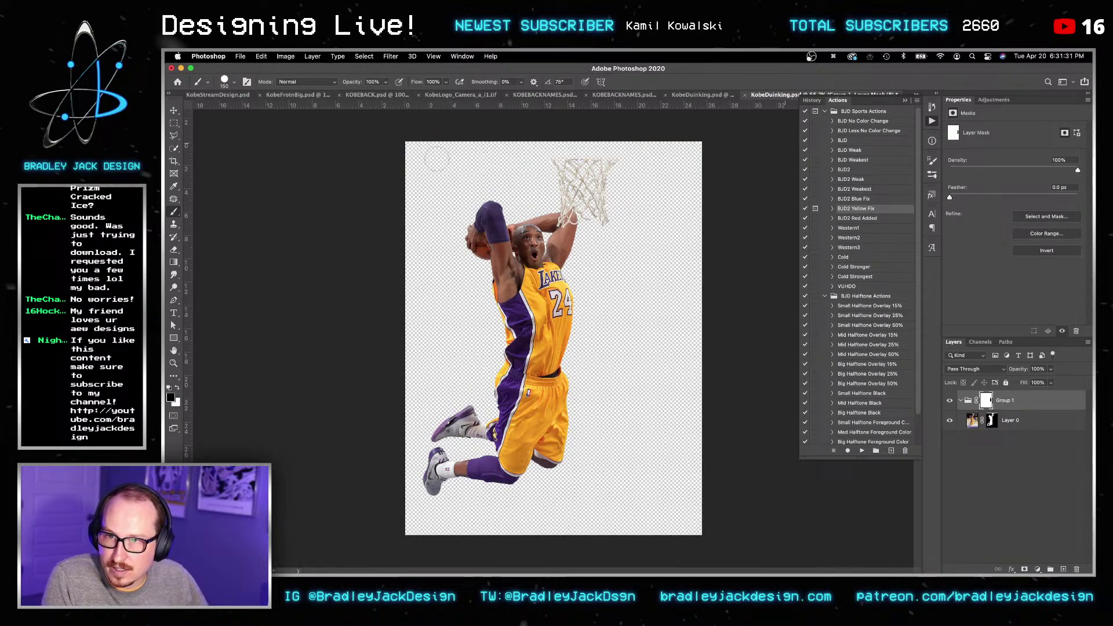
# Step: Fill a new layer with yellow and send it to the bottom behind Kobe
pyautogui.press('shift+super+m')
pyautogui.press('Return')
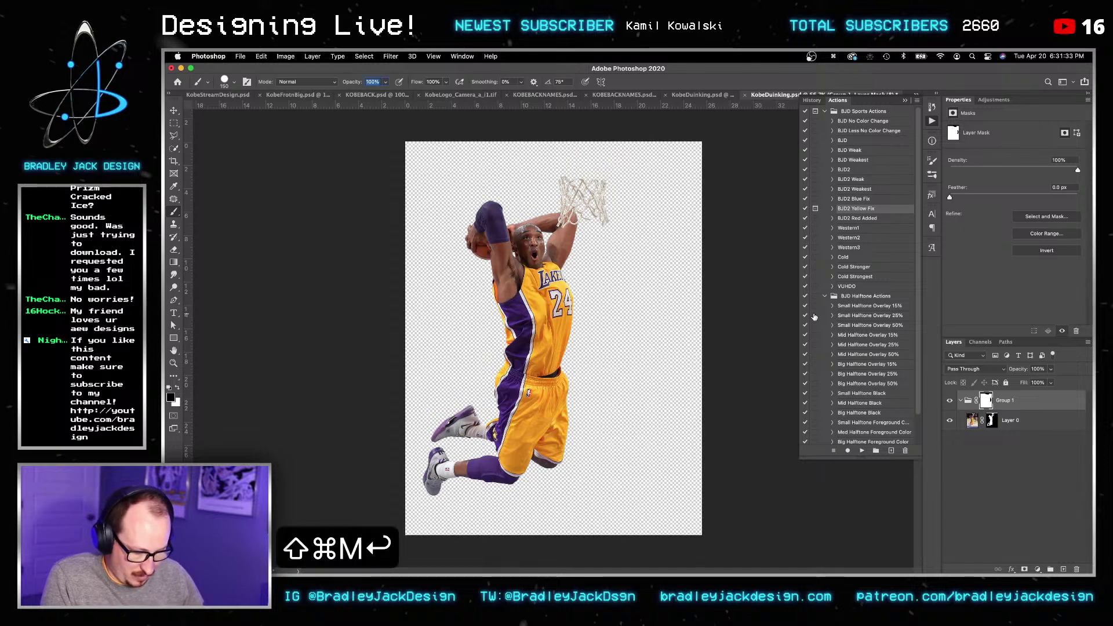
pyautogui.press('shift+super+n')
pyautogui.press('Return')
pyautogui.press('g')
pyautogui.press('x')
pyautogui.press('x')
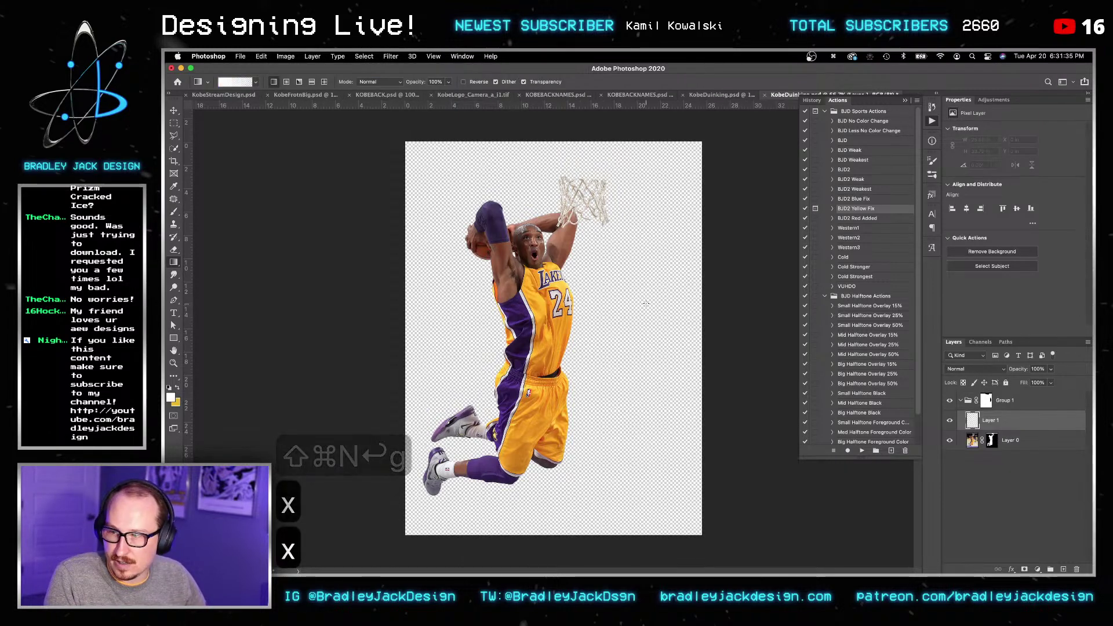
pyautogui.hotkey('alt', 'BackSpace')
pyautogui.press('v')
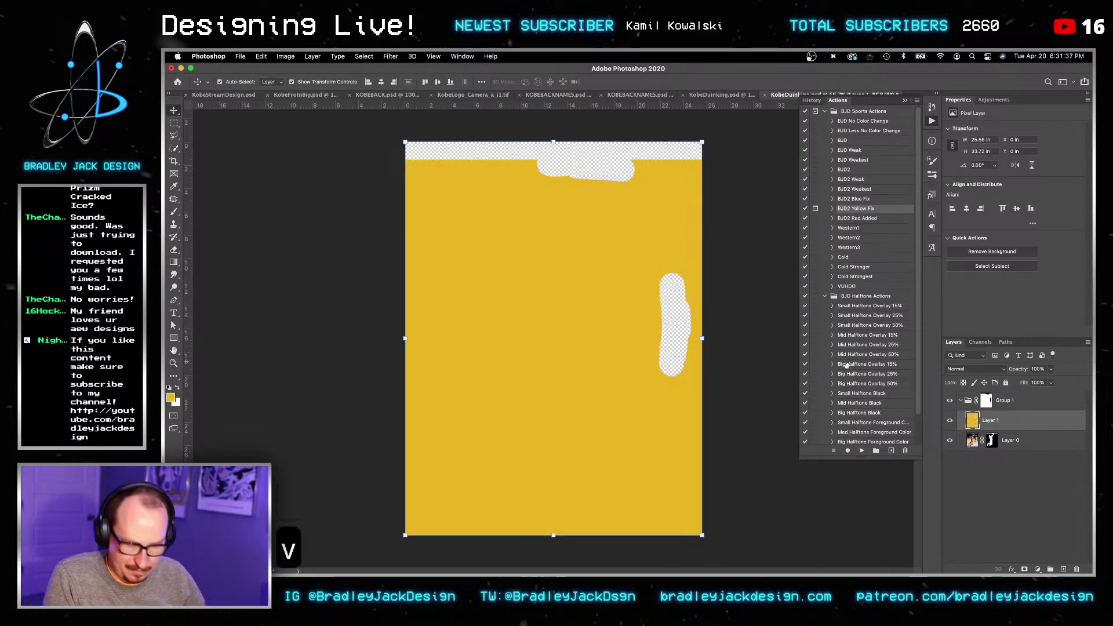
pyautogui.press('shift+super+bracketleft')
pyautogui.press('shift+super+bracketleft')
pyautogui.press('shift+super+bracketleft')
pyautogui.press('shift+super+bracketleft')
# Step: Zoom in on the net and target Group 1's mask for painting in black
pyautogui.press('z')
pyautogui.moveTo(703, 207); pyautogui.dragTo(666, 191)
pyautogui.press('v')
pyautogui.hscroll(-5, 567, 204)
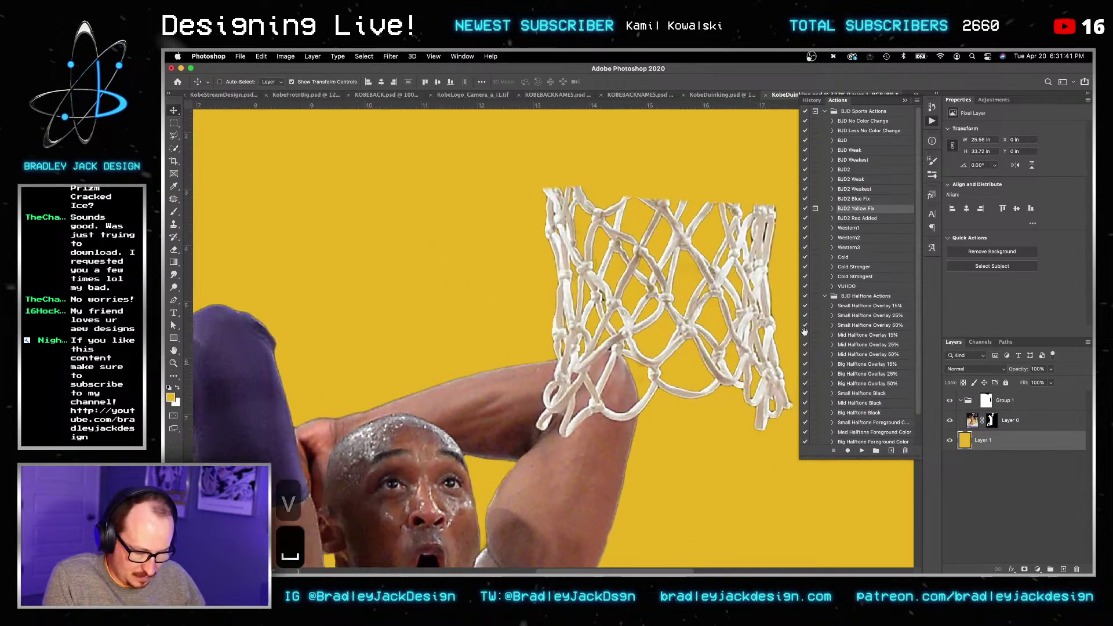
pyautogui.press('b')
pyautogui.press(']')
pyautogui.press(']')
pyautogui.press('x')
pyautogui.moveTo(590, 213); pyautogui.dragTo(499, 213)
pyautogui.press('super+z')
pyautogui.click(987, 400)
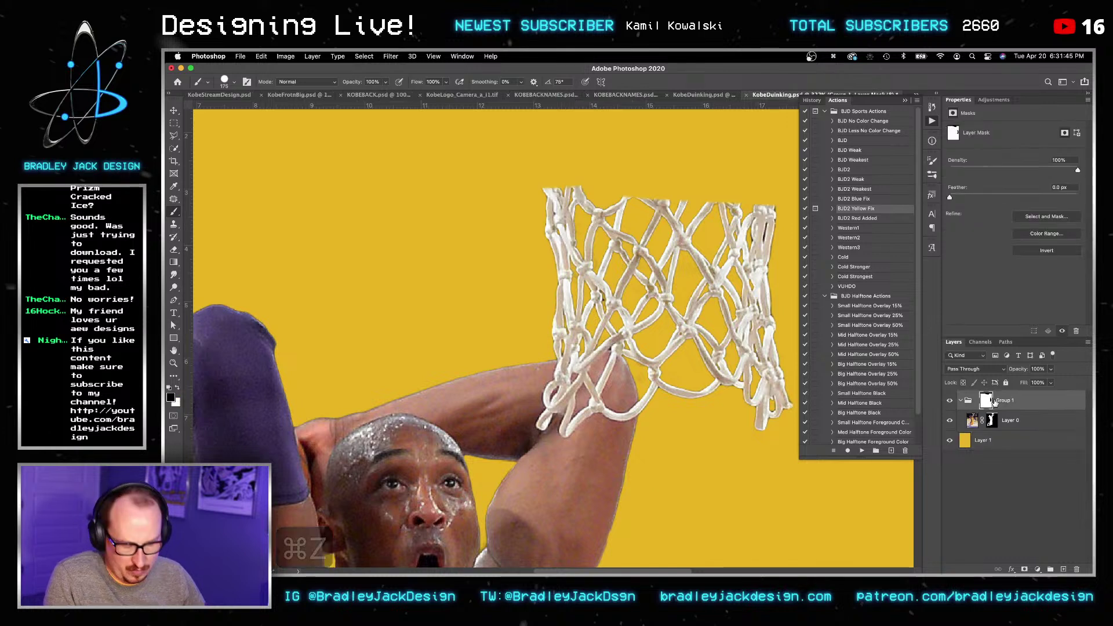
pyautogui.press('b')
# Step: Mask away the top and left parts of the net above Kobe's forearm
pyautogui.moveTo(644, 229)
pyautogui.mouseDown()
pyautogui.moveTo(604, 233)
pyautogui.moveTo(721, 206)
pyautogui.moveTo(747, 393)
pyautogui.moveTo(699, 325)
pyautogui.moveTo(695, 335)
pyautogui.moveTo(705, 275)
pyautogui.moveTo(690, 250)
pyautogui.mouseUp()
pyautogui.keyDown('alt'); pyautogui.scroll(3, 565, 331); pyautogui.keyUp('alt')
pyautogui.press('[')
pyautogui.press('[')
pyautogui.press('[')
pyautogui.moveTo(514, 261)
pyautogui.mouseDown()
pyautogui.moveTo(551, 339)
pyautogui.moveTo(549, 315)
pyautogui.moveTo(601, 298)
pyautogui.moveTo(626, 304)
pyautogui.mouseUp()
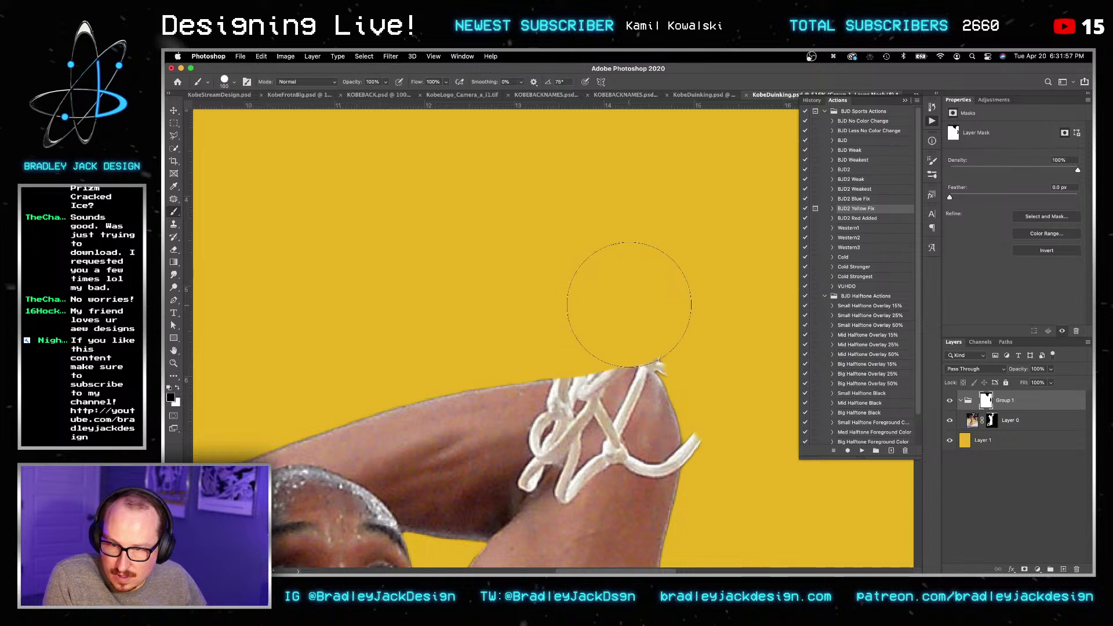
pyautogui.moveTo(753, 400); pyautogui.dragTo(672, 342)
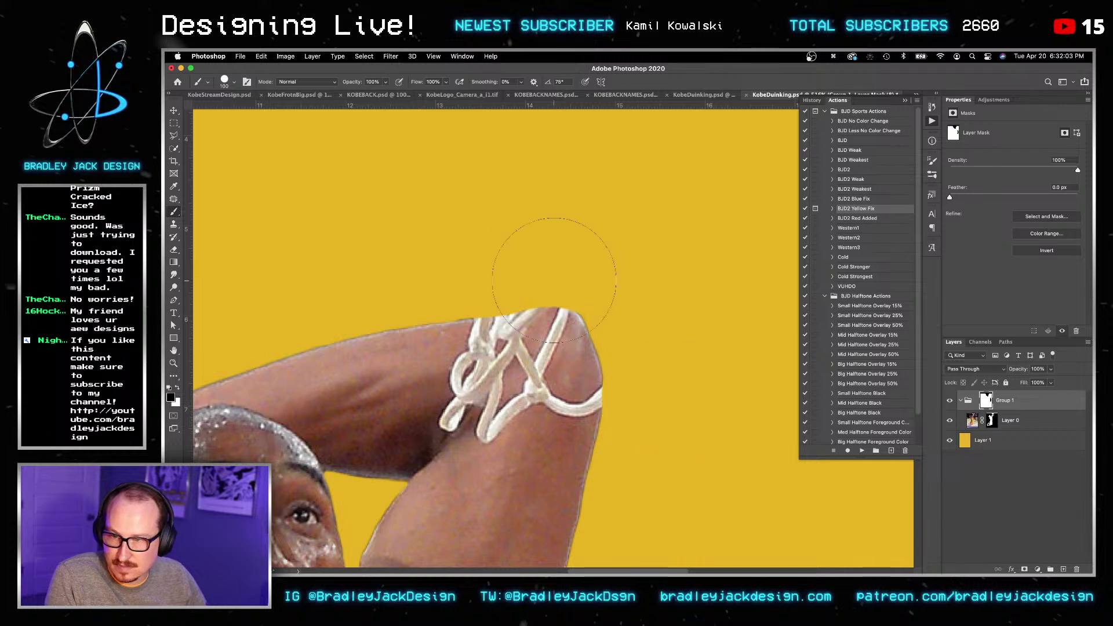
pyautogui.click(1023, 428)
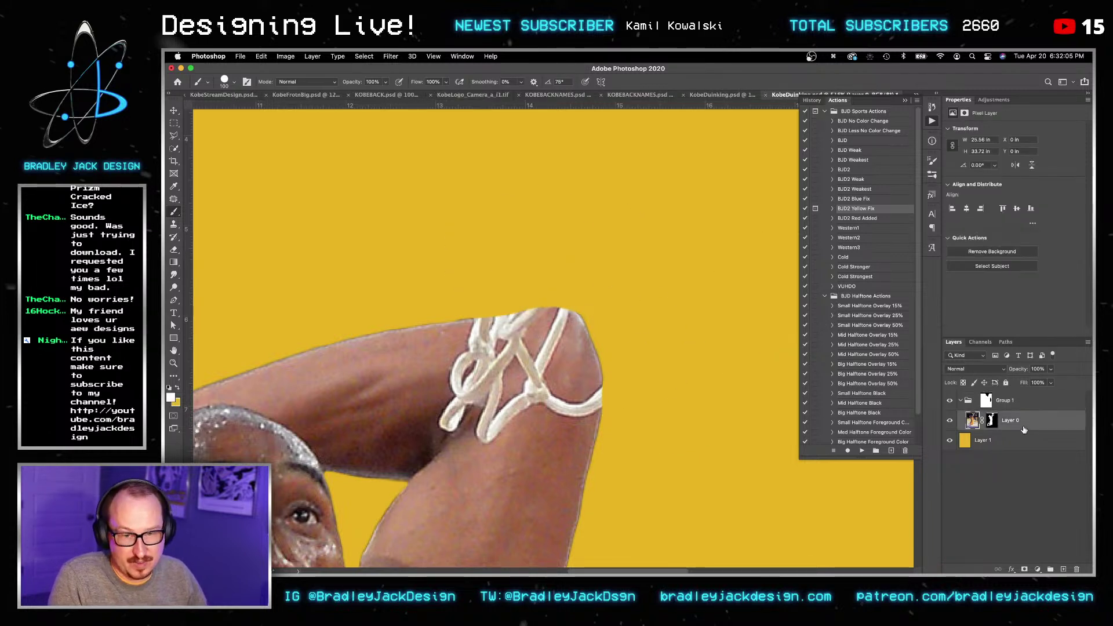
# Step: Add a retouch layer above Layer 0 and clone skin over the net strands on the arm
pyautogui.press('shift+super+n')
pyautogui.press('Return')
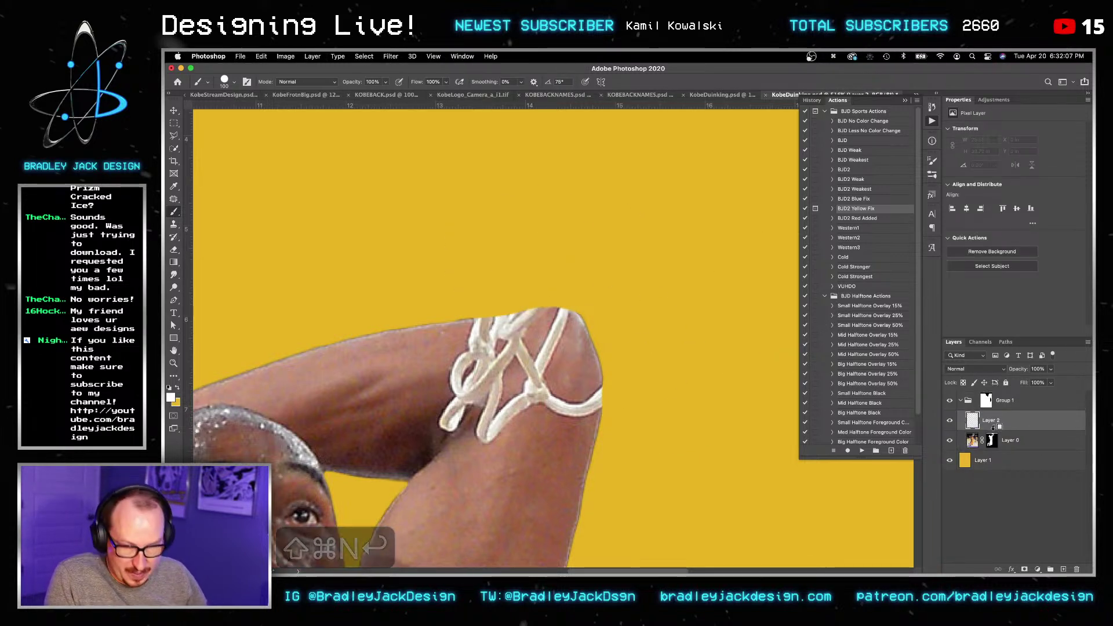
pyautogui.press('s')
pyautogui.press('[')
pyautogui.press('[')
pyautogui.press('[')
pyautogui.press(']')
pyautogui.press(']')
pyautogui.moveTo(471, 340)
pyautogui.mouseDown()
pyautogui.moveTo(452, 365)
pyautogui.moveTo(493, 329)
pyautogui.mouseUp()
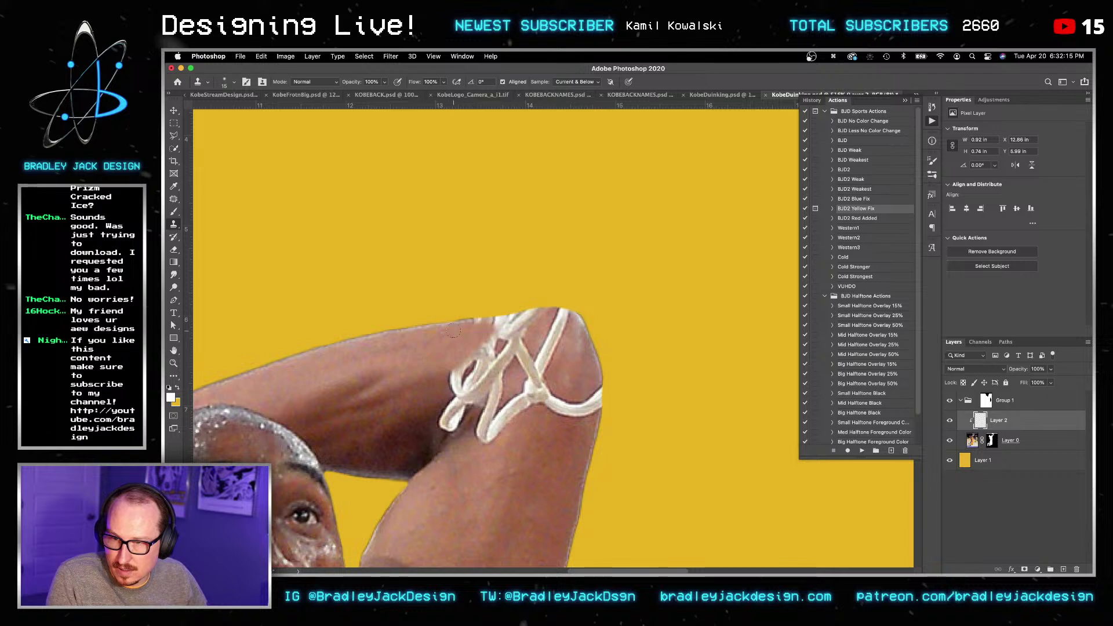
pyautogui.moveTo(460, 323)
pyautogui.mouseDown()
pyautogui.moveTo(269, 366)
pyautogui.moveTo(434, 313)
pyautogui.moveTo(361, 331)
pyautogui.mouseUp()
# Step: Resample skin and rebuild the arm's top and outer edges at 20–30% clone opacity
pyautogui.keyDown('alt'); pyautogui.click(417, 332); pyautogui.keyUp('alt')
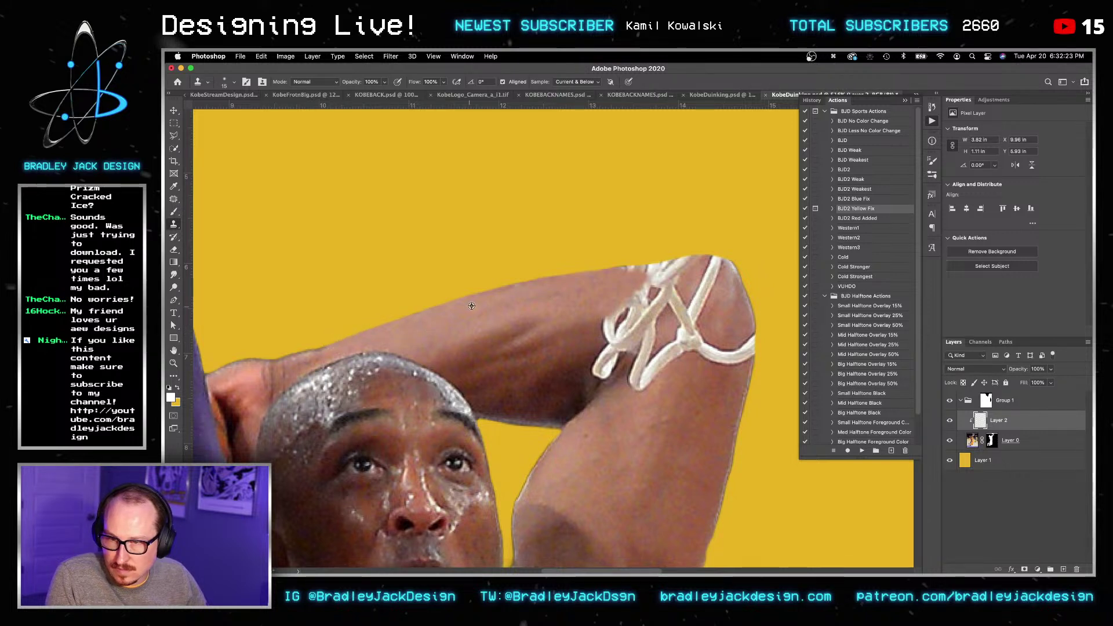
pyautogui.moveTo(543, 287); pyautogui.dragTo(637, 283)
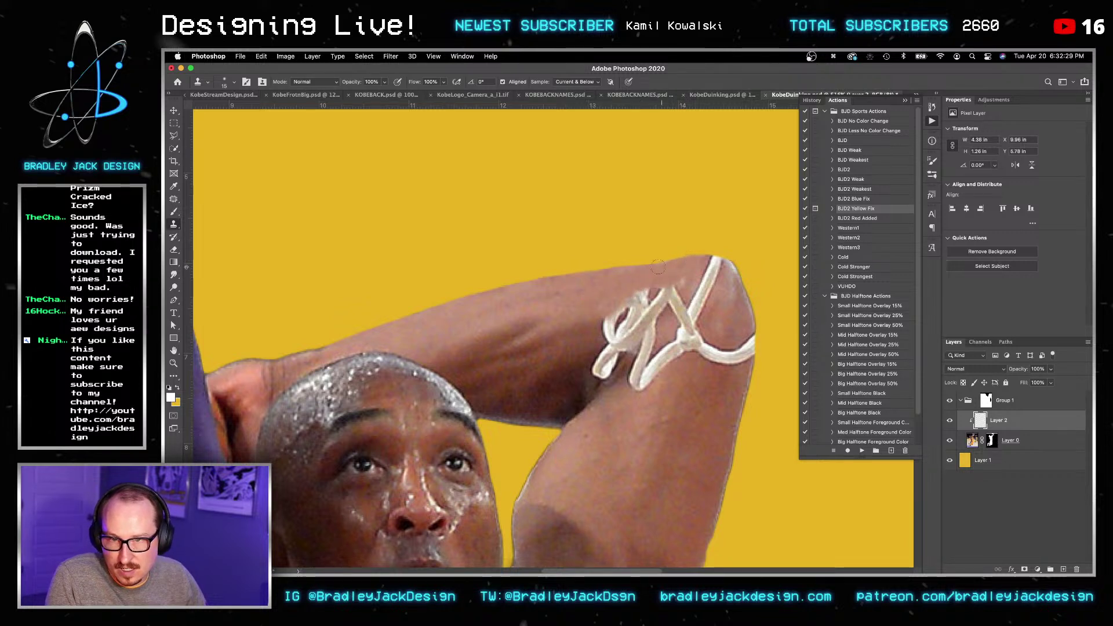
pyautogui.moveTo(713, 399); pyautogui.dragTo(725, 397)
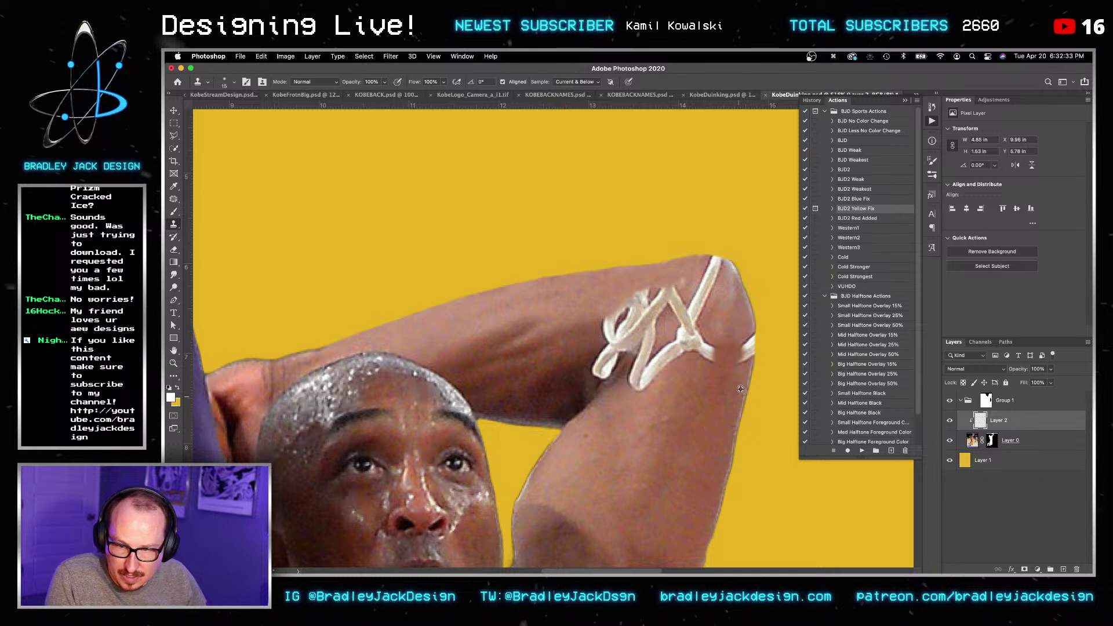
pyautogui.press('2')
pyautogui.moveTo(748, 347); pyautogui.dragTo(756, 336)
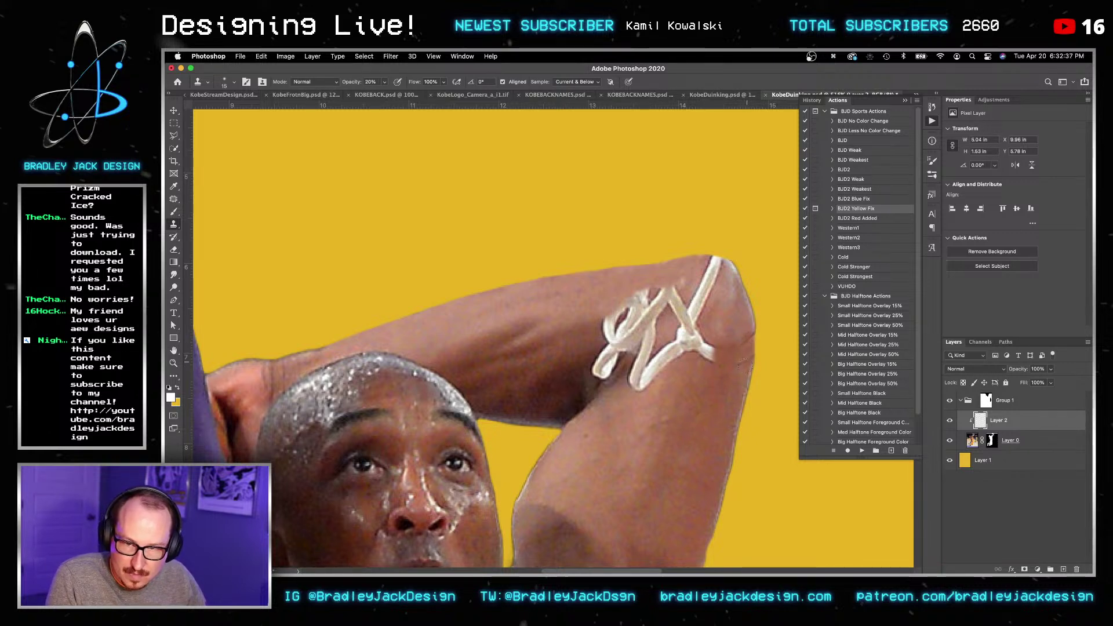
pyautogui.press(']')
pyautogui.press(']')
pyautogui.moveTo(749, 355); pyautogui.dragTo(739, 362)
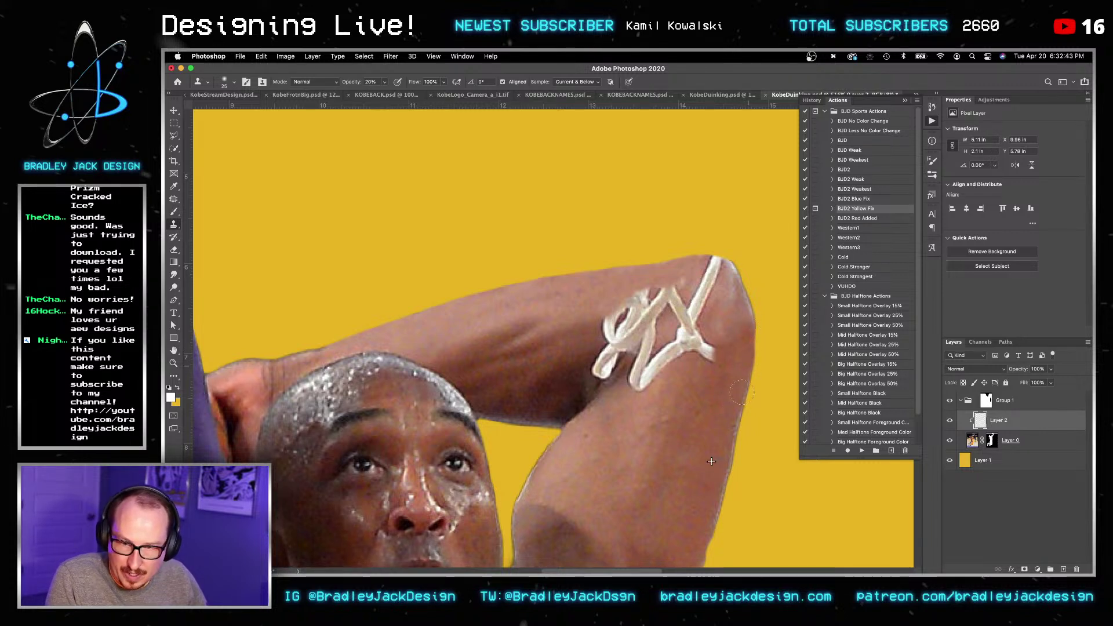
pyautogui.press('s')
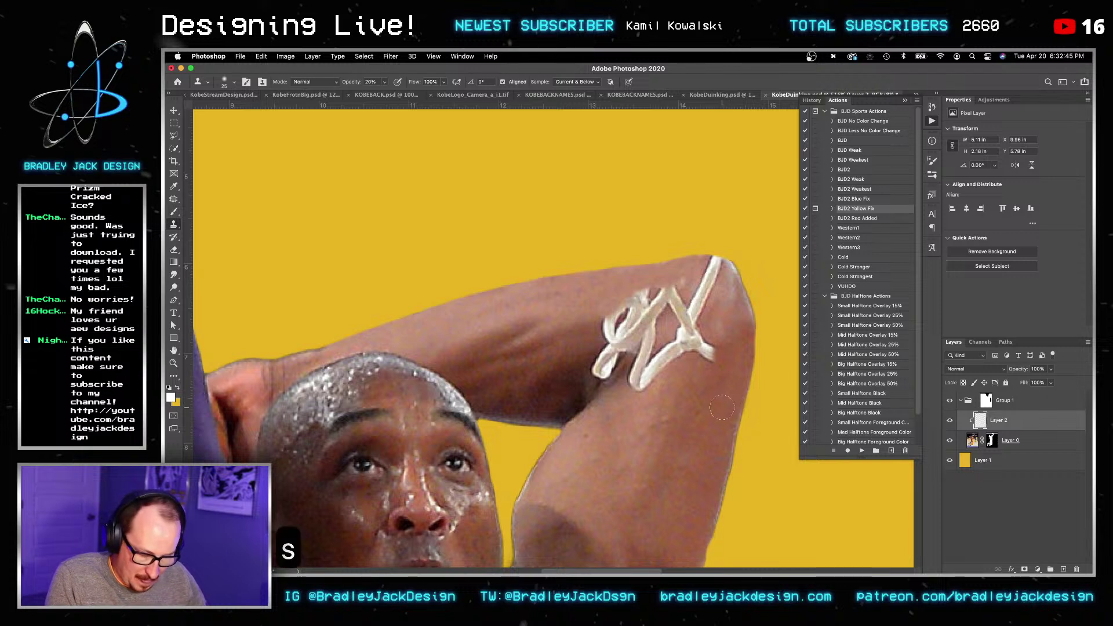
pyautogui.keyDown('alt'); pyautogui.click(718, 401); pyautogui.keyUp('alt')
pyautogui.press('3')
pyautogui.moveTo(739, 411)
pyautogui.mouseDown()
pyautogui.moveTo(706, 328)
pyautogui.moveTo(685, 439)
pyautogui.mouseUp()
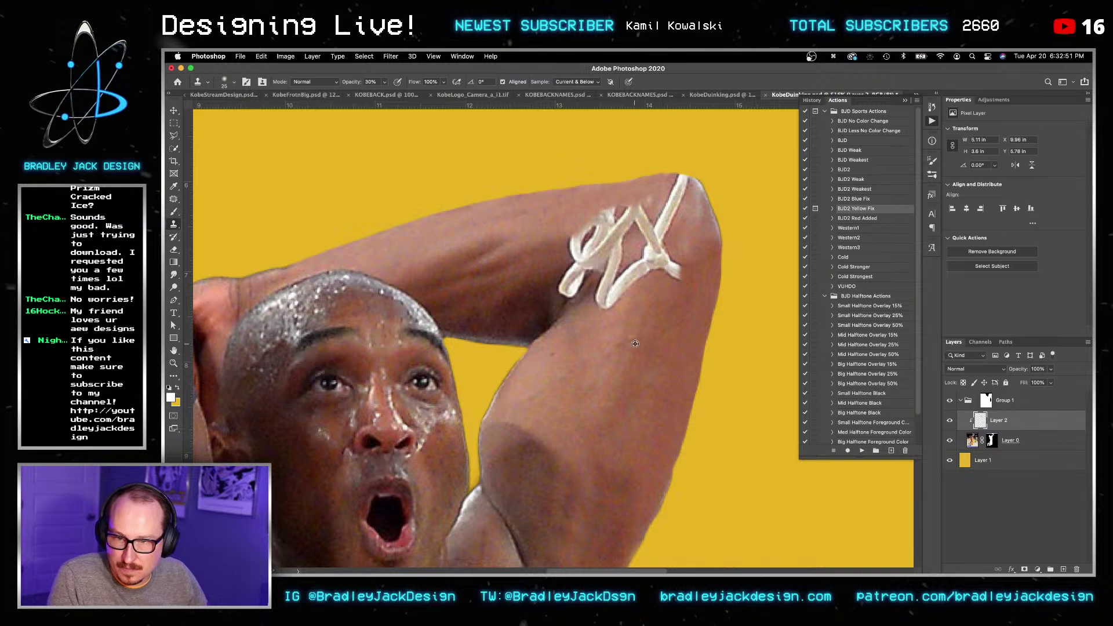
# Step: Clone skin at 60% opacity over the white strands and the elbow top
pyautogui.moveTo(652, 258)
pyautogui.mouseDown()
pyautogui.moveTo(668, 271)
pyautogui.moveTo(654, 250)
pyautogui.moveTo(661, 235)
pyautogui.mouseUp()
pyautogui.press('6')
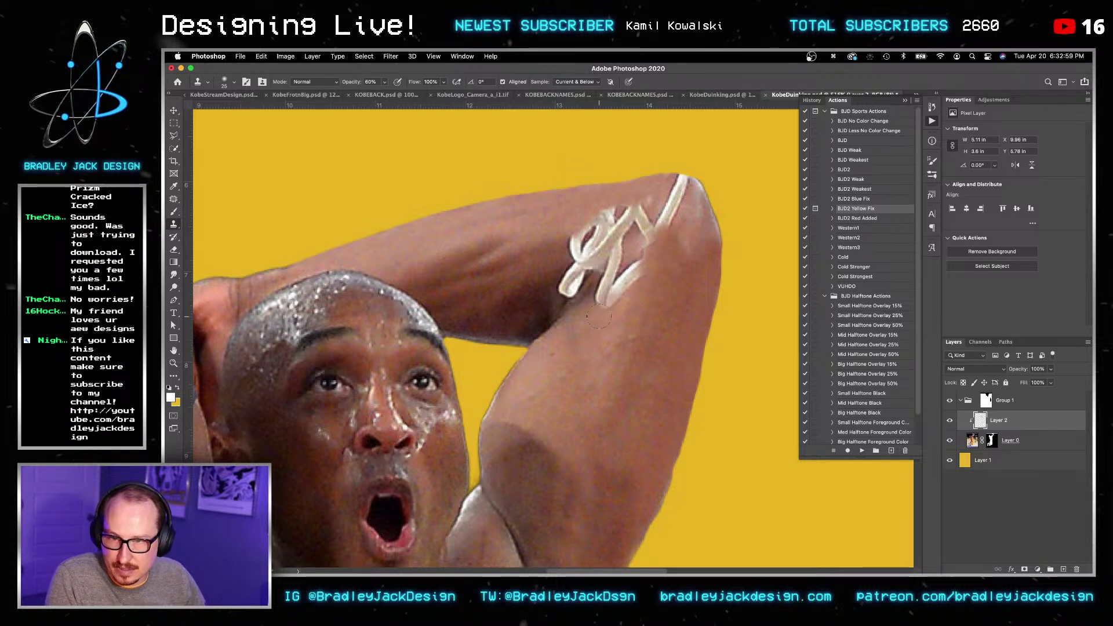
pyautogui.moveTo(636, 271); pyautogui.dragTo(642, 264)
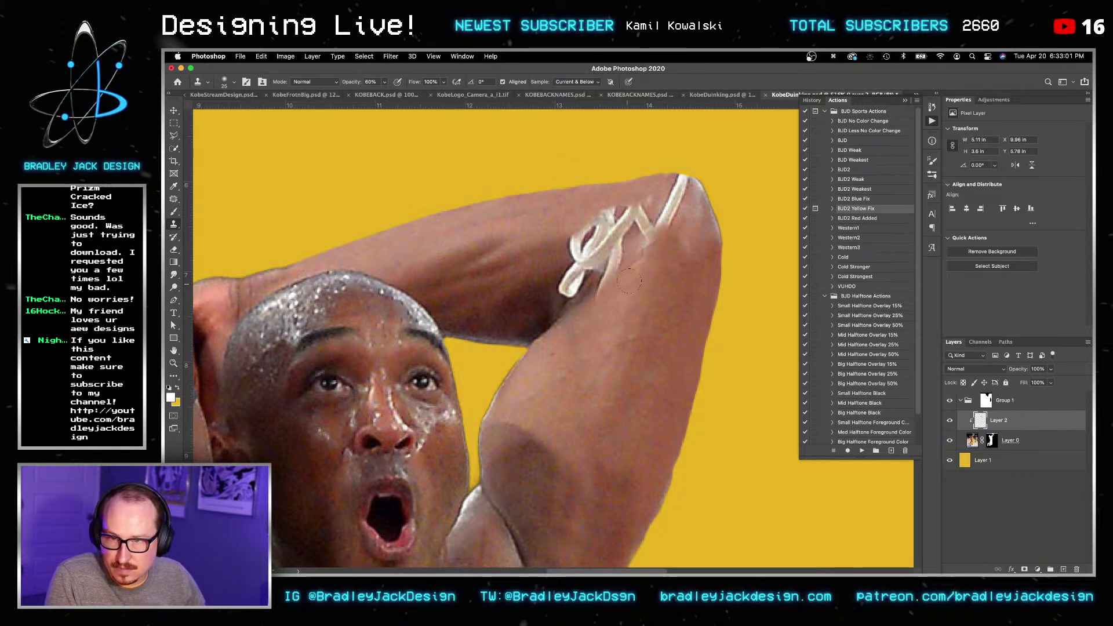
pyautogui.moveTo(646, 229)
pyautogui.mouseDown()
pyautogui.moveTo(614, 210)
pyautogui.moveTo(625, 223)
pyautogui.moveTo(672, 216)
pyautogui.mouseUp()
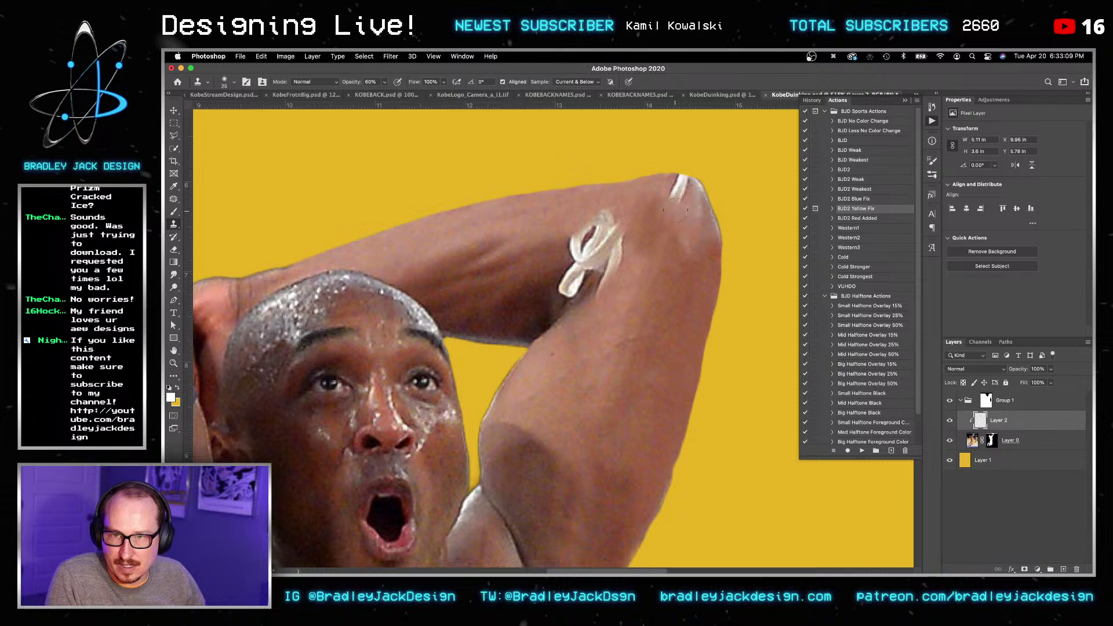
pyautogui.moveTo(677, 192); pyautogui.dragTo(683, 182)
pyautogui.keyDown('alt'); pyautogui.click(679, 282); pyautogui.keyUp('alt')
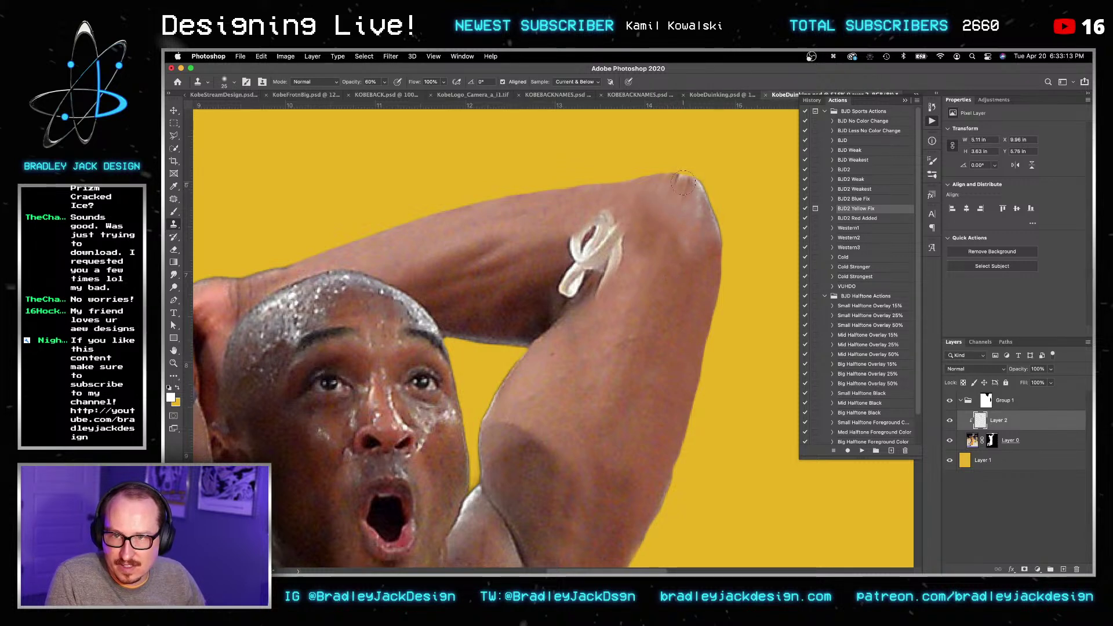
pyautogui.click(683, 178)
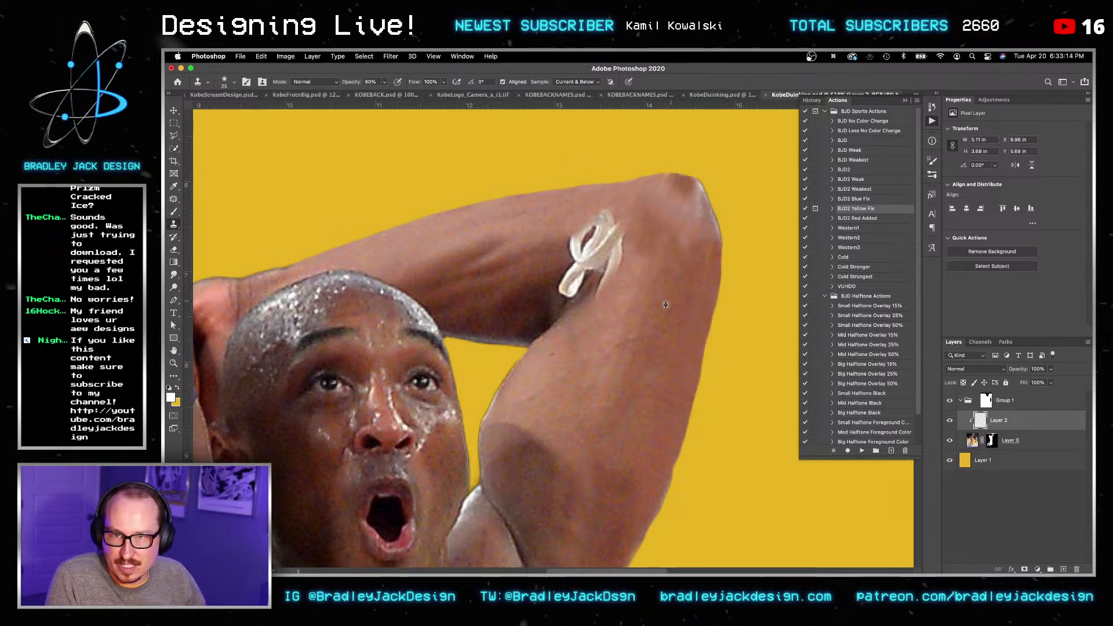
pyautogui.keyDown('alt'); pyautogui.click(631, 274); pyautogui.keyUp('alt')
pyautogui.moveTo(666, 209); pyautogui.dragTo(644, 244)
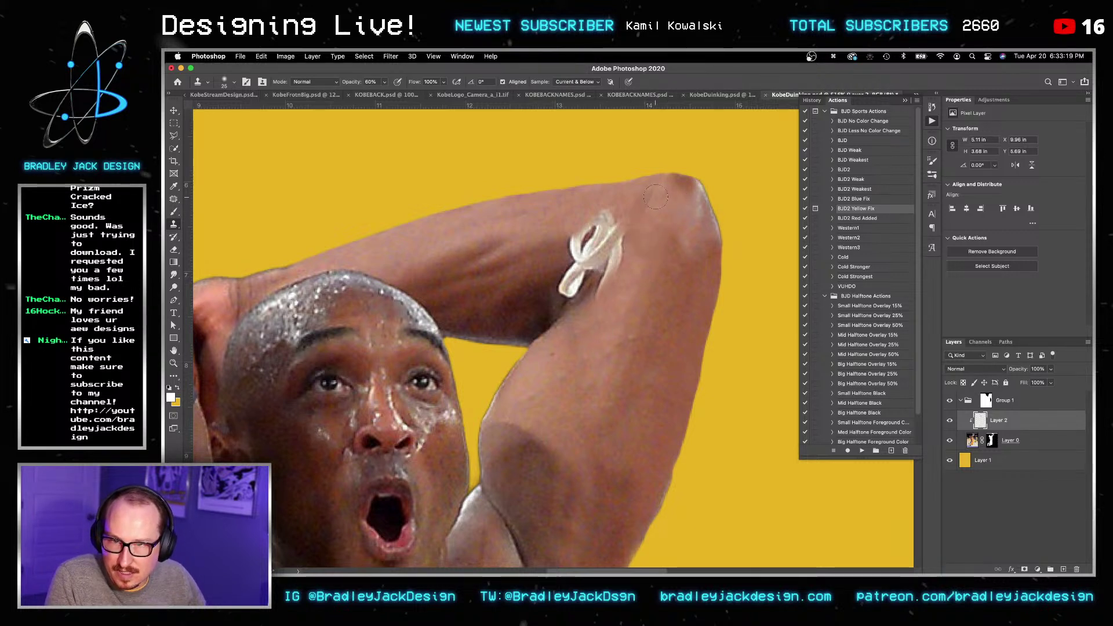
pyautogui.moveTo(673, 180); pyautogui.dragTo(688, 212)
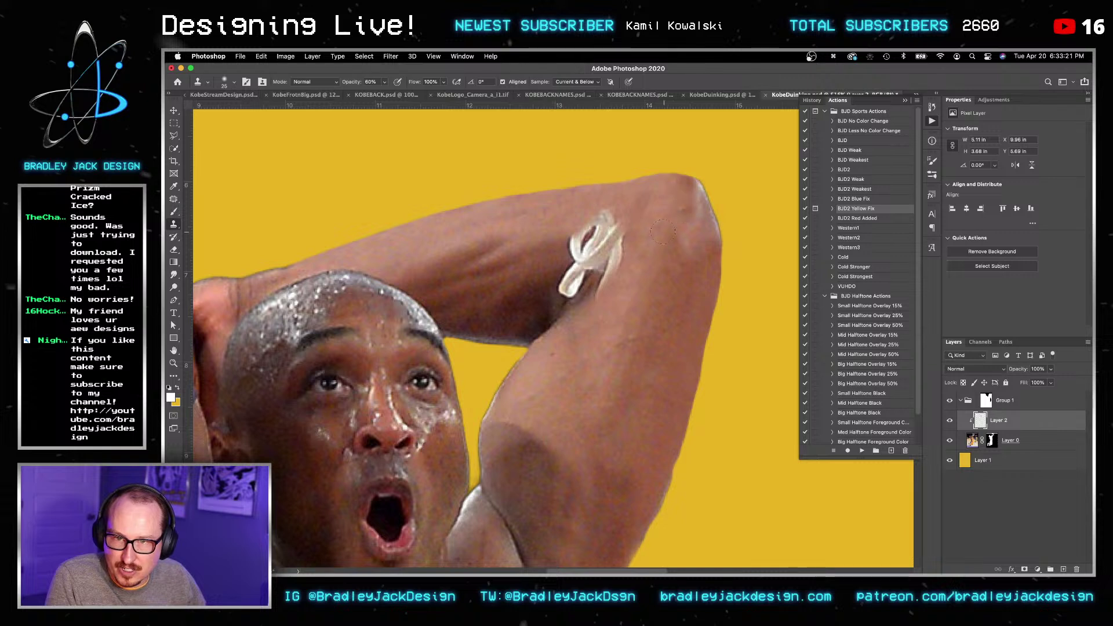
# Step: Cover the remaining white strands and retouch the inner arm edge with cloned skin
pyautogui.keyDown('alt'); pyautogui.click(600, 335); pyautogui.keyUp('alt')
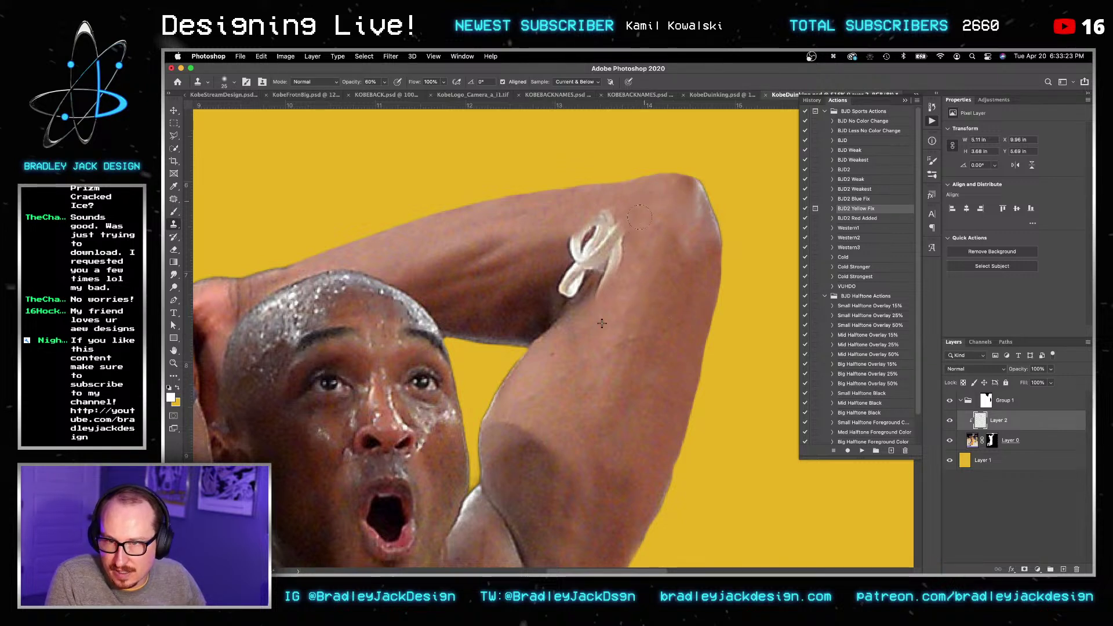
pyautogui.keyDown('alt'); pyautogui.click(525, 258); pyautogui.keyUp('alt')
pyautogui.moveTo(574, 255)
pyautogui.mouseDown()
pyautogui.moveTo(603, 223)
pyautogui.moveTo(578, 248)
pyautogui.moveTo(564, 296)
pyautogui.moveTo(597, 250)
pyautogui.moveTo(581, 267)
pyautogui.mouseUp()
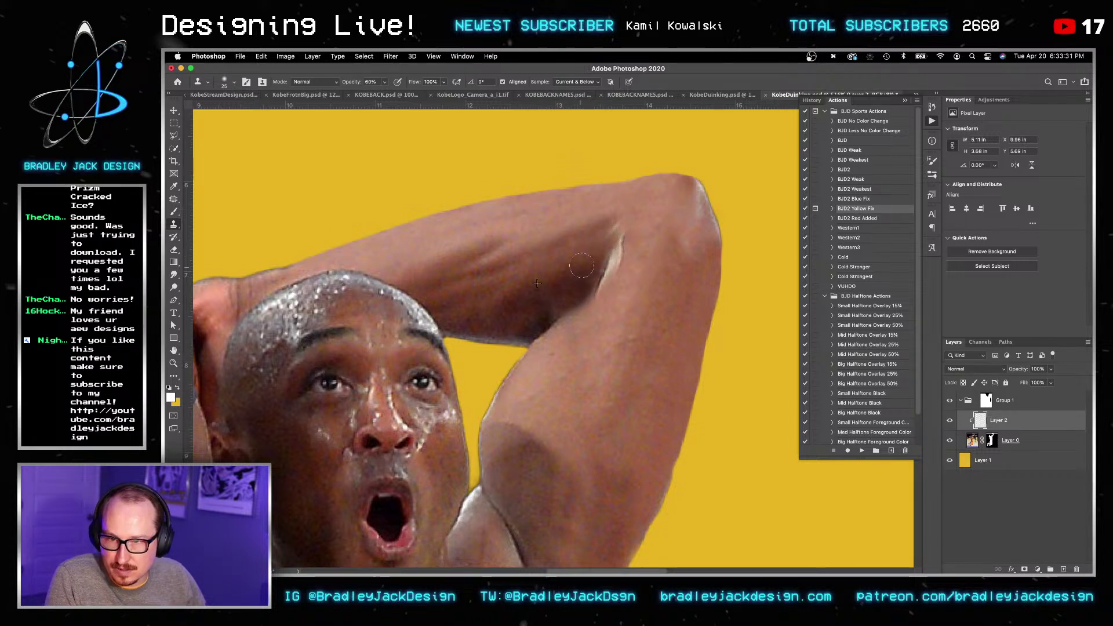
pyautogui.keyDown('ctrl'); pyautogui.keyDown('alt'); pyautogui.moveTo(568, 347); pyautogui.dragTo(568, 372); pyautogui.keyUp('alt'); pyautogui.keyUp('ctrl')
pyautogui.keyDown('alt'); pyautogui.click(554, 347); pyautogui.keyUp('alt')
pyautogui.moveTo(573, 328)
pyautogui.mouseDown()
pyautogui.moveTo(590, 316)
pyautogui.moveTo(569, 333)
pyautogui.mouseUp()
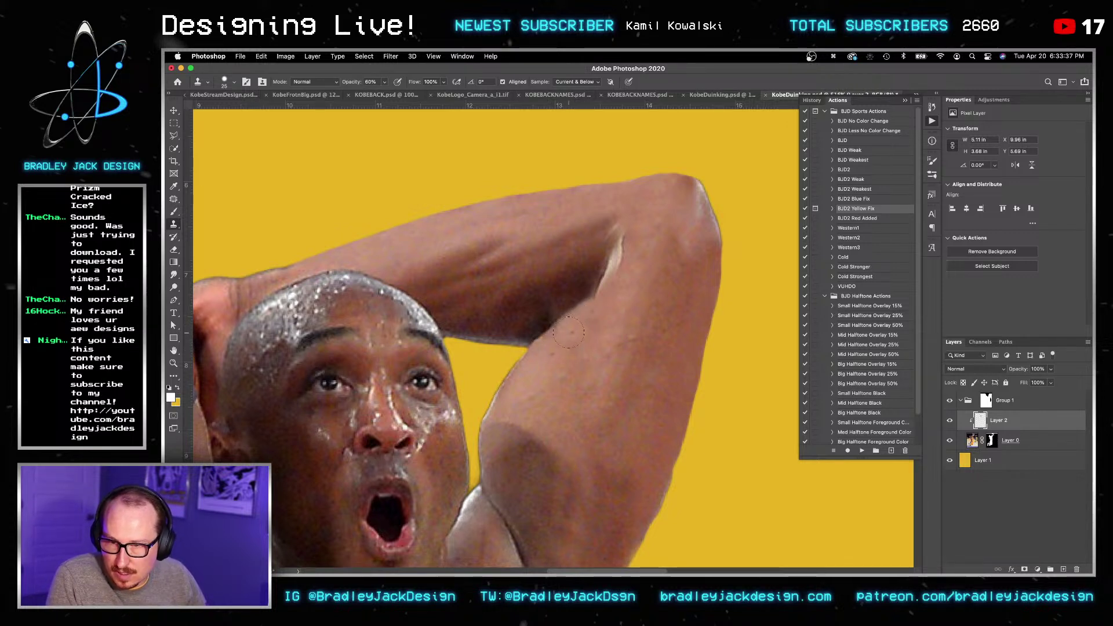
pyautogui.press('[')
pyautogui.press('[')
pyautogui.press('[')
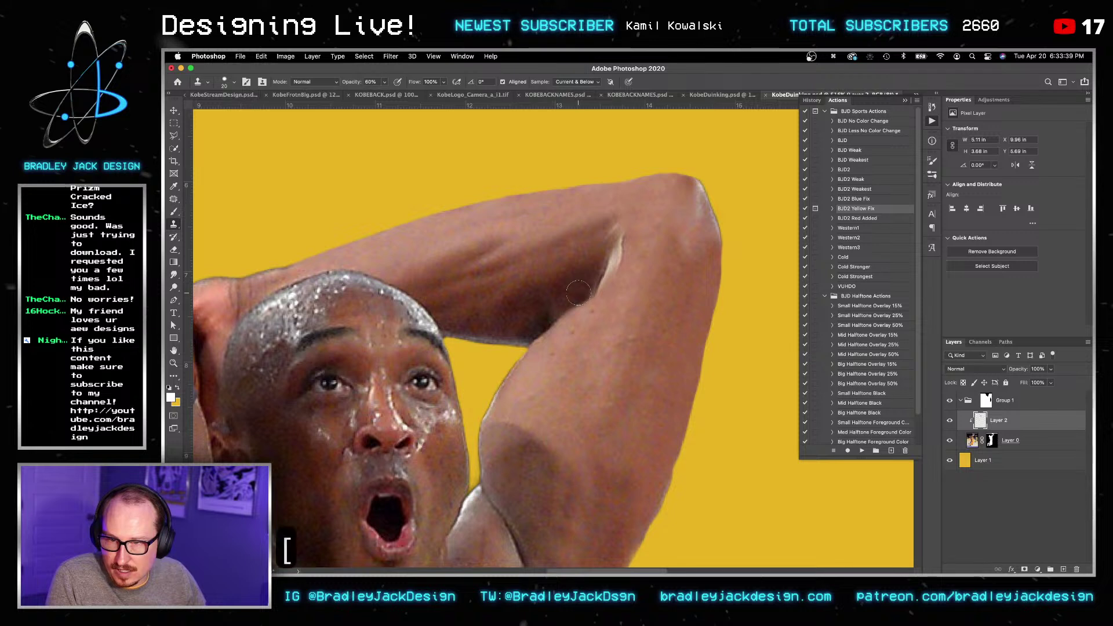
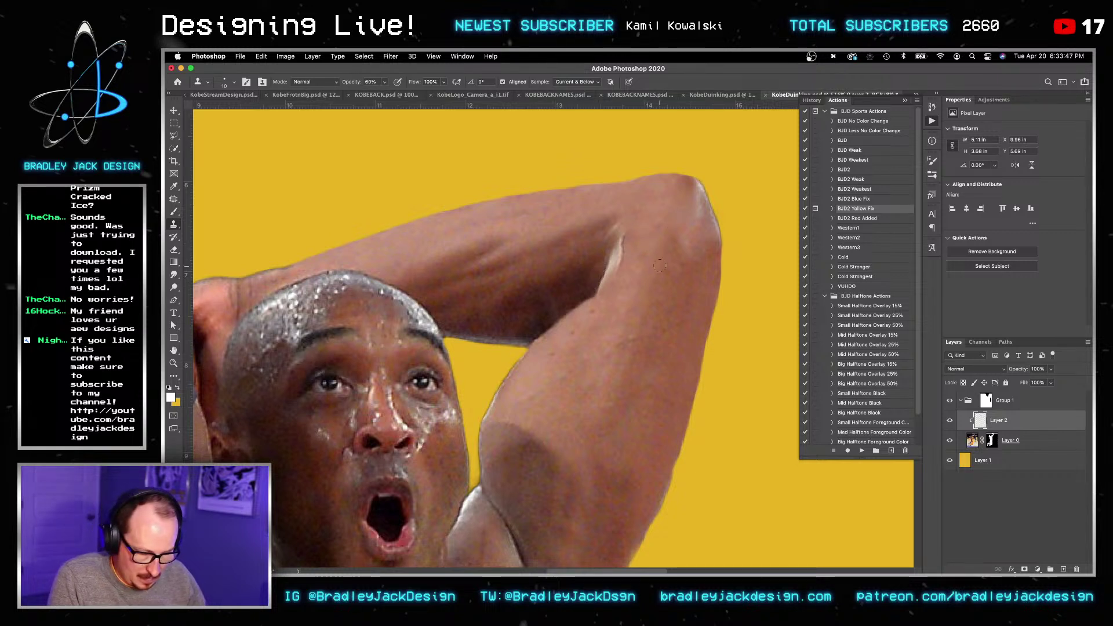
# Step: Clone skin at 50% opacity with a size-15 brush over the dark shadow edge inside the elbow
pyautogui.press('2')
pyautogui.press(']')
pyautogui.press(']')
pyautogui.press(']')
pyautogui.press(']')
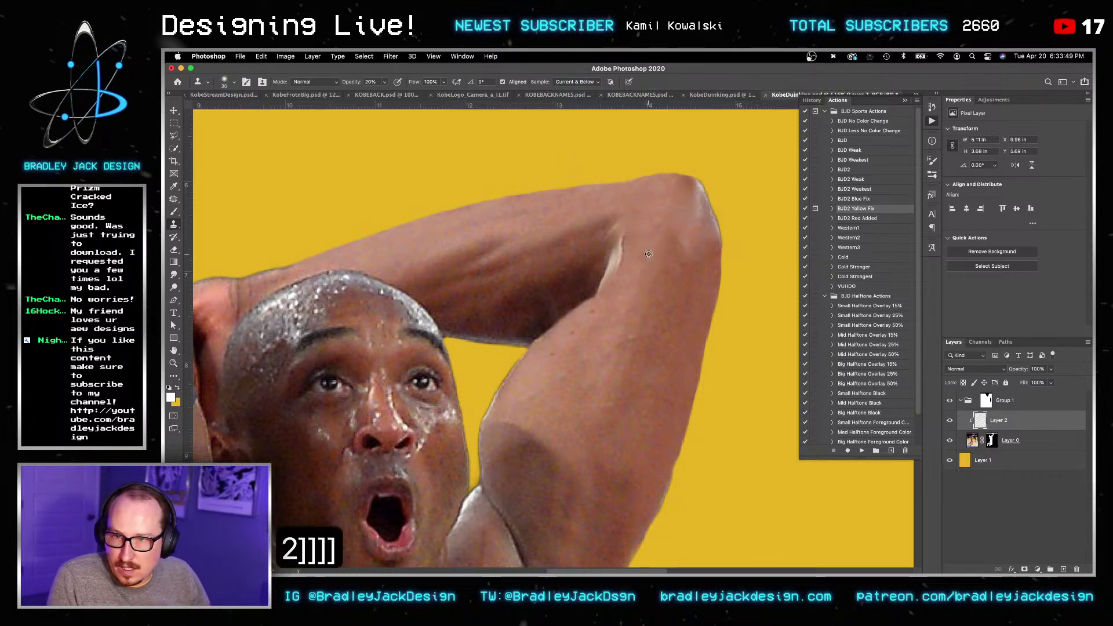
pyautogui.press('[')
pyautogui.press('[')
pyautogui.press('[')
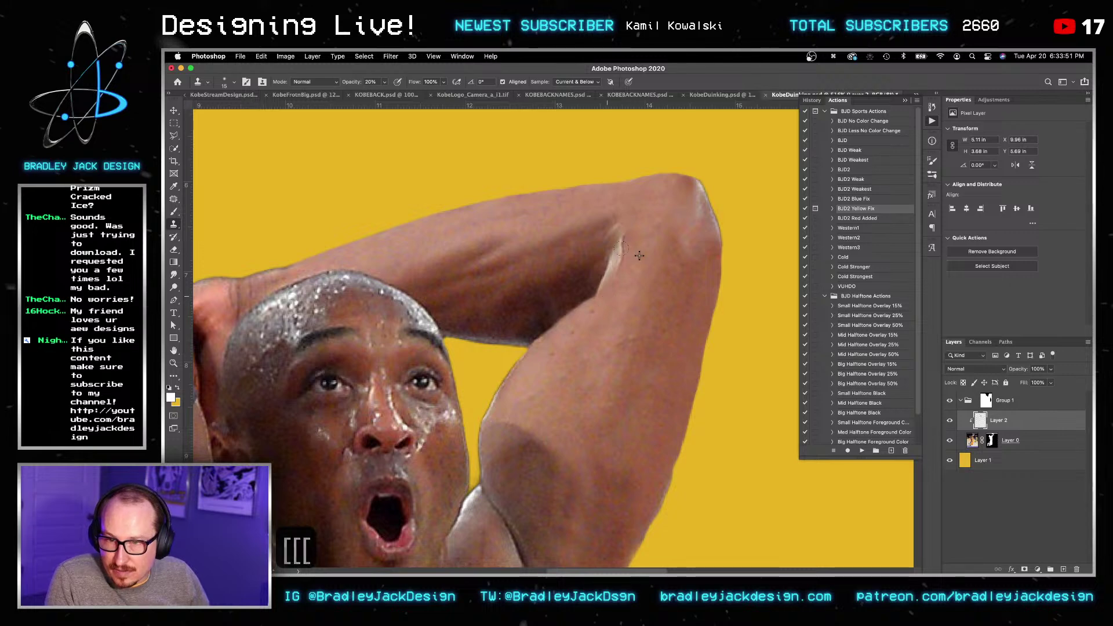
pyautogui.press('5')
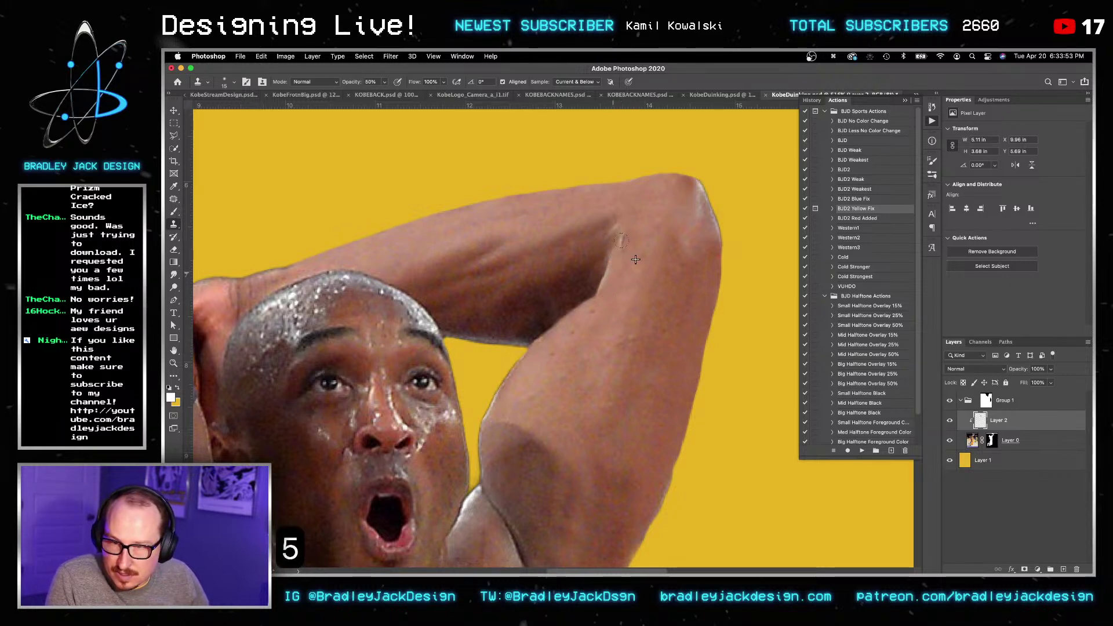
pyautogui.moveTo(617, 272); pyautogui.dragTo(606, 269)
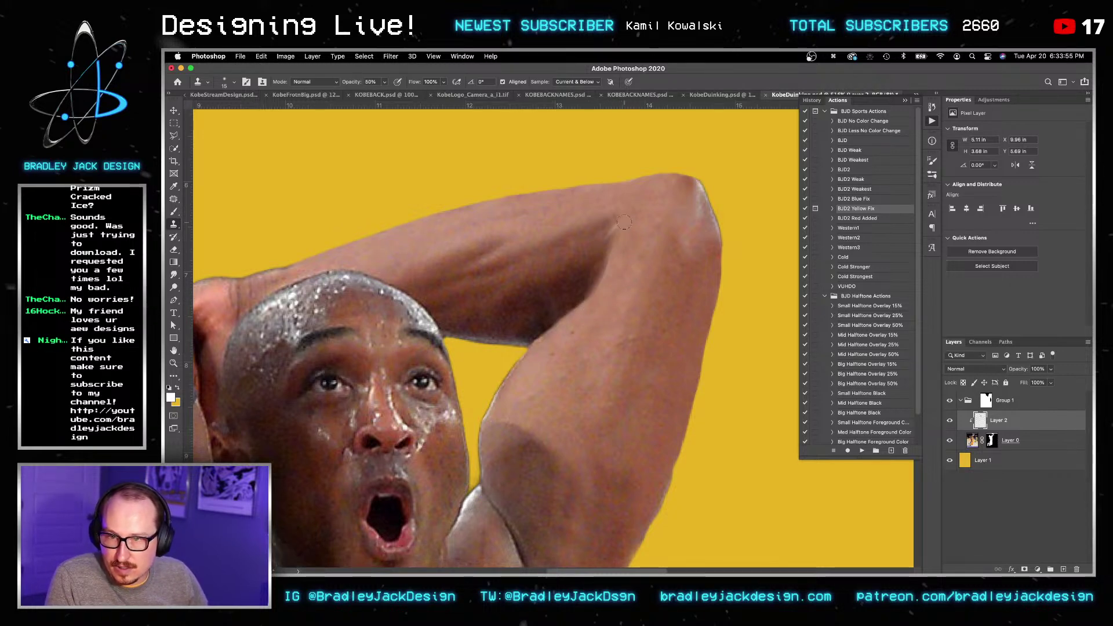
pyautogui.keyDown('alt'); pyautogui.scroll(-5, 619, 226); pyautogui.keyUp('alt')
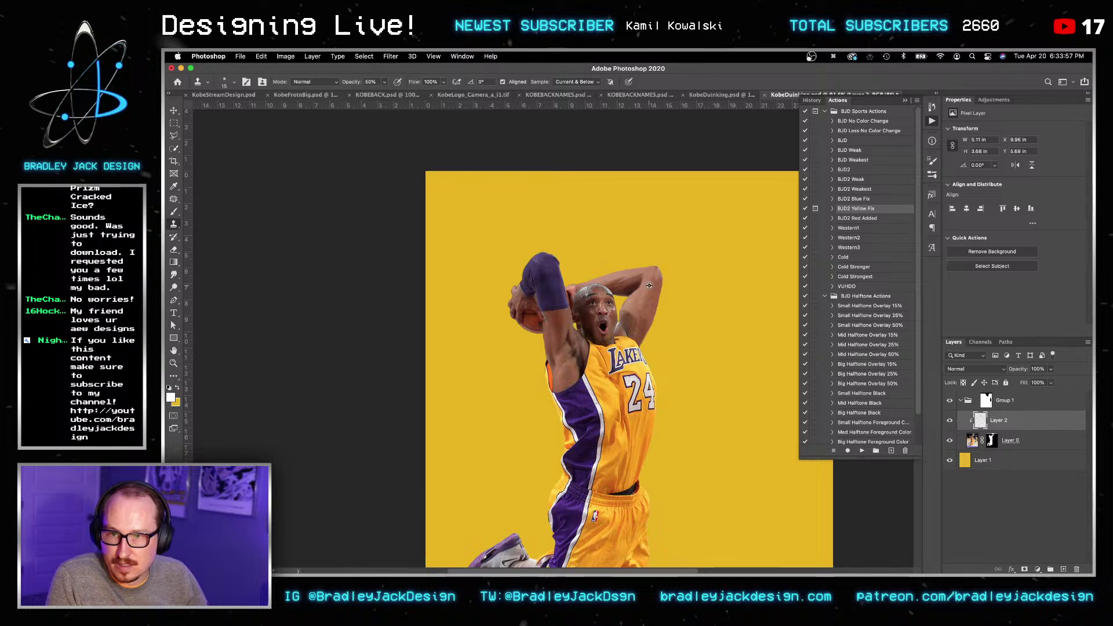
# Step: Save the cut-out document and return to the zoomed-out KobeStreamDesign poster
pyautogui.press('v')
pyautogui.press('super+s')
pyautogui.press('v')
pyautogui.press('super+grave')
pyautogui.press('v')
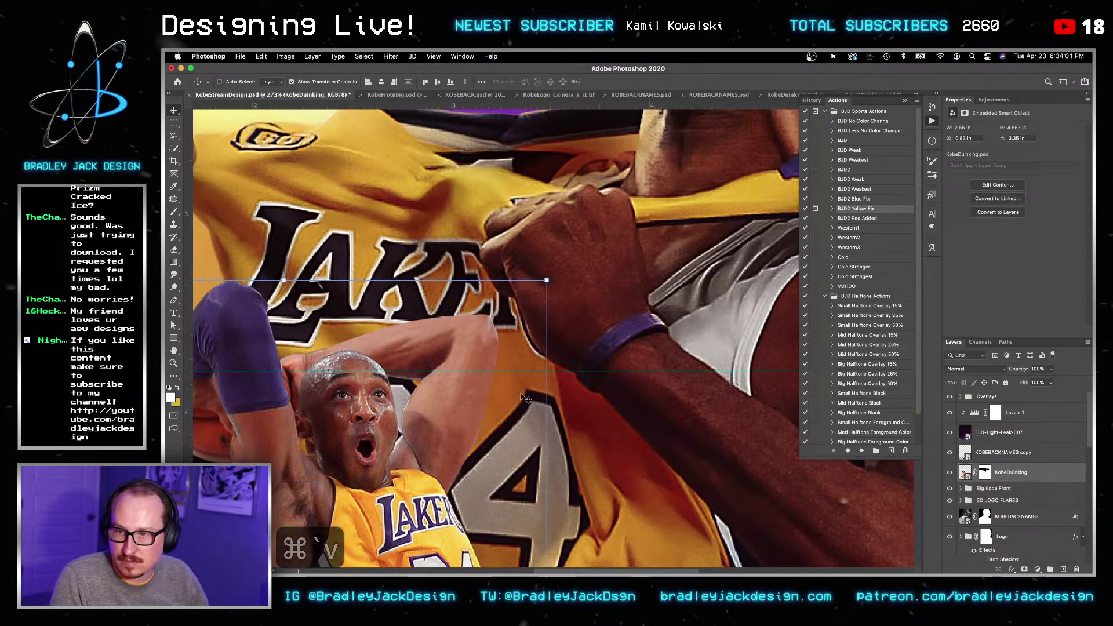
pyautogui.press('z')
pyautogui.keyDown('alt'); pyautogui.scroll(-4, 470, 355); pyautogui.keyUp('alt')
pyautogui.press('v')
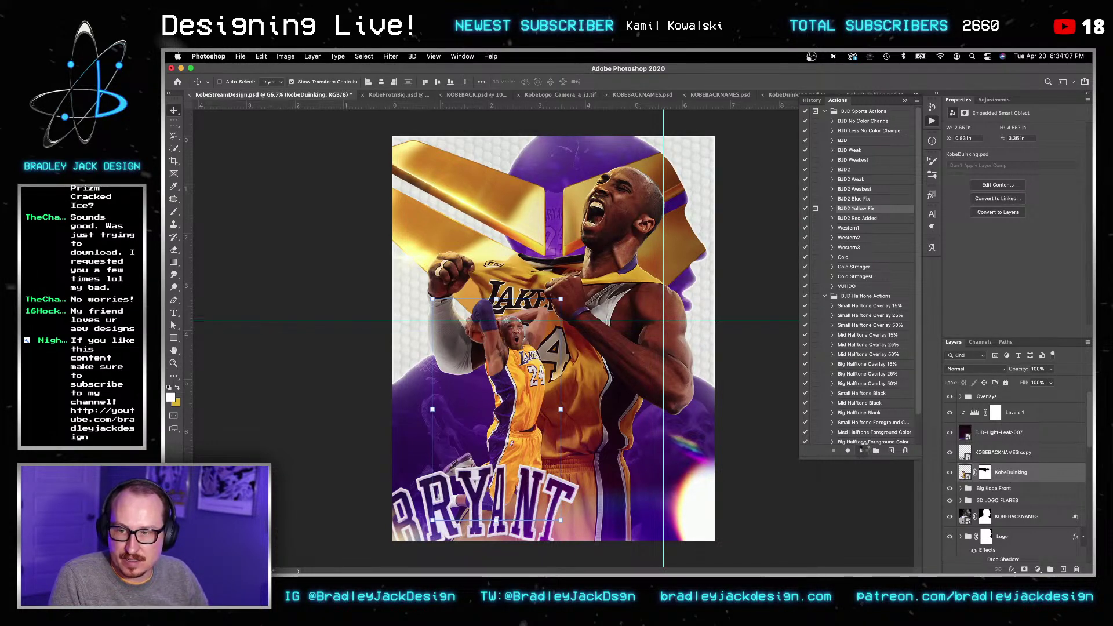
# Step: Run the BJD2 Yellow Fix action and clip its three adjustment layers to the dunking Kobe
pyautogui.click(862, 451)
pyautogui.press('Return')
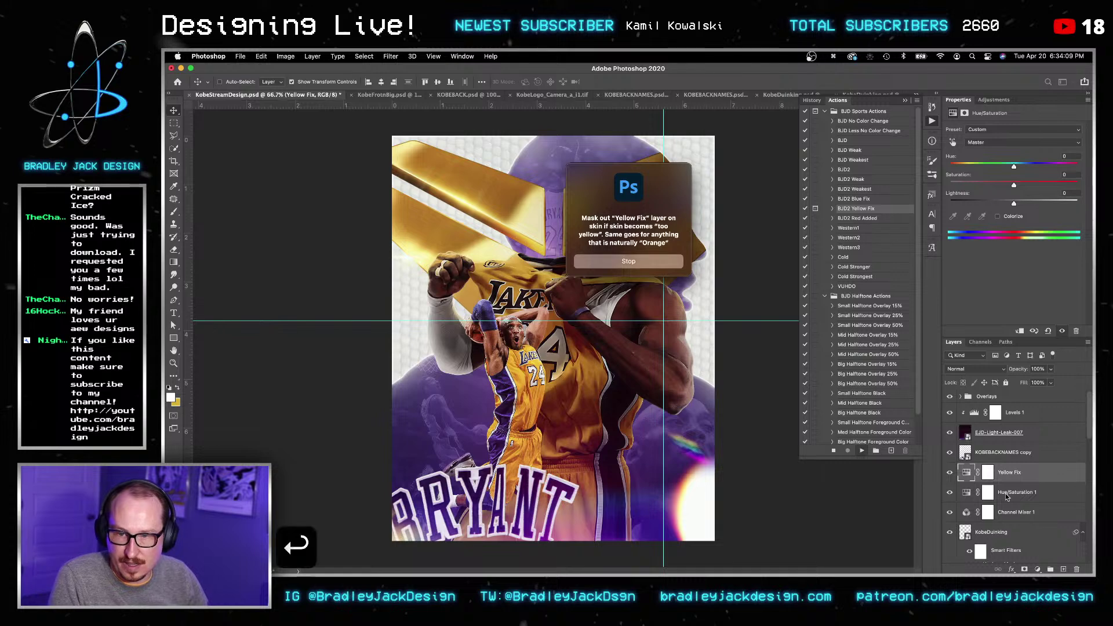
pyautogui.keyDown('shift'); pyautogui.click(1009, 513); pyautogui.keyUp('shift')
pyautogui.rightClick(1009, 513)
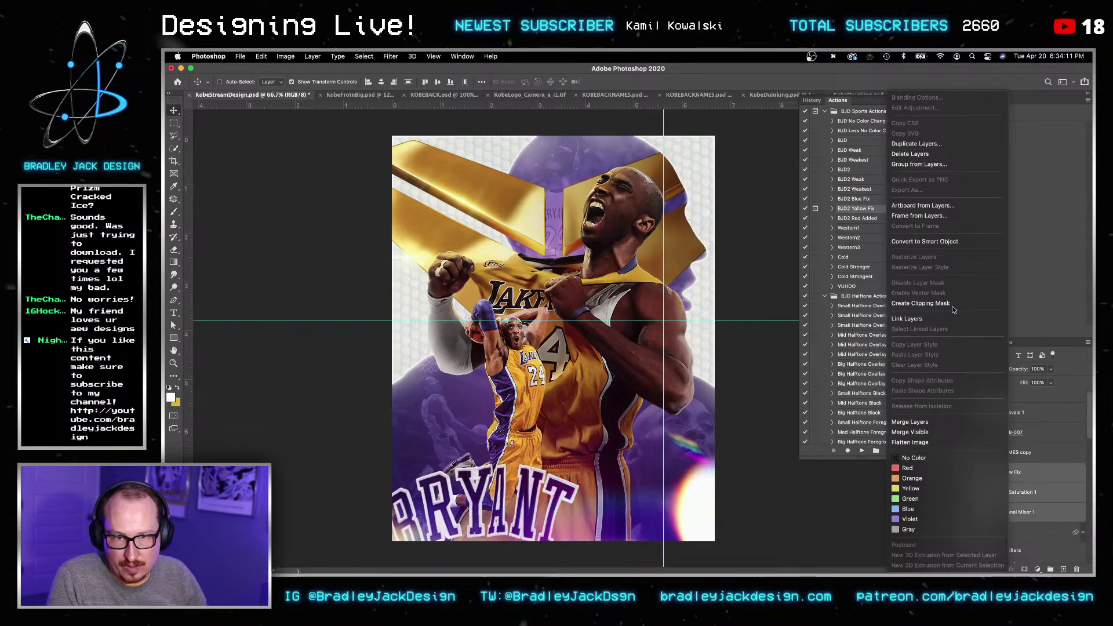
pyautogui.click(954, 303)
pyautogui.click(997, 532)
pyautogui.scroll(-2, 1006, 525)
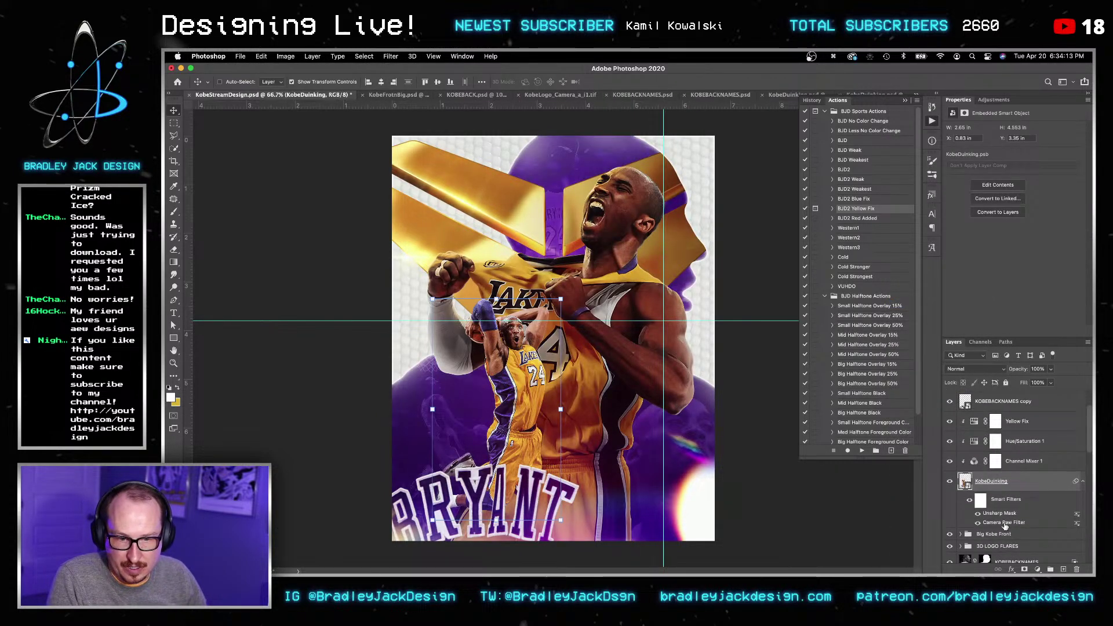
pyautogui.doubleClick(1006, 523)
# Step: Apply Camera Raw Basic values Contrast +25, Highlights -25, Shadows +25 and Clarity 25
pyautogui.press('Tab')
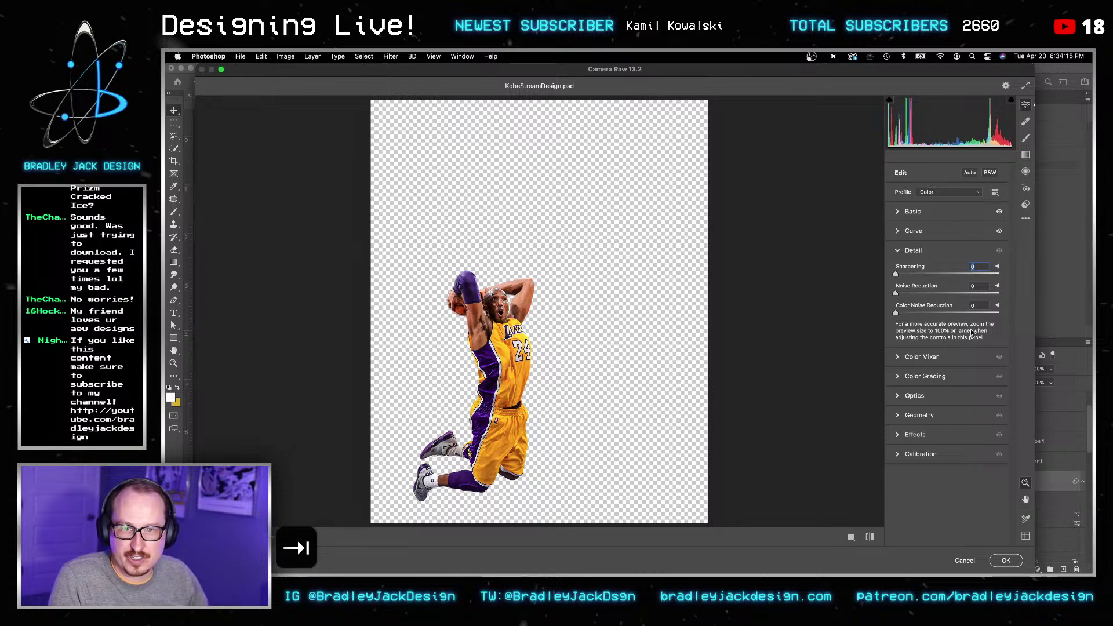
pyautogui.click(896, 212)
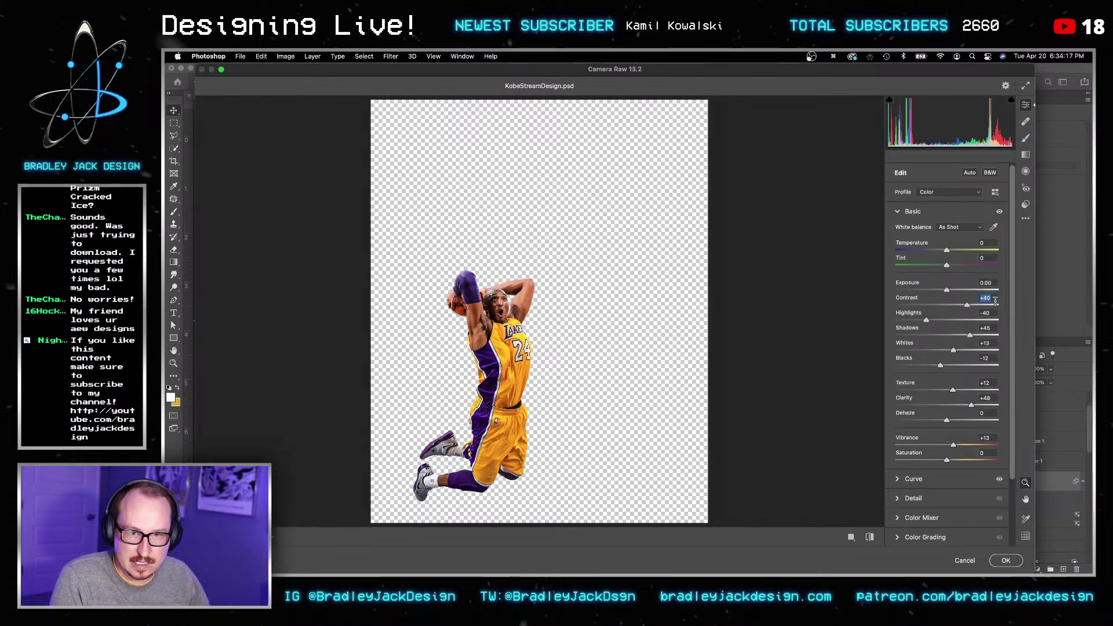
pyautogui.write('25')
pyautogui.press('Tab')
pyautogui.write('-25')
pyautogui.press('Tab')
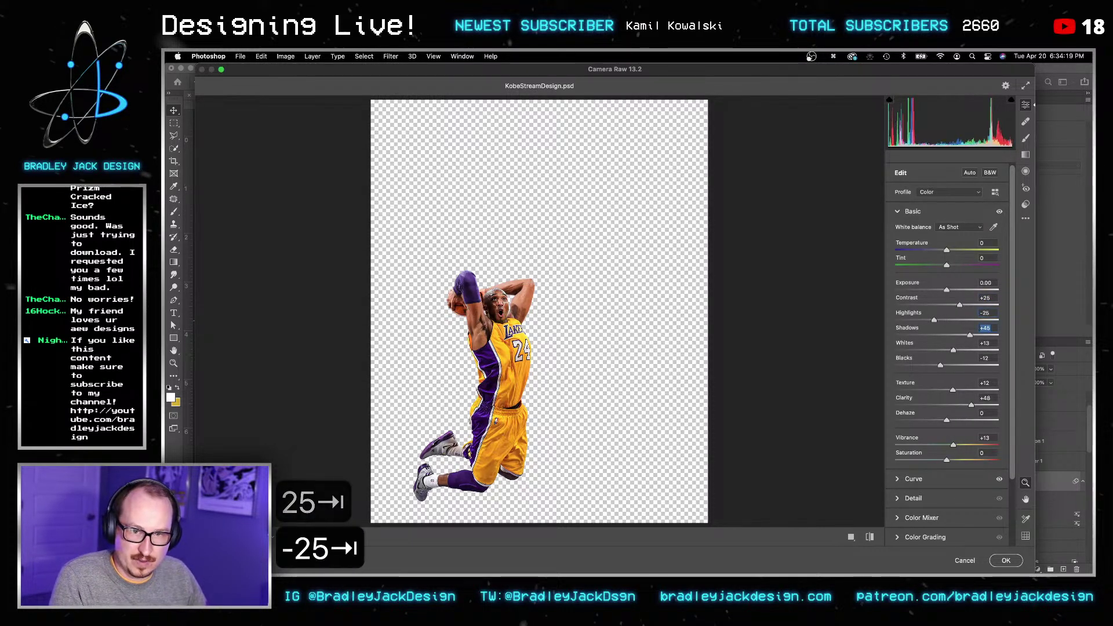
pyautogui.write('25')
pyautogui.press('Tab')
pyautogui.press('Tab')
pyautogui.press('Tab')
pyautogui.press('Tab')
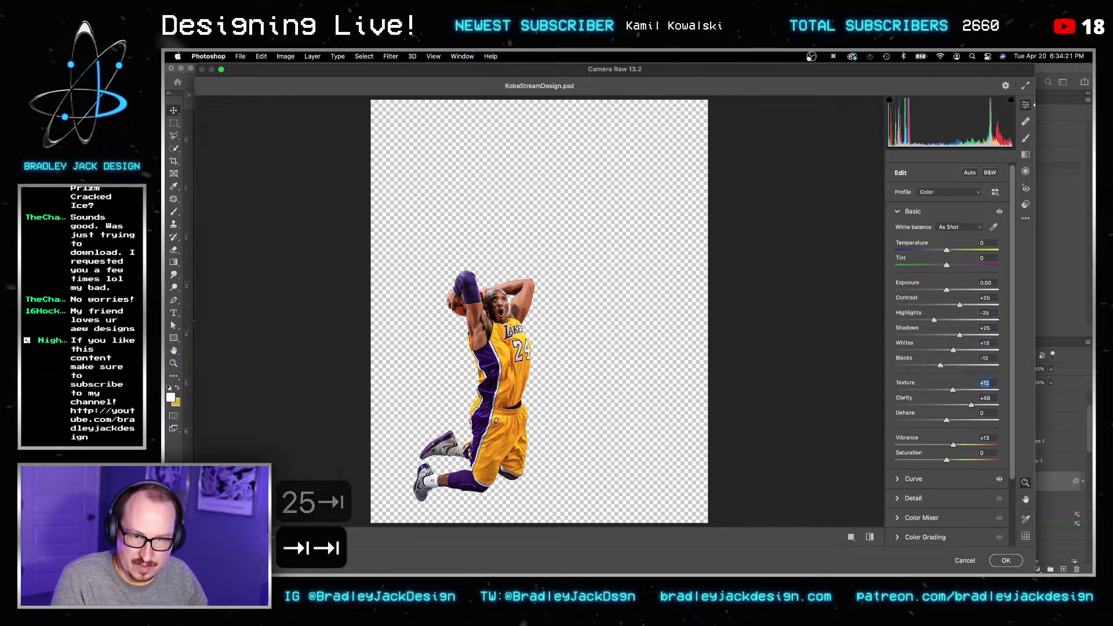
pyautogui.write('25')
pyautogui.press('Return')
pyautogui.press('Return')
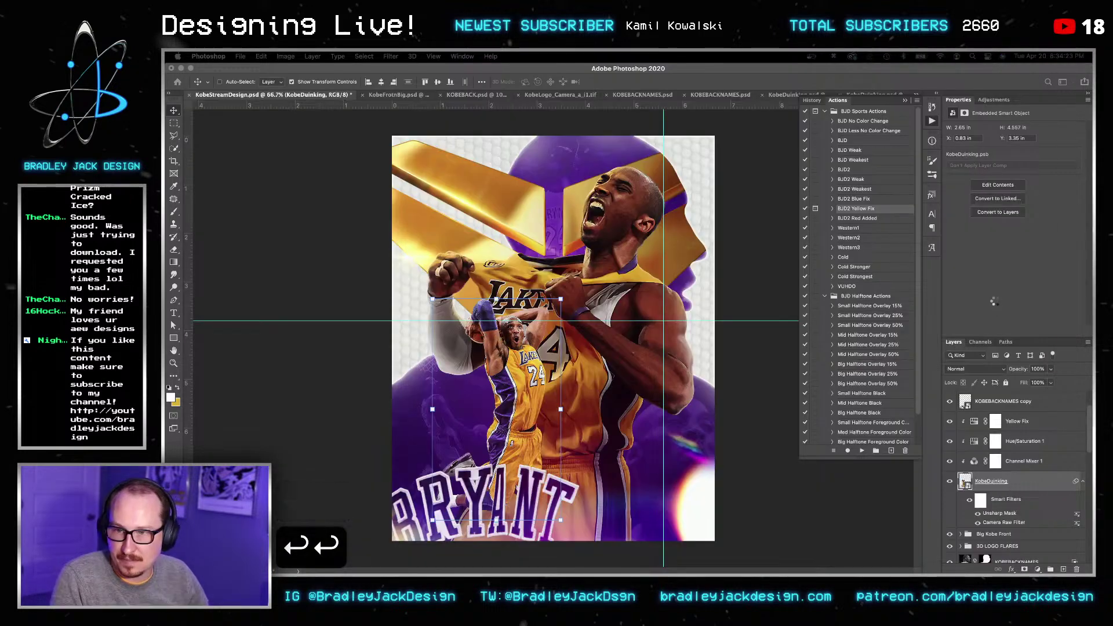
# Step: Expand the Big Kobe Front group and select the KobeFrotnBig layer
pyautogui.press('v')
pyautogui.press('v')
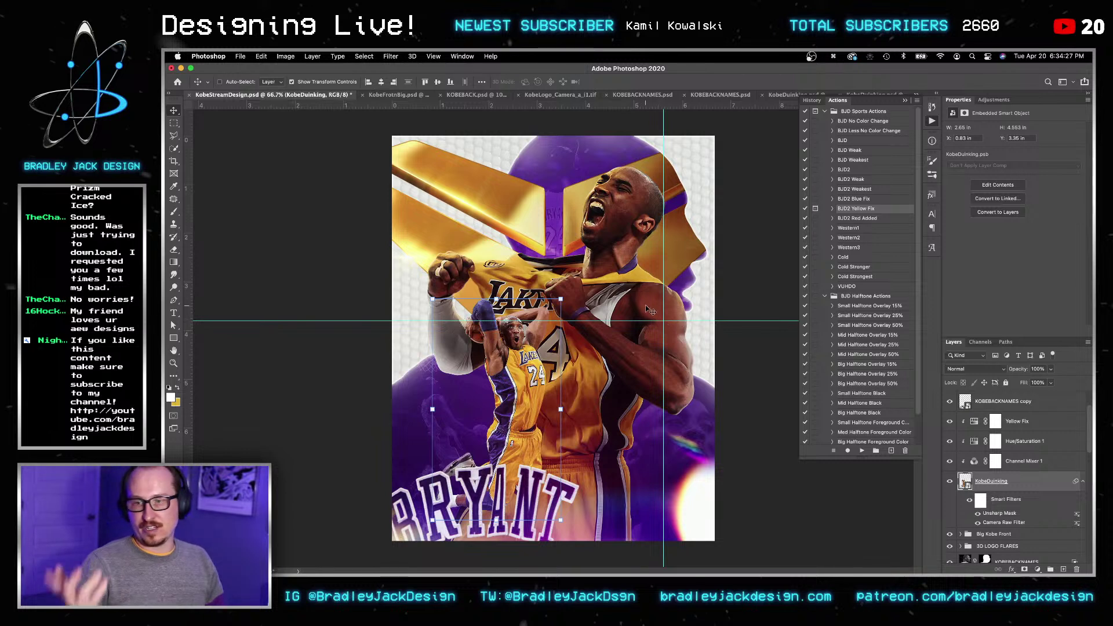
pyautogui.scroll(-5, 1019, 532)
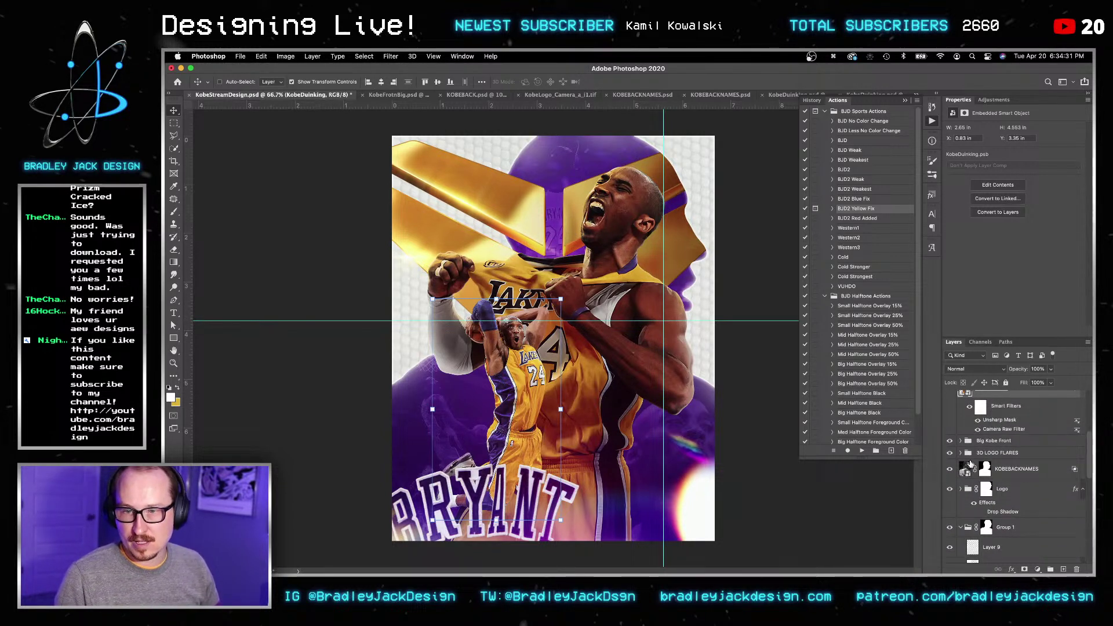
pyautogui.scroll(2, 967, 463)
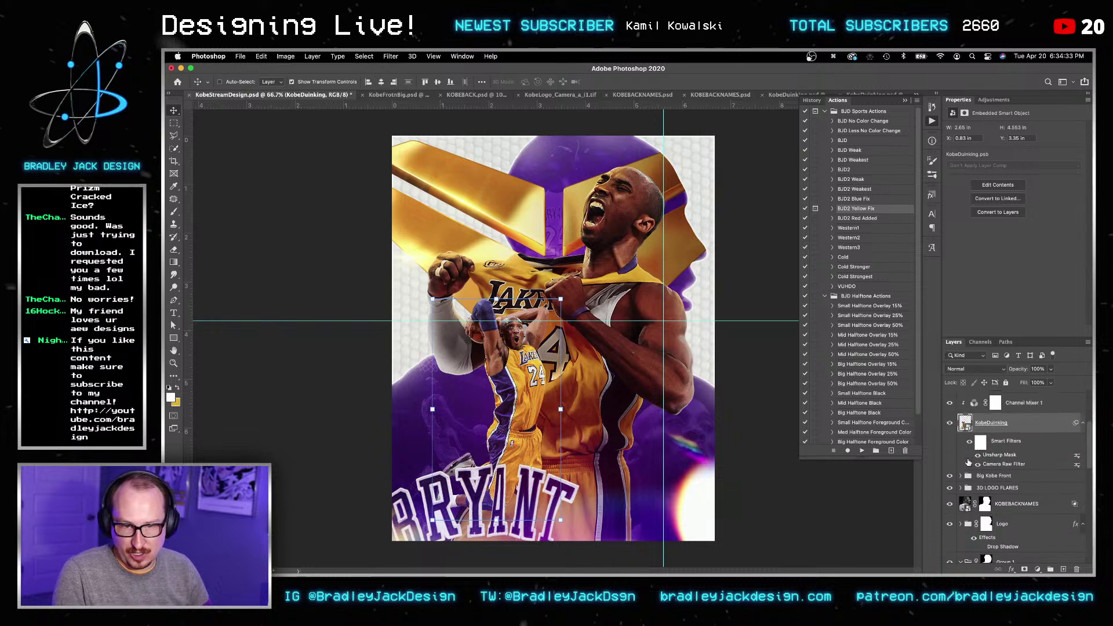
pyautogui.click(960, 476)
pyautogui.scroll(-4, 997, 492)
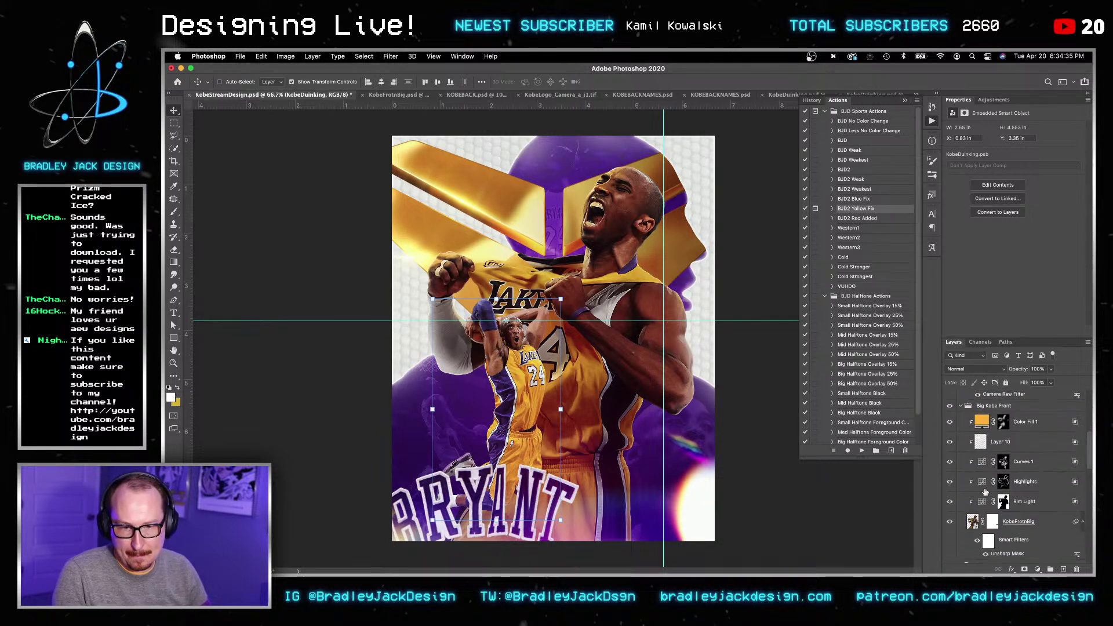
pyautogui.click(1019, 510)
# Step: Add a Curves adjustment lifting input 107 to output 137, then save the poster
pyautogui.click(994, 99)
pyautogui.click(994, 120)
pyautogui.moveTo(1014, 217); pyautogui.dragTo(1014, 202)
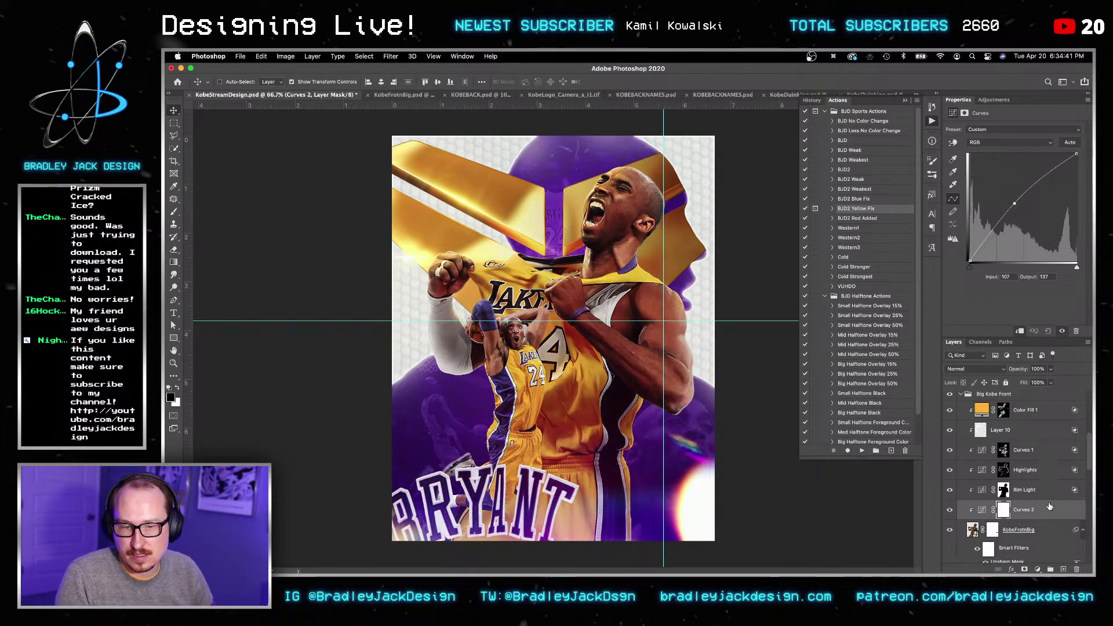
pyautogui.press('super+s')
pyautogui.press('v')
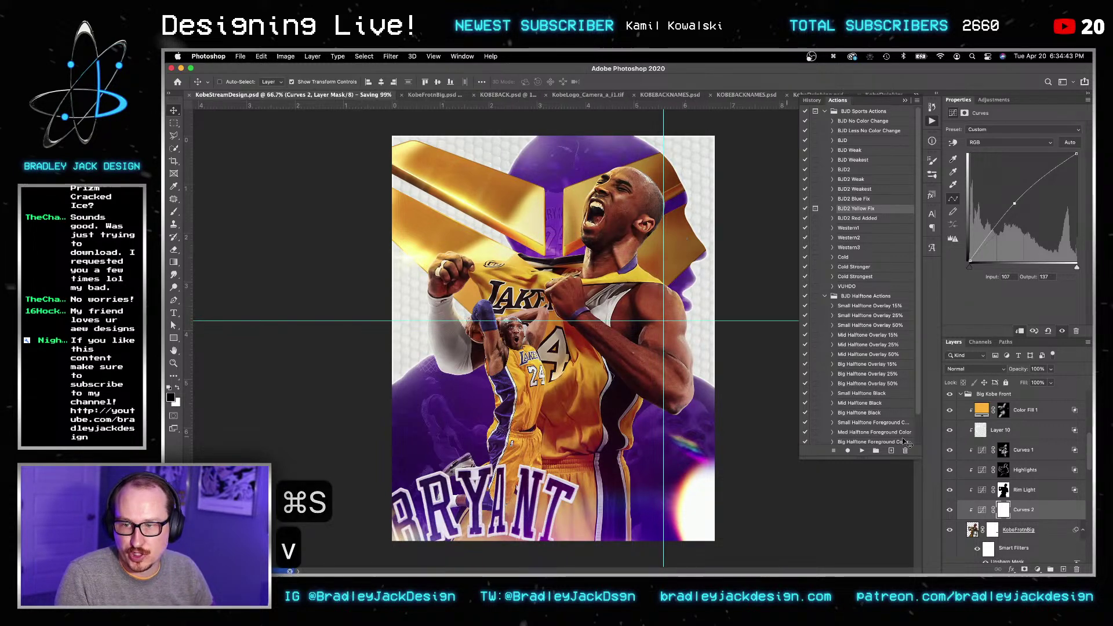
pyautogui.scroll(2, 990, 444)
pyautogui.scroll(4, 990, 443)
# Step: Add a Selective Color adjustment above the Yellow Fix layer and zoom in on the dunking Kobe
pyautogui.click(1018, 471)
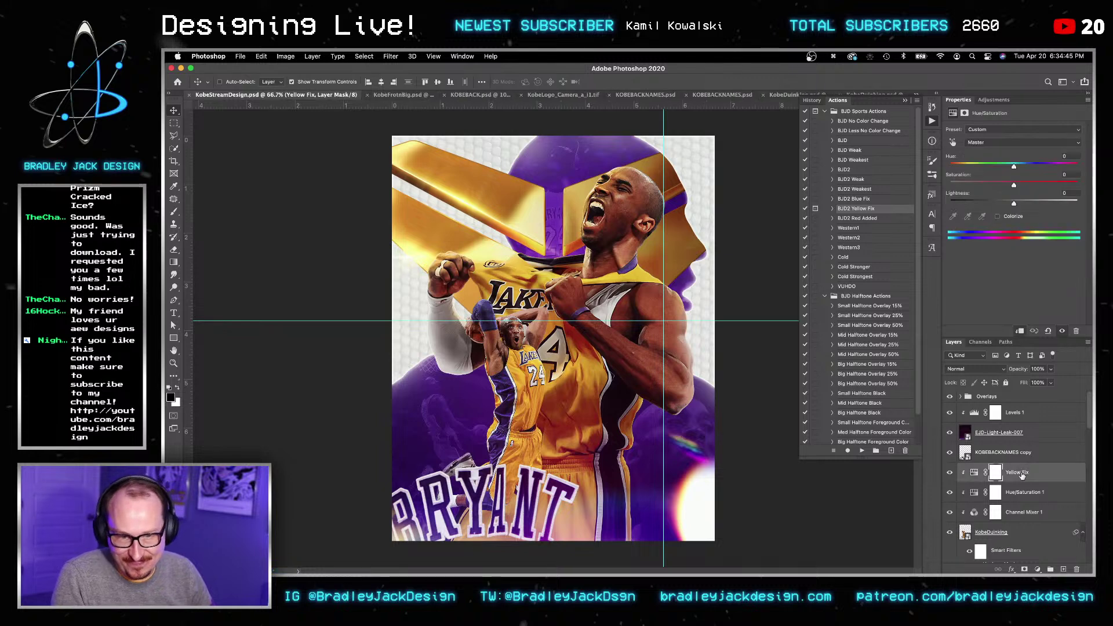
pyautogui.click(994, 100)
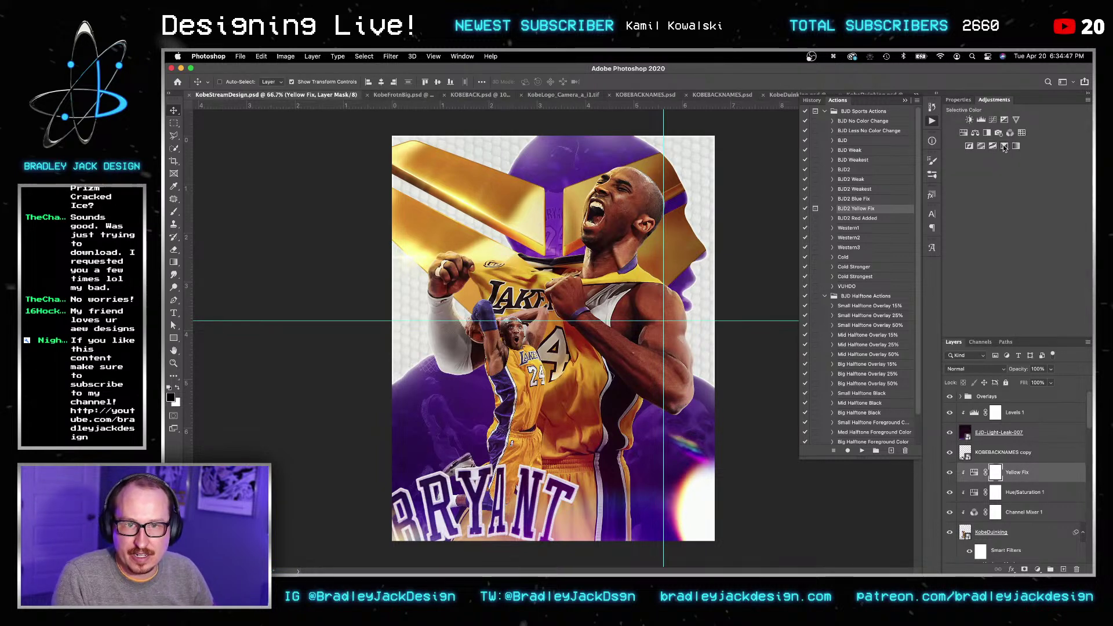
pyautogui.click(1005, 146)
pyautogui.press('z')
pyautogui.moveTo(489, 343); pyautogui.dragTo(564, 404)
pyautogui.press('v')
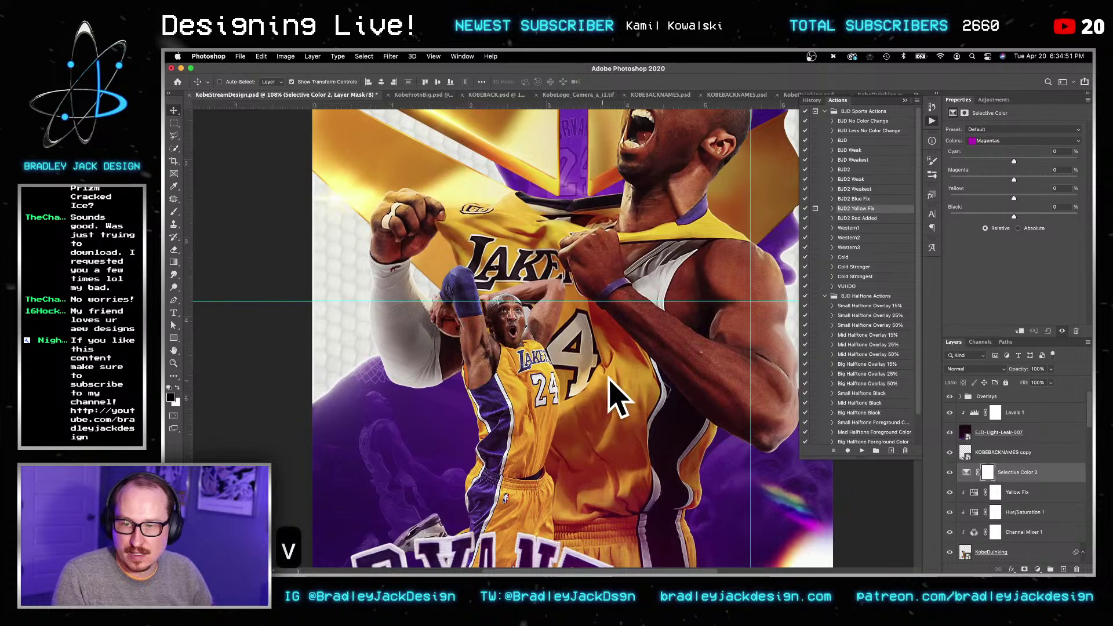
# Step: Set Selective Color 2 to the Yellows range and clip it to the layers below
pyautogui.click(1020, 140)
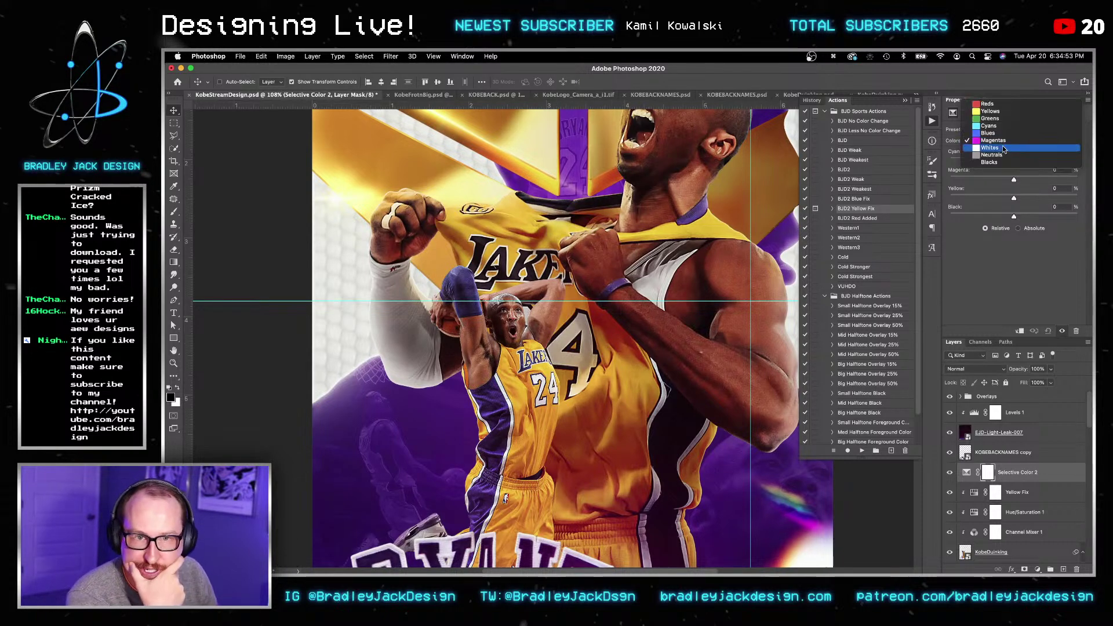
pyautogui.click(1017, 107)
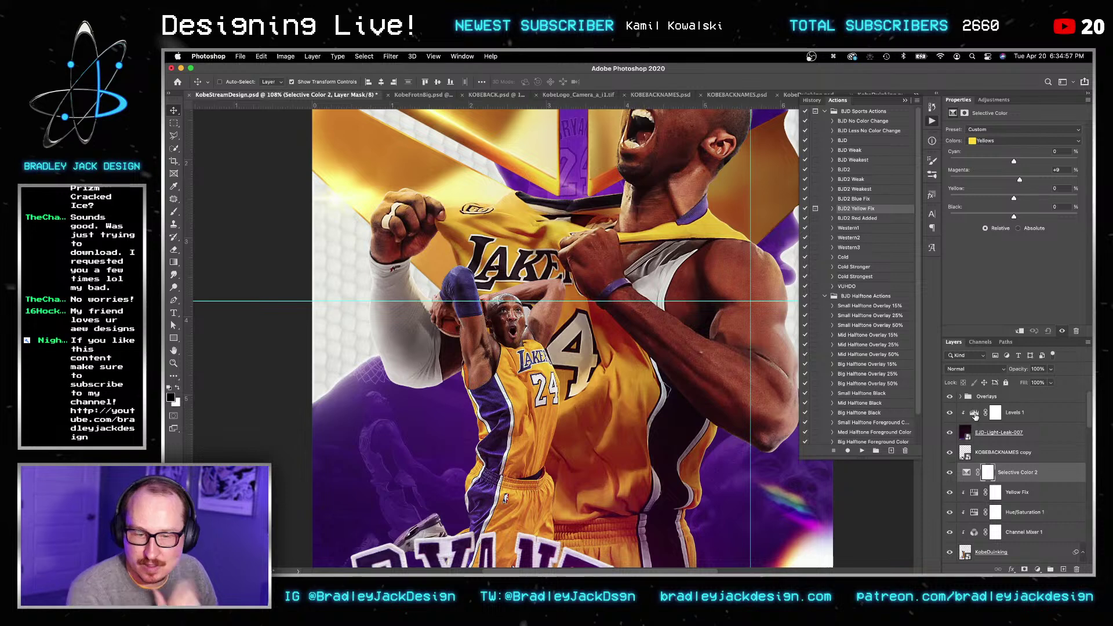
pyautogui.keyDown('alt'); pyautogui.click(995, 482); pyautogui.keyUp('alt')
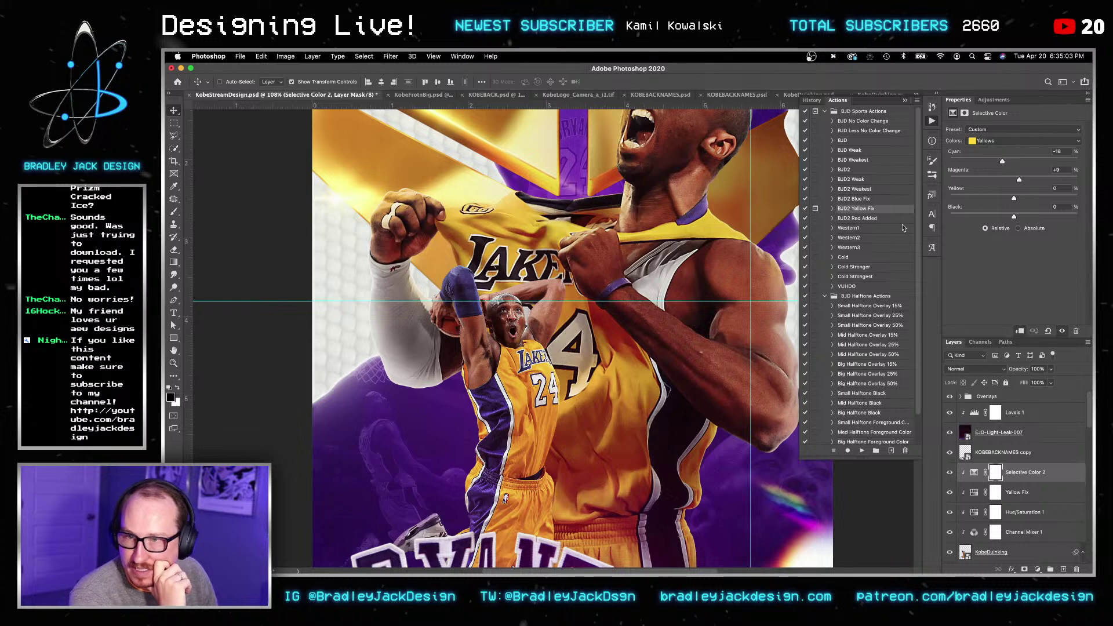
pyautogui.press('Return')
pyautogui.scroll(-5, 1031, 478)
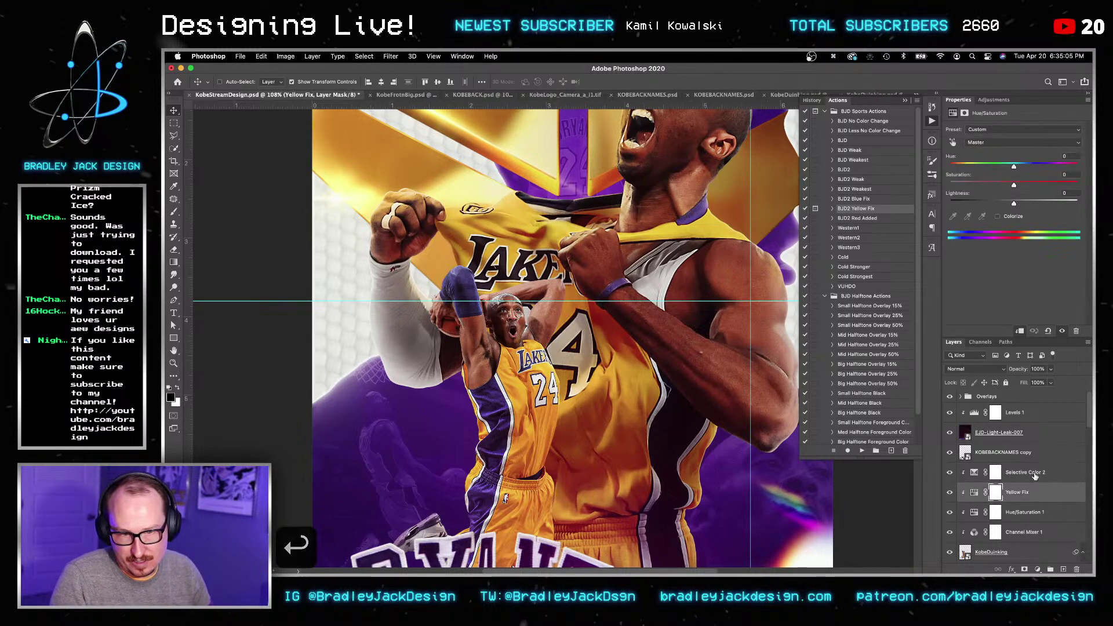
# Step: Copy Selective Color 2 into the Big Kobe Front group, directly above KobeFrotnBig
pyautogui.press('super+c')
pyautogui.scroll(5, 1031, 478)
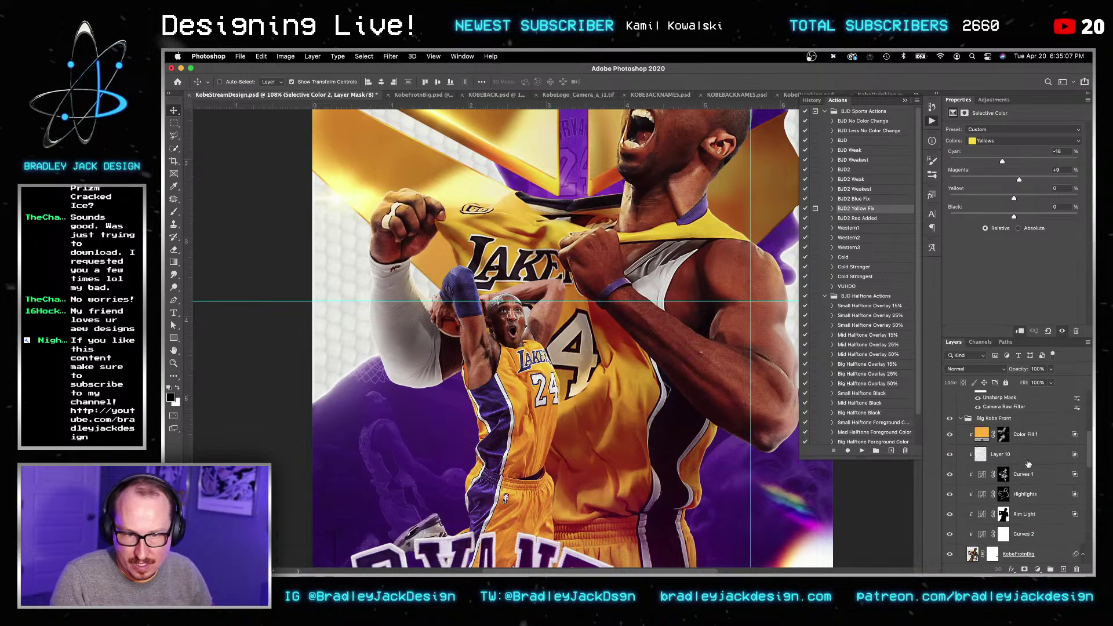
pyautogui.click(1024, 436)
pyautogui.press('super+v')
pyautogui.moveTo(1024, 439); pyautogui.dragTo(1015, 464)
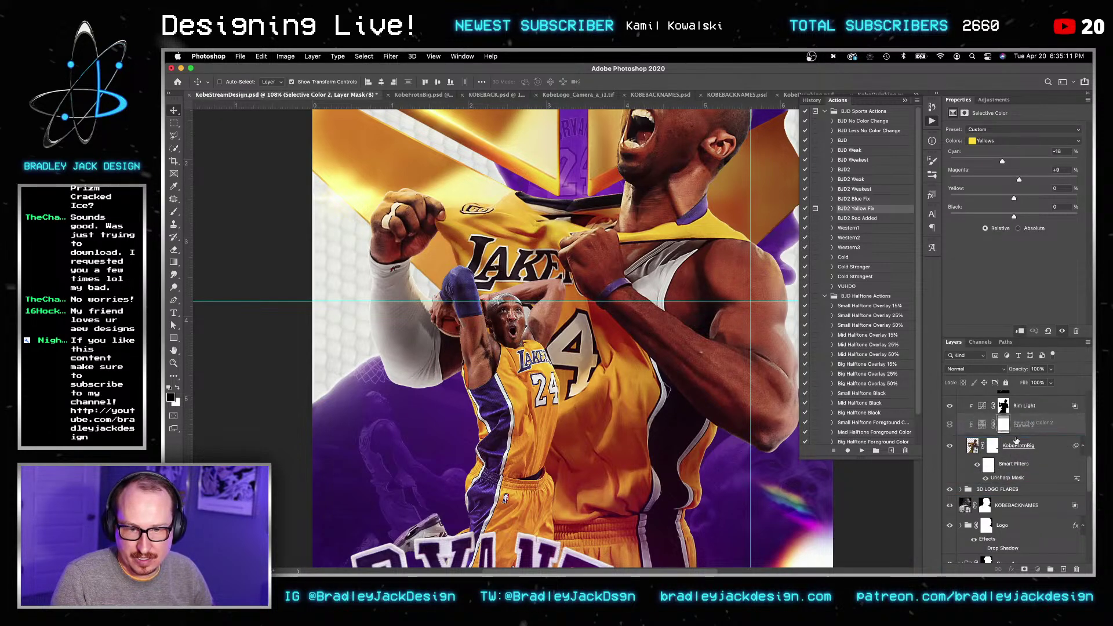
pyautogui.press('v')
# Step: Reset the pasted layer's Cyan and Magenta values to 0
pyautogui.click(1056, 152)
pyautogui.press('super+a')
pyautogui.write('0')
pyautogui.press('Tab')
pyautogui.write('0')
pyautogui.press('Tab')
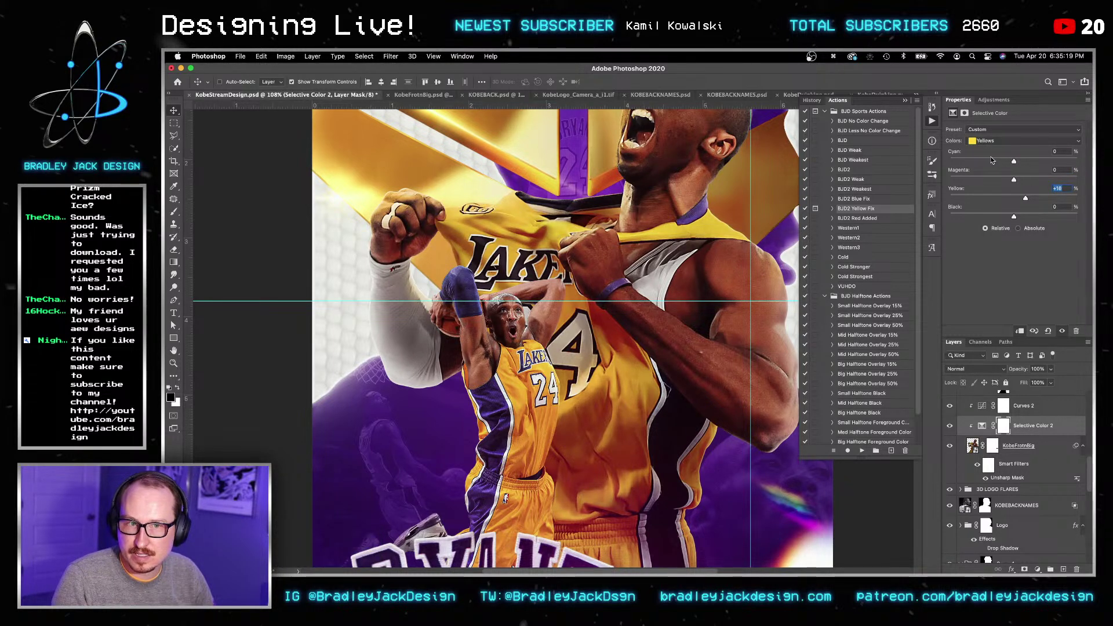
# Step: Save the poster, fit it in the window, and select the KobeDuinking layer
pyautogui.press('super+s')
pyautogui.press('super+0')
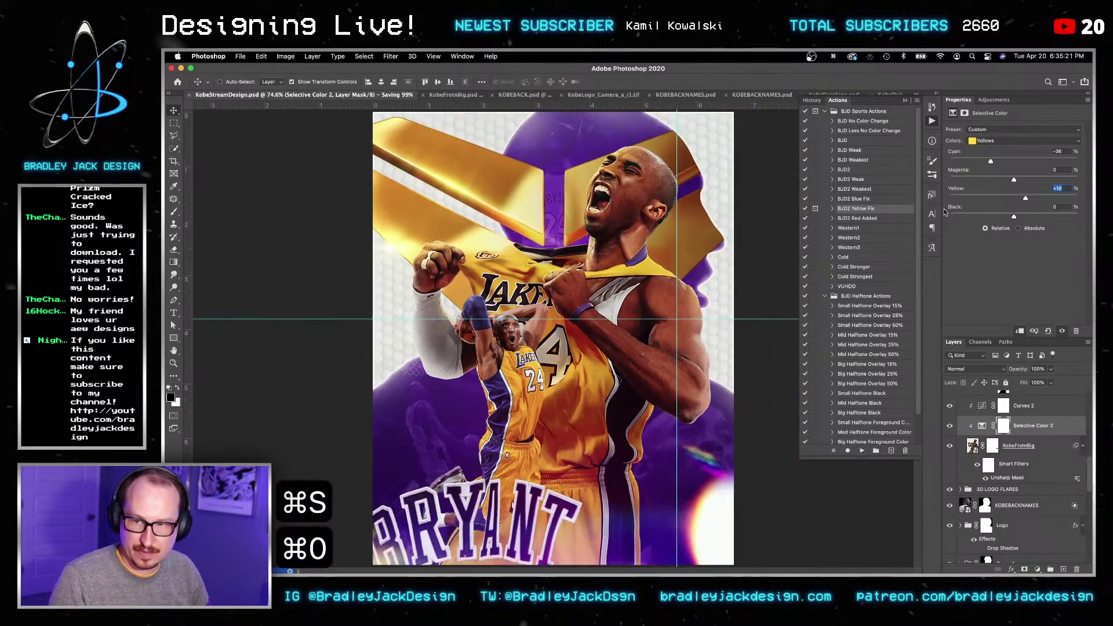
pyautogui.press('v')
pyautogui.scroll(-5, 1021, 441)
pyautogui.click(1025, 418)
# Step: Nudge the dunking Kobe cut-out with Shift+arrow keys, left and down then right and up
pyautogui.press('v')
pyautogui.hotkey('shift', 'Left')
pyautogui.hotkey('shift', 'Left')
pyautogui.hotkey('shift', 'Left')
pyautogui.hotkey('shift', 'Left')
pyautogui.hotkey('shift', 'Down')
pyautogui.hotkey('shift', 'Down')
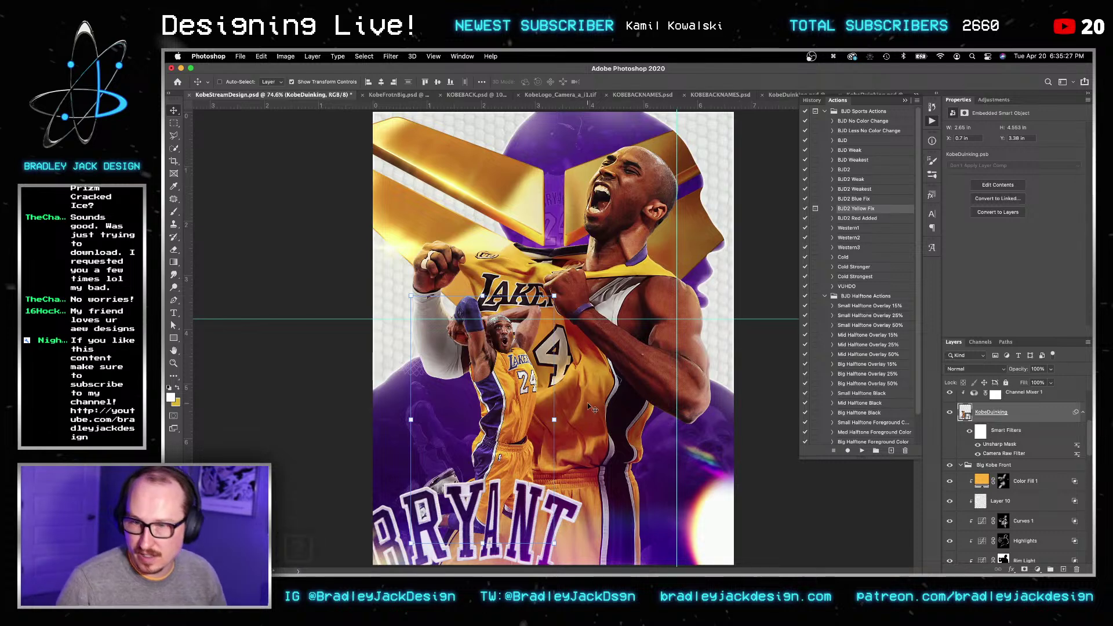
pyautogui.press('z')
pyautogui.keyDown('alt'); pyautogui.click(590, 400); pyautogui.keyUp('alt')
pyautogui.keyDown('alt'); pyautogui.click(590, 400); pyautogui.keyUp('alt')
pyautogui.press('v')
pyautogui.hotkey('shift', 'Right')
pyautogui.hotkey('shift', 'Up')
pyautogui.hotkey('shift', 'Up')
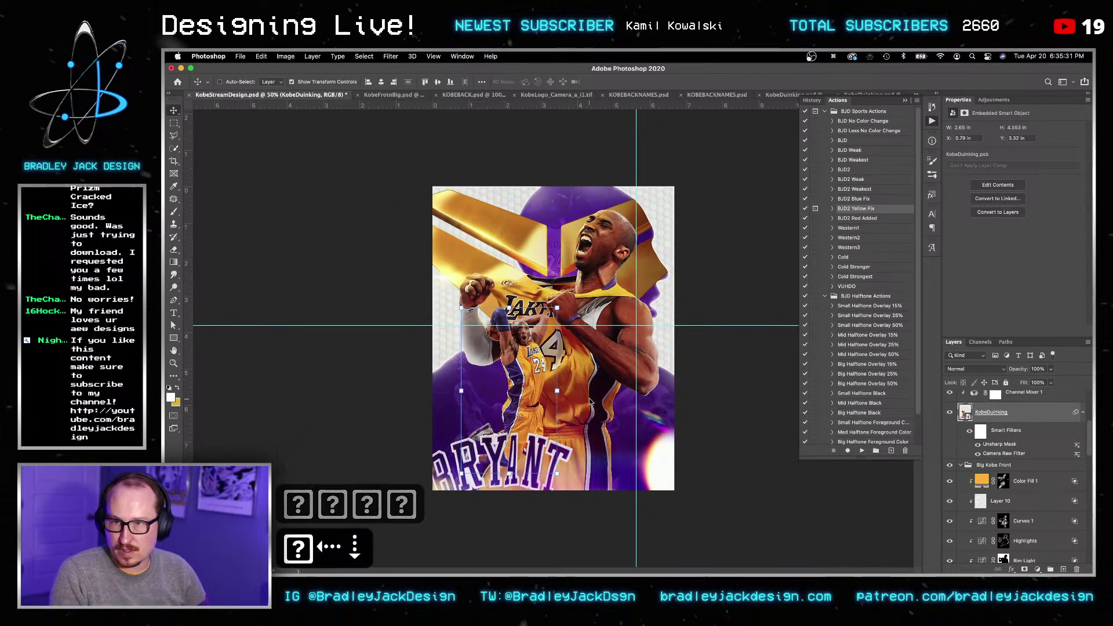
pyautogui.press('Return')
pyautogui.press('Return')
# Step: Fine-tune the cut-out's position to X 0.71 in, Y 3.38 in with a small drag and arrow nudges
pyautogui.press('v')
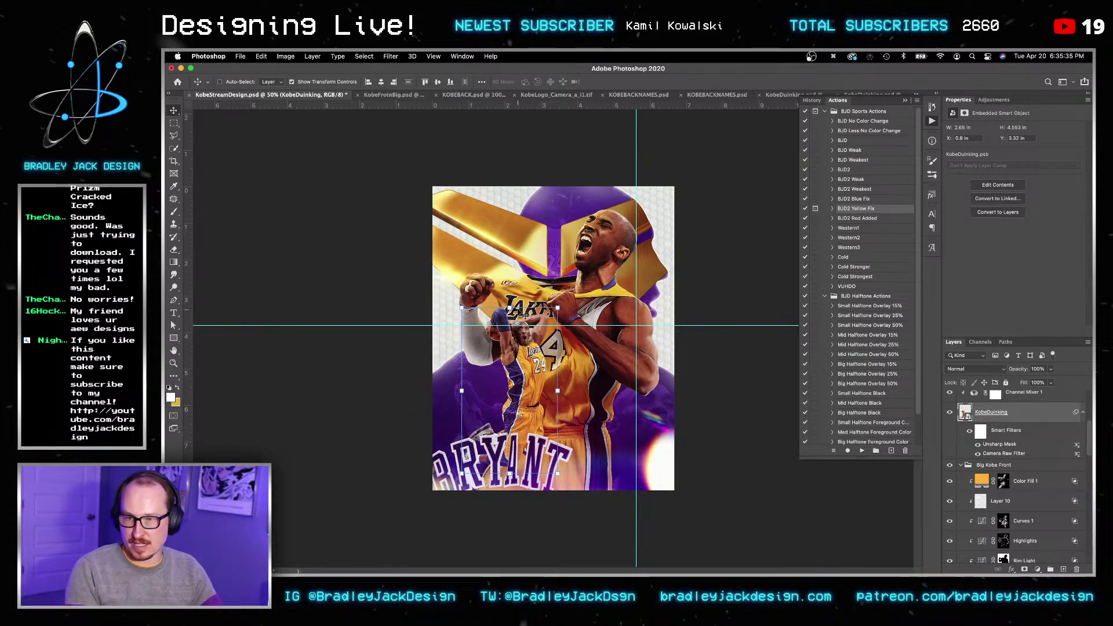
pyautogui.moveTo(548, 341); pyautogui.dragTo(545, 342)
pyautogui.press('v')
pyautogui.press('Left')
pyautogui.press('Left')
pyautogui.press('Left')
pyautogui.press('Down')
pyautogui.press('Down')
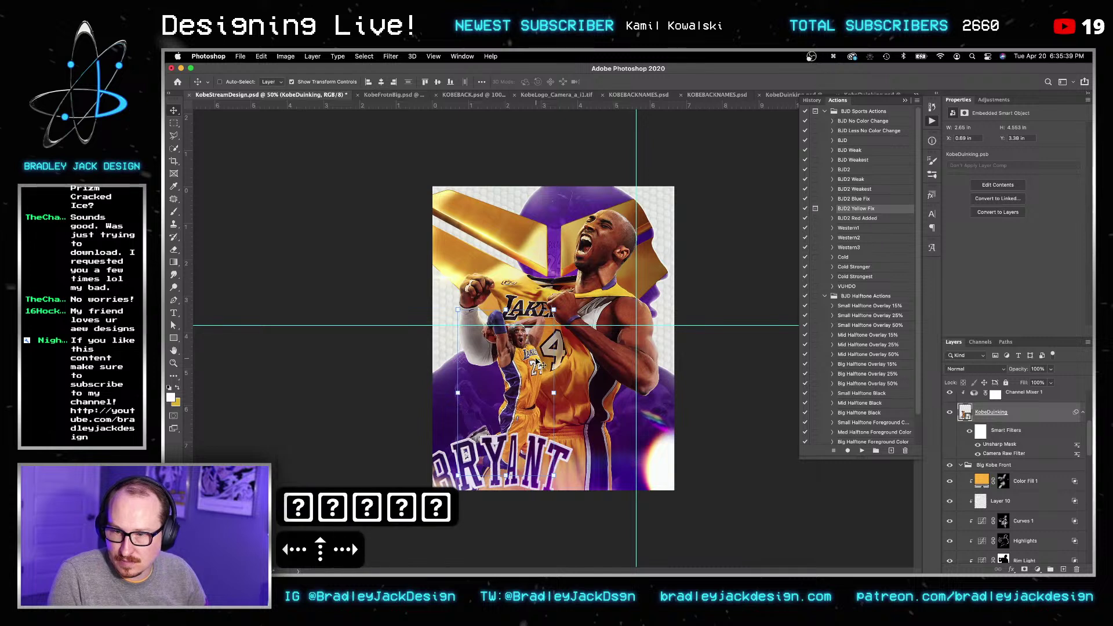
pyautogui.press('Right')
pyautogui.press('Right')
pyautogui.press('v')
pyautogui.scroll(3, 980, 476)
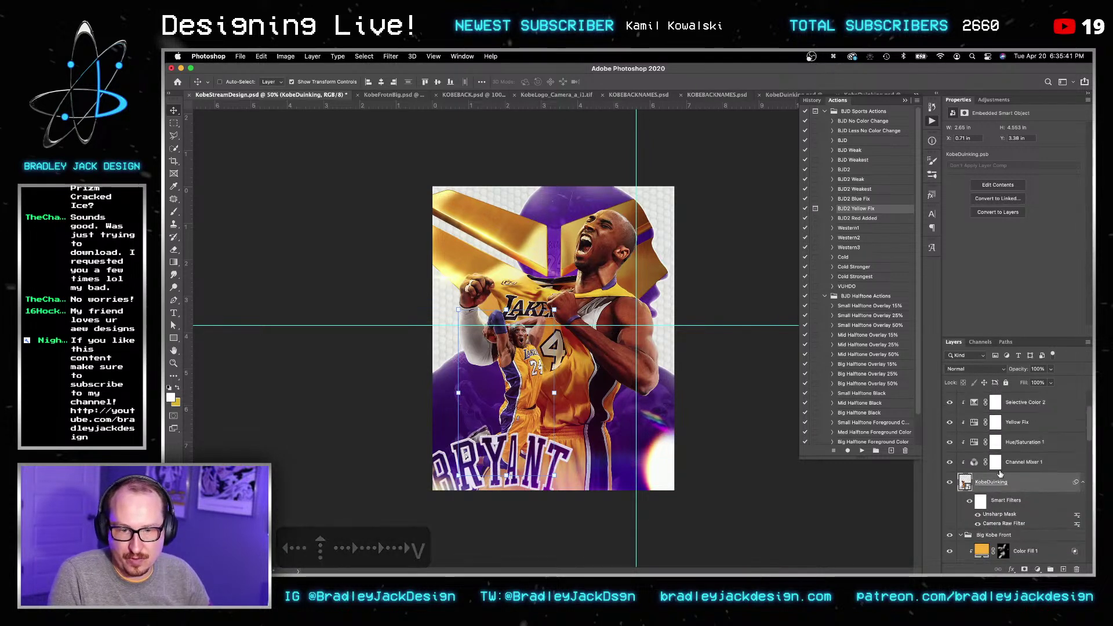
# Step: Group the dunking Kobe with its adjustments, raise the group above the names copy, and nudge it
pyautogui.press('super+g')
pyautogui.press('v')
pyautogui.press('super+bracketright')
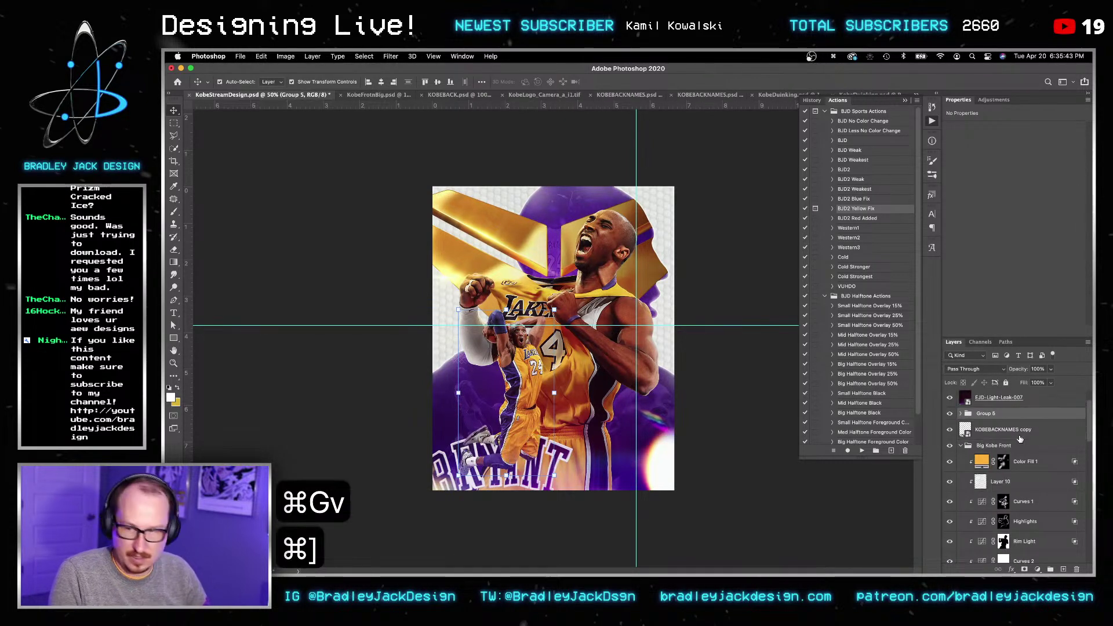
pyautogui.press('v')
pyautogui.press('Up')
pyautogui.press('Up')
pyautogui.press('Up')
pyautogui.press('Up')
pyautogui.press('Right')
pyautogui.press('Right')
pyautogui.press('Right')
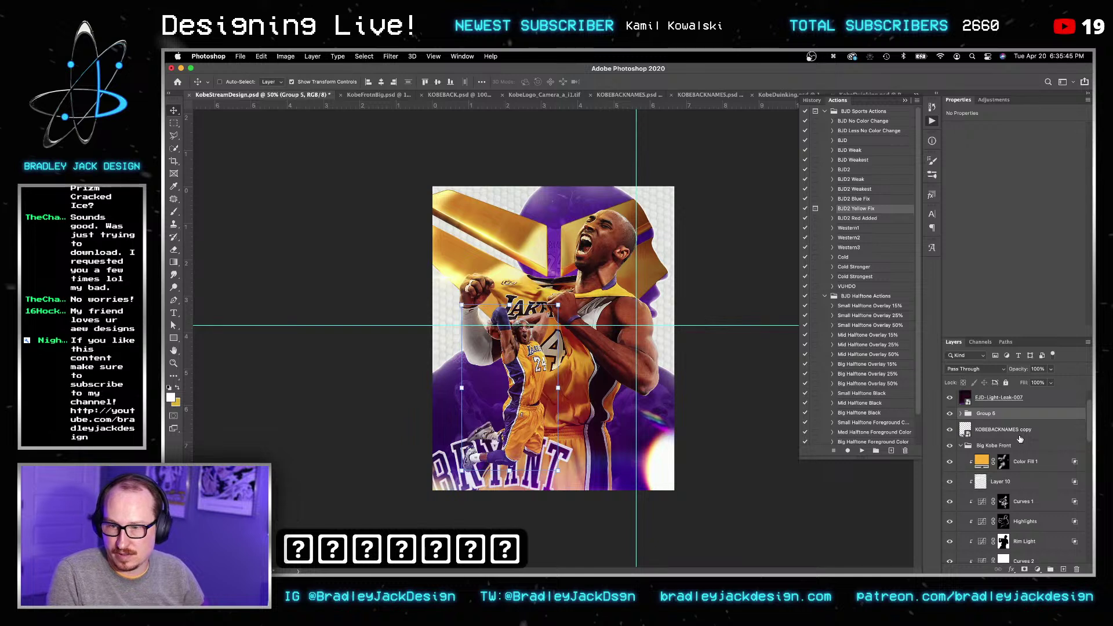
pyautogui.press('v')
# Step: Scale the dunking Kobe group to about 84%, nudge it right, and save the poster
pyautogui.press('super+t')
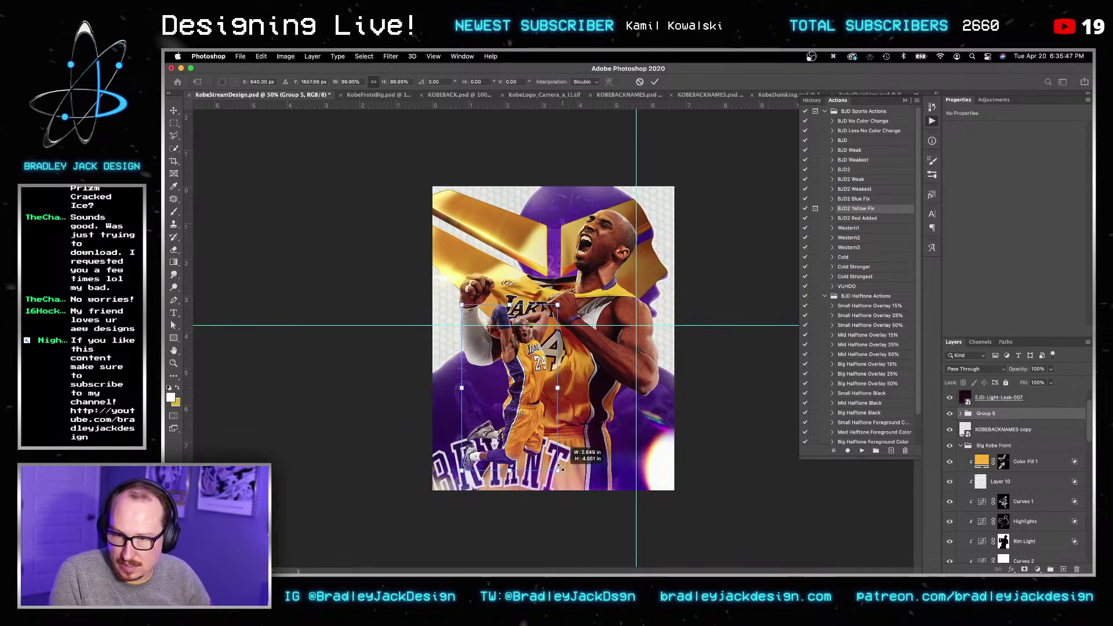
pyautogui.keyDown('alt'); pyautogui.moveTo(558, 471); pyautogui.dragTo(554, 458); pyautogui.keyUp('alt')
pyautogui.press('Return')
pyautogui.press('v')
pyautogui.press('Right')
pyautogui.press('Right')
pyautogui.press('Right')
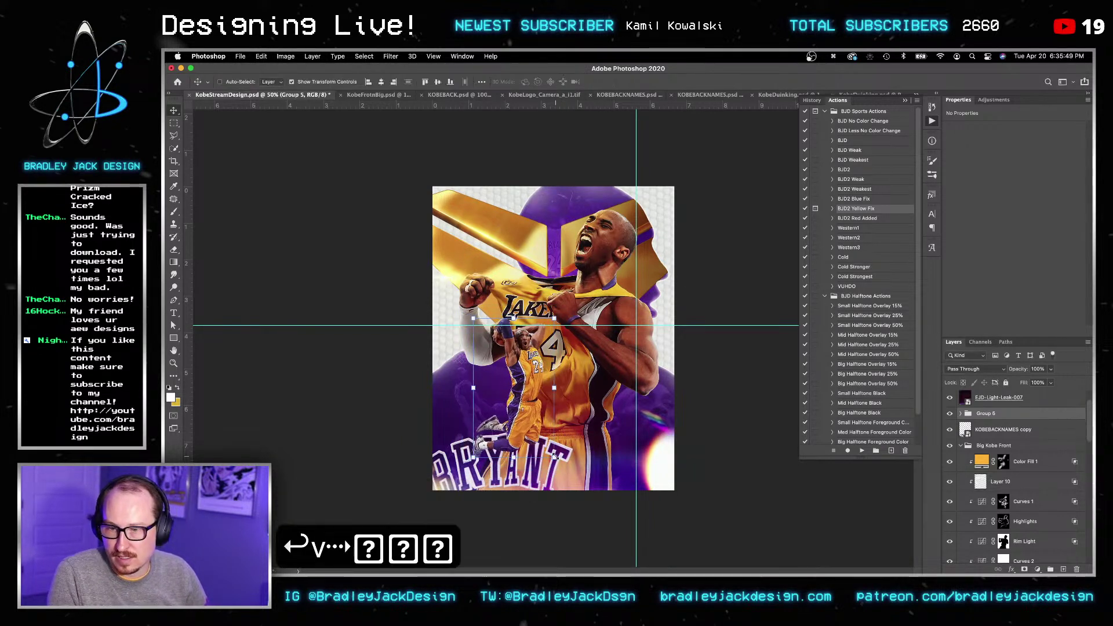
pyautogui.press('Return')
pyautogui.press('Return')
pyautogui.press('super+s')
pyautogui.press('v')
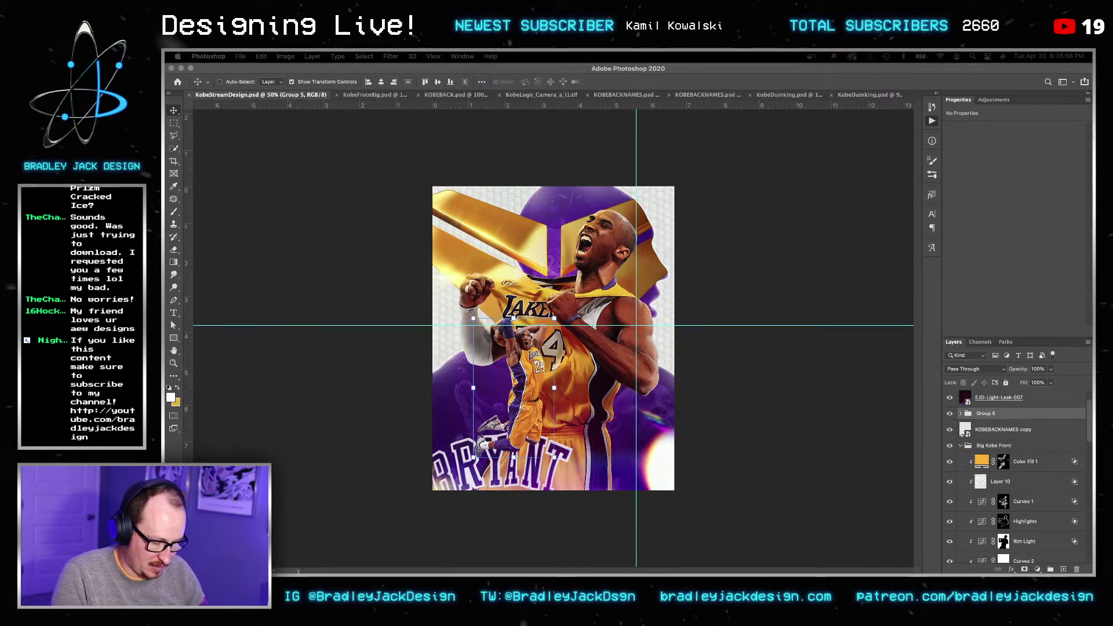
# Step: Type 'kobe auto' and copy the text
pyautogui.write('kobe_auto')
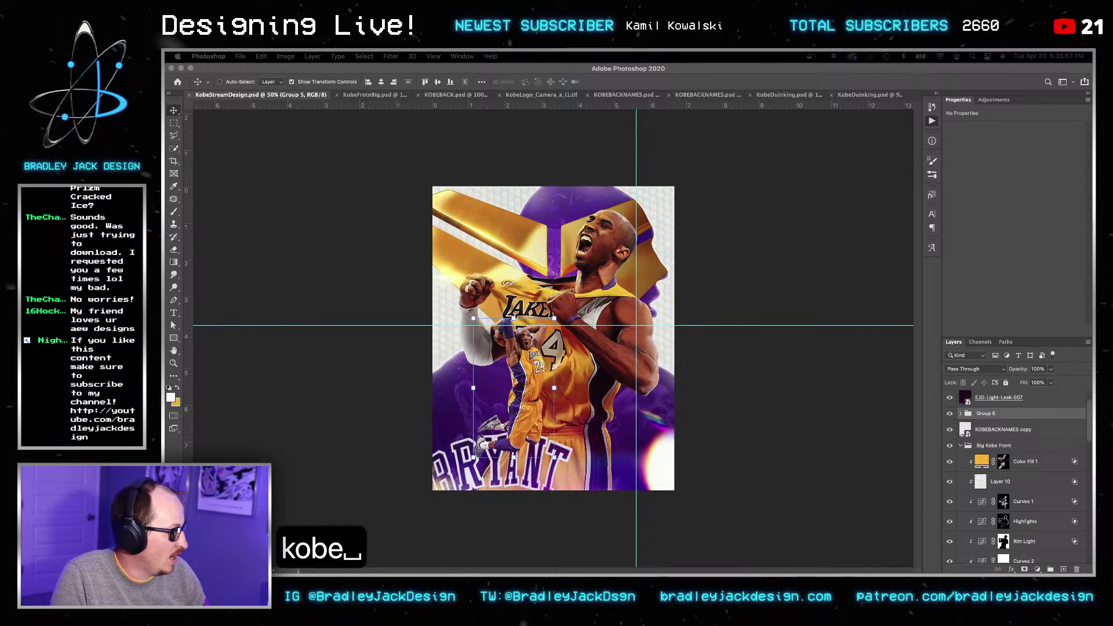
pyautogui.press('Return')
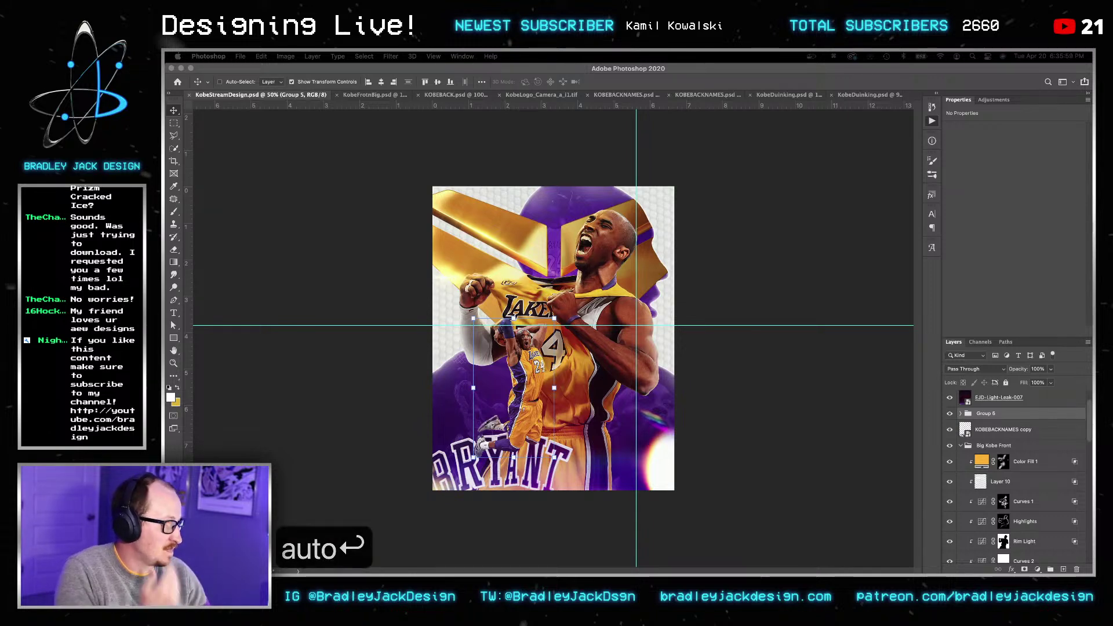
pyautogui.press('super+a')
pyautogui.press('super+c')
# Step: Go to ebay.com in a new browser window and search for 'kobe auto'
pyautogui.press('super+n')
pyautogui.write('ebay.com')
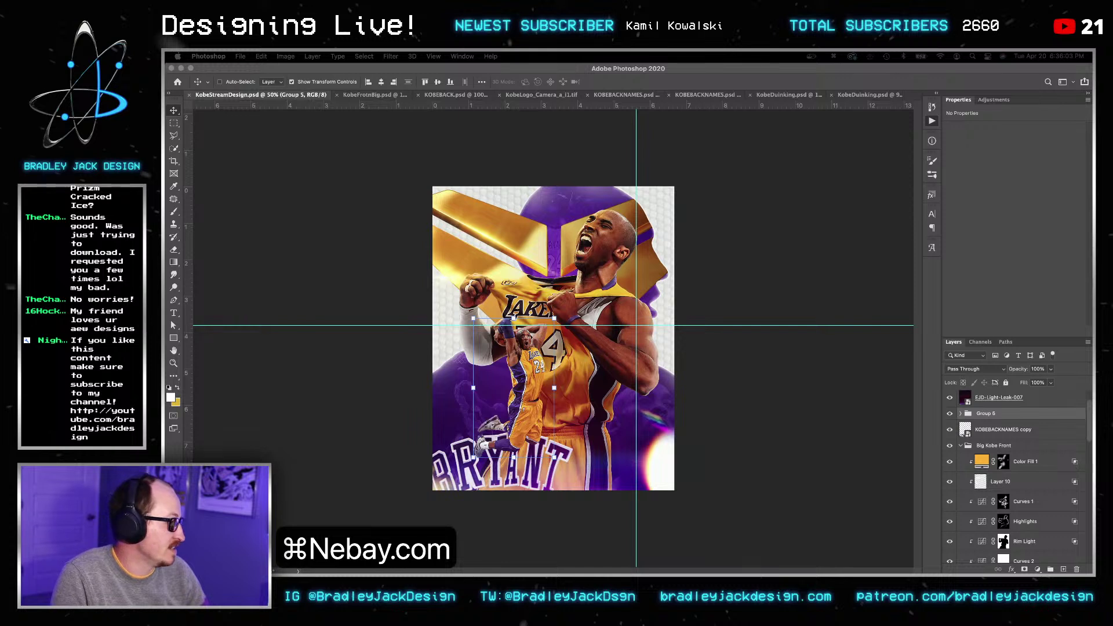
pyautogui.press('Return')
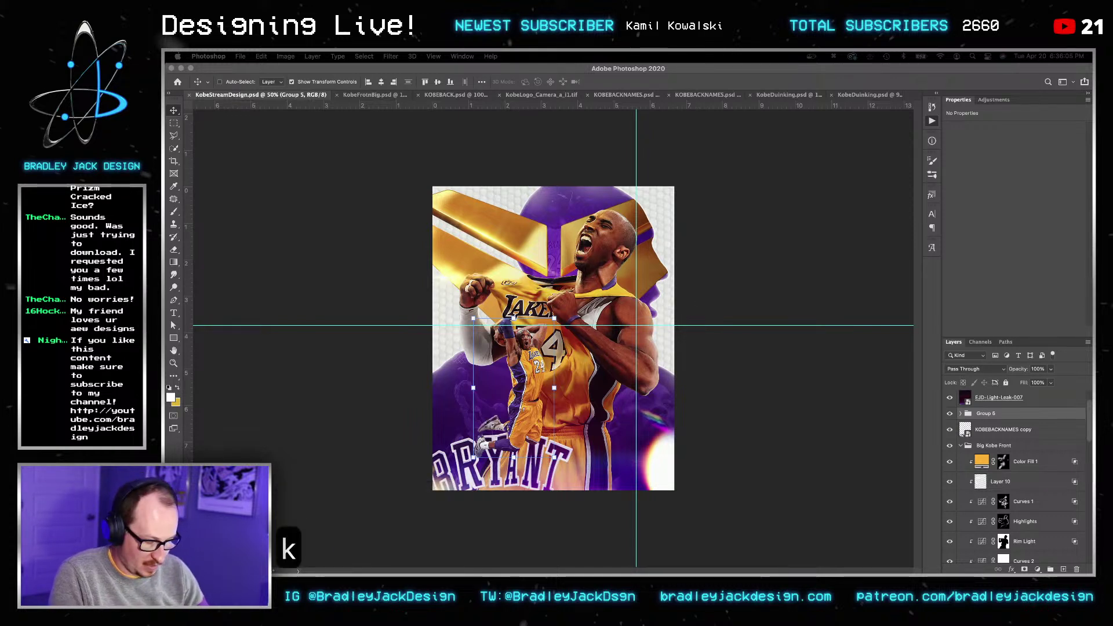
pyautogui.write('kobe_auto')
pyautogui.press('Return')
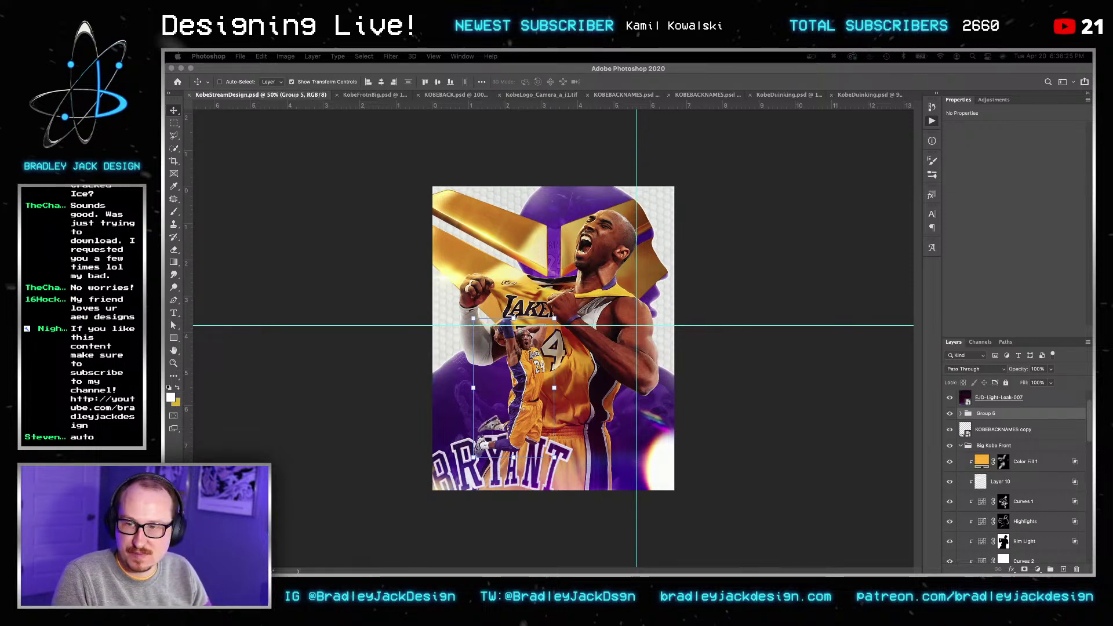
pyautogui.press('super+Tab')
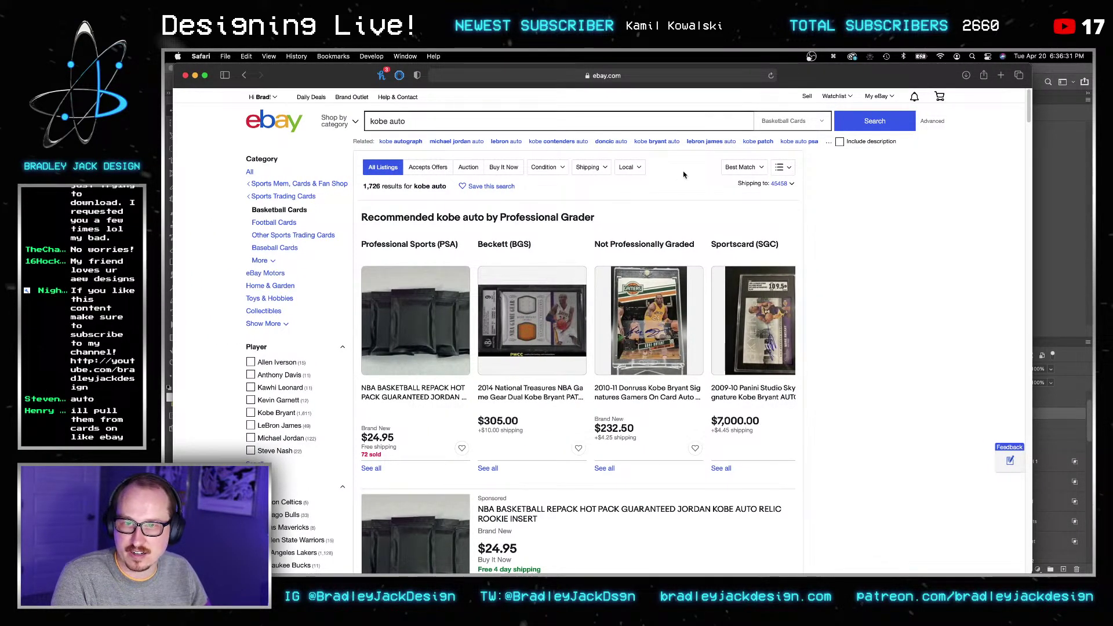
# Step: Sort the kobe auto listings by Price + Shipping: highest first and scroll through them
pyautogui.click(738, 169)
pyautogui.click(736, 250)
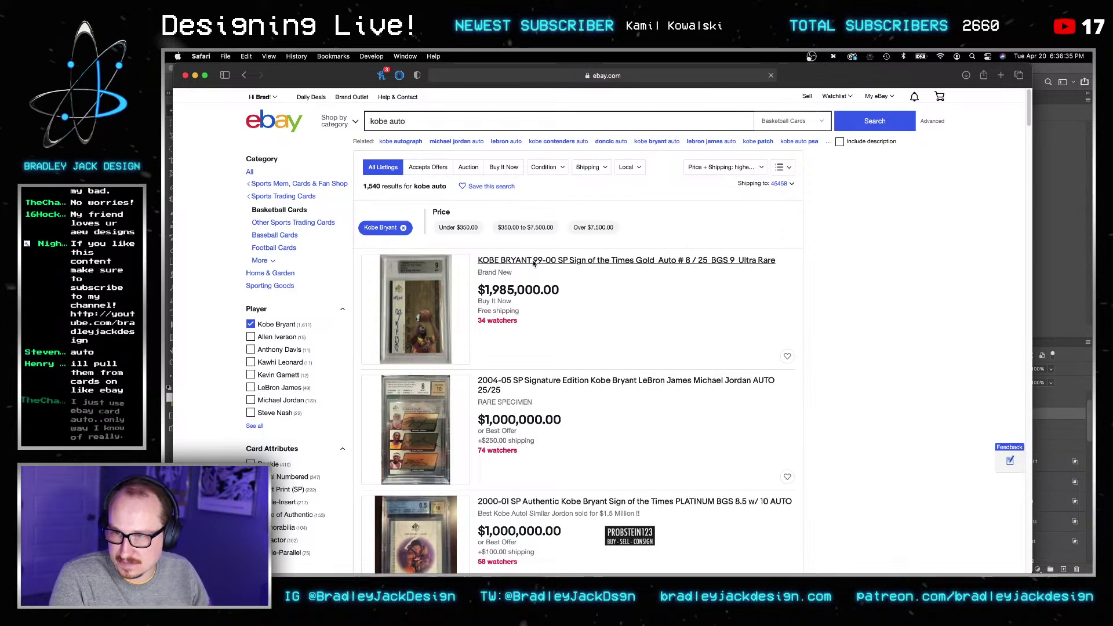
pyautogui.scroll(-1, 533, 264)
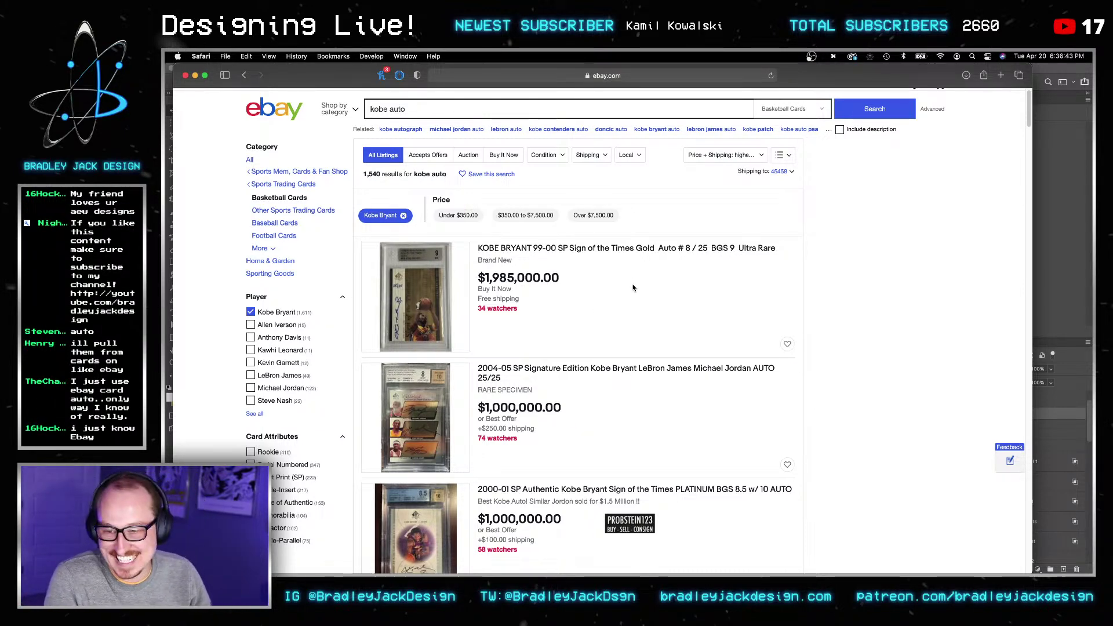
pyautogui.scroll(-5, 629, 276)
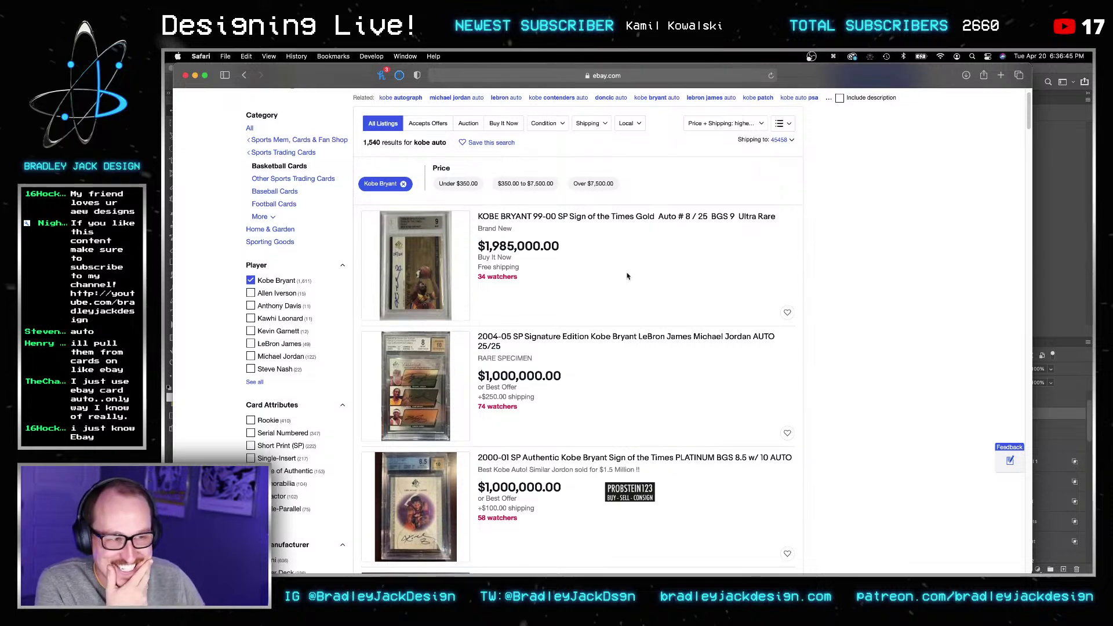
pyautogui.scroll(-10, 627, 276)
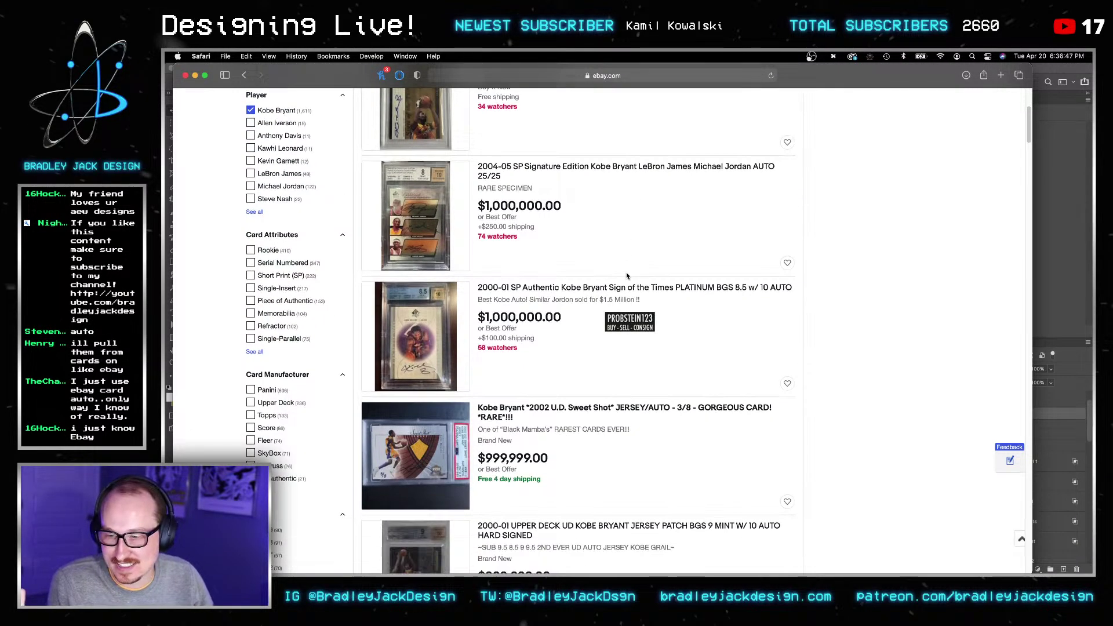
pyautogui.scroll(-4, 627, 276)
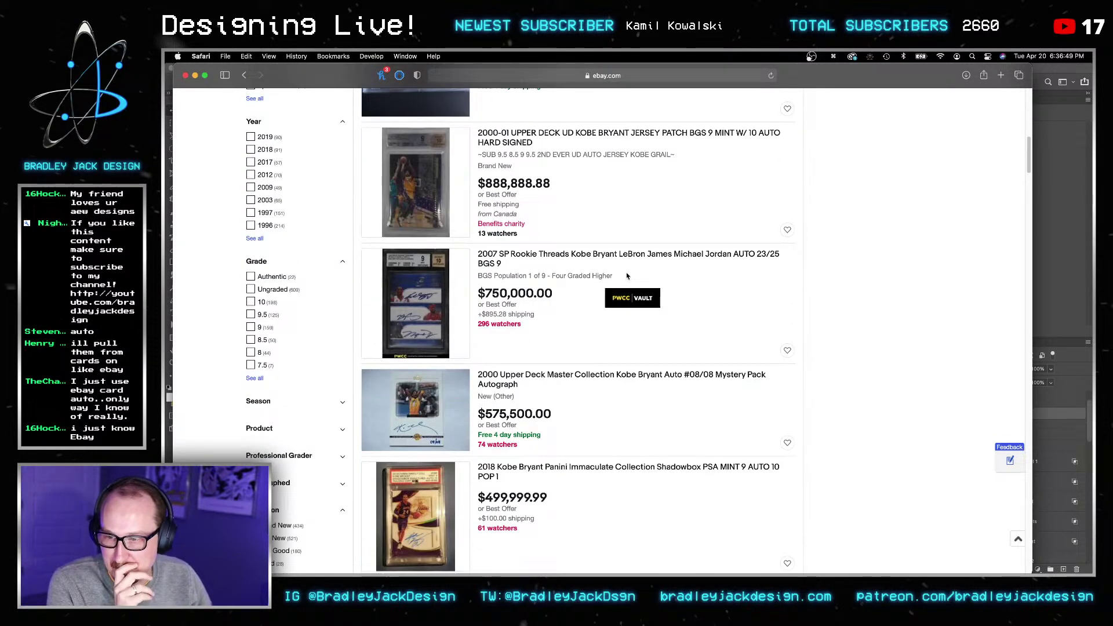
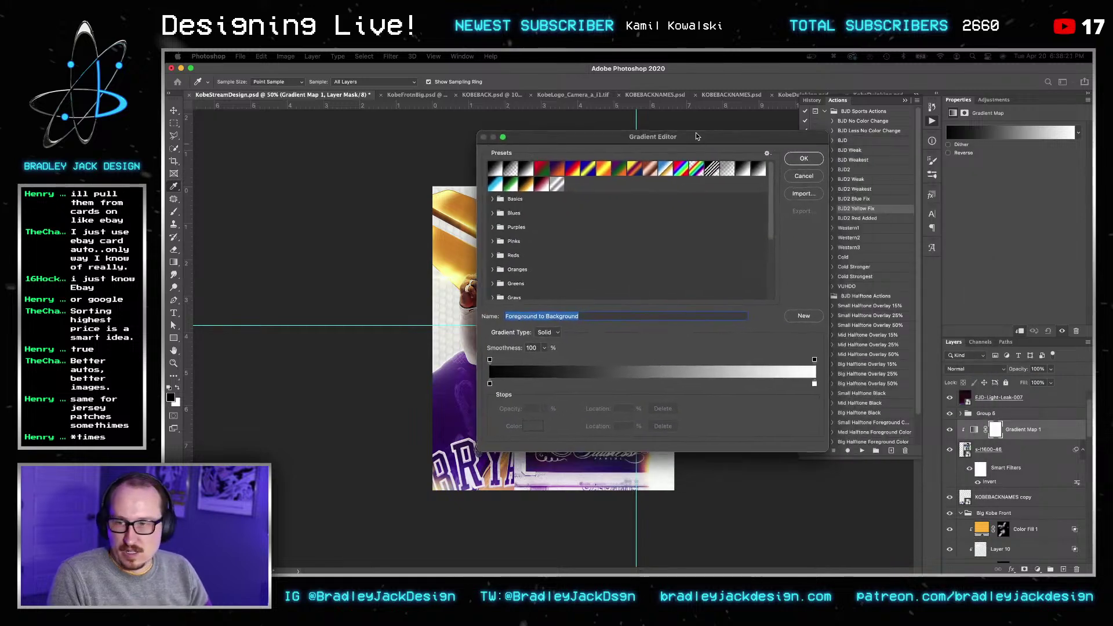
# Step: Build a black-to-white gradient map with a white stop at 57% and the black stop pulled inward
pyautogui.moveTo(812, 385); pyautogui.dragTo(812, 426)
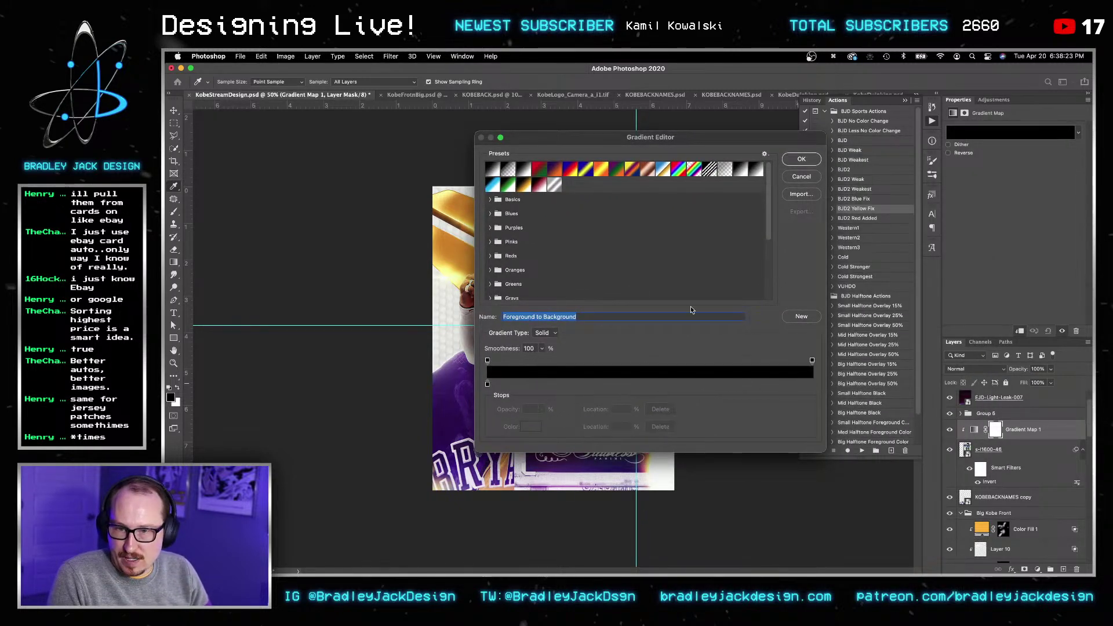
pyautogui.moveTo(602, 140); pyautogui.dragTo(858, 129)
pyautogui.click(930, 375)
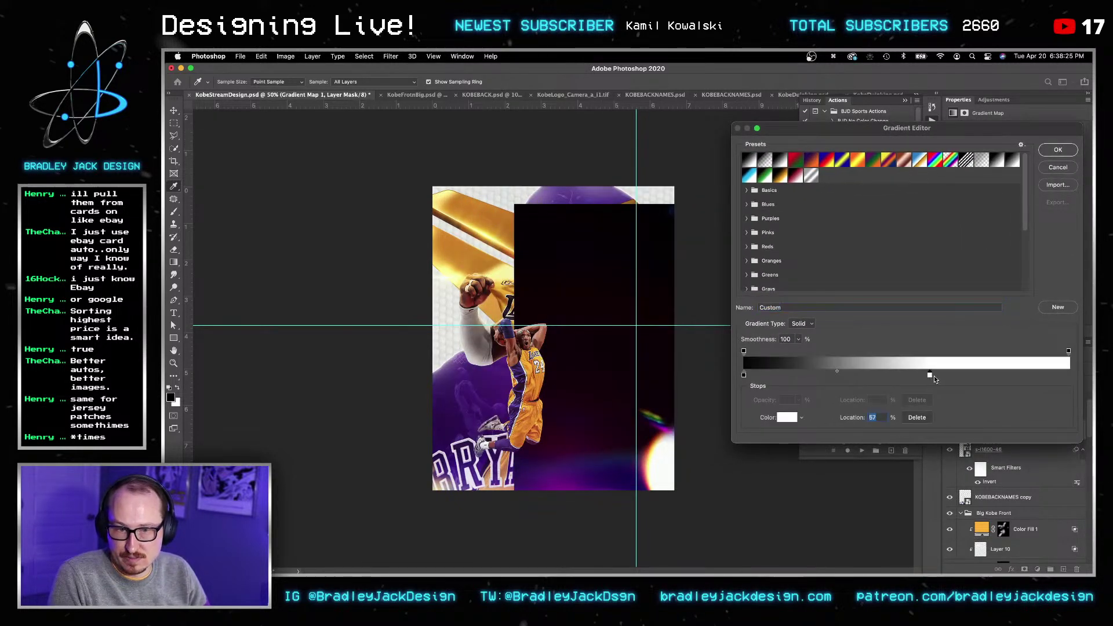
pyautogui.moveTo(745, 375); pyautogui.dragTo(799, 375)
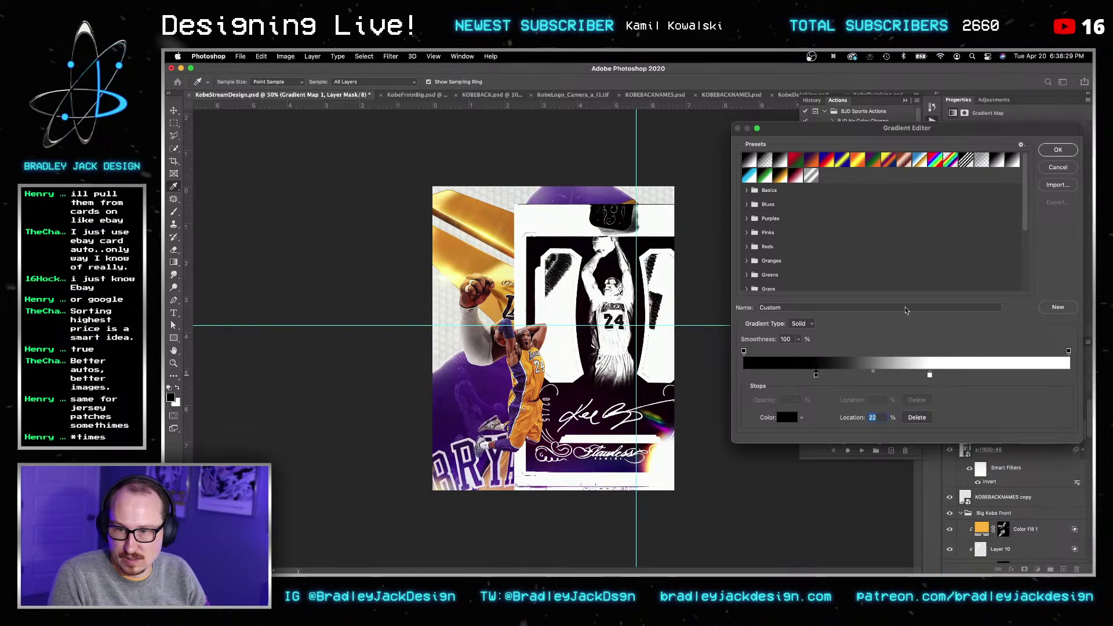
pyautogui.click(1066, 152)
pyautogui.click(1018, 454)
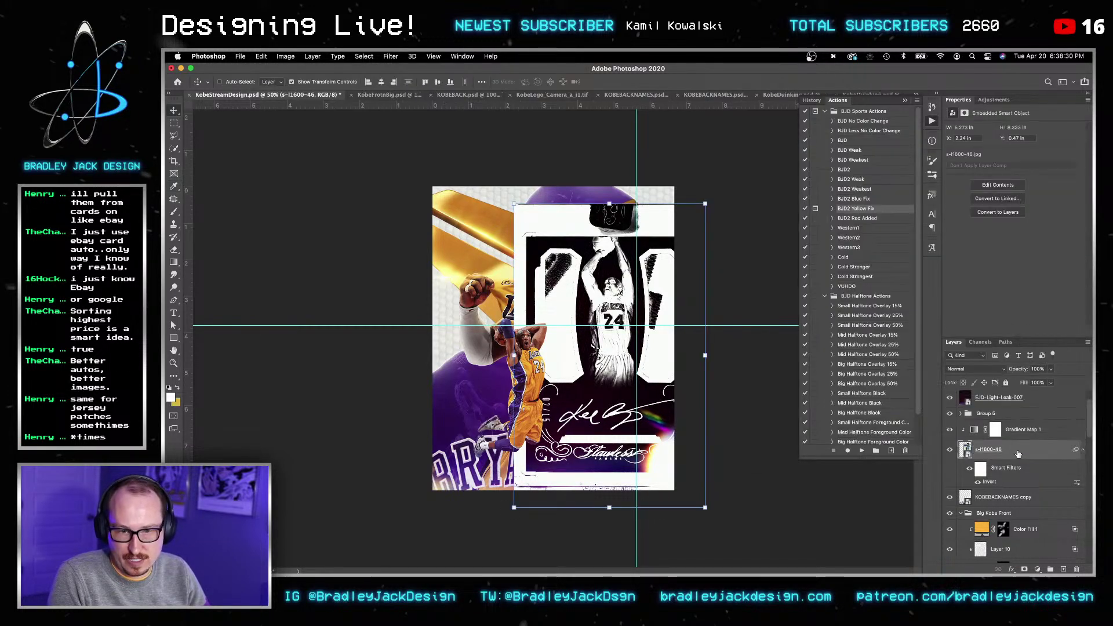
# Step: Add a black layer mask to the card layer and target the mask for painting
pyautogui.keyDown('alt'); pyautogui.click(1024, 570); pyautogui.keyUp('alt')
pyautogui.press('b')
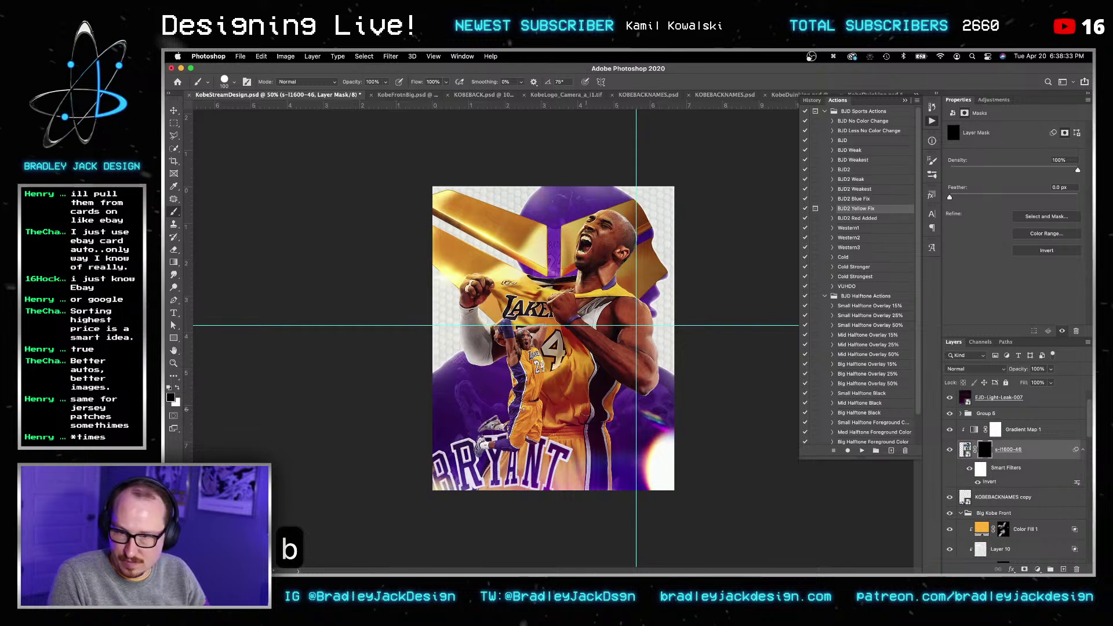
pyautogui.press('c')
pyautogui.press('Escape')
pyautogui.press('b')
pyautogui.press('x')
pyautogui.press('b')
pyautogui.click(586, 410)
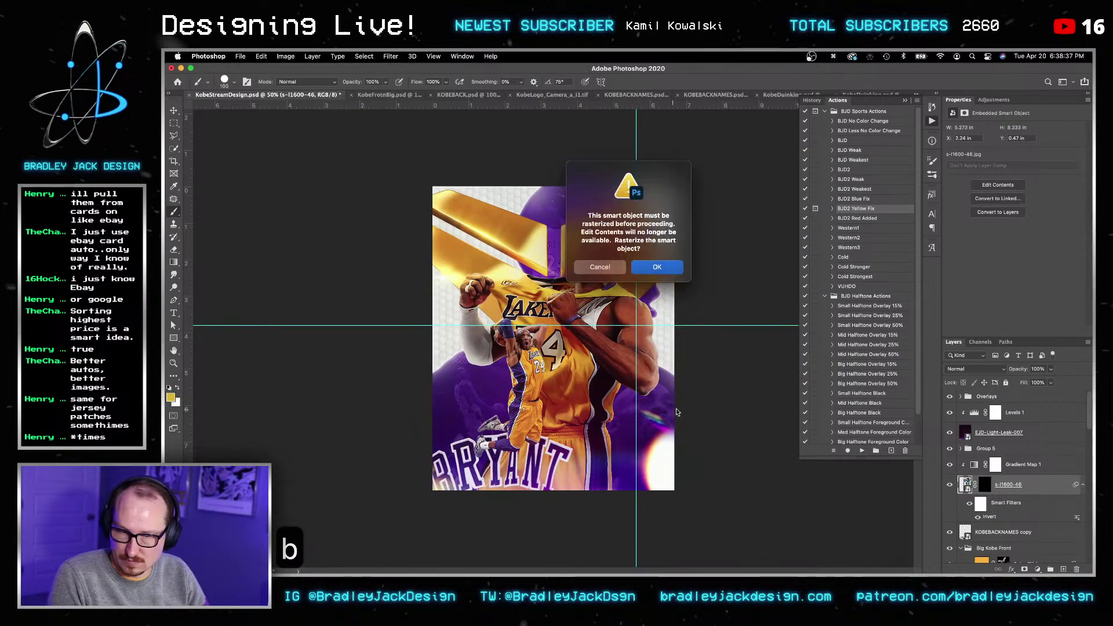
pyautogui.press('Escape')
pyautogui.click(985, 484)
# Step: Paint white on the mask with a larger 100% brush to reveal the autograph
pyautogui.press('c')
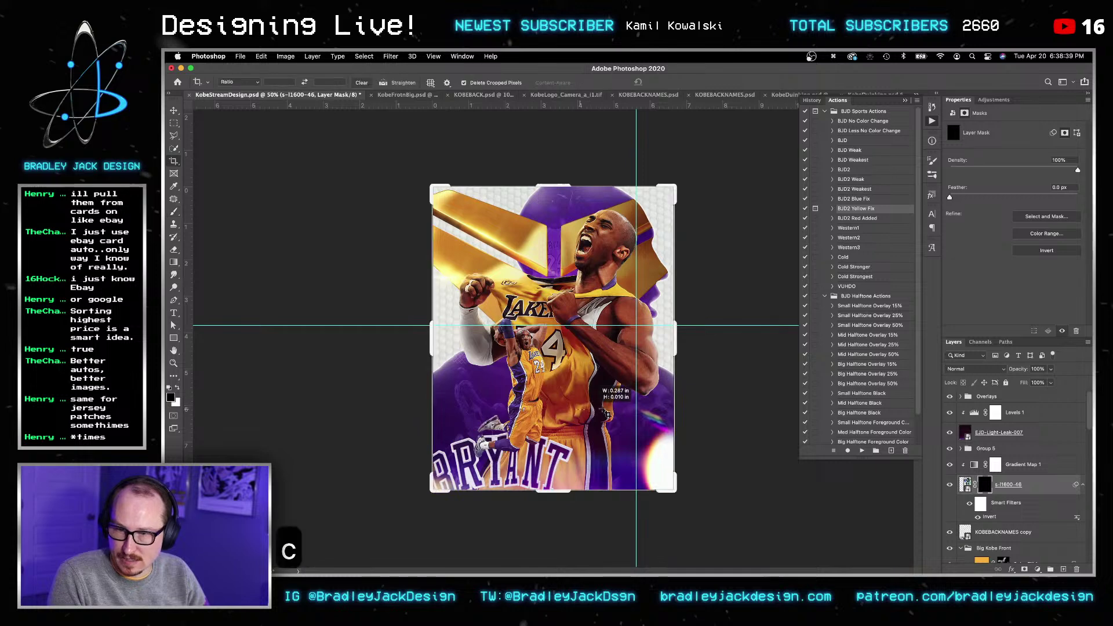
pyautogui.press('Escape')
pyautogui.press('Escape')
pyautogui.keyDown('alt'); pyautogui.scroll(8, 597, 408); pyautogui.keyUp('alt')
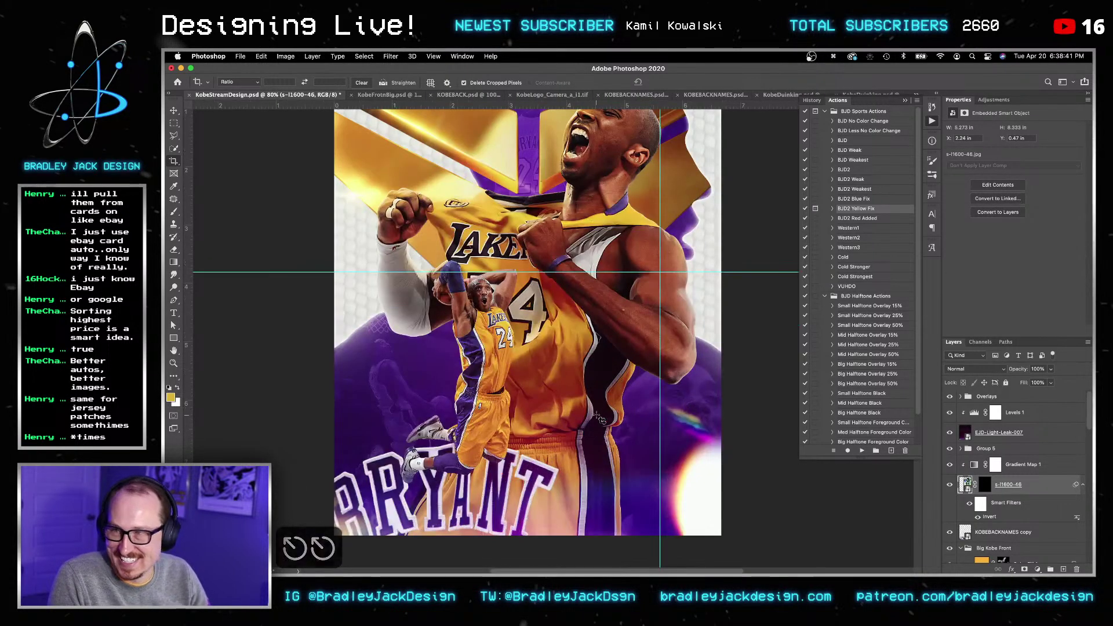
pyautogui.press('b')
pyautogui.press(']')
pyautogui.press(']')
pyautogui.press(']')
pyautogui.press('x')
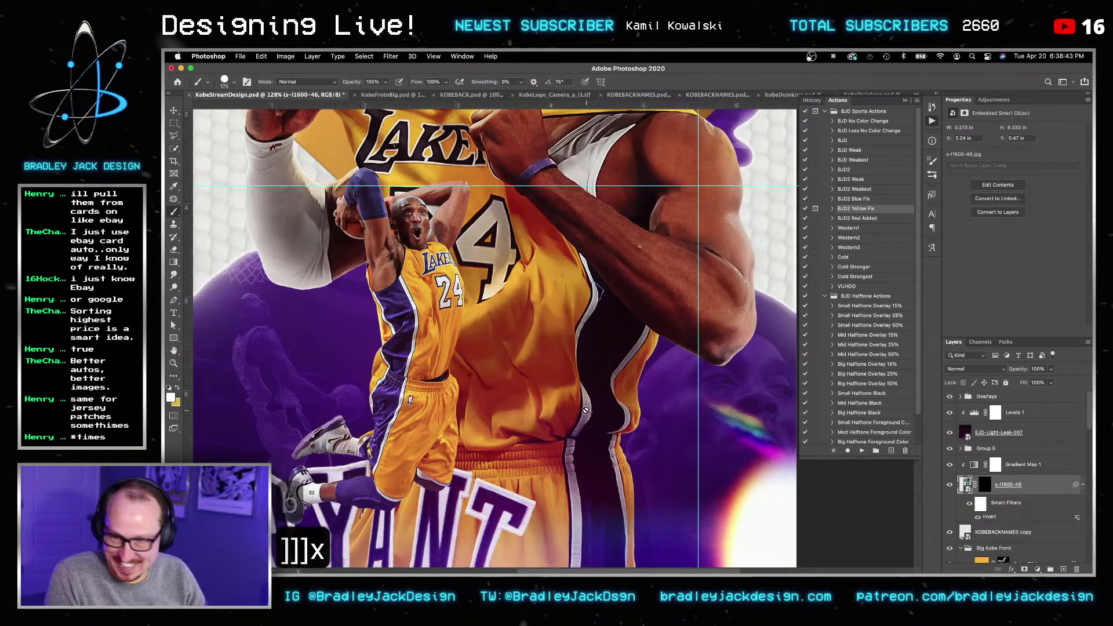
pyautogui.click(984, 484)
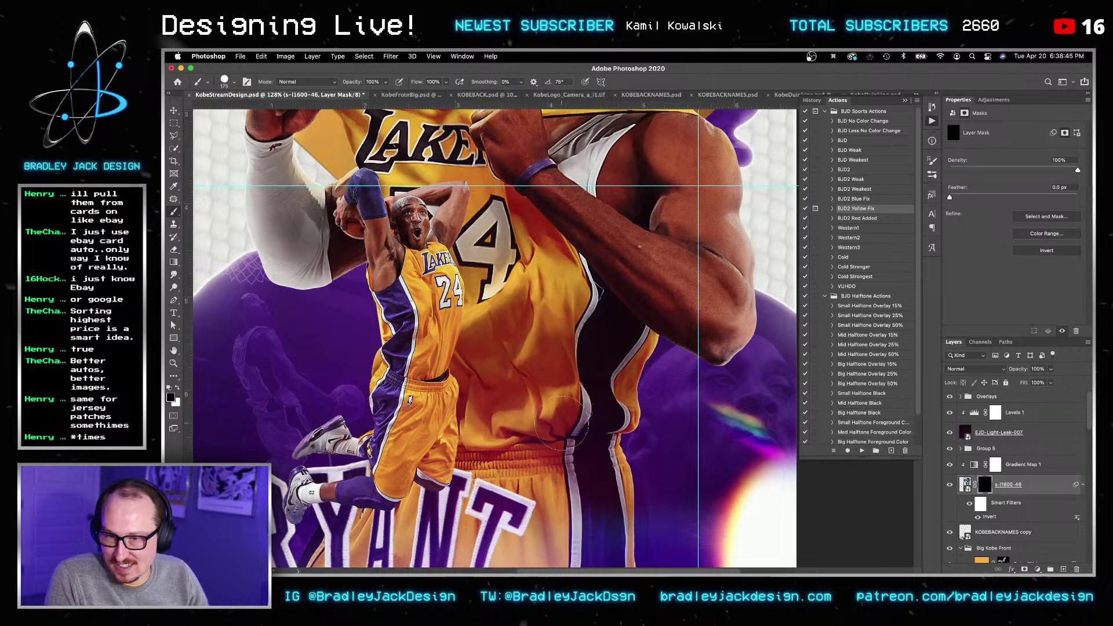
pyautogui.press('0')
pyautogui.press('x')
pyautogui.moveTo(589, 426)
pyautogui.mouseDown()
pyautogui.moveTo(539, 404)
pyautogui.moveTo(522, 452)
pyautogui.moveTo(637, 418)
pyautogui.moveTo(696, 383)
pyautogui.moveTo(731, 407)
pyautogui.moveTo(757, 386)
pyautogui.moveTo(773, 342)
pyautogui.mouseUp()
pyautogui.press('x')
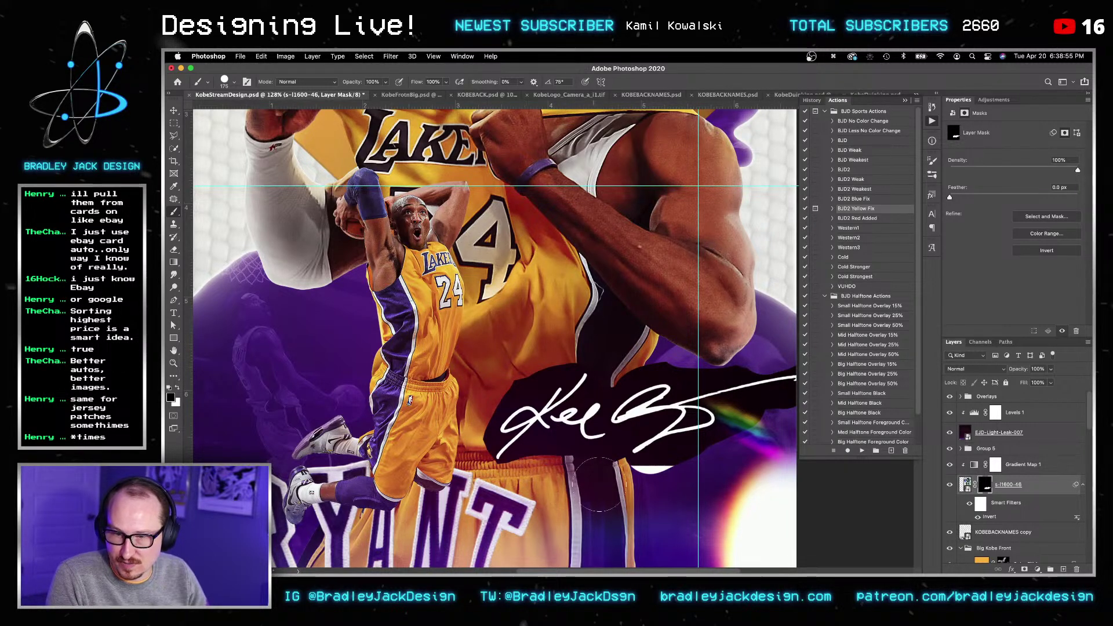
# Step: Set the card layer to Screen blending
pyautogui.press('v')
pyautogui.press('v')
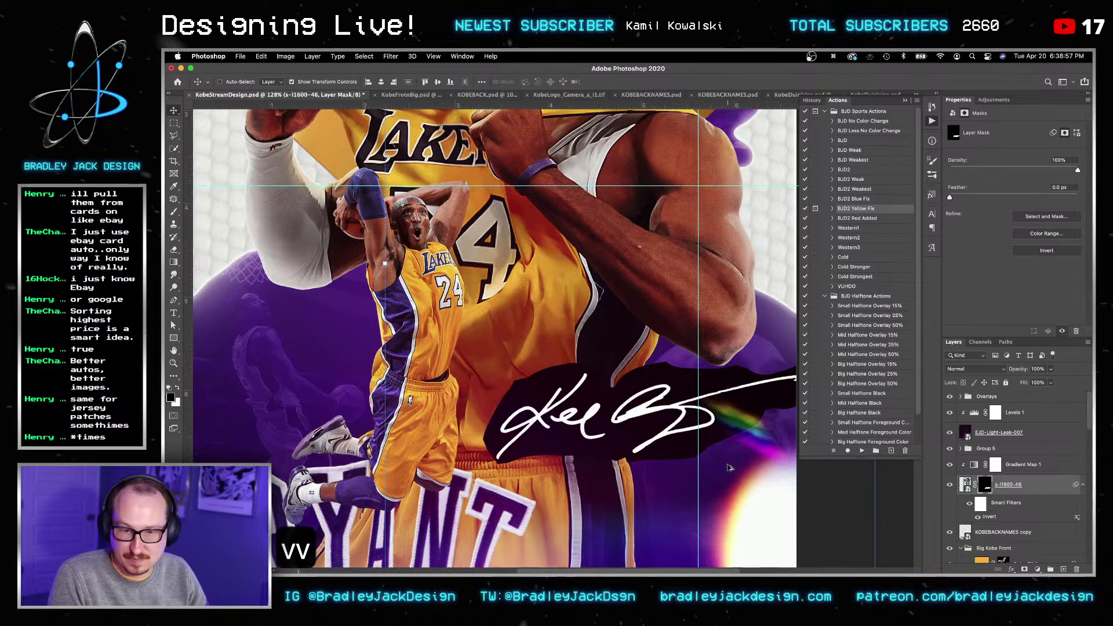
pyautogui.keyDown('alt'); pyautogui.scroll(-3, 754, 473); pyautogui.keyUp('alt')
pyautogui.click(1049, 467)
pyautogui.hotkey('alt', 'shift', 's')
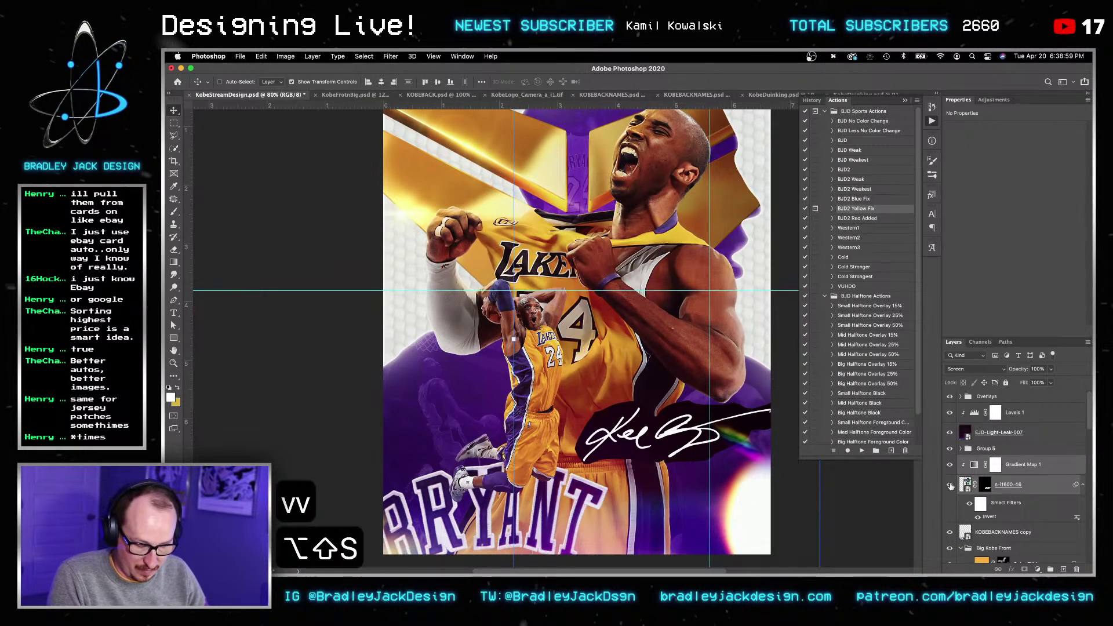
# Step: Reset the card layer to Normal and scale the autograph up to about 300%
pyautogui.press('v')
pyautogui.hotkey('alt', 'shift', 'n')
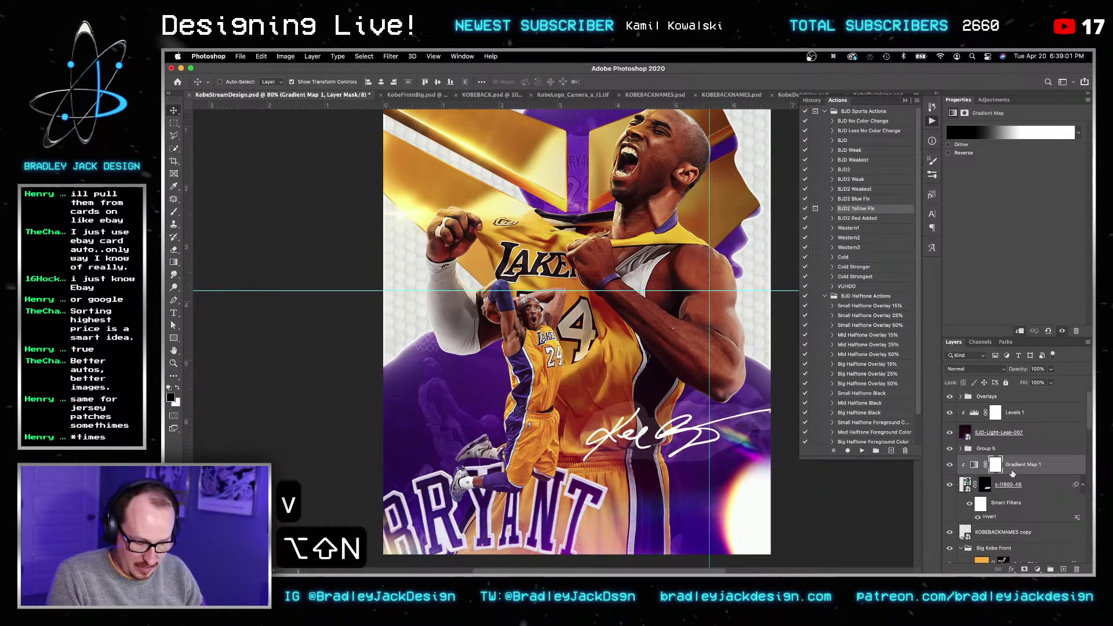
pyautogui.press('v')
pyautogui.click(1020, 489)
pyautogui.press('v')
pyautogui.press('super+t')
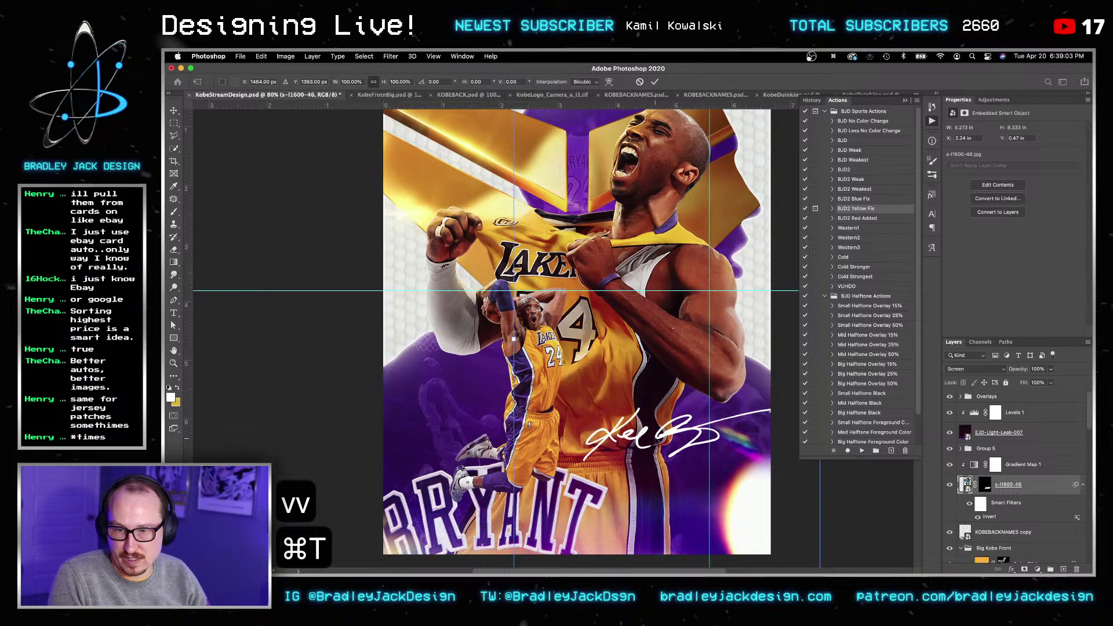
pyautogui.keyDown('alt'); pyautogui.scroll(-4, 539, 329); pyautogui.keyUp('alt')
pyautogui.moveTo(650, 443)
pyautogui.mouseDown()
pyautogui.moveTo(746, 449)
pyautogui.moveTo(893, 524)
pyautogui.moveTo(665, 544)
pyautogui.moveTo(668, 461)
pyautogui.moveTo(658, 459)
pyautogui.mouseUp()
pyautogui.press('Return')
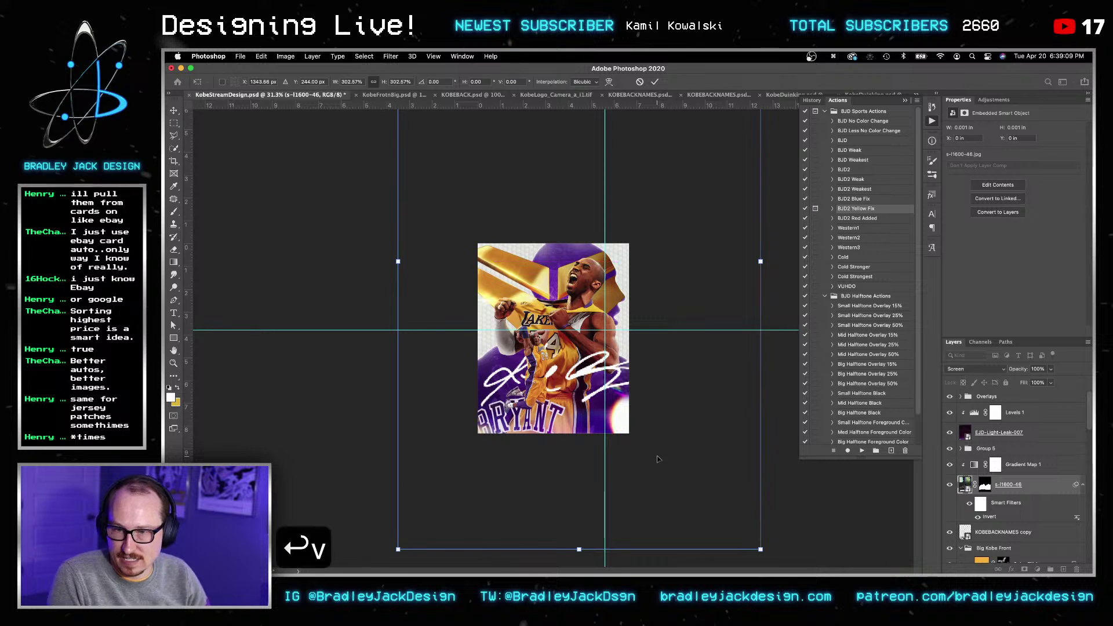
# Step: Nudge the autograph into place with the arrow keys
pyautogui.hotkey('shift', 'Right')
pyautogui.hotkey('shift', 'Right')
pyautogui.hotkey('shift', 'Right')
pyautogui.hotkey('shift', 'Right')
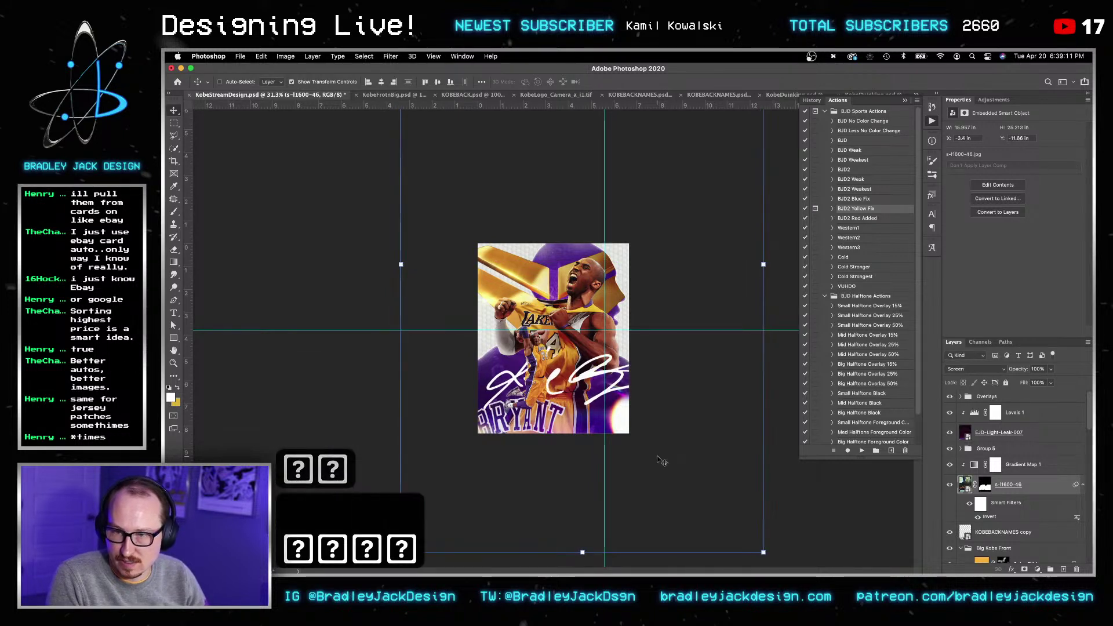
pyautogui.press('Return')
pyautogui.press('Return')
pyautogui.press('v')
pyautogui.hotkey('shift', 'Right')
pyautogui.hotkey('shift', 'Right')
pyautogui.hotkey('shift', 'Up')
pyautogui.hotkey('shift', 'Down')
pyautogui.hotkey('shift', 'Down')
pyautogui.hotkey('shift', 'Down')
pyautogui.hotkey('shift', 'Down')
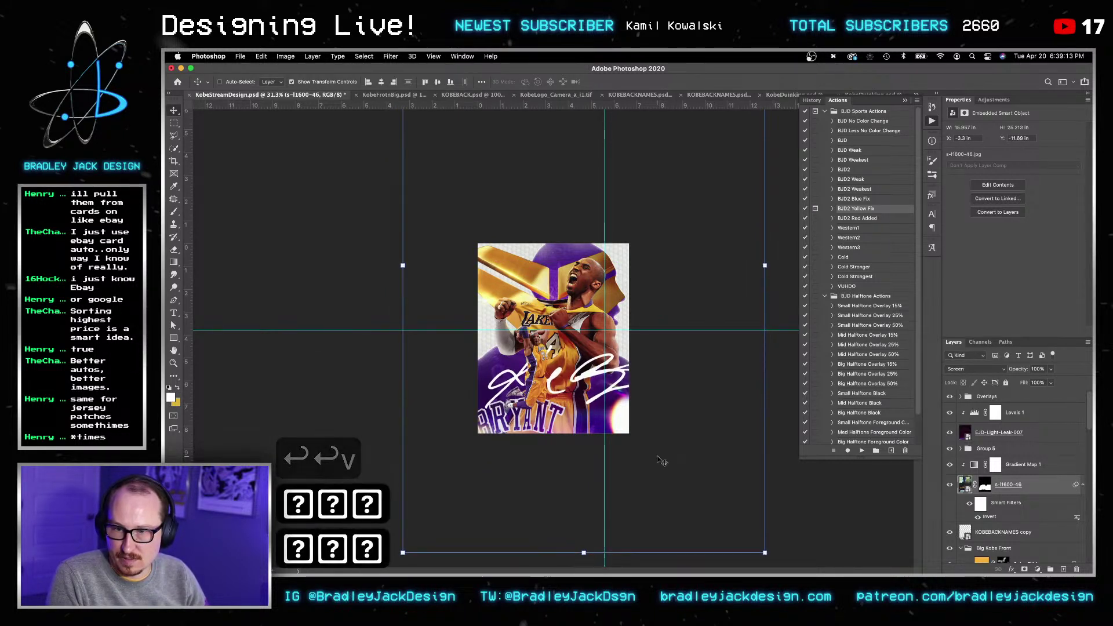
pyautogui.hotkey('shift', 'Left')
pyautogui.press('Return')
pyautogui.press('Return')
pyautogui.press('Return')
pyautogui.hotkey('shift', 'Down')
pyautogui.hotkey('shift', 'Down')
pyautogui.hotkey('shift', 'Down')
pyautogui.hotkey('shift', 'Down')
pyautogui.press('Return')
pyautogui.press('Return')
# Step: Scale the autograph down to about 88% and commit the transform
pyautogui.press('v')
pyautogui.press('v')
pyautogui.press('super+t')
pyautogui.keyDown('alt'); pyautogui.moveTo(781, 518); pyautogui.dragTo(692, 467); pyautogui.keyUp('alt')
pyautogui.press('Return')
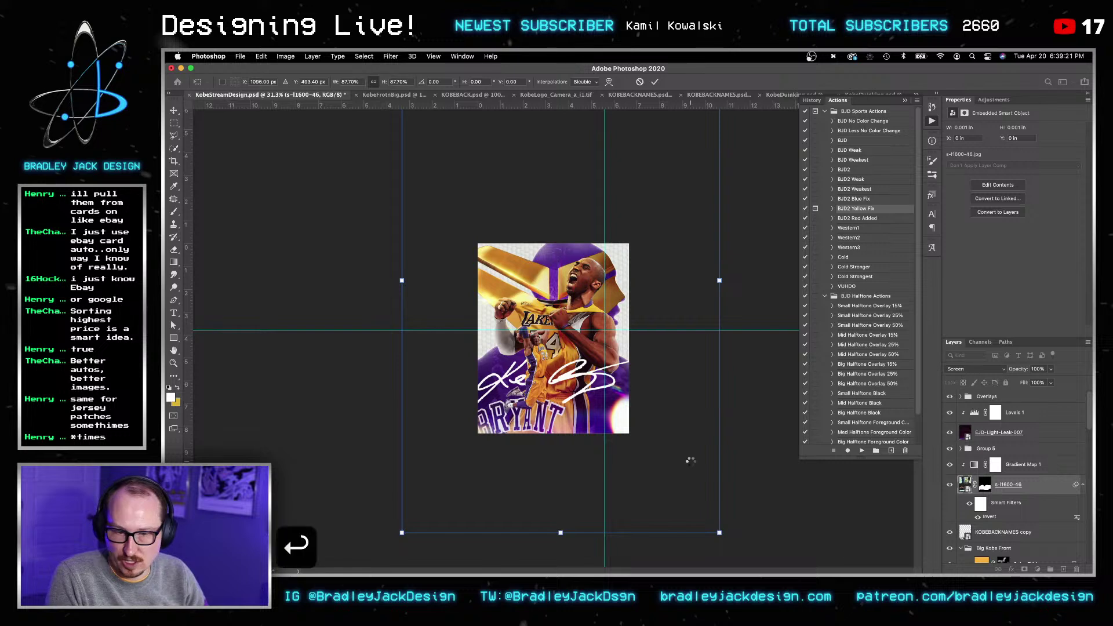
pyautogui.press('v')
pyautogui.click(1009, 468)
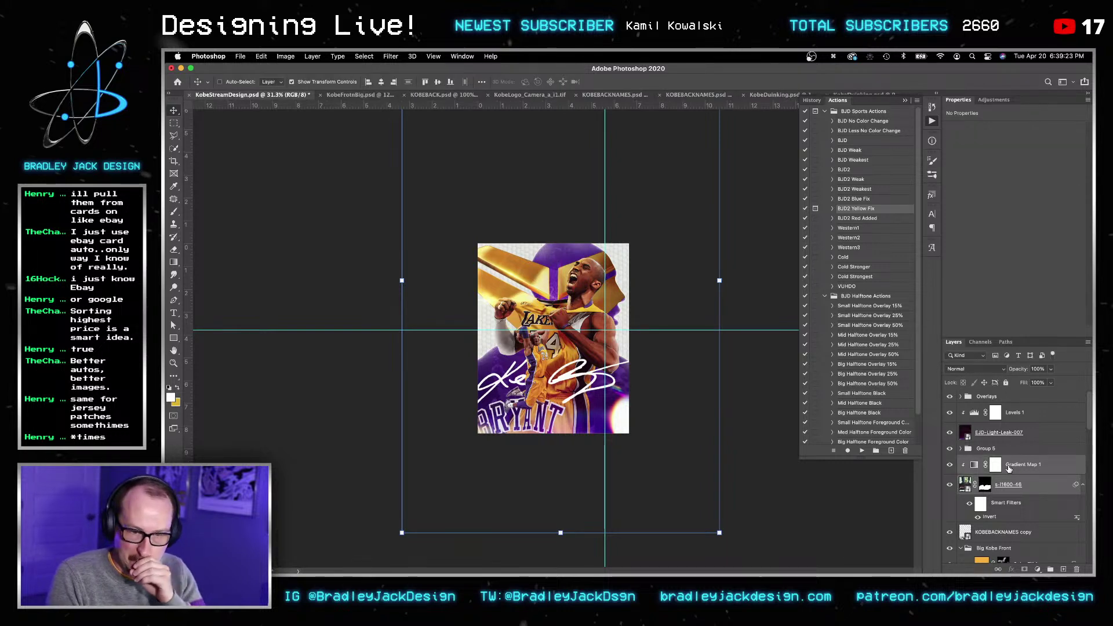
# Step: Add a new layer filled with gold FDB927 and set it to Multiply
pyautogui.press('shift+super+n')
pyautogui.press('Return')
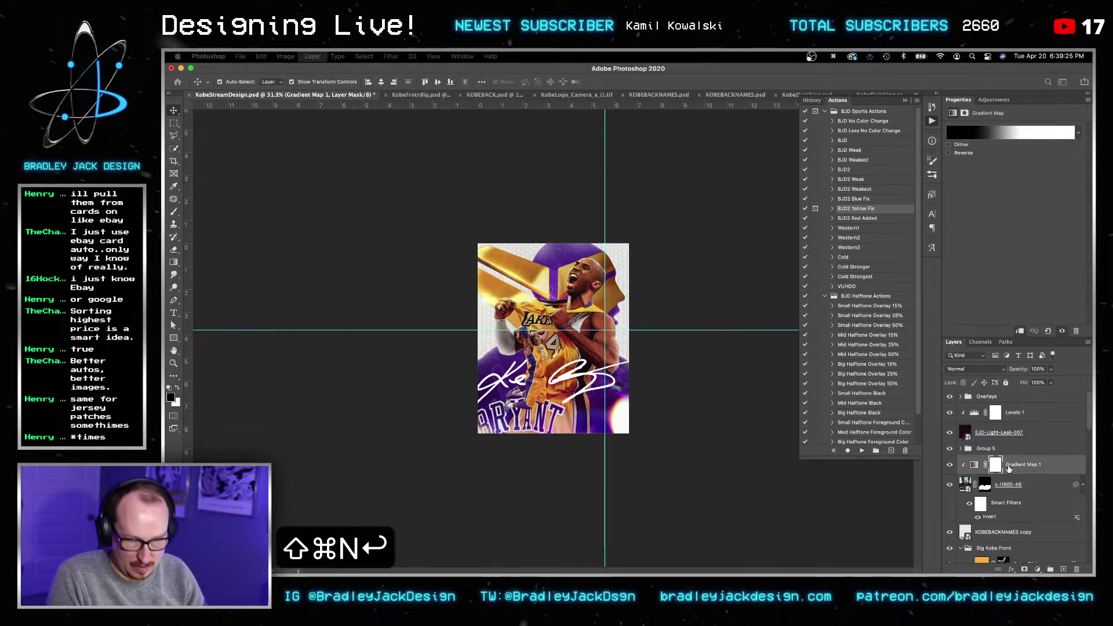
pyautogui.press('g')
pyautogui.press('x')
pyautogui.hotkey('alt', 'BackSpace')
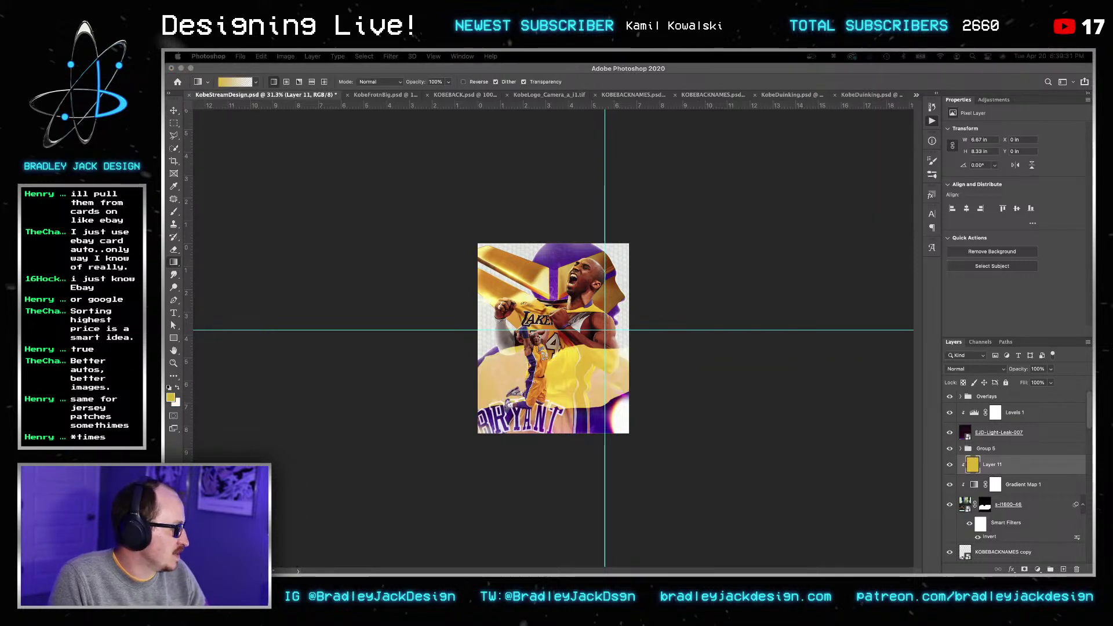
pyautogui.press('super+c')
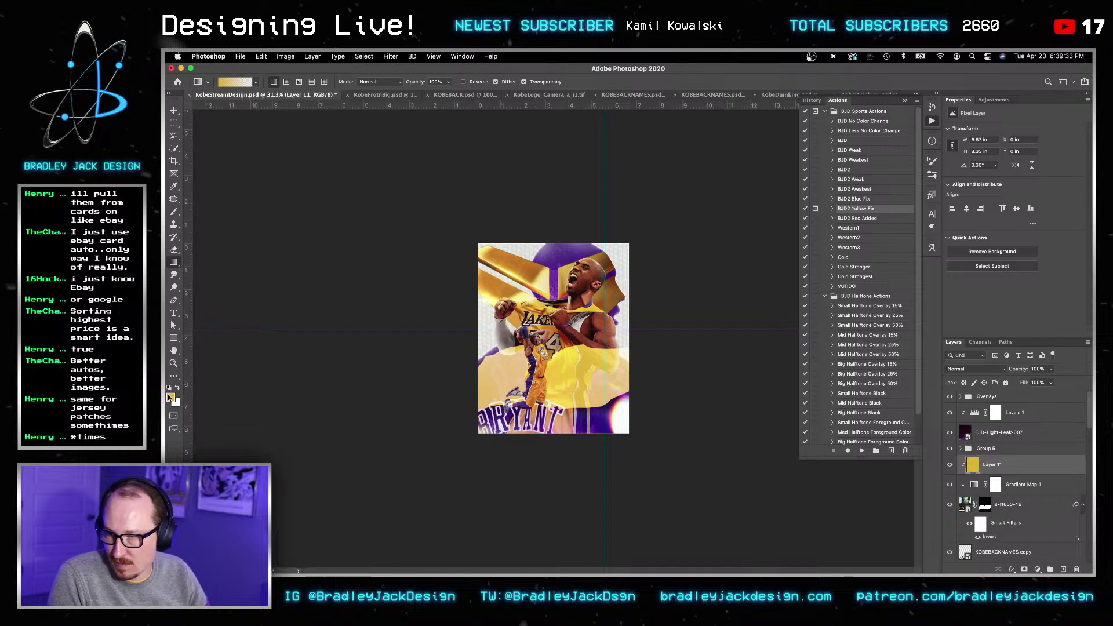
pyautogui.click(171, 397)
pyautogui.press('super+v')
pyautogui.press('Return')
pyautogui.press('g')
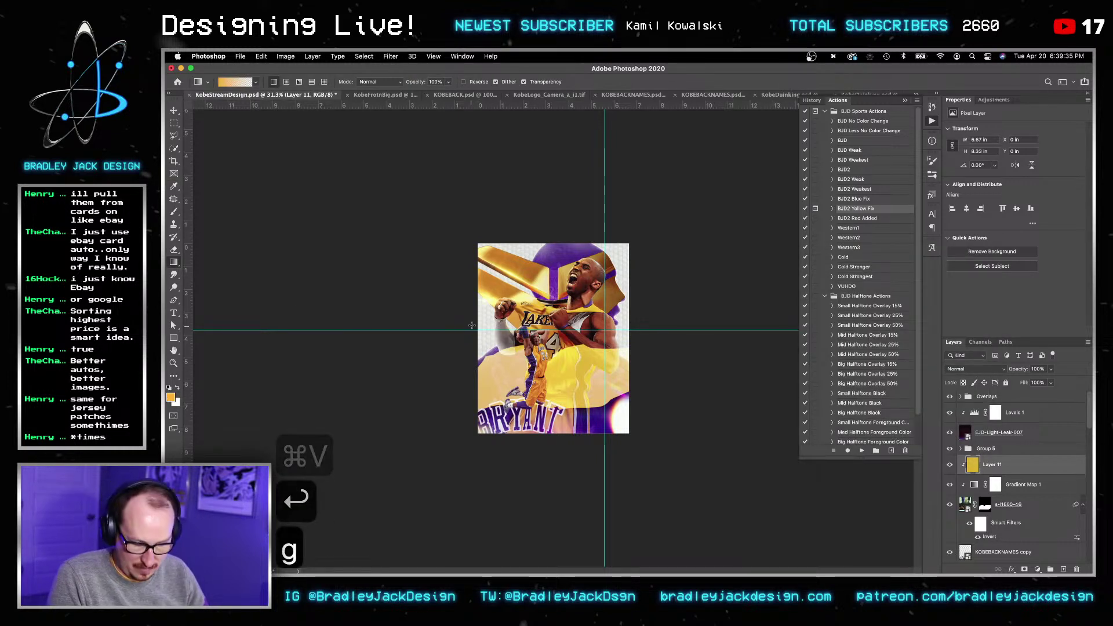
pyautogui.press('v')
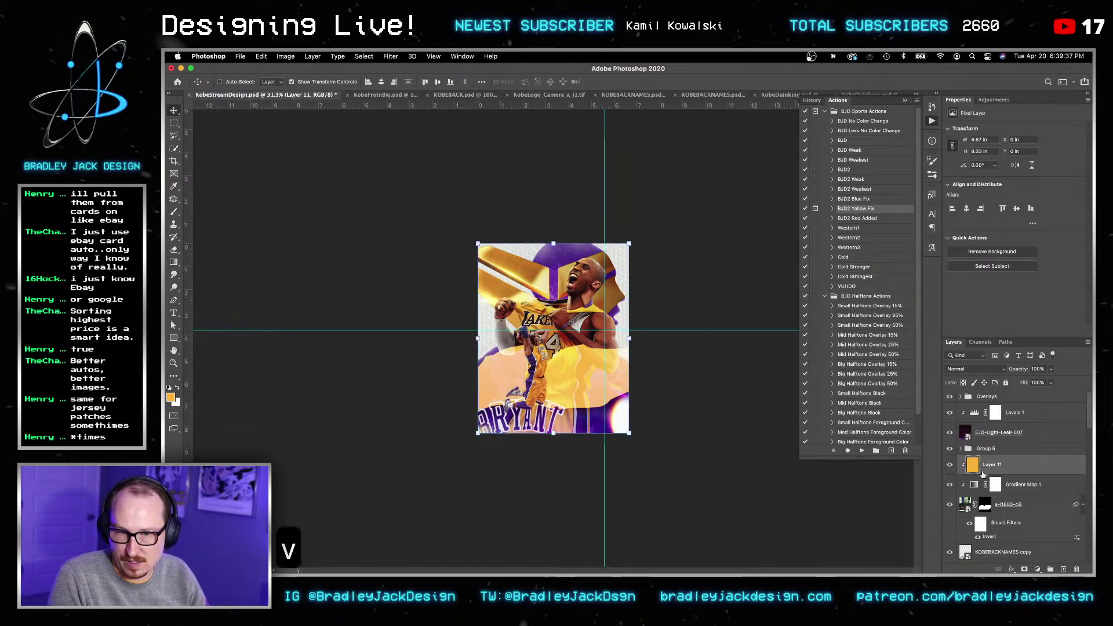
pyautogui.hotkey('alt', 'shift', 'm')
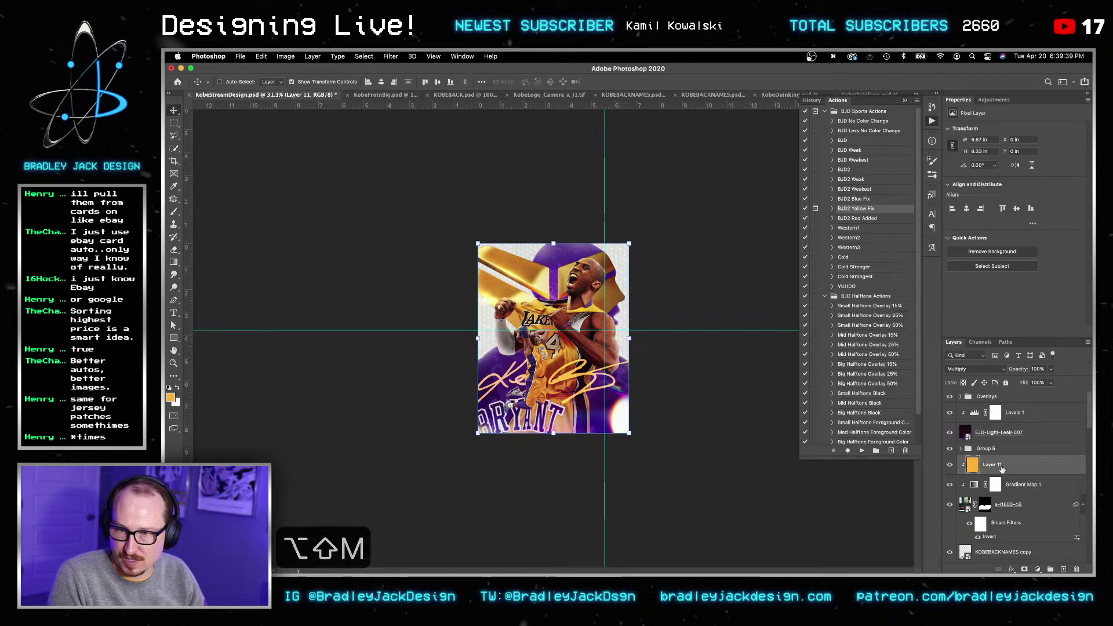
# Step: Zoom in, hide the yellow Layer 11, and set the card layer back to Normal
pyautogui.press('z')
pyautogui.moveTo(623, 368); pyautogui.dragTo(659, 372)
pyautogui.press('v')
pyautogui.click(1032, 487)
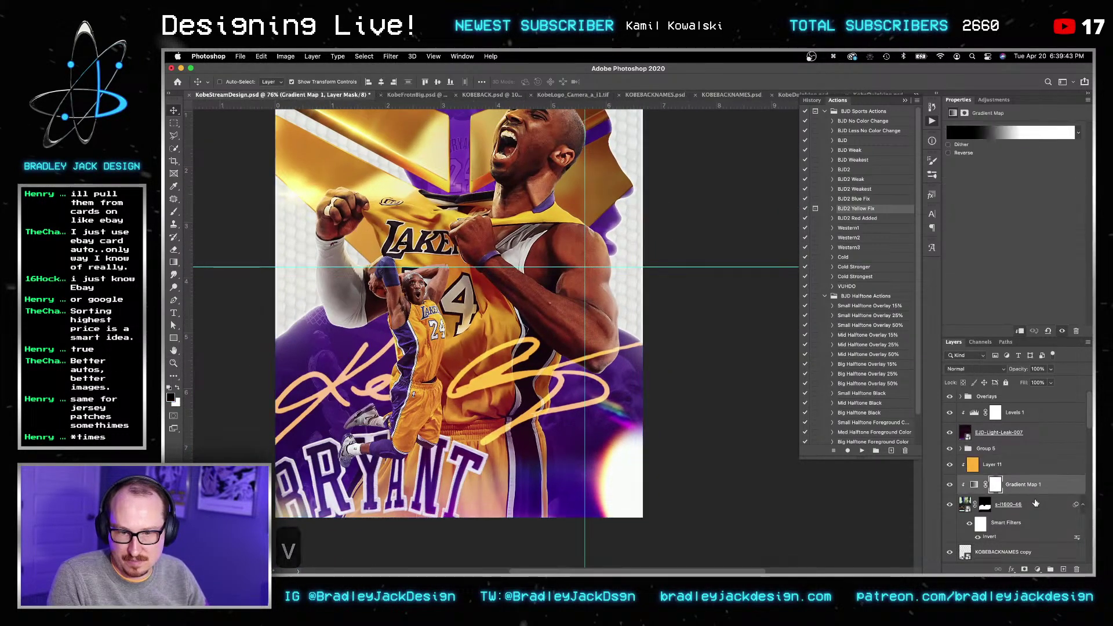
pyautogui.click(1030, 498)
pyautogui.click(950, 469)
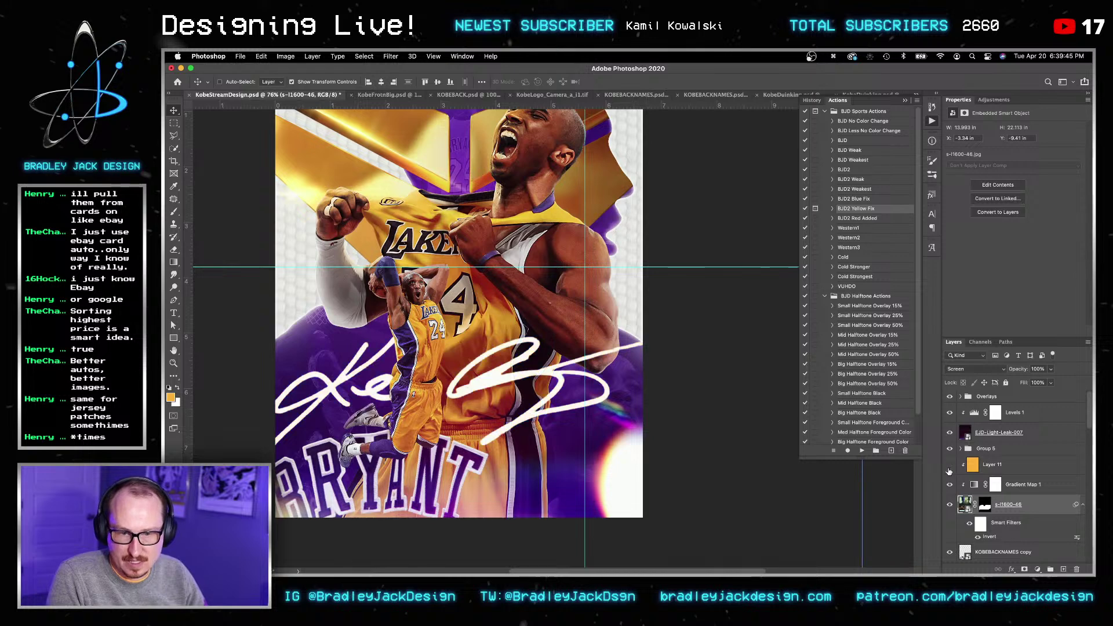
pyautogui.hotkey('alt', 'shift', 'n')
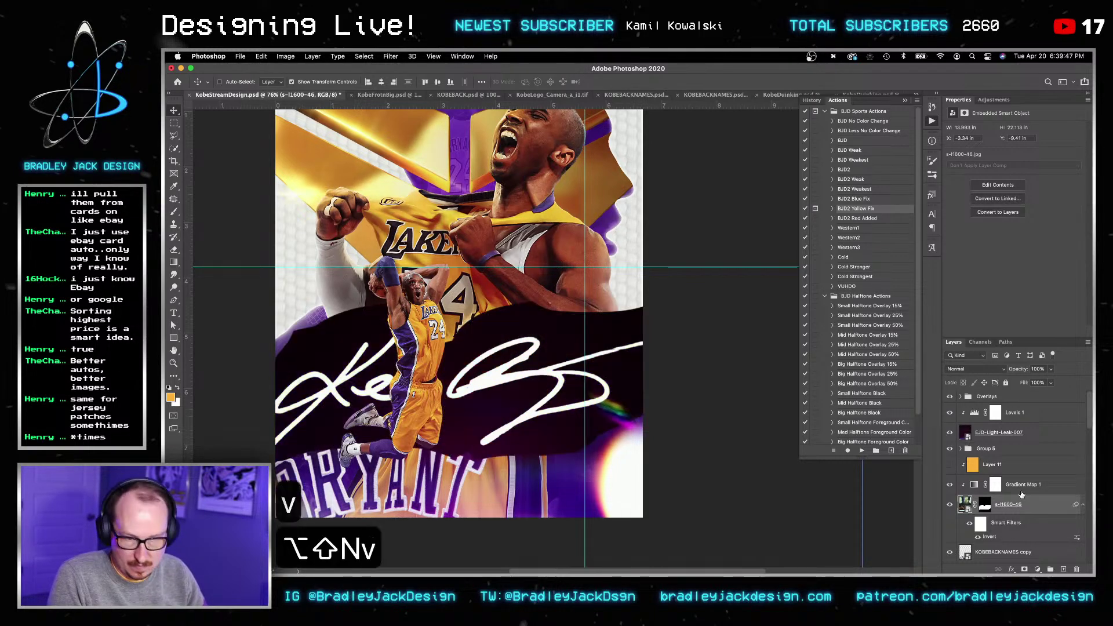
# Step: Merge the card layer with Gradient Map 1, then select all and copy the signature
pyautogui.click(1013, 482)
pyautogui.keyDown('shift'); pyautogui.click(1021, 502); pyautogui.keyUp('shift')
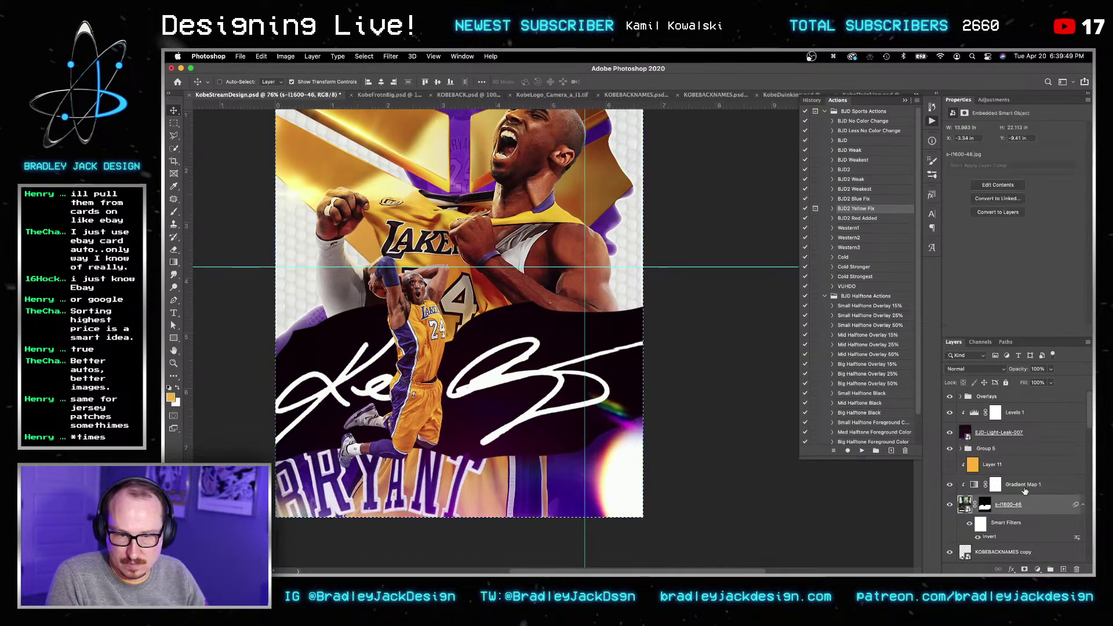
pyautogui.press('super+e')
pyautogui.press('super+a')
pyautogui.press('super+c')
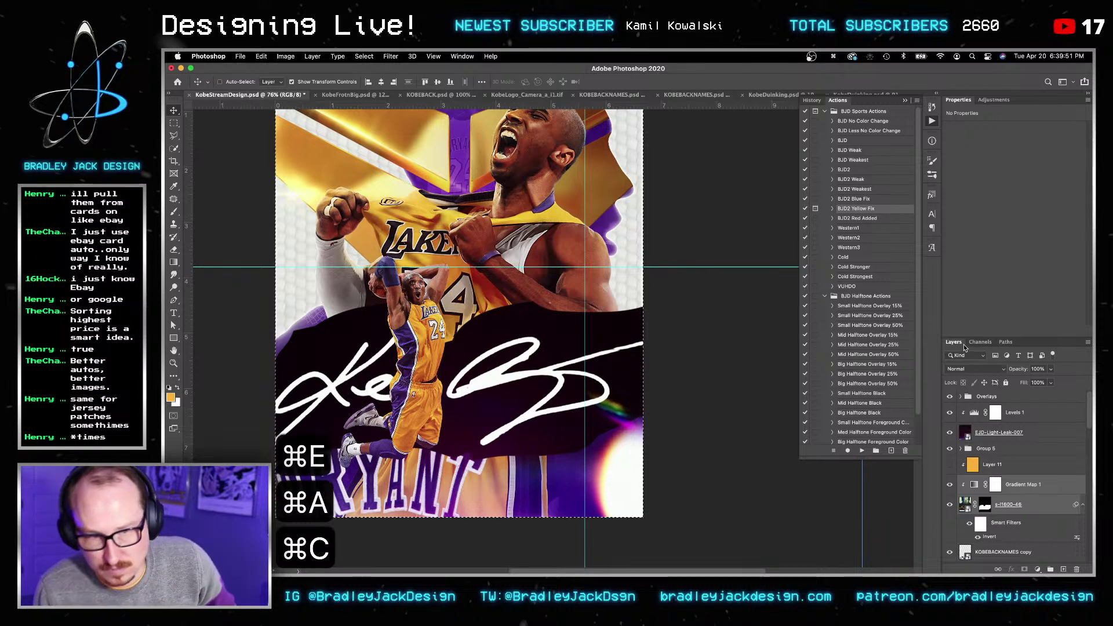
# Step: Create a new Alpha 1 channel and paste the signature into it
pyautogui.click(981, 342)
pyautogui.click(1062, 569)
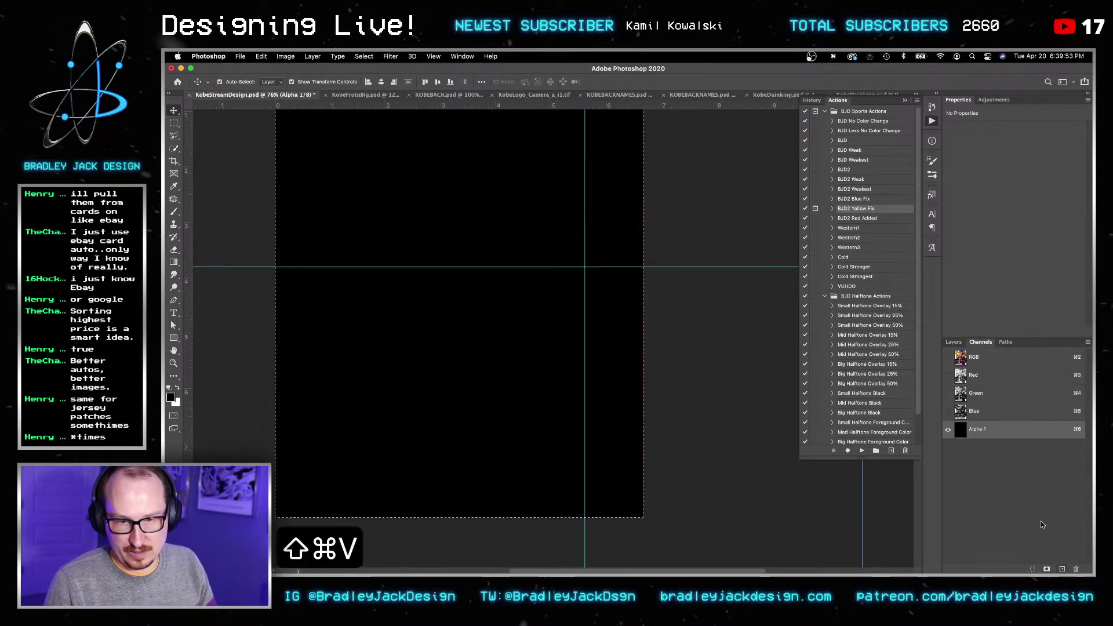
pyautogui.press('super+v')
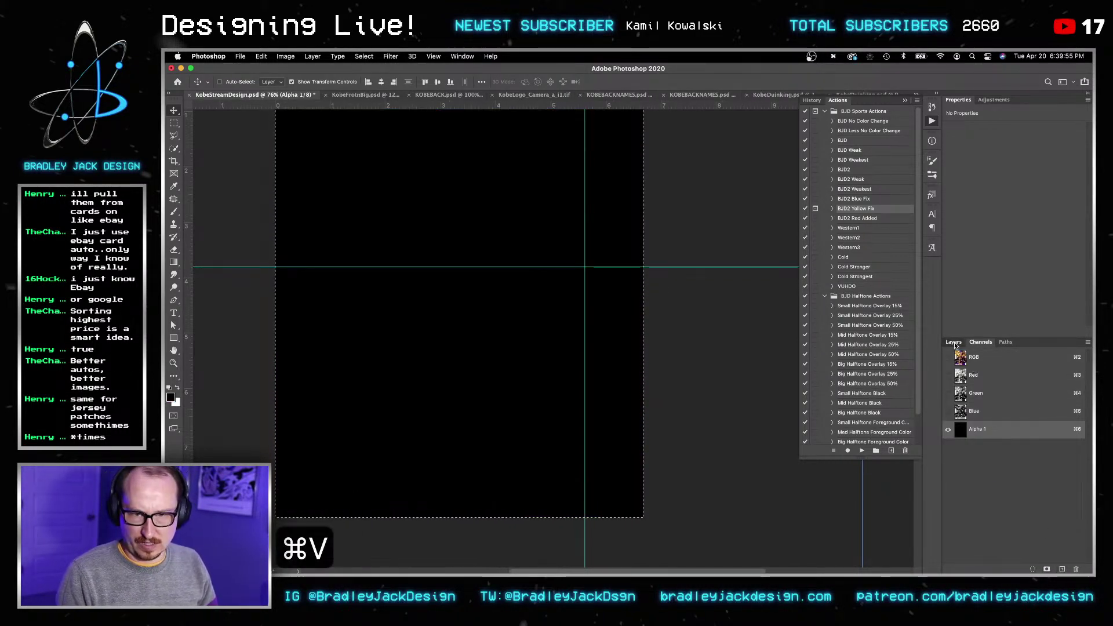
pyautogui.click(954, 343)
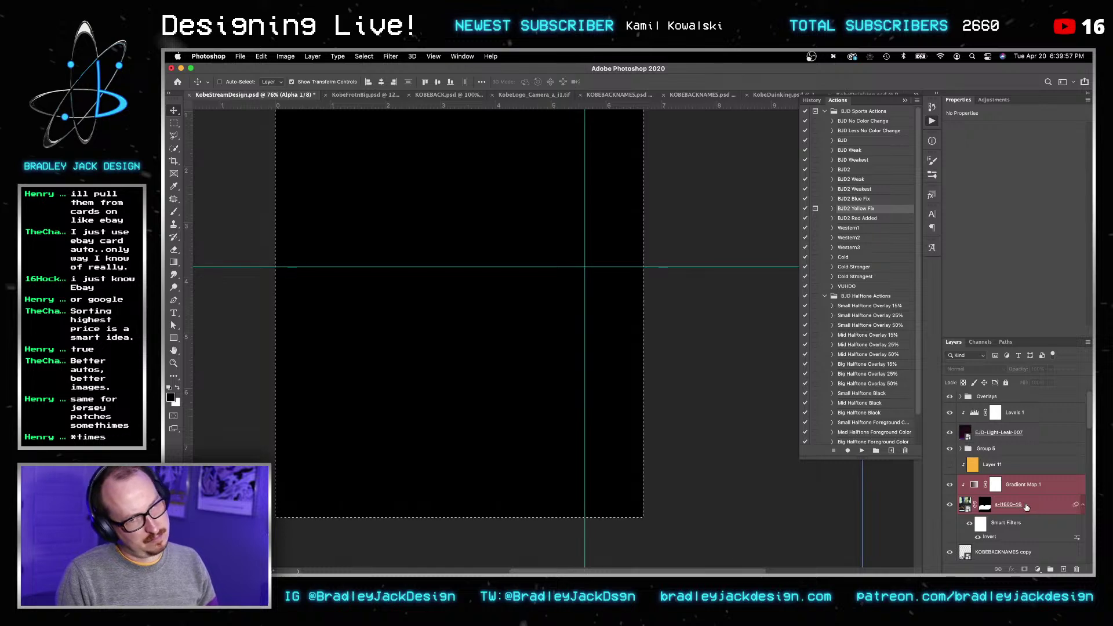
# Step: Convert the signature layers to a smart object and copy the artwork
pyautogui.press('super+e')
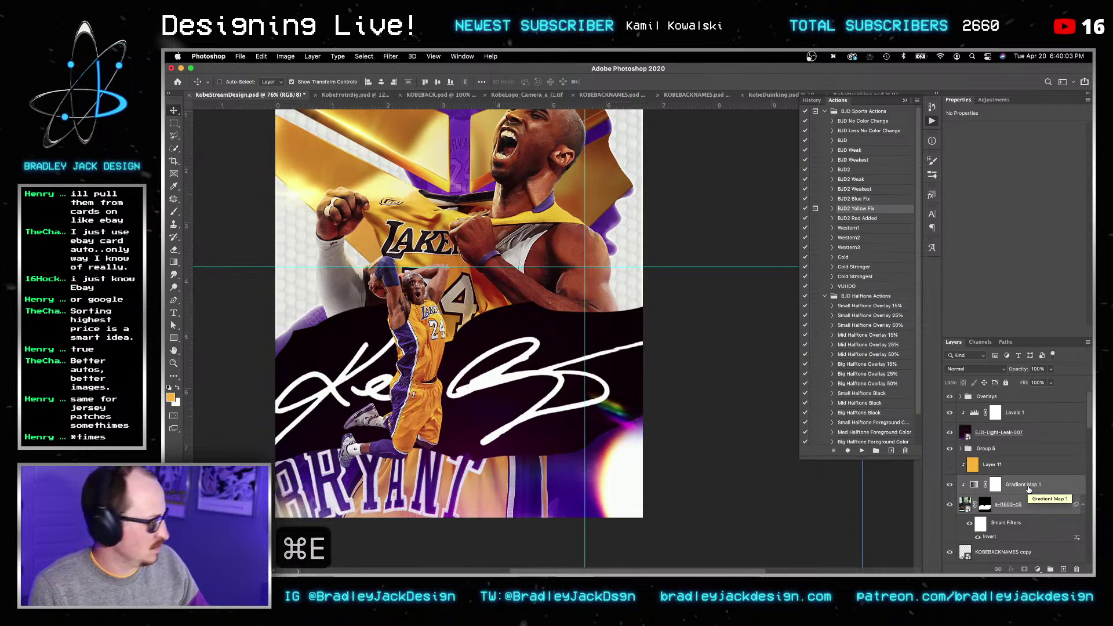
pyautogui.rightClick(1029, 489)
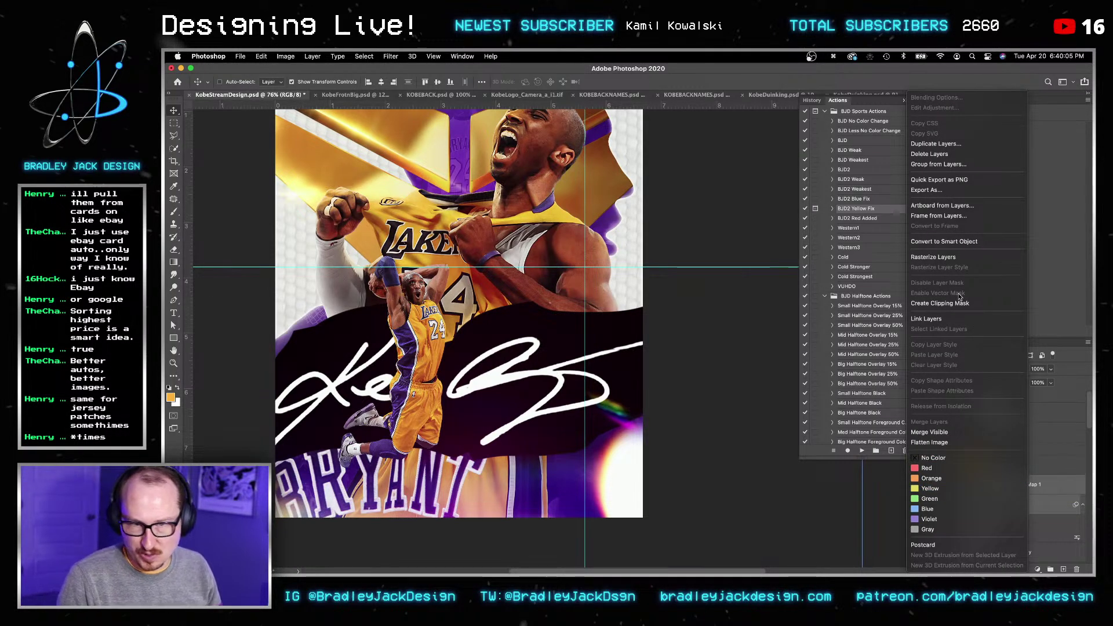
pyautogui.click(944, 241)
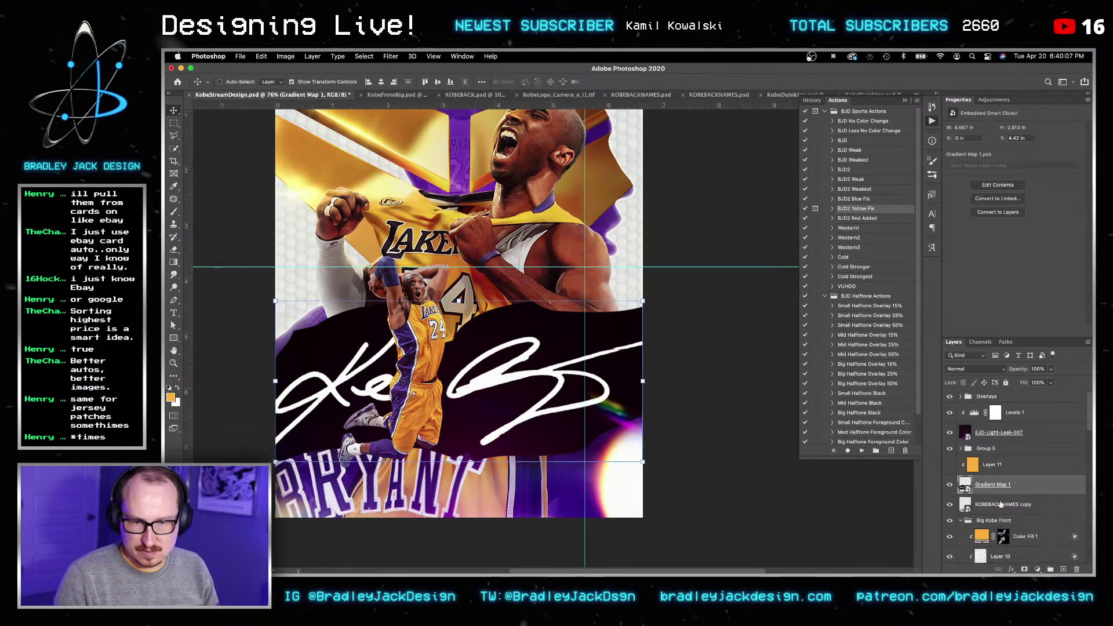
pyautogui.press('super+a')
pyautogui.press('super+c')
# Step: Paste the signature in place into Alpha 1 and deselect
pyautogui.click(980, 342)
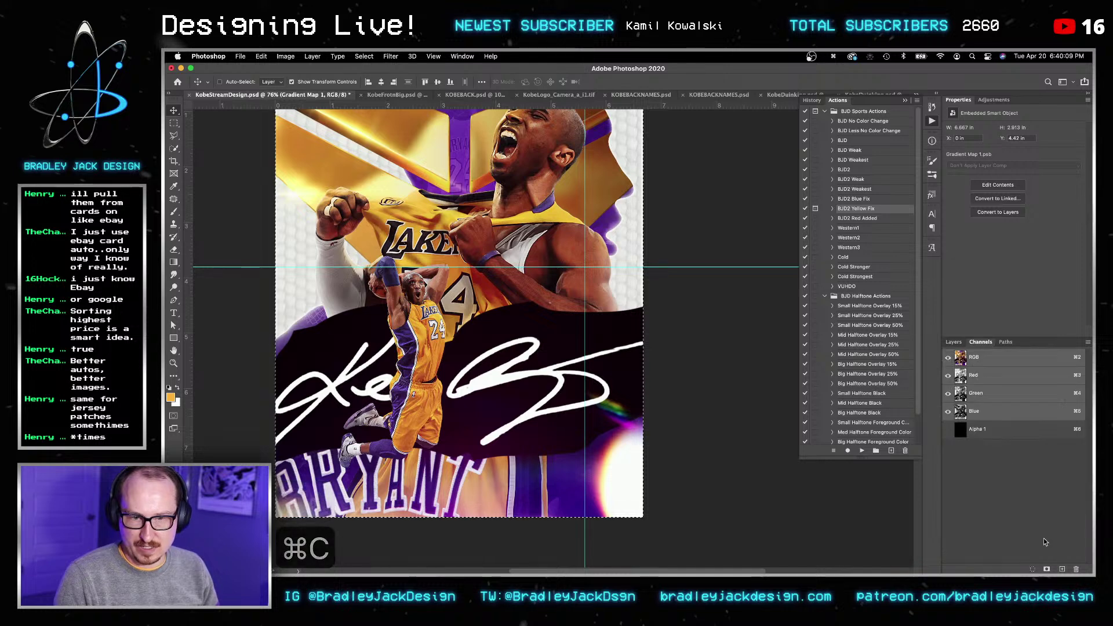
pyautogui.click(960, 429)
pyautogui.press('super+v')
pyautogui.press('super+z')
pyautogui.press('shift+super+v')
pyautogui.press('v')
pyautogui.press('super+d')
# Step: Brush white in Overlay mode with a 600 px brush on the Alpha 1 channel
pyautogui.press('v')
pyautogui.press('c')
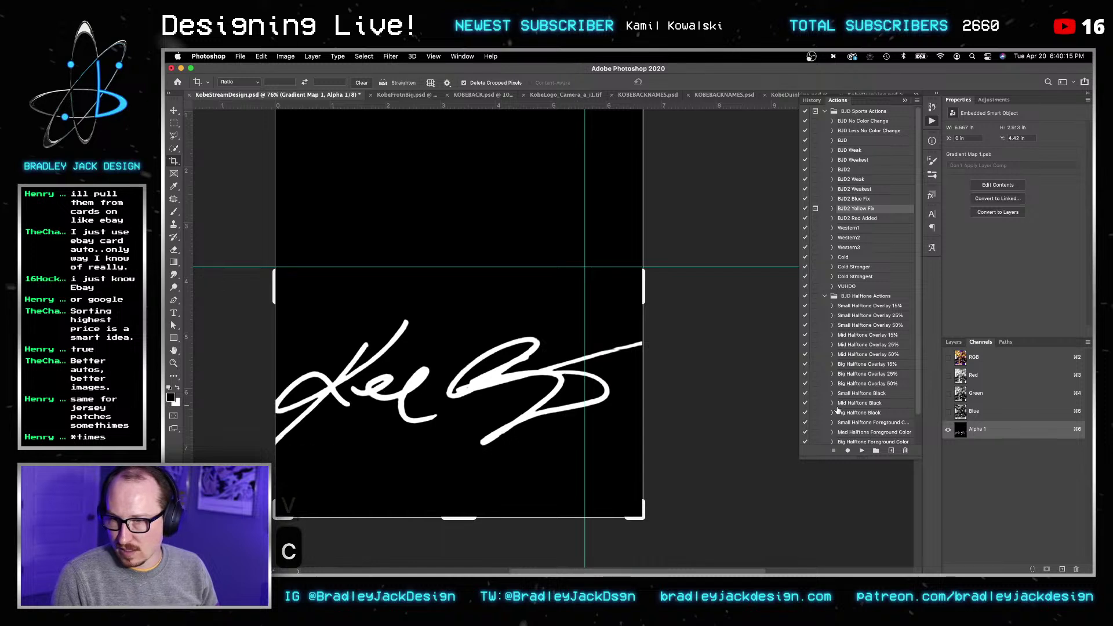
pyautogui.press('Escape')
pyautogui.press('b')
pyautogui.press(']')
pyautogui.press(']')
pyautogui.press(']')
pyautogui.press(']')
pyautogui.press(']')
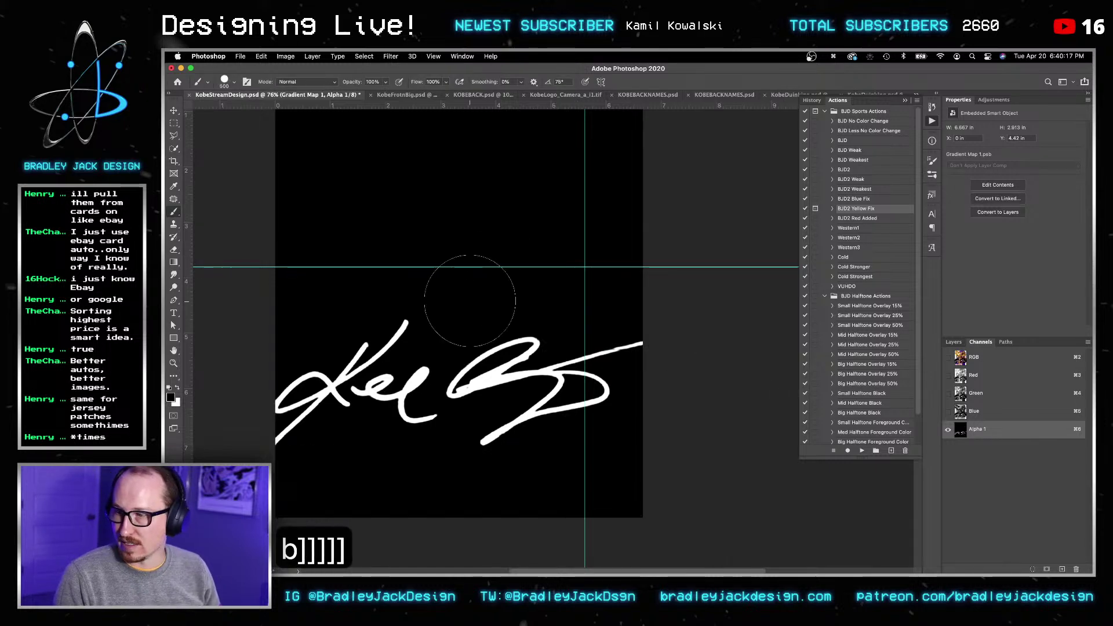
pyautogui.press('x')
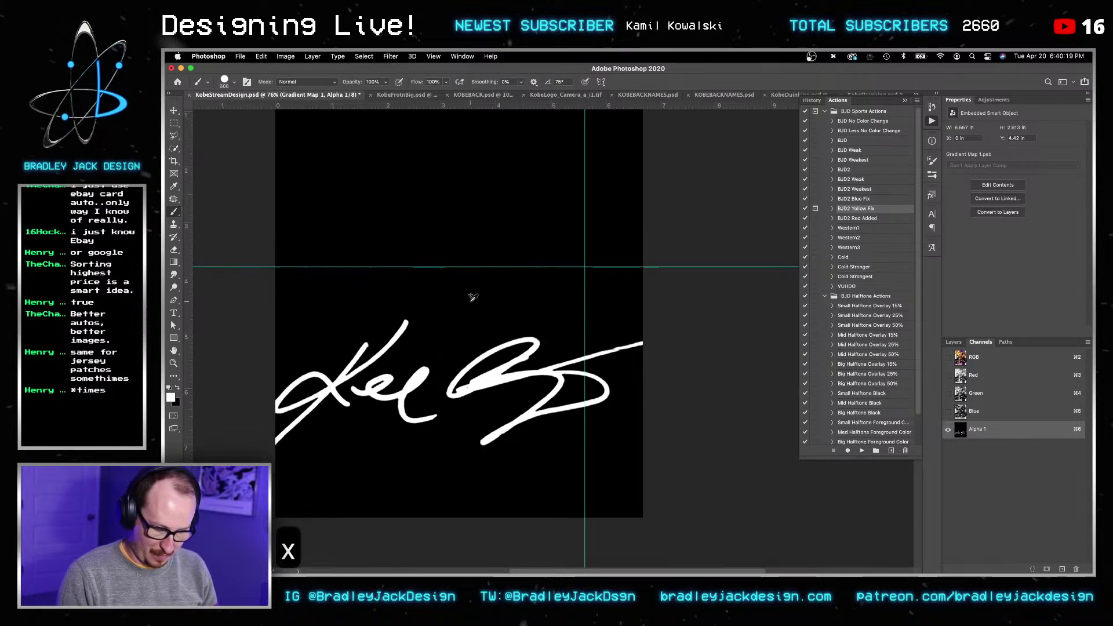
pyautogui.hotkey('alt', 'shift', 'o')
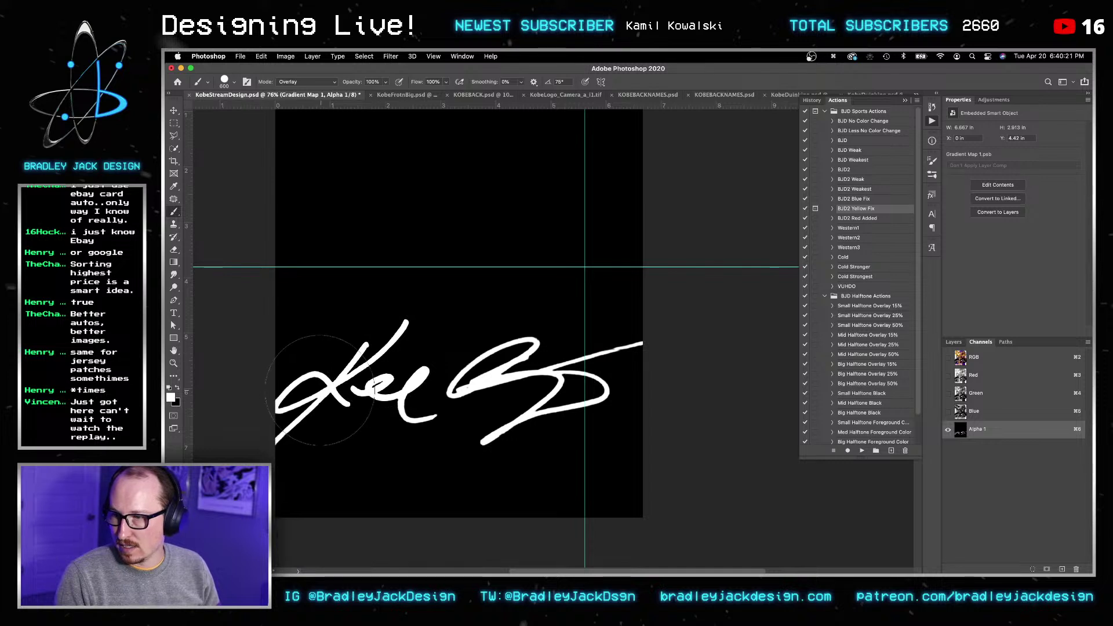
pyautogui.press('c')
pyautogui.press('x')
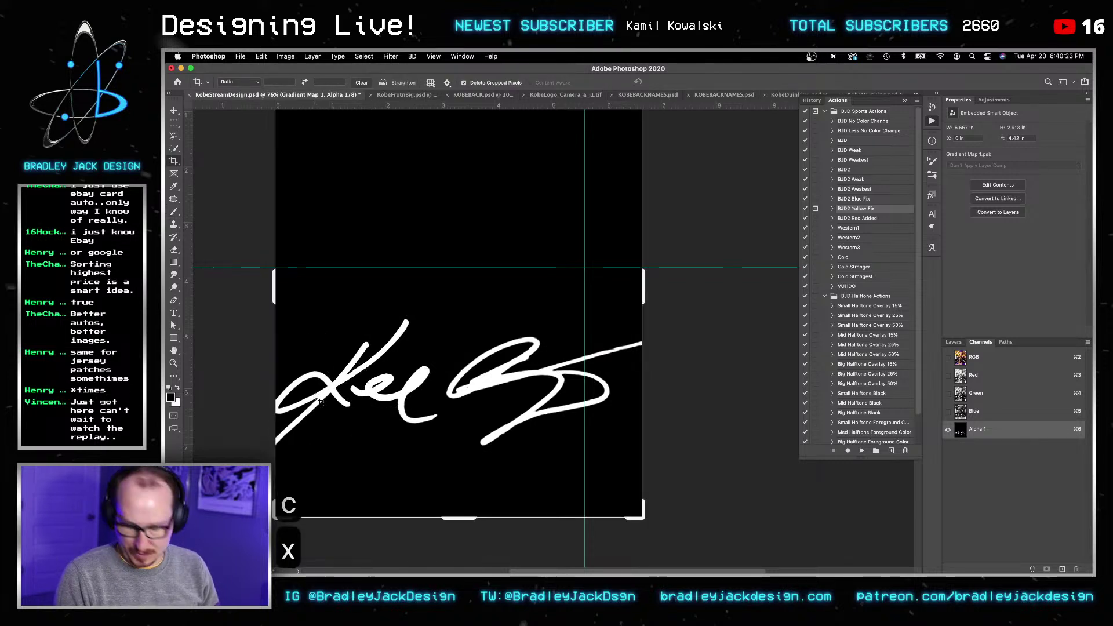
pyautogui.press('b')
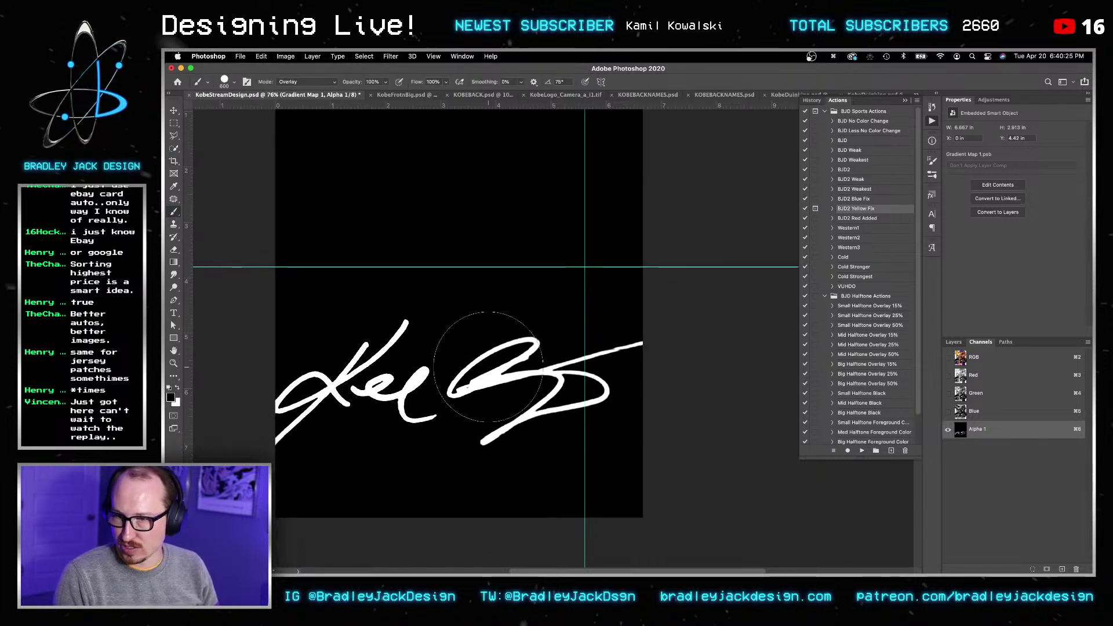
pyautogui.press('x')
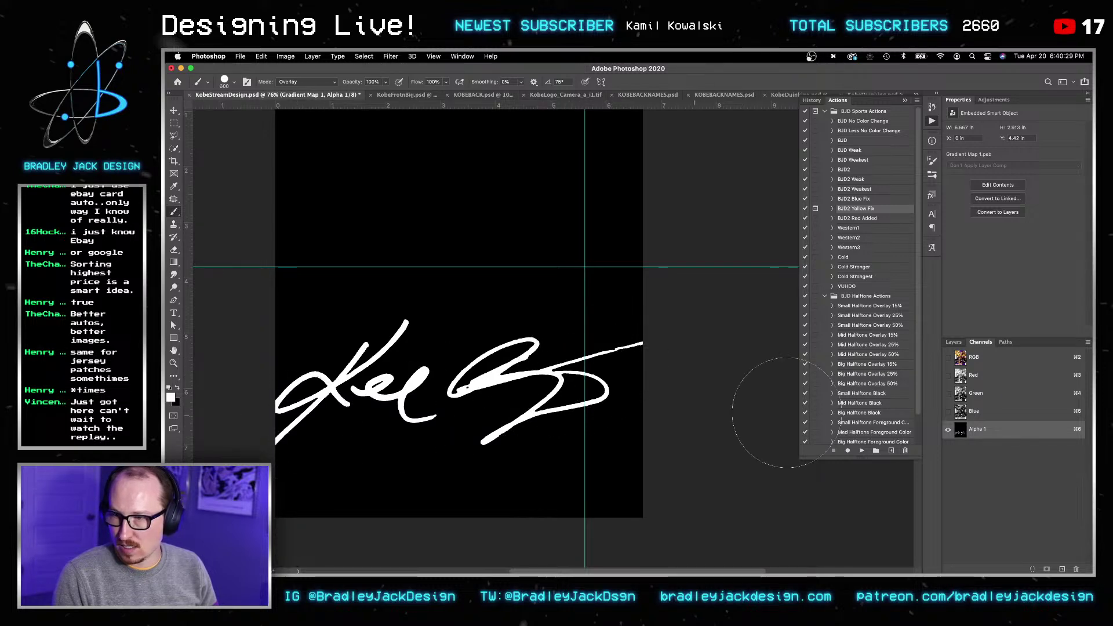
# Step: Return to the RGB composite and hide the gradient map signature layer
pyautogui.press('v')
pyautogui.click(949, 359)
pyautogui.click(954, 342)
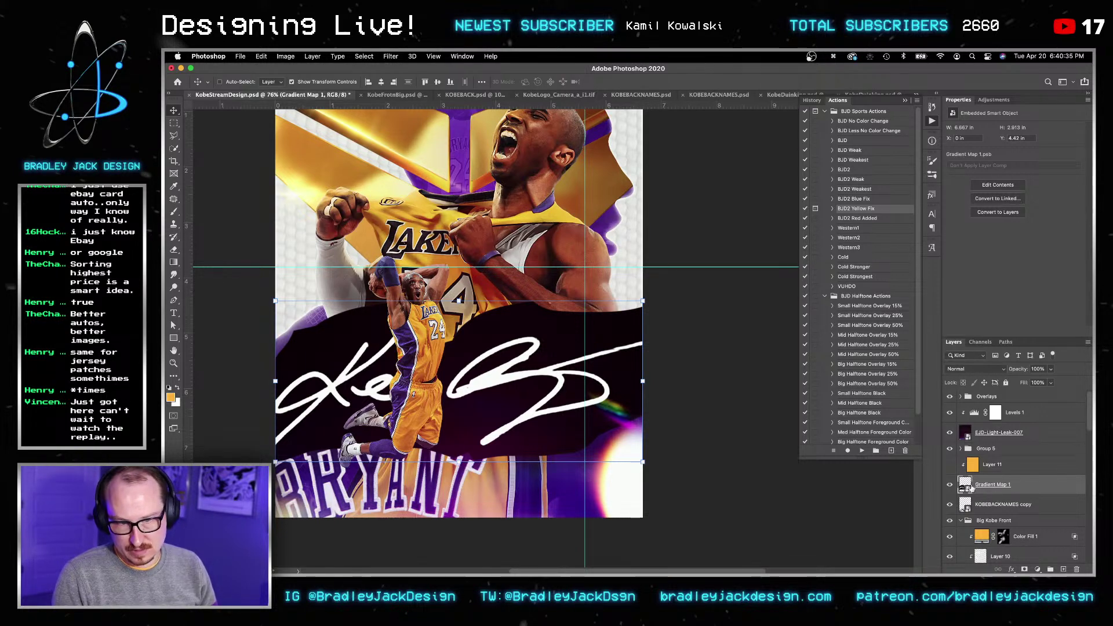
pyautogui.click(949, 485)
# Step: Add a new empty layer above Layer 11 and show the gradient map signature again
pyautogui.click(997, 464)
pyautogui.press('v')
pyautogui.press('super+shift+n')
pyautogui.press('Return')
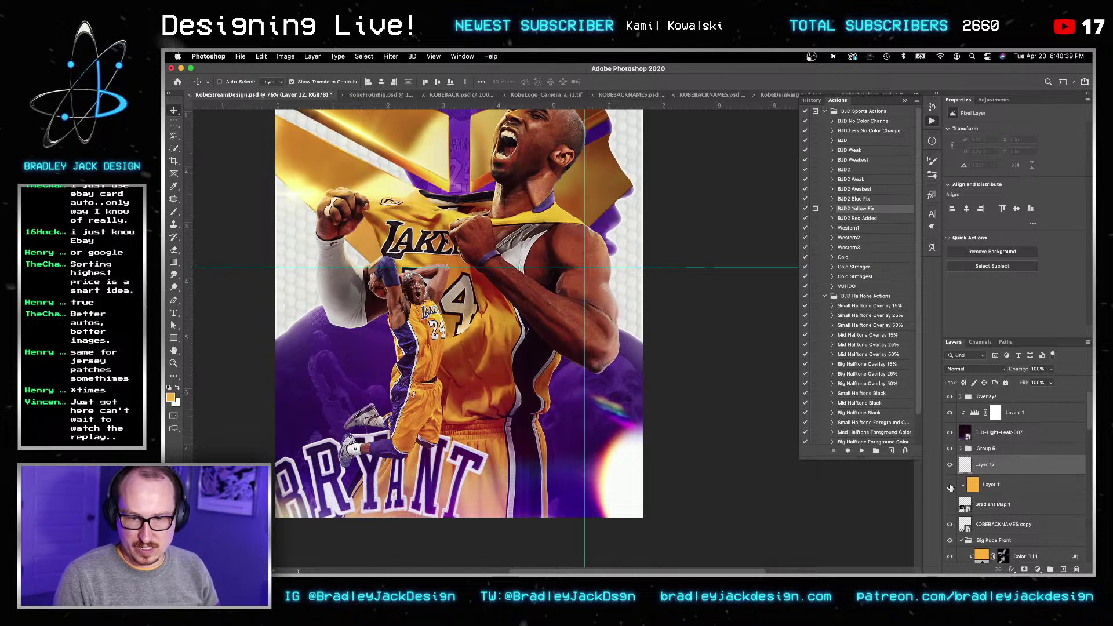
pyautogui.click(950, 504)
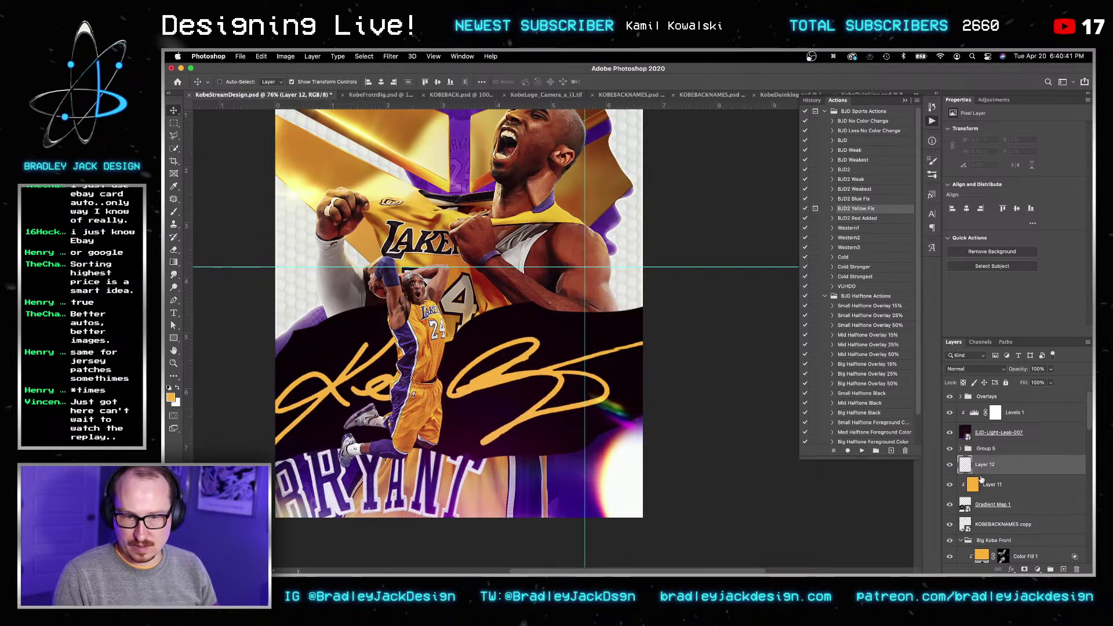
# Step: Add a gold Solid Color fill layer and delete its mask
pyautogui.click(1037, 568)
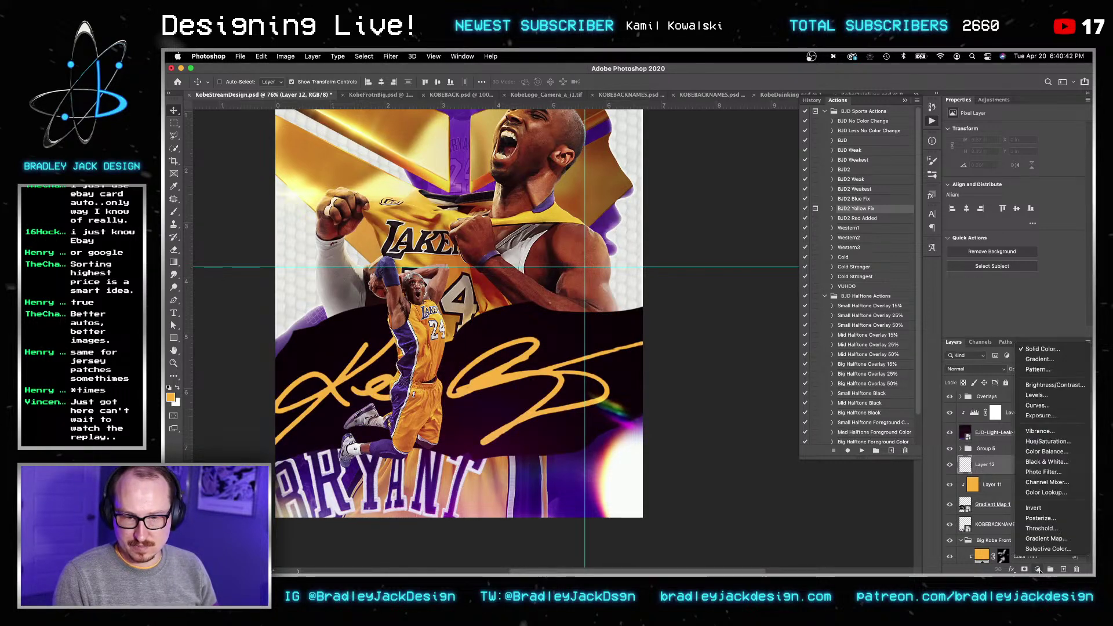
pyautogui.click(1037, 349)
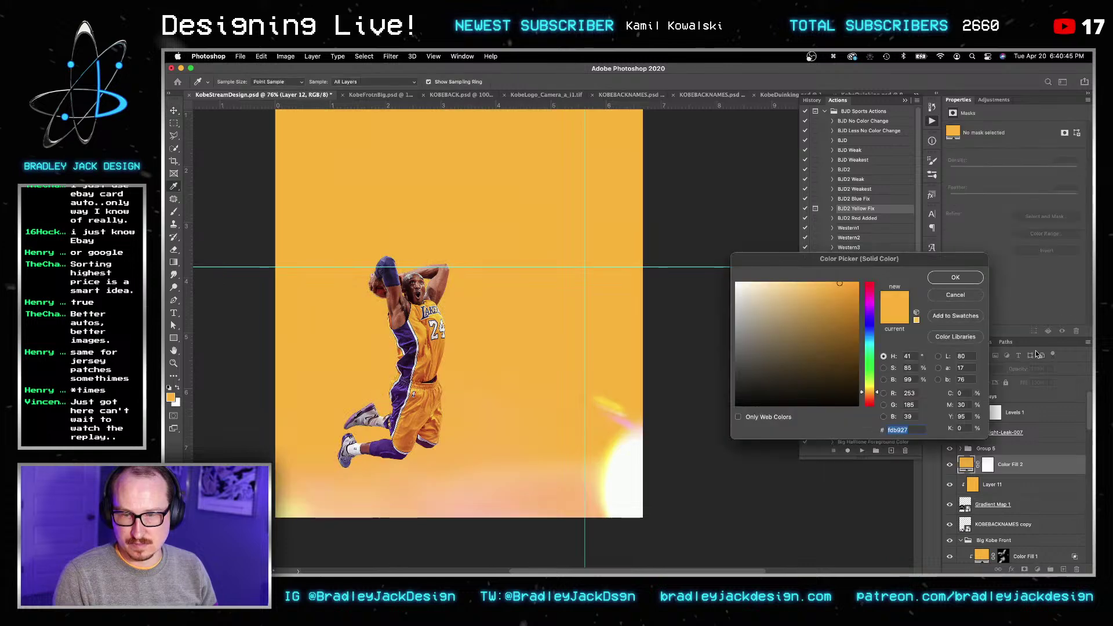
pyautogui.press('Return')
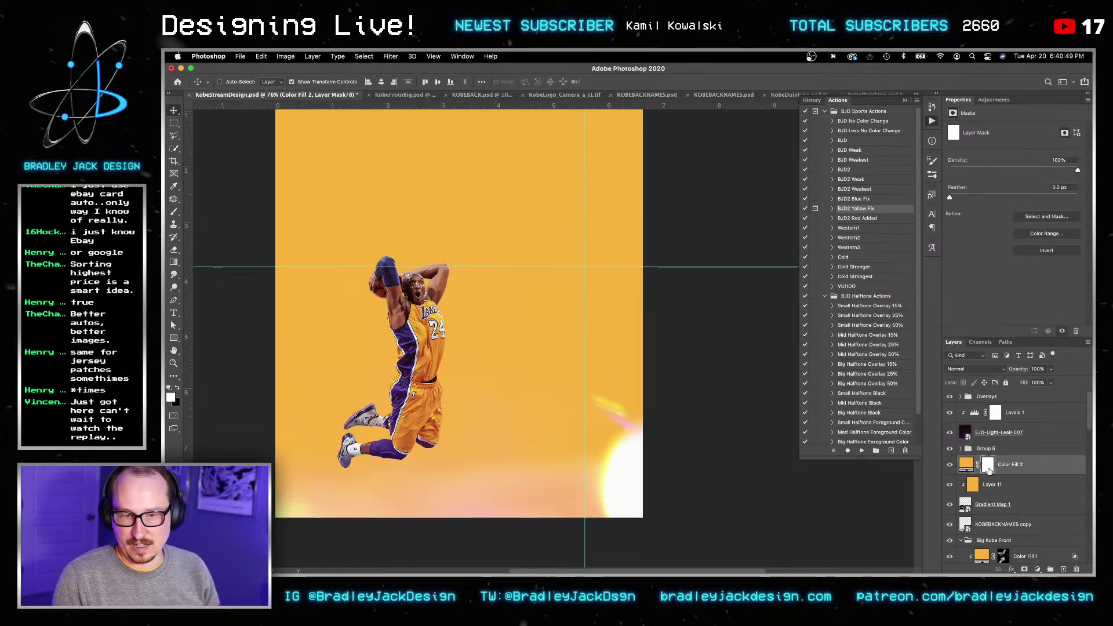
pyautogui.rightClick(990, 471)
pyautogui.click(1012, 487)
# Step: Mask the gold fill with the Alpha 1 selection, hide Layer 11, and set the fill to Screen
pyautogui.click(363, 56)
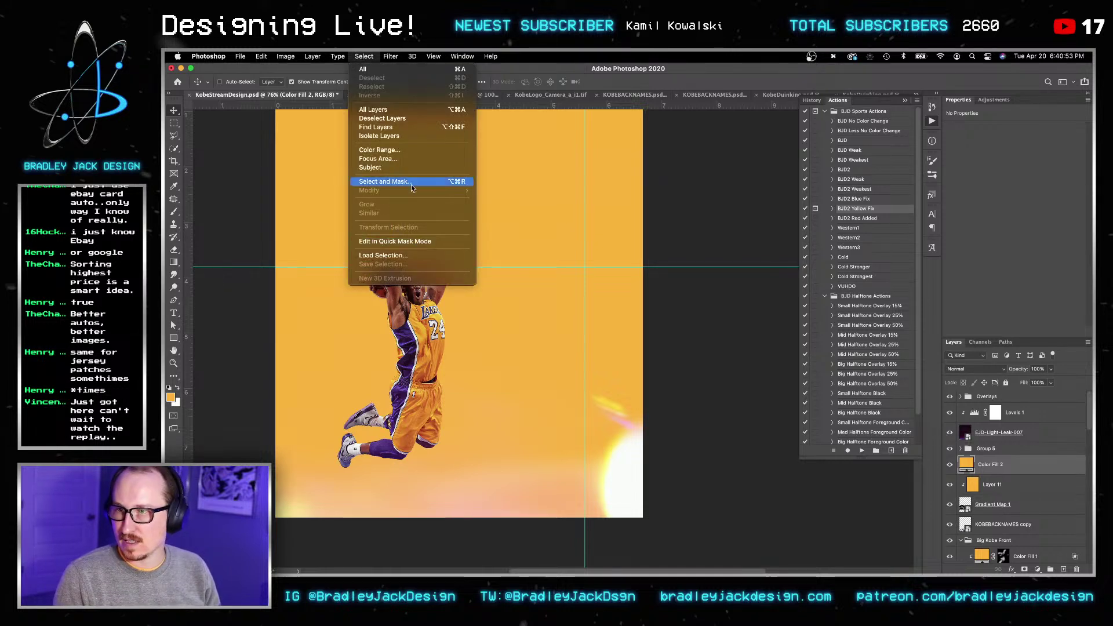
pyautogui.click(414, 257)
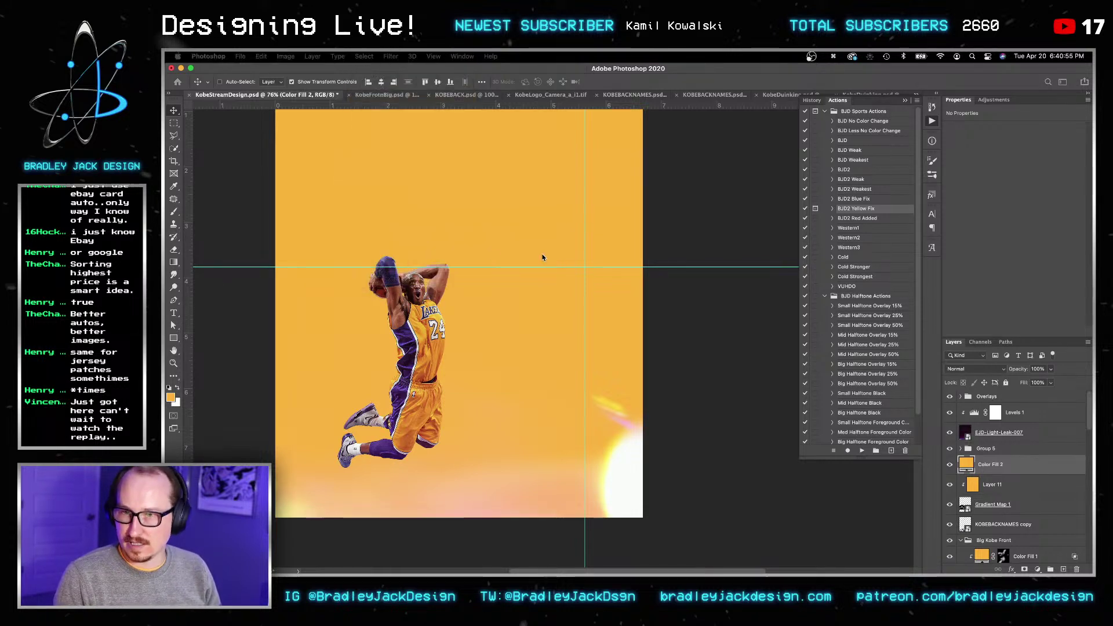
pyautogui.press('Return')
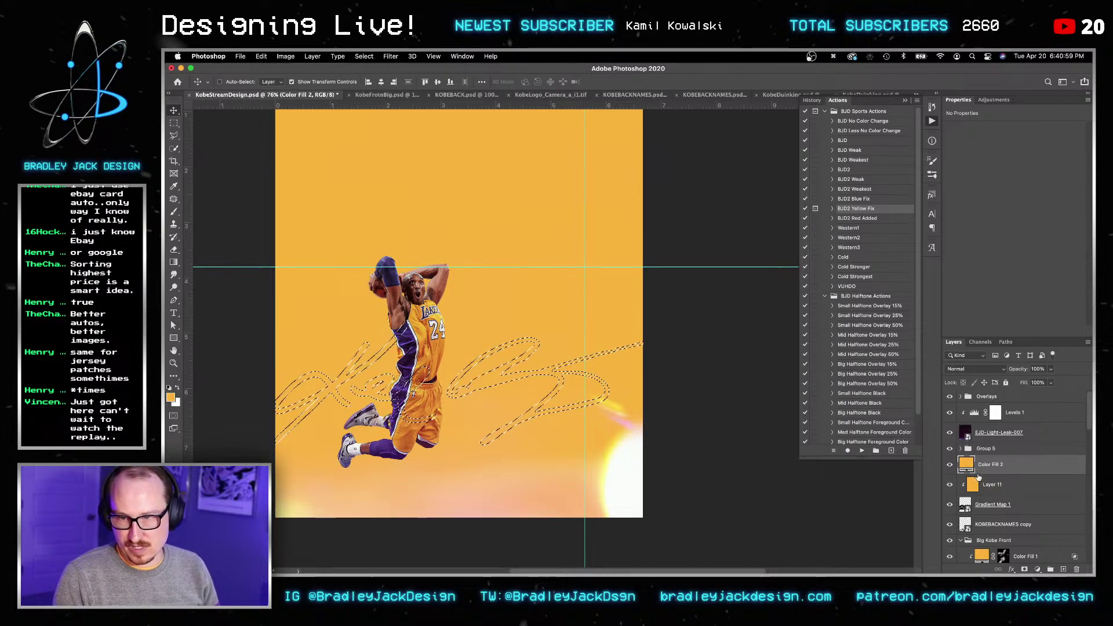
pyautogui.click(1024, 570)
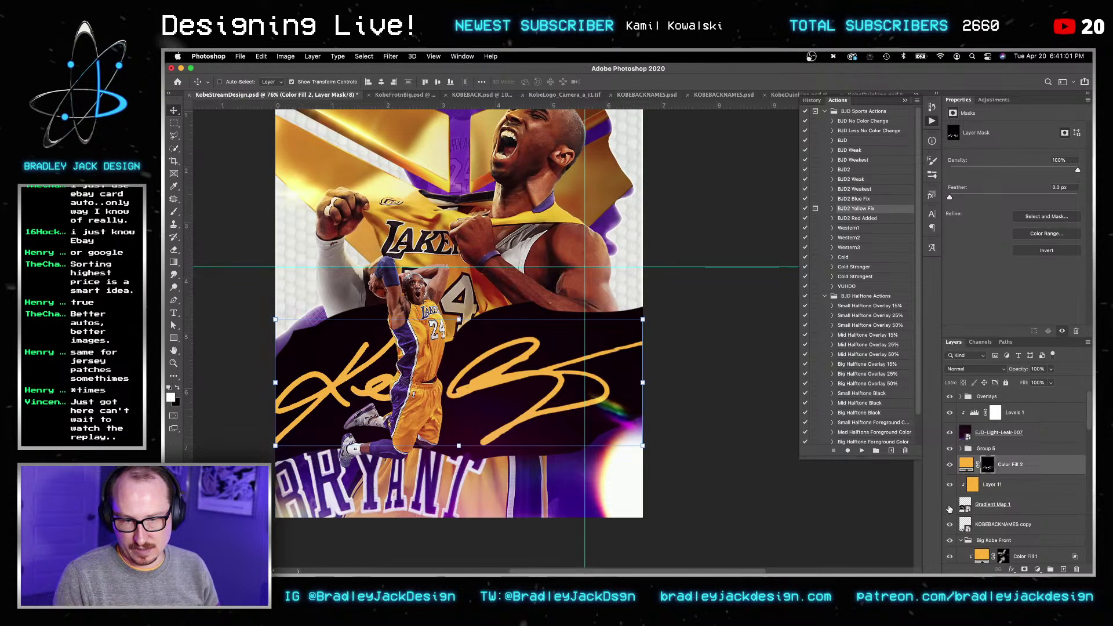
pyautogui.click(948, 490)
pyautogui.press('v')
pyautogui.click(1008, 470)
pyautogui.hotkey('alt', 'shift', 's')
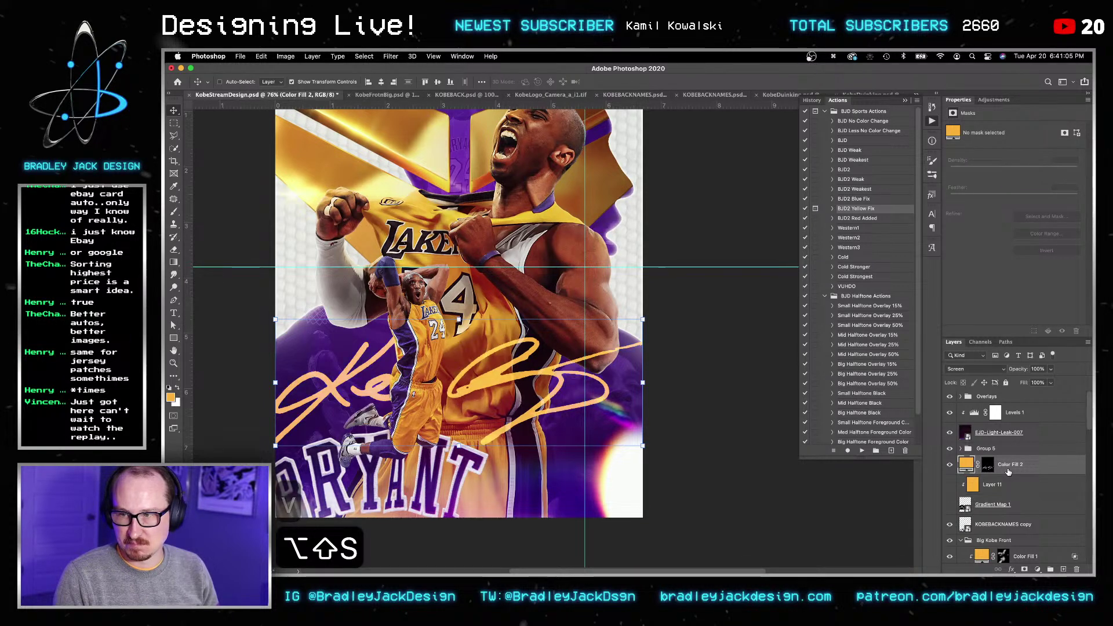
# Step: Duplicate the gold signature fill, convert the copy to a smart object, and blur it 12 px
pyautogui.press('super+j')
pyautogui.press('v')
pyautogui.press('v')
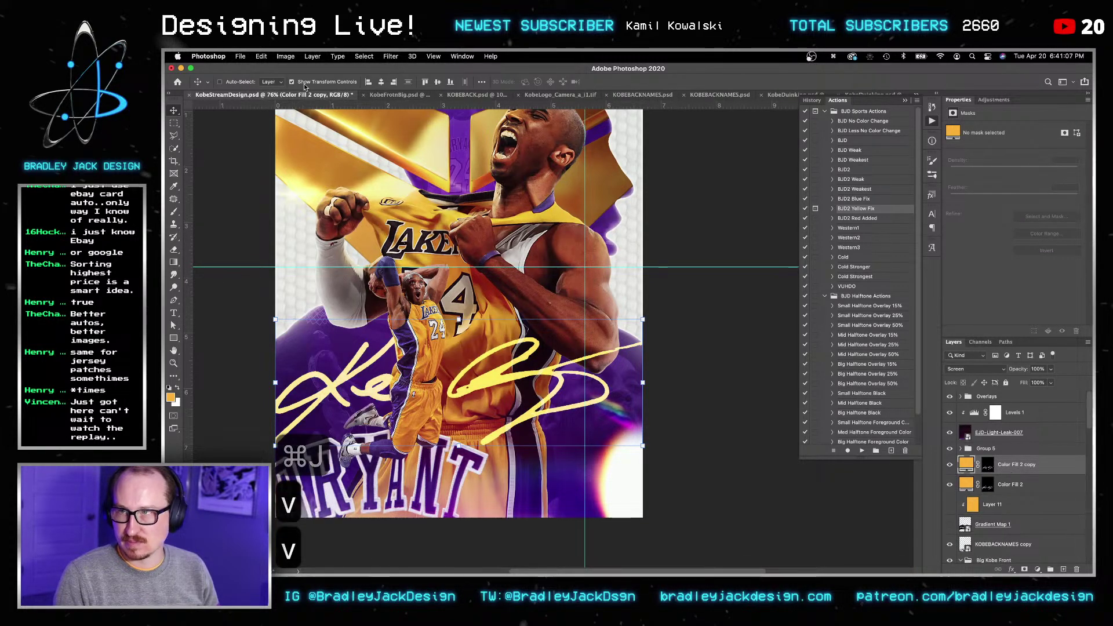
pyautogui.click(390, 57)
pyautogui.click(390, 56)
pyautogui.click(391, 56)
pyautogui.click(417, 107)
pyautogui.click(391, 56)
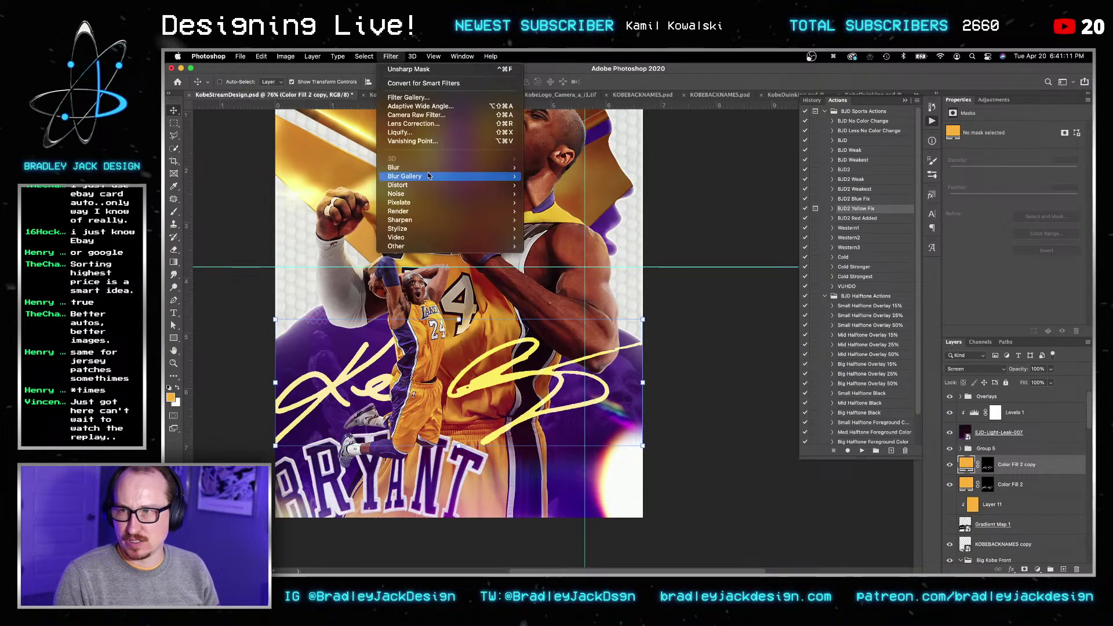
pyautogui.moveTo(441, 176)
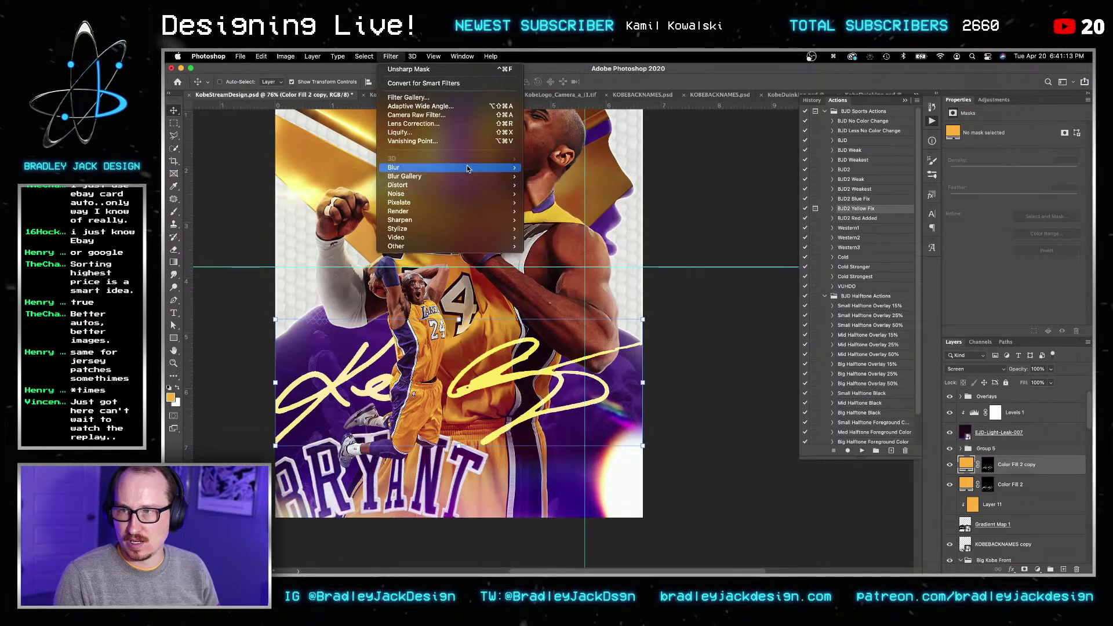
pyautogui.click(551, 202)
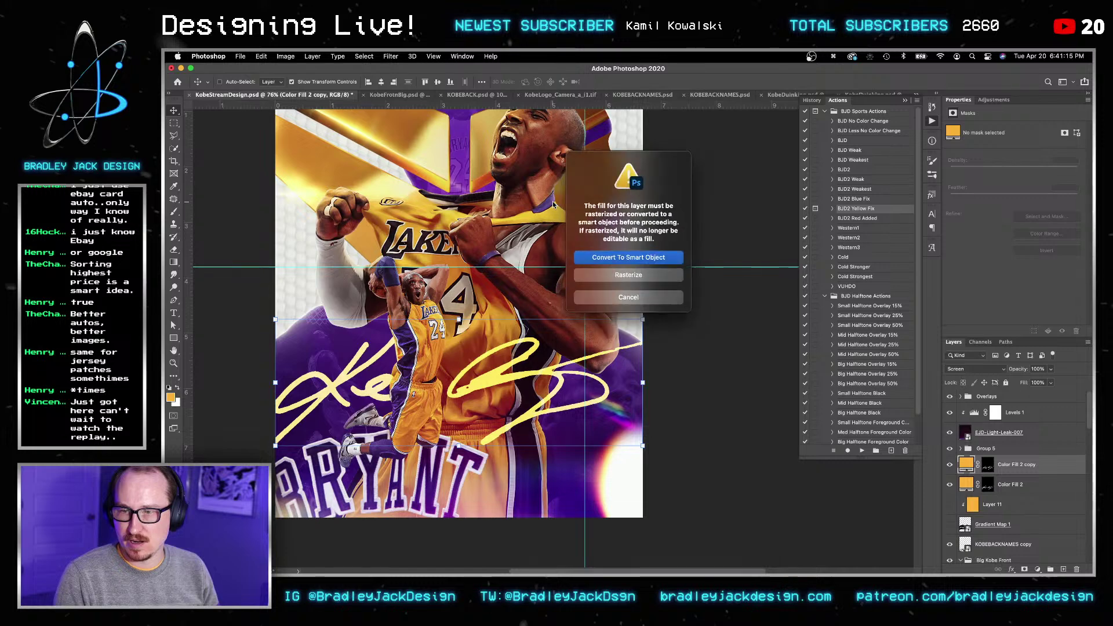
pyautogui.press('Return')
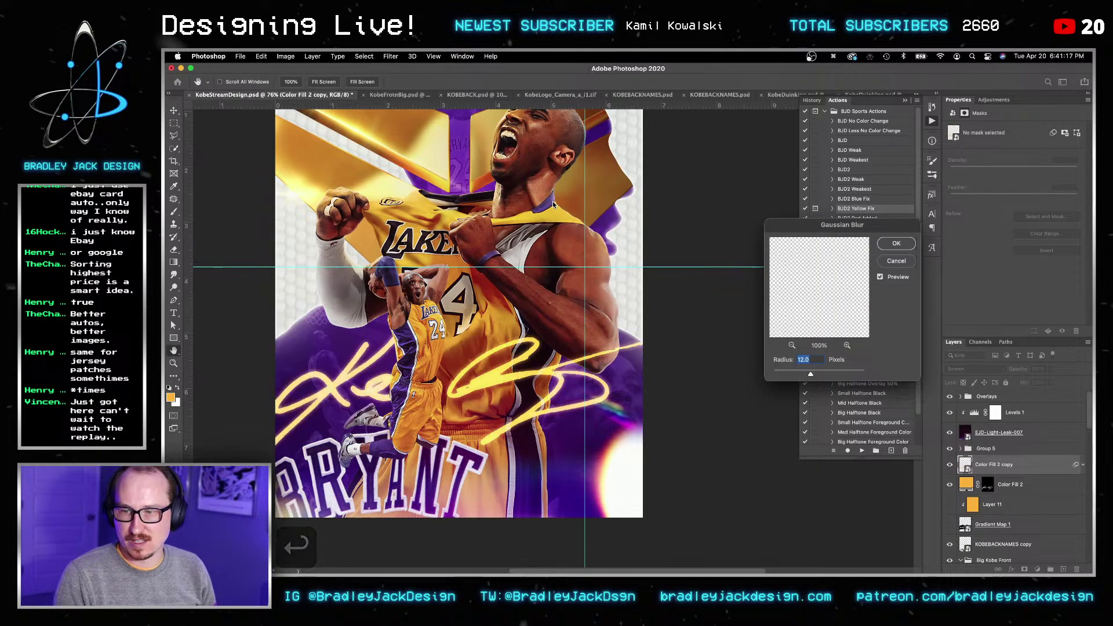
pyautogui.press('Return')
# Step: Hide Color Fill 2, show Gradient Map 1, and set Gradient Map 1 to Screen blending
pyautogui.click(967, 513)
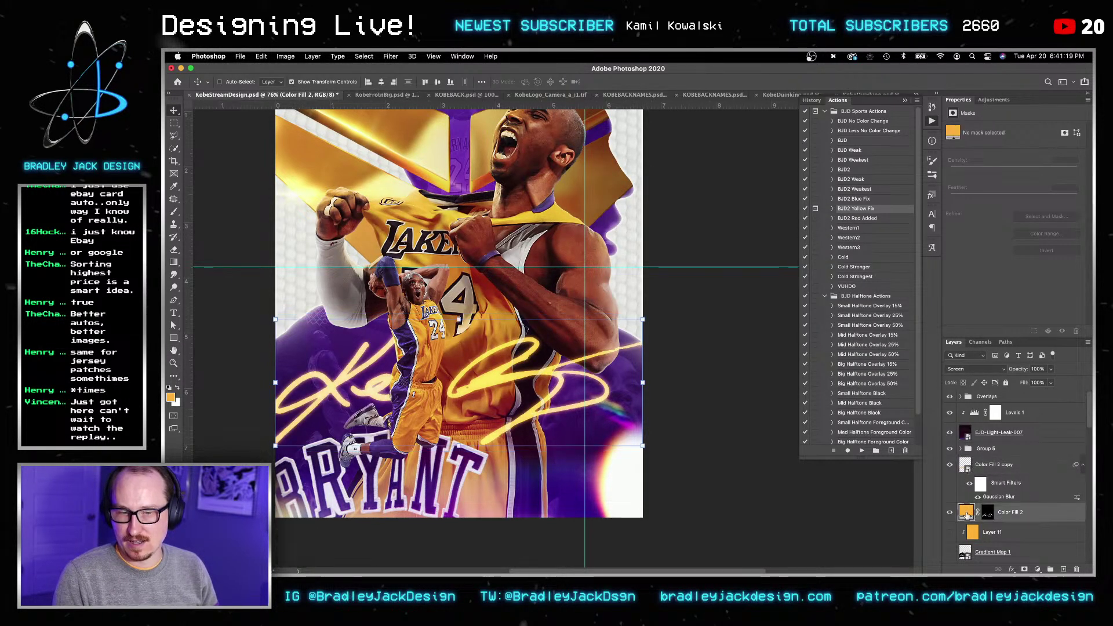
pyautogui.click(949, 512)
pyautogui.click(950, 553)
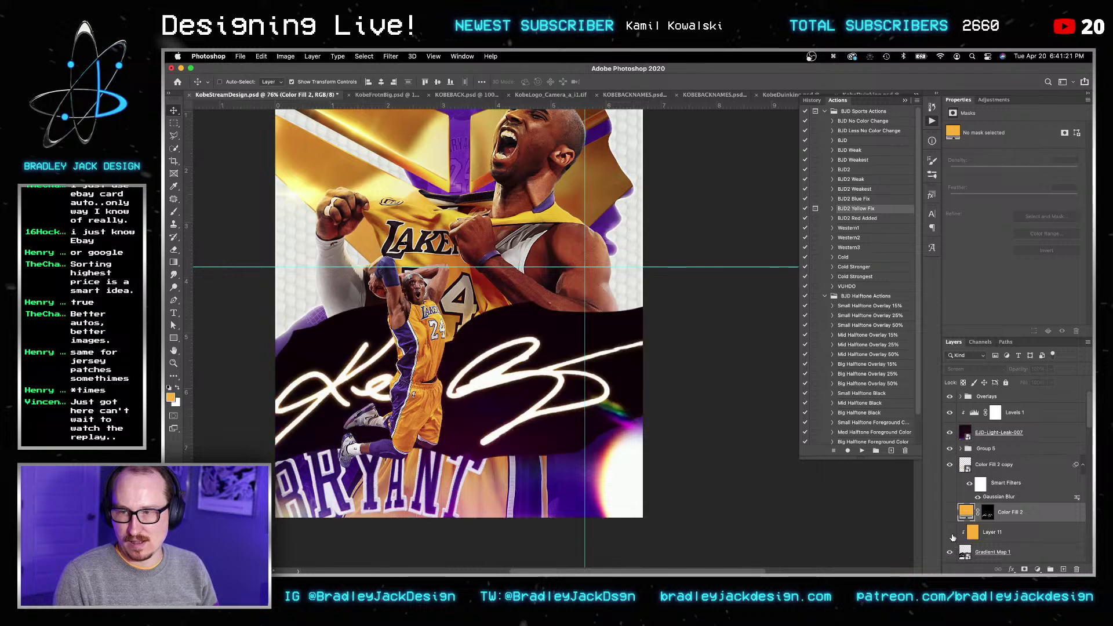
pyautogui.click(995, 553)
pyautogui.press('v')
pyautogui.hotkey('alt', 'shift', 's')
pyautogui.press('v')
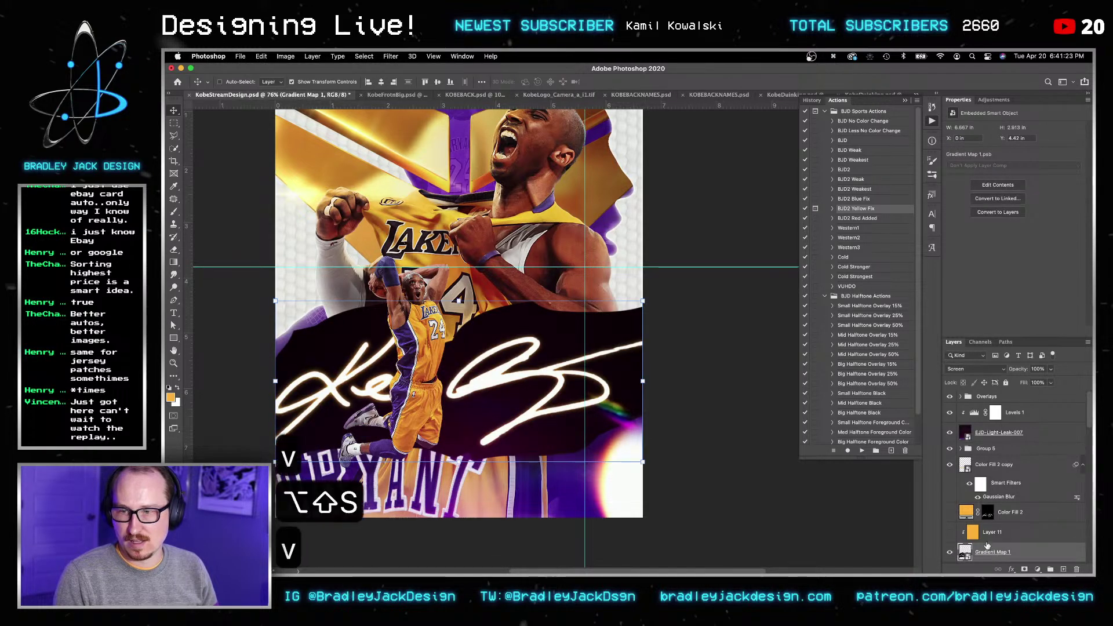
# Step: Duplicate the blurred signature layer and set the new copy to Overlay blending
pyautogui.click(1004, 467)
pyautogui.press('super+j')
pyautogui.press('v')
pyautogui.press('v')
pyautogui.hotkey('alt', 'shift', 'c')
pyautogui.press('v')
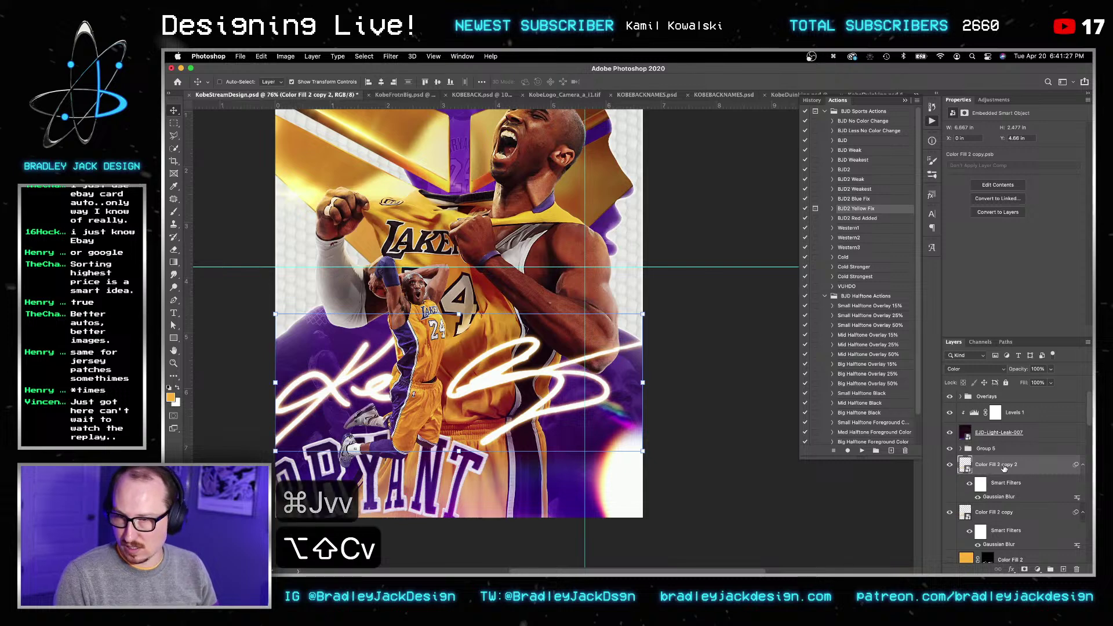
pyautogui.press('v')
pyautogui.press('v')
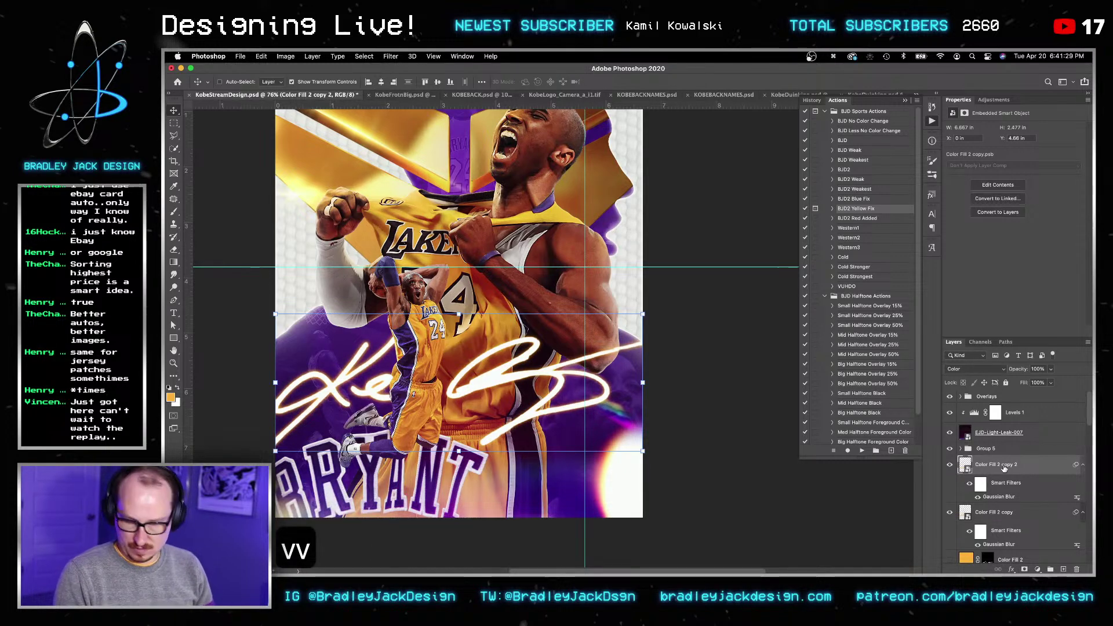
pyautogui.hotkey('alt', 'shift', 'o')
pyautogui.hotkey('alt', 'shift', 'c')
pyautogui.hotkey('alt', 'shift', 'o')
pyautogui.press('v')
# Step: Save the poster and zoom out to view the whole composition
pyautogui.press('super+s')
pyautogui.press('v')
pyautogui.press('super+0')
pyautogui.press('v')
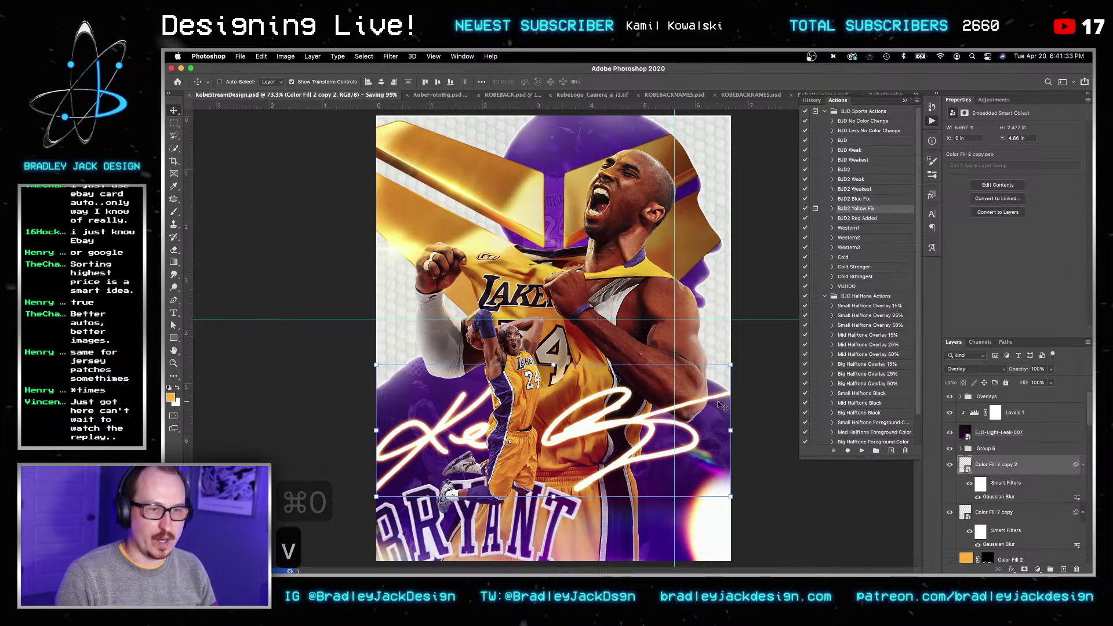
pyautogui.press('z')
pyautogui.keyDown('alt'); pyautogui.click(728, 399); pyautogui.keyUp('alt')
pyautogui.press('v')
pyautogui.press('super+s')
pyautogui.press('v')
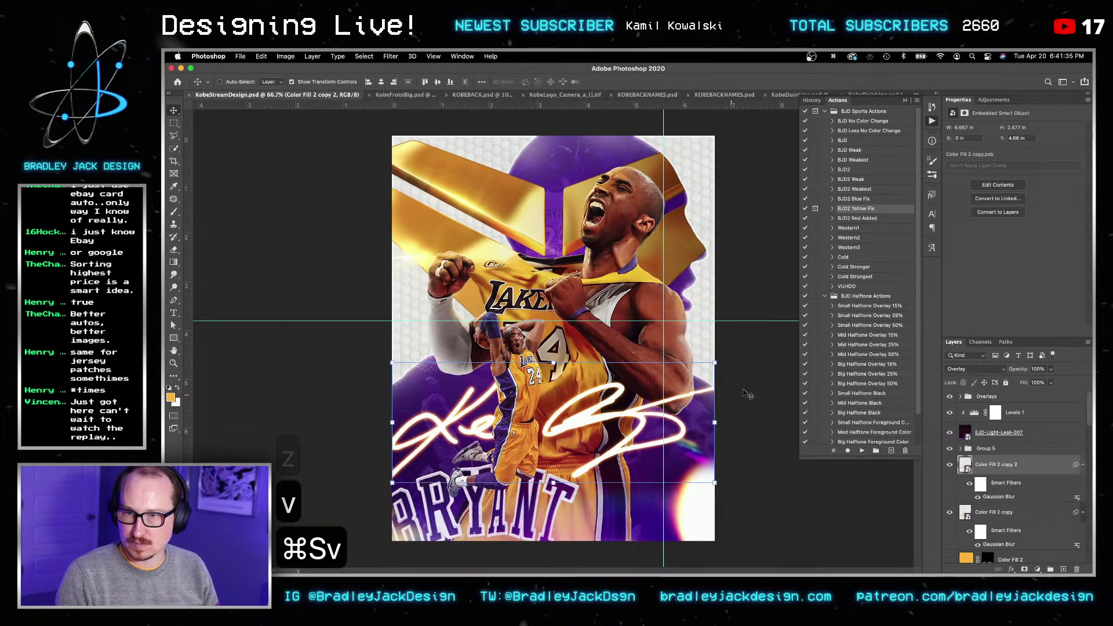
pyautogui.scroll(-10, 992, 491)
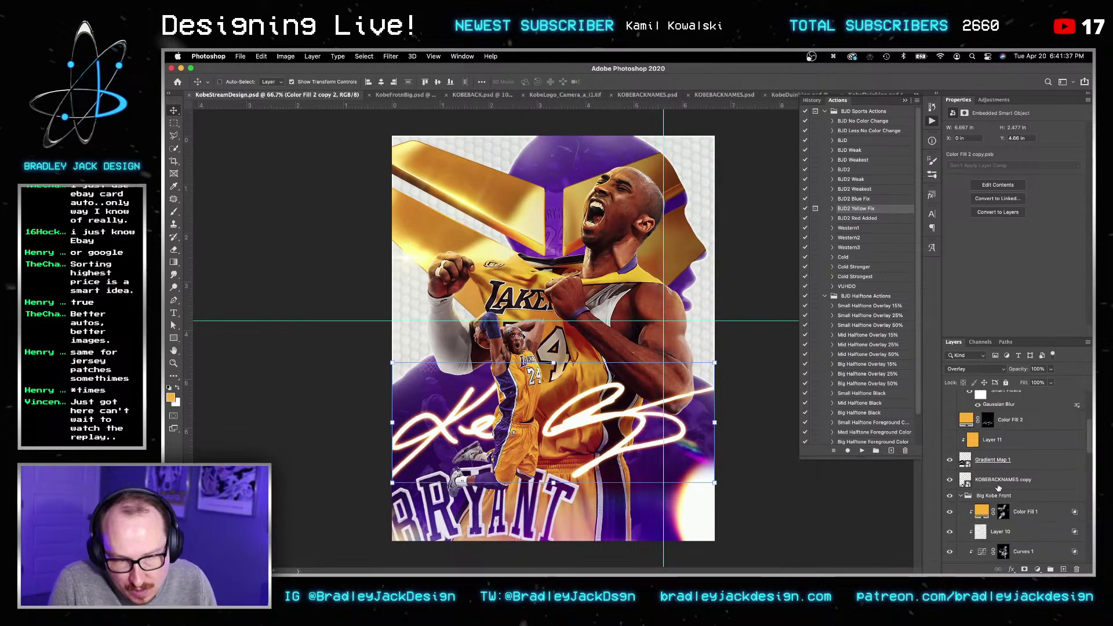
pyautogui.scroll(-1, 995, 489)
# Step: Enlarge the Big Kobe Front group slightly toward the upper right
pyautogui.click(994, 473)
pyautogui.press('v')
pyautogui.press('super+t')
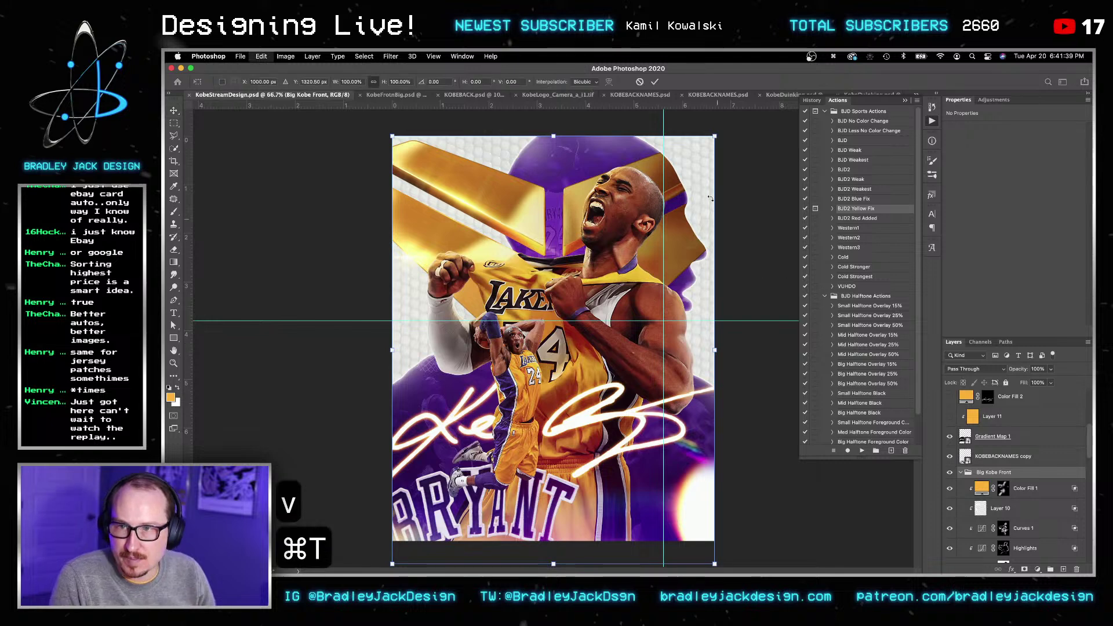
pyautogui.moveTo(715, 137); pyautogui.dragTo(717, 135)
pyautogui.moveTo(724, 125); pyautogui.dragTo(729, 120)
pyautogui.press('Return')
pyautogui.press('Return')
pyautogui.press('v')
# Step: Enlarge the big Kobe image again toward the upper left, to about 102%
pyautogui.press('v')
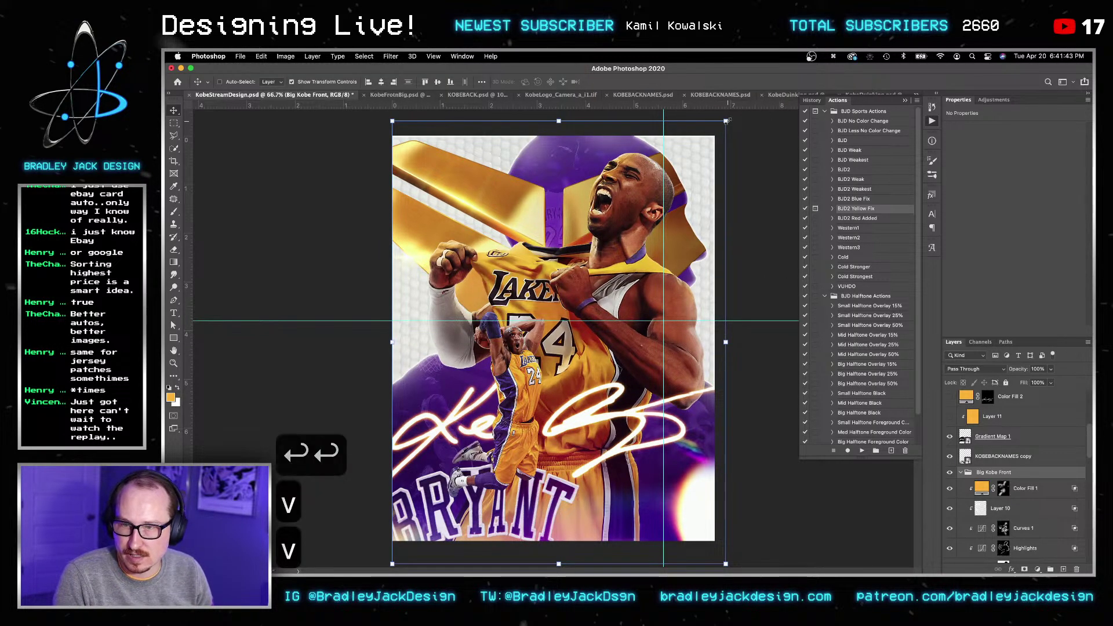
pyautogui.press('super+t')
pyautogui.moveTo(380, 115); pyautogui.dragTo(374, 112)
pyautogui.press('Return')
pyautogui.press('Return')
pyautogui.press('Return')
pyautogui.press('v')
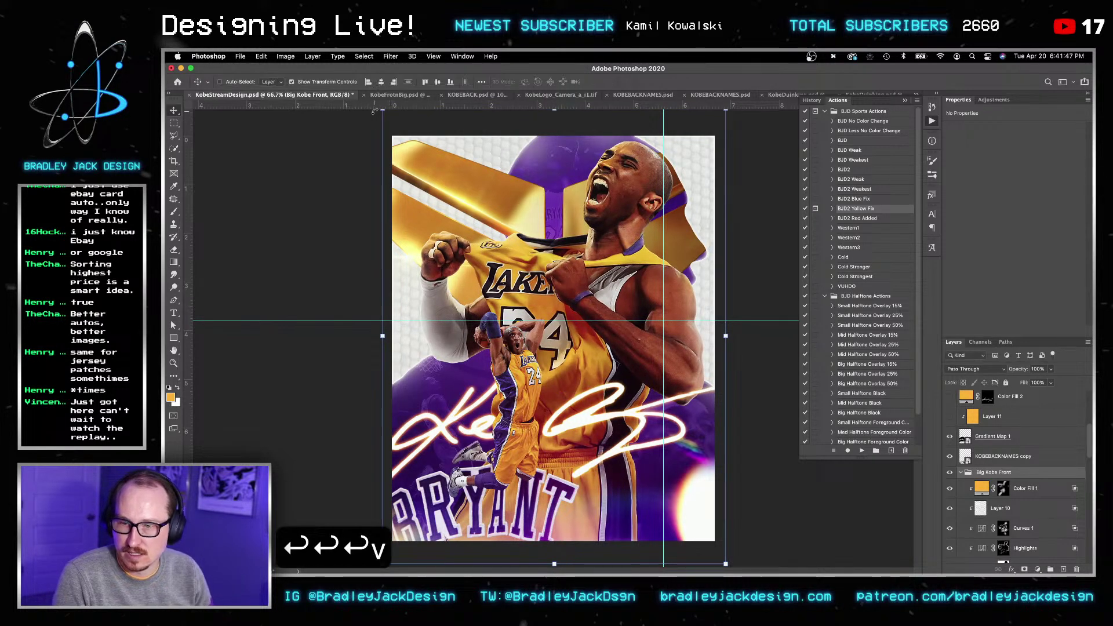
pyautogui.press('Return')
pyautogui.press('Return')
# Step: Nudge the big Kobe image up slightly and save the poster
pyautogui.press('v')
pyautogui.press('super+s')
pyautogui.press('v')
pyautogui.press('shift')
pyautogui.press('shift')
pyautogui.press('Up')
pyautogui.press('v')
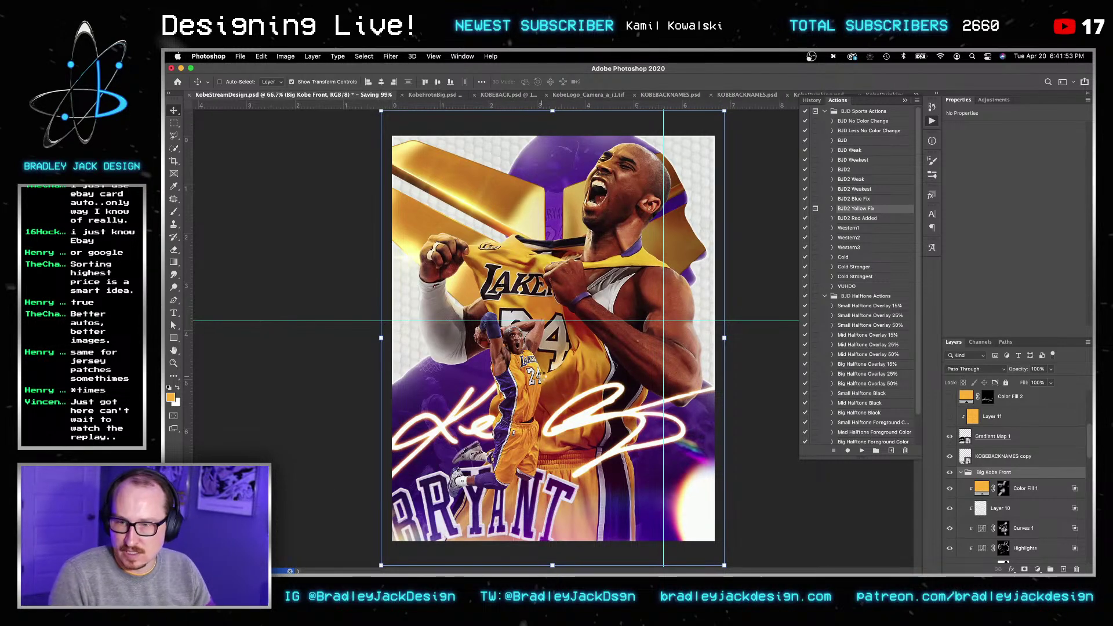
pyautogui.press('Return')
pyautogui.press('Return')
# Step: Zoom in on the small dunking Kobe and list the layers under it
pyautogui.press('z')
pyautogui.click(510, 403)
pyautogui.press('v')
pyautogui.rightClick(512, 415)
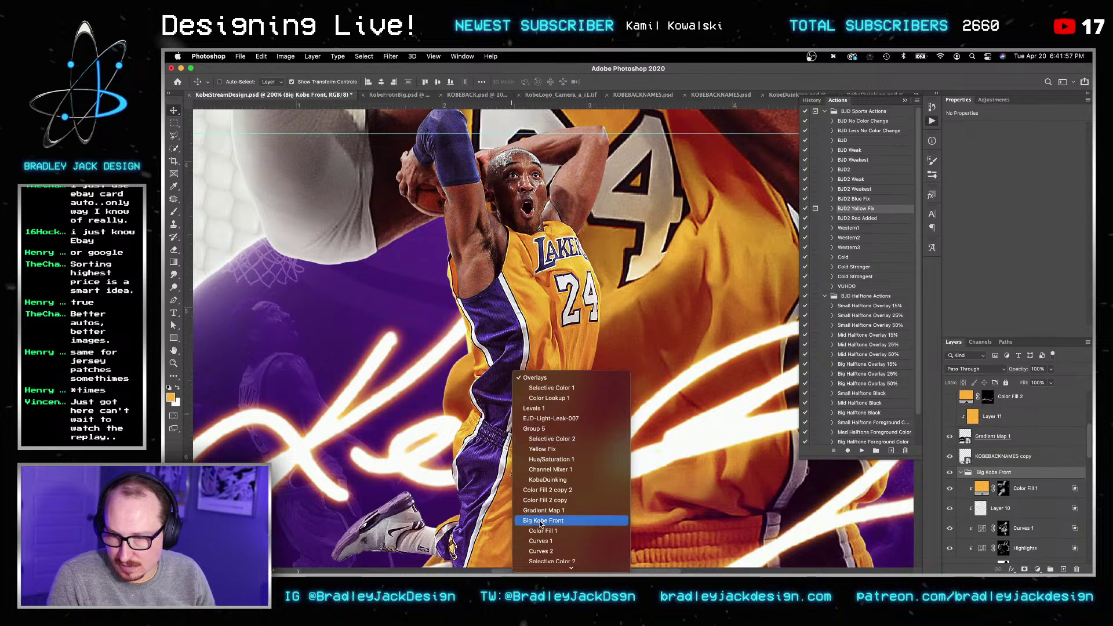
# Step: Convert the KobeDuinking and Selective Color 2 layers into a smart object
pyautogui.click(537, 479)
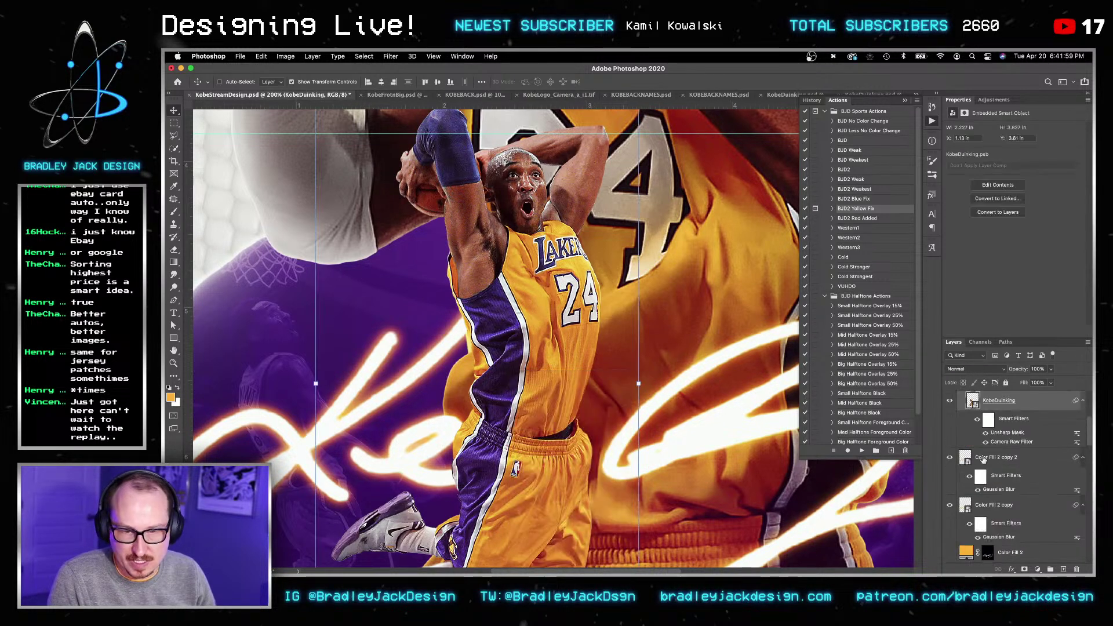
pyautogui.scroll(3, 1016, 451)
pyautogui.click(1032, 439)
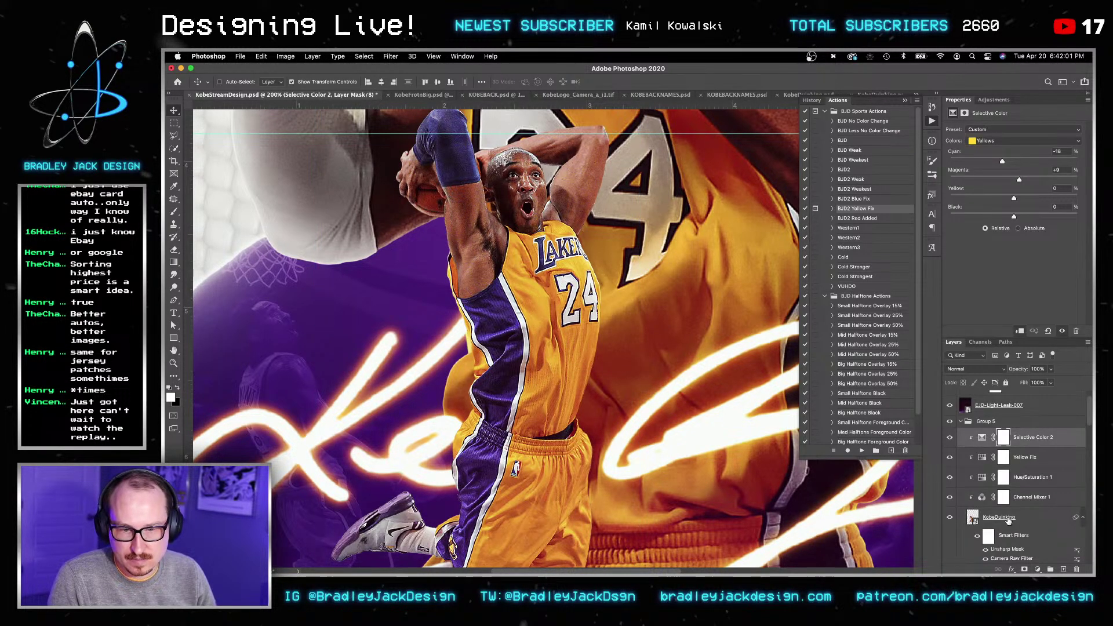
pyautogui.rightClick(1009, 519)
pyautogui.click(937, 185)
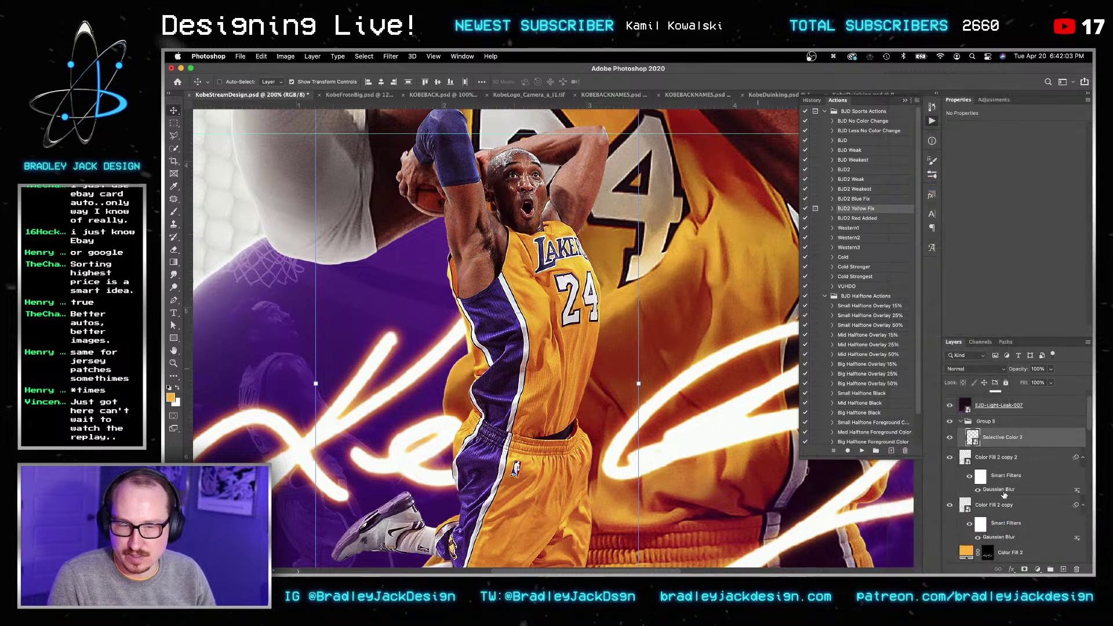
pyautogui.keyDown('alt'); pyautogui.scroll(-5, 676, 381); pyautogui.keyUp('alt')
pyautogui.press('v')
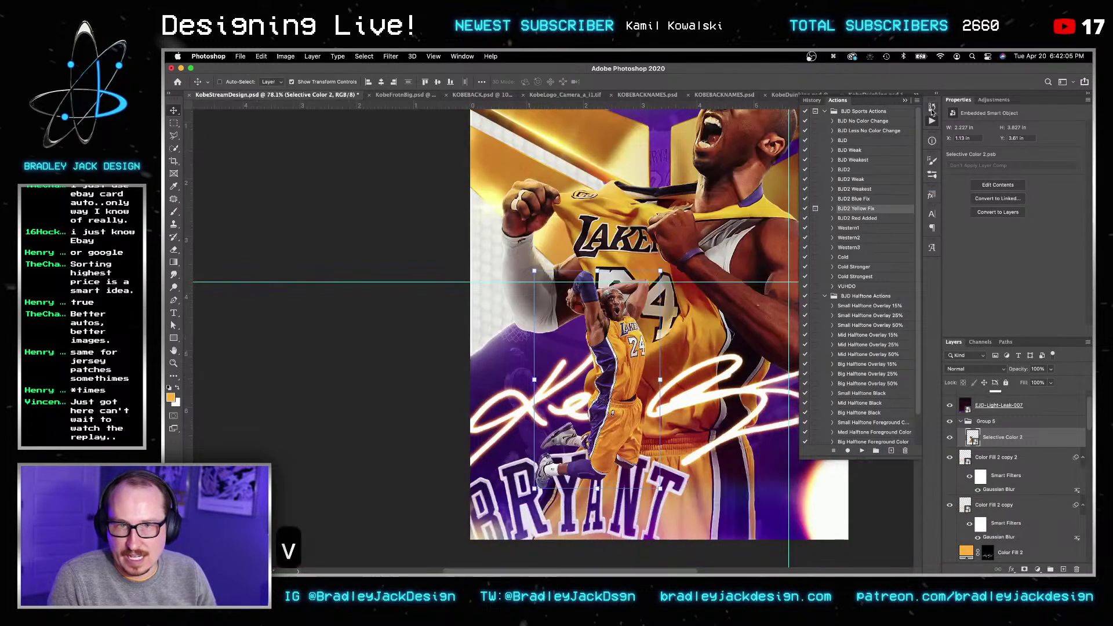
# Step: Add an Exposure adjustment of -0.5 clipped to Selective Color 2
pyautogui.click(994, 101)
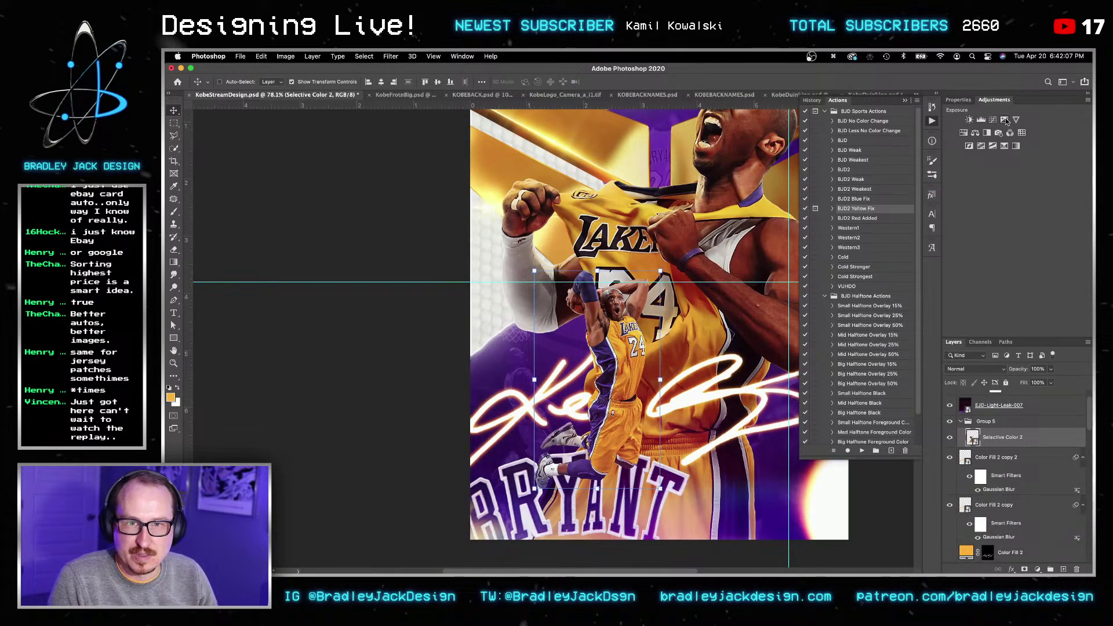
pyautogui.click(1005, 120)
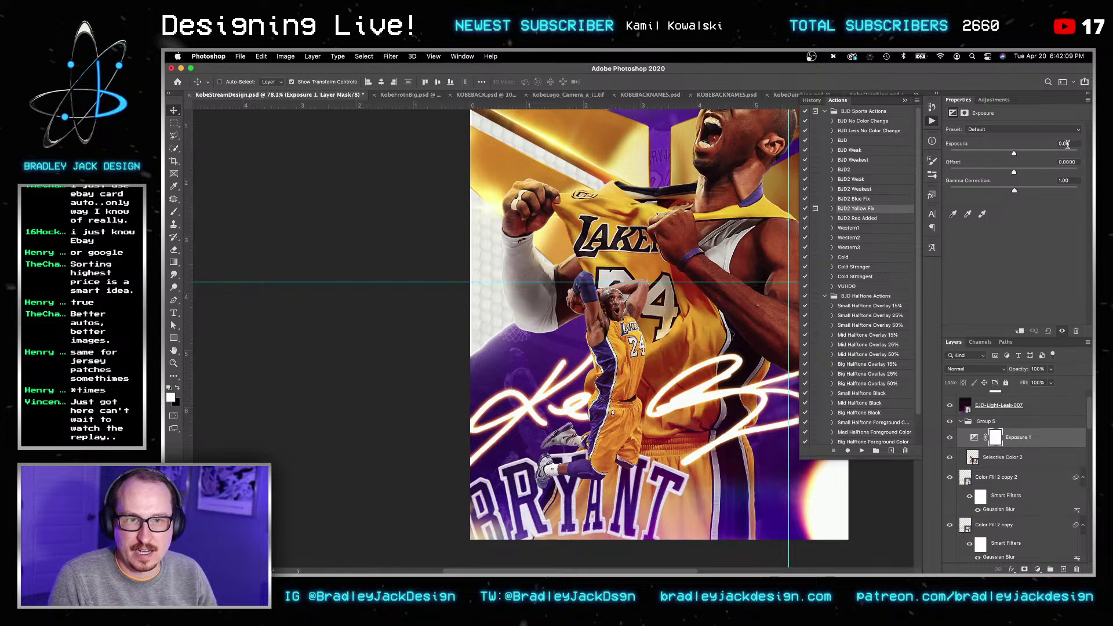
pyautogui.press('super+a')
pyautogui.write('-.5')
pyautogui.press('Return')
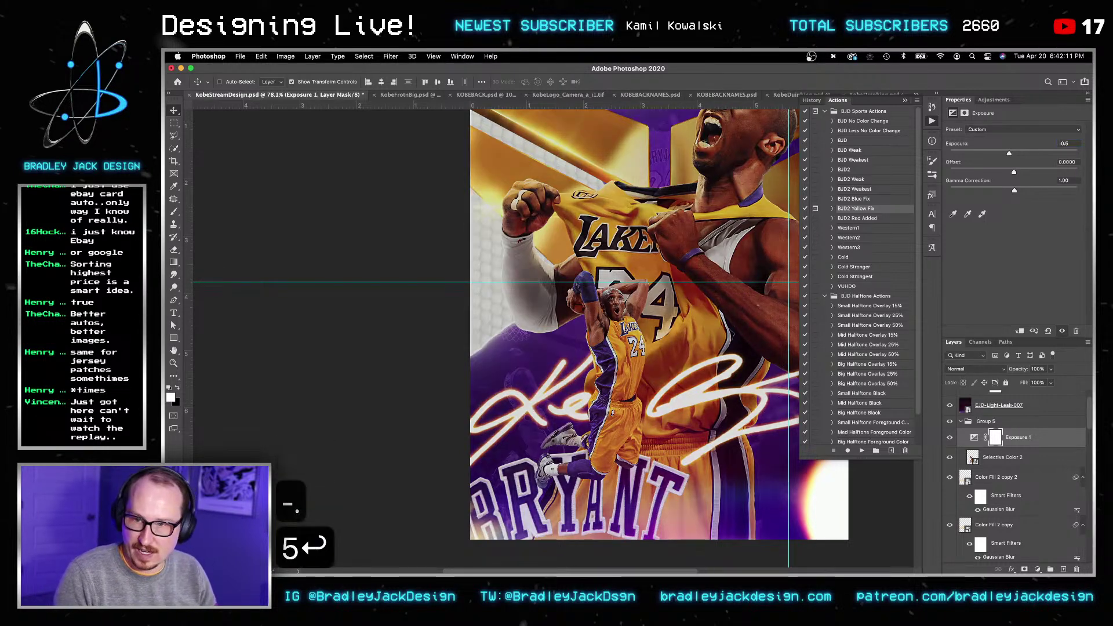
pyautogui.keyDown('alt'); pyautogui.click(1029, 448); pyautogui.keyUp('alt')
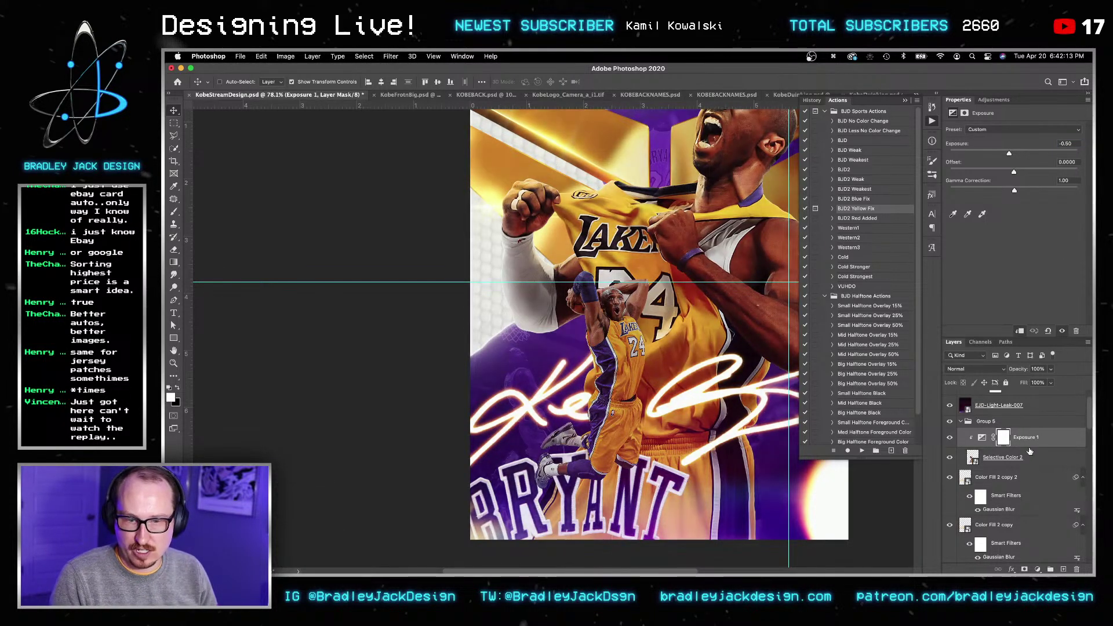
# Step: Add a Curves 3 adjustment, clip it to the layer below, and delete its mask
pyautogui.click(994, 100)
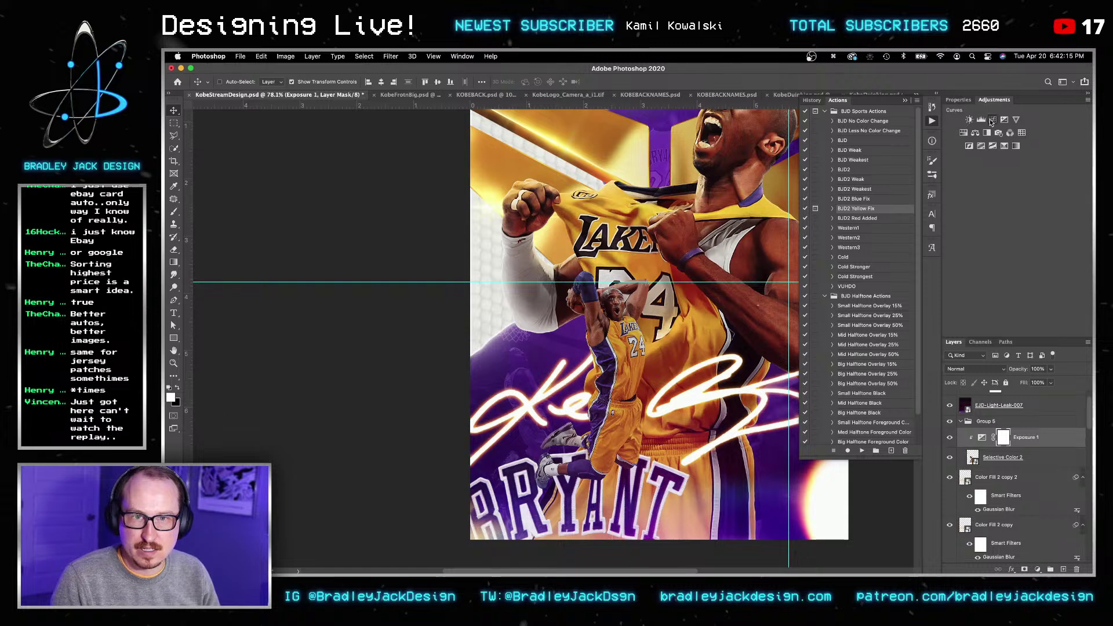
pyautogui.click(992, 120)
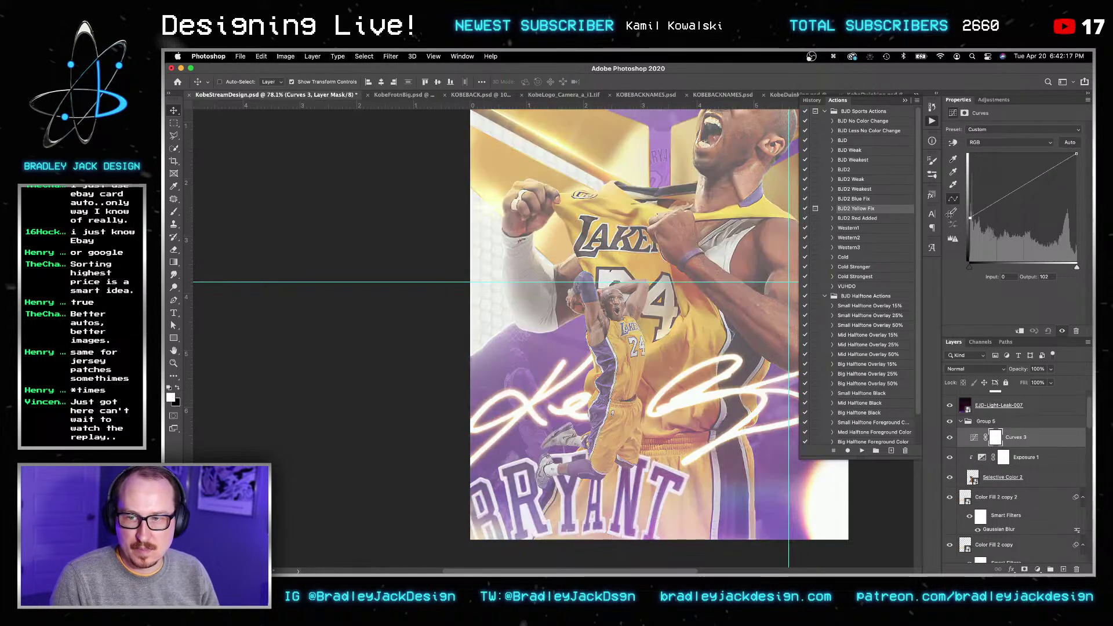
pyautogui.doubleClick(1016, 437)
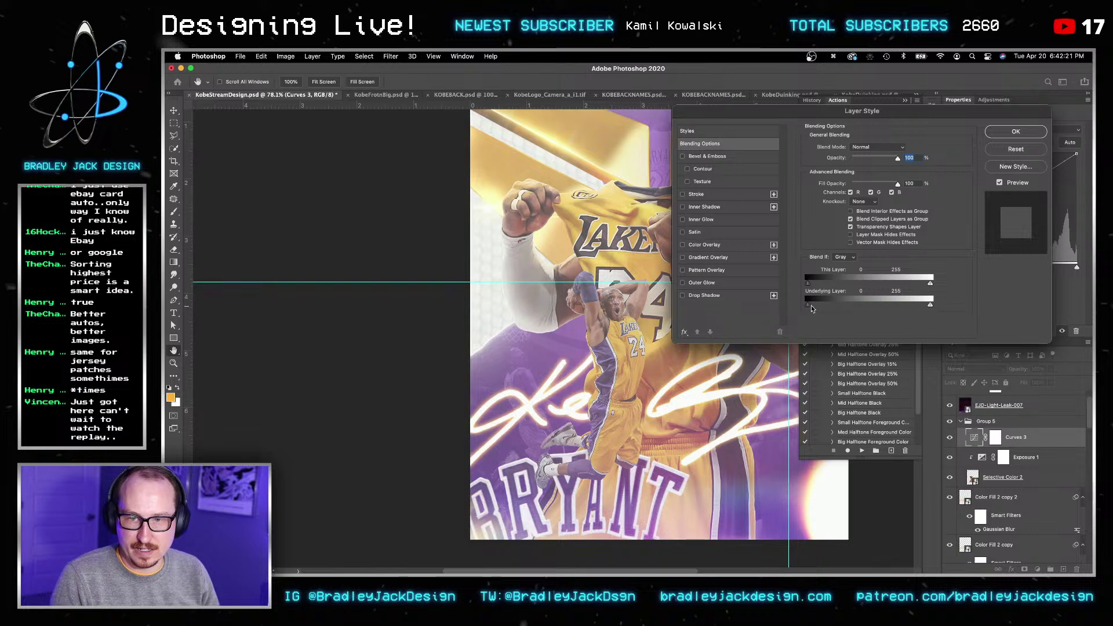
pyautogui.press('Return')
pyautogui.press('Return')
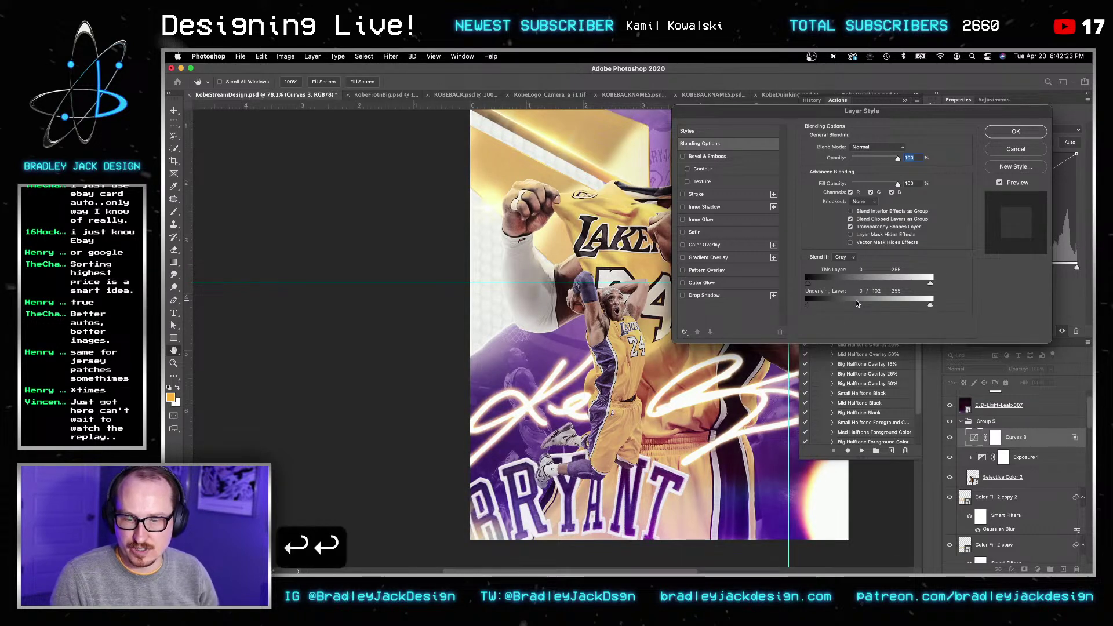
pyautogui.keyDown('alt'); pyautogui.click(992, 447); pyautogui.keyUp('alt')
pyautogui.rightClick(1005, 438)
pyautogui.click(995, 460)
# Step: Select the dunking Kobe outline, contract it by 2 px, and mask Curves 3 with it
pyautogui.keyDown('ctrl'); pyautogui.click(974, 478); pyautogui.keyUp('ctrl')
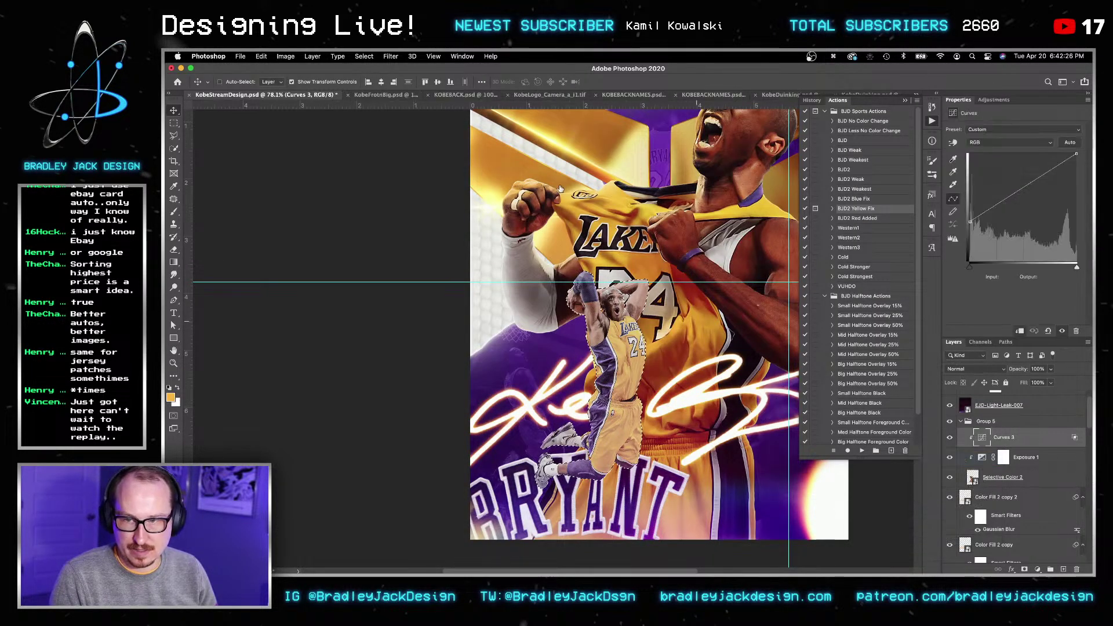
pyautogui.click(365, 56)
pyautogui.moveTo(441, 191)
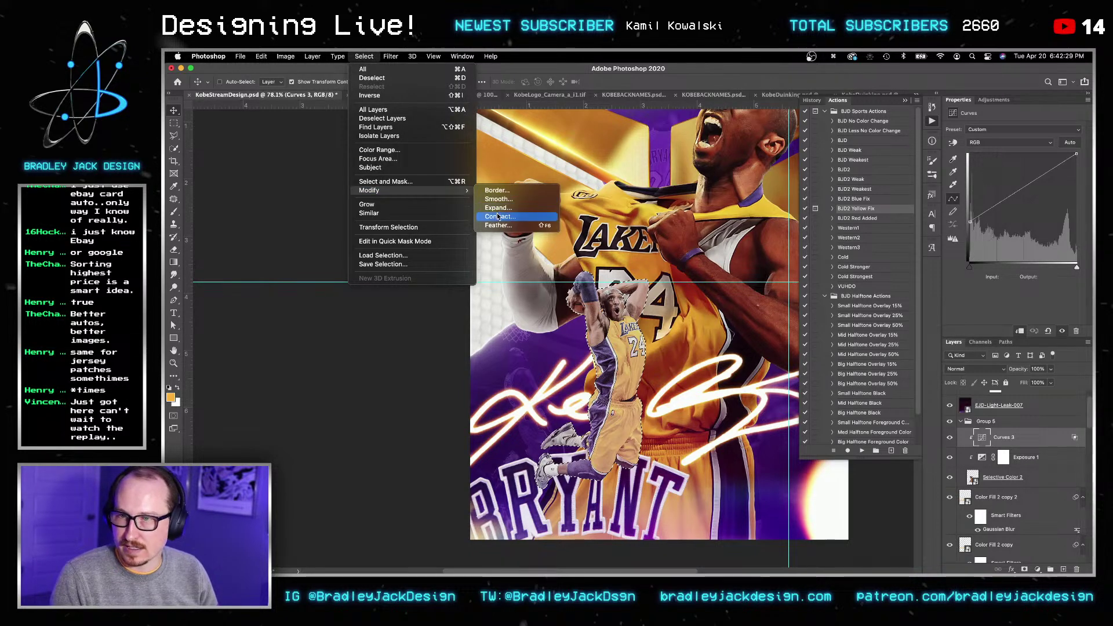
pyautogui.click(498, 216)
pyautogui.write('2')
pyautogui.press('Return')
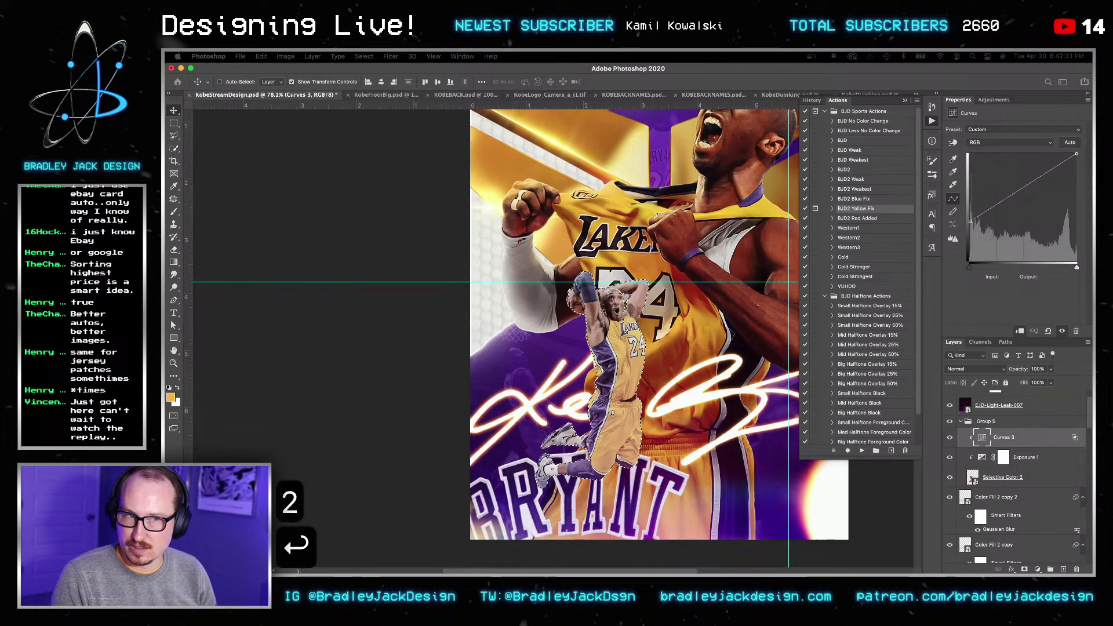
pyautogui.click(1024, 569)
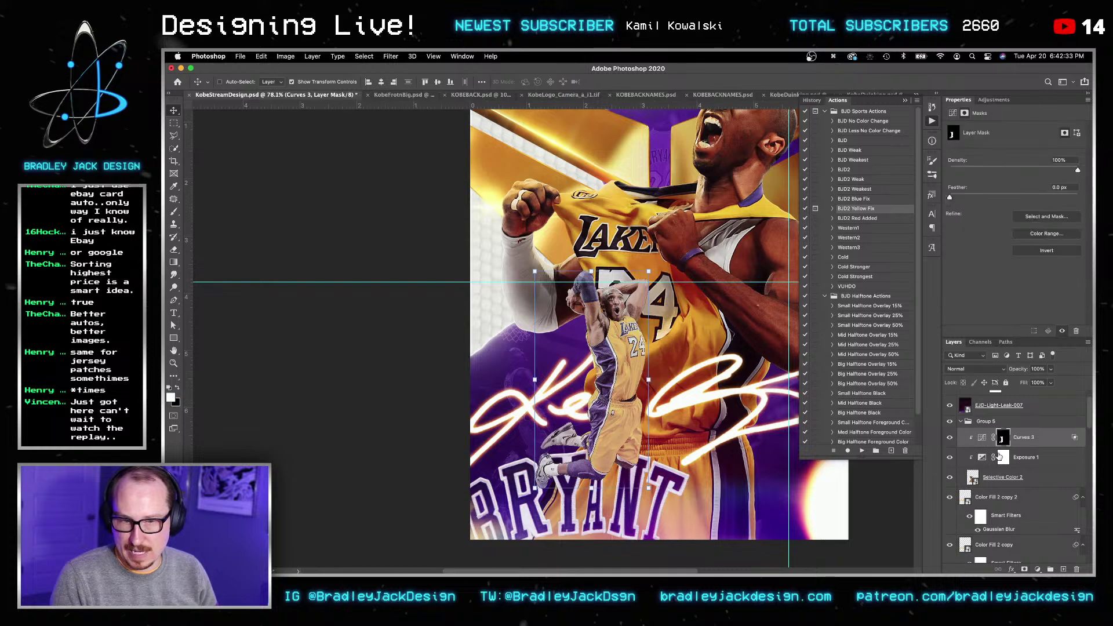
# Step: Invert the Curves 3 mask and feather it by 4.5 px
pyautogui.press('super+i')
pyautogui.press('v')
pyautogui.click(1066, 187)
pyautogui.press('super+a')
pyautogui.write('4.5')
pyautogui.press('Tab')
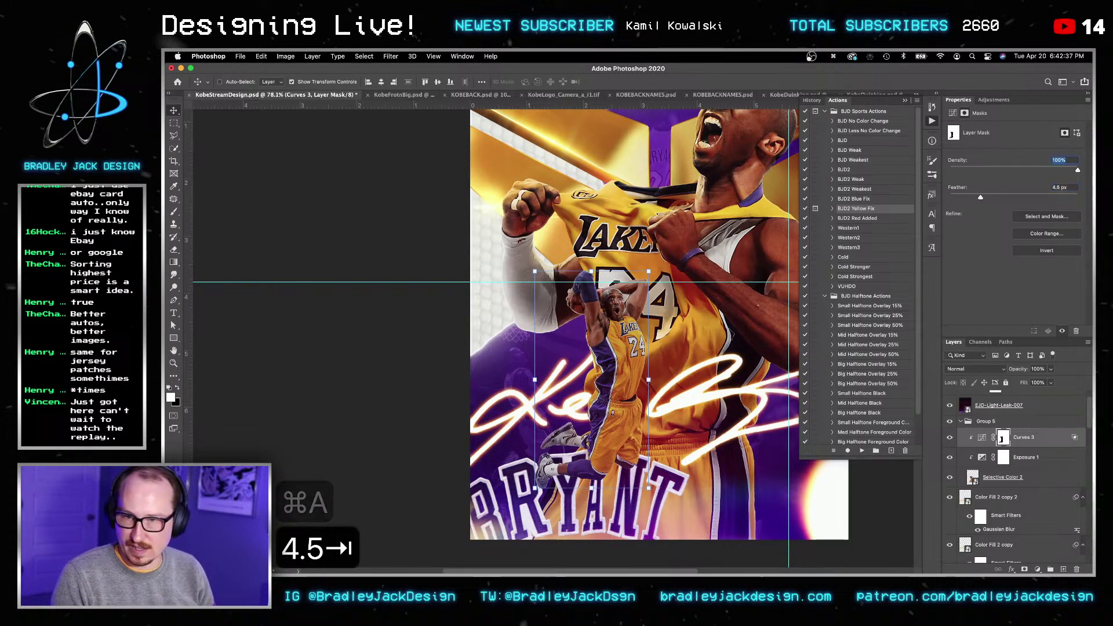
pyautogui.press('v')
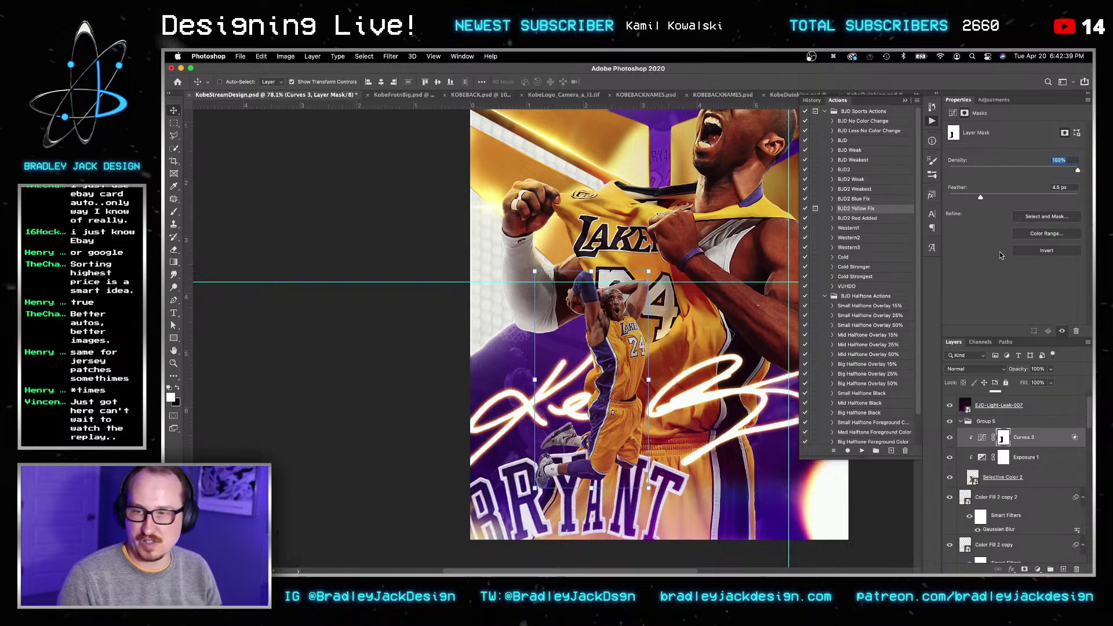
pyautogui.click(984, 439)
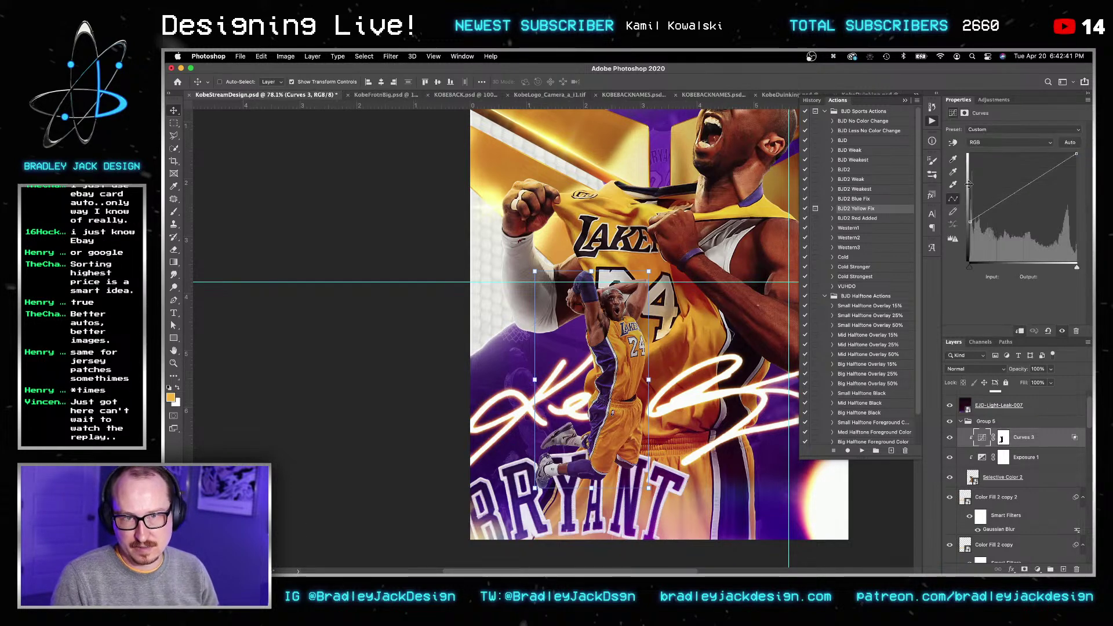
# Step: Duplicate Curves 3, undoing two accidental deletions of the copy
pyautogui.press('super+j')
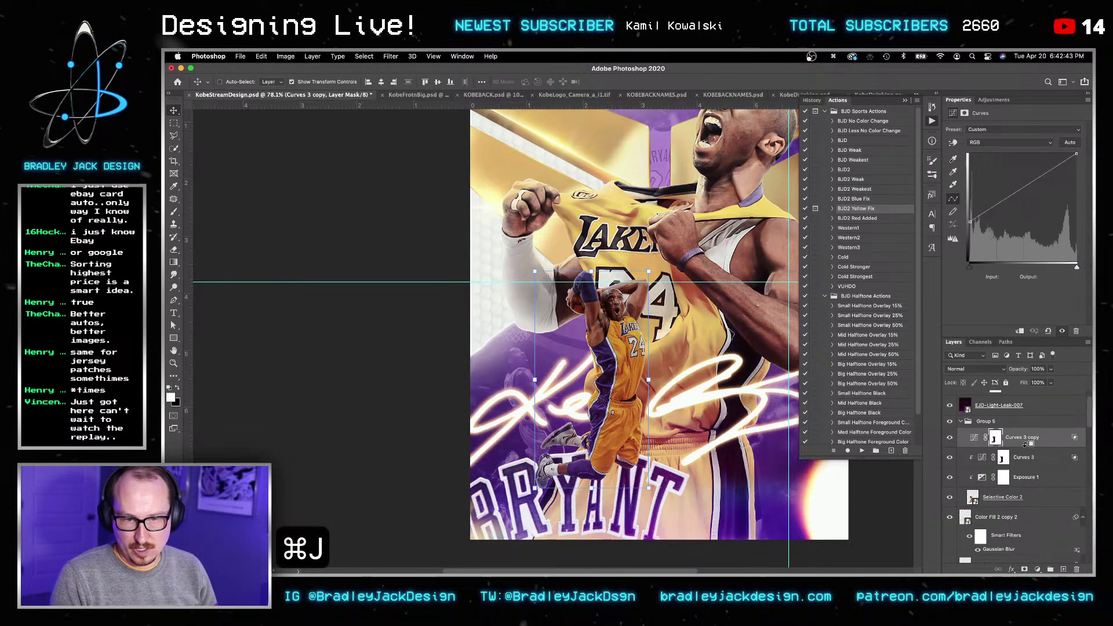
pyautogui.click(1004, 438)
pyautogui.press('super+a')
pyautogui.press('BackSpace')
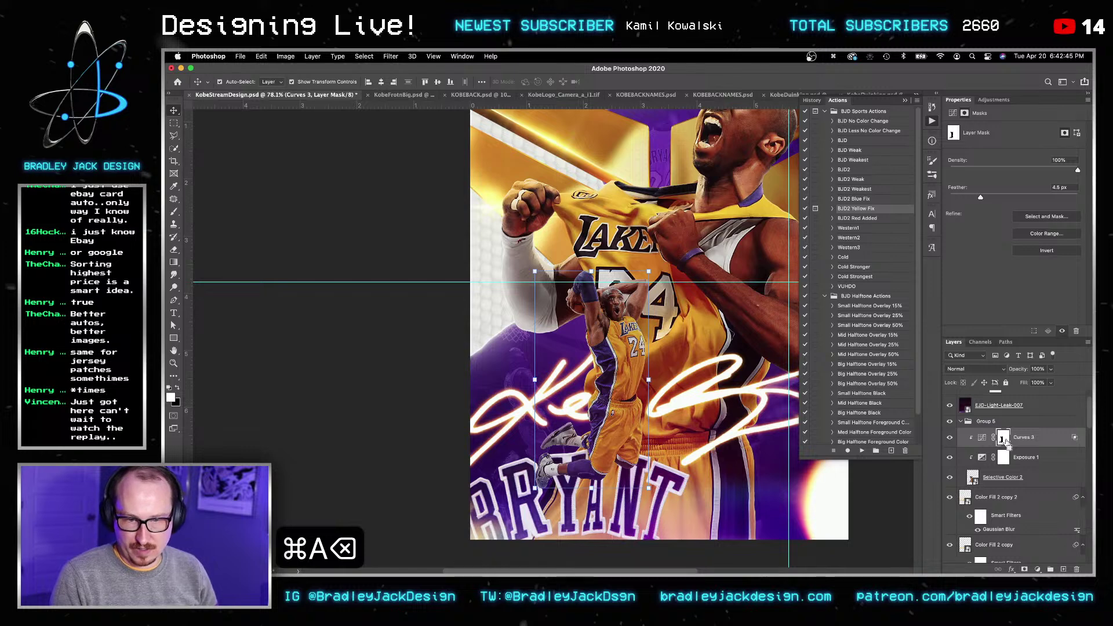
pyautogui.press('super+z')
pyautogui.press('super+z')
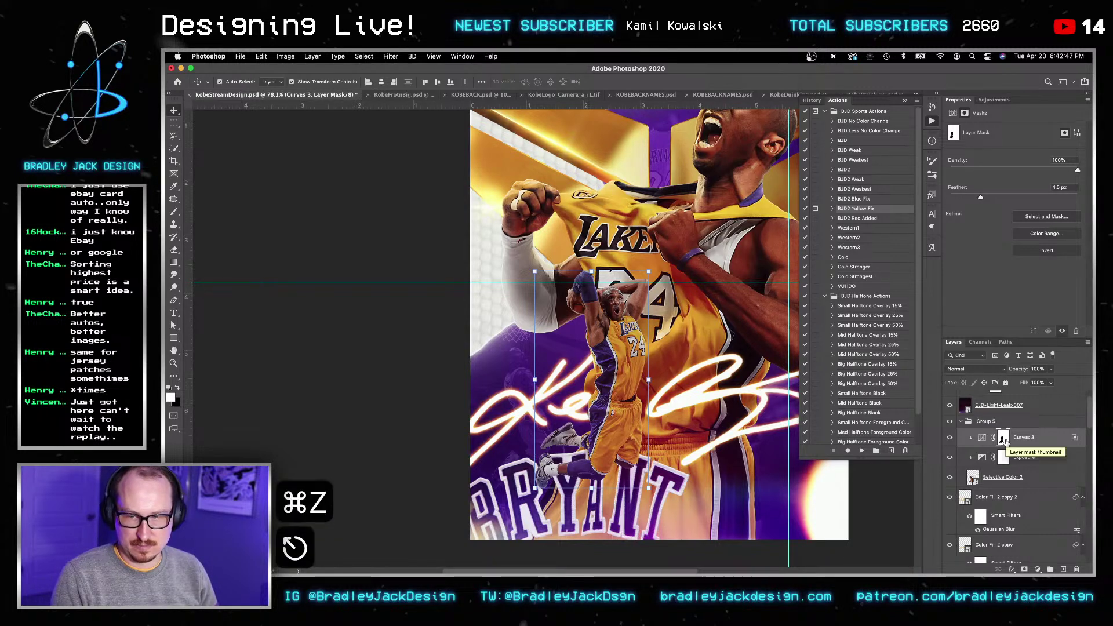
pyautogui.press('super+j')
pyautogui.press('v')
pyautogui.press('super+a')
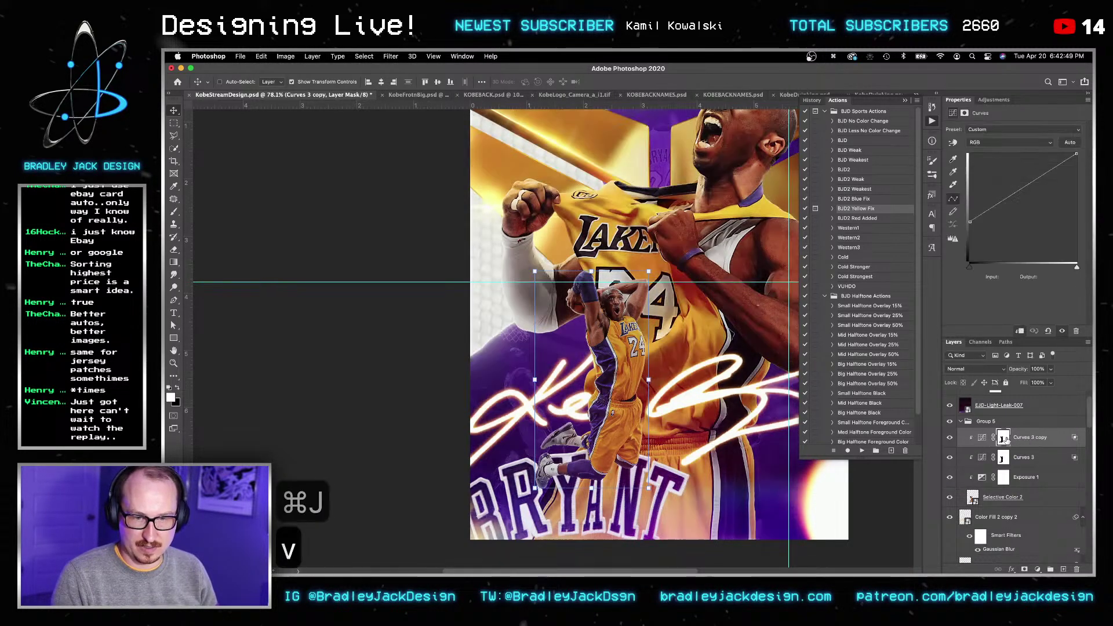
pyautogui.press('BackSpace')
pyautogui.press('super+z')
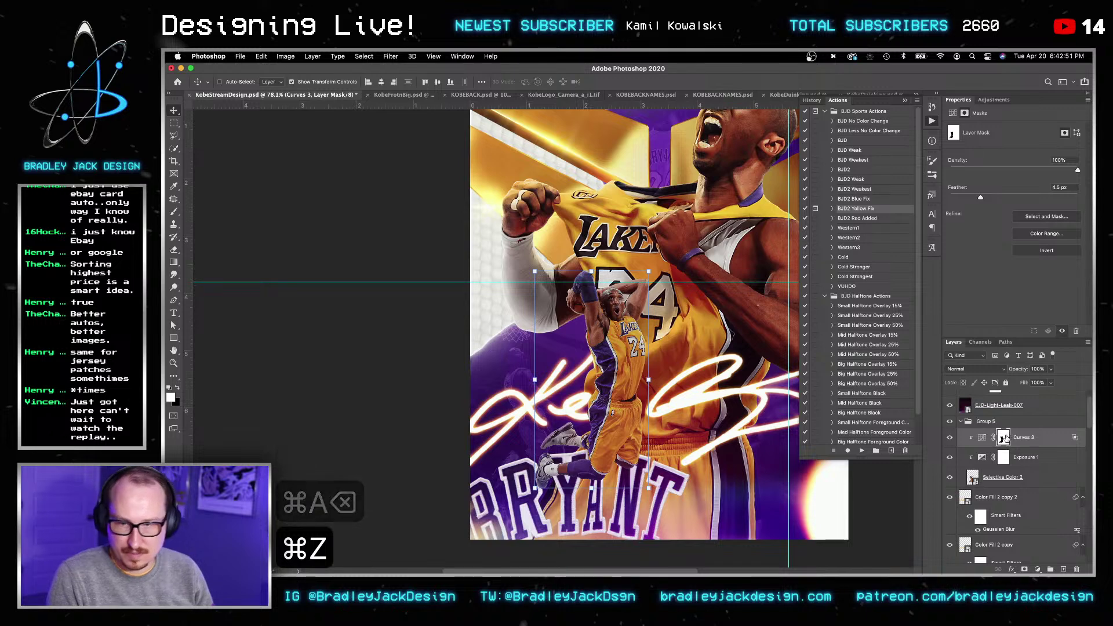
pyautogui.press('Escape')
pyautogui.press('super+j')
# Step: Clip Curves 3 copy to the layer below and preview its mask as a red overlay
pyautogui.keyDown('alt'); pyautogui.click(1006, 447); pyautogui.keyUp('alt')
pyautogui.press('super+a')
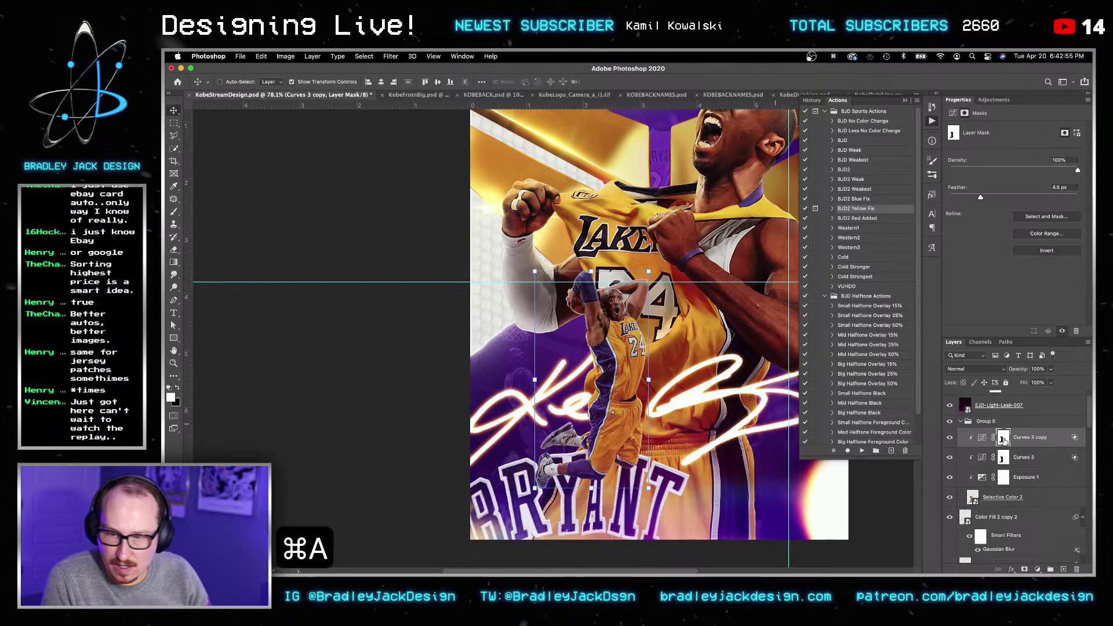
pyautogui.press('Return')
pyautogui.press('Escape')
pyautogui.press('Escape')
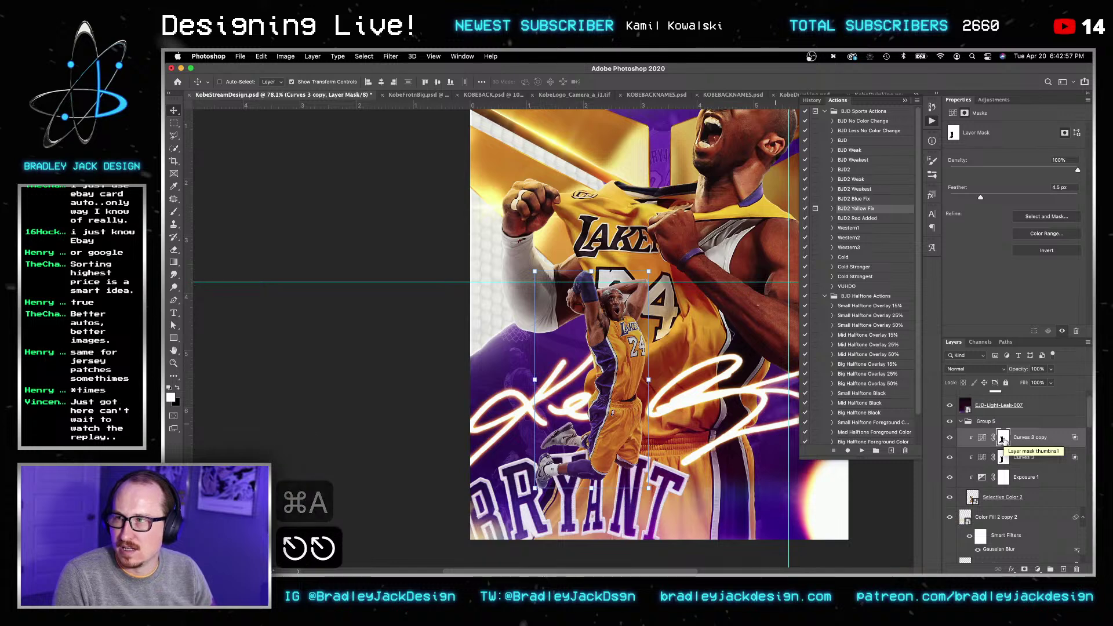
pyautogui.press('\\')
pyautogui.press('\\')
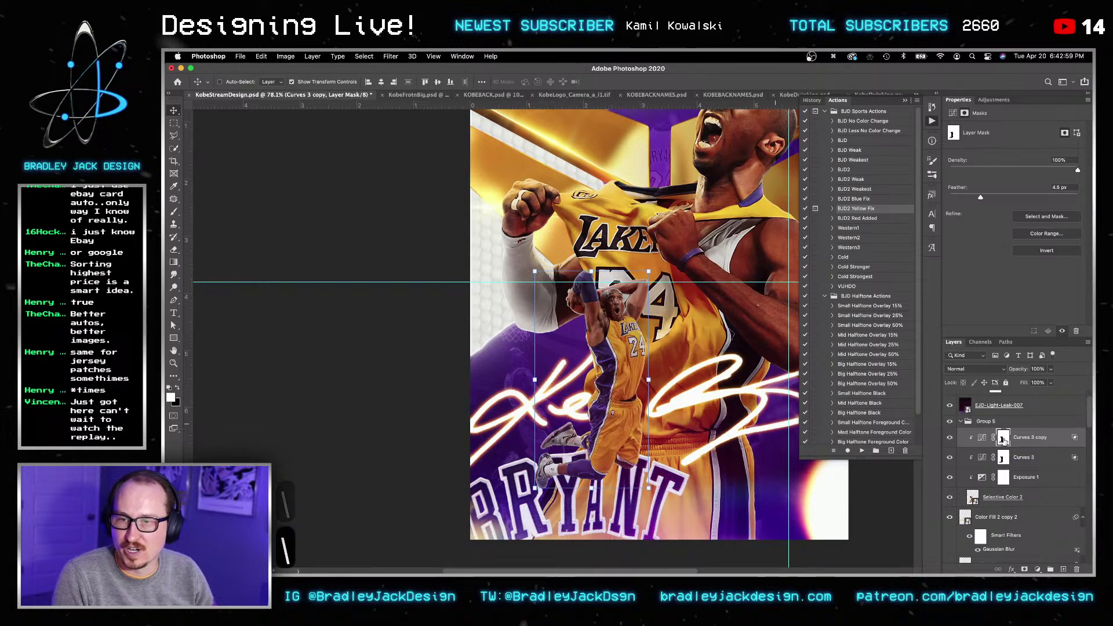
pyautogui.press('super+a')
pyautogui.press('Escape')
pyautogui.press('Escape')
pyautogui.press('Escape')
# Step: Zoom out to view the whole poster and select the entire canvas
pyautogui.press('z')
pyautogui.keyDown('alt'); pyautogui.click(645, 348); pyautogui.keyUp('alt')
pyautogui.press('v')
pyautogui.press('space')
pyautogui.press('space')
pyautogui.press('v')
pyautogui.press('super+a')
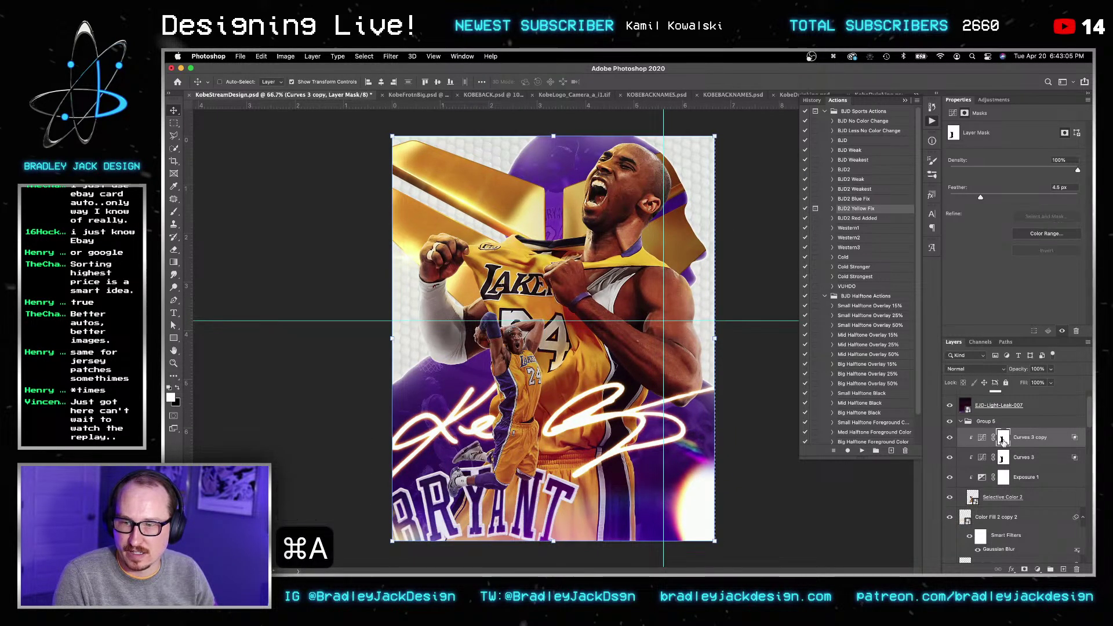
# Step: Replace the Curves 3 copy mask with a fresh black mask and swap to a white paint colour
pyautogui.rightClick(1003, 441)
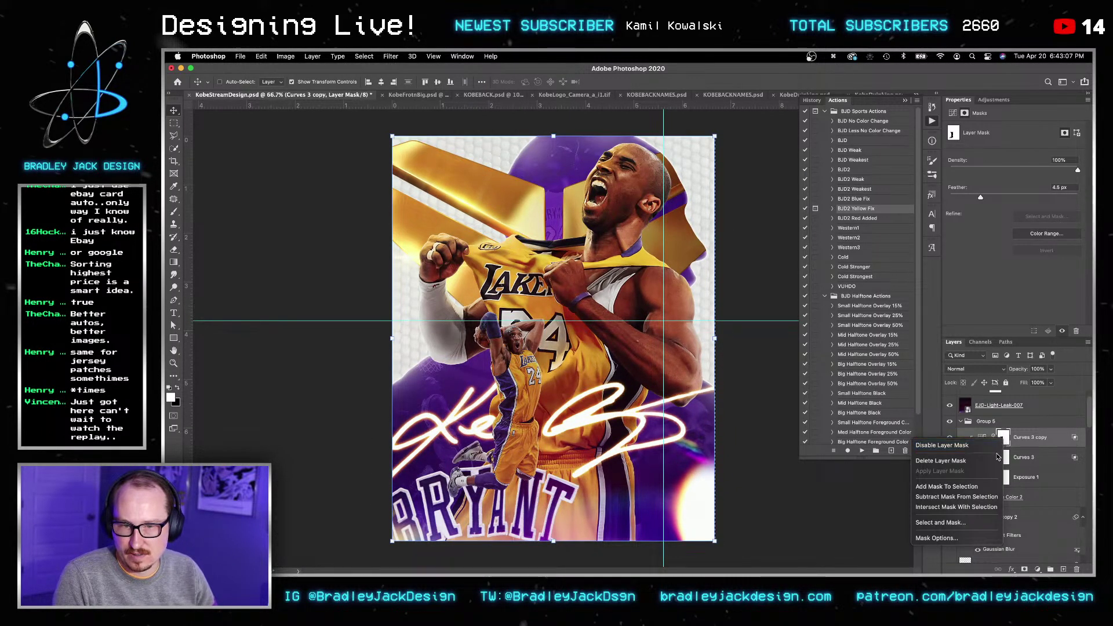
pyautogui.click(998, 462)
pyautogui.keyDown('alt'); pyautogui.click(1025, 569); pyautogui.keyUp('alt')
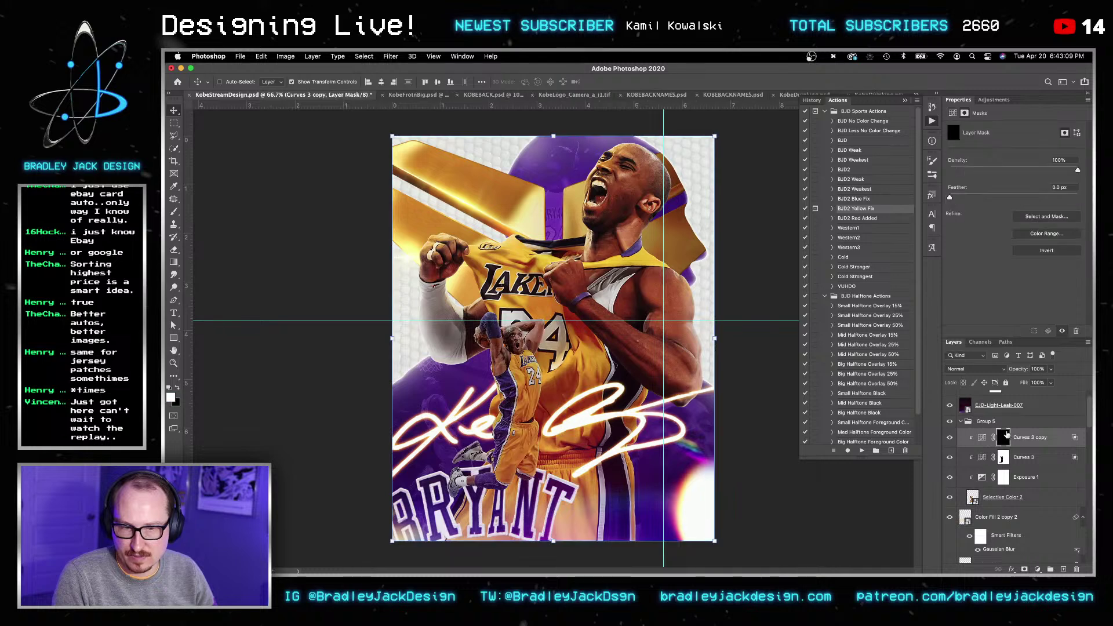
pyautogui.press('x')
# Step: Zoom in on the shoes and set up a 90 px Normal-mode brush at 20% opacity
pyautogui.press('z')
pyautogui.click(478, 473)
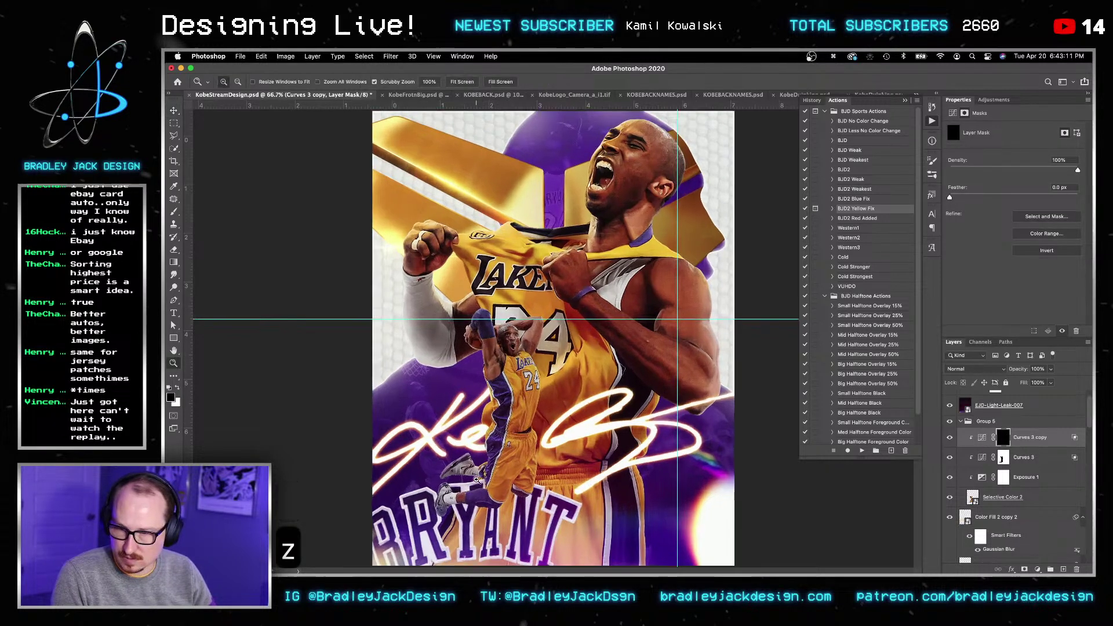
pyautogui.click(477, 474)
pyautogui.click(477, 474)
pyautogui.click(476, 474)
pyautogui.press('b')
pyautogui.press(']')
pyautogui.press(']')
pyautogui.press(']')
pyautogui.press(']')
pyautogui.press(']')
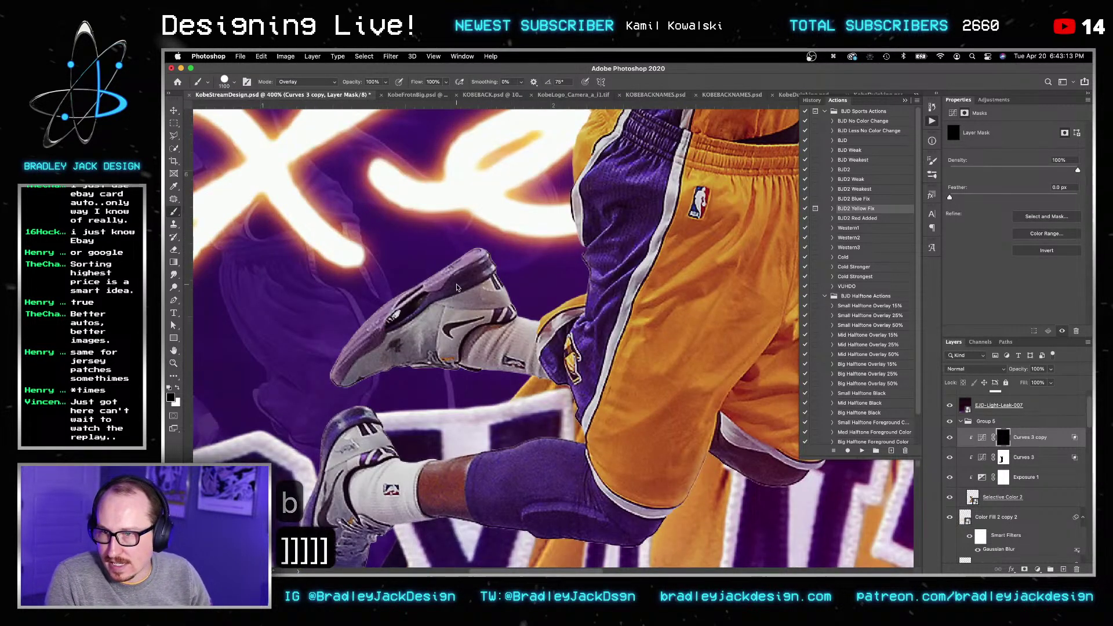
pyautogui.press('[')
pyautogui.press('[')
pyautogui.press('[')
pyautogui.press('[')
pyautogui.press('[')
pyautogui.press('[')
pyautogui.press('[')
pyautogui.press('[')
pyautogui.hotkey('alt', 'shift', 'n')
pyautogui.press('[')
pyautogui.press('[')
pyautogui.press('[')
pyautogui.press('2')
pyautogui.press('[')
pyautogui.press('[')
pyautogui.press('[')
pyautogui.press('[')
# Step: Paint the shin's top edge back in with a 40 px brush, then open the Selective Color 2 smart object
pyautogui.keyDown('ctrl'); pyautogui.keyDown('alt'); pyautogui.moveTo(449, 226); pyautogui.dragTo(479, 520); pyautogui.keyUp('alt'); pyautogui.keyUp('ctrl')
pyautogui.press('[')
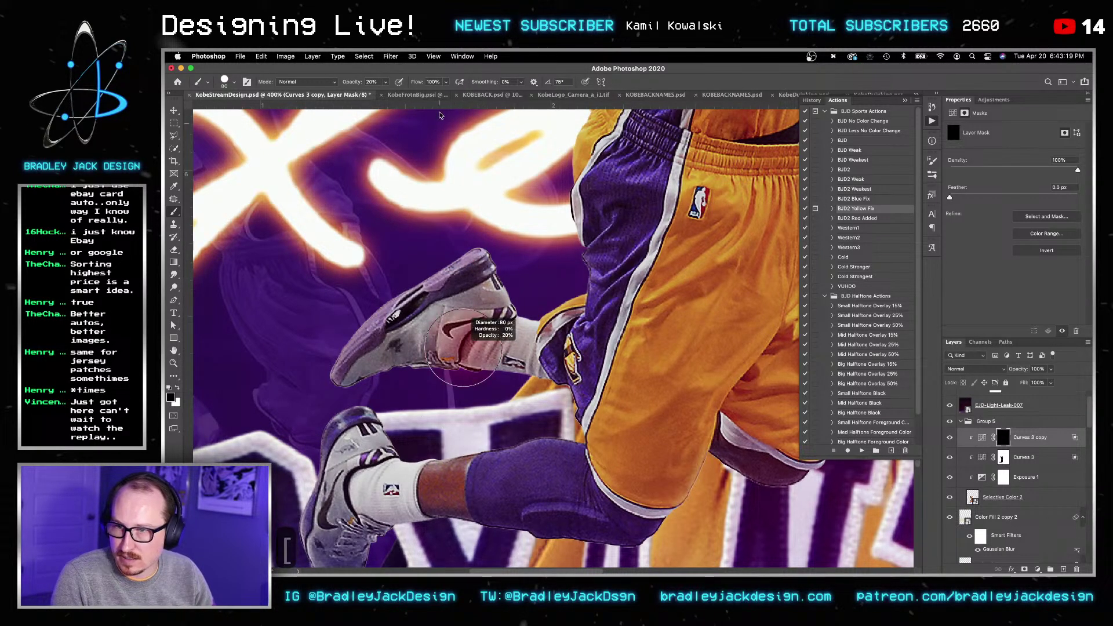
pyautogui.press('[')
pyautogui.press('2')
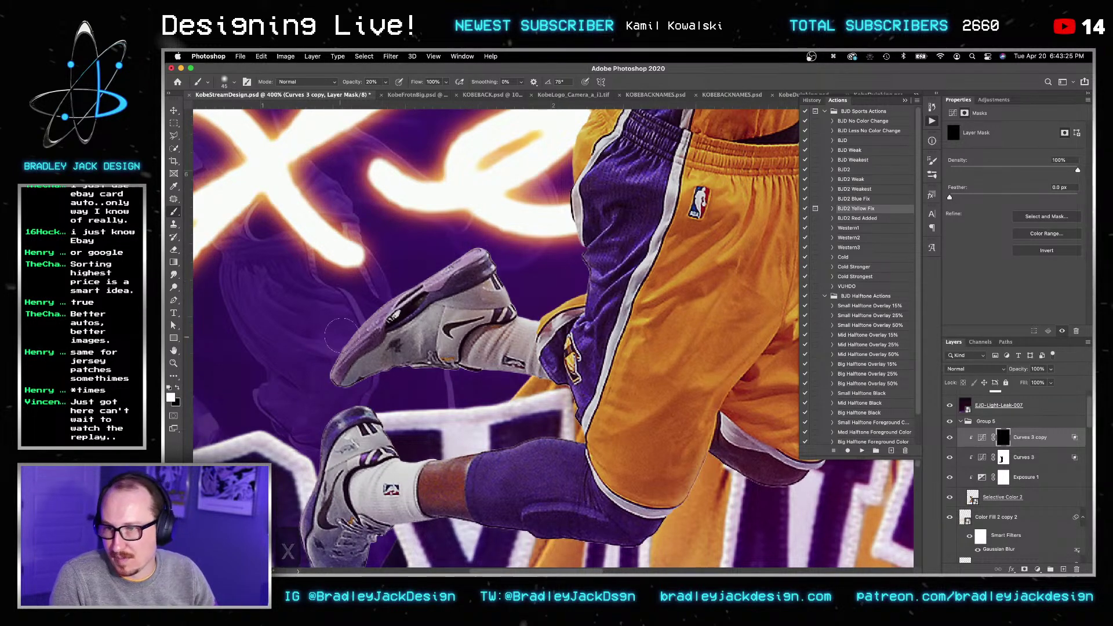
pyautogui.moveTo(390, 399); pyautogui.dragTo(444, 295)
pyautogui.press('[')
pyautogui.press('[')
pyautogui.moveTo(526, 346)
pyautogui.mouseDown()
pyautogui.moveTo(609, 342)
pyautogui.moveTo(618, 354)
pyautogui.moveTo(486, 352)
pyautogui.mouseUp()
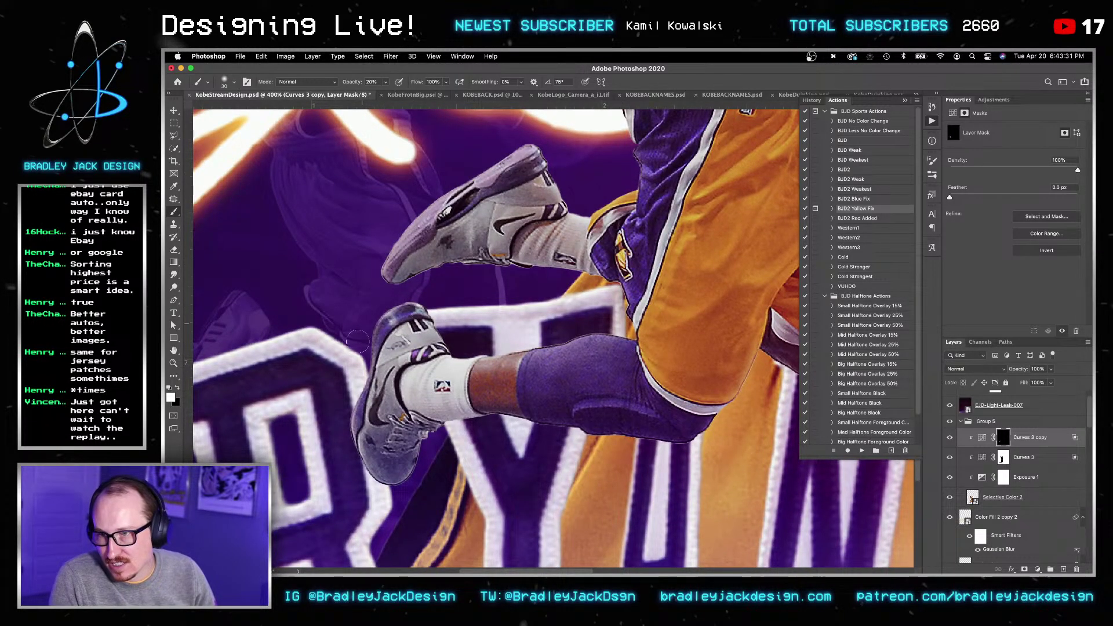
pyautogui.moveTo(358, 351); pyautogui.dragTo(260, 524)
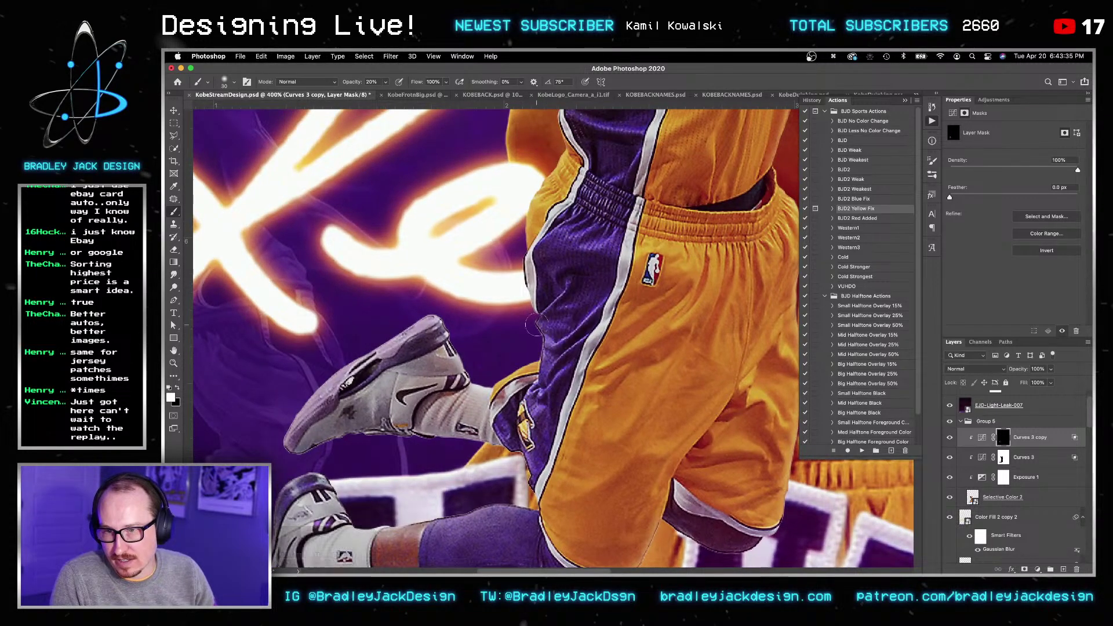
pyautogui.moveTo(558, 154); pyautogui.dragTo(558, 397)
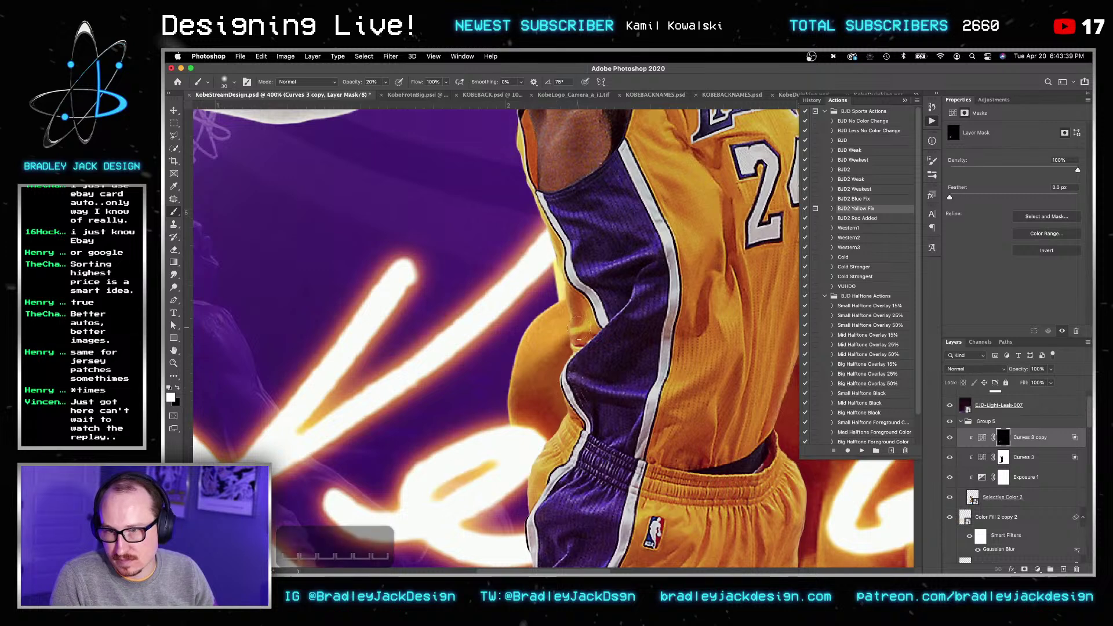
pyautogui.doubleClick(972, 496)
pyautogui.keyDown('super'); pyautogui.click(965, 481); pyautogui.keyUp('super')
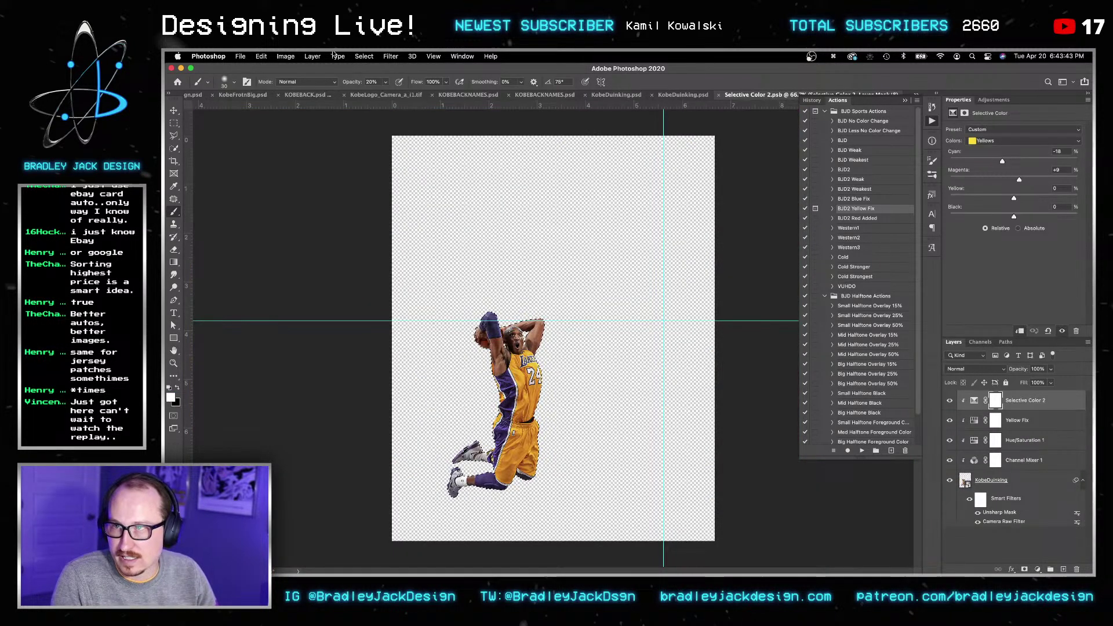
# Step: Contract the player selection by 1 px and use it as KobeDunking's layer mask
pyautogui.click(365, 57)
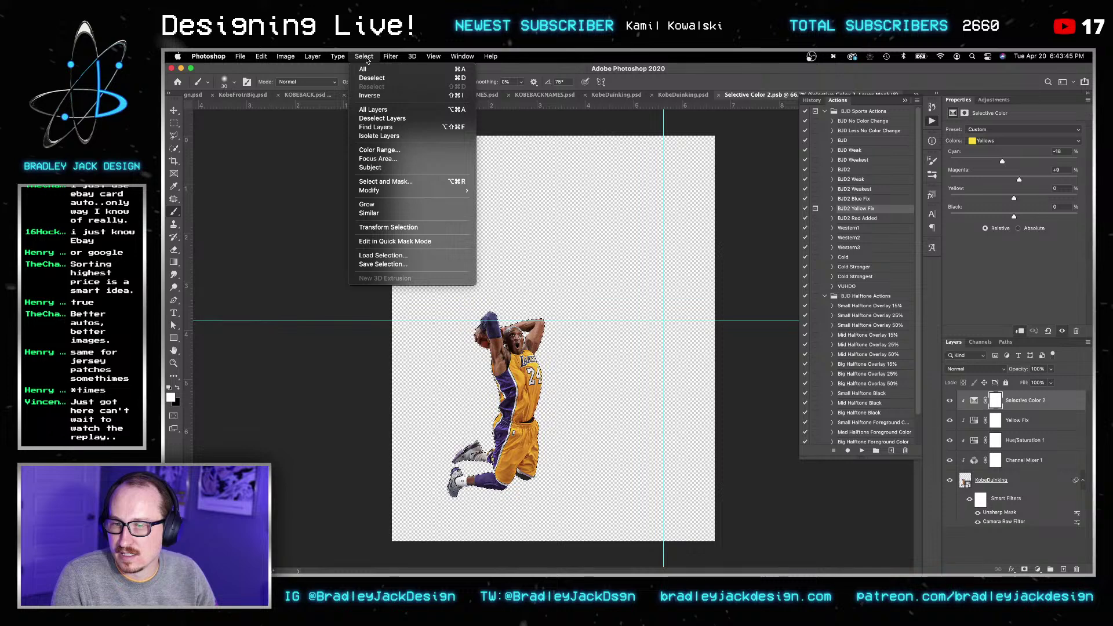
pyautogui.click(493, 221)
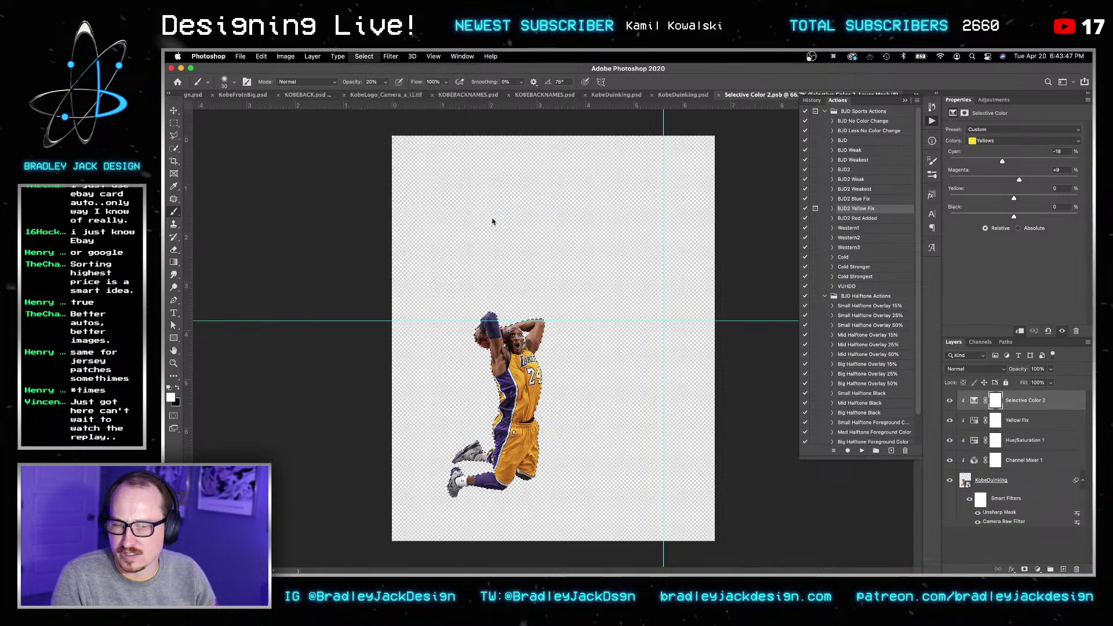
pyautogui.write('1')
pyautogui.press('Return')
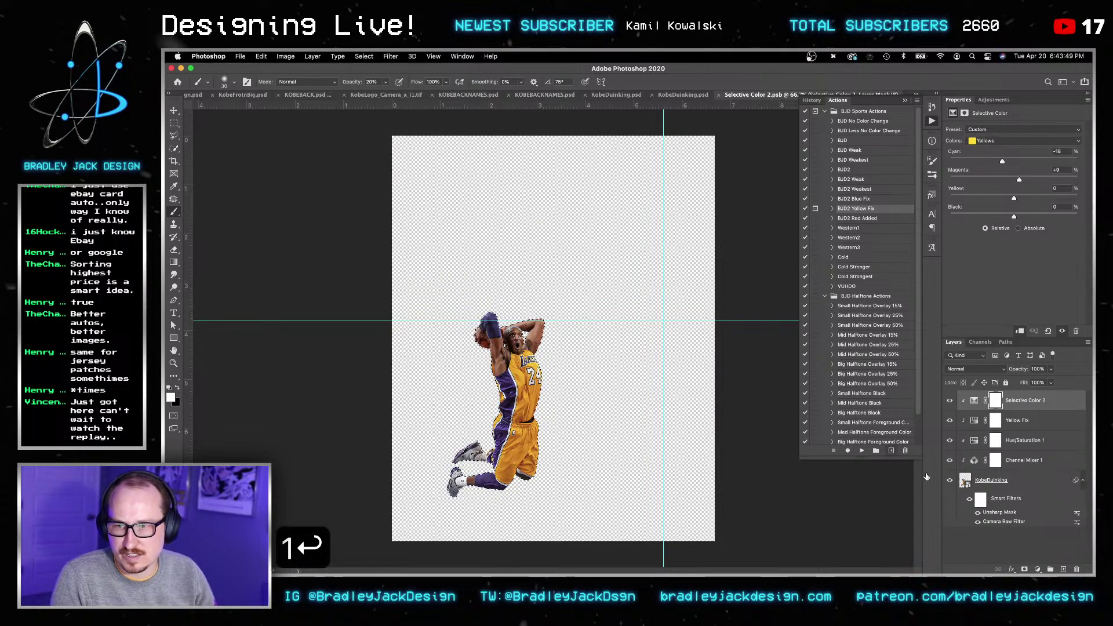
pyautogui.click(993, 483)
pyautogui.click(1025, 570)
# Step: Save the Selective Color 2 smart object and return to the poster
pyautogui.press('super+s')
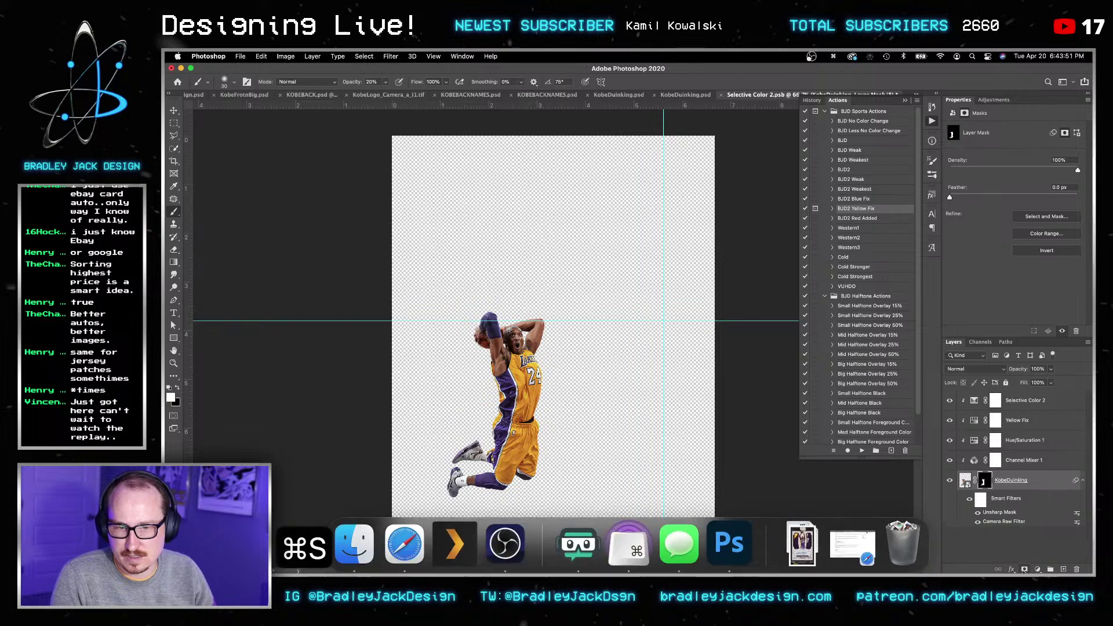
pyautogui.press('c')
pyautogui.press('super+w')
# Step: Paint white into the Curves 3 copy mask to brighten Kobe's raised forearm
pyautogui.press('v')
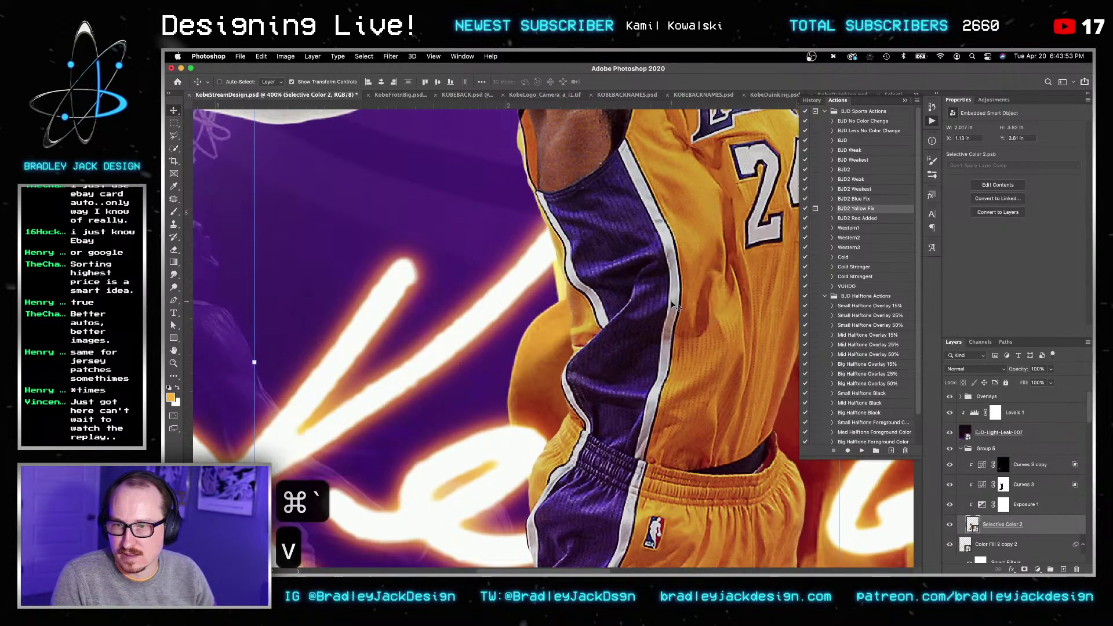
pyautogui.click(1003, 464)
pyautogui.press('d')
pyautogui.press('b')
pyautogui.moveTo(513, 167)
pyautogui.mouseDown()
pyautogui.moveTo(566, 371)
pyautogui.moveTo(511, 329)
pyautogui.moveTo(500, 275)
pyautogui.moveTo(551, 173)
pyautogui.moveTo(579, 156)
pyautogui.mouseUp()
pyautogui.press(']')
pyautogui.press(']')
pyautogui.press(']')
pyautogui.moveTo(666, 242); pyautogui.dragTo(452, 291)
pyautogui.moveTo(672, 279); pyautogui.dragTo(652, 294)
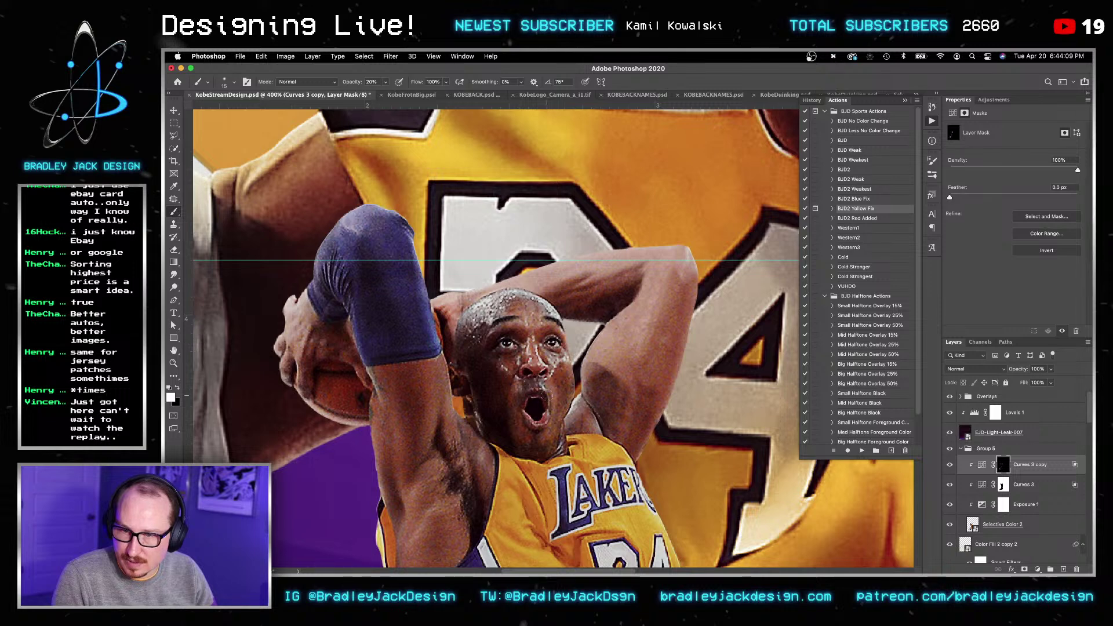
pyautogui.moveTo(520, 273); pyautogui.dragTo(451, 88)
pyautogui.press(']')
pyautogui.press(']')
pyautogui.press(']')
pyautogui.press(']')
pyautogui.press(']')
pyautogui.press(']')
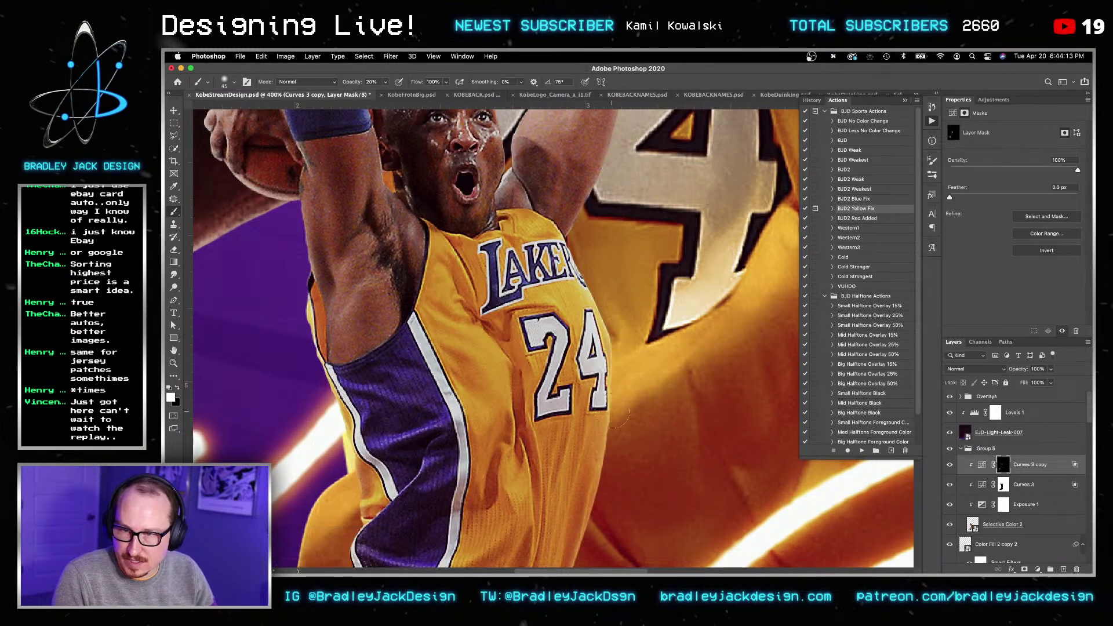
pyautogui.moveTo(620, 413); pyautogui.dragTo(640, 233)
pyautogui.moveTo(616, 311); pyautogui.dragTo(628, 236)
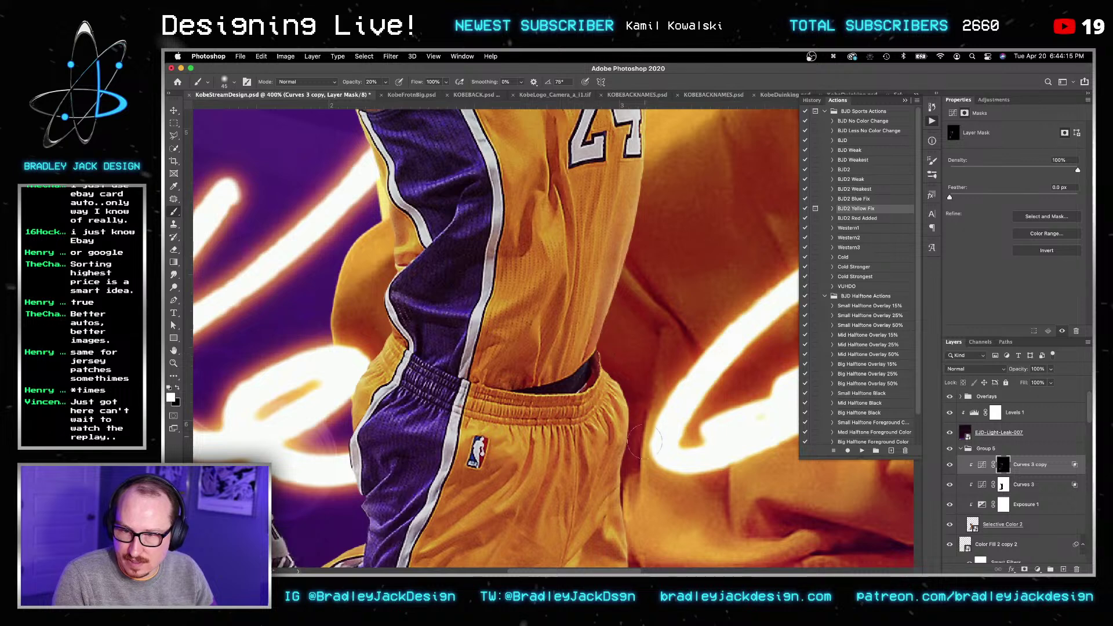
# Step: Switch Curves 3 copy to Luminosity blending and add a new Curves adjustment layer
pyautogui.press('v')
pyautogui.hotkey('shift', 'alt', 'y')
pyautogui.press('b')
pyautogui.moveTo(616, 508); pyautogui.dragTo(587, 274)
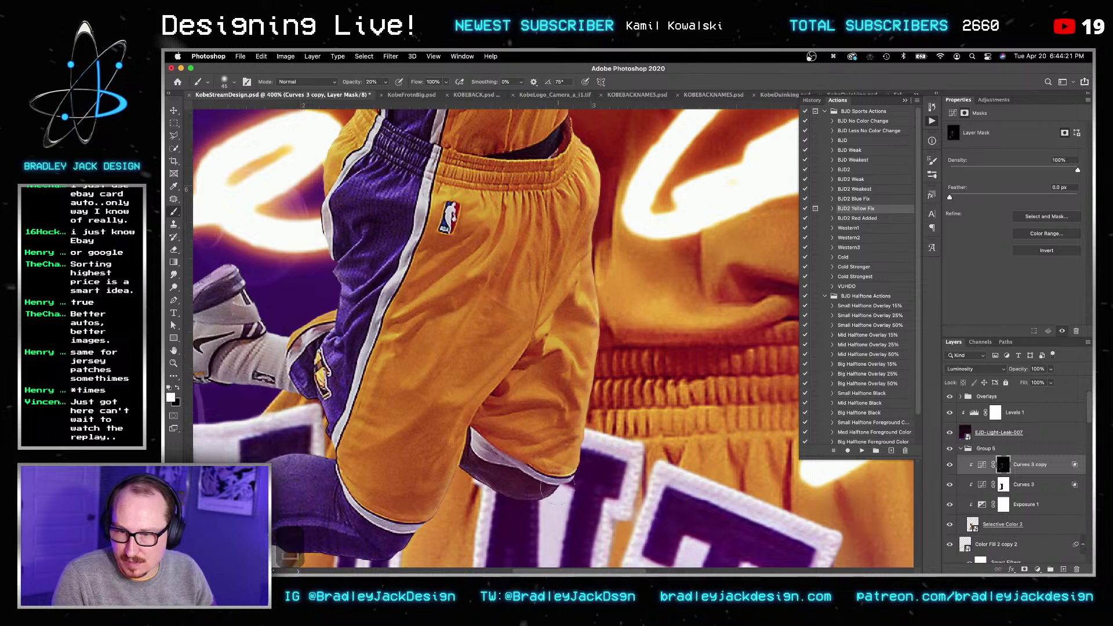
pyautogui.press('super+0')
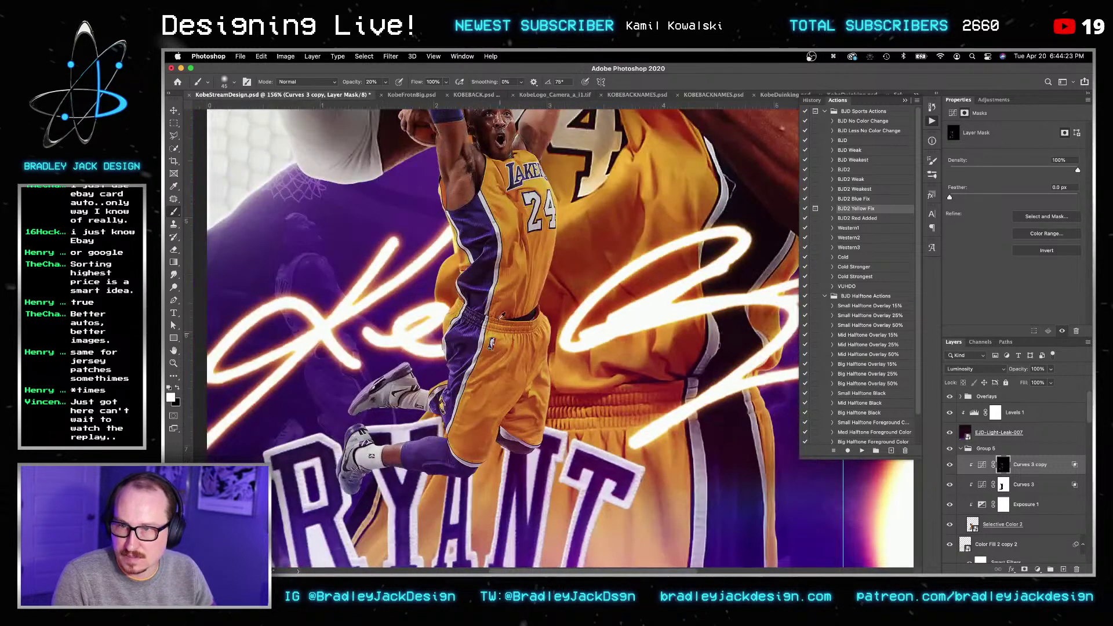
pyautogui.moveTo(498, 290); pyautogui.dragTo(504, 411)
pyautogui.press(']')
pyautogui.press(']')
pyautogui.press(']')
pyautogui.press(']')
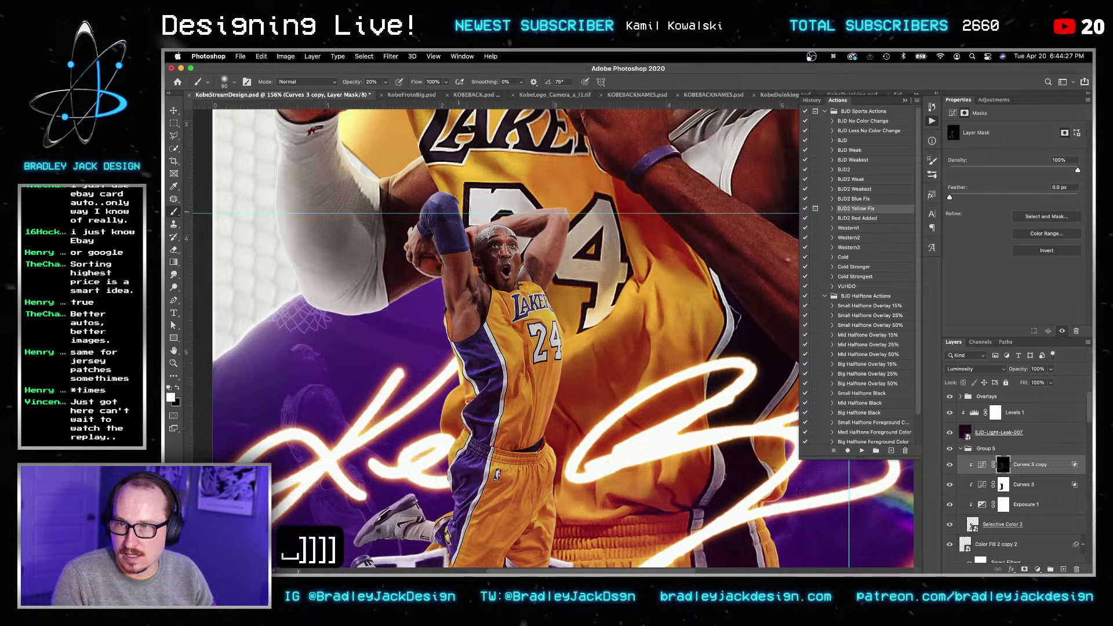
pyautogui.press('v')
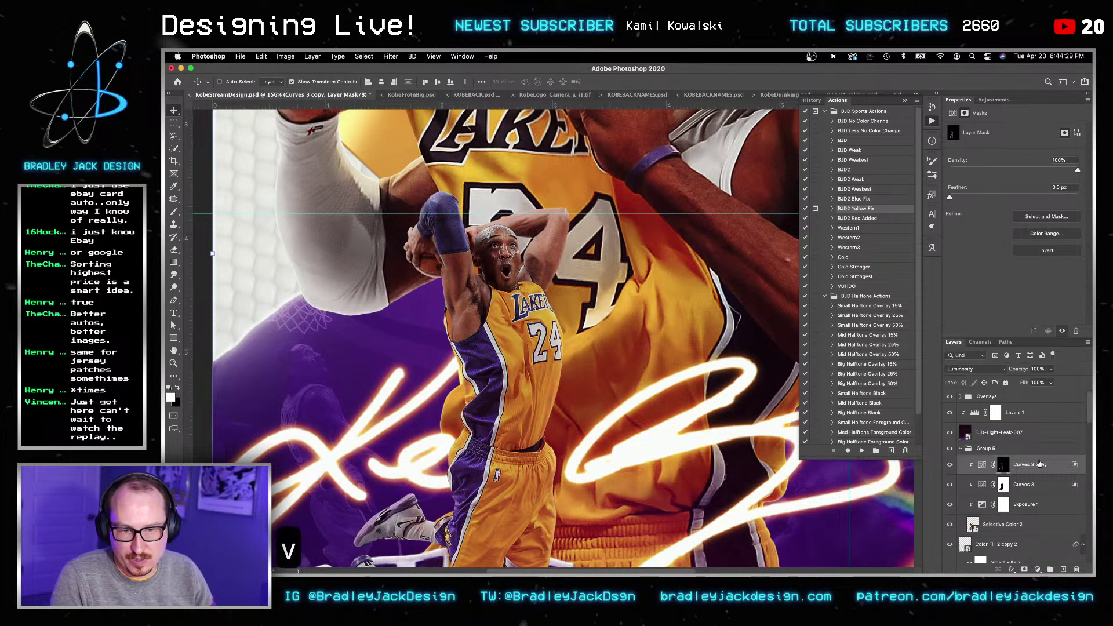
pyautogui.click(993, 100)
pyautogui.click(993, 120)
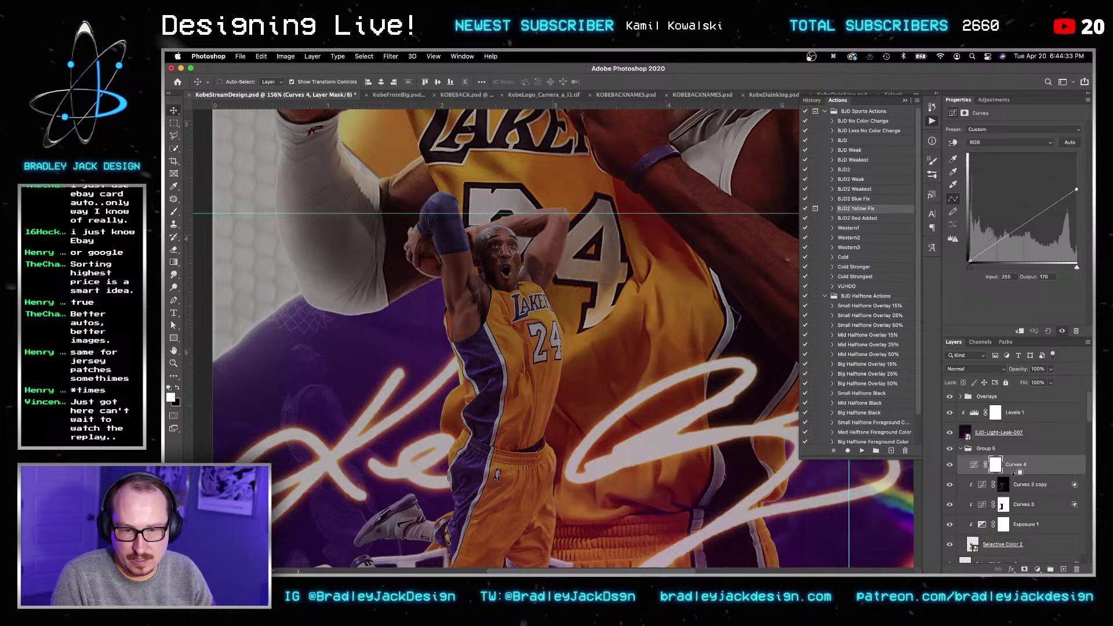
# Step: Pull down Curves 4's highlight point, clip it, and invert its mask to black
pyautogui.keyDown('alt'); pyautogui.click(1017, 475); pyautogui.keyUp('alt')
pyautogui.doubleClick(1045, 466)
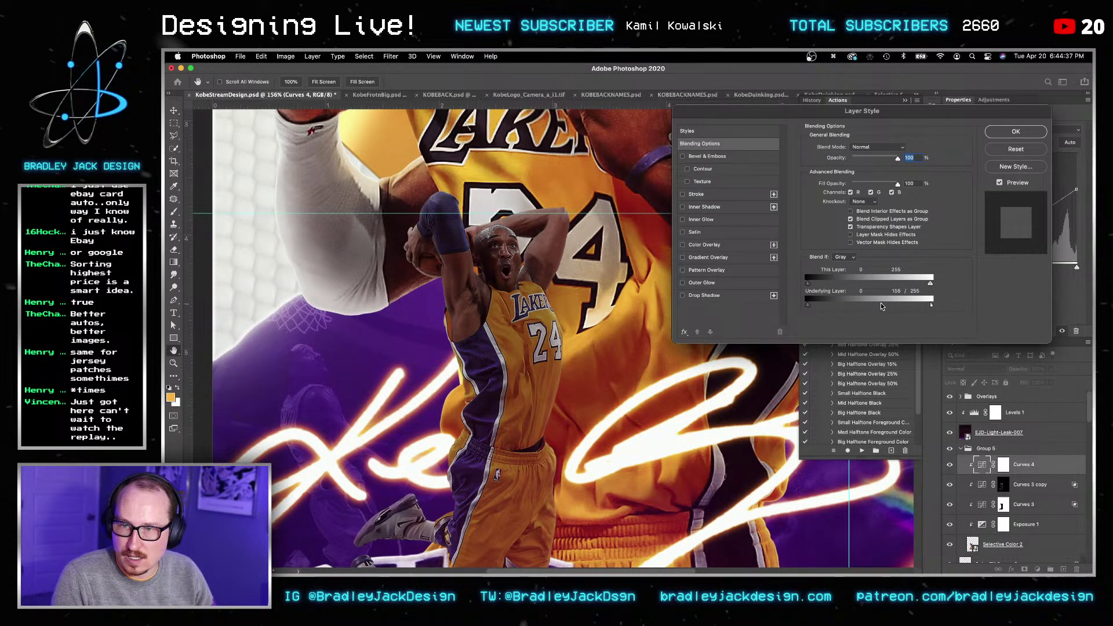
pyautogui.press('Return')
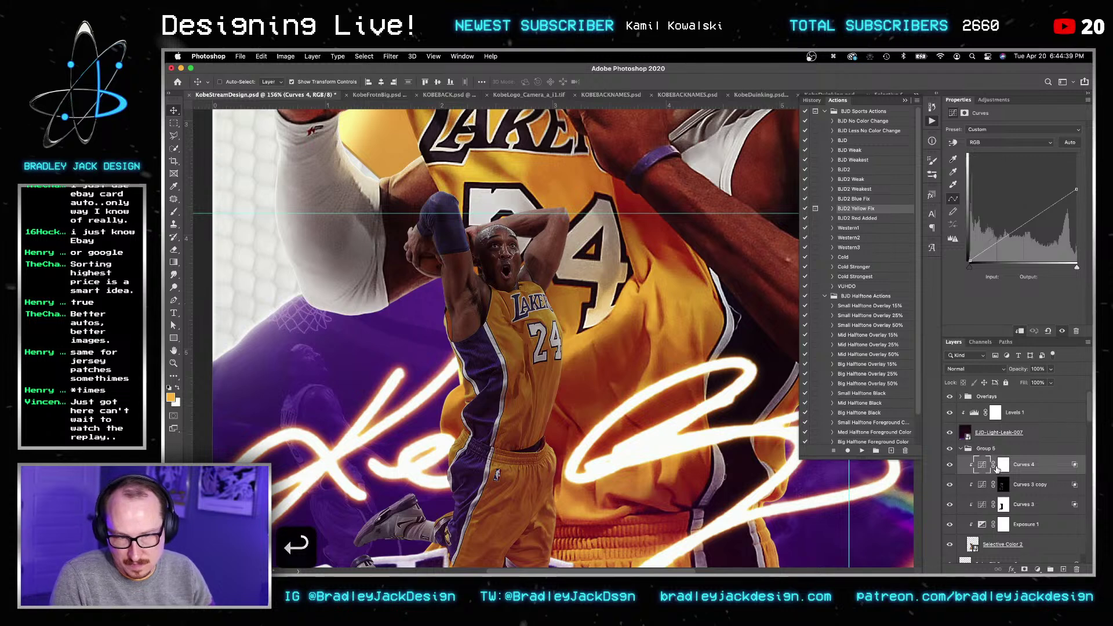
pyautogui.click(998, 467)
pyautogui.press('super+i')
pyautogui.press('b')
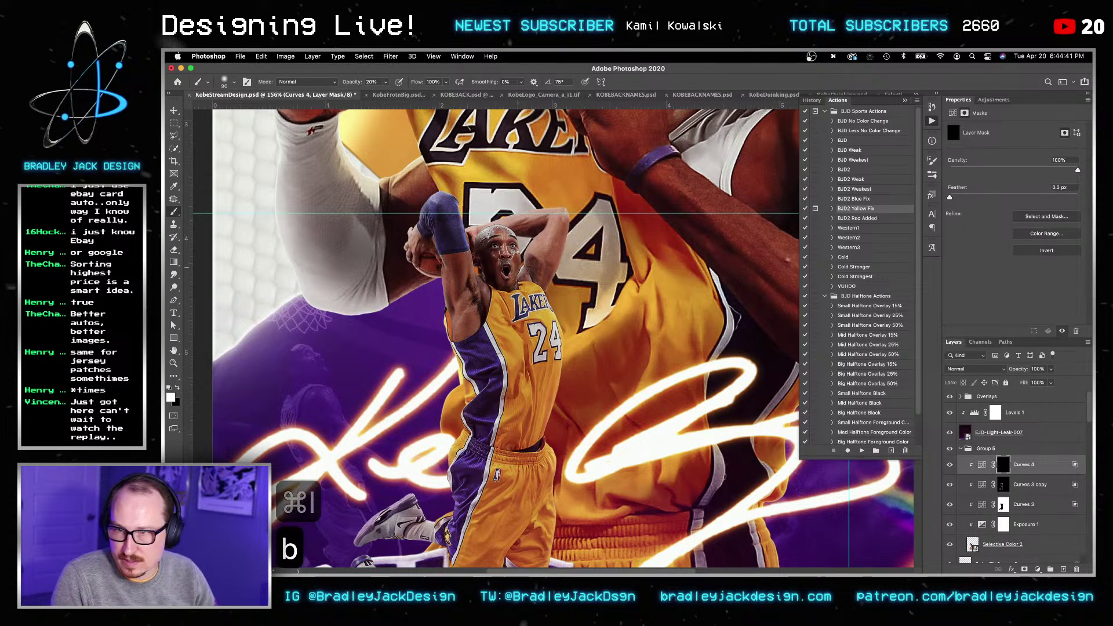
pyautogui.press(']')
pyautogui.press(']')
pyautogui.press(']')
pyautogui.press('[')
pyautogui.press('[')
pyautogui.press('[')
pyautogui.press('[')
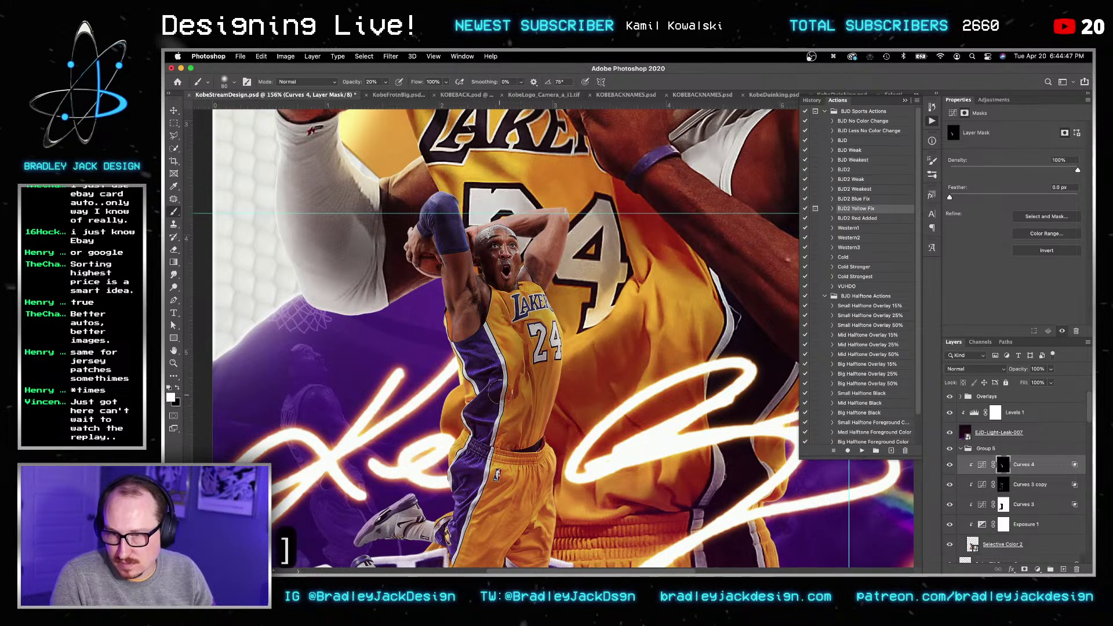
# Step: Adjust Curves 4's Blend If sliders and paint the darkening onto the legs and BRYANT lettering
pyautogui.press('v')
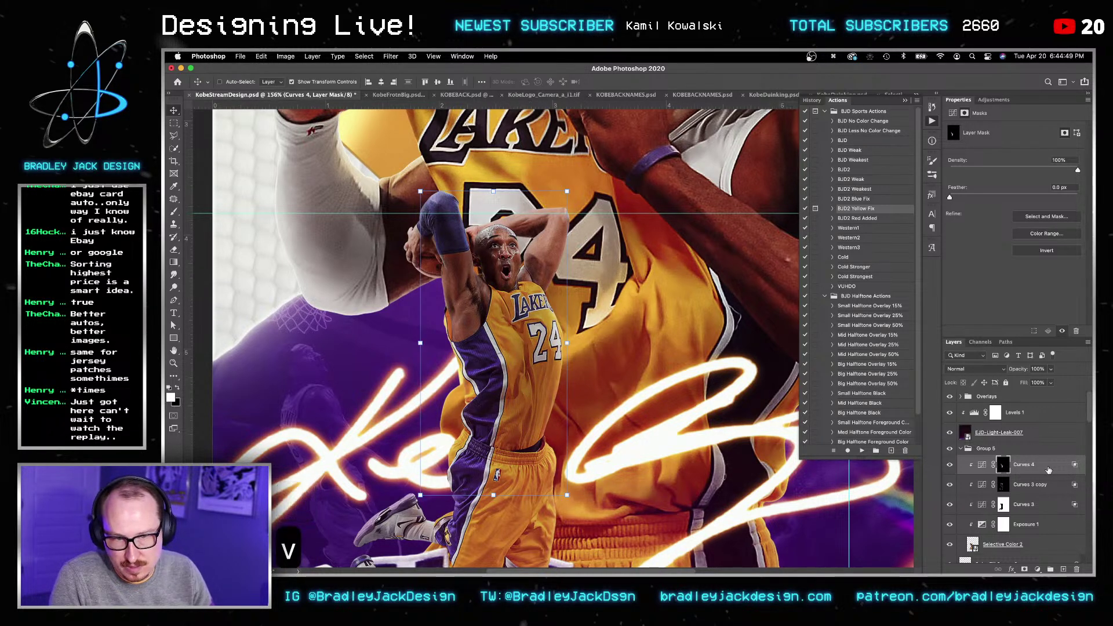
pyautogui.doubleClick(1047, 466)
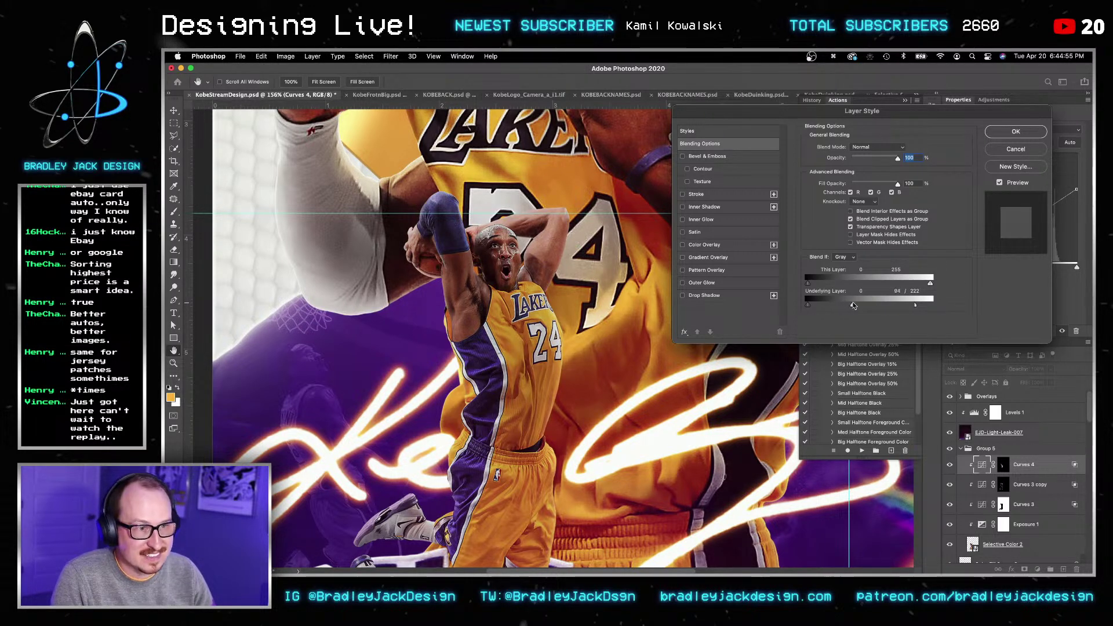
pyautogui.press('Return')
pyautogui.press('Return')
pyautogui.click(1005, 467)
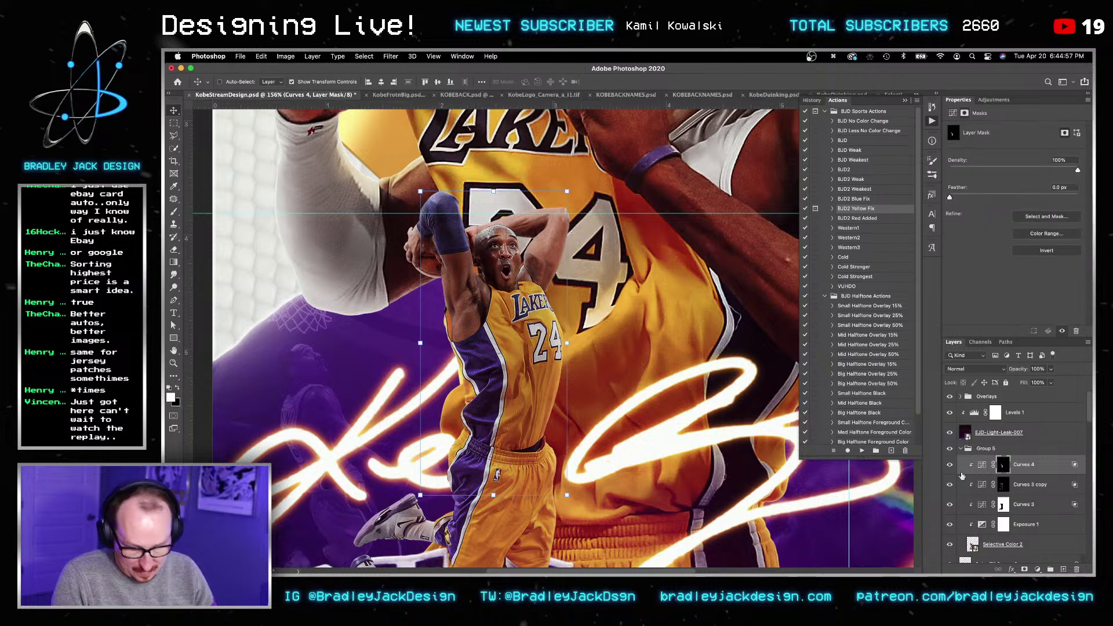
pyautogui.press('b')
pyautogui.moveTo(574, 373); pyautogui.dragTo(607, 229)
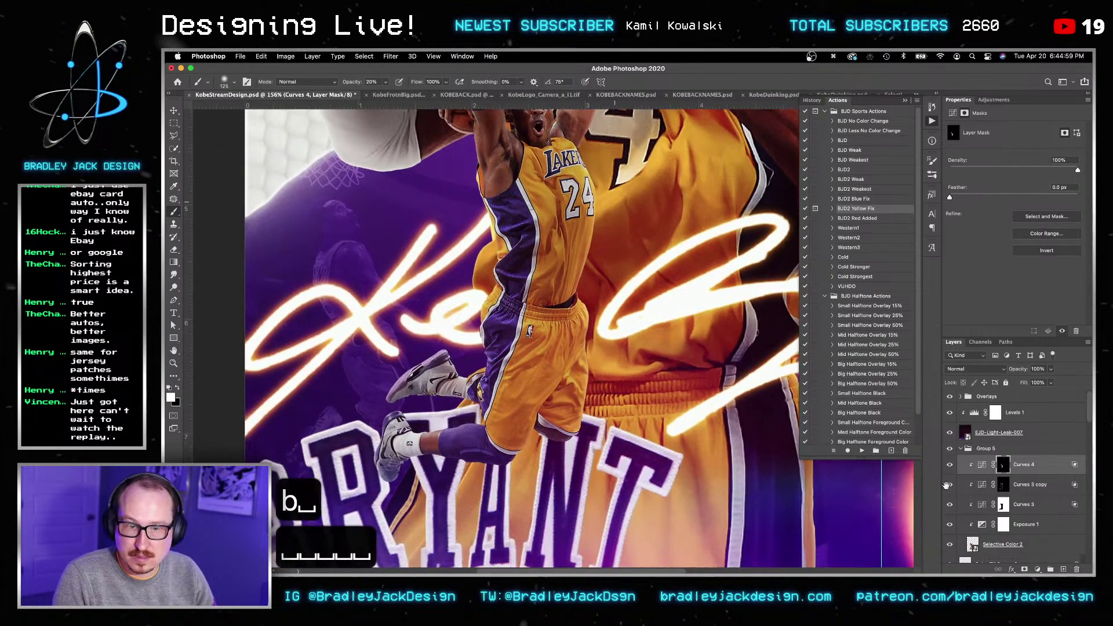
pyautogui.moveTo(615, 456); pyautogui.dragTo(634, 405)
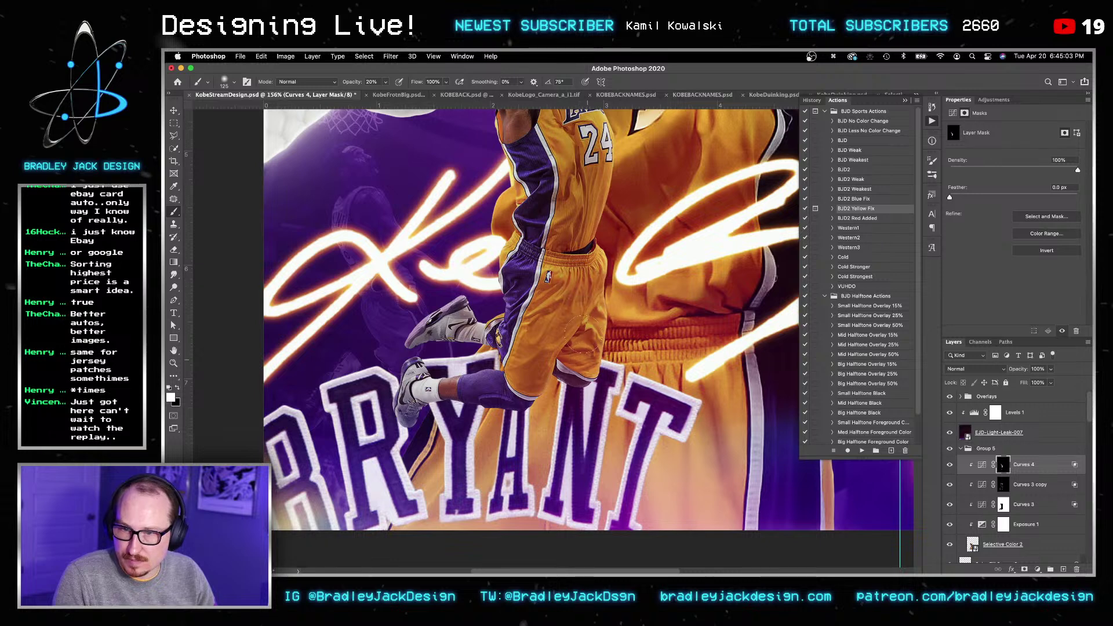
pyautogui.press('[')
pyautogui.press('[')
pyautogui.press('[')
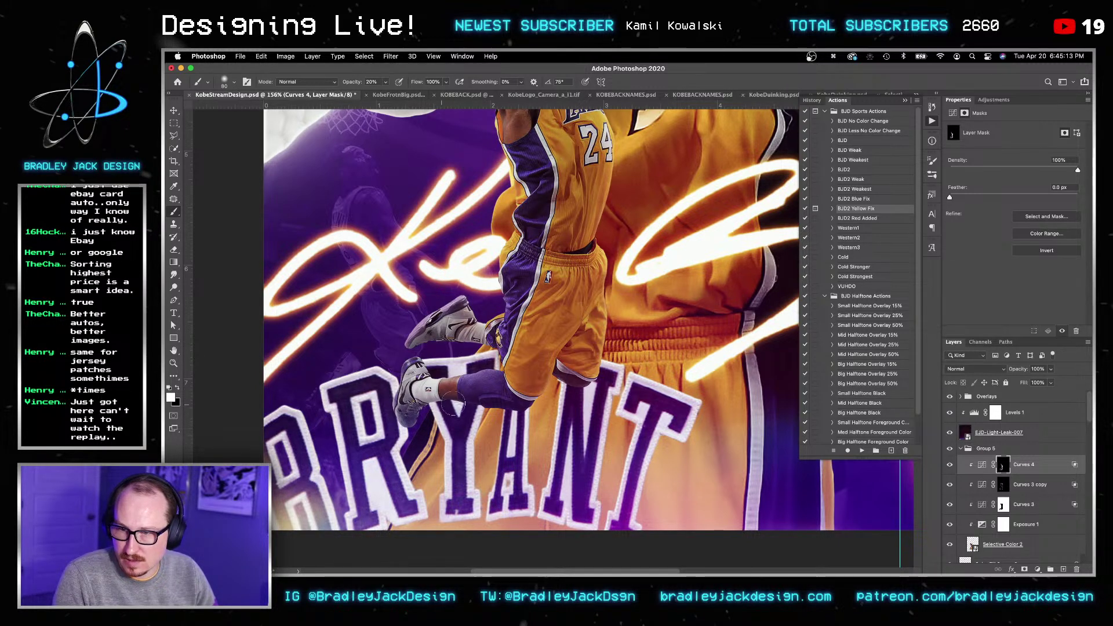
pyautogui.scroll(5, 517, 408)
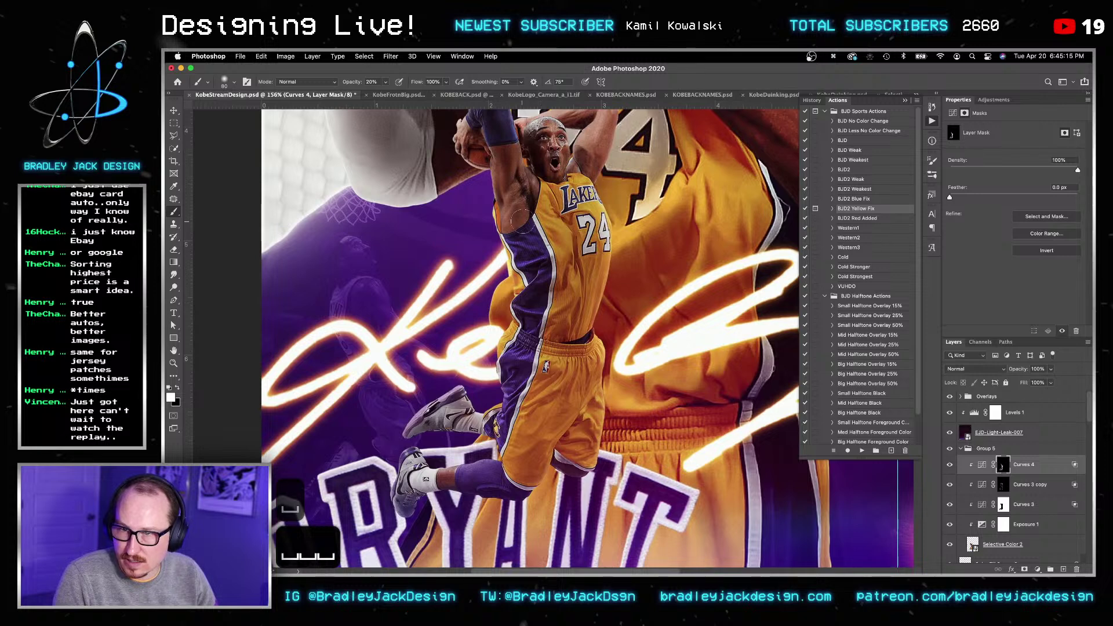
pyautogui.moveTo(555, 172); pyautogui.dragTo(516, 296)
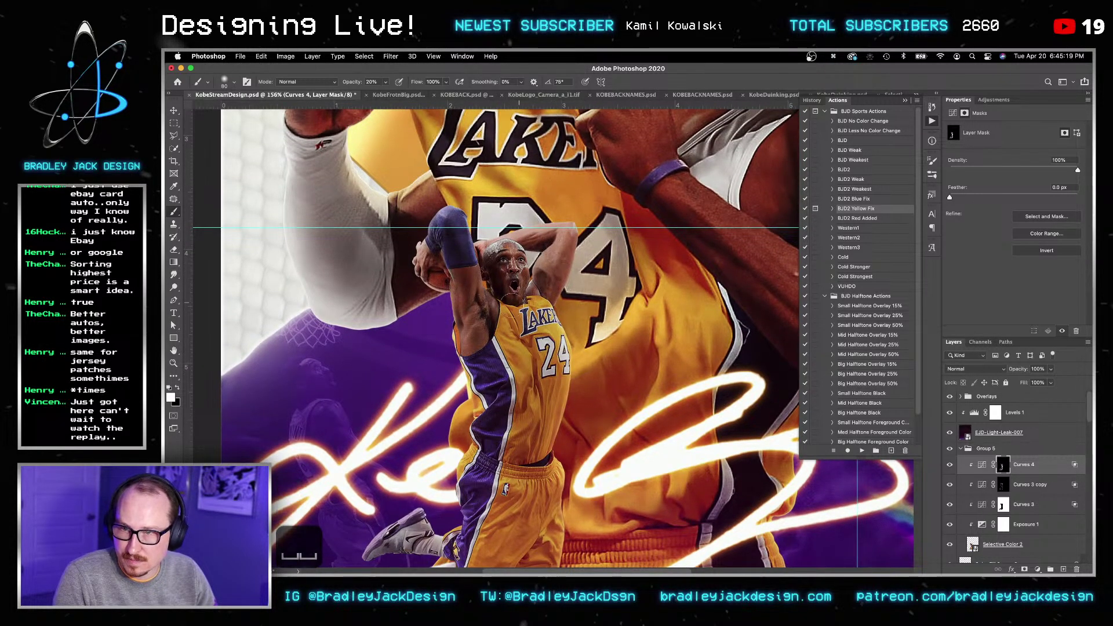
# Step: Compare Curves 4 on and off, set its opacity to 80%, and save the poster
pyautogui.press('v')
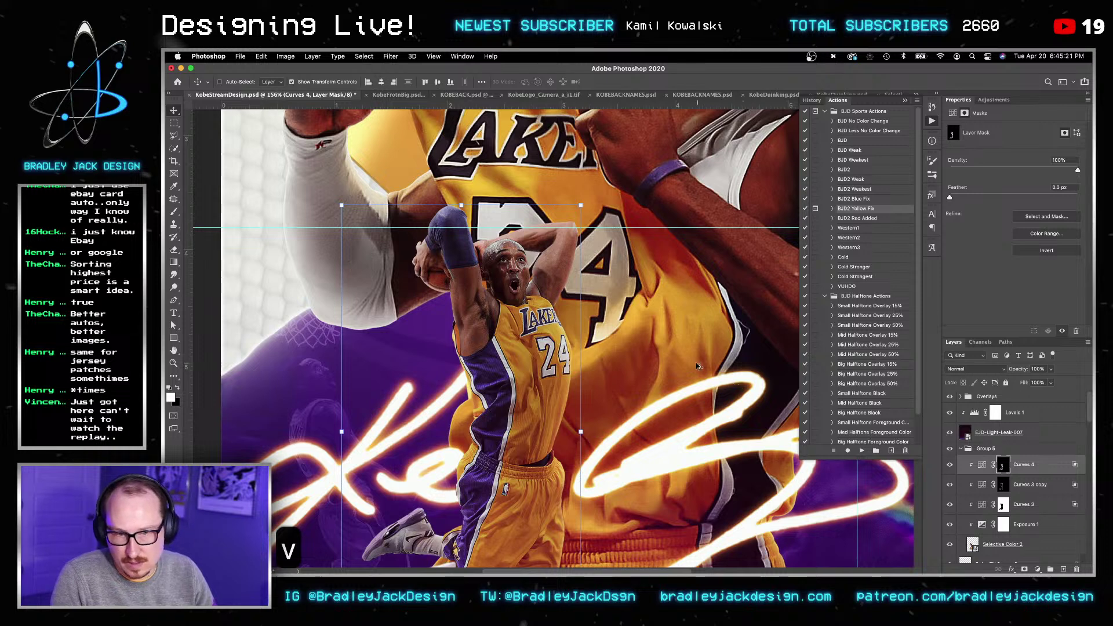
pyautogui.keyDown('alt'); pyautogui.scroll(-4, 521, 373); pyautogui.keyUp('alt')
pyautogui.press('v')
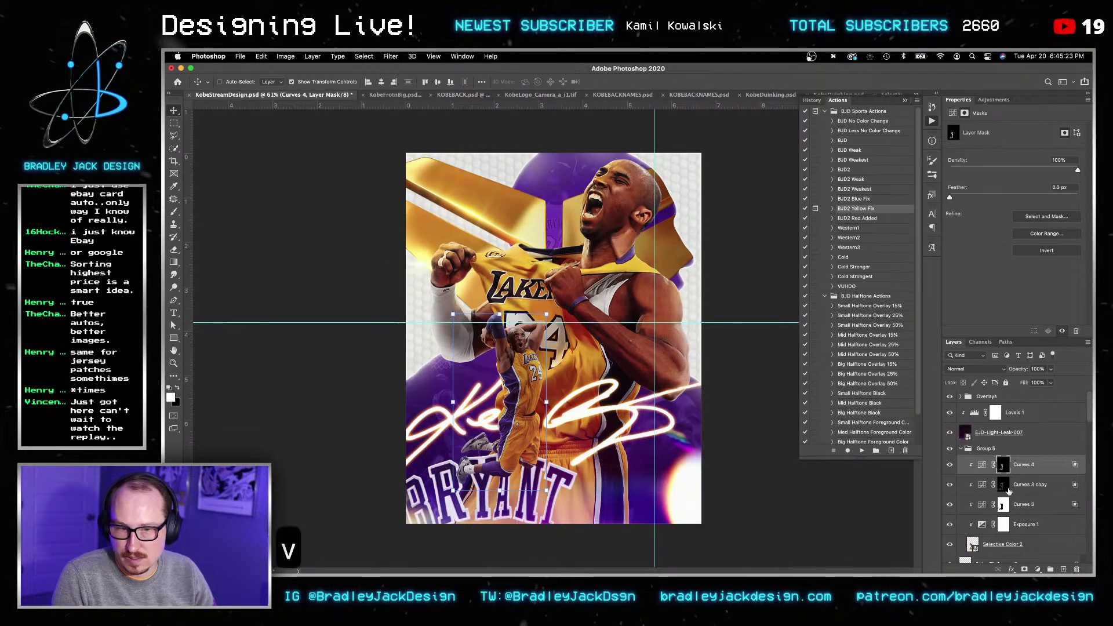
pyautogui.click(952, 466)
pyautogui.click(951, 466)
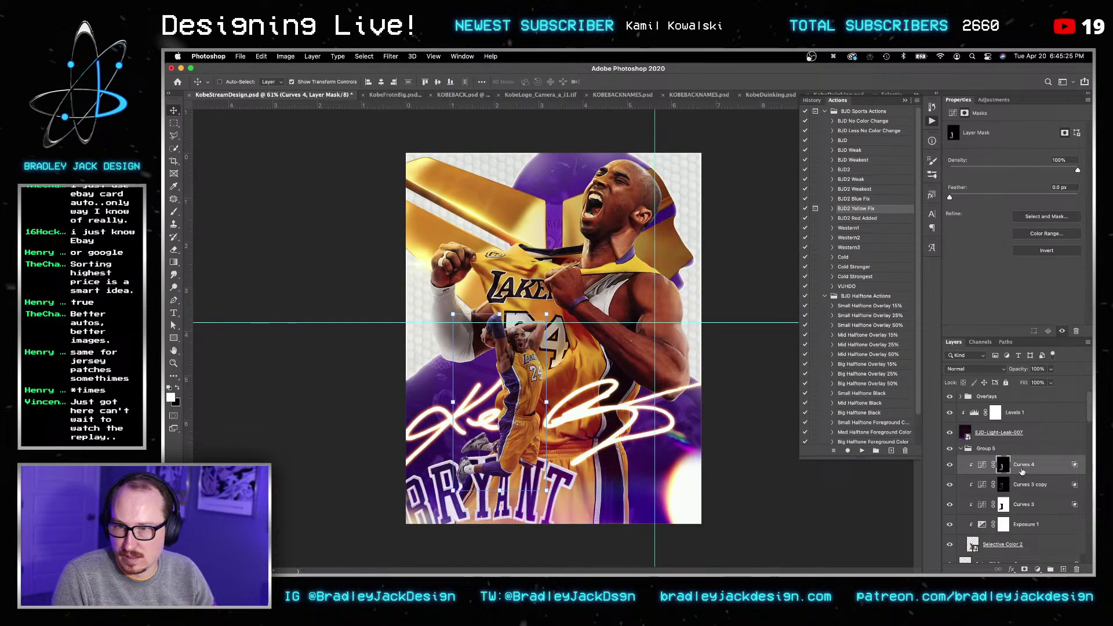
pyautogui.click(1044, 469)
pyautogui.press('v')
pyautogui.press('8')
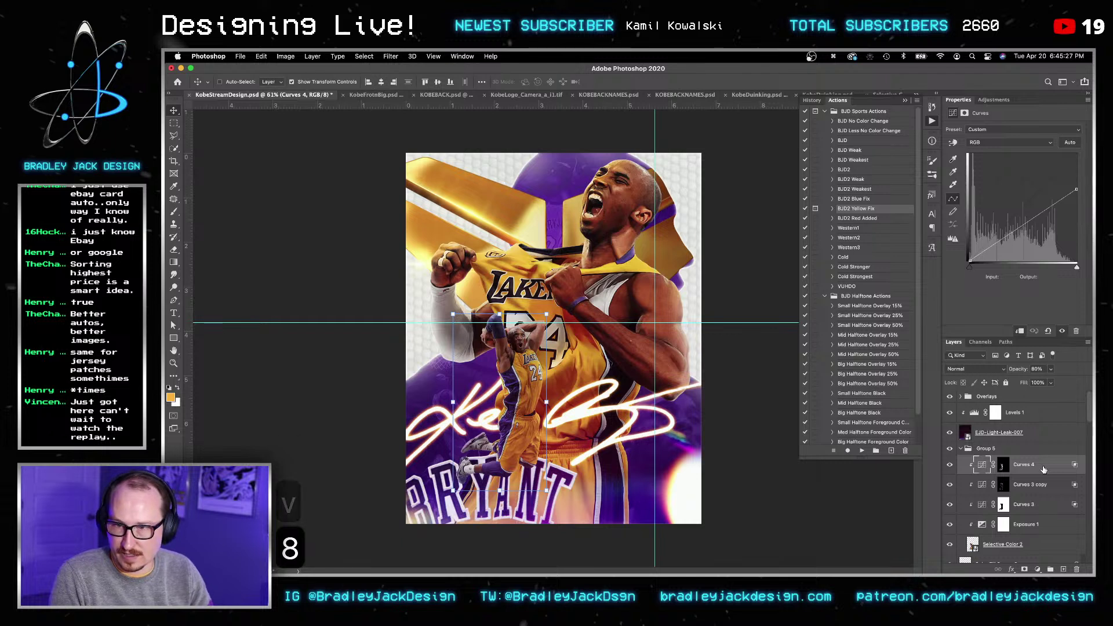
pyautogui.press('super+s')
pyautogui.press('v')
pyautogui.press('v')
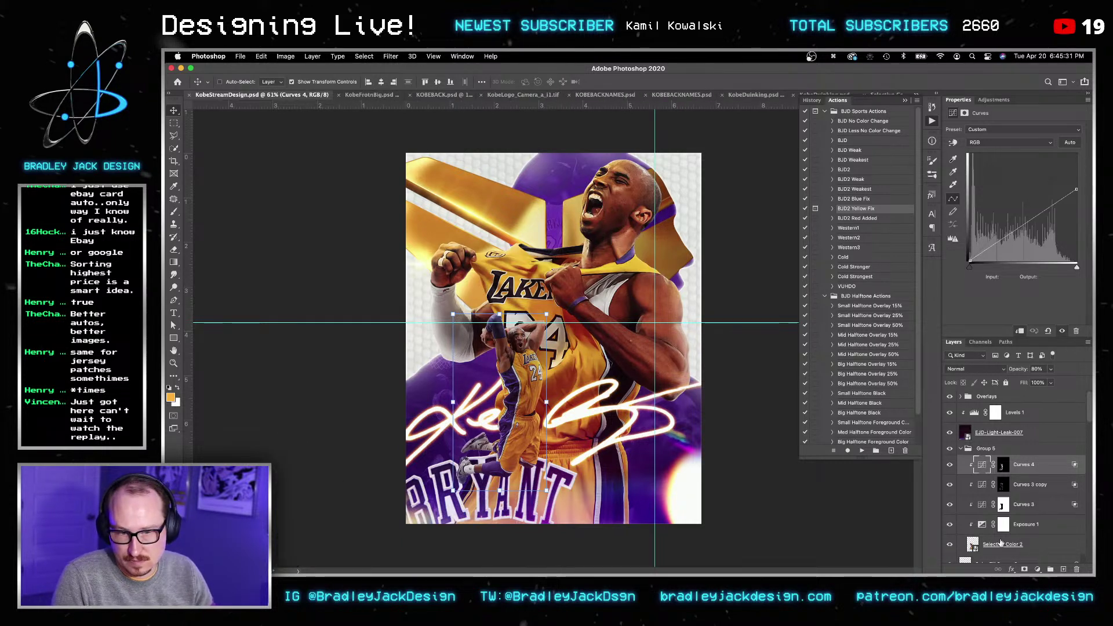
pyautogui.click(988, 540)
# Step: Rename Group 5 to 'Smal Kobe', nudge it down and left, and collapse it
pyautogui.doubleClick(986, 449)
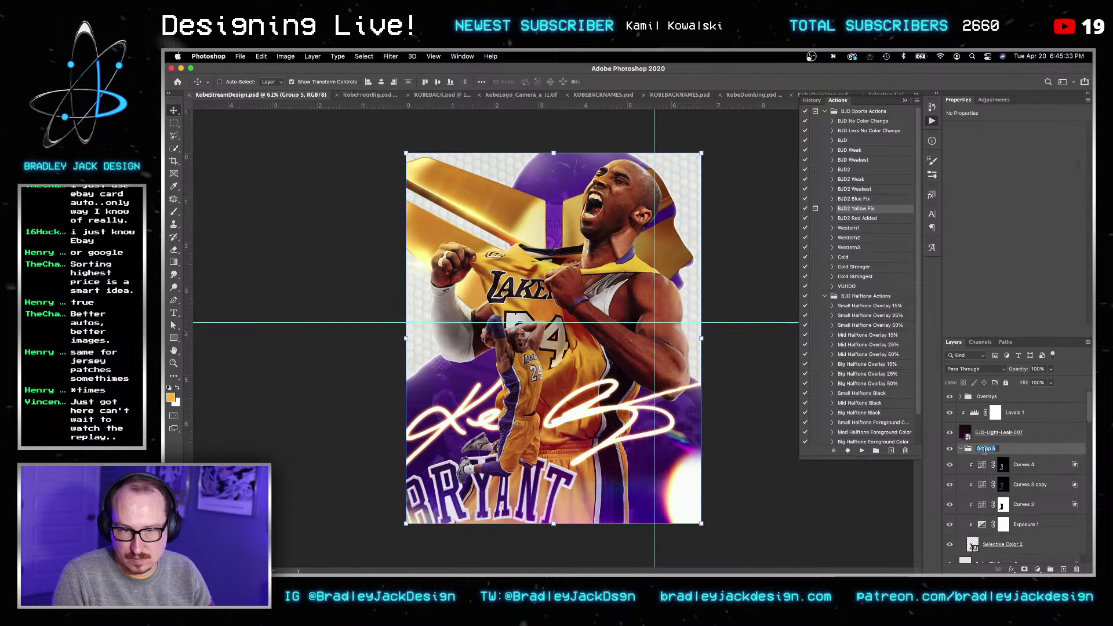
pyautogui.write('Smal Kobe')
pyautogui.press('Return')
pyautogui.press('v')
pyautogui.hotkey('shift', 'Down')
pyautogui.hotkey('shift', 'Down')
pyautogui.hotkey('shift', 'Down')
pyautogui.hotkey('shift', 'Left')
pyautogui.press('Down')
pyautogui.press('Down')
pyautogui.press('Down')
pyautogui.press('Down')
pyautogui.press('Down')
pyautogui.press('Left')
pyautogui.press('Left')
pyautogui.press('Left')
pyautogui.press('Left')
pyautogui.press('Left')
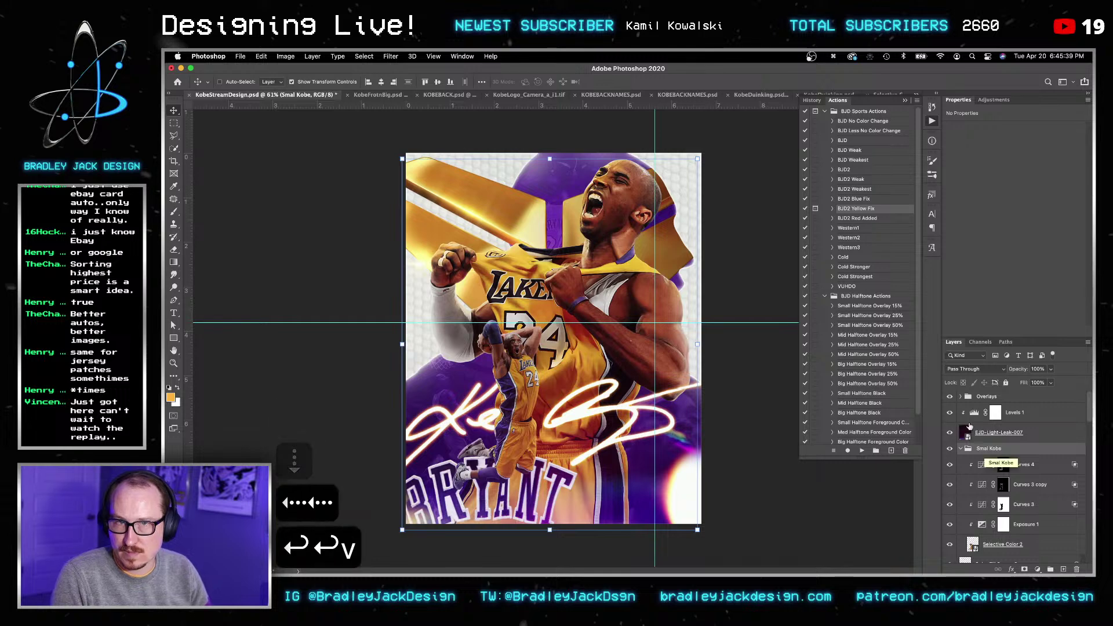
pyautogui.click(961, 450)
# Step: Delete the Color Fill 2 and Layer 11 layers
pyautogui.click(980, 466)
pyautogui.scroll(-4, 983, 479)
pyautogui.click(1012, 479)
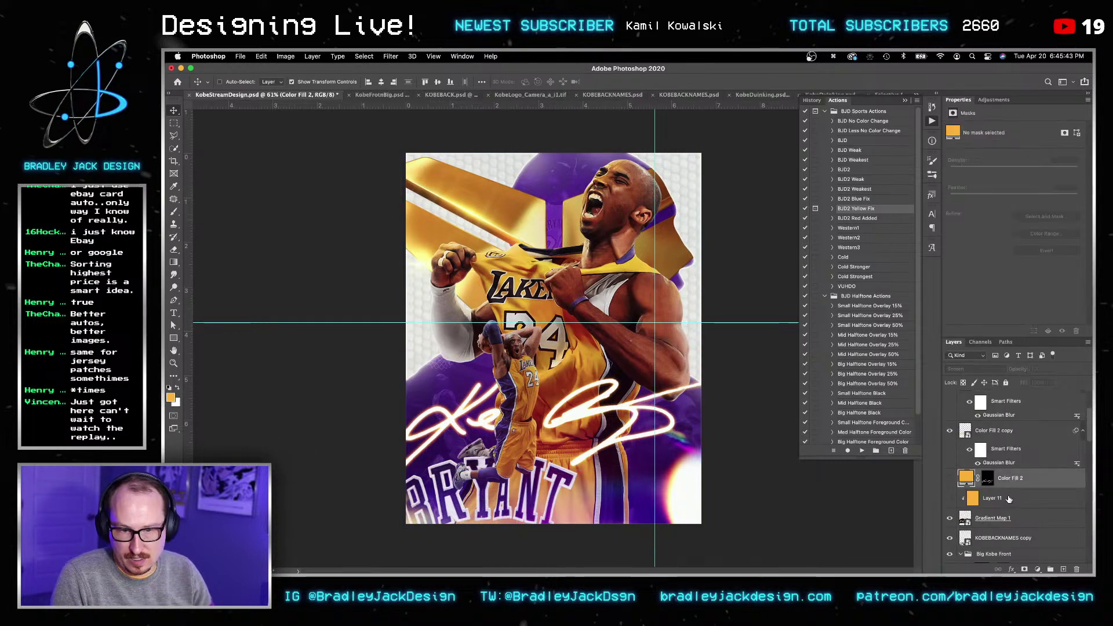
pyautogui.keyDown('shift'); pyautogui.click(1009, 499); pyautogui.keyUp('shift')
pyautogui.press('BackSpace')
# Step: Collapse the Big Kobe Front group and nudge it down
pyautogui.click(961, 514)
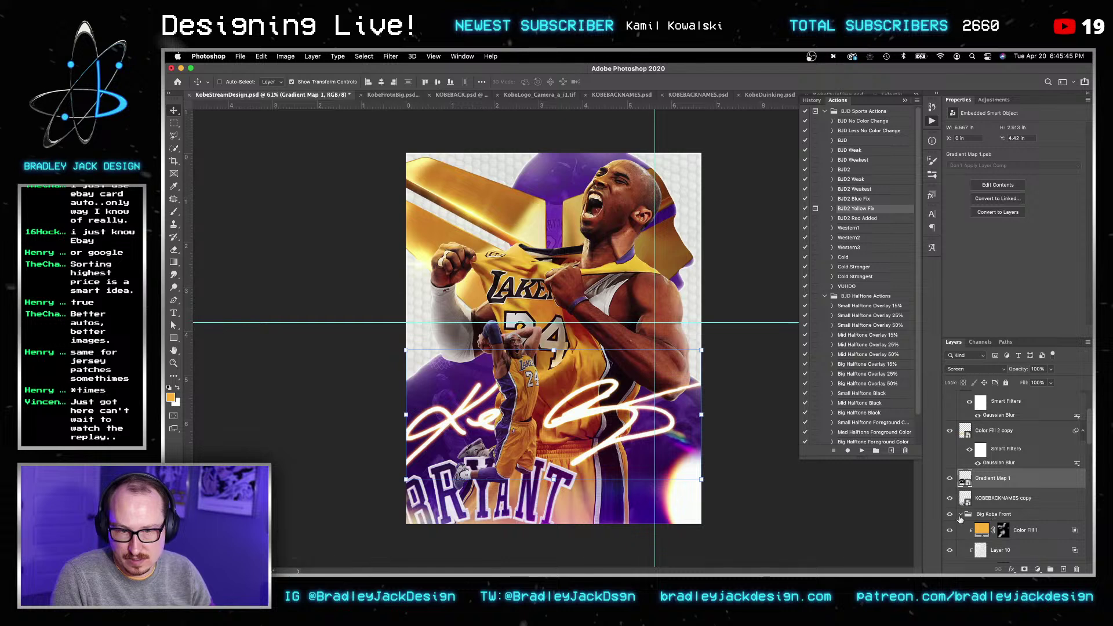
pyautogui.click(967, 516)
pyautogui.press('v')
pyautogui.press('Down')
pyautogui.press('Down')
pyautogui.press('Down')
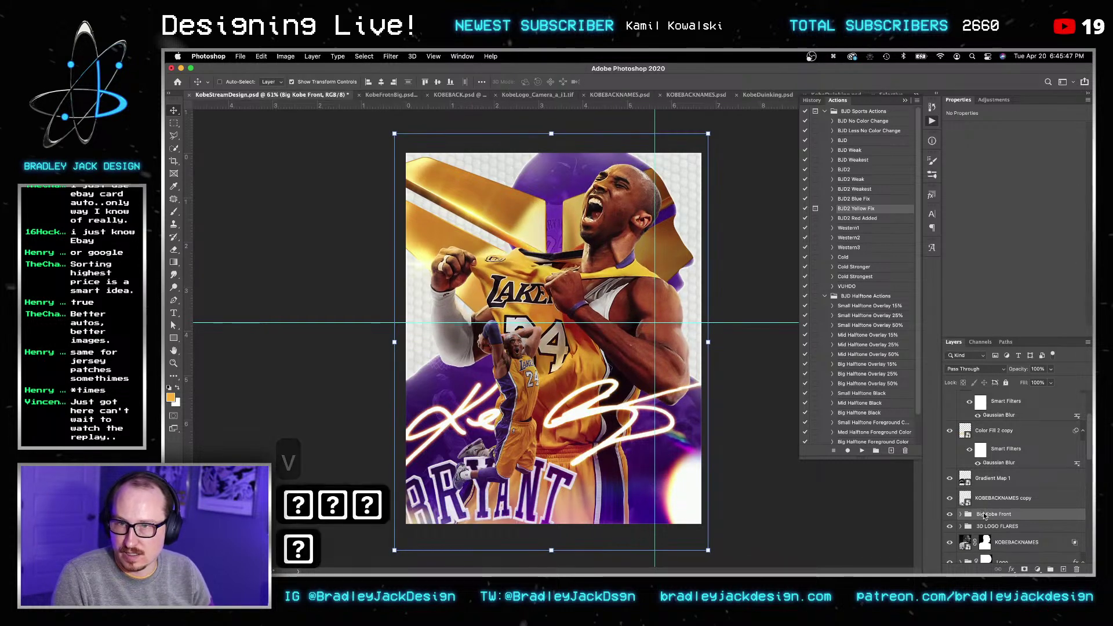
pyautogui.press('Return')
pyautogui.press('Return')
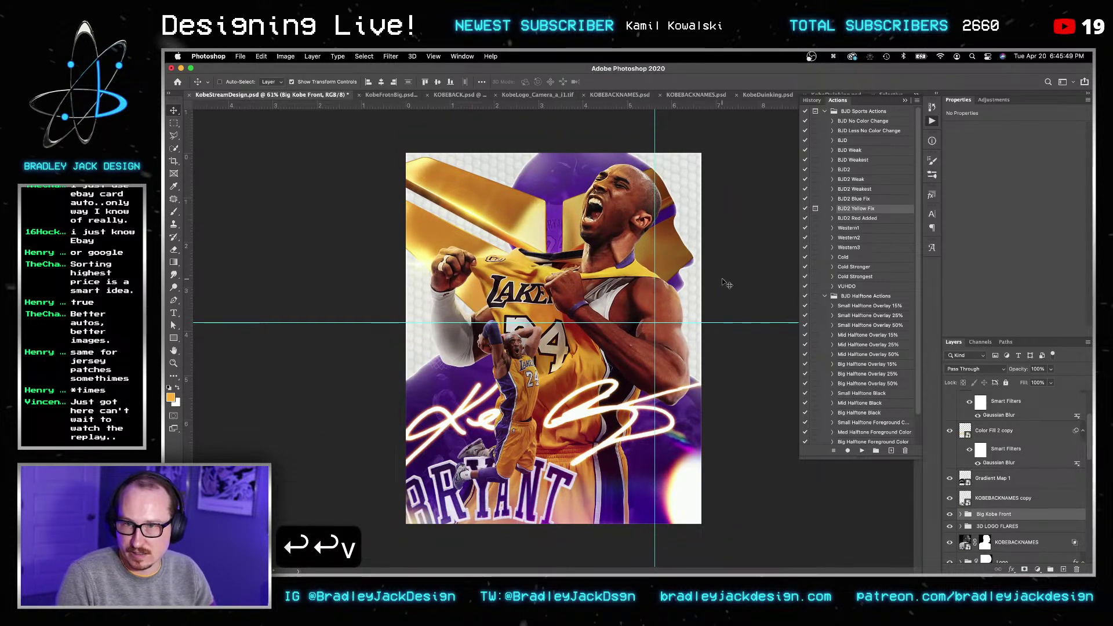
pyautogui.press('v')
pyautogui.press('v')
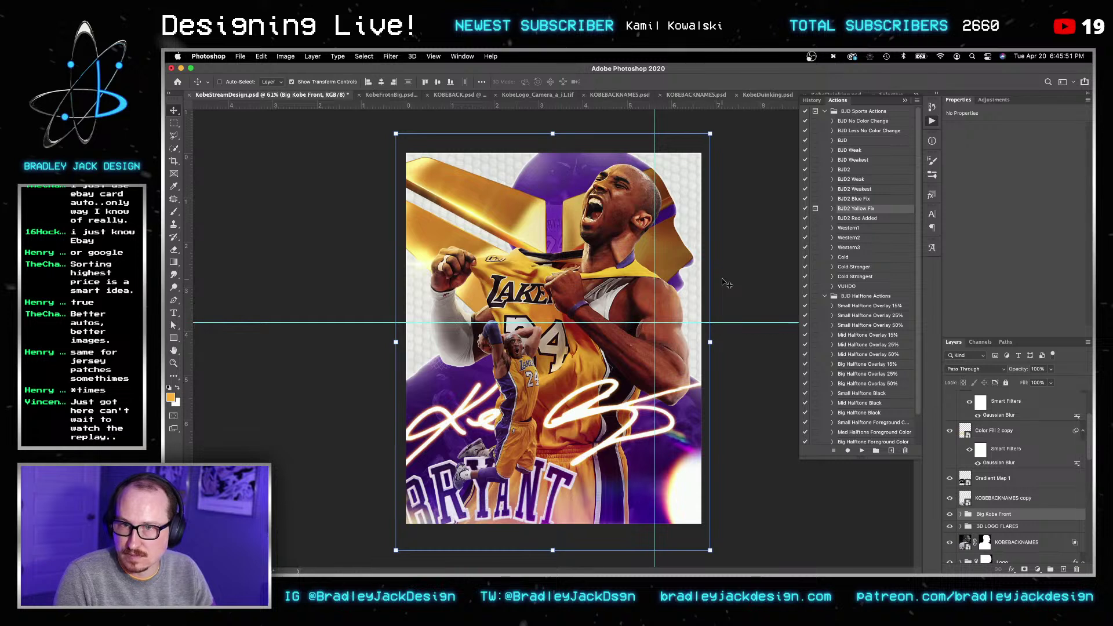
pyautogui.press('v')
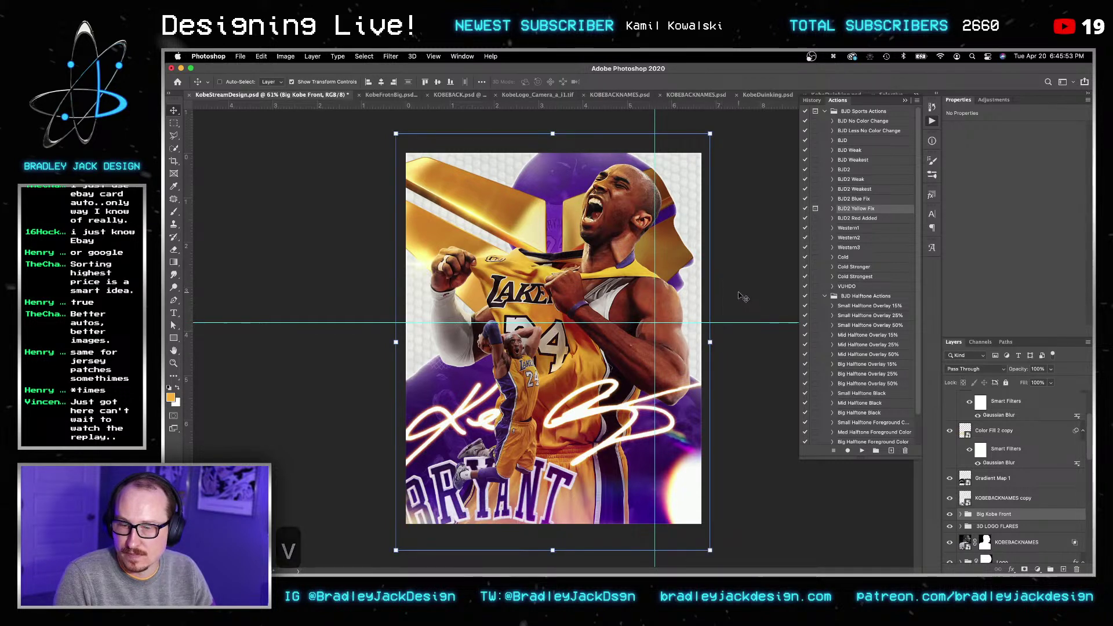
# Step: Hide EJD-Light-Leak-007, Levels 1 and the Overlays group
pyautogui.scroll(3, 1015, 437)
pyautogui.click(1014, 437)
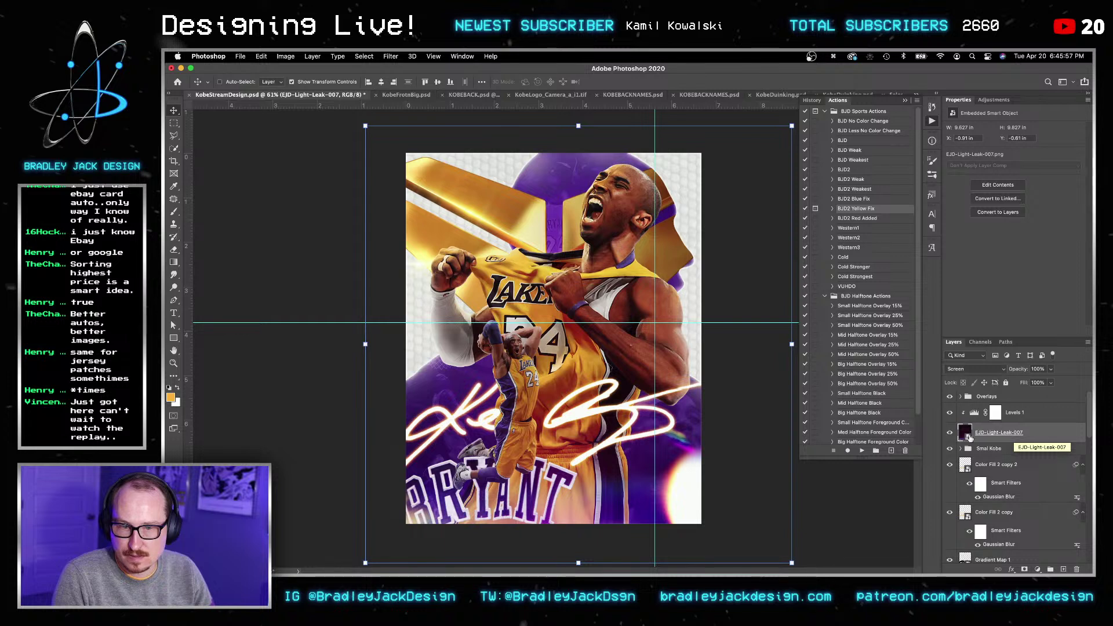
pyautogui.moveTo(950, 433); pyautogui.dragTo(950, 398)
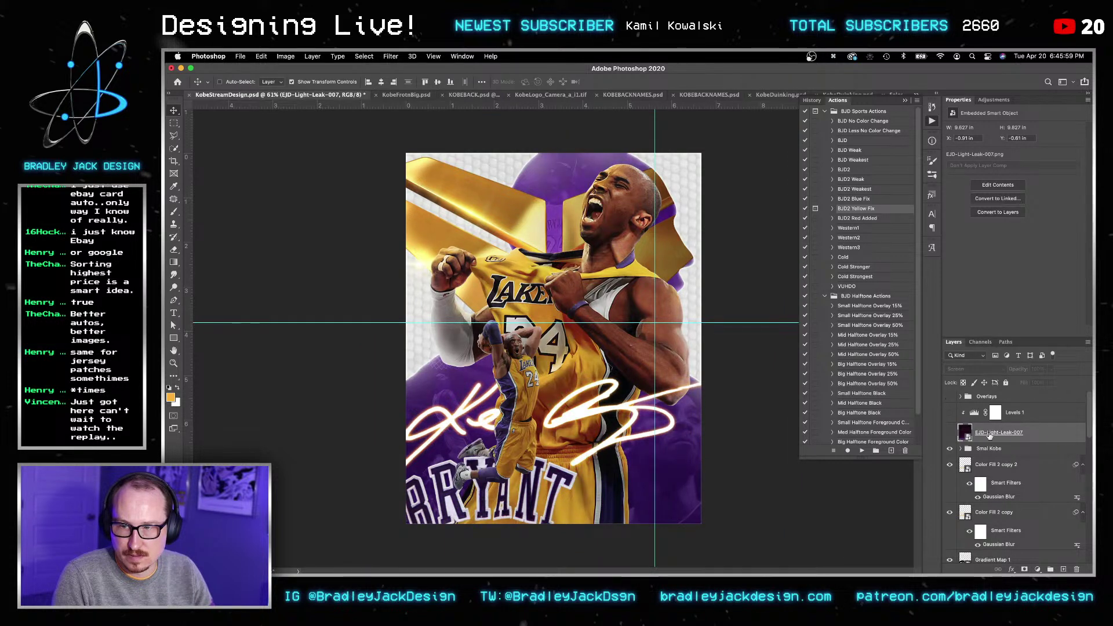
# Step: Stamp all visible artwork onto a new layer and convert it to a smart object
pyautogui.press('shift+super+n')
pyautogui.press('Return')
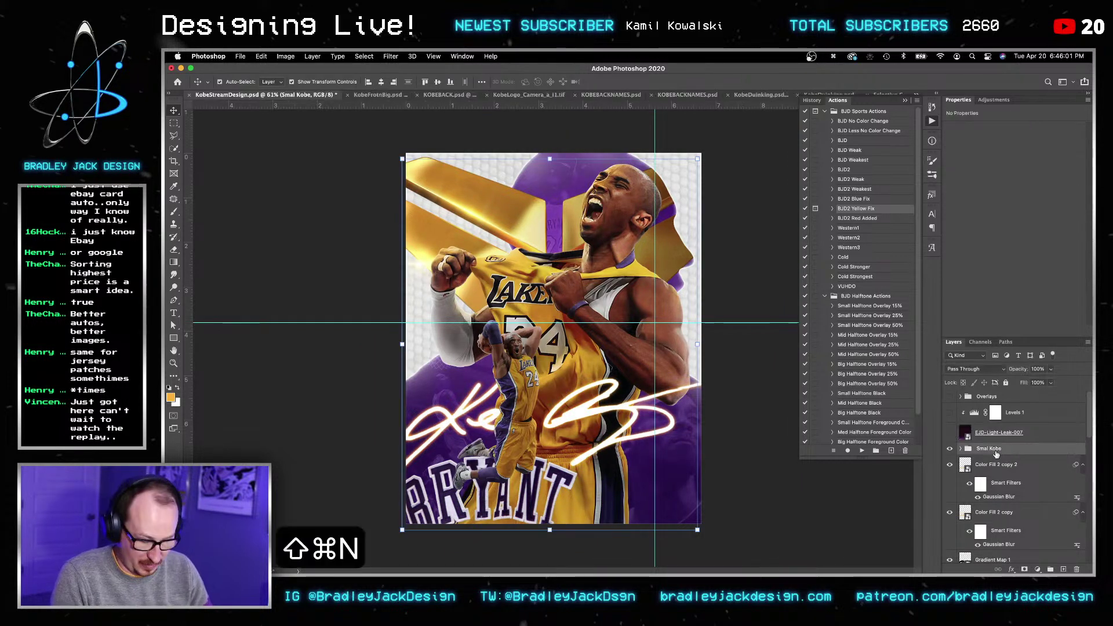
pyautogui.press('alt+shift+super+e')
pyautogui.press('v')
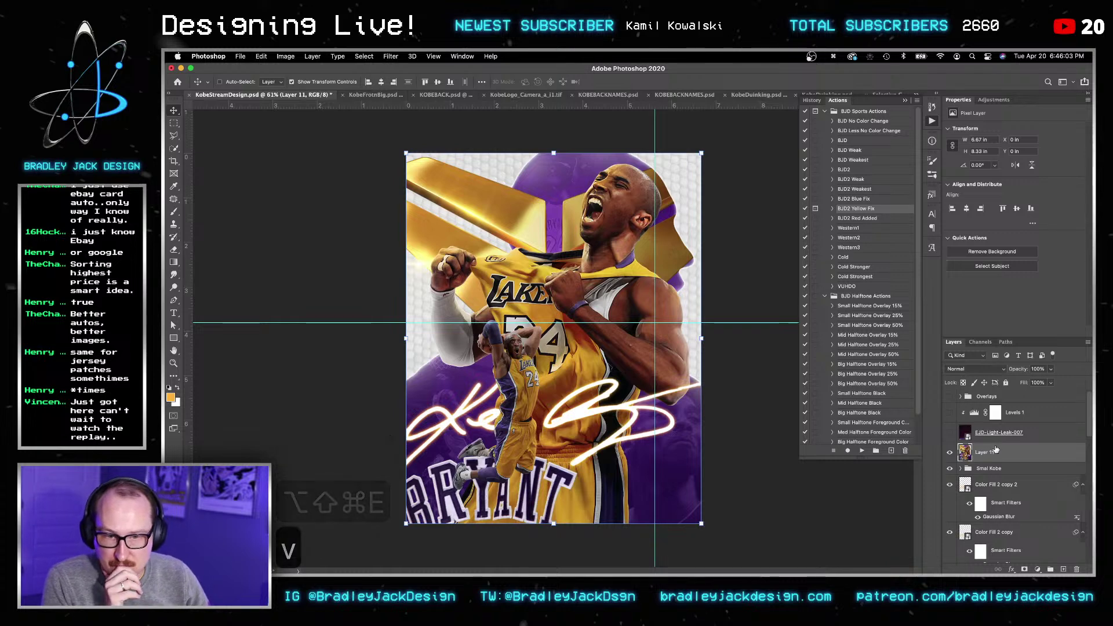
pyautogui.rightClick(996, 452)
pyautogui.click(946, 242)
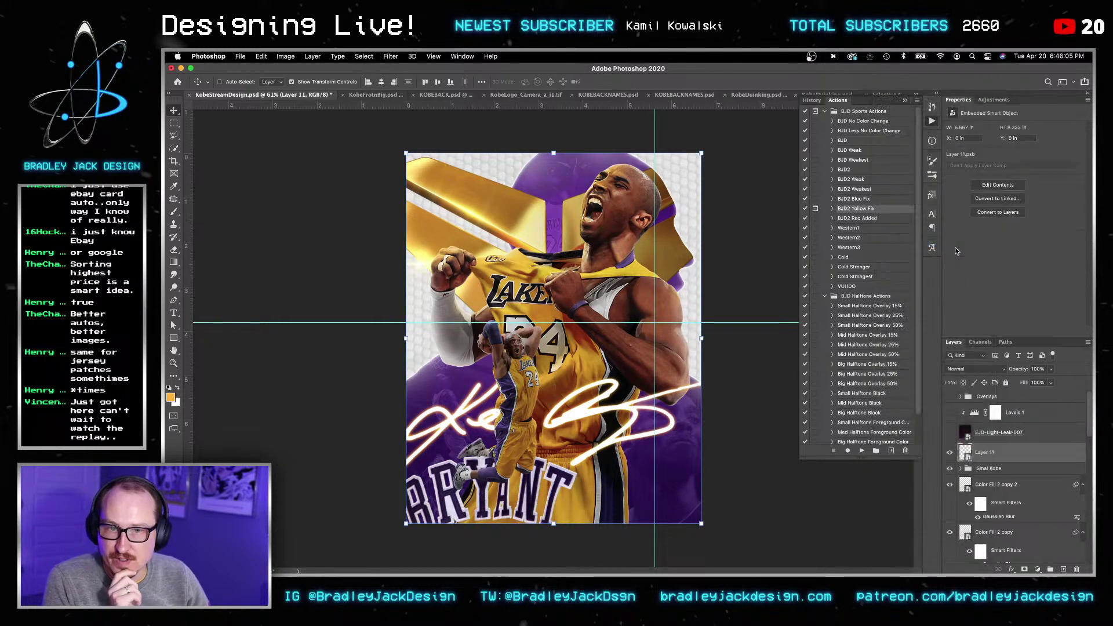
# Step: Apply Camera Raw with Contrast +9, Dehaze +13, Sharpening 15 and Grain 12
pyautogui.click(391, 57)
pyautogui.click(423, 115)
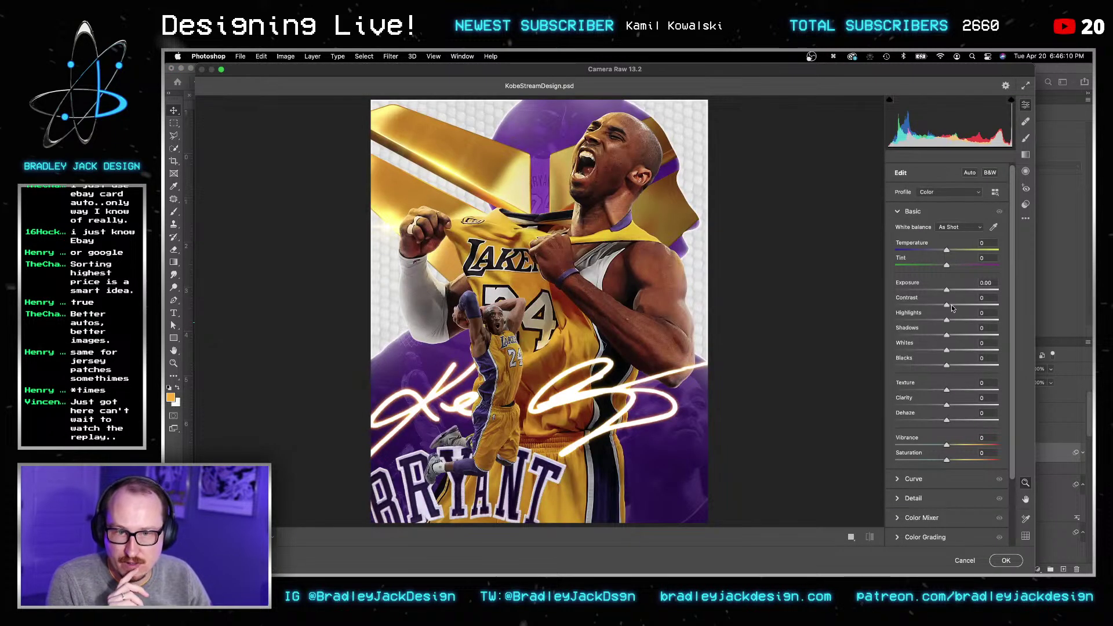
pyautogui.click(952, 306)
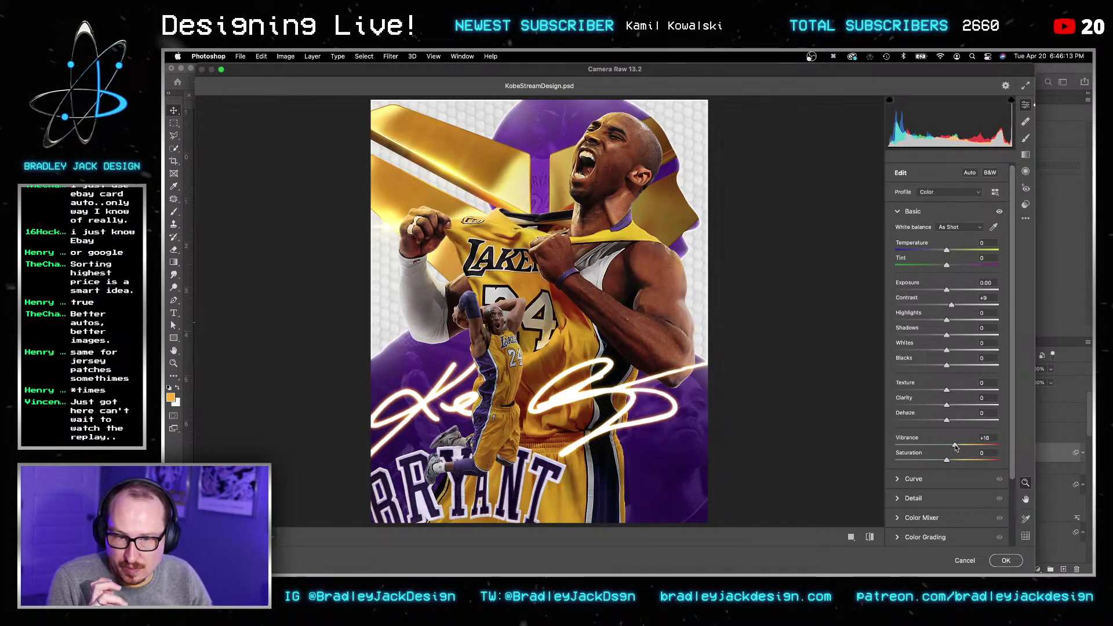
pyautogui.click(953, 420)
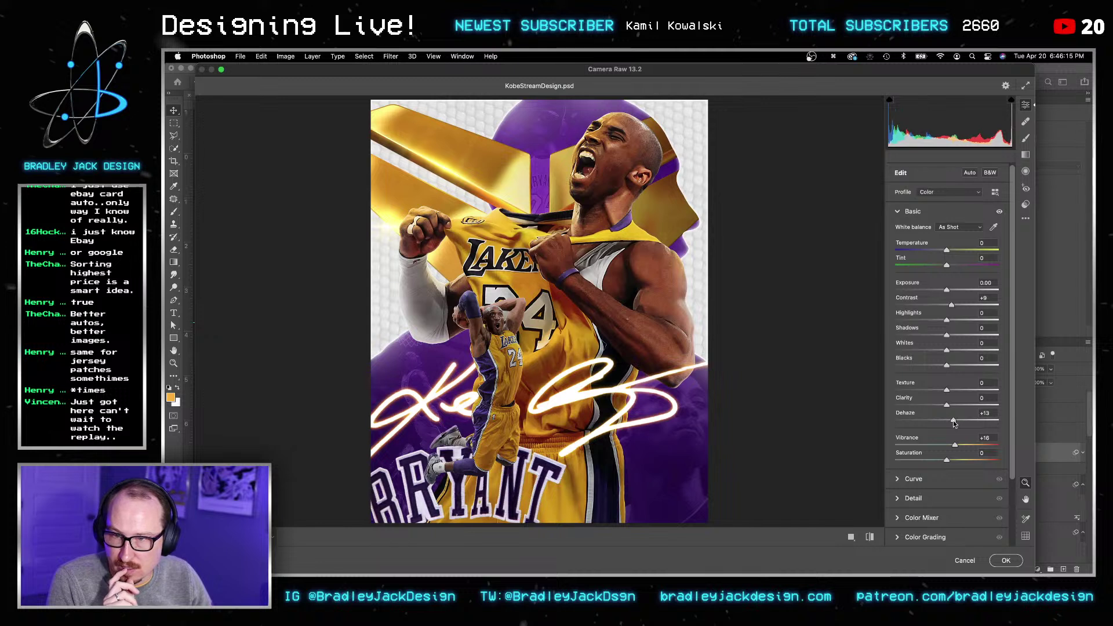
pyautogui.click(899, 481)
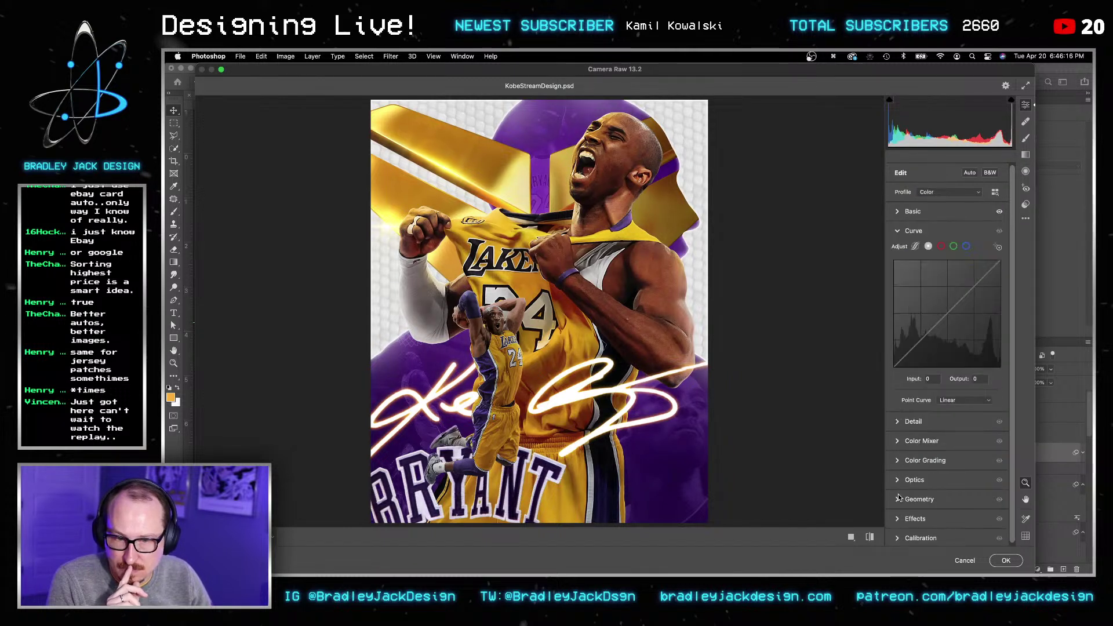
pyautogui.click(898, 424)
pyautogui.click(907, 274)
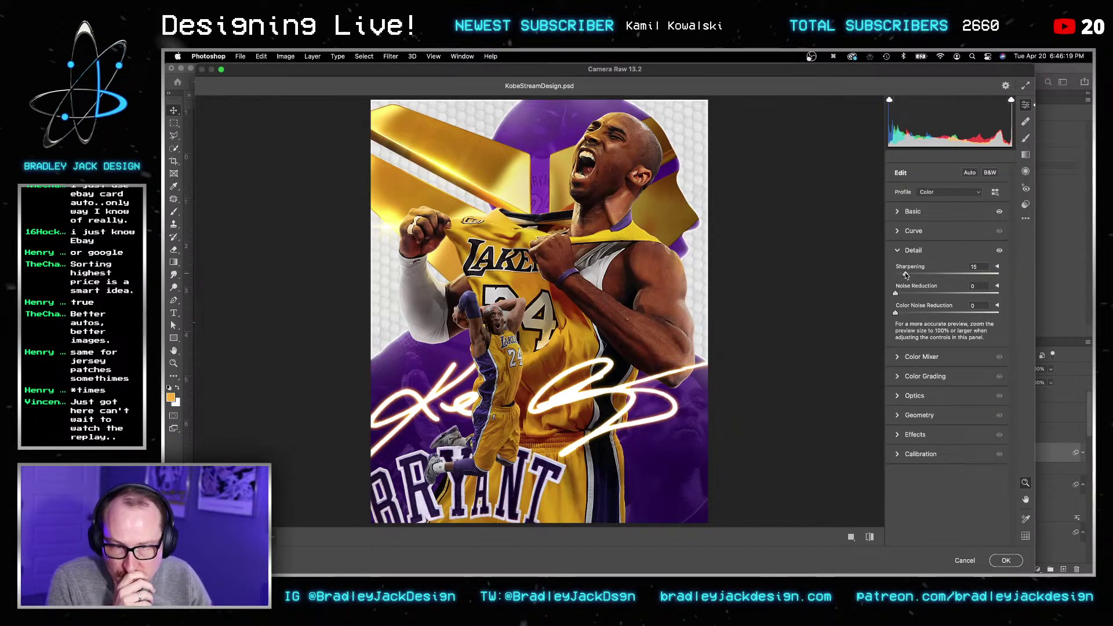
pyautogui.click(898, 435)
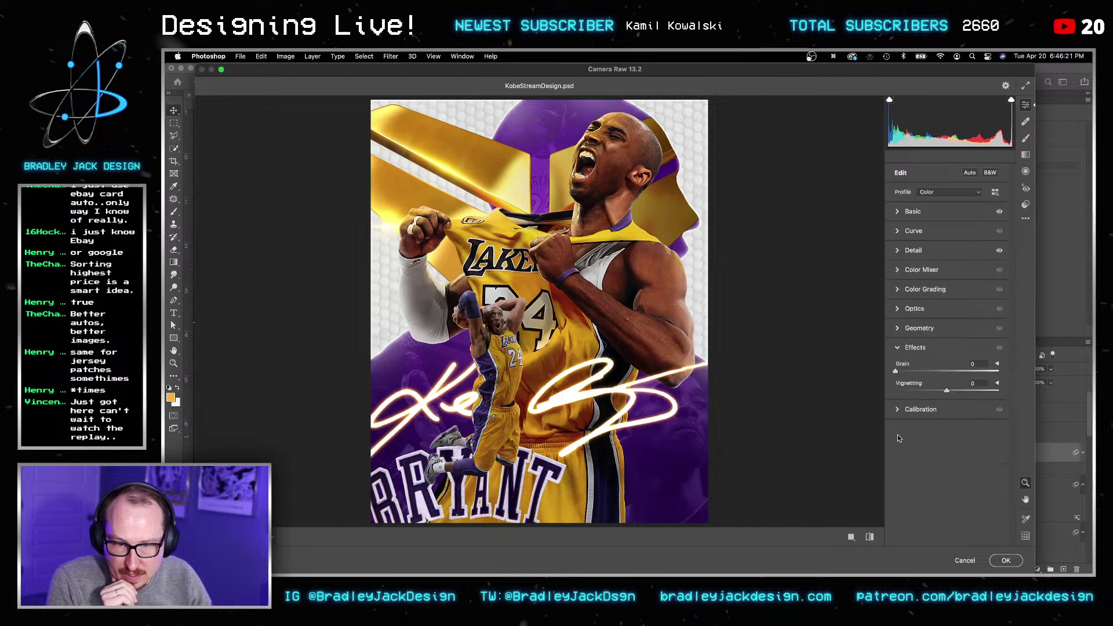
pyautogui.click(909, 371)
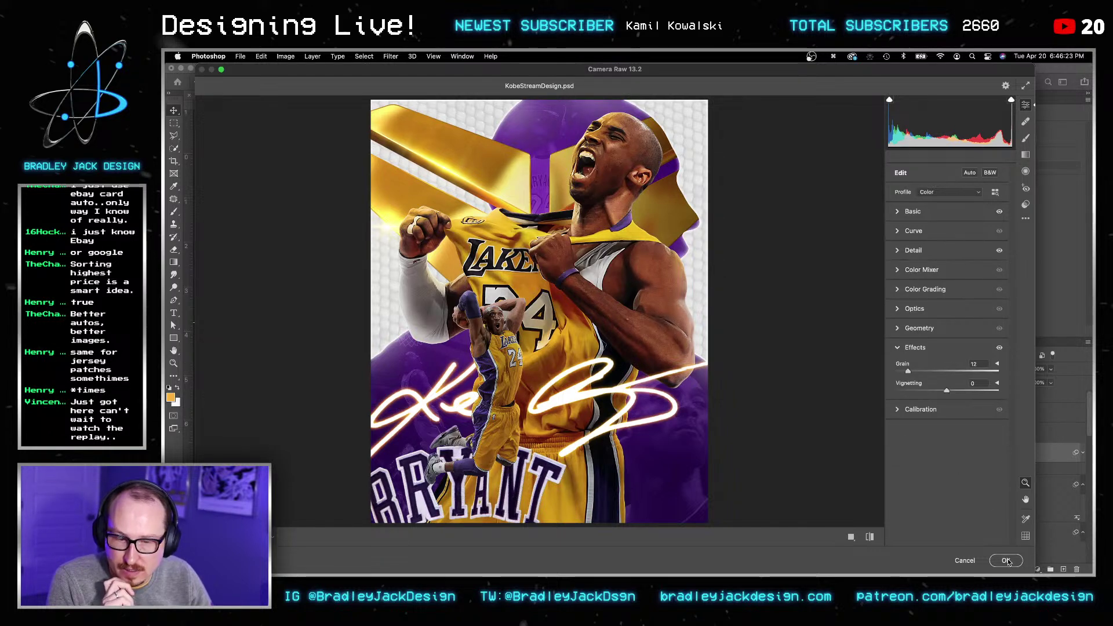
pyautogui.click(1007, 561)
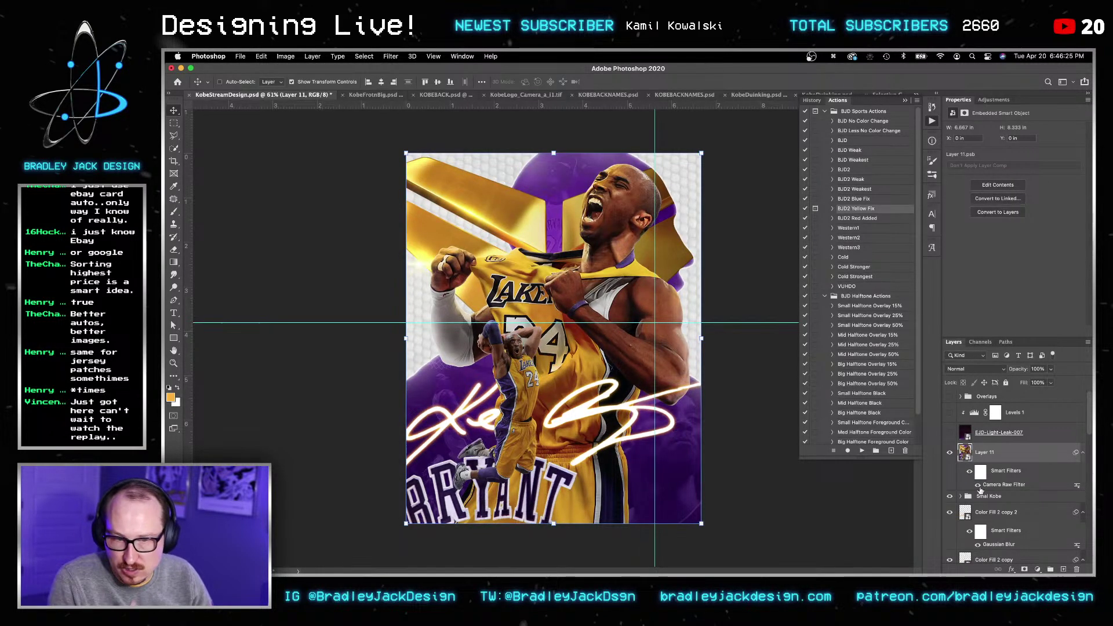
# Step: Re-show the light leak, Levels 1 and Overlays, then preview LensDirt-7.png in Stock Images > Lens Dirts
pyautogui.moveTo(950, 432); pyautogui.dragTo(950, 396)
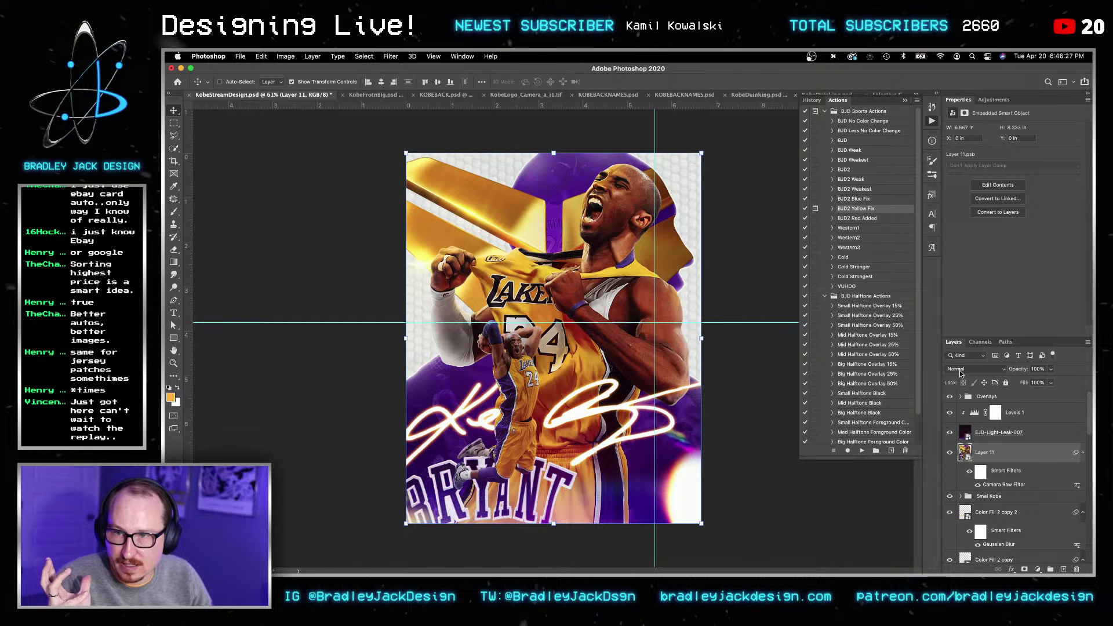
pyautogui.click(1019, 412)
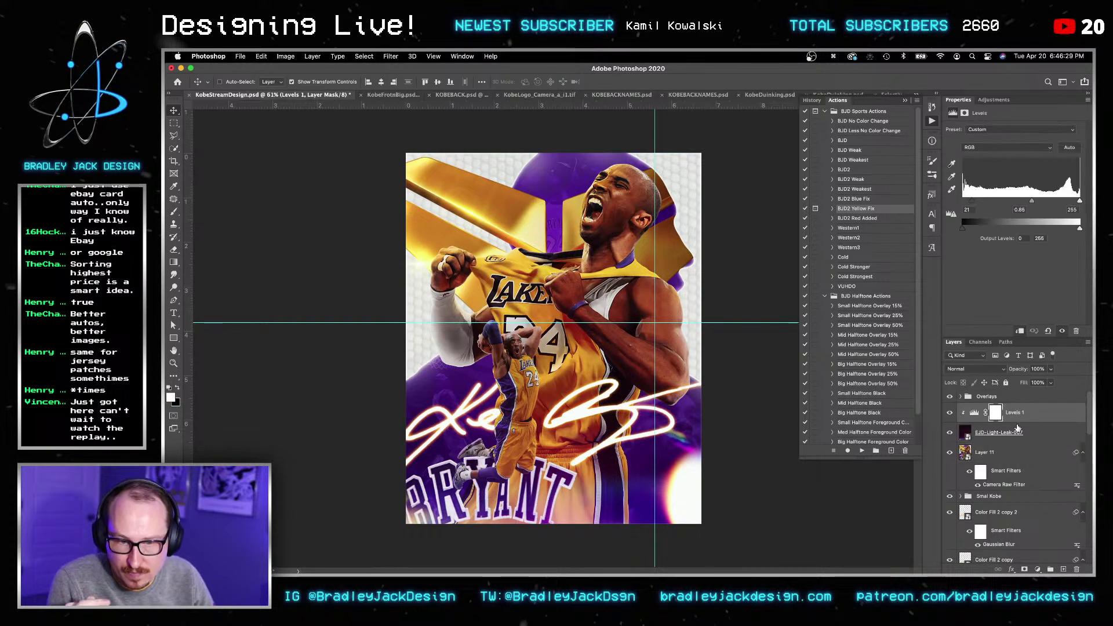
pyautogui.click(353, 543)
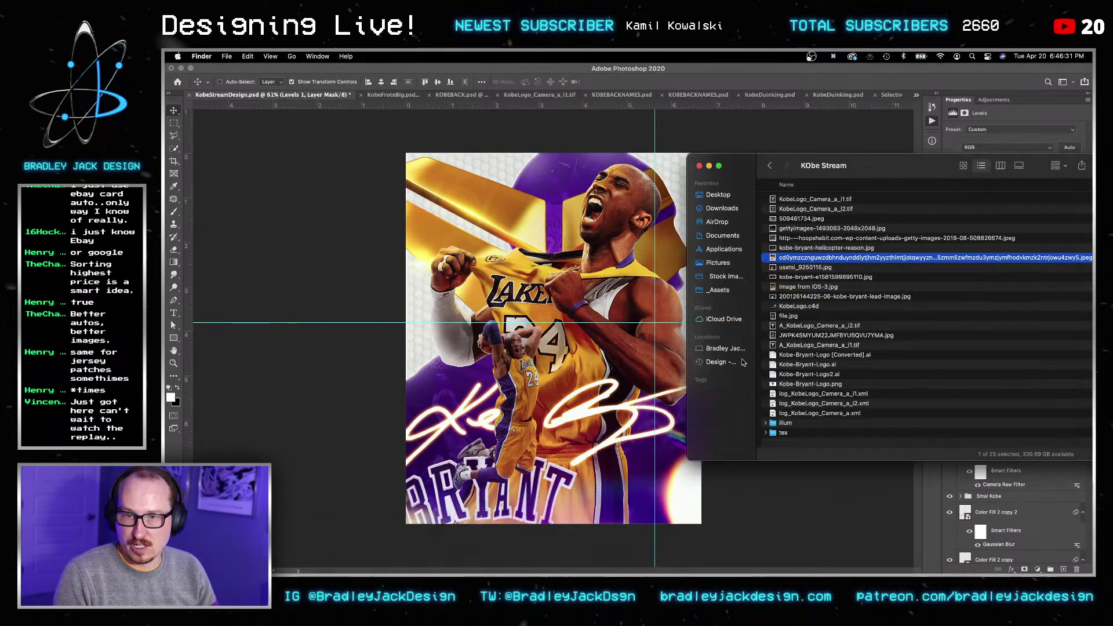
pyautogui.click(725, 277)
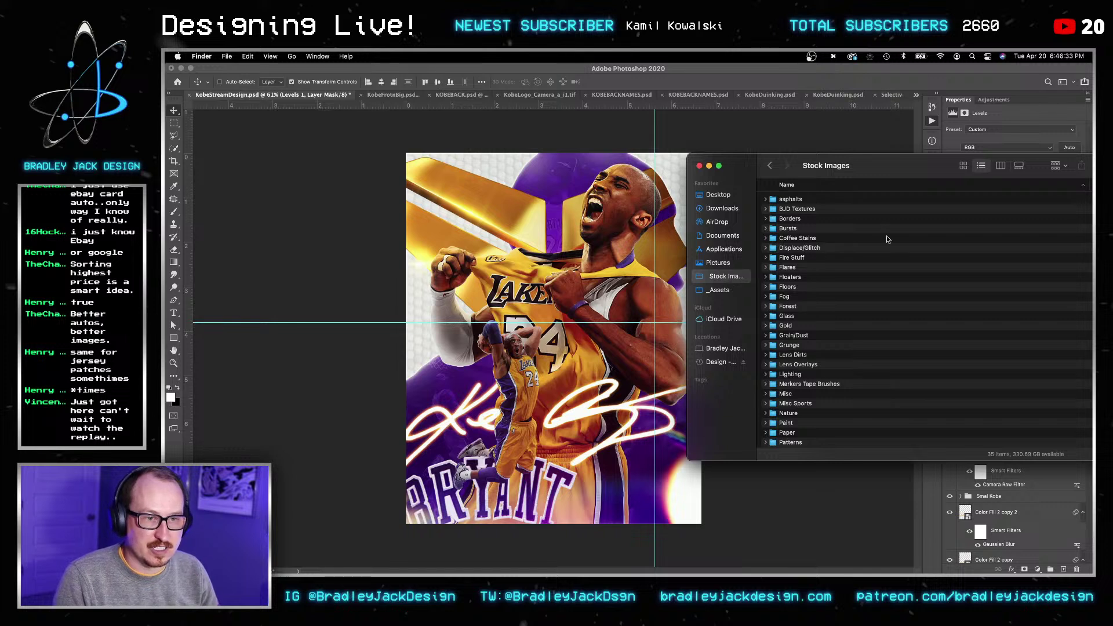
pyautogui.click(793, 356)
pyautogui.doubleClick(795, 356)
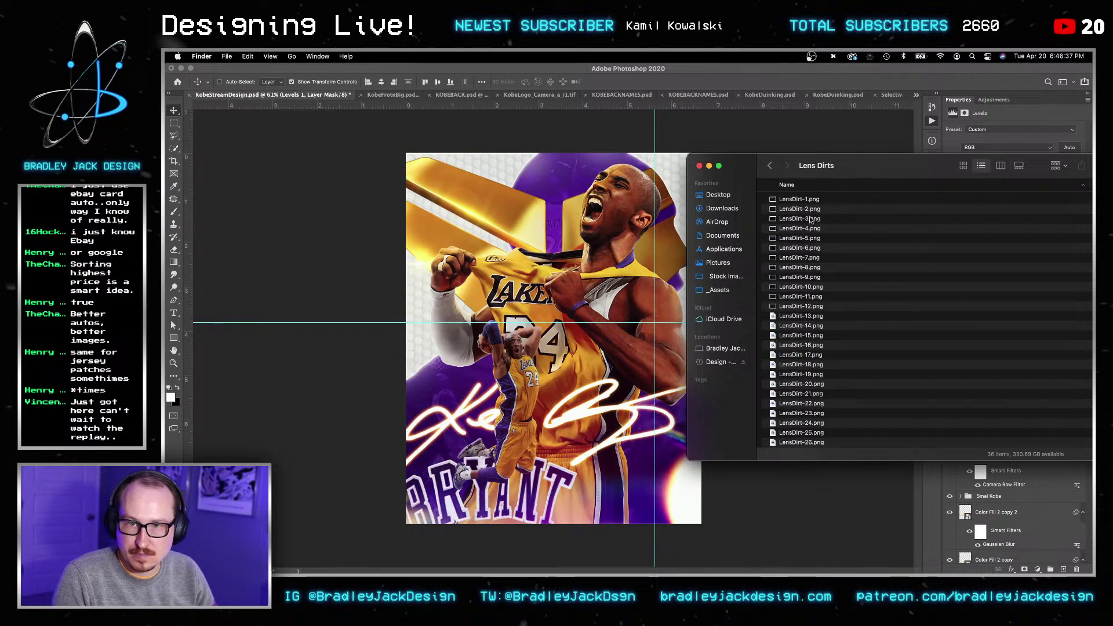
pyautogui.click(811, 219)
pyautogui.click(811, 260)
pyautogui.press('space')
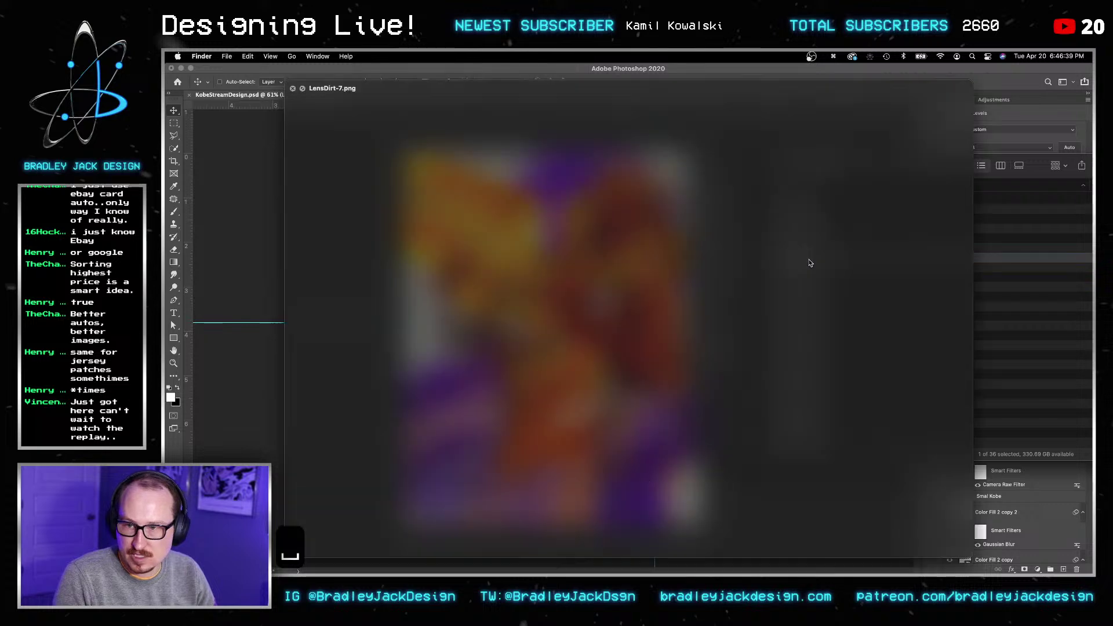
pyautogui.press('space')
# Step: Place LensDirt-7.png onto the poster and move its layer down two levels
pyautogui.moveTo(811, 264); pyautogui.dragTo(606, 288)
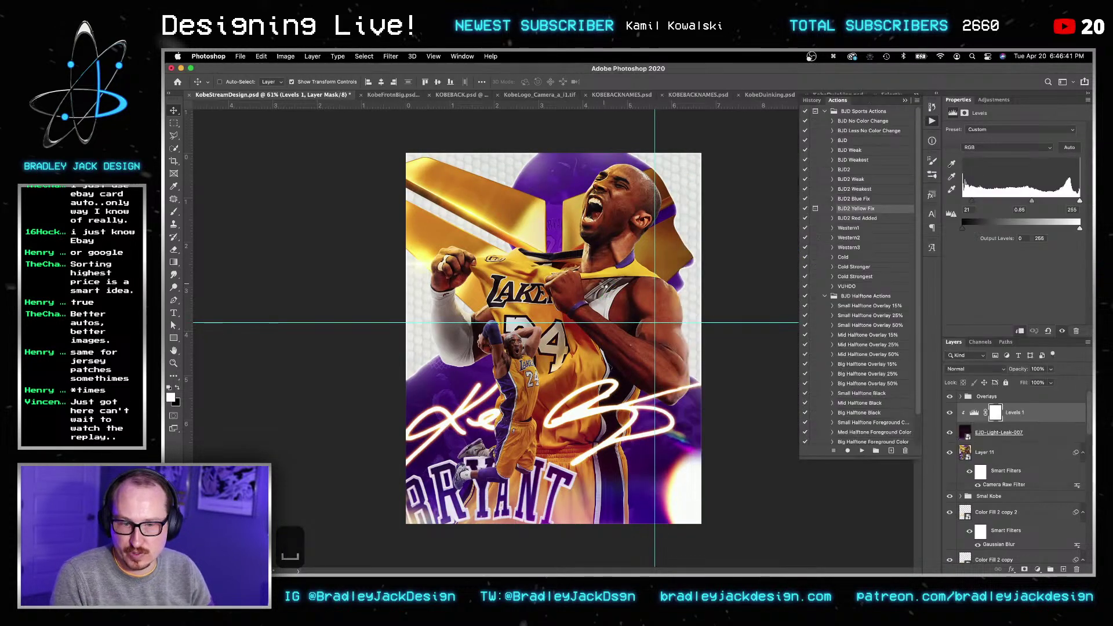
pyautogui.press('Return')
pyautogui.press('Return')
pyautogui.press('v')
pyautogui.press('v')
pyautogui.press('super+bracketleft')
pyautogui.press('super+bracketleft')
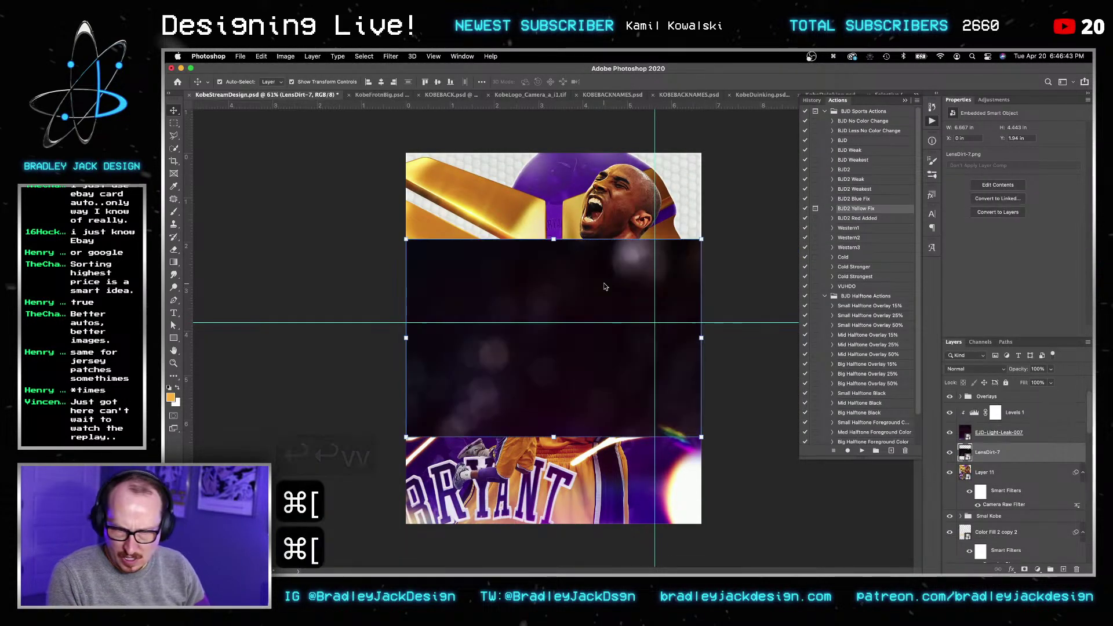
pyautogui.press('v')
# Step: Rotate the lens dirt 90°, enlarge it to cover the poster, and blend it in Screen mode
pyautogui.press('super+t')
pyautogui.moveTo(709, 233); pyautogui.dragTo(701, 530)
pyautogui.keyDown('alt'); pyautogui.moveTo(651, 485); pyautogui.dragTo(812, 525); pyautogui.keyUp('alt')
pyautogui.press('Return')
pyautogui.hotkey('alt', 'shift', 's')
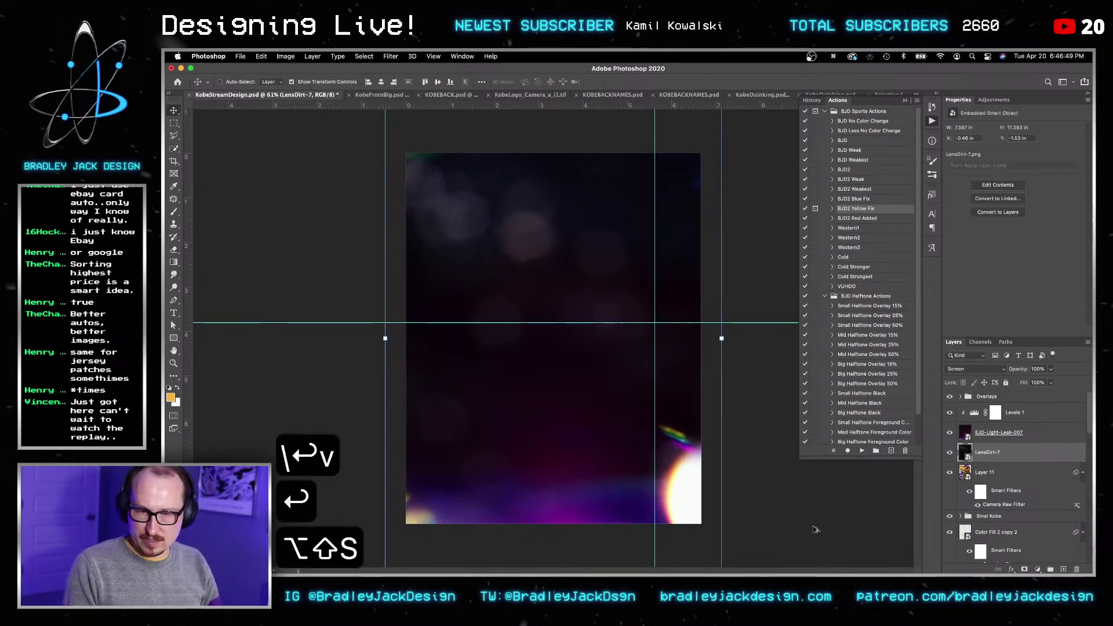
pyautogui.press('v')
pyautogui.press('v')
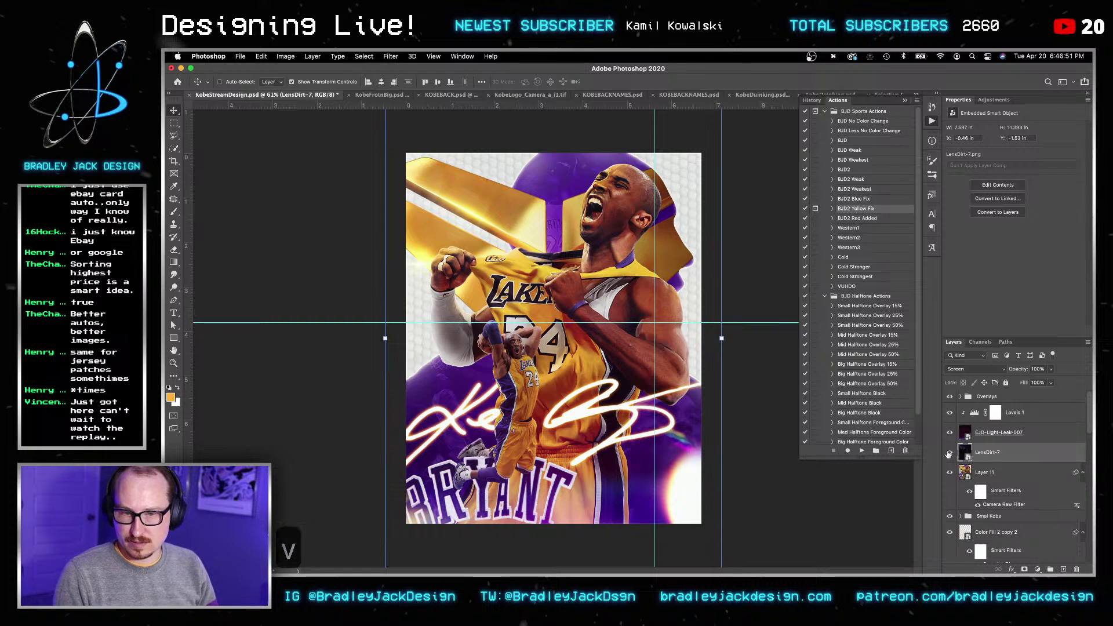
pyautogui.click(949, 452)
pyautogui.click(949, 453)
# Step: Add a Levels adjustment with black input 18 above the lens dirt and save
pyautogui.click(994, 100)
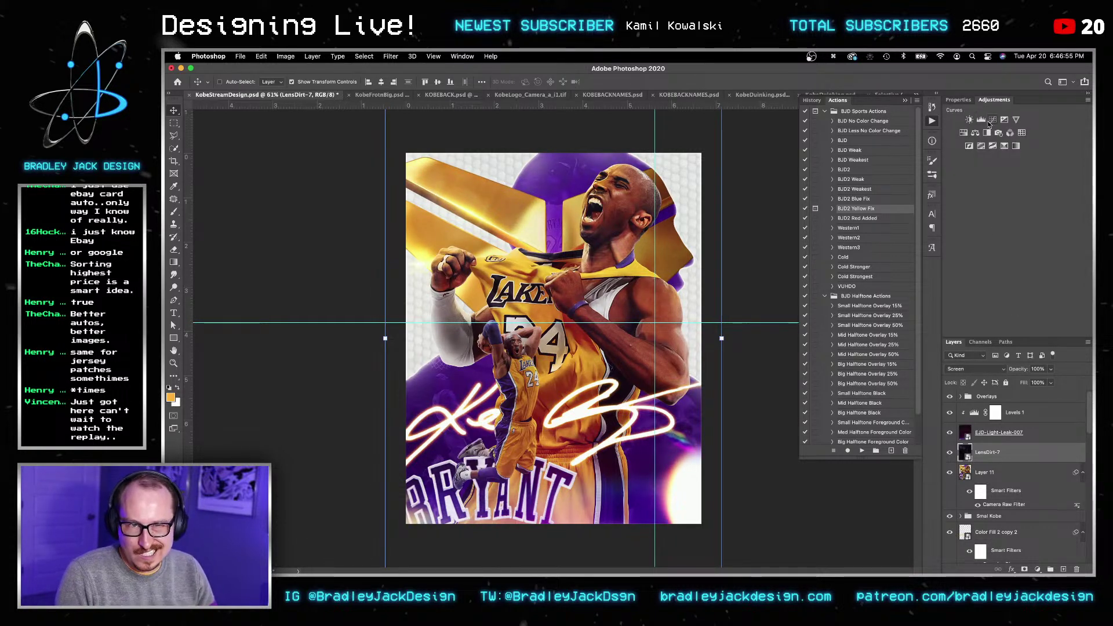
pyautogui.click(981, 120)
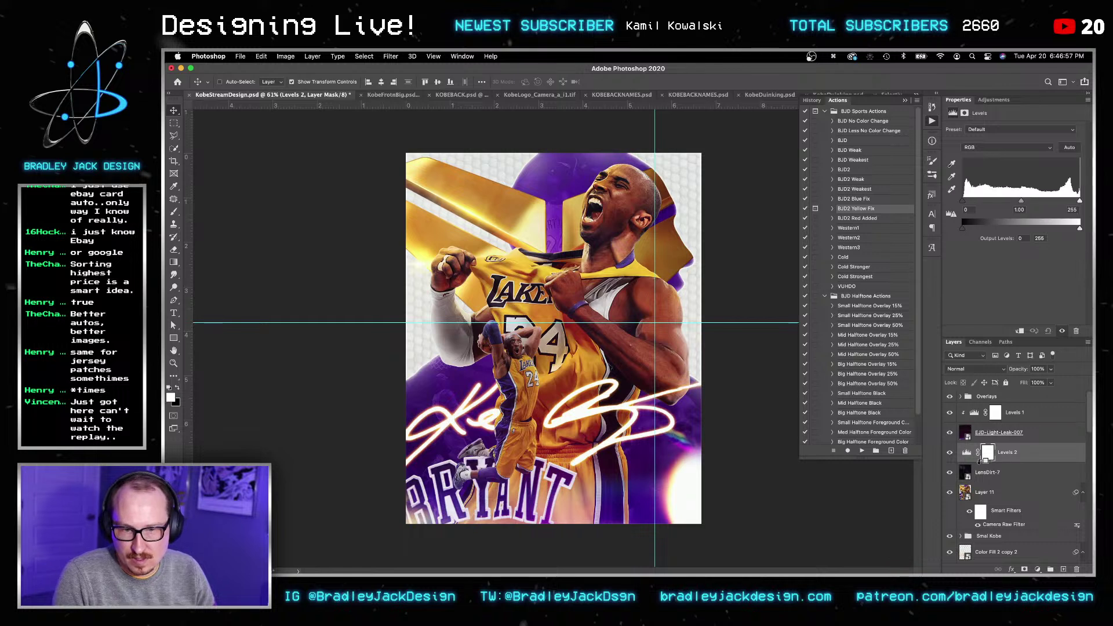
pyautogui.moveTo(966, 200); pyautogui.dragTo(970, 198)
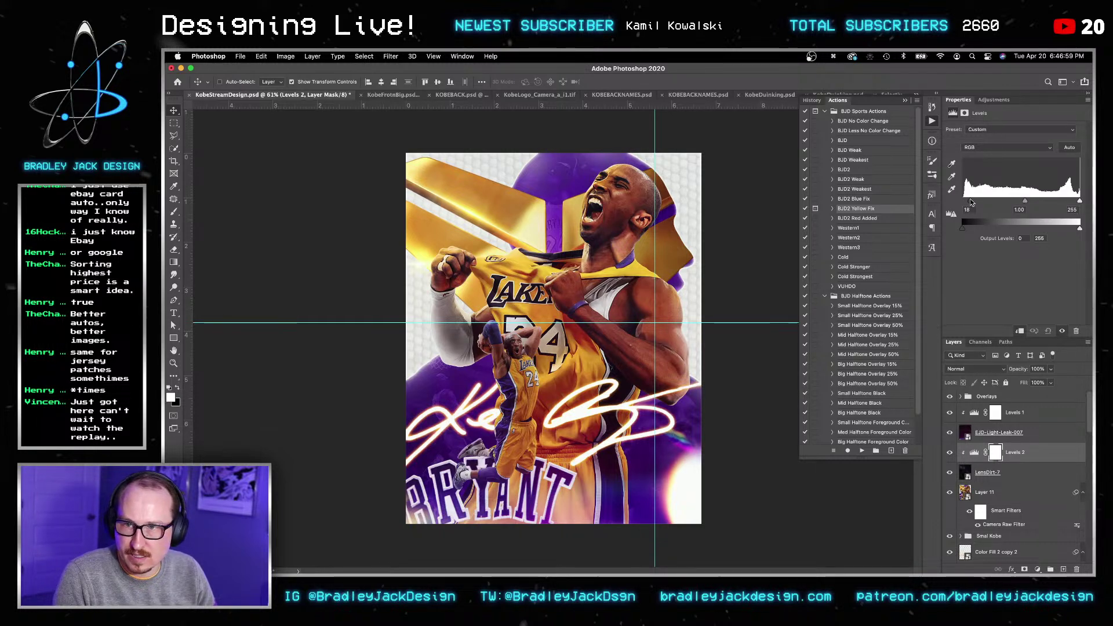
pyautogui.press('v')
pyautogui.press('v')
pyautogui.press('super+s')
pyautogui.press('v')
# Step: Add a Color Lookup adjustment above the Overlays group, trying the EJD Make it Pop 19 look
pyautogui.click(1006, 413)
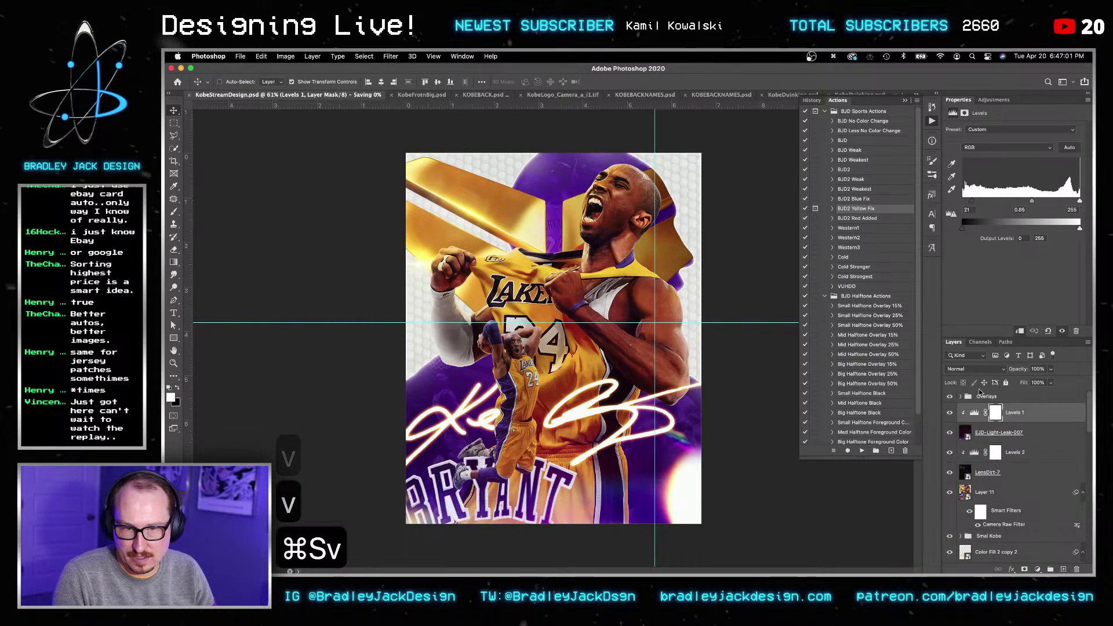
pyautogui.click(997, 397)
pyautogui.click(991, 101)
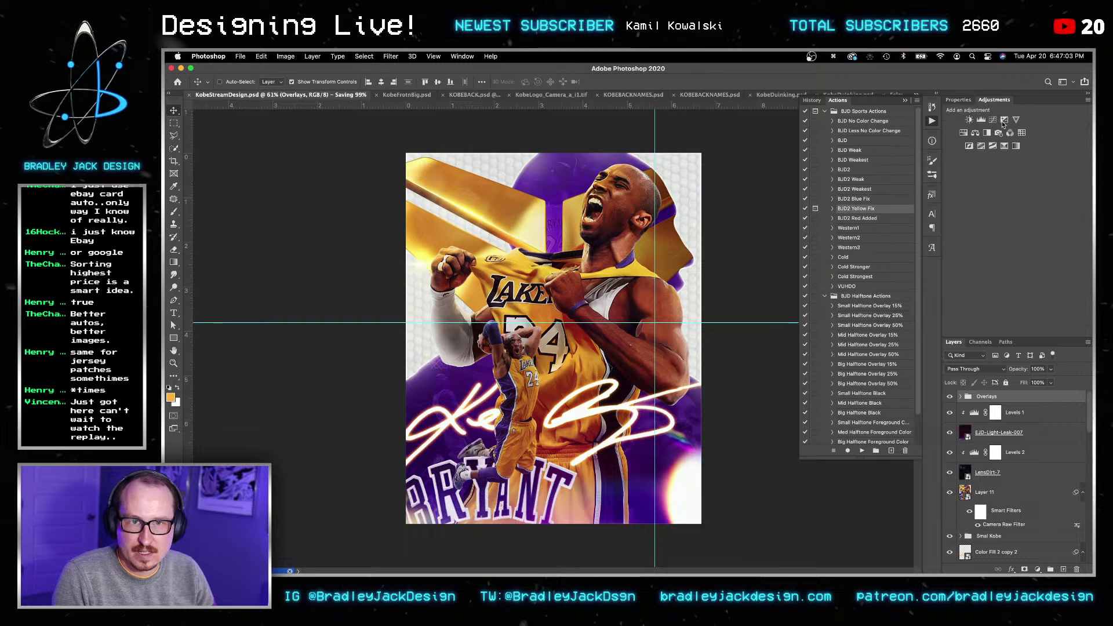
pyautogui.click(1016, 134)
pyautogui.click(1016, 130)
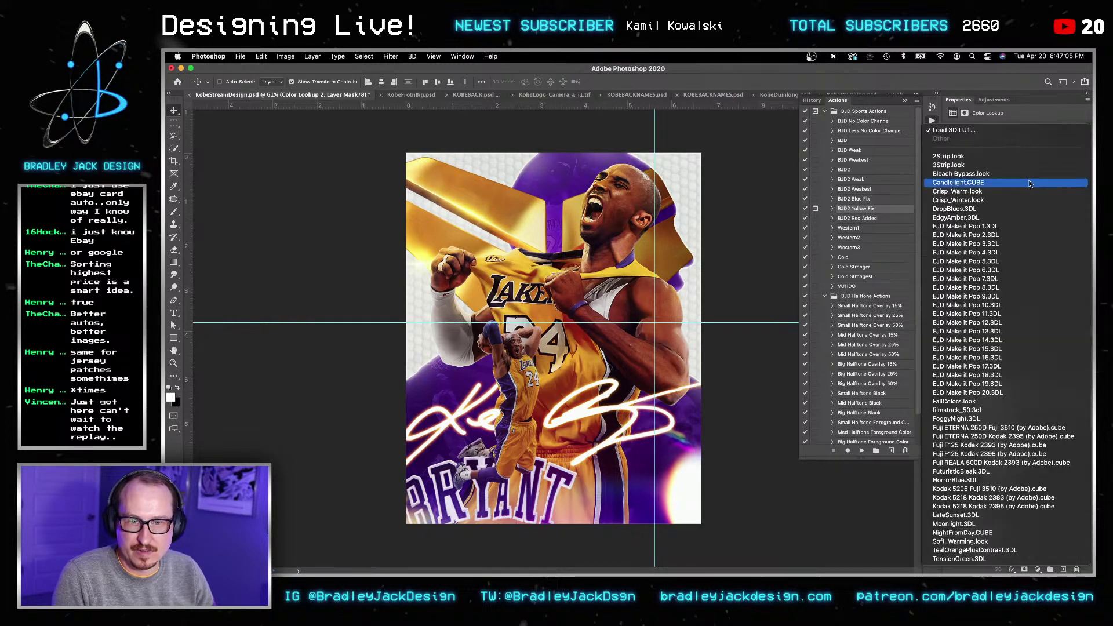
pyautogui.click(1048, 413)
# Step: Switch the lookup to Kodak 5218 Kodak 2395 at 50% opacity and save
pyautogui.click(1016, 131)
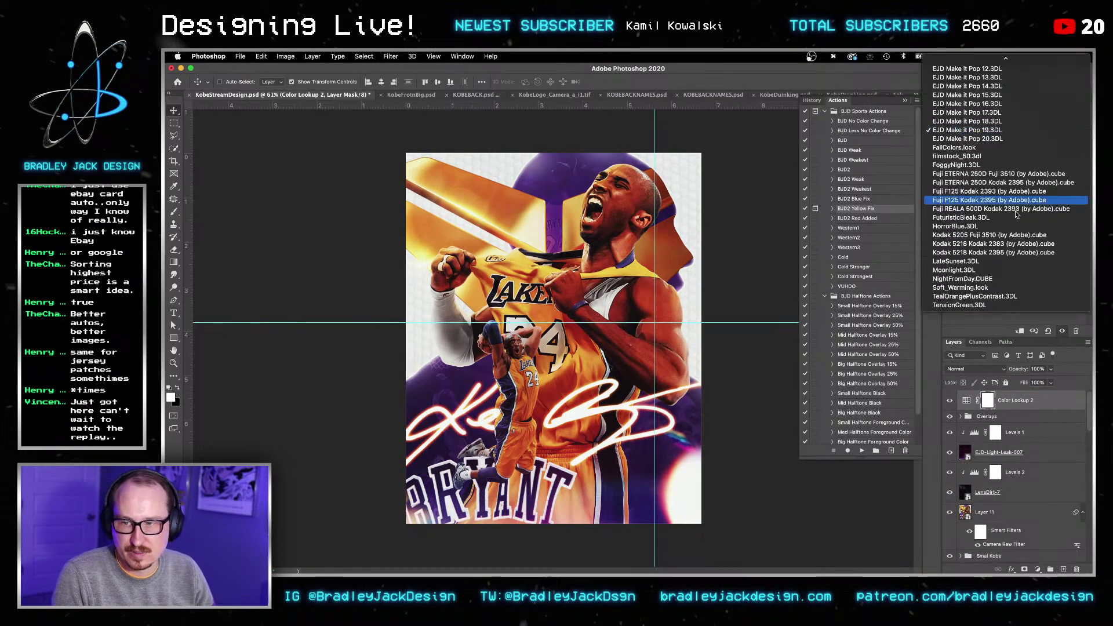
pyautogui.click(1043, 248)
pyautogui.press('v')
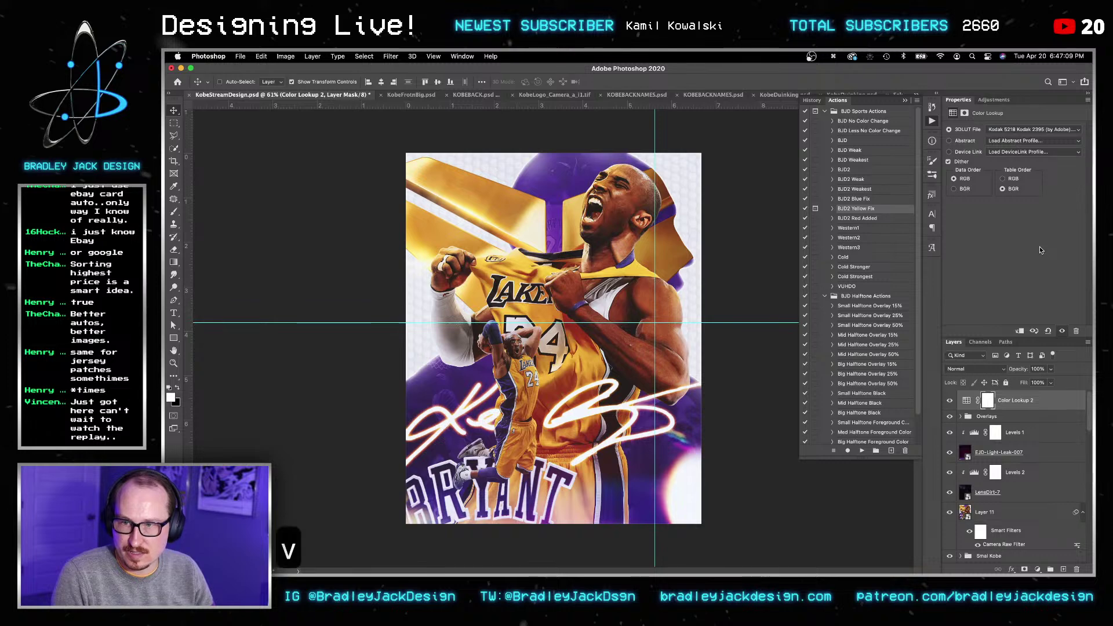
pyautogui.press('5')
pyautogui.press('v')
pyautogui.press('super+s')
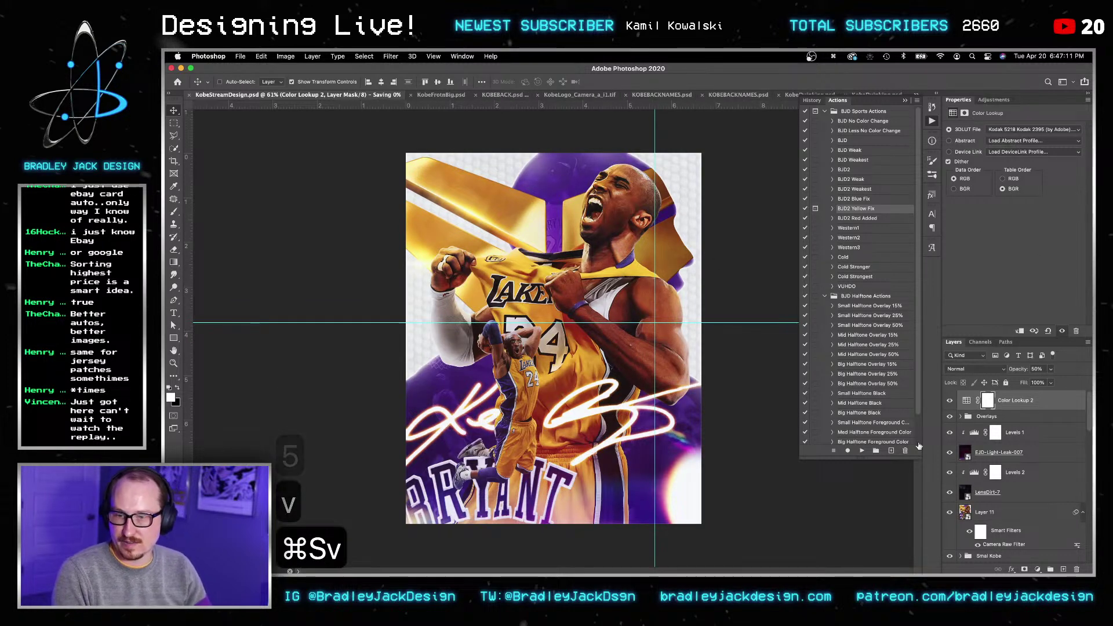
pyautogui.press('v')
pyautogui.press('v')
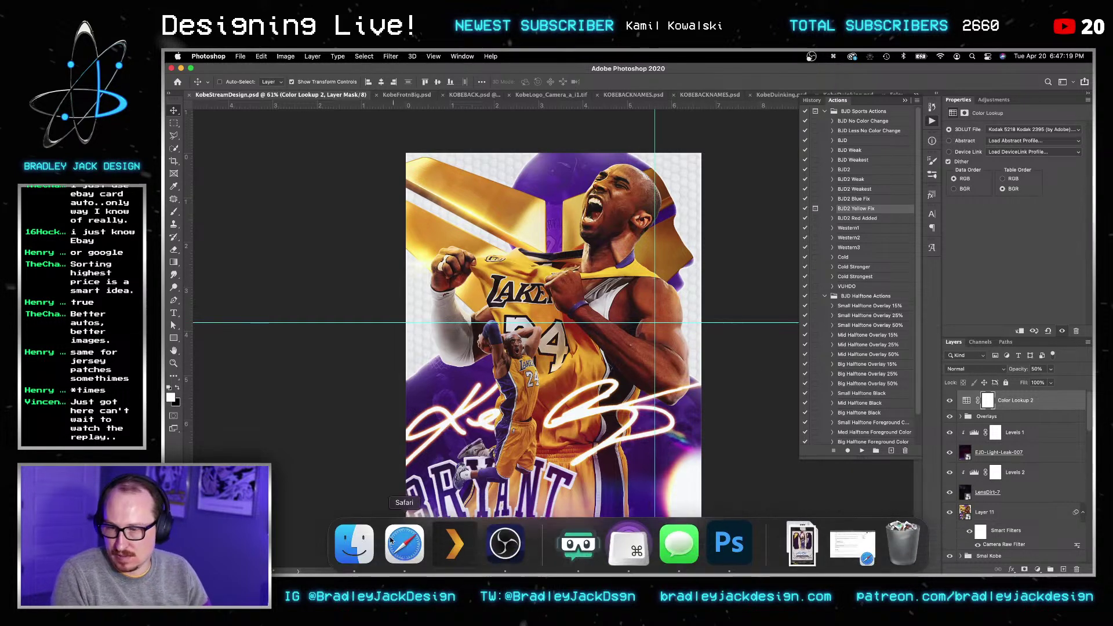
pyautogui.click(355, 542)
pyautogui.click(718, 195)
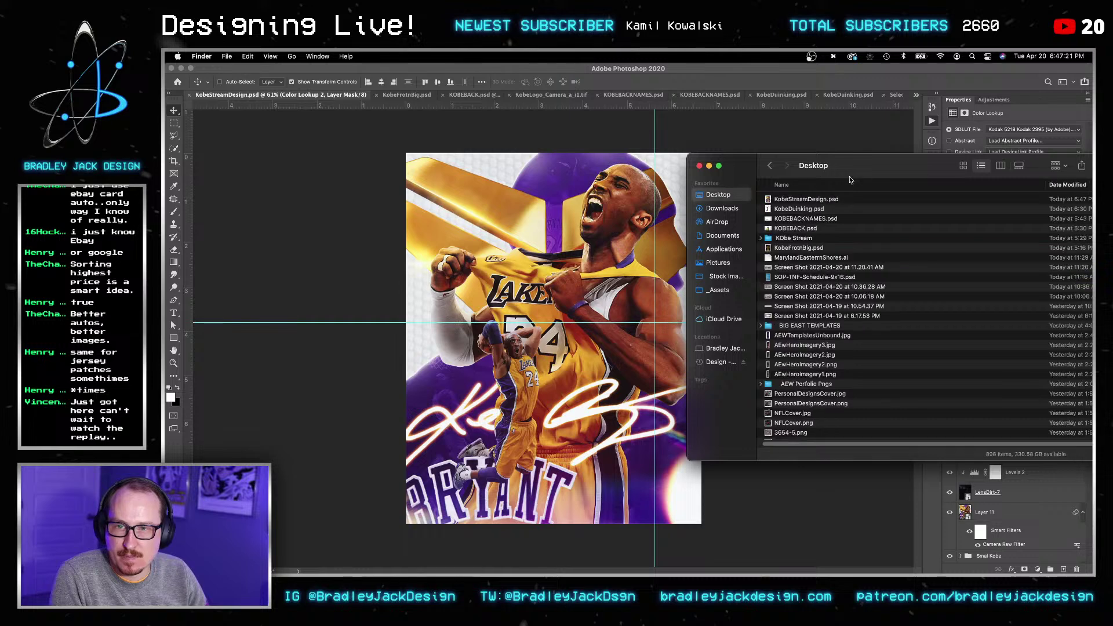
pyautogui.press('super+Tab')
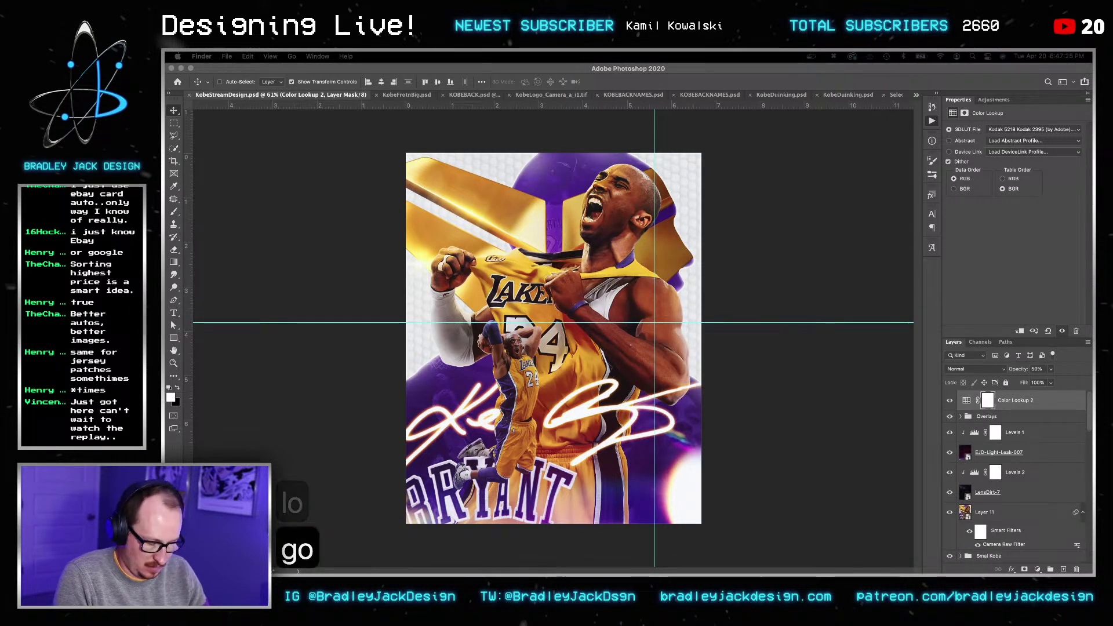
pyautogui.press('super+a')
pyautogui.write('new')
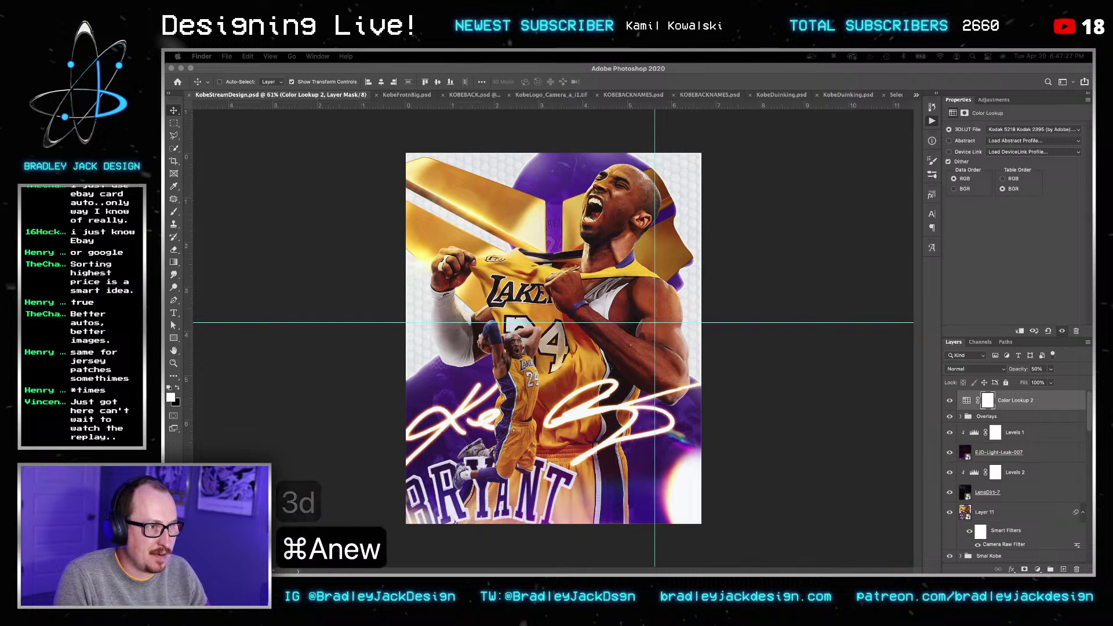
pyautogui.press('super+a')
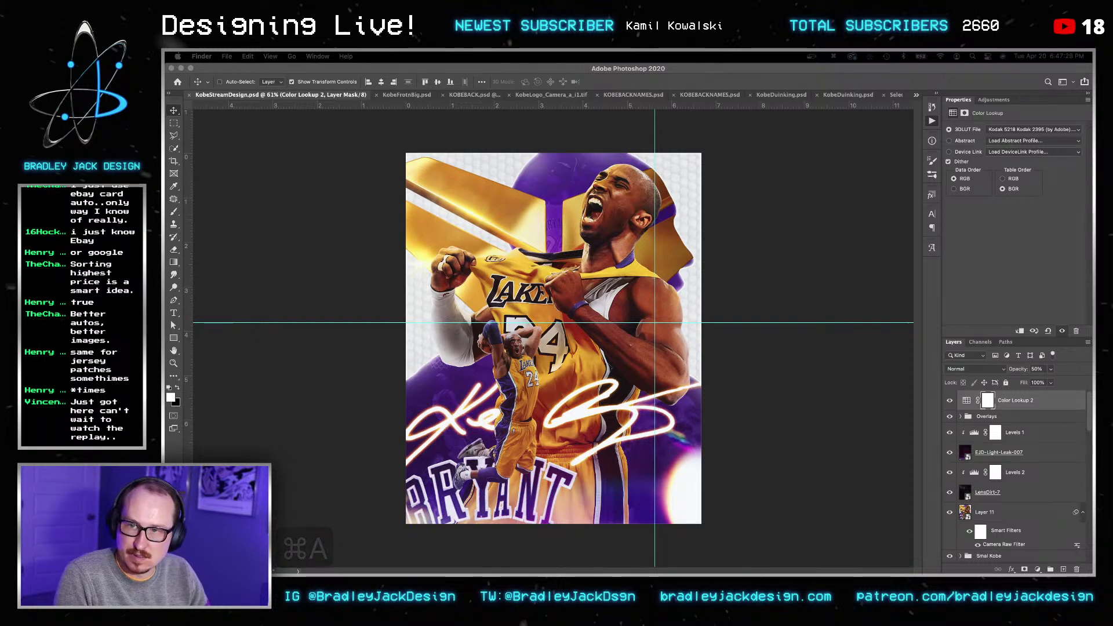
pyautogui.write('log')
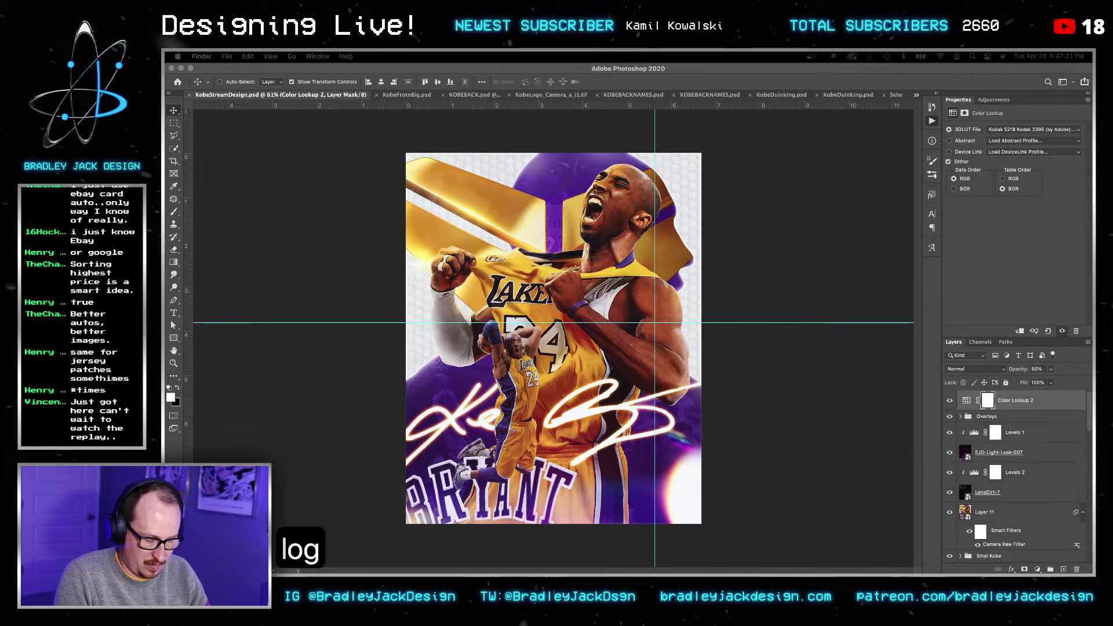
pyautogui.press('super+a')
pyautogui.write('logo3d')
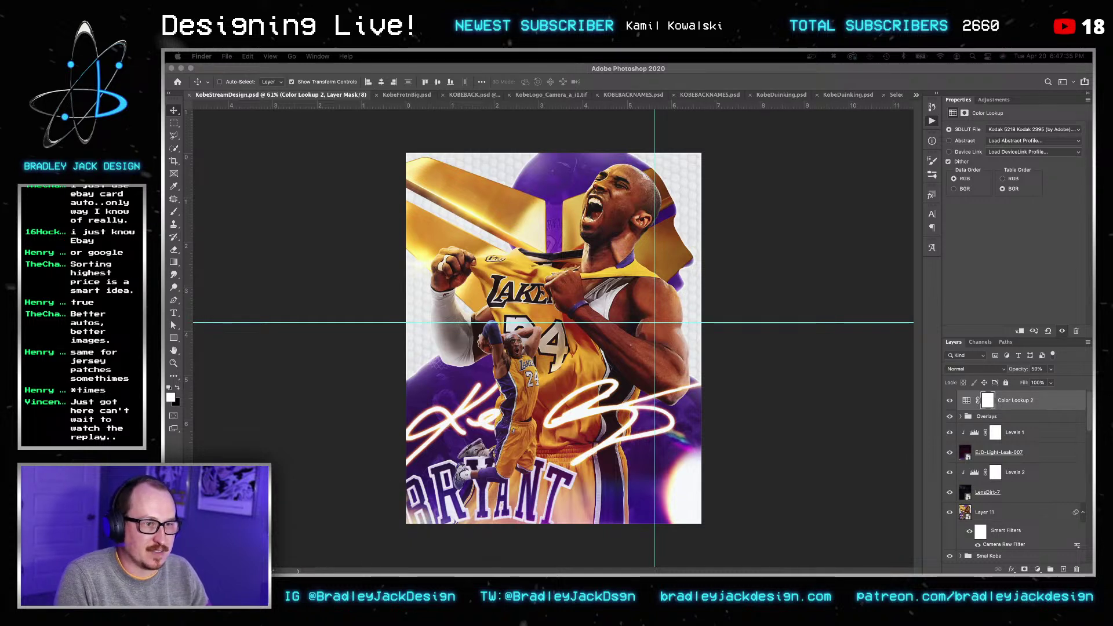
pyautogui.press('super+a')
pyautogui.write('lefeld')
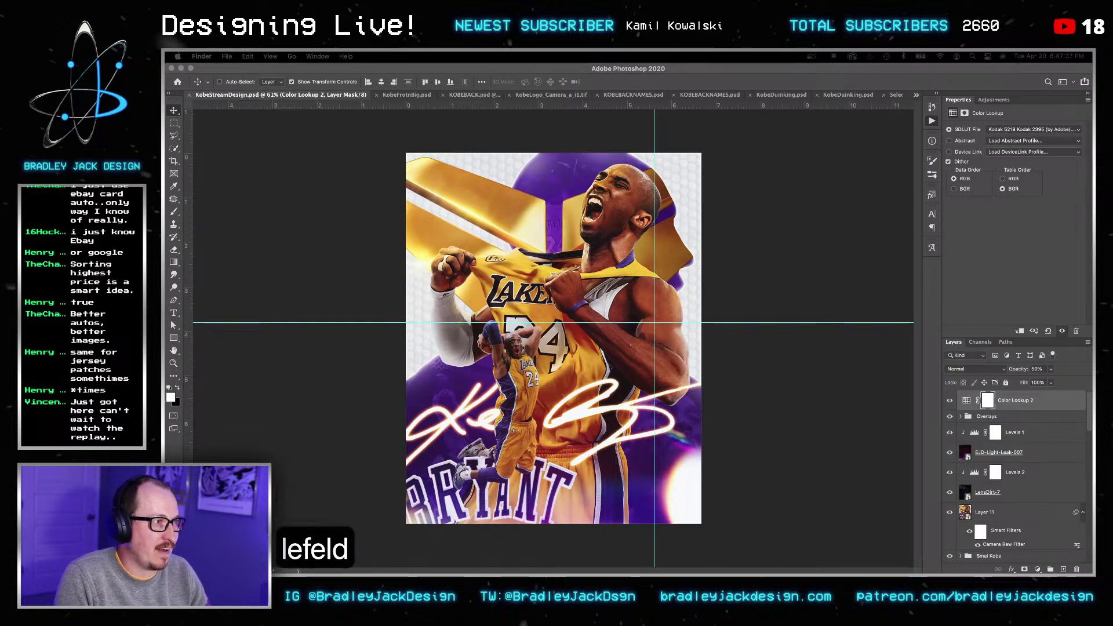
pyautogui.press('super+a')
pyautogui.write('logonew')
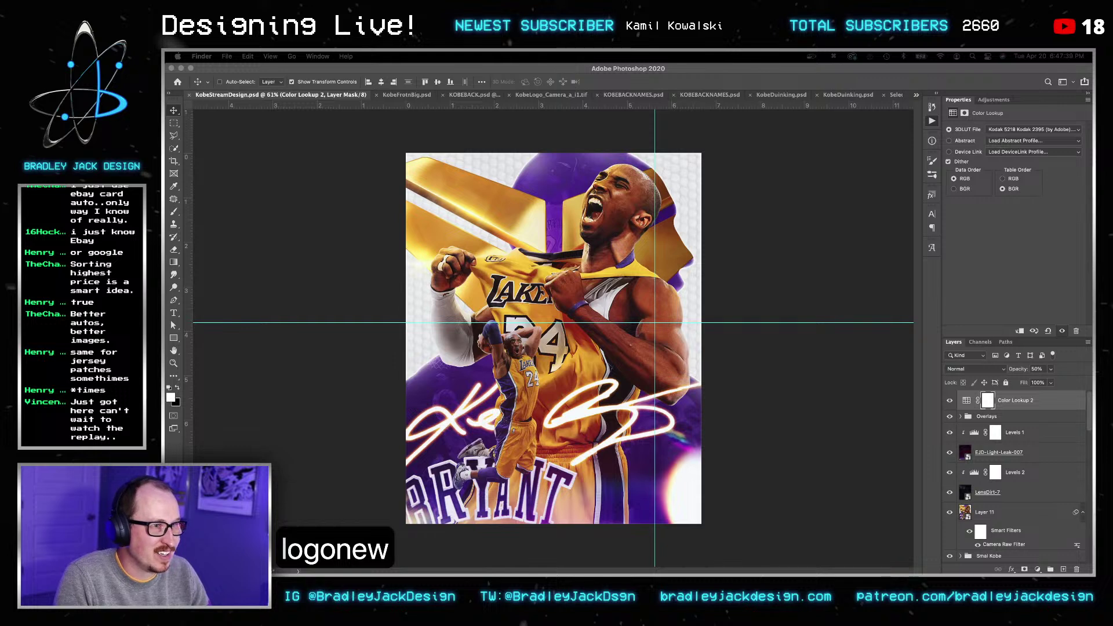
pyautogui.press('Return')
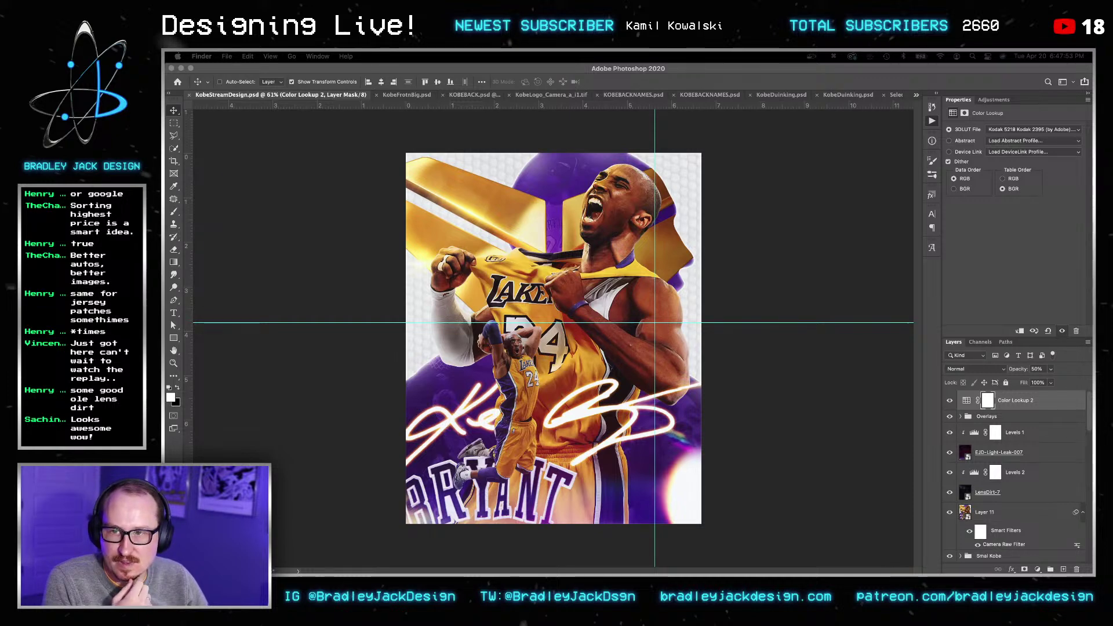
pyautogui.click(1044, 351)
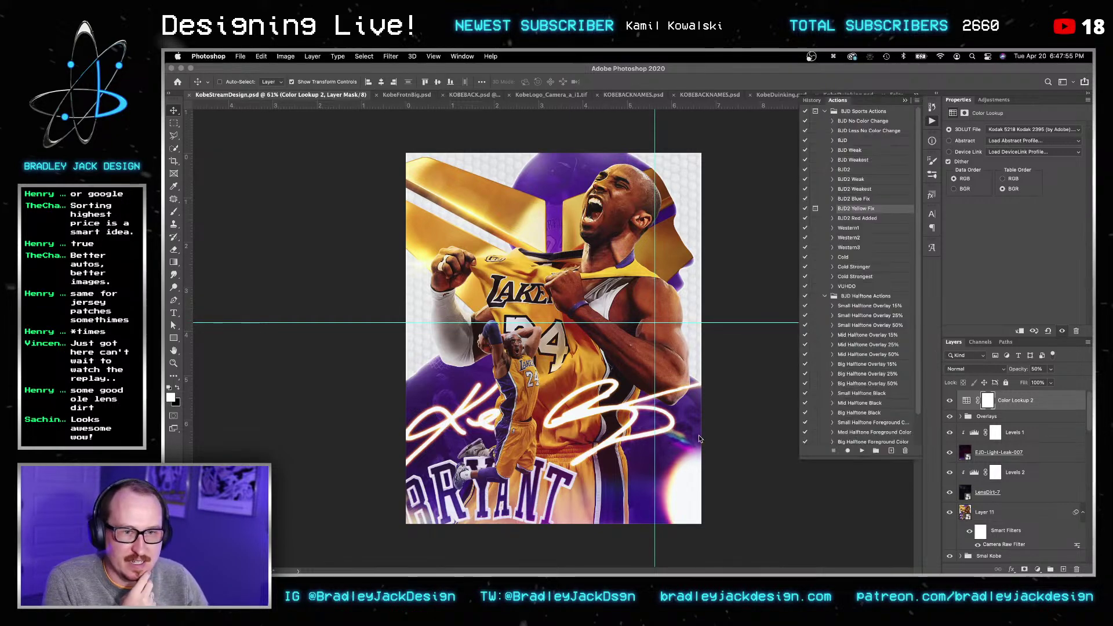
pyautogui.click(354, 545)
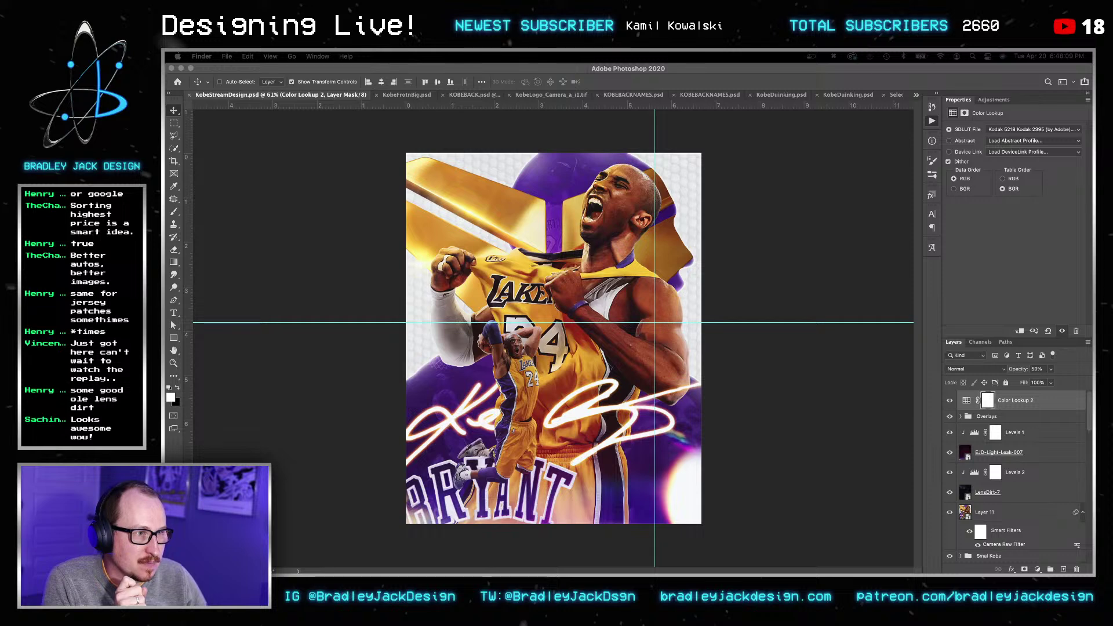
# Step: Show the Lens Overlays folder as thumbnails and preview Light-Bokeh-17
pyautogui.moveTo(597, 115); pyautogui.dragTo(516, 130)
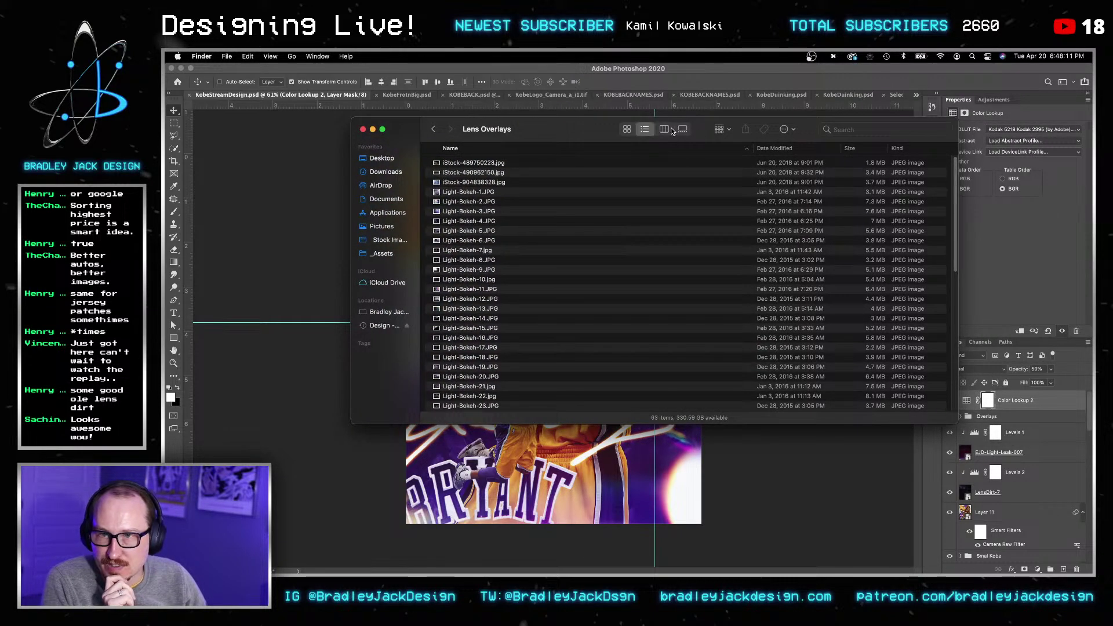
pyautogui.click(628, 129)
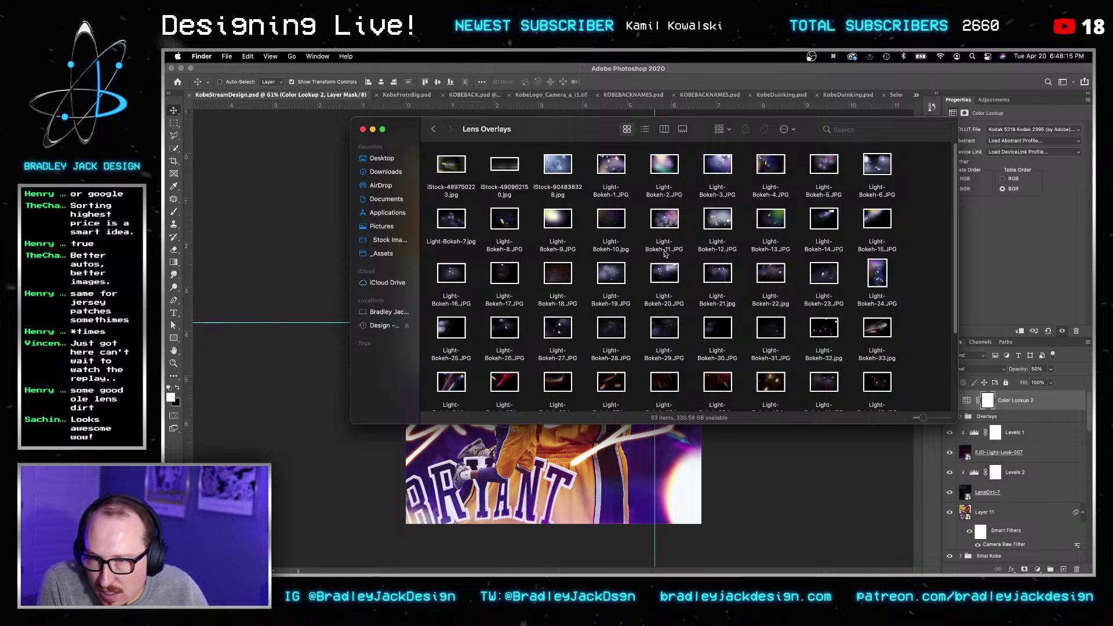
pyautogui.click(770, 335)
pyautogui.click(516, 279)
pyautogui.press('space')
pyautogui.press('space')
# Step: Place Light-Bokeh-17 onto the poster and move its layer down into the overlays group
pyautogui.moveTo(516, 280); pyautogui.dragTo(266, 285)
pyautogui.press('Return')
pyautogui.press('Return')
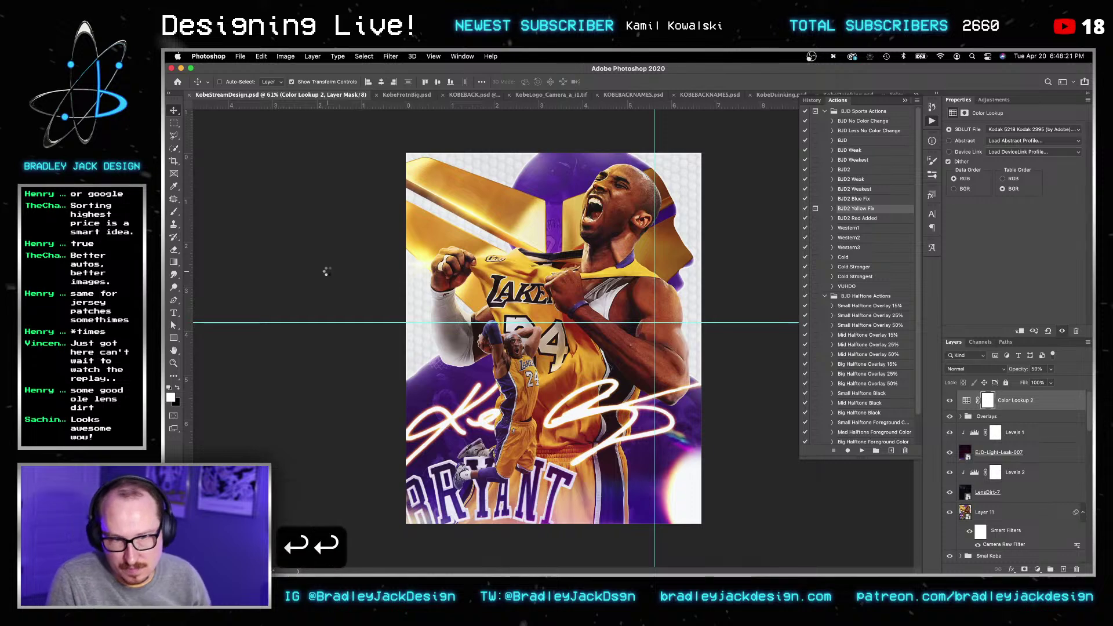
pyautogui.press('v')
pyautogui.press('super+bracketleft')
pyautogui.press('super+bracketleft')
# Step: Enlarge the bokeh to cover most of the canvas, set it to Screen, and save
pyautogui.press('v')
pyautogui.press('v')
pyautogui.press('super+t')
pyautogui.keyDown('alt'); pyautogui.moveTo(696, 413); pyautogui.dragTo(868, 503); pyautogui.keyUp('alt')
pyautogui.moveTo(725, 433); pyautogui.dragTo(713, 452)
pyautogui.press('Return')
pyautogui.press('Return')
pyautogui.press('v')
pyautogui.hotkey('alt', 'shift', 's')
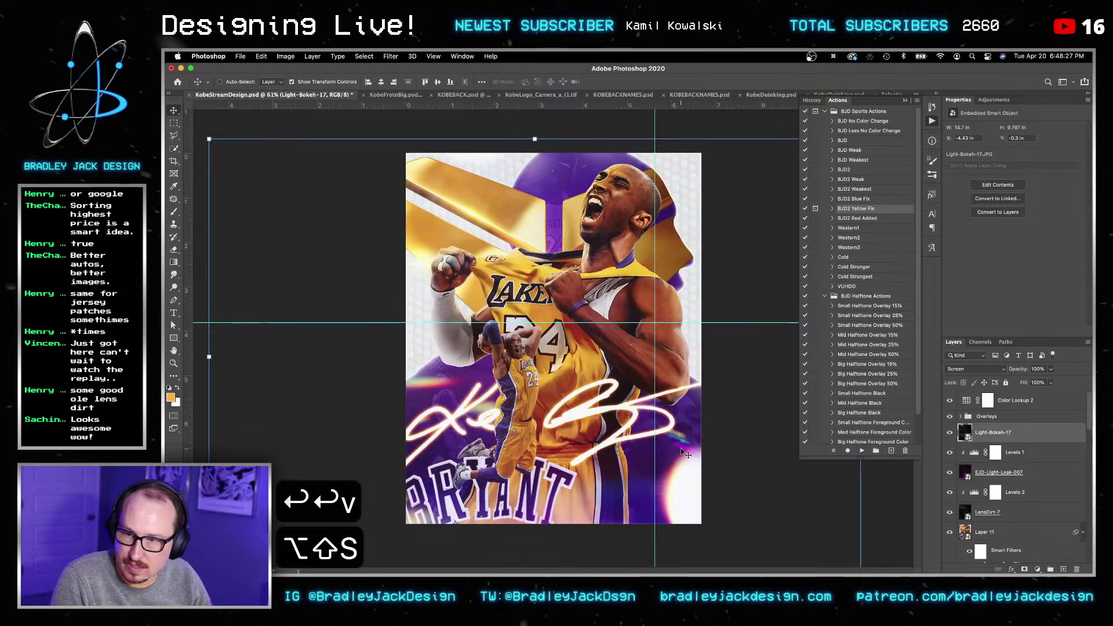
pyautogui.press('v')
pyautogui.press('v')
pyautogui.press('super+s')
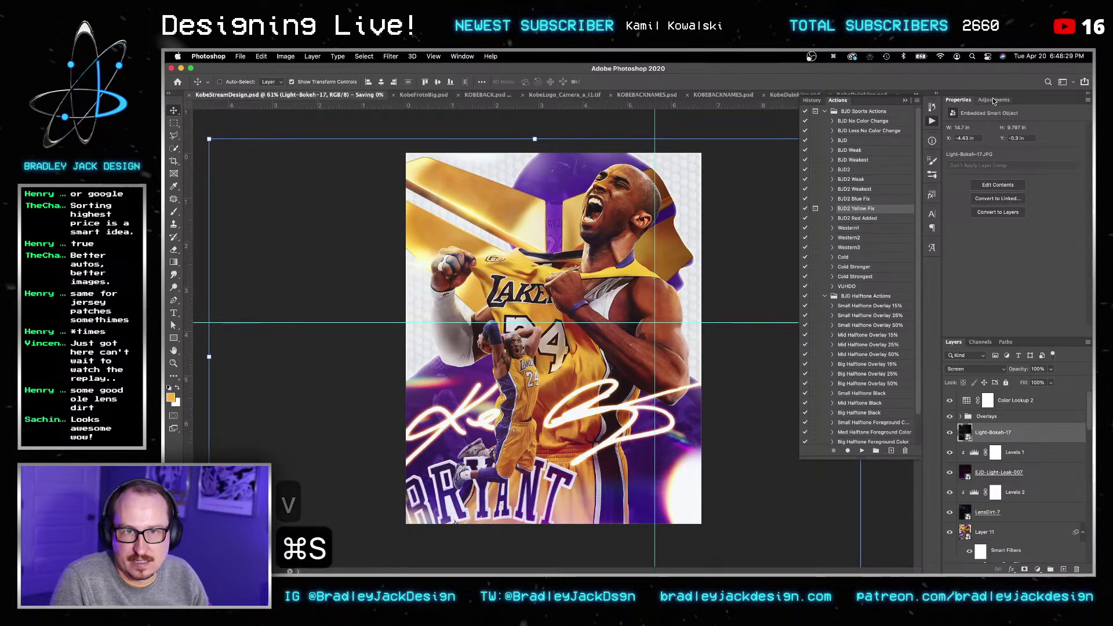
# Step: Add a Levels adjustment clipped to the bokeh layer and save
pyautogui.click(993, 100)
pyautogui.click(984, 120)
pyautogui.keyDown('alt'); pyautogui.click(965, 442); pyautogui.keyUp('alt')
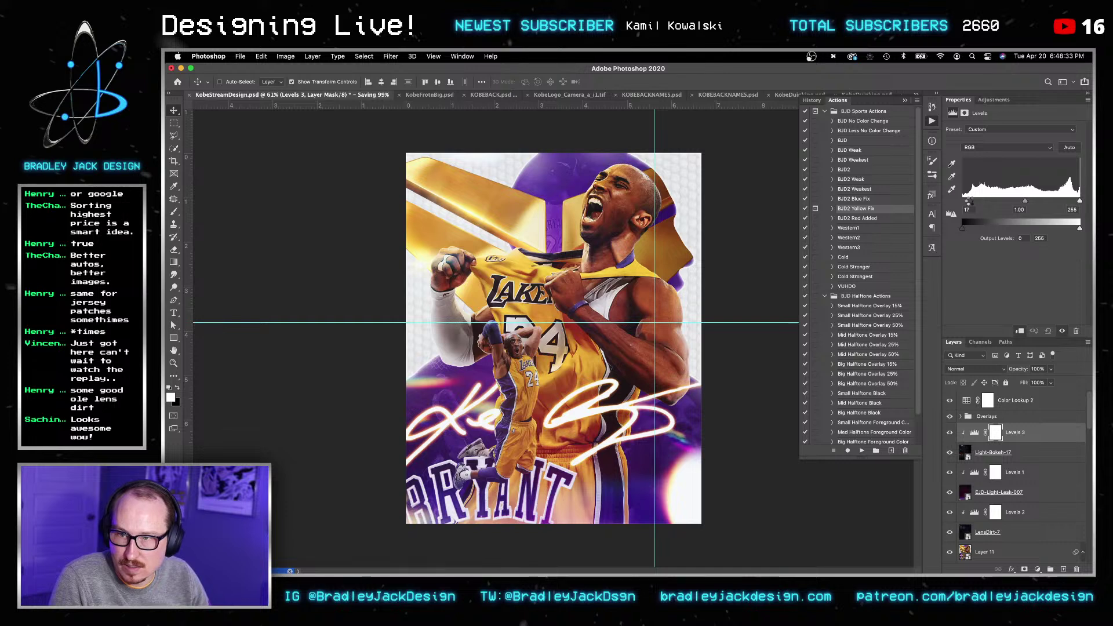
pyautogui.press('Return')
pyautogui.press('Return')
pyautogui.press('v')
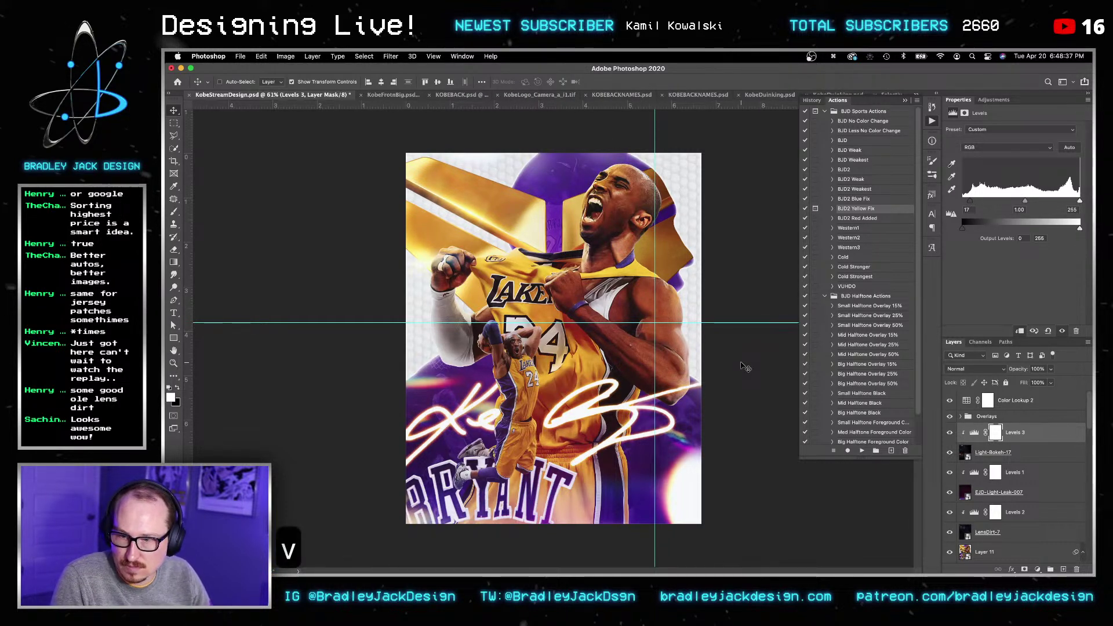
pyautogui.press('super+s')
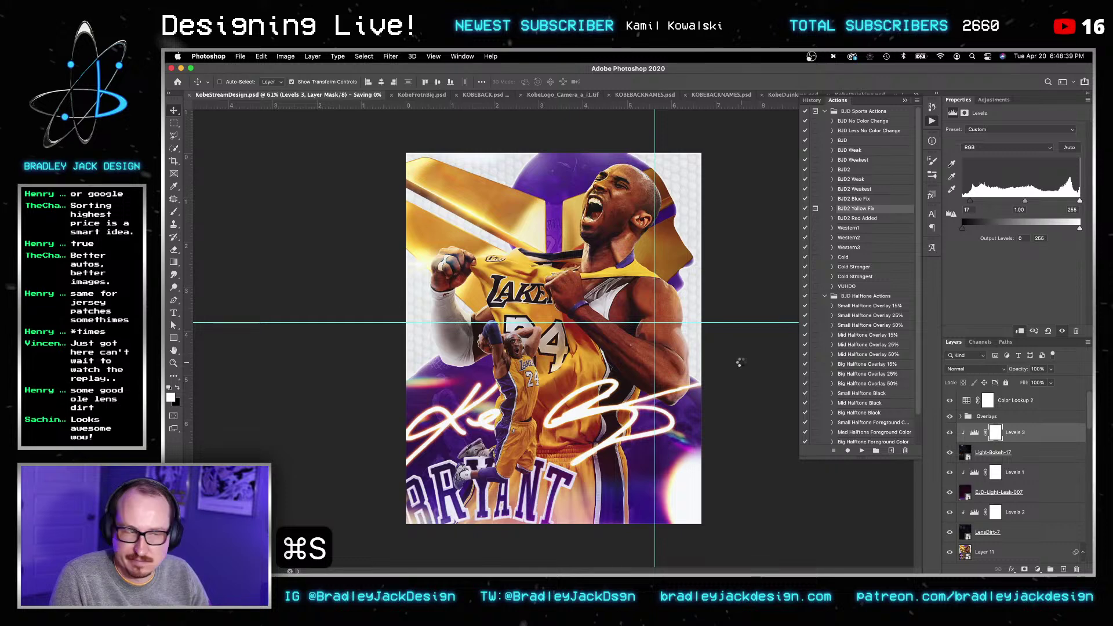
pyautogui.scroll(-5, 979, 474)
pyautogui.scroll(-3, 979, 475)
# Step: Apply a 2-pixel Gaussian Blur to Gradient Map 1, then zoom in on the jersey
pyautogui.click(967, 451)
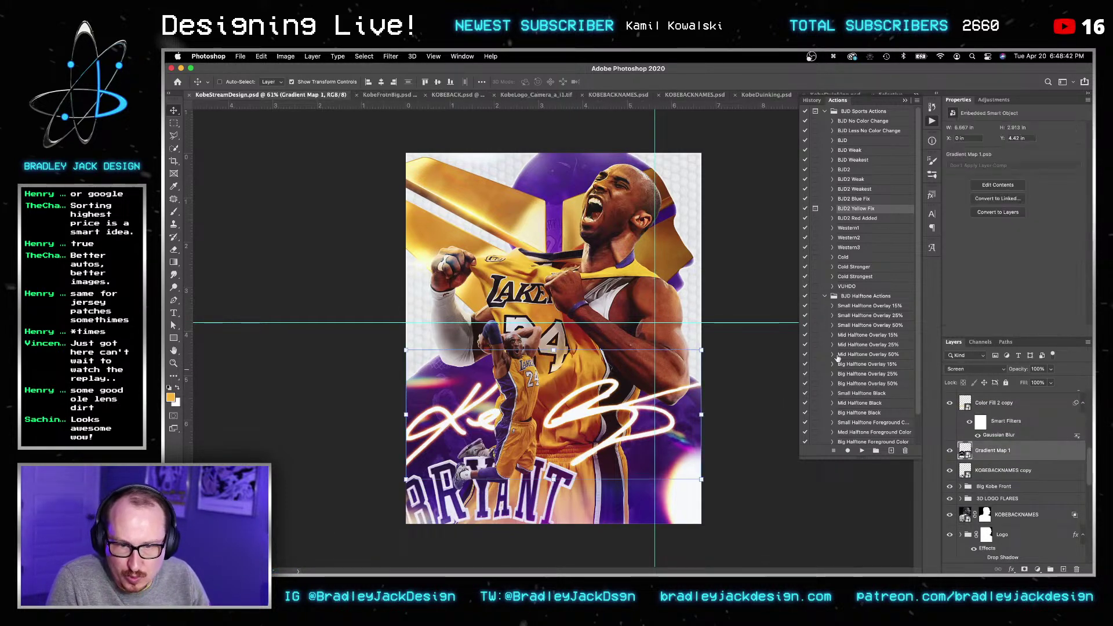
pyautogui.click(390, 56)
pyautogui.moveTo(418, 168)
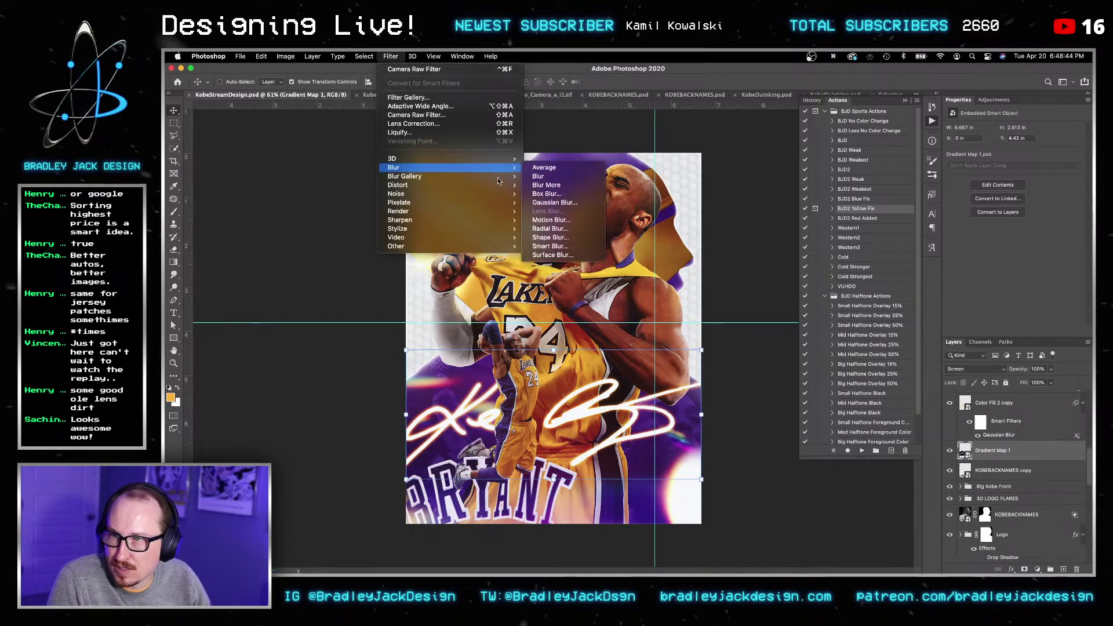
pyautogui.click(552, 203)
pyautogui.write('1')
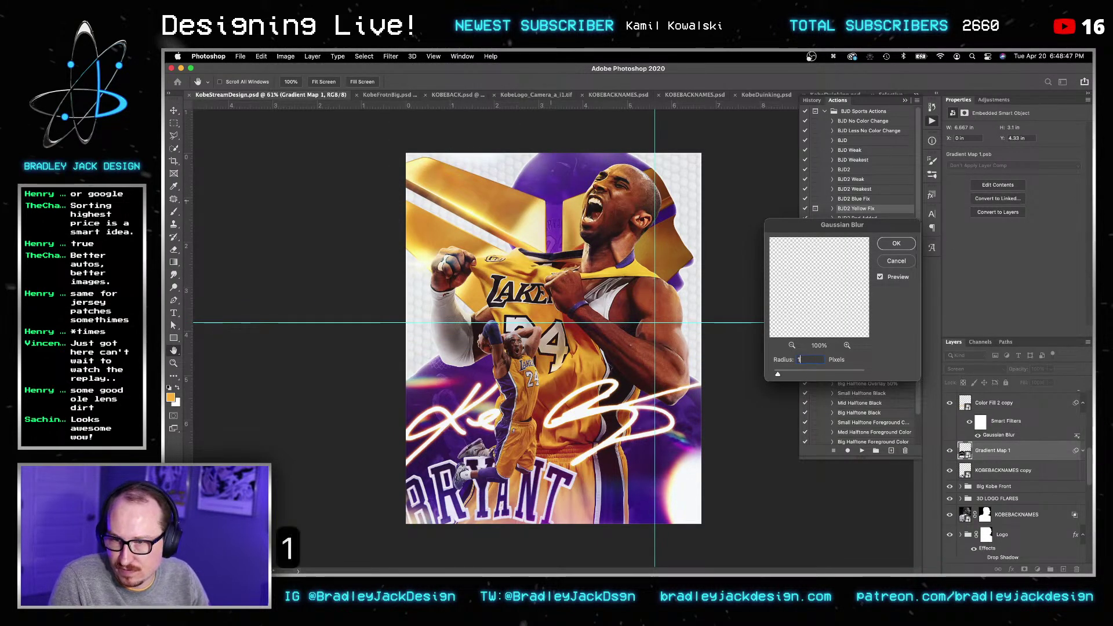
pyautogui.press('super+a')
pyautogui.write('2')
pyautogui.press('Return')
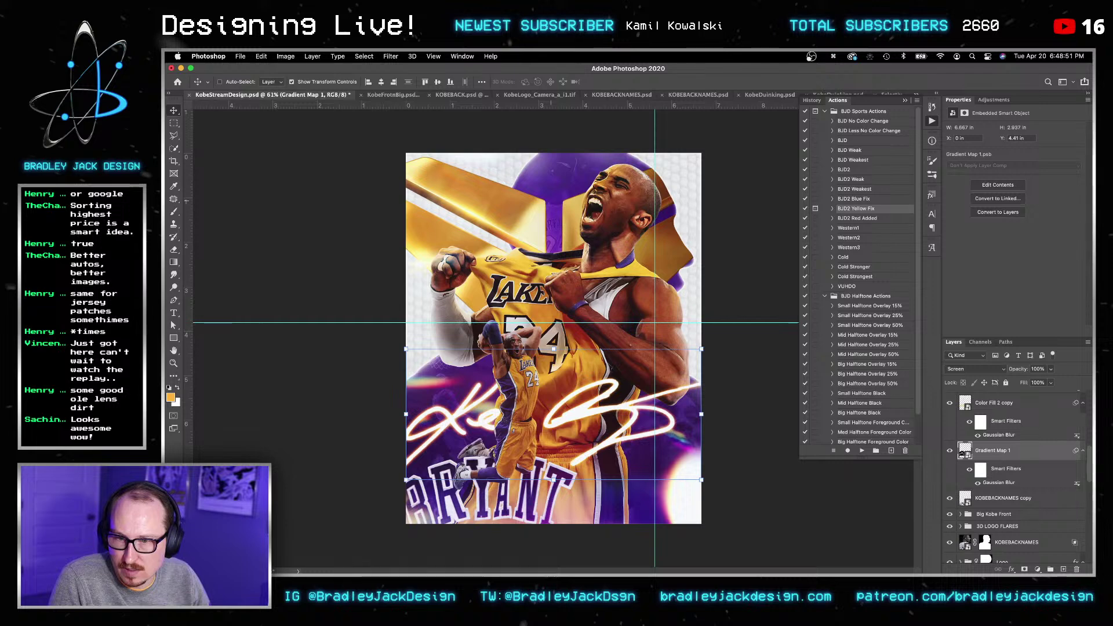
pyautogui.press('z')
pyautogui.moveTo(601, 393); pyautogui.dragTo(602, 394)
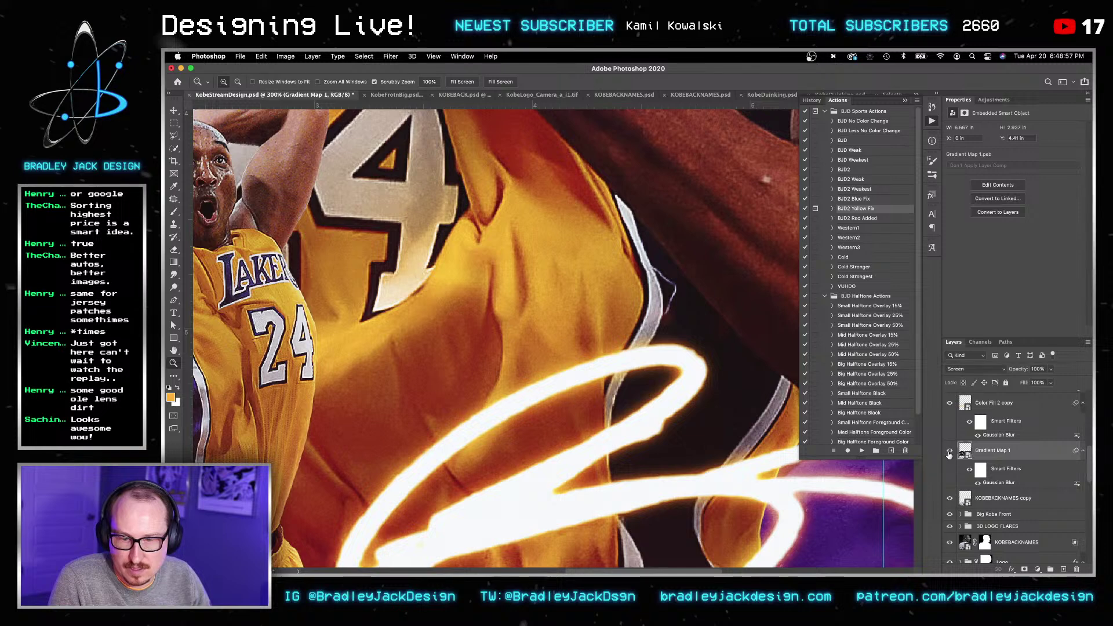
# Step: Stamp all visible artwork into a new Layer 12 and convert it to a smart object
pyautogui.scroll(5, 948, 452)
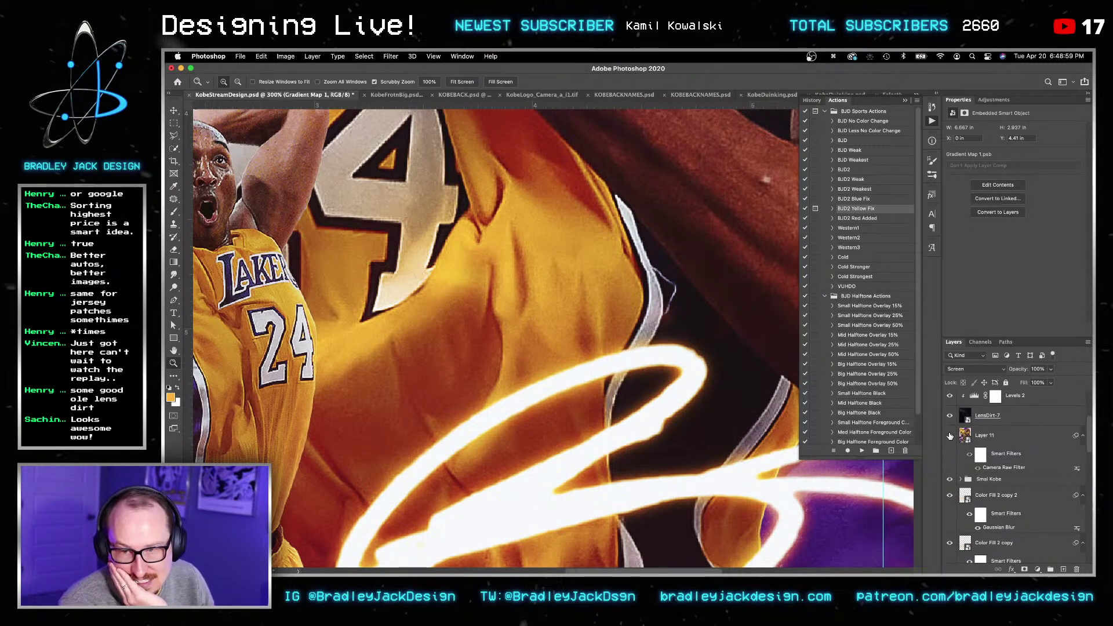
pyautogui.scroll(5, 949, 436)
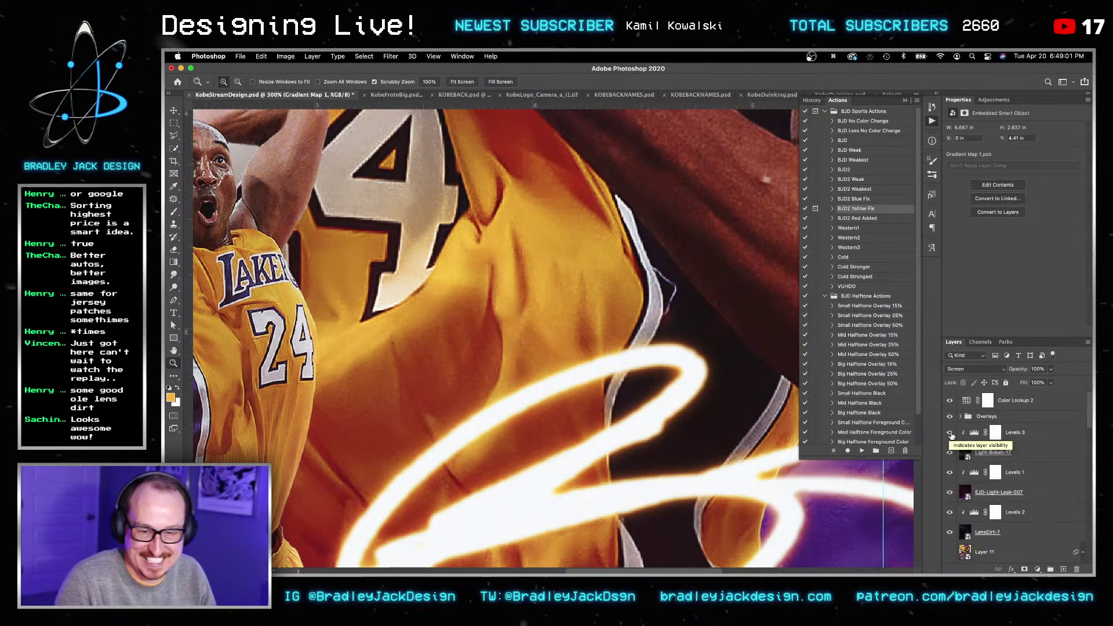
pyautogui.press('shift+super+n')
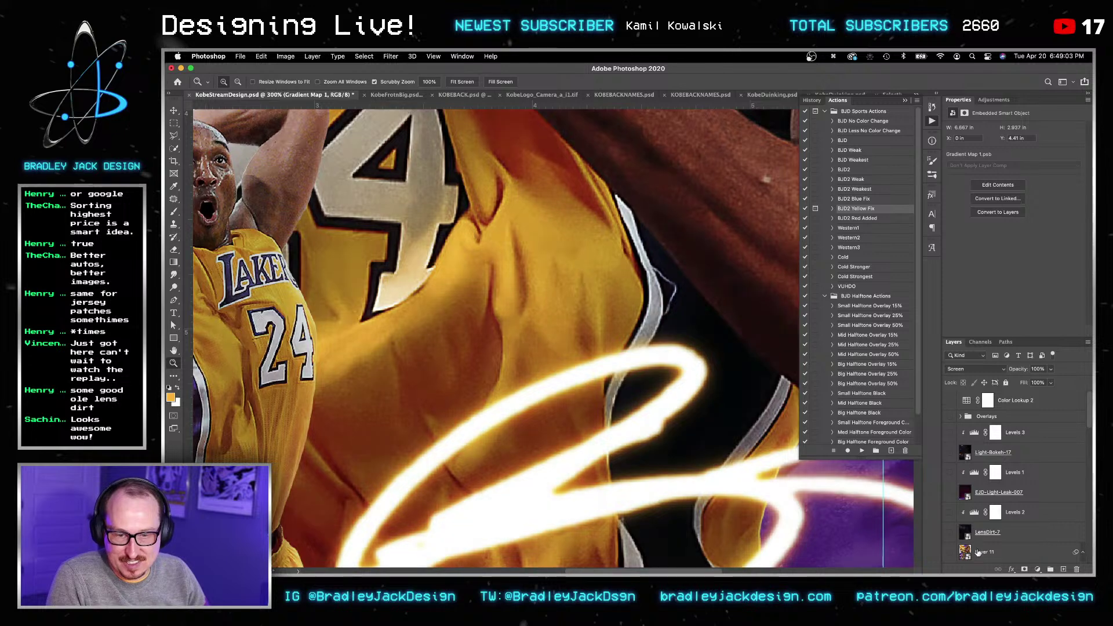
pyautogui.press('Return')
pyautogui.press('alt+shift+super+e')
pyautogui.rightClick(992, 527)
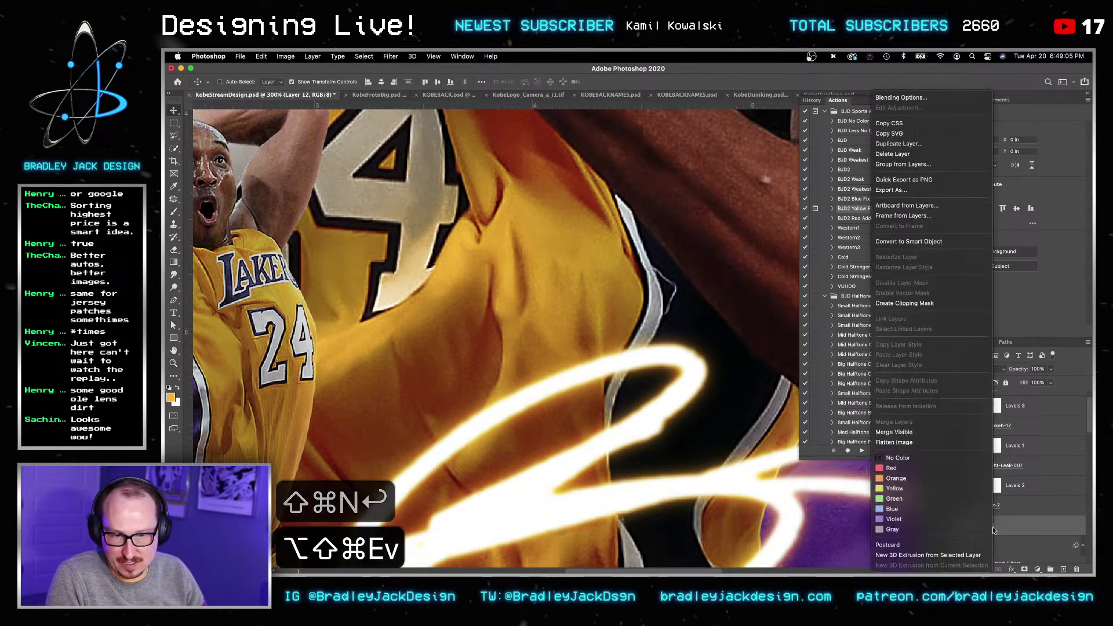
pyautogui.click(937, 244)
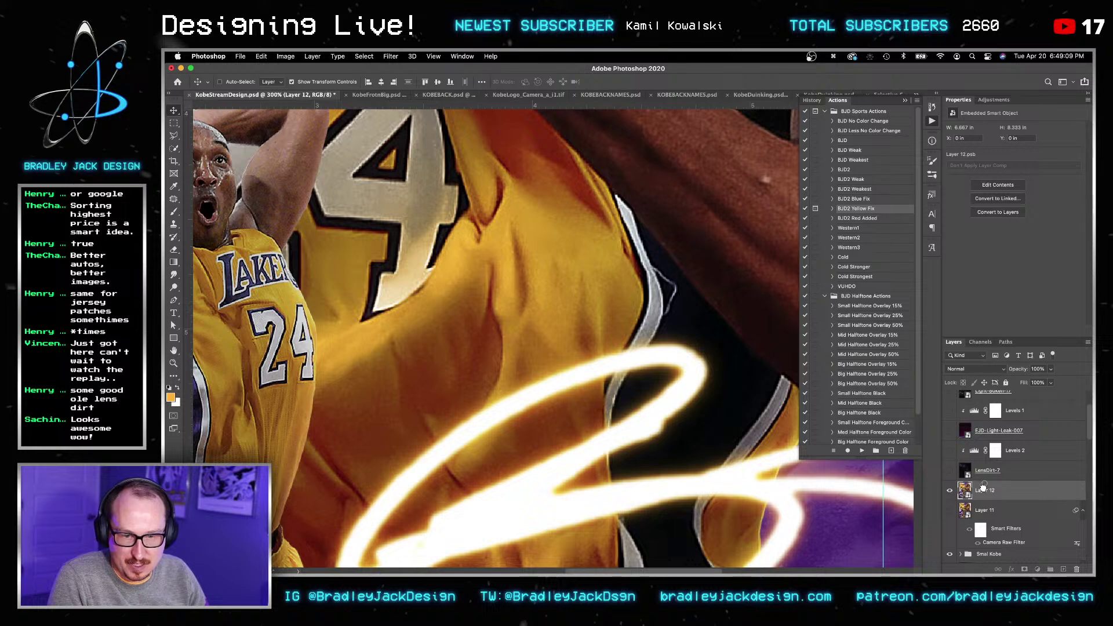
# Step: Delete Layer 11 and select the Levels 3 adjustment
pyautogui.click(980, 511)
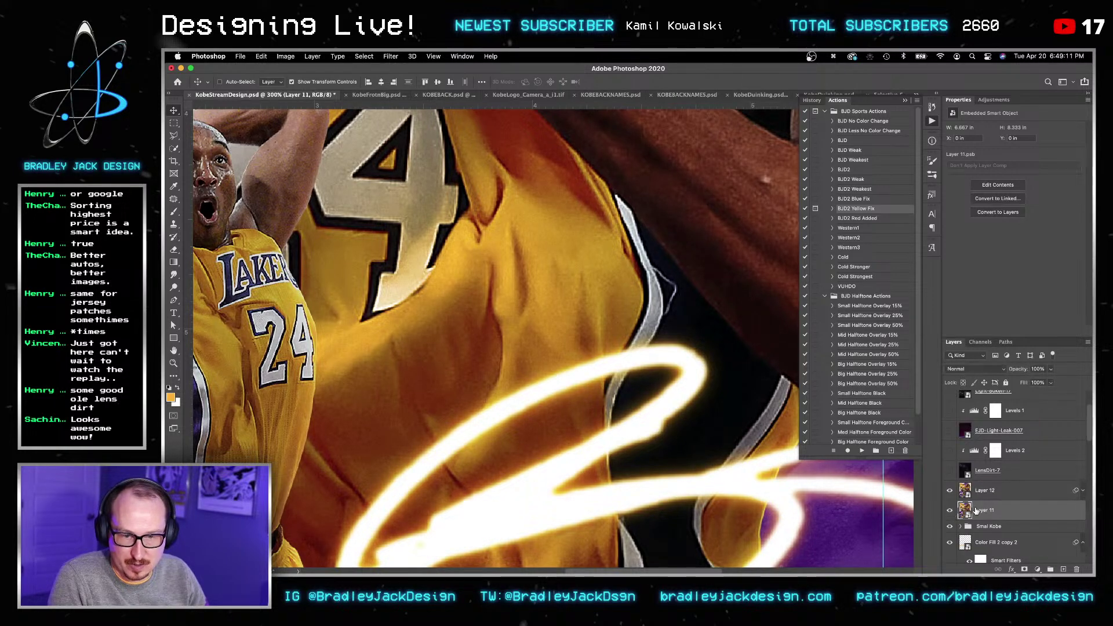
pyautogui.press('BackSpace')
pyautogui.click(1020, 472)
pyautogui.scroll(2, 1009, 487)
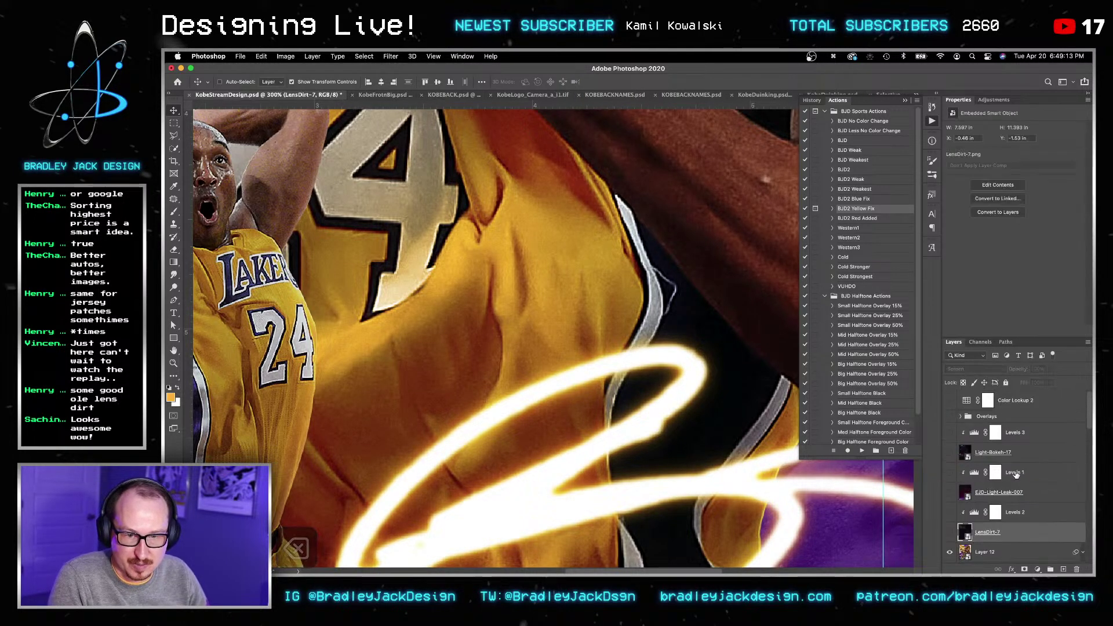
pyautogui.click(982, 433)
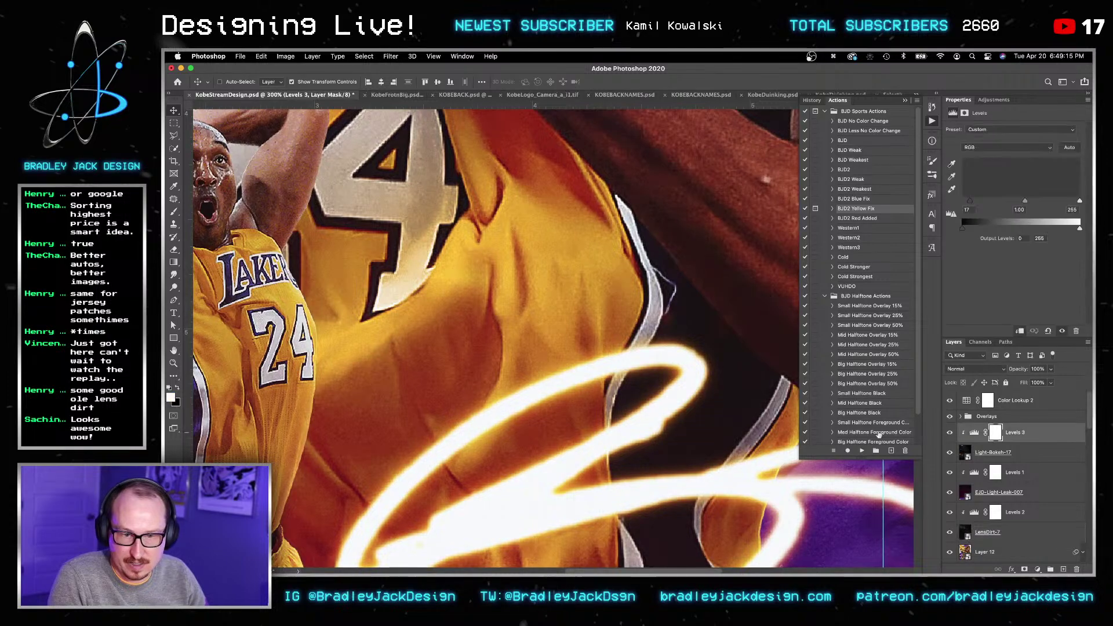
# Step: Zoom out to view the whole poster and save it
pyautogui.press('z')
pyautogui.keyDown('alt'); pyautogui.click(677, 381); pyautogui.keyUp('alt')
pyautogui.keyDown('alt'); pyautogui.click(678, 382); pyautogui.keyUp('alt')
pyautogui.keyDown('alt'); pyautogui.click(677, 382); pyautogui.keyUp('alt')
pyautogui.keyDown('alt'); pyautogui.click(677, 382); pyautogui.keyUp('alt')
pyautogui.press('v')
pyautogui.press('super+s')
pyautogui.press('v')
pyautogui.press('z')
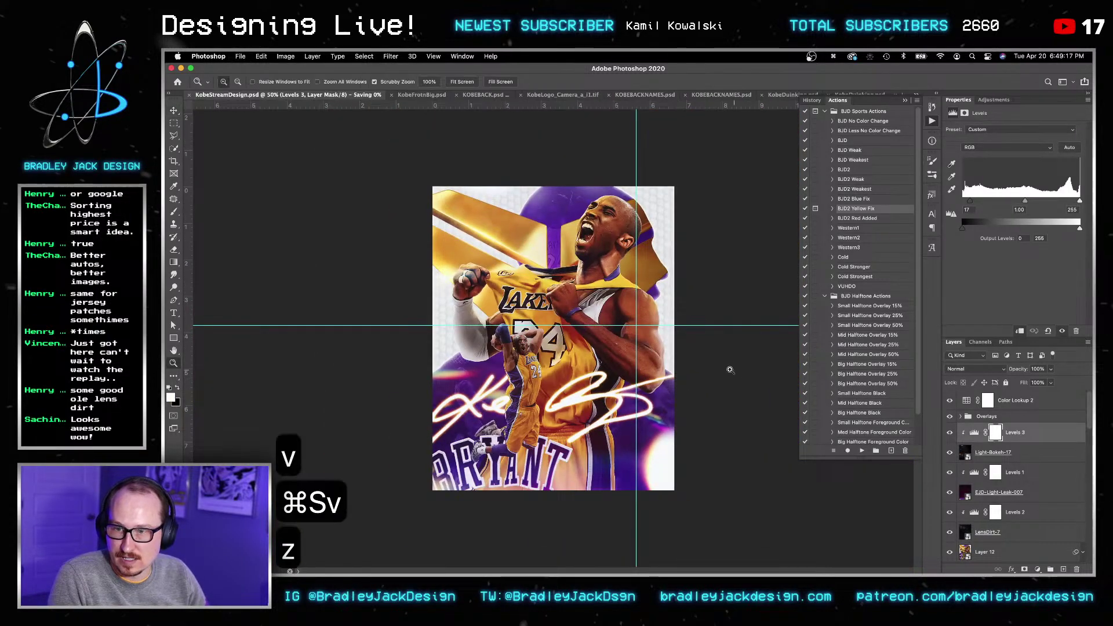
pyautogui.click(682, 384)
# Step: In Finder, go to Downloads > EJD Mega Bundle > EJD Light FX Pack > Light Leaks
pyautogui.press('v')
pyautogui.press('v')
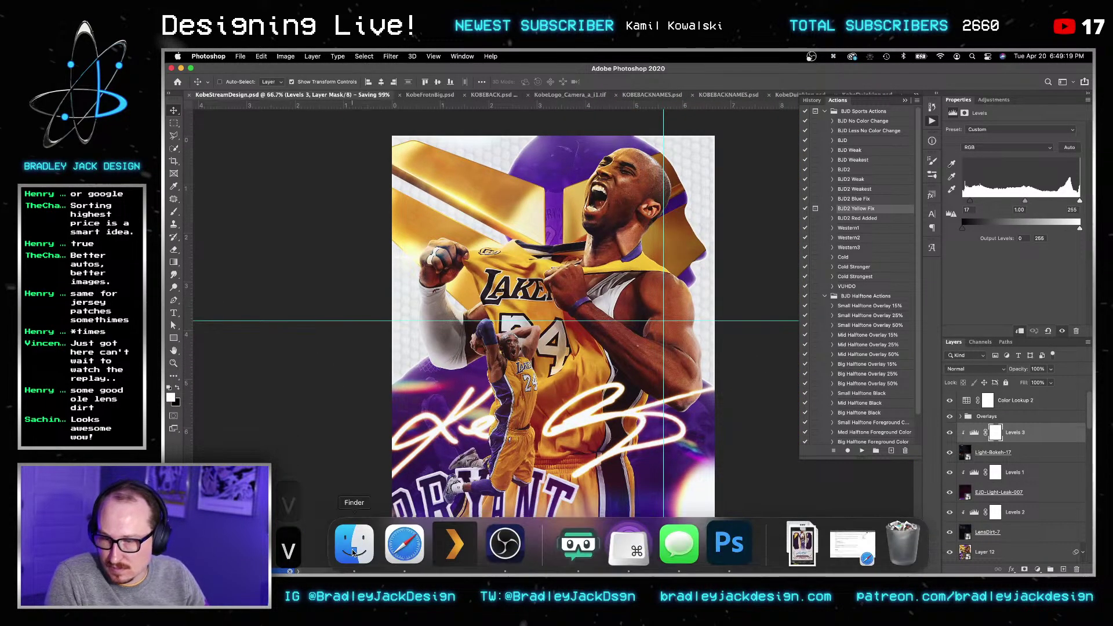
pyautogui.click(354, 541)
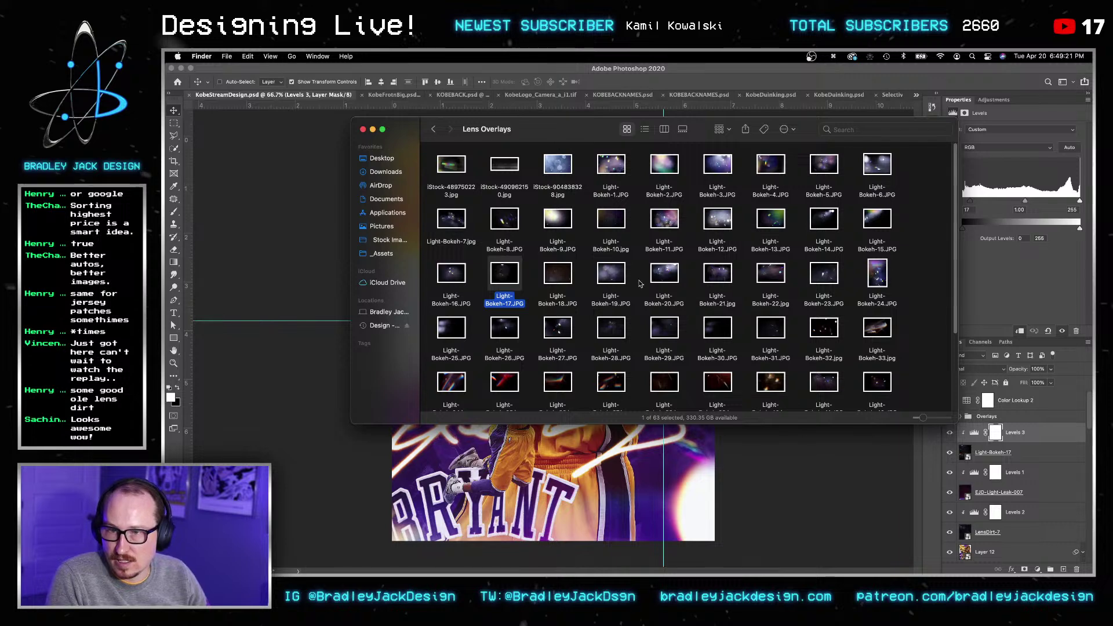
pyautogui.click(434, 129)
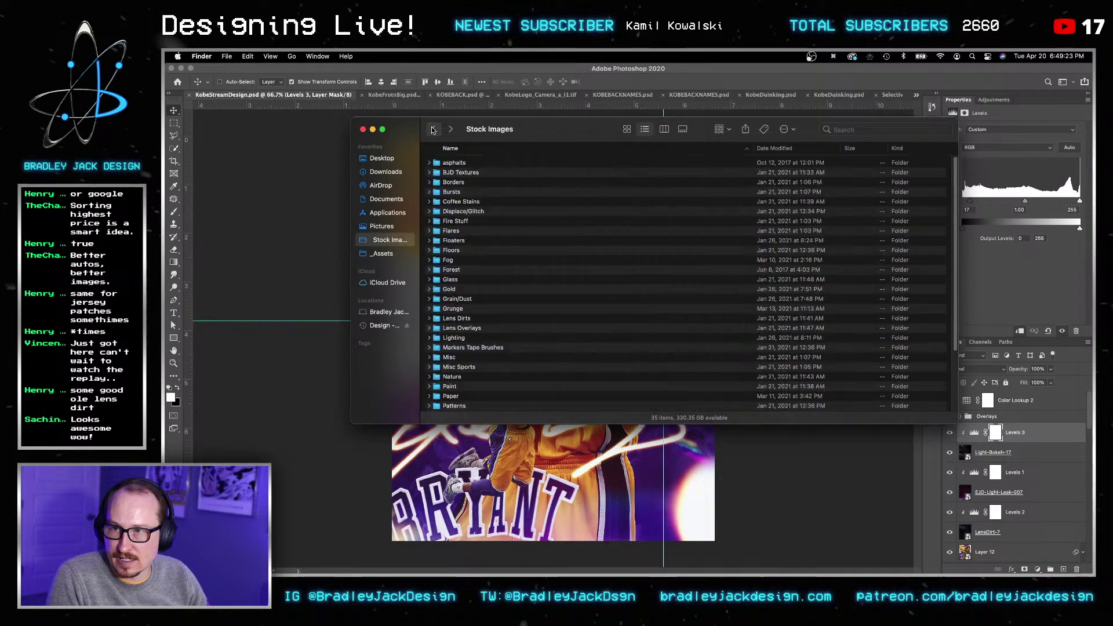
pyautogui.click(386, 172)
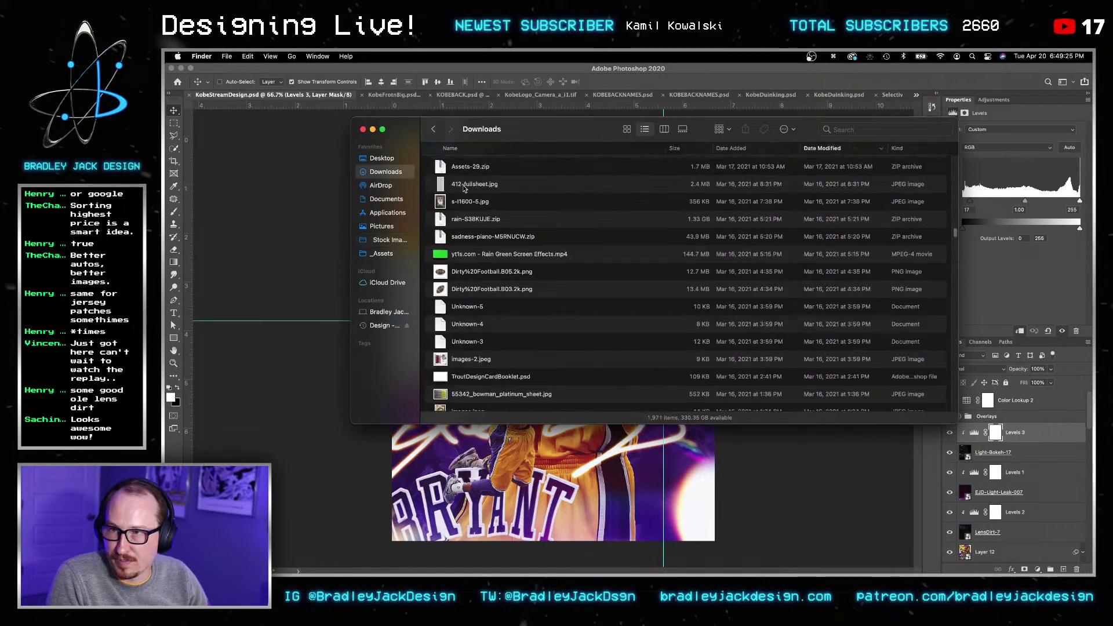
pyautogui.write('ejd')
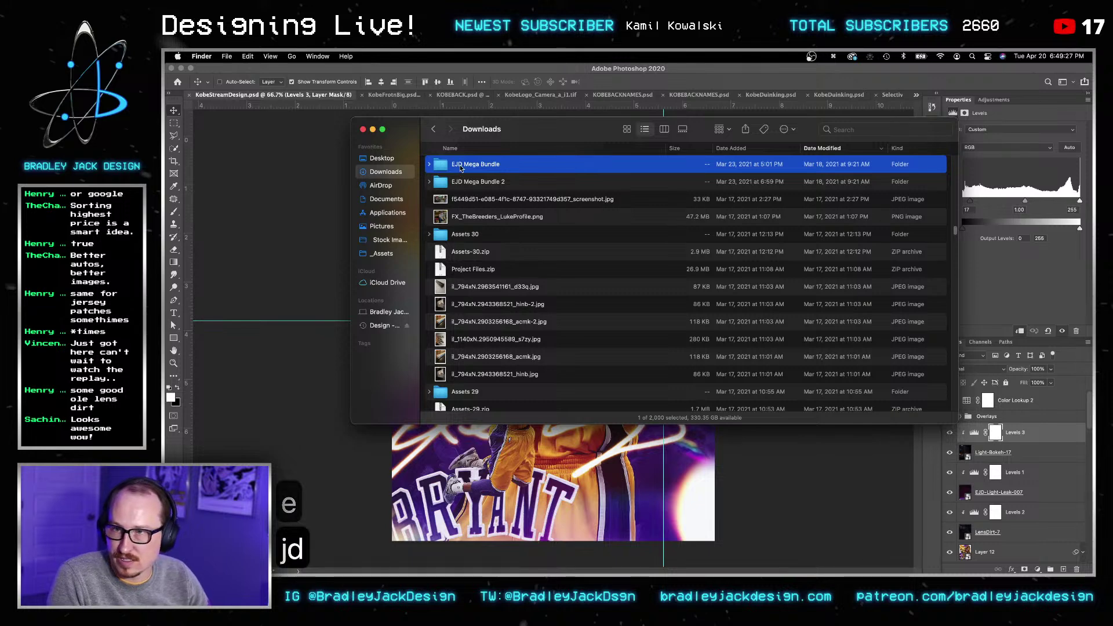
pyautogui.press('super+Down')
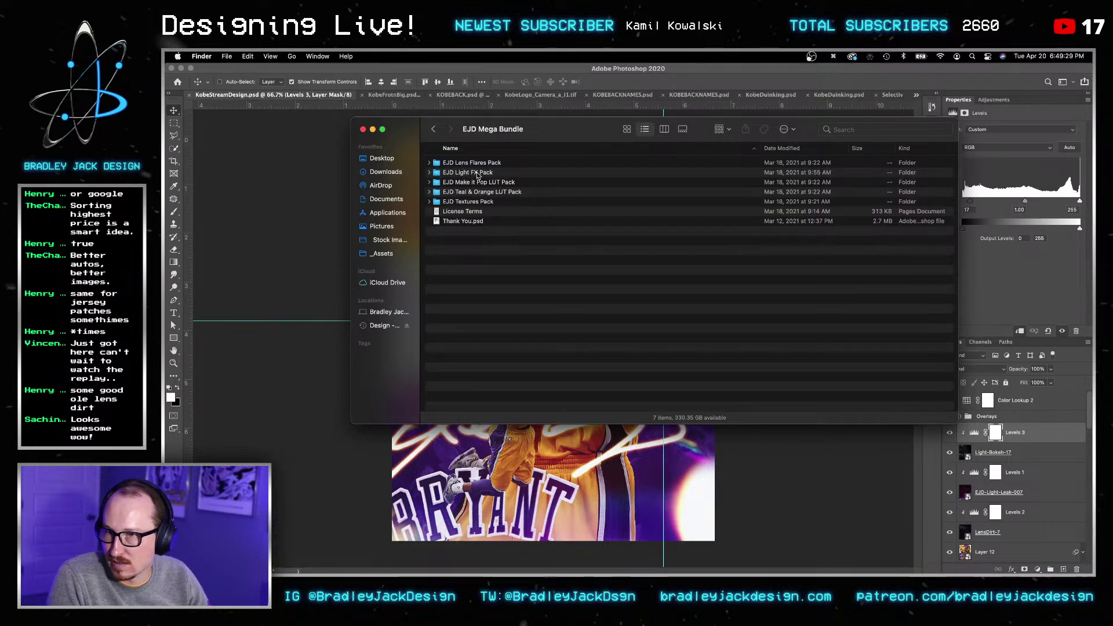
pyautogui.doubleClick(478, 173)
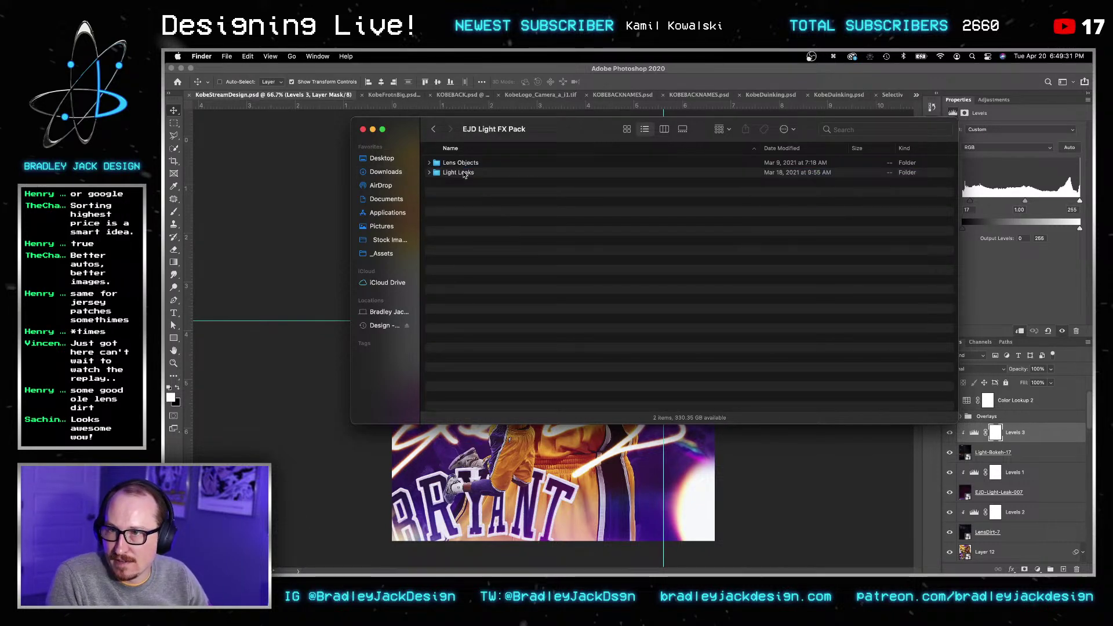
pyautogui.doubleClick(463, 174)
# Step: Show the light leaks as thumbnails and place EJD-Light-Leak-005.png onto the poster
pyautogui.click(510, 240)
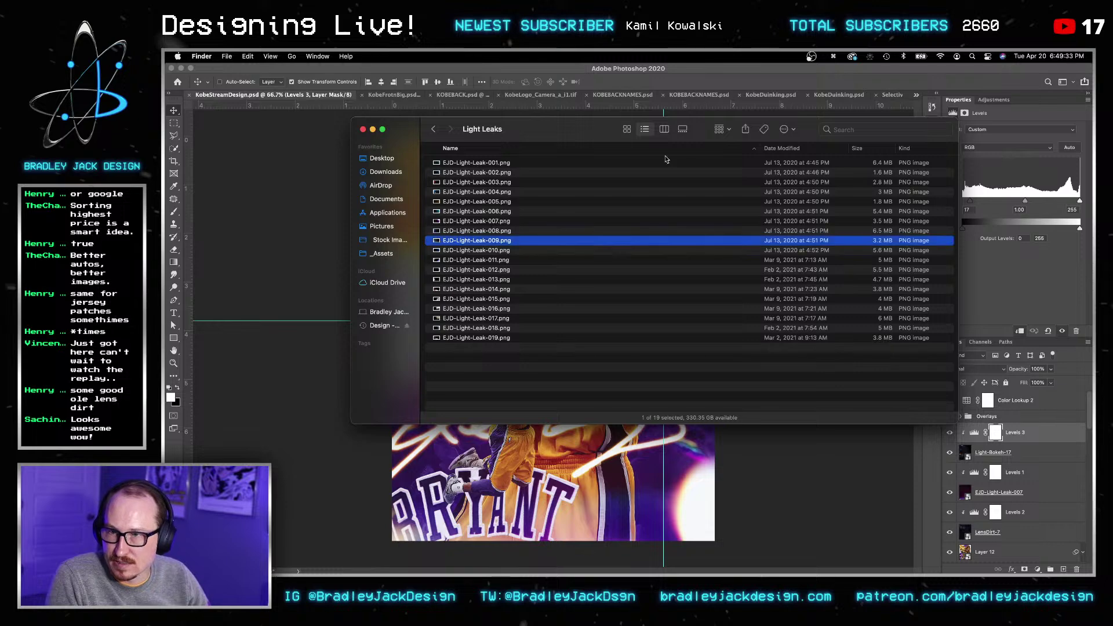
pyautogui.click(626, 129)
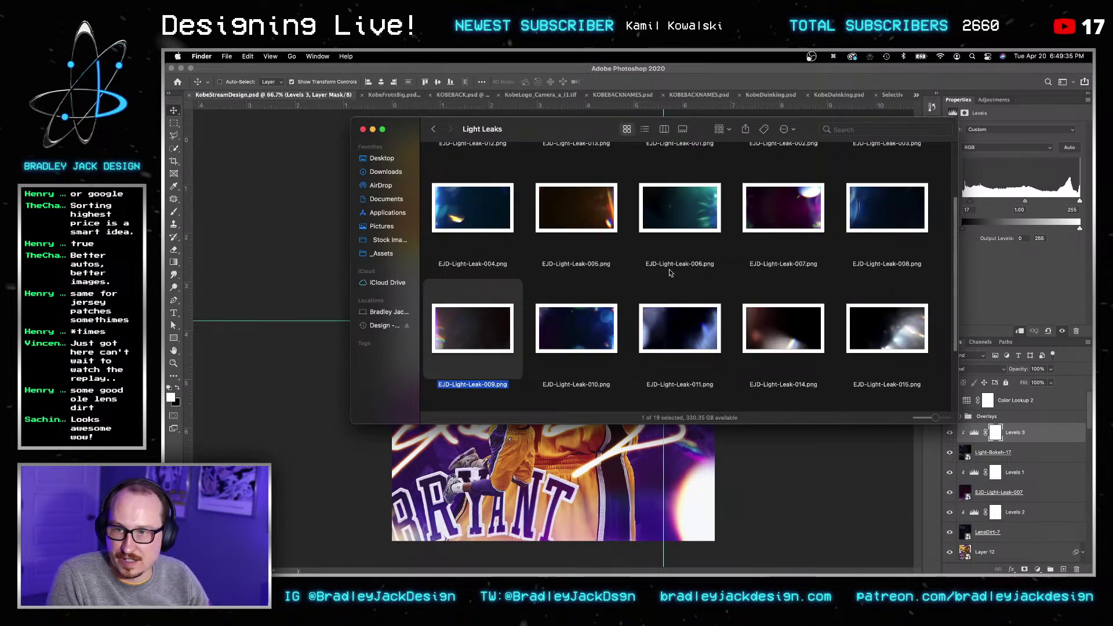
pyautogui.click(700, 288)
pyautogui.click(576, 208)
pyautogui.moveTo(576, 208); pyautogui.dragTo(284, 240)
pyautogui.press('Return')
# Step: Rotate the light leak about 90° and stretch it to cover the whole poster
pyautogui.press('v')
pyautogui.press('v')
pyautogui.press('super+t')
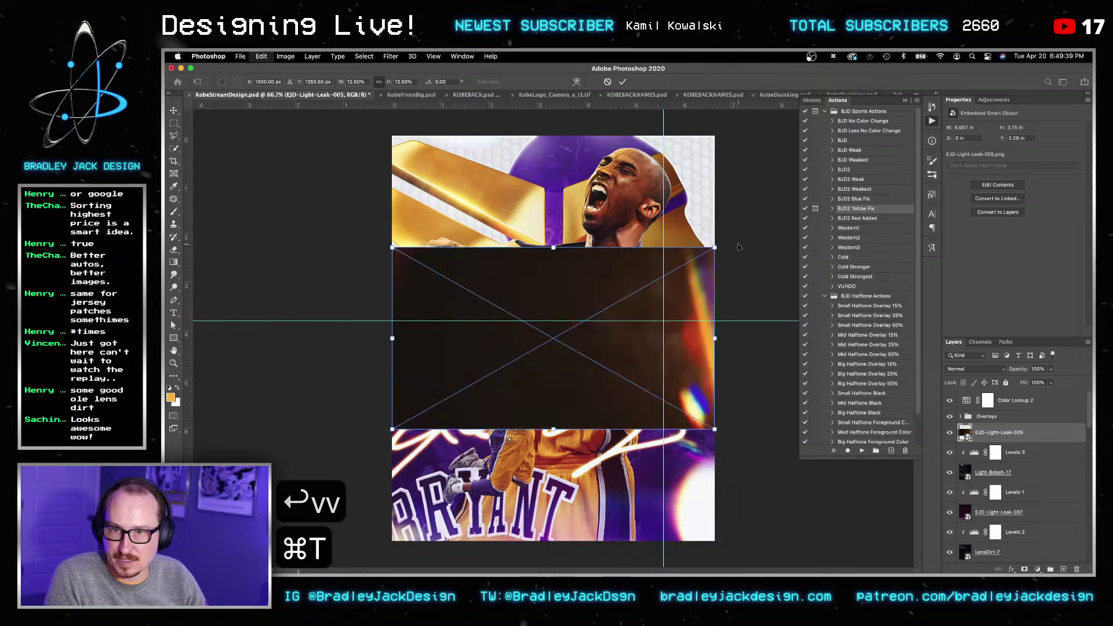
pyautogui.moveTo(739, 229); pyautogui.dragTo(368, 186)
pyautogui.keyDown('alt'); pyautogui.moveTo(686, 489); pyautogui.dragTo(754, 296); pyautogui.keyUp('alt')
pyautogui.press('Return')
pyautogui.press('v')
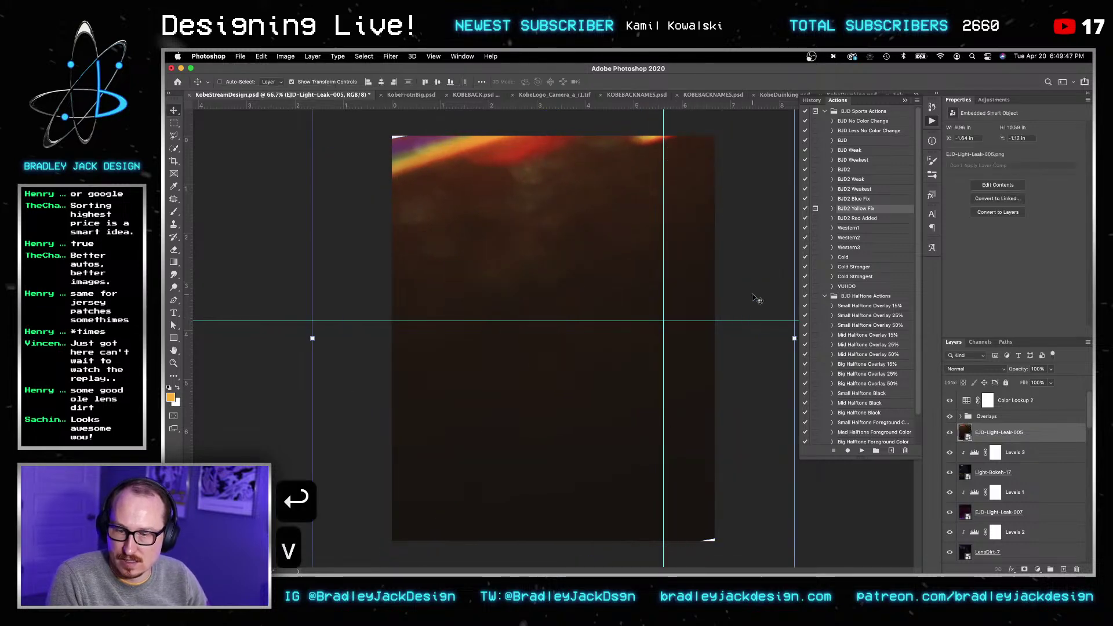
pyautogui.press('super+t')
pyautogui.keyDown('alt'); pyautogui.scroll(-3, 555, 338); pyautogui.keyUp('alt')
pyautogui.keyDown('alt'); pyautogui.moveTo(579, 476); pyautogui.dragTo(583, 483); pyautogui.keyUp('alt')
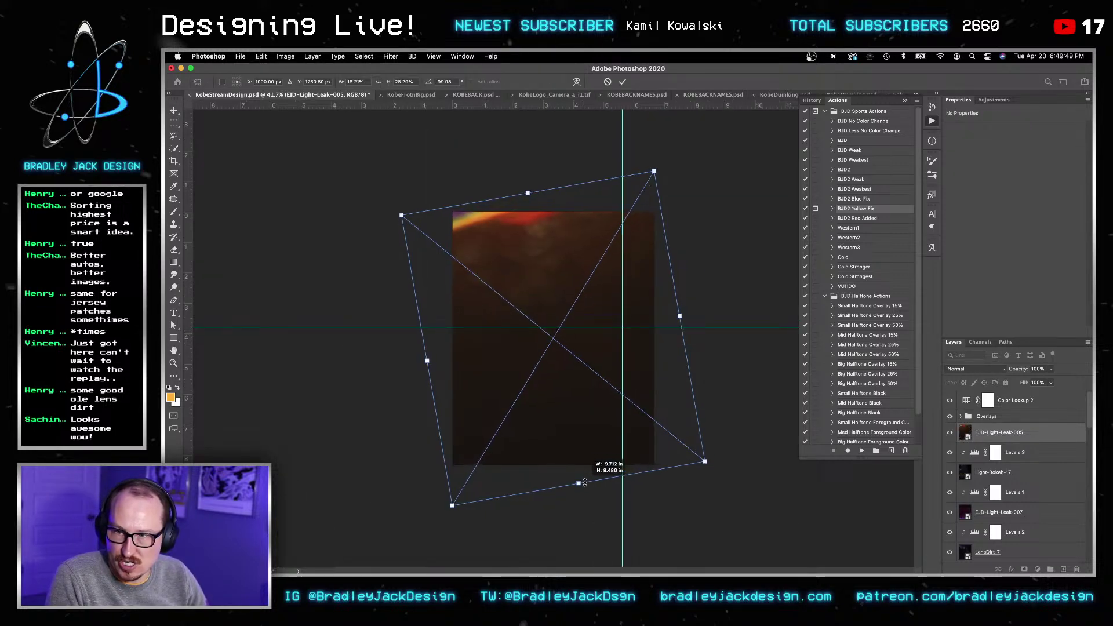
pyautogui.press('Return')
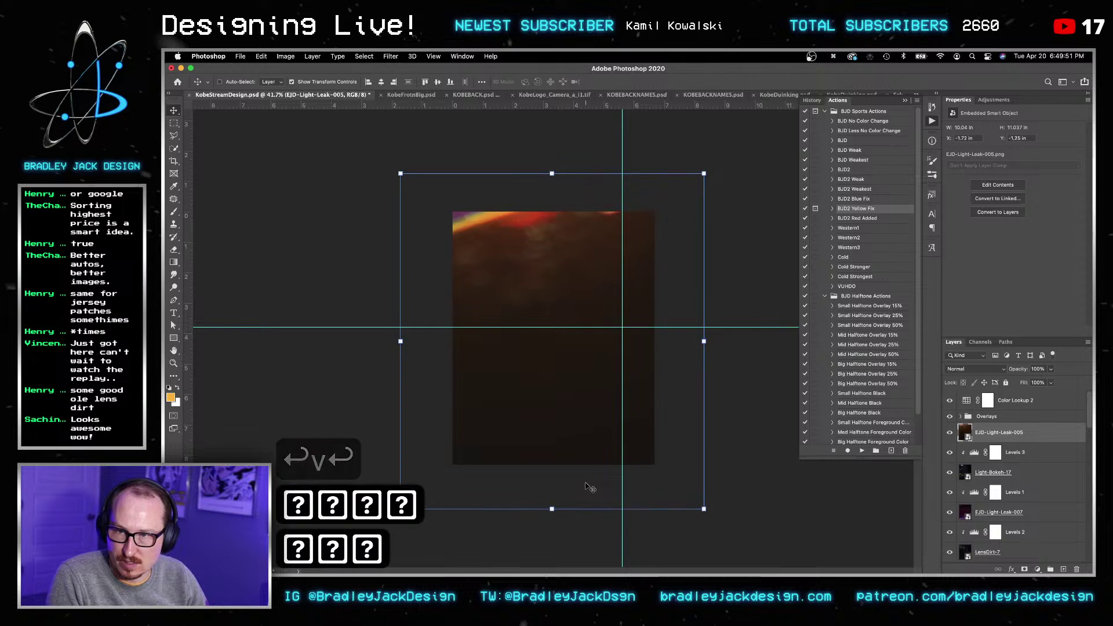
pyautogui.press('Left')
# Step: Blend the light leak in Screen mode and clip a new Levels adjustment to it
pyautogui.hotkey('alt', 'shift', 's')
pyautogui.press('v')
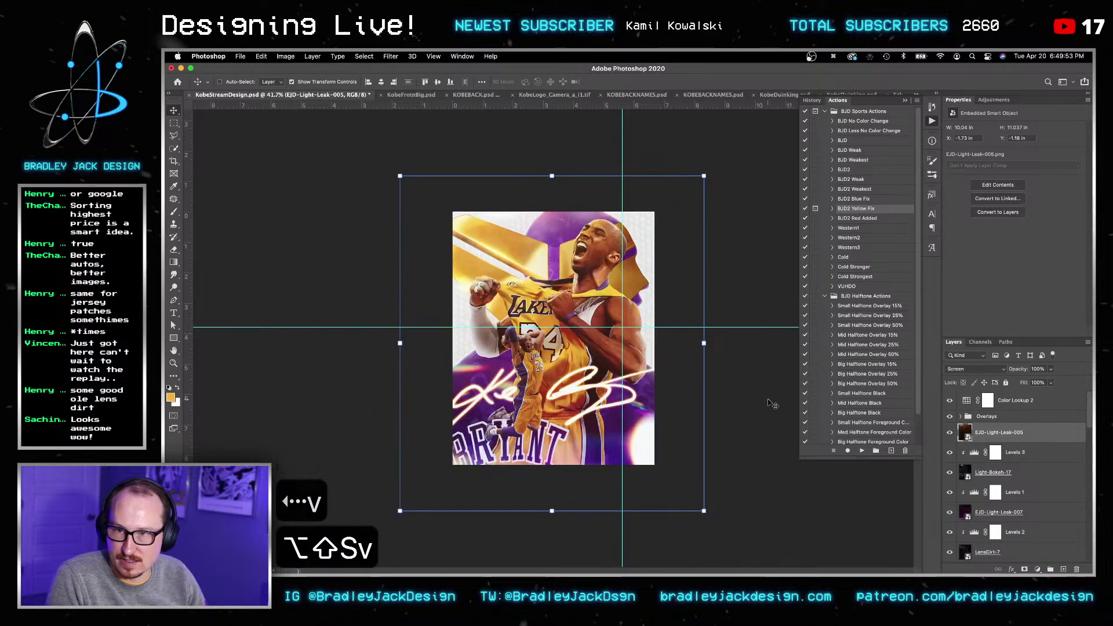
pyautogui.press('v')
pyautogui.click(993, 100)
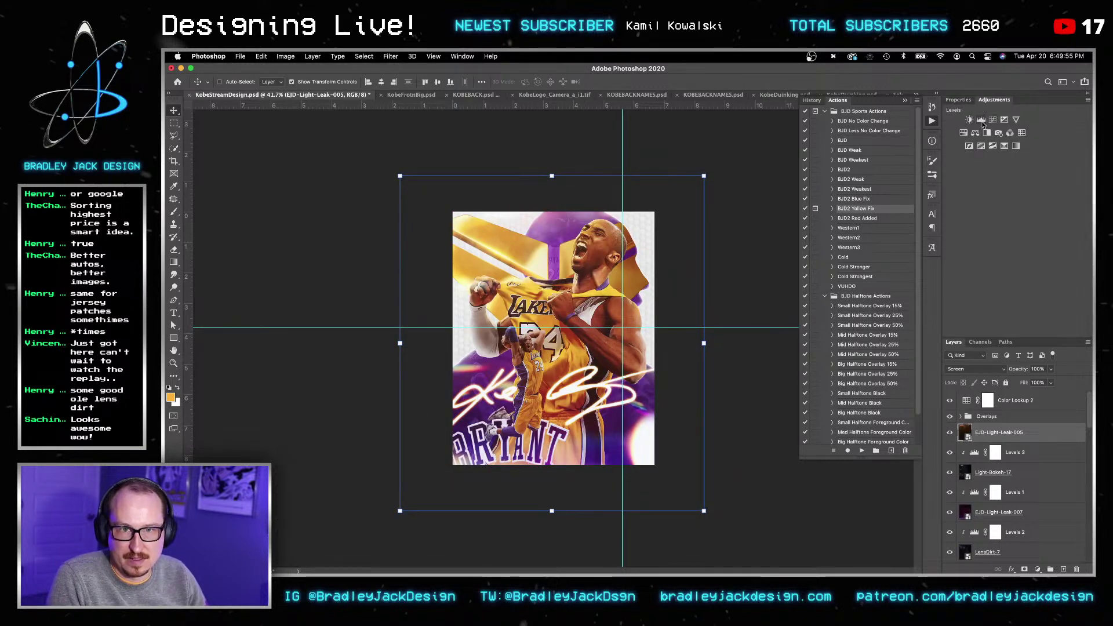
pyautogui.click(977, 123)
pyautogui.keyDown('alt'); pyautogui.click(973, 442); pyautogui.keyUp('alt')
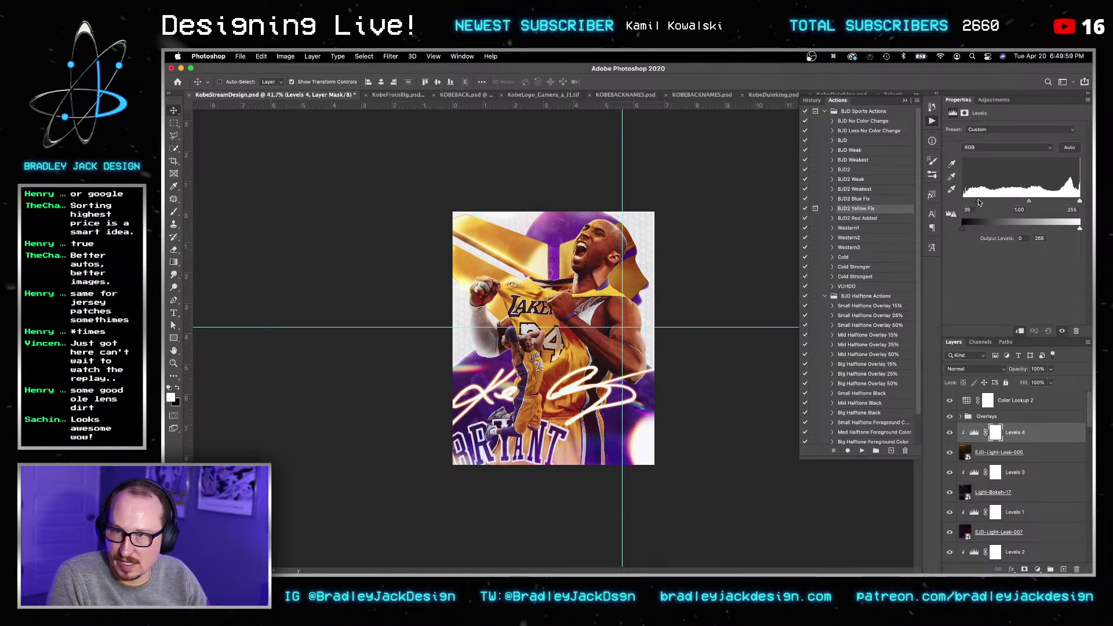
# Step: Select Layer 12, zoom in on the Lakers jersey, and save the poster
pyautogui.press('Return')
pyautogui.press('Return')
pyautogui.press('v')
pyautogui.click(1020, 492)
pyautogui.scroll(-4, 1031, 495)
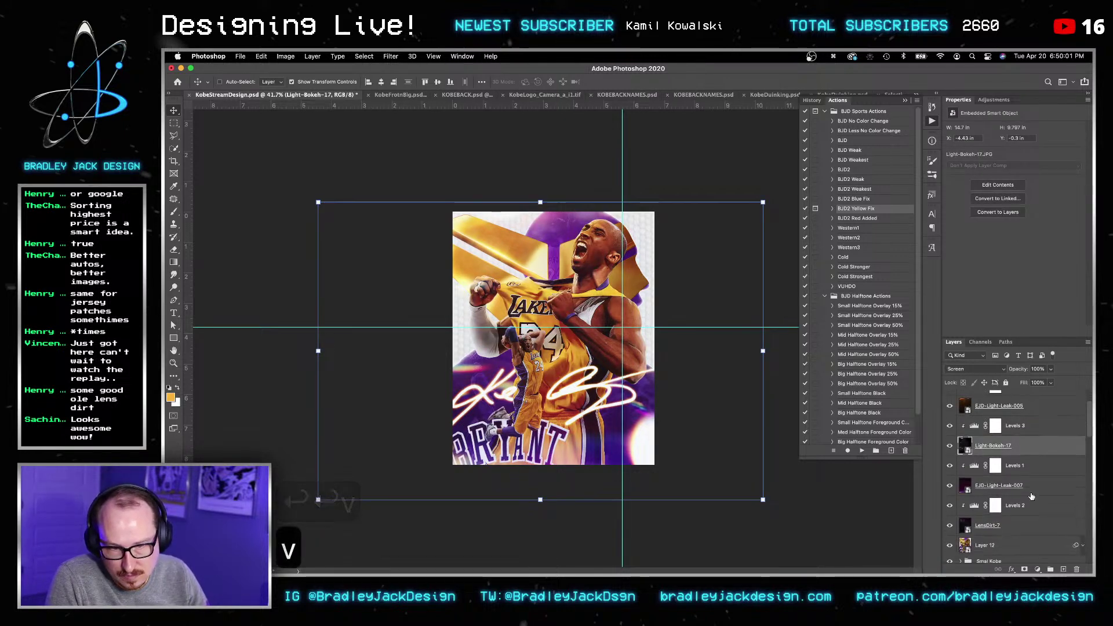
pyautogui.scroll(-1, 1032, 496)
pyautogui.click(965, 462)
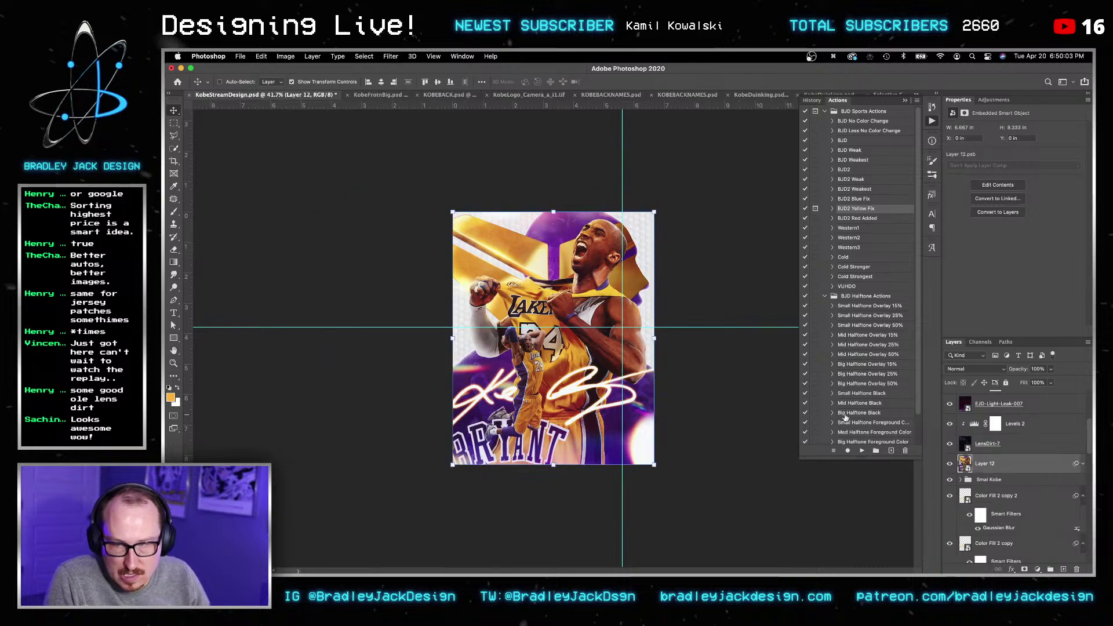
pyautogui.press('z')
pyautogui.moveTo(514, 298); pyautogui.dragTo(548, 280)
pyautogui.keyDown('alt'); pyautogui.scroll(-3, 548, 280); pyautogui.keyUp('alt')
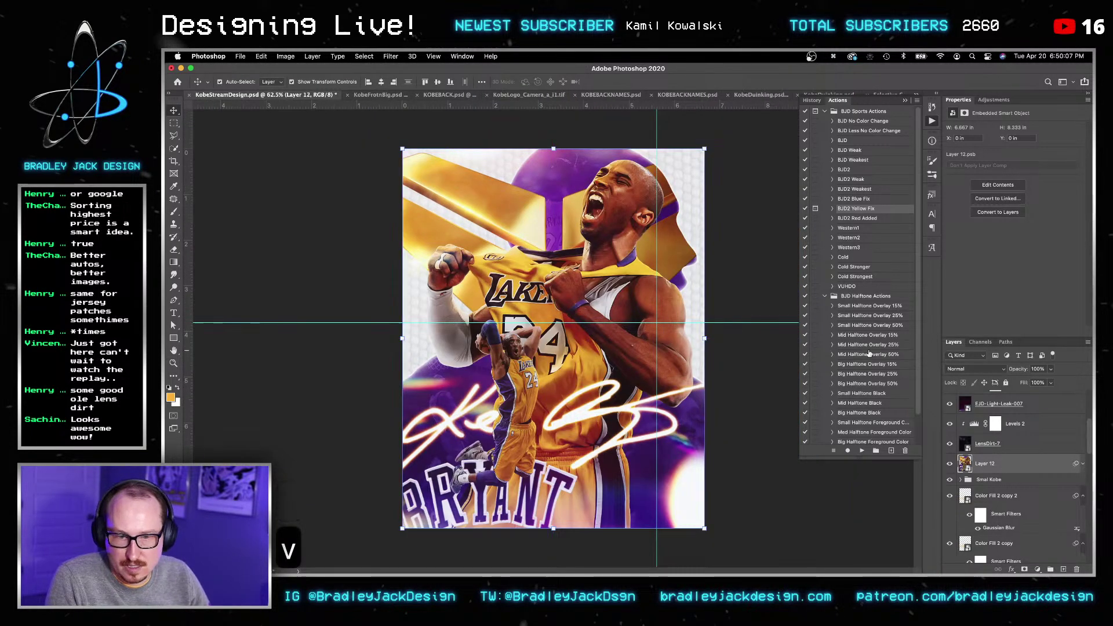
pyautogui.press('super+s')
# Step: Check the Levels 4 and Color Lookup 2 adjustments and save the poster
pyautogui.scroll(4, 1003, 453)
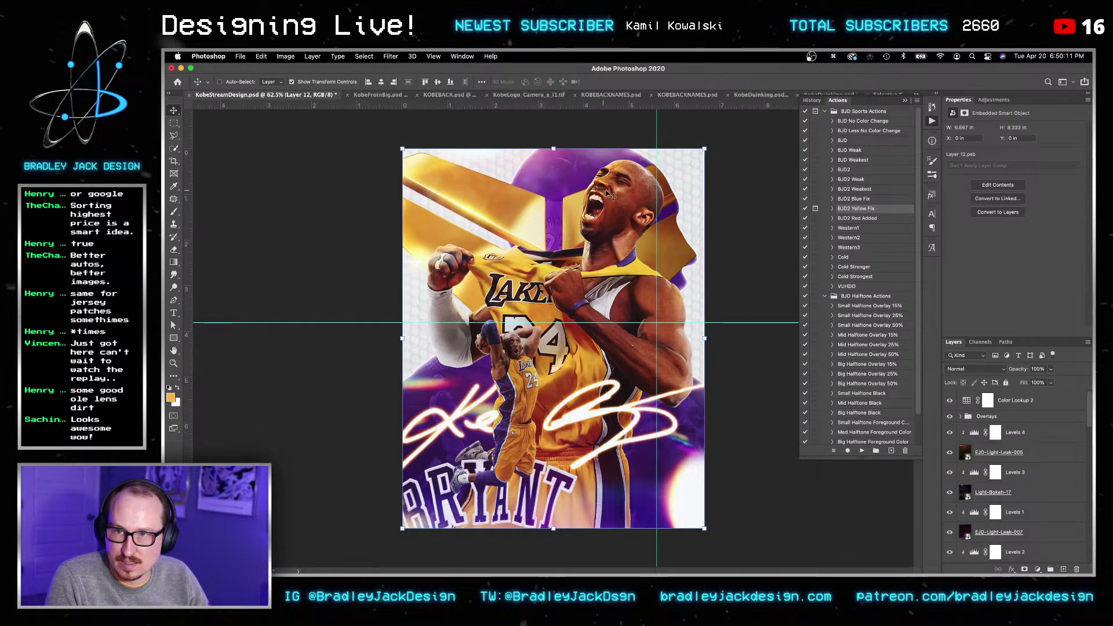
pyautogui.click(1035, 439)
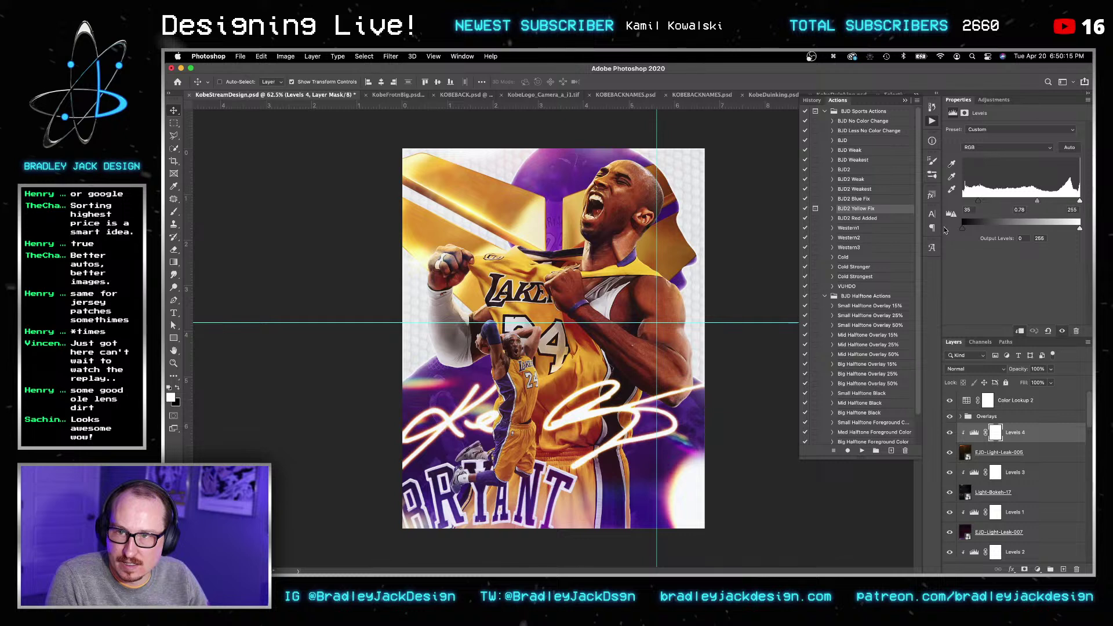
pyautogui.press('v')
pyautogui.press('super+s')
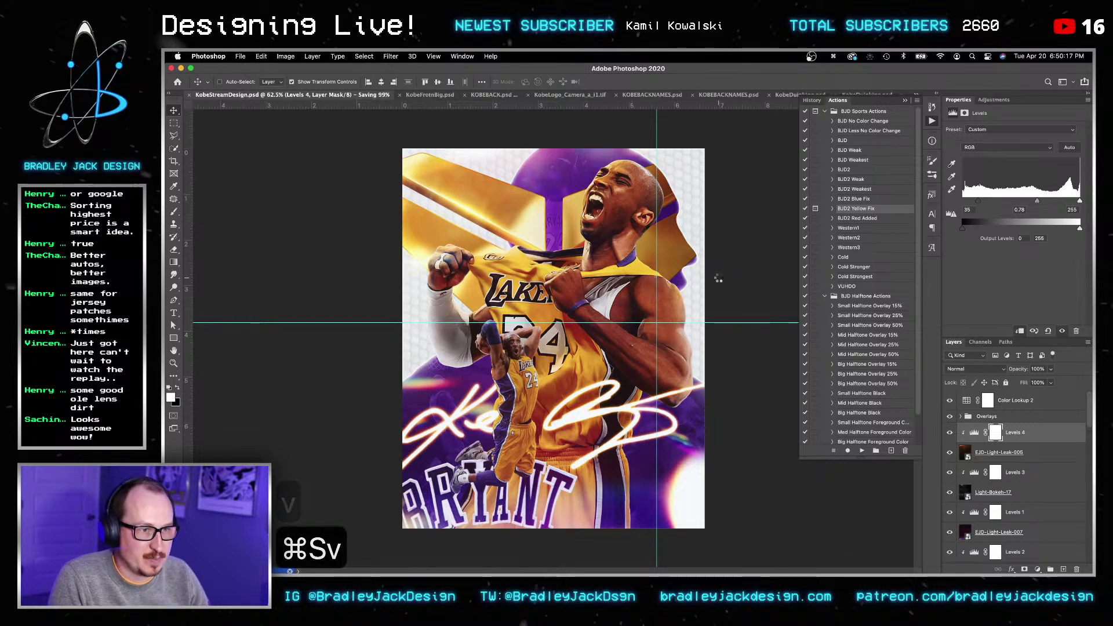
pyautogui.click(1012, 404)
pyautogui.press('v')
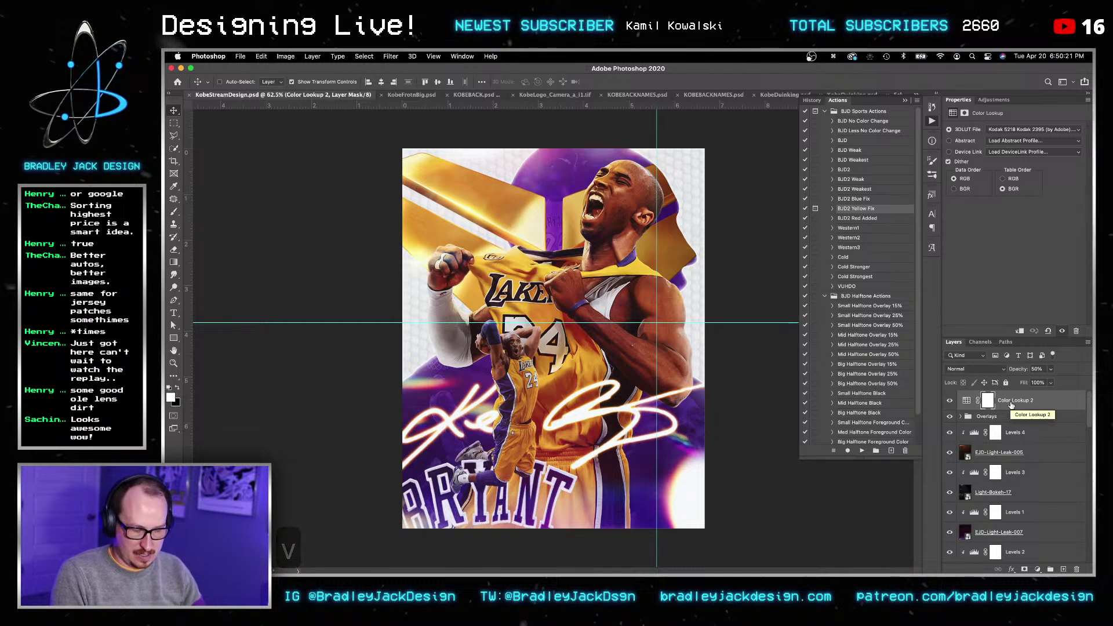
pyautogui.click(1014, 432)
# Step: Confirm Levels 4 above the light leak at input levels 35 / 0.78 / 255
pyautogui.press('shift+super+n')
pyautogui.press('Return')
pyautogui.press('Escape')
pyautogui.press('BackSpace')
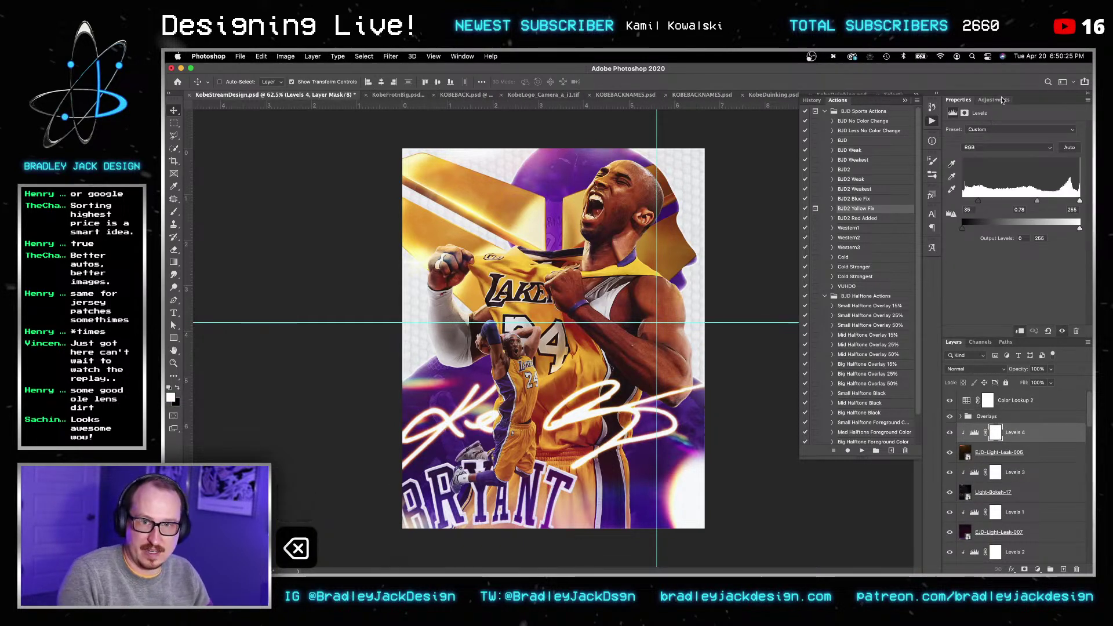
pyautogui.click(994, 99)
# Step: Add a Gradient Map layer starting from the Black, White gradient
pyautogui.click(1015, 146)
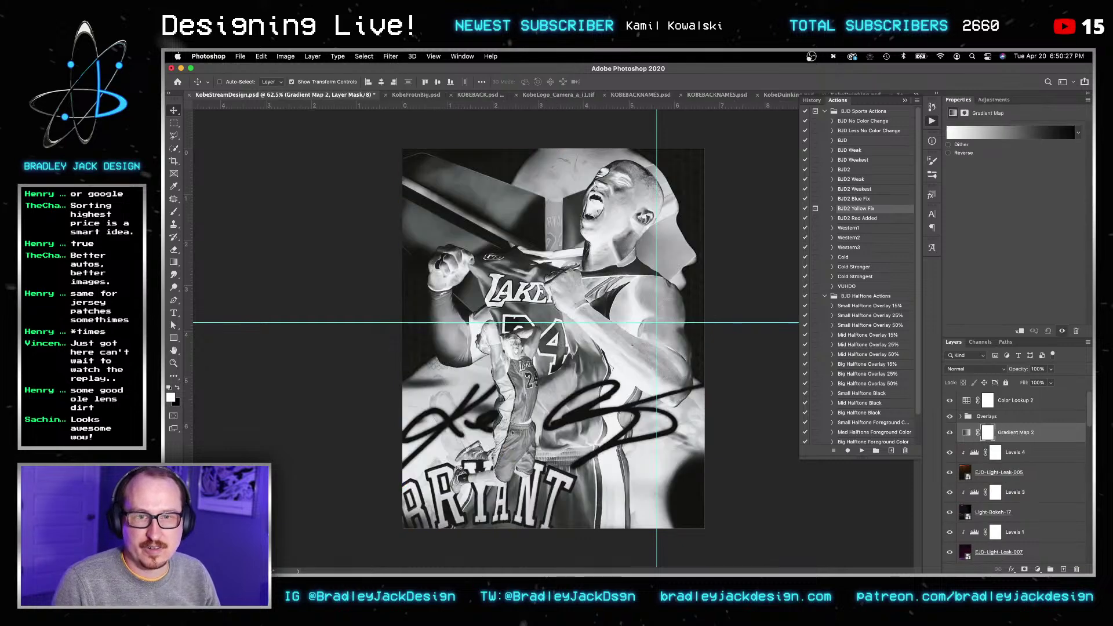
pyautogui.press('super+c')
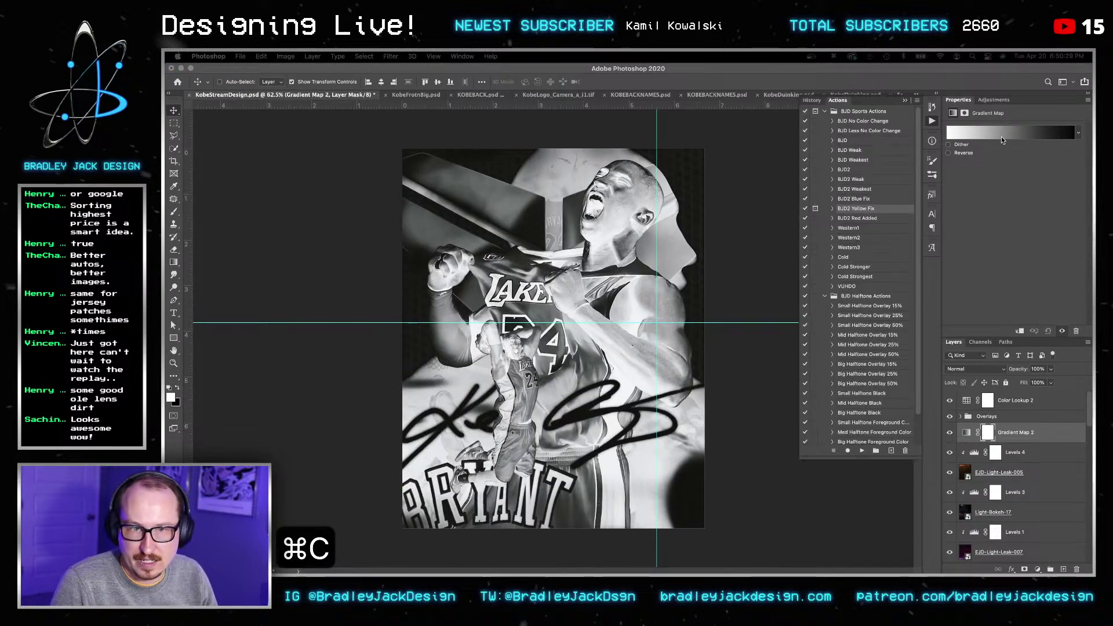
pyautogui.click(1001, 133)
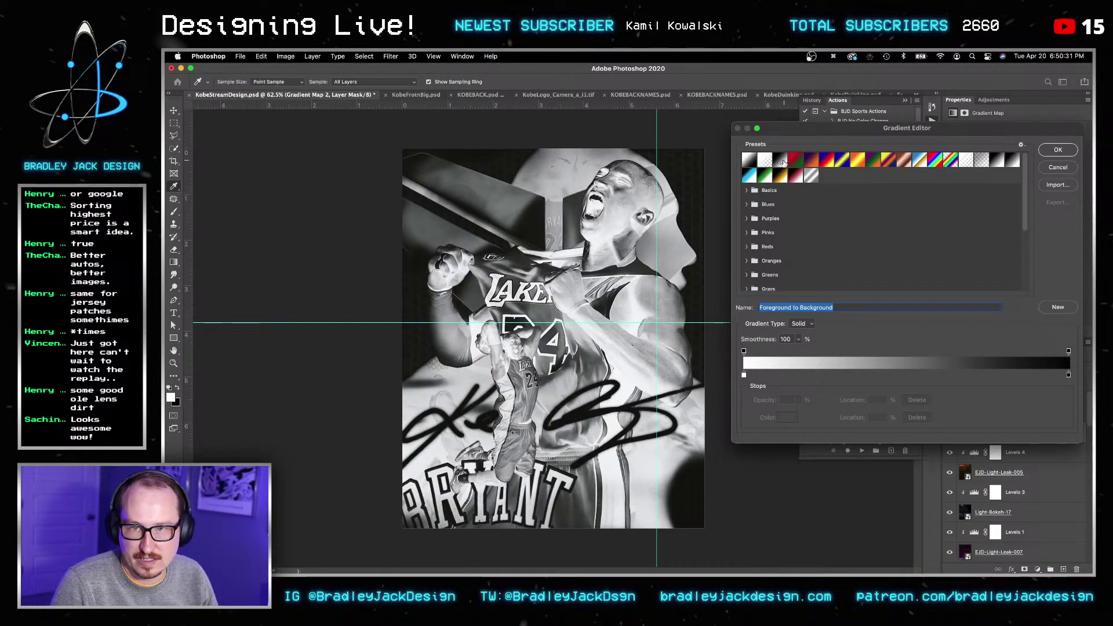
pyautogui.click(781, 160)
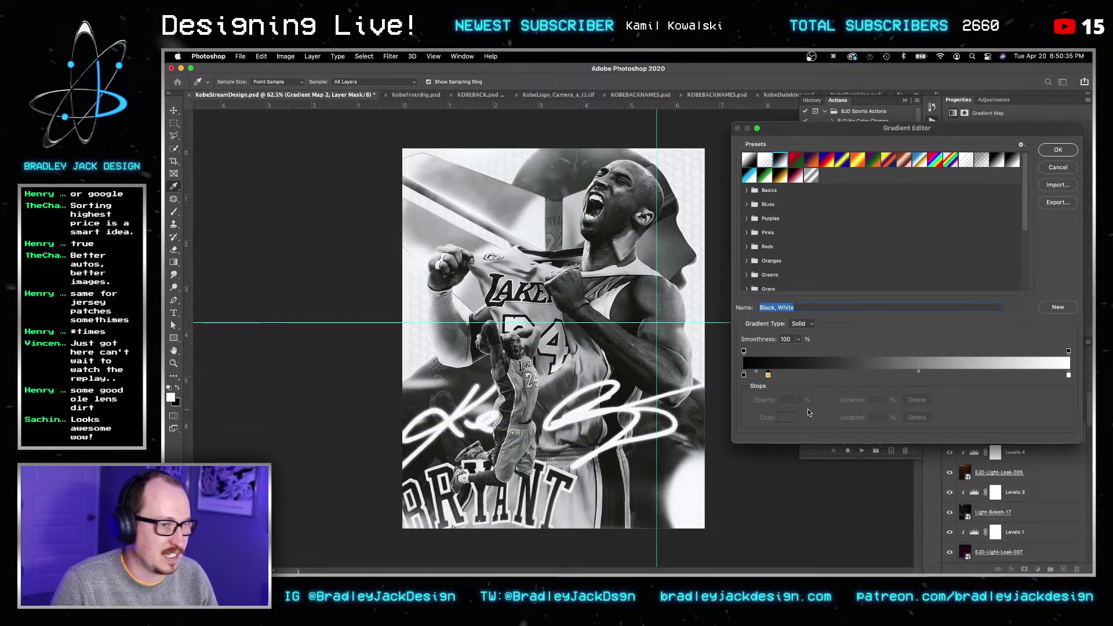
# Step: Add #552583 purple and #FDB927 gold stops, move gold to 62%, and confirm
pyautogui.click(768, 376)
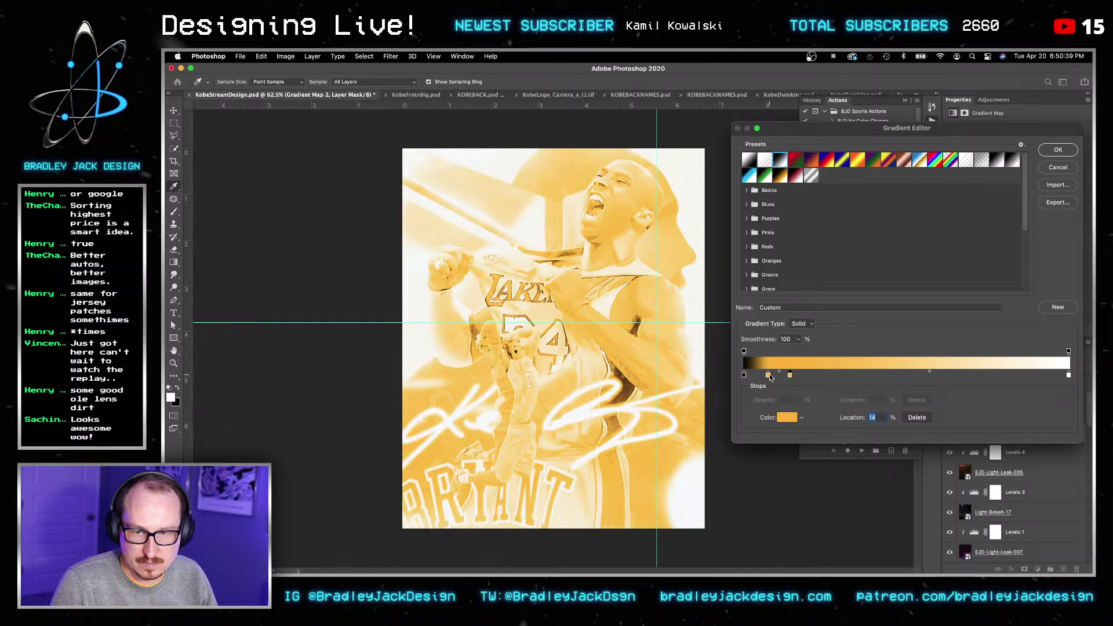
pyautogui.click(787, 417)
pyautogui.press('super+v')
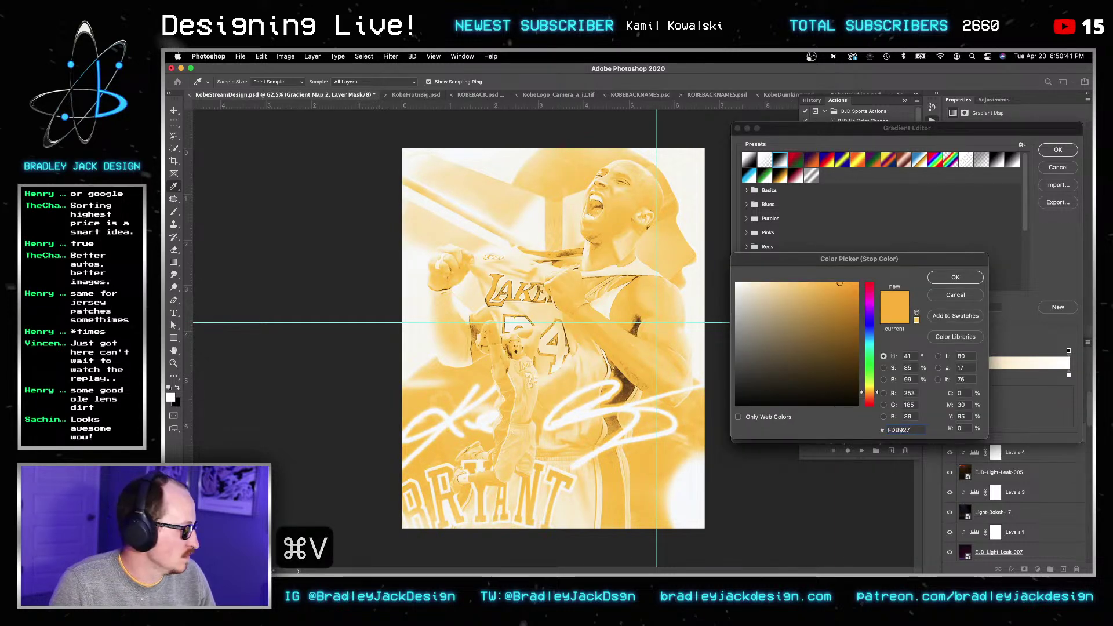
pyautogui.press('super+c')
pyautogui.click(919, 429)
pyautogui.press('super+a')
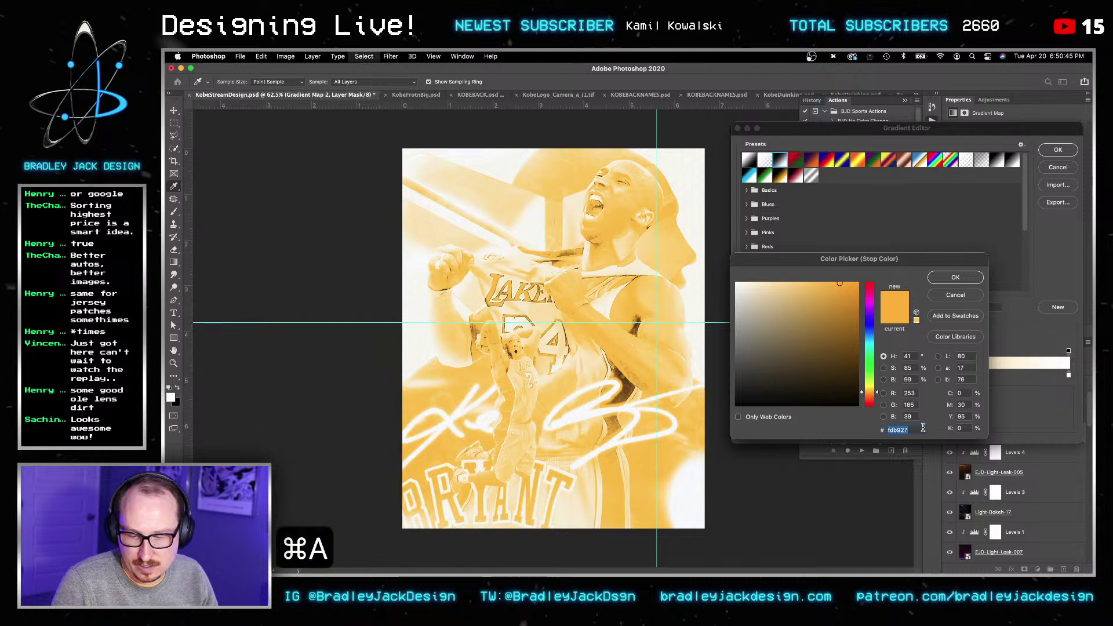
pyautogui.press('super+v')
pyautogui.click(956, 278)
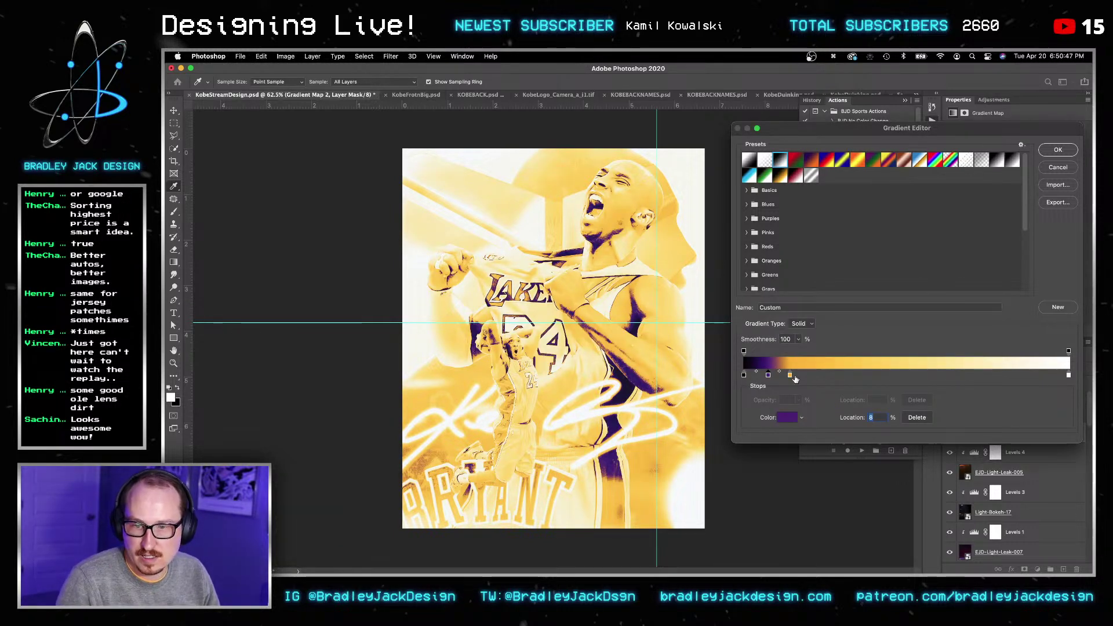
pyautogui.moveTo(793, 375); pyautogui.dragTo(940, 377)
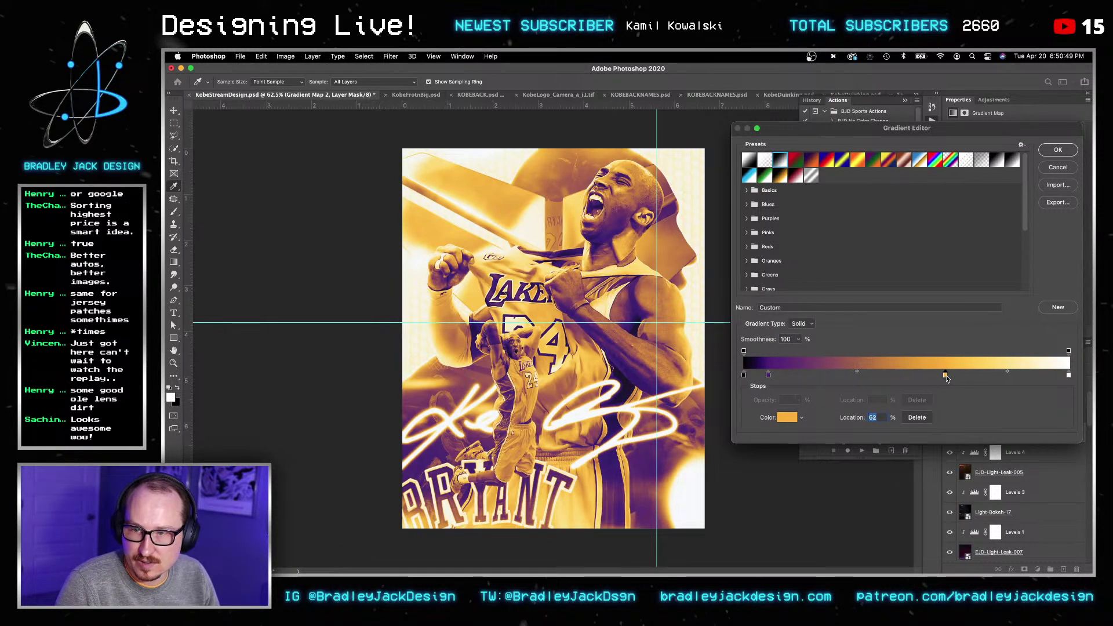
pyautogui.press('Return')
pyautogui.press('Return')
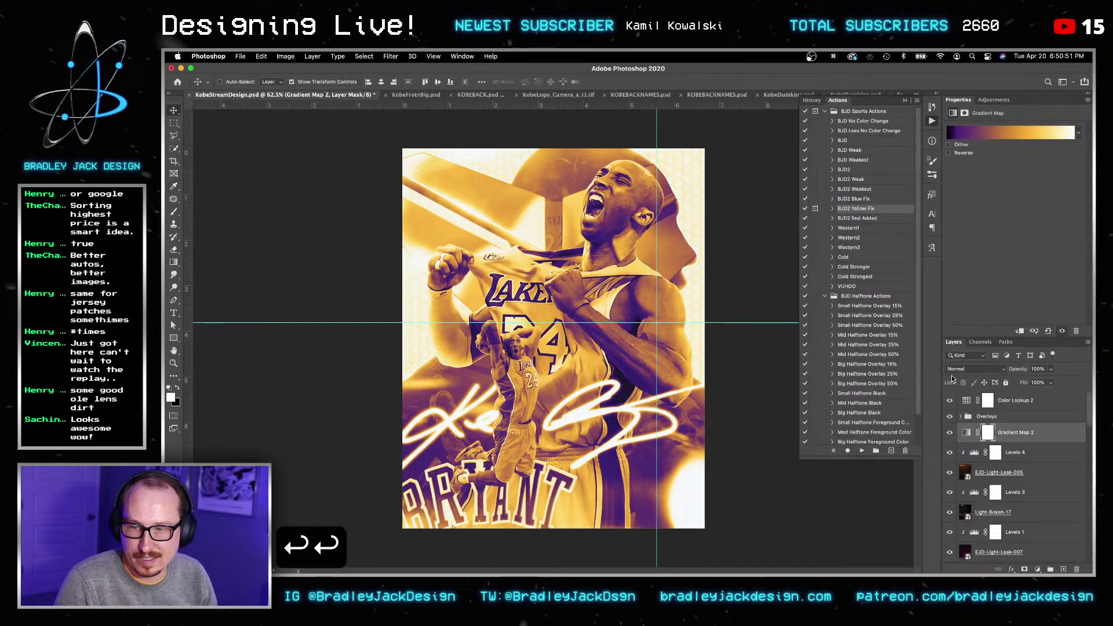
# Step: Blend Gradient Map 2 in Soft Light at 20% opacity, compare before/after, and save
pyautogui.press('v')
pyautogui.press('v')
pyautogui.hotkey('alt', 'shift', 'f')
pyautogui.press('v')
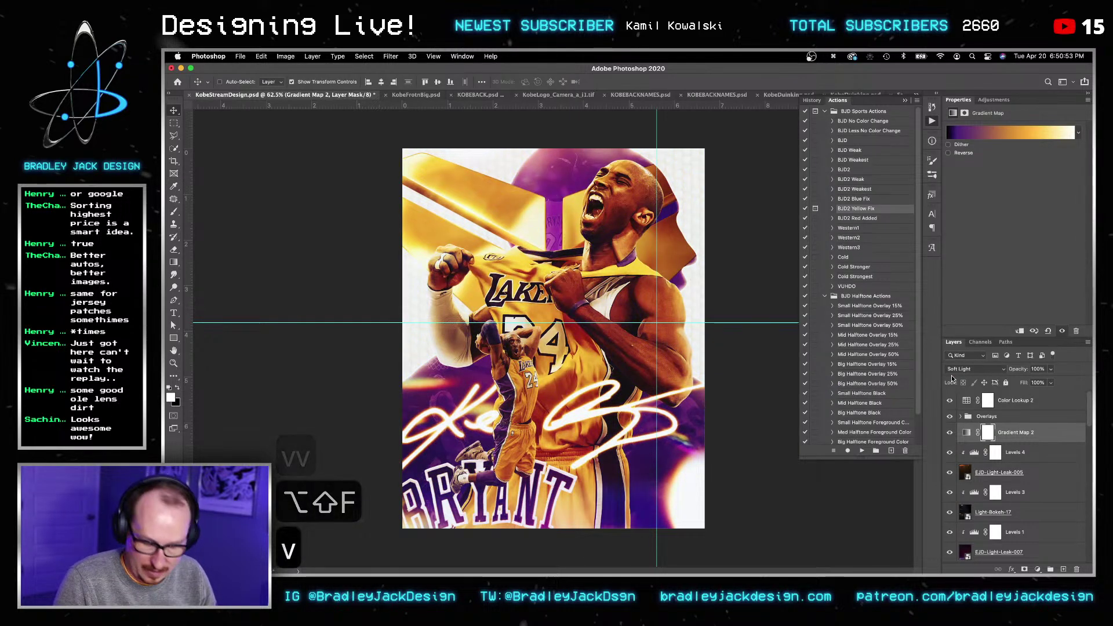
pyautogui.press('2')
pyautogui.press('v')
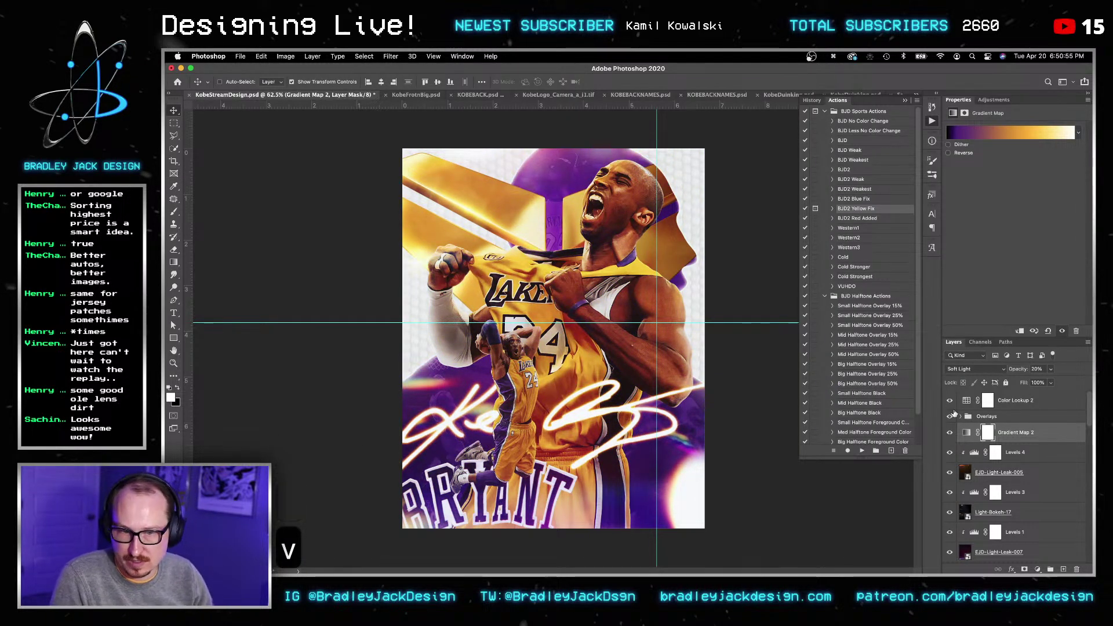
pyautogui.click(949, 433)
pyautogui.click(949, 433)
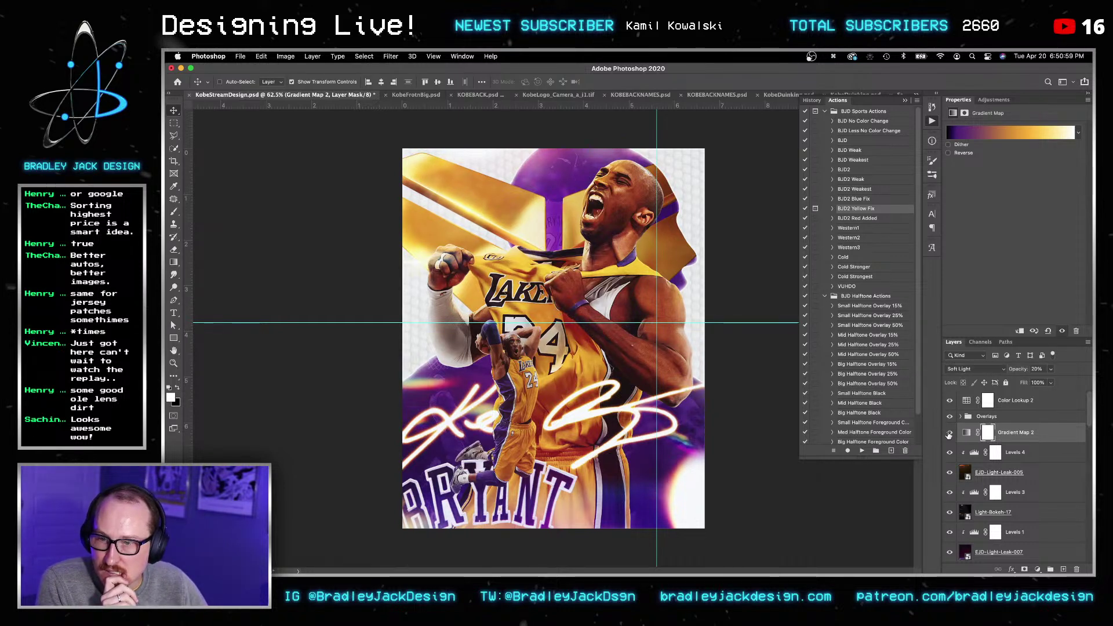
pyautogui.click(949, 434)
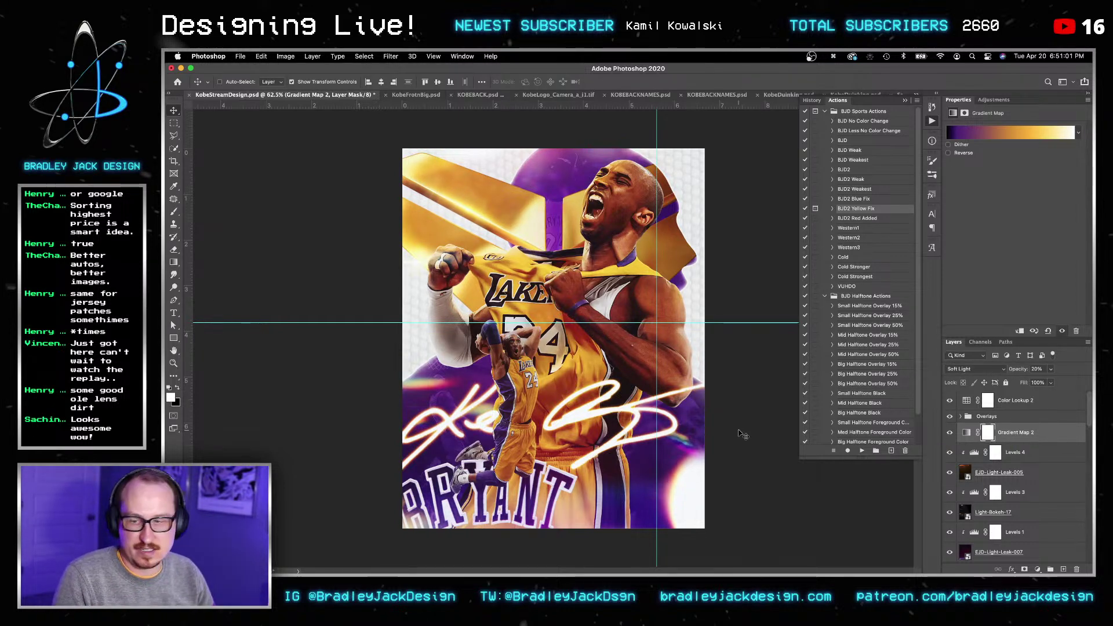
pyautogui.press('super+s')
# Step: Bring the Light Leaks folder forward, then close the Finder window
pyautogui.press('v')
pyautogui.click(354, 548)
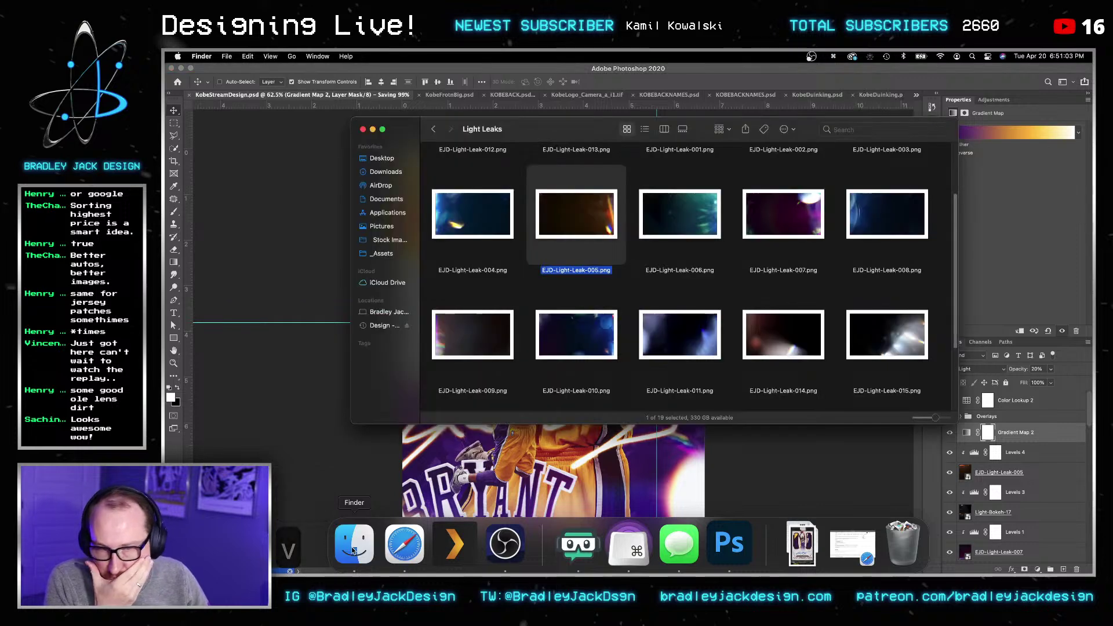
pyautogui.press('super+w')
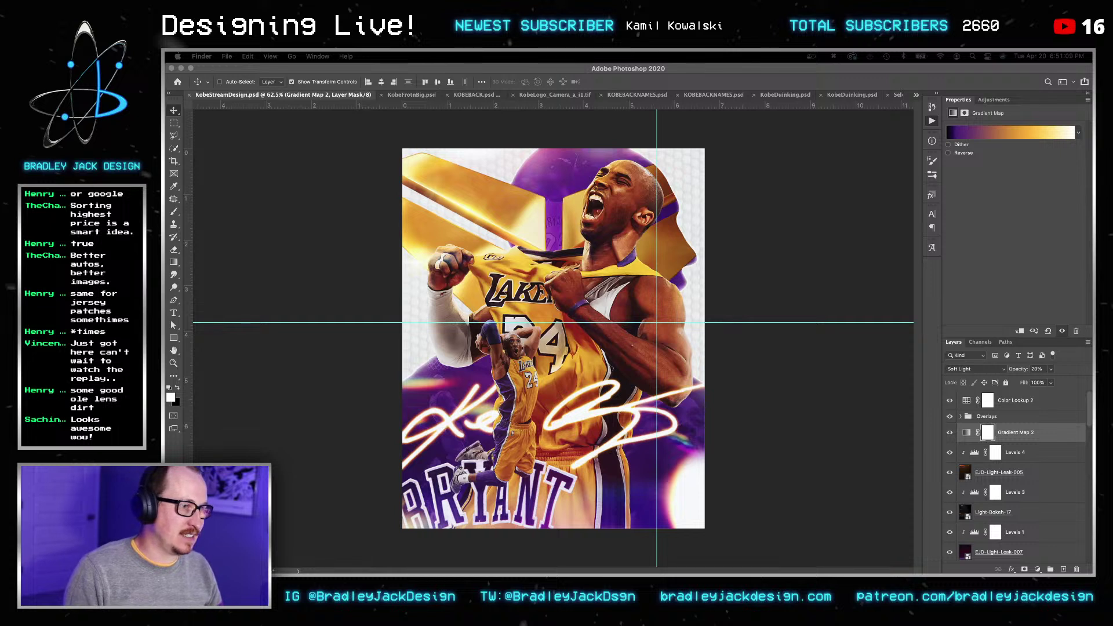
pyautogui.write('.psd')
pyautogui.press('Return')
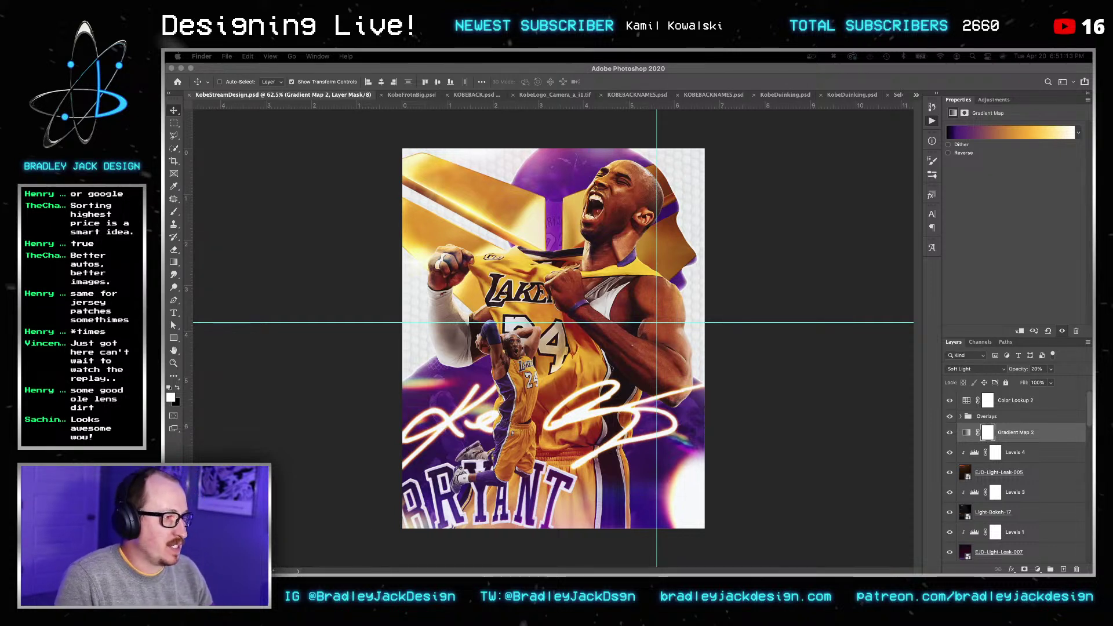
pyautogui.press('space')
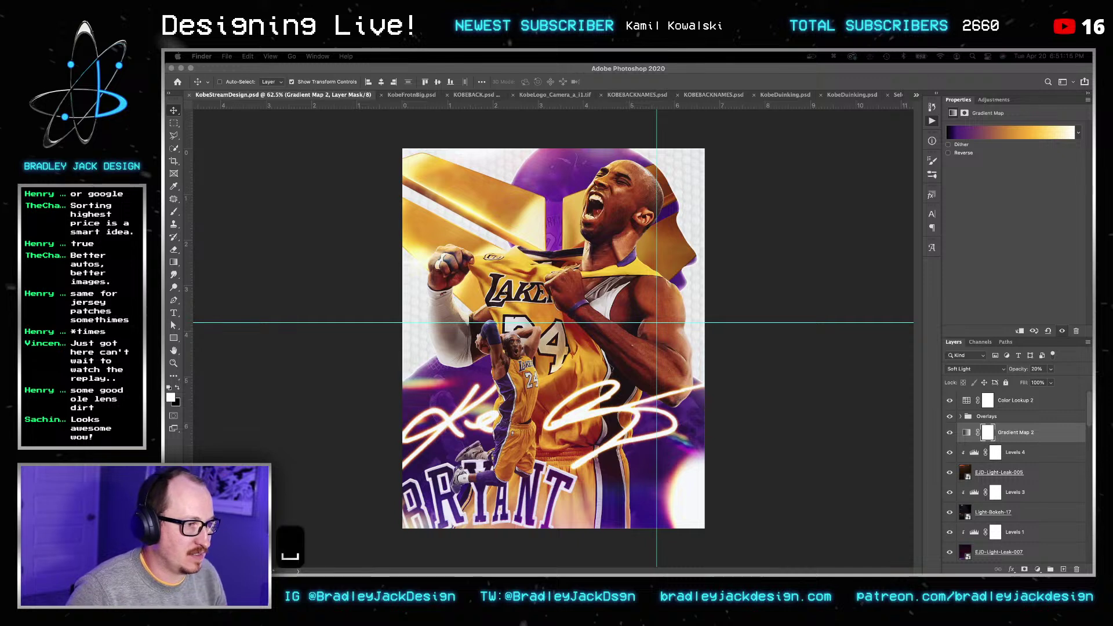
pyautogui.press('Down')
pyautogui.press('Down')
pyautogui.press('Down')
pyautogui.press('Down')
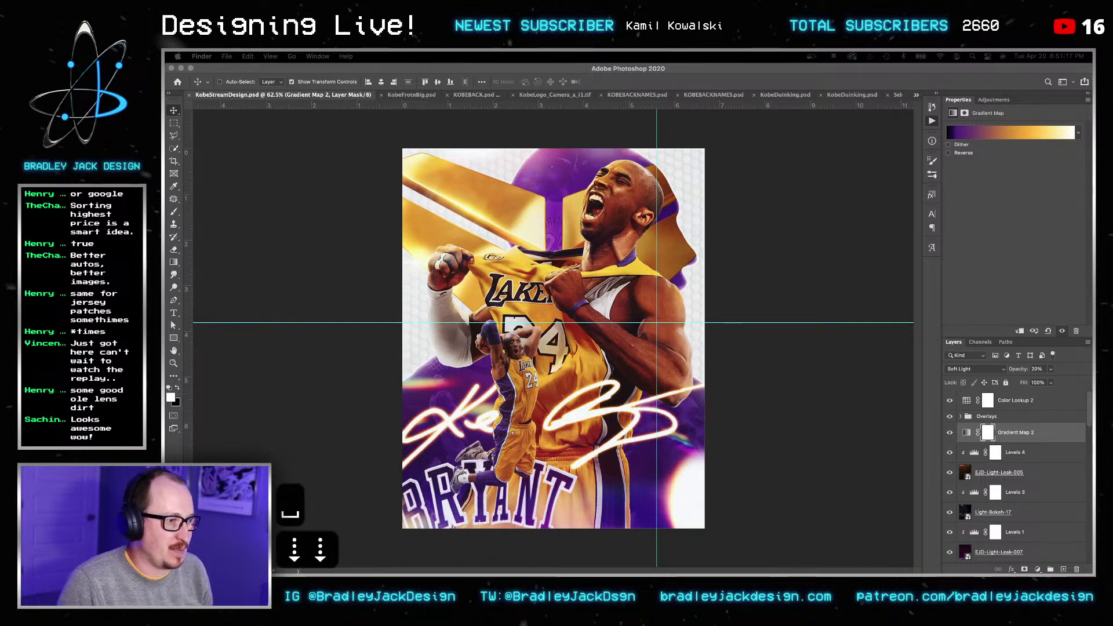
pyautogui.press('Up')
pyautogui.press('Up')
pyautogui.press('Up')
pyautogui.press('space')
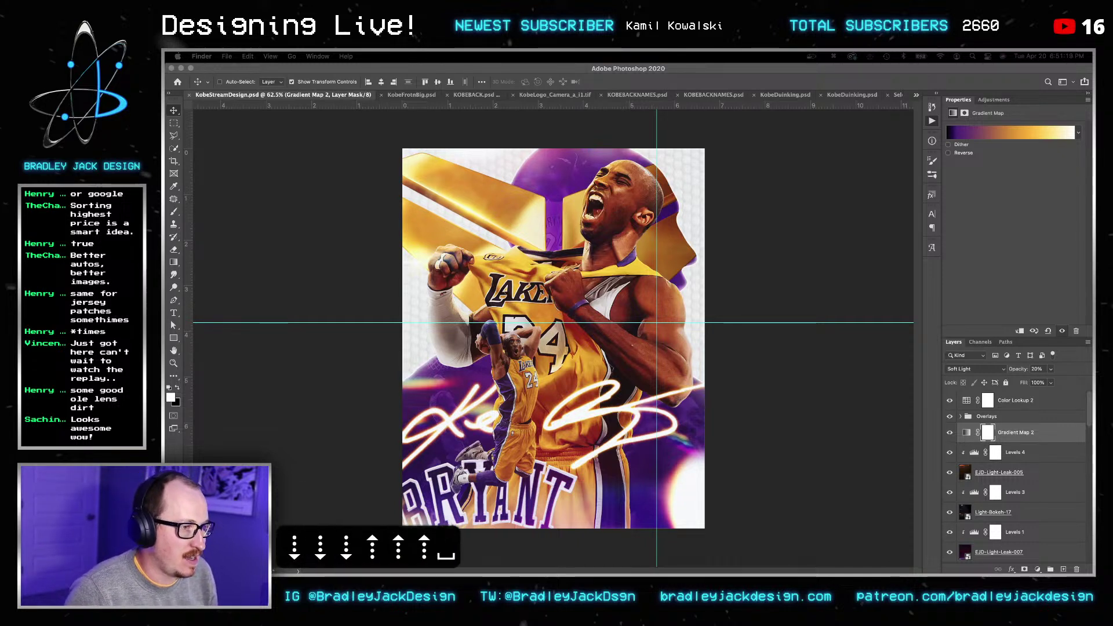
pyautogui.press('Down')
pyautogui.press('Down')
pyautogui.press('Down')
pyautogui.press('Down')
pyautogui.press('Down')
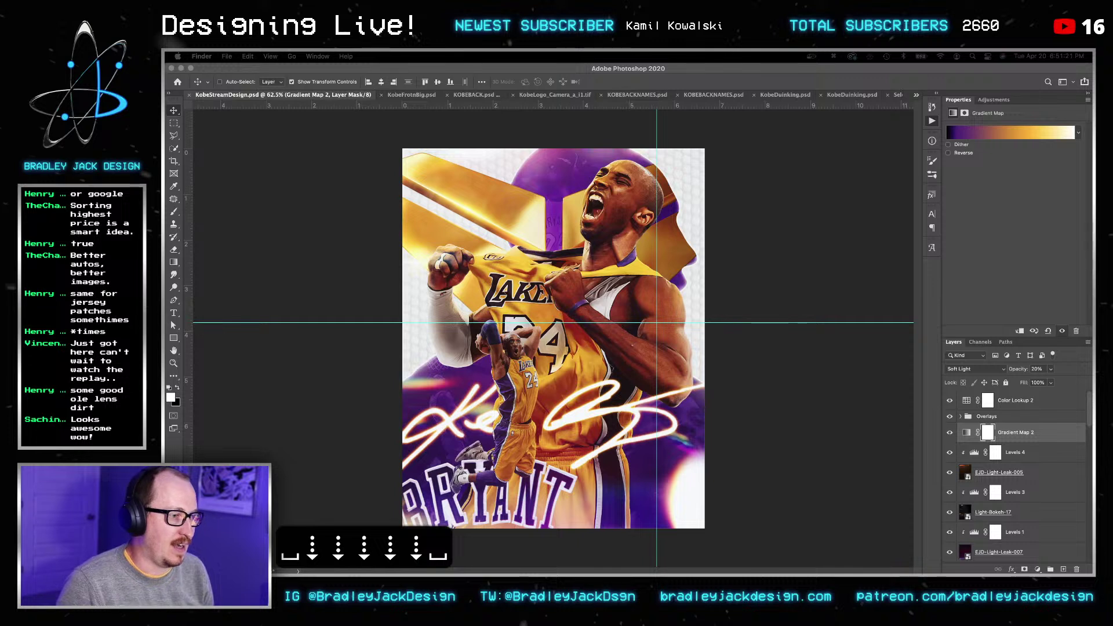
pyautogui.press('space')
pyautogui.press('space')
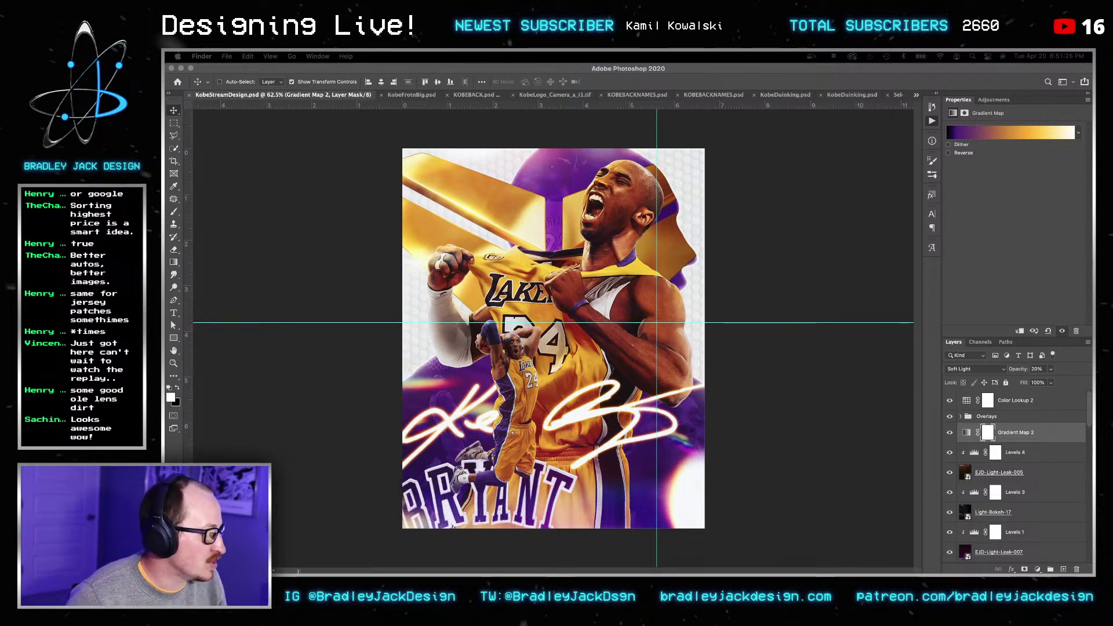
pyautogui.press('BackSpace')
pyautogui.press('b')
pyautogui.press('Return')
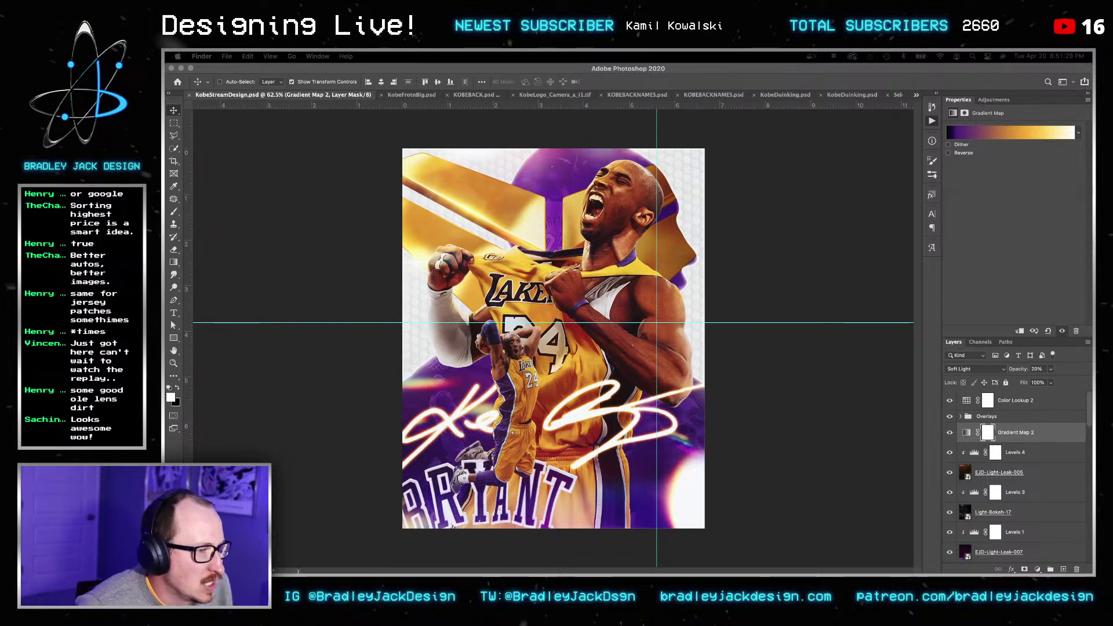
pyautogui.press('space')
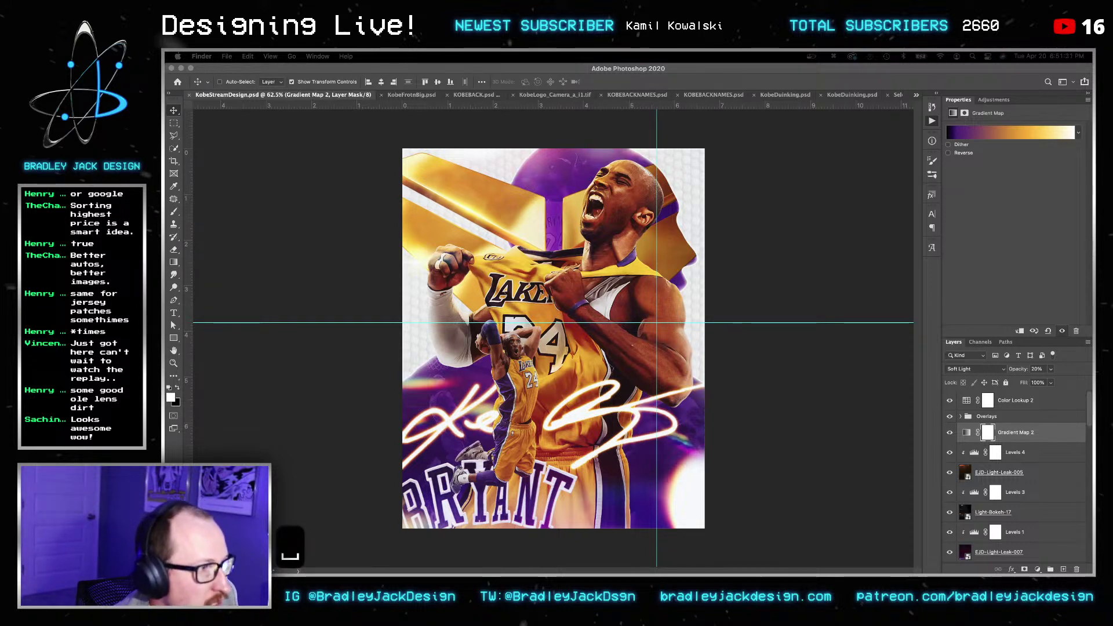
pyautogui.press('space')
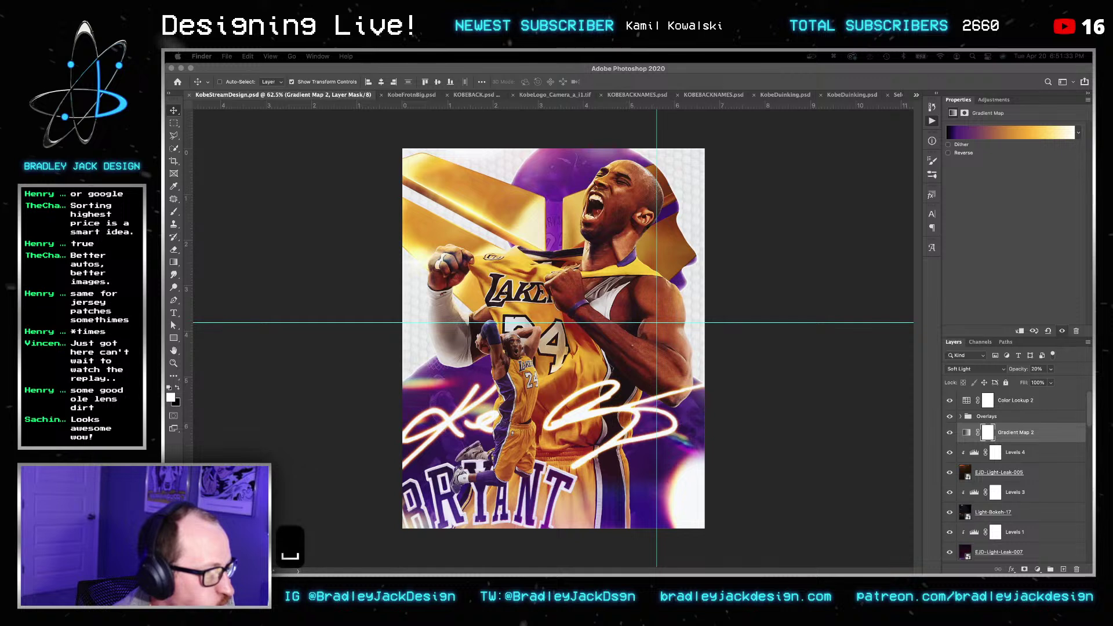
pyautogui.press('space')
pyautogui.press('super+Down')
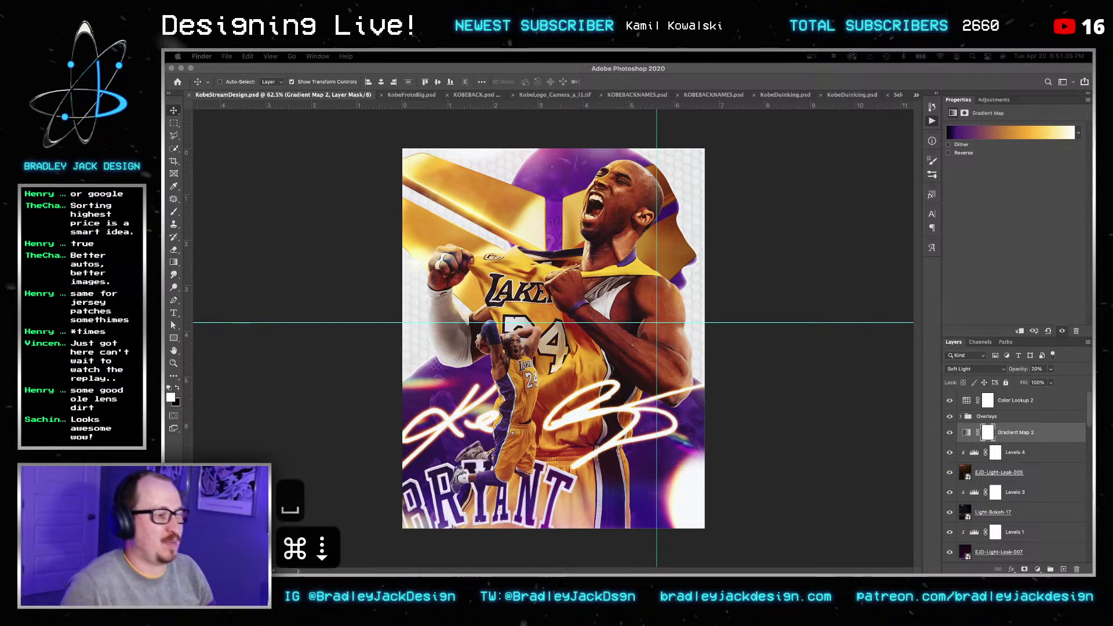
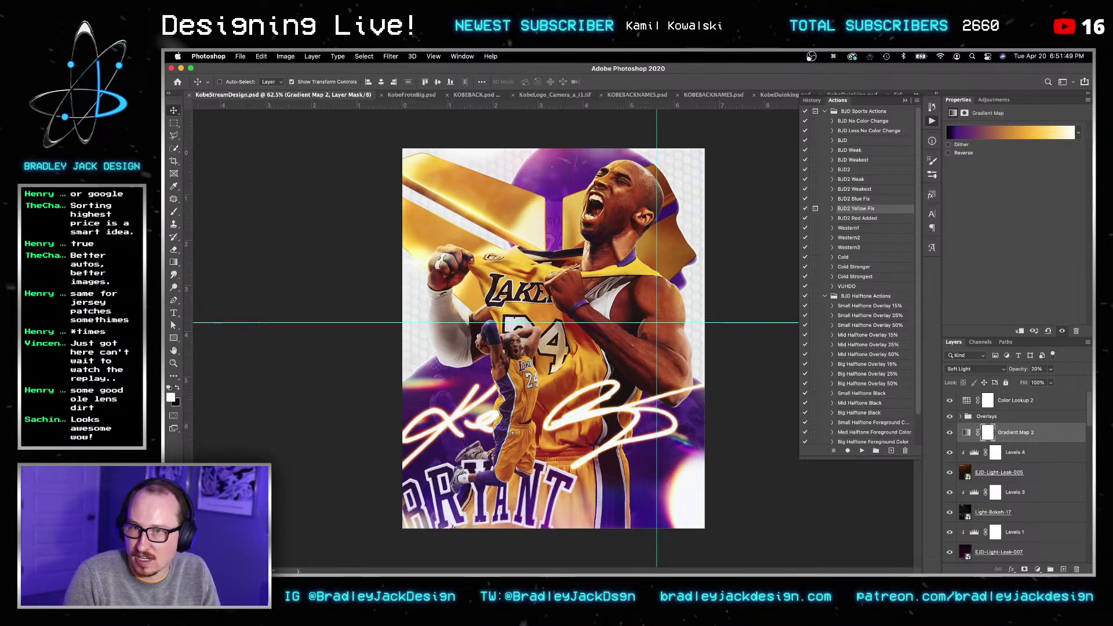
# Step: Copy the atom logo from the Hornets poster, paste it in place into the Kobe poster, and invert it to white
pyautogui.hotkey('ctrl', 'shift', 'Tab')
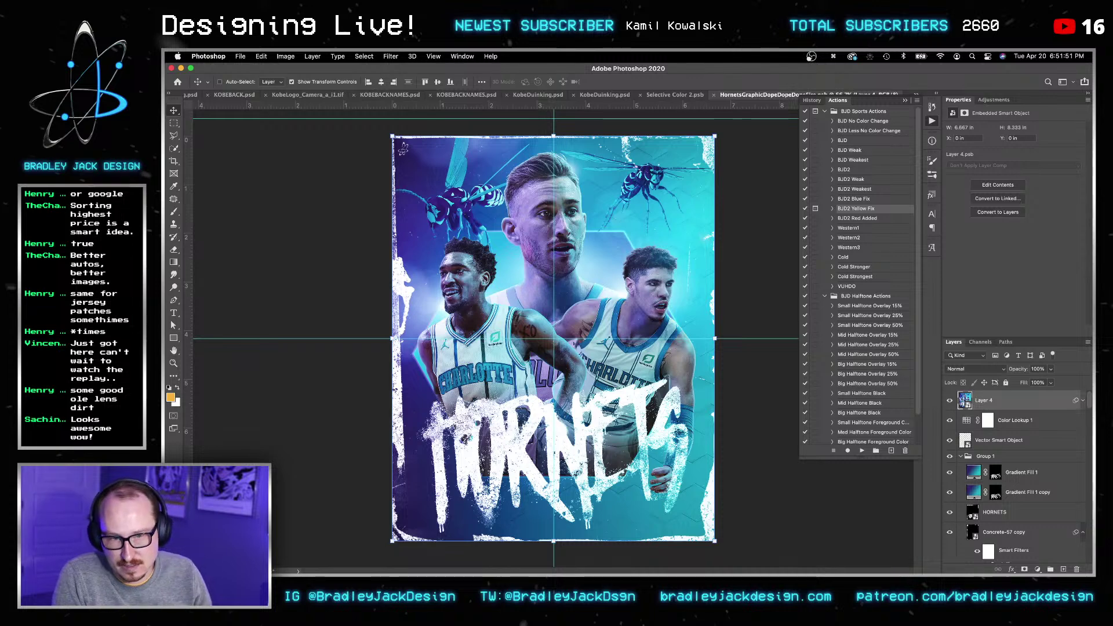
pyautogui.click(998, 441)
pyautogui.press('super+c')
pyautogui.press('super+grave')
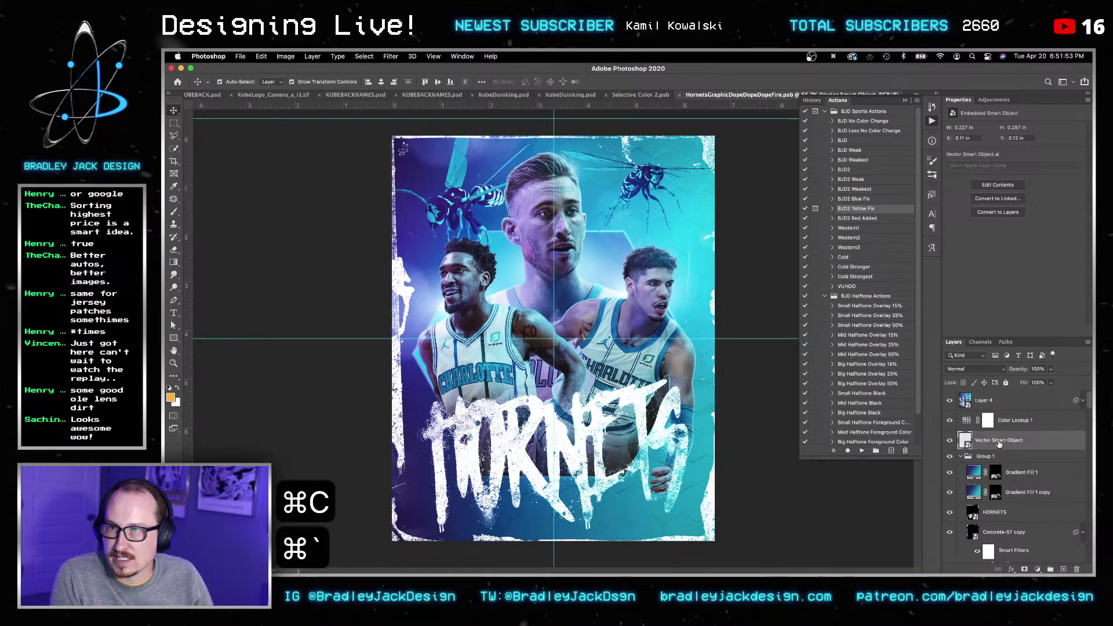
pyautogui.press('shift+super+v')
pyautogui.press('v')
pyautogui.press('v')
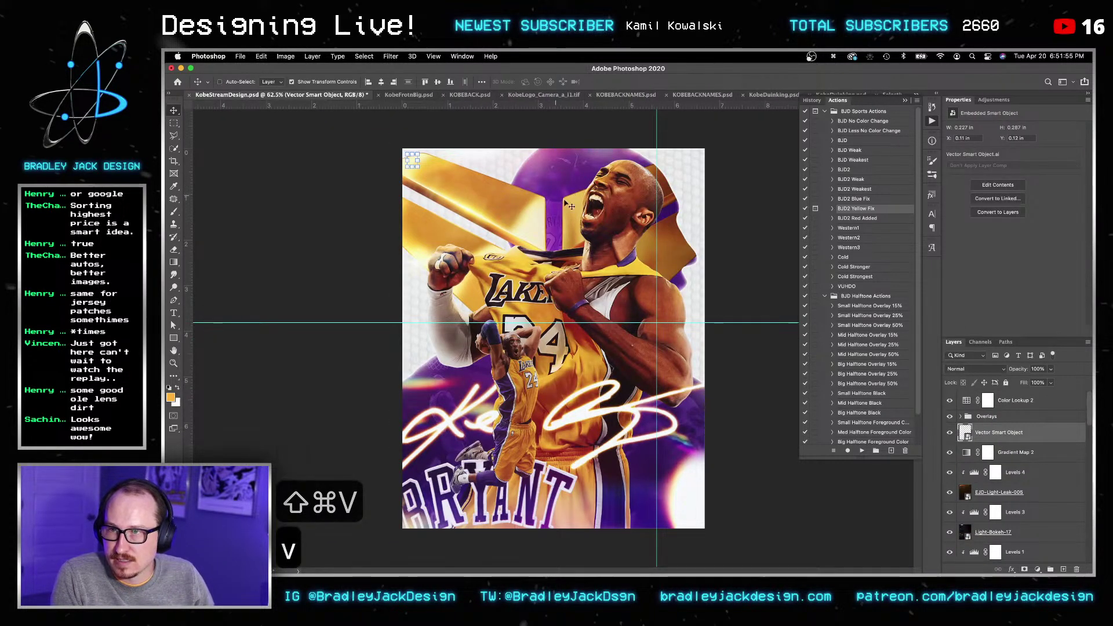
pyautogui.press('super+i')
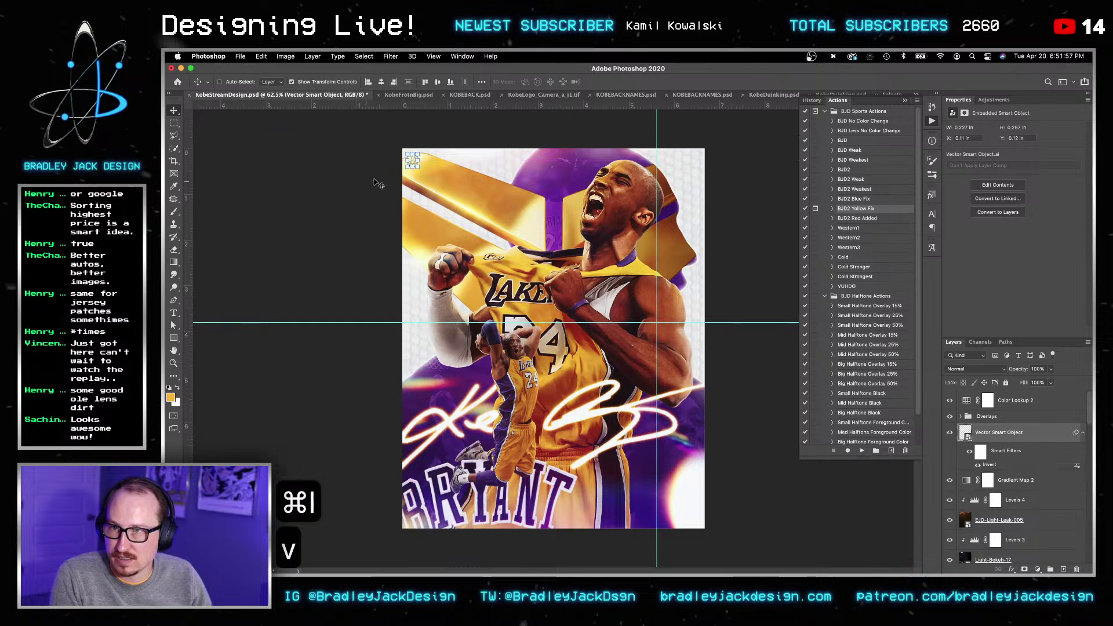
# Step: Enlarge the atom logo, place it in the poster's lower-right corner, and save
pyautogui.press('super+1')
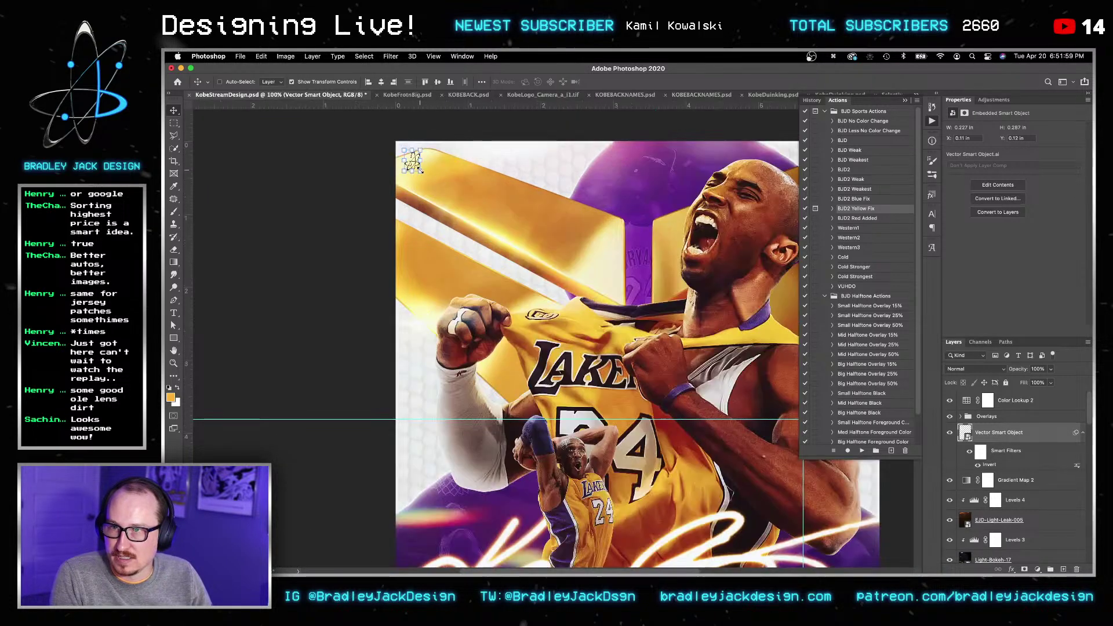
pyautogui.press('super+t')
pyautogui.moveTo(414, 163); pyautogui.dragTo(699, 438)
pyautogui.press('Return')
pyautogui.press('Return')
pyautogui.press('v')
pyautogui.press('space')
pyautogui.moveTo(731, 455); pyautogui.dragTo(494, 193)
pyautogui.moveTo(437, 171); pyautogui.dragTo(619, 462)
pyautogui.press('Up')
pyautogui.press('Up')
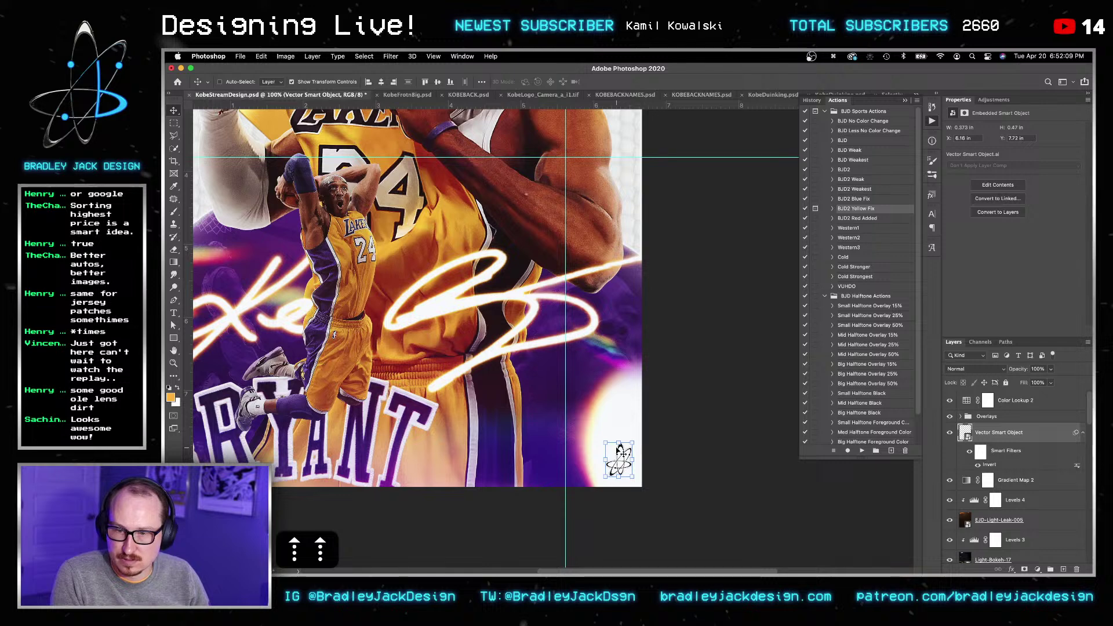
pyautogui.press('Return')
pyautogui.press('super+s')
# Step: Fit the poster in view, close a document, and zoom out slightly
pyautogui.press('super+0')
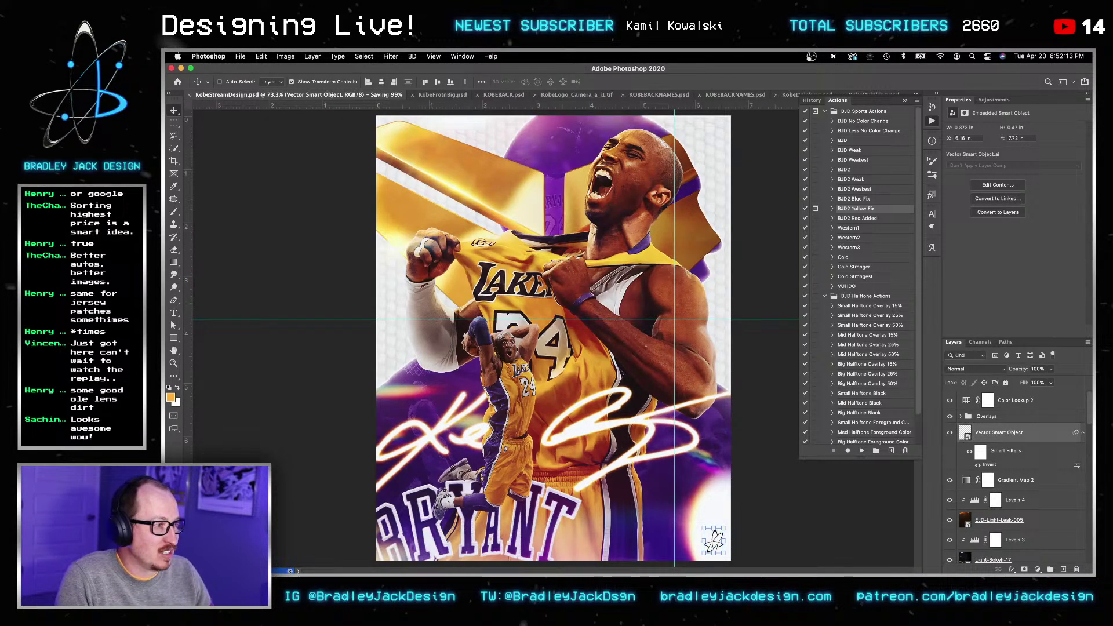
pyautogui.press('super+w')
pyautogui.press('v')
pyautogui.press('z')
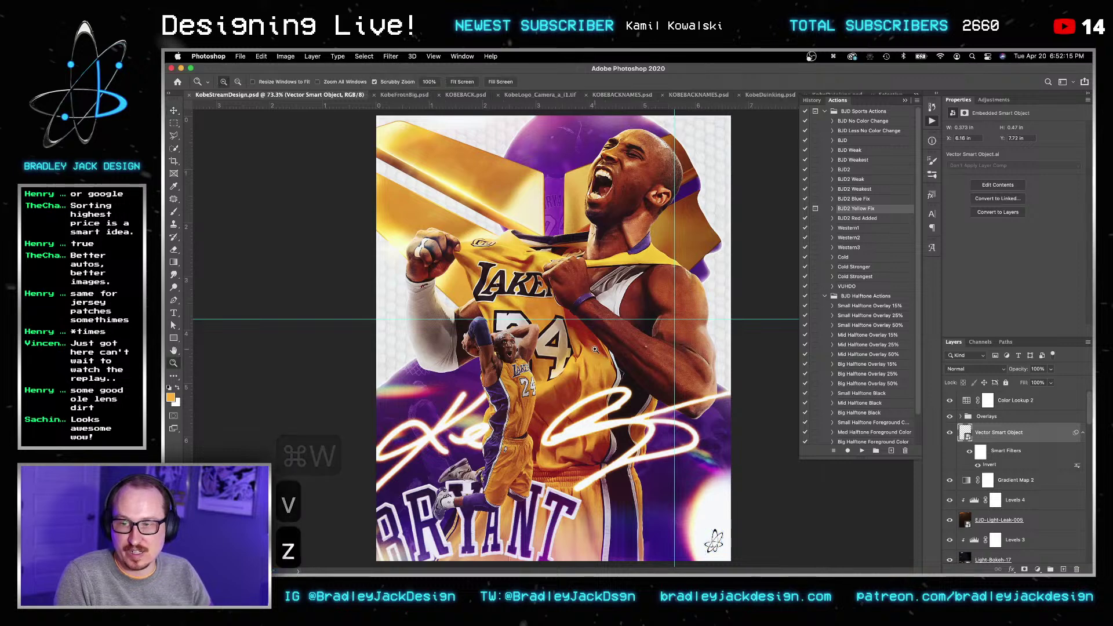
pyautogui.keyDown('alt'); pyautogui.click(595, 350); pyautogui.keyUp('alt')
# Step: Add a Selective Color adjustment above Color Lookup 2 and raise Magenta in the Cyans
pyautogui.press('v')
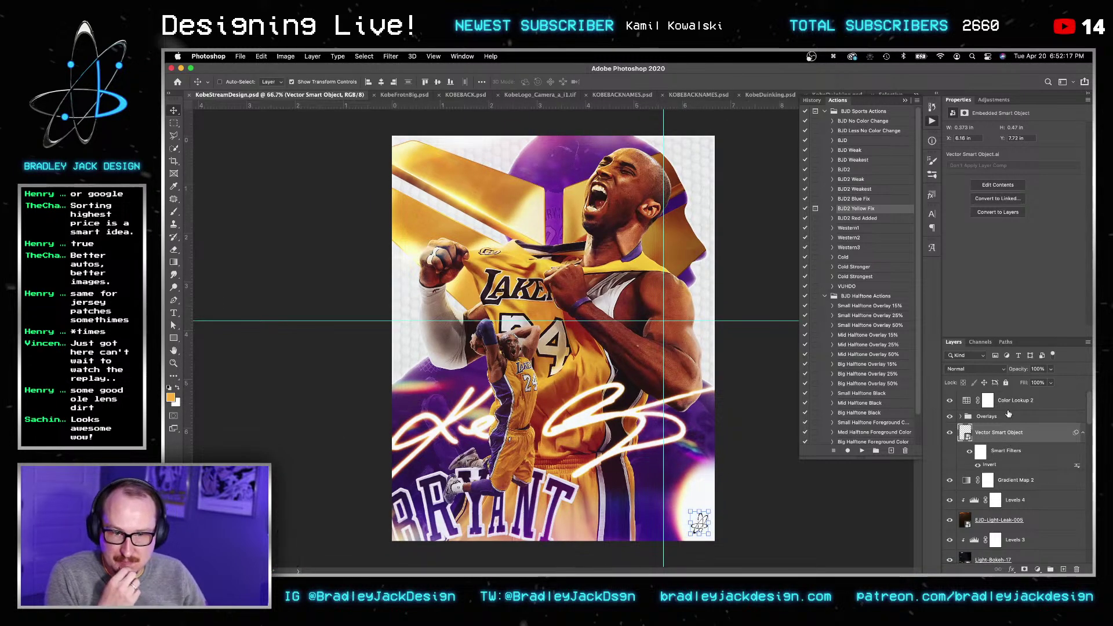
pyautogui.click(1007, 406)
pyautogui.click(992, 100)
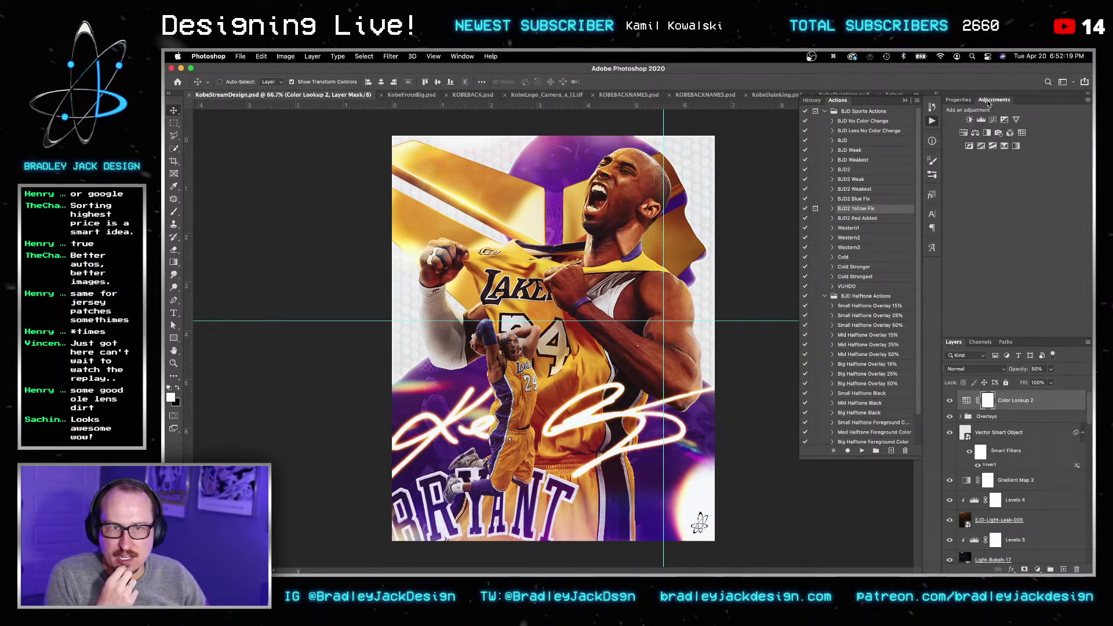
pyautogui.click(1004, 146)
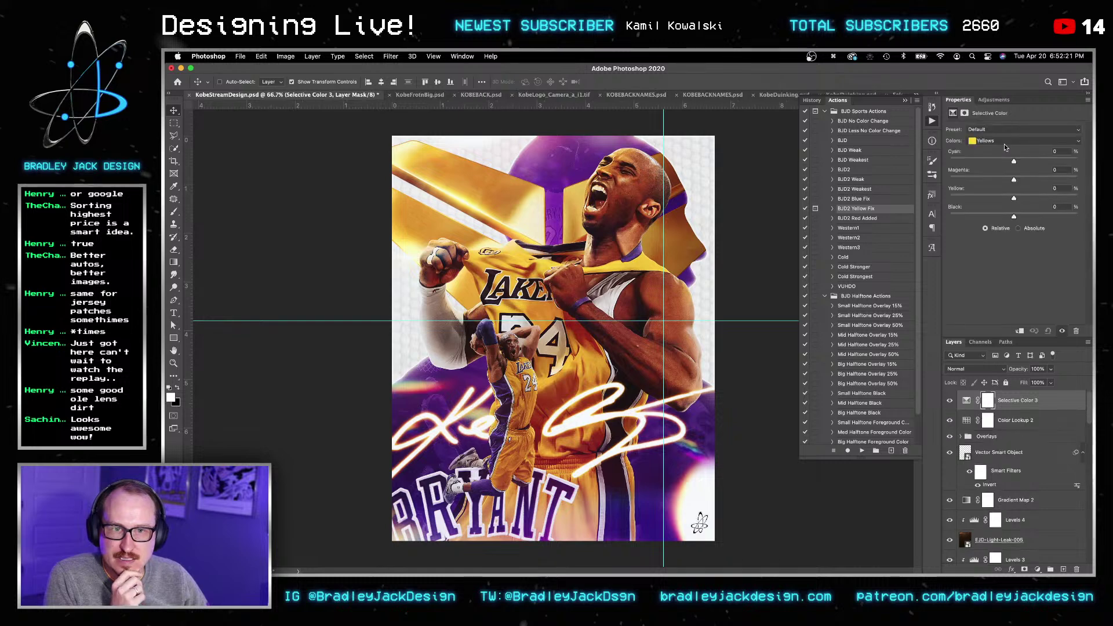
pyautogui.click(977, 141)
pyautogui.click(986, 156)
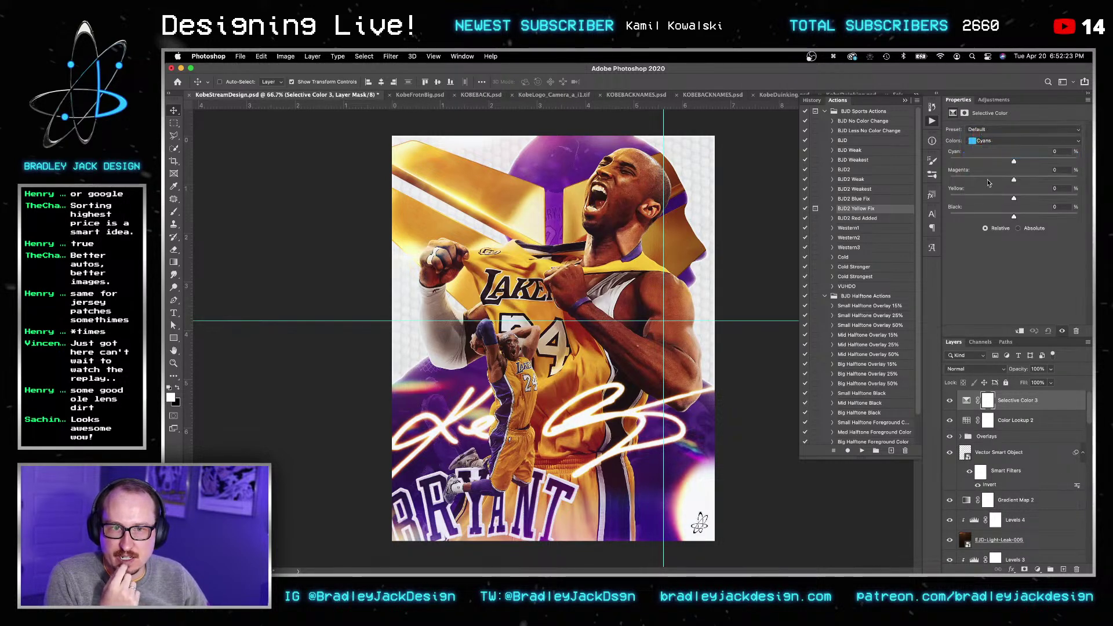
pyautogui.moveTo(1021, 178); pyautogui.dragTo(1028, 177)
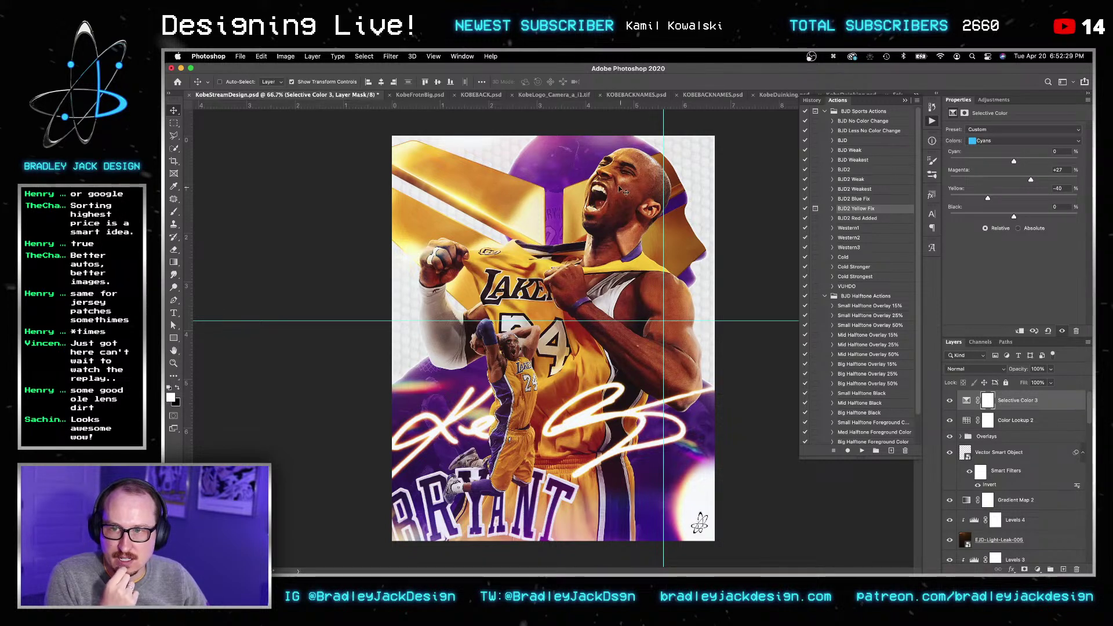
# Step: Lower Cyan in the Yellows, set Reds Cyan to +38, compare with the layer hidden, and save
pyautogui.click(986, 140)
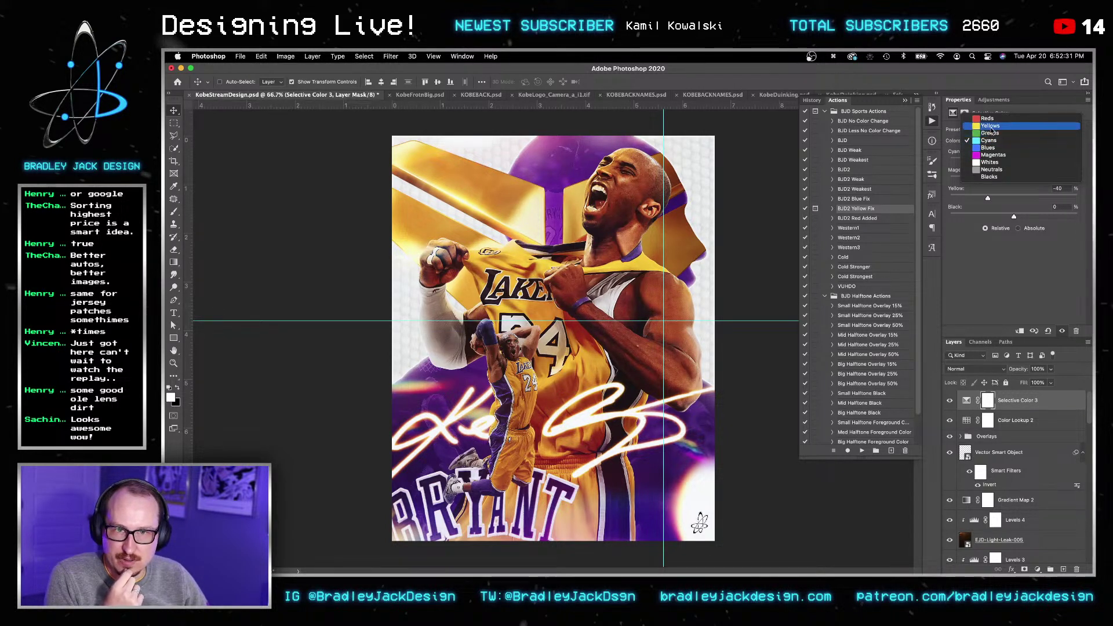
pyautogui.click(986, 126)
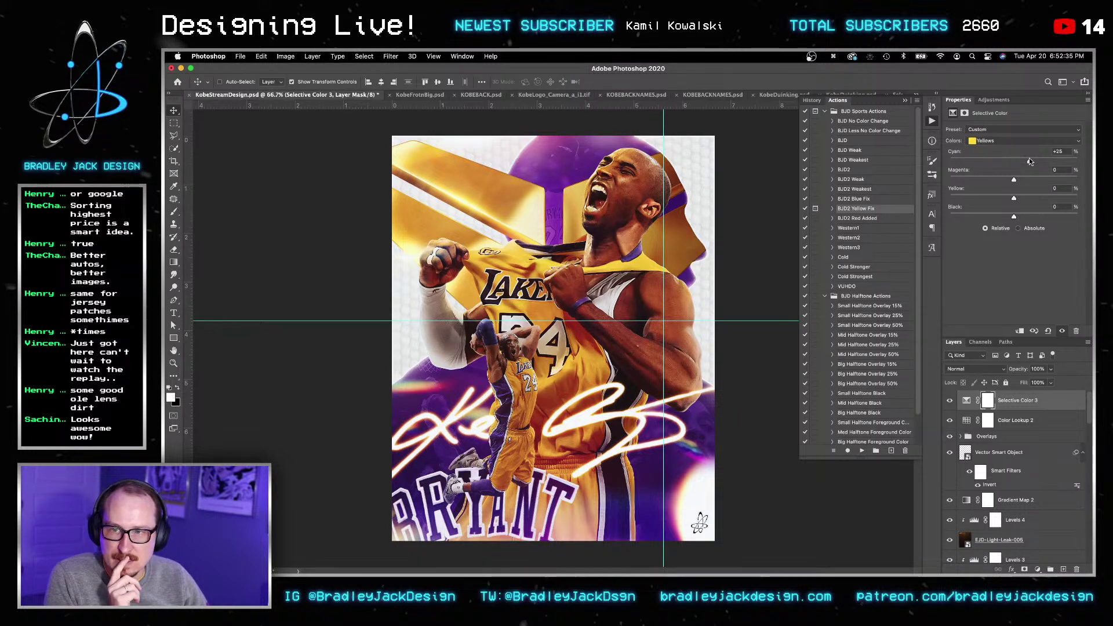
pyautogui.moveTo(1014, 161); pyautogui.dragTo(982, 161)
pyautogui.click(1024, 141)
pyautogui.click(997, 131)
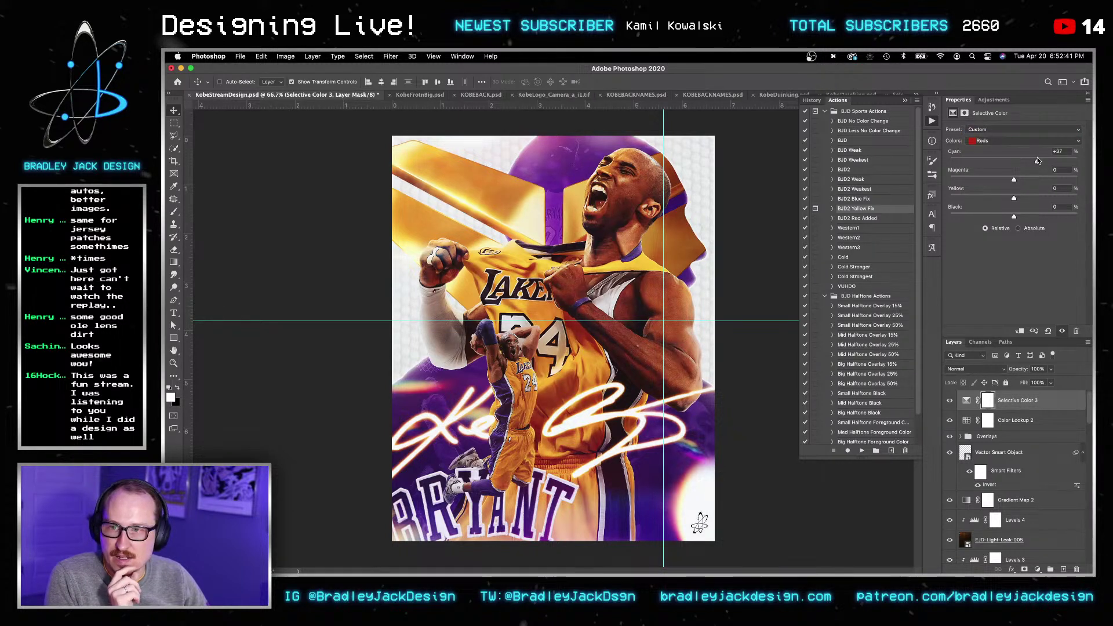
pyautogui.click(951, 401)
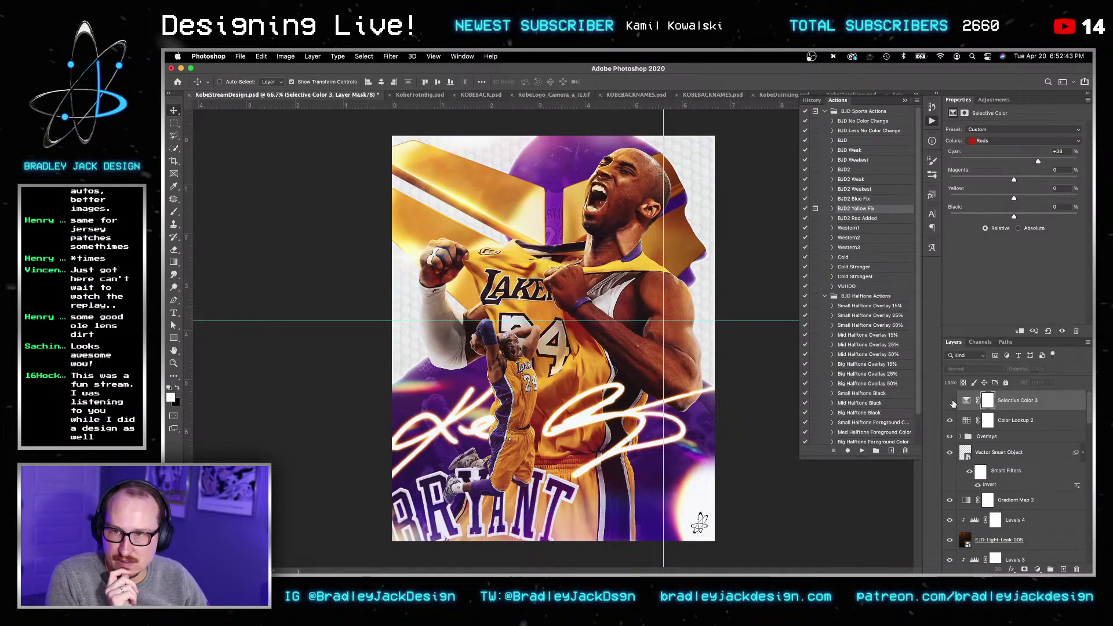
pyautogui.press('super+s')
pyautogui.click(951, 401)
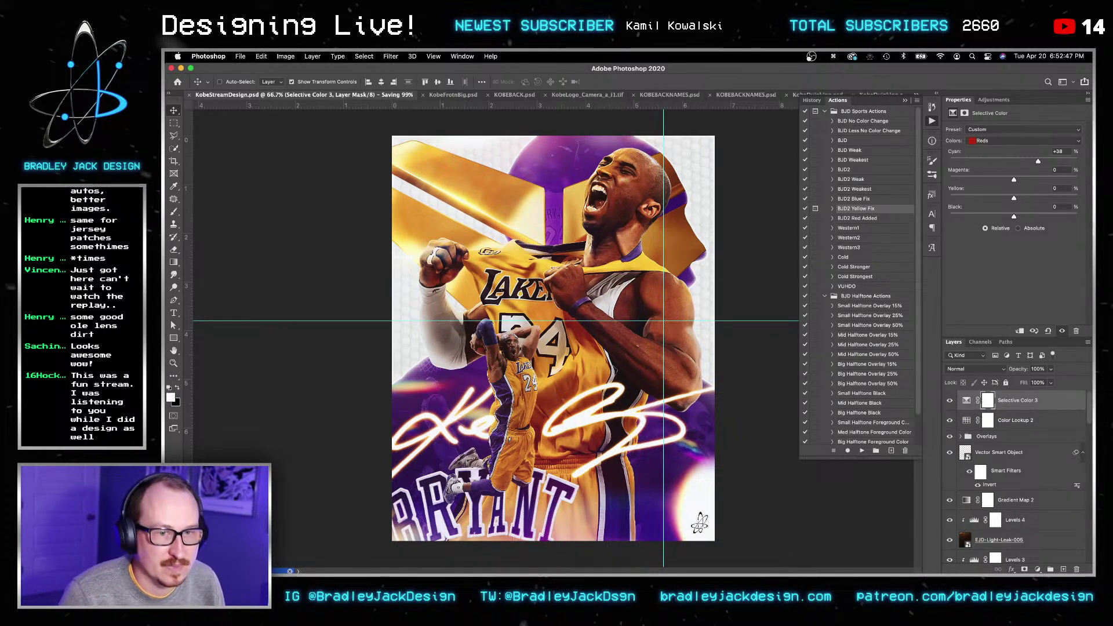
pyautogui.press('v')
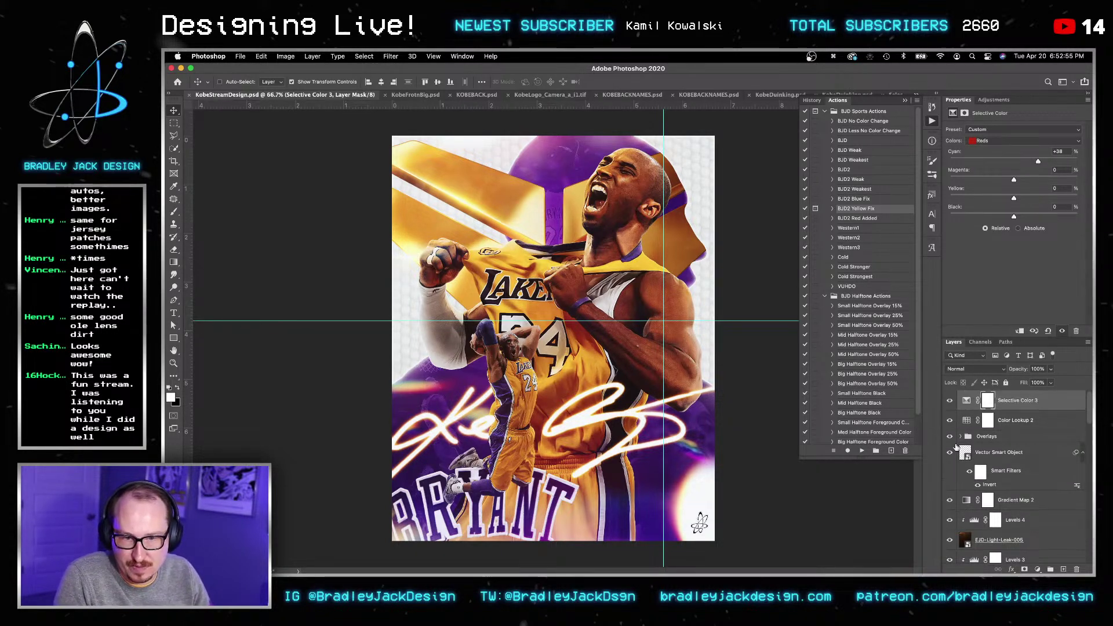
# Step: Group the top layers down to LensDirt-7 into Group 5 and collapse it
pyautogui.scroll(-8, 1016, 516)
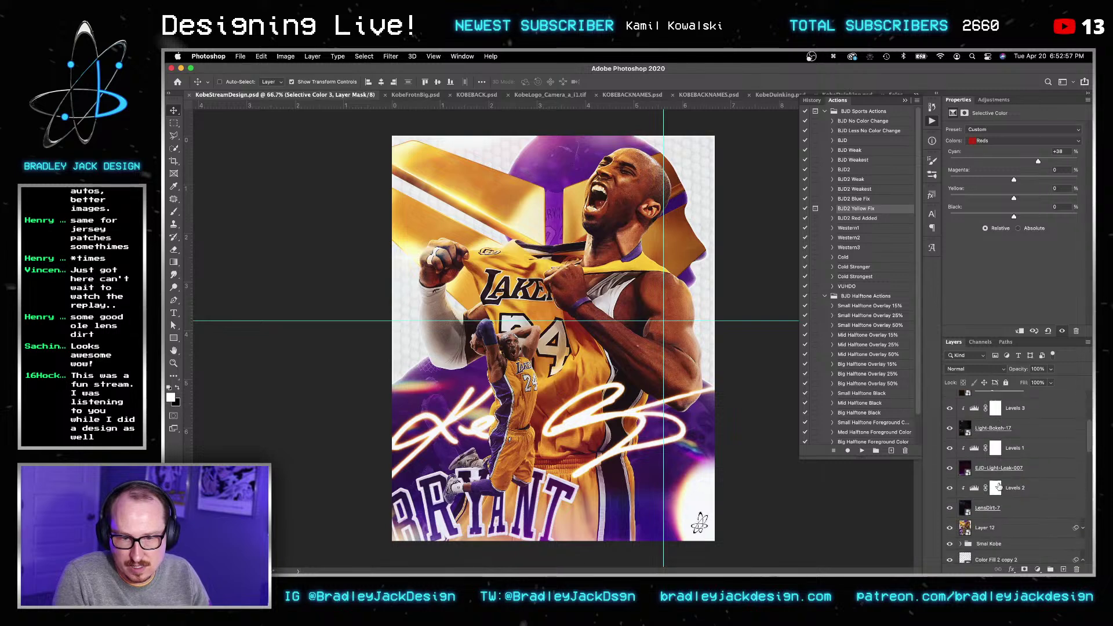
pyautogui.keyDown('shift'); pyautogui.click(1015, 516); pyautogui.keyUp('shift')
pyautogui.press('super+g')
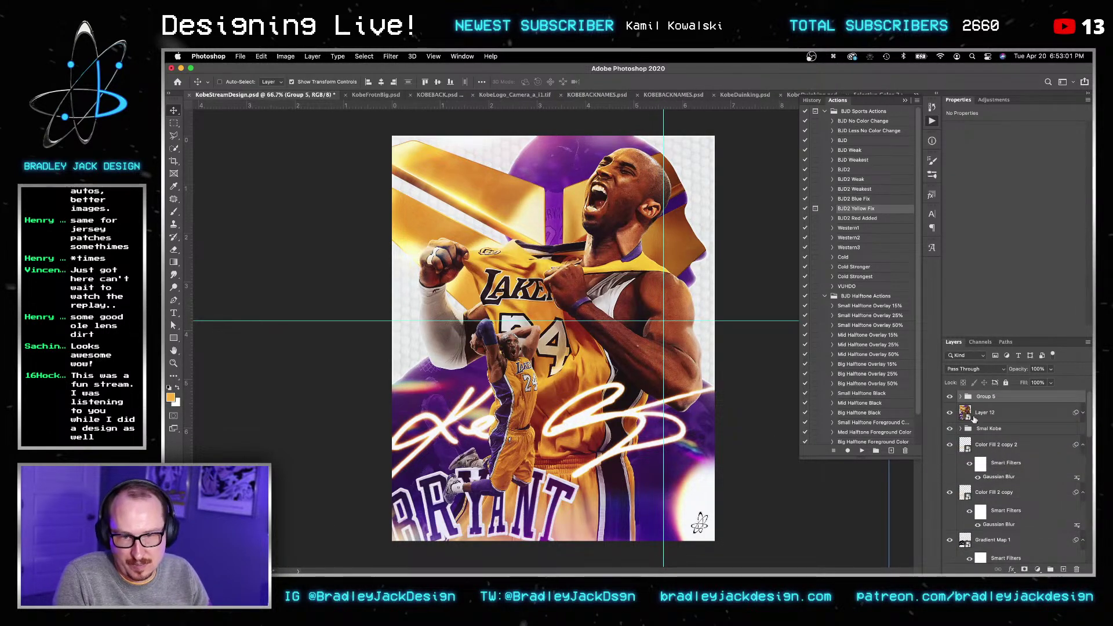
pyautogui.click(951, 397)
pyautogui.click(950, 412)
pyautogui.click(989, 429)
# Step: Group Gradient Map 1 through Color Fill 2 copy 2 into Group 6 above Smal Kobe, and nudge the signature
pyautogui.scroll(-3, 1000, 483)
pyautogui.click(1000, 493)
pyautogui.scroll(2, 993, 461)
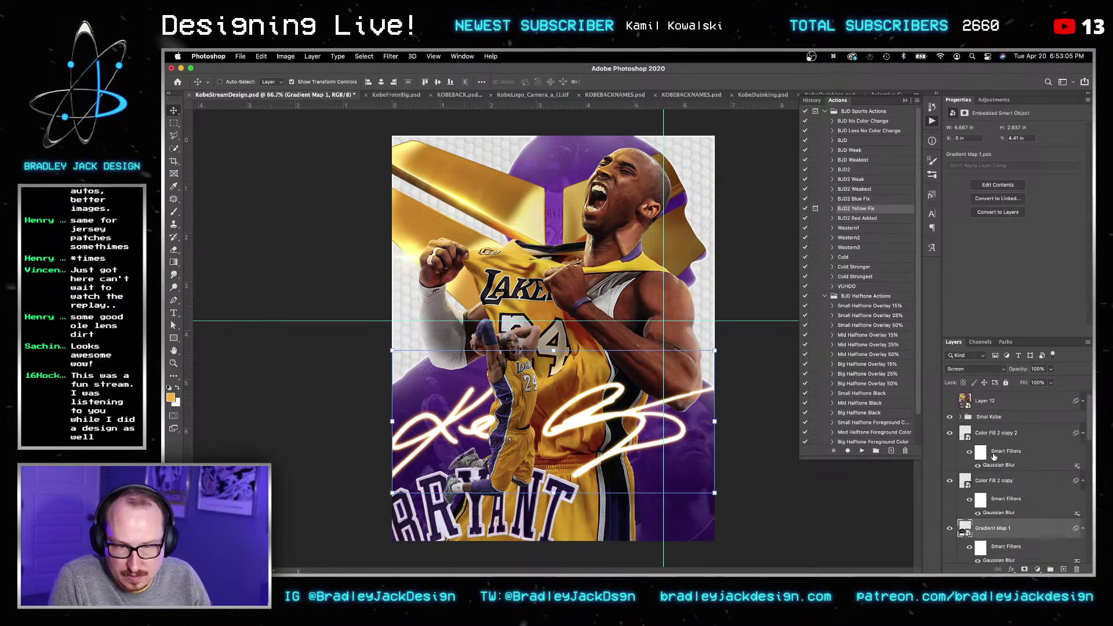
pyautogui.doubleClick(986, 435)
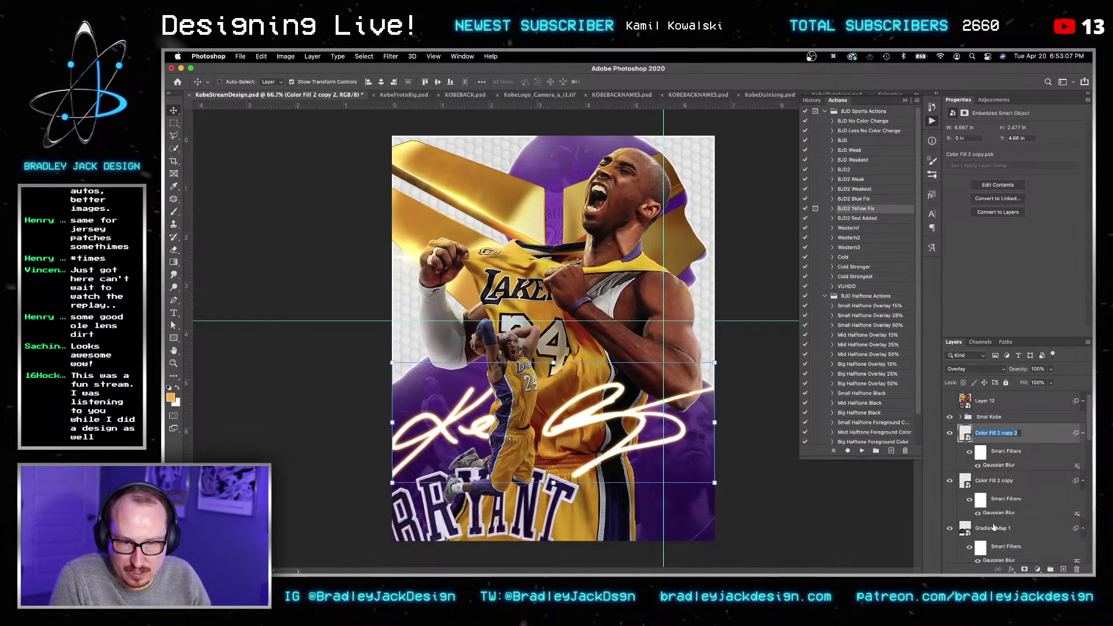
pyautogui.press('super+g')
pyautogui.press('v')
pyautogui.press('super+bracketright')
pyautogui.press('v')
pyautogui.press('v')
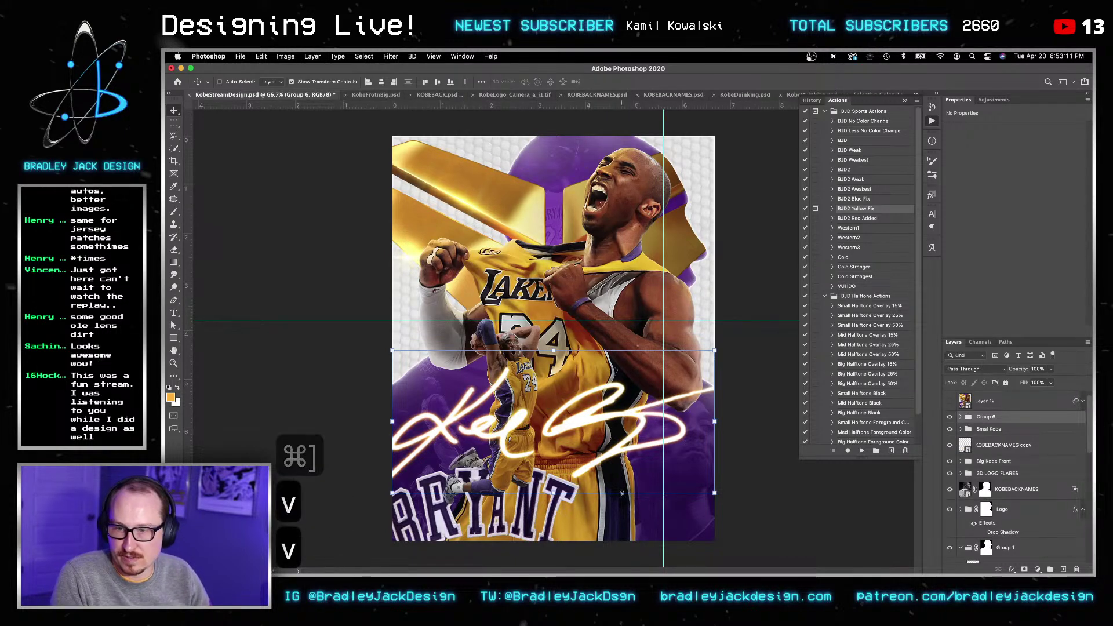
pyautogui.moveTo(600, 438)
pyautogui.mouseDown()
pyautogui.moveTo(616, 456)
pyautogui.moveTo(603, 452)
pyautogui.mouseUp()
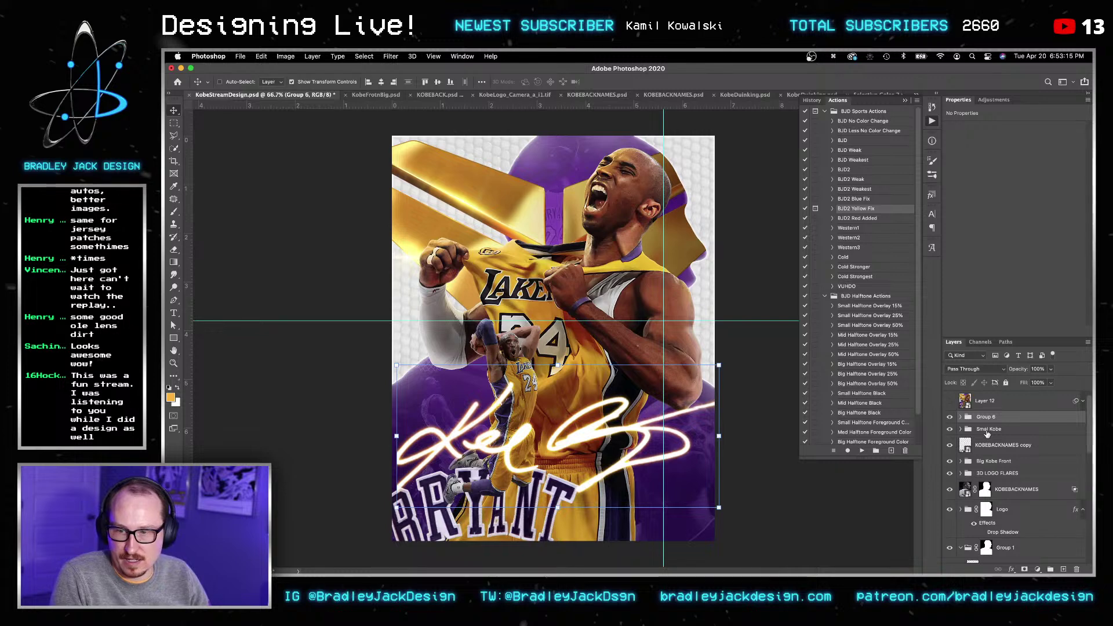
# Step: Create Layer 13 as a smart object, copy Layer 12's Camera Raw filter onto it, and compare
pyautogui.press('shift+super+n')
pyautogui.press('Return')
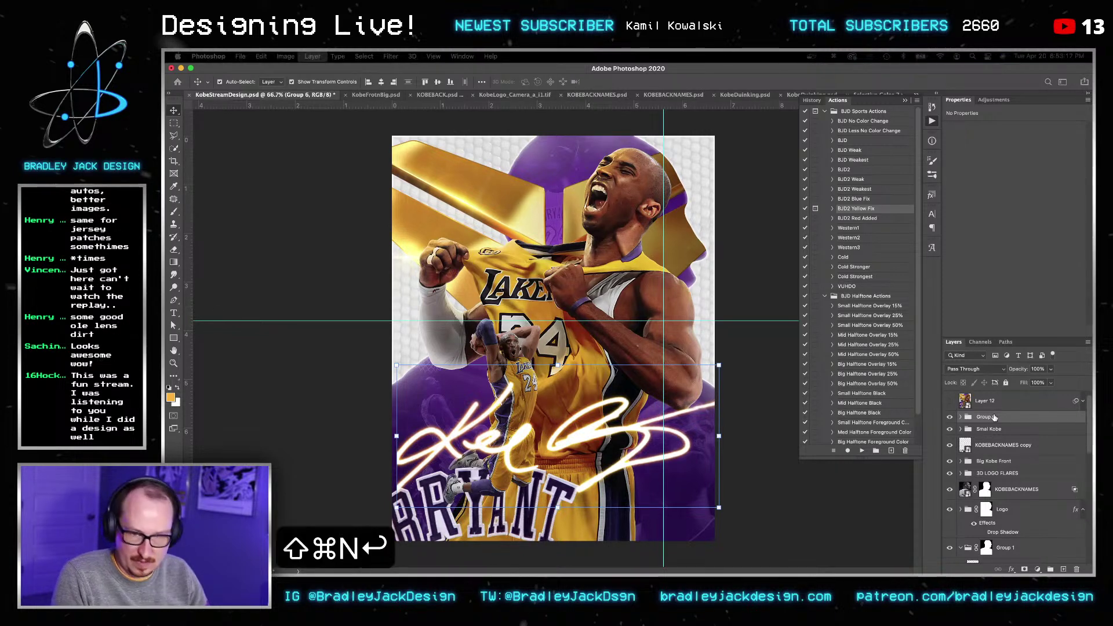
pyautogui.rightClick(994, 418)
pyautogui.click(953, 242)
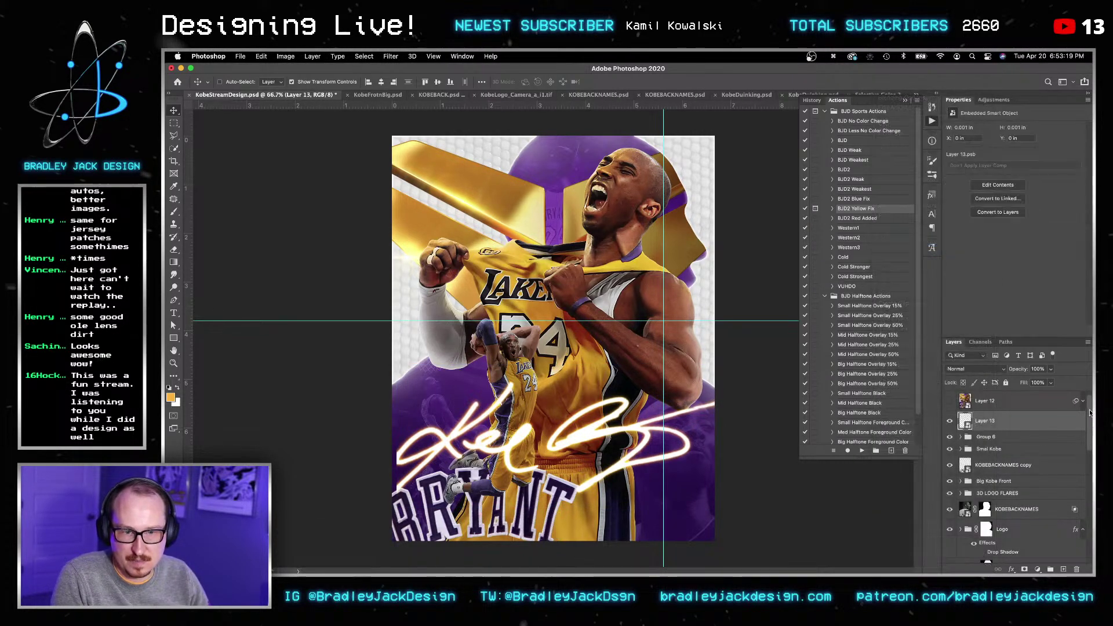
pyautogui.moveTo(984, 444); pyautogui.dragTo(984, 444)
pyautogui.click(952, 403)
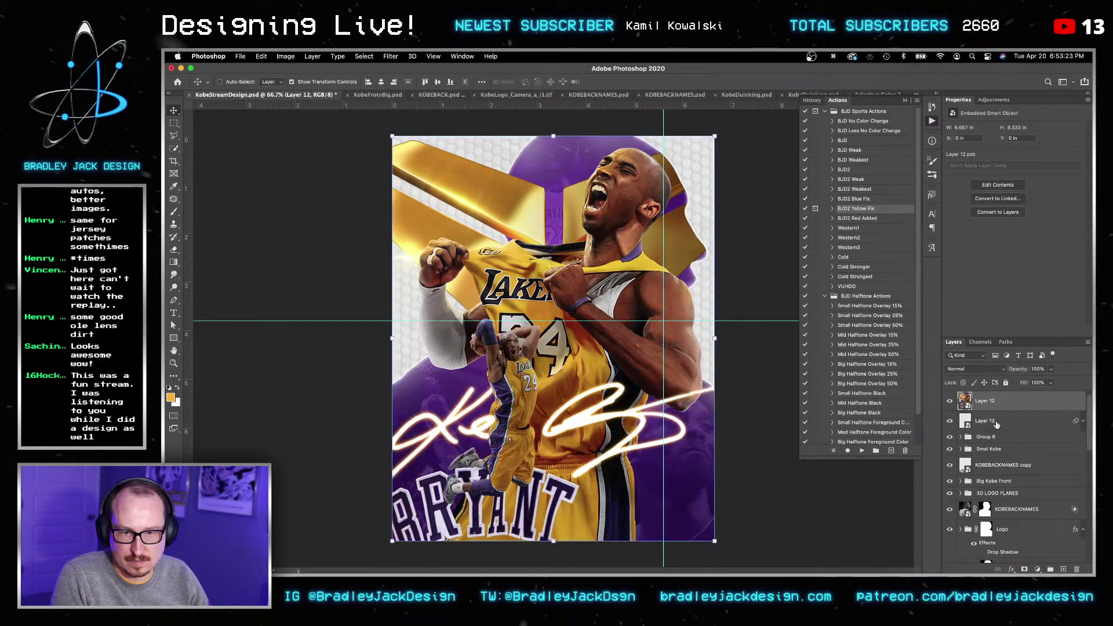
pyautogui.click(984, 422)
pyautogui.click(950, 402)
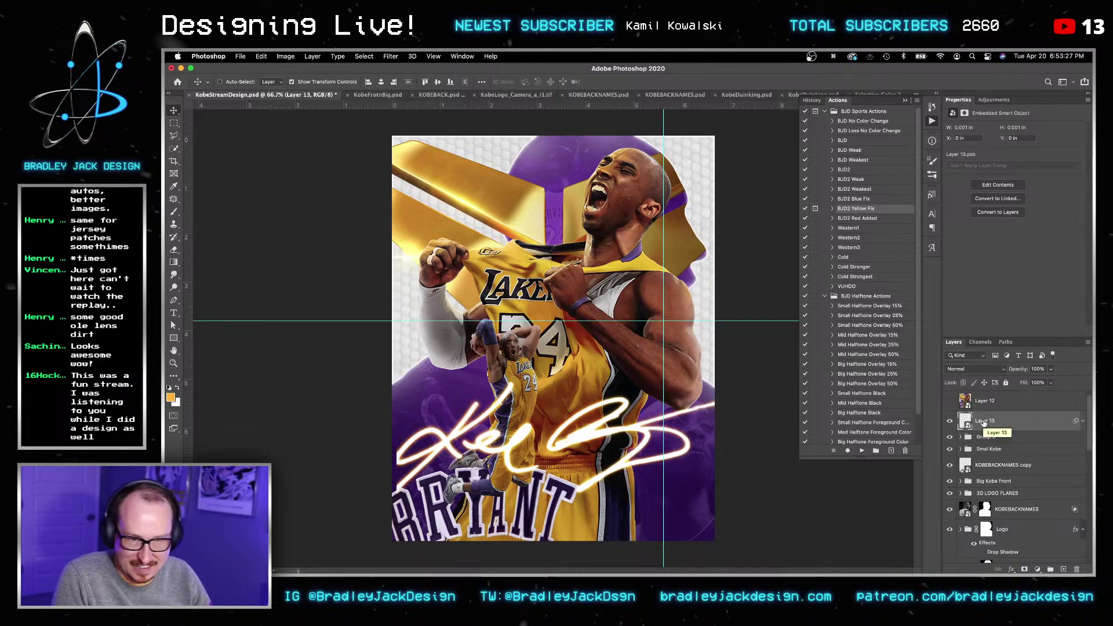
# Step: Undo and delete Layer 13, then stamp all visible layers into a fresh layer
pyautogui.press('super+z')
pyautogui.press('super+z')
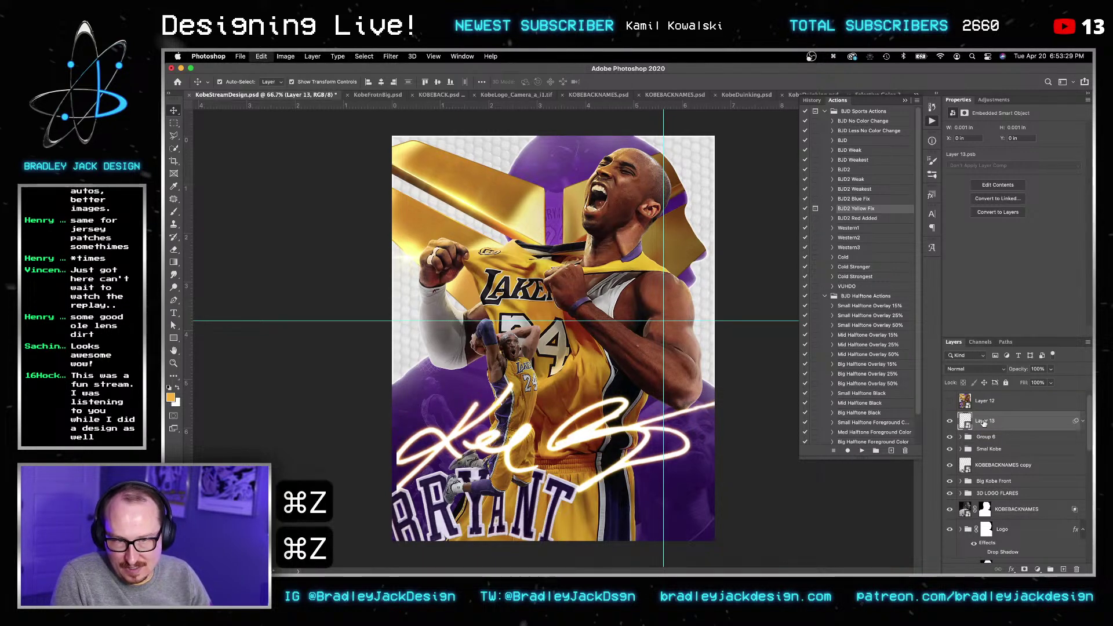
pyautogui.press('BackSpace')
pyautogui.press('super+shift+n')
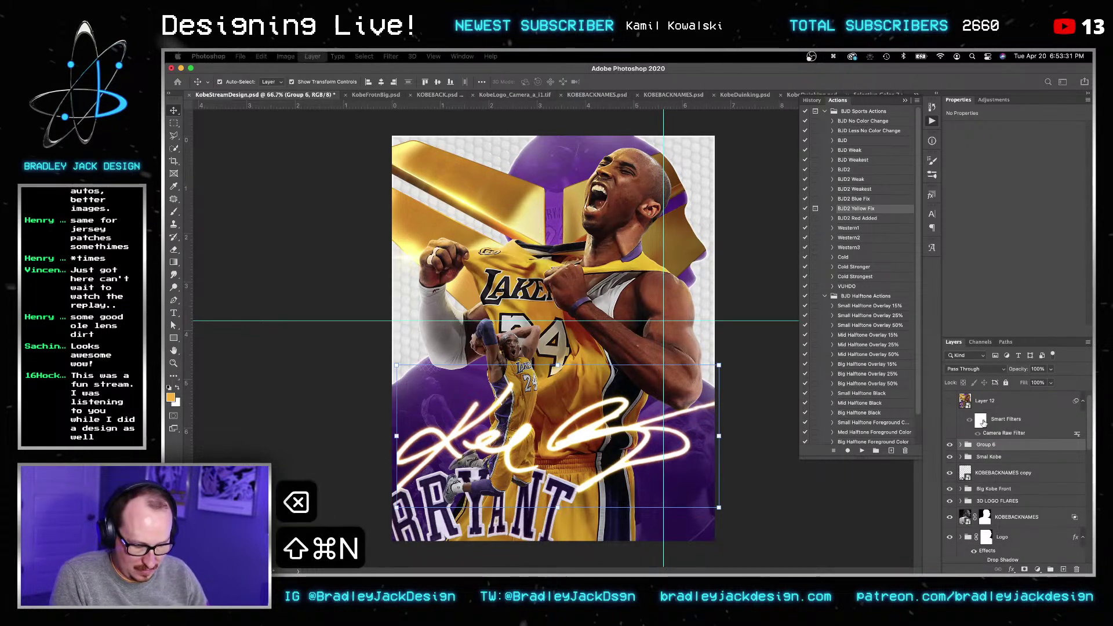
pyautogui.press('Return')
pyautogui.press('super+alt+shift+e')
# Step: Make the stamped layer a smart object with the Camera Raw filter, delete Layer 12, and show Group 5
pyautogui.rightClick(1009, 454)
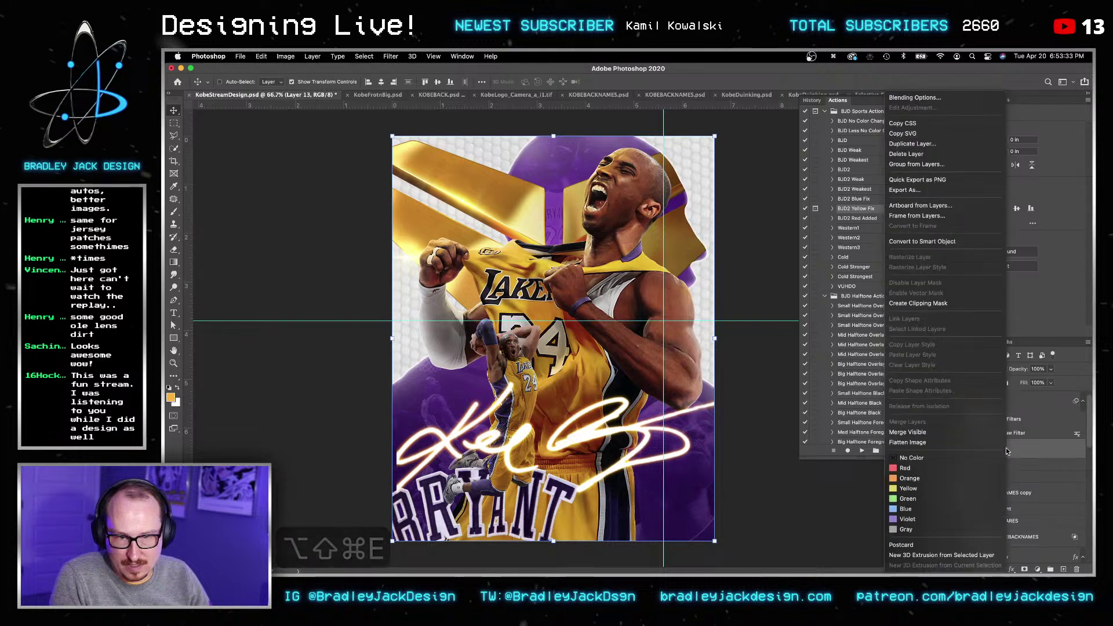
pyautogui.click(947, 249)
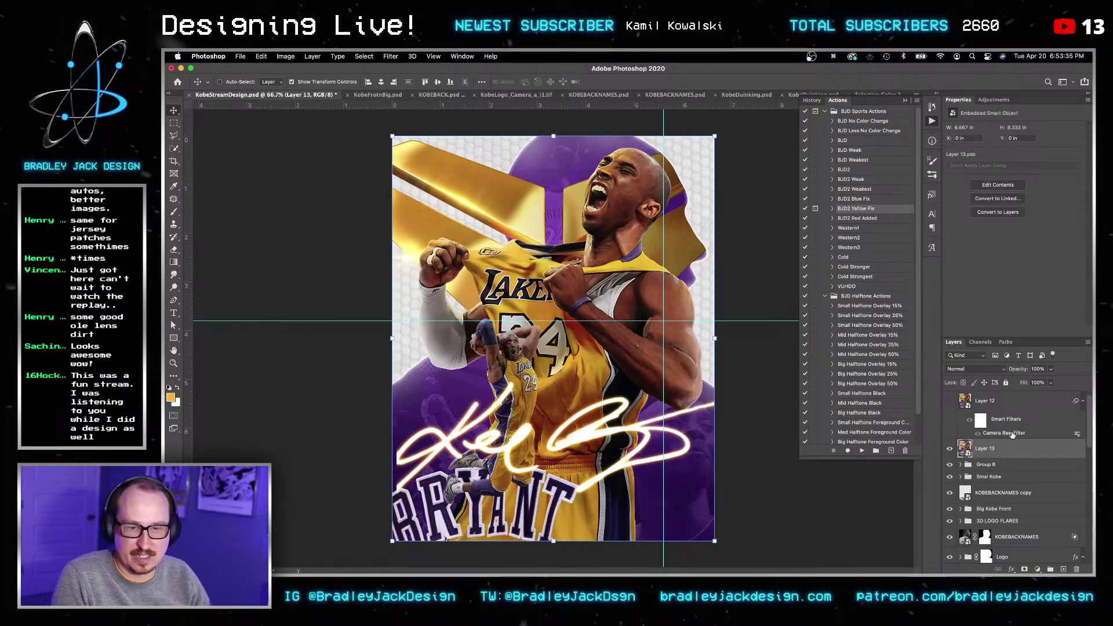
pyautogui.moveTo(1004, 436); pyautogui.dragTo(999, 447)
pyautogui.click(986, 408)
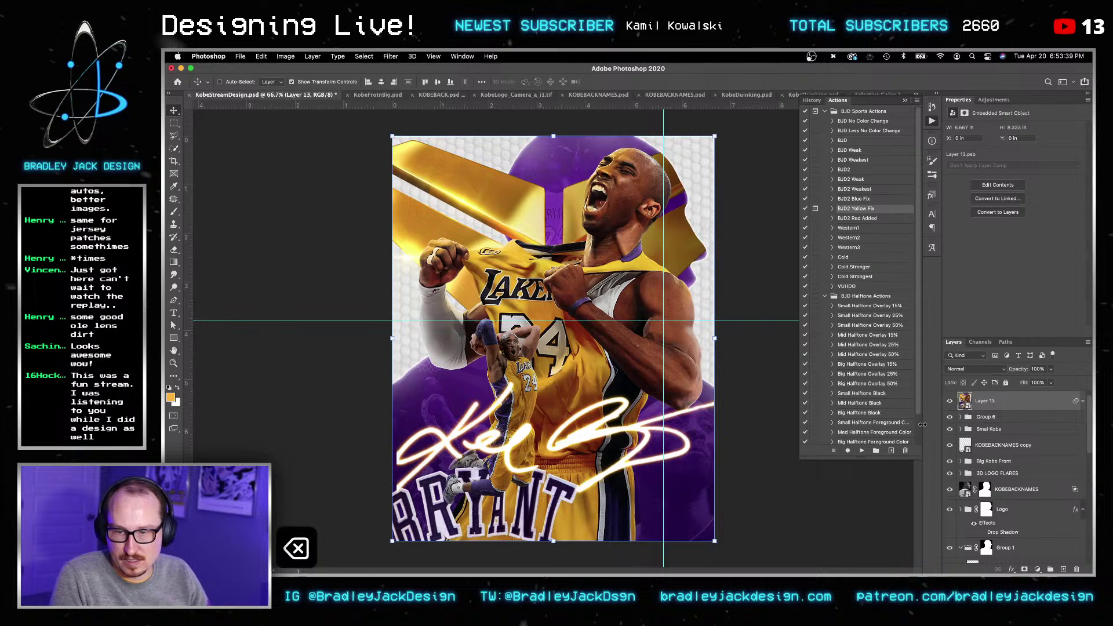
pyautogui.press('BackSpace')
pyautogui.click(949, 398)
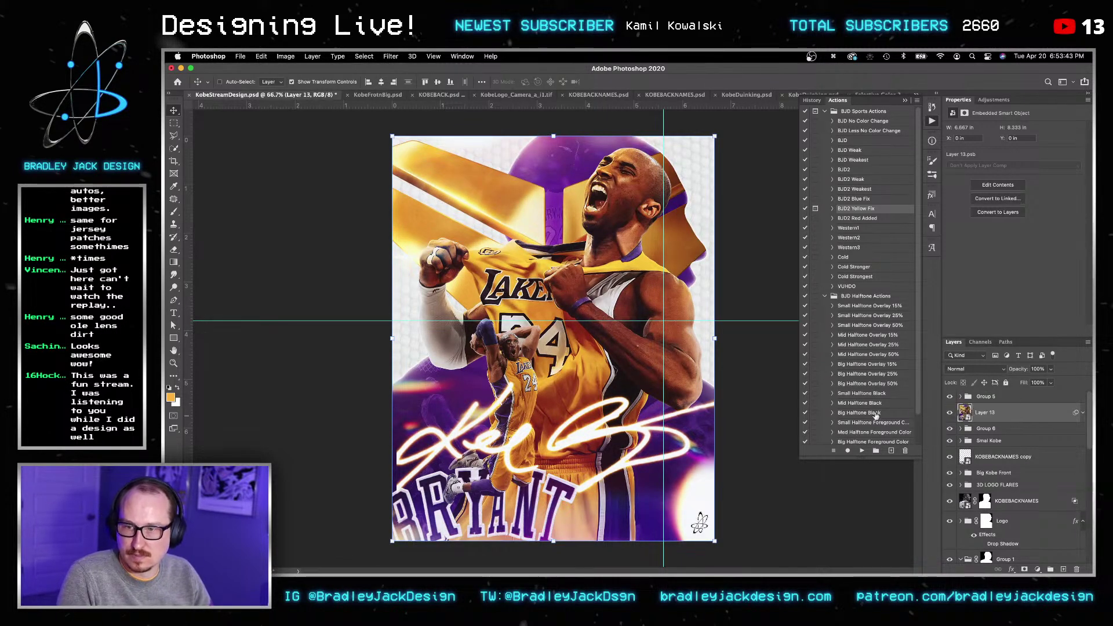
# Step: Zoom in to compare, then undo back to before the merged layer and fit the poster in view
pyautogui.press('z')
pyautogui.click(403, 461)
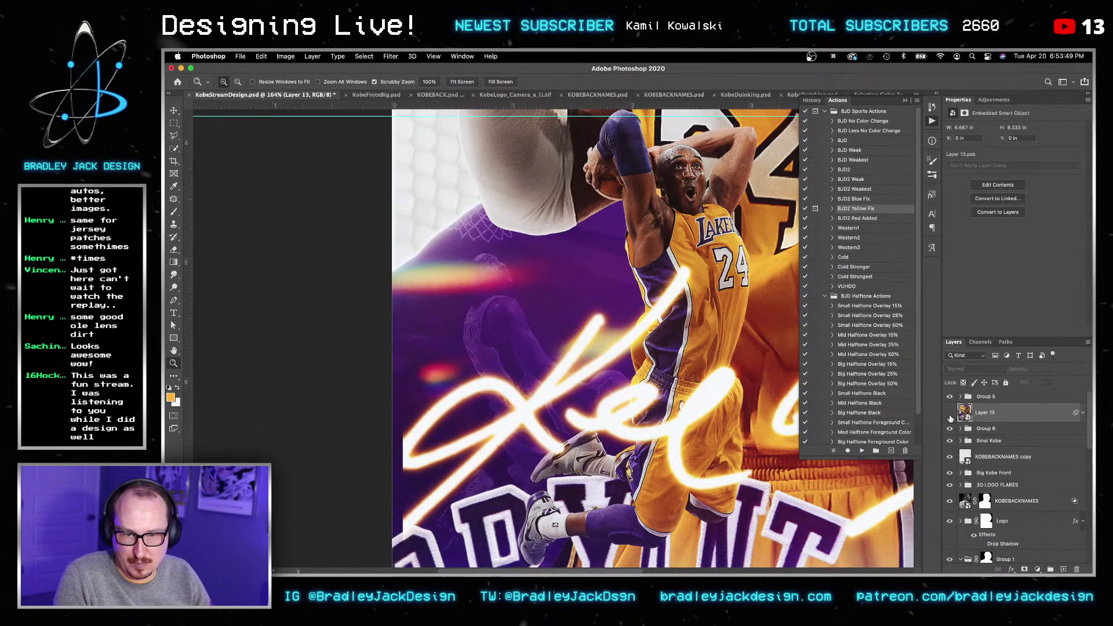
pyautogui.click(950, 414)
pyautogui.press('super+z')
pyautogui.press('super+z')
pyautogui.press('super+z')
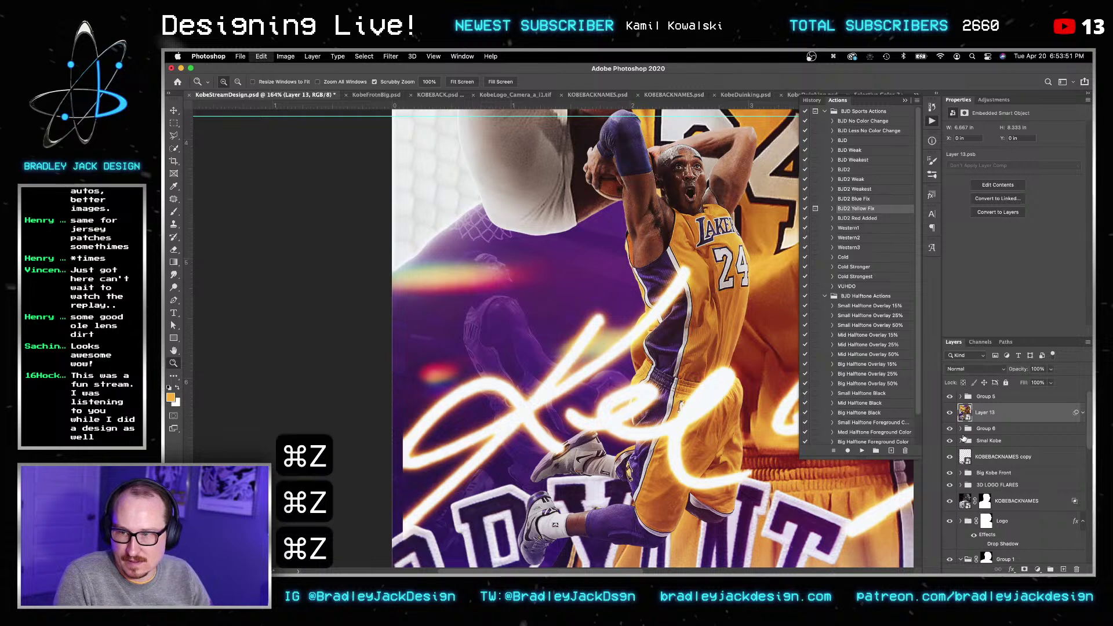
pyautogui.press('super+z')
pyautogui.press('super+z')
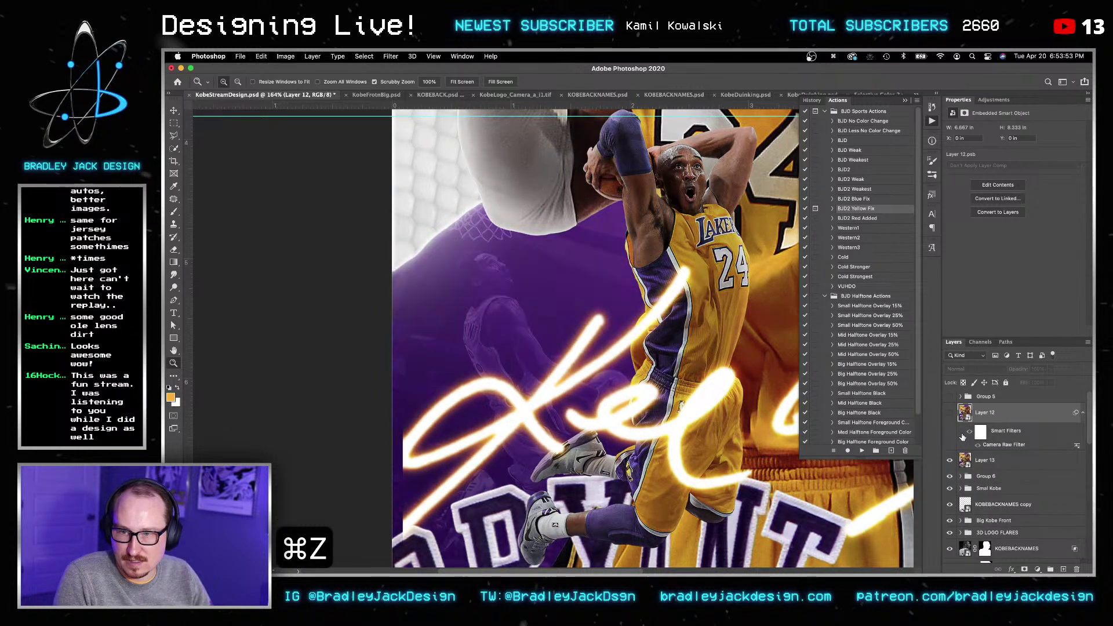
pyautogui.press('super+z')
pyautogui.press('super+z')
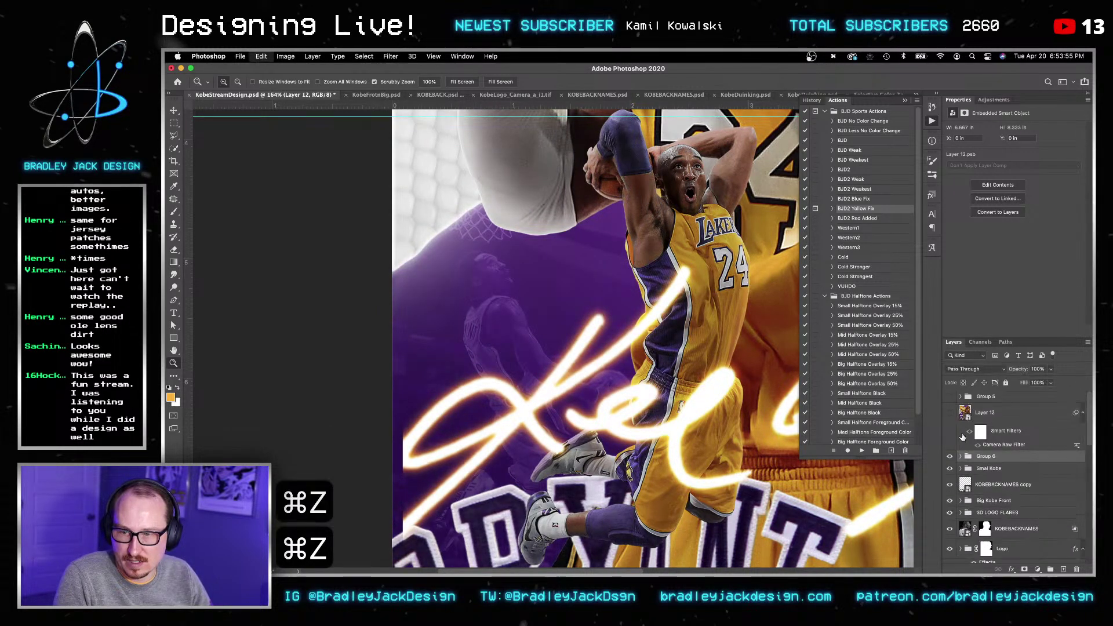
pyautogui.press('super+z')
pyautogui.press('super+z')
pyautogui.press('super+z')
pyautogui.press('super+z')
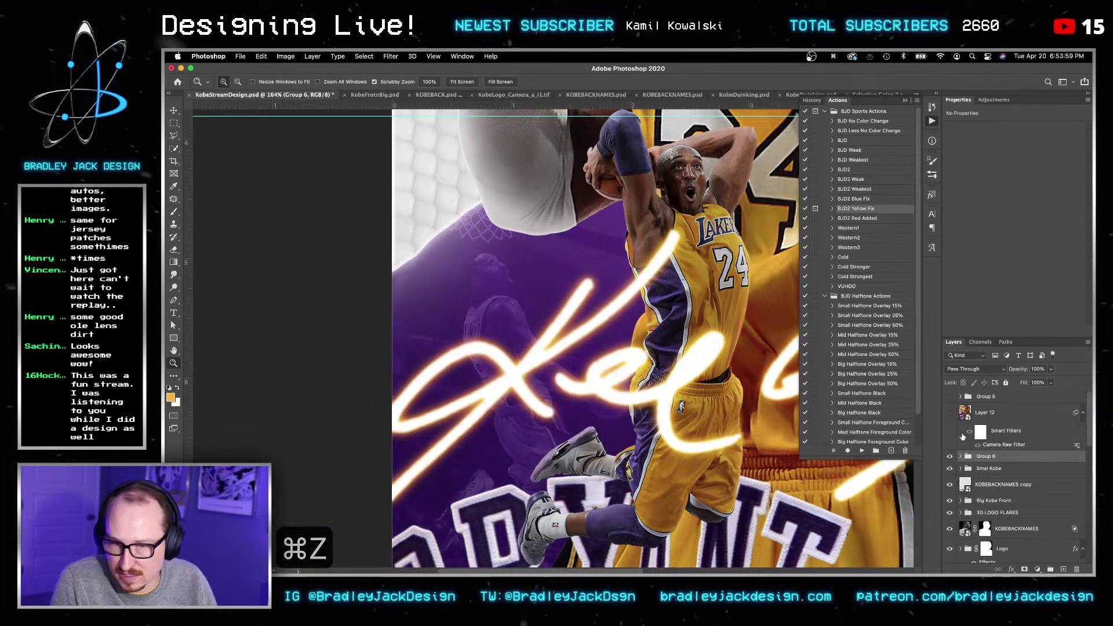
pyautogui.press('v')
pyautogui.press('super+0')
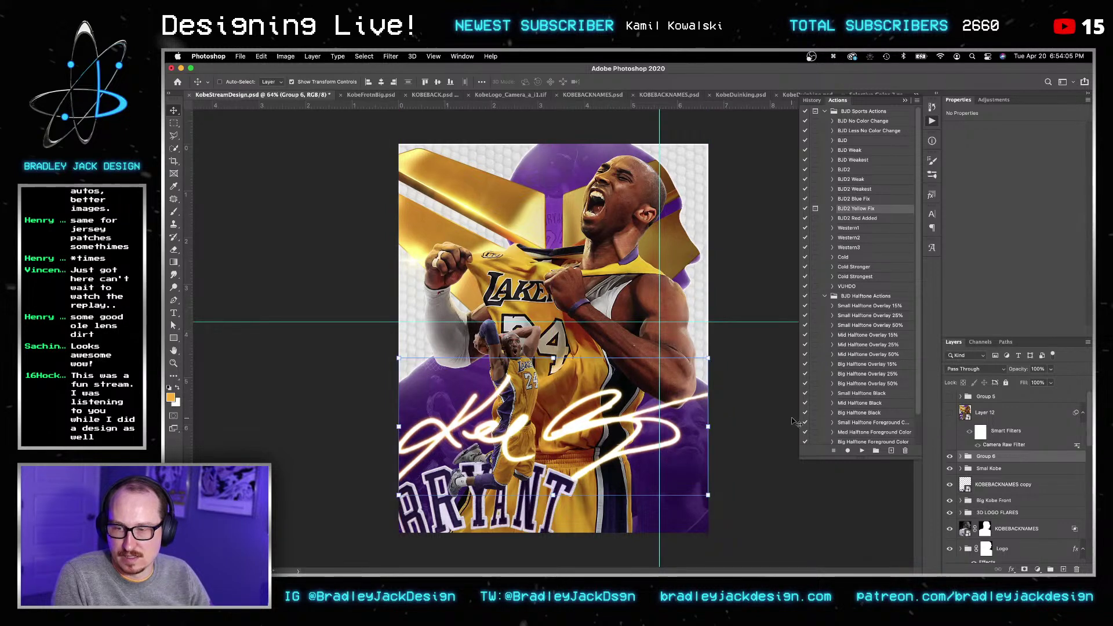
# Step: Show Layer 12 and Group 5's flares and logo again, save, and compare the flares on and off
pyautogui.click(949, 413)
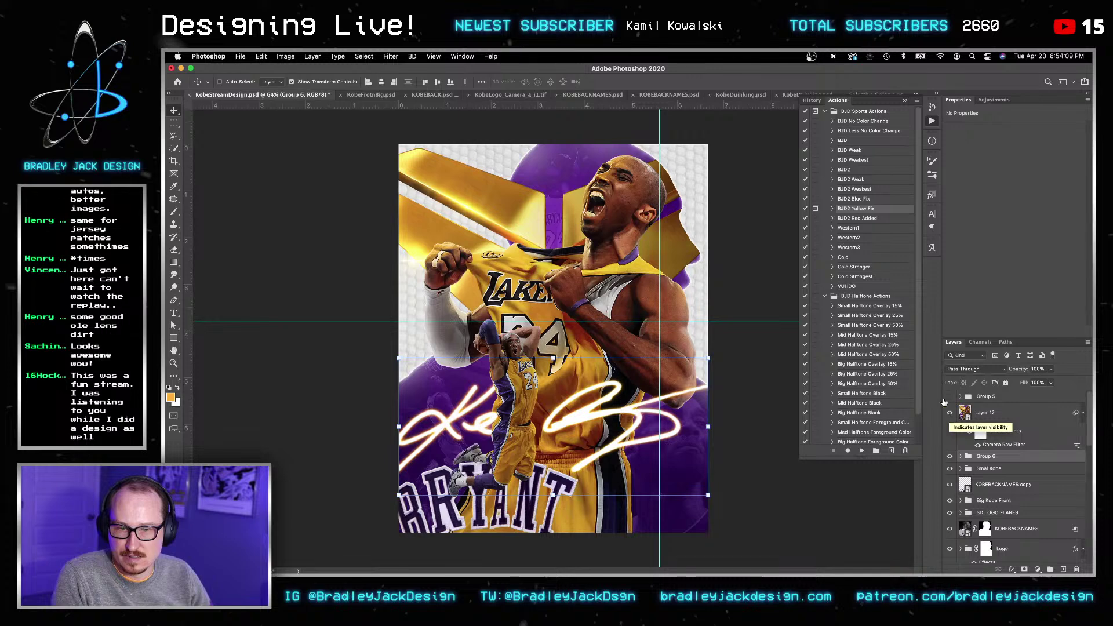
pyautogui.click(949, 397)
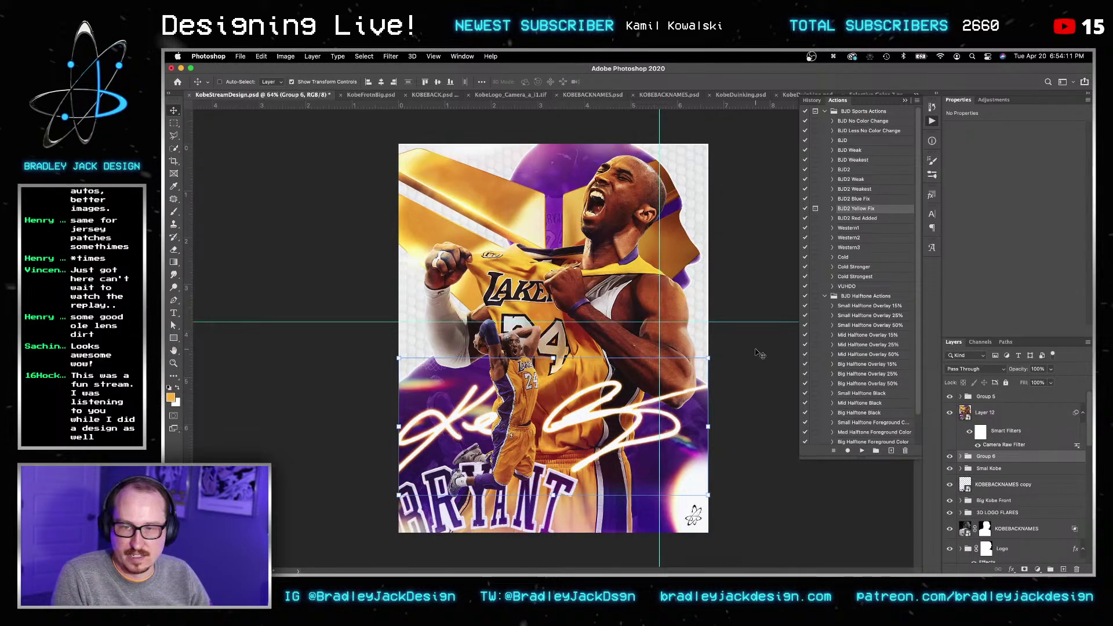
pyautogui.press('v')
pyautogui.press('super+s')
pyautogui.press('v')
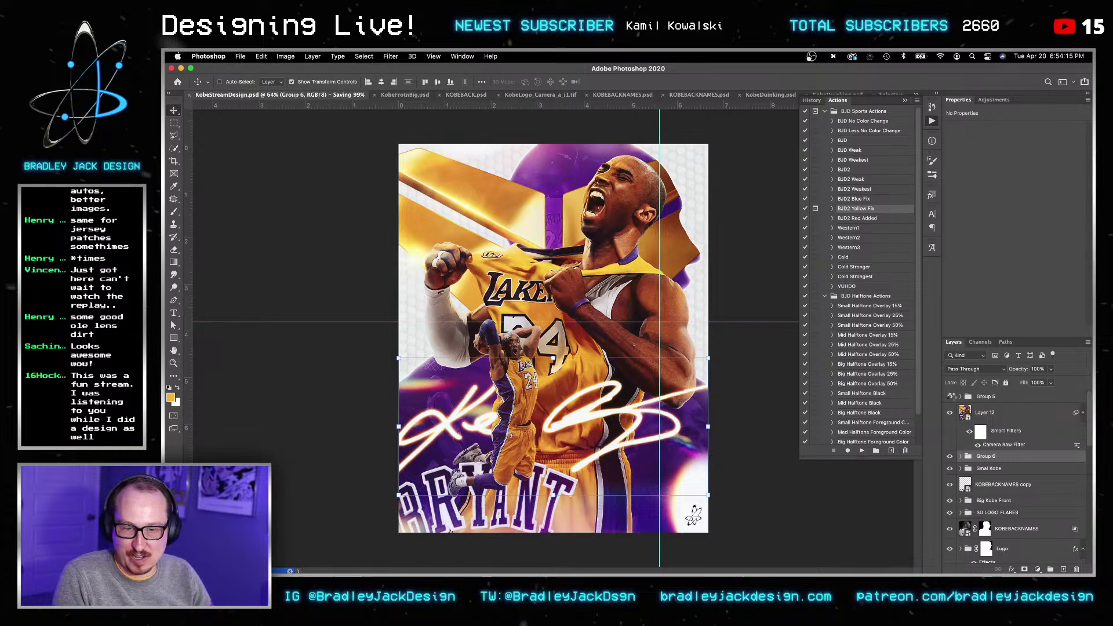
pyautogui.click(951, 397)
pyautogui.click(951, 397)
pyautogui.press('v')
pyautogui.press('v')
pyautogui.press('v')
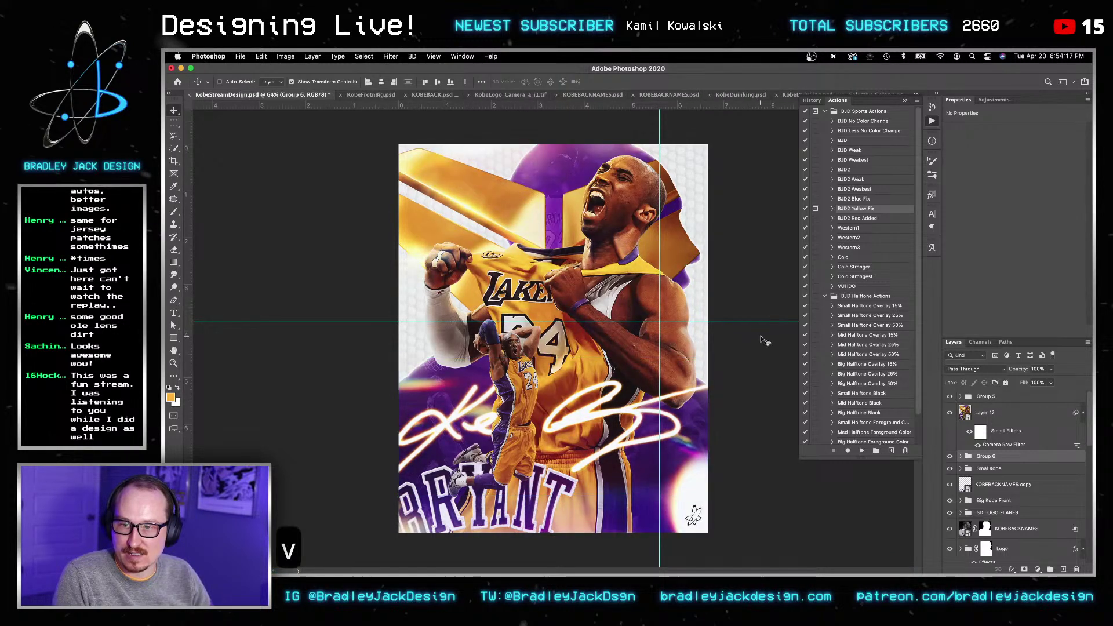
# Step: Add a new empty layer above Group 5
pyautogui.click(981, 397)
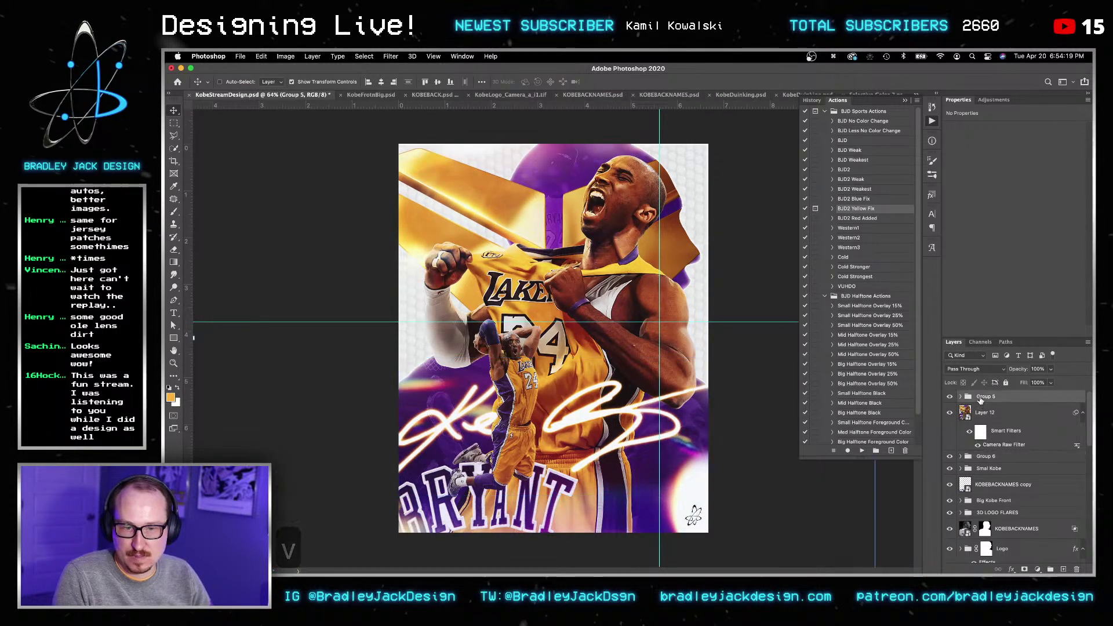
pyautogui.press('shift+super+n')
pyautogui.press('Return')
# Step: Stamp the poster into a smart object and apply Camera Raw: Contrast +9, Whites +5, Blacks −20, Clarity +11
pyautogui.press('alt+shift+super+e')
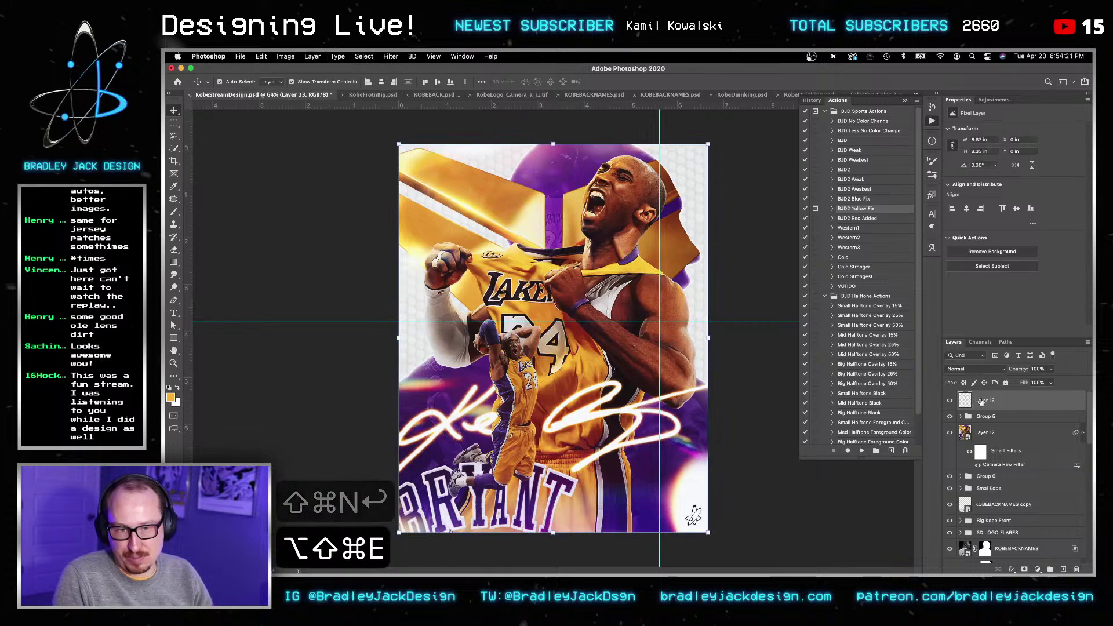
pyautogui.rightClick(974, 406)
pyautogui.click(918, 241)
pyautogui.click(396, 58)
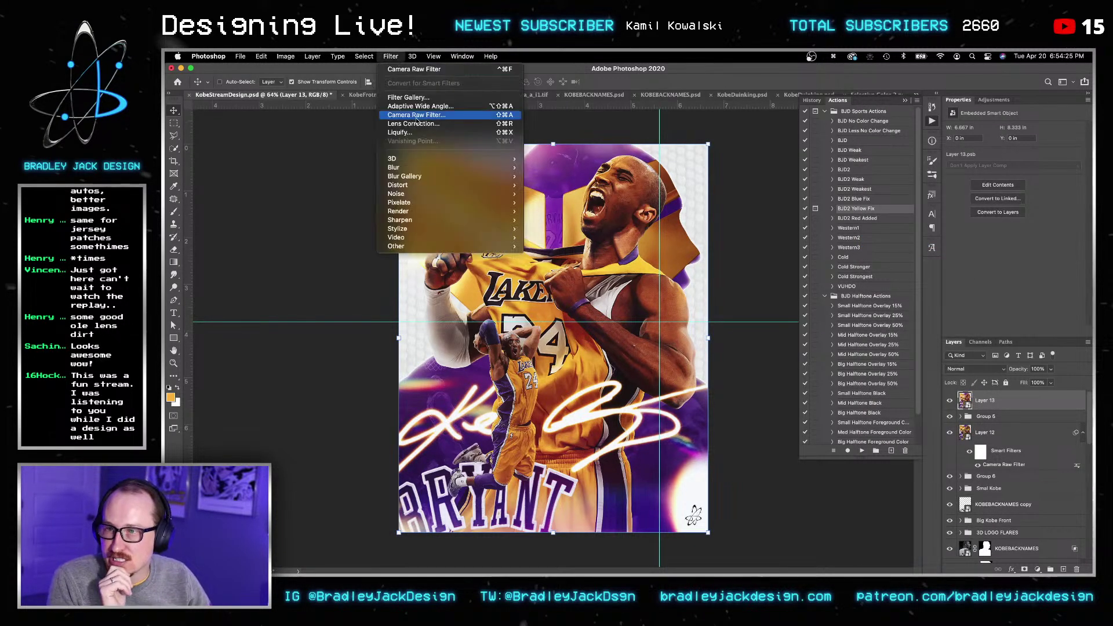
pyautogui.click(418, 118)
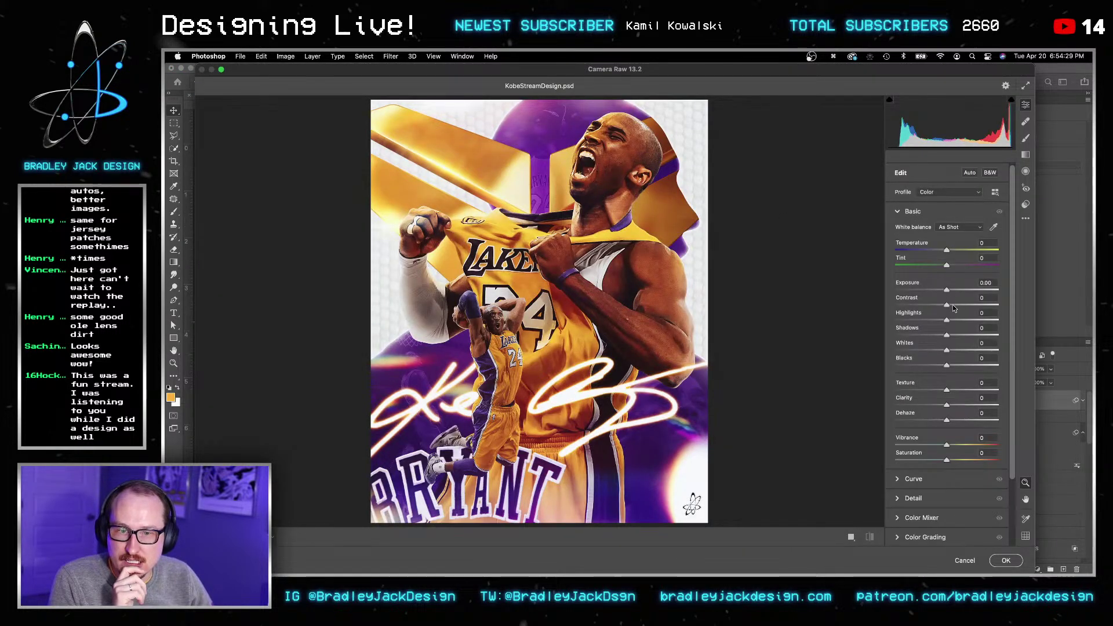
pyautogui.click(952, 306)
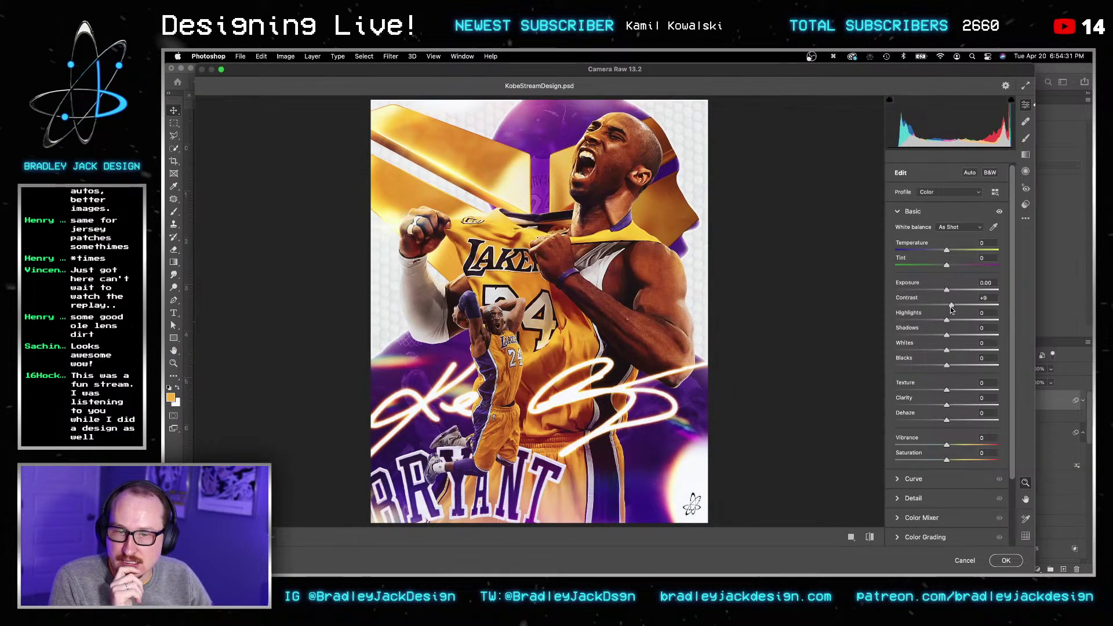
pyautogui.click(931, 350)
pyautogui.click(937, 365)
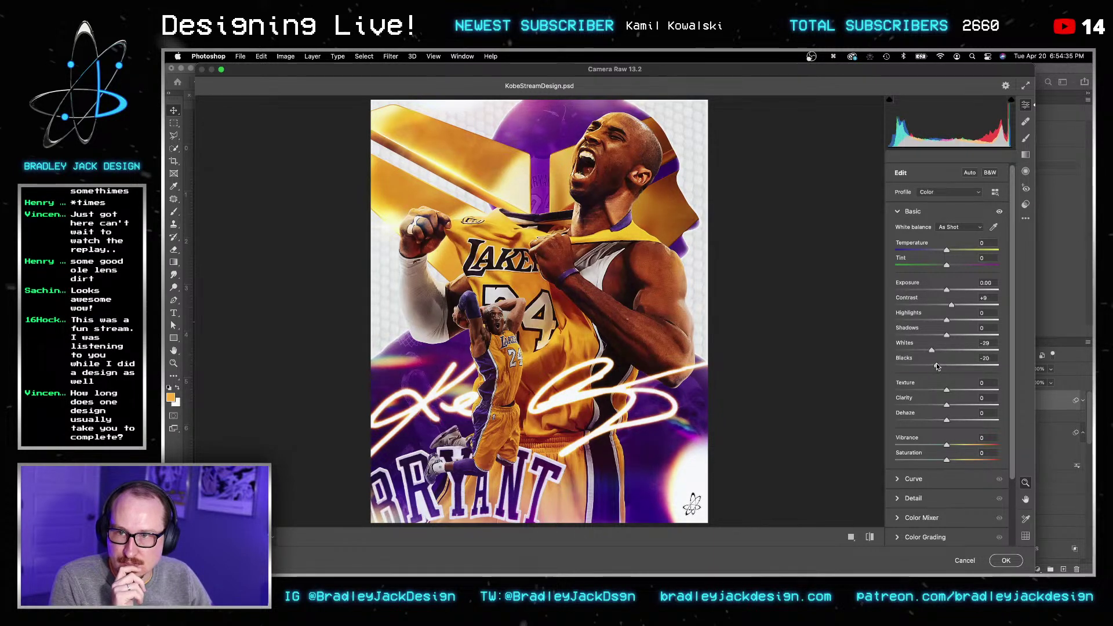
pyautogui.moveTo(955, 354); pyautogui.dragTo(952, 354)
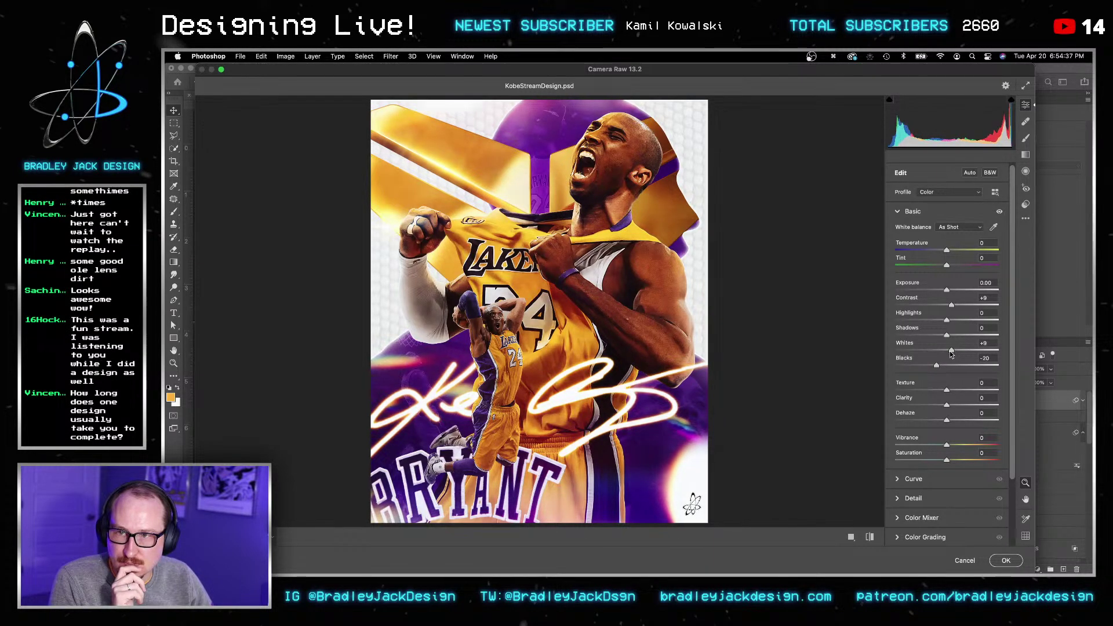
pyautogui.click(954, 406)
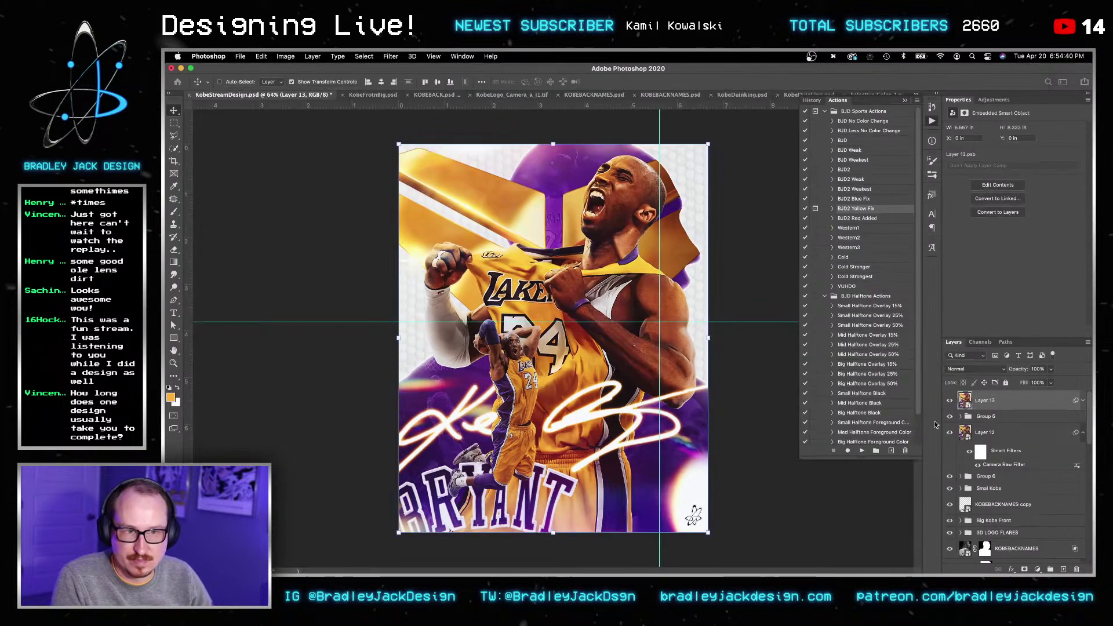
pyautogui.click(1006, 561)
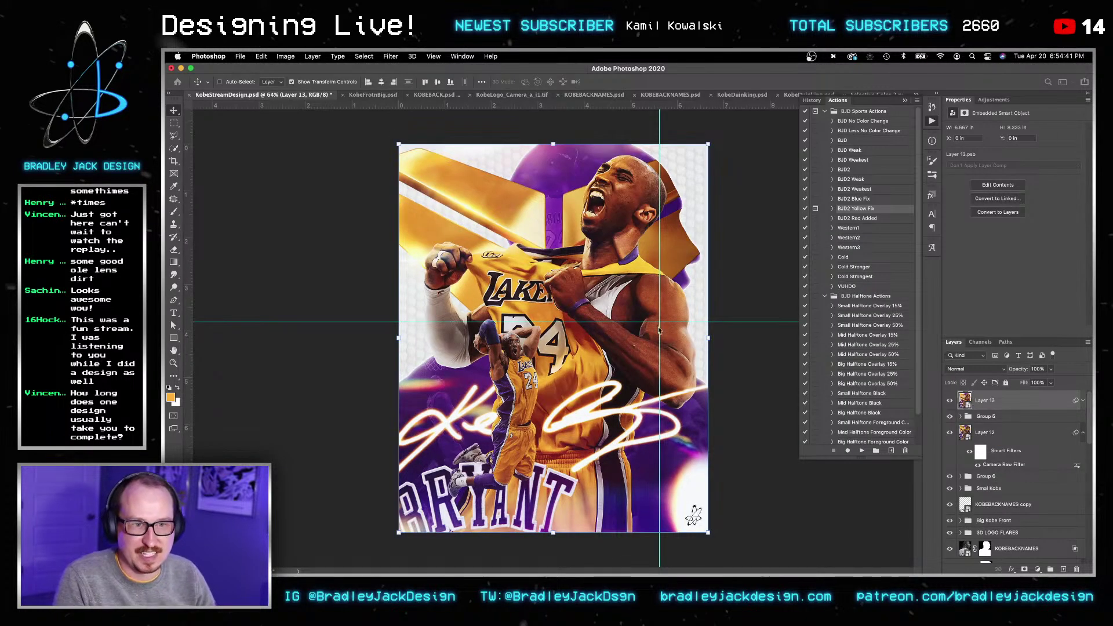
# Step: Save, then run the STUFF set's PNG EXPORT action on the Kobe poster
pyautogui.press('v')
pyautogui.press('v')
pyautogui.press('super+s')
pyautogui.press('v')
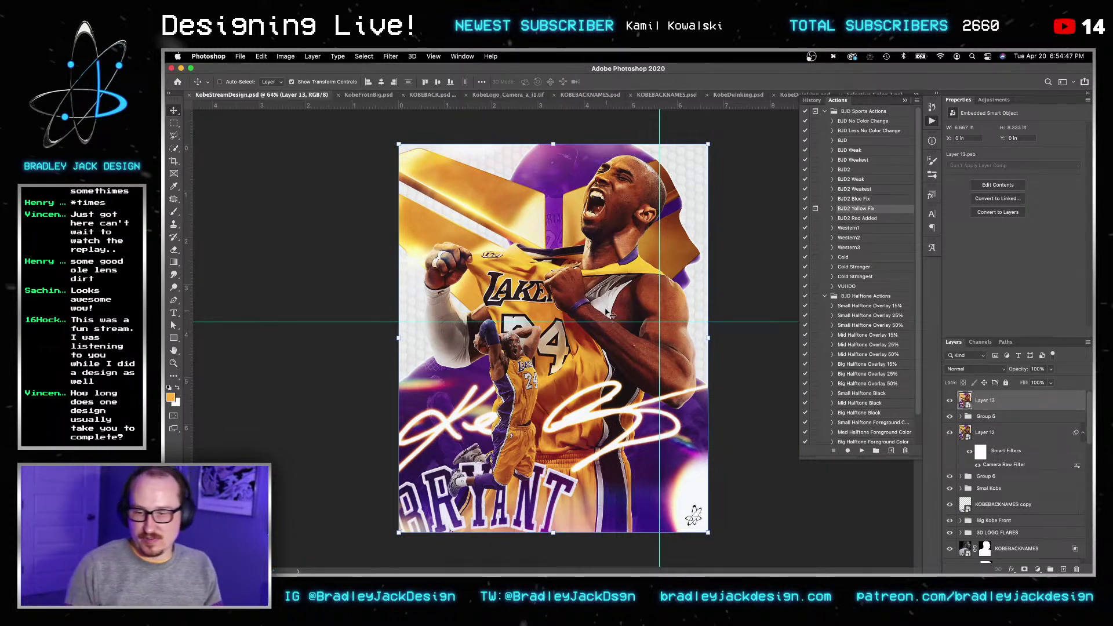
pyautogui.click(826, 297)
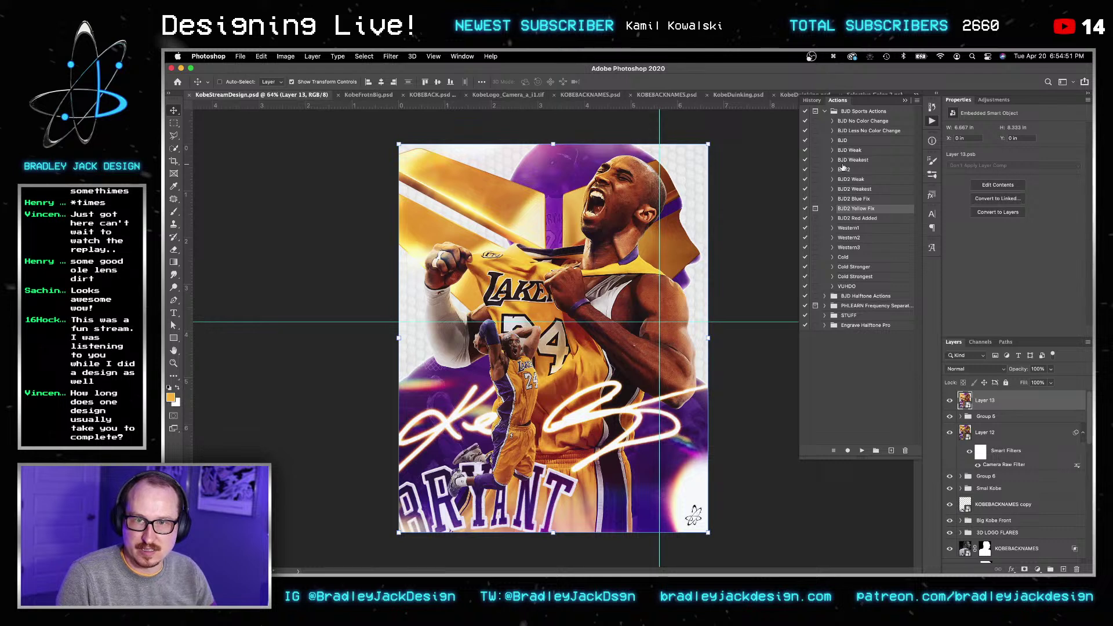
pyautogui.click(825, 316)
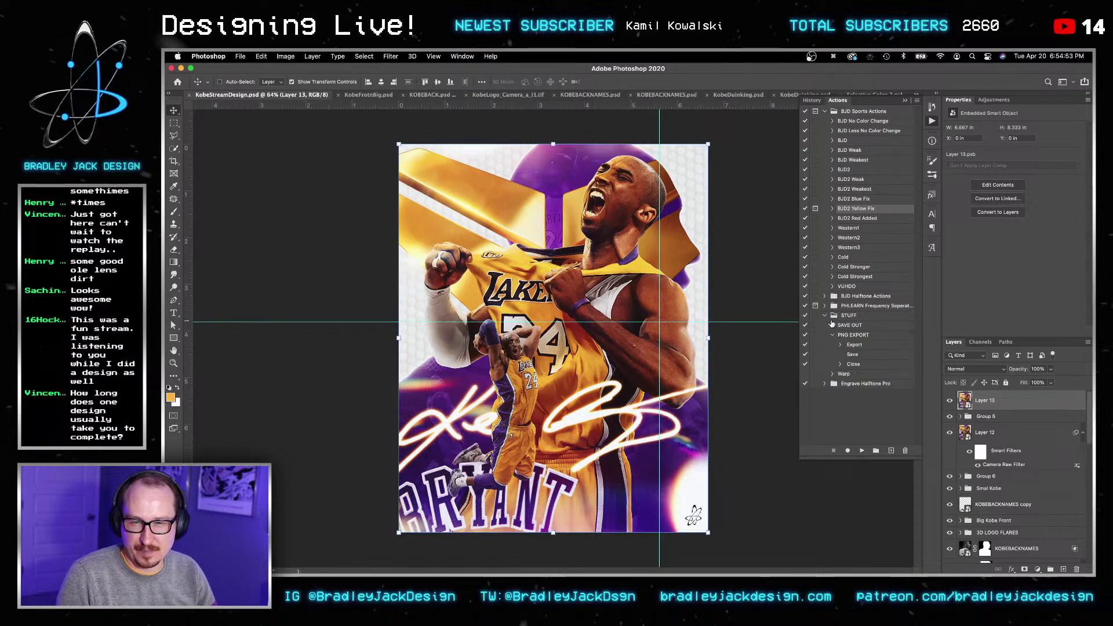
pyautogui.click(844, 336)
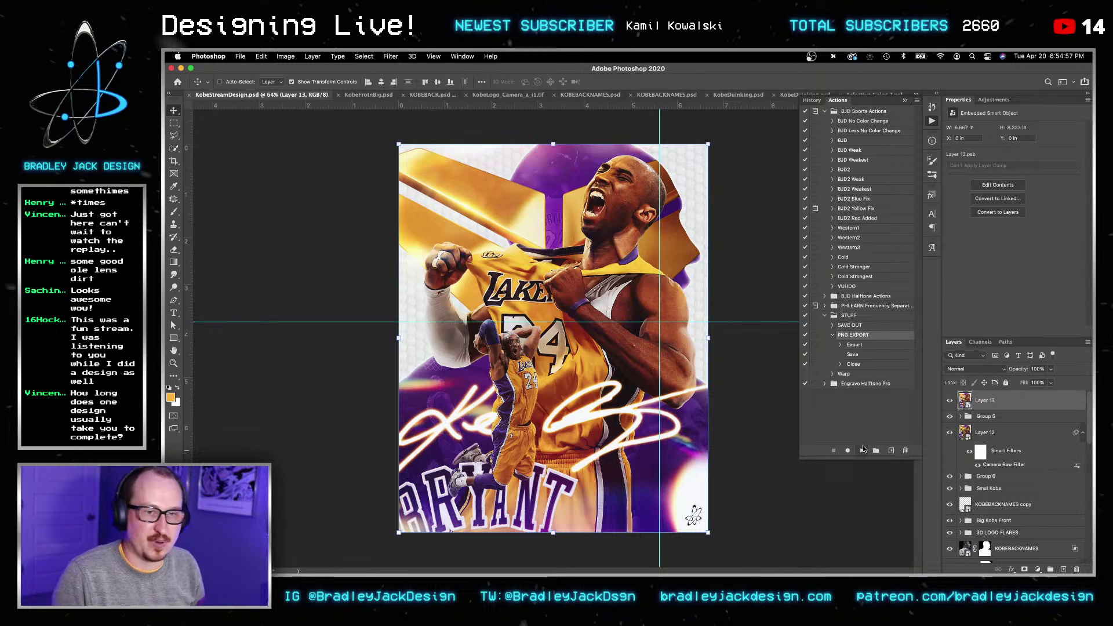
pyautogui.click(863, 450)
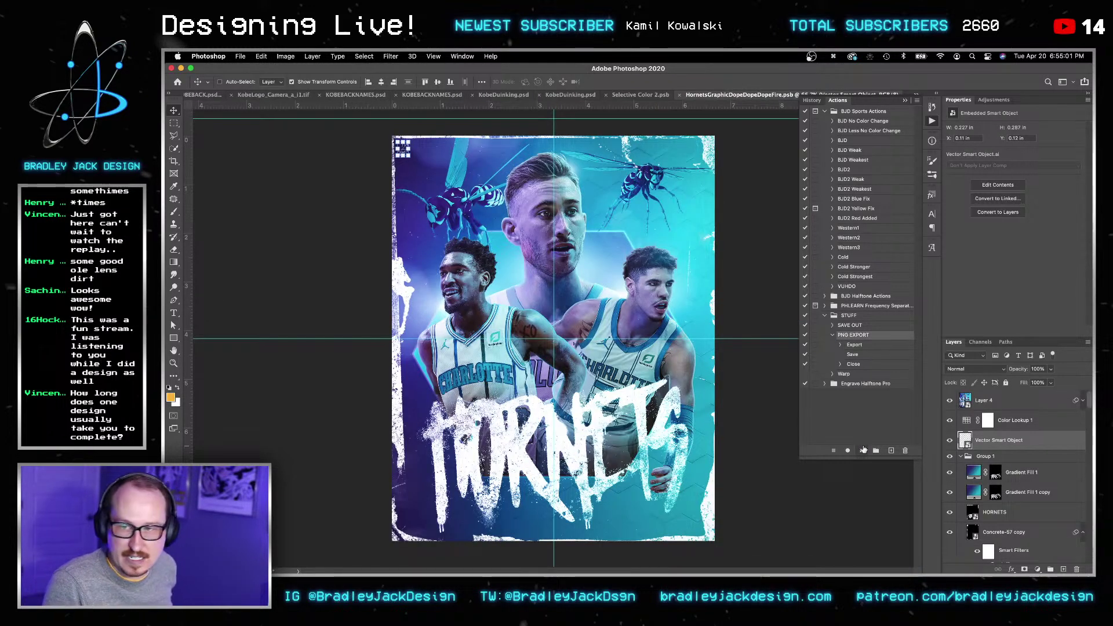
# Step: Close the Hornets, KobeDunking and every other remaining document, leaving Photoshop empty
pyautogui.press('super+w')
pyautogui.press('d')
pyautogui.press('f')
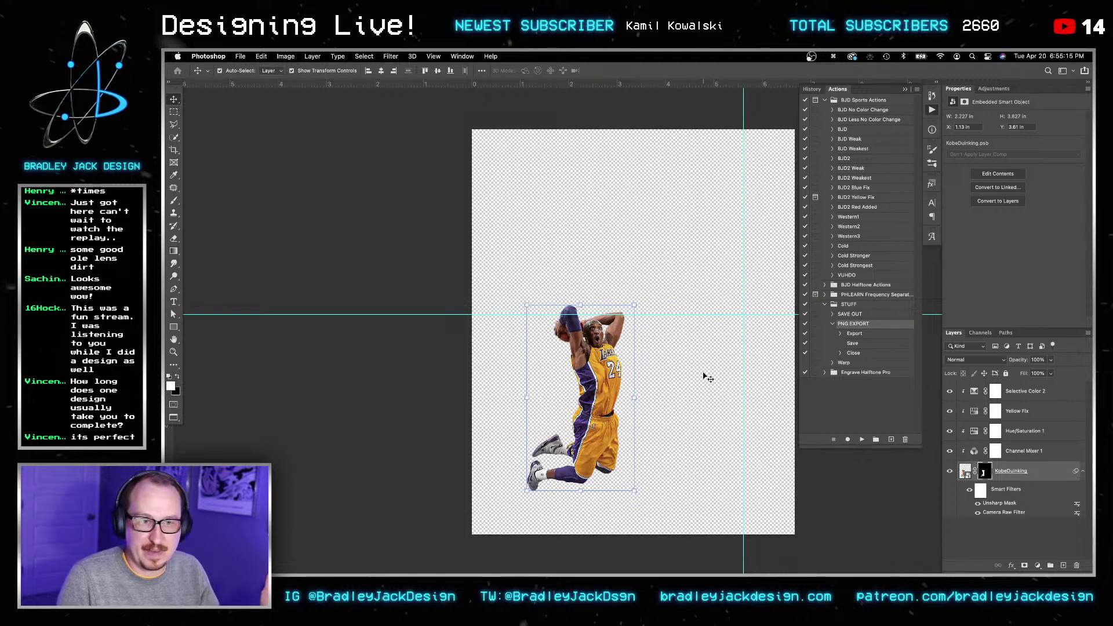
pyautogui.press('super+w')
pyautogui.press('d')
pyautogui.press('super+w')
pyautogui.press('super+w')
pyautogui.press('super+w')
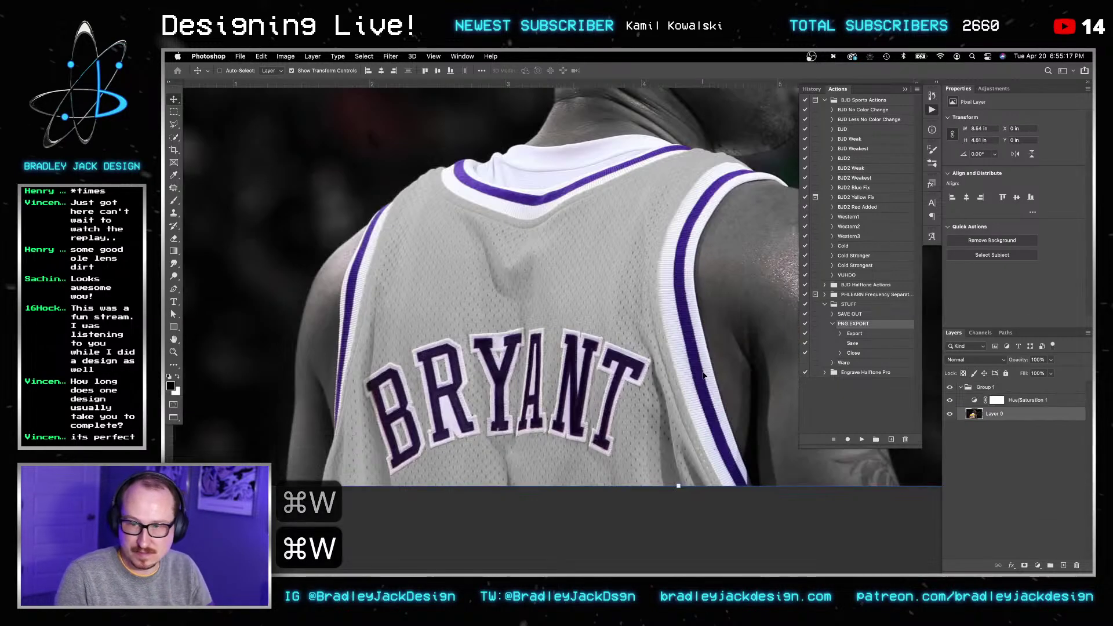
pyautogui.press('super+w')
pyautogui.press('super+w')
pyautogui.press('super+w')
pyautogui.press('super+w')
pyautogui.press('super+w')
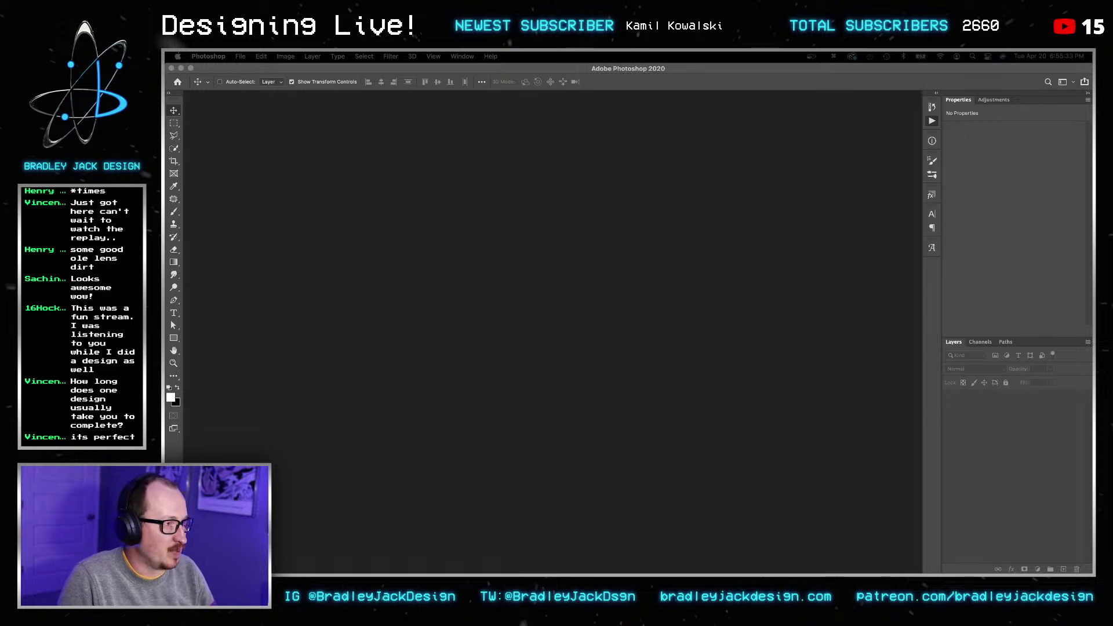
pyautogui.press('super+w')
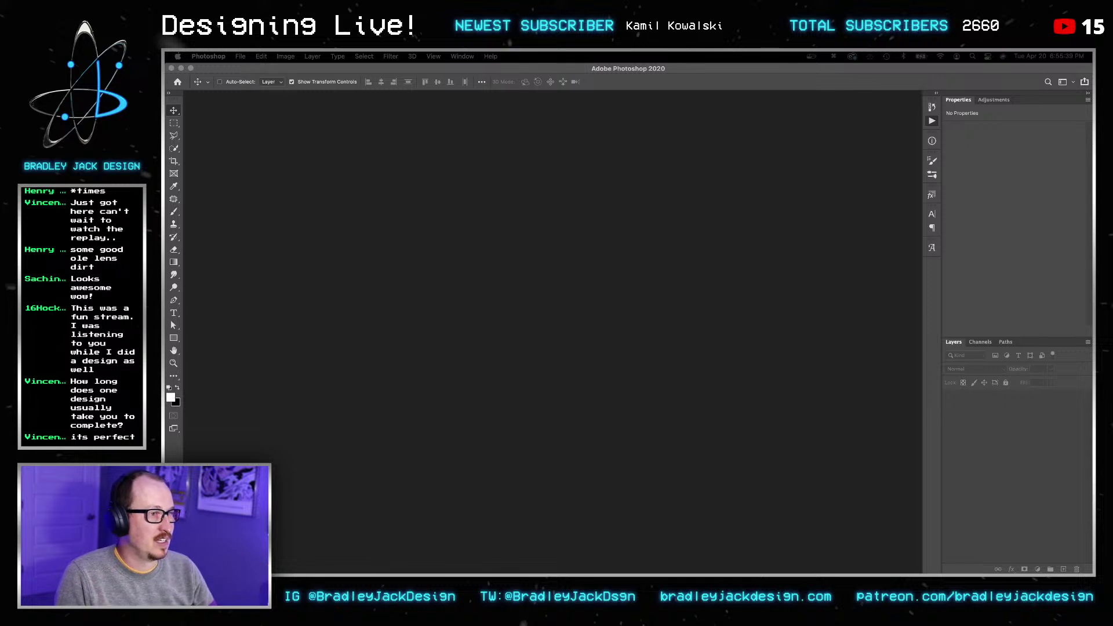
# Step: Open twitter.com in a new tab and join it to the Pinterest window
pyautogui.press('super+t')
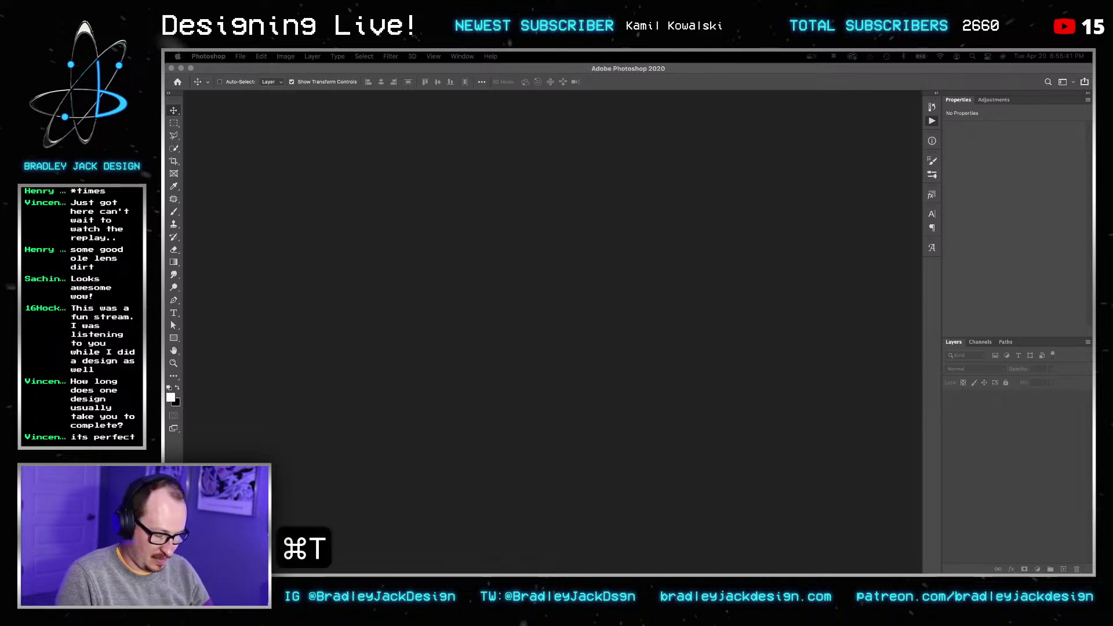
pyautogui.write('twitter.com')
pyautogui.press('Return')
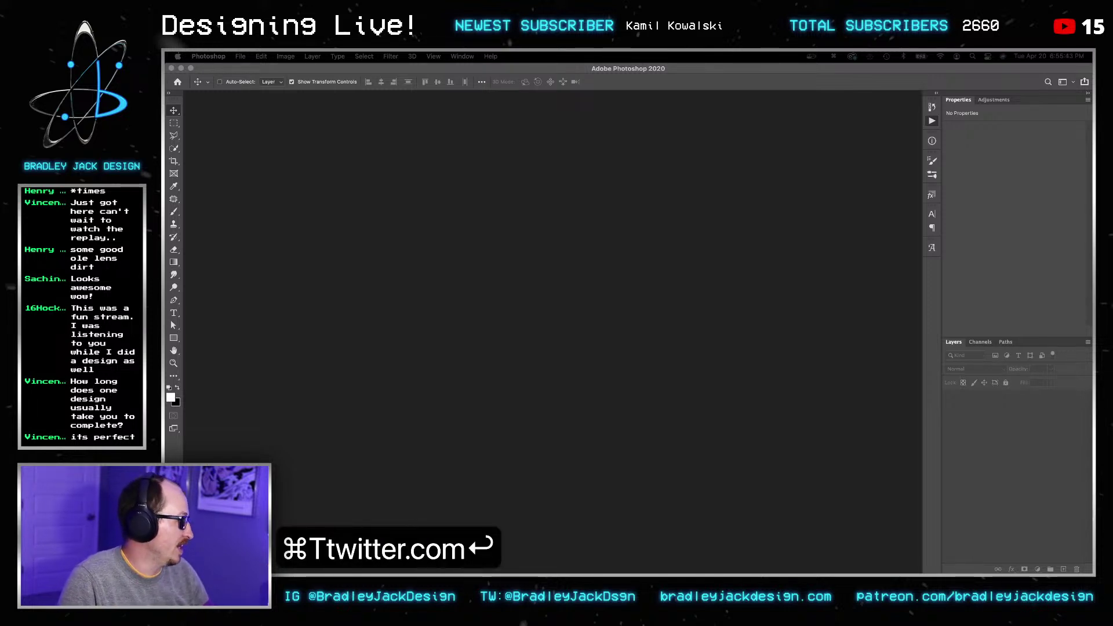
pyautogui.moveTo(828, 229); pyautogui.dragTo(405, 180)
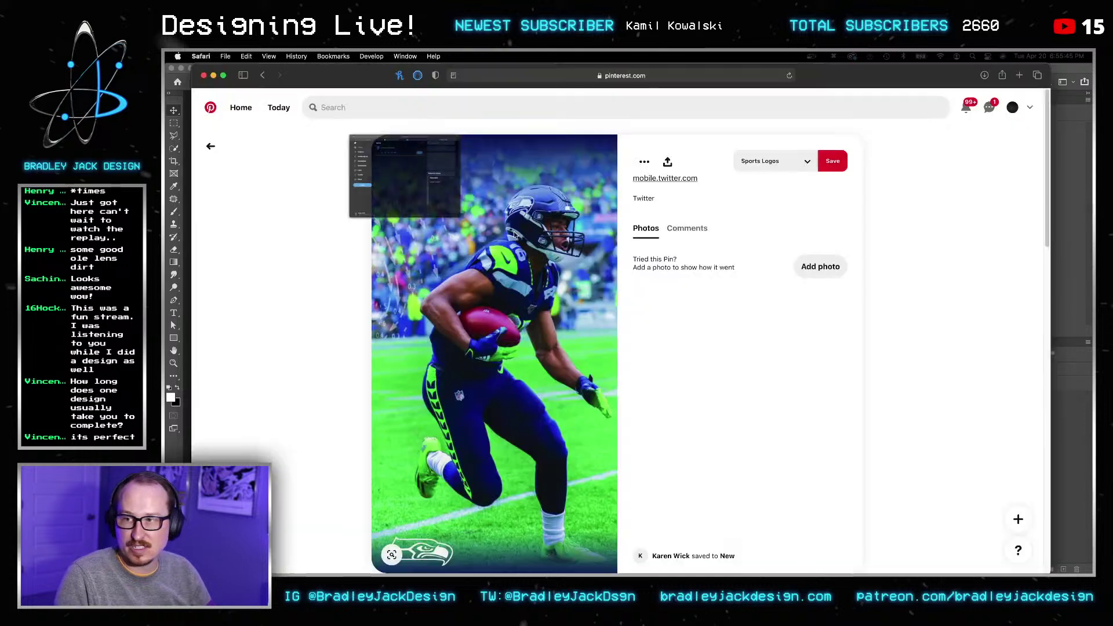
pyautogui.moveTo(472, 208); pyautogui.dragTo(470, 94)
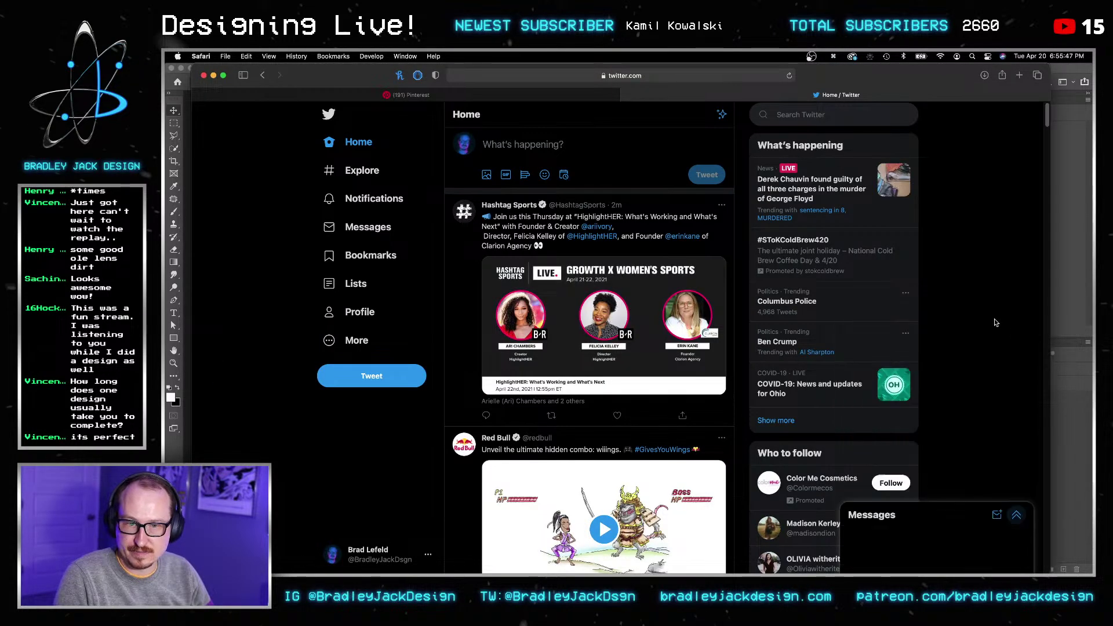
# Step: Start a new tweet with the exported Kobe poster attached
pyautogui.click(552, 143)
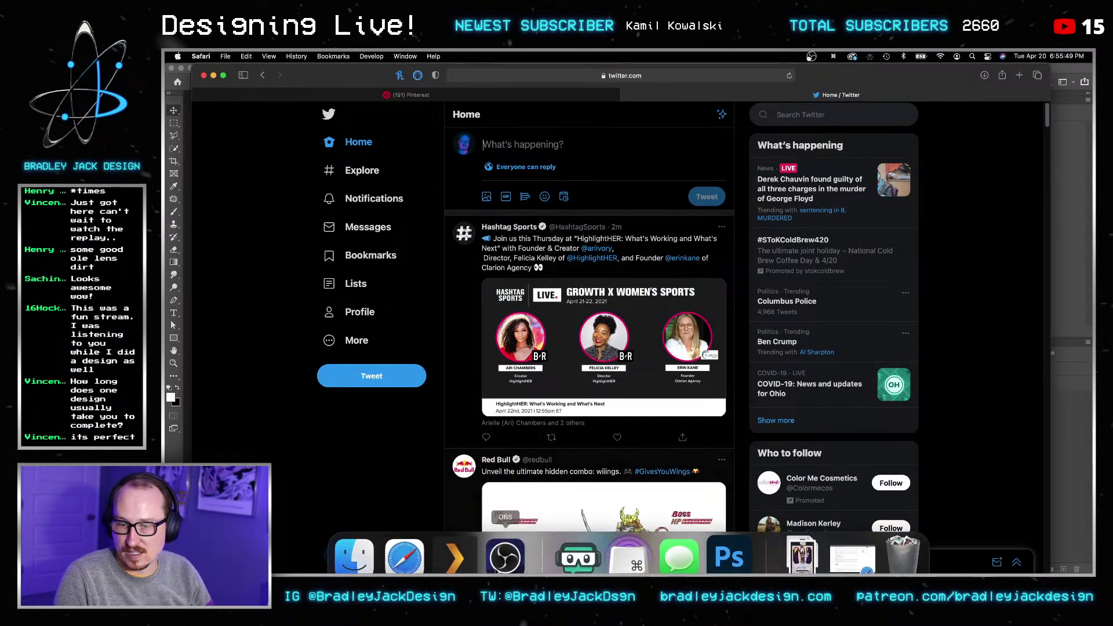
pyautogui.click(354, 539)
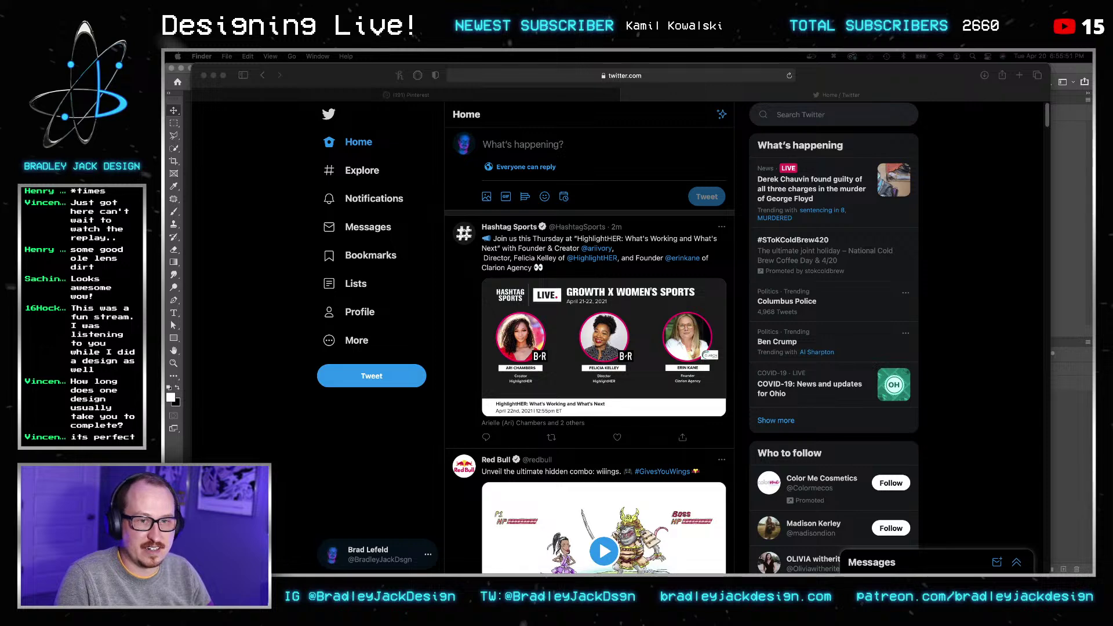
pyautogui.moveTo(777, 571); pyautogui.dragTo(570, 146)
# Step: Draft the text 'Wooo! I cant believe that the 3 hours is already up for my stream.'
pyautogui.click(570, 146)
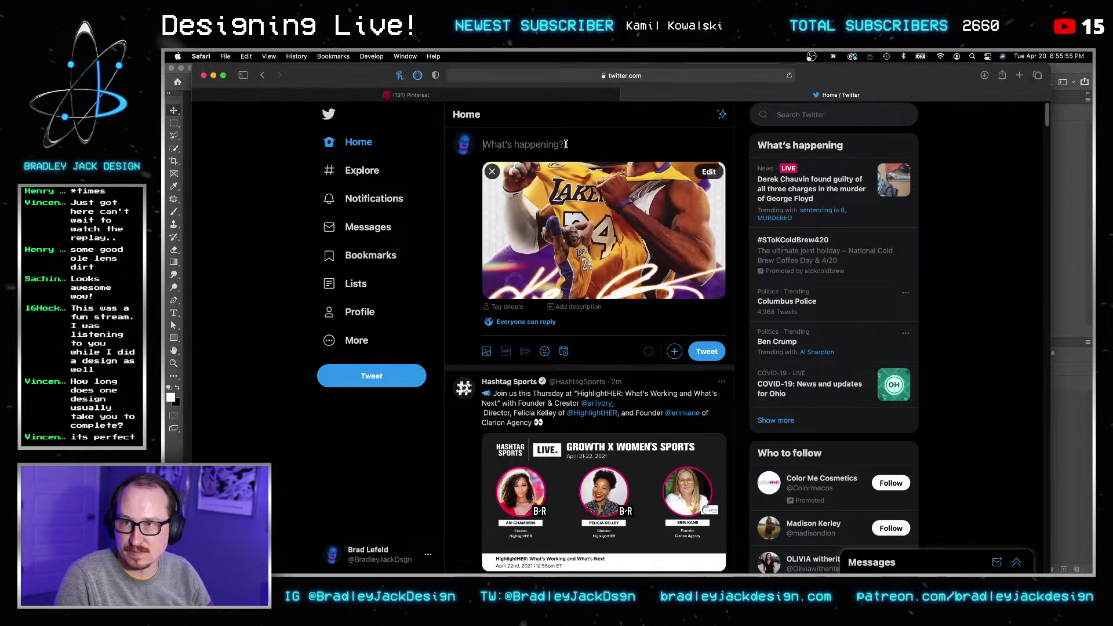
pyautogui.write('MAn')
pyautogui.press('BackSpace')
pyautogui.press('BackSpace')
pyautogui.press('BackSpace')
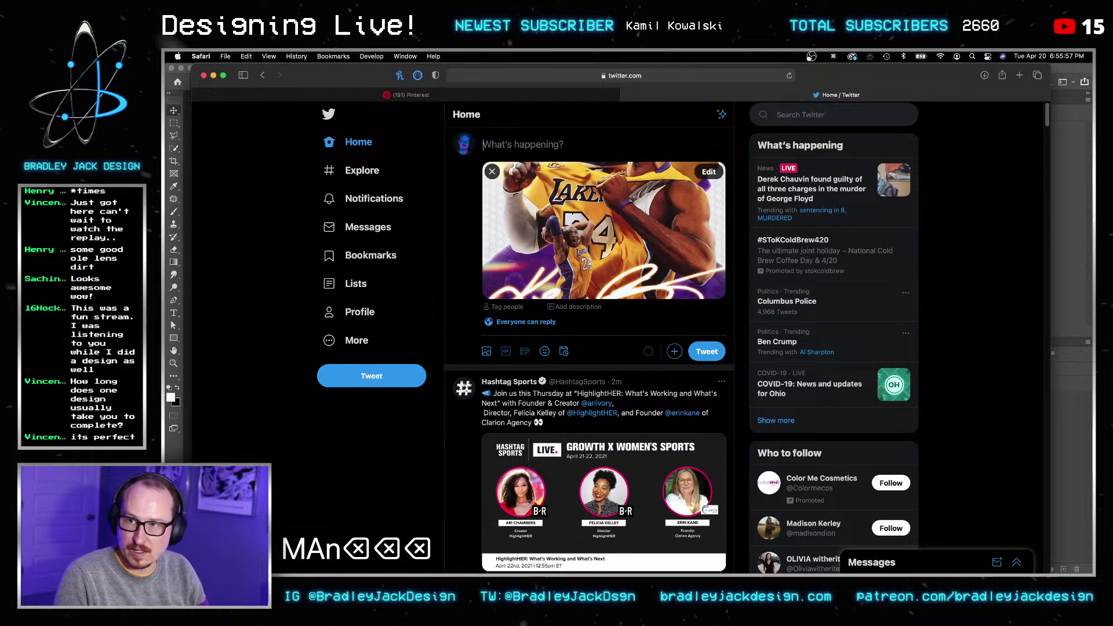
pyautogui.write('Wooo! I')
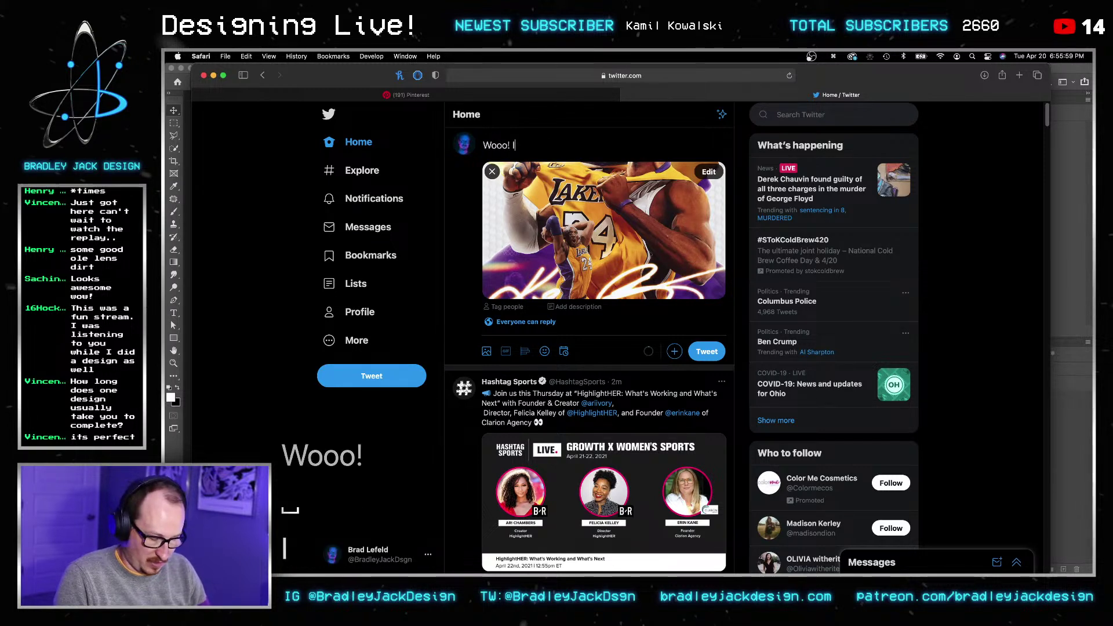
pyautogui.write(' cant believe that the 4')
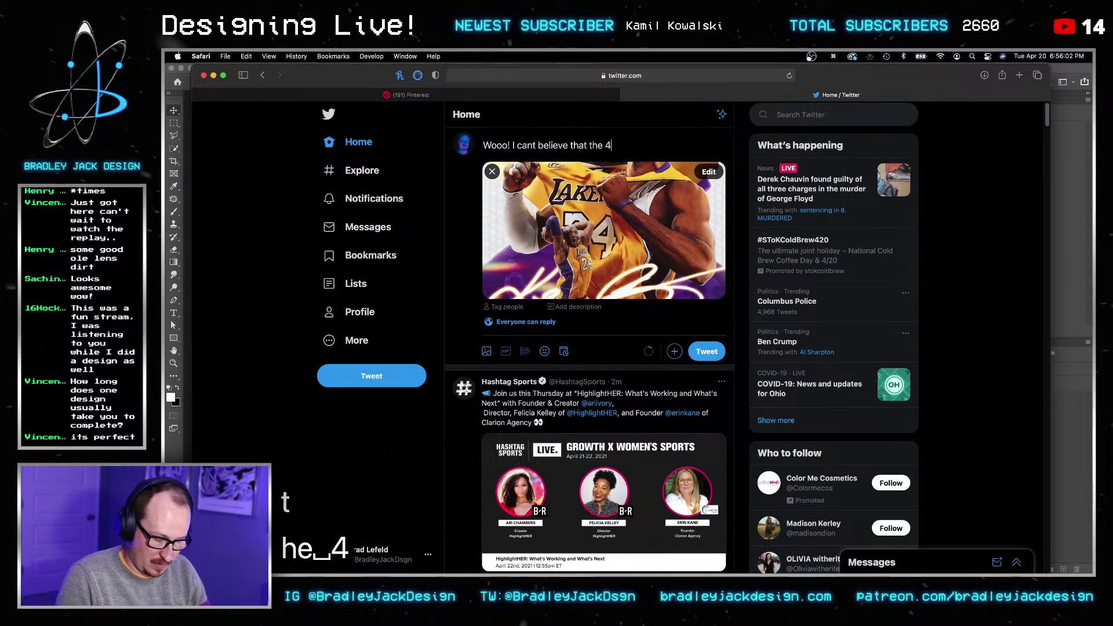
pyautogui.press('BackSpace')
pyautogui.write('3 hours ')
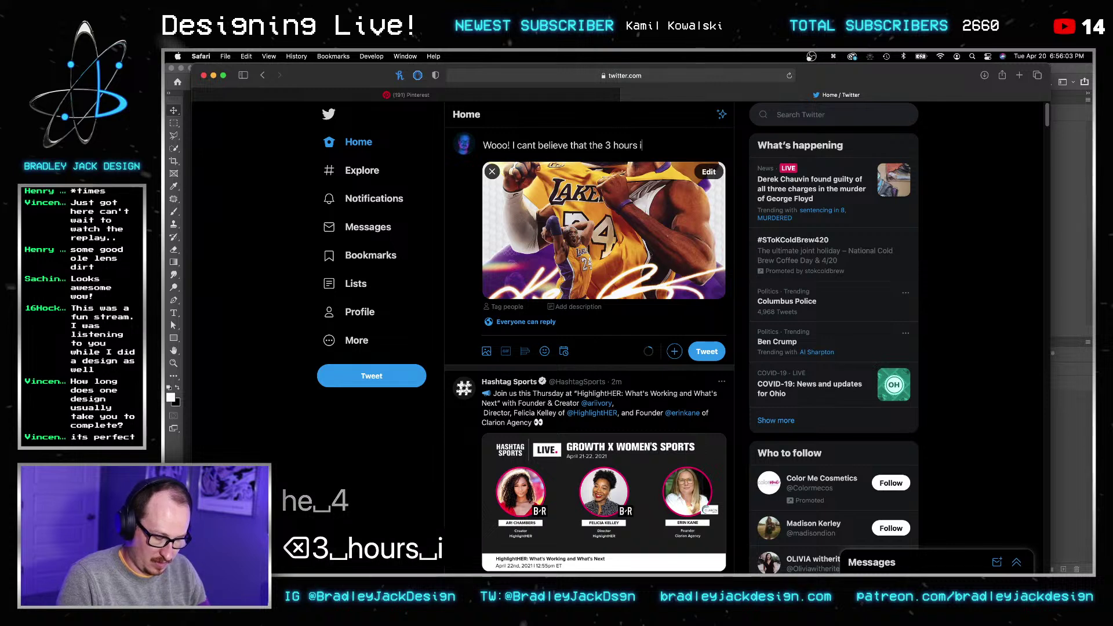
pyautogui.write('is already up on')
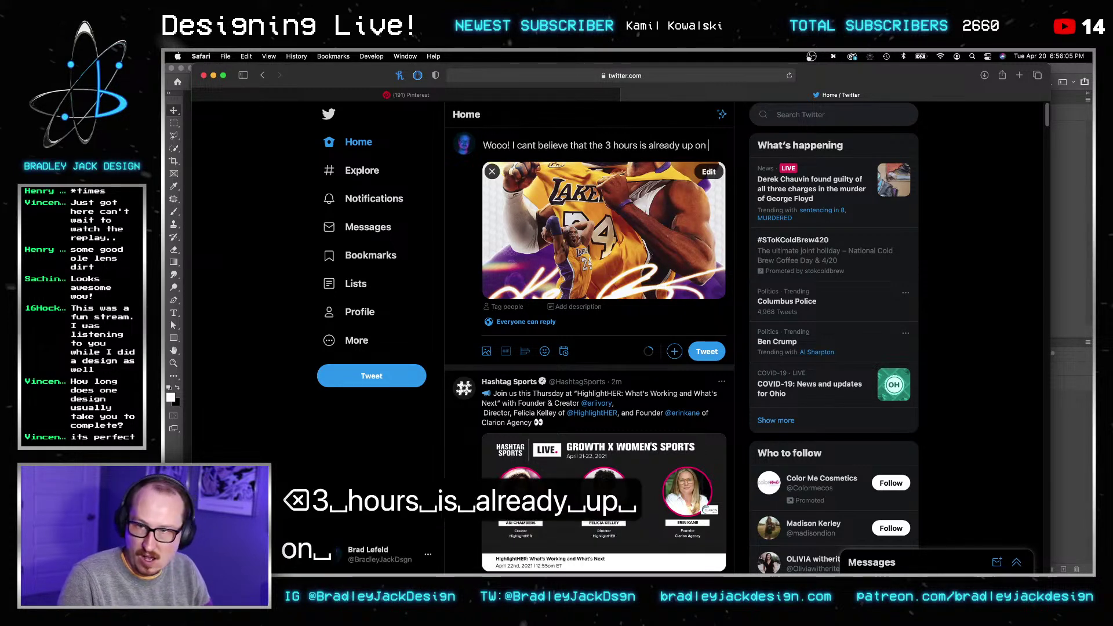
pyautogui.press('BackSpace')
pyautogui.press('BackSpace')
pyautogui.press('BackSpace')
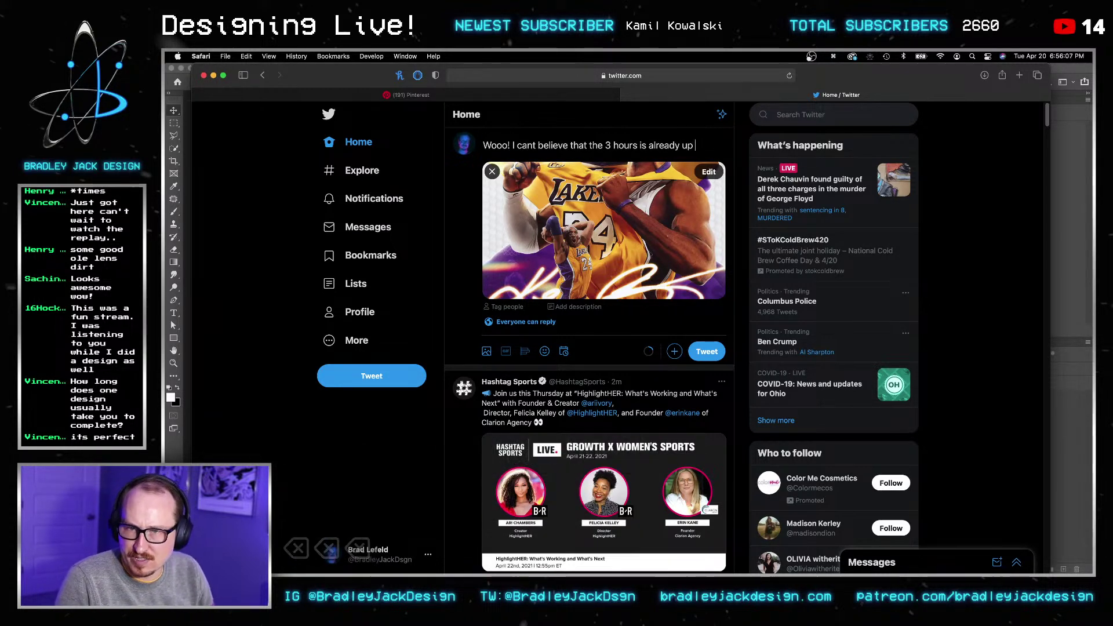
pyautogui.write('for my stream.')
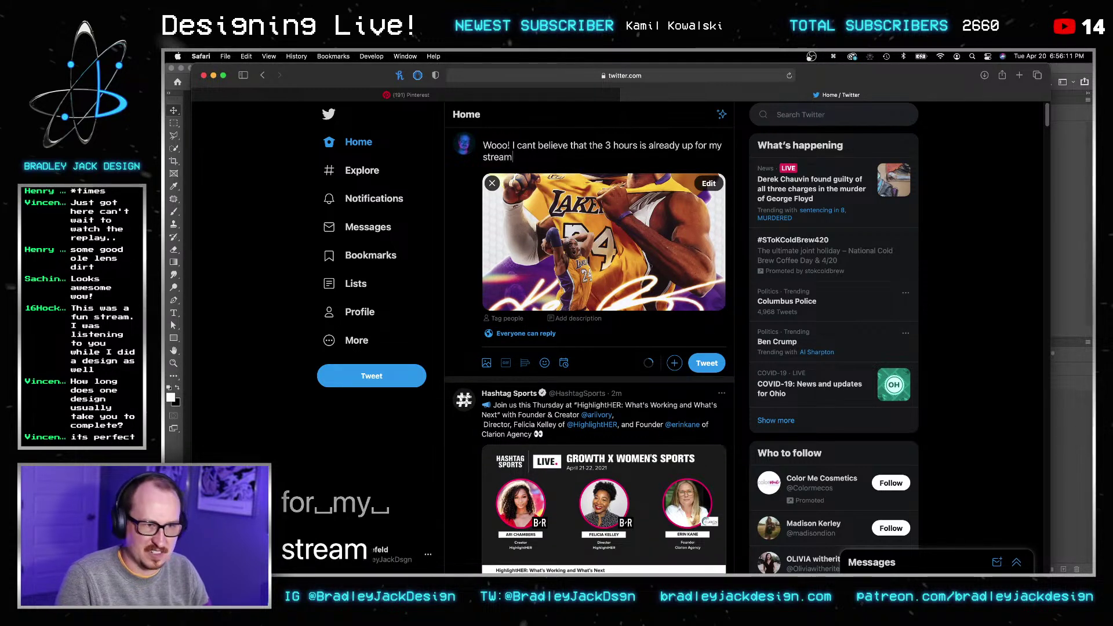
# Step: Replace the draft with 'Kobe Bryant.' and add 'From my extended stream today.'
pyautogui.hotkey('shift', 'Up')
pyautogui.hotkey('shift', 'Up')
pyautogui.hotkey('shift', 'Up')
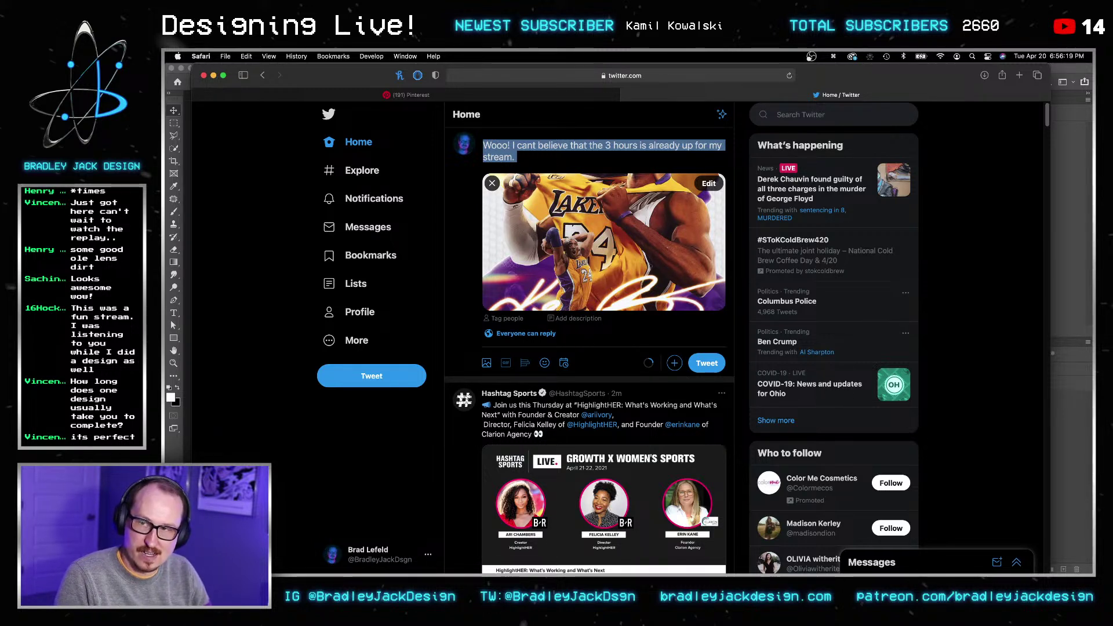
pyautogui.write('Kobe Bryant')
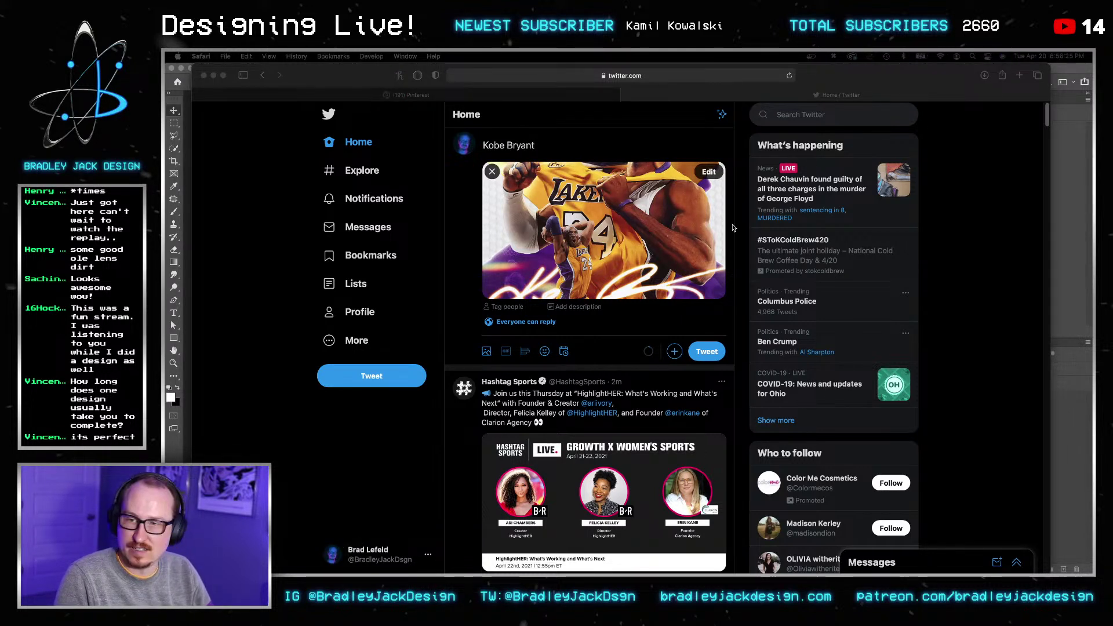
pyautogui.click(585, 146)
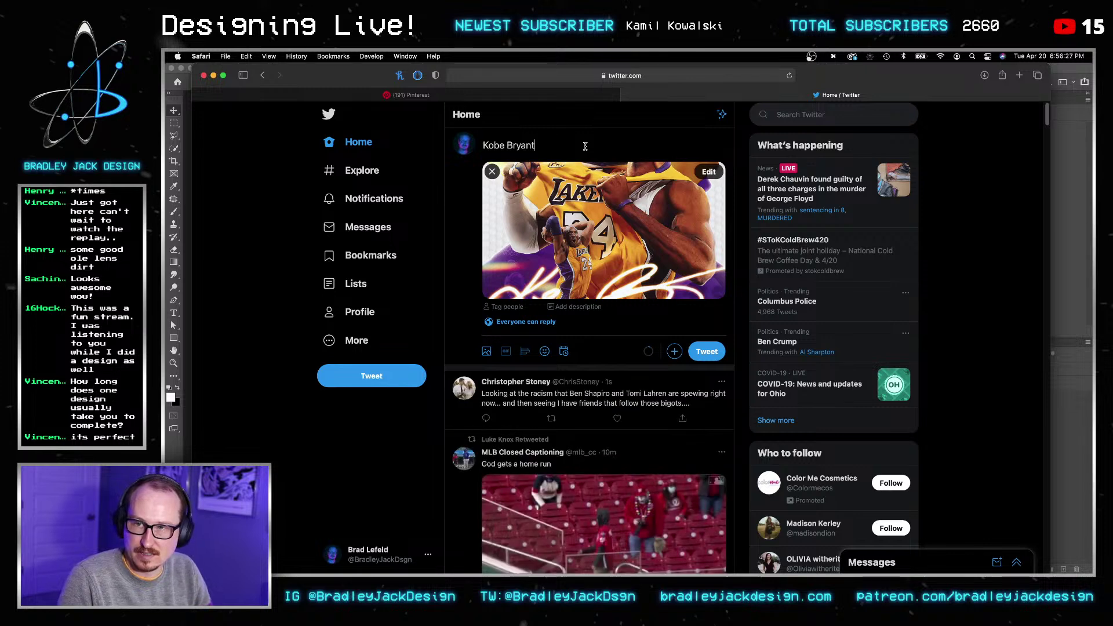
pyautogui.write('.')
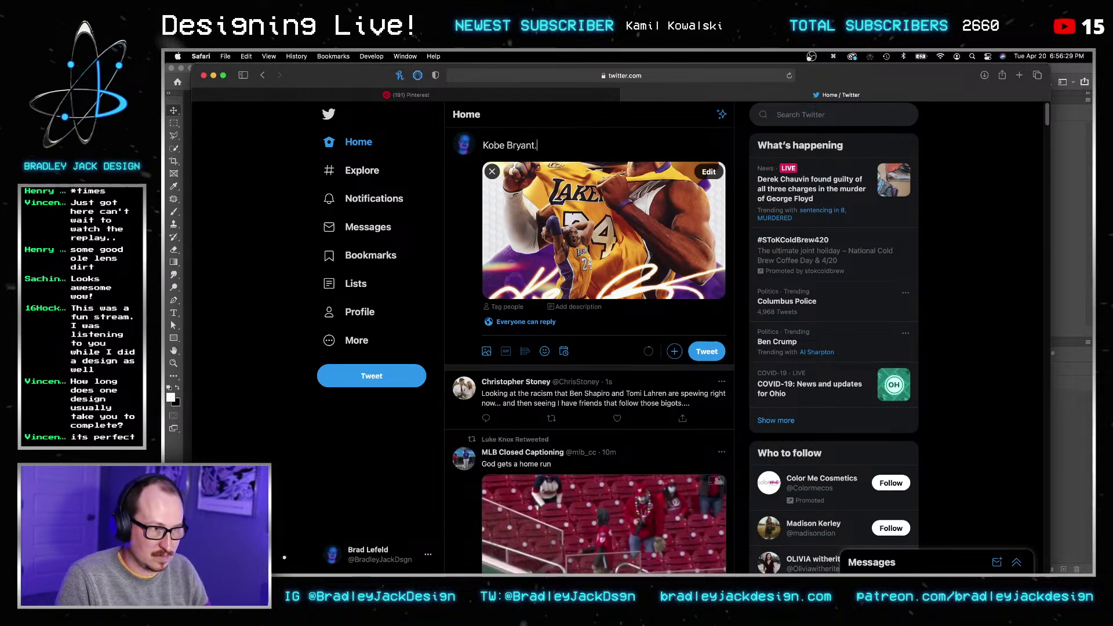
pyautogui.press('Return')
pyautogui.press('Return')
pyautogui.write('From my extended str')
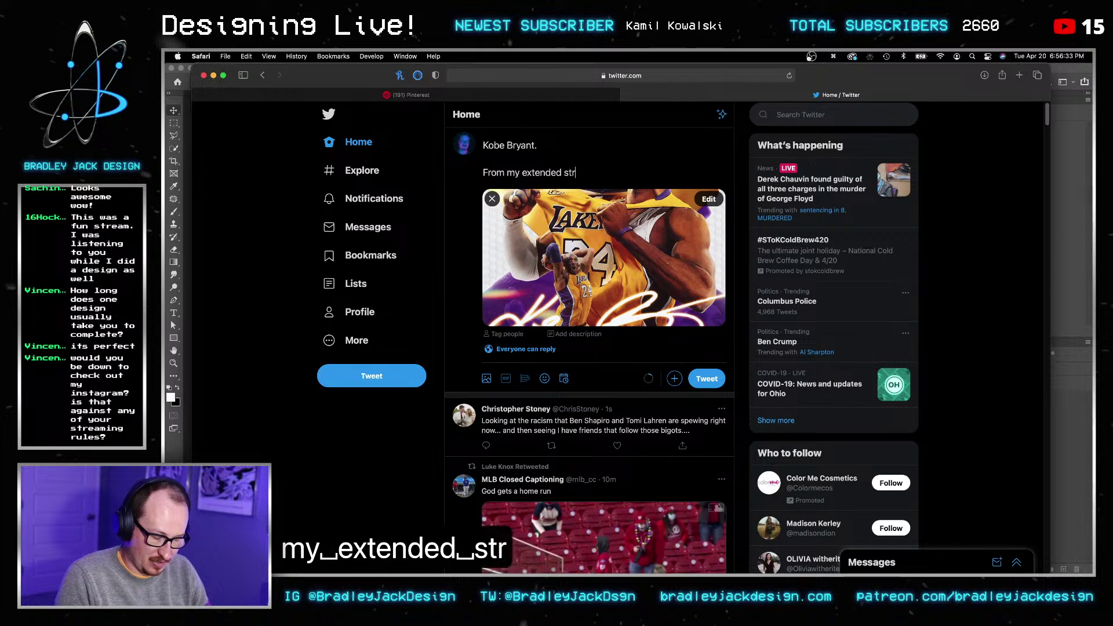
pyautogui.write('eam today.')
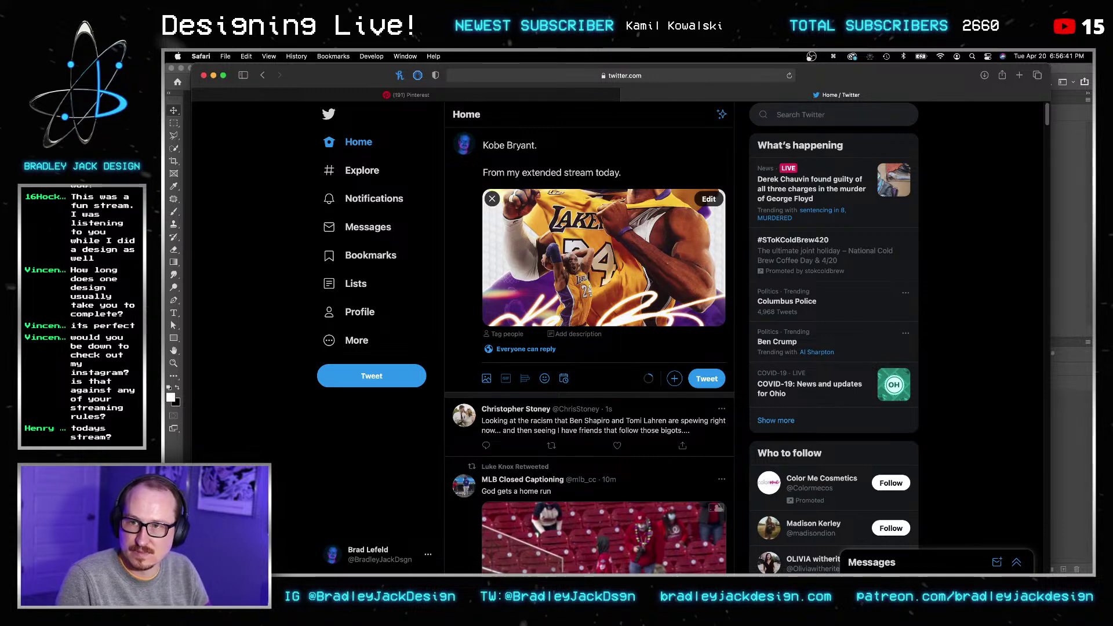
# Step: Add the line 'Thanks for all of those who watched this evolve live!'
pyautogui.write('hanks for w')
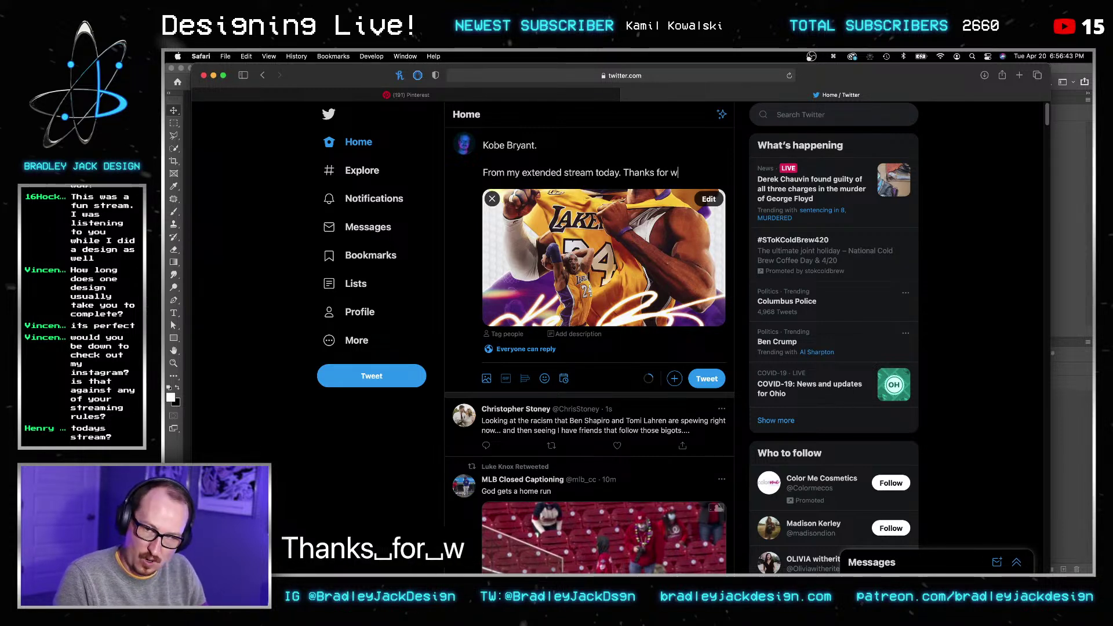
pyautogui.press('BackSpace')
pyautogui.write('all of those wh')
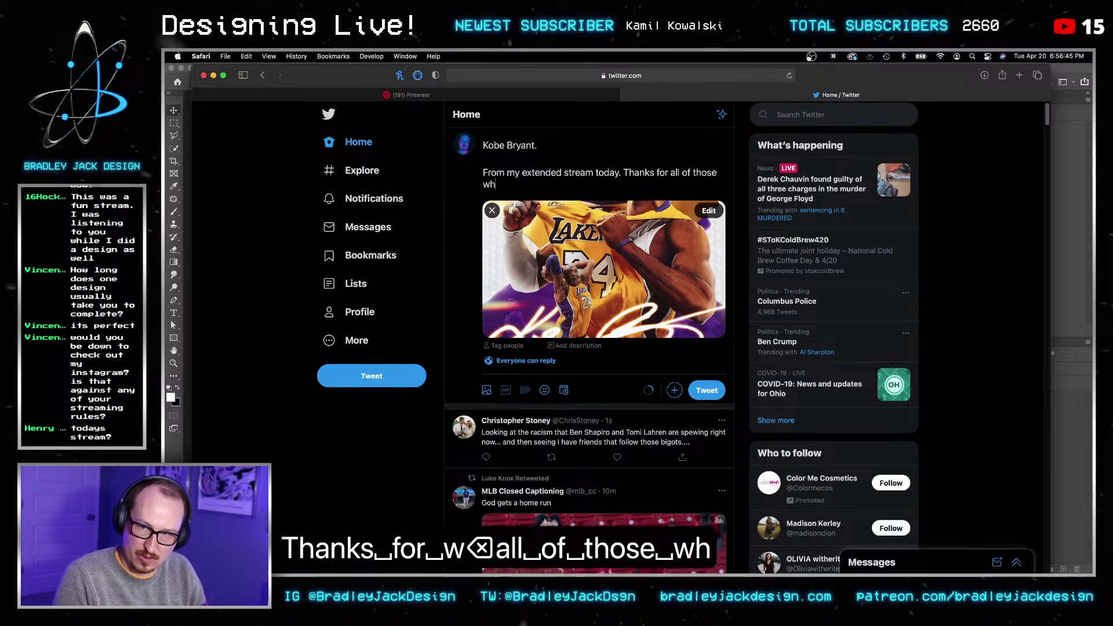
pyautogui.write('o watched this')
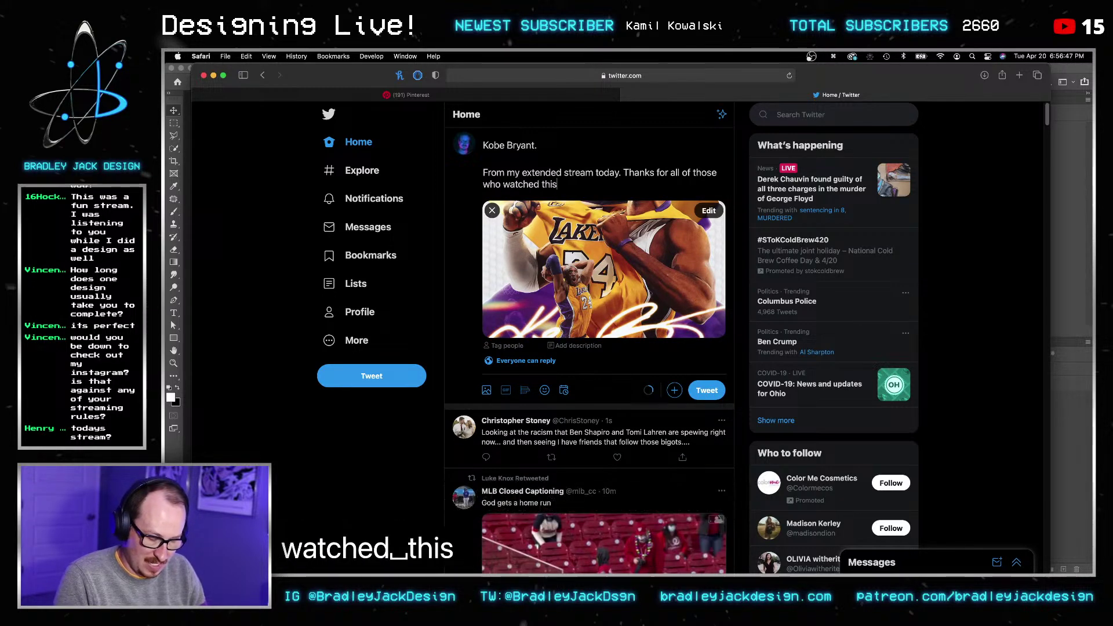
pyautogui.write(' evolve live!')
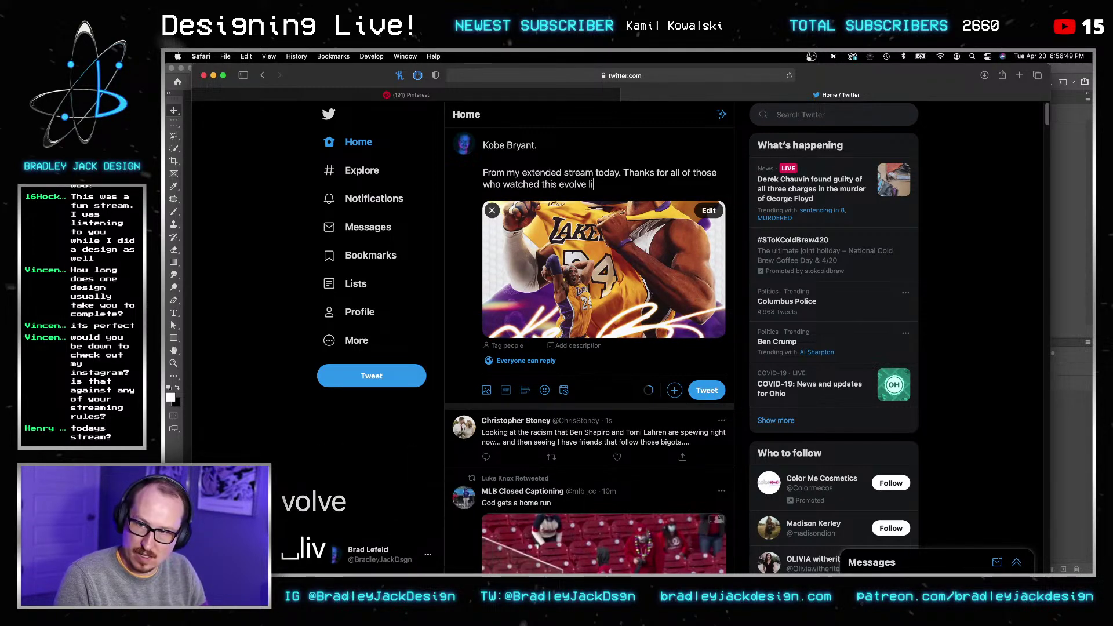
pyautogui.press('Return')
pyautogui.press('Return')
# Step: Add the hashtags #Kobe #BlackMamba #SportsDesign #Lakers
pyautogui.write('@')
pyautogui.press('BackSpace')
pyautogui.write('#Kobe')
pyautogui.write('@')
pyautogui.press('BackSpace')
pyautogui.write('#BlackMaba')
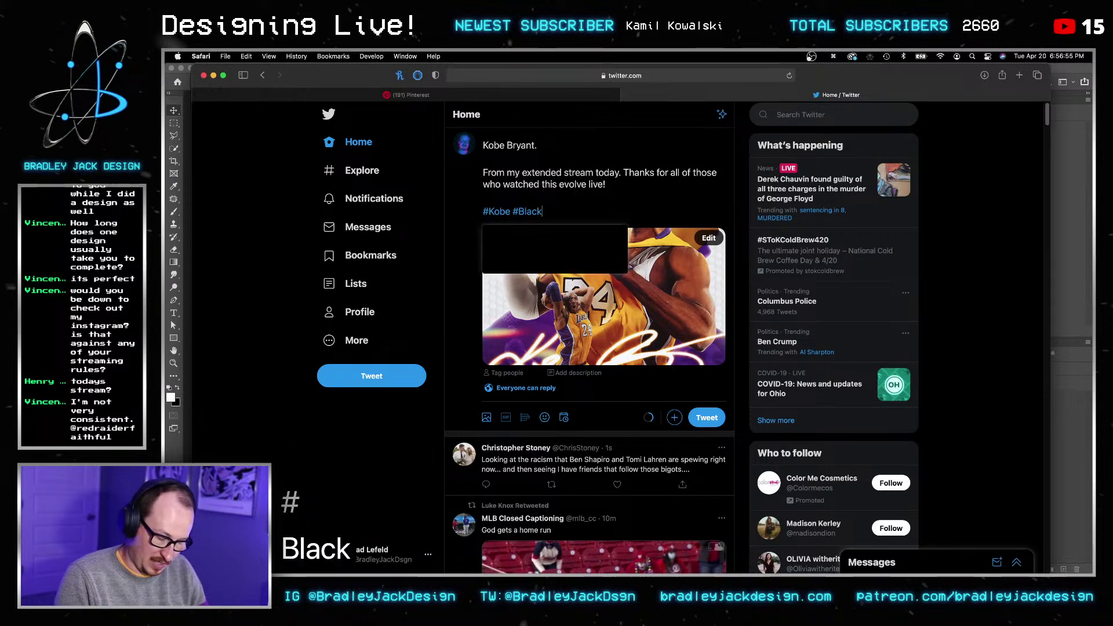
pyautogui.press('BackSpace')
pyautogui.press('BackSpace')
pyautogui.write('mba #')
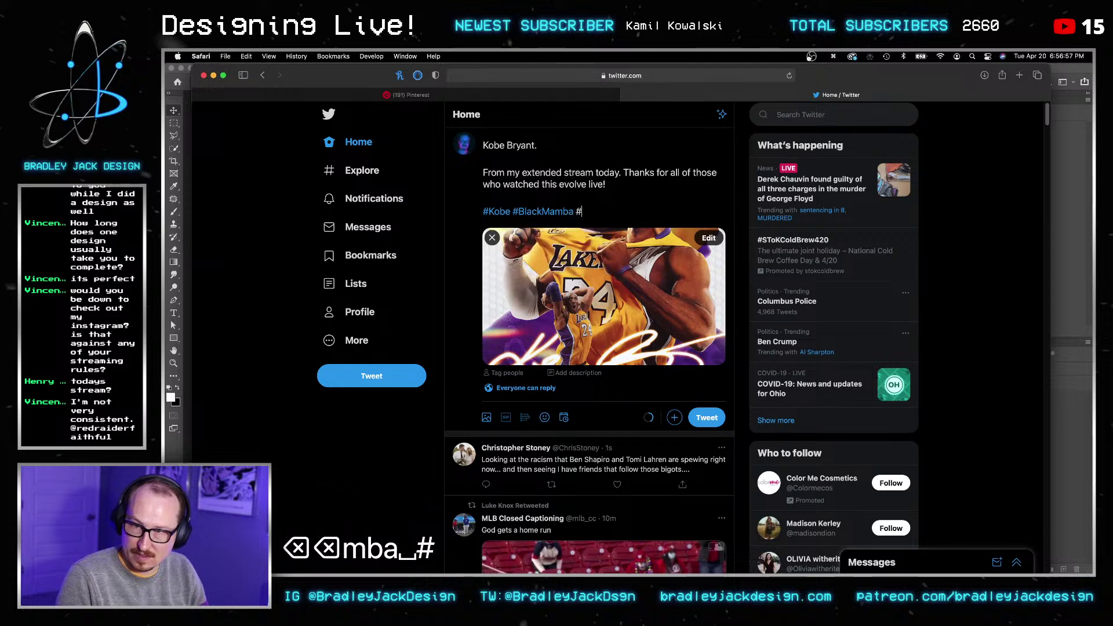
pyautogui.write('SportsDesign @#')
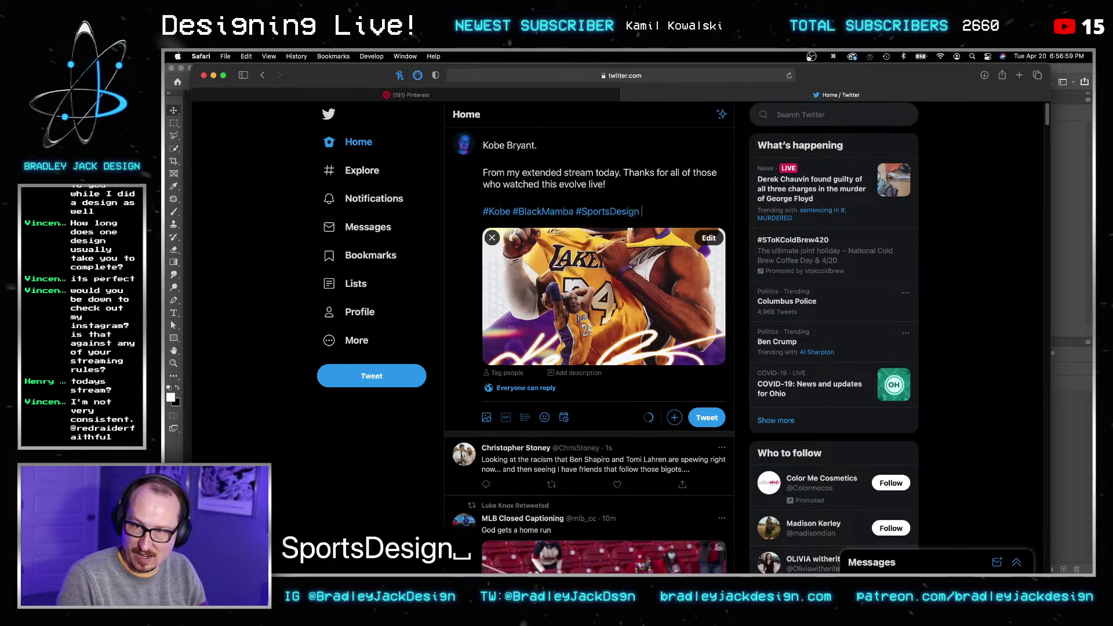
pyautogui.press('BackSpace')
pyautogui.press('BackSpace')
pyautogui.write('#Lakers')
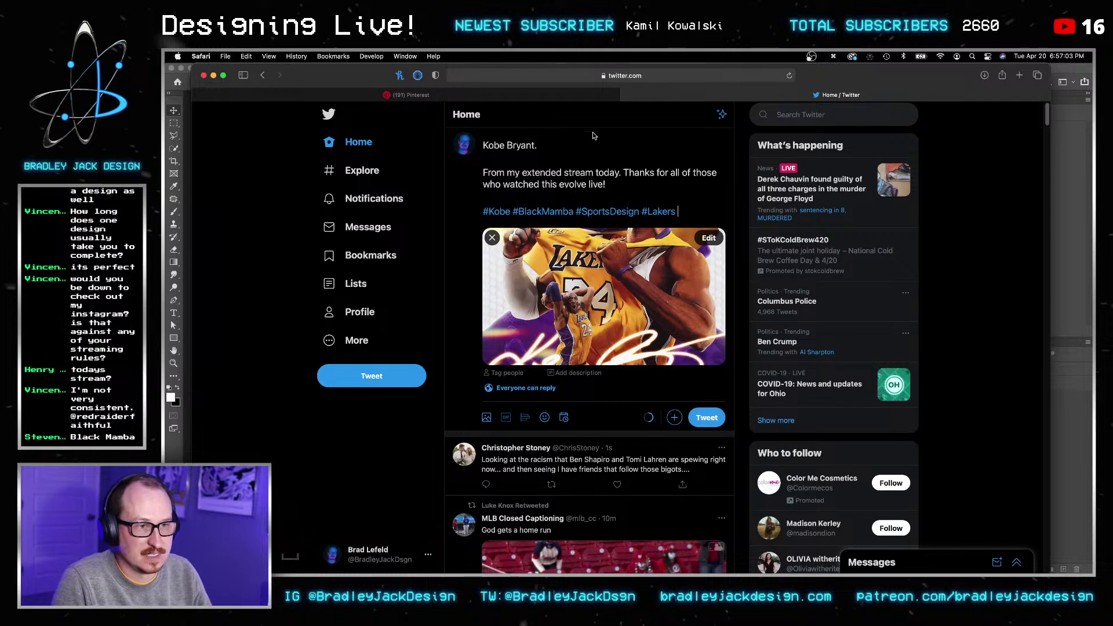
# Step: Change the opening line to 'Black Mamba x Kobe Bryant'
pyautogui.moveTo(539, 145); pyautogui.dragTo(462, 144)
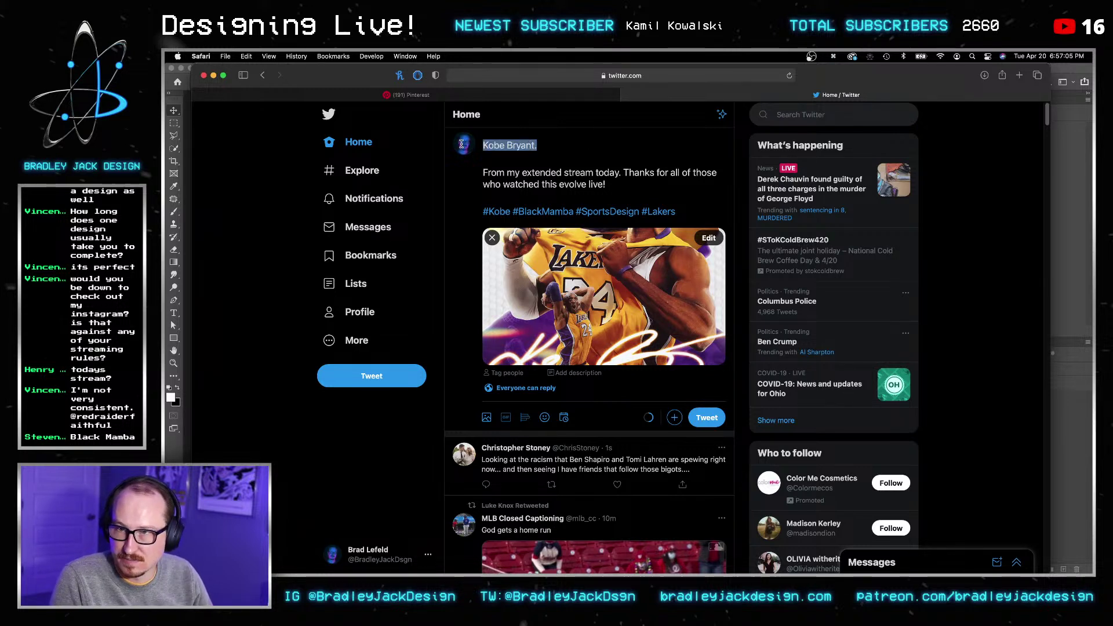
pyautogui.write('Black Ma')
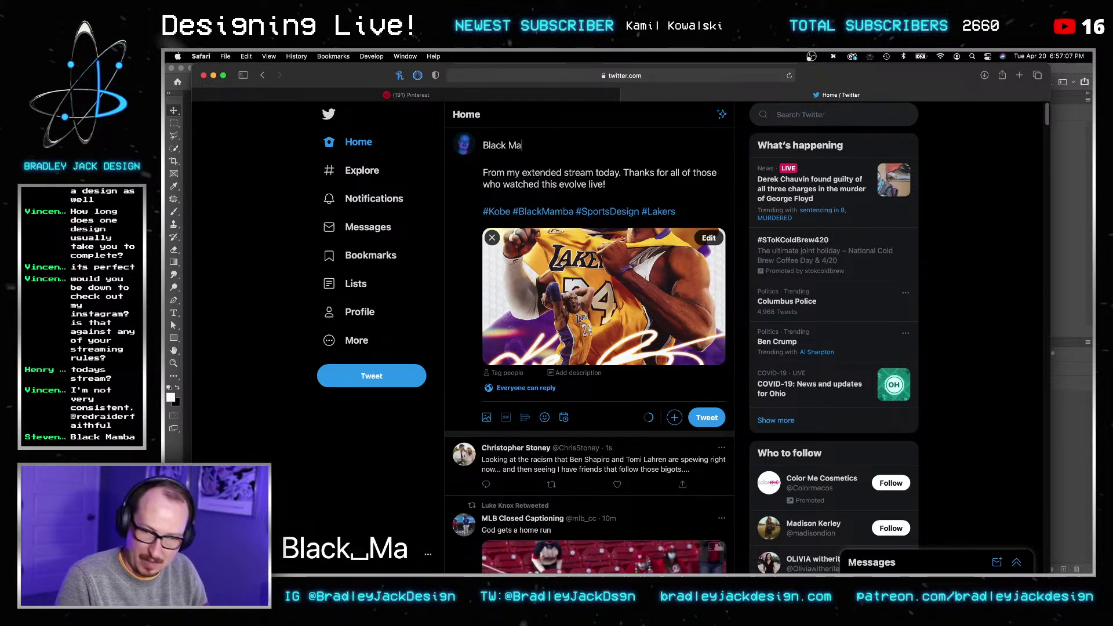
pyautogui.write('mba')
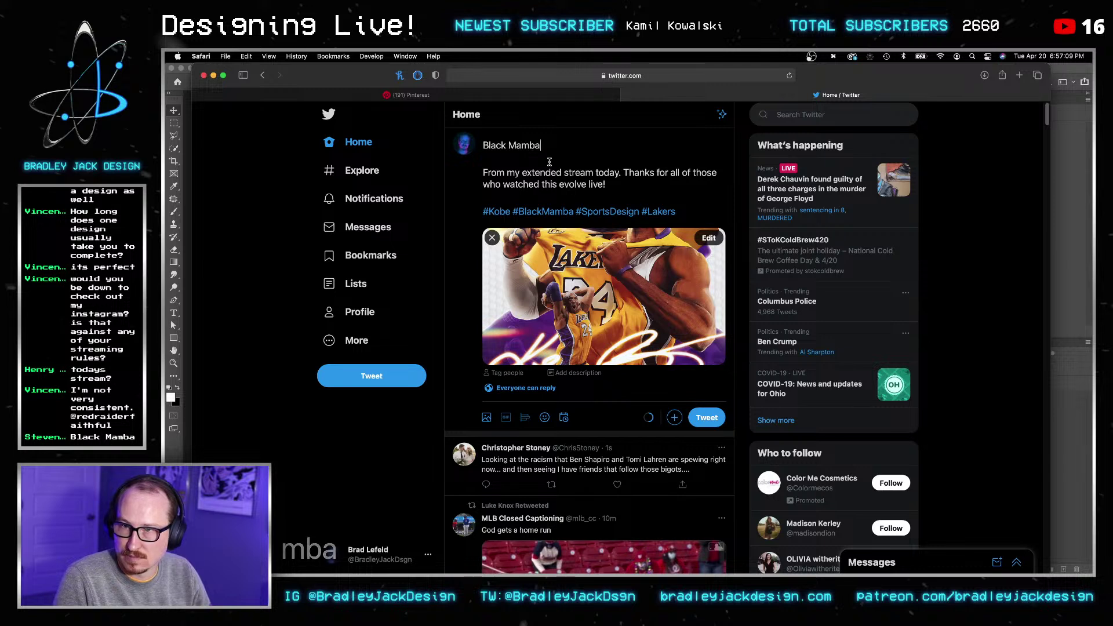
pyautogui.write(' x Kobe BRyant')
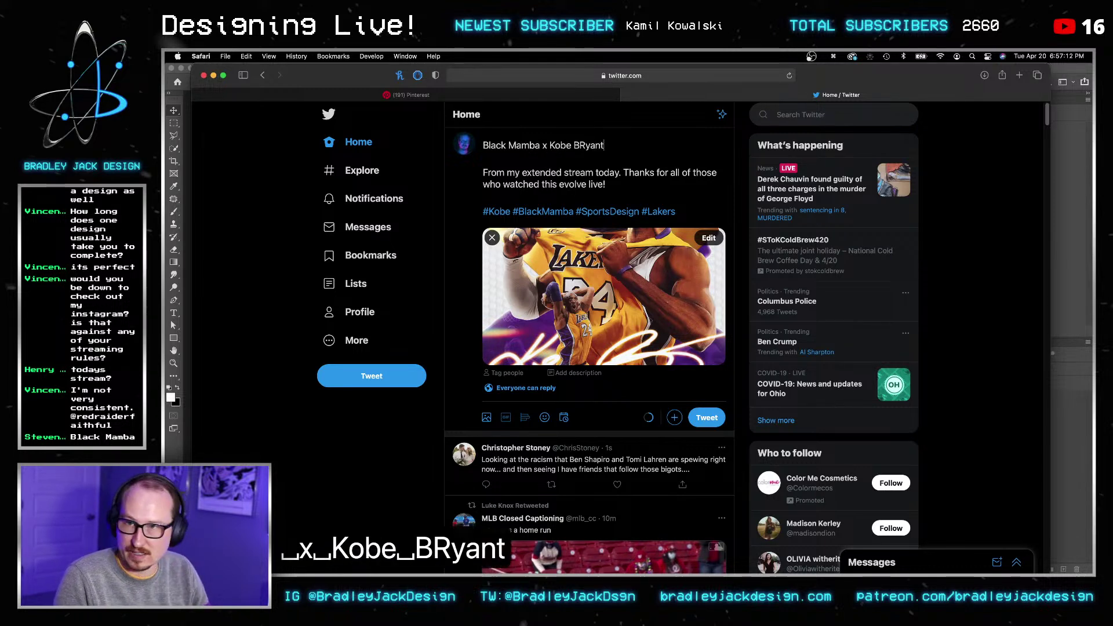
pyautogui.click(588, 149)
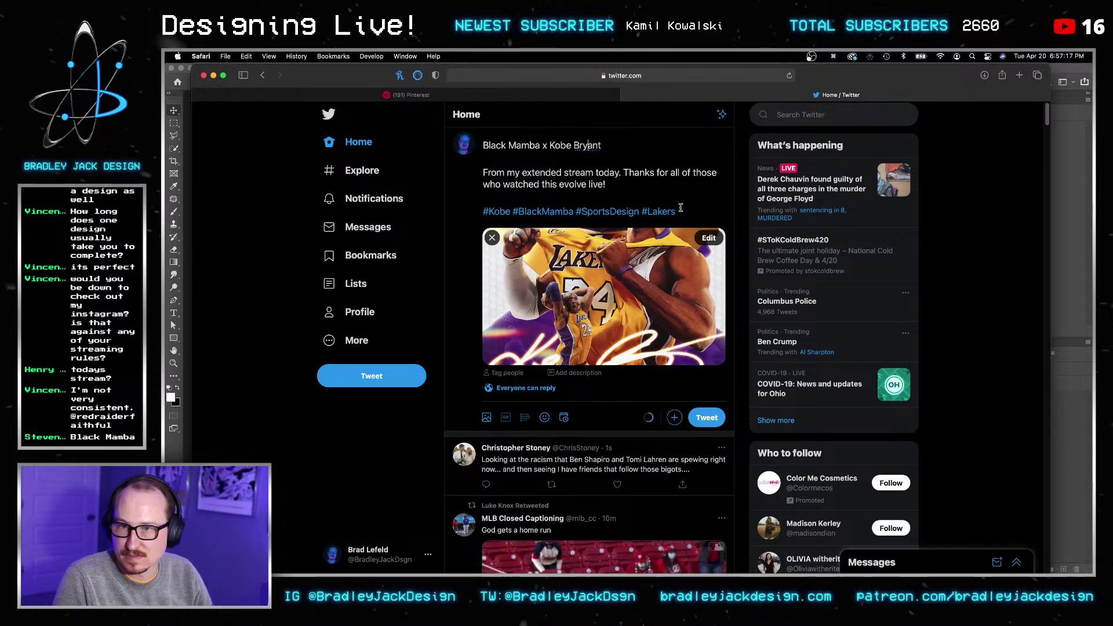
# Step: Tag the Los Angeles Lakers and Kobe Bryant accounts in the poster image
pyautogui.click(505, 373)
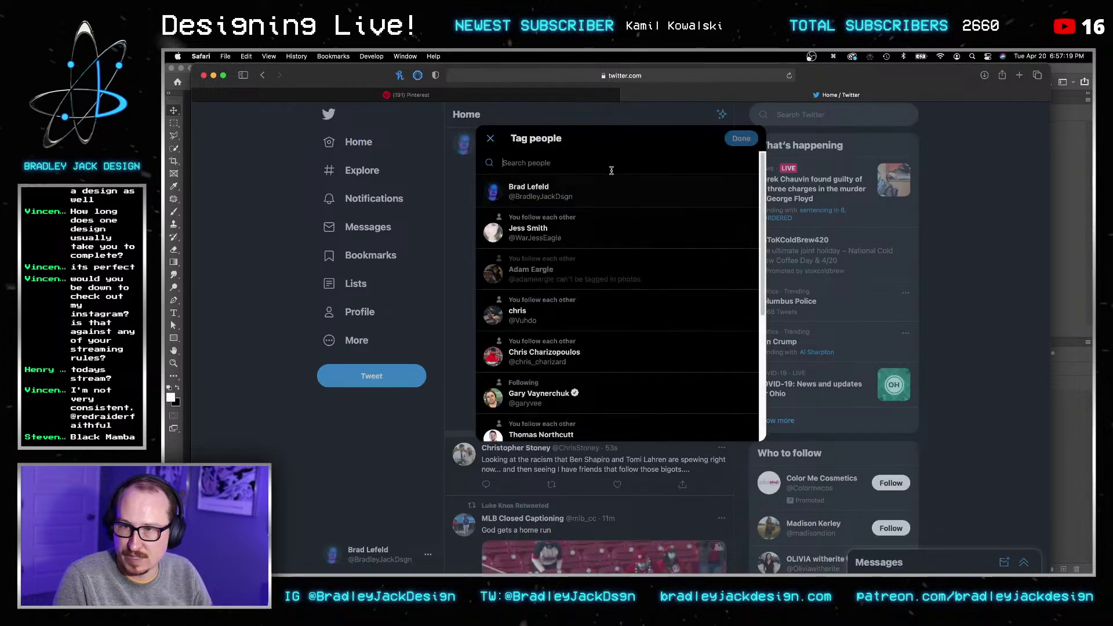
pyautogui.write('lakers')
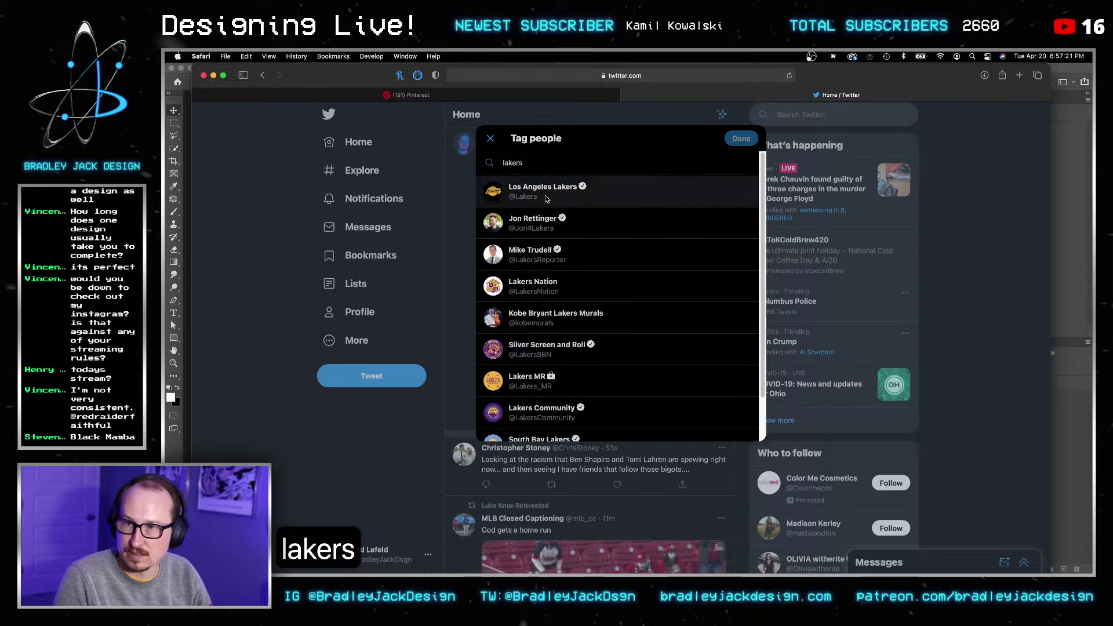
pyautogui.click(531, 190)
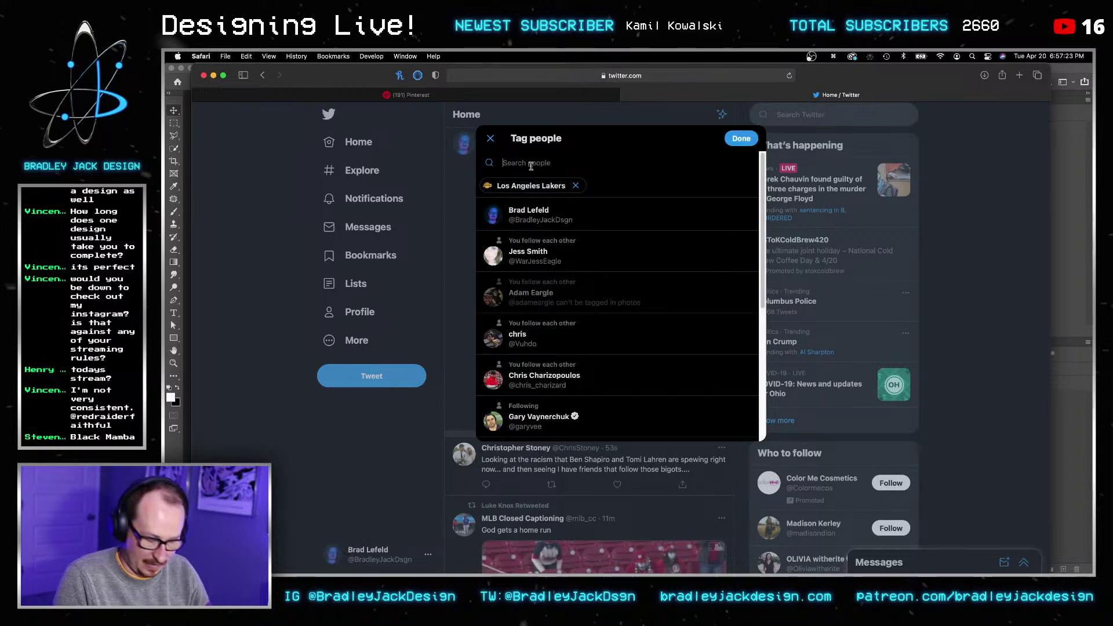
pyautogui.write('kobe')
pyautogui.click(539, 214)
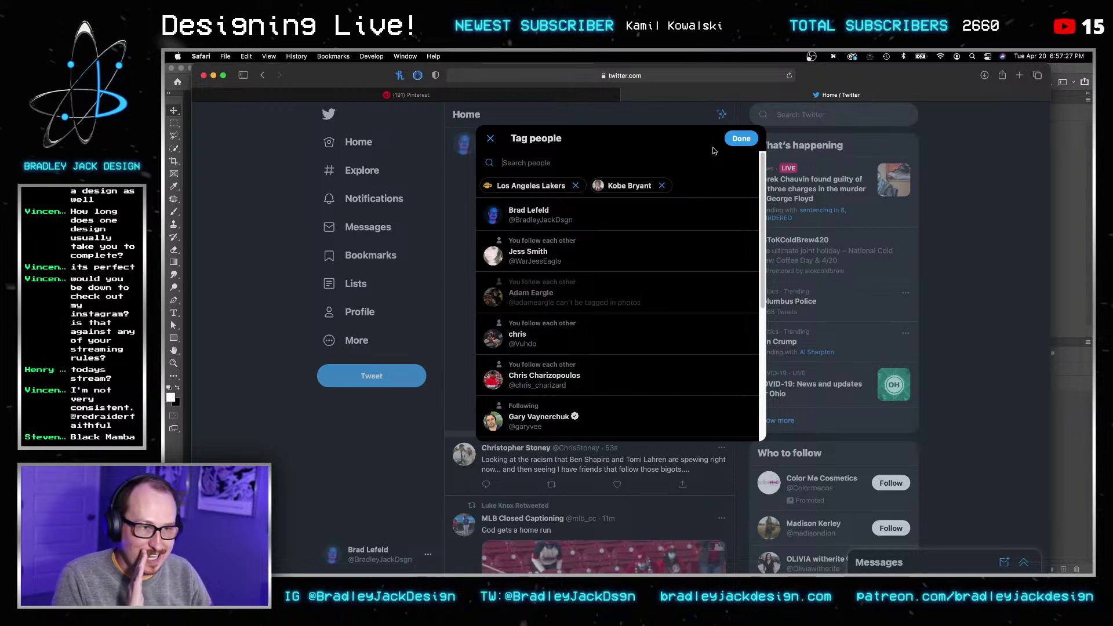
pyautogui.click(748, 139)
# Step: Add the hashtag #TheLakeShow after #Lakers
pyautogui.click(685, 212)
pyautogui.write('3TheLakeShow')
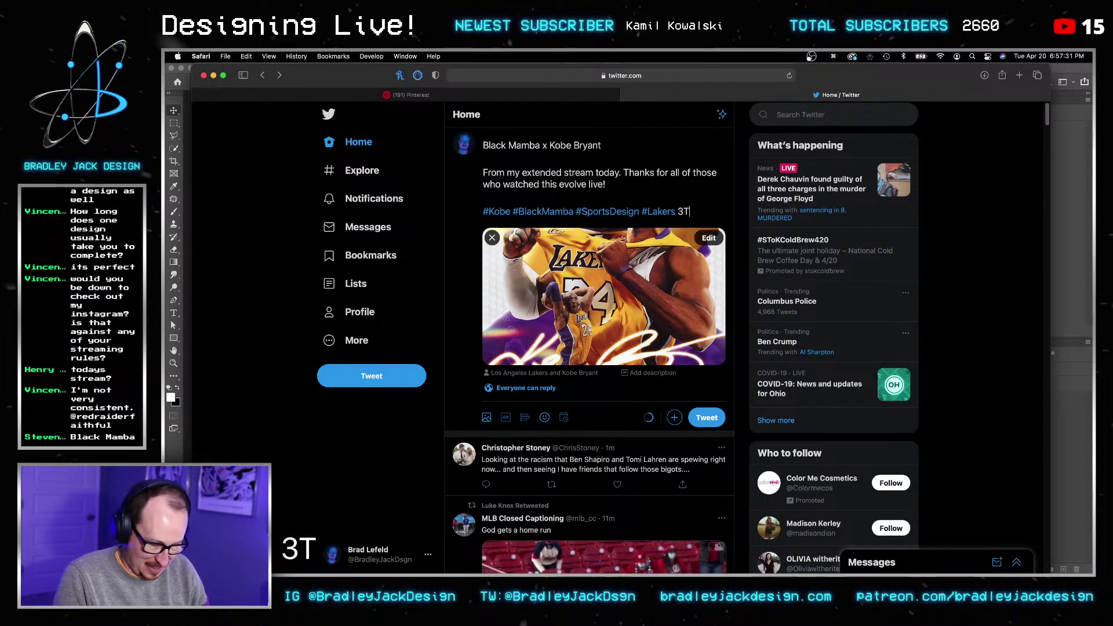
pyautogui.press('Left')
pyautogui.press('Left')
pyautogui.press('Left')
pyautogui.press('Left')
pyautogui.press('Left')
pyautogui.press('Left')
pyautogui.press('Left')
pyautogui.press('Left')
pyautogui.press('Left')
pyautogui.press('Left')
pyautogui.press('Left')
pyautogui.press('BackSpace')
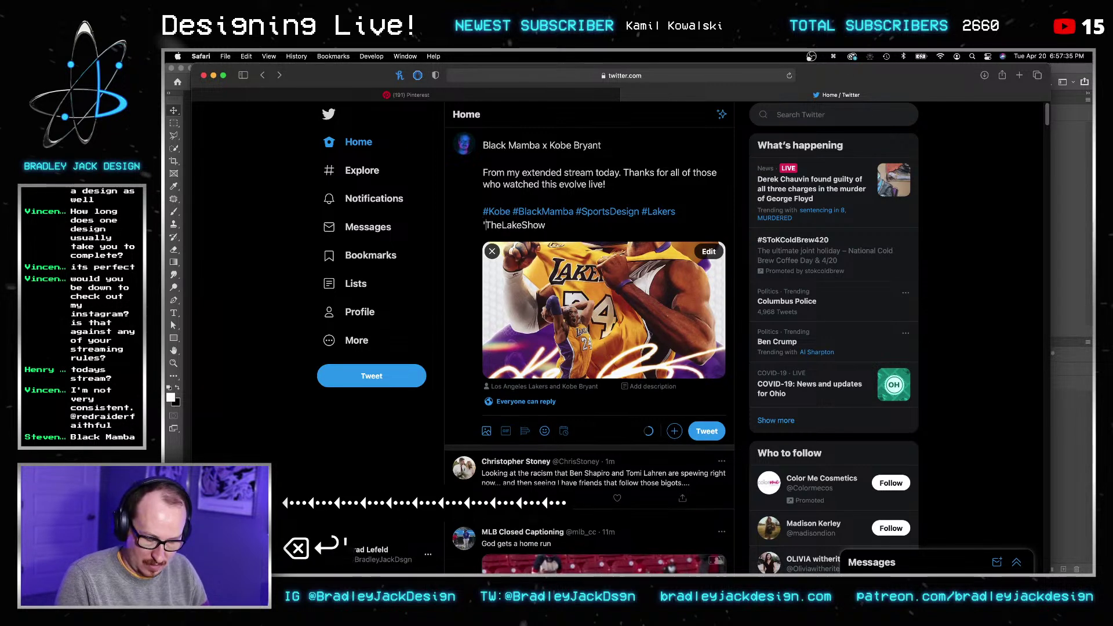
pyautogui.write('#')
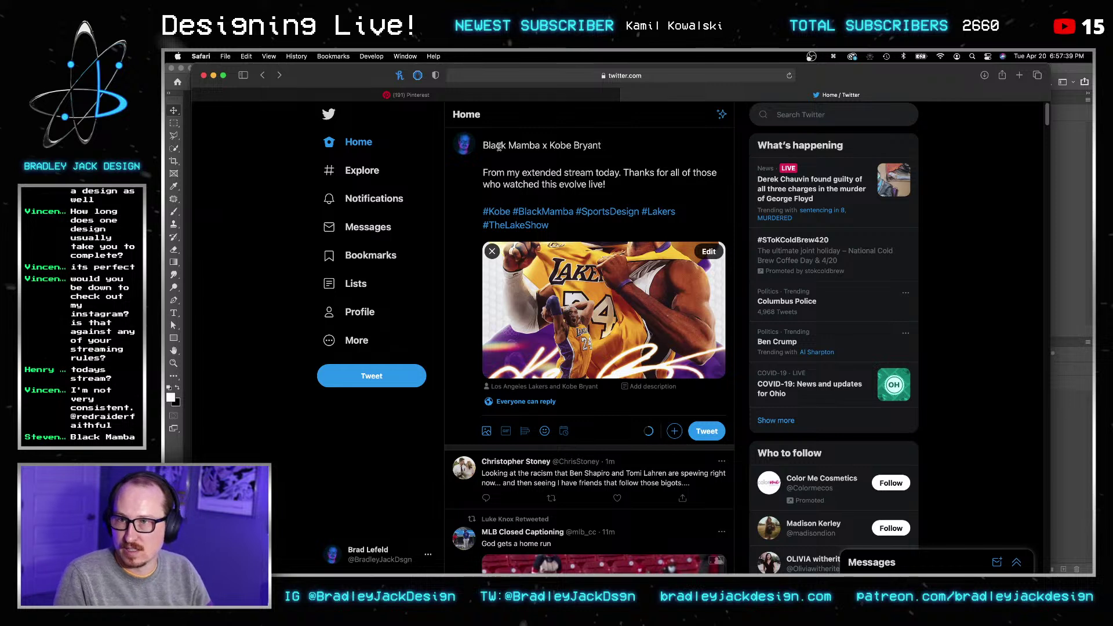
# Step: Shorten the tweet's first line to 'For Kobe.'
pyautogui.moveTo(550, 145); pyautogui.dragTo(446, 139)
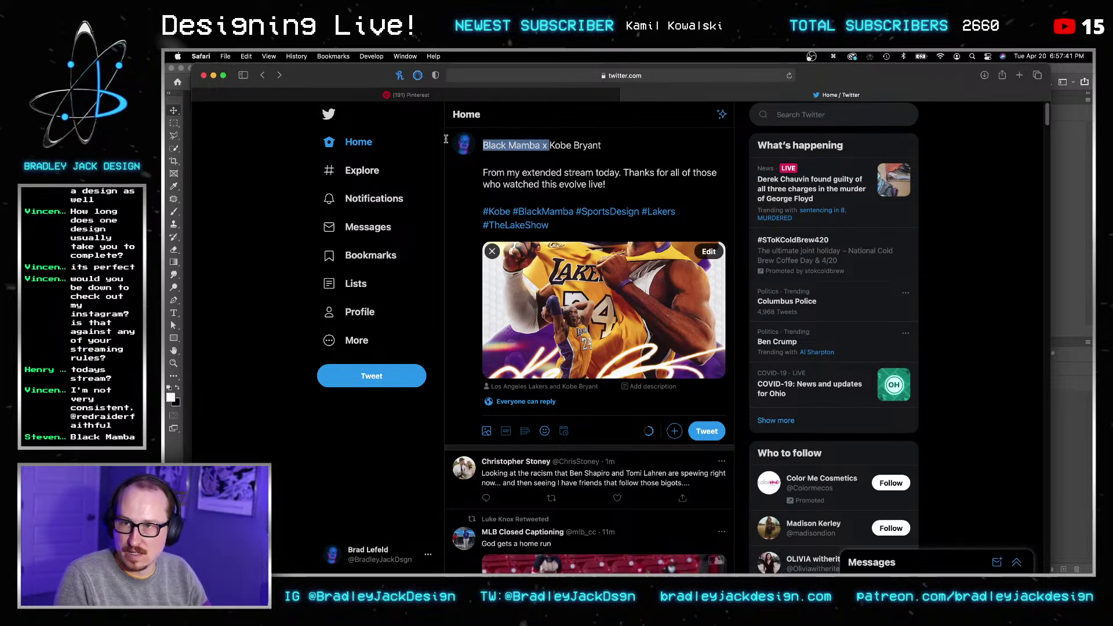
pyautogui.write('for ')
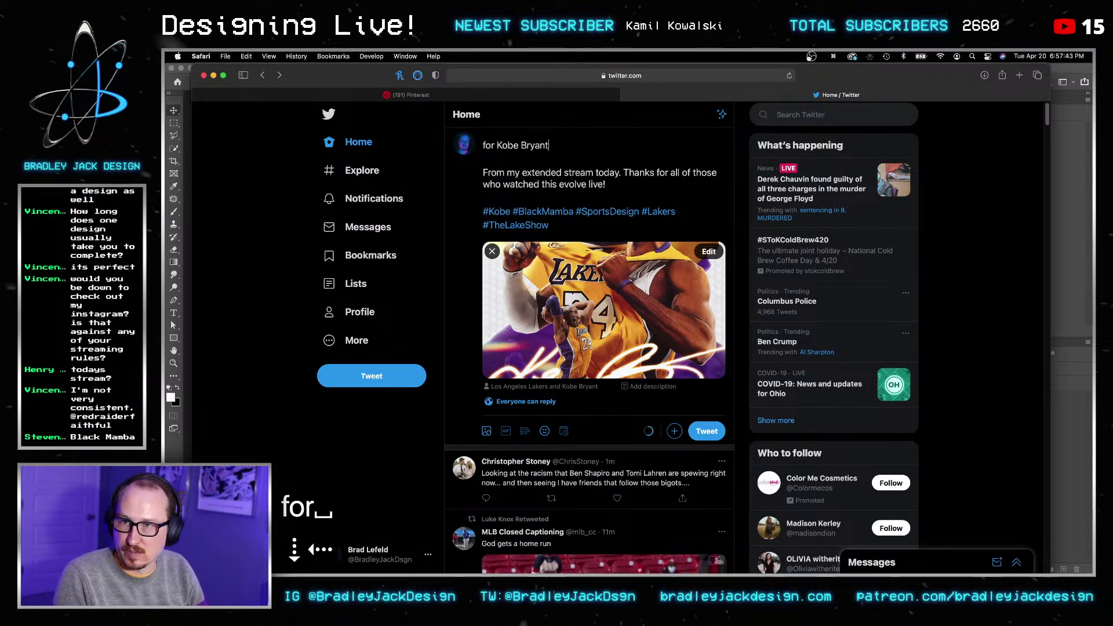
pyautogui.write('.')
pyautogui.press('Up')
pyautogui.press('Right')
pyautogui.press('BackSpace')
pyautogui.write('F')
pyautogui.moveTo(551, 145); pyautogui.dragTo(521, 143)
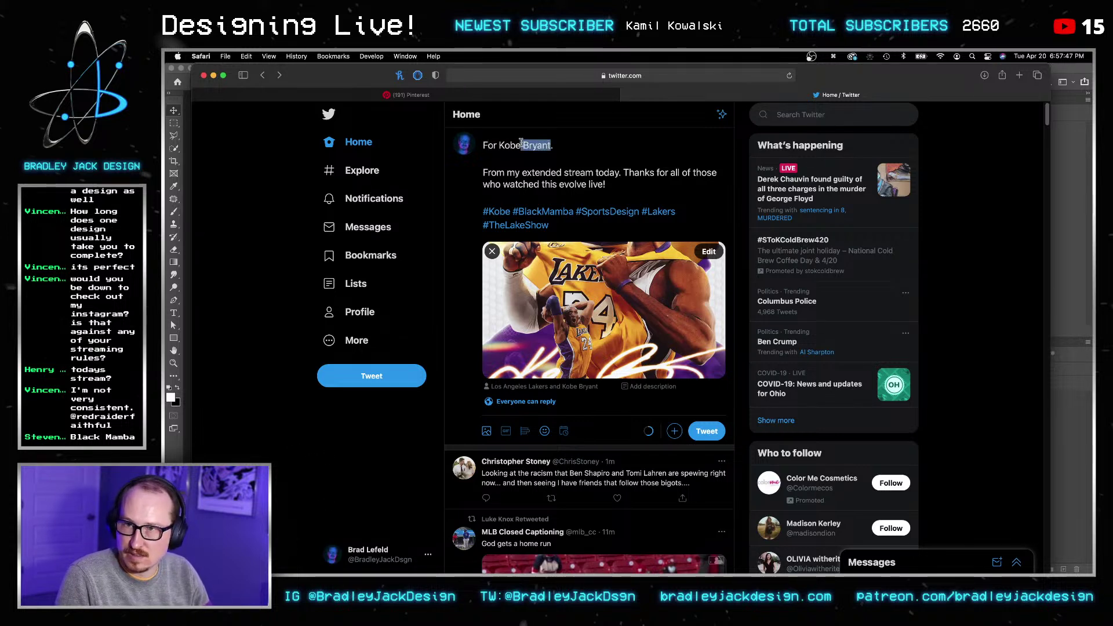
pyautogui.press('BackSpace')
pyautogui.press('BackSpace')
pyautogui.press('BackSpace')
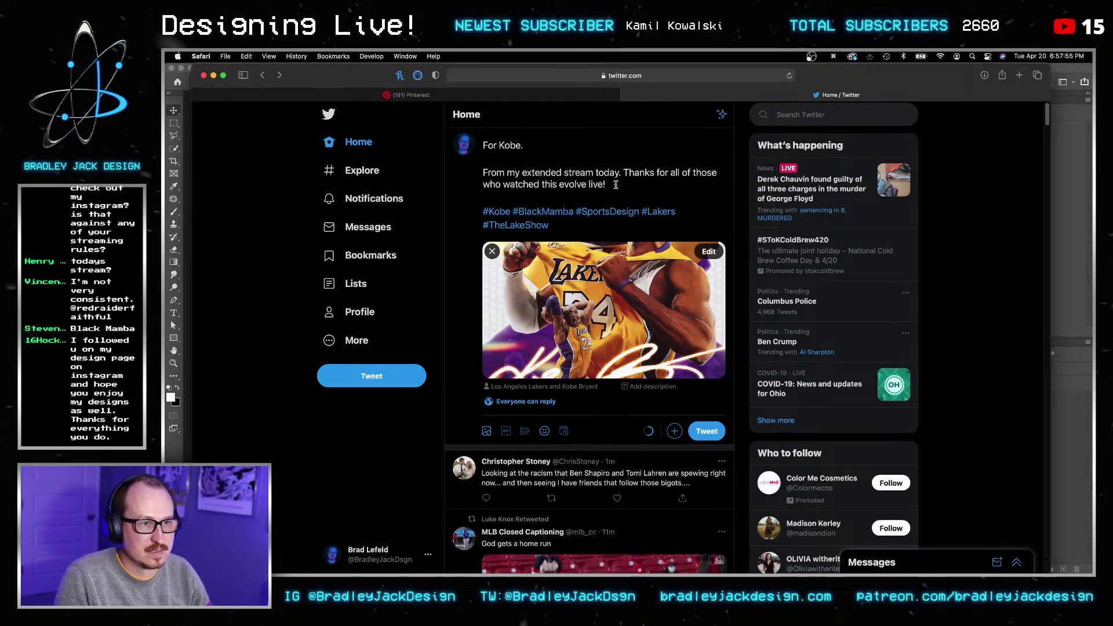
pyautogui.write('.')
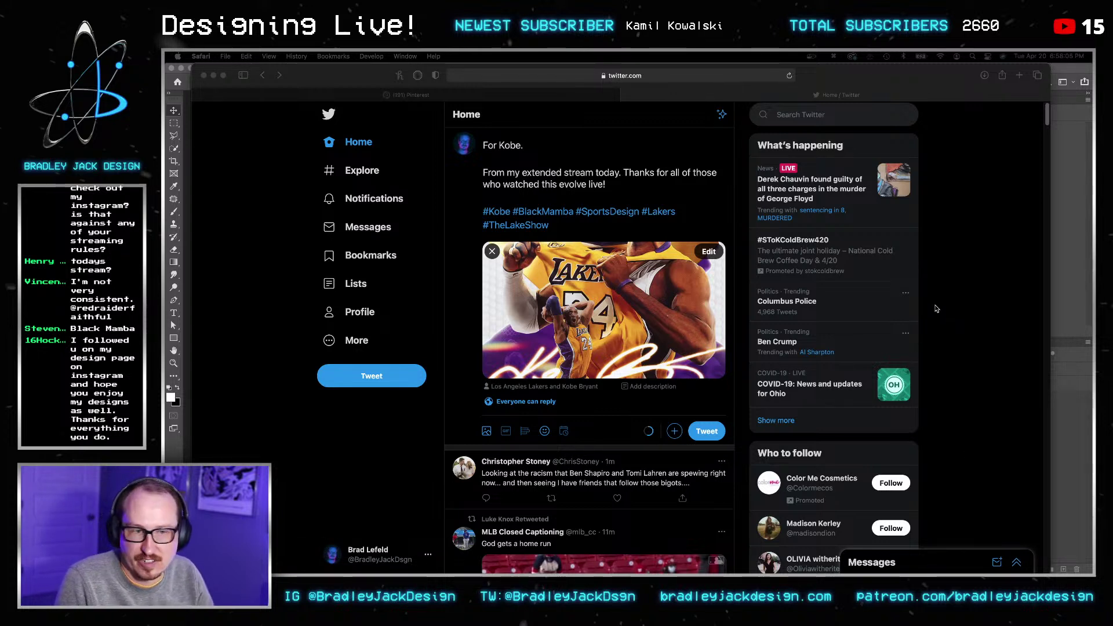
pyautogui.press('super+Tab')
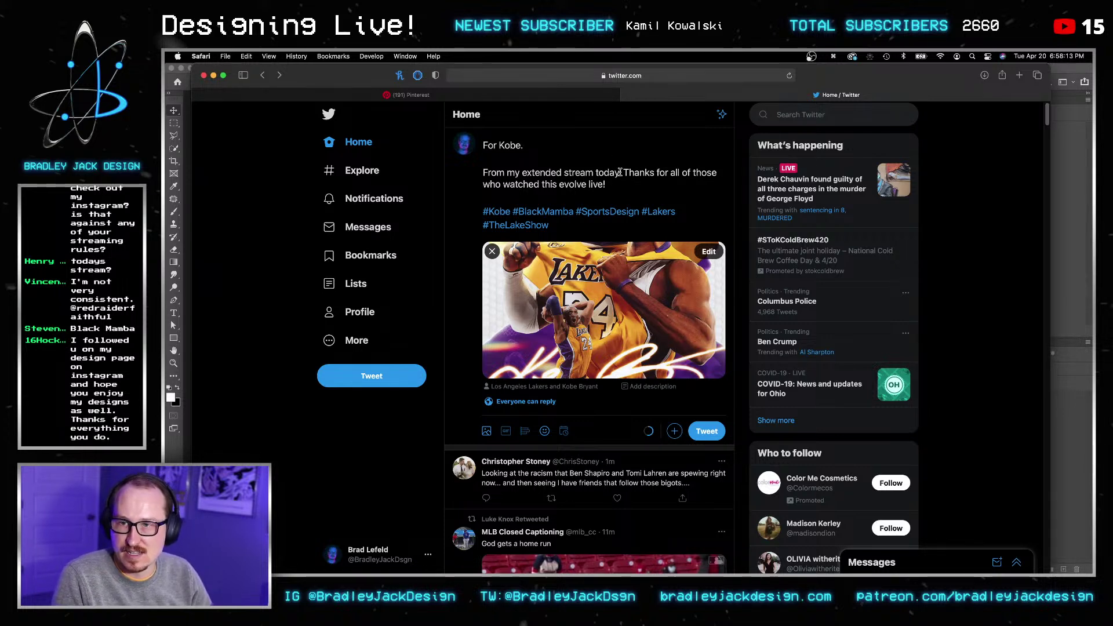
pyautogui.press('super+a')
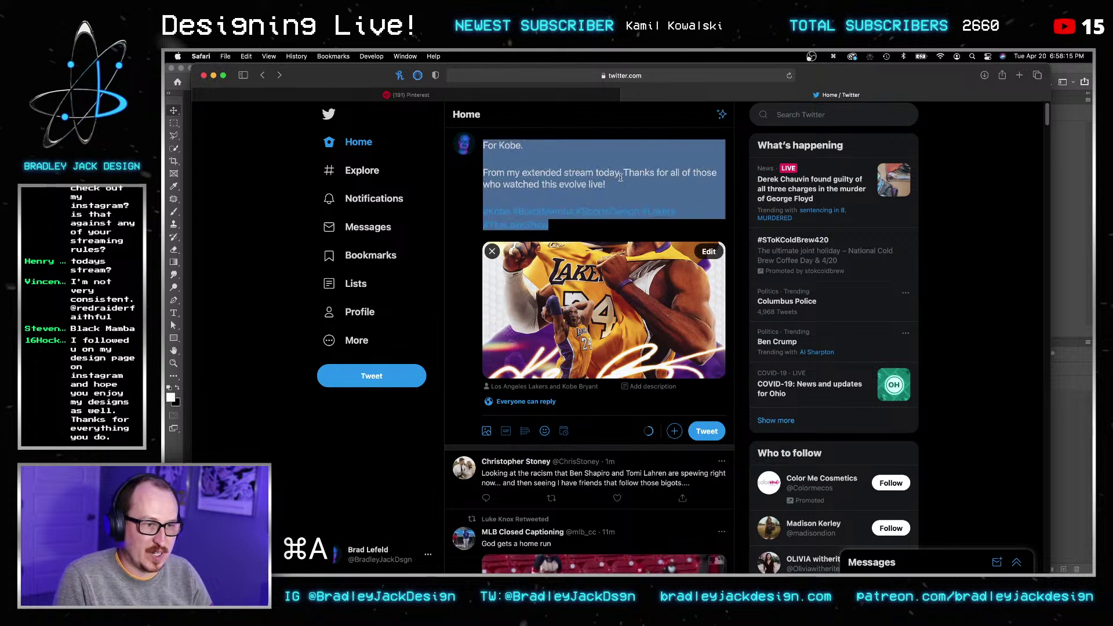
# Step: Post the 'For Kobe.' tweet with the tagged poster image
pyautogui.click(645, 188)
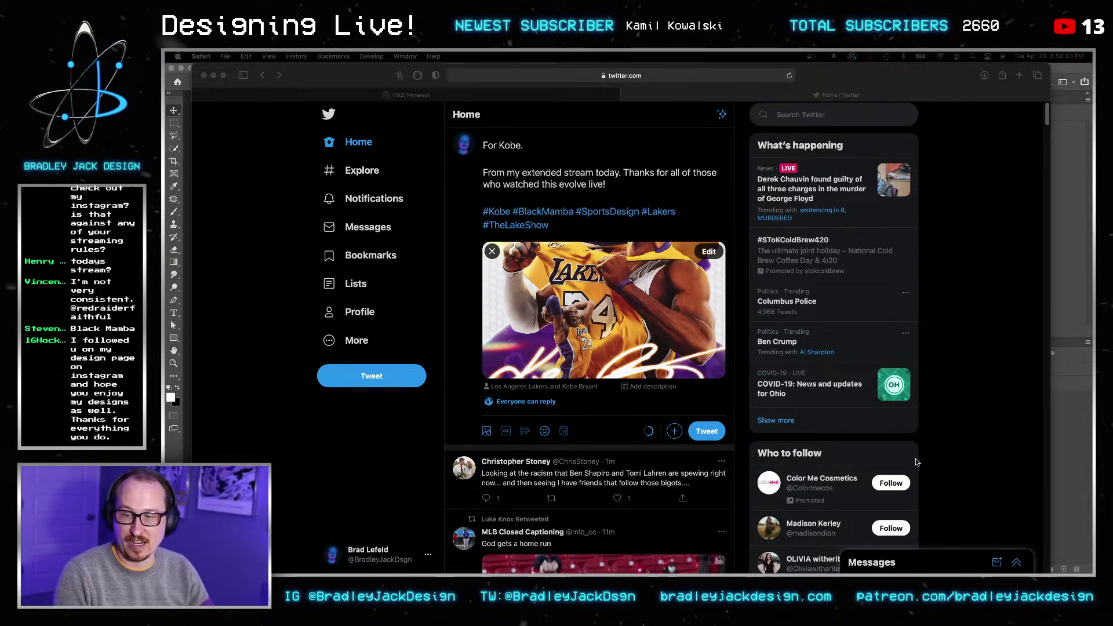
pyautogui.click(729, 441)
pyautogui.click(707, 431)
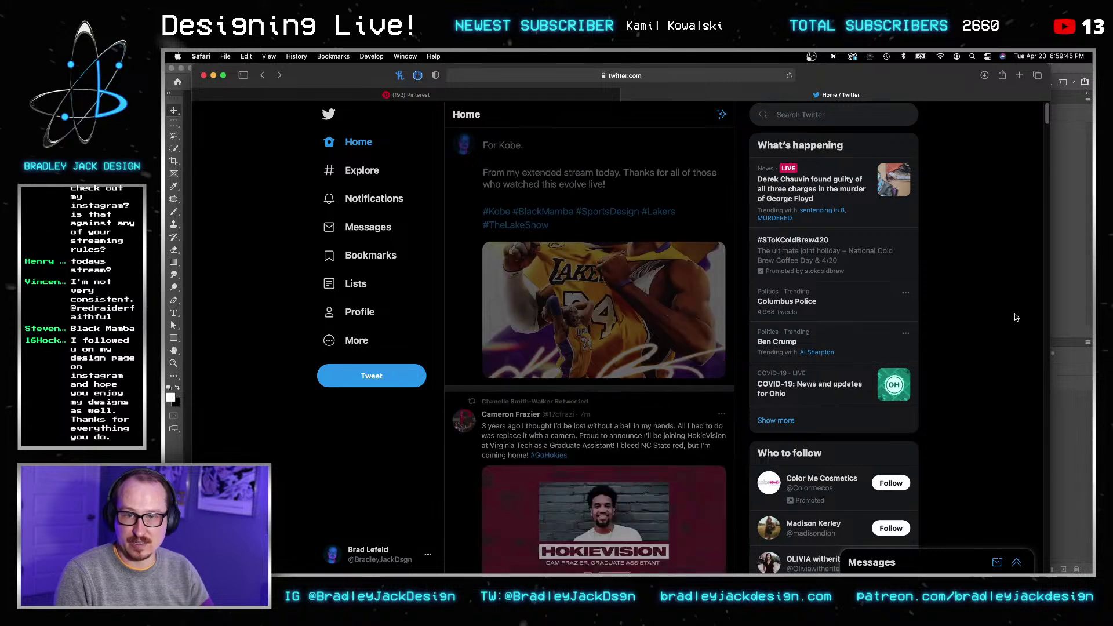